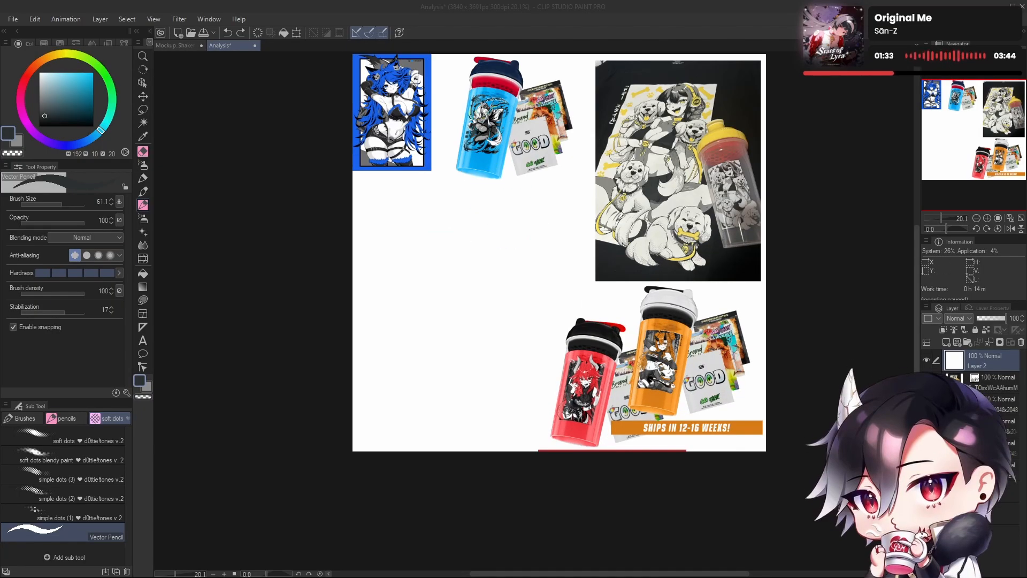
pyautogui.scroll(-2, 696, 536)
pyautogui.scroll(4, 696, 536)
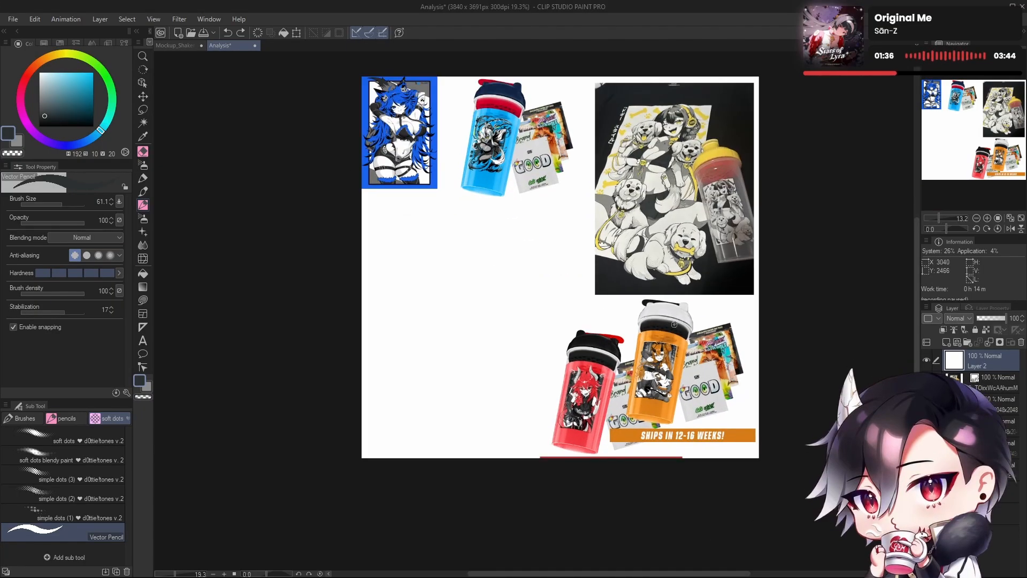
pyautogui.scroll(-2, 783, 549)
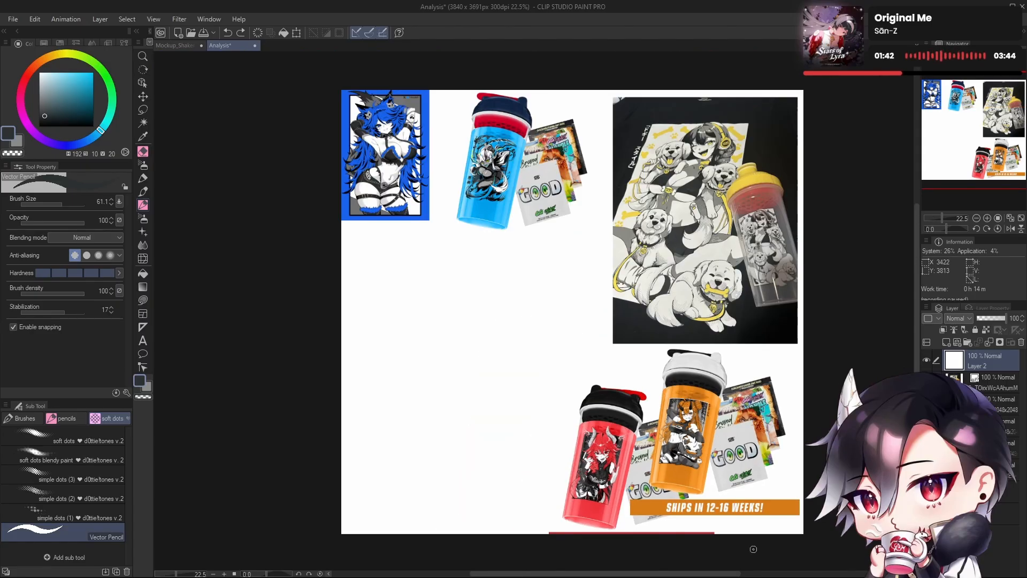
pyautogui.scroll(-2, 753, 549)
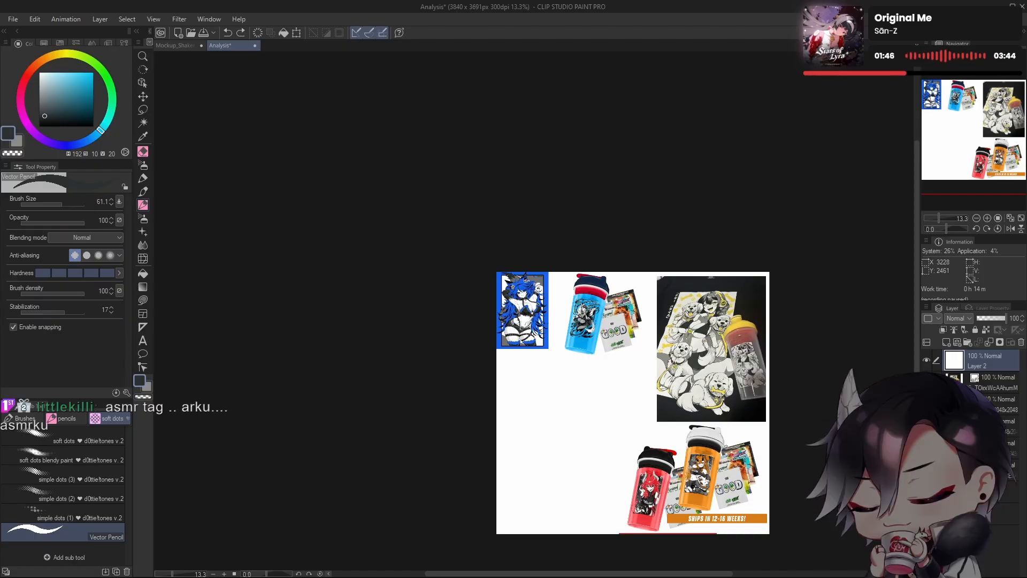
pyautogui.scroll(2, 704, 466)
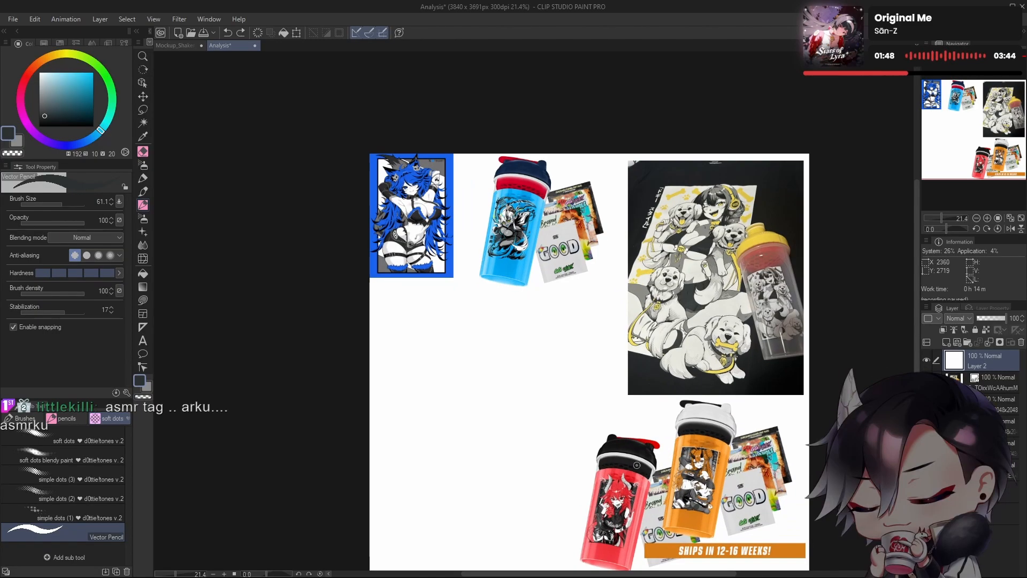
pyautogui.scroll(1, 636, 465)
pyautogui.scroll(-2, 626, 460)
pyautogui.scroll(2, 615, 454)
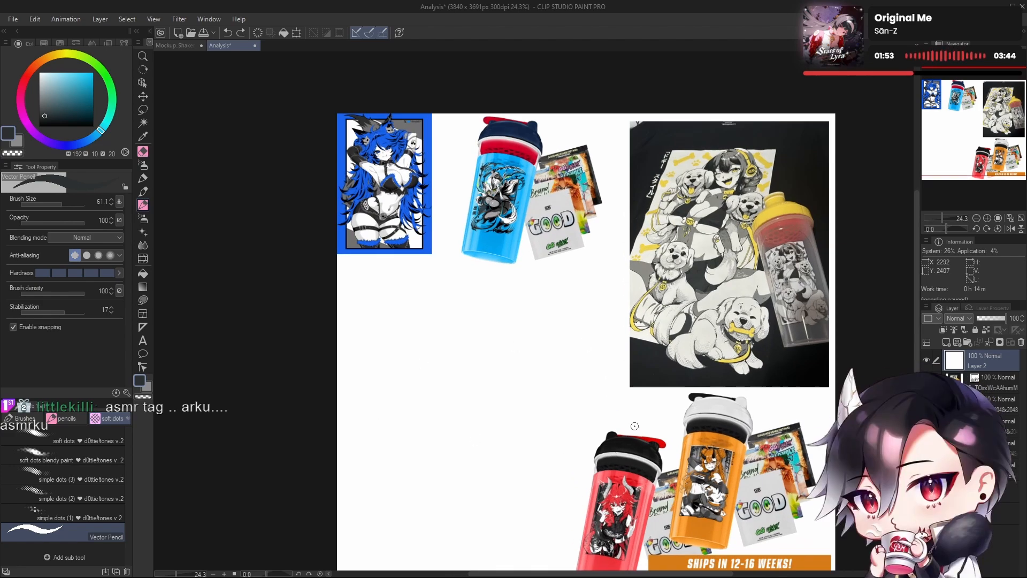
pyautogui.scroll(-2, 636, 417)
pyautogui.scroll(2, 678, 417)
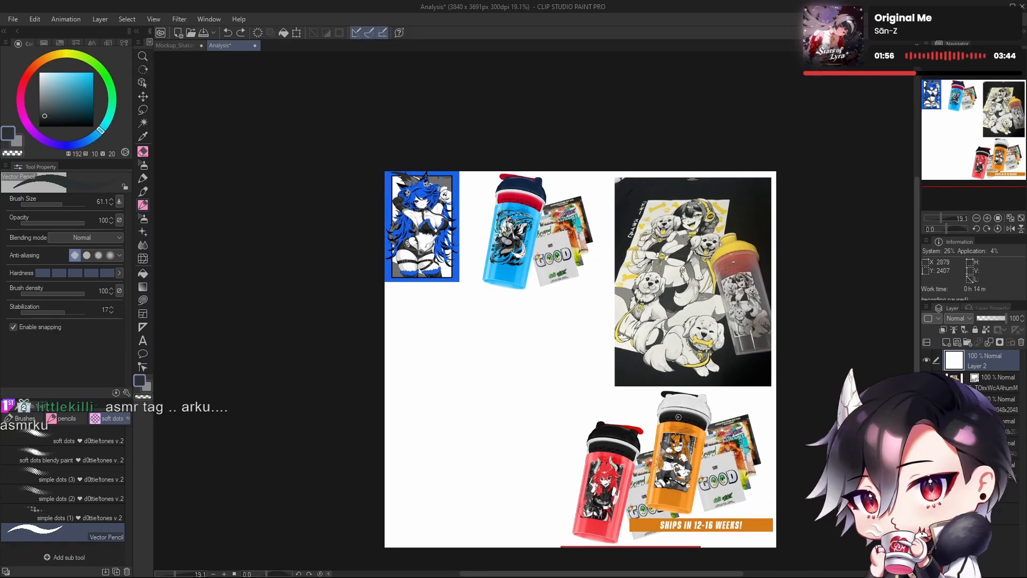
pyautogui.scroll(1, 530, 348)
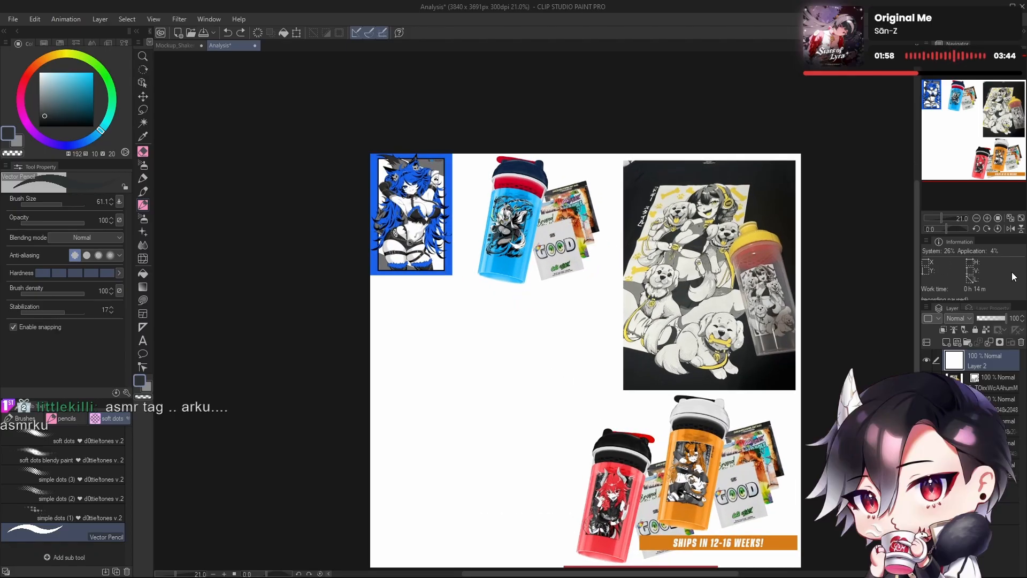
# Step: Examine the framed blue-haired character illustration and compare it with the printed artwork on the blue shaker
pyautogui.moveTo(446, 201); pyautogui.dragTo(477, 205)
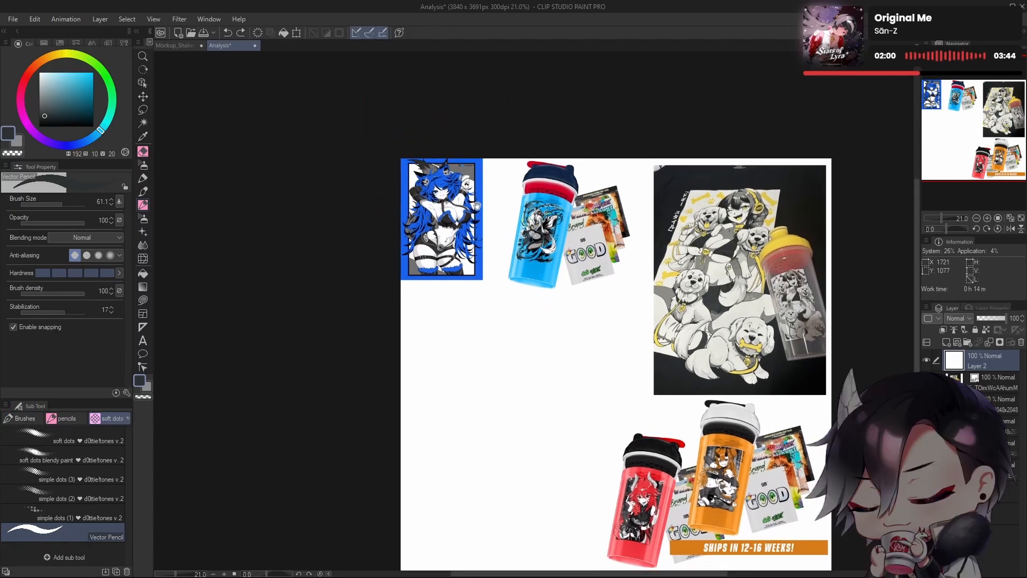
pyautogui.moveTo(589, 330); pyautogui.dragTo(581, 345)
pyautogui.scroll(5, 463, 198)
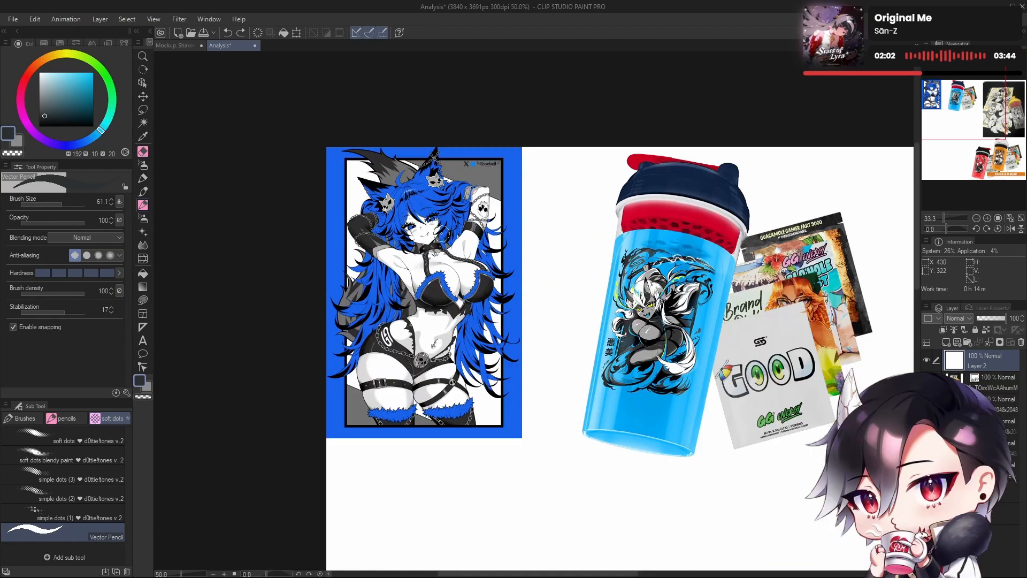
pyautogui.scroll(-1, 514, 288)
pyautogui.moveTo(514, 287); pyautogui.dragTo(583, 263)
pyautogui.scroll(1, 453, 189)
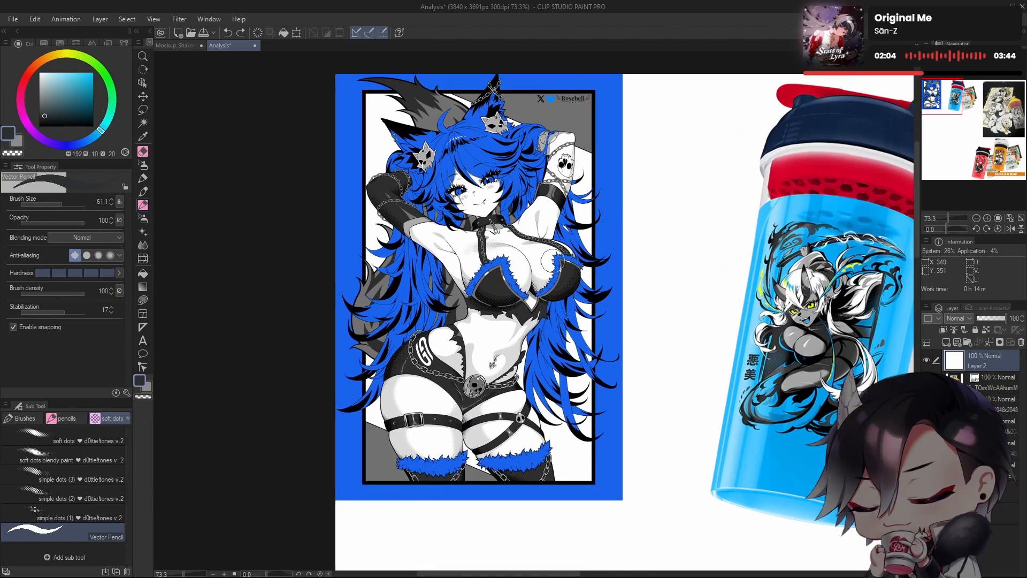
pyautogui.scroll(2, 585, 117)
pyautogui.scroll(-1, 563, 261)
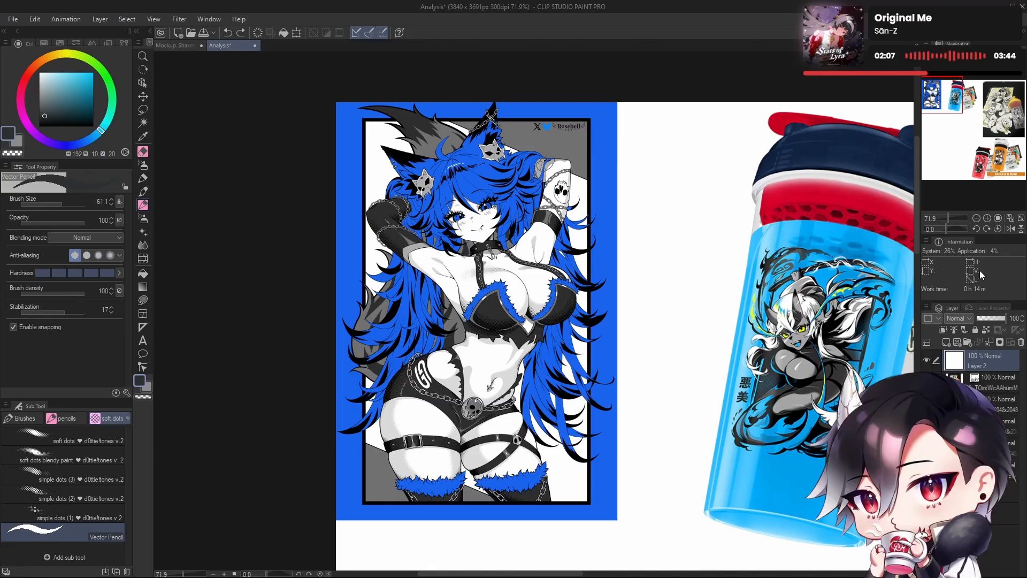
pyautogui.moveTo(664, 444); pyautogui.dragTo(644, 268)
pyautogui.moveTo(693, 316); pyautogui.dragTo(502, 409)
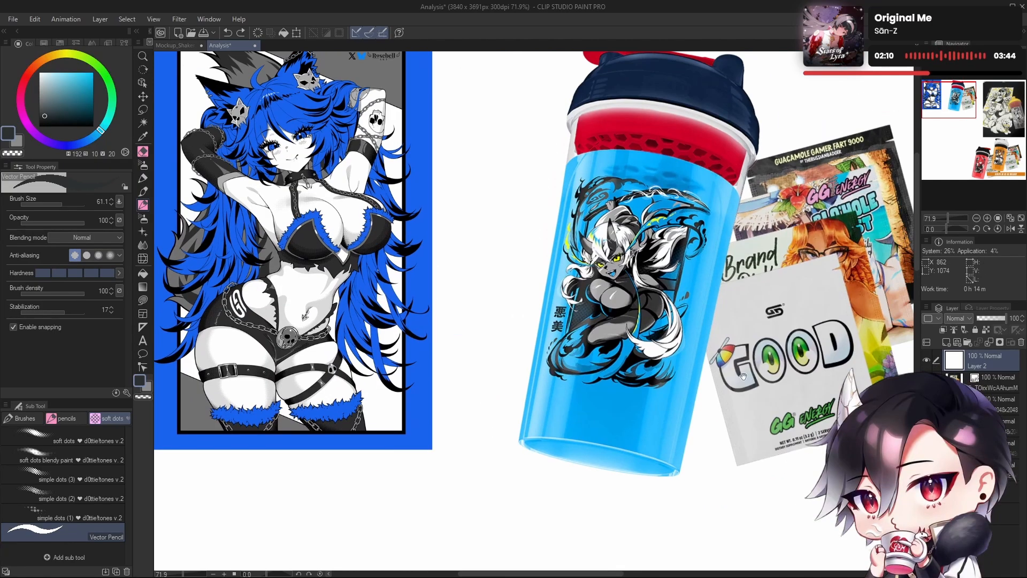
pyautogui.moveTo(621, 301); pyautogui.dragTo(710, 175)
pyautogui.moveTo(704, 298); pyautogui.dragTo(730, 406)
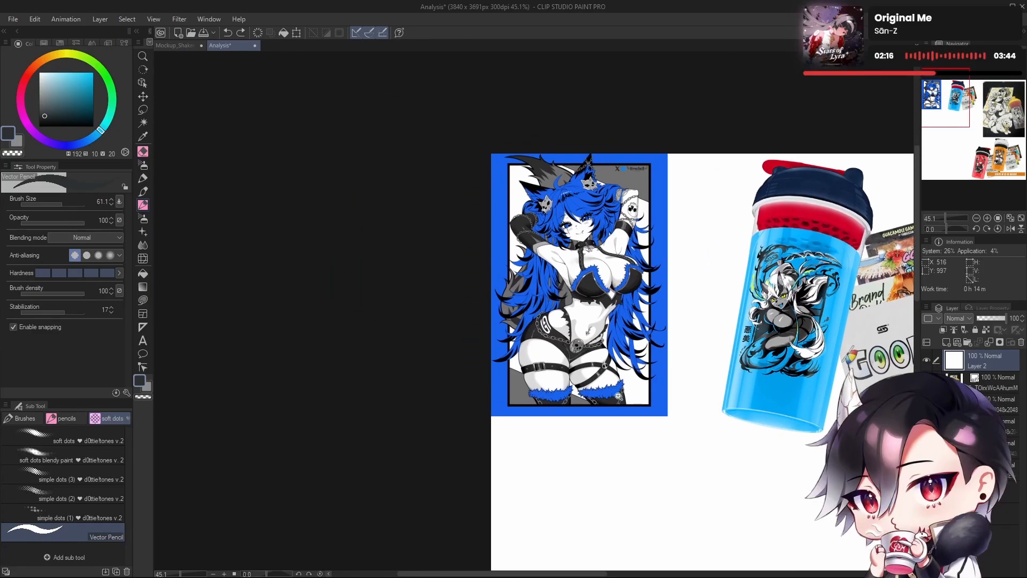
pyautogui.moveTo(617, 396); pyautogui.dragTo(704, 399)
pyautogui.moveTo(703, 398); pyautogui.dragTo(644, 423)
pyautogui.moveTo(698, 427); pyautogui.dragTo(694, 483)
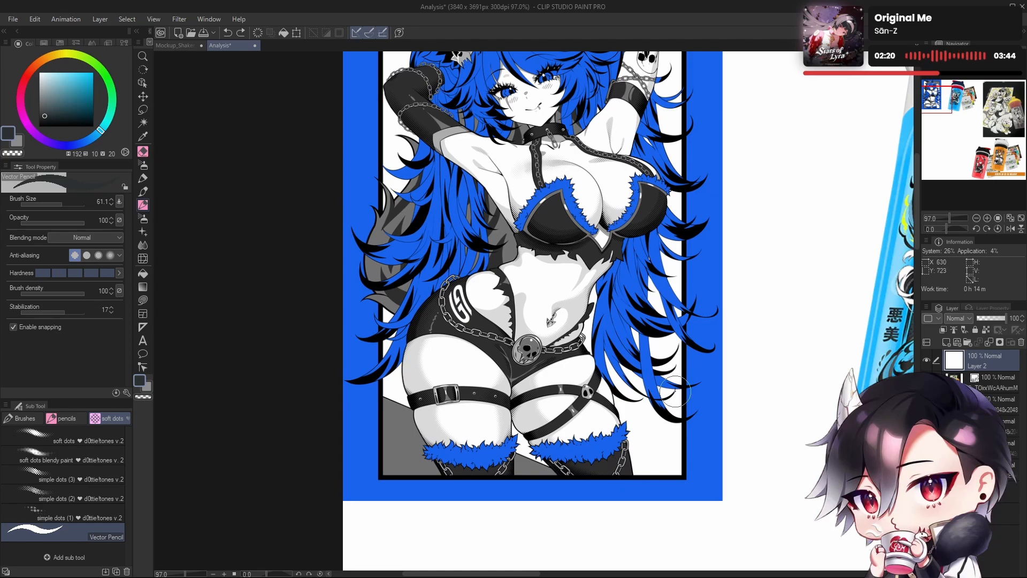
pyautogui.moveTo(697, 432); pyautogui.dragTo(683, 575)
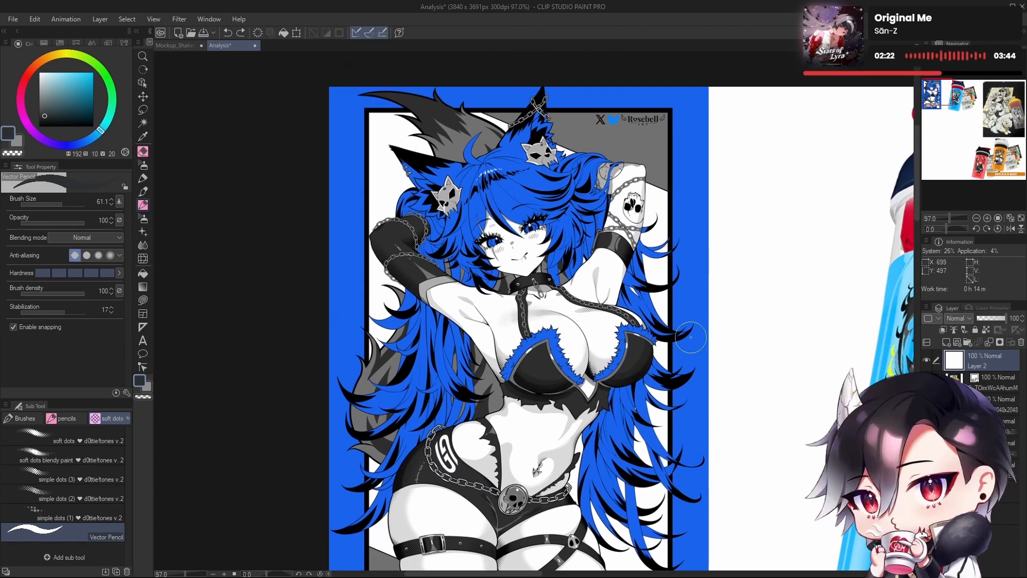
pyautogui.moveTo(663, 287); pyautogui.dragTo(693, 315)
# Step: Set the Vector Pencil's brush size to 10.8 for marking up the artwork on the blue shaker
pyautogui.moveTo(863, 457); pyautogui.dragTo(414, 303)
pyautogui.moveTo(635, 322)
pyautogui.mouseDown()
pyautogui.moveTo(623, 352)
pyautogui.moveTo(644, 389)
pyautogui.mouseUp()
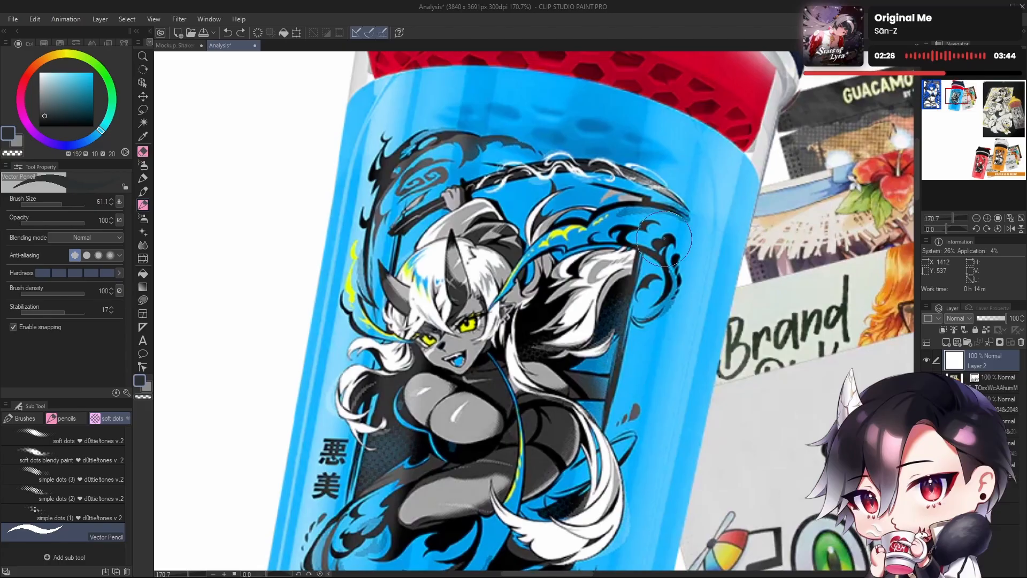
pyautogui.moveTo(705, 282); pyautogui.dragTo(698, 282)
pyautogui.moveTo(595, 436)
pyautogui.mouseDown()
pyautogui.moveTo(618, 465)
pyautogui.moveTo(637, 445)
pyautogui.mouseUp()
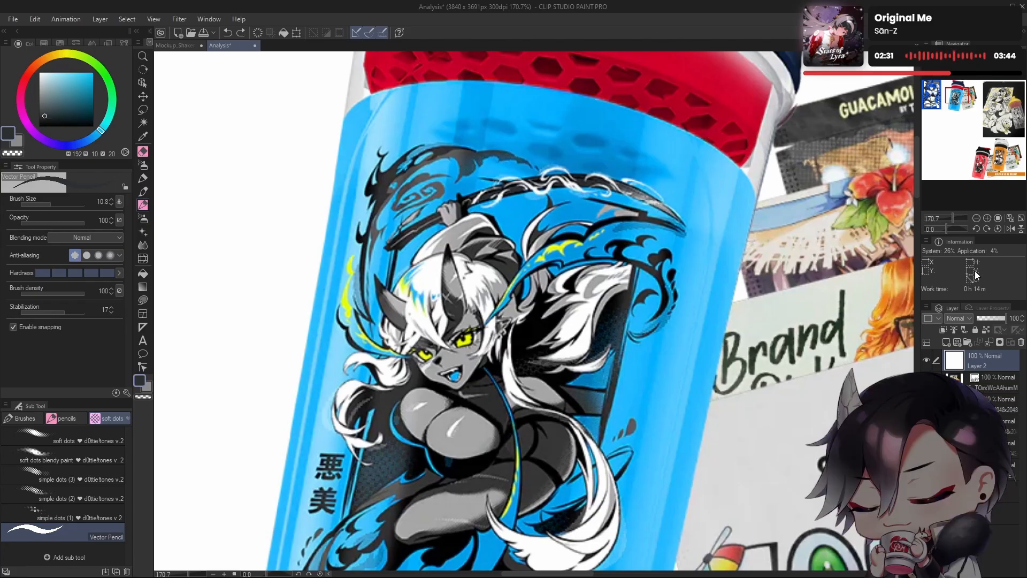
# Step: Try sketching dark frame lines along the corner and side edge of the artwork on the blue shaker
pyautogui.moveTo(664, 361)
pyautogui.mouseDown()
pyautogui.moveTo(680, 369)
pyautogui.moveTo(655, 405)
pyautogui.mouseUp()
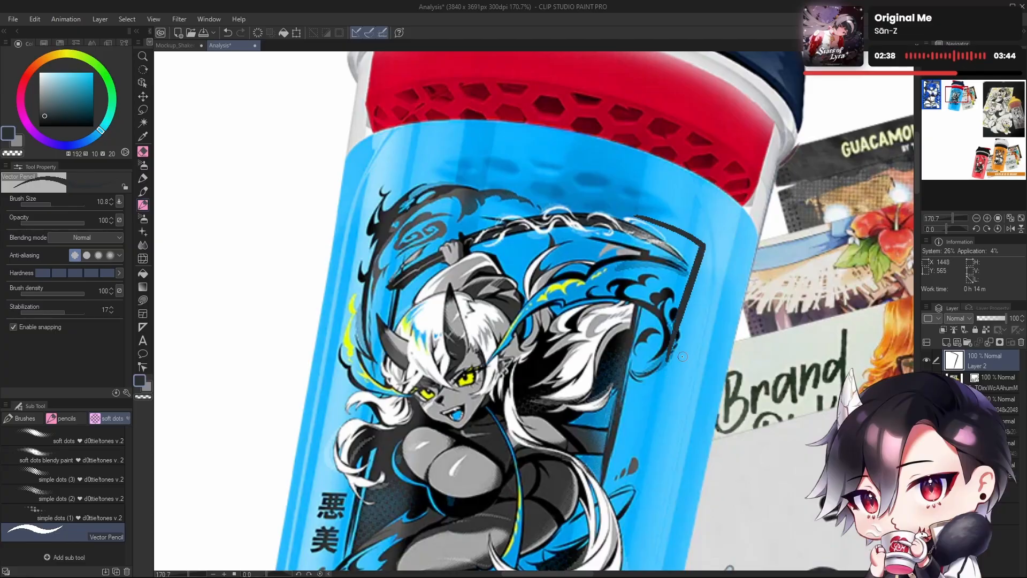
pyautogui.hotkey('ctrl', 'z')
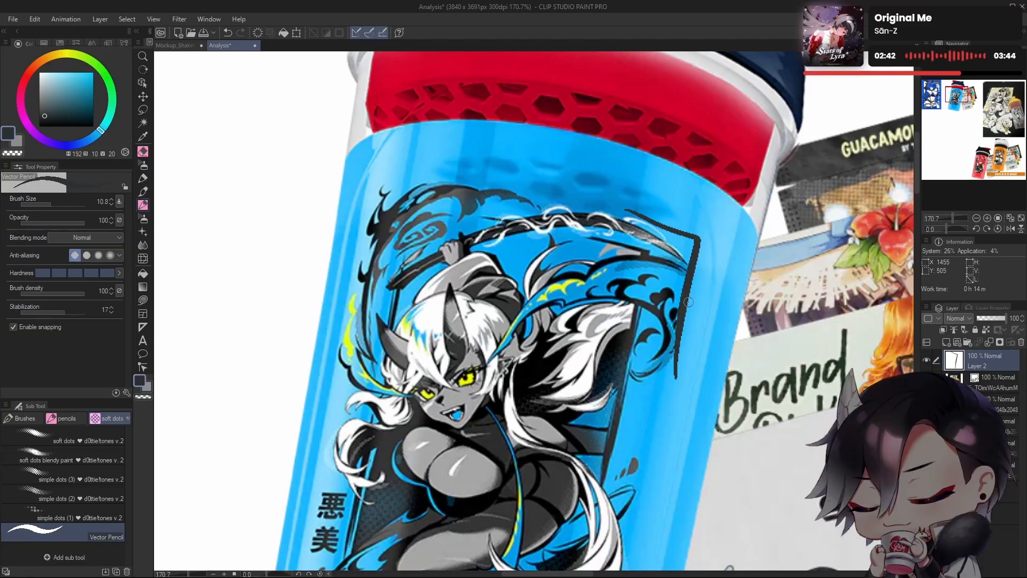
pyautogui.moveTo(683, 366); pyautogui.dragTo(691, 286)
pyautogui.moveTo(679, 349); pyautogui.dragTo(639, 399)
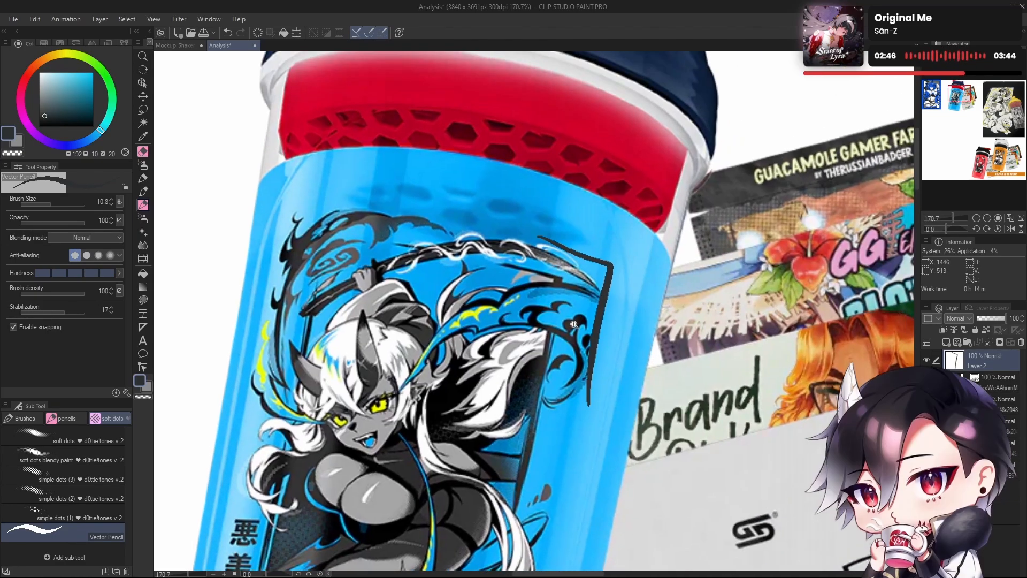
pyautogui.scroll(3, 583, 391)
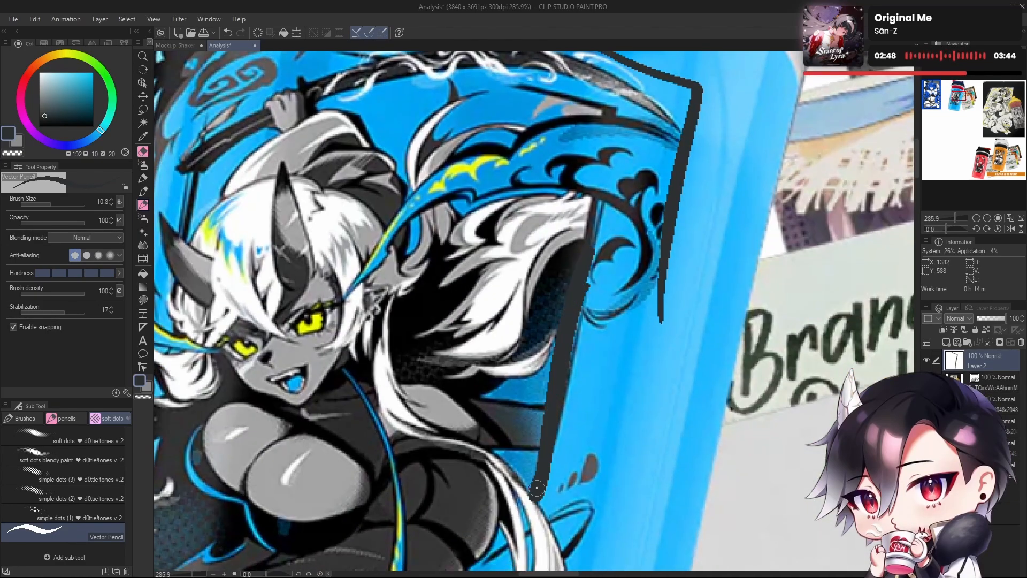
# Step: Examine the framed artwork on the yellow-lidded shaker and the dog print in the T-shirt photo
pyautogui.scroll(-9, 622, 243)
pyautogui.moveTo(696, 332); pyautogui.dragTo(535, 252)
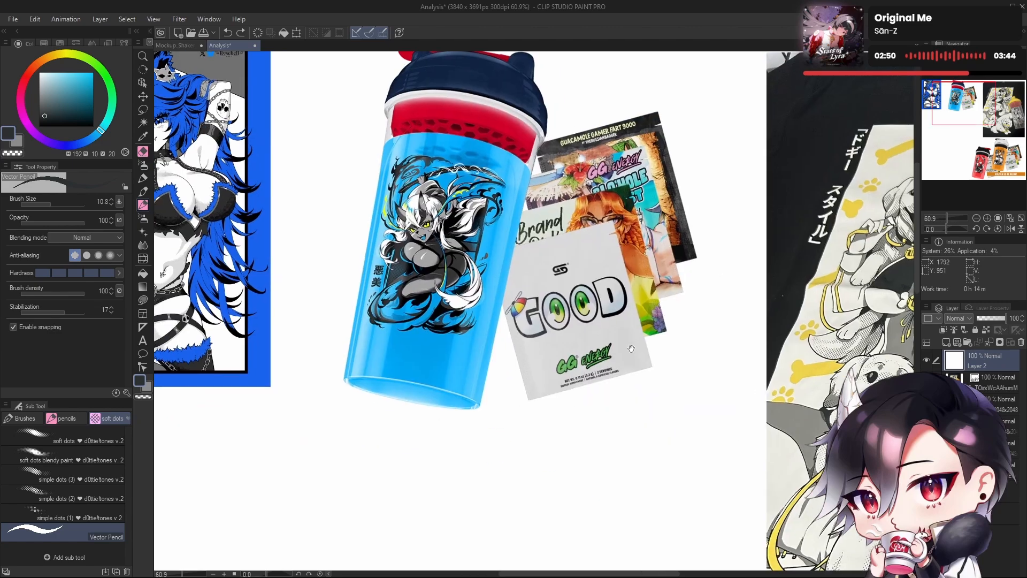
pyautogui.moveTo(791, 321); pyautogui.dragTo(604, 385)
pyautogui.moveTo(777, 420); pyautogui.dragTo(545, 260)
pyautogui.moveTo(802, 343); pyautogui.dragTo(712, 433)
pyautogui.scroll(5, 663, 244)
pyautogui.scroll(4, 540, 262)
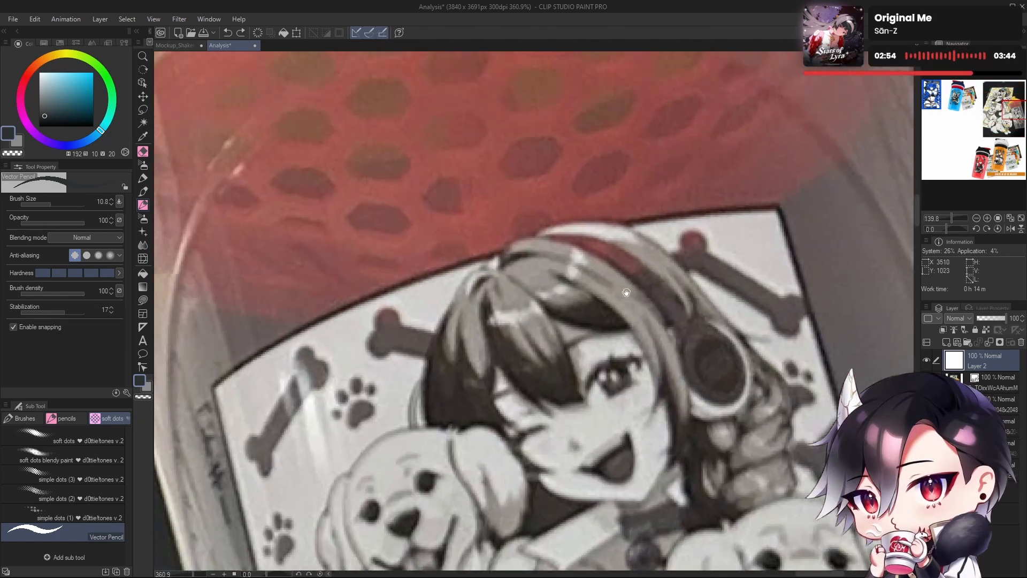
pyautogui.moveTo(492, 273)
pyautogui.mouseDown()
pyautogui.moveTo(635, 227)
pyautogui.moveTo(584, 249)
pyautogui.moveTo(657, 234)
pyautogui.mouseUp()
pyautogui.hotkey('ctrl', 'z')
pyautogui.scroll(-6, 686, 291)
pyautogui.moveTo(690, 466); pyautogui.dragTo(655, 156)
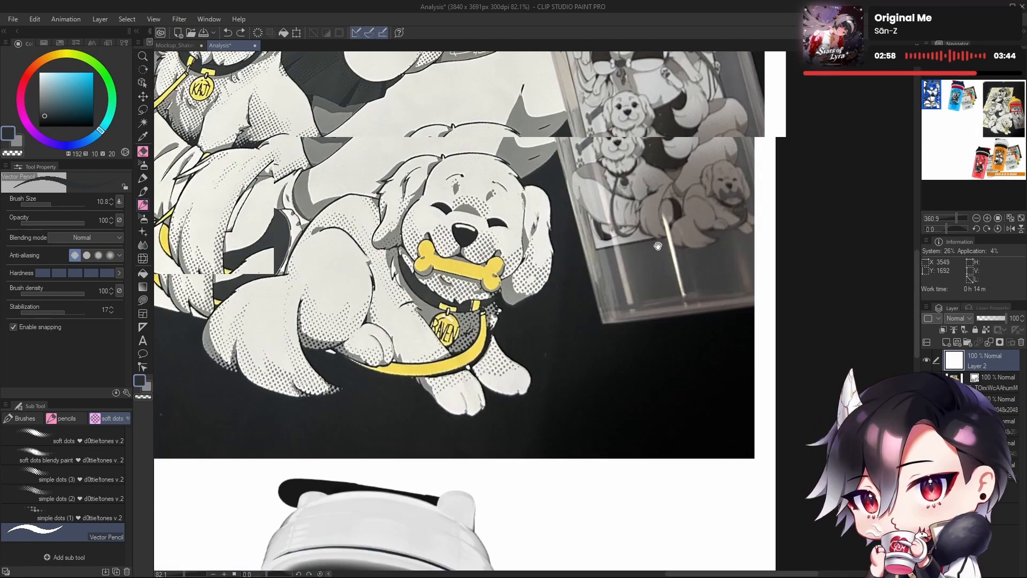
# Step: Examine how the character artwork and its frame are placed on the orange and red shakers
pyautogui.moveTo(559, 457); pyautogui.dragTo(660, 240)
pyautogui.moveTo(633, 368); pyautogui.dragTo(669, 314)
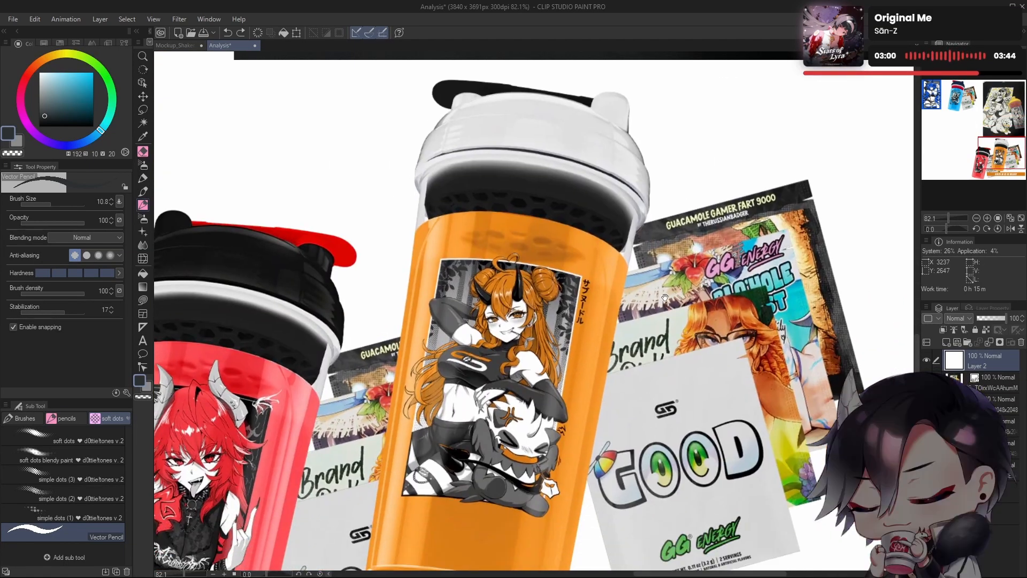
pyautogui.moveTo(610, 416); pyautogui.dragTo(686, 300)
pyautogui.moveTo(675, 343)
pyautogui.mouseDown()
pyautogui.moveTo(677, 309)
pyautogui.moveTo(690, 343)
pyautogui.mouseUp()
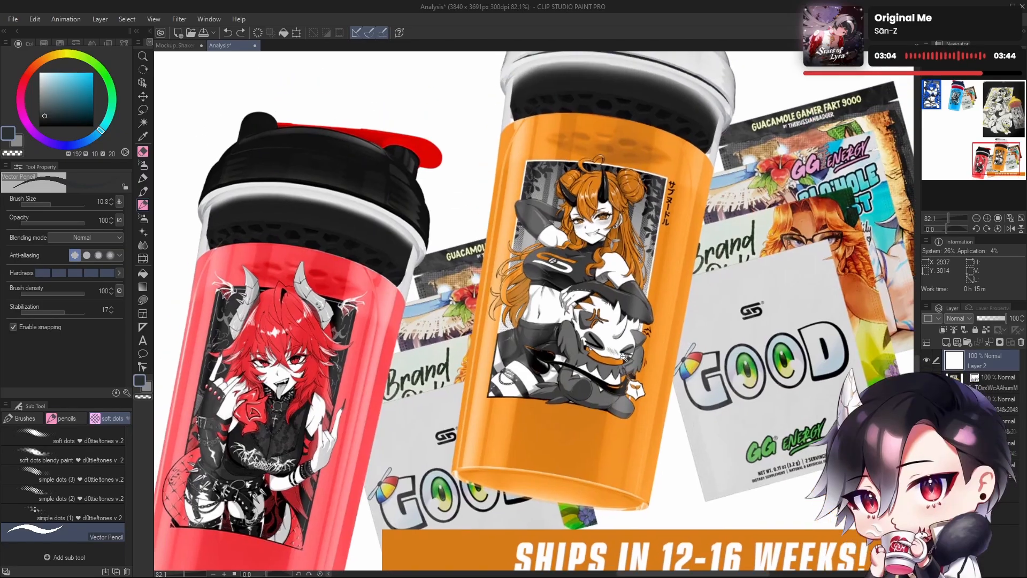
pyautogui.moveTo(623, 357); pyautogui.dragTo(669, 342)
pyautogui.moveTo(645, 211); pyautogui.dragTo(646, 342)
pyautogui.moveTo(588, 353); pyautogui.dragTo(725, 295)
pyautogui.moveTo(470, 337); pyautogui.dragTo(516, 337)
pyautogui.moveTo(663, 402); pyautogui.dragTo(609, 388)
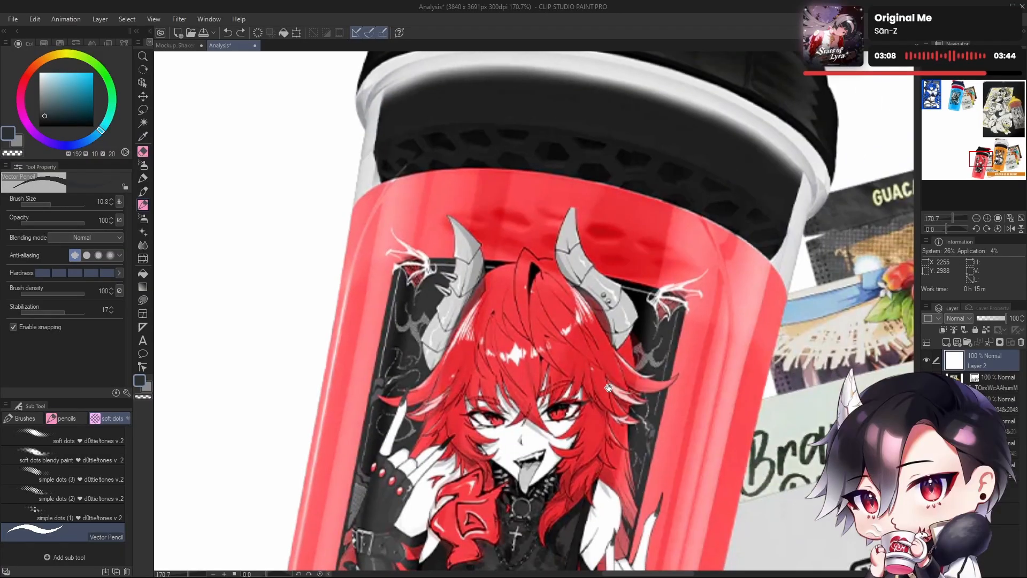
pyautogui.moveTo(750, 287); pyautogui.dragTo(656, 286)
# Step: Compare the blue-haired illustration's frame and details once more with the design printed on the blue shaker
pyautogui.moveTo(718, 141); pyautogui.dragTo(731, 420)
pyautogui.moveTo(413, 151); pyautogui.dragTo(593, 235)
pyautogui.moveTo(596, 316); pyautogui.dragTo(672, 421)
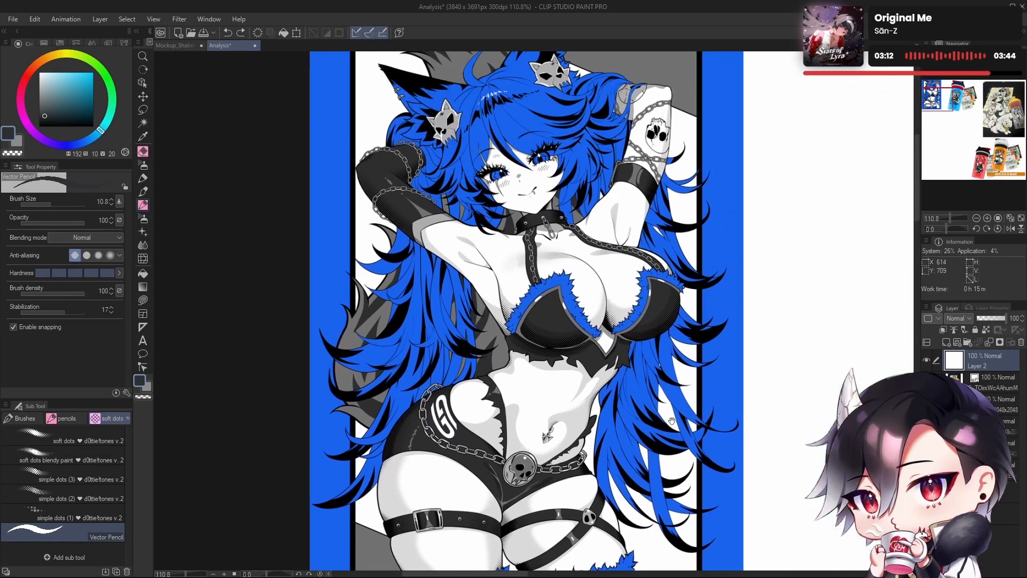
pyautogui.moveTo(672, 318); pyautogui.dragTo(615, 406)
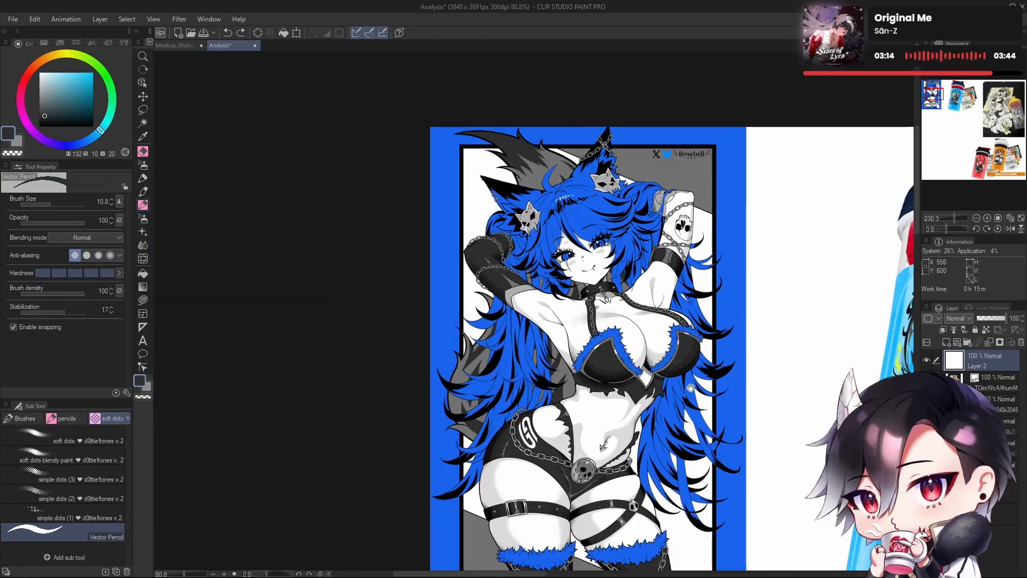
pyautogui.moveTo(708, 405); pyautogui.dragTo(722, 387)
pyautogui.scroll(3, 671, 356)
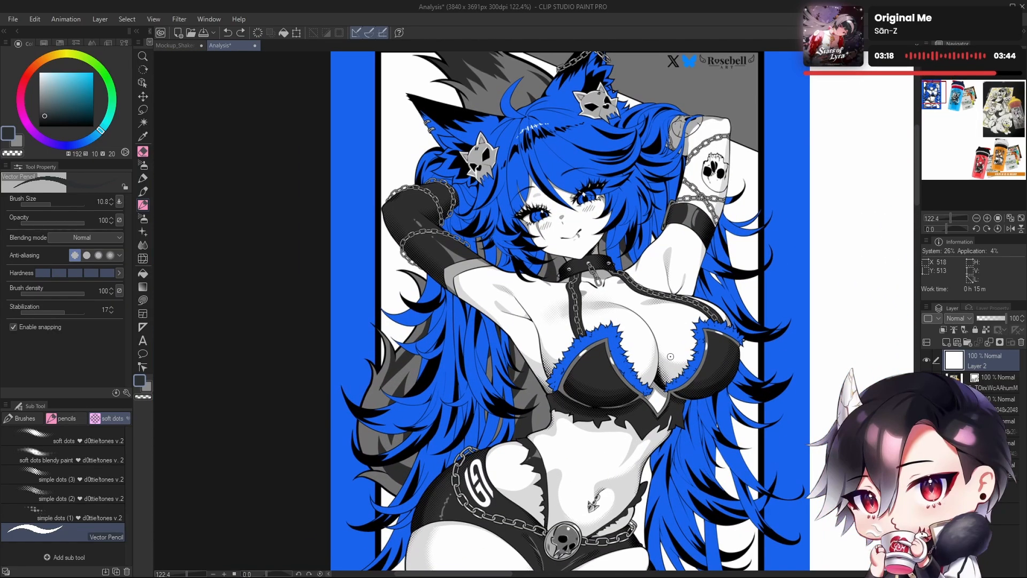
pyautogui.moveTo(829, 246); pyautogui.dragTo(750, 337)
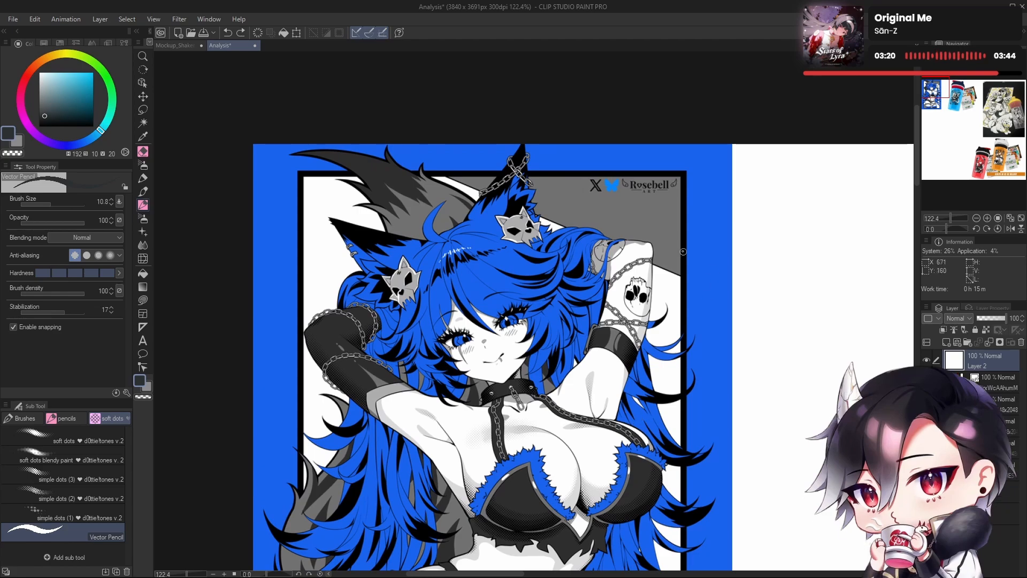
pyautogui.scroll(-6, 658, 310)
pyautogui.moveTo(688, 363); pyautogui.dragTo(518, 298)
pyautogui.scroll(6, 630, 266)
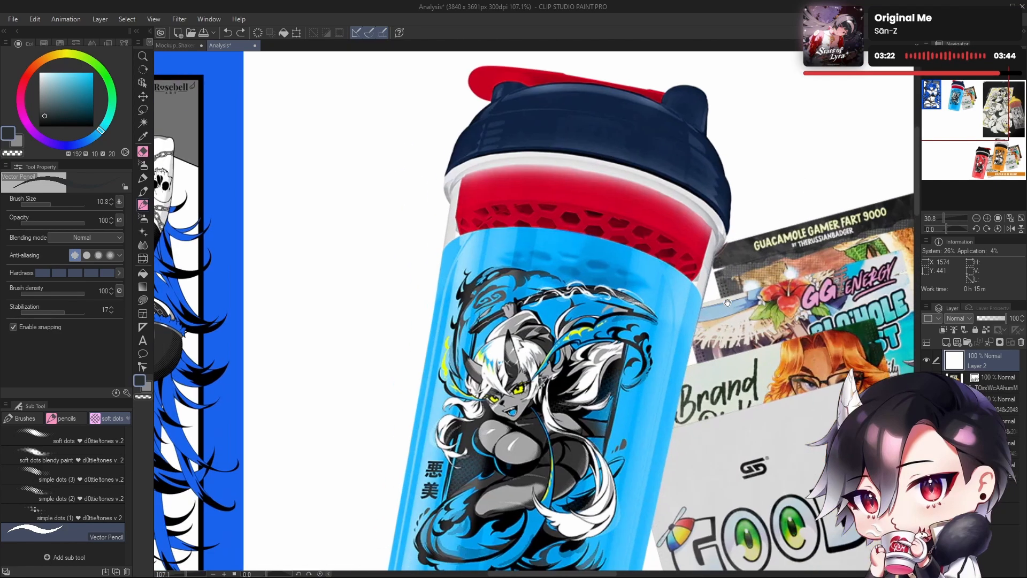
pyautogui.moveTo(588, 385); pyautogui.dragTo(996, 346)
pyautogui.moveTo(599, 359)
pyautogui.mouseDown()
pyautogui.moveTo(702, 346)
pyautogui.moveTo(712, 327)
pyautogui.moveTo(704, 319)
pyautogui.moveTo(729, 300)
pyautogui.moveTo(742, 329)
pyautogui.mouseUp()
pyautogui.scroll(3, 527, 344)
pyautogui.moveTo(536, 354); pyautogui.dragTo(573, 421)
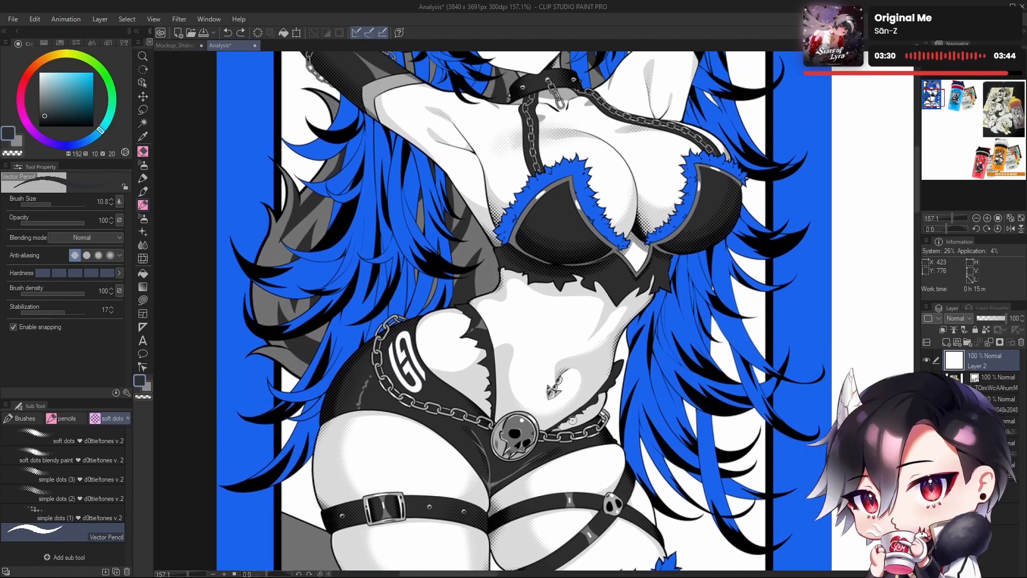
# Step: Sample the dark colour of the shorts in the blue-haired illustration and return to the Vector Pencil
pyautogui.press('i')
pyautogui.keyDown('alt'); pyautogui.click(509, 354); pyautogui.keyUp('alt')
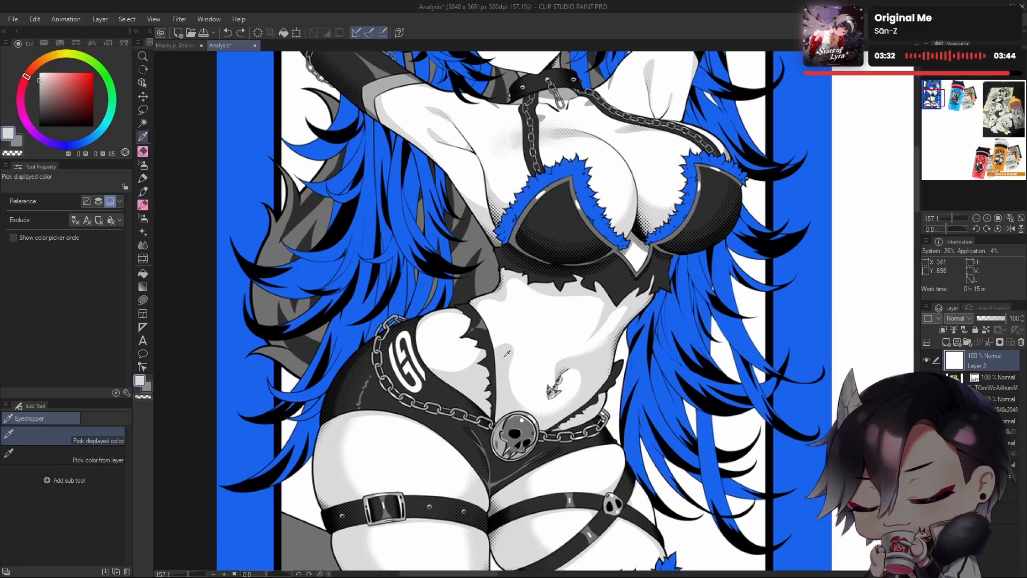
pyautogui.keyDown('alt'); pyautogui.click(491, 361); pyautogui.keyUp('alt')
pyautogui.press('p')
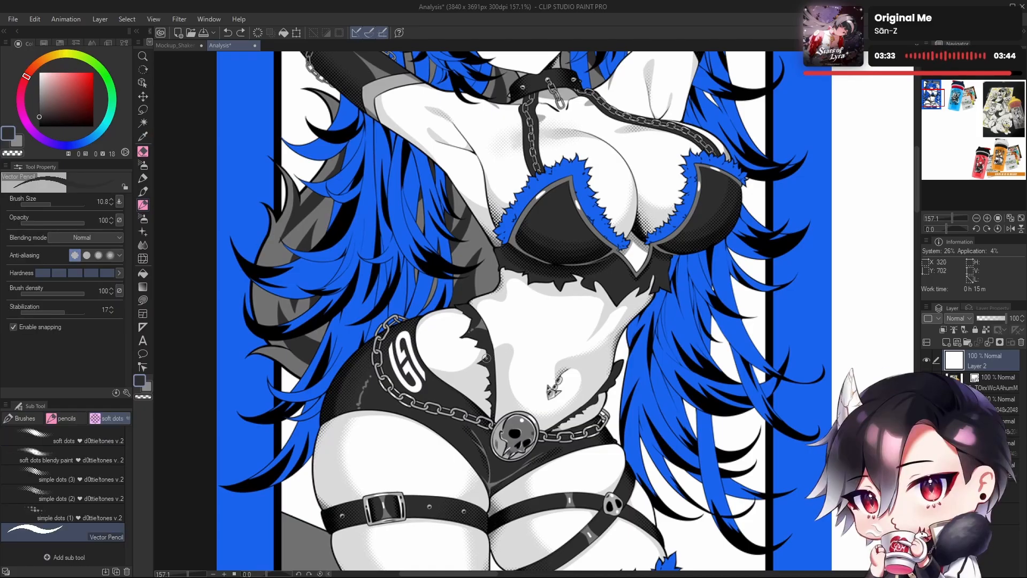
# Step: Sample the dark colour of the torn shorts and the grey shadow below the collar in the blue-haired illustration
pyautogui.moveTo(574, 390); pyautogui.dragTo(620, 396)
pyautogui.moveTo(554, 406); pyautogui.dragTo(594, 422)
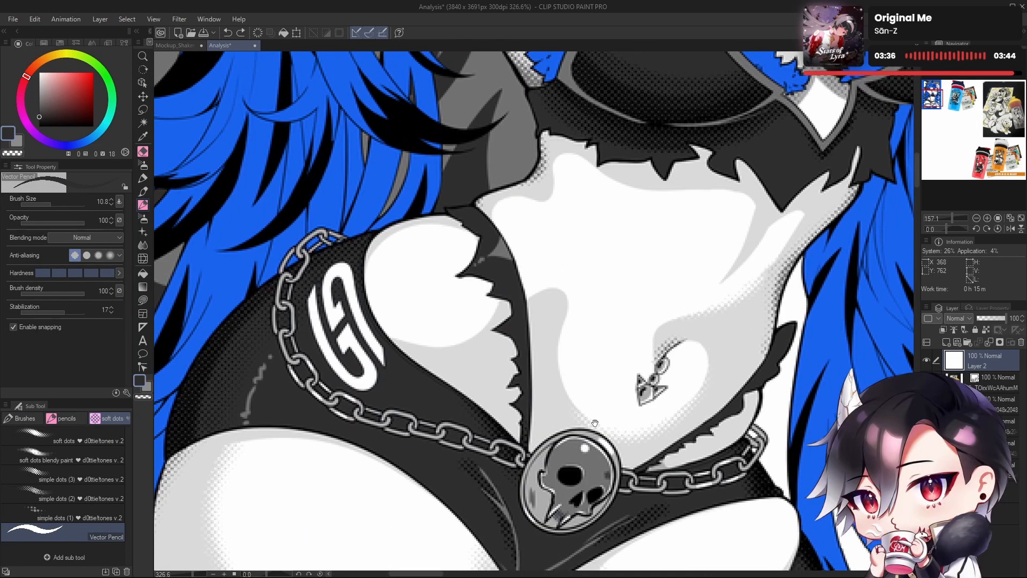
pyautogui.keyDown('alt'); pyautogui.click(587, 337); pyautogui.keyUp('alt')
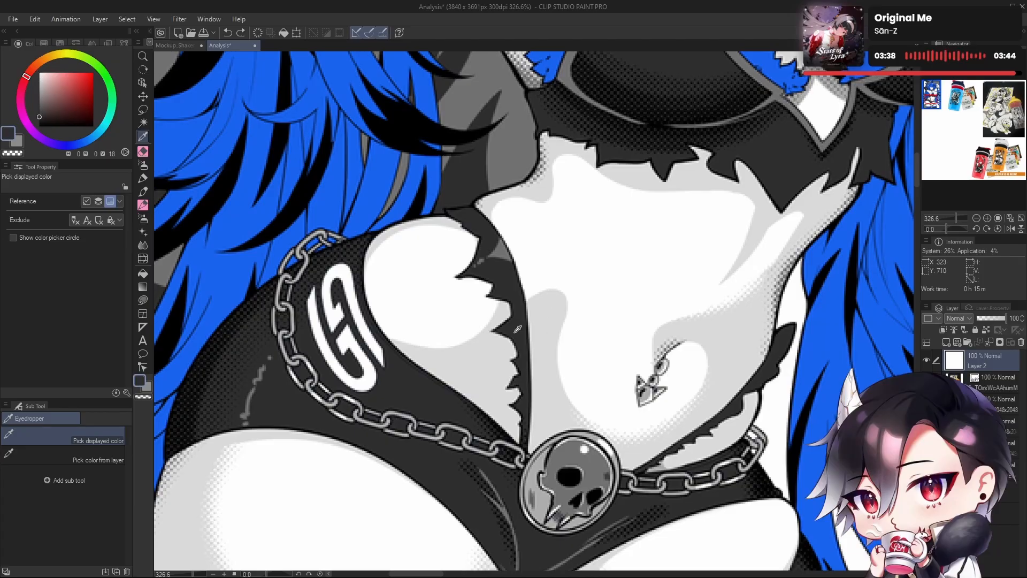
pyautogui.moveTo(714, 97)
pyautogui.mouseDown()
pyautogui.moveTo(562, 348)
pyautogui.moveTo(563, 369)
pyautogui.mouseUp()
pyautogui.moveTo(544, 294); pyautogui.dragTo(543, 442)
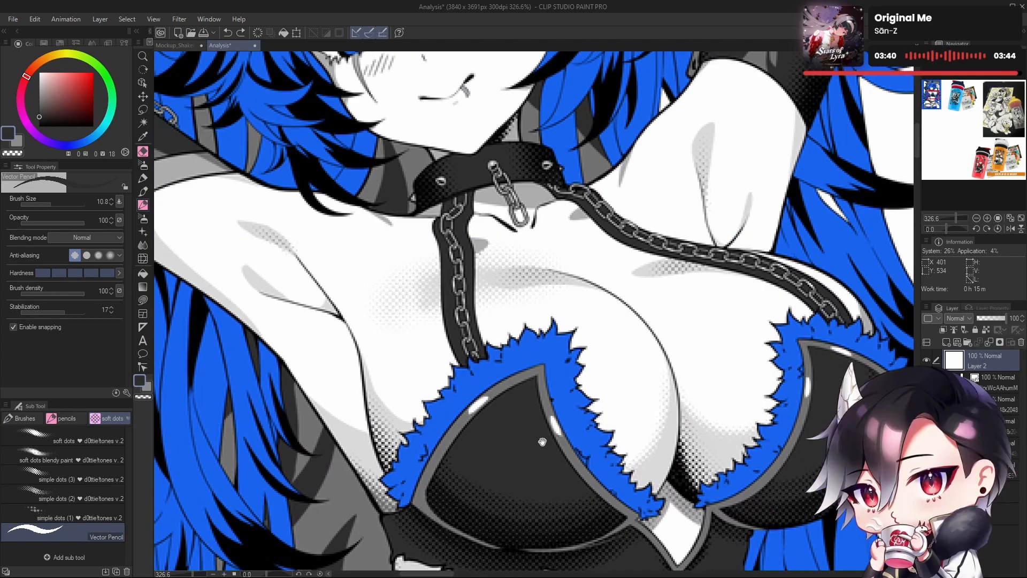
pyautogui.moveTo(529, 143); pyautogui.dragTo(533, 342)
pyautogui.keyDown('alt'); pyautogui.click(536, 396); pyautogui.keyUp('alt')
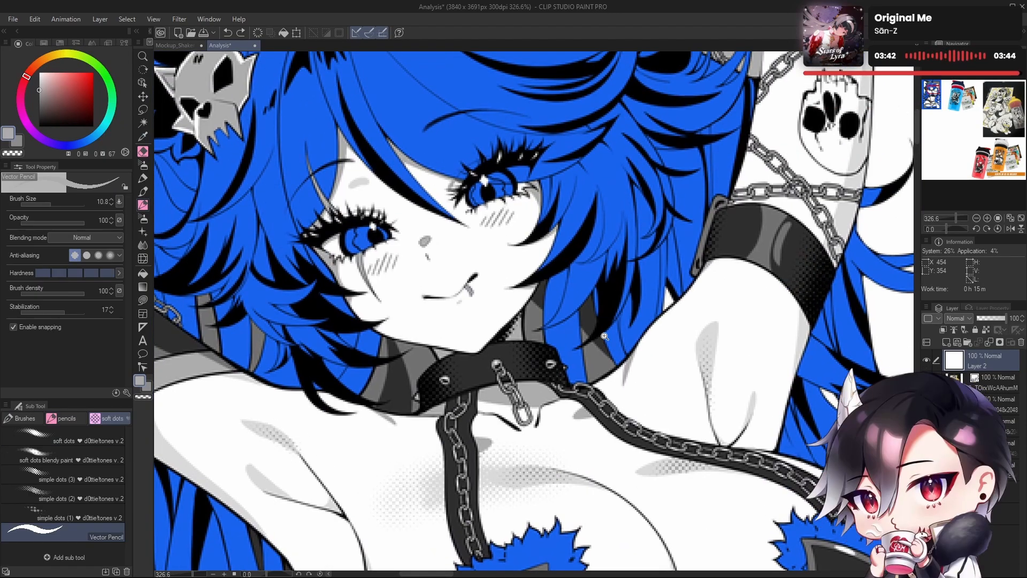
# Step: Compare the hair and frame of the blue-haired illustration with the flame-edged print on the blue shaker
pyautogui.moveTo(605, 336); pyautogui.dragTo(524, 337)
pyautogui.moveTo(712, 451); pyautogui.dragTo(573, 328)
pyautogui.moveTo(587, 376); pyautogui.dragTo(642, 377)
pyautogui.moveTo(585, 393); pyautogui.dragTo(625, 410)
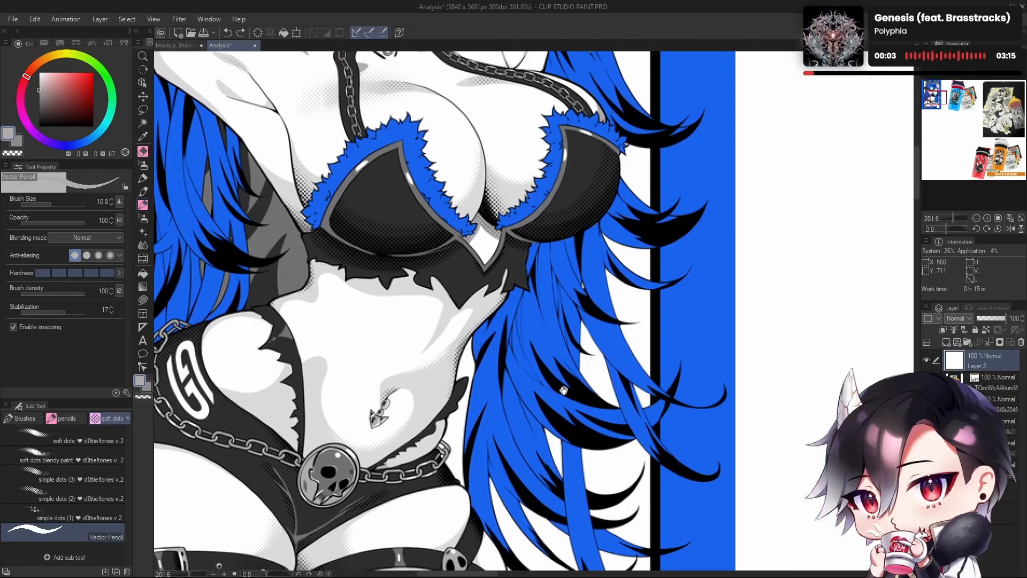
pyautogui.moveTo(564, 391); pyautogui.dragTo(531, 377)
pyautogui.moveTo(615, 350); pyautogui.dragTo(414, 291)
pyautogui.moveTo(692, 289); pyautogui.dragTo(690, 314)
pyautogui.moveTo(603, 269); pyautogui.dragTo(638, 435)
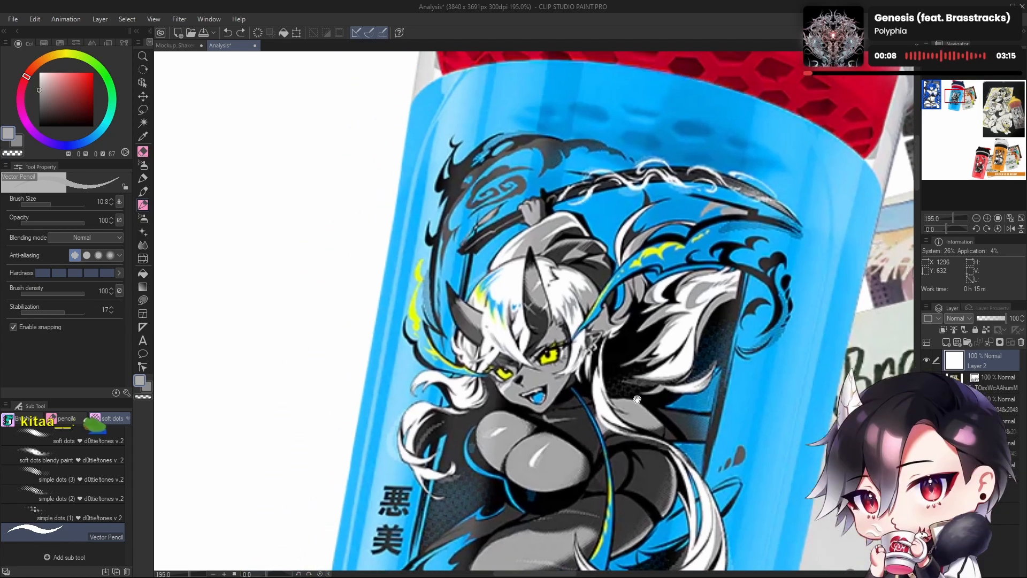
pyautogui.moveTo(620, 361); pyautogui.dragTo(588, 361)
pyautogui.moveTo(650, 390); pyautogui.dragTo(620, 288)
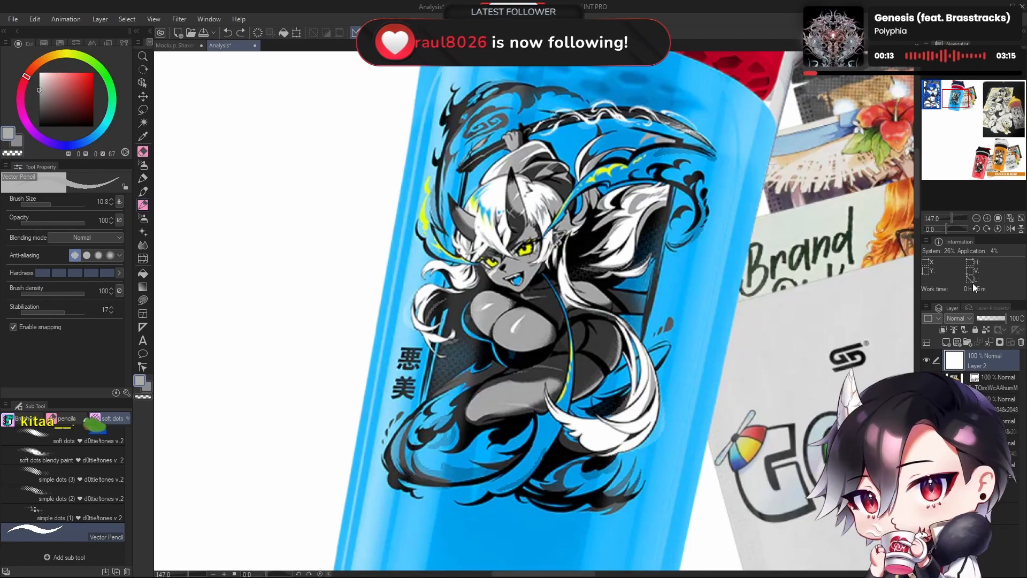
# Step: Examine the blue shaker's horned-character print up close and in proportion to the whole cup
pyautogui.moveTo(598, 317); pyautogui.dragTo(579, 370)
pyautogui.moveTo(635, 276); pyautogui.dragTo(648, 270)
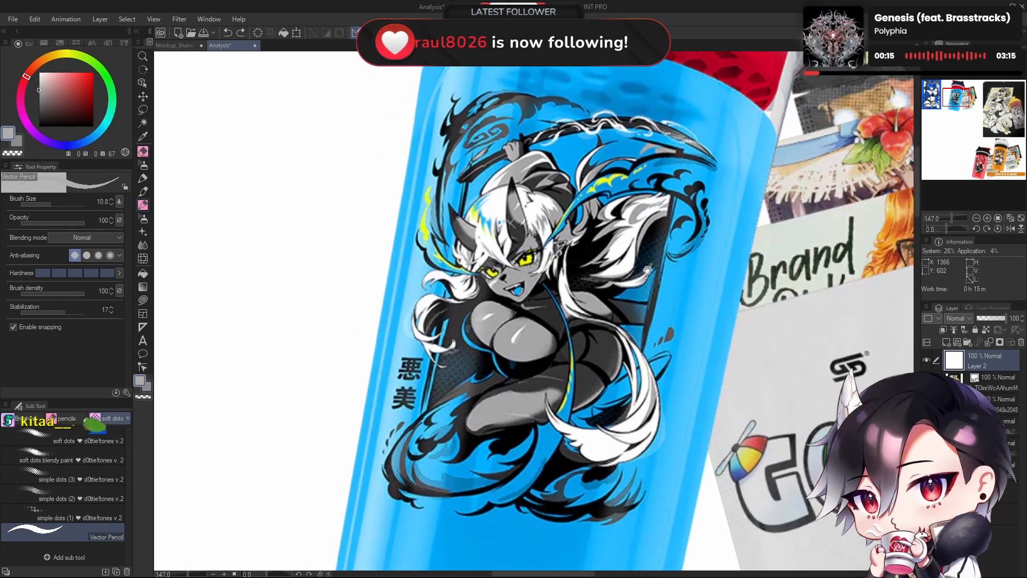
pyautogui.moveTo(539, 274)
pyautogui.mouseDown()
pyautogui.moveTo(542, 300)
pyautogui.moveTo(596, 275)
pyautogui.moveTo(540, 271)
pyautogui.mouseUp()
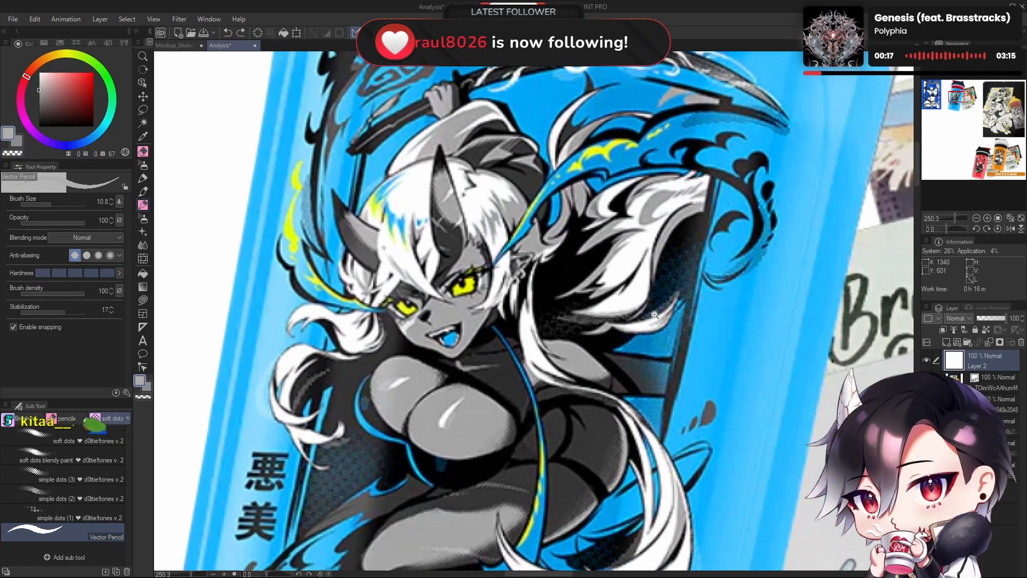
pyautogui.moveTo(560, 323); pyautogui.dragTo(502, 322)
pyautogui.moveTo(707, 307); pyautogui.dragTo(650, 307)
pyautogui.moveTo(692, 362); pyautogui.dragTo(693, 389)
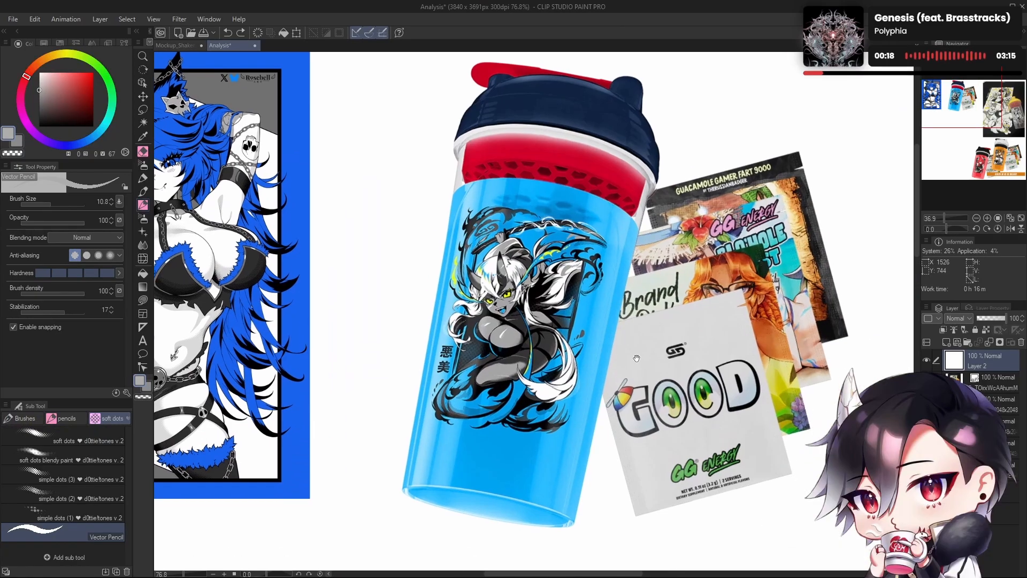
pyautogui.moveTo(496, 290); pyautogui.dragTo(573, 312)
pyautogui.moveTo(574, 313); pyautogui.dragTo(545, 301)
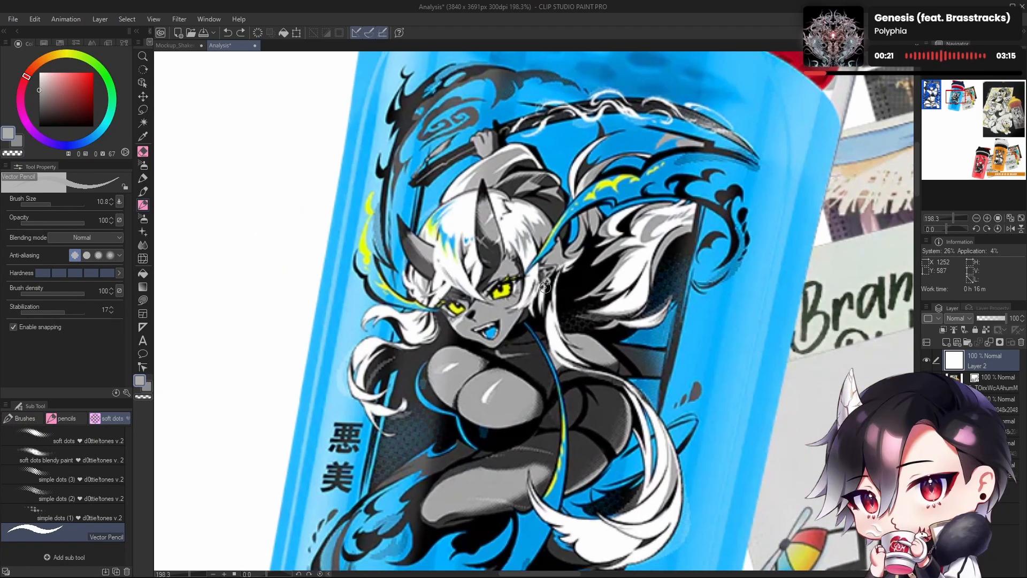
pyautogui.moveTo(599, 345); pyautogui.dragTo(562, 345)
pyautogui.moveTo(702, 384)
pyautogui.mouseDown()
pyautogui.moveTo(661, 373)
pyautogui.moveTo(655, 347)
pyautogui.moveTo(641, 362)
pyautogui.mouseUp()
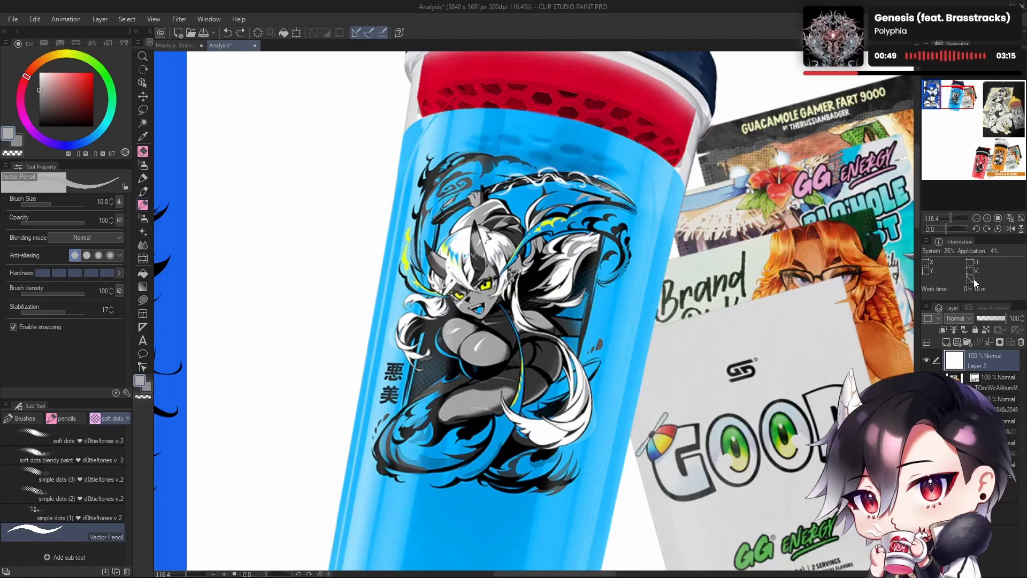
# Step: Sample the dark colour of the character's top in the T-shirt's dog print
pyautogui.moveTo(760, 418); pyautogui.dragTo(671, 307)
pyautogui.scroll(-3, 717, 427)
pyautogui.moveTo(893, 455); pyautogui.dragTo(697, 381)
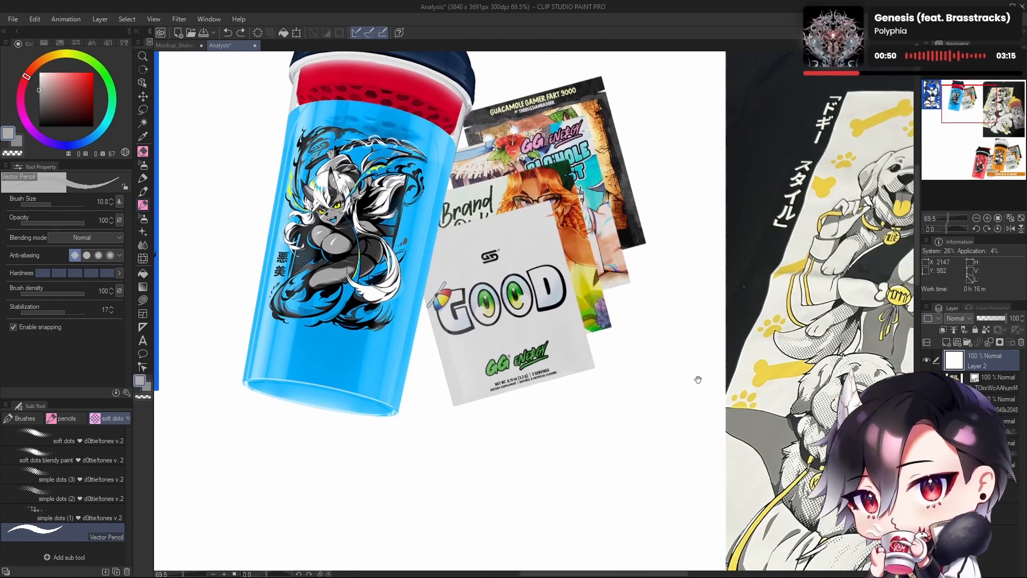
pyautogui.moveTo(863, 364); pyautogui.dragTo(672, 394)
pyautogui.scroll(2, 743, 391)
pyautogui.moveTo(743, 391); pyautogui.dragTo(565, 412)
pyautogui.press('alt')
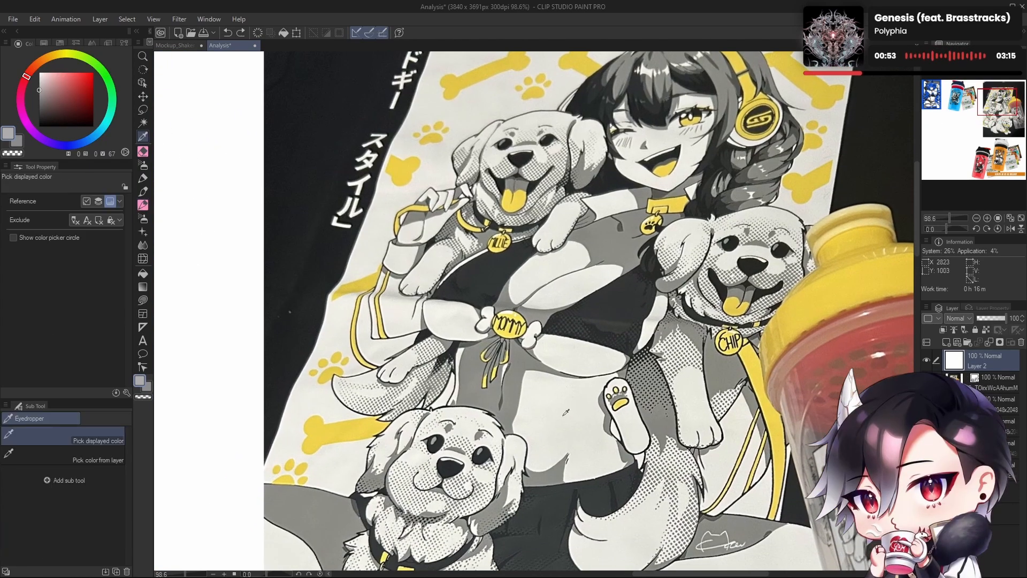
pyautogui.keyDown('alt'); pyautogui.click(602, 311); pyautogui.keyUp('alt')
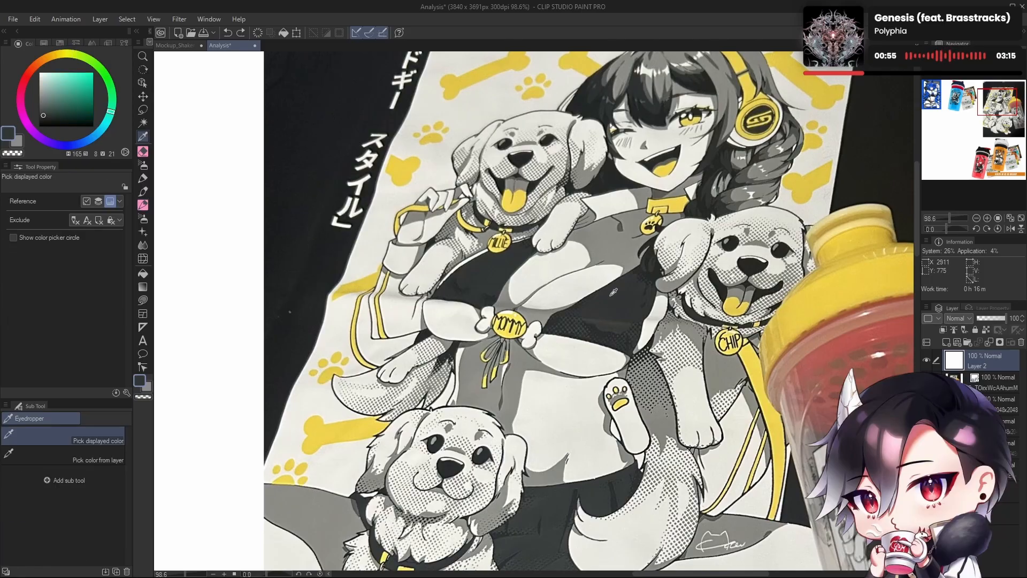
# Step: Examine the framed character prints on the red and orange shakers
pyautogui.moveTo(624, 395); pyautogui.dragTo(605, 223)
pyautogui.scroll(-5, 626, 291)
pyautogui.moveTo(695, 472); pyautogui.dragTo(680, 173)
pyautogui.moveTo(627, 339); pyautogui.dragTo(690, 339)
pyautogui.moveTo(640, 169); pyautogui.dragTo(669, 310)
pyautogui.moveTo(669, 310); pyautogui.dragTo(561, 312)
pyautogui.moveTo(562, 312); pyautogui.dragTo(540, 365)
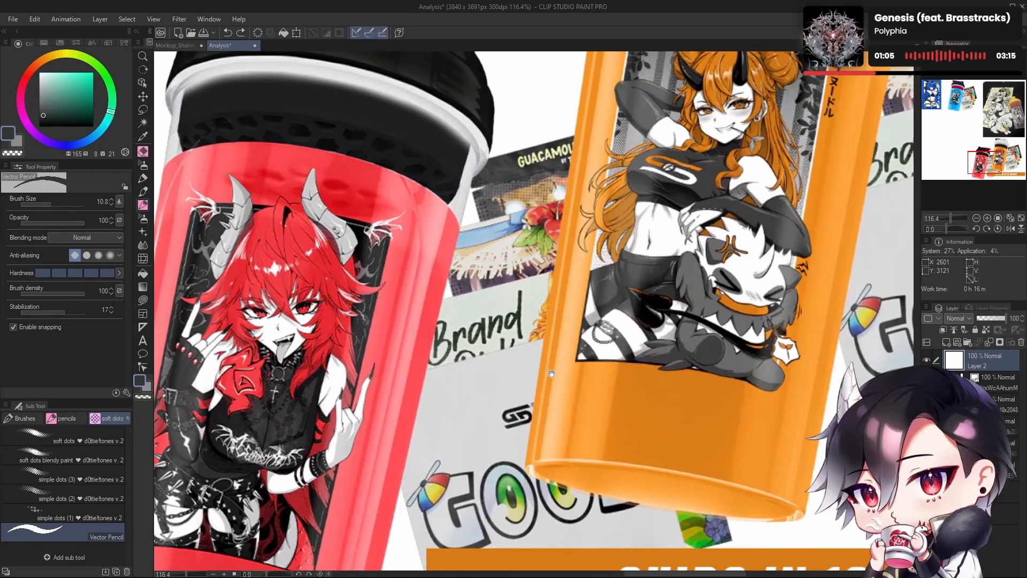
pyautogui.moveTo(670, 287)
pyautogui.mouseDown()
pyautogui.moveTo(521, 374)
pyautogui.moveTo(701, 296)
pyautogui.moveTo(873, 304)
pyautogui.mouseUp()
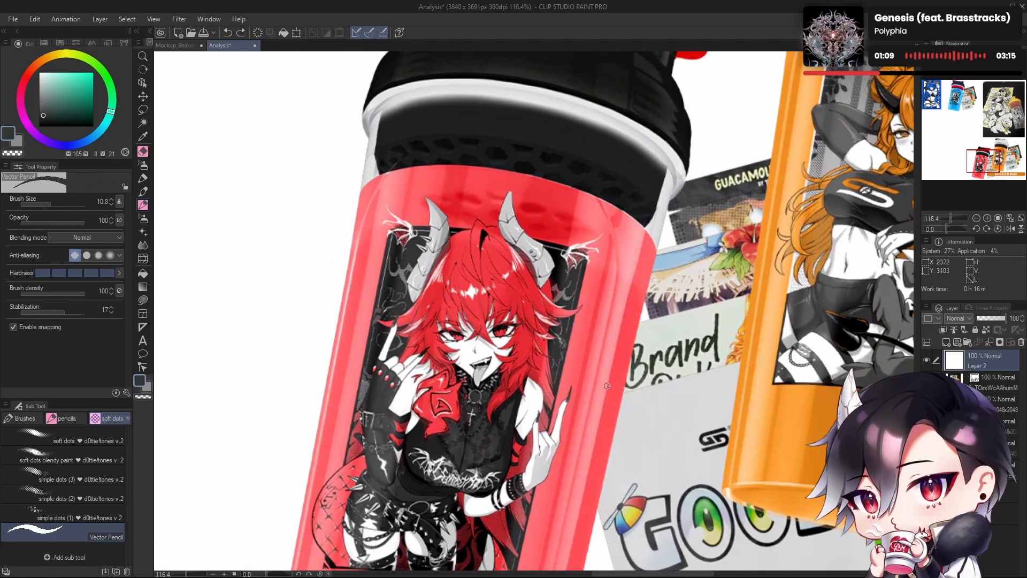
# Step: Review the blue-haired illustration beside the blue shaker and inspect its shorts, thigh straps, fur cuffs and overlapping hair
pyautogui.moveTo(607, 386); pyautogui.dragTo(729, 325)
pyautogui.moveTo(703, 359); pyautogui.dragTo(666, 524)
pyautogui.moveTo(598, 443); pyautogui.dragTo(619, 509)
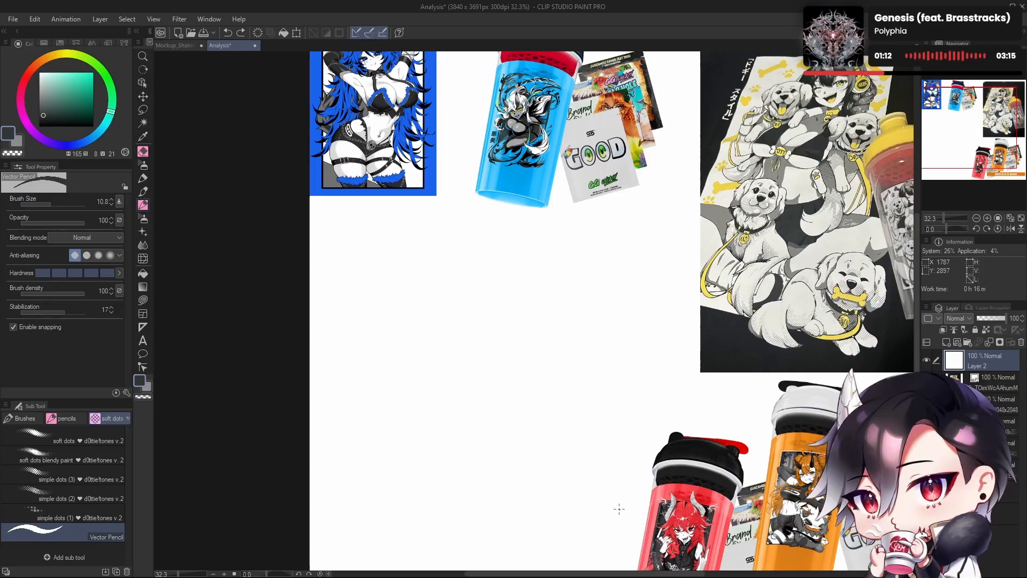
pyautogui.moveTo(626, 300); pyautogui.dragTo(680, 459)
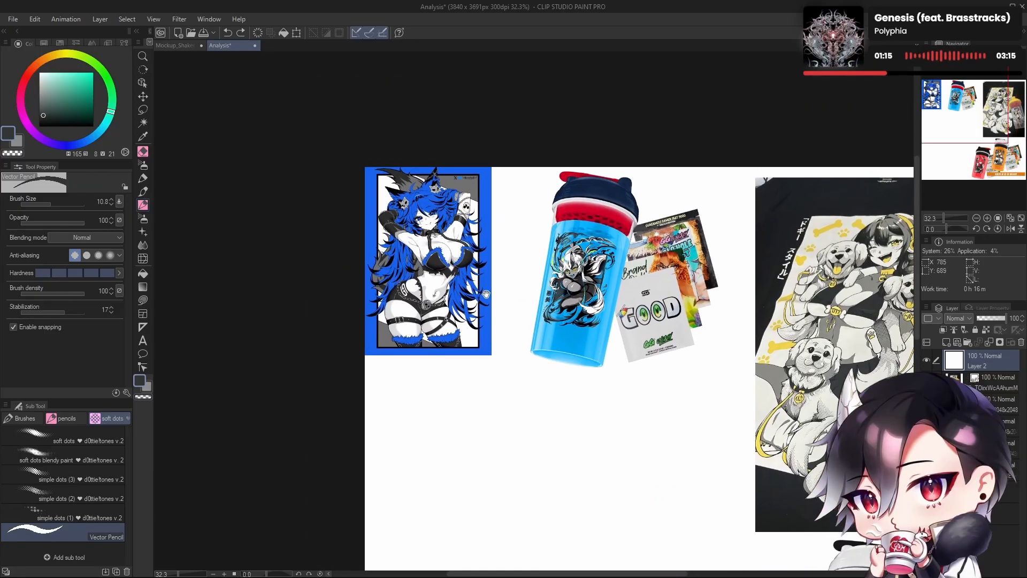
pyautogui.moveTo(447, 314); pyautogui.dragTo(487, 302)
pyautogui.moveTo(488, 302); pyautogui.dragTo(583, 575)
pyautogui.moveTo(671, 381); pyautogui.dragTo(610, 352)
pyautogui.moveTo(675, 343); pyautogui.dragTo(602, 348)
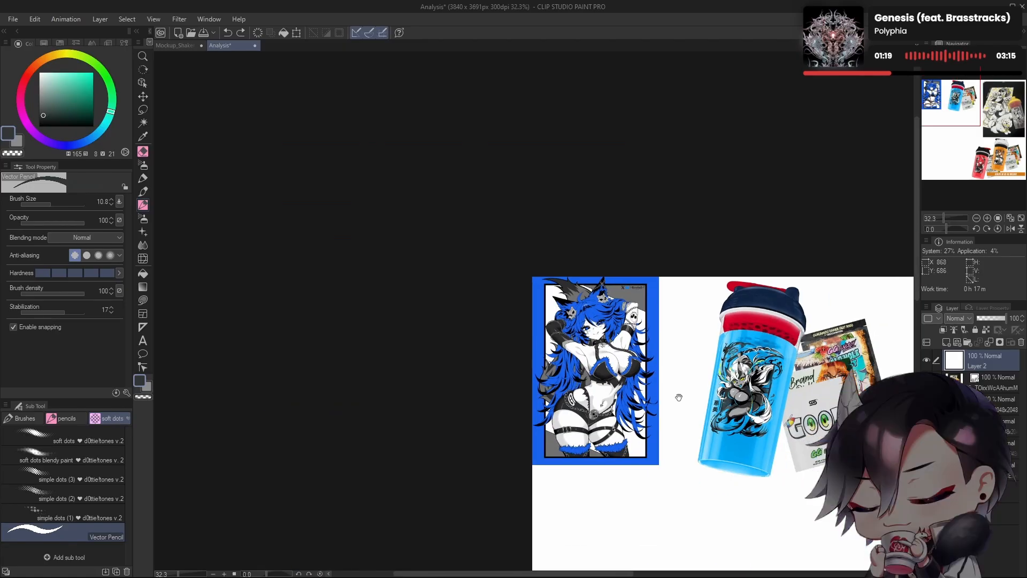
pyautogui.moveTo(678, 396); pyautogui.dragTo(610, 307)
pyautogui.moveTo(499, 280); pyautogui.dragTo(684, 295)
pyautogui.moveTo(749, 374); pyautogui.dragTo(577, 250)
pyautogui.moveTo(687, 282); pyautogui.dragTo(609, 339)
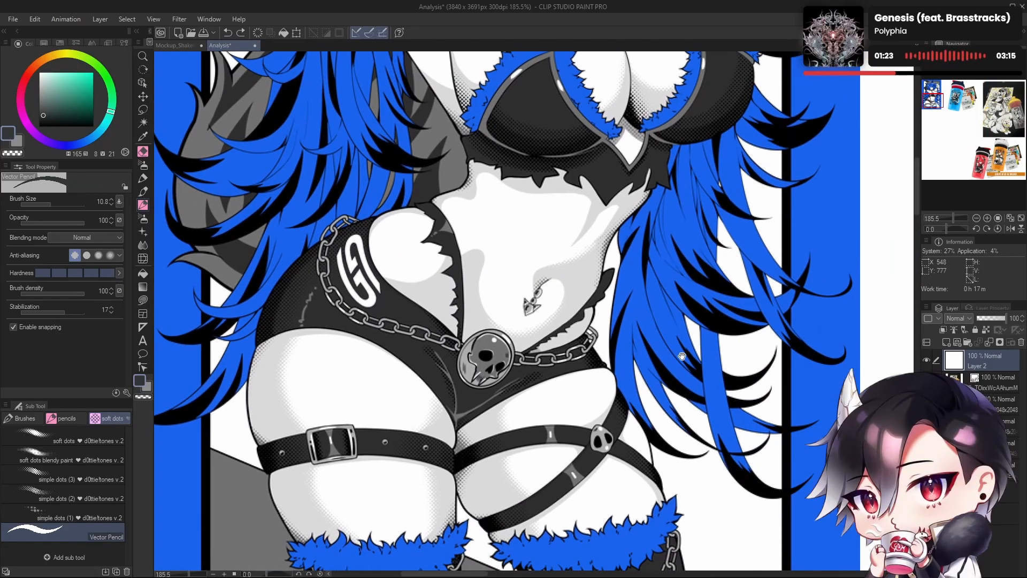
pyautogui.moveTo(682, 356); pyautogui.dragTo(662, 340)
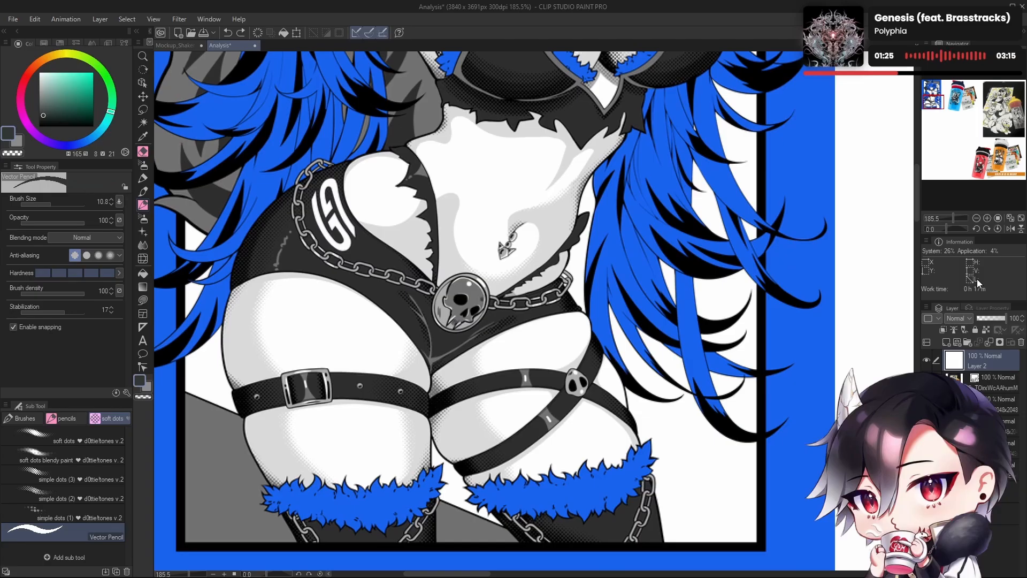
pyautogui.moveTo(686, 437)
pyautogui.mouseDown()
pyautogui.moveTo(672, 356)
pyautogui.moveTo(698, 444)
pyautogui.mouseUp()
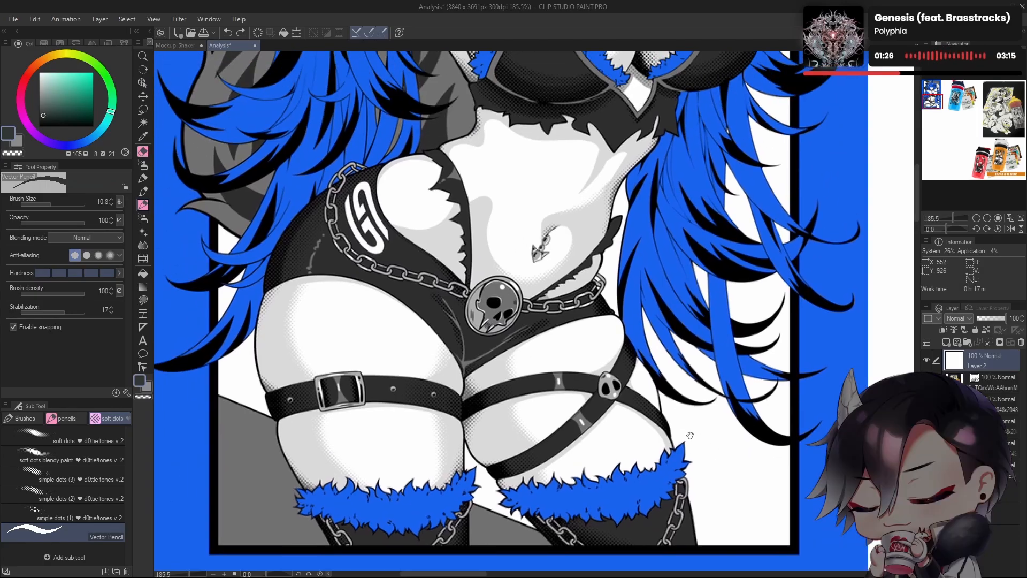
pyautogui.moveTo(685, 351); pyautogui.dragTo(680, 475)
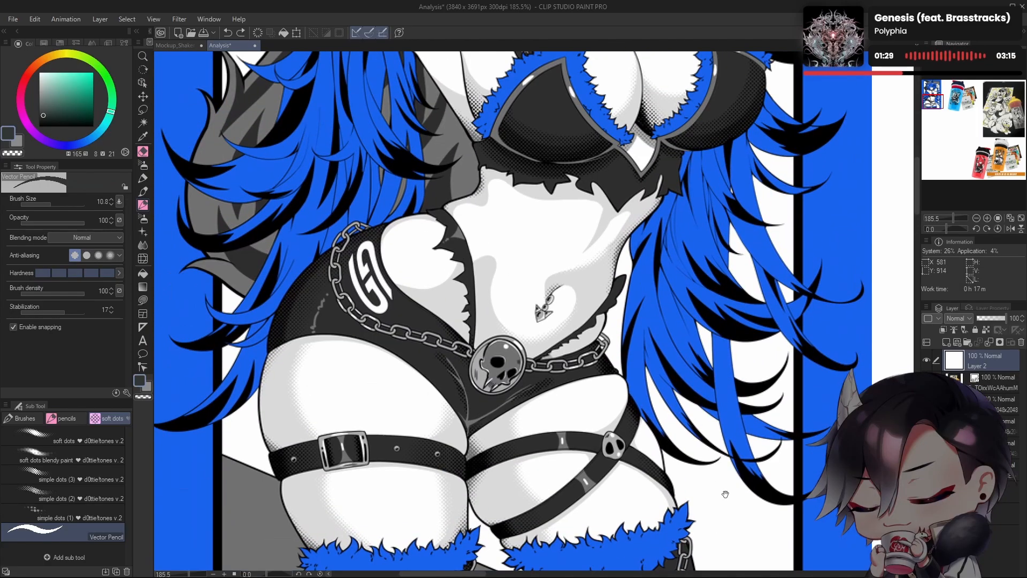
# Step: Examine the arm and chest shading in the blue-haired illustration and set the Vector Pencil's brush size to 7.7
pyautogui.moveTo(644, 362); pyautogui.dragTo(619, 487)
pyautogui.moveTo(462, 262); pyautogui.dragTo(556, 394)
pyautogui.moveTo(521, 325); pyautogui.dragTo(589, 325)
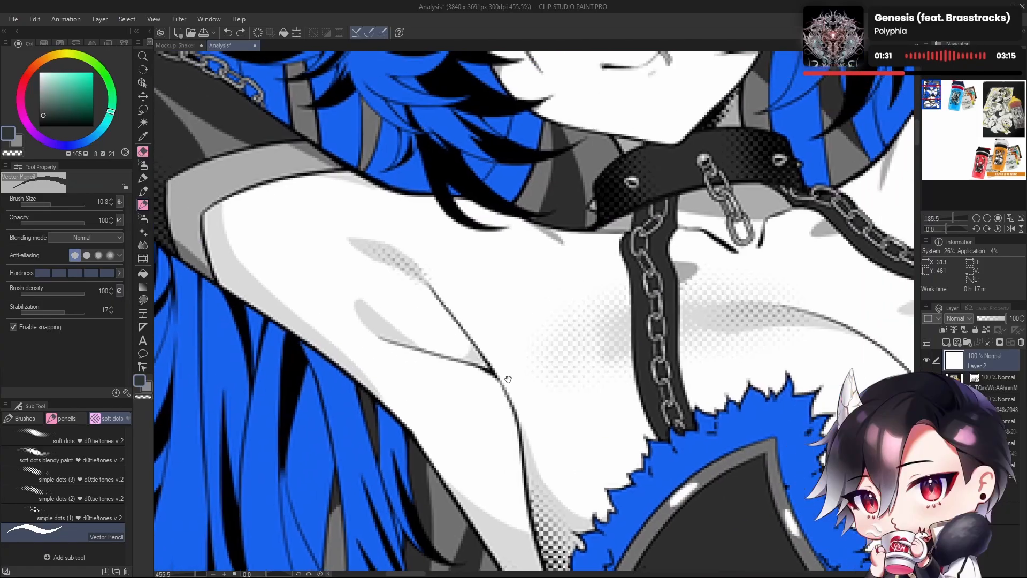
pyautogui.moveTo(507, 376)
pyautogui.mouseDown()
pyautogui.moveTo(493, 363)
pyautogui.moveTo(523, 386)
pyautogui.mouseUp()
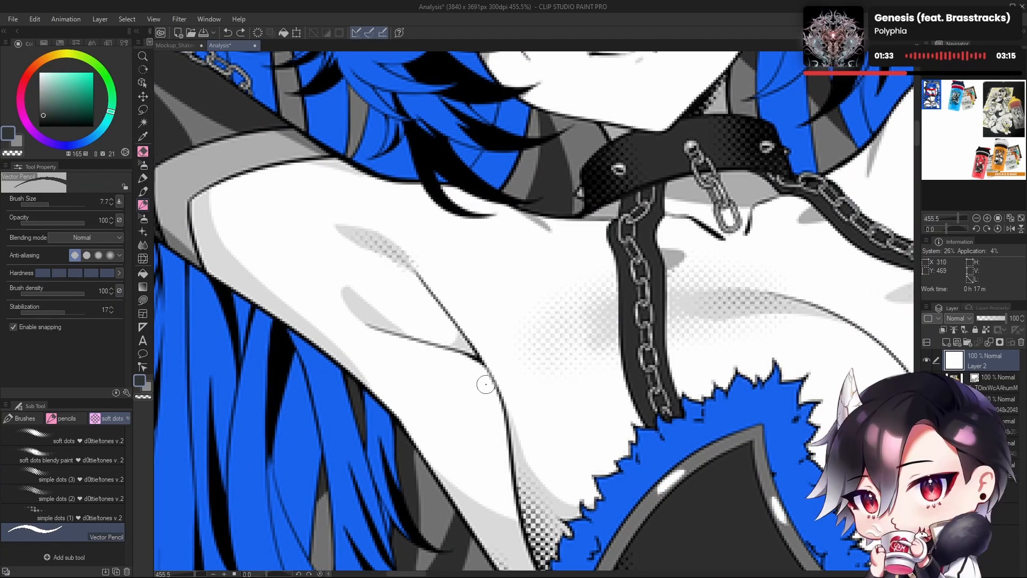
pyautogui.moveTo(641, 306); pyautogui.dragTo(521, 306)
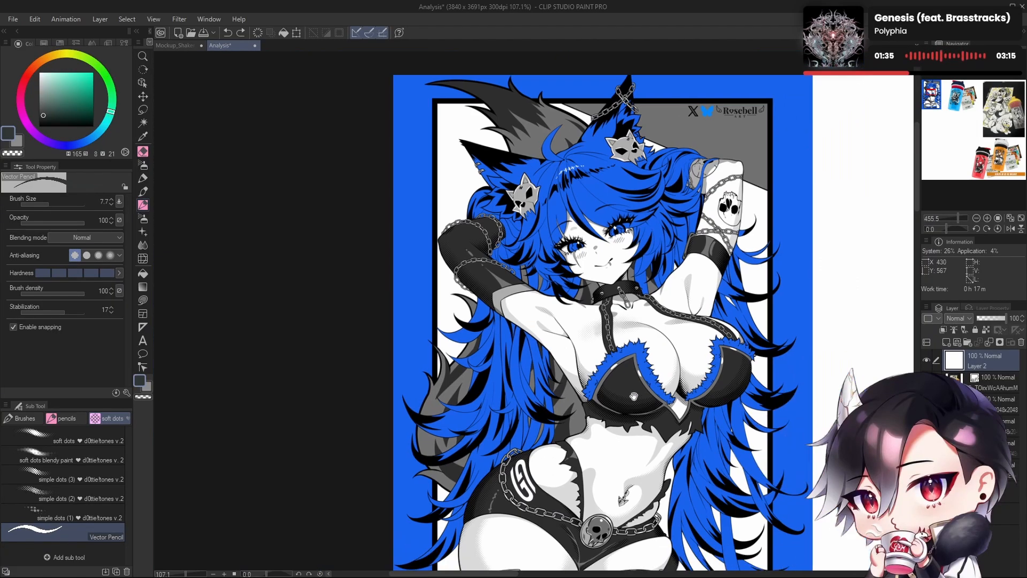
# Step: Sample the grey neck shadow below the collar of the blue-haired character as the drawing colour
pyautogui.moveTo(629, 396); pyautogui.dragTo(571, 350)
pyautogui.moveTo(564, 278); pyautogui.dragTo(654, 287)
pyautogui.moveTo(661, 341); pyautogui.dragTo(624, 401)
pyautogui.moveTo(583, 305); pyautogui.dragTo(634, 306)
pyautogui.moveTo(564, 309); pyautogui.dragTo(565, 300)
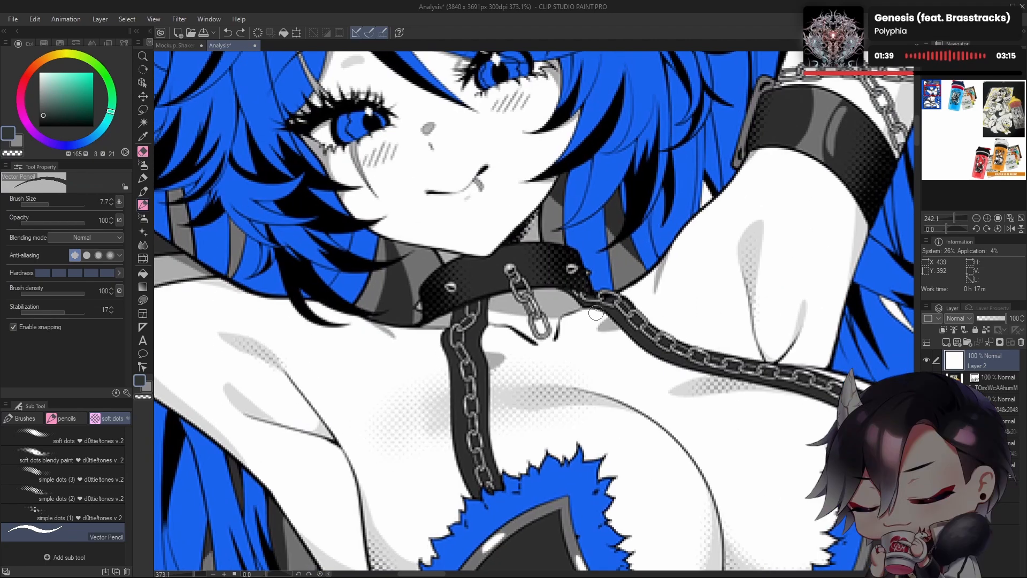
pyautogui.keyDown('alt'); pyautogui.click(554, 297); pyautogui.keyUp('alt')
# Step: Examine the halftone dots shading the character's chest, both up close and within the whole illustration
pyautogui.moveTo(622, 353)
pyautogui.mouseDown()
pyautogui.moveTo(632, 351)
pyautogui.moveTo(625, 262)
pyautogui.moveTo(666, 285)
pyautogui.mouseUp()
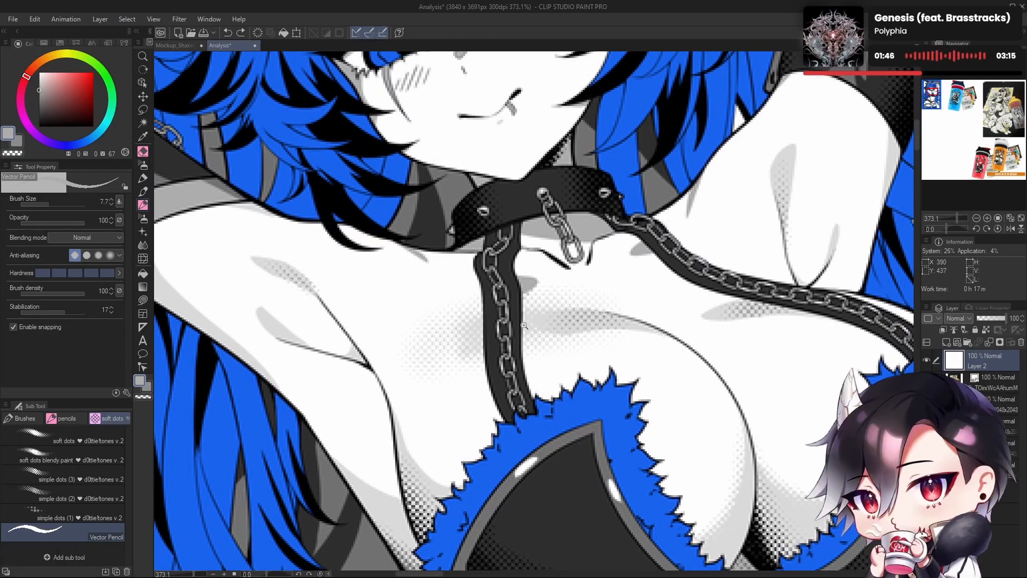
pyautogui.moveTo(476, 317); pyautogui.dragTo(600, 357)
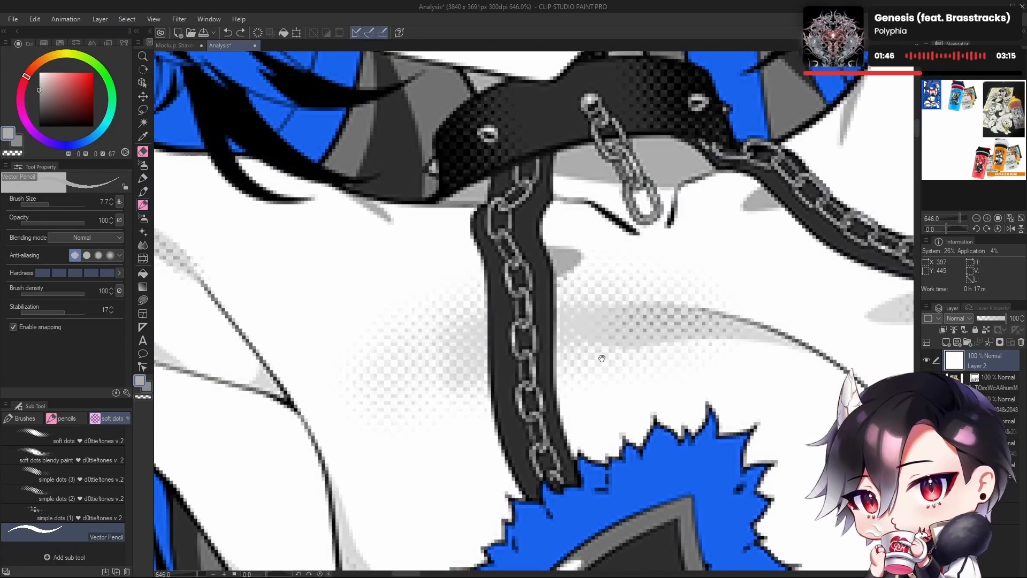
pyautogui.click(574, 216)
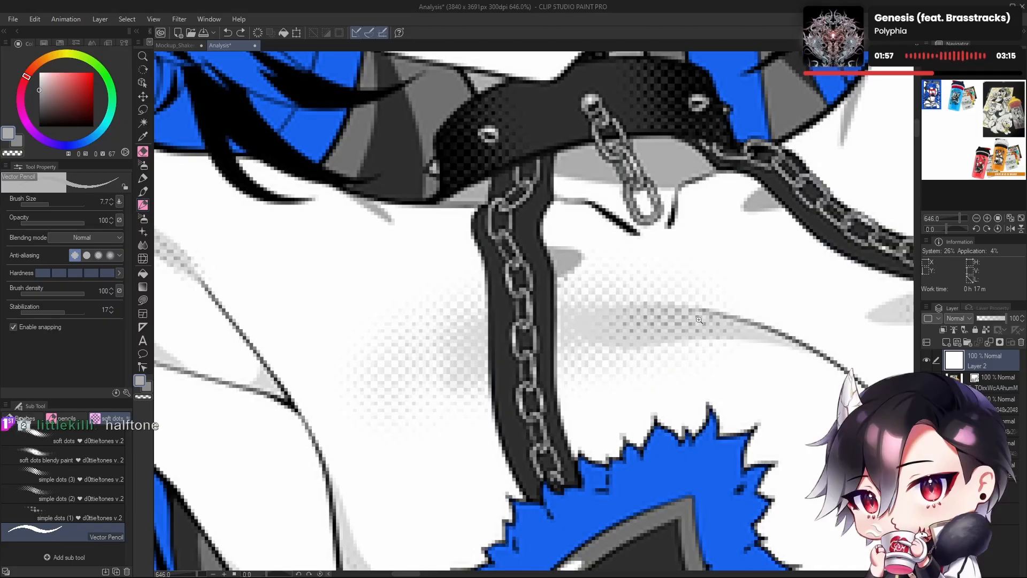
pyautogui.scroll(-5, 700, 321)
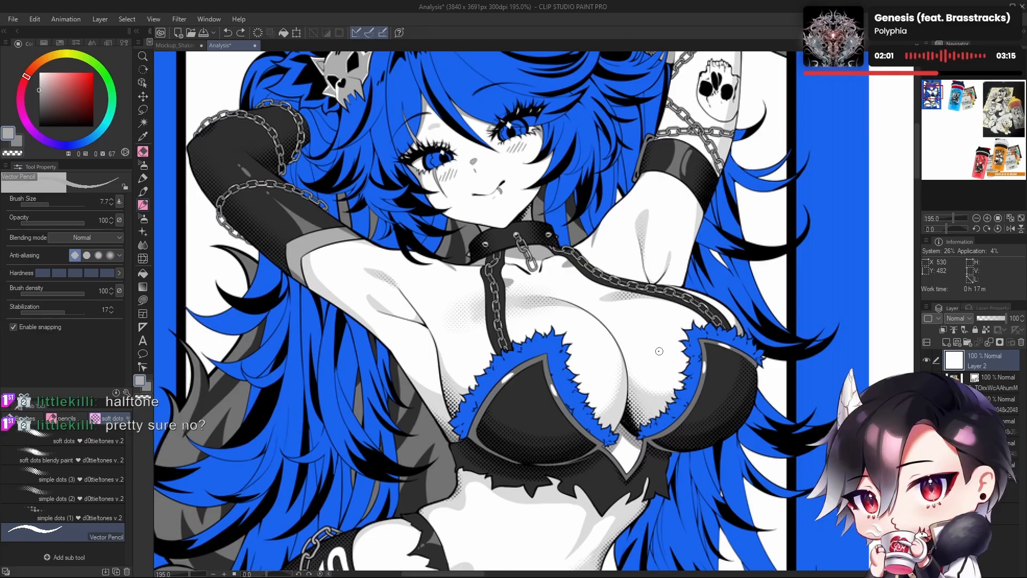
pyautogui.scroll(-3, 659, 385)
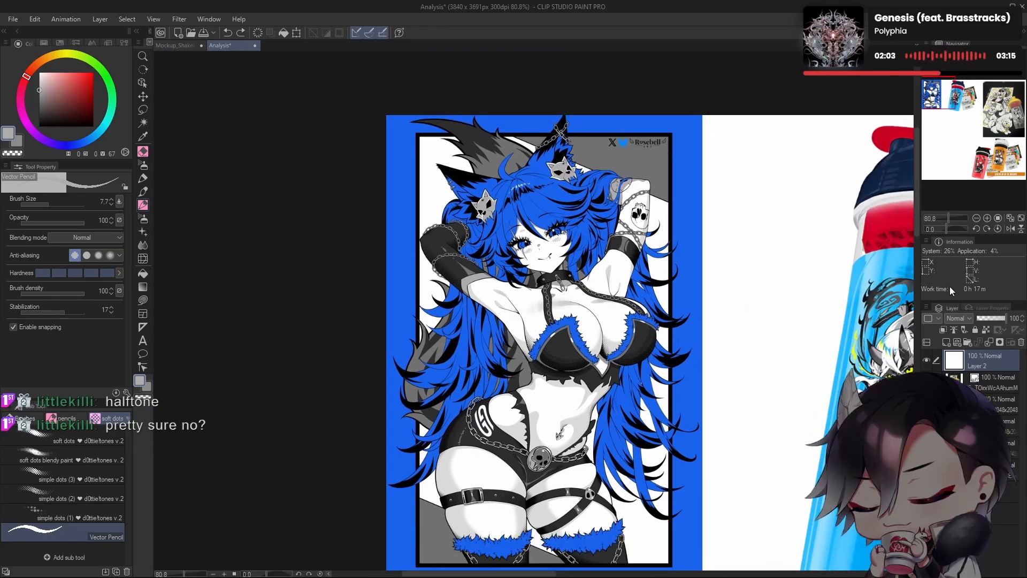
# Step: Paint a large grey halftone swatch below the blue shaker with the simple dots (3) brush at size 882.6
pyautogui.moveTo(688, 406); pyautogui.dragTo(628, 312)
pyautogui.moveTo(665, 471); pyautogui.dragTo(583, 308)
pyautogui.scroll(-4, 688, 408)
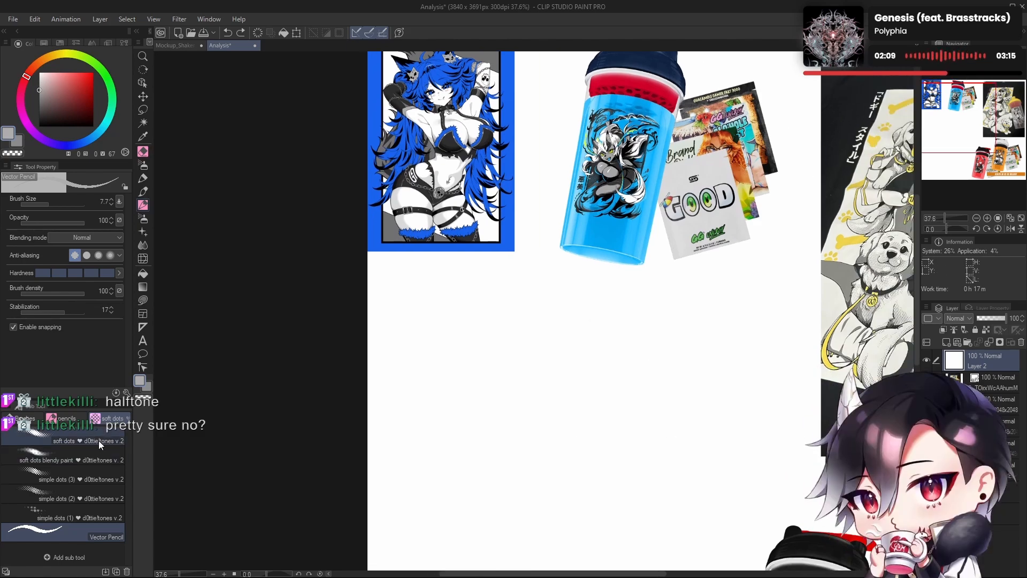
pyautogui.click(102, 479)
pyautogui.moveTo(621, 340)
pyautogui.keyDown('ctrl'); pyautogui.keyDown('alt'); pyautogui.mouseDown()
pyautogui.moveTo(651, 392)
pyautogui.moveTo(689, 387)
pyautogui.mouseUp(); pyautogui.keyUp('alt'); pyautogui.keyUp('ctrl')
pyautogui.moveTo(499, 402)
pyautogui.mouseDown()
pyautogui.moveTo(567, 350)
pyautogui.moveTo(647, 333)
pyautogui.moveTo(486, 411)
pyautogui.mouseUp()
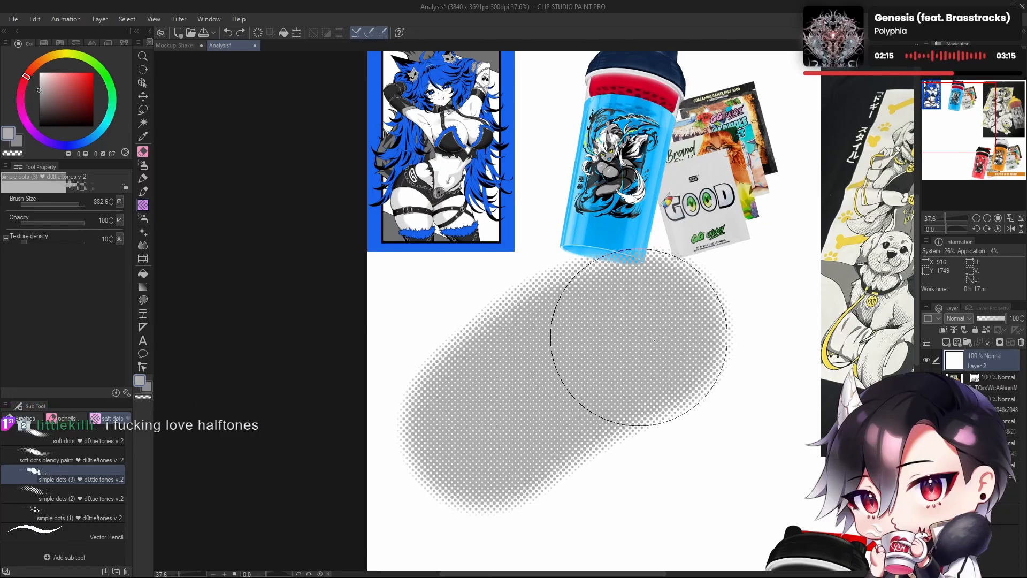
# Step: Compare the dot pattern of the grey halftone swatch with the shading on the blue-haired character's neck and chest
pyautogui.keyDown('ctrl'); pyautogui.moveTo(675, 369); pyautogui.dragTo(712, 369); pyautogui.keyUp('ctrl')
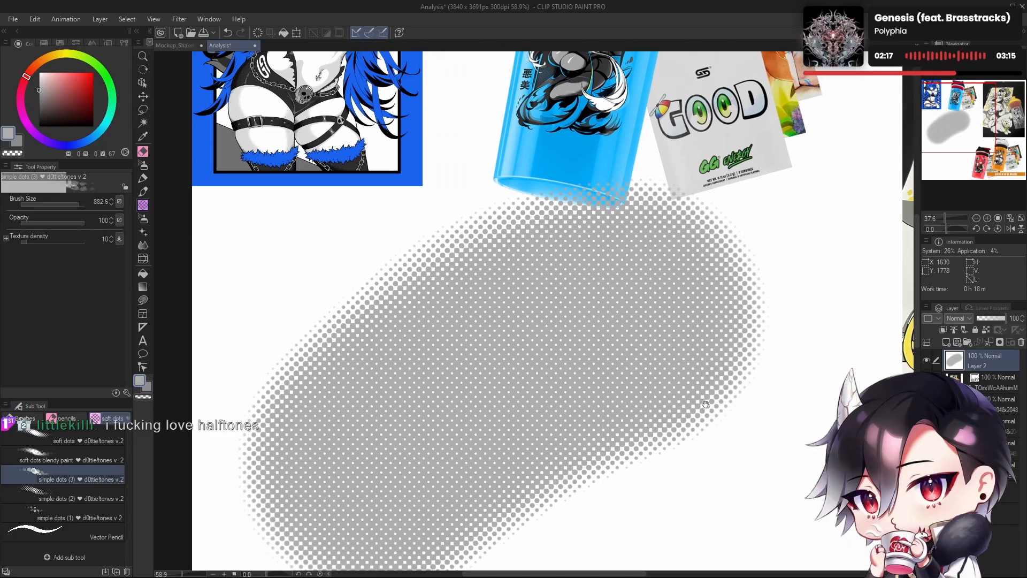
pyautogui.moveTo(695, 406); pyautogui.dragTo(729, 389)
pyautogui.moveTo(657, 362); pyautogui.dragTo(698, 395)
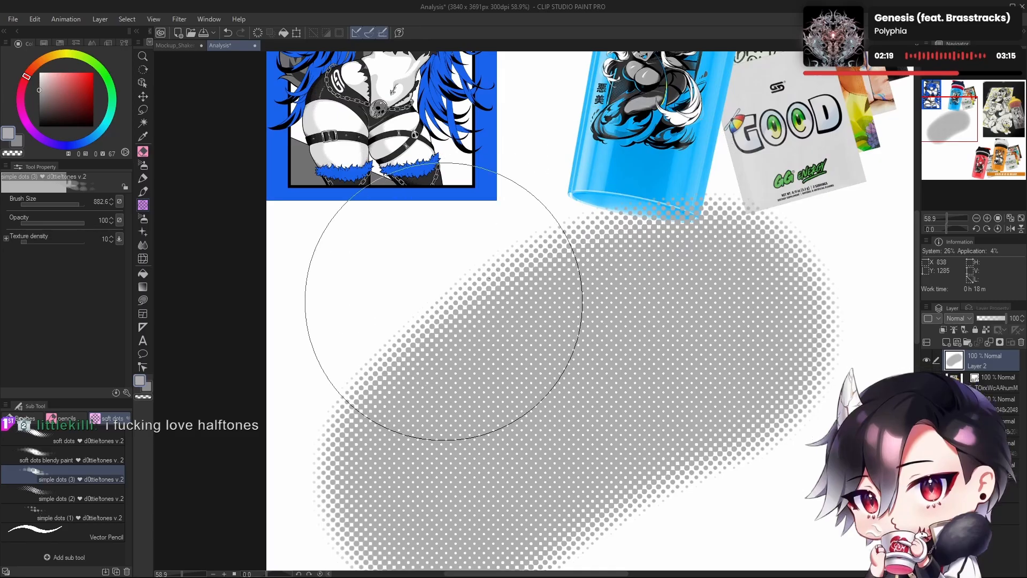
pyautogui.moveTo(429, 307)
pyautogui.mouseDown()
pyautogui.moveTo(539, 249)
pyautogui.moveTo(386, 341)
pyautogui.moveTo(535, 251)
pyautogui.mouseUp()
pyautogui.moveTo(706, 370)
pyautogui.keyDown('ctrl'); pyautogui.mouseDown()
pyautogui.moveTo(639, 300)
pyautogui.moveTo(664, 356)
pyautogui.moveTo(704, 352)
pyautogui.mouseUp(); pyautogui.keyUp('ctrl')
pyautogui.moveTo(704, 352); pyautogui.dragTo(680, 358)
pyautogui.keyDown('ctrl'); pyautogui.moveTo(669, 299); pyautogui.dragTo(711, 303); pyautogui.keyUp('ctrl')
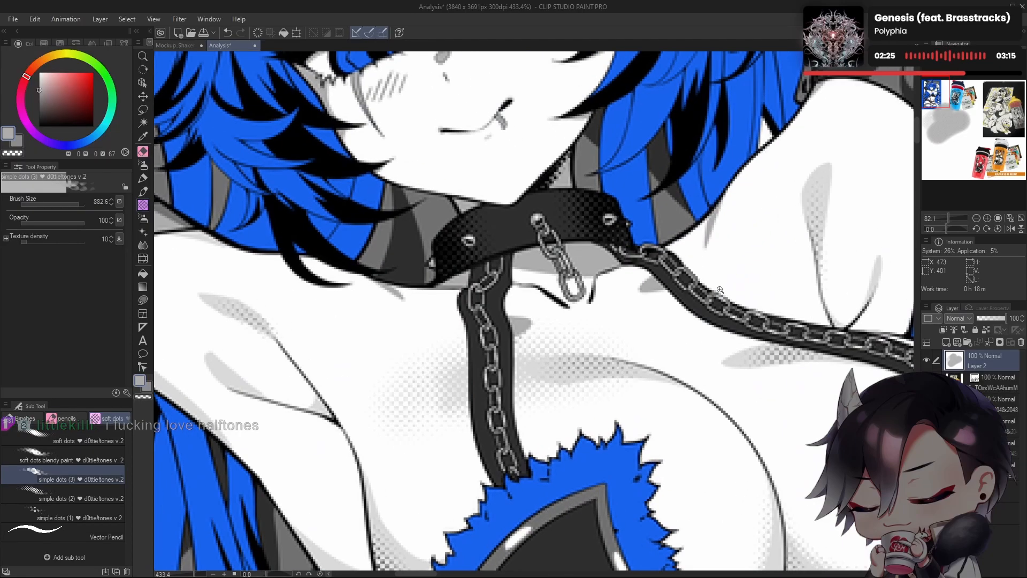
pyautogui.keyDown('ctrl'); pyautogui.moveTo(681, 366); pyautogui.dragTo(573, 302); pyautogui.keyUp('ctrl')
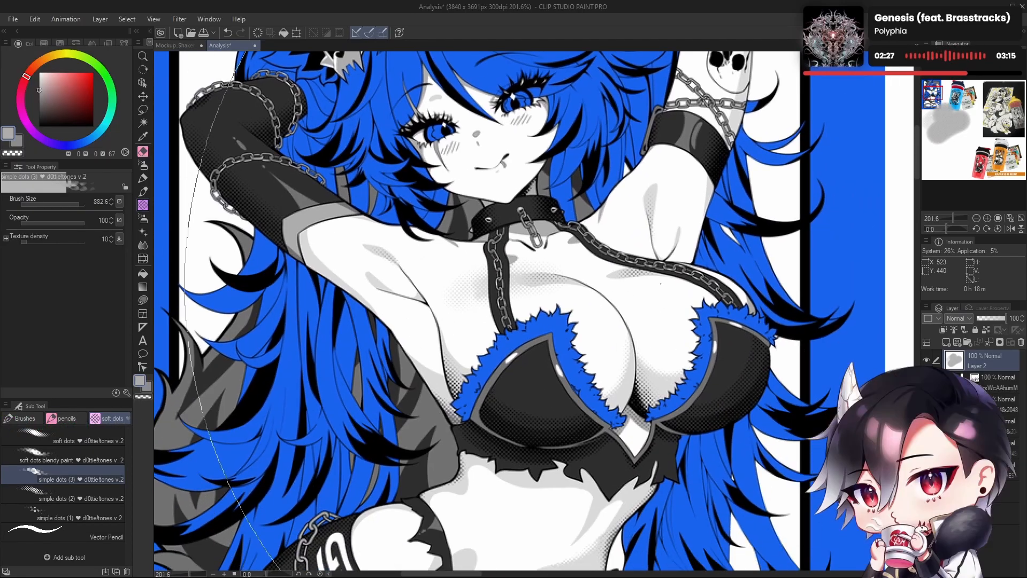
# Step: Undo the grey halftone swatch and bring the whole reference board into view
pyautogui.keyDown('ctrl'); pyautogui.moveTo(632, 374); pyautogui.dragTo(589, 389); pyautogui.keyUp('ctrl')
pyautogui.moveTo(588, 389); pyautogui.dragTo(590, 328)
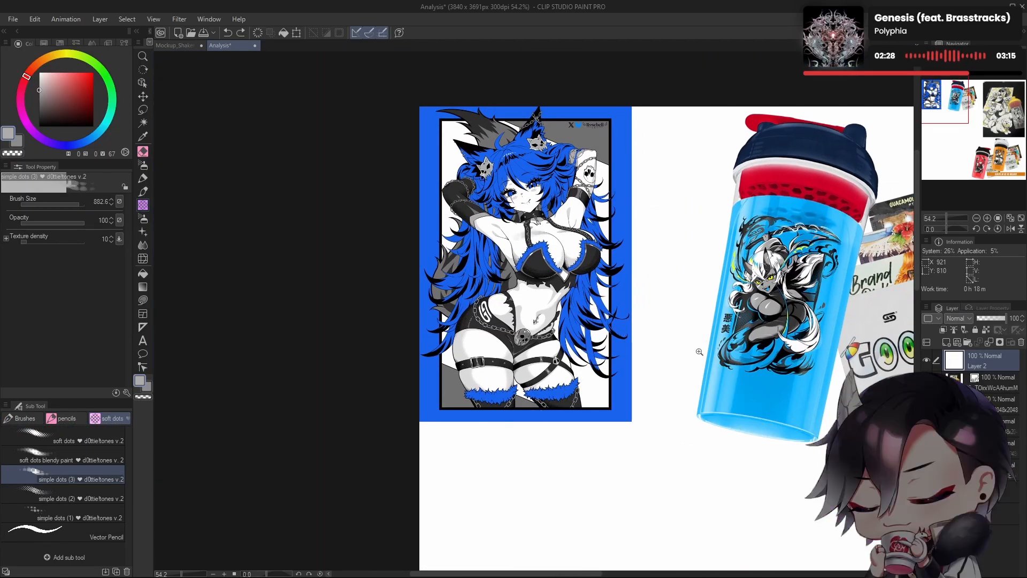
pyautogui.keyDown('ctrl'); pyautogui.moveTo(694, 351); pyautogui.dragTo(509, 351); pyautogui.keyUp('ctrl')
pyautogui.moveTo(716, 474); pyautogui.dragTo(675, 342)
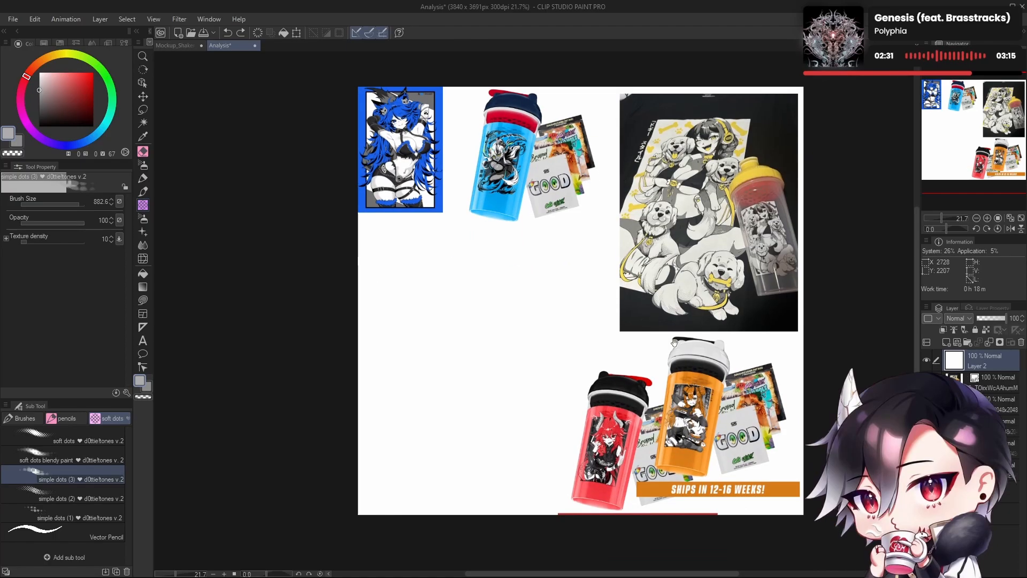
# Step: Switch to the Mockup_Shaker_Rosebell_Art document and show the colour and halftone shading over its line art
pyautogui.click(175, 44)
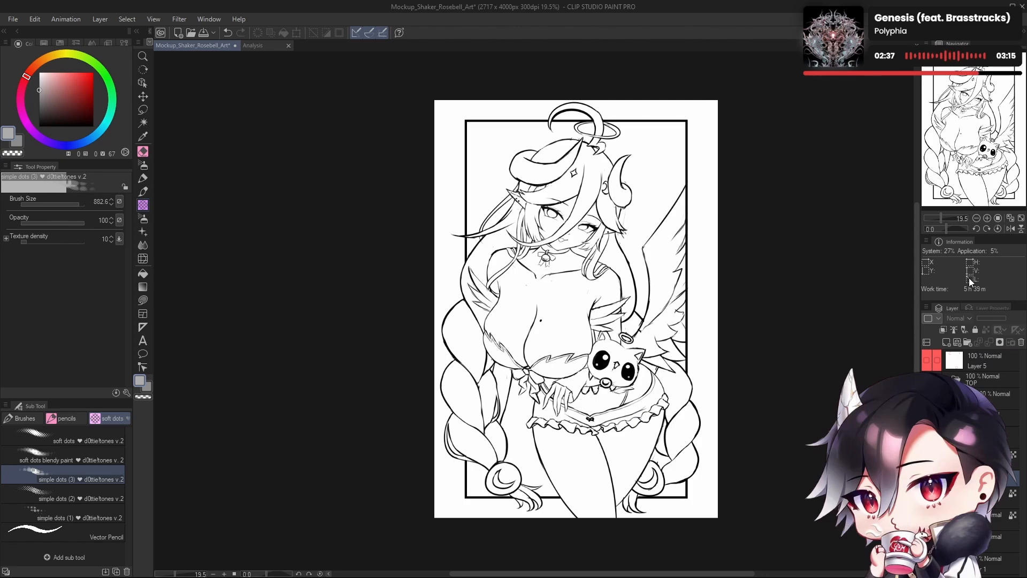
pyautogui.moveTo(689, 333); pyautogui.dragTo(662, 243)
pyautogui.moveTo(695, 303)
pyautogui.mouseDown()
pyautogui.moveTo(685, 400)
pyautogui.moveTo(687, 360)
pyautogui.moveTo(686, 392)
pyautogui.moveTo(702, 368)
pyautogui.moveTo(678, 327)
pyautogui.moveTo(697, 333)
pyautogui.mouseUp()
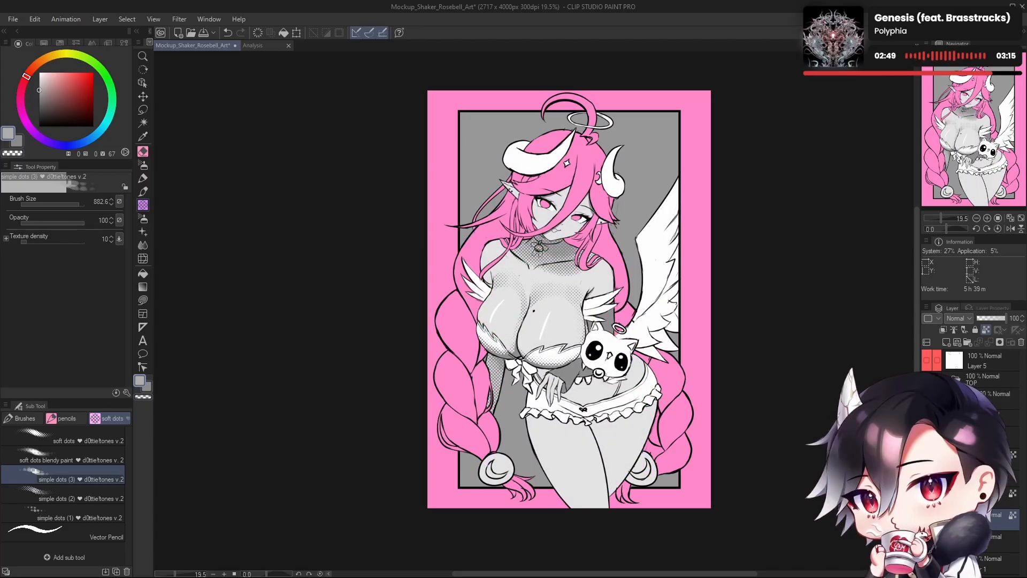
# Step: Examine the halftone shading on the pink-haired character's neck and chest, both up close and from a distance
pyautogui.scroll(3, 645, 389)
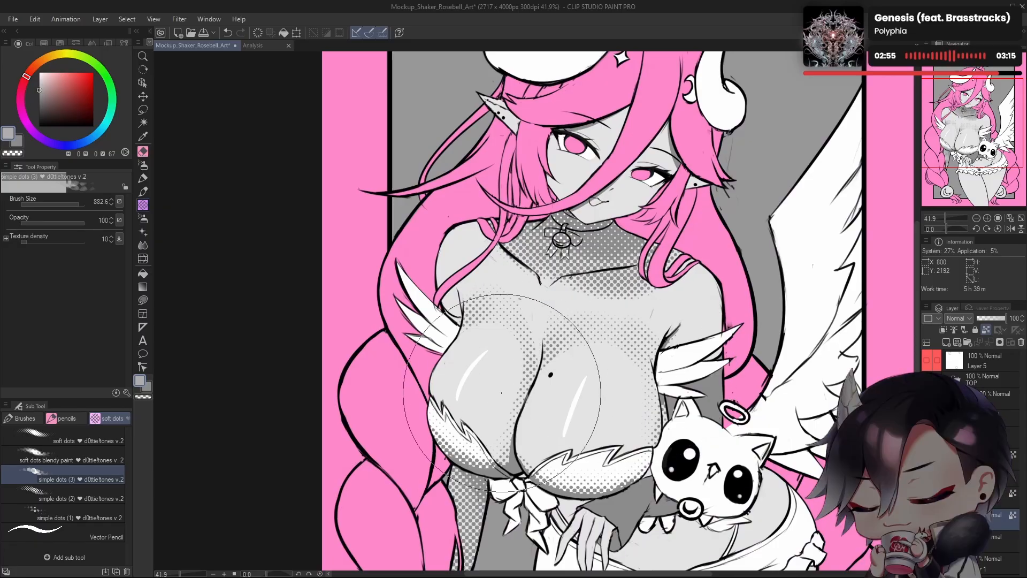
pyautogui.scroll(-3, 651, 375)
pyautogui.moveTo(652, 389); pyautogui.dragTo(639, 381)
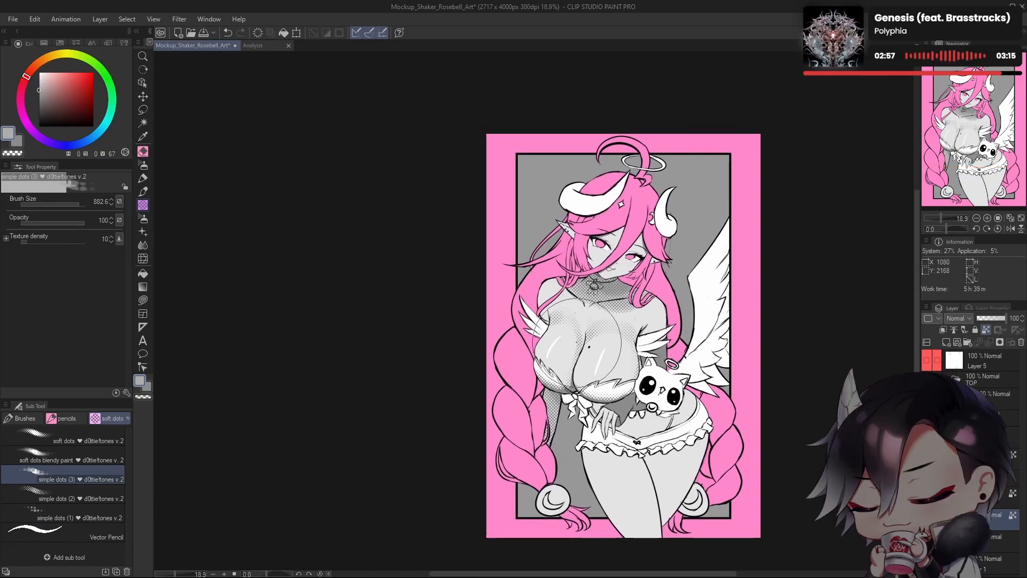
pyautogui.scroll(-3, 715, 386)
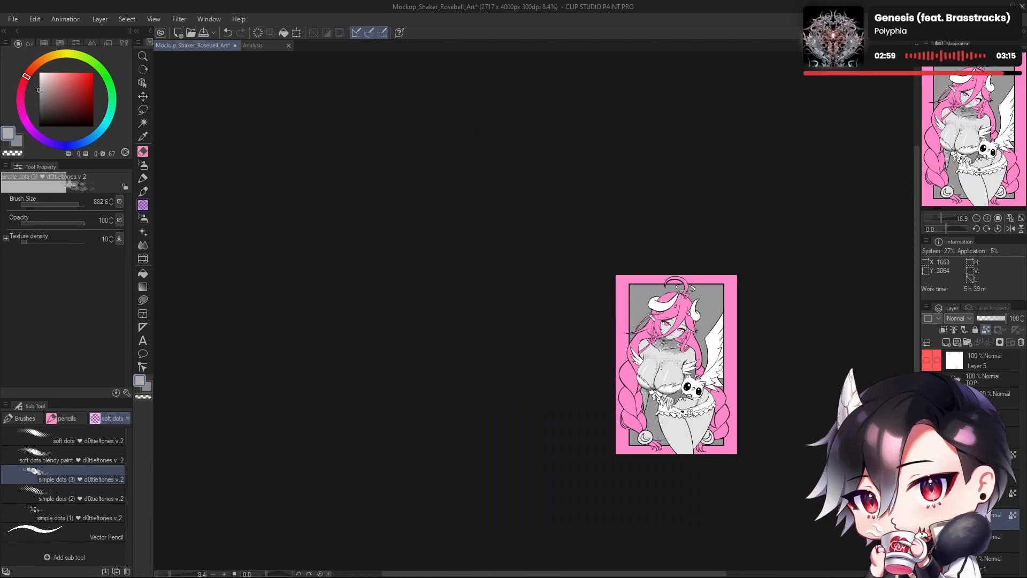
# Step: Check the pink artwork's composition by mirroring the canvas view horizontally and back
pyautogui.press('h')
pyautogui.click(414, 335)
pyautogui.moveTo(529, 381); pyautogui.dragTo(710, 343)
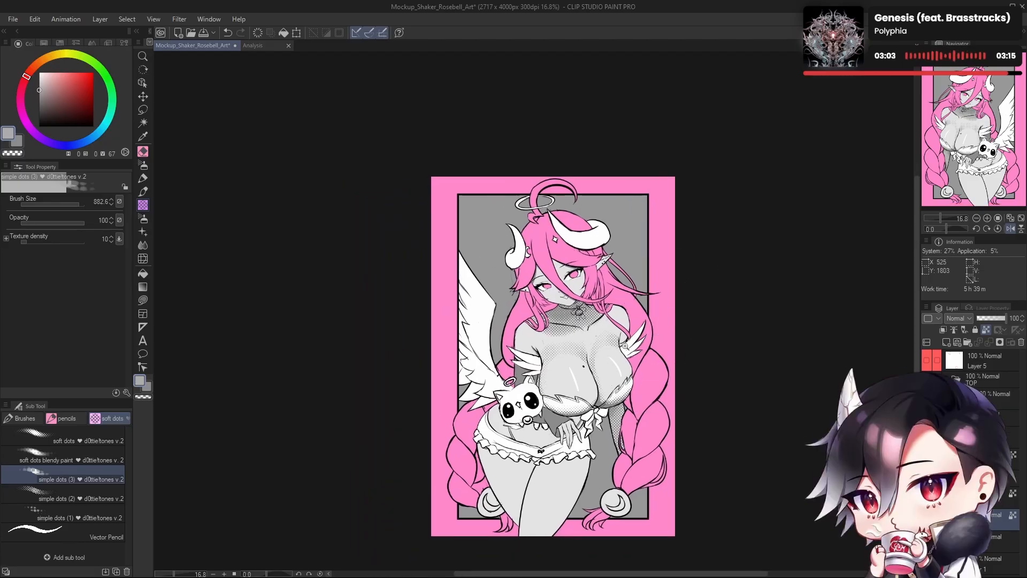
pyautogui.moveTo(625, 346); pyautogui.dragTo(671, 360)
pyautogui.scroll(-3, 699, 368)
pyautogui.press('h')
pyautogui.scroll(3, 493, 371)
pyautogui.moveTo(493, 371)
pyautogui.mouseDown()
pyautogui.moveTo(667, 320)
pyautogui.moveTo(654, 399)
pyautogui.moveTo(635, 338)
pyautogui.moveTo(627, 344)
pyautogui.moveTo(639, 430)
pyautogui.mouseUp()
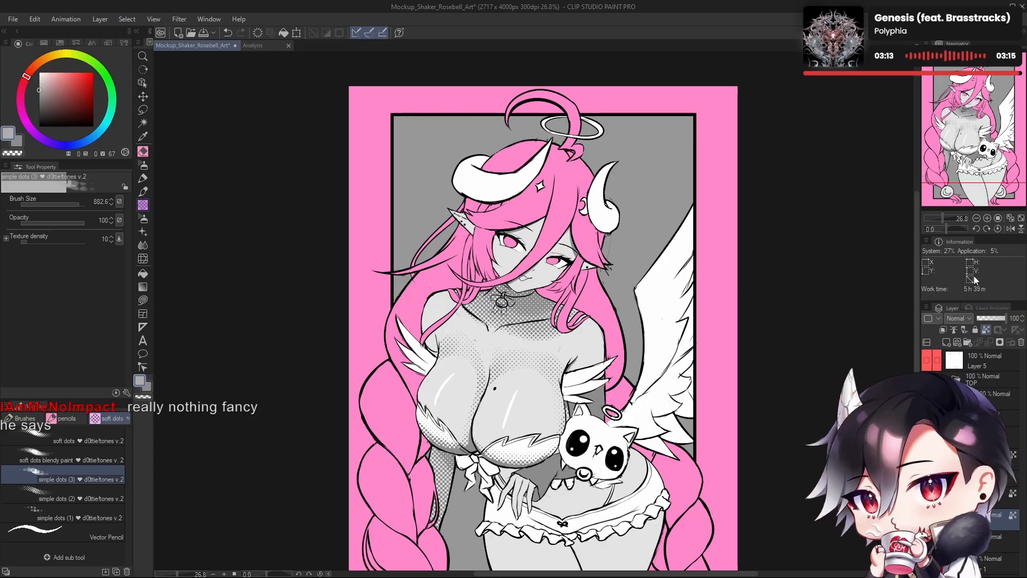
# Step: Erase the stray sketch line below the small curled horn, beside the pink hair near the ear
pyautogui.moveTo(650, 362); pyautogui.dragTo(677, 390)
pyautogui.moveTo(647, 284)
pyautogui.mouseDown()
pyautogui.moveTo(685, 332)
pyautogui.moveTo(669, 364)
pyautogui.moveTo(619, 331)
pyautogui.mouseUp()
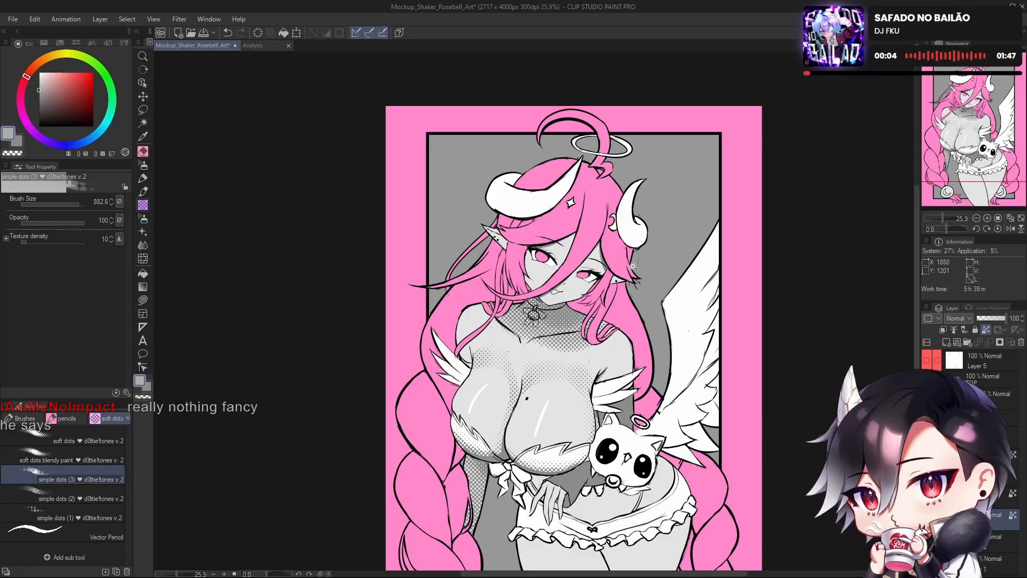
pyautogui.moveTo(634, 268); pyautogui.dragTo(681, 323)
pyautogui.keyDown('ctrl'); pyautogui.keyDown('shift'); pyautogui.click(635, 314); pyautogui.keyUp('shift'); pyautogui.keyUp('ctrl')
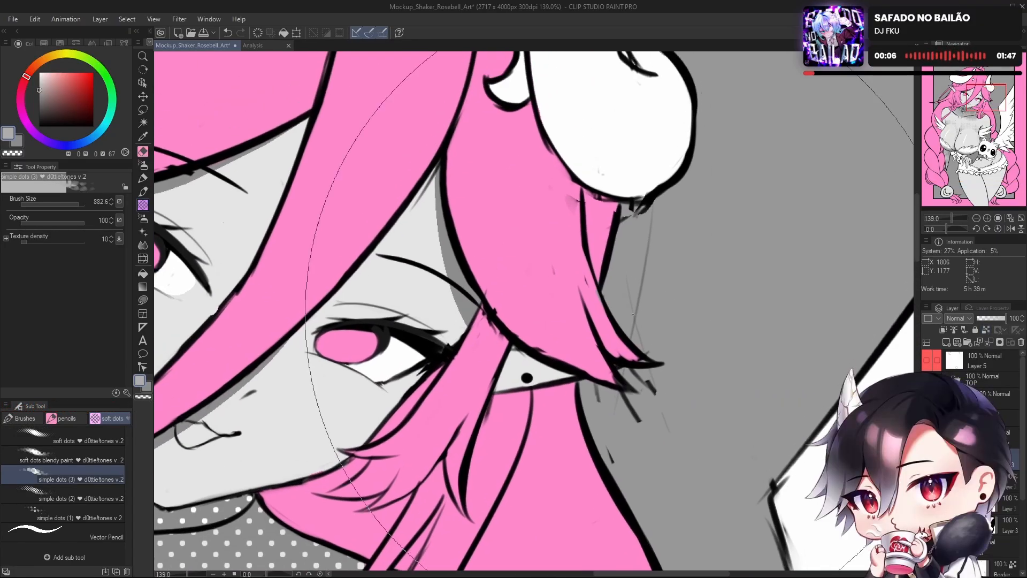
pyautogui.press('e')
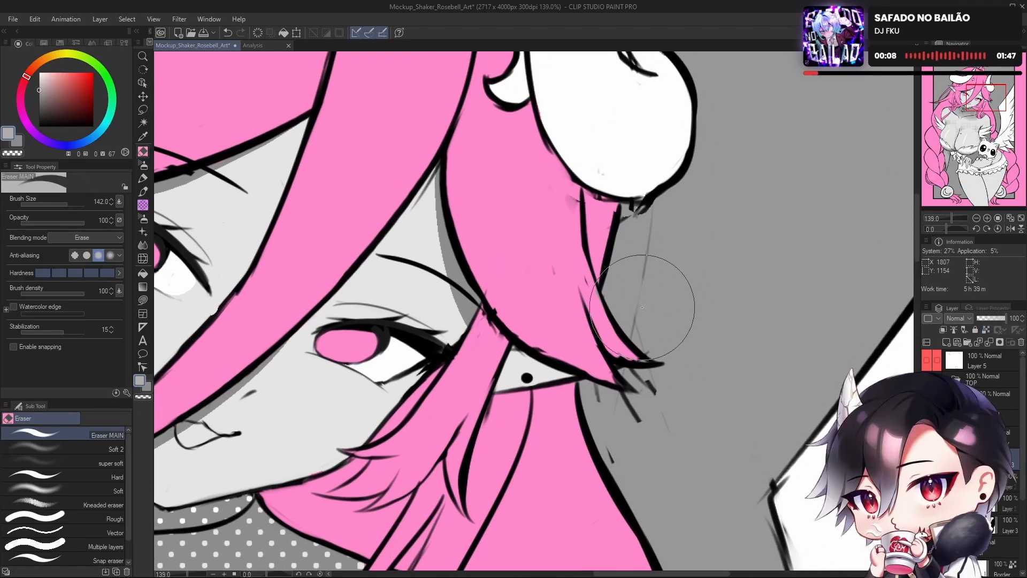
pyautogui.moveTo(642, 308)
pyautogui.mouseDown()
pyautogui.moveTo(663, 291)
pyautogui.moveTo(655, 225)
pyautogui.moveTo(695, 219)
pyautogui.moveTo(643, 221)
pyautogui.mouseUp()
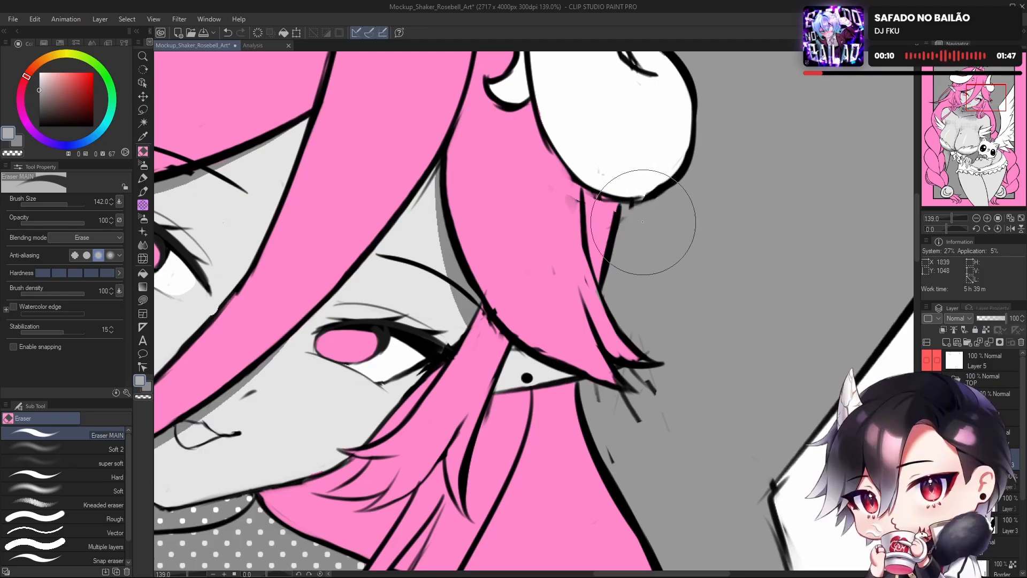
pyautogui.press('b')
pyautogui.moveTo(709, 300)
pyautogui.mouseDown()
pyautogui.moveTo(668, 369)
pyautogui.moveTo(574, 352)
pyautogui.mouseUp()
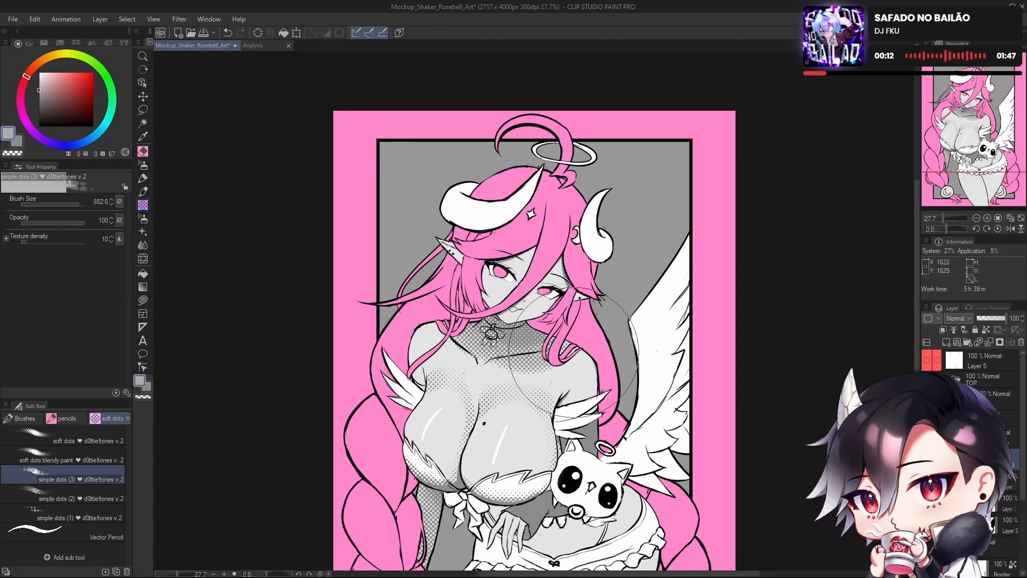
pyautogui.moveTo(591, 247); pyautogui.dragTo(625, 340)
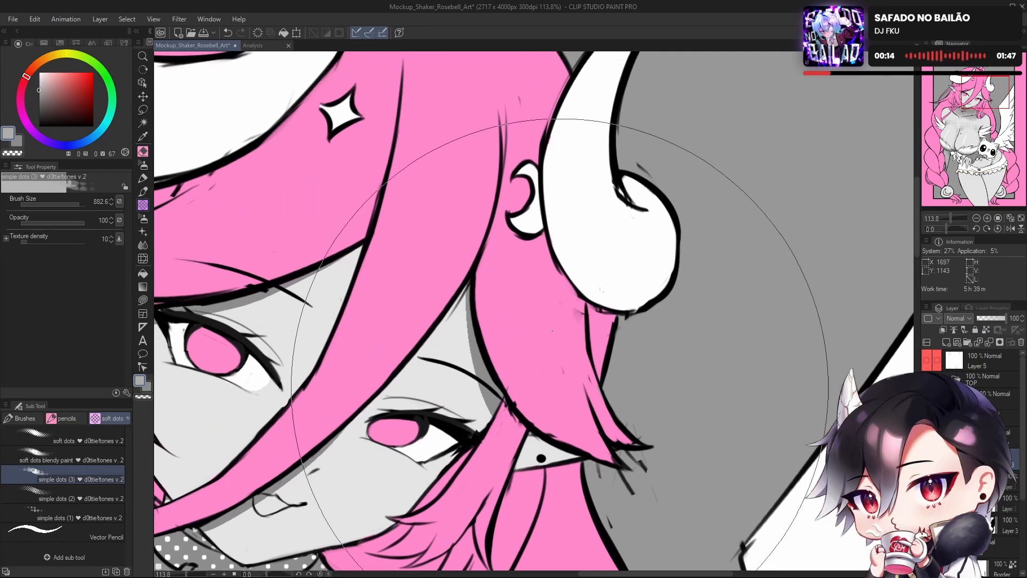
pyautogui.click(554, 357)
pyautogui.hotkey('ctrl', 'z')
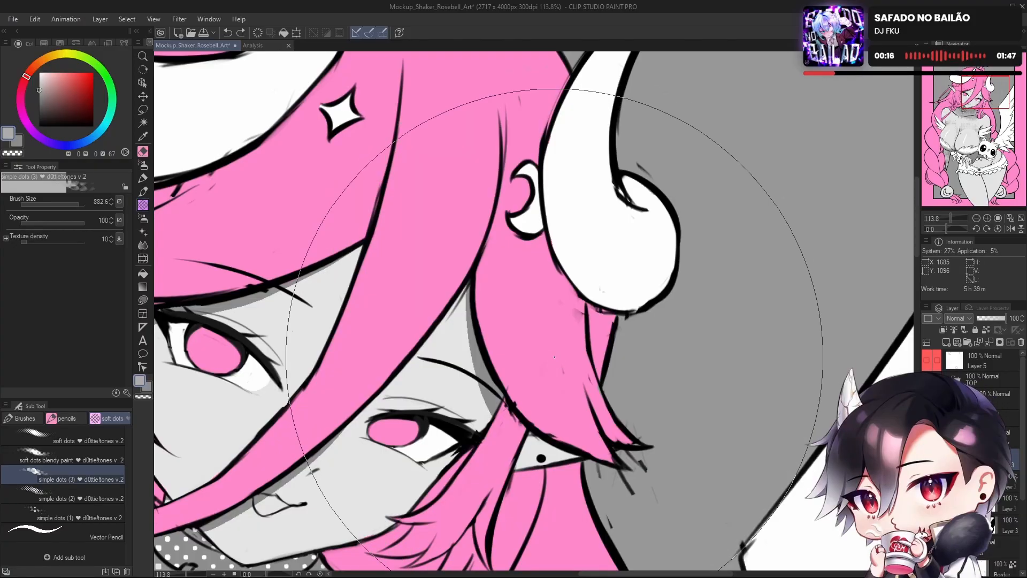
pyautogui.moveTo(663, 326); pyautogui.dragTo(620, 289)
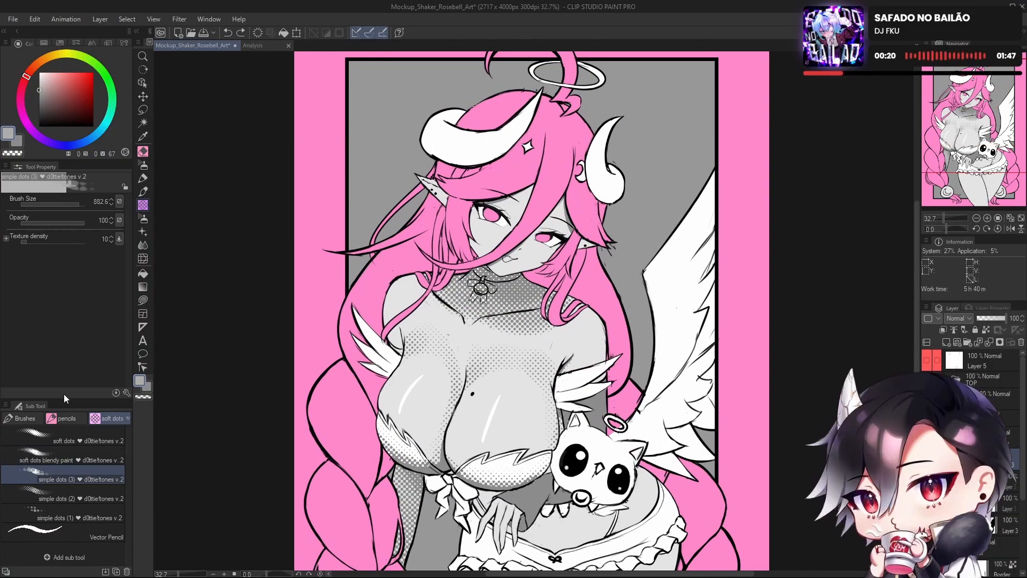
# Step: Look through the pencils brush group and pick the Vector Pencil from the soft dots group
pyautogui.click(66, 416)
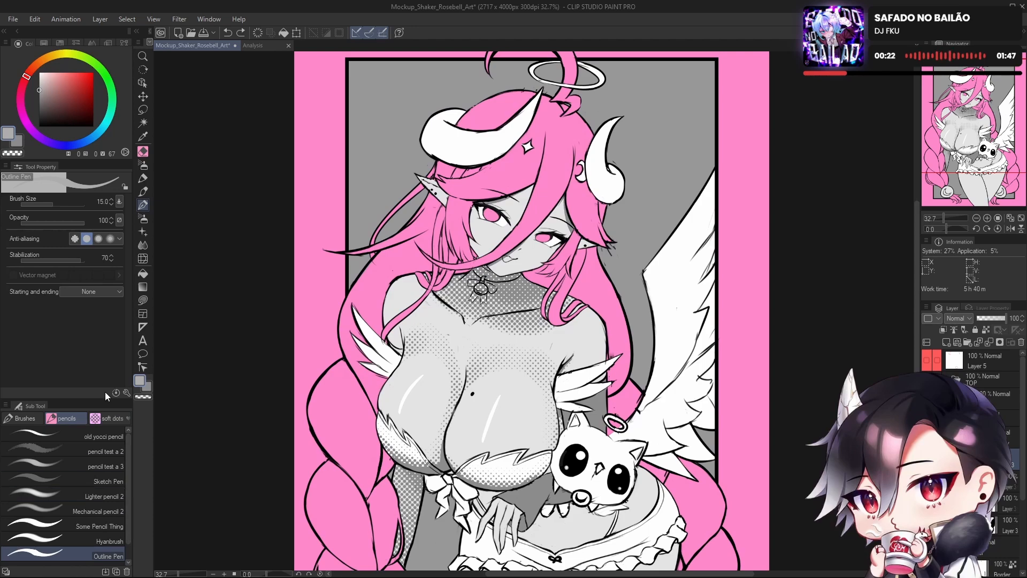
pyautogui.click(110, 418)
pyautogui.click(107, 535)
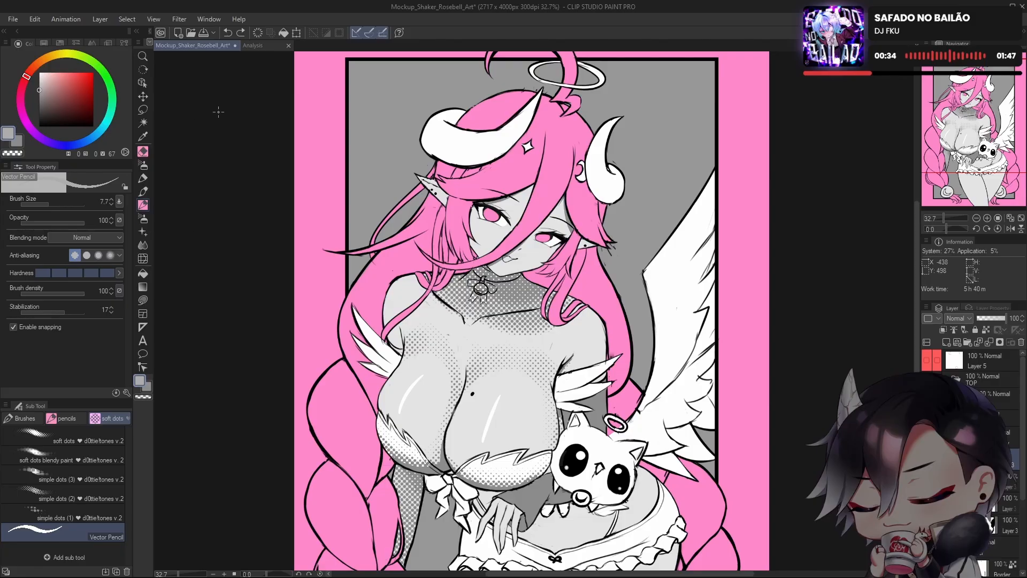
# Step: Preview the drawing process in the timelapse export dialog beside the artwork, and close it without exporting
pyautogui.scroll(-2, 219, 111)
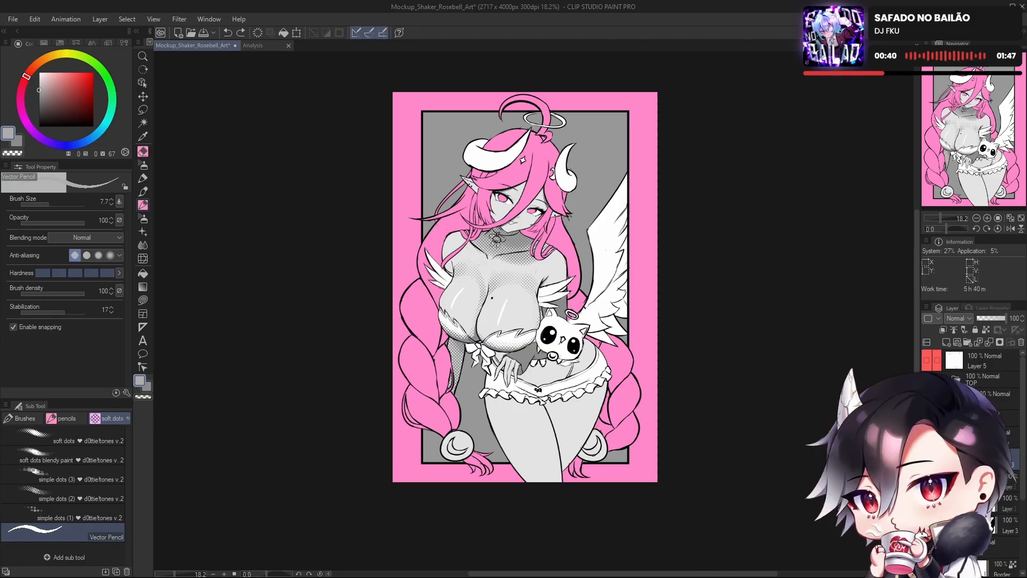
pyautogui.click(11, 20)
pyautogui.moveTo(114, 212)
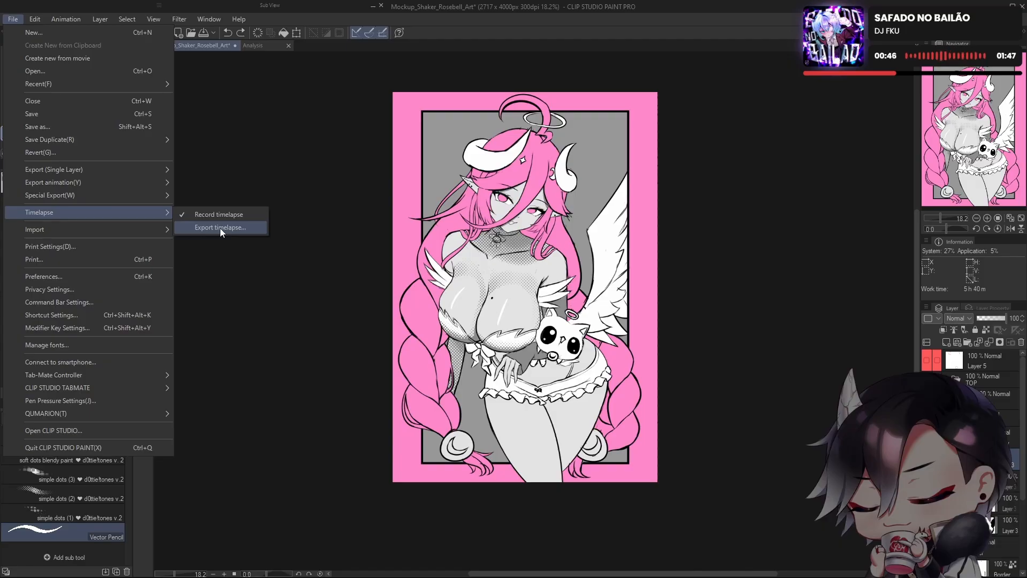
pyautogui.click(220, 228)
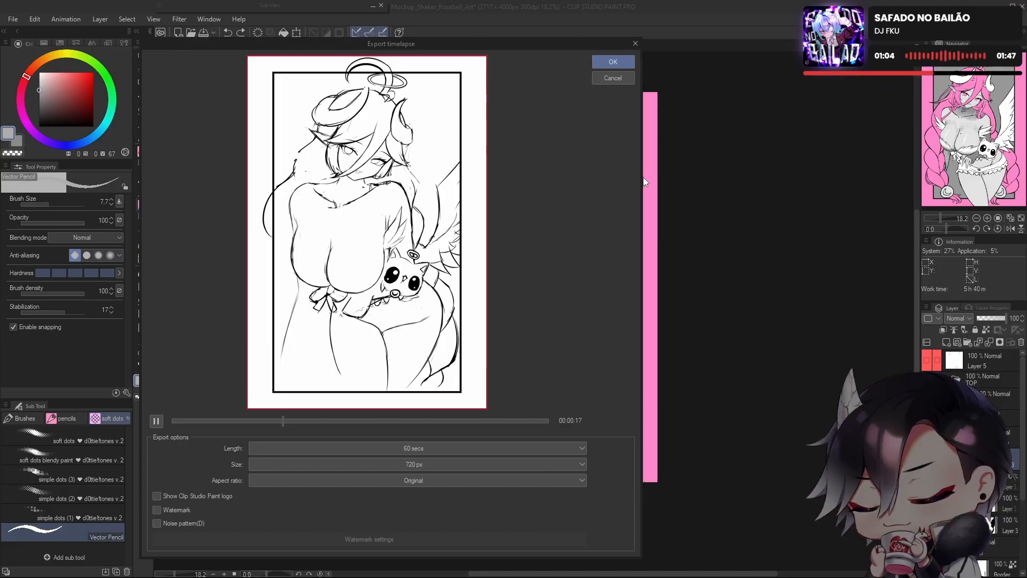
pyautogui.moveTo(643, 177); pyautogui.dragTo(438, 168)
pyautogui.moveTo(294, 51); pyautogui.dragTo(839, 46)
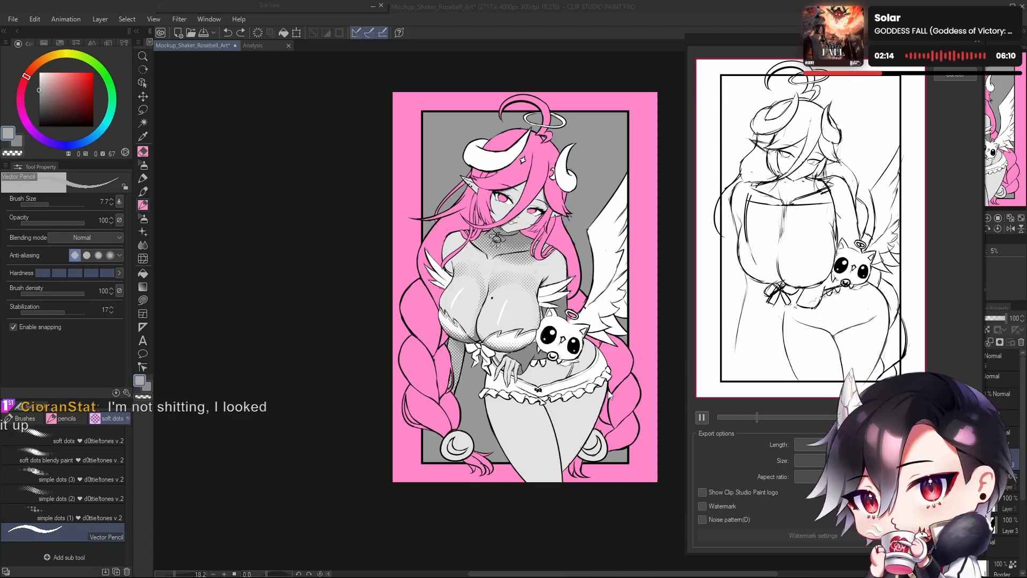
pyautogui.click(942, 75)
# Step: Switch to the Analysis document and examine the colours and shading of the white-haired character on the blue shaker
pyautogui.click(251, 44)
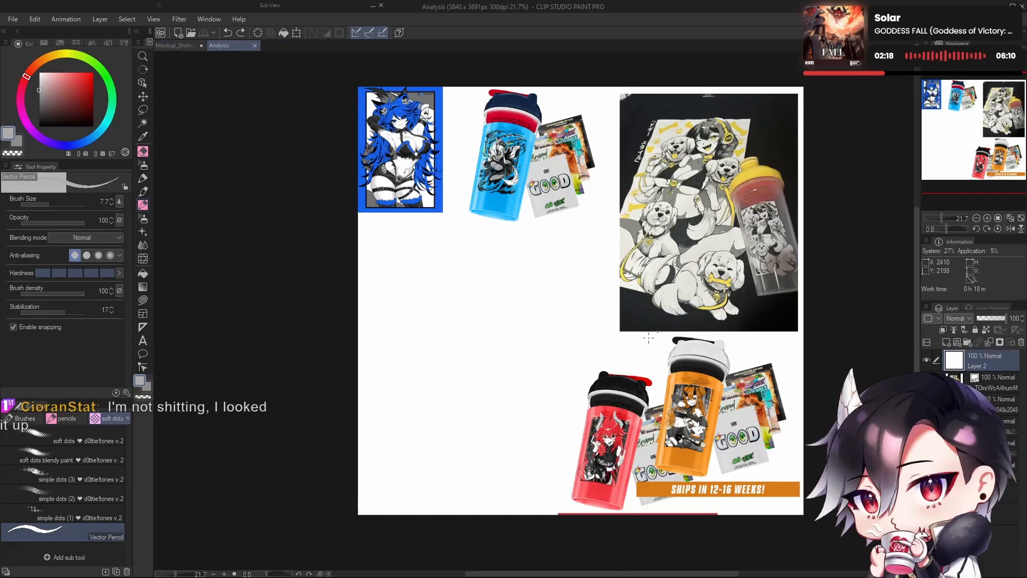
pyautogui.scroll(-1, 573, 413)
pyautogui.scroll(7, 553, 277)
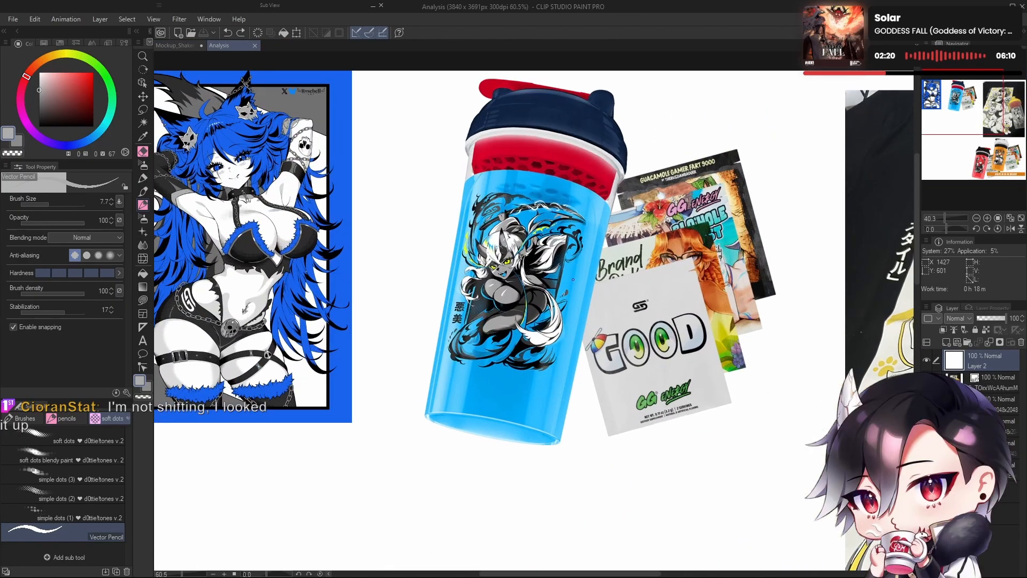
pyautogui.scroll(2, 554, 278)
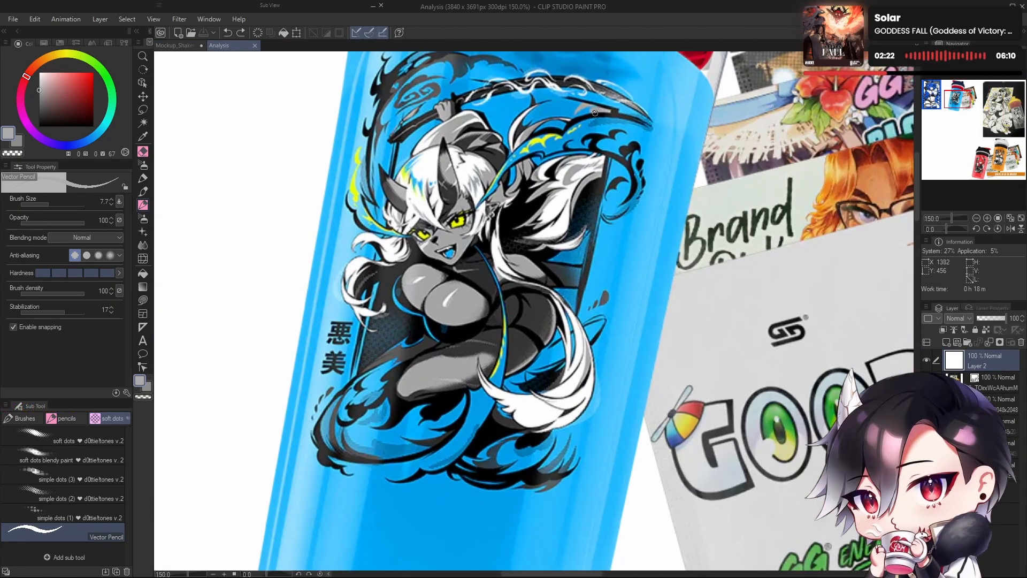
pyautogui.scroll(1, 593, 113)
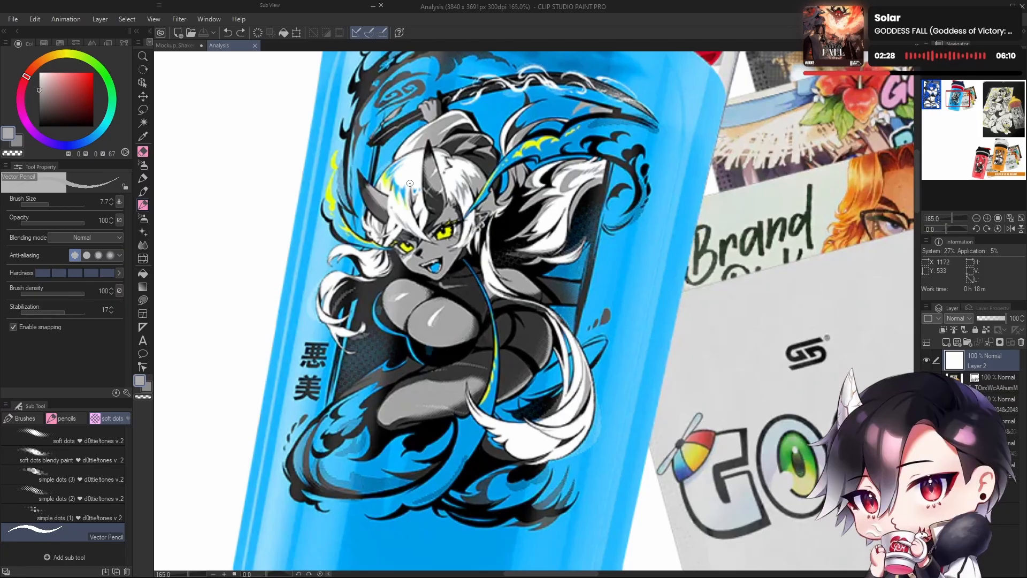
pyautogui.scroll(4, 357, 333)
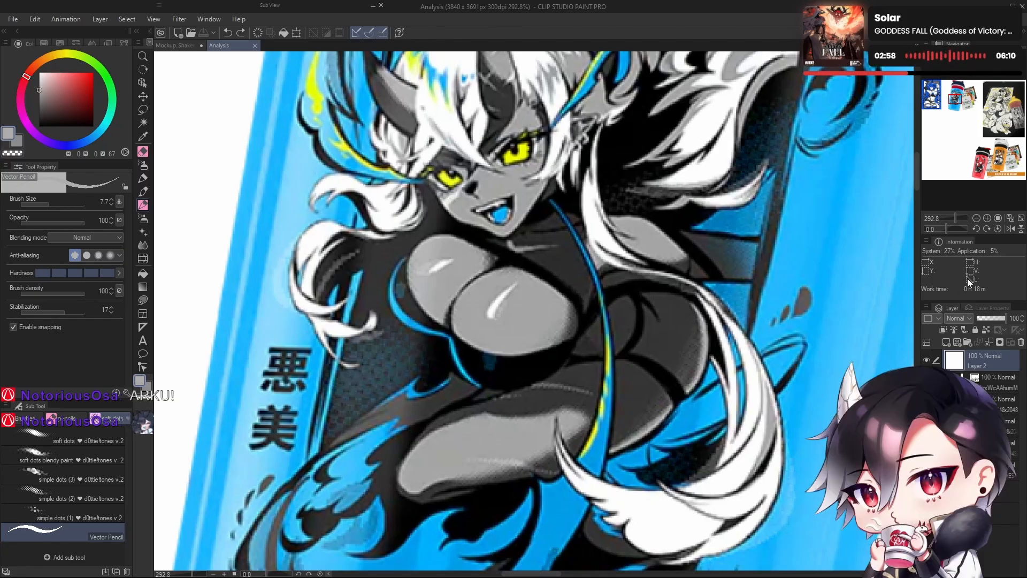
pyautogui.scroll(-10, 723, 296)
pyautogui.moveTo(836, 404); pyautogui.dragTo(629, 363)
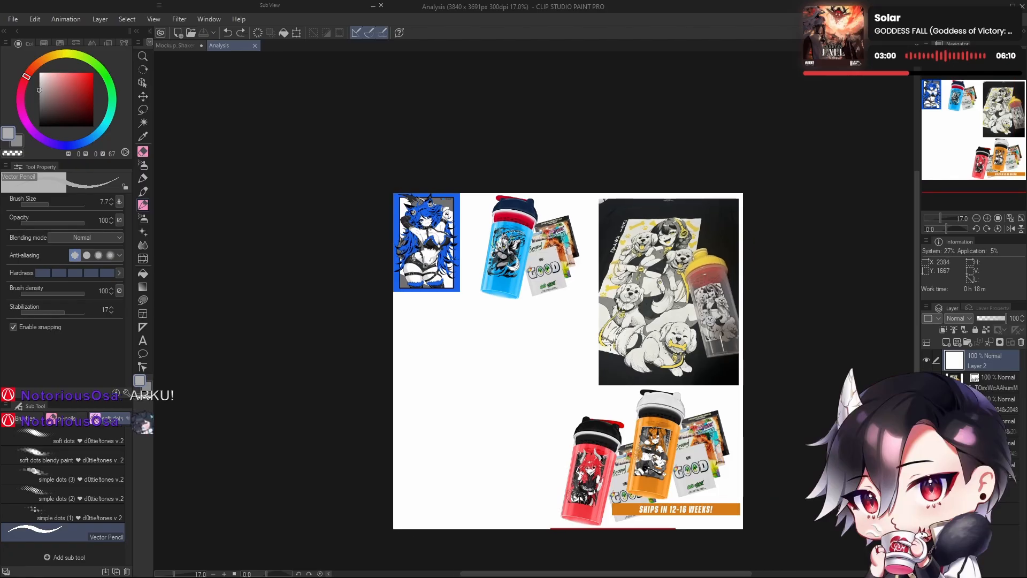
# Step: Return to the Mockup_Shaker_Rosebell_Art document and view the pink-haired artwork at a reduced size
pyautogui.click(178, 46)
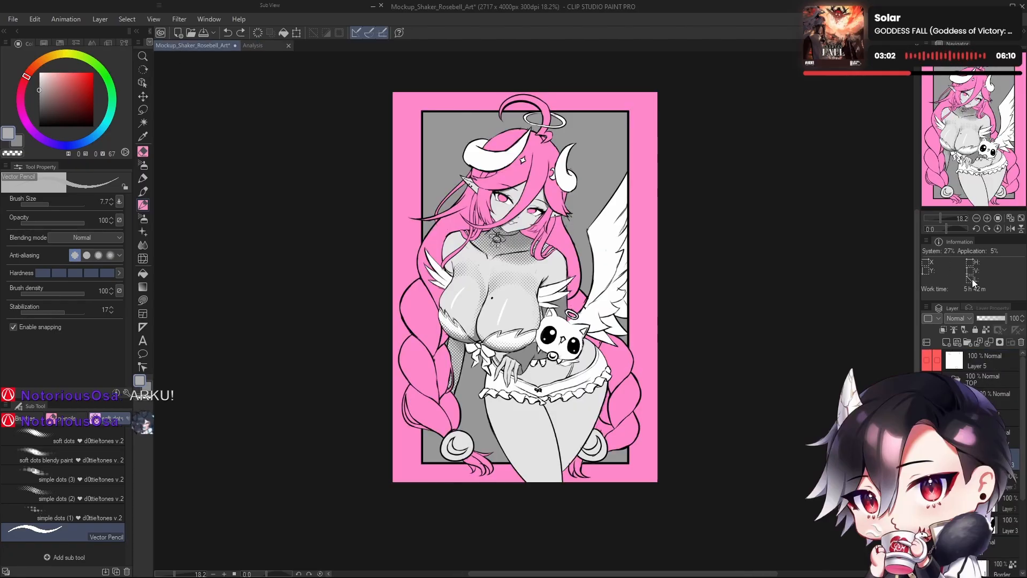
pyautogui.moveTo(633, 360); pyautogui.dragTo(719, 310)
pyautogui.moveTo(650, 430); pyautogui.dragTo(599, 428)
pyautogui.moveTo(677, 421); pyautogui.dragTo(693, 421)
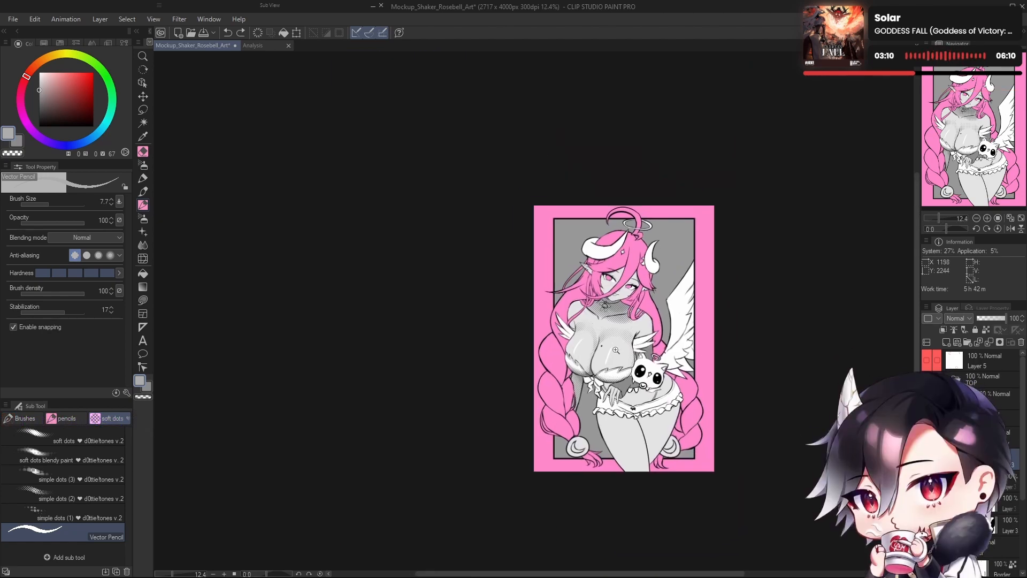
# Step: Examine the pink-haired artwork's shading at several magnifications, both normally and with the canvas mirrored
pyautogui.scroll(3, 692, 421)
pyautogui.moveTo(679, 308); pyautogui.dragTo(666, 396)
pyautogui.moveTo(683, 357); pyautogui.dragTo(701, 316)
pyautogui.moveTo(730, 373); pyautogui.dragTo(708, 349)
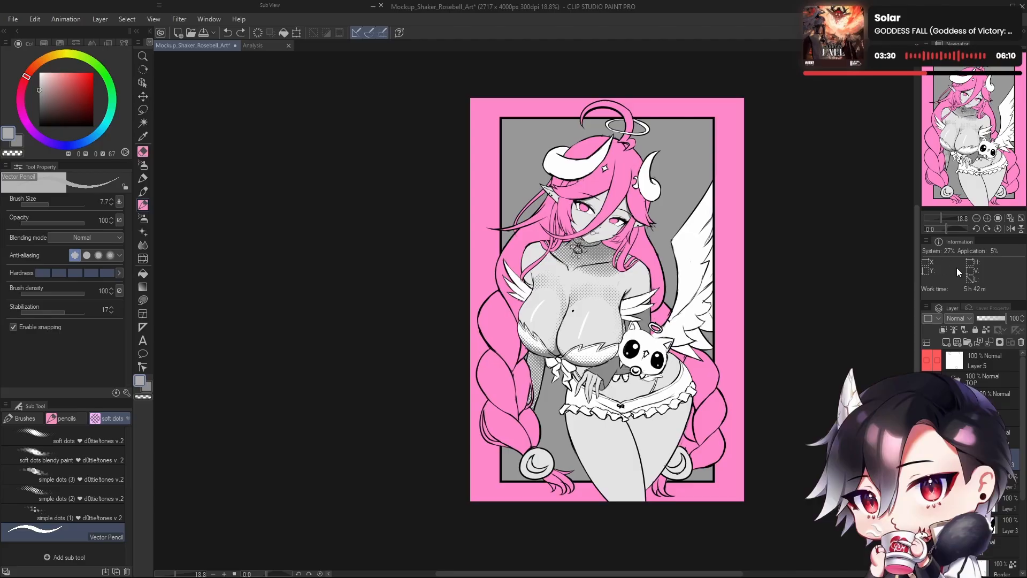
pyautogui.scroll(2, 667, 491)
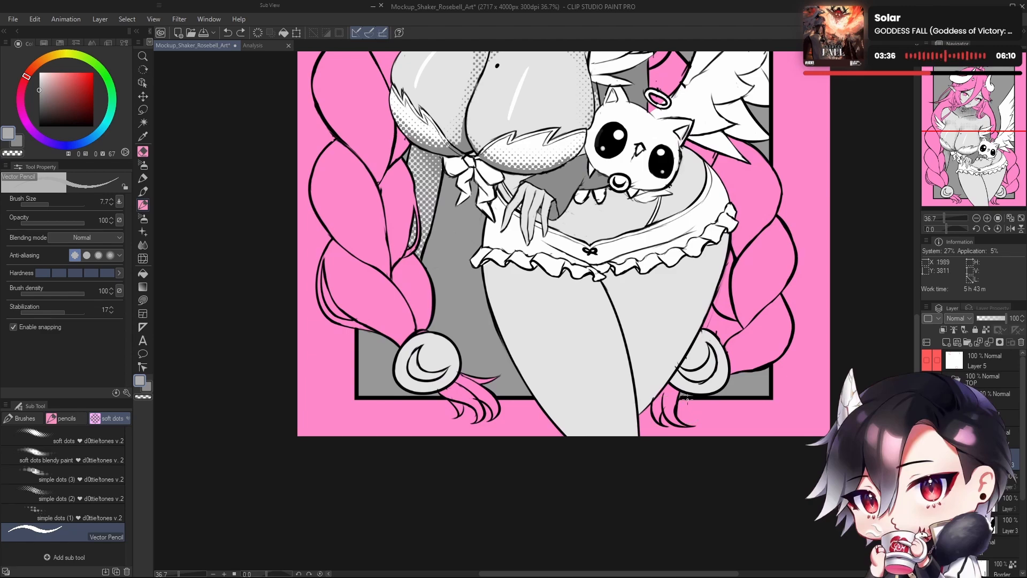
pyautogui.moveTo(641, 321); pyautogui.dragTo(669, 409)
pyautogui.moveTo(718, 348); pyautogui.dragTo(685, 405)
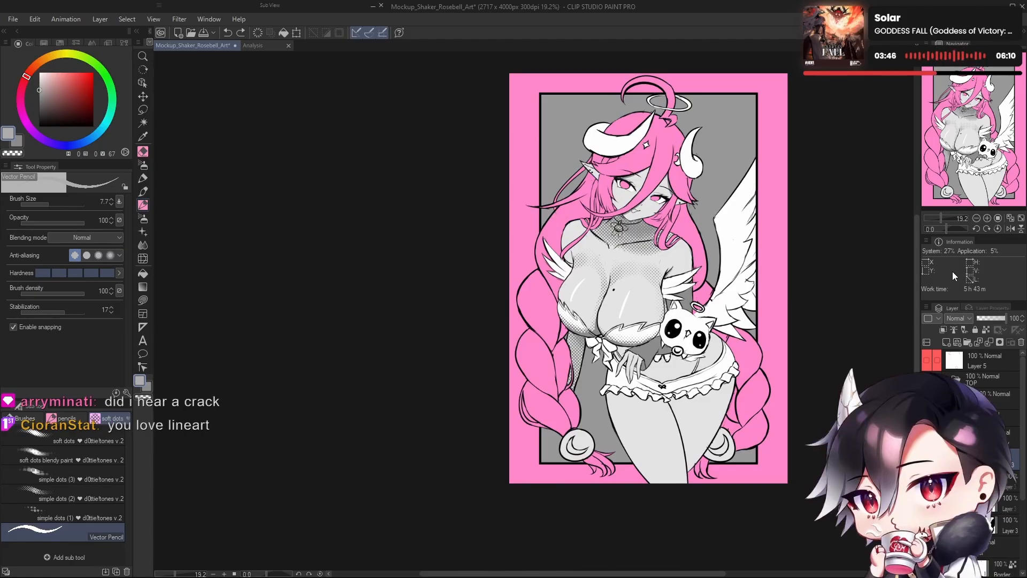
pyautogui.moveTo(692, 398)
pyautogui.mouseDown()
pyautogui.moveTo(646, 328)
pyautogui.moveTo(659, 444)
pyautogui.moveTo(675, 382)
pyautogui.moveTo(673, 405)
pyautogui.mouseUp()
pyautogui.press('h')
pyautogui.moveTo(649, 365); pyautogui.dragTo(757, 335)
pyautogui.scroll(2, 568, 288)
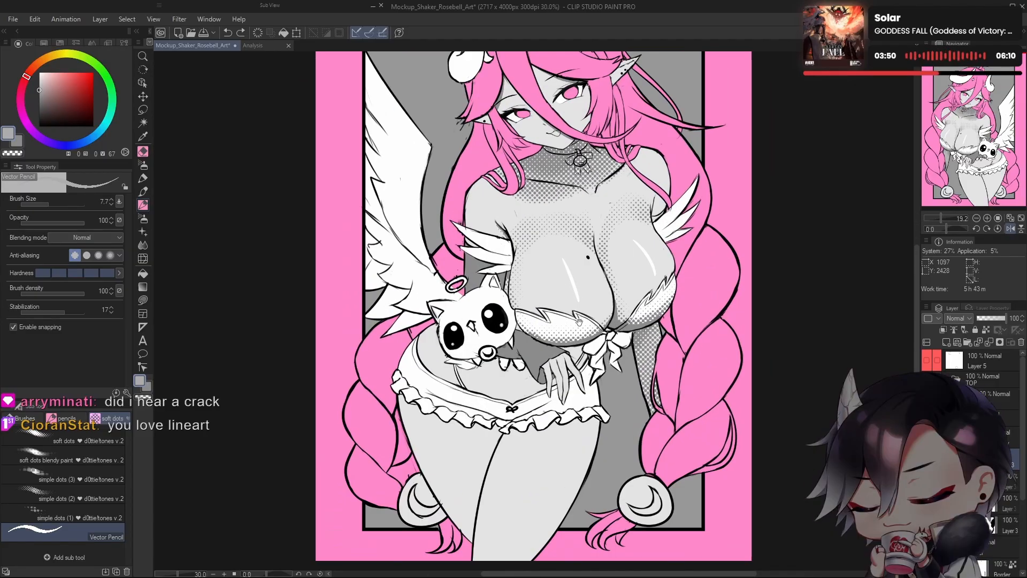
pyautogui.moveTo(589, 322); pyautogui.dragTo(638, 328)
pyautogui.scroll(4, 641, 340)
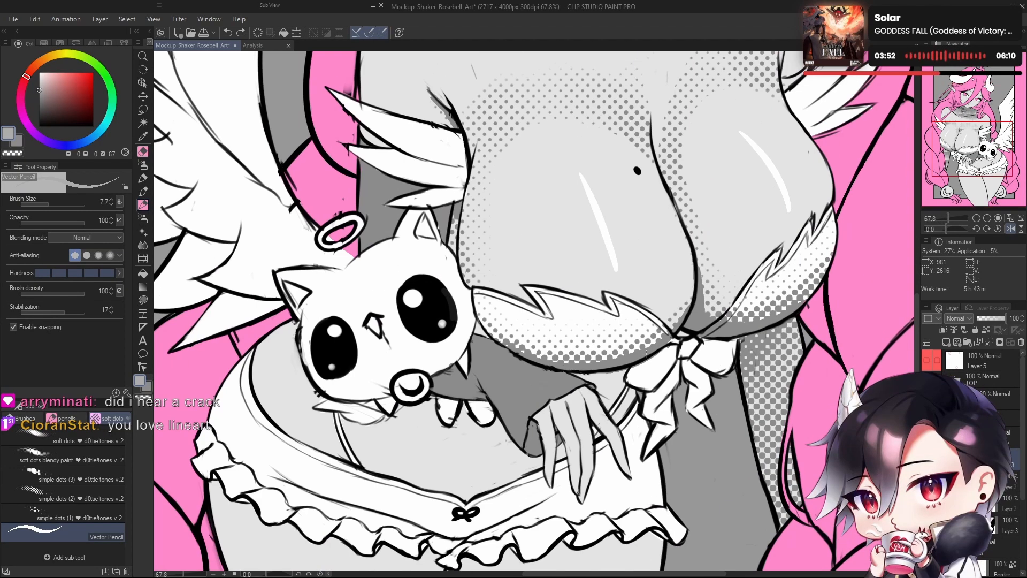
# Step: On the top's halftone layer, erase most of the dots from the cup nearest the white cat using Eraser MAIN at size 142
pyautogui.keyDown('ctrl'); pyautogui.keyDown('shift'); pyautogui.click(642, 340); pyautogui.keyUp('shift'); pyautogui.keyUp('ctrl')
pyautogui.press('h')
pyautogui.moveTo(679, 335); pyautogui.dragTo(754, 345)
pyautogui.moveTo(624, 380); pyautogui.dragTo(662, 397)
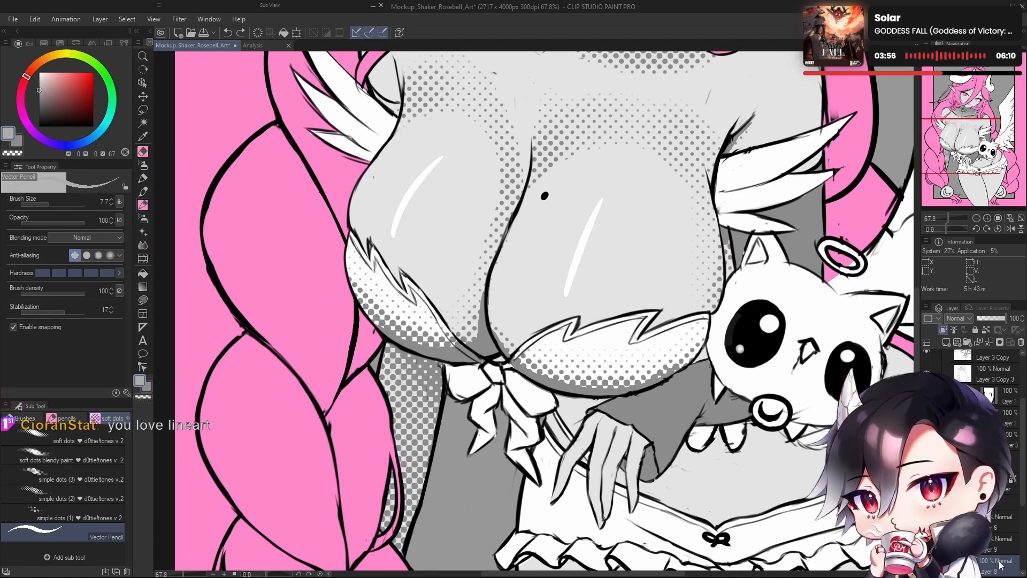
pyautogui.press('e')
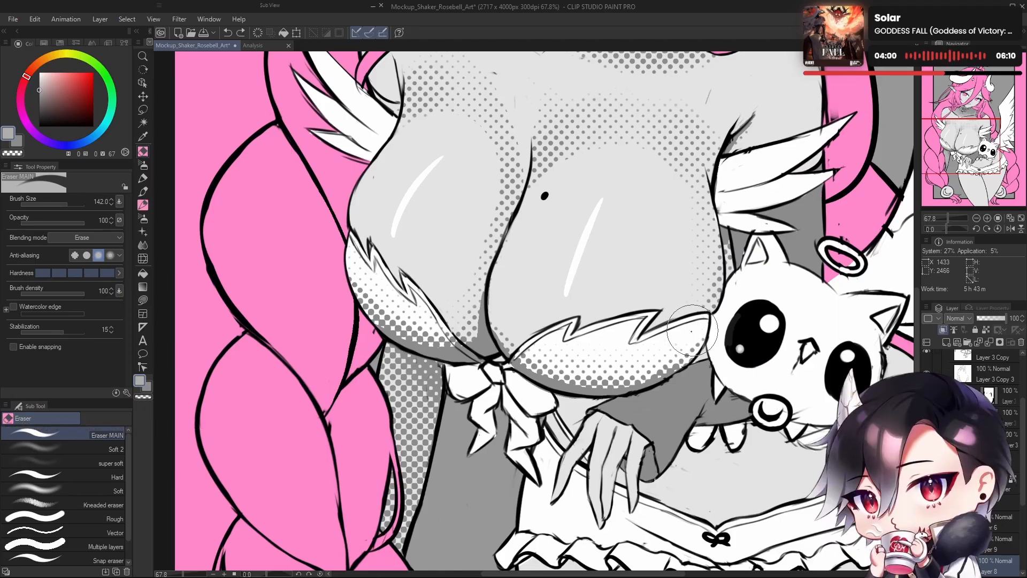
pyautogui.moveTo(698, 328)
pyautogui.mouseDown()
pyautogui.moveTo(657, 369)
pyautogui.moveTo(691, 346)
pyautogui.moveTo(650, 373)
pyautogui.moveTo(674, 360)
pyautogui.moveTo(631, 376)
pyautogui.moveTo(659, 368)
pyautogui.moveTo(589, 374)
pyautogui.moveTo(647, 356)
pyautogui.moveTo(598, 384)
pyautogui.moveTo(634, 356)
pyautogui.moveTo(581, 386)
pyautogui.moveTo(547, 360)
pyautogui.moveTo(549, 373)
pyautogui.moveTo(517, 368)
pyautogui.moveTo(497, 327)
pyautogui.mouseUp()
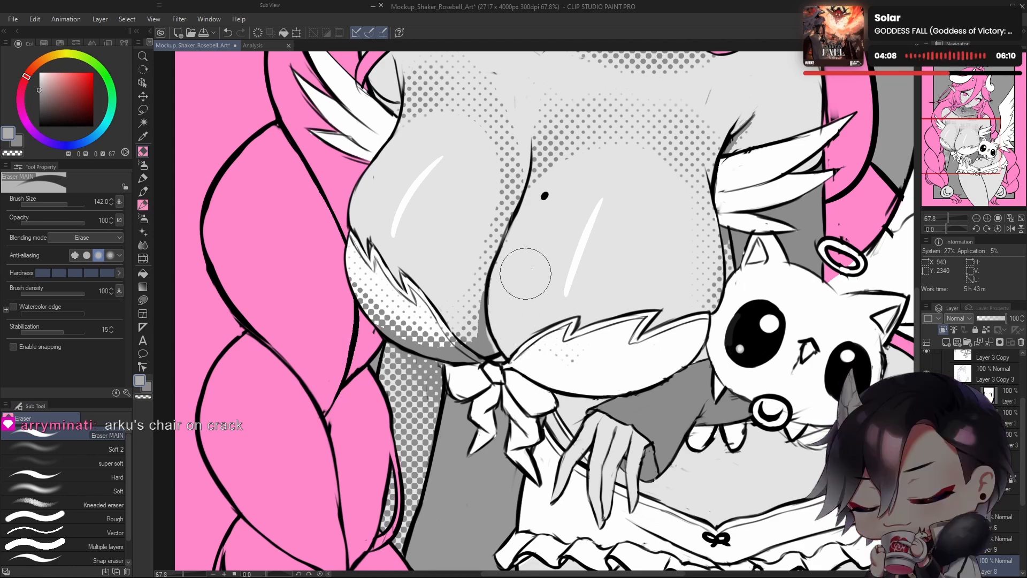
# Step: Erase the halftone dots from the top's other cup, beside the long pink braid, with Eraser MAIN
pyautogui.press('p')
pyautogui.moveTo(647, 367)
pyautogui.mouseDown()
pyautogui.moveTo(738, 399)
pyautogui.moveTo(588, 291)
pyautogui.mouseUp()
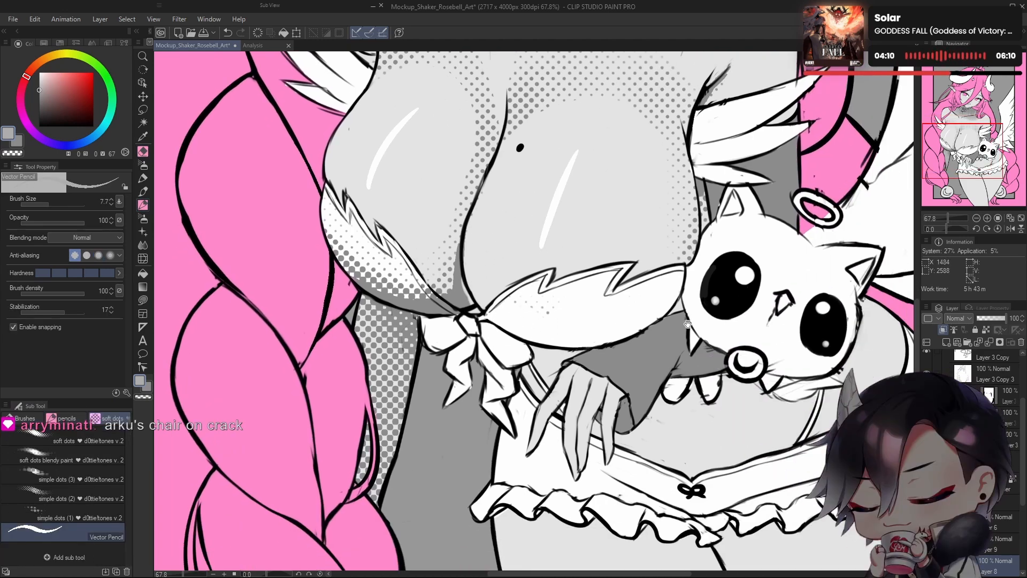
pyautogui.moveTo(628, 346)
pyautogui.mouseDown()
pyautogui.moveTo(772, 421)
pyautogui.moveTo(779, 444)
pyautogui.mouseUp()
pyautogui.press('e')
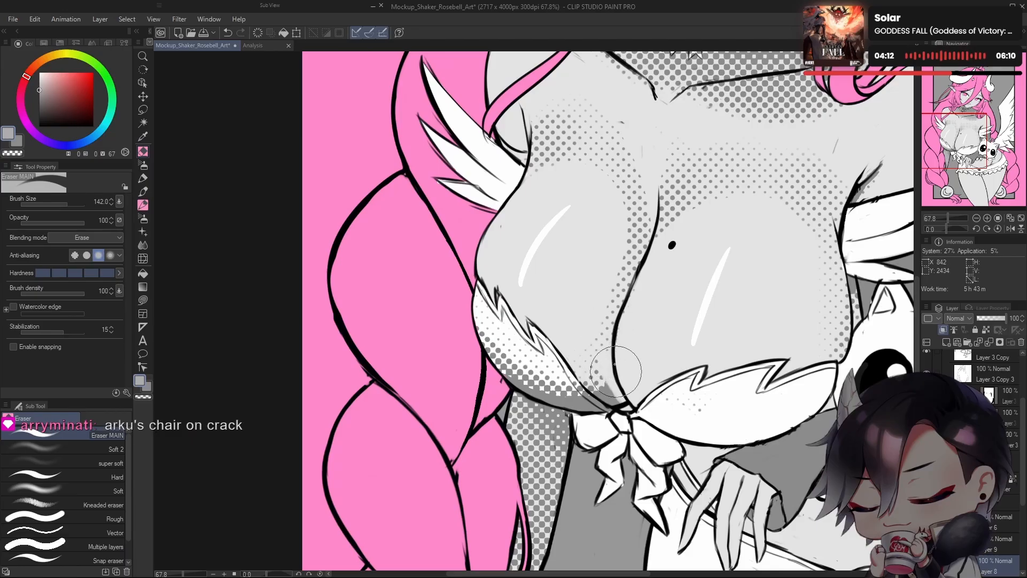
pyautogui.moveTo(617, 366)
pyautogui.mouseDown()
pyautogui.moveTo(589, 388)
pyautogui.moveTo(605, 392)
pyautogui.moveTo(561, 341)
pyautogui.moveTo(607, 390)
pyautogui.moveTo(574, 390)
pyautogui.moveTo(612, 393)
pyautogui.moveTo(580, 397)
pyautogui.moveTo(543, 347)
pyautogui.mouseUp()
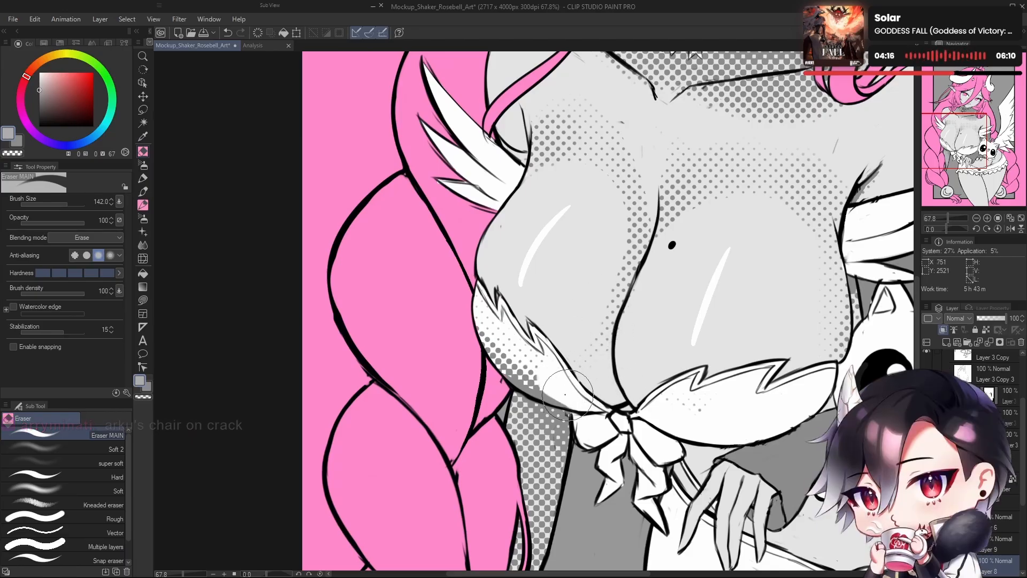
pyautogui.moveTo(567, 395)
pyautogui.mouseDown()
pyautogui.moveTo(552, 371)
pyautogui.moveTo(540, 385)
pyautogui.moveTo(551, 370)
pyautogui.moveTo(521, 368)
pyautogui.moveTo(532, 355)
pyautogui.moveTo(505, 354)
pyautogui.moveTo(512, 325)
pyautogui.mouseUp()
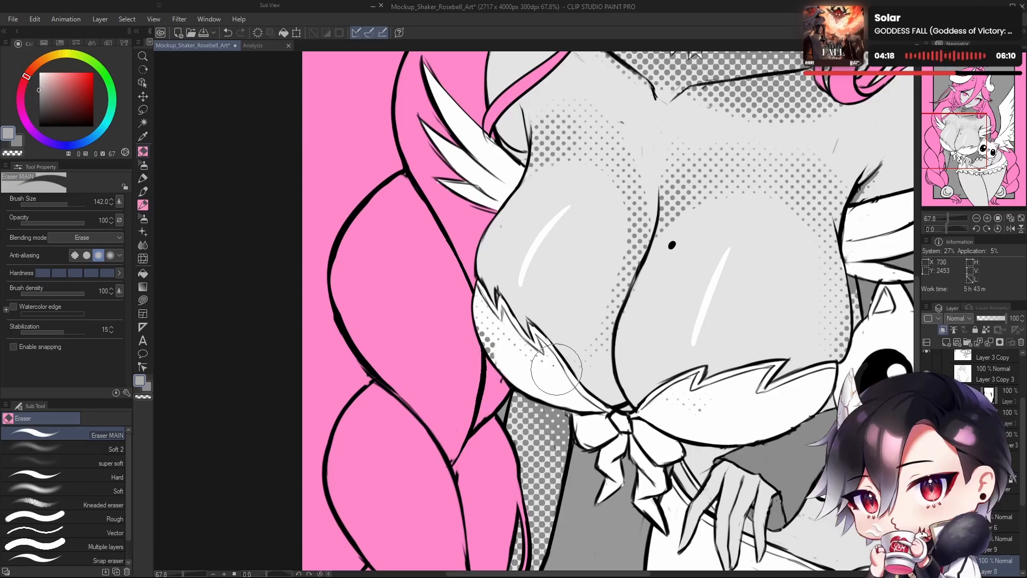
pyautogui.moveTo(542, 361); pyautogui.dragTo(501, 352)
pyautogui.press('p')
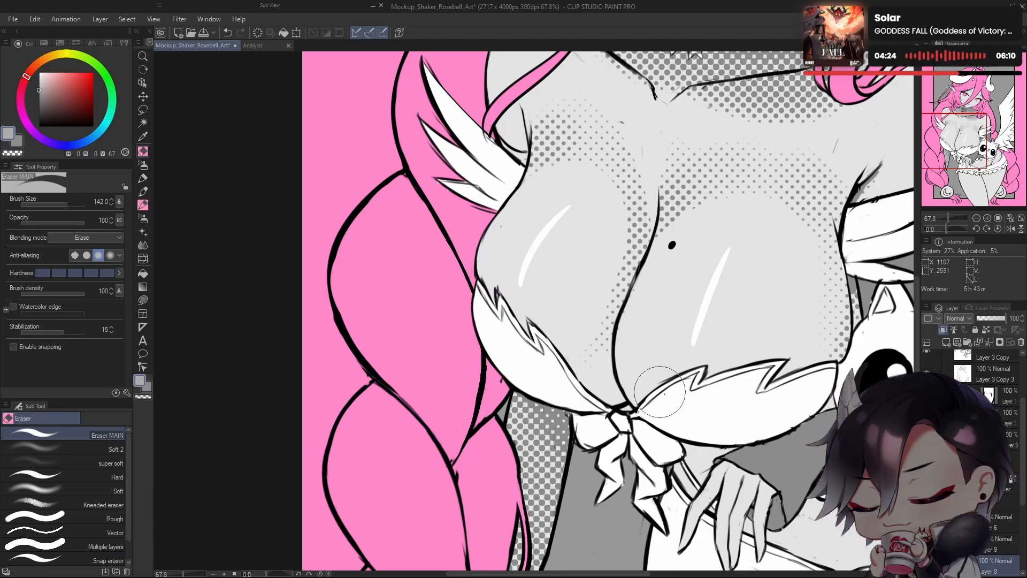
# Step: Sample the grey of the chest's halftone dots as the drawing colour and review the shading around the top
pyautogui.moveTo(658, 314); pyautogui.dragTo(684, 355)
pyautogui.moveTo(678, 238); pyautogui.dragTo(599, 239)
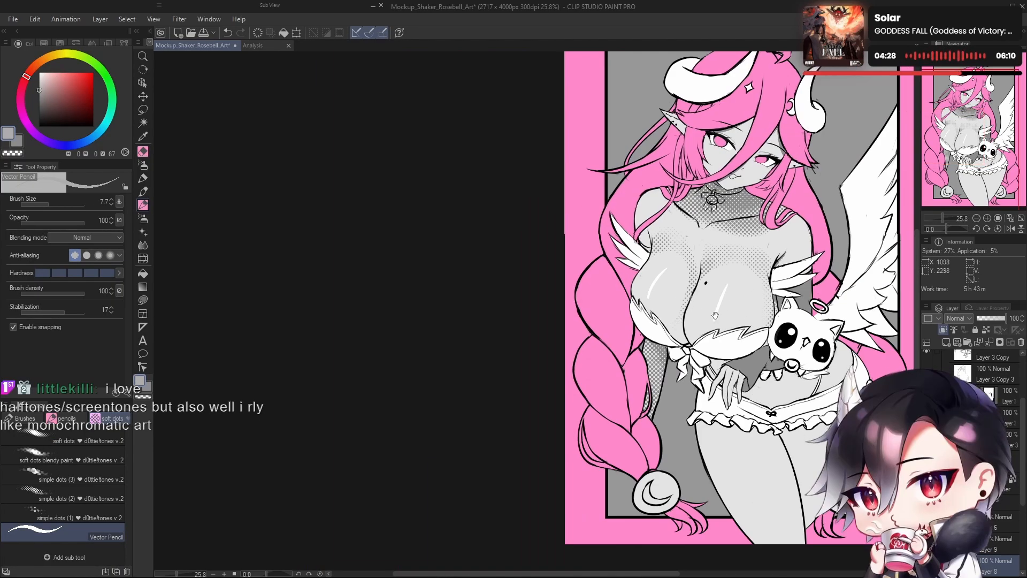
pyautogui.moveTo(695, 290); pyautogui.dragTo(677, 343)
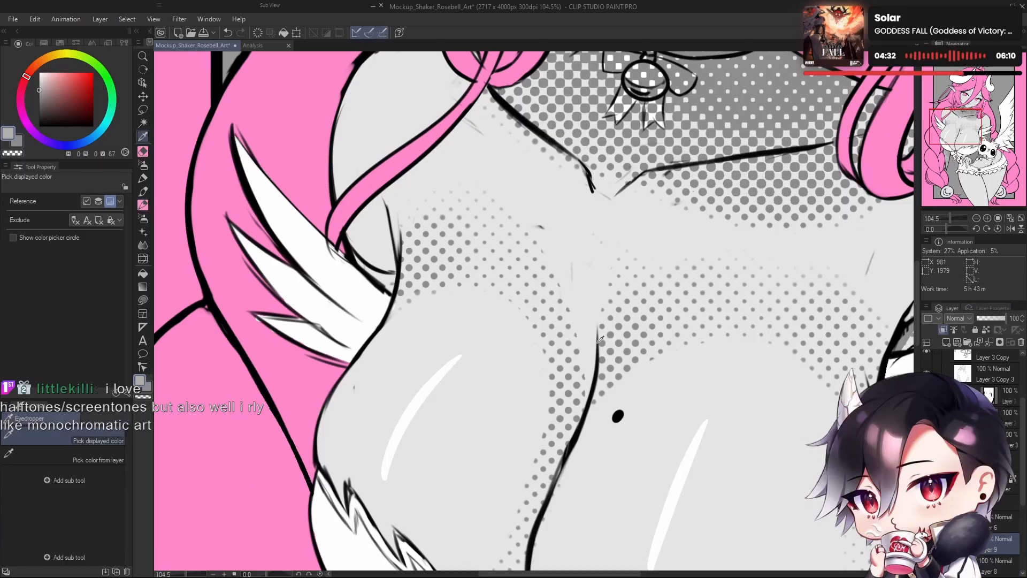
pyautogui.keyDown('alt'); pyautogui.click(602, 359); pyautogui.keyUp('alt')
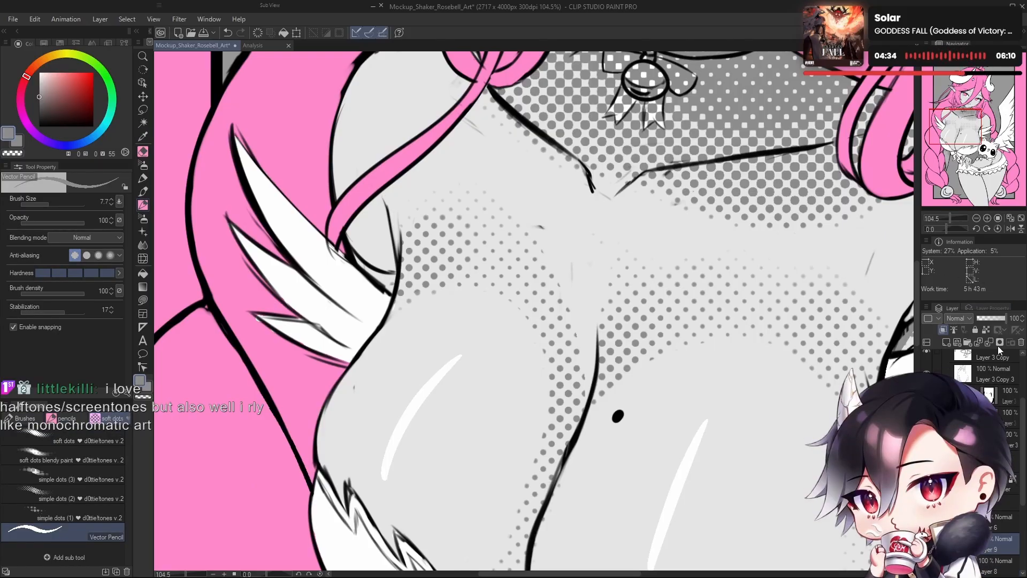
pyautogui.moveTo(682, 382); pyautogui.dragTo(617, 292)
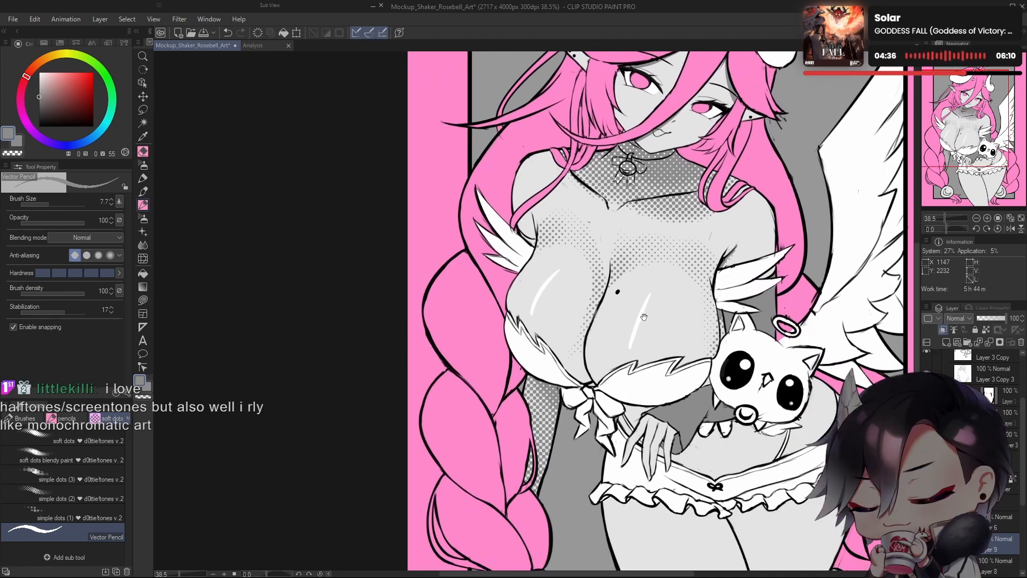
pyautogui.moveTo(578, 355); pyautogui.dragTo(611, 354)
pyautogui.moveTo(615, 419); pyautogui.dragTo(619, 426)
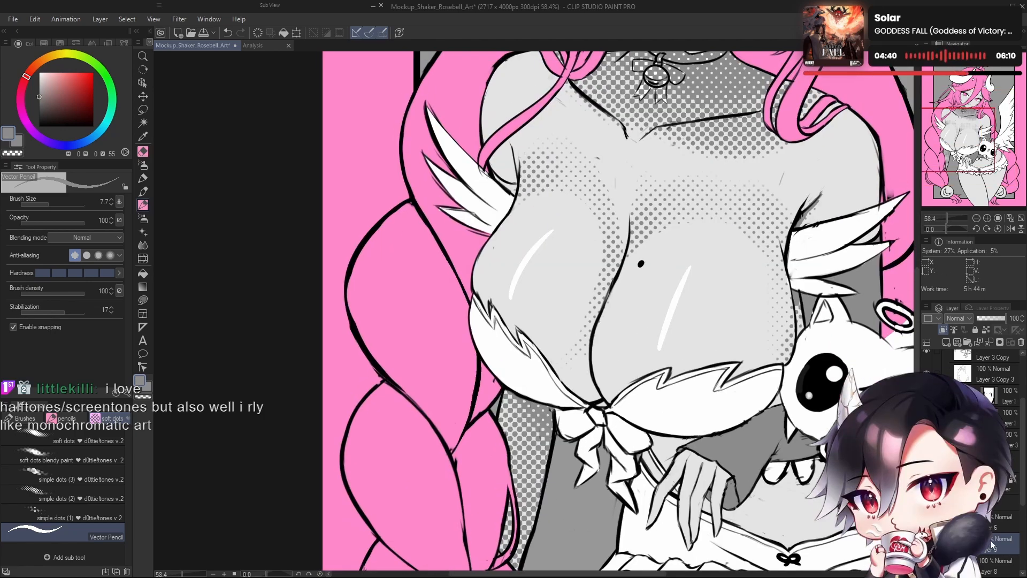
pyautogui.moveTo(694, 350); pyautogui.dragTo(658, 452)
pyautogui.moveTo(682, 398); pyautogui.dragTo(697, 344)
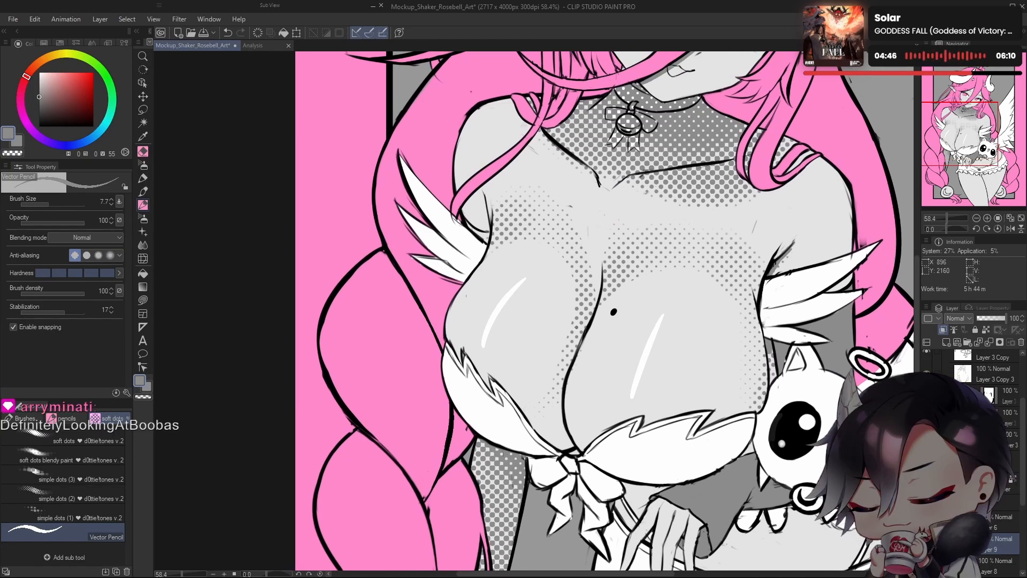
# Step: Try a halftone stroke over the chest with the simple dots (3) brush at size 882.6, and undo it
pyautogui.press('i')
pyautogui.press('p')
pyautogui.click(143, 259)
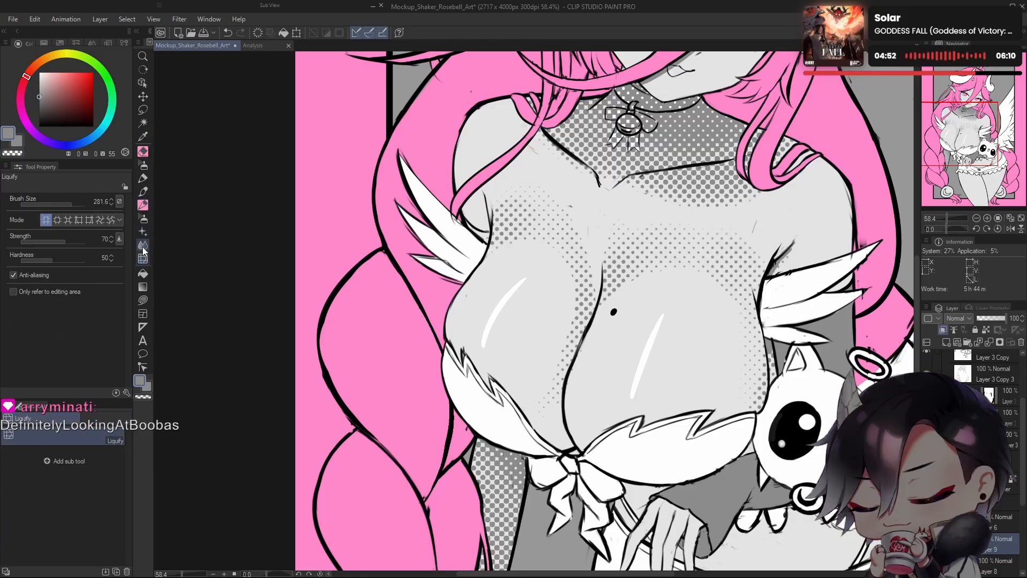
pyautogui.click(143, 218)
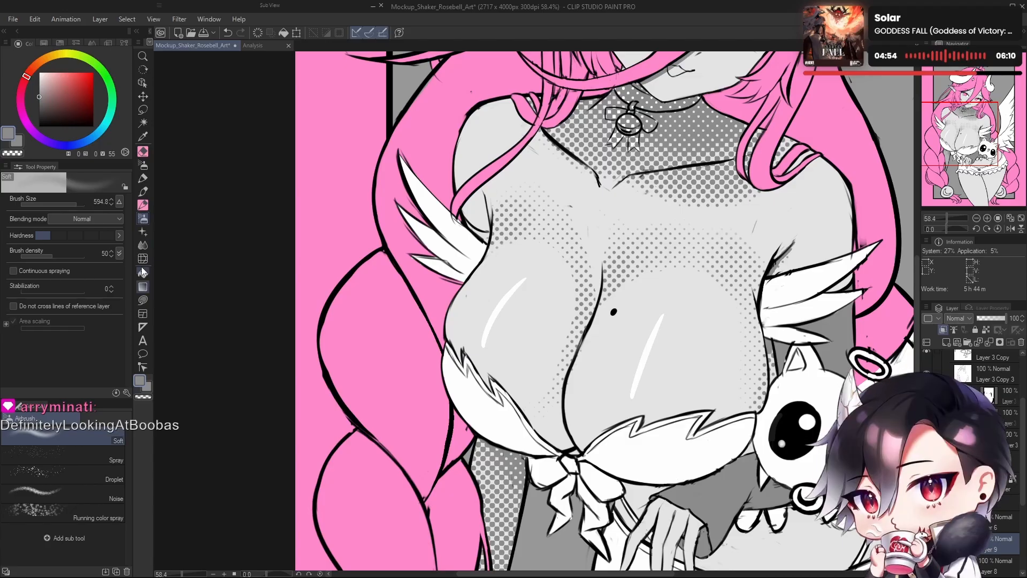
pyautogui.press('p')
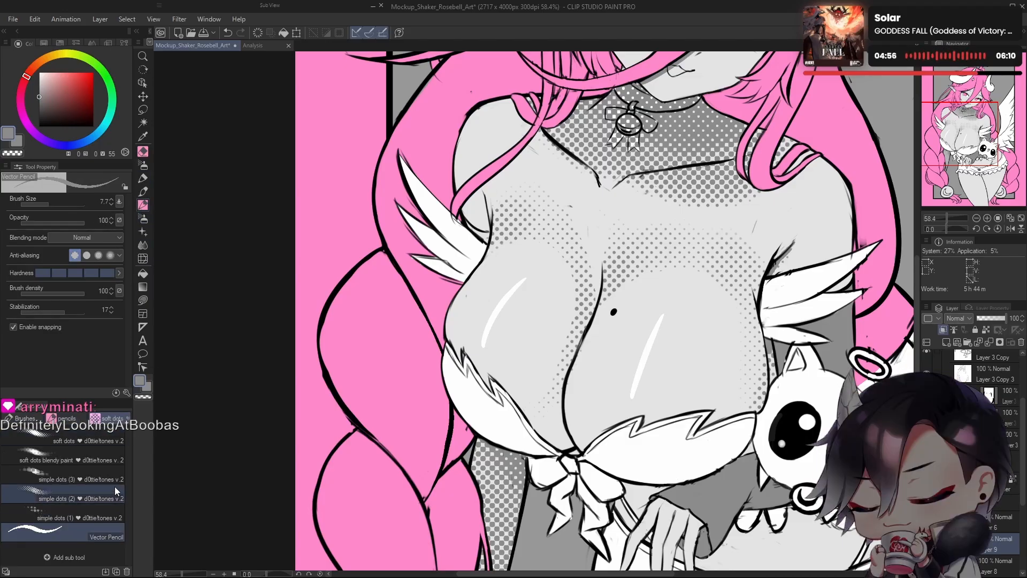
pyautogui.click(80, 478)
pyautogui.scroll(-2, 709, 322)
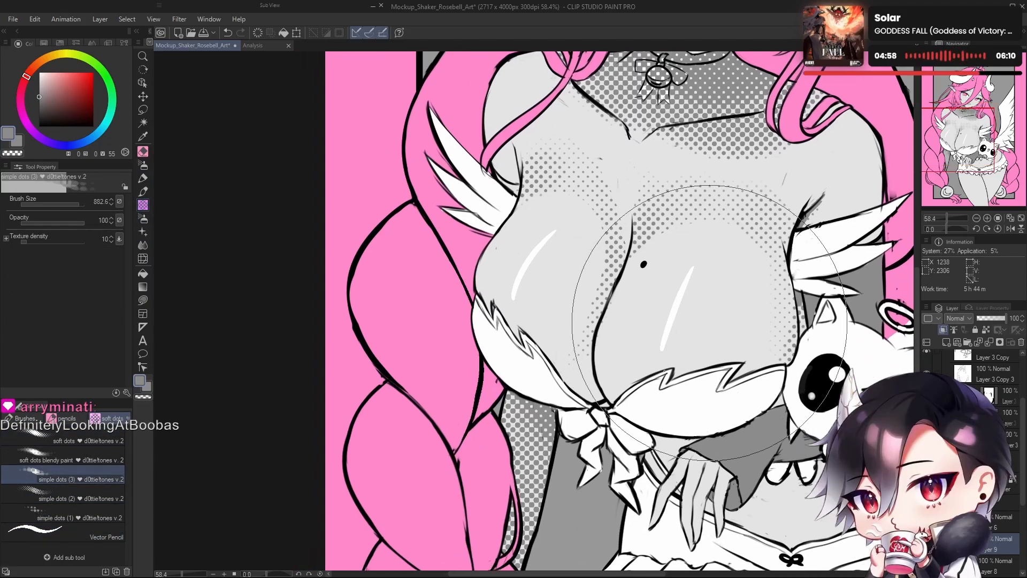
pyautogui.moveTo(709, 322)
pyautogui.mouseDown()
pyautogui.moveTo(666, 347)
pyautogui.moveTo(715, 344)
pyautogui.moveTo(710, 301)
pyautogui.moveTo(665, 312)
pyautogui.moveTo(653, 361)
pyautogui.moveTo(718, 328)
pyautogui.moveTo(700, 301)
pyautogui.moveTo(673, 344)
pyautogui.moveTo(709, 371)
pyautogui.mouseUp()
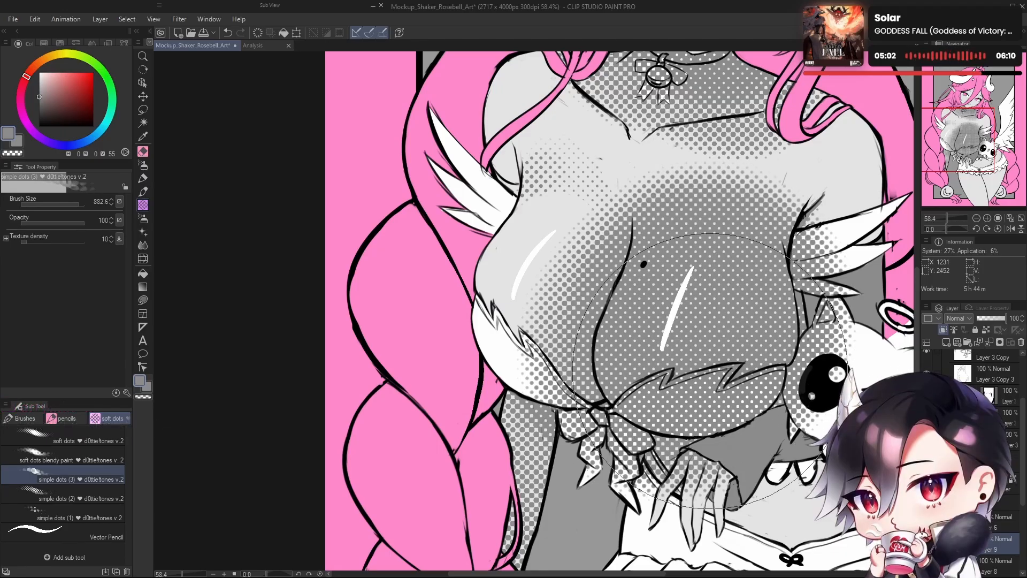
pyautogui.hotkey('ctrl', 'z')
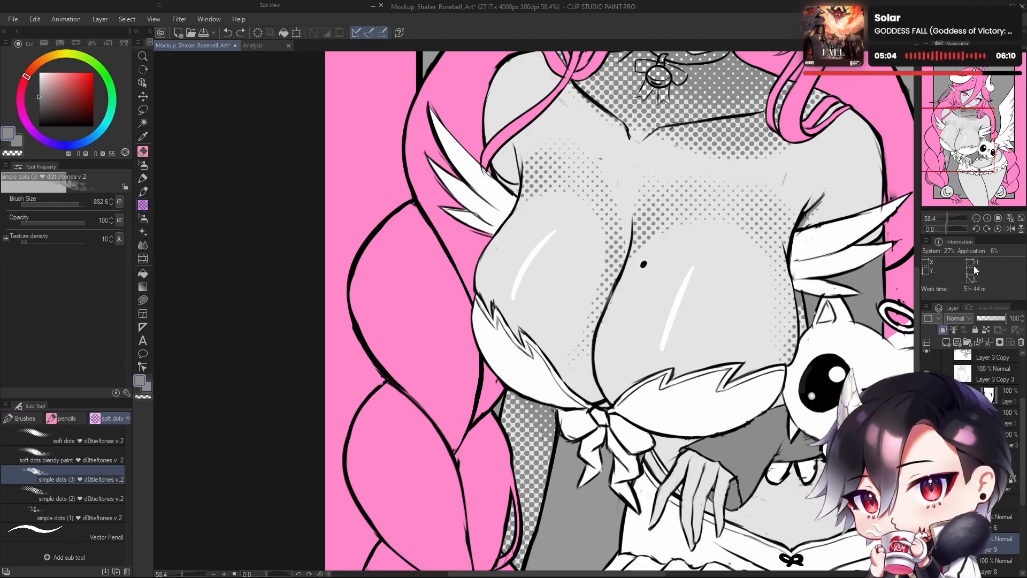
# Step: Reduce the simple dots (3) brush to size 189.2, try dot shading around the top's knot, and undo it
pyautogui.moveTo(526, 316)
pyautogui.keyDown('ctrl'); pyautogui.keyDown('alt'); pyautogui.mouseDown()
pyautogui.moveTo(610, 373)
pyautogui.moveTo(542, 326)
pyautogui.moveTo(554, 335)
pyautogui.mouseUp(); pyautogui.keyUp('alt'); pyautogui.keyUp('ctrl')
pyautogui.moveTo(618, 340); pyautogui.dragTo(620, 375)
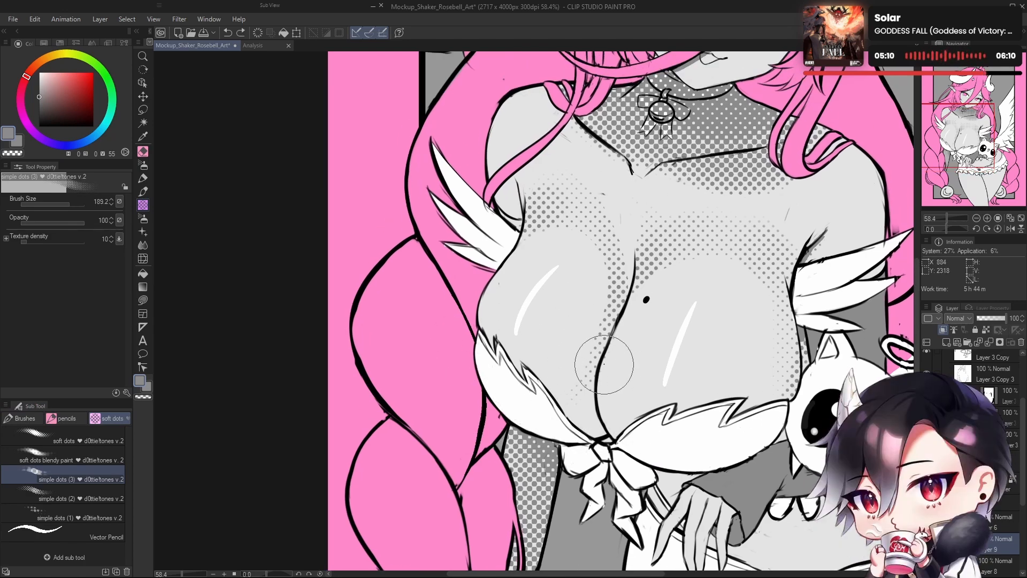
pyautogui.moveTo(613, 406); pyautogui.dragTo(652, 398)
pyautogui.moveTo(535, 374)
pyautogui.mouseDown()
pyautogui.moveTo(708, 398)
pyautogui.moveTo(709, 381)
pyautogui.mouseUp()
pyautogui.hotkey('ctrl', 'z')
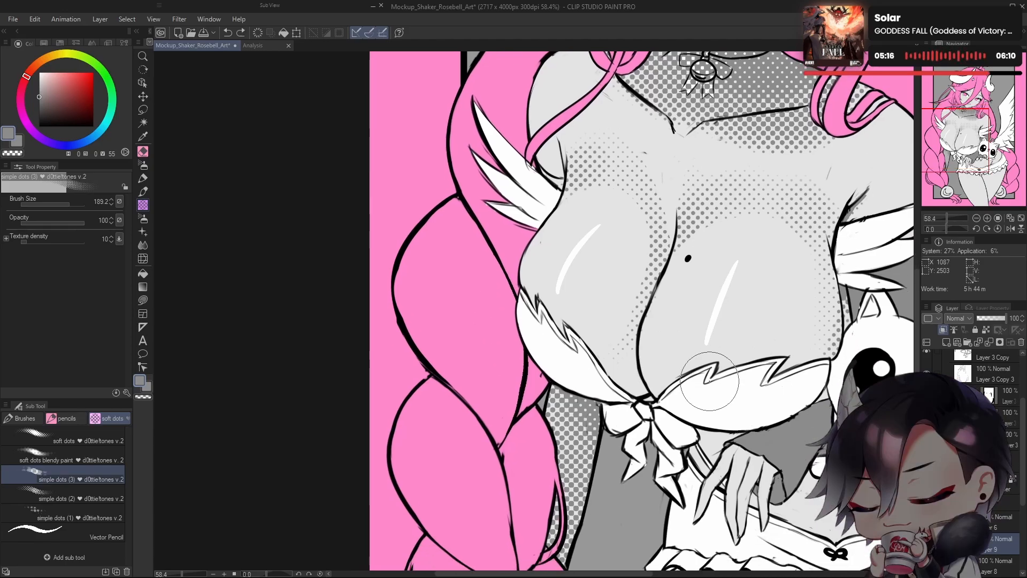
pyautogui.moveTo(690, 431)
pyautogui.mouseDown()
pyautogui.moveTo(701, 388)
pyautogui.moveTo(682, 424)
pyautogui.moveTo(610, 438)
pyautogui.mouseUp()
# Step: Outline the top's cup nearest the white cat with a lasso selection, refining it along the cup's lower edge
pyautogui.press('m')
pyautogui.moveTo(743, 417); pyautogui.dragTo(760, 421)
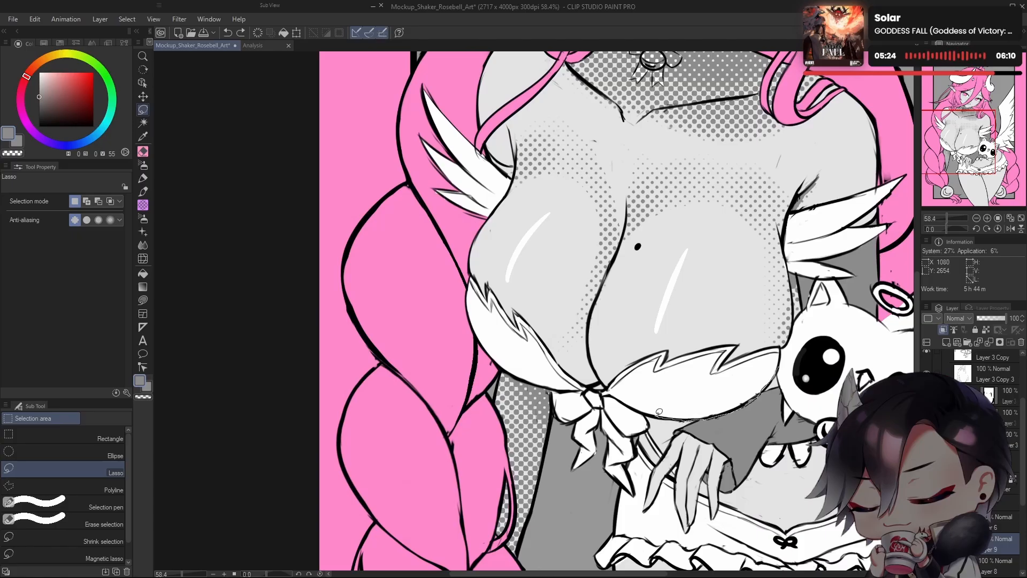
pyautogui.moveTo(605, 385)
pyautogui.mouseDown()
pyautogui.moveTo(805, 345)
pyautogui.moveTo(783, 333)
pyautogui.moveTo(805, 350)
pyautogui.moveTo(802, 333)
pyautogui.mouseUp()
pyautogui.scroll(3, 765, 371)
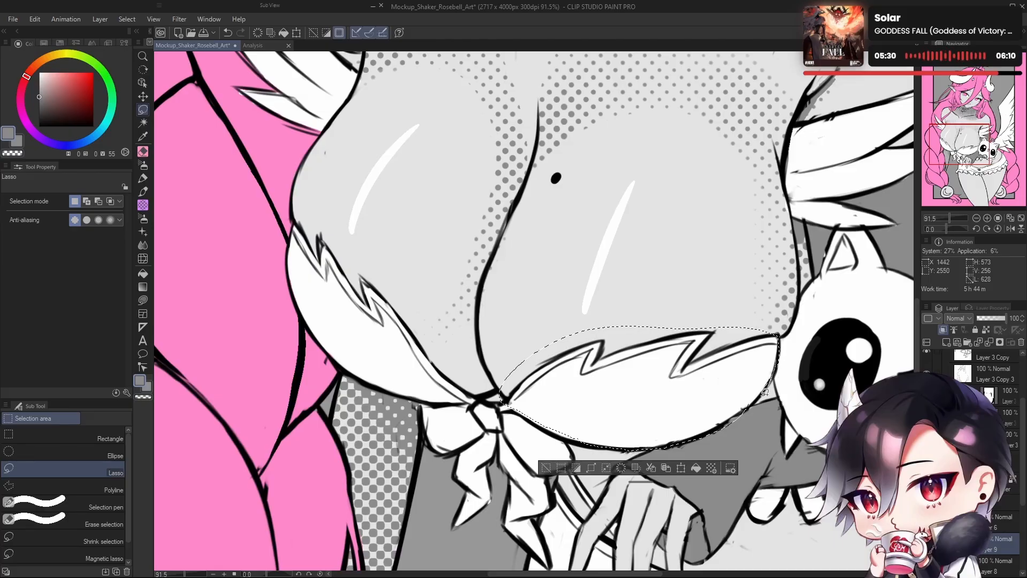
pyautogui.moveTo(701, 408); pyautogui.dragTo(765, 406)
pyautogui.moveTo(769, 383); pyautogui.dragTo(708, 440)
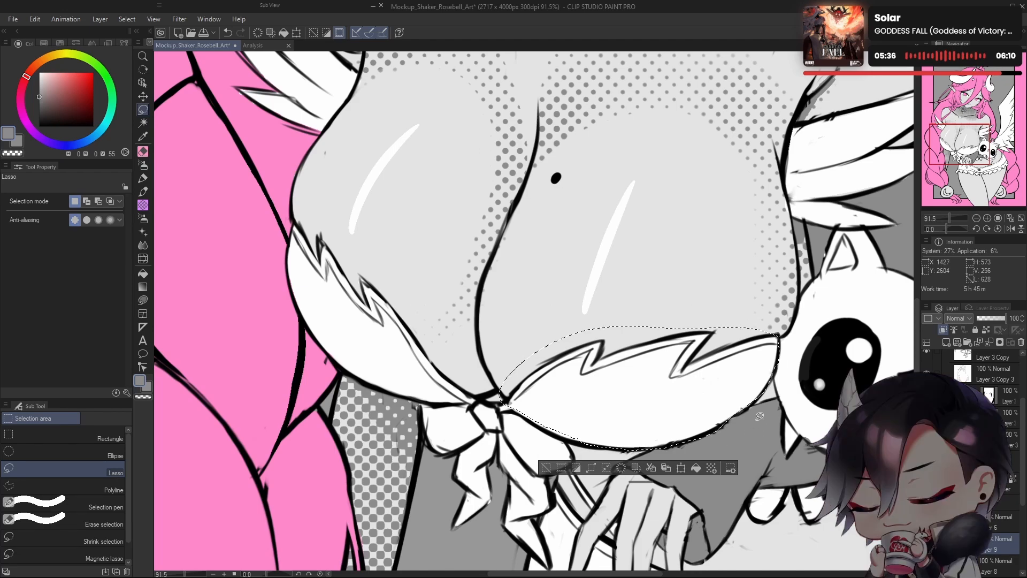
# Step: Add the top's cup nearest the braid to the lasso selection, following its lower edge outward from the knot
pyautogui.press('h')
pyautogui.moveTo(550, 394); pyautogui.dragTo(617, 343)
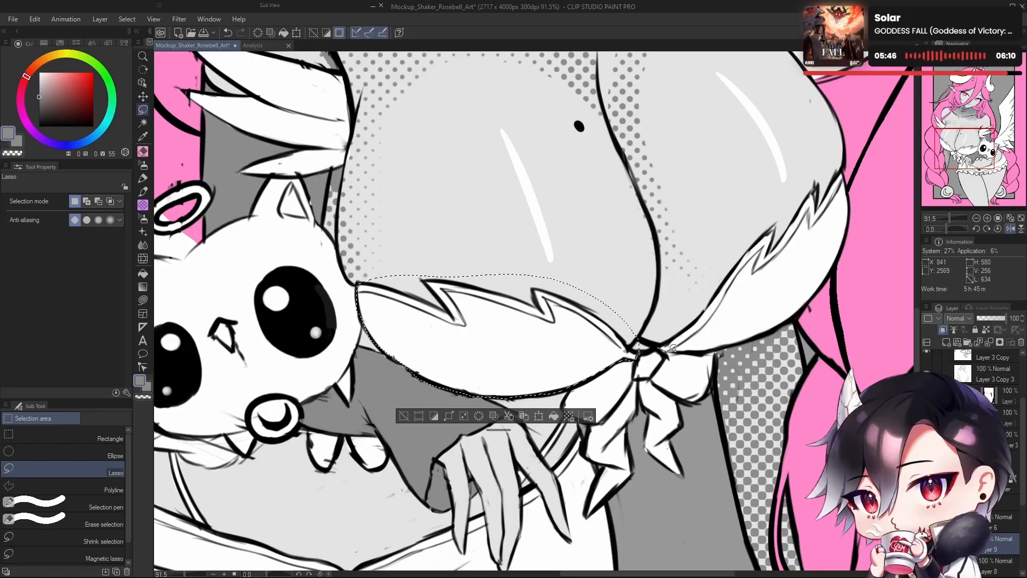
pyautogui.moveTo(716, 346)
pyautogui.mouseDown()
pyautogui.moveTo(798, 282)
pyautogui.moveTo(737, 289)
pyautogui.moveTo(663, 343)
pyautogui.mouseUp()
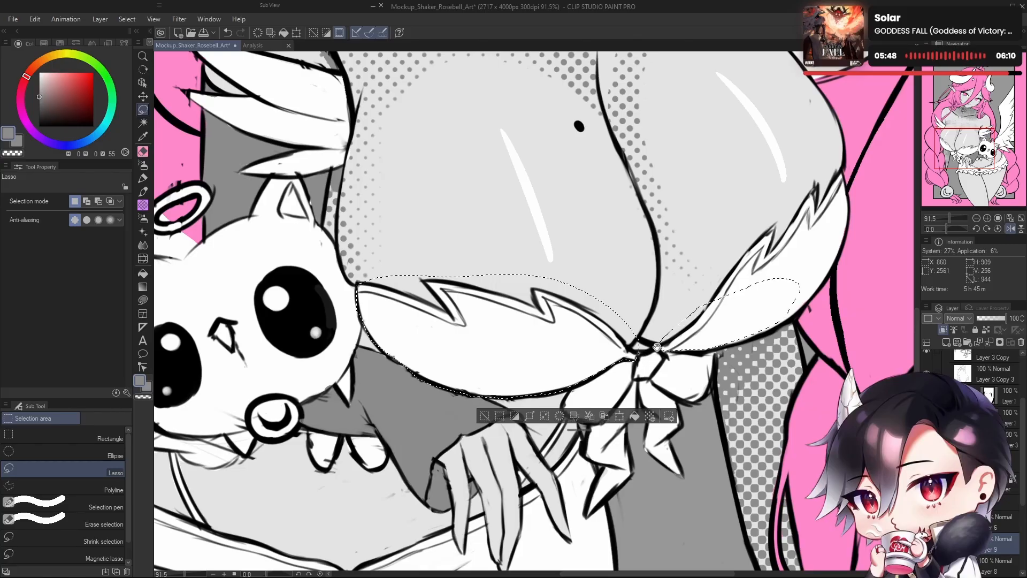
pyautogui.moveTo(789, 335); pyautogui.dragTo(692, 392)
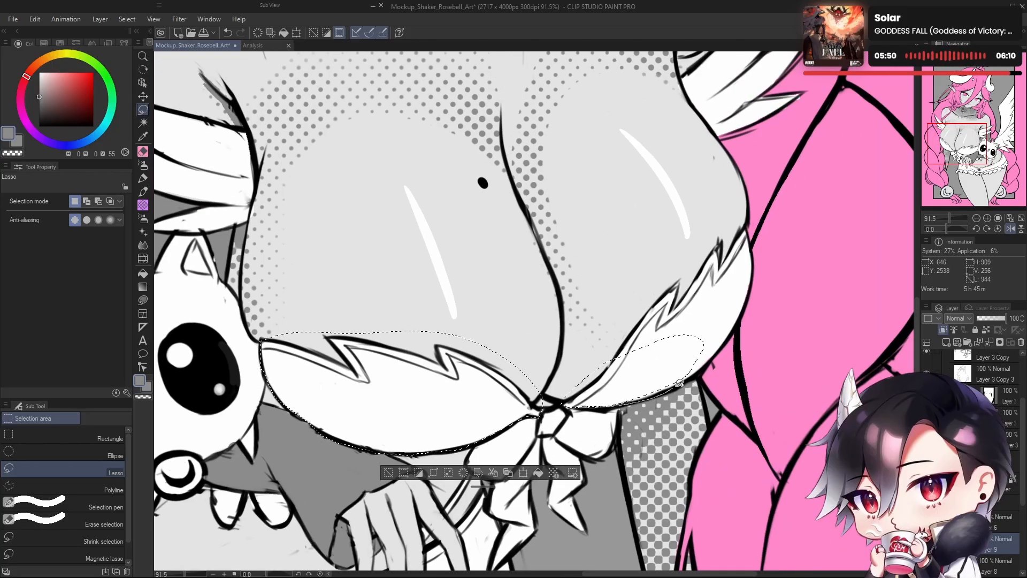
pyautogui.moveTo(717, 351)
pyautogui.mouseDown()
pyautogui.moveTo(739, 313)
pyautogui.moveTo(647, 357)
pyautogui.mouseUp()
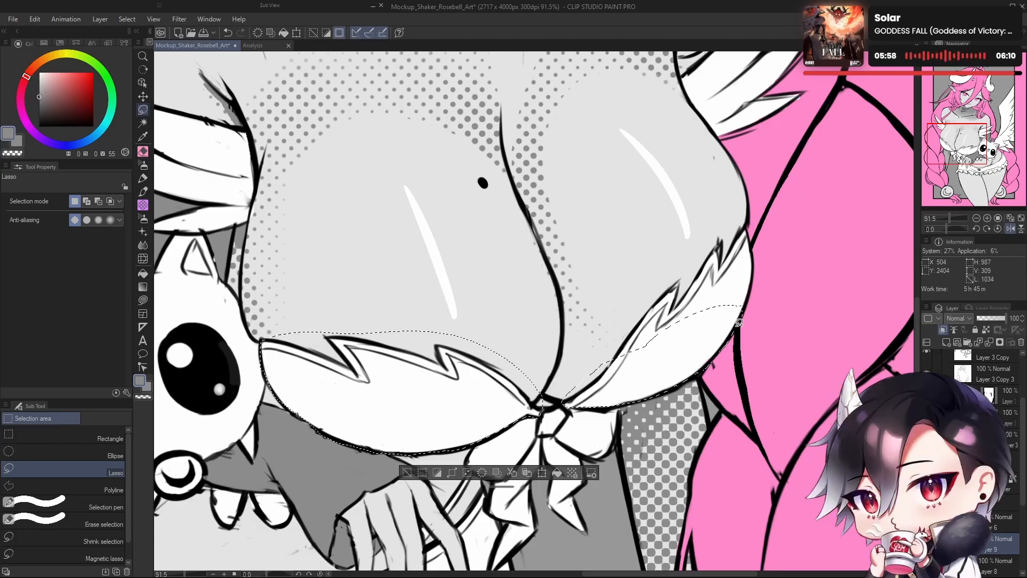
pyautogui.moveTo(739, 323); pyautogui.dragTo(676, 369)
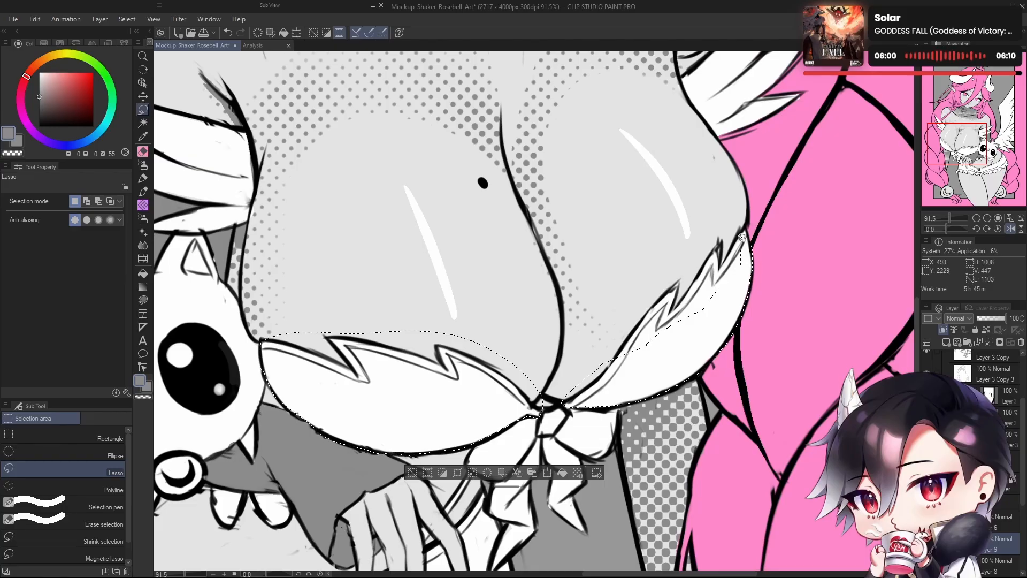
# Step: Extend the lasso selection over the braid-side cup's outer edge and jagged fringe, closing the gap beside the knot
pyautogui.press('h')
pyautogui.moveTo(751, 265)
pyautogui.mouseDown()
pyautogui.moveTo(727, 284)
pyautogui.moveTo(811, 354)
pyautogui.mouseUp()
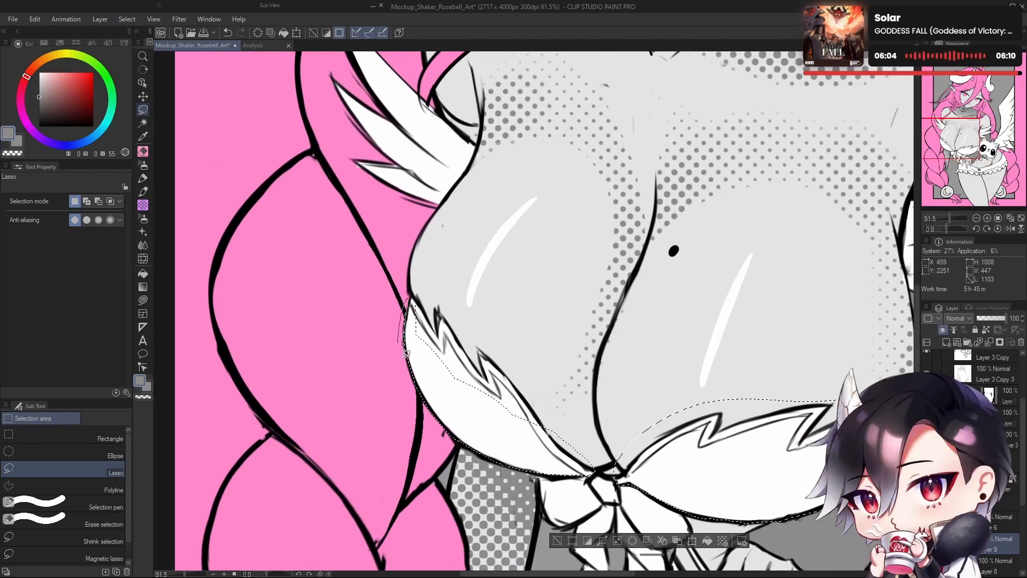
pyautogui.moveTo(419, 294); pyautogui.dragTo(481, 358)
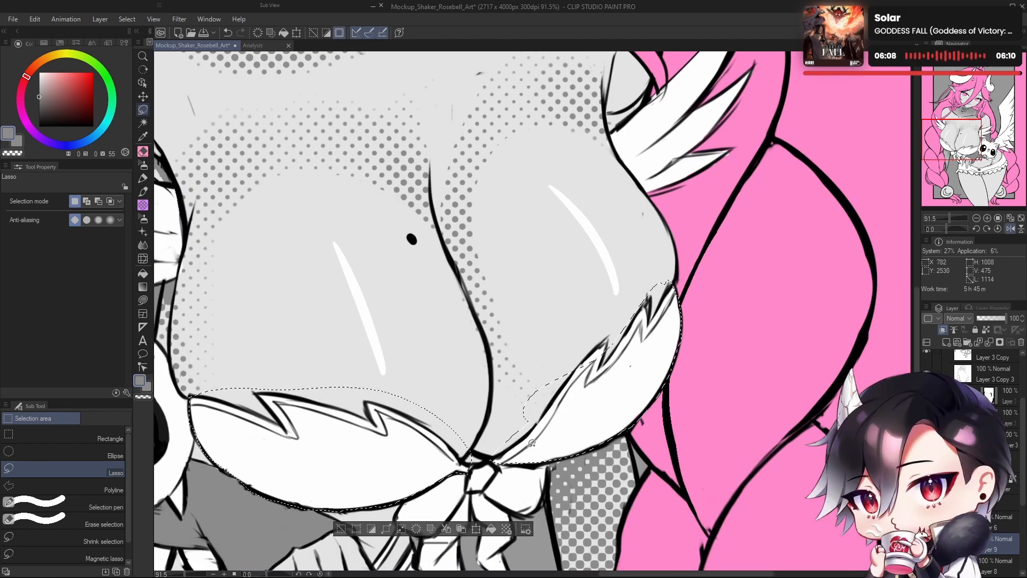
pyautogui.moveTo(531, 443); pyautogui.dragTo(506, 455)
pyautogui.moveTo(642, 379)
pyautogui.mouseDown()
pyautogui.moveTo(593, 340)
pyautogui.moveTo(562, 447)
pyautogui.moveTo(472, 447)
pyautogui.mouseUp()
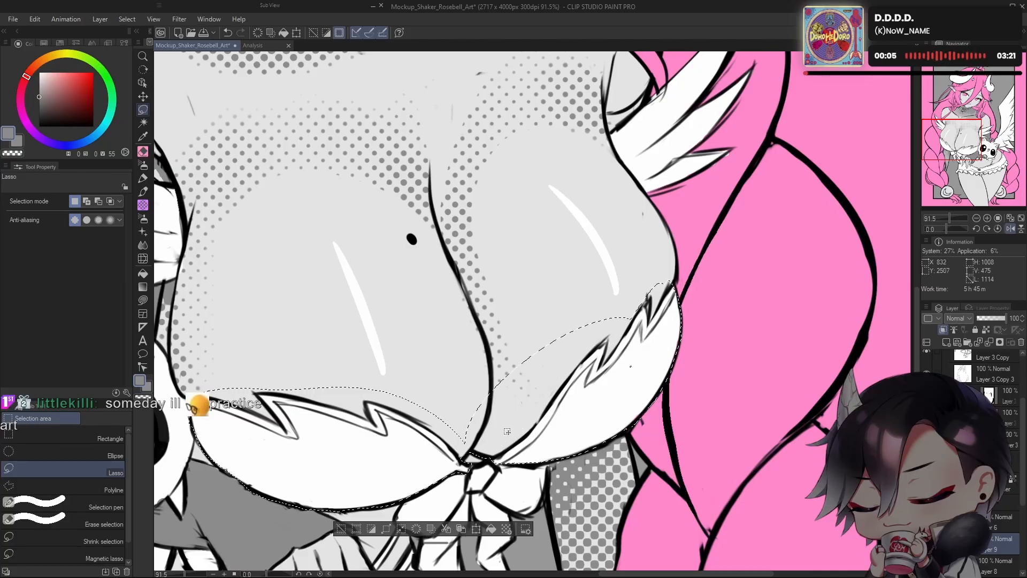
# Step: Extend the lasso selection above both cups' fringes and around the chest's outer edge beside the white cat
pyautogui.moveTo(590, 426); pyautogui.dragTo(686, 402)
pyautogui.moveTo(582, 311)
pyautogui.mouseDown()
pyautogui.moveTo(391, 297)
pyautogui.moveTo(292, 317)
pyautogui.mouseUp()
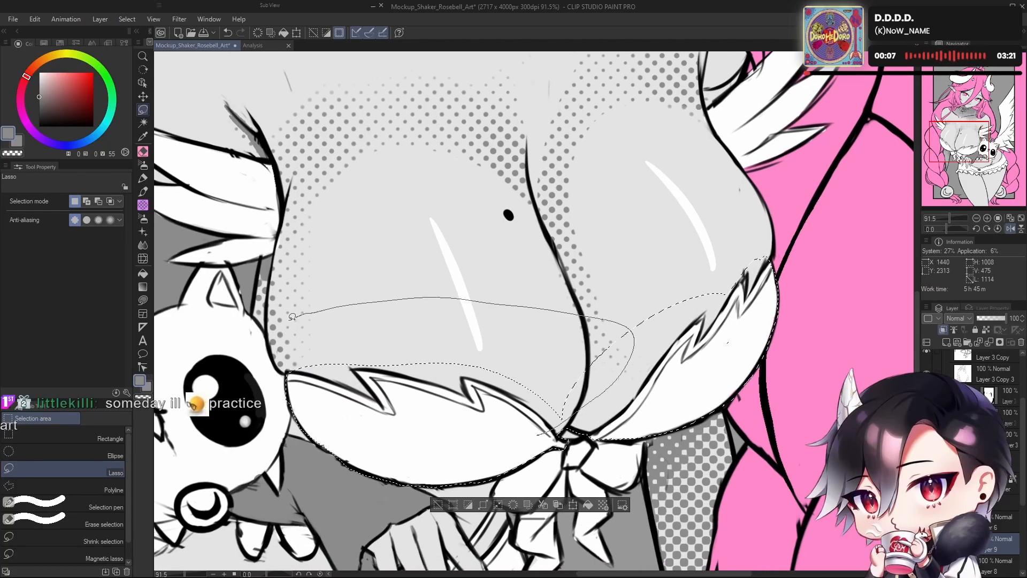
pyautogui.moveTo(281, 365); pyautogui.dragTo(533, 378)
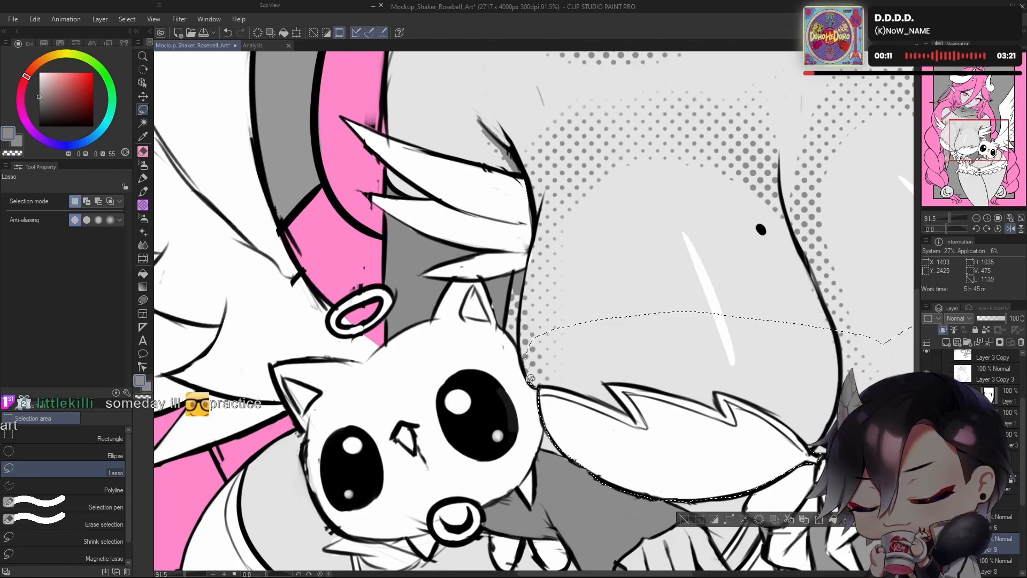
pyautogui.moveTo(681, 362)
pyautogui.mouseDown()
pyautogui.moveTo(675, 375)
pyautogui.moveTo(626, 355)
pyautogui.mouseUp()
pyautogui.moveTo(731, 364)
pyautogui.mouseDown()
pyautogui.moveTo(643, 364)
pyautogui.moveTo(761, 354)
pyautogui.mouseUp()
pyautogui.moveTo(760, 354); pyautogui.dragTo(643, 403)
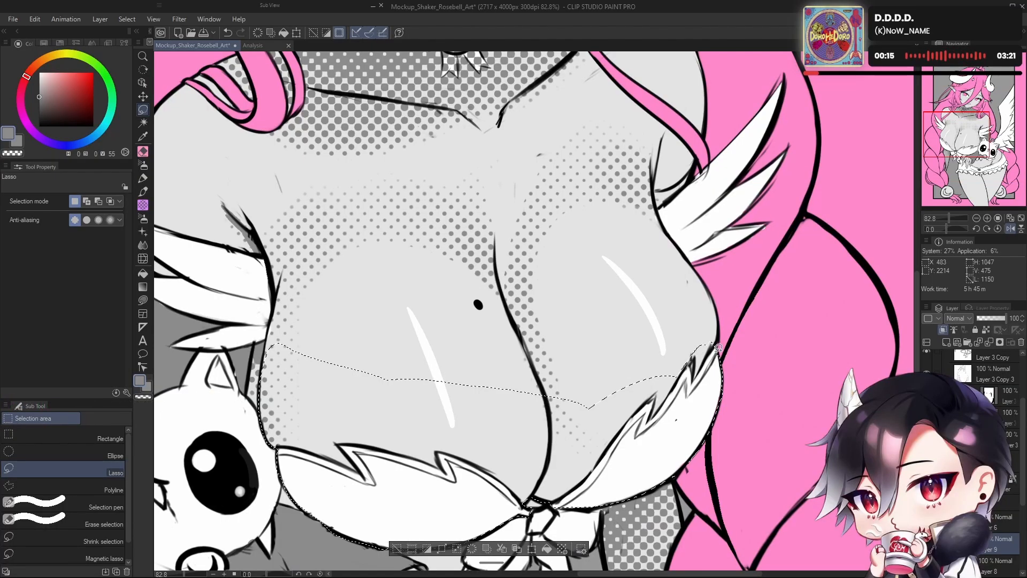
# Step: Extend the lasso selection higher across the chest and out to its braid-side edge
pyautogui.moveTo(718, 296); pyautogui.dragTo(533, 359)
pyautogui.moveTo(679, 405); pyautogui.dragTo(753, 413)
pyautogui.moveTo(543, 420)
pyautogui.mouseDown()
pyautogui.moveTo(500, 388)
pyautogui.moveTo(603, 397)
pyautogui.moveTo(692, 313)
pyautogui.moveTo(408, 377)
pyautogui.mouseUp()
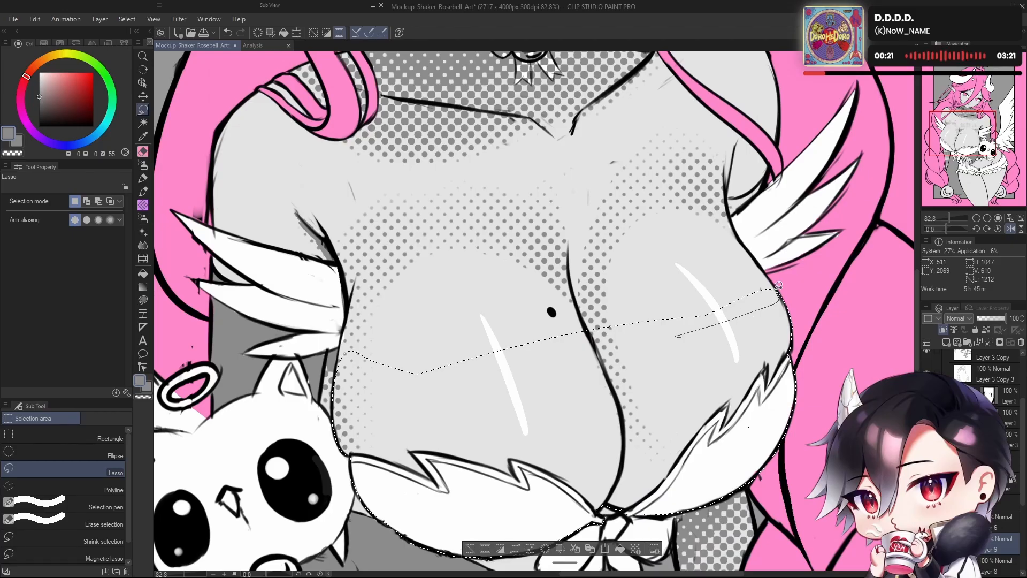
pyautogui.moveTo(778, 285)
pyautogui.mouseDown()
pyautogui.moveTo(392, 355)
pyautogui.moveTo(518, 391)
pyautogui.moveTo(405, 348)
pyautogui.mouseUp()
pyautogui.moveTo(747, 302); pyautogui.dragTo(619, 262)
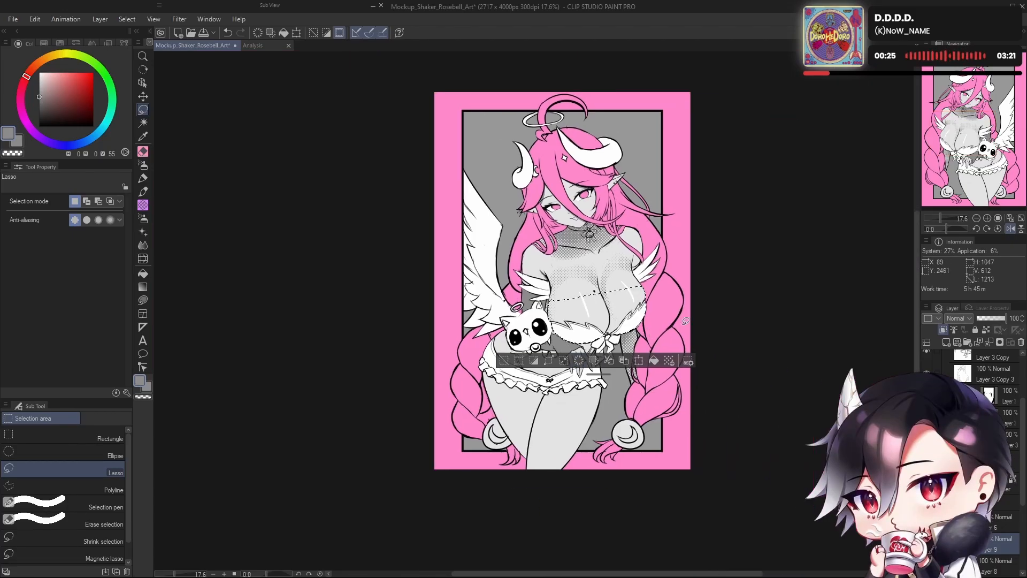
# Step: Try the simple dots (3) brush at size 265 on the cat-side cup, undo it, and reduce the brush to 180.8
pyautogui.press('h')
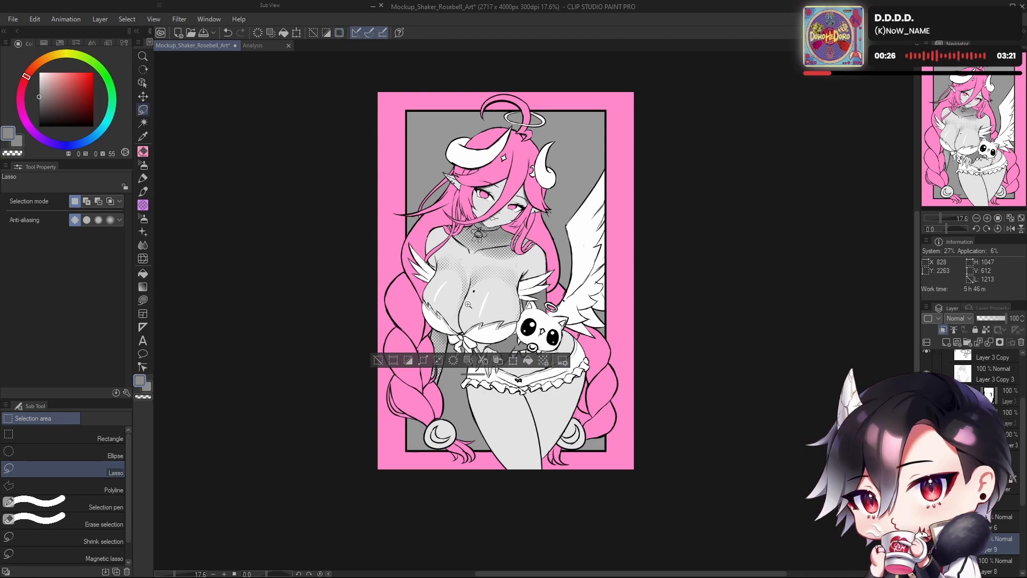
pyautogui.moveTo(468, 305); pyautogui.dragTo(506, 345)
pyautogui.moveTo(506, 344); pyautogui.dragTo(561, 348)
pyautogui.click(143, 204)
pyautogui.moveTo(685, 359); pyautogui.dragTo(708, 340)
pyautogui.moveTo(571, 369)
pyautogui.mouseDown()
pyautogui.moveTo(701, 378)
pyautogui.moveTo(762, 335)
pyautogui.moveTo(693, 355)
pyautogui.moveTo(720, 365)
pyautogui.moveTo(726, 349)
pyautogui.moveTo(644, 375)
pyautogui.mouseUp()
pyautogui.hotkey('ctrl', 'z')
pyautogui.press(']')
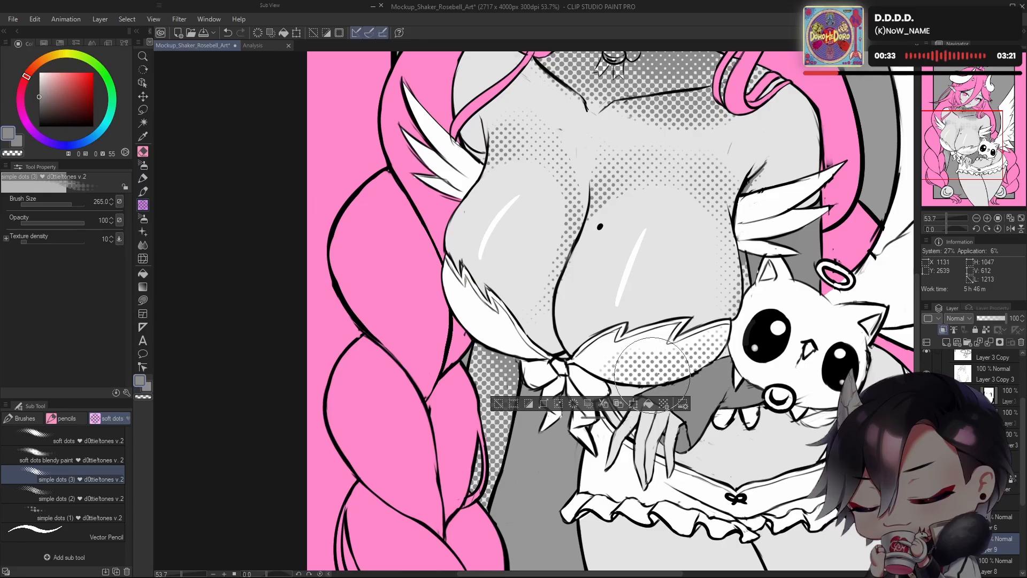
pyautogui.hotkey('ctrl', 'z')
pyautogui.press('[')
# Step: Try dot shading along the lower edge of the cat-side cup and beside the knot
pyautogui.moveTo(731, 361); pyautogui.dragTo(679, 389)
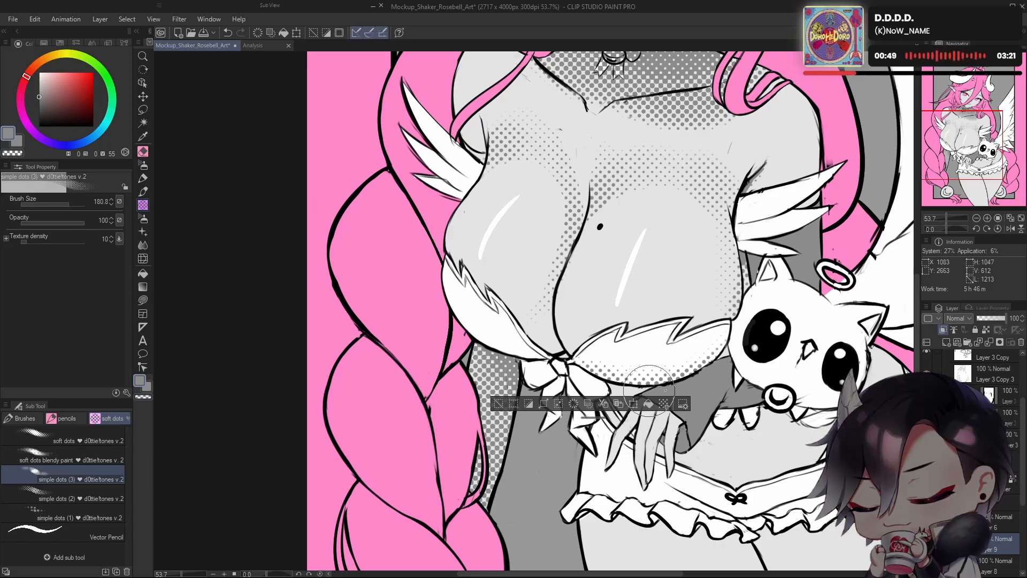
pyautogui.moveTo(763, 336); pyautogui.dragTo(823, 334)
pyautogui.press('h')
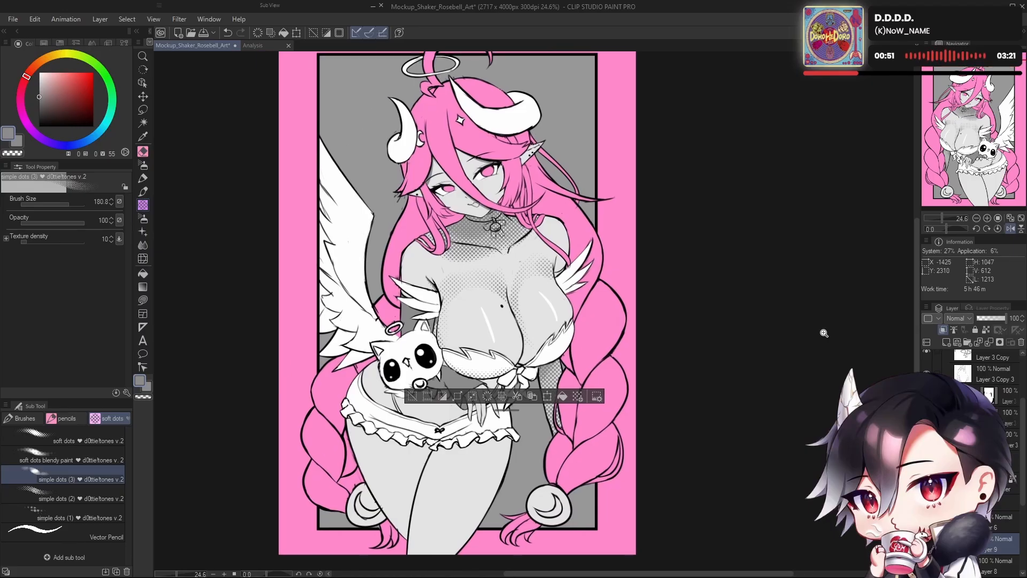
pyautogui.moveTo(506, 365); pyautogui.dragTo(649, 365)
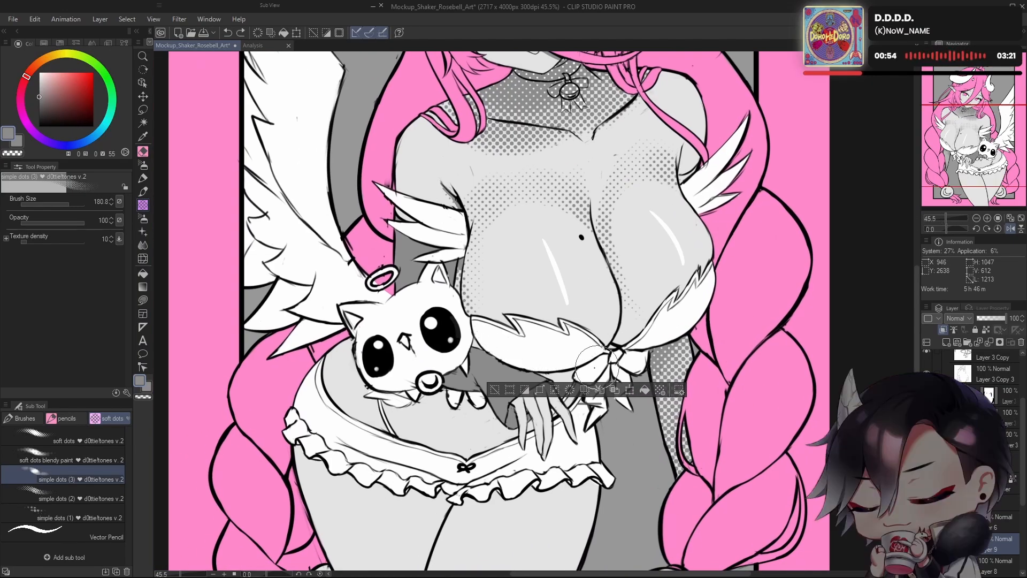
pyautogui.moveTo(605, 358); pyautogui.dragTo(614, 349)
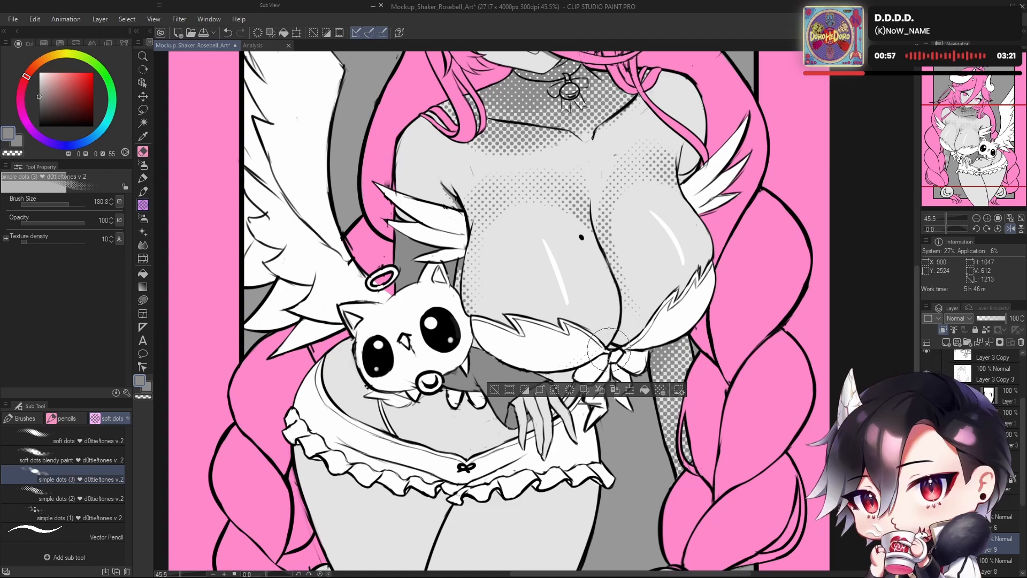
# Step: Try a dense patch of halftone dots over the lower chest and the cup's fringe, and undo it
pyautogui.moveTo(537, 287); pyautogui.dragTo(577, 263)
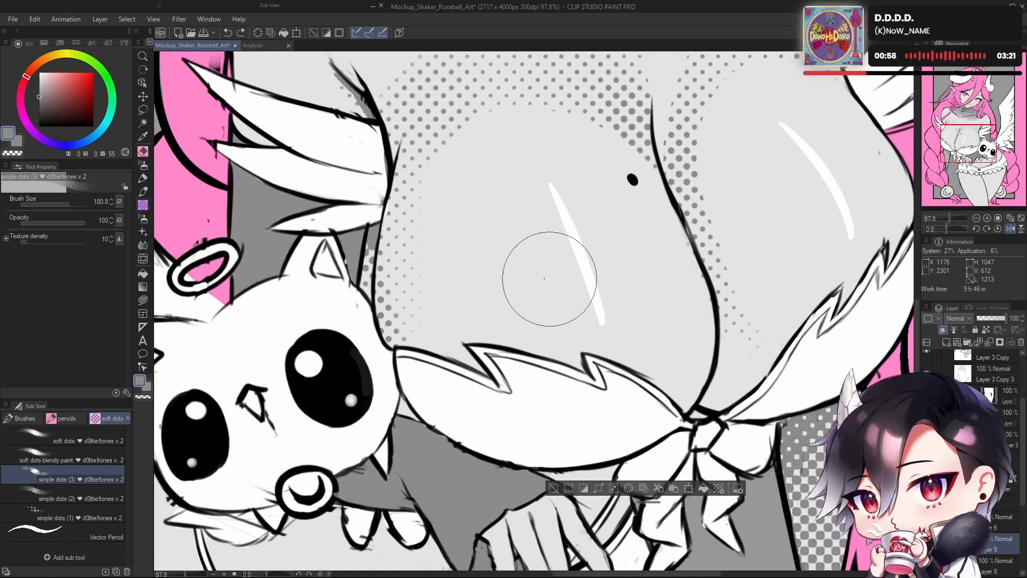
pyautogui.moveTo(520, 286); pyautogui.dragTo(568, 265)
pyautogui.hotkey('ctrl', 'z')
pyautogui.moveTo(568, 310); pyautogui.dragTo(538, 302)
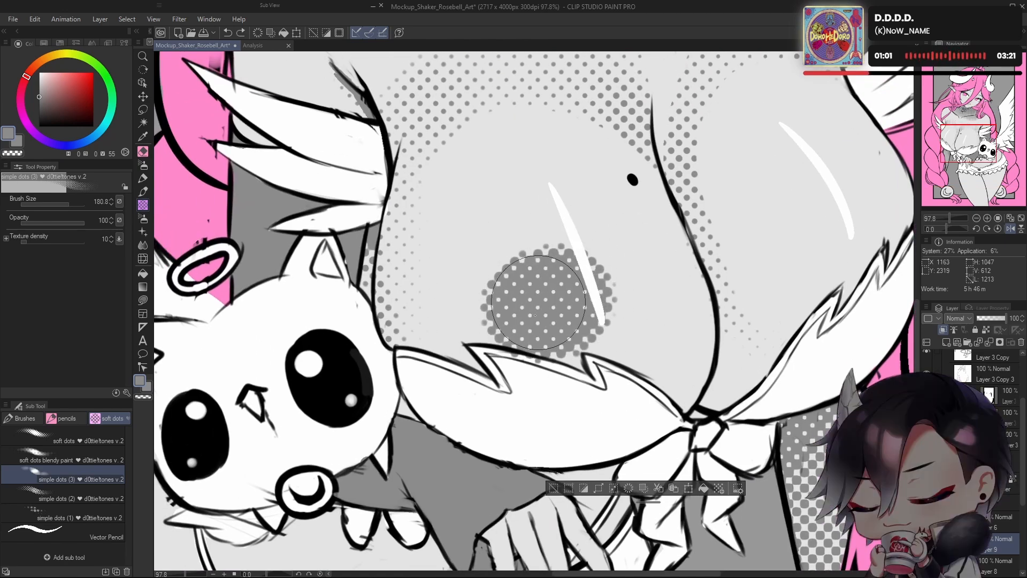
pyautogui.moveTo(611, 313)
pyautogui.mouseDown()
pyautogui.moveTo(624, 308)
pyautogui.moveTo(615, 289)
pyautogui.mouseUp()
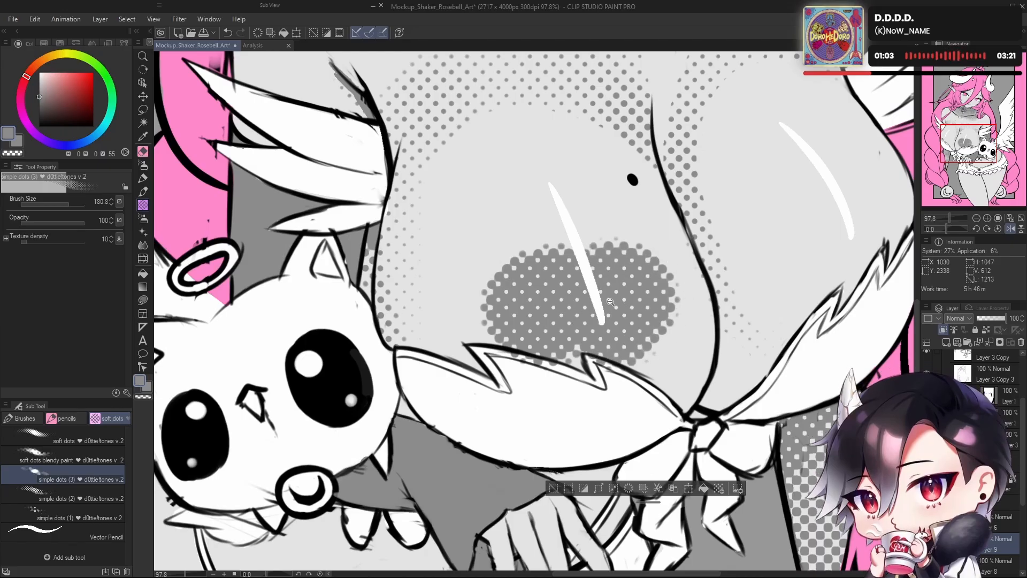
pyautogui.scroll(3, 580, 292)
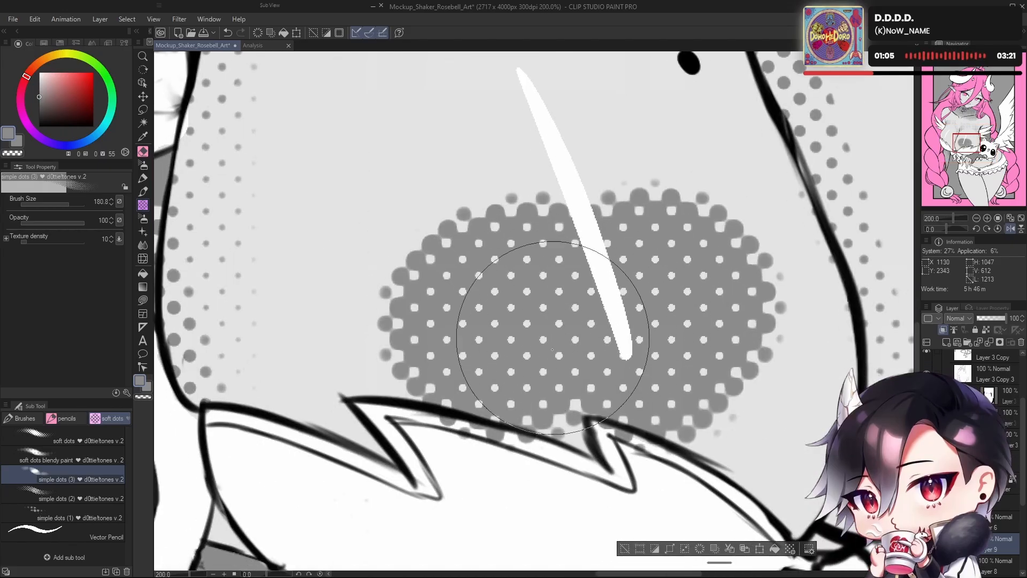
pyautogui.moveTo(562, 368)
pyautogui.mouseDown()
pyautogui.moveTo(551, 406)
pyautogui.moveTo(578, 410)
pyautogui.mouseUp()
pyautogui.moveTo(653, 308); pyautogui.dragTo(646, 199)
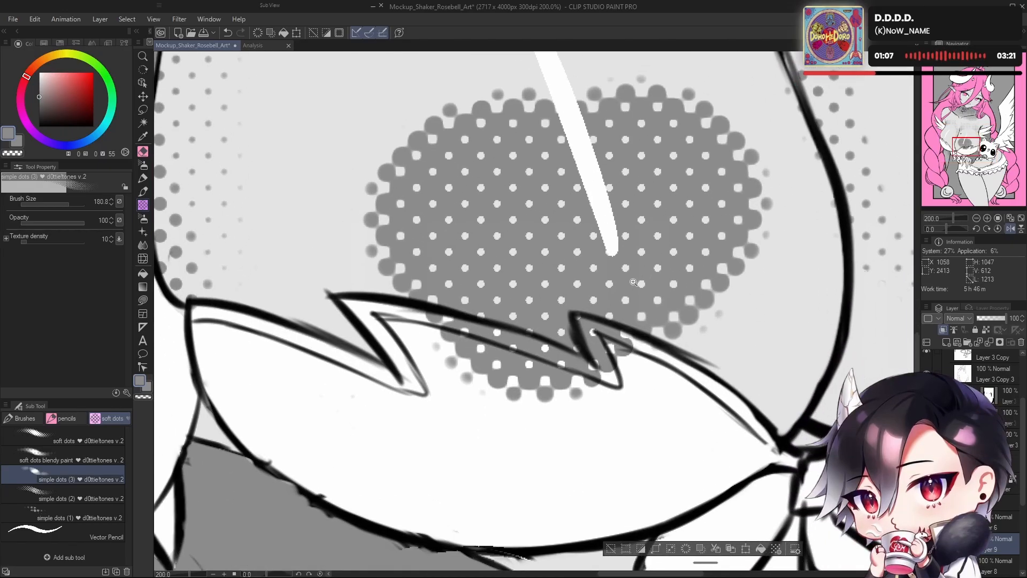
pyautogui.scroll(-4, 594, 353)
pyautogui.hotkey('ctrl', 'z')
pyautogui.hotkey('ctrl', 'z')
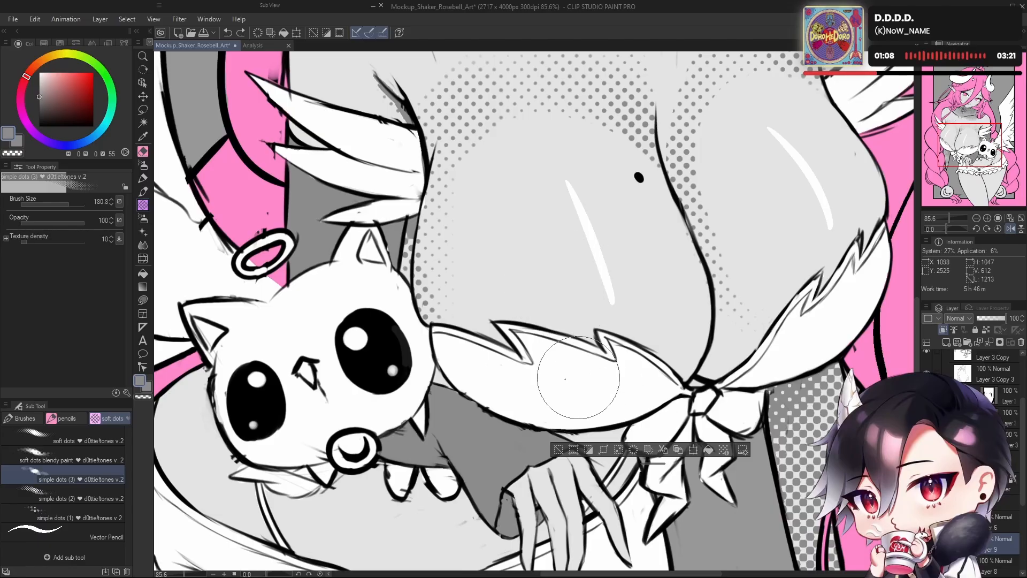
# Step: Try light halftone dots in the middle of the cat-side cup, and undo them
pyautogui.moveTo(578, 377)
pyautogui.mouseDown()
pyautogui.moveTo(651, 369)
pyautogui.moveTo(604, 389)
pyautogui.moveTo(617, 371)
pyautogui.moveTo(593, 366)
pyautogui.mouseUp()
pyautogui.scroll(5, 589, 395)
pyautogui.hotkey('ctrl', 'z')
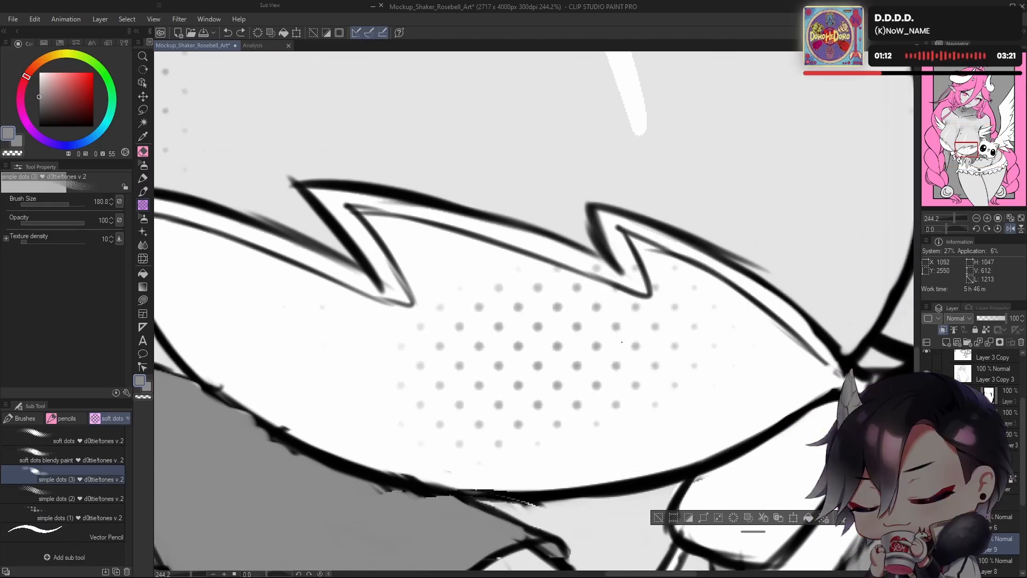
pyautogui.scroll(-4, 596, 375)
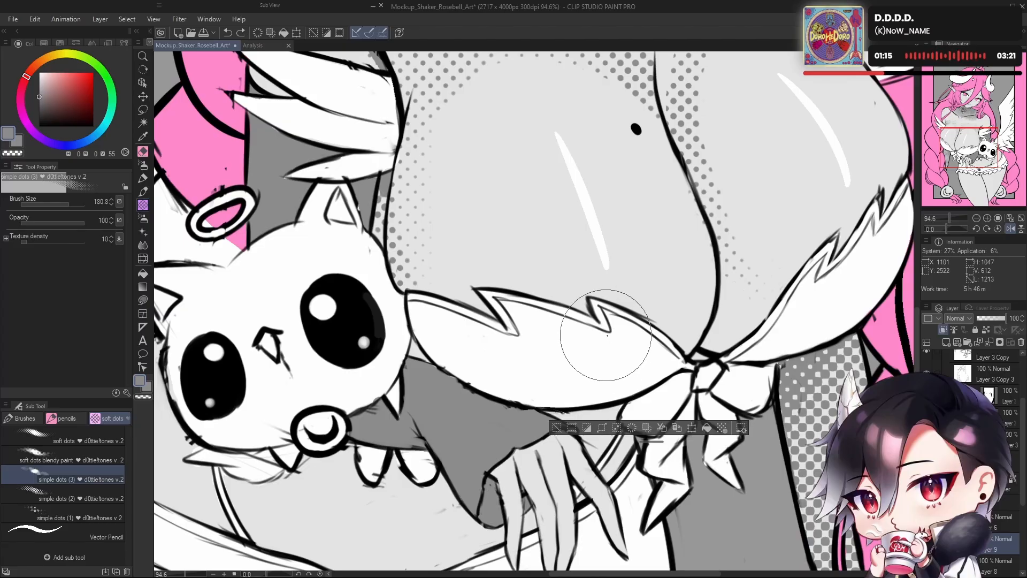
pyautogui.moveTo(553, 368); pyautogui.dragTo(571, 340)
pyautogui.hotkey('ctrl', 'z')
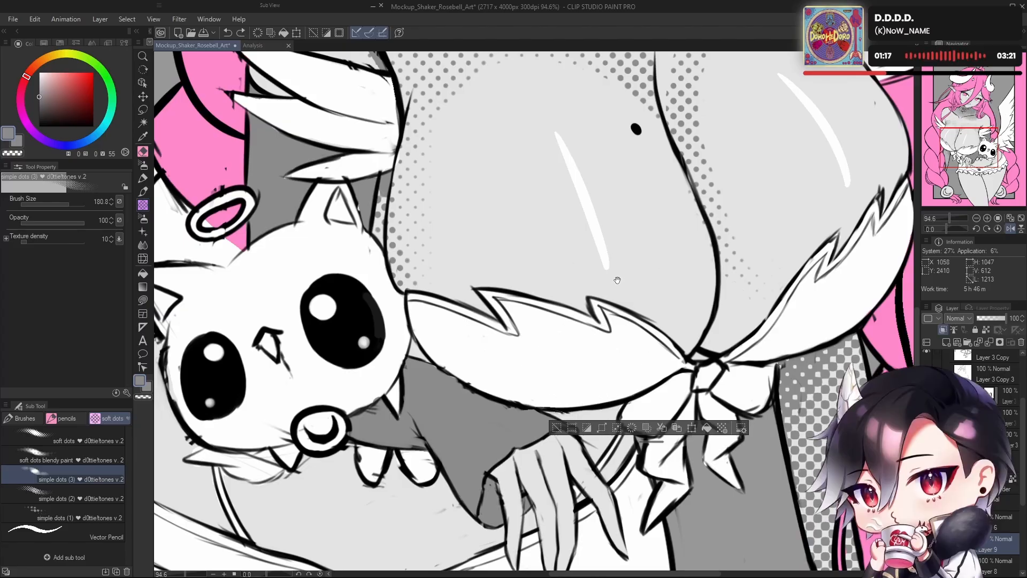
# Step: Try dot shading from the knot along the cat-side cup's lower edge and up its outer edge, and undo it
pyautogui.moveTo(617, 277); pyautogui.dragTo(605, 238)
pyautogui.moveTo(688, 329); pyautogui.dragTo(611, 363)
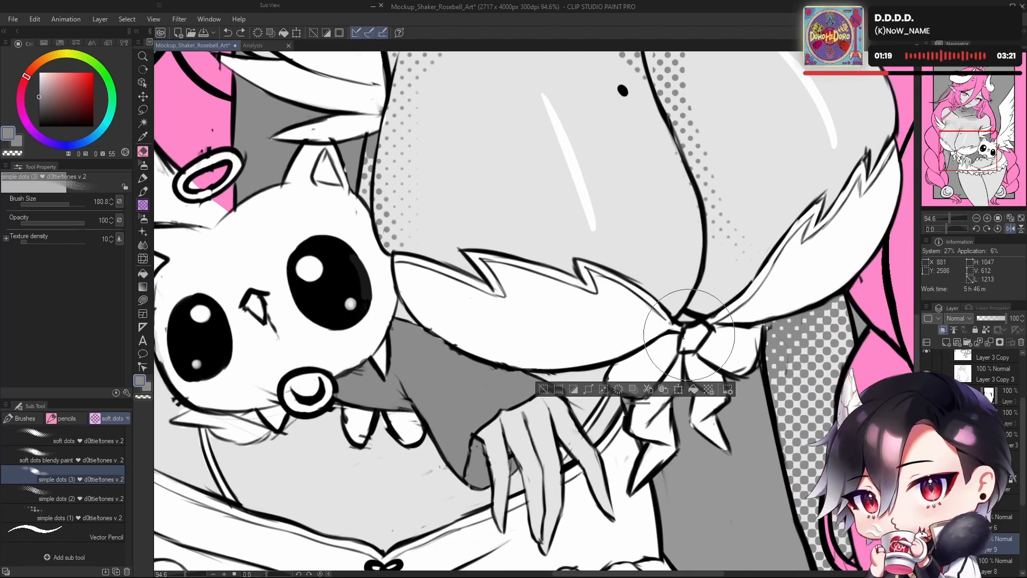
pyautogui.moveTo(689, 334)
pyautogui.mouseDown()
pyautogui.moveTo(630, 371)
pyautogui.moveTo(660, 356)
pyautogui.moveTo(580, 379)
pyautogui.moveTo(617, 379)
pyautogui.moveTo(606, 383)
pyautogui.moveTo(481, 388)
pyautogui.moveTo(447, 374)
pyautogui.mouseUp()
pyautogui.hotkey('ctrl', 'z')
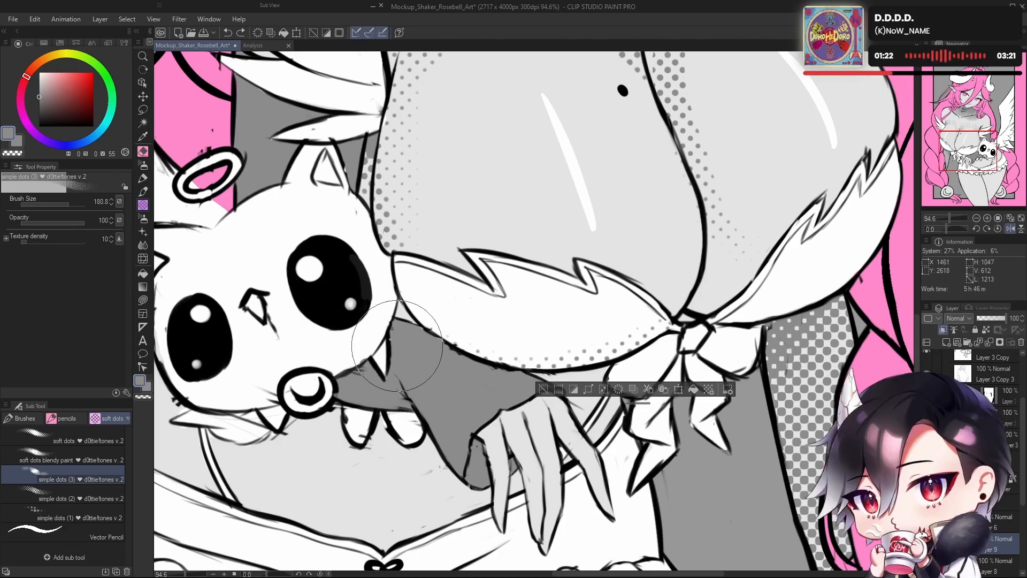
pyautogui.moveTo(402, 350); pyautogui.dragTo(367, 265)
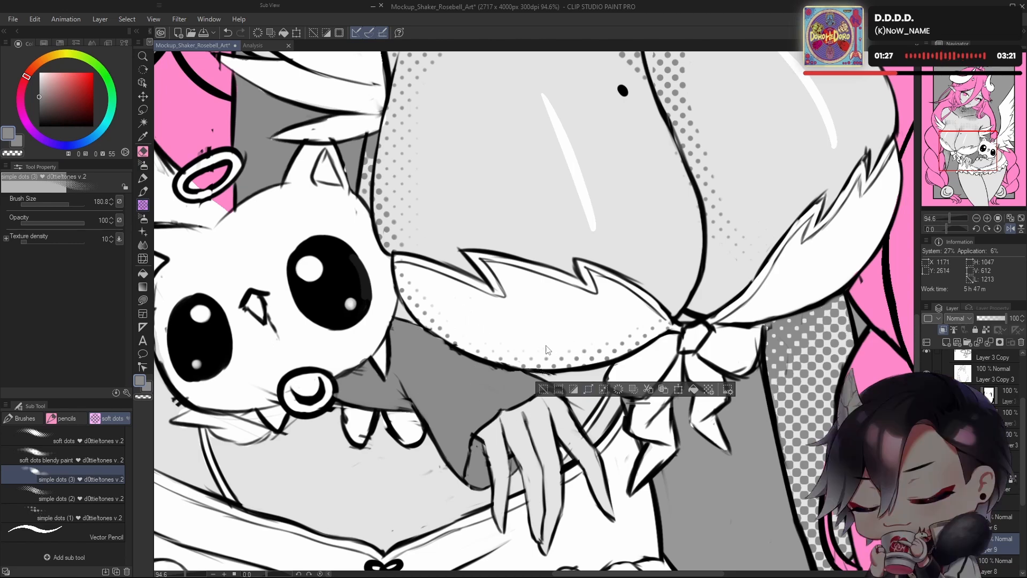
pyautogui.hotkey('ctrl', 'z')
pyautogui.hotkey('ctrl', 'z')
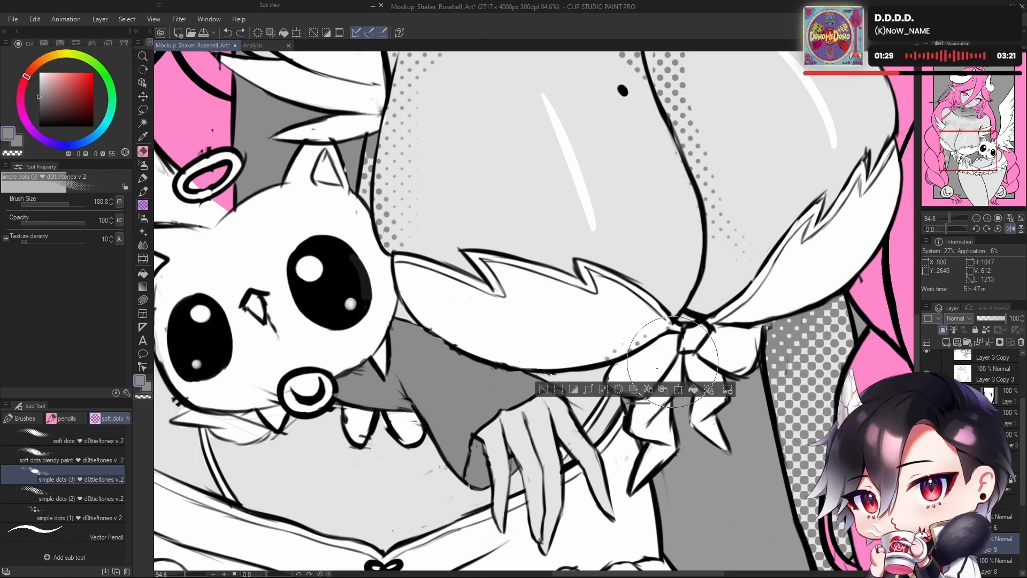
# Step: Shade the cat-side cup's lower and outer edges with simple dots (3) at size 180.8, and review the whole artwork
pyautogui.moveTo(657, 368)
pyautogui.mouseDown()
pyautogui.moveTo(543, 381)
pyautogui.moveTo(452, 368)
pyautogui.moveTo(373, 329)
pyautogui.mouseUp()
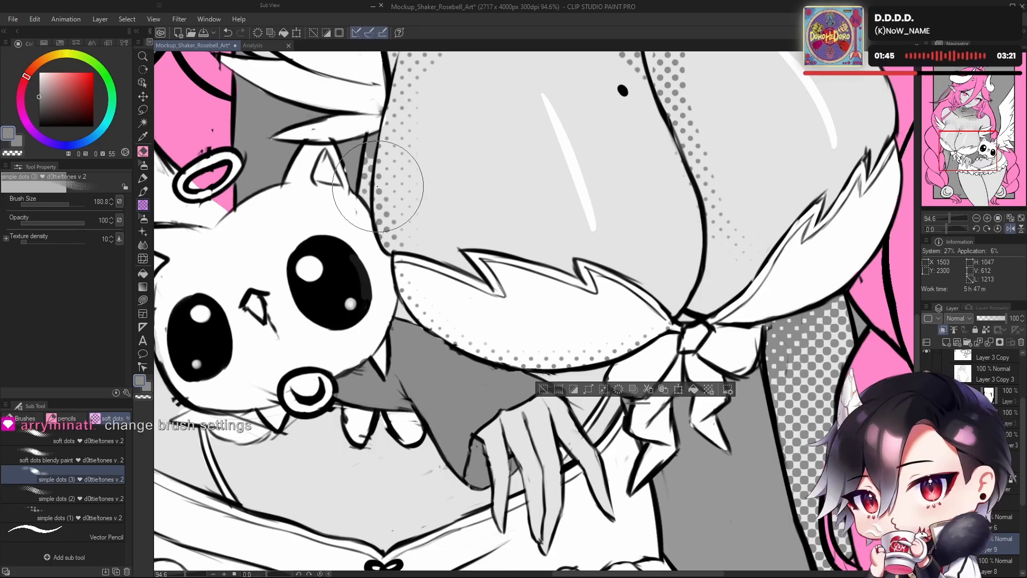
pyautogui.scroll(-5, 706, 270)
pyautogui.scroll(1, 665, 277)
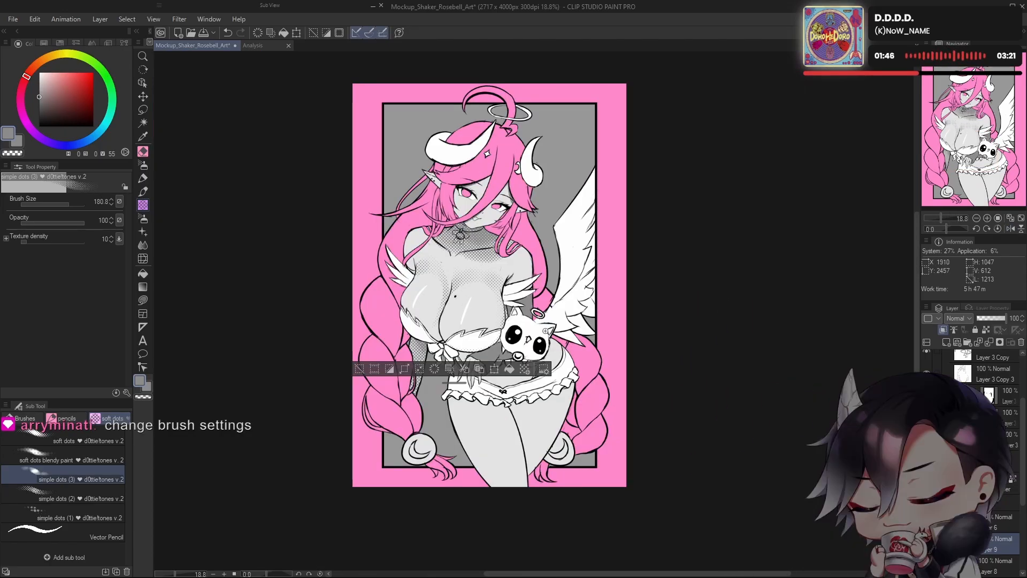
pyautogui.scroll(2, 718, 337)
pyautogui.scroll(3, 719, 337)
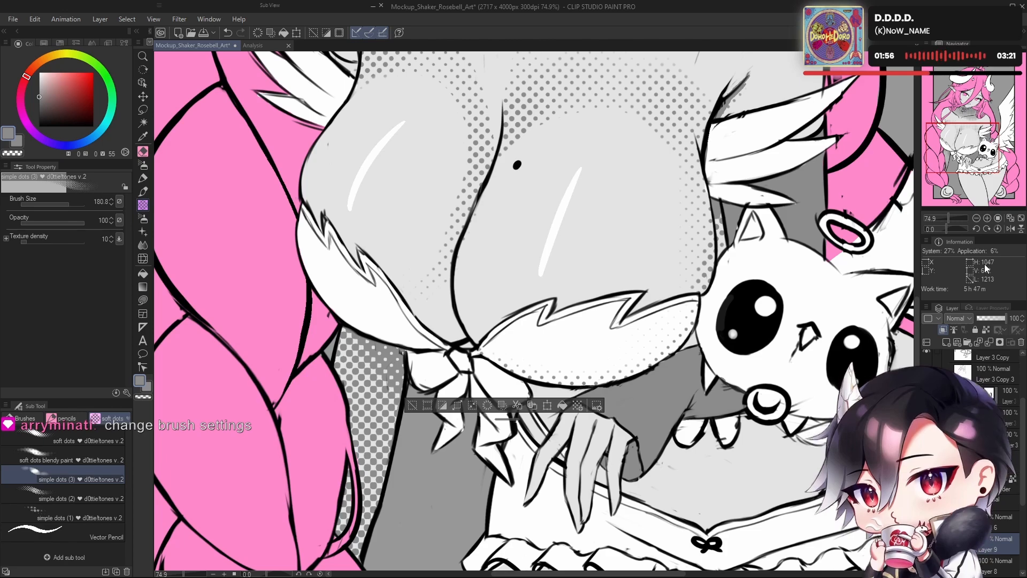
# Step: Shade the lower edge of the braid-side cup's white fringe with simple dots (3) at size 180.8
pyautogui.moveTo(678, 385)
pyautogui.mouseDown()
pyautogui.moveTo(725, 391)
pyautogui.moveTo(677, 354)
pyautogui.moveTo(707, 338)
pyautogui.moveTo(789, 354)
pyautogui.mouseUp()
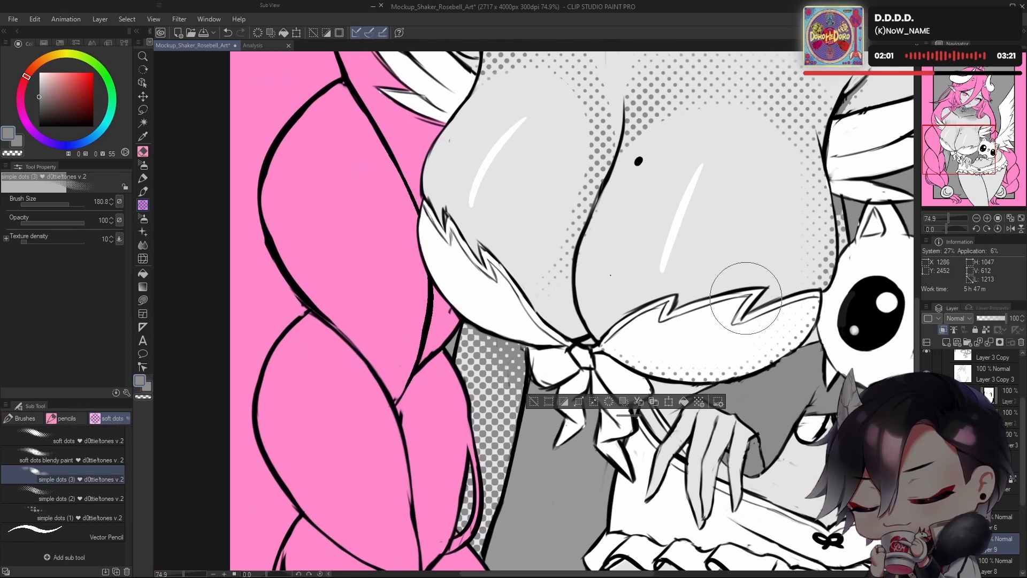
pyautogui.press('h')
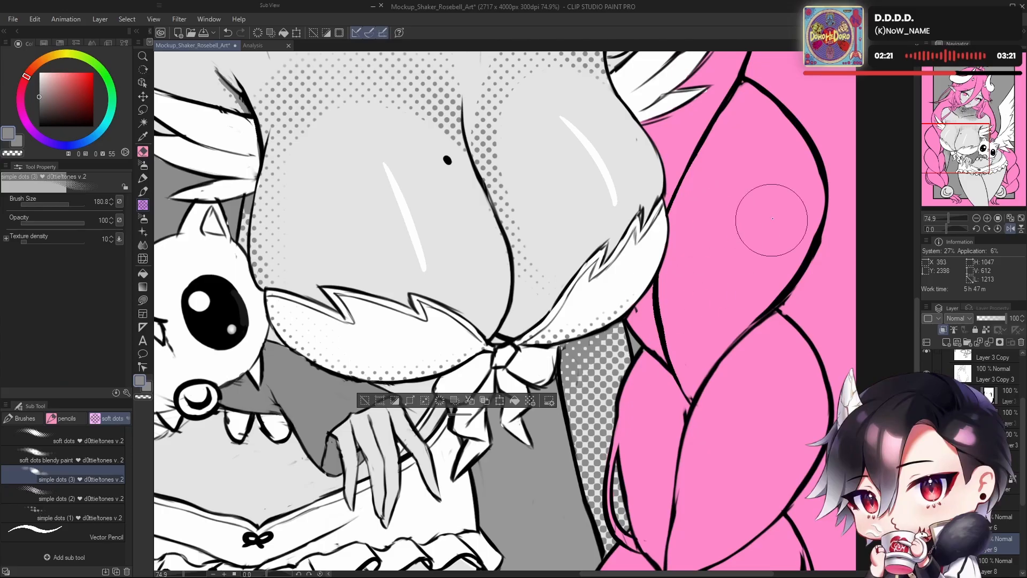
pyautogui.moveTo(683, 345); pyautogui.dragTo(755, 369)
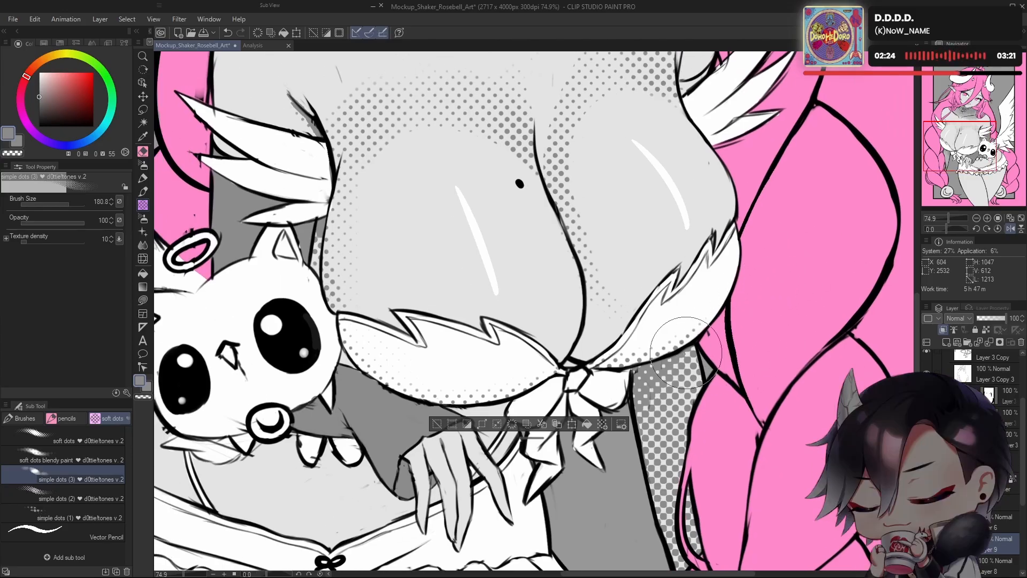
pyautogui.moveTo(730, 355); pyautogui.dragTo(681, 387)
pyautogui.press('h')
pyautogui.moveTo(668, 317); pyautogui.dragTo(777, 290)
pyautogui.moveTo(477, 320); pyautogui.dragTo(535, 319)
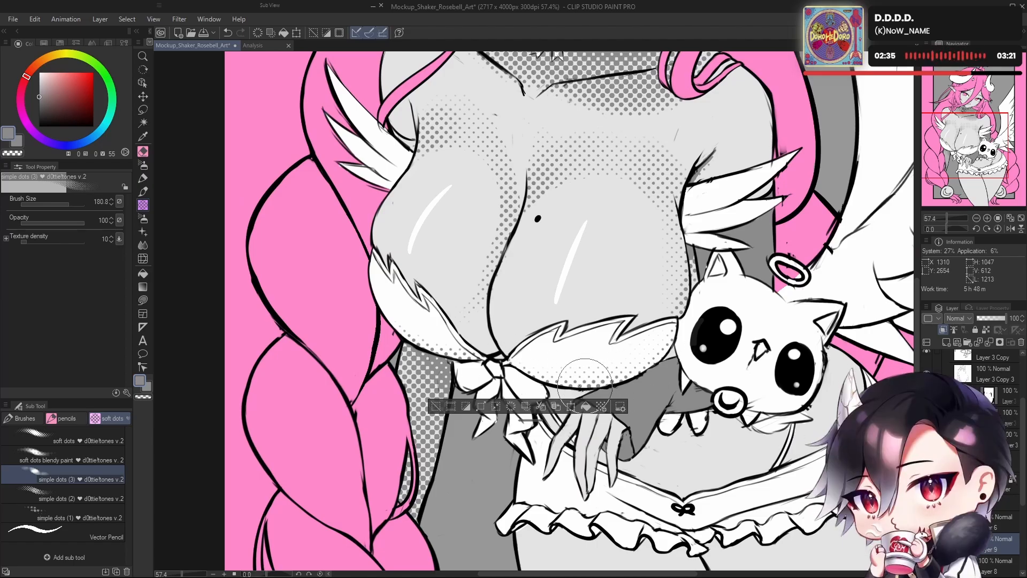
# Step: Review the whole artwork in mirrored and normal view to judge the dot shading on the top
pyautogui.scroll(-4, 505, 362)
pyautogui.scroll(-5, 750, 291)
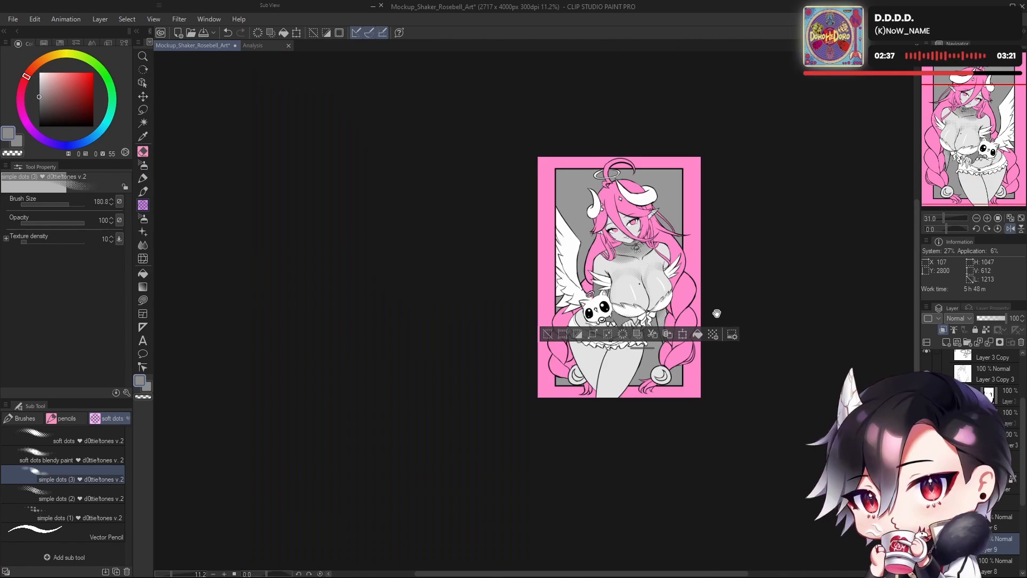
pyautogui.press('h')
pyautogui.moveTo(626, 307); pyautogui.dragTo(710, 309)
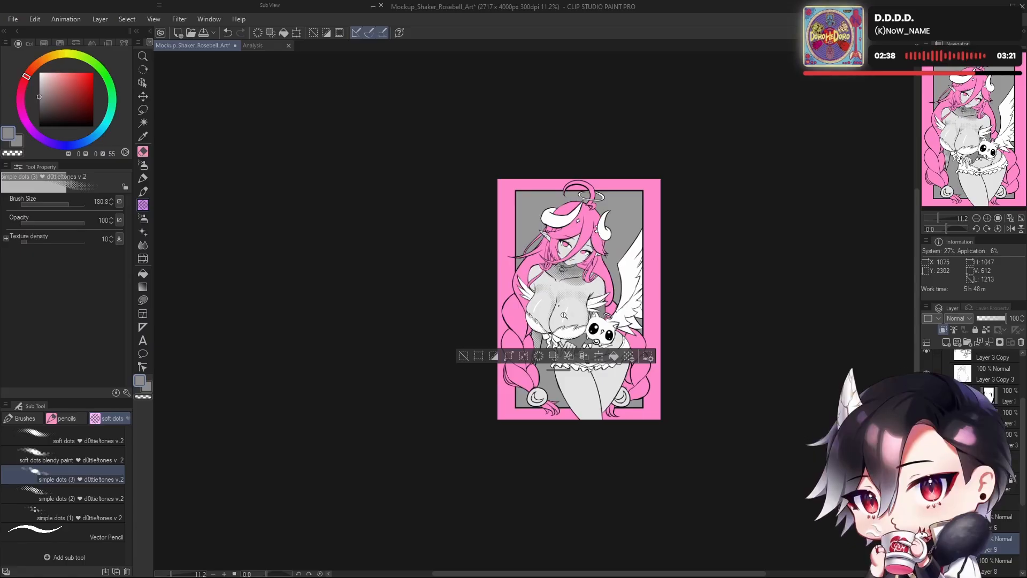
pyautogui.scroll(4, 565, 350)
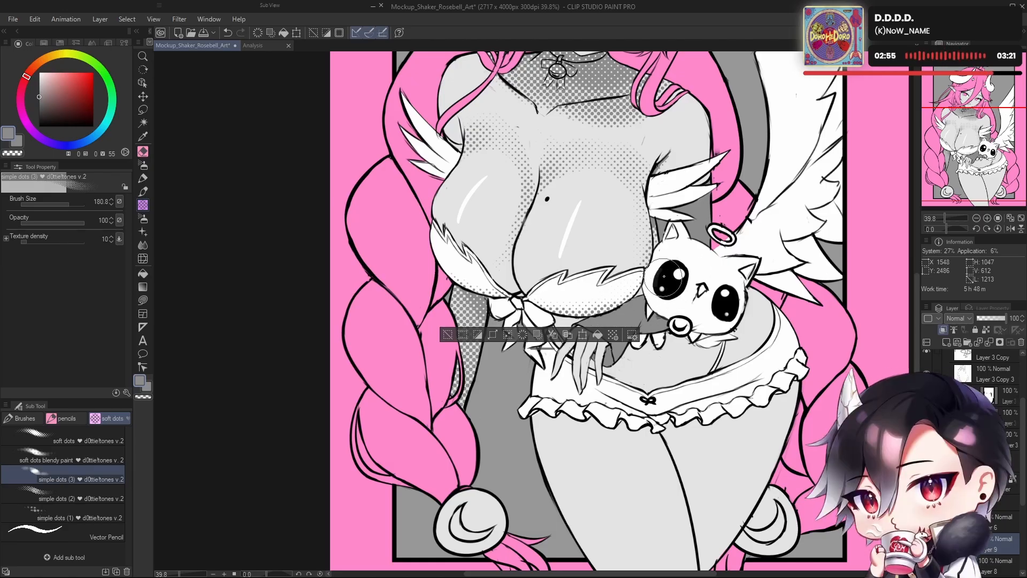
pyautogui.moveTo(729, 413); pyautogui.dragTo(642, 428)
pyautogui.press('h')
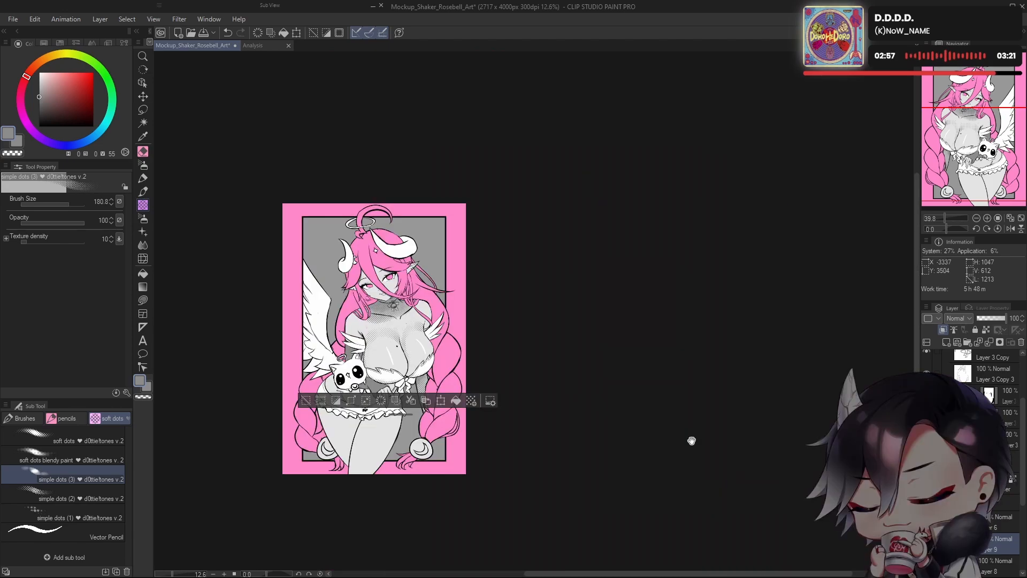
pyautogui.moveTo(504, 318); pyautogui.dragTo(624, 337)
pyautogui.moveTo(565, 388); pyautogui.dragTo(667, 346)
pyautogui.moveTo(553, 354); pyautogui.dragTo(697, 322)
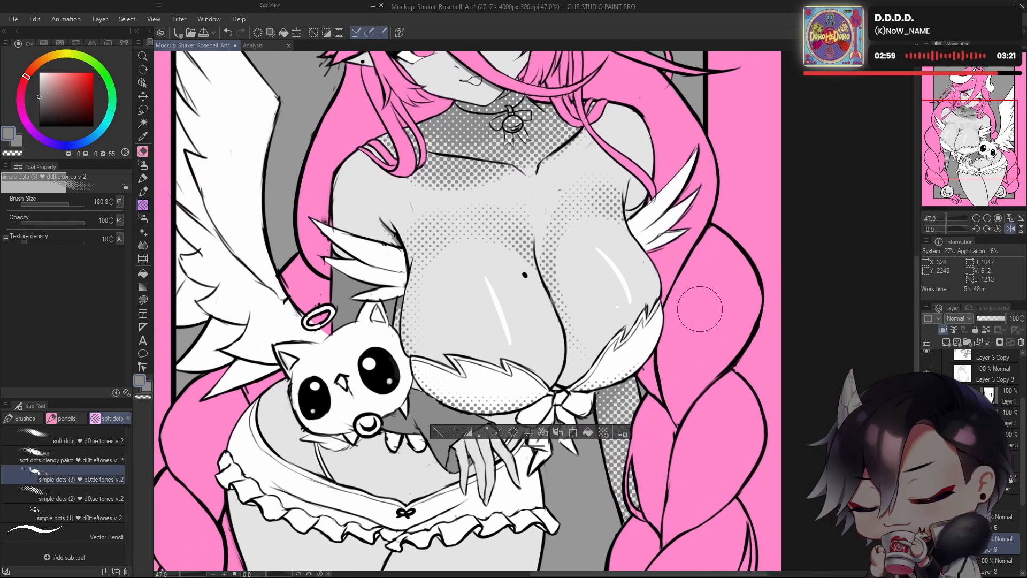
# Step: Extend the dot shading along the braid-side cup's lower fringe and up its outer edge
pyautogui.moveTo(649, 377); pyautogui.dragTo(690, 374)
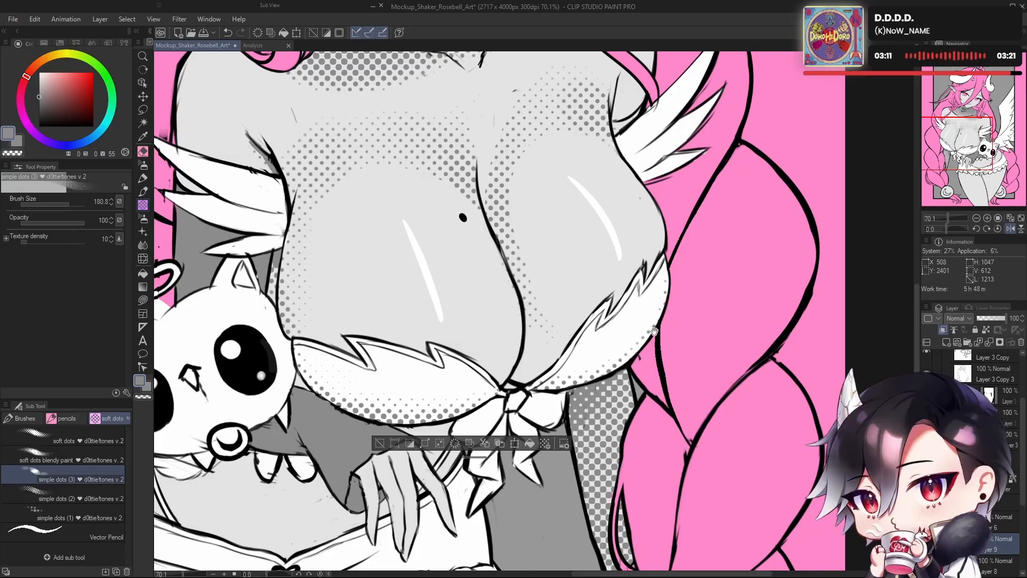
pyautogui.moveTo(668, 276); pyautogui.dragTo(719, 215)
pyautogui.moveTo(618, 342)
pyautogui.mouseDown()
pyautogui.moveTo(649, 340)
pyautogui.moveTo(649, 311)
pyautogui.mouseUp()
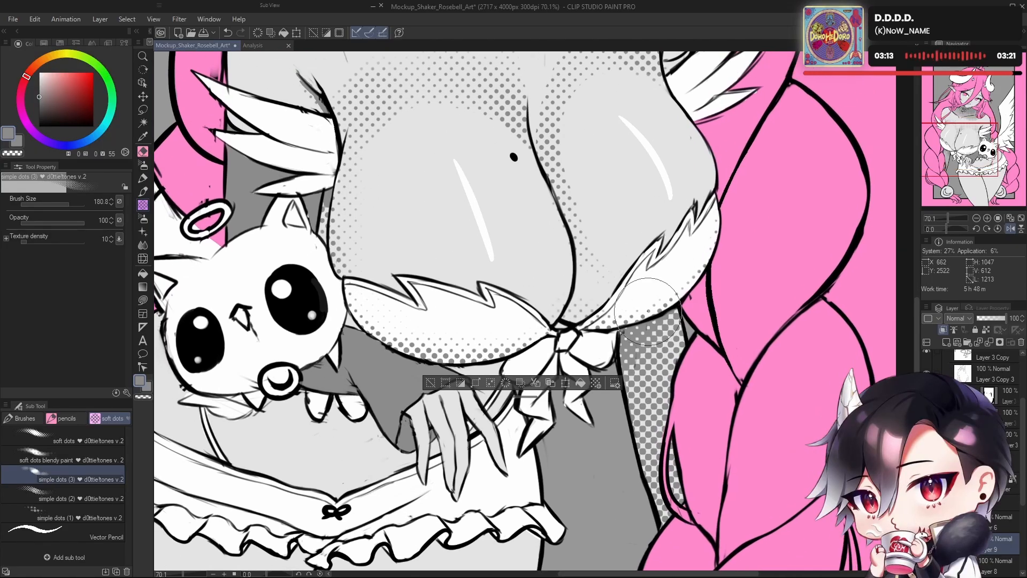
pyautogui.press('h')
pyautogui.moveTo(738, 304); pyautogui.dragTo(678, 365)
# Step: Lasso the lower part of the braid-side cup and continue its inner-edge dots down towards the knot
pyautogui.click(142, 110)
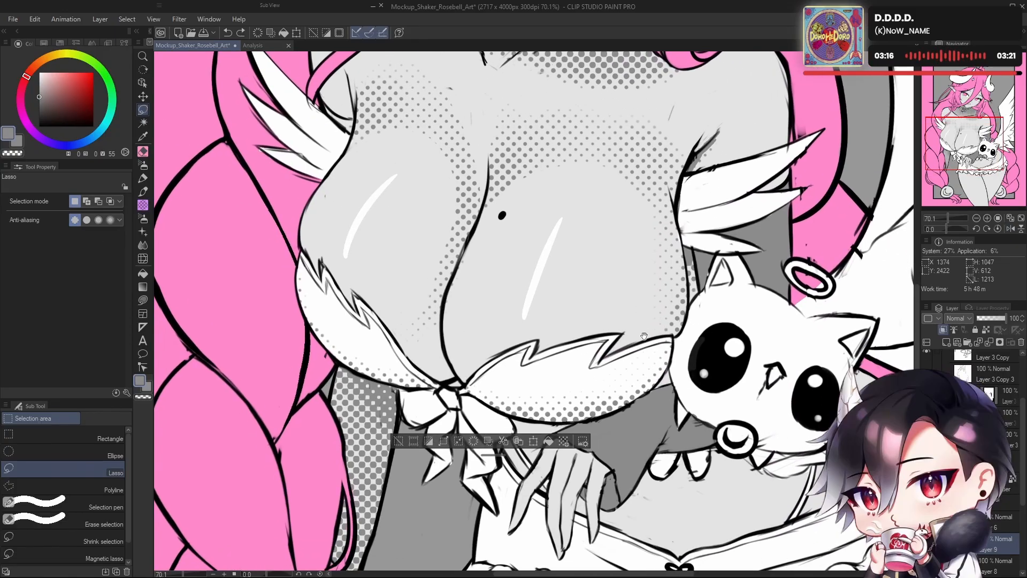
pyautogui.moveTo(483, 404); pyautogui.dragTo(533, 408)
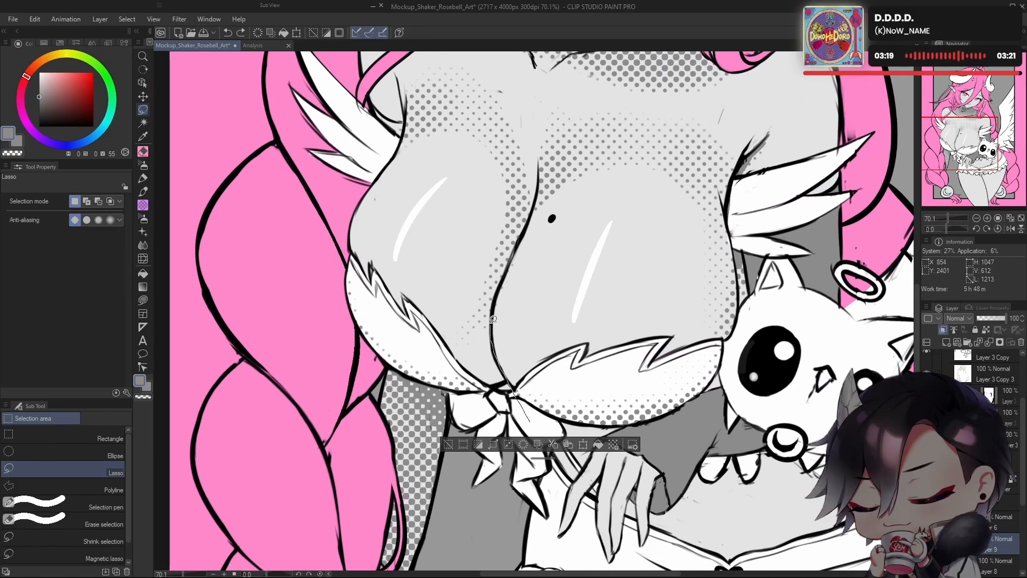
pyautogui.moveTo(648, 150); pyautogui.dragTo(749, 407)
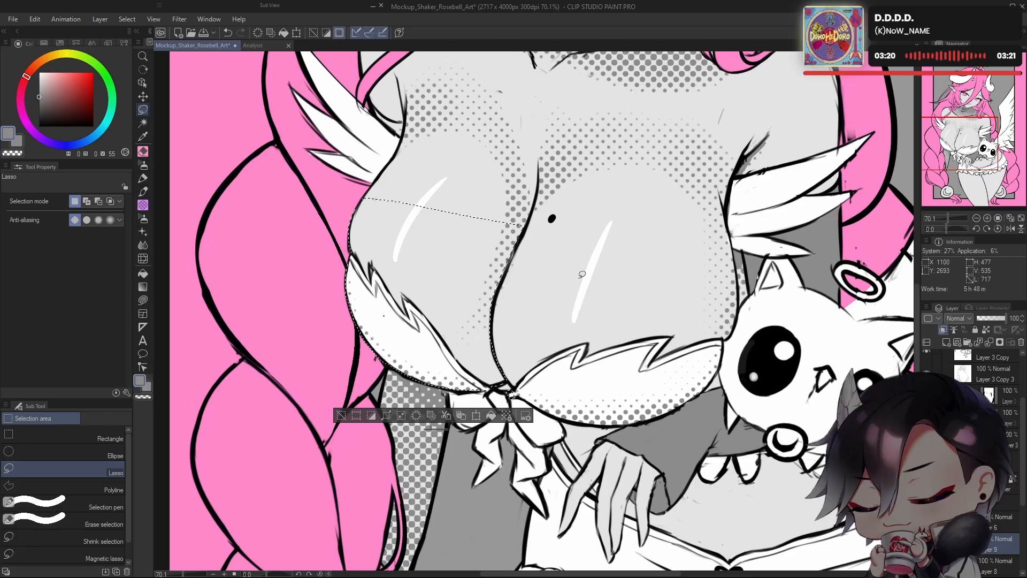
pyautogui.moveTo(583, 303); pyautogui.dragTo(686, 304)
pyautogui.click(143, 205)
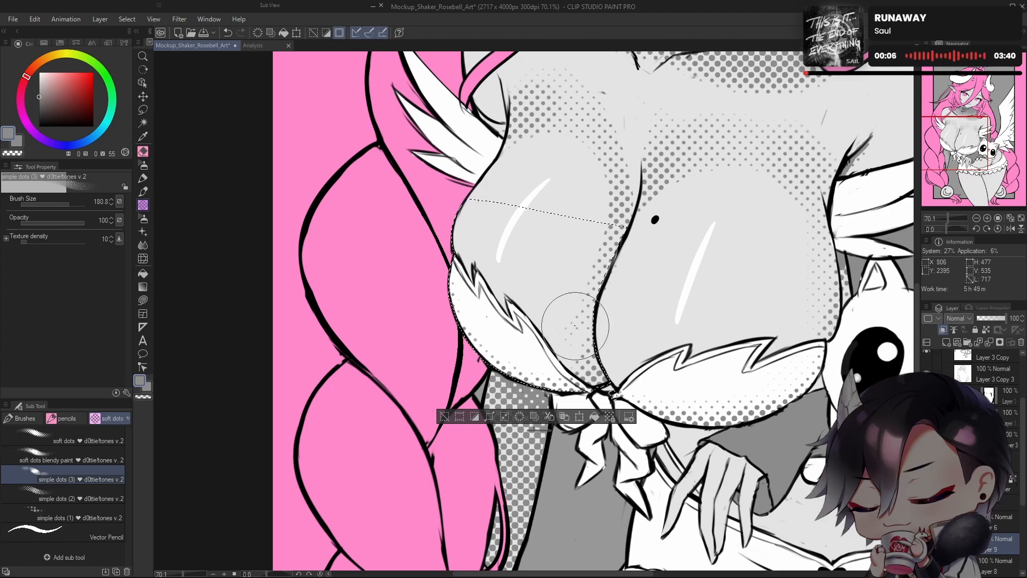
pyautogui.press('e')
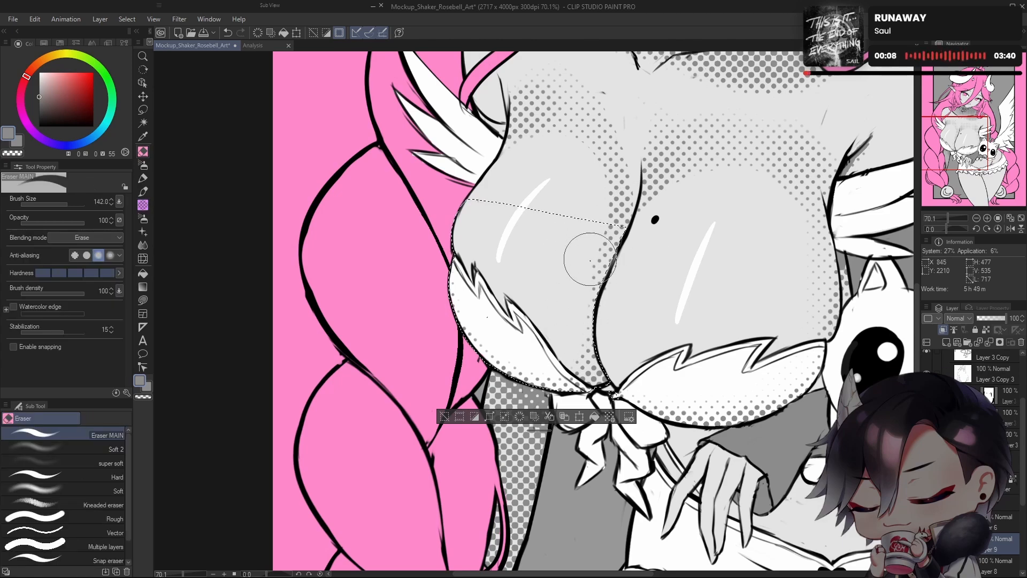
pyautogui.press('b')
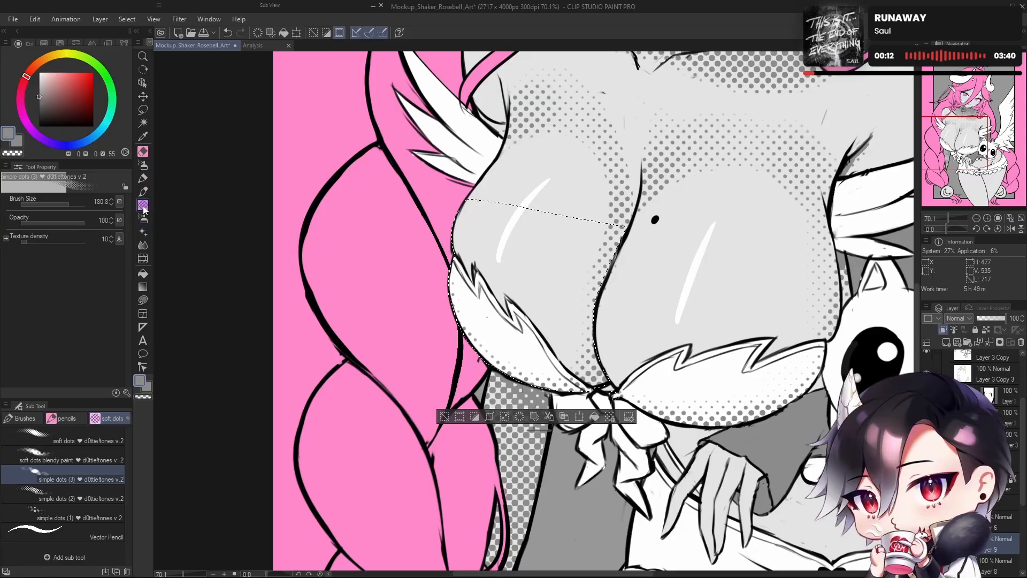
# Step: Try a patch of simple dots in the middle of the selected braid-side cup, and undo it
pyautogui.moveTo(669, 268); pyautogui.dragTo(592, 268)
pyautogui.moveTo(648, 251); pyautogui.dragTo(621, 317)
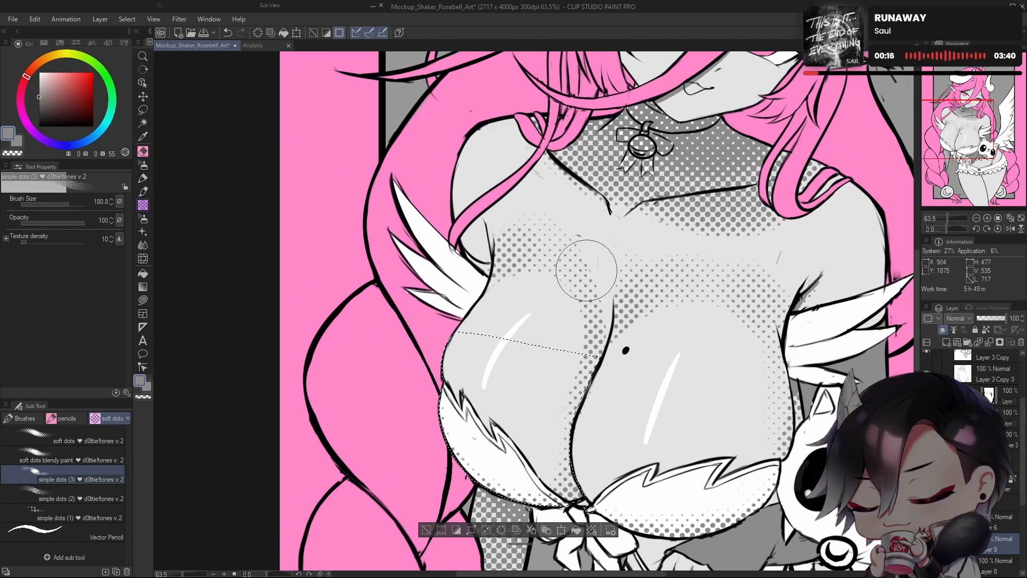
pyautogui.moveTo(566, 277)
pyautogui.mouseDown()
pyautogui.moveTo(590, 278)
pyautogui.moveTo(569, 297)
pyautogui.mouseUp()
pyautogui.moveTo(539, 265); pyautogui.dragTo(574, 266)
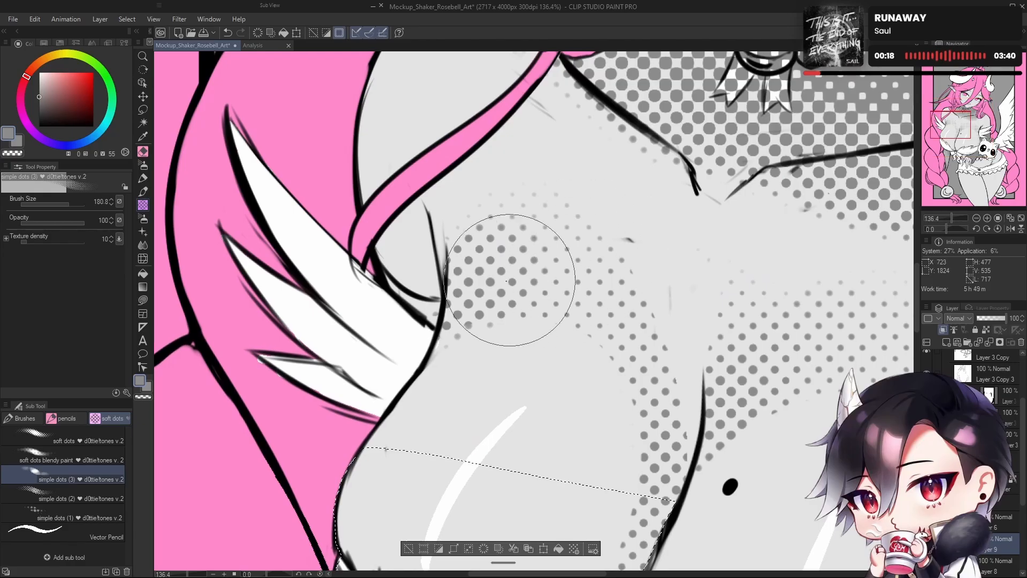
pyautogui.scroll(-5, 628, 306)
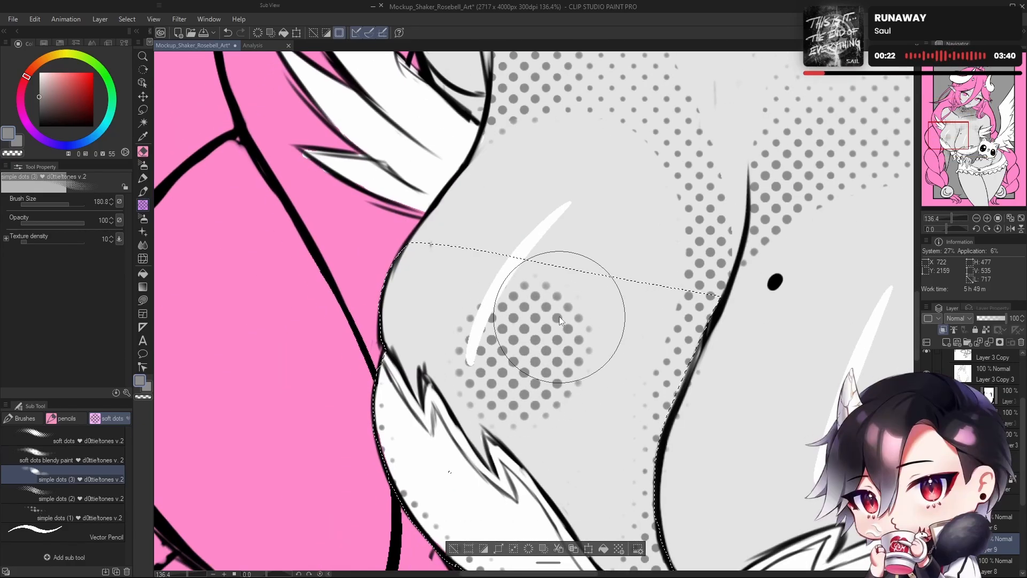
pyautogui.hotkey('ctrl', 'z')
# Step: Build up the dots along the braid-side cup's inner edge beside the knot, and clear the selection
pyautogui.moveTo(640, 360)
pyautogui.mouseDown()
pyautogui.moveTo(617, 330)
pyautogui.moveTo(543, 151)
pyautogui.mouseUp()
pyautogui.moveTo(656, 308); pyautogui.dragTo(643, 332)
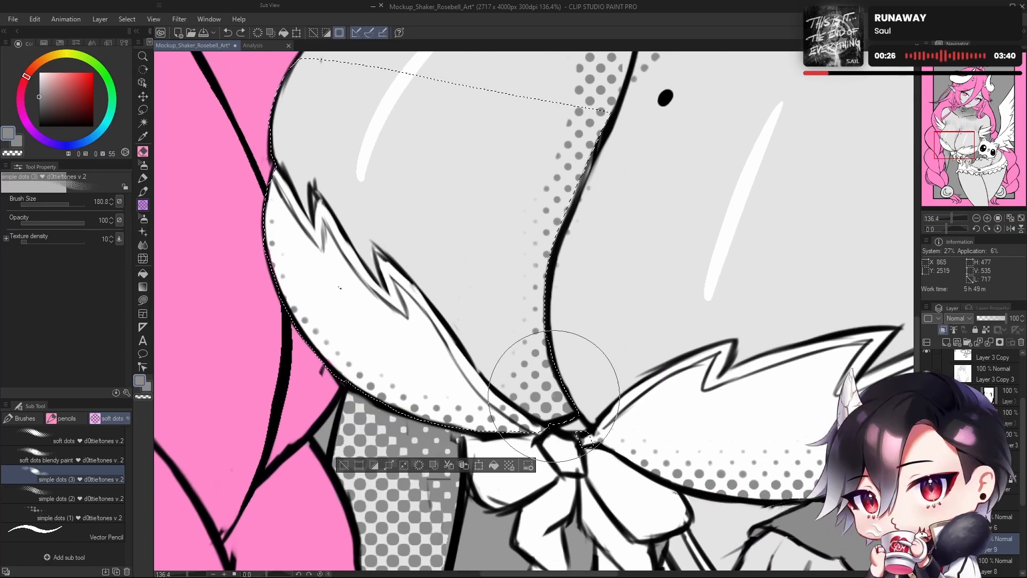
pyautogui.moveTo(554, 386); pyautogui.dragTo(529, 386)
pyautogui.moveTo(640, 343); pyautogui.dragTo(644, 214)
pyautogui.moveTo(609, 243); pyautogui.dragTo(613, 398)
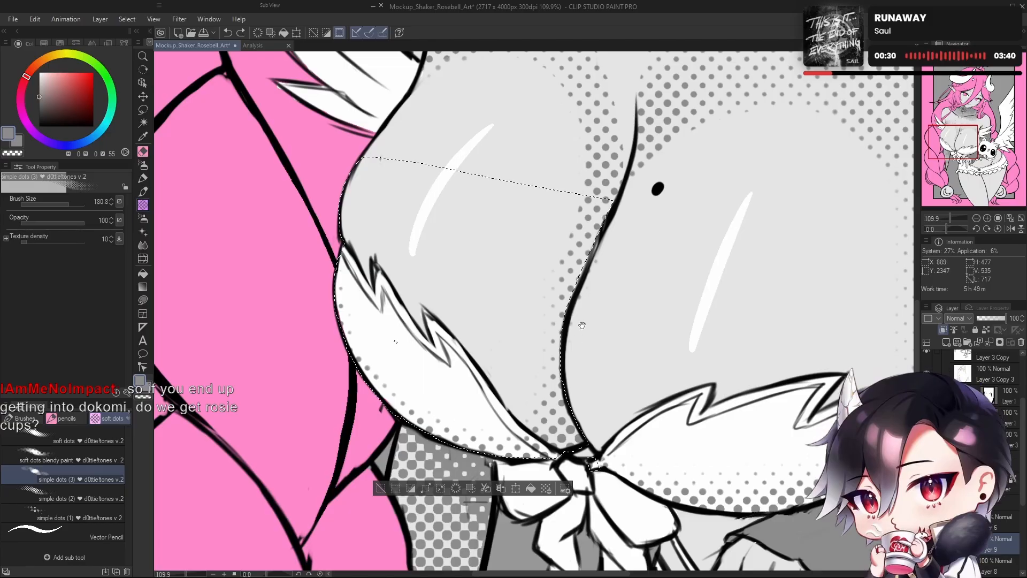
pyautogui.moveTo(578, 317); pyautogui.dragTo(534, 388)
pyautogui.moveTo(653, 318); pyautogui.dragTo(739, 373)
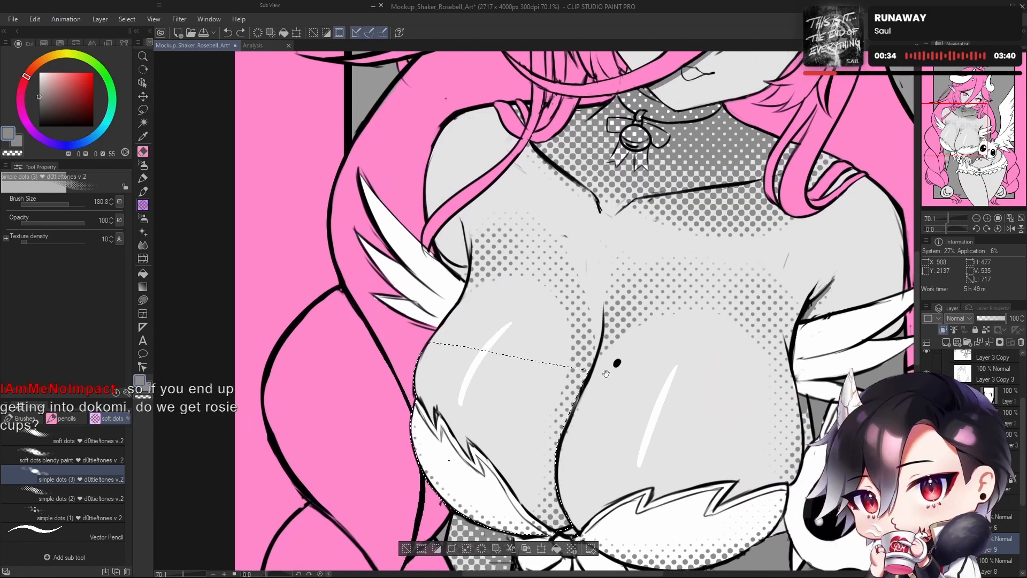
pyautogui.moveTo(616, 374)
pyautogui.mouseDown()
pyautogui.moveTo(619, 304)
pyautogui.moveTo(615, 323)
pyautogui.moveTo(630, 340)
pyautogui.mouseUp()
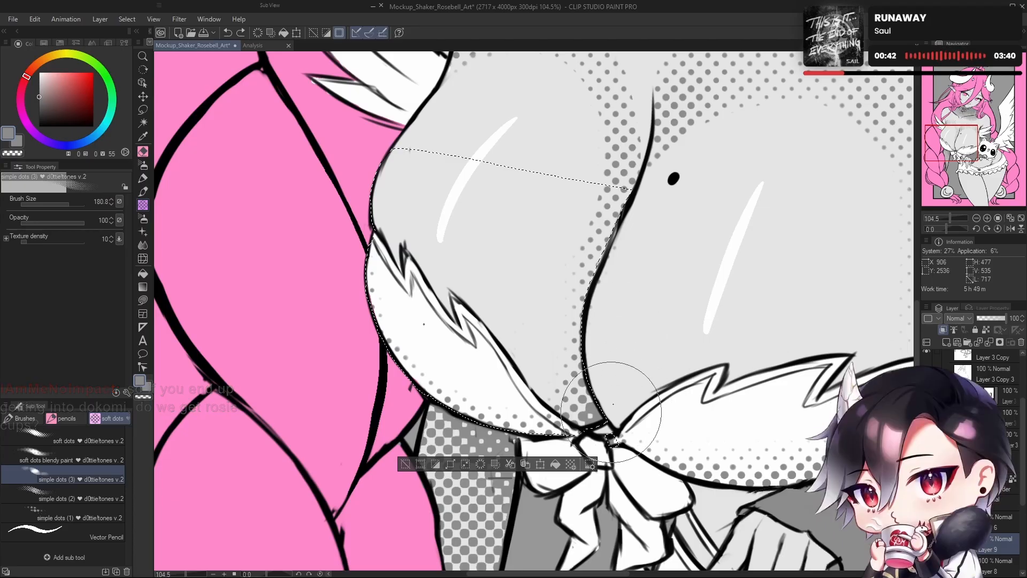
pyautogui.click(406, 464)
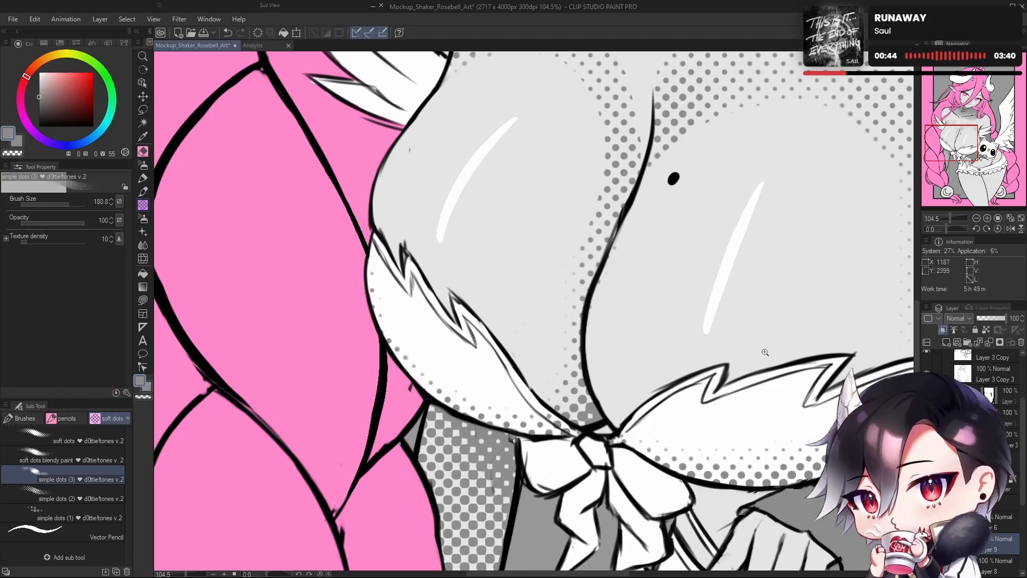
# Step: Examine the whole mirrored artwork, from the finished top down to the unshaded thighs
pyautogui.scroll(-3, 765, 351)
pyautogui.moveTo(740, 360); pyautogui.dragTo(682, 383)
pyautogui.press('h')
pyautogui.moveTo(573, 382)
pyautogui.mouseDown()
pyautogui.moveTo(762, 359)
pyautogui.moveTo(666, 369)
pyautogui.moveTo(709, 351)
pyautogui.moveTo(567, 369)
pyautogui.mouseUp()
pyautogui.moveTo(689, 379); pyautogui.dragTo(608, 396)
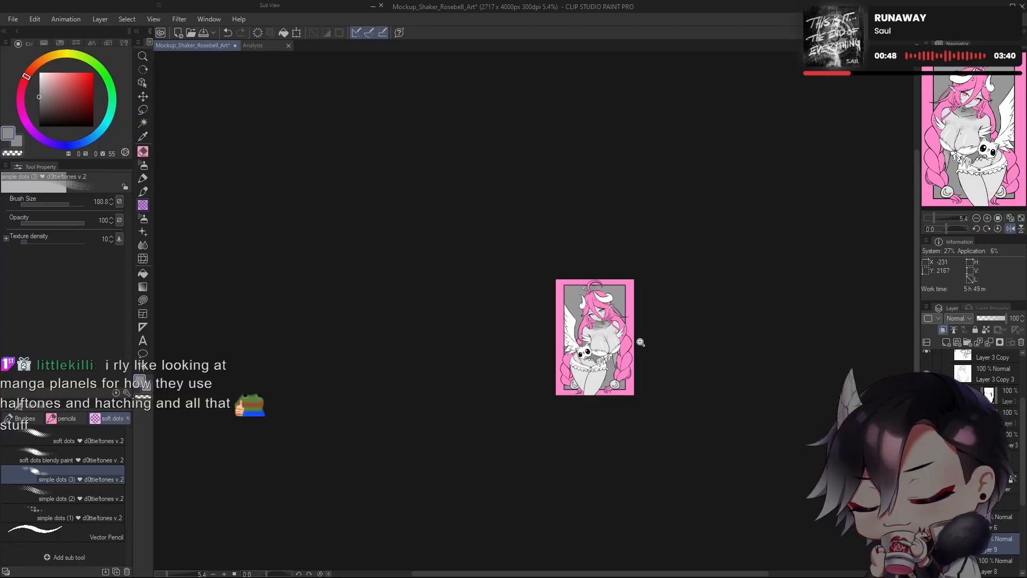
pyautogui.moveTo(609, 351); pyautogui.dragTo(663, 364)
pyautogui.moveTo(682, 383); pyautogui.dragTo(724, 335)
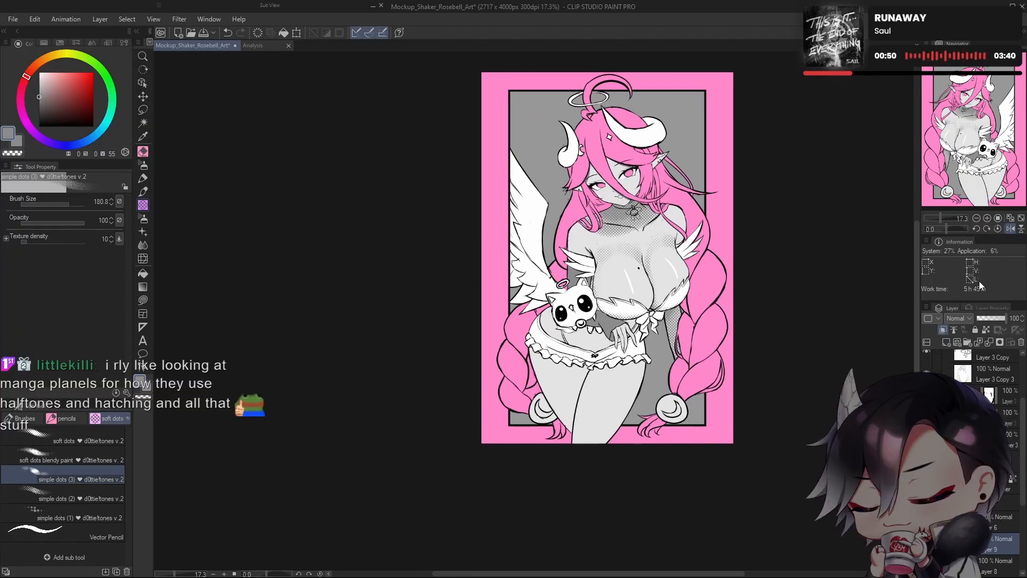
pyautogui.moveTo(642, 373); pyautogui.dragTo(682, 347)
pyautogui.moveTo(615, 407); pyautogui.dragTo(636, 409)
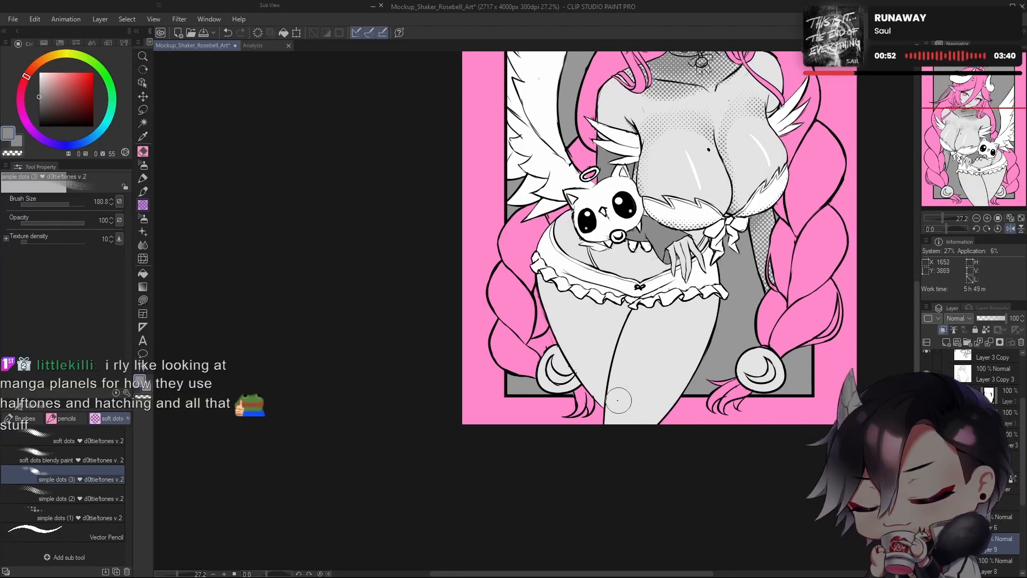
# Step: Try simple dots (3) at size 180.8 along the edges of the braid-side thigh, and undo them
pyautogui.moveTo(606, 445); pyautogui.dragTo(636, 313)
pyautogui.hotkey('ctrl', 'z')
pyautogui.moveTo(711, 326); pyautogui.dragTo(636, 406)
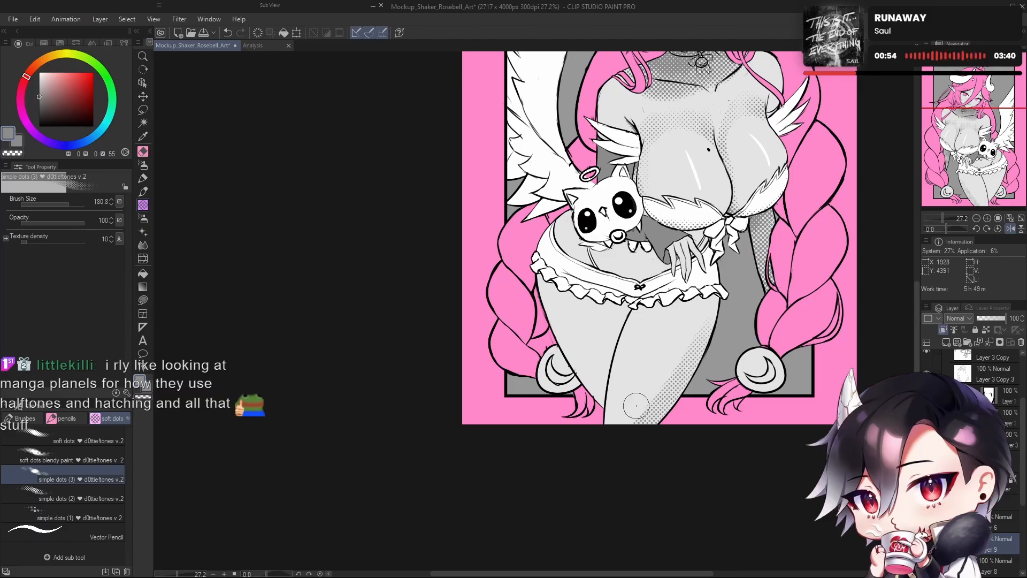
pyautogui.hotkey('ctrl', 'z')
pyautogui.moveTo(714, 310)
pyautogui.mouseDown()
pyautogui.moveTo(668, 395)
pyautogui.moveTo(646, 413)
pyautogui.mouseUp()
pyautogui.hotkey('ctrl', 'z')
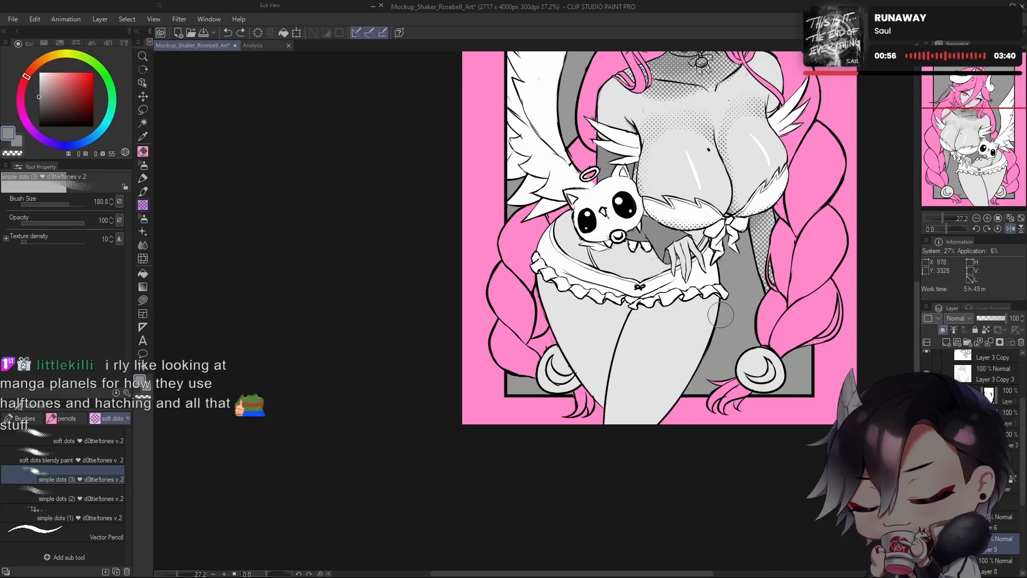
pyautogui.moveTo(719, 315); pyautogui.dragTo(646, 415)
pyautogui.hotkey('ctrl', 'z')
# Step: Try broader dot shading at brush size 424.9 on the braid-side thigh's lower outer edge, and undo it
pyautogui.moveTo(716, 323)
pyautogui.mouseDown()
pyautogui.moveTo(596, 461)
pyautogui.moveTo(676, 410)
pyautogui.moveTo(675, 420)
pyautogui.moveTo(652, 438)
pyautogui.moveTo(719, 337)
pyautogui.moveTo(640, 469)
pyautogui.moveTo(699, 373)
pyautogui.mouseUp()
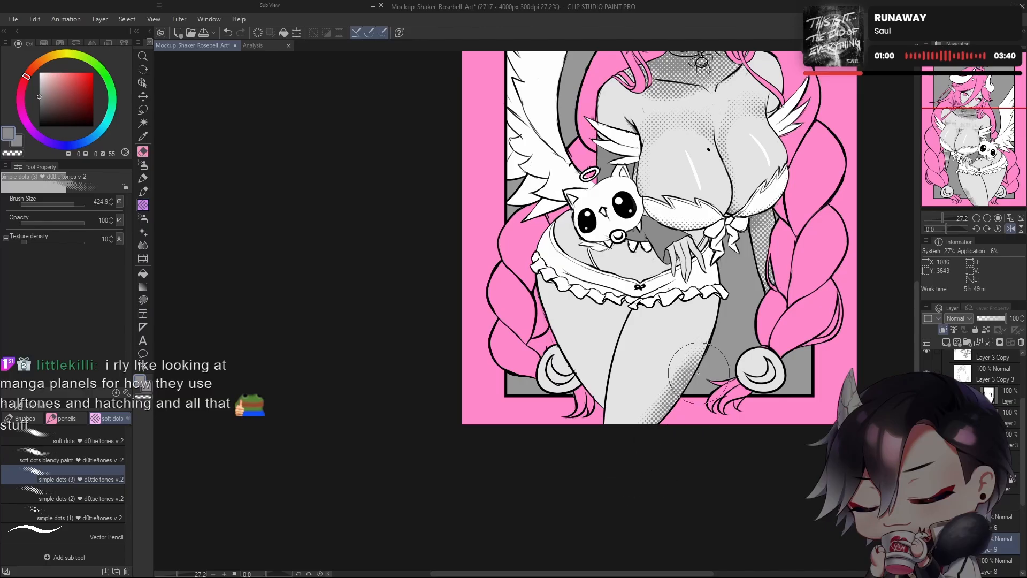
pyautogui.hotkey('ctrl', 'z')
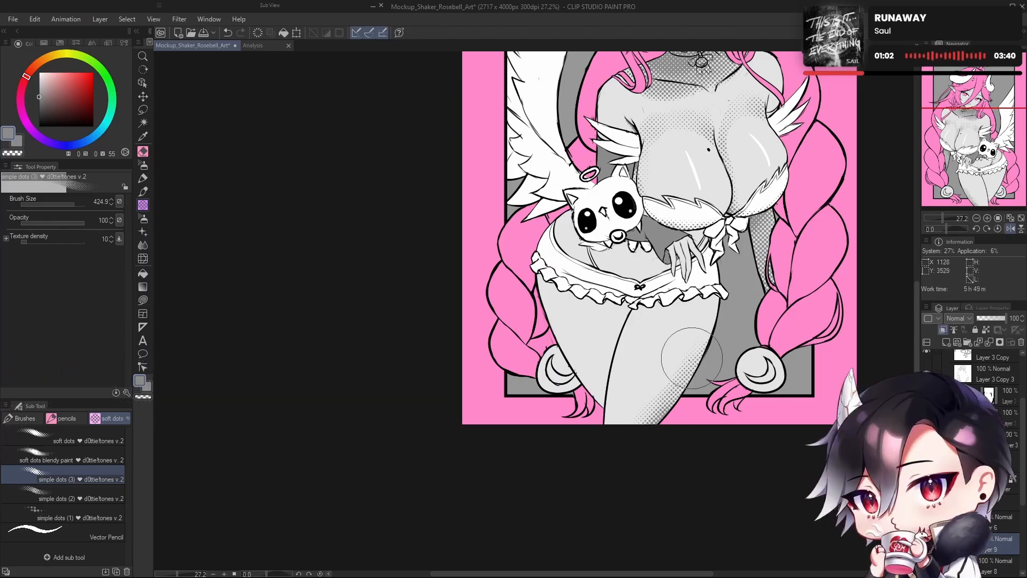
pyautogui.moveTo(652, 421); pyautogui.dragTo(709, 369)
pyautogui.hotkey('ctrl', 'z')
# Step: Shade the braid-side thigh's outer edge with simple dots (3) at size 424.9, and review the whole artwork
pyautogui.moveTo(663, 440); pyautogui.dragTo(729, 325)
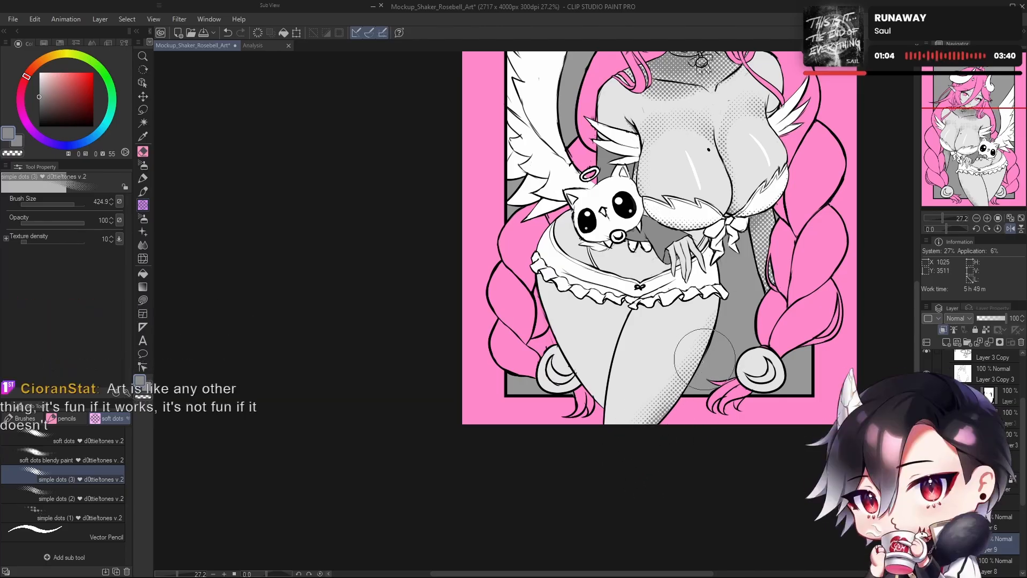
pyautogui.moveTo(636, 458); pyautogui.dragTo(726, 322)
pyautogui.moveTo(727, 361); pyautogui.dragTo(658, 363)
pyautogui.press('h')
pyautogui.moveTo(541, 352); pyautogui.dragTo(630, 369)
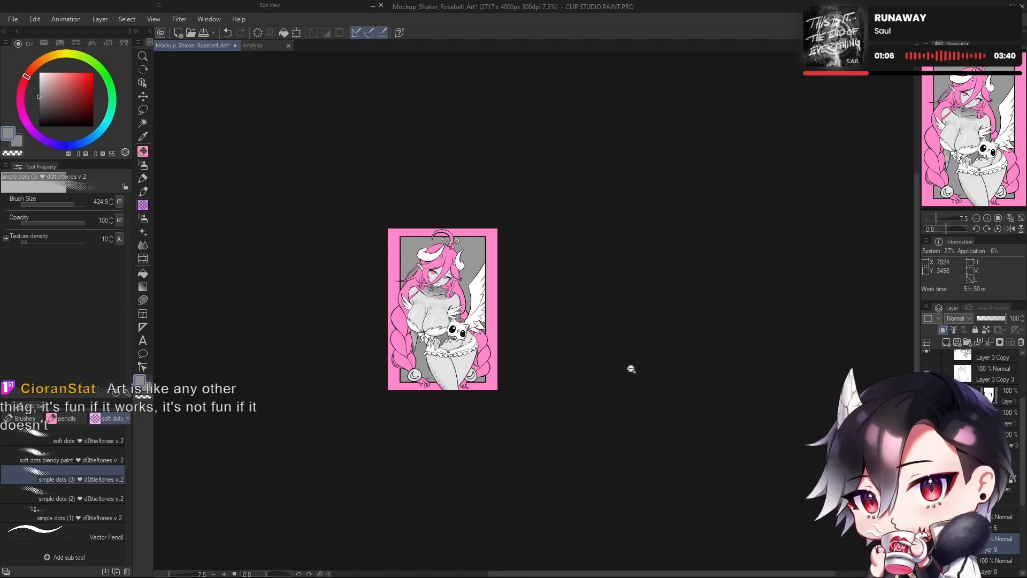
pyautogui.moveTo(498, 365); pyautogui.dragTo(570, 381)
pyautogui.moveTo(576, 386); pyautogui.dragTo(691, 416)
pyautogui.scroll(3, 520, 376)
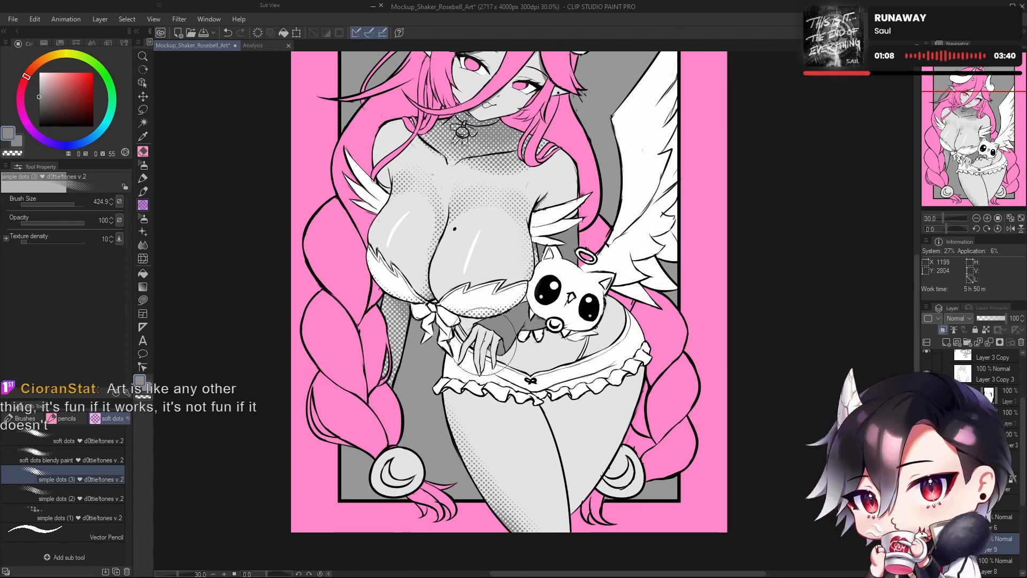
# Step: Shade the bare belly beneath the white cat creature with simple dots (3) at brush size 268.2
pyautogui.scroll(3, 512, 377)
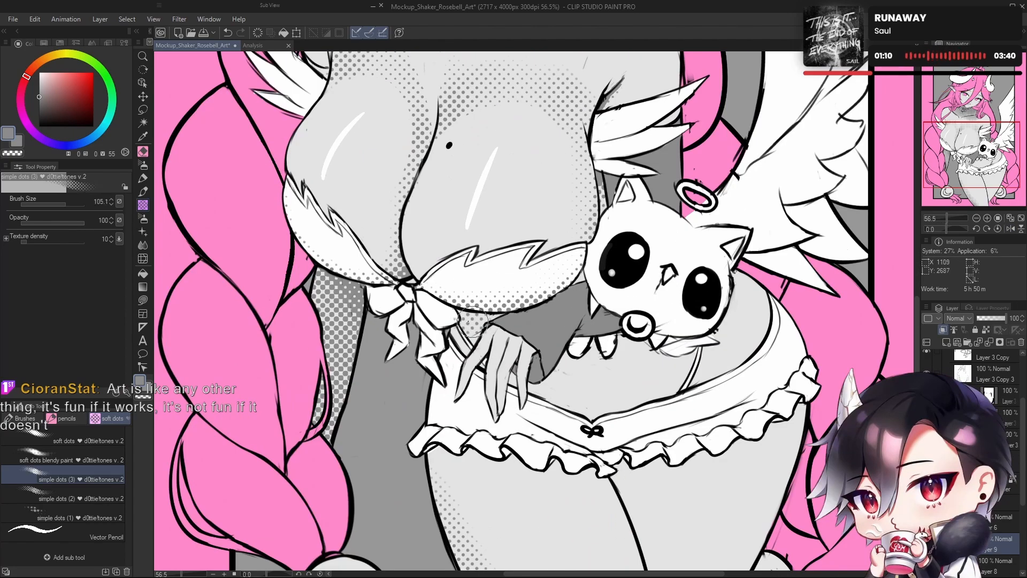
pyautogui.moveTo(613, 384); pyautogui.dragTo(573, 380)
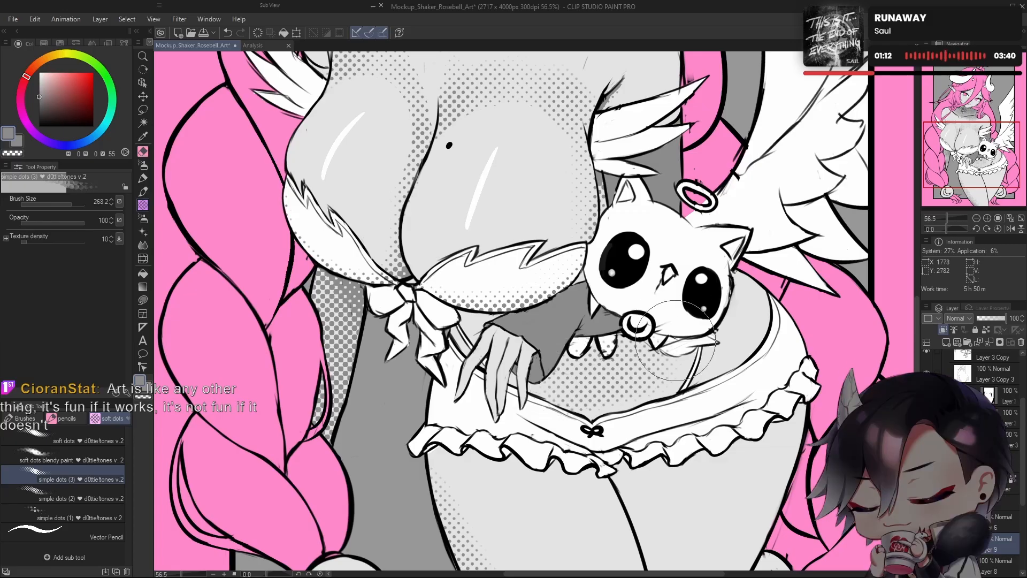
pyautogui.scroll(-5, 500, 384)
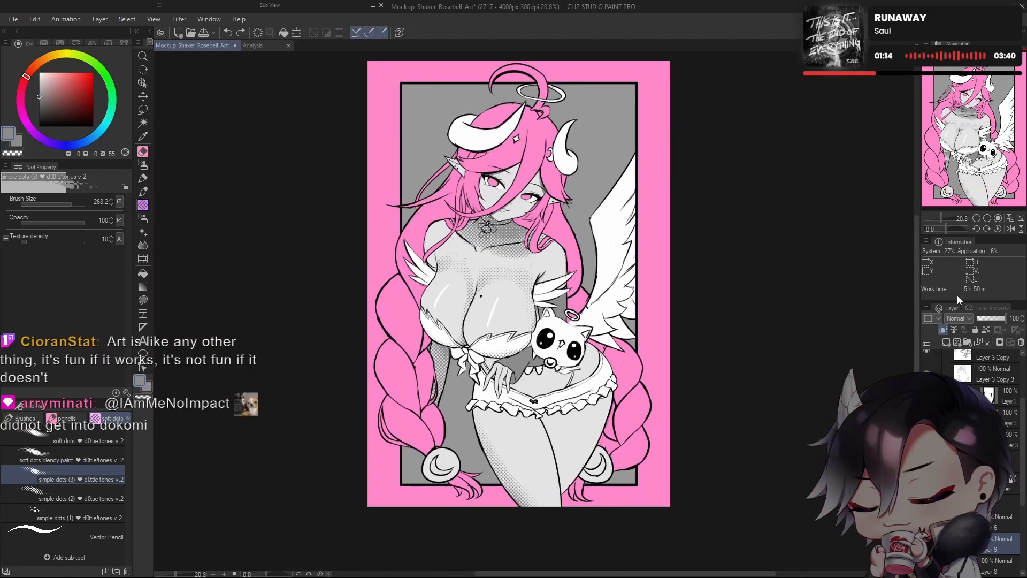
# Step: Hide the figure's shading and colour layers and the pink background to isolate the black line art
pyautogui.click(999, 503)
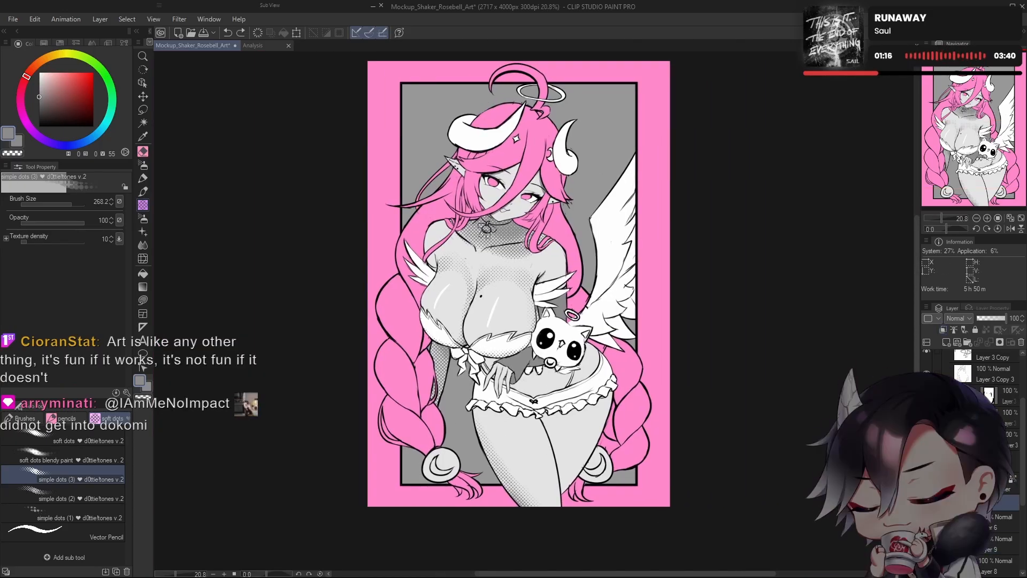
pyautogui.click(948, 502)
pyautogui.click(926, 502)
pyautogui.click(927, 524)
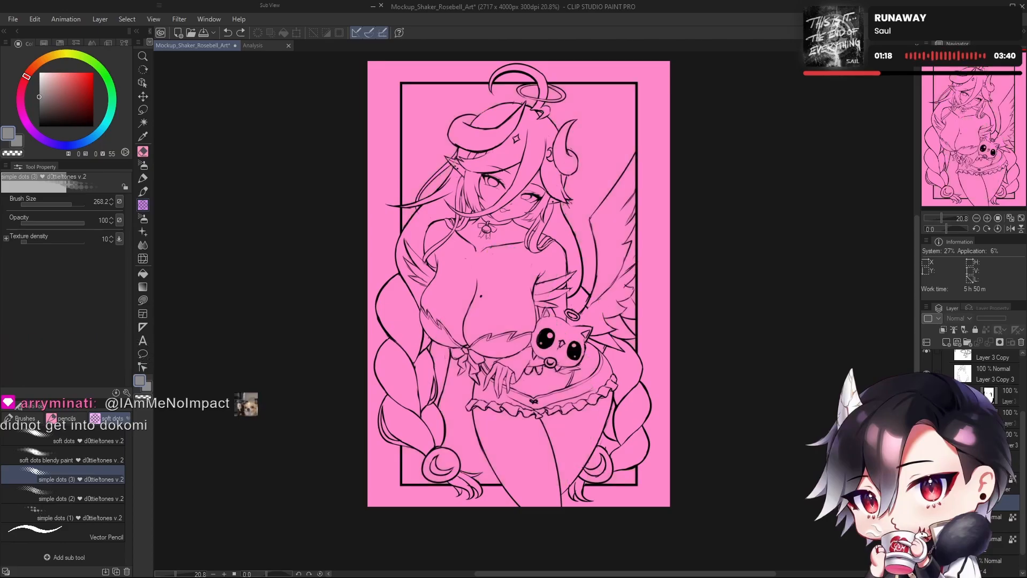
pyautogui.click(926, 545)
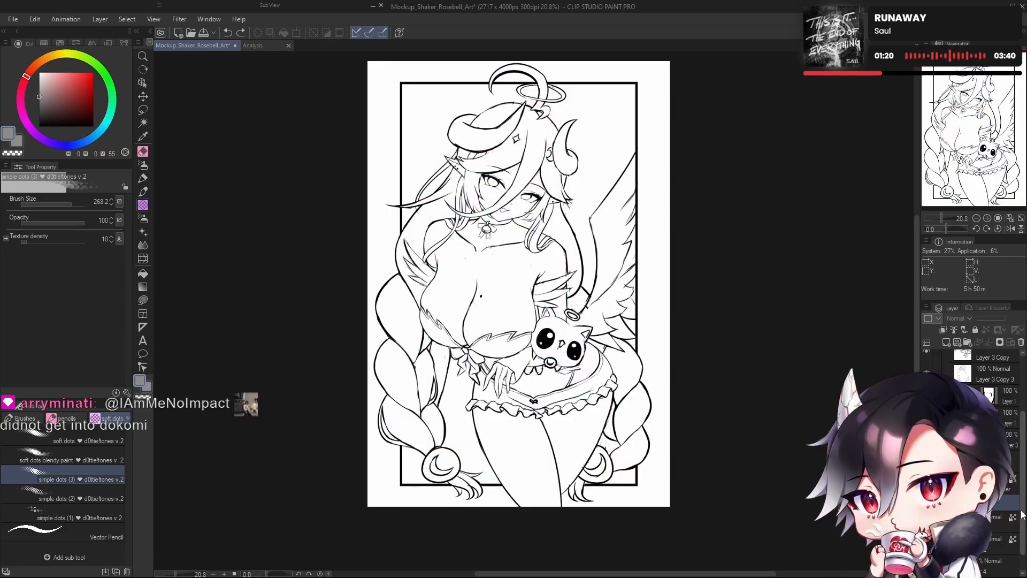
# Step: Examine the isolated line art up close and as a whole, and look through its layers
pyautogui.moveTo(1023, 514); pyautogui.dragTo(1025, 426)
pyautogui.click(1000, 437)
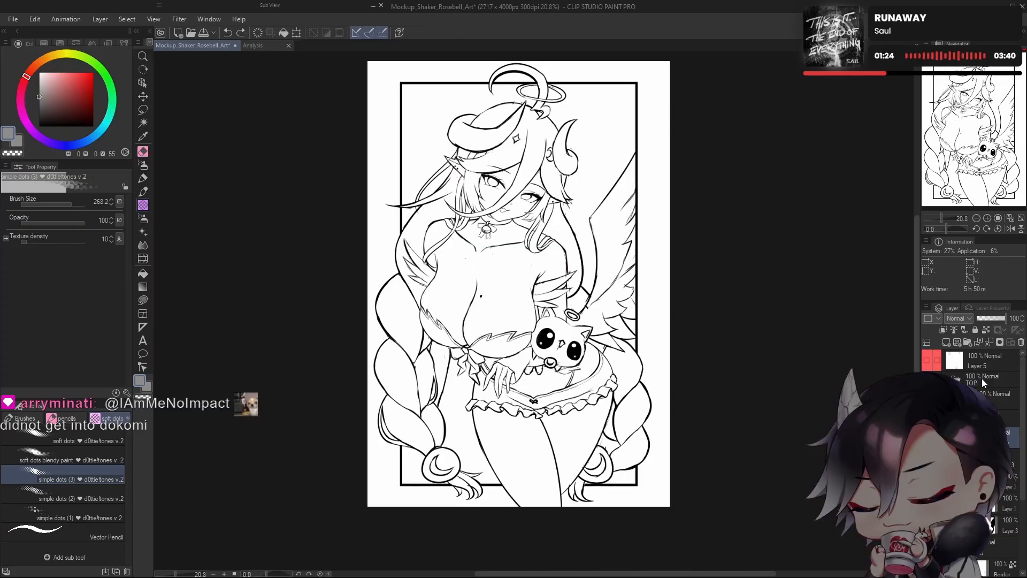
pyautogui.click(999, 418)
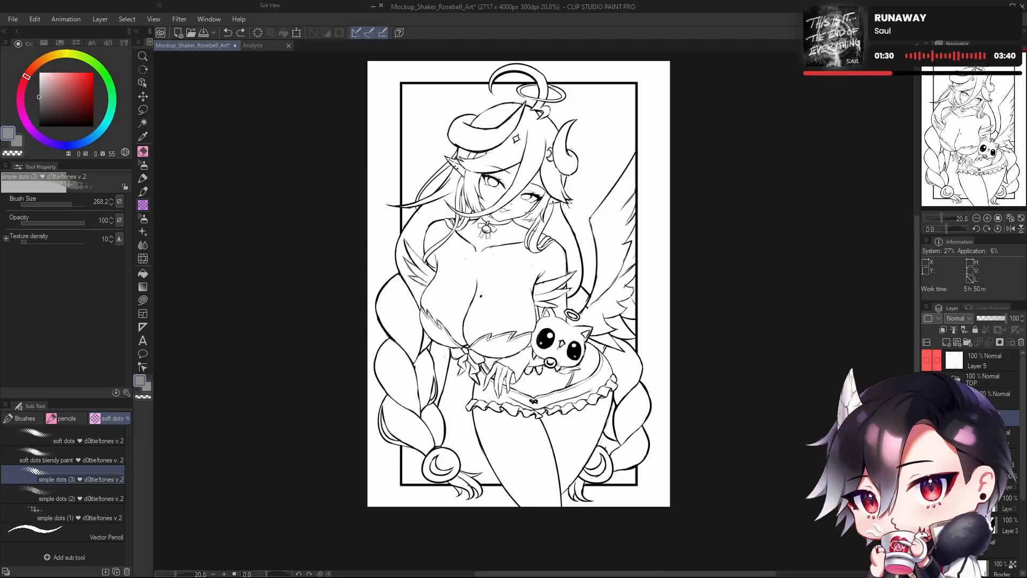
pyautogui.scroll(5, 669, 330)
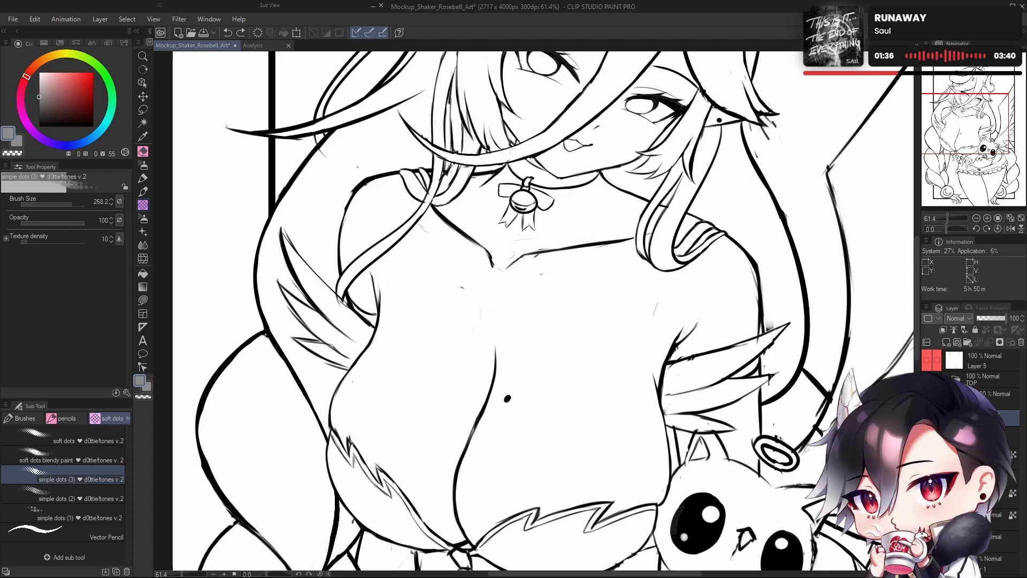
pyautogui.scroll(-5, 714, 331)
pyautogui.moveTo(768, 368); pyautogui.dragTo(708, 361)
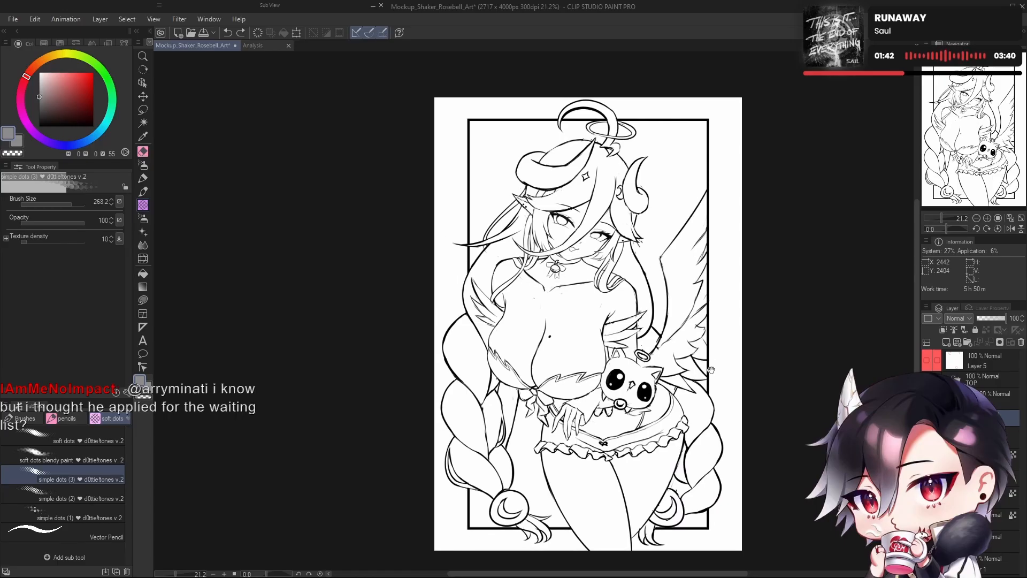
pyautogui.scroll(2, 691, 320)
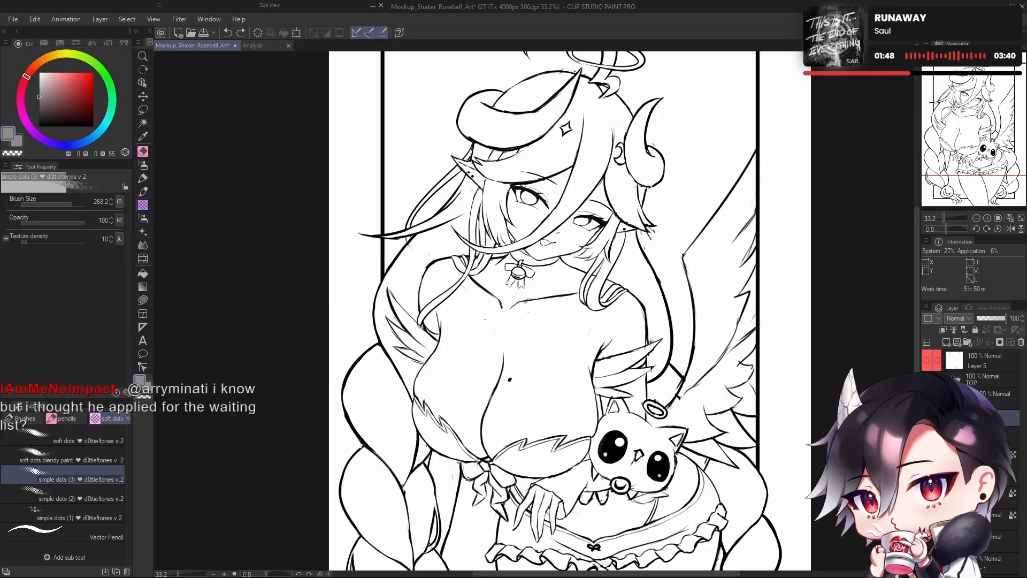
pyautogui.click(1009, 437)
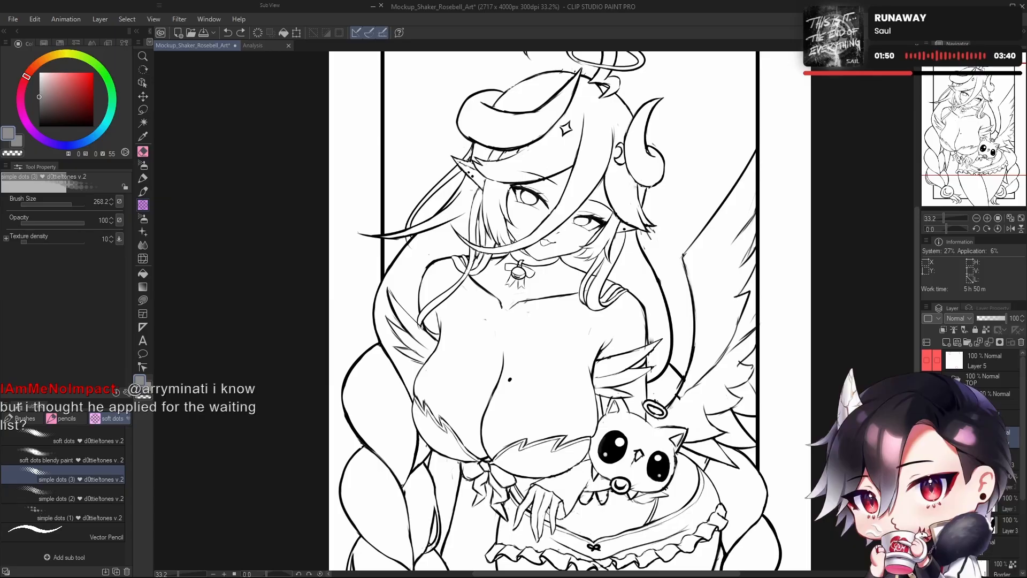
pyautogui.click(956, 417)
pyautogui.click(1009, 437)
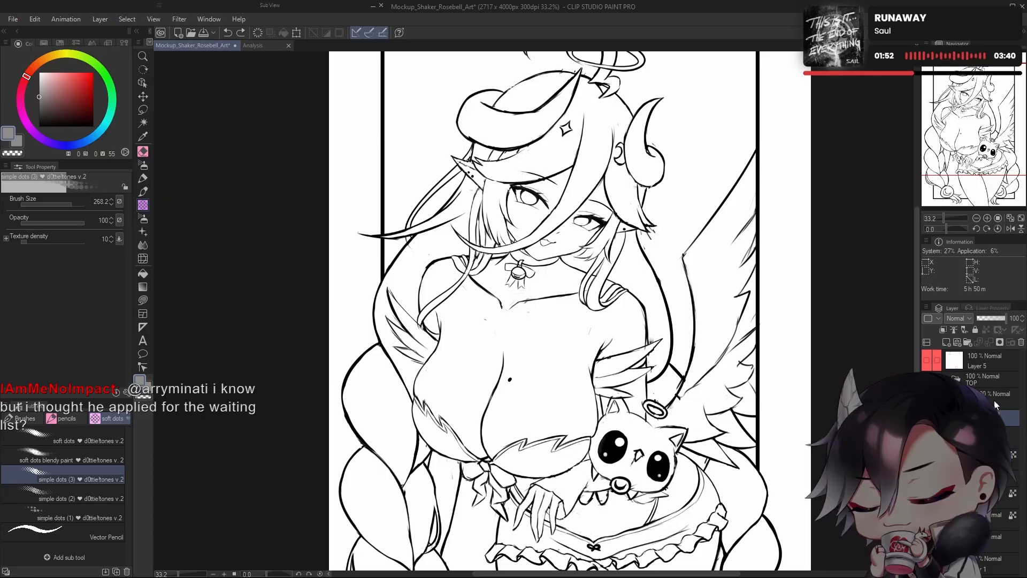
pyautogui.click(1009, 420)
pyautogui.moveTo(663, 341); pyautogui.dragTo(654, 370)
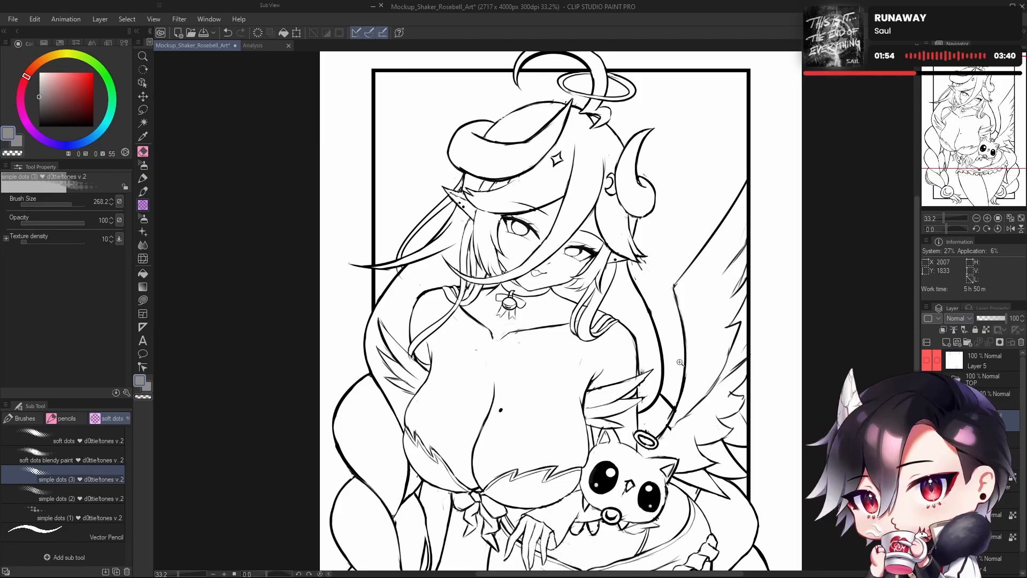
pyautogui.scroll(-2, 680, 362)
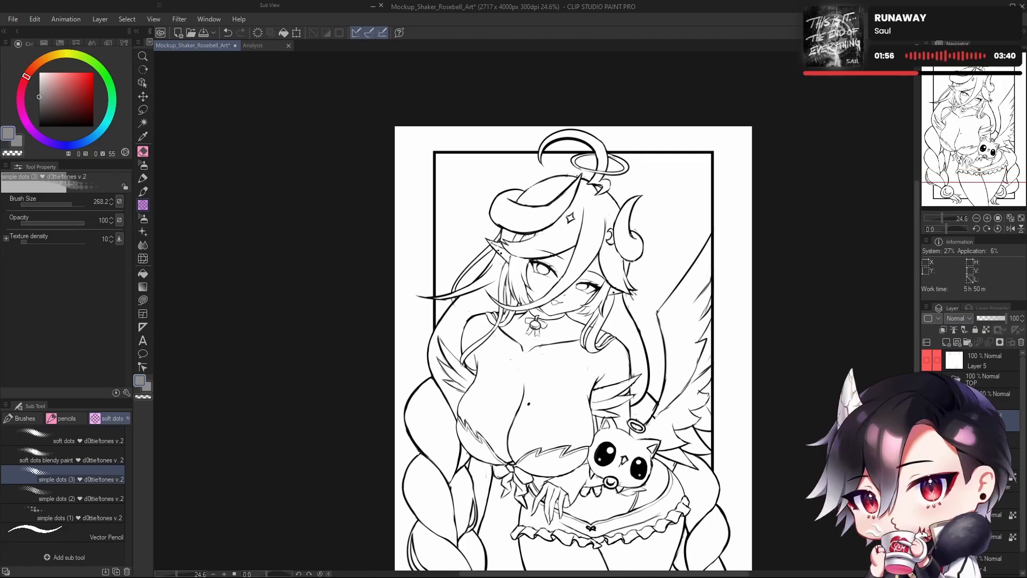
# Step: Turn on the blue layer colour effect for the character's line art layer
pyautogui.click(1009, 439)
pyautogui.click(982, 309)
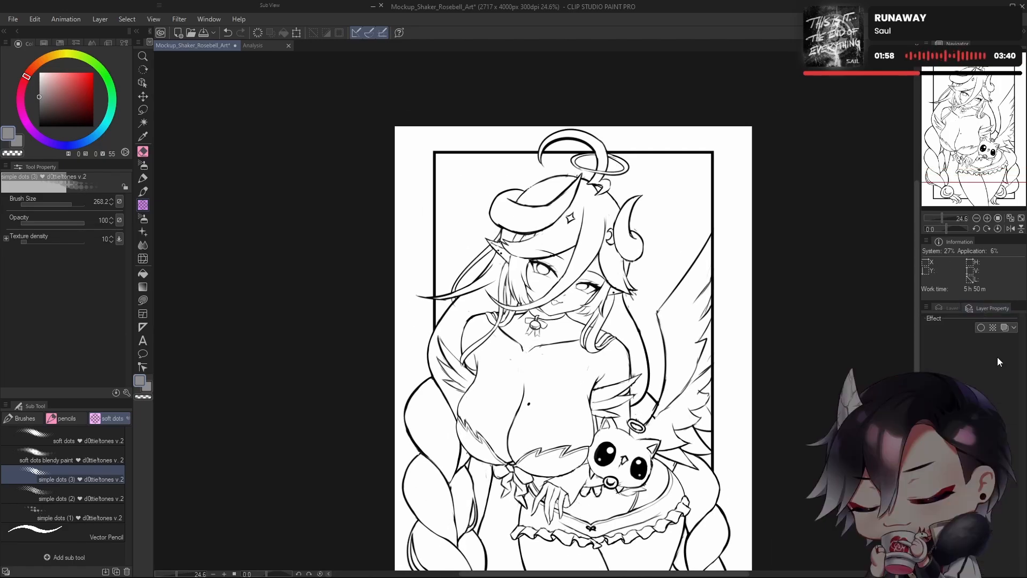
pyautogui.click(1005, 327)
pyautogui.click(946, 305)
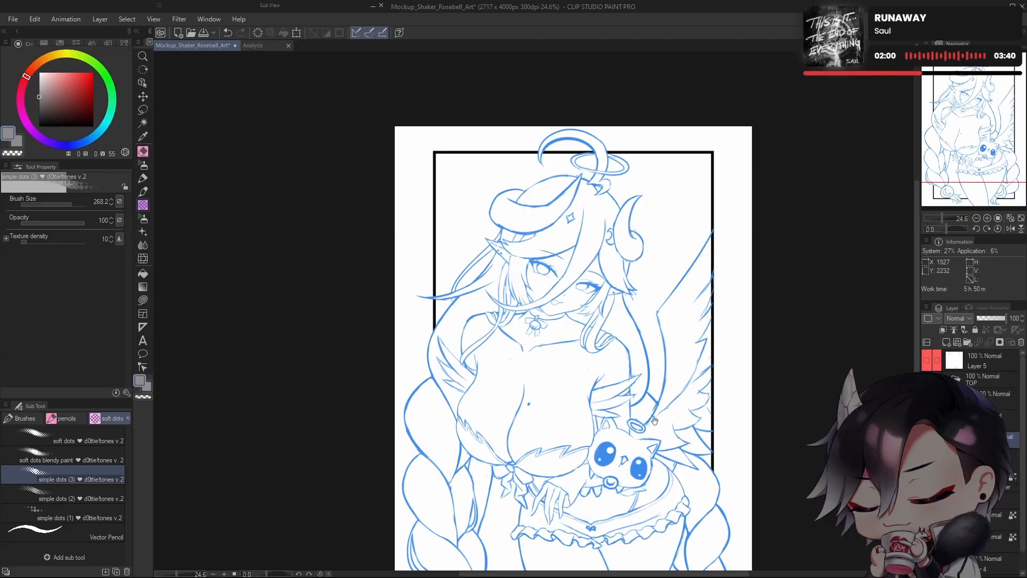
# Step: Try to ink the inner curve of the smaller upright horn with black Vector Pencil strokes at size 7.7, and undo them
pyautogui.moveTo(646, 341); pyautogui.dragTo(696, 376)
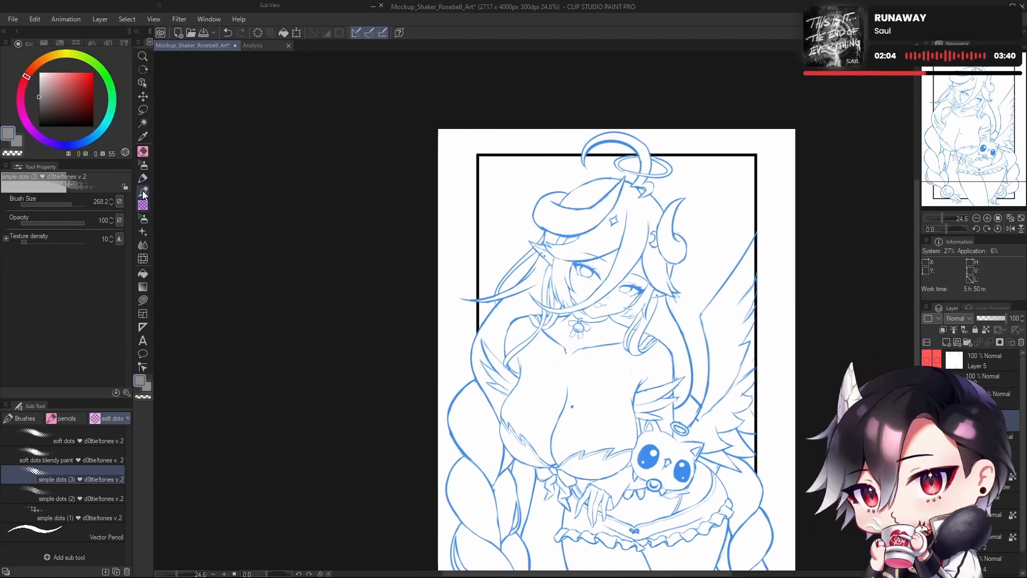
pyautogui.click(111, 531)
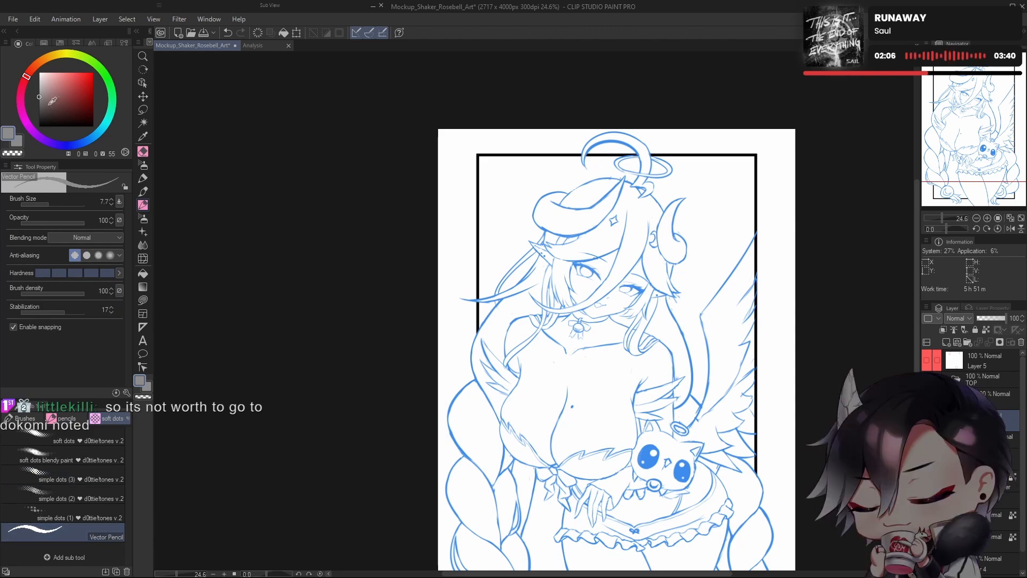
pyautogui.scroll(4, 628, 228)
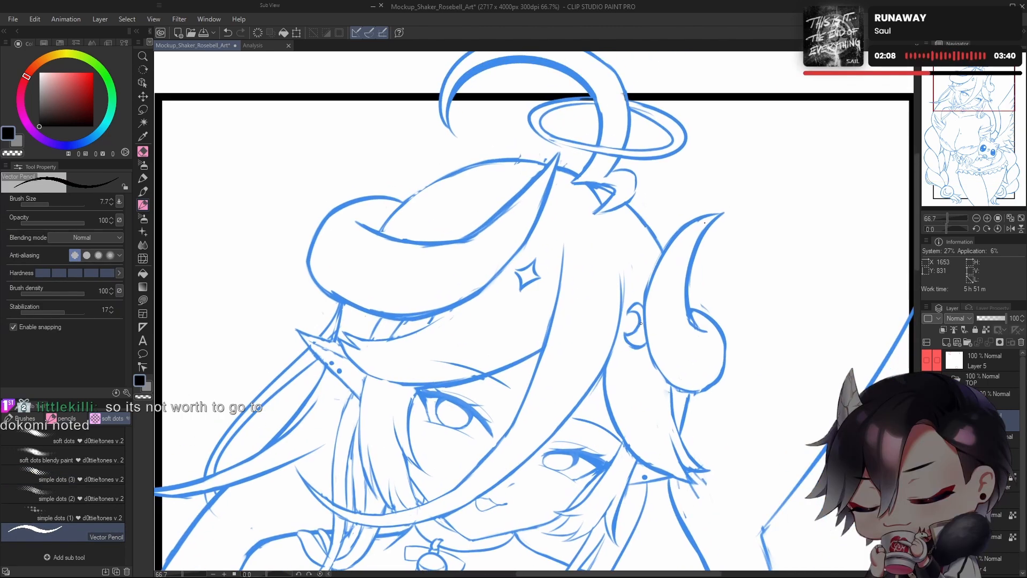
pyautogui.scroll(3, 722, 225)
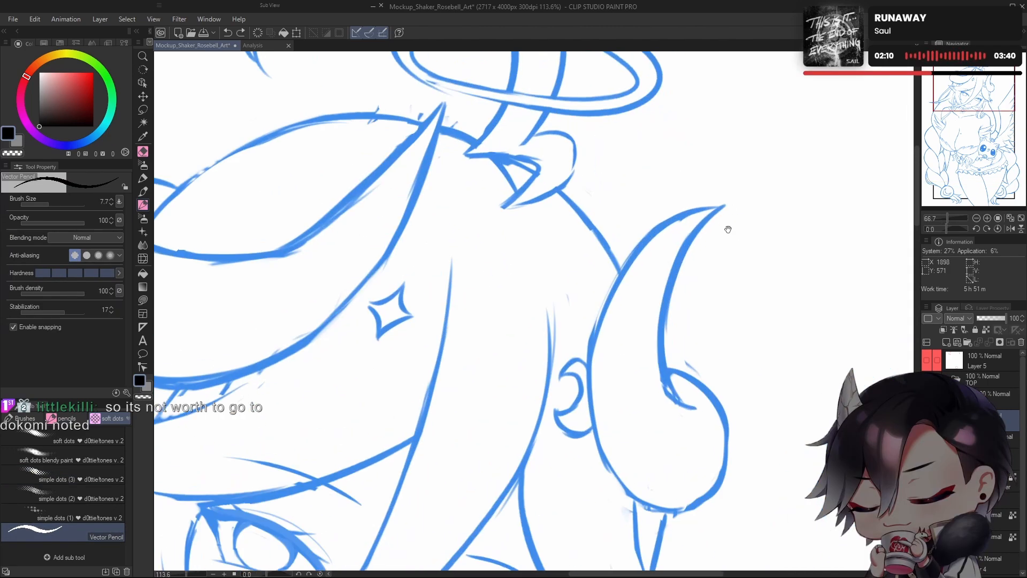
pyautogui.moveTo(730, 201); pyautogui.dragTo(665, 378)
pyautogui.hotkey('ctrl', 'z')
pyautogui.moveTo(730, 201); pyautogui.dragTo(681, 415)
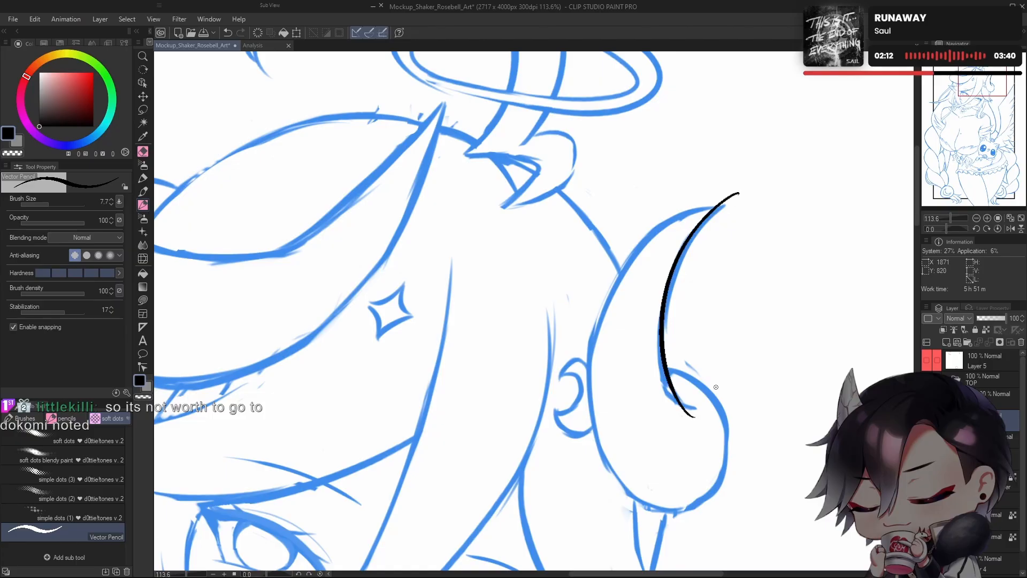
pyautogui.hotkey('ctrl', 'z')
pyautogui.moveTo(691, 239); pyautogui.dragTo(654, 413)
pyautogui.hotkey('ctrl', 'z')
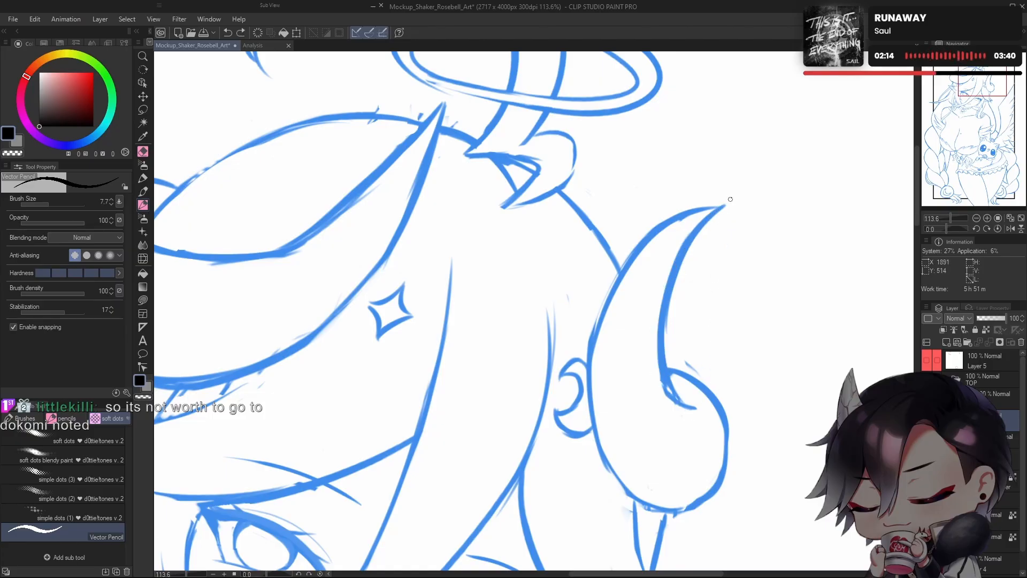
pyautogui.moveTo(730, 200); pyautogui.dragTo(658, 418)
pyautogui.hotkey('ctrl', 'z')
pyautogui.moveTo(735, 196)
pyautogui.mouseDown()
pyautogui.moveTo(671, 292)
pyautogui.moveTo(688, 395)
pyautogui.mouseUp()
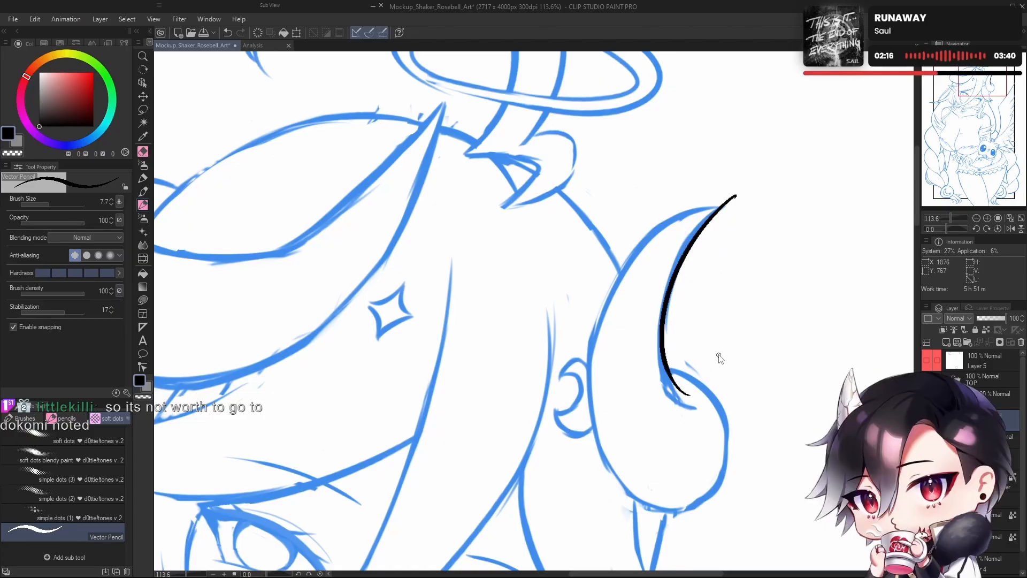
pyautogui.scroll(-10, 760, 324)
pyautogui.moveTo(765, 401); pyautogui.dragTo(660, 288)
pyautogui.scroll(3, 660, 289)
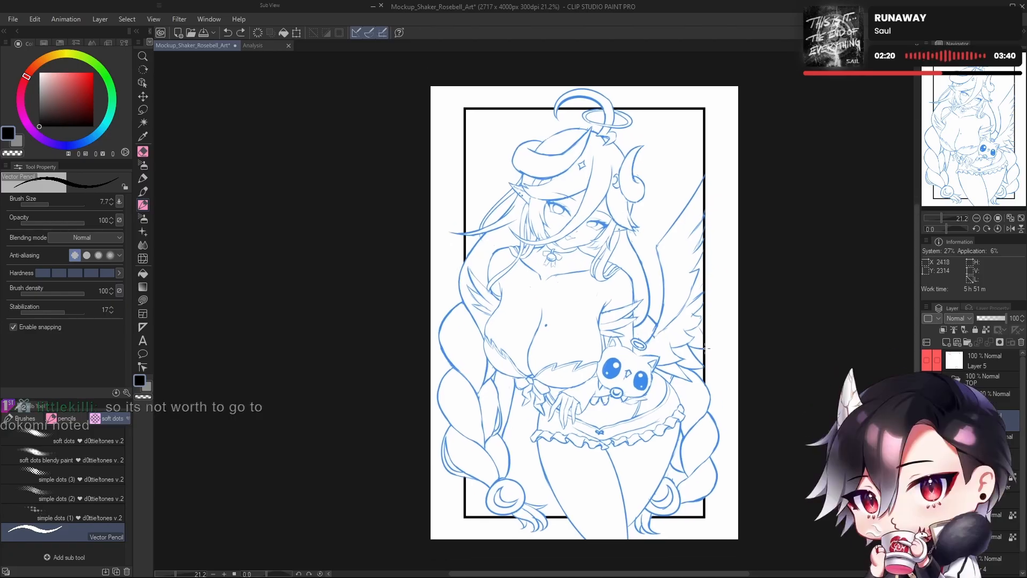
# Step: Examine the blue-haired character and the blue shaker in the Analysis document, trying pencil strokes over the illustration and undoing them
pyautogui.click(258, 45)
pyautogui.scroll(8, 407, 230)
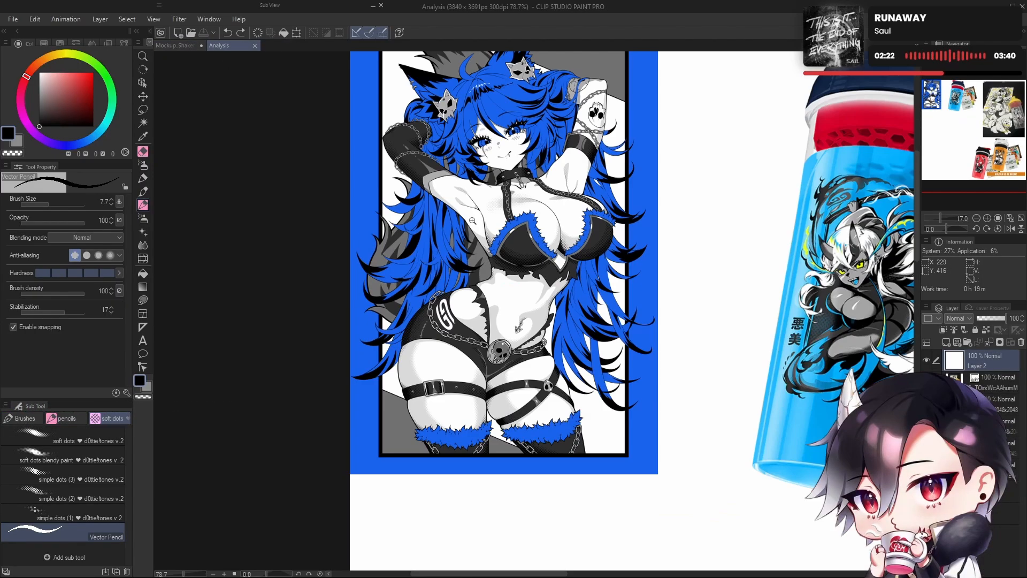
pyautogui.scroll(-2, 565, 322)
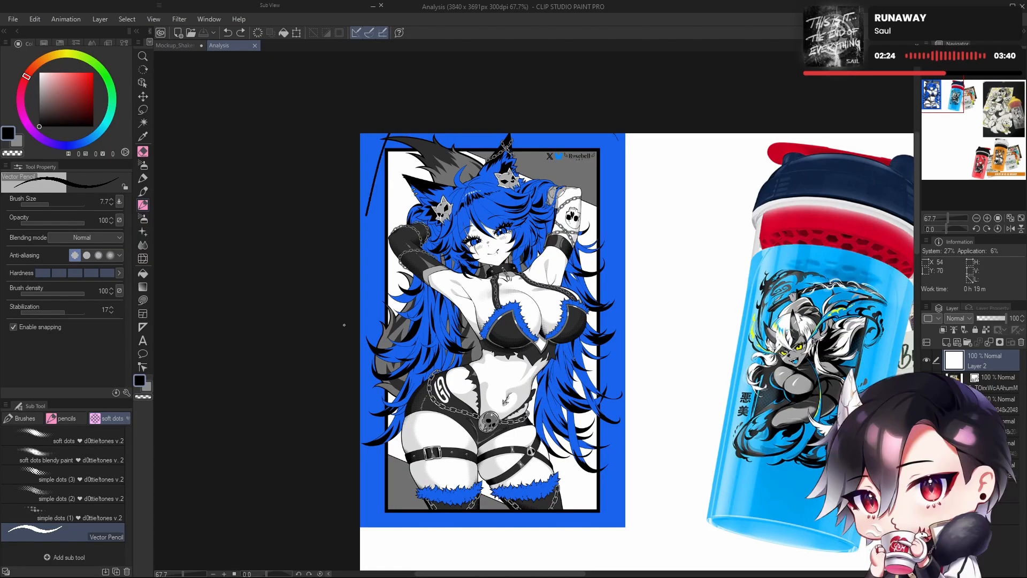
pyautogui.moveTo(343, 325)
pyautogui.mouseDown()
pyautogui.moveTo(628, 234)
pyautogui.moveTo(364, 175)
pyautogui.mouseUp()
pyautogui.hotkey('ctrl', 'z')
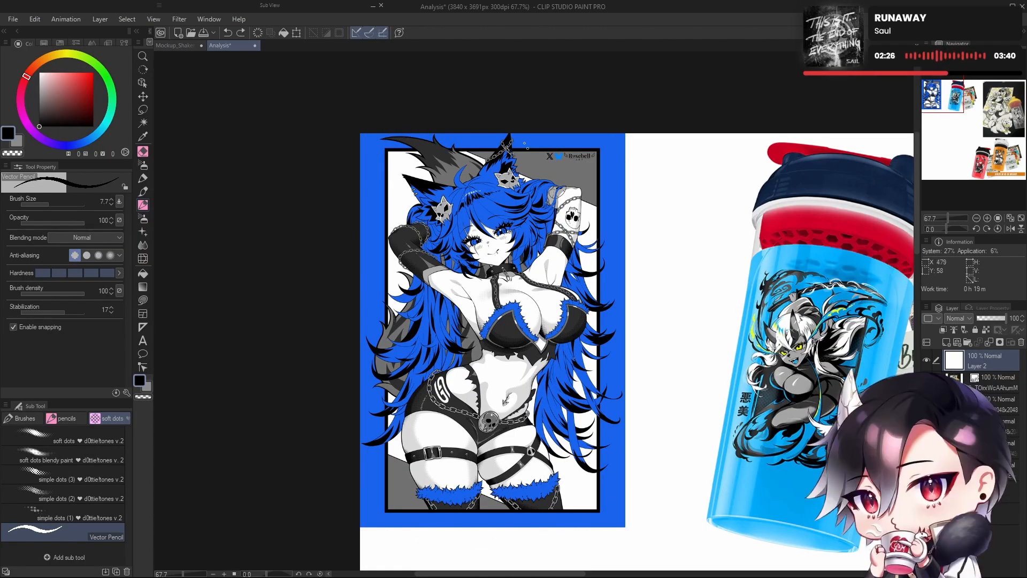
pyautogui.moveTo(363, 422)
pyautogui.mouseDown()
pyautogui.moveTo(592, 356)
pyautogui.moveTo(444, 167)
pyautogui.mouseUp()
pyautogui.hotkey('ctrl', 'z')
pyautogui.moveTo(879, 306); pyautogui.dragTo(676, 209)
pyautogui.hotkey('ctrl', 'z')
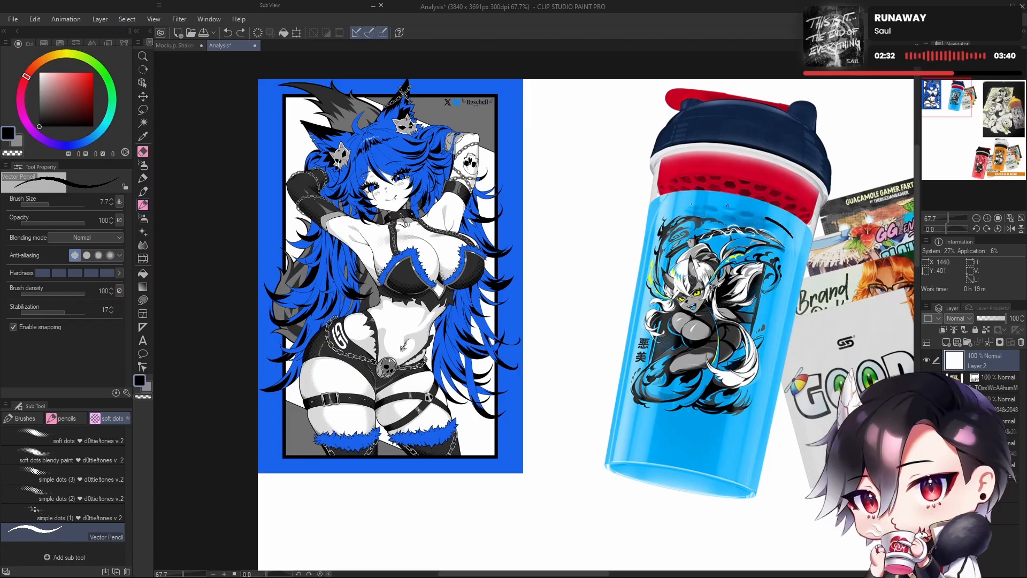
# Step: Return to the Rosebell artwork, try a black simple dots (3) patch at size 774.9 beside the smaller horn, and undo it
pyautogui.click(178, 45)
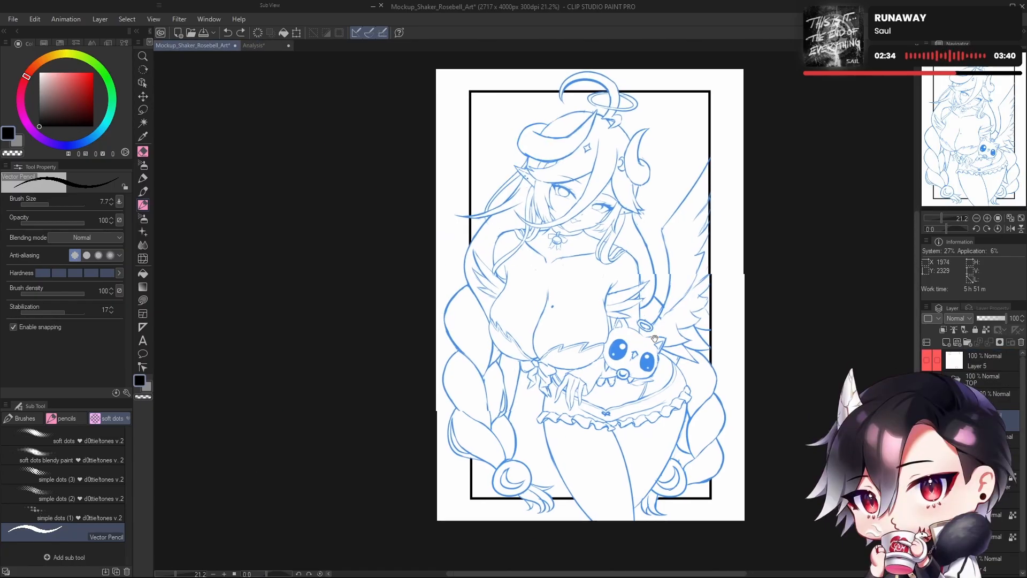
pyautogui.moveTo(654, 339); pyautogui.dragTo(644, 355)
pyautogui.moveTo(635, 309)
pyautogui.mouseDown()
pyautogui.moveTo(635, 355)
pyautogui.moveTo(618, 369)
pyautogui.moveTo(622, 280)
pyautogui.moveTo(678, 351)
pyautogui.mouseUp()
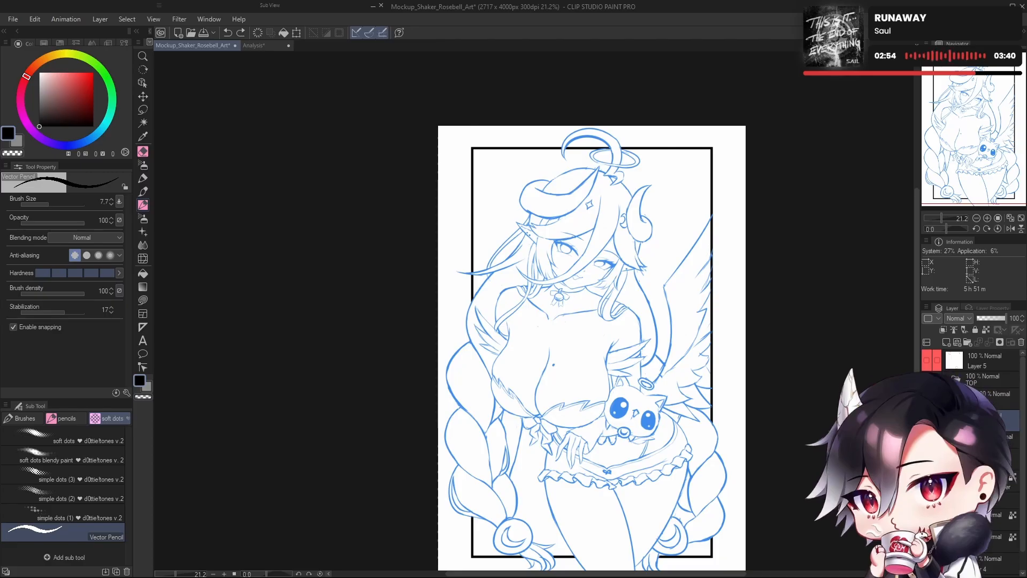
pyautogui.click(91, 477)
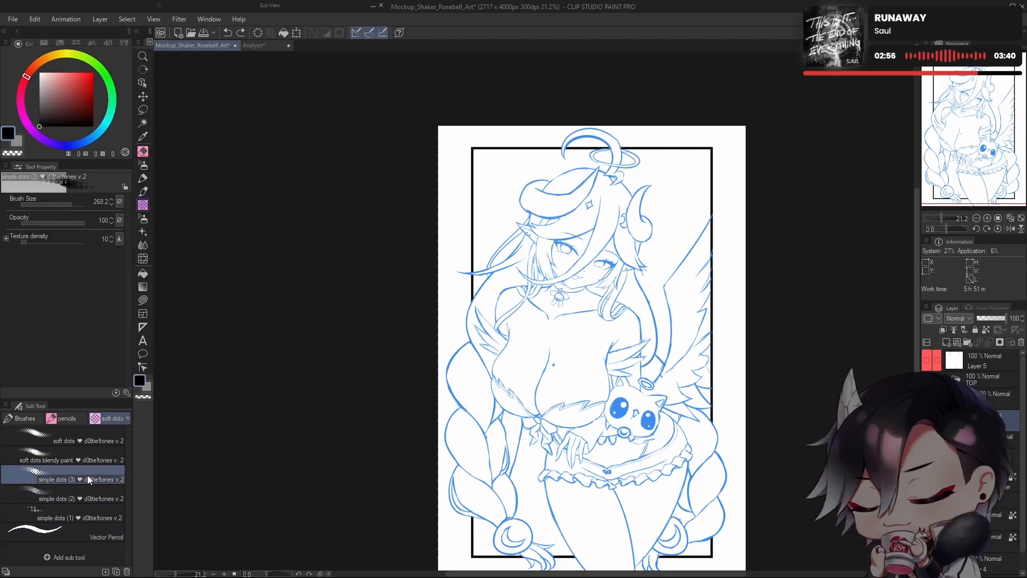
pyautogui.moveTo(742, 299); pyautogui.dragTo(729, 383)
pyautogui.moveTo(645, 198)
pyautogui.mouseDown()
pyautogui.moveTo(699, 239)
pyautogui.moveTo(682, 203)
pyautogui.moveTo(653, 225)
pyautogui.moveTo(712, 176)
pyautogui.moveTo(658, 240)
pyautogui.moveTo(732, 127)
pyautogui.mouseUp()
pyautogui.moveTo(686, 185); pyautogui.dragTo(734, 181)
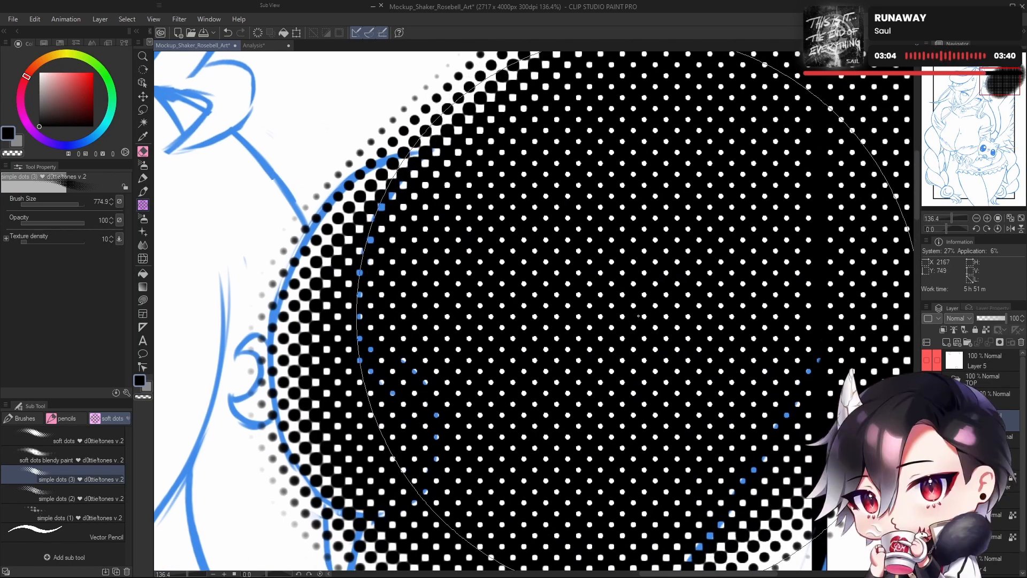
pyautogui.hotkey('ctrl', 'z')
# Step: Paint a round black simple dots (3) patch at size 774.9 between the smaller horn and the frame, above the wing
pyautogui.scroll(-4, 647, 321)
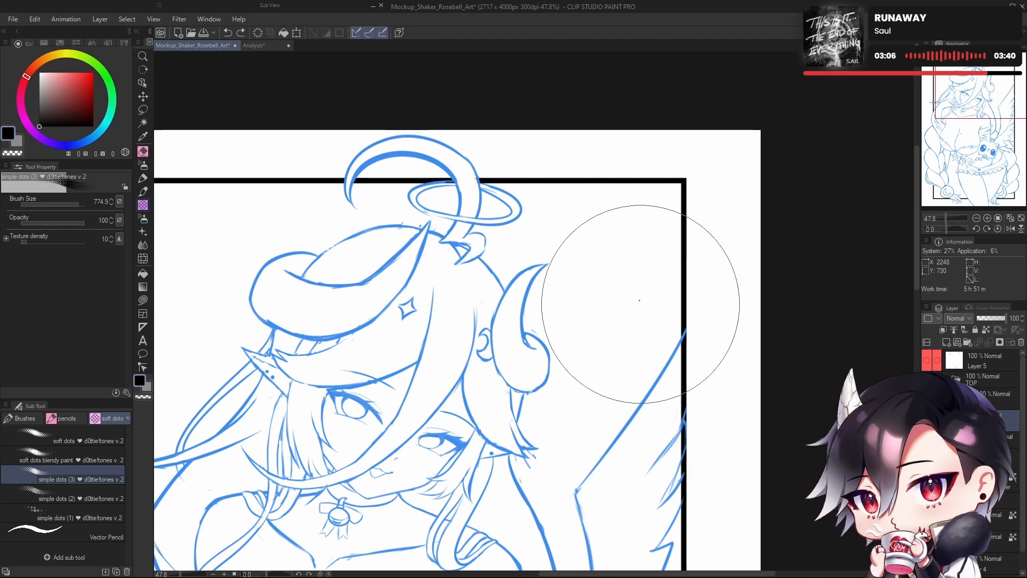
pyautogui.moveTo(622, 335); pyautogui.dragTo(646, 300)
pyautogui.moveTo(712, 317); pyautogui.dragTo(667, 300)
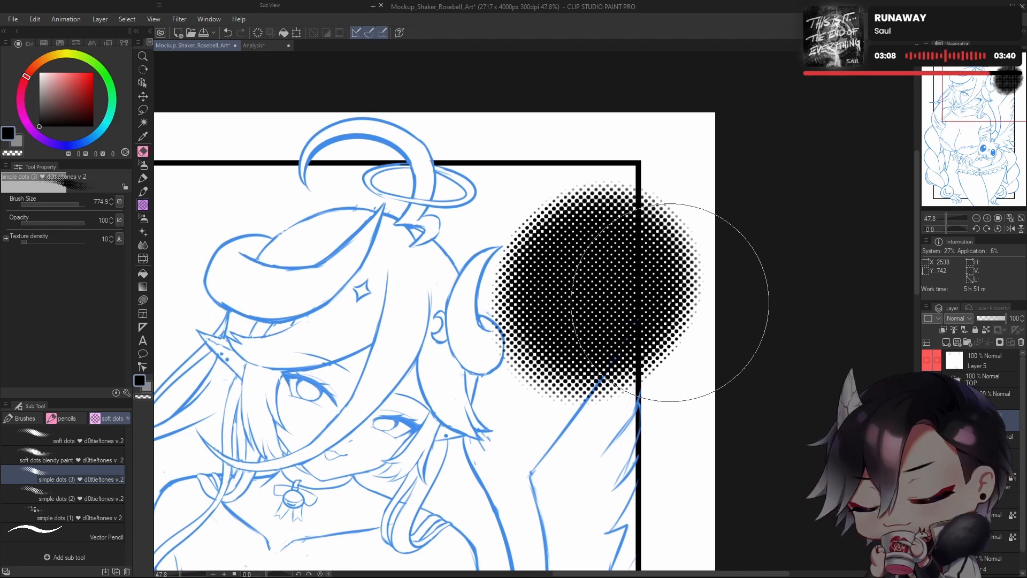
# Step: Try black Vector Pencil strokes at size 276.2 over the dotted patch, and undo them together with the patch
pyautogui.click(113, 534)
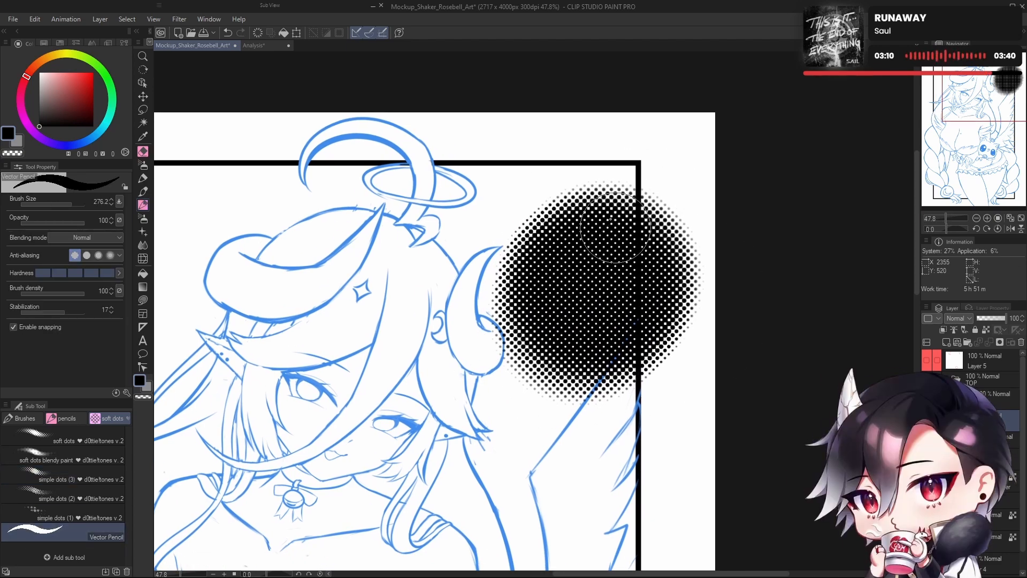
pyautogui.moveTo(613, 220); pyautogui.dragTo(640, 335)
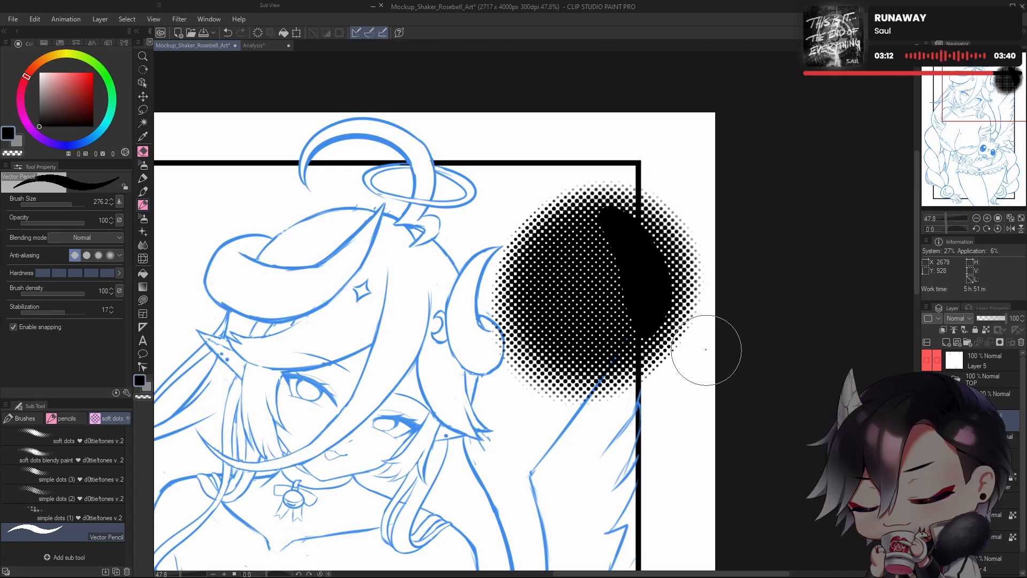
pyautogui.moveTo(706, 350); pyautogui.dragTo(685, 313)
pyautogui.hotkey('ctrl', 'z')
pyautogui.hotkey('ctrl', 'z')
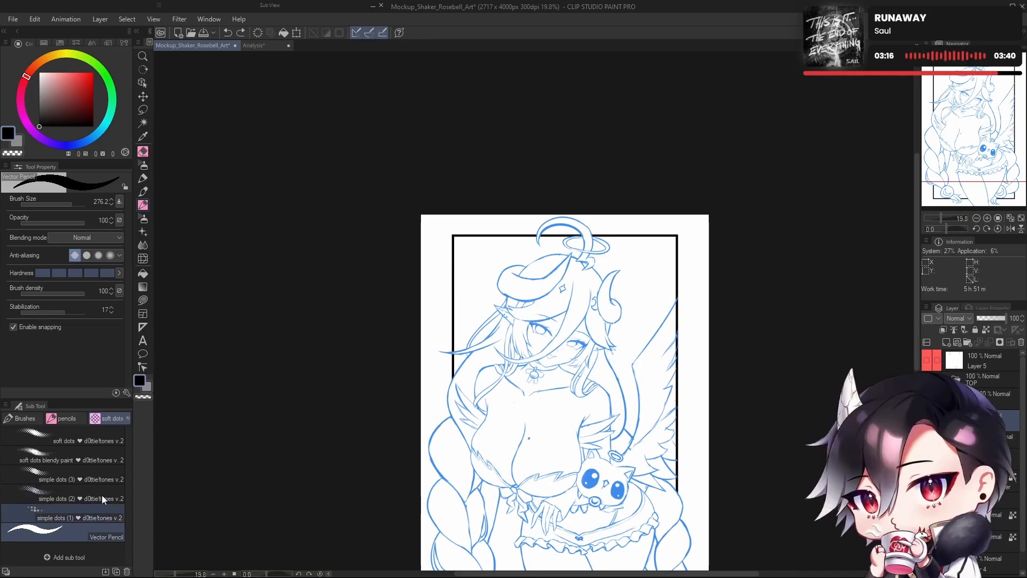
# Step: Reduce the Vector Pencil brush size to 8.6 for inking the character's face
pyautogui.moveTo(656, 333)
pyautogui.mouseDown()
pyautogui.moveTo(703, 337)
pyautogui.moveTo(667, 316)
pyautogui.moveTo(665, 346)
pyautogui.moveTo(644, 336)
pyautogui.moveTo(600, 351)
pyautogui.mouseUp()
pyautogui.moveTo(600, 350)
pyautogui.mouseDown()
pyautogui.moveTo(605, 315)
pyautogui.moveTo(641, 353)
pyautogui.moveTo(627, 417)
pyautogui.mouseUp()
pyautogui.press('h')
pyautogui.press('h')
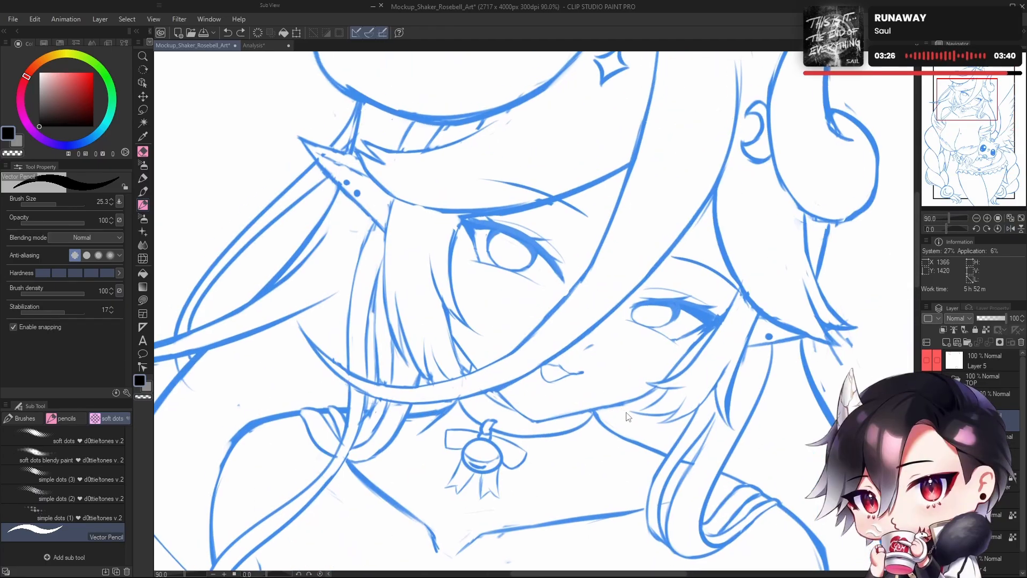
pyautogui.press('[')
pyautogui.press('[')
pyautogui.press('[')
pyautogui.press('[')
pyautogui.press('[')
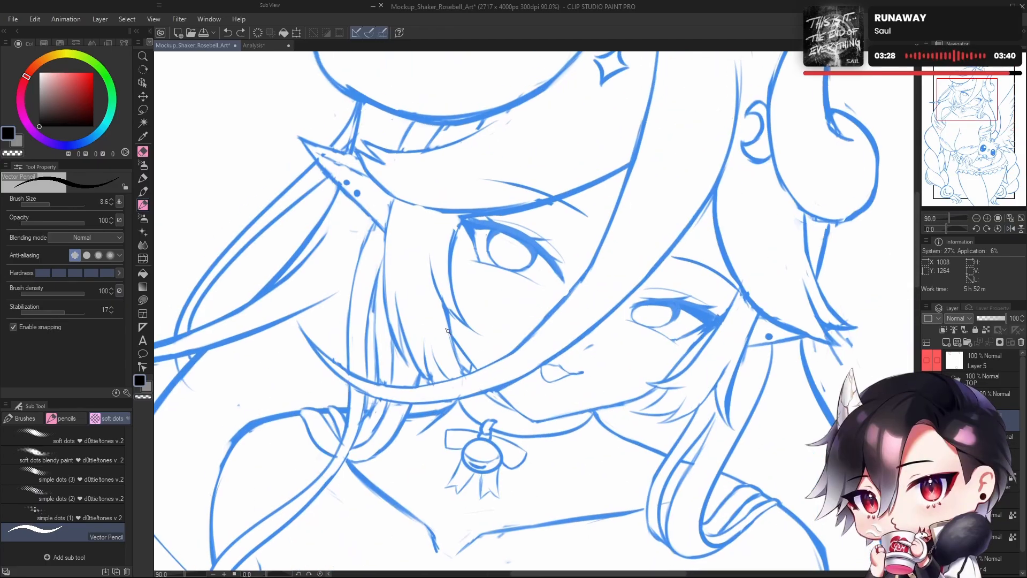
# Step: Try to ink the character's cheek and jaw line down to the chin with black Vector Pencil strokes, and undo them
pyautogui.moveTo(446, 329); pyautogui.dragTo(501, 391)
pyautogui.hotkey('ctrl', 'z')
pyautogui.moveTo(443, 322); pyautogui.dragTo(535, 423)
pyautogui.hotkey('ctrl', 'z')
pyautogui.moveTo(444, 317); pyautogui.dragTo(522, 418)
pyautogui.hotkey('ctrl', 'z')
# Step: Turn off the line art's blue layer color effect to view the inked and colored artwork
pyautogui.moveTo(685, 355)
pyautogui.mouseDown()
pyautogui.moveTo(633, 412)
pyautogui.moveTo(550, 331)
pyautogui.mouseUp()
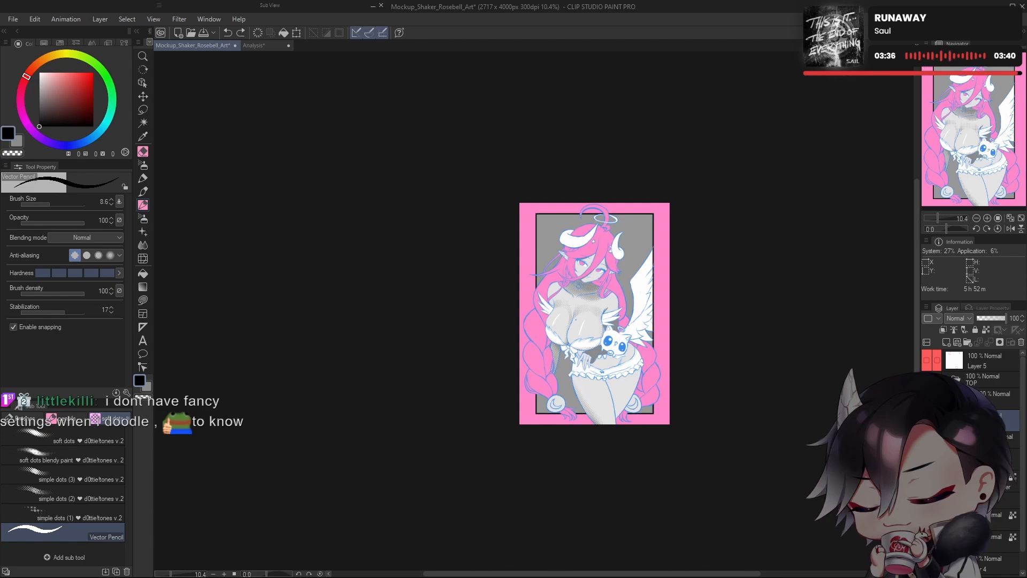
pyautogui.click(994, 308)
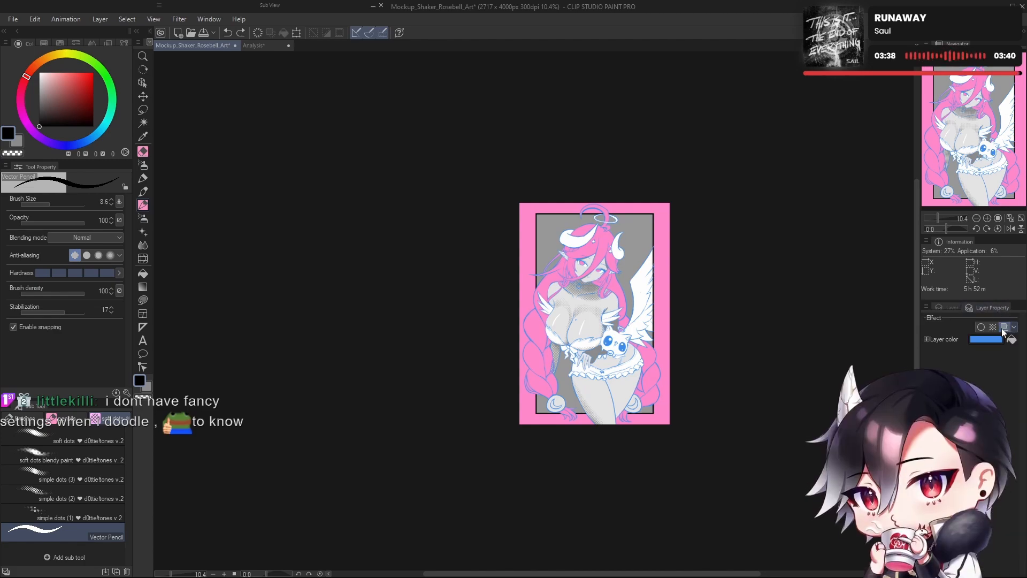
pyautogui.click(1004, 326)
pyautogui.scroll(6, 595, 262)
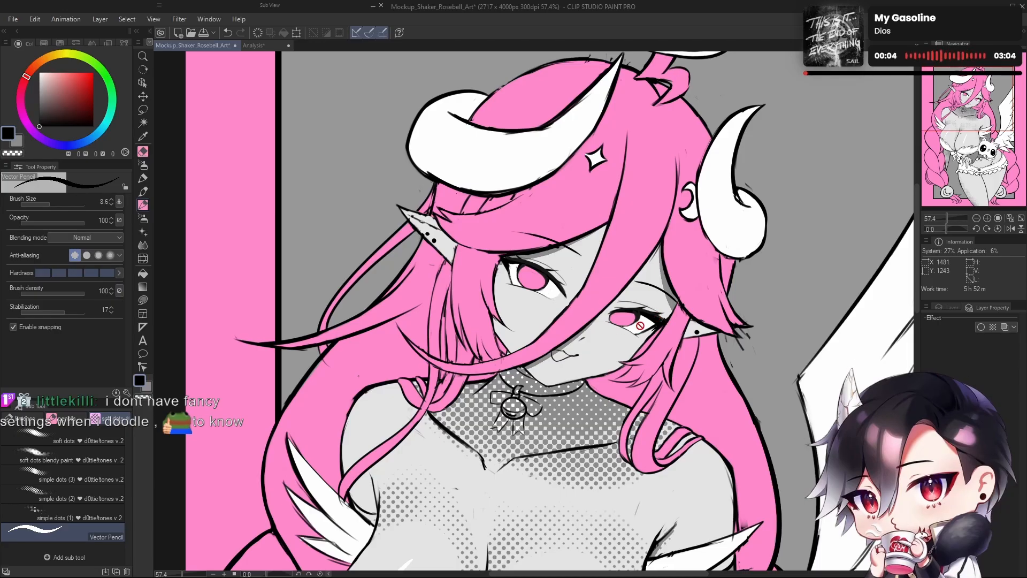
# Step: Hide the flat color and halftone shading layers and apply the blue layer color effect to the line art
pyautogui.click(947, 308)
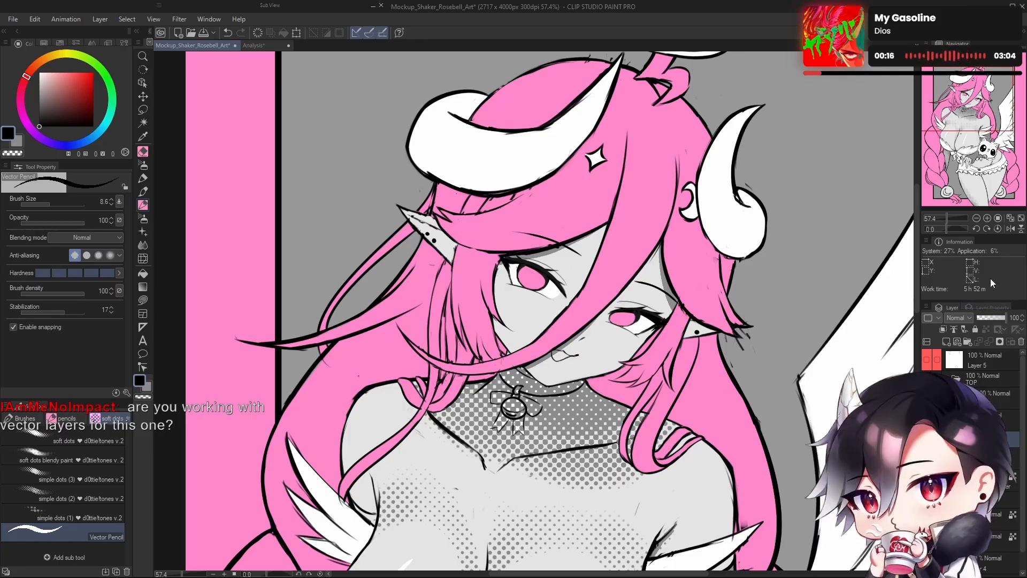
pyautogui.moveTo(1023, 460); pyautogui.dragTo(1024, 504)
pyautogui.click(926, 516)
pyautogui.click(927, 538)
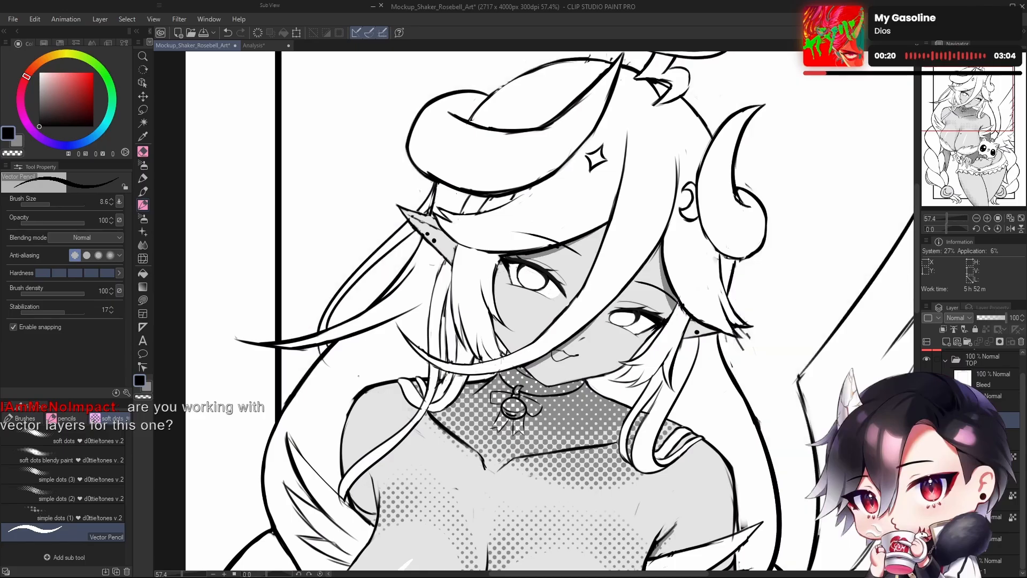
pyautogui.click(927, 495)
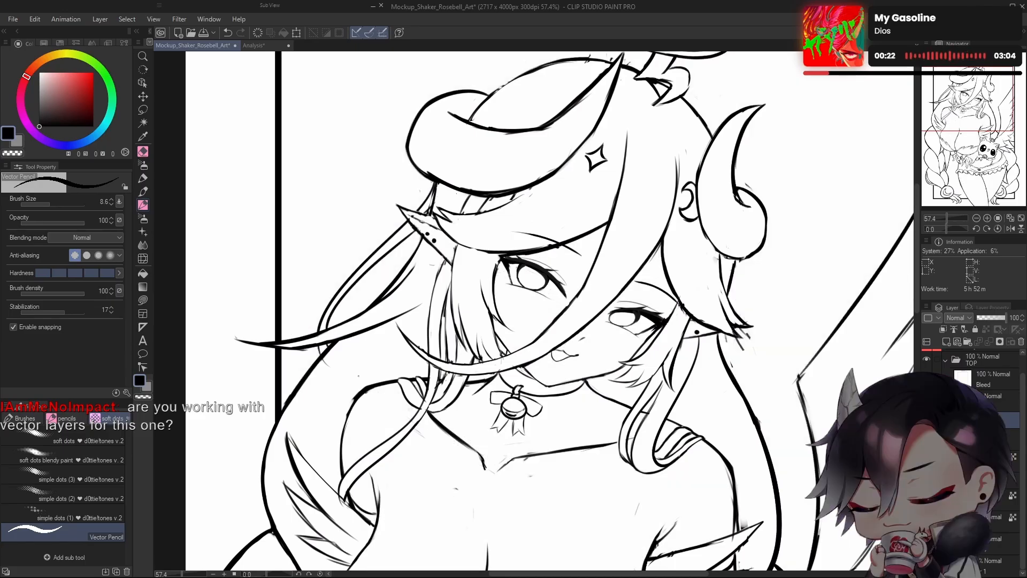
pyautogui.click(992, 308)
pyautogui.click(1005, 327)
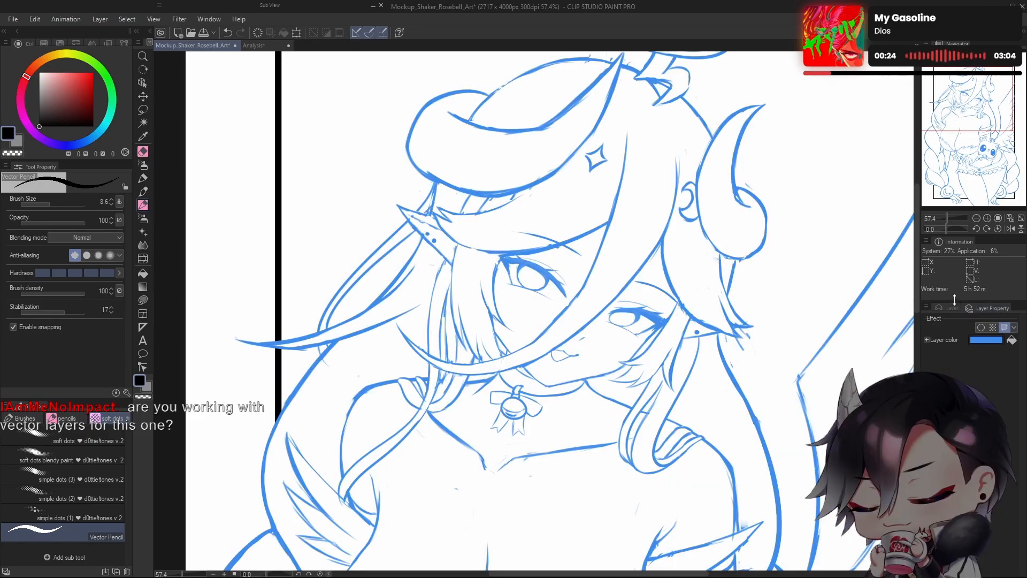
pyautogui.click(948, 307)
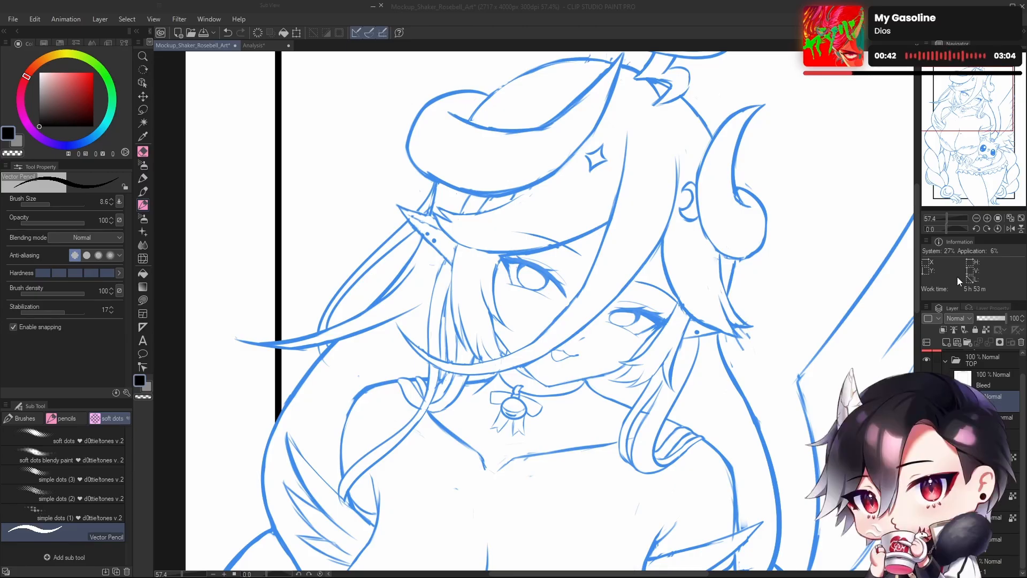
# Step: Try to ink the inner curve of the smaller horn from its tip downward with size 8.6 Vector Pencil strokes, and undo them
pyautogui.moveTo(556, 447); pyautogui.dragTo(502, 531)
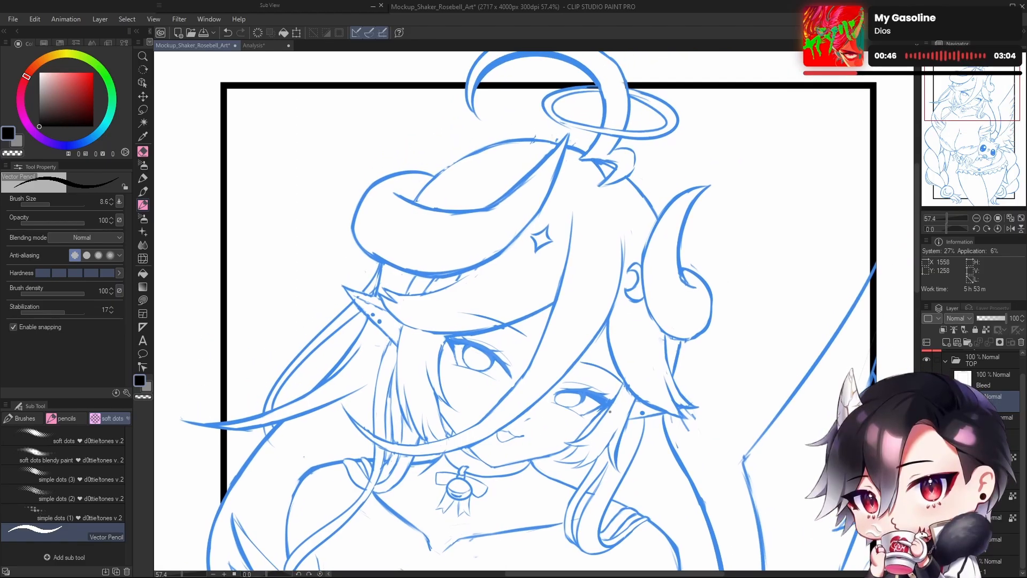
pyautogui.scroll(2, 705, 222)
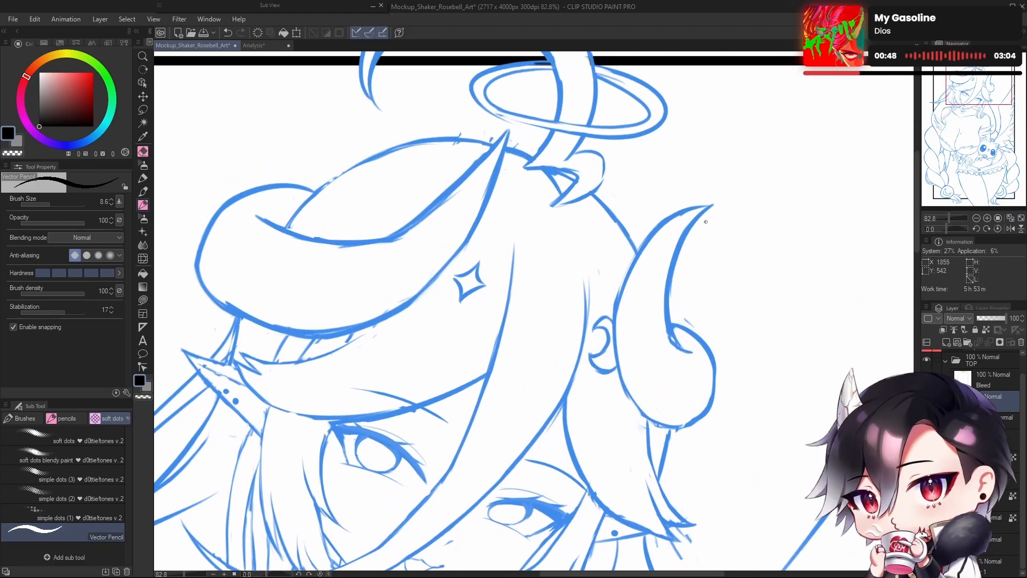
pyautogui.moveTo(714, 203); pyautogui.dragTo(667, 322)
pyautogui.hotkey('ctrl', 'z')
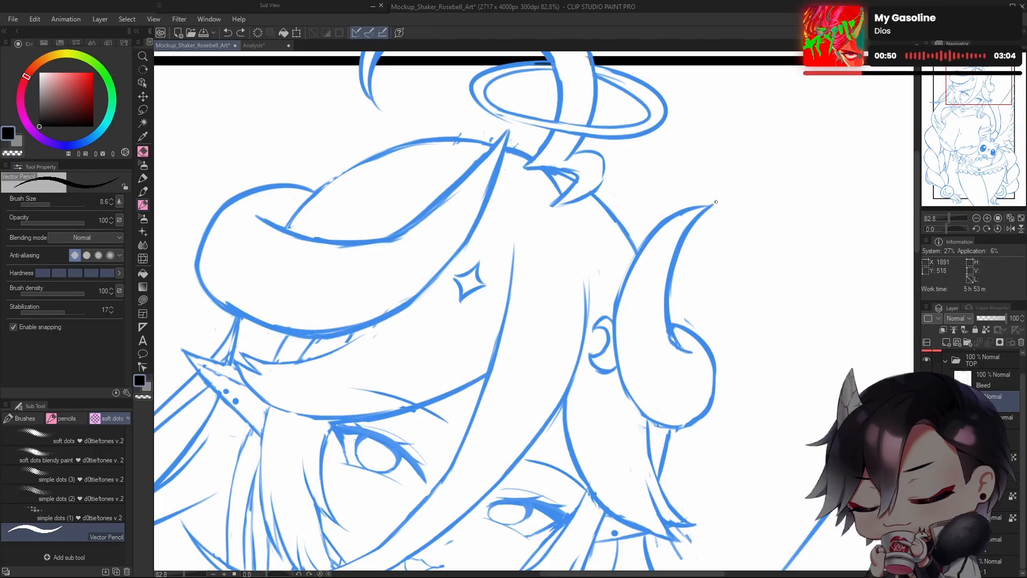
pyautogui.moveTo(715, 203); pyautogui.dragTo(666, 358)
pyautogui.hotkey('ctrl', 'z')
pyautogui.moveTo(713, 204); pyautogui.dragTo(664, 348)
pyautogui.hotkey('ctrl', 'z')
pyautogui.moveTo(715, 199)
pyautogui.mouseDown()
pyautogui.moveTo(680, 244)
pyautogui.moveTo(696, 359)
pyautogui.mouseUp()
pyautogui.hotkey('ctrl', 'z')
pyautogui.hotkey('ctrl', 'y')
pyautogui.hotkey('ctrl', 'z')
pyautogui.hotkey('ctrl', 'y')
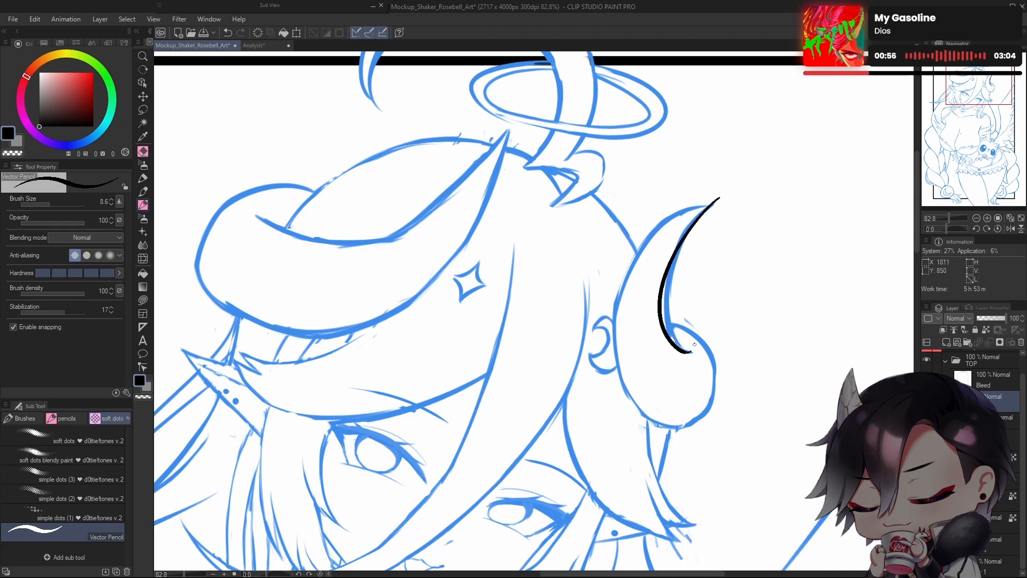
pyautogui.hotkey('ctrl', 'z')
pyautogui.moveTo(719, 198)
pyautogui.mouseDown()
pyautogui.moveTo(665, 335)
pyautogui.moveTo(692, 350)
pyautogui.mouseUp()
pyautogui.hotkey('ctrl', 'z')
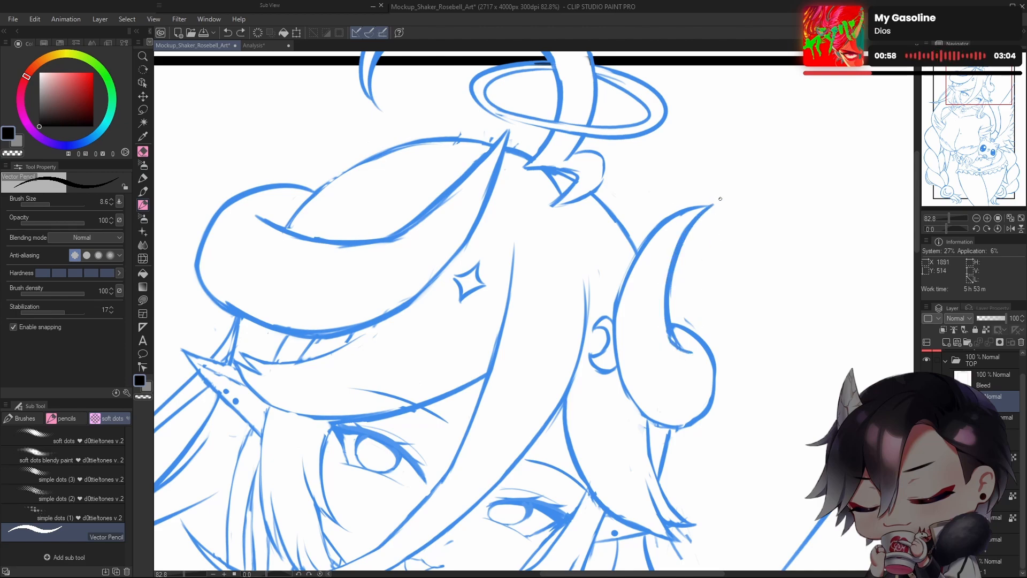
# Step: Try further black strokes along the smaller horn's inner curve, check them in mirrored and full views, and undo them
pyautogui.moveTo(720, 198)
pyautogui.mouseDown()
pyautogui.moveTo(660, 312)
pyautogui.moveTo(745, 355)
pyautogui.mouseUp()
pyautogui.press('h')
pyautogui.press('h')
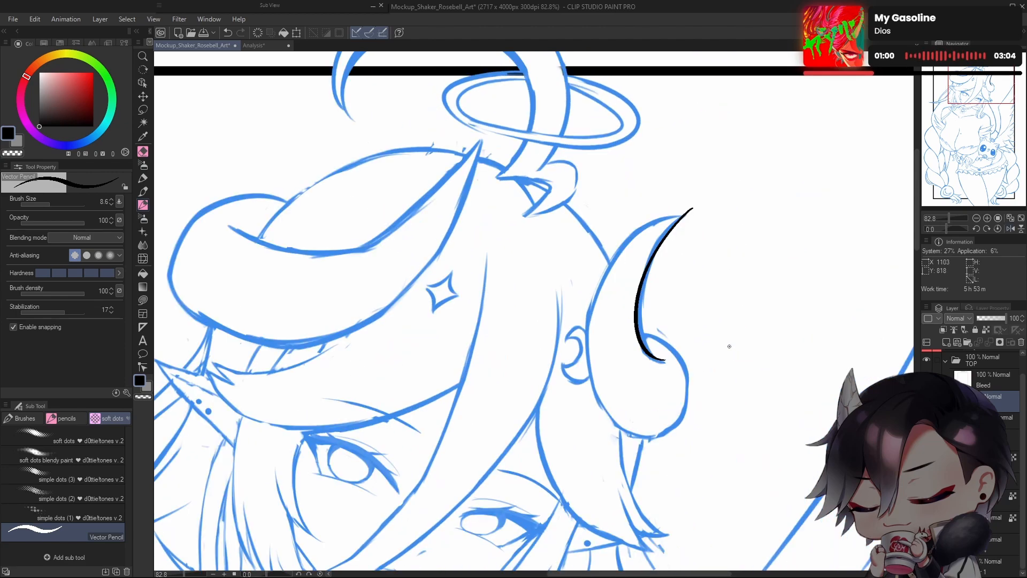
pyautogui.hotkey('ctrl', 'z')
pyautogui.moveTo(692, 208); pyautogui.dragTo(665, 370)
pyautogui.hotkey('ctrl', 'z')
pyautogui.moveTo(693, 207)
pyautogui.mouseDown()
pyautogui.moveTo(653, 298)
pyautogui.moveTo(665, 369)
pyautogui.moveTo(675, 223)
pyautogui.moveTo(665, 361)
pyautogui.mouseUp()
pyautogui.hotkey('ctrl', 'z')
pyautogui.moveTo(722, 321); pyautogui.dragTo(663, 403)
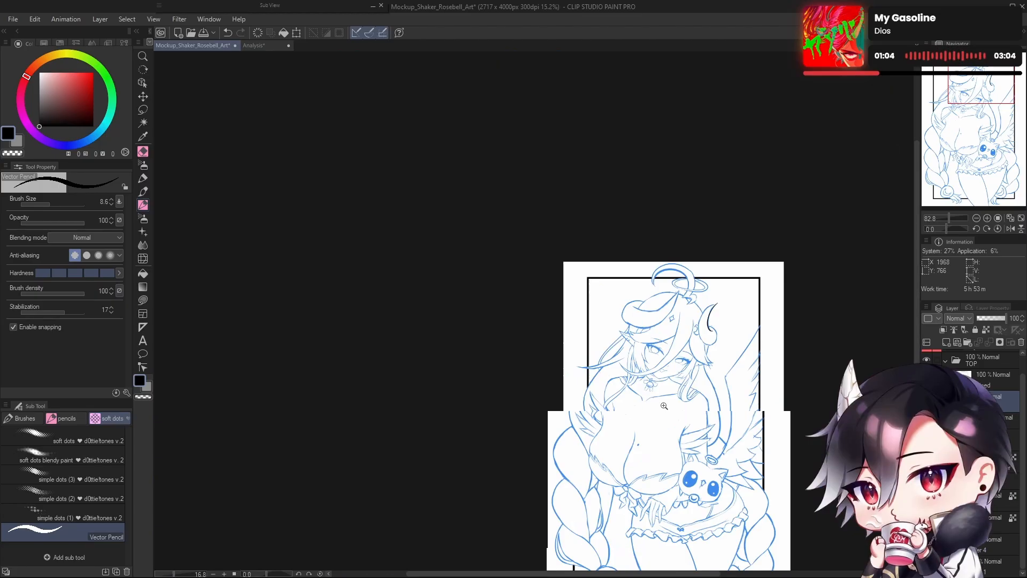
pyautogui.press('h')
pyautogui.moveTo(369, 309); pyautogui.dragTo(439, 289)
pyautogui.press('h')
pyautogui.moveTo(743, 362)
pyautogui.mouseDown()
pyautogui.moveTo(701, 378)
pyautogui.moveTo(692, 285)
pyautogui.mouseUp()
pyautogui.hotkey('ctrl', 'z')
pyautogui.hotkey('ctrl', 'z')
# Step: Ink the smaller horn's inner curve in black from its hooked lower end up to the tip, redoing the stroke until it fits
pyautogui.moveTo(683, 396); pyautogui.dragTo(694, 285)
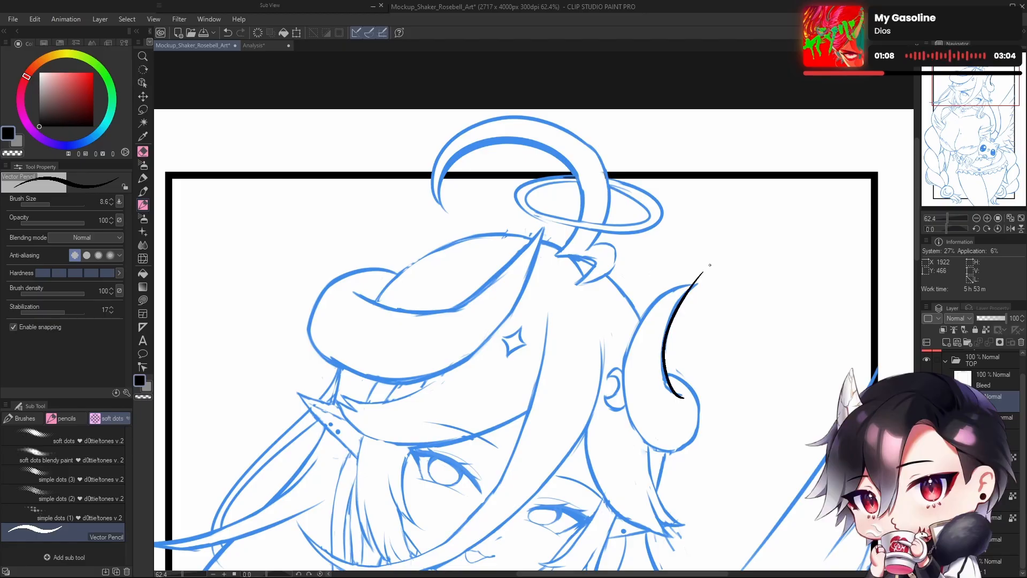
pyautogui.hotkey('ctrl', 'z')
pyautogui.moveTo(683, 397)
pyautogui.mouseDown()
pyautogui.moveTo(662, 353)
pyautogui.moveTo(695, 285)
pyautogui.mouseUp()
pyautogui.hotkey('ctrl', 'z')
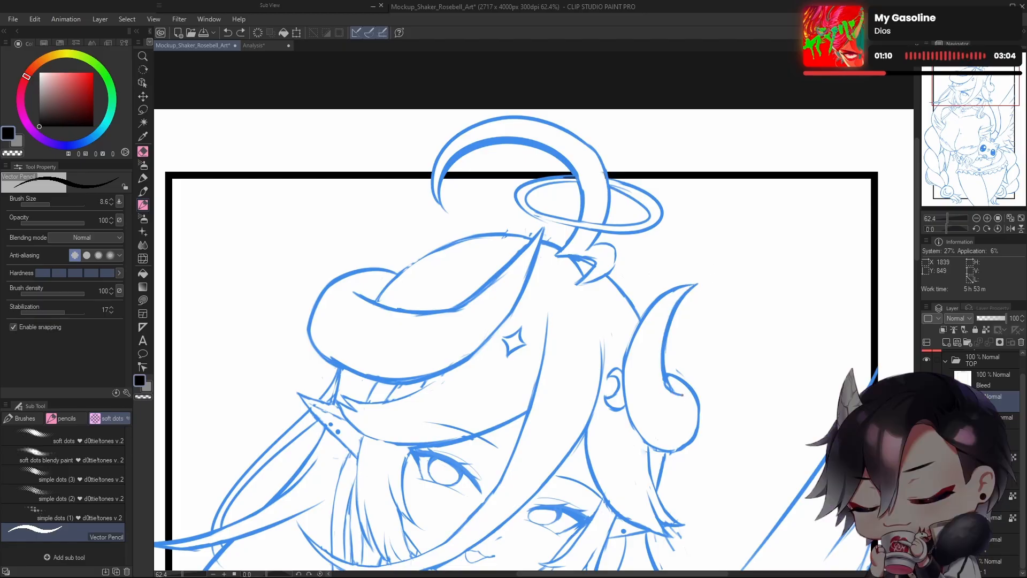
pyautogui.moveTo(683, 397); pyautogui.dragTo(695, 285)
pyautogui.hotkey('ctrl', 'z')
pyautogui.moveTo(679, 394); pyautogui.dragTo(698, 283)
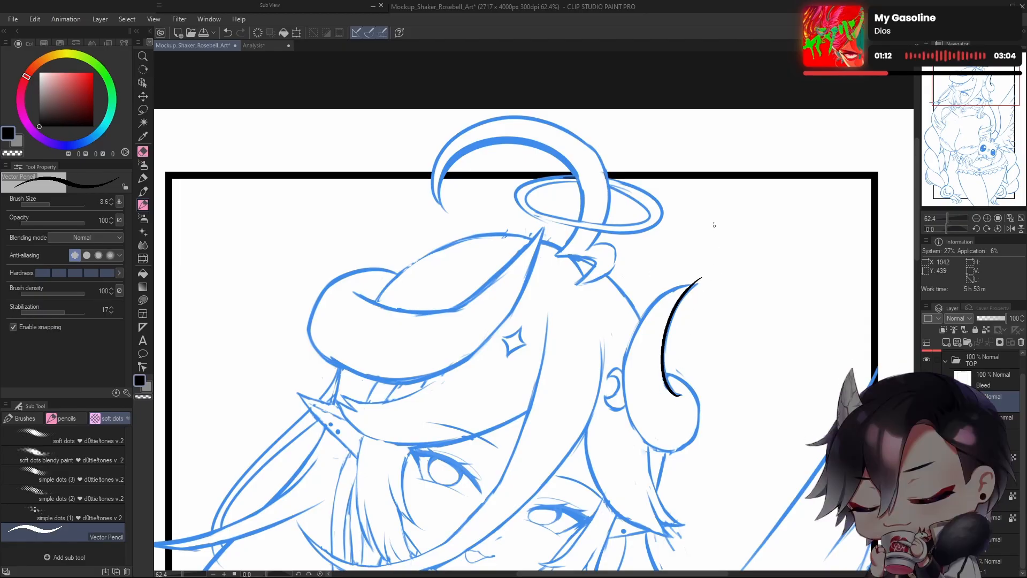
pyautogui.scroll(2, 707, 324)
pyautogui.moveTo(707, 324); pyautogui.dragTo(697, 316)
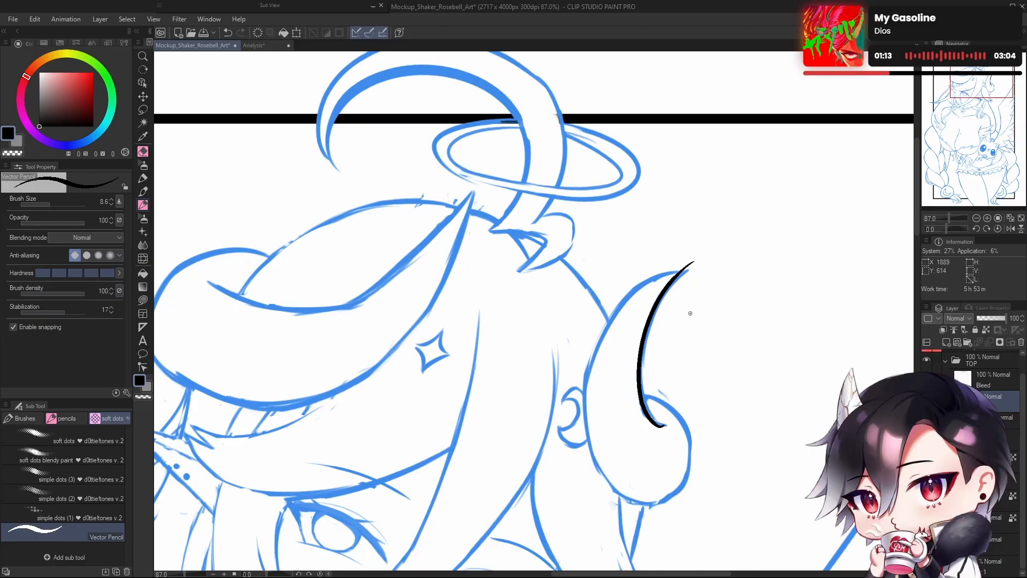
# Step: Adjust the shape of the inked horn curve with Liquify at size 415.3, and return to the Vector Pencil
pyautogui.click(143, 258)
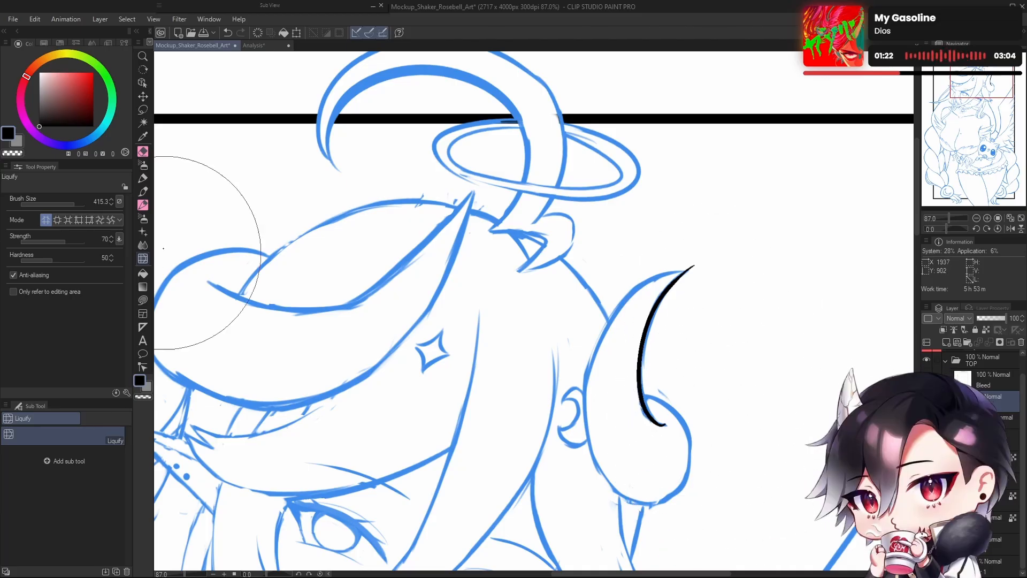
pyautogui.click(143, 204)
pyautogui.scroll(3, 721, 422)
pyautogui.scroll(1, 721, 422)
pyautogui.press('e')
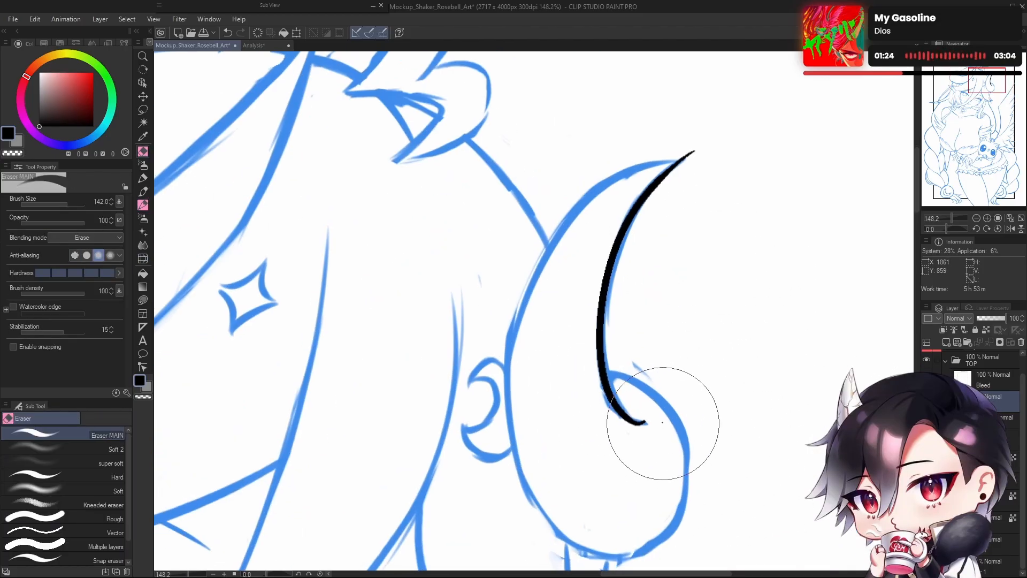
pyautogui.moveTo(683, 391); pyautogui.dragTo(650, 391)
pyautogui.press('p')
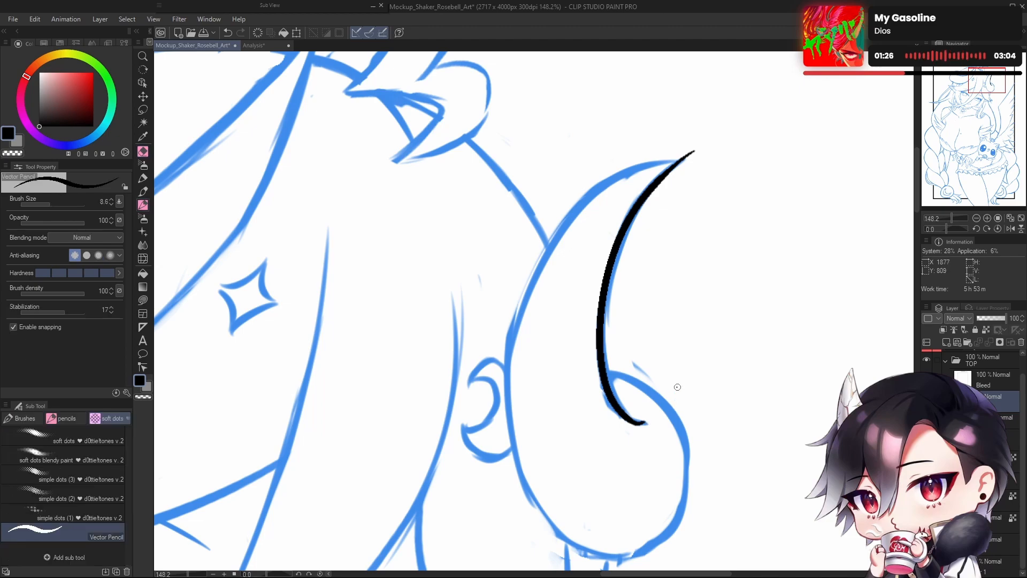
# Step: Check the inked horn curve in mirrored view, try to thin its lower part with transparent Vector Pencil strokes, and undo them
pyautogui.press('h')
pyautogui.moveTo(496, 428); pyautogui.dragTo(606, 395)
pyautogui.scroll(3, 556, 396)
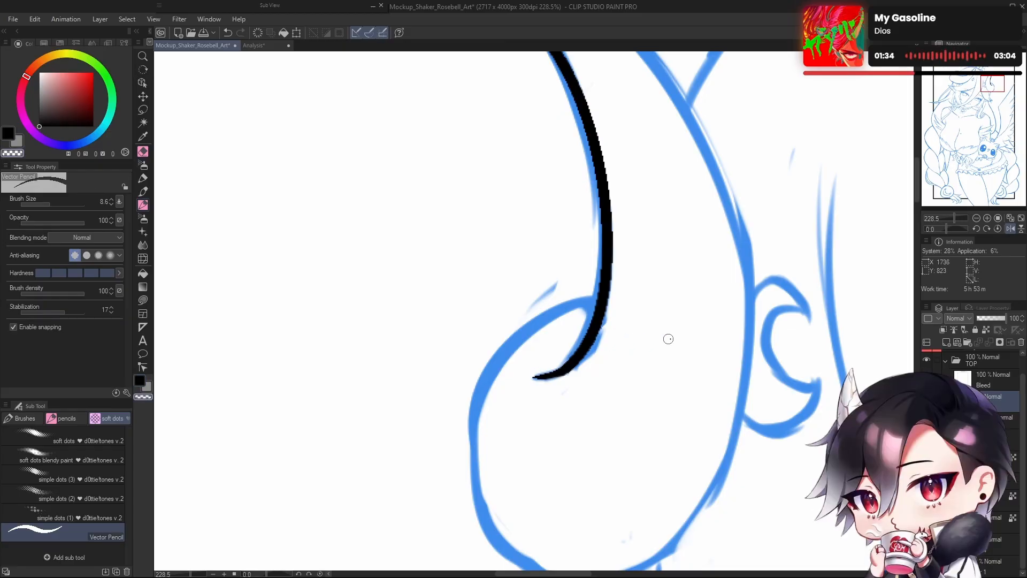
pyautogui.scroll(-6, 596, 357)
pyautogui.press('h')
pyautogui.scroll(3, 511, 362)
pyautogui.moveTo(512, 362); pyautogui.dragTo(540, 391)
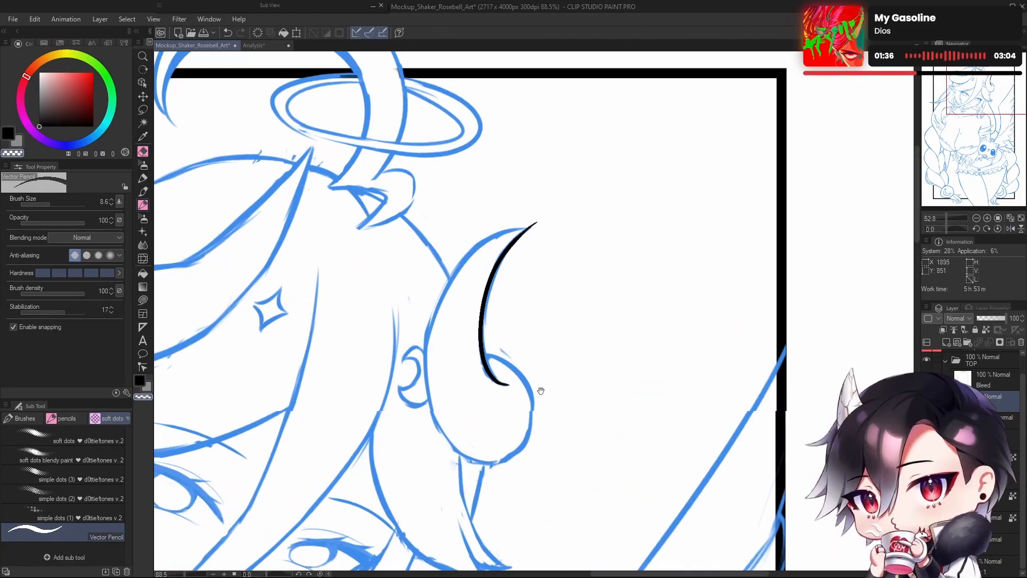
pyautogui.scroll(4, 540, 390)
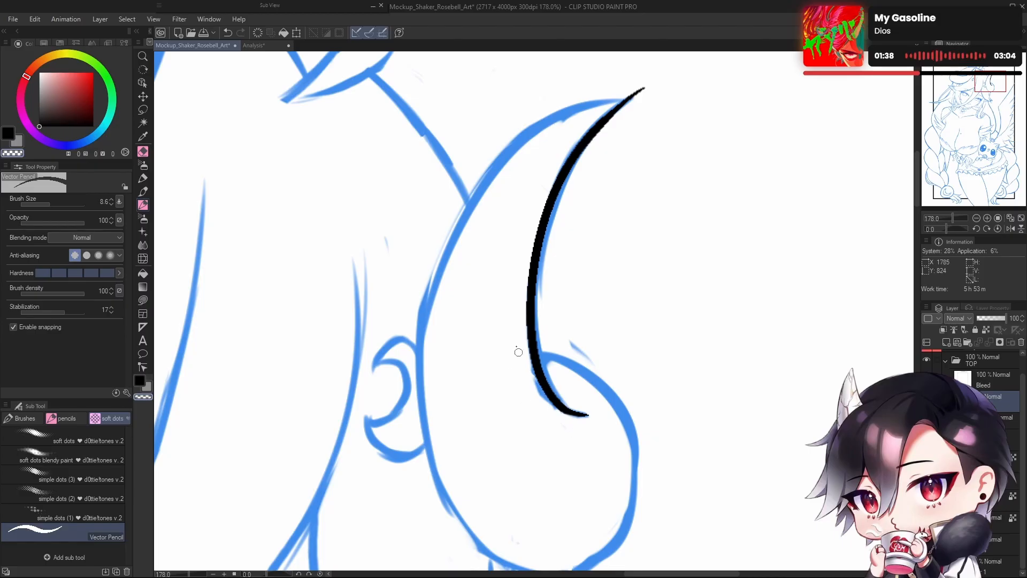
pyautogui.moveTo(557, 414)
pyautogui.mouseDown()
pyautogui.moveTo(536, 260)
pyautogui.moveTo(528, 322)
pyautogui.moveTo(531, 241)
pyautogui.mouseUp()
pyautogui.hotkey('ctrl', 'z')
pyautogui.hotkey('ctrl', 'z')
# Step: Thin the inked horn curve along its inner edge and tip with transparent Vector Pencil strokes at size 8.6
pyautogui.moveTo(535, 372)
pyautogui.mouseDown()
pyautogui.moveTo(530, 264)
pyautogui.moveTo(547, 193)
pyautogui.moveTo(599, 114)
pyautogui.mouseUp()
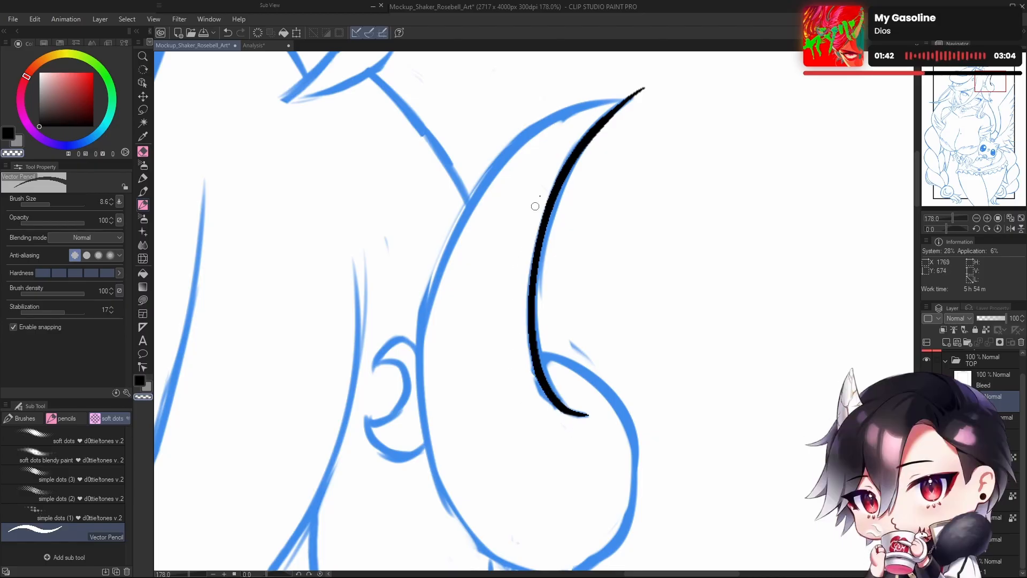
pyautogui.moveTo(535, 206); pyautogui.dragTo(640, 101)
pyautogui.moveTo(531, 214); pyautogui.dragTo(634, 87)
pyautogui.hotkey('ctrl', 'z')
pyautogui.moveTo(547, 190); pyautogui.dragTo(635, 85)
pyautogui.moveTo(757, 347)
pyautogui.mouseDown()
pyautogui.moveTo(733, 376)
pyautogui.moveTo(716, 375)
pyautogui.mouseUp()
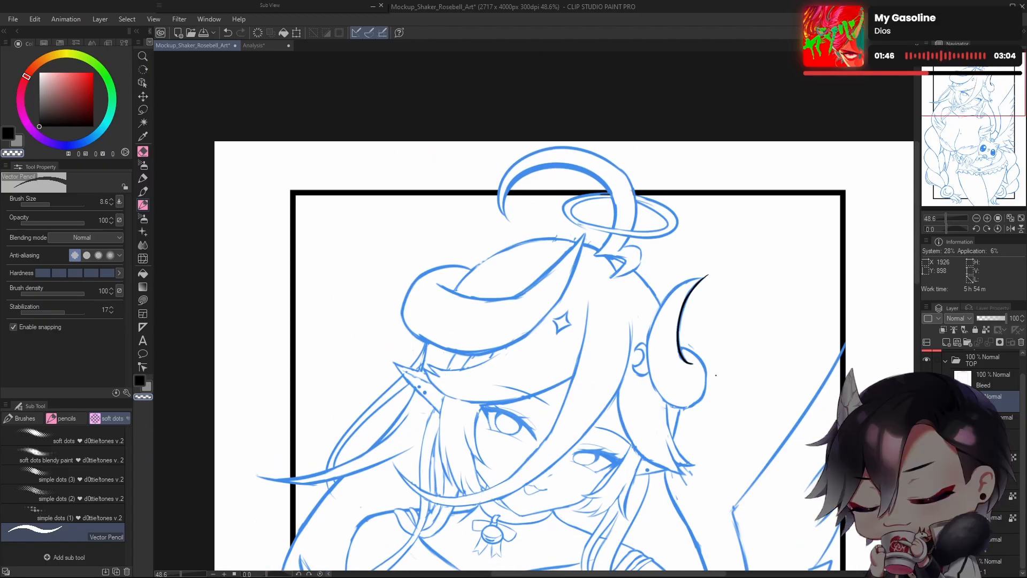
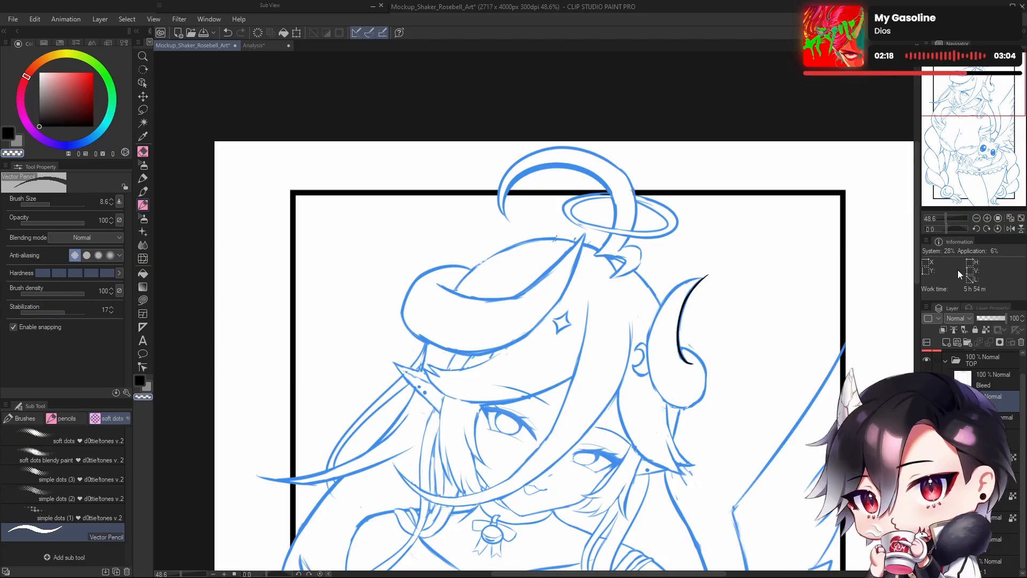
# Step: Try to ink the smaller horn's outer back edge in black from its tip downward with the Vector Pencil at size 8.6
pyautogui.scroll(3, 715, 338)
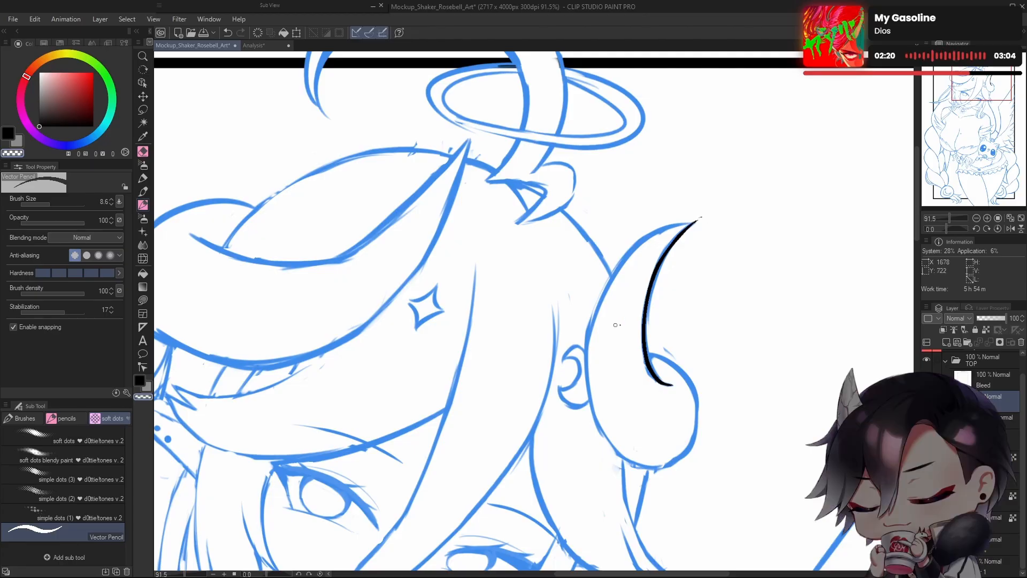
pyautogui.moveTo(702, 219); pyautogui.dragTo(600, 295)
pyautogui.hotkey('ctrl', 'z')
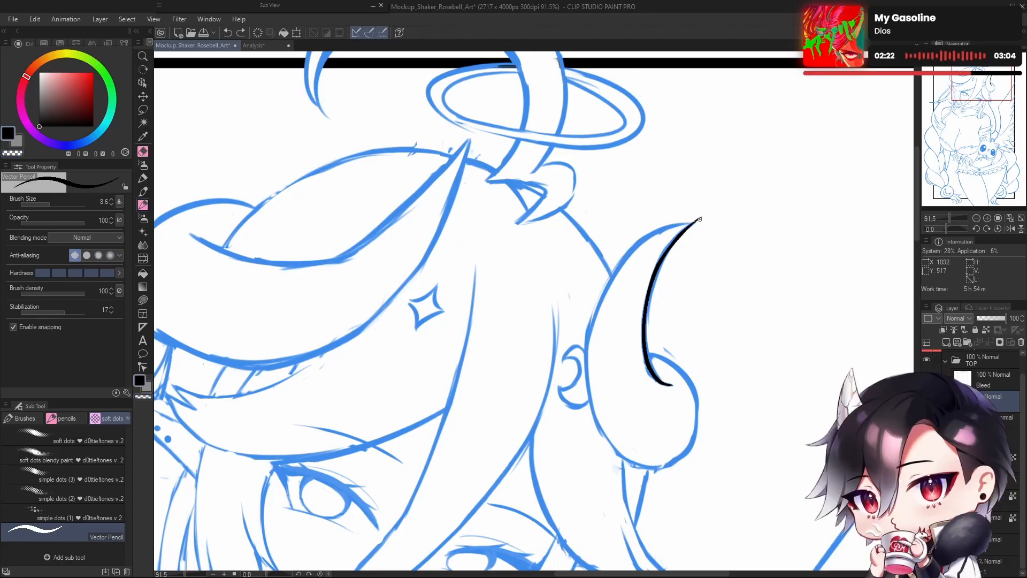
pyautogui.moveTo(702, 219); pyautogui.dragTo(599, 295)
pyautogui.hotkey('ctrl', 'z')
pyautogui.moveTo(702, 218); pyautogui.dragTo(581, 342)
pyautogui.hotkey('ctrl', 'z')
pyautogui.moveTo(702, 217); pyautogui.dragTo(591, 293)
pyautogui.hotkey('ctrl', 'z')
# Step: Try to ink the outline of the horn's rounded base in mirrored view, reducing the Vector Pencil to size 5
pyautogui.press('h')
pyautogui.moveTo(672, 383); pyautogui.dragTo(801, 340)
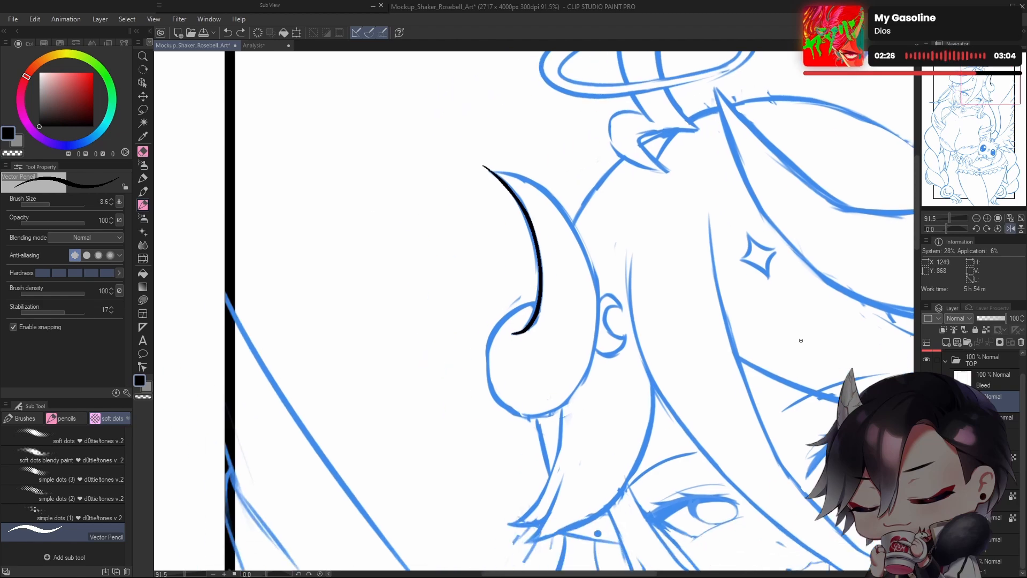
pyautogui.moveTo(540, 302); pyautogui.dragTo(521, 423)
pyautogui.hotkey('ctrl', 'z')
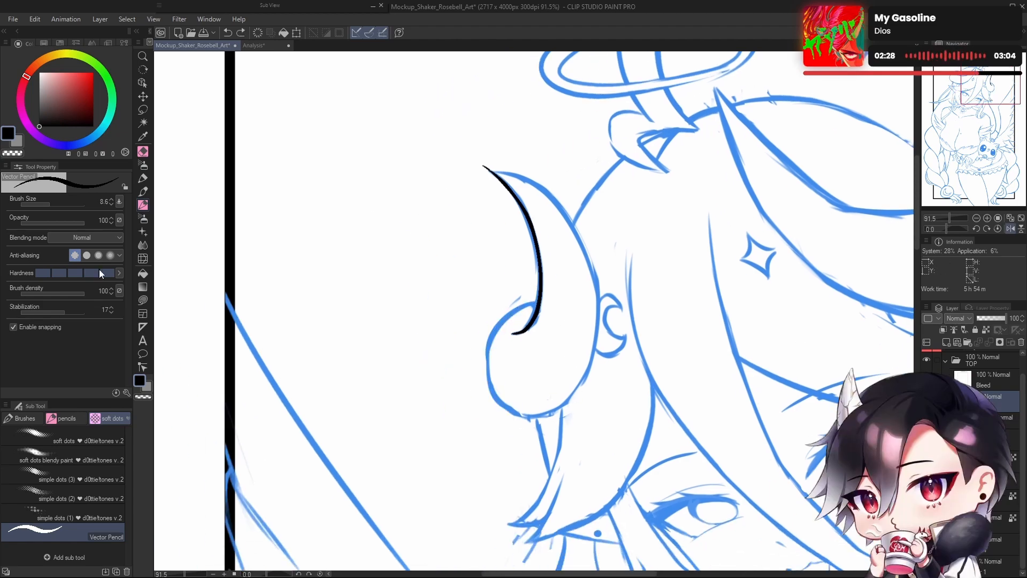
pyautogui.click(105, 199)
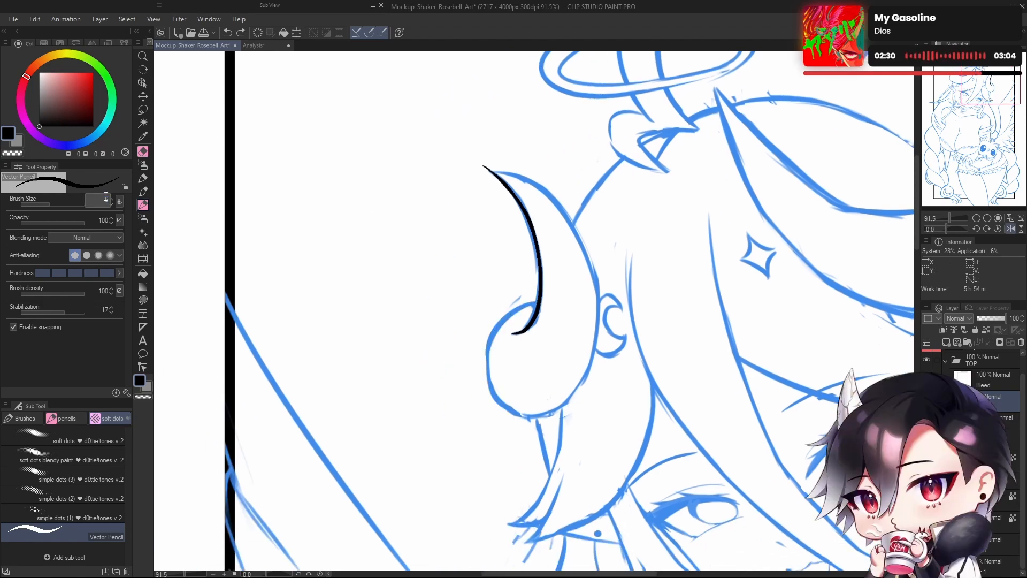
pyautogui.write('5')
pyautogui.press('Return')
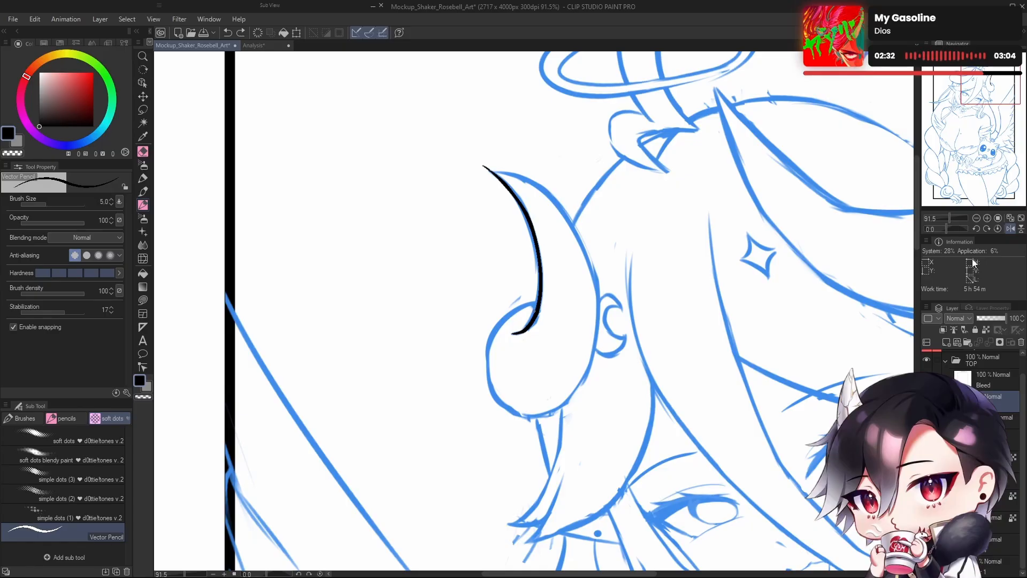
pyautogui.moveTo(535, 303)
pyautogui.mouseDown()
pyautogui.moveTo(512, 402)
pyautogui.moveTo(548, 411)
pyautogui.mouseUp()
pyautogui.hotkey('ctrl', 'z')
pyautogui.moveTo(519, 307); pyautogui.dragTo(556, 416)
pyautogui.hotkey('ctrl', 'z')
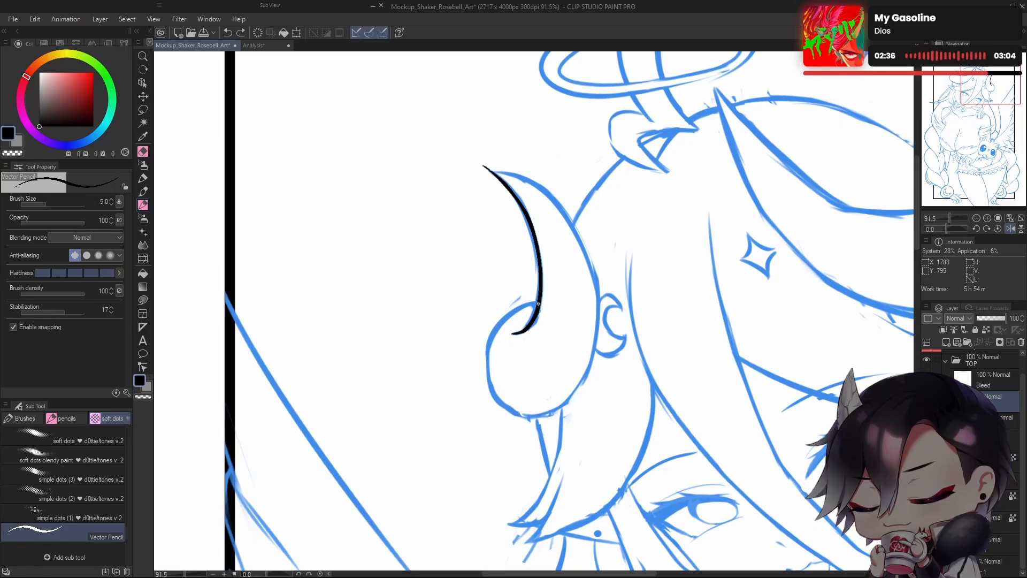
pyautogui.moveTo(537, 301); pyautogui.dragTo(570, 423)
pyautogui.hotkey('ctrl', 'z')
# Step: Set the Vector Pencil to size 7 and ink the horn's rounded base in black from the hook around, redoing the stroke until it fits
pyautogui.click(104, 196)
pyautogui.press('Return')
pyautogui.moveTo(538, 302); pyautogui.dragTo(544, 412)
pyautogui.hotkey('ctrl', 'z')
pyautogui.moveTo(537, 302); pyautogui.dragTo(554, 416)
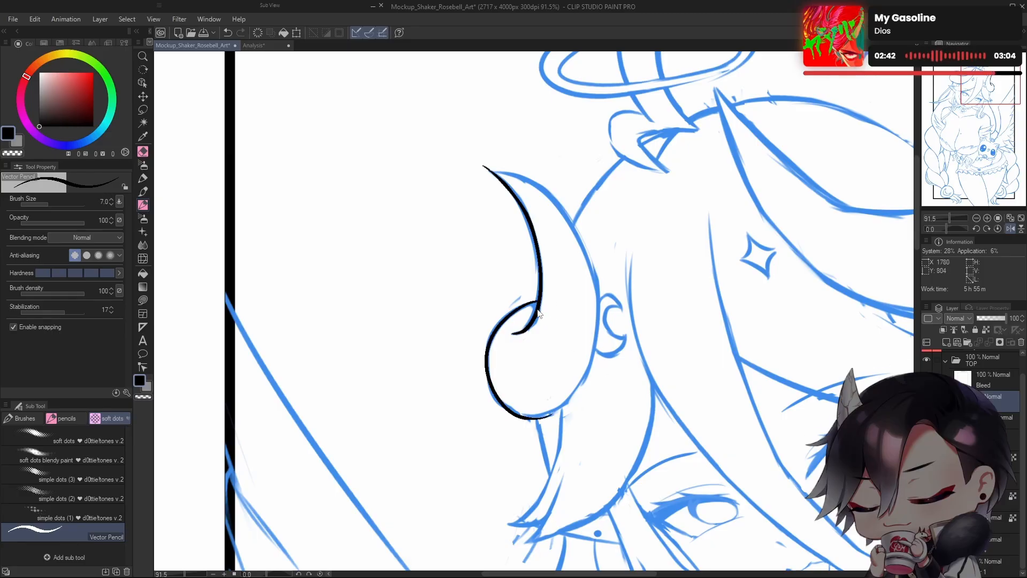
pyautogui.hotkey('ctrl', 'z')
pyautogui.moveTo(537, 302)
pyautogui.mouseDown()
pyautogui.moveTo(521, 303)
pyautogui.moveTo(551, 410)
pyautogui.mouseUp()
pyautogui.hotkey('ctrl', 'z')
pyautogui.moveTo(538, 302); pyautogui.dragTo(565, 399)
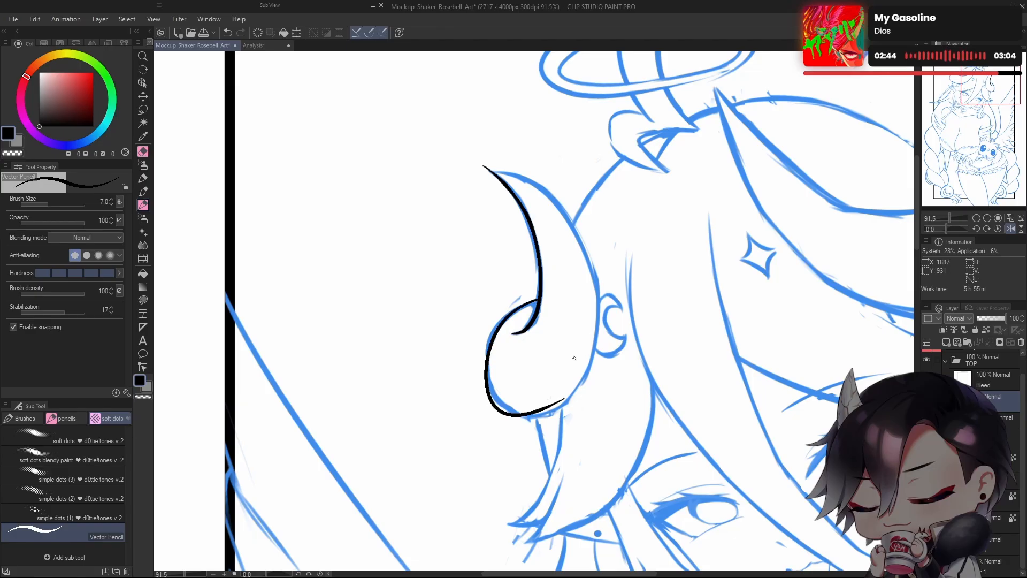
pyautogui.hotkey('ctrl', 'z')
pyautogui.moveTo(537, 301)
pyautogui.mouseDown()
pyautogui.moveTo(543, 417)
pyautogui.moveTo(575, 394)
pyautogui.mouseUp()
pyautogui.hotkey('ctrl', 'z')
pyautogui.hotkey('ctrl', 'z')
# Step: Extend the black base outline along the horn's underside toward the back edge, redoing the stroke until it fits, and return to the unmirrored view
pyautogui.moveTo(523, 416); pyautogui.dragTo(574, 390)
pyautogui.hotkey('ctrl', 'z')
pyautogui.hotkey('ctrl', 'z')
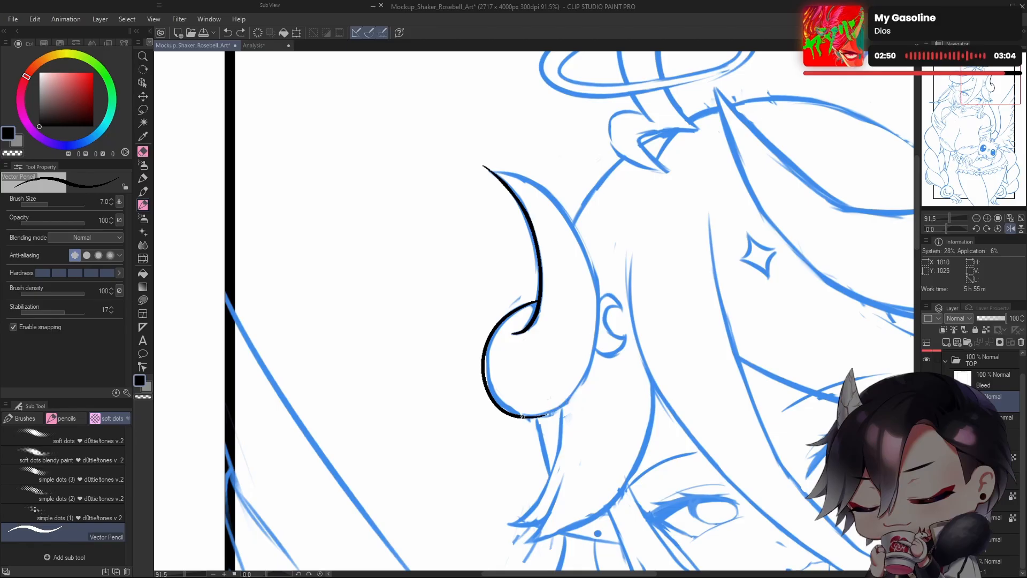
pyautogui.moveTo(522, 418)
pyautogui.mouseDown()
pyautogui.moveTo(578, 384)
pyautogui.moveTo(573, 393)
pyautogui.mouseUp()
pyautogui.hotkey('ctrl', 'z')
pyautogui.hotkey('ctrl', 'z')
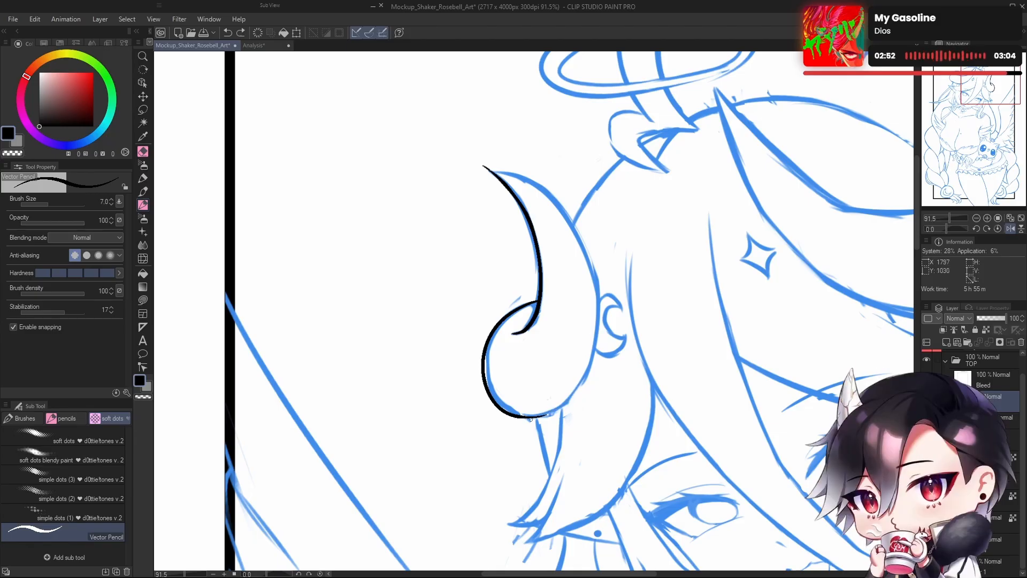
pyautogui.moveTo(525, 417); pyautogui.dragTo(574, 393)
pyautogui.moveTo(642, 342); pyautogui.dragTo(470, 342)
pyautogui.press('h')
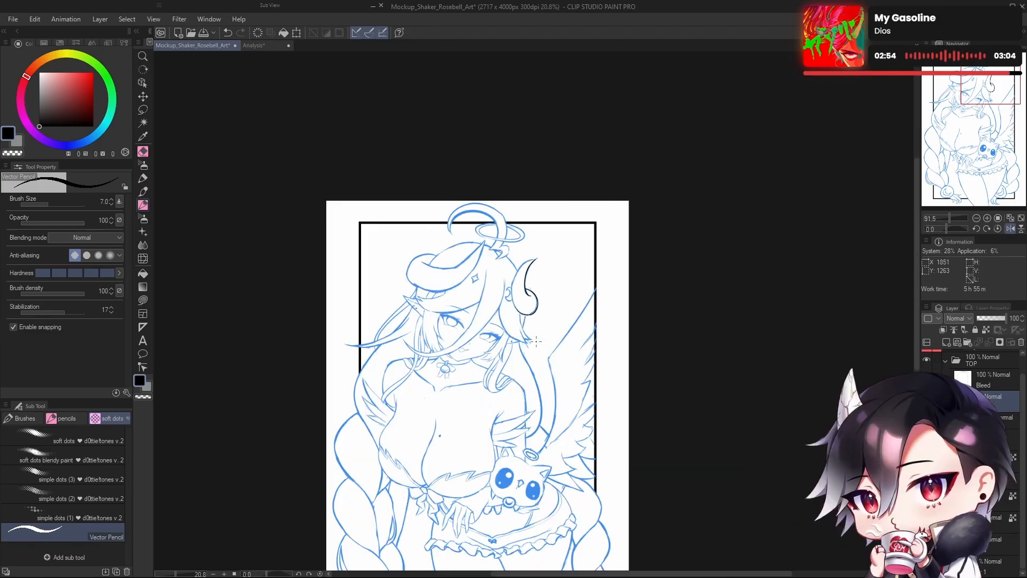
# Step: Rotate the view and ink the horn's lower back edge in black from the base up past the small curl beside it
pyautogui.moveTo(612, 417); pyautogui.dragTo(732, 362)
pyautogui.moveTo(666, 191); pyautogui.dragTo(706, 316)
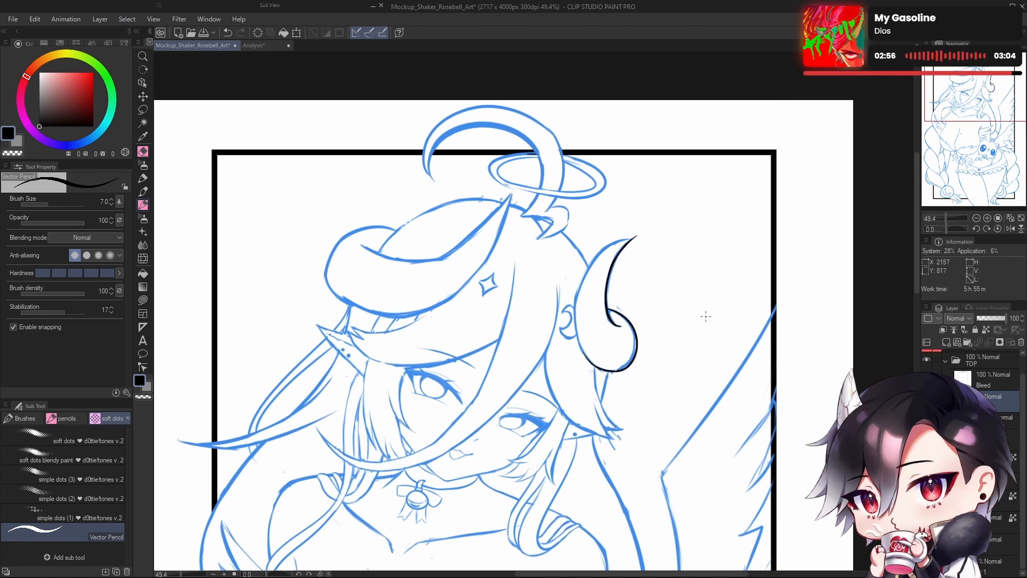
pyautogui.moveTo(582, 359); pyautogui.dragTo(575, 465)
pyautogui.moveTo(947, 229); pyautogui.dragTo(950, 226)
pyautogui.moveTo(431, 367); pyautogui.dragTo(540, 367)
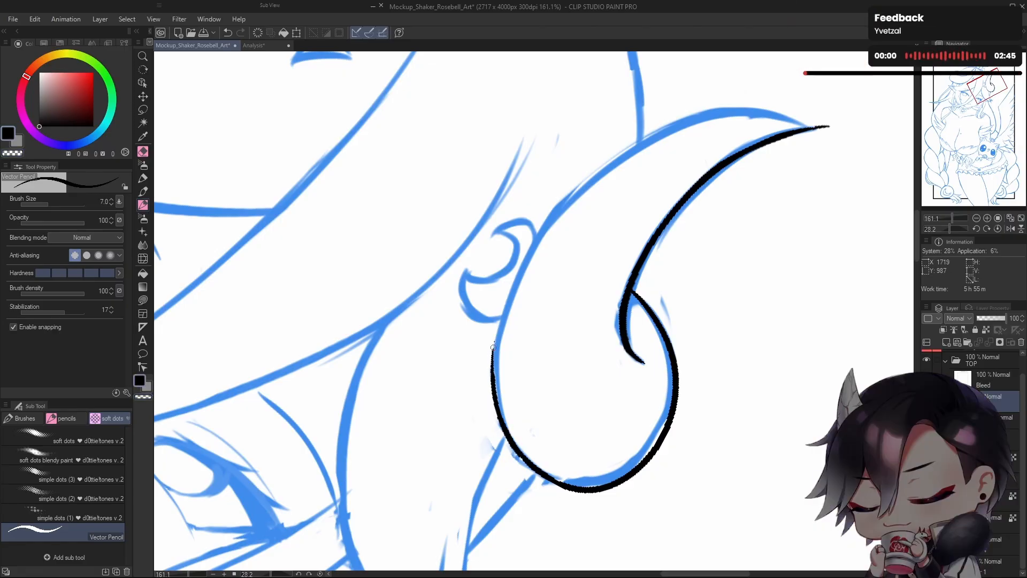
pyautogui.moveTo(505, 433)
pyautogui.mouseDown()
pyautogui.moveTo(496, 377)
pyautogui.moveTo(508, 308)
pyautogui.moveTo(507, 321)
pyautogui.mouseUp()
pyautogui.hotkey('ctrl', 'z')
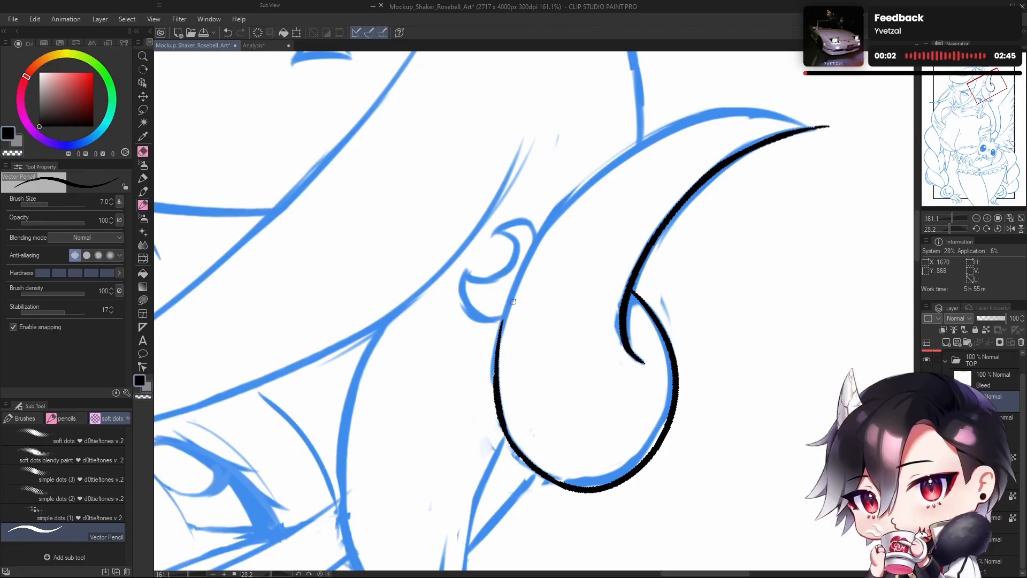
pyautogui.hotkey('ctrl', 'z')
pyautogui.moveTo(500, 415); pyautogui.dragTo(513, 287)
pyautogui.hotkey('ctrl', 'z')
pyautogui.moveTo(498, 410); pyautogui.dragTo(518, 283)
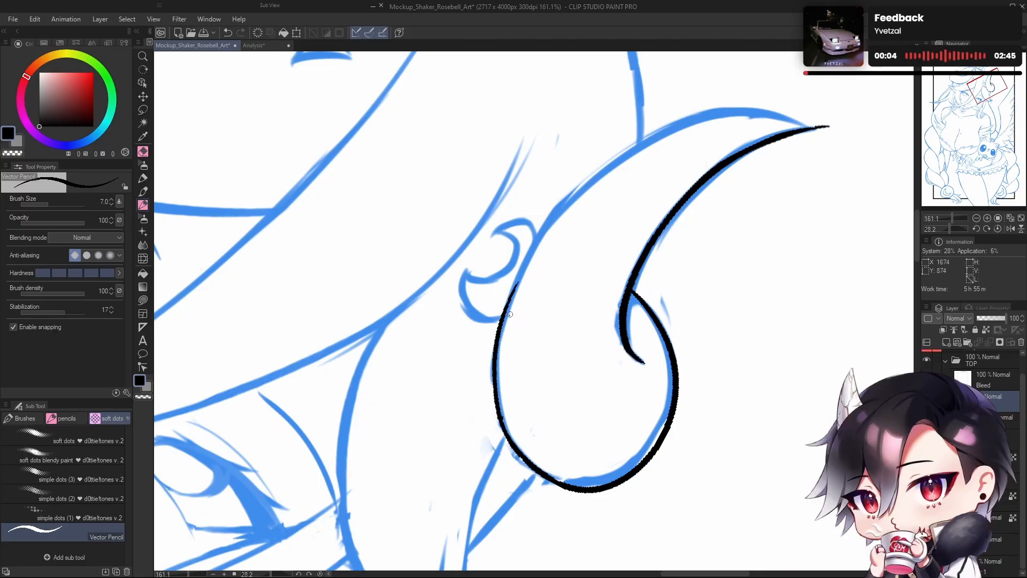
pyautogui.moveTo(497, 374); pyautogui.dragTo(554, 218)
# Step: Try to continue the black back edge toward the horn's tip in the rotated view
pyautogui.moveTo(528, 269); pyautogui.dragTo(625, 167)
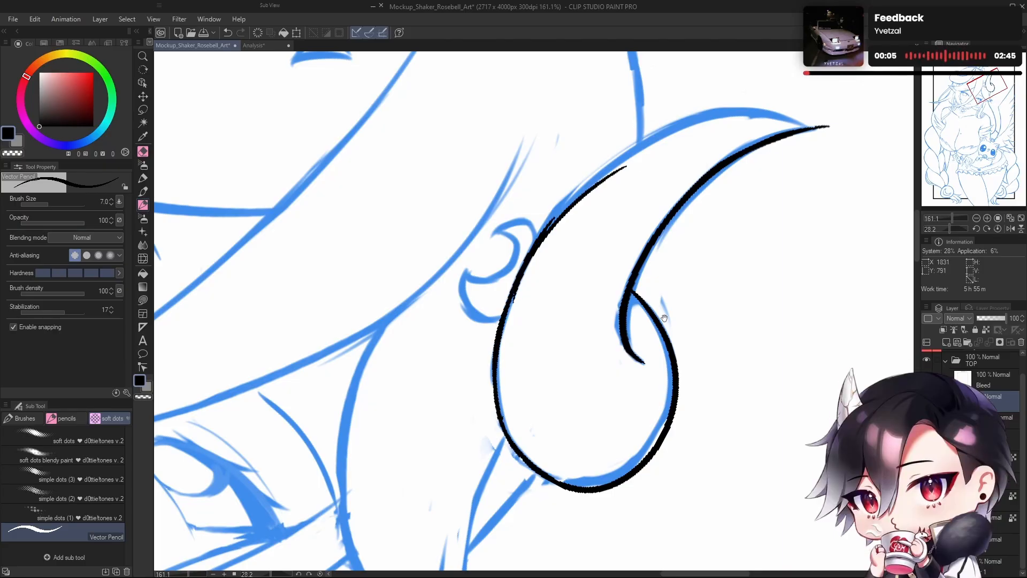
pyautogui.scroll(2, 667, 408)
pyautogui.hotkey('ctrl', 'z')
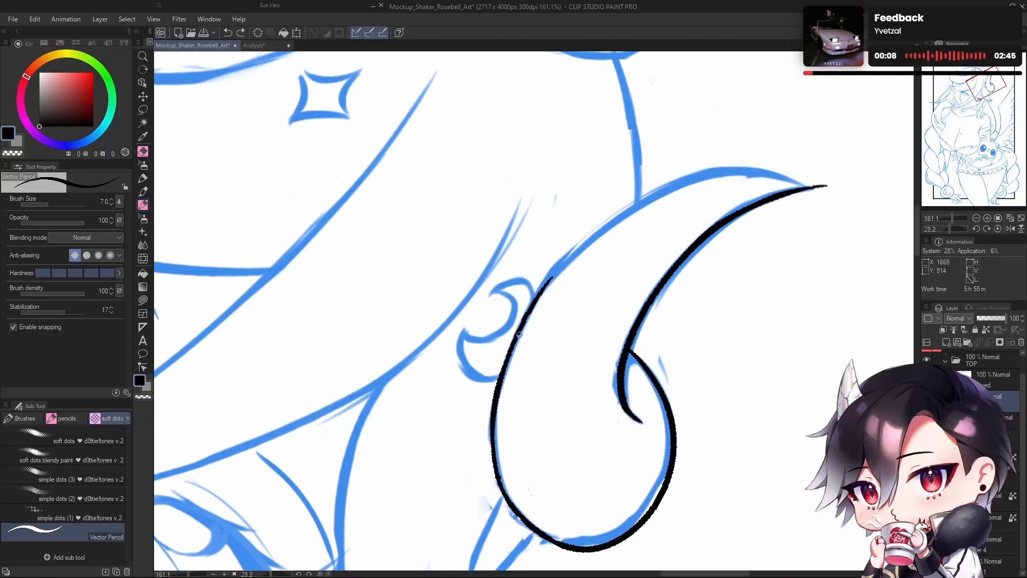
pyautogui.moveTo(535, 298); pyautogui.dragTo(670, 190)
pyautogui.hotkey('ctrl', 'z')
pyautogui.moveTo(527, 311); pyautogui.dragTo(686, 191)
pyautogui.hotkey('ctrl', 'z')
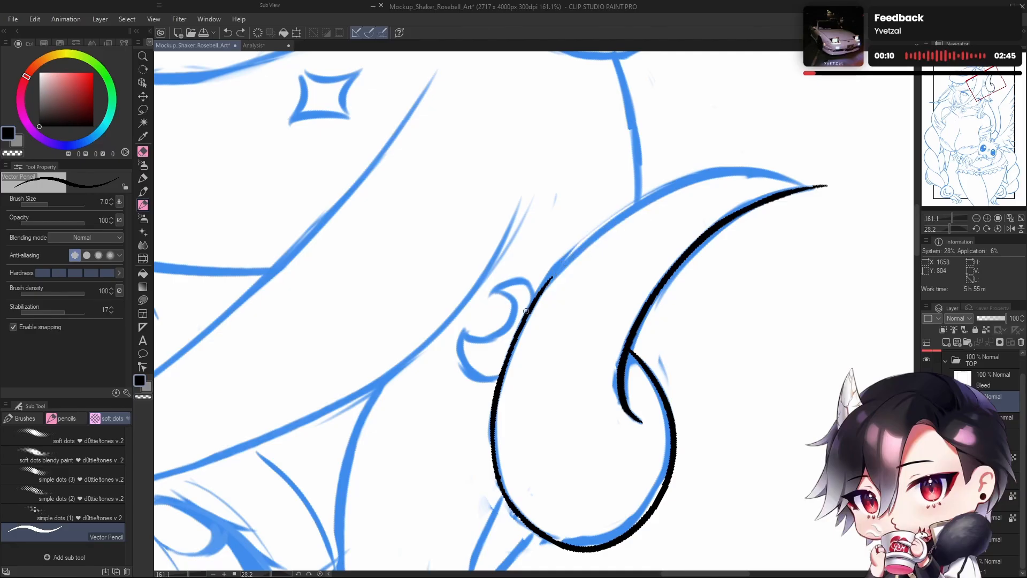
pyautogui.moveTo(526, 312); pyautogui.dragTo(708, 178)
pyautogui.hotkey('ctrl', 'z')
pyautogui.moveTo(545, 292); pyautogui.dragTo(680, 191)
pyautogui.hotkey('ctrl', 'z')
pyautogui.moveTo(542, 297); pyautogui.dragTo(686, 181)
pyautogui.hotkey('ctrl', 'z')
pyautogui.moveTo(540, 291); pyautogui.dragTo(681, 191)
pyautogui.hotkey('ctrl', 'z')
pyautogui.moveTo(592, 232); pyautogui.dragTo(711, 172)
pyautogui.moveTo(794, 266)
pyautogui.mouseDown()
pyautogui.moveTo(767, 292)
pyautogui.moveTo(727, 424)
pyautogui.mouseUp()
# Step: Reset the view rotation and ink the horn's upper back edge in black up to the tip, redoing the stroke until it fits
pyautogui.click(986, 229)
pyautogui.click(997, 228)
pyautogui.moveTo(561, 308)
pyautogui.mouseDown()
pyautogui.moveTo(629, 268)
pyautogui.moveTo(666, 258)
pyautogui.mouseUp()
pyautogui.hotkey('ctrl', 'z')
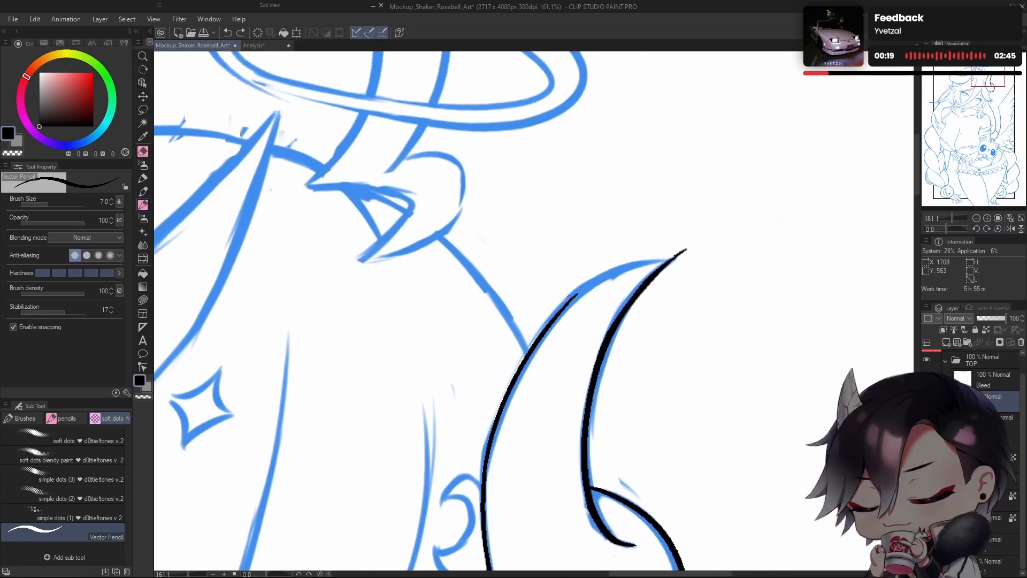
pyautogui.moveTo(556, 316); pyautogui.dragTo(691, 263)
pyautogui.hotkey('ctrl', 'z')
pyautogui.moveTo(556, 316); pyautogui.dragTo(686, 250)
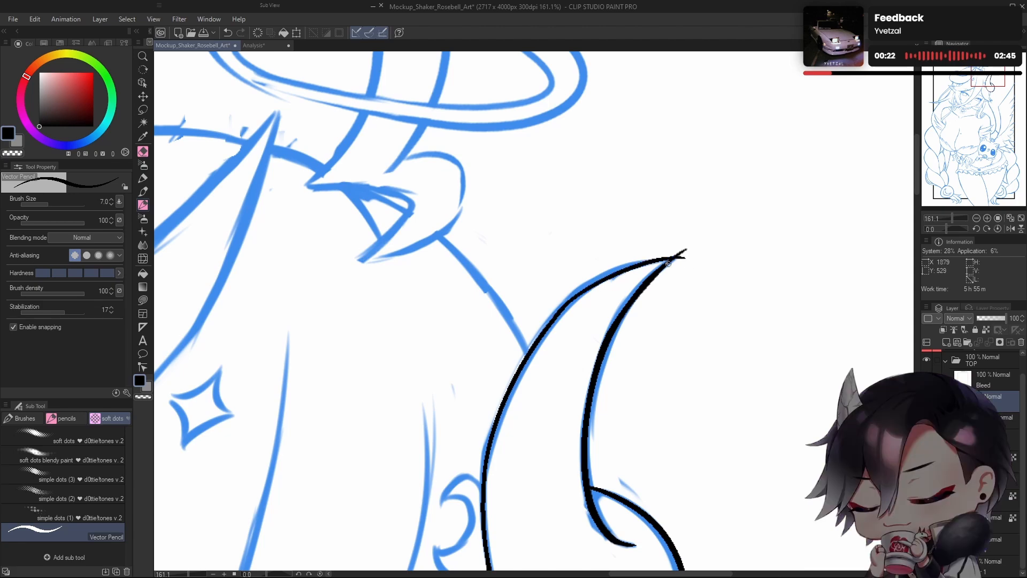
pyautogui.hotkey('ctrl', 'z')
pyautogui.moveTo(557, 315); pyautogui.dragTo(680, 257)
pyautogui.moveTo(614, 272); pyautogui.dragTo(697, 248)
pyautogui.hotkey('ctrl', 'z')
pyautogui.hotkey('ctrl', 'z')
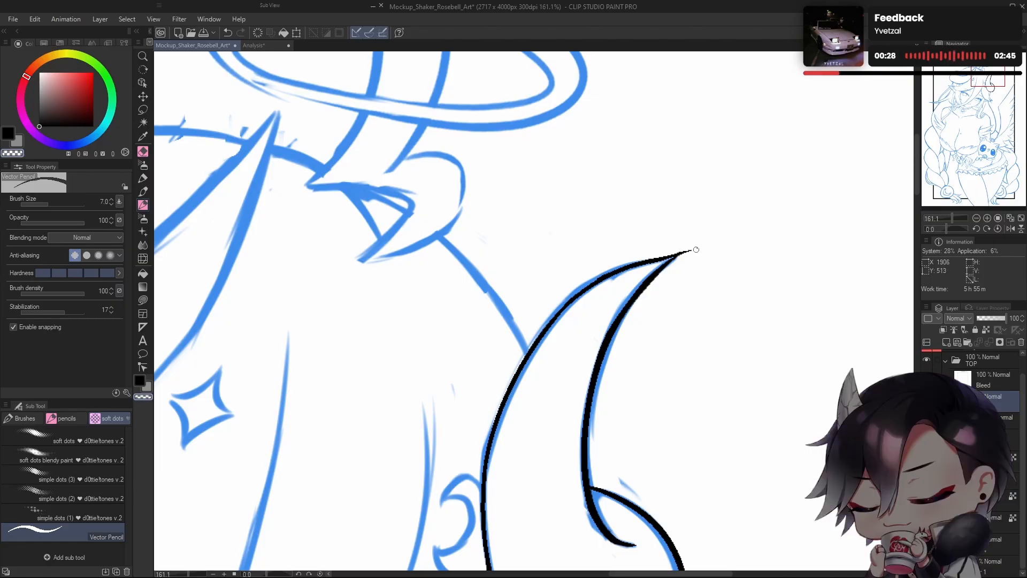
# Step: Trim the horn's pointed tip with transparent Vector Pencil strokes, and check the inked horn in mirrored view
pyautogui.press('c')
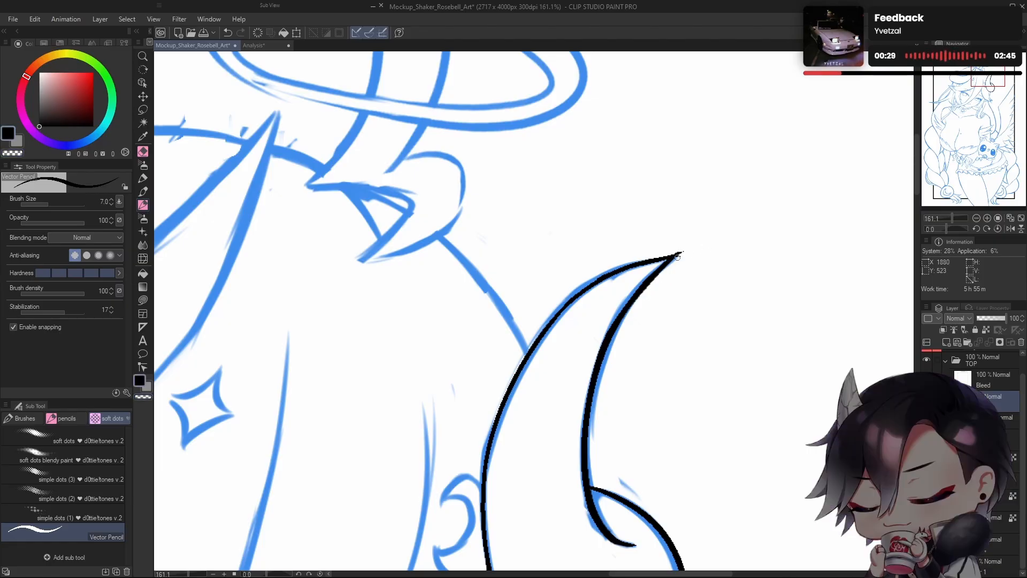
pyautogui.press('c')
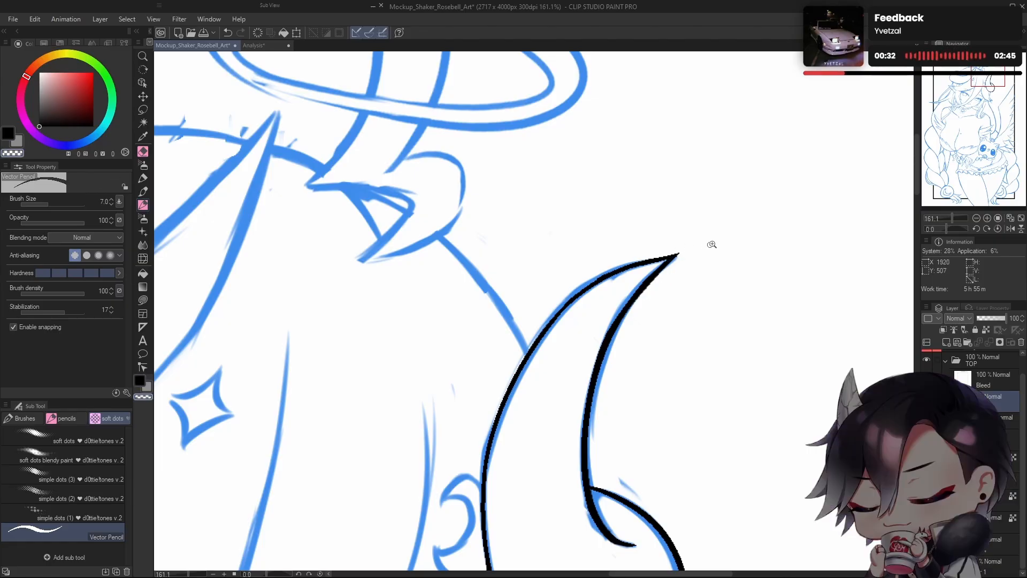
pyautogui.moveTo(711, 245); pyautogui.dragTo(708, 355)
pyautogui.press('h')
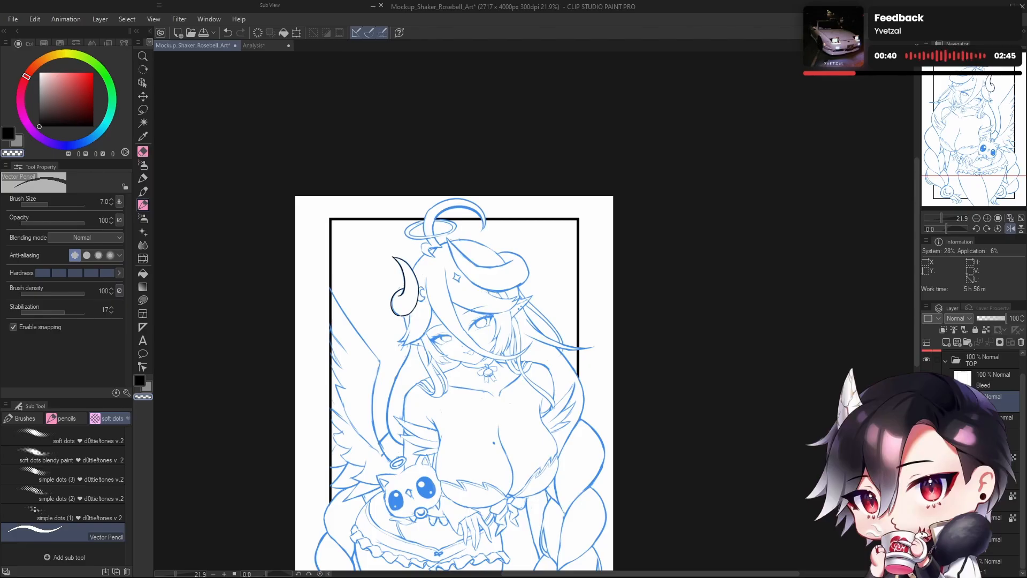
pyautogui.scroll(4, 508, 304)
pyautogui.moveTo(508, 301); pyautogui.dragTo(682, 348)
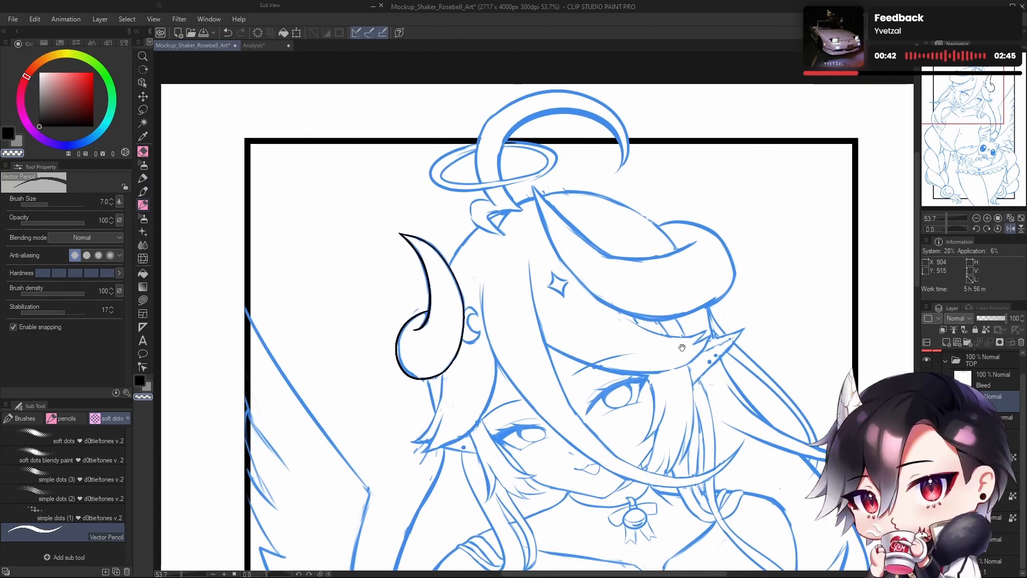
pyautogui.moveTo(407, 231); pyautogui.dragTo(460, 213)
pyautogui.press('h')
pyautogui.moveTo(653, 325); pyautogui.dragTo(659, 333)
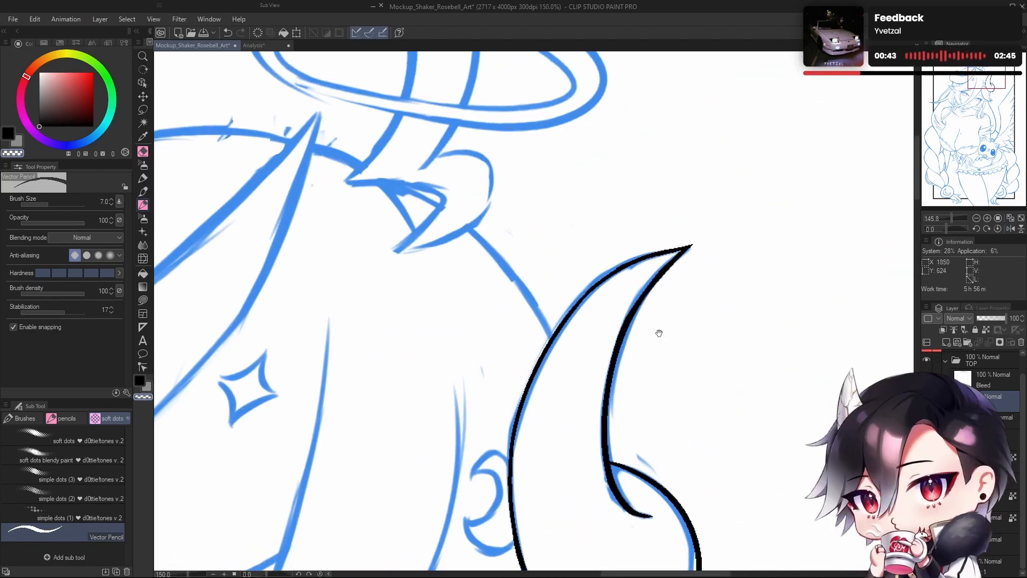
pyautogui.scroll(2, 697, 254)
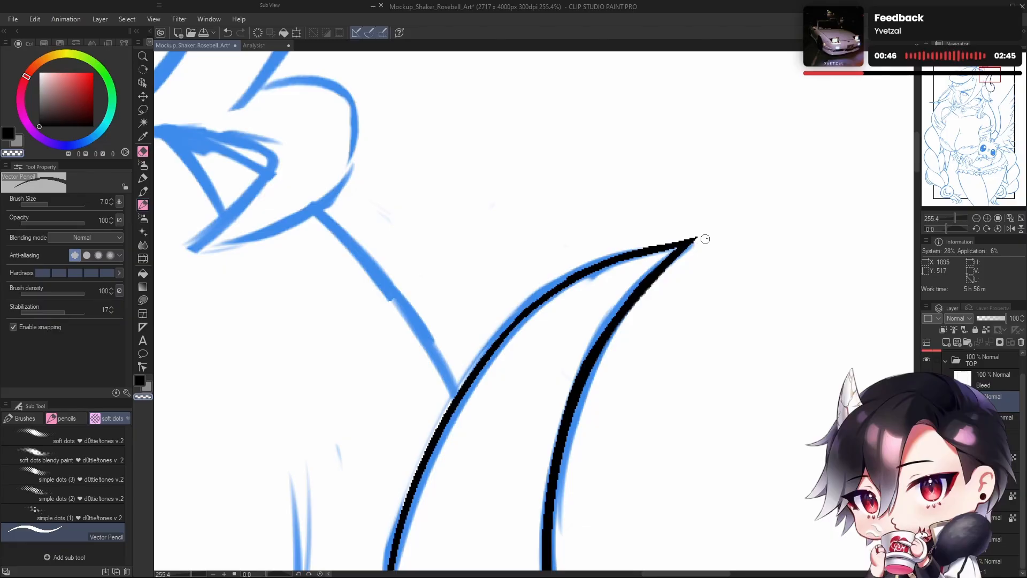
# Step: Thicken the middle of the horn's upper back edge with a black Vector Pencil stroke at size 7, redoing it until it fits
pyautogui.press('c')
pyautogui.moveTo(691, 243); pyautogui.dragTo(559, 289)
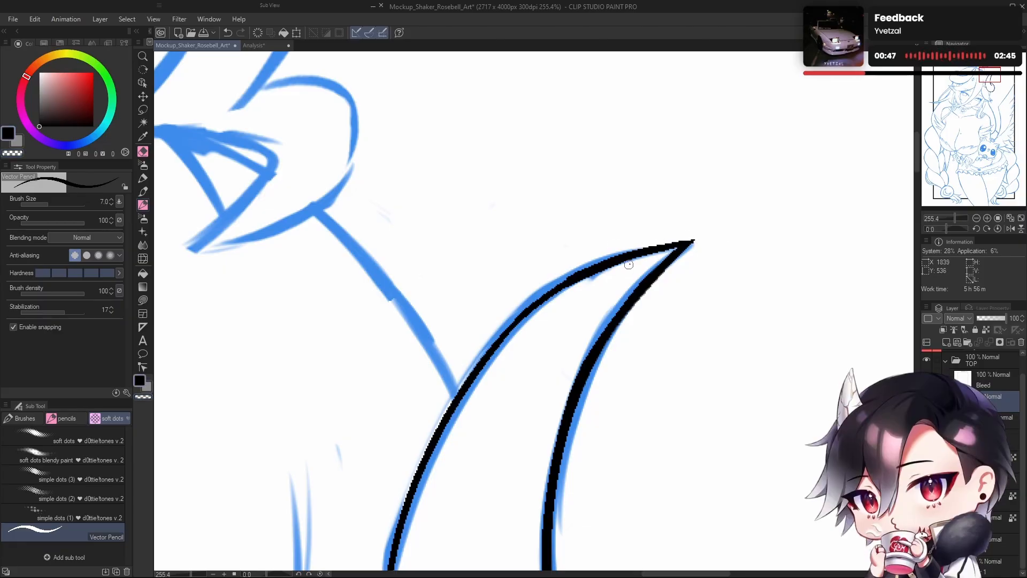
pyautogui.hotkey('ctrl', 'z')
pyautogui.moveTo(691, 243)
pyautogui.mouseDown()
pyautogui.moveTo(571, 299)
pyautogui.moveTo(504, 347)
pyautogui.mouseUp()
pyautogui.hotkey('ctrl', 'z')
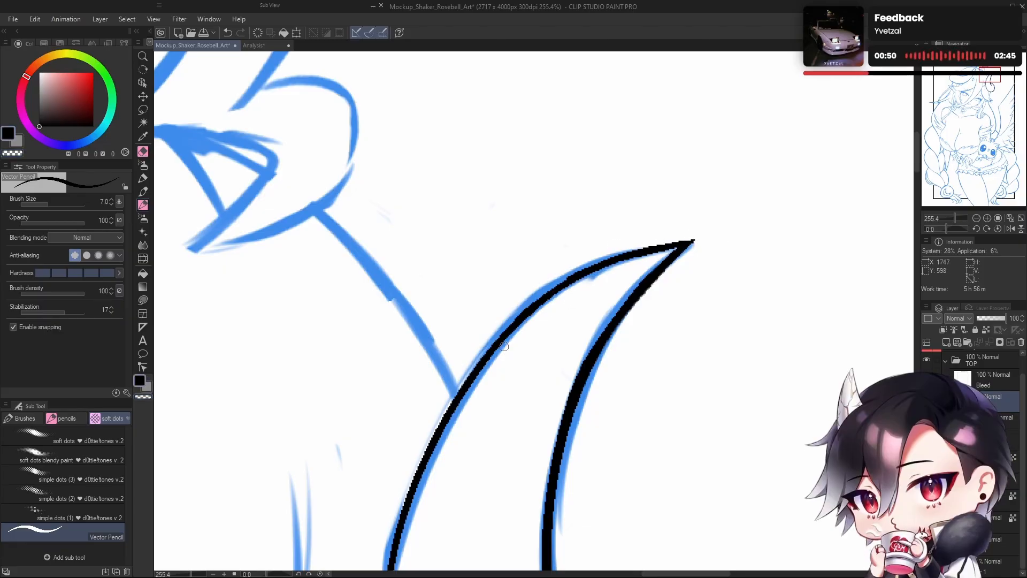
pyautogui.hotkey('ctrl', 'z')
pyautogui.moveTo(570, 281); pyautogui.dragTo(463, 390)
pyautogui.hotkey('ctrl', 'z')
pyautogui.moveTo(579, 274); pyautogui.dragTo(445, 410)
pyautogui.hotkey('ctrl', 'z')
pyautogui.hotkey('ctrl', 'z')
pyautogui.moveTo(574, 272); pyautogui.dragTo(462, 410)
pyautogui.hotkey('ctrl', 'z')
pyautogui.moveTo(581, 270); pyautogui.dragTo(463, 404)
pyautogui.hotkey('ctrl', 'z')
pyautogui.moveTo(584, 273); pyautogui.dragTo(455, 413)
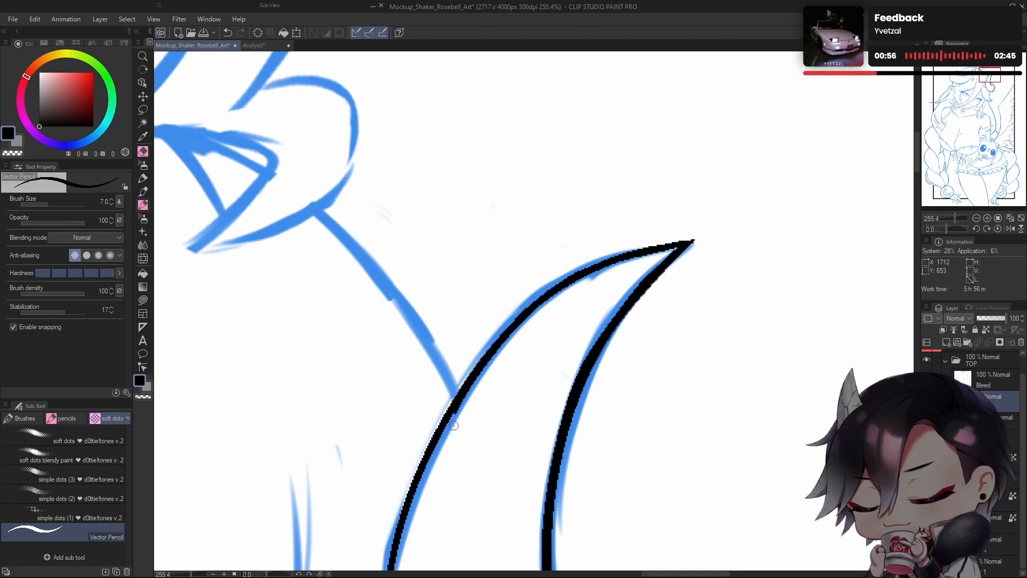
pyautogui.hotkey('ctrl', 'z')
pyautogui.moveTo(569, 280); pyautogui.dragTo(454, 410)
pyautogui.hotkey('ctrl', 'z')
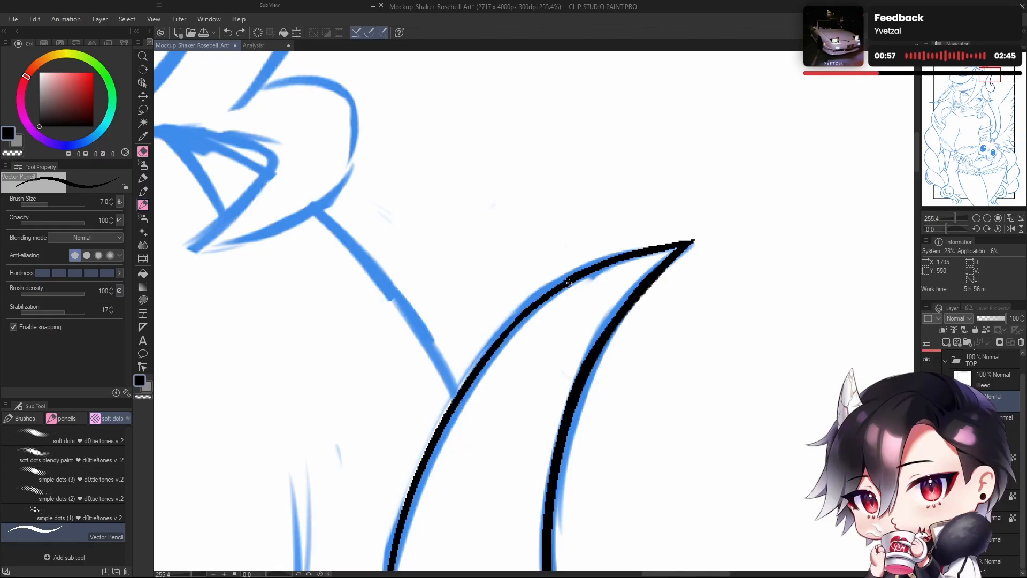
pyautogui.moveTo(576, 273); pyautogui.dragTo(459, 390)
pyautogui.hotkey('ctrl', 'z')
pyautogui.moveTo(573, 281); pyautogui.dragTo(451, 397)
pyautogui.hotkey('ctrl', 'z')
pyautogui.moveTo(575, 276); pyautogui.dragTo(456, 400)
pyautogui.hotkey('ctrl', 'z')
pyautogui.moveTo(566, 278); pyautogui.dragTo(454, 397)
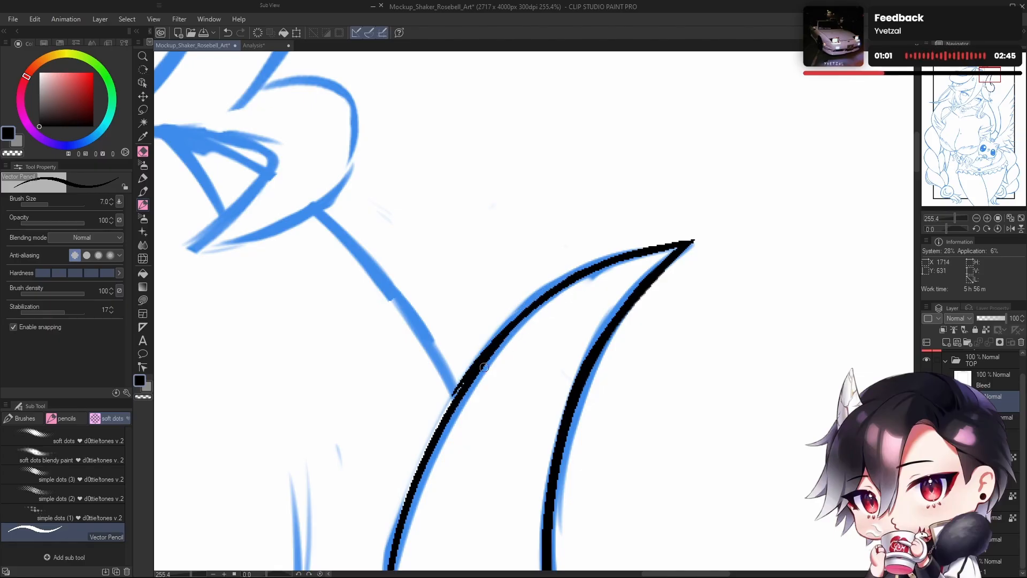
pyautogui.hotkey('ctrl', 'z')
pyautogui.moveTo(568, 279)
pyautogui.mouseDown()
pyautogui.moveTo(530, 306)
pyautogui.moveTo(475, 371)
pyautogui.mouseUp()
pyautogui.moveTo(640, 318); pyautogui.dragTo(593, 337)
pyautogui.moveTo(580, 428); pyautogui.dragTo(575, 400)
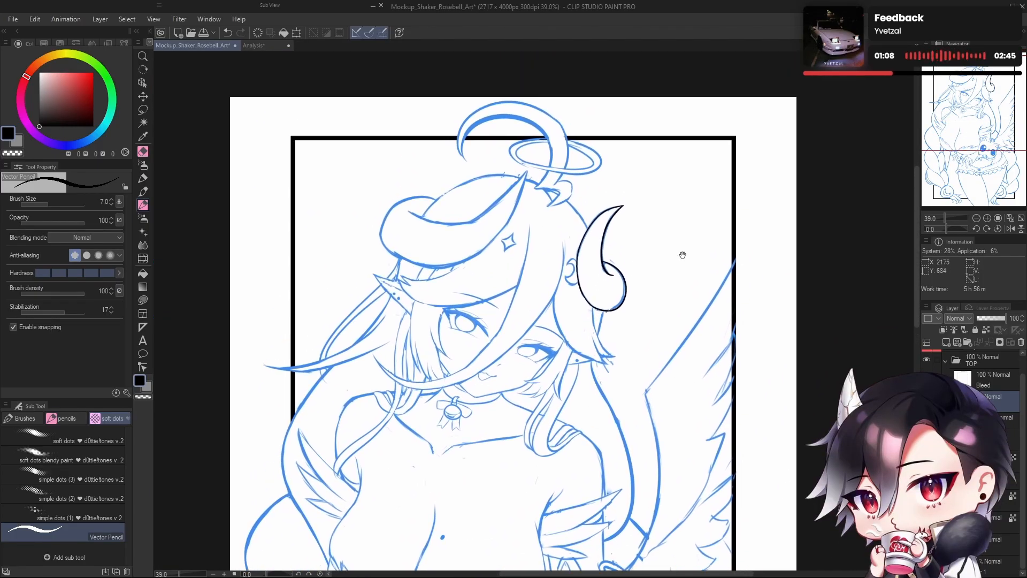
pyautogui.moveTo(609, 232); pyautogui.dragTo(655, 233)
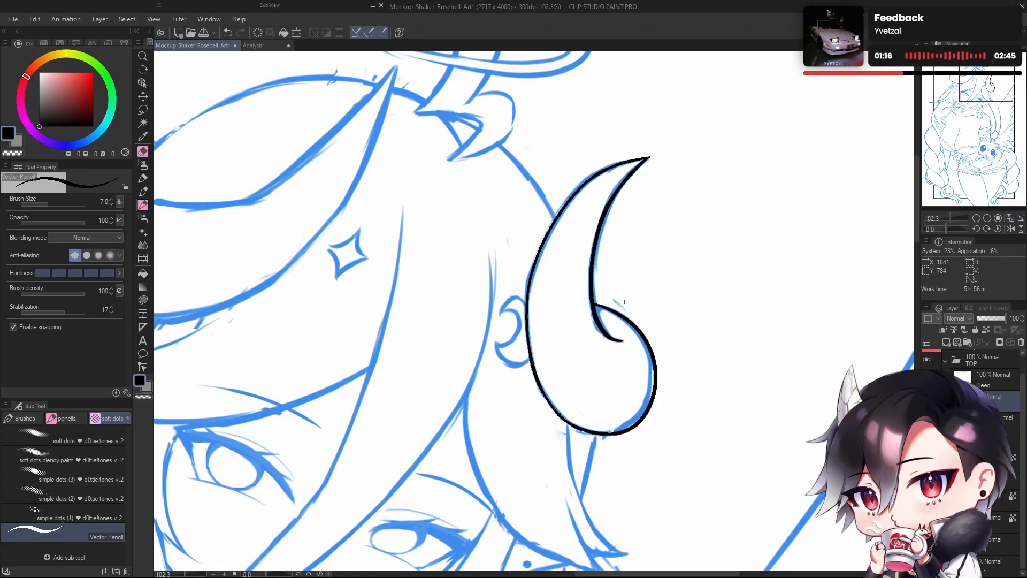
# Step: Try to ink the rounded outer end of the large swooping hair lock above the forehead in black with the size 7 Vector Pencil
pyautogui.moveTo(640, 298); pyautogui.dragTo(588, 300)
pyautogui.moveTo(589, 417); pyautogui.dragTo(577, 355)
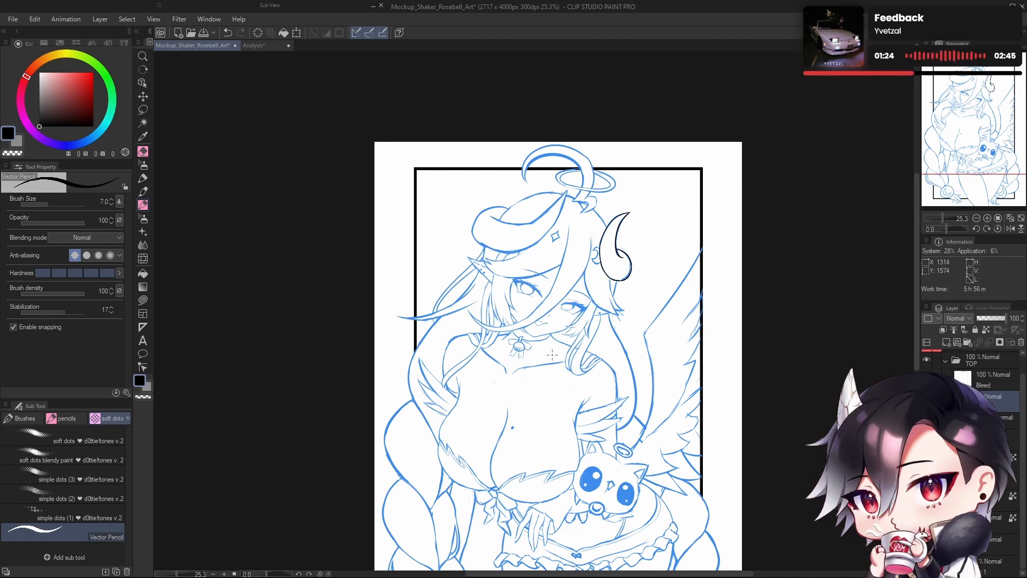
pyautogui.moveTo(524, 306)
pyautogui.mouseDown()
pyautogui.moveTo(598, 205)
pyautogui.moveTo(565, 409)
pyautogui.moveTo(623, 374)
pyautogui.mouseUp()
pyautogui.moveTo(564, 349); pyautogui.dragTo(614, 356)
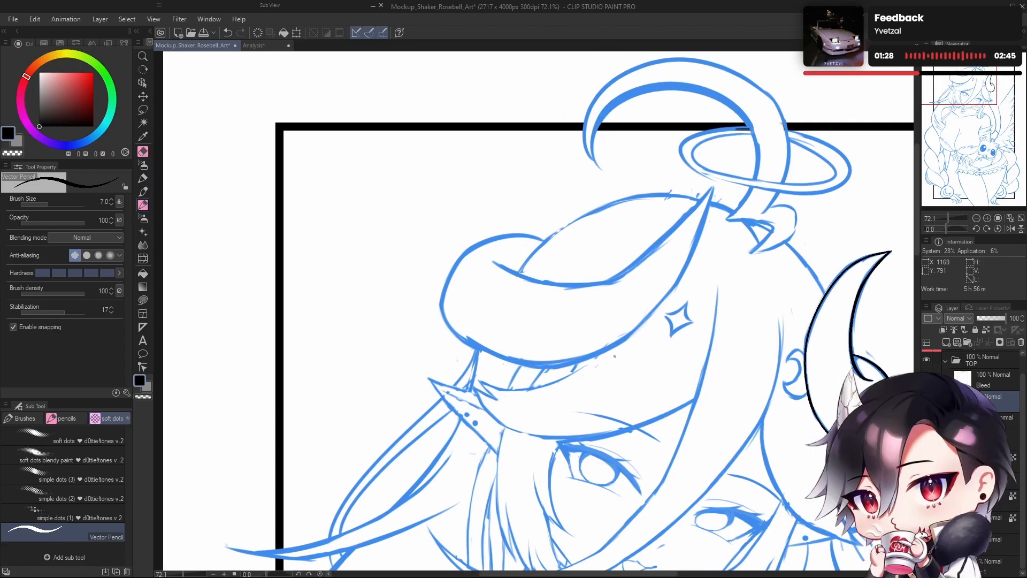
pyautogui.moveTo(553, 367)
pyautogui.mouseDown()
pyautogui.moveTo(579, 349)
pyautogui.moveTo(589, 381)
pyautogui.mouseUp()
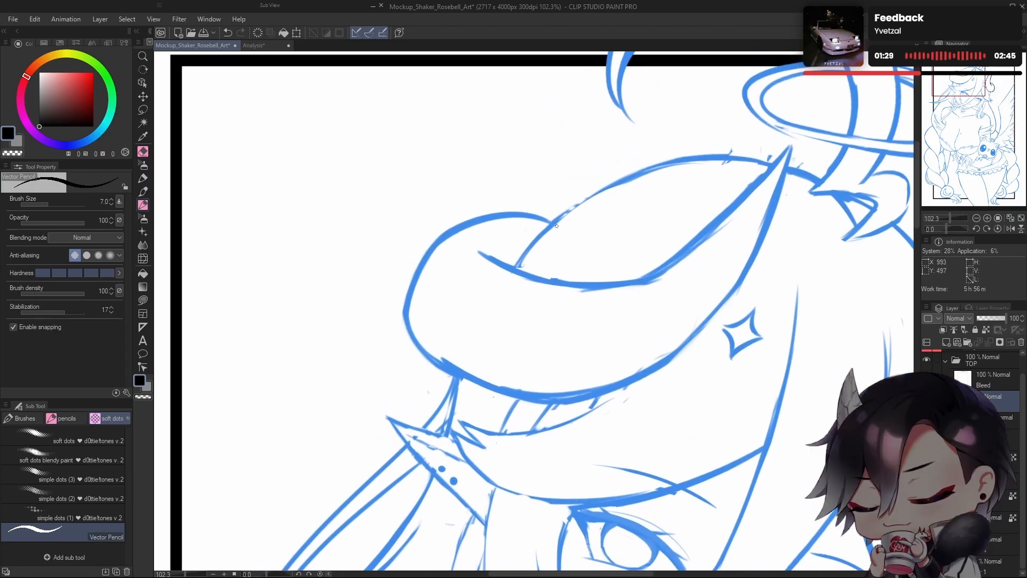
pyautogui.moveTo(556, 225); pyautogui.dragTo(424, 328)
pyautogui.hotkey('ctrl', 'z')
pyautogui.moveTo(557, 220); pyautogui.dragTo(464, 399)
pyautogui.hotkey('ctrl', 'z')
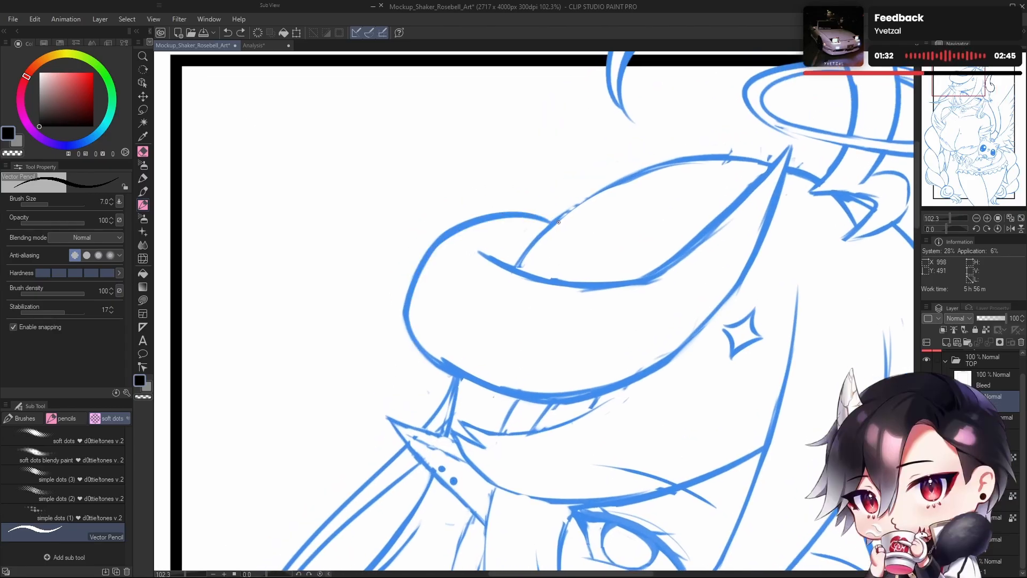
pyautogui.moveTo(559, 220); pyautogui.dragTo(428, 340)
pyautogui.hotkey('ctrl', 'z')
pyautogui.moveTo(558, 219); pyautogui.dragTo(428, 360)
pyautogui.hotkey('ctrl', 'z')
pyautogui.moveTo(557, 220); pyautogui.dragTo(431, 367)
pyautogui.hotkey('ctrl', 'z')
pyautogui.moveTo(558, 219)
pyautogui.mouseDown()
pyautogui.moveTo(433, 238)
pyautogui.moveTo(431, 366)
pyautogui.moveTo(409, 360)
pyautogui.moveTo(434, 377)
pyautogui.moveTo(487, 215)
pyautogui.moveTo(450, 376)
pyautogui.mouseUp()
pyautogui.hotkey('ctrl', 'z')
pyautogui.hotkey('ctrl', 'z')
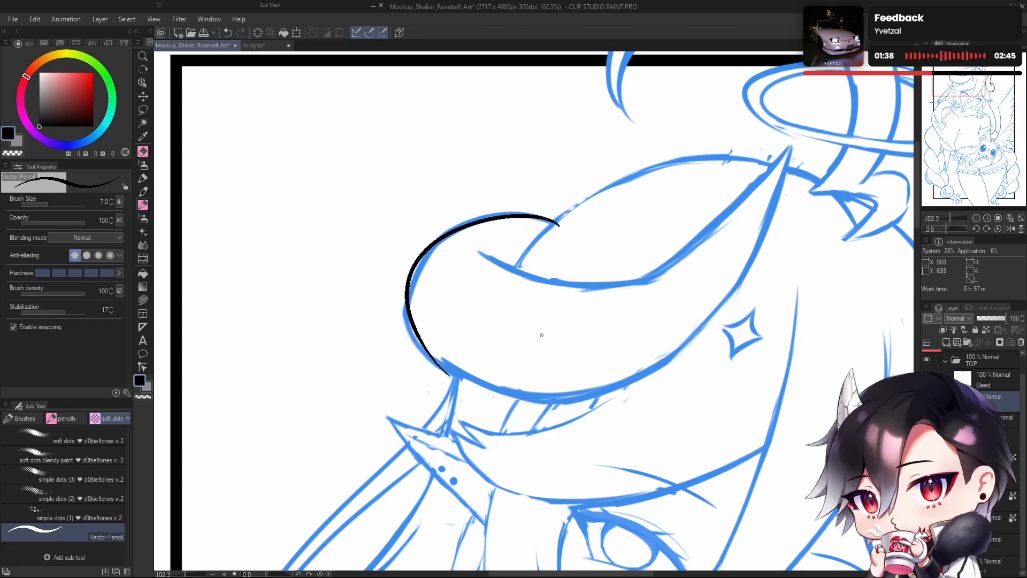
# Step: Flip the view horizontally and try to ink the large hair lock's rounded end in black from its upper edge
pyautogui.press('h')
pyautogui.moveTo(671, 328); pyautogui.dragTo(723, 365)
pyautogui.hotkey('ctrl', 'z')
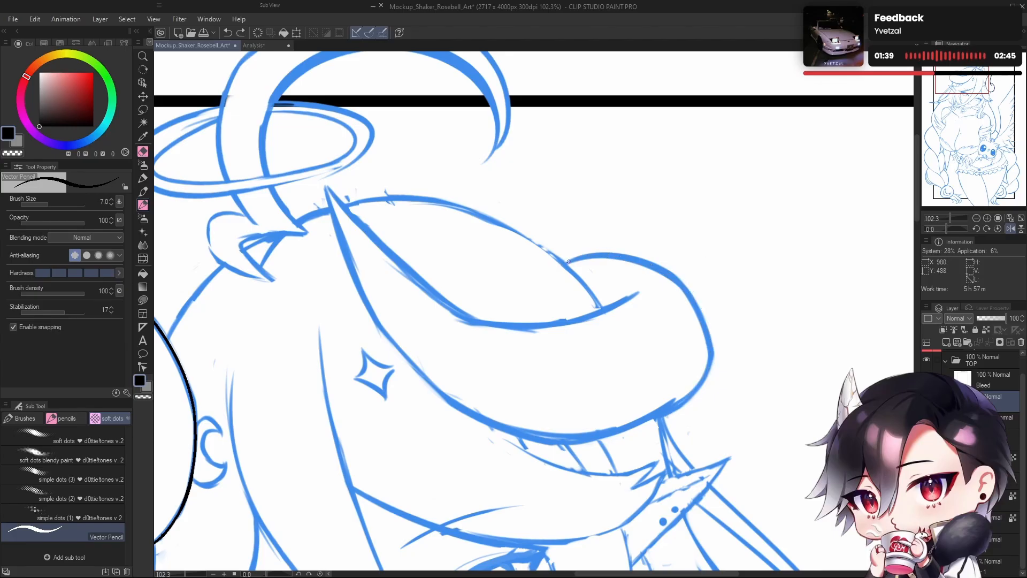
pyautogui.moveTo(562, 261); pyautogui.dragTo(656, 400)
pyautogui.hotkey('ctrl', 'z')
pyautogui.moveTo(593, 258)
pyautogui.mouseDown()
pyautogui.moveTo(661, 388)
pyautogui.moveTo(714, 390)
pyautogui.mouseUp()
pyautogui.hotkey('ctrl', 'z')
pyautogui.press('h')
# Step: Rotate the view to -15.2° and try to ink the large hair lock's rounded end in one black Vector Pencil stroke
pyautogui.moveTo(947, 228)
pyautogui.mouseDown()
pyautogui.moveTo(955, 216)
pyautogui.moveTo(945, 227)
pyautogui.mouseUp()
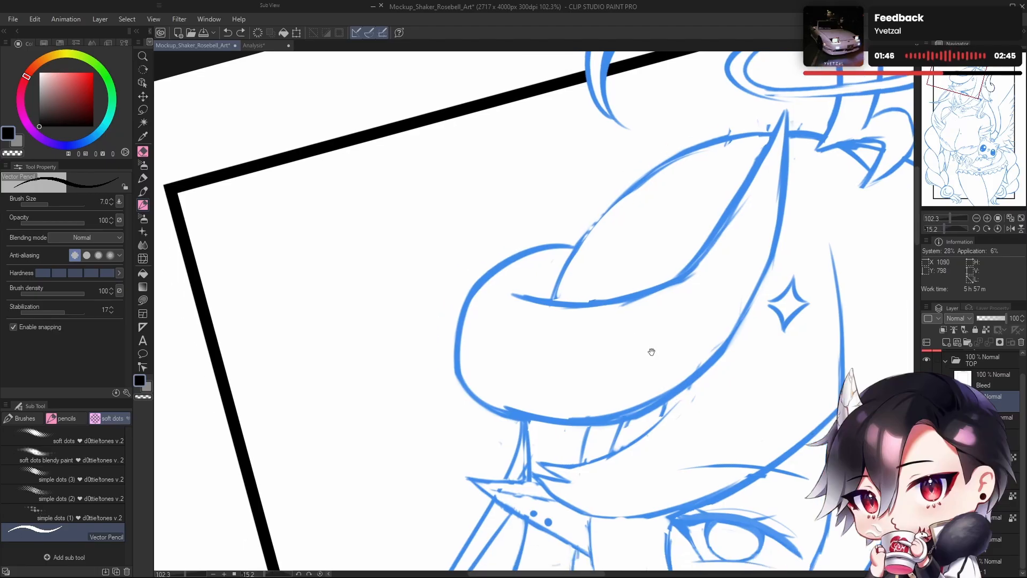
pyautogui.moveTo(581, 244); pyautogui.dragTo(545, 426)
pyautogui.hotkey('ctrl', 'z')
pyautogui.moveTo(580, 244); pyautogui.dragTo(537, 430)
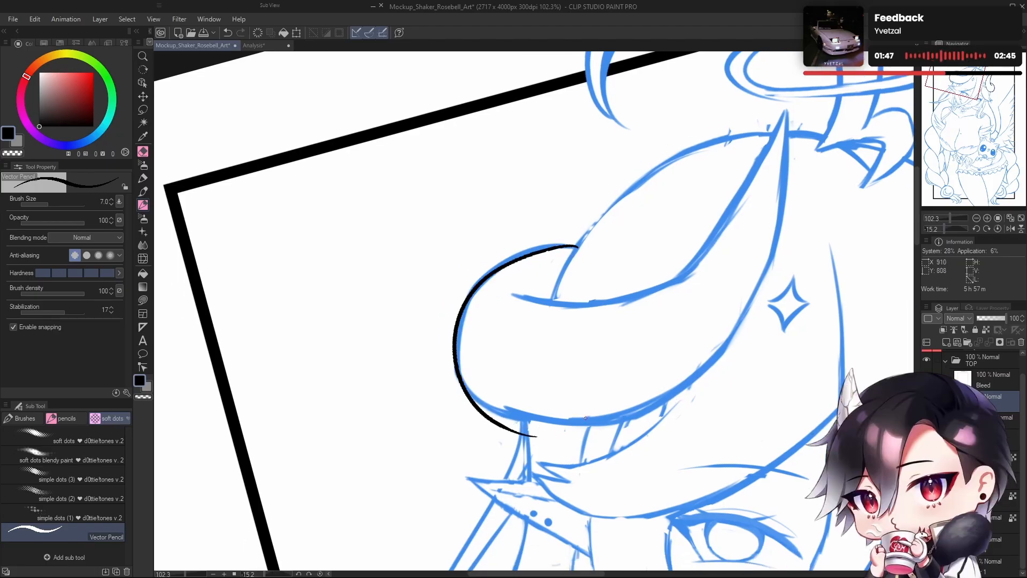
pyautogui.hotkey('ctrl', 'z')
pyautogui.moveTo(582, 245); pyautogui.dragTo(619, 421)
pyautogui.hotkey('ctrl', 'z')
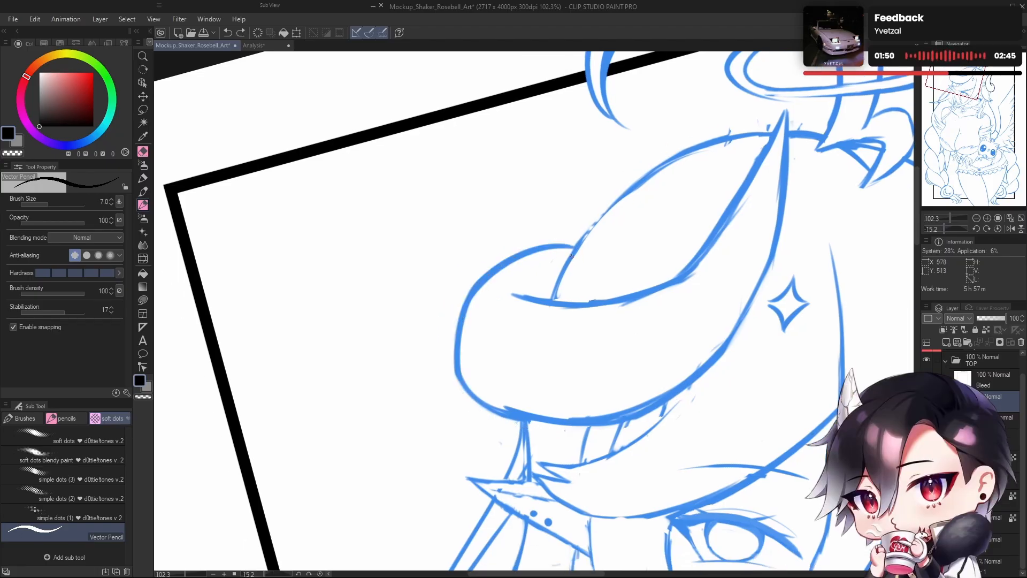
pyautogui.moveTo(578, 245); pyautogui.dragTo(551, 439)
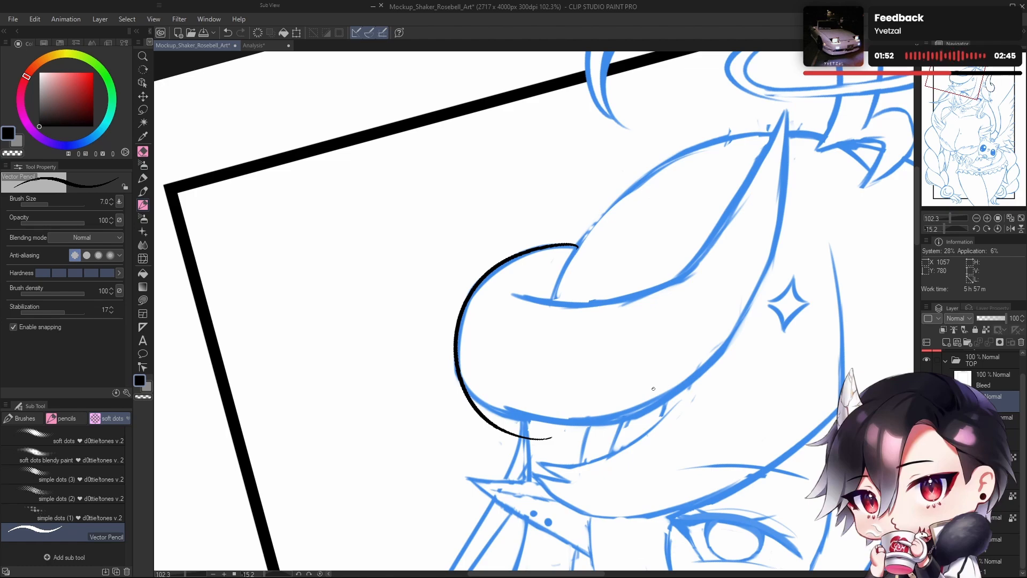
pyautogui.hotkey('ctrl', 'z')
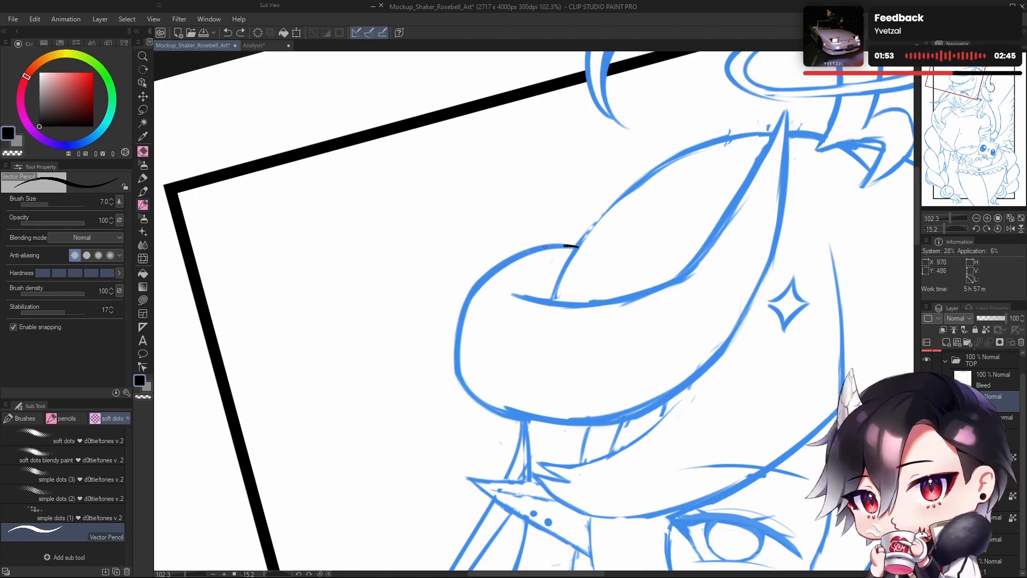
pyautogui.moveTo(528, 250); pyautogui.dragTo(536, 418)
pyautogui.hotkey('ctrl', 'z')
pyautogui.moveTo(577, 247); pyautogui.dragTo(532, 416)
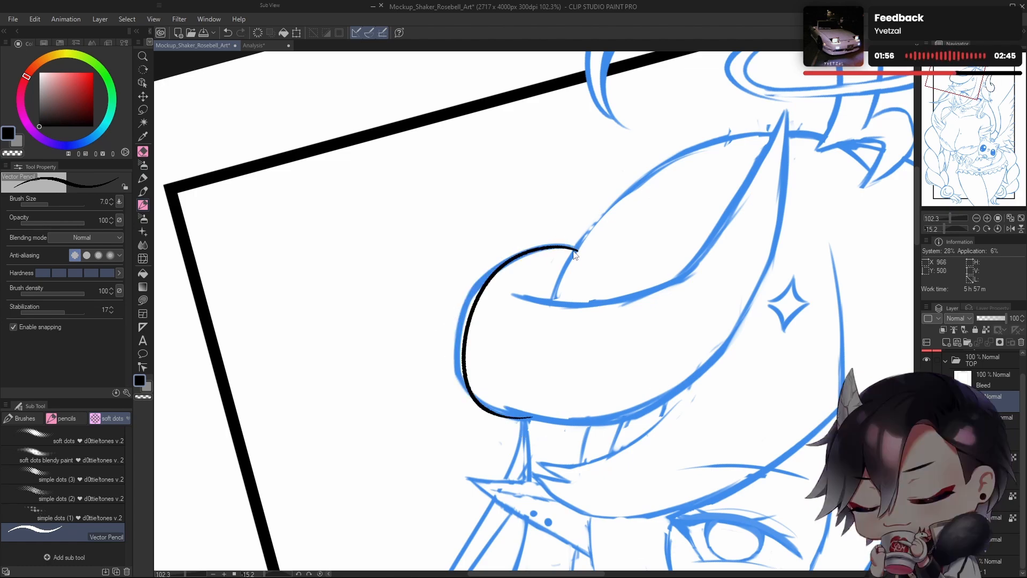
pyautogui.hotkey('ctrl', 'z')
pyautogui.moveTo(580, 246)
pyautogui.mouseDown()
pyautogui.moveTo(561, 245)
pyautogui.moveTo(527, 431)
pyautogui.mouseUp()
pyautogui.hotkey('ctrl', 'z')
pyautogui.moveTo(580, 245); pyautogui.dragTo(514, 433)
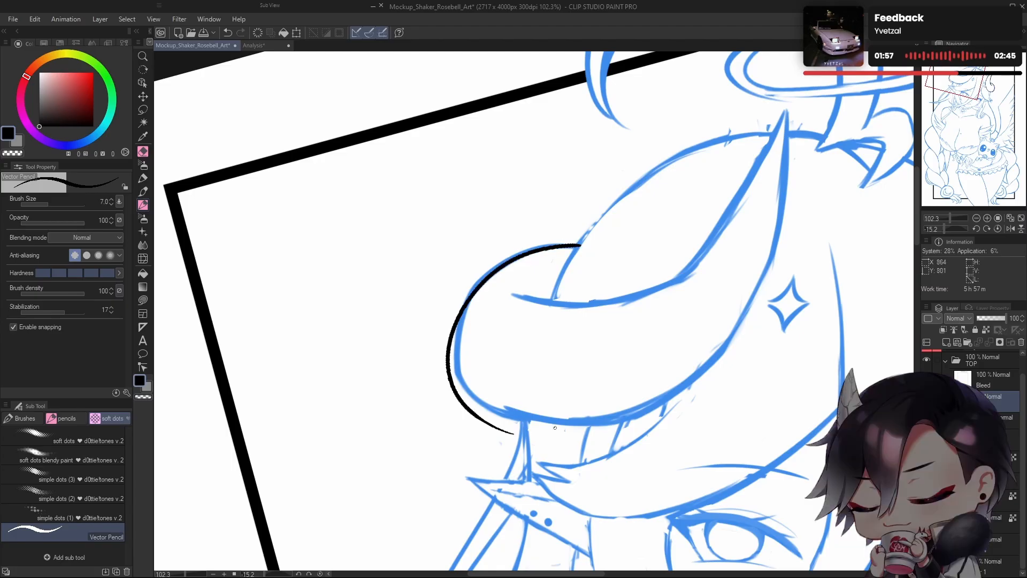
pyautogui.hotkey('ctrl', 'z')
pyautogui.moveTo(580, 245); pyautogui.dragTo(526, 415)
pyautogui.hotkey('ctrl', 'z')
pyautogui.moveTo(577, 246); pyautogui.dragTo(546, 422)
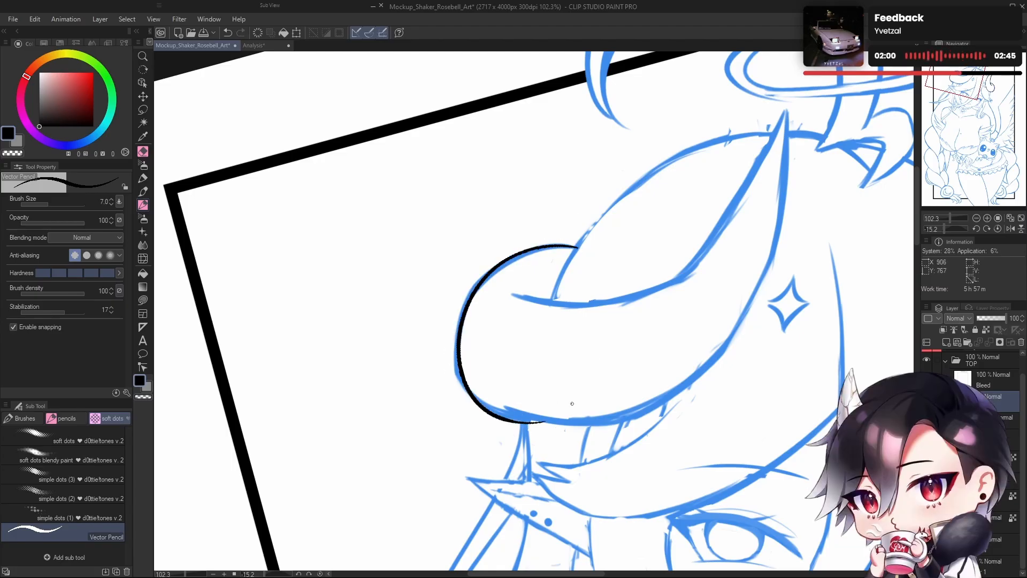
pyautogui.hotkey('ctrl', 'z')
pyautogui.moveTo(579, 246)
pyautogui.mouseDown()
pyautogui.moveTo(535, 249)
pyautogui.moveTo(540, 404)
pyautogui.mouseUp()
pyautogui.hotkey('ctrl', 'z')
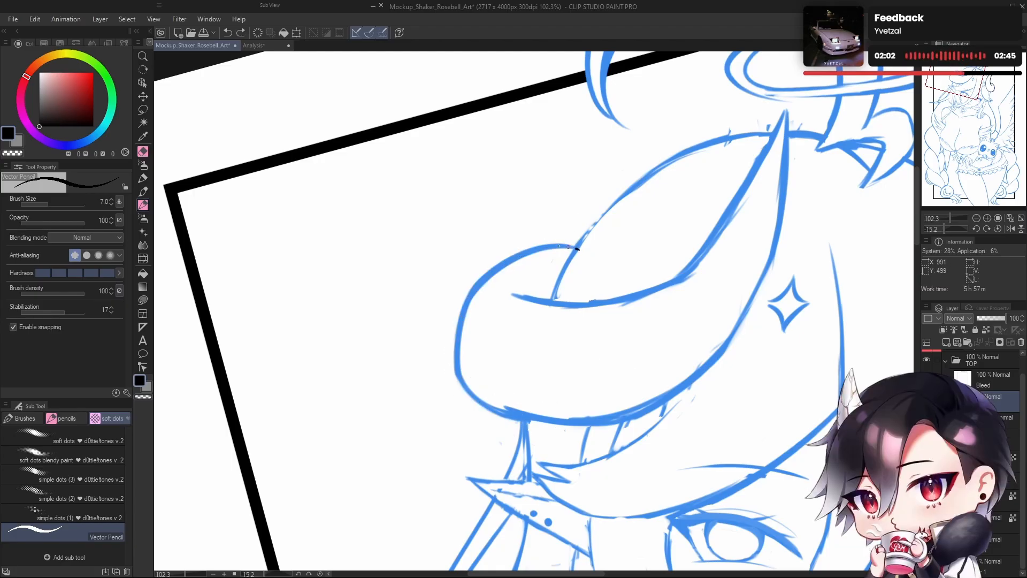
pyautogui.moveTo(580, 247); pyautogui.dragTo(522, 410)
pyautogui.hotkey('ctrl', 'z')
pyautogui.moveTo(579, 247)
pyautogui.mouseDown()
pyautogui.moveTo(468, 300)
pyautogui.moveTo(519, 411)
pyautogui.mouseUp()
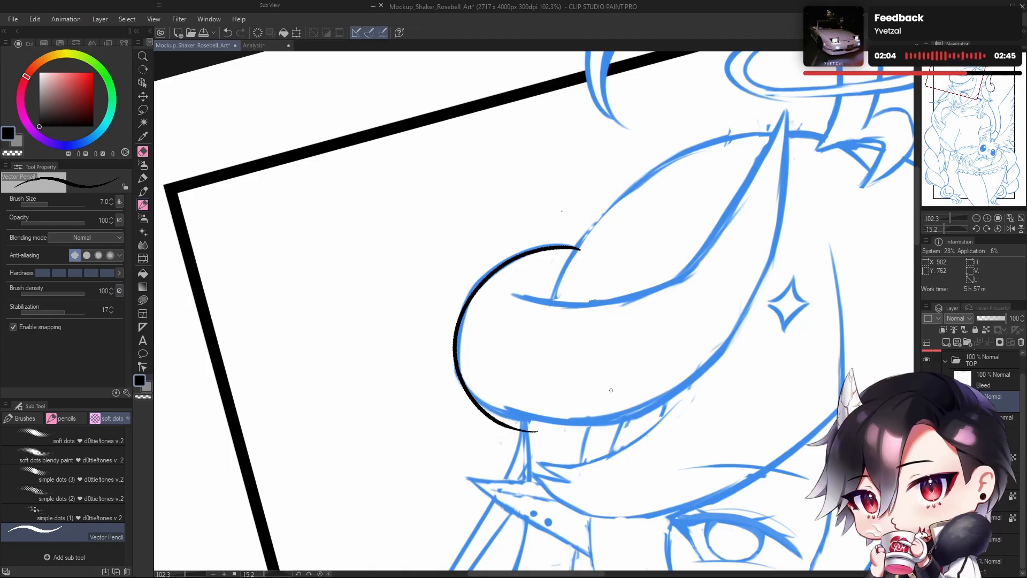
pyautogui.hotkey('ctrl', 'z')
pyautogui.moveTo(577, 247); pyautogui.dragTo(521, 412)
pyautogui.hotkey('ctrl', 'z')
pyautogui.moveTo(578, 248); pyautogui.dragTo(523, 403)
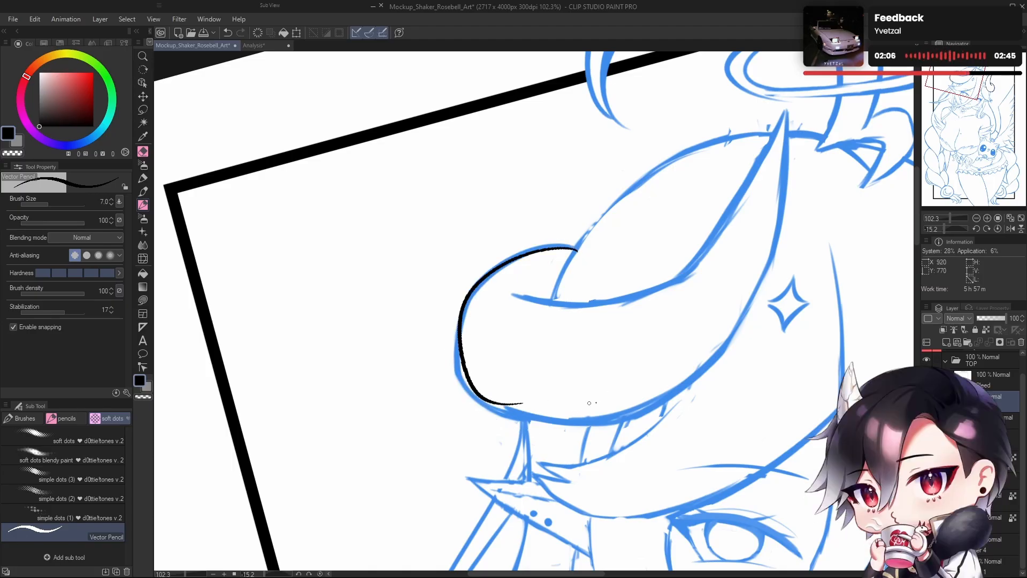
pyautogui.hotkey('ctrl', 'z')
# Step: Rotate the view to -114.9° and ink the large hair lock's rounded end in black, redoing the stroke until it fits and refining its end
pyautogui.press('h')
pyautogui.moveTo(584, 370); pyautogui.dragTo(615, 374)
pyautogui.press('h')
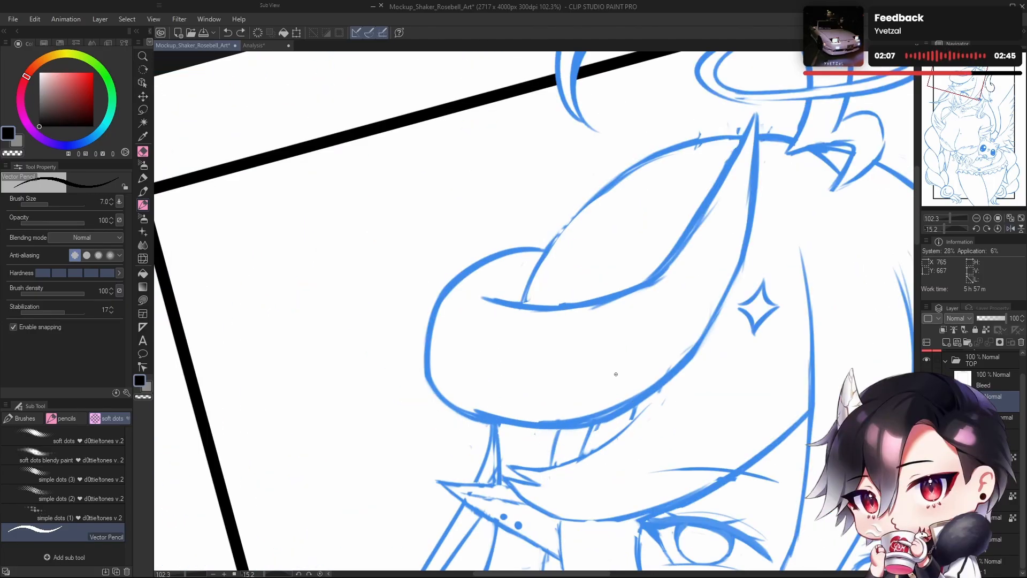
pyautogui.moveTo(945, 229); pyautogui.dragTo(930, 228)
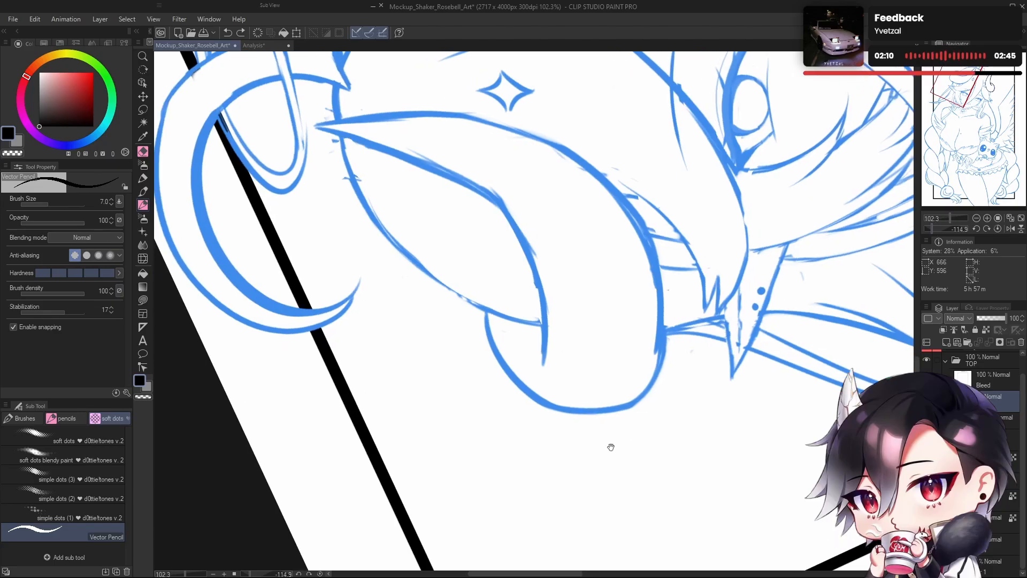
pyautogui.moveTo(481, 305); pyautogui.dragTo(597, 405)
pyautogui.hotkey('ctrl', 'z')
pyautogui.moveTo(481, 305); pyautogui.dragTo(627, 402)
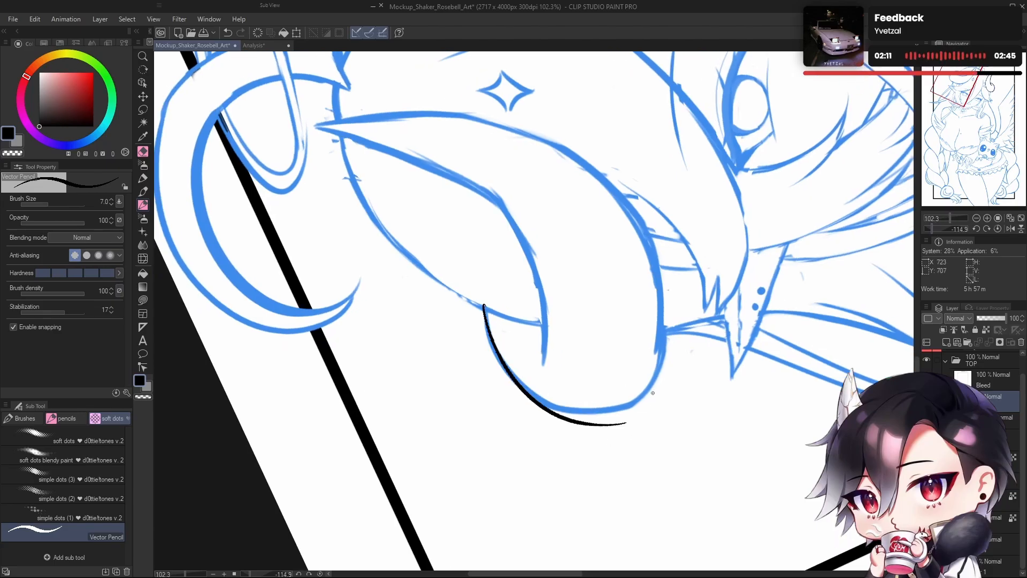
pyautogui.hotkey('ctrl', 'z')
pyautogui.moveTo(481, 305); pyautogui.dragTo(638, 398)
pyautogui.hotkey('ctrl', 'z')
pyautogui.moveTo(482, 296); pyautogui.dragTo(632, 412)
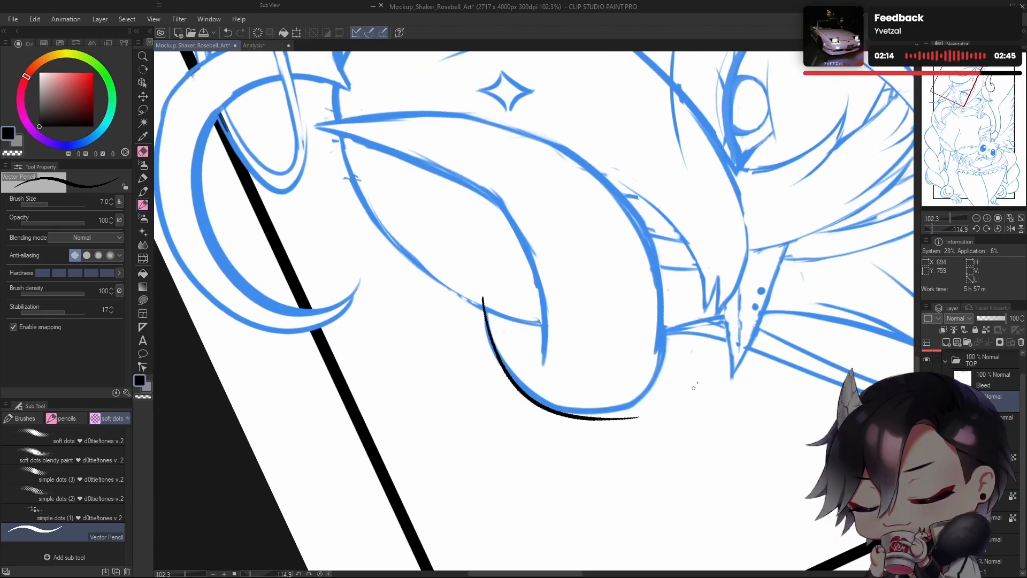
pyautogui.hotkey('ctrl', 'z')
pyautogui.moveTo(479, 287); pyautogui.dragTo(623, 410)
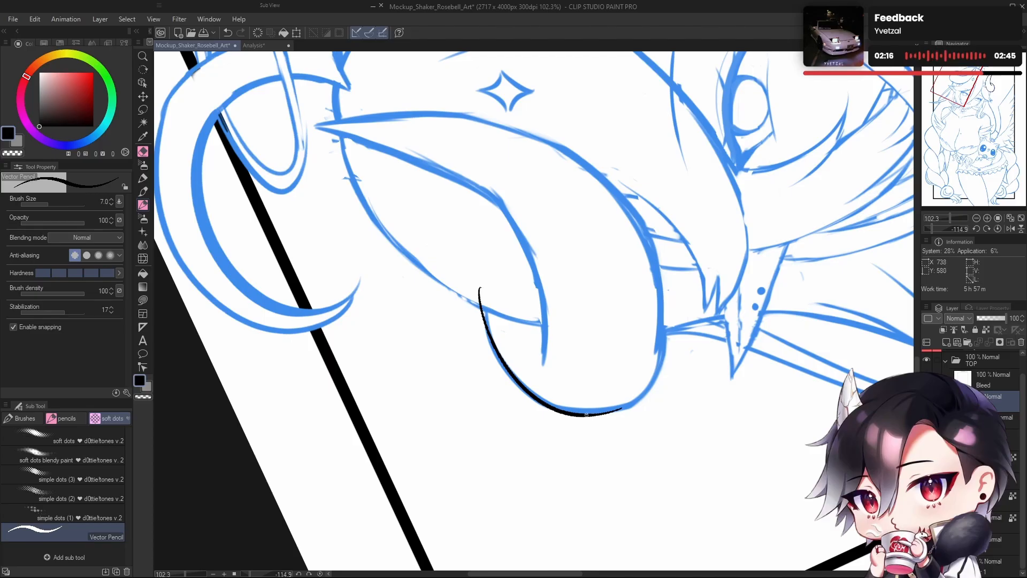
pyautogui.hotkey('ctrl', 'z')
pyautogui.moveTo(480, 279)
pyautogui.mouseDown()
pyautogui.moveTo(540, 398)
pyautogui.moveTo(642, 412)
pyautogui.moveTo(483, 289)
pyautogui.moveTo(633, 412)
pyautogui.mouseUp()
pyautogui.hotkey('ctrl', 'z')
pyautogui.hotkey('ctrl', 'z')
pyautogui.moveTo(479, 280)
pyautogui.mouseDown()
pyautogui.moveTo(644, 397)
pyautogui.moveTo(652, 386)
pyautogui.mouseUp()
pyautogui.hotkey('ctrl', 'z')
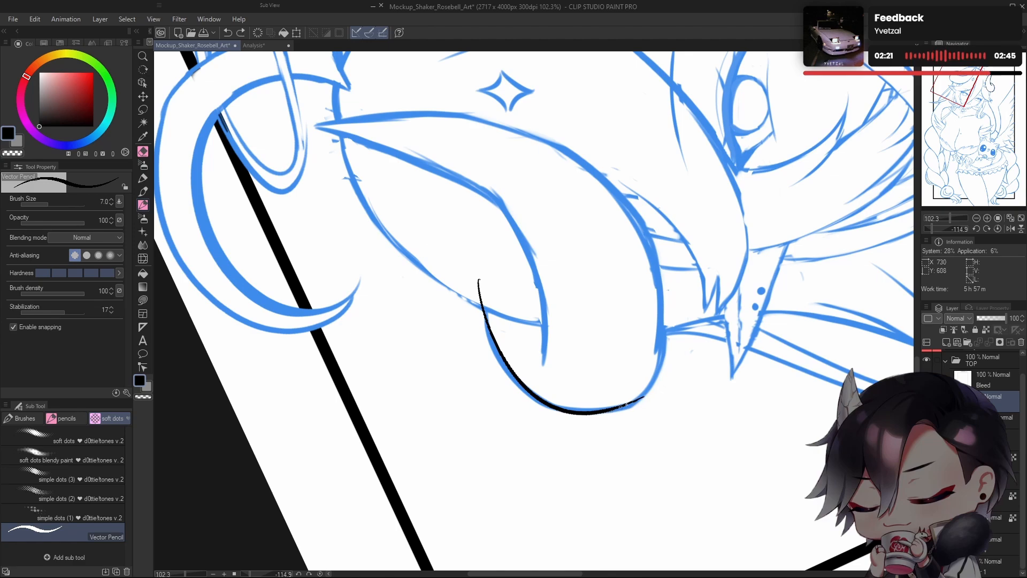
pyautogui.scroll(3, 657, 380)
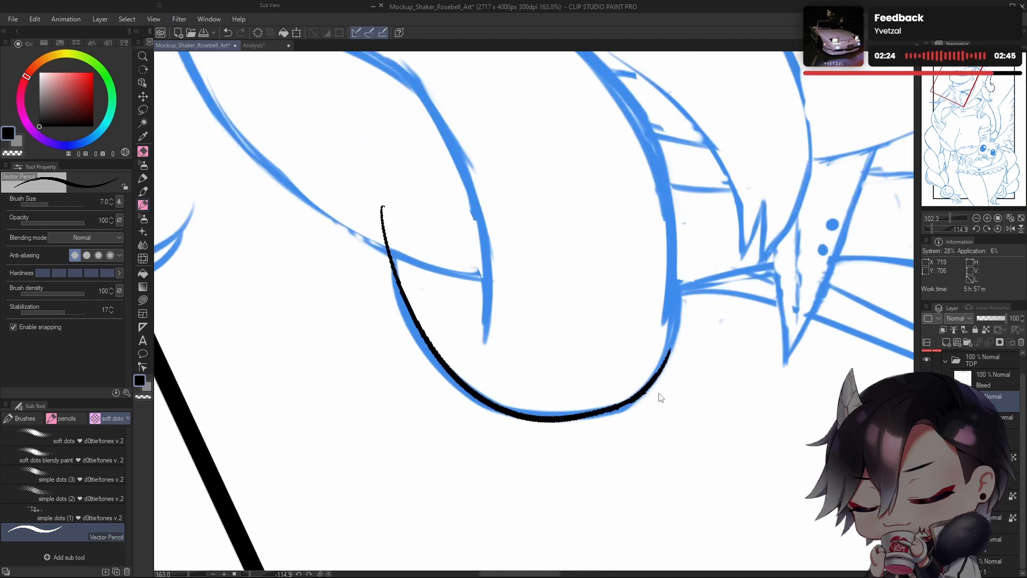
pyautogui.press('c')
pyautogui.moveTo(636, 399); pyautogui.dragTo(666, 351)
# Step: Flip the view horizontally and continue the black outline along the large hair lock's lower edge, redoing the stroke until it fits the blue line
pyautogui.press('h')
pyautogui.scroll(-7, 651, 449)
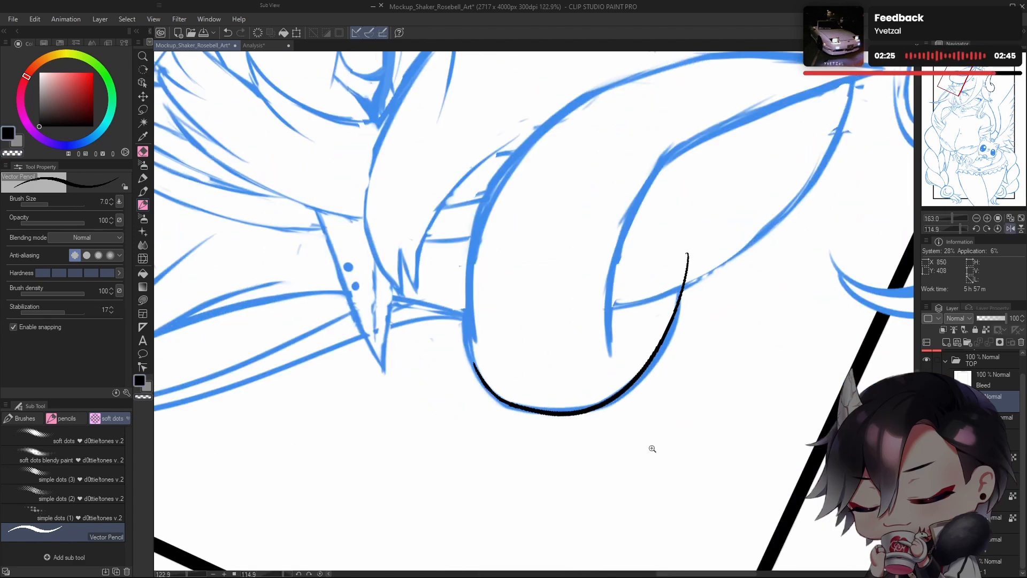
pyautogui.scroll(4, 634, 438)
pyautogui.moveTo(585, 443); pyautogui.dragTo(621, 271)
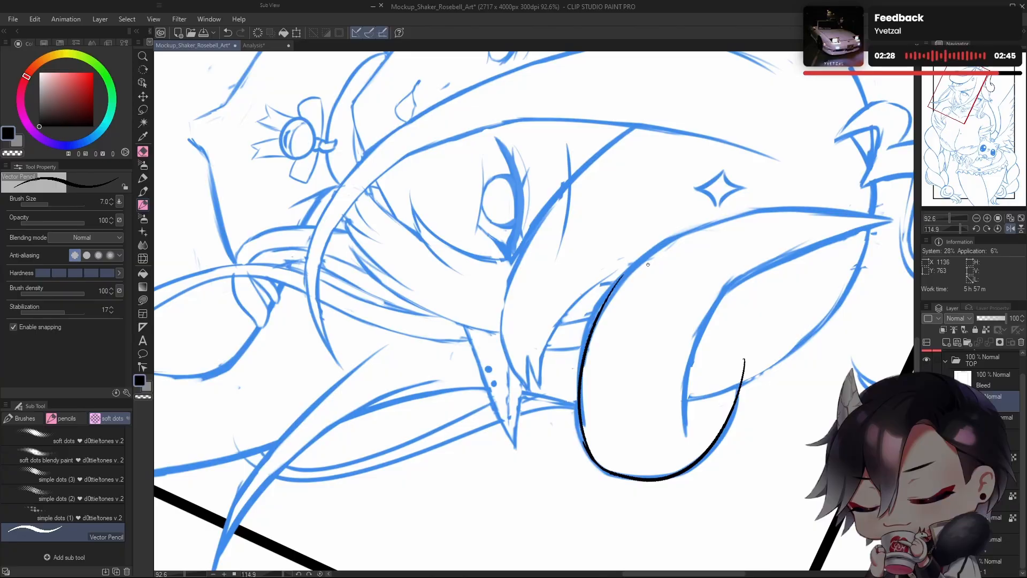
pyautogui.hotkey('ctrl', 'z')
pyautogui.moveTo(584, 443); pyautogui.dragTo(621, 271)
pyautogui.hotkey('ctrl', 'z')
pyautogui.moveTo(585, 445); pyautogui.dragTo(620, 282)
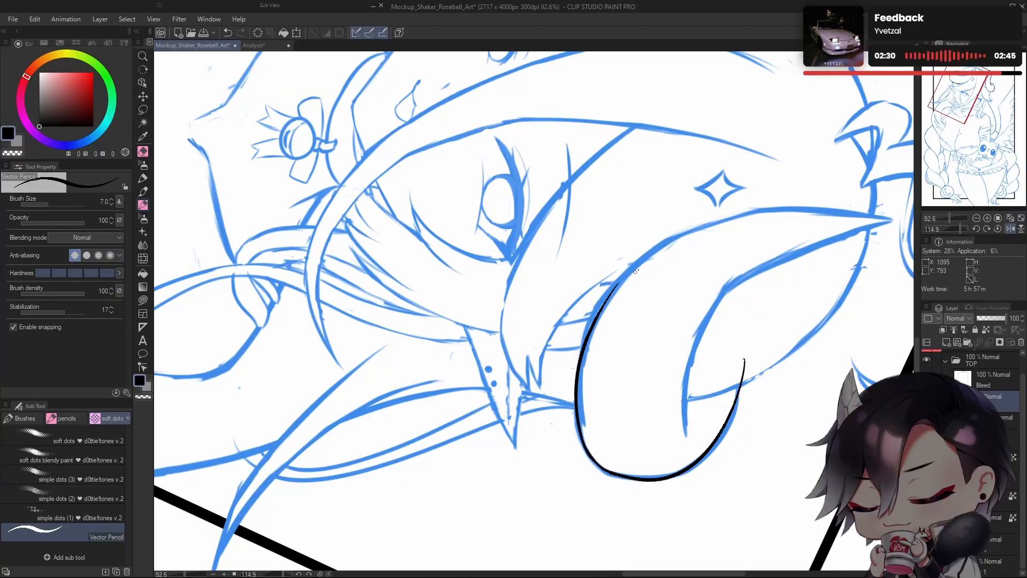
pyautogui.hotkey('ctrl', 'z')
pyautogui.moveTo(583, 443); pyautogui.dragTo(620, 285)
pyautogui.hotkey('ctrl', 'z')
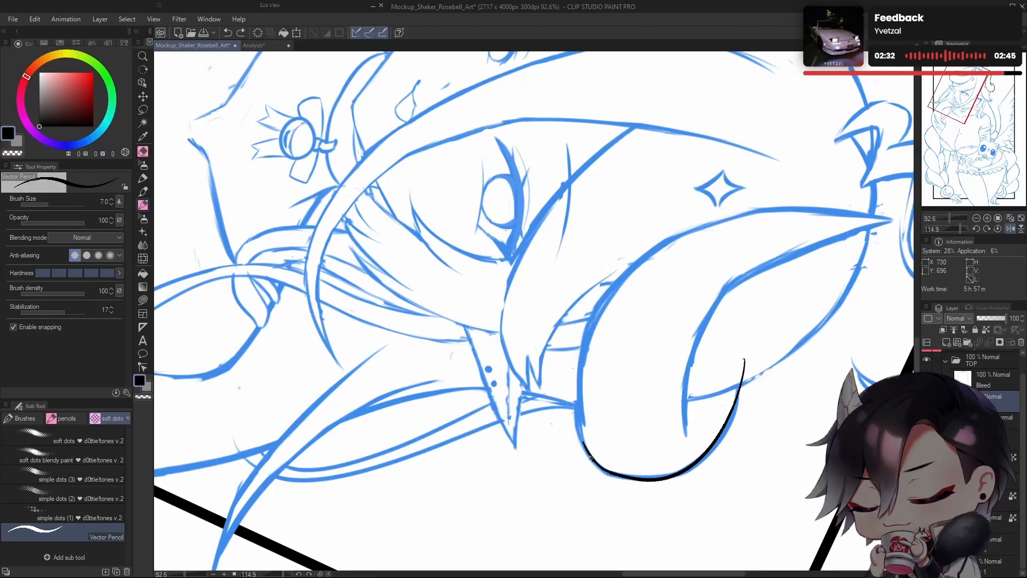
pyautogui.moveTo(583, 444); pyautogui.dragTo(620, 272)
pyautogui.hotkey('ctrl', 'z')
pyautogui.moveTo(585, 452); pyautogui.dragTo(613, 284)
pyautogui.hotkey('ctrl', 'z')
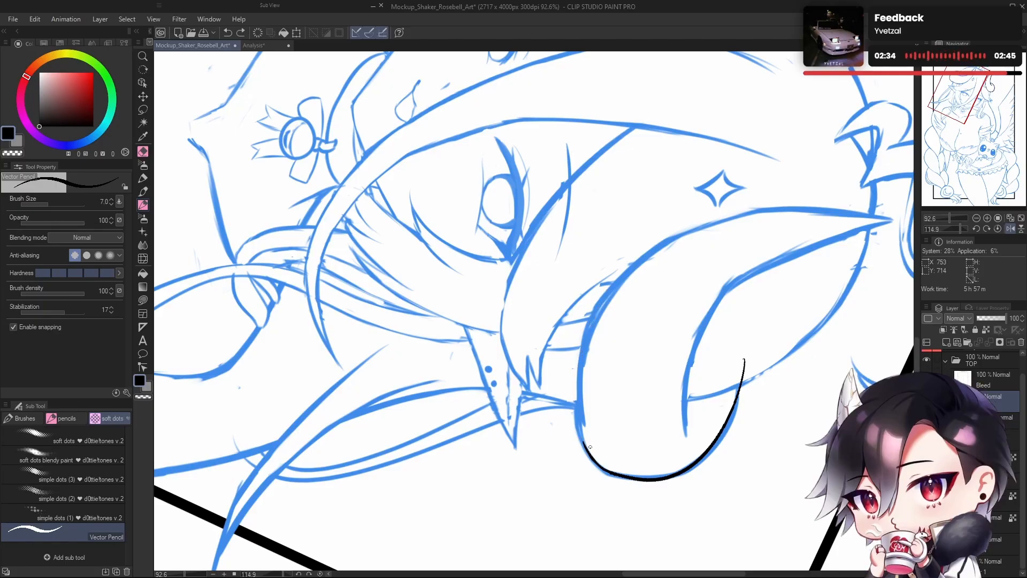
pyautogui.moveTo(584, 452); pyautogui.dragTo(622, 280)
pyautogui.hotkey('ctrl', 'z')
pyautogui.moveTo(587, 443)
pyautogui.mouseDown()
pyautogui.moveTo(582, 390)
pyautogui.moveTo(620, 280)
pyautogui.mouseUp()
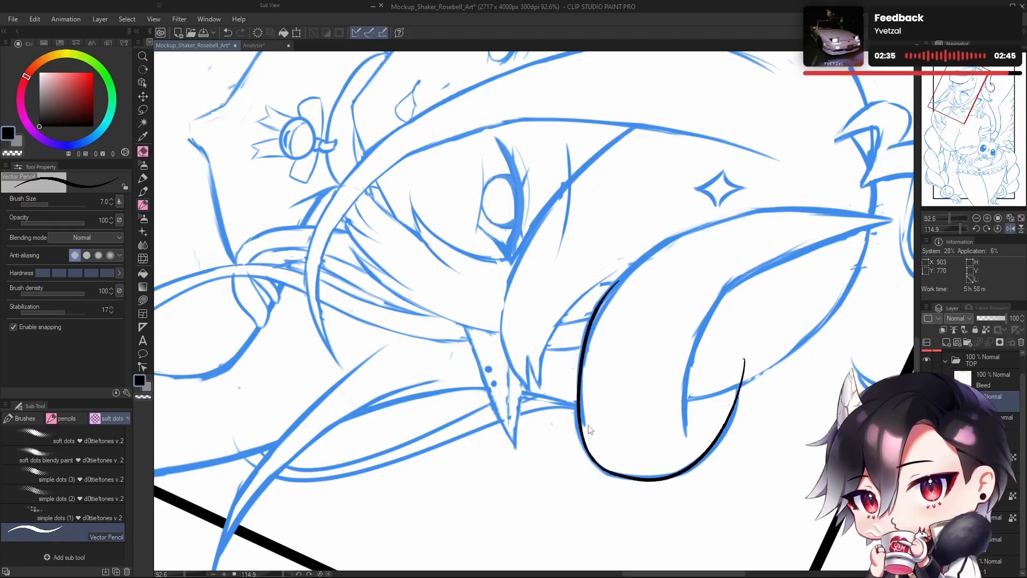
pyautogui.hotkey('ctrl', 'z')
pyautogui.moveTo(584, 449); pyautogui.dragTo(629, 266)
pyautogui.hotkey('ctrl', 'z')
pyautogui.moveTo(584, 452)
pyautogui.mouseDown()
pyautogui.moveTo(609, 285)
pyautogui.moveTo(627, 267)
pyautogui.moveTo(585, 348)
pyautogui.moveTo(637, 251)
pyautogui.mouseUp()
pyautogui.hotkey('ctrl', 'z')
pyautogui.hotkey('ctrl', 'z')
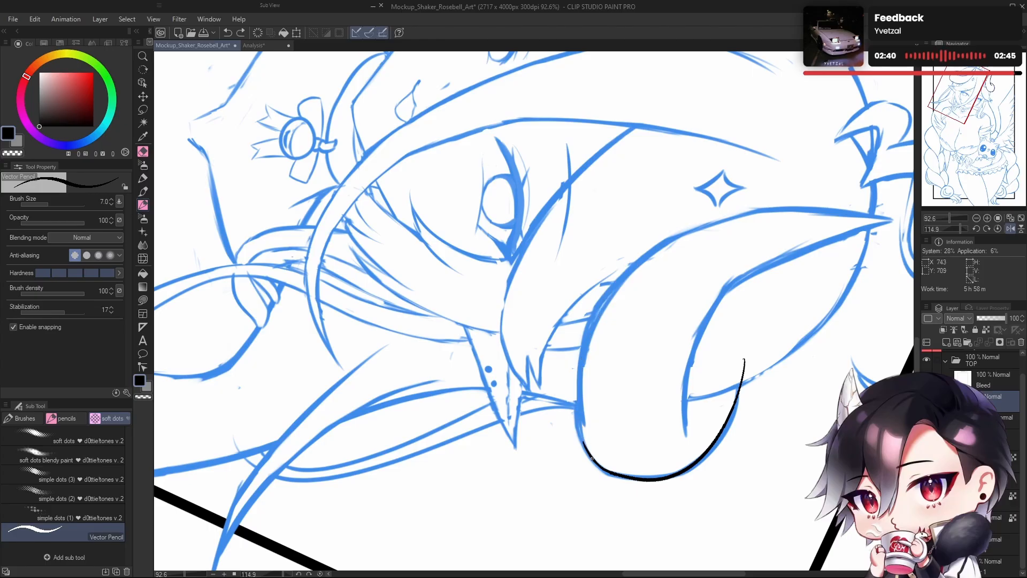
pyautogui.moveTo(584, 454)
pyautogui.mouseDown()
pyautogui.moveTo(634, 266)
pyautogui.moveTo(619, 249)
pyautogui.mouseUp()
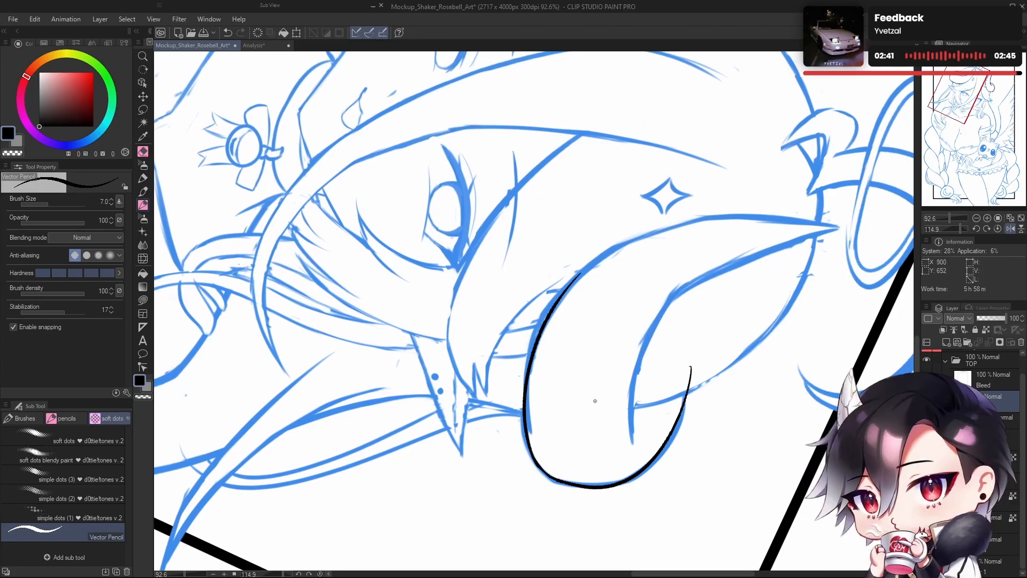
# Step: Rotate the view to 75.9° and ink the large horn's long outer edge in black, redoing the stroke until it fits the blue line
pyautogui.click(997, 228)
pyautogui.moveTo(724, 376); pyautogui.dragTo(749, 445)
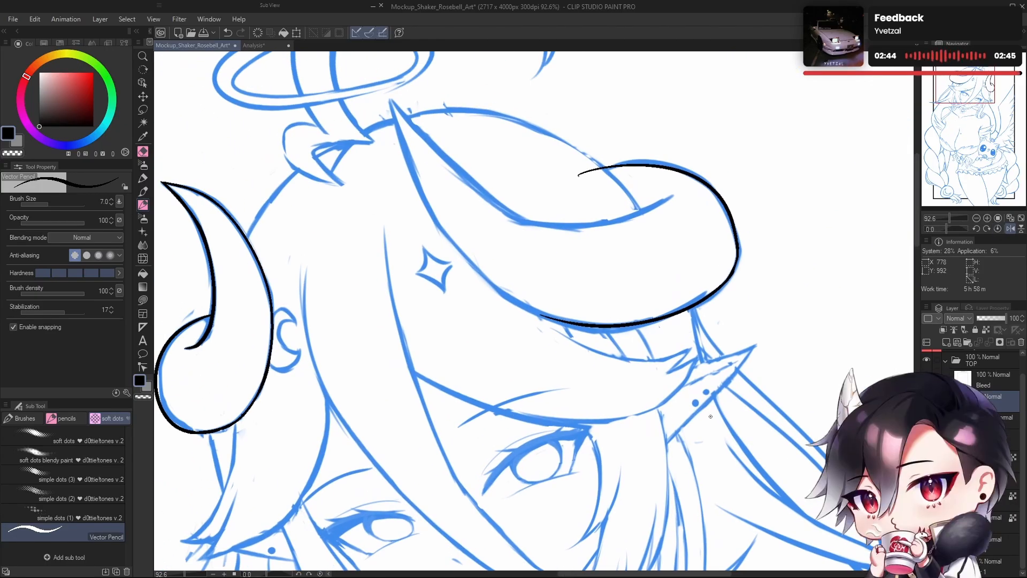
pyautogui.moveTo(674, 408); pyautogui.dragTo(671, 459)
pyautogui.click(951, 229)
pyautogui.moveTo(613, 425); pyautogui.dragTo(626, 457)
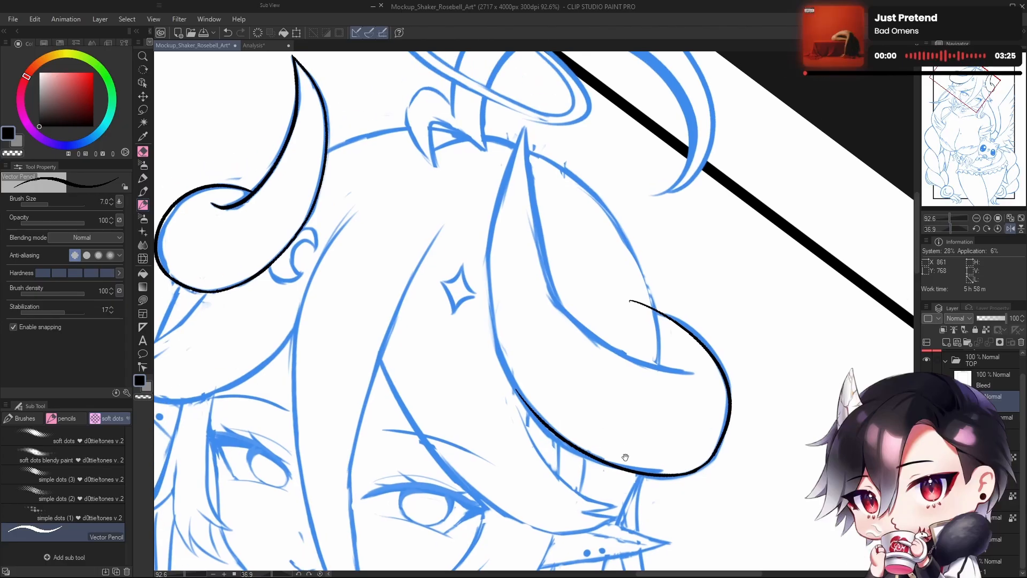
pyautogui.click(956, 230)
pyautogui.moveTo(646, 421); pyautogui.dragTo(672, 444)
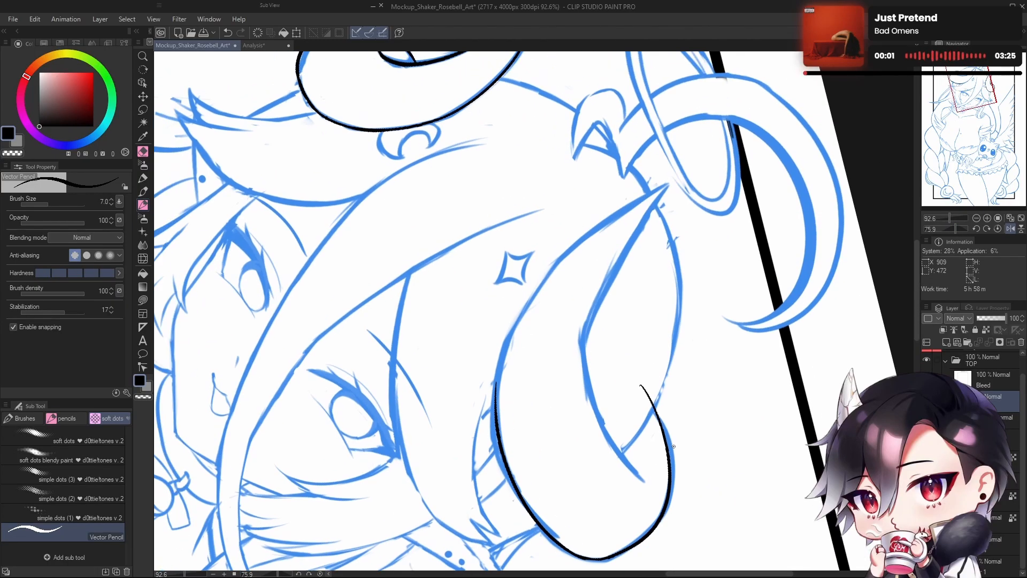
pyautogui.moveTo(503, 449); pyautogui.dragTo(558, 264)
pyautogui.hotkey('ctrl', 'z')
pyautogui.moveTo(503, 420); pyautogui.dragTo(585, 243)
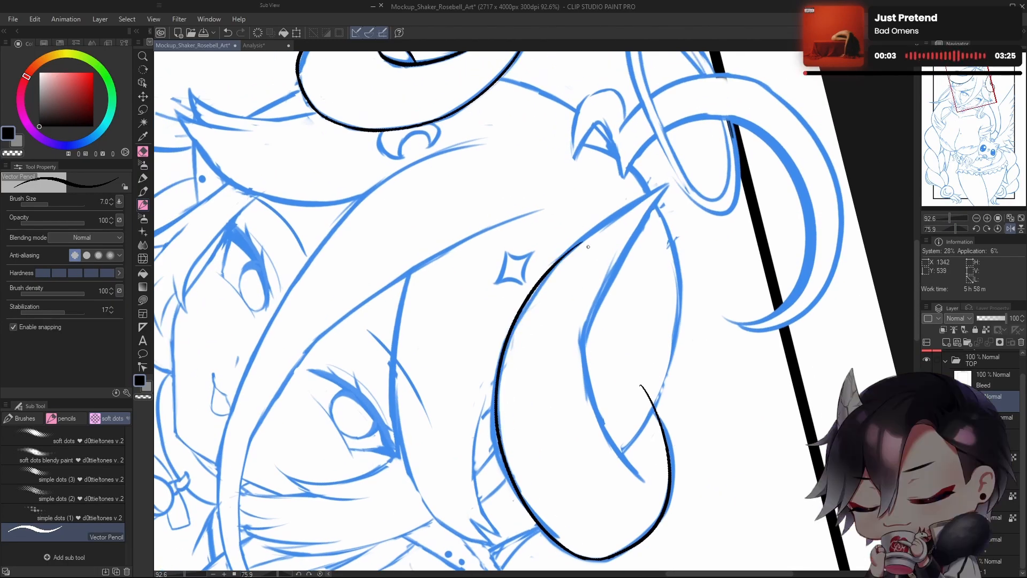
pyautogui.hotkey('ctrl', 'z')
pyautogui.moveTo(497, 404); pyautogui.dragTo(600, 227)
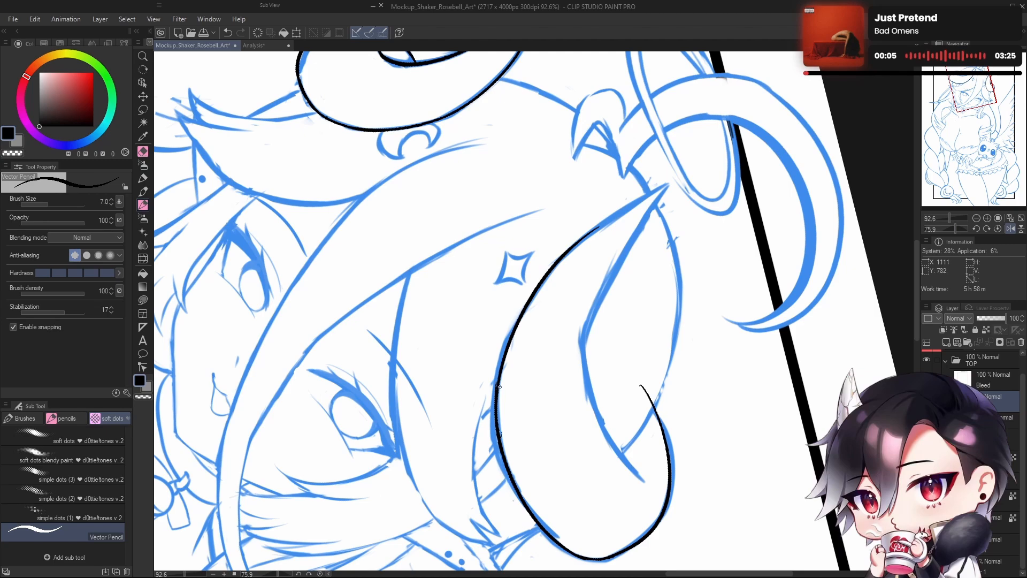
pyautogui.press('c')
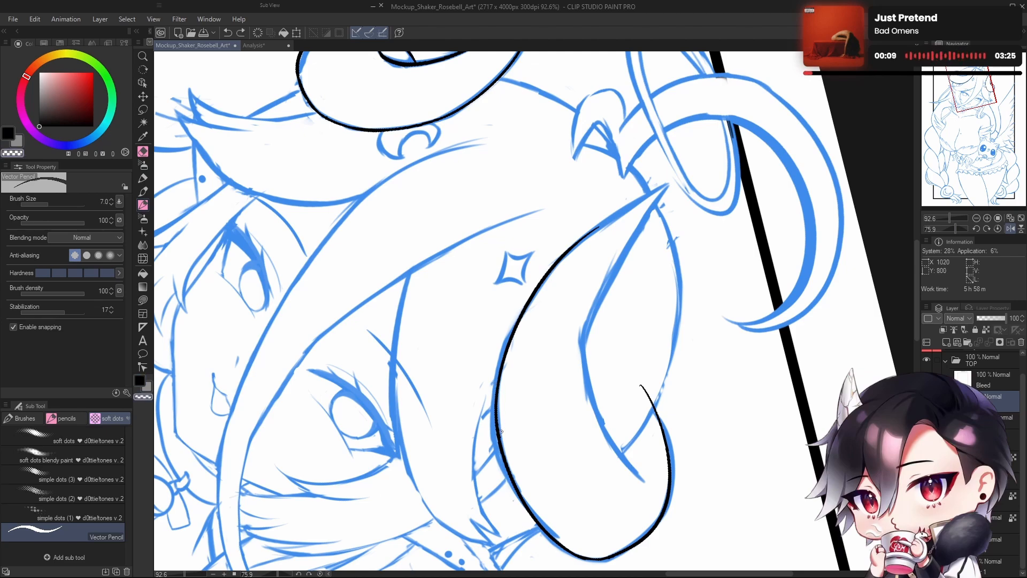
pyautogui.press('c')
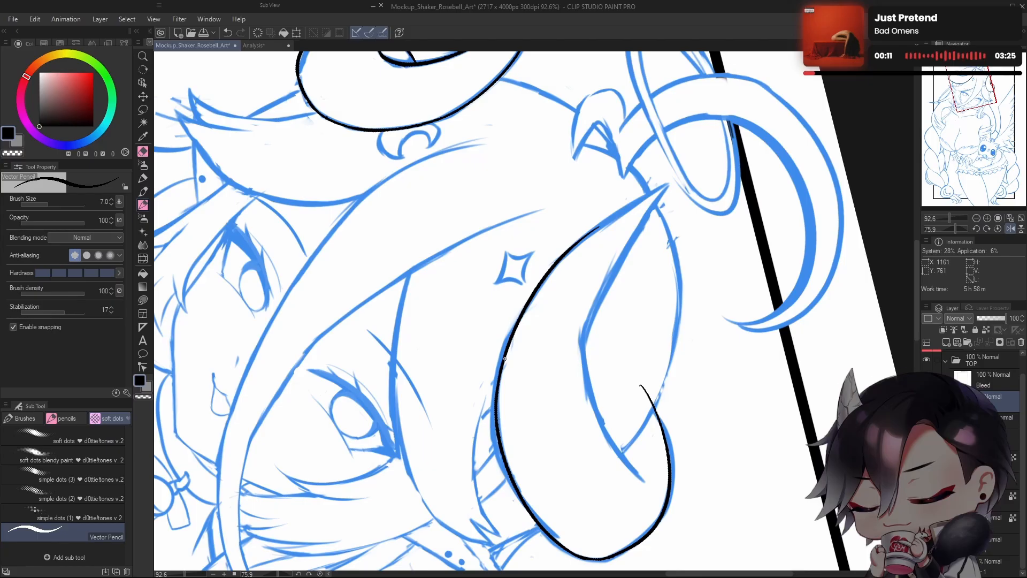
# Step: Extend the large horn's black outer edge up to its pointed tip, redoing the stroke until it meets the tip cleanly
pyautogui.moveTo(611, 280); pyautogui.dragTo(562, 330)
pyautogui.moveTo(537, 289); pyautogui.dragTo(608, 241)
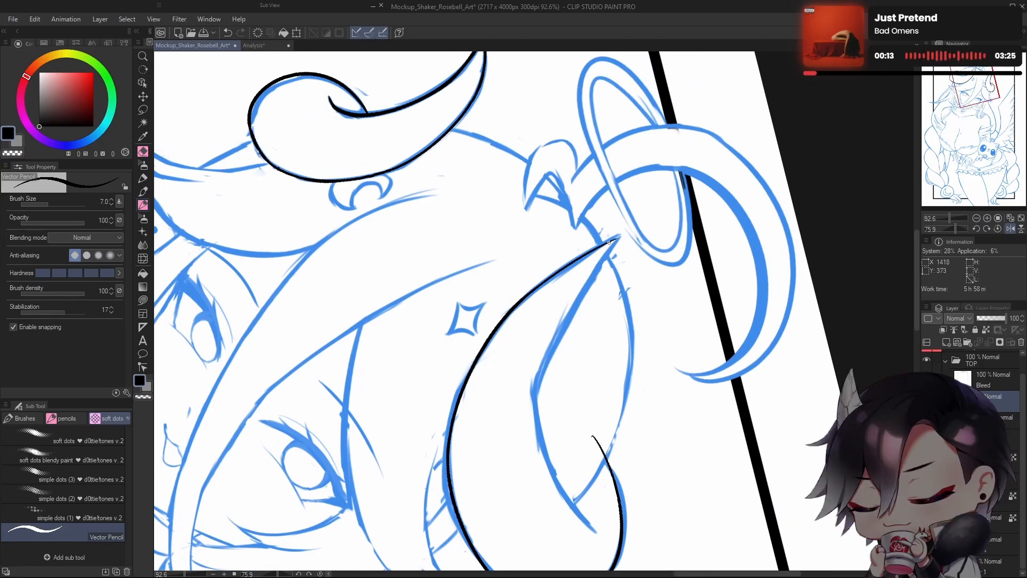
pyautogui.hotkey('ctrl', 'z')
pyautogui.moveTo(552, 279); pyautogui.dragTo(621, 237)
pyautogui.hotkey('ctrl', 'z')
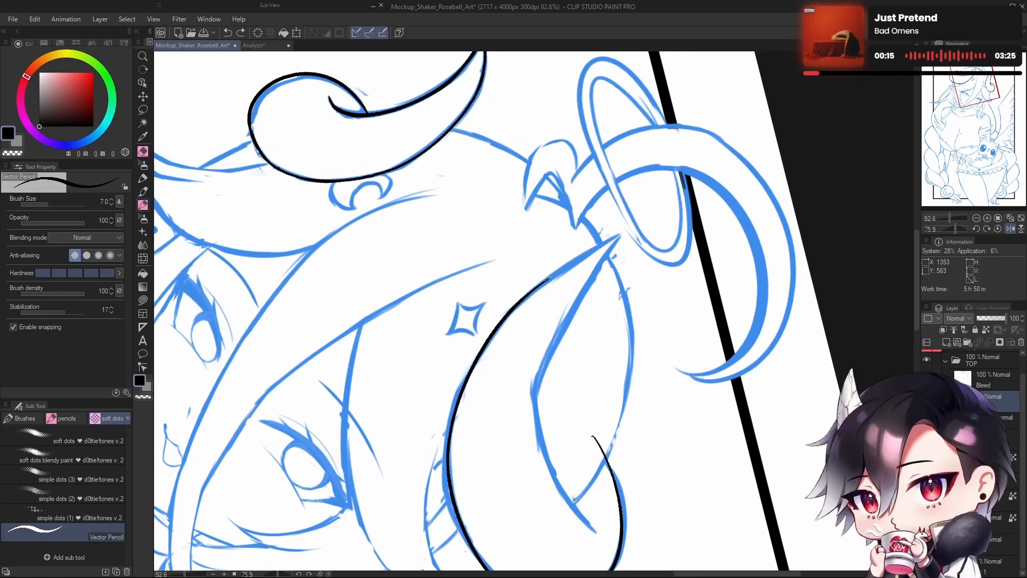
pyautogui.moveTo(537, 288); pyautogui.dragTo(626, 236)
pyautogui.hotkey('ctrl', 'z')
pyautogui.moveTo(524, 295); pyautogui.dragTo(625, 234)
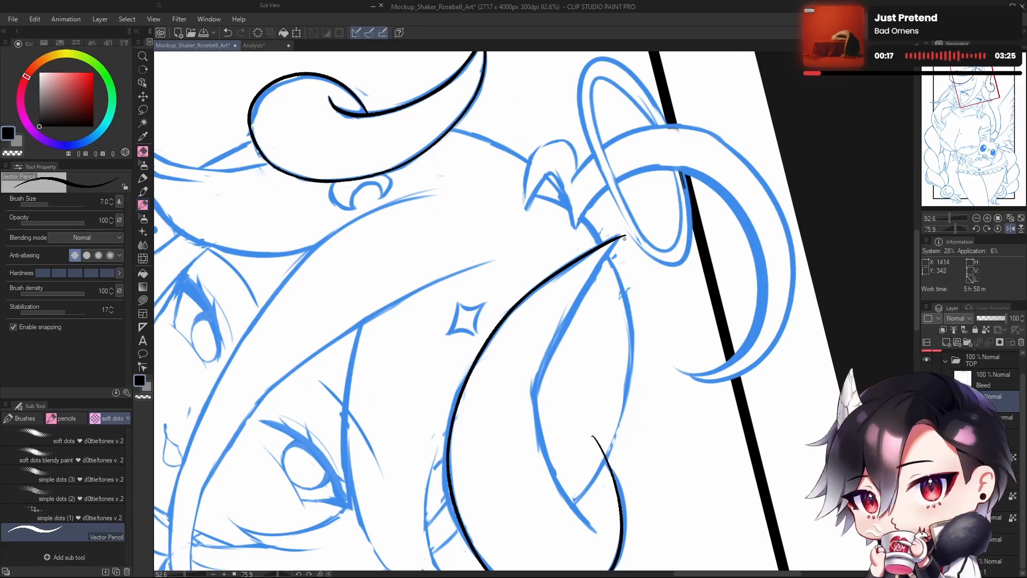
pyautogui.hotkey('ctrl', 'z')
pyautogui.moveTo(512, 310); pyautogui.dragTo(624, 234)
pyautogui.hotkey('ctrl', 'z')
# Step: Try to ink the upper part of the large horn's inner edge in black from the tip and check it in the upright view
pyautogui.moveTo(514, 305)
pyautogui.mouseDown()
pyautogui.moveTo(624, 234)
pyautogui.moveTo(549, 360)
pyautogui.mouseUp()
pyautogui.hotkey('ctrl', 'z')
pyautogui.moveTo(614, 307); pyautogui.dragTo(514, 316)
pyautogui.moveTo(653, 391); pyautogui.dragTo(637, 380)
pyautogui.moveTo(621, 326); pyautogui.dragTo(668, 374)
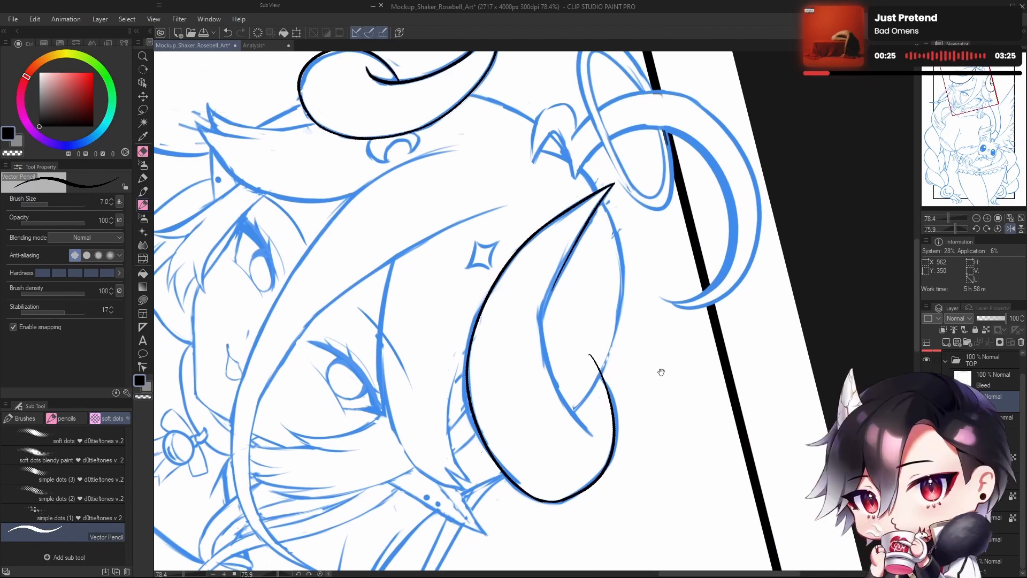
pyautogui.moveTo(686, 341); pyautogui.dragTo(713, 337)
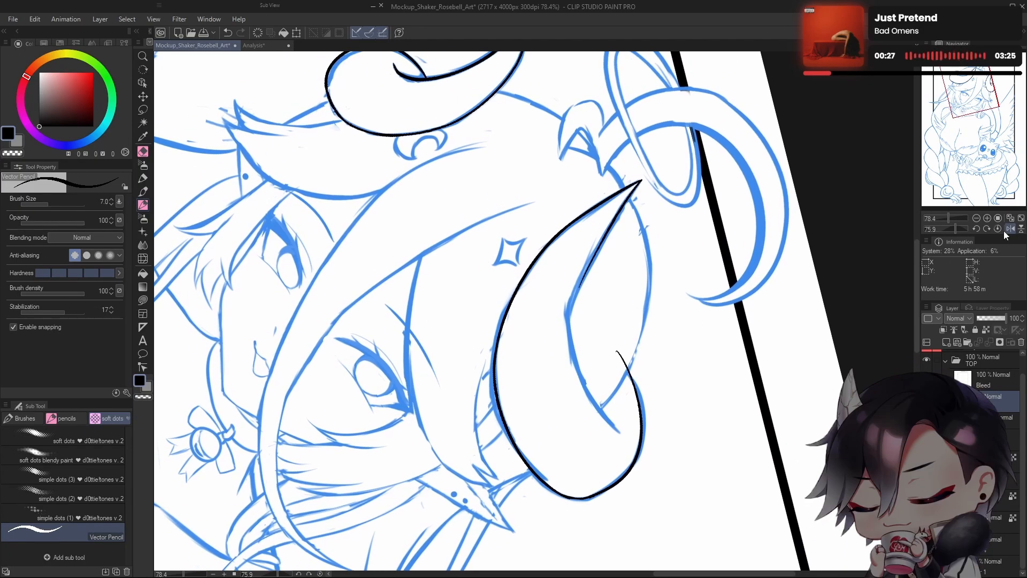
pyautogui.click(998, 228)
pyautogui.click(1010, 228)
pyautogui.moveTo(681, 289); pyautogui.dragTo(700, 329)
pyautogui.press('h')
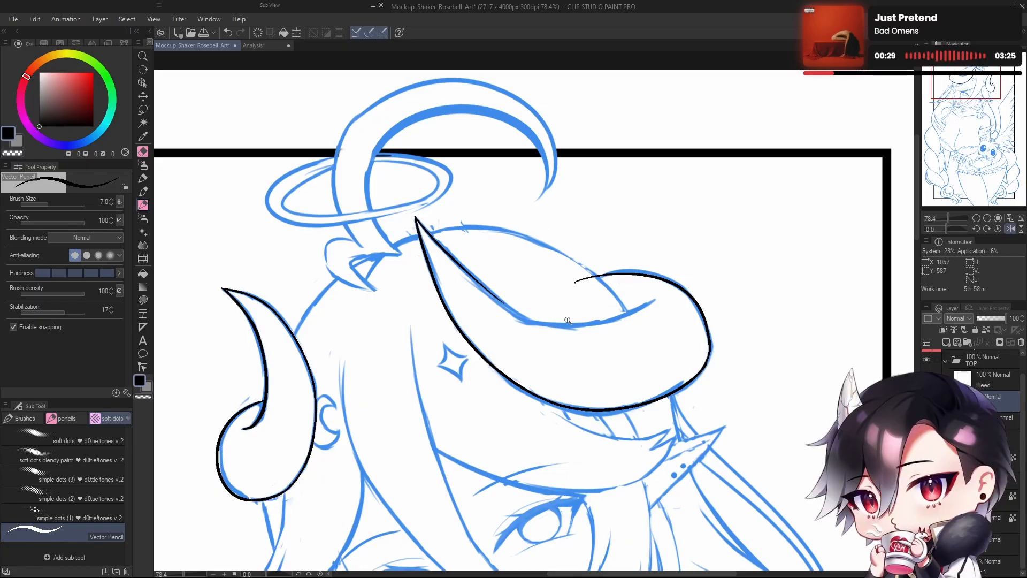
# Step: Rotate the view to 62.9° and ink the large horn's inner edge in one black stroke from the tip, redoing it until the curve fits
pyautogui.moveTo(568, 320); pyautogui.dragTo(615, 393)
pyautogui.moveTo(952, 228); pyautogui.dragTo(954, 229)
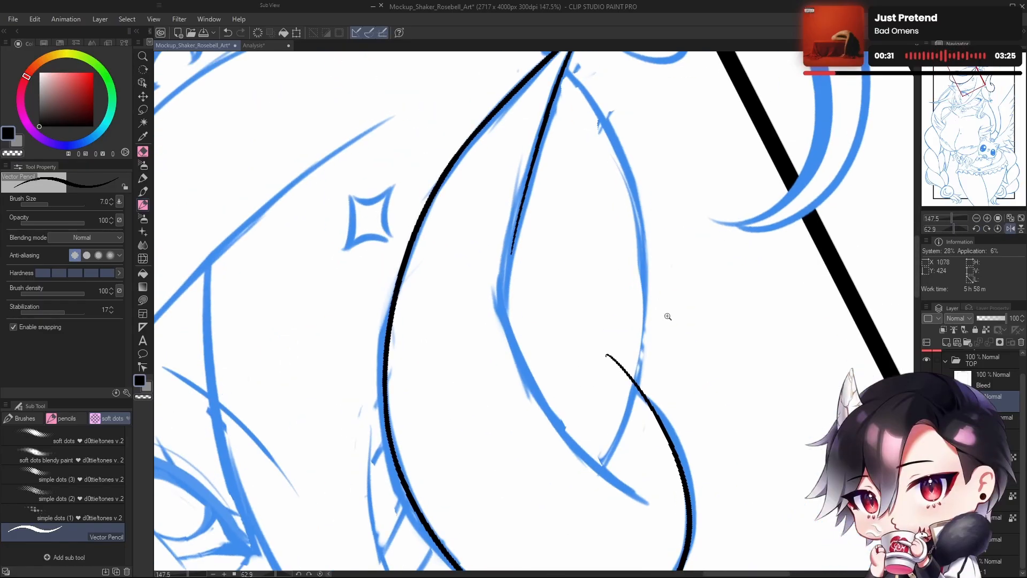
pyautogui.moveTo(668, 317); pyautogui.dragTo(620, 335)
pyautogui.moveTo(671, 336)
pyautogui.mouseDown()
pyautogui.moveTo(669, 366)
pyautogui.moveTo(642, 365)
pyautogui.mouseUp()
pyautogui.moveTo(579, 318); pyautogui.dragTo(615, 323)
pyautogui.hotkey('ctrl', 'z')
pyautogui.moveTo(597, 157)
pyautogui.mouseDown()
pyautogui.moveTo(558, 281)
pyautogui.moveTo(562, 392)
pyautogui.mouseUp()
pyautogui.hotkey('ctrl', 'z')
pyautogui.moveTo(597, 157)
pyautogui.mouseDown()
pyautogui.moveTo(580, 413)
pyautogui.moveTo(562, 428)
pyautogui.mouseUp()
pyautogui.hotkey('ctrl', 'z')
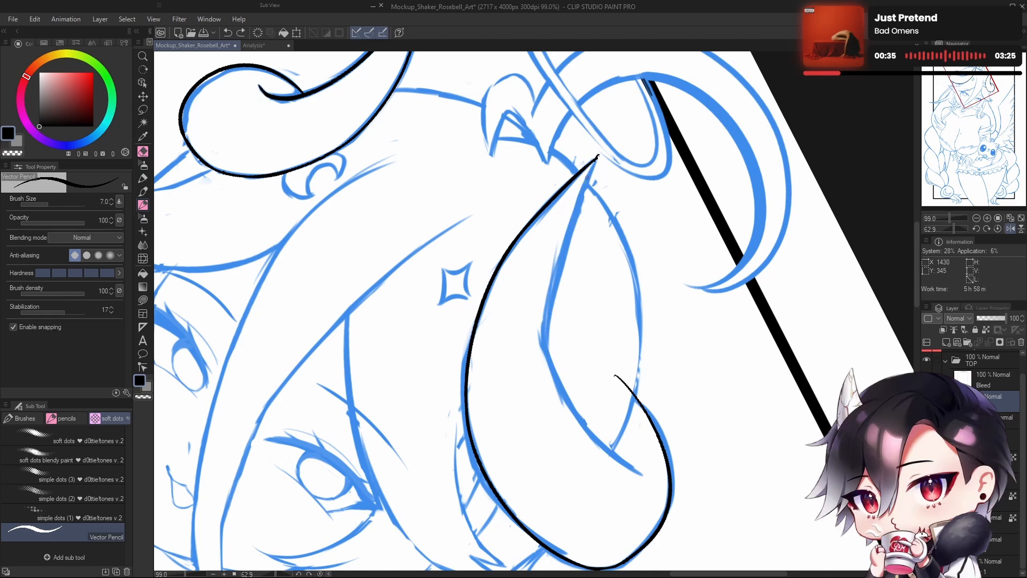
pyautogui.moveTo(596, 157); pyautogui.dragTo(568, 398)
pyautogui.hotkey('ctrl', 'z')
pyautogui.moveTo(598, 157); pyautogui.dragTo(570, 412)
pyautogui.hotkey('ctrl', 'z')
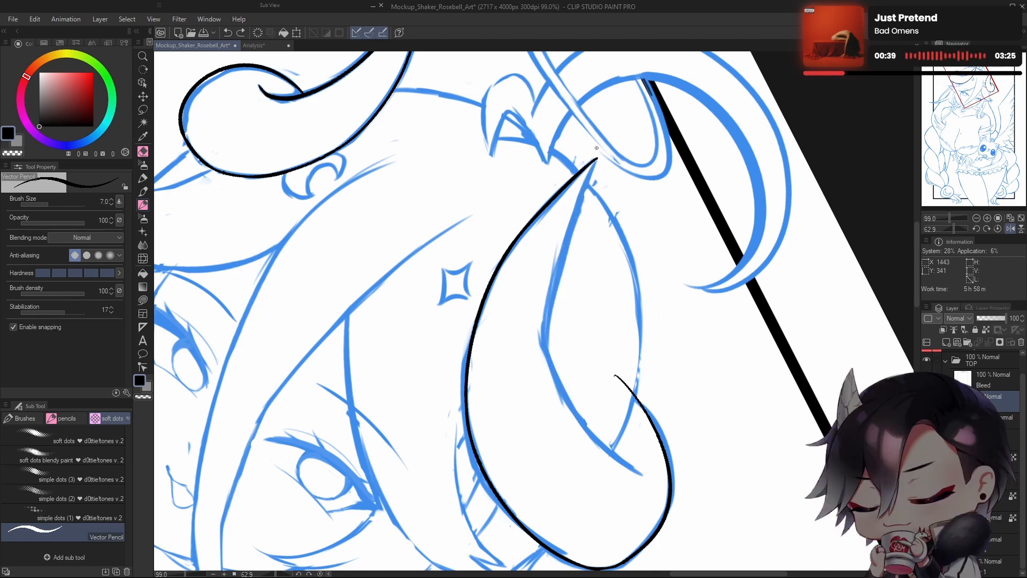
pyautogui.moveTo(594, 162); pyautogui.dragTo(556, 384)
pyautogui.hotkey('ctrl', 'z')
pyautogui.moveTo(596, 158)
pyautogui.mouseDown()
pyautogui.moveTo(559, 249)
pyautogui.moveTo(561, 442)
pyautogui.mouseUp()
pyautogui.hotkey('ctrl', 'z')
pyautogui.moveTo(597, 157); pyautogui.dragTo(591, 416)
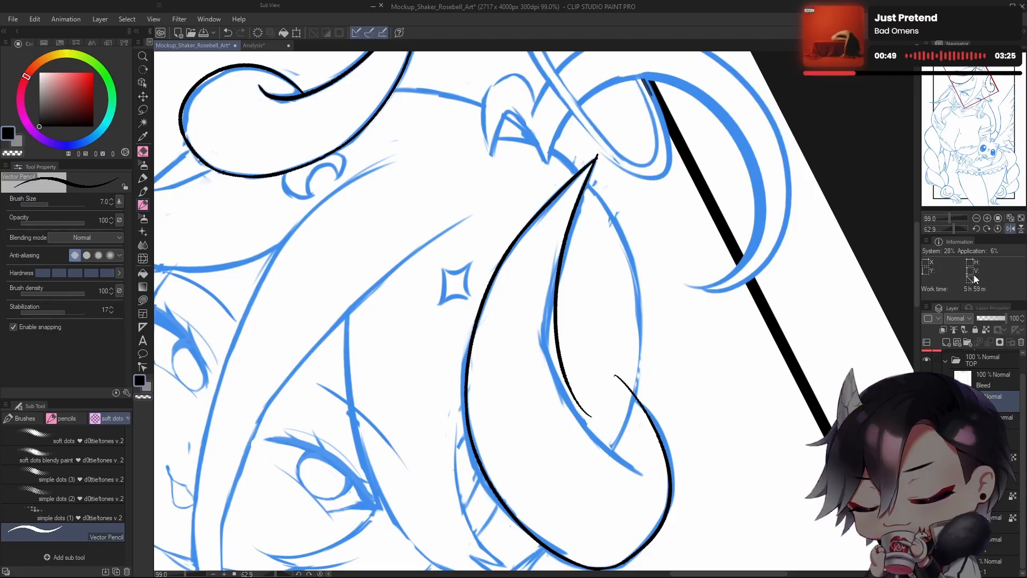
pyautogui.moveTo(654, 359); pyautogui.dragTo(661, 328)
pyautogui.hotkey('ctrl', 'z')
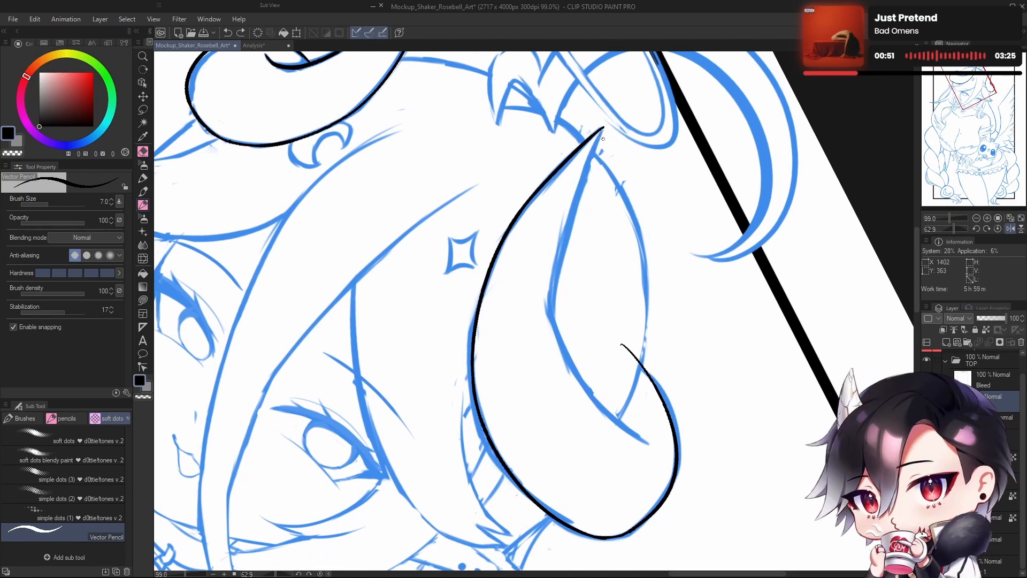
pyautogui.moveTo(603, 125)
pyautogui.mouseDown()
pyautogui.moveTo(555, 356)
pyautogui.moveTo(584, 404)
pyautogui.mouseUp()
pyautogui.hotkey('ctrl', 'z')
pyautogui.moveTo(603, 126); pyautogui.dragTo(565, 376)
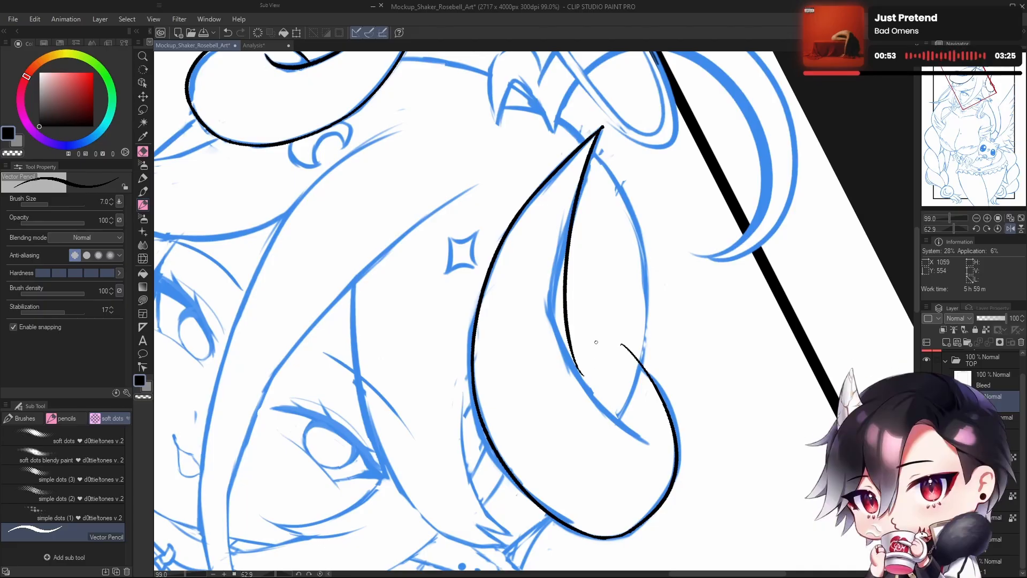
pyautogui.hotkey('ctrl', 'z')
pyautogui.moveTo(593, 148); pyautogui.dragTo(585, 407)
pyautogui.hotkey('ctrl', 'z')
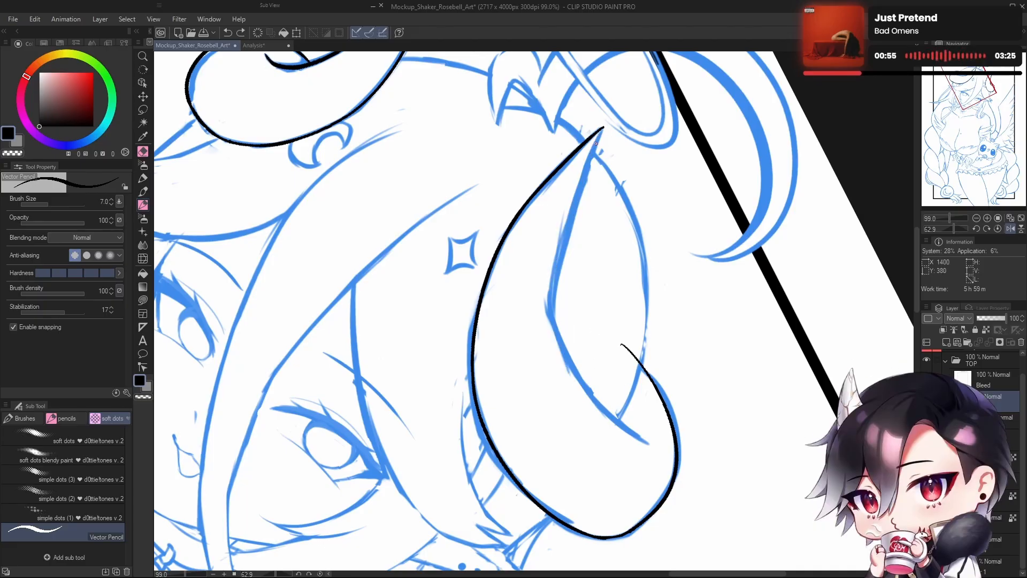
pyautogui.moveTo(602, 130); pyautogui.dragTo(583, 403)
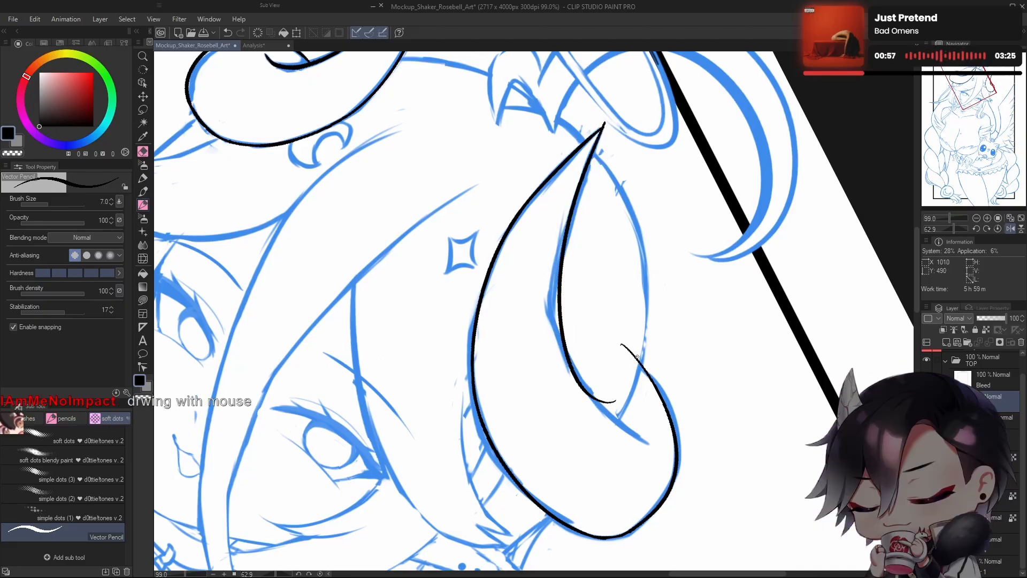
pyautogui.hotkey('ctrl', 'z')
pyautogui.moveTo(603, 127)
pyautogui.mouseDown()
pyautogui.moveTo(565, 243)
pyautogui.moveTo(584, 405)
pyautogui.mouseUp()
pyautogui.hotkey('ctrl', 'z')
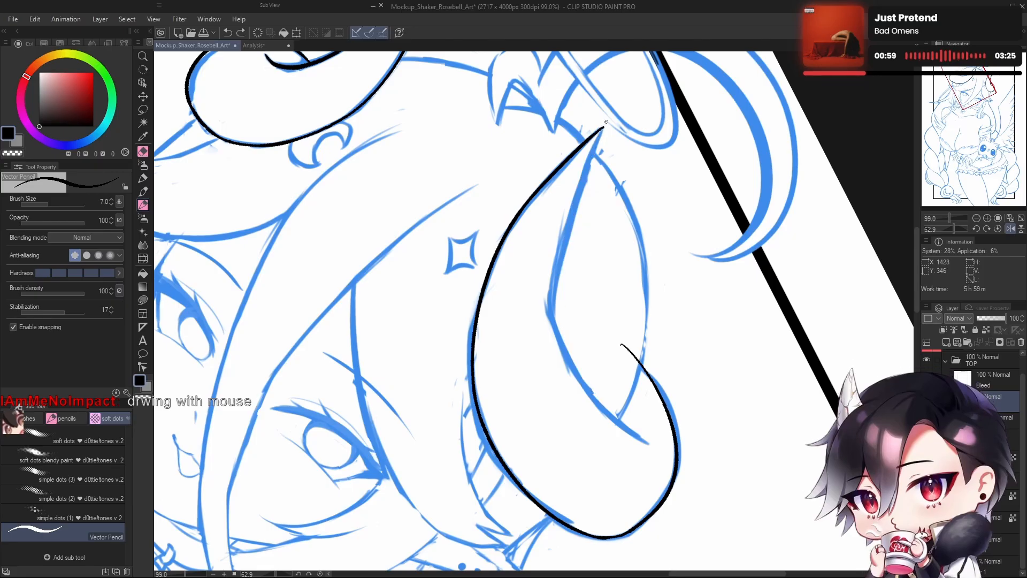
pyautogui.moveTo(604, 124); pyautogui.dragTo(615, 415)
pyautogui.hotkey('ctrl', 'z')
pyautogui.moveTo(603, 127)
pyautogui.mouseDown()
pyautogui.moveTo(552, 278)
pyautogui.moveTo(612, 410)
pyautogui.mouseUp()
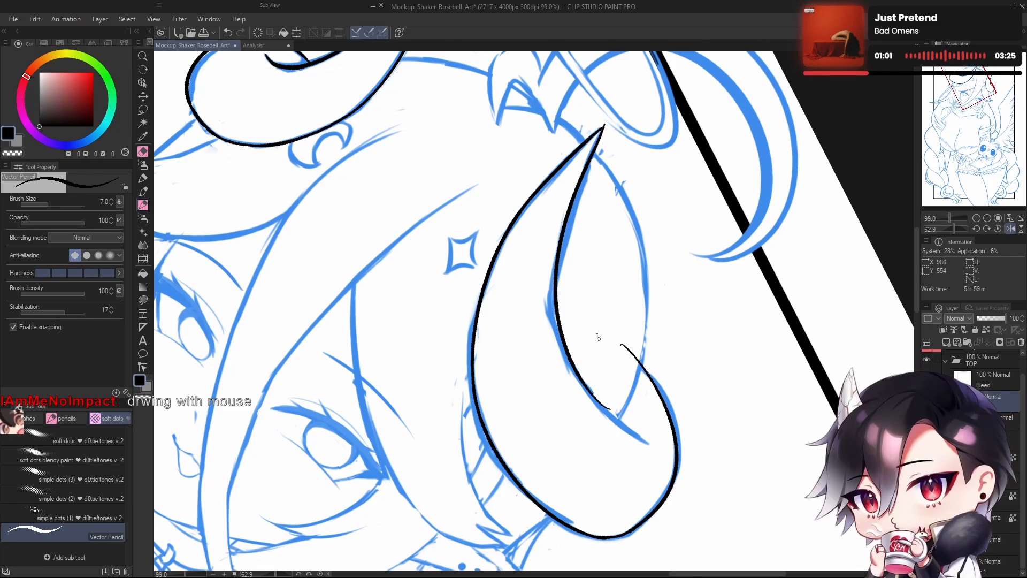
pyautogui.hotkey('ctrl', 'z')
pyautogui.moveTo(603, 127); pyautogui.dragTo(614, 421)
pyautogui.hotkey('ctrl', 'z')
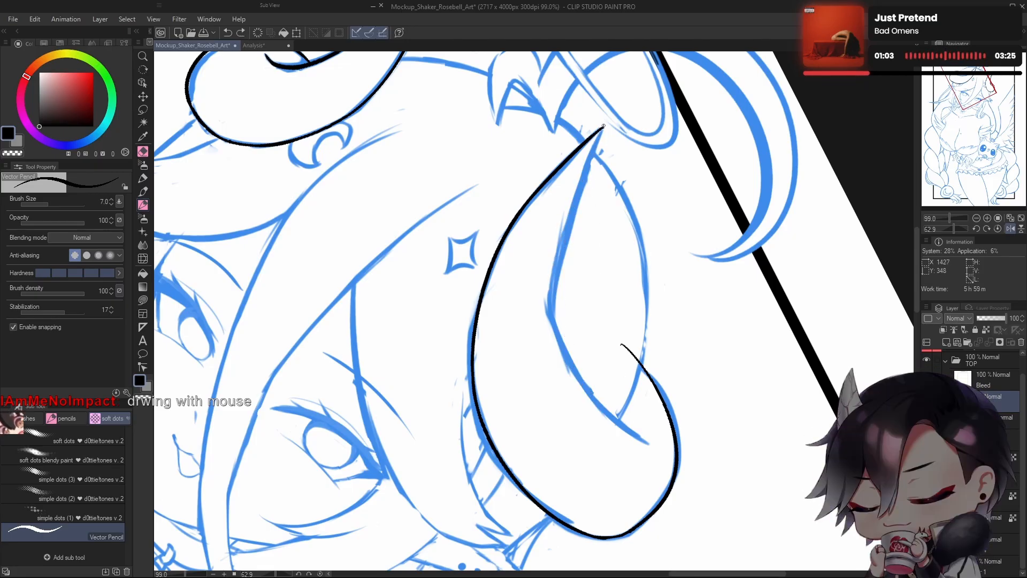
pyautogui.moveTo(604, 125); pyautogui.dragTo(616, 426)
# Step: Flip the view horizontally and erase the overshooting ends of the large horn's rounded outline and inner edge line
pyautogui.moveTo(639, 239); pyautogui.dragTo(417, 336)
pyautogui.press('h')
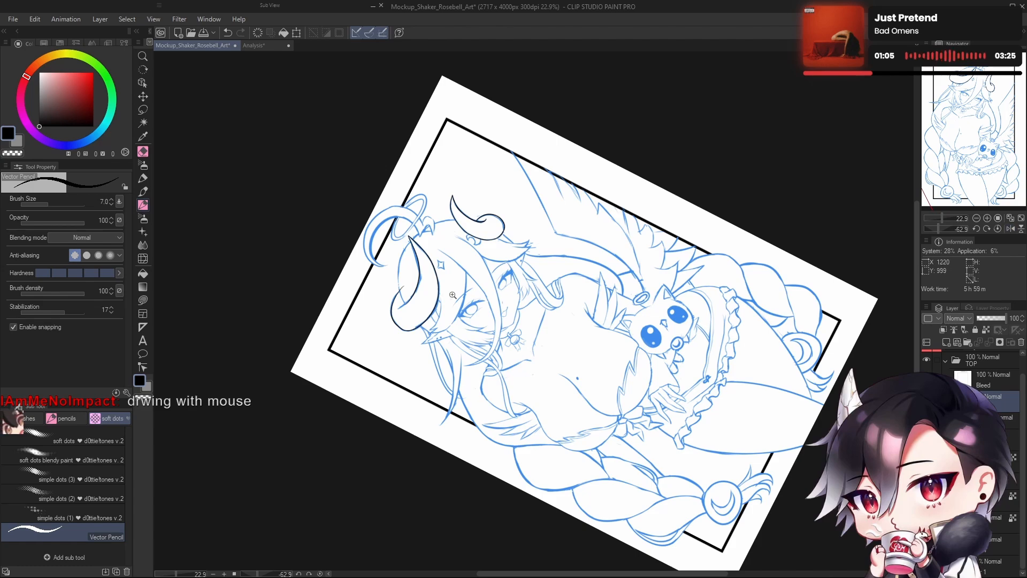
pyautogui.moveTo(422, 293)
pyautogui.mouseDown()
pyautogui.moveTo(529, 367)
pyautogui.moveTo(627, 362)
pyautogui.mouseUp()
pyautogui.moveTo(509, 314); pyautogui.dragTo(531, 341)
pyautogui.moveTo(531, 341); pyautogui.dragTo(529, 362)
pyautogui.press('e')
pyautogui.moveTo(501, 262); pyautogui.dragTo(497, 274)
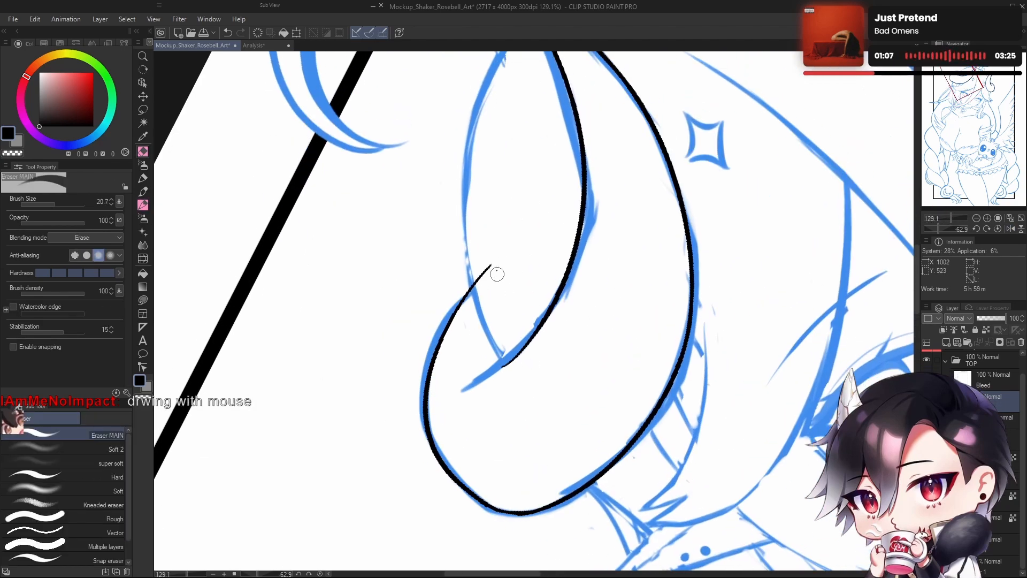
pyautogui.press('p')
pyautogui.press('e')
pyautogui.moveTo(507, 370); pyautogui.dragTo(520, 351)
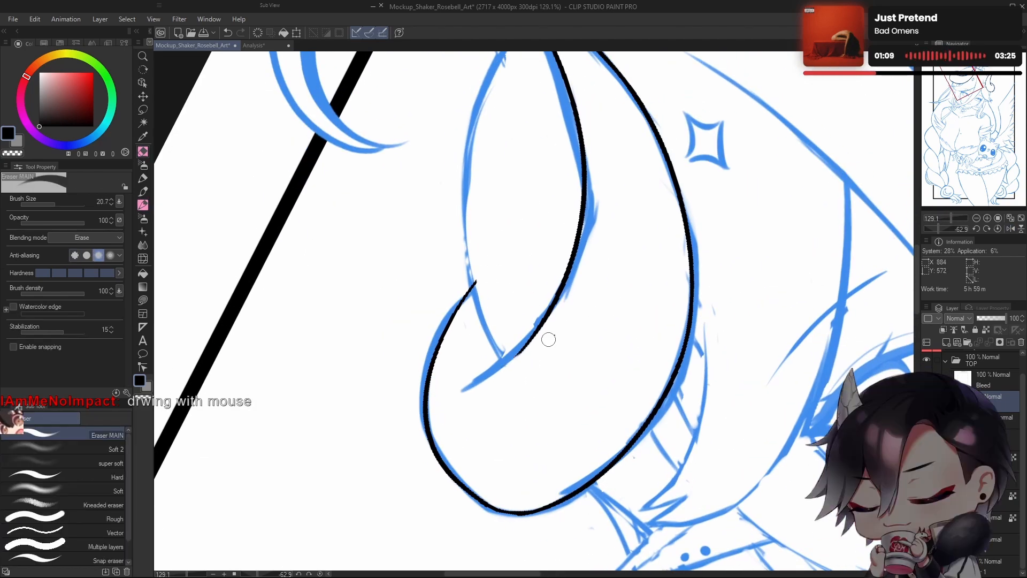
# Step: Extend the horn's inner edge in black into its rounded end, redoing the stroke until it joins smoothly, and flip the view back horizontally
pyautogui.press('p')
pyautogui.moveTo(543, 318); pyautogui.dragTo(450, 396)
pyautogui.hotkey('ctrl', 'z')
pyautogui.moveTo(545, 317); pyautogui.dragTo(463, 390)
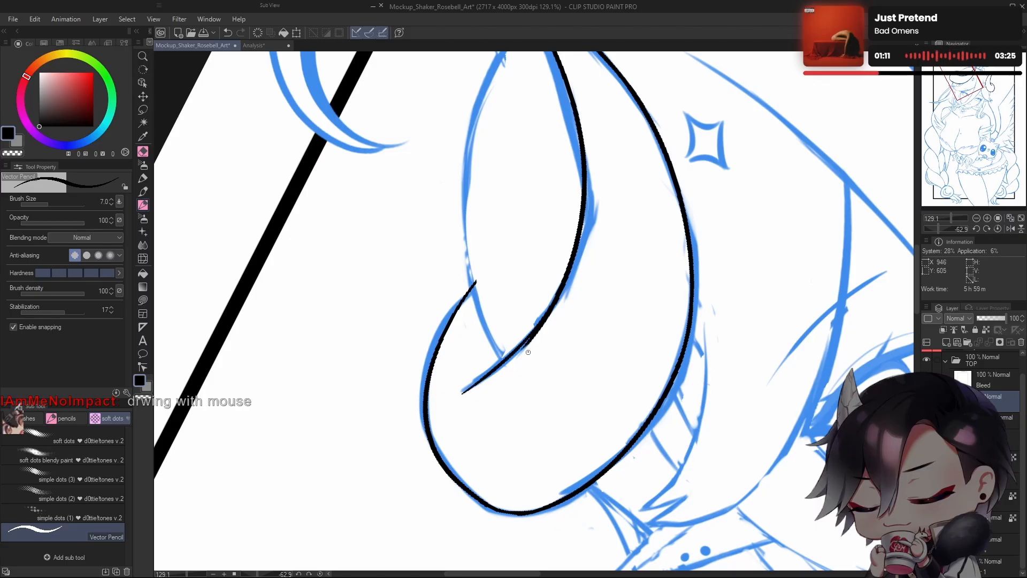
pyautogui.hotkey('ctrl', 'z')
pyautogui.press('e')
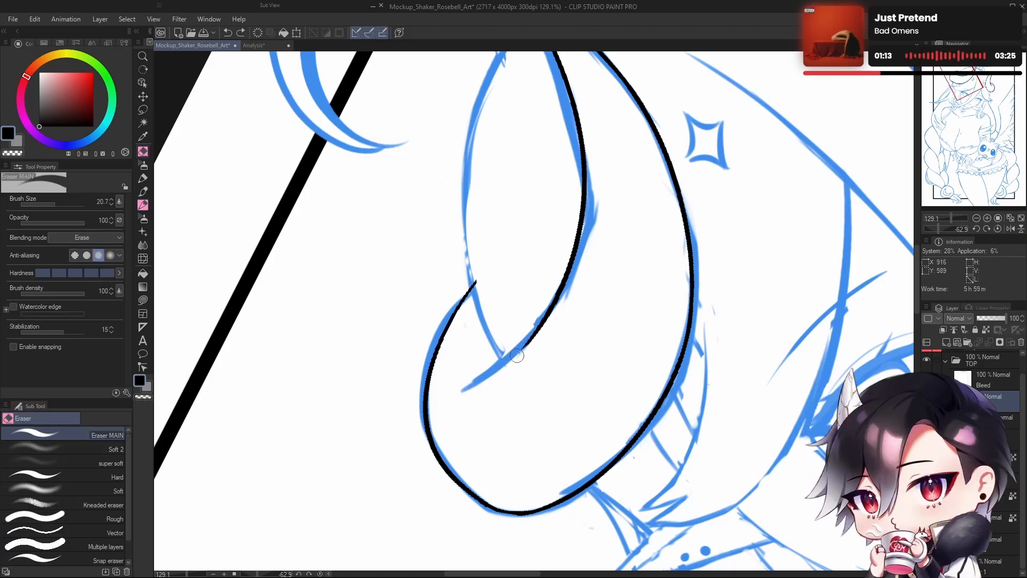
pyautogui.moveTo(520, 353)
pyautogui.mouseDown()
pyautogui.moveTo(532, 336)
pyautogui.moveTo(462, 391)
pyautogui.mouseUp()
pyautogui.press('p')
pyautogui.hotkey('ctrl', 'z')
pyautogui.moveTo(547, 314); pyautogui.dragTo(455, 395)
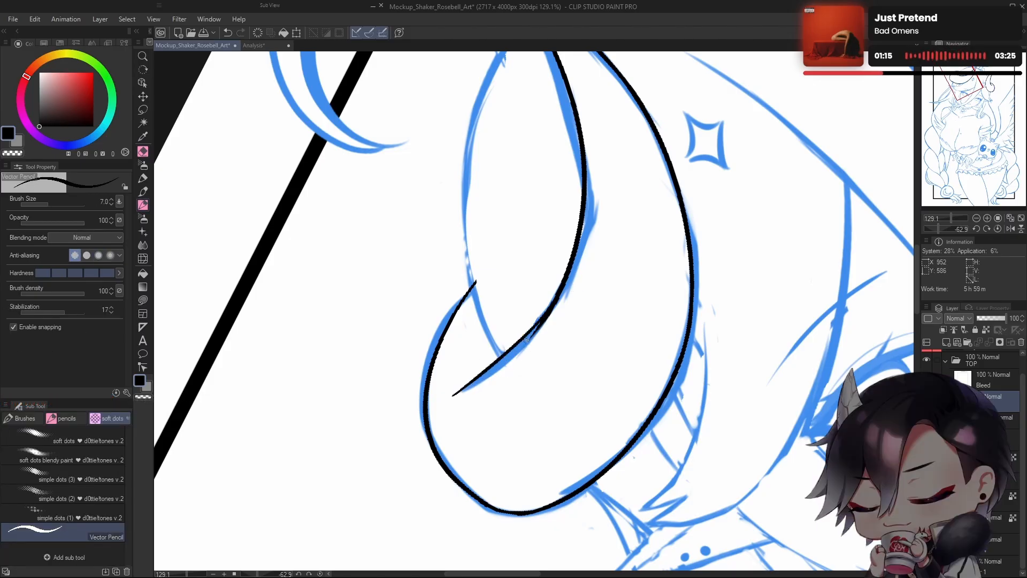
pyautogui.hotkey('ctrl', 'z')
pyautogui.moveTo(539, 322); pyautogui.dragTo(459, 391)
pyautogui.hotkey('ctrl', 'z')
pyautogui.moveTo(506, 358); pyautogui.dragTo(460, 391)
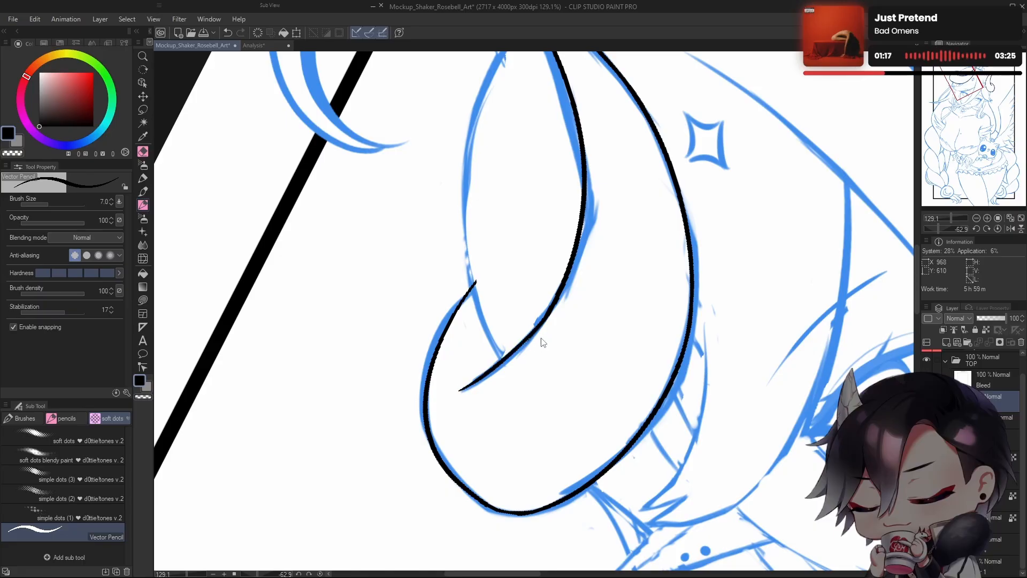
pyautogui.hotkey('ctrl', 'z')
pyautogui.moveTo(540, 320)
pyautogui.mouseDown()
pyautogui.moveTo(475, 382)
pyautogui.moveTo(522, 350)
pyautogui.moveTo(550, 308)
pyautogui.moveTo(472, 383)
pyautogui.mouseUp()
pyautogui.hotkey('ctrl', 'z')
pyautogui.hotkey('ctrl', 'z')
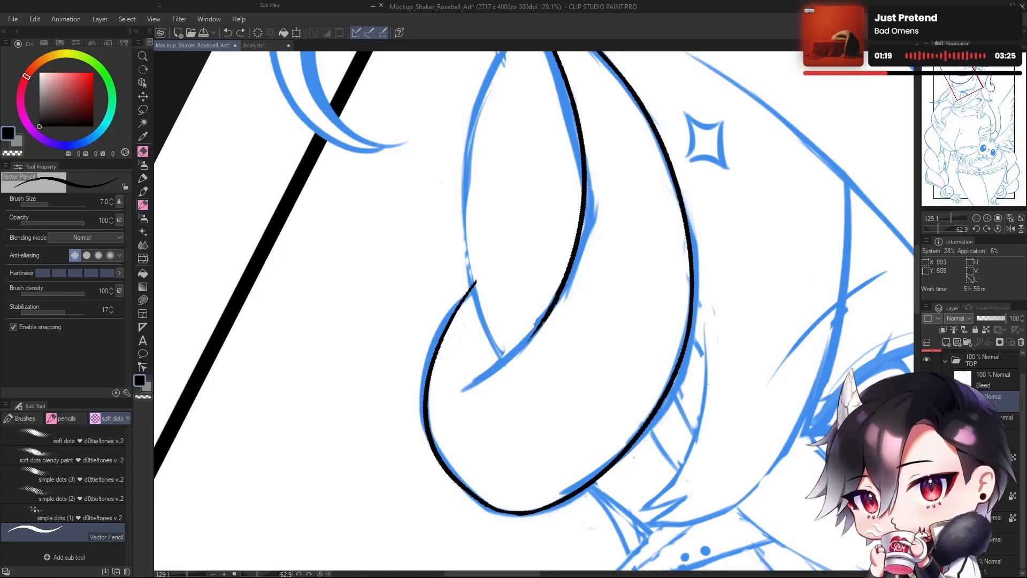
pyautogui.moveTo(548, 306); pyautogui.dragTo(460, 389)
pyautogui.press('c')
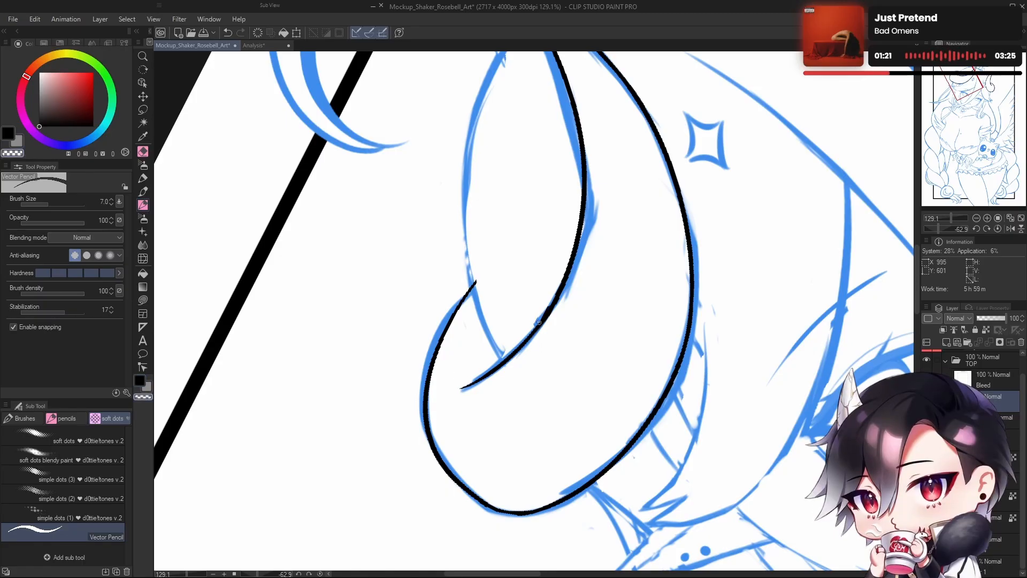
pyautogui.scroll(-5, 549, 300)
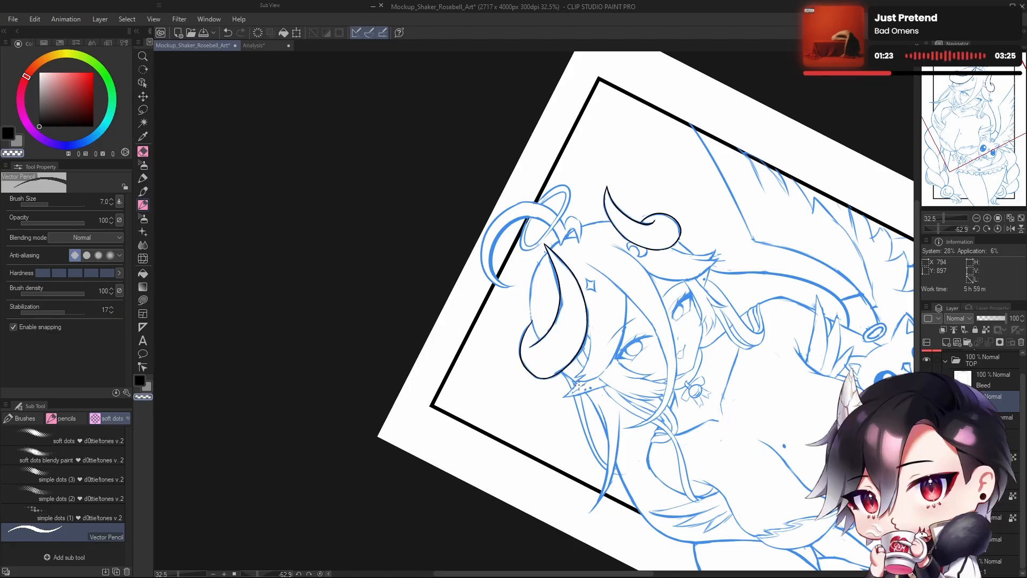
pyautogui.press('h')
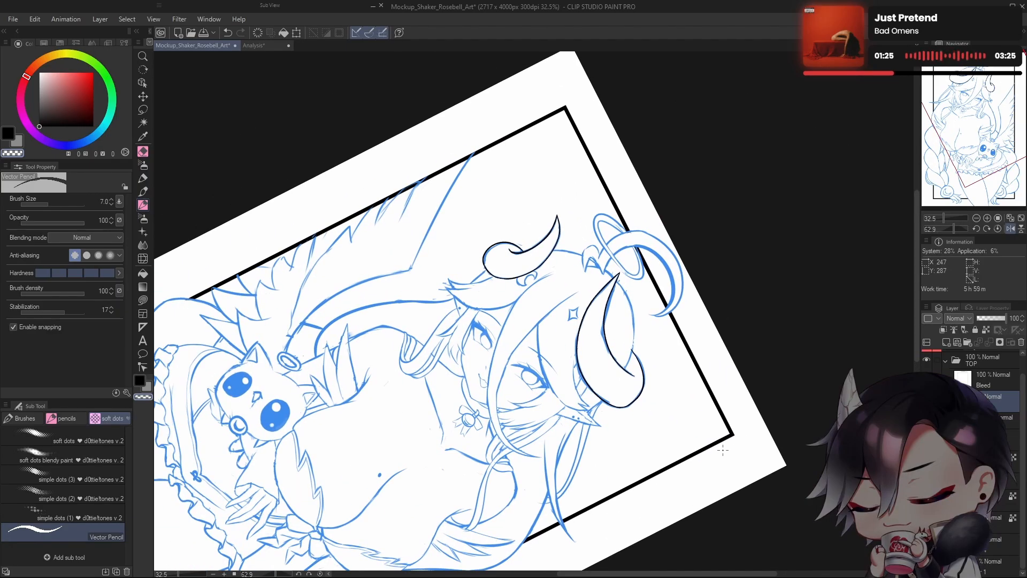
# Step: Reset the view rotation and ink the short hair line hanging below the small horn's rounded end in black, redoing the stroke until it fits
pyautogui.click(998, 228)
pyautogui.scroll(4, 571, 263)
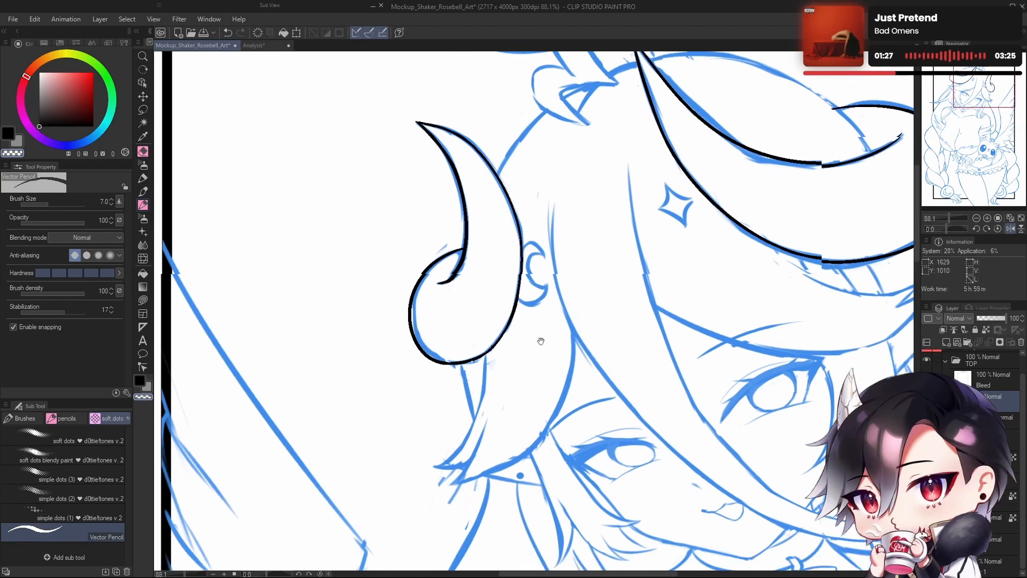
pyautogui.scroll(2, 508, 278)
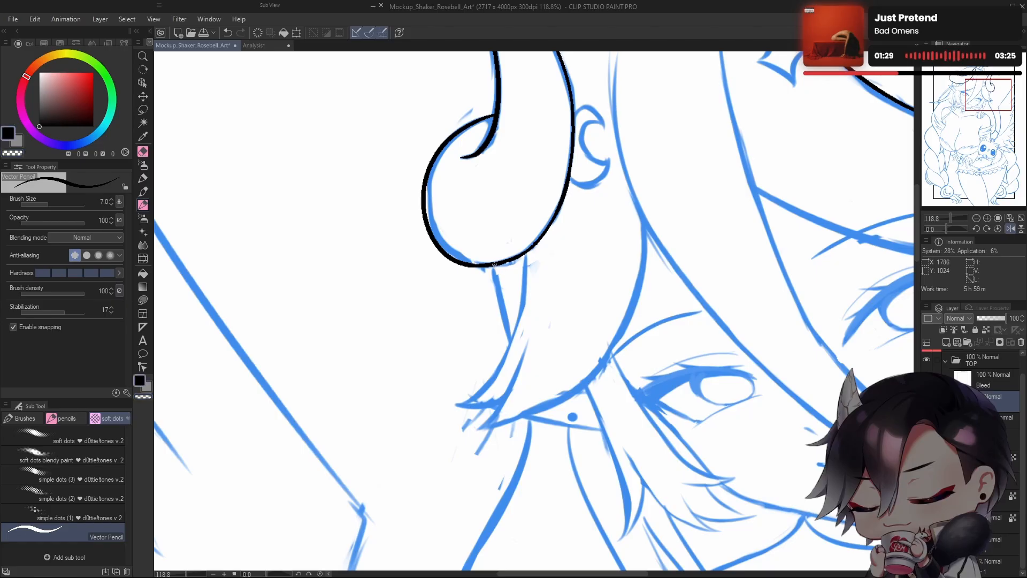
pyautogui.moveTo(493, 264); pyautogui.dragTo(517, 357)
pyautogui.hotkey('ctrl', 'z')
pyautogui.moveTo(493, 267); pyautogui.dragTo(519, 358)
pyautogui.hotkey('ctrl', 'z')
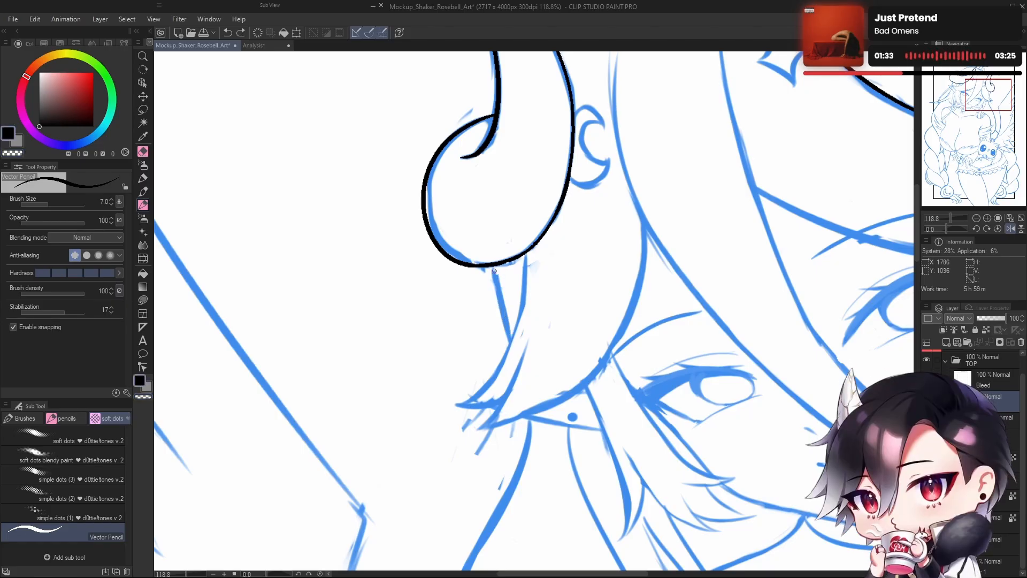
pyautogui.moveTo(494, 267); pyautogui.dragTo(518, 368)
pyautogui.hotkey('ctrl', 'z')
pyautogui.moveTo(494, 268); pyautogui.dragTo(519, 362)
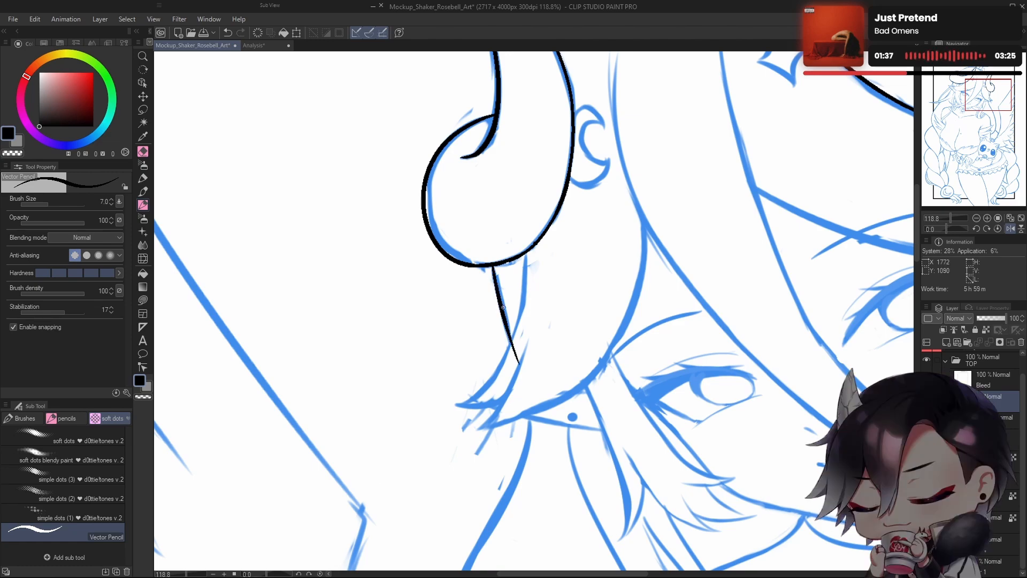
pyautogui.moveTo(683, 299); pyautogui.dragTo(647, 345)
pyautogui.hotkey('ctrl', 'z')
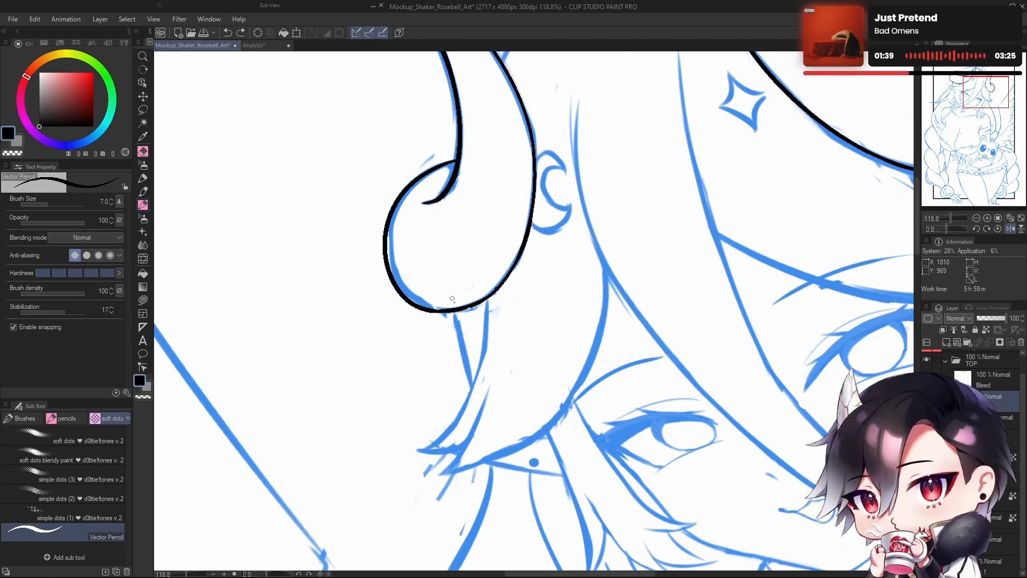
pyautogui.moveTo(456, 325)
pyautogui.mouseDown()
pyautogui.moveTo(474, 328)
pyautogui.moveTo(492, 397)
pyautogui.mouseUp()
pyautogui.hotkey('ctrl', 'z')
pyautogui.moveTo(474, 315); pyautogui.dragTo(498, 405)
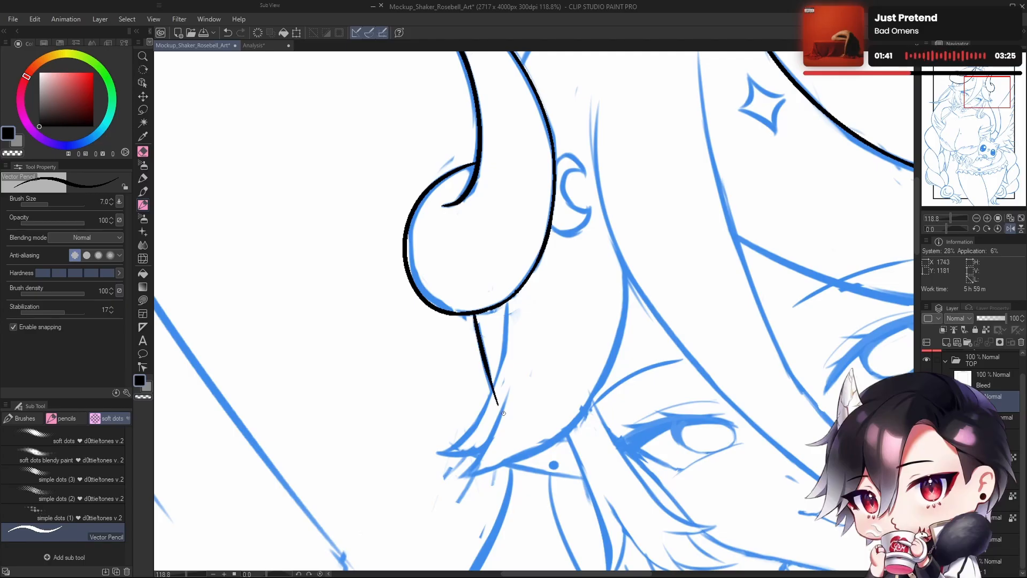
pyautogui.hotkey('ctrl', 'z')
pyautogui.moveTo(475, 316); pyautogui.dragTo(497, 401)
pyautogui.hotkey('ctrl', 'z')
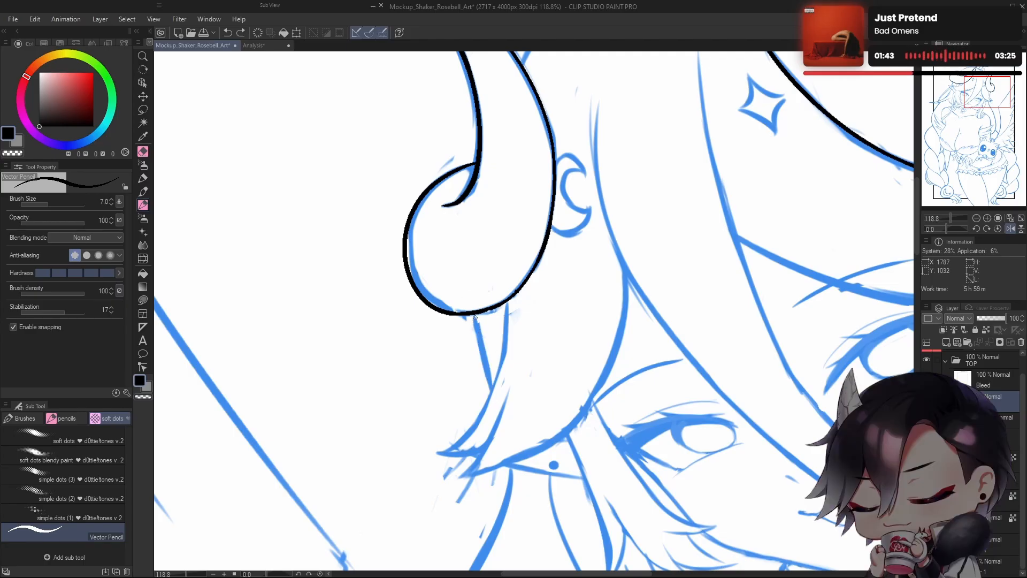
pyautogui.moveTo(474, 316); pyautogui.dragTo(490, 393)
pyautogui.hotkey('ctrl', 'z')
pyautogui.moveTo(475, 316); pyautogui.dragTo(494, 398)
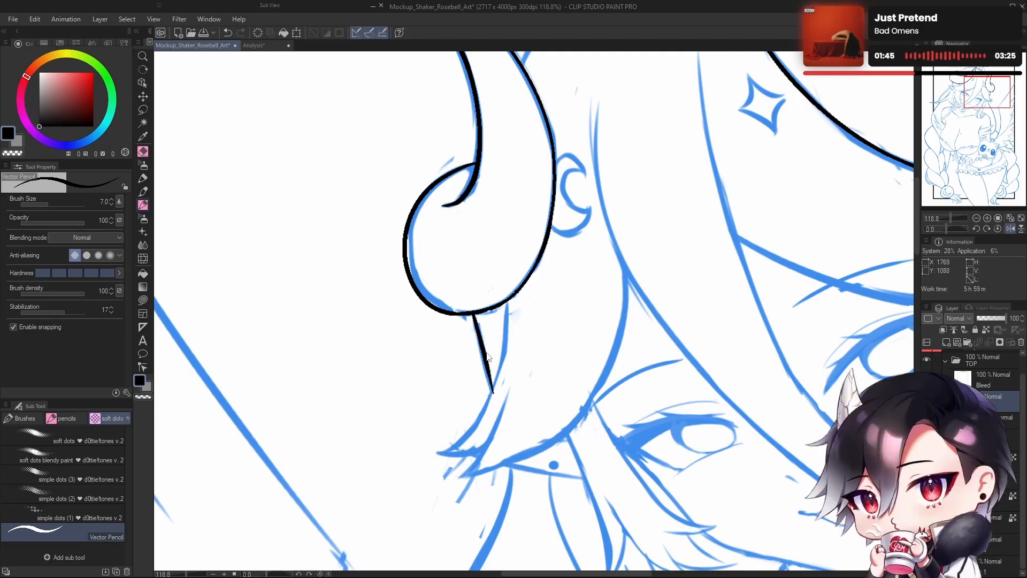
pyautogui.hotkey('ctrl', 'z')
pyautogui.moveTo(475, 315); pyautogui.dragTo(494, 396)
pyautogui.hotkey('ctrl', 'z')
pyautogui.moveTo(479, 331)
pyautogui.mouseDown()
pyautogui.moveTo(485, 361)
pyautogui.moveTo(475, 318)
pyautogui.mouseUp()
pyautogui.hotkey('ctrl', 'z')
# Step: Ink the head outline in black from the small horn's outer edge up to the hair tuft, redoing the stroke until it follows the sketch
pyautogui.moveTo(633, 336); pyautogui.dragTo(554, 481)
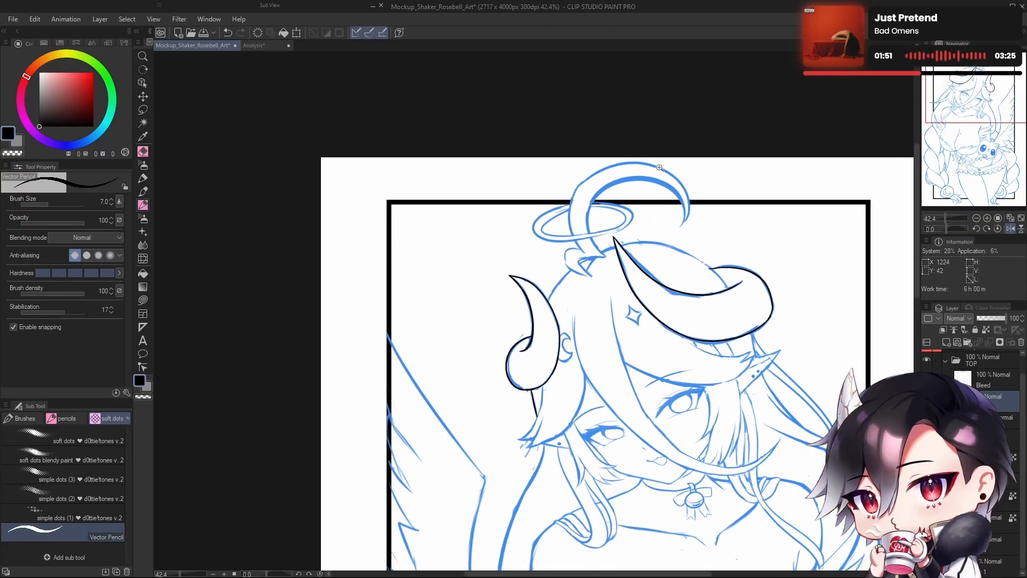
pyautogui.moveTo(566, 288); pyautogui.dragTo(617, 314)
pyautogui.moveTo(502, 337)
pyautogui.mouseDown()
pyautogui.moveTo(464, 392)
pyautogui.moveTo(529, 289)
pyautogui.mouseUp()
pyautogui.hotkey('ctrl', 'z')
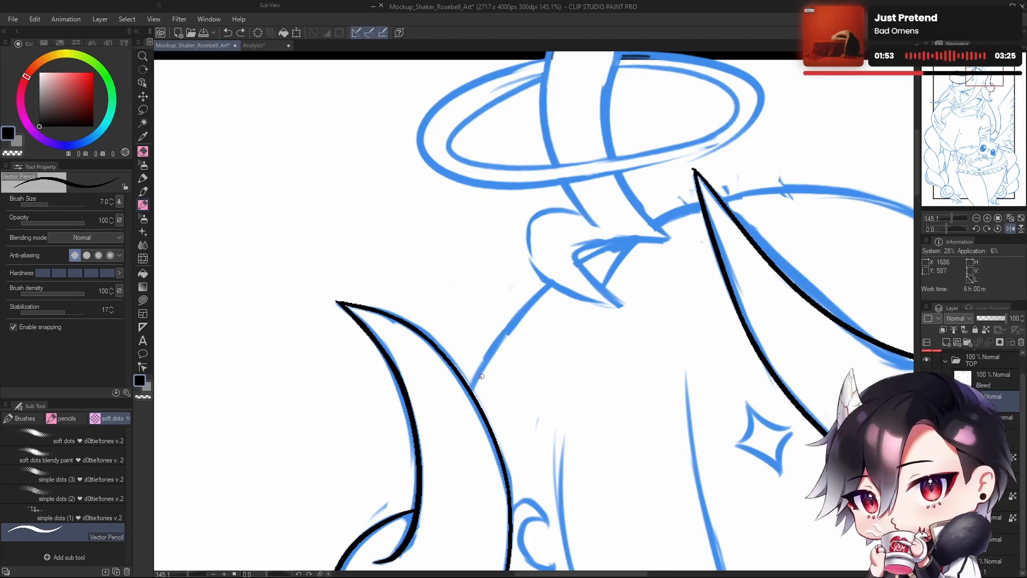
pyautogui.moveTo(488, 357); pyautogui.dragTo(547, 286)
pyautogui.hotkey('ctrl', 'z')
pyautogui.moveTo(471, 391); pyautogui.dragTo(559, 273)
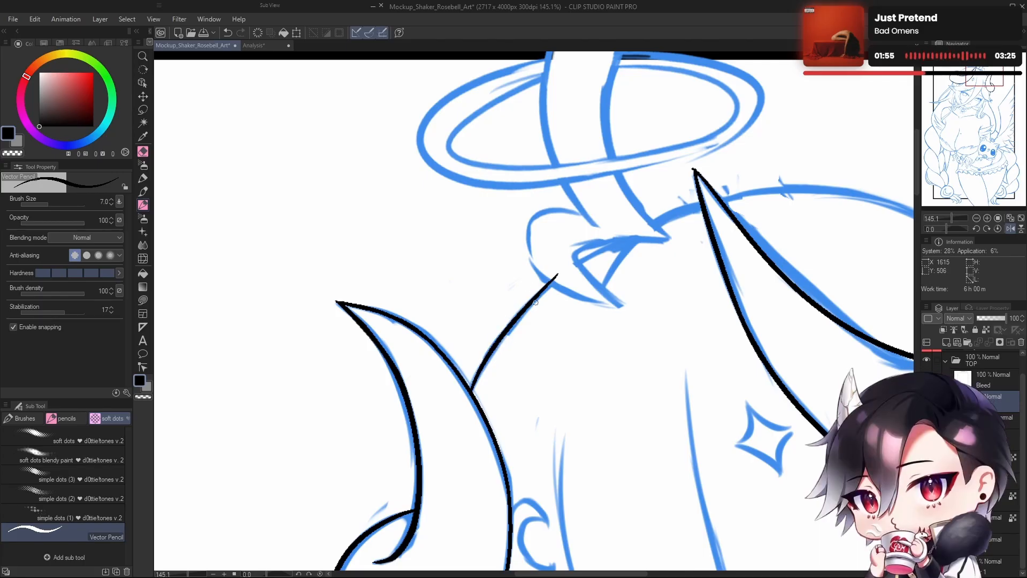
pyautogui.hotkey('ctrl', 'z')
pyautogui.moveTo(475, 389); pyautogui.dragTo(573, 269)
pyautogui.hotkey('ctrl', 'z')
pyautogui.moveTo(472, 392); pyautogui.dragTo(562, 274)
pyautogui.hotkey('ctrl', 'z')
pyautogui.moveTo(471, 392); pyautogui.dragTo(562, 273)
# Step: Erase the head outline's overshoot inside the hair tuft and ink the short upper edge of the tuft's inner fold in black
pyautogui.press('e')
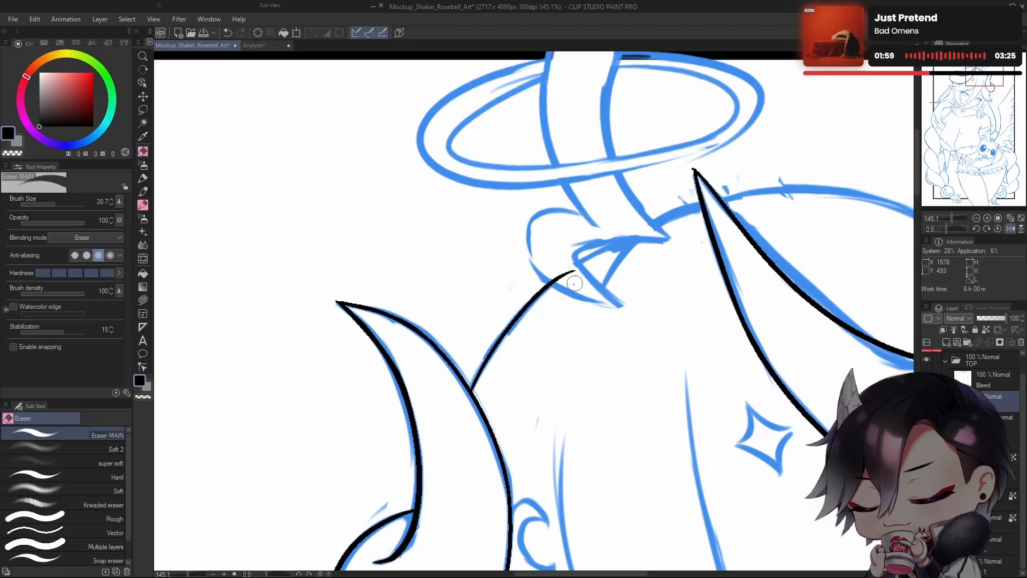
pyautogui.press('p')
pyautogui.moveTo(624, 270); pyautogui.dragTo(584, 323)
pyautogui.moveTo(596, 291); pyautogui.dragTo(642, 288)
pyautogui.moveTo(547, 287)
pyautogui.mouseDown()
pyautogui.moveTo(613, 260)
pyautogui.moveTo(588, 281)
pyautogui.mouseUp()
# Step: Flip the view horizontally, scribble black test strokes on the blank area beside the small horn, and undo them
pyautogui.press('h')
pyautogui.moveTo(640, 391); pyautogui.dragTo(781, 390)
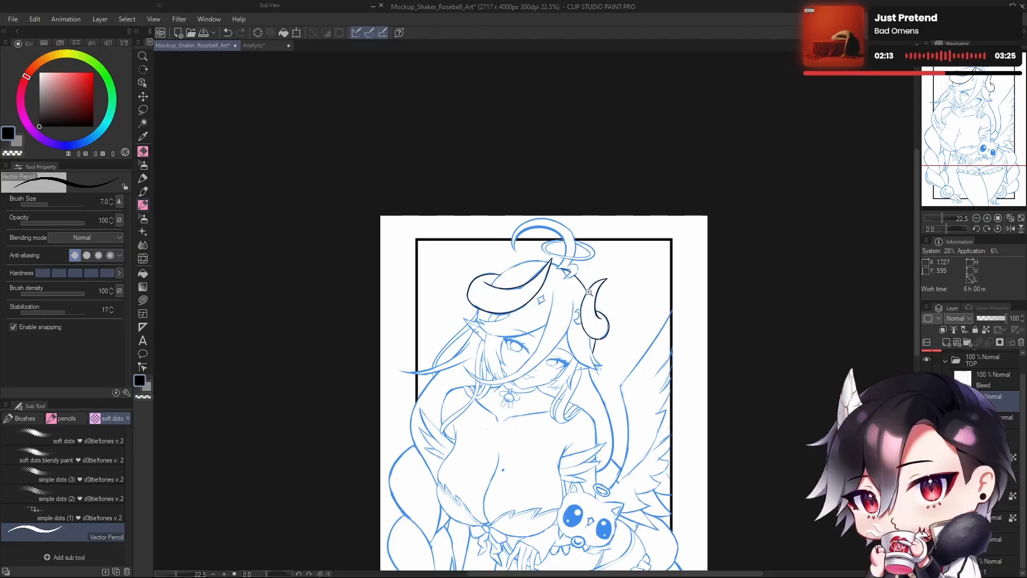
pyautogui.moveTo(589, 292); pyautogui.dragTo(781, 301)
pyautogui.moveTo(684, 234)
pyautogui.mouseDown()
pyautogui.moveTo(710, 233)
pyautogui.moveTo(743, 255)
pyautogui.moveTo(742, 302)
pyautogui.mouseUp()
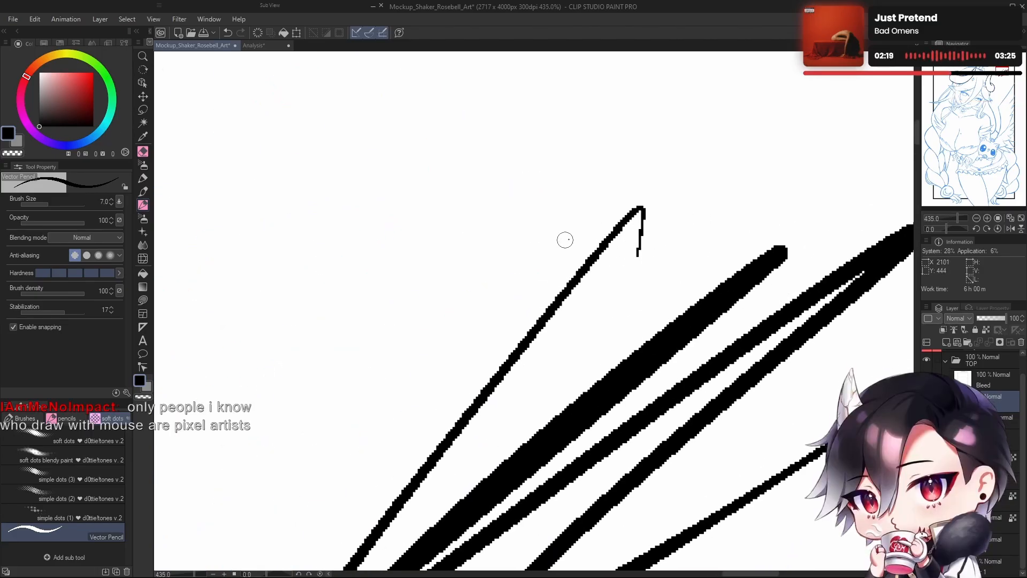
pyautogui.scroll(-5, 644, 310)
pyautogui.hotkey('ctrl', 'z')
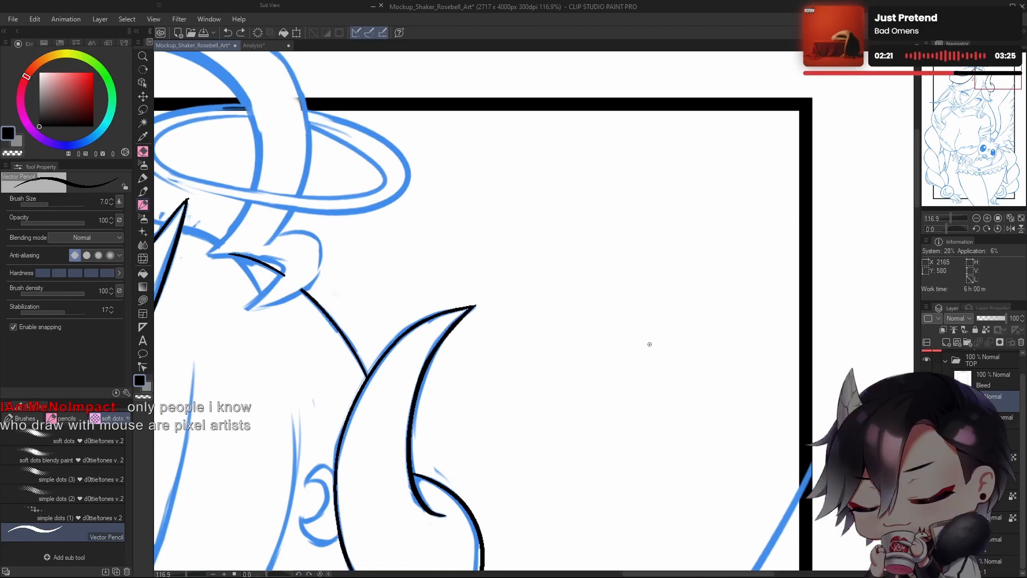
# Step: Flip the view back and ink the short head outline between the curled strand's base and the large horn's tip, redoing it until it fits
pyautogui.moveTo(645, 343)
pyautogui.mouseDown()
pyautogui.moveTo(675, 324)
pyautogui.moveTo(706, 263)
pyautogui.mouseUp()
pyautogui.moveTo(664, 342); pyautogui.dragTo(704, 365)
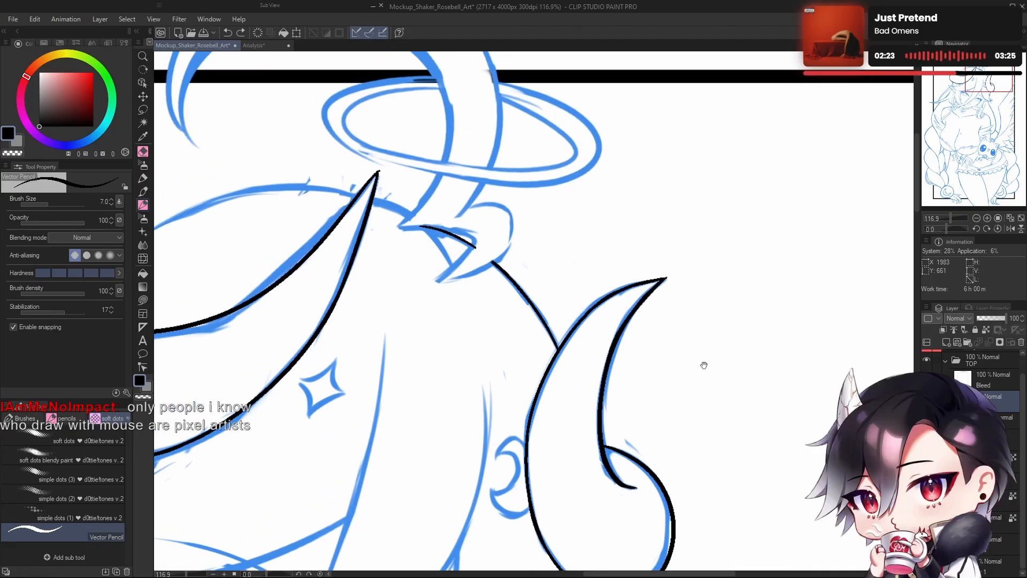
pyautogui.moveTo(599, 321); pyautogui.dragTo(736, 357)
pyautogui.press('h')
pyautogui.moveTo(604, 211); pyautogui.dragTo(628, 280)
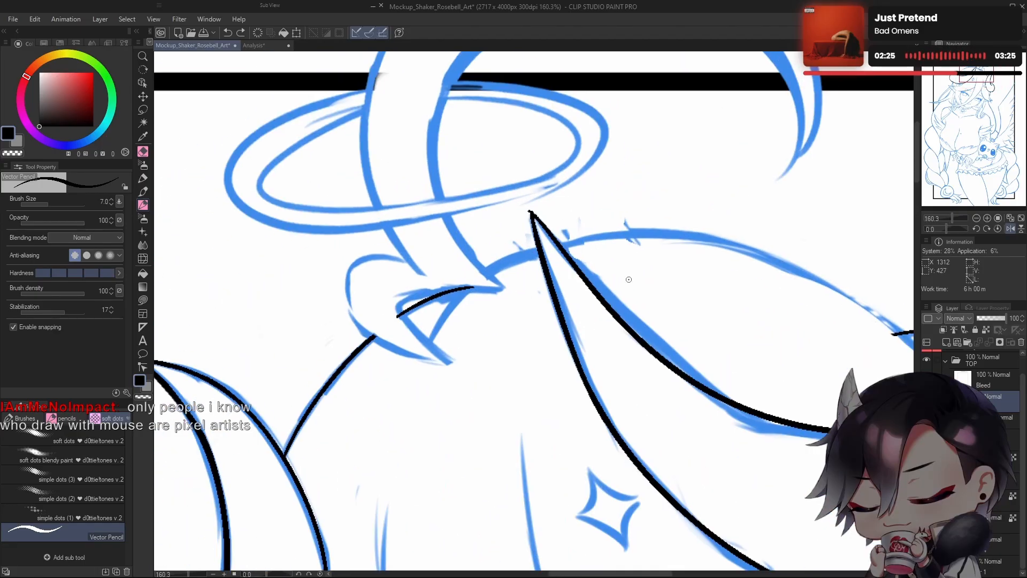
pyautogui.moveTo(489, 274); pyautogui.dragTo(553, 246)
pyautogui.hotkey('ctrl', 'z')
pyautogui.moveTo(486, 274); pyautogui.dragTo(542, 249)
pyautogui.hotkey('ctrl', 'z')
pyautogui.moveTo(486, 274); pyautogui.dragTo(540, 249)
pyautogui.hotkey('ctrl', 'z')
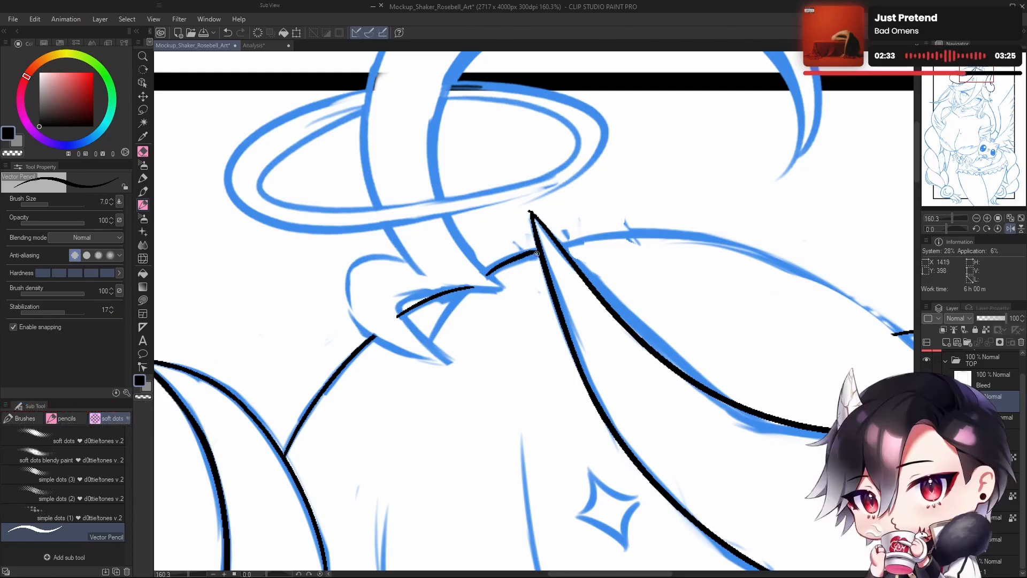
# Step: Flip the view horizontally, rotate it to -45.5°, and try to ink the head's top curve in black behind the large horn
pyautogui.moveTo(671, 298); pyautogui.dragTo(641, 311)
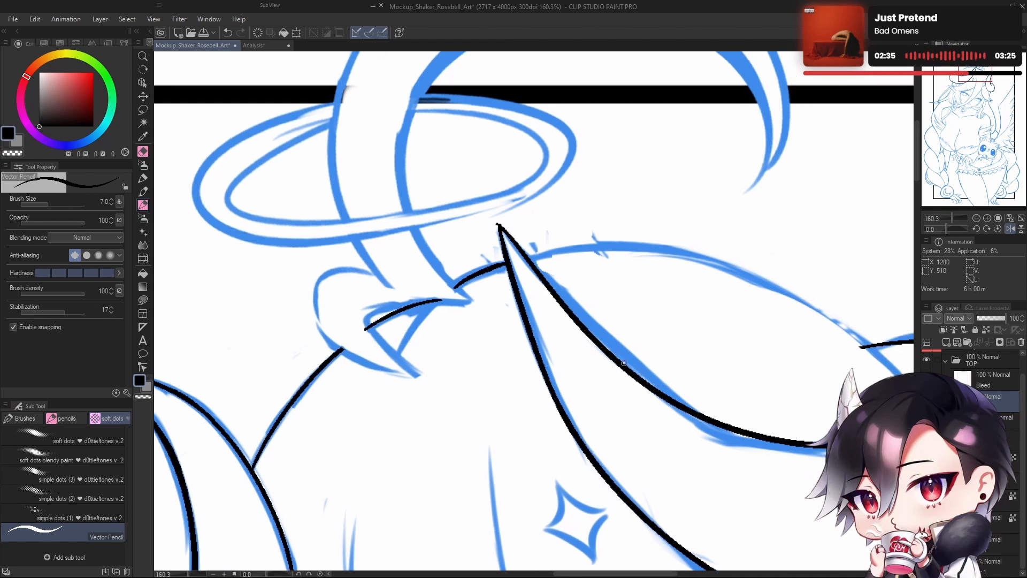
pyautogui.click(1010, 228)
pyautogui.moveTo(947, 228); pyautogui.dragTo(941, 225)
pyautogui.moveTo(605, 371); pyautogui.dragTo(734, 240)
pyautogui.moveTo(632, 137); pyautogui.dragTo(494, 446)
pyautogui.hotkey('ctrl', 'z')
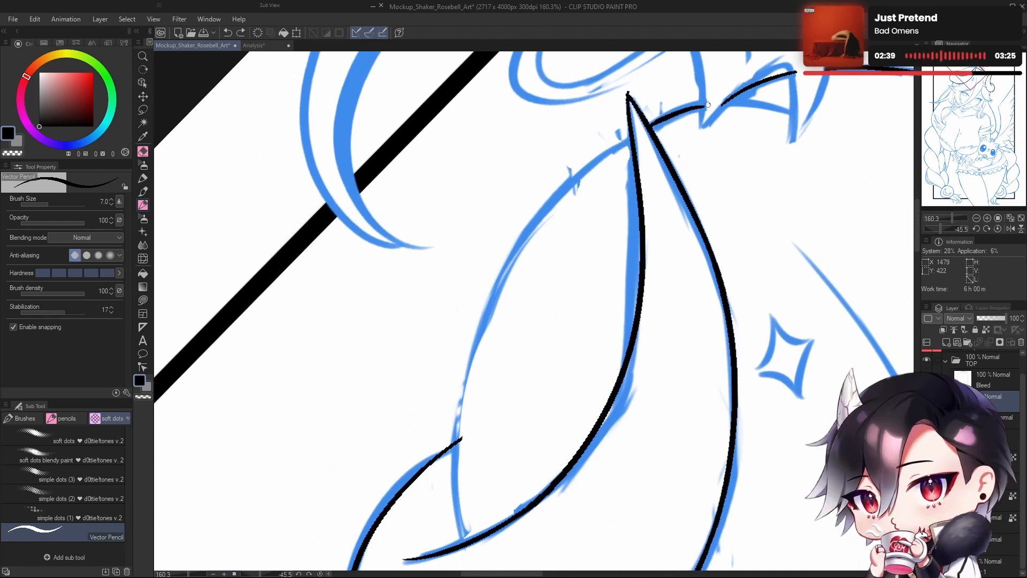
pyautogui.moveTo(631, 138); pyautogui.dragTo(490, 496)
pyautogui.hotkey('ctrl', 'z')
pyautogui.moveTo(470, 535)
pyautogui.mouseDown()
pyautogui.moveTo(536, 229)
pyautogui.moveTo(642, 152)
pyautogui.mouseUp()
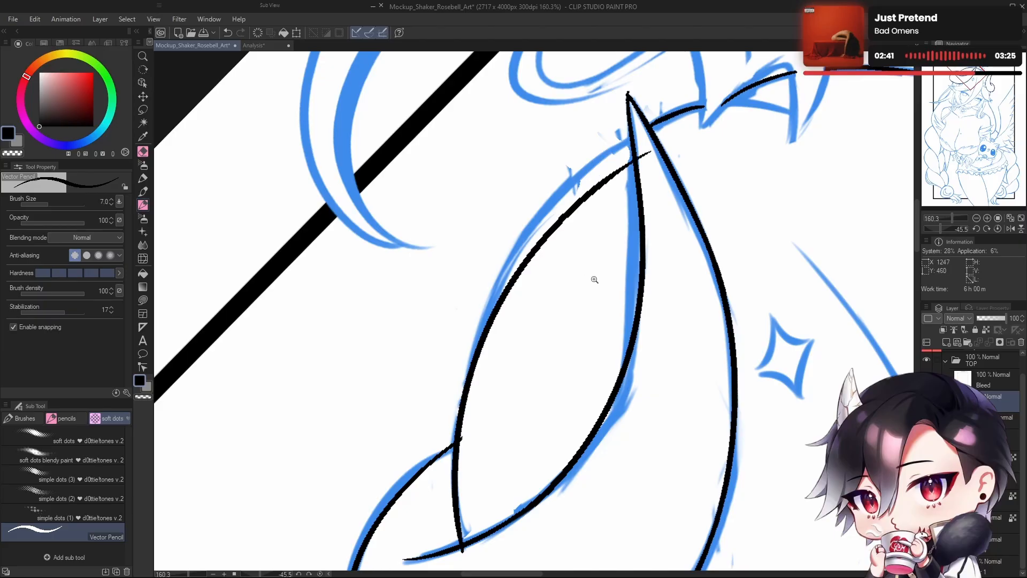
pyautogui.scroll(-2, 591, 277)
pyautogui.hotkey('ctrl', 'z')
pyautogui.moveTo(488, 486); pyautogui.dragTo(615, 182)
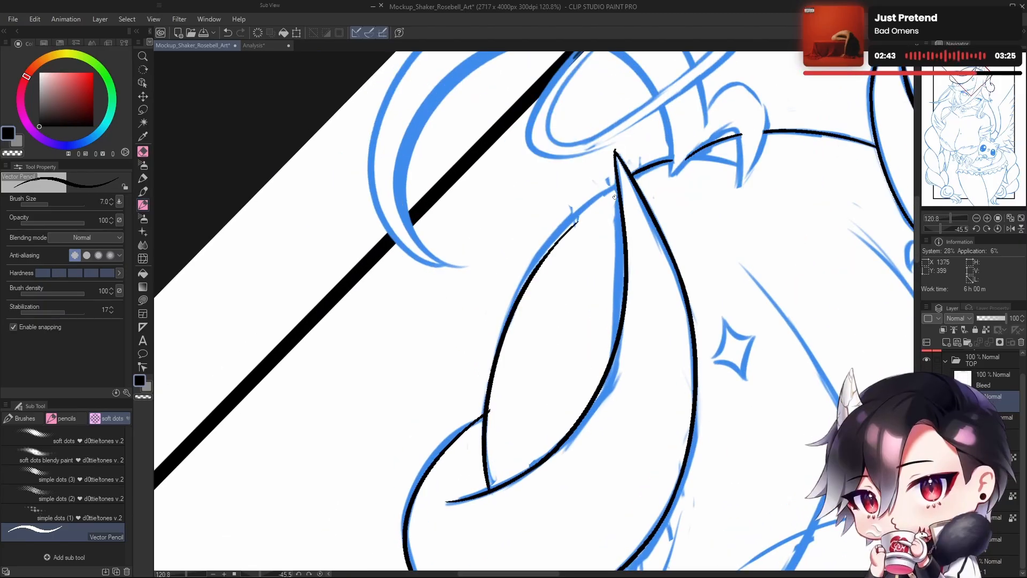
pyautogui.hotkey('ctrl', 'z')
pyautogui.moveTo(488, 490); pyautogui.dragTo(615, 179)
pyautogui.hotkey('ctrl', 'z')
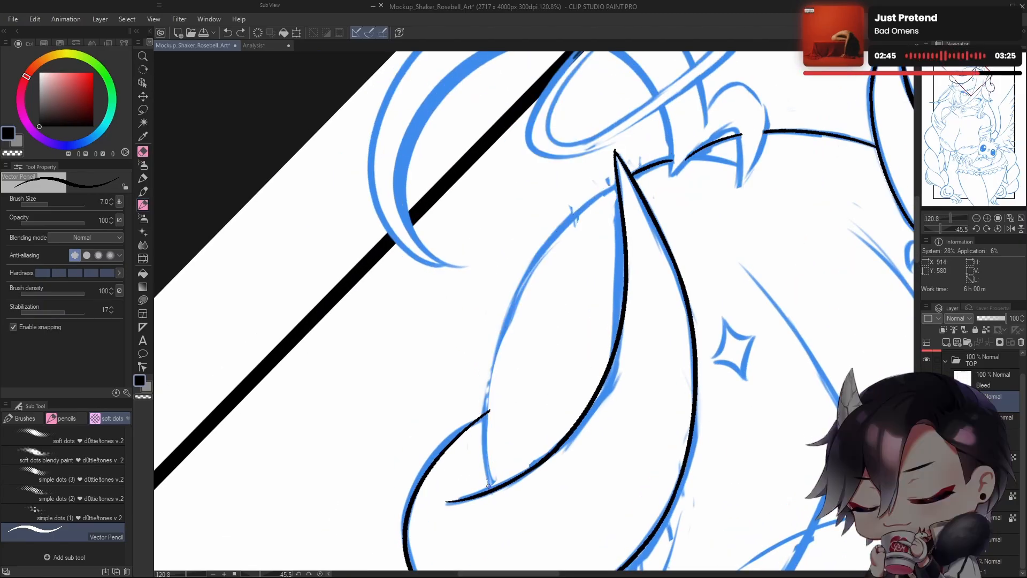
pyautogui.moveTo(488, 486); pyautogui.dragTo(615, 179)
pyautogui.hotkey('ctrl', 'z')
pyautogui.moveTo(488, 489)
pyautogui.mouseDown()
pyautogui.moveTo(544, 255)
pyautogui.moveTo(579, 211)
pyautogui.mouseUp()
pyautogui.hotkey('ctrl', 'z')
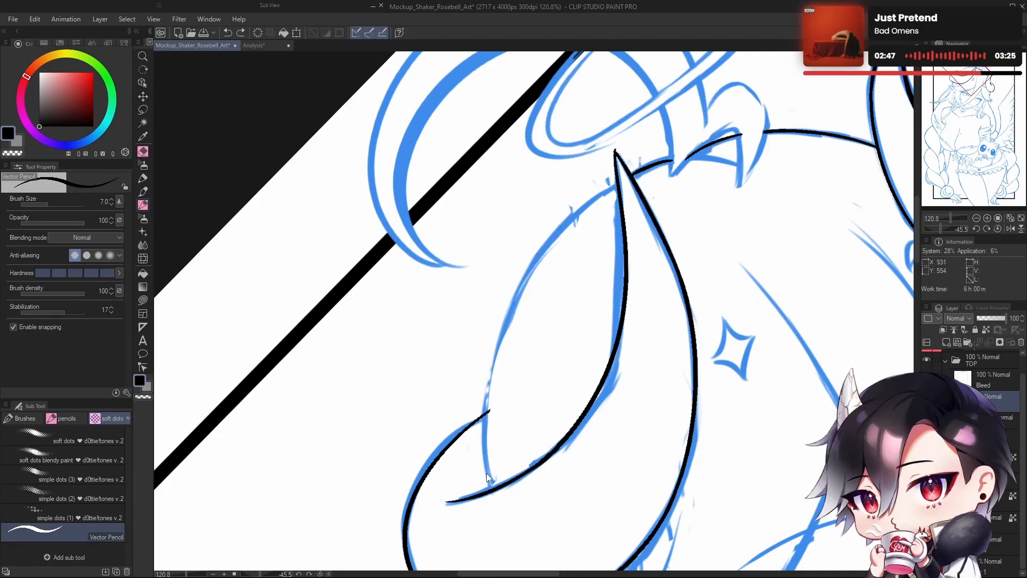
pyautogui.moveTo(488, 481); pyautogui.dragTo(567, 220)
pyautogui.hotkey('ctrl', 'z')
pyautogui.moveTo(488, 491); pyautogui.dragTo(603, 190)
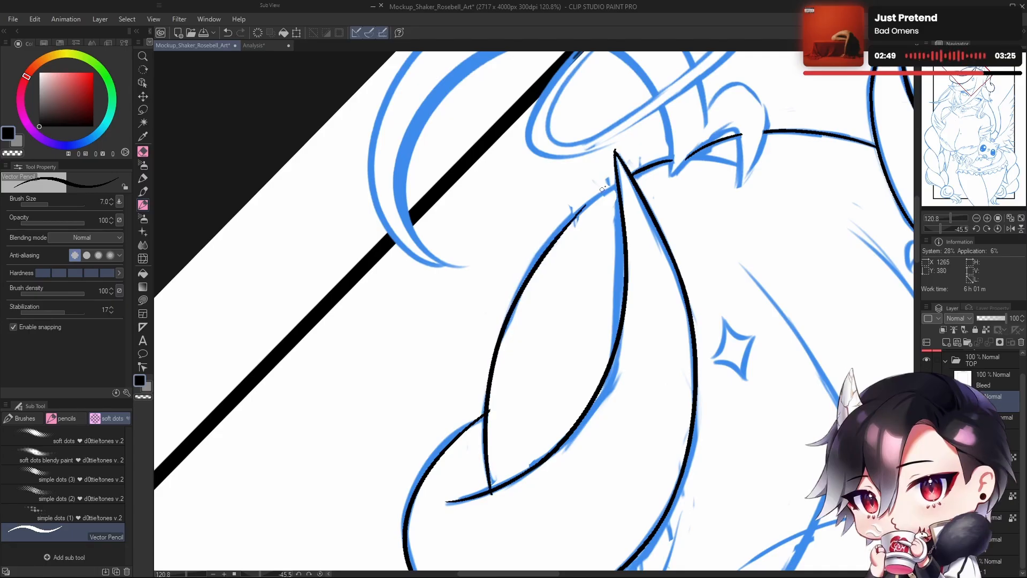
pyautogui.hotkey('ctrl', 'z')
pyautogui.moveTo(494, 486)
pyautogui.mouseDown()
pyautogui.moveTo(489, 471)
pyautogui.moveTo(595, 195)
pyautogui.mouseUp()
pyautogui.hotkey('ctrl', 'z')
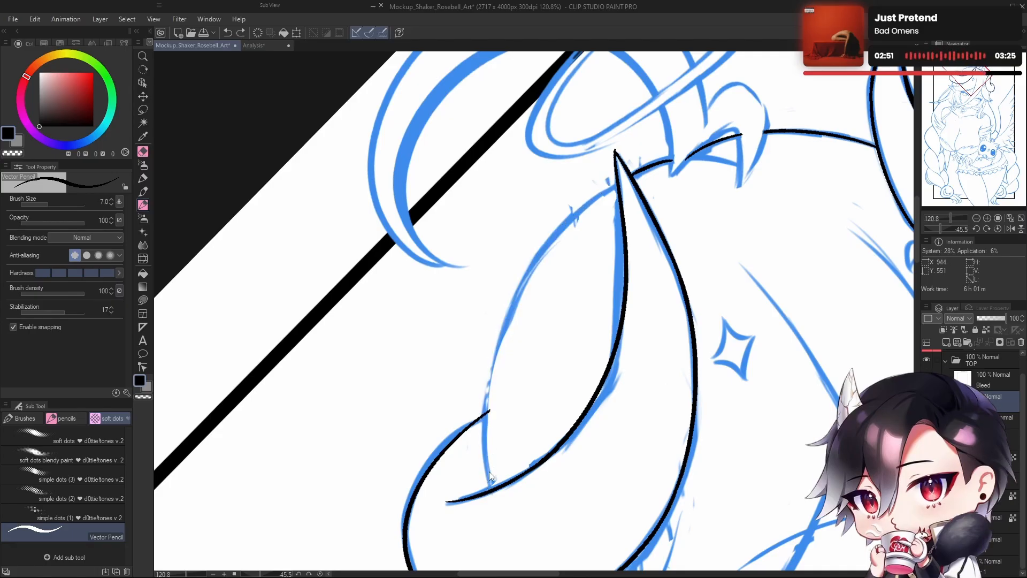
pyautogui.moveTo(490, 489)
pyautogui.mouseDown()
pyautogui.moveTo(500, 335)
pyautogui.moveTo(597, 185)
pyautogui.mouseUp()
pyautogui.hotkey('ctrl', 'z')
pyautogui.moveTo(491, 493)
pyautogui.mouseDown()
pyautogui.moveTo(559, 235)
pyautogui.moveTo(641, 157)
pyautogui.moveTo(489, 484)
pyautogui.moveTo(614, 162)
pyautogui.mouseUp()
pyautogui.hotkey('ctrl', 'z')
pyautogui.hotkey('ctrl', 'z')
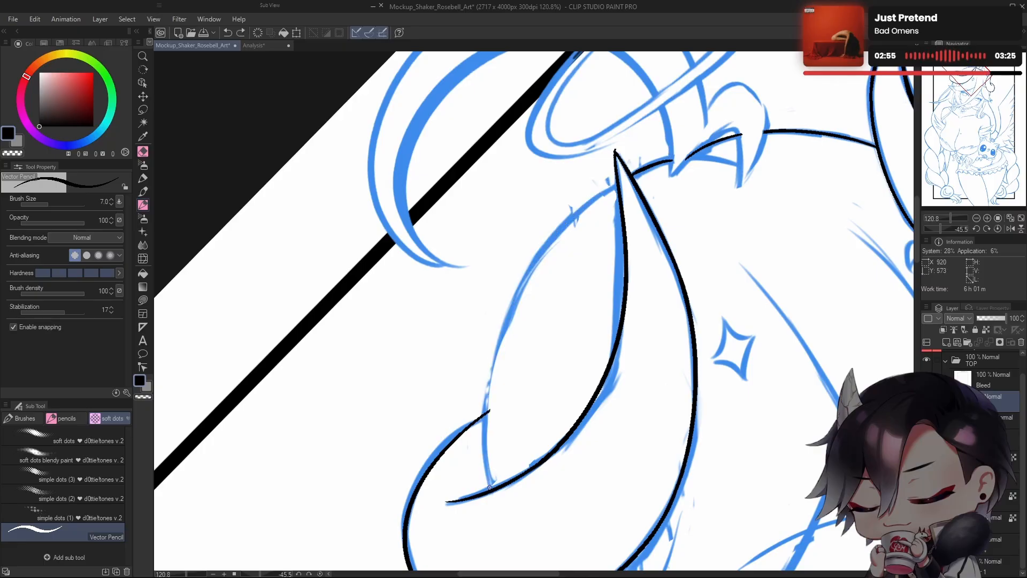
pyautogui.moveTo(490, 489)
pyautogui.mouseDown()
pyautogui.moveTo(577, 211)
pyautogui.moveTo(614, 161)
pyautogui.mouseUp()
pyautogui.hotkey('ctrl', 'z')
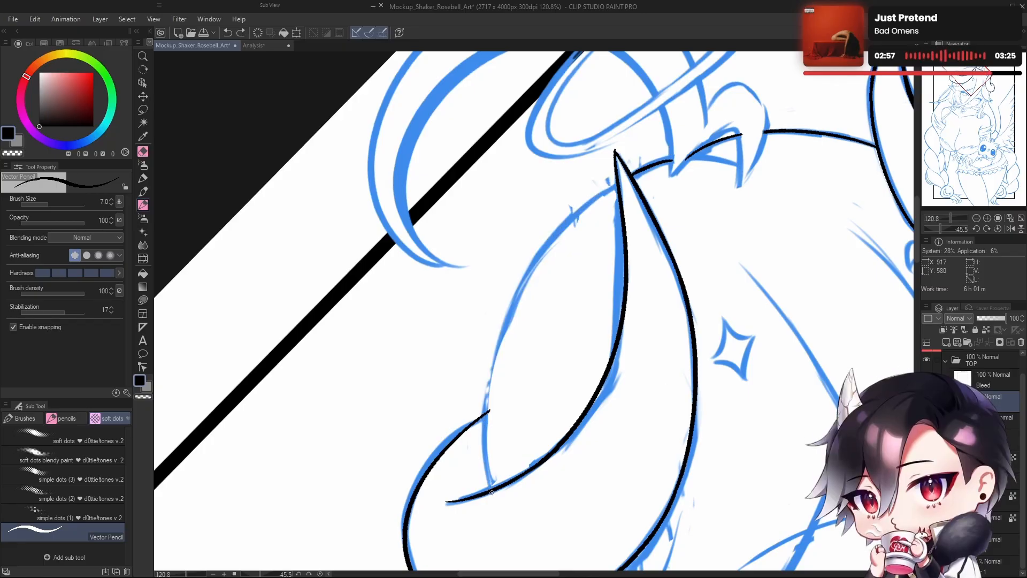
# Step: Ink the outer curve of the large horn over the blue sketch up to its tip, trimming the overshoot with transparent colour
pyautogui.moveTo(491, 492)
pyautogui.mouseDown()
pyautogui.moveTo(616, 182)
pyautogui.moveTo(602, 239)
pyautogui.mouseUp()
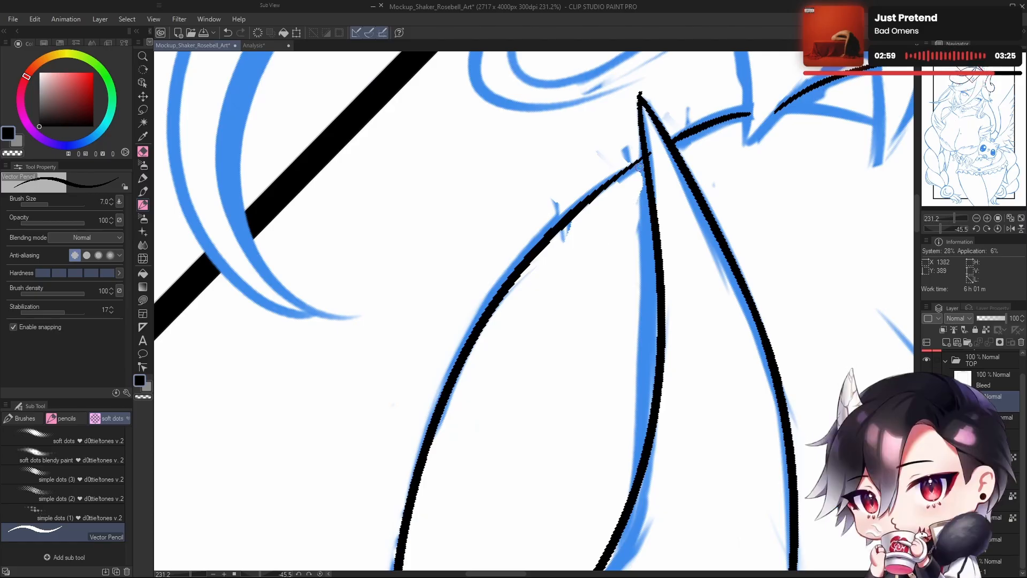
pyautogui.moveTo(644, 161); pyautogui.dragTo(574, 207)
pyautogui.hotkey('ctrl', 'z')
pyautogui.hotkey('ctrl', 'z')
pyautogui.moveTo(629, 236); pyautogui.dragTo(582, 308)
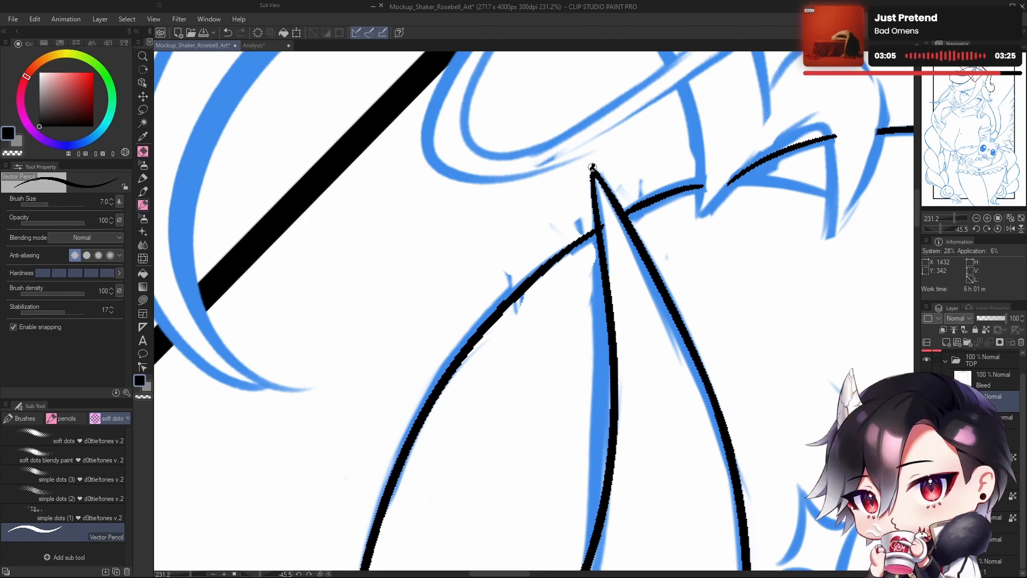
pyautogui.press('c')
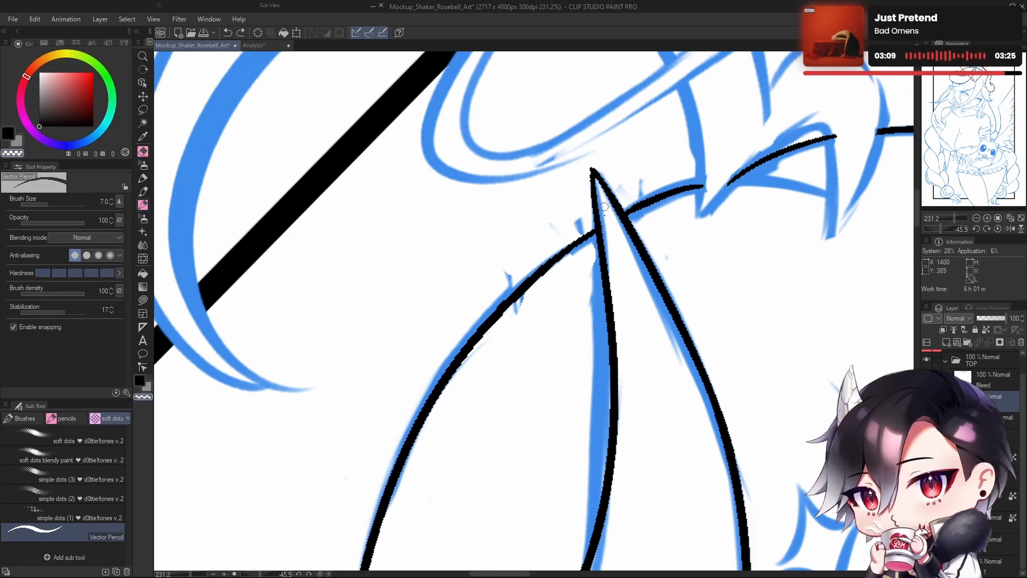
pyautogui.moveTo(651, 328); pyautogui.dragTo(481, 292)
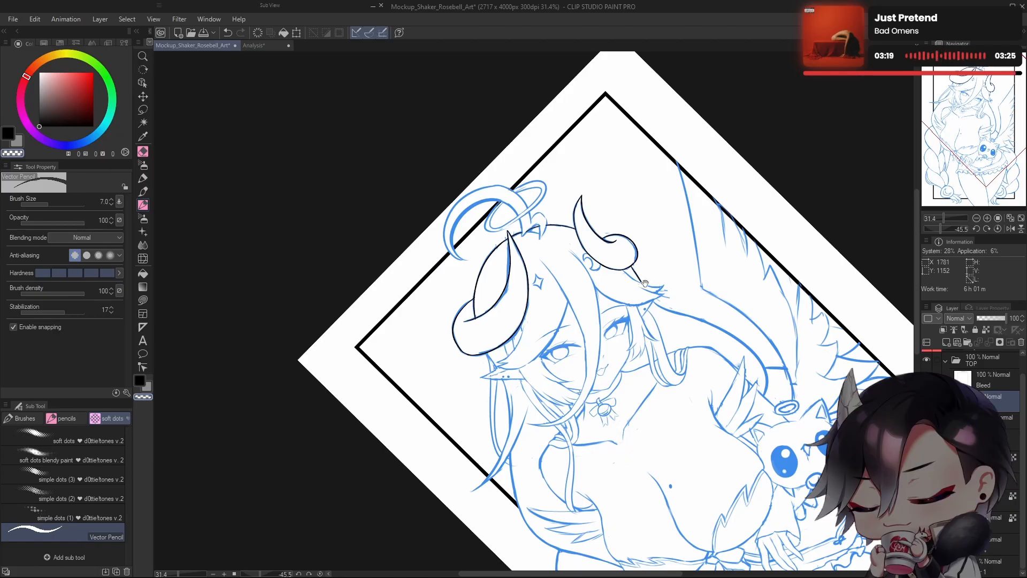
pyautogui.moveTo(624, 326); pyautogui.dragTo(671, 310)
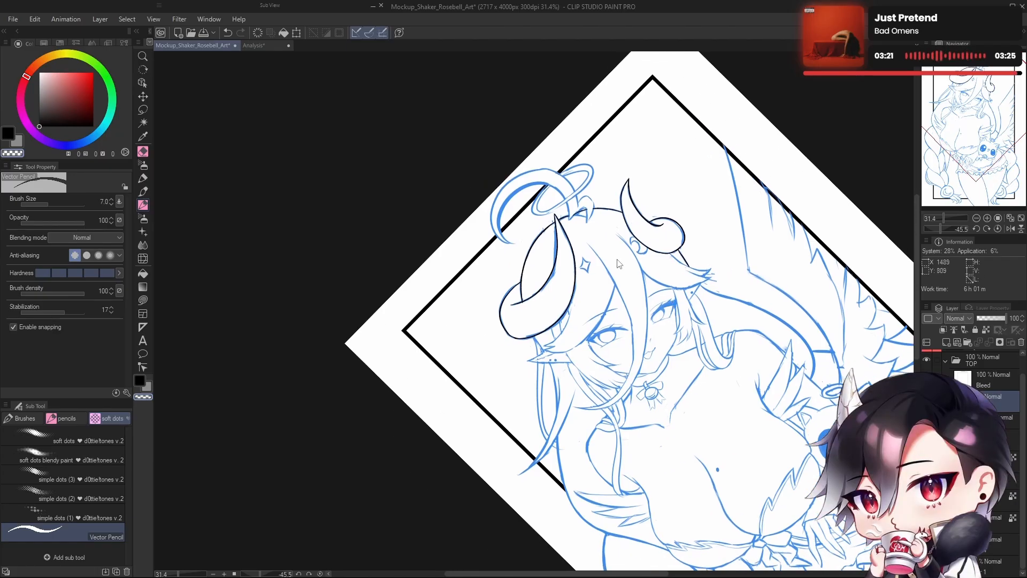
pyautogui.moveTo(583, 216)
pyautogui.mouseDown()
pyautogui.moveTo(672, 289)
pyautogui.moveTo(635, 286)
pyautogui.mouseUp()
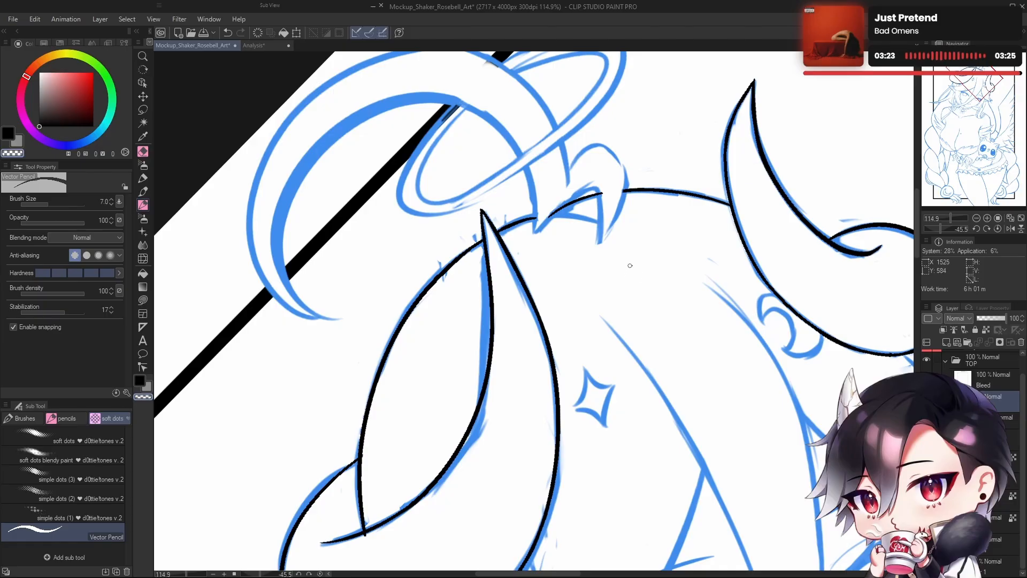
pyautogui.moveTo(669, 385); pyautogui.dragTo(657, 404)
pyautogui.click(998, 228)
pyautogui.moveTo(646, 343); pyautogui.dragTo(636, 370)
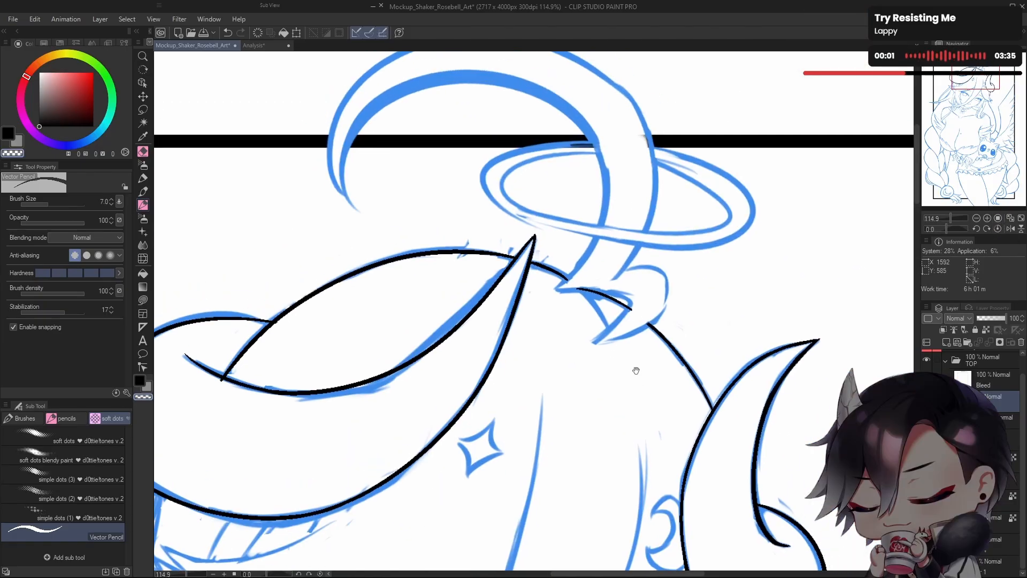
pyautogui.press('h')
pyautogui.moveTo(479, 292)
pyautogui.mouseDown()
pyautogui.moveTo(499, 310)
pyautogui.moveTo(555, 305)
pyautogui.moveTo(580, 342)
pyautogui.moveTo(532, 321)
pyautogui.mouseUp()
pyautogui.press('e')
pyautogui.press('p')
pyautogui.hotkey('ctrl', 'z')
pyautogui.moveTo(568, 366)
pyautogui.mouseDown()
pyautogui.moveTo(530, 314)
pyautogui.moveTo(559, 359)
pyautogui.moveTo(540, 310)
pyautogui.mouseUp()
pyautogui.hotkey('ctrl', 'z')
pyautogui.press('h')
pyautogui.moveTo(679, 362); pyautogui.dragTo(753, 367)
pyautogui.moveTo(602, 390)
pyautogui.mouseDown()
pyautogui.moveTo(617, 394)
pyautogui.moveTo(615, 356)
pyautogui.moveTo(642, 310)
pyautogui.mouseUp()
pyautogui.hotkey('ctrl', 'z')
pyautogui.scroll(2, 598, 376)
pyautogui.hotkey('ctrl', 'z')
pyautogui.hotkey('ctrl', 'z')
# Step: Ink the short curved front edge of the small hair tuft between the two horns, redrawing it until it follows the sketch
pyautogui.moveTo(591, 376); pyautogui.dragTo(641, 310)
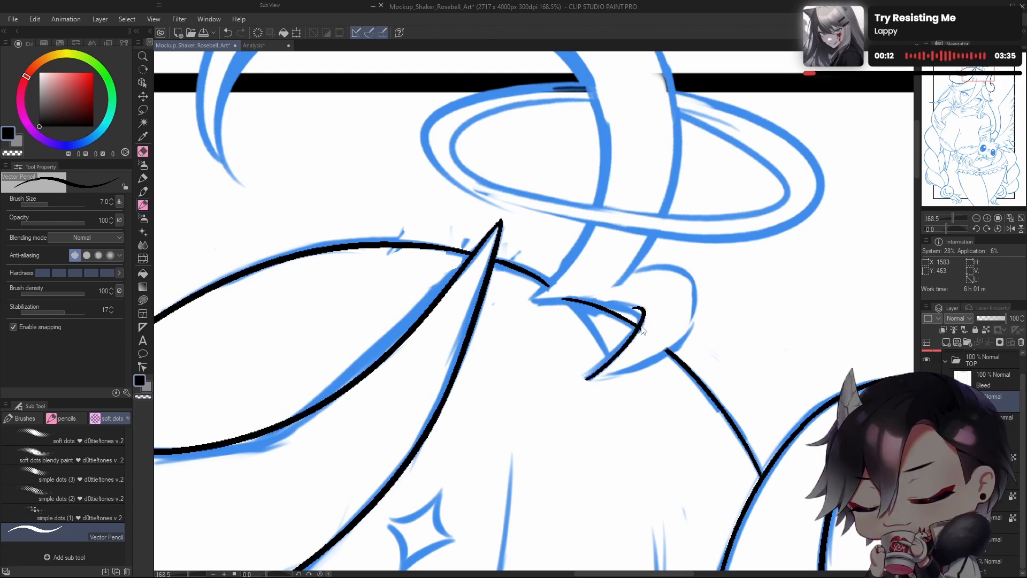
pyautogui.hotkey('ctrl', 'z')
pyautogui.moveTo(590, 375); pyautogui.dragTo(646, 308)
pyautogui.hotkey('ctrl', 'z')
pyautogui.moveTo(589, 378); pyautogui.dragTo(646, 310)
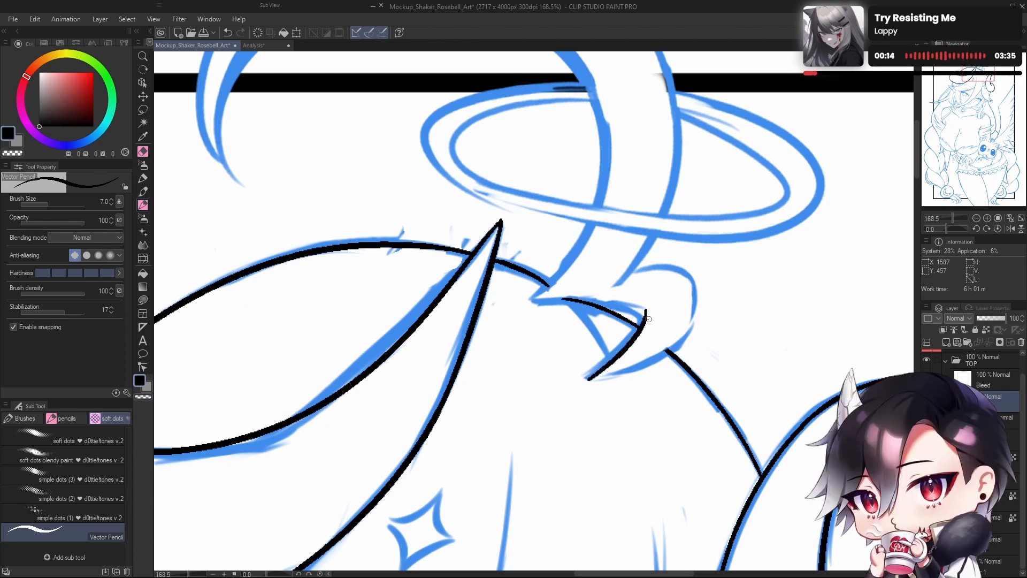
pyautogui.hotkey('ctrl', 'z')
pyautogui.moveTo(586, 380); pyautogui.dragTo(643, 313)
# Step: Flip the canvas horizontally and ink the hair tuft's upper edge from its rounded tip towards the inner point
pyautogui.press('h')
pyautogui.moveTo(679, 397); pyautogui.dragTo(751, 420)
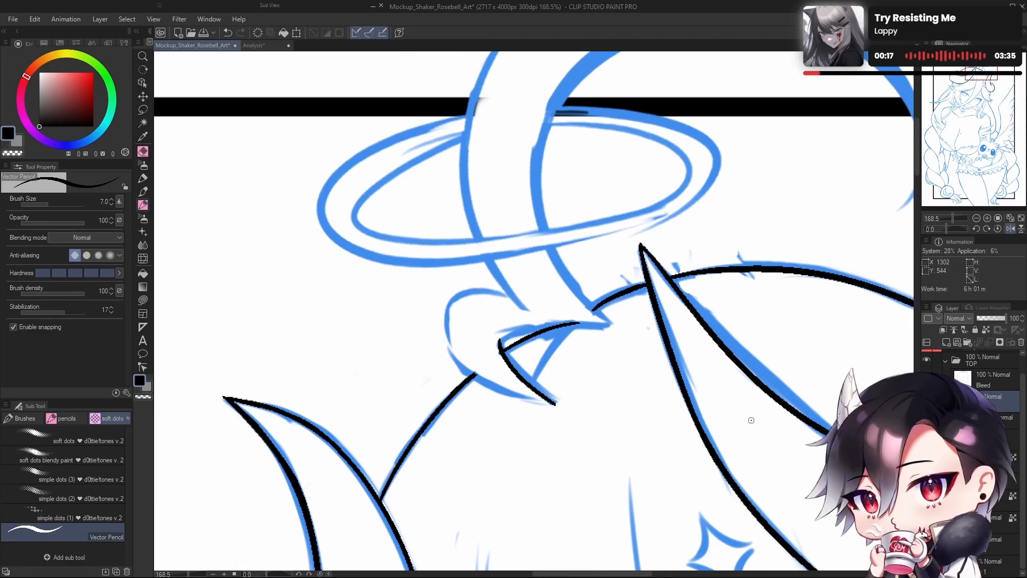
pyautogui.moveTo(503, 350)
pyautogui.mouseDown()
pyautogui.moveTo(533, 326)
pyautogui.moveTo(599, 323)
pyautogui.mouseUp()
pyautogui.hotkey('ctrl', 'z')
pyautogui.hotkey('ctrl', 'z')
pyautogui.hotkey('ctrl', 'z')
pyautogui.moveTo(509, 337); pyautogui.dragTo(600, 321)
pyautogui.hotkey('ctrl', 'z')
pyautogui.press('e')
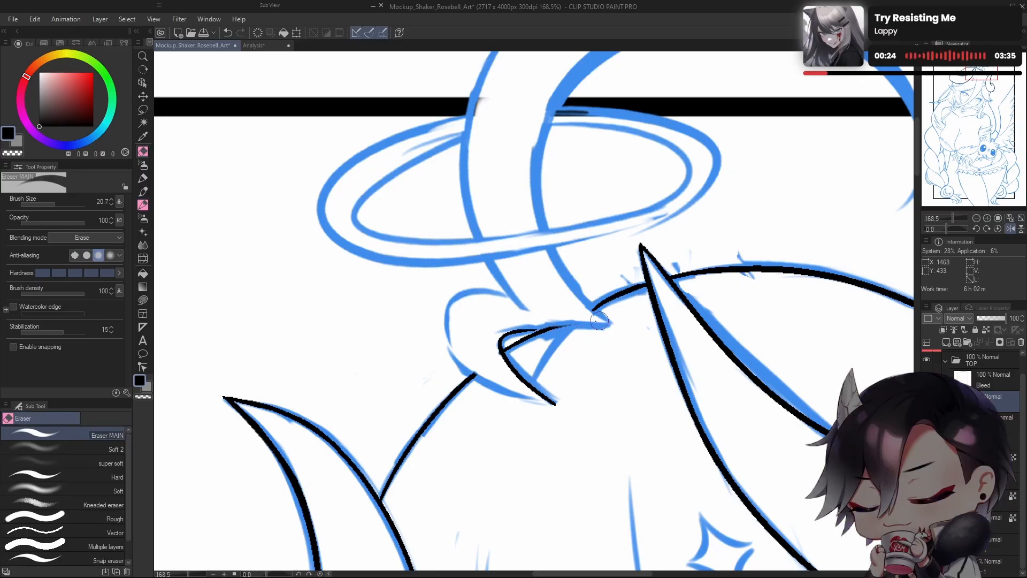
pyautogui.press('p')
pyautogui.moveTo(505, 339); pyautogui.dragTo(604, 320)
# Step: Rotate the canvas and retry the end of the tuft's upper edge where it reaches the inner point
pyautogui.moveTo(944, 229); pyautogui.dragTo(940, 231)
pyautogui.moveTo(587, 269)
pyautogui.mouseDown()
pyautogui.moveTo(617, 279)
pyautogui.moveTo(548, 365)
pyautogui.mouseUp()
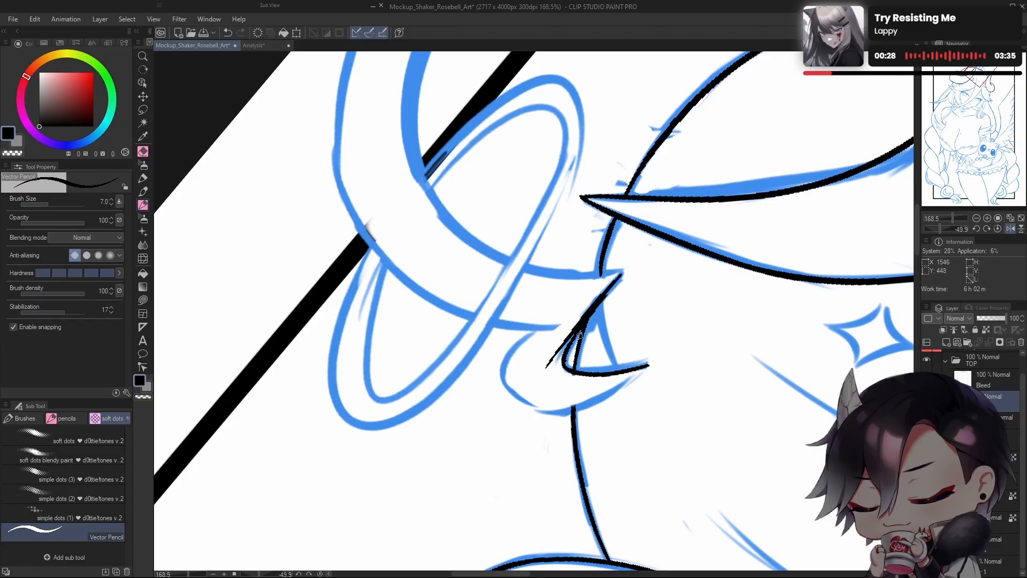
pyautogui.hotkey('ctrl', 'z')
pyautogui.moveTo(596, 310)
pyautogui.mouseDown()
pyautogui.moveTo(615, 284)
pyautogui.moveTo(579, 327)
pyautogui.moveTo(623, 272)
pyautogui.mouseUp()
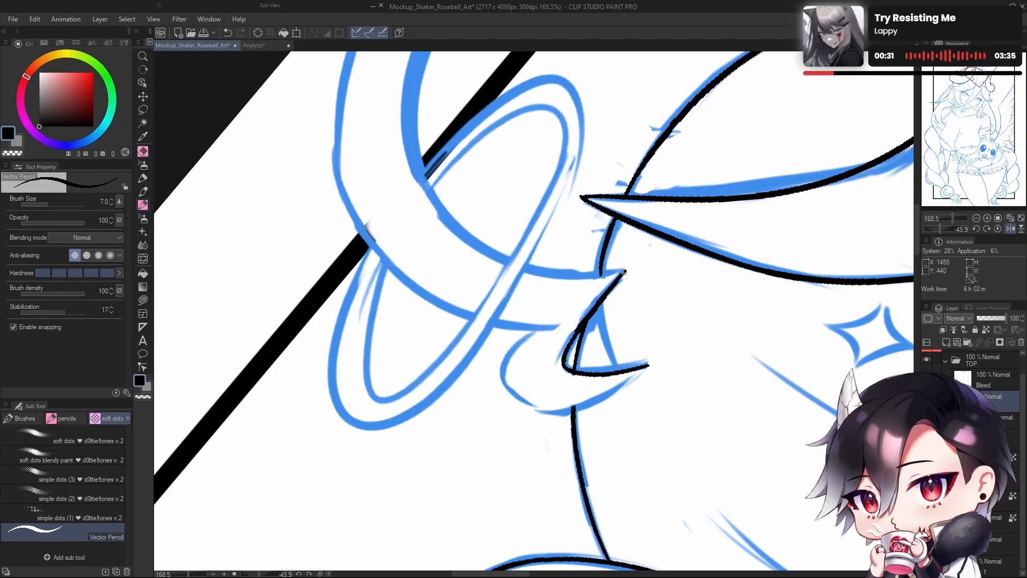
pyautogui.hotkey('ctrl', 'z')
pyautogui.moveTo(590, 316)
pyautogui.mouseDown()
pyautogui.moveTo(625, 267)
pyautogui.moveTo(579, 277)
pyautogui.mouseUp()
pyautogui.hotkey('ctrl', 'z')
pyautogui.hotkey('ctrl', 'z')
# Step: Reset the canvas rotation and ink the inner edge of the curved hair strand from the tuft's point up to the halo ring
pyautogui.hotkey('ctrl', '0')
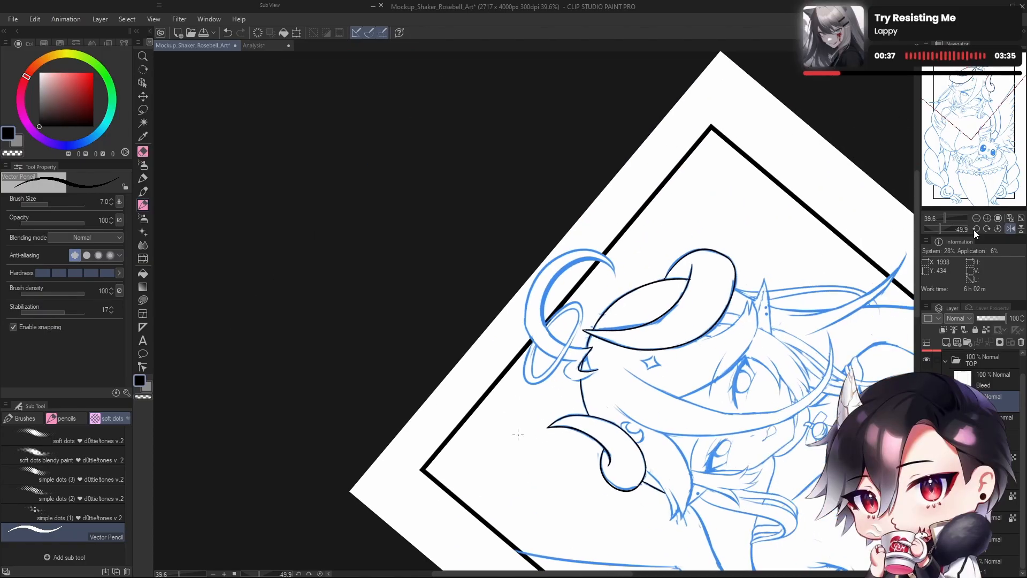
pyautogui.click(997, 229)
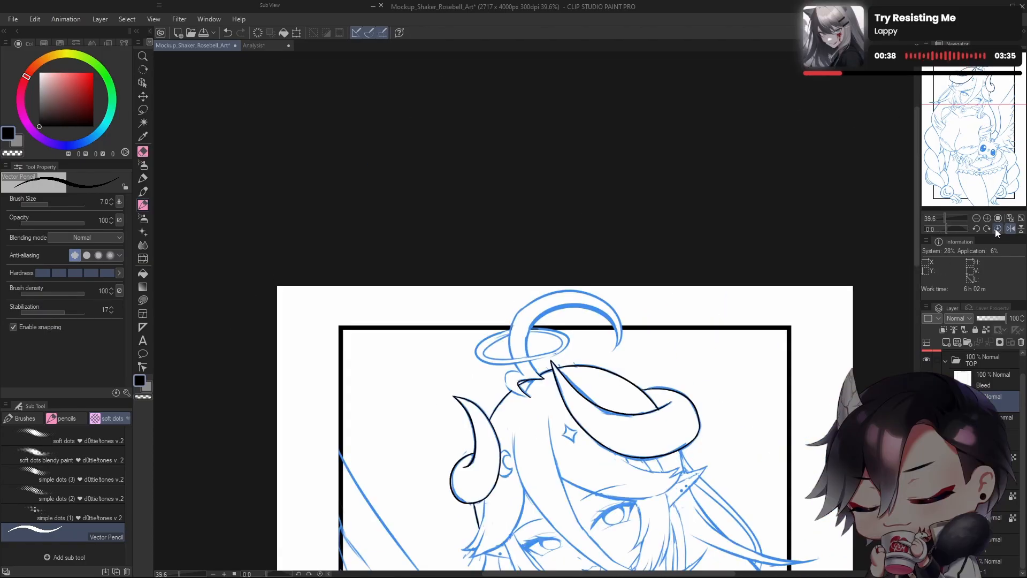
pyautogui.click(1010, 228)
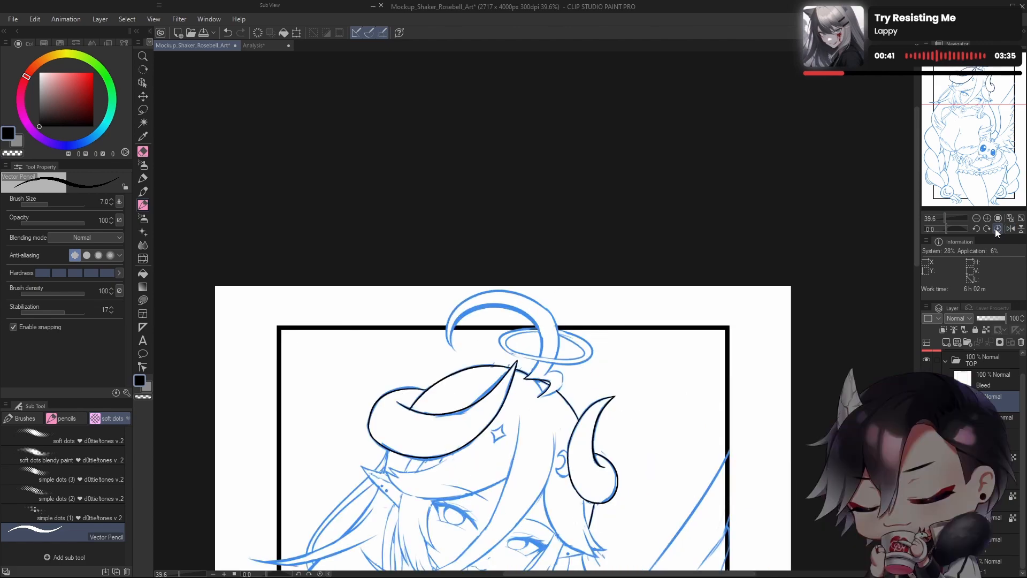
pyautogui.scroll(5, 619, 363)
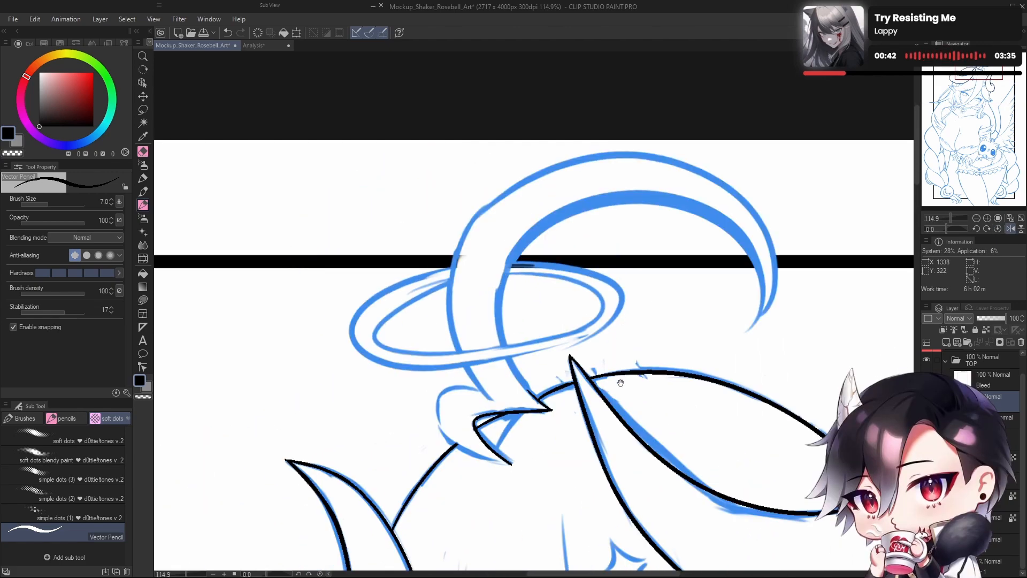
pyautogui.scroll(4, 602, 358)
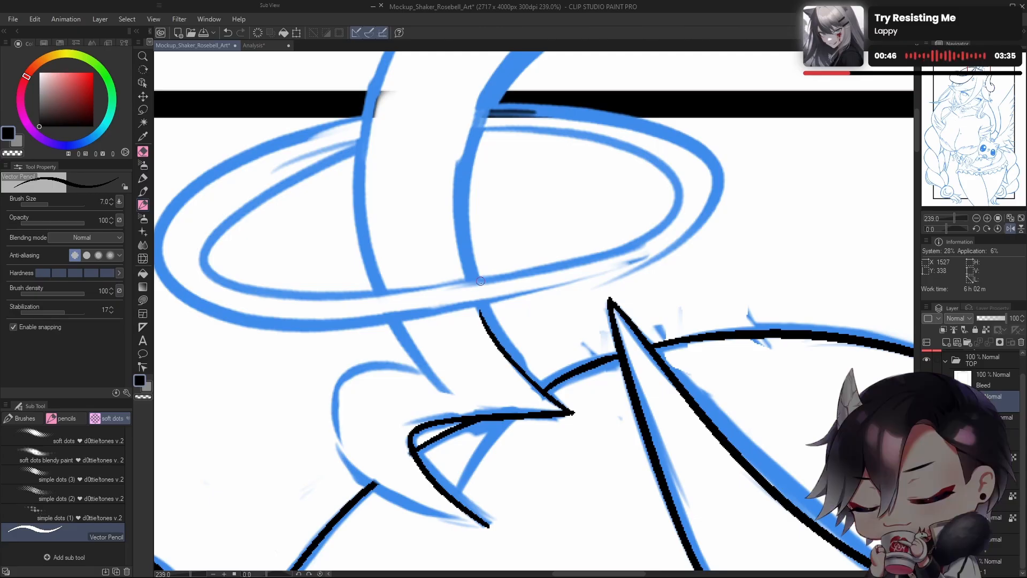
pyautogui.moveTo(542, 391); pyautogui.dragTo(484, 305)
pyautogui.hotkey('ctrl', 'z')
pyautogui.moveTo(537, 386); pyautogui.dragTo(478, 297)
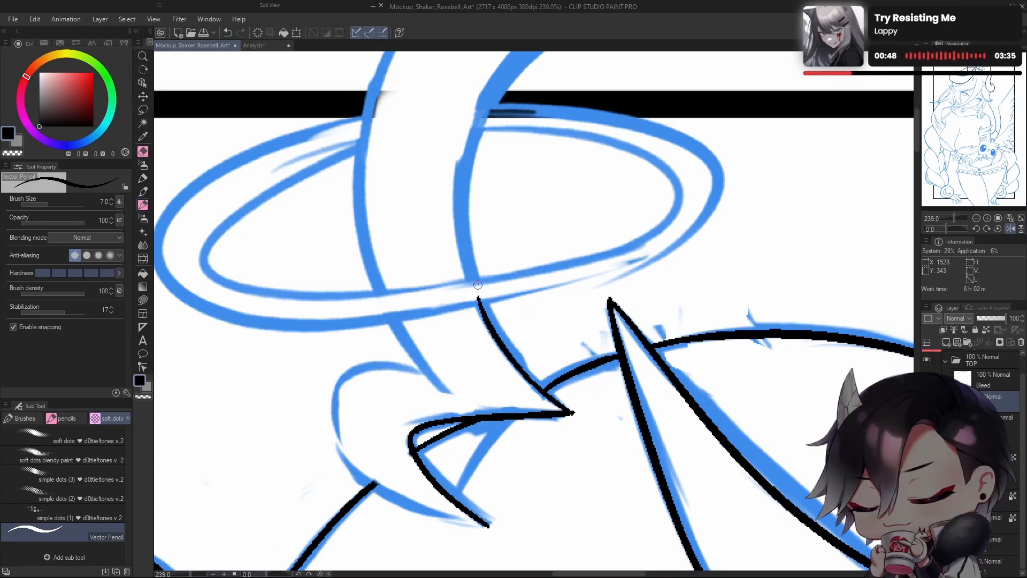
pyautogui.hotkey('ctrl', 'z')
pyautogui.moveTo(542, 391)
pyautogui.mouseDown()
pyautogui.moveTo(490, 327)
pyautogui.moveTo(466, 276)
pyautogui.mouseUp()
pyautogui.hotkey('ctrl', 'z')
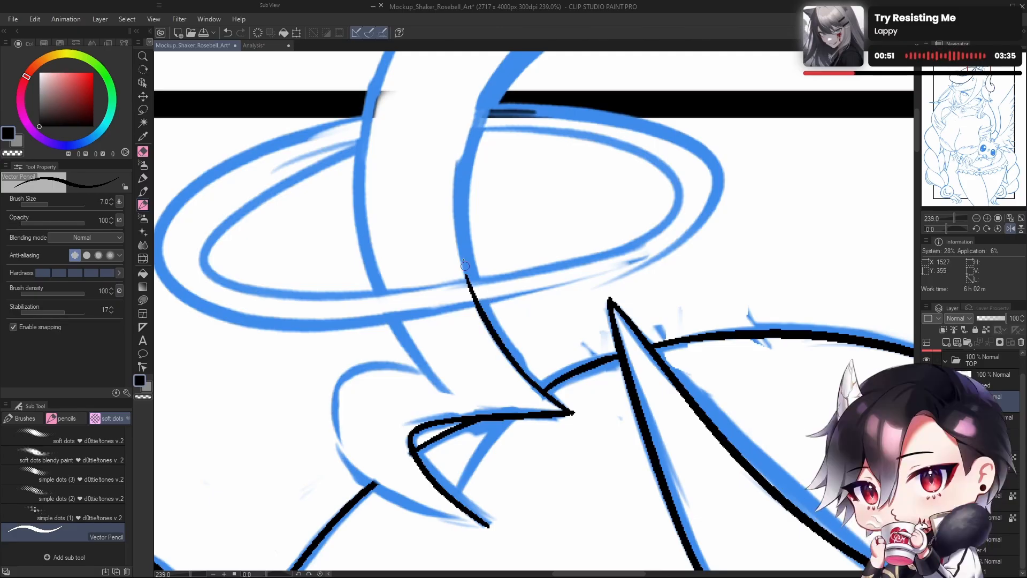
pyautogui.hotkey('ctrl', 'z')
pyautogui.moveTo(538, 387)
pyautogui.mouseDown()
pyautogui.moveTo(466, 241)
pyautogui.moveTo(482, 297)
pyautogui.mouseUp()
# Step: Add a small ink mark where the strand crosses the halo ring and switch the Vector Pencil to transparent colour
pyautogui.press('e')
pyautogui.press('p')
pyautogui.scroll(-3, 559, 260)
pyautogui.moveTo(587, 376); pyautogui.dragTo(616, 482)
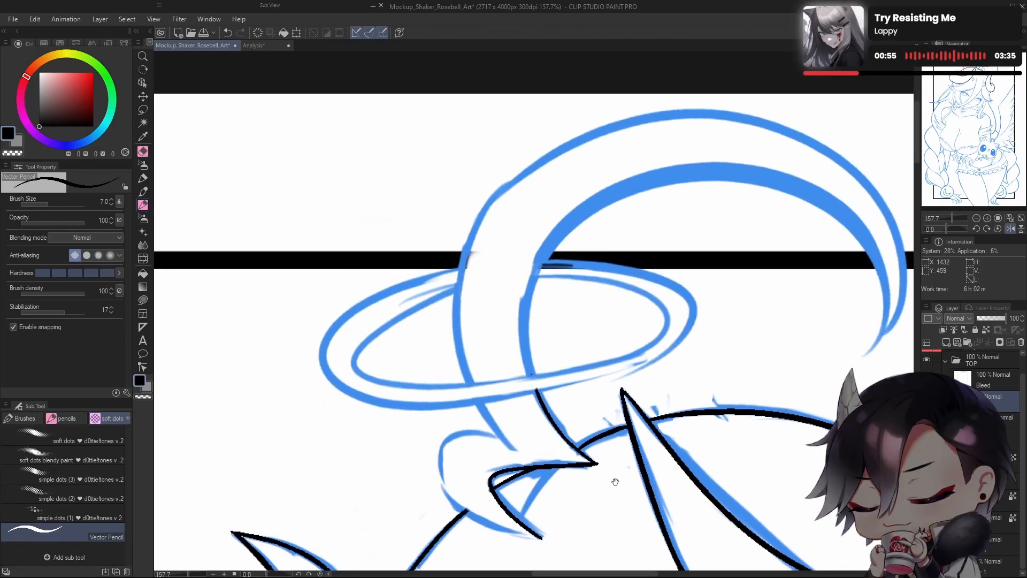
pyautogui.moveTo(532, 404); pyautogui.dragTo(531, 401)
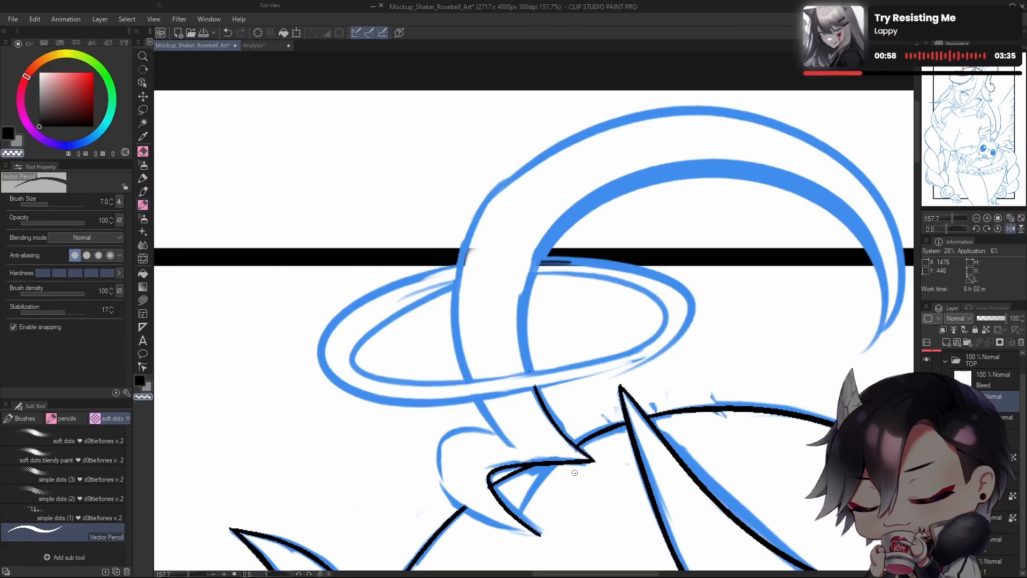
pyautogui.scroll(3, 575, 472)
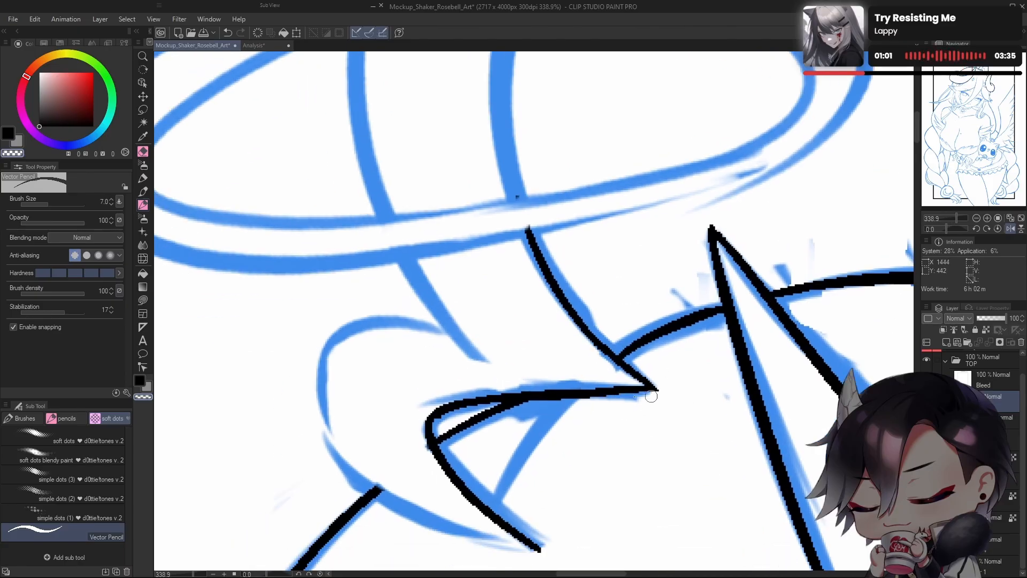
pyautogui.moveTo(651, 418); pyautogui.dragTo(554, 459)
# Step: Unflip the canvas and inspect the inked horns and hair tuft with the blue sketch hidden
pyautogui.press('h')
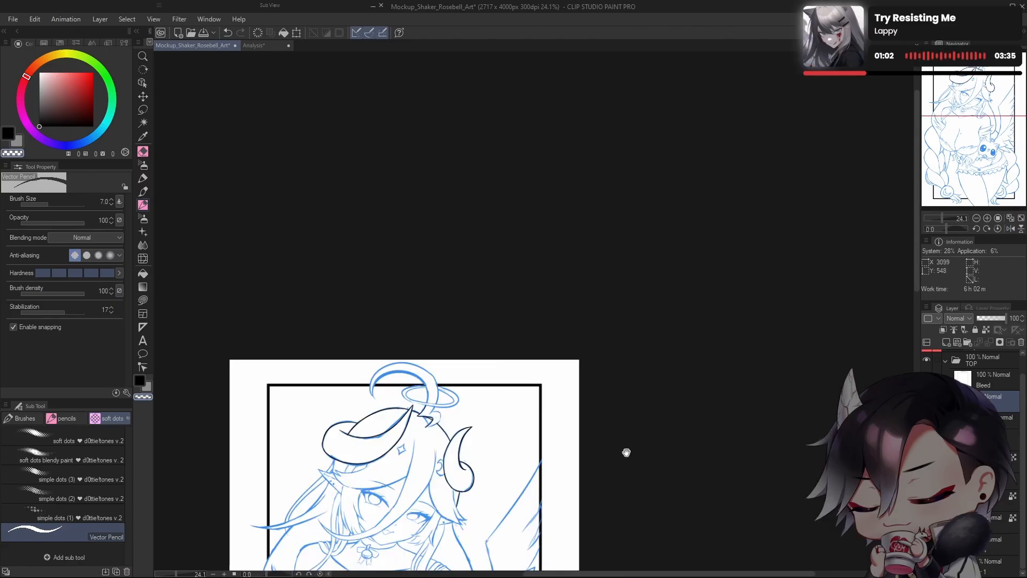
pyautogui.moveTo(626, 451); pyautogui.dragTo(717, 270)
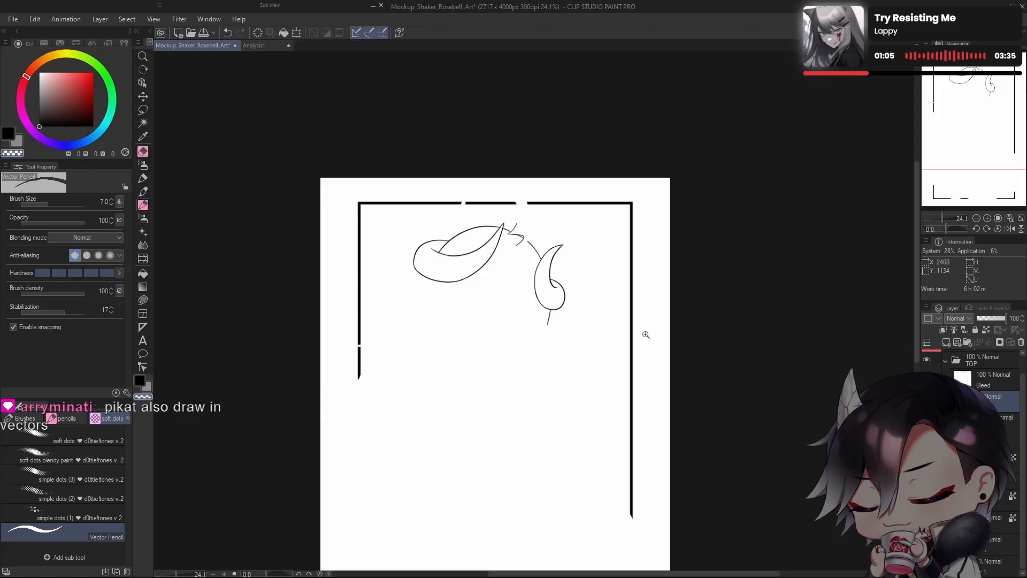
pyautogui.moveTo(647, 335); pyautogui.dragTo(632, 323)
pyautogui.moveTo(611, 251); pyautogui.dragTo(697, 196)
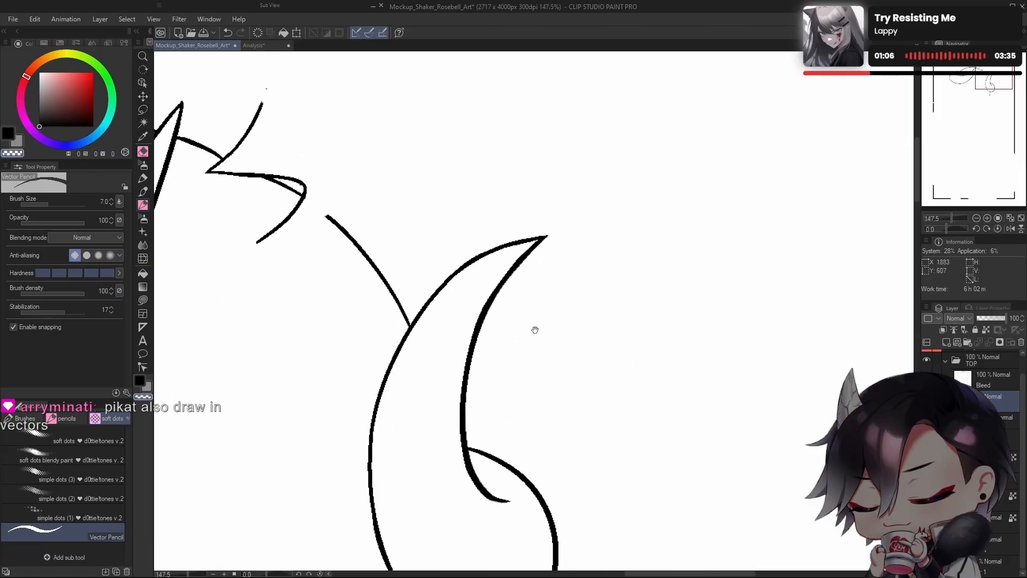
pyautogui.moveTo(535, 330); pyautogui.dragTo(589, 384)
pyautogui.moveTo(571, 321); pyautogui.dragTo(592, 335)
# Step: Switch to the Analysis reference document
pyautogui.click(260, 45)
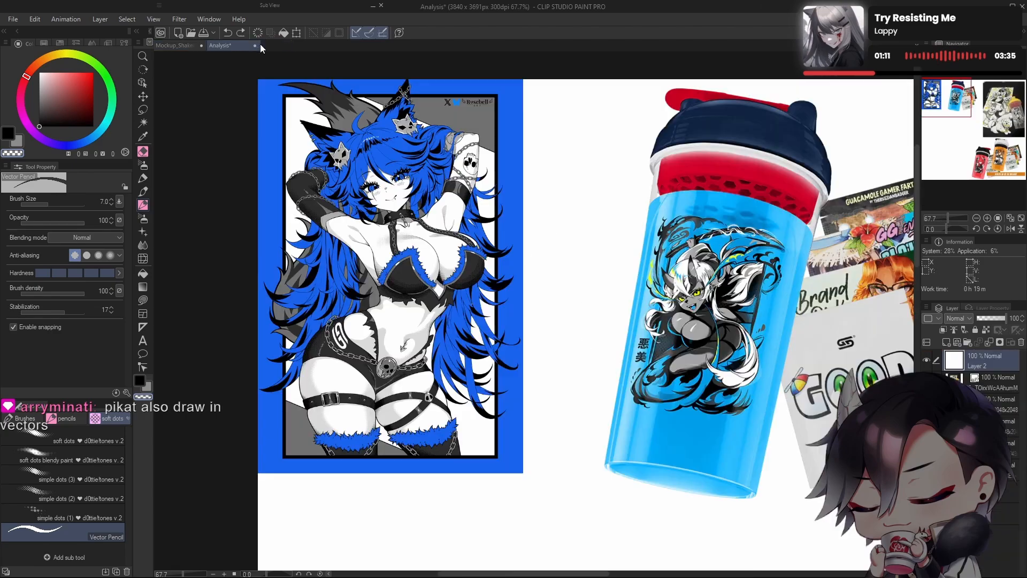
# Step: Look over the reference illustration and shaker mockup, return to the Mockup_Shaker_Rosebell_Art document and show the blue sketch
pyautogui.moveTo(300, 137); pyautogui.dragTo(381, 85)
pyautogui.moveTo(588, 360); pyautogui.dragTo(407, 372)
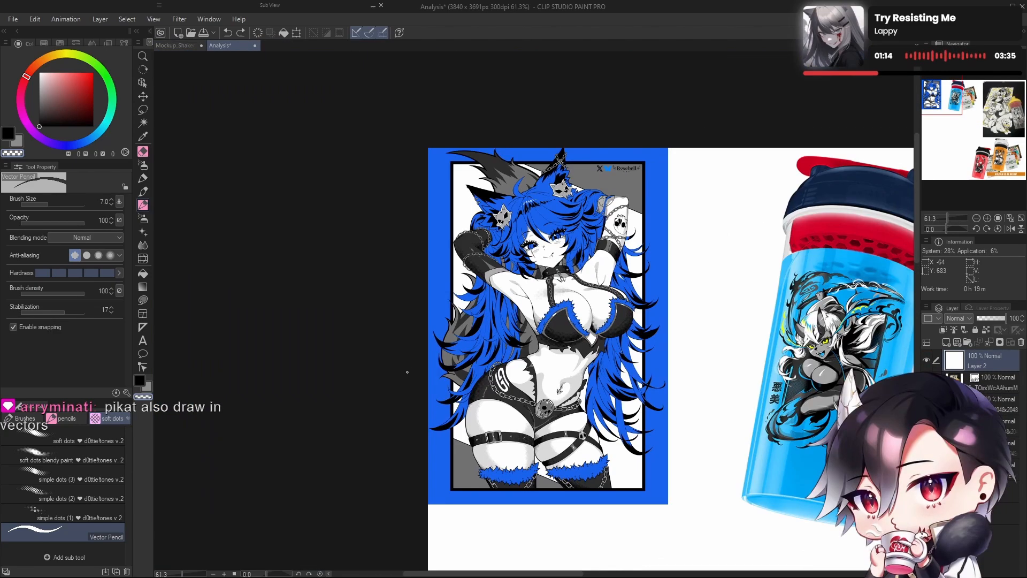
pyautogui.click(173, 48)
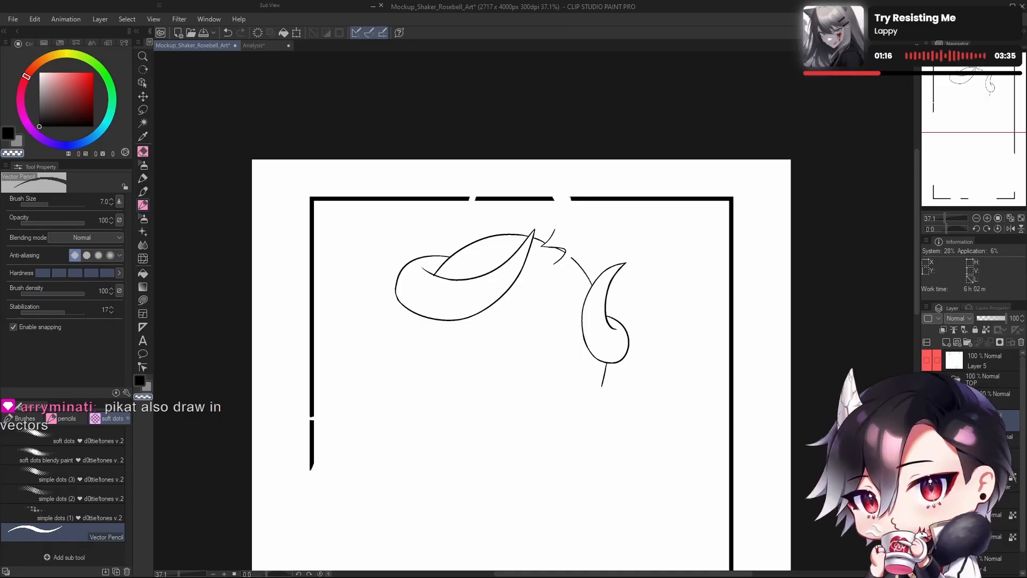
pyautogui.click(927, 441)
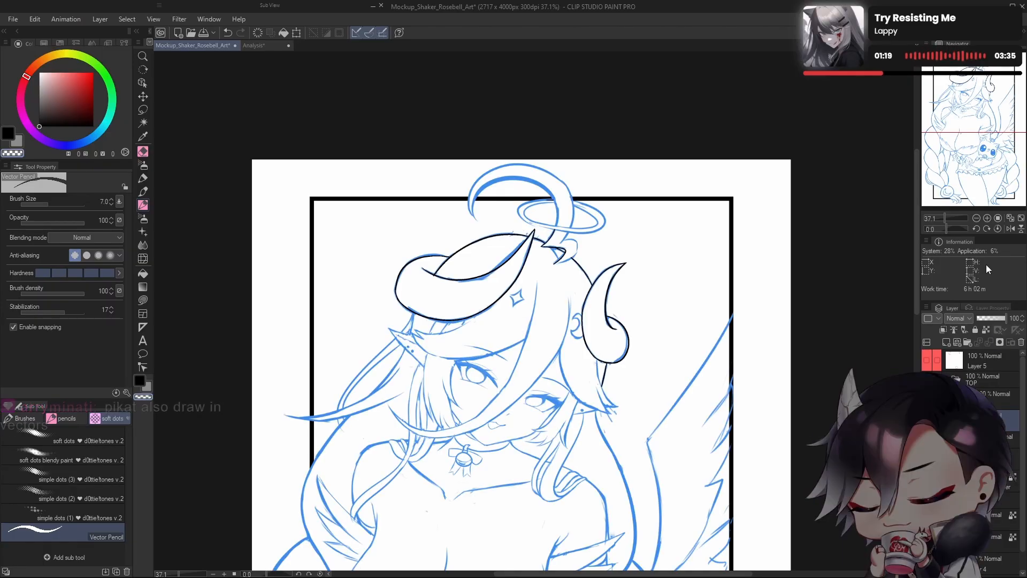
# Step: With the canvas mirrored, ink the strand's inner edge in black from the halo ring up past the frame border
pyautogui.moveTo(549, 199)
pyautogui.mouseDown()
pyautogui.moveTo(663, 315)
pyautogui.moveTo(693, 448)
pyautogui.mouseUp()
pyautogui.press('h')
pyautogui.press('c')
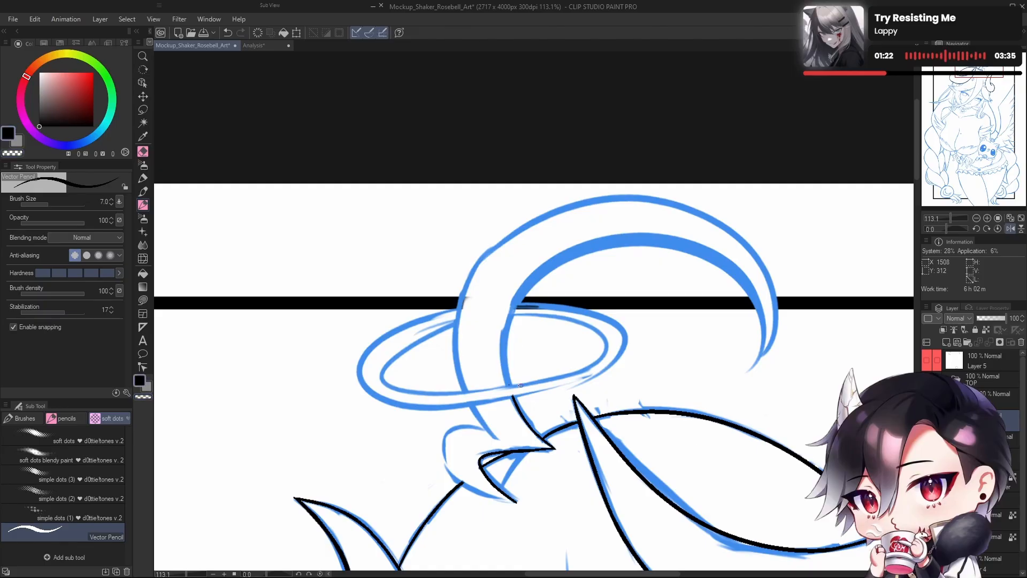
pyautogui.moveTo(499, 335); pyautogui.dragTo(533, 266)
pyautogui.hotkey('ctrl', 'z')
pyautogui.moveTo(509, 387); pyautogui.dragTo(541, 264)
pyautogui.hotkey('ctrl', 'z')
pyautogui.moveTo(510, 385); pyautogui.dragTo(541, 263)
pyautogui.hotkey('ctrl', 'z')
pyautogui.moveTo(505, 387); pyautogui.dragTo(555, 256)
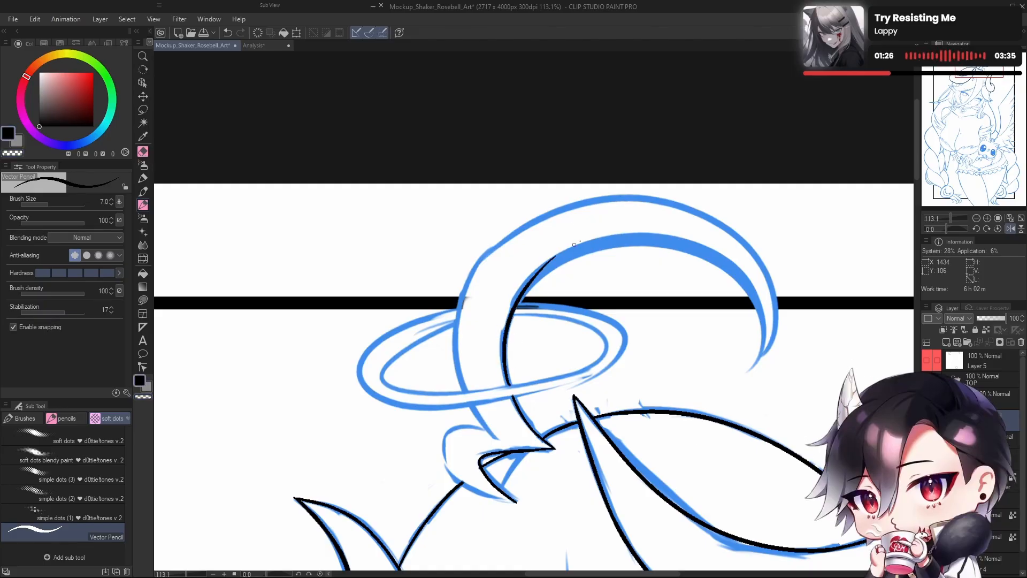
pyautogui.hotkey('ctrl', 'z')
pyautogui.moveTo(510, 385); pyautogui.dragTo(557, 253)
pyautogui.hotkey('ctrl', 'z')
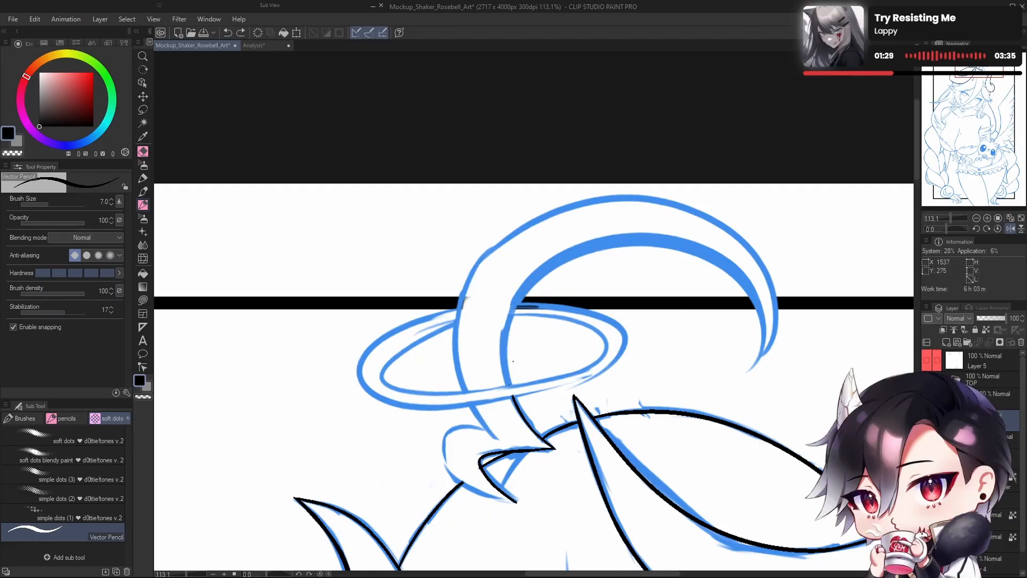
pyautogui.moveTo(508, 384); pyautogui.dragTo(557, 251)
pyautogui.hotkey('ctrl', 'z')
pyautogui.moveTo(509, 385); pyautogui.dragTo(559, 262)
pyautogui.moveTo(513, 312); pyautogui.dragTo(609, 245)
# Step: Unflip the canvas and ink the strand's inner edge across the top of its arc
pyautogui.click(1010, 228)
pyautogui.moveTo(592, 414); pyautogui.dragTo(861, 415)
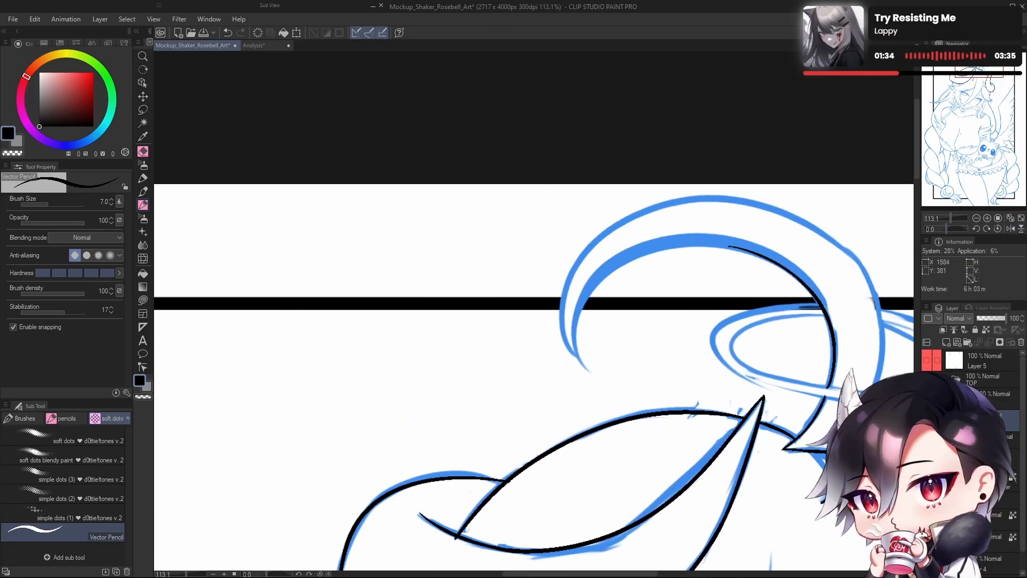
pyautogui.moveTo(583, 286); pyautogui.dragTo(748, 250)
pyautogui.hotkey('ctrl', 'z')
pyautogui.moveTo(571, 295); pyautogui.dragTo(746, 247)
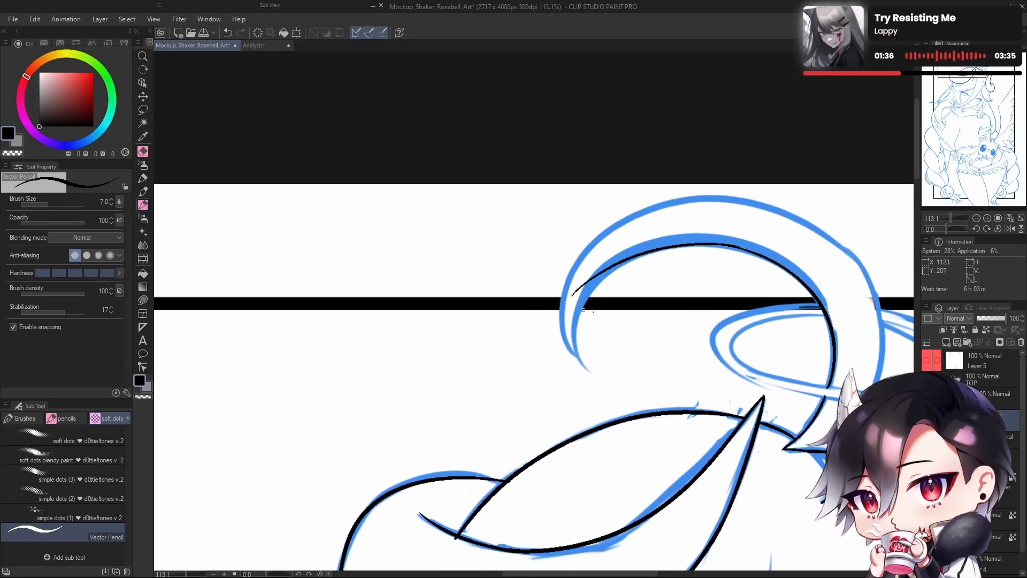
pyautogui.hotkey('ctrl', 'z')
# Step: Rotate the canvas and ink the strand's inner edge from the arc's side down towards its pointed tip
pyautogui.moveTo(941, 230); pyautogui.dragTo(938, 227)
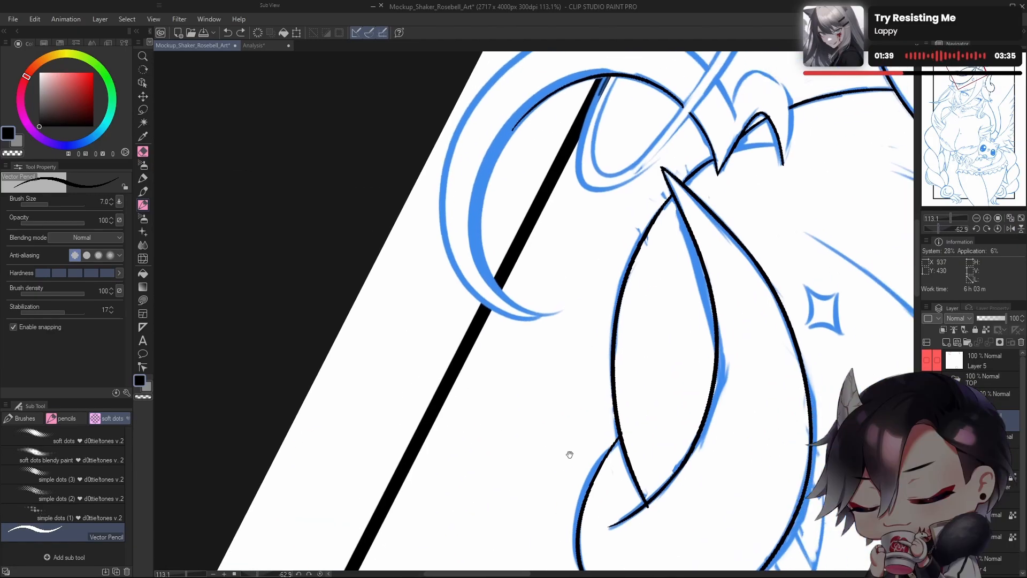
pyautogui.moveTo(538, 183)
pyautogui.mouseDown()
pyautogui.moveTo(514, 213)
pyautogui.moveTo(530, 381)
pyautogui.mouseUp()
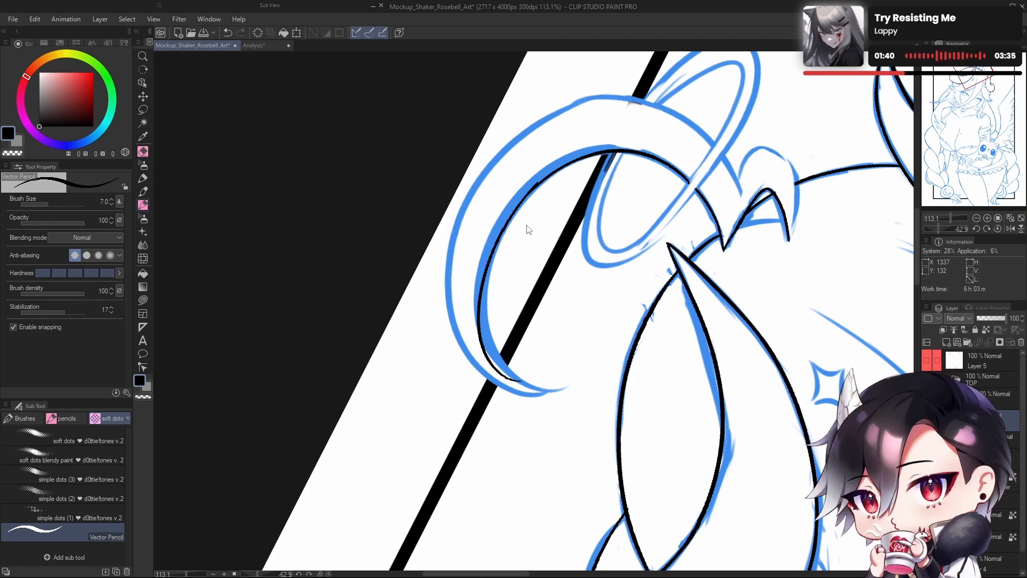
pyautogui.hotkey('ctrl', 'z')
pyautogui.moveTo(546, 177); pyautogui.dragTo(534, 409)
pyautogui.hotkey('ctrl', 'z')
pyautogui.moveTo(537, 182); pyautogui.dragTo(554, 389)
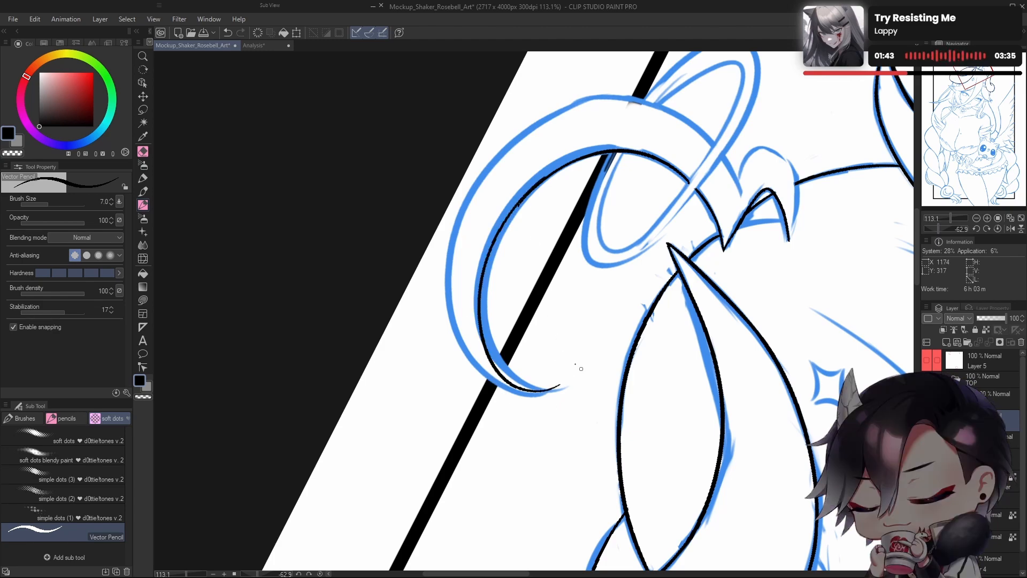
pyautogui.hotkey('ctrl', 'z')
pyautogui.moveTo(538, 182); pyautogui.dragTo(540, 383)
pyautogui.hotkey('ctrl', 'z')
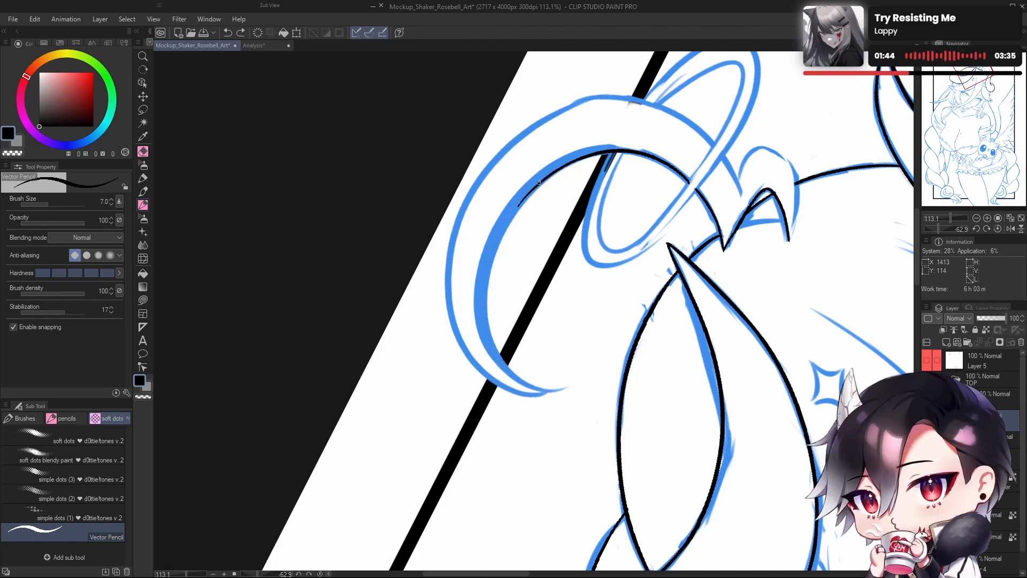
pyautogui.moveTo(538, 182); pyautogui.dragTo(559, 394)
pyautogui.hotkey('ctrl', 'z')
pyautogui.moveTo(537, 182); pyautogui.dragTo(560, 389)
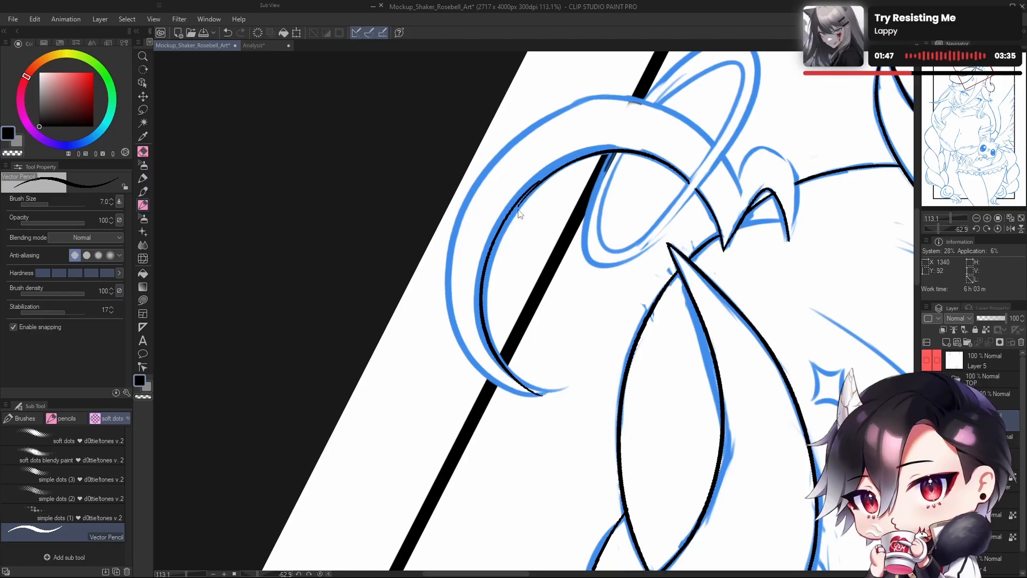
pyautogui.hotkey('ctrl', 'z')
pyautogui.moveTo(537, 182); pyautogui.dragTo(578, 375)
pyautogui.hotkey('ctrl', 'z')
pyautogui.moveTo(540, 179); pyautogui.dragTo(572, 379)
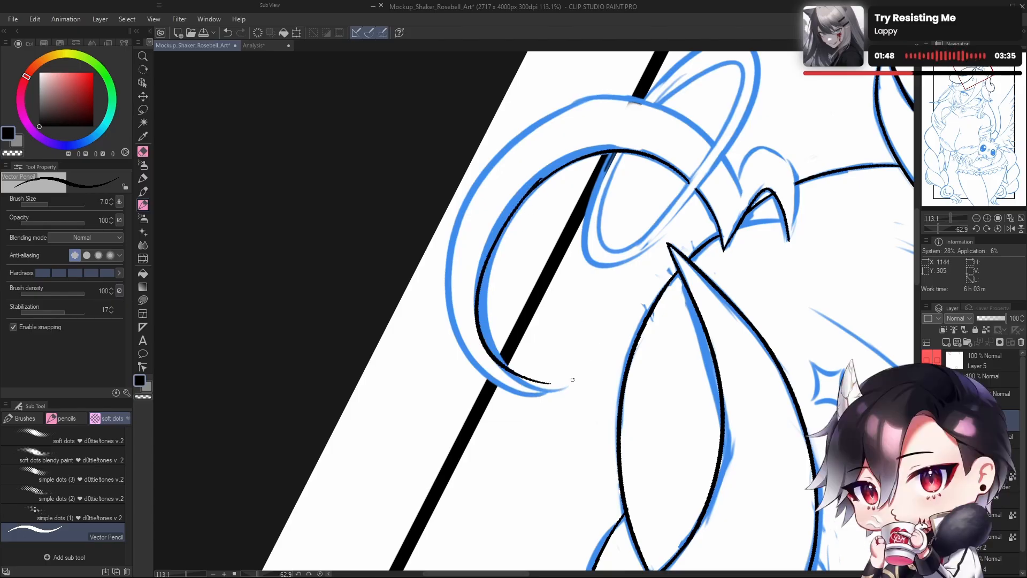
pyautogui.hotkey('ctrl', 'z')
pyautogui.moveTo(538, 182)
pyautogui.mouseDown()
pyautogui.moveTo(514, 216)
pyautogui.moveTo(565, 384)
pyautogui.moveTo(530, 215)
pyautogui.moveTo(561, 389)
pyautogui.mouseUp()
pyautogui.hotkey('ctrl', 'z')
pyautogui.hotkey('ctrl', 'z')
pyautogui.moveTo(538, 182); pyautogui.dragTo(557, 387)
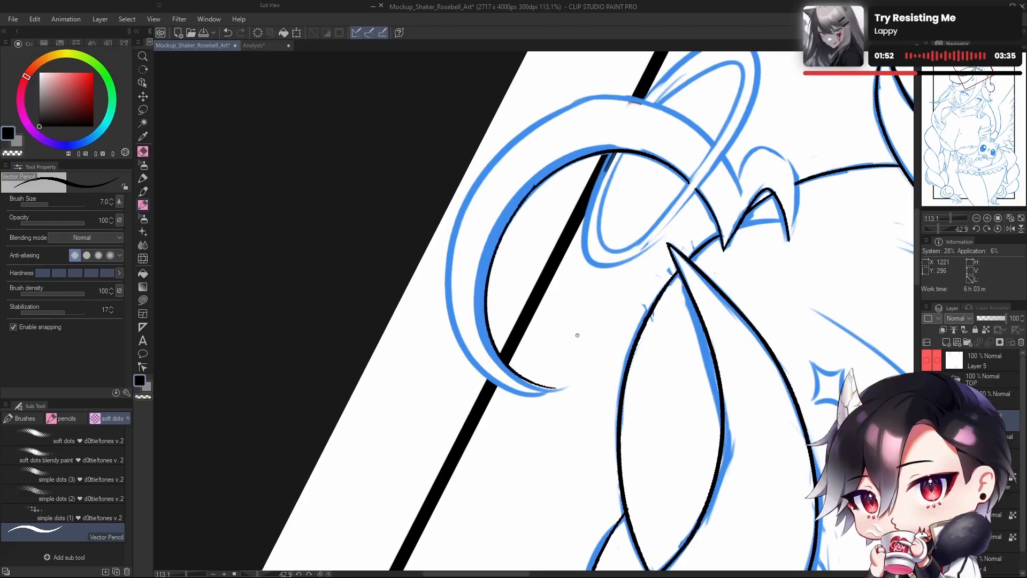
# Step: Clean up the joint in the strand's inner line with transparent colour and reset the canvas rotation
pyautogui.press('c')
pyautogui.moveTo(526, 197)
pyautogui.mouseDown()
pyautogui.moveTo(562, 161)
pyautogui.moveTo(557, 171)
pyautogui.mouseUp()
pyautogui.press('c')
pyautogui.click(998, 228)
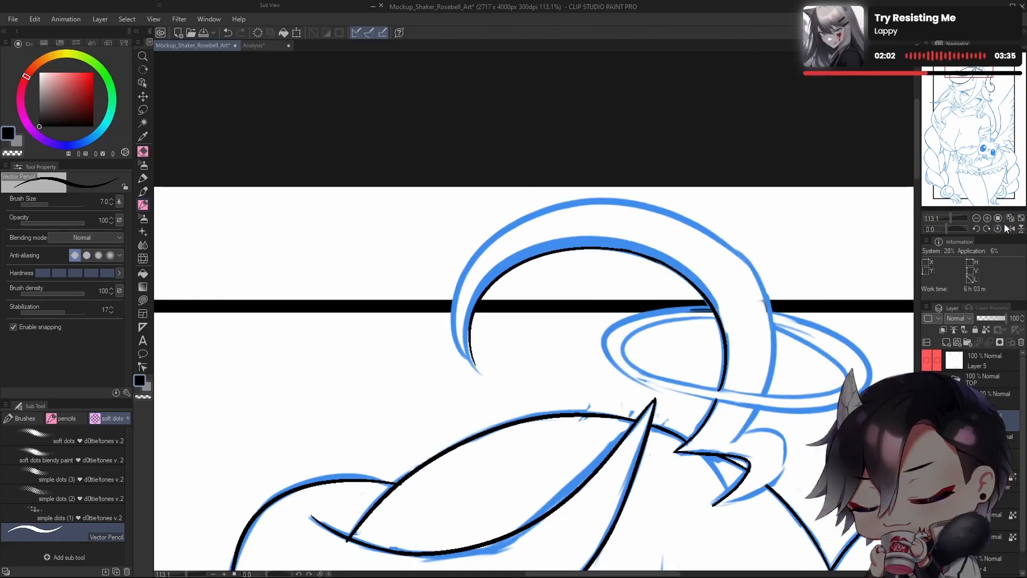
# Step: Ink the strand's pointed tip and the first short part of its outer edge
pyautogui.click(1009, 229)
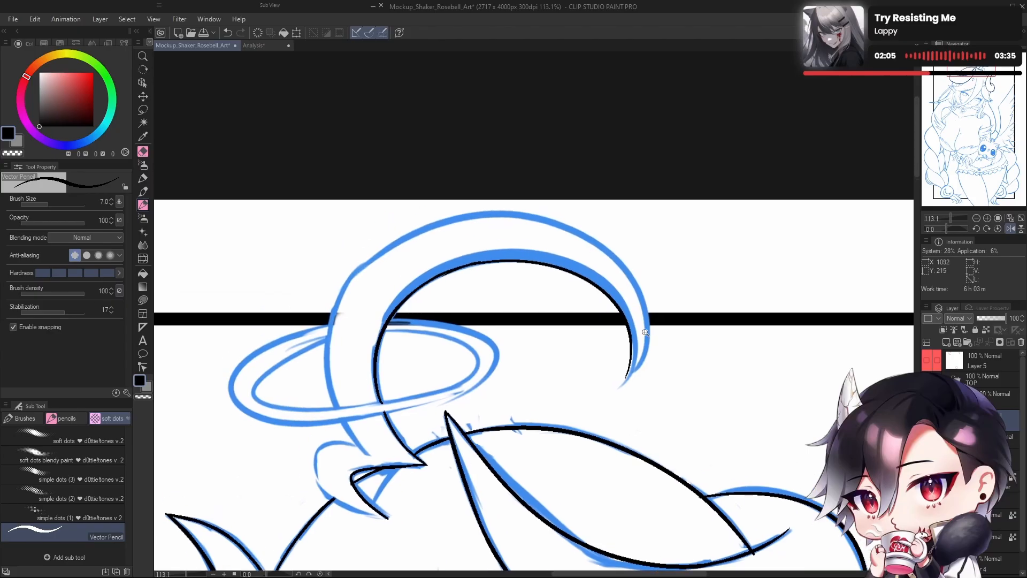
pyautogui.moveTo(645, 348); pyautogui.dragTo(688, 346)
pyautogui.press('h')
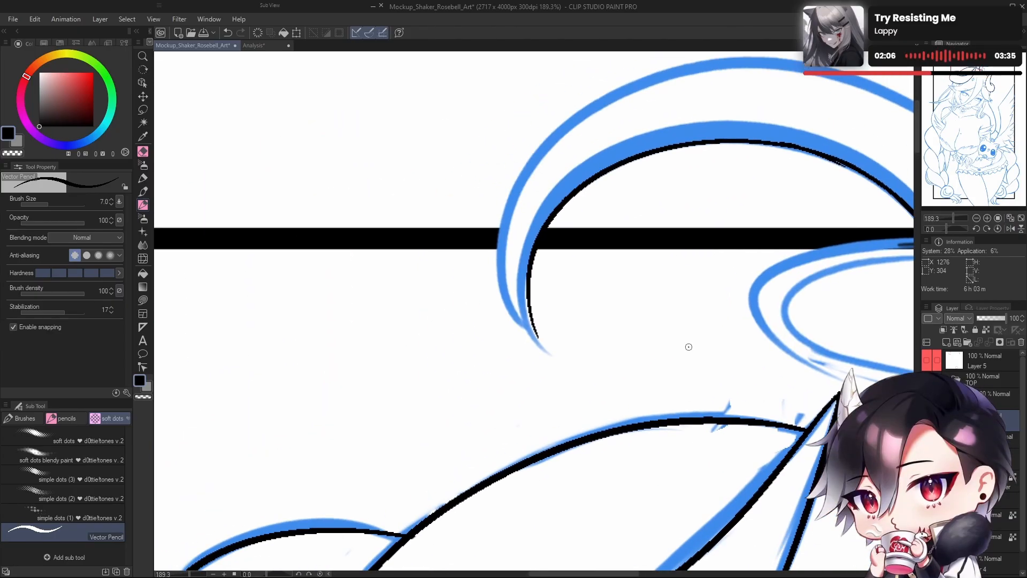
pyautogui.press('c')
pyautogui.moveTo(528, 275); pyautogui.dragTo(561, 338)
pyautogui.hotkey('ctrl', 'z')
pyautogui.press('c')
pyautogui.moveTo(532, 256)
pyautogui.mouseDown()
pyautogui.moveTo(556, 366)
pyautogui.moveTo(496, 278)
pyautogui.mouseUp()
pyautogui.hotkey('ctrl', 'z')
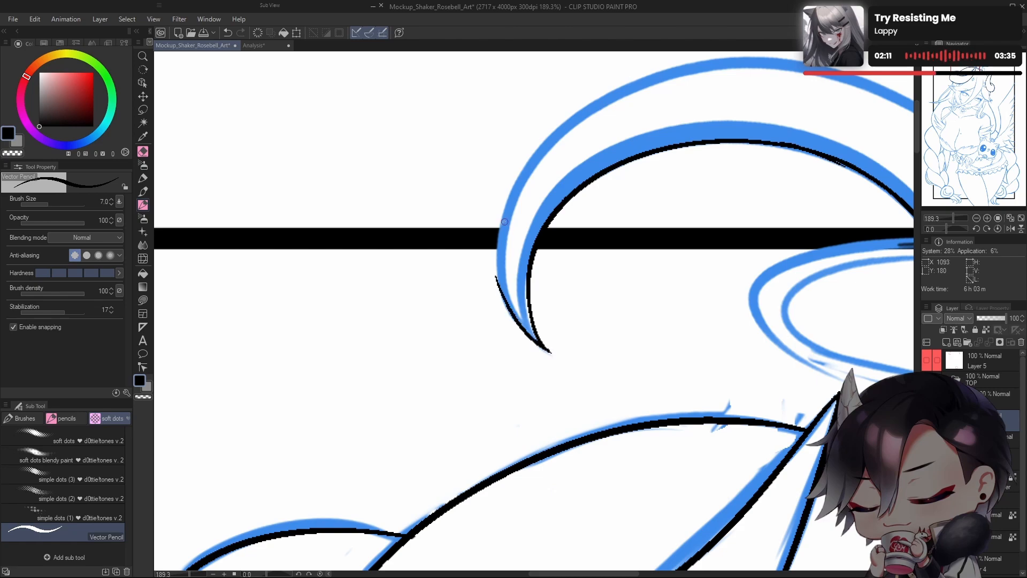
# Step: Ink the strand's outer edge from near the tip up across the frame border
pyautogui.hotkey('ctrl', 'z')
pyautogui.moveTo(549, 352)
pyautogui.mouseDown()
pyautogui.moveTo(510, 310)
pyautogui.moveTo(527, 314)
pyautogui.moveTo(543, 345)
pyautogui.moveTo(511, 306)
pyautogui.moveTo(506, 254)
pyautogui.mouseUp()
pyautogui.hotkey('ctrl', 'z')
pyautogui.moveTo(526, 326); pyautogui.dragTo(505, 218)
pyautogui.hotkey('ctrl', 'z')
pyautogui.moveTo(520, 321); pyautogui.dragTo(505, 217)
pyautogui.hotkey('ctrl', 'z')
pyautogui.moveTo(504, 298)
pyautogui.mouseDown()
pyautogui.moveTo(518, 183)
pyautogui.moveTo(545, 147)
pyautogui.mouseUp()
# Step: Ink the lower outer edge of the hair tuft below the halo and tidy the end of the line
pyautogui.moveTo(568, 348)
pyautogui.mouseDown()
pyautogui.moveTo(342, 353)
pyautogui.moveTo(555, 402)
pyautogui.mouseUp()
pyautogui.press('h')
pyautogui.moveTo(503, 465); pyautogui.dragTo(527, 466)
pyautogui.press('h')
pyautogui.moveTo(655, 358); pyautogui.dragTo(697, 320)
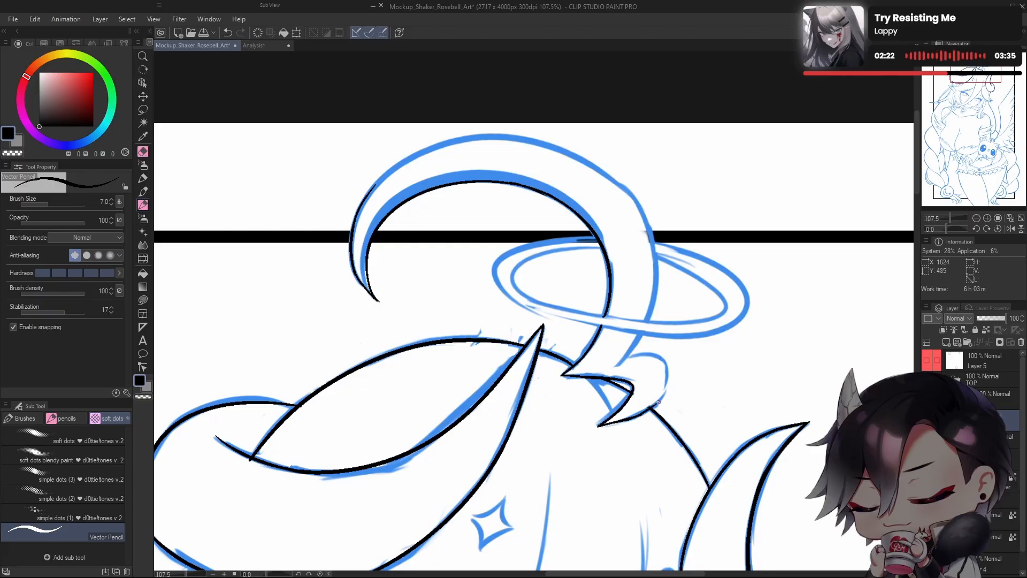
pyautogui.hotkey('ctrl', 'z')
pyautogui.press('e')
pyautogui.moveTo(651, 405); pyautogui.dragTo(661, 402)
pyautogui.press('p')
pyautogui.press('h')
pyautogui.scroll(5, 665, 417)
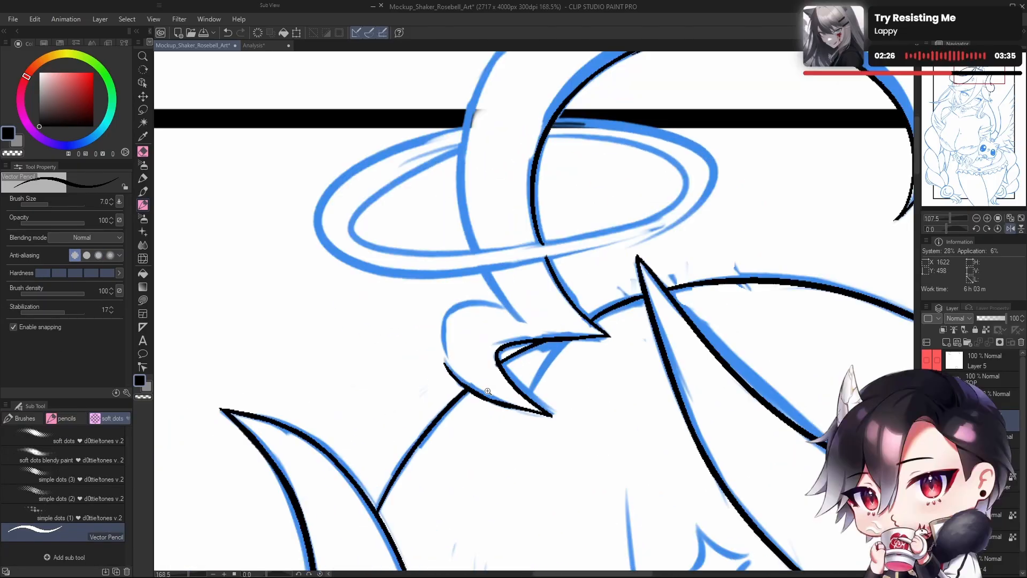
pyautogui.press('e')
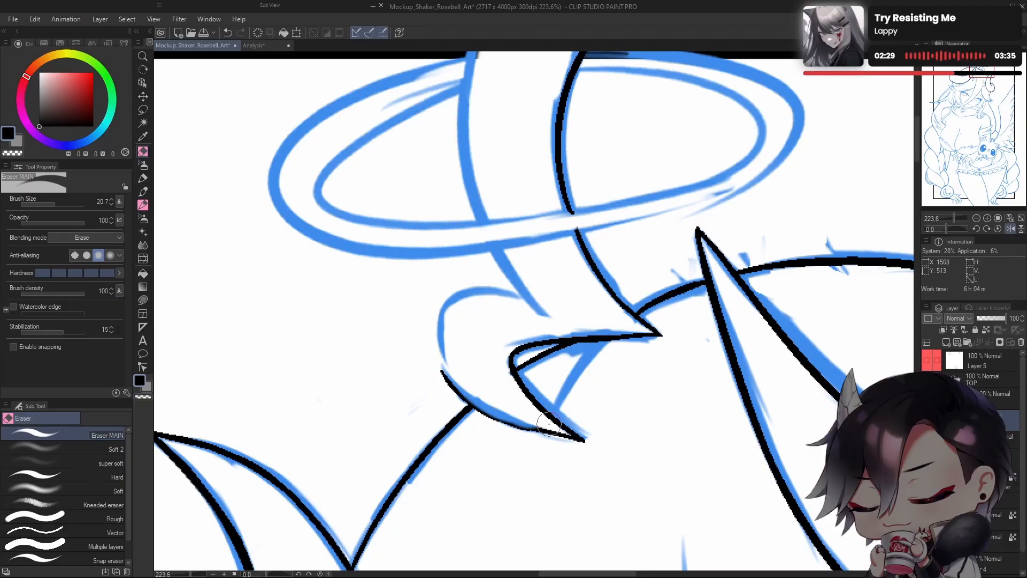
pyautogui.press('p')
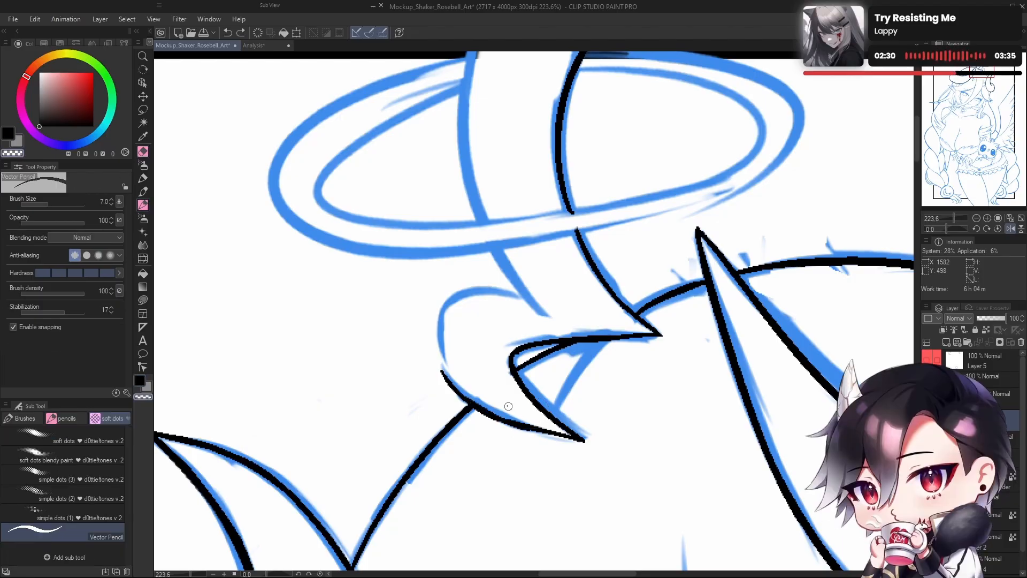
# Step: Rotate the canvas and ink the hair tuft's outer curve from its lower edge round towards its top
pyautogui.moveTo(959, 230); pyautogui.dragTo(953, 230)
pyautogui.moveTo(556, 402); pyautogui.dragTo(606, 405)
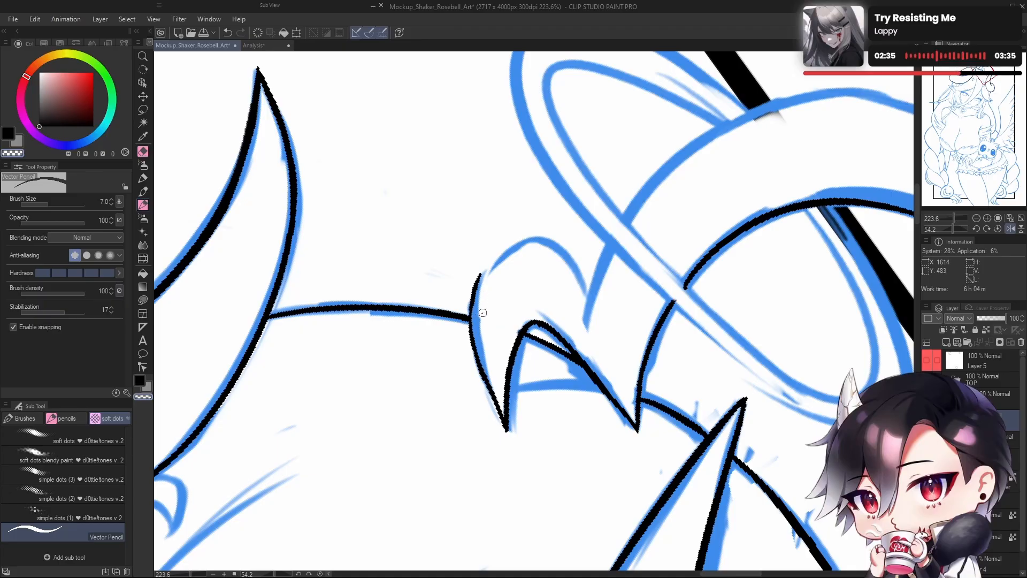
pyautogui.hotkey('ctrl', 'z')
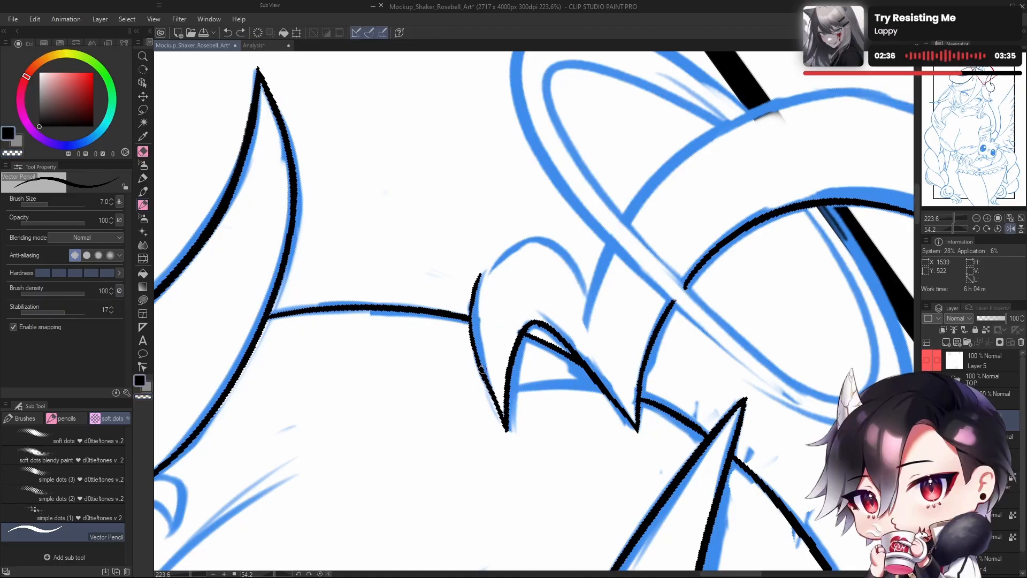
pyautogui.moveTo(491, 389); pyautogui.dragTo(473, 285)
pyautogui.hotkey('ctrl', 'z')
pyautogui.moveTo(473, 335); pyautogui.dragTo(478, 296)
pyautogui.hotkey('ctrl', 'z')
pyautogui.moveTo(475, 344)
pyautogui.mouseDown()
pyautogui.moveTo(483, 279)
pyautogui.moveTo(509, 250)
pyautogui.mouseUp()
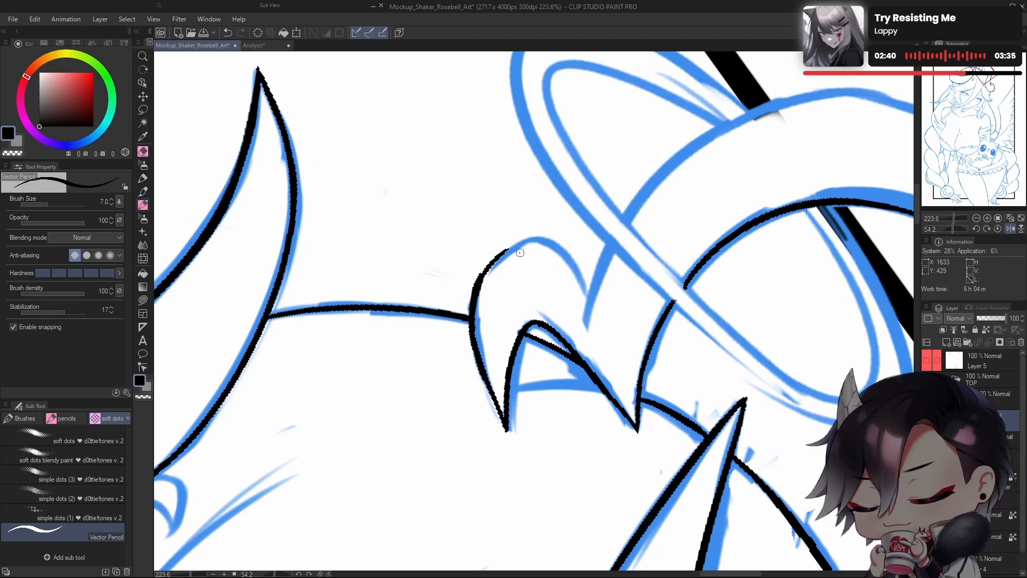
pyautogui.hotkey('ctrl', 'z')
pyautogui.moveTo(473, 289); pyautogui.dragTo(518, 243)
pyautogui.hotkey('ctrl', 'z')
pyautogui.moveTo(476, 291); pyautogui.dragTo(522, 243)
# Step: Unflip the canvas and ink the rounded top of the hair tuft down to where it meets the strand
pyautogui.moveTo(717, 340); pyautogui.dragTo(662, 389)
pyautogui.press('h')
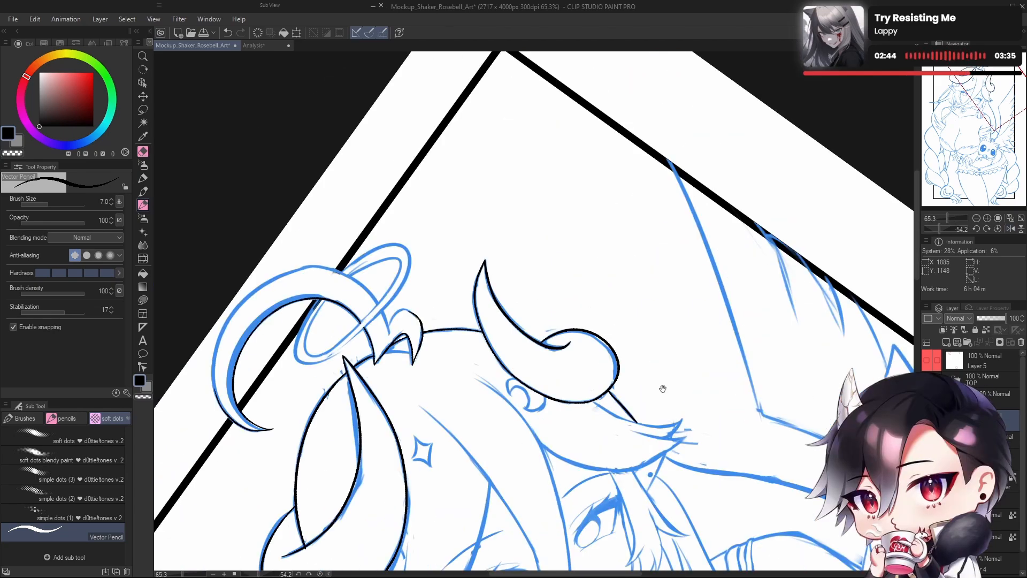
pyautogui.moveTo(594, 348); pyautogui.dragTo(740, 349)
pyautogui.moveTo(533, 315); pyautogui.dragTo(604, 360)
pyautogui.moveTo(628, 314); pyautogui.dragTo(572, 318)
pyautogui.hotkey('ctrl', 'z')
pyautogui.hotkey('ctrl', 'z')
pyautogui.moveTo(551, 355); pyautogui.dragTo(585, 306)
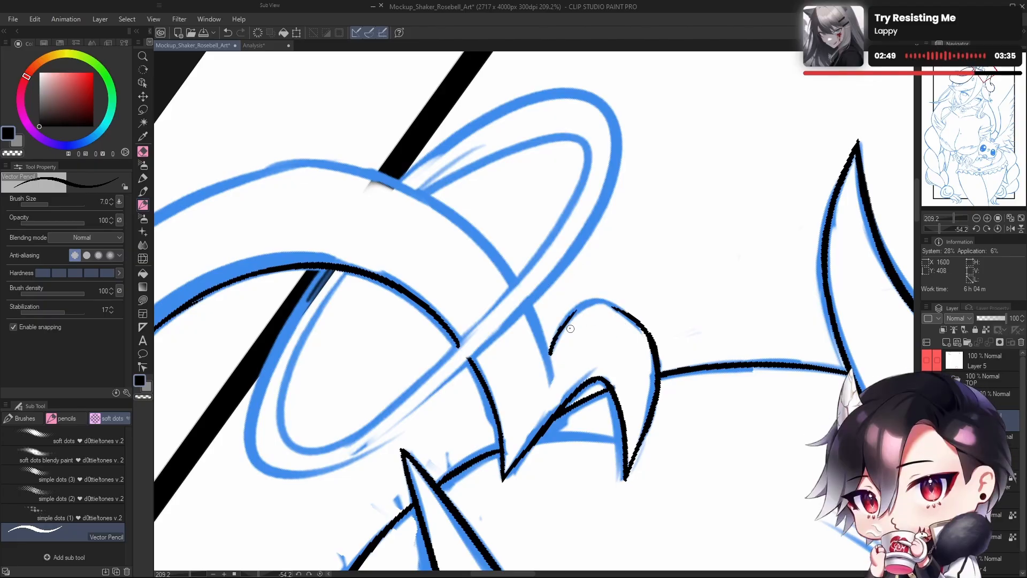
pyautogui.hotkey('ctrl', 'z')
pyautogui.moveTo(549, 358)
pyautogui.mouseDown()
pyautogui.moveTo(567, 319)
pyautogui.moveTo(594, 302)
pyautogui.mouseUp()
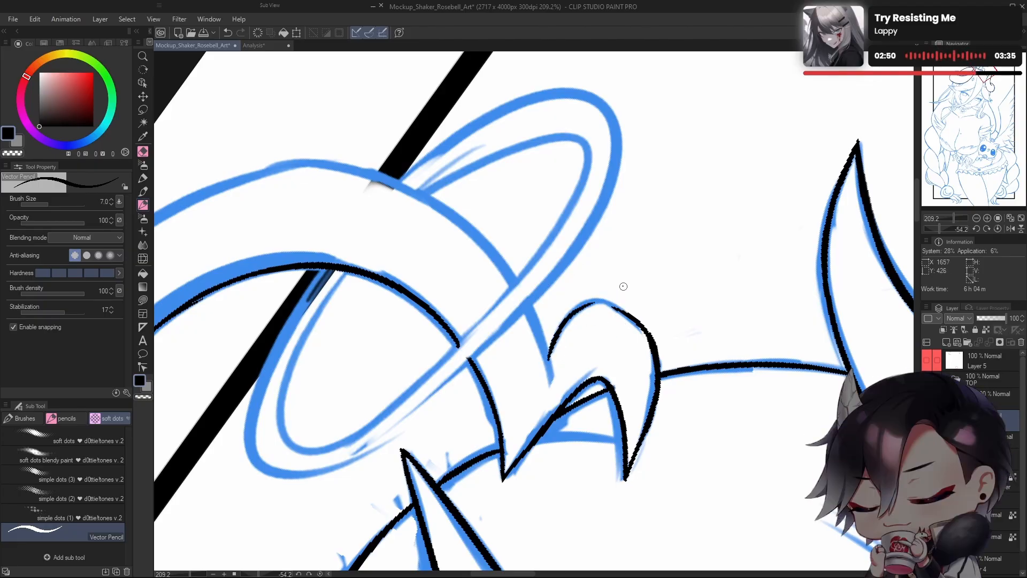
# Step: Rotate the canvas and thicken the tuft's outer curve to blend the joined strokes into one line
pyautogui.moveTo(939, 229); pyautogui.dragTo(939, 230)
pyautogui.moveTo(575, 287); pyautogui.dragTo(578, 358)
pyautogui.hotkey('ctrl', 'z')
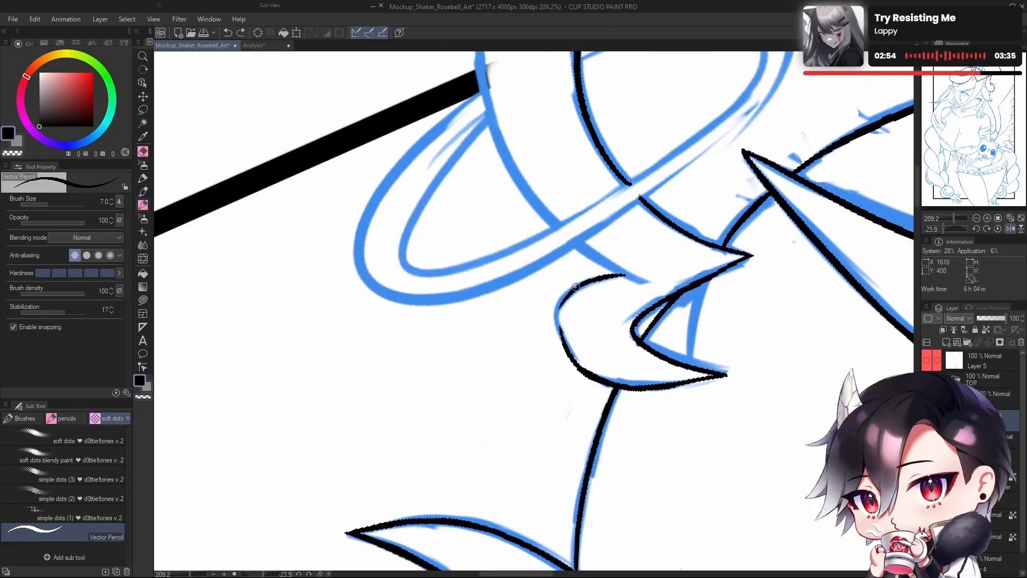
pyautogui.moveTo(576, 288); pyautogui.dragTo(577, 357)
pyautogui.hotkey('ctrl', 'z')
pyautogui.moveTo(566, 295); pyautogui.dragTo(576, 363)
pyautogui.press('c')
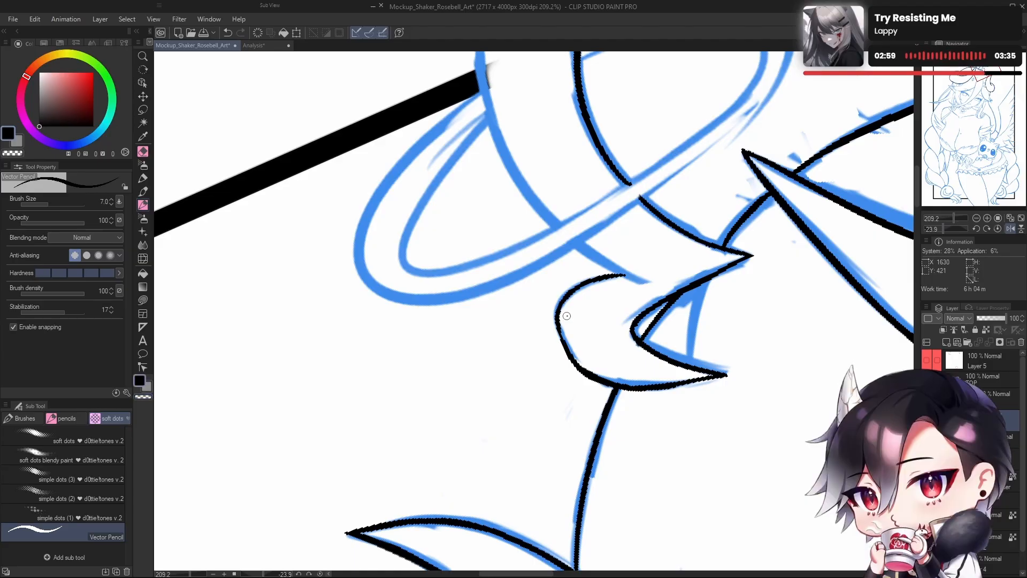
pyautogui.hotkey('ctrl', 'z')
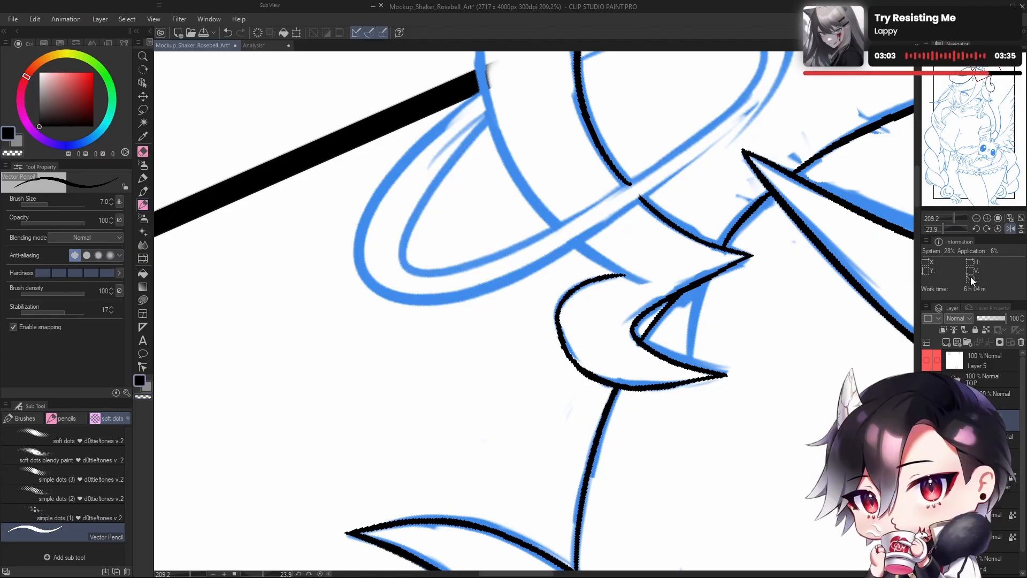
# Step: Reset the canvas orientation and examine the whole character sketch and the round big-eyed creature at the waist
pyautogui.moveTo(705, 381); pyautogui.dragTo(626, 385)
pyautogui.press('h')
pyautogui.moveTo(622, 414); pyautogui.dragTo(678, 396)
pyautogui.moveTo(603, 454); pyautogui.dragTo(631, 334)
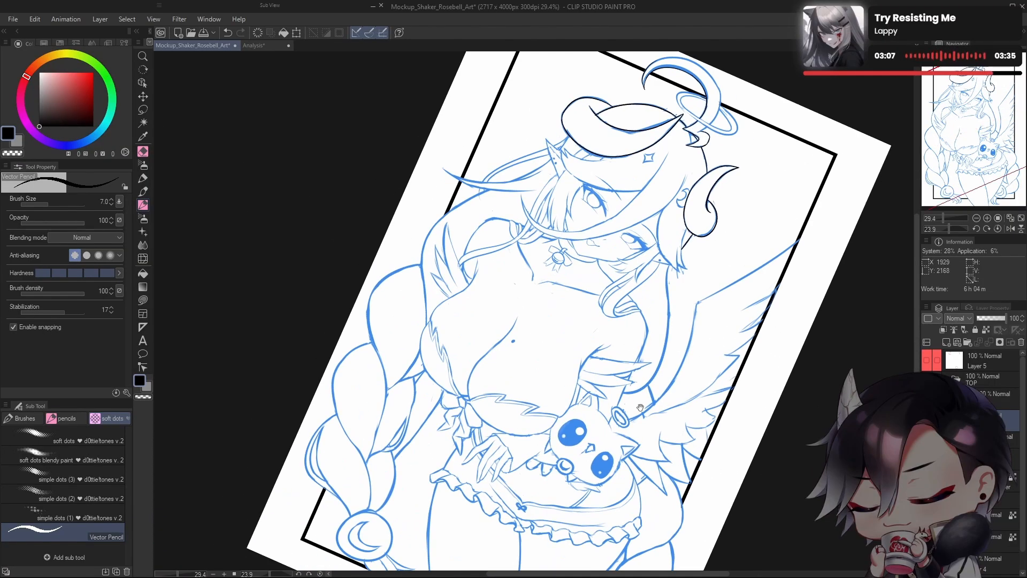
pyautogui.moveTo(641, 408); pyautogui.dragTo(634, 271)
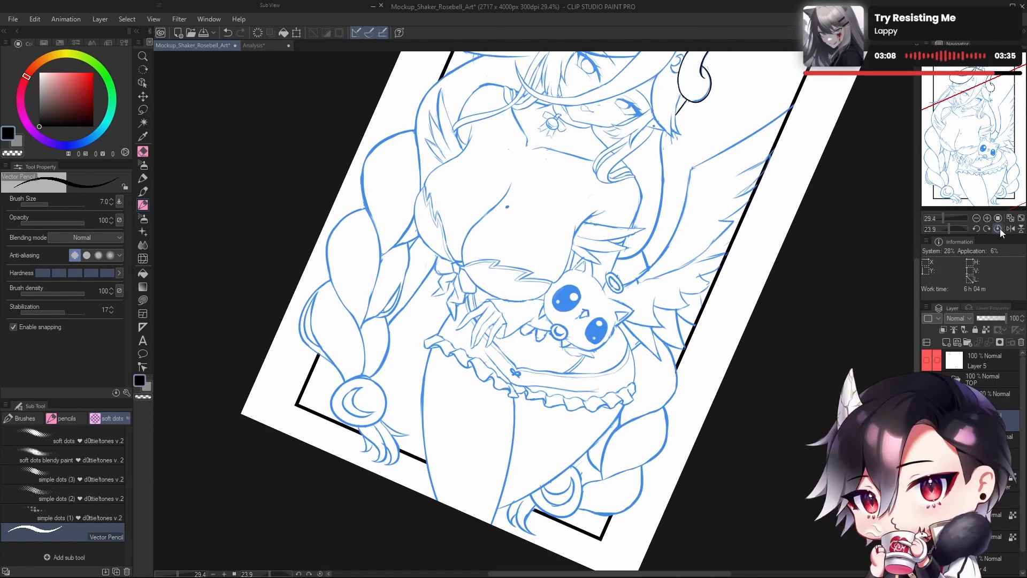
pyautogui.click(998, 228)
pyautogui.scroll(4, 661, 336)
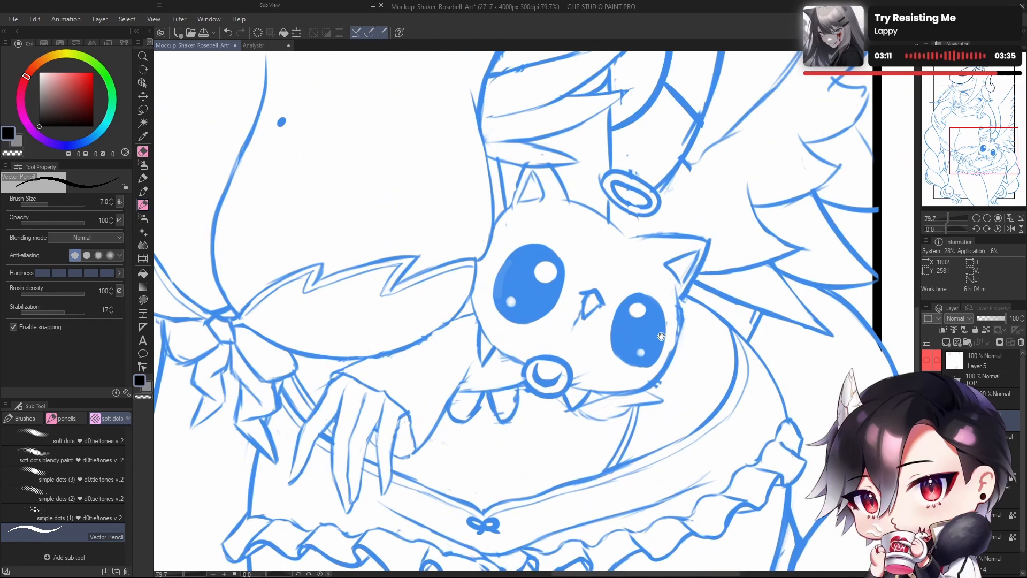
pyautogui.moveTo(661, 336)
pyautogui.mouseDown()
pyautogui.moveTo(638, 348)
pyautogui.moveTo(656, 315)
pyautogui.moveTo(690, 319)
pyautogui.moveTo(672, 302)
pyautogui.moveTo(674, 369)
pyautogui.mouseUp()
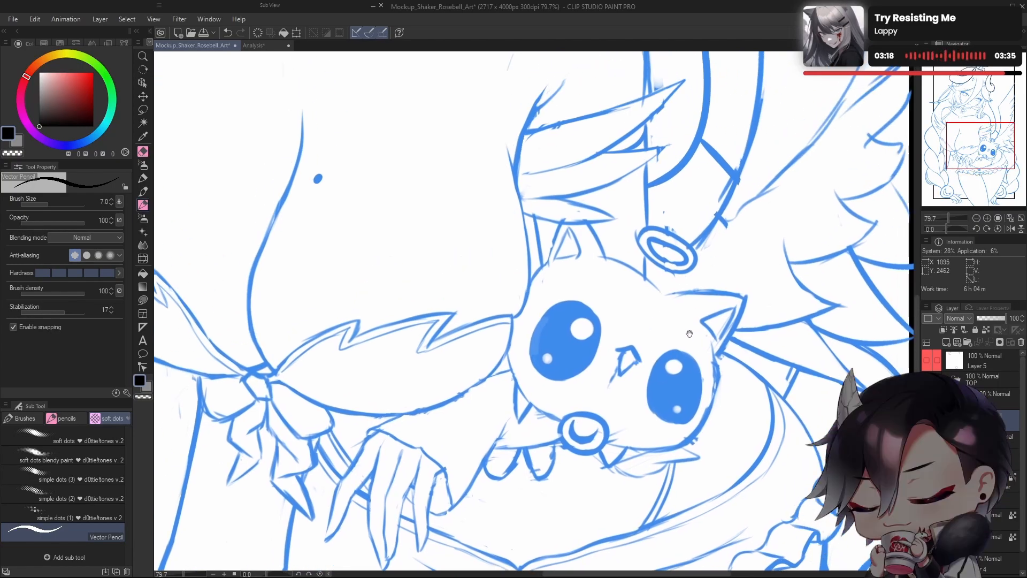
pyautogui.scroll(-5, 693, 241)
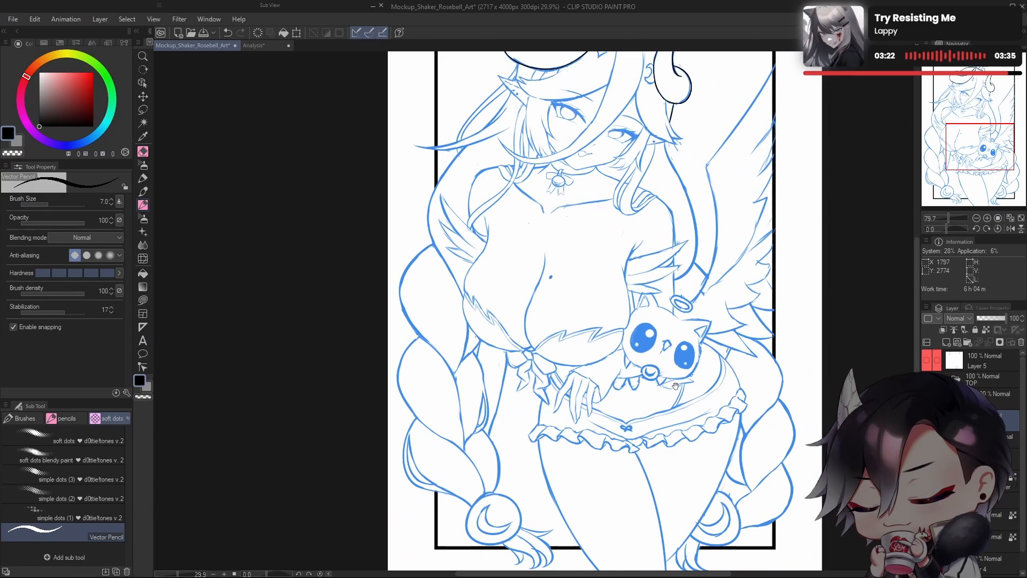
pyautogui.moveTo(676, 386); pyautogui.dragTo(639, 423)
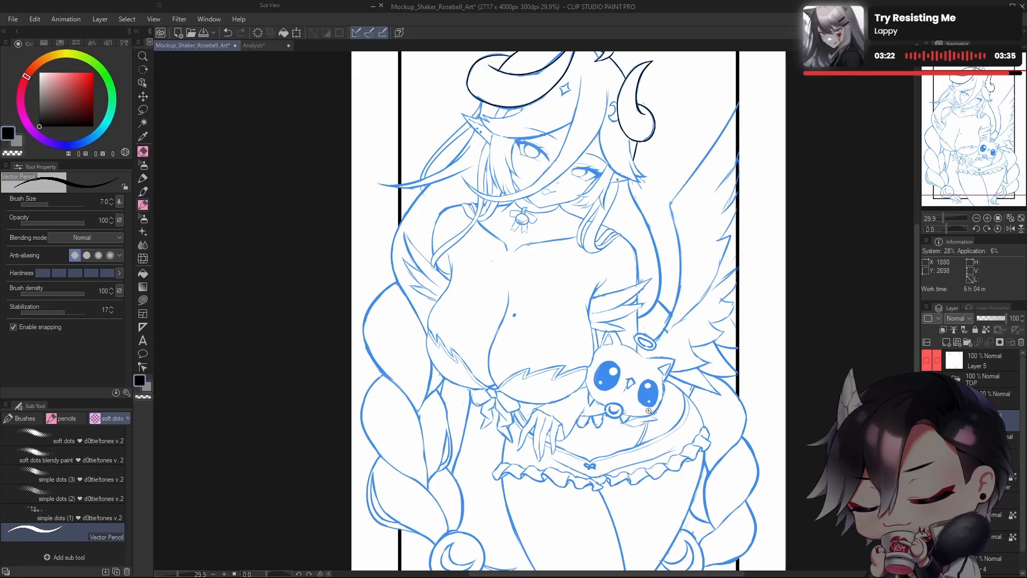
pyautogui.scroll(5, 649, 411)
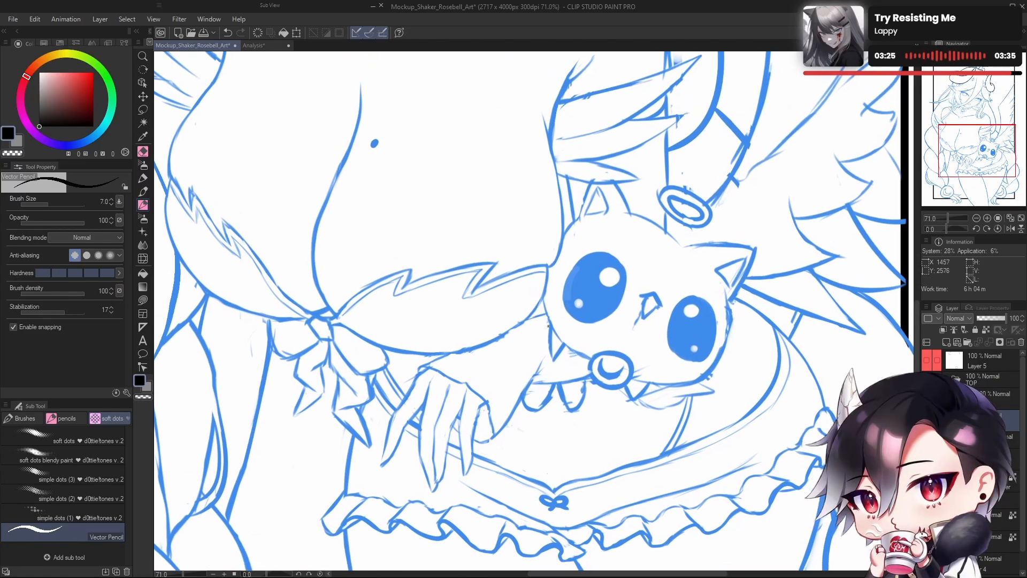
pyautogui.press('c')
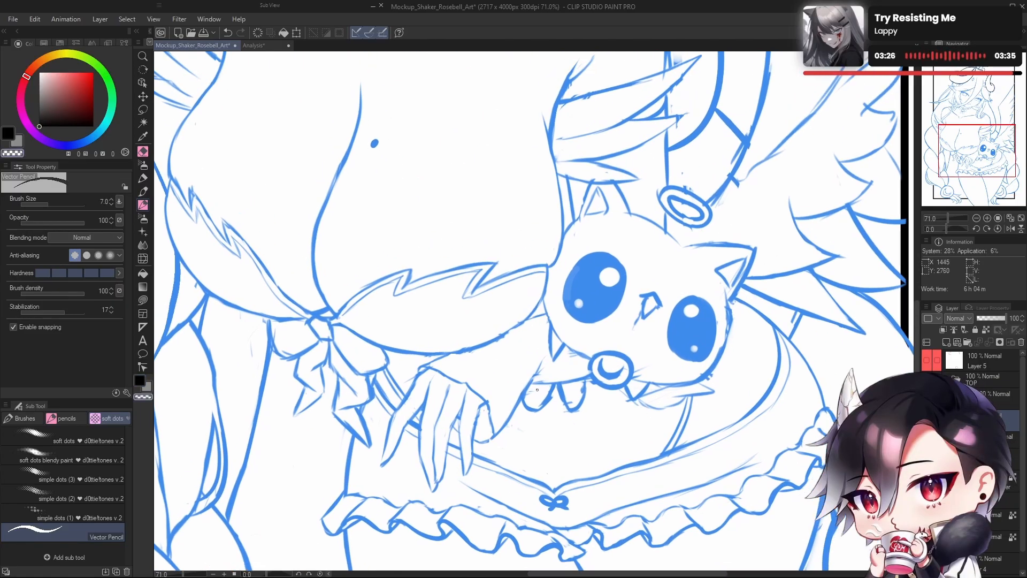
pyautogui.press('c')
pyautogui.moveTo(545, 374)
pyautogui.mouseDown()
pyautogui.moveTo(529, 363)
pyautogui.moveTo(550, 303)
pyautogui.mouseUp()
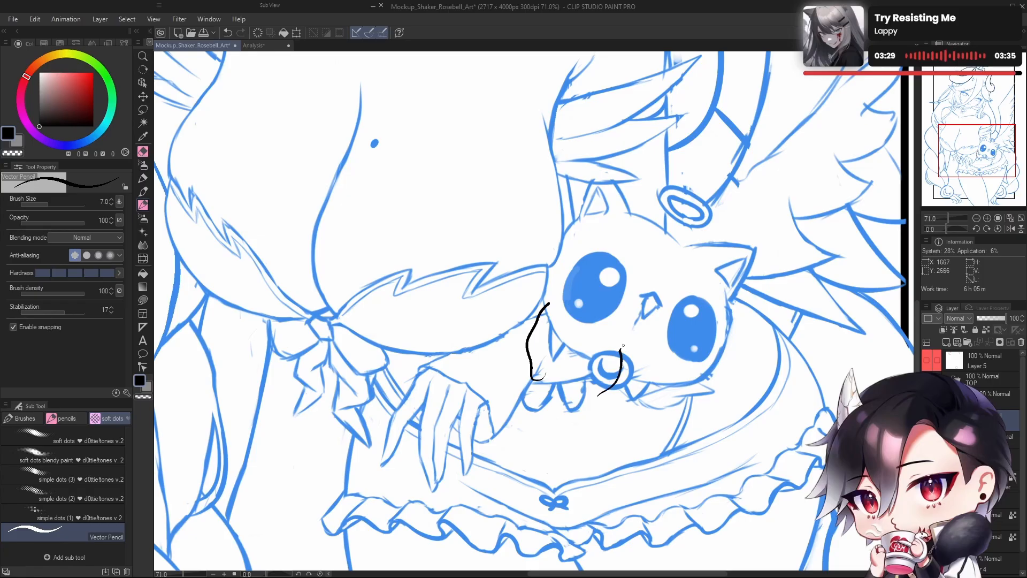
pyautogui.hotkey('ctrl', 'z')
pyautogui.moveTo(585, 379); pyautogui.dragTo(619, 353)
pyautogui.hotkey('ctrl', 'z')
pyautogui.hotkey('ctrl', 'z')
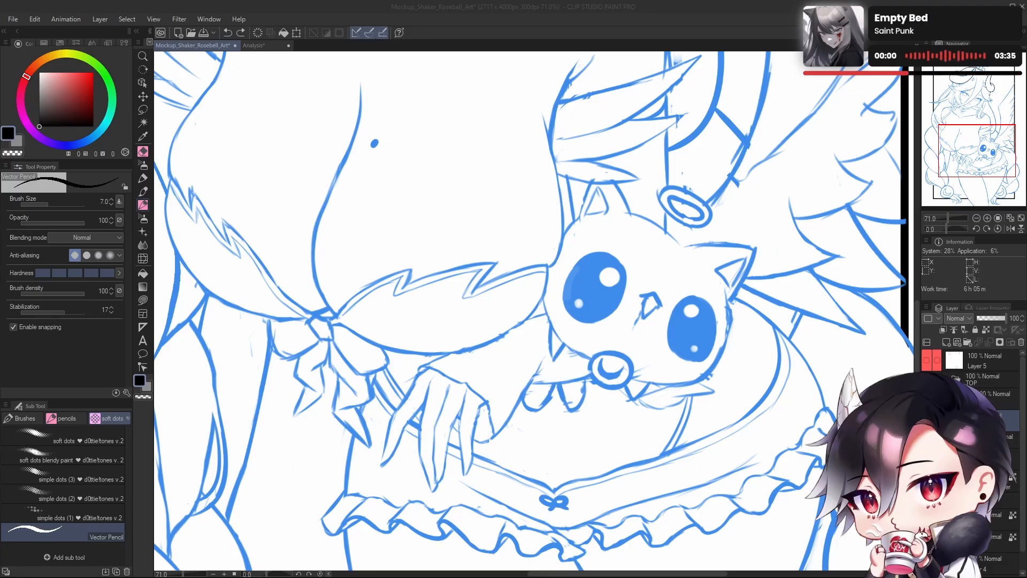
# Step: Flip the canvas and ink the lower outer edge of the curved strand from its base up through the halo
pyautogui.scroll(-4, 686, 303)
pyautogui.moveTo(687, 296); pyautogui.dragTo(666, 447)
pyautogui.scroll(5, 643, 291)
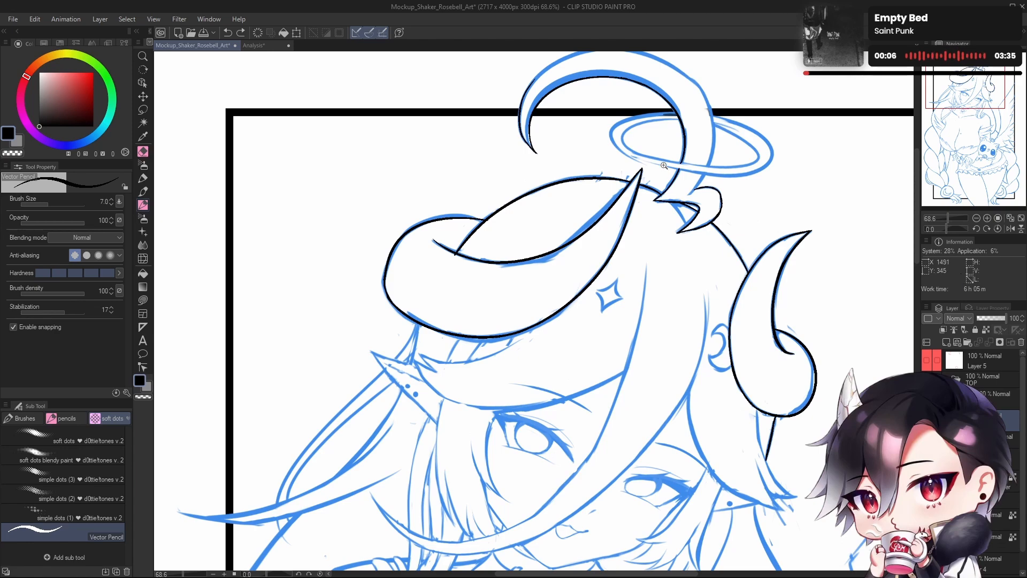
pyautogui.moveTo(663, 166); pyautogui.dragTo(752, 166)
pyautogui.moveTo(752, 166); pyautogui.dragTo(696, 320)
pyautogui.moveTo(610, 388); pyautogui.dragTo(682, 410)
pyautogui.hotkey('ctrl', 'y')
pyautogui.hotkey('ctrl', 'z')
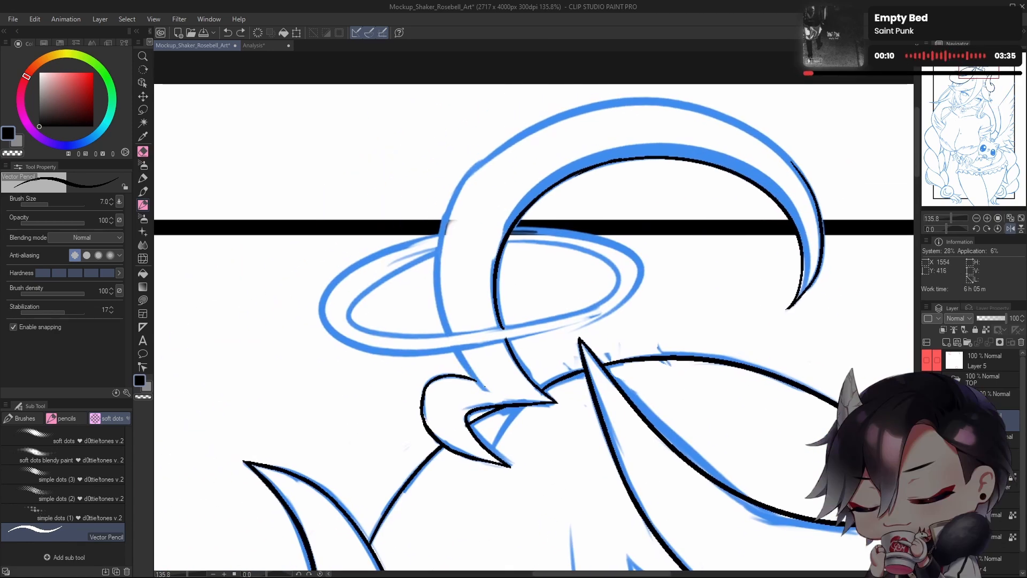
pyautogui.hotkey('ctrl', 'y')
pyautogui.hotkey('ctrl', 'z')
pyautogui.hotkey('ctrl', 'y')
pyautogui.hotkey('ctrl', 'z')
pyautogui.moveTo(487, 389)
pyautogui.mouseDown()
pyautogui.moveTo(440, 252)
pyautogui.moveTo(495, 157)
pyautogui.mouseUp()
pyautogui.hotkey('ctrl', 'z')
pyautogui.press('e')
pyautogui.press('p')
pyautogui.moveTo(444, 291); pyautogui.dragTo(476, 172)
pyautogui.hotkey('ctrl', 'z')
pyautogui.moveTo(438, 299); pyautogui.dragTo(479, 162)
pyautogui.hotkey('ctrl', 'z')
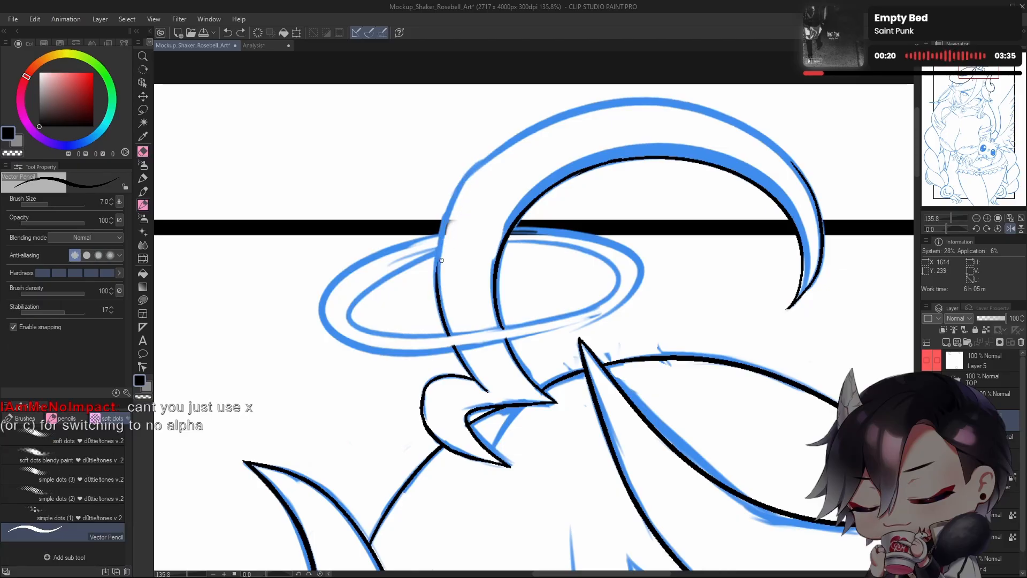
pyautogui.moveTo(439, 235); pyautogui.dragTo(466, 187)
pyautogui.hotkey('ctrl', 'z')
pyautogui.moveTo(438, 298); pyautogui.dragTo(463, 188)
pyautogui.hotkey('ctrl', 'z')
pyautogui.moveTo(438, 289)
pyautogui.mouseDown()
pyautogui.moveTo(437, 245)
pyautogui.moveTo(477, 168)
pyautogui.mouseUp()
pyautogui.hotkey('ctrl', 'z')
pyautogui.moveTo(438, 278); pyautogui.dragTo(500, 151)
pyautogui.hotkey('ctrl', 'z')
pyautogui.moveTo(438, 289); pyautogui.dragTo(514, 148)
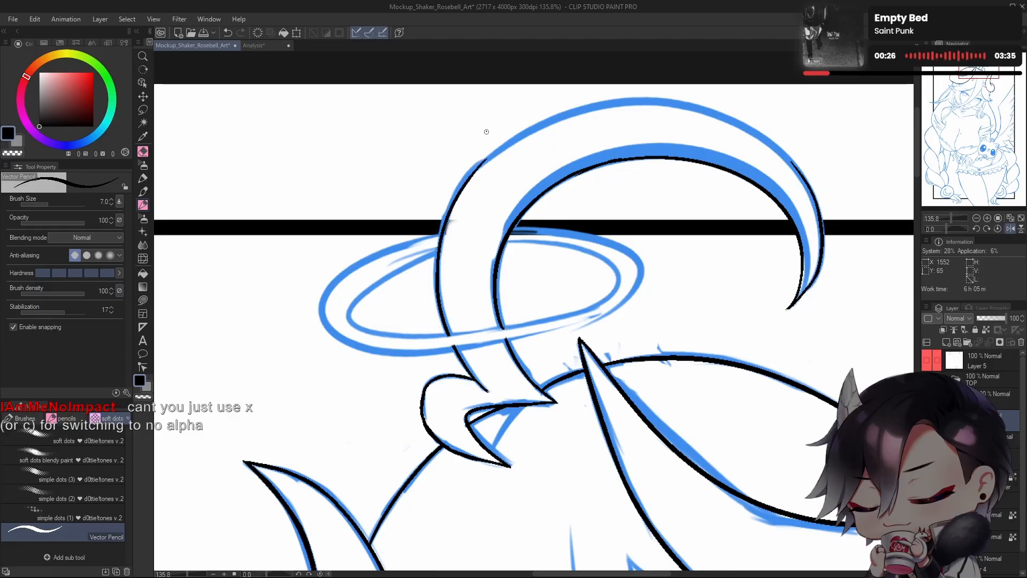
pyautogui.hotkey('ctrl', 'z')
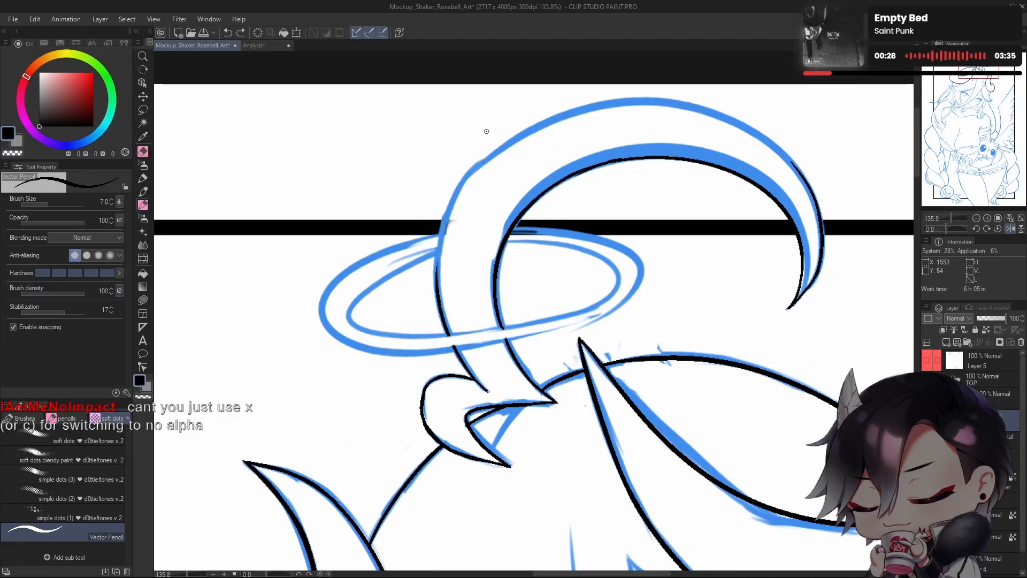
# Step: Ink the curved strand's outer edge from the halo up to its bend above the frame line
pyautogui.moveTo(552, 314); pyautogui.dragTo(577, 348)
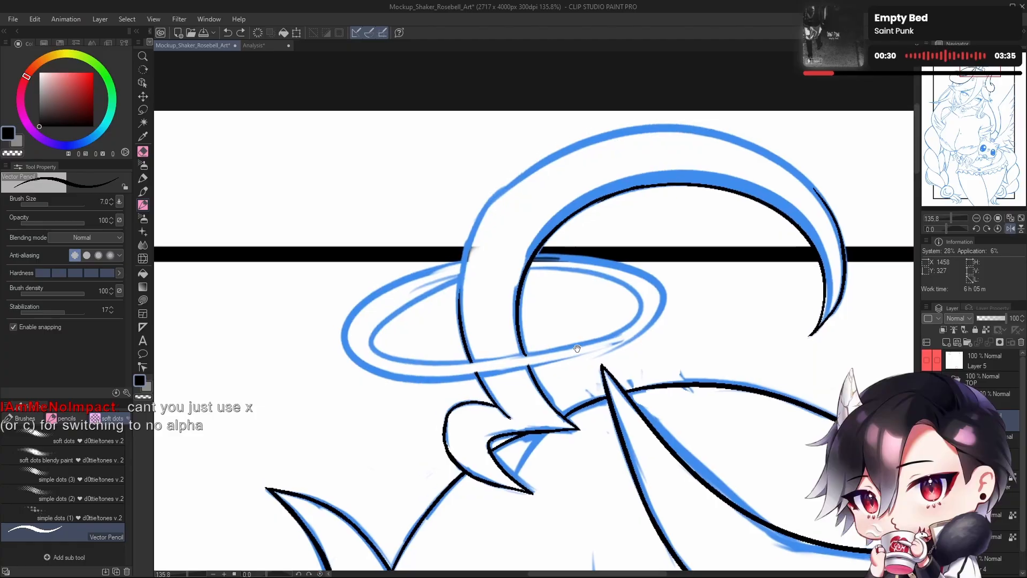
pyautogui.moveTo(461, 315); pyautogui.dragTo(492, 197)
pyautogui.hotkey('ctrl', 'z')
pyautogui.moveTo(462, 293); pyautogui.dragTo(488, 208)
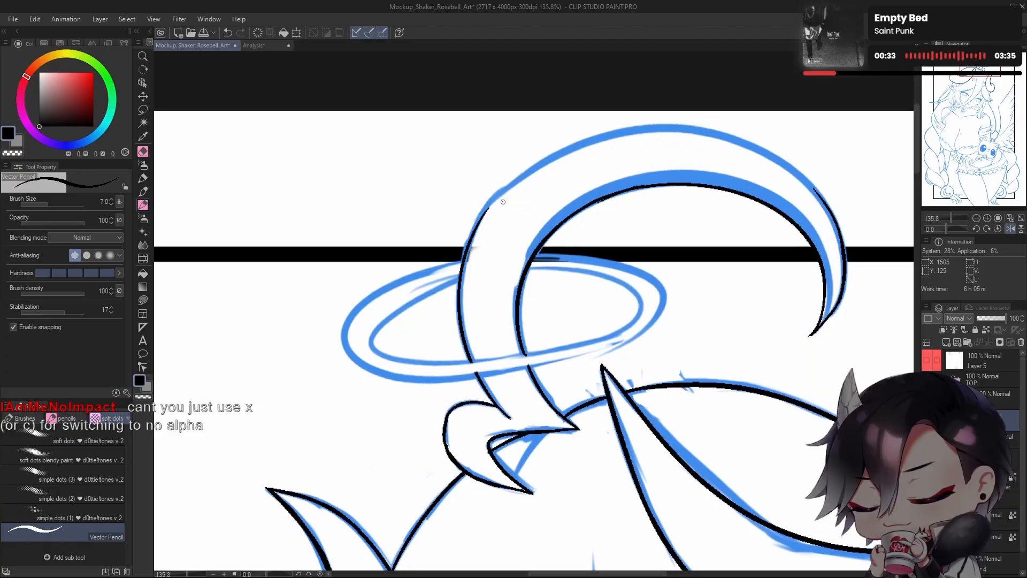
pyautogui.hotkey('ctrl', 'z')
pyautogui.moveTo(460, 314); pyautogui.dragTo(483, 217)
pyautogui.hotkey('ctrl', 'z')
pyautogui.moveTo(459, 305); pyautogui.dragTo(489, 210)
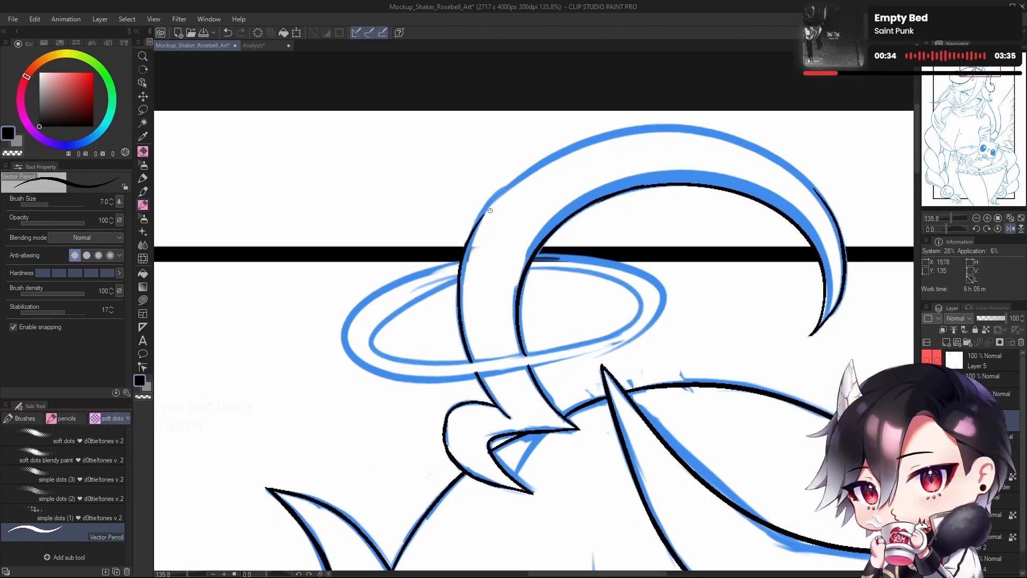
pyautogui.hotkey('ctrl', 'z')
pyautogui.moveTo(459, 324); pyautogui.dragTo(484, 204)
pyautogui.hotkey('ctrl', 'z')
pyautogui.moveTo(460, 313); pyautogui.dragTo(501, 194)
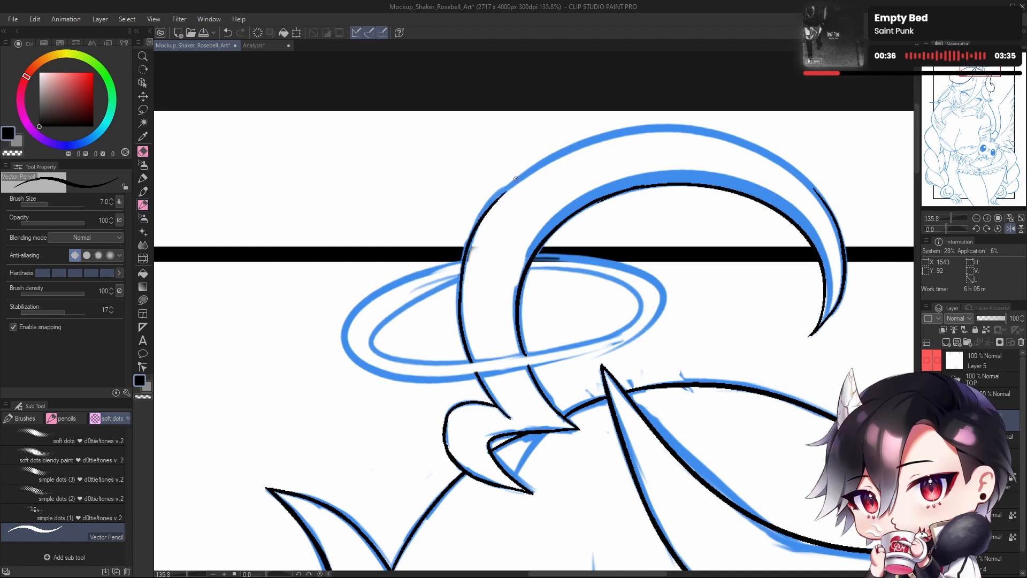
pyautogui.hotkey('ctrl', 'z')
pyautogui.moveTo(462, 292); pyautogui.dragTo(530, 165)
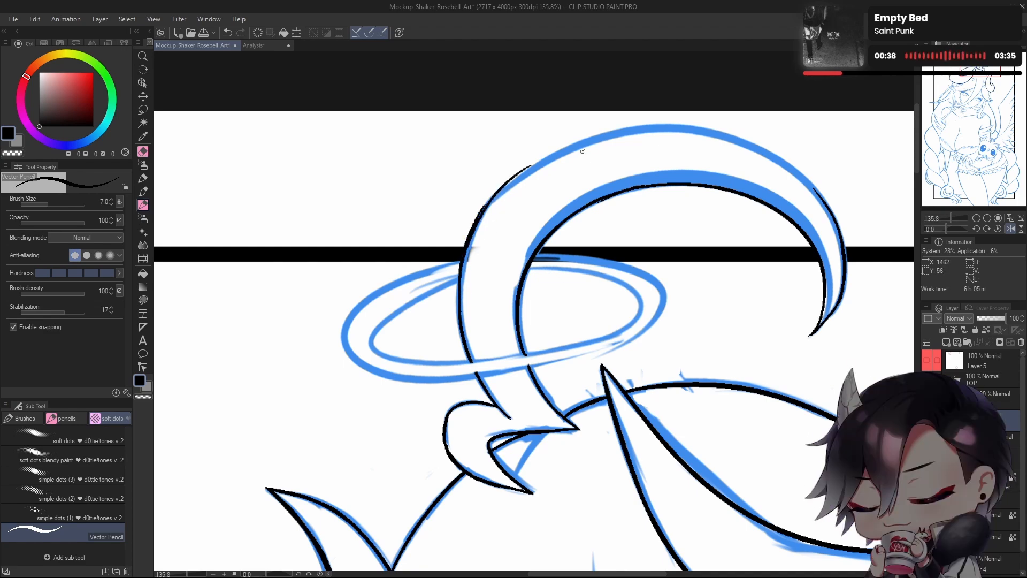
pyautogui.moveTo(613, 326); pyautogui.dragTo(583, 385)
pyautogui.hotkey('ctrl', 'z')
# Step: Extend the curved strand's inked outer edge from the bend to the top of the arc in one smooth stroke
pyautogui.moveTo(446, 296); pyautogui.dragTo(564, 199)
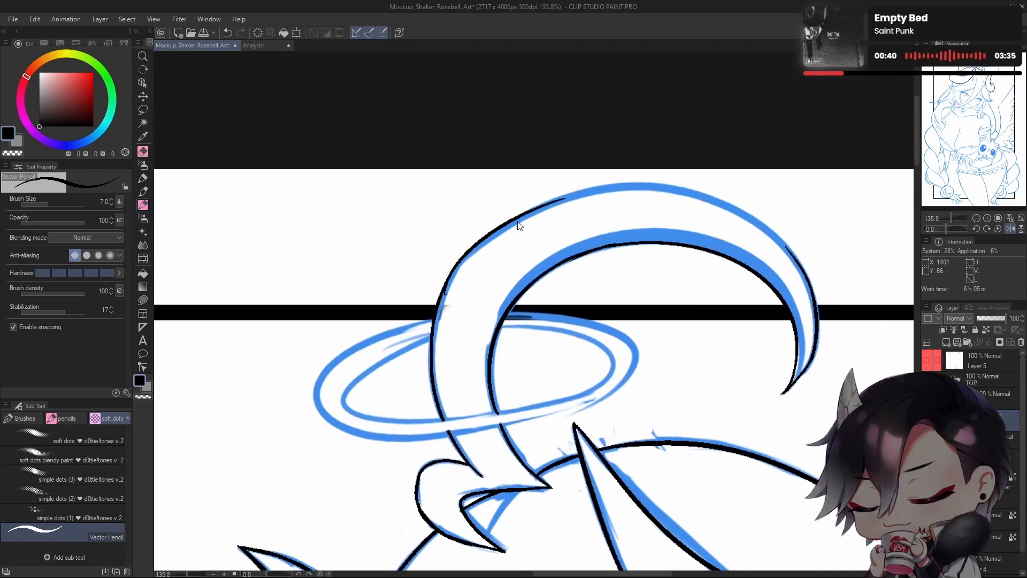
pyautogui.hotkey('ctrl', 'z')
pyautogui.moveTo(448, 277); pyautogui.dragTo(596, 192)
pyautogui.hotkey('ctrl', 'z')
pyautogui.moveTo(452, 270); pyautogui.dragTo(607, 183)
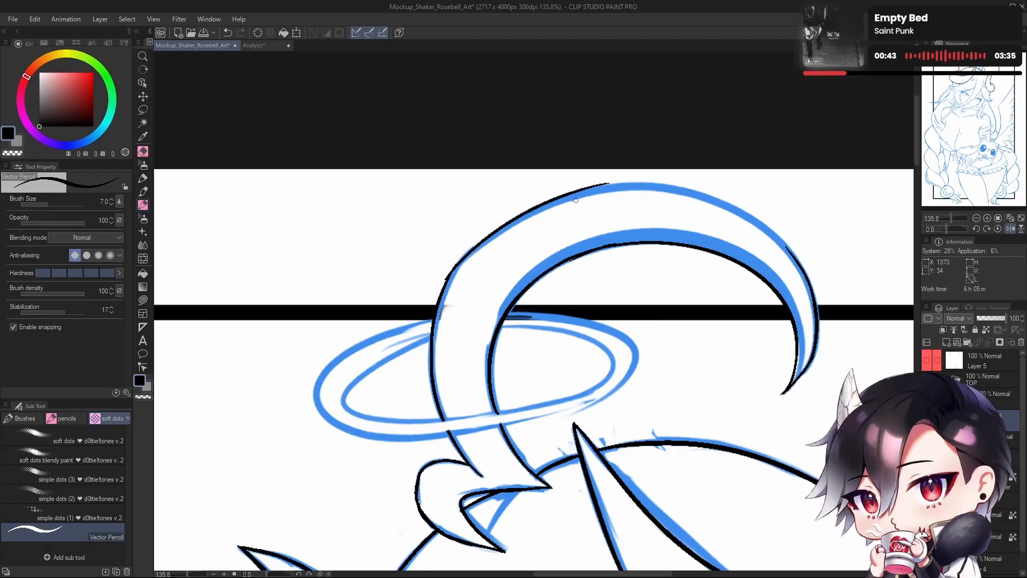
pyautogui.hotkey('ctrl', 'z')
pyautogui.moveTo(449, 275); pyautogui.dragTo(592, 189)
pyautogui.hotkey('ctrl', 'z')
pyautogui.moveTo(444, 280)
pyautogui.mouseDown()
pyautogui.moveTo(561, 198)
pyautogui.moveTo(591, 191)
pyautogui.mouseUp()
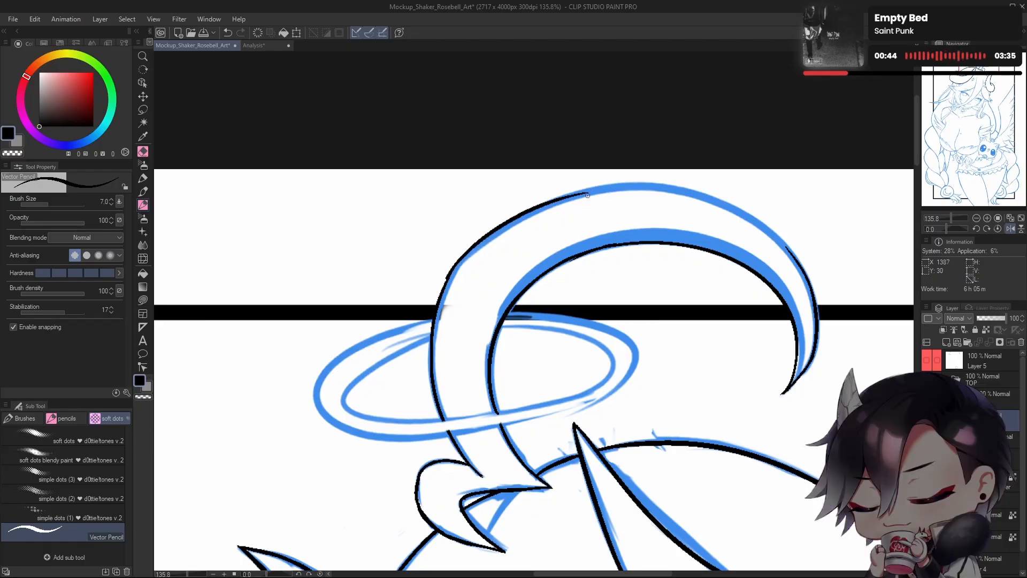
pyautogui.hotkey('ctrl', 'z')
pyautogui.moveTo(443, 288)
pyautogui.mouseDown()
pyautogui.moveTo(552, 197)
pyautogui.moveTo(599, 194)
pyautogui.mouseUp()
pyautogui.hotkey('ctrl', 'z')
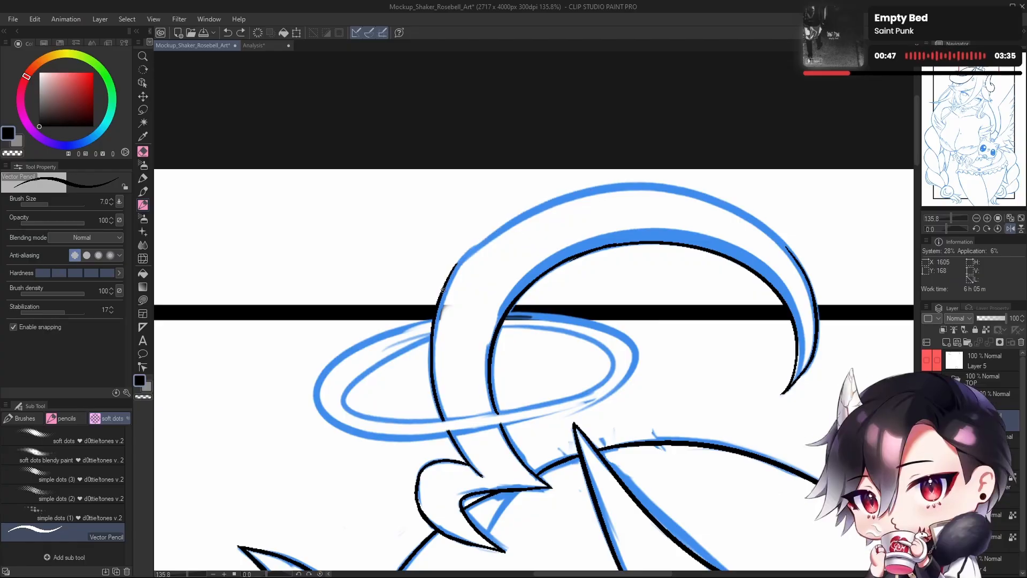
pyautogui.moveTo(447, 277); pyautogui.dragTo(585, 190)
pyautogui.hotkey('ctrl', 'z')
pyautogui.moveTo(449, 278); pyautogui.dragTo(639, 186)
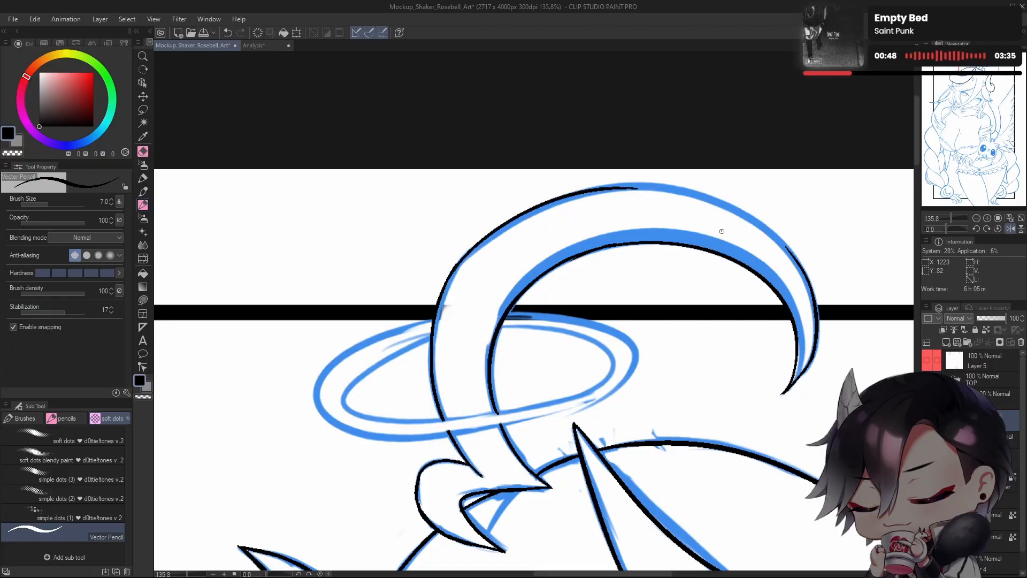
# Step: Rotate the canvas by -84.6 degrees and erase the tapered end of the strand's outer line
pyautogui.moveTo(708, 313)
pyautogui.mouseDown()
pyautogui.moveTo(674, 364)
pyautogui.moveTo(644, 383)
pyautogui.mouseUp()
pyautogui.moveTo(949, 228); pyautogui.dragTo(935, 229)
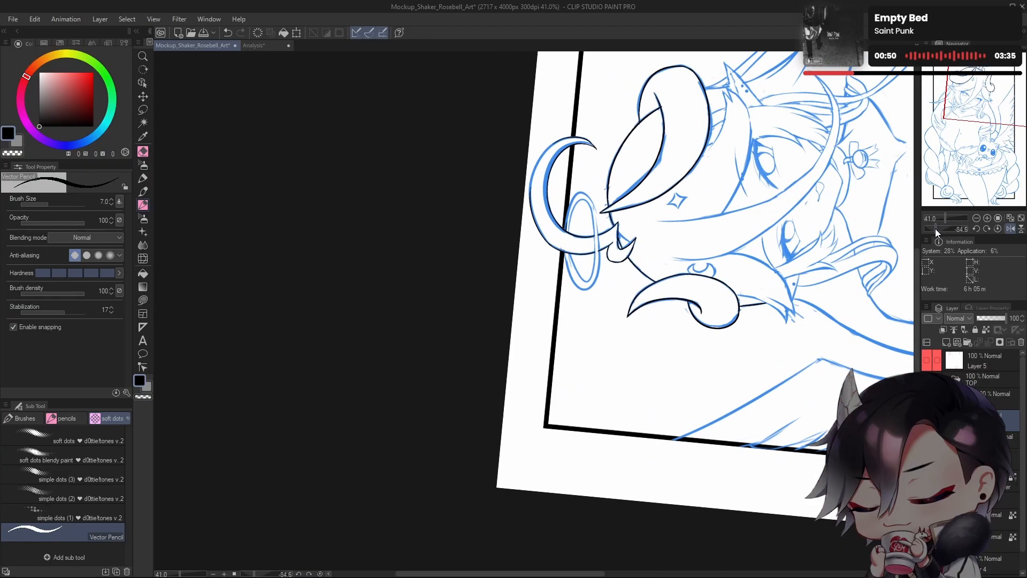
pyautogui.moveTo(547, 213); pyautogui.dragTo(530, 315)
pyautogui.press('e')
pyautogui.moveTo(470, 270)
pyautogui.mouseDown()
pyautogui.moveTo(508, 385)
pyautogui.moveTo(480, 329)
pyautogui.moveTo(487, 385)
pyautogui.moveTo(509, 385)
pyautogui.mouseUp()
pyautogui.press('p')
pyautogui.hotkey('ctrl', 'z')
pyautogui.press('c')
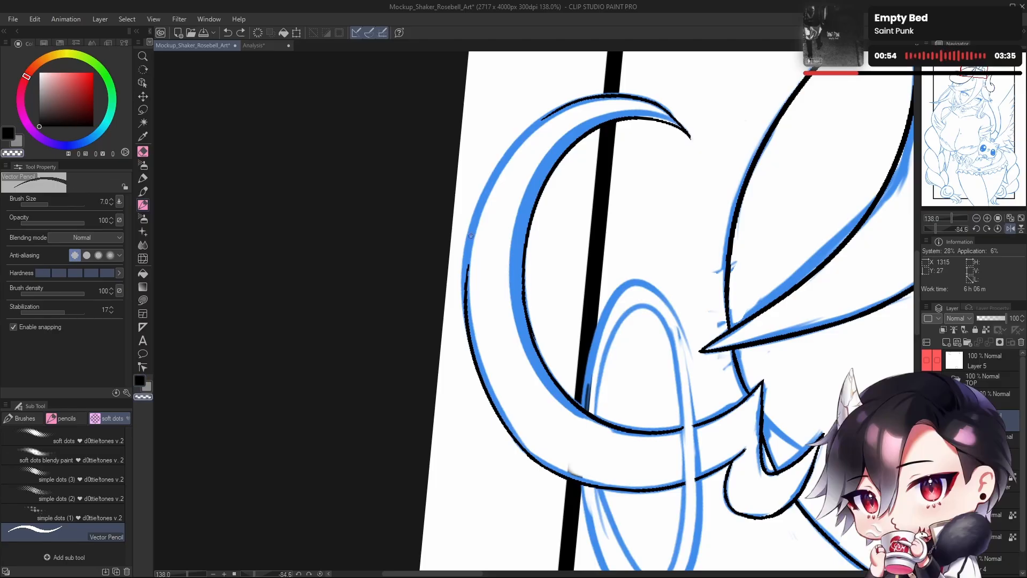
pyautogui.moveTo(466, 264)
pyautogui.mouseDown()
pyautogui.moveTo(502, 382)
pyautogui.moveTo(484, 363)
pyautogui.mouseUp()
pyautogui.press('c')
pyautogui.moveTo(475, 357); pyautogui.dragTo(495, 183)
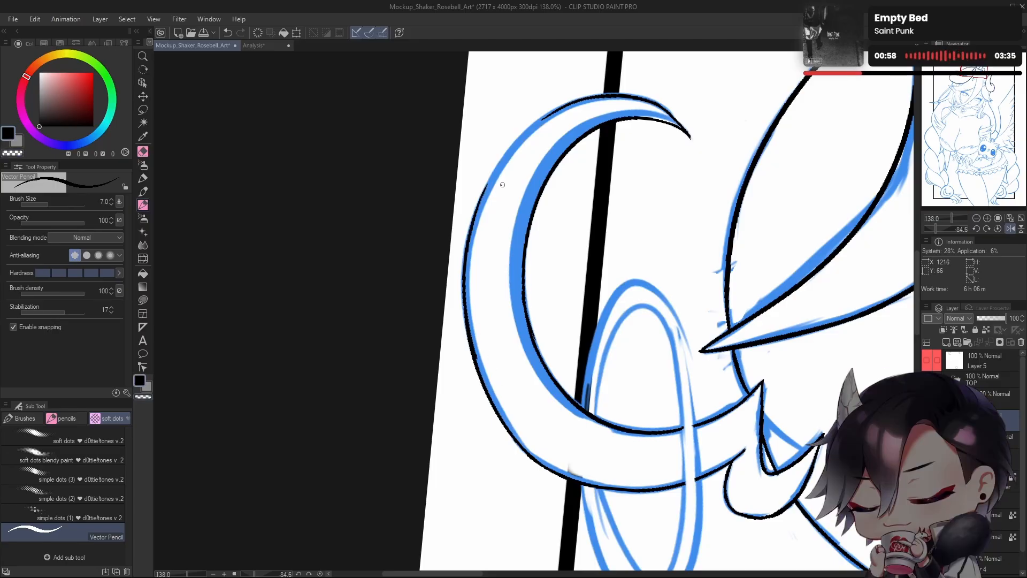
pyautogui.hotkey('ctrl', 'z')
pyautogui.moveTo(470, 326)
pyautogui.mouseDown()
pyautogui.moveTo(462, 281)
pyautogui.moveTo(483, 212)
pyautogui.mouseUp()
pyautogui.hotkey('ctrl', 'z')
pyautogui.moveTo(470, 328); pyautogui.dragTo(475, 220)
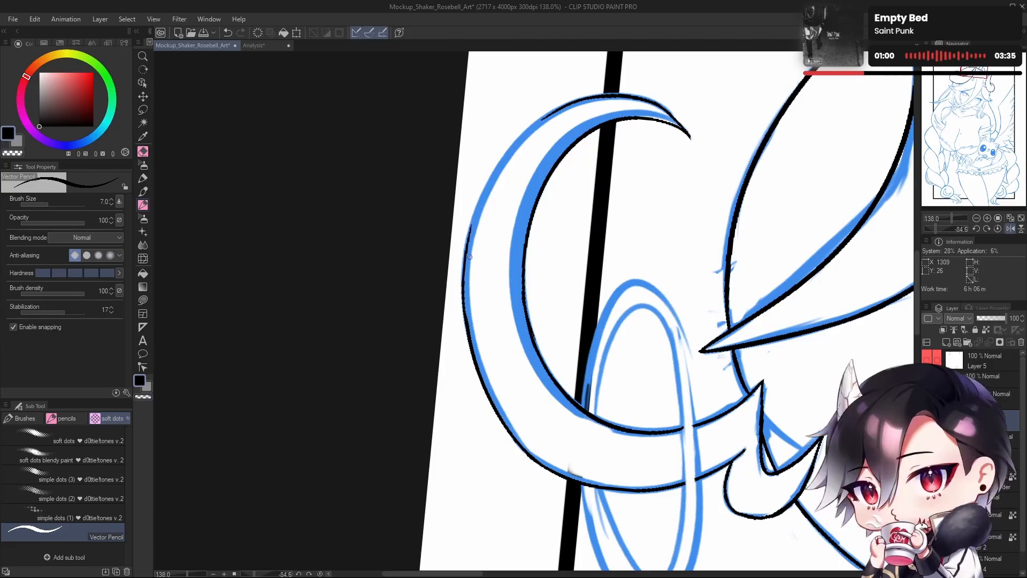
pyautogui.hotkey('ctrl', 'z')
pyautogui.moveTo(469, 324); pyautogui.dragTo(480, 208)
pyautogui.hotkey('ctrl', 'z')
pyautogui.hotkey('ctrl', 'z')
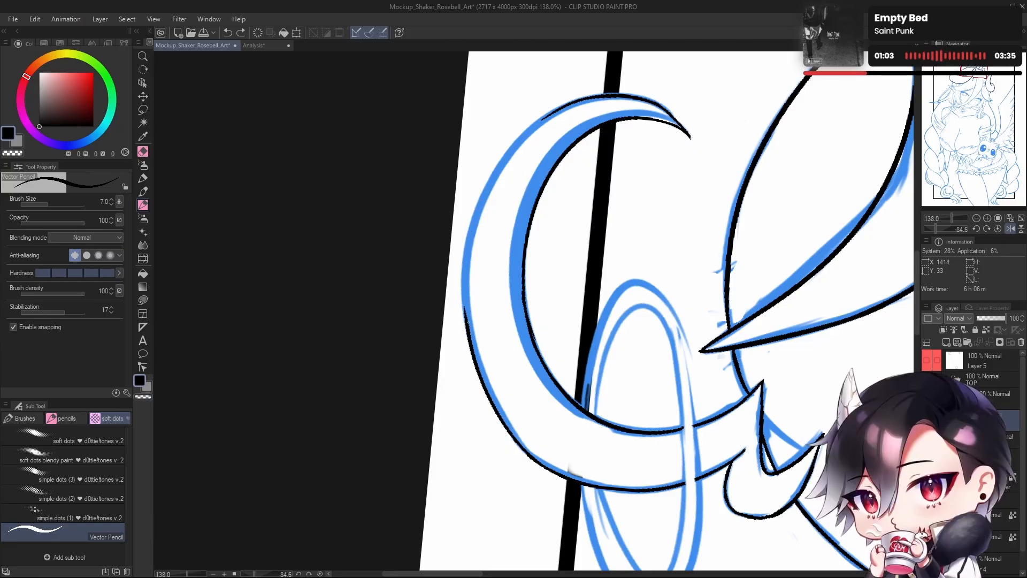
pyautogui.moveTo(471, 339); pyautogui.dragTo(470, 228)
pyautogui.hotkey('ctrl', 'z')
pyautogui.moveTo(471, 327); pyautogui.dragTo(477, 206)
pyautogui.hotkey('ctrl', 'z')
pyautogui.moveTo(469, 321); pyautogui.dragTo(484, 202)
pyautogui.hotkey('ctrl', 'z')
# Step: Ink the remaining gap in the strand's outer edge so it joins the line at the tip
pyautogui.moveTo(467, 328); pyautogui.dragTo(487, 190)
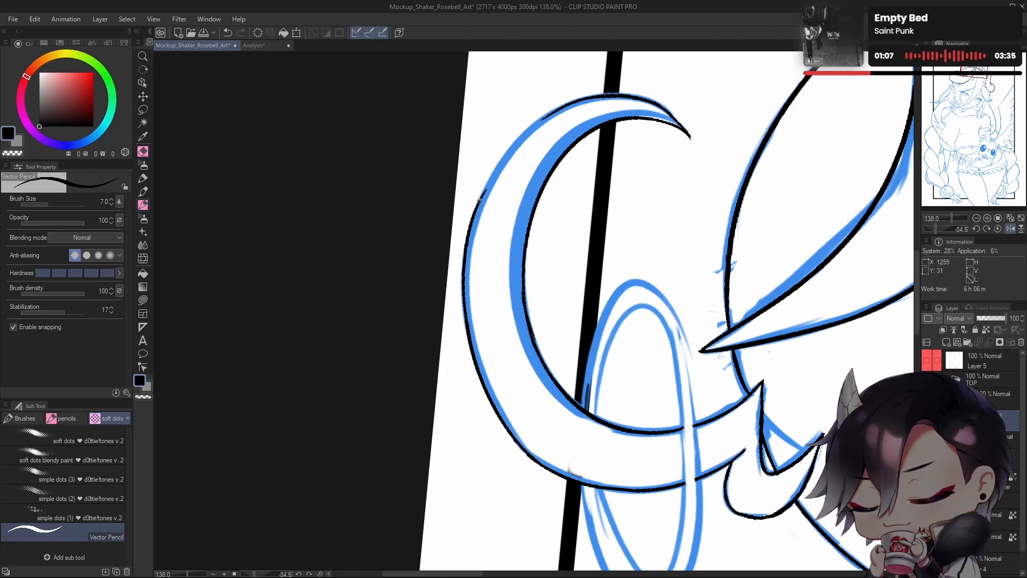
pyautogui.moveTo(472, 228); pyautogui.dragTo(535, 125)
pyautogui.moveTo(562, 198); pyautogui.dragTo(547, 295)
pyautogui.moveTo(464, 308)
pyautogui.mouseDown()
pyautogui.moveTo(524, 220)
pyautogui.moveTo(508, 236)
pyautogui.moveTo(553, 203)
pyautogui.moveTo(521, 222)
pyautogui.moveTo(544, 210)
pyautogui.mouseUp()
pyautogui.hotkey('ctrl', 'z')
pyautogui.hotkey('ctrl', 'z')
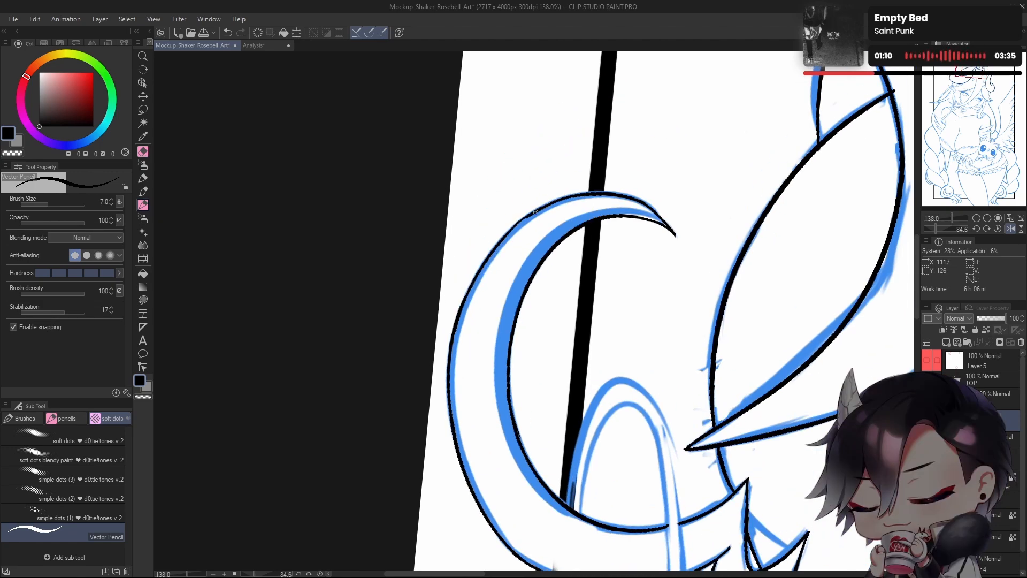
# Step: Touch up the joined strokes along the outer edge near the strand's tip to even out the line
pyautogui.scroll(4, 562, 201)
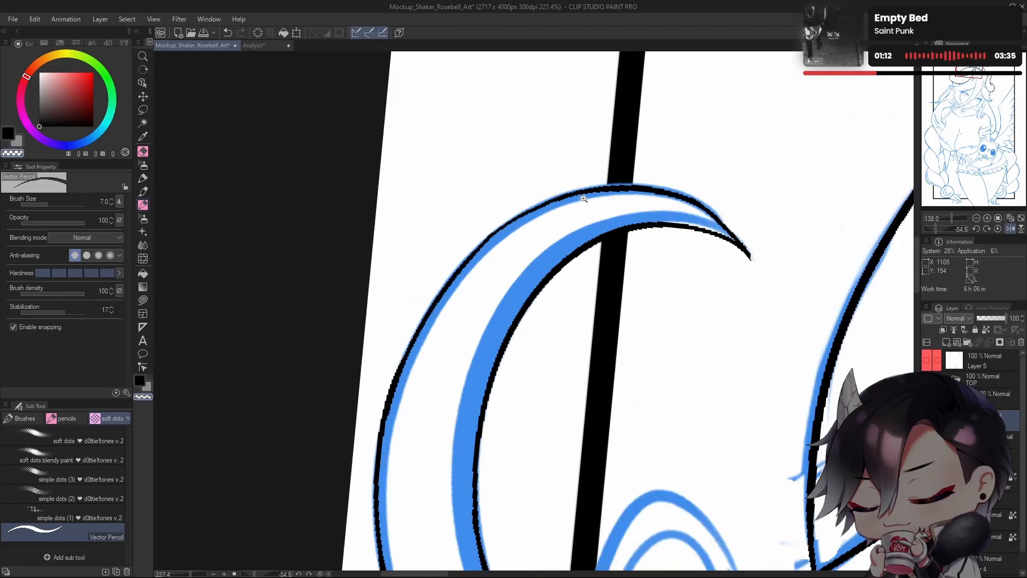
pyautogui.moveTo(452, 267); pyautogui.dragTo(552, 204)
pyautogui.hotkey('ctrl', 'z')
pyautogui.press('c')
pyautogui.moveTo(450, 270); pyautogui.dragTo(539, 203)
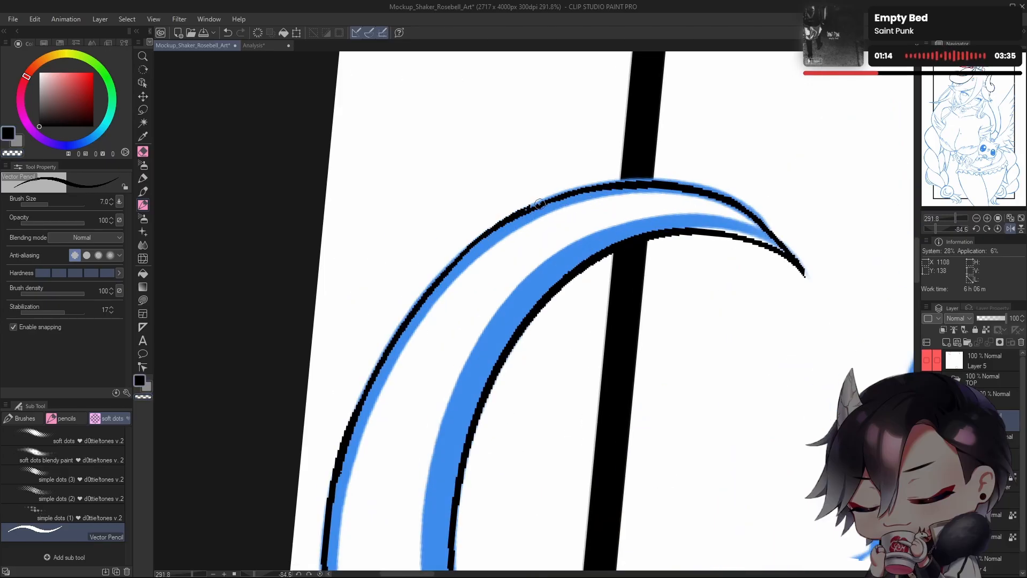
pyautogui.hotkey('ctrl', 'z')
pyautogui.moveTo(470, 249); pyautogui.dragTo(518, 218)
# Step: Reset the canvas rotation and flip, and check the inked lines with the sketch hidden before showing it again
pyautogui.scroll(-8, 539, 314)
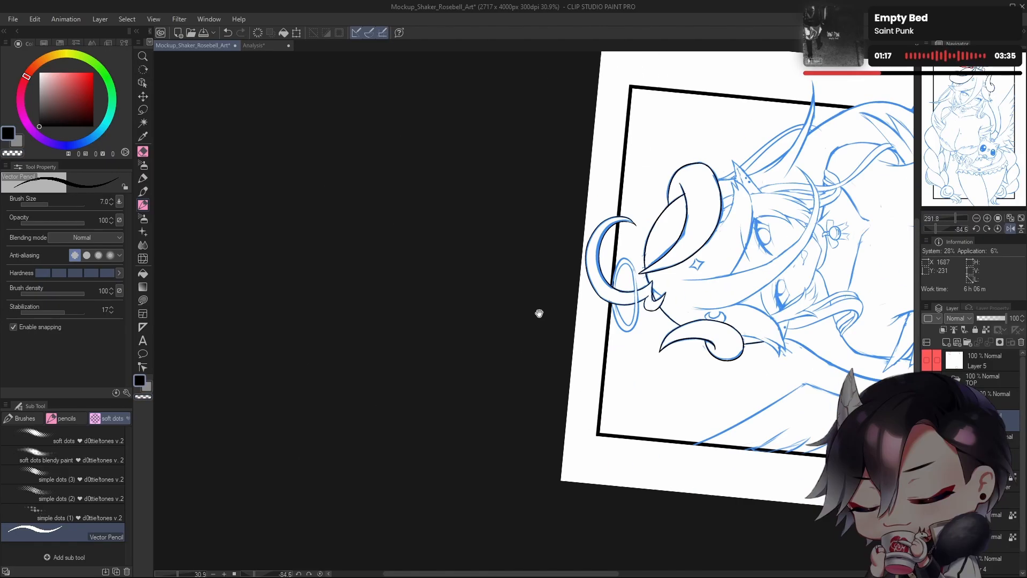
pyautogui.click(999, 229)
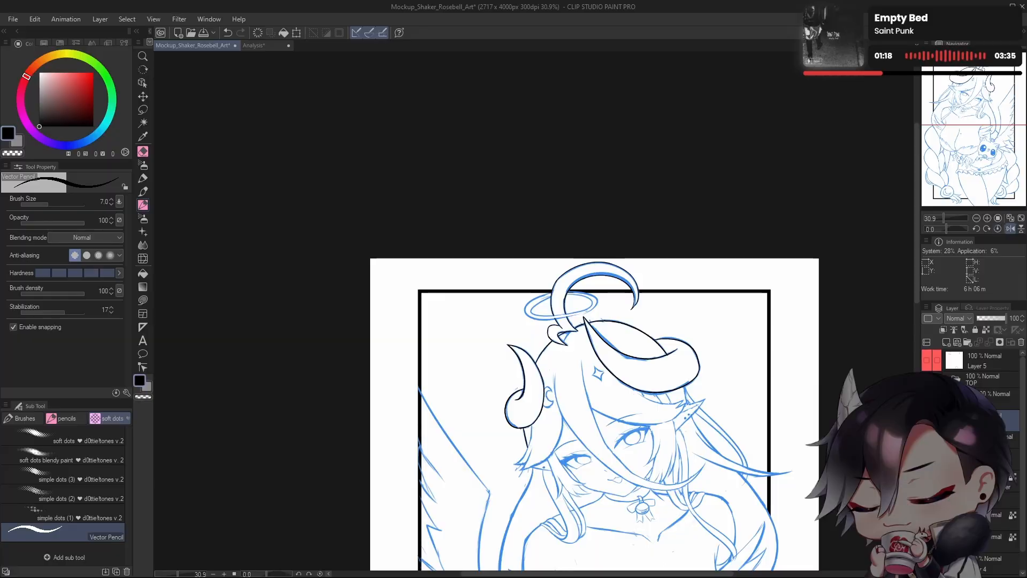
pyautogui.click(1011, 228)
pyautogui.moveTo(626, 371); pyautogui.dragTo(692, 346)
pyautogui.scroll(4, 594, 278)
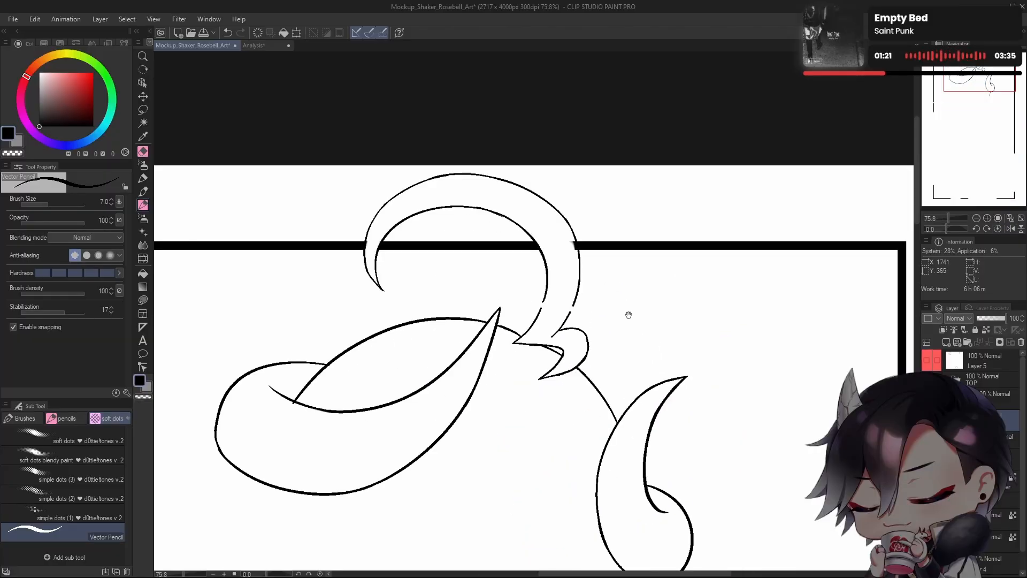
pyautogui.moveTo(625, 314)
pyautogui.mouseDown()
pyautogui.moveTo(649, 348)
pyautogui.moveTo(563, 253)
pyautogui.mouseUp()
pyautogui.scroll(-3, 665, 335)
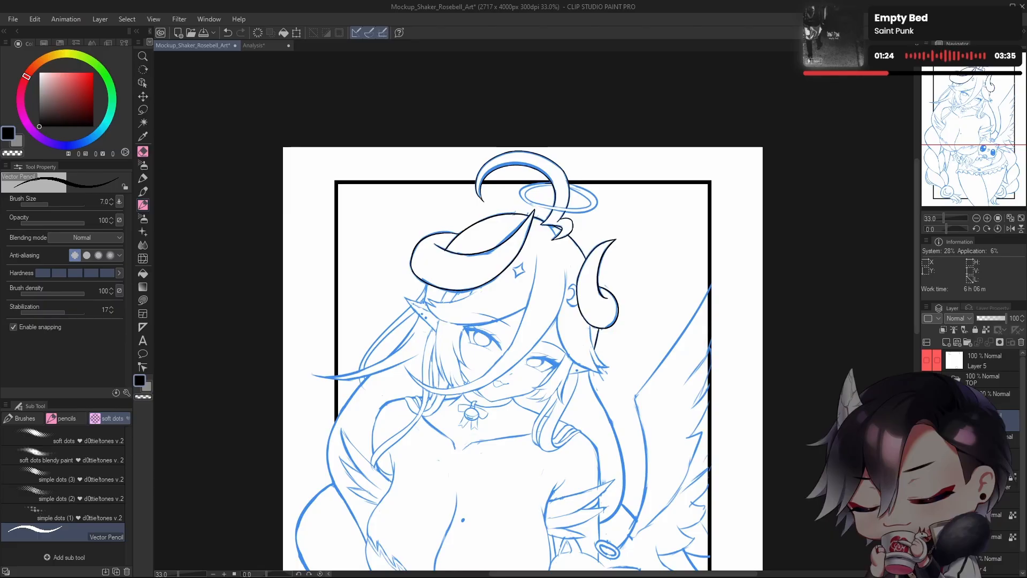
# Step: Flip the canvas view and ink the short diagonal line that closes the small triangular gap inside the hair tuft
pyautogui.press('h')
pyautogui.moveTo(619, 277); pyautogui.dragTo(692, 308)
pyautogui.moveTo(586, 259); pyautogui.dragTo(592, 309)
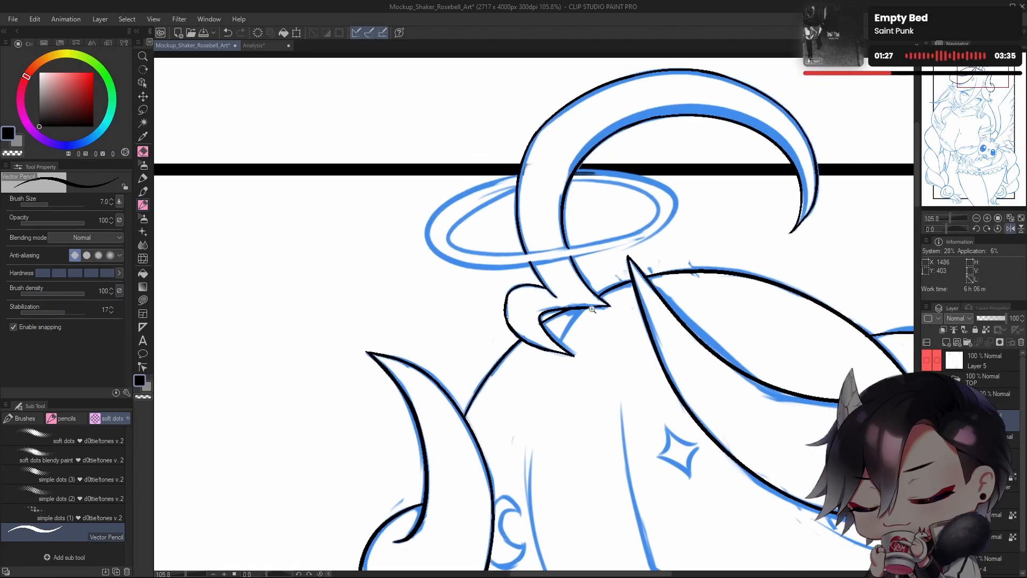
pyautogui.scroll(3, 588, 340)
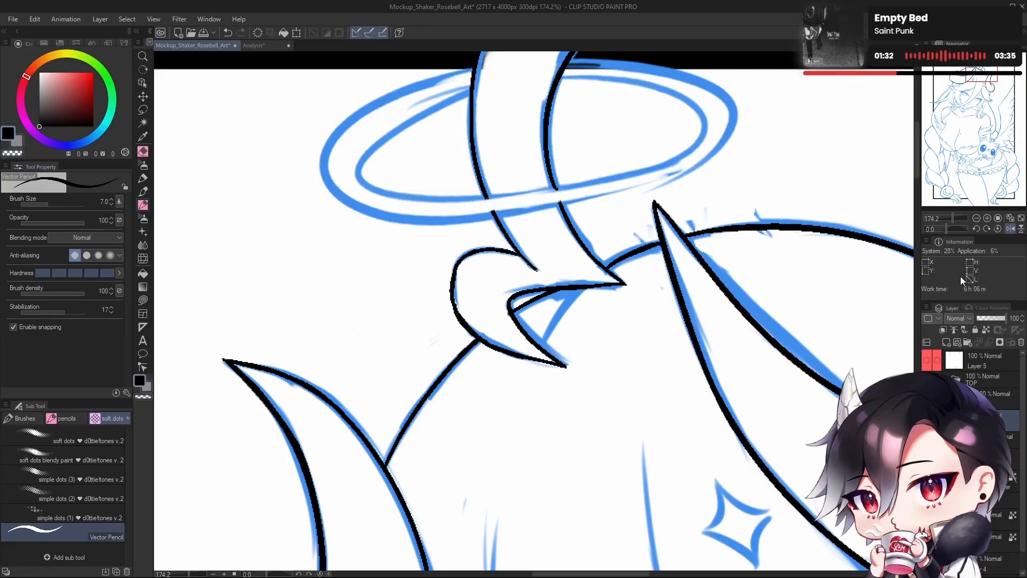
pyautogui.moveTo(651, 373); pyautogui.dragTo(653, 390)
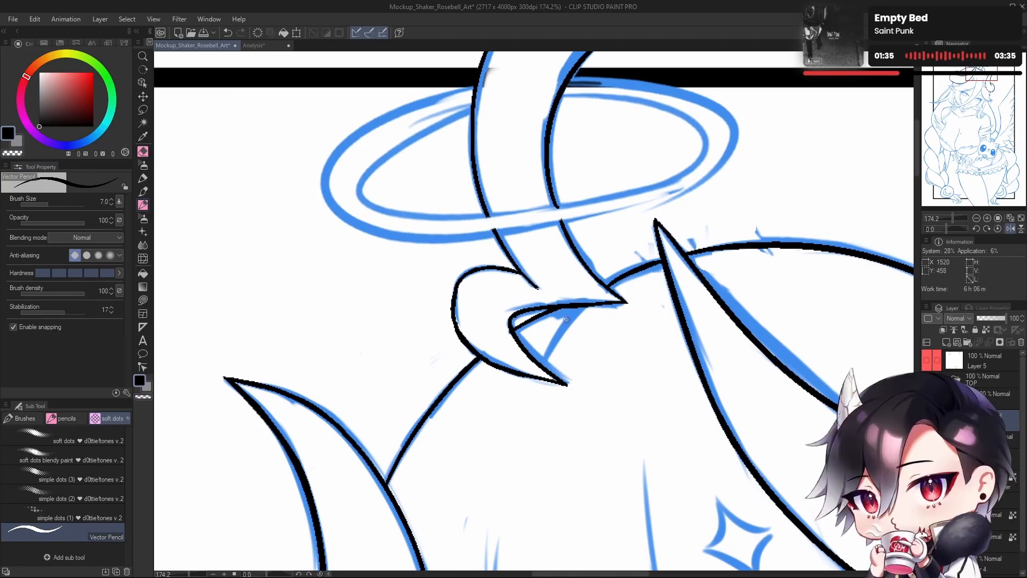
pyautogui.moveTo(612, 331); pyautogui.dragTo(617, 335)
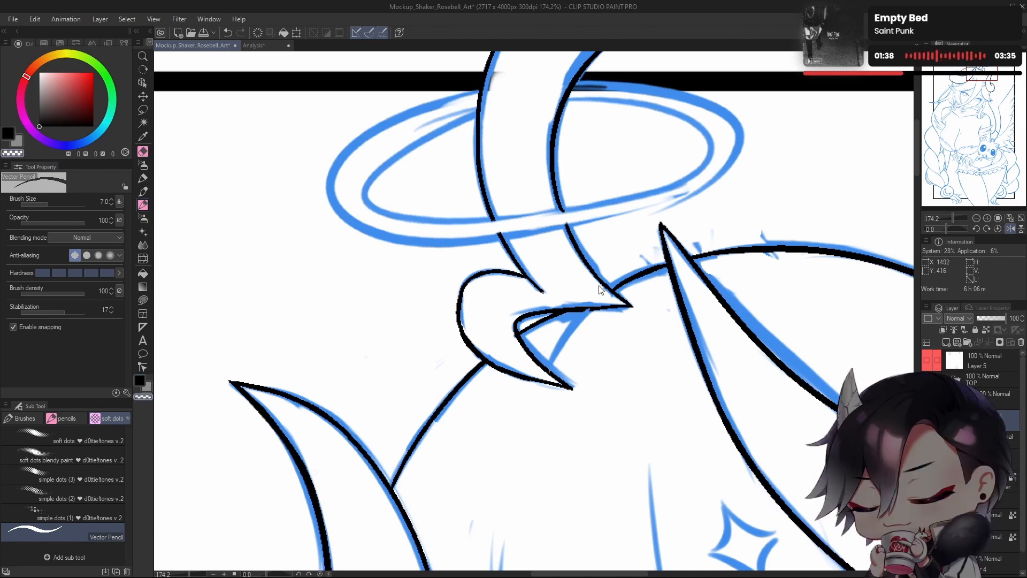
pyautogui.moveTo(590, 308); pyautogui.dragTo(548, 367)
pyautogui.hotkey('ctrl', 'z')
pyautogui.moveTo(588, 311); pyautogui.dragTo(546, 364)
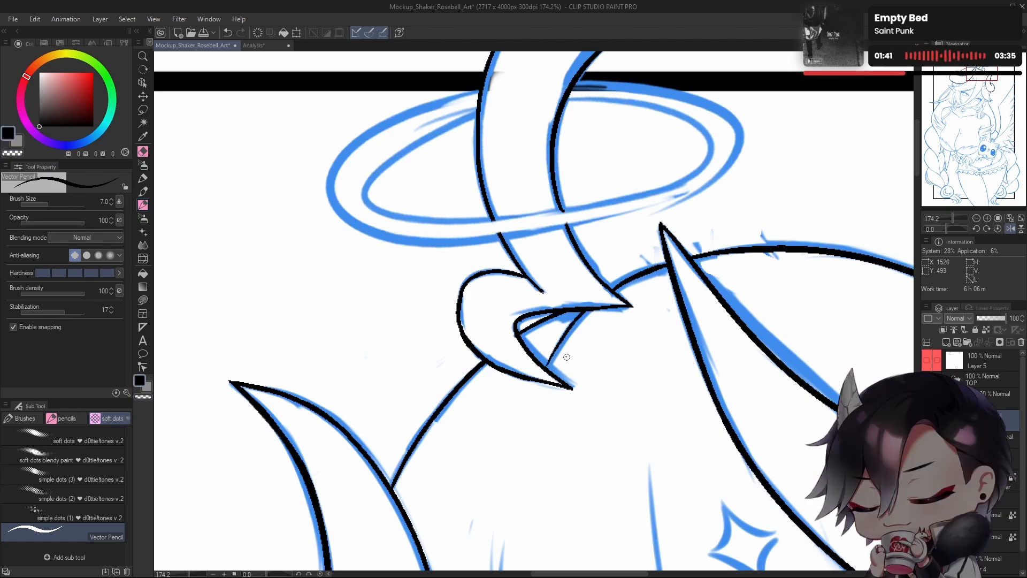
pyautogui.hotkey('ctrl', 'z')
pyautogui.moveTo(587, 312); pyautogui.dragTo(549, 368)
# Step: Extend the tuft's diagonal line into a short hairline below it and erase the part crossing the tuft's tip
pyautogui.moveTo(663, 375)
pyautogui.mouseDown()
pyautogui.moveTo(644, 374)
pyautogui.moveTo(688, 374)
pyautogui.mouseUp()
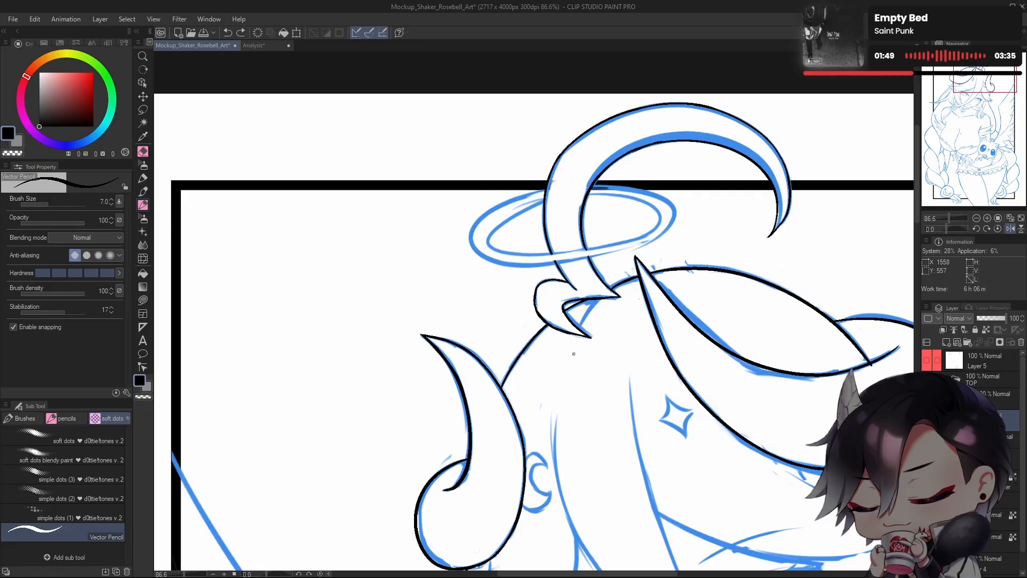
pyautogui.hotkey('ctrl', 'z')
pyautogui.hotkey('ctrl', 'z')
pyautogui.scroll(5, 577, 330)
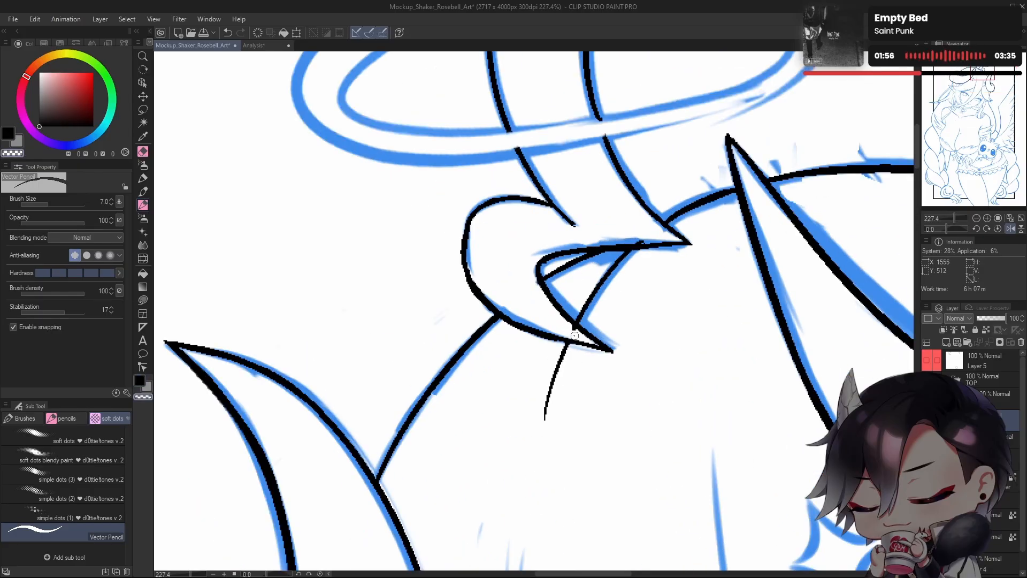
pyautogui.scroll(-16, 598, 285)
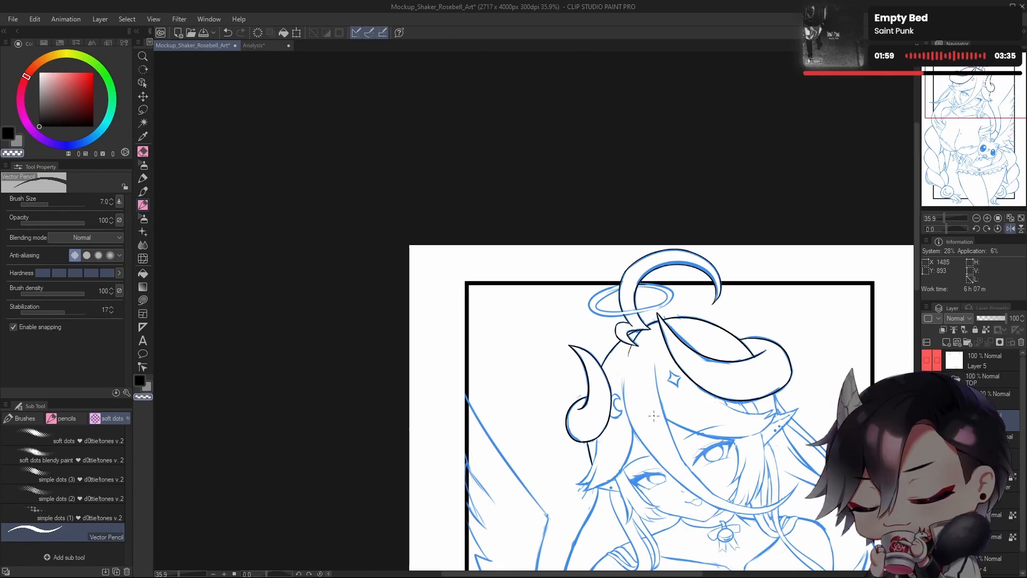
# Step: Ink the curved upper lash line of the eye below the large horn, following the sketch
pyautogui.scroll(6, 635, 381)
pyautogui.scroll(5, 635, 381)
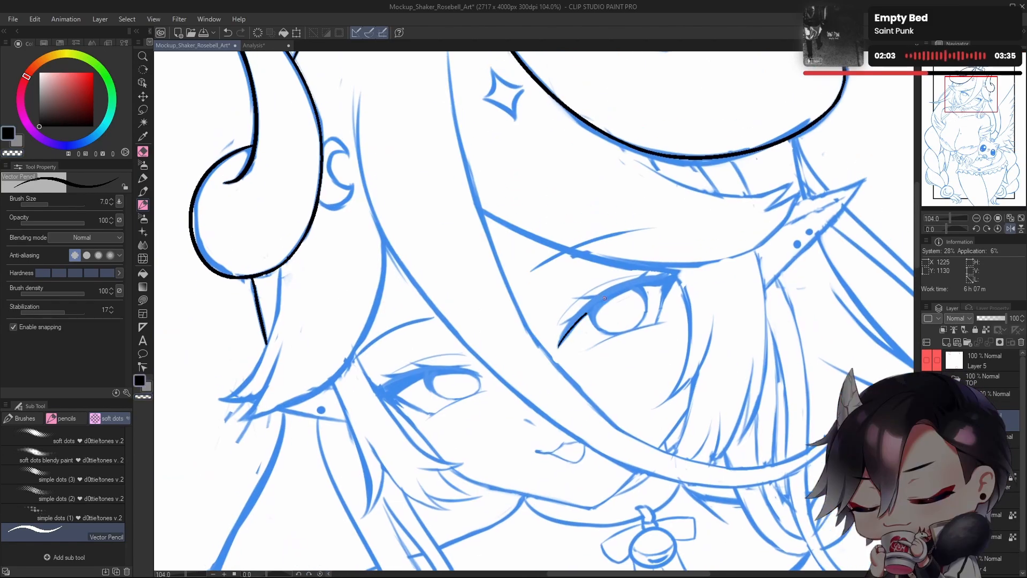
pyautogui.scroll(3, 578, 328)
pyautogui.moveTo(513, 372)
pyautogui.mouseDown()
pyautogui.moveTo(594, 292)
pyautogui.moveTo(666, 266)
pyautogui.moveTo(691, 273)
pyautogui.moveTo(631, 277)
pyautogui.moveTo(539, 330)
pyautogui.mouseUp()
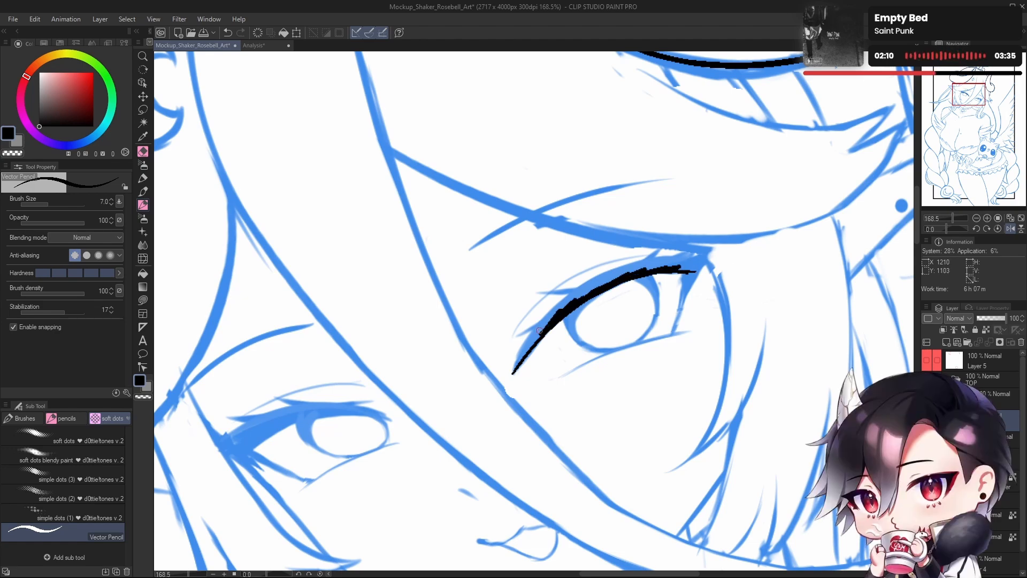
# Step: Thicken the upper lash line with overlapping strokes, tapering it at the inner corner and filling it evenly toward the outer corner
pyautogui.moveTo(516, 370); pyautogui.dragTo(556, 320)
pyautogui.hotkey('ctrl', 'z')
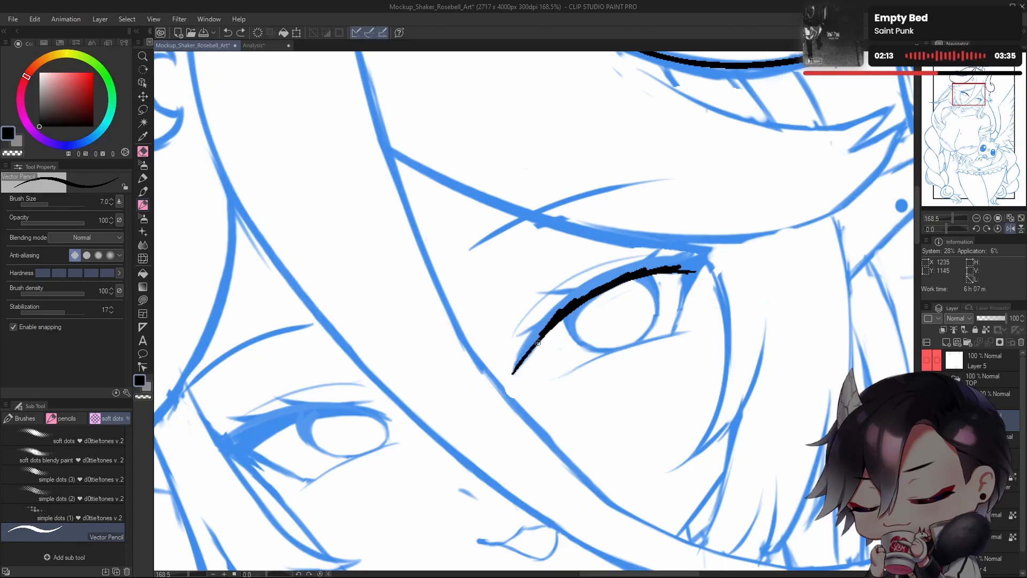
pyautogui.moveTo(529, 353); pyautogui.dragTo(556, 320)
pyautogui.hotkey('ctrl', 'z')
pyautogui.moveTo(516, 370); pyautogui.dragTo(559, 314)
pyautogui.moveTo(515, 372); pyautogui.dragTo(585, 294)
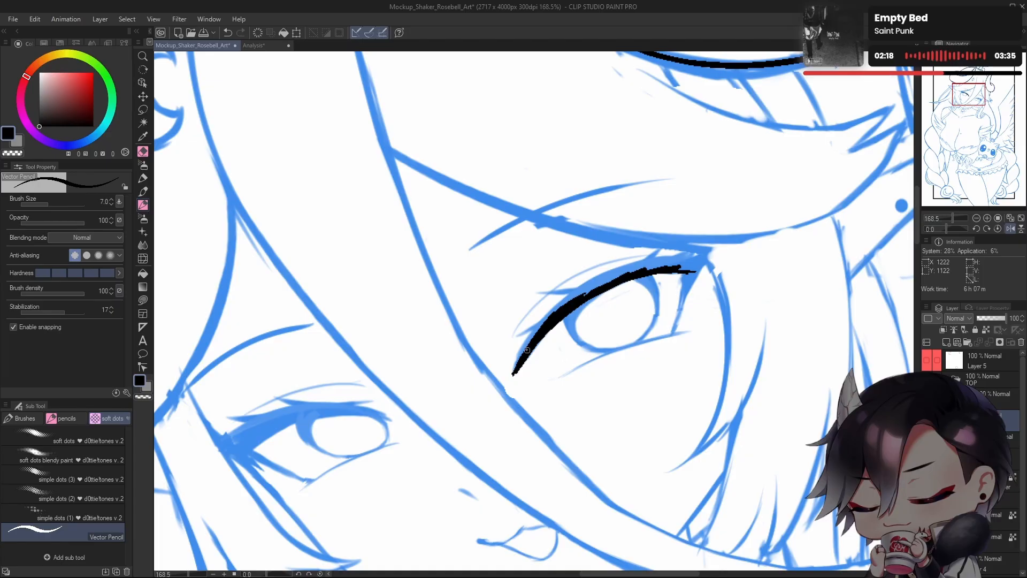
pyautogui.moveTo(527, 351)
pyautogui.mouseDown()
pyautogui.moveTo(574, 297)
pyautogui.moveTo(650, 265)
pyautogui.mouseUp()
pyautogui.moveTo(586, 294)
pyautogui.mouseDown()
pyautogui.moveTo(653, 266)
pyautogui.moveTo(642, 319)
pyautogui.moveTo(663, 295)
pyautogui.moveTo(621, 300)
pyautogui.moveTo(660, 303)
pyautogui.mouseUp()
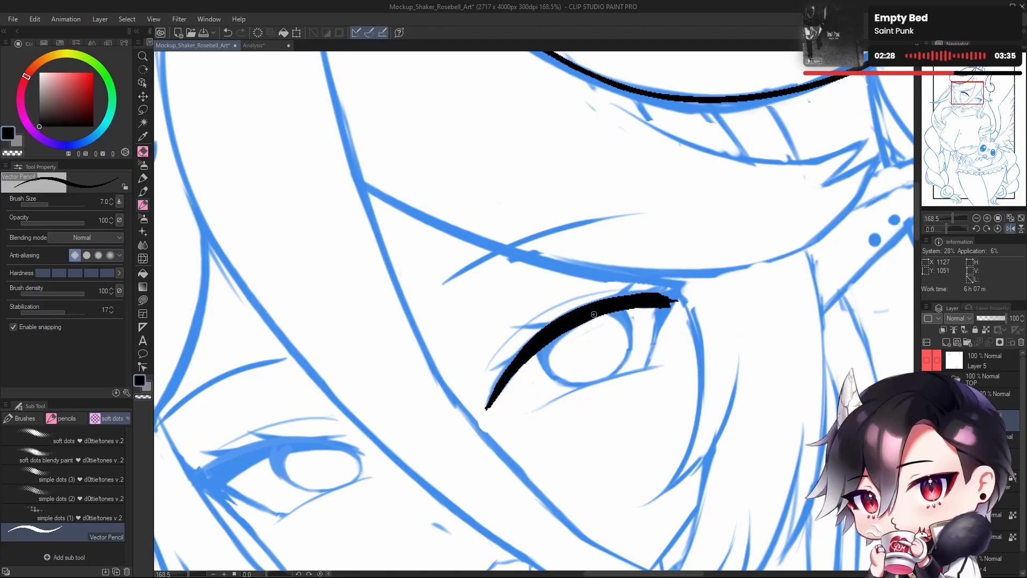
# Step: Ink the downward spike at the eye's outer corner, fill it in, and draw the lash line out to a sharp wing tip
pyautogui.moveTo(691, 373); pyautogui.dragTo(655, 403)
pyautogui.moveTo(620, 329); pyautogui.dragTo(616, 372)
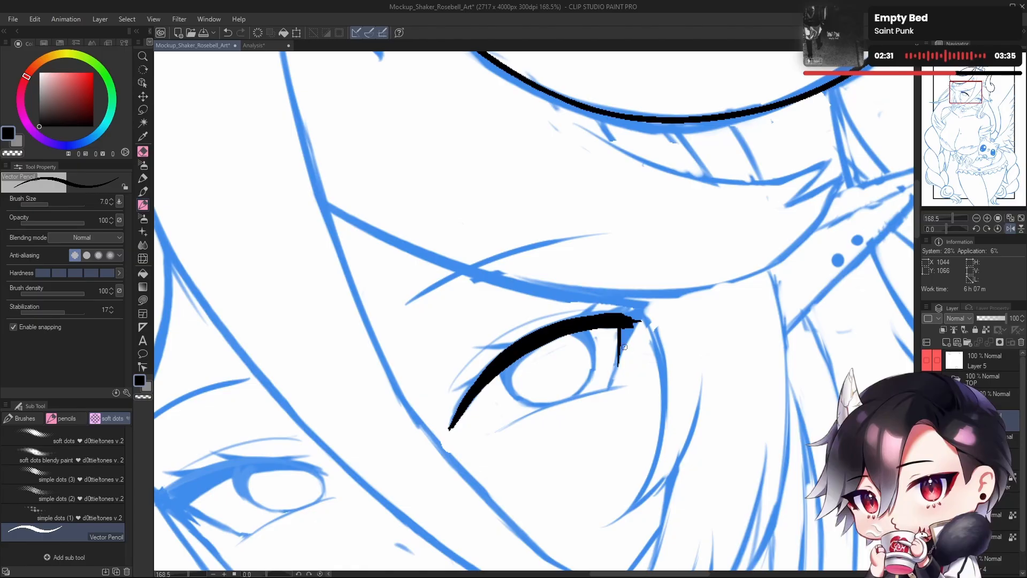
pyautogui.hotkey('ctrl', 'z')
pyautogui.moveTo(621, 329); pyautogui.dragTo(615, 370)
pyautogui.hotkey('ctrl', 'z')
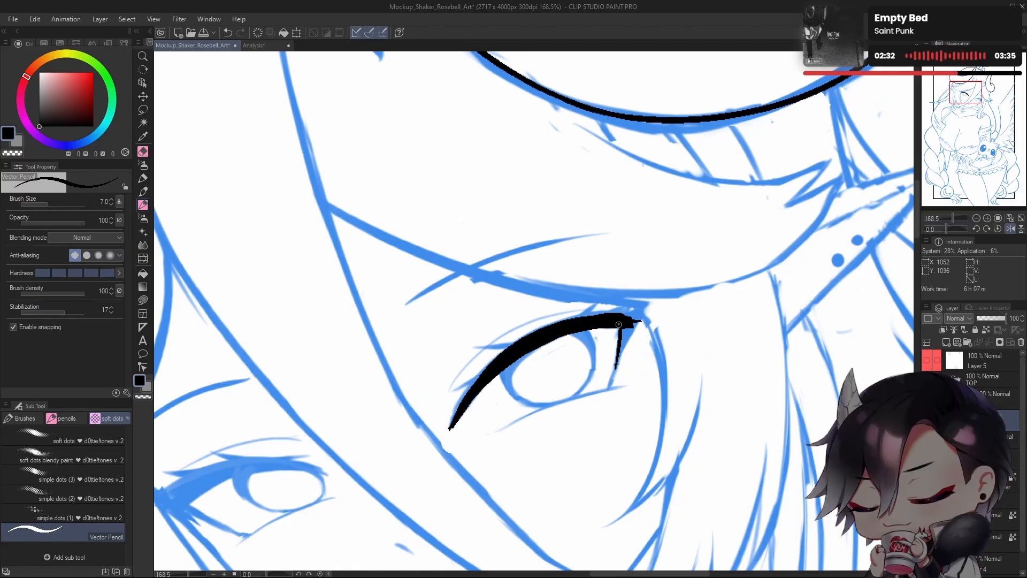
pyautogui.moveTo(622, 325)
pyautogui.mouseDown()
pyautogui.moveTo(614, 367)
pyautogui.moveTo(621, 351)
pyautogui.mouseUp()
pyautogui.hotkey('ctrl', 'z')
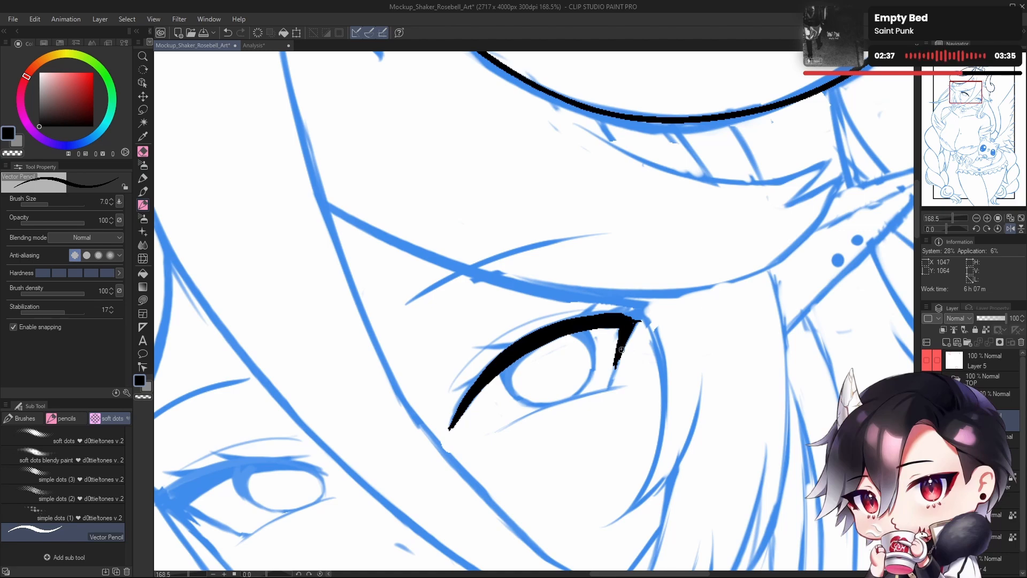
pyautogui.moveTo(645, 309); pyautogui.dragTo(639, 320)
pyautogui.moveTo(620, 349)
pyautogui.mouseDown()
pyautogui.moveTo(610, 380)
pyautogui.moveTo(620, 348)
pyautogui.mouseUp()
pyautogui.hotkey('ctrl', 'z')
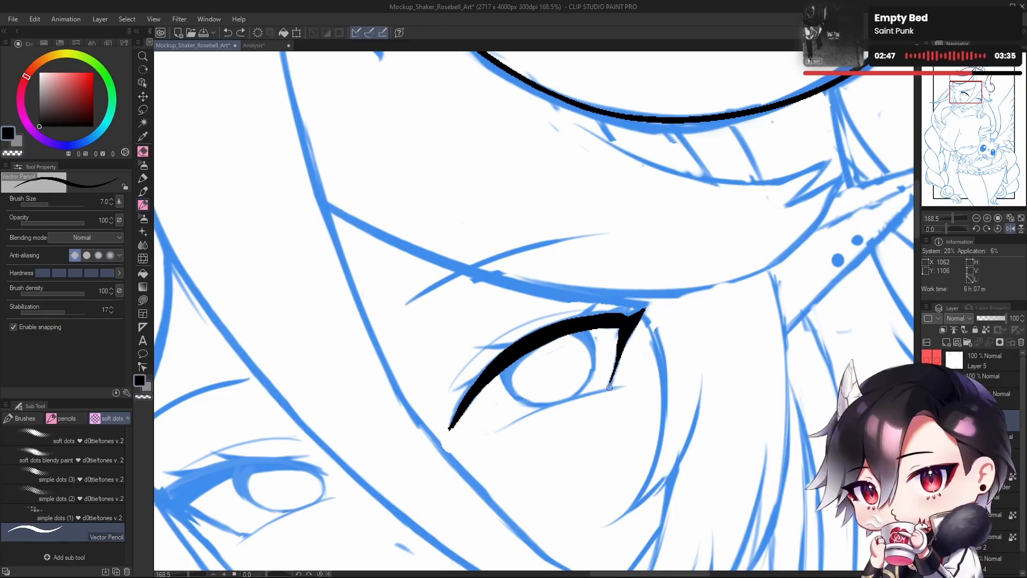
# Step: Lengthen the outer-corner spike down to the lower eyelid sketch with a tapered end
pyautogui.moveTo(608, 389); pyautogui.dragTo(621, 343)
pyautogui.hotkey('ctrl', 'z')
pyautogui.moveTo(608, 389); pyautogui.dragTo(621, 348)
pyautogui.press('c')
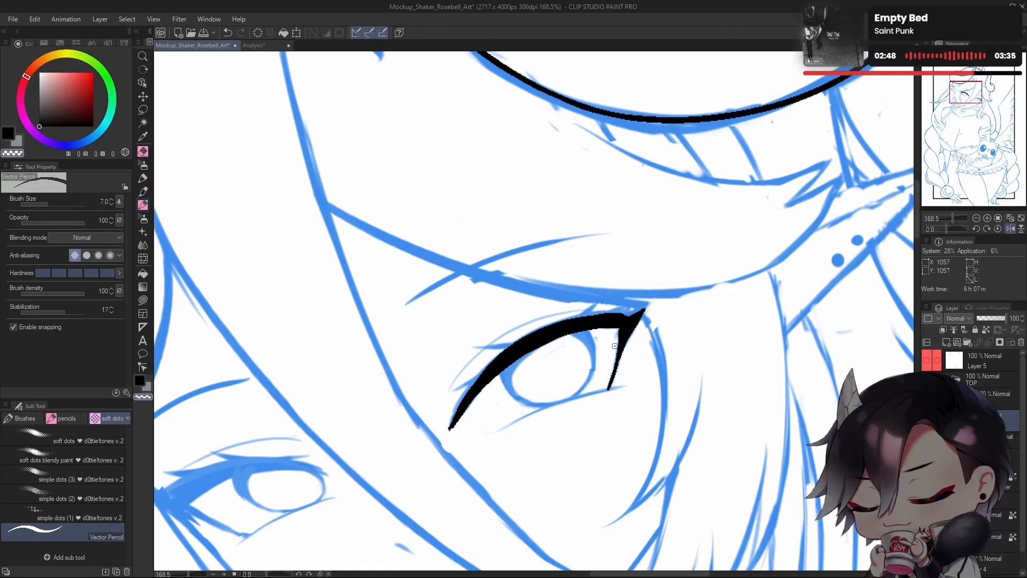
pyautogui.press('c')
# Step: Flip the canvas view back, rotate it to -97.6 degrees, and try short strokes for the lower eyelid at the outer corner
pyautogui.press('h')
pyautogui.moveTo(648, 461); pyautogui.dragTo(656, 402)
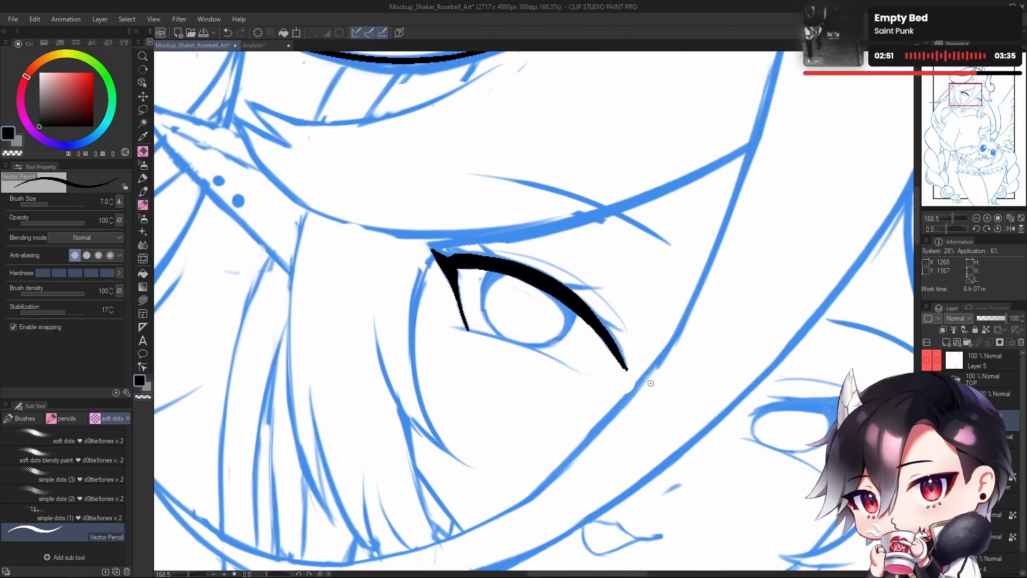
pyautogui.moveTo(950, 233); pyautogui.dragTo(937, 233)
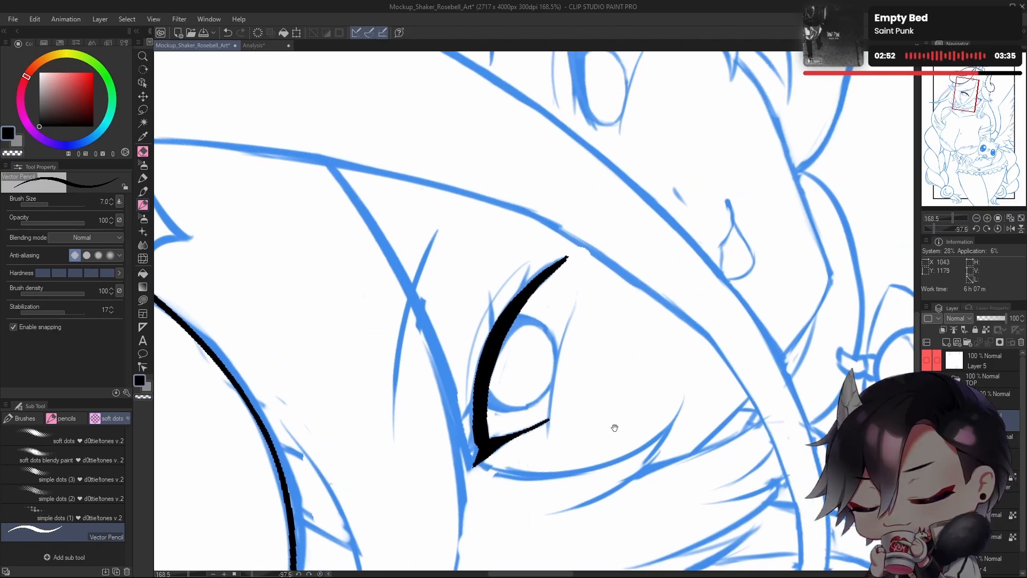
pyautogui.moveTo(547, 437); pyautogui.dragTo(553, 387)
pyautogui.hotkey('ctrl', 'z')
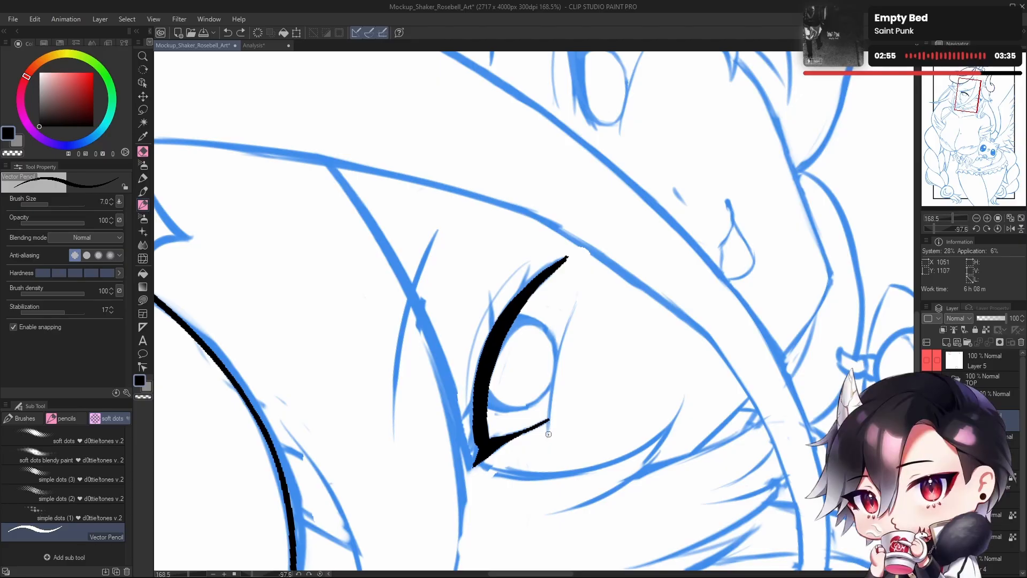
pyautogui.moveTo(548, 436); pyautogui.dragTo(553, 388)
pyautogui.hotkey('ctrl', 'z')
pyautogui.hotkey('ctrl', 'z')
pyautogui.moveTo(548, 437); pyautogui.dragTo(553, 390)
pyautogui.hotkey('ctrl', 'z')
pyautogui.moveTo(547, 435); pyautogui.dragTo(554, 372)
pyautogui.hotkey('ctrl', 'z')
pyautogui.moveTo(547, 434); pyautogui.dragTo(552, 383)
pyautogui.hotkey('ctrl', 'z')
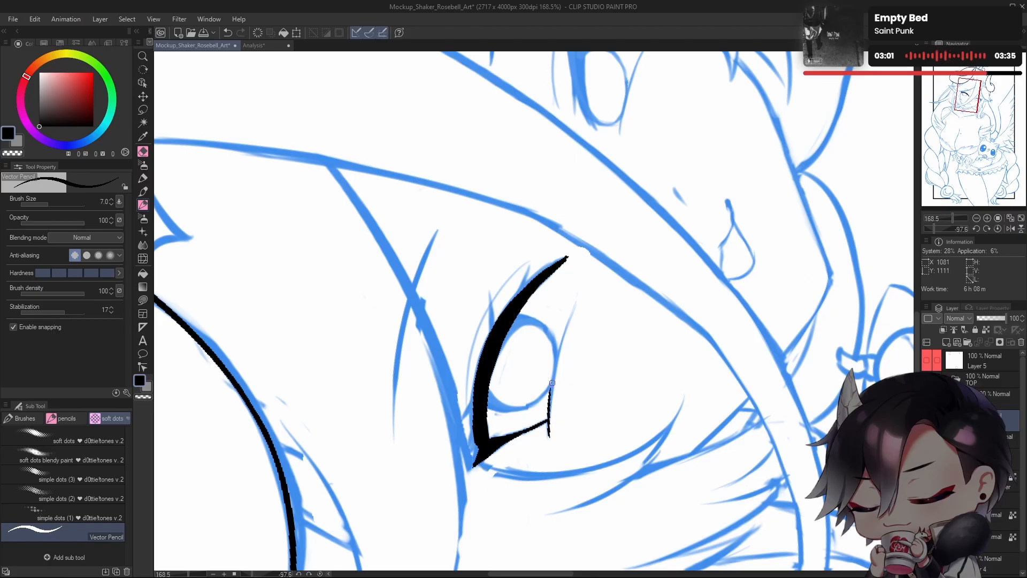
pyautogui.hotkey('ctrl', 'z')
# Step: Ink the thin lower eyelid line from the outer corner past the iris, tapering it toward the inner corner
pyautogui.moveTo(548, 437); pyautogui.dragTo(553, 385)
pyautogui.hotkey('ctrl', 'z')
pyautogui.moveTo(548, 437); pyautogui.dragTo(561, 351)
pyautogui.hotkey('ctrl', 'z')
pyautogui.hotkey('ctrl', 'z')
pyautogui.moveTo(551, 399); pyautogui.dragTo(560, 354)
pyautogui.hotkey('ctrl', 'z')
pyautogui.moveTo(551, 399); pyautogui.dragTo(581, 302)
pyautogui.moveTo(631, 358); pyautogui.dragTo(664, 368)
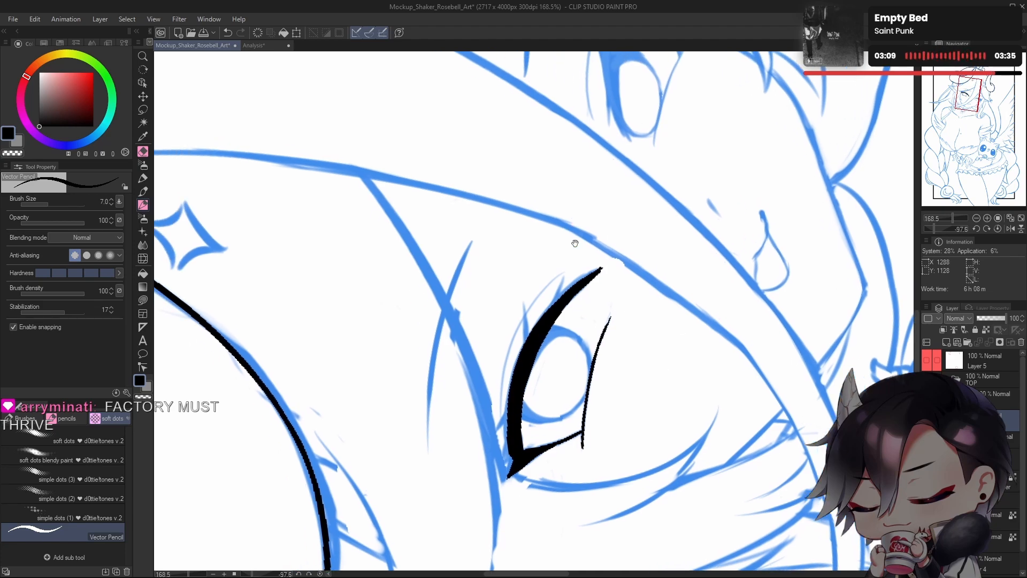
# Step: Add a second pointed lash beside the inner tip of the upper lash line and tidy the notch between the two points
pyautogui.moveTo(588, 282)
pyautogui.mouseDown()
pyautogui.moveTo(575, 305)
pyautogui.moveTo(587, 339)
pyautogui.moveTo(556, 323)
pyautogui.moveTo(586, 301)
pyautogui.mouseUp()
pyautogui.hotkey('ctrl', 'z')
pyautogui.hotkey('ctrl', 'z')
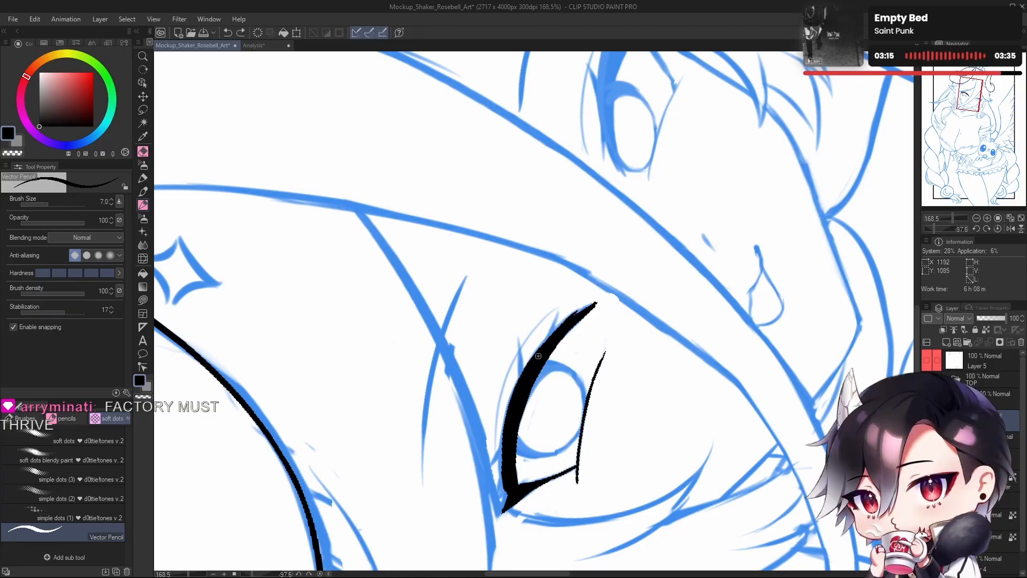
pyautogui.moveTo(540, 348); pyautogui.dragTo(590, 304)
pyautogui.hotkey('ctrl', 'z')
pyautogui.moveTo(546, 341); pyautogui.dragTo(591, 304)
pyautogui.press('c')
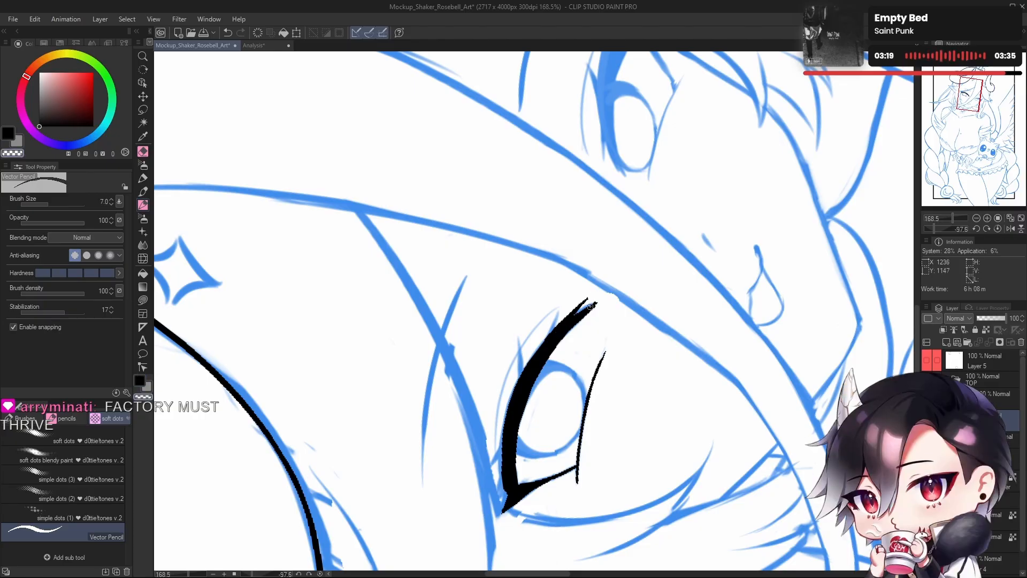
pyautogui.hotkey('ctrl', 'z')
pyautogui.press('c')
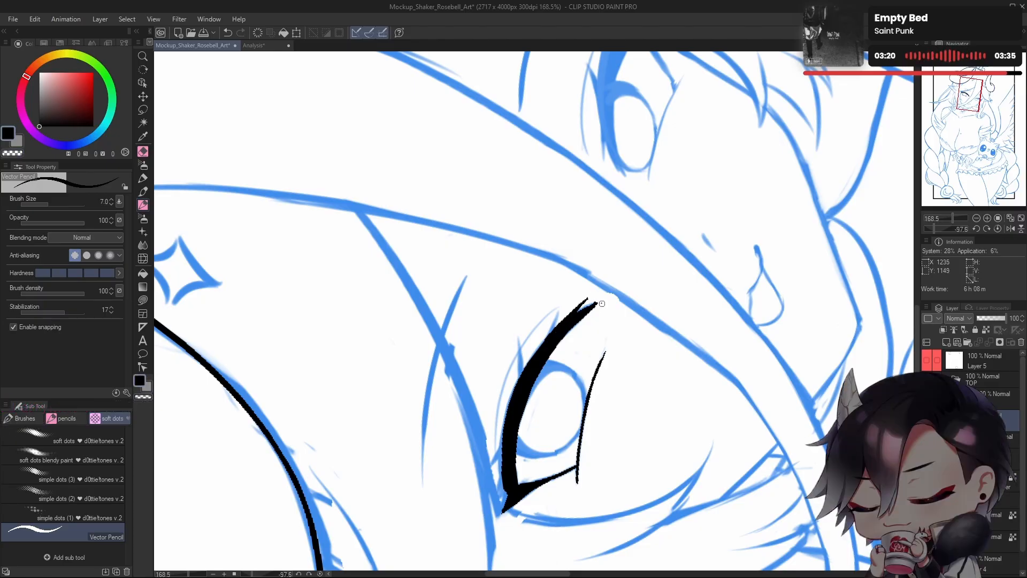
# Step: Ink a small pointed eyelash on the outer edge of the upper lash line, just behind the inner tip
pyautogui.moveTo(617, 300); pyautogui.dragTo(625, 304)
pyautogui.press('c')
pyautogui.press('c')
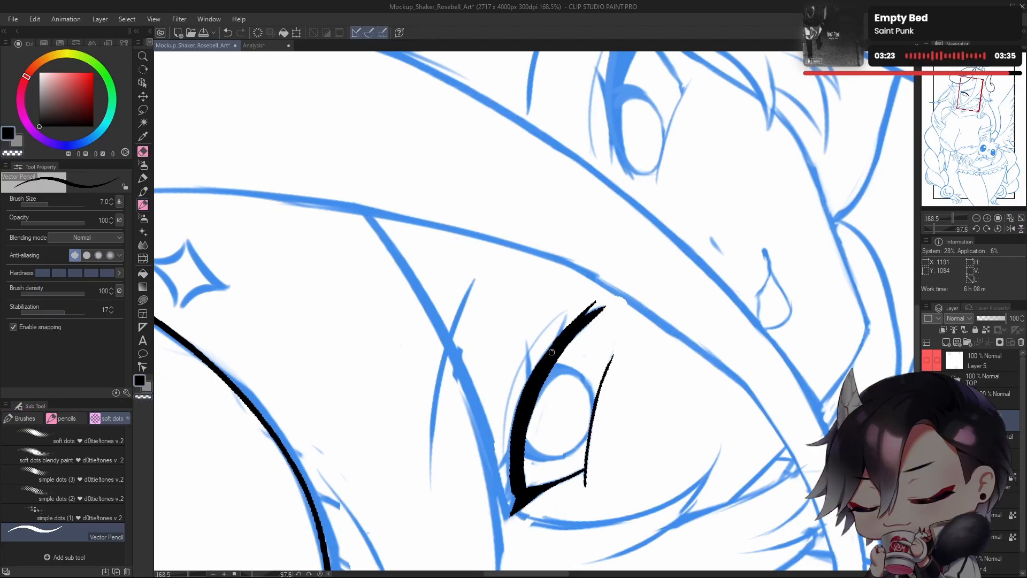
pyautogui.moveTo(551, 352); pyautogui.dragTo(568, 313)
pyautogui.hotkey('ctrl', 'z')
pyautogui.hotkey('ctrl', 'z')
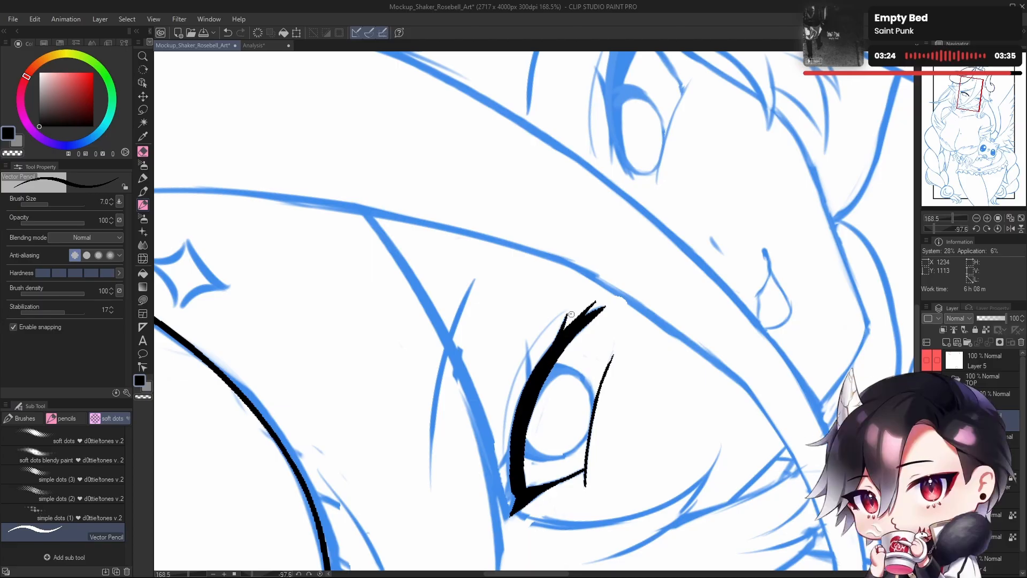
# Step: Ink another pointed eyelash farther along the upper lash line, over the sketched lash above the iris
pyautogui.moveTo(621, 379); pyautogui.dragTo(633, 337)
pyautogui.moveTo(540, 327); pyautogui.dragTo(539, 303)
pyautogui.moveTo(542, 336)
pyautogui.mouseDown()
pyautogui.moveTo(540, 294)
pyautogui.moveTo(540, 302)
pyautogui.mouseUp()
pyautogui.hotkey('ctrl', 'z')
pyautogui.hotkey('ctrl', 'z')
pyautogui.moveTo(543, 337); pyautogui.dragTo(540, 303)
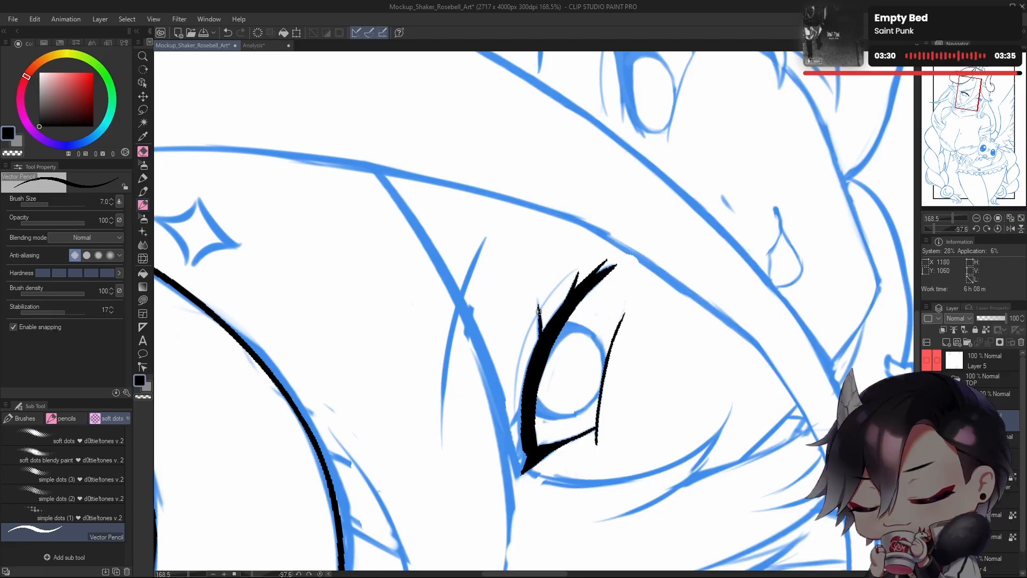
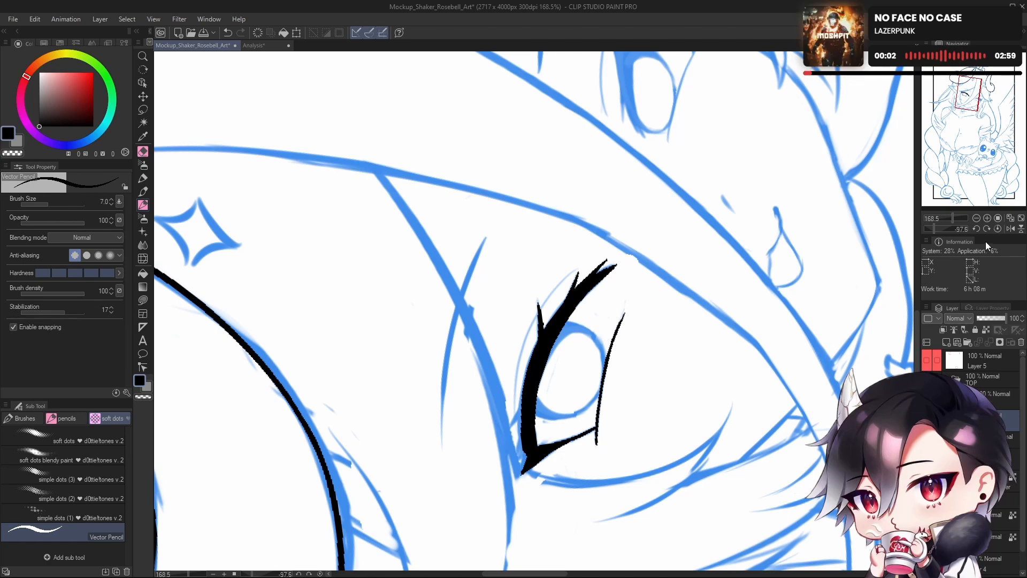
# Step: Reset the canvas rotation and zoom to the whole drawing, then dock a second window of the mockup side by side
pyautogui.click(998, 229)
pyautogui.hotkey('ctrl', '0')
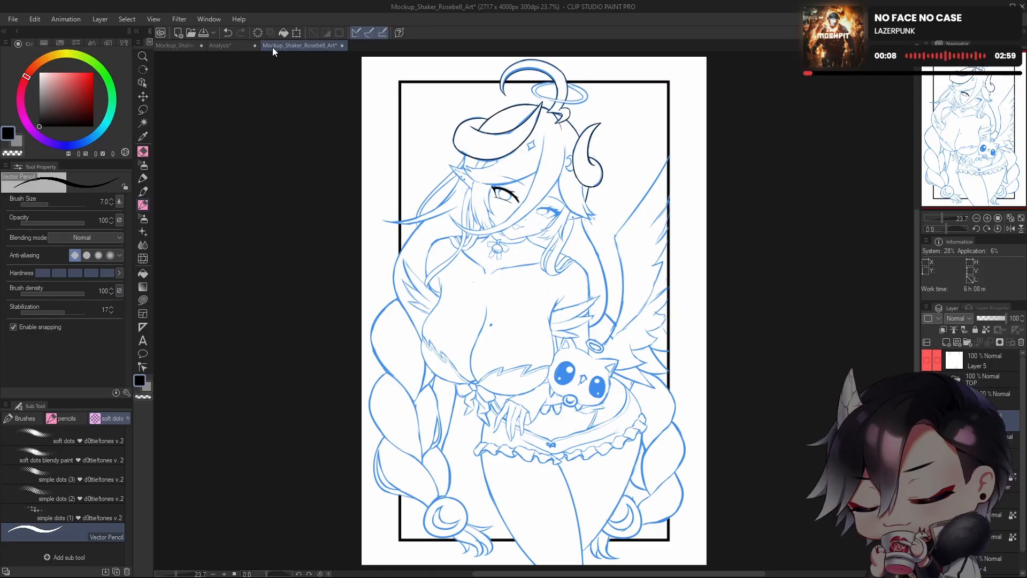
pyautogui.moveTo(165, 112); pyautogui.dragTo(161, 109)
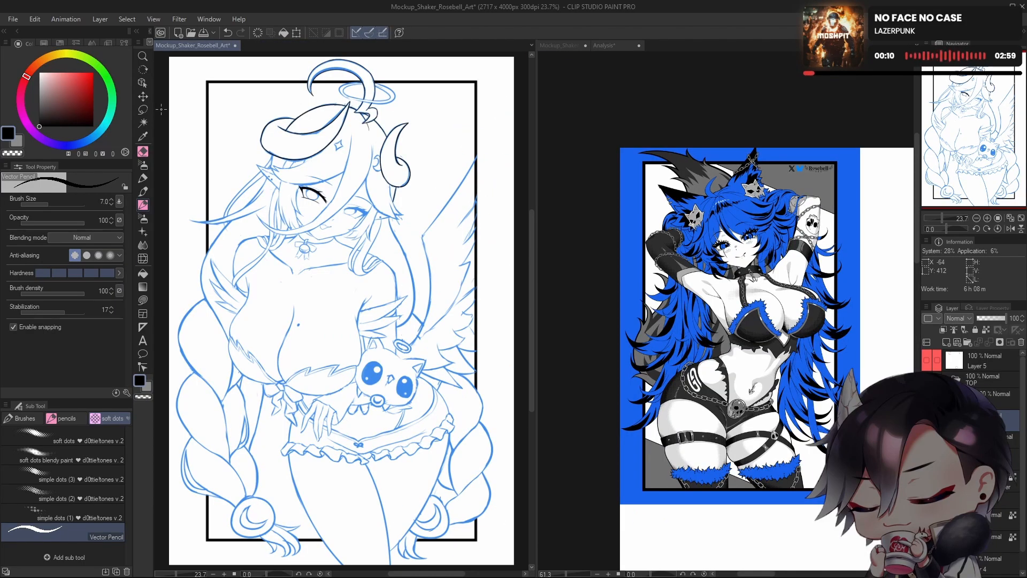
# Step: Show the mockup in the second pane, widen that pane and fit the drawing in it, then return to the first window
pyautogui.click(559, 45)
pyautogui.moveTo(534, 238); pyautogui.dragTo(473, 227)
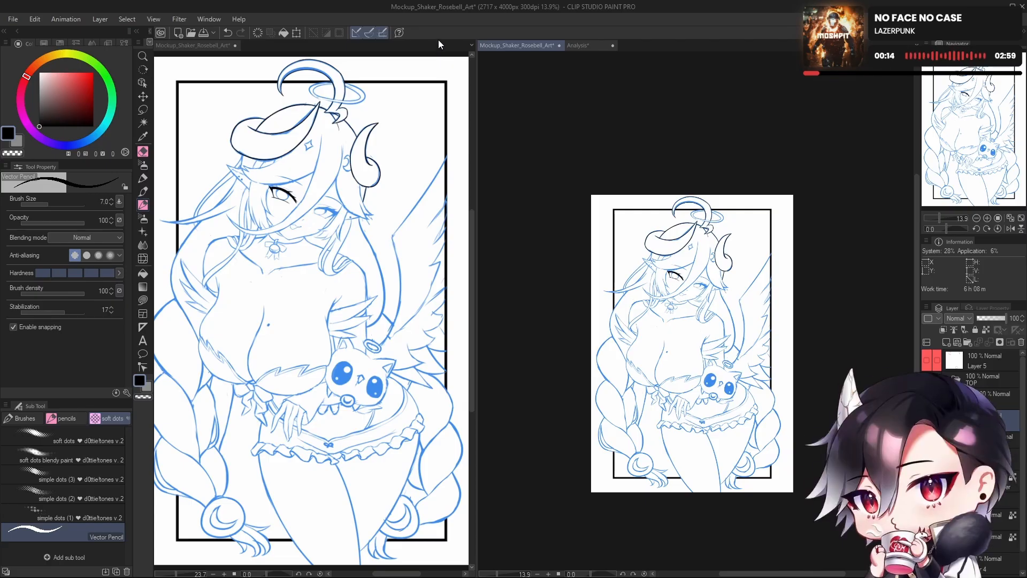
pyautogui.click(1010, 219)
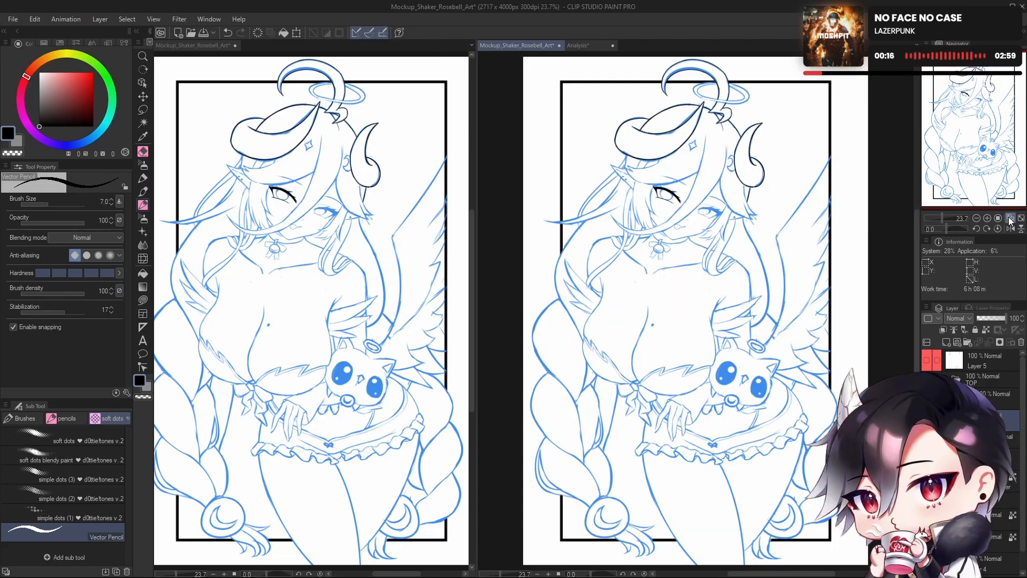
pyautogui.click(208, 48)
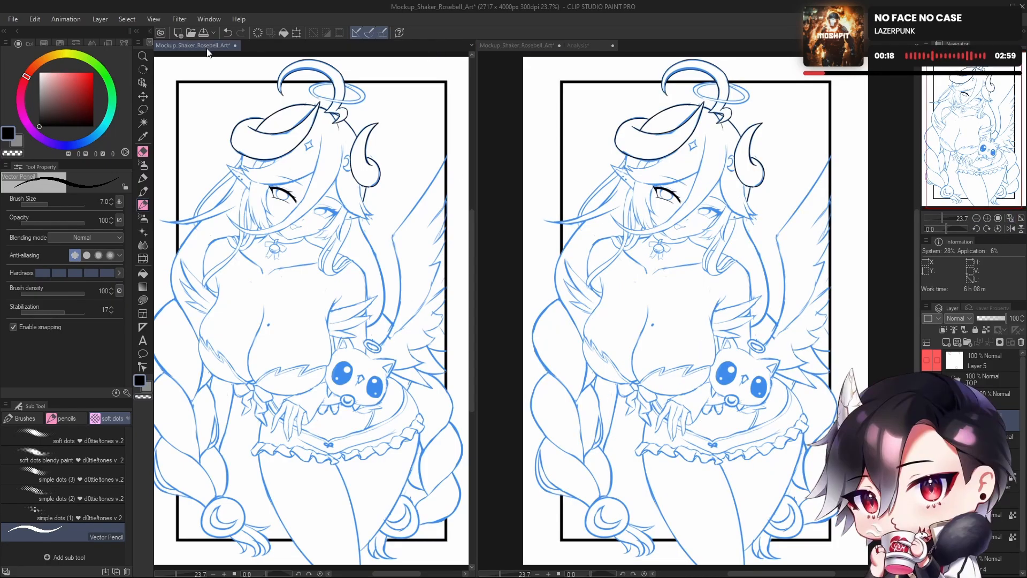
# Step: Fit the whole drawing in the first pane and narrow that pane to give the second one more room
pyautogui.click(1010, 218)
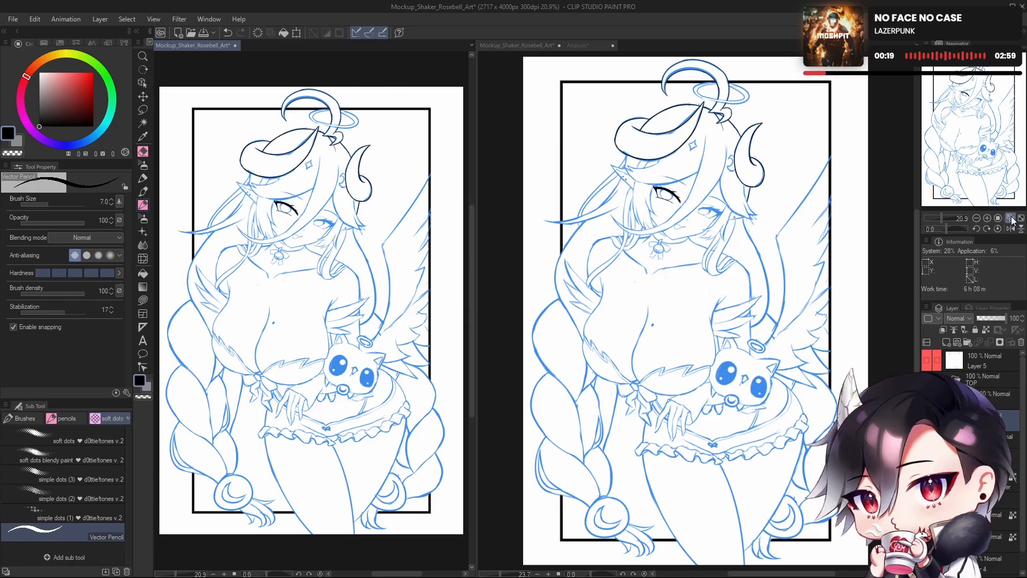
pyautogui.click(478, 260)
pyautogui.moveTo(476, 260); pyautogui.dragTo(421, 253)
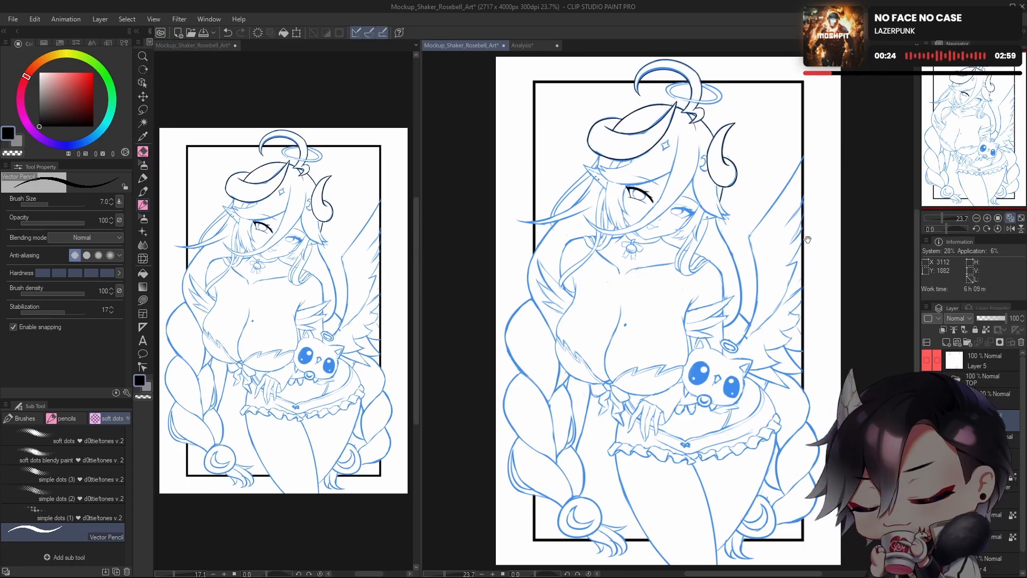
# Step: In the second pane, ink a pointed eyelash rising from the upper lash line above the outer side of the iris
pyautogui.scroll(8, 807, 239)
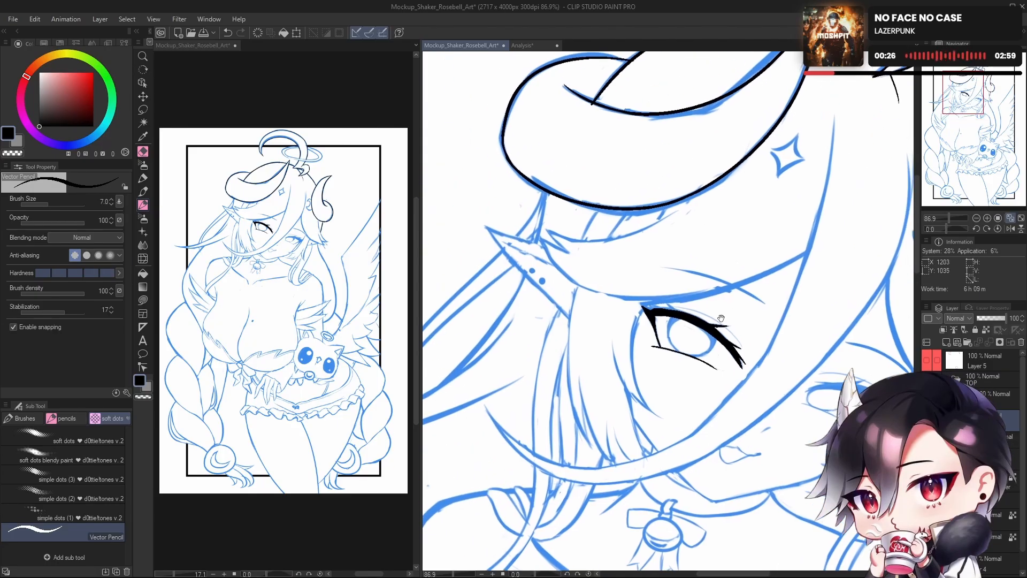
pyautogui.scroll(6, 721, 319)
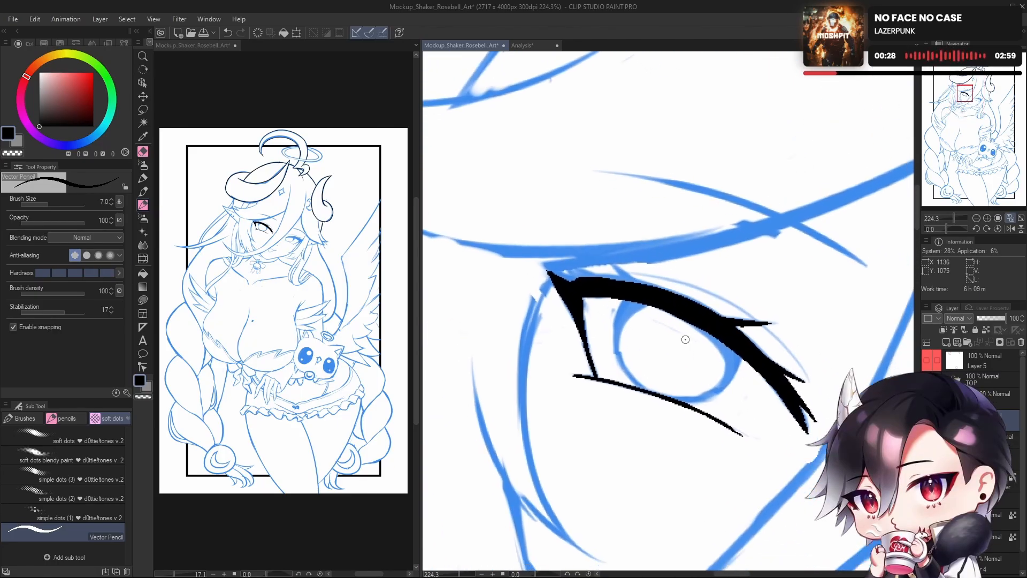
pyautogui.press('h')
pyautogui.moveTo(644, 381); pyautogui.dragTo(669, 361)
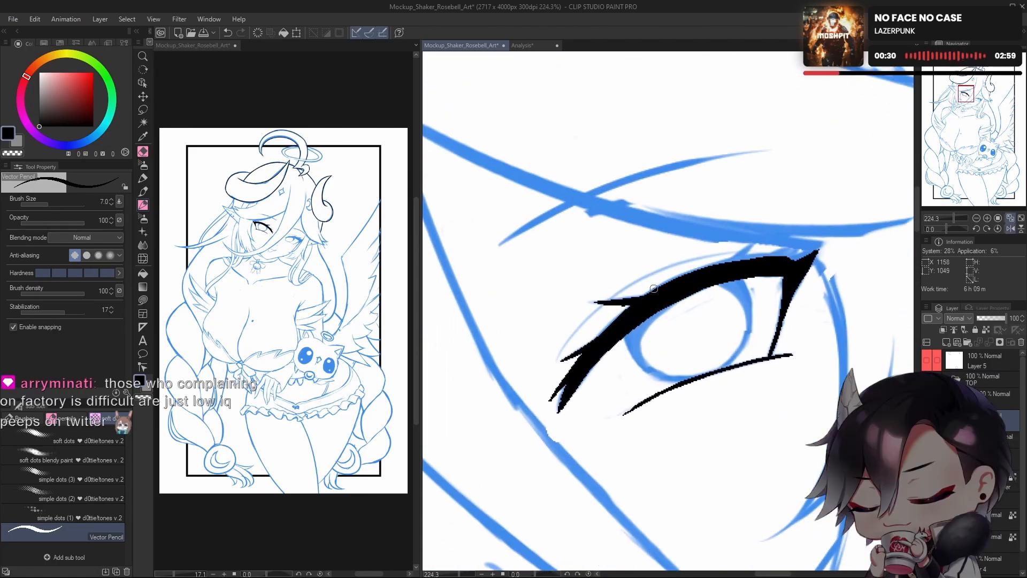
pyautogui.moveTo(647, 292); pyautogui.dragTo(745, 261)
pyautogui.hotkey('ctrl', 'z')
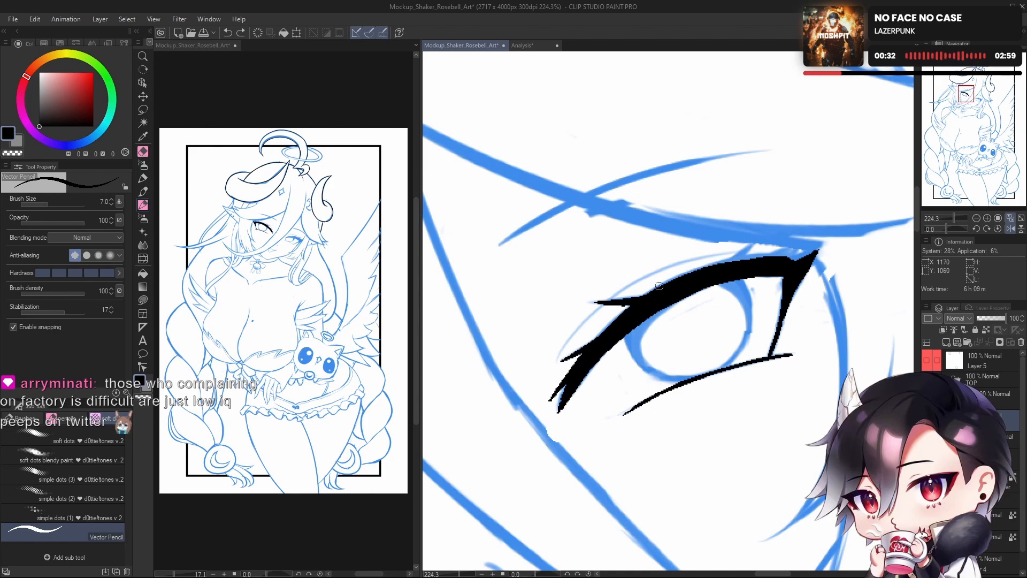
pyautogui.moveTo(659, 285)
pyautogui.mouseDown()
pyautogui.moveTo(776, 257)
pyautogui.moveTo(762, 231)
pyautogui.mouseUp()
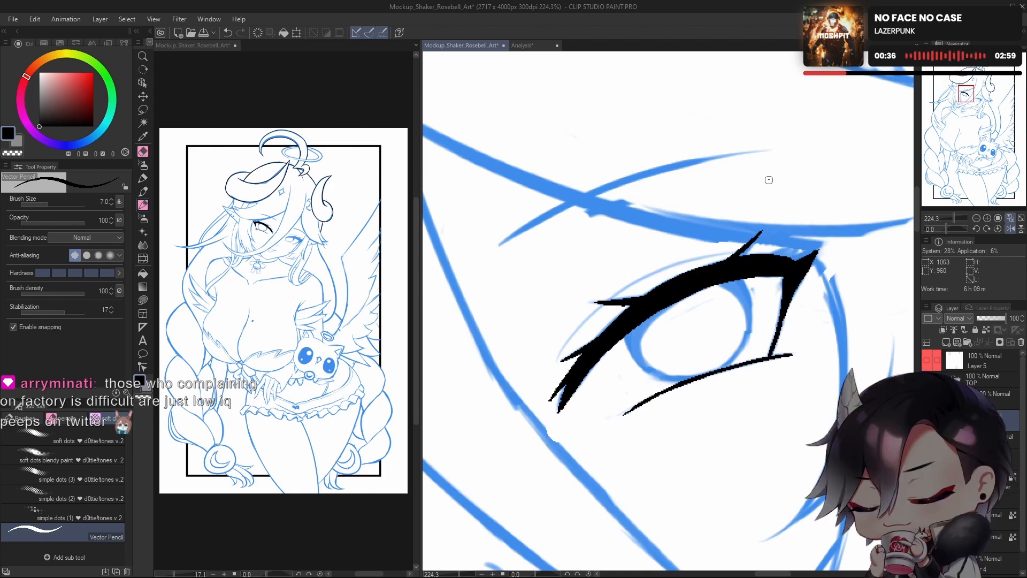
pyautogui.hotkey('ctrl', 'z')
pyautogui.moveTo(727, 261); pyautogui.dragTo(762, 231)
pyautogui.hotkey('ctrl', 'z')
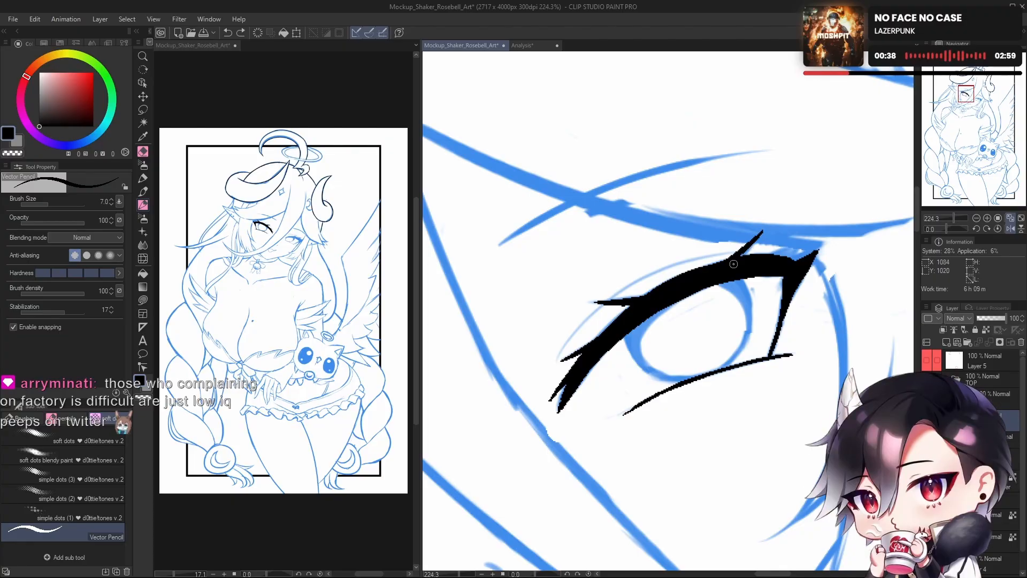
# Step: Ink a shorter eyelash beside it toward the eye's outer corner and extend the lash line's outer tip to a point
pyautogui.moveTo(734, 263)
pyautogui.mouseDown()
pyautogui.moveTo(764, 230)
pyautogui.moveTo(804, 238)
pyautogui.mouseUp()
pyautogui.hotkey('ctrl', 'z')
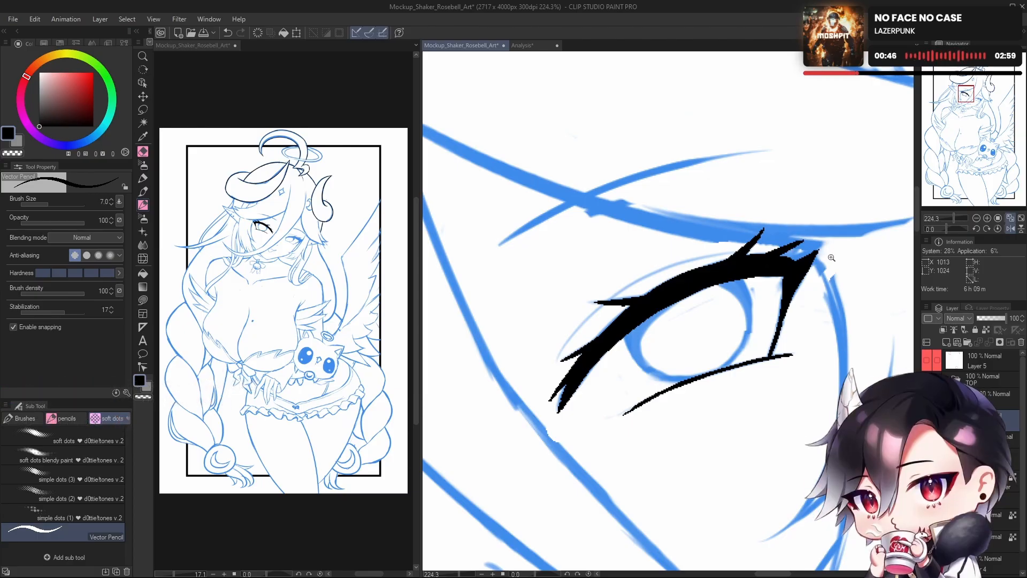
pyautogui.moveTo(832, 257); pyautogui.dragTo(760, 258)
pyautogui.press('h')
pyautogui.moveTo(621, 275); pyautogui.dragTo(776, 300)
pyautogui.press('h')
pyautogui.moveTo(776, 300)
pyautogui.mouseDown()
pyautogui.moveTo(709, 315)
pyautogui.moveTo(692, 343)
pyautogui.mouseUp()
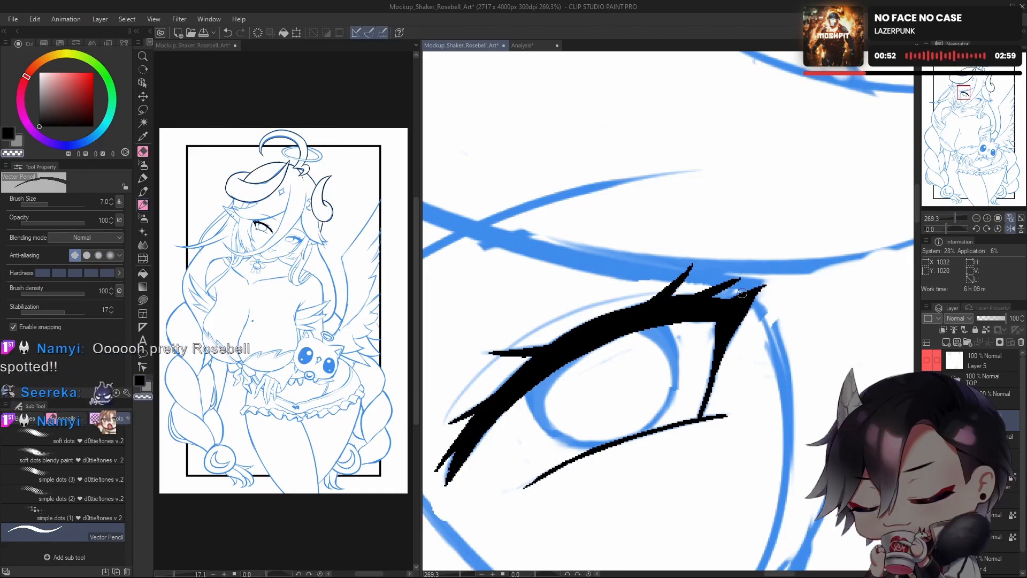
pyautogui.moveTo(724, 296); pyautogui.dragTo(779, 291)
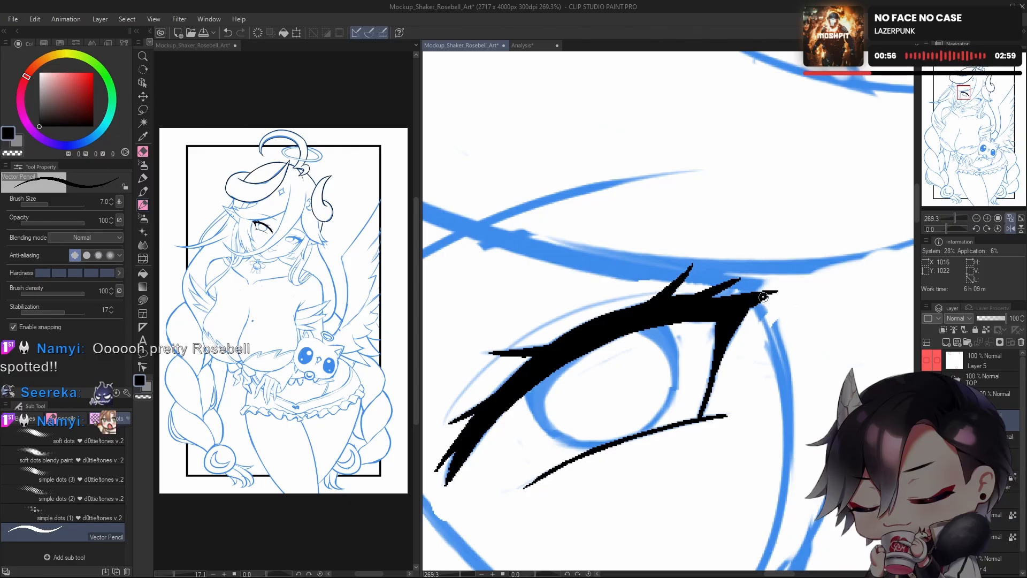
# Step: Ink the outer edge of the iris as a curve from the upper lash line down to the lower lid
pyautogui.scroll(-6, 796, 346)
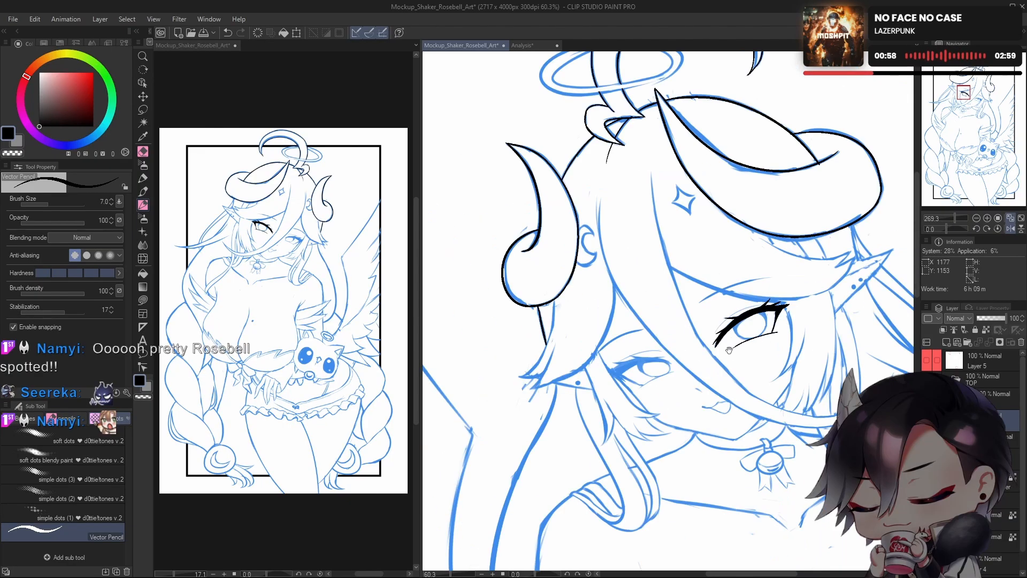
pyautogui.scroll(-1, 796, 347)
pyautogui.scroll(6, 615, 311)
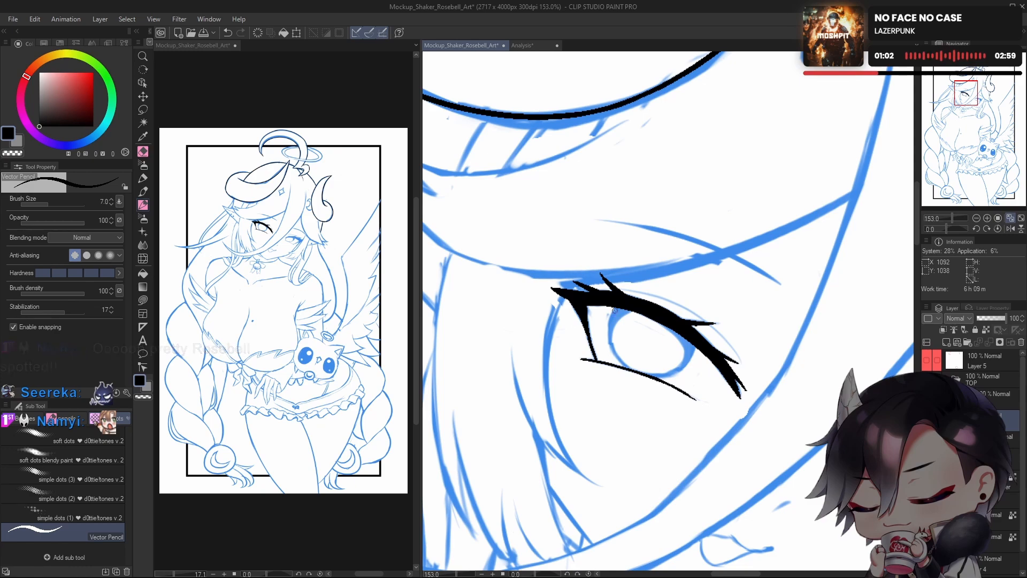
pyautogui.moveTo(616, 309); pyautogui.dragTo(609, 357)
pyautogui.hotkey('ctrl', 'z')
pyautogui.moveTo(616, 309); pyautogui.dragTo(609, 357)
pyautogui.hotkey('ctrl', 'z')
pyautogui.moveTo(617, 309)
pyautogui.mouseDown()
pyautogui.moveTo(613, 358)
pyautogui.moveTo(609, 327)
pyautogui.moveTo(614, 353)
pyautogui.moveTo(630, 313)
pyautogui.mouseUp()
pyautogui.hotkey('ctrl', 'z')
pyautogui.hotkey('ctrl', 'z')
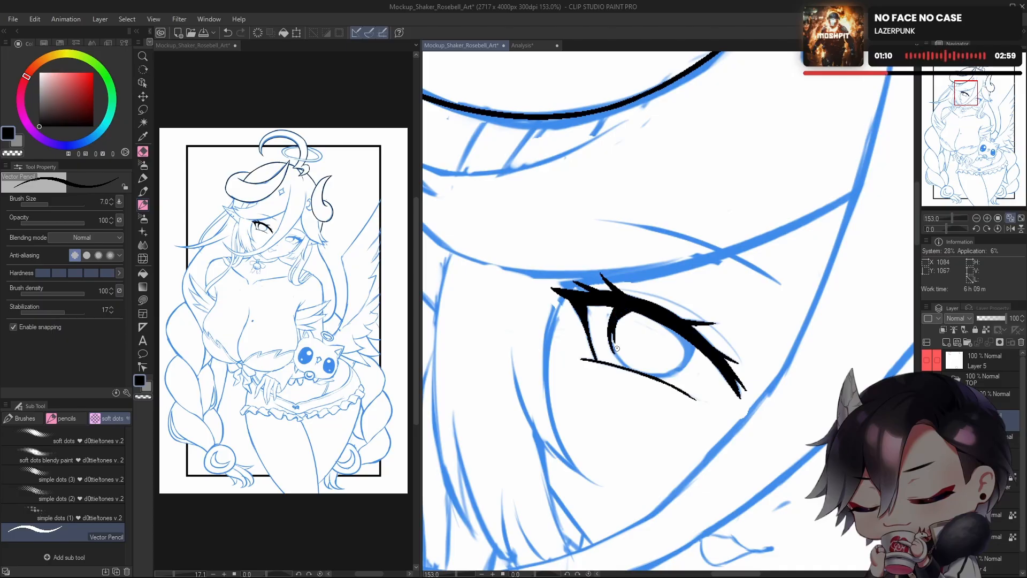
pyautogui.hotkey('ctrl', 'z')
# Step: Ink the bottom curve of the iris where it meets the lower lid line
pyautogui.scroll(3, 611, 357)
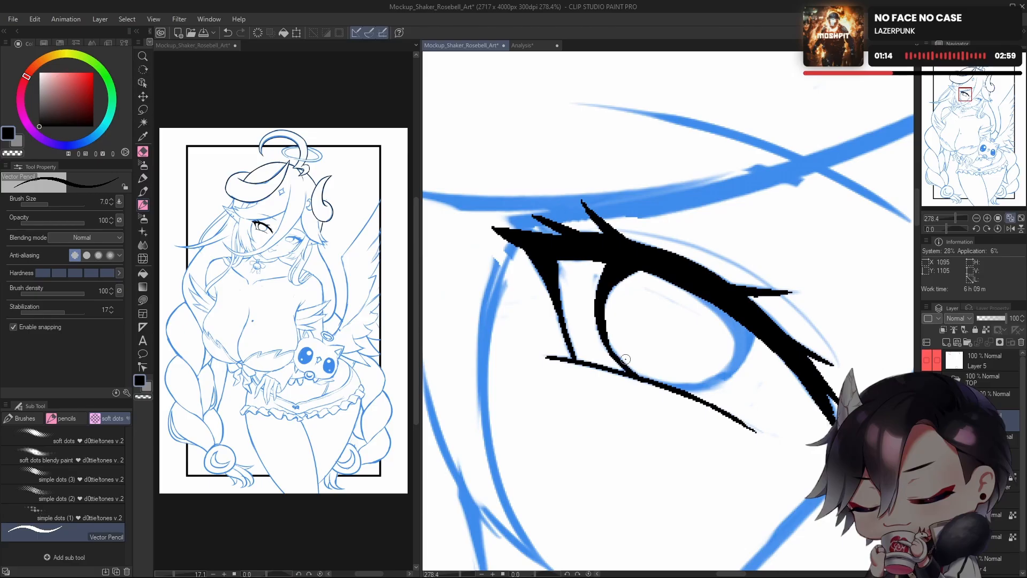
pyautogui.press('h')
pyautogui.moveTo(673, 396)
pyautogui.mouseDown()
pyautogui.moveTo(795, 374)
pyautogui.moveTo(830, 345)
pyautogui.moveTo(759, 358)
pyautogui.mouseUp()
pyautogui.hotkey('ctrl', 'z')
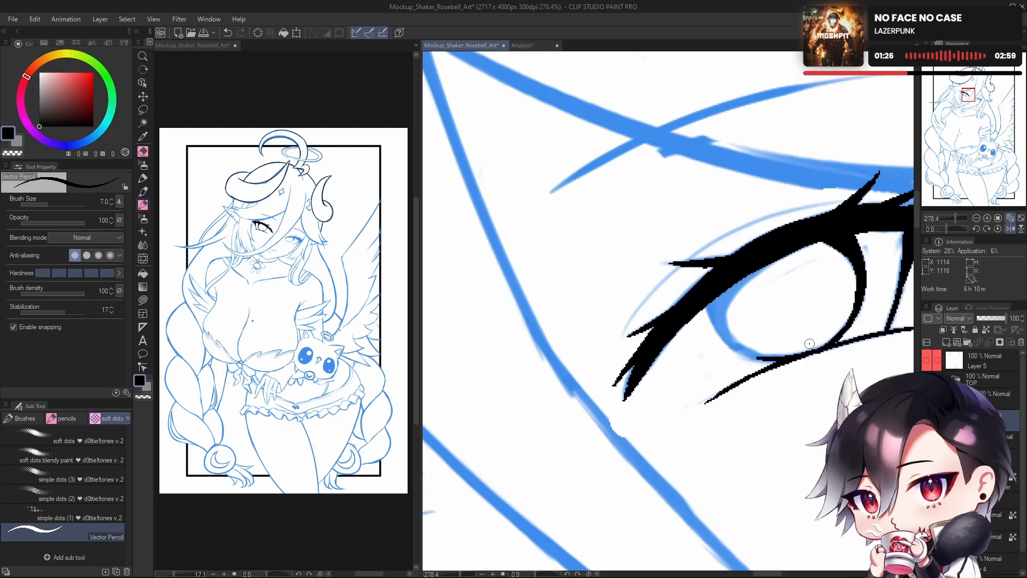
pyautogui.moveTo(780, 392)
pyautogui.mouseDown()
pyautogui.moveTo(722, 340)
pyautogui.moveTo(731, 326)
pyautogui.moveTo(723, 362)
pyautogui.moveTo(725, 330)
pyautogui.mouseUp()
pyautogui.press('h')
# Step: Ink the inner edge of the iris up to the upper lash line and double its upper part
pyautogui.moveTo(707, 369)
pyautogui.mouseDown()
pyautogui.moveTo(634, 412)
pyautogui.moveTo(691, 351)
pyautogui.moveTo(697, 292)
pyautogui.mouseUp()
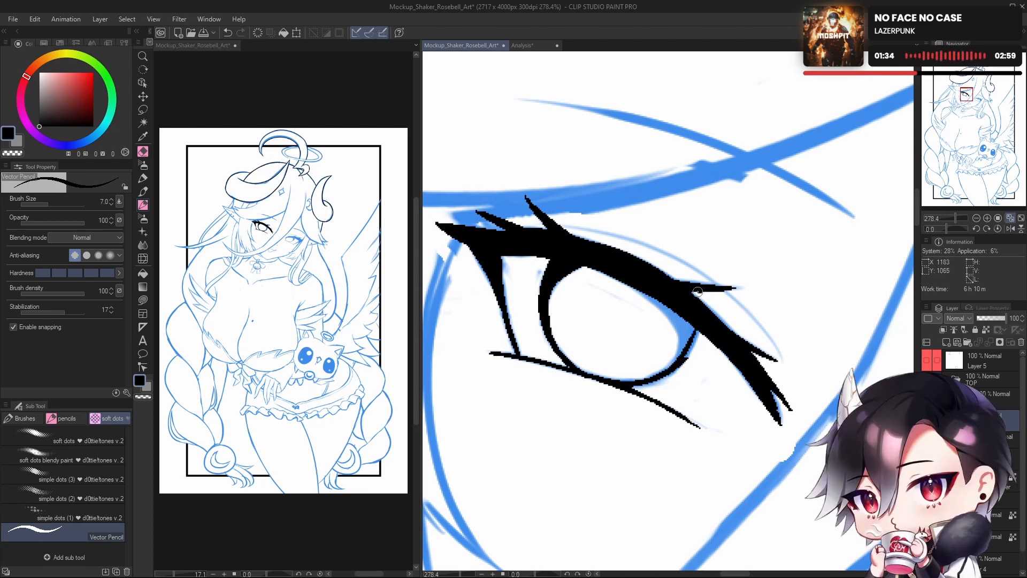
pyautogui.hotkey('ctrl', 'z')
pyautogui.moveTo(676, 362); pyautogui.dragTo(698, 314)
pyautogui.hotkey('ctrl', 'z')
pyautogui.hotkey('ctrl', 'z')
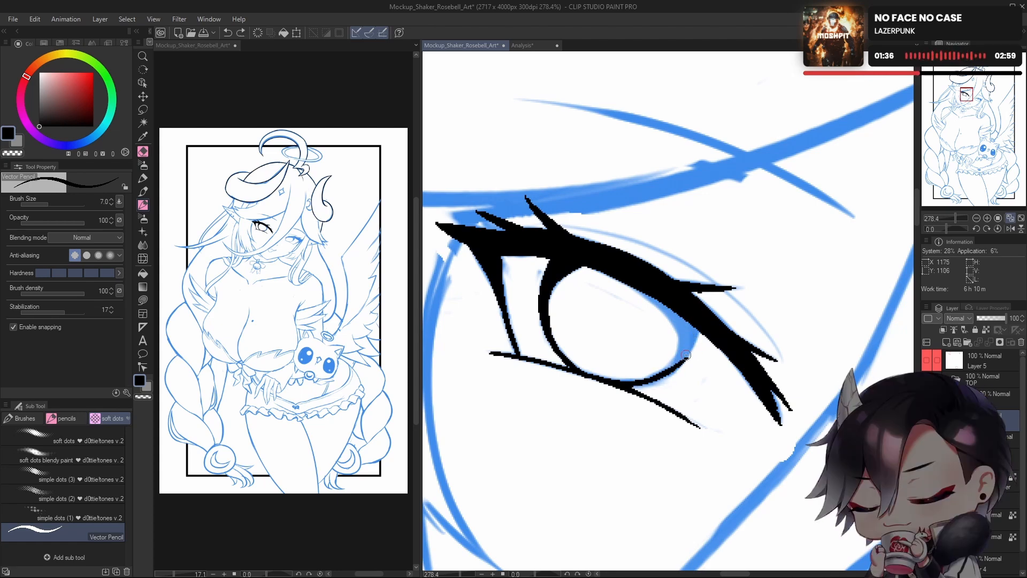
pyautogui.moveTo(683, 358); pyautogui.dragTo(698, 321)
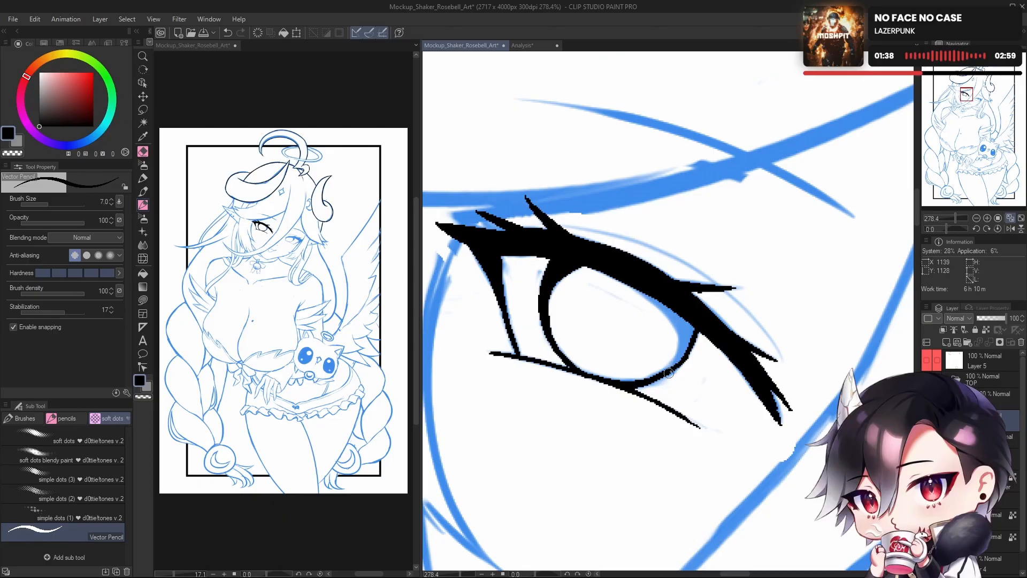
pyautogui.moveTo(677, 366)
pyautogui.mouseDown()
pyautogui.moveTo(690, 342)
pyautogui.moveTo(684, 321)
pyautogui.mouseUp()
pyautogui.hotkey('ctrl', 'z')
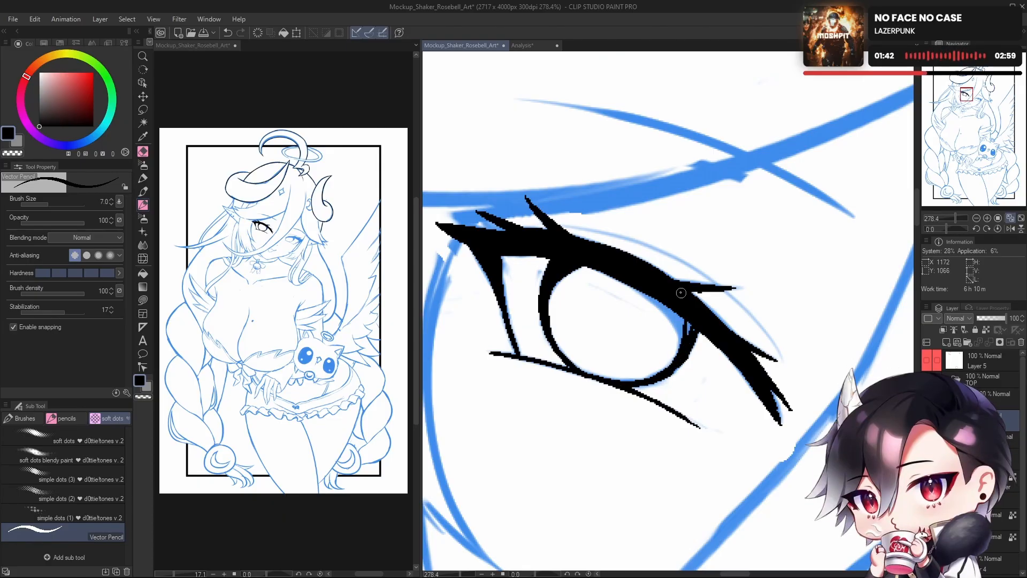
# Step: Thicken the iris outline on its inner side, where it joins the upper lash line
pyautogui.press('h')
pyautogui.moveTo(718, 374); pyautogui.dragTo(735, 397)
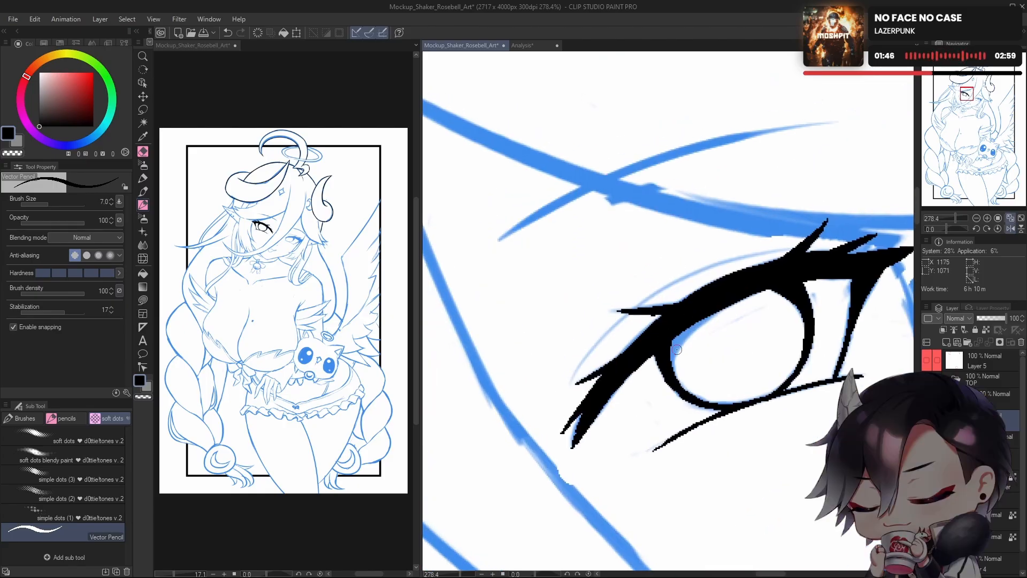
pyautogui.moveTo(673, 378); pyautogui.dragTo(729, 302)
pyautogui.hotkey('ctrl', 'z')
pyautogui.moveTo(677, 383)
pyautogui.mouseDown()
pyautogui.moveTo(687, 323)
pyautogui.moveTo(711, 309)
pyautogui.moveTo(669, 370)
pyautogui.moveTo(725, 298)
pyautogui.mouseUp()
pyautogui.hotkey('ctrl', 'z')
pyautogui.moveTo(670, 350); pyautogui.dragTo(693, 390)
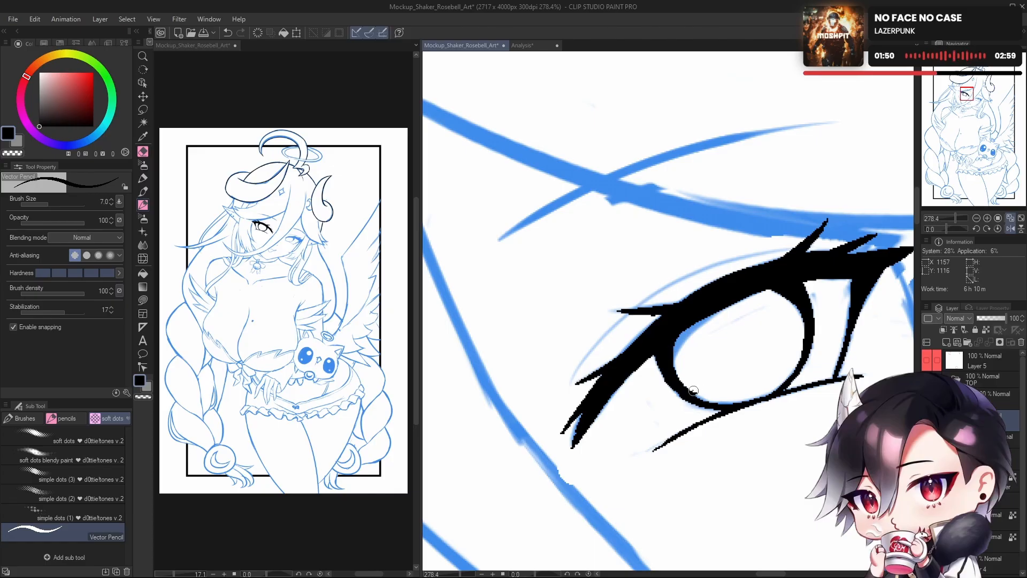
pyautogui.hotkey('ctrl', 'z')
pyautogui.moveTo(945, 229); pyautogui.dragTo(957, 228)
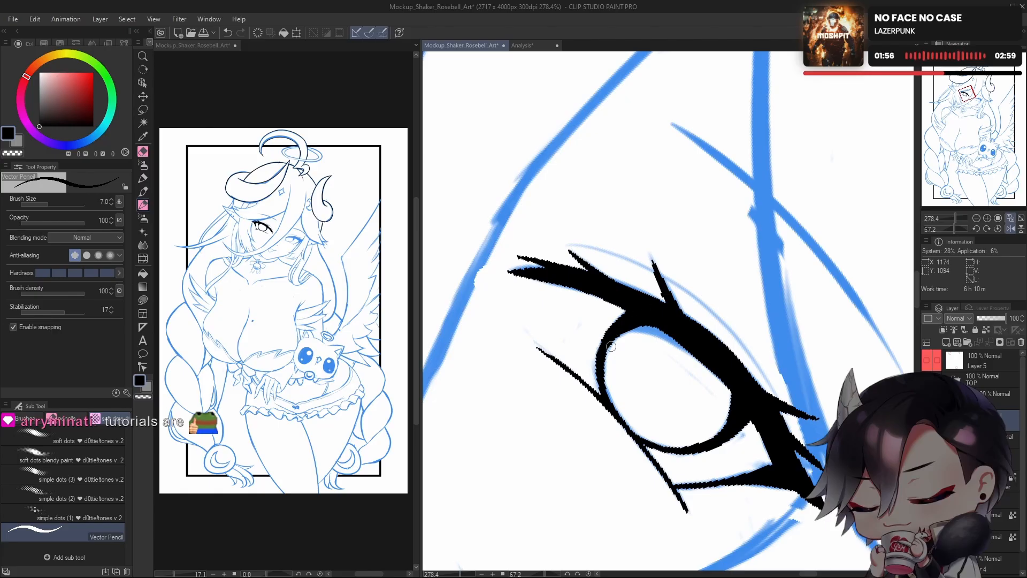
# Step: Reset the canvas rotation and examine the whole drawing in both mirrored and normal orientation
pyautogui.scroll(-10, 602, 357)
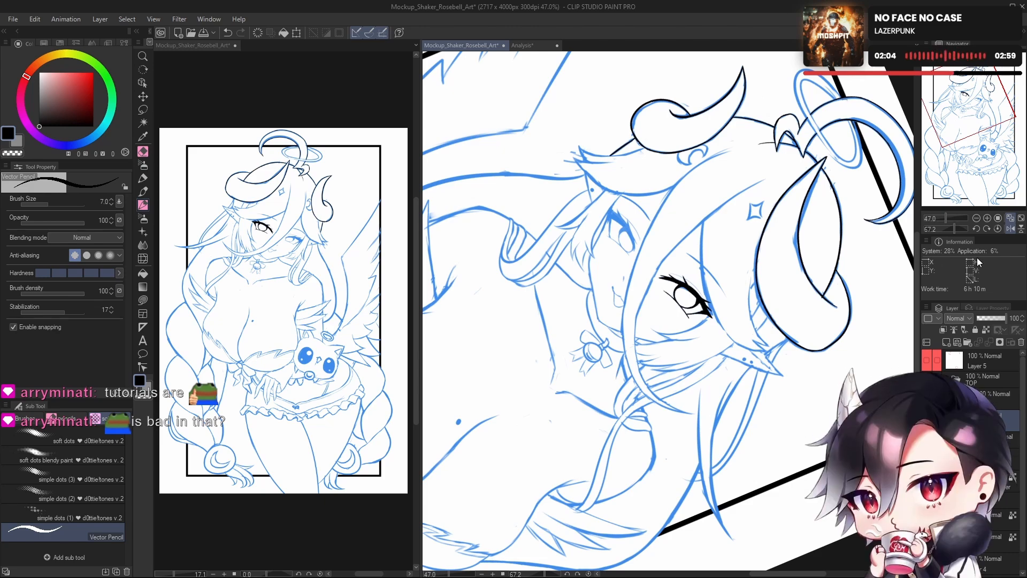
pyautogui.moveTo(728, 352); pyautogui.dragTo(712, 377)
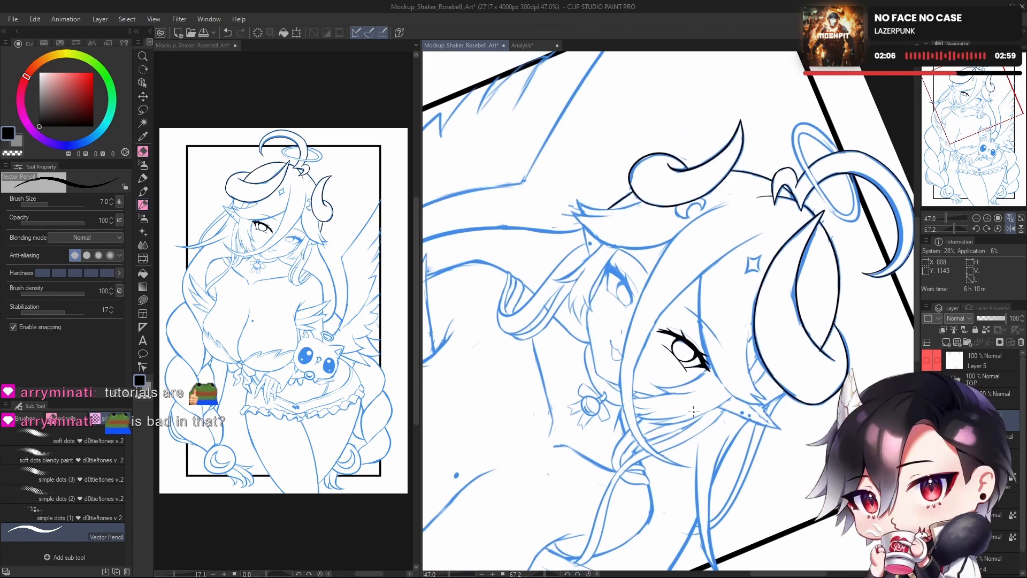
pyautogui.click(997, 228)
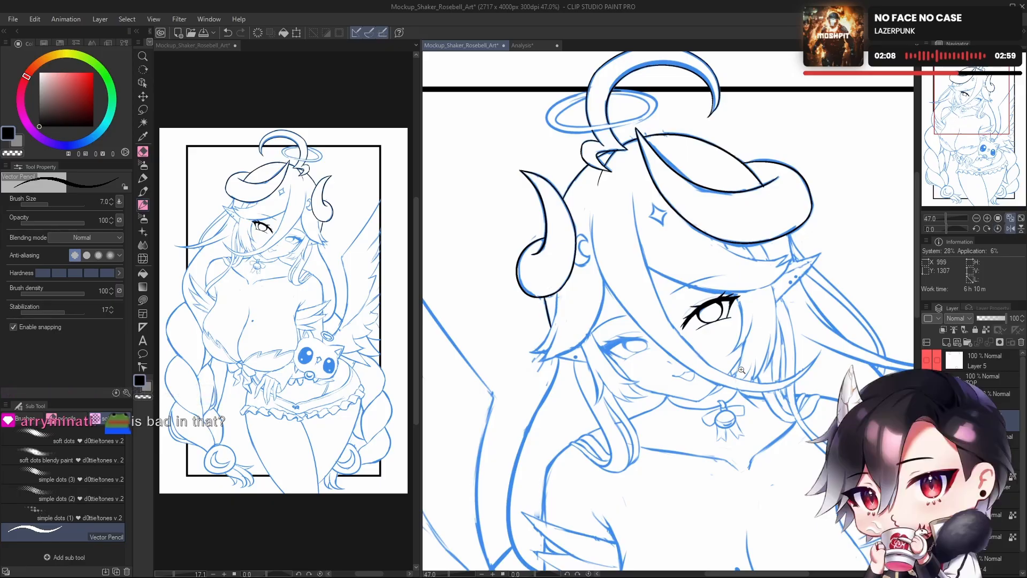
pyautogui.scroll(-7, 714, 265)
pyautogui.moveTo(714, 264); pyautogui.dragTo(628, 305)
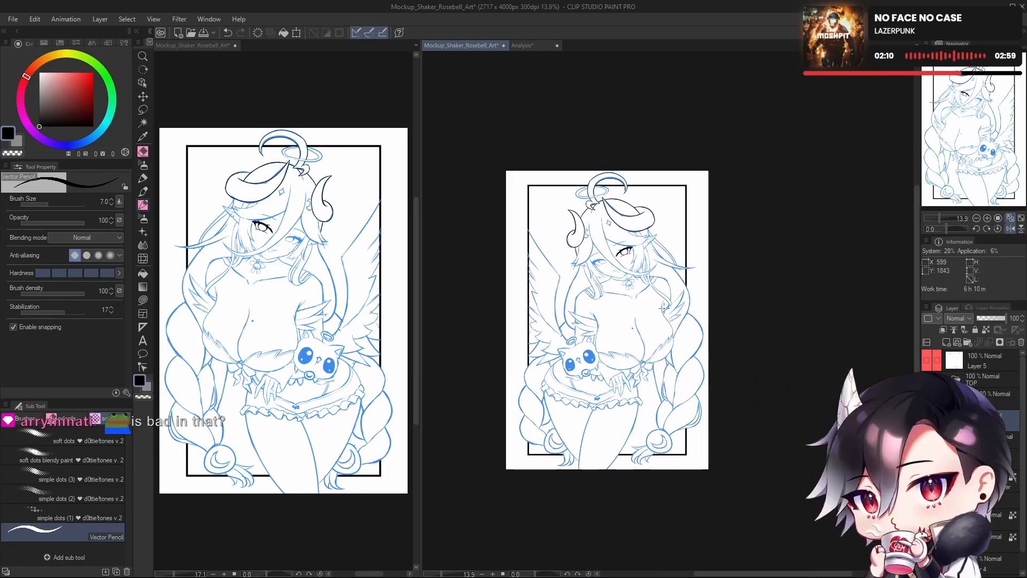
pyautogui.press('h')
pyautogui.moveTo(702, 292); pyautogui.dragTo(631, 277)
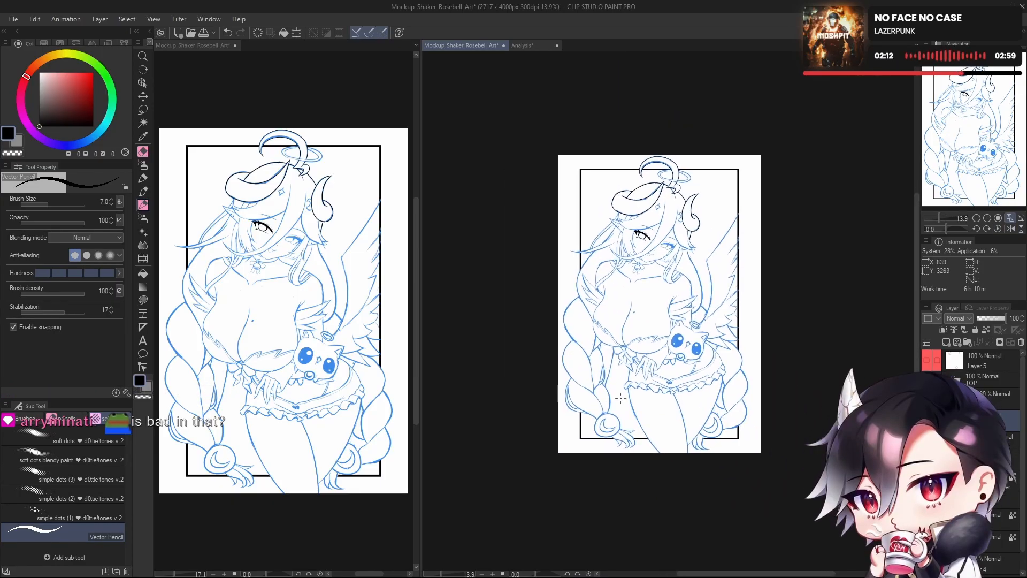
# Step: Ink the eyebrow above the finished eye as one long tapered stroke along the sketched curve, redrawing it until it is clean
pyautogui.scroll(7, 665, 228)
pyautogui.moveTo(717, 305)
pyautogui.mouseDown()
pyautogui.moveTo(754, 271)
pyautogui.moveTo(735, 350)
pyautogui.moveTo(569, 426)
pyautogui.mouseUp()
pyautogui.press('h')
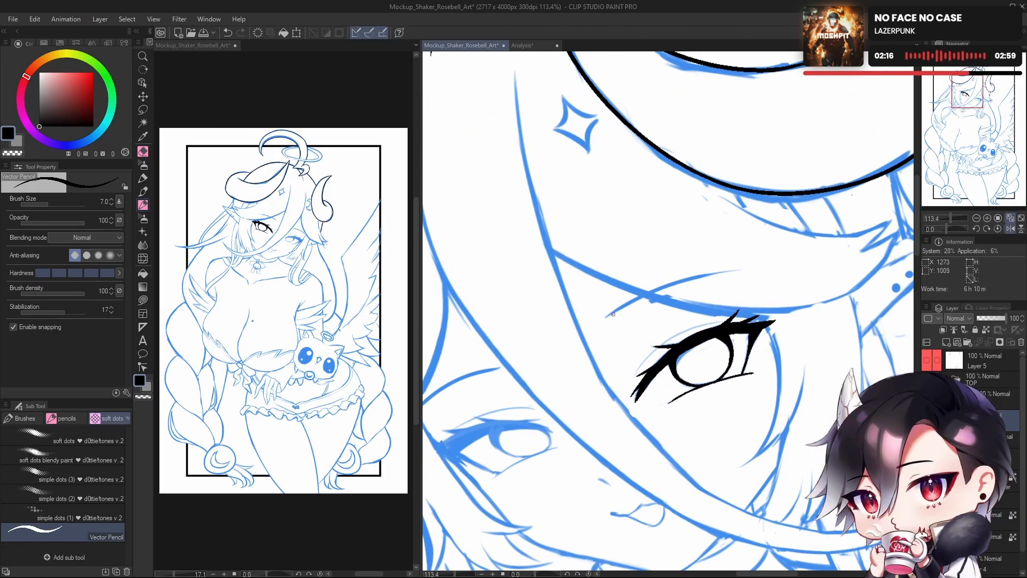
pyautogui.moveTo(604, 319); pyautogui.dragTo(746, 273)
pyautogui.hotkey('ctrl', 'z')
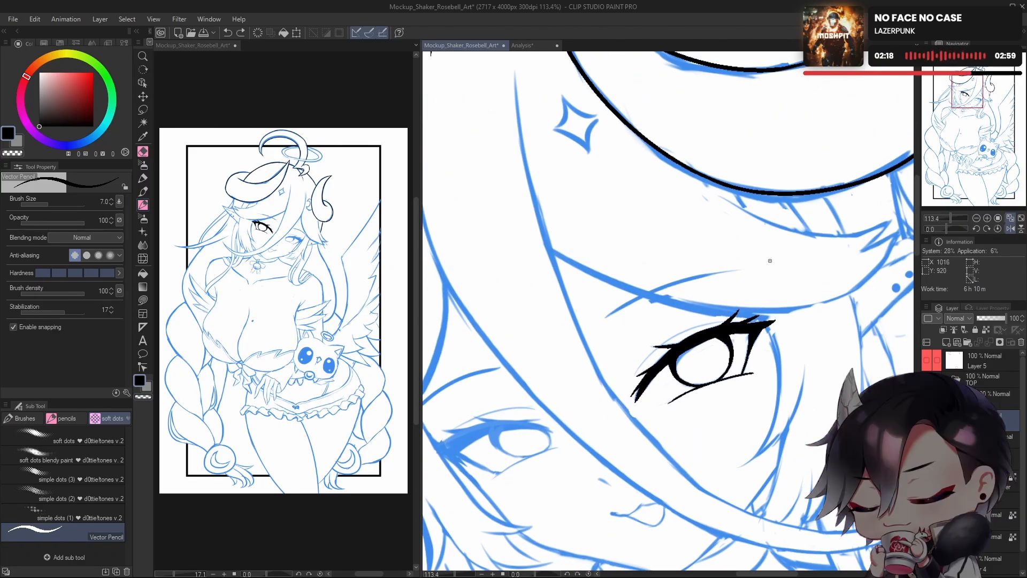
pyautogui.moveTo(605, 318); pyautogui.dragTo(722, 263)
pyautogui.hotkey('ctrl', 'z')
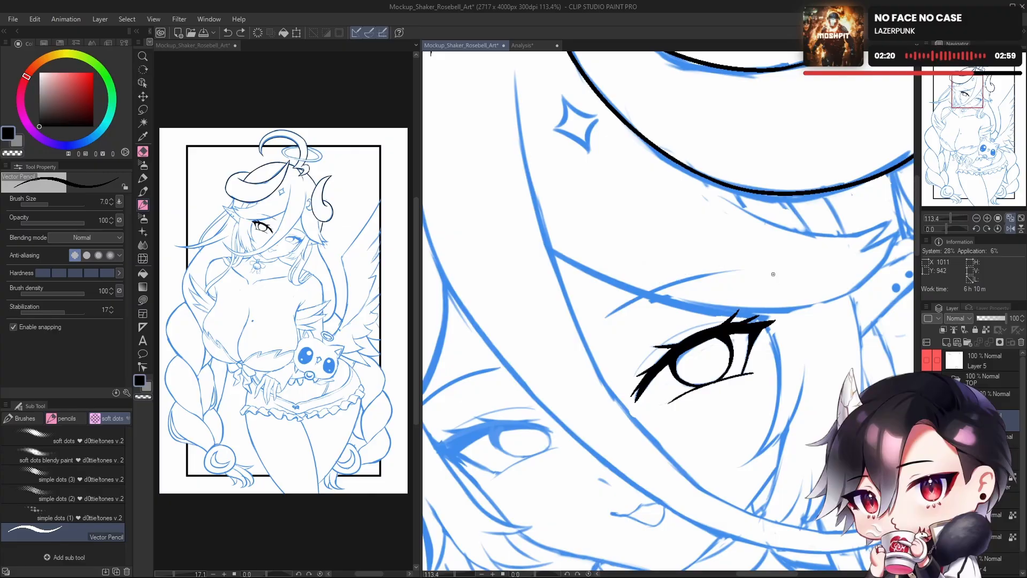
pyautogui.moveTo(605, 319)
pyautogui.mouseDown()
pyautogui.moveTo(692, 275)
pyautogui.moveTo(732, 279)
pyautogui.moveTo(647, 291)
pyautogui.moveTo(736, 276)
pyautogui.moveTo(711, 273)
pyautogui.mouseUp()
pyautogui.hotkey('ctrl', 'z')
pyautogui.hotkey('ctrl', 'z')
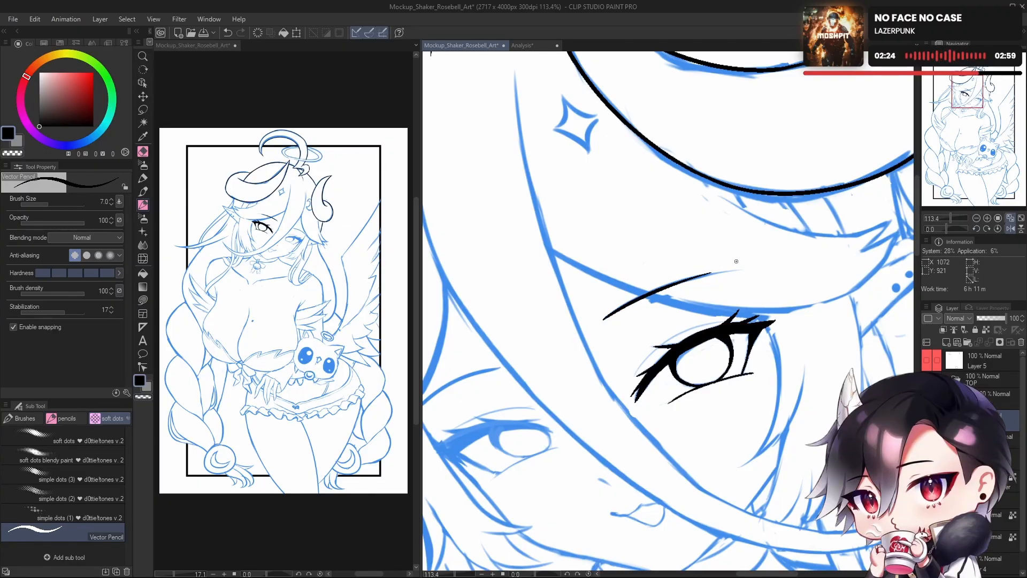
pyautogui.hotkey('ctrl', 'z')
pyautogui.moveTo(605, 320)
pyautogui.mouseDown()
pyautogui.moveTo(664, 284)
pyautogui.moveTo(720, 274)
pyautogui.mouseUp()
pyautogui.hotkey('ctrl', 'z')
pyautogui.moveTo(603, 319); pyautogui.dragTo(757, 272)
pyautogui.hotkey('ctrl', 'z')
pyautogui.moveTo(603, 317)
pyautogui.mouseDown()
pyautogui.moveTo(653, 289)
pyautogui.moveTo(751, 273)
pyautogui.mouseUp()
pyautogui.hotkey('ctrl', 'z')
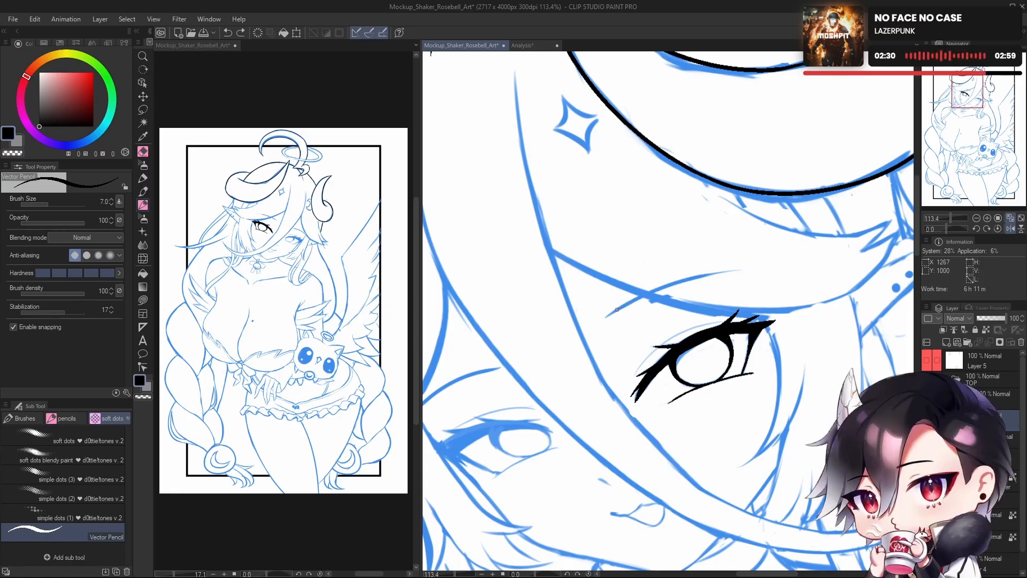
pyautogui.hotkey('ctrl', 'y')
pyautogui.hotkey('ctrl', 'z')
pyautogui.moveTo(605, 318); pyautogui.dragTo(749, 271)
# Step: Ink the eyebrow above the second, unfinished eye as one tapered stroke along the sketched curve, redrawing it until it is clean
pyautogui.moveTo(735, 327); pyautogui.dragTo(728, 262)
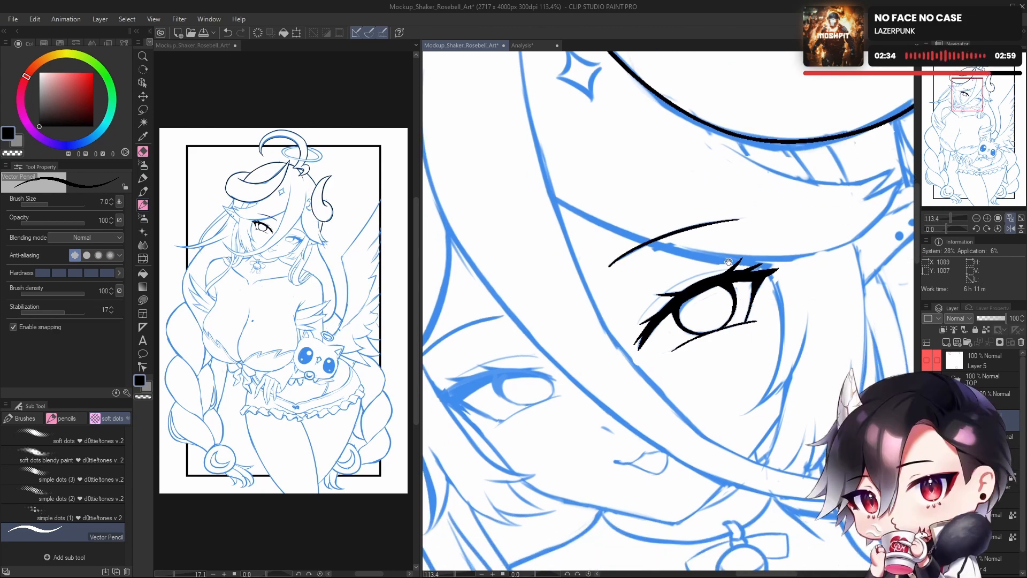
pyautogui.moveTo(650, 332)
pyautogui.mouseDown()
pyautogui.moveTo(737, 326)
pyautogui.moveTo(749, 294)
pyautogui.moveTo(742, 321)
pyautogui.moveTo(816, 344)
pyautogui.mouseUp()
pyautogui.moveTo(711, 279); pyautogui.dragTo(599, 336)
pyautogui.hotkey('ctrl', 'z')
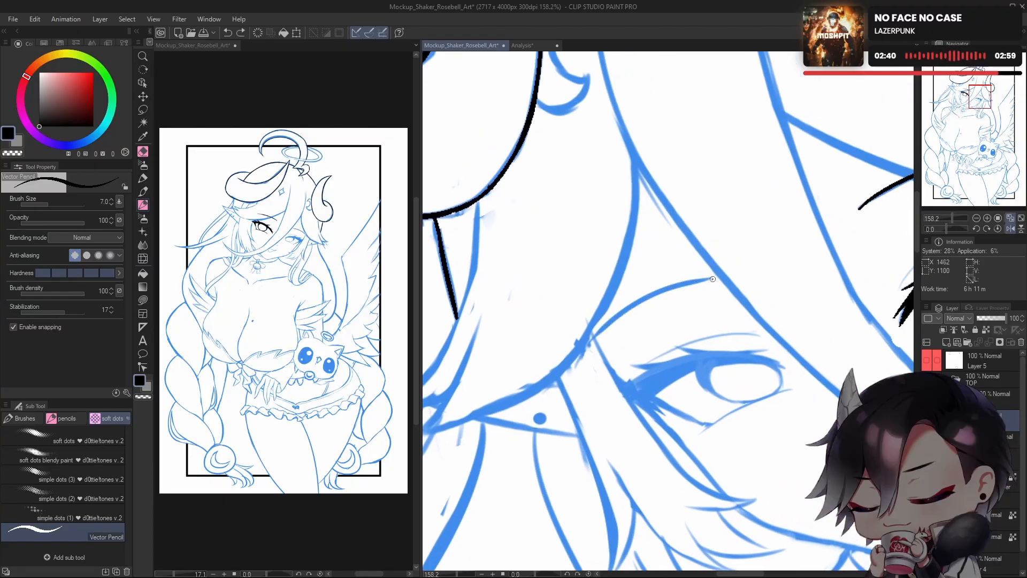
pyautogui.moveTo(713, 279); pyautogui.dragTo(587, 336)
pyautogui.hotkey('ctrl', 'z')
pyautogui.moveTo(706, 279); pyautogui.dragTo(581, 355)
pyautogui.hotkey('ctrl', 'z')
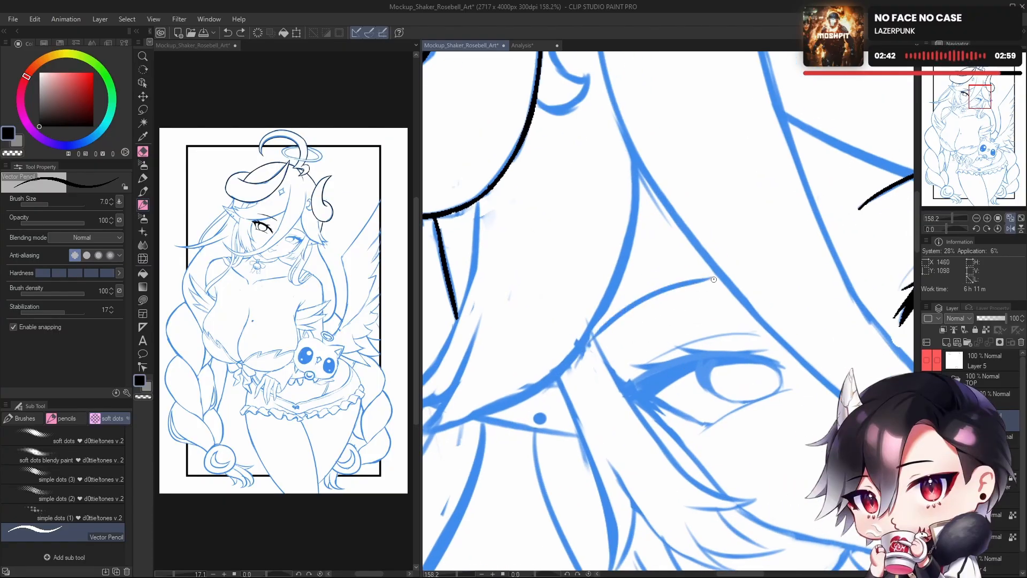
pyautogui.moveTo(714, 279); pyautogui.dragTo(585, 352)
pyautogui.hotkey('ctrl', 'z')
pyautogui.moveTo(716, 276); pyautogui.dragTo(583, 351)
pyautogui.hotkey('ctrl', 'z')
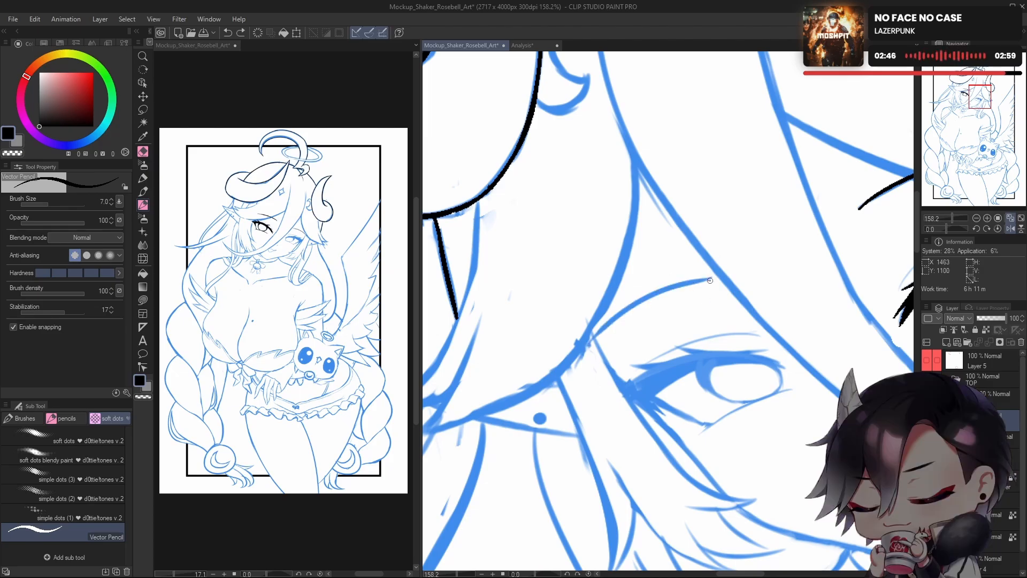
pyautogui.moveTo(710, 280); pyautogui.dragTo(605, 323)
pyautogui.hotkey('ctrl', 'z')
pyautogui.moveTo(716, 277); pyautogui.dragTo(587, 350)
pyautogui.hotkey('ctrl', 'z')
pyautogui.moveTo(716, 278); pyautogui.dragTo(583, 350)
pyautogui.hotkey('ctrl', 'z')
pyautogui.moveTo(716, 278); pyautogui.dragTo(578, 358)
pyautogui.hotkey('ctrl', 'z')
pyautogui.moveTo(712, 282); pyautogui.dragTo(580, 360)
pyautogui.hotkey('ctrl', 'z')
pyautogui.moveTo(717, 278); pyautogui.dragTo(583, 354)
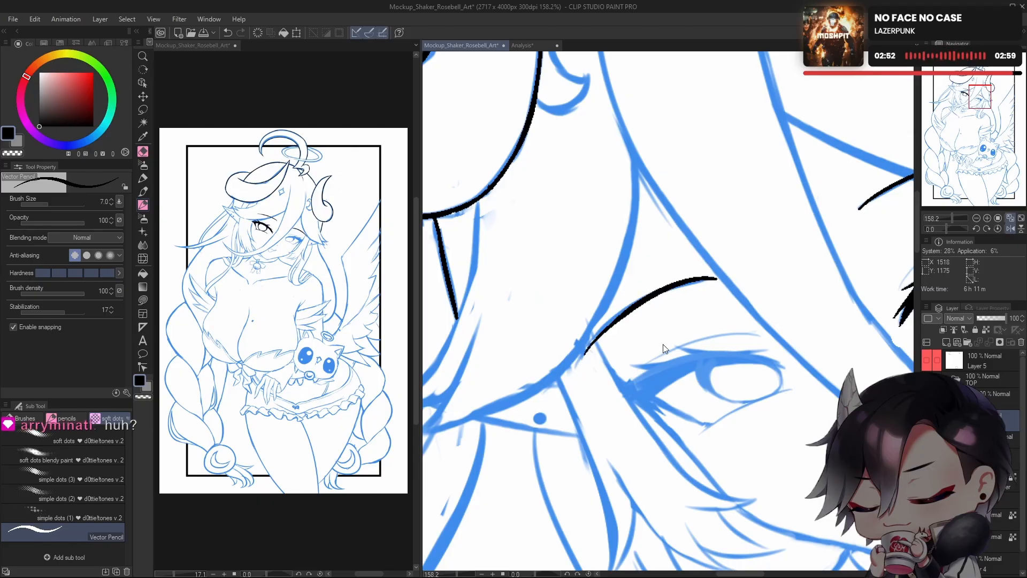
pyautogui.hotkey('ctrl', 'z')
pyautogui.moveTo(716, 279); pyautogui.dragTo(589, 340)
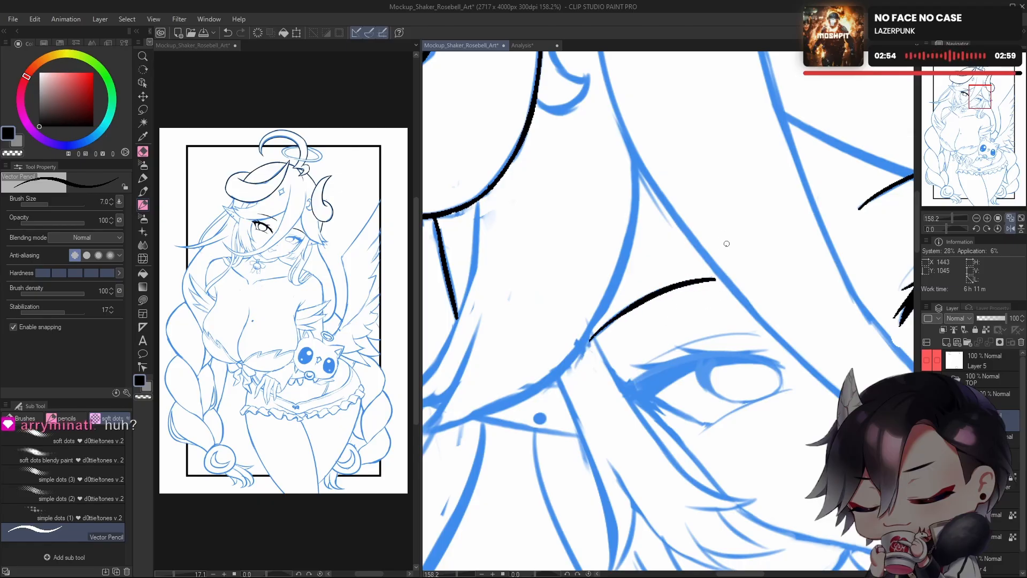
# Step: Ink the thin eyelid crease just above the finished eye's upper lashes, following the sketch and redrawing it until it is clean
pyautogui.moveTo(753, 345); pyautogui.dragTo(672, 407)
pyautogui.press('h')
pyautogui.moveTo(602, 336); pyautogui.dragTo(785, 398)
pyautogui.press('h')
pyautogui.moveTo(679, 398)
pyautogui.mouseDown()
pyautogui.moveTo(641, 407)
pyautogui.moveTo(479, 498)
pyautogui.mouseUp()
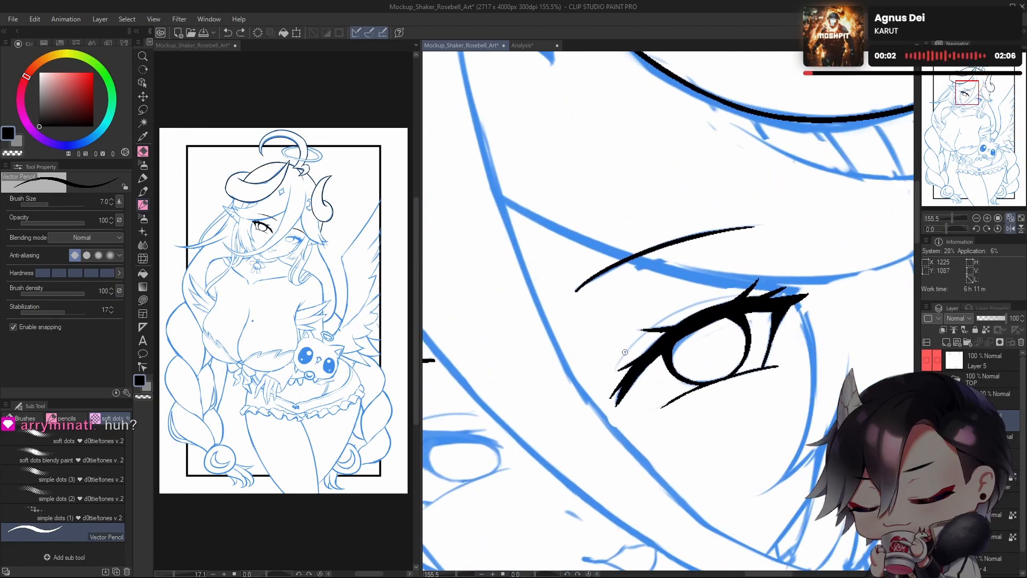
pyautogui.moveTo(615, 369); pyautogui.dragTo(774, 293)
pyautogui.hotkey('ctrl', 'z')
pyautogui.moveTo(616, 369); pyautogui.dragTo(776, 296)
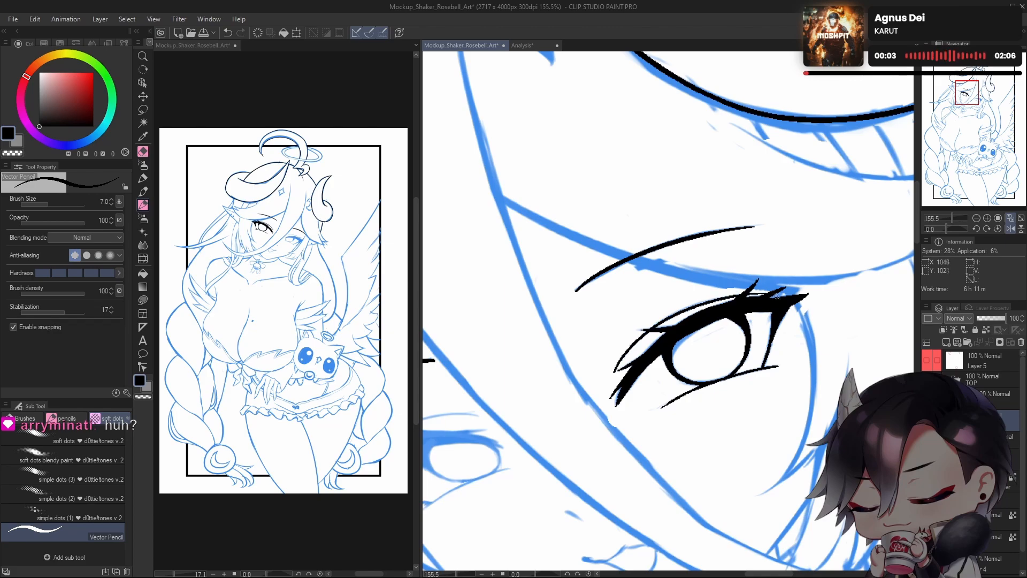
pyautogui.hotkey('ctrl', 'z')
pyautogui.moveTo(614, 371); pyautogui.dragTo(808, 294)
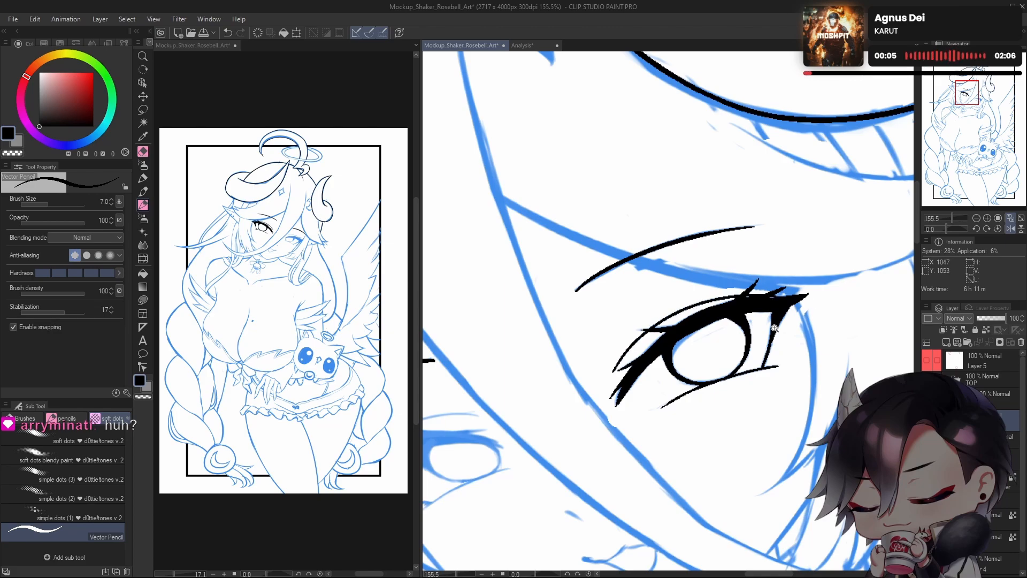
# Step: Examine the face with both eyebrows and the inked eye in mirrored and normal orientation, up close and from farther out
pyautogui.moveTo(774, 327); pyautogui.dragTo(711, 329)
pyautogui.press('h')
pyautogui.moveTo(636, 361)
pyautogui.mouseDown()
pyautogui.moveTo(691, 339)
pyautogui.moveTo(731, 338)
pyautogui.moveTo(724, 323)
pyautogui.mouseUp()
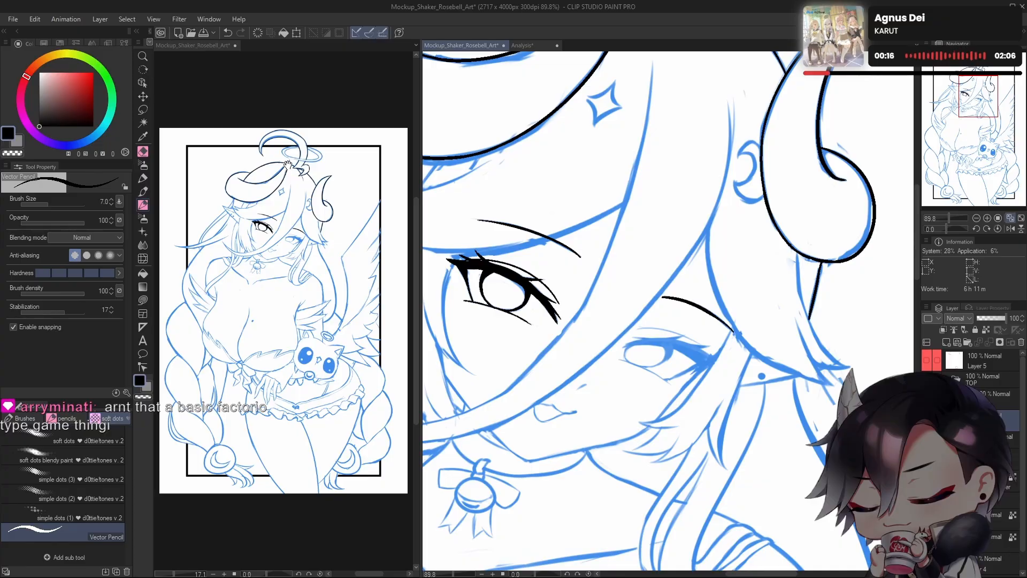
pyautogui.moveTo(710, 394)
pyautogui.mouseDown()
pyautogui.moveTo(705, 383)
pyautogui.moveTo(720, 404)
pyautogui.mouseUp()
pyautogui.moveTo(630, 375); pyautogui.dragTo(700, 391)
pyautogui.press('h')
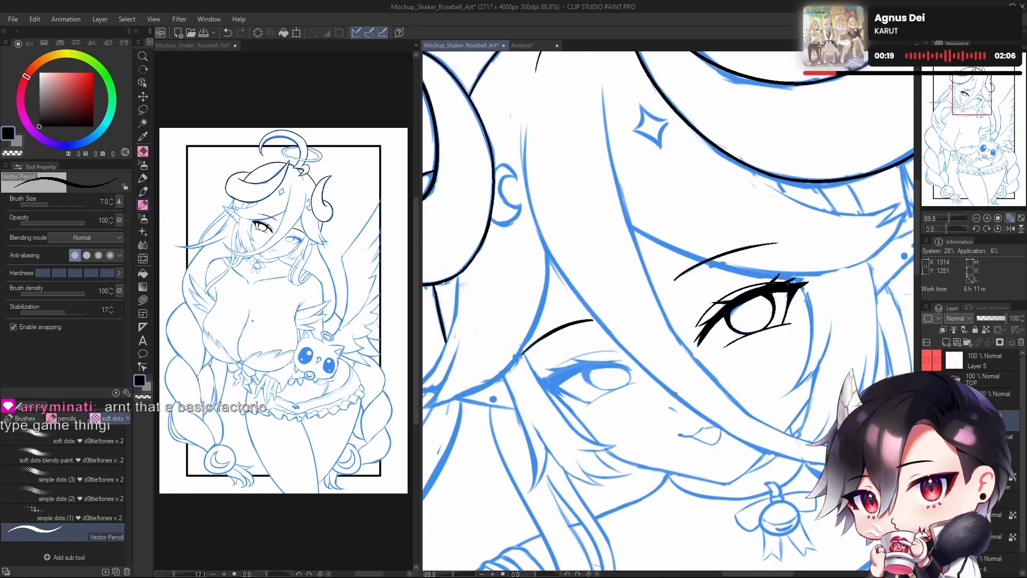
pyautogui.moveTo(710, 342)
pyautogui.mouseDown()
pyautogui.moveTo(738, 332)
pyautogui.moveTo(658, 353)
pyautogui.mouseUp()
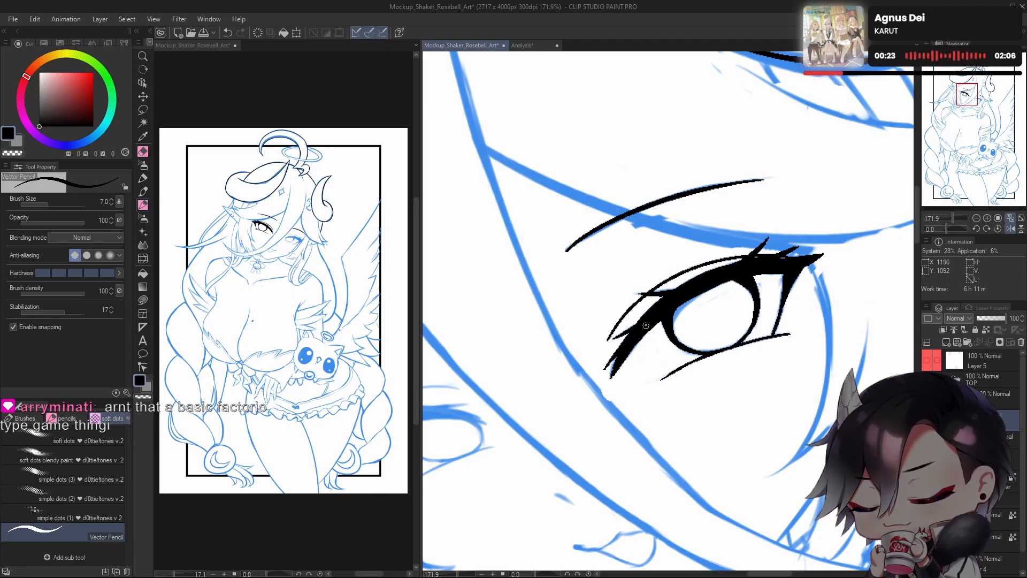
pyautogui.moveTo(752, 296); pyautogui.dragTo(575, 362)
pyautogui.moveTo(690, 339); pyautogui.dragTo(775, 315)
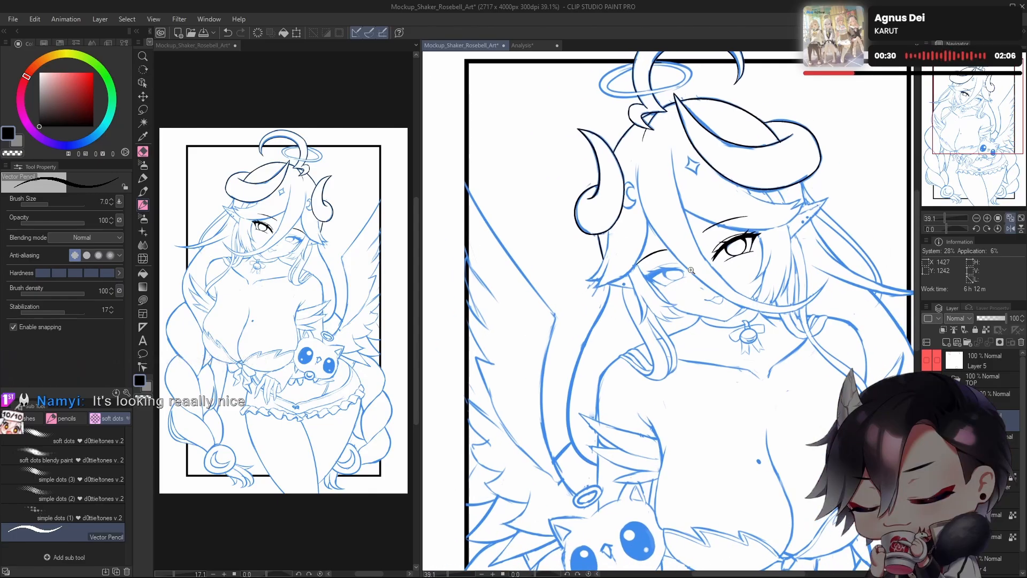
# Step: Ink the lower lash line of the second eye along the sketch, redrawing it until it is clean
pyautogui.moveTo(686, 275)
pyautogui.mouseDown()
pyautogui.moveTo(739, 301)
pyautogui.moveTo(602, 336)
pyautogui.mouseUp()
pyautogui.hotkey('ctrl', 'z')
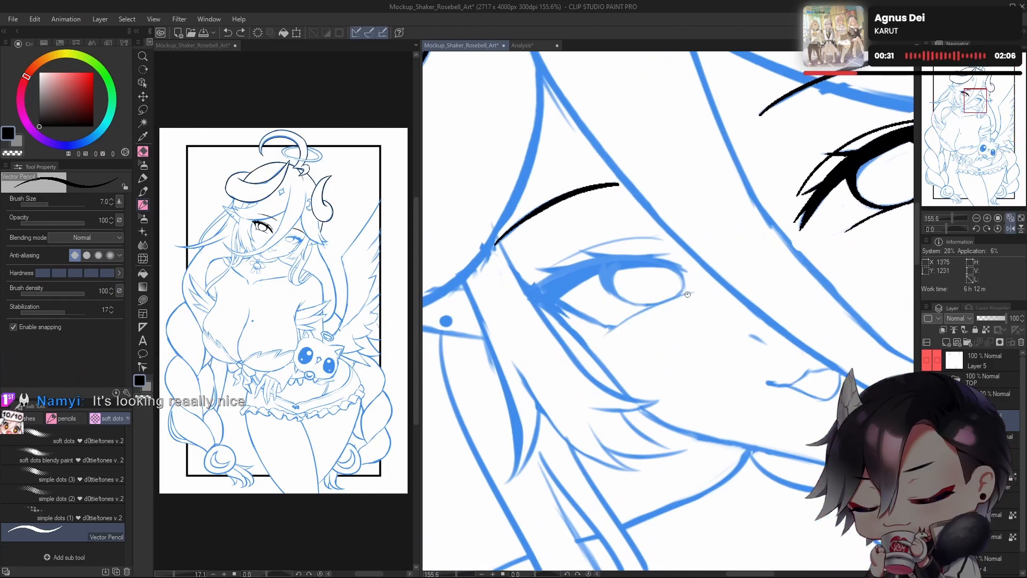
pyautogui.moveTo(691, 292); pyautogui.dragTo(614, 331)
pyautogui.hotkey('ctrl', 'z')
pyautogui.moveTo(695, 293); pyautogui.dragTo(605, 332)
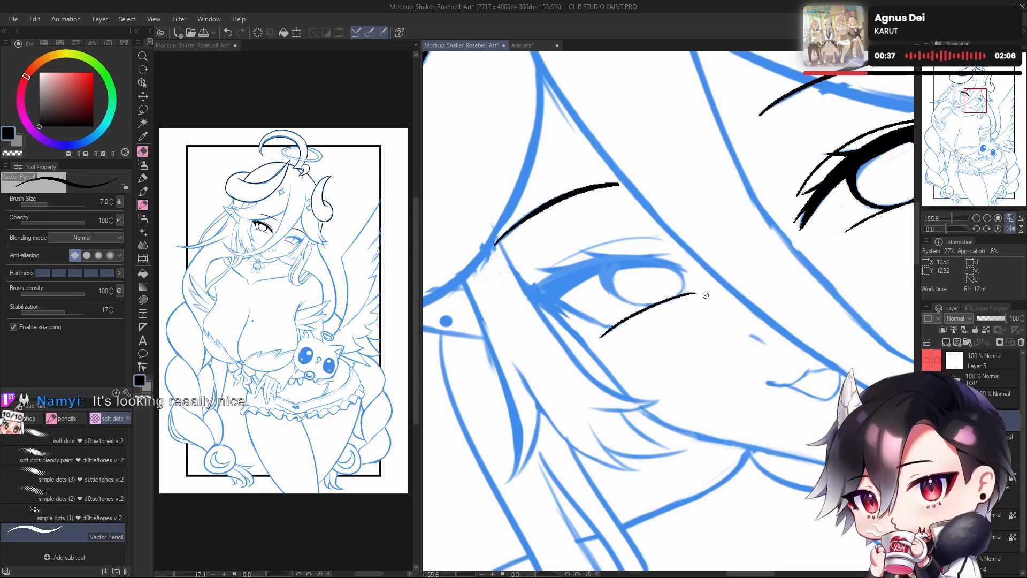
# Step: Rotate the canvas and ink the second eye's upper lash line from its inner corner to its outer corner, retrying rough strokes
pyautogui.scroll(-5, 706, 295)
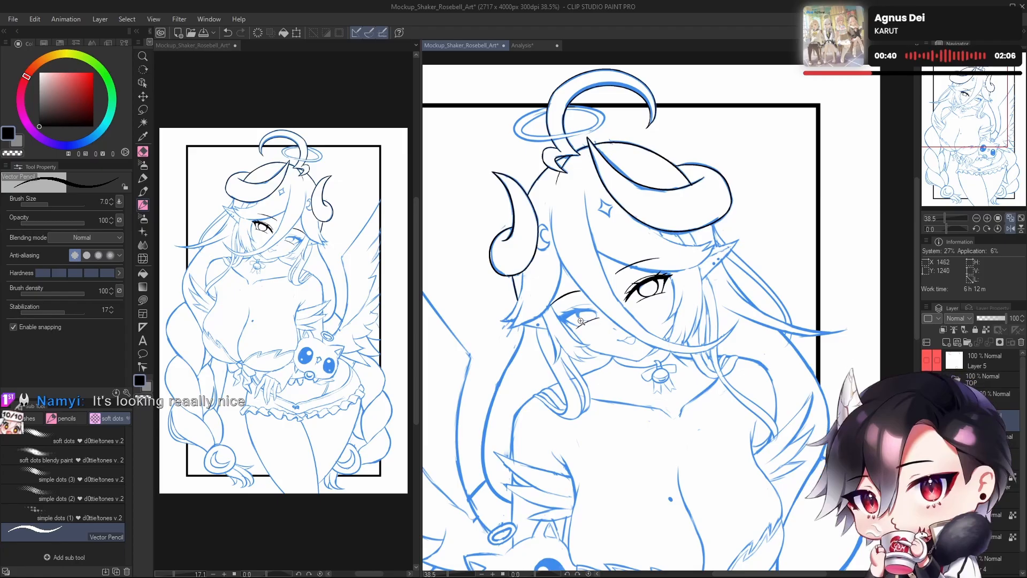
pyautogui.scroll(6, 581, 321)
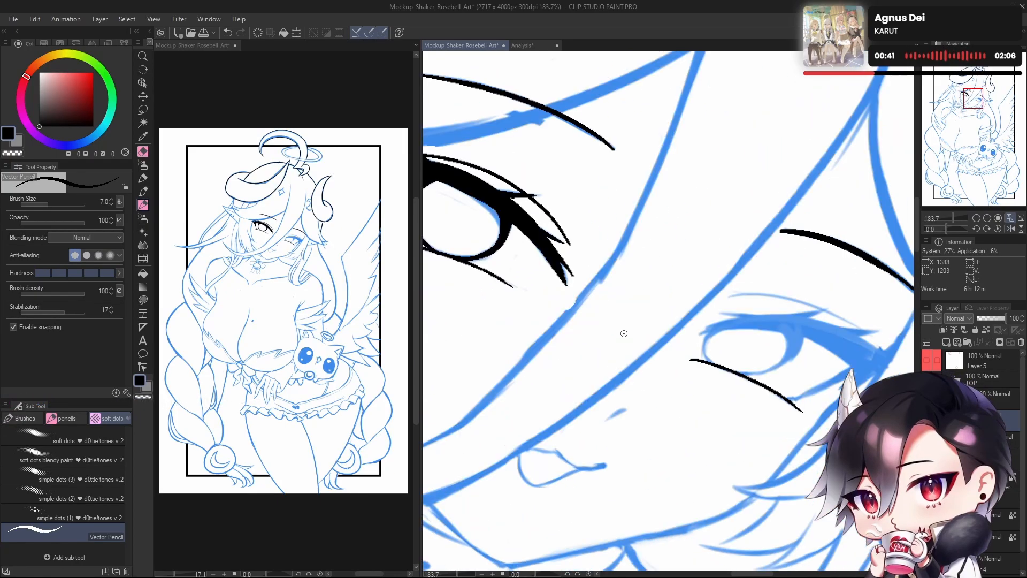
pyautogui.moveTo(946, 230); pyautogui.dragTo(940, 227)
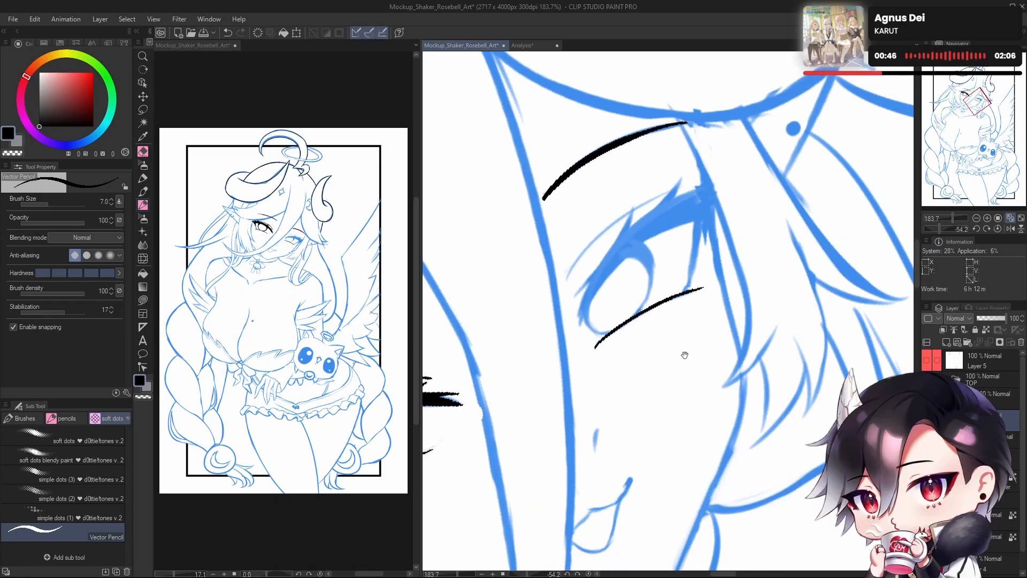
pyautogui.moveTo(683, 357); pyautogui.dragTo(663, 415)
pyautogui.moveTo(561, 363); pyautogui.dragTo(603, 292)
pyautogui.moveTo(605, 343)
pyautogui.mouseDown()
pyautogui.moveTo(646, 358)
pyautogui.moveTo(634, 323)
pyautogui.moveTo(684, 279)
pyautogui.mouseUp()
pyautogui.hotkey('ctrl', 'z')
pyautogui.hotkey('ctrl', 'z')
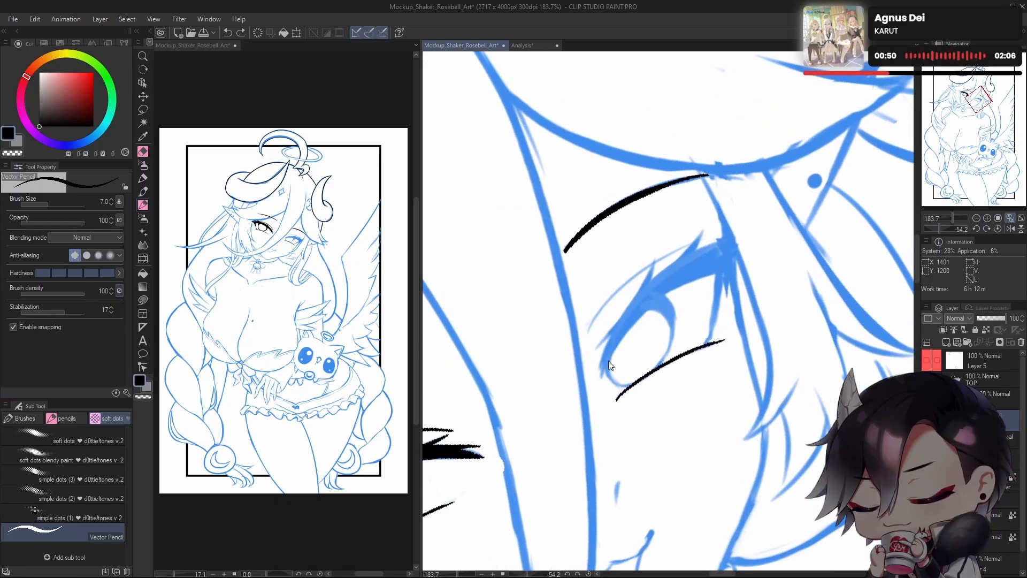
pyautogui.moveTo(601, 377); pyautogui.dragTo(687, 276)
pyautogui.moveTo(632, 324)
pyautogui.mouseDown()
pyautogui.moveTo(701, 275)
pyautogui.moveTo(732, 264)
pyautogui.mouseUp()
pyautogui.hotkey('ctrl', 'z')
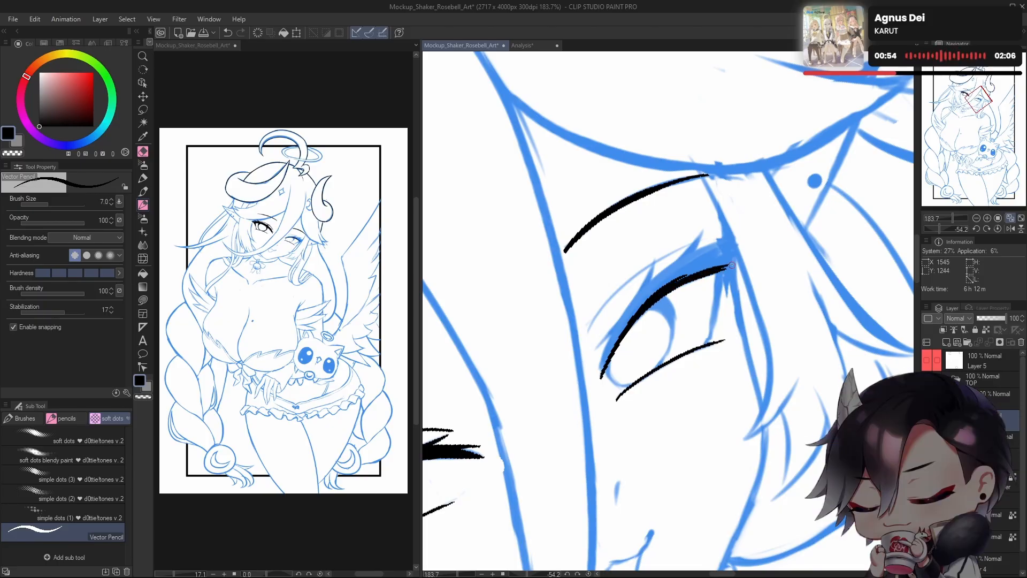
# Step: Reset the canvas rotation, change the image resolution to 5434 x 8000 px and check the horn's line edges up close
pyautogui.scroll(-8, 701, 273)
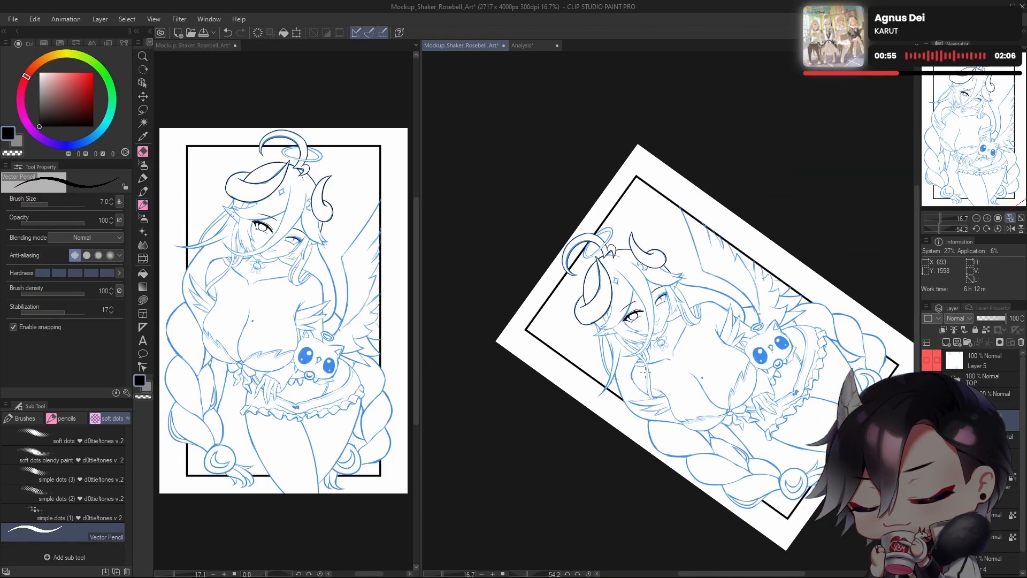
pyautogui.click(998, 228)
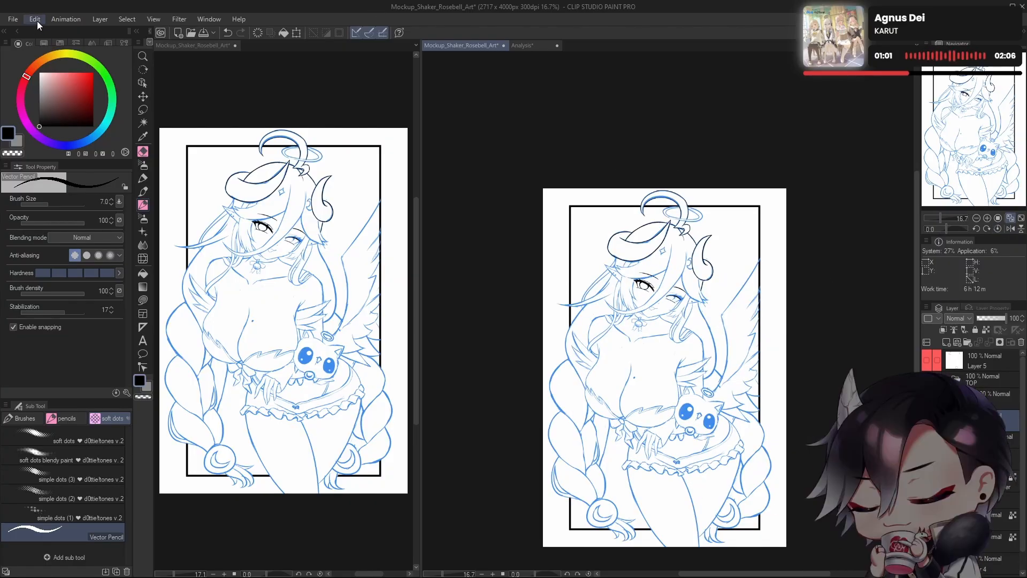
pyautogui.click(125, 321)
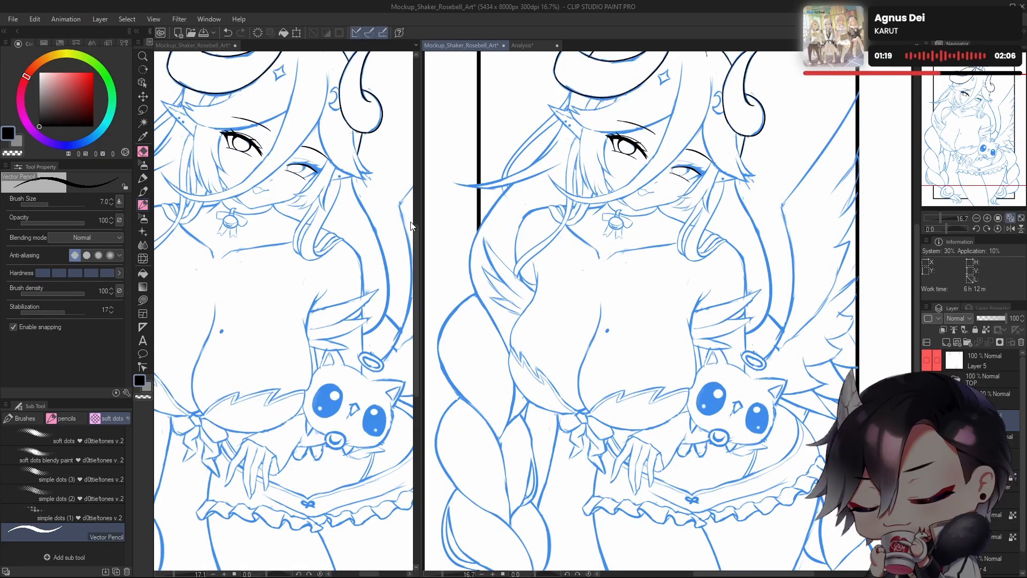
pyautogui.moveTo(749, 89); pyautogui.dragTo(820, 238)
pyautogui.moveTo(813, 294); pyautogui.dragTo(639, 366)
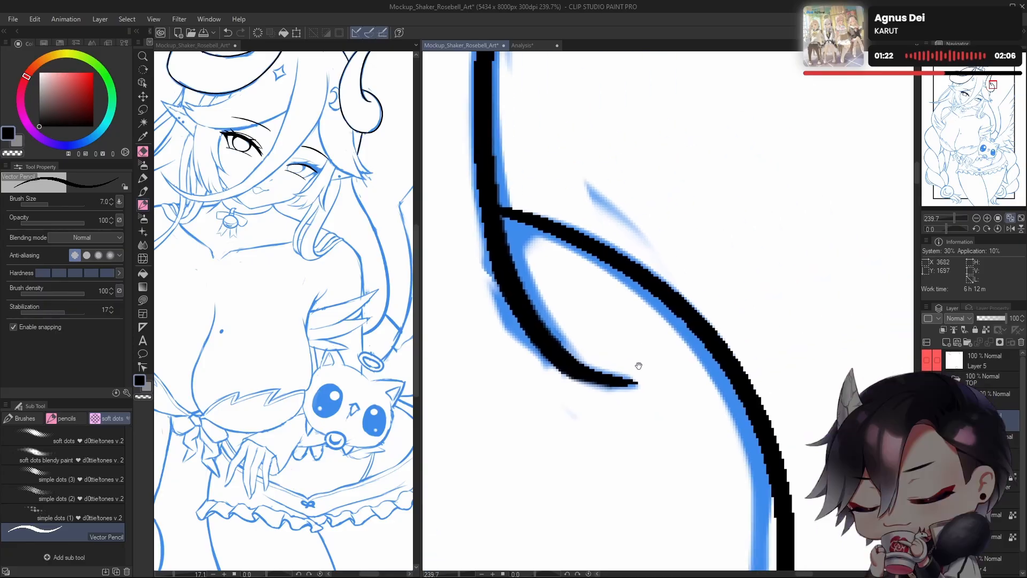
pyautogui.scroll(-5, 732, 328)
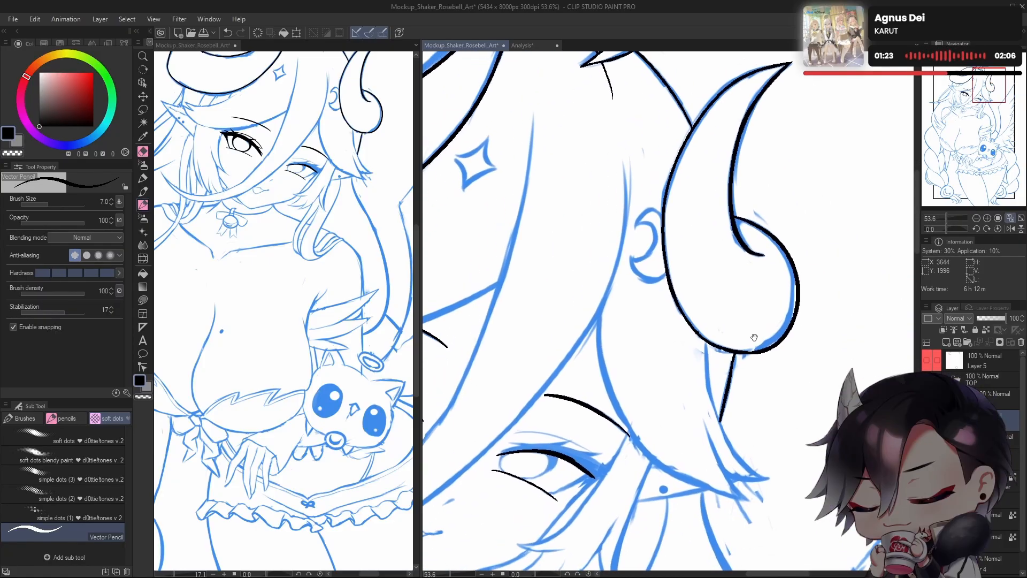
# Step: Set the Vector Pencil's brush size to 14 for the enlarged canvas
pyautogui.moveTo(754, 338); pyautogui.dragTo(642, 401)
pyautogui.press('h')
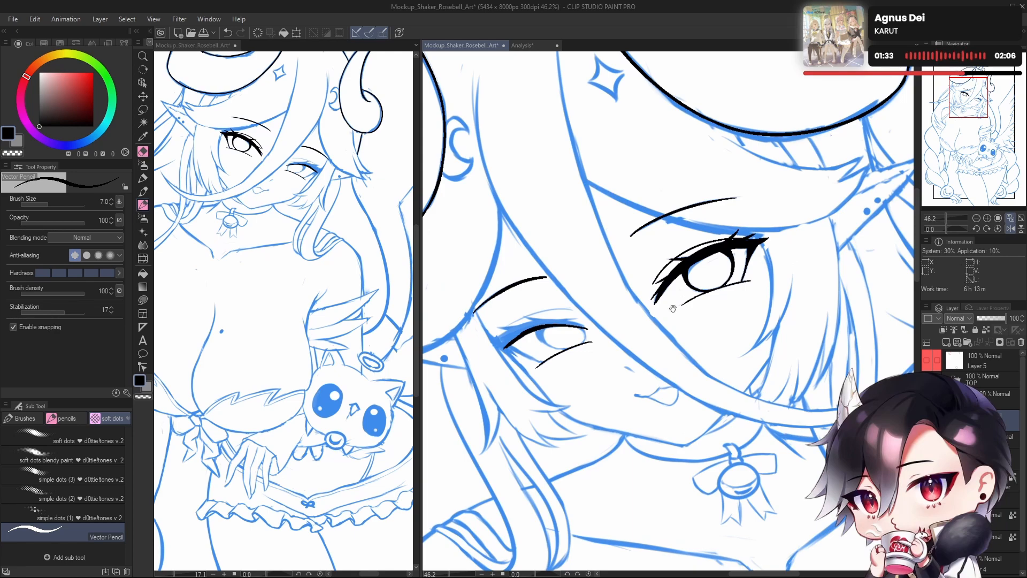
pyautogui.moveTo(673, 309); pyautogui.dragTo(737, 284)
pyautogui.scroll(2, 625, 298)
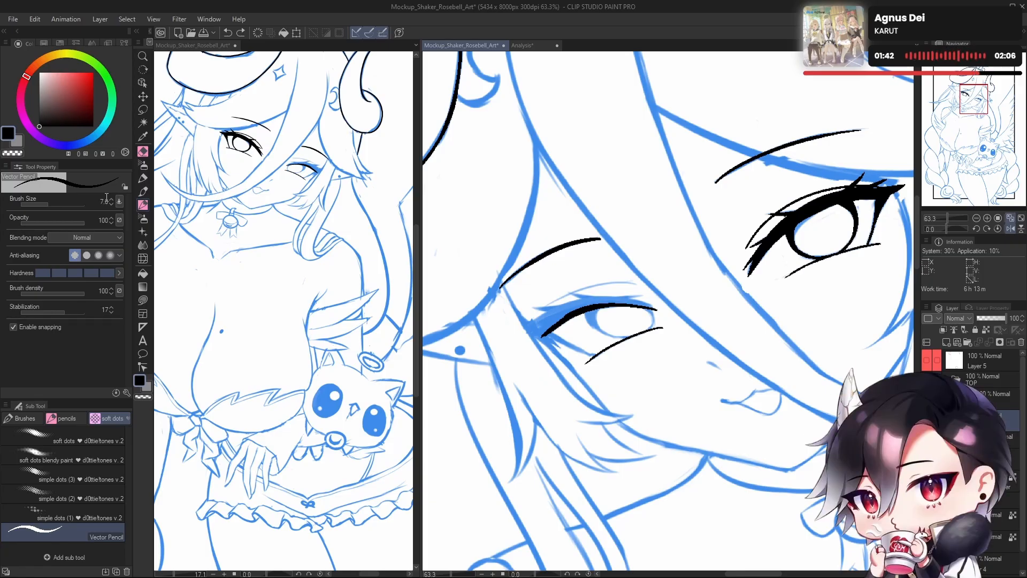
pyautogui.scroll(7, 106, 199)
pyautogui.moveTo(688, 357); pyautogui.dragTo(626, 323)
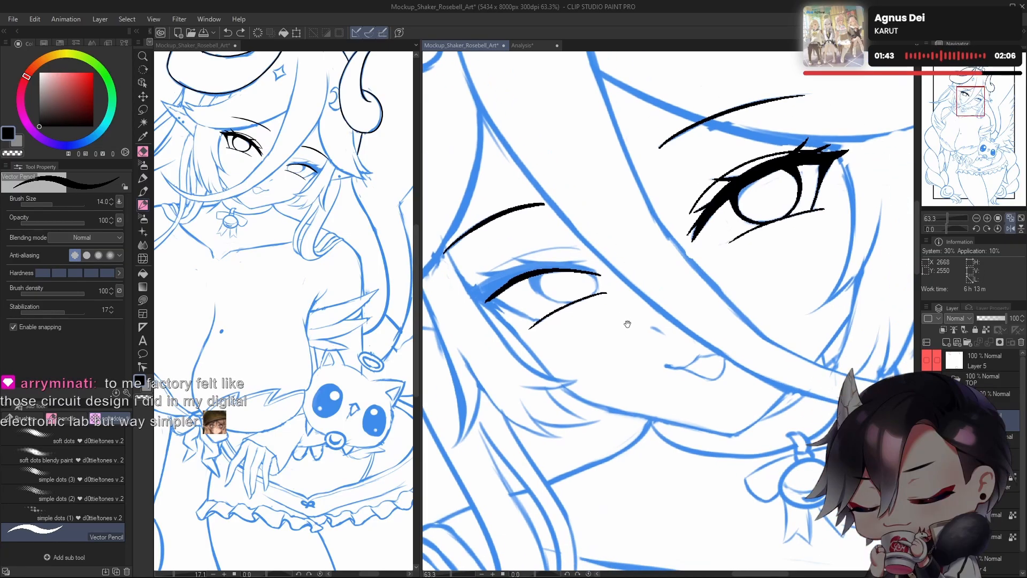
# Step: Show the flat colour and halftone shading under the drawing and turn off the sketch layer's blue layer color effect
pyautogui.scroll(-6, 626, 323)
pyautogui.moveTo(643, 424); pyautogui.dragTo(457, 289)
pyautogui.press('h')
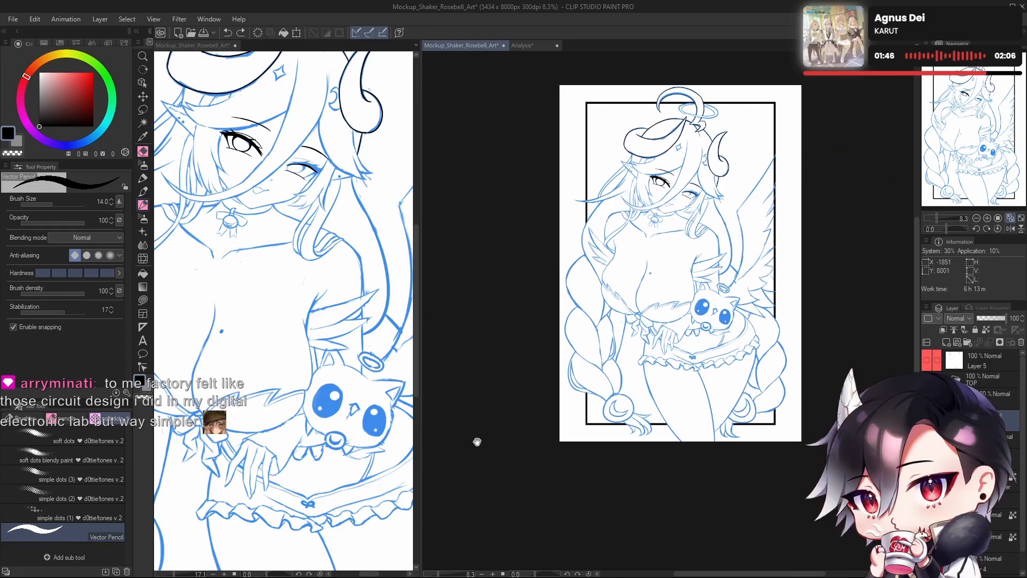
pyautogui.scroll(-2, 973, 455)
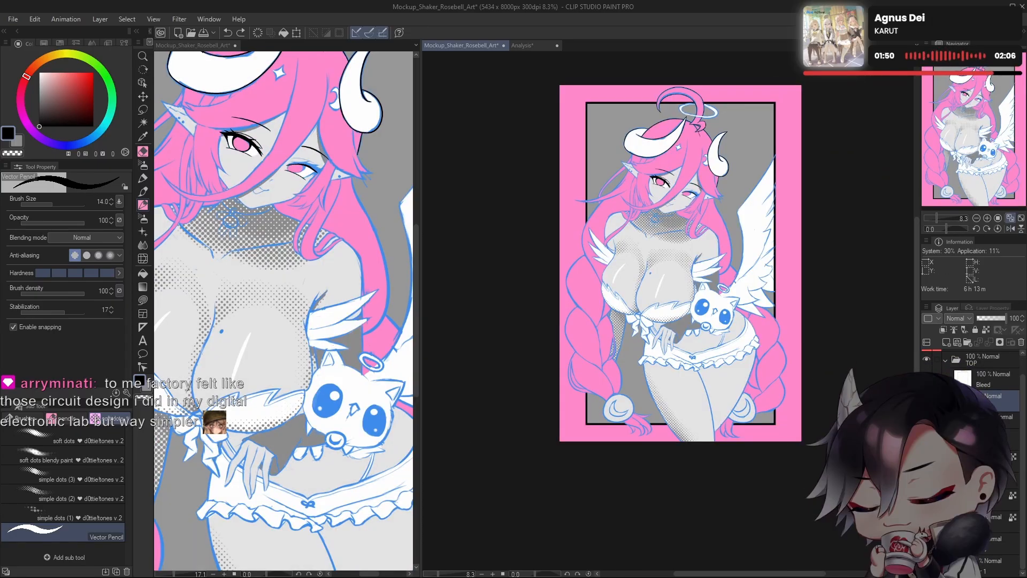
pyautogui.click(995, 307)
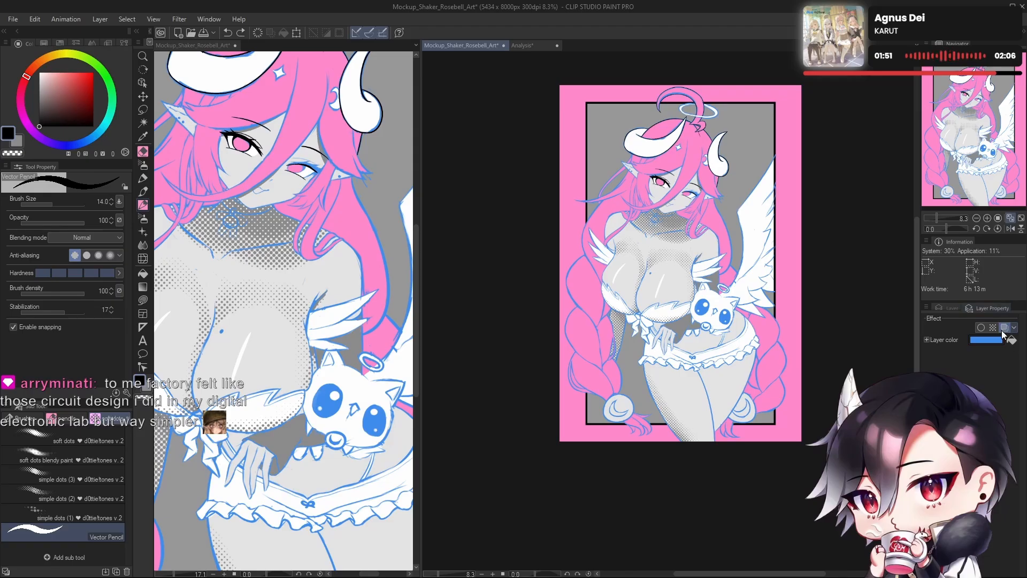
pyautogui.click(1006, 328)
pyautogui.click(950, 309)
# Step: Examine the coloured artwork with black lines, both as a whole and up close around the torso
pyautogui.moveTo(773, 308); pyautogui.dragTo(756, 343)
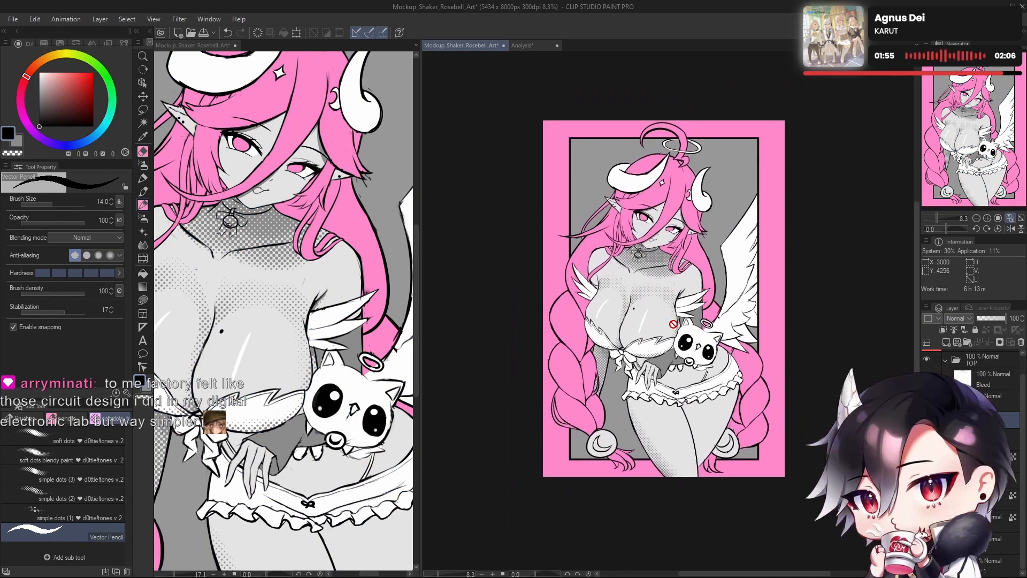
pyautogui.moveTo(637, 311); pyautogui.dragTo(653, 369)
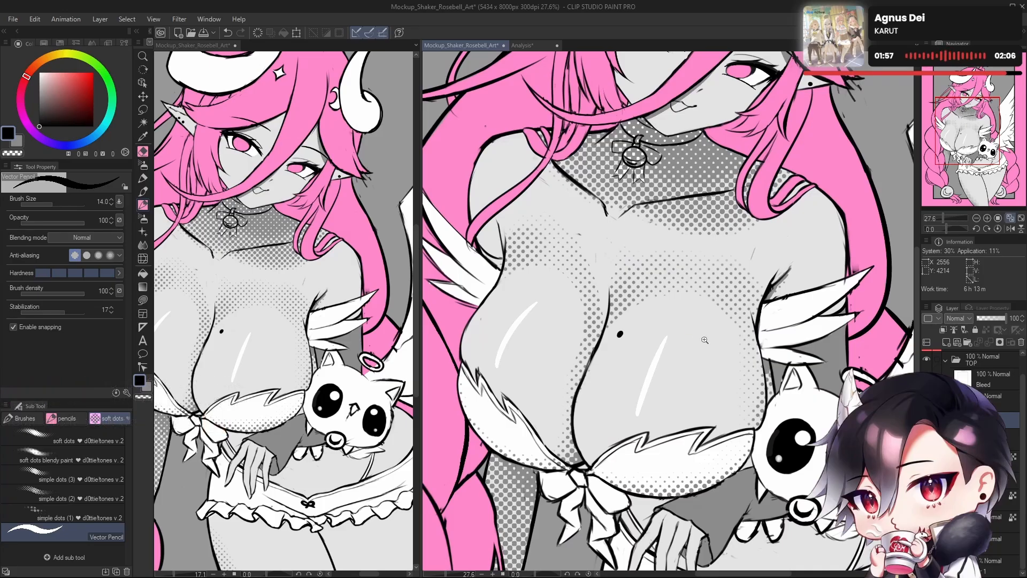
pyautogui.moveTo(705, 339); pyautogui.dragTo(663, 340)
pyautogui.moveTo(740, 401); pyautogui.dragTo(673, 390)
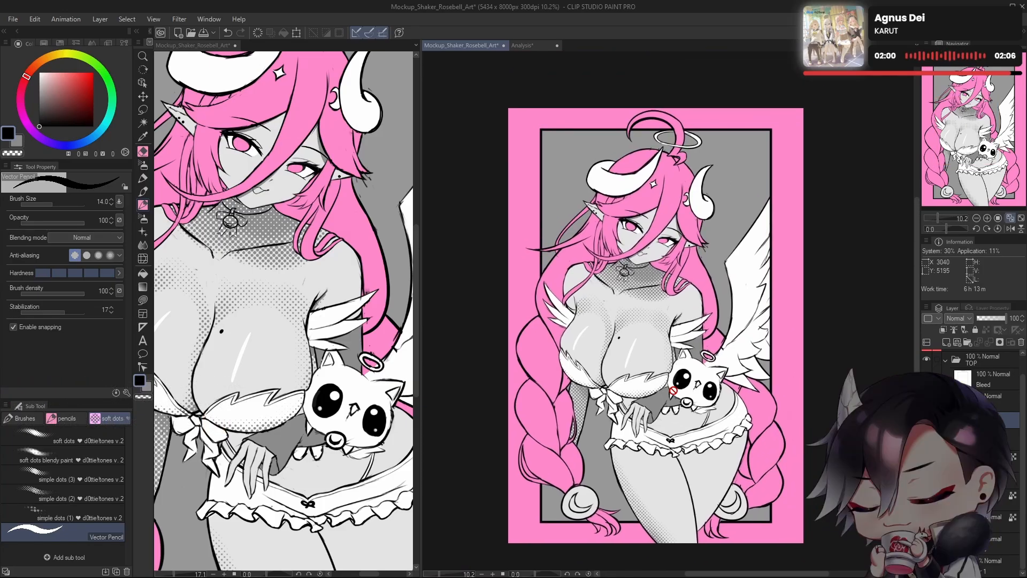
pyautogui.moveTo(725, 329)
pyautogui.mouseDown()
pyautogui.moveTo(669, 329)
pyautogui.moveTo(722, 326)
pyautogui.mouseUp()
pyautogui.moveTo(768, 325); pyautogui.dragTo(761, 286)
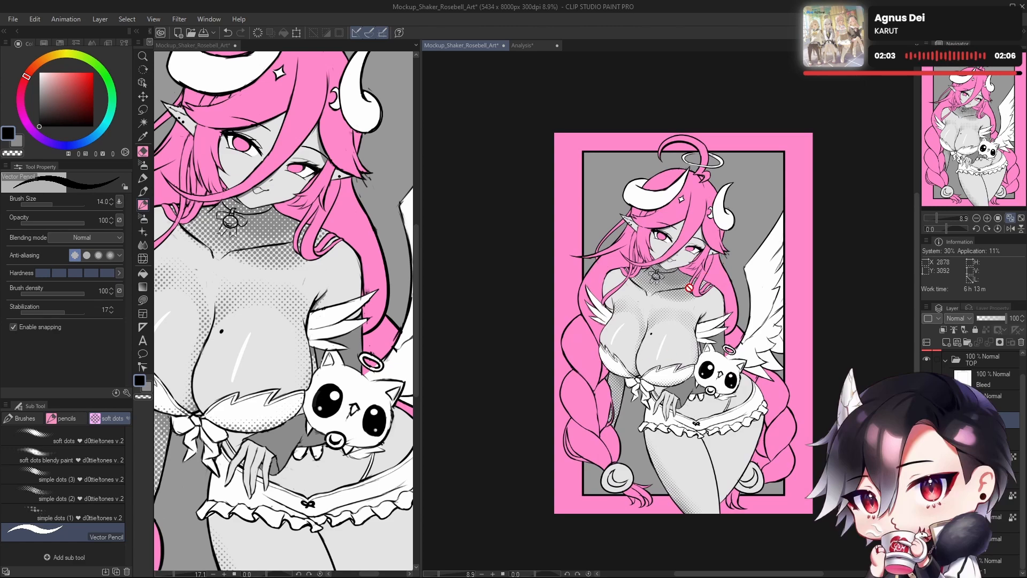
# Step: Examine the coloured artwork's face, horns and shoulders up close against the full composition
pyautogui.moveTo(724, 352); pyautogui.dragTo(722, 376)
pyautogui.moveTo(698, 242); pyautogui.dragTo(738, 242)
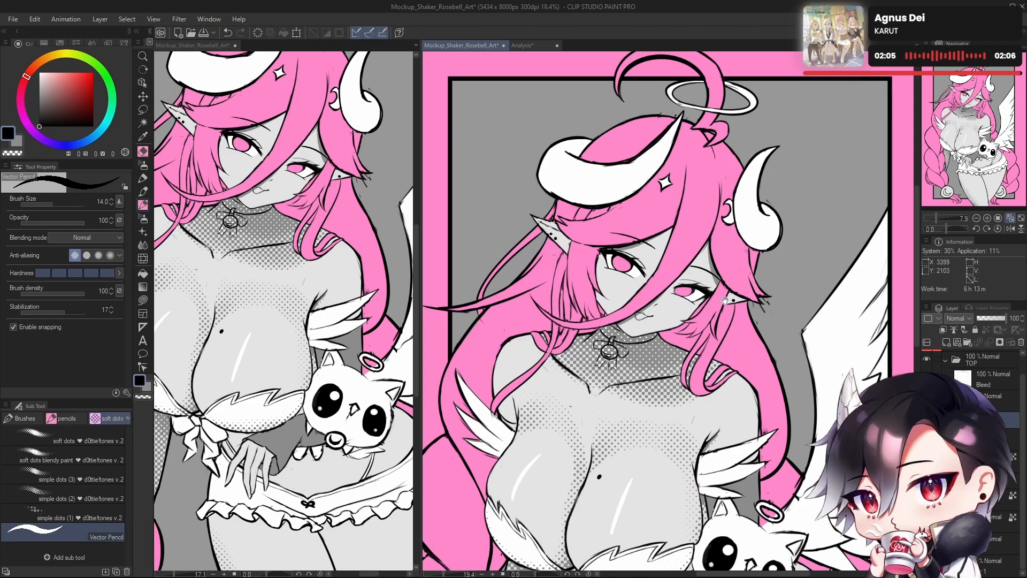
pyautogui.moveTo(709, 325); pyautogui.dragTo(727, 377)
pyautogui.moveTo(724, 301); pyautogui.dragTo(710, 340)
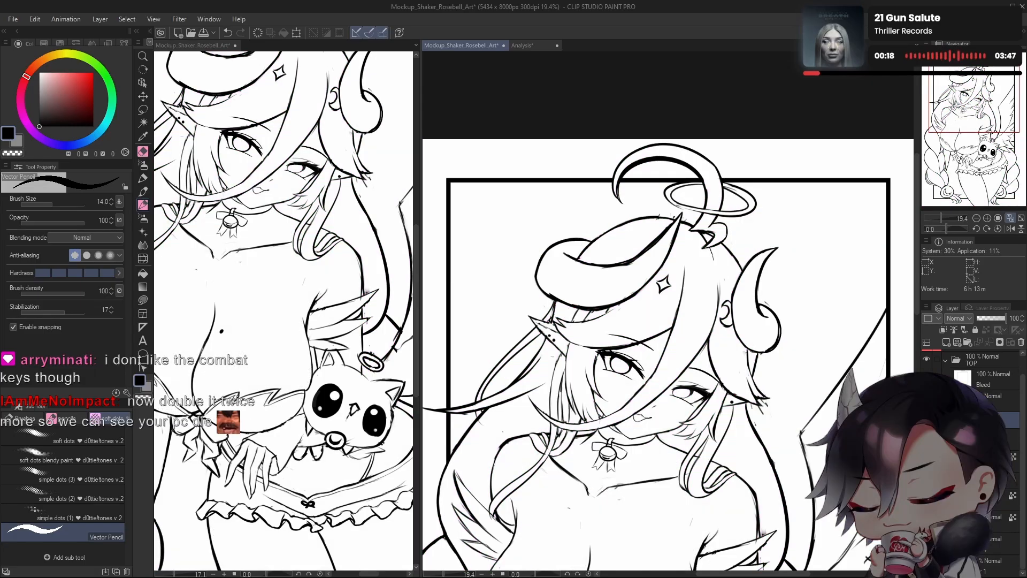
# Step: Switch to the Analysis reference document and examine the blue-haired character's hair highlights, eyes and line work up close
pyautogui.click(529, 46)
pyautogui.scroll(5, 682, 202)
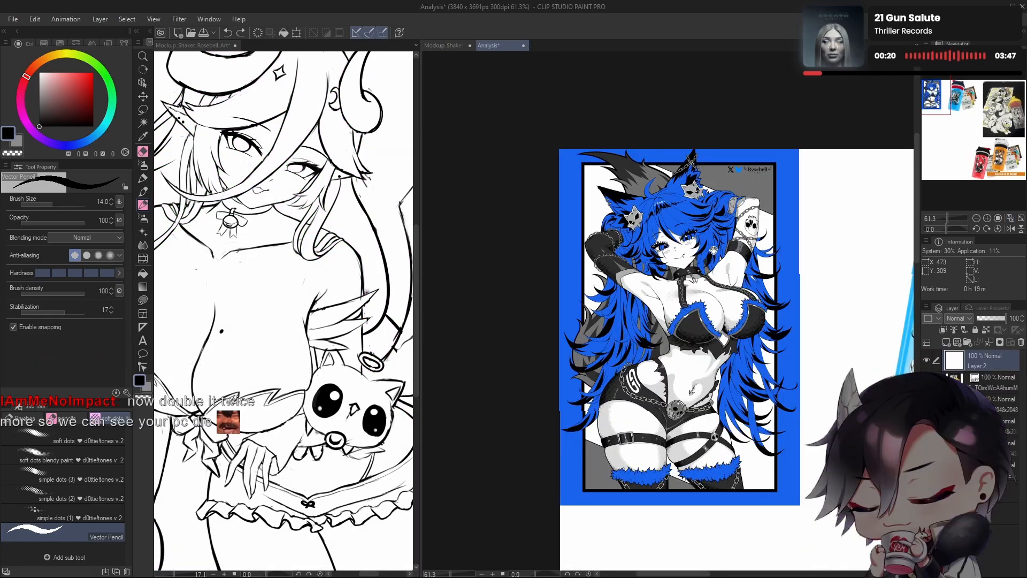
pyautogui.scroll(3, 683, 202)
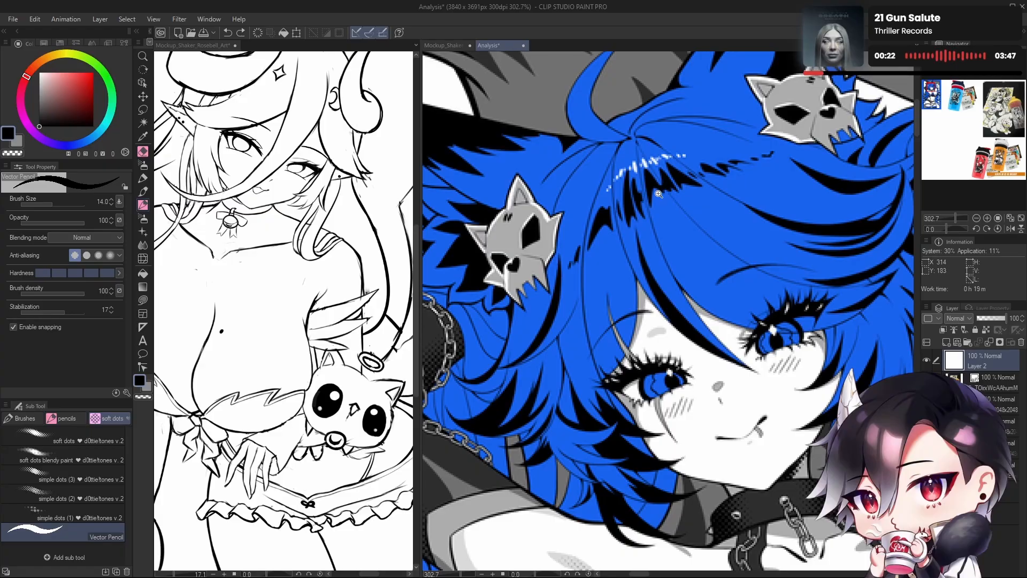
pyautogui.moveTo(689, 214); pyautogui.dragTo(604, 238)
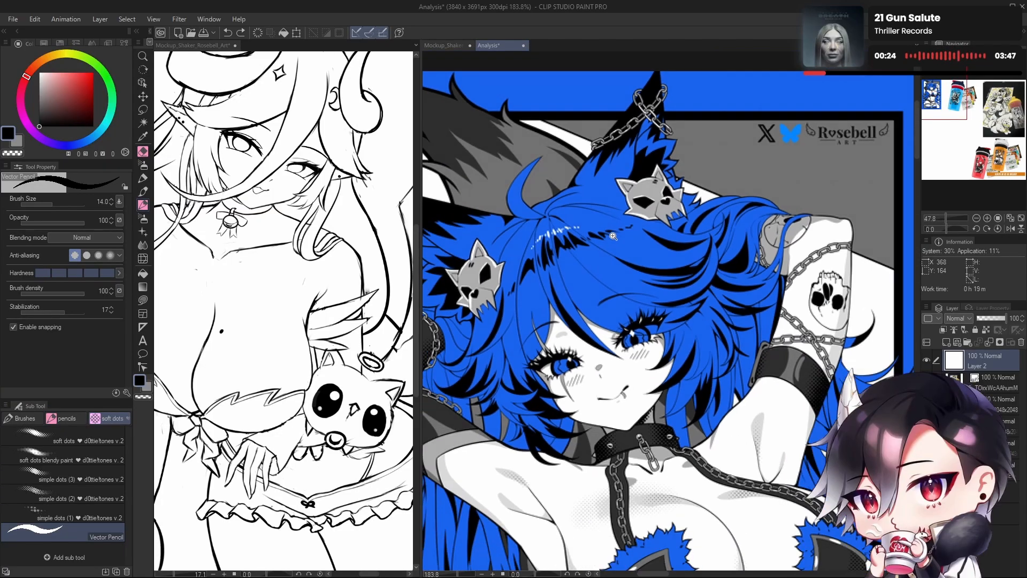
pyautogui.moveTo(684, 241); pyautogui.dragTo(620, 243)
# Step: Examine the blue shaker cup's character artwork and the printed dog illustration in the reference collection
pyautogui.moveTo(818, 251); pyautogui.dragTo(624, 327)
pyautogui.scroll(5, 654, 300)
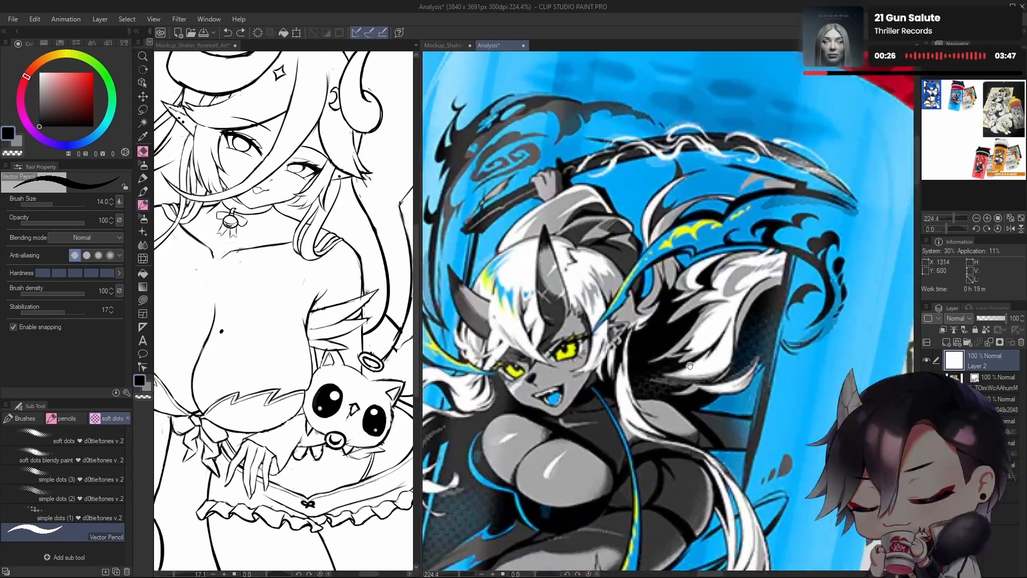
pyautogui.scroll(-5, 690, 365)
pyautogui.moveTo(658, 425); pyautogui.dragTo(668, 377)
pyautogui.moveTo(893, 438); pyautogui.dragTo(494, 355)
pyautogui.moveTo(686, 174); pyautogui.dragTo(747, 160)
pyautogui.moveTo(710, 327); pyautogui.dragTo(634, 328)
pyautogui.moveTo(658, 439); pyautogui.dragTo(696, 244)
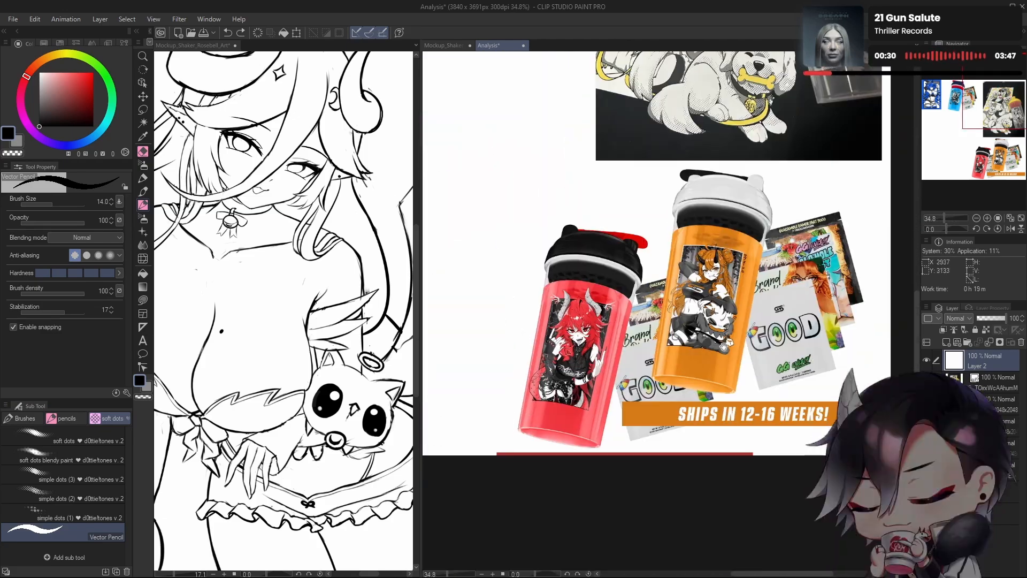
# Step: Examine the red and orange shaker cups, especially the red-haired horned character's line work and hair highlights
pyautogui.moveTo(695, 298); pyautogui.dragTo(770, 298)
pyautogui.moveTo(833, 225); pyautogui.dragTo(751, 266)
pyautogui.moveTo(658, 299); pyautogui.dragTo(848, 129)
pyautogui.moveTo(484, 257); pyautogui.dragTo(888, 296)
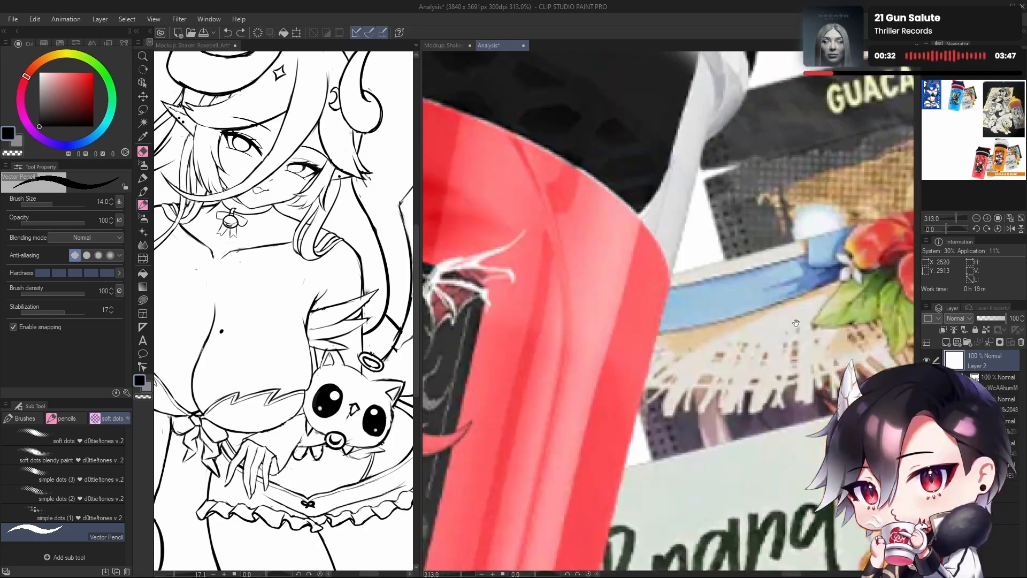
pyautogui.moveTo(543, 286); pyautogui.dragTo(888, 297)
pyautogui.moveTo(659, 327); pyautogui.dragTo(753, 230)
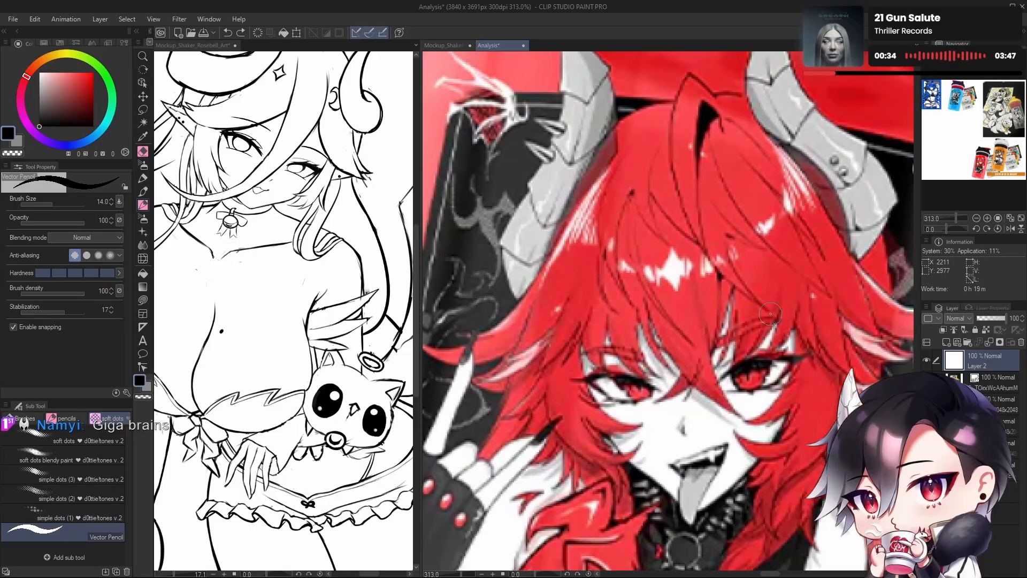
pyautogui.moveTo(754, 274); pyautogui.dragTo(674, 385)
pyautogui.moveTo(777, 354); pyautogui.dragTo(657, 519)
pyautogui.moveTo(748, 329); pyautogui.dragTo(881, 465)
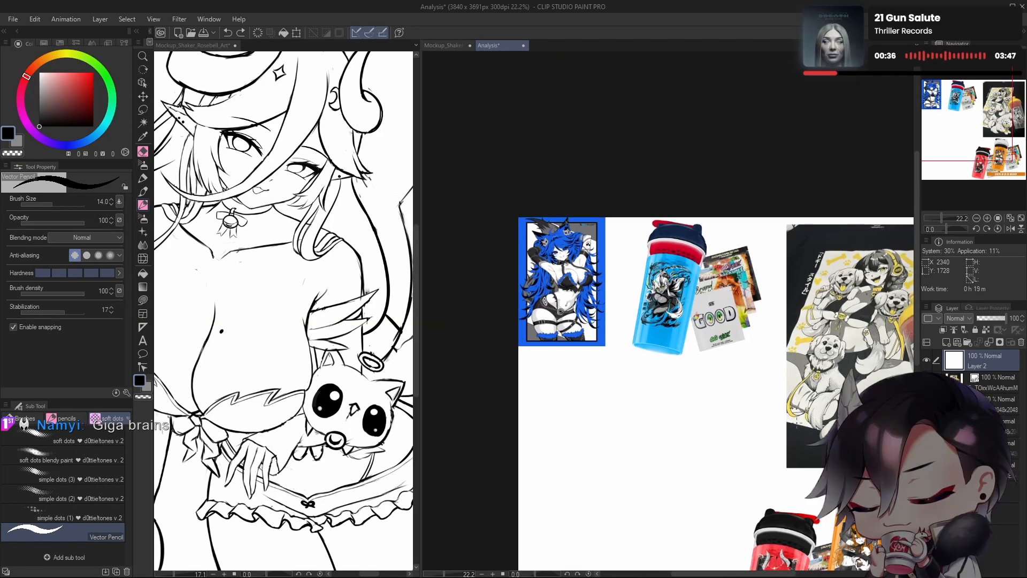
# Step: Return to the Rosebell artwork, turn the sketch layer's blue layer color effect back on and go back to the line art layer
pyautogui.click(442, 44)
pyautogui.moveTo(700, 366); pyautogui.dragTo(686, 311)
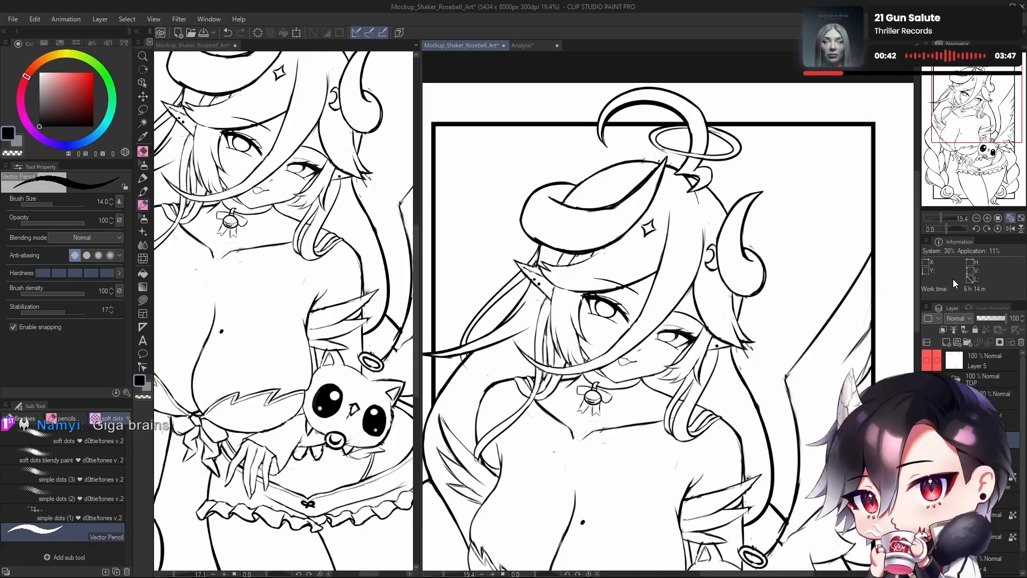
pyautogui.moveTo(712, 327); pyautogui.dragTo(682, 320)
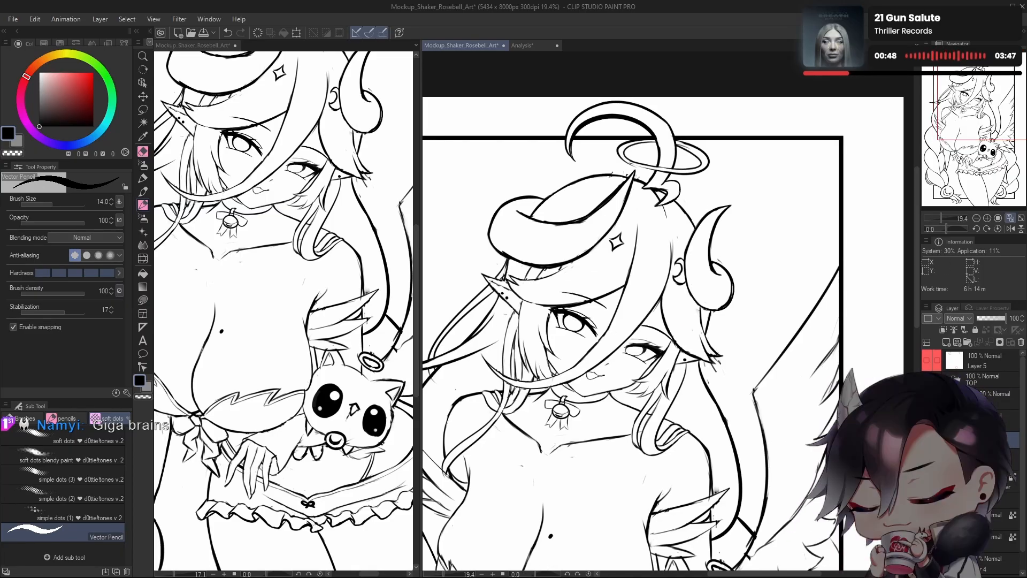
pyautogui.click(990, 308)
pyautogui.click(1005, 327)
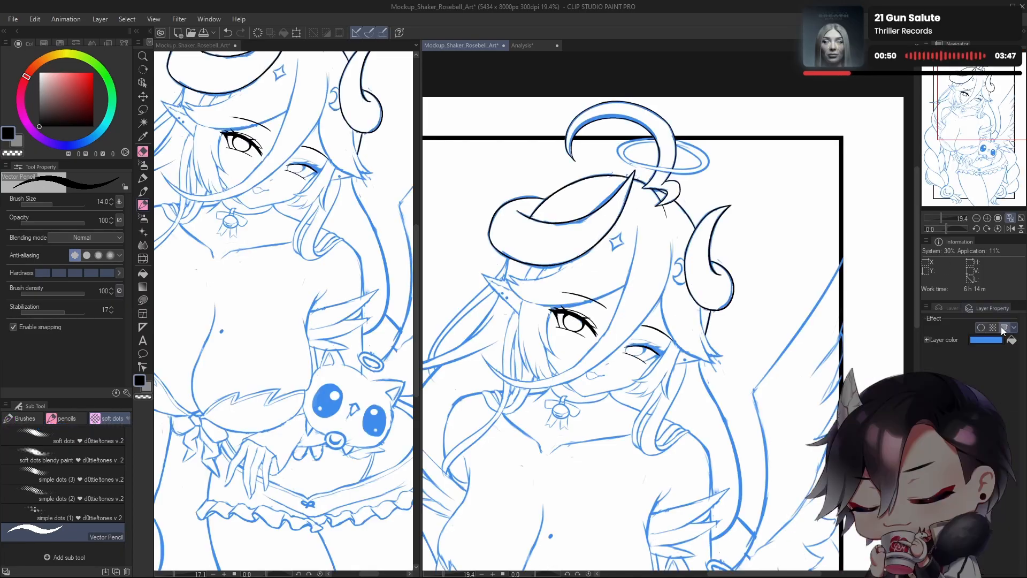
pyautogui.click(946, 308)
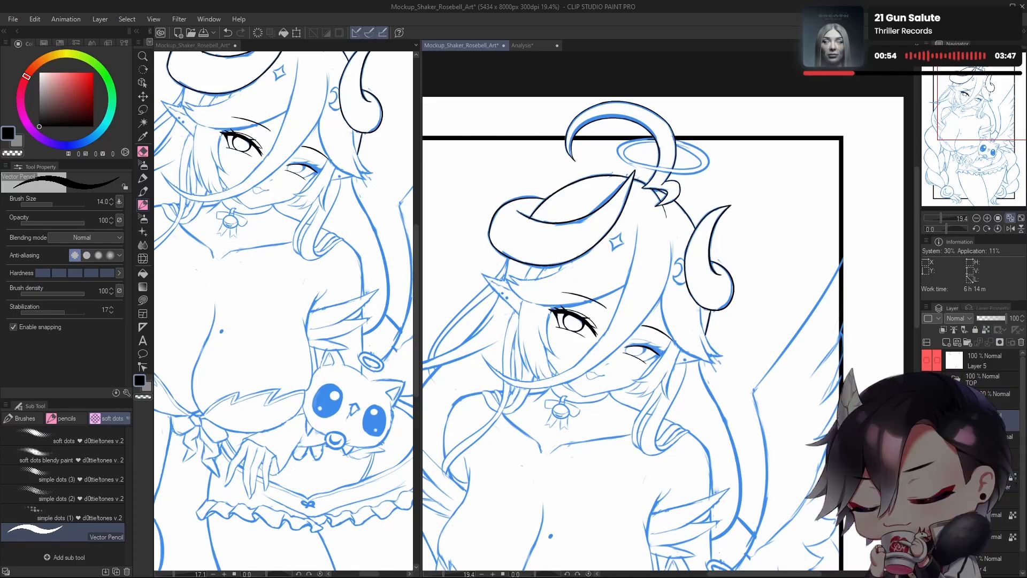
# Step: Try to rework the outer line of the curled hair strand above the head with the Vector Pencil
pyautogui.moveTo(650, 382); pyautogui.dragTo(686, 396)
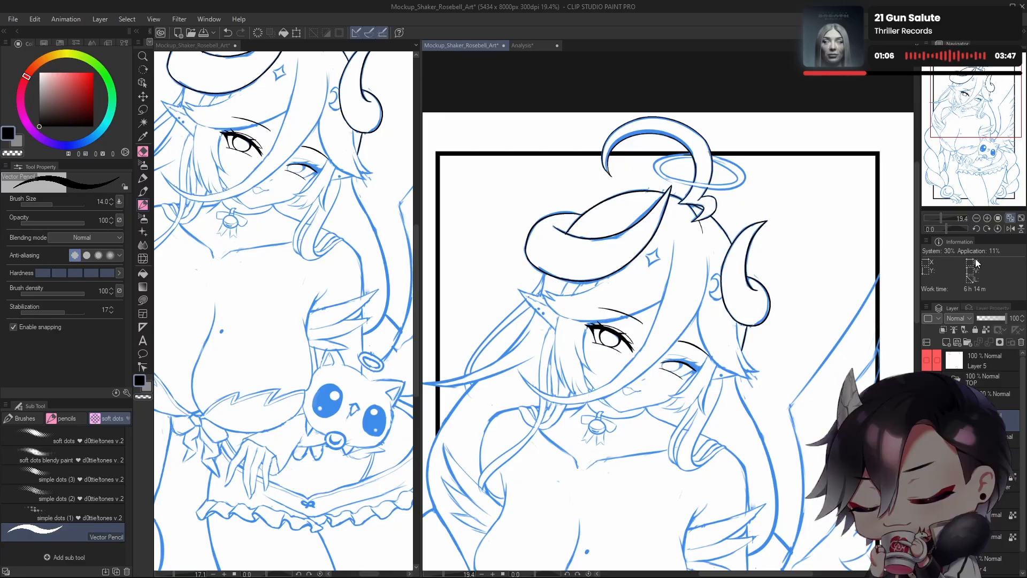
pyautogui.scroll(5, 708, 198)
pyautogui.moveTo(692, 276); pyautogui.dragTo(697, 442)
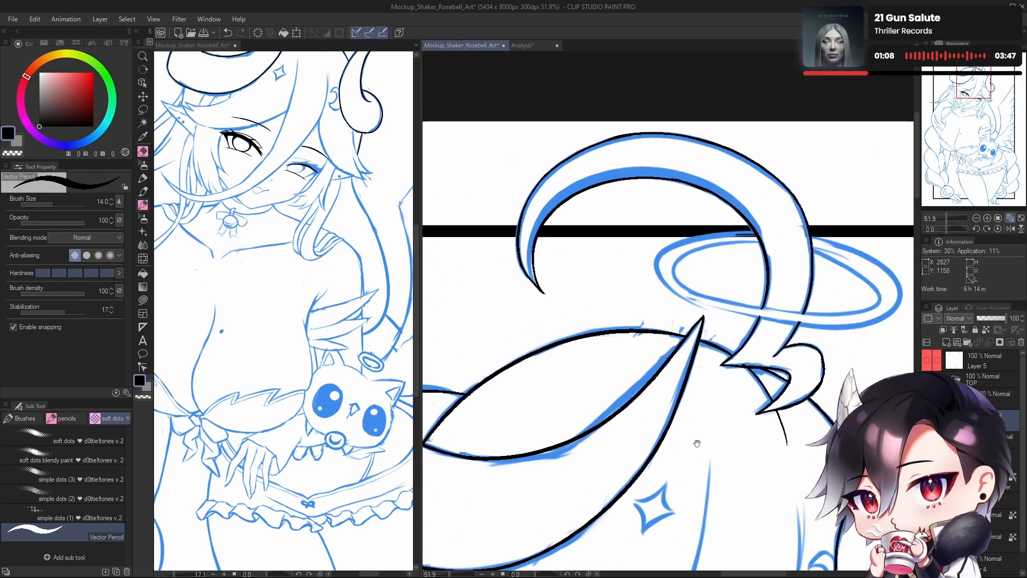
pyautogui.moveTo(601, 316); pyautogui.dragTo(658, 379)
pyautogui.scroll(4, 636, 360)
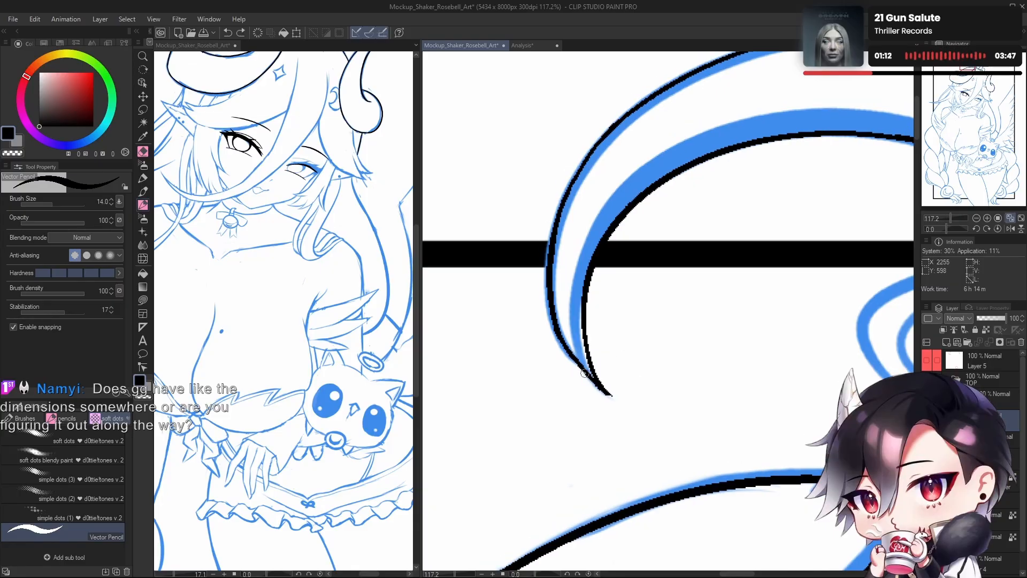
pyautogui.scroll(2, 576, 326)
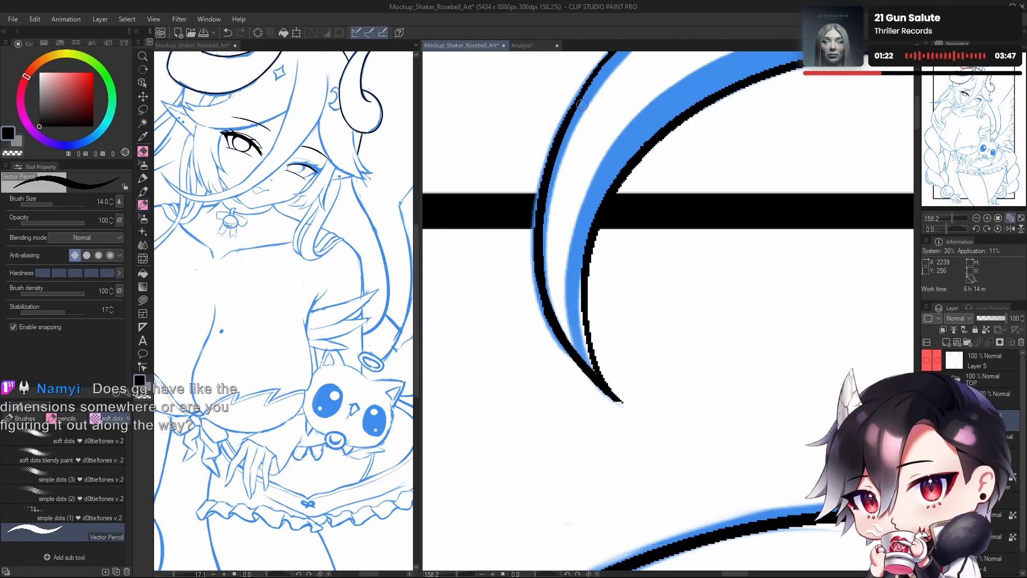
pyautogui.moveTo(564, 164); pyautogui.dragTo(561, 207)
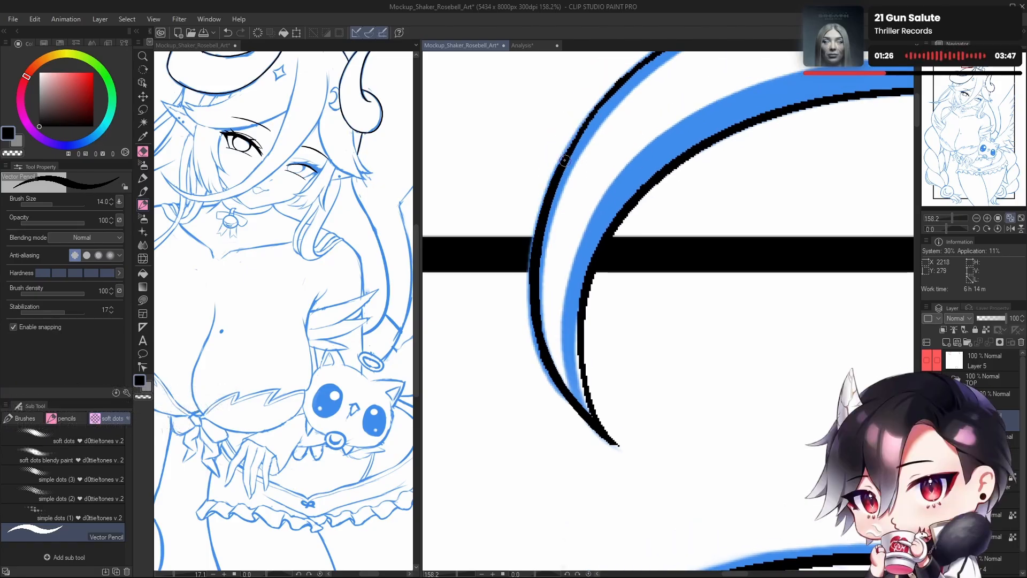
pyautogui.moveTo(612, 145); pyautogui.dragTo(585, 212)
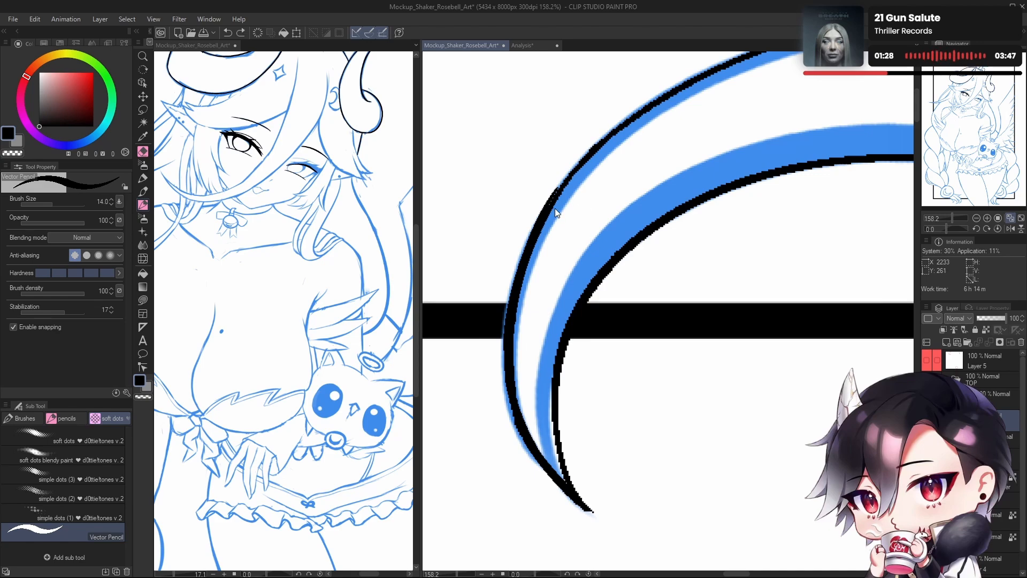
pyautogui.moveTo(521, 258); pyautogui.dragTo(582, 159)
pyautogui.hotkey('ctrl', 'z')
pyautogui.moveTo(533, 236)
pyautogui.mouseDown()
pyautogui.moveTo(610, 120)
pyautogui.moveTo(576, 165)
pyautogui.moveTo(646, 112)
pyautogui.mouseUp()
pyautogui.hotkey('ctrl', 'z')
pyautogui.moveTo(566, 172); pyautogui.dragTo(651, 103)
pyautogui.hotkey('ctrl', 'z')
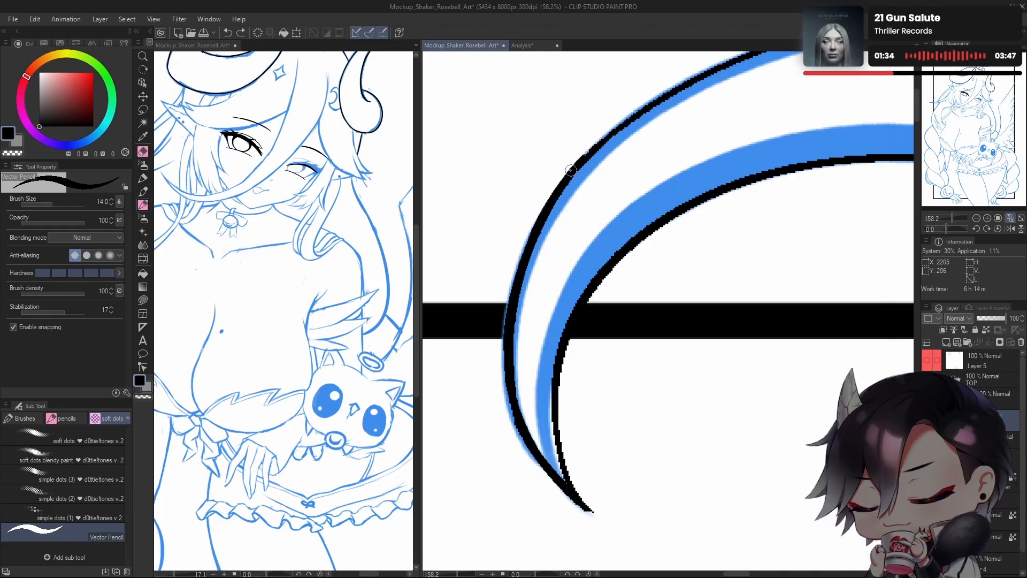
pyautogui.moveTo(571, 169)
pyautogui.mouseDown()
pyautogui.moveTo(654, 103)
pyautogui.moveTo(607, 138)
pyautogui.moveTo(627, 118)
pyautogui.moveTo(690, 87)
pyautogui.moveTo(620, 122)
pyautogui.moveTo(678, 88)
pyautogui.mouseUp()
pyautogui.hotkey('ctrl', 'z')
# Step: Mirror the view at the second eye and extend its upper lash line out to the outer corner
pyautogui.scroll(-3, 692, 247)
pyautogui.moveTo(711, 394); pyautogui.dragTo(622, 309)
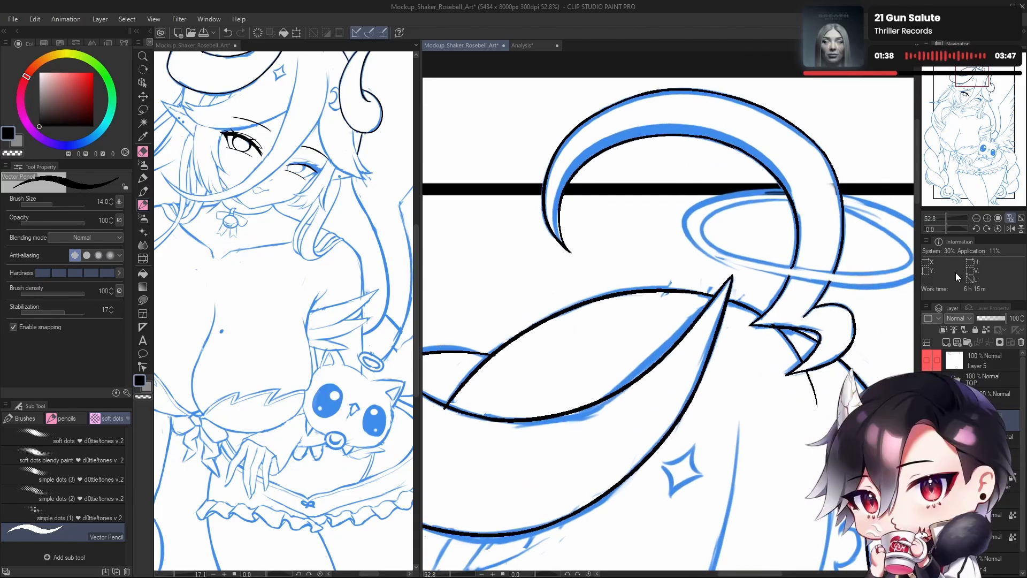
pyautogui.scroll(-6, 705, 351)
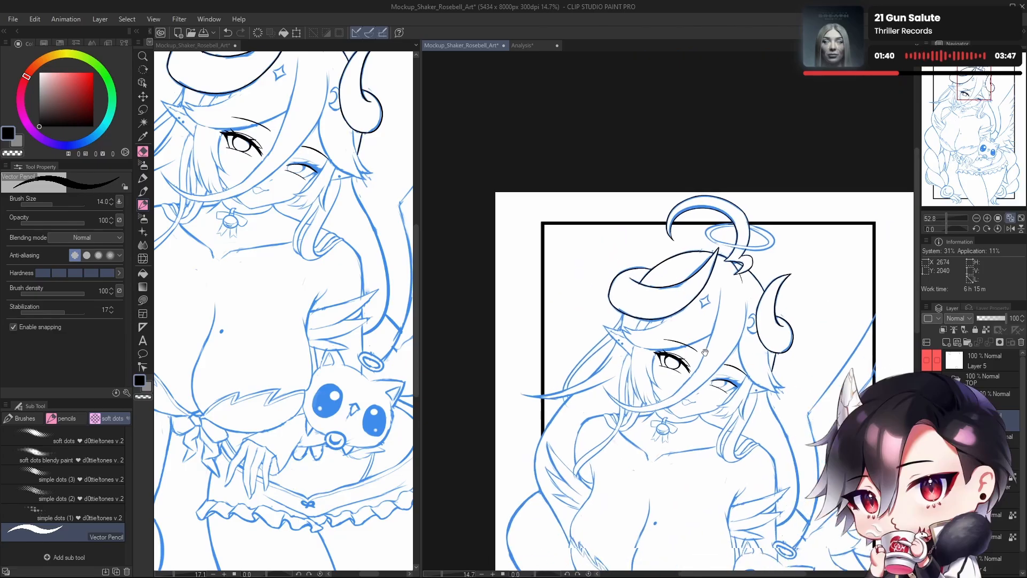
pyautogui.scroll(6, 762, 369)
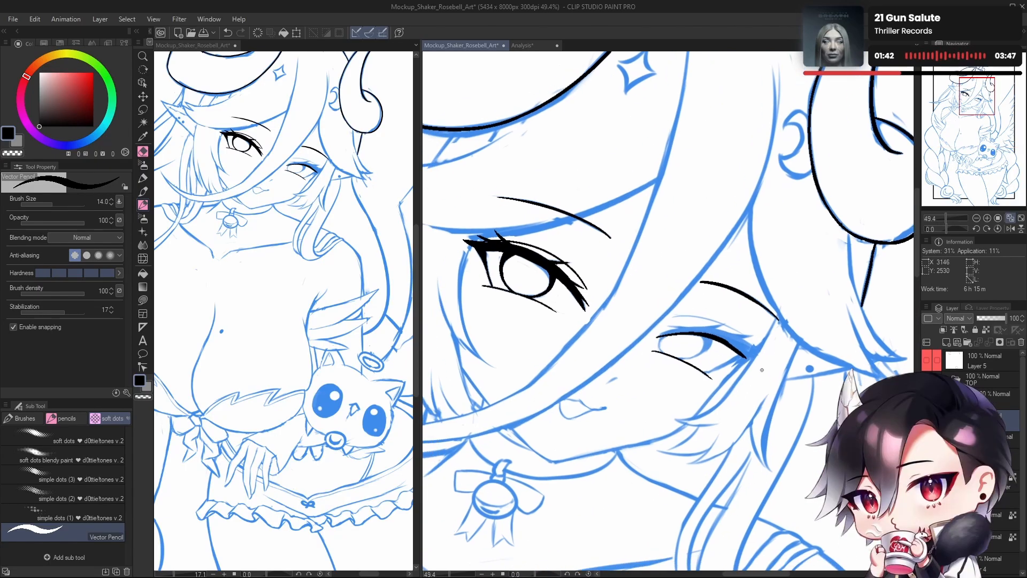
pyautogui.press('h')
pyautogui.scroll(3, 600, 360)
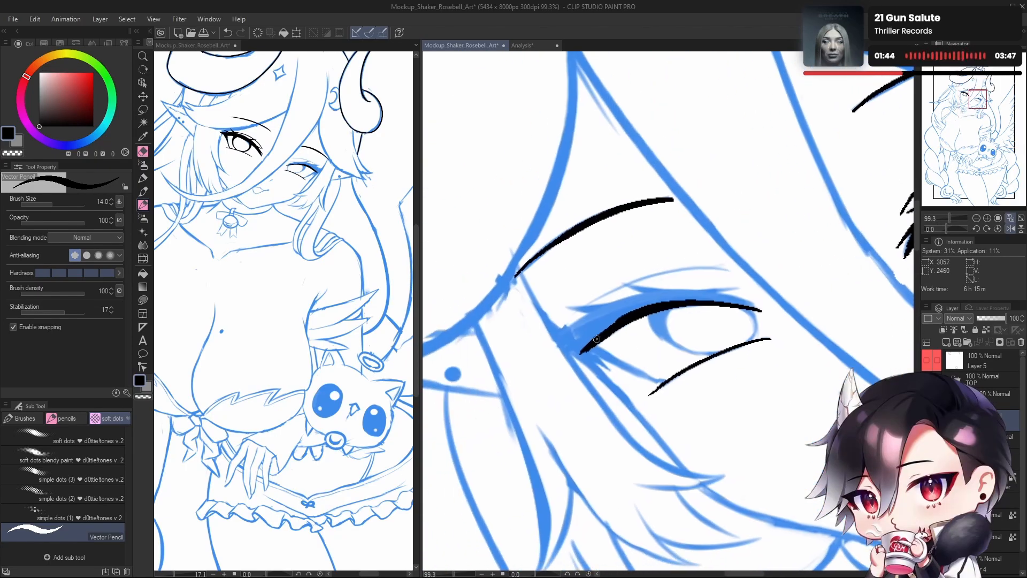
pyautogui.moveTo(595, 342)
pyautogui.mouseDown()
pyautogui.moveTo(547, 353)
pyautogui.moveTo(558, 355)
pyautogui.mouseUp()
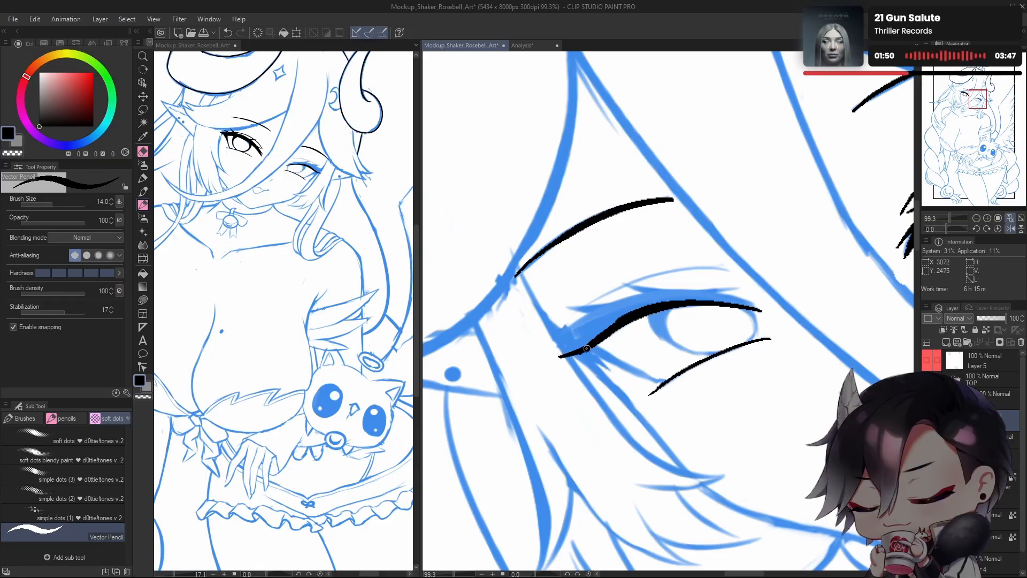
pyautogui.hotkey('ctrl', 'z')
# Step: Thicken the outer end of the second eye's upper lash line into a solid black wedge following the sketch
pyautogui.moveTo(558, 358); pyautogui.dragTo(587, 321)
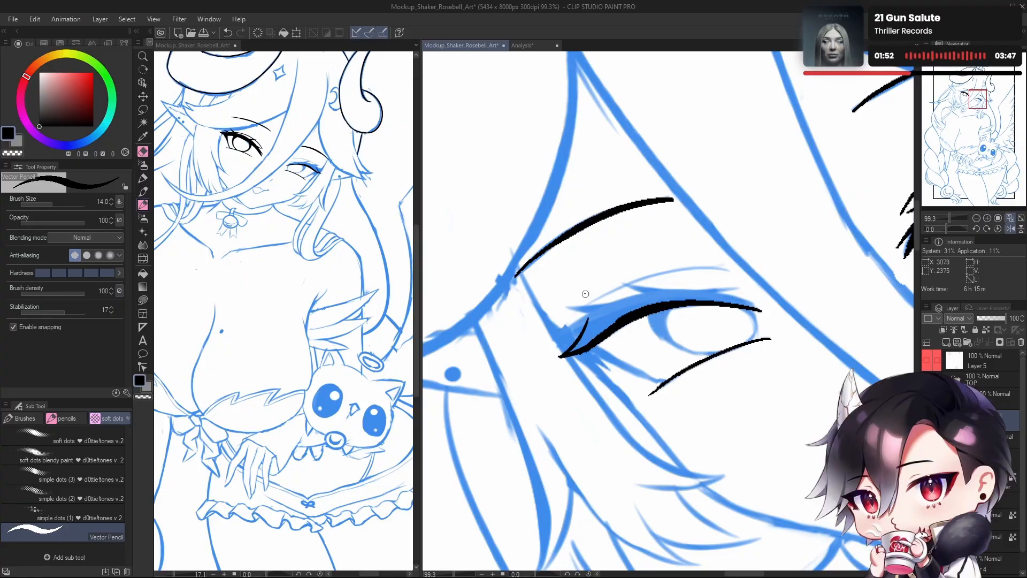
pyautogui.hotkey('ctrl', 'z')
pyautogui.moveTo(558, 358); pyautogui.dragTo(589, 326)
pyautogui.moveTo(562, 356); pyautogui.dragTo(632, 314)
pyautogui.moveTo(575, 351)
pyautogui.mouseDown()
pyautogui.moveTo(652, 308)
pyautogui.moveTo(590, 328)
pyautogui.moveTo(599, 321)
pyautogui.moveTo(572, 350)
pyautogui.moveTo(626, 305)
pyautogui.moveTo(584, 337)
pyautogui.moveTo(668, 298)
pyautogui.mouseUp()
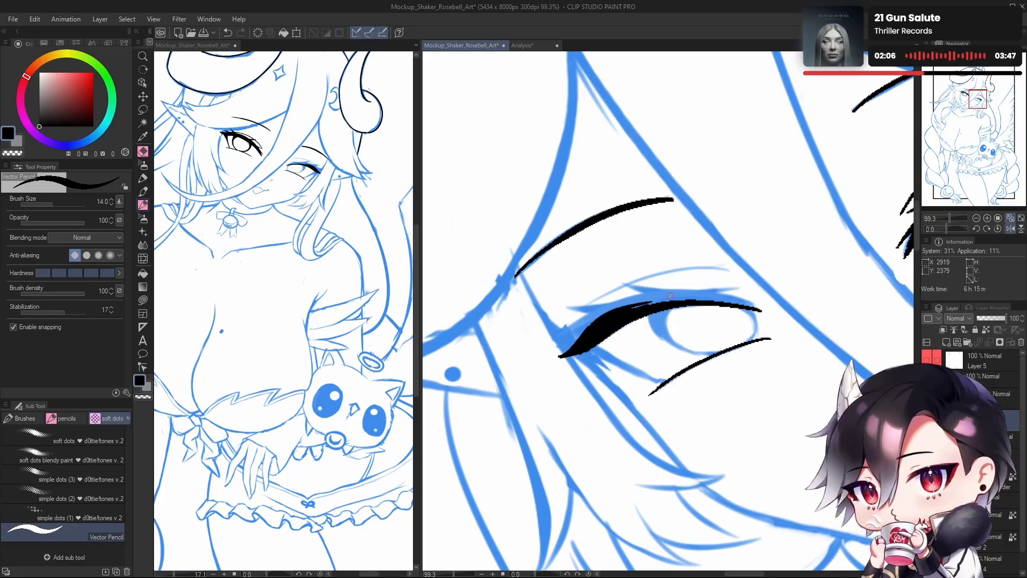
# Step: Rotate the canvas to about -93 degrees and thicken the upper lash line over the iris toward the inner corner
pyautogui.moveTo(945, 229); pyautogui.dragTo(935, 231)
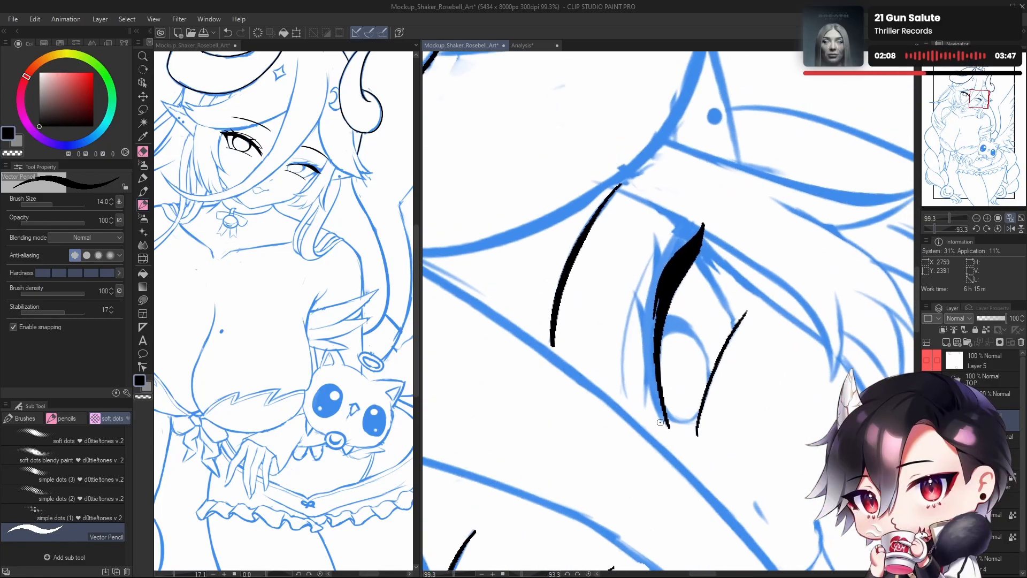
pyautogui.moveTo(666, 425)
pyautogui.mouseDown()
pyautogui.moveTo(650, 375)
pyautogui.moveTo(659, 403)
pyautogui.moveTo(650, 365)
pyautogui.moveTo(658, 381)
pyautogui.moveTo(654, 318)
pyautogui.mouseUp()
pyautogui.hotkey('ctrl', 'z')
pyautogui.moveTo(663, 392); pyautogui.dragTo(672, 275)
pyautogui.moveTo(652, 347)
pyautogui.mouseDown()
pyautogui.moveTo(665, 278)
pyautogui.moveTo(663, 291)
pyautogui.mouseUp()
pyautogui.moveTo(649, 328); pyautogui.dragTo(654, 290)
pyautogui.moveTo(663, 419); pyautogui.dragTo(646, 343)
pyautogui.hotkey('ctrl', 'z')
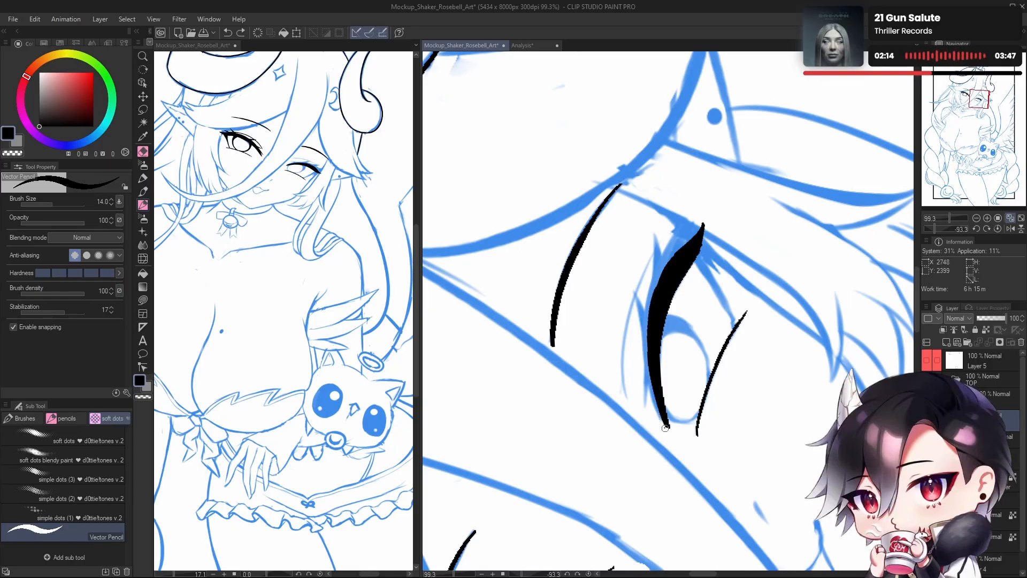
# Step: Widen the upper edge of the second eye's lash shape and tidy its edge near the outer corner
pyautogui.moveTo(665, 427)
pyautogui.mouseDown()
pyautogui.moveTo(649, 383)
pyautogui.moveTo(659, 408)
pyautogui.moveTo(645, 337)
pyautogui.moveTo(654, 304)
pyautogui.mouseUp()
pyautogui.hotkey('ctrl', 'z')
pyautogui.moveTo(646, 369); pyautogui.dragTo(671, 264)
pyautogui.moveTo(652, 345); pyautogui.dragTo(669, 262)
pyautogui.moveTo(647, 318)
pyautogui.mouseDown()
pyautogui.moveTo(657, 278)
pyautogui.moveTo(705, 225)
pyautogui.mouseUp()
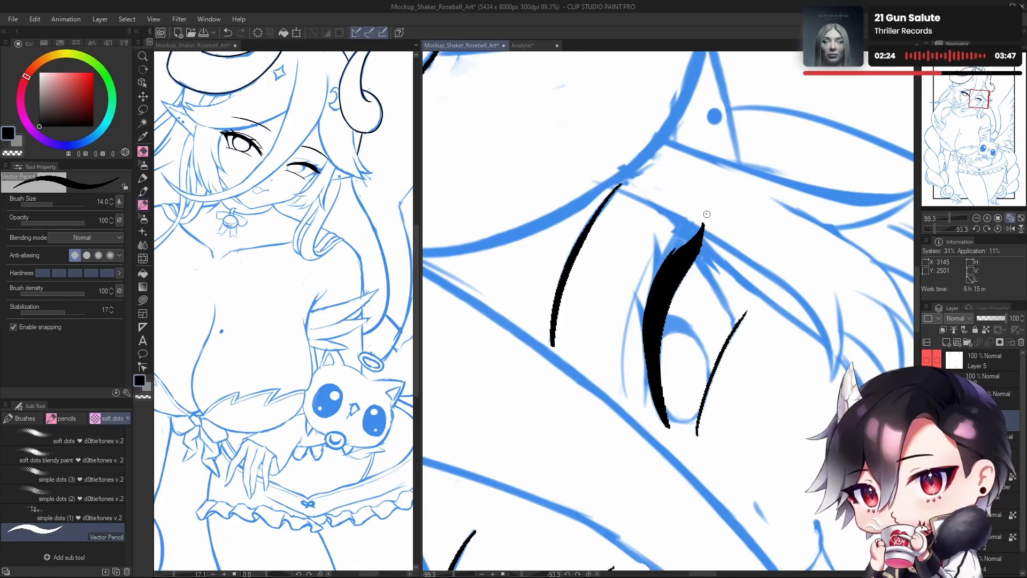
pyautogui.moveTo(673, 338)
pyautogui.mouseDown()
pyautogui.moveTo(669, 319)
pyautogui.moveTo(675, 389)
pyautogui.mouseUp()
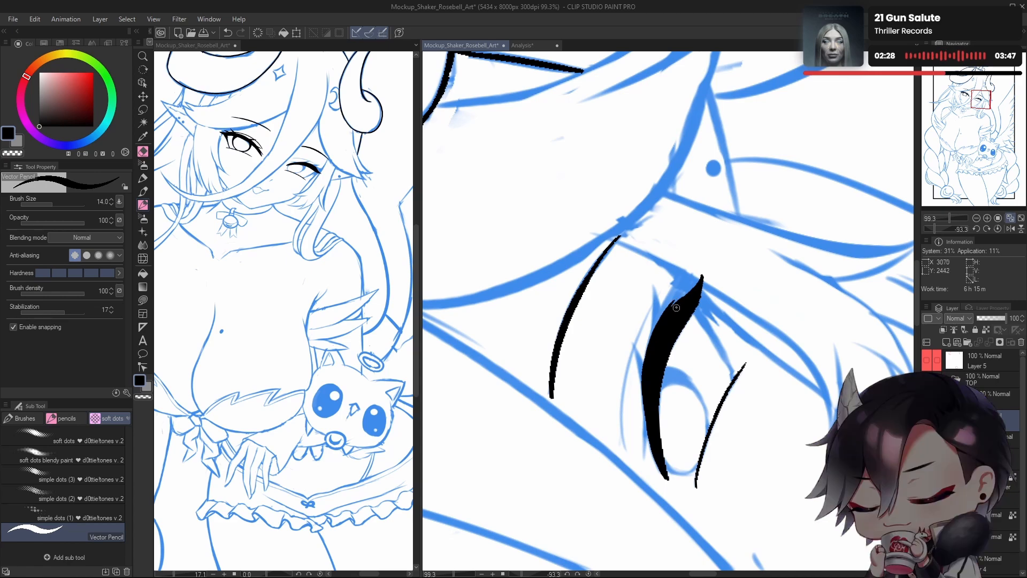
pyautogui.hotkey('ctrl', 'z')
pyautogui.moveTo(671, 308); pyautogui.dragTo(695, 292)
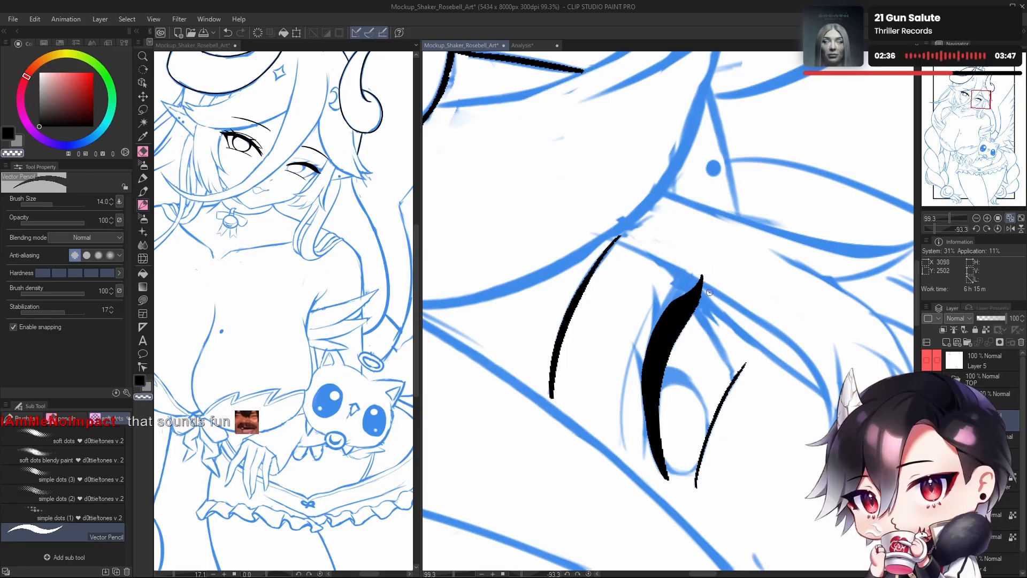
# Step: Mirror the view and ink the slanted line from the second eye's outer corner down to its lower lash line
pyautogui.press('h')
pyautogui.moveTo(669, 332)
pyautogui.mouseDown()
pyautogui.moveTo(730, 294)
pyautogui.moveTo(701, 327)
pyautogui.moveTo(652, 343)
pyautogui.mouseUp()
pyautogui.press('x')
pyautogui.moveTo(677, 302)
pyautogui.mouseDown()
pyautogui.moveTo(640, 374)
pyautogui.moveTo(655, 344)
pyautogui.mouseUp()
pyautogui.hotkey('ctrl', 'z')
pyautogui.hotkey('ctrl', 'z')
pyautogui.hotkey('ctrl', 'z')
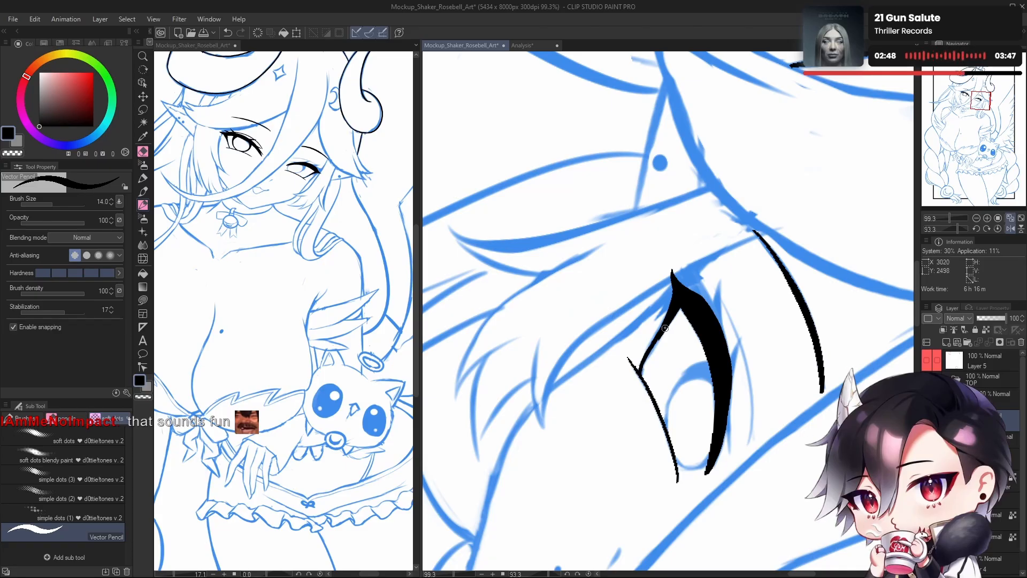
# Step: Thicken the slanted outer line so it tapers smoothly from the outer corner to the lower lash line
pyautogui.moveTo(649, 354); pyautogui.dragTo(664, 330)
pyautogui.hotkey('ctrl', 'z')
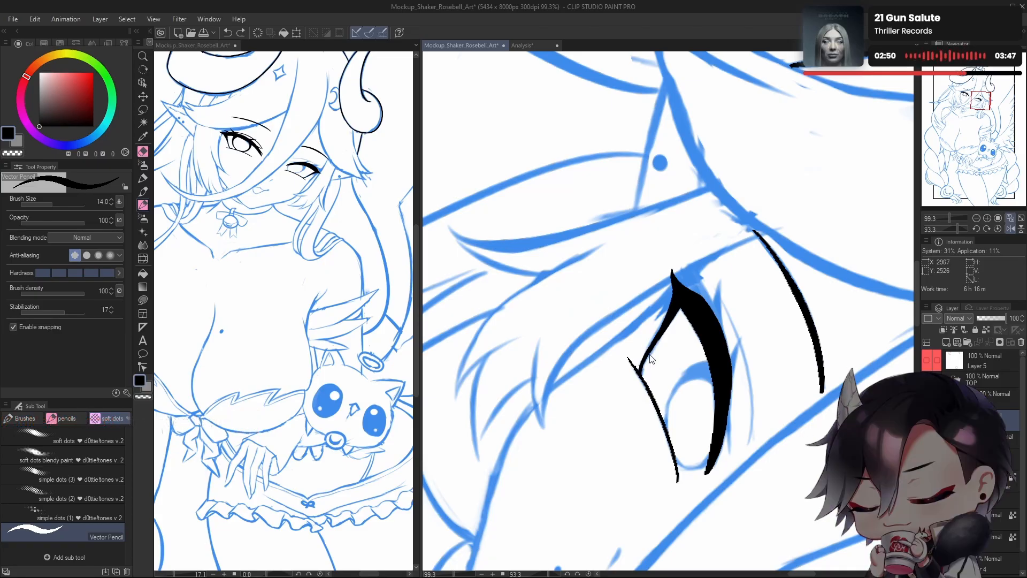
pyautogui.moveTo(642, 370); pyautogui.dragTo(666, 328)
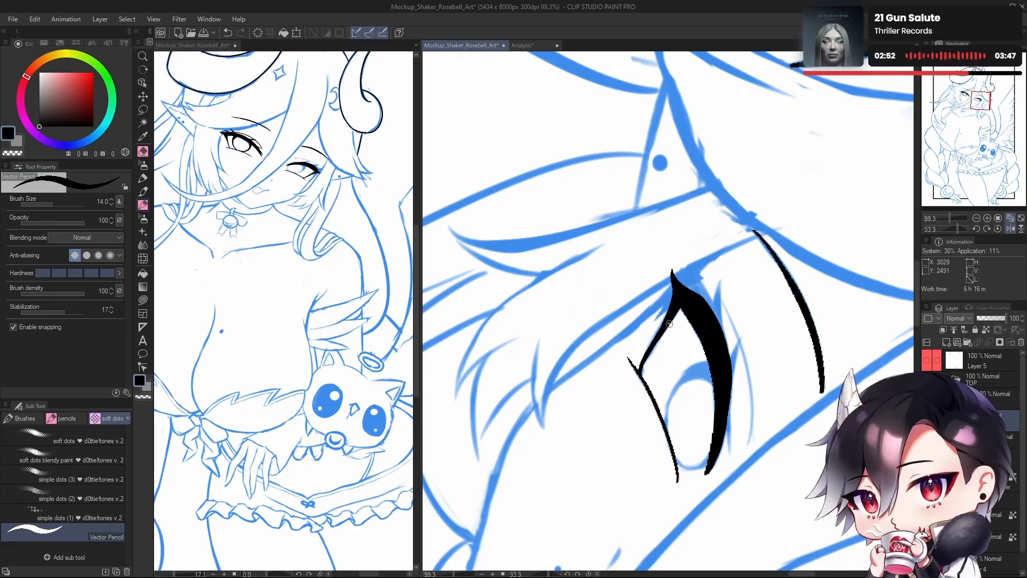
# Step: Rotate the canvas to about -93 degrees and ink pointed lashes rising from the middle of the second eye's upper lash shape
pyautogui.click(998, 228)
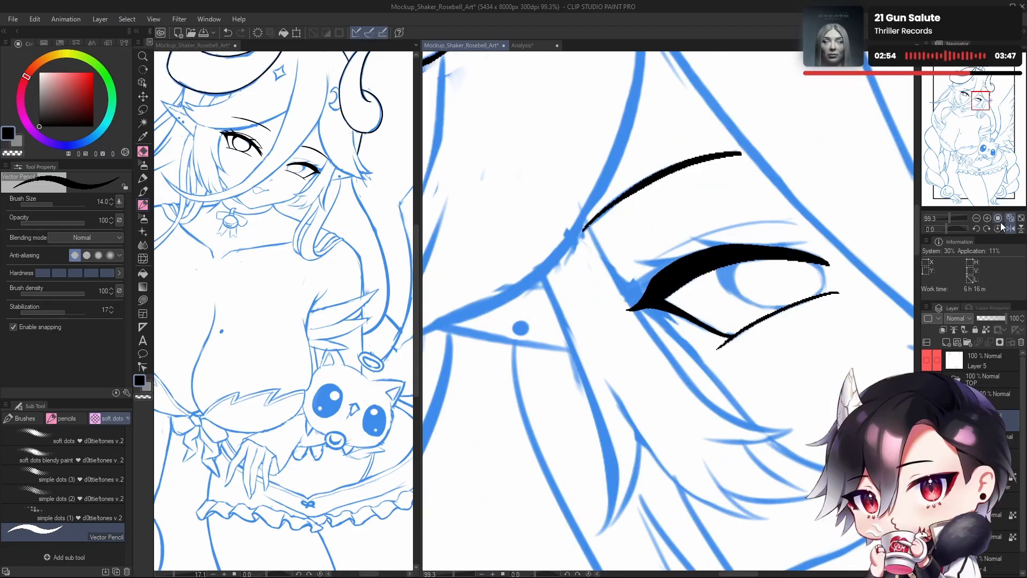
pyautogui.click(1010, 228)
pyautogui.moveTo(637, 395); pyautogui.dragTo(665, 449)
pyautogui.click(934, 229)
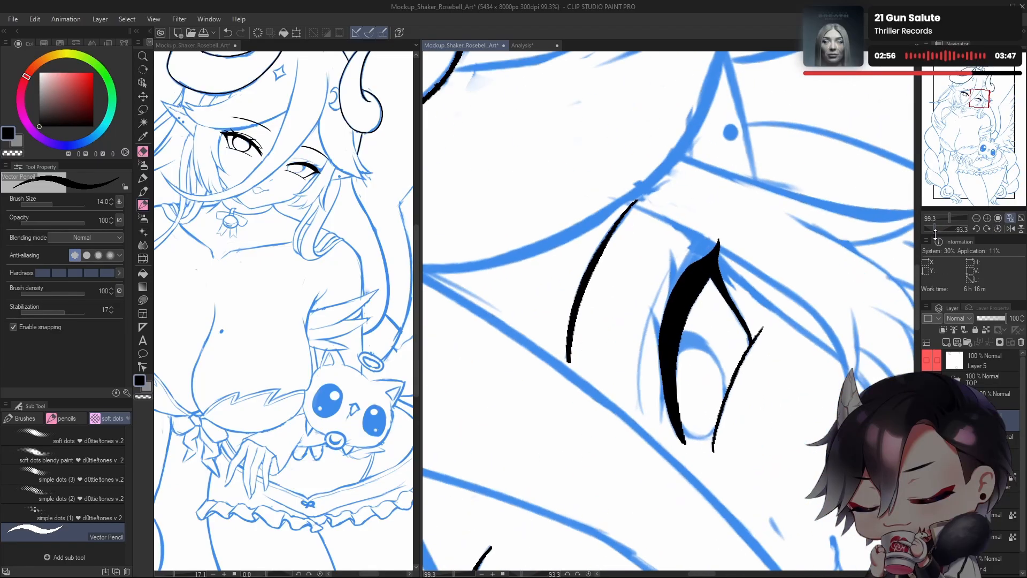
pyautogui.moveTo(684, 383); pyautogui.dragTo(690, 401)
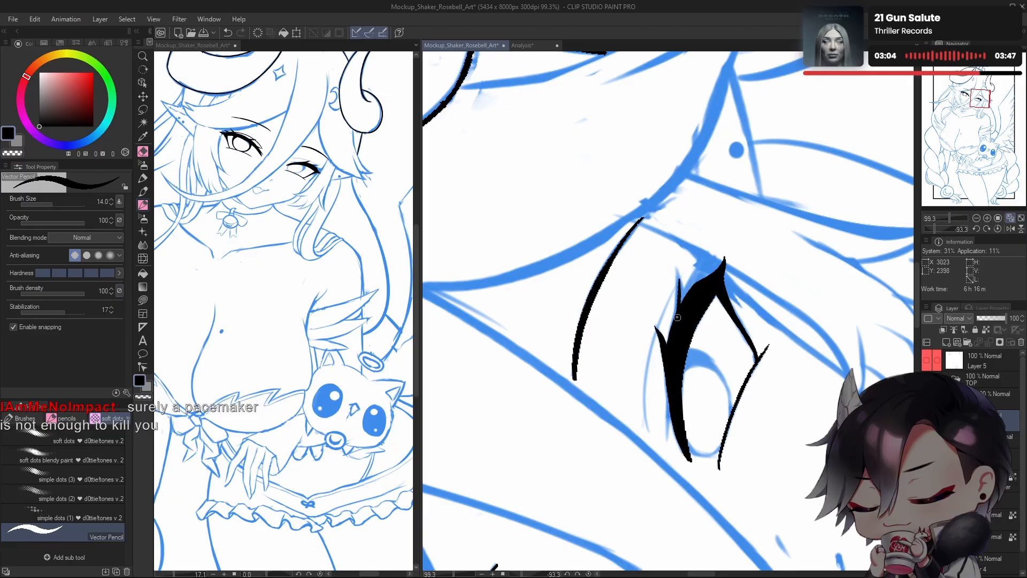
# Step: Refine the lash spike above the upper lash shape and add a short pointed lash beside the outer corner
pyautogui.moveTo(675, 270); pyautogui.dragTo(685, 304)
pyautogui.hotkey('ctrl', 'z')
pyautogui.moveTo(702, 269)
pyautogui.mouseDown()
pyautogui.moveTo(694, 284)
pyautogui.moveTo(706, 255)
pyautogui.mouseUp()
pyautogui.hotkey('ctrl', 'z')
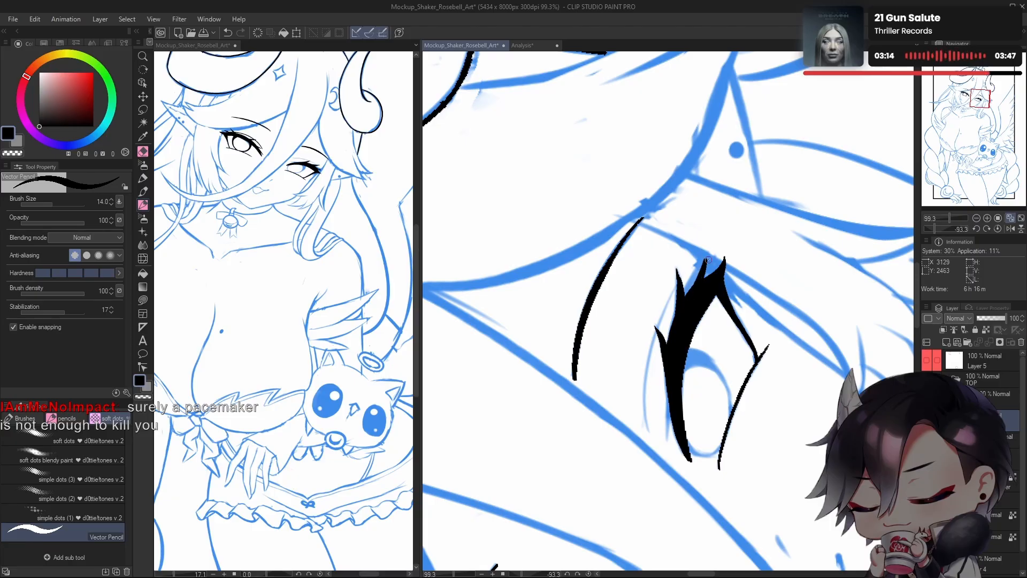
# Step: Trim the new lashes with the transparent colour and fit the whole page in the second canvas window
pyautogui.press('c')
pyautogui.moveTo(736, 257)
pyautogui.mouseDown()
pyautogui.moveTo(685, 258)
pyautogui.moveTo(652, 309)
pyautogui.moveTo(673, 313)
pyautogui.moveTo(643, 325)
pyautogui.mouseUp()
pyautogui.press('h')
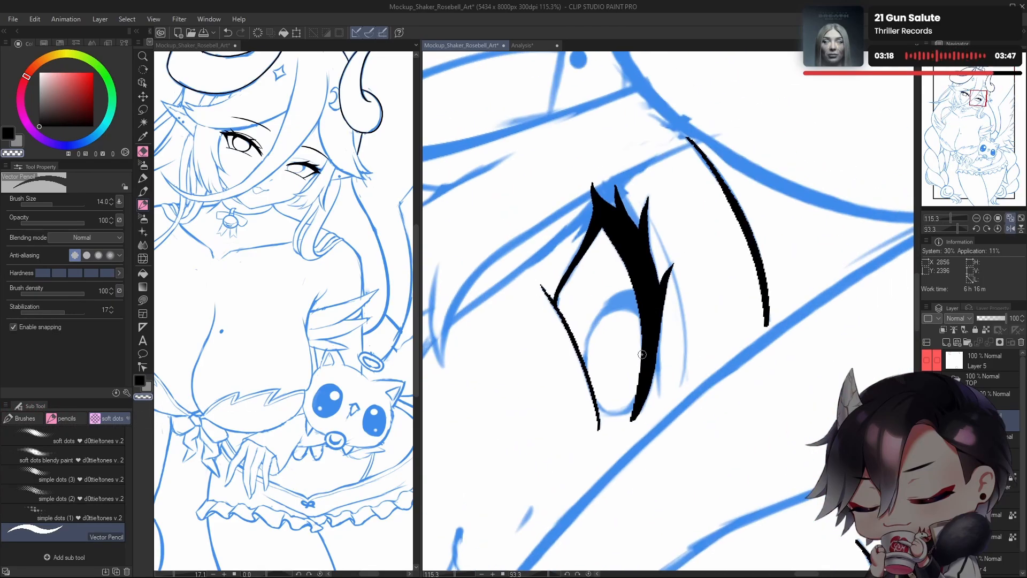
pyautogui.click(1010, 220)
pyautogui.click(463, 97)
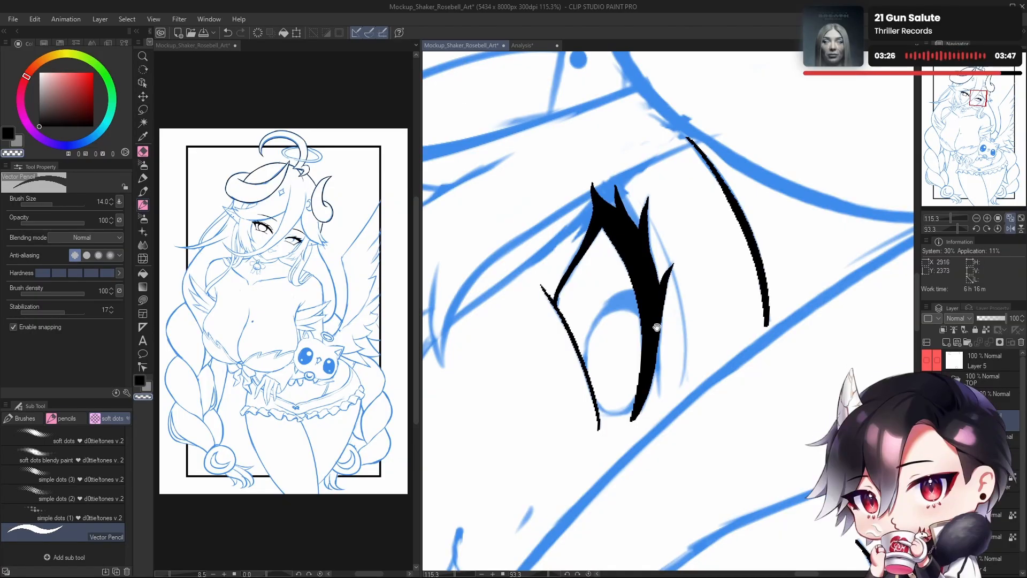
# Step: Reshape the outer corner lash into a sharper point, adding black and erasing the excess with the transparent colour
pyautogui.moveTo(656, 327)
pyautogui.mouseDown()
pyautogui.moveTo(678, 281)
pyautogui.moveTo(699, 323)
pyautogui.moveTo(670, 353)
pyautogui.mouseUp()
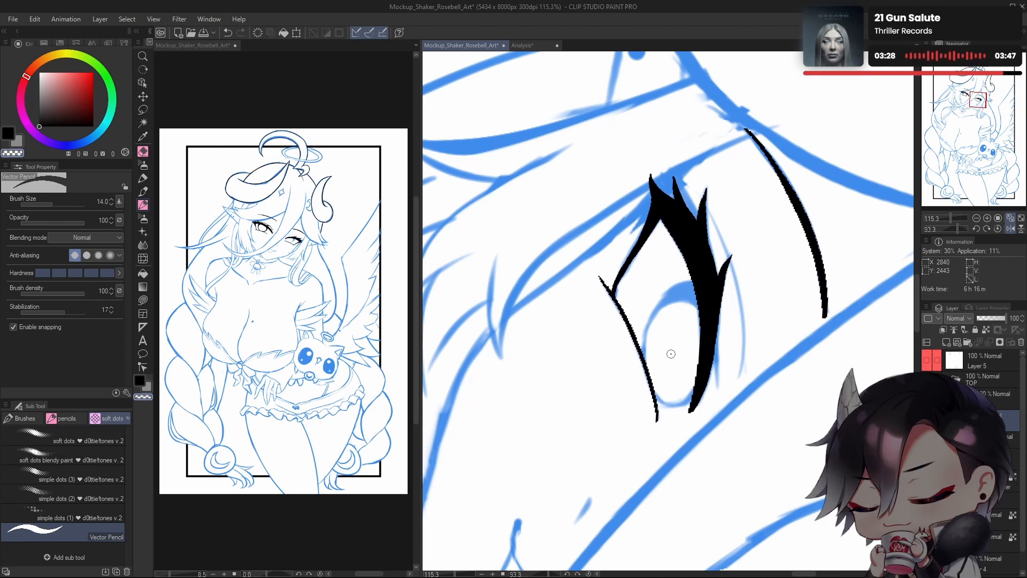
pyautogui.moveTo(671, 272); pyautogui.dragTo(657, 276)
pyautogui.press('h')
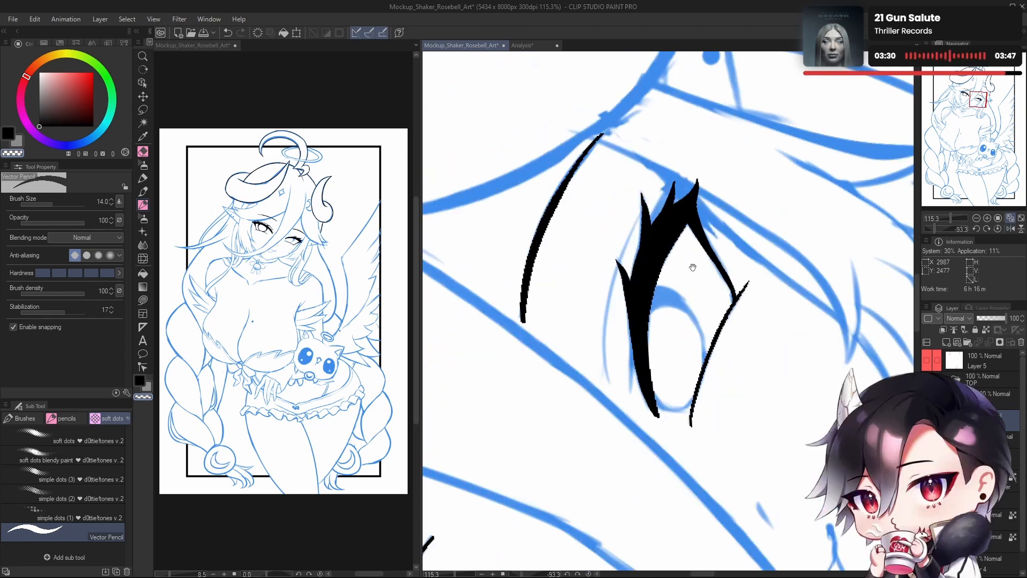
pyautogui.moveTo(709, 310); pyautogui.dragTo(690, 356)
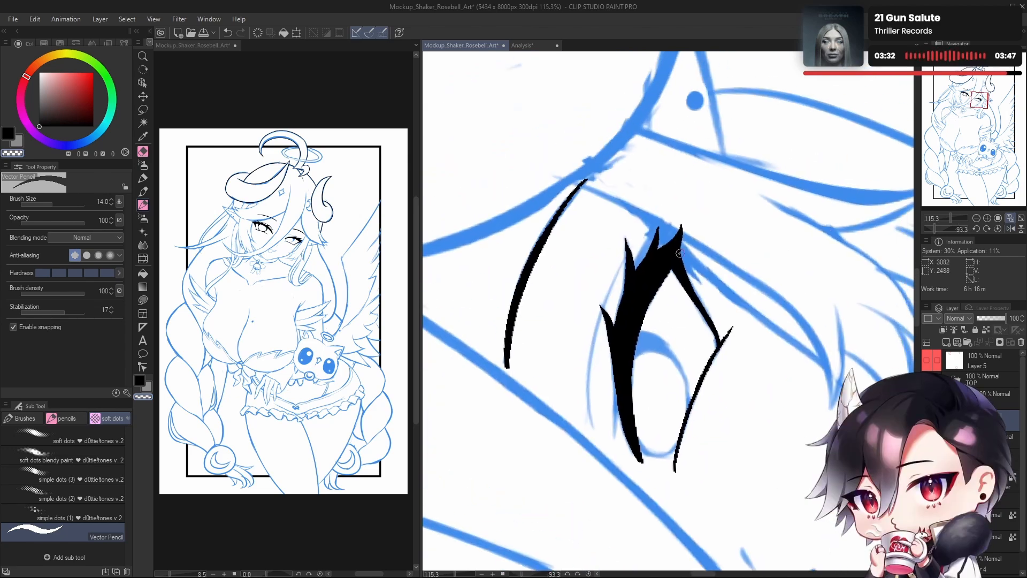
pyautogui.press('c')
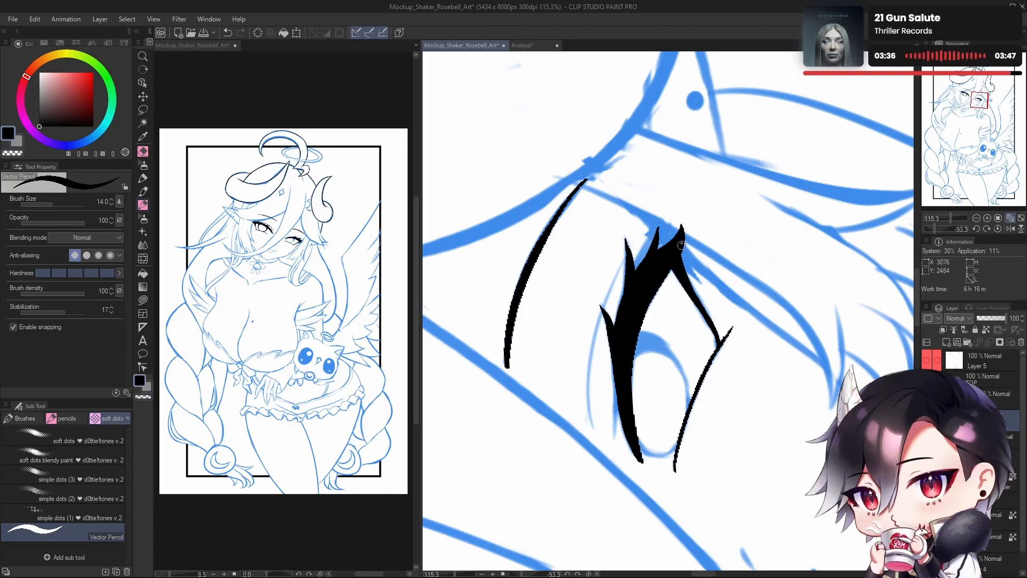
pyautogui.press('c')
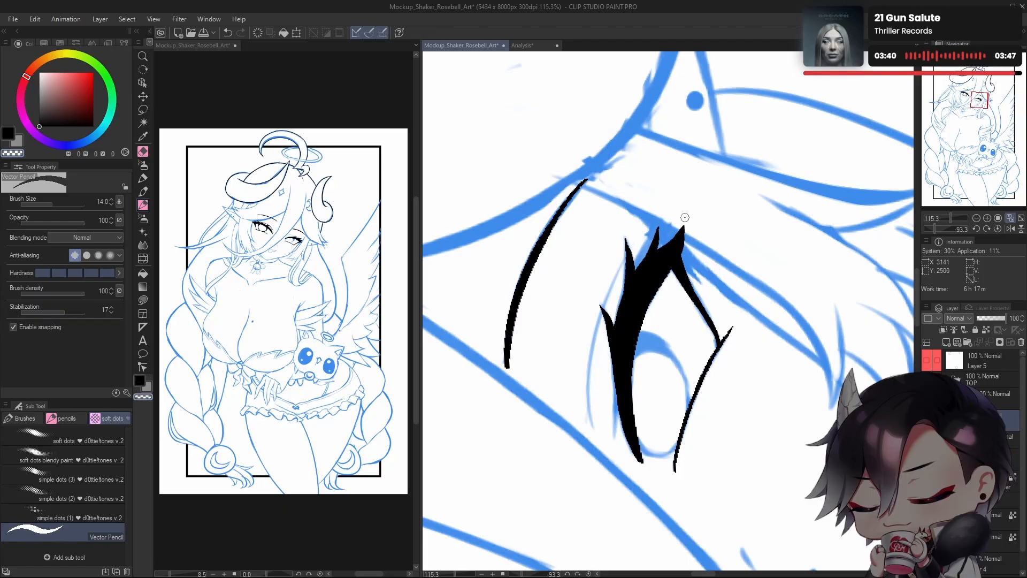
pyautogui.moveTo(667, 244); pyautogui.dragTo(695, 207)
pyautogui.hotkey('ctrl', 'z')
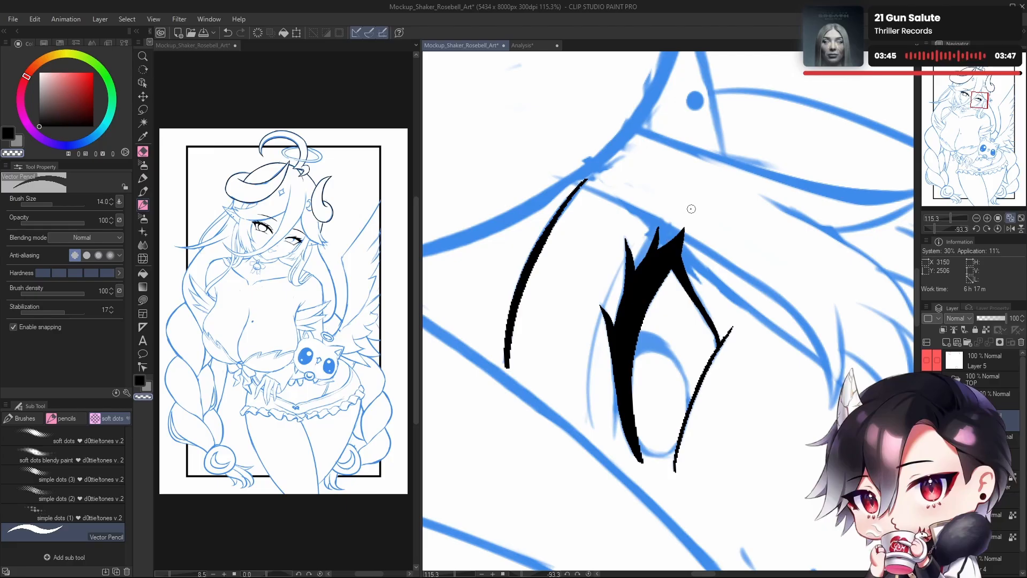
# Step: Reset the canvas rotation to 0 and ink a thin lash above the inner end of the second eye's upper lash line
pyautogui.moveTo(714, 370); pyautogui.dragTo(707, 307)
pyautogui.scroll(-4, 715, 337)
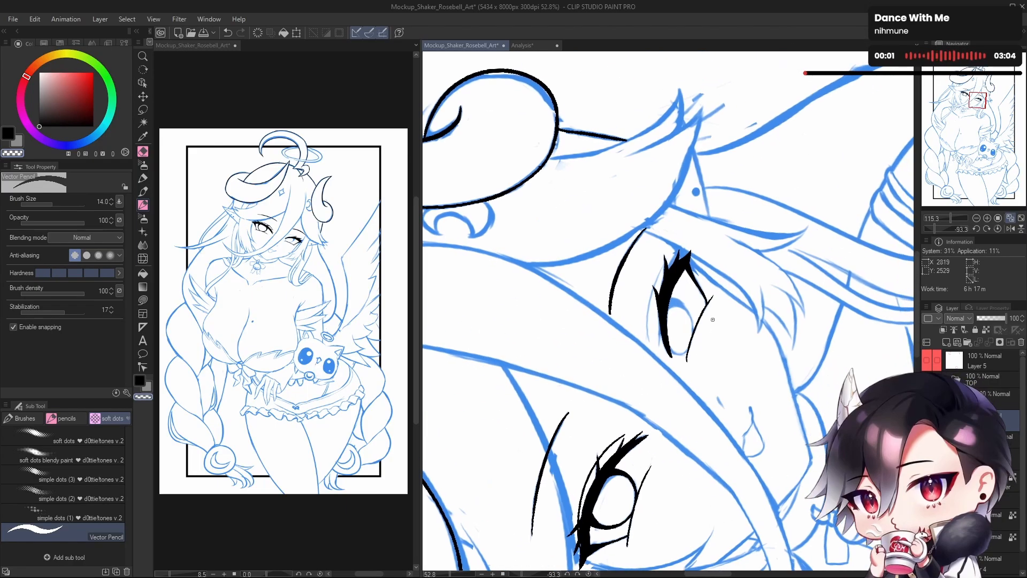
pyautogui.press('h')
pyautogui.click(697, 301)
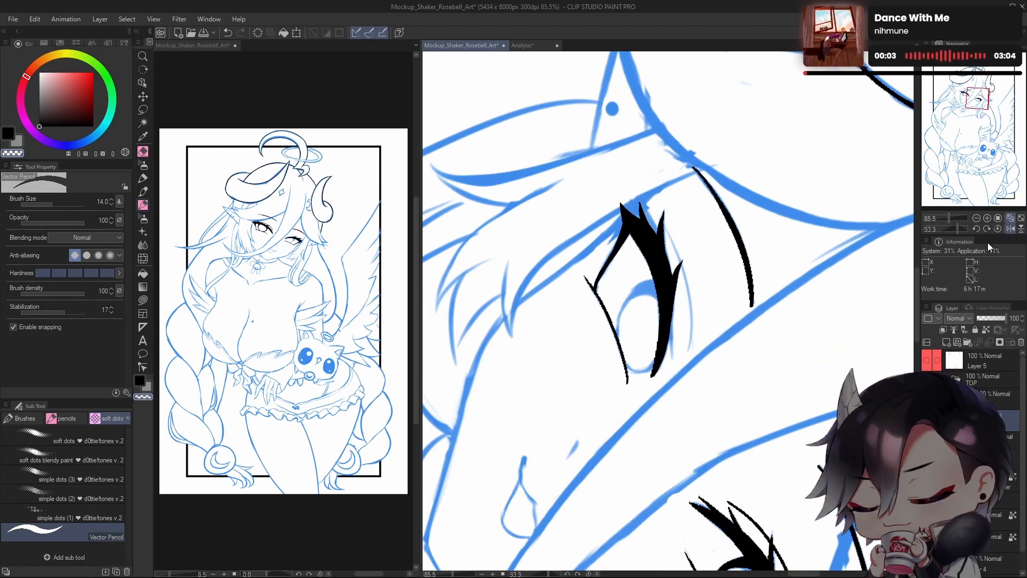
pyautogui.click(998, 228)
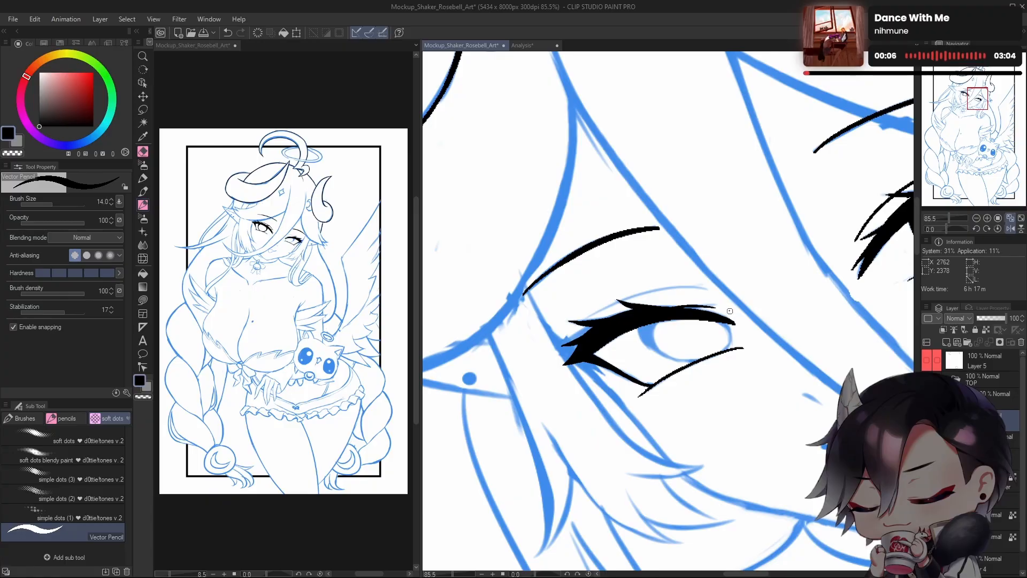
pyautogui.press('h')
pyautogui.moveTo(744, 313)
pyautogui.mouseDown()
pyautogui.moveTo(682, 315)
pyautogui.moveTo(717, 313)
pyautogui.moveTo(692, 313)
pyautogui.mouseUp()
pyautogui.hotkey('ctrl', 'z')
pyautogui.hotkey('ctrl', 'z')
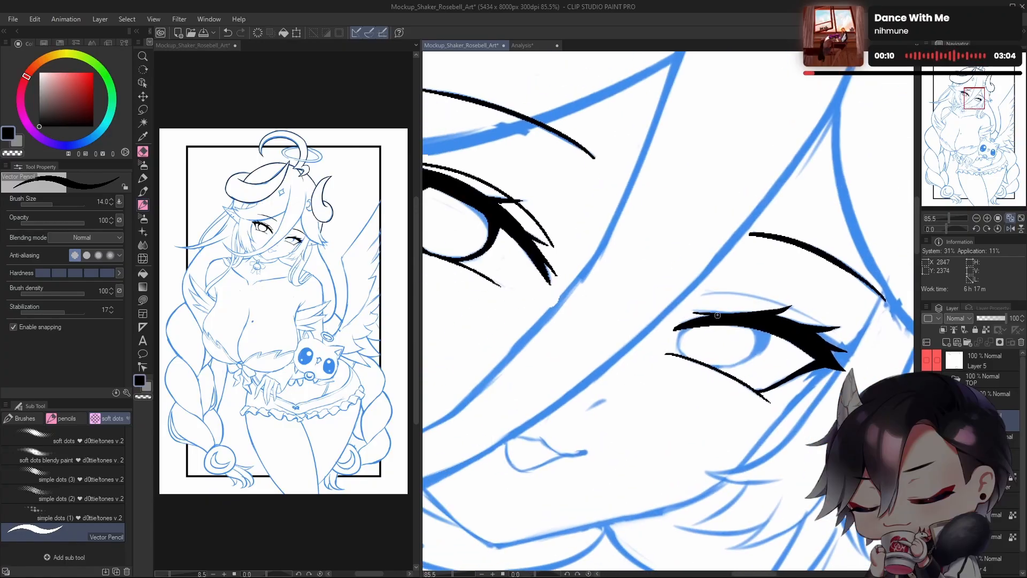
# Step: Ink the inner curve of the second eye's iris from the upper lash line to the lower lid
pyautogui.moveTo(720, 359)
pyautogui.mouseDown()
pyautogui.moveTo(651, 343)
pyautogui.moveTo(661, 356)
pyautogui.mouseUp()
pyautogui.hotkey('ctrl', 'z')
pyautogui.hotkey('ctrl', 'z')
pyautogui.hotkey('ctrl', 'z')
pyautogui.hotkey('ctrl', 'z')
pyautogui.hotkey('ctrl', 'z')
pyautogui.hotkey('ctrl', 'z')
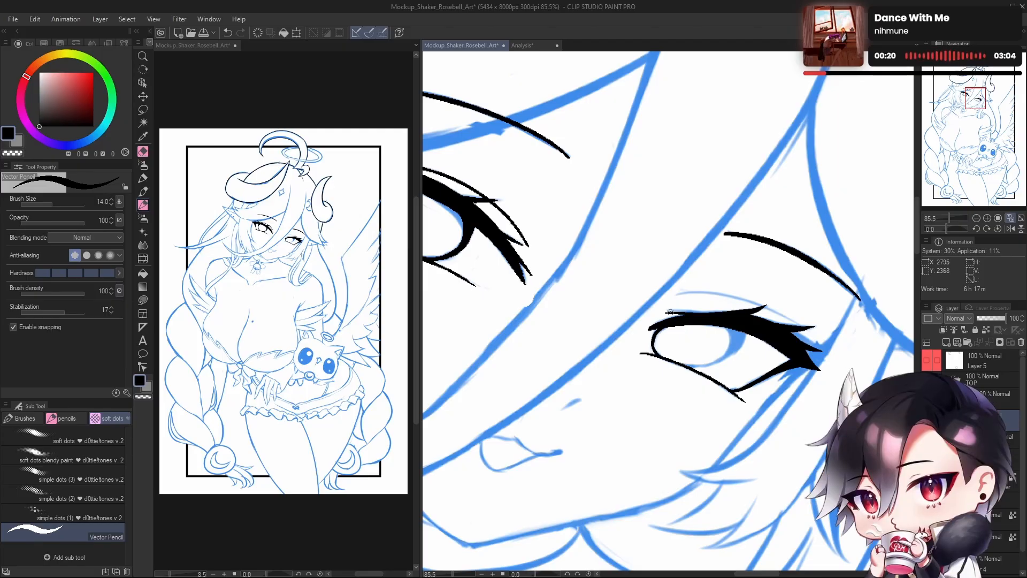
pyautogui.moveTo(698, 409)
pyautogui.mouseDown()
pyautogui.moveTo(692, 348)
pyautogui.moveTo(683, 368)
pyautogui.moveTo(736, 412)
pyautogui.moveTo(686, 409)
pyautogui.mouseUp()
pyautogui.click(1010, 228)
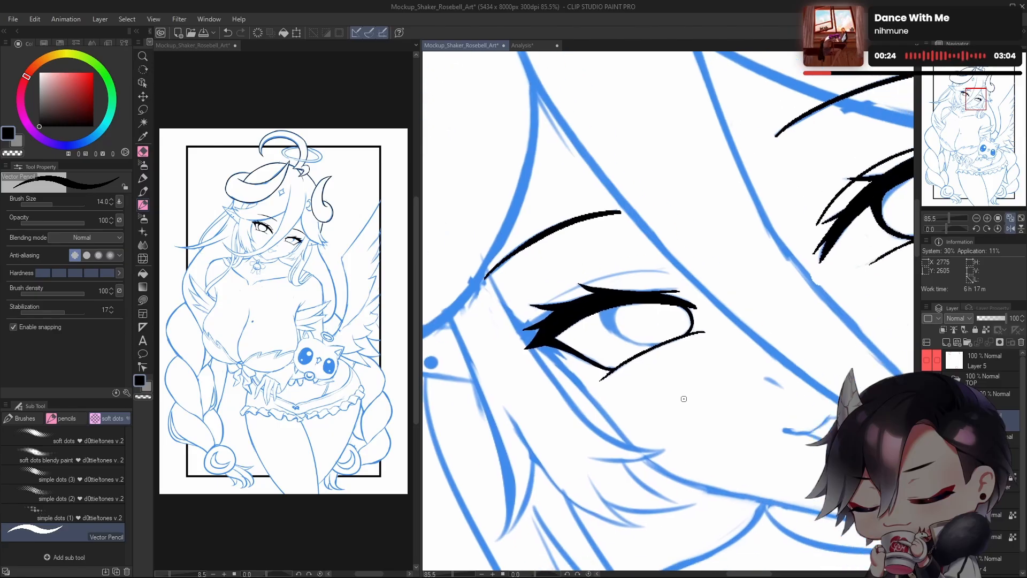
pyautogui.moveTo(600, 312); pyautogui.dragTo(616, 327)
pyautogui.hotkey('ctrl', 'z')
pyautogui.hotkey('ctrl', 'z')
pyautogui.hotkey('ctrl', 'z')
pyautogui.hotkey('ctrl', 'z')
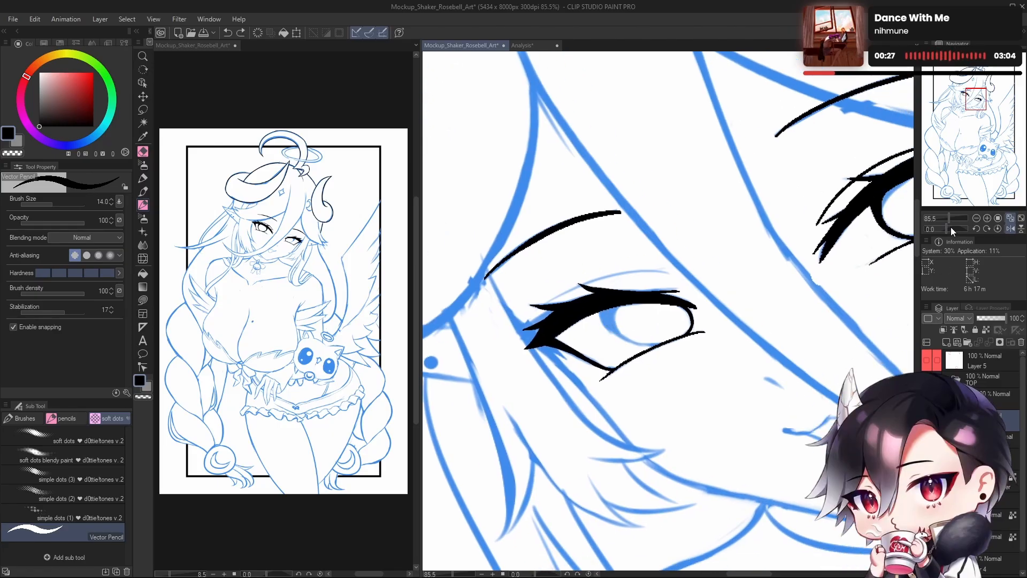
# Step: Rotate the canvas to about 80 degrees, ink the iris's outer curve and thicken it where it meets the upper lash
pyautogui.moveTo(951, 227); pyautogui.dragTo(960, 228)
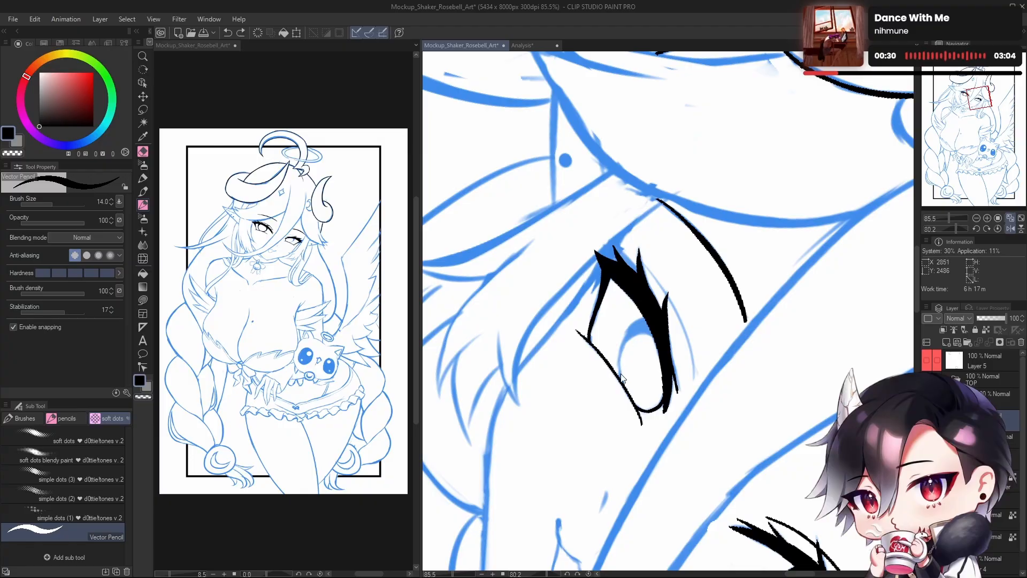
pyautogui.moveTo(617, 374); pyautogui.dragTo(650, 321)
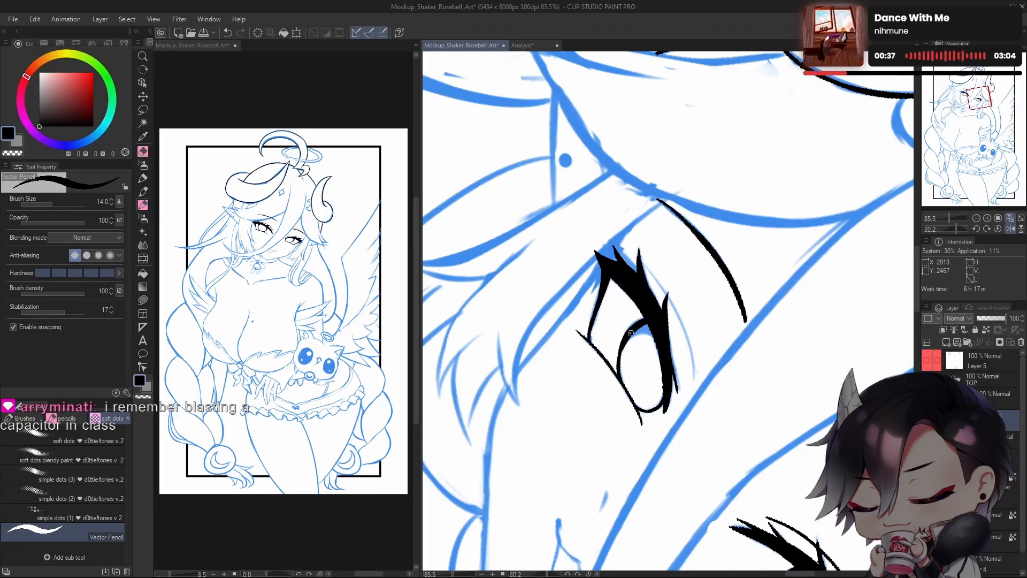
pyautogui.moveTo(626, 343)
pyautogui.mouseDown()
pyautogui.moveTo(654, 334)
pyautogui.moveTo(665, 316)
pyautogui.moveTo(632, 328)
pyautogui.mouseUp()
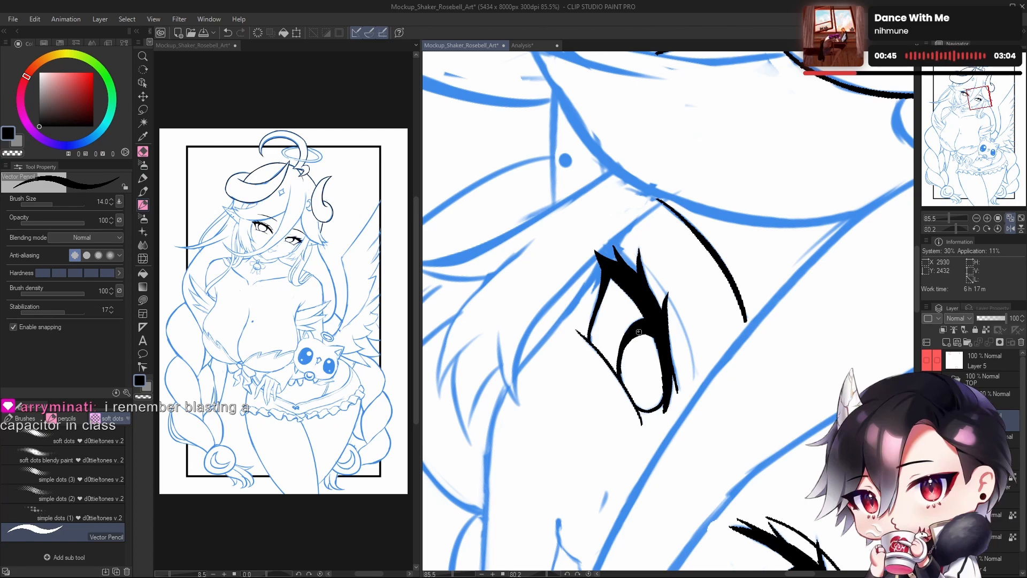
# Step: Reset the canvas rotation to 0 and ink the mouth's upper lip line out to its corner
pyautogui.scroll(-6, 638, 332)
pyautogui.click(999, 228)
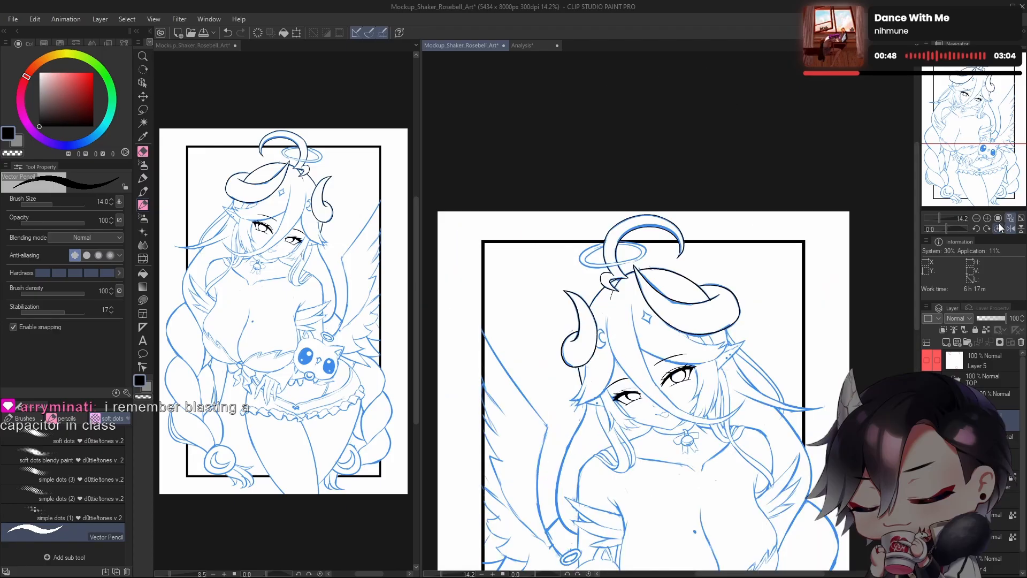
pyautogui.moveTo(720, 356); pyautogui.dragTo(698, 311)
pyautogui.press('h')
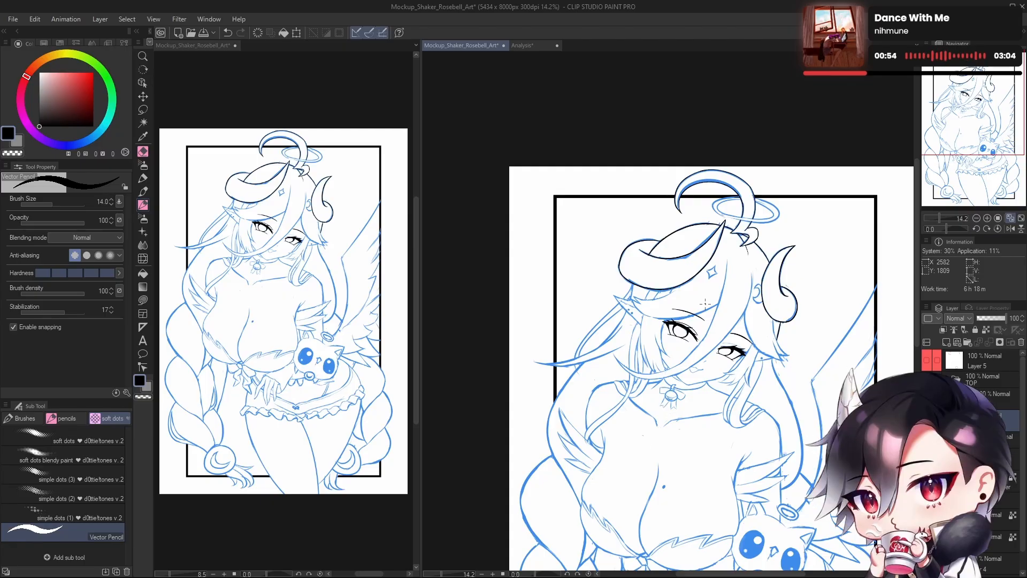
pyautogui.moveTo(735, 383)
pyautogui.mouseDown()
pyautogui.moveTo(724, 292)
pyautogui.moveTo(725, 330)
pyautogui.moveTo(711, 343)
pyautogui.moveTo(732, 349)
pyautogui.moveTo(772, 277)
pyautogui.moveTo(724, 313)
pyautogui.mouseUp()
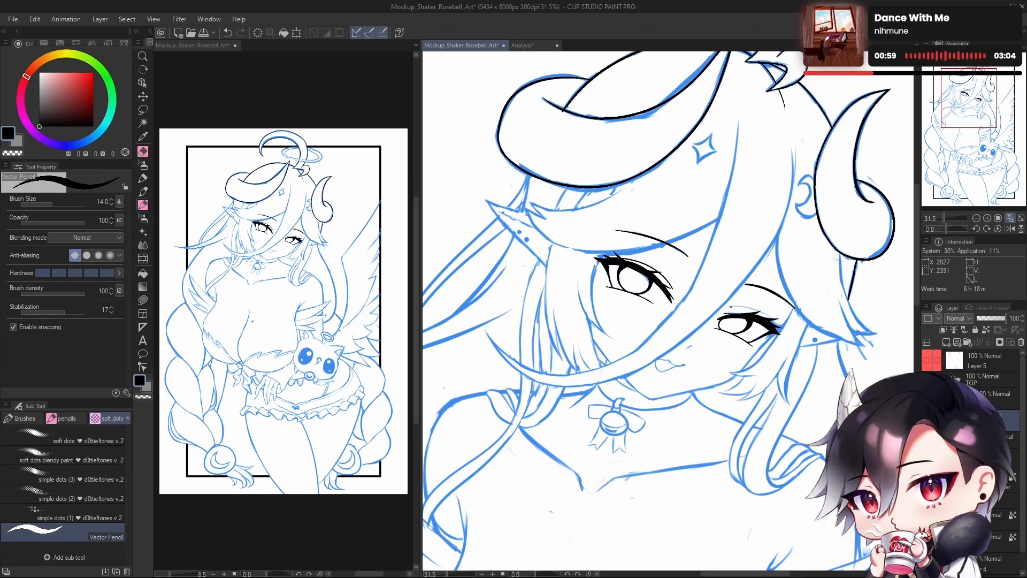
pyautogui.scroll(4, 665, 376)
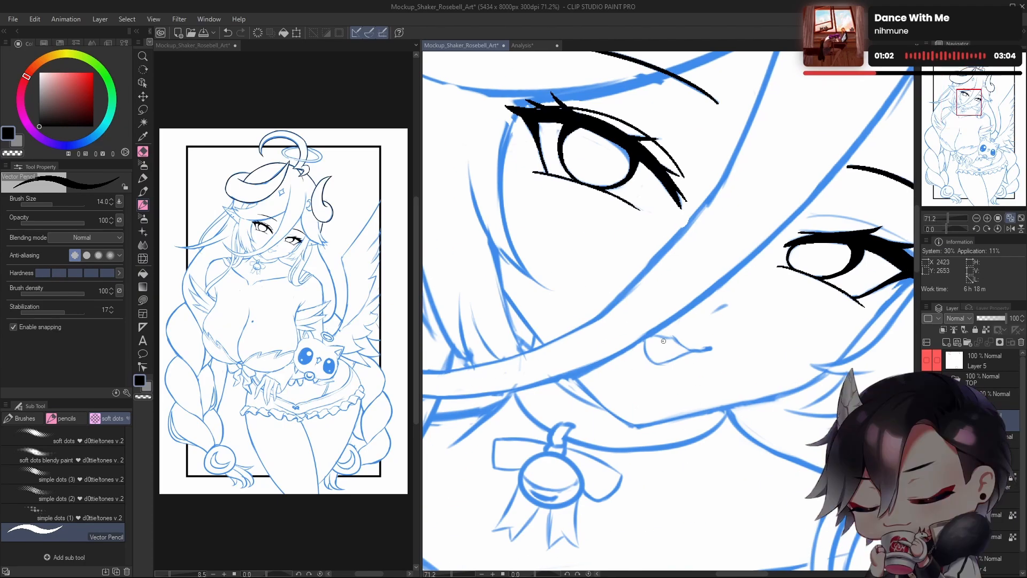
pyautogui.moveTo(651, 333); pyautogui.dragTo(680, 335)
pyautogui.hotkey('ctrl', 'z')
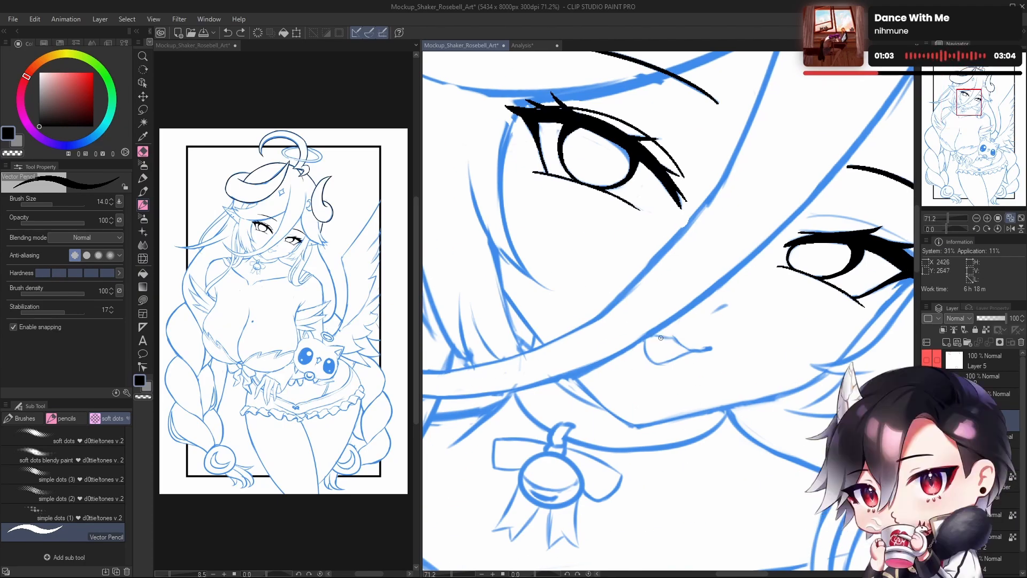
pyautogui.moveTo(647, 335); pyautogui.dragTo(736, 357)
pyautogui.press('h')
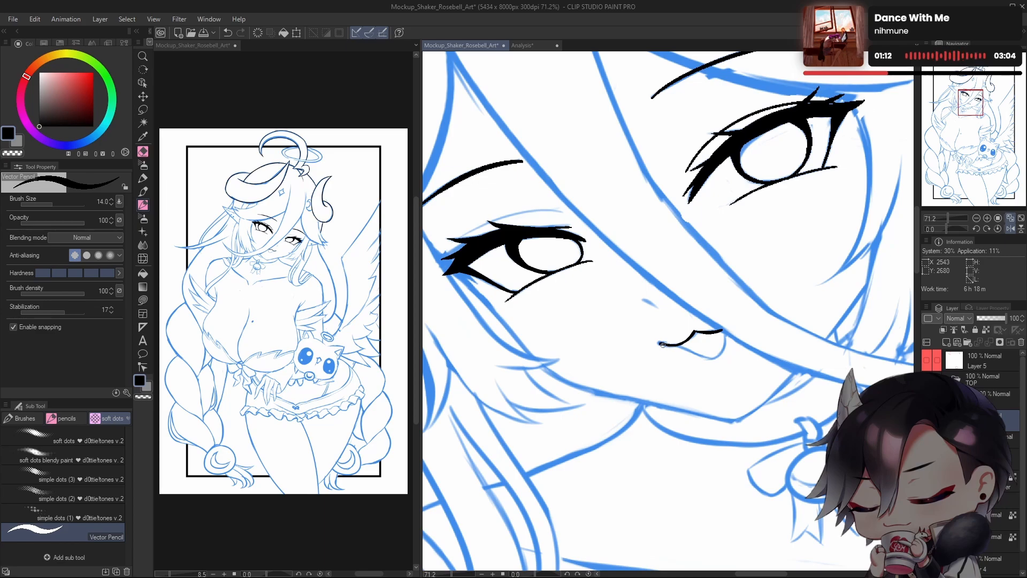
# Step: Close the open mouth shape by inking its side and lower lip curve over the sketch
pyautogui.scroll(-5, 738, 363)
pyautogui.press('h')
pyautogui.moveTo(694, 309); pyautogui.dragTo(736, 289)
pyautogui.scroll(5, 647, 342)
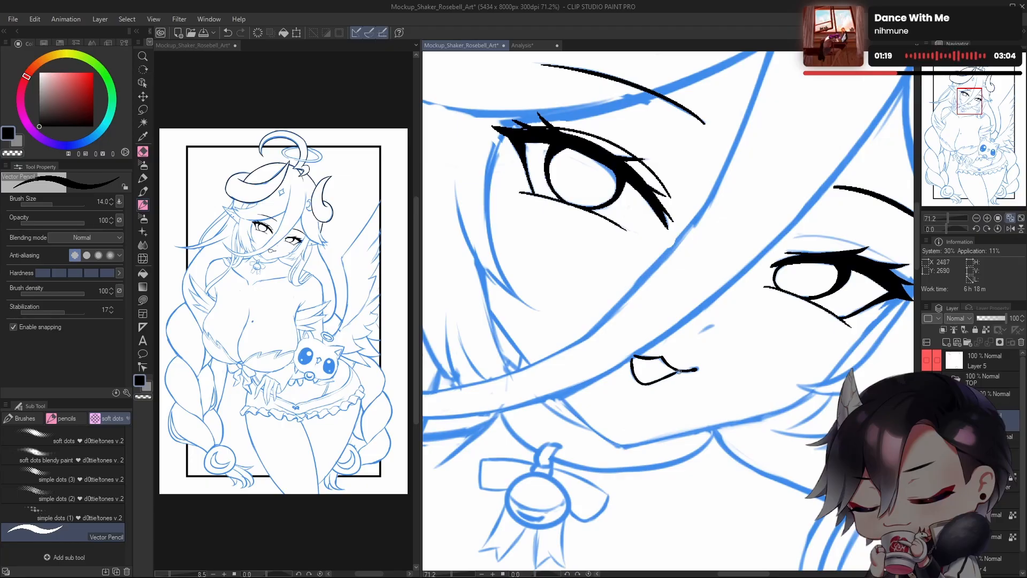
# Step: Examine the dog-themed shirt print and matching shaker on the Analysis reference sheet, then return to view the whole mockup drawing
pyautogui.scroll(-4, 675, 372)
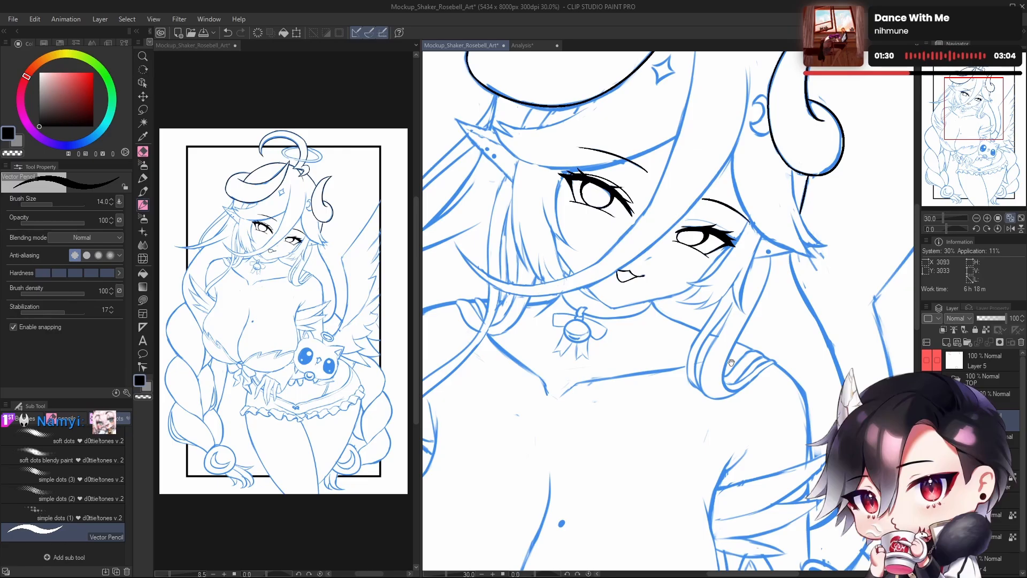
pyautogui.moveTo(636, 434); pyautogui.dragTo(629, 481)
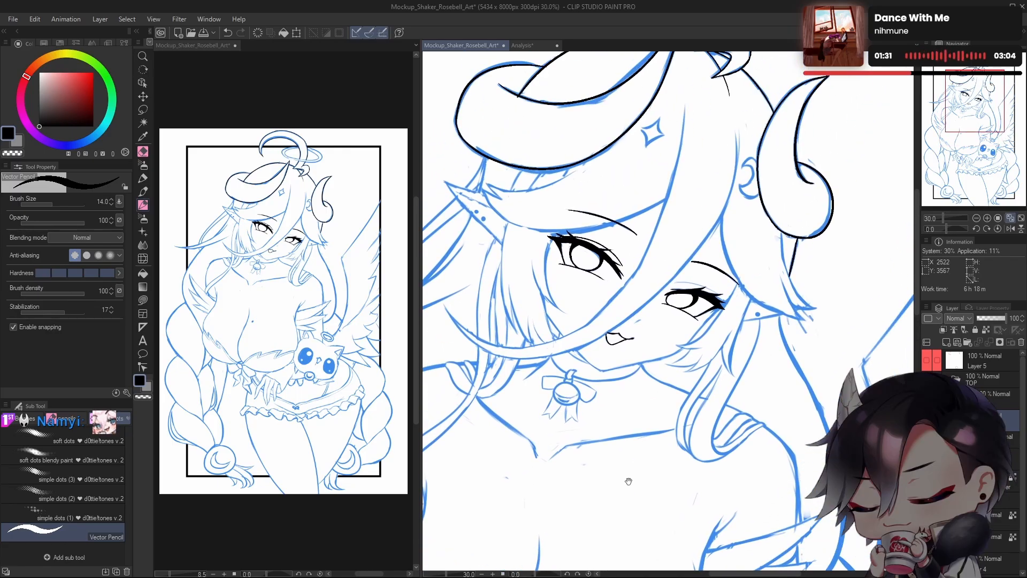
pyautogui.moveTo(754, 147)
pyautogui.mouseDown()
pyautogui.moveTo(730, 192)
pyautogui.moveTo(746, 223)
pyautogui.moveTo(722, 253)
pyautogui.moveTo(701, 248)
pyautogui.mouseUp()
pyautogui.hotkey('ctrl', 'z')
pyautogui.hotkey('ctrl', 'z')
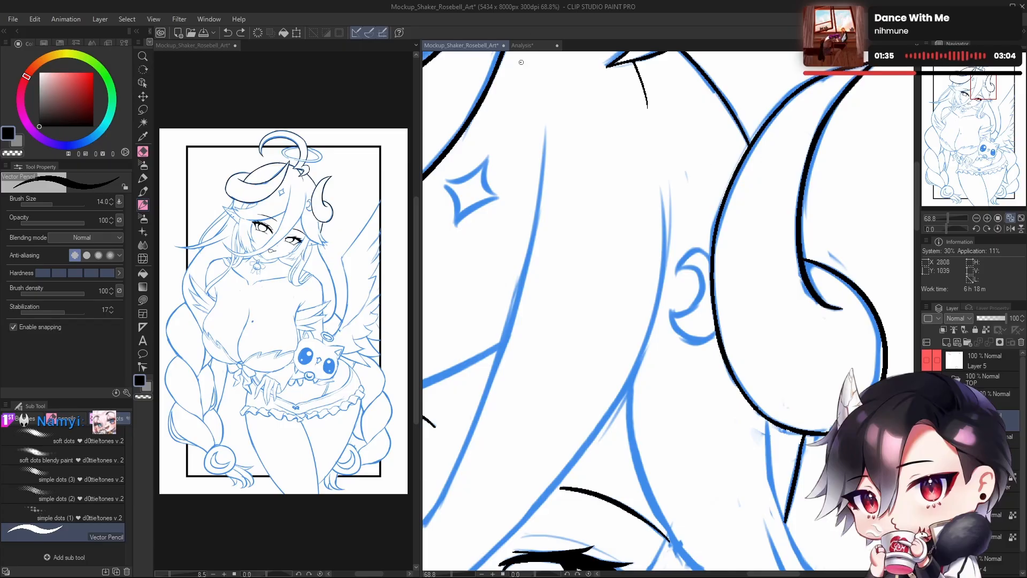
pyautogui.click(527, 46)
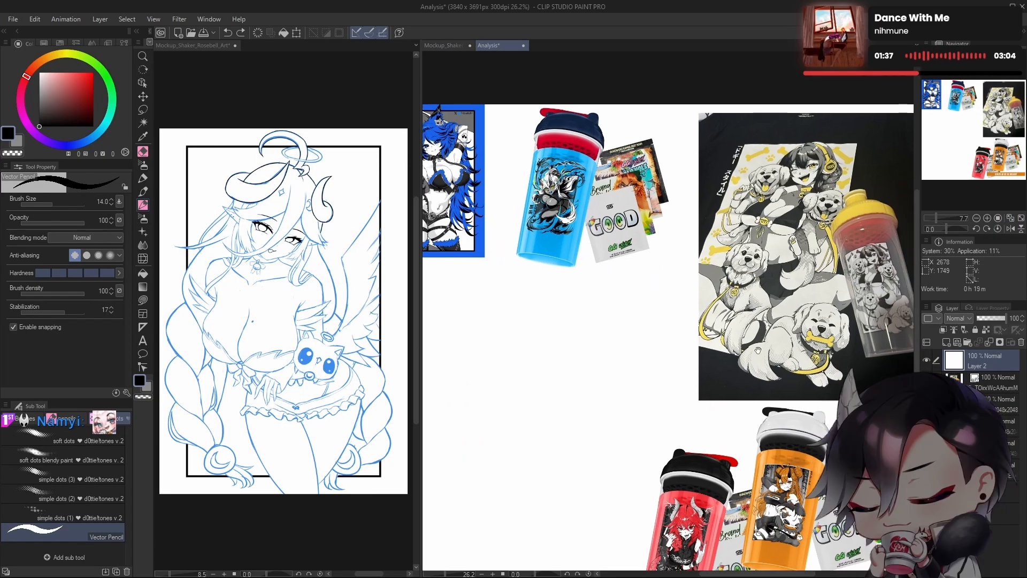
pyautogui.moveTo(622, 320); pyautogui.dragTo(492, 361)
pyautogui.moveTo(648, 300); pyautogui.dragTo(597, 356)
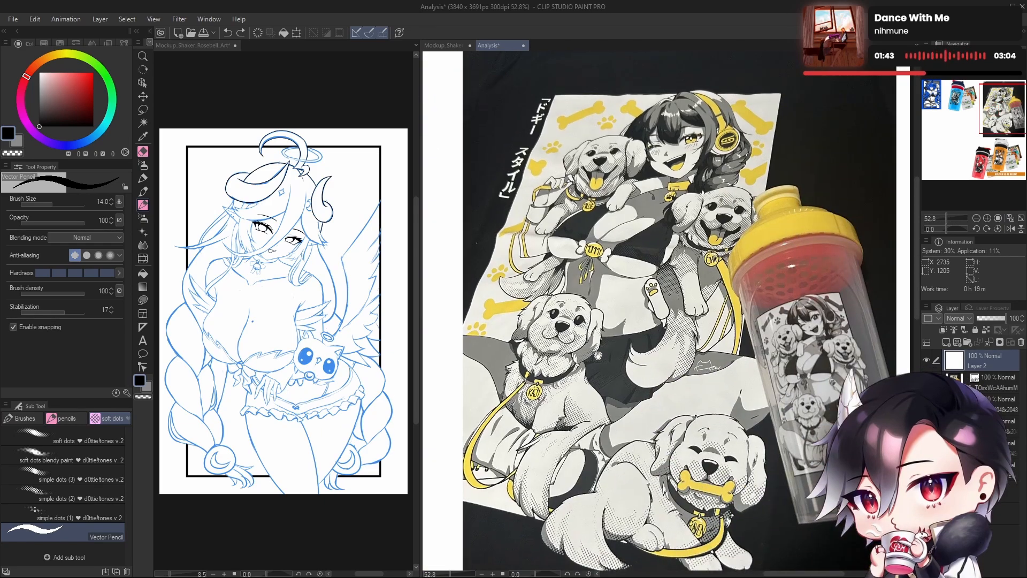
pyautogui.moveTo(734, 255); pyautogui.dragTo(912, 253)
pyautogui.moveTo(428, 288); pyautogui.dragTo(708, 373)
pyautogui.click(444, 45)
pyautogui.moveTo(720, 303); pyautogui.dragTo(644, 418)
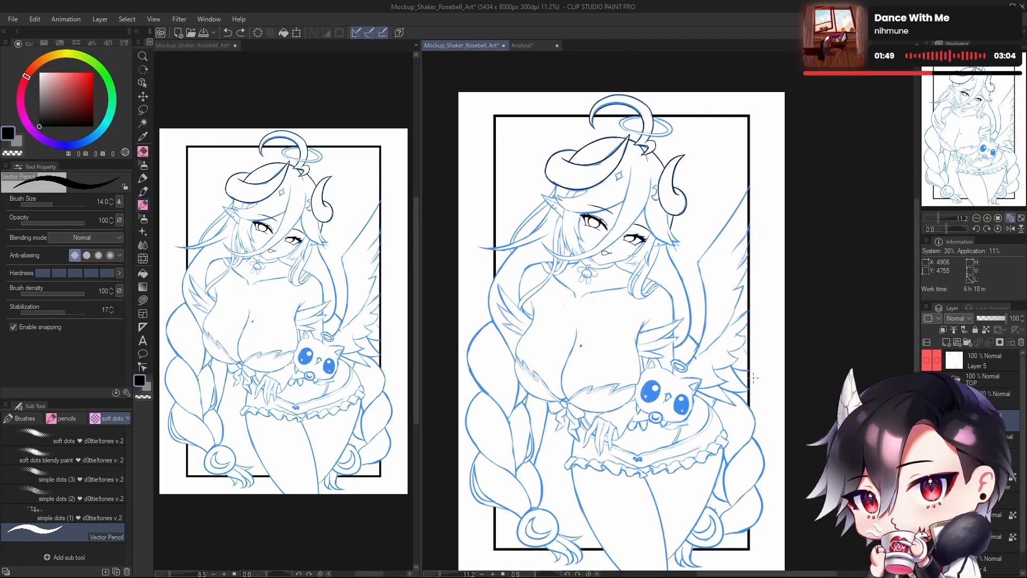
# Step: Try circling the blue-haired character illustration on the Analysis reference sheet to study its overall silhouette
pyautogui.click(527, 47)
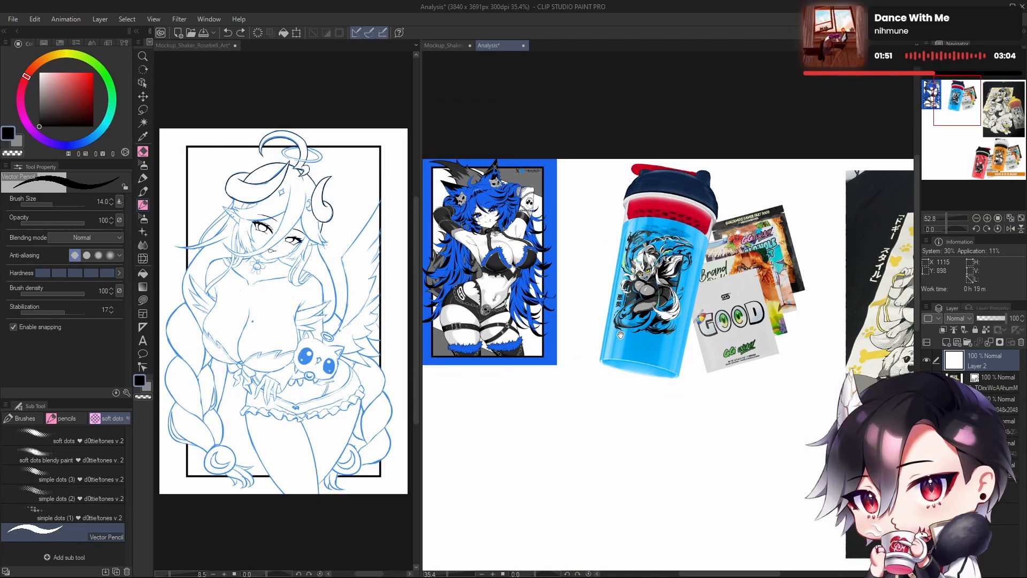
pyautogui.moveTo(548, 186); pyautogui.dragTo(592, 183)
pyautogui.hotkey('ctrl', 'z')
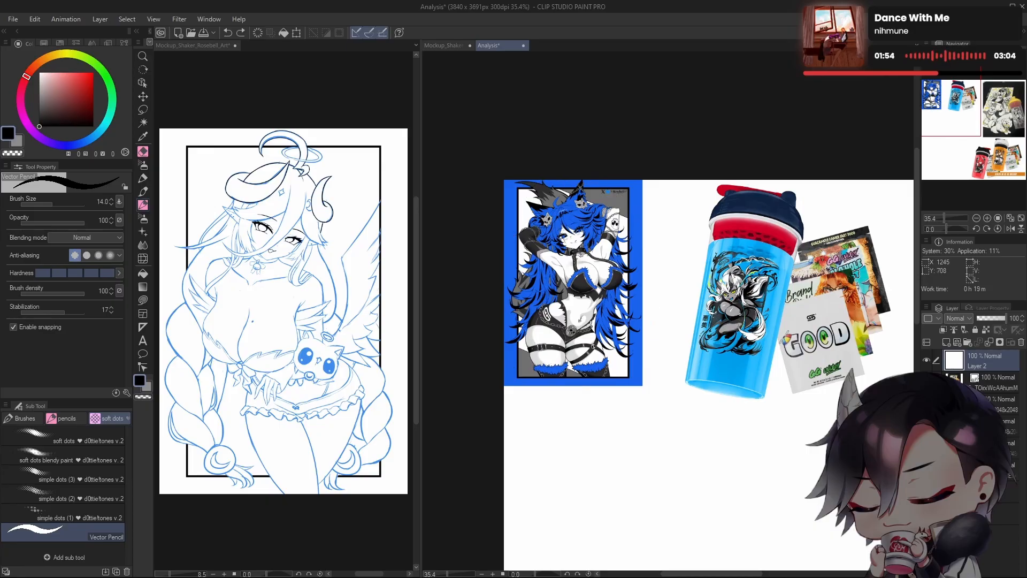
pyautogui.moveTo(639, 282); pyautogui.dragTo(619, 299)
pyautogui.moveTo(546, 199)
pyautogui.mouseDown()
pyautogui.moveTo(598, 382)
pyautogui.moveTo(588, 397)
pyautogui.mouseUp()
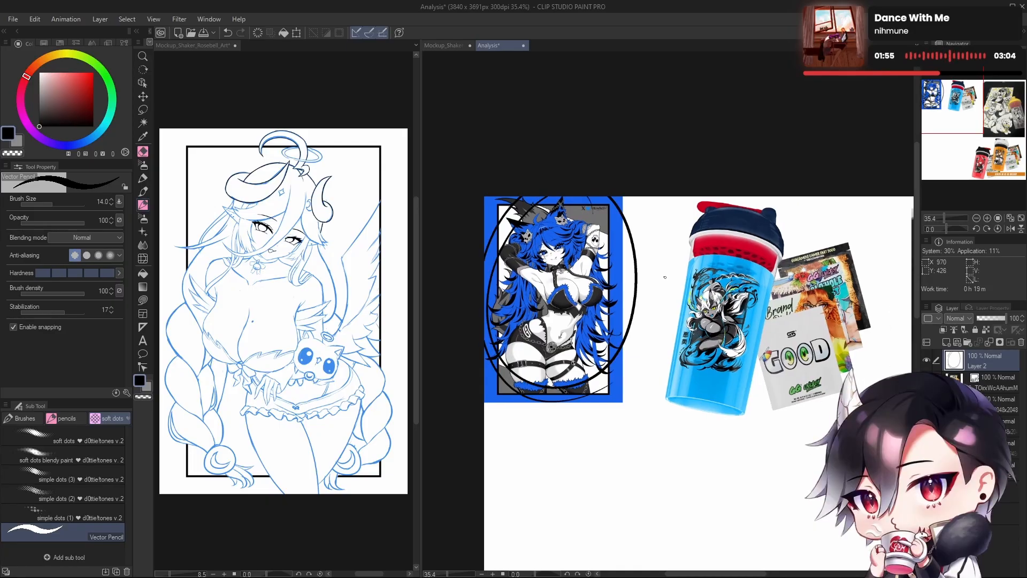
pyautogui.hotkey('ctrl', 'z')
pyautogui.moveTo(537, 207)
pyautogui.mouseDown()
pyautogui.moveTo(488, 334)
pyautogui.moveTo(610, 358)
pyautogui.mouseUp()
pyautogui.hotkey('ctrl', 'z')
# Step: Try outlining a frame around the printed artwork on the blue shaker in the Analysis sheet
pyautogui.moveTo(708, 275); pyautogui.dragTo(640, 235)
pyautogui.moveTo(749, 248)
pyautogui.mouseDown()
pyautogui.moveTo(538, 209)
pyautogui.moveTo(492, 522)
pyautogui.mouseUp()
pyautogui.moveTo(743, 412); pyautogui.dragTo(740, 354)
pyautogui.hotkey('ctrl', 'z')
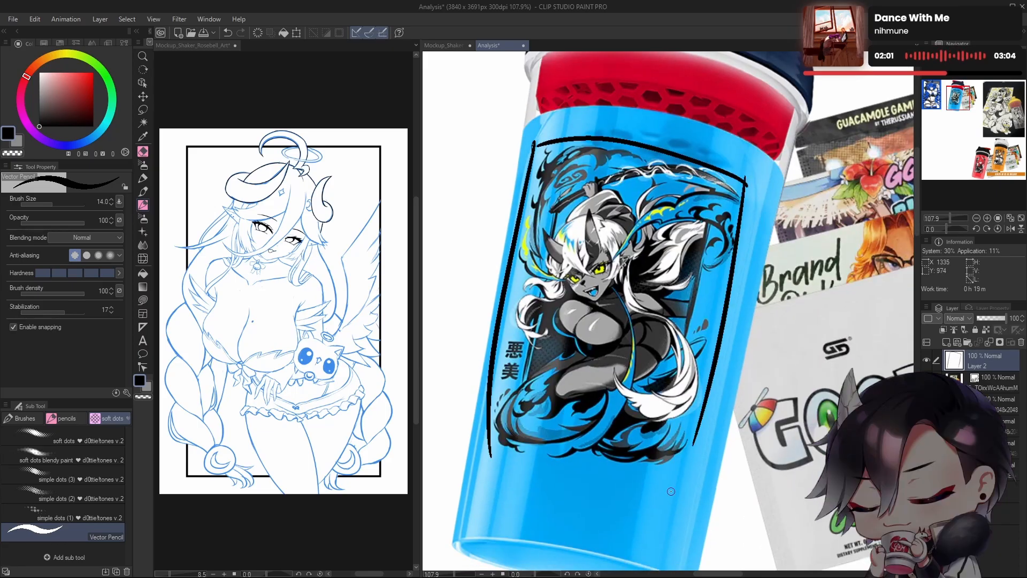
pyautogui.hotkey('ctrl', '0')
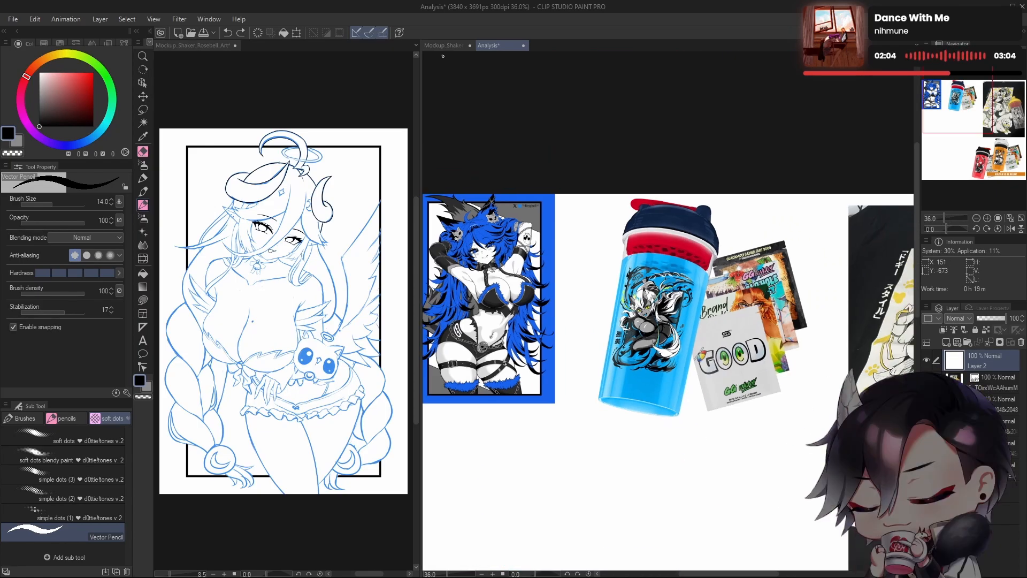
# Step: Return to the mockup drawing and check the full figure and the inked face, including in mirrored view
pyautogui.click(444, 46)
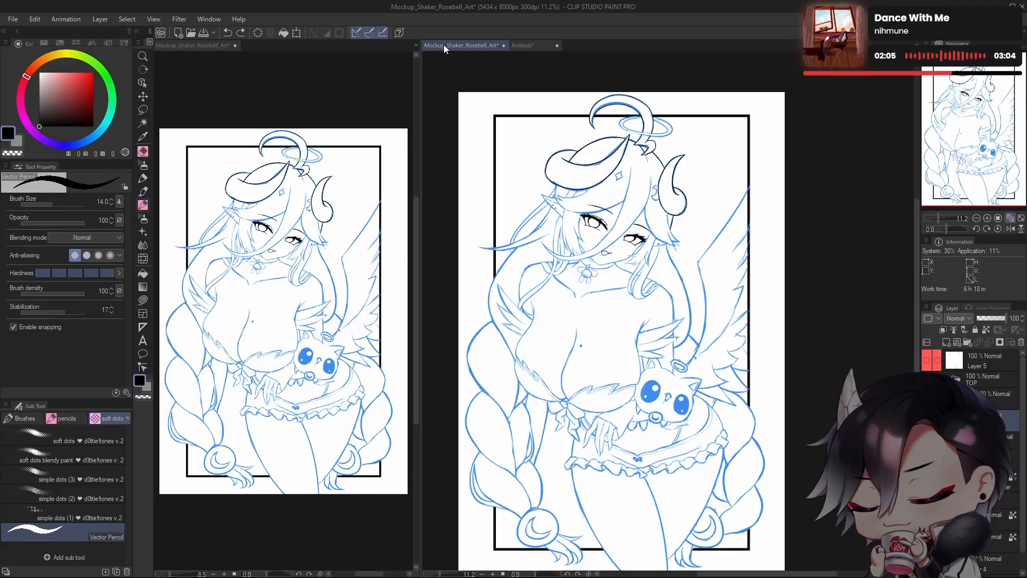
pyautogui.moveTo(682, 414); pyautogui.dragTo(683, 305)
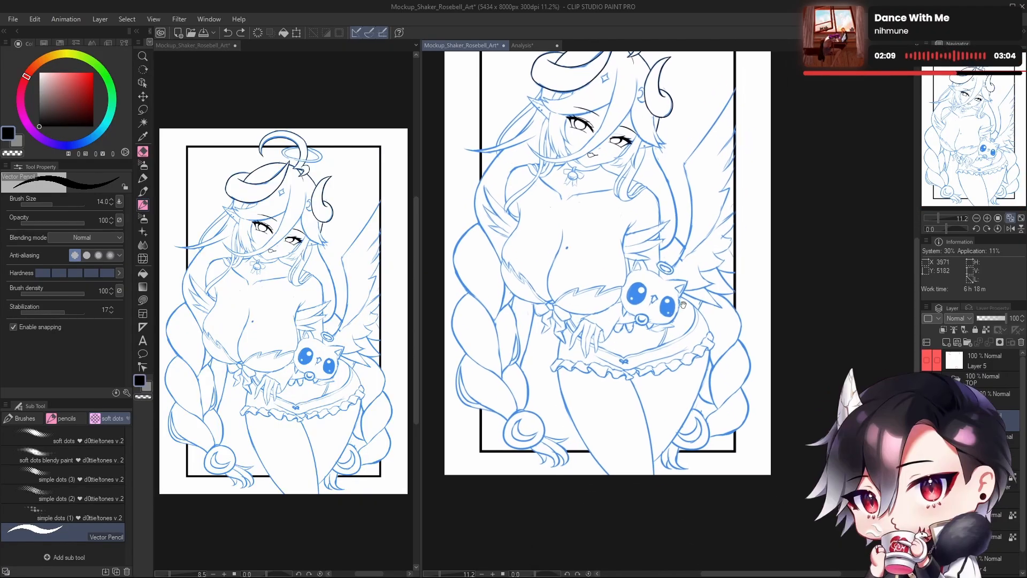
pyautogui.moveTo(701, 358); pyautogui.dragTo(716, 426)
pyautogui.moveTo(660, 284); pyautogui.dragTo(660, 345)
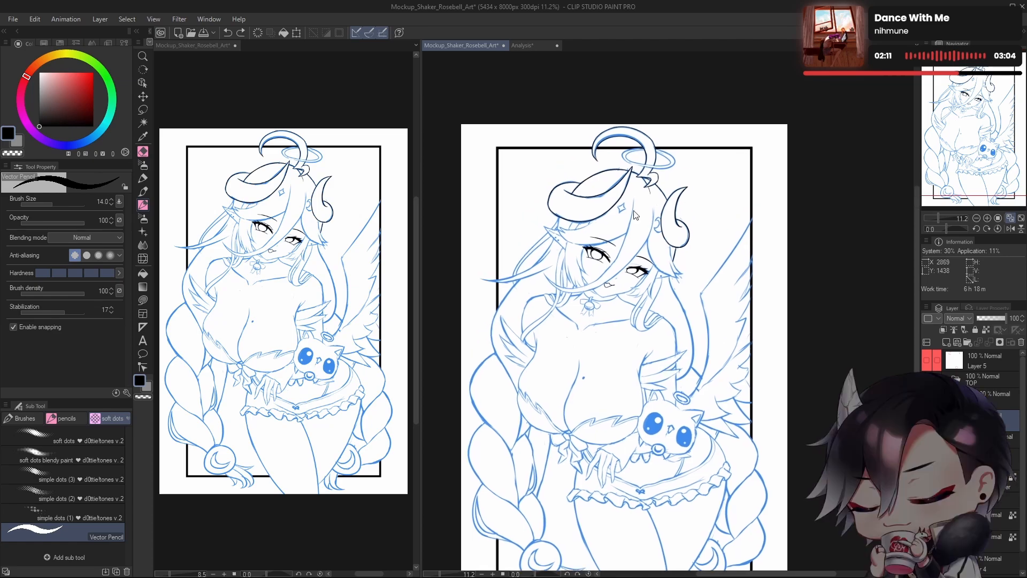
pyautogui.moveTo(600, 250)
pyautogui.mouseDown()
pyautogui.moveTo(660, 282)
pyautogui.moveTo(643, 306)
pyautogui.mouseUp()
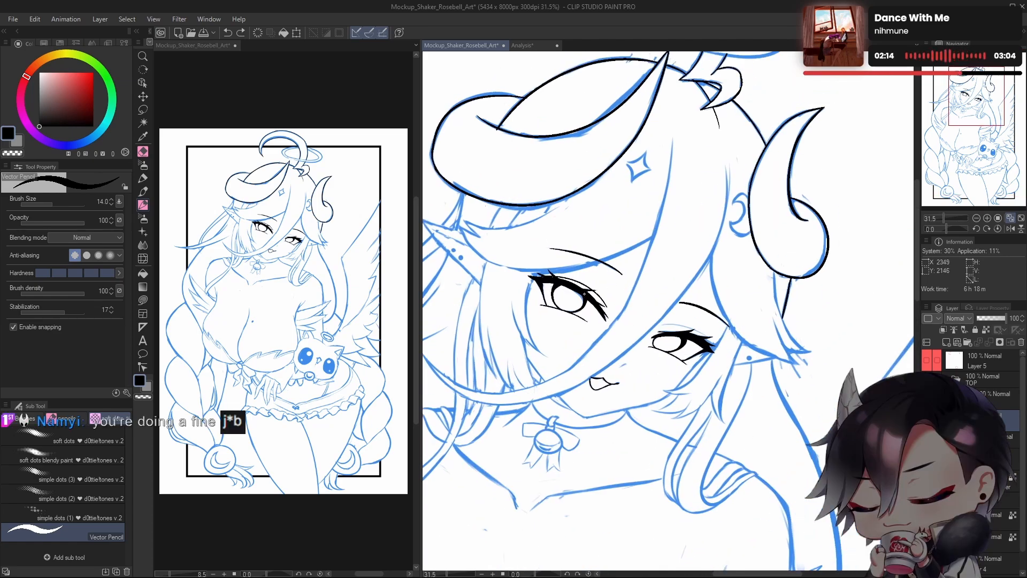
pyautogui.press('h')
pyautogui.moveTo(672, 369); pyautogui.dragTo(689, 378)
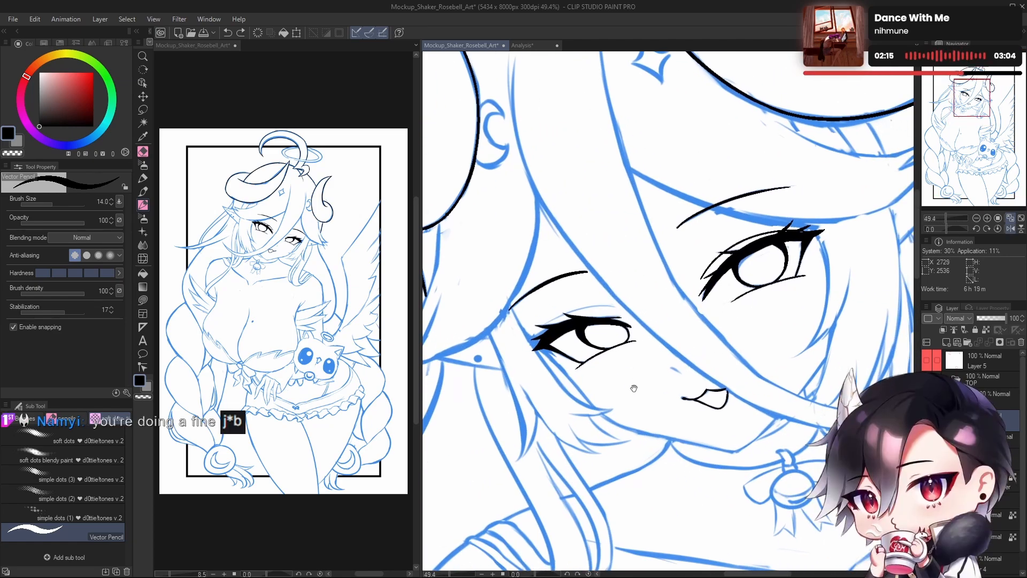
pyautogui.press('h')
pyautogui.moveTo(661, 430); pyautogui.dragTo(610, 369)
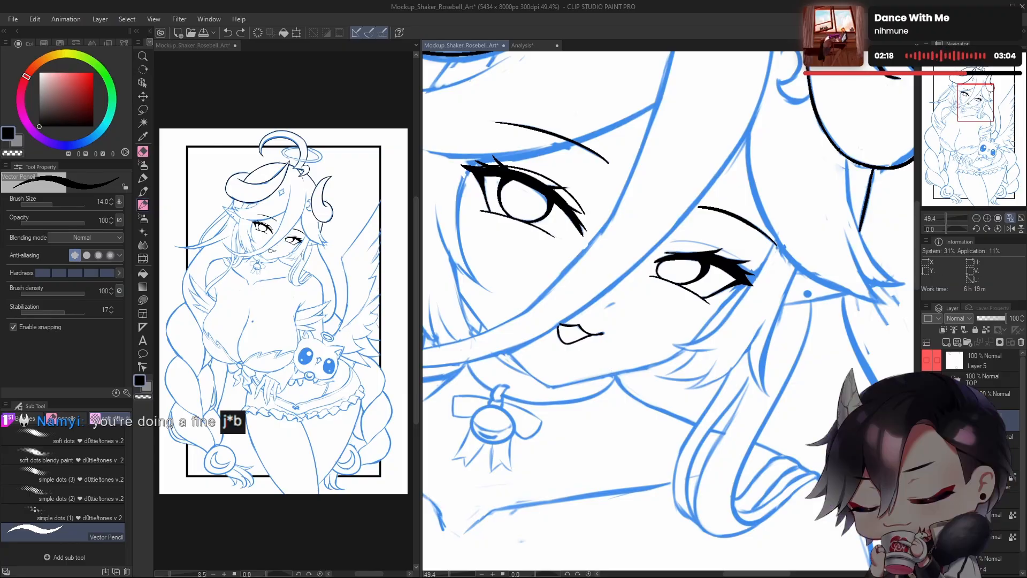
# Step: Ink the first short stretch of the face contour downward from the outer lash corner of the second eye
pyautogui.moveTo(735, 298); pyautogui.dragTo(729, 314)
pyautogui.hotkey('ctrl', 'z')
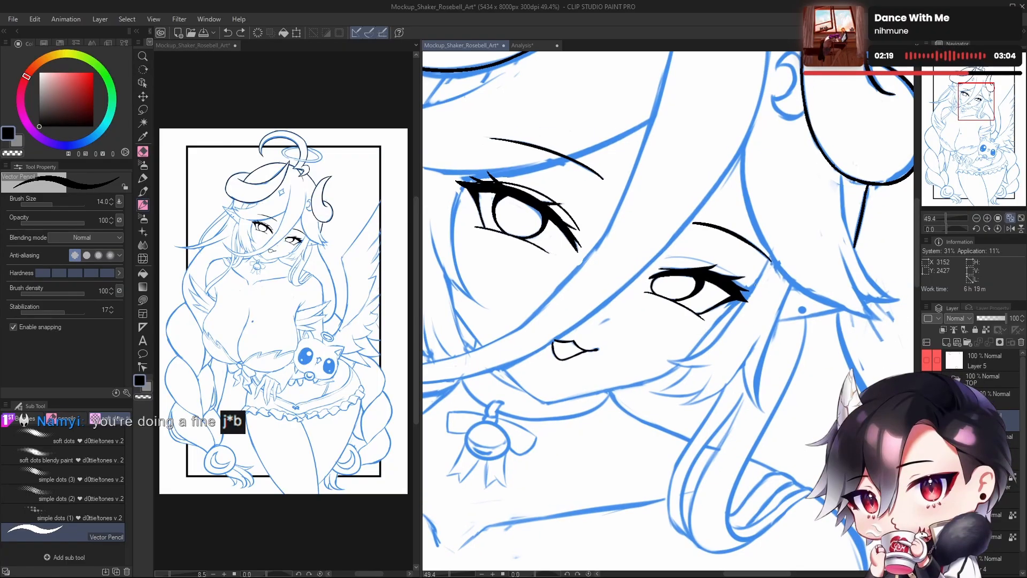
pyautogui.hotkey('ctrl', 'z')
pyautogui.moveTo(749, 294); pyautogui.dragTo(705, 328)
pyautogui.hotkey('ctrl', 'z')
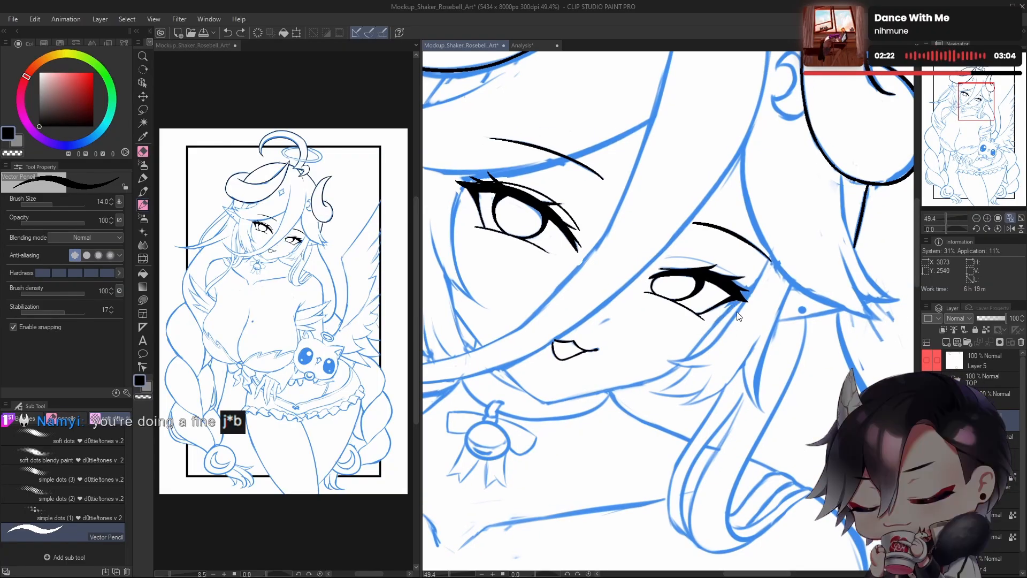
pyautogui.moveTo(750, 294); pyautogui.dragTo(713, 328)
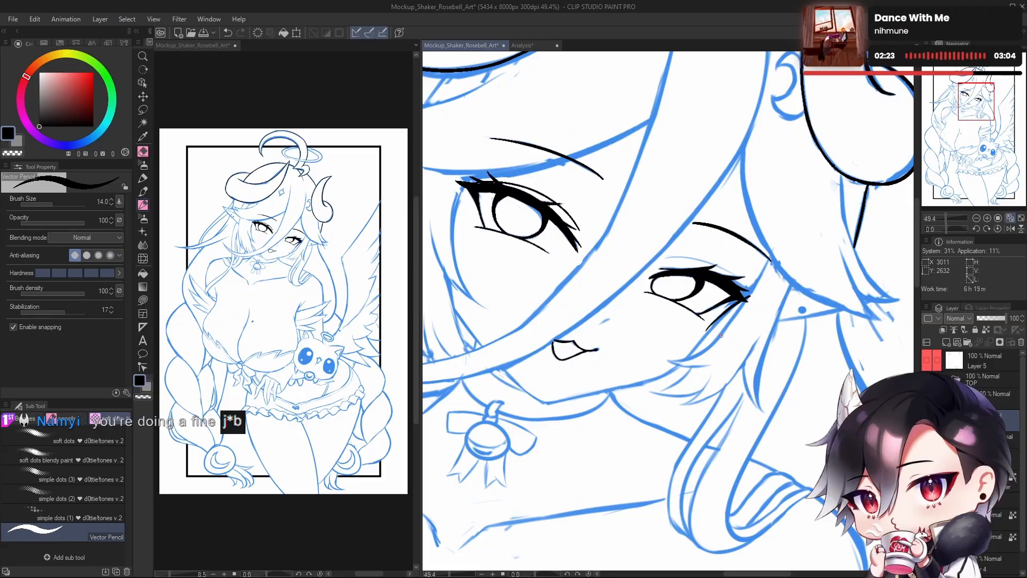
pyautogui.hotkey('ctrl', 'z')
pyautogui.hotkey('ctrl', 'z')
pyautogui.moveTo(742, 301)
pyautogui.mouseDown()
pyautogui.moveTo(708, 333)
pyautogui.moveTo(725, 332)
pyautogui.moveTo(712, 347)
pyautogui.mouseUp()
# Step: Mirror the canvas, rotate it to 49.9 degrees, and extend the cheek line down to the hair tuft, refining its thickness
pyautogui.press('h')
pyautogui.click(952, 227)
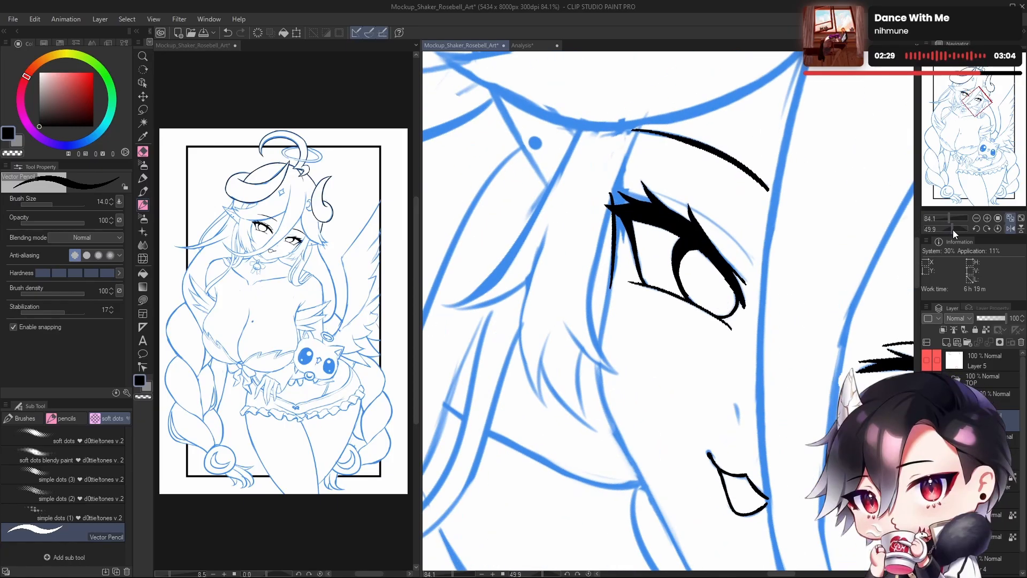
pyautogui.moveTo(627, 362); pyautogui.dragTo(638, 293)
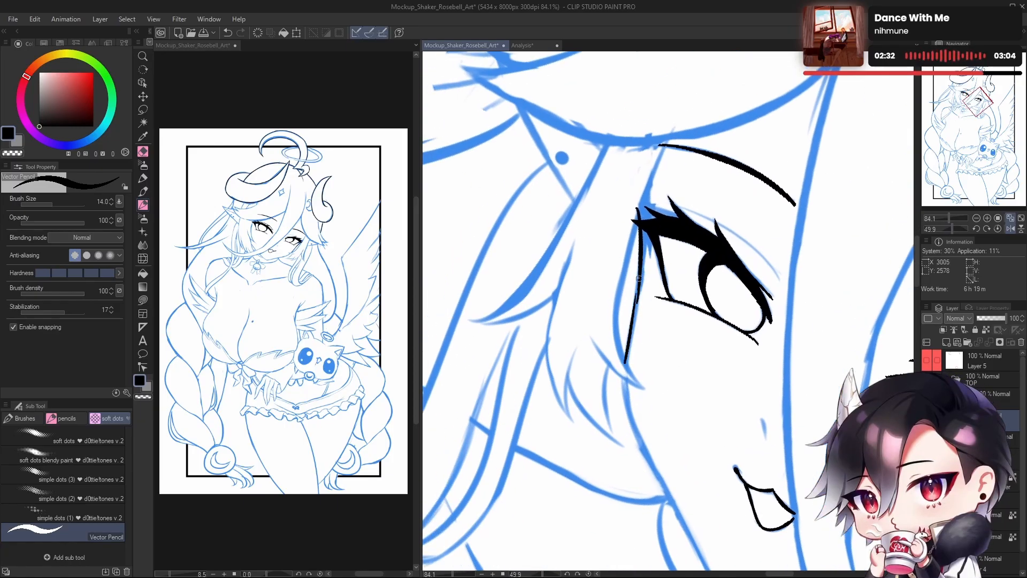
pyautogui.hotkey('ctrl', 'z')
pyautogui.moveTo(626, 364); pyautogui.dragTo(638, 299)
pyautogui.hotkey('ctrl', 'z')
pyautogui.moveTo(626, 362); pyautogui.dragTo(640, 281)
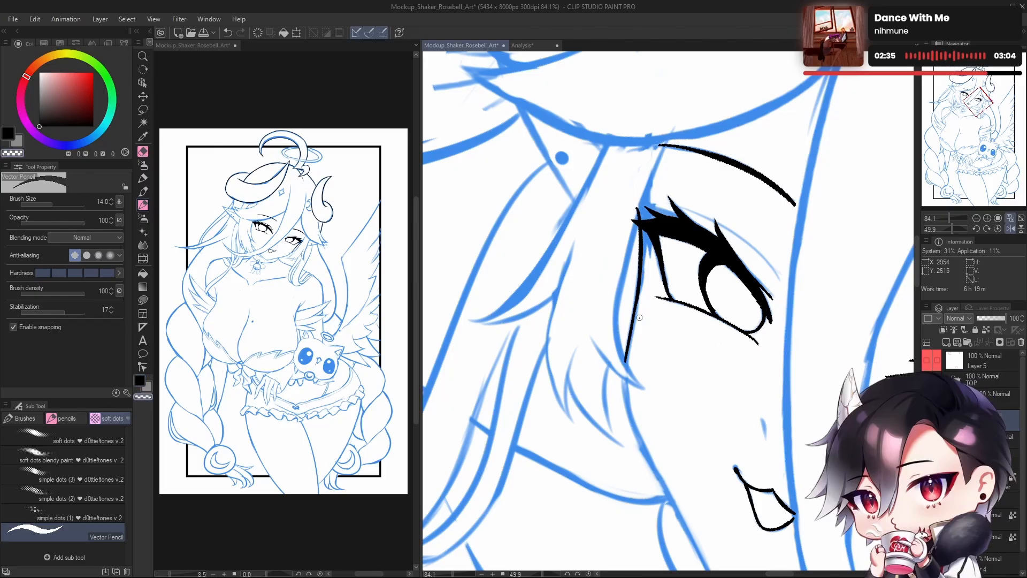
pyautogui.moveTo(644, 291); pyautogui.dragTo(636, 253)
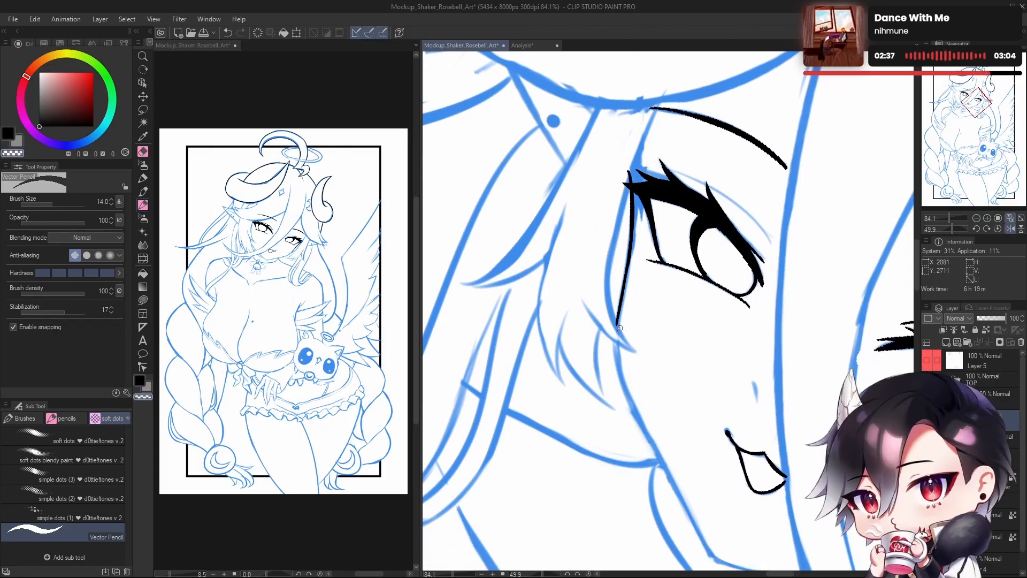
# Step: Ink the rounded cheek curve just below the hair tuft over the sketched face contour
pyautogui.moveTo(618, 306); pyautogui.dragTo(627, 393)
pyautogui.hotkey('ctrl', 'z')
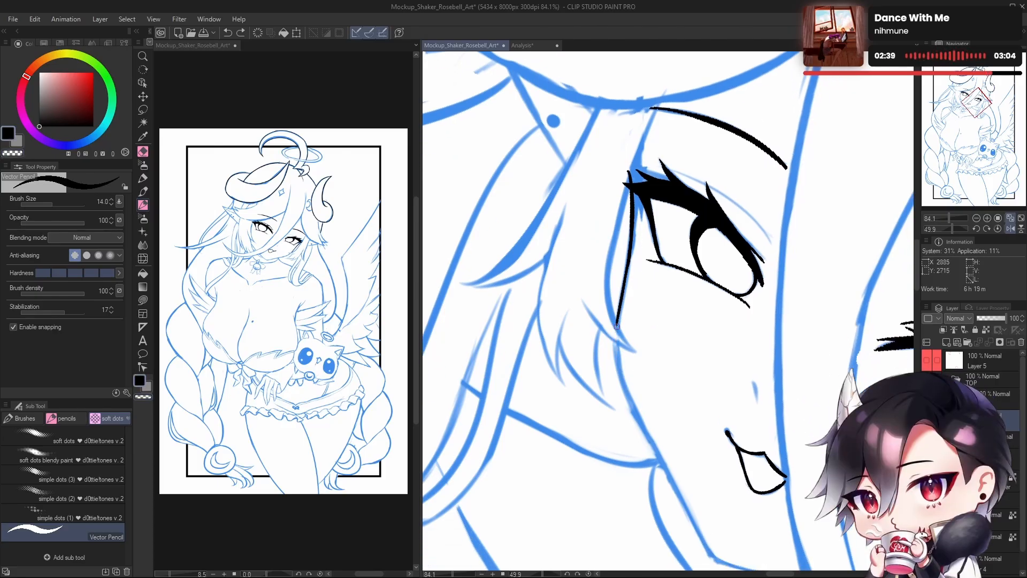
pyautogui.moveTo(616, 300); pyautogui.dragTo(634, 419)
pyautogui.hotkey('ctrl', 'z')
pyautogui.moveTo(617, 320); pyautogui.dragTo(635, 411)
pyautogui.hotkey('ctrl', 'z')
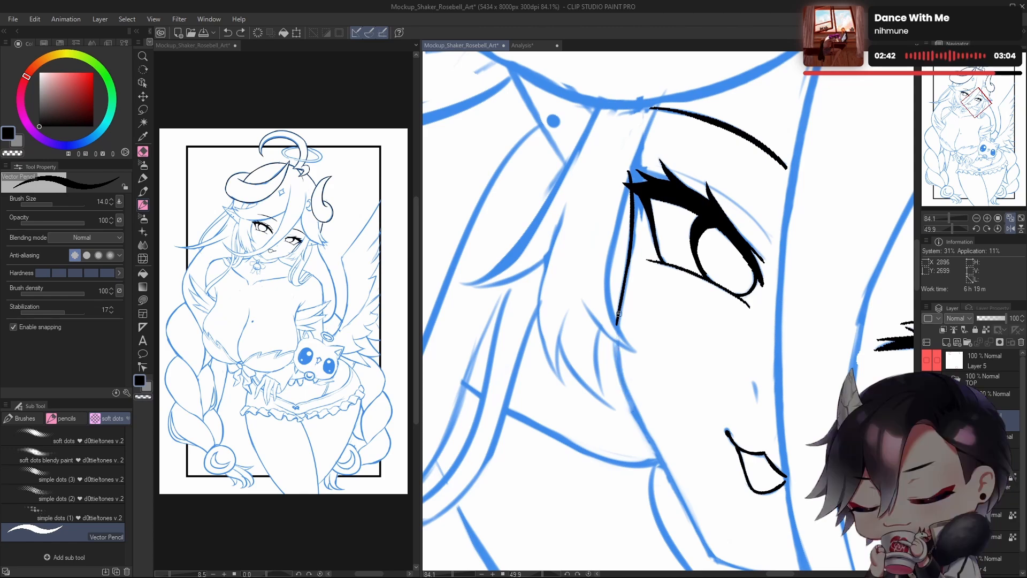
pyautogui.moveTo(618, 314); pyautogui.dragTo(637, 411)
pyautogui.hotkey('ctrl', 'z')
pyautogui.moveTo(615, 311); pyautogui.dragTo(633, 406)
pyautogui.hotkey('ctrl', 'z')
pyautogui.moveTo(617, 340); pyautogui.dragTo(634, 410)
# Step: Continue the face contour from the cheek curve down along the sketched jaw past the neckline
pyautogui.moveTo(621, 370); pyautogui.dragTo(654, 453)
pyautogui.hotkey('ctrl', 'z')
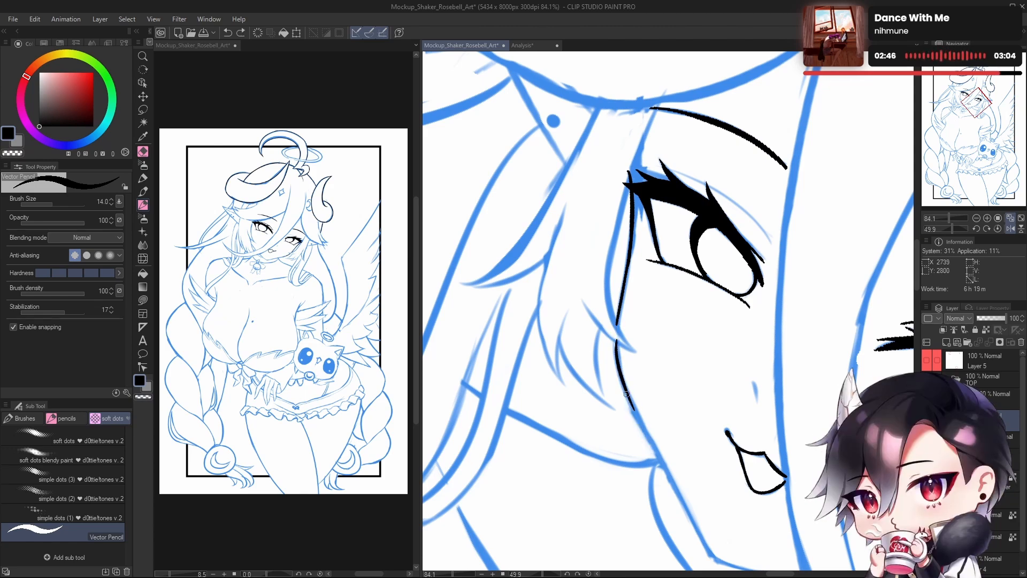
pyautogui.moveTo(620, 379); pyautogui.dragTo(668, 478)
pyautogui.hotkey('ctrl', 'z')
pyautogui.moveTo(629, 399); pyautogui.dragTo(671, 478)
pyautogui.moveTo(637, 422); pyautogui.dragTo(685, 506)
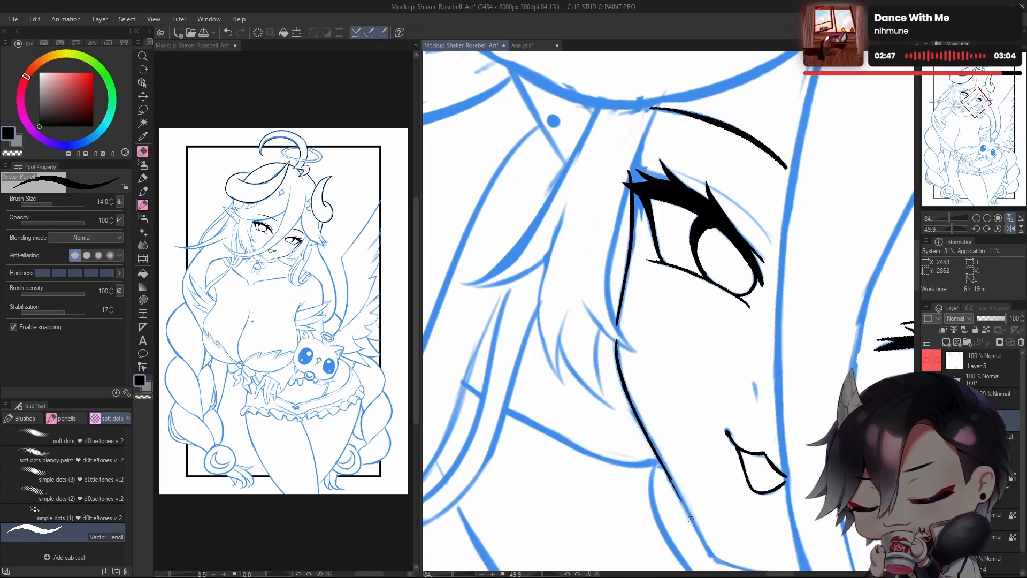
# Step: Flip the canvas view and erase the thin tail at the lower end of the jawline
pyautogui.scroll(-4, 762, 374)
pyautogui.press('h')
pyautogui.moveTo(674, 428); pyautogui.dragTo(740, 294)
pyautogui.scroll(5, 740, 294)
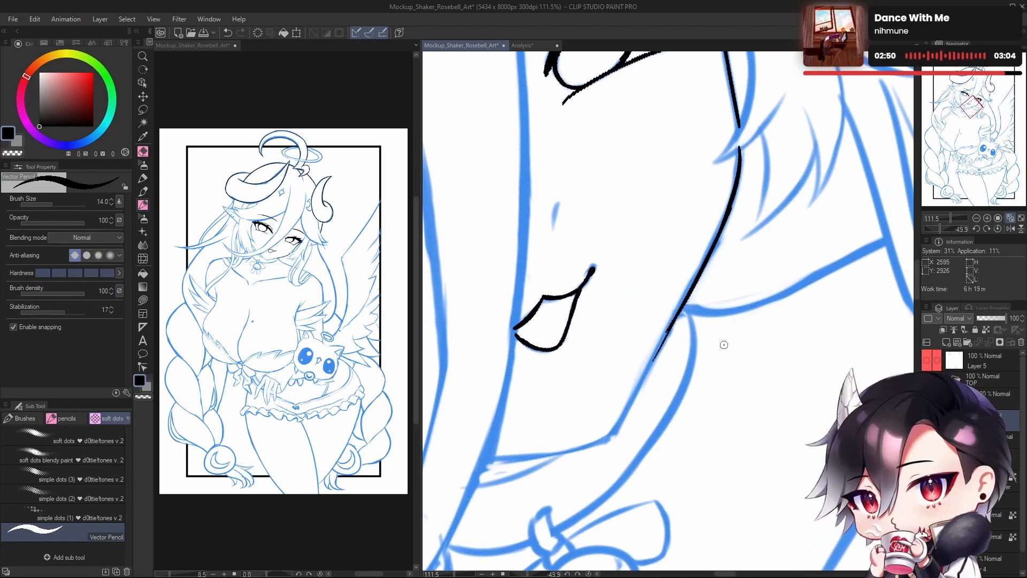
pyautogui.press('e')
pyautogui.moveTo(641, 379); pyautogui.dragTo(707, 263)
pyautogui.press('p')
pyautogui.moveTo(698, 338); pyautogui.dragTo(705, 314)
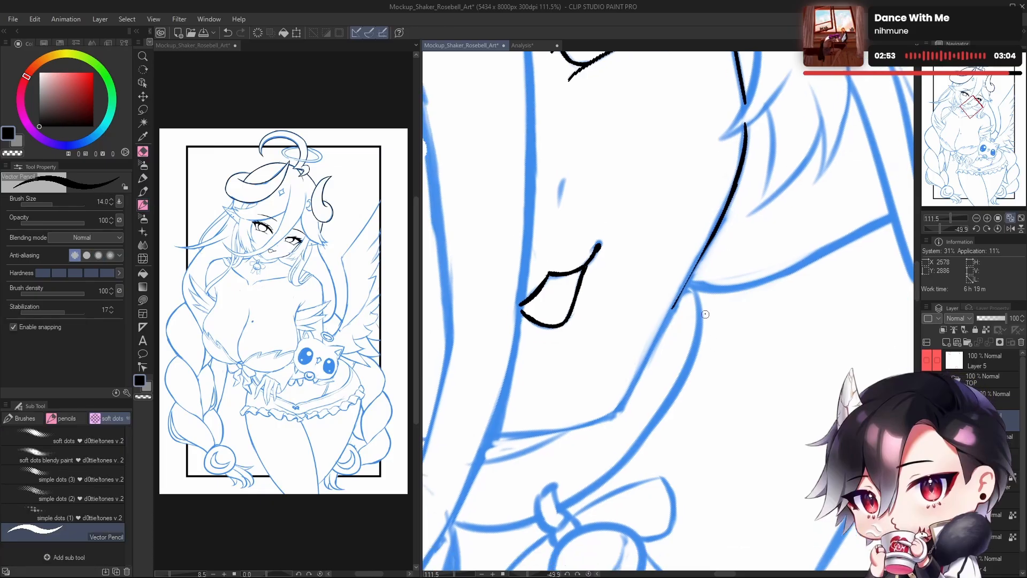
# Step: Ink the remaining jawline down to the chin over the sketch, then view the face zoomed out and mirrored
pyautogui.moveTo(711, 236); pyautogui.dragTo(630, 406)
pyautogui.hotkey('ctrl', 'z')
pyautogui.hotkey('ctrl', 'z')
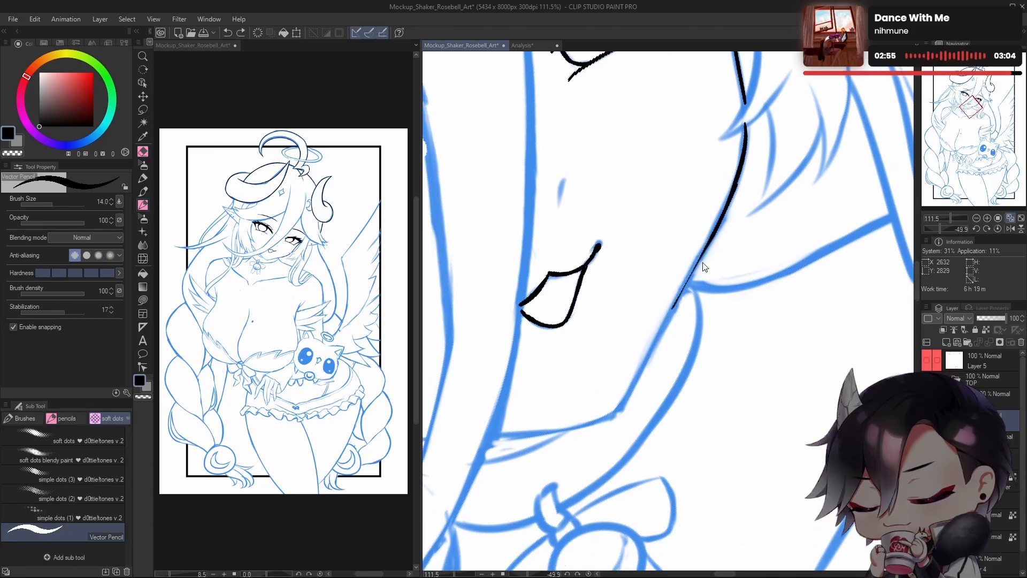
pyautogui.moveTo(711, 238); pyautogui.dragTo(628, 386)
pyautogui.hotkey('ctrl', 'z')
pyautogui.moveTo(711, 237); pyautogui.dragTo(644, 369)
pyautogui.hotkey('ctrl', 'z')
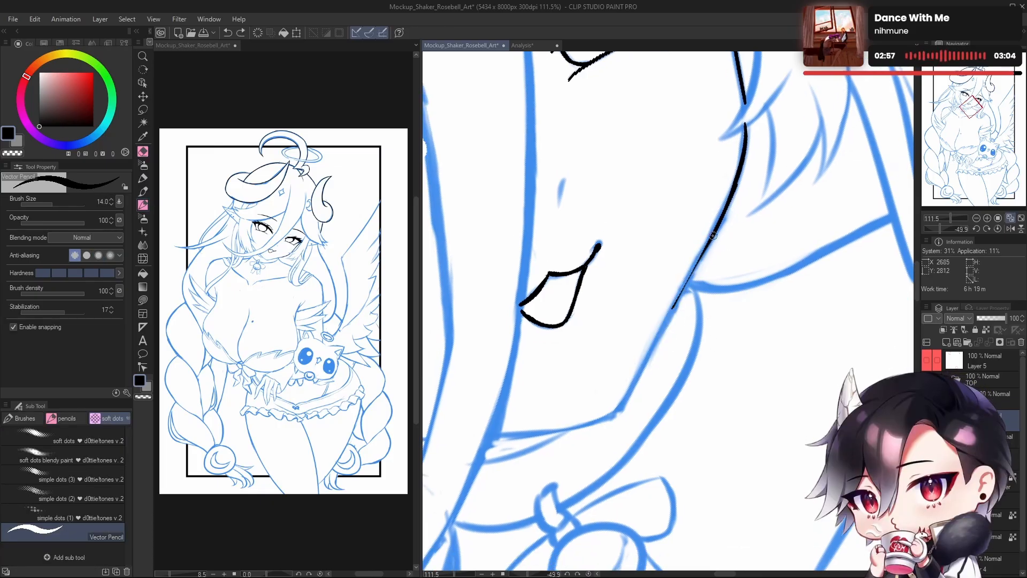
pyautogui.moveTo(709, 240); pyautogui.dragTo(641, 376)
pyautogui.hotkey('ctrl', 'z')
pyautogui.moveTo(711, 238); pyautogui.dragTo(623, 403)
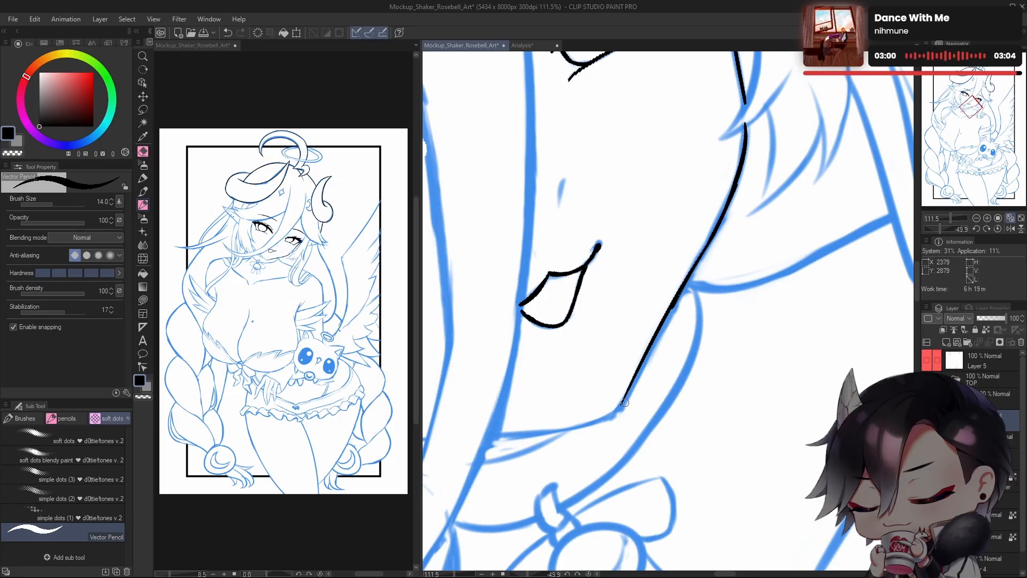
pyautogui.scroll(-8, 663, 329)
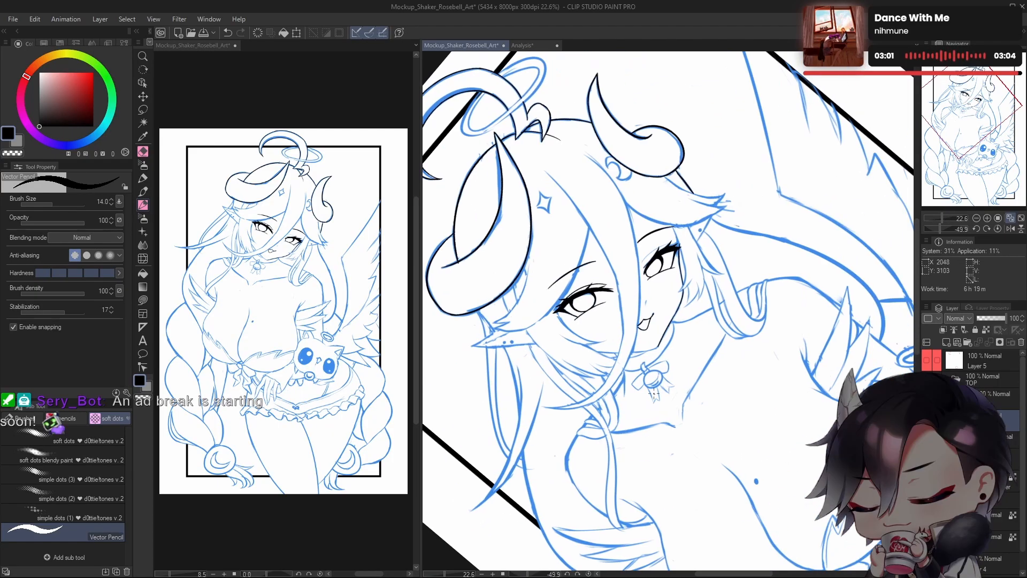
pyautogui.press('h')
pyautogui.moveTo(741, 395); pyautogui.dragTo(712, 383)
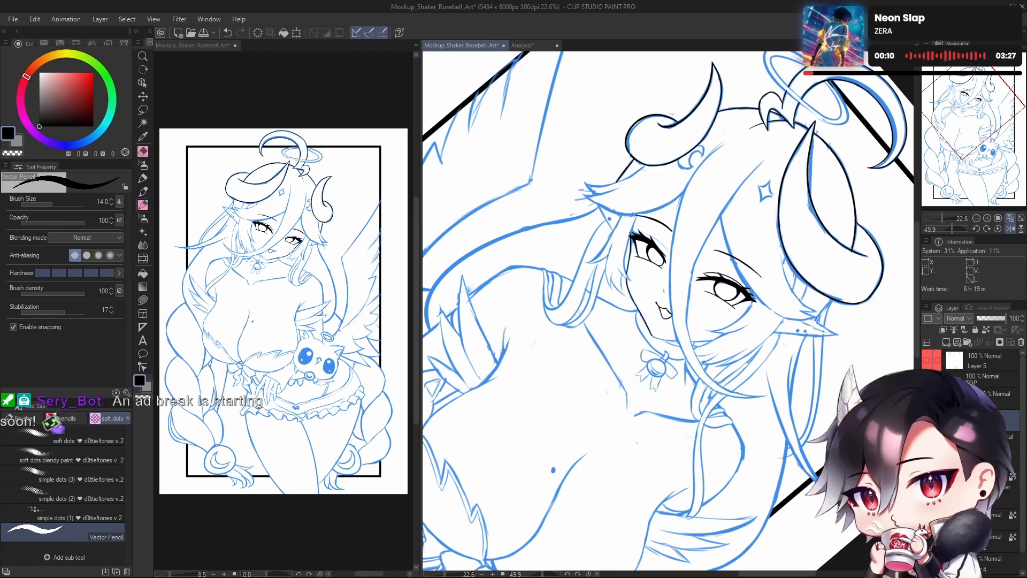
# Step: Try inking the missing side of the jaw with a stroke from the cheek down toward the chin
pyautogui.scroll(4, 675, 332)
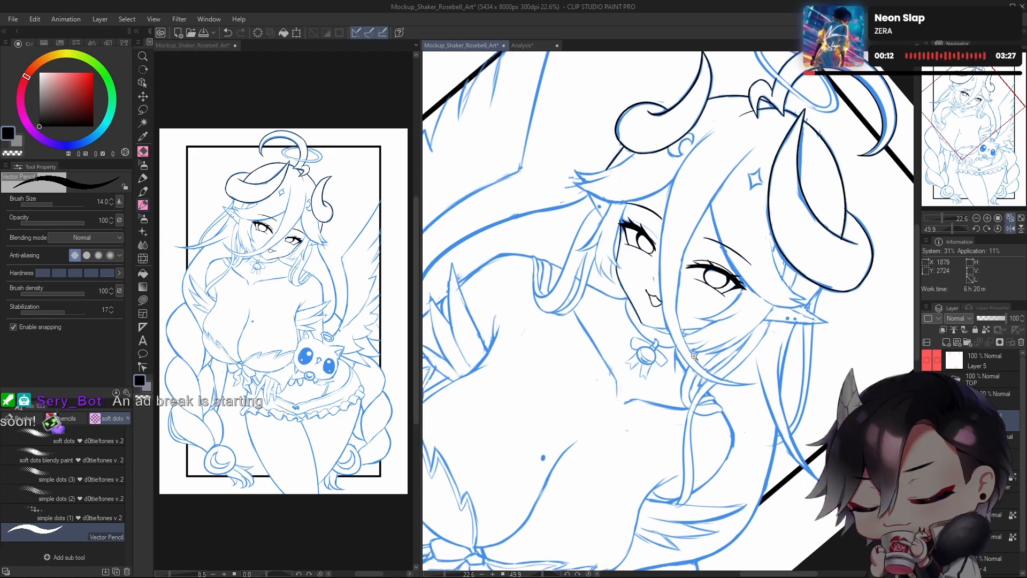
pyautogui.click(997, 228)
pyautogui.moveTo(724, 354); pyautogui.dragTo(670, 381)
pyautogui.moveTo(692, 287); pyautogui.dragTo(614, 371)
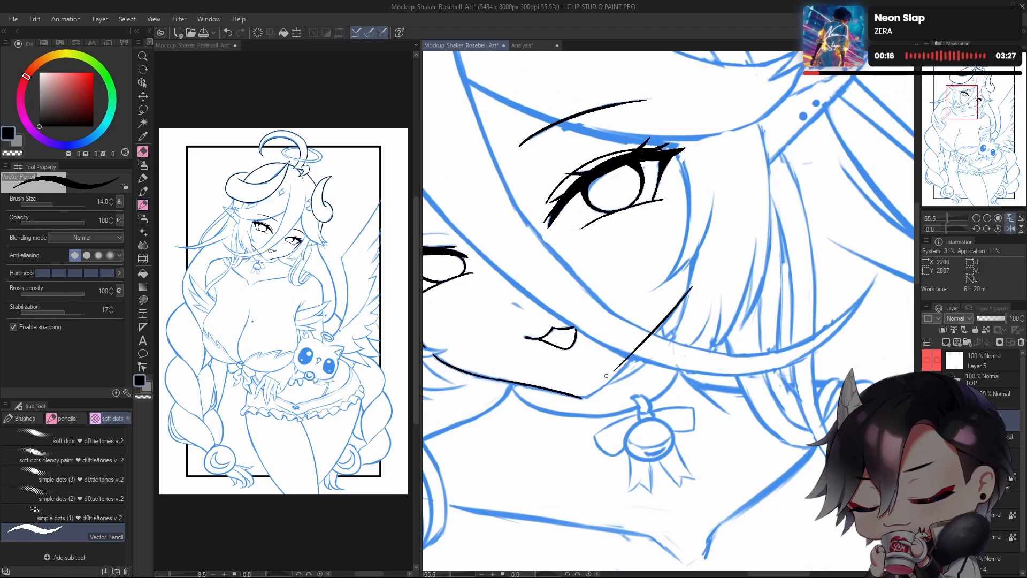
pyautogui.press('h')
pyautogui.moveTo(691, 390); pyautogui.dragTo(671, 380)
pyautogui.hotkey('ctrl', 'z')
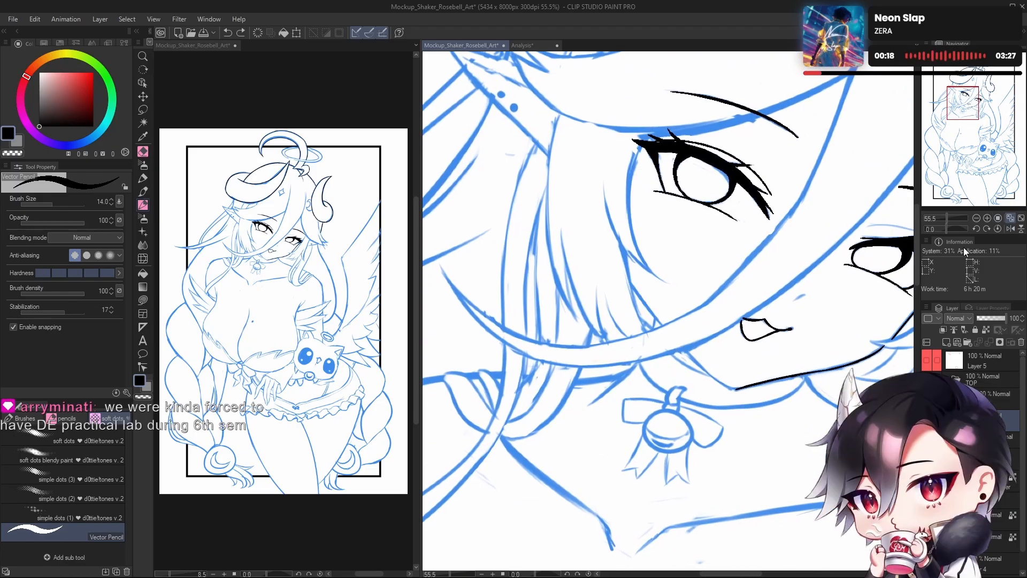
# Step: Rotate the canvas and try longer strokes for the missing jaw side, running from below the eye to the chin
pyautogui.moveTo(948, 229); pyautogui.dragTo(955, 231)
pyautogui.moveTo(696, 390); pyautogui.dragTo(708, 359)
pyautogui.moveTo(702, 229)
pyautogui.mouseDown()
pyautogui.moveTo(636, 329)
pyautogui.moveTo(655, 324)
pyautogui.moveTo(624, 341)
pyautogui.mouseUp()
pyautogui.hotkey('ctrl', 'z')
pyautogui.hotkey('ctrl', 'z')
pyautogui.moveTo(693, 230); pyautogui.dragTo(624, 341)
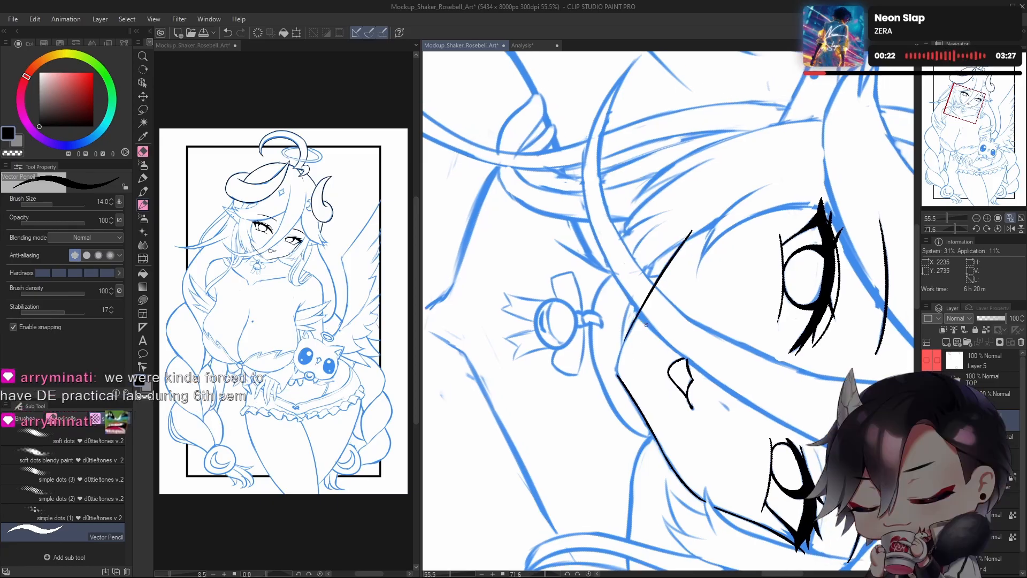
pyautogui.hotkey('ctrl', 'z')
pyautogui.moveTo(692, 235); pyautogui.dragTo(633, 321)
pyautogui.hotkey('ctrl', 'z')
pyautogui.moveTo(694, 230); pyautogui.dragTo(631, 332)
pyautogui.hotkey('ctrl', 'z')
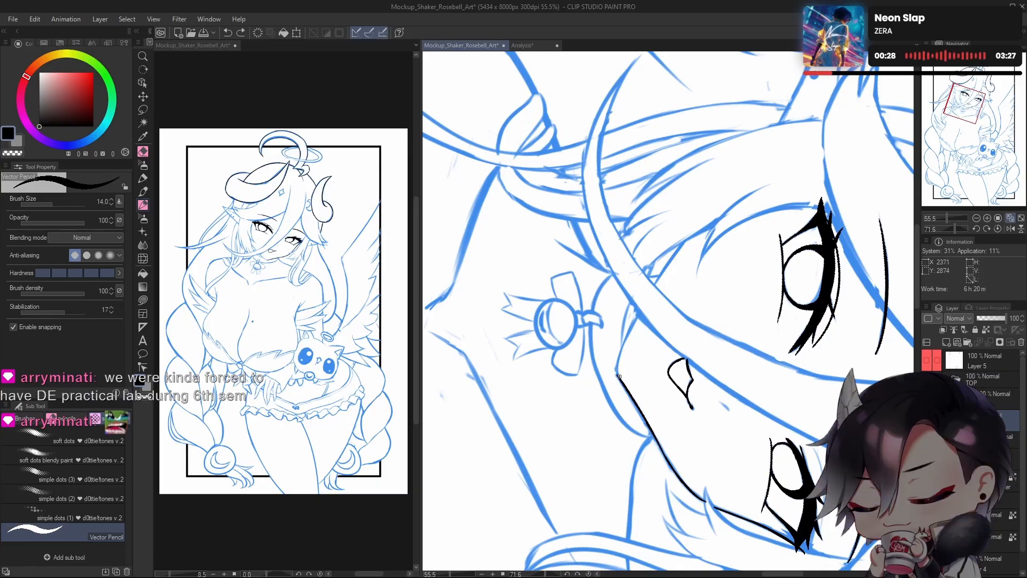
# Step: Try a short jaw stroke covering only the section between the chin tip and the crossing hair strand
pyautogui.hotkey('ctrl', 'z')
pyautogui.moveTo(616, 369)
pyautogui.mouseDown()
pyautogui.moveTo(635, 320)
pyautogui.moveTo(617, 370)
pyautogui.mouseUp()
pyautogui.hotkey('ctrl', 'z')
pyautogui.hotkey('ctrl', 'z')
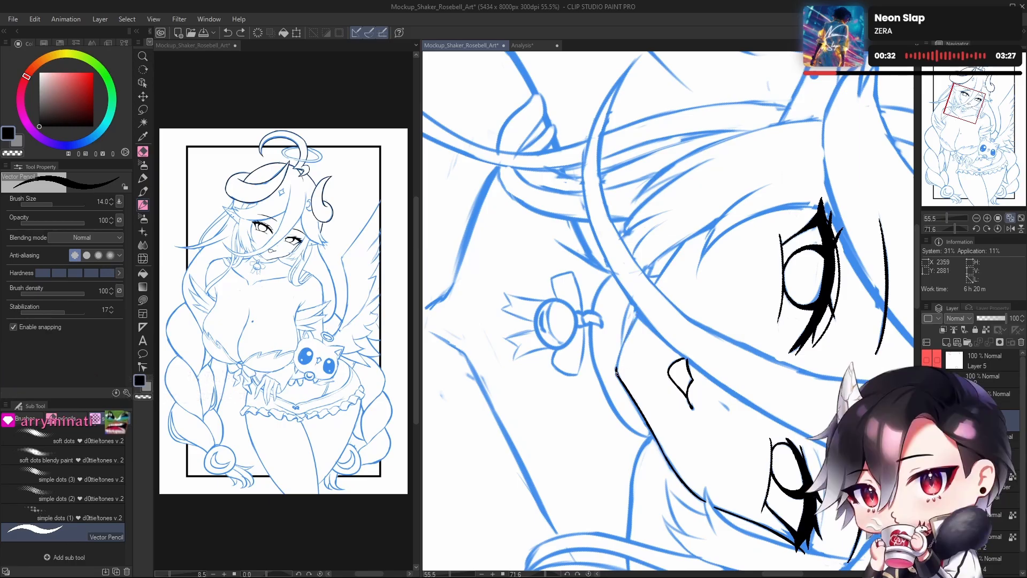
pyautogui.moveTo(641, 315); pyautogui.dragTo(617, 370)
pyautogui.hotkey('ctrl', 'z')
pyautogui.hotkey('ctrl', 'z')
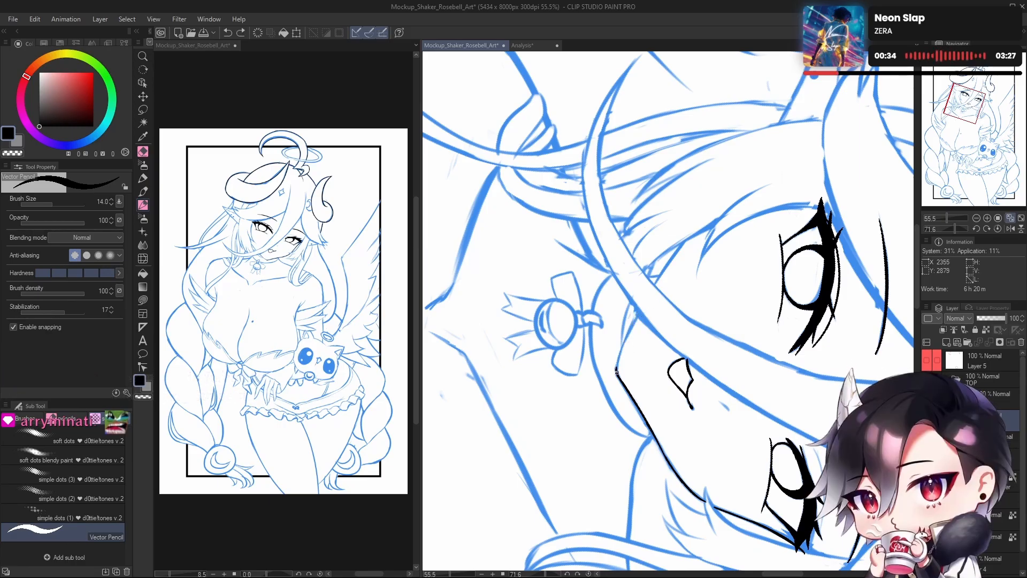
pyautogui.hotkey('ctrl', 'y')
pyautogui.hotkey('ctrl', 'z')
pyautogui.moveTo(616, 370); pyautogui.dragTo(644, 308)
pyautogui.press('e')
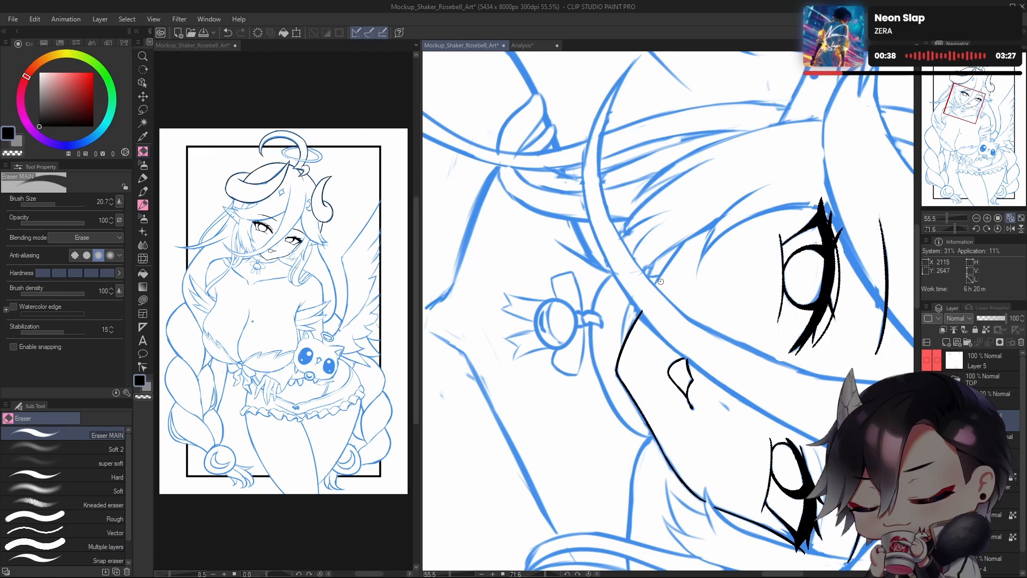
pyautogui.press('p')
pyautogui.hotkey('ctrl', 'z')
# Step: Ink the missing jawline from the chin up to the cheek and erase the part crossing the sketched hair strand
pyautogui.moveTo(617, 374); pyautogui.dragTo(686, 236)
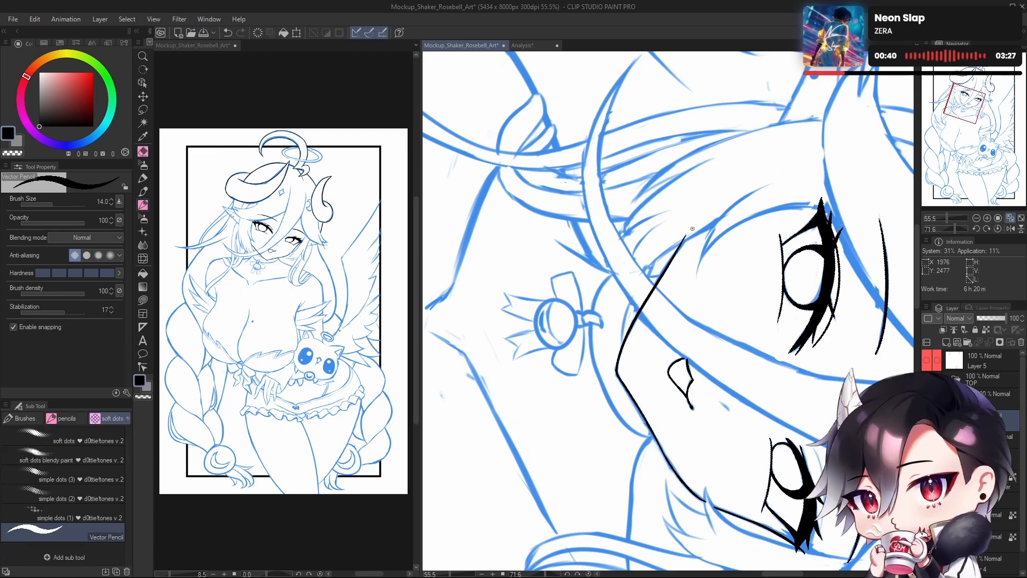
pyautogui.hotkey('ctrl', 'z')
pyautogui.moveTo(617, 372); pyautogui.dragTo(701, 227)
pyautogui.hotkey('ctrl', 'z')
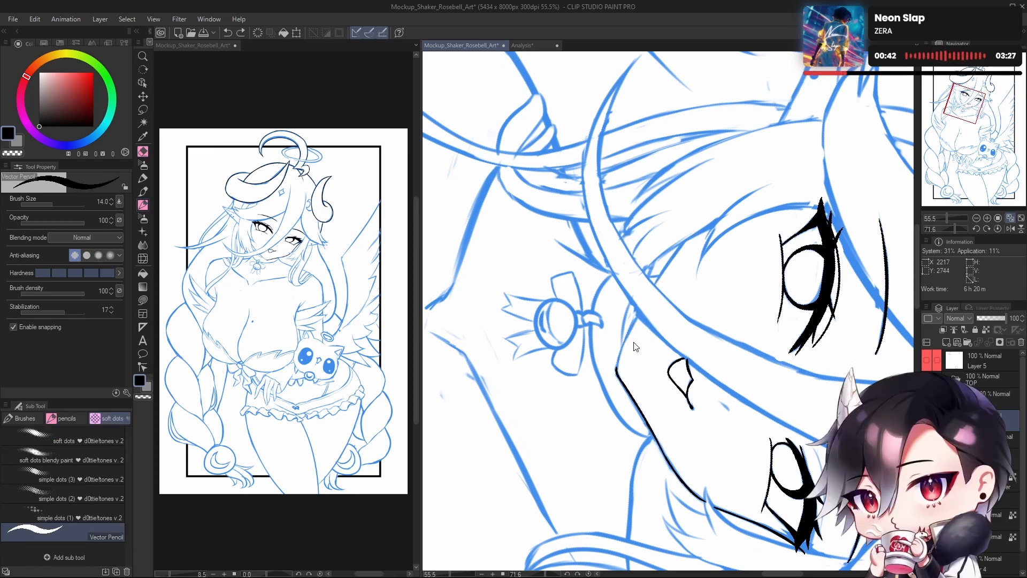
pyautogui.moveTo(616, 372); pyautogui.dragTo(693, 231)
pyautogui.hotkey('ctrl', 'z')
pyautogui.moveTo(616, 369); pyautogui.dragTo(709, 210)
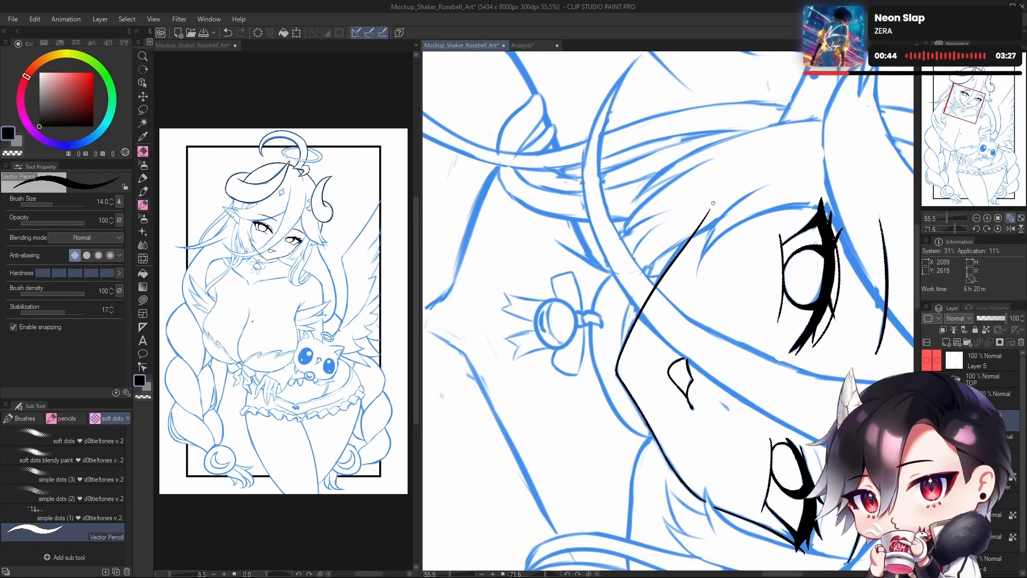
pyautogui.hotkey('ctrl', 'z')
pyautogui.moveTo(616, 373)
pyautogui.mouseDown()
pyautogui.moveTo(711, 203)
pyautogui.moveTo(694, 229)
pyautogui.mouseUp()
pyautogui.press('e')
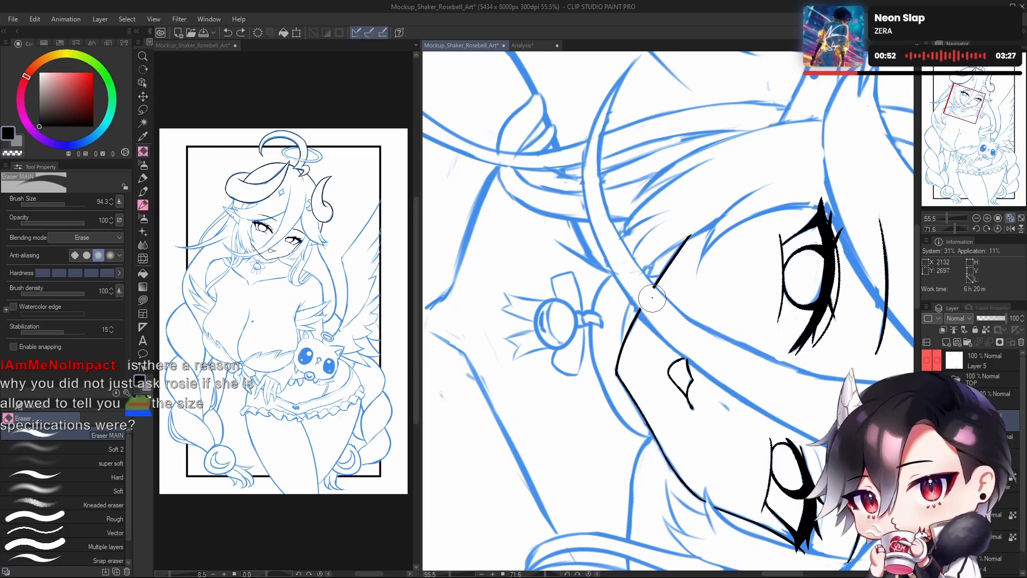
pyautogui.press('p')
pyautogui.scroll(-3, 717, 326)
pyautogui.moveTo(749, 315); pyautogui.dragTo(715, 325)
pyautogui.scroll(2, 749, 278)
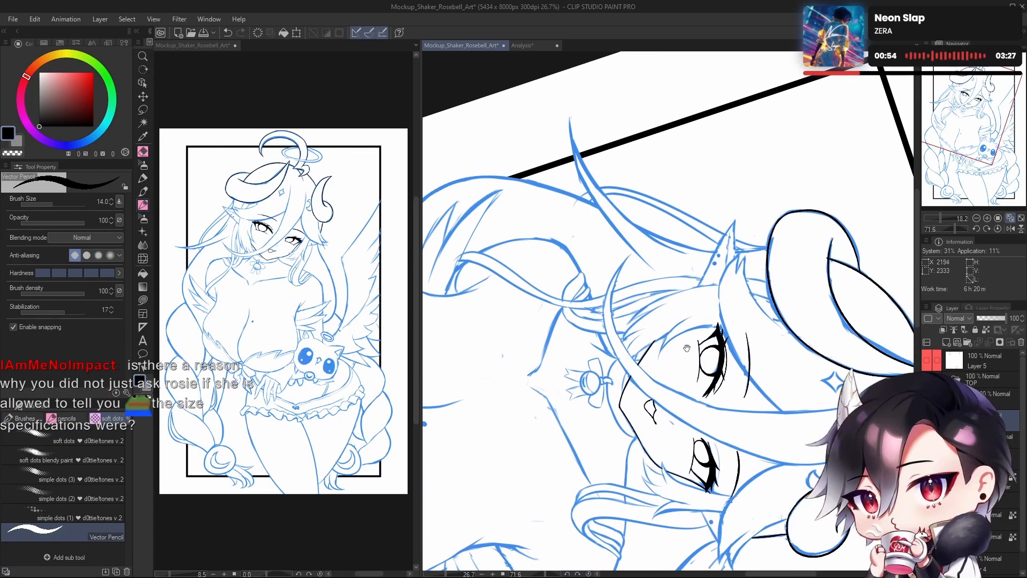
pyautogui.moveTo(679, 237); pyautogui.dragTo(817, 134)
pyautogui.moveTo(644, 258); pyautogui.dragTo(836, 123)
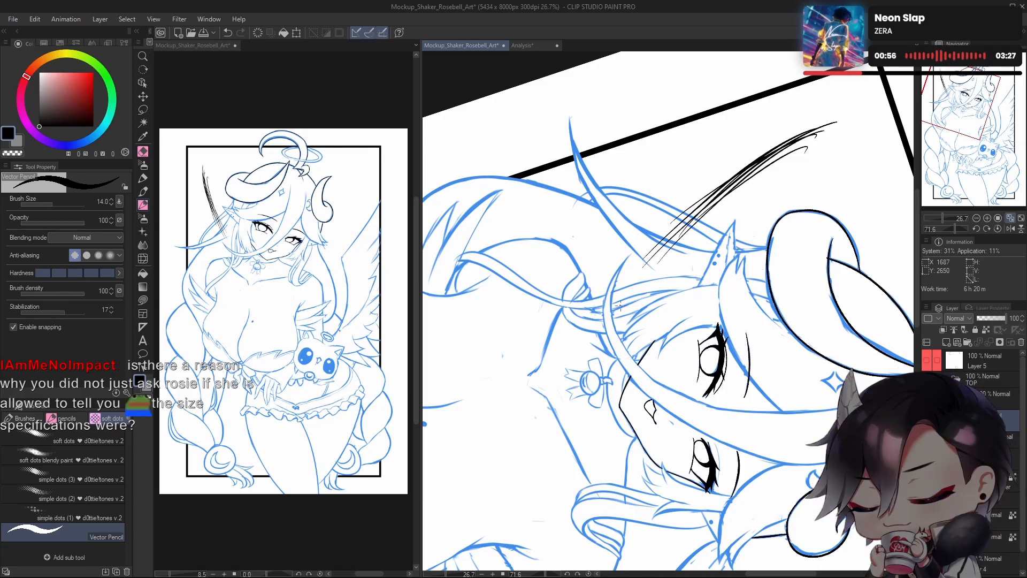
pyautogui.hotkey('ctrl', 'z')
pyautogui.hotkey('ctrl', 'z')
pyautogui.hotkey('ctrl', 'z')
pyautogui.hotkey('ctrl', 'z')
pyautogui.hotkey('ctrl', 'z')
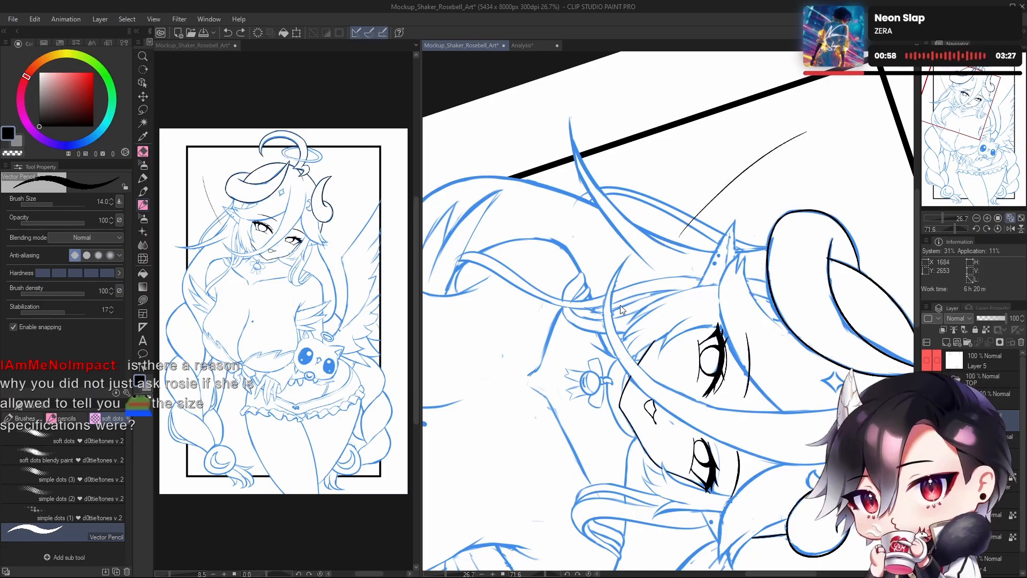
# Step: Check the inked face and jaw within the whole artwork in upright and mirrored views
pyautogui.click(997, 229)
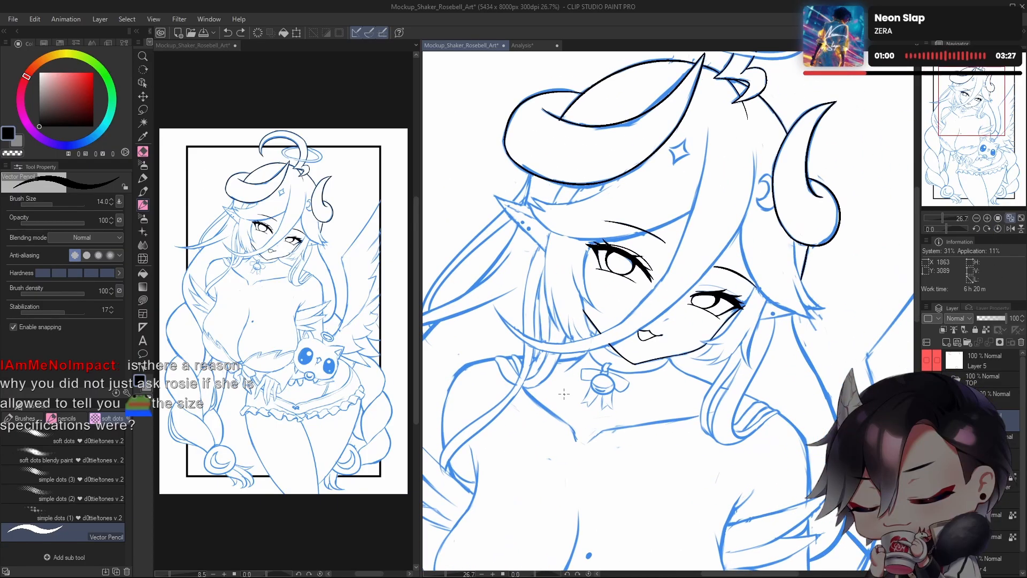
pyautogui.hotkey('ctrl', '0')
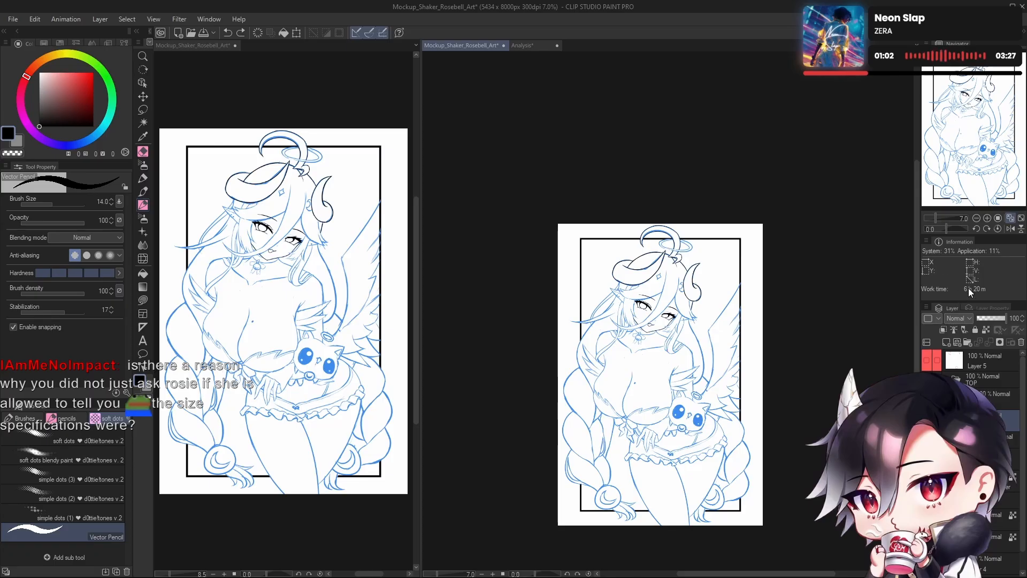
pyautogui.moveTo(683, 310); pyautogui.dragTo(741, 307)
pyautogui.scroll(-5, 742, 307)
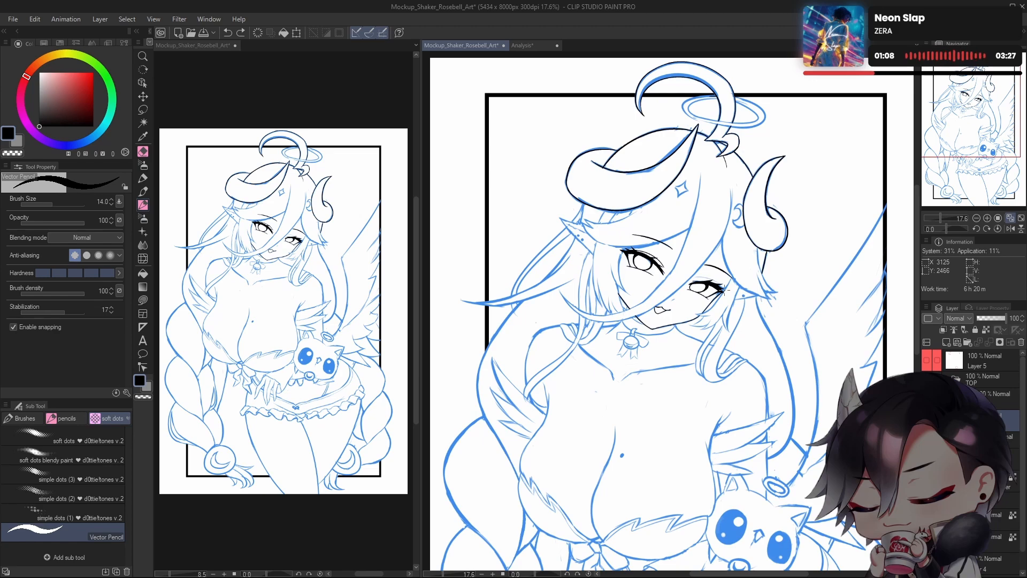
pyautogui.moveTo(683, 354); pyautogui.dragTo(720, 327)
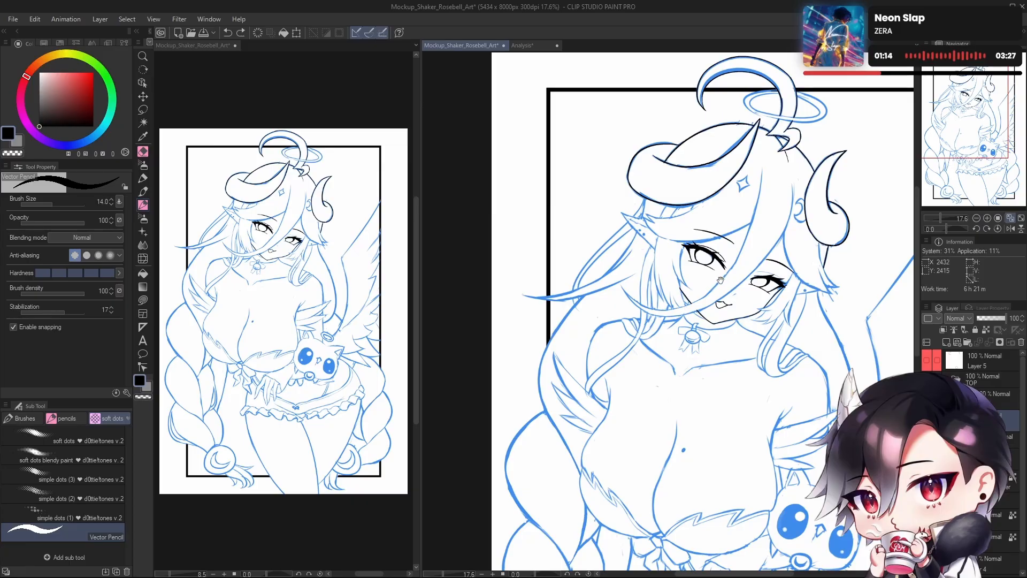
pyautogui.scroll(3, 721, 279)
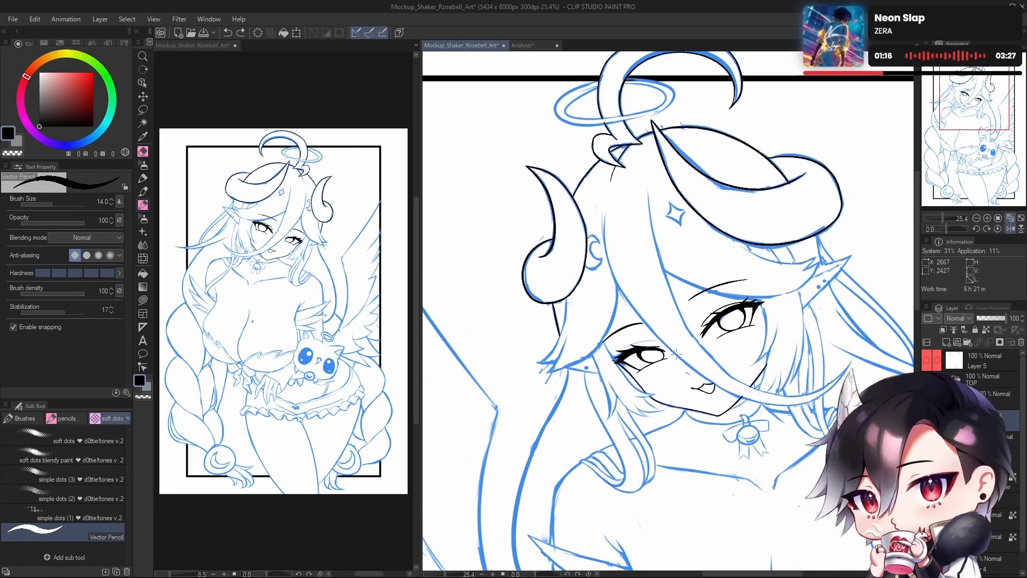
# Step: Try inking the outer edge of the long fringe strand from the crown down beside the mouth
pyautogui.click(952, 228)
pyautogui.scroll(2, 664, 125)
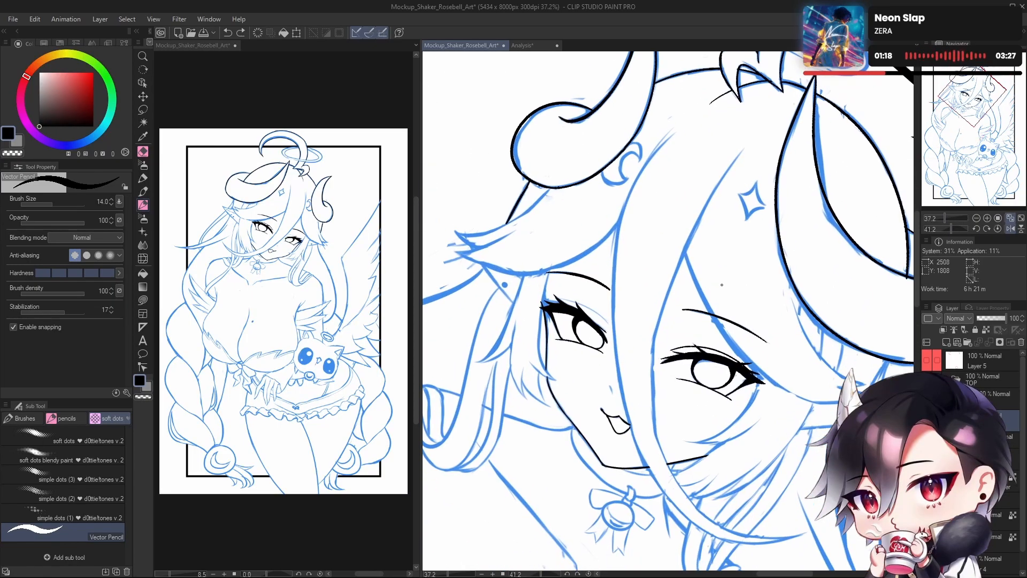
pyautogui.hotkey('ctrl', 'z')
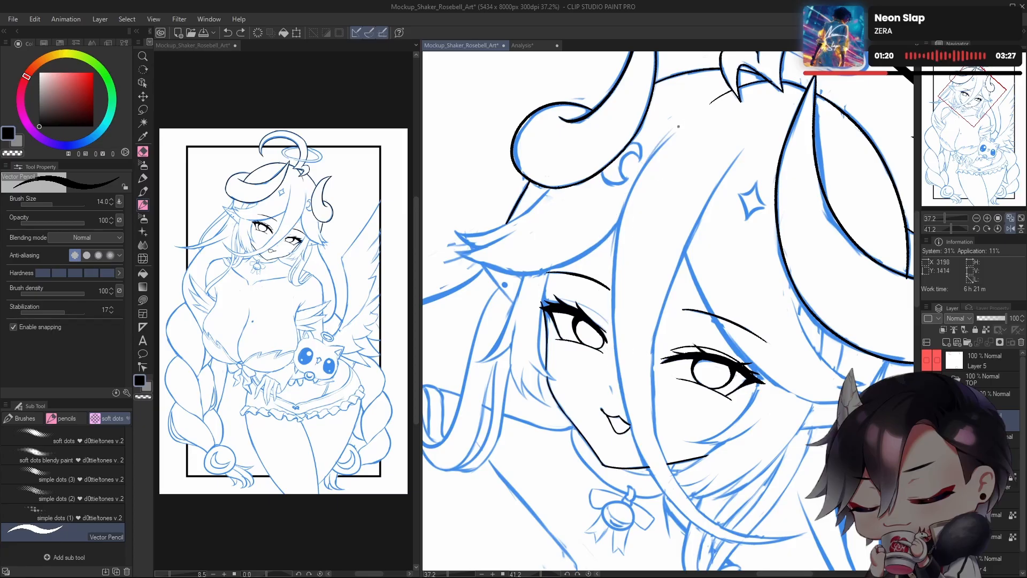
pyautogui.moveTo(680, 119); pyautogui.dragTo(622, 395)
pyautogui.hotkey('ctrl', 'z')
pyautogui.moveTo(679, 115)
pyautogui.mouseDown()
pyautogui.moveTo(622, 198)
pyautogui.moveTo(634, 434)
pyautogui.mouseUp()
pyautogui.hotkey('ctrl', 'z')
pyautogui.moveTo(682, 118); pyautogui.dragTo(636, 431)
pyautogui.hotkey('ctrl', 'z')
pyautogui.moveTo(680, 119); pyautogui.dragTo(634, 423)
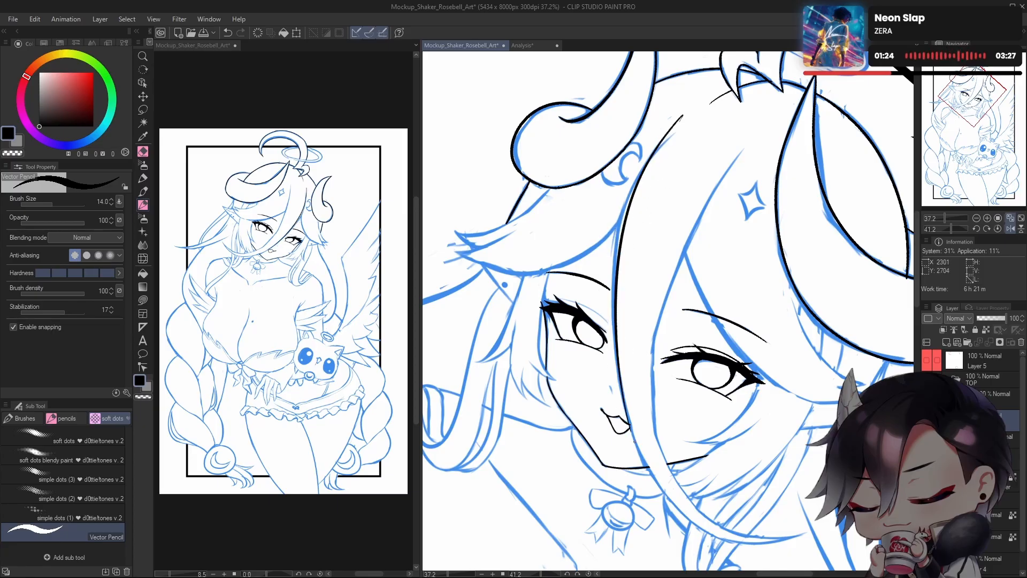
pyautogui.hotkey('ctrl', 'z')
pyautogui.moveTo(682, 117); pyautogui.dragTo(616, 426)
pyautogui.hotkey('ctrl', 'z')
pyautogui.moveTo(682, 119); pyautogui.dragTo(613, 406)
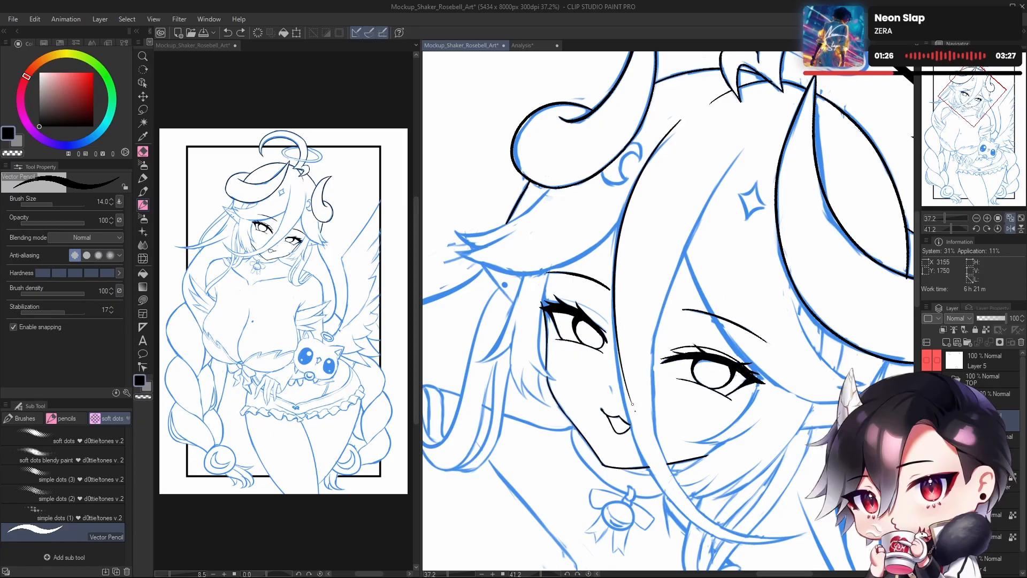
pyautogui.hotkey('ctrl', 'z')
pyautogui.moveTo(673, 119); pyautogui.dragTo(609, 415)
pyautogui.hotkey('ctrl', 'z')
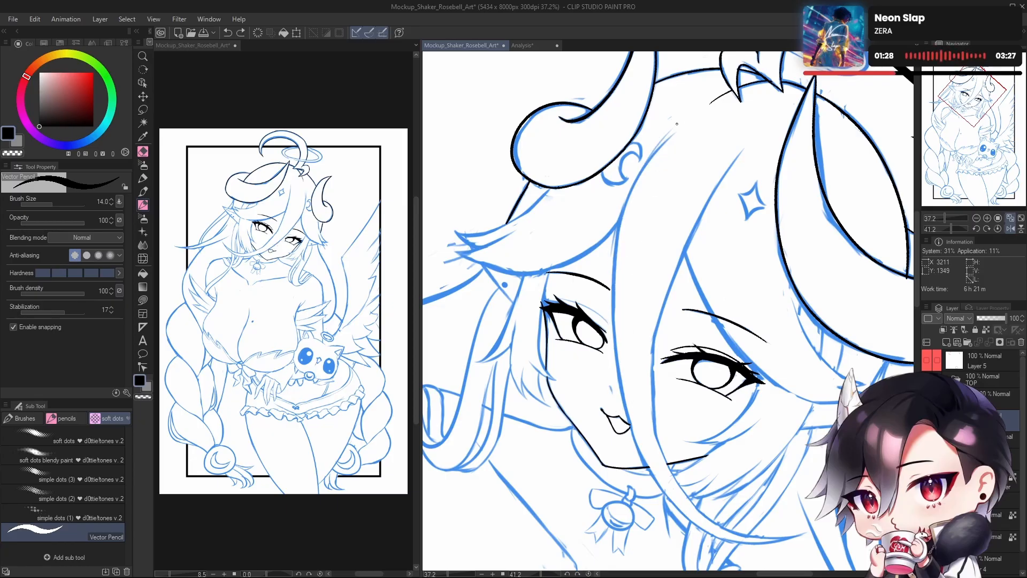
# Step: Retry the long fringe strand's outer edge, starting the stroke closer to the sketched tip at the crown
pyautogui.moveTo(679, 122); pyautogui.dragTo(612, 422)
pyautogui.hotkey('ctrl', 'z')
pyautogui.moveTo(672, 125); pyautogui.dragTo(612, 428)
pyautogui.hotkey('ctrl', 'z')
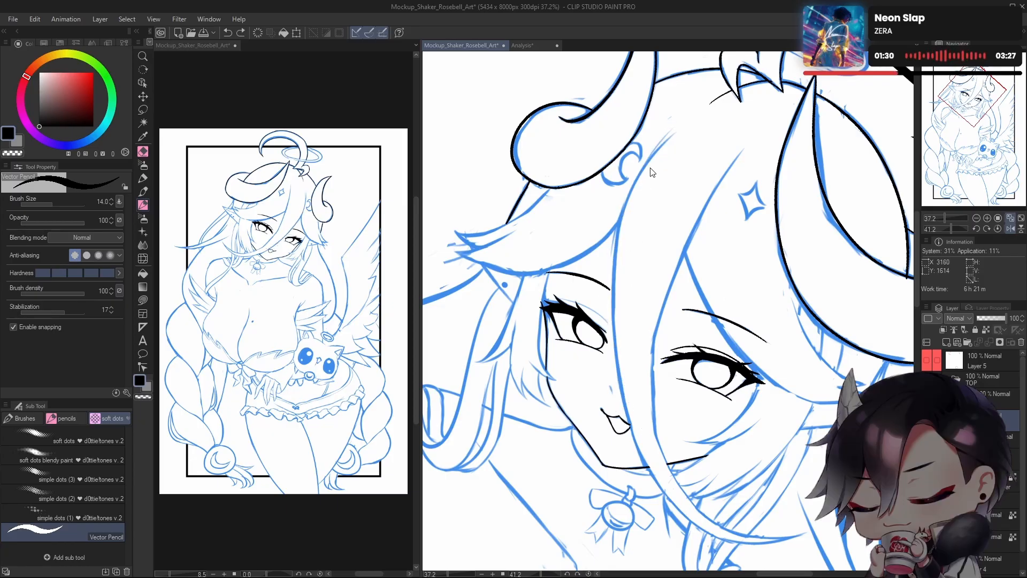
pyautogui.moveTo(669, 126); pyautogui.dragTo(612, 440)
pyautogui.hotkey('ctrl', 'z')
pyautogui.moveTo(671, 127); pyautogui.dragTo(612, 452)
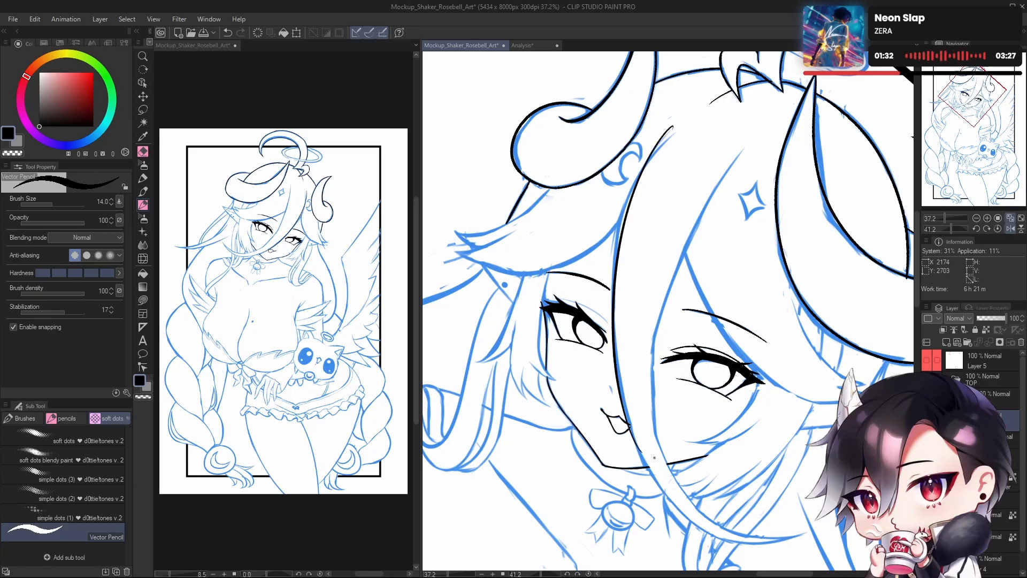
pyautogui.hotkey('ctrl', 'z')
pyautogui.moveTo(673, 124)
pyautogui.mouseDown()
pyautogui.moveTo(615, 253)
pyautogui.moveTo(608, 428)
pyautogui.mouseUp()
pyautogui.hotkey('ctrl', 'z')
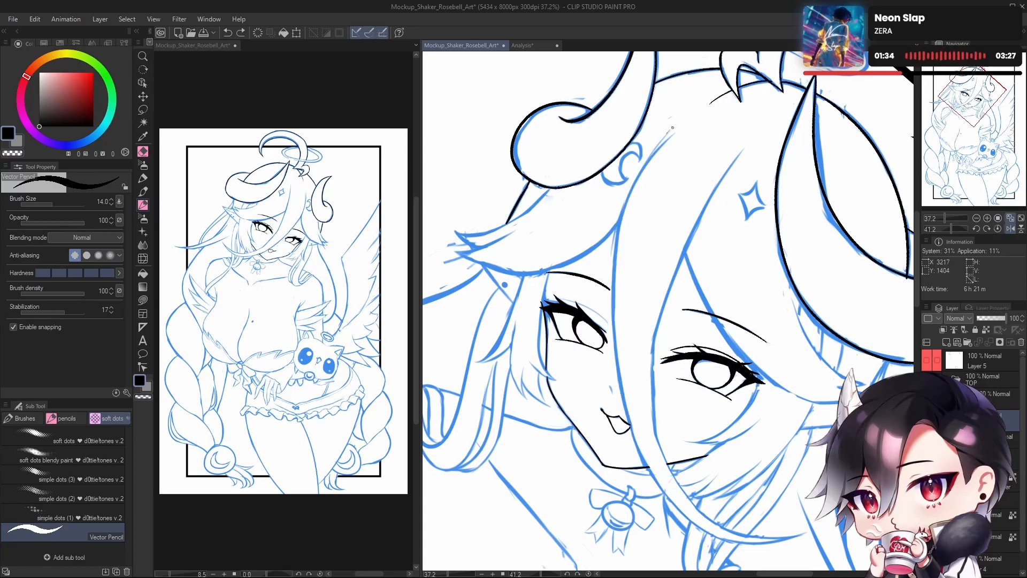
pyautogui.moveTo(672, 128); pyautogui.dragTo(612, 421)
pyautogui.hotkey('ctrl', 'z')
# Step: Ink the long fringe strand's outer edge from the crown down beside the mouth and trim its lower end
pyautogui.moveTo(674, 123); pyautogui.dragTo(612, 418)
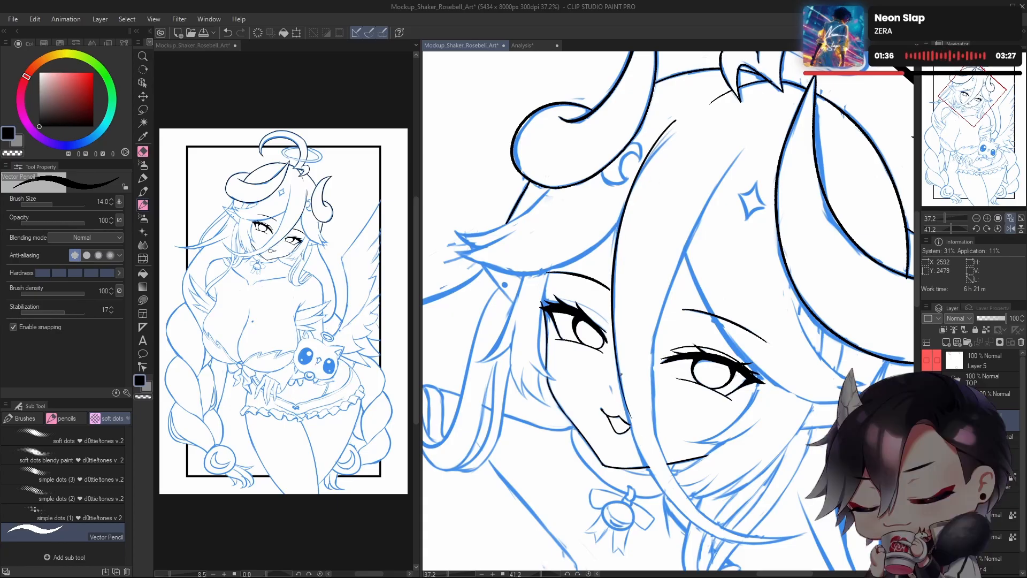
pyautogui.moveTo(646, 379)
pyautogui.mouseDown()
pyautogui.moveTo(635, 316)
pyautogui.moveTo(627, 368)
pyautogui.mouseUp()
pyautogui.press('e')
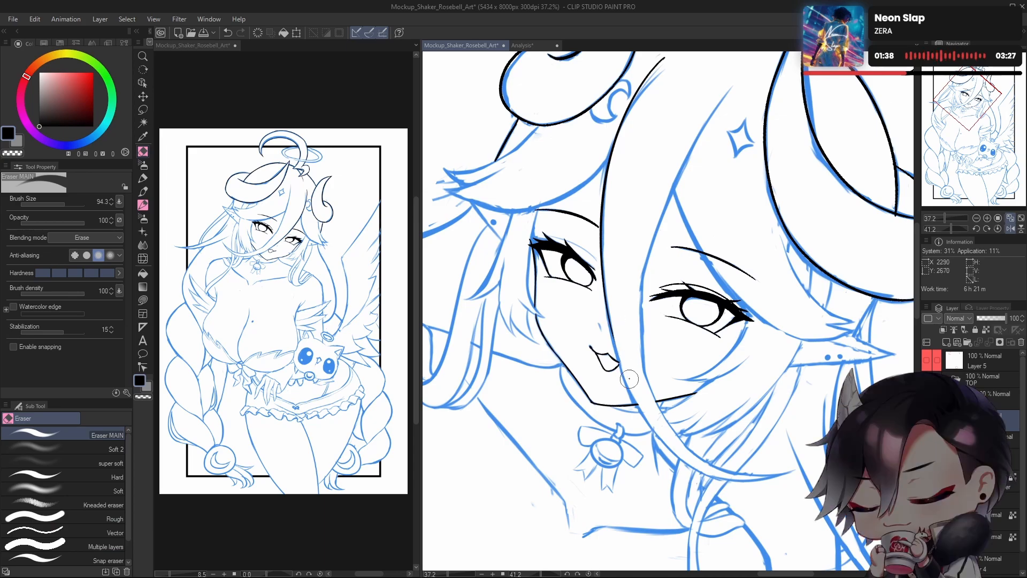
pyautogui.press('p')
pyautogui.moveTo(681, 387); pyautogui.dragTo(665, 396)
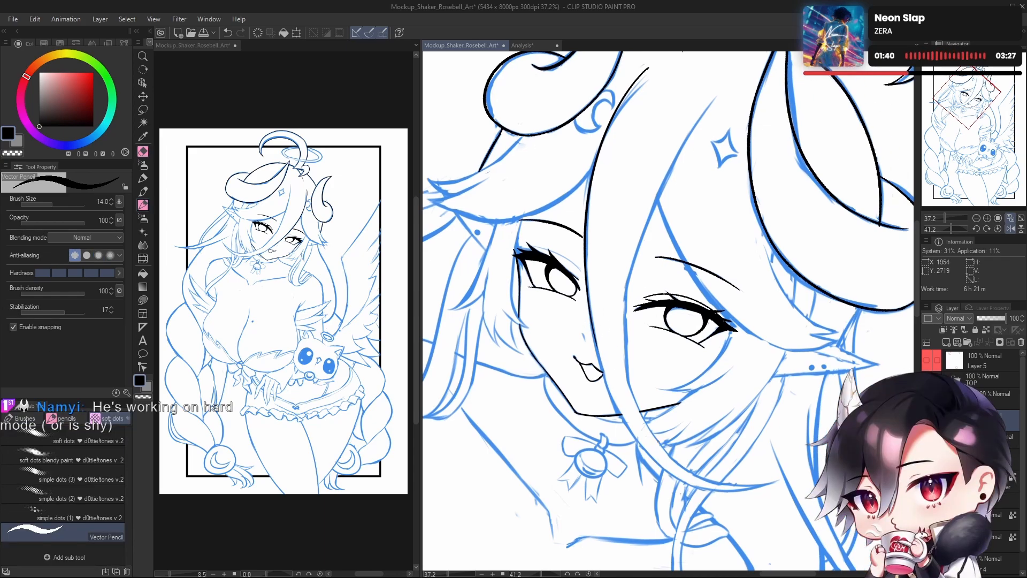
# Step: Erase the upper end of the inked fringe strand edge near the crown, beside the small crescent ornament
pyautogui.click(958, 229)
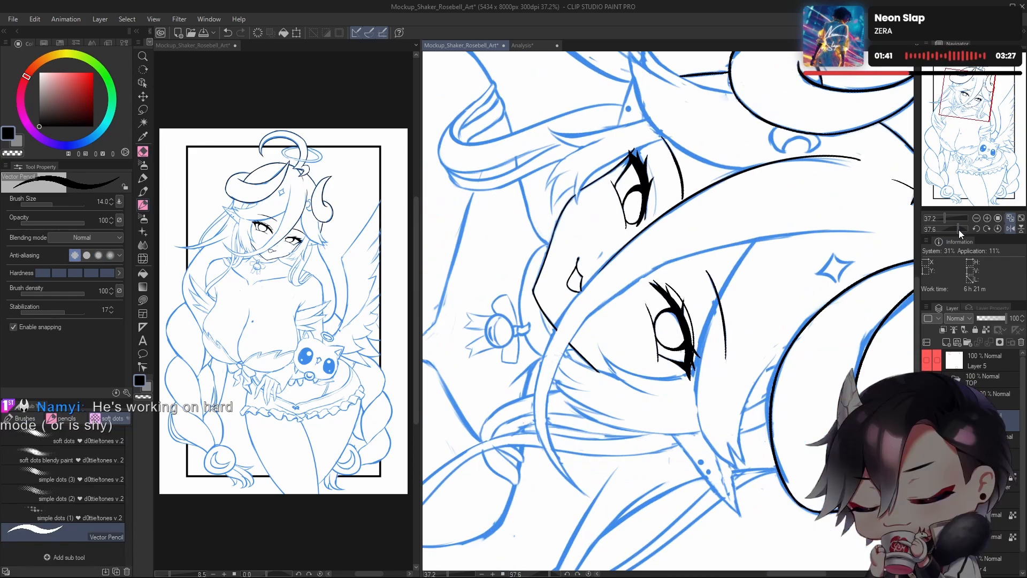
pyautogui.click(997, 228)
pyautogui.moveTo(957, 229); pyautogui.dragTo(952, 229)
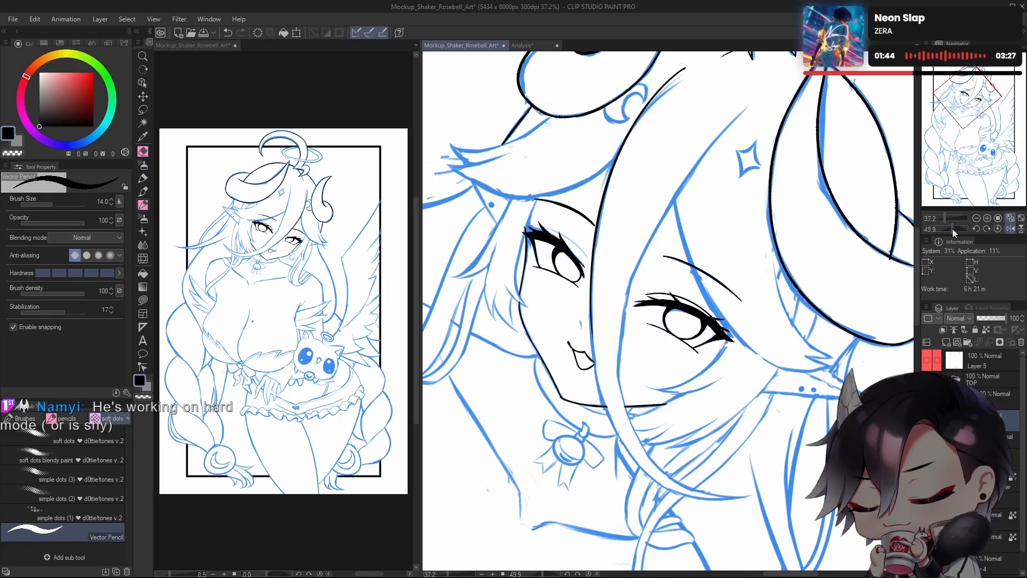
pyautogui.moveTo(686, 67); pyautogui.dragTo(648, 212)
pyautogui.press('e')
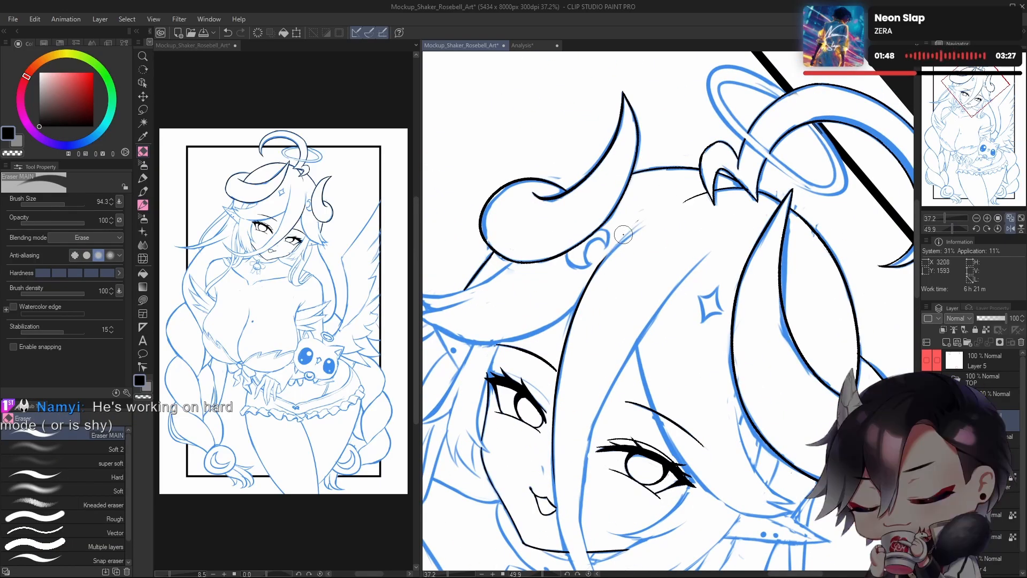
pyautogui.press('p')
pyautogui.scroll(3, 623, 231)
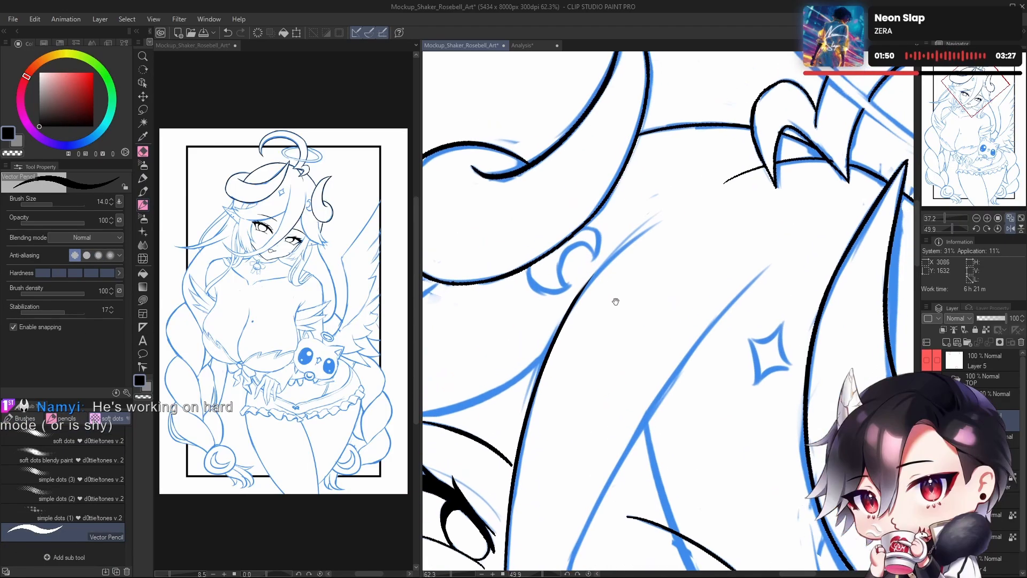
# Step: Try inking the upper end of the long fringe strand's outer edge beside the crescent ornament, following the sketch towards the crown
pyautogui.moveTo(569, 316); pyautogui.dragTo(644, 225)
pyautogui.moveTo(580, 291); pyautogui.dragTo(647, 213)
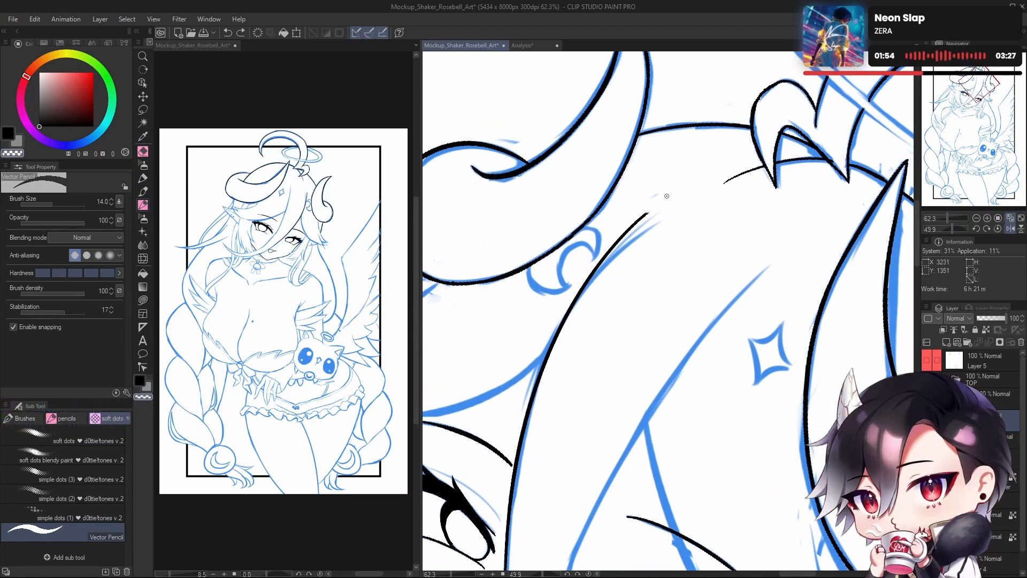
pyautogui.hotkey('ctrl', 'z')
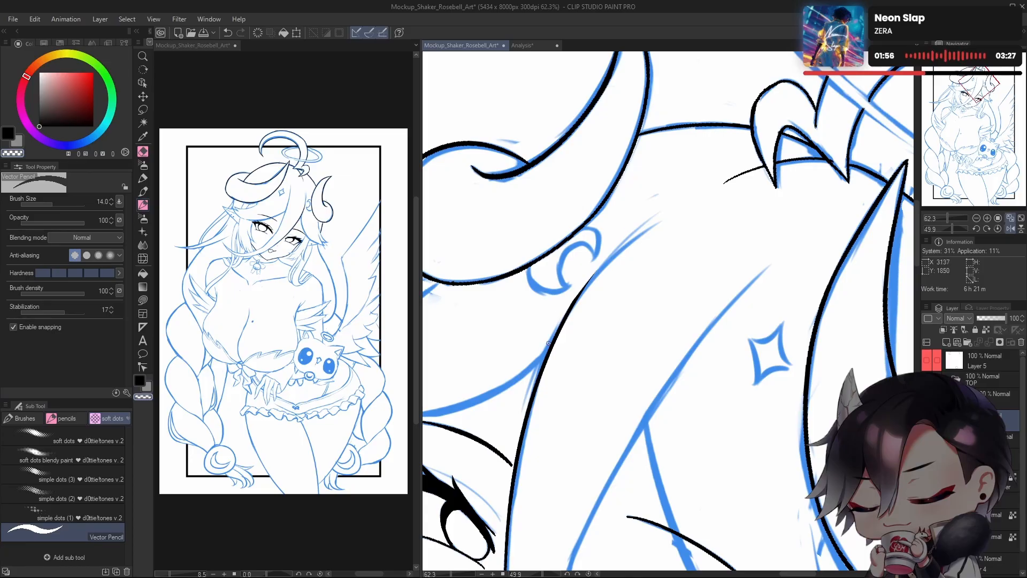
pyautogui.press('c')
pyautogui.moveTo(571, 310); pyautogui.dragTo(654, 219)
pyautogui.hotkey('ctrl', 'z')
pyautogui.moveTo(567, 318); pyautogui.dragTo(663, 217)
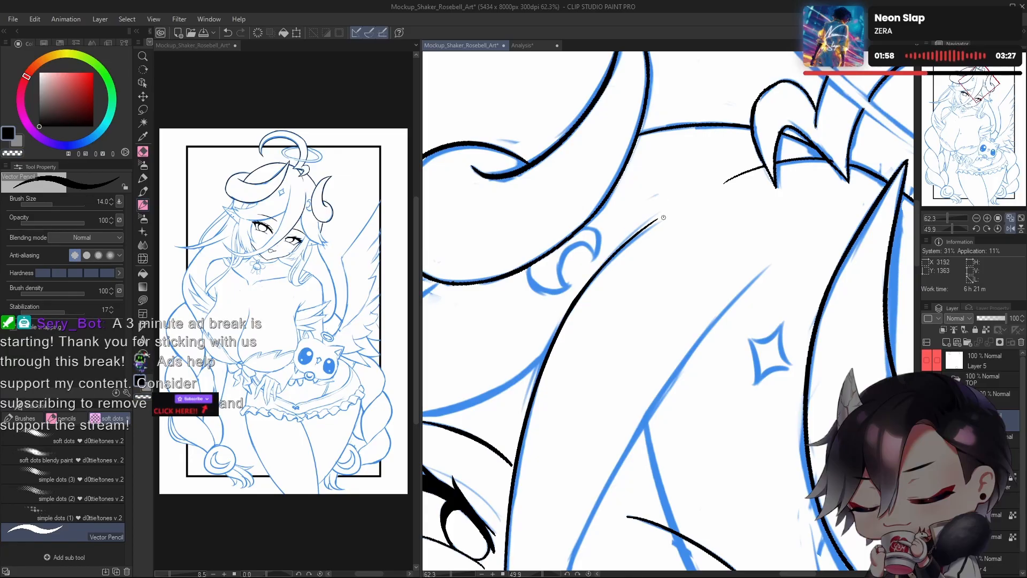
pyautogui.hotkey('ctrl', 'z')
pyautogui.moveTo(574, 309); pyautogui.dragTo(661, 213)
pyautogui.hotkey('ctrl', 'z')
# Step: Ink the upper end of the long fringe strand's outer edge, extending it past the crescent ornament to a tapered tip
pyautogui.moveTo(581, 296); pyautogui.dragTo(659, 216)
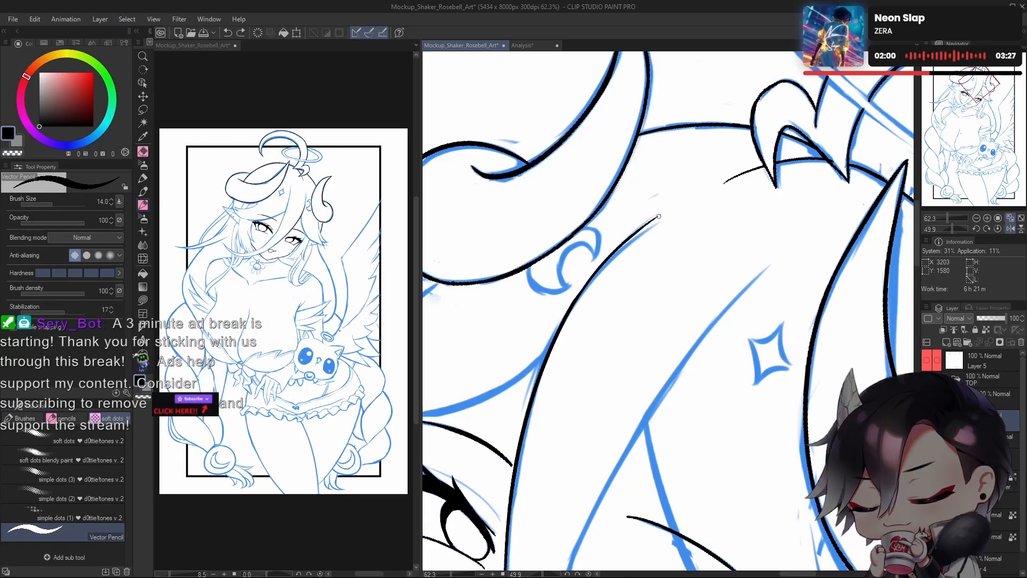
pyautogui.hotkey('ctrl', 'z')
pyautogui.moveTo(580, 295); pyautogui.dragTo(658, 220)
pyautogui.hotkey('ctrl', 'z')
pyautogui.moveTo(563, 316); pyautogui.dragTo(651, 215)
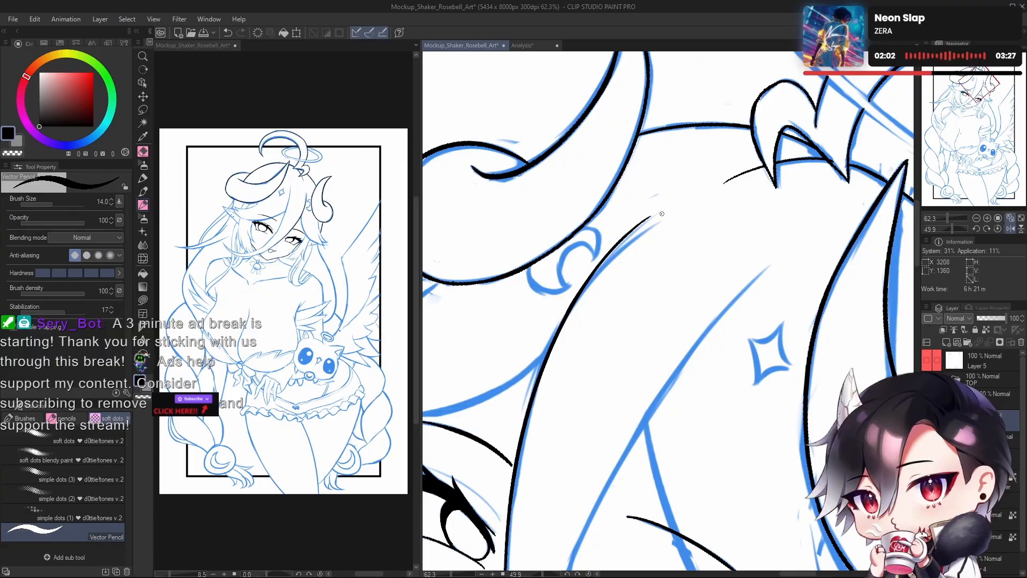
pyautogui.hotkey('ctrl', 'z')
pyautogui.moveTo(570, 315); pyautogui.dragTo(647, 224)
pyautogui.hotkey('ctrl', 'z')
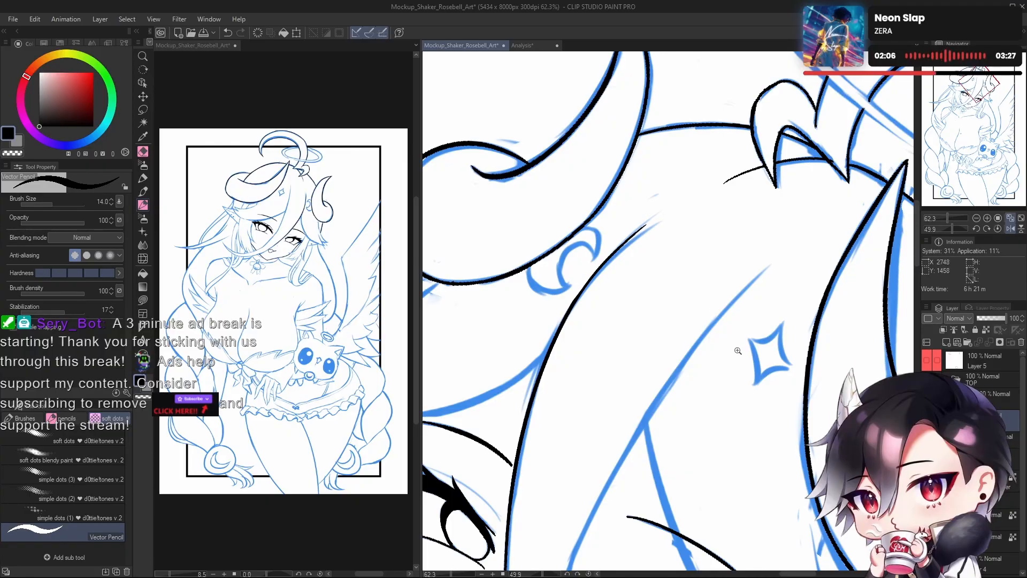
# Step: Try inking the lower part of the long fringe strand's outer edge from beside the nose down past the jaw
pyautogui.scroll(-5, 738, 351)
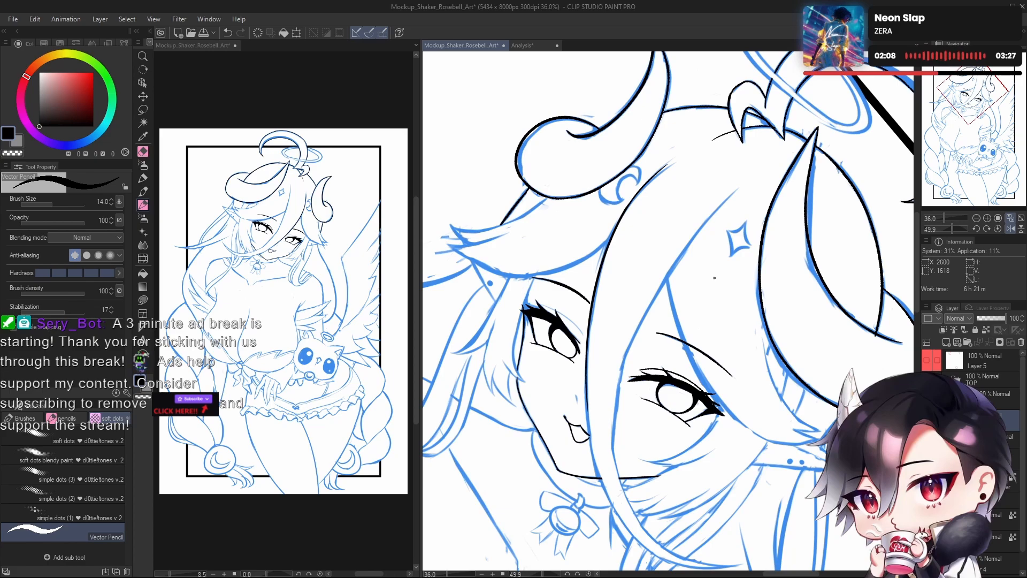
pyautogui.moveTo(714, 278); pyautogui.dragTo(699, 133)
pyautogui.click(955, 230)
pyautogui.scroll(2, 615, 299)
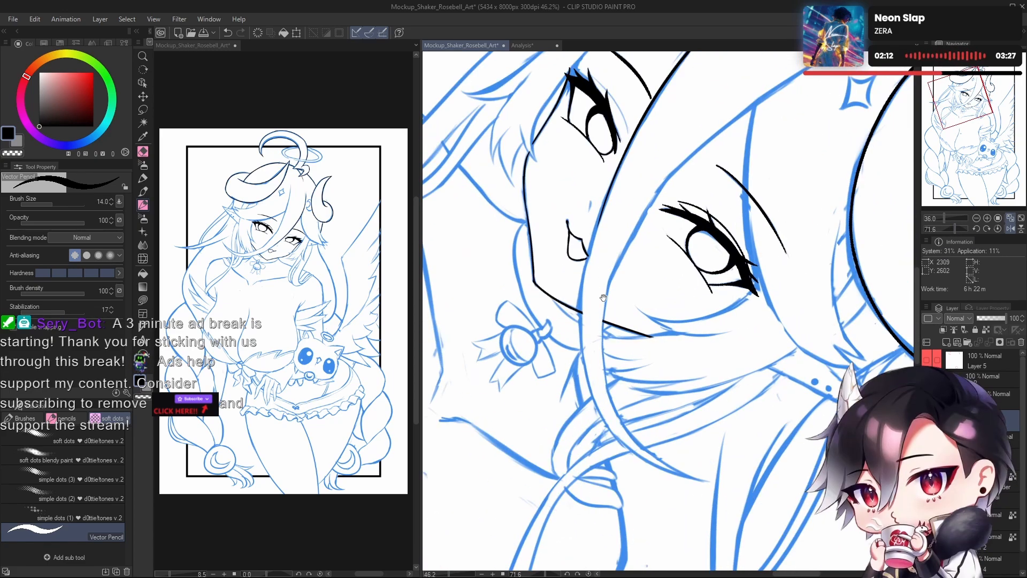
pyautogui.moveTo(612, 304); pyautogui.dragTo(634, 369)
pyautogui.press('e')
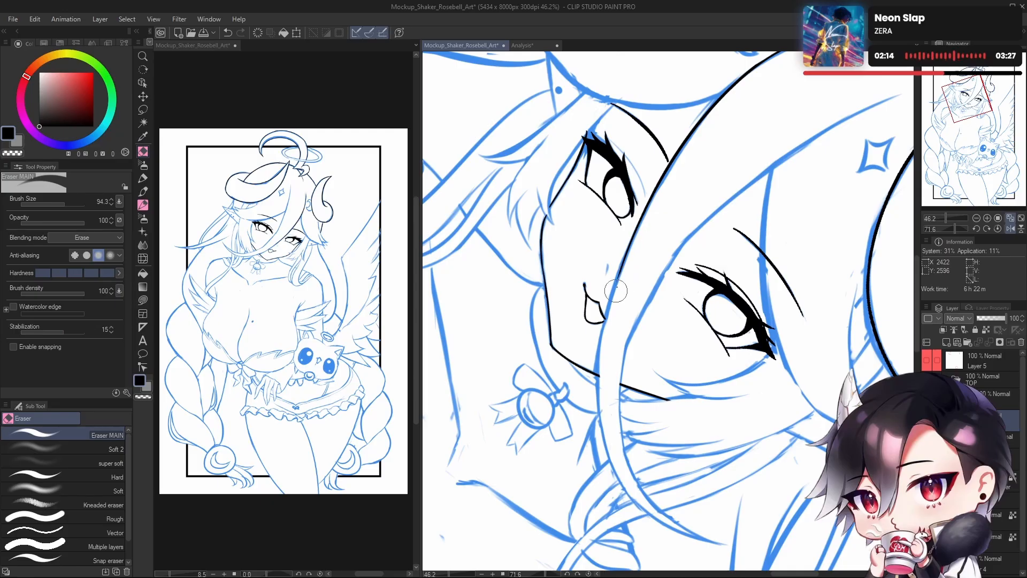
pyautogui.scroll(2, 616, 291)
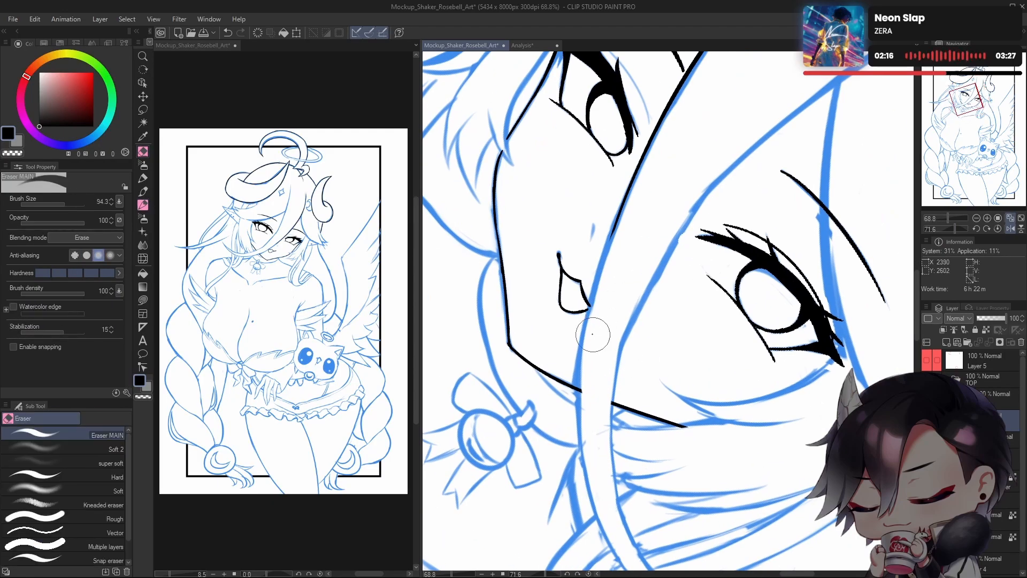
pyautogui.press('p')
pyautogui.moveTo(644, 163); pyautogui.dragTo(569, 460)
pyautogui.hotkey('ctrl', 'z')
pyautogui.moveTo(645, 158); pyautogui.dragTo(588, 488)
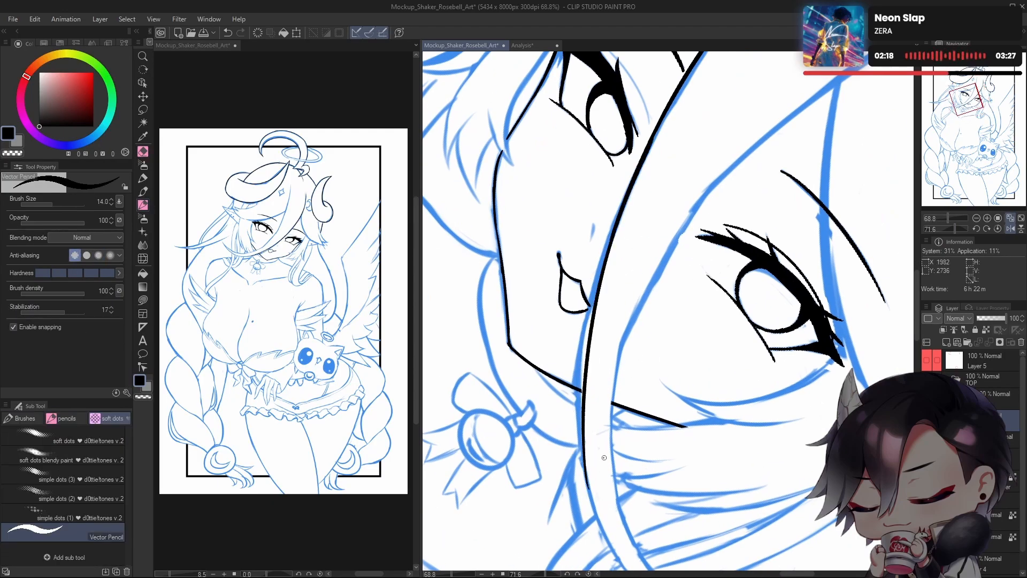
pyautogui.hotkey('ctrl', 'z')
pyautogui.moveTo(650, 145)
pyautogui.mouseDown()
pyautogui.moveTo(580, 332)
pyautogui.moveTo(591, 508)
pyautogui.mouseUp()
pyautogui.hotkey('ctrl', 'z')
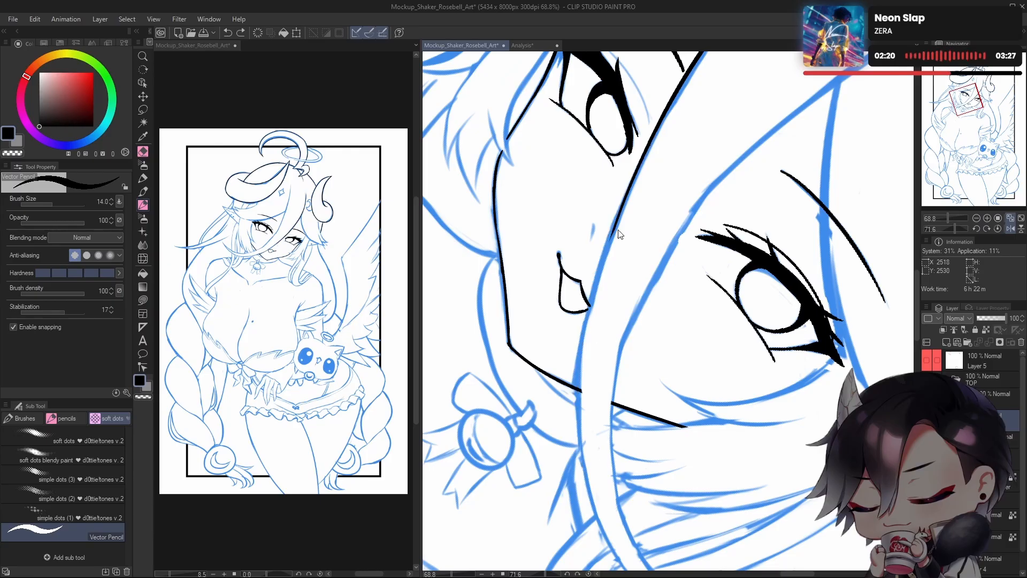
# Step: Retry the fringe strand's lower outer edge with a longer stroke reaching below the jaw
pyautogui.moveTo(629, 182)
pyautogui.mouseDown()
pyautogui.moveTo(578, 437)
pyautogui.moveTo(603, 529)
pyautogui.mouseUp()
pyautogui.scroll(-3, 637, 321)
pyautogui.hotkey('ctrl', 'z')
pyautogui.scroll(2, 649, 324)
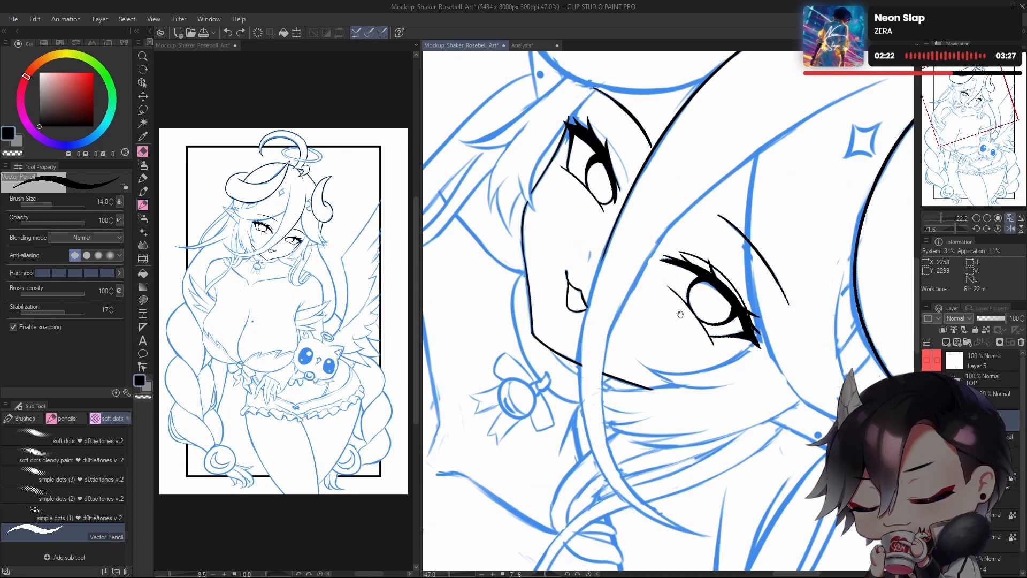
pyautogui.moveTo(681, 314); pyautogui.dragTo(676, 318)
pyautogui.moveTo(655, 140)
pyautogui.mouseDown()
pyautogui.moveTo(605, 502)
pyautogui.moveTo(641, 526)
pyautogui.mouseUp()
pyautogui.hotkey('ctrl', 'z')
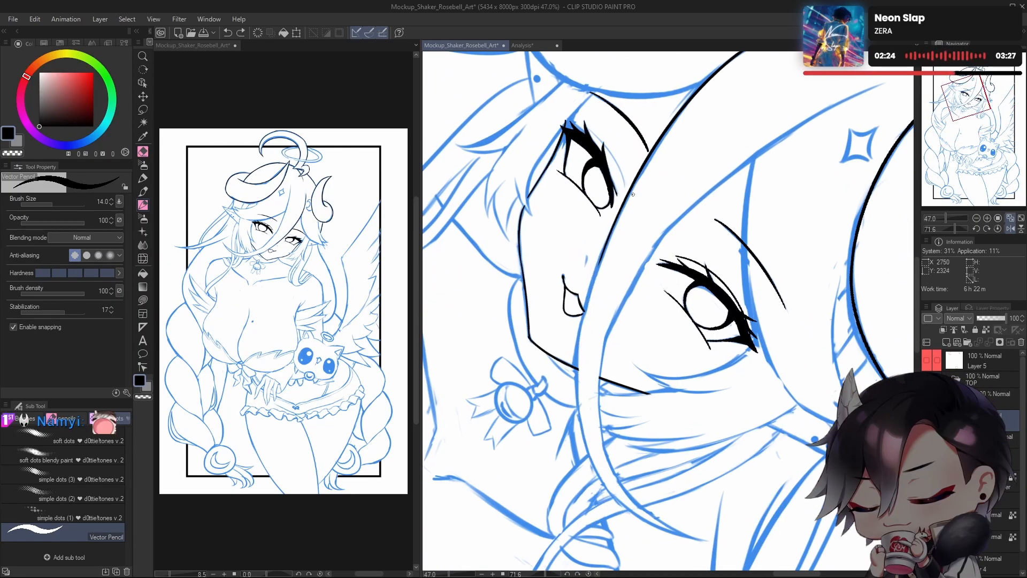
# Step: Ink the fringe strand's lower outer edge from beside the mouth, curving below the jaw towards the strand's tip
pyautogui.moveTo(629, 199); pyautogui.dragTo(583, 492)
pyautogui.hotkey('ctrl', 'z')
pyautogui.moveTo(629, 230); pyautogui.dragTo(630, 516)
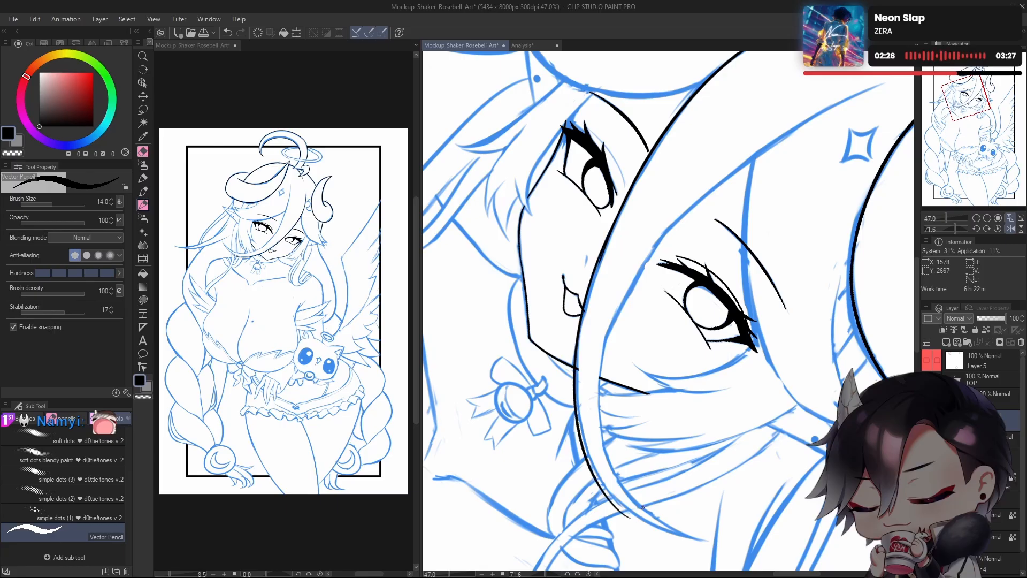
pyautogui.hotkey('ctrl', 'z')
pyautogui.moveTo(616, 217); pyautogui.dragTo(642, 515)
pyautogui.press('e')
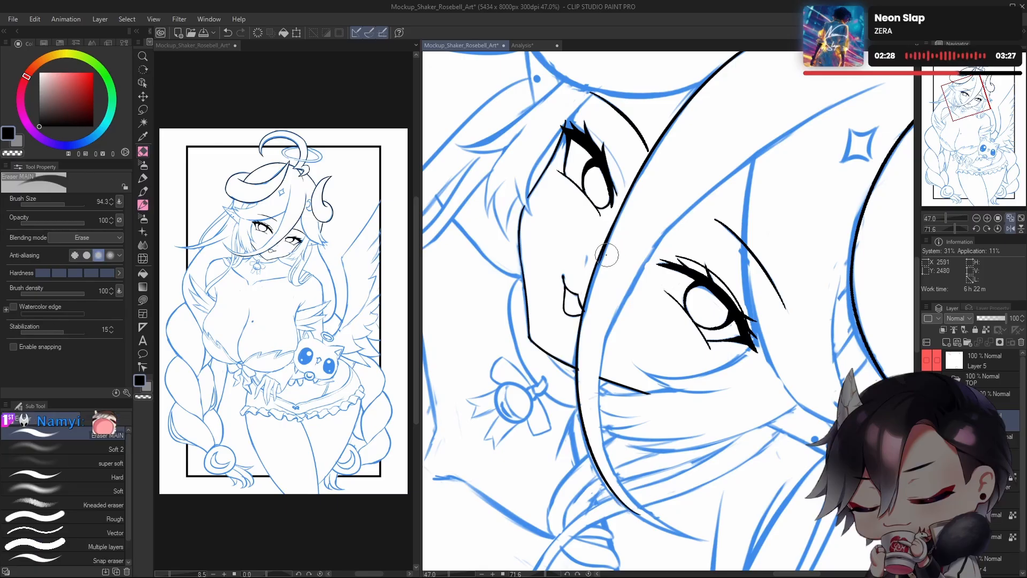
pyautogui.press('p')
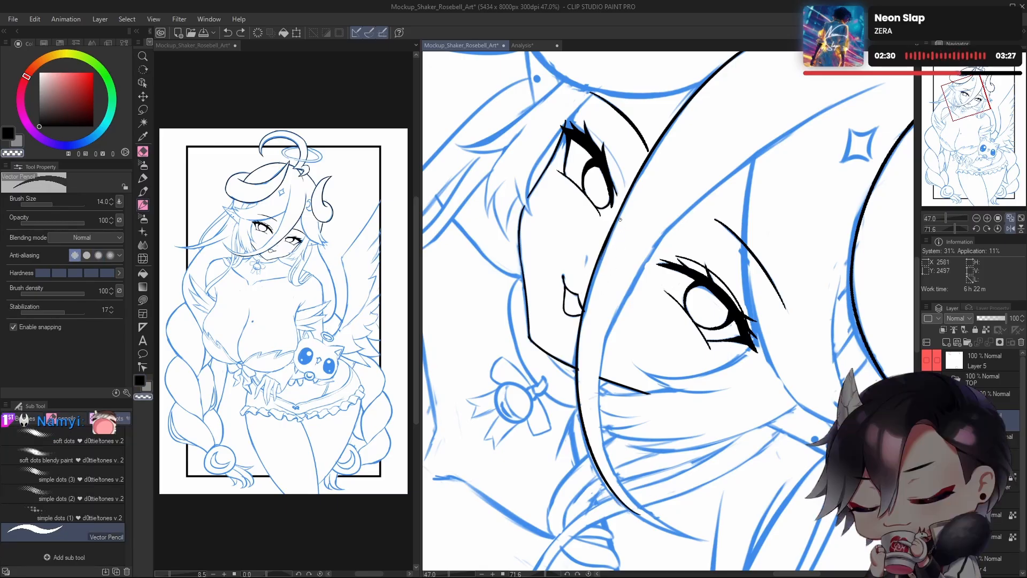
# Step: Adjust the curve of the inked fringe strand edge below the jaw using Liquify with brush size 825.7
pyautogui.scroll(5, 615, 230)
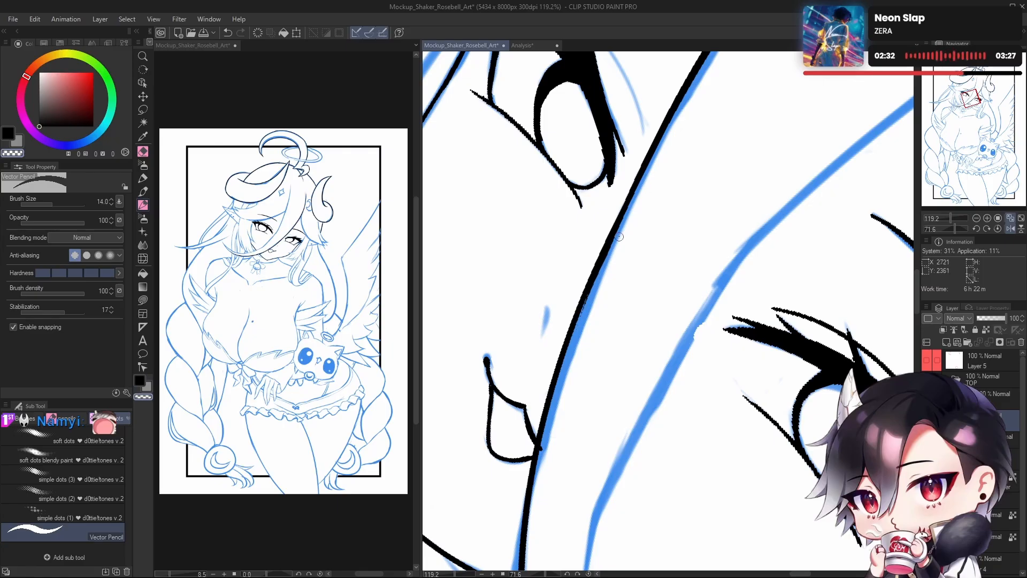
pyautogui.scroll(-6, 647, 286)
pyautogui.scroll(5, 660, 351)
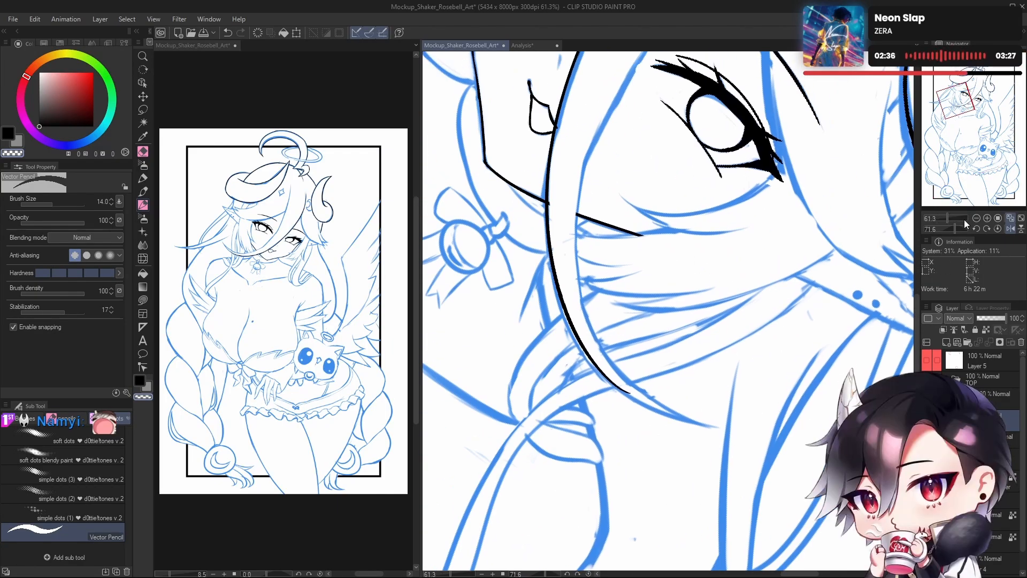
pyautogui.click(143, 258)
pyautogui.scroll(-2, 710, 391)
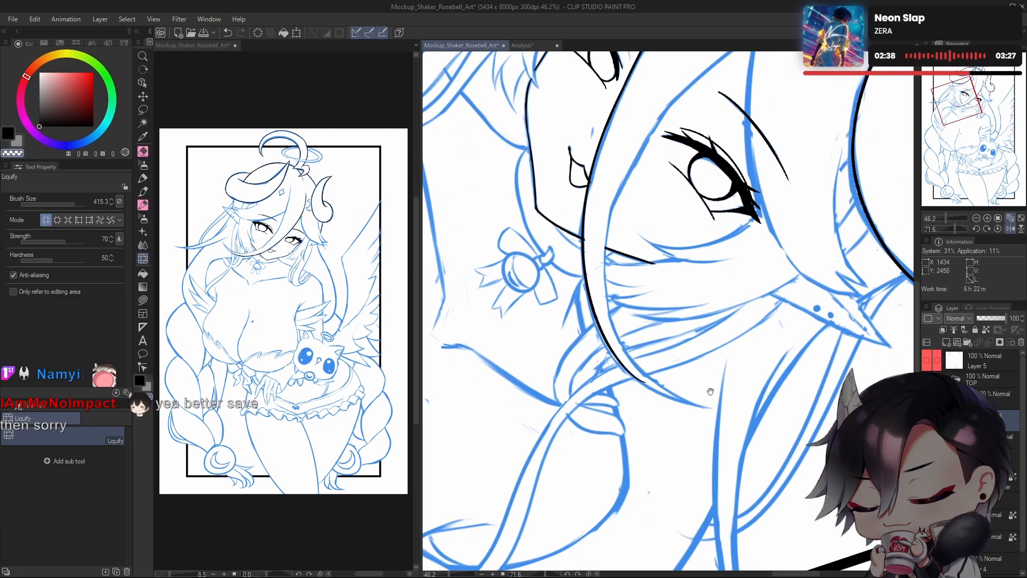
pyautogui.moveTo(601, 334)
pyautogui.mouseDown()
pyautogui.moveTo(647, 425)
pyautogui.moveTo(613, 405)
pyautogui.moveTo(609, 368)
pyautogui.moveTo(630, 362)
pyautogui.mouseUp()
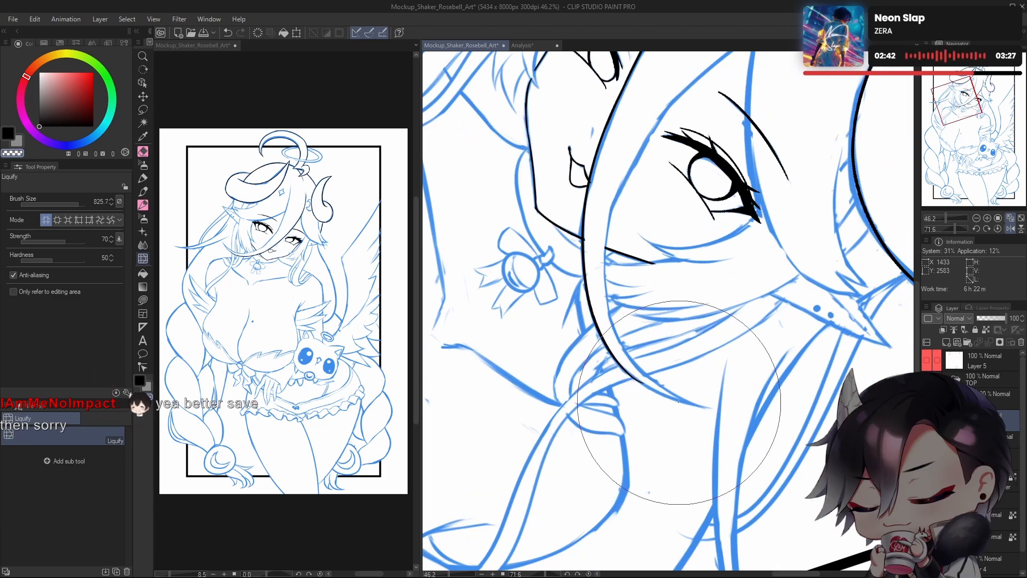
# Step: Mirror and rotate the canvas view, and try inking the outer edge of the fringe strand's pointed tip with the Vector Pencil
pyautogui.click(996, 227)
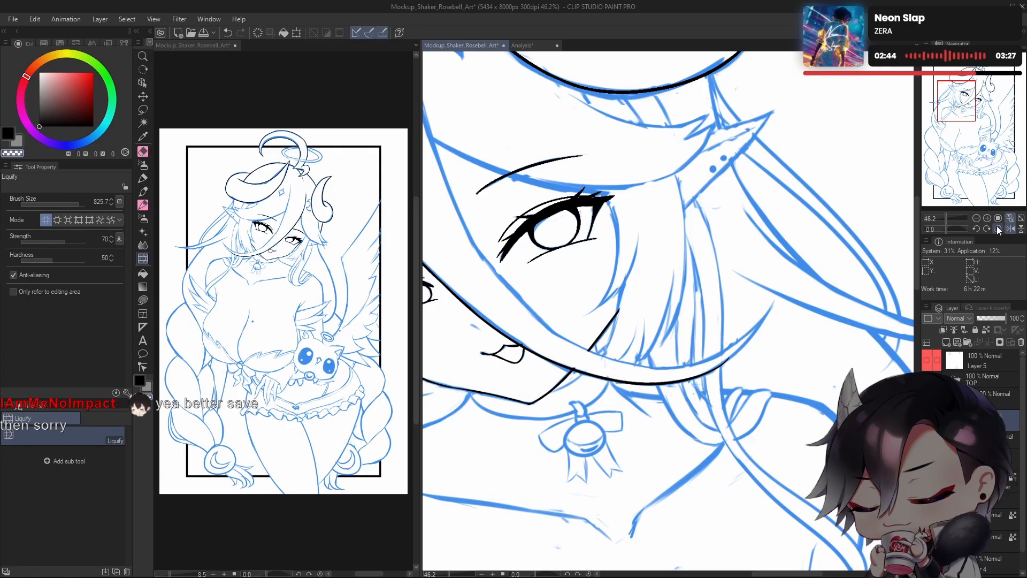
pyautogui.press('h')
pyautogui.moveTo(951, 229); pyautogui.dragTo(950, 229)
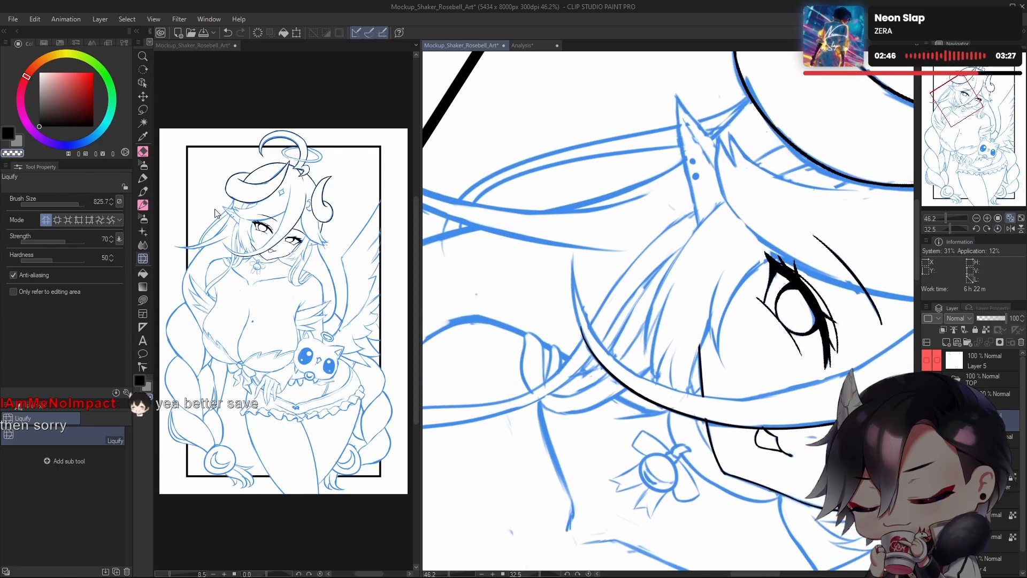
pyautogui.click(143, 205)
pyautogui.moveTo(591, 351)
pyautogui.mouseDown()
pyautogui.moveTo(613, 358)
pyautogui.moveTo(558, 242)
pyautogui.mouseUp()
pyautogui.press('c')
pyautogui.hotkey('ctrl', 'z')
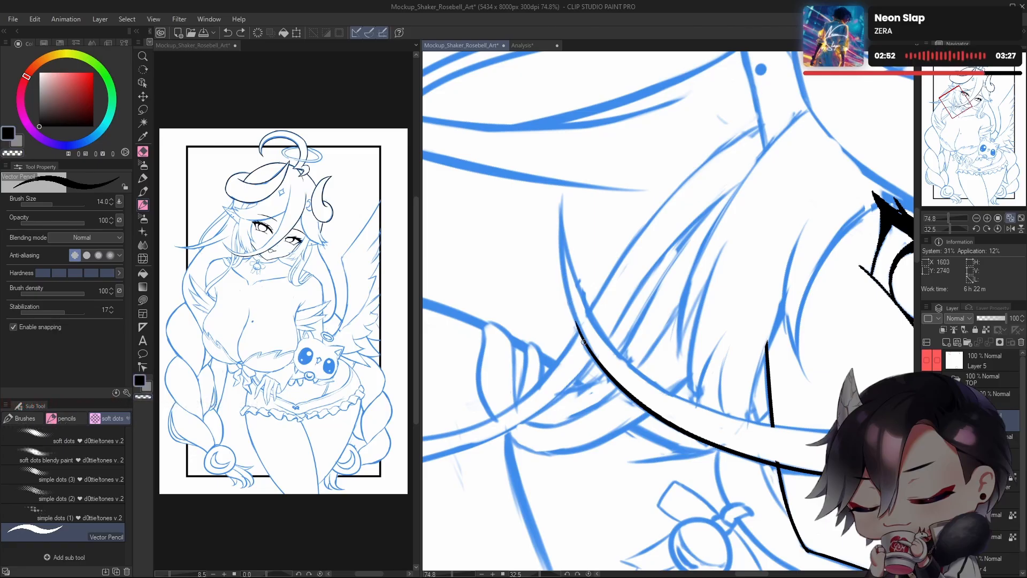
pyautogui.moveTo(581, 338)
pyautogui.mouseDown()
pyautogui.moveTo(564, 286)
pyautogui.moveTo(564, 209)
pyautogui.mouseUp()
pyautogui.hotkey('ctrl', 'z')
pyautogui.moveTo(578, 324); pyautogui.dragTo(565, 211)
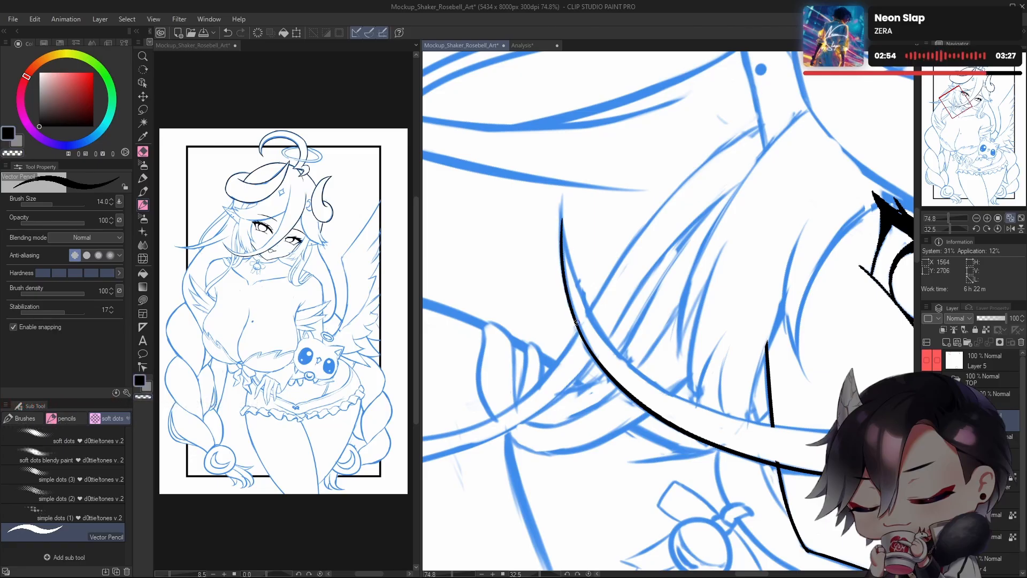
pyautogui.hotkey('ctrl', 'z')
pyautogui.moveTo(586, 344)
pyautogui.mouseDown()
pyautogui.moveTo(560, 225)
pyautogui.moveTo(585, 341)
pyautogui.moveTo(562, 231)
pyautogui.mouseUp()
pyautogui.hotkey('ctrl', 'z')
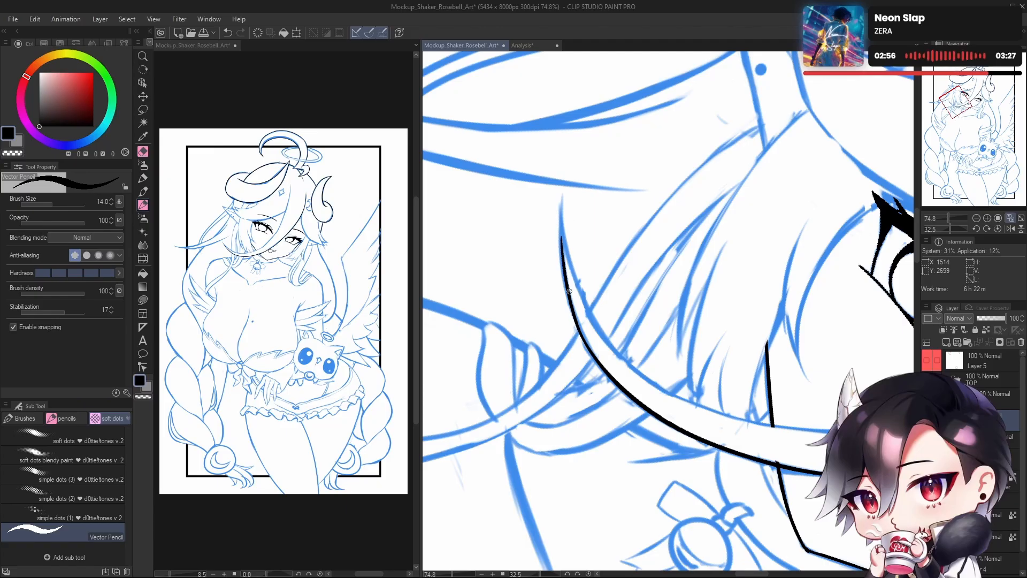
pyautogui.hotkey('ctrl', 'z')
# Step: Ink the outer edge of the fringe strand's pointed tip, continuing the line from below the jaw to the sketched end
pyautogui.moveTo(583, 333); pyautogui.dragTo(563, 230)
pyautogui.moveTo(579, 331); pyautogui.dragTo(562, 196)
pyautogui.hotkey('ctrl', 'z')
pyautogui.moveTo(578, 324); pyautogui.dragTo(562, 220)
pyautogui.hotkey('ctrl', 'z')
pyautogui.moveTo(579, 327); pyautogui.dragTo(546, 172)
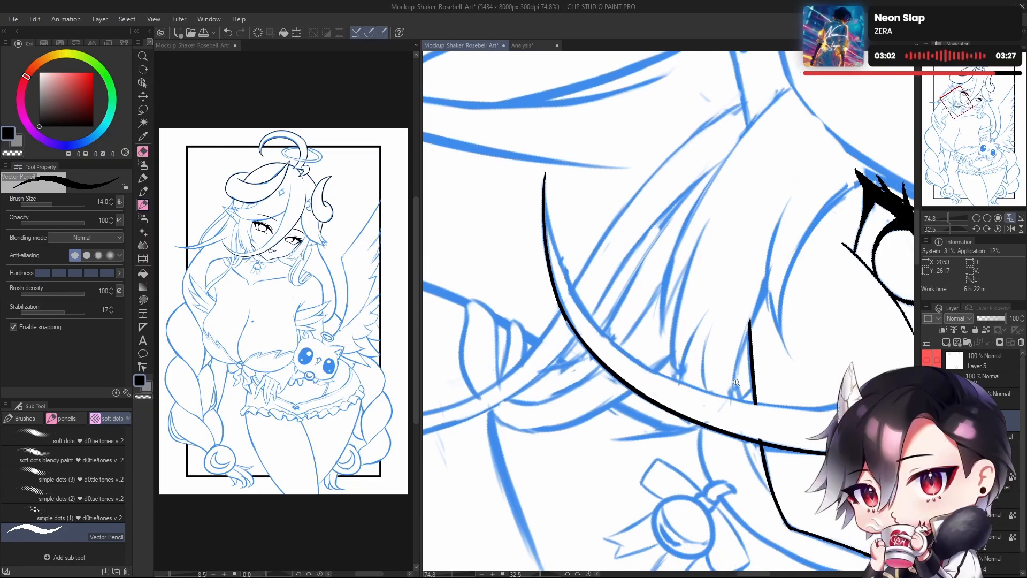
# Step: Restore the unmirrored view and ink the long fringe strand's inner edge from near the star ornament down between the eyes
pyautogui.moveTo(659, 387); pyautogui.dragTo(594, 387)
pyautogui.moveTo(769, 370); pyautogui.dragTo(785, 366)
pyautogui.press('h')
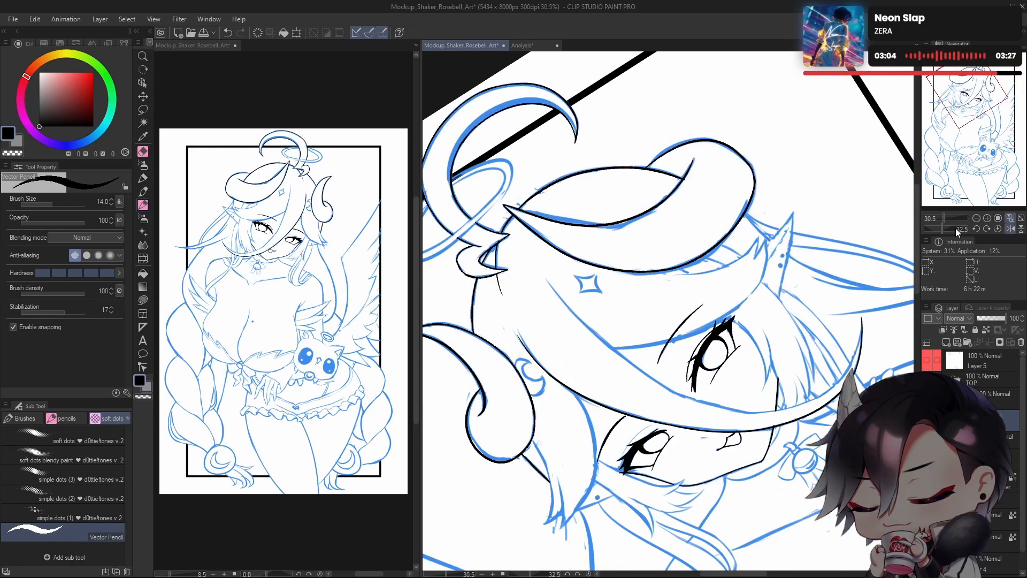
pyautogui.moveTo(946, 229); pyautogui.dragTo(952, 229)
pyautogui.moveTo(621, 263); pyautogui.dragTo(628, 256)
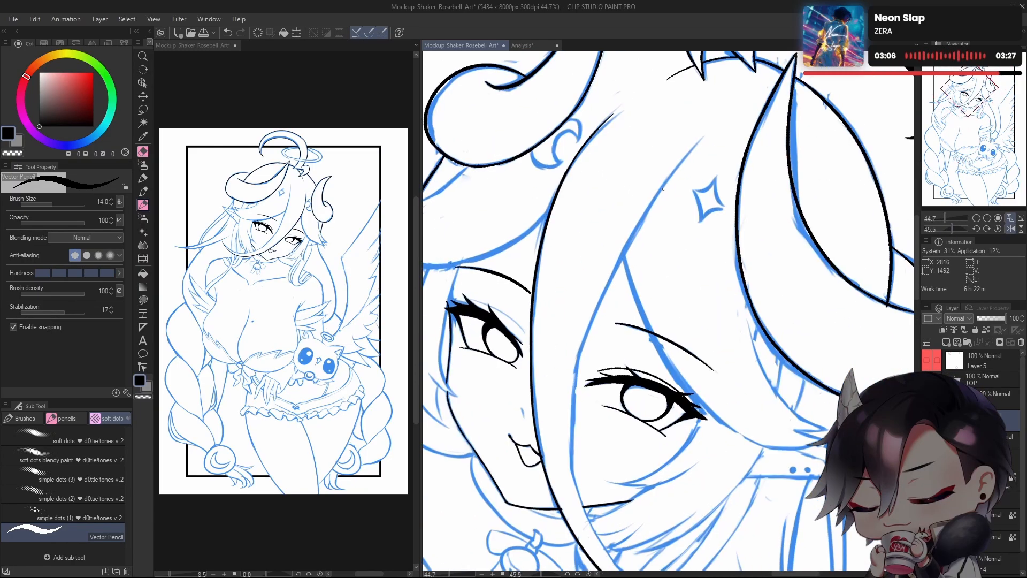
pyautogui.moveTo(711, 128); pyautogui.dragTo(585, 394)
pyautogui.hotkey('ctrl', 'z')
pyautogui.moveTo(710, 130); pyautogui.dragTo(581, 485)
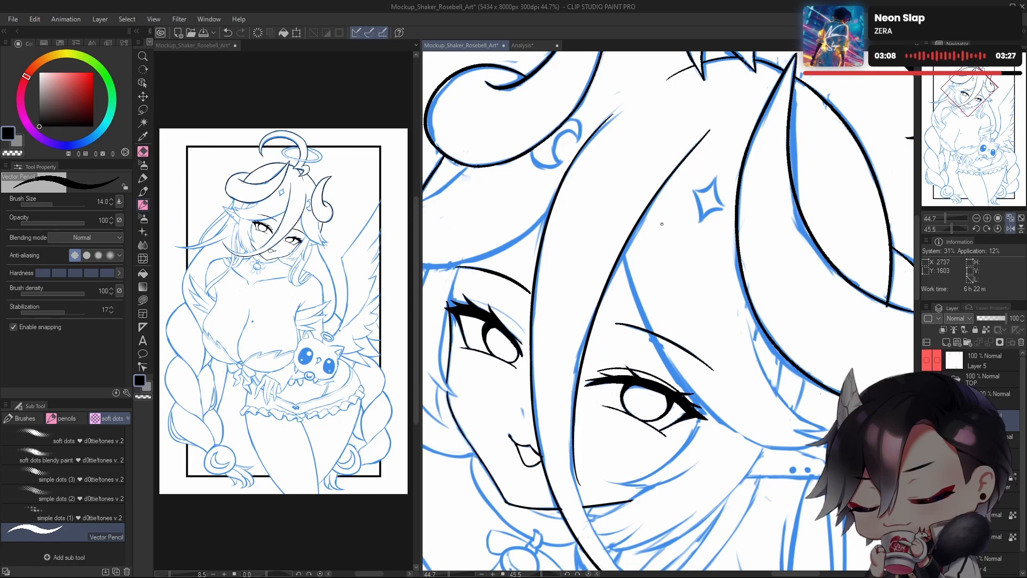
# Step: Ink the lower part of the fringe strand's inner edge from beside the eye down past the jaw towards the tip
pyautogui.moveTo(690, 214); pyautogui.dragTo(717, 209)
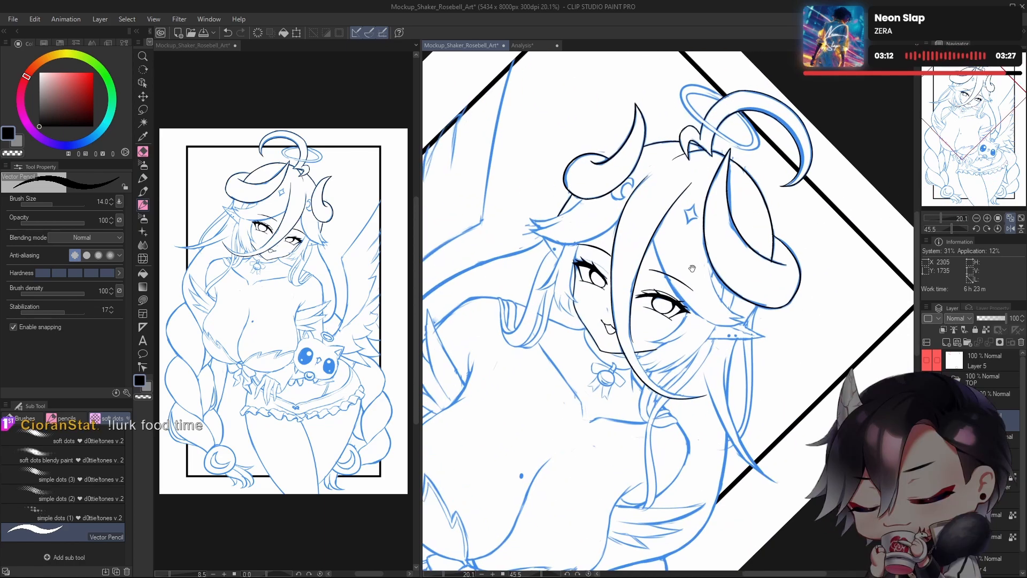
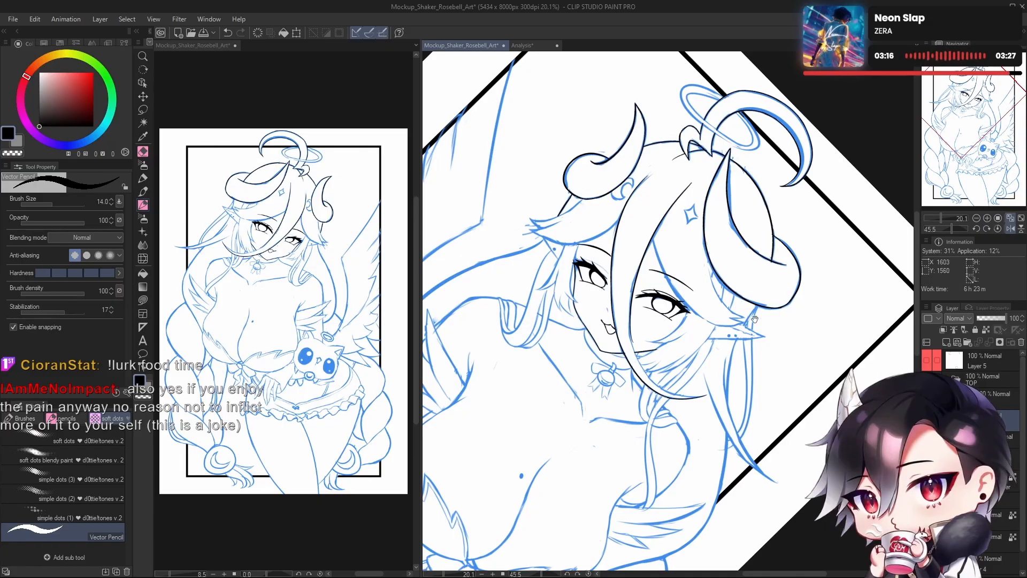
pyautogui.moveTo(754, 320); pyautogui.dragTo(724, 329)
pyautogui.moveTo(595, 352); pyautogui.dragTo(624, 351)
pyautogui.moveTo(951, 229); pyautogui.dragTo(954, 229)
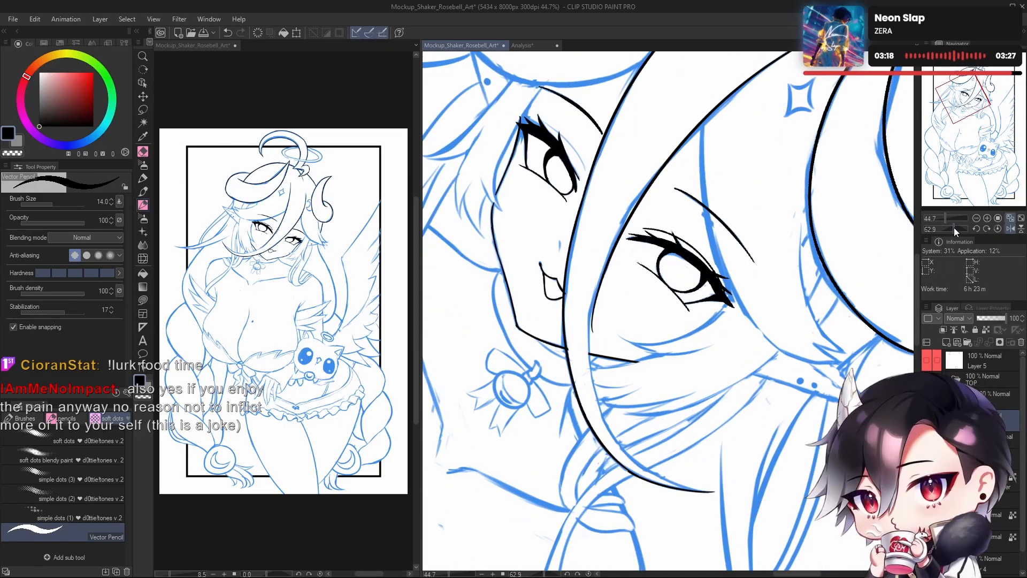
pyautogui.moveTo(597, 311); pyautogui.dragTo(609, 285)
pyautogui.press('c')
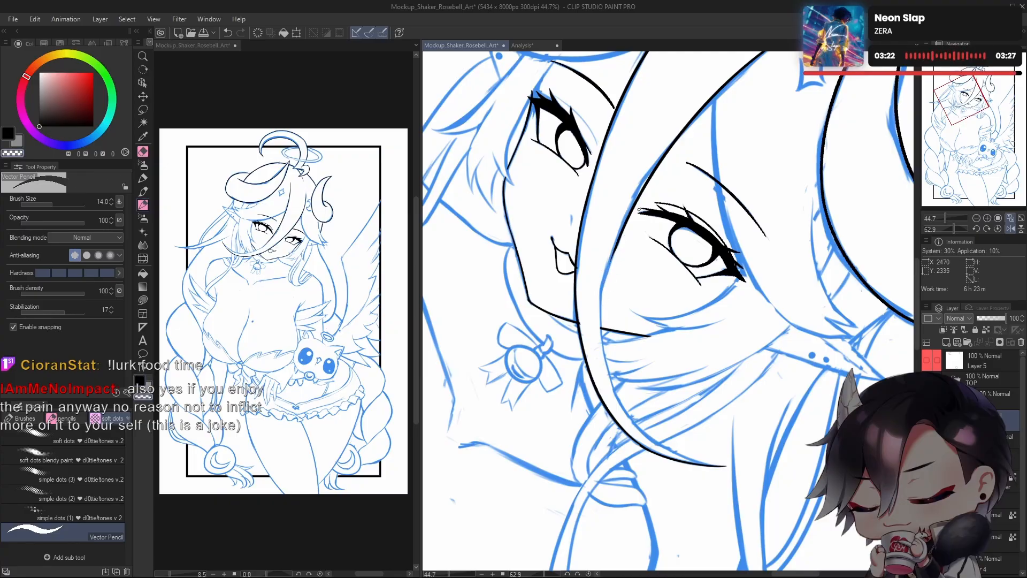
pyautogui.press('c')
pyautogui.moveTo(629, 213); pyautogui.dragTo(637, 413)
pyautogui.hotkey('ctrl', 'z')
pyautogui.moveTo(634, 202); pyautogui.dragTo(639, 414)
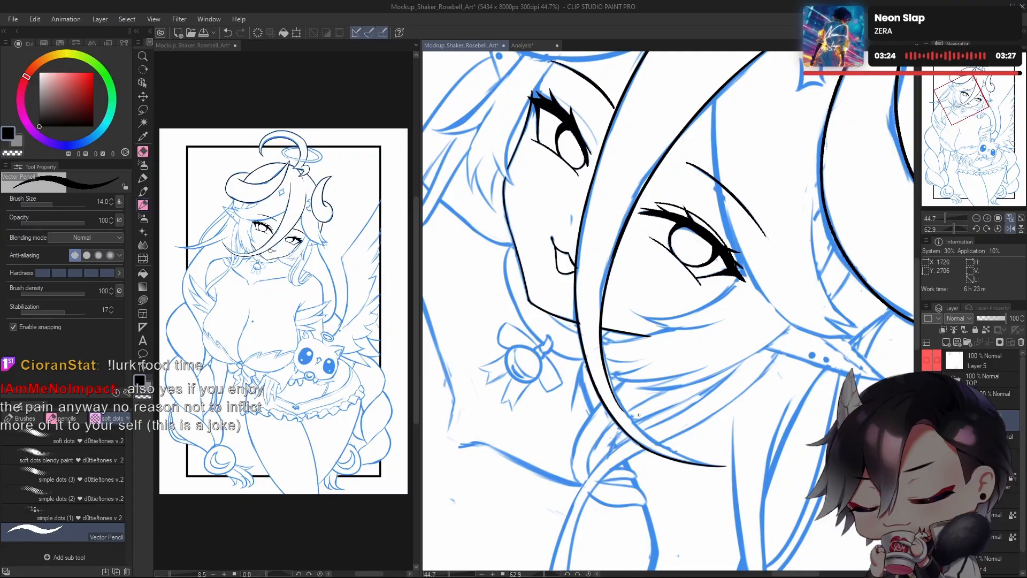
# Step: Undo the last inner-edge stroke and try re-inking that stretch of the fringe strand from beside the eye down past the jaw
pyautogui.hotkey('ctrl', 'z')
pyautogui.moveTo(615, 234); pyautogui.dragTo(634, 414)
pyautogui.hotkey('ctrl', 'z')
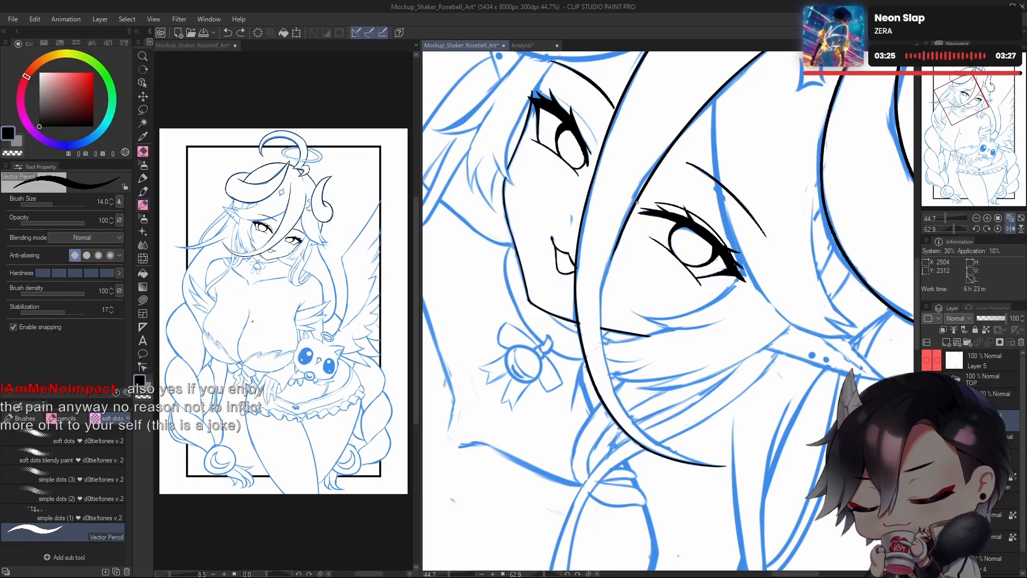
pyautogui.moveTo(620, 236); pyautogui.dragTo(632, 401)
pyautogui.hotkey('ctrl', 'z')
pyautogui.moveTo(621, 236); pyautogui.dragTo(630, 413)
pyautogui.hotkey('ctrl', 'z')
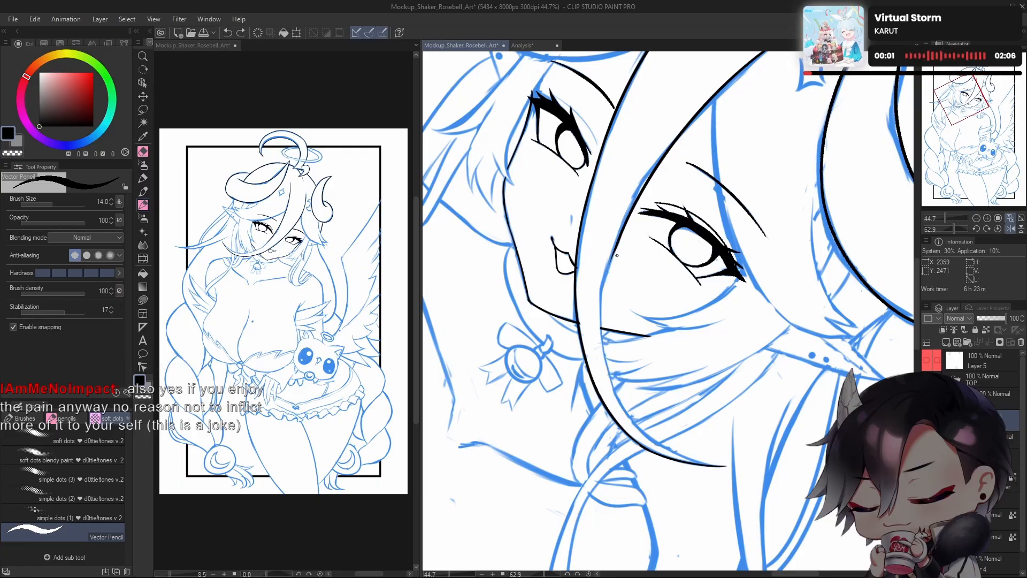
pyautogui.moveTo(623, 228)
pyautogui.mouseDown()
pyautogui.moveTo(611, 372)
pyautogui.moveTo(631, 415)
pyautogui.mouseUp()
pyautogui.hotkey('ctrl', 'z')
pyautogui.moveTo(625, 225); pyautogui.dragTo(627, 420)
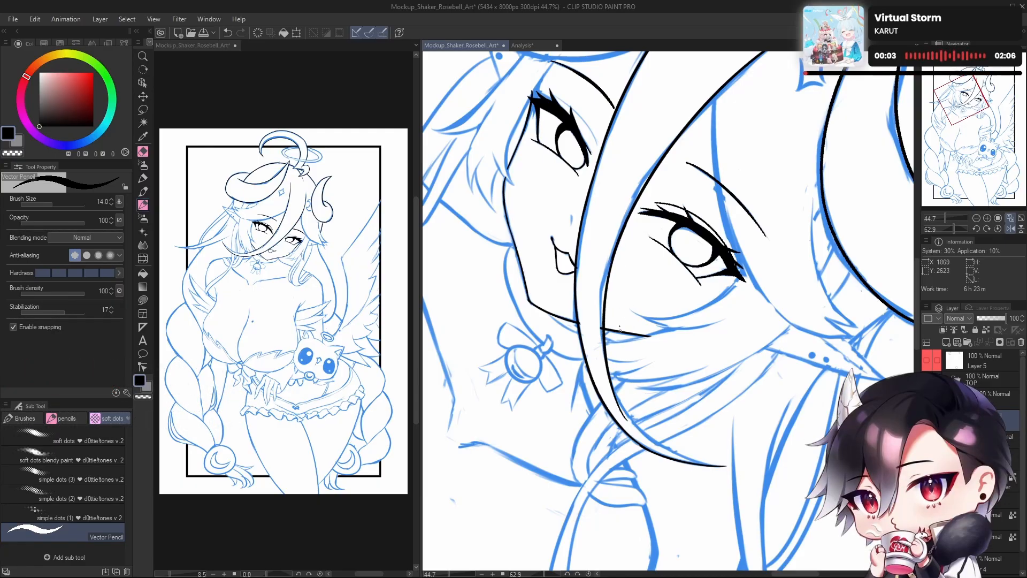
pyautogui.hotkey('ctrl', 'z')
pyautogui.moveTo(621, 237); pyautogui.dragTo(623, 399)
pyautogui.hotkey('ctrl', 'z')
pyautogui.moveTo(619, 243); pyautogui.dragTo(628, 412)
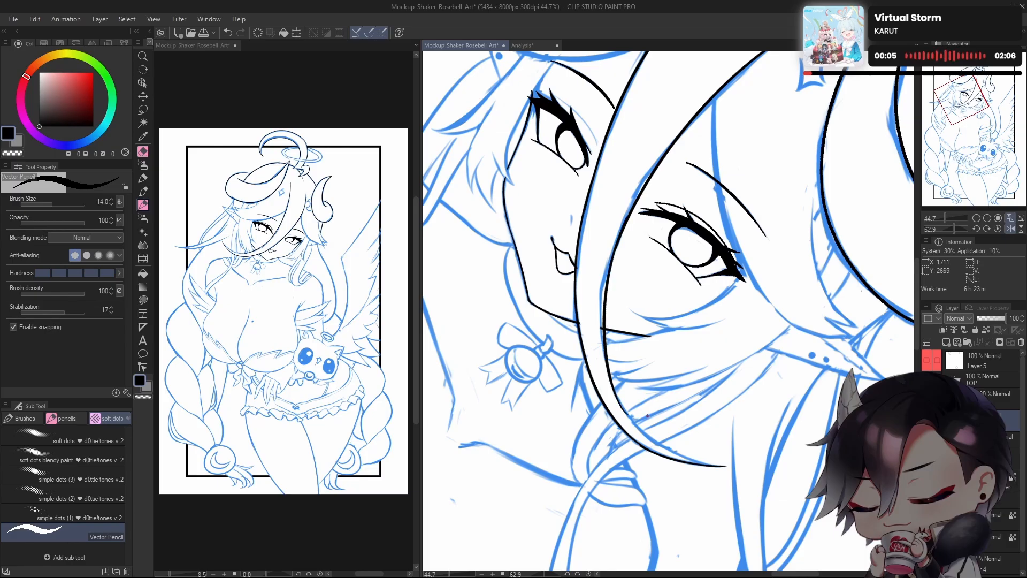
pyautogui.hotkey('ctrl', 'z')
pyautogui.moveTo(618, 248); pyautogui.dragTo(627, 405)
pyautogui.hotkey('ctrl', 'z')
pyautogui.moveTo(619, 244)
pyautogui.mouseDown()
pyautogui.moveTo(611, 266)
pyautogui.moveTo(632, 424)
pyautogui.mouseUp()
pyautogui.hotkey('ctrl', 'z')
pyautogui.moveTo(624, 230); pyautogui.dragTo(626, 404)
pyautogui.hotkey('ctrl', 'z')
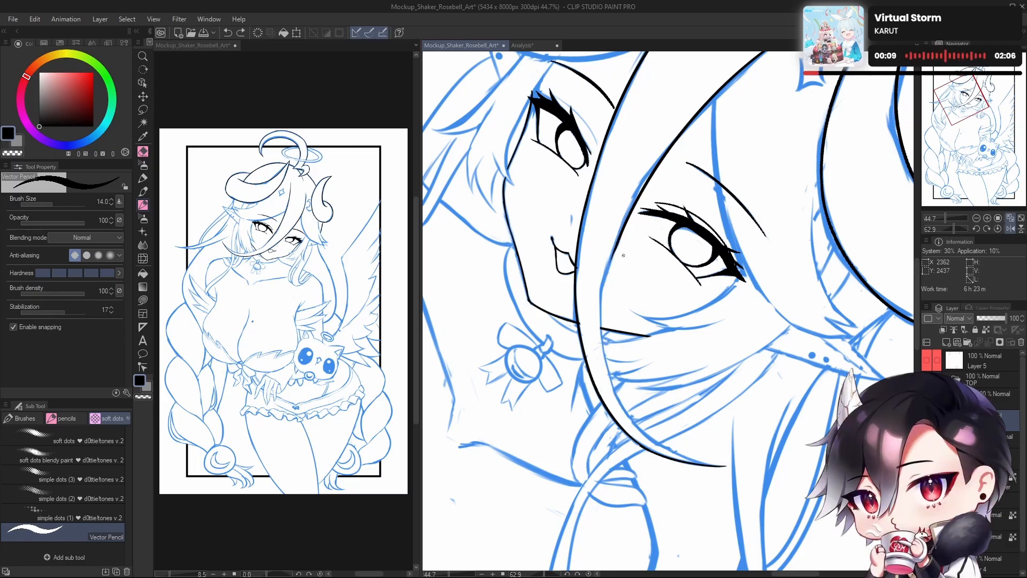
pyautogui.moveTo(620, 238)
pyautogui.mouseDown()
pyautogui.moveTo(606, 280)
pyautogui.moveTo(629, 400)
pyautogui.mouseUp()
pyautogui.hotkey('ctrl', 'z')
pyautogui.moveTo(618, 242); pyautogui.dragTo(618, 400)
pyautogui.hotkey('ctrl', 'z')
pyautogui.moveTo(620, 246); pyautogui.dragTo(622, 399)
pyautogui.hotkey('ctrl', 'z')
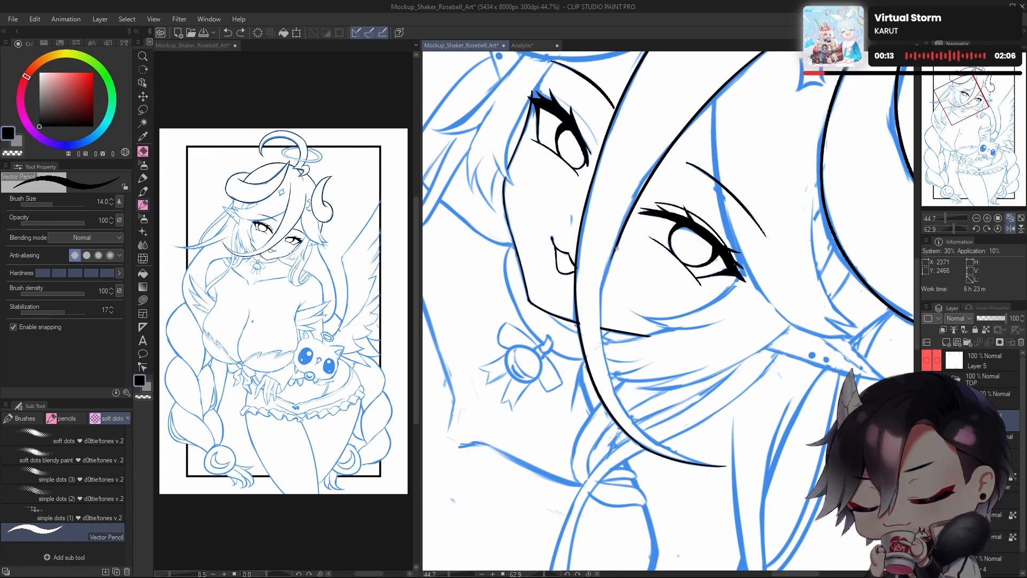
pyautogui.moveTo(617, 248); pyautogui.dragTo(621, 404)
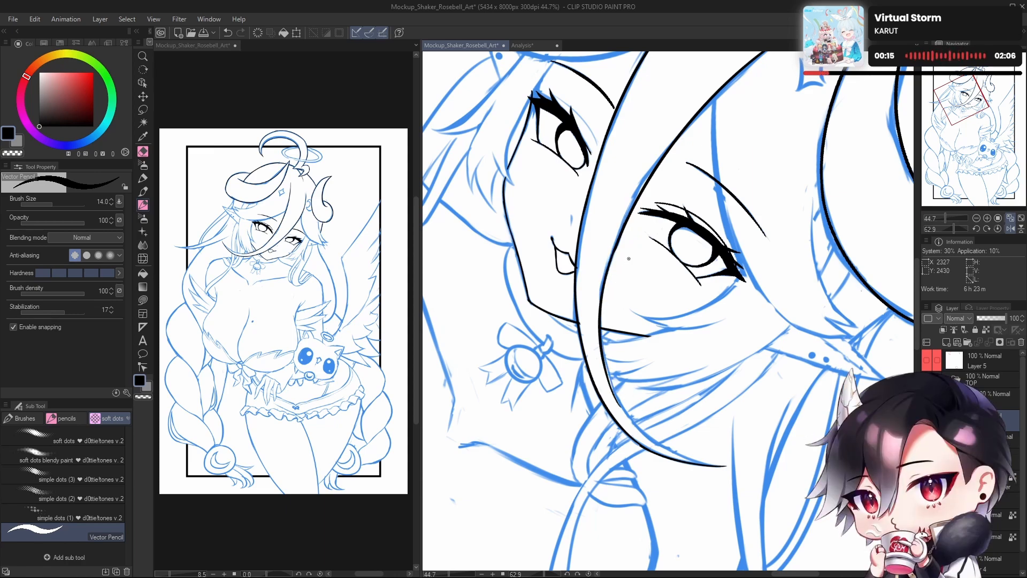
pyautogui.hotkey('ctrl', 'z')
pyautogui.moveTo(618, 251); pyautogui.dragTo(616, 397)
pyautogui.hotkey('ctrl', 'z')
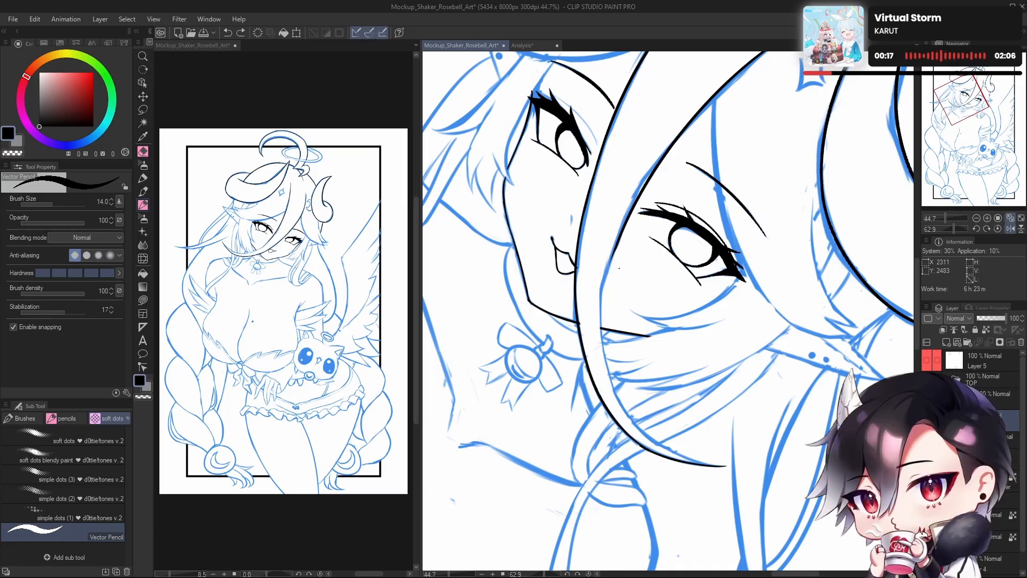
pyautogui.moveTo(615, 236); pyautogui.dragTo(617, 412)
pyautogui.hotkey('ctrl', 'z')
pyautogui.moveTo(616, 233); pyautogui.dragTo(620, 408)
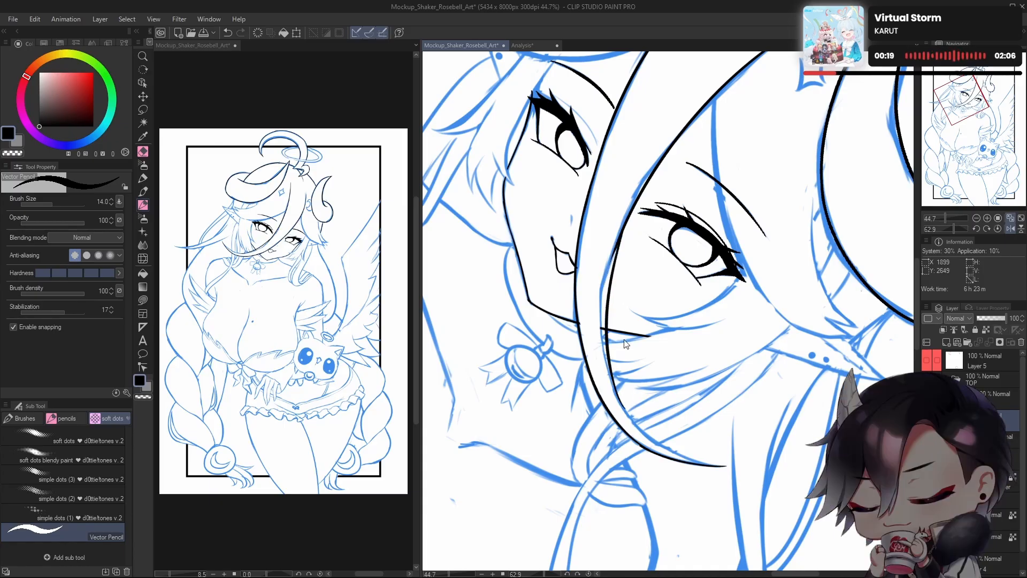
pyautogui.hotkey('ctrl', 'z')
pyautogui.moveTo(621, 235); pyautogui.dragTo(618, 412)
pyautogui.hotkey('ctrl', 'z')
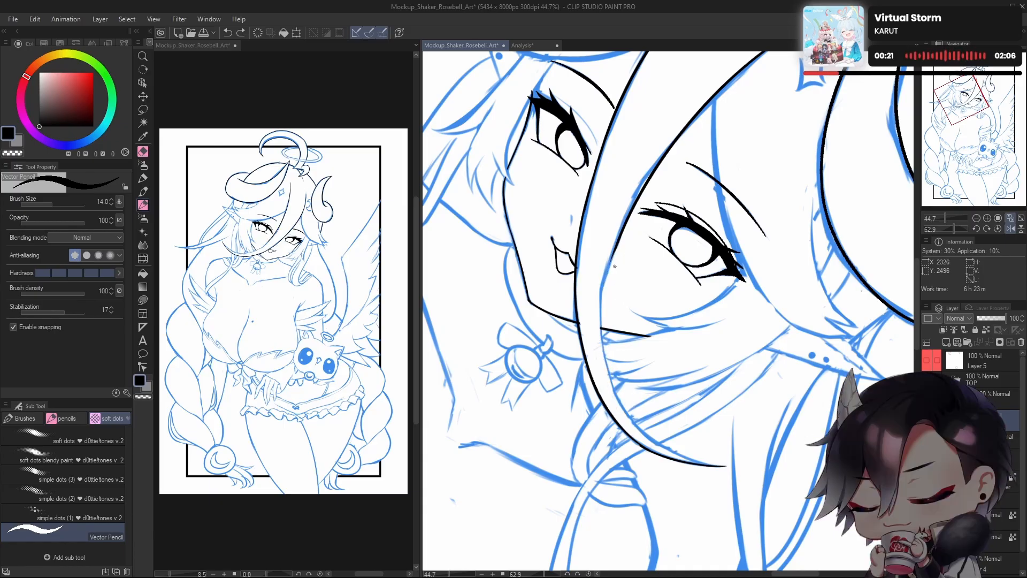
pyautogui.moveTo(621, 235); pyautogui.dragTo(620, 412)
pyautogui.hotkey('ctrl', 'z')
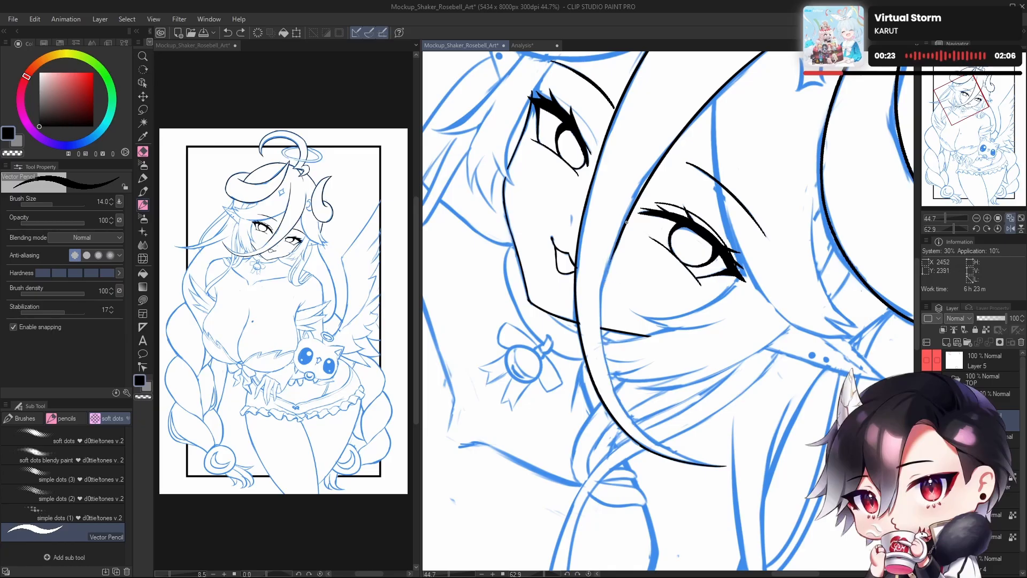
pyautogui.moveTo(616, 236); pyautogui.dragTo(643, 422)
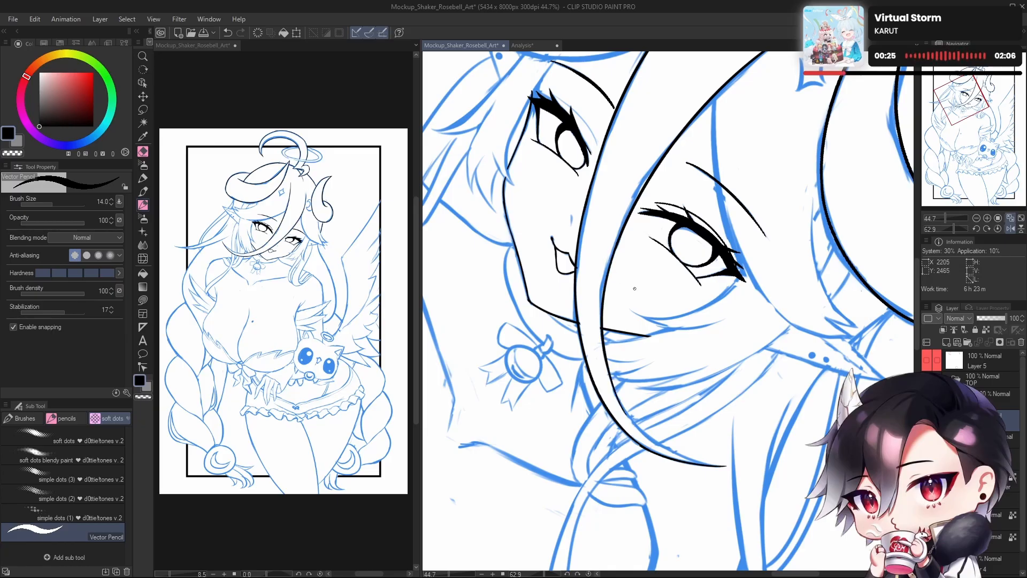
# Step: Ink the fringe strand's inner edge from where it crosses the jaw line down to the tip, meeting the outer edge in a point
pyautogui.moveTo(954, 228); pyautogui.dragTo(957, 228)
pyautogui.moveTo(677, 388); pyautogui.dragTo(679, 367)
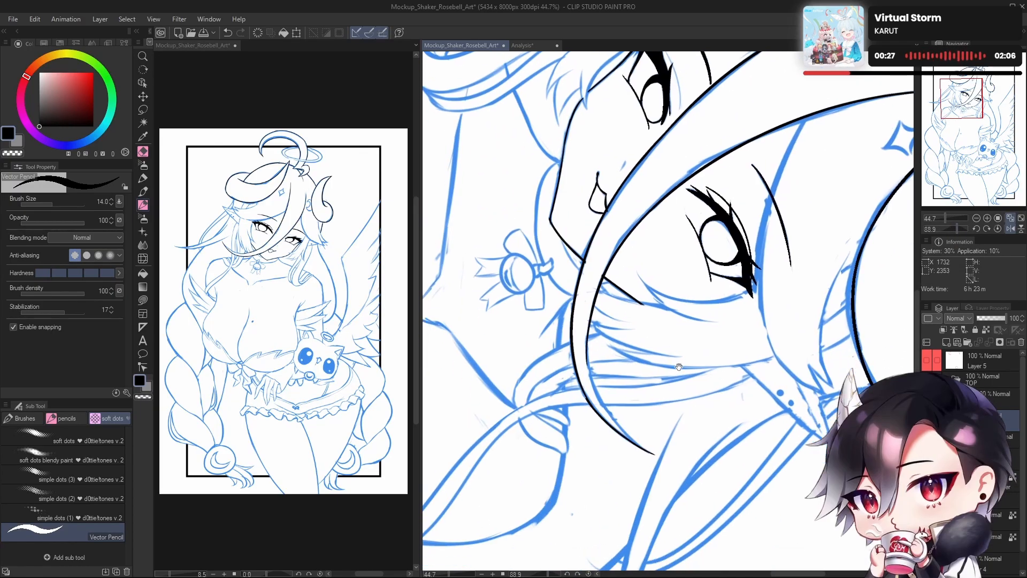
pyautogui.scroll(3, 588, 297)
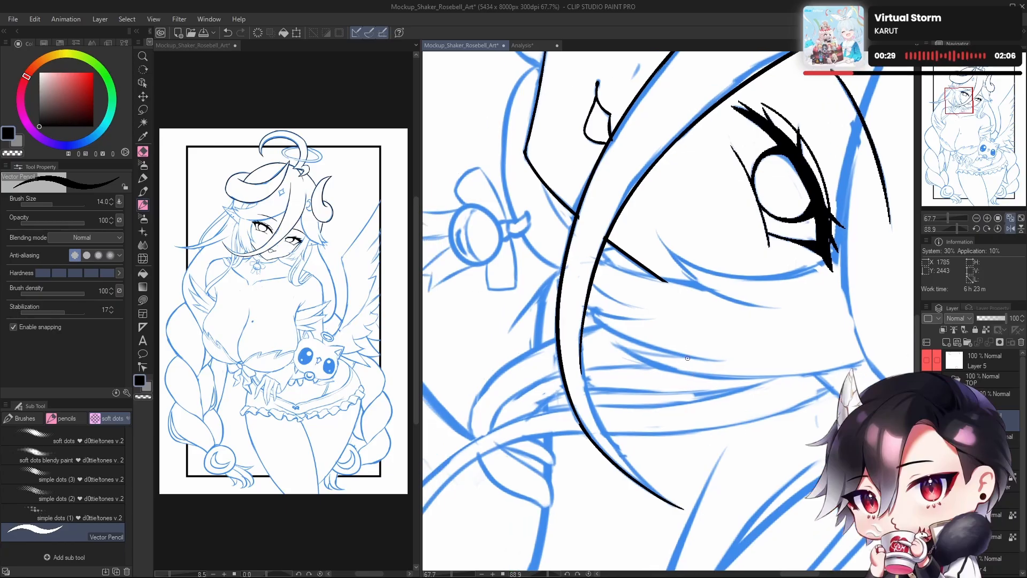
pyautogui.press('e')
pyautogui.press('p')
pyautogui.moveTo(588, 298); pyautogui.dragTo(632, 466)
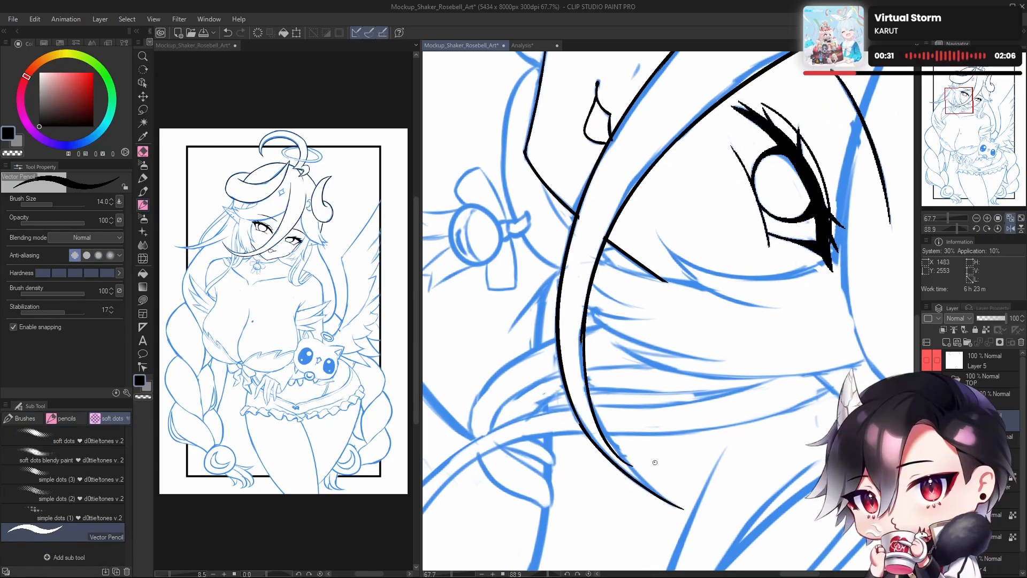
pyautogui.hotkey('ctrl', 'z')
pyautogui.moveTo(596, 251); pyautogui.dragTo(645, 468)
pyautogui.hotkey('ctrl', 'z')
pyautogui.moveTo(594, 256)
pyautogui.mouseDown()
pyautogui.moveTo(598, 410)
pyautogui.moveTo(624, 469)
pyautogui.moveTo(633, 467)
pyautogui.mouseUp()
pyautogui.hotkey('ctrl', 'z')
pyautogui.hotkey('ctrl', 'z')
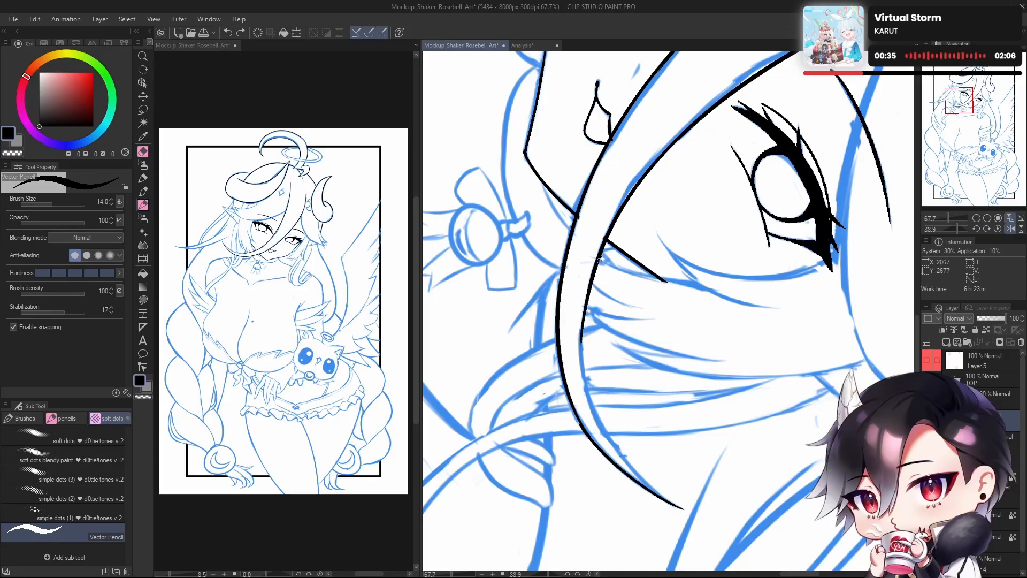
pyautogui.moveTo(597, 258); pyautogui.dragTo(632, 476)
pyautogui.hotkey('ctrl', 'z')
pyautogui.moveTo(597, 257); pyautogui.dragTo(642, 472)
pyautogui.hotkey('ctrl', 'z')
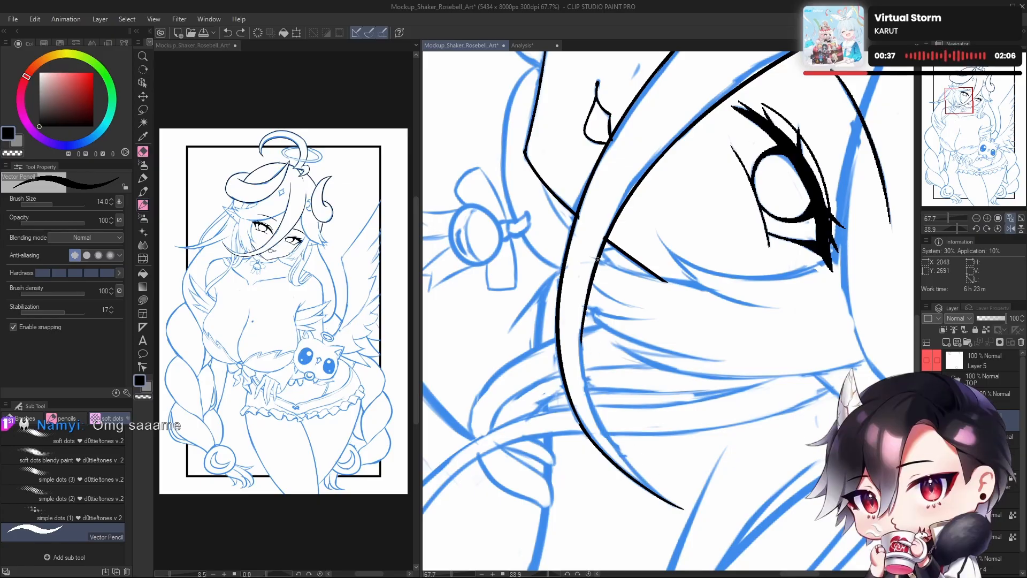
pyautogui.moveTo(597, 259); pyautogui.dragTo(657, 476)
pyautogui.moveTo(587, 379); pyautogui.dragTo(691, 509)
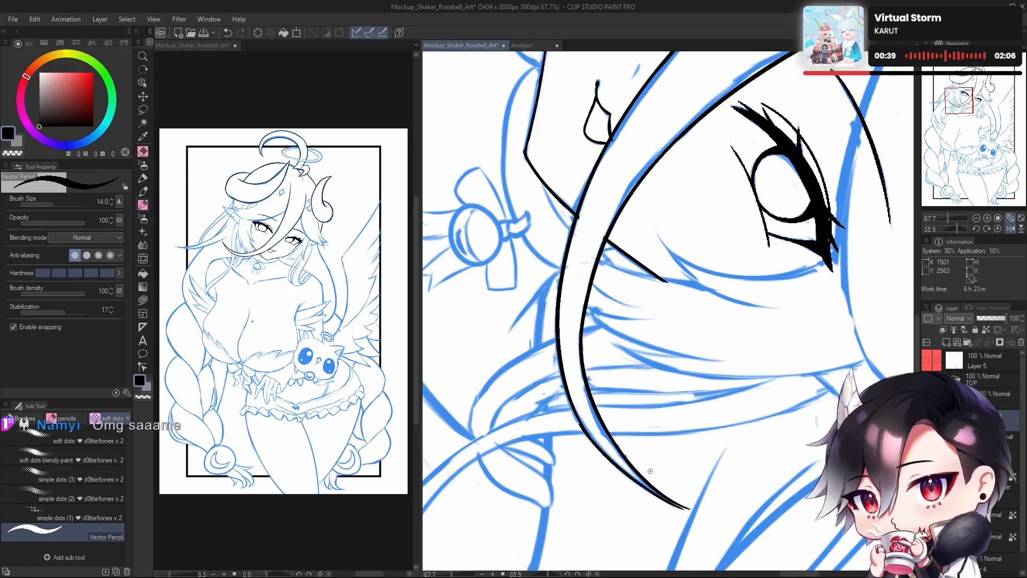
# Step: Redraw the lower tip of the long hair strand crossing the face until its edges meet in a clean point
pyautogui.hotkey('ctrl', 'z')
pyautogui.moveTo(586, 384); pyautogui.dragTo(694, 516)
pyautogui.hotkey('ctrl', 'z')
pyautogui.moveTo(595, 406); pyautogui.dragTo(702, 521)
pyautogui.hotkey('ctrl', 'z')
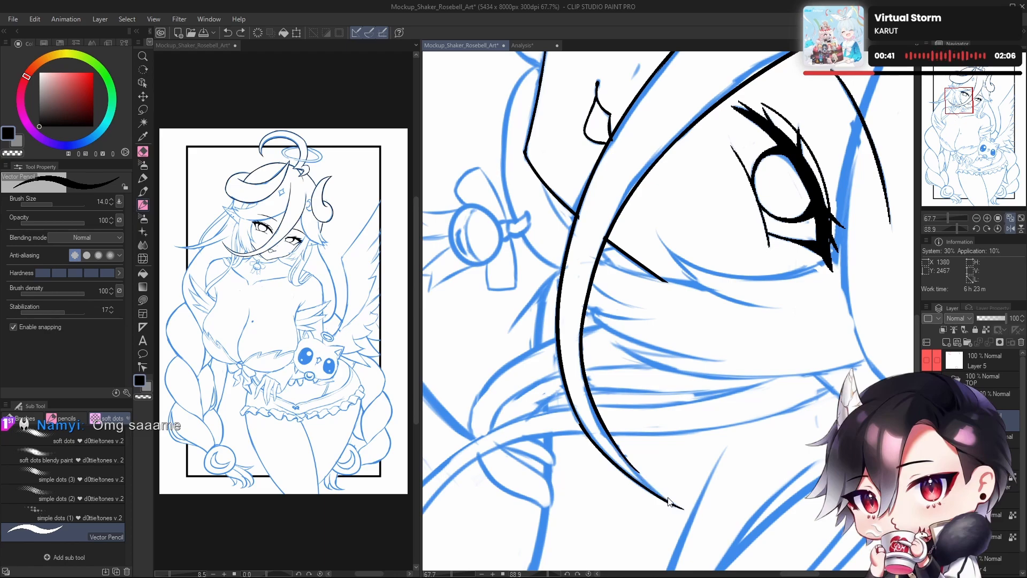
pyautogui.moveTo(604, 428); pyautogui.dragTo(698, 510)
# Step: Examine the whole drawing zoomed out and unrotated, comparing the mirrored and unmirrored canvas
pyautogui.scroll(-5, 715, 350)
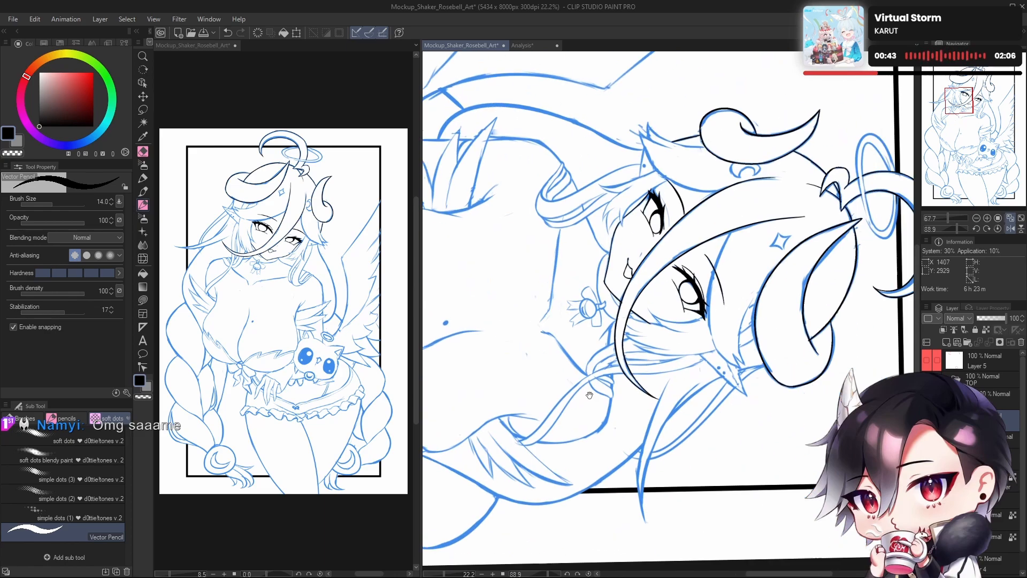
pyautogui.click(995, 229)
pyautogui.scroll(-3, 720, 337)
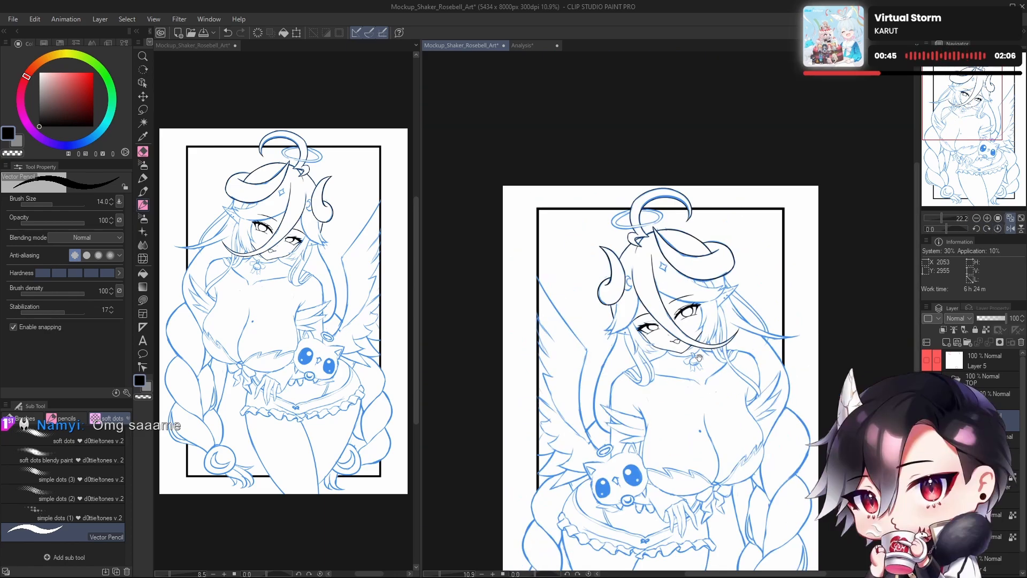
pyautogui.moveTo(710, 350); pyautogui.dragTo(689, 329)
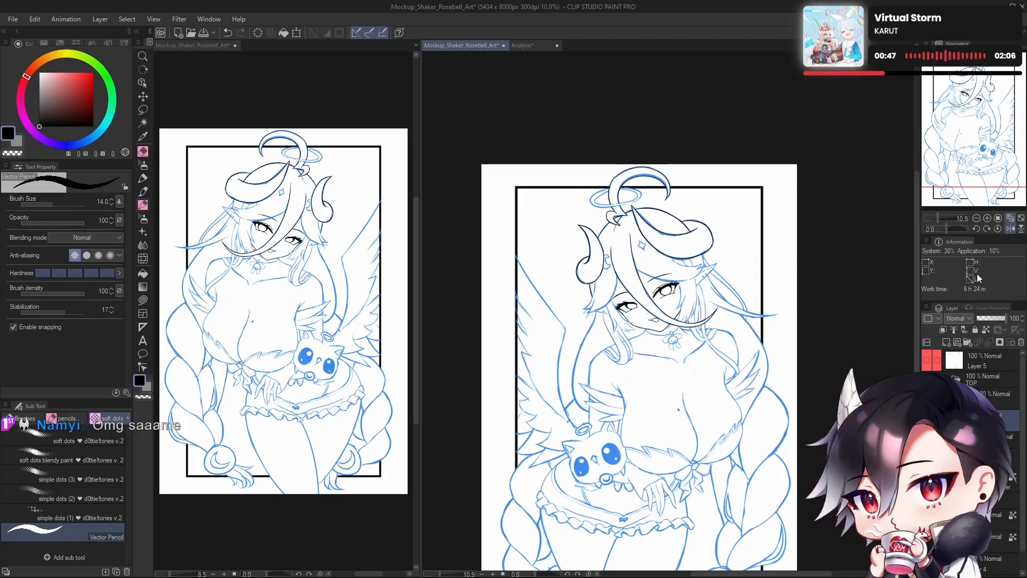
pyautogui.moveTo(715, 380); pyautogui.dragTo(711, 341)
pyautogui.press('h')
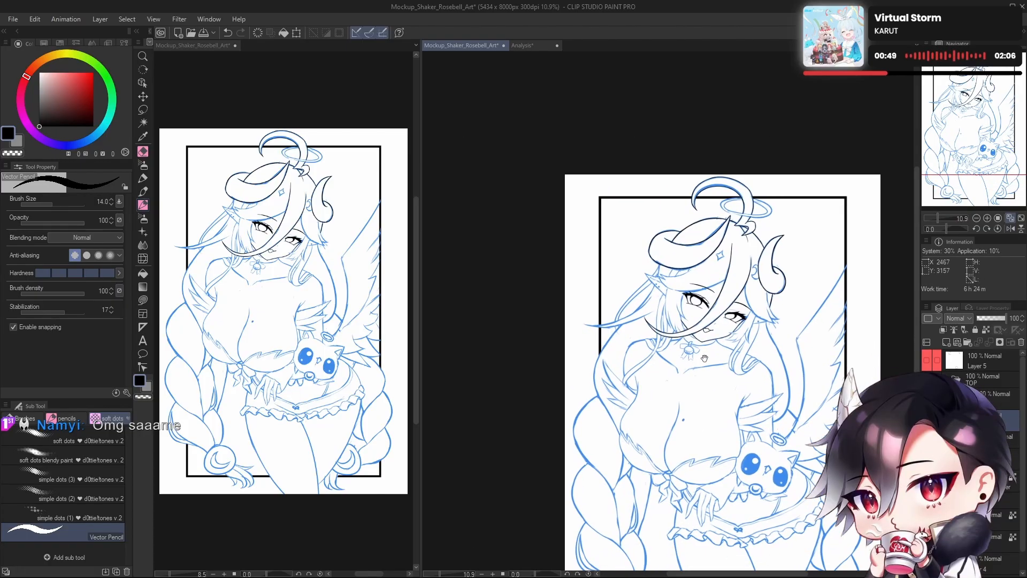
pyautogui.moveTo(709, 280); pyautogui.dragTo(789, 341)
pyautogui.press('h')
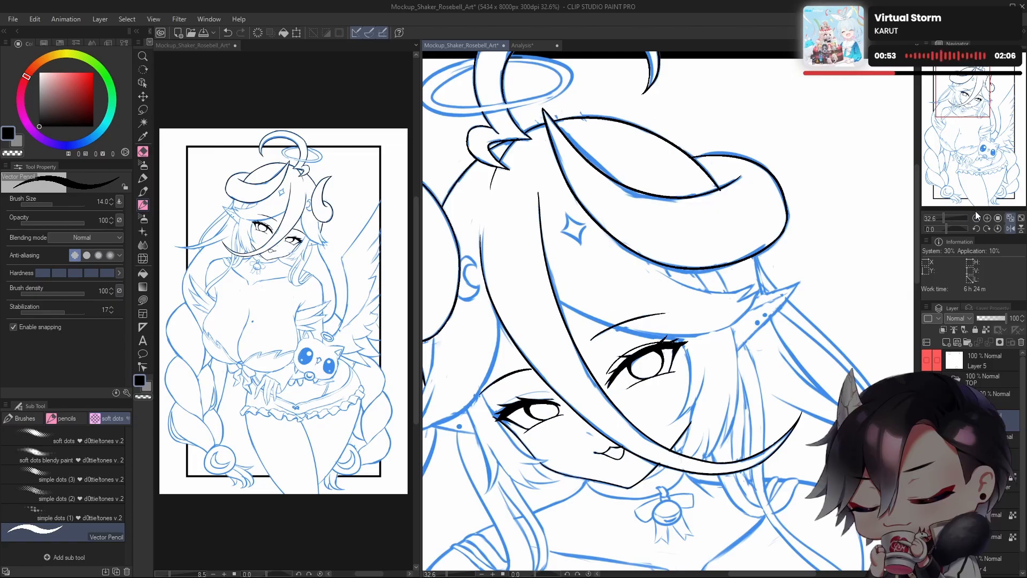
# Step: Ink the fringe outline from the long face strand down past the outer corner of the eye toward the ear, retrying until it follows the sketch
pyautogui.moveTo(947, 229); pyautogui.dragTo(958, 231)
pyautogui.moveTo(640, 293); pyautogui.dragTo(657, 344)
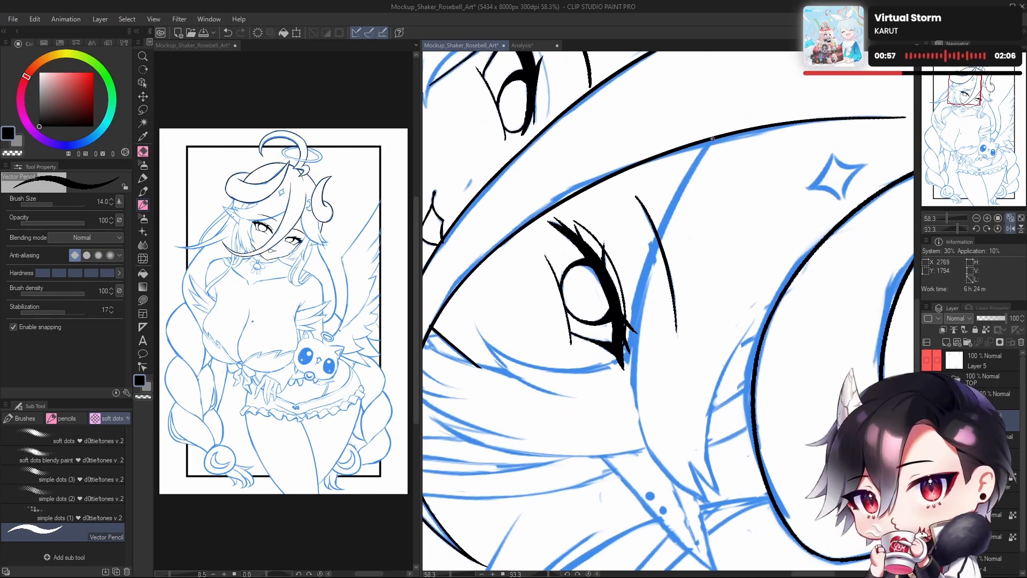
pyautogui.moveTo(682, 428); pyautogui.dragTo(667, 418)
pyautogui.moveTo(696, 130)
pyautogui.mouseDown()
pyautogui.moveTo(614, 337)
pyautogui.moveTo(646, 463)
pyautogui.mouseUp()
pyautogui.hotkey('ctrl', 'z')
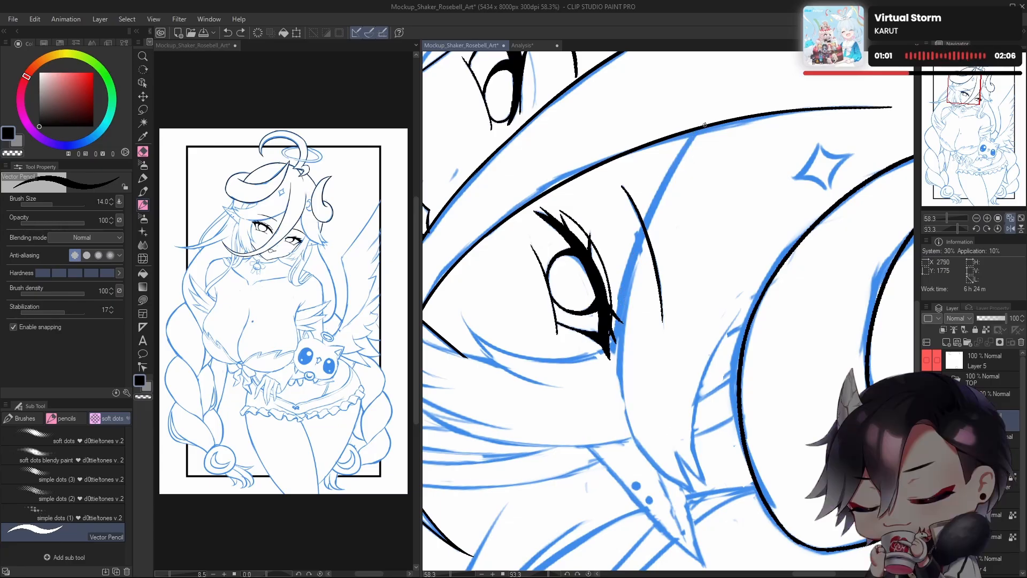
pyautogui.hotkey('ctrl', 'y')
pyautogui.hotkey('ctrl', 'z')
pyautogui.hotkey('ctrl', 'y')
pyautogui.hotkey('ctrl', 'z')
pyautogui.moveTo(698, 135); pyautogui.dragTo(651, 474)
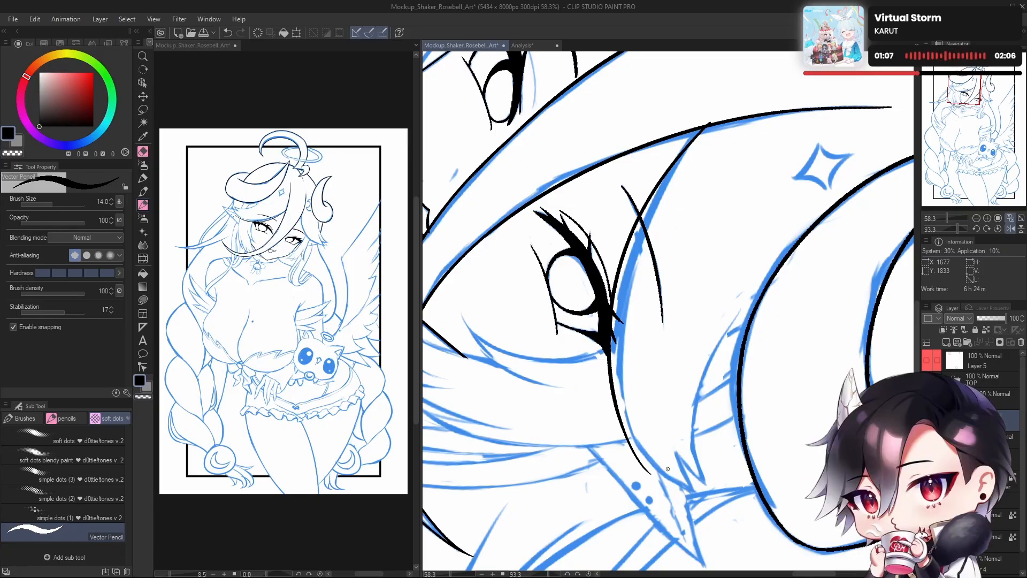
pyautogui.moveTo(749, 393)
pyautogui.mouseDown()
pyautogui.moveTo(736, 347)
pyautogui.moveTo(749, 395)
pyautogui.mouseUp()
pyautogui.hotkey('ctrl', 'z')
pyautogui.moveTo(706, 131); pyautogui.dragTo(626, 433)
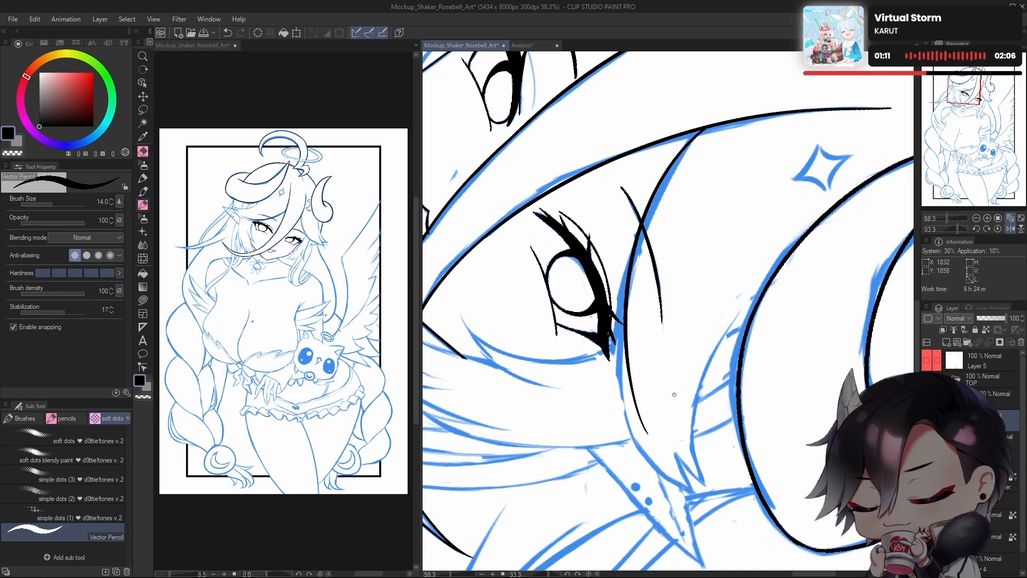
pyautogui.hotkey('ctrl', 'z')
pyautogui.moveTo(705, 126); pyautogui.dragTo(620, 278)
pyautogui.hotkey('ctrl', 'z')
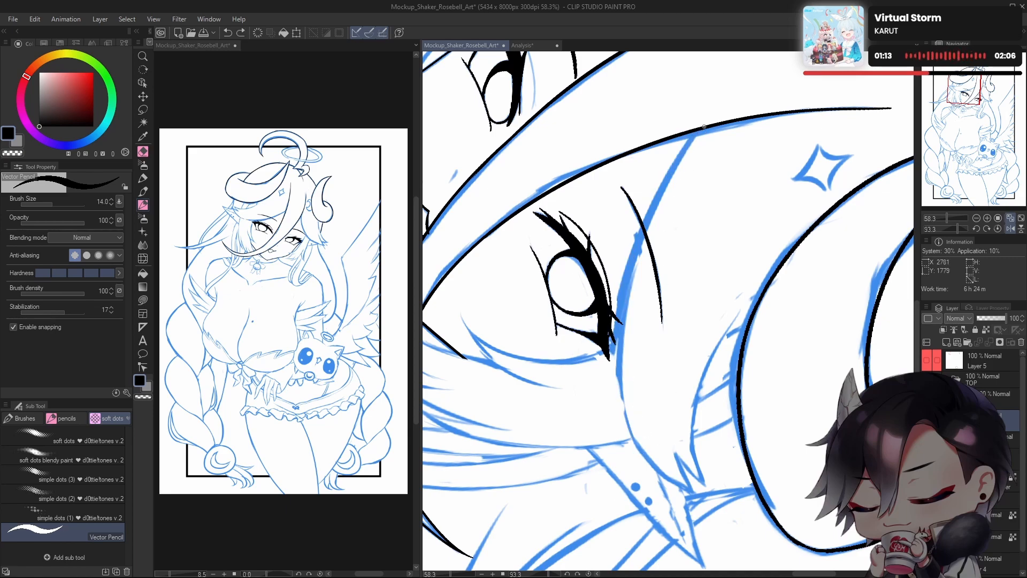
pyautogui.moveTo(698, 131); pyautogui.dragTo(650, 469)
pyautogui.hotkey('ctrl', 'z')
pyautogui.moveTo(713, 122)
pyautogui.mouseDown()
pyautogui.moveTo(633, 240)
pyautogui.moveTo(657, 452)
pyautogui.mouseUp()
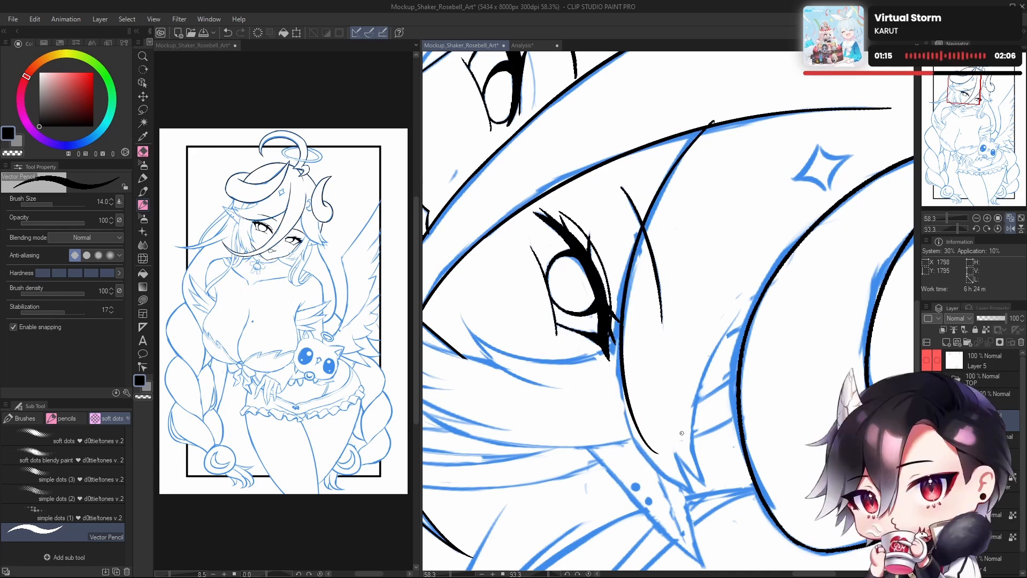
pyautogui.hotkey('ctrl', 'z')
pyautogui.moveTo(698, 134)
pyautogui.mouseDown()
pyautogui.moveTo(679, 471)
pyautogui.moveTo(655, 470)
pyautogui.mouseUp()
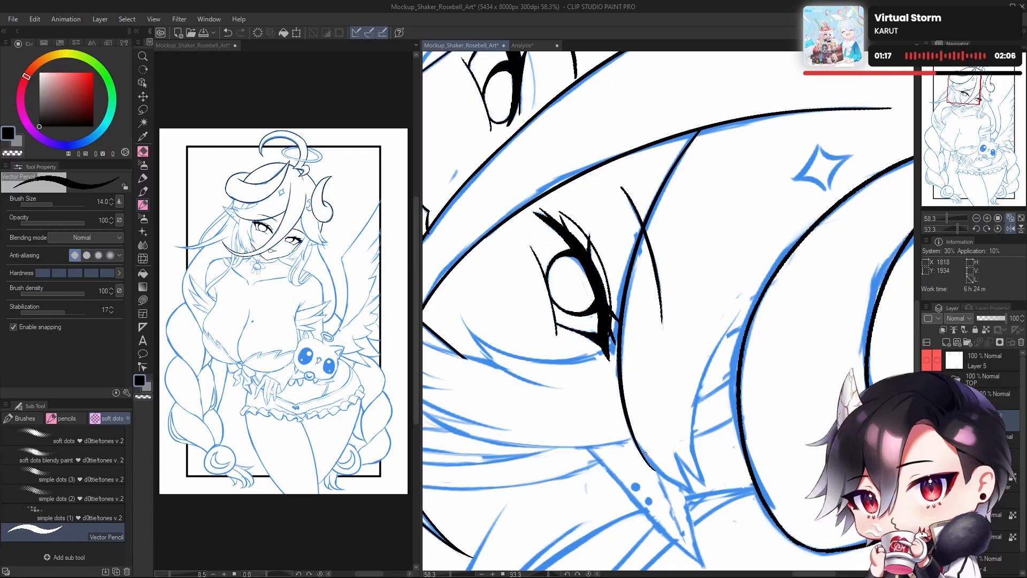
# Step: Trim the lower end of the new fringe outline near the ear and try a longer continuation
pyautogui.press('e')
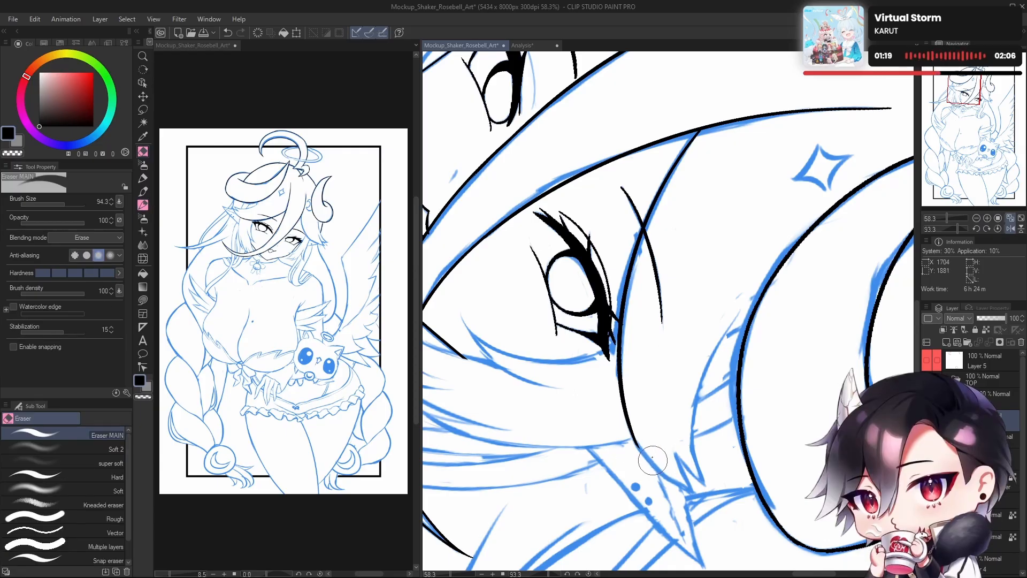
pyautogui.press('p')
pyautogui.hotkey('ctrl', 'z')
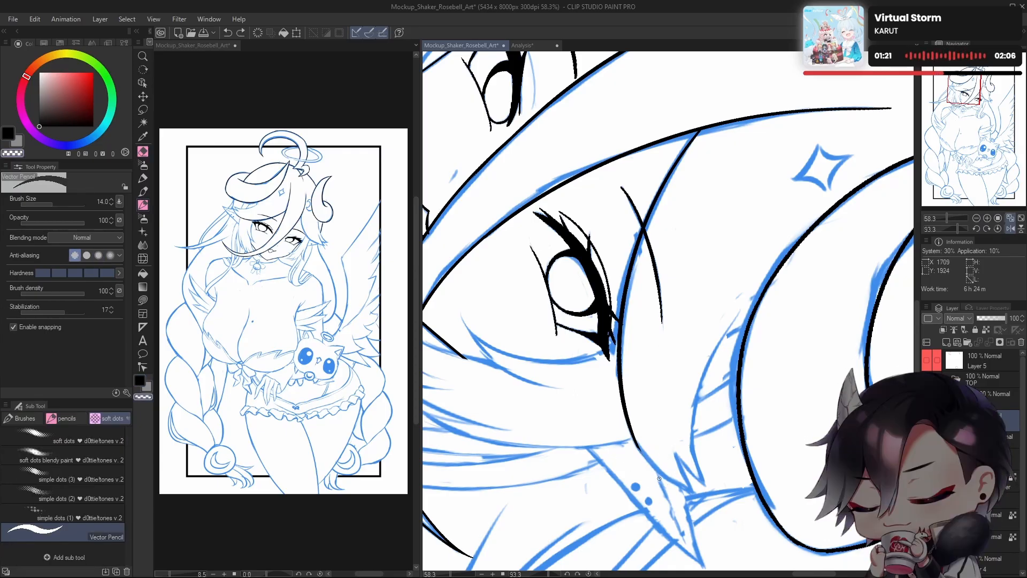
pyautogui.moveTo(620, 395); pyautogui.dragTo(701, 485)
pyautogui.hotkey('ctrl', 't')
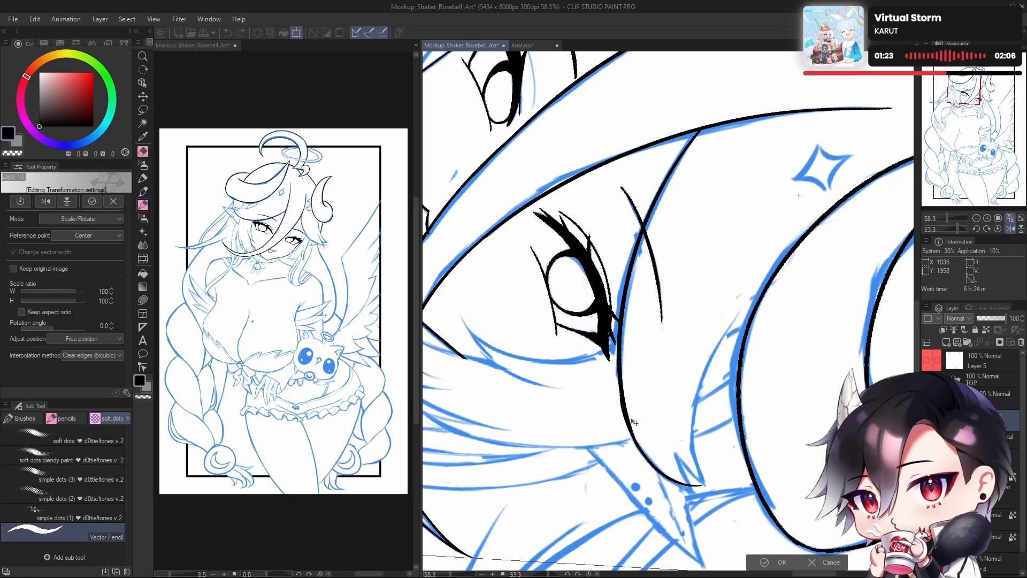
pyautogui.hotkey('ctrl', 'z')
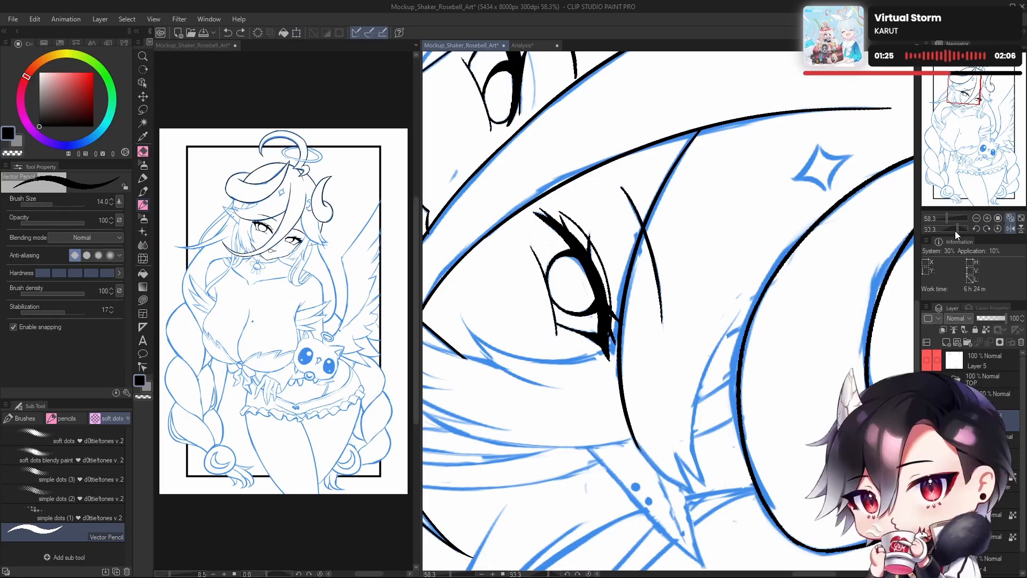
pyautogui.moveTo(954, 230); pyautogui.dragTo(961, 229)
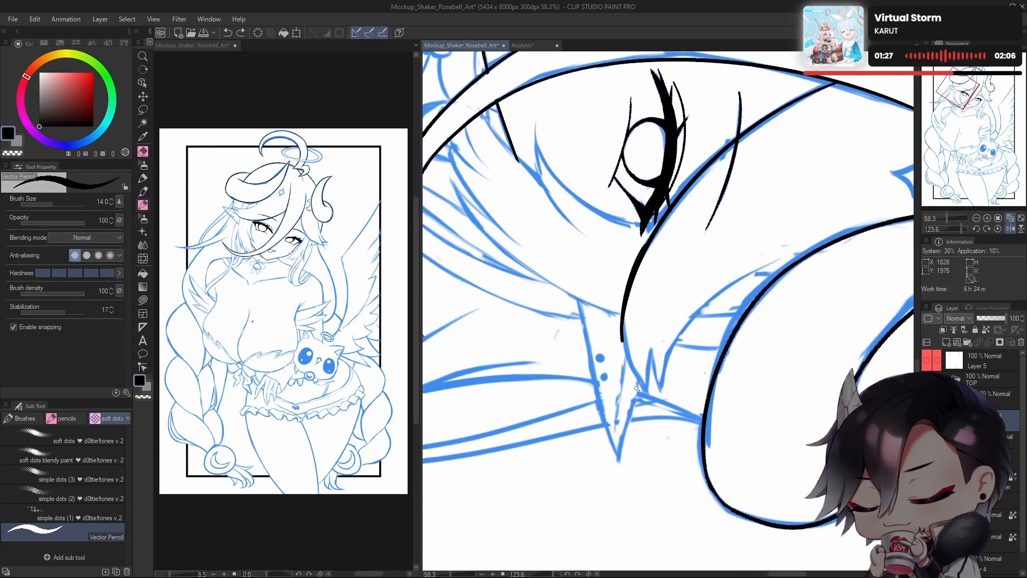
# Step: Redraw the lower end of the fringe outline as a smooth curve joining the existing line and ending in a point beside the ear
pyautogui.hotkey('ctrl', 'z')
pyautogui.moveTo(636, 388)
pyautogui.mouseDown()
pyautogui.moveTo(659, 345)
pyautogui.moveTo(647, 392)
pyautogui.mouseUp()
pyautogui.hotkey('ctrl', 'z')
pyautogui.moveTo(632, 283); pyautogui.dragTo(649, 399)
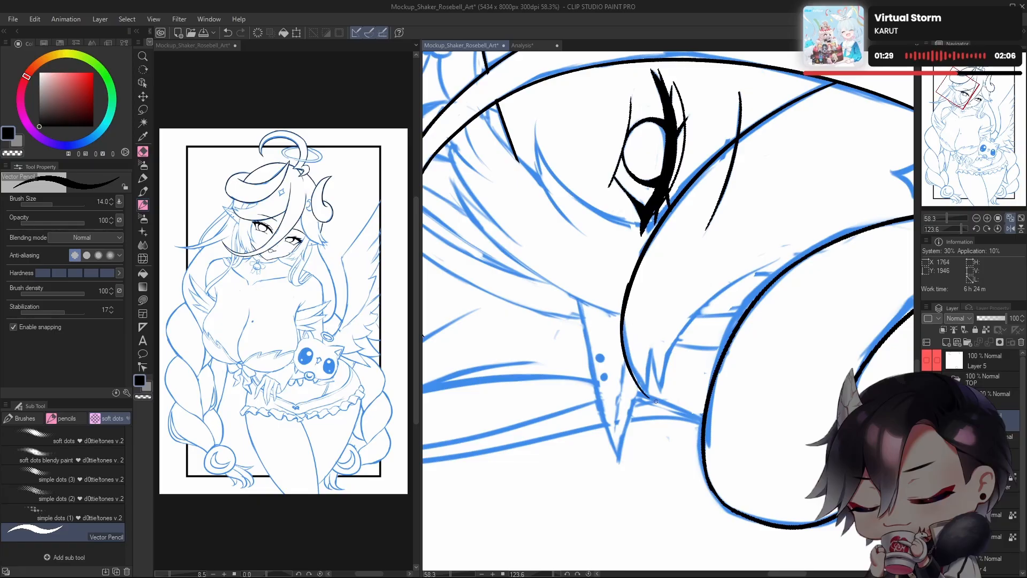
pyautogui.hotkey('ctrl', 'z')
pyautogui.moveTo(632, 277); pyautogui.dragTo(666, 402)
pyautogui.hotkey('ctrl', 'z')
pyautogui.moveTo(630, 286); pyautogui.dragTo(649, 398)
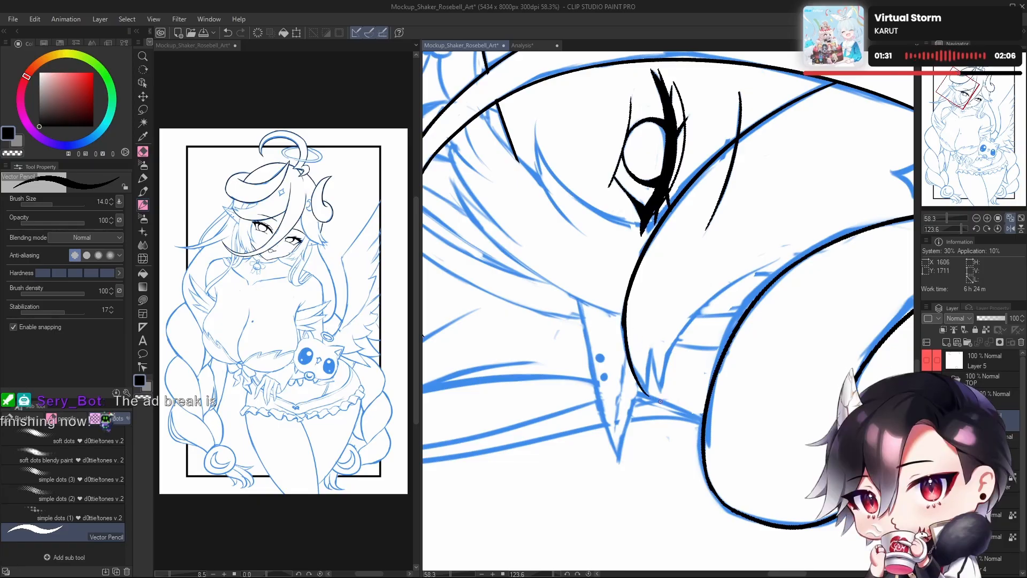
pyautogui.hotkey('ctrl', 'z')
pyautogui.moveTo(628, 294); pyautogui.dragTo(652, 404)
pyautogui.hotkey('ctrl', 'z')
pyautogui.moveTo(632, 290); pyautogui.dragTo(653, 388)
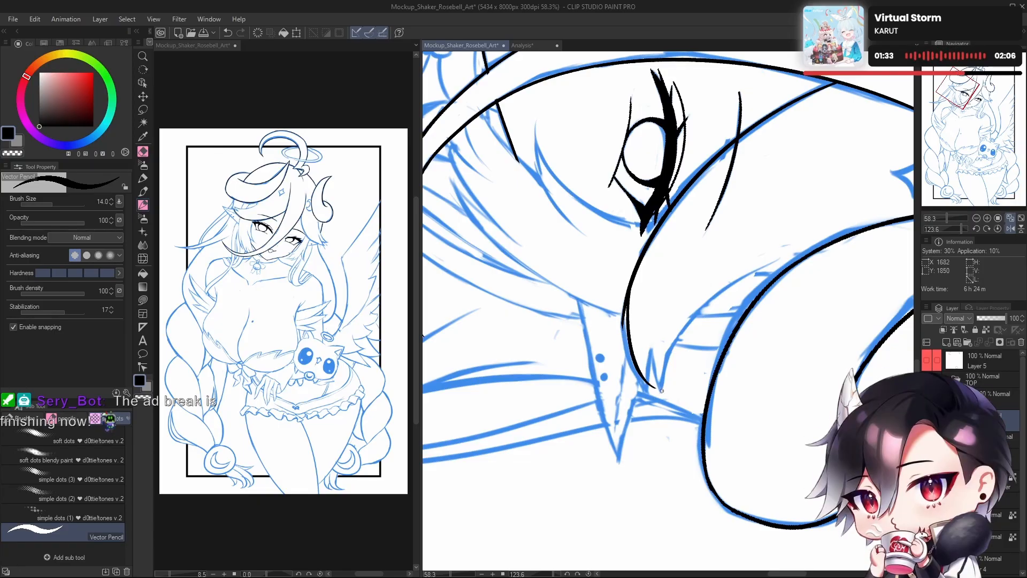
pyautogui.hotkey('ctrl', 'z')
pyautogui.moveTo(628, 300); pyautogui.dragTo(655, 400)
pyautogui.hotkey('ctrl', 'z')
pyautogui.moveTo(629, 306); pyautogui.dragTo(652, 391)
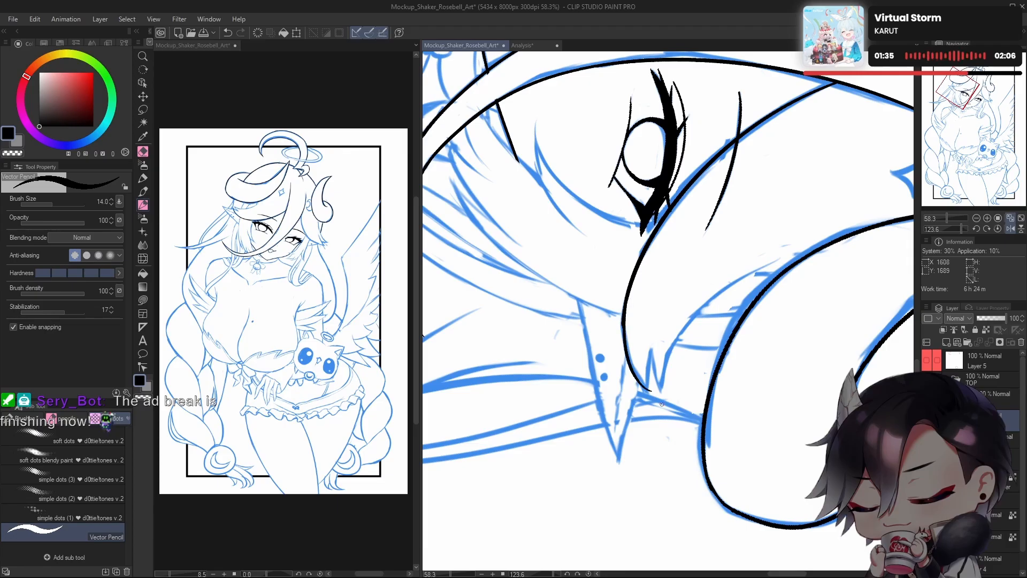
pyautogui.hotkey('ctrl', 'z')
pyautogui.moveTo(629, 306); pyautogui.dragTo(653, 403)
pyautogui.hotkey('ctrl', 'z')
pyautogui.moveTo(629, 306); pyautogui.dragTo(653, 397)
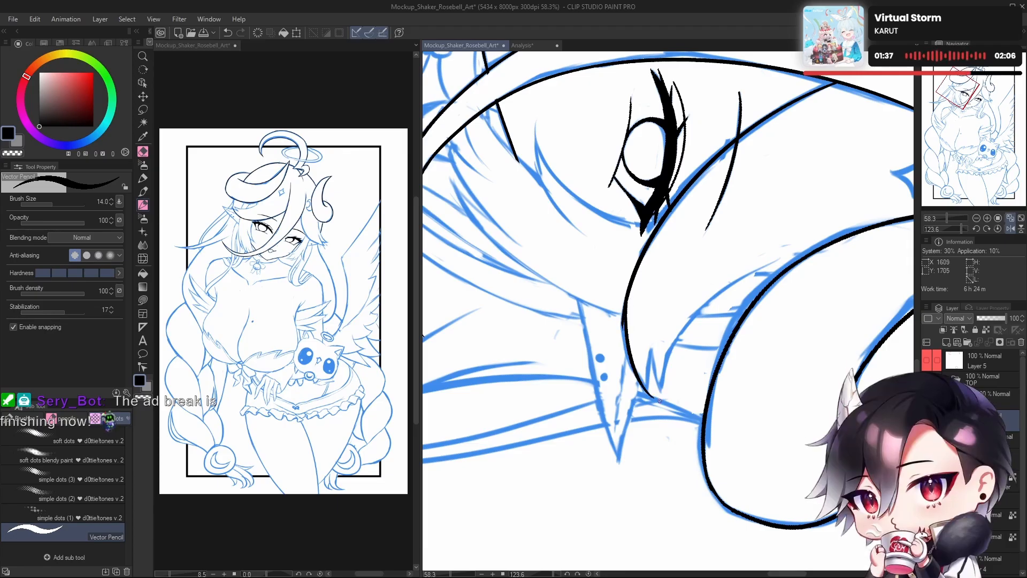
pyautogui.hotkey('ctrl', 'z')
pyautogui.moveTo(629, 309); pyautogui.dragTo(651, 395)
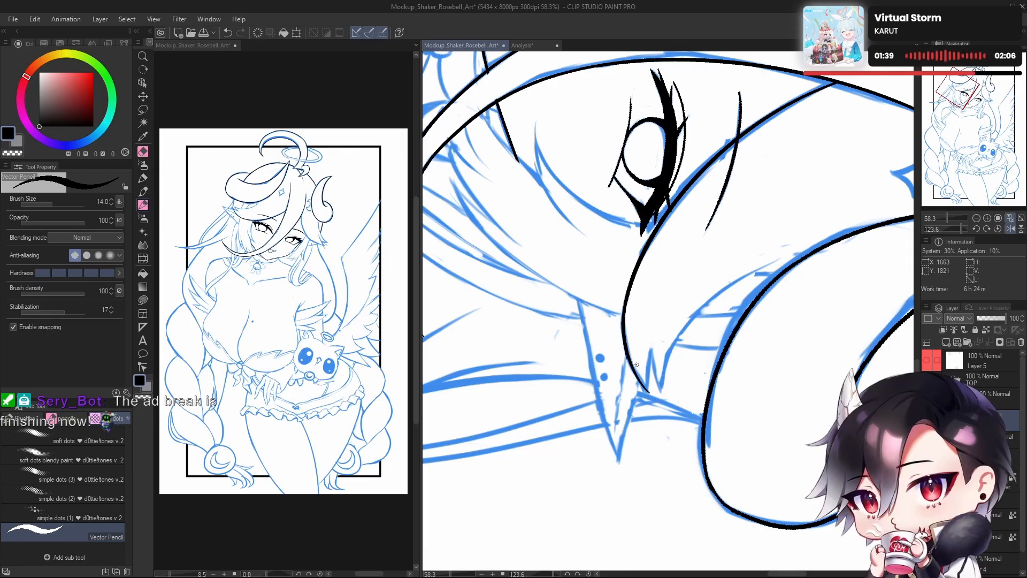
# Step: Ink the small zigzag points at the fringe tip beside the ear and clean their ends with transparent ink
pyautogui.moveTo(633, 344); pyautogui.dragTo(639, 356)
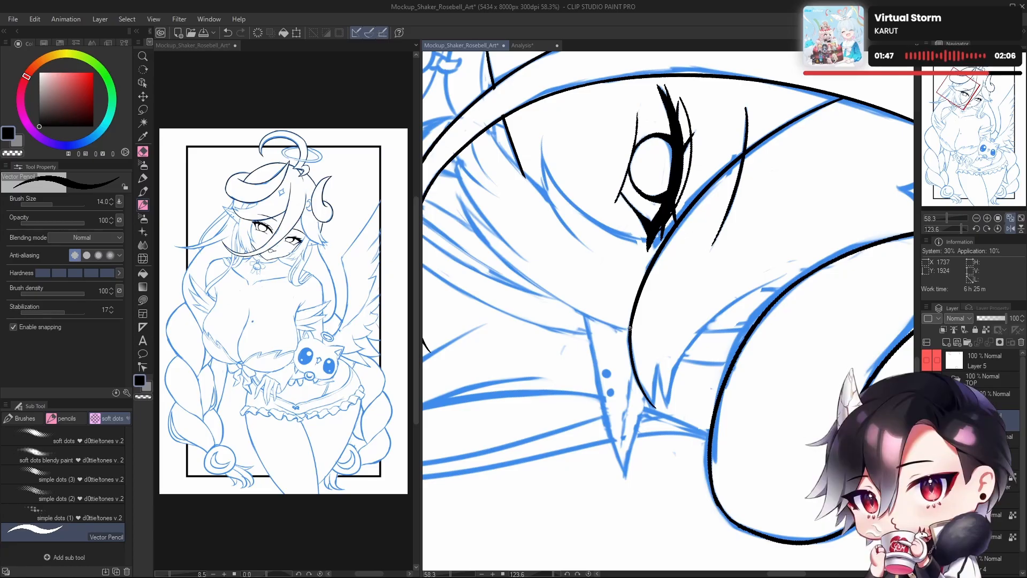
pyautogui.moveTo(672, 369); pyautogui.dragTo(667, 371)
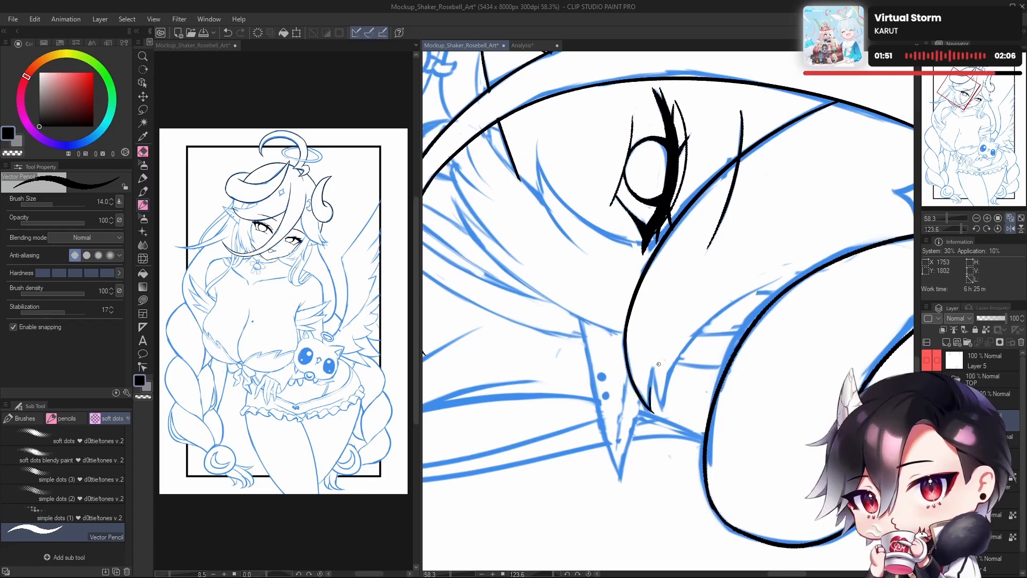
pyautogui.moveTo(651, 408); pyautogui.dragTo(653, 373)
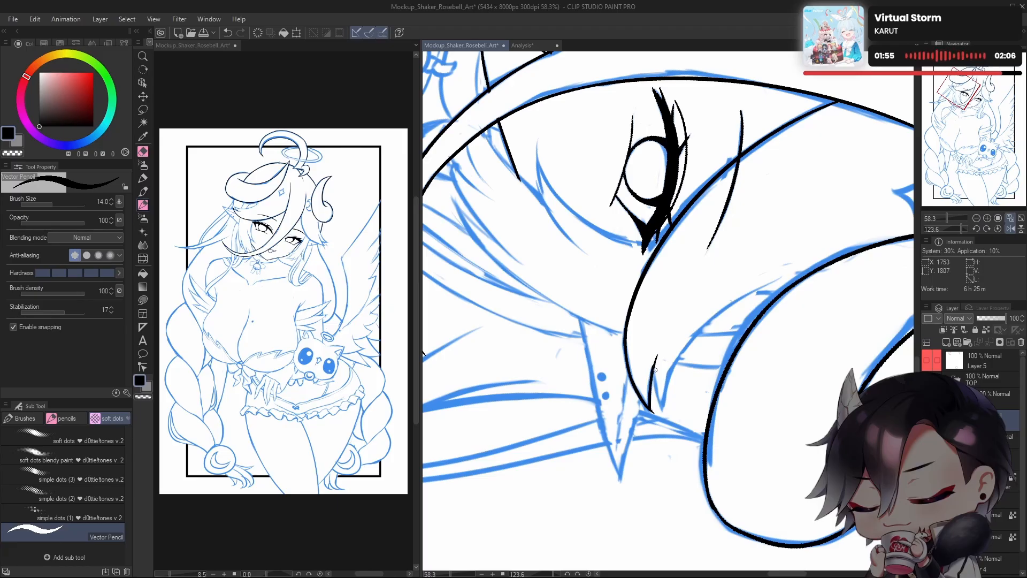
pyautogui.press('c')
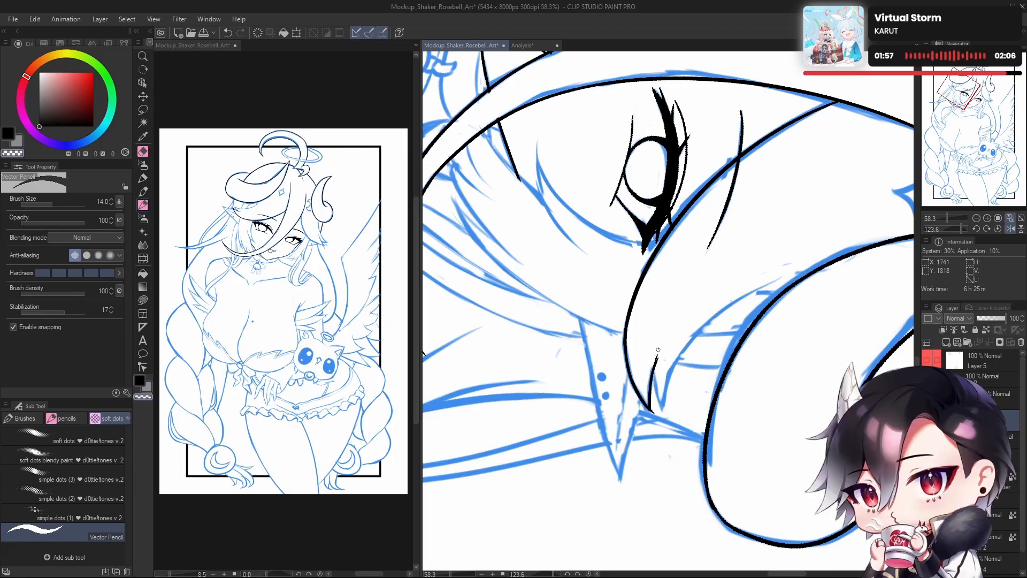
pyautogui.press('c')
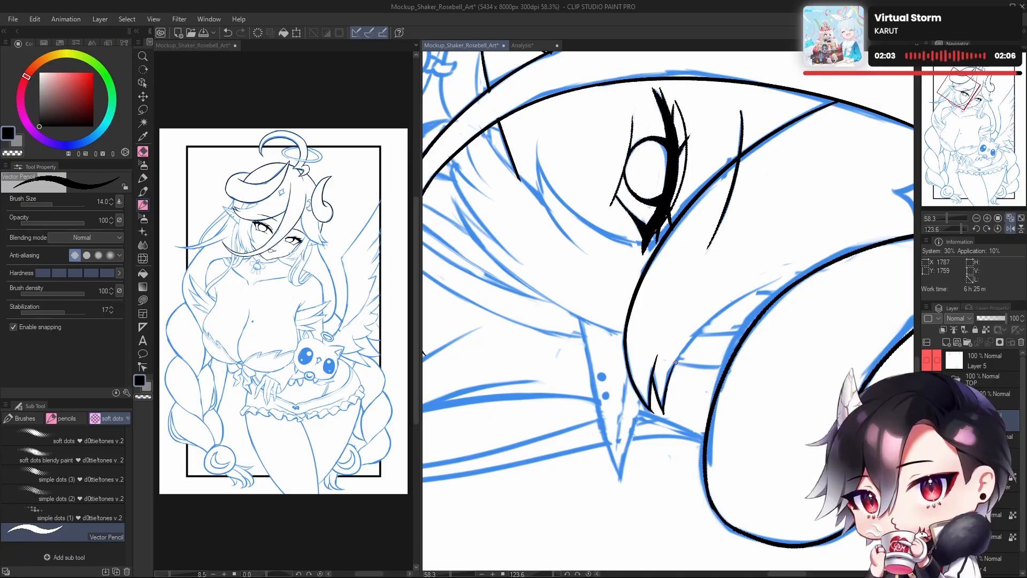
# Step: Ink the curved upper edge of the fringe lock from its zigzag tip toward the large curl above the eye
pyautogui.moveTo(682, 342); pyautogui.dragTo(662, 339)
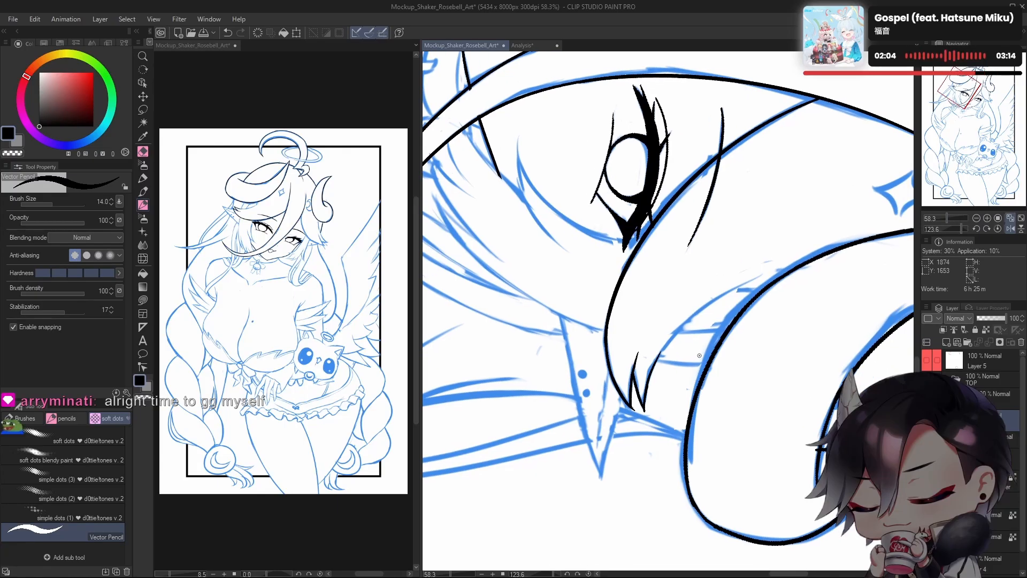
pyautogui.moveTo(649, 383); pyautogui.dragTo(699, 314)
pyautogui.hotkey('ctrl', 'z')
pyautogui.moveTo(648, 379); pyautogui.dragTo(699, 310)
pyautogui.hotkey('ctrl', 'z')
pyautogui.hotkey('ctrl', 'z')
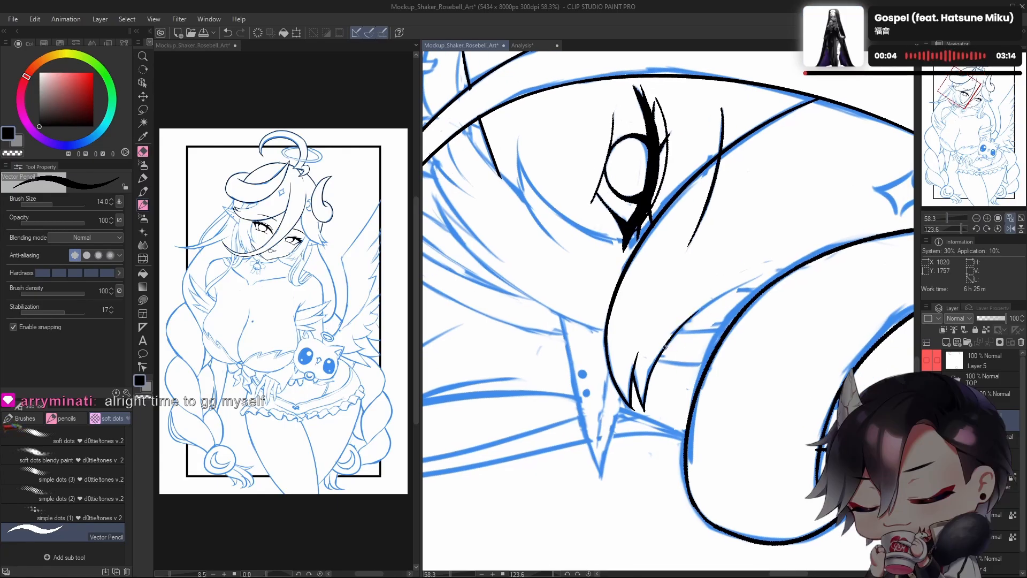
pyautogui.moveTo(665, 348); pyautogui.dragTo(736, 289)
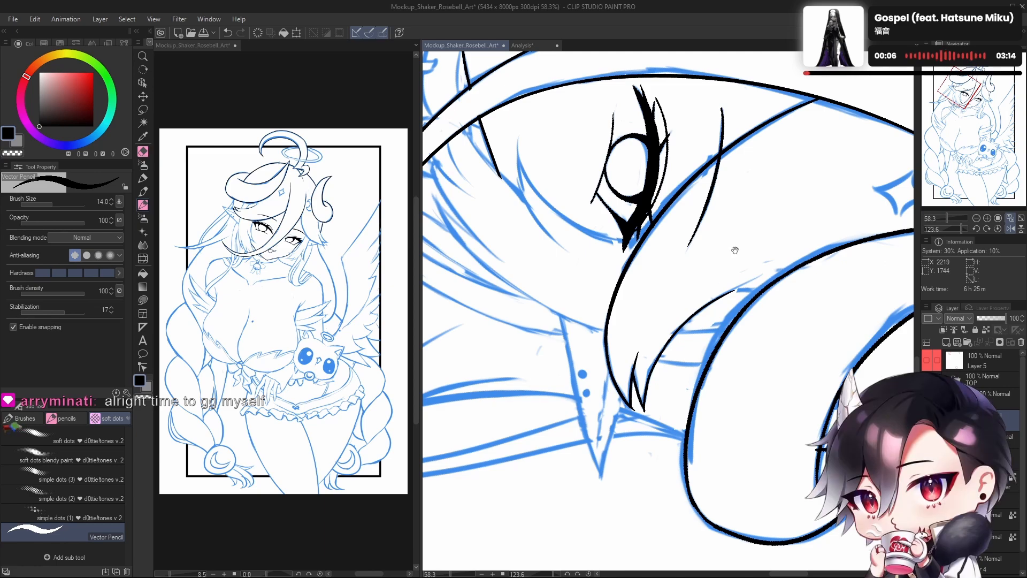
# Step: Extend the fringe lock's upper edge with a tapered end just below the large curl
pyautogui.moveTo(749, 337); pyautogui.dragTo(675, 378)
pyautogui.moveTo(634, 347); pyautogui.dragTo(691, 314)
pyautogui.hotkey('ctrl', 'z')
pyautogui.hotkey('ctrl', 'z')
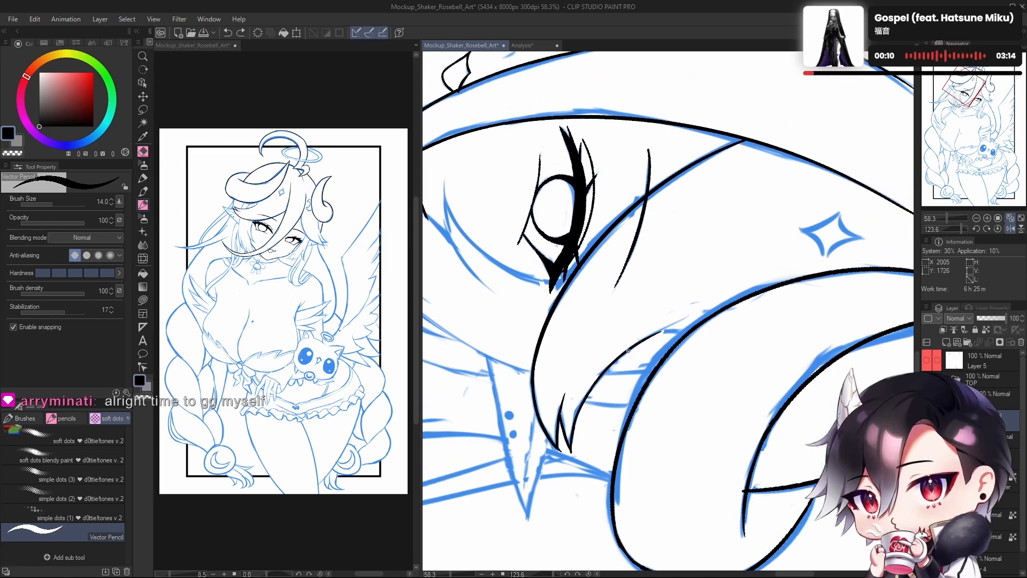
pyautogui.moveTo(642, 343); pyautogui.dragTo(691, 316)
pyautogui.hotkey('ctrl', 'z')
pyautogui.moveTo(775, 314); pyautogui.dragTo(761, 280)
pyautogui.click(998, 228)
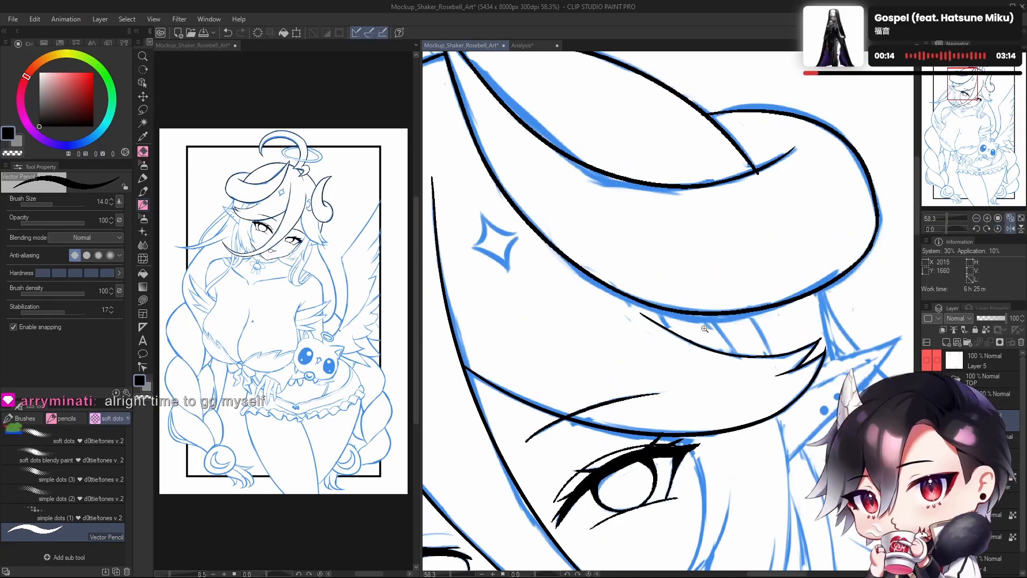
pyautogui.scroll(-6, 696, 324)
pyautogui.moveTo(696, 325); pyautogui.dragTo(749, 325)
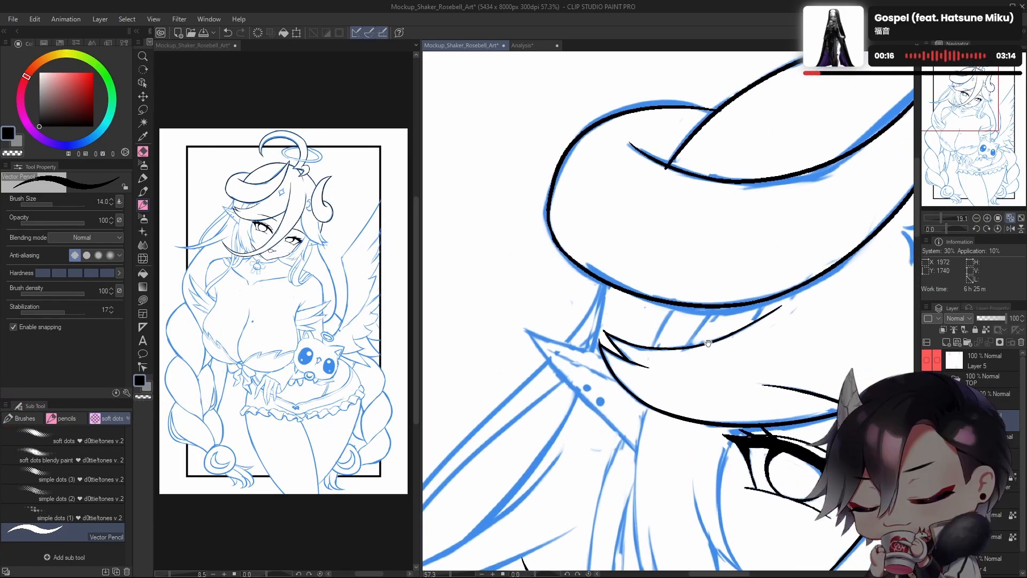
# Step: Ink the side lock's curved outline from the underside of the large curl across the fringe lock and down beside the face
pyautogui.moveTo(706, 398); pyautogui.dragTo(667, 349)
pyautogui.moveTo(650, 400); pyautogui.dragTo(645, 417)
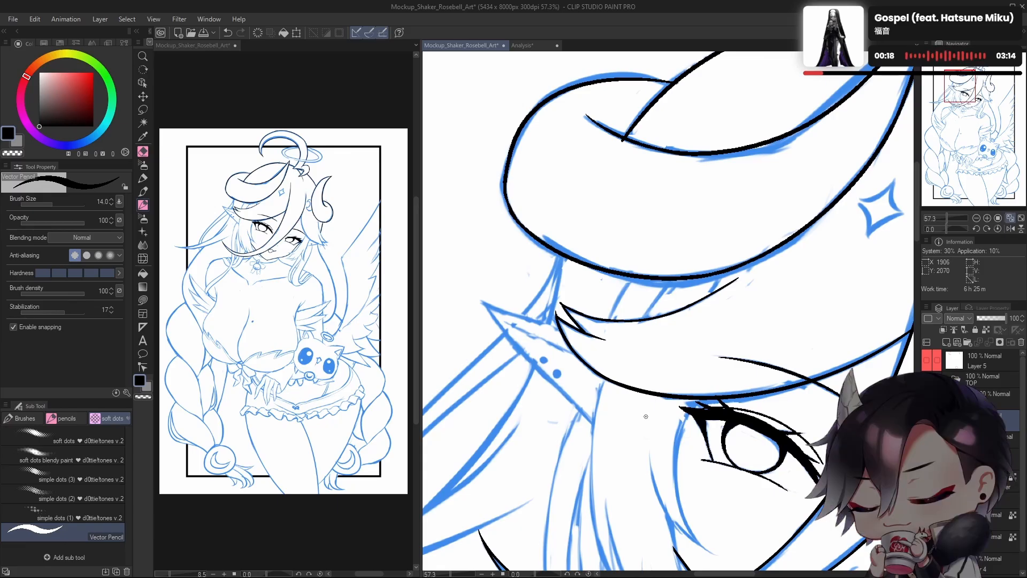
pyautogui.scroll(2, 646, 416)
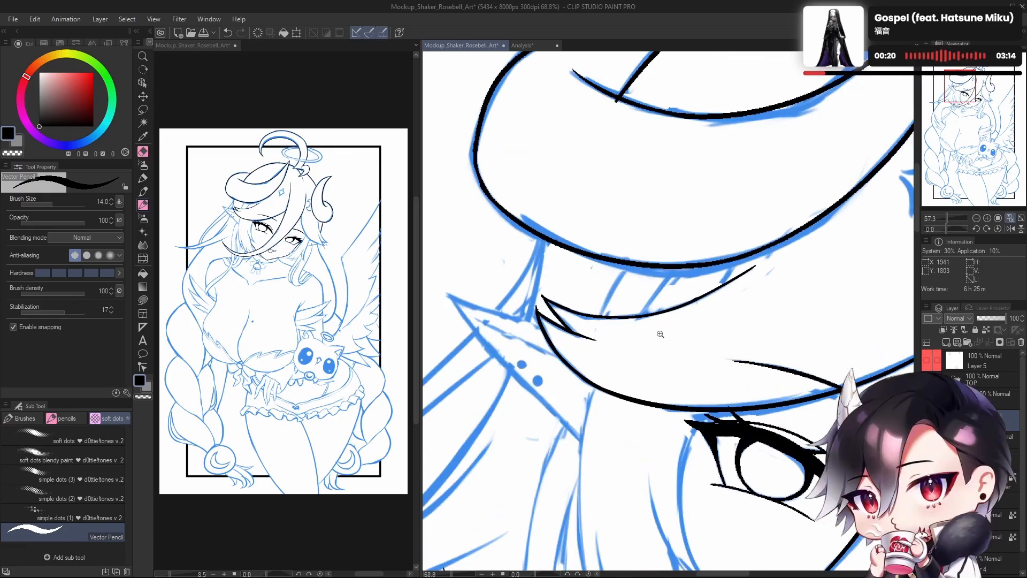
pyautogui.moveTo(633, 287); pyautogui.dragTo(667, 241)
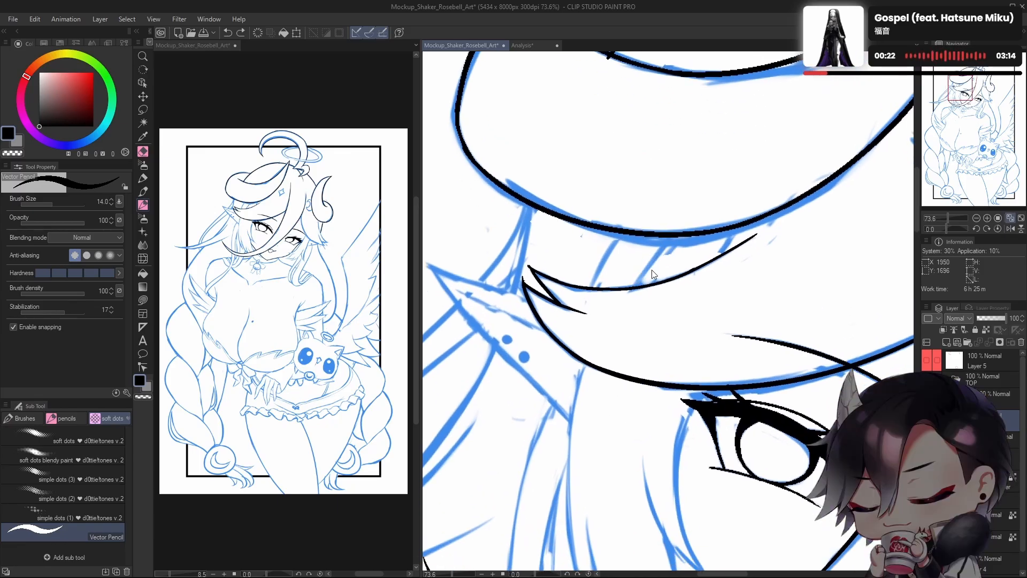
pyautogui.scroll(-4, 654, 304)
pyautogui.moveTo(636, 351); pyautogui.dragTo(606, 289)
pyautogui.scroll(2, 605, 289)
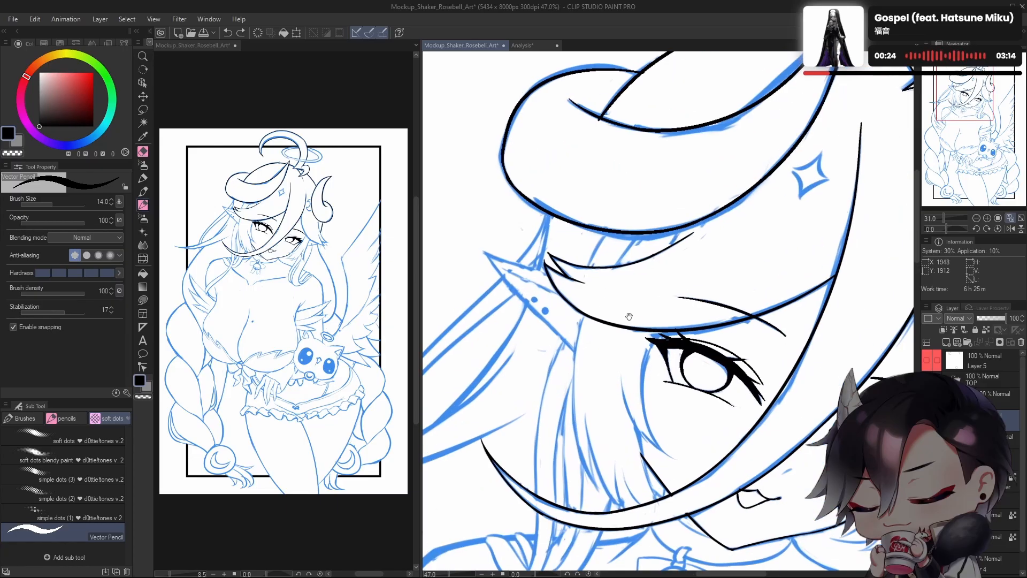
pyautogui.moveTo(635, 237); pyautogui.dragTo(564, 415)
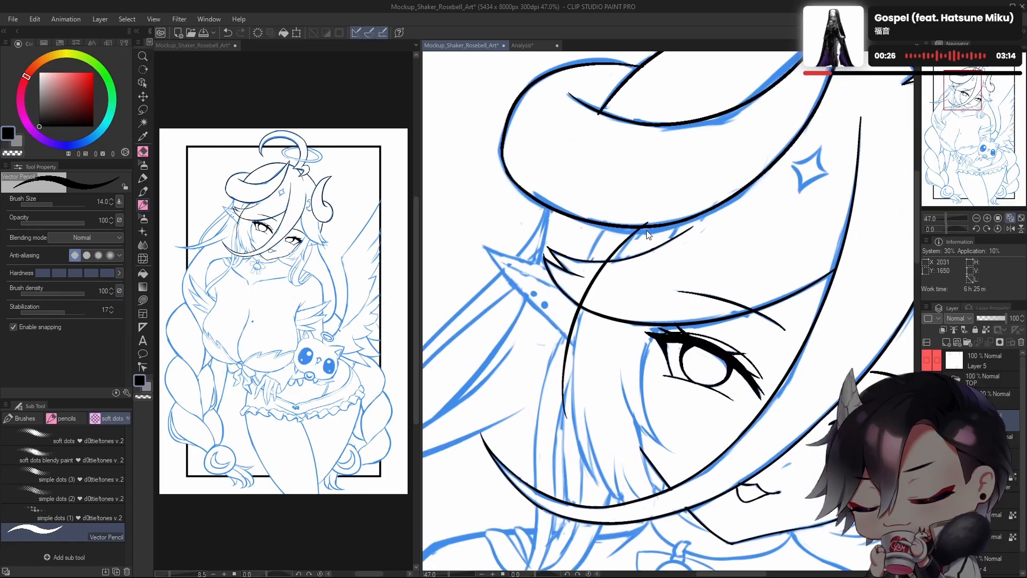
pyautogui.hotkey('ctrl', 'z')
pyautogui.moveTo(644, 225); pyautogui.dragTo(595, 274)
pyautogui.hotkey('ctrl', 'z')
pyautogui.moveTo(644, 224); pyautogui.dragTo(577, 412)
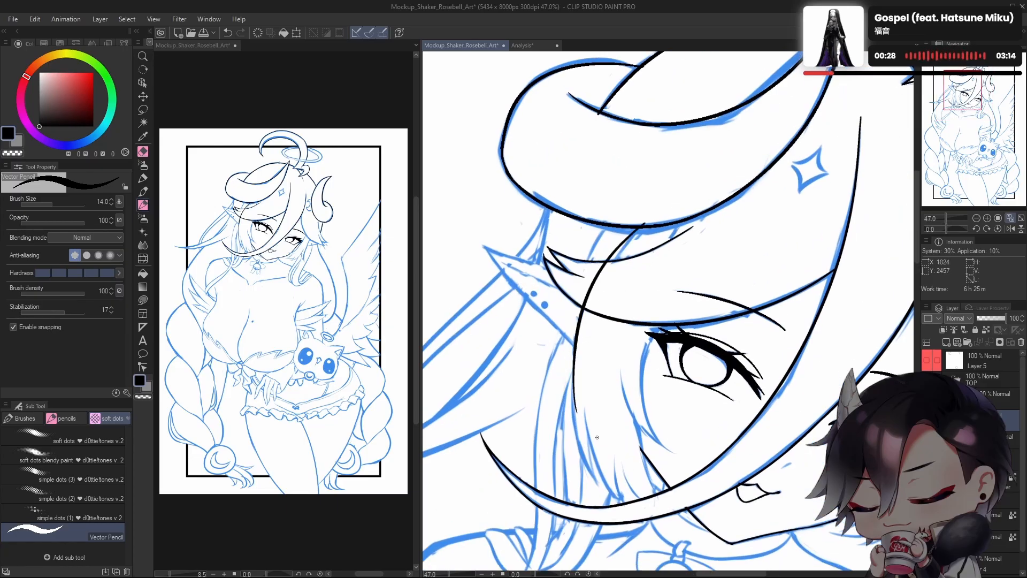
# Step: Erase the part of the side lock line crossing inside the fringe lock with transparent ink, enlarging the brush to 52.9
pyautogui.scroll(3, 643, 210)
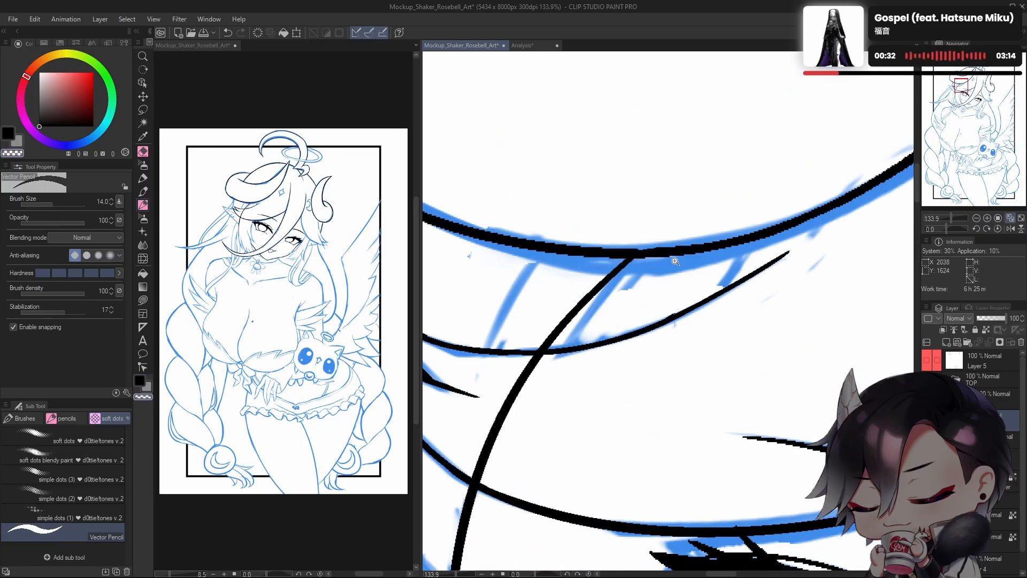
pyautogui.scroll(-5, 675, 261)
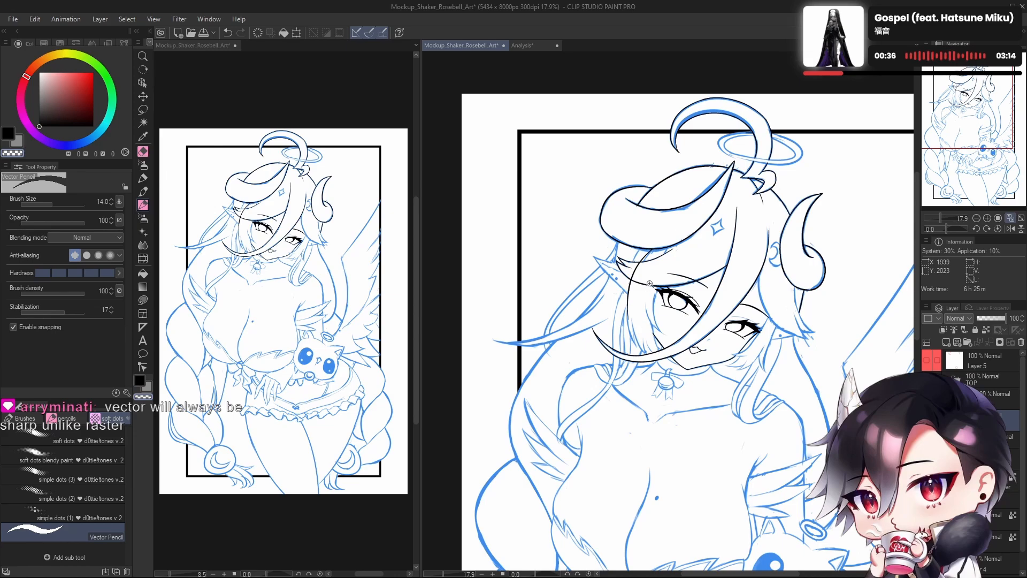
pyautogui.scroll(5, 649, 283)
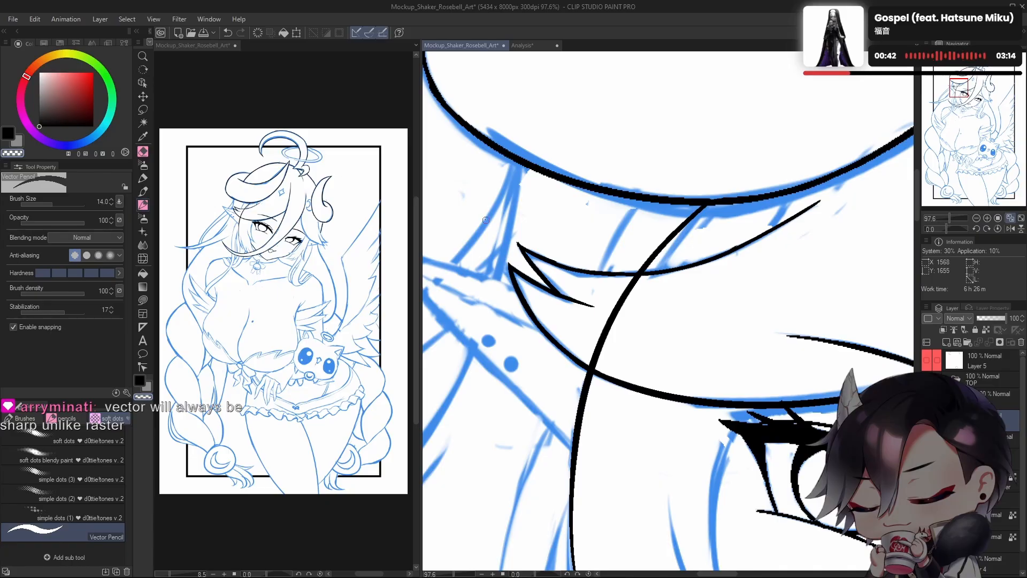
pyautogui.moveTo(738, 367); pyautogui.dragTo(733, 365)
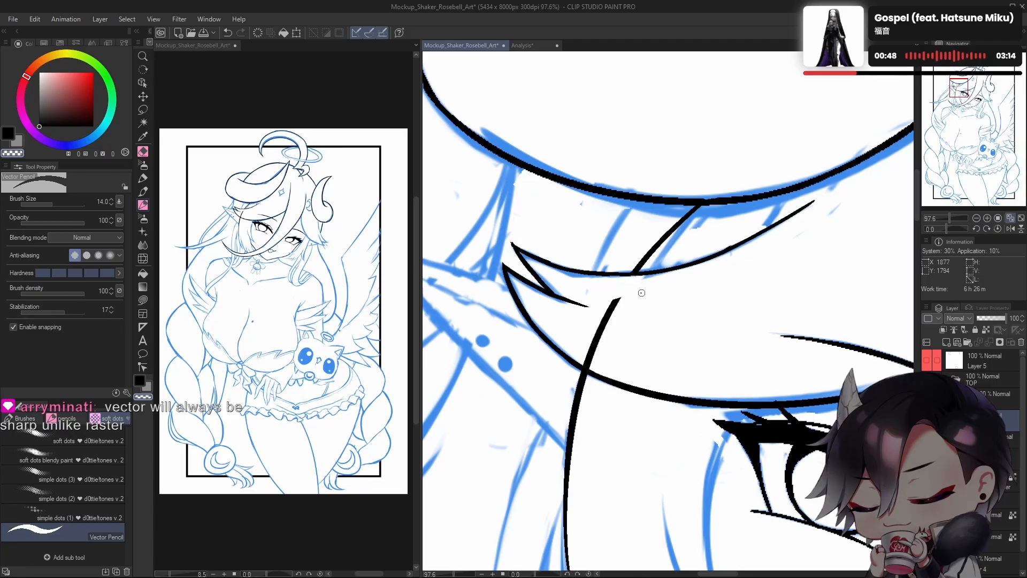
pyautogui.moveTo(631, 324)
pyautogui.keyDown('ctrl'); pyautogui.keyDown('alt'); pyautogui.mouseDown()
pyautogui.moveTo(624, 299)
pyautogui.moveTo(606, 307)
pyautogui.moveTo(612, 338)
pyautogui.moveTo(593, 360)
pyautogui.mouseUp(); pyautogui.keyUp('alt'); pyautogui.keyUp('ctrl')
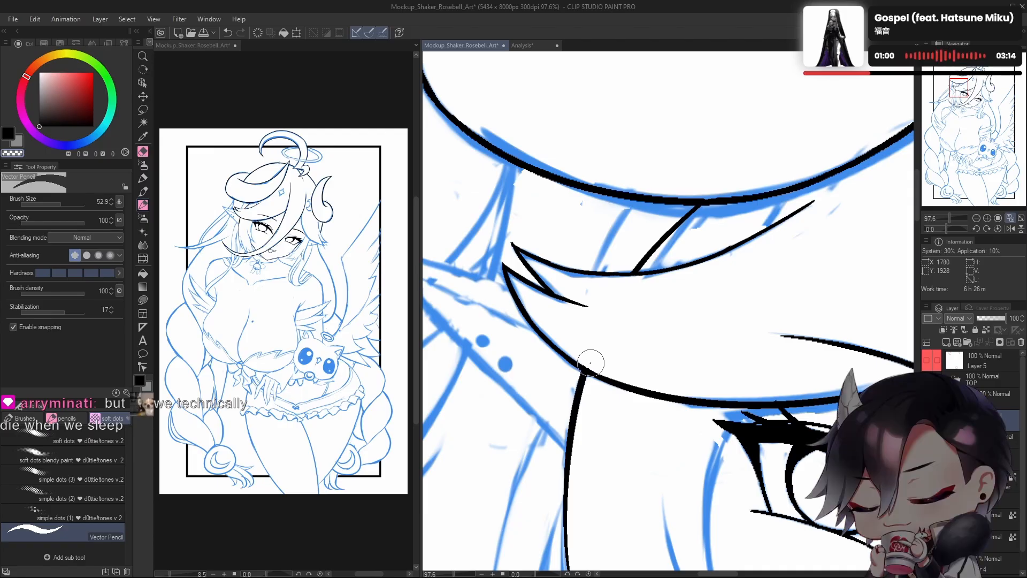
pyautogui.moveTo(676, 336)
pyautogui.mouseDown()
pyautogui.moveTo(621, 337)
pyautogui.moveTo(661, 337)
pyautogui.mouseUp()
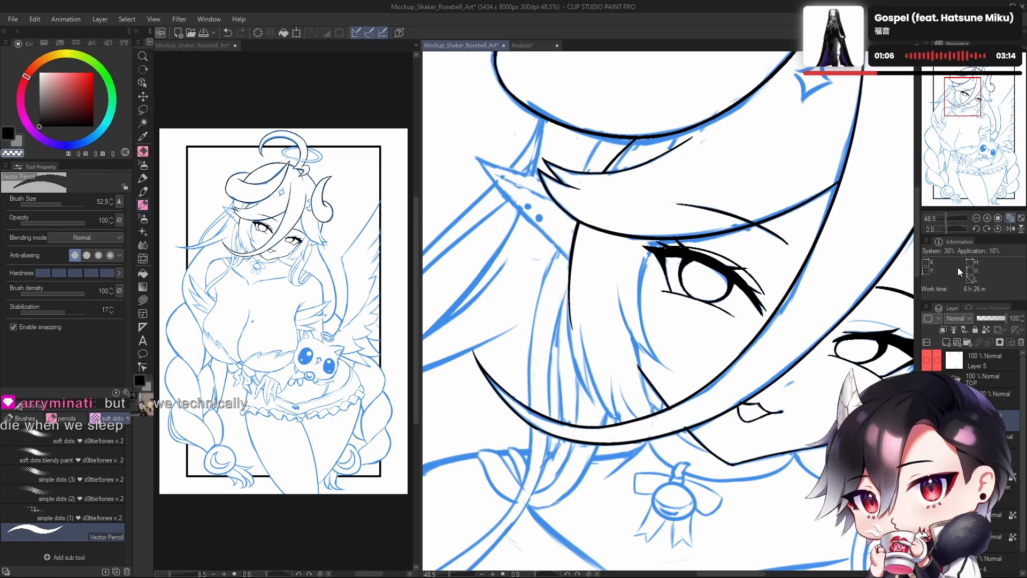
# Step: Trim the lower tip of the side lock line beside the face with transparent ink
pyautogui.scroll(2, 570, 286)
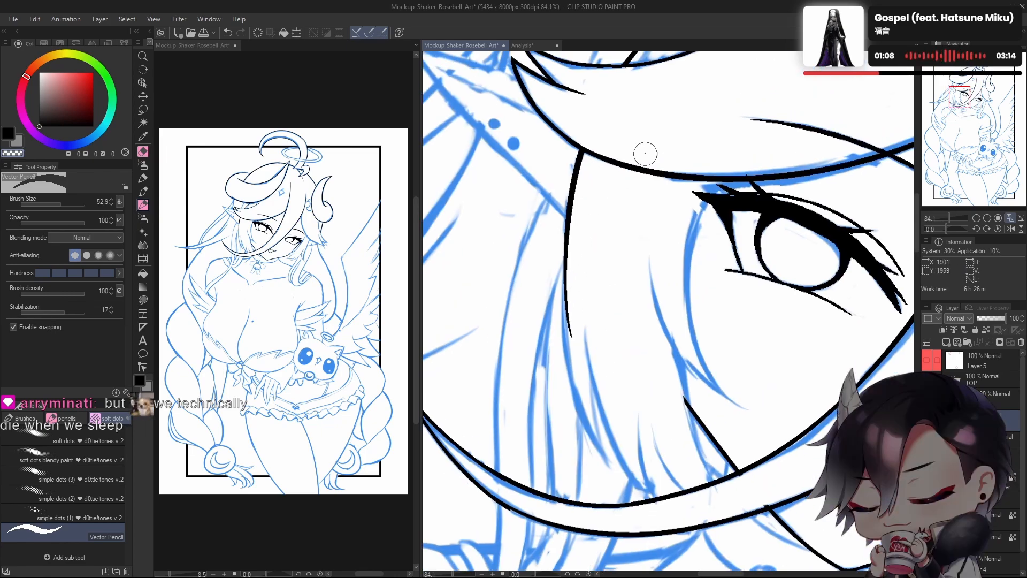
pyautogui.scroll(-5, 623, 363)
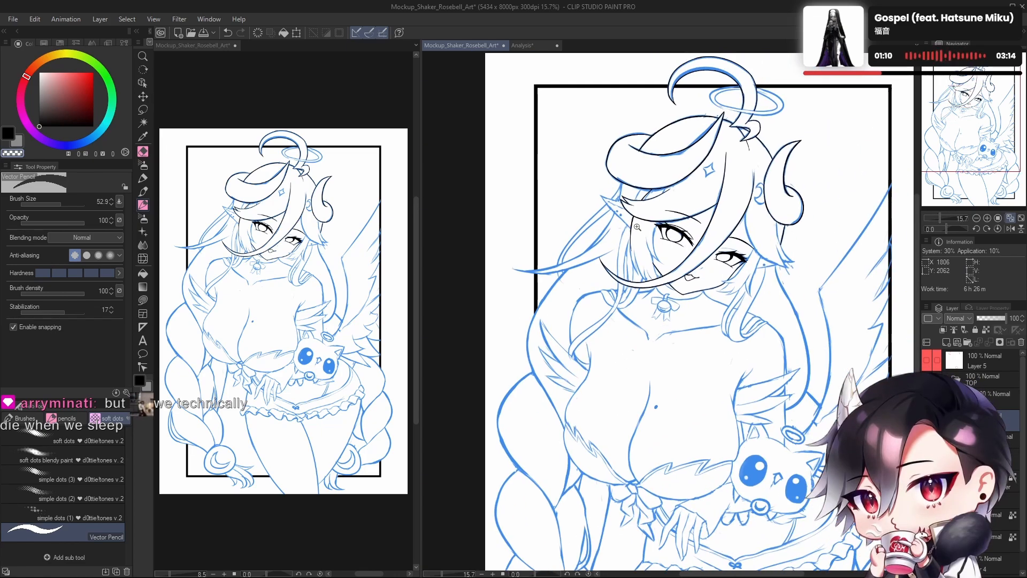
pyautogui.scroll(5, 623, 363)
pyautogui.press('e')
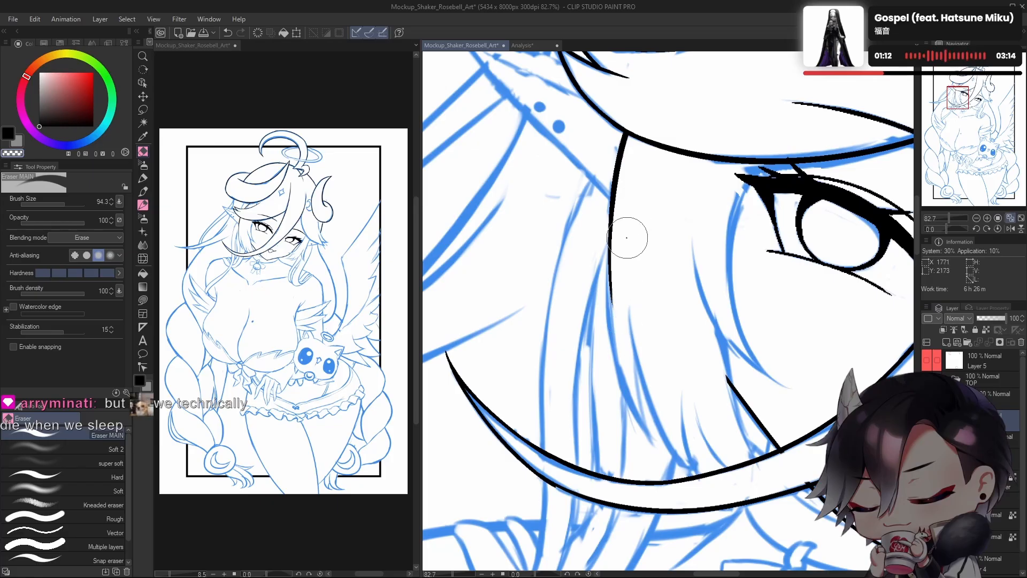
pyautogui.press('p')
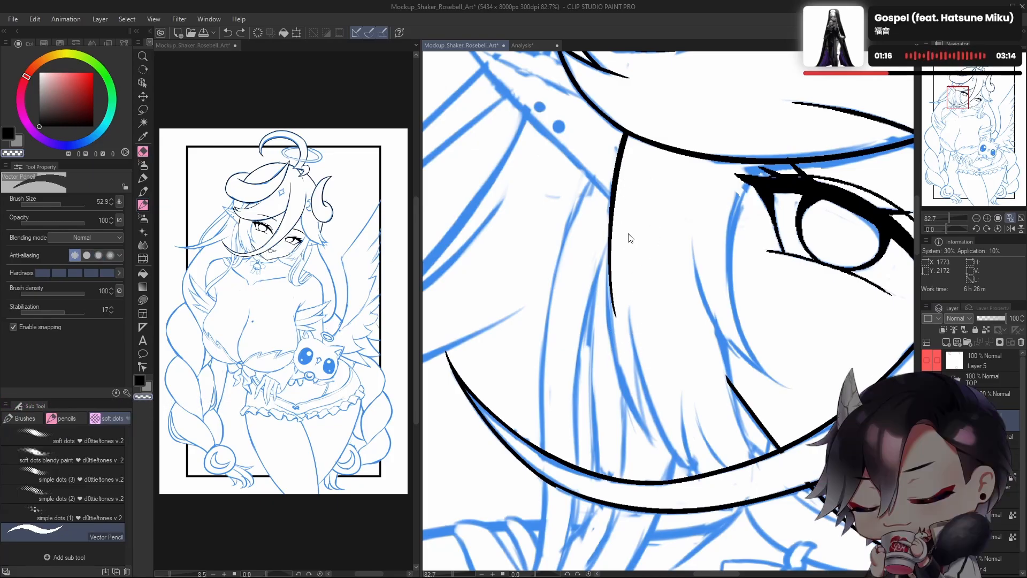
pyautogui.moveTo(623, 328)
pyautogui.mouseDown()
pyautogui.moveTo(622, 284)
pyautogui.moveTo(628, 303)
pyautogui.mouseUp()
# Step: Extend the side lock line in black at brush size 15.6, curving it down to a tapered point above the long crossing strand
pyautogui.press('c')
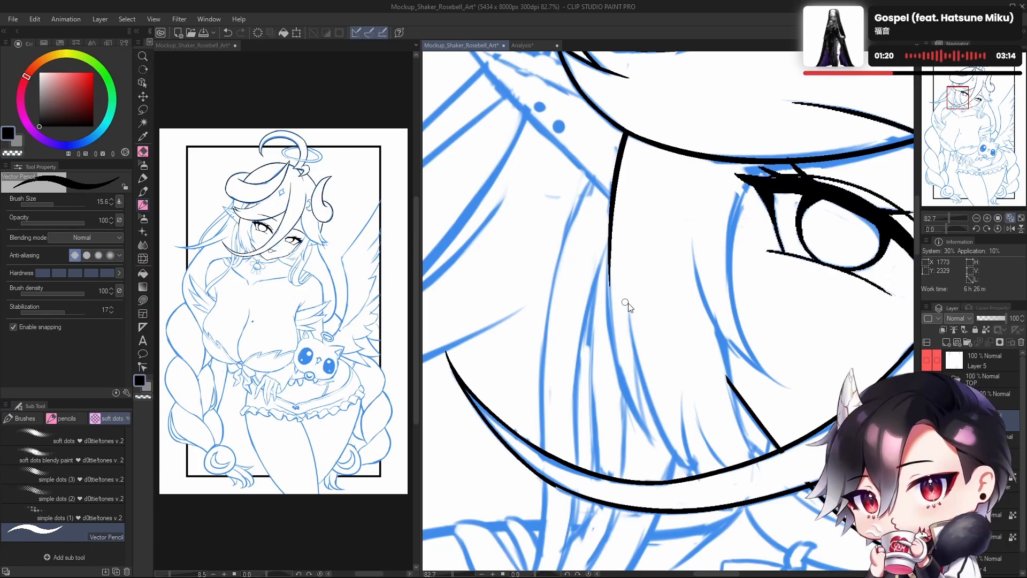
pyautogui.moveTo(613, 206); pyautogui.dragTo(632, 404)
pyautogui.hotkey('ctrl', 'z')
pyautogui.moveTo(614, 209); pyautogui.dragTo(646, 414)
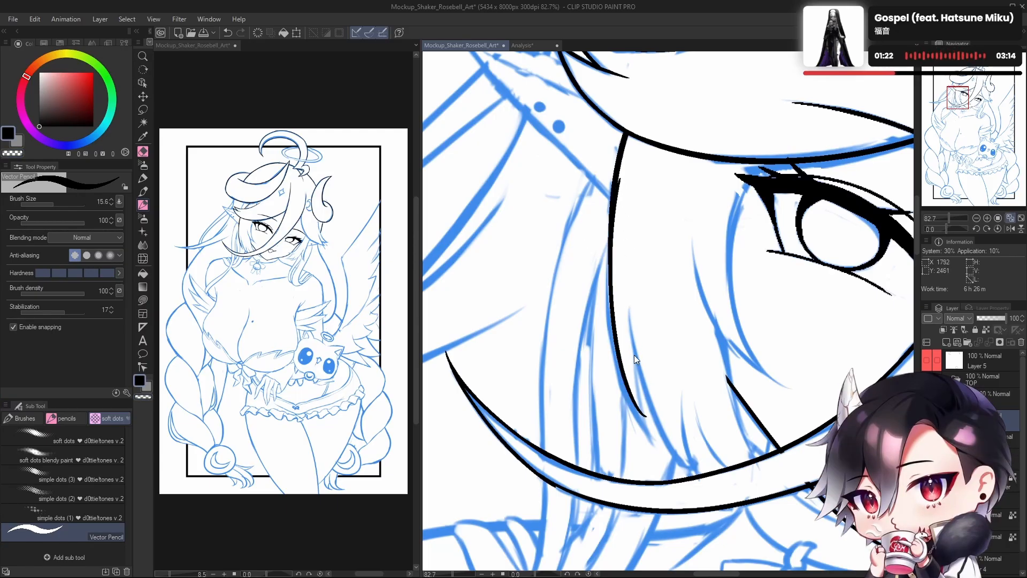
pyautogui.hotkey('ctrl', 'z')
pyautogui.moveTo(614, 184); pyautogui.dragTo(649, 423)
pyautogui.hotkey('ctrl', 'z')
pyautogui.moveTo(616, 174); pyautogui.dragTo(652, 434)
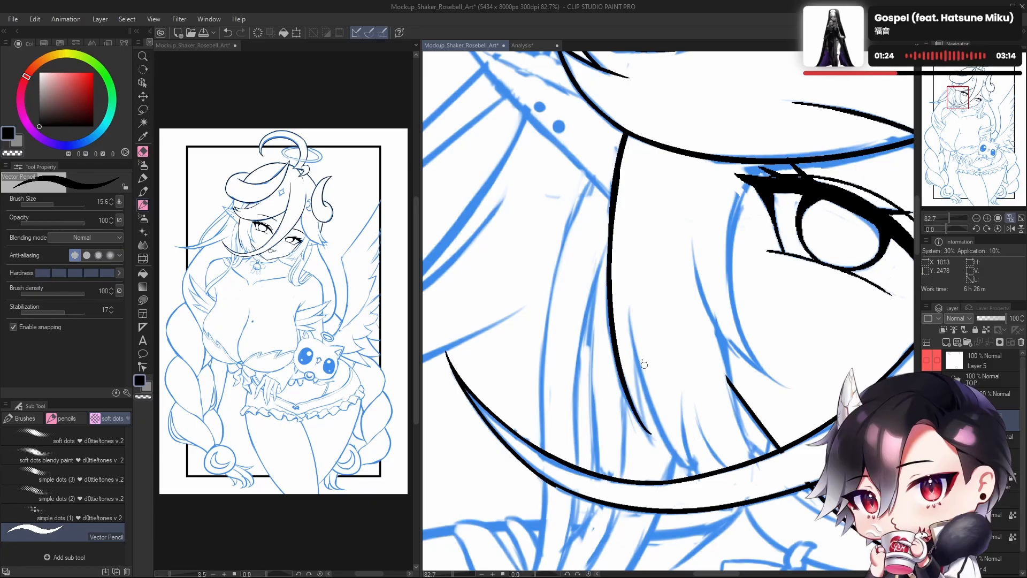
pyautogui.hotkey('ctrl', 'z')
pyautogui.moveTo(623, 163); pyautogui.dragTo(650, 436)
pyautogui.hotkey('ctrl', 'z')
pyautogui.moveTo(623, 155)
pyautogui.mouseDown()
pyautogui.moveTo(614, 348)
pyautogui.moveTo(650, 436)
pyautogui.moveTo(609, 313)
pyautogui.moveTo(651, 432)
pyautogui.mouseUp()
pyautogui.hotkey('ctrl', 'z')
pyautogui.hotkey('ctrl', 'z')
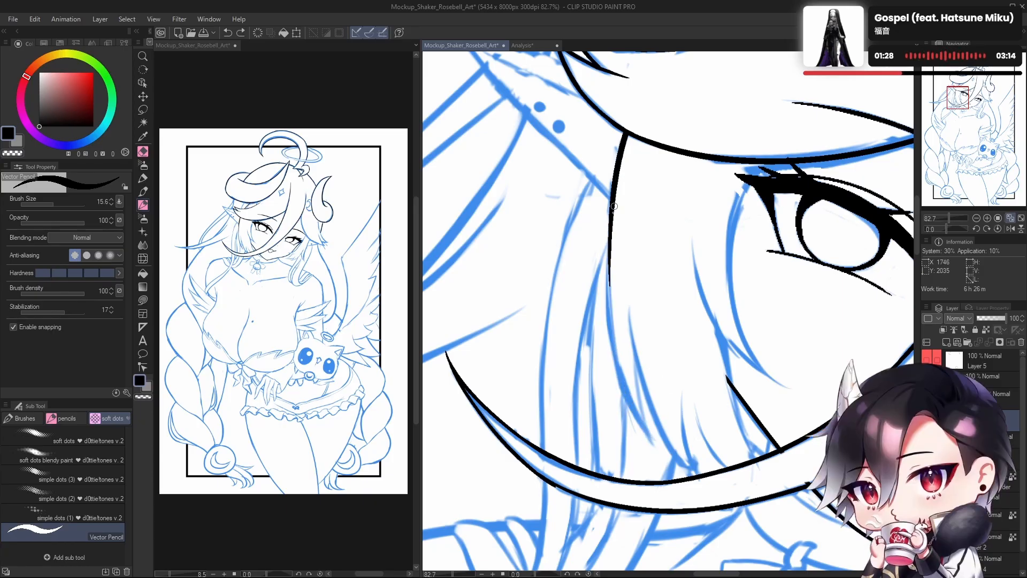
pyautogui.moveTo(622, 161); pyautogui.dragTo(650, 436)
pyautogui.hotkey('ctrl', 'z')
pyautogui.moveTo(620, 163)
pyautogui.mouseDown()
pyautogui.moveTo(650, 439)
pyautogui.moveTo(609, 252)
pyautogui.moveTo(650, 438)
pyautogui.mouseUp()
pyautogui.hotkey('ctrl', 'z')
pyautogui.hotkey('ctrl', 'z')
pyautogui.moveTo(619, 167); pyautogui.dragTo(667, 467)
pyautogui.hotkey('ctrl', 'z')
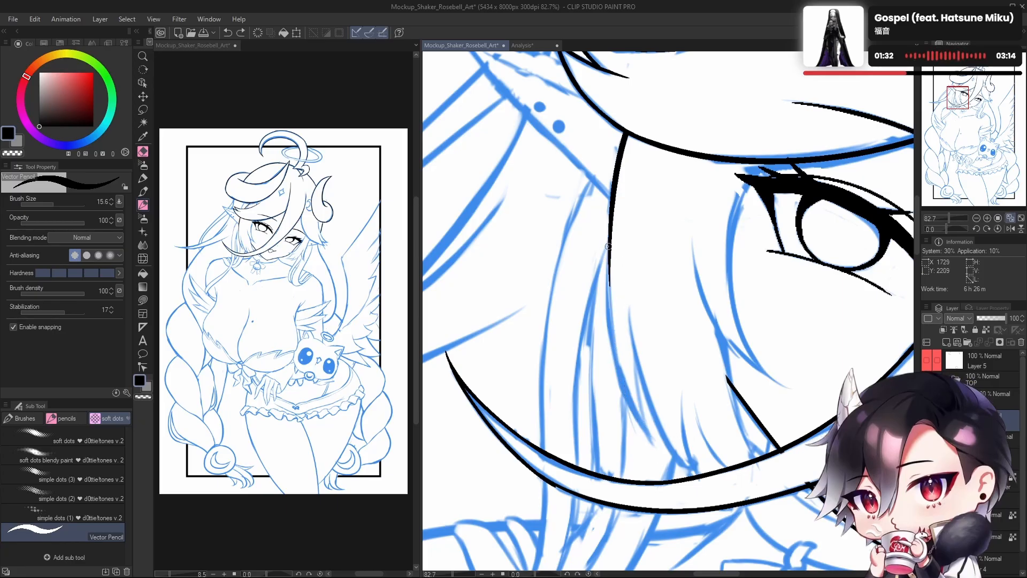
pyautogui.moveTo(619, 167); pyautogui.dragTo(655, 436)
pyautogui.hotkey('ctrl', 'z')
pyautogui.moveTo(621, 172); pyautogui.dragTo(659, 441)
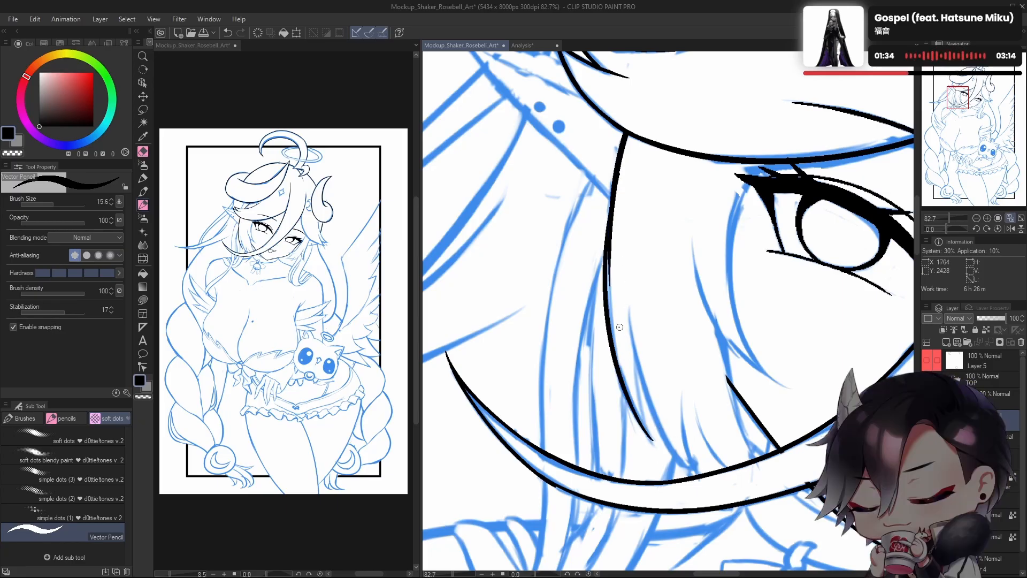
pyautogui.hotkey('ctrl', 'z')
pyautogui.moveTo(611, 220)
pyautogui.mouseDown()
pyautogui.moveTo(659, 446)
pyautogui.moveTo(632, 369)
pyautogui.mouseUp()
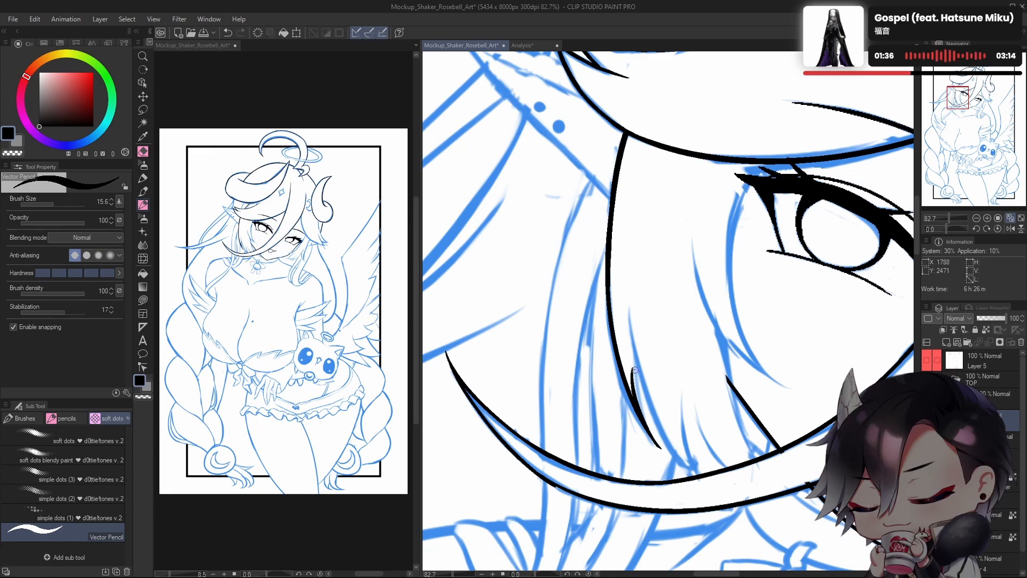
# Step: Ink a short tapered stroke rising from the side lock's lower point along its inner side
pyautogui.hotkey('ctrl', 'z')
pyautogui.moveTo(656, 441); pyautogui.dragTo(636, 363)
pyautogui.hotkey('ctrl', 'z')
pyautogui.hotkey('ctrl', 'z')
pyautogui.hotkey('ctrl', 'z')
pyautogui.hotkey('ctrl', 'z')
# Step: Adjust the side lock's curve with Liquify in rotated and mirrored views, reducing the brush size to 181.1
pyautogui.moveTo(706, 309); pyautogui.dragTo(642, 309)
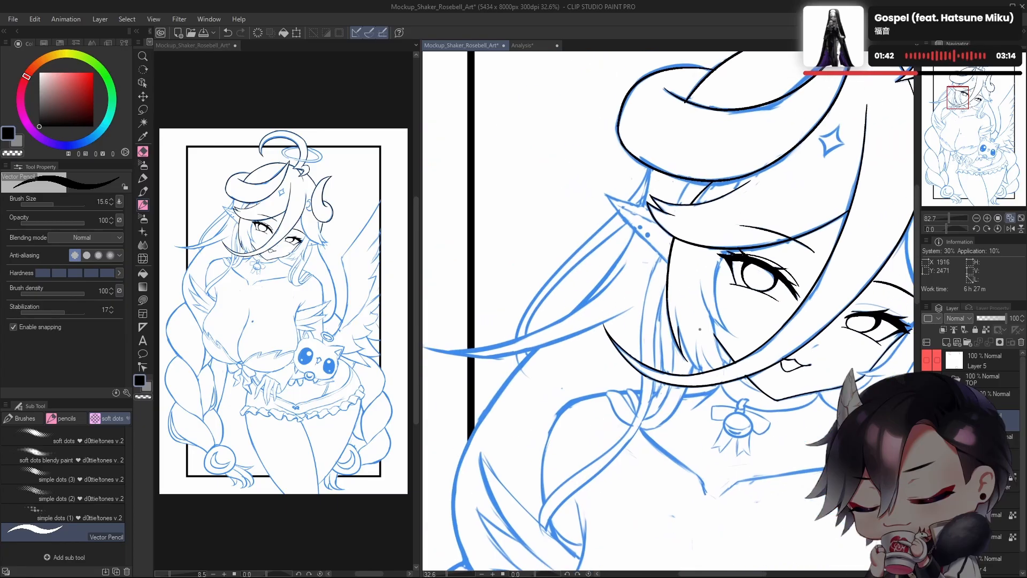
pyautogui.moveTo(741, 395); pyautogui.dragTo(737, 361)
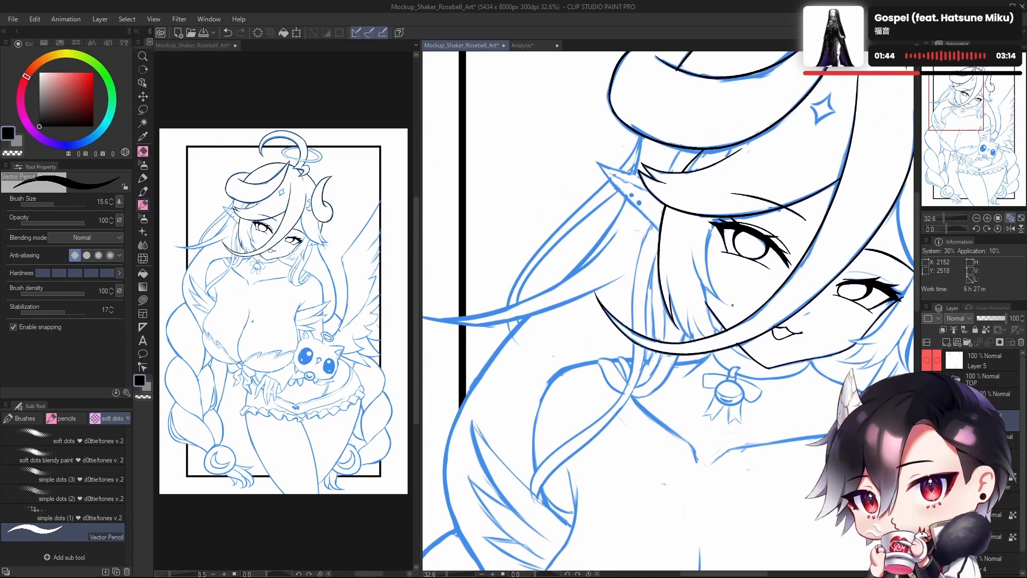
pyautogui.click(951, 229)
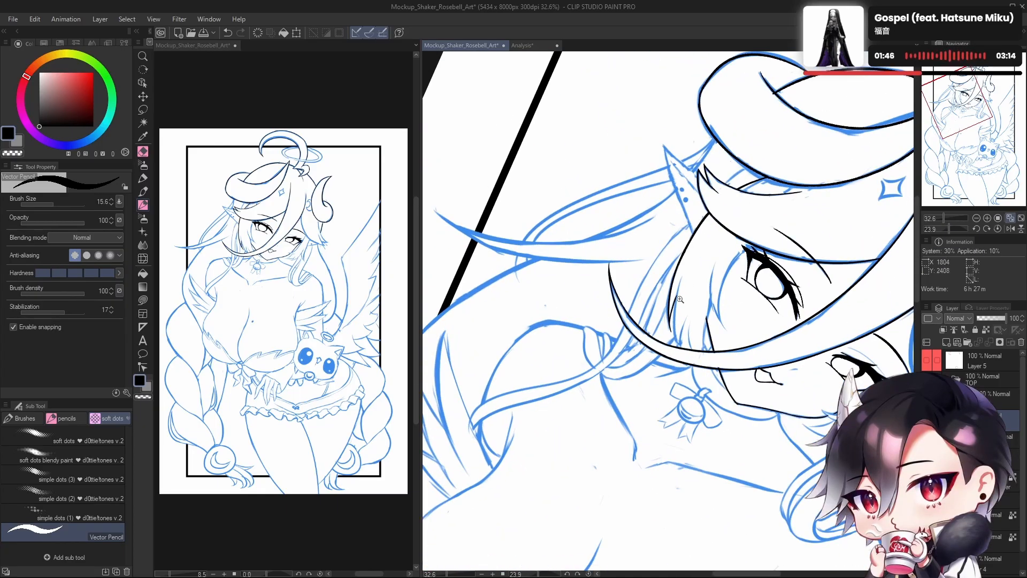
pyautogui.scroll(6, 599, 292)
pyautogui.scroll(-3, 599, 292)
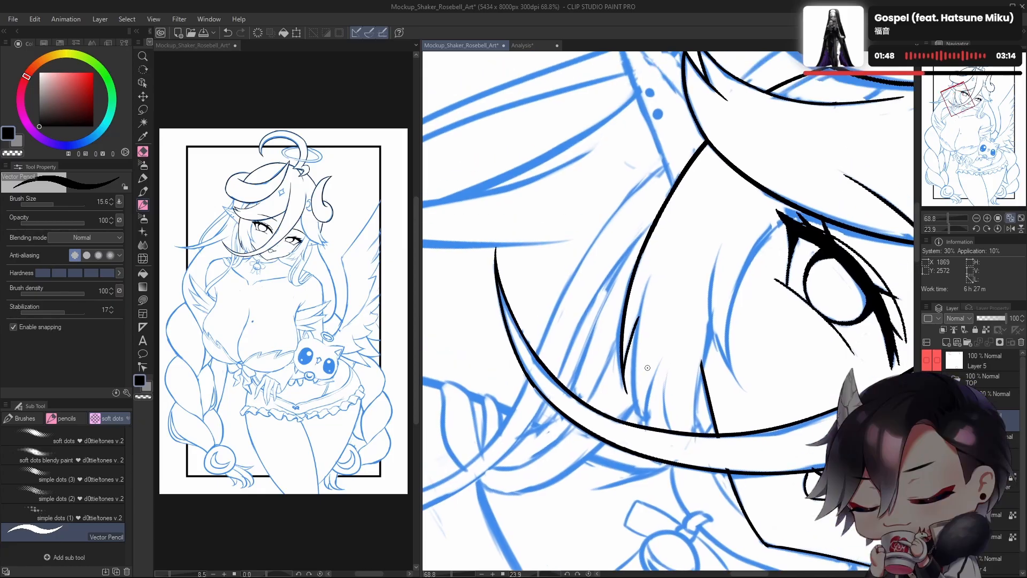
pyautogui.click(142, 262)
pyautogui.press('h')
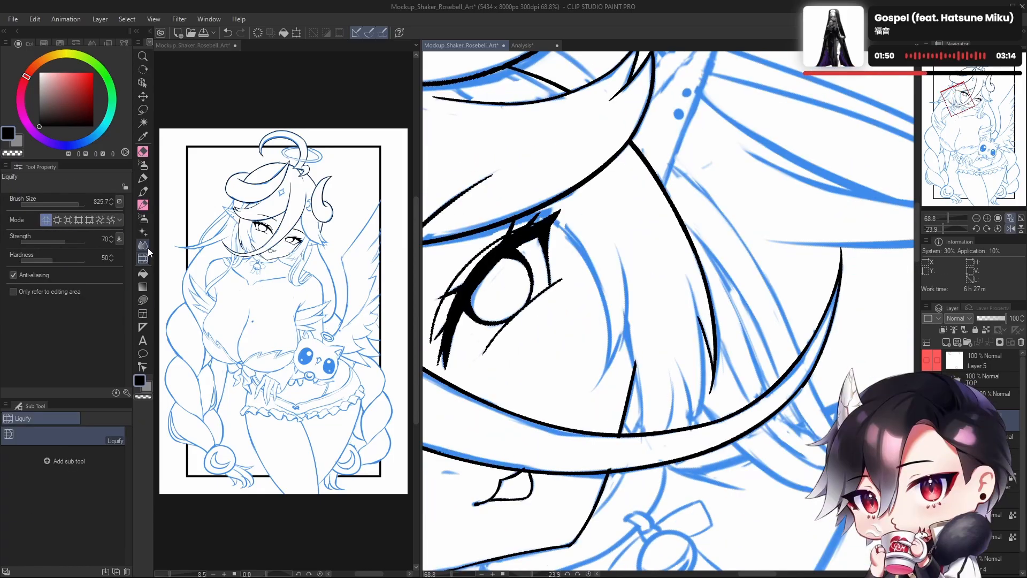
pyautogui.moveTo(646, 306)
pyautogui.keyDown('ctrl'); pyautogui.keyDown('alt'); pyautogui.mouseDown()
pyautogui.moveTo(627, 305)
pyautogui.moveTo(635, 307)
pyautogui.mouseUp(); pyautogui.keyUp('alt'); pyautogui.keyUp('ctrl')
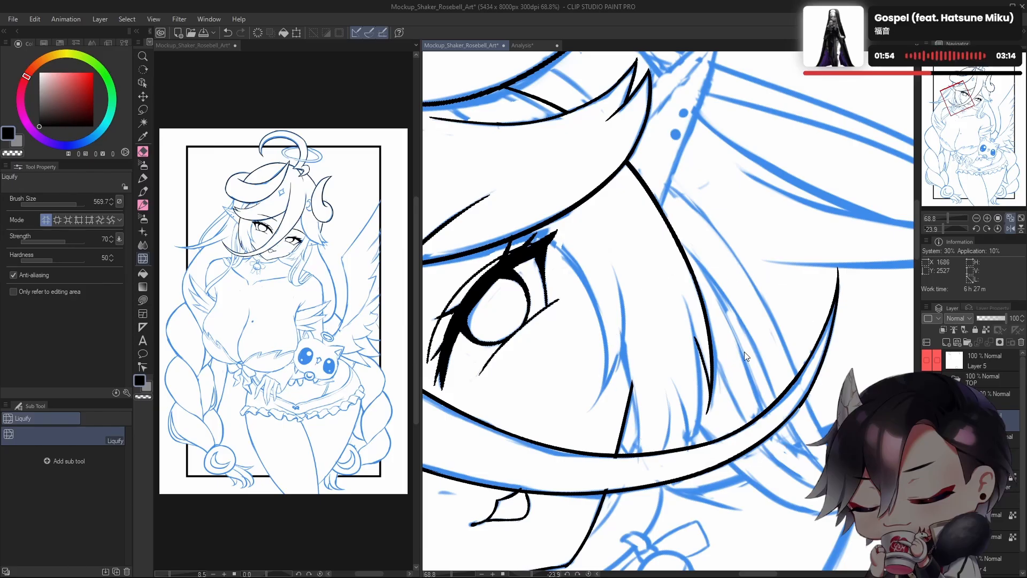
pyautogui.moveTo(653, 376)
pyautogui.keyDown('ctrl'); pyautogui.keyDown('alt'); pyautogui.mouseDown()
pyautogui.moveTo(607, 374)
pyautogui.moveTo(718, 345)
pyautogui.moveTo(720, 365)
pyautogui.mouseUp(); pyautogui.keyUp('alt'); pyautogui.keyUp('ctrl')
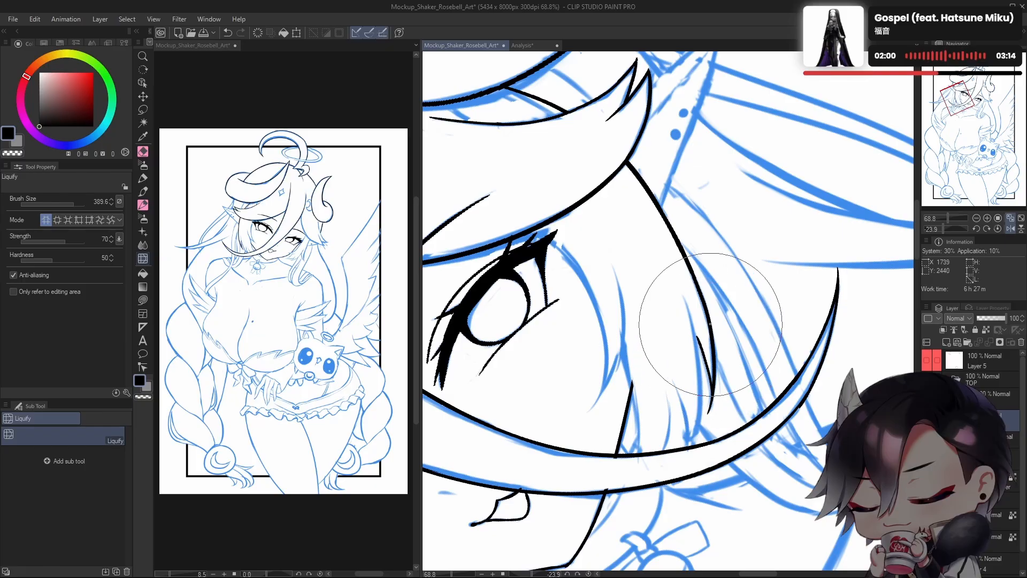
pyautogui.press('h')
pyautogui.keyDown('ctrl'); pyautogui.keyDown('alt'); pyautogui.moveTo(631, 364); pyautogui.dragTo(618, 367); pyautogui.keyUp('alt'); pyautogui.keyUp('ctrl')
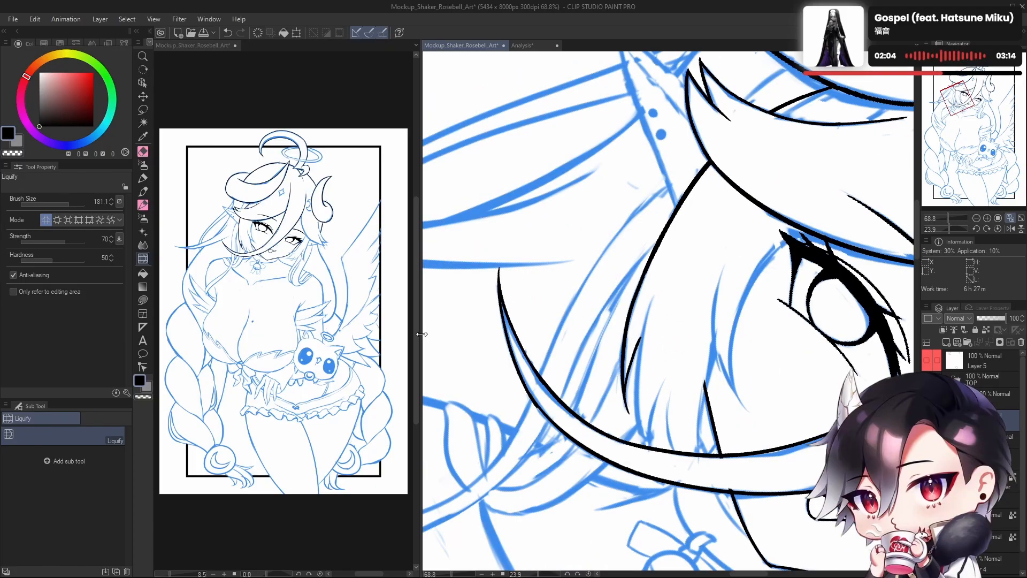
# Step: Ink the inner hair strand beside the side lock's tip with the Vector Pencil, curving it down to the long crossing strand
pyautogui.click(143, 205)
pyautogui.scroll(-1, 701, 356)
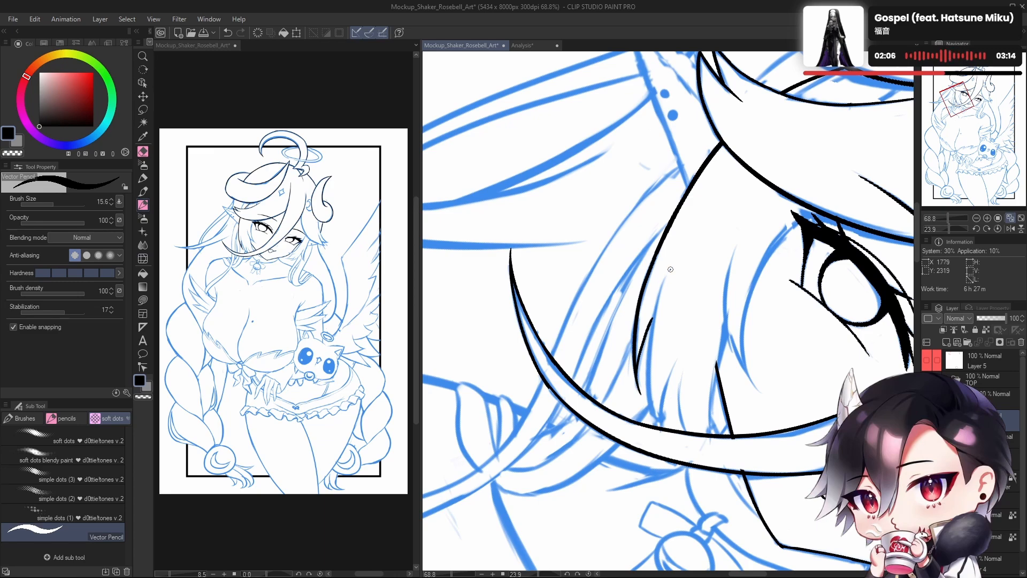
pyautogui.moveTo(670, 269); pyautogui.dragTo(670, 422)
pyautogui.hotkey('ctrl', 'z')
pyautogui.moveTo(667, 273); pyautogui.dragTo(644, 402)
pyautogui.hotkey('ctrl', 'z')
pyautogui.moveTo(646, 336); pyautogui.dragTo(649, 416)
pyautogui.hotkey('ctrl', 'z')
pyautogui.moveTo(666, 273); pyautogui.dragTo(646, 426)
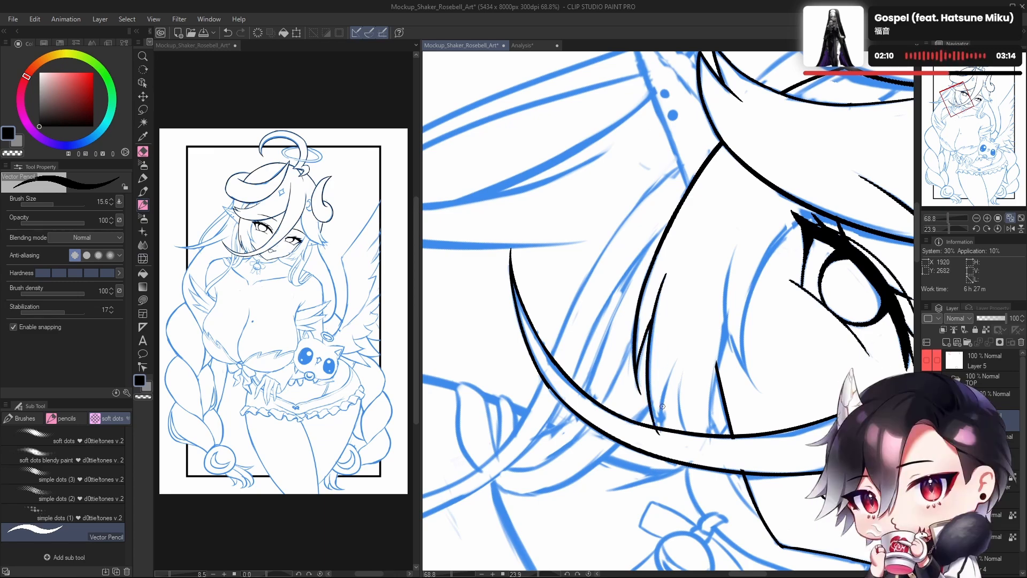
pyautogui.hotkey('ctrl', 'z')
pyautogui.moveTo(668, 270); pyautogui.dragTo(645, 426)
pyautogui.hotkey('ctrl', 'z')
pyautogui.moveTo(667, 272); pyautogui.dragTo(658, 430)
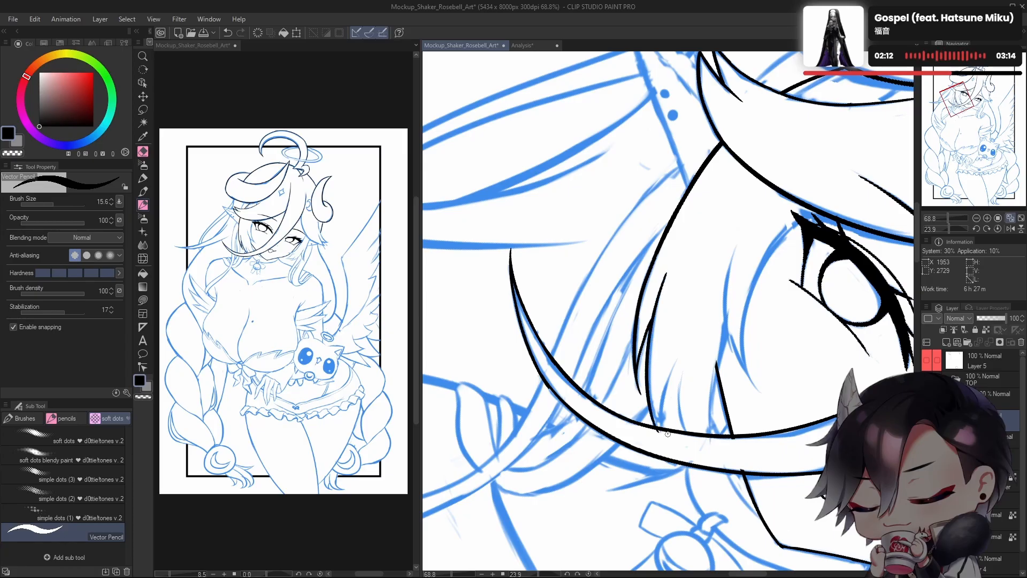
pyautogui.press('c')
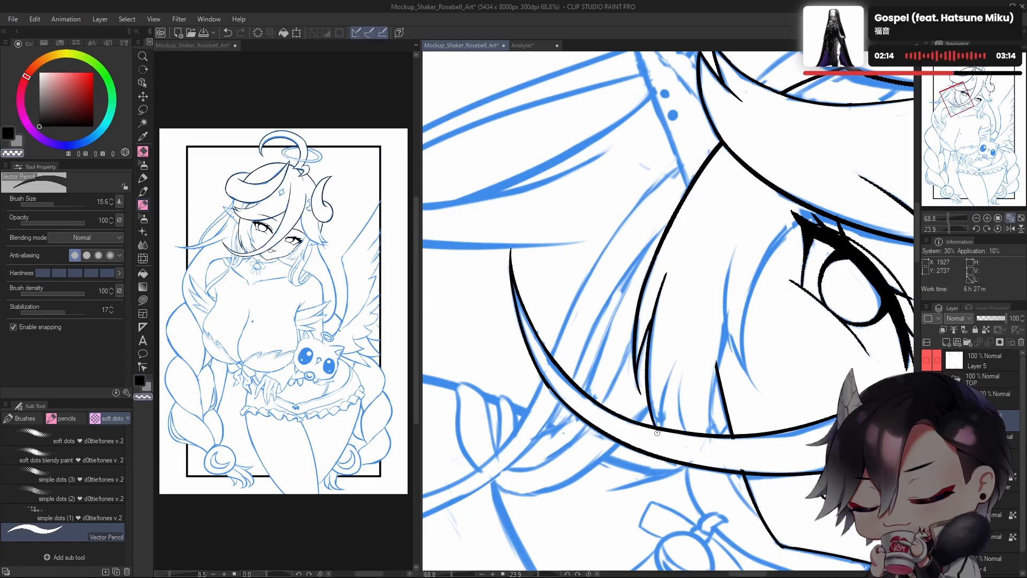
# Step: Ink a short tapered stroke rising from the crossing strand at the inner hair strand's tip, redoing it until its curve fits
pyautogui.moveTo(713, 355); pyautogui.dragTo(696, 331)
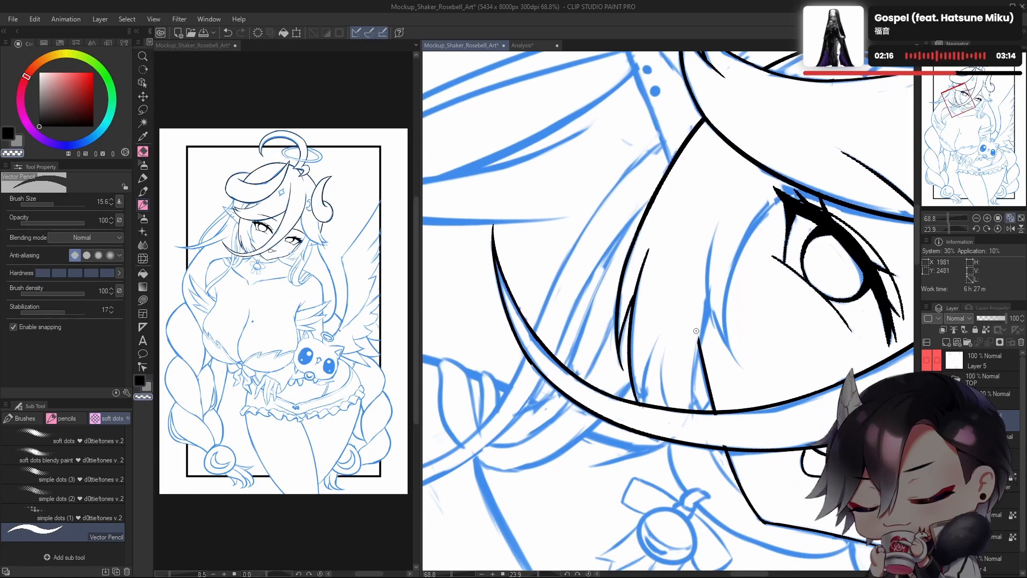
pyautogui.moveTo(711, 368)
pyautogui.mouseDown()
pyautogui.moveTo(701, 283)
pyautogui.moveTo(694, 381)
pyautogui.moveTo(702, 380)
pyautogui.mouseUp()
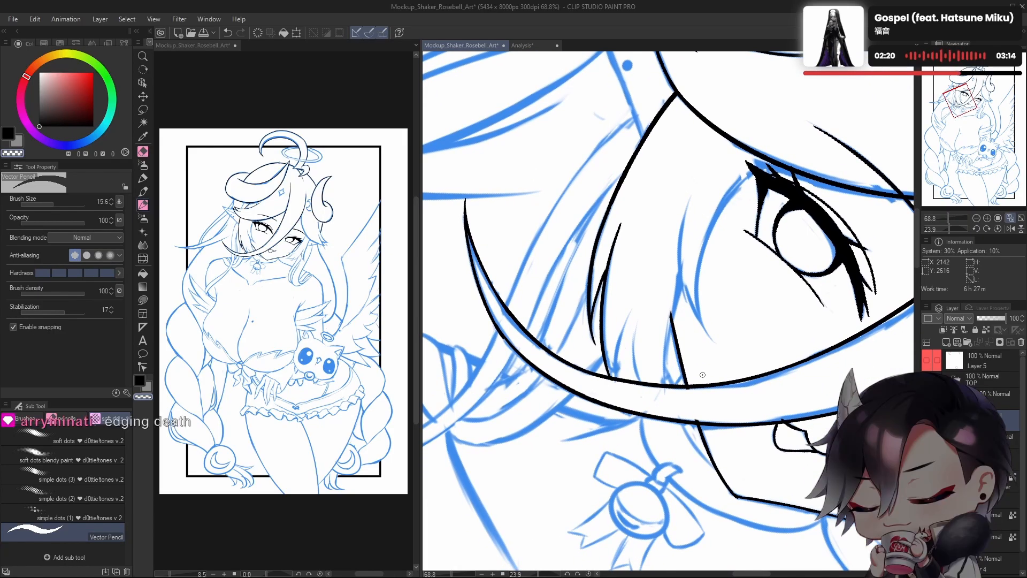
pyautogui.press('c')
pyautogui.hotkey('ctrl', 'z')
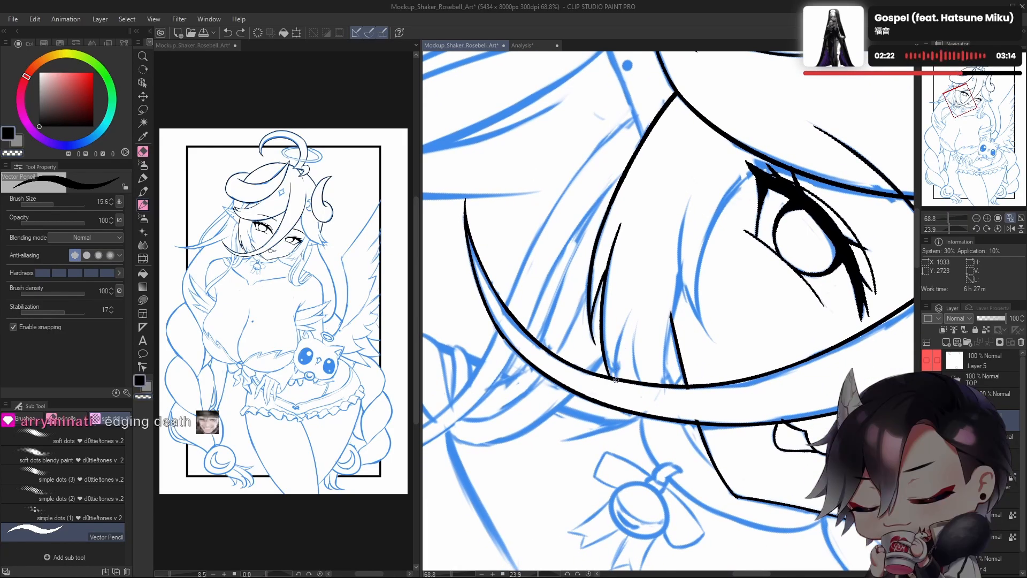
pyautogui.hotkey('ctrl', 'z')
pyautogui.moveTo(615, 380); pyautogui.dragTo(635, 312)
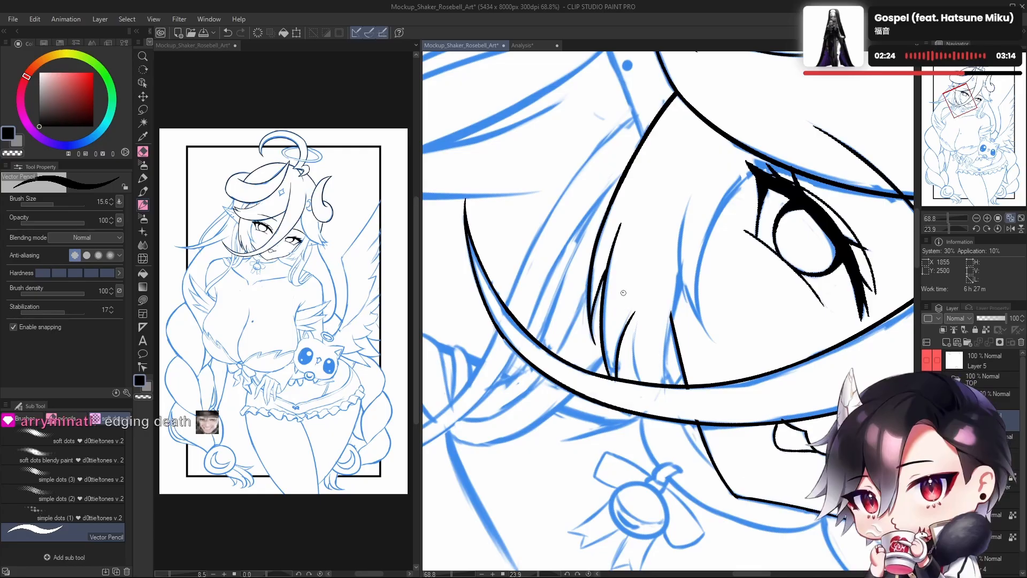
pyautogui.hotkey('ctrl', 'z')
pyautogui.hotkey('ctrl', 'z')
pyautogui.moveTo(615, 377); pyautogui.dragTo(627, 322)
pyautogui.hotkey('ctrl', 'z')
pyautogui.hotkey('ctrl', 'z')
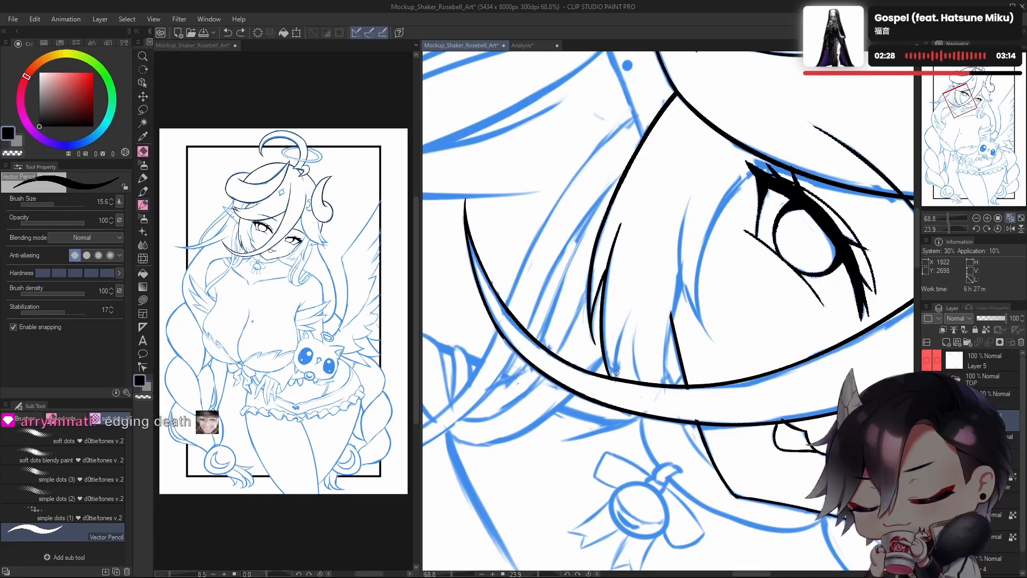
pyautogui.moveTo(614, 377)
pyautogui.mouseDown()
pyautogui.moveTo(628, 320)
pyautogui.moveTo(658, 344)
pyautogui.mouseUp()
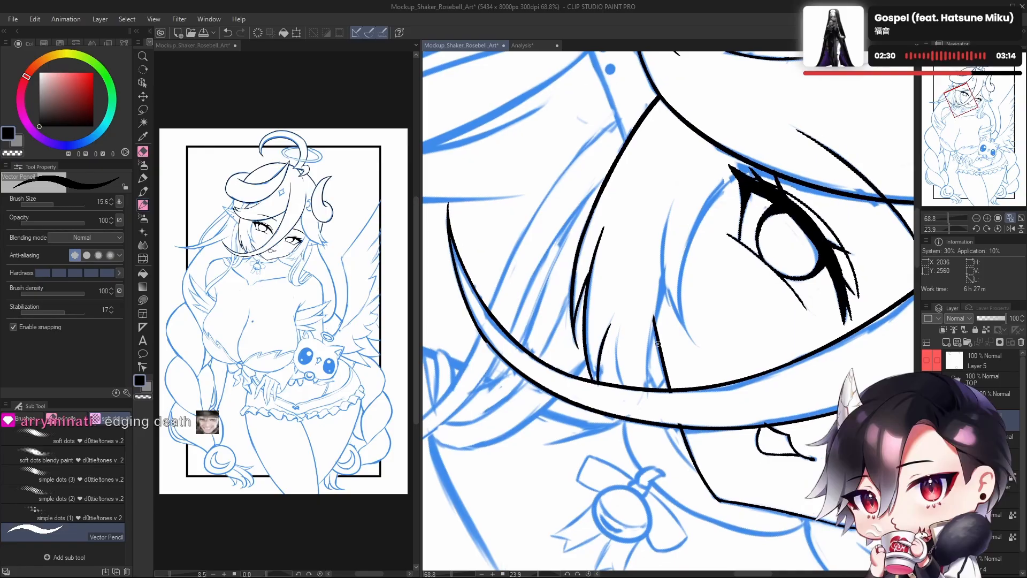
# Step: Ink a second short curved hair stroke rising from the crossing strand, just inside the first one
pyautogui.moveTo(620, 384); pyautogui.dragTo(621, 339)
pyautogui.hotkey('ctrl', 'z')
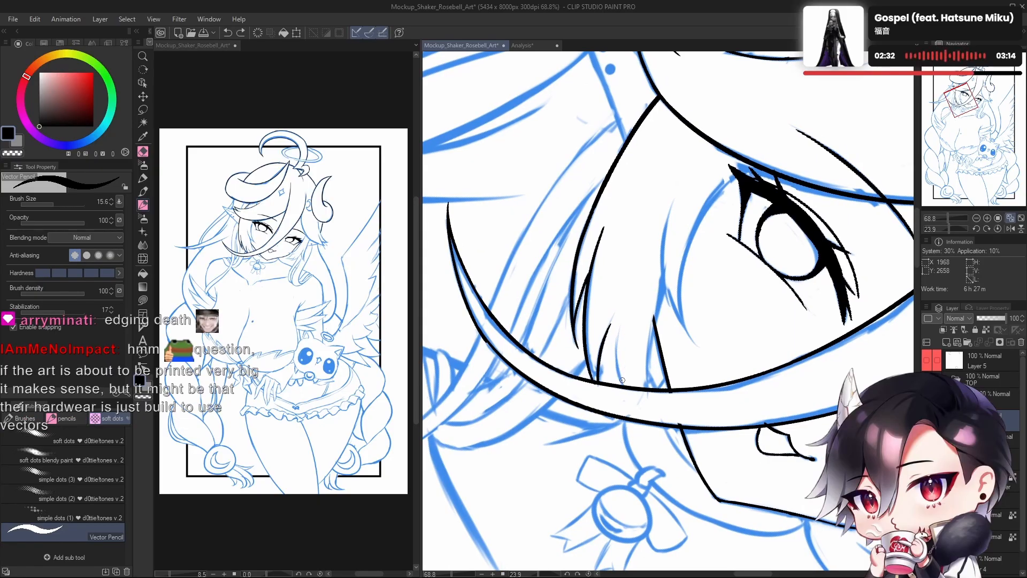
pyautogui.moveTo(618, 378); pyautogui.dragTo(625, 326)
pyautogui.hotkey('ctrl', 'z')
pyautogui.moveTo(621, 385); pyautogui.dragTo(626, 330)
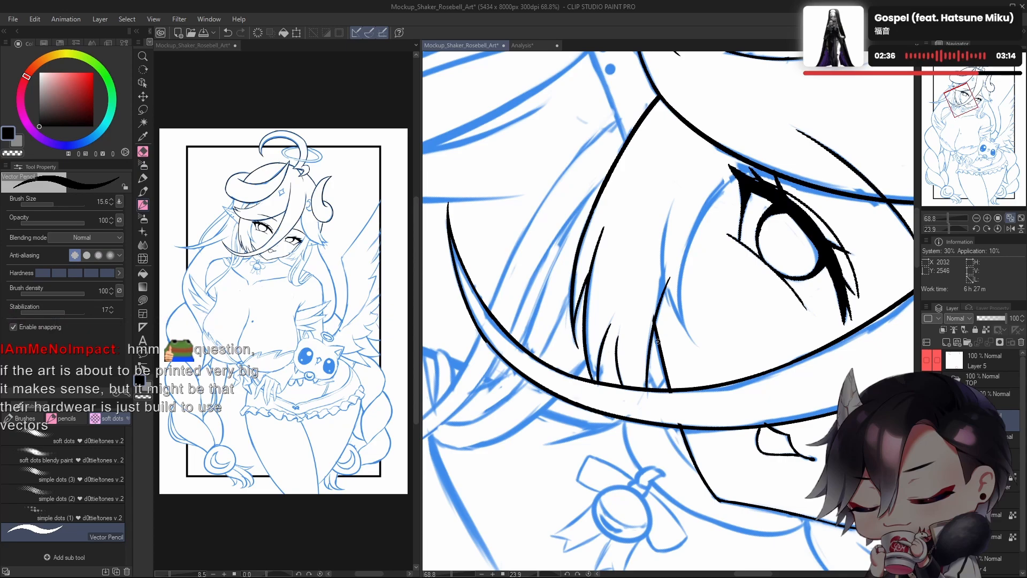
# Step: Clean up the hair line rising from the crossing strand to the inner lock, erasing its excess with the transparent colour
pyautogui.press('c')
pyautogui.moveTo(653, 340); pyautogui.dragTo(666, 283)
pyautogui.hotkey('ctrl', 'z')
pyautogui.moveTo(653, 321)
pyautogui.mouseDown()
pyautogui.moveTo(658, 304)
pyautogui.moveTo(676, 329)
pyautogui.moveTo(664, 329)
pyautogui.moveTo(722, 331)
pyautogui.moveTo(710, 364)
pyautogui.mouseUp()
pyautogui.press('c')
# Step: Ink the outer edge of the hair strand beside the eye as one long curve down to a pointed tip
pyautogui.moveTo(650, 270)
pyautogui.mouseDown()
pyautogui.moveTo(644, 328)
pyautogui.moveTo(666, 364)
pyautogui.mouseUp()
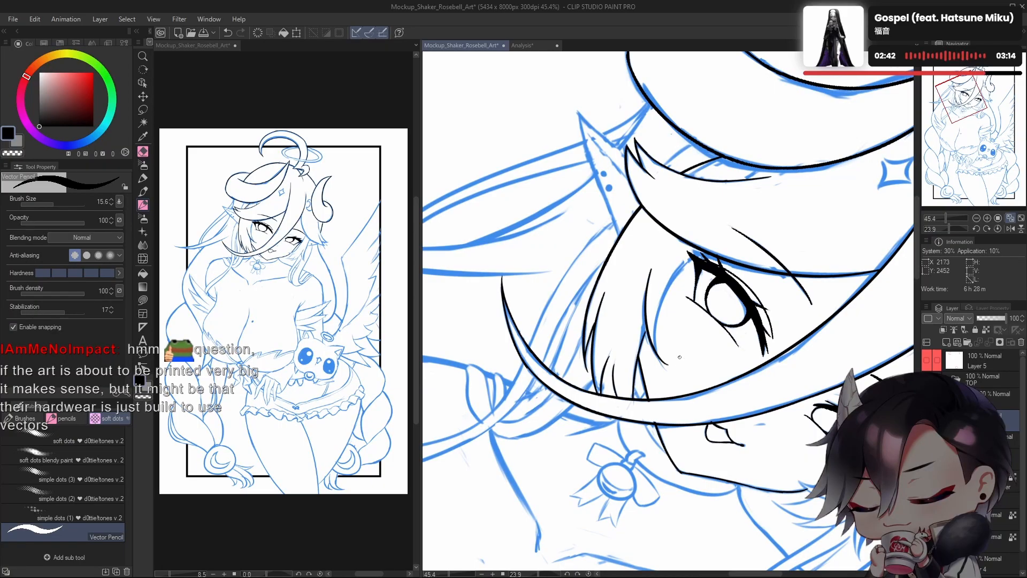
pyautogui.hotkey('ctrl', 'z')
pyautogui.moveTo(650, 270); pyautogui.dragTo(663, 364)
pyautogui.hotkey('ctrl', 'z')
pyautogui.moveTo(649, 274); pyautogui.dragTo(664, 370)
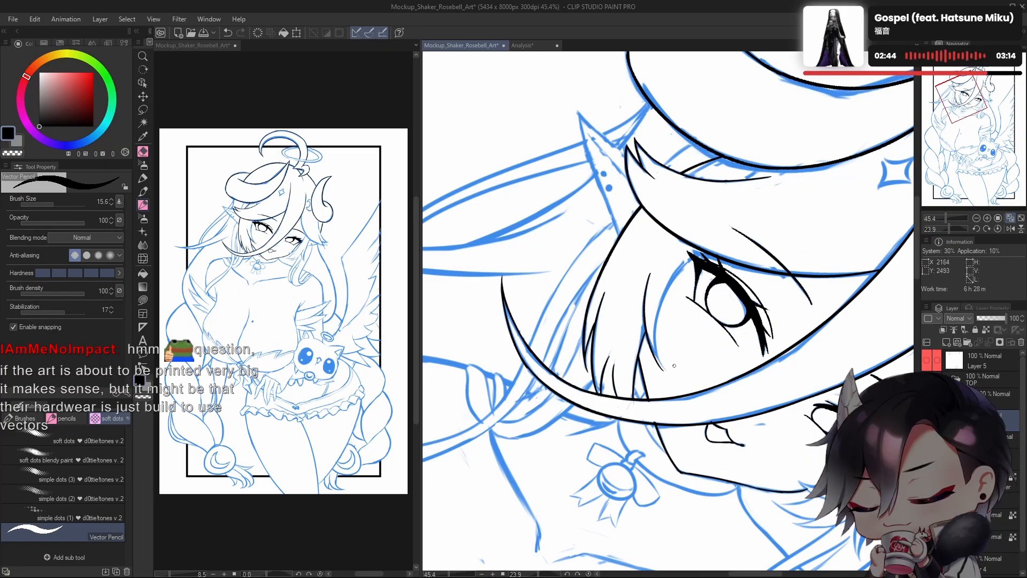
pyautogui.hotkey('ctrl', 'z')
pyautogui.moveTo(651, 270); pyautogui.dragTo(664, 369)
pyautogui.hotkey('ctrl', 'z')
pyautogui.moveTo(649, 269)
pyautogui.mouseDown()
pyautogui.moveTo(644, 323)
pyautogui.moveTo(665, 365)
pyautogui.mouseUp()
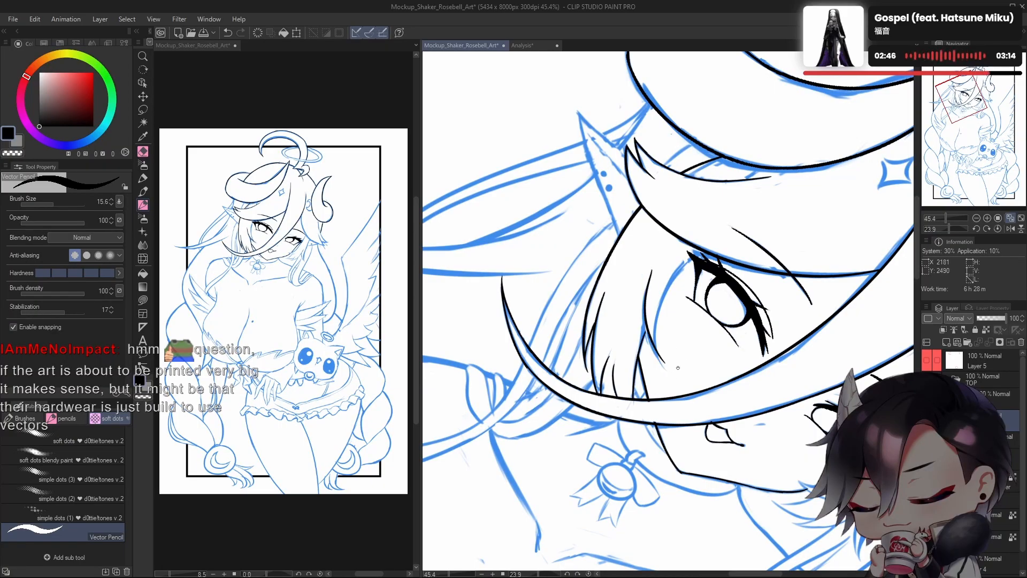
pyautogui.hotkey('ctrl', 'z')
pyautogui.moveTo(648, 272); pyautogui.dragTo(666, 370)
# Step: Ink the strand's inner edge from the upper lashes down to its tip and trim the overshooting ends with the transparent colour
pyautogui.moveTo(672, 292); pyautogui.dragTo(659, 371)
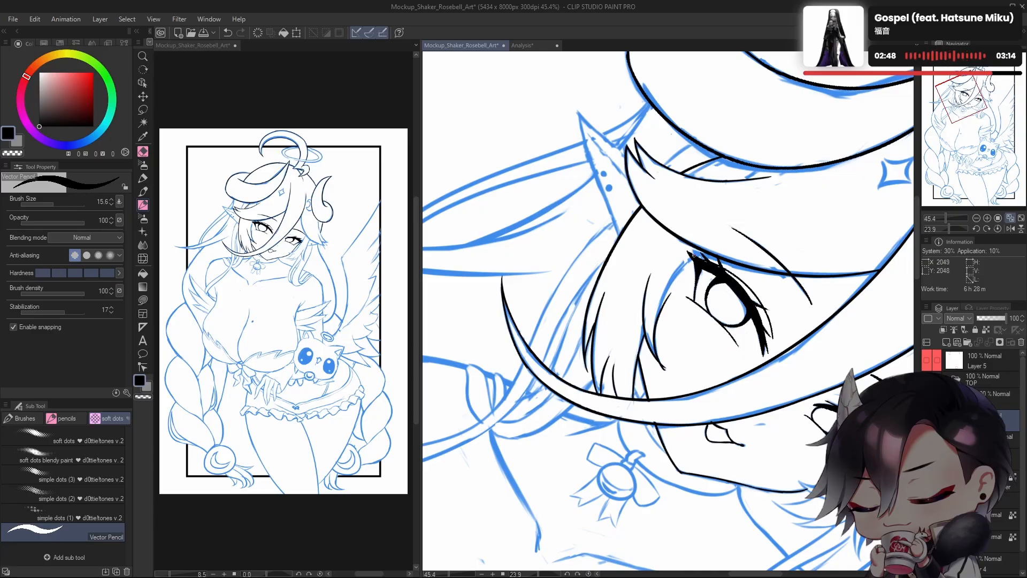
pyautogui.hotkey('ctrl', 'z')
pyautogui.moveTo(705, 253)
pyautogui.mouseDown()
pyautogui.moveTo(673, 278)
pyautogui.moveTo(660, 380)
pyautogui.mouseUp()
pyautogui.hotkey('ctrl', 'z')
pyautogui.moveTo(702, 249); pyautogui.dragTo(669, 369)
pyautogui.hotkey('ctrl', 'z')
pyautogui.moveTo(682, 264); pyautogui.dragTo(655, 371)
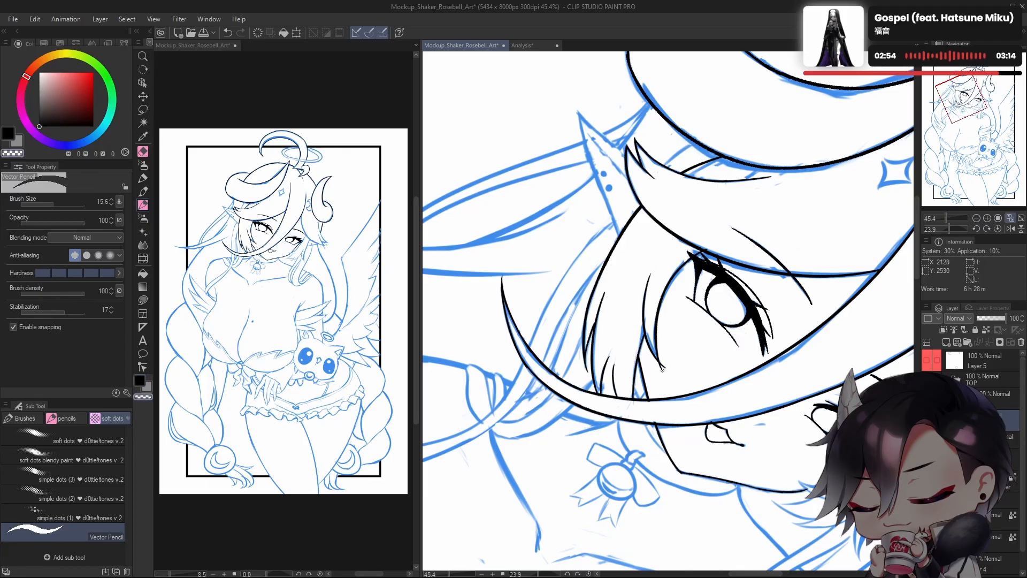
pyautogui.scroll(2, 659, 365)
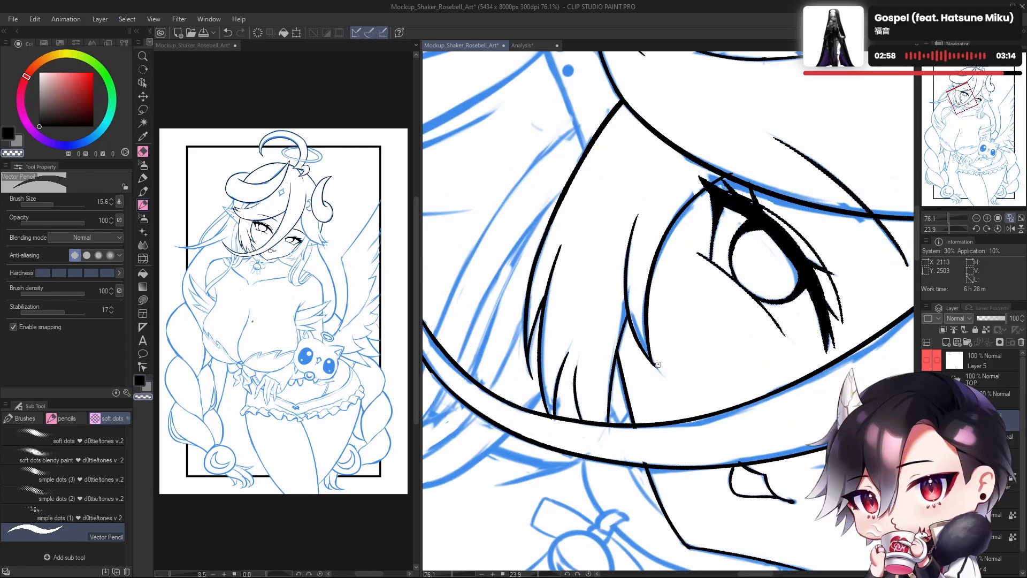
pyautogui.moveTo(796, 167); pyautogui.dragTo(747, 255)
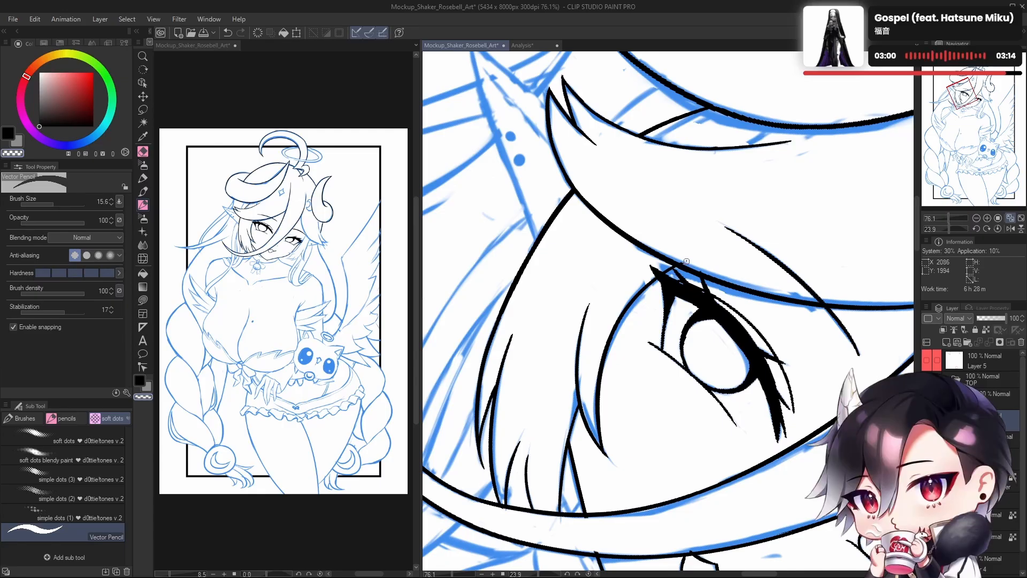
# Step: Check the inked face and side hair in the mirrored view and reset the canvas rotation to upright
pyautogui.press('h')
pyautogui.moveTo(700, 371); pyautogui.dragTo(729, 412)
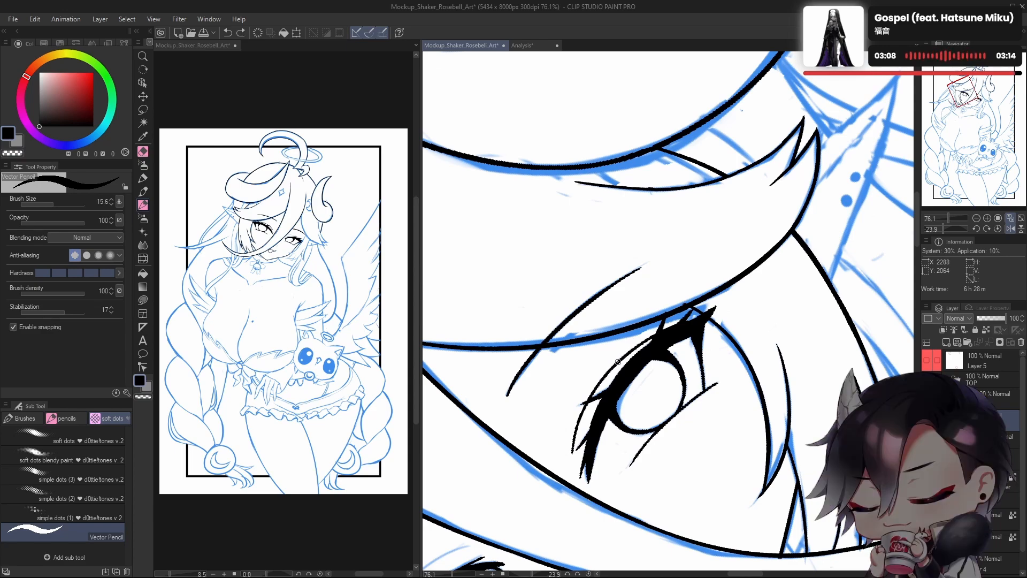
pyautogui.scroll(-5, 646, 340)
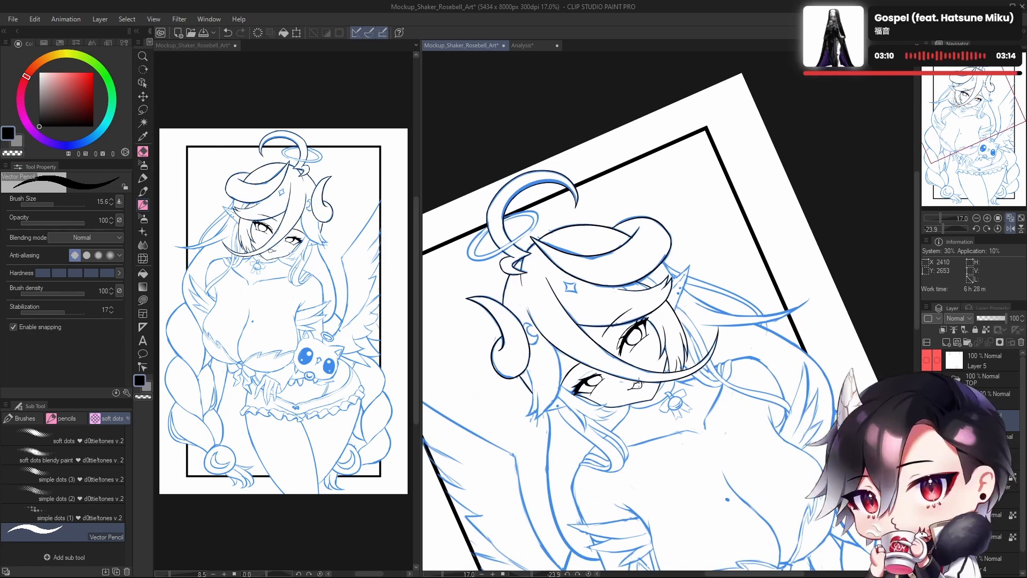
pyautogui.click(994, 226)
pyautogui.moveTo(714, 352); pyautogui.dragTo(693, 309)
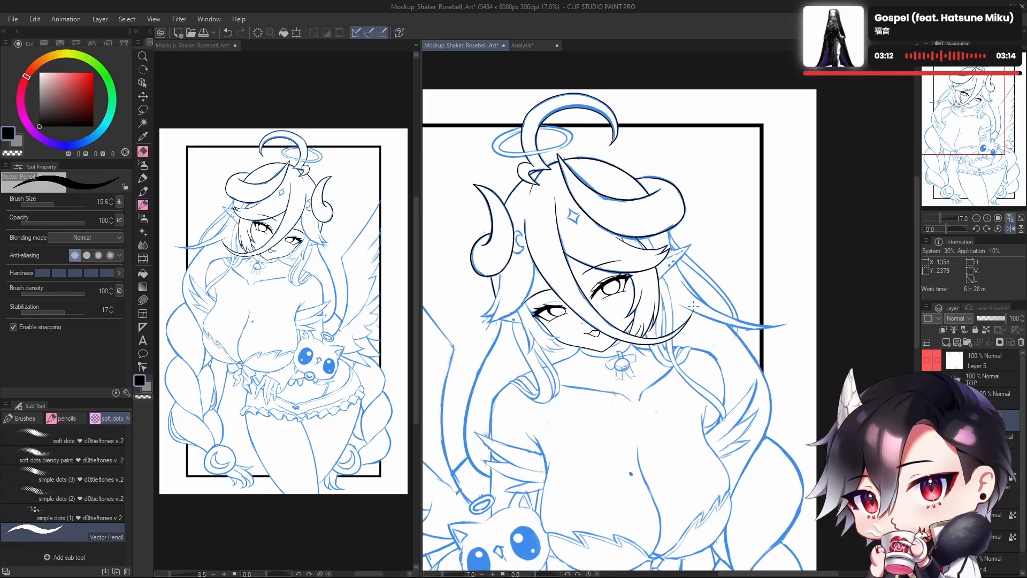
pyautogui.press('h')
pyautogui.moveTo(711, 373); pyautogui.dragTo(611, 383)
# Step: Hide the blue sketch and examine the black lineart of the eye and the side hair strands up close
pyautogui.click(1005, 437)
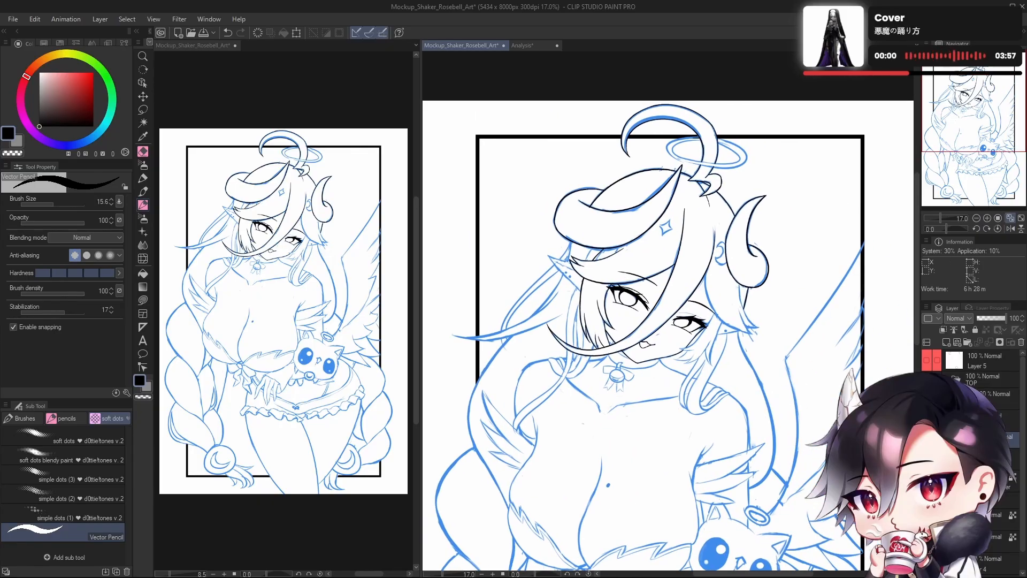
pyautogui.click(927, 436)
pyautogui.moveTo(595, 312)
pyautogui.mouseDown()
pyautogui.moveTo(610, 298)
pyautogui.moveTo(651, 380)
pyautogui.mouseUp()
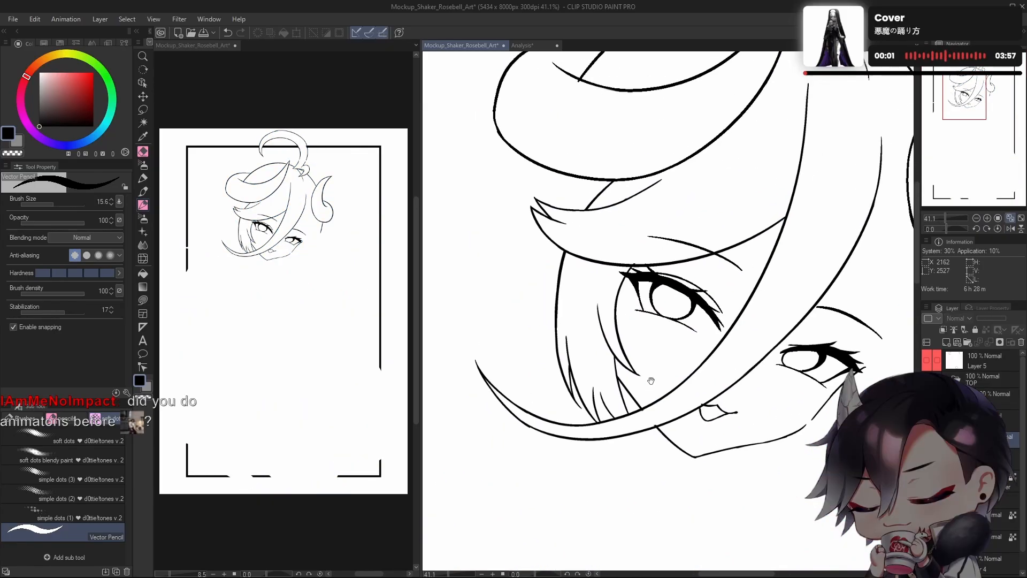
pyautogui.moveTo(572, 369); pyautogui.dragTo(631, 399)
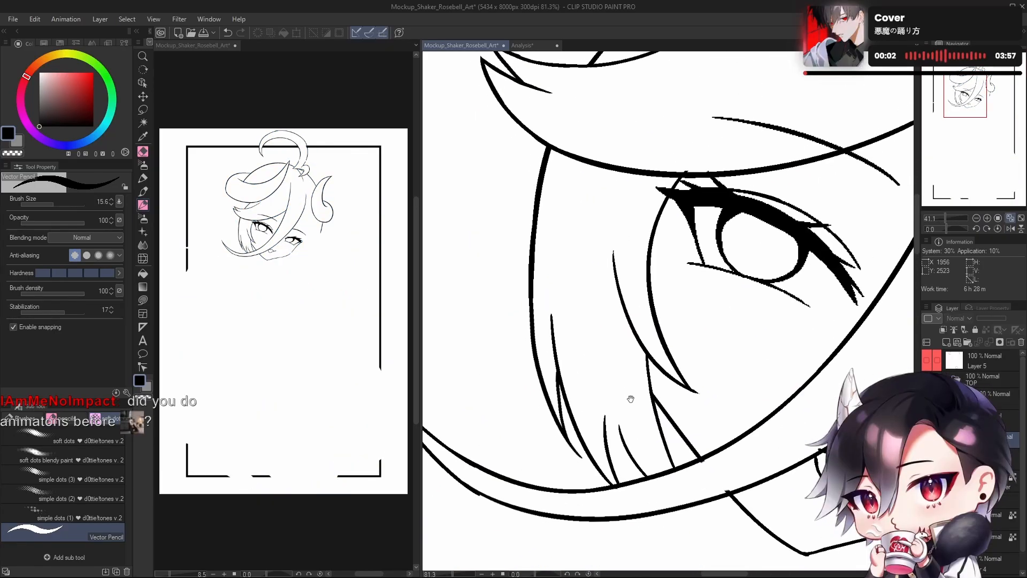
pyautogui.keyDown('ctrl'); pyautogui.keyDown('shift'); pyautogui.click(560, 378); pyautogui.keyUp('shift'); pyautogui.keyUp('ctrl')
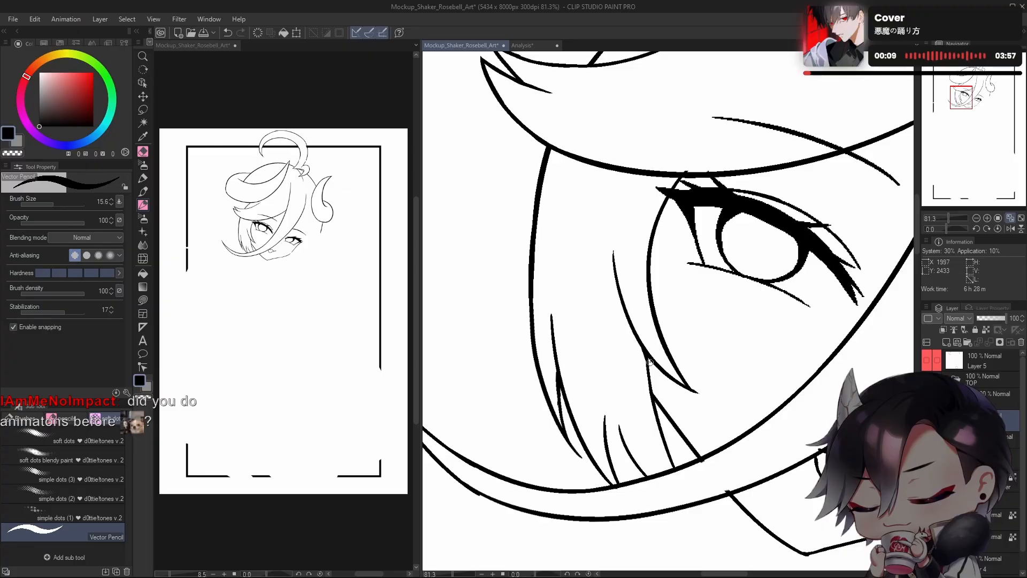
pyautogui.moveTo(679, 272); pyautogui.dragTo(646, 350)
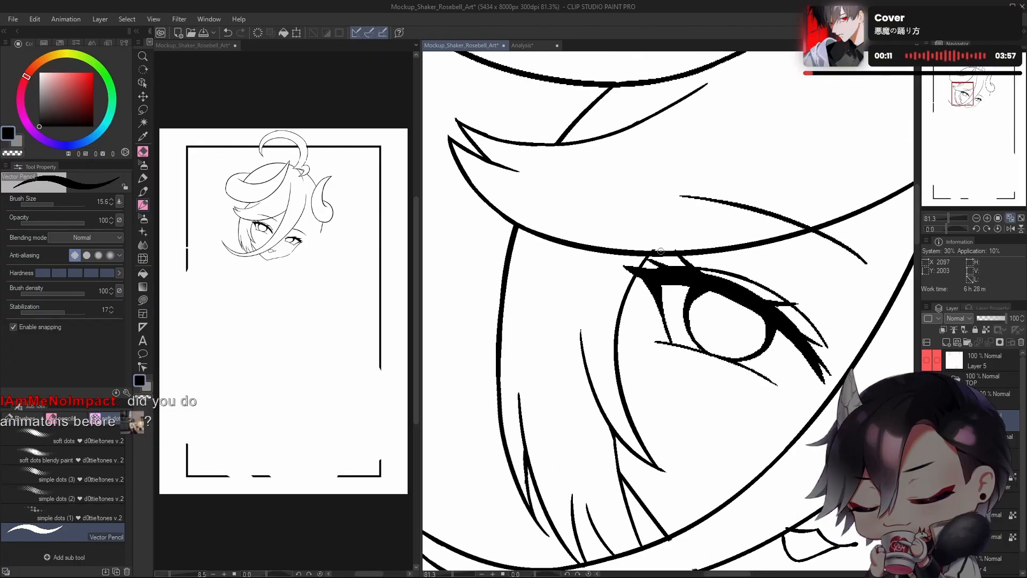
pyautogui.press('c')
pyautogui.scroll(-5, 675, 264)
pyautogui.scroll(6, 670, 350)
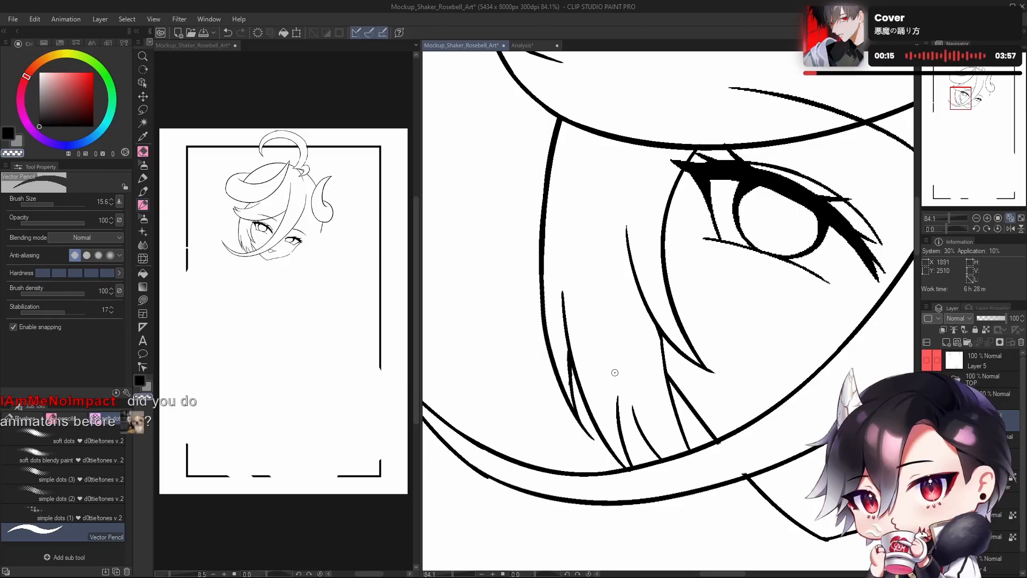
pyautogui.press('c')
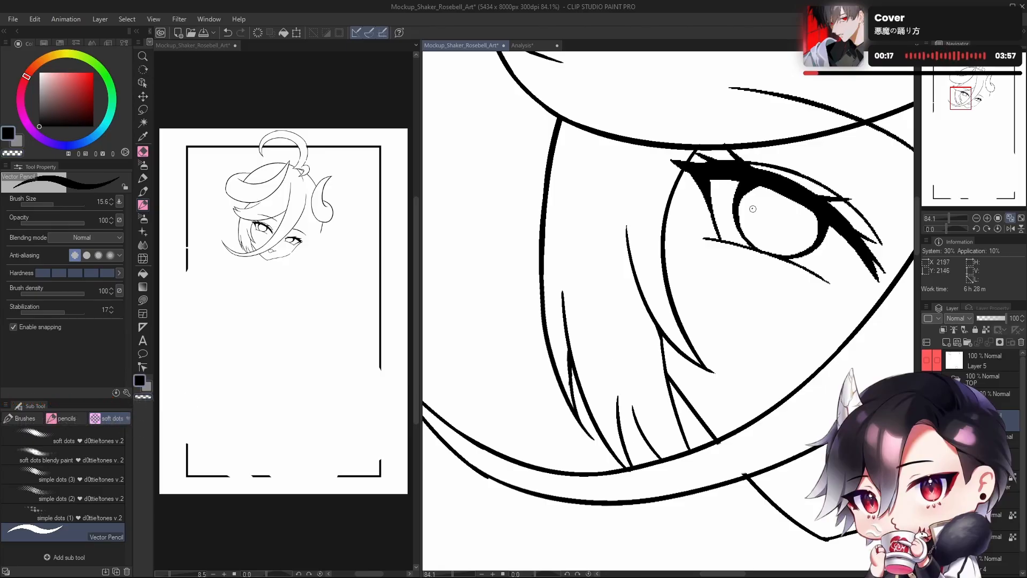
pyautogui.scroll(-3, 607, 268)
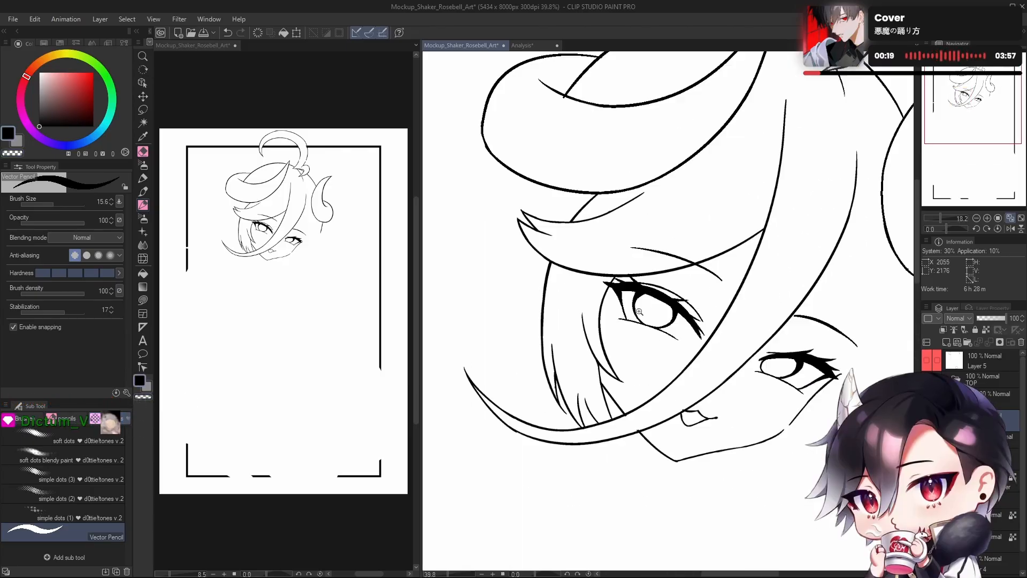
# Step: Try thickening the line beneath the fringe above the eye with brush size 65.3, comparing it in the mirrored view
pyautogui.moveTo(640, 311); pyautogui.dragTo(669, 311)
pyautogui.moveTo(550, 249); pyautogui.dragTo(639, 262)
pyautogui.hotkey('ctrl', 'z')
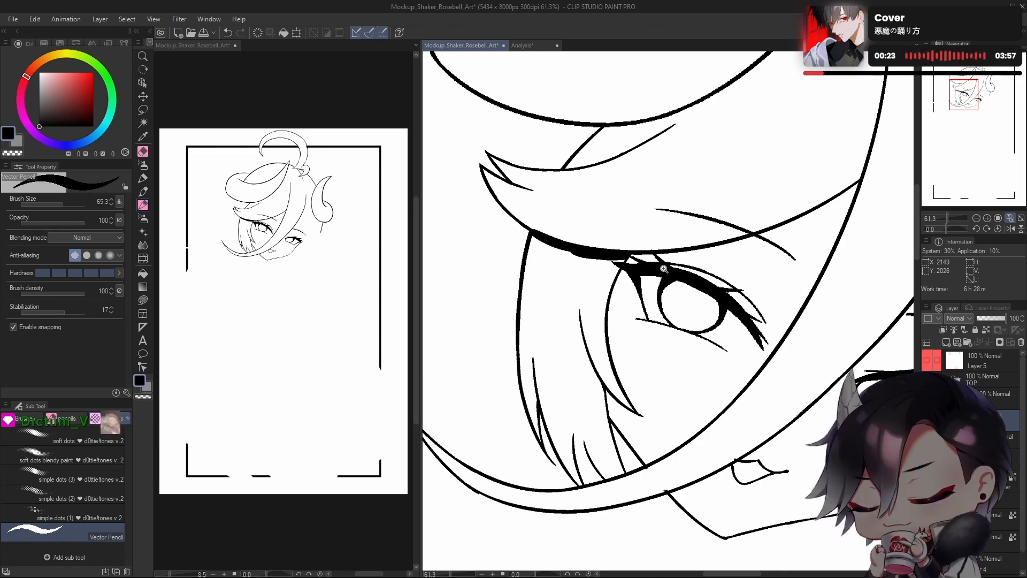
pyautogui.scroll(-6, 664, 268)
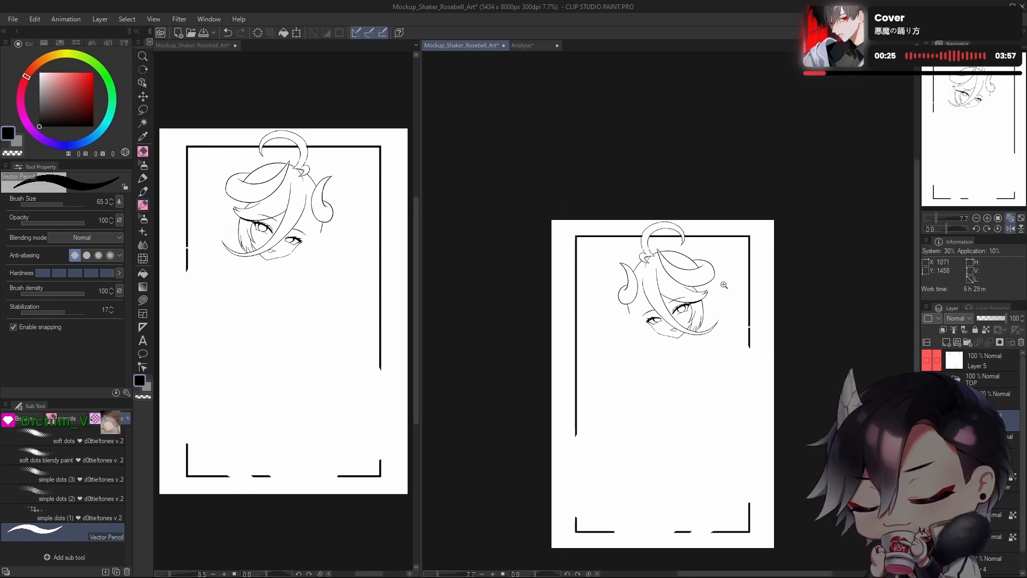
pyautogui.moveTo(696, 298)
pyautogui.mouseDown()
pyautogui.moveTo(742, 307)
pyautogui.moveTo(762, 331)
pyautogui.moveTo(744, 365)
pyautogui.moveTo(698, 372)
pyautogui.mouseUp()
pyautogui.hotkey('ctrl', 'z')
# Step: Return the canvas to its unmirrored view and show the blue sketch under the lineart again
pyautogui.press('h')
pyautogui.hotkey('ctrl', ',')
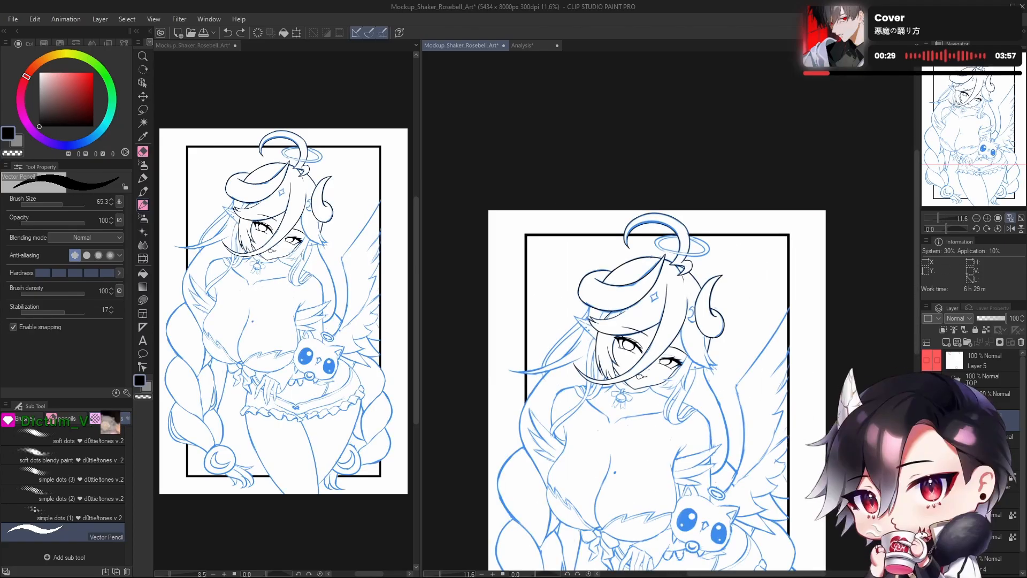
pyautogui.moveTo(723, 390); pyautogui.dragTo(711, 351)
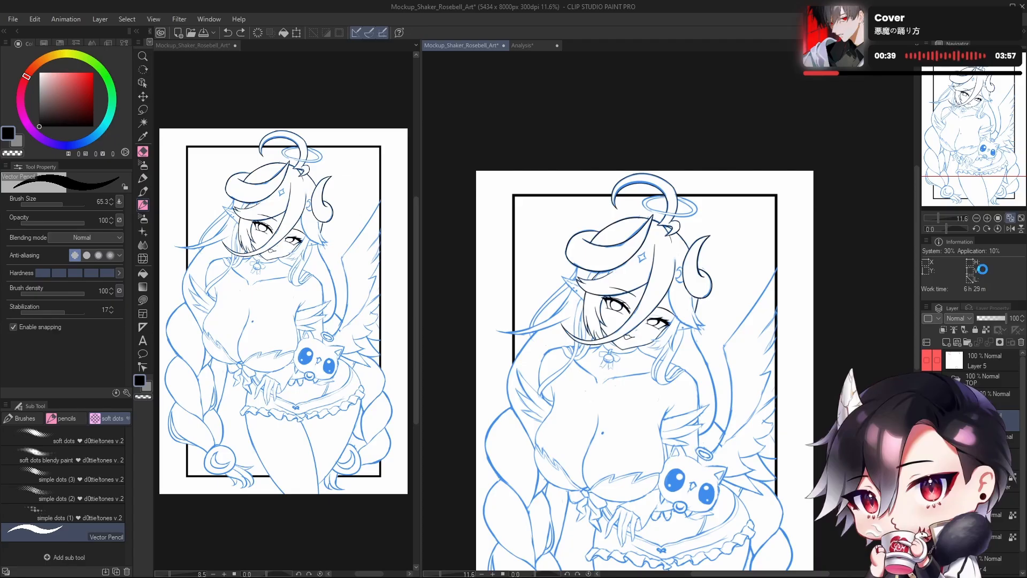
pyautogui.moveTo(674, 375); pyautogui.dragTo(676, 296)
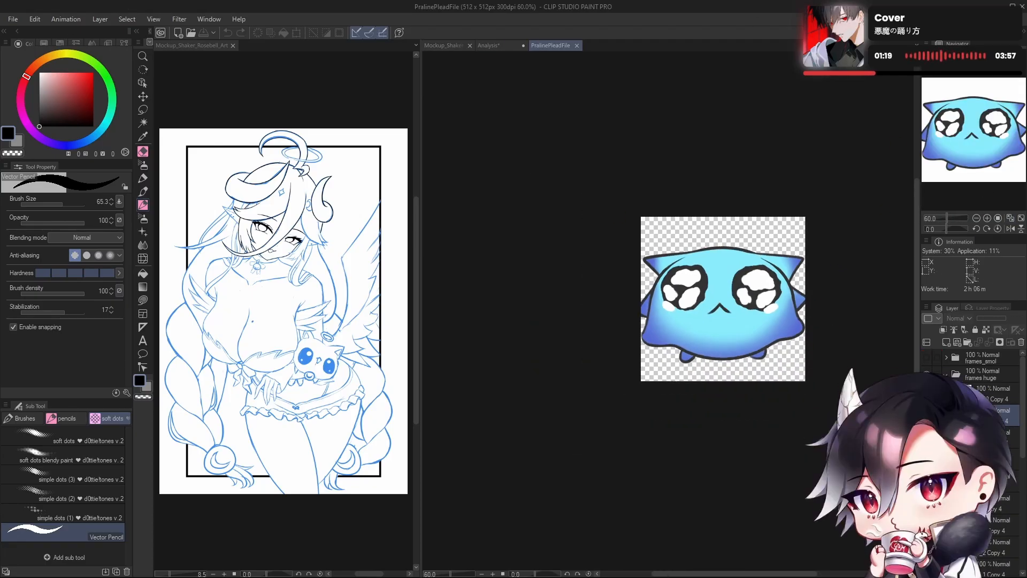
# Step: Look through the frame layers of PralinePleadFile and close that file
pyautogui.scroll(-2, 977, 385)
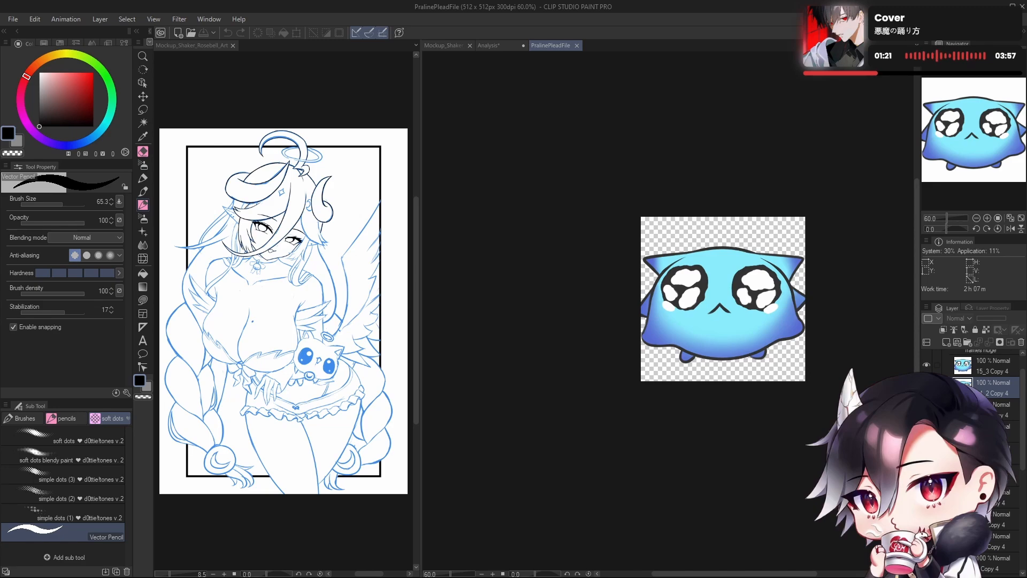
pyautogui.scroll(2, 976, 385)
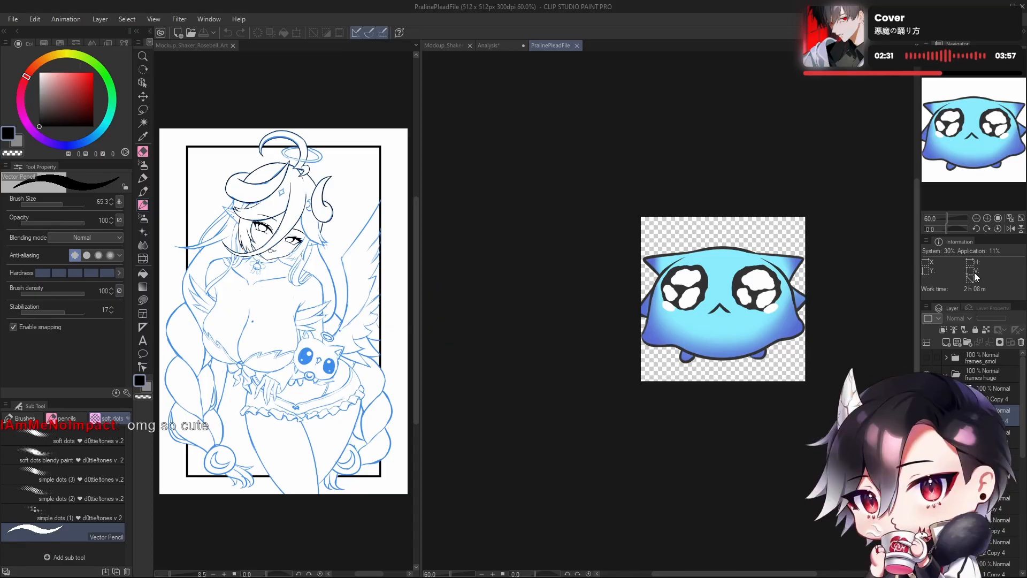
pyautogui.click(576, 46)
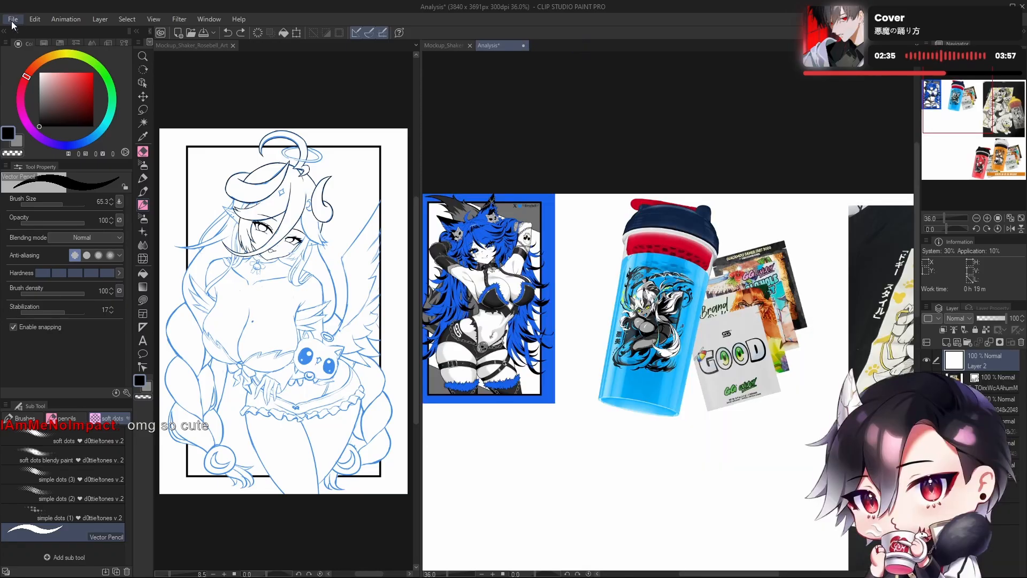
# Step: Open Bd_Uyu.png, Bd_Lux.png, Bd_Oro.png and PralBD_Empty.png to view the chibi artwork
pyautogui.click(44, 71)
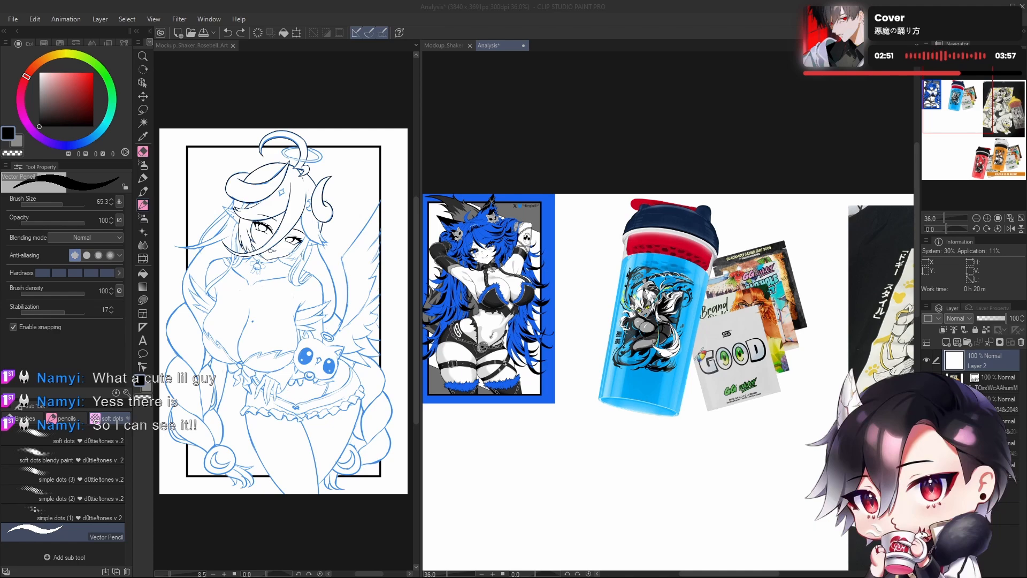
pyautogui.scroll(-3, 701, 337)
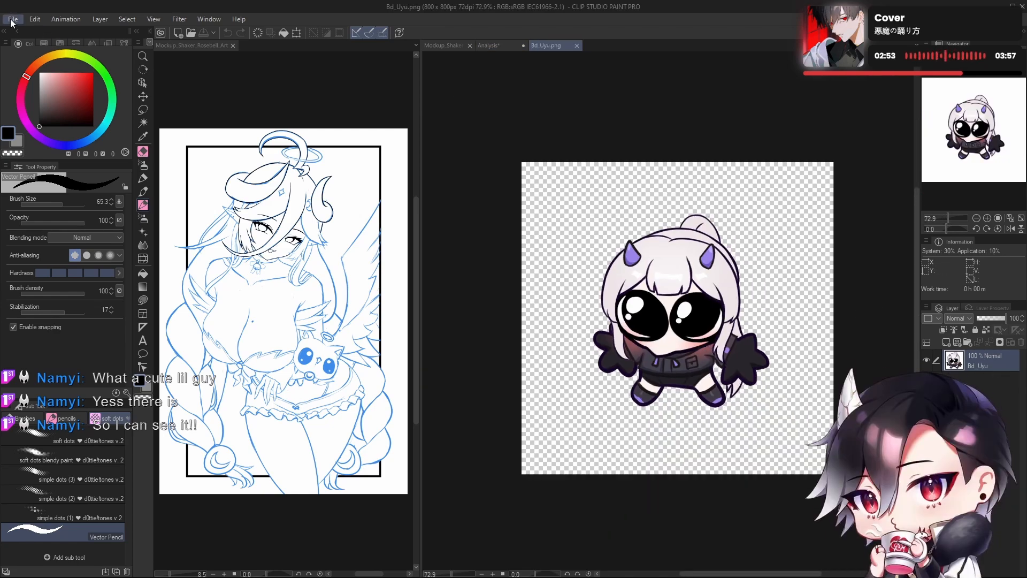
pyautogui.click(57, 66)
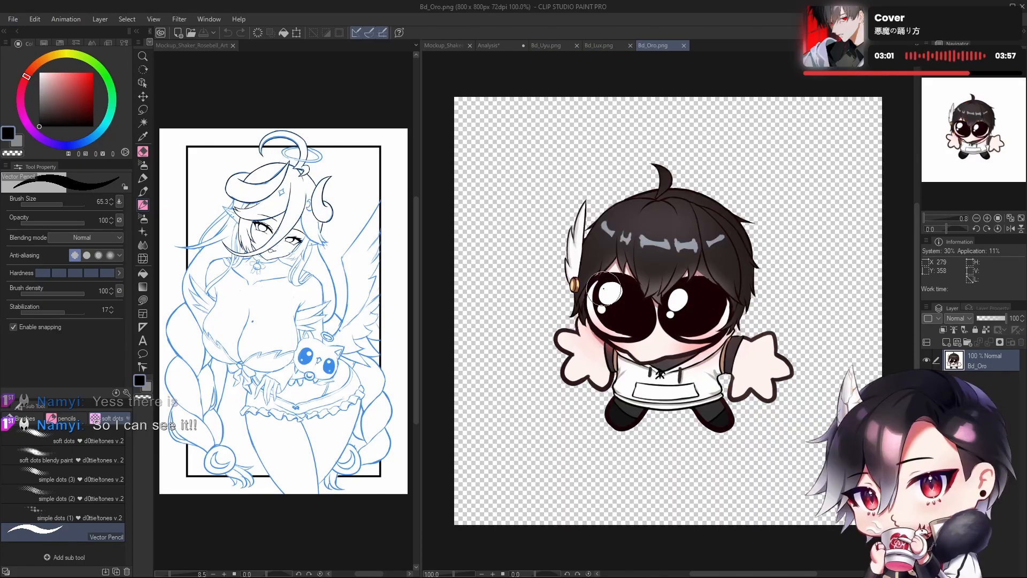
pyautogui.scroll(-3, 703, 333)
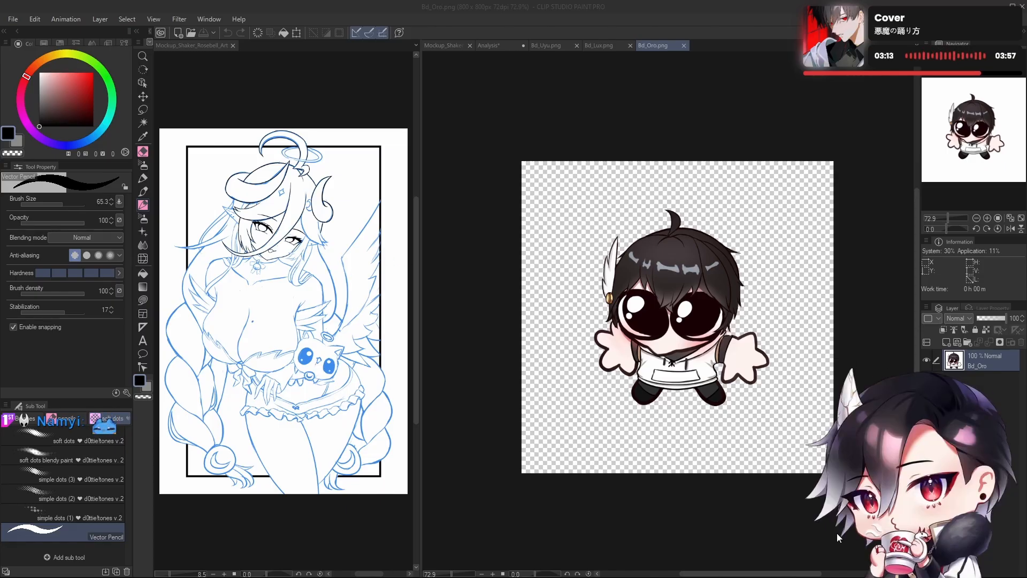
pyautogui.scroll(-3, 697, 434)
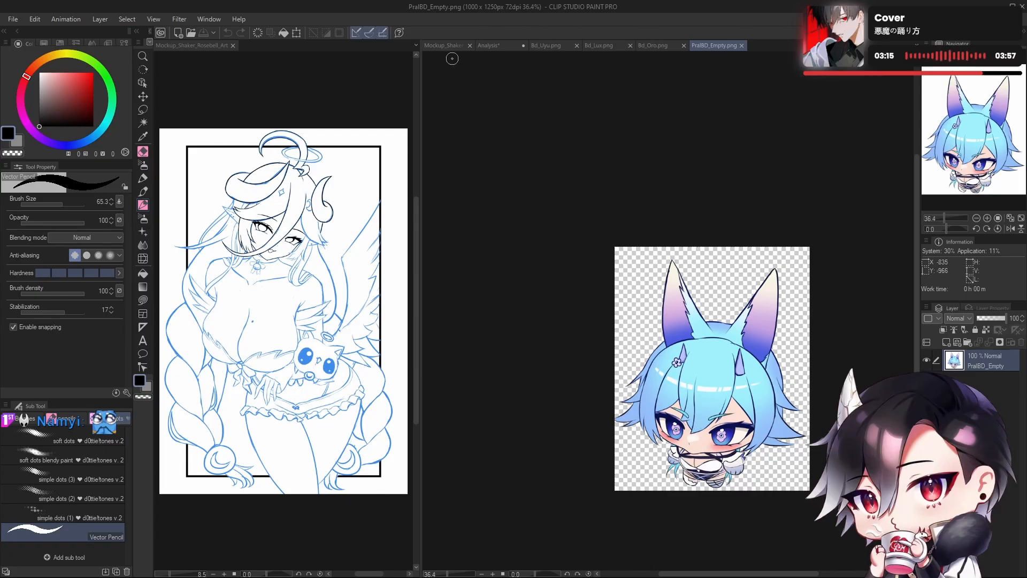
# Step: Close the four chibi images and return to the Mockup_Shaker_Rosebell_Art drawing
pyautogui.click(741, 46)
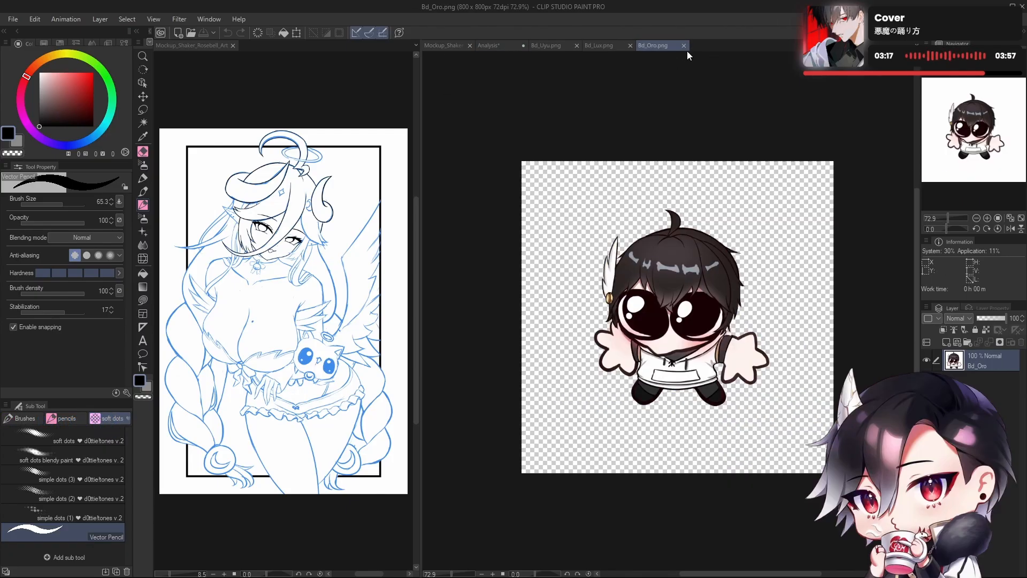
pyautogui.click(683, 46)
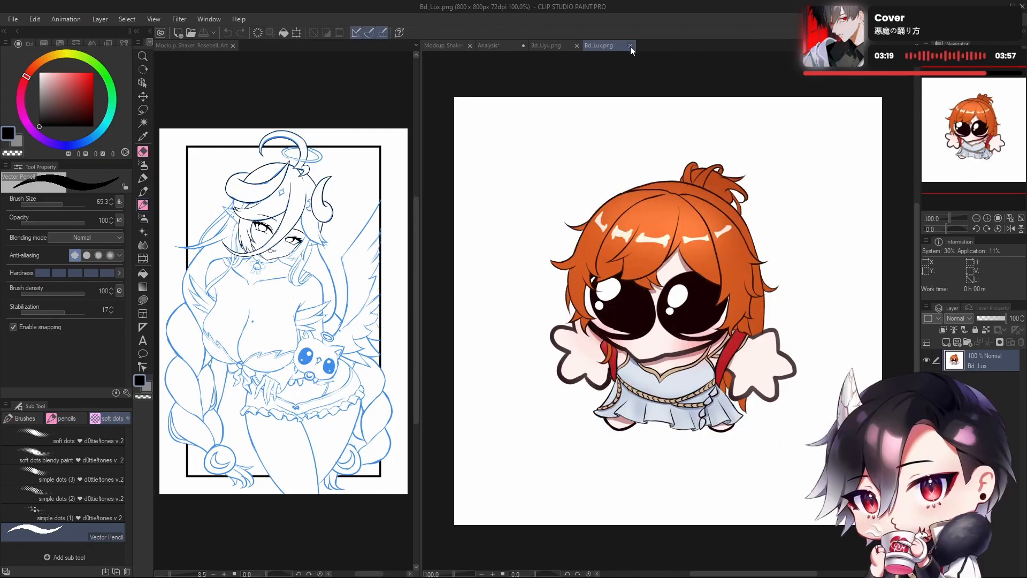
pyautogui.click(630, 46)
pyautogui.click(576, 45)
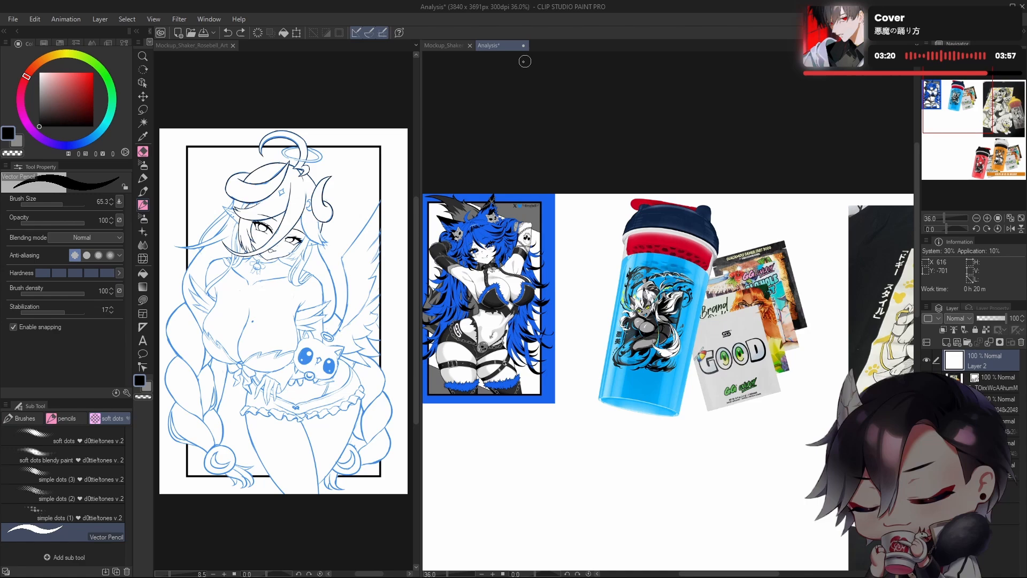
pyautogui.click(444, 46)
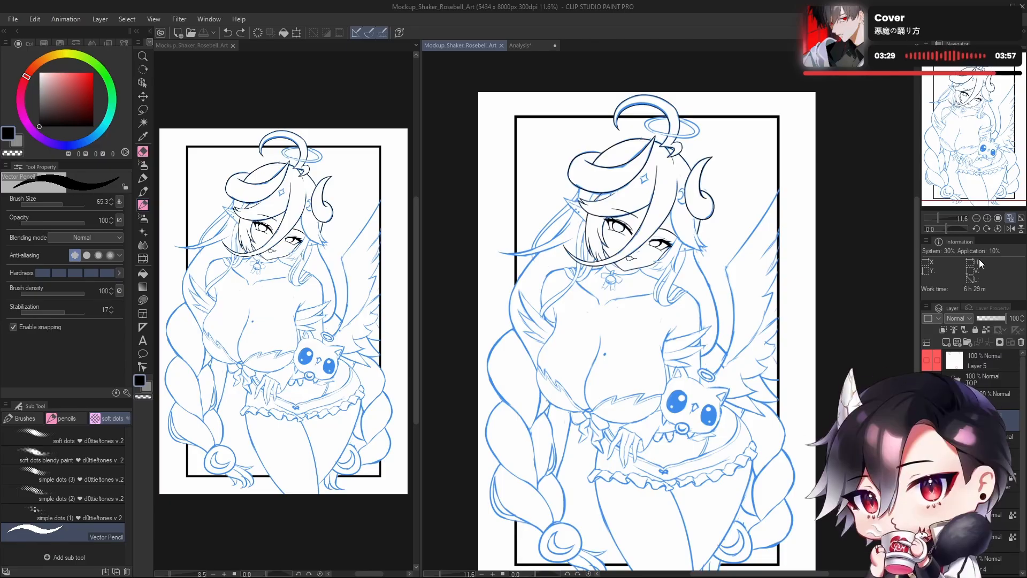
# Step: Examine the inked eye, side hair and sketched ear up close in the mirrored view
pyautogui.moveTo(719, 389); pyautogui.dragTo(659, 388)
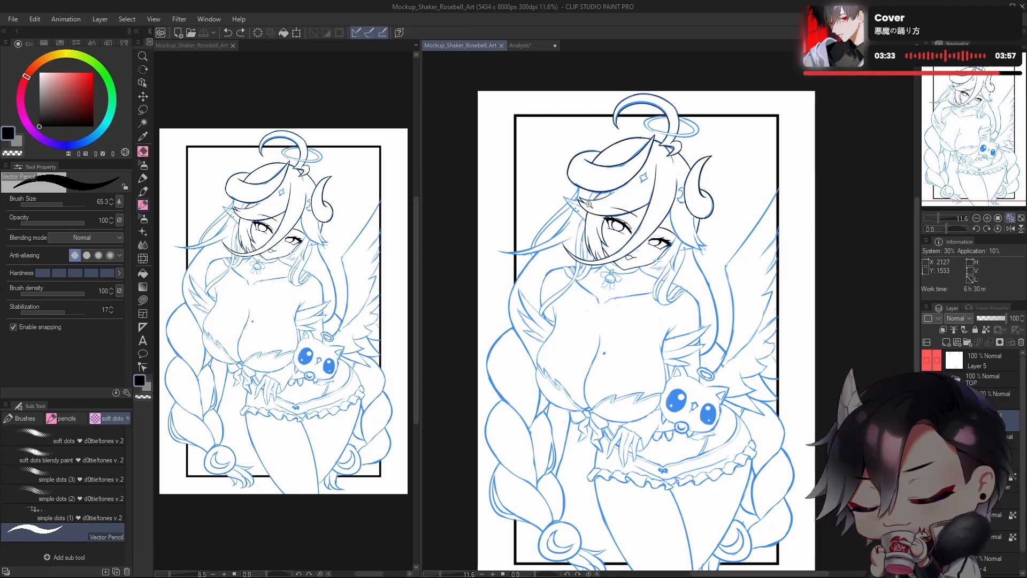
pyautogui.moveTo(586, 209); pyautogui.dragTo(635, 273)
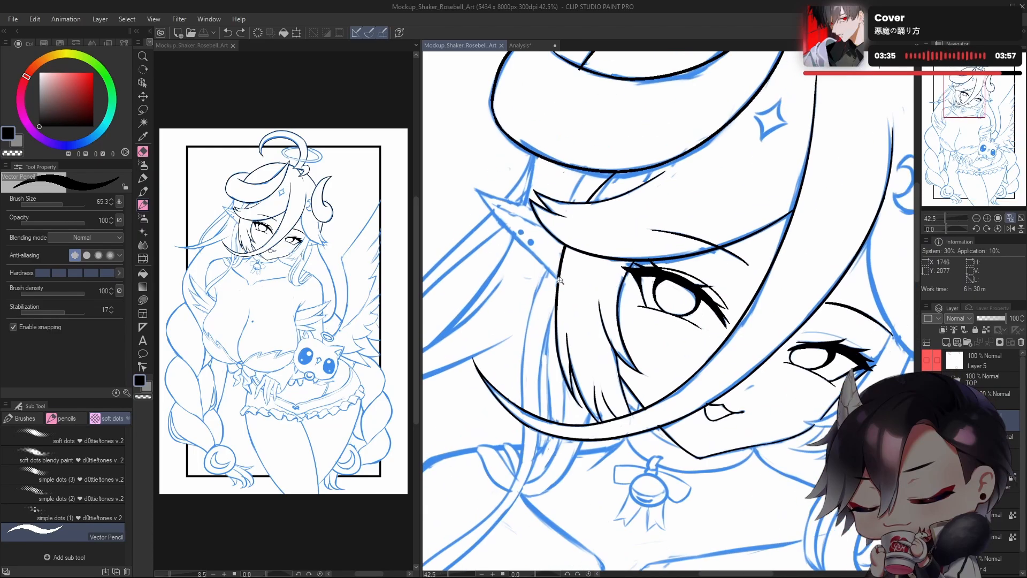
pyautogui.moveTo(559, 280); pyautogui.dragTo(578, 285)
pyautogui.moveTo(538, 316); pyautogui.dragTo(528, 337)
pyautogui.keyDown('alt'); pyautogui.click(556, 280); pyautogui.keyUp('alt')
pyautogui.press('h')
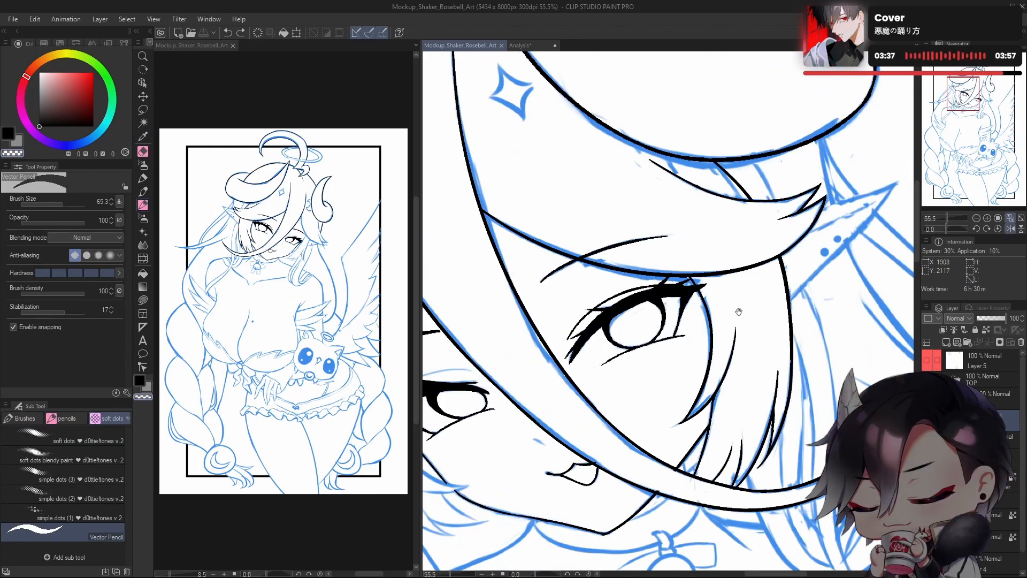
pyautogui.moveTo(739, 311); pyautogui.dragTo(717, 326)
pyautogui.moveTo(809, 290); pyautogui.dragTo(774, 305)
pyautogui.keyDown('alt'); pyautogui.click(733, 336); pyautogui.keyUp('alt')
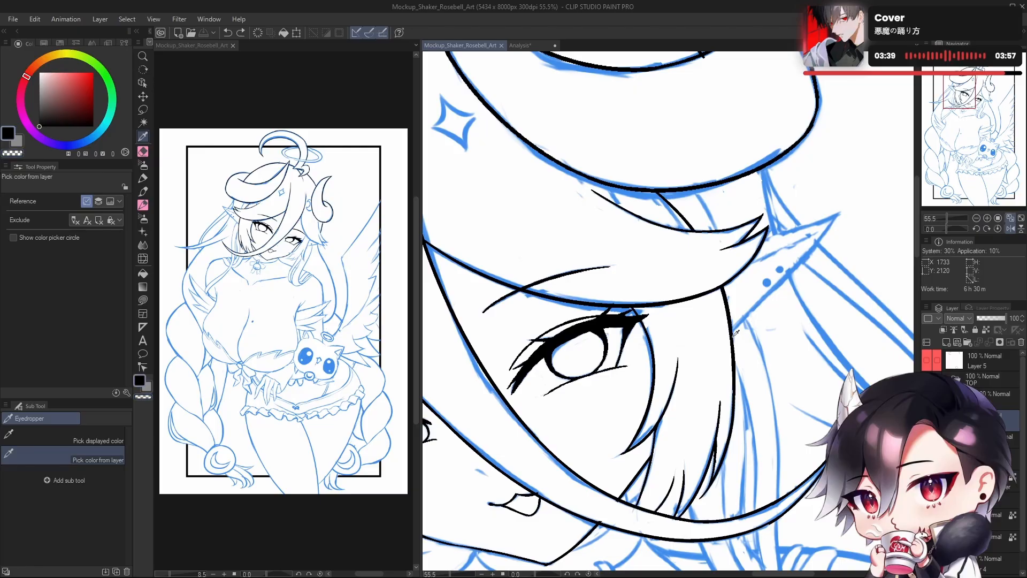
pyautogui.moveTo(689, 387); pyautogui.dragTo(669, 390)
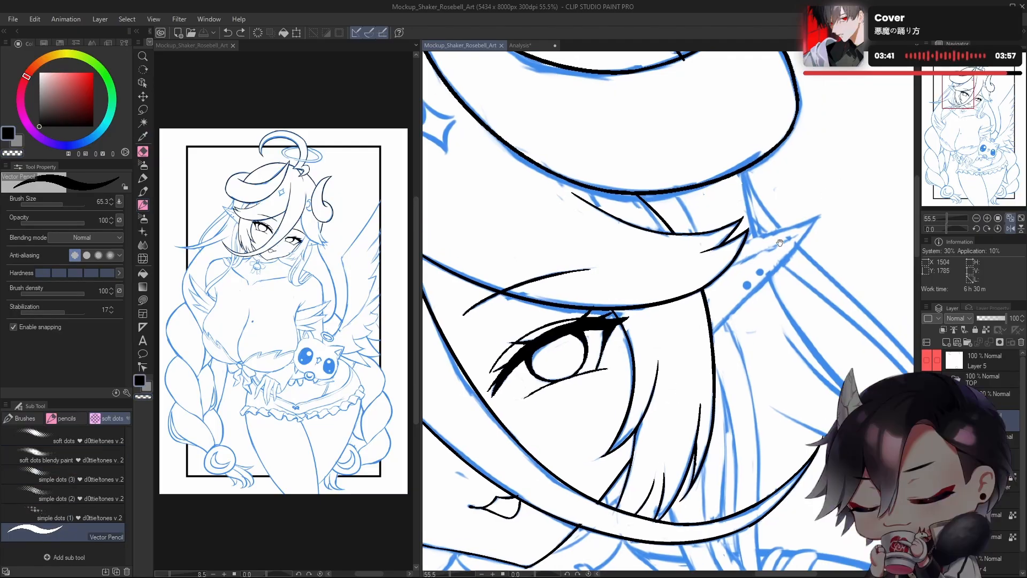
pyautogui.moveTo(780, 242); pyautogui.dragTo(698, 289)
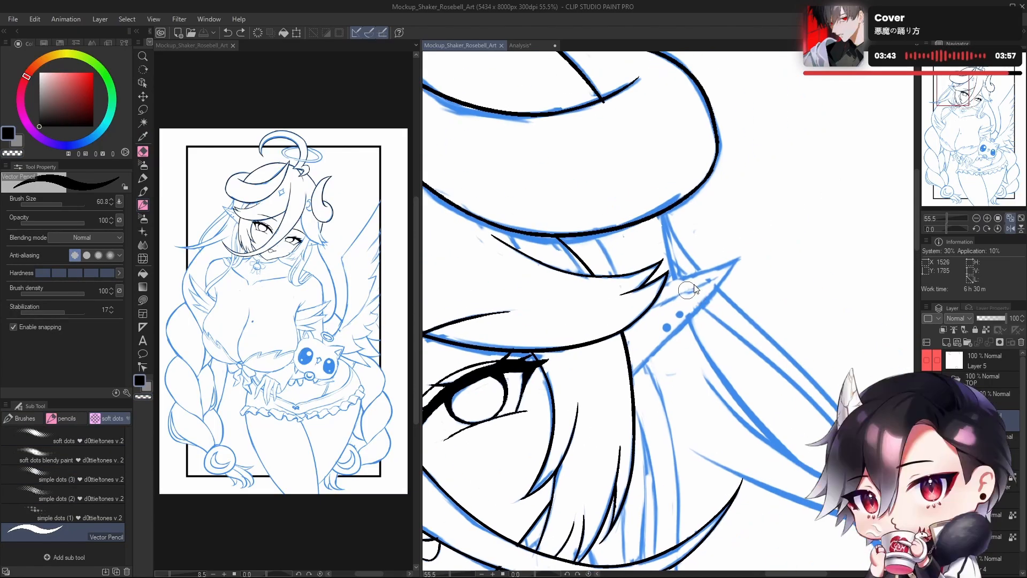
# Step: Ink the upper edge of the pointed ear from the hair tuft to its tip, reducing the brush size to 28.7
pyautogui.press('[')
pyautogui.press('[')
pyautogui.moveTo(666, 283); pyautogui.dragTo(713, 263)
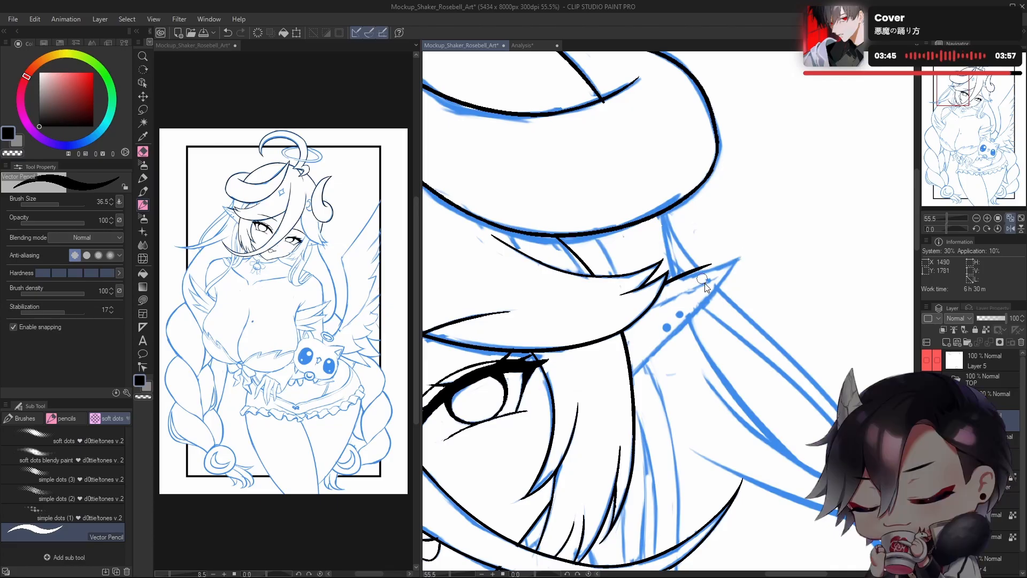
pyautogui.press('[')
pyautogui.moveTo(663, 287); pyautogui.dragTo(718, 266)
pyautogui.hotkey('ctrl', 'z')
pyautogui.moveTo(664, 285); pyautogui.dragTo(736, 259)
pyautogui.hotkey('ctrl', 'z')
pyautogui.moveTo(665, 285); pyautogui.dragTo(748, 258)
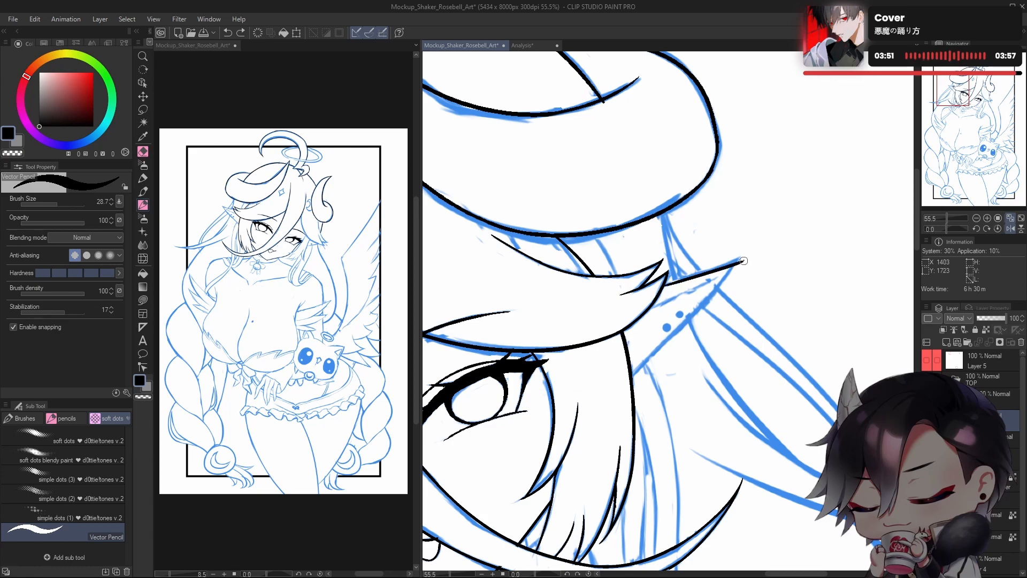
pyautogui.hotkey('ctrl', 'z')
pyautogui.moveTo(664, 285); pyautogui.dragTo(750, 256)
pyautogui.hotkey('ctrl', 'z')
pyautogui.moveTo(664, 285)
pyautogui.mouseDown()
pyautogui.moveTo(745, 259)
pyautogui.moveTo(691, 321)
pyautogui.mouseUp()
pyautogui.hotkey('ctrl', 'z')
# Step: Return the canvas to its unmirrored view and rotate it to 54.2 degrees
pyautogui.scroll(-5, 693, 315)
pyautogui.press('h')
pyautogui.scroll(5, 688, 349)
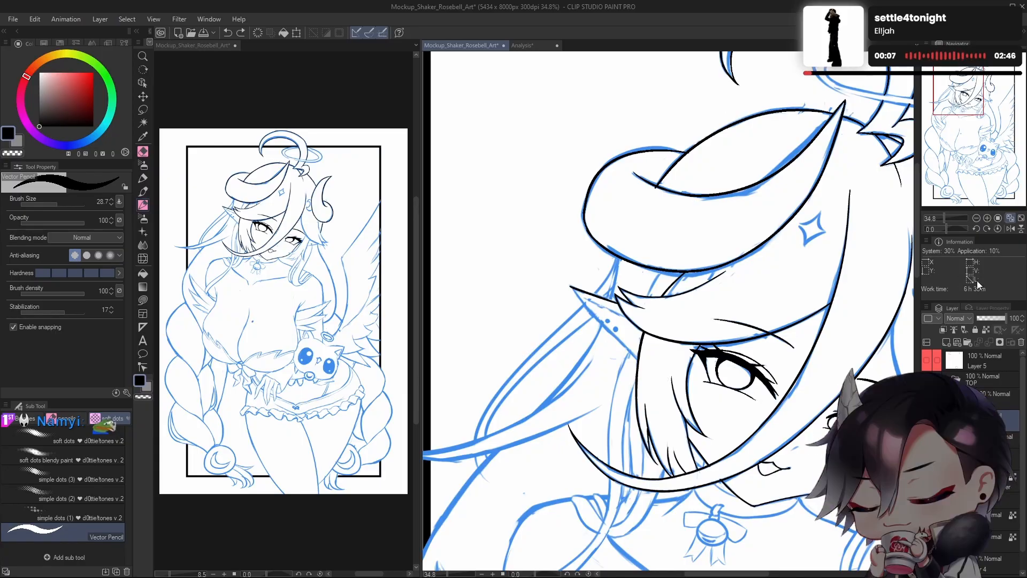
pyautogui.moveTo(645, 425); pyautogui.dragTo(641, 441)
pyautogui.moveTo(946, 229); pyautogui.dragTo(952, 229)
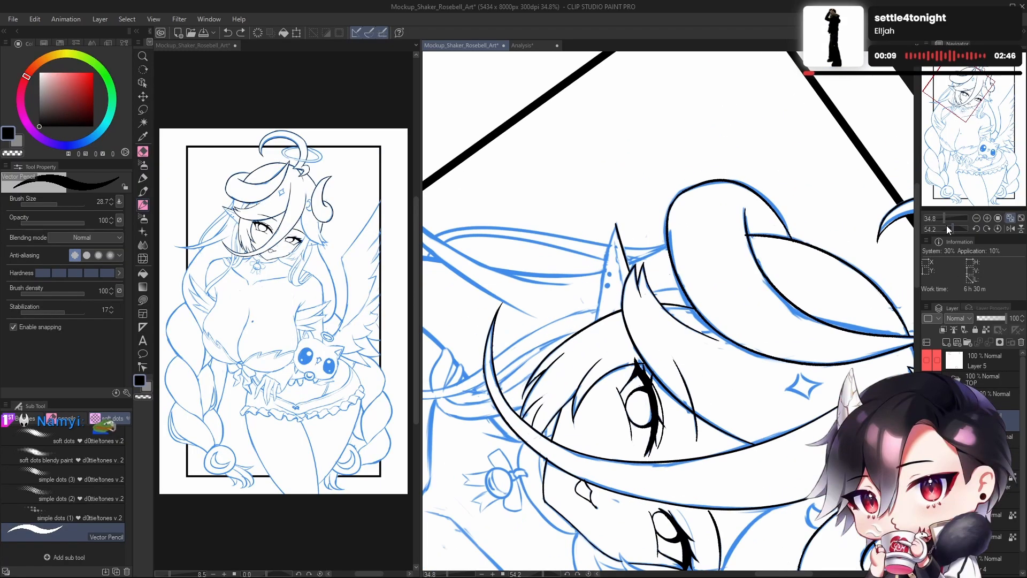
# Step: Ink the lower edge of the pointed ear from its tip down to the side hair, redoing the stroke until it is clean
pyautogui.moveTo(585, 234); pyautogui.dragTo(629, 236)
pyautogui.moveTo(608, 381); pyautogui.dragTo(623, 303)
pyautogui.hotkey('ctrl', 'z')
pyautogui.hotkey('ctrl', 'z')
pyautogui.hotkey('ctrl', 'z')
pyautogui.hotkey('ctrl', 'z')
pyautogui.hotkey('ctrl', 'z')
pyautogui.moveTo(610, 374); pyautogui.dragTo(621, 285)
pyautogui.hotkey('ctrl', 'z')
pyautogui.moveTo(608, 381)
pyautogui.mouseDown()
pyautogui.moveTo(645, 205)
pyautogui.moveTo(597, 369)
pyautogui.mouseUp()
pyautogui.hotkey('ctrl', 'z')
pyautogui.hotkey('ctrl', 'z')
pyautogui.moveTo(640, 226); pyautogui.dragTo(608, 350)
pyautogui.hotkey('ctrl', 'z')
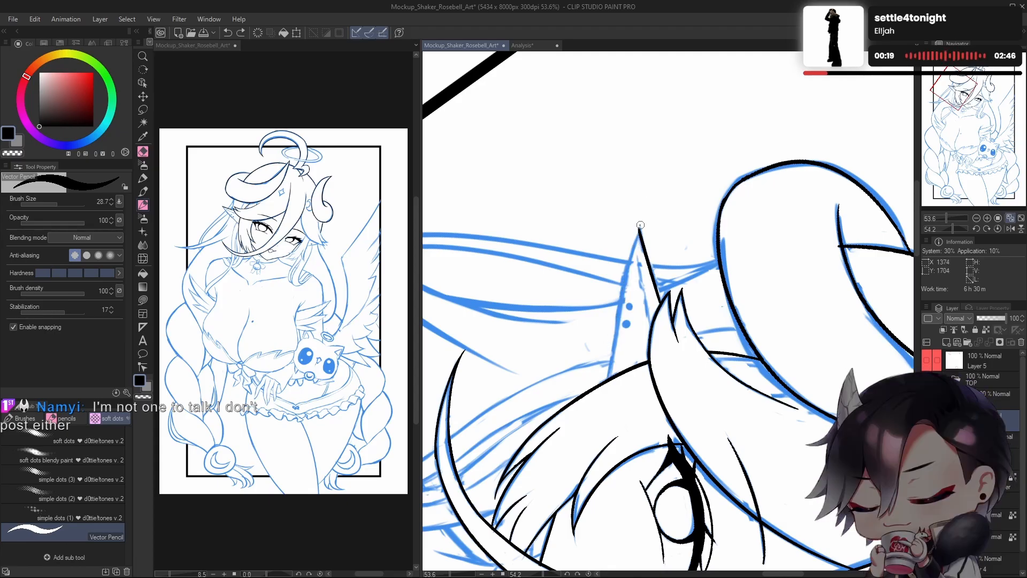
pyautogui.moveTo(640, 225); pyautogui.dragTo(610, 345)
pyautogui.hotkey('ctrl', 'z')
pyautogui.moveTo(640, 227); pyautogui.dragTo(615, 347)
pyautogui.scroll(1, 677, 393)
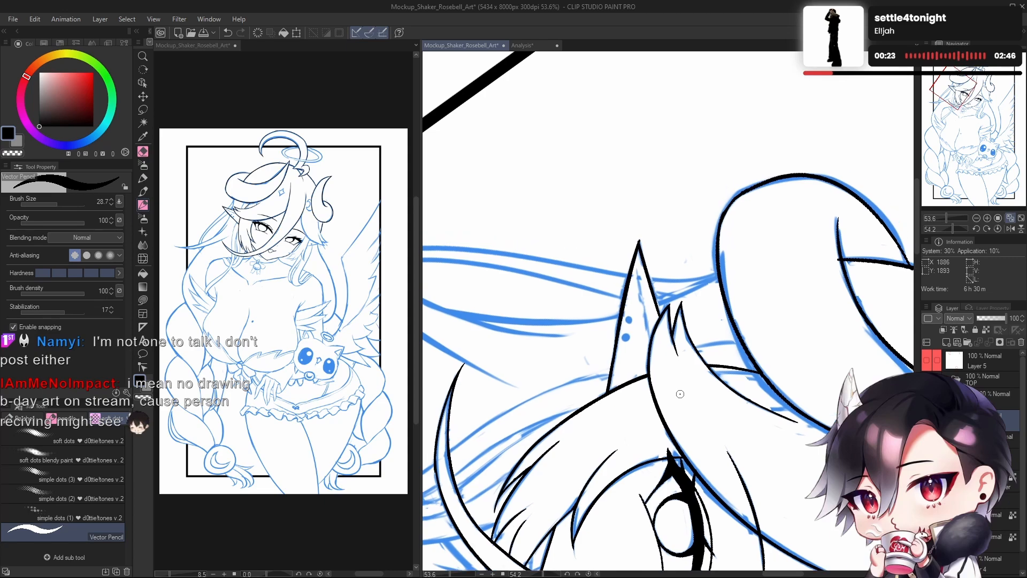
# Step: Ink the thin inner fold line inside the pointed ear with the Vector Pencil at brush size 14, redoing the stroke until it fits
pyautogui.moveTo(655, 333); pyautogui.dragTo(642, 284)
pyautogui.hotkey('ctrl', 'z')
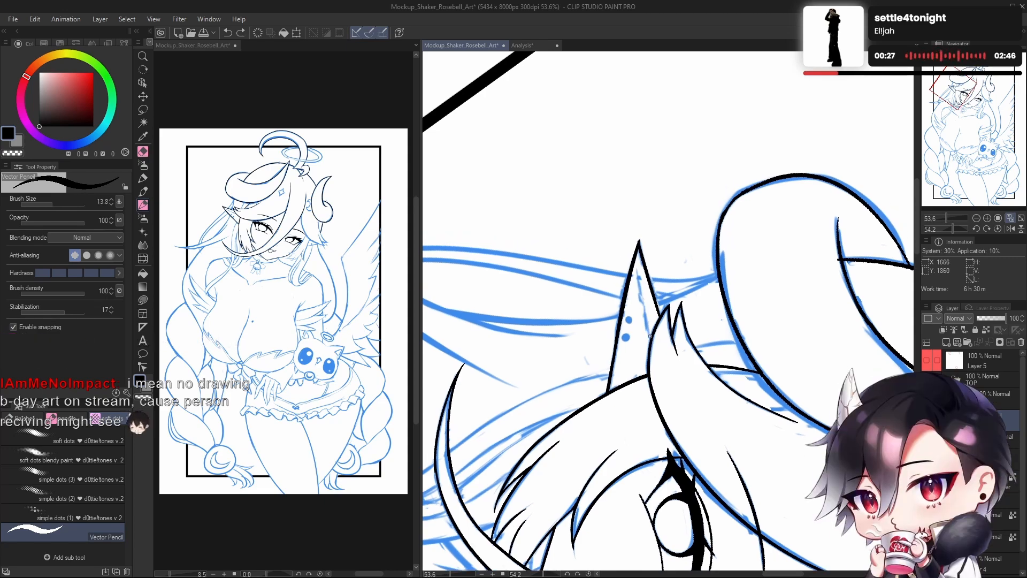
pyautogui.moveTo(650, 330); pyautogui.dragTo(649, 333)
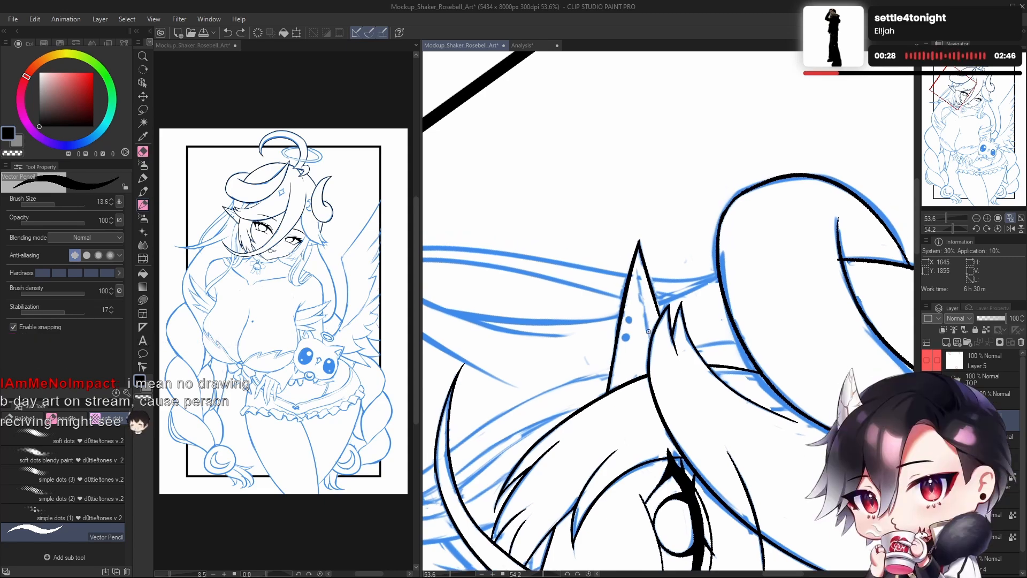
pyautogui.click(102, 197)
pyautogui.write('14')
pyautogui.press('Return')
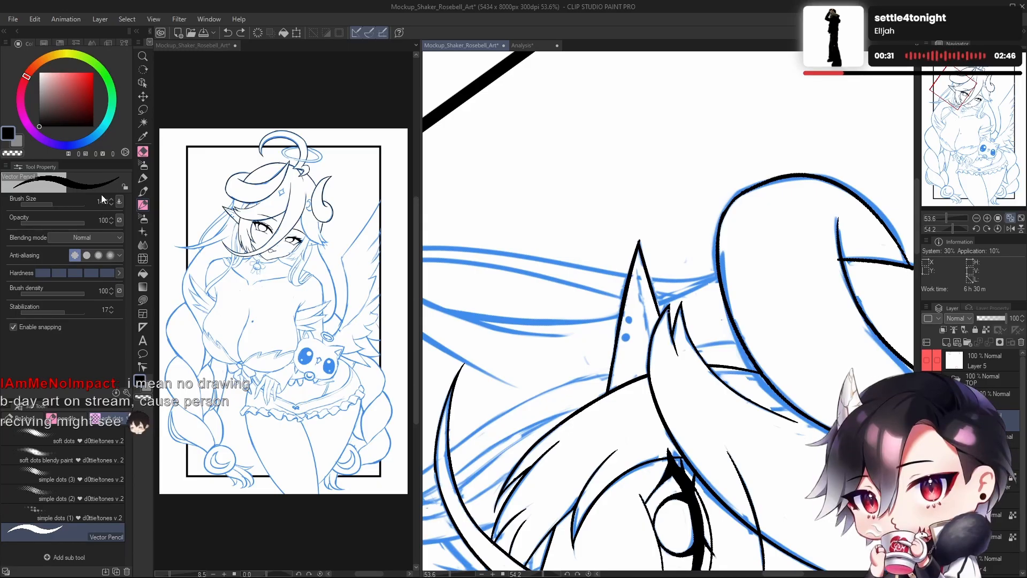
pyautogui.moveTo(650, 337); pyautogui.dragTo(640, 278)
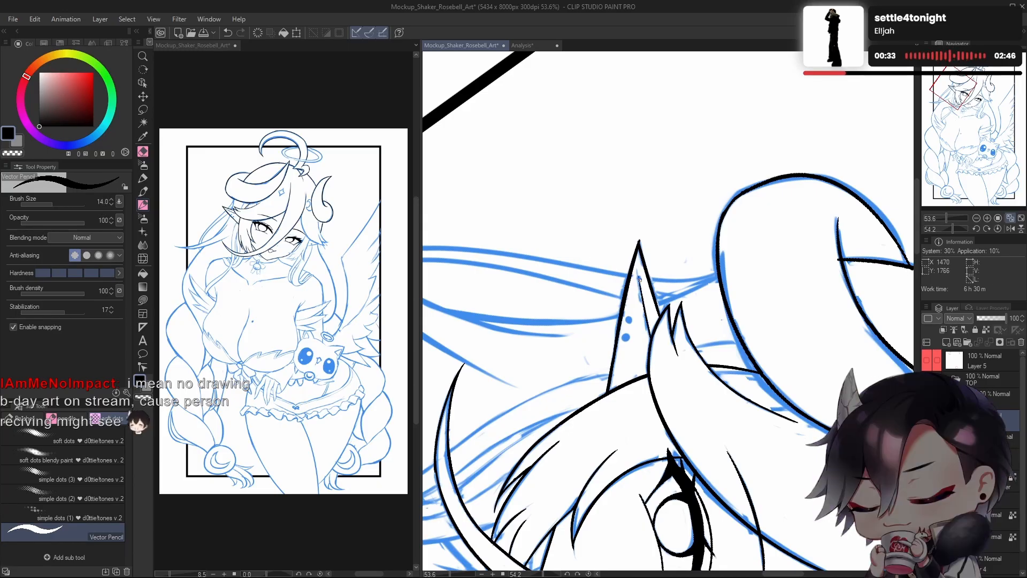
pyautogui.hotkey('ctrl', 'z')
pyautogui.moveTo(652, 342); pyautogui.dragTo(637, 267)
pyautogui.hotkey('ctrl', 'z')
pyautogui.moveTo(653, 342); pyautogui.dragTo(640, 274)
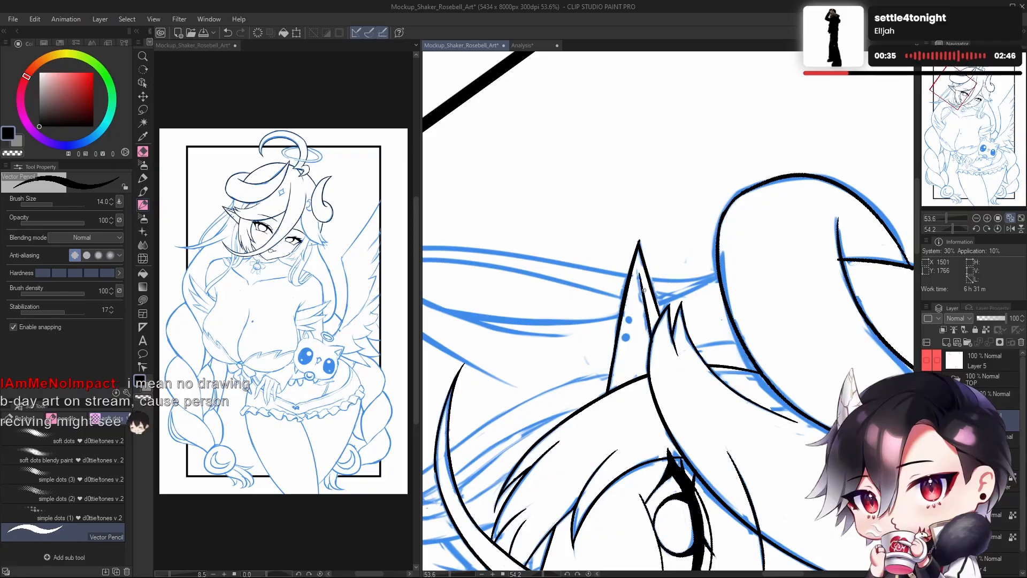
pyautogui.hotkey('ctrl', 'z')
pyautogui.hotkey('ctrl', 'z')
pyautogui.moveTo(652, 340); pyautogui.dragTo(639, 272)
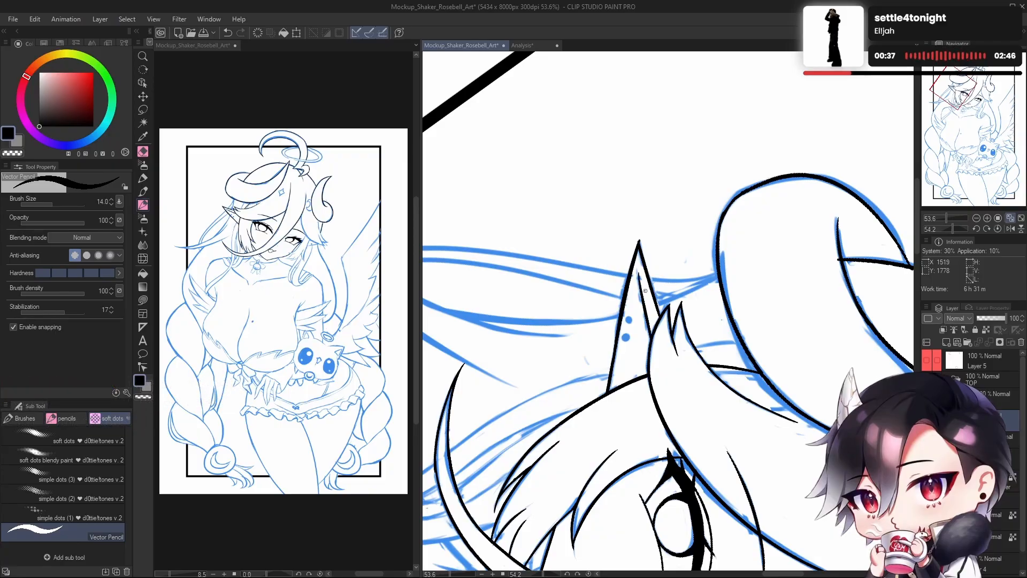
pyautogui.hotkey('ctrl', 'z')
pyautogui.moveTo(652, 339); pyautogui.dragTo(639, 273)
pyautogui.hotkey('ctrl', 'z')
pyautogui.moveTo(651, 341); pyautogui.dragTo(640, 273)
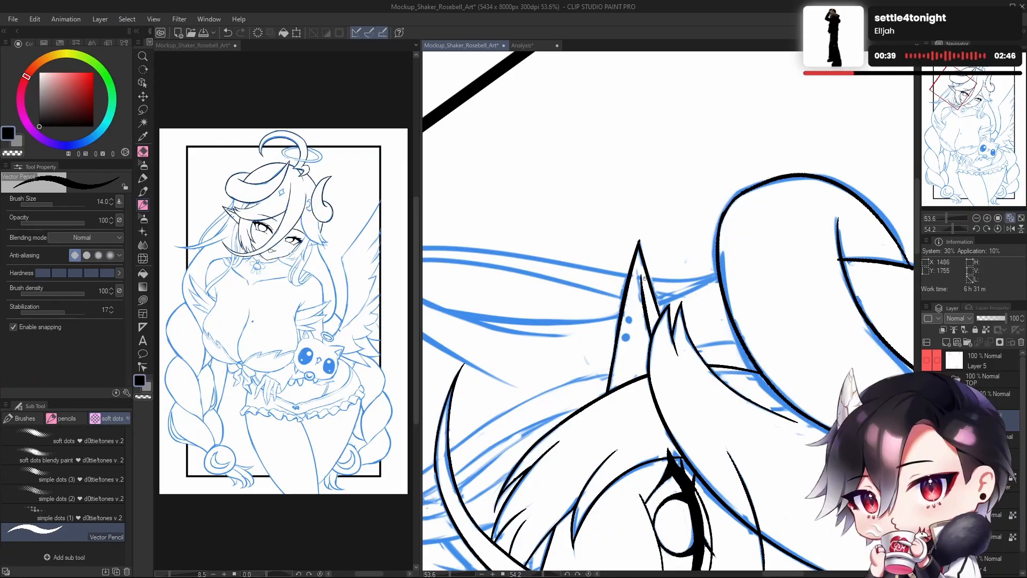
pyautogui.hotkey('ctrl', 'z')
pyautogui.moveTo(651, 333); pyautogui.dragTo(643, 281)
pyautogui.hotkey('ctrl', 'z')
pyautogui.moveTo(652, 339); pyautogui.dragTo(640, 273)
pyautogui.hotkey('ctrl', 'z')
pyautogui.moveTo(652, 338); pyautogui.dragTo(640, 272)
pyautogui.hotkey('ctrl', 'z')
pyautogui.moveTo(652, 339); pyautogui.dragTo(638, 277)
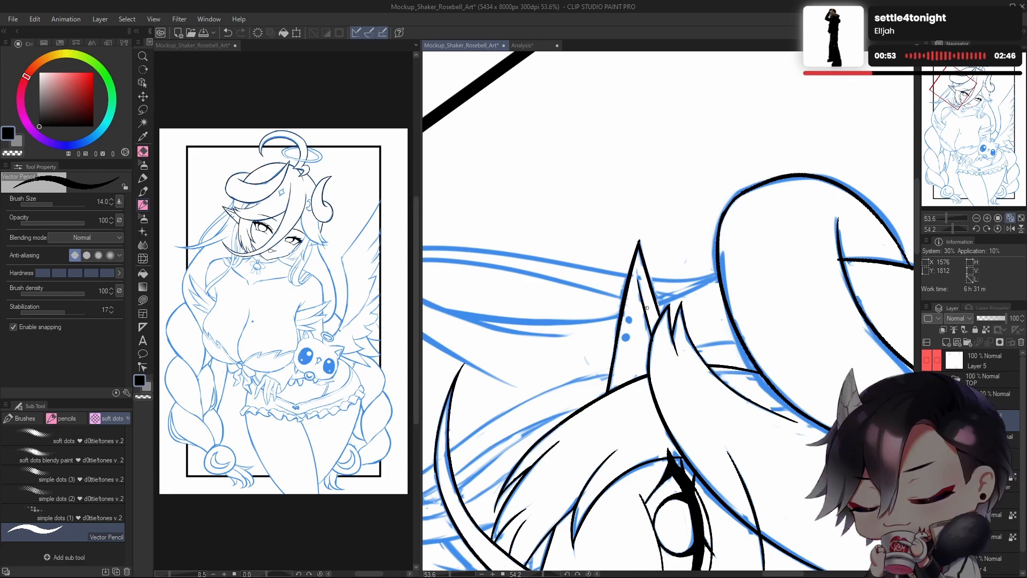
pyautogui.moveTo(638, 279); pyautogui.dragTo(640, 284)
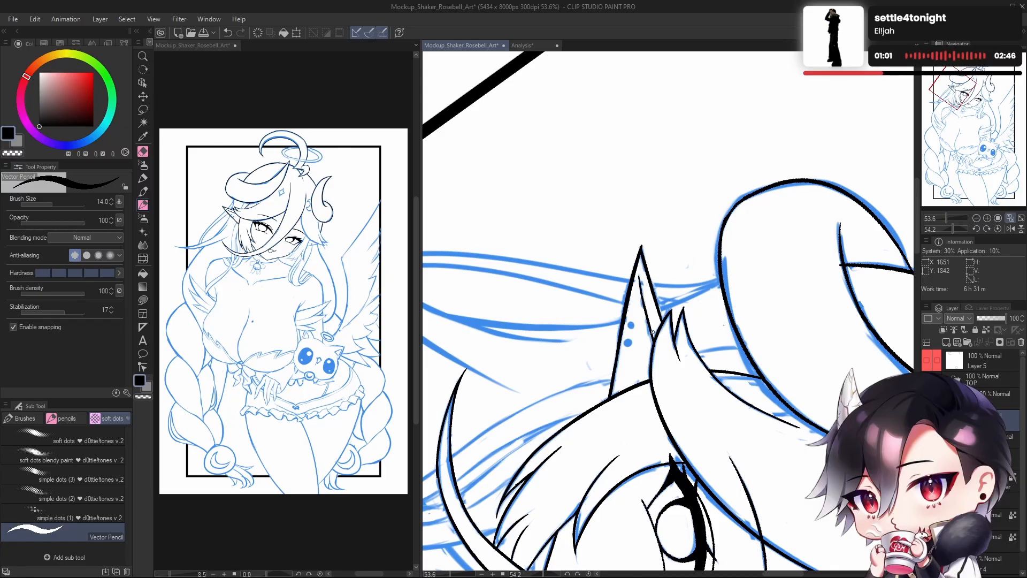
# Step: Check the inked ear up close in the mirrored view
pyautogui.moveTo(712, 361); pyautogui.dragTo(719, 299)
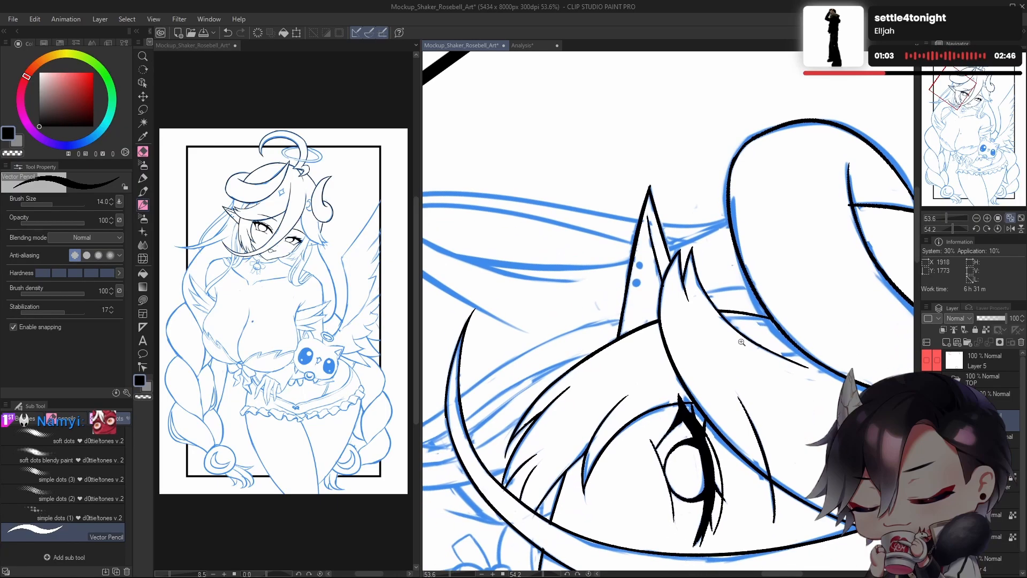
pyautogui.moveTo(759, 326)
pyautogui.mouseDown()
pyautogui.moveTo(695, 326)
pyautogui.moveTo(692, 336)
pyautogui.moveTo(711, 334)
pyautogui.moveTo(688, 325)
pyautogui.mouseUp()
pyautogui.press('h')
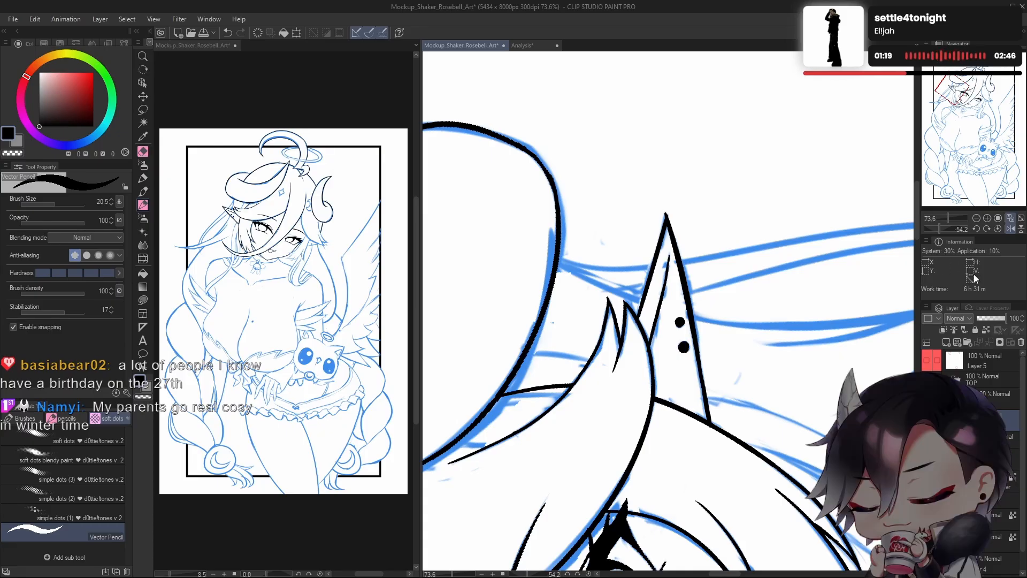
# Step: Reset the canvas rotation to 0 degrees and look over the inked head against the whole figure
pyautogui.scroll(-8, 648, 289)
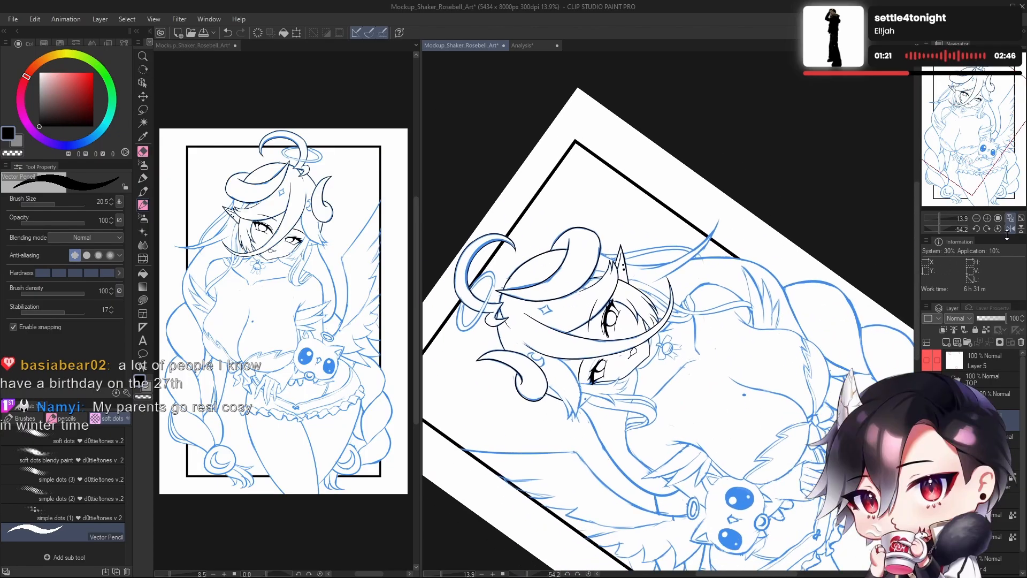
pyautogui.click(999, 229)
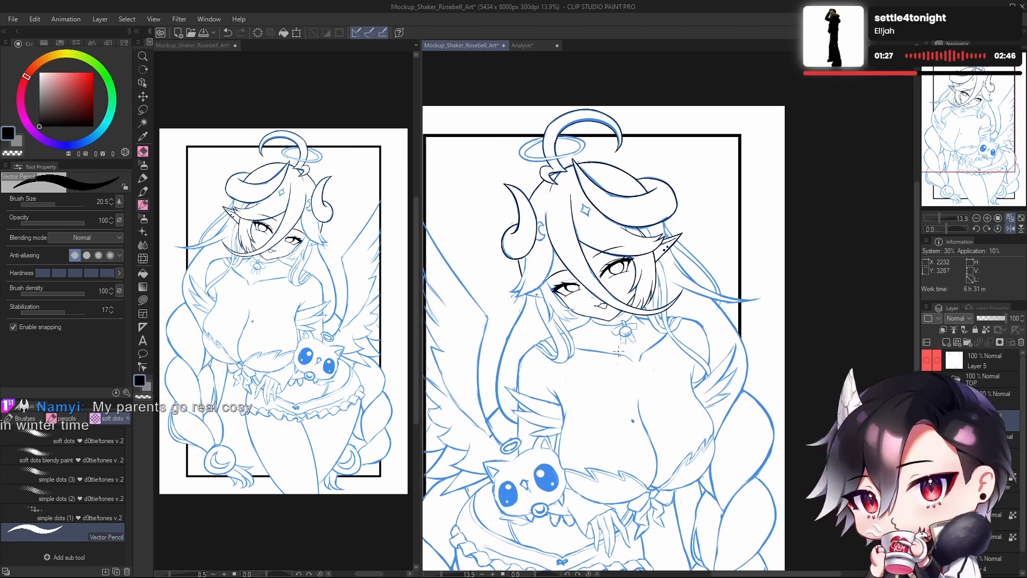
pyautogui.moveTo(556, 292); pyautogui.dragTo(615, 326)
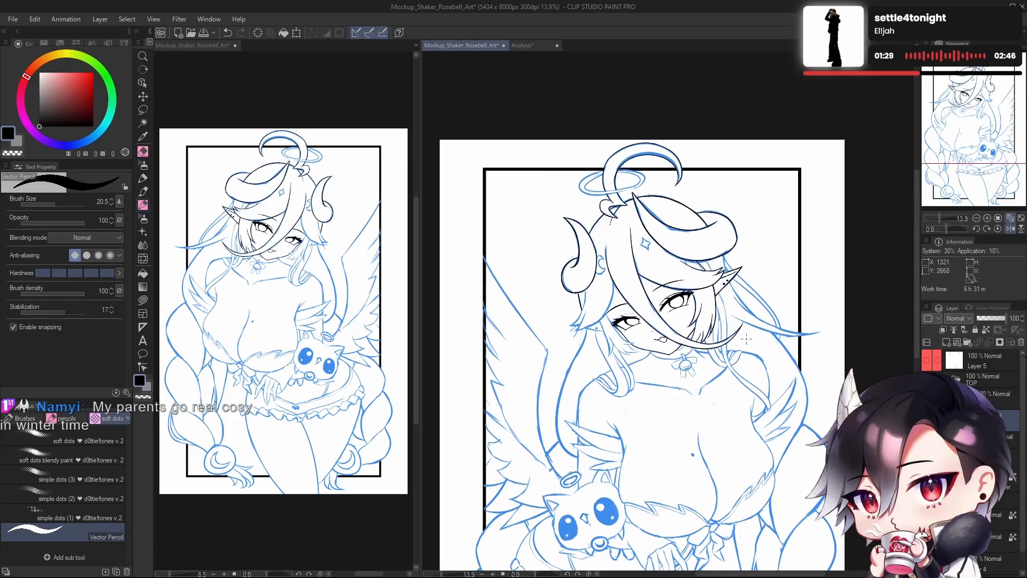
pyautogui.scroll(5, 600, 324)
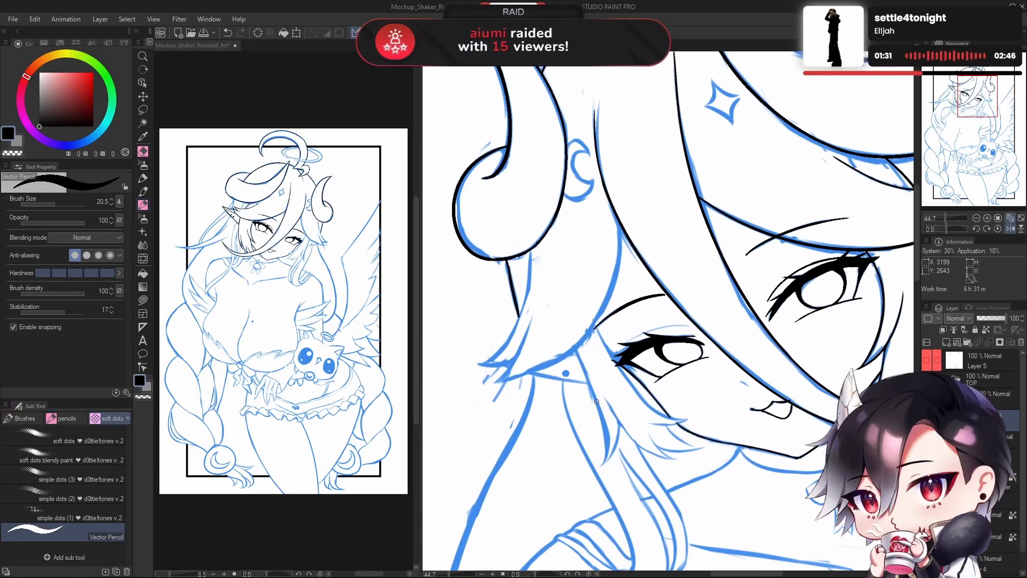
pyautogui.scroll(-4, 597, 401)
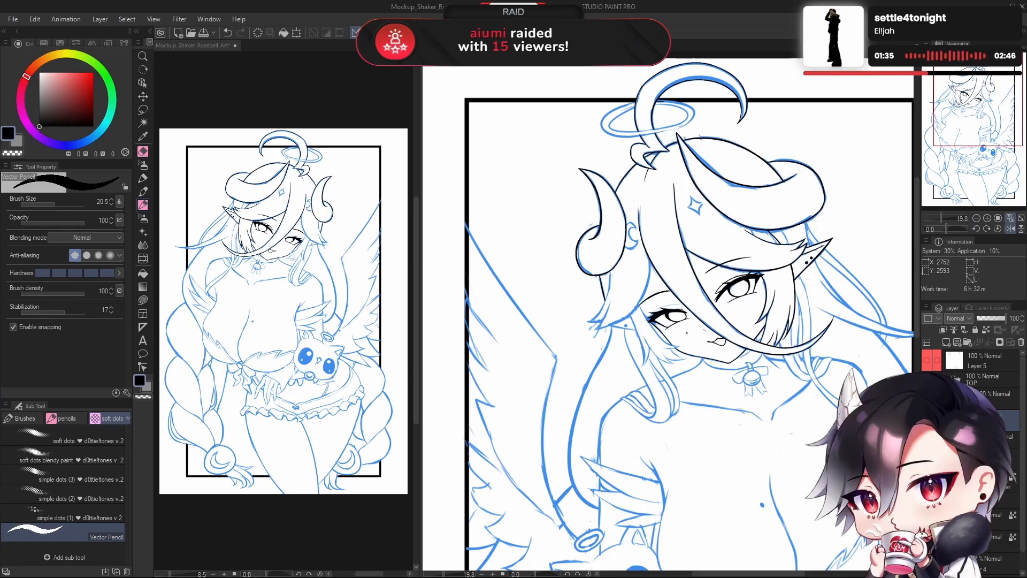
pyautogui.scroll(-2, 767, 377)
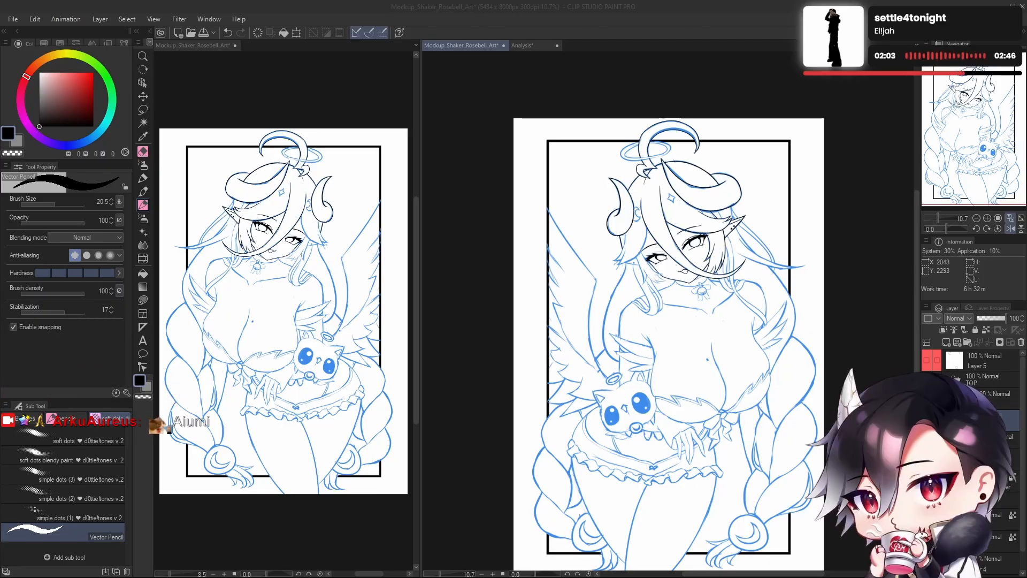
pyautogui.scroll(-2, 770, 321)
pyautogui.scroll(1, 695, 294)
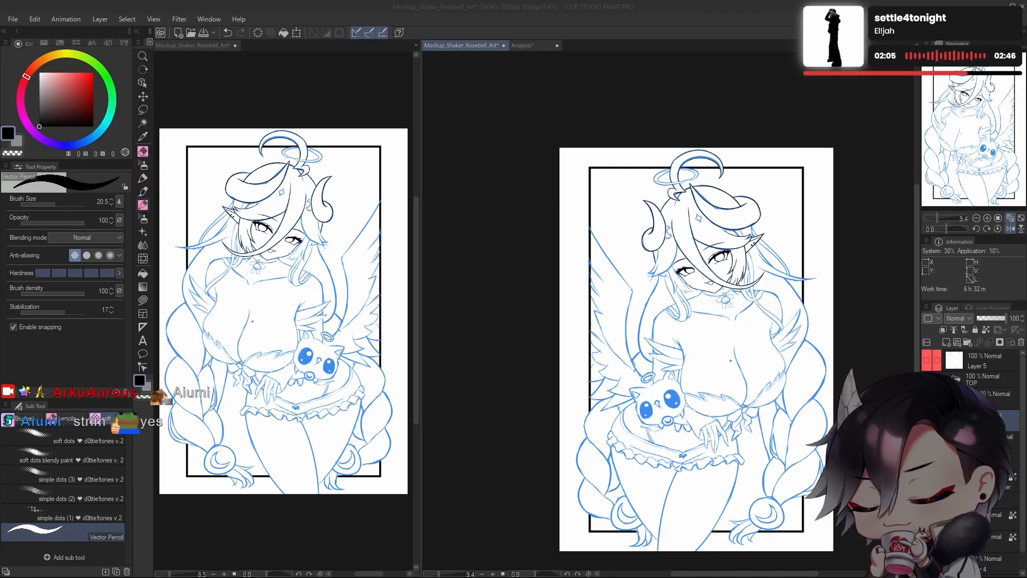
# Step: Hide the inked lines, turn off the sketch layer's blue layer color and view the black sketch unmirrored
pyautogui.click(927, 420)
pyautogui.click(996, 438)
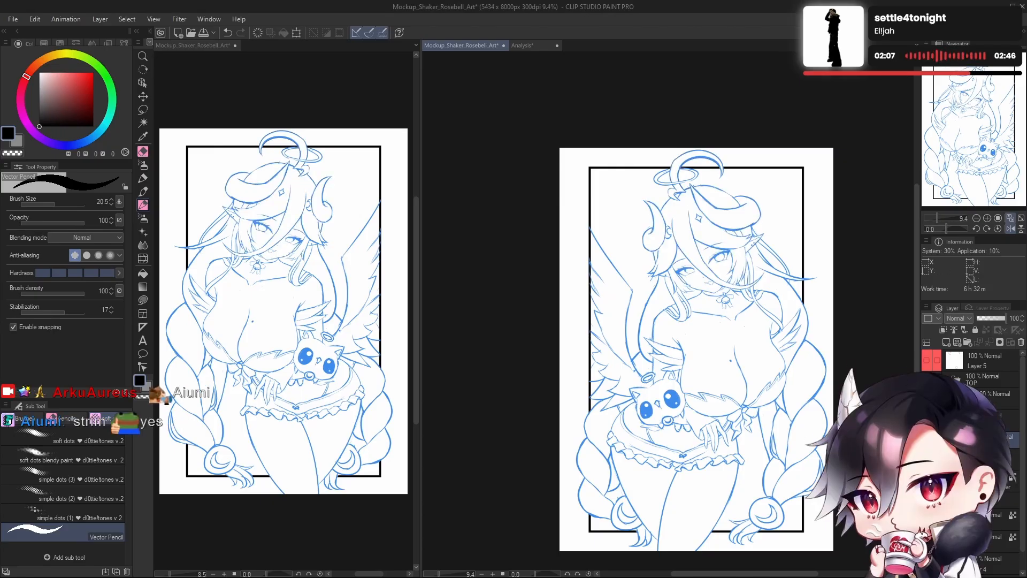
pyautogui.click(992, 307)
pyautogui.click(1004, 328)
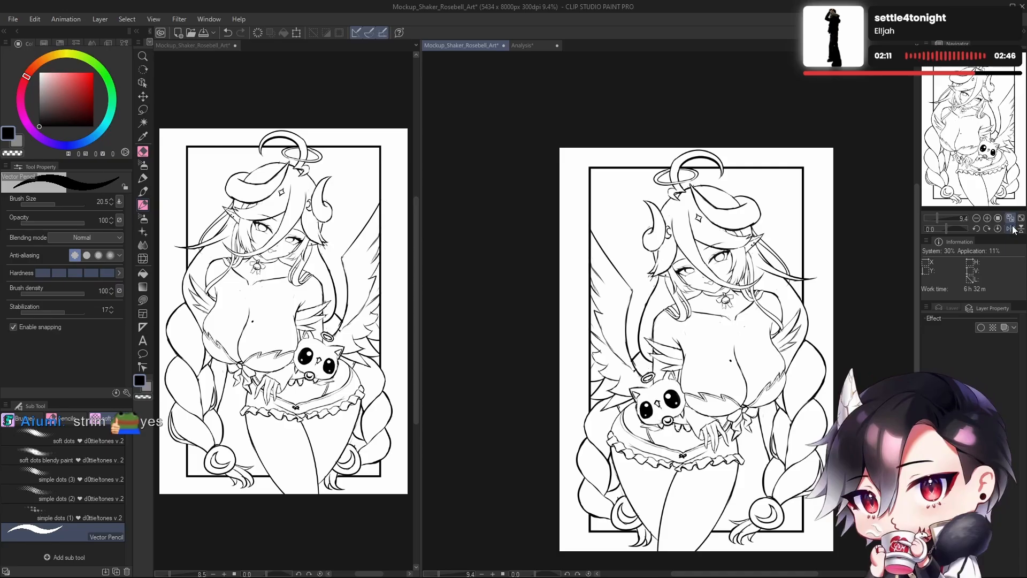
pyautogui.scroll(-2, 625, 184)
pyautogui.scroll(2, 669, 311)
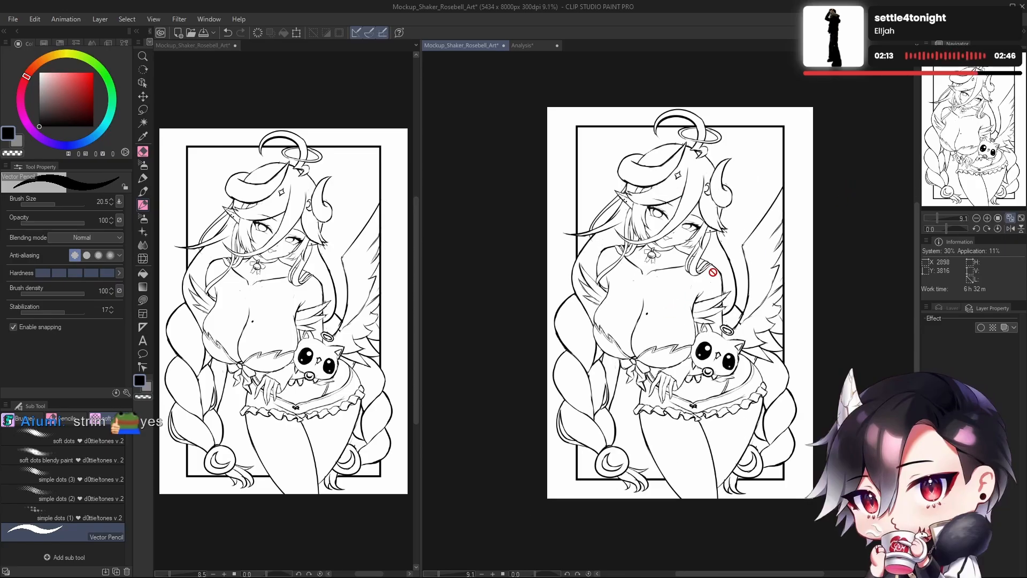
# Step: Examine the blue character art and shaker cup mockup in the Analysis file, and return to the Rosebell artwork
pyautogui.click(537, 47)
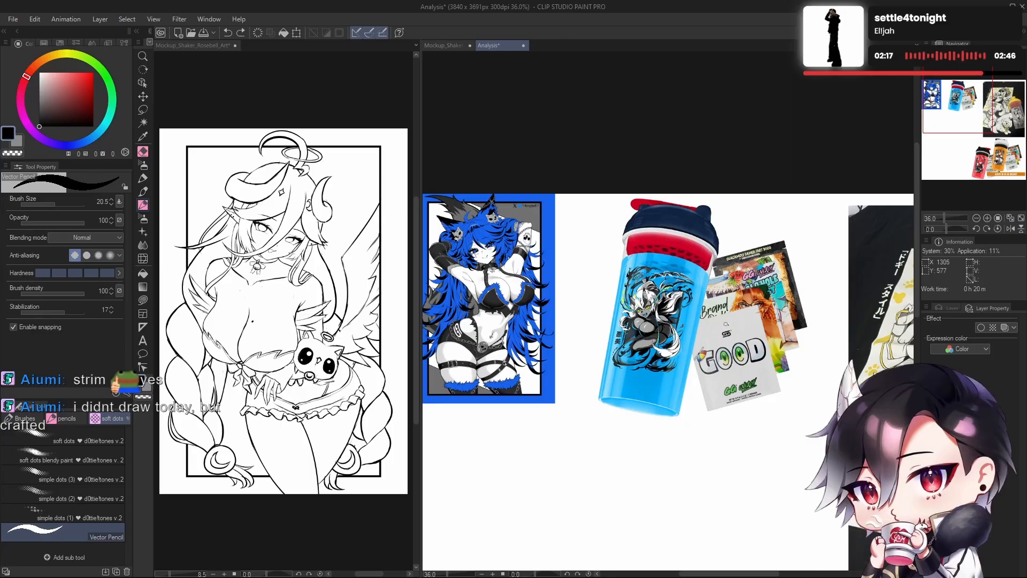
pyautogui.scroll(3, 591, 304)
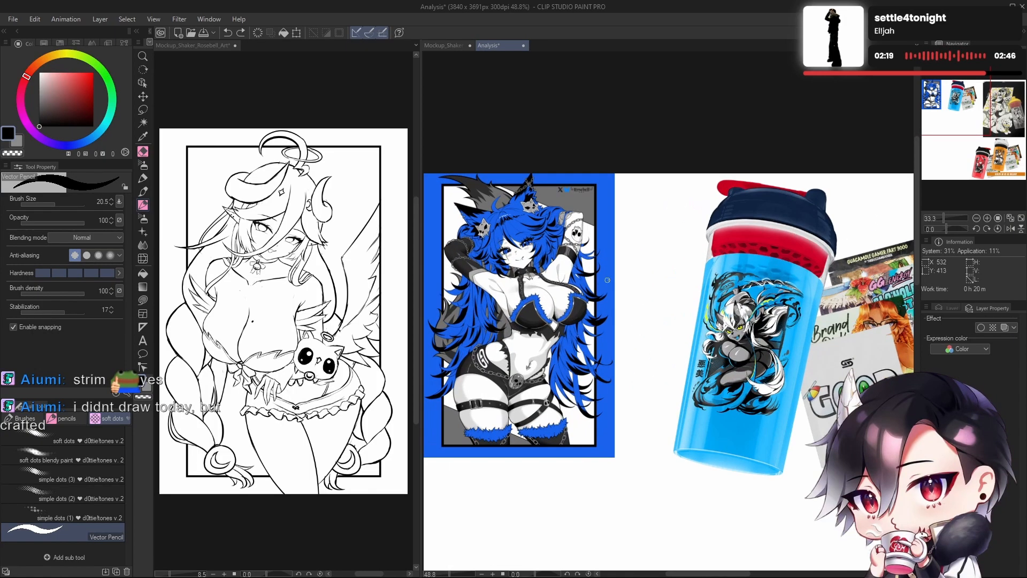
pyautogui.click(444, 45)
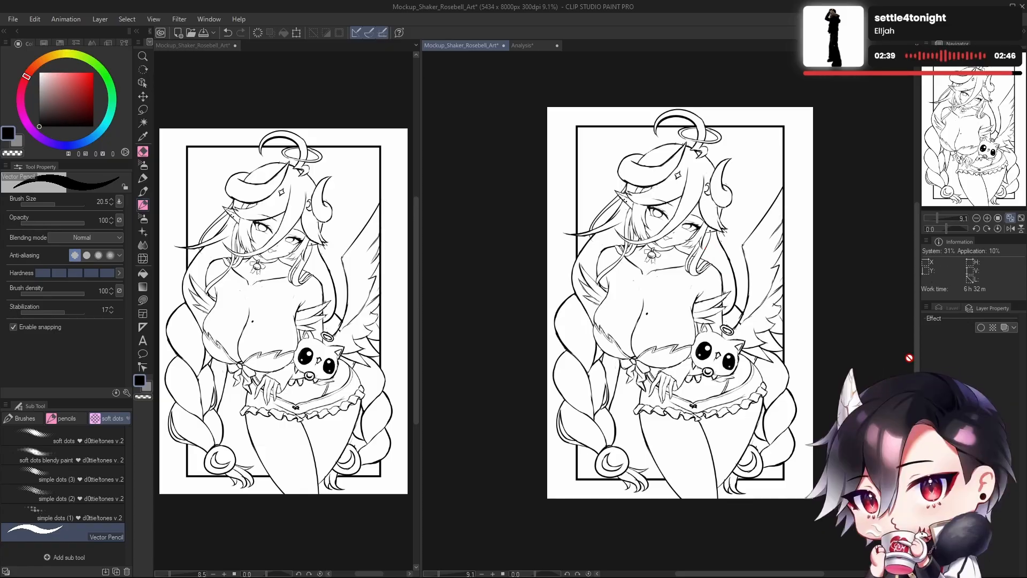
# Step: Examine the black sketch's face, hair and upper body up close with the layer list open
pyautogui.click(950, 309)
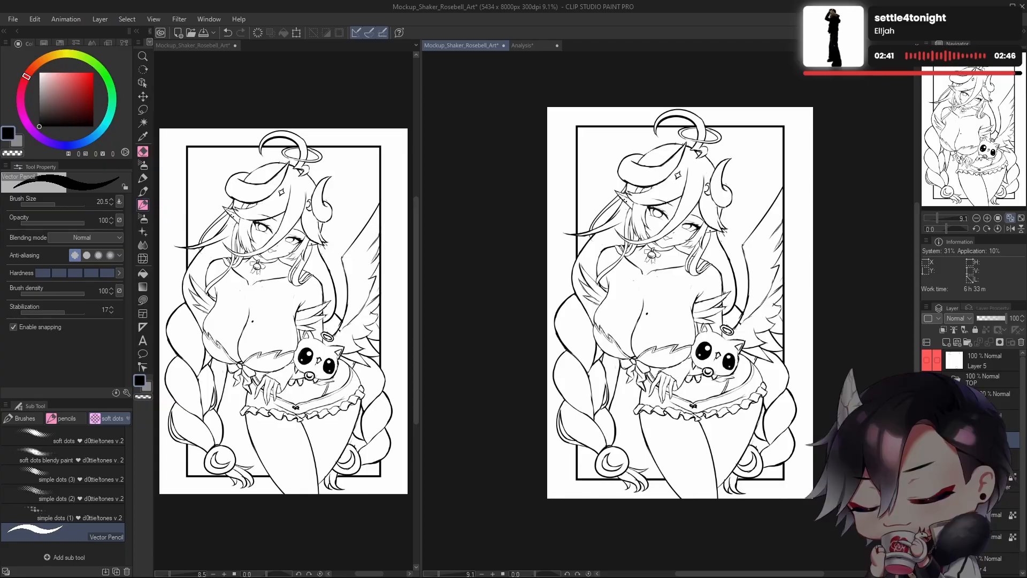
pyautogui.moveTo(778, 354); pyautogui.dragTo(723, 359)
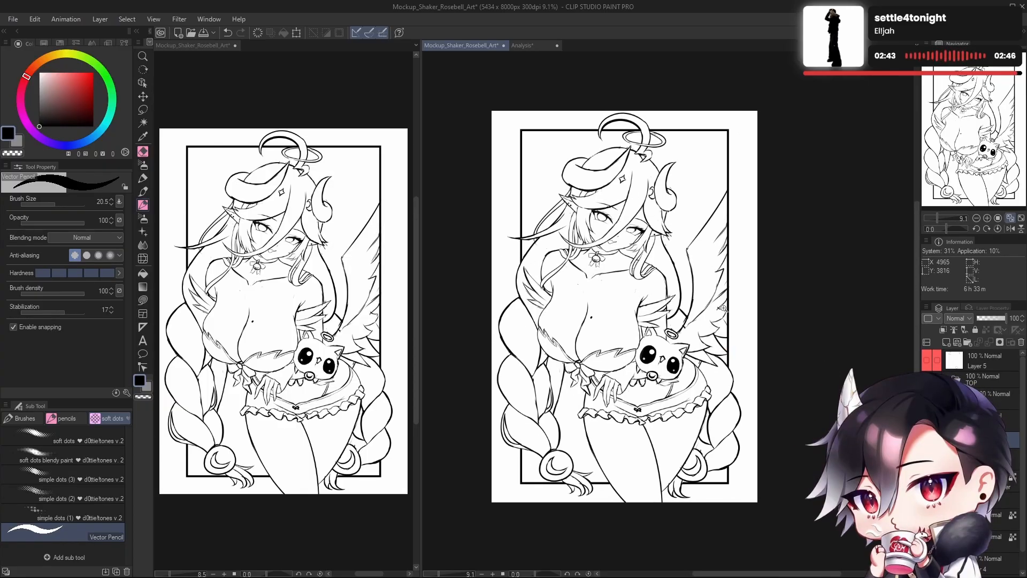
pyautogui.scroll(3, 718, 252)
pyautogui.scroll(3, 718, 252)
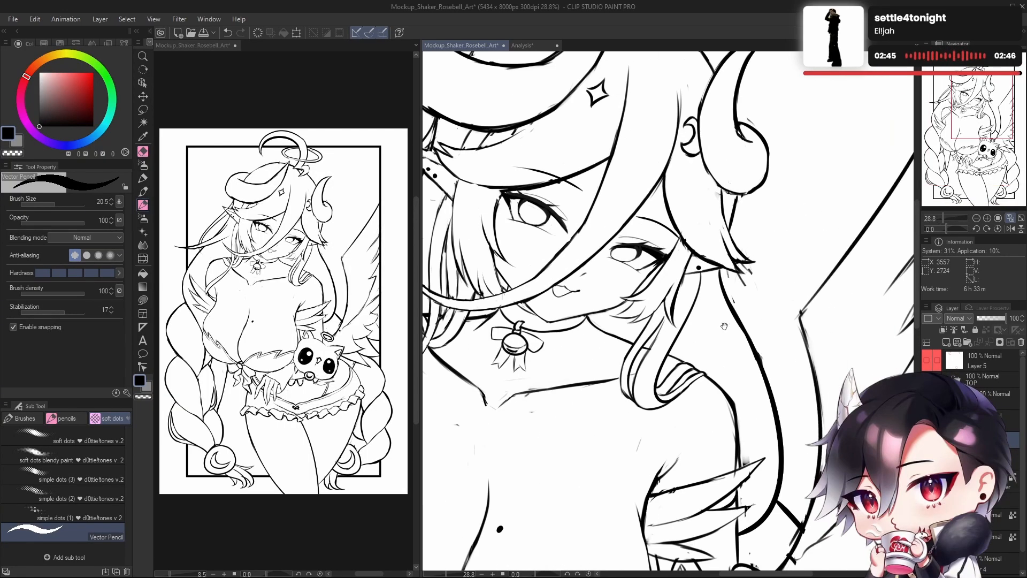
pyautogui.scroll(-2, 754, 330)
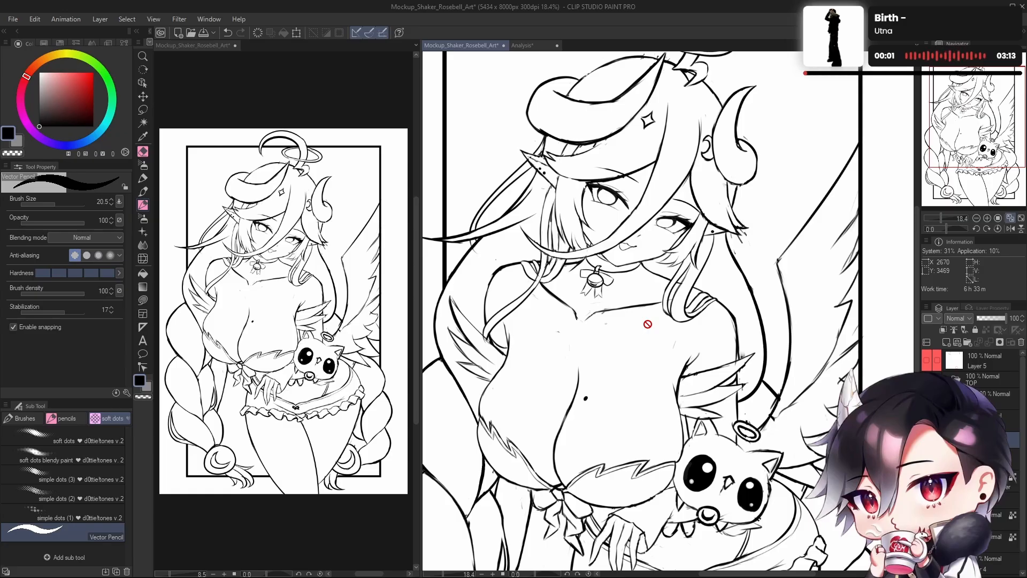
# Step: Show the inked lines again and turn the sketch layer's blue layer color back on
pyautogui.click(990, 421)
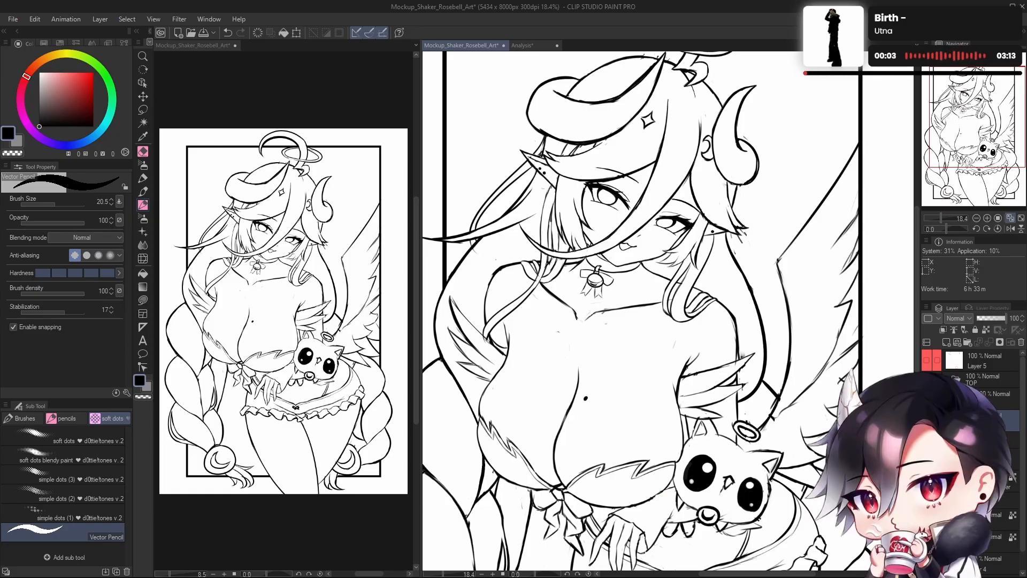
pyautogui.click(989, 308)
pyautogui.click(1005, 327)
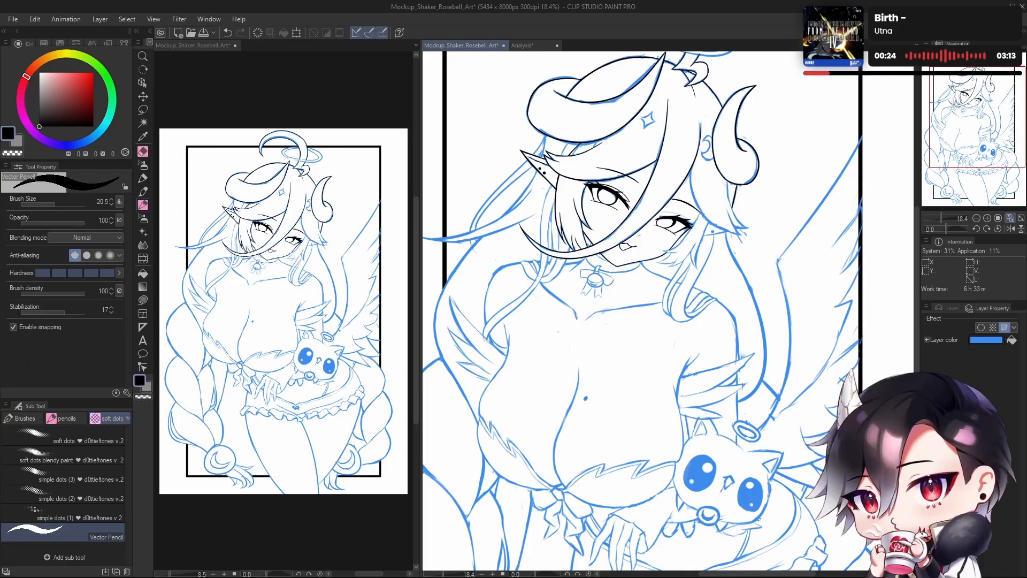
pyautogui.moveTo(681, 387); pyautogui.dragTo(678, 392)
# Step: Try the border effect on the sketch layer and toggle its blue layer color off and on
pyautogui.scroll(2, 679, 392)
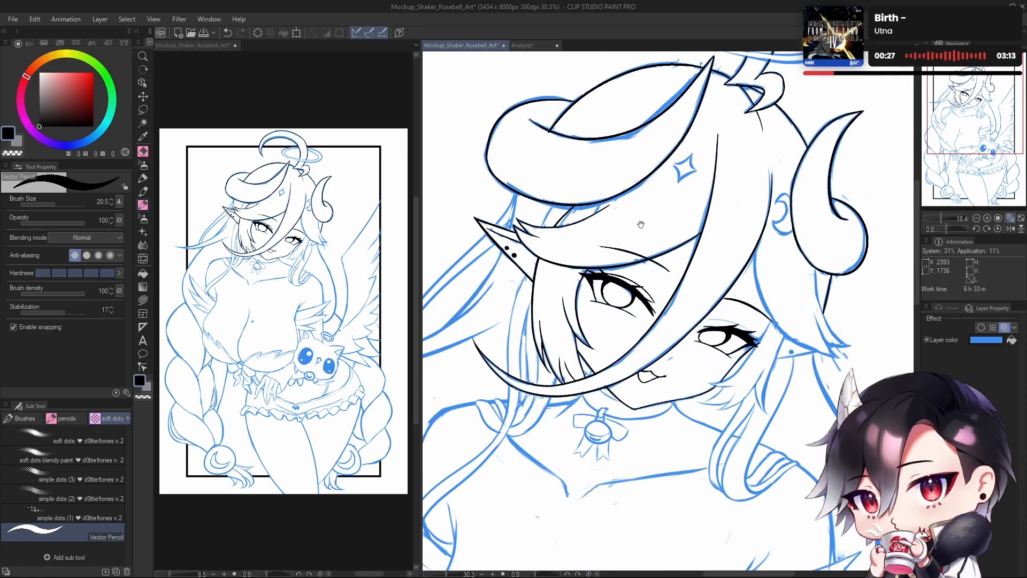
pyautogui.scroll(2, 633, 252)
pyautogui.click(980, 327)
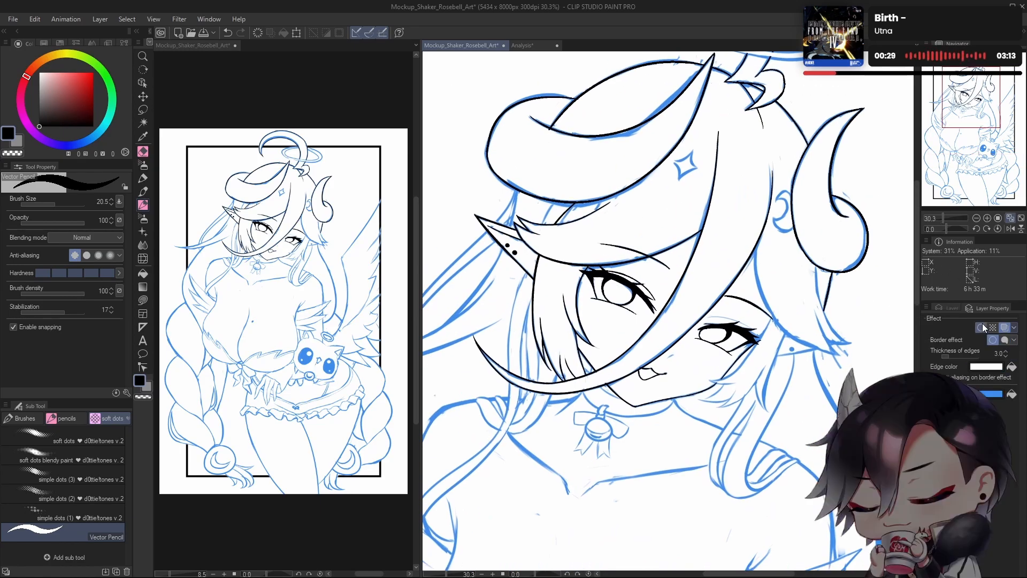
pyautogui.click(1005, 329)
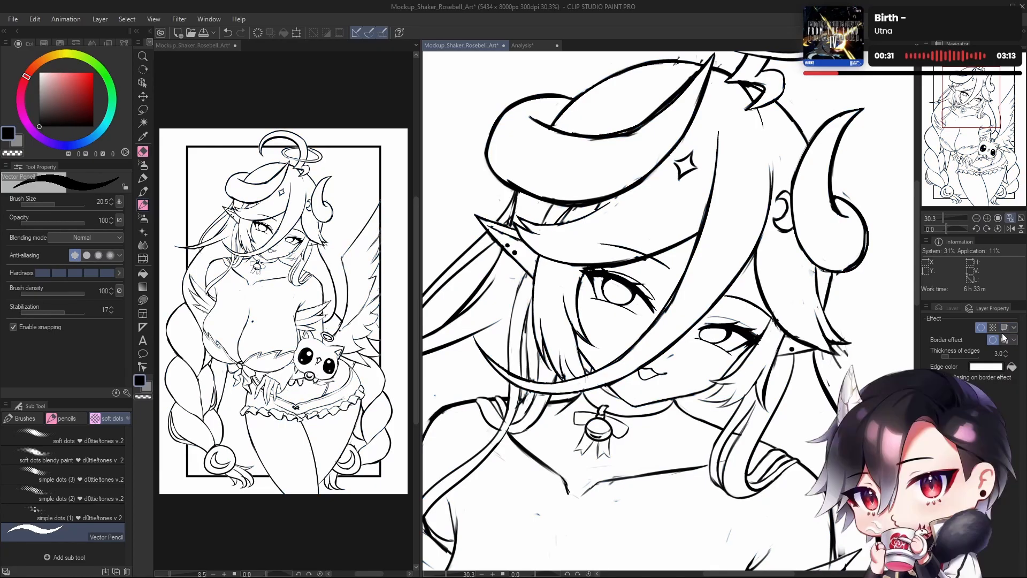
pyautogui.click(1004, 328)
pyautogui.click(954, 310)
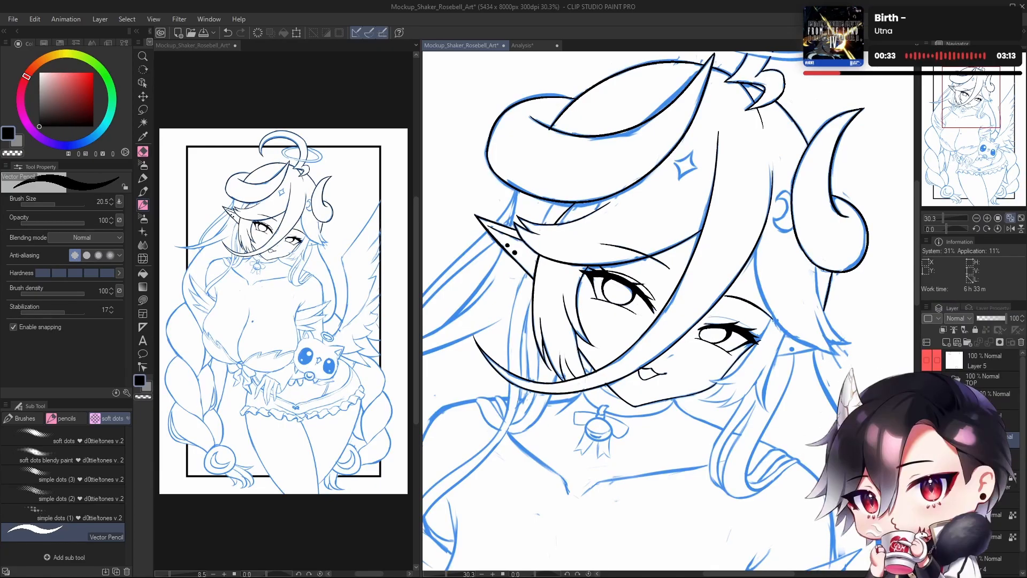
# Step: Try to ink the hair strand from beneath the large front curl down past the pointed ear at brush size 20.5
pyautogui.moveTo(656, 348); pyautogui.dragTo(683, 384)
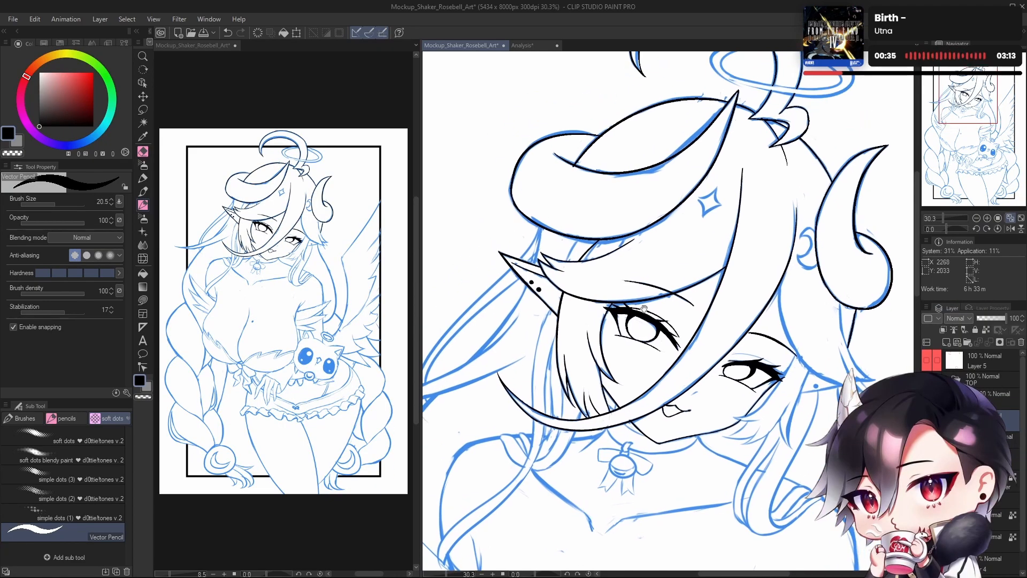
pyautogui.moveTo(643, 309)
pyautogui.mouseDown()
pyautogui.moveTo(656, 324)
pyautogui.moveTo(651, 311)
pyautogui.mouseUp()
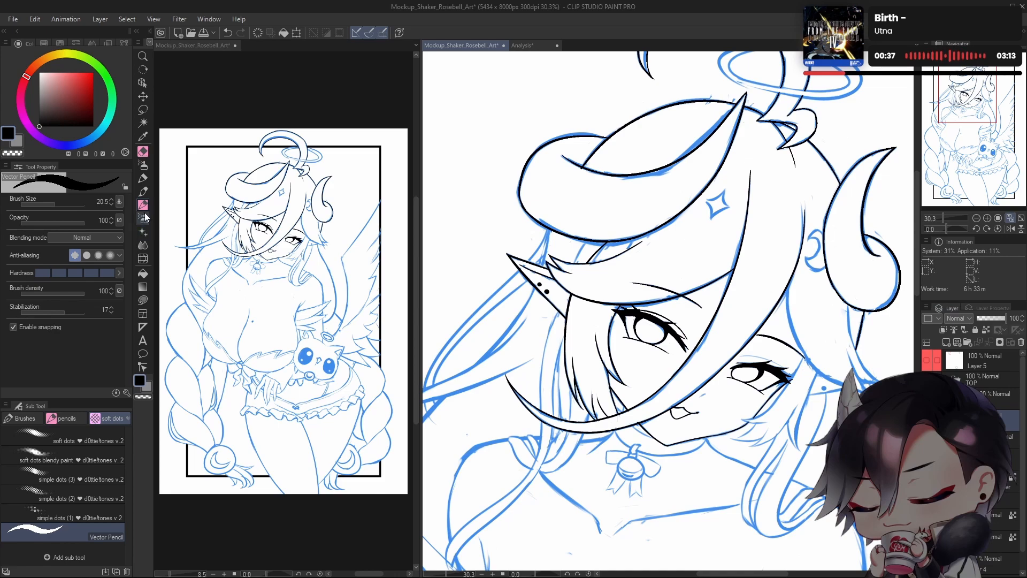
pyautogui.moveTo(716, 372); pyautogui.dragTo(721, 371)
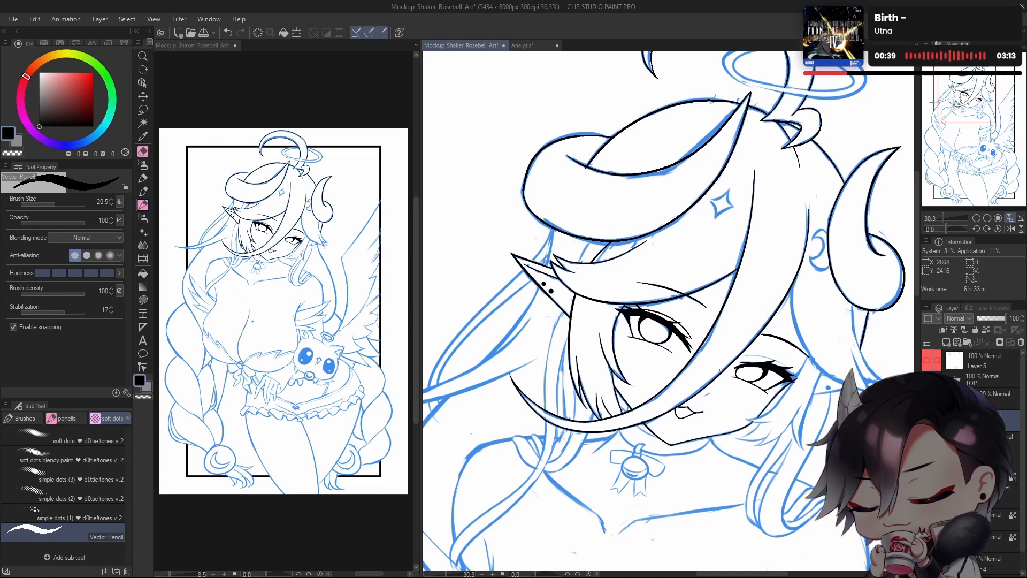
pyautogui.scroll(2, 614, 322)
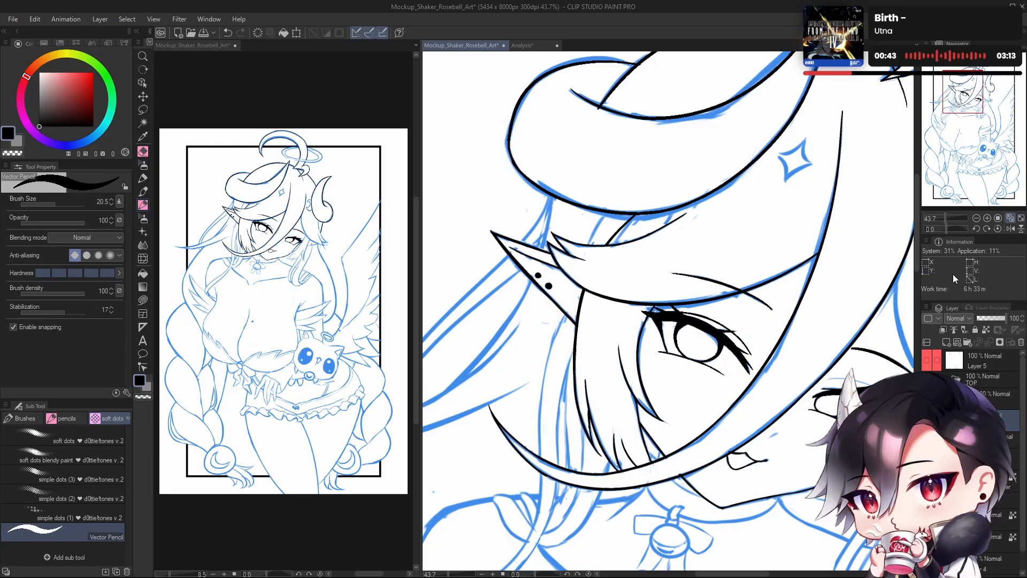
pyautogui.moveTo(678, 369); pyautogui.dragTo(708, 355)
pyautogui.moveTo(638, 195); pyautogui.dragTo(566, 402)
pyautogui.moveTo(672, 344); pyautogui.dragTo(673, 353)
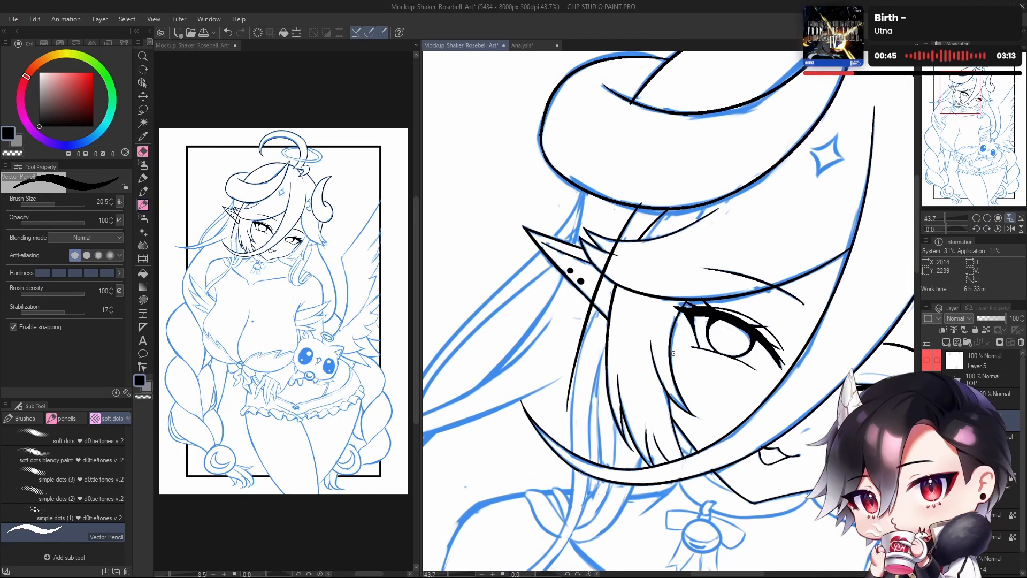
pyautogui.hotkey('ctrl', 'z')
pyautogui.moveTo(609, 254); pyautogui.dragTo(572, 355)
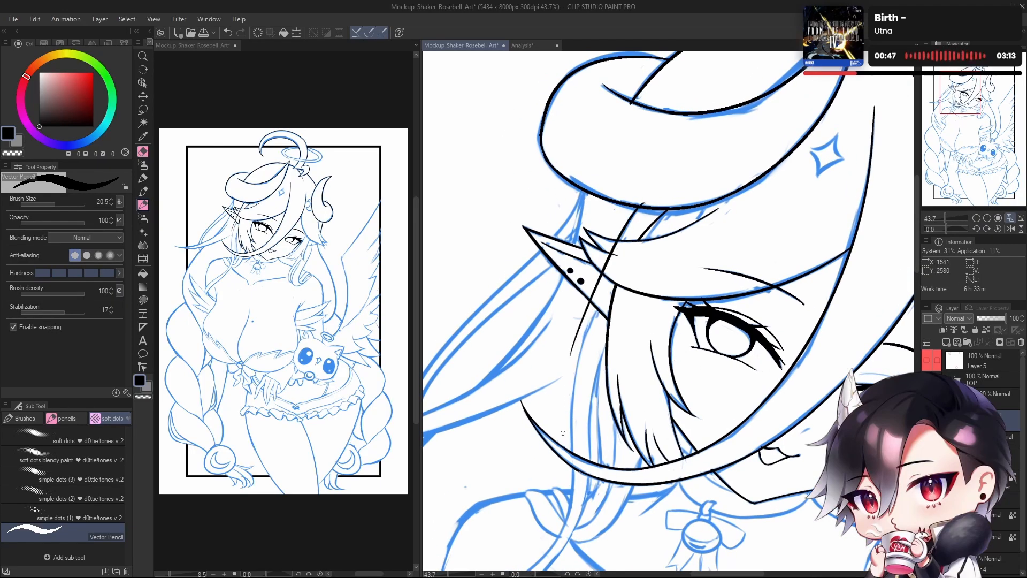
pyautogui.hotkey('ctrl', 'z')
pyautogui.moveTo(629, 219); pyautogui.dragTo(572, 397)
pyautogui.hotkey('ctrl', 'z')
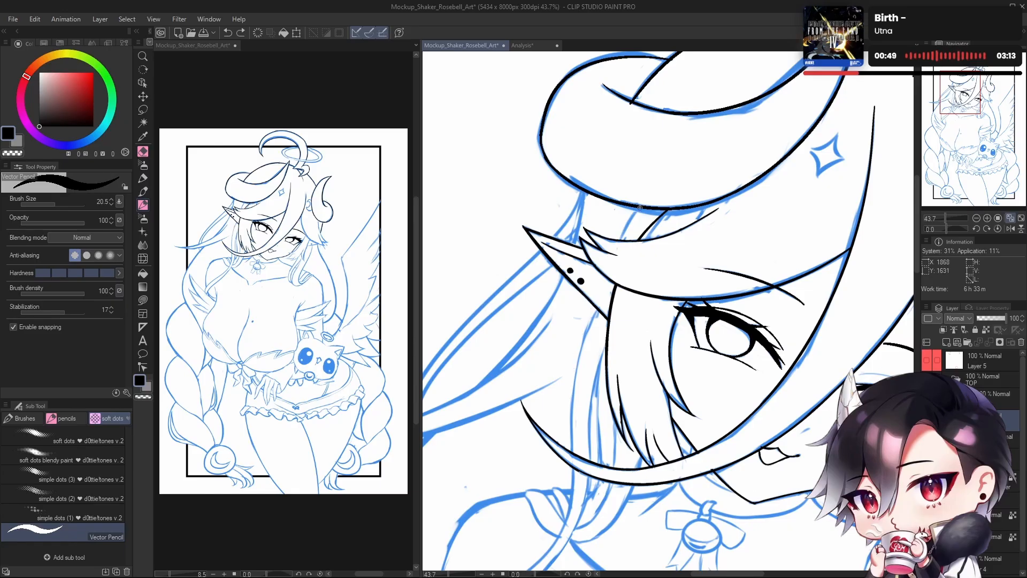
pyautogui.moveTo(643, 202); pyautogui.dragTo(581, 357)
pyautogui.hotkey('ctrl', 'z')
# Step: Ink the long hair strand from beneath the front curl down behind the face with brush size 14, redoing the stroke until it fits
pyautogui.moveTo(628, 207); pyautogui.dragTo(669, 207)
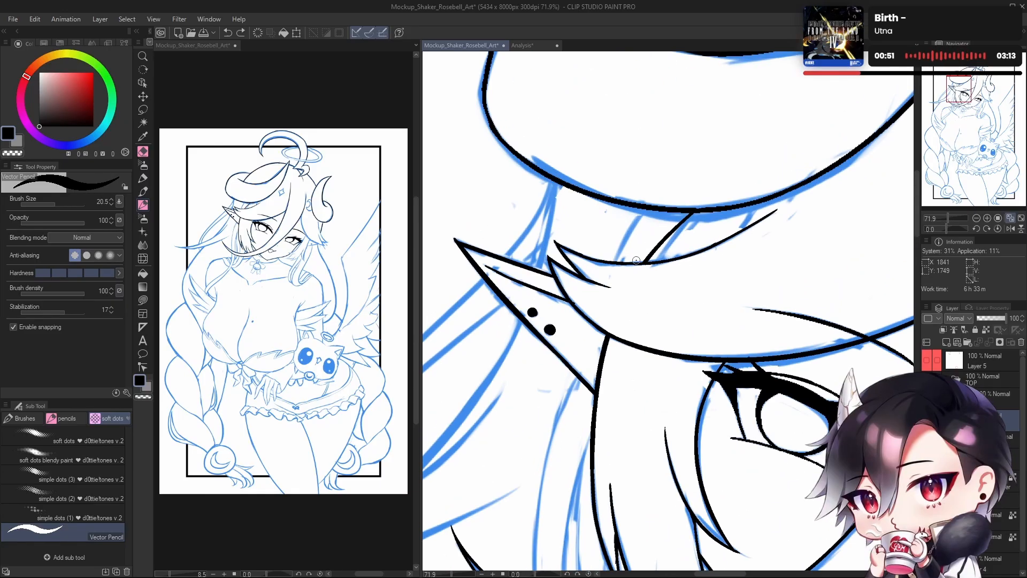
pyautogui.click(104, 203)
pyautogui.write('14')
pyautogui.press('Return')
pyautogui.moveTo(715, 340); pyautogui.dragTo(728, 349)
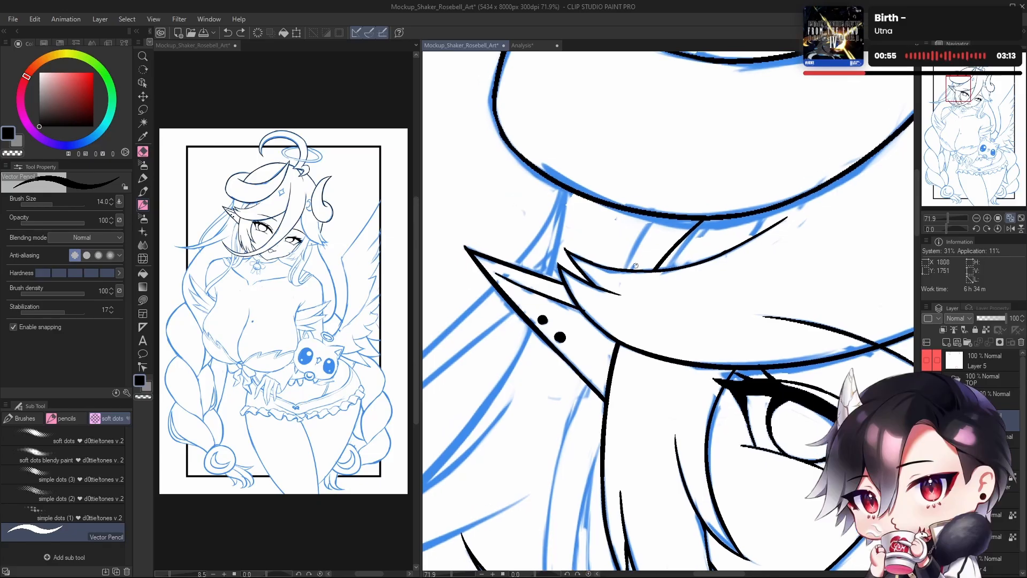
pyautogui.moveTo(652, 216); pyautogui.dragTo(568, 412)
pyautogui.moveTo(698, 412); pyautogui.dragTo(654, 412)
pyautogui.moveTo(665, 356); pyautogui.dragTo(690, 355)
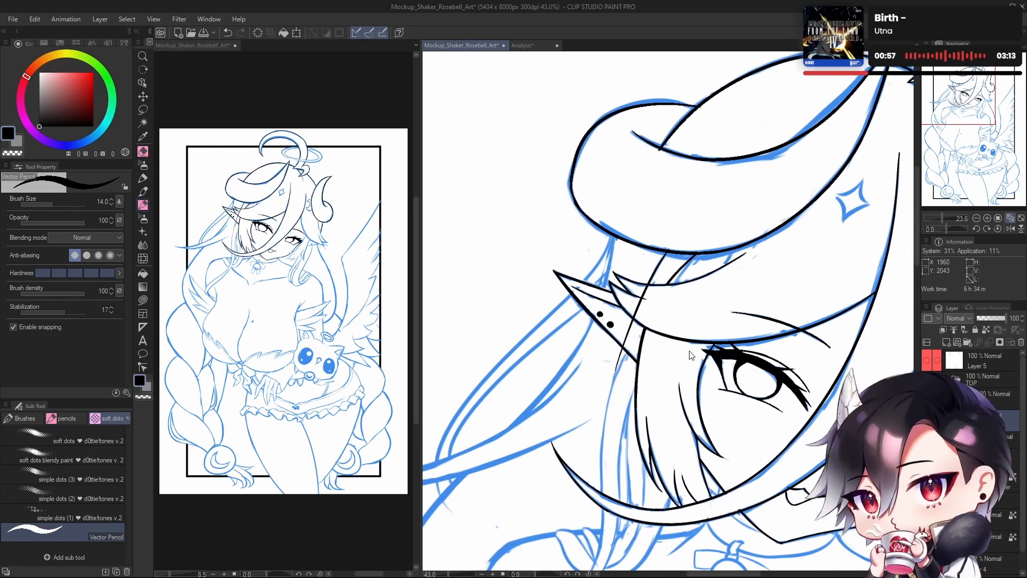
pyautogui.hotkey('ctrl', 'z')
pyautogui.moveTo(667, 253); pyautogui.dragTo(606, 431)
pyautogui.hotkey('ctrl', 'z')
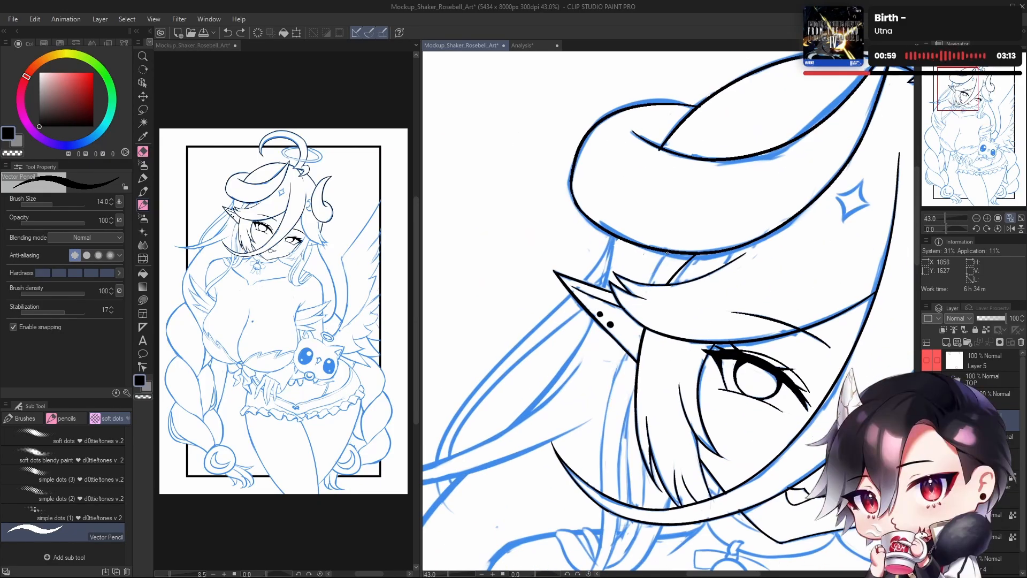
pyautogui.moveTo(668, 249)
pyautogui.mouseDown()
pyautogui.moveTo(605, 411)
pyautogui.moveTo(604, 457)
pyautogui.mouseUp()
pyautogui.hotkey('ctrl', 'z')
pyautogui.moveTo(669, 248); pyautogui.dragTo(603, 462)
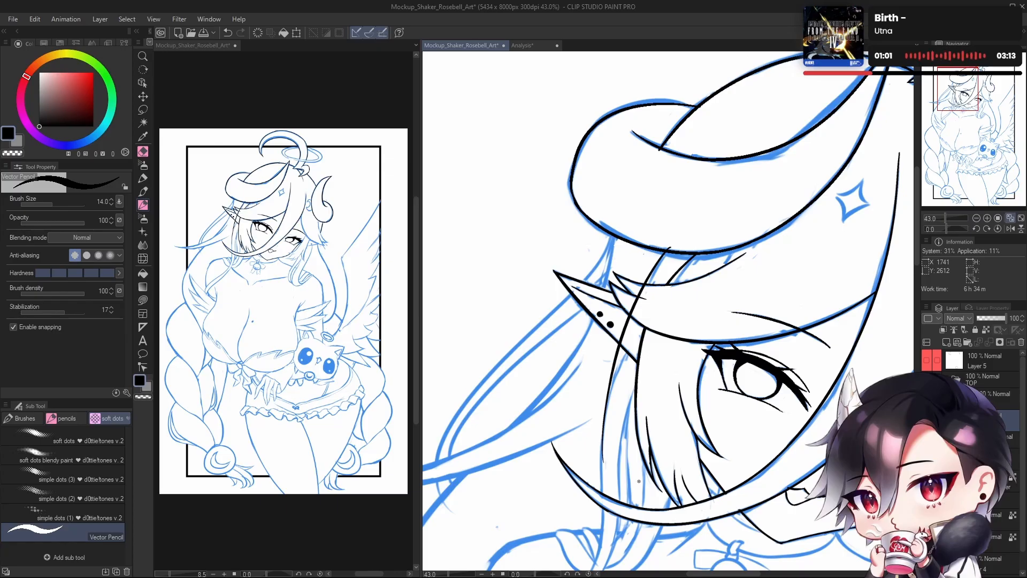
# Step: Ink the hair strand from beneath the front curl past the pointed ear, redoing it until a short piece remains above the bangs
pyautogui.hotkey('ctrl', 'z')
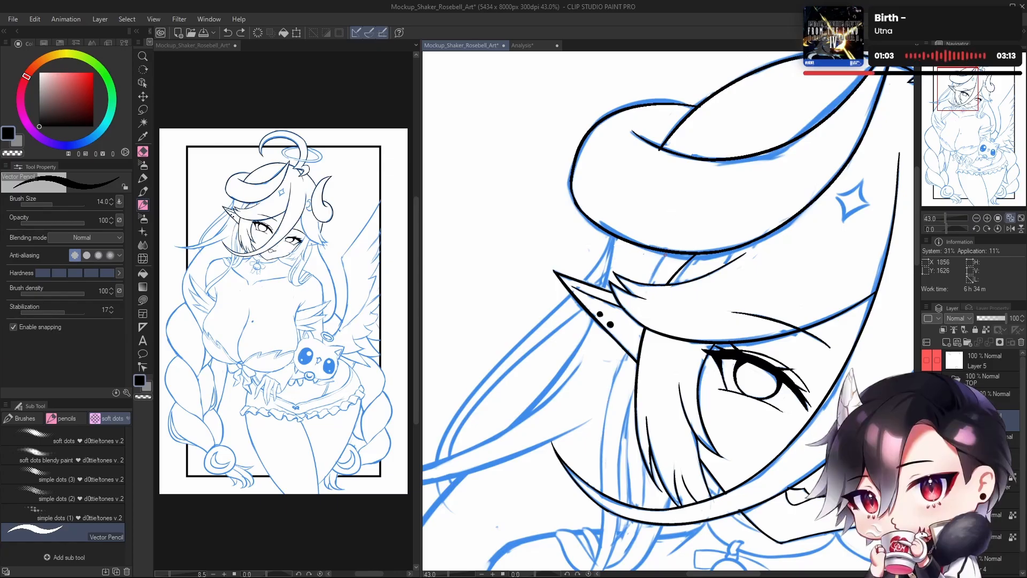
pyautogui.moveTo(666, 252); pyautogui.dragTo(605, 465)
pyautogui.hotkey('ctrl', 'z')
pyautogui.moveTo(668, 249)
pyautogui.mouseDown()
pyautogui.moveTo(605, 428)
pyautogui.moveTo(605, 494)
pyautogui.mouseUp()
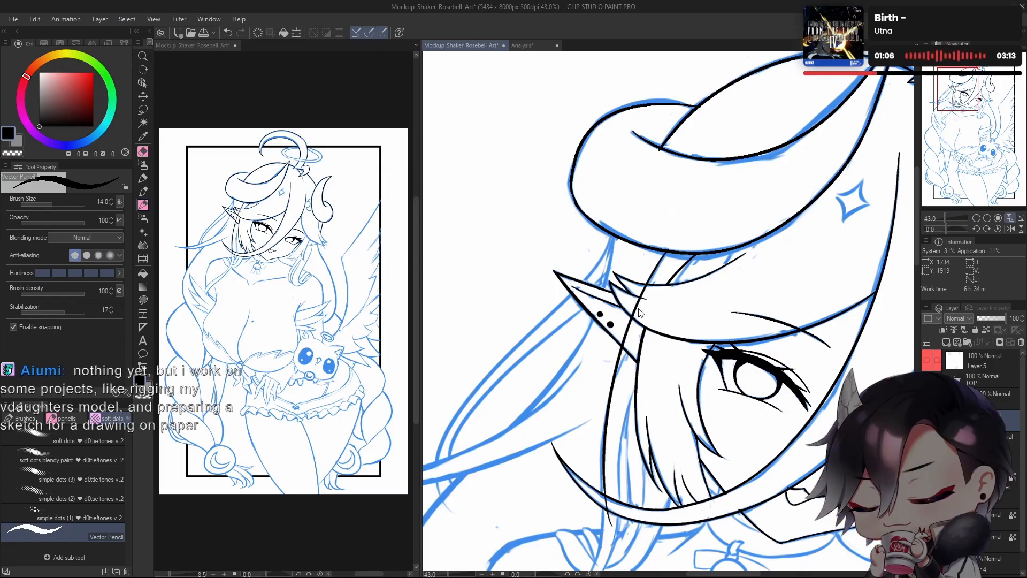
pyautogui.hotkey('ctrl', 'z')
pyautogui.moveTo(668, 248); pyautogui.dragTo(616, 507)
pyautogui.hotkey('ctrl', 'z')
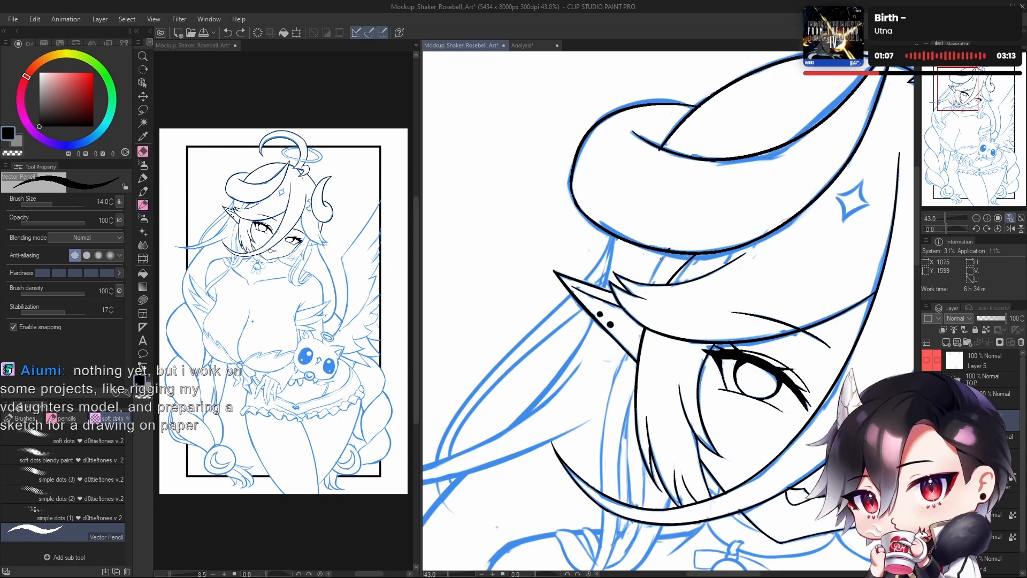
pyautogui.moveTo(662, 259); pyautogui.dragTo(615, 508)
pyautogui.hotkey('ctrl', 'z')
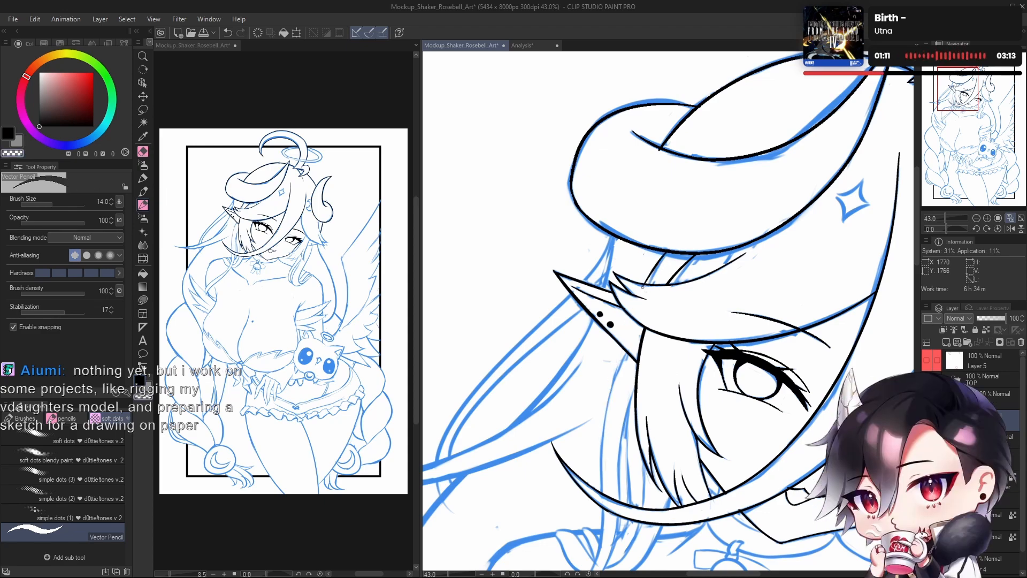
# Step: Ink the thin hair strand from the pointed ear's lower edge down to the long curved lock, redoing the stroke until it fits
pyautogui.scroll(5, 643, 287)
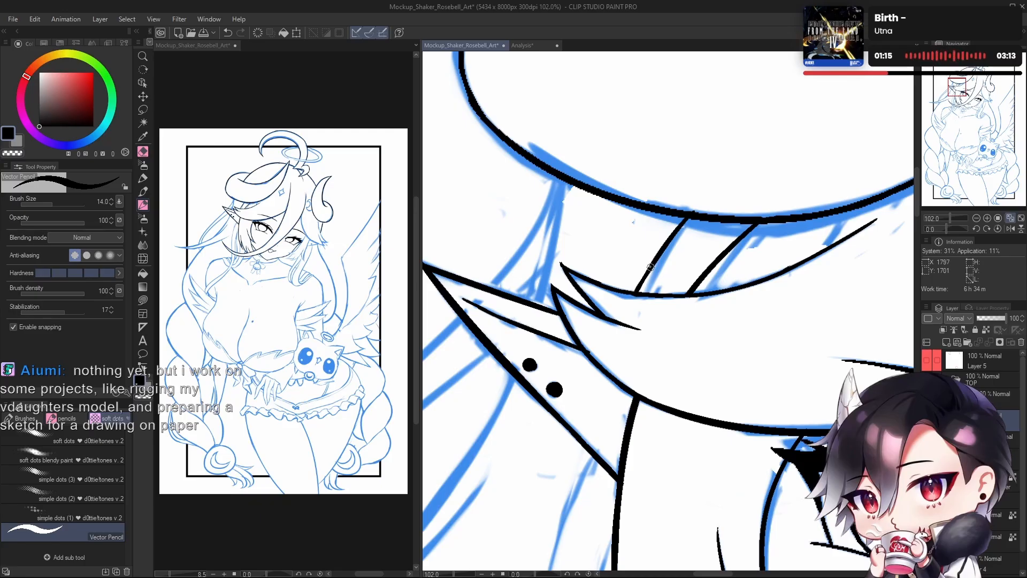
pyautogui.scroll(-6, 668, 289)
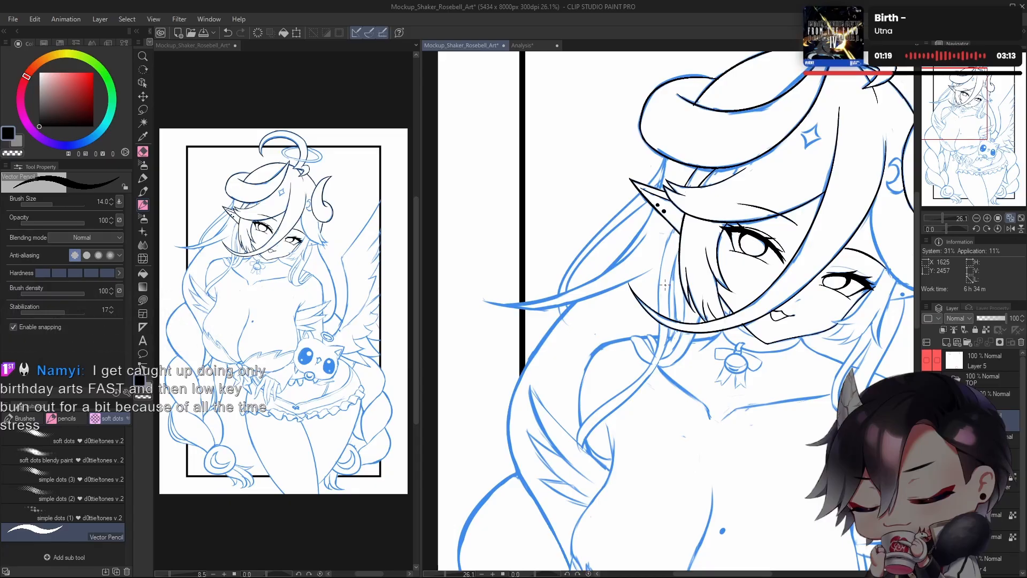
pyautogui.scroll(3, 666, 285)
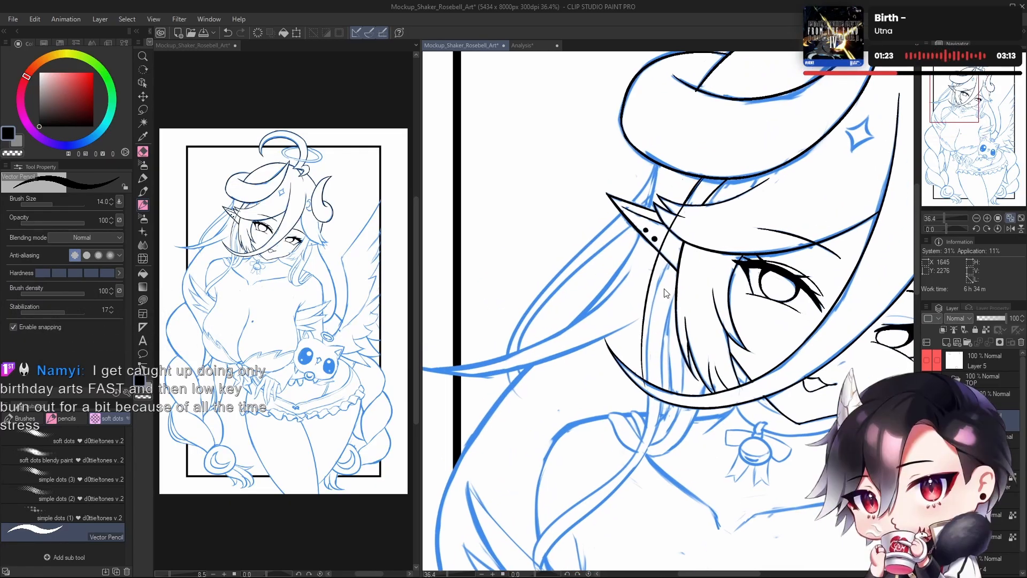
pyautogui.scroll(3, 666, 291)
pyautogui.hotkey('ctrl', 'z')
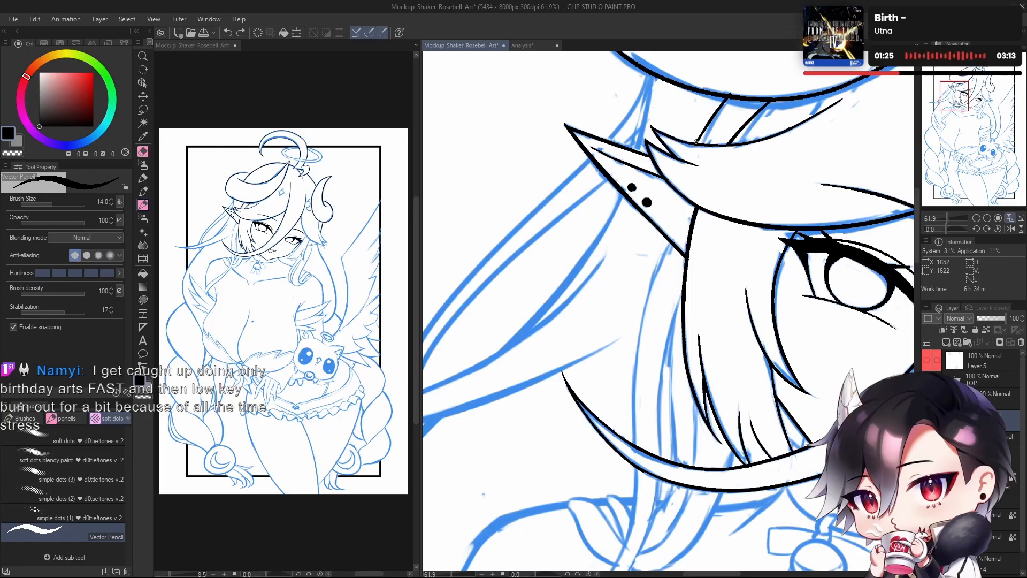
pyautogui.moveTo(707, 128); pyautogui.dragTo(644, 431)
pyautogui.hotkey('ctrl', 'z')
pyautogui.moveTo(663, 232); pyautogui.dragTo(637, 445)
pyautogui.hotkey('ctrl', 'z')
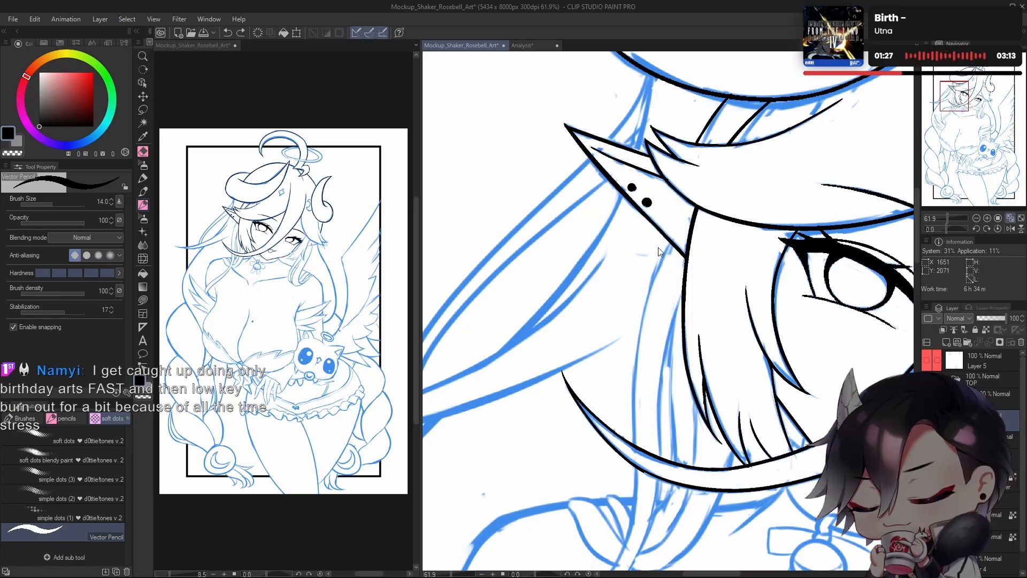
pyautogui.moveTo(664, 232)
pyautogui.mouseDown()
pyautogui.moveTo(640, 337)
pyautogui.moveTo(637, 430)
pyautogui.mouseUp()
pyautogui.hotkey('ctrl', 'z')
pyautogui.moveTo(662, 234); pyautogui.dragTo(639, 442)
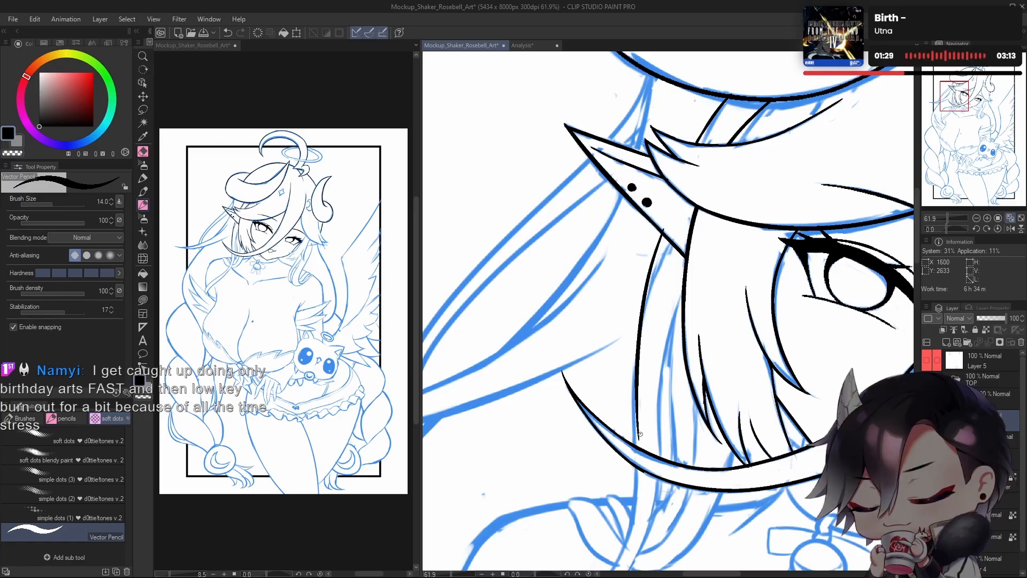
pyautogui.hotkey('ctrl', 'z')
pyautogui.moveTo(662, 233); pyautogui.dragTo(635, 445)
pyautogui.hotkey('ctrl', 'z')
pyautogui.moveTo(663, 234)
pyautogui.mouseDown()
pyautogui.moveTo(634, 367)
pyautogui.moveTo(635, 464)
pyautogui.mouseUp()
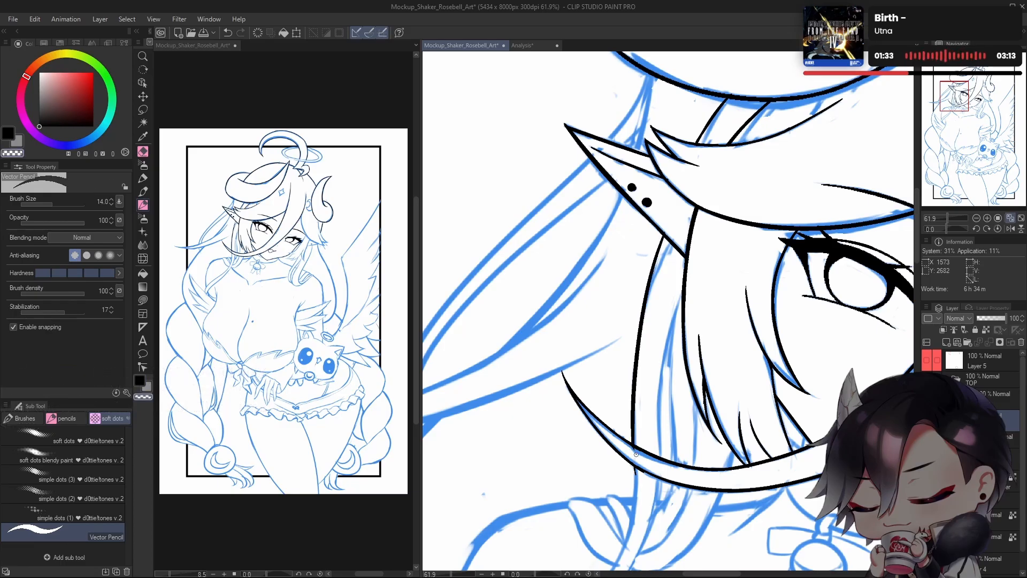
# Step: Check the whole drawing, with the inked lines hidden and the sketch layer's blue layer color turned off
pyautogui.moveTo(716, 320); pyautogui.dragTo(784, 299)
pyautogui.press('h')
pyautogui.moveTo(744, 224)
pyautogui.mouseDown()
pyautogui.moveTo(751, 278)
pyautogui.moveTo(731, 247)
pyautogui.mouseUp()
pyautogui.moveTo(730, 296); pyautogui.dragTo(679, 303)
pyautogui.press('h')
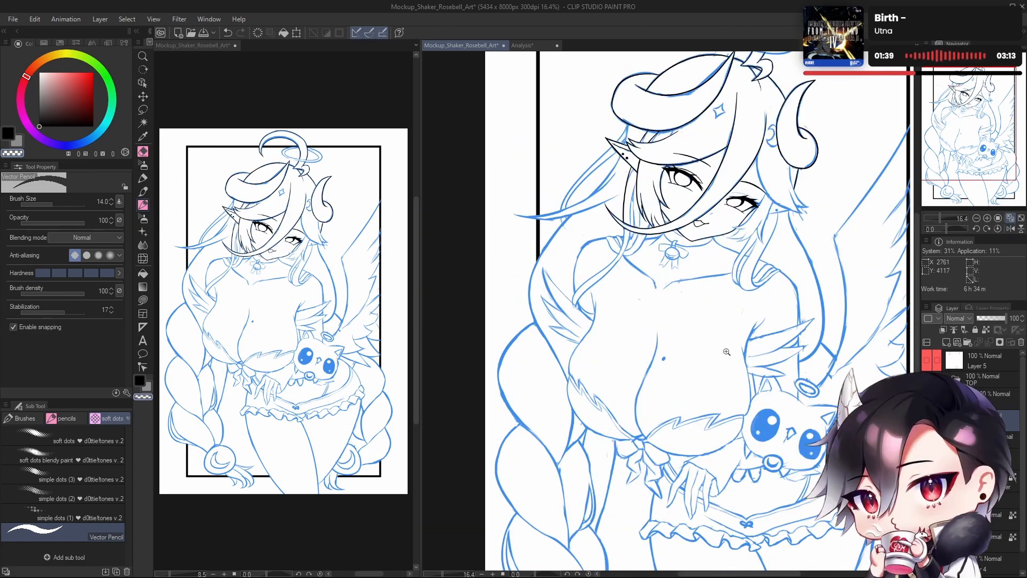
pyautogui.moveTo(726, 352); pyautogui.dragTo(644, 343)
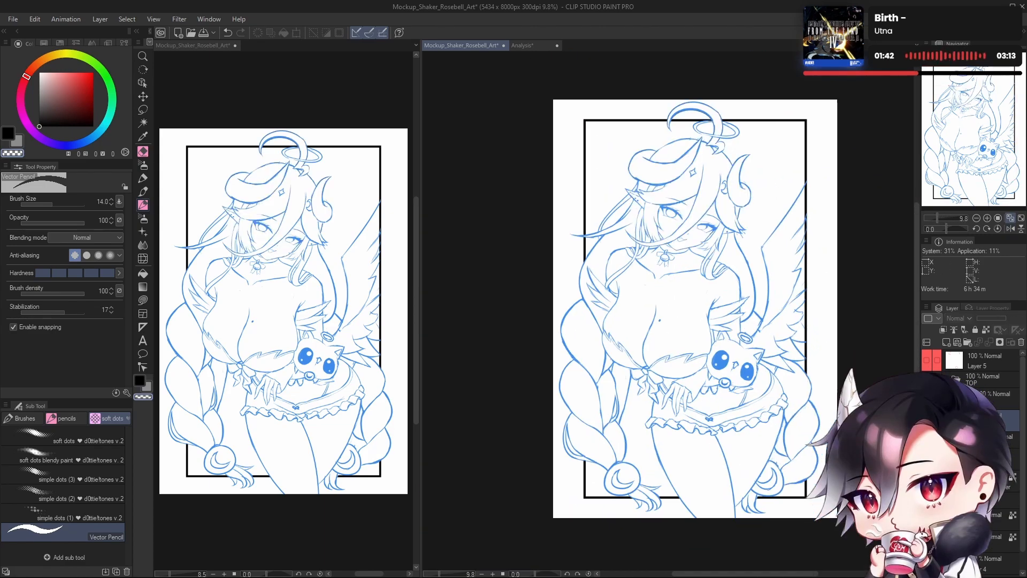
pyautogui.click(991, 308)
pyautogui.click(1004, 328)
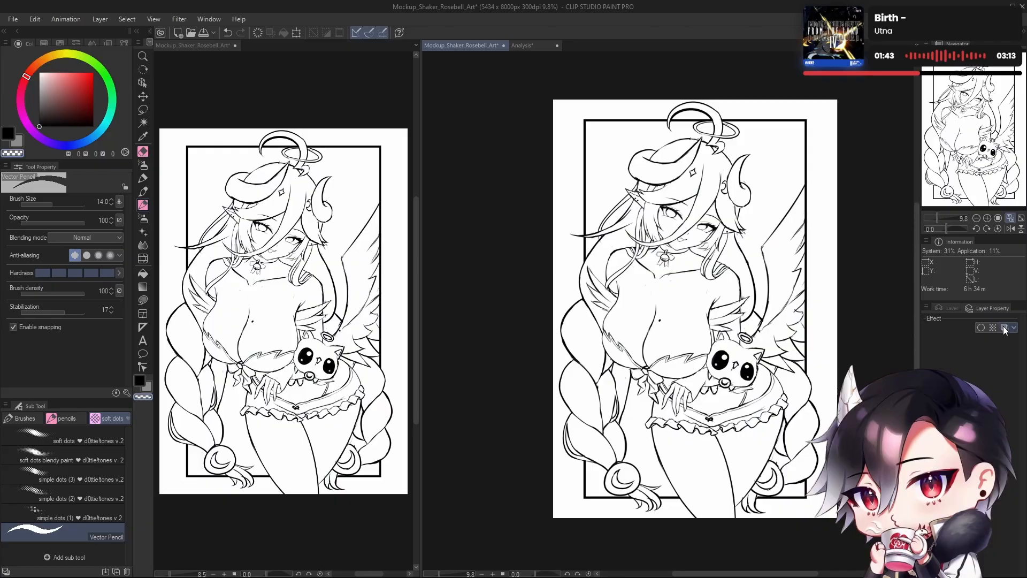
pyautogui.click(952, 308)
pyautogui.moveTo(676, 447); pyautogui.dragTo(648, 428)
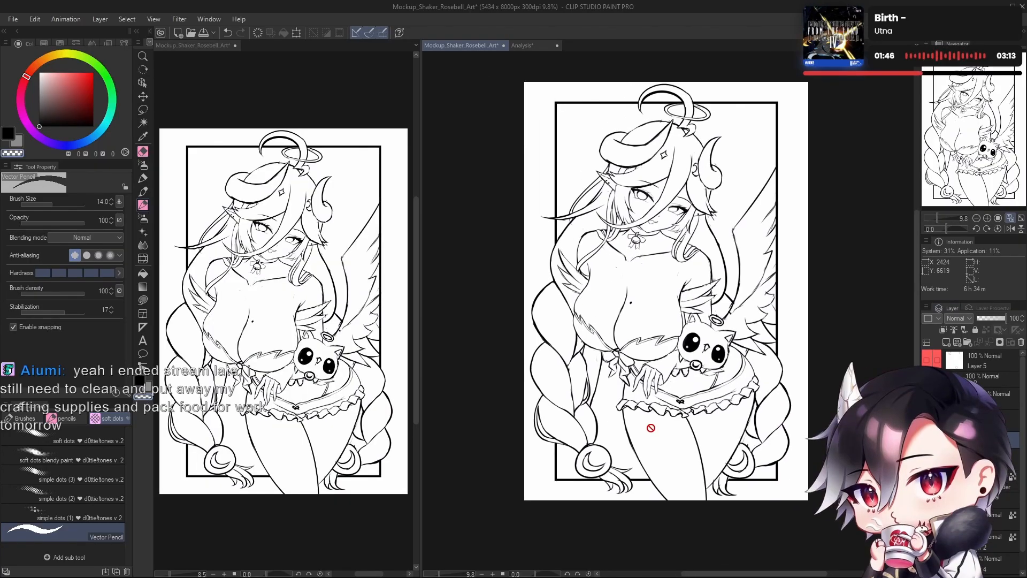
# Step: Show the pink, gray and halftone layers beneath the sketch and examine the colored artwork, also mirrored horizontally
pyautogui.click(927, 558)
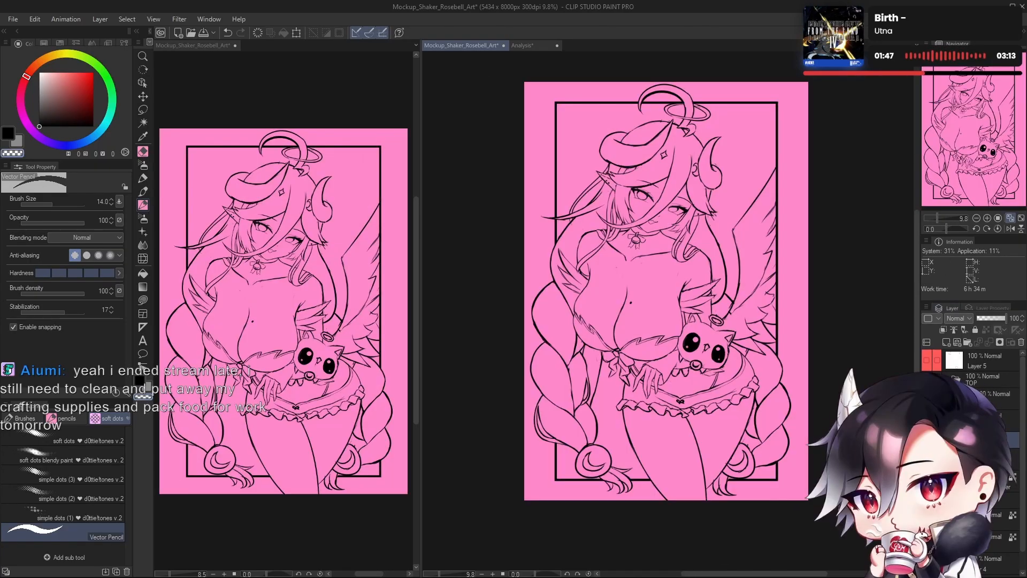
pyautogui.click(927, 537)
pyautogui.click(927, 514)
pyautogui.moveTo(703, 368); pyautogui.dragTo(695, 385)
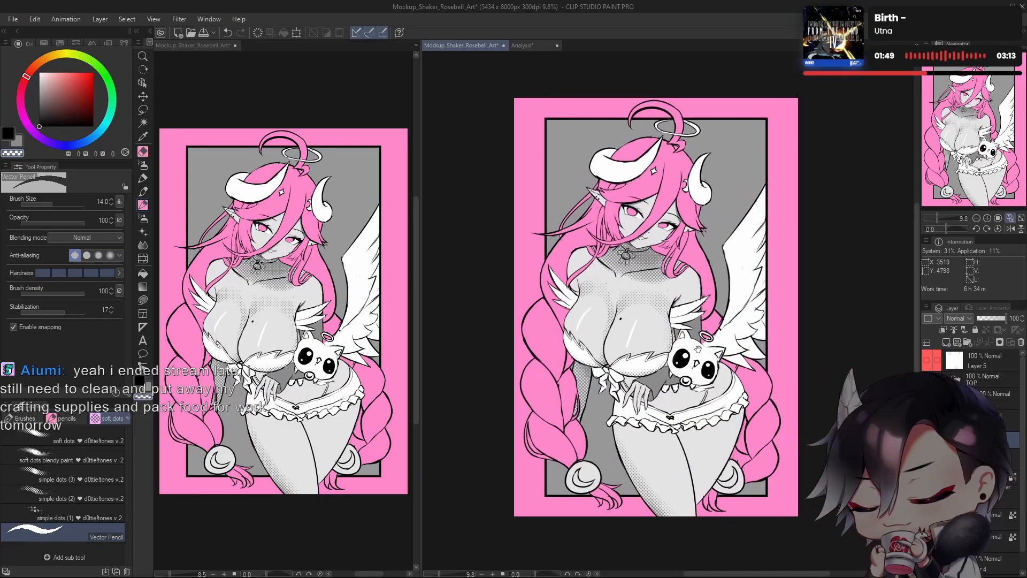
pyautogui.moveTo(724, 337); pyautogui.dragTo(756, 355)
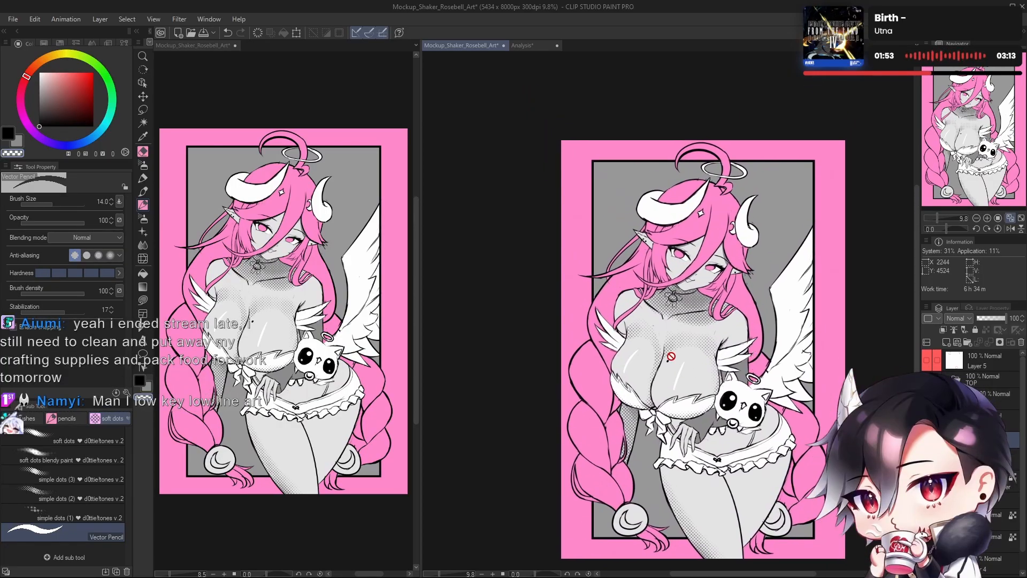
pyautogui.press('h')
pyautogui.moveTo(653, 339); pyautogui.dragTo(769, 316)
pyautogui.moveTo(675, 304); pyautogui.dragTo(626, 304)
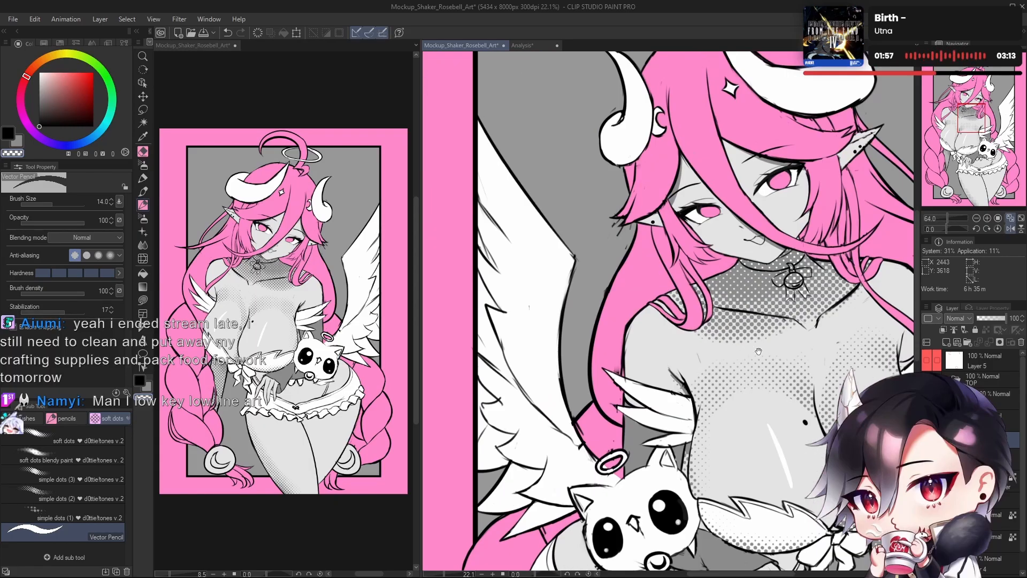
pyautogui.moveTo(668, 334); pyautogui.dragTo(653, 266)
pyautogui.press('h')
pyautogui.moveTo(754, 399); pyautogui.dragTo(680, 311)
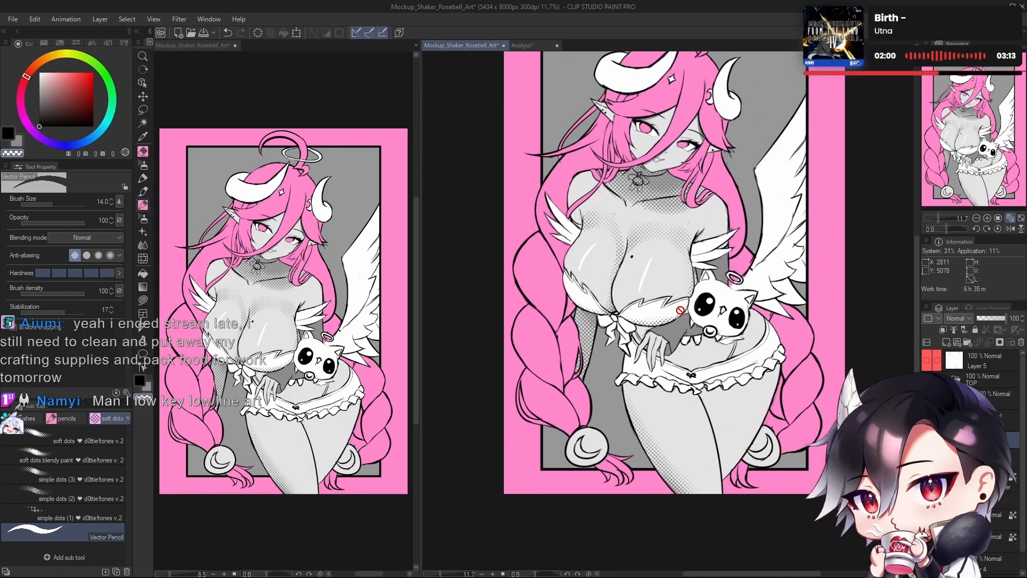
# Step: Switch to the Analysis document and examine the shading and line work of the blue-haired reference character up close
pyautogui.click(529, 46)
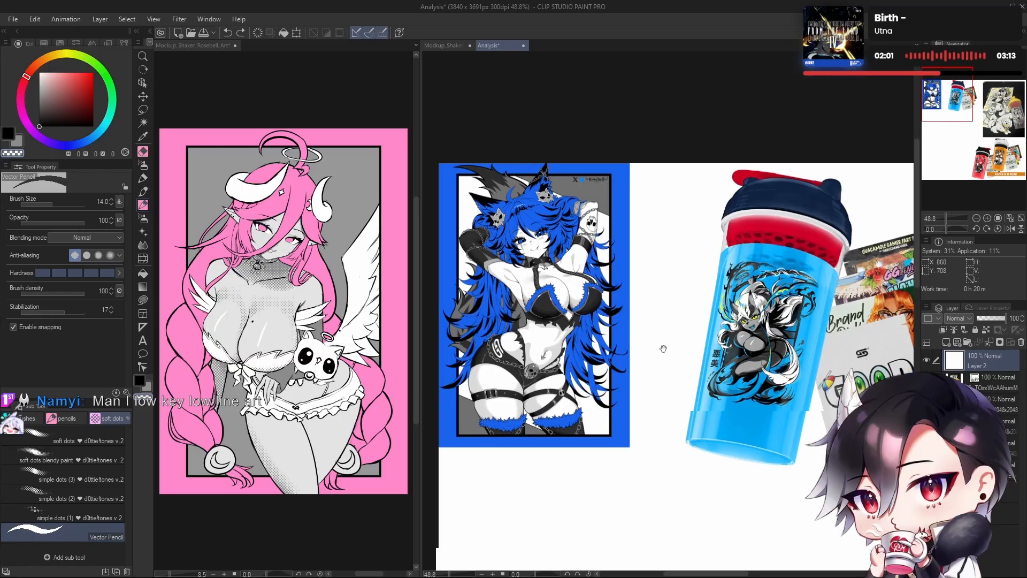
pyautogui.scroll(5, 662, 348)
pyautogui.moveTo(706, 349); pyautogui.dragTo(756, 451)
pyautogui.moveTo(607, 270)
pyautogui.mouseDown()
pyautogui.moveTo(682, 270)
pyautogui.moveTo(606, 272)
pyautogui.mouseUp()
pyautogui.moveTo(704, 279)
pyautogui.mouseDown()
pyautogui.moveTo(685, 368)
pyautogui.moveTo(712, 284)
pyautogui.mouseUp()
pyautogui.scroll(-4, 690, 342)
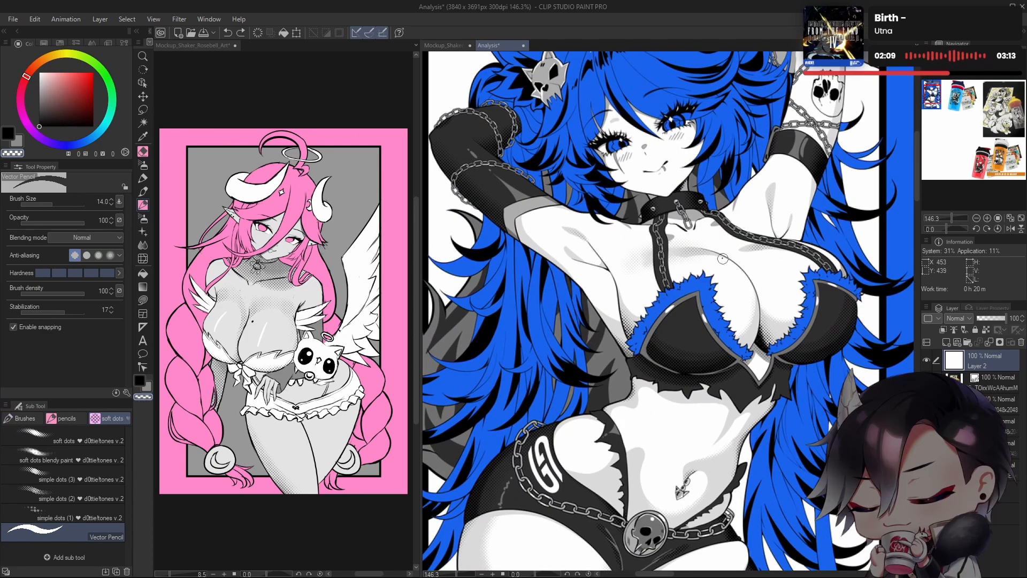
pyautogui.moveTo(716, 357); pyautogui.dragTo(728, 276)
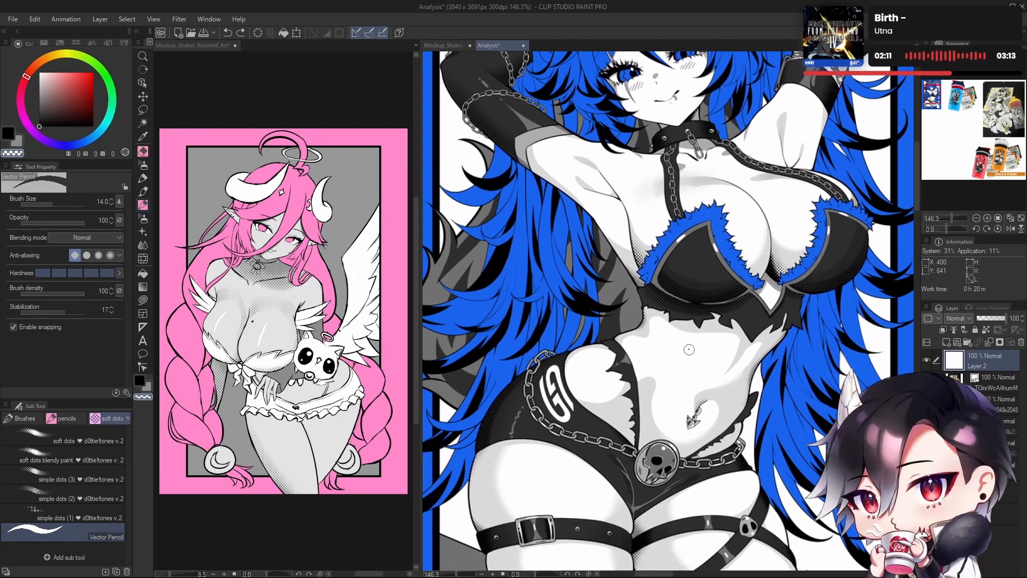
pyautogui.moveTo(658, 358); pyautogui.dragTo(683, 384)
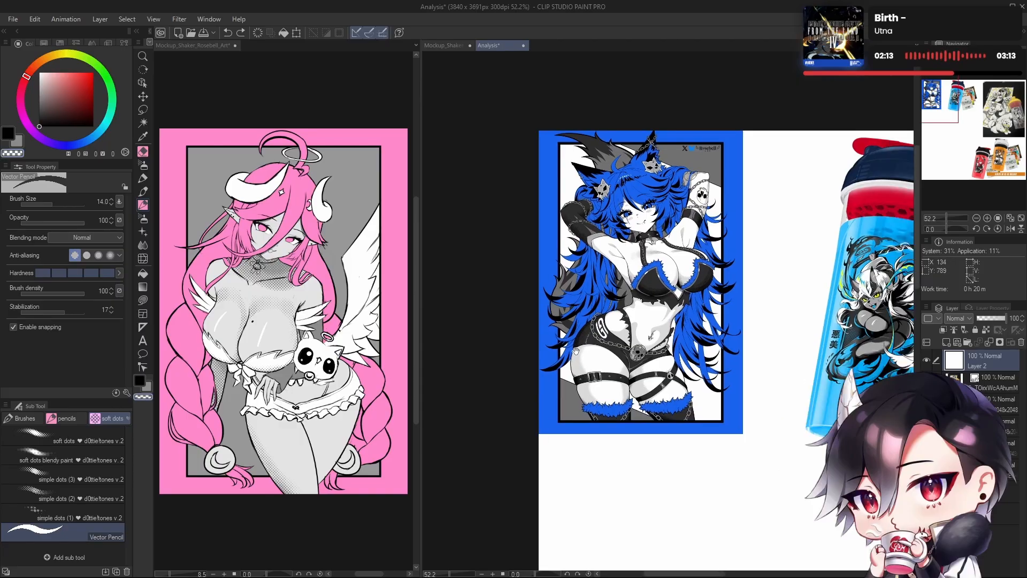
pyautogui.moveTo(763, 405); pyautogui.dragTo(787, 415)
pyautogui.moveTo(642, 284); pyautogui.dragTo(606, 290)
# Step: Return to the Rosebell mockup document, look over the colored artwork and hide its color and tone layers
pyautogui.click(444, 46)
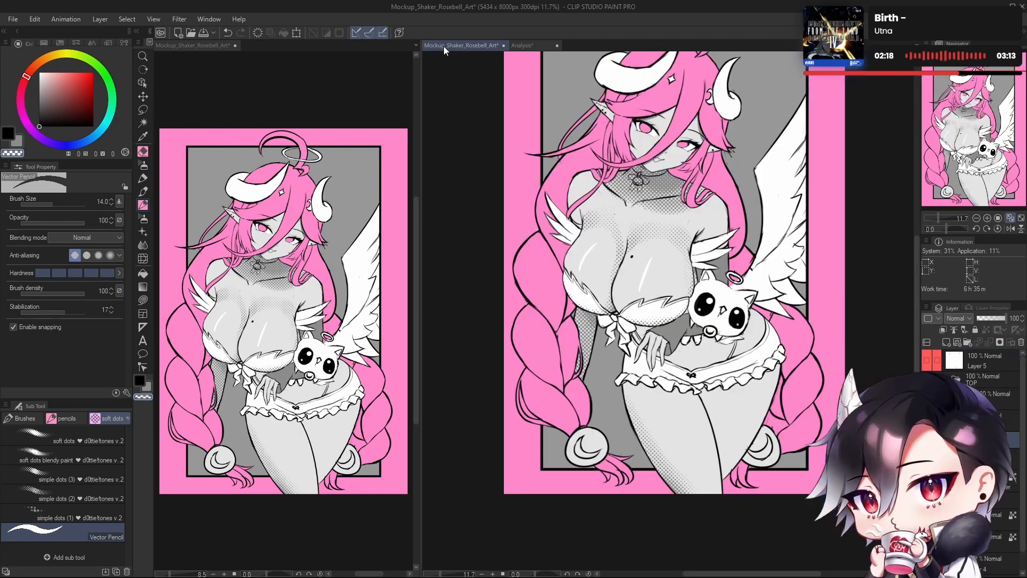
pyautogui.moveTo(723, 382); pyautogui.dragTo(709, 362)
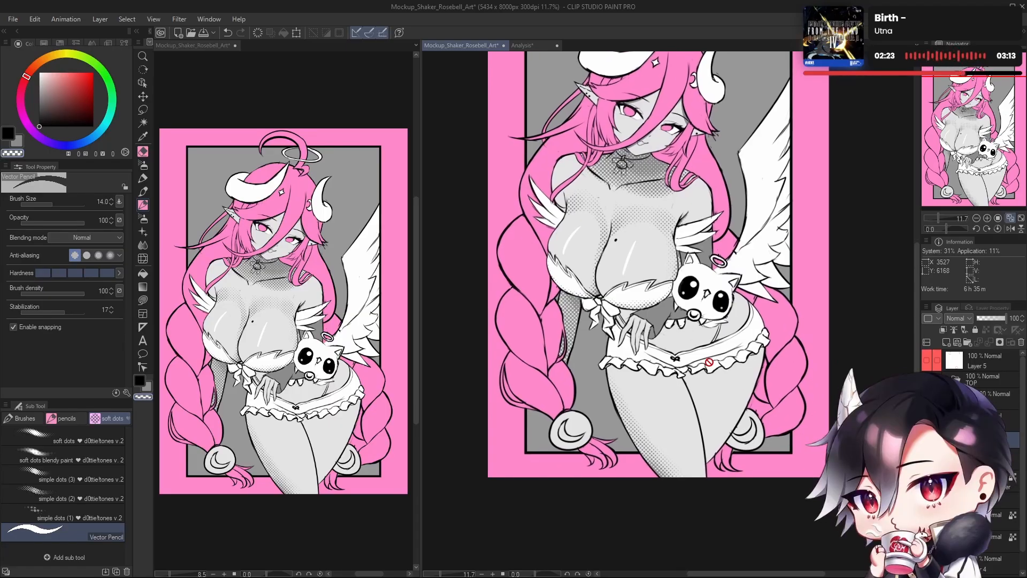
pyautogui.moveTo(765, 356); pyautogui.dragTo(764, 298)
pyautogui.moveTo(776, 348); pyautogui.dragTo(751, 314)
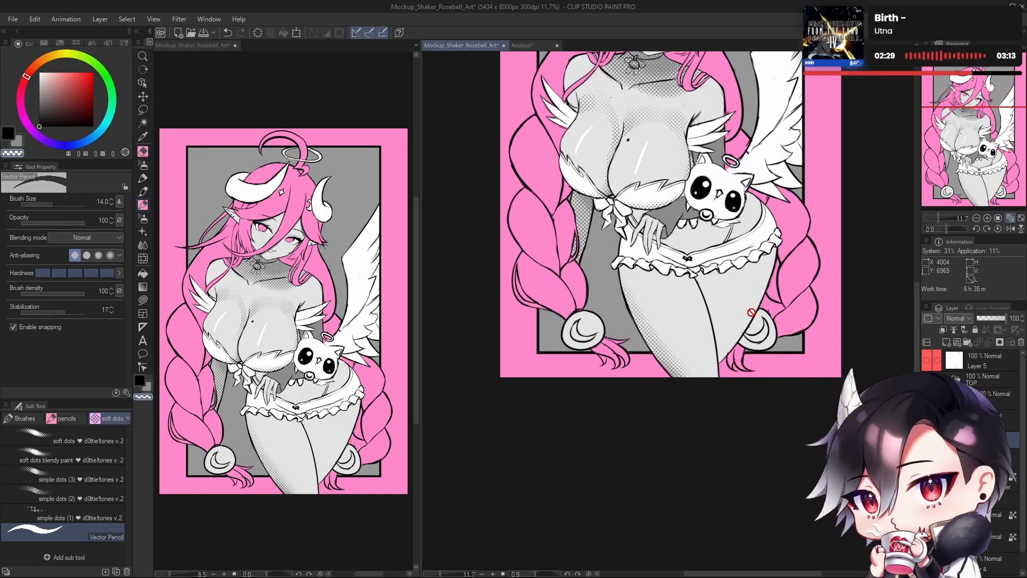
pyautogui.moveTo(762, 339); pyautogui.dragTo(795, 523)
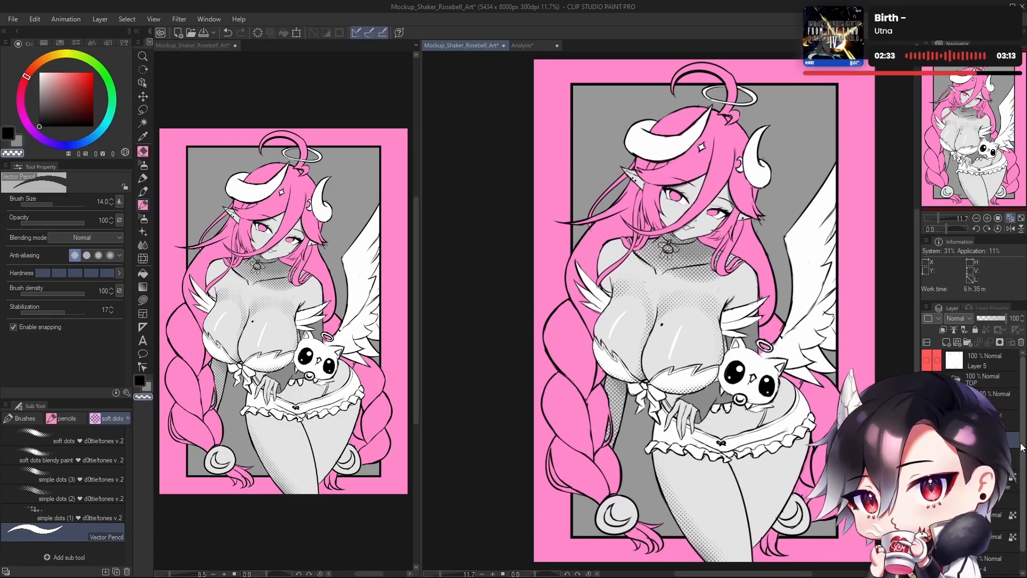
pyautogui.scroll(-1, 984, 407)
pyautogui.click(926, 420)
pyautogui.click(927, 439)
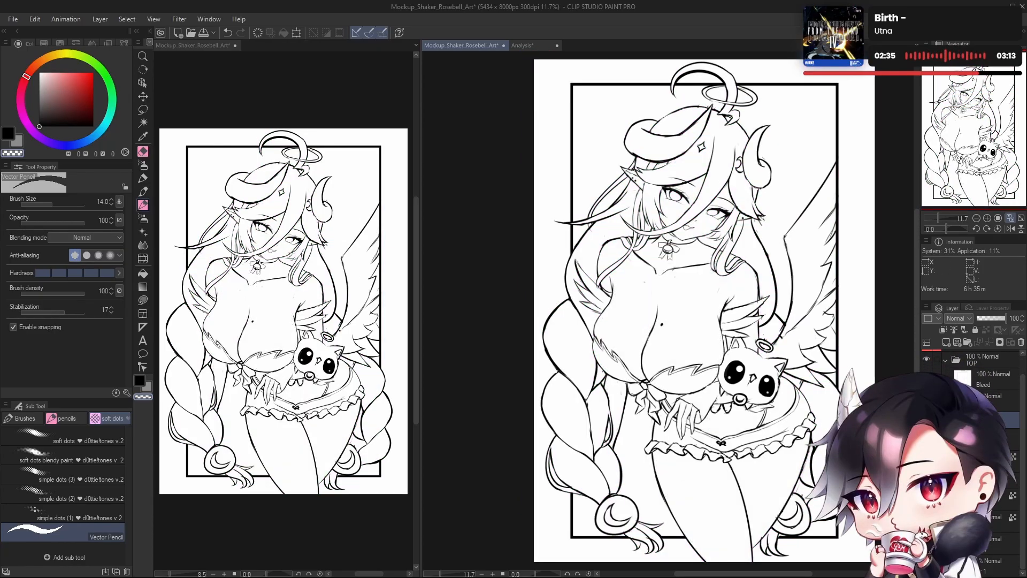
# Step: Turn the sketch layer's blue layer color back on, with the inked lines shown, and select the lineart layer
pyautogui.click(990, 480)
pyautogui.click(990, 401)
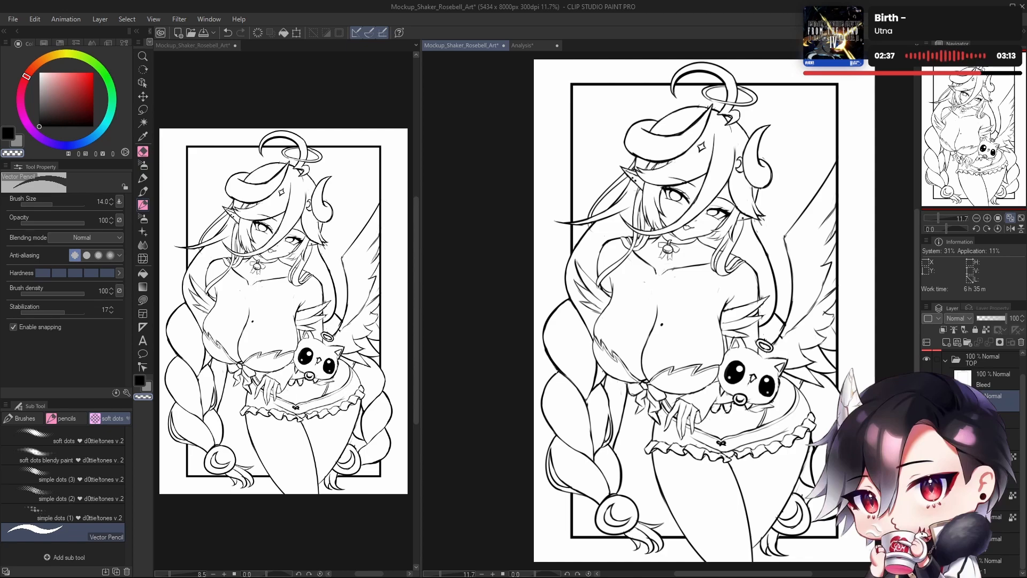
pyautogui.click(991, 420)
pyautogui.click(986, 307)
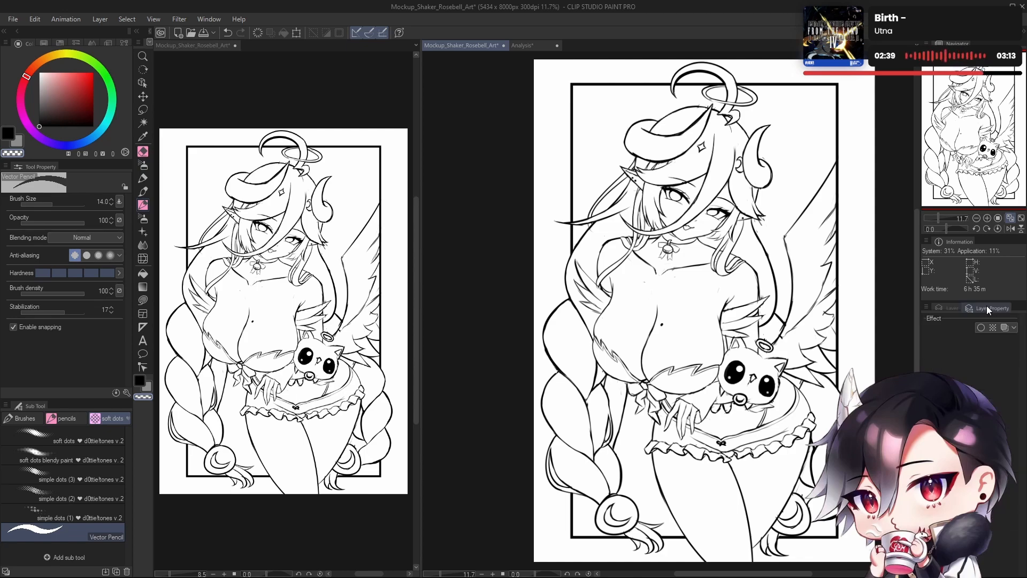
pyautogui.click(1004, 328)
pyautogui.click(945, 309)
pyautogui.click(1007, 404)
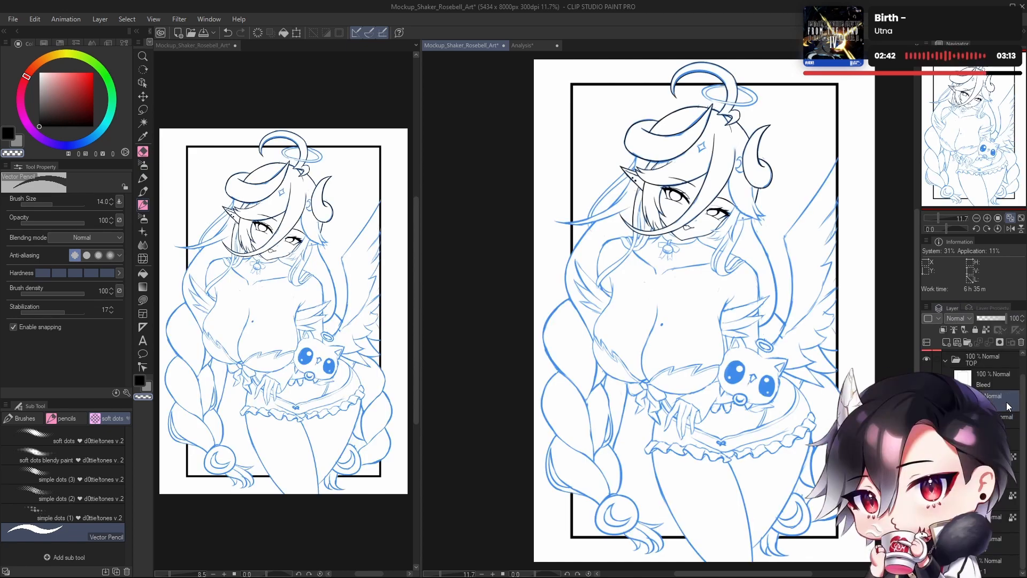
# Step: Ink the top section of the long hair strand's outer edge, from beneath the sweeping bang past the shoulder, redoing the stroke until smooth
pyautogui.moveTo(730, 205); pyautogui.dragTo(729, 268)
pyautogui.moveTo(476, 377); pyautogui.dragTo(601, 421)
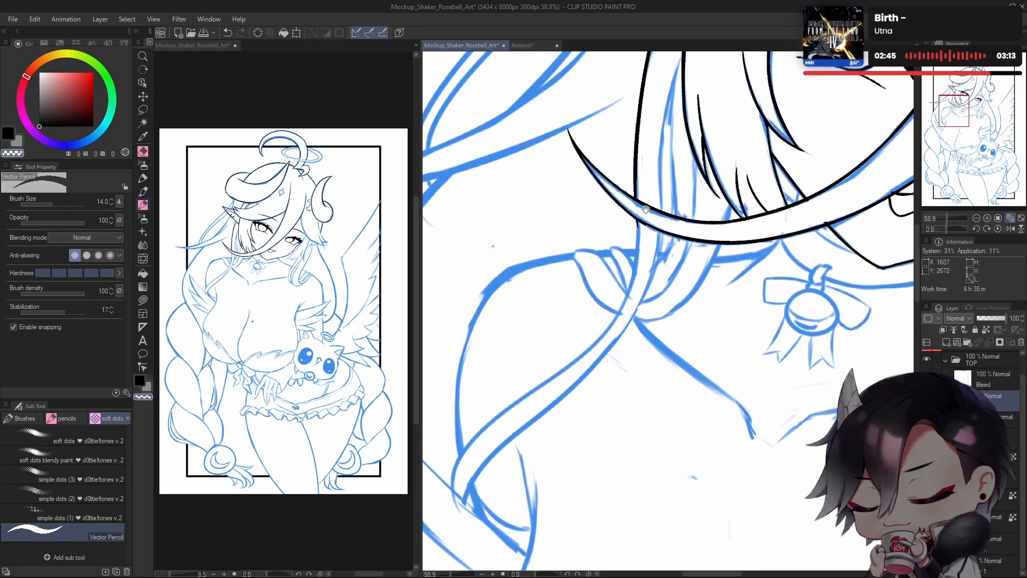
pyautogui.moveTo(646, 208); pyautogui.dragTo(621, 284)
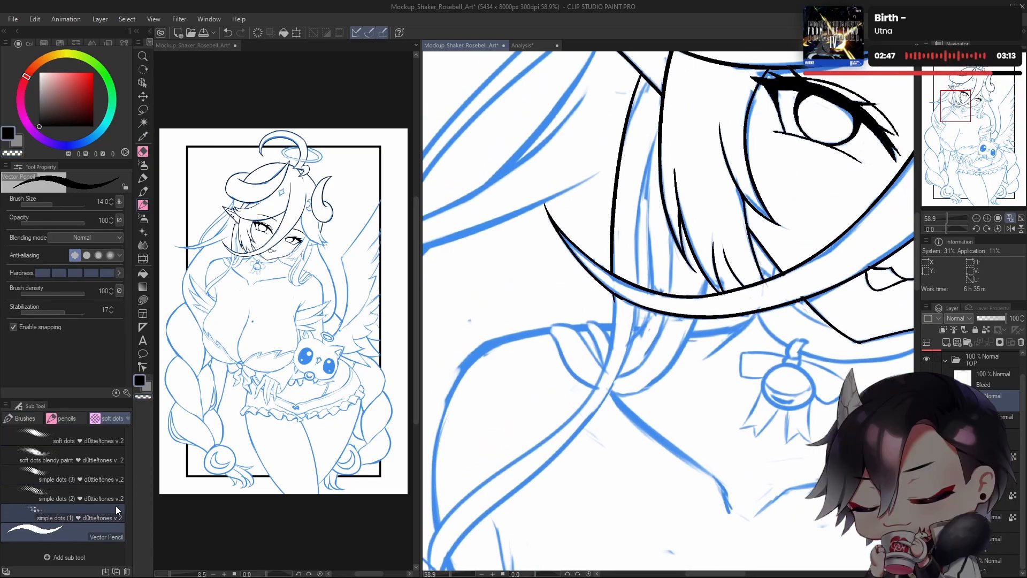
pyautogui.press('h')
pyautogui.moveTo(724, 412); pyautogui.dragTo(658, 385)
pyautogui.moveTo(655, 270); pyautogui.dragTo(690, 382)
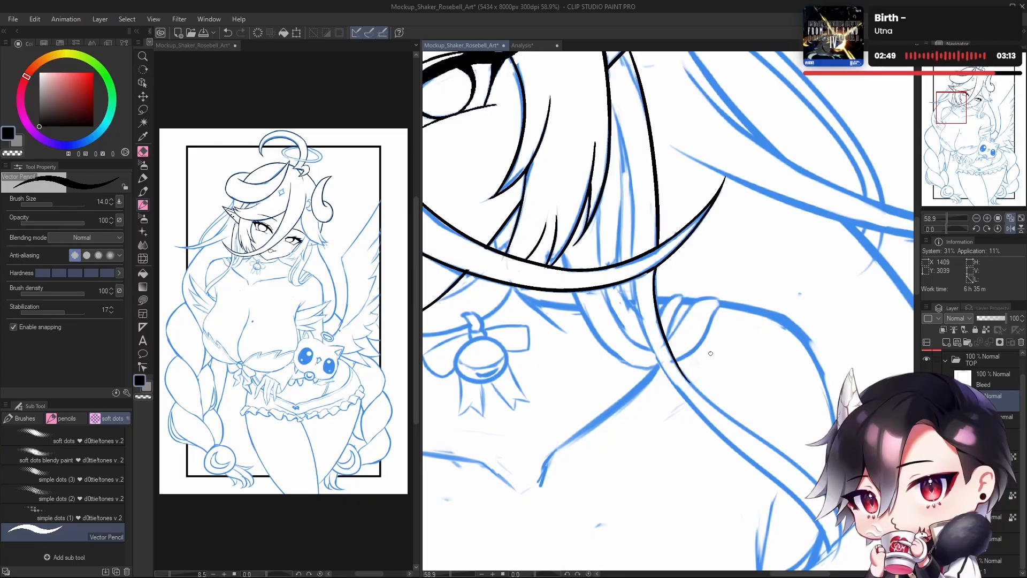
pyautogui.hotkey('ctrl', 'z')
pyautogui.moveTo(657, 265); pyautogui.dragTo(691, 393)
pyautogui.hotkey('ctrl', 'z')
pyautogui.moveTo(657, 264); pyautogui.dragTo(693, 389)
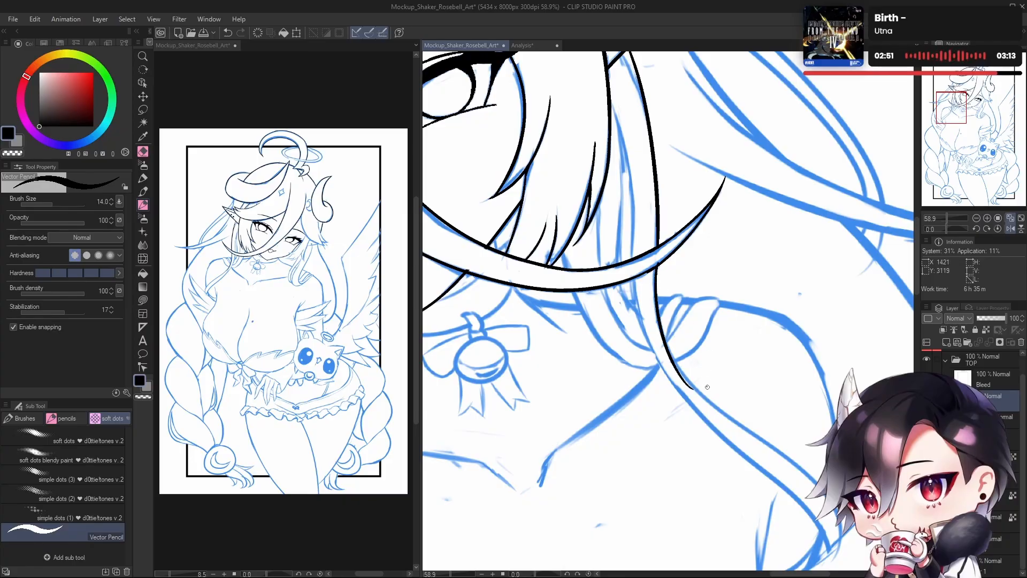
pyautogui.hotkey('ctrl', 'z')
pyautogui.moveTo(656, 266); pyautogui.dragTo(692, 387)
pyautogui.hotkey('ctrl', 'z')
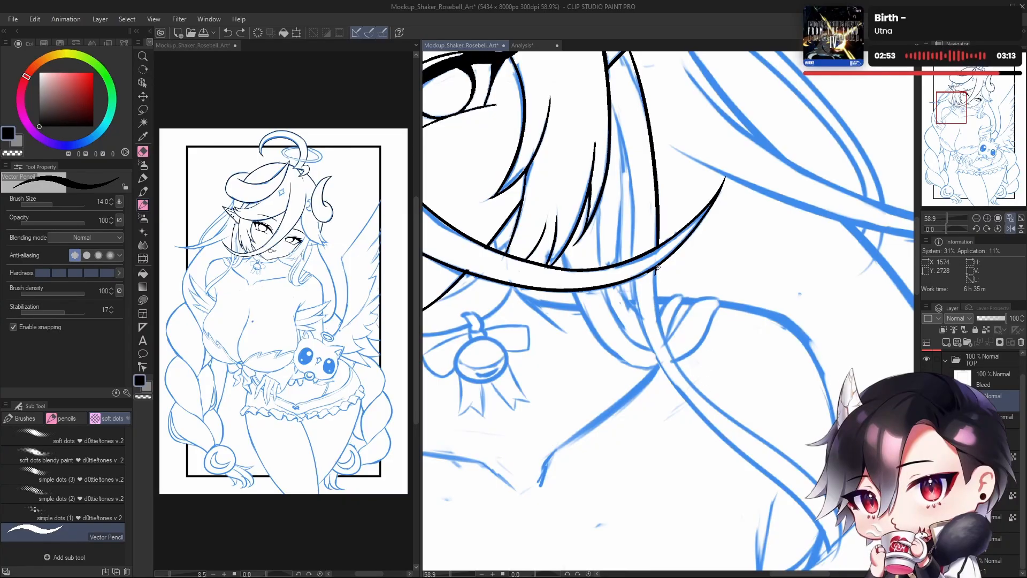
pyautogui.moveTo(658, 266)
pyautogui.mouseDown()
pyautogui.moveTo(675, 369)
pyautogui.moveTo(689, 365)
pyautogui.moveTo(697, 388)
pyautogui.mouseUp()
pyautogui.hotkey('ctrl', 'z')
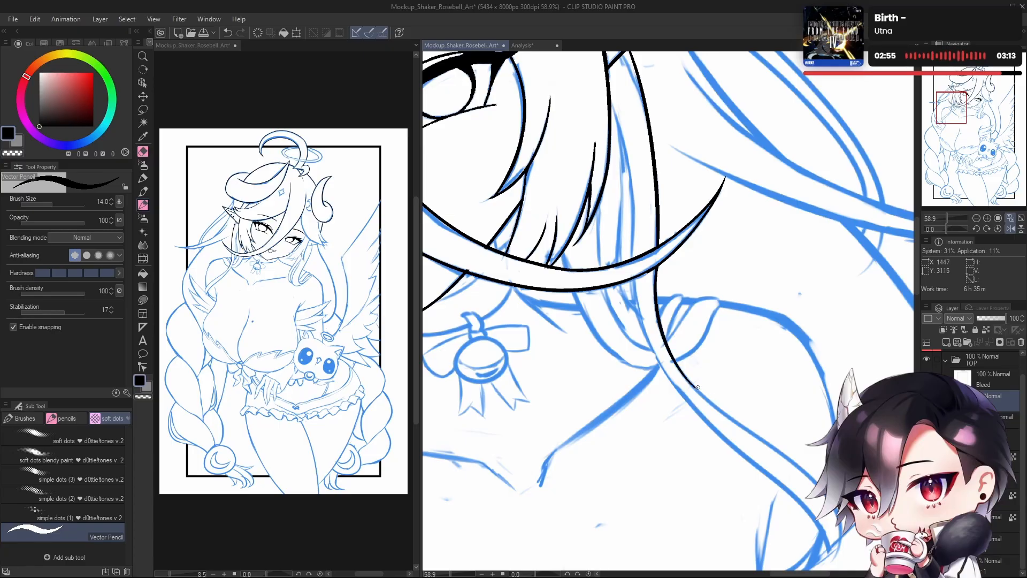
# Step: Continue the strand's outer edge with a curved stroke down across the chest, retrying it on the rotated canvas
pyautogui.scroll(-3, 734, 317)
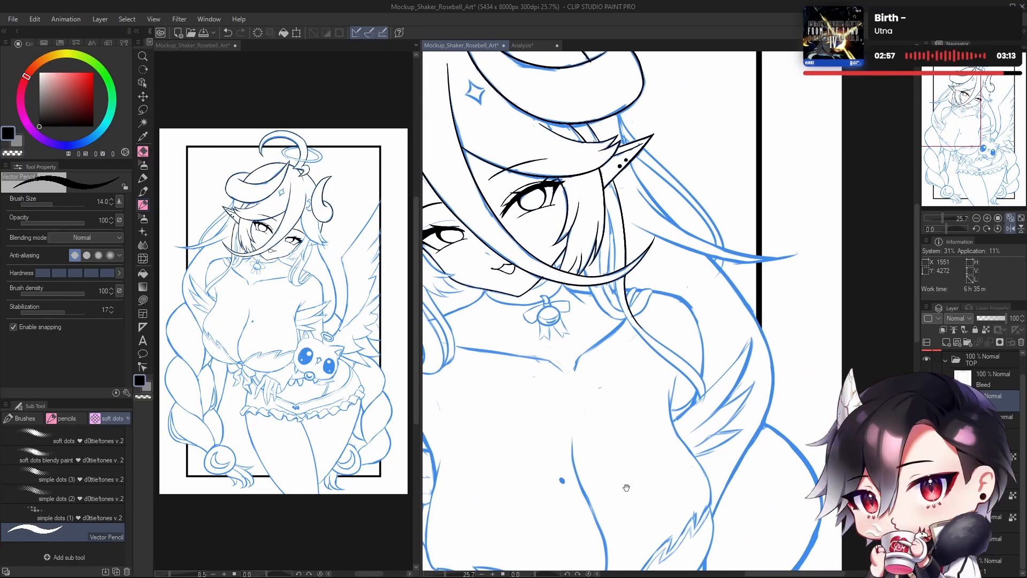
pyautogui.moveTo(626, 487); pyautogui.dragTo(650, 479)
pyautogui.moveTo(951, 228); pyautogui.dragTo(954, 230)
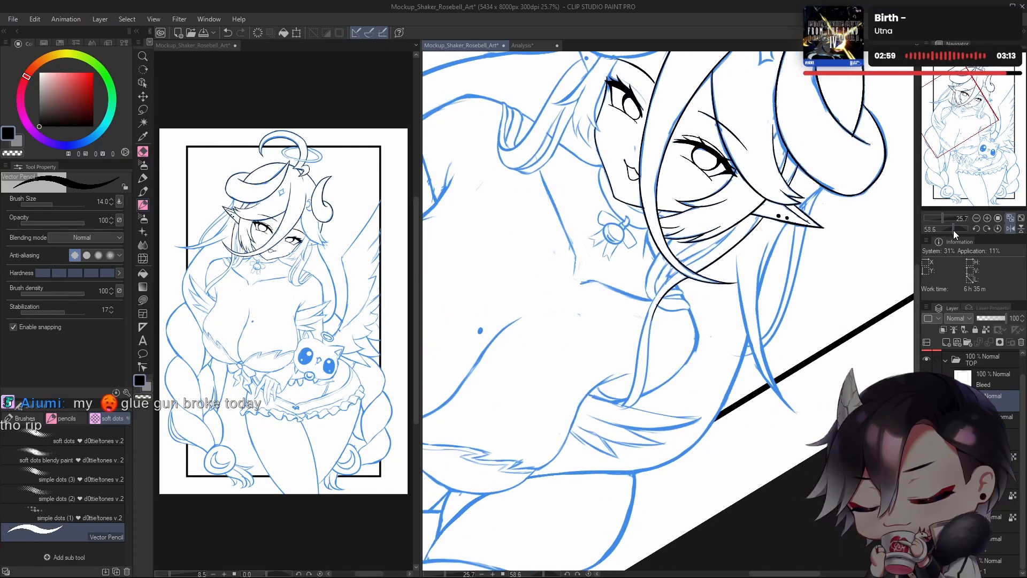
pyautogui.scroll(3, 663, 321)
pyautogui.moveTo(673, 244); pyautogui.dragTo(649, 374)
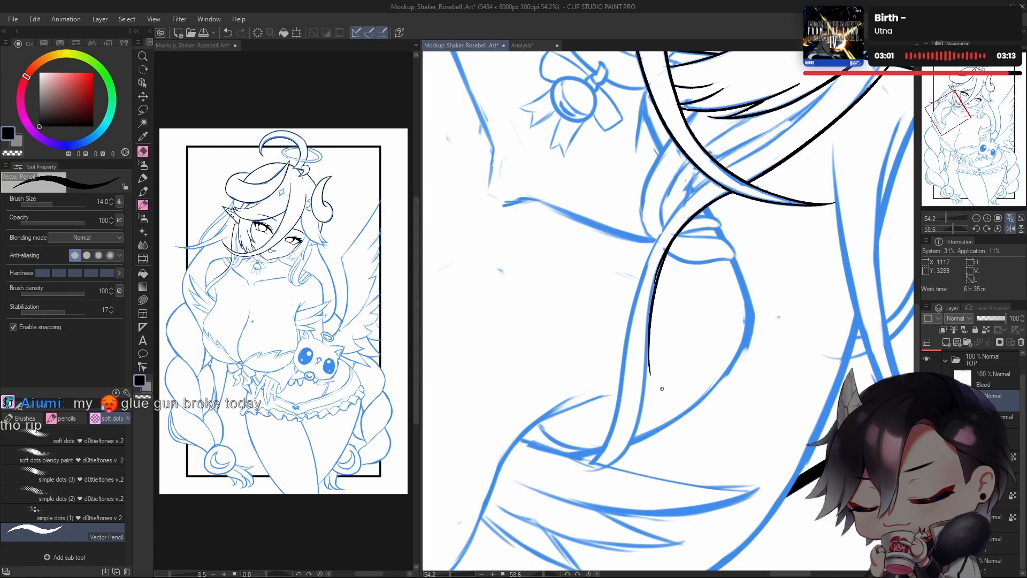
pyautogui.hotkey('ctrl', 'z')
pyautogui.moveTo(669, 250); pyautogui.dragTo(647, 374)
pyautogui.hotkey('ctrl', 'z')
pyautogui.hotkey('ctrl', 'z')
pyautogui.moveTo(664, 250)
pyautogui.mouseDown()
pyautogui.moveTo(652, 404)
pyautogui.moveTo(649, 352)
pyautogui.moveTo(648, 377)
pyautogui.mouseUp()
pyautogui.hotkey('ctrl', 'z')
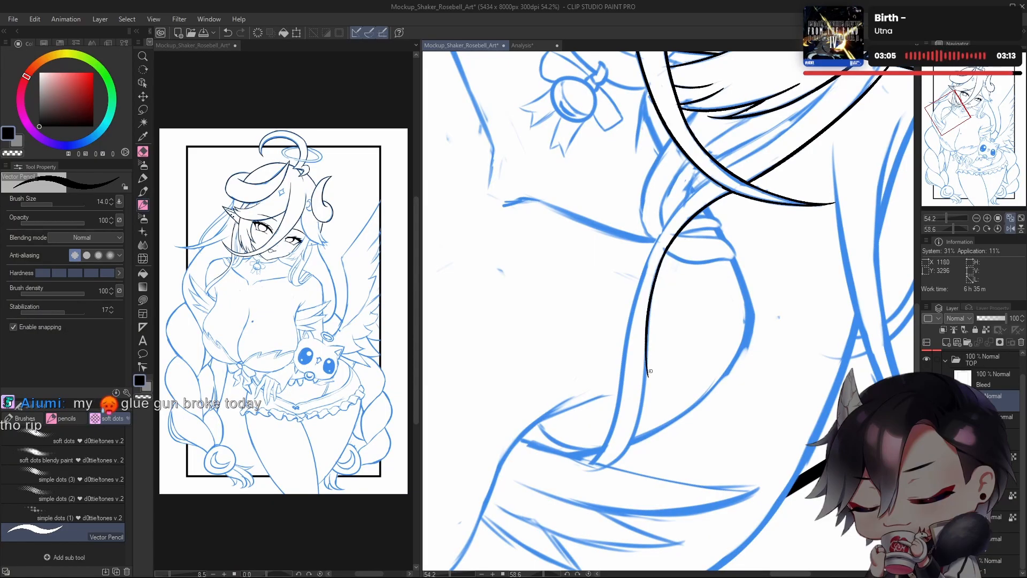
# Step: Ink the lower section of the strand's outer edge down to its tip at the feathered sleeve
pyautogui.press('h')
pyautogui.press('e')
pyautogui.press('p')
pyautogui.moveTo(681, 321)
pyautogui.mouseDown()
pyautogui.moveTo(696, 442)
pyautogui.moveTo(710, 464)
pyautogui.moveTo(685, 374)
pyautogui.moveTo(720, 468)
pyautogui.mouseUp()
pyautogui.hotkey('ctrl', 'z')
pyautogui.hotkey('ctrl', 'z')
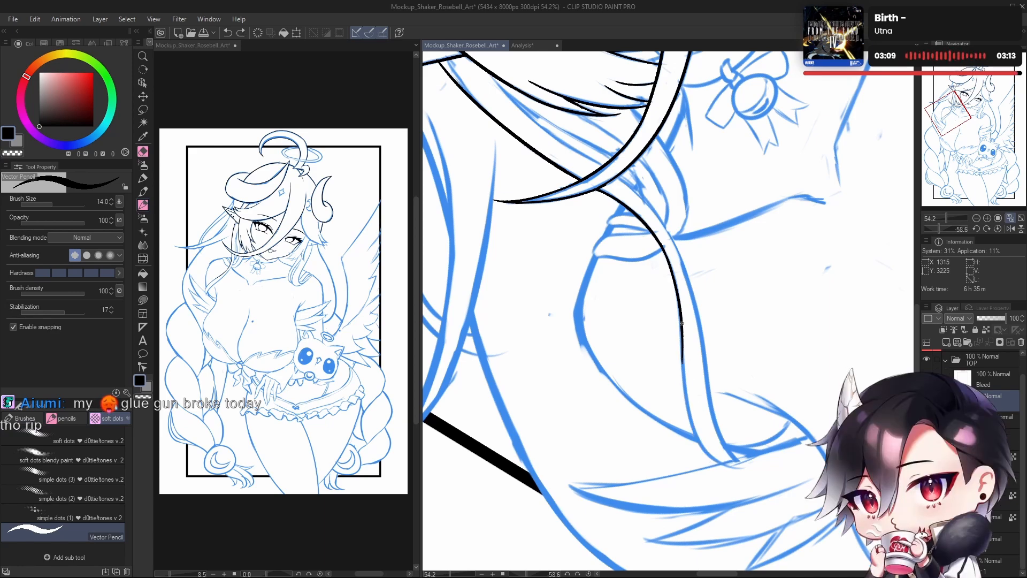
pyautogui.moveTo(681, 323)
pyautogui.mouseDown()
pyautogui.moveTo(701, 453)
pyautogui.moveTo(720, 467)
pyautogui.mouseUp()
pyautogui.hotkey('ctrl', 'z')
pyautogui.moveTo(682, 324)
pyautogui.mouseDown()
pyautogui.moveTo(691, 430)
pyautogui.moveTo(722, 465)
pyautogui.mouseUp()
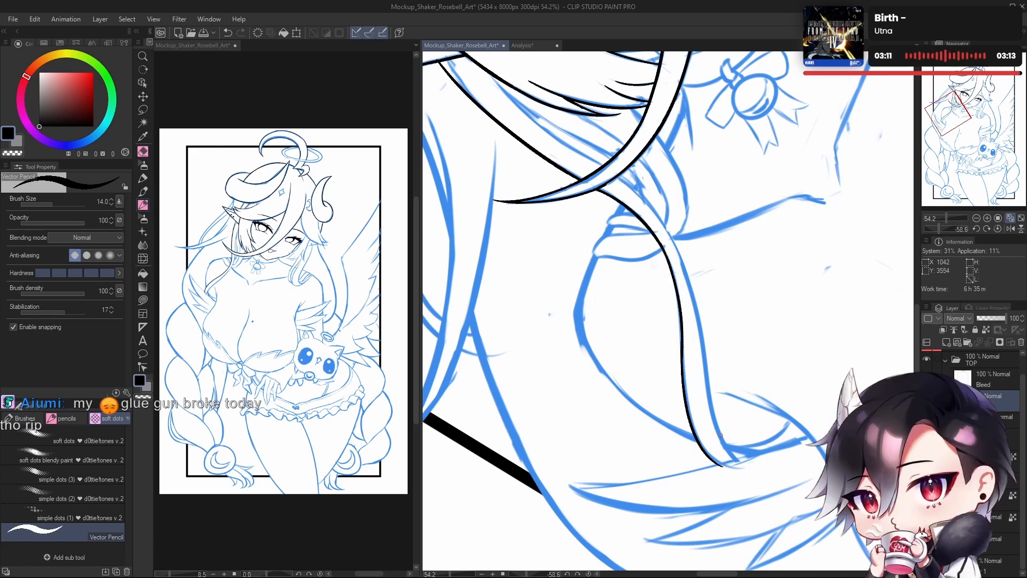
pyautogui.press('h')
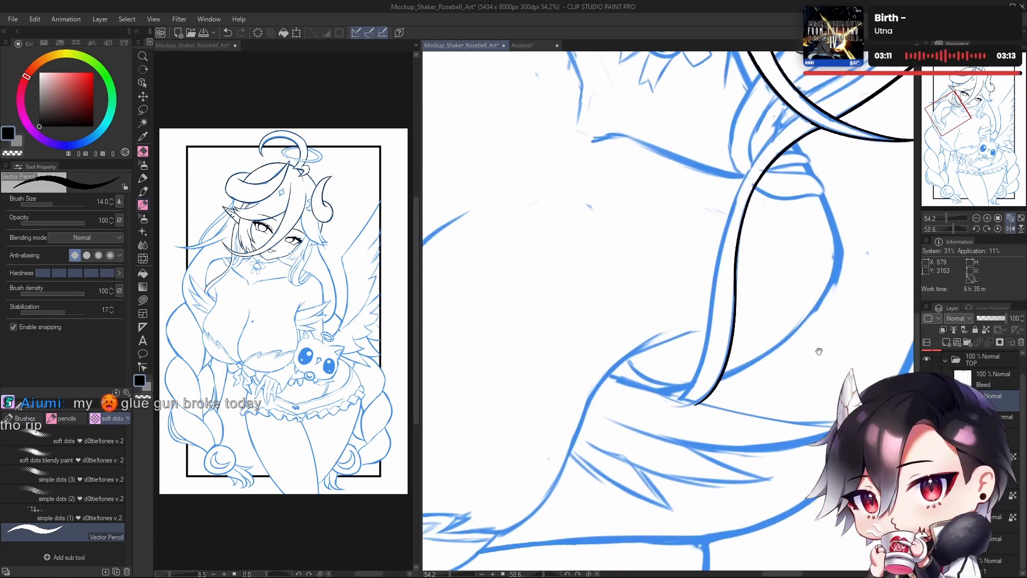
# Step: Switch to the Liquify tool for adjusting the strand's outer edge and check the inked curve on the unrotated canvas
pyautogui.click(143, 259)
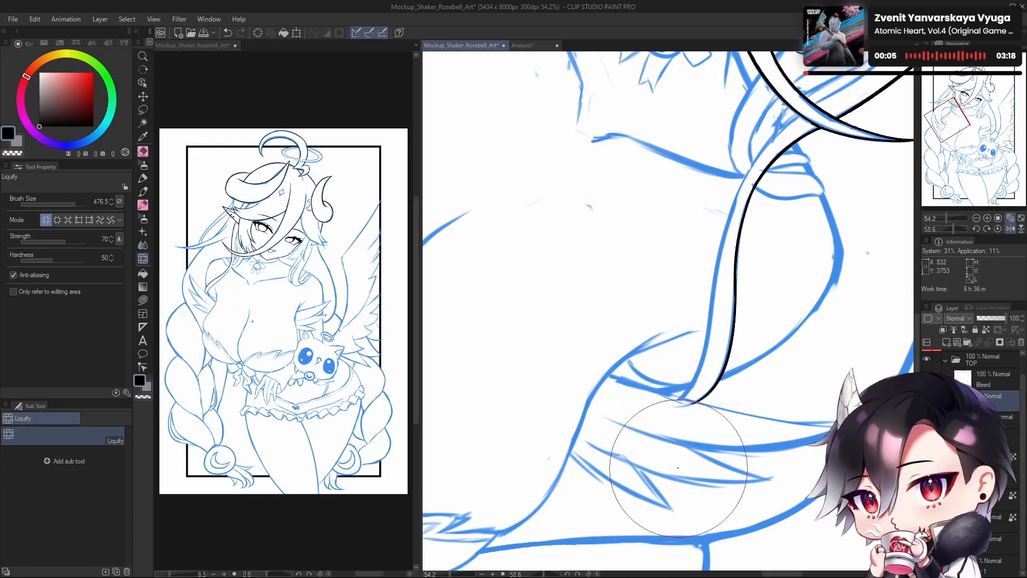
pyautogui.press('e')
pyautogui.press('j')
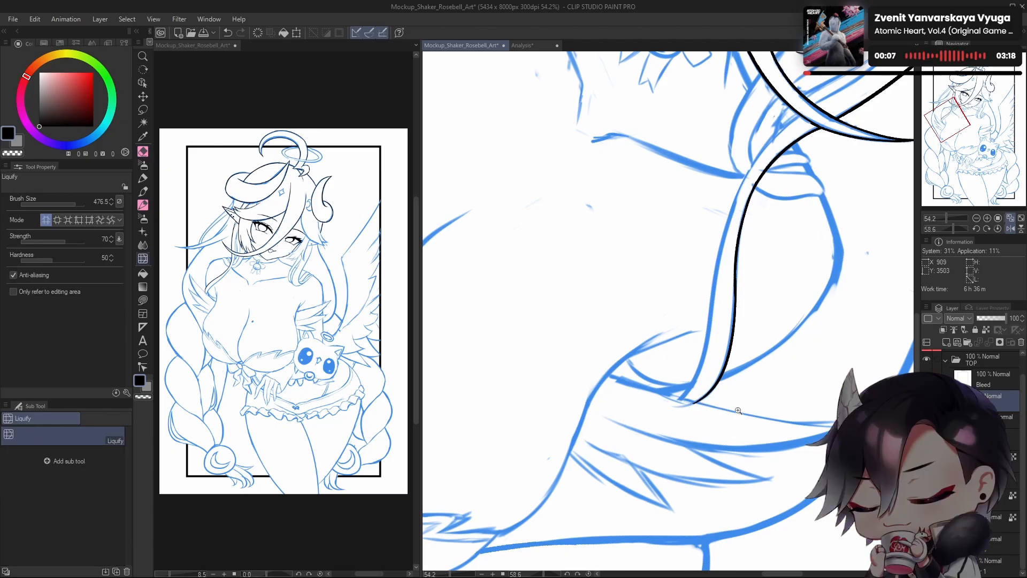
pyautogui.scroll(-7, 685, 401)
pyautogui.click(998, 228)
pyautogui.scroll(8, 668, 332)
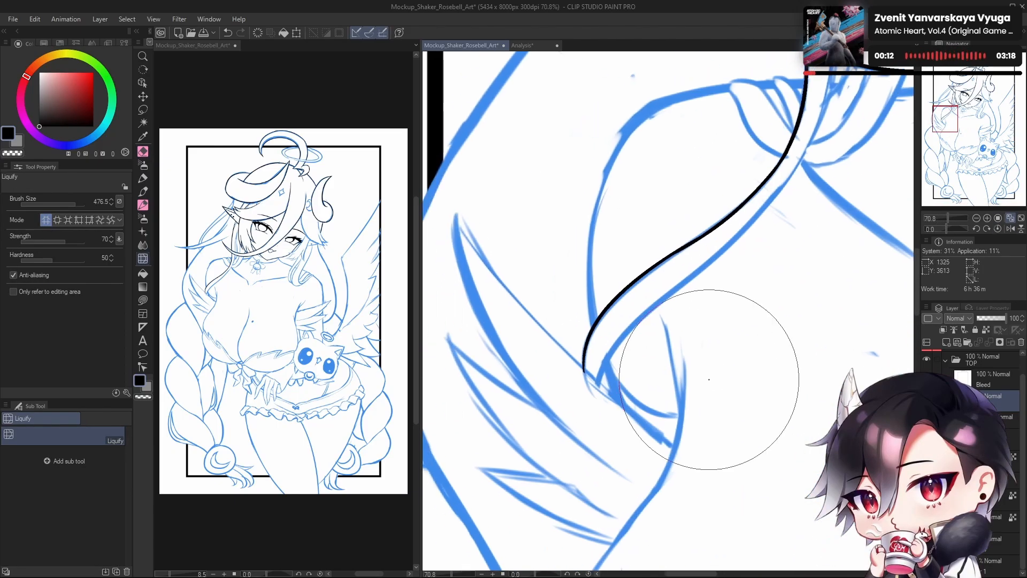
# Step: Ink the start of the strand's inner edge with the Vector Pencil, curving upward from the tip at the feathered sleeve
pyautogui.press('p')
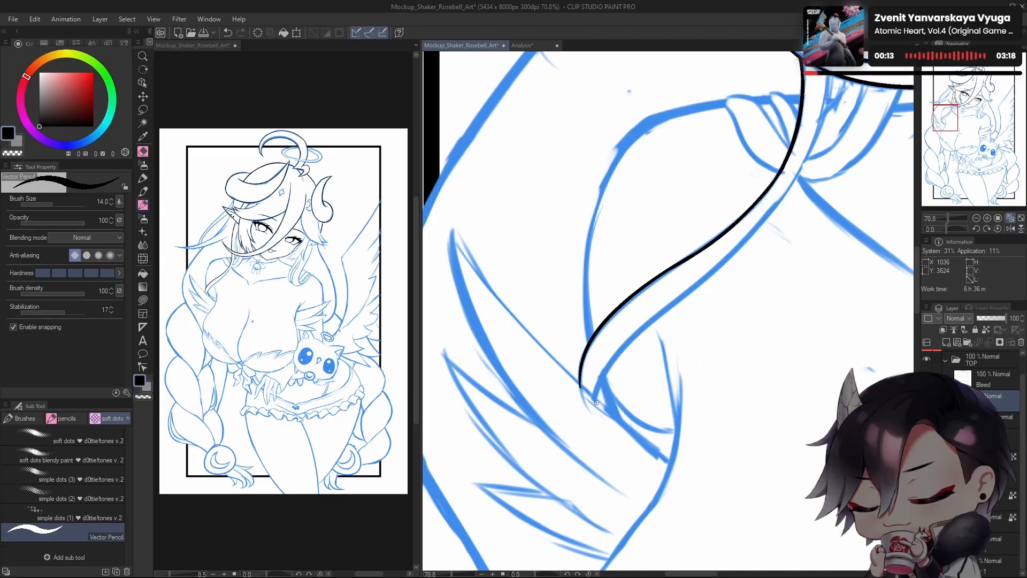
pyautogui.hotkey('ctrl', 'z')
pyautogui.moveTo(593, 403); pyautogui.dragTo(618, 360)
pyautogui.hotkey('ctrl', 'z')
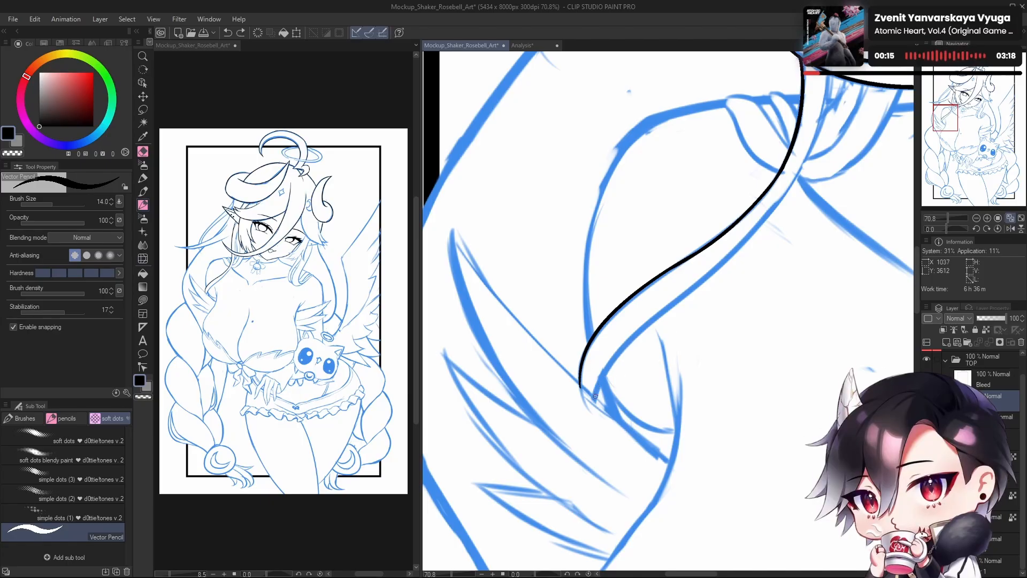
pyautogui.moveTo(591, 405); pyautogui.dragTo(649, 322)
pyautogui.hotkey('ctrl', 'z')
pyautogui.hotkey('ctrl', 'z')
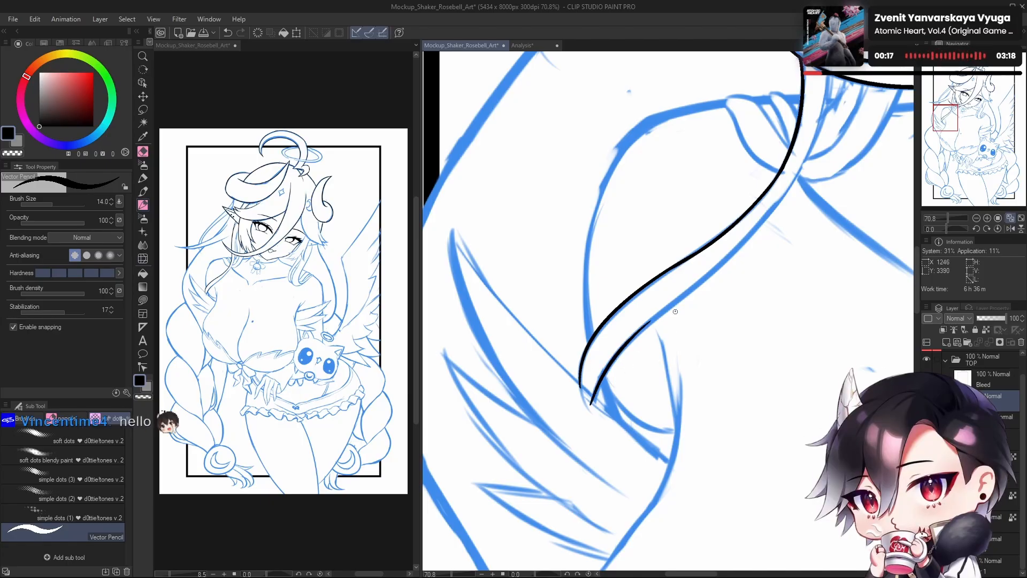
pyautogui.hotkey('ctrl', 'z')
pyautogui.moveTo(592, 405); pyautogui.dragTo(661, 313)
pyautogui.hotkey('ctrl', 'z')
pyautogui.moveTo(592, 406); pyautogui.dragTo(662, 313)
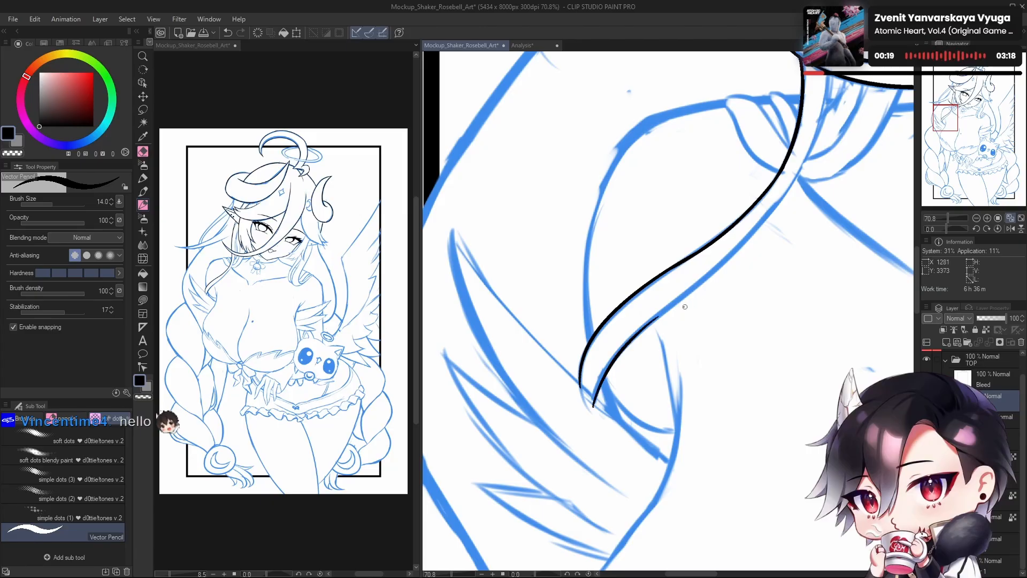
pyautogui.scroll(-5, 645, 369)
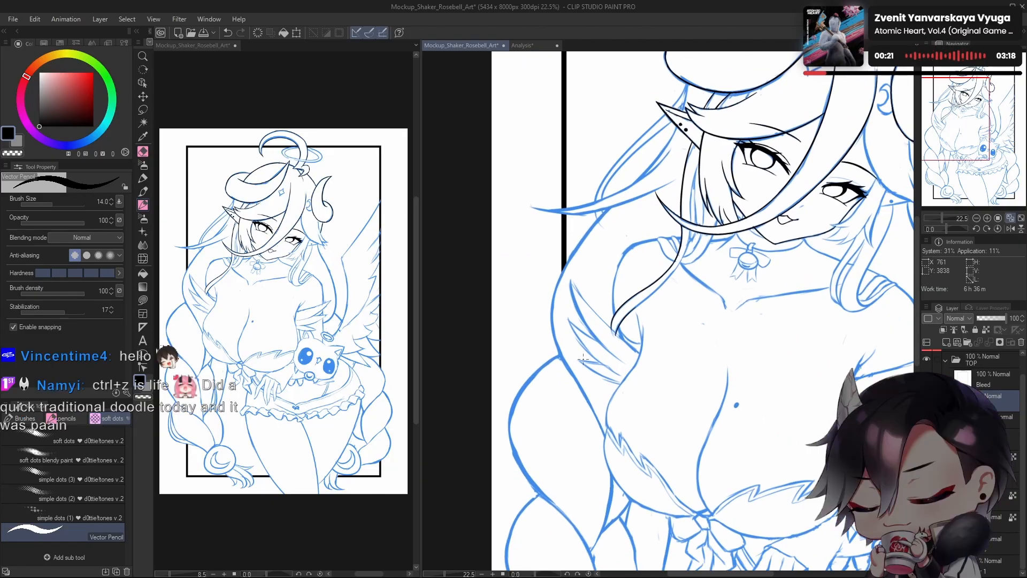
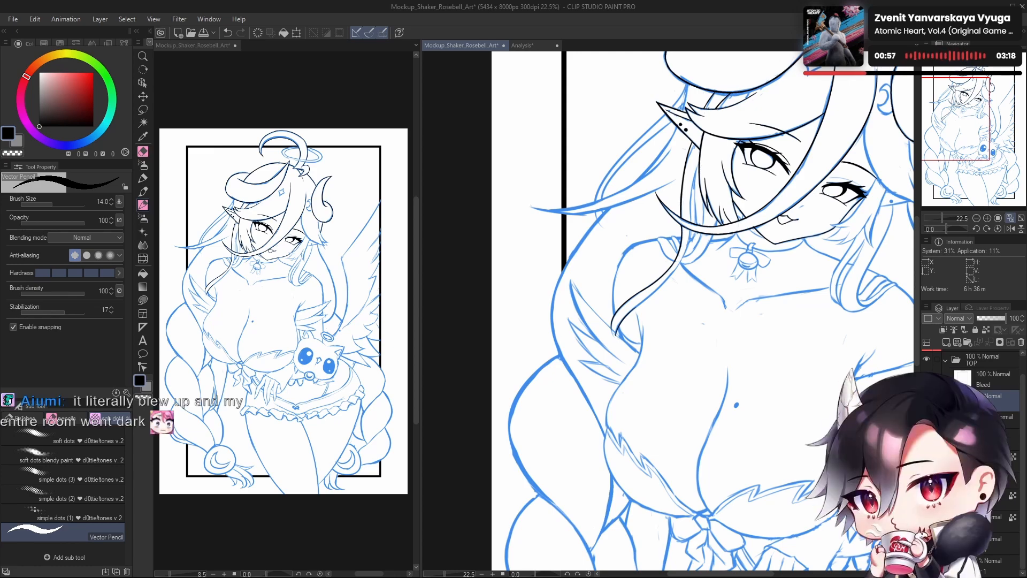
# Step: Continue the strand's inner edge up across the chest with one long stroke, on the mirrored and rotated canvas
pyautogui.moveTo(684, 275); pyautogui.dragTo(728, 275)
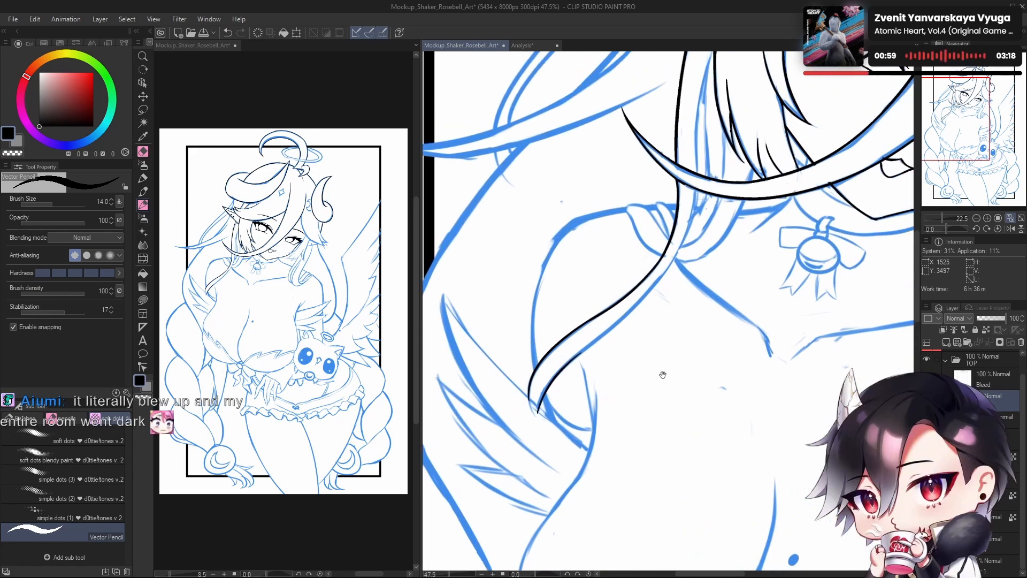
pyautogui.moveTo(636, 313); pyautogui.dragTo(557, 378)
pyautogui.press('h')
pyautogui.moveTo(699, 394); pyautogui.dragTo(683, 444)
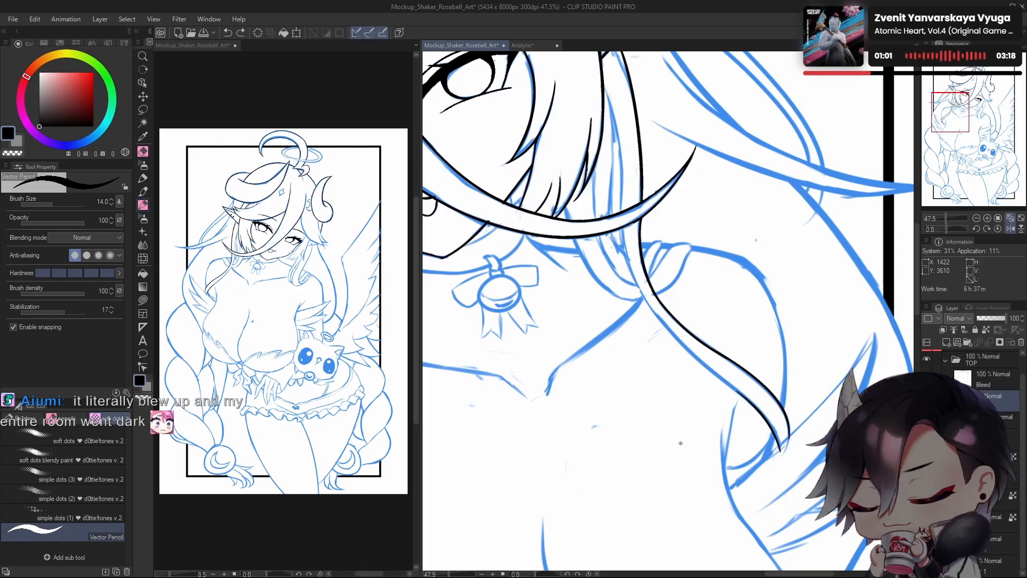
pyautogui.moveTo(952, 231); pyautogui.dragTo(952, 229)
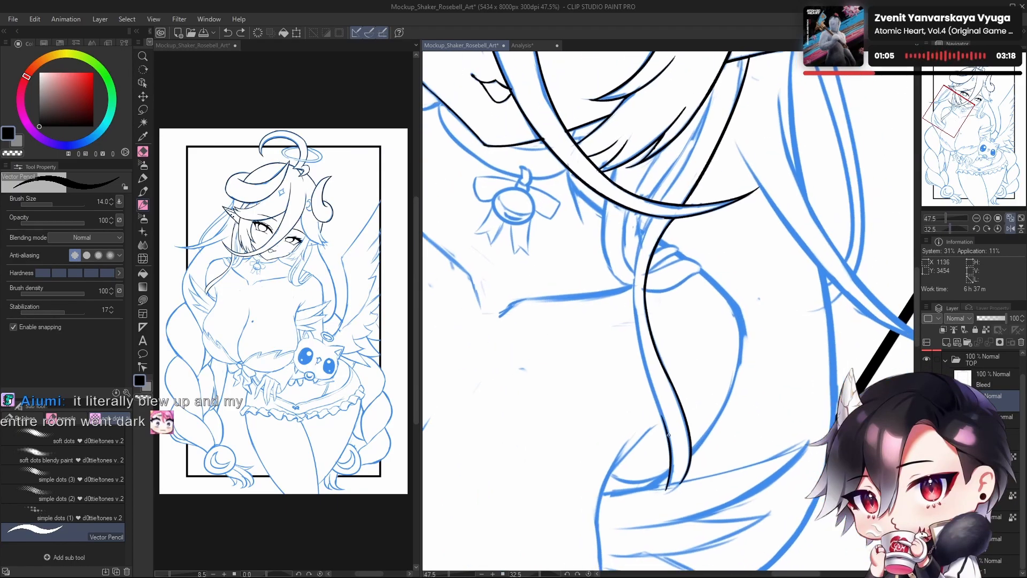
pyautogui.hotkey('ctrl', 'z')
pyautogui.hotkey('ctrl', 'z')
pyautogui.moveTo(668, 429); pyautogui.dragTo(640, 359)
pyautogui.hotkey('ctrl', 'z')
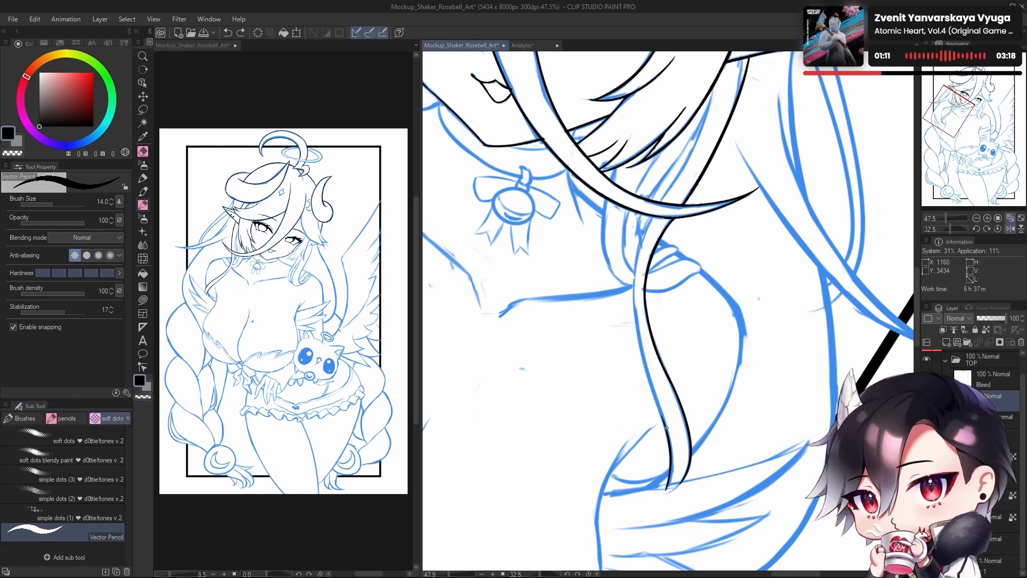
pyautogui.moveTo(665, 423); pyautogui.dragTo(635, 306)
# Step: Extend the strand's inner edge upward past the collarbone line, undoing the strokes that do not follow the sketch
pyautogui.scroll(3, 644, 356)
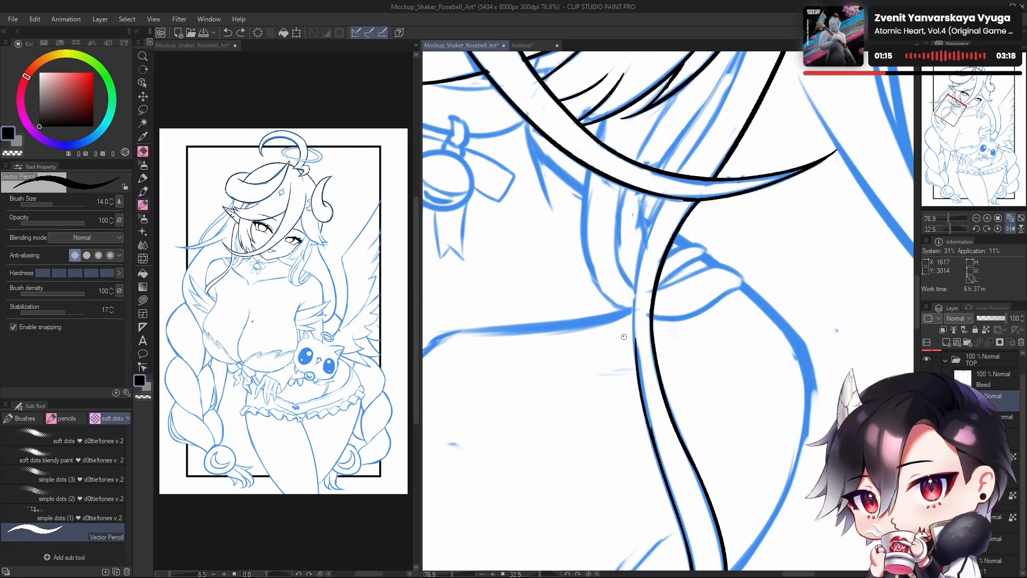
pyautogui.moveTo(632, 282); pyautogui.dragTo(632, 269)
pyautogui.hotkey('ctrl', 'z')
pyautogui.moveTo(665, 197); pyautogui.dragTo(647, 423)
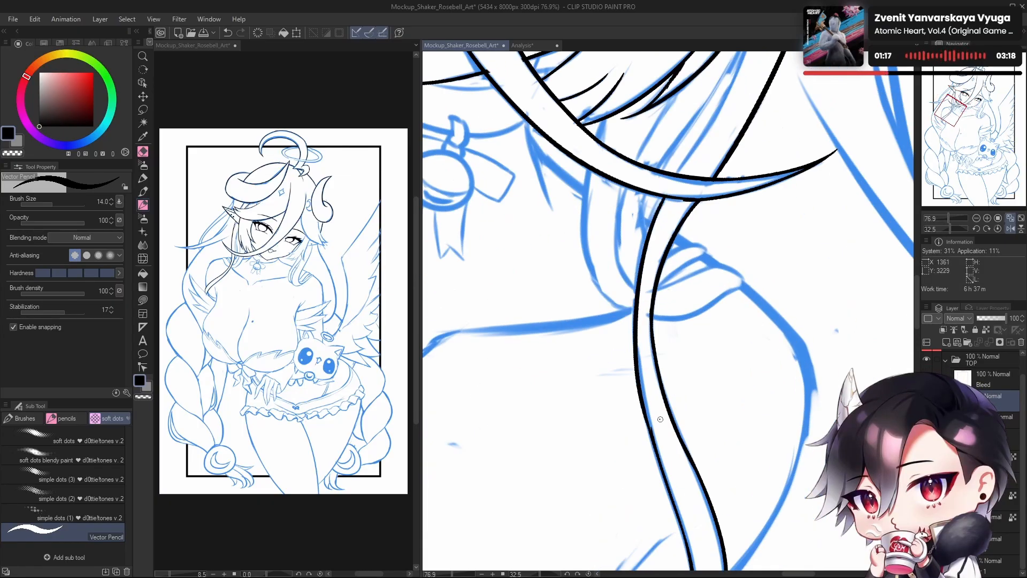
pyautogui.hotkey('ctrl', 'z')
pyautogui.moveTo(663, 372); pyautogui.dragTo(651, 333)
pyautogui.press('c')
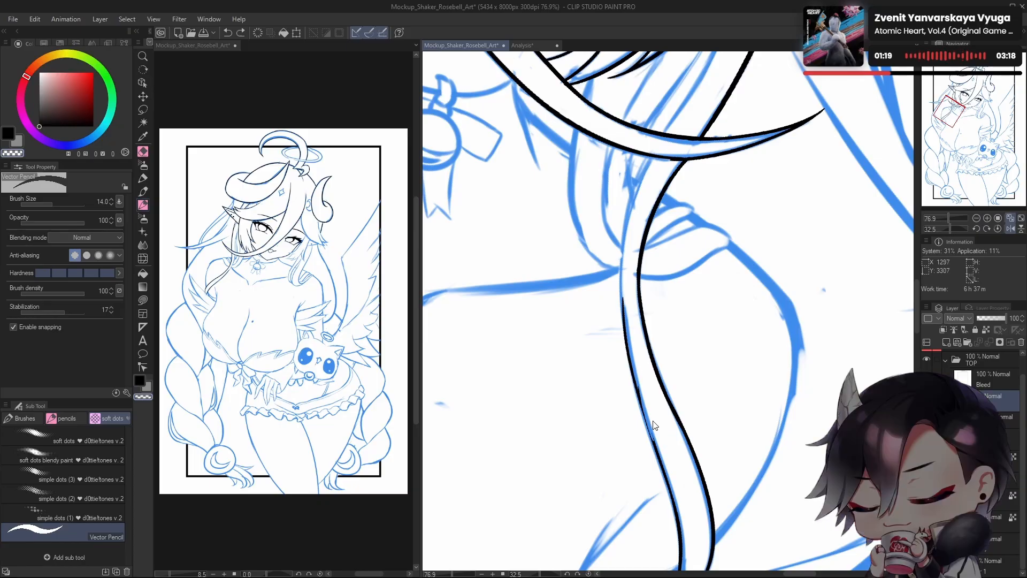
pyautogui.press('c')
pyautogui.moveTo(650, 357)
pyautogui.mouseDown()
pyautogui.moveTo(657, 412)
pyautogui.moveTo(633, 277)
pyautogui.mouseUp()
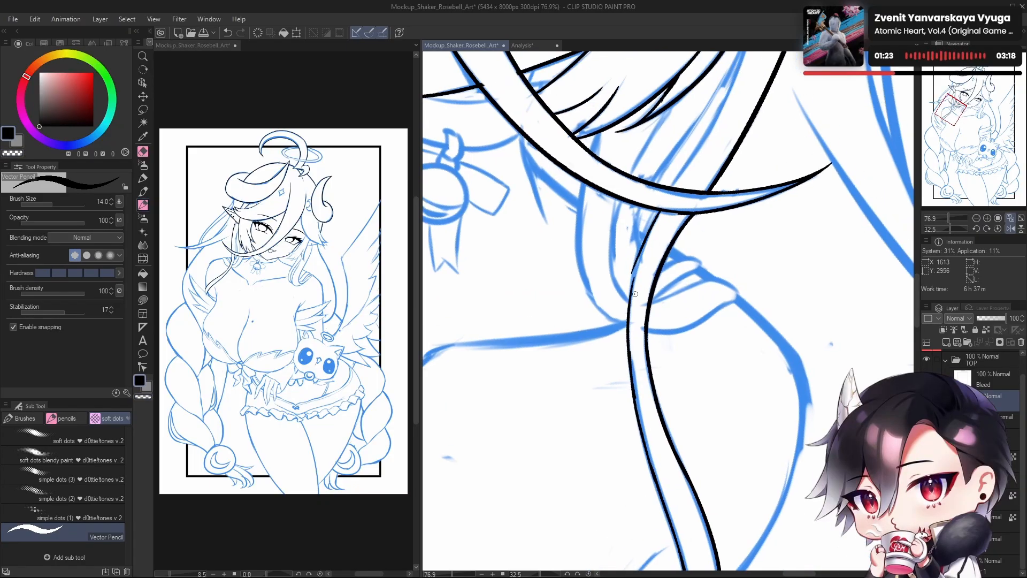
# Step: Ink the top section of the strand's inner edge from the sweeping bang down to the existing line, repeating the stroke until both join cleanly
pyautogui.hotkey('ctrl', 'z')
pyautogui.moveTo(660, 210); pyautogui.dragTo(633, 296)
pyautogui.hotkey('ctrl', 'z')
pyautogui.moveTo(660, 213); pyautogui.dragTo(633, 315)
pyautogui.hotkey('ctrl', 'z')
pyautogui.moveTo(661, 209); pyautogui.dragTo(631, 307)
pyautogui.hotkey('ctrl', 'z')
pyautogui.moveTo(661, 209); pyautogui.dragTo(633, 302)
pyautogui.hotkey('ctrl', 'z')
pyautogui.moveTo(661, 212); pyautogui.dragTo(631, 331)
pyautogui.hotkey('ctrl', 'z')
pyautogui.moveTo(660, 211); pyautogui.dragTo(632, 305)
pyautogui.hotkey('ctrl', 'z')
pyautogui.moveTo(661, 211); pyautogui.dragTo(631, 320)
pyautogui.hotkey('ctrl', 'z')
pyautogui.moveTo(661, 210); pyautogui.dragTo(633, 315)
pyautogui.hotkey('ctrl', 'z')
pyautogui.moveTo(661, 210); pyautogui.dragTo(632, 313)
pyautogui.hotkey('ctrl', 'z')
pyautogui.moveTo(660, 209); pyautogui.dragTo(633, 321)
pyautogui.moveTo(695, 300); pyautogui.dragTo(568, 463)
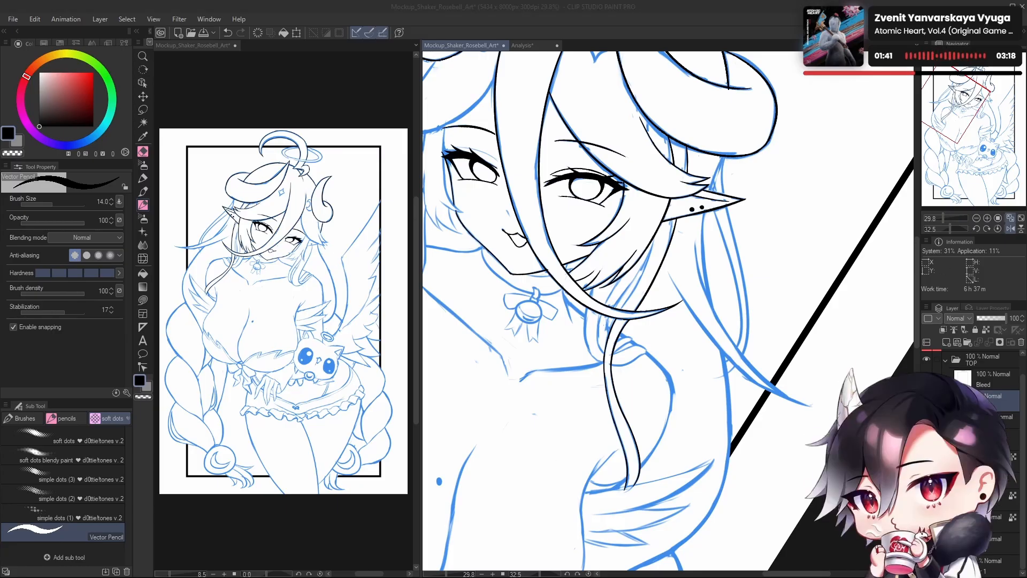
# Step: Ink a hair-strand line below the pointed ear, from the cheek hair down to the sweeping bang, repeating the stroke until it follows the sketch
pyautogui.click(956, 257)
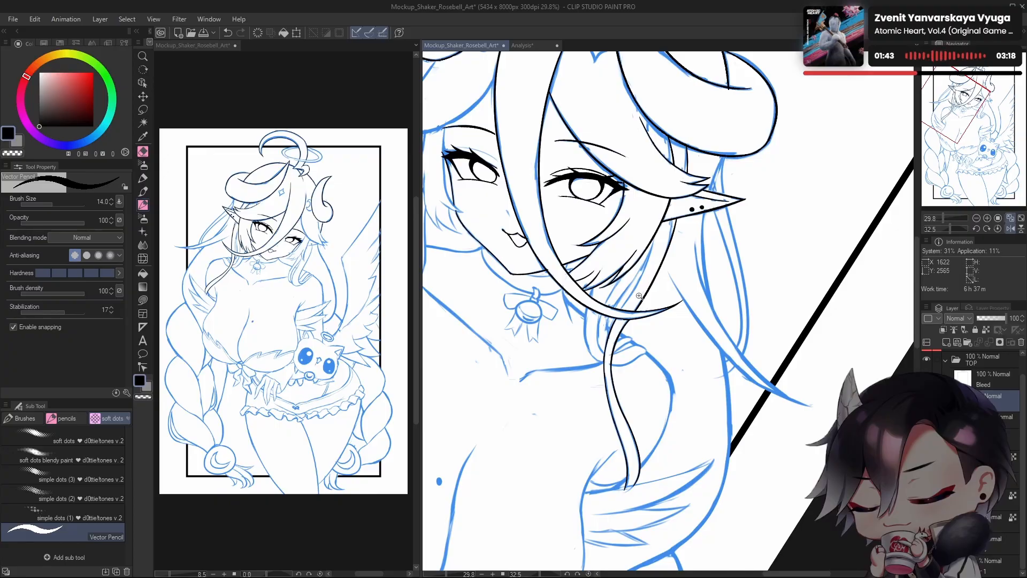
pyautogui.scroll(4, 639, 295)
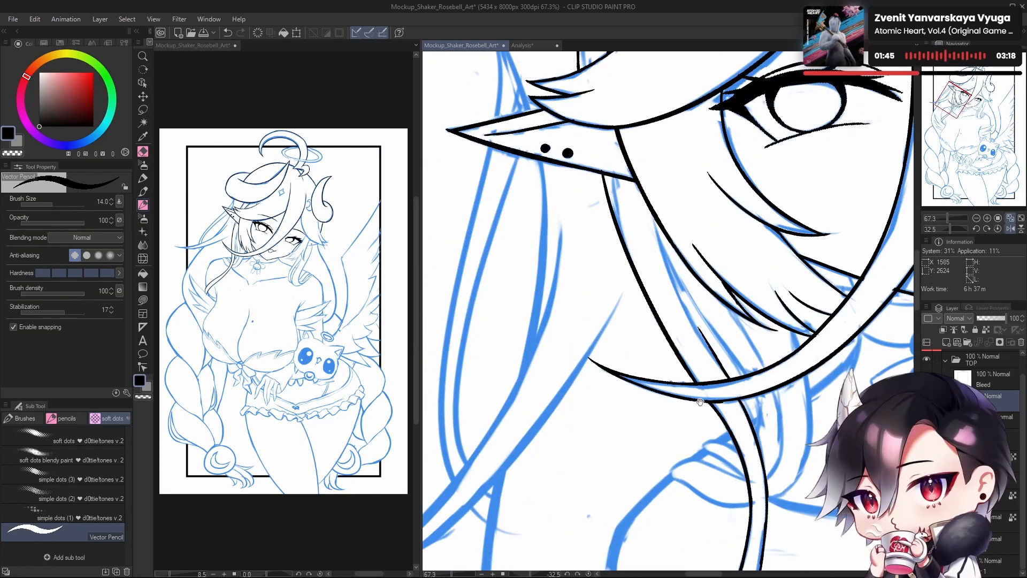
pyautogui.moveTo(700, 402)
pyautogui.mouseDown()
pyautogui.moveTo(679, 412)
pyautogui.moveTo(651, 318)
pyautogui.mouseUp()
pyautogui.hotkey('ctrl', 'z')
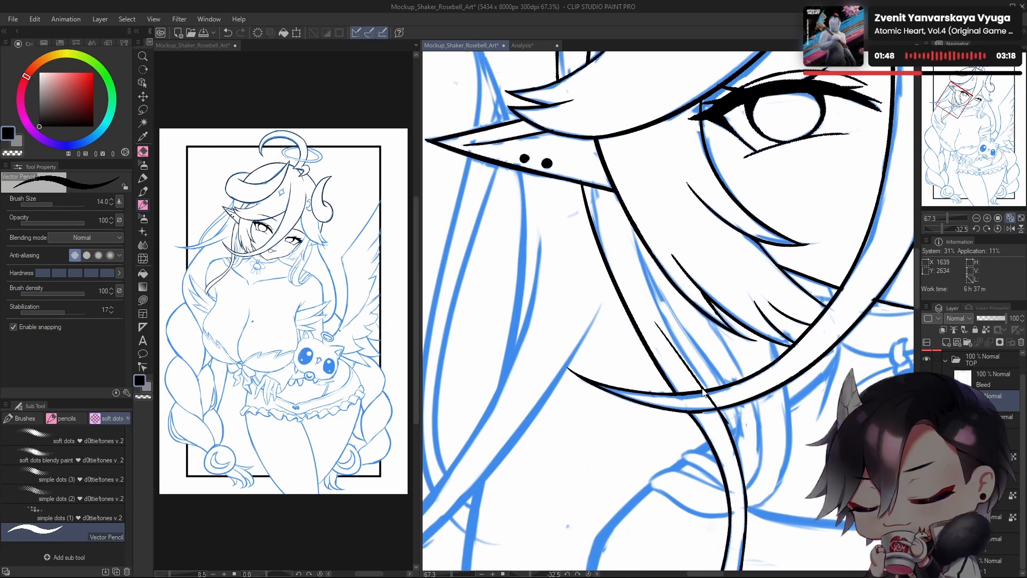
pyautogui.hotkey('ctrl', 'z')
pyautogui.moveTo(717, 408); pyautogui.dragTo(662, 332)
pyautogui.hotkey('ctrl', 'z')
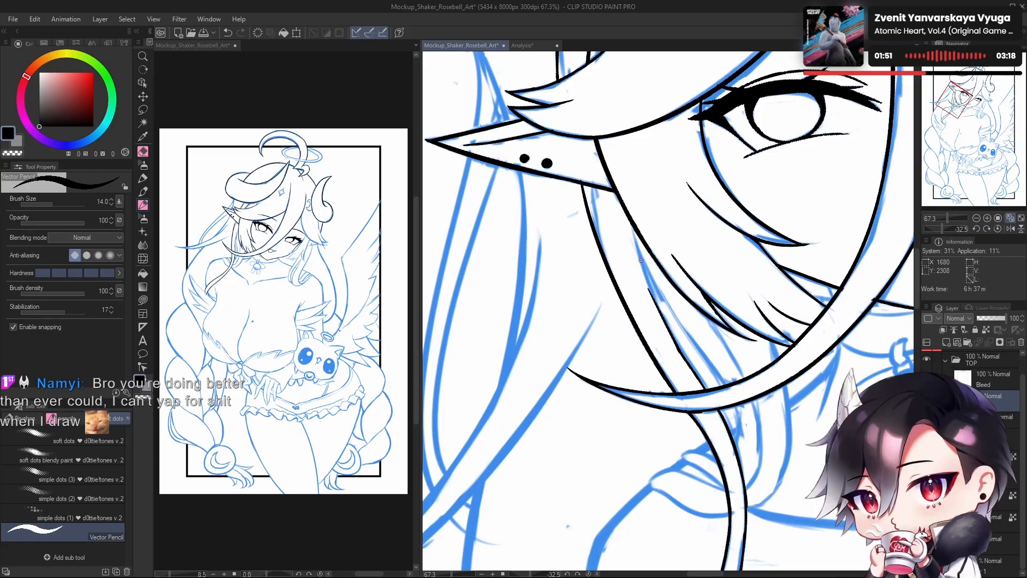
pyautogui.hotkey('ctrl', 'z')
pyautogui.moveTo(684, 354); pyautogui.dragTo(652, 280)
pyautogui.hotkey('ctrl', 'z')
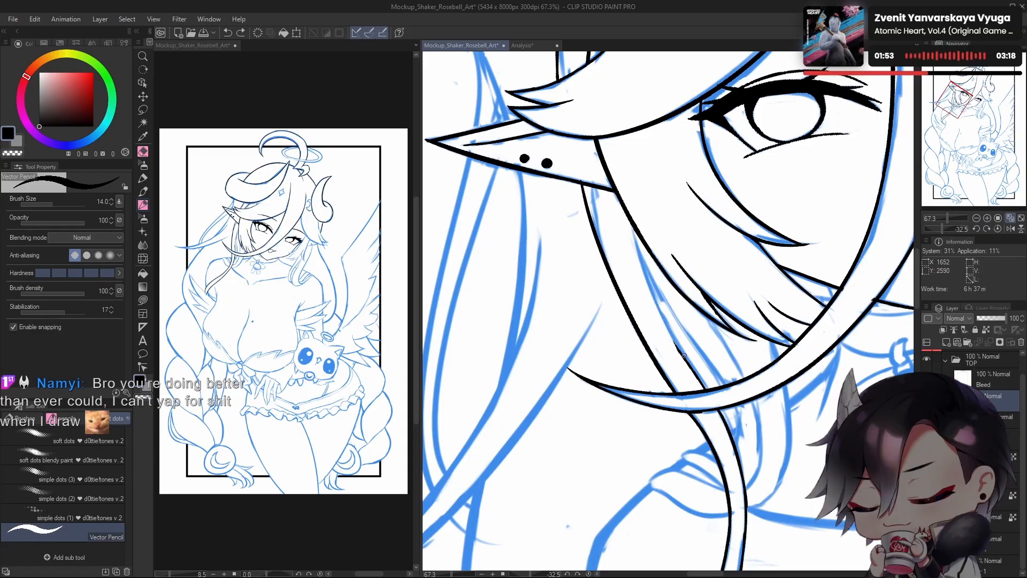
pyautogui.moveTo(684, 356); pyautogui.dragTo(644, 265)
pyautogui.hotkey('ctrl', 'z')
pyautogui.moveTo(692, 369)
pyautogui.mouseDown()
pyautogui.moveTo(629, 216)
pyautogui.moveTo(702, 377)
pyautogui.moveTo(682, 355)
pyautogui.mouseUp()
pyautogui.hotkey('ctrl', 'z')
pyautogui.hotkey('ctrl', 'z')
pyautogui.moveTo(635, 233); pyautogui.dragTo(697, 372)
pyautogui.hotkey('ctrl', 'z')
pyautogui.moveTo(638, 239); pyautogui.dragTo(695, 372)
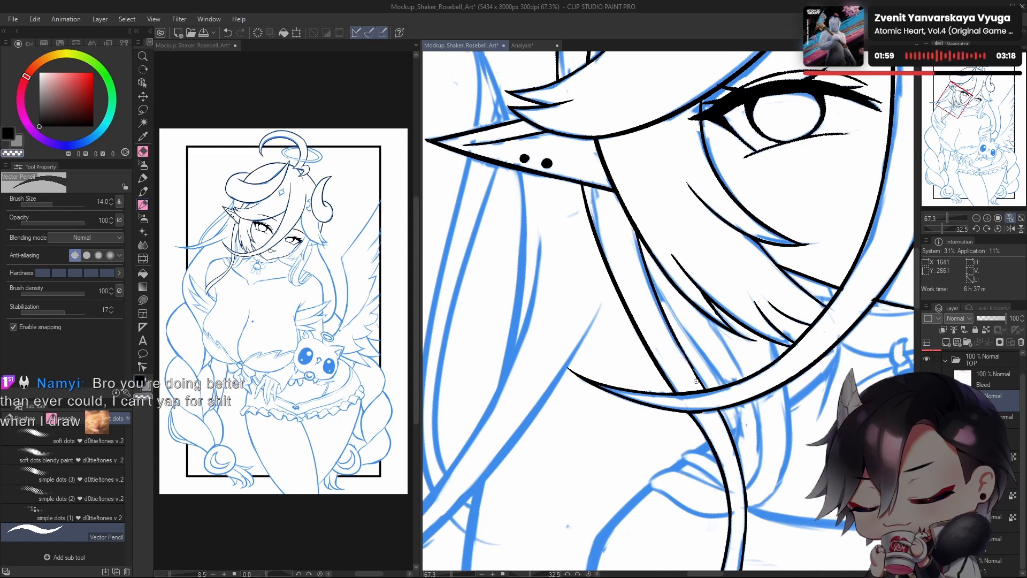
pyautogui.press('x')
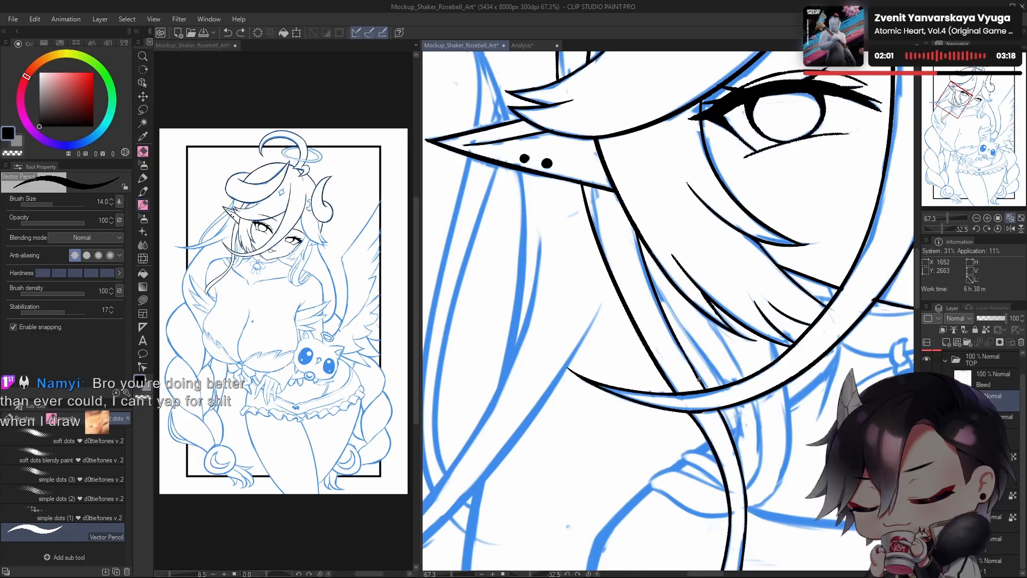
# Step: Check the new strand lines on the full page and close up, in both mirrored and unmirrored views
pyautogui.moveTo(721, 300); pyautogui.dragTo(663, 307)
pyautogui.press('h')
pyautogui.moveTo(679, 372); pyautogui.dragTo(770, 390)
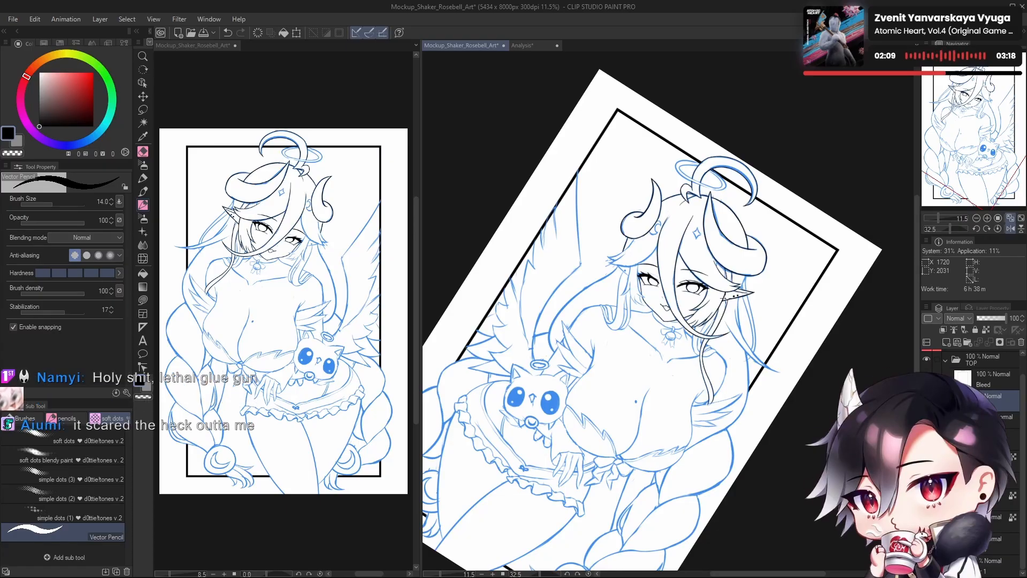
pyautogui.scroll(4, 717, 332)
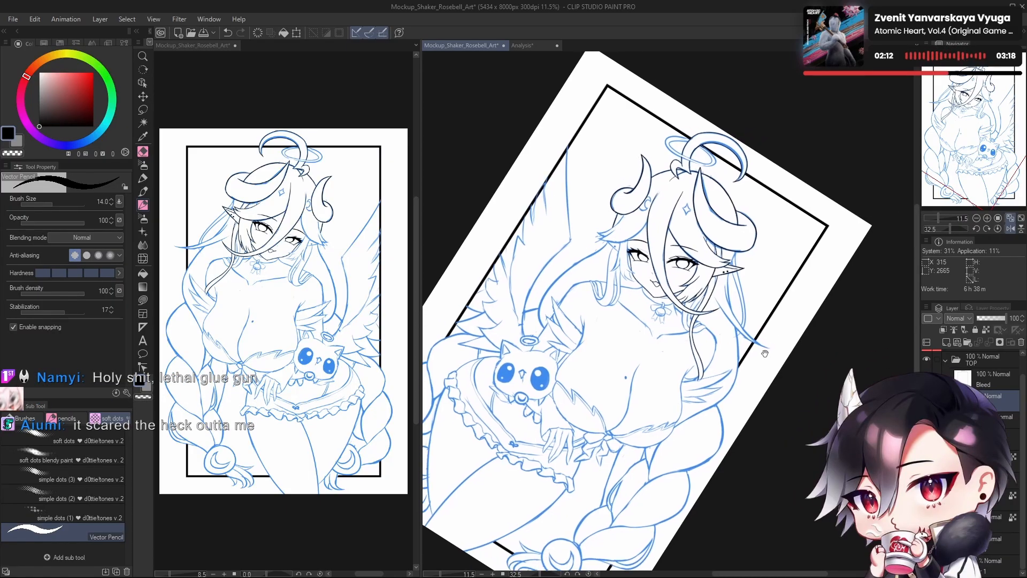
pyautogui.scroll(4, 723, 272)
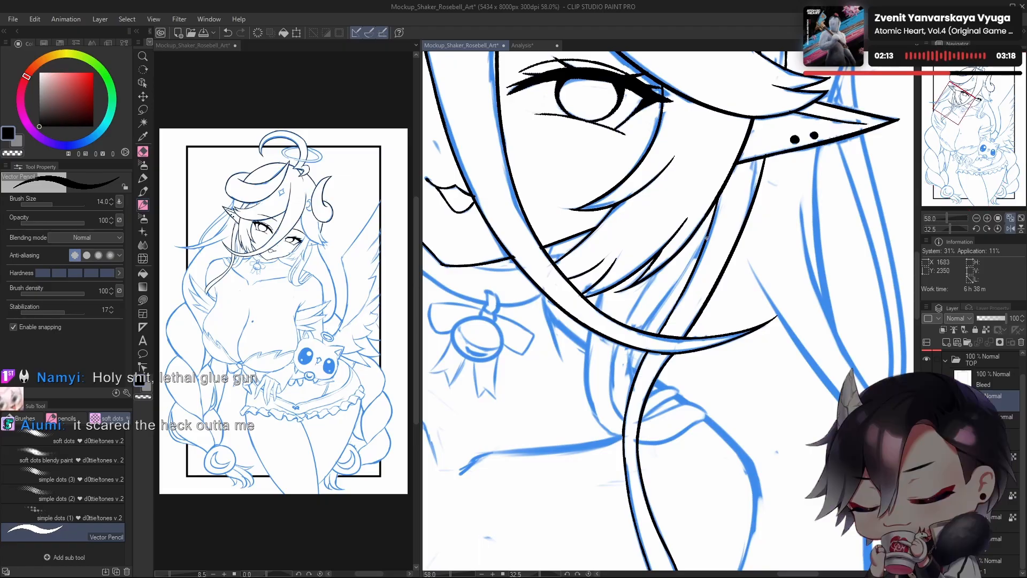
pyautogui.moveTo(882, 321); pyautogui.dragTo(673, 338)
pyautogui.scroll(-2, 673, 338)
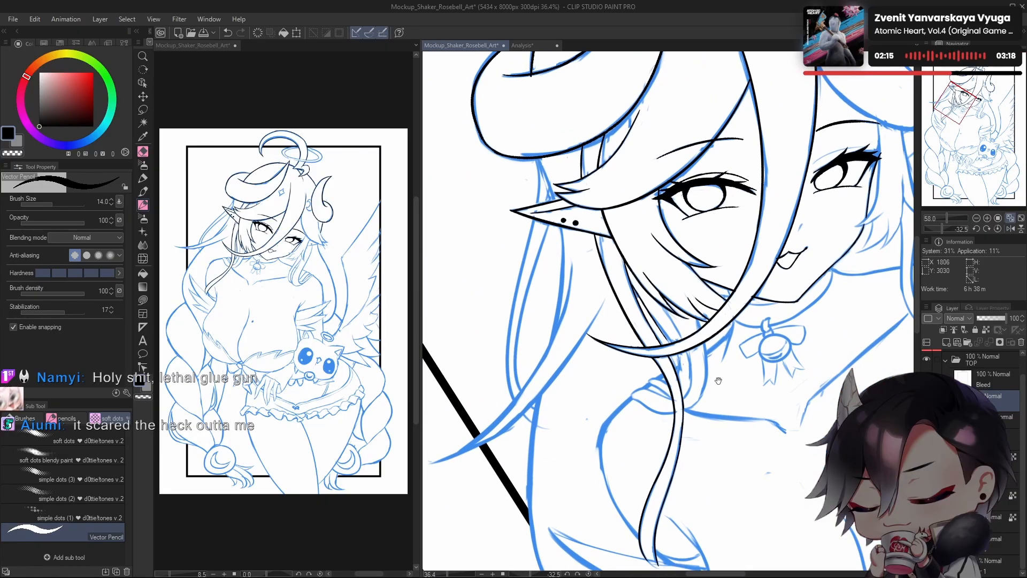
# Step: Reset the canvas rotation and ink the strand's second, nearly vertical edge down to the sweeping bang, redoing the stroke until it fits
pyautogui.click(996, 230)
pyautogui.scroll(2, 651, 299)
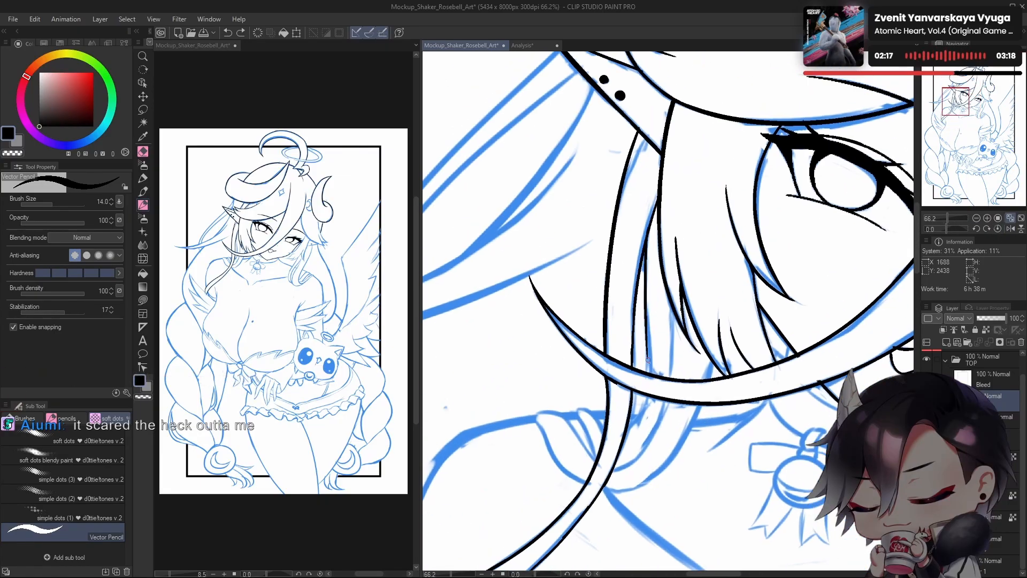
pyautogui.moveTo(650, 228); pyautogui.dragTo(648, 342)
pyautogui.hotkey('ctrl', 'z')
pyautogui.moveTo(650, 226); pyautogui.dragTo(648, 345)
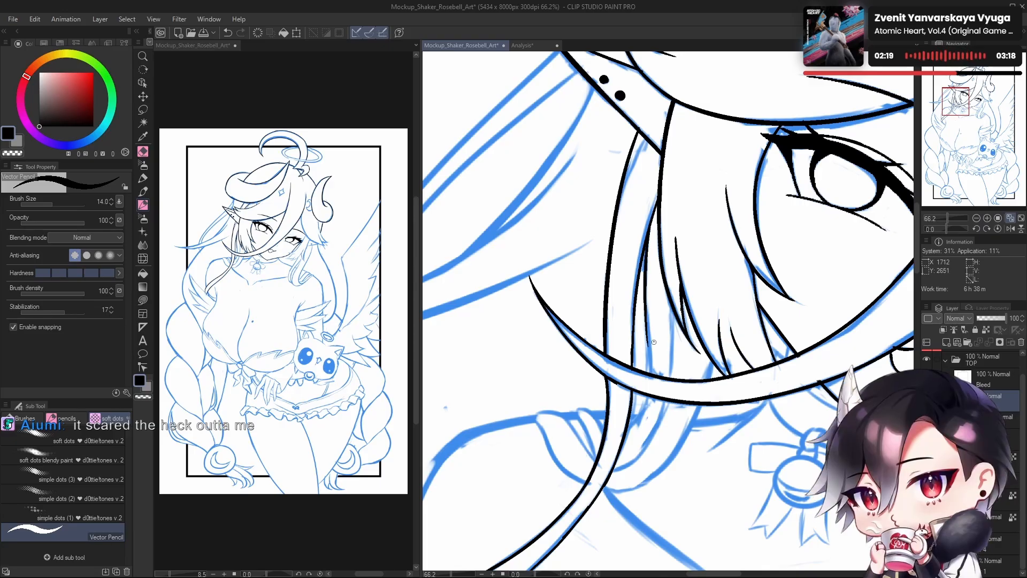
pyautogui.hotkey('ctrl', 'z')
pyautogui.moveTo(649, 240); pyautogui.dragTo(646, 365)
pyautogui.hotkey('ctrl', 'z')
pyautogui.moveTo(650, 230); pyautogui.dragTo(646, 355)
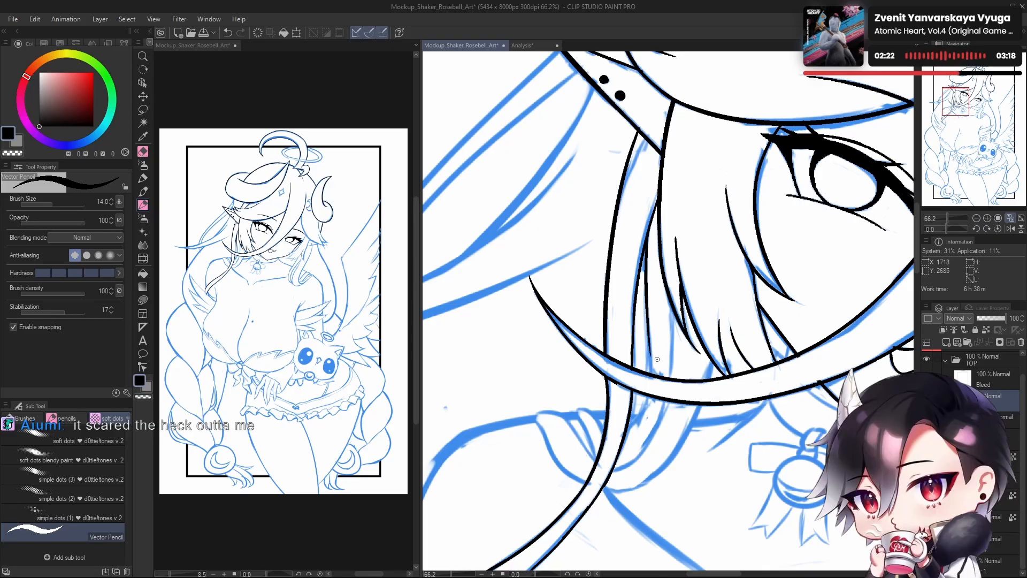
pyautogui.hotkey('ctrl', 'z')
pyautogui.moveTo(642, 286); pyautogui.dragTo(644, 357)
pyautogui.hotkey('ctrl', 'z')
pyautogui.moveTo(650, 233); pyautogui.dragTo(645, 358)
pyautogui.hotkey('ctrl', 'z')
pyautogui.moveTo(648, 233); pyautogui.dragTo(652, 352)
pyautogui.hotkey('ctrl', 'z')
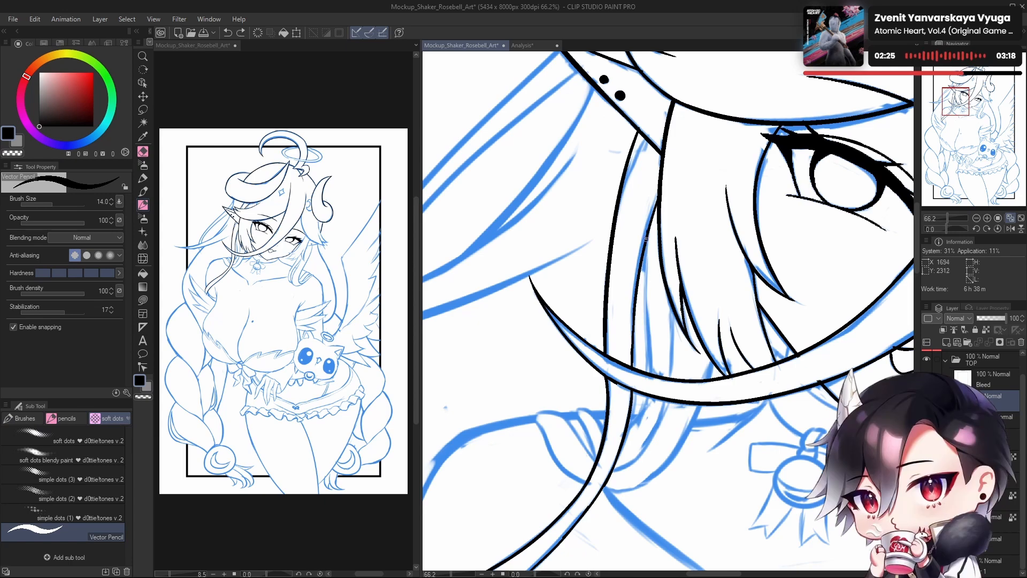
pyautogui.moveTo(647, 235); pyautogui.dragTo(649, 353)
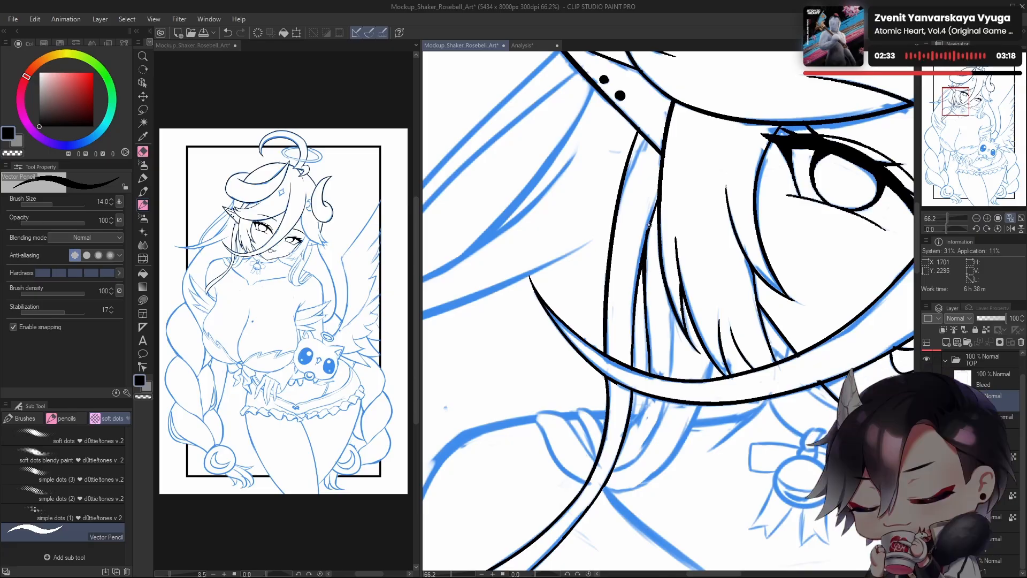
# Step: Ink the next short hair line between the cheek strands and the sweeping bang, undoing the extra stroke on the mirrored canvas
pyautogui.moveTo(660, 253); pyautogui.dragTo(660, 226)
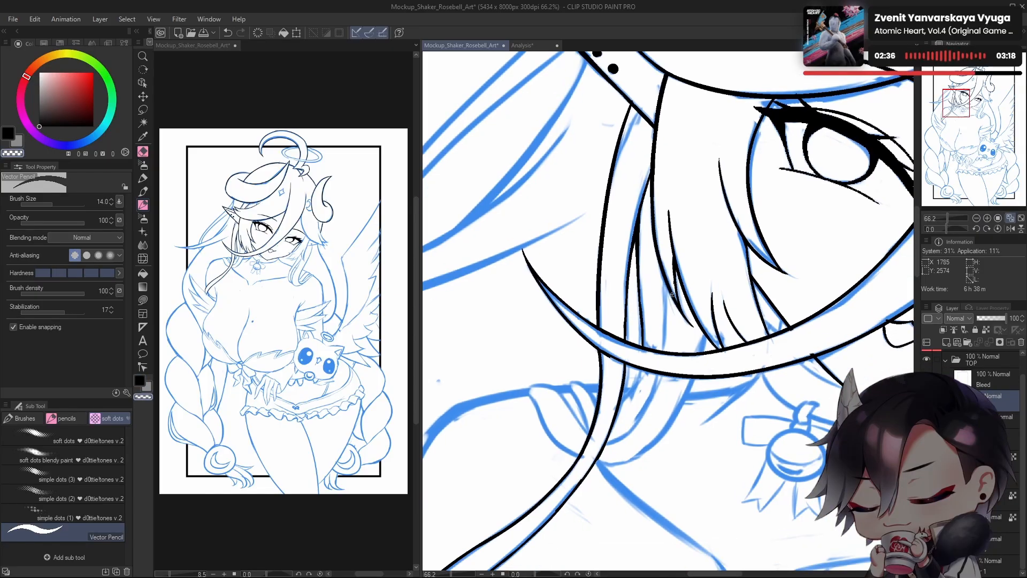
pyautogui.press('c')
pyautogui.moveTo(668, 284); pyautogui.dragTo(661, 354)
pyautogui.press('h')
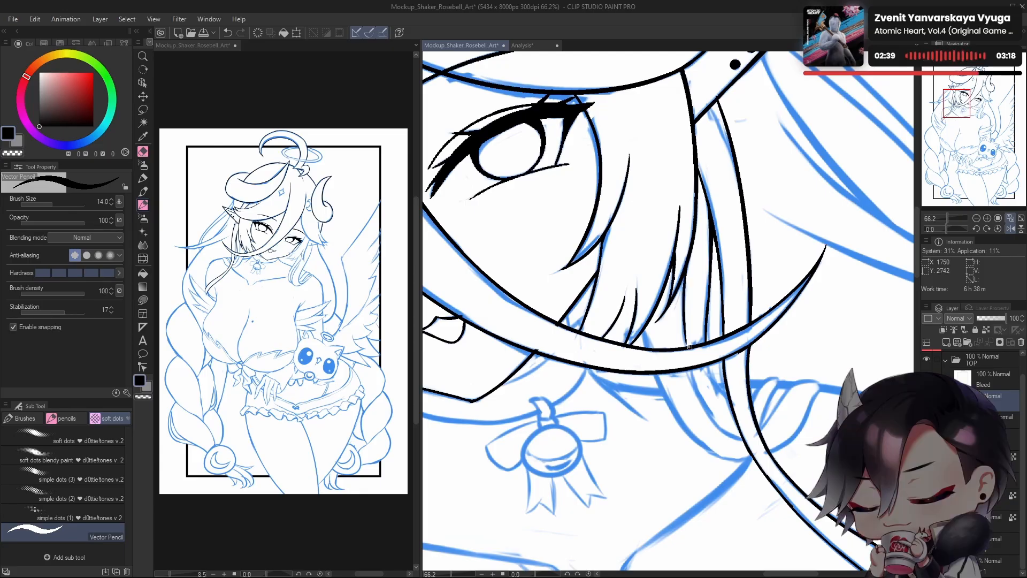
pyautogui.moveTo(688, 346); pyautogui.dragTo(686, 263)
pyautogui.hotkey('ctrl', 'z')
# Step: Trim overlapping ink where the cheek hair strands cross, using the Vector Pencil with transparent color
pyautogui.press('c')
pyautogui.press('h')
pyautogui.moveTo(748, 312); pyautogui.dragTo(718, 404)
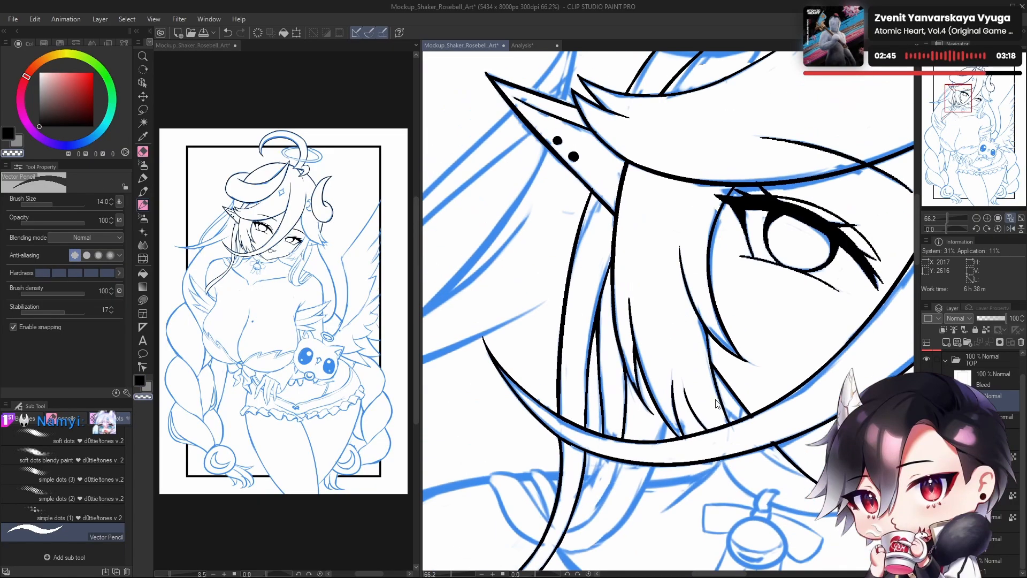
pyautogui.hotkey('ctrl', 'z')
pyautogui.moveTo(634, 373); pyautogui.dragTo(666, 385)
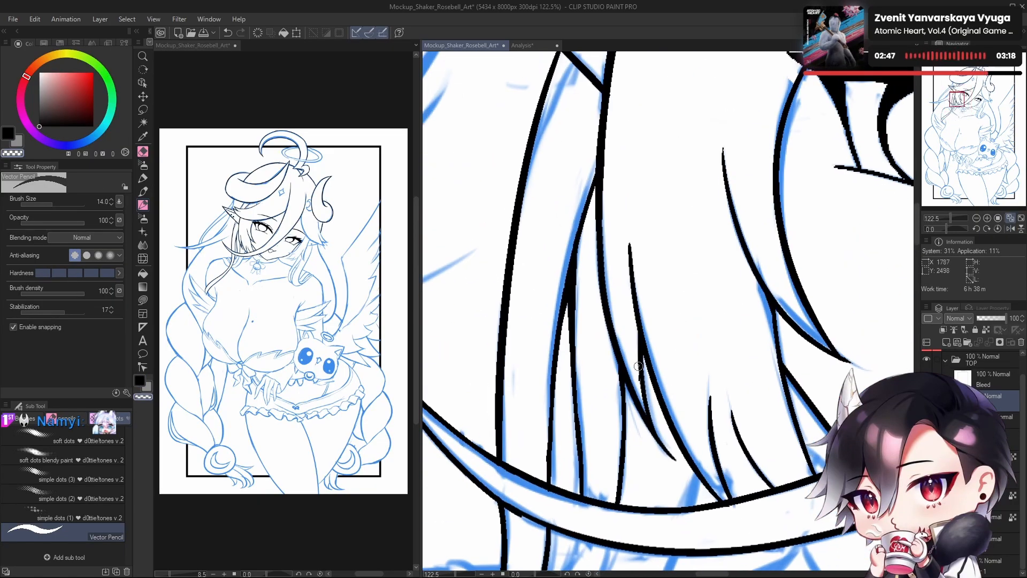
pyautogui.moveTo(626, 376); pyautogui.dragTo(653, 418)
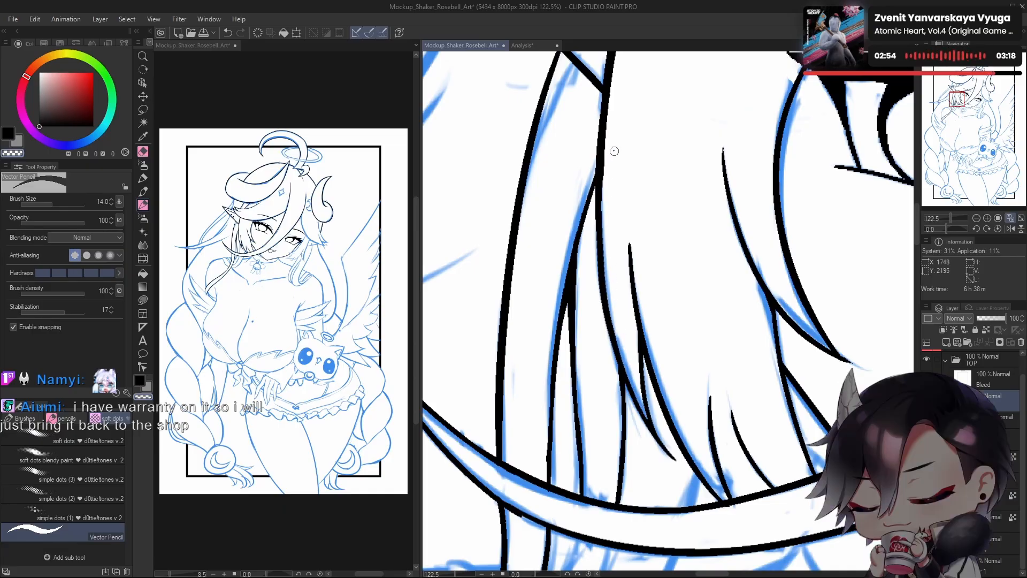
pyautogui.press('c')
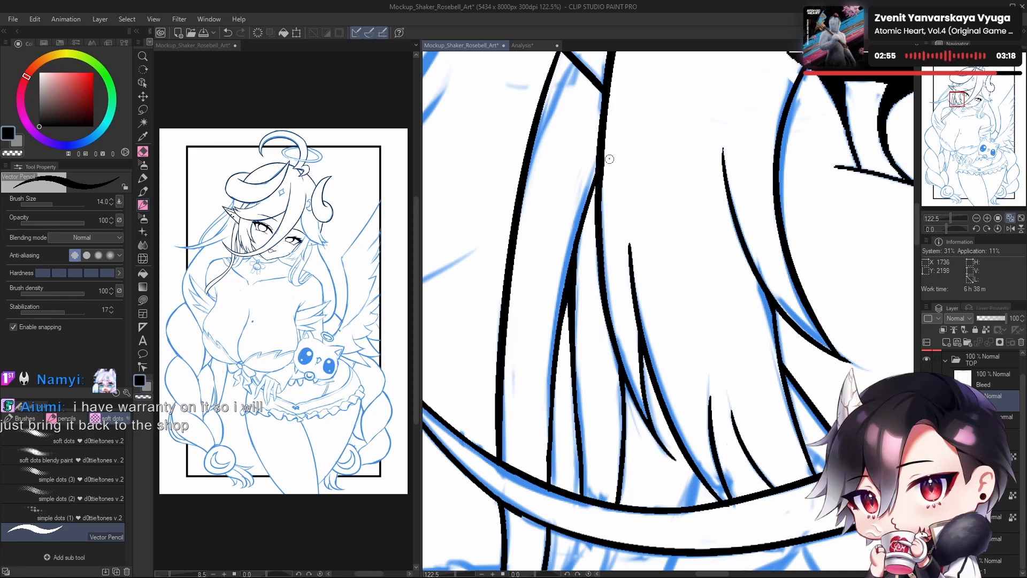
# Step: Mirror and rotate the canvas and retouch the short hair tip beside the sweeping bang, undoing strokes that do not fit
pyautogui.scroll(-5, 708, 314)
pyautogui.moveTo(698, 416); pyautogui.dragTo(606, 432)
pyautogui.moveTo(669, 423)
pyautogui.mouseDown()
pyautogui.moveTo(644, 398)
pyautogui.moveTo(655, 368)
pyautogui.mouseUp()
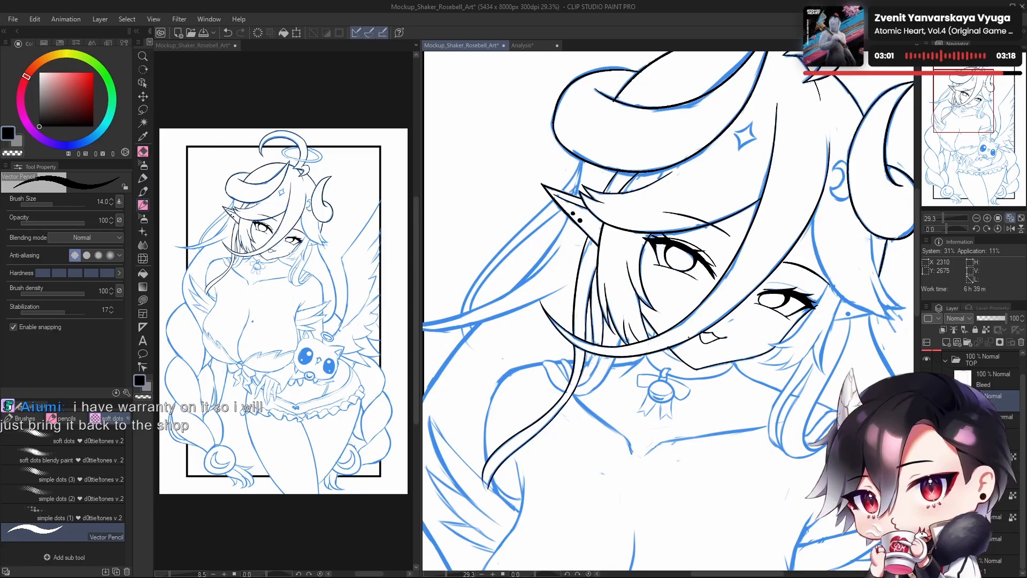
pyautogui.scroll(6, 700, 393)
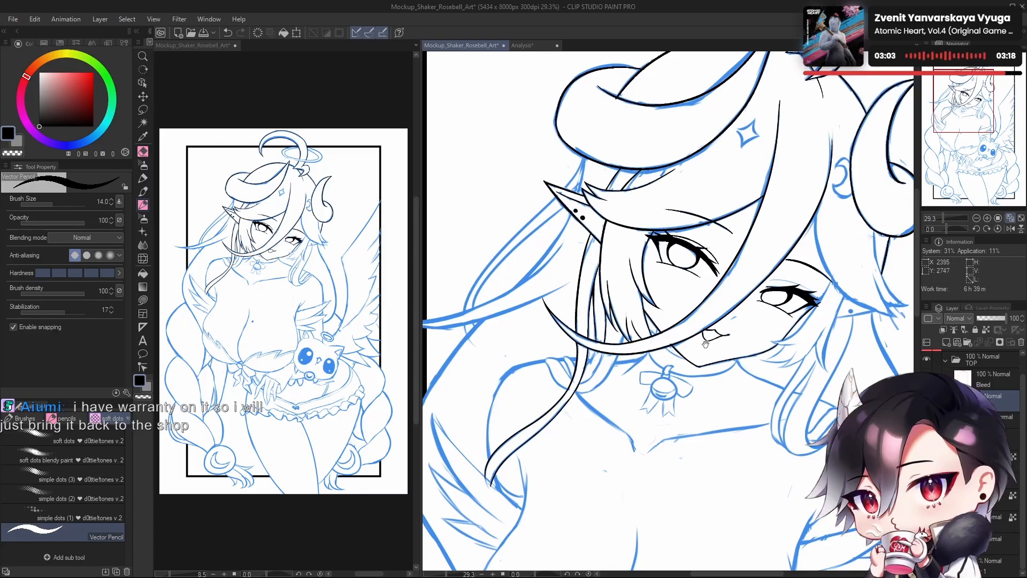
pyautogui.scroll(-4, 700, 393)
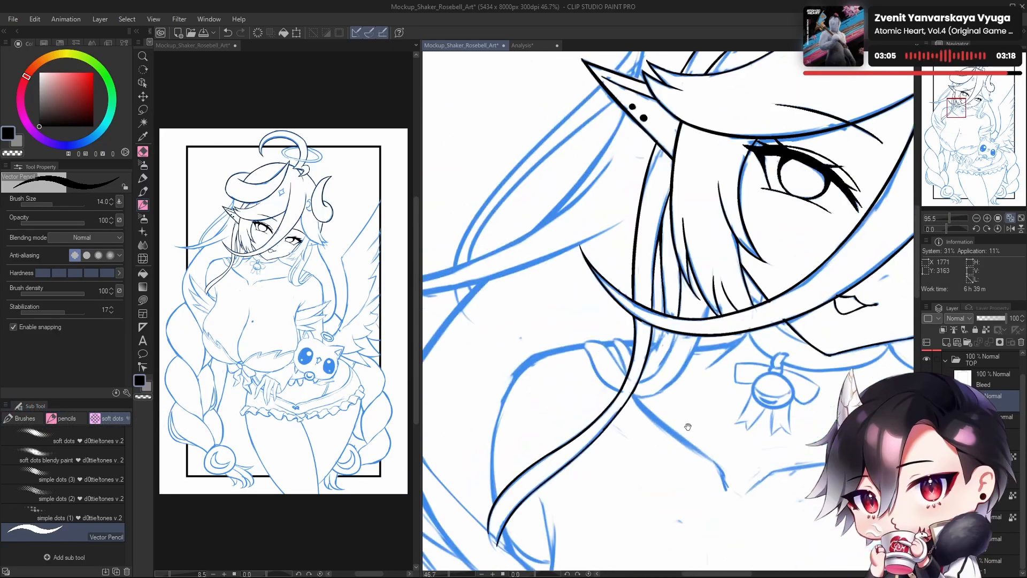
pyautogui.moveTo(688, 428); pyautogui.dragTo(651, 422)
pyautogui.press('h')
pyautogui.moveTo(720, 392); pyautogui.dragTo(690, 420)
pyautogui.moveTo(946, 230); pyautogui.dragTo(952, 230)
pyautogui.scroll(2, 655, 308)
pyautogui.moveTo(655, 308); pyautogui.dragTo(673, 289)
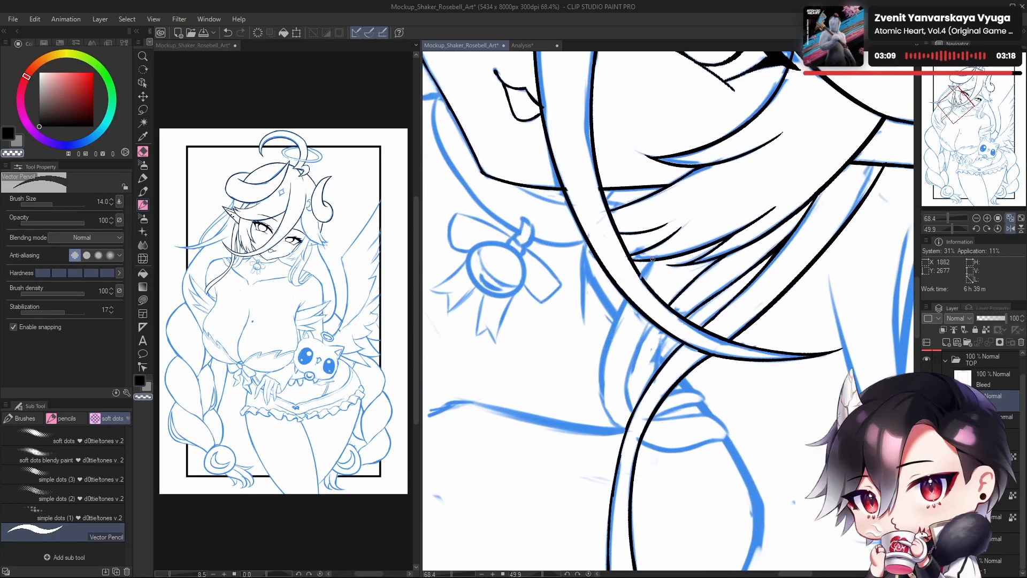
pyautogui.hotkey('ctrl', 'z')
pyautogui.press('c')
pyautogui.moveTo(644, 270); pyautogui.dragTo(650, 261)
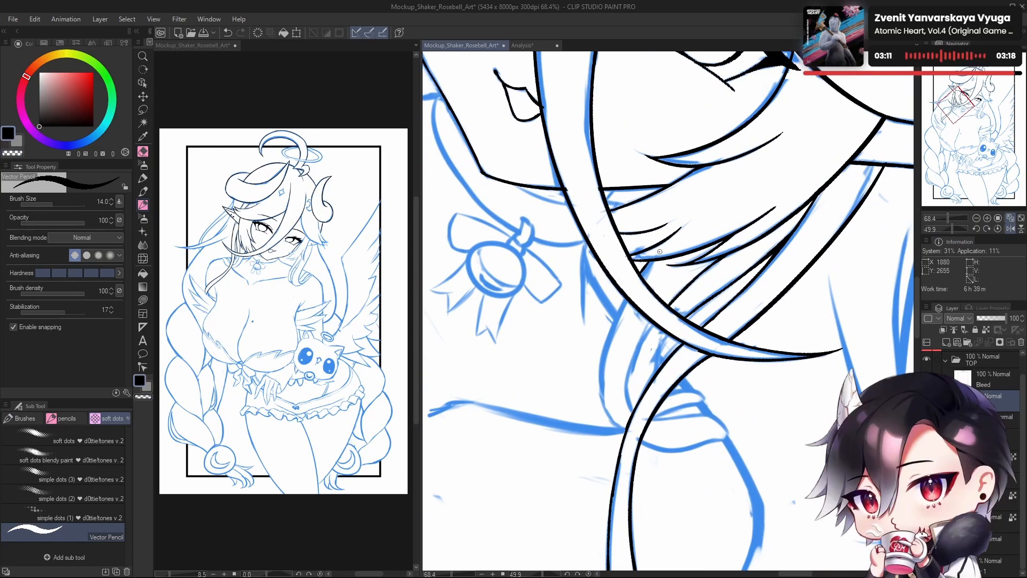
pyautogui.hotkey('ctrl', 'z')
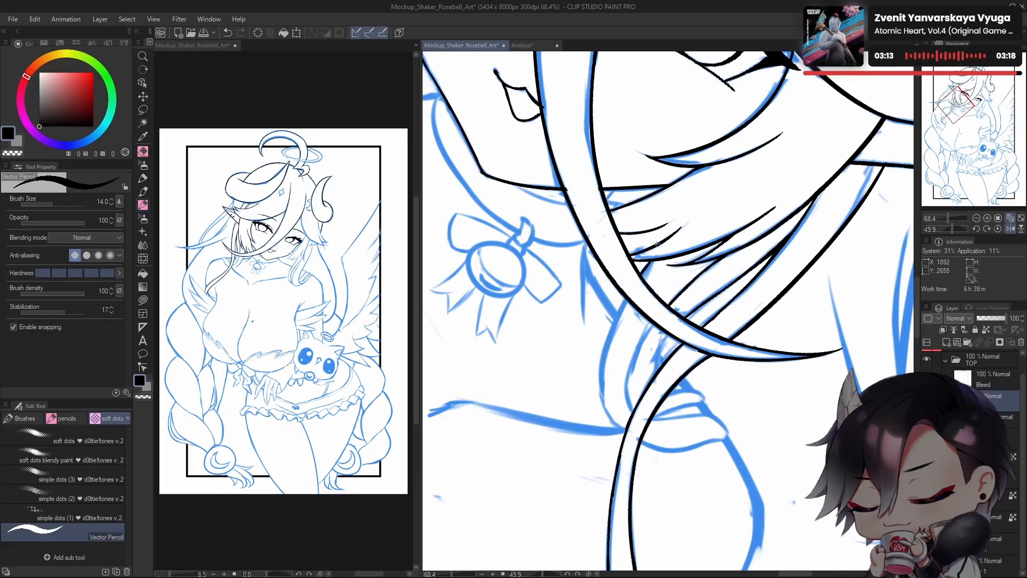
pyautogui.hotkey('ctrl', 'z')
# Step: Ink the curved outer edge of the strand beneath the sweeping bang down to the long chest strand, repeating the stroke until it joins cleanly
pyautogui.moveTo(626, 299); pyautogui.dragTo(601, 383)
pyautogui.moveTo(654, 401); pyautogui.dragTo(667, 371)
pyautogui.hotkey('ctrl', 'z')
pyautogui.moveTo(639, 269)
pyautogui.mouseDown()
pyautogui.moveTo(610, 362)
pyautogui.moveTo(630, 401)
pyautogui.mouseUp()
pyautogui.hotkey('ctrl', 'z')
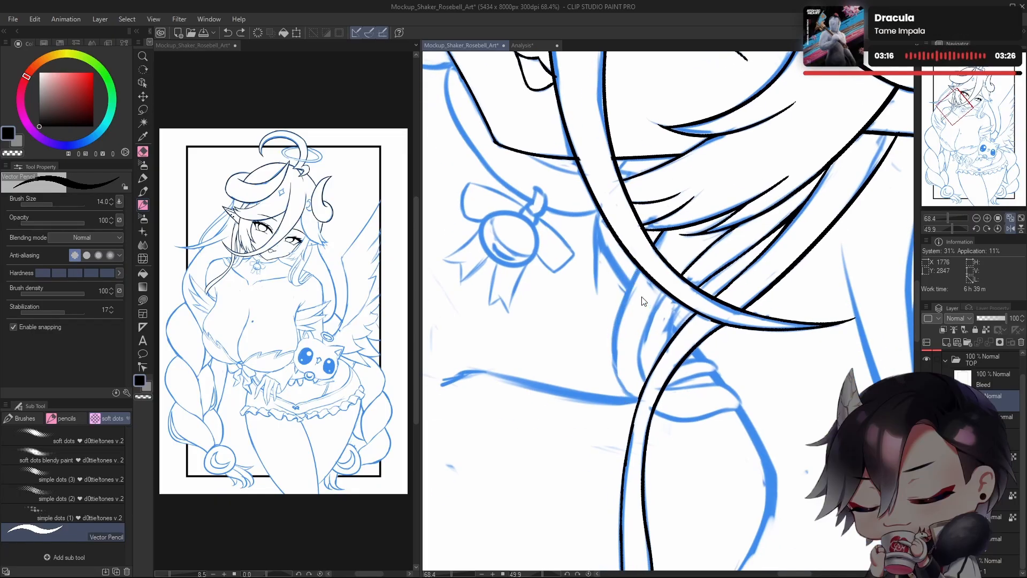
pyautogui.moveTo(639, 268); pyautogui.dragTo(630, 399)
pyautogui.hotkey('ctrl', 'z')
pyautogui.moveTo(637, 268); pyautogui.dragTo(634, 411)
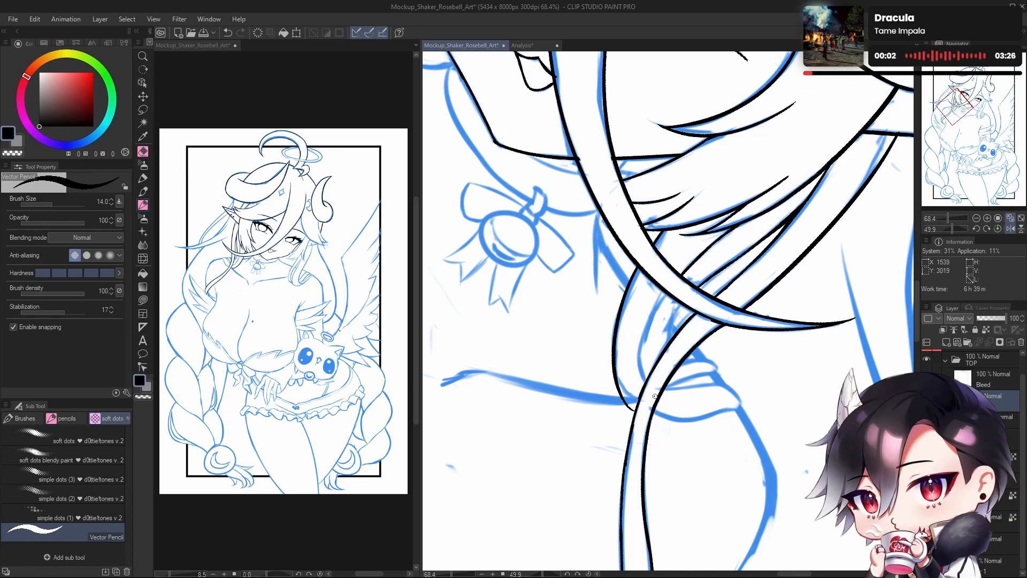
pyautogui.hotkey('ctrl', 'z')
pyautogui.moveTo(639, 266)
pyautogui.mouseDown()
pyautogui.moveTo(619, 321)
pyautogui.moveTo(633, 410)
pyautogui.mouseUp()
pyautogui.hotkey('ctrl', 'z')
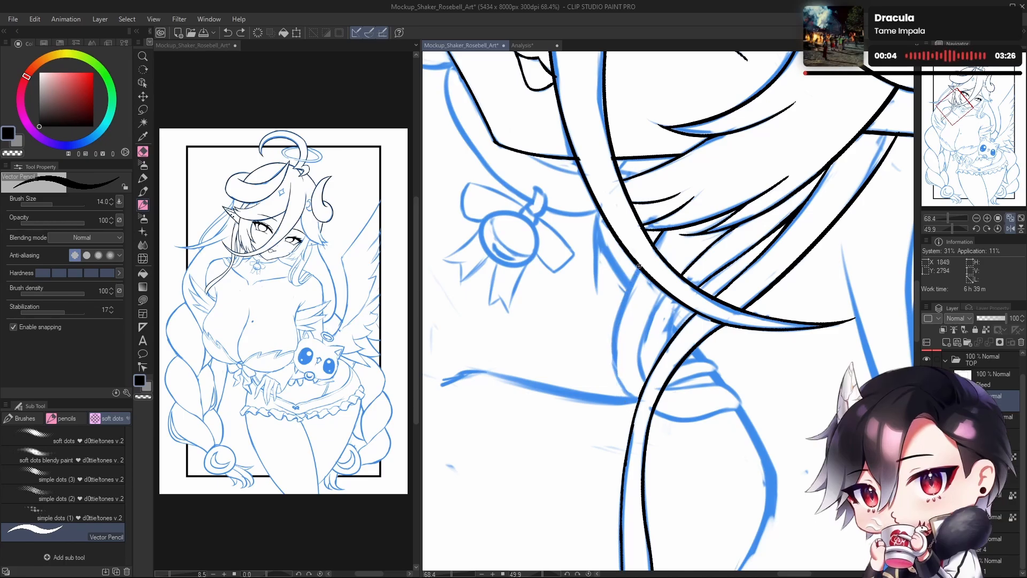
pyautogui.moveTo(639, 266); pyautogui.dragTo(652, 395)
pyautogui.hotkey('ctrl', 'z')
pyautogui.moveTo(639, 268); pyautogui.dragTo(644, 398)
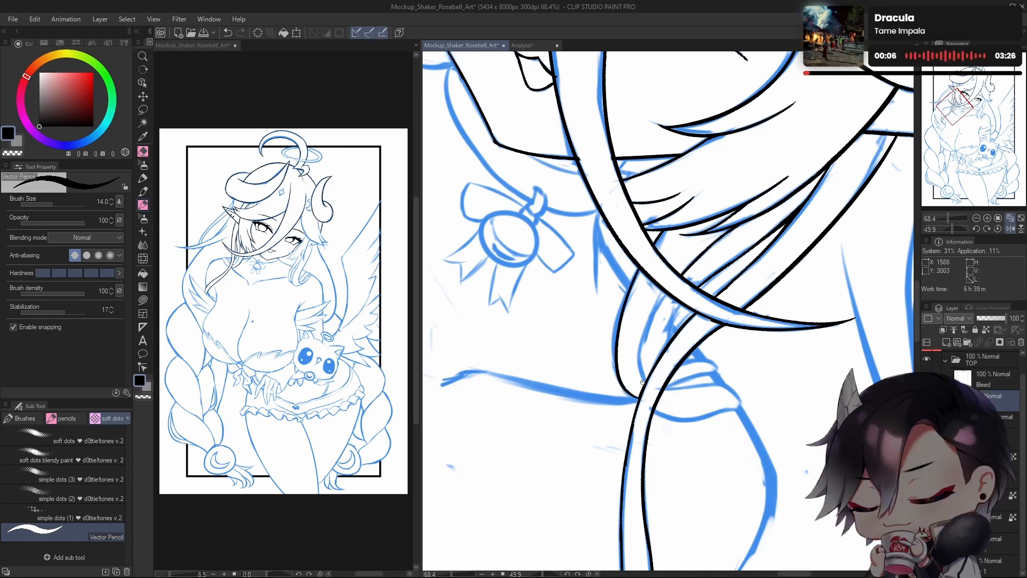
pyautogui.hotkey('ctrl', 'z')
pyautogui.moveTo(640, 269)
pyautogui.mouseDown()
pyautogui.moveTo(622, 307)
pyautogui.moveTo(649, 390)
pyautogui.mouseUp()
pyautogui.hotkey('ctrl', 'z')
pyautogui.moveTo(640, 263)
pyautogui.mouseDown()
pyautogui.moveTo(615, 381)
pyautogui.moveTo(641, 400)
pyautogui.mouseUp()
pyautogui.hotkey('ctrl', 'z')
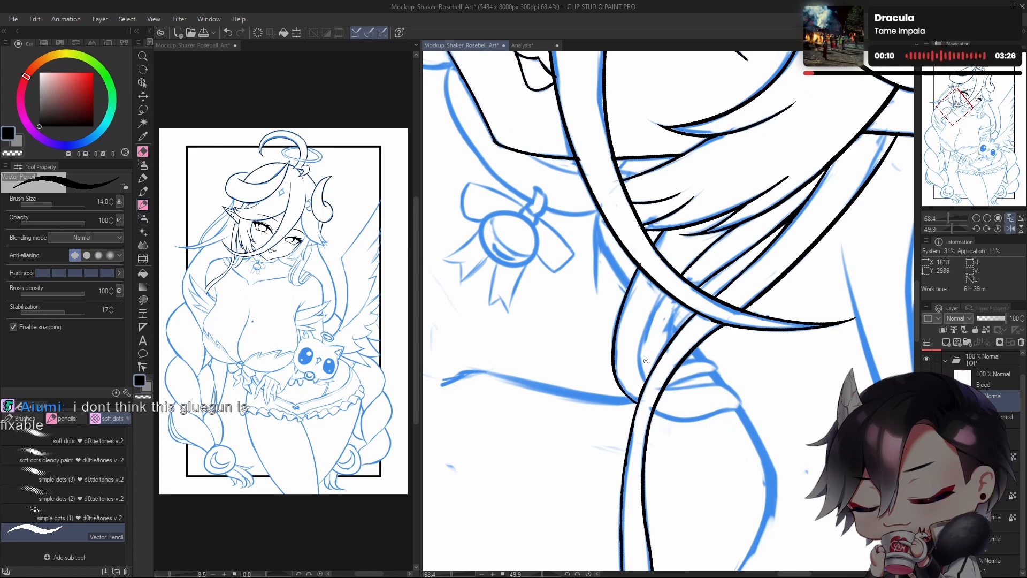
pyautogui.scroll(-4, 646, 360)
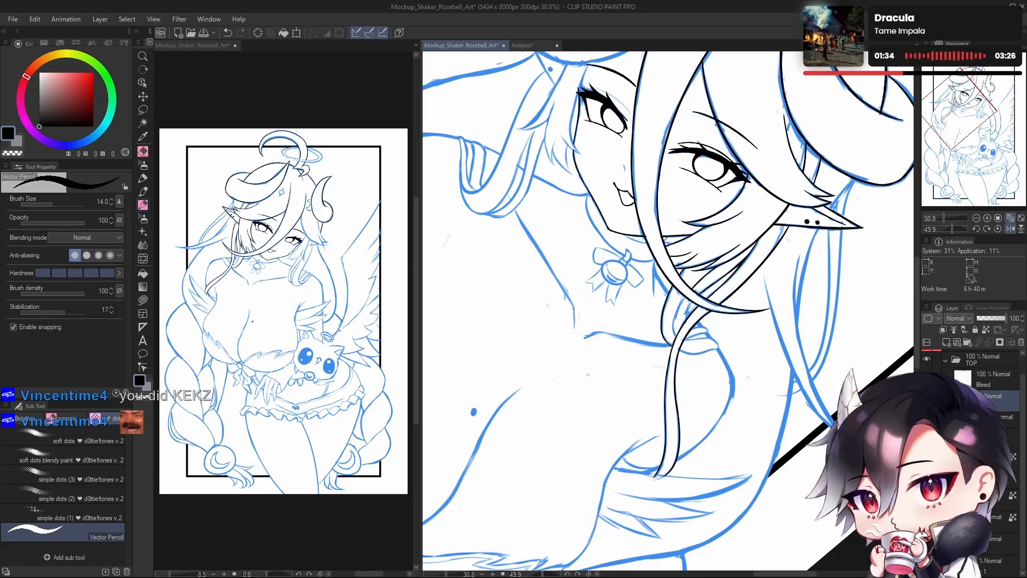
pyautogui.scroll(4, 697, 342)
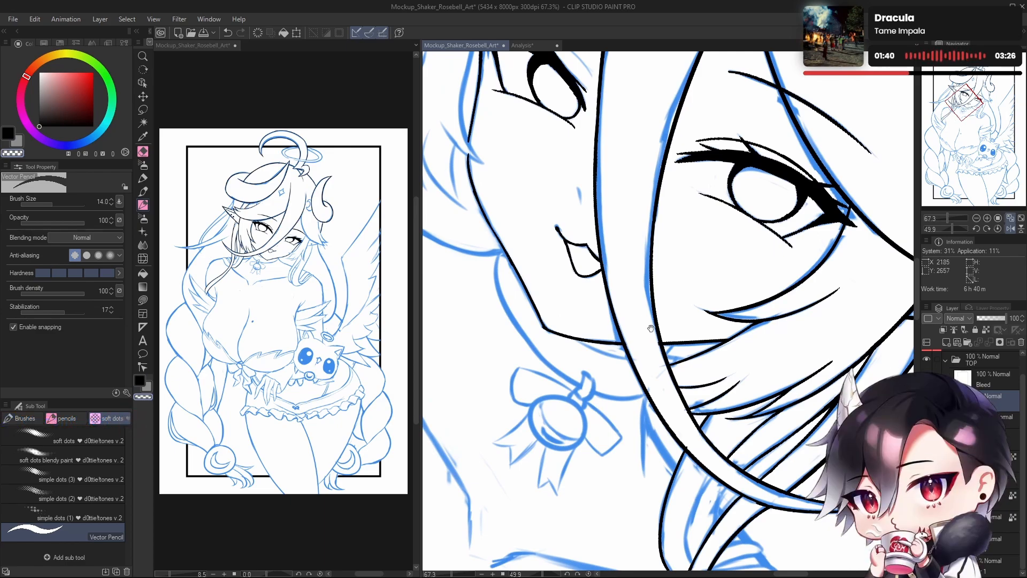
# Step: Examine the inked face and the hair strands around the sweeping bang down to the upper chest
pyautogui.moveTo(651, 328)
pyautogui.mouseDown()
pyautogui.moveTo(642, 390)
pyautogui.moveTo(657, 426)
pyautogui.mouseUp()
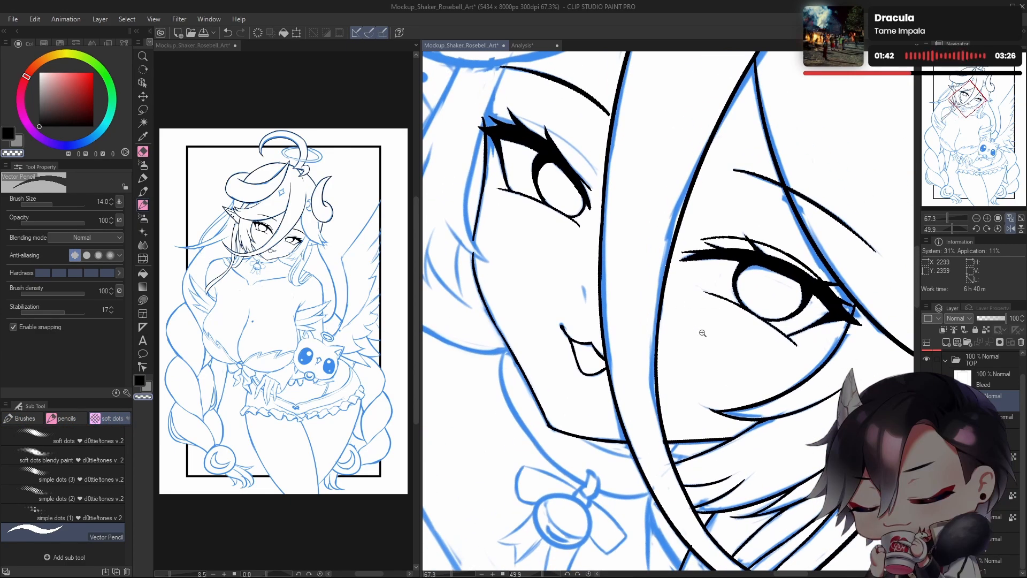
pyautogui.moveTo(702, 332); pyautogui.dragTo(649, 333)
pyautogui.moveTo(698, 291); pyautogui.dragTo(743, 292)
pyautogui.moveTo(567, 322); pyautogui.dragTo(594, 291)
pyautogui.moveTo(717, 402); pyautogui.dragTo(690, 379)
pyautogui.moveTo(661, 348); pyautogui.dragTo(705, 347)
pyautogui.moveTo(673, 367); pyautogui.dragTo(754, 326)
pyautogui.moveTo(711, 356)
pyautogui.mouseDown()
pyautogui.moveTo(691, 363)
pyautogui.moveTo(722, 363)
pyautogui.mouseUp()
pyautogui.moveTo(693, 391); pyautogui.dragTo(700, 371)
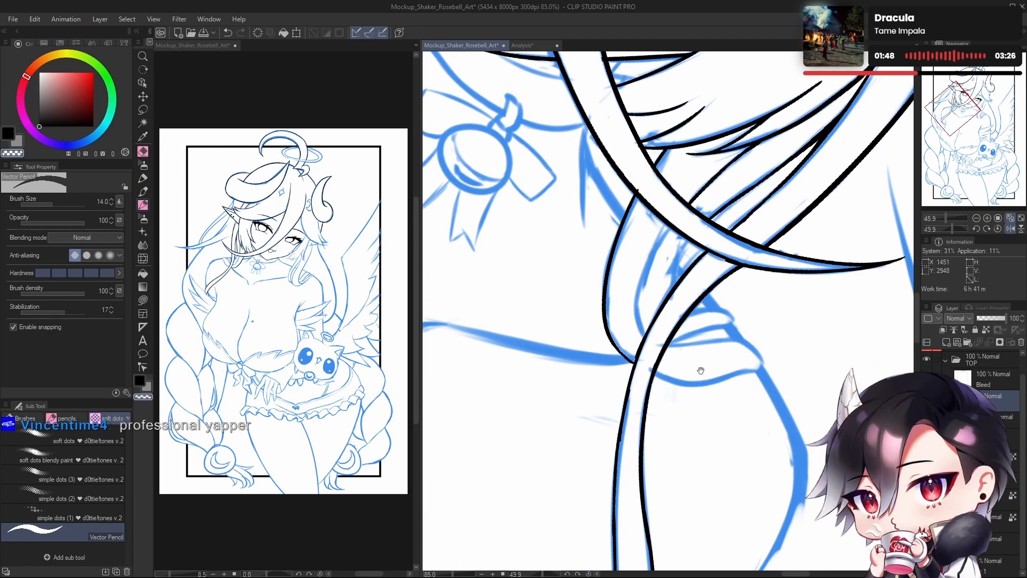
# Step: Look over the shaker bottle artwork in the Analysis reference document and return to the lineart document
pyautogui.click(522, 45)
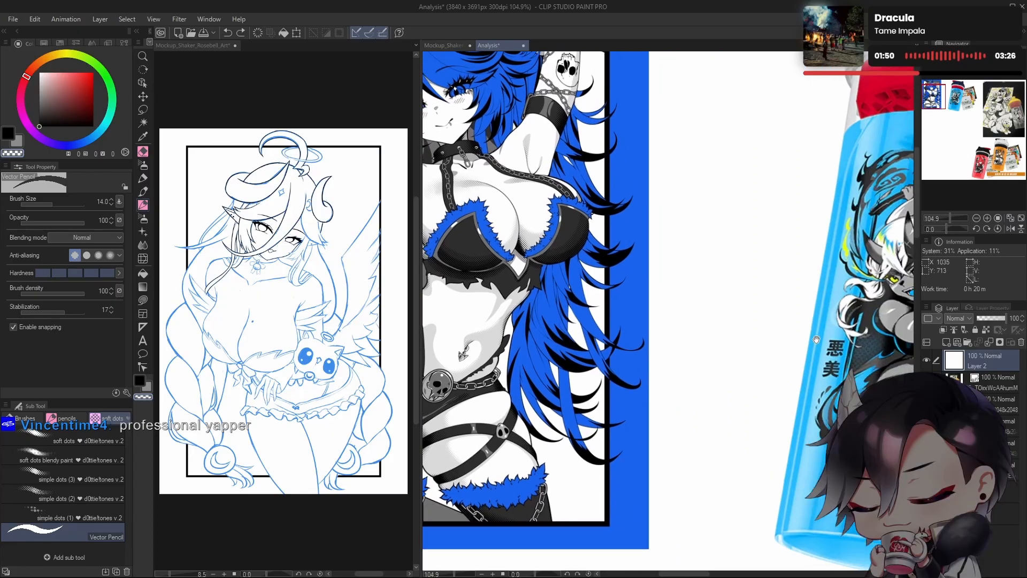
pyautogui.moveTo(817, 339); pyautogui.dragTo(697, 381)
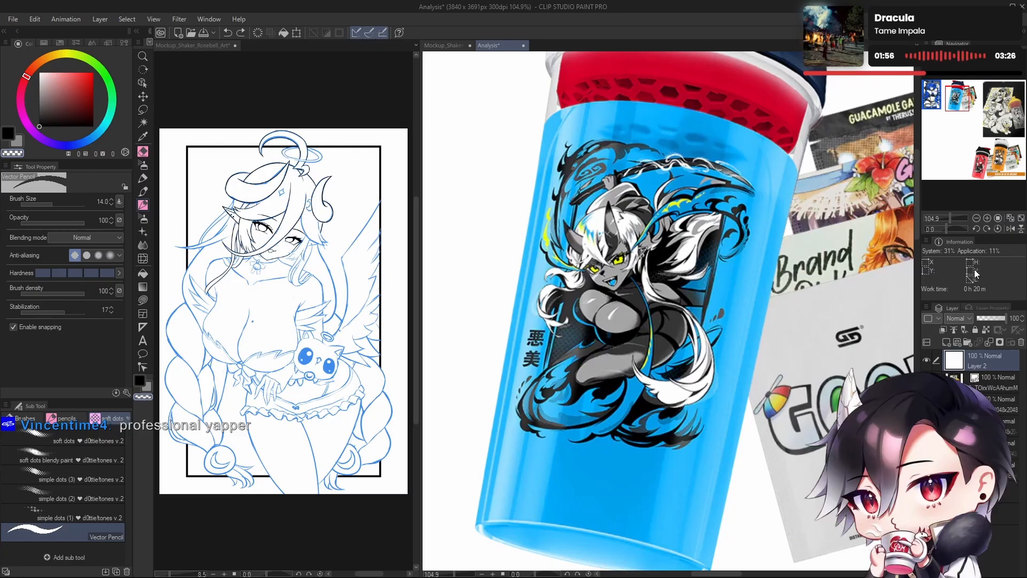
pyautogui.click(444, 46)
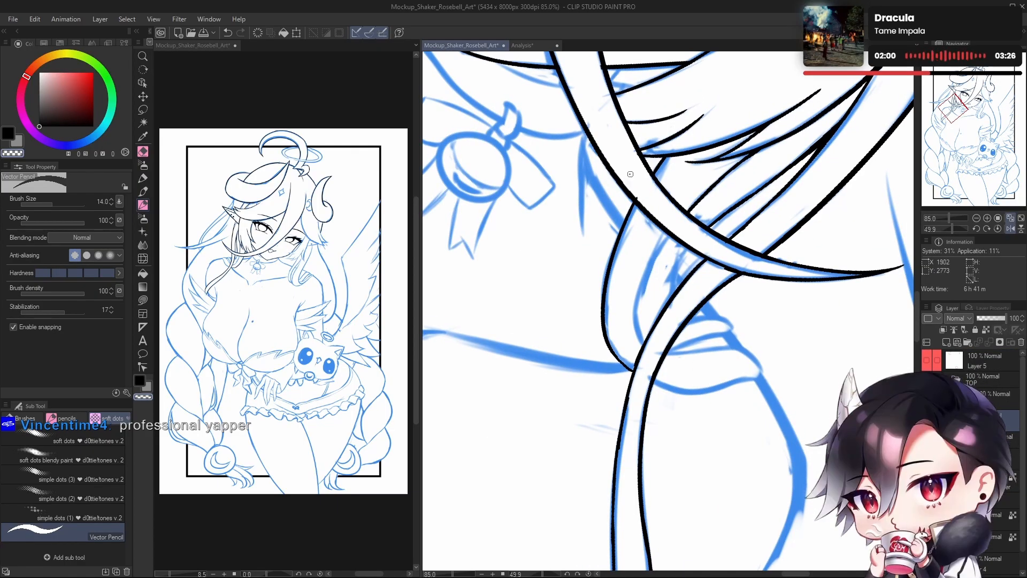
# Step: Trim the outer edge of the sweeping bang where the hair strands pass behind it, using the Vector Pencil with transparent color
pyautogui.moveTo(679, 245); pyautogui.dragTo(665, 440)
pyautogui.click(956, 229)
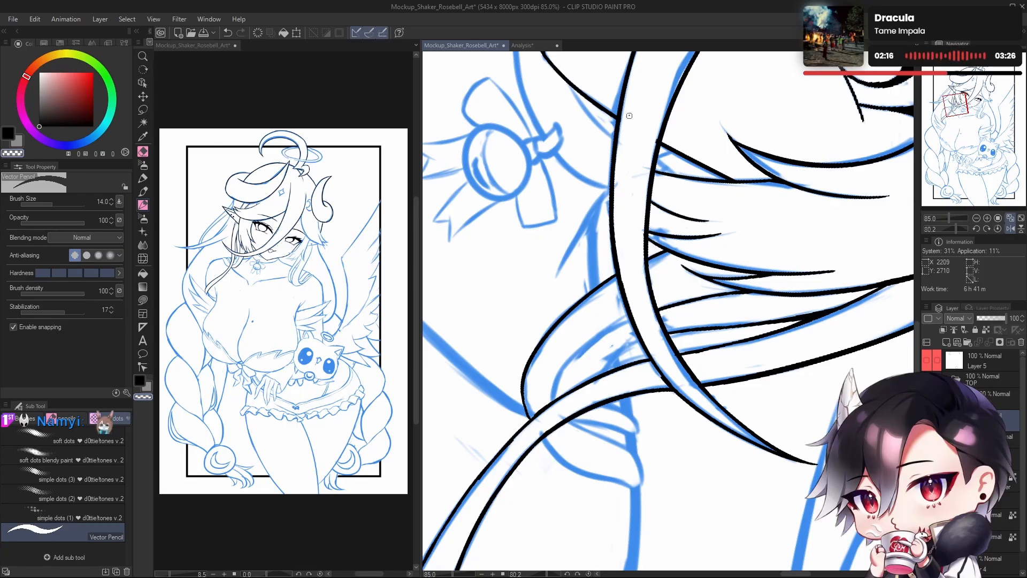
pyautogui.moveTo(682, 368); pyautogui.dragTo(693, 336)
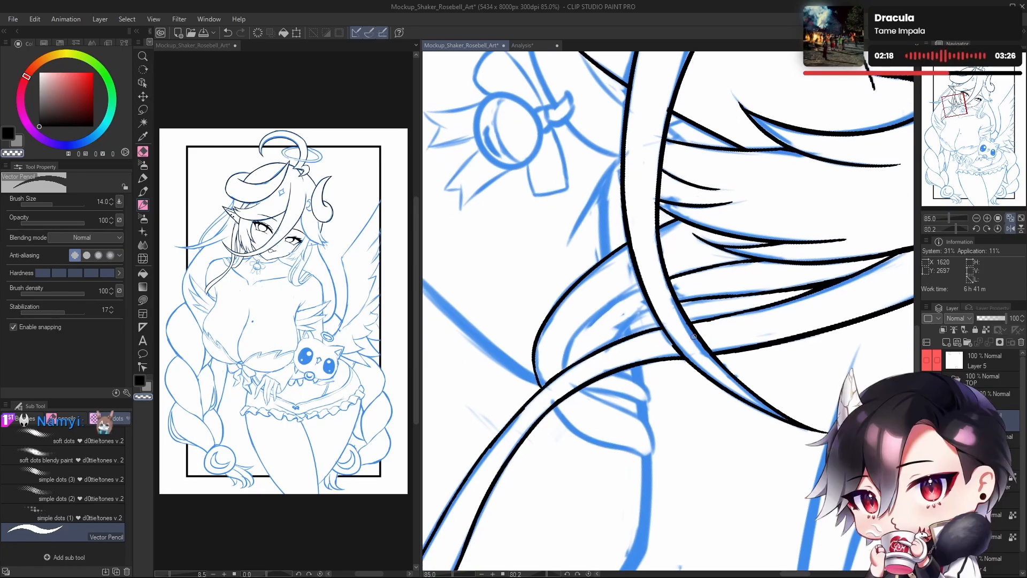
pyautogui.moveTo(789, 429); pyautogui.dragTo(748, 420)
pyautogui.moveTo(797, 395); pyautogui.dragTo(791, 395)
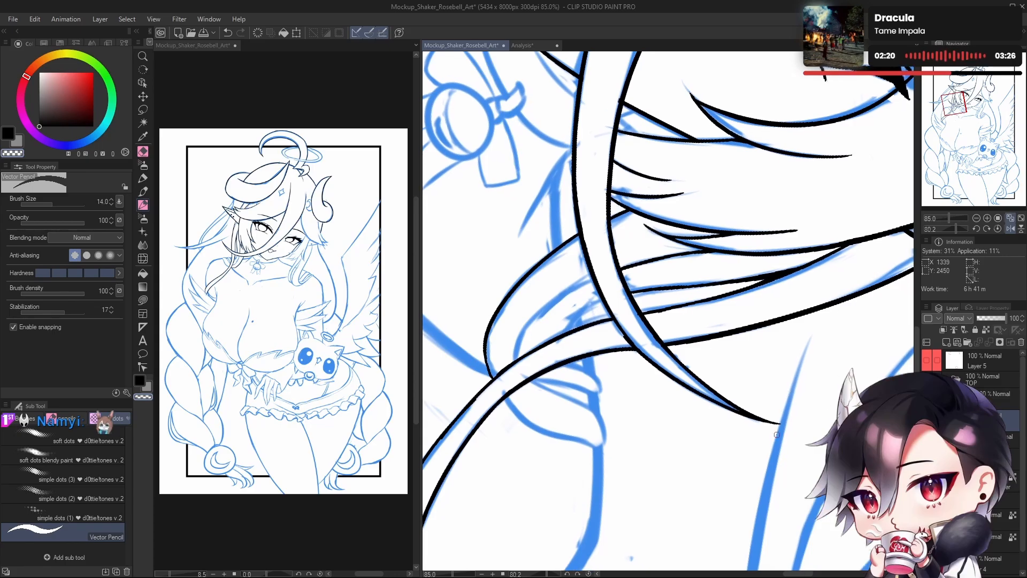
pyautogui.moveTo(955, 228); pyautogui.dragTo(958, 227)
pyautogui.moveTo(607, 338); pyautogui.dragTo(634, 341)
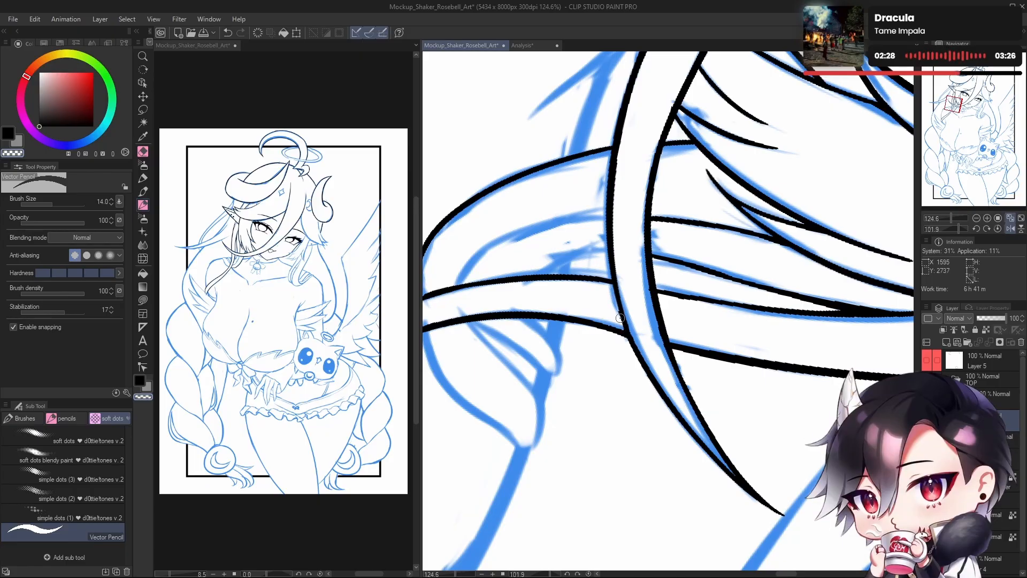
pyautogui.press('c')
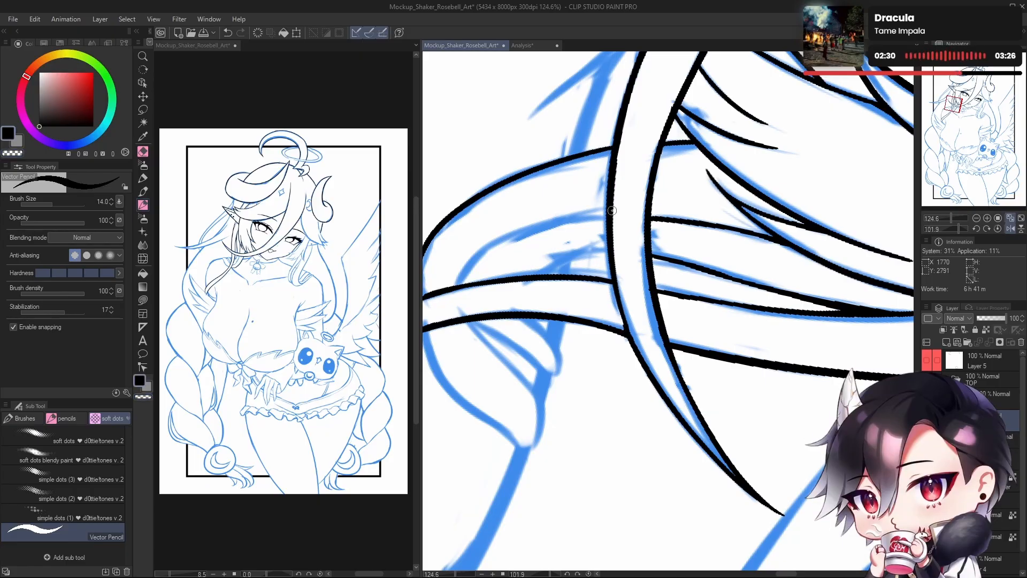
pyautogui.press('c')
pyautogui.scroll(3, 620, 204)
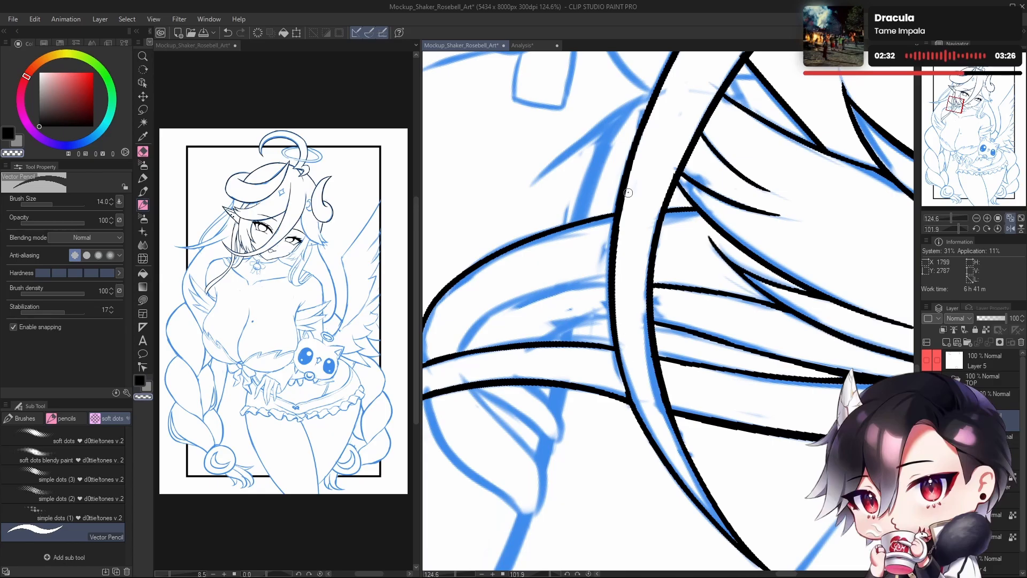
pyautogui.moveTo(621, 321)
pyautogui.mouseDown()
pyautogui.moveTo(615, 249)
pyautogui.moveTo(628, 194)
pyautogui.mouseUp()
pyautogui.hotkey('ctrl', 'z')
pyautogui.hotkey('ctrl', 'z')
pyautogui.moveTo(624, 310); pyautogui.dragTo(642, 161)
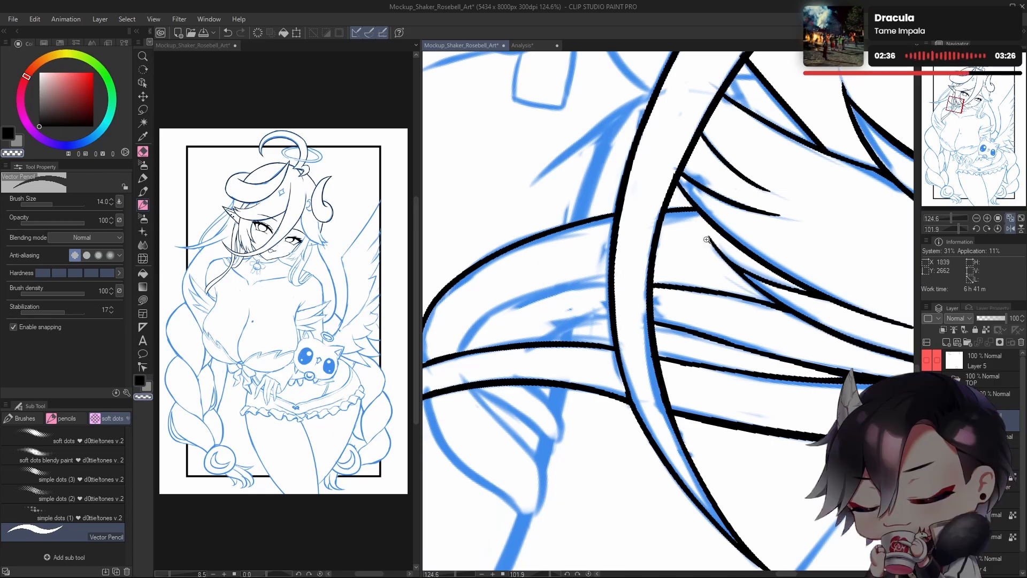
# Step: Ink the inner curve of the strand beneath the sweeping bang down toward the long chest strand, repeating the stroke until it follows the sketch
pyautogui.moveTo(744, 325); pyautogui.dragTo(699, 379)
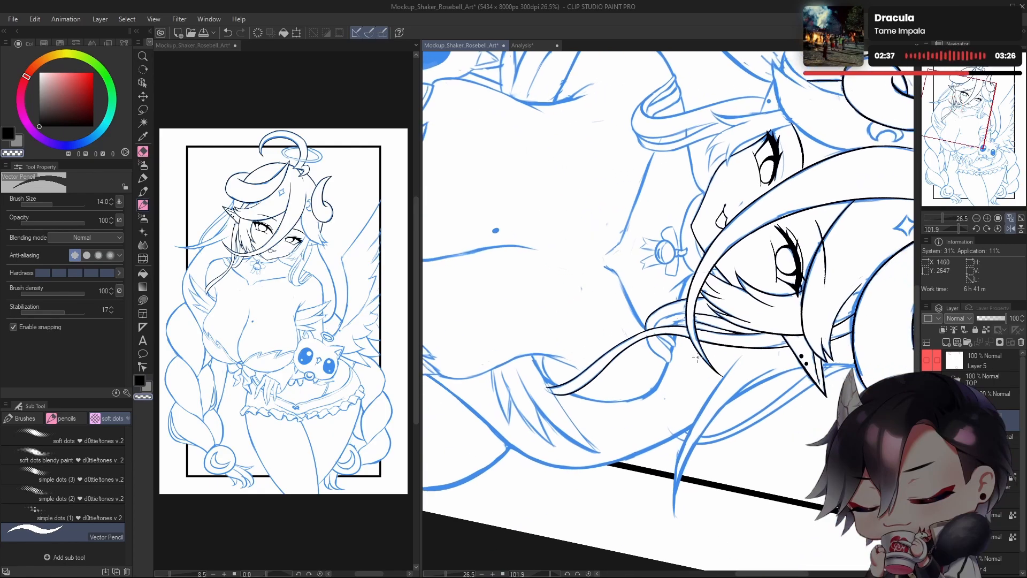
pyautogui.click(998, 229)
pyautogui.moveTo(744, 363); pyautogui.dragTo(723, 378)
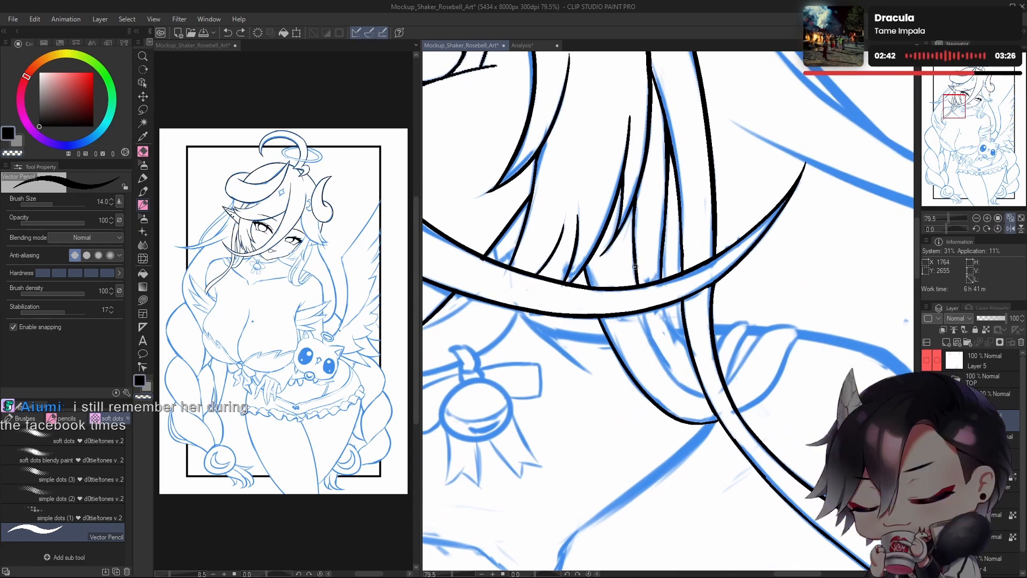
pyautogui.moveTo(636, 266); pyautogui.dragTo(693, 396)
pyautogui.hotkey('ctrl', 'z')
pyautogui.moveTo(636, 245); pyautogui.dragTo(697, 393)
pyautogui.hotkey('ctrl', 'z')
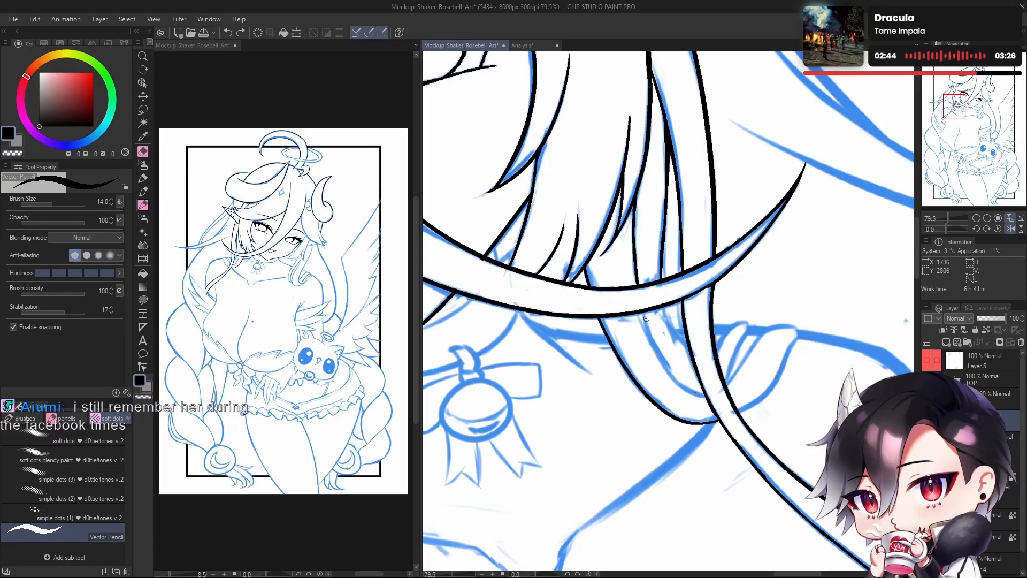
pyautogui.moveTo(641, 316); pyautogui.dragTo(705, 404)
pyautogui.hotkey('ctrl', 'z')
pyautogui.moveTo(635, 231); pyautogui.dragTo(705, 405)
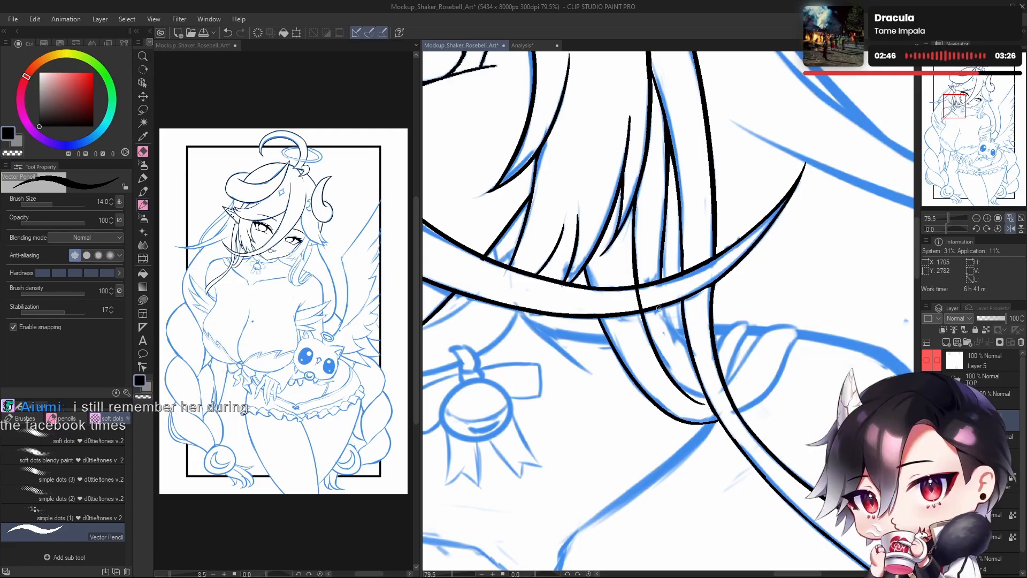
pyautogui.hotkey('ctrl', 'z')
pyautogui.moveTo(636, 284); pyautogui.dragTo(706, 405)
pyautogui.hotkey('ctrl', 'z')
pyautogui.moveTo(638, 289); pyautogui.dragTo(705, 396)
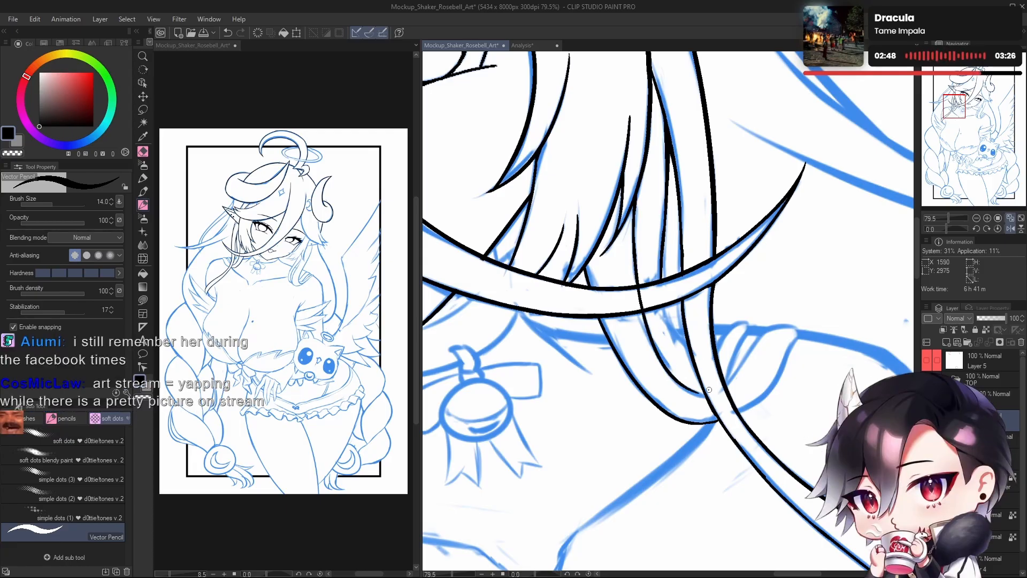
pyautogui.hotkey('ctrl', 'z')
pyautogui.moveTo(641, 306); pyautogui.dragTo(716, 398)
pyautogui.hotkey('ctrl', 'z')
pyautogui.moveTo(634, 259); pyautogui.dragTo(706, 401)
pyautogui.hotkey('ctrl', 'z')
pyautogui.moveTo(636, 276); pyautogui.dragTo(705, 396)
pyautogui.hotkey('ctrl', 'z')
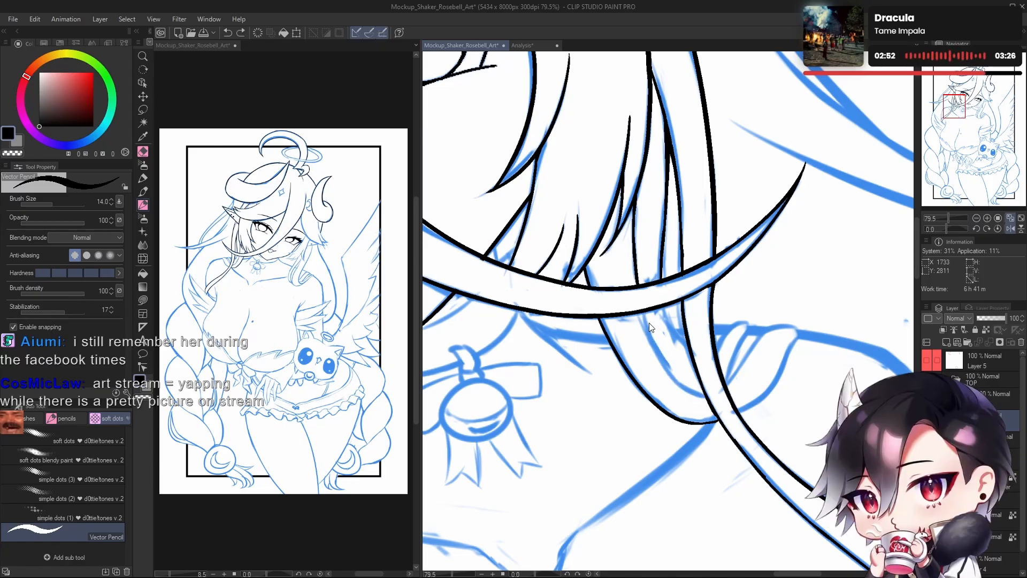
pyautogui.moveTo(637, 287); pyautogui.dragTo(706, 403)
pyautogui.hotkey('ctrl', 'z')
pyautogui.moveTo(638, 288); pyautogui.dragTo(705, 400)
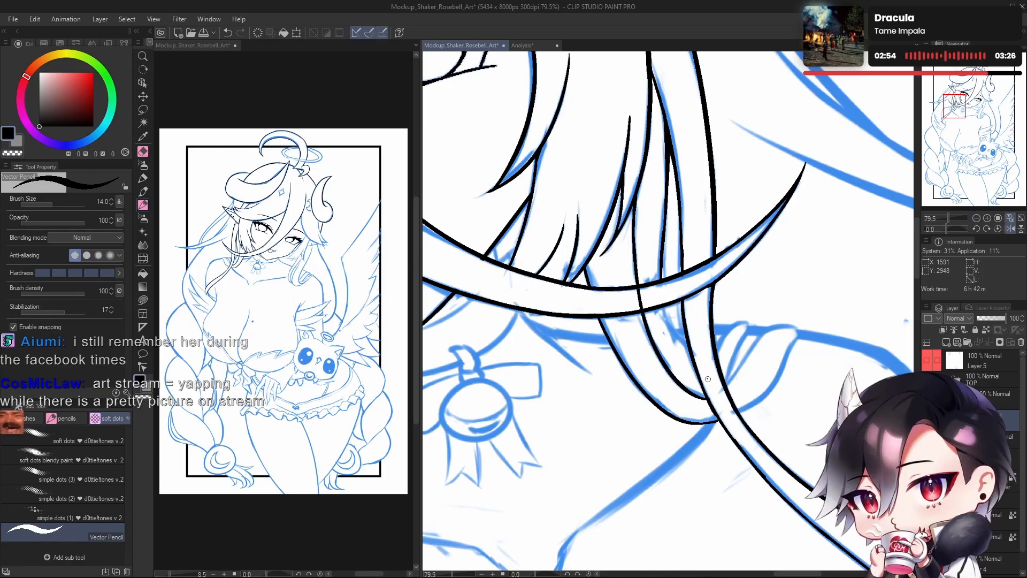
# Step: Mirror the canvas and refine the lower end of the inner curve so it joins the long chest strand, undoing strokes that do not fit
pyautogui.scroll(4, 712, 396)
pyautogui.moveTo(667, 441)
pyautogui.mouseDown()
pyautogui.moveTo(687, 355)
pyautogui.moveTo(646, 394)
pyautogui.moveTo(718, 334)
pyautogui.mouseUp()
pyautogui.press('c')
pyautogui.moveTo(667, 378); pyautogui.dragTo(723, 323)
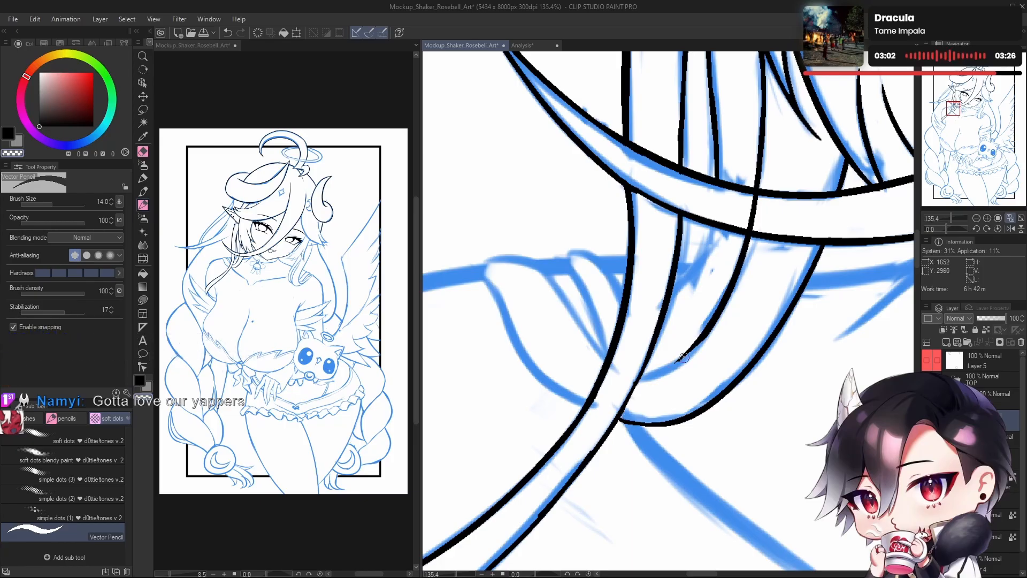
pyautogui.scroll(-1, 705, 358)
pyautogui.hotkey('ctrl', 'z')
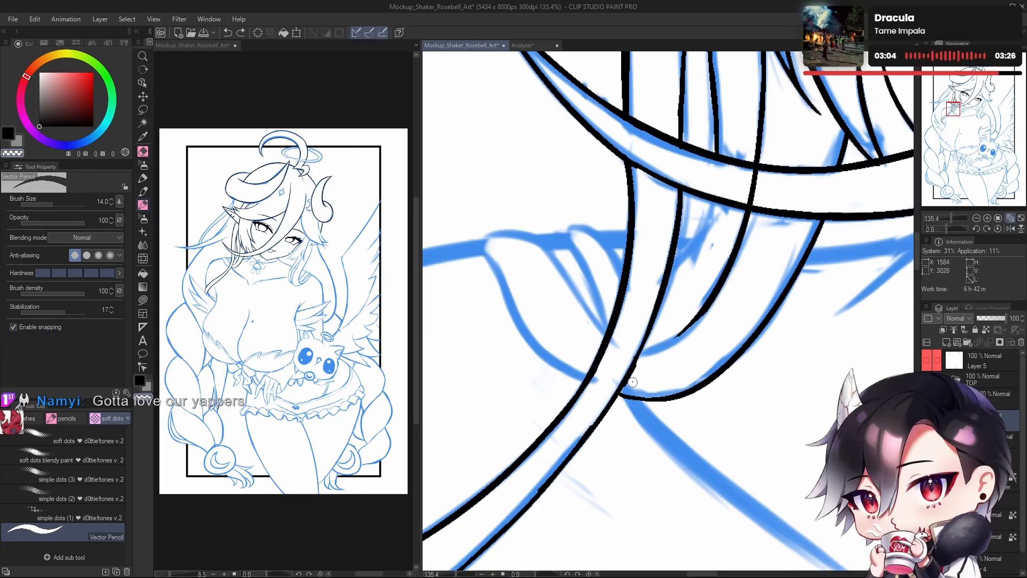
pyautogui.moveTo(632, 384)
pyautogui.mouseDown()
pyautogui.moveTo(678, 333)
pyautogui.moveTo(653, 348)
pyautogui.moveTo(699, 318)
pyautogui.mouseUp()
pyautogui.press('c')
pyautogui.hotkey('ctrl', 'z')
pyautogui.hotkey('ctrl', 'z')
pyautogui.press('h')
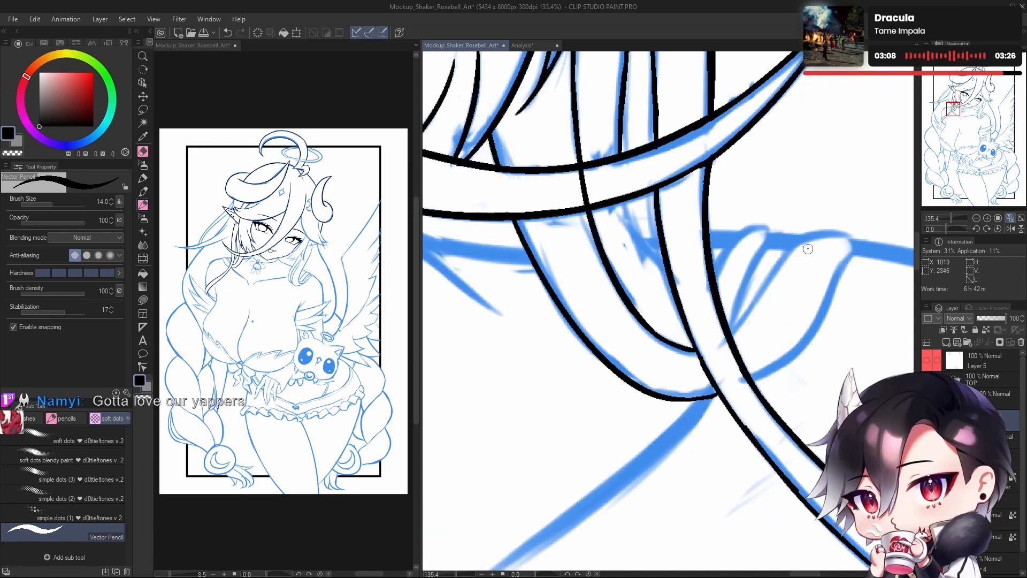
# Step: Erase the part of the inner curve that crosses the sweeping bang, using the Vector Pencil with transparent color
pyautogui.moveTo(658, 383); pyautogui.dragTo(732, 474)
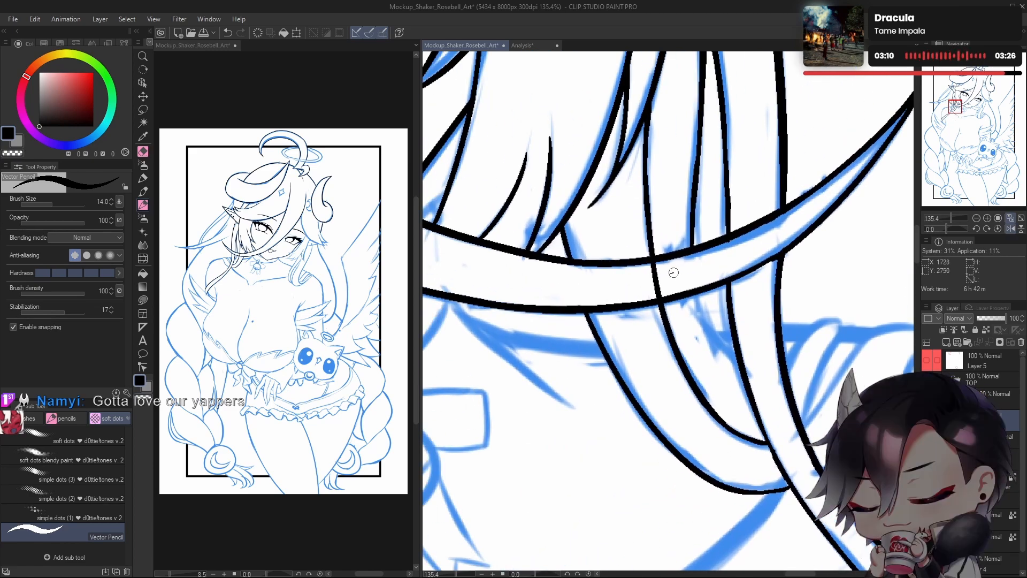
pyautogui.moveTo(627, 280)
pyautogui.mouseDown()
pyautogui.moveTo(697, 261)
pyautogui.moveTo(624, 278)
pyautogui.moveTo(680, 266)
pyautogui.moveTo(642, 272)
pyautogui.moveTo(640, 292)
pyautogui.mouseUp()
pyautogui.hotkey('ctrl', 'z')
pyautogui.press('c')
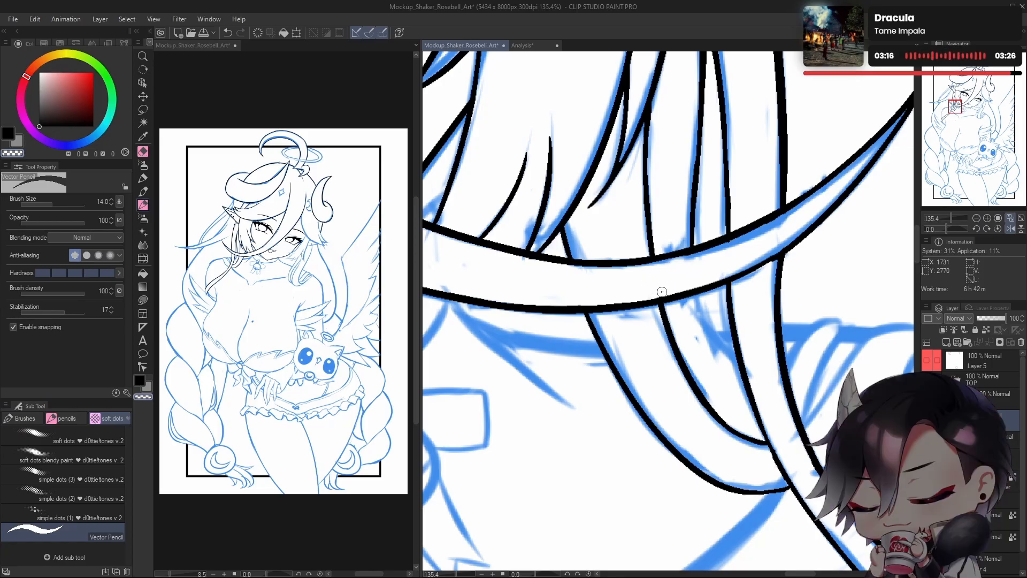
# Step: Ink the short curved line beneath the sweeping bang, between the inner curve and the long chest strand, undoing strokes that do not fit
pyautogui.moveTo(962, 230); pyautogui.dragTo(960, 230)
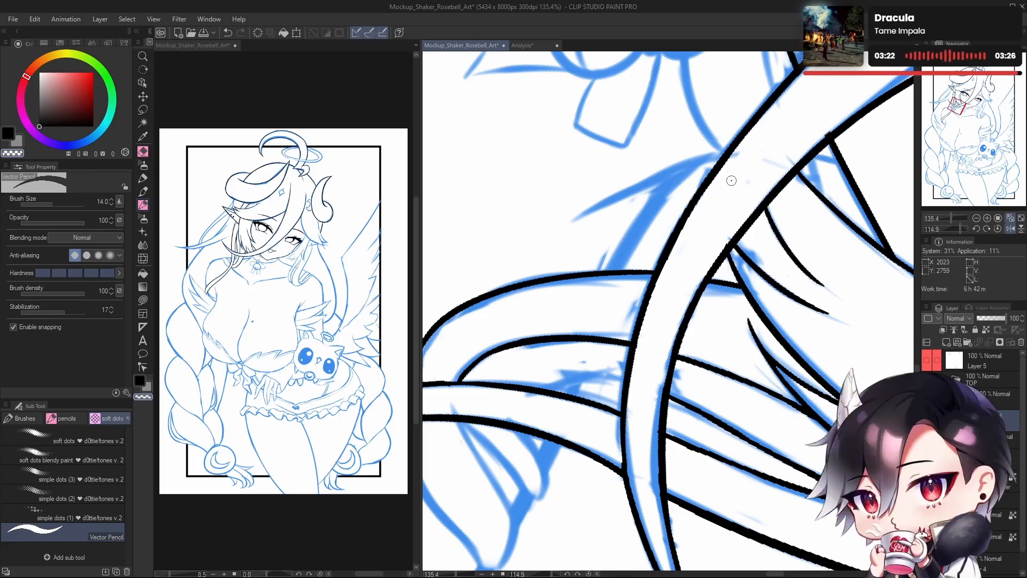
pyautogui.moveTo(722, 216); pyautogui.dragTo(652, 409)
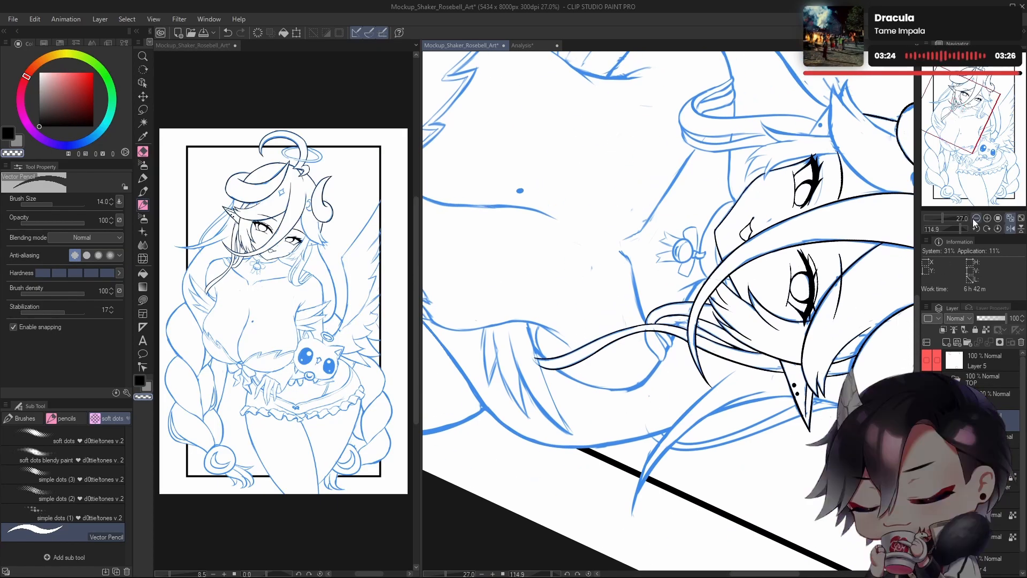
pyautogui.click(998, 228)
pyautogui.moveTo(675, 262); pyautogui.dragTo(726, 399)
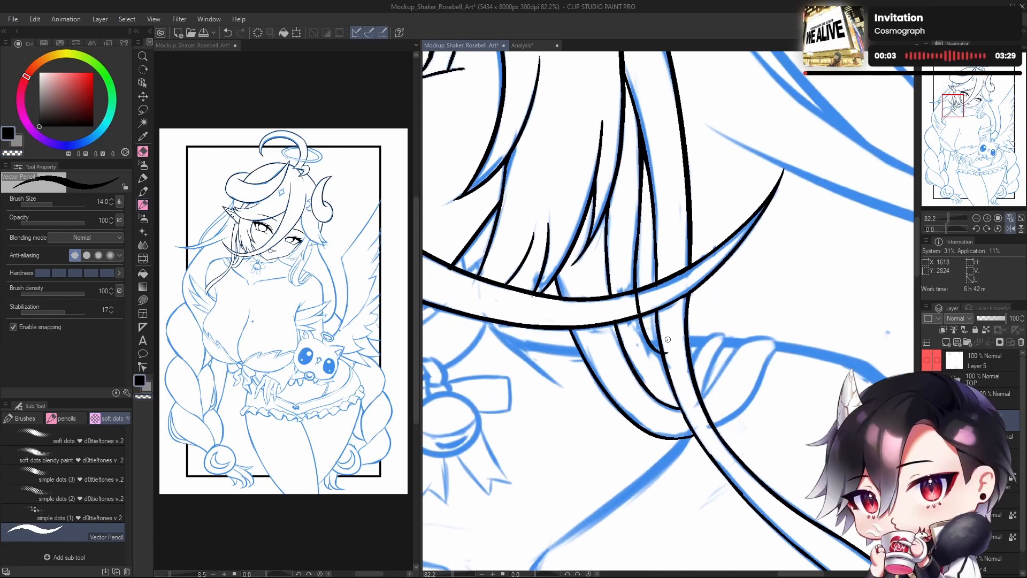
pyautogui.moveTo(640, 318)
pyautogui.mouseDown()
pyautogui.moveTo(666, 359)
pyautogui.moveTo(639, 318)
pyautogui.moveTo(663, 347)
pyautogui.moveTo(661, 299)
pyautogui.moveTo(635, 320)
pyautogui.moveTo(670, 354)
pyautogui.mouseUp()
pyautogui.hotkey('ctrl', 'z')
pyautogui.hotkey('ctrl', 'z')
pyautogui.hotkey('ctrl', 'z')
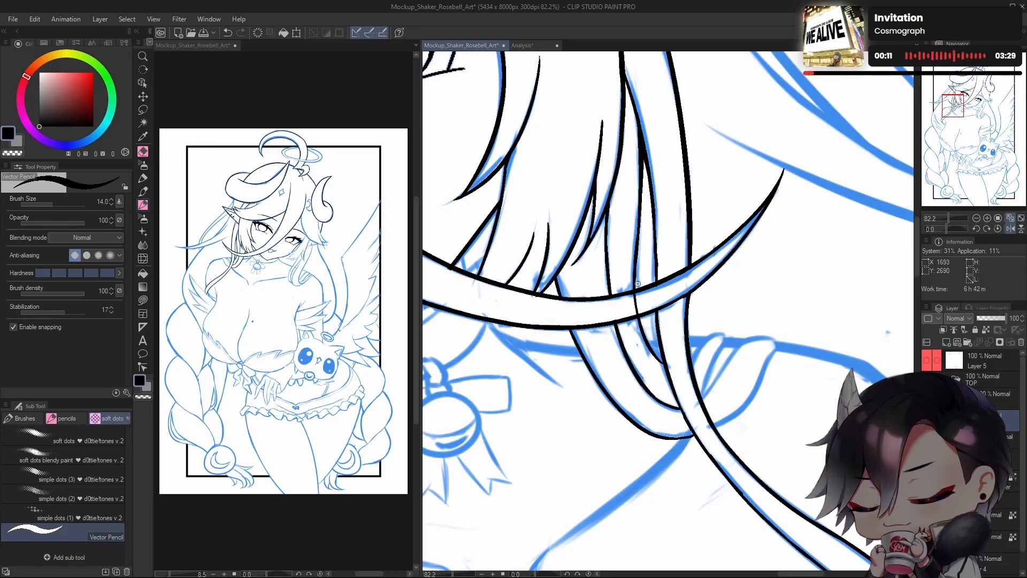
pyautogui.hotkey('ctrl', 'z')
pyautogui.moveTo(738, 389); pyautogui.dragTo(742, 311)
pyautogui.moveTo(753, 266); pyautogui.dragTo(769, 309)
pyautogui.moveTo(722, 380); pyautogui.dragTo(735, 356)
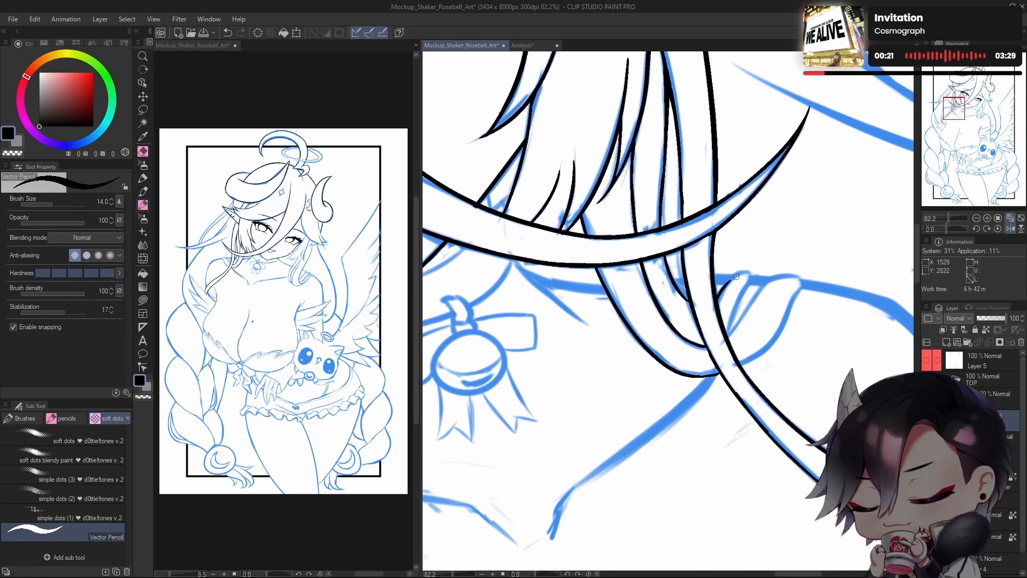
# Step: Ink the small rounded hair loop on the outer side of the long chest strand and refine its tip on the mirrored canvas
pyautogui.moveTo(736, 276); pyautogui.dragTo(746, 271)
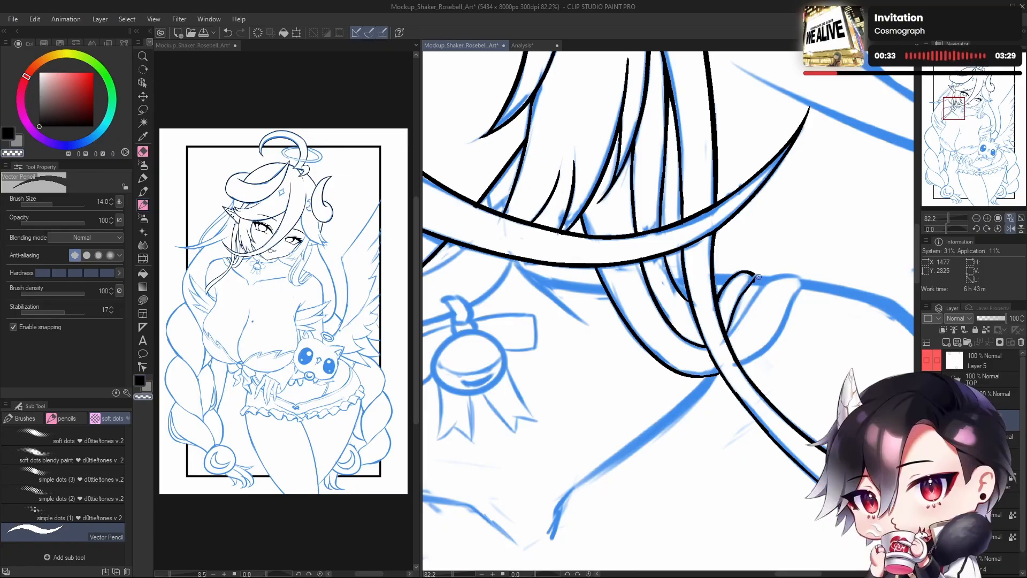
pyautogui.moveTo(756, 279); pyautogui.dragTo(750, 284)
pyautogui.press('h')
pyautogui.moveTo(644, 210); pyautogui.dragTo(694, 236)
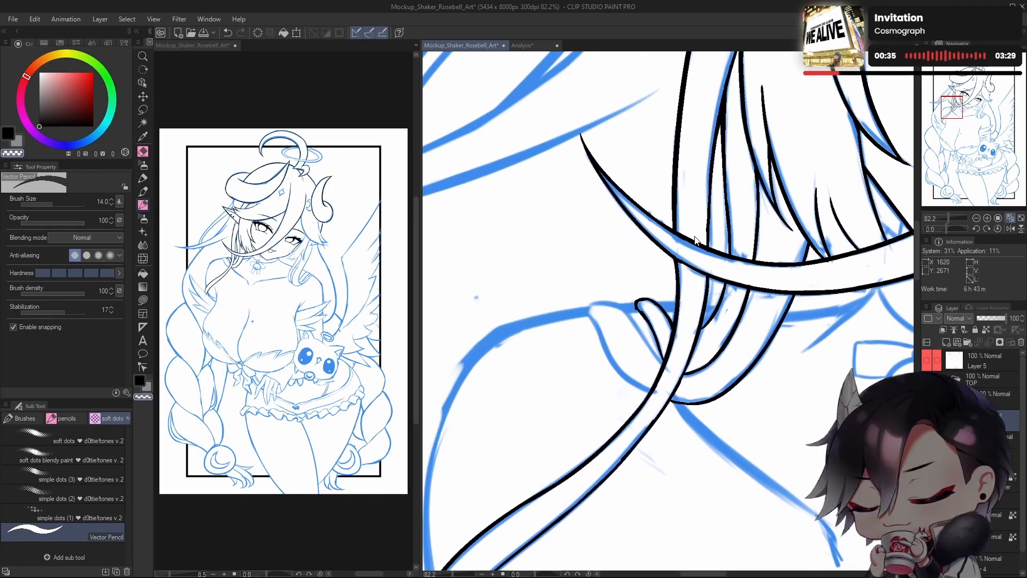
pyautogui.moveTo(646, 311)
pyautogui.mouseDown()
pyautogui.moveTo(675, 310)
pyautogui.moveTo(646, 290)
pyautogui.mouseUp()
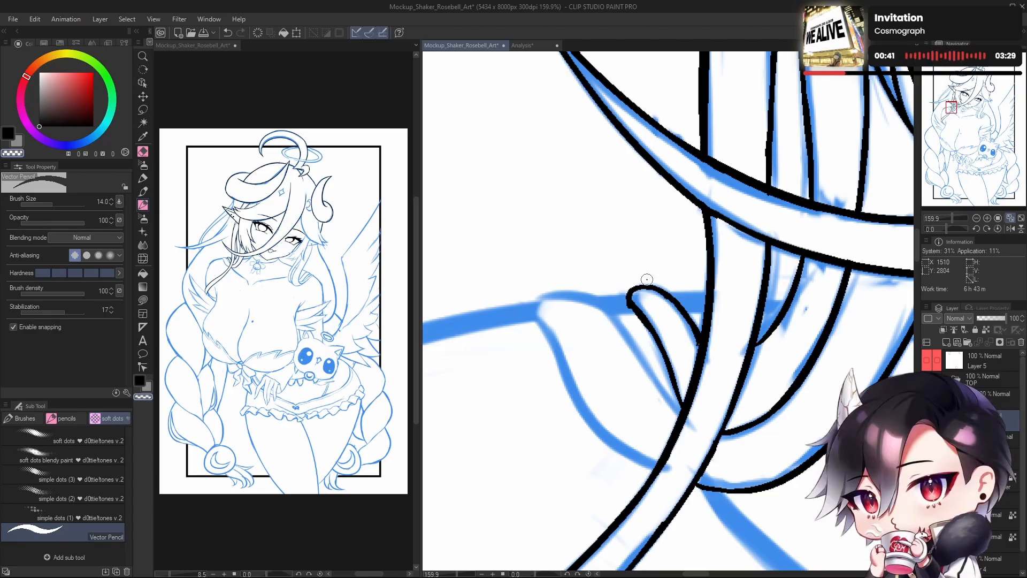
pyautogui.press('h')
pyautogui.moveTo(737, 384); pyautogui.dragTo(795, 360)
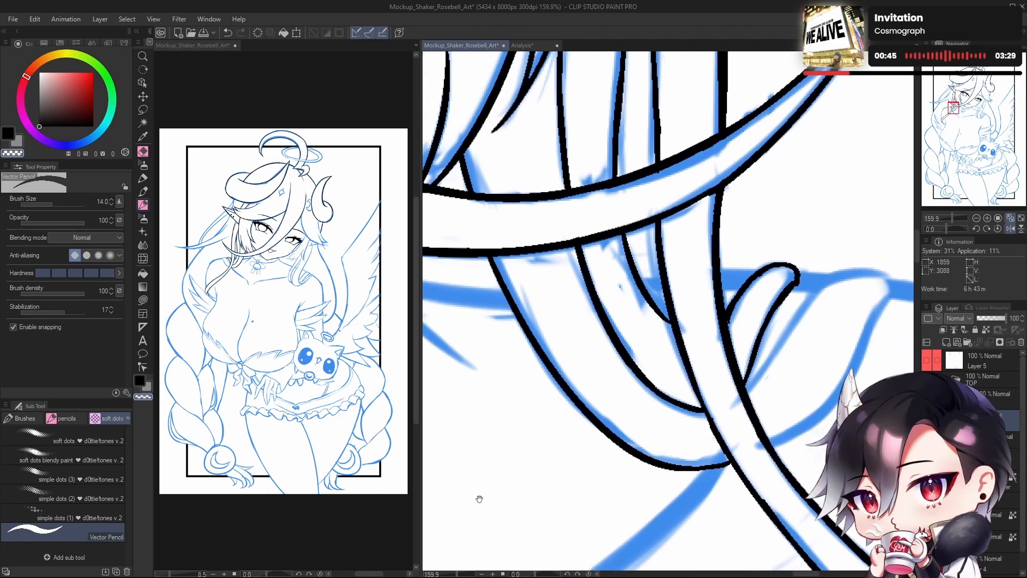
# Step: Ink the short curved line beside the small hair loop, rising from the long chest strand, repeating the stroke until it fits
pyautogui.moveTo(724, 370)
pyautogui.mouseDown()
pyautogui.moveTo(675, 411)
pyautogui.moveTo(735, 378)
pyautogui.moveTo(703, 357)
pyautogui.moveTo(703, 310)
pyautogui.mouseUp()
pyautogui.press('c')
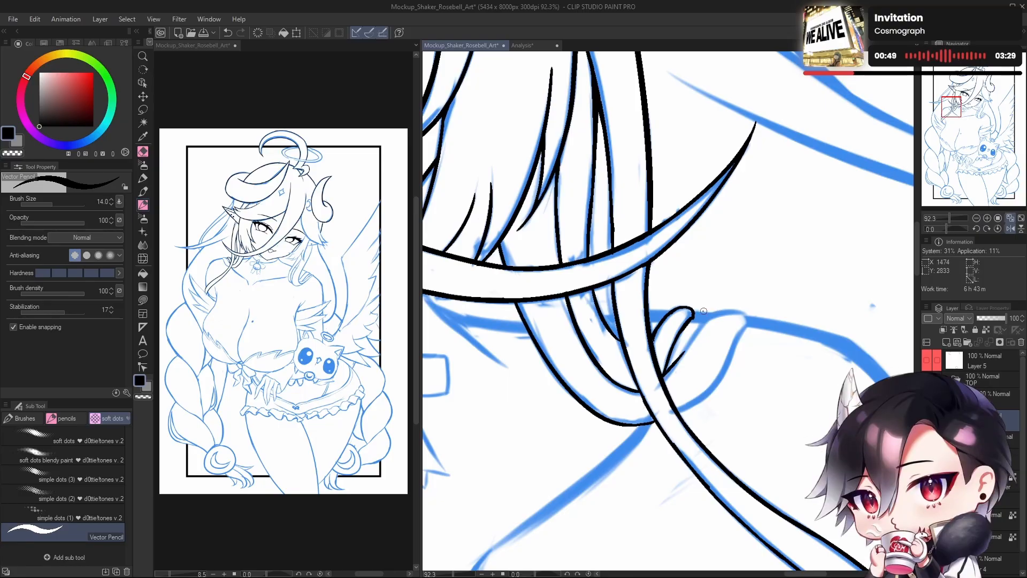
pyautogui.hotkey('ctrl', 'z')
pyautogui.moveTo(664, 378); pyautogui.dragTo(693, 334)
pyautogui.hotkey('ctrl', 'z')
pyautogui.moveTo(664, 377); pyautogui.dragTo(695, 335)
pyautogui.scroll(2, 718, 316)
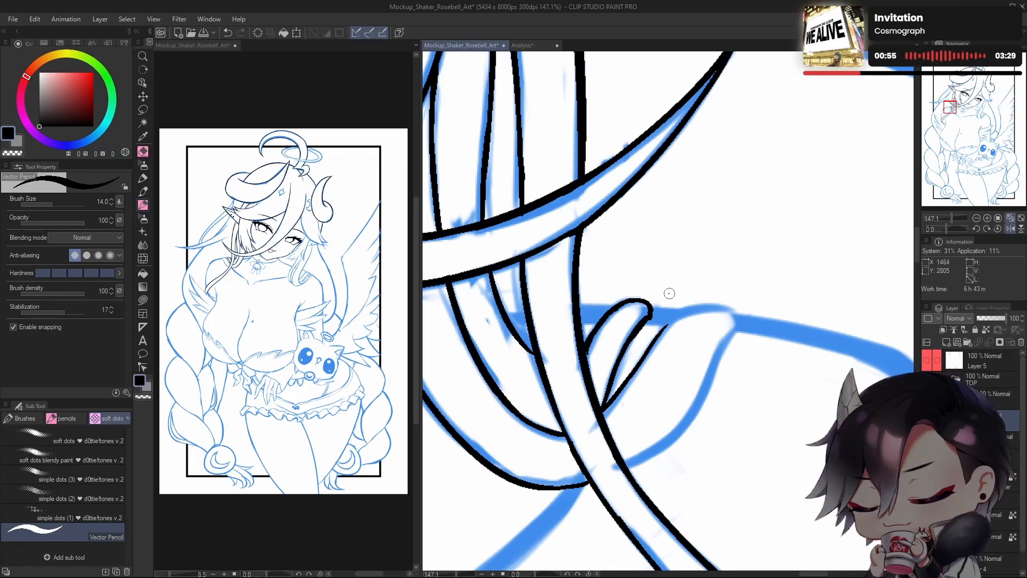
# Step: Ink the upper edge and rounded tip of the larger hair loop beside the small loop, checking the mirrored canvas and undoing strokes that do not fit
pyautogui.moveTo(708, 338); pyautogui.dragTo(698, 333)
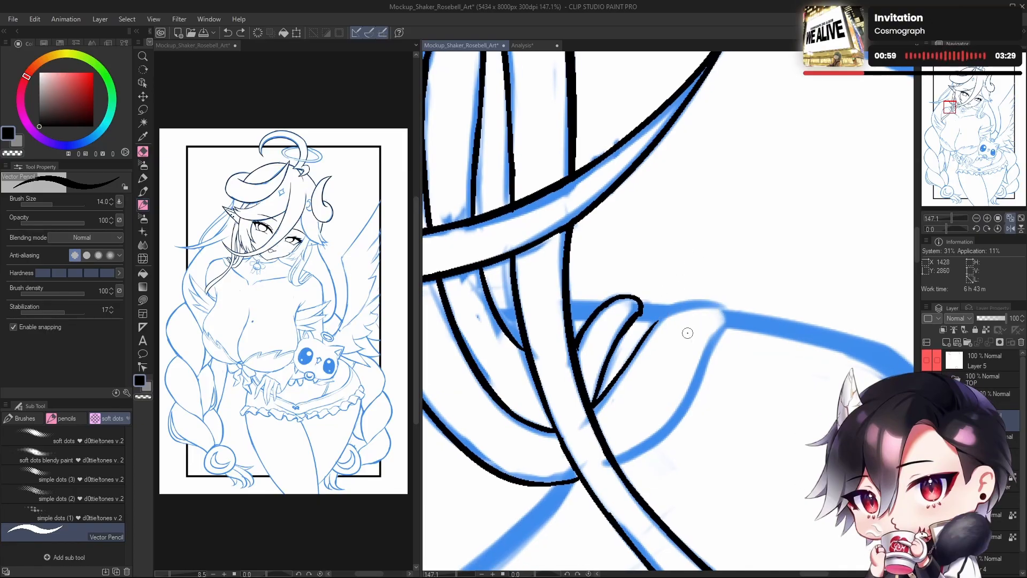
pyautogui.moveTo(653, 329); pyautogui.dragTo(701, 311)
pyautogui.hotkey('ctrl', 'z')
pyautogui.moveTo(646, 336)
pyautogui.mouseDown()
pyautogui.moveTo(702, 304)
pyautogui.moveTo(726, 311)
pyautogui.mouseUp()
pyautogui.press('h')
pyautogui.moveTo(630, 296)
pyautogui.mouseDown()
pyautogui.moveTo(684, 293)
pyautogui.moveTo(659, 313)
pyautogui.moveTo(680, 339)
pyautogui.moveTo(697, 278)
pyautogui.moveTo(694, 291)
pyautogui.mouseUp()
pyautogui.hotkey('ctrl', 'z')
pyautogui.hotkey('ctrl', 'z')
pyautogui.hotkey('ctrl', 'z')
pyautogui.hotkey('ctrl', 'z')
pyautogui.press('h')
pyautogui.hotkey('ctrl', 'z')
pyautogui.moveTo(722, 254); pyautogui.dragTo(691, 299)
pyautogui.hotkey('ctrl', 'z')
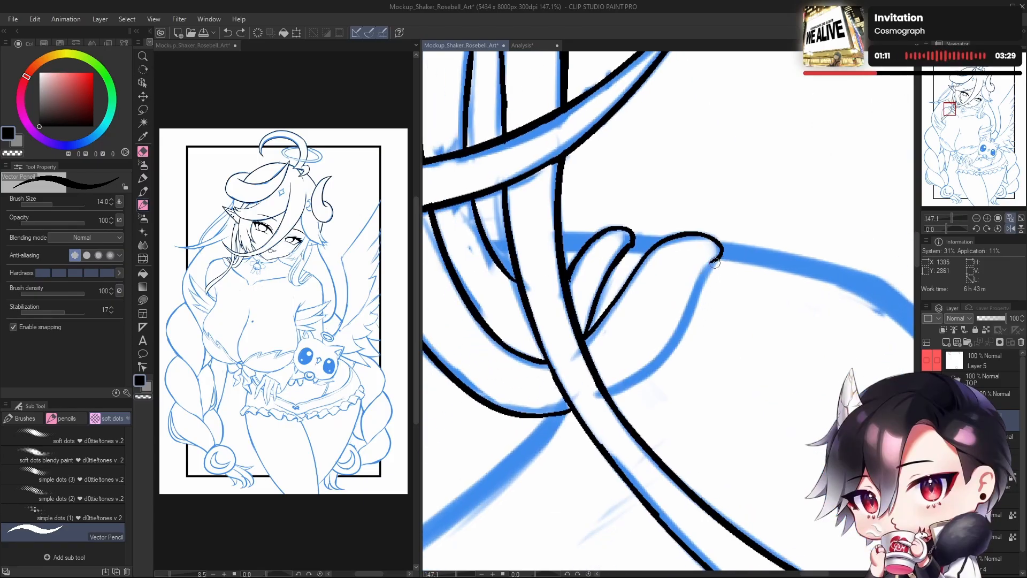
# Step: Ink the outer edge of the larger hair loop from its rounded tip down to the long chest strand, repeating strokes that do not fit
pyautogui.moveTo(718, 257); pyautogui.dragTo(665, 357)
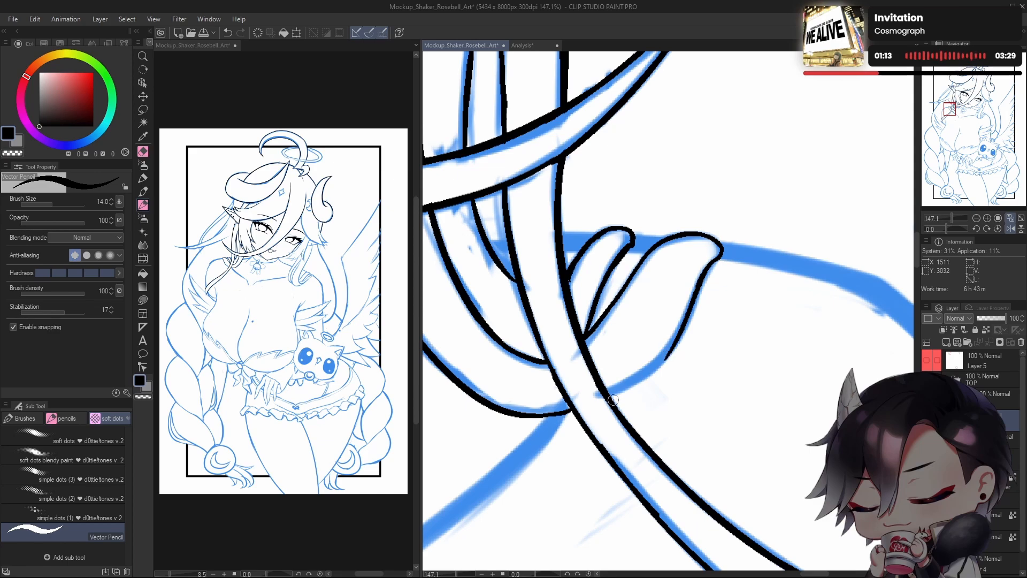
pyautogui.hotkey('ctrl', 'z')
pyautogui.moveTo(532, 413); pyautogui.dragTo(639, 374)
pyautogui.hotkey('ctrl', 'z')
pyautogui.moveTo(568, 409); pyautogui.dragTo(642, 375)
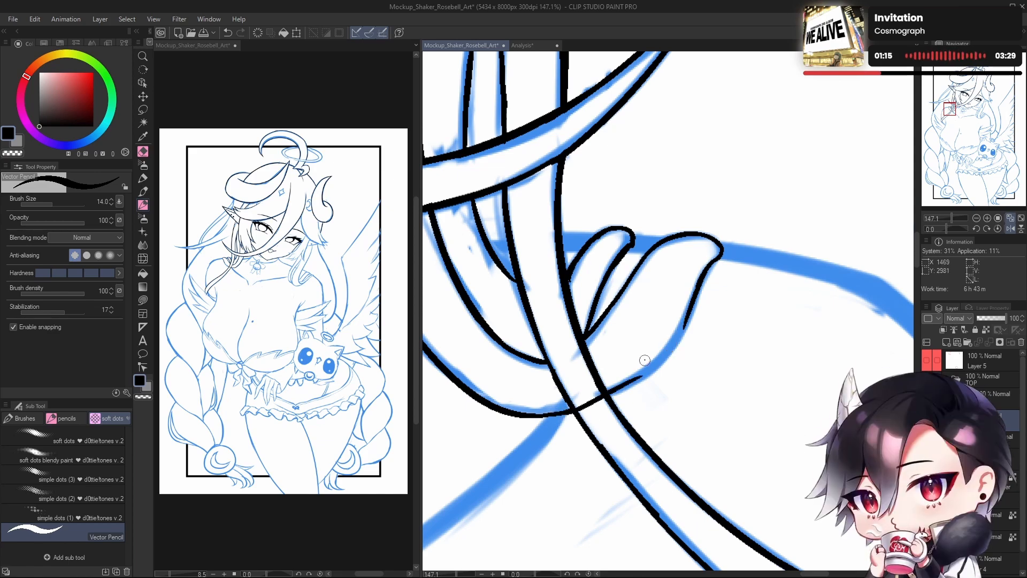
pyautogui.hotkey('ctrl', 'z')
pyautogui.moveTo(565, 410)
pyautogui.mouseDown()
pyautogui.moveTo(655, 363)
pyautogui.moveTo(645, 376)
pyautogui.moveTo(683, 316)
pyautogui.mouseUp()
pyautogui.hotkey('ctrl', 'z')
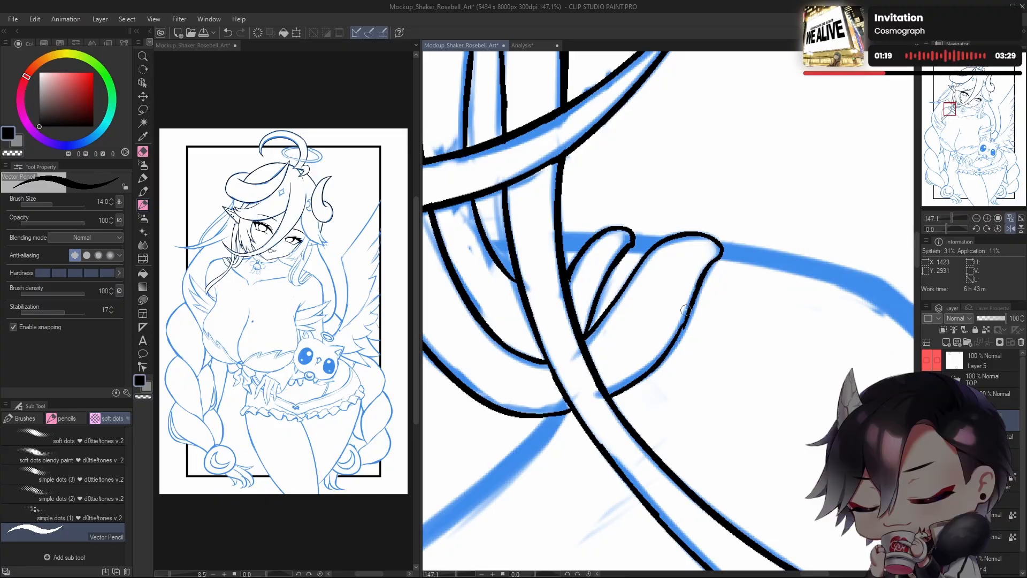
# Step: Ink the short shoulder-line segments between the two hair loops and beneath the long chest strand, trimming the parts that cross the hair
pyautogui.moveTo(720, 363); pyautogui.dragTo(491, 453)
pyautogui.moveTo(679, 392); pyautogui.dragTo(726, 369)
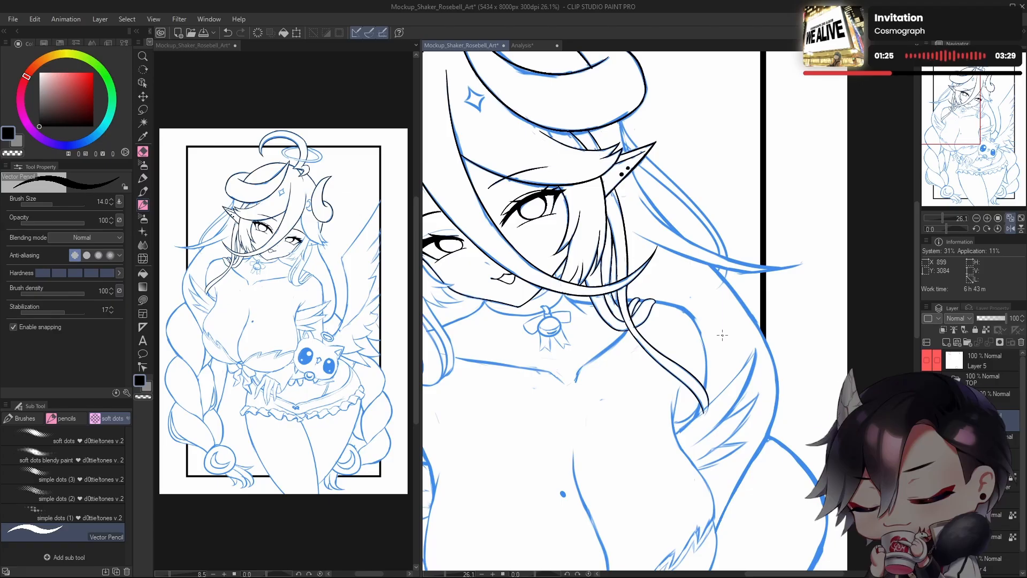
pyautogui.moveTo(712, 338); pyautogui.dragTo(754, 331)
pyautogui.moveTo(689, 291); pyautogui.dragTo(729, 355)
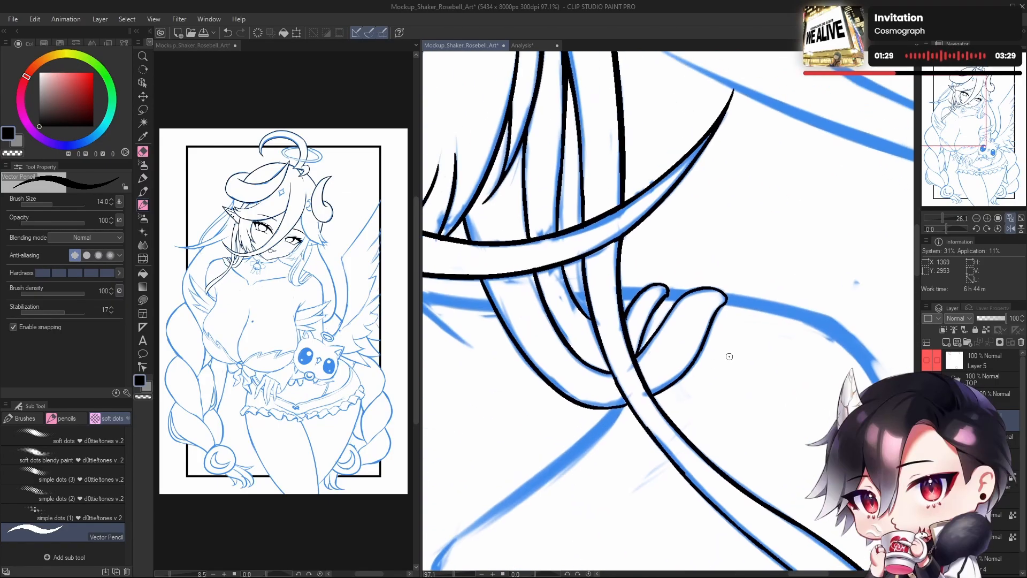
pyautogui.moveTo(948, 227); pyautogui.dragTo(936, 230)
pyautogui.moveTo(688, 403); pyautogui.dragTo(685, 415)
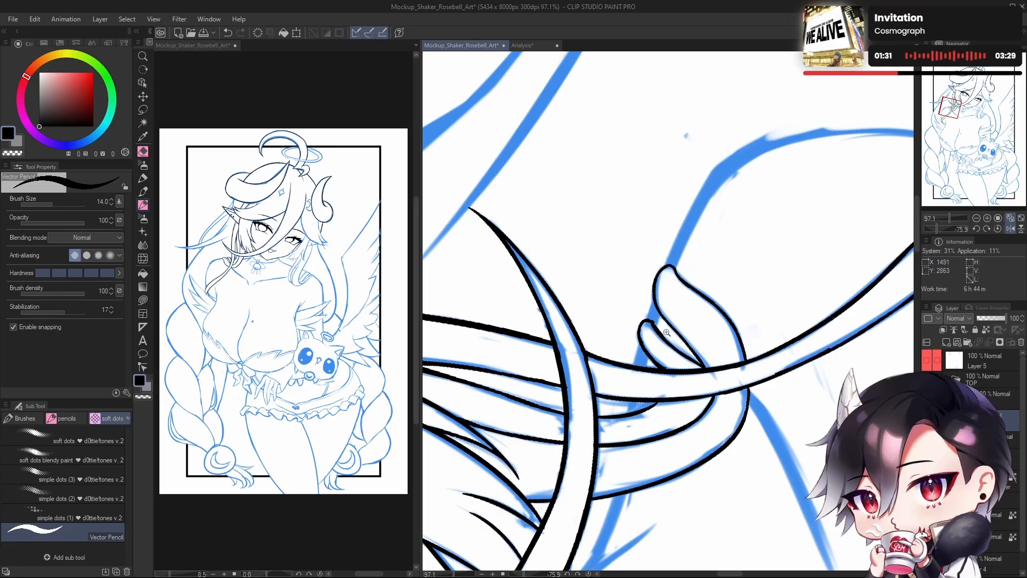
pyautogui.moveTo(662, 342); pyautogui.dragTo(672, 284)
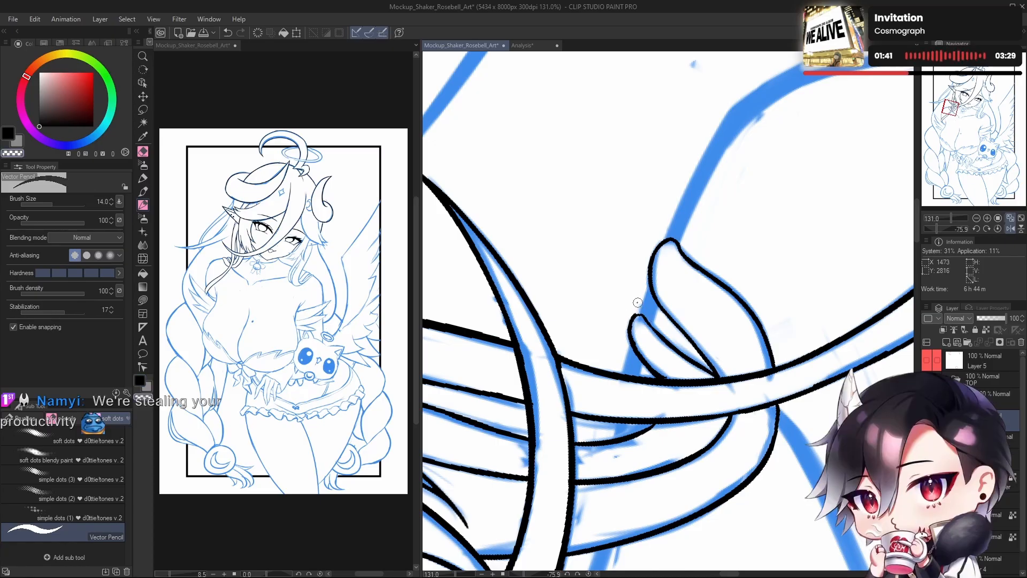
pyautogui.press('c')
pyautogui.moveTo(690, 303)
pyautogui.mouseDown()
pyautogui.moveTo(700, 309)
pyautogui.moveTo(656, 323)
pyautogui.mouseUp()
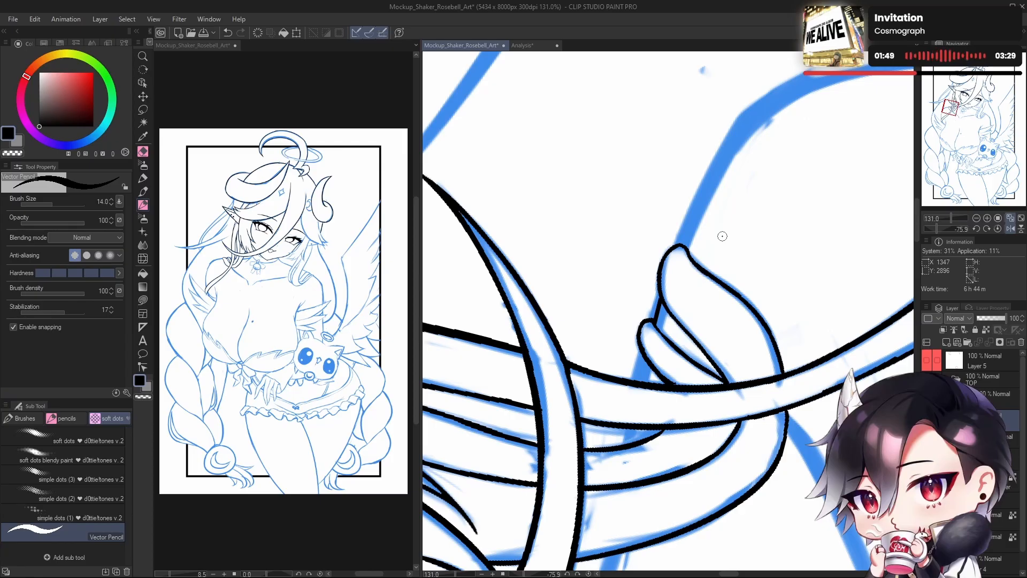
pyautogui.moveTo(722, 236); pyautogui.dragTo(732, 158)
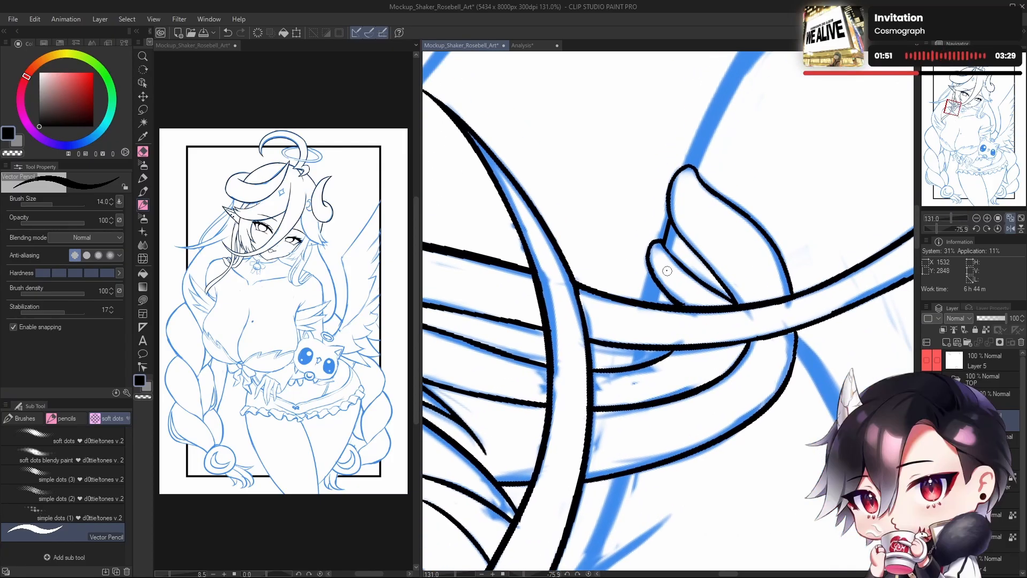
pyautogui.moveTo(669, 214); pyautogui.dragTo(639, 354)
pyautogui.hotkey('ctrl', 'z')
pyautogui.moveTo(675, 208); pyautogui.dragTo(633, 380)
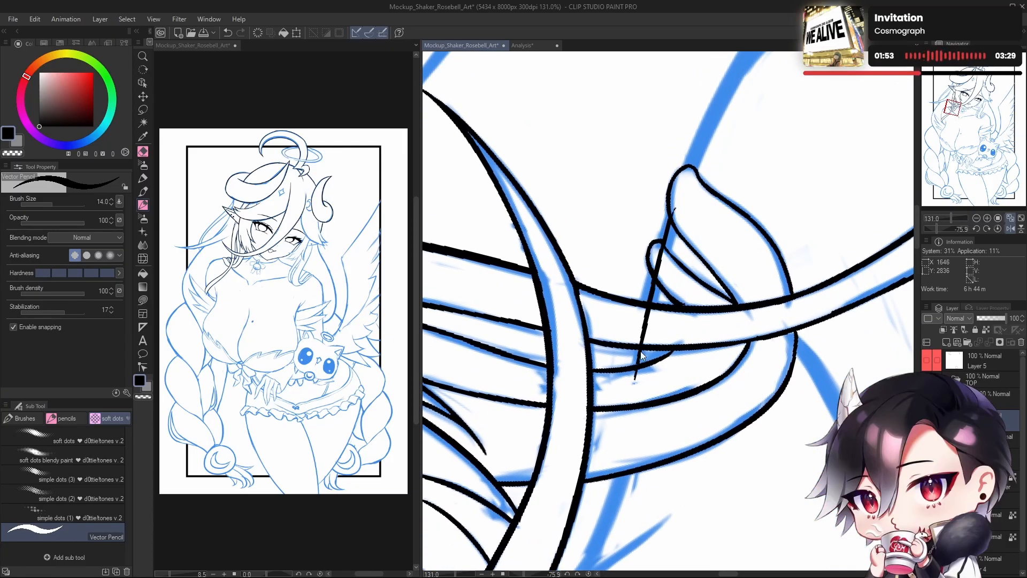
pyautogui.hotkey('ctrl', 'z')
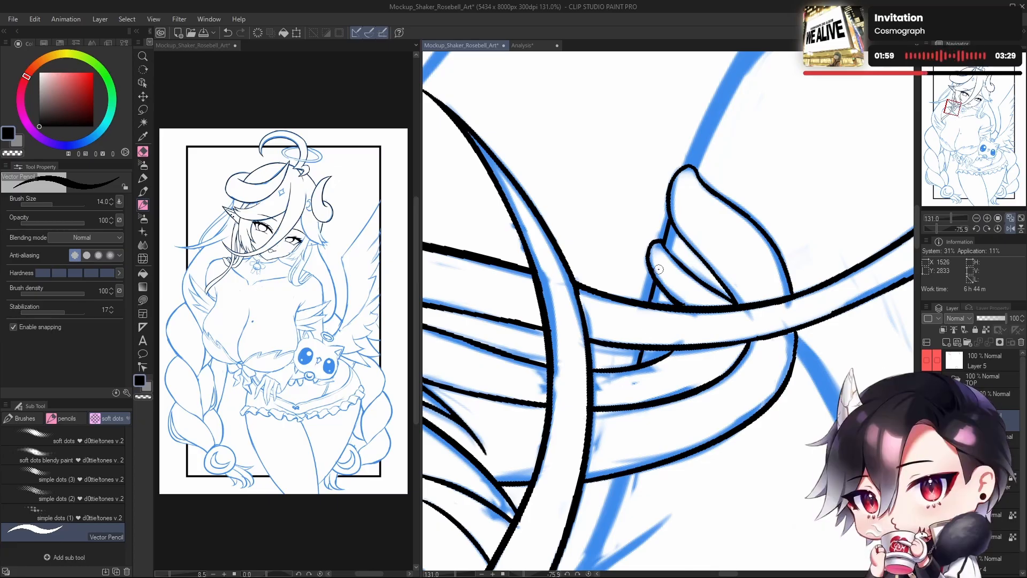
# Step: Ink the short neck line running down from the sweeping bang's lower edge beside the choker's bell on a rotated canvas
pyautogui.moveTo(698, 360); pyautogui.dragTo(612, 375)
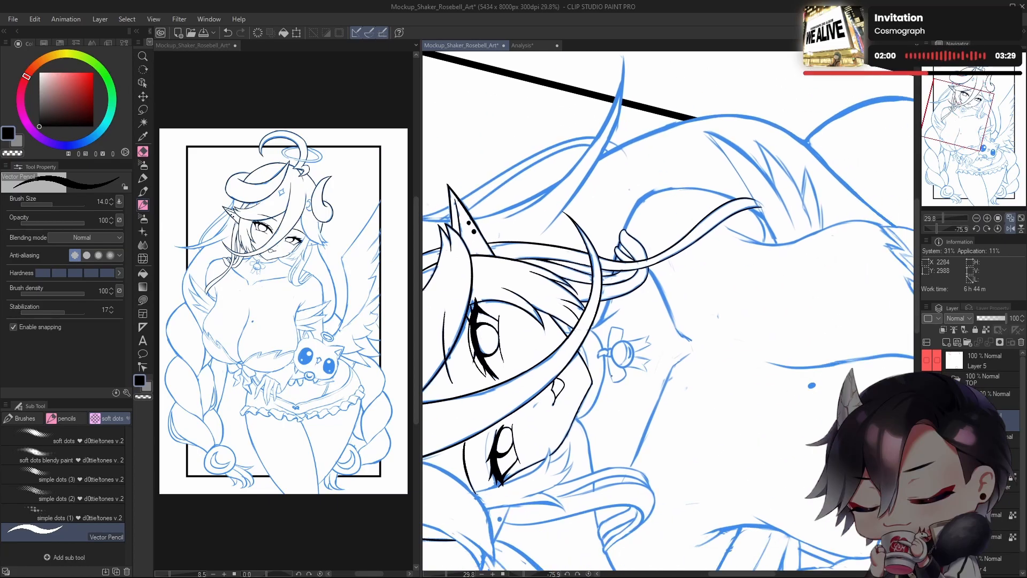
pyautogui.click(998, 229)
pyautogui.moveTo(719, 268); pyautogui.dragTo(683, 326)
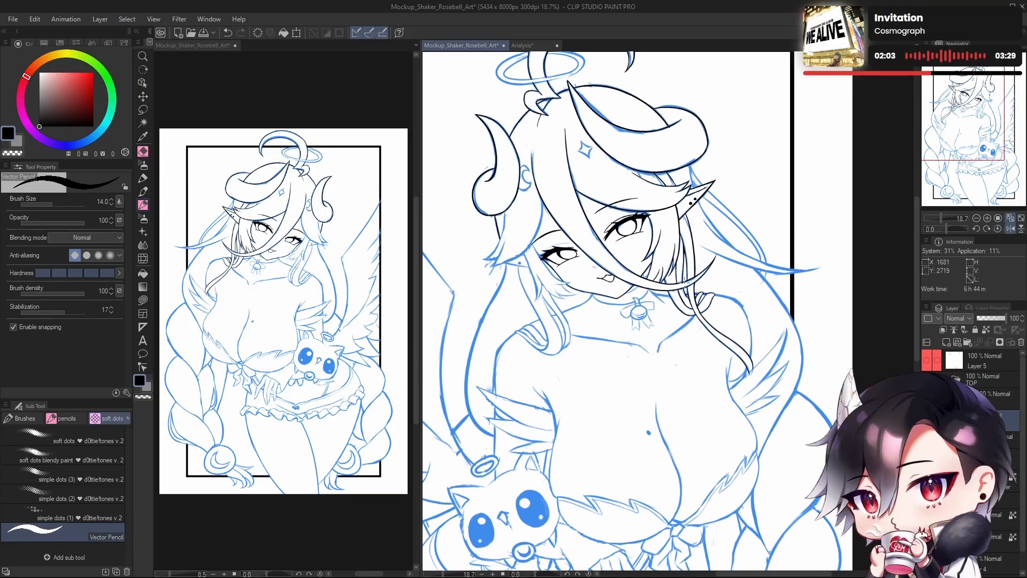
pyautogui.moveTo(697, 246); pyautogui.dragTo(697, 292)
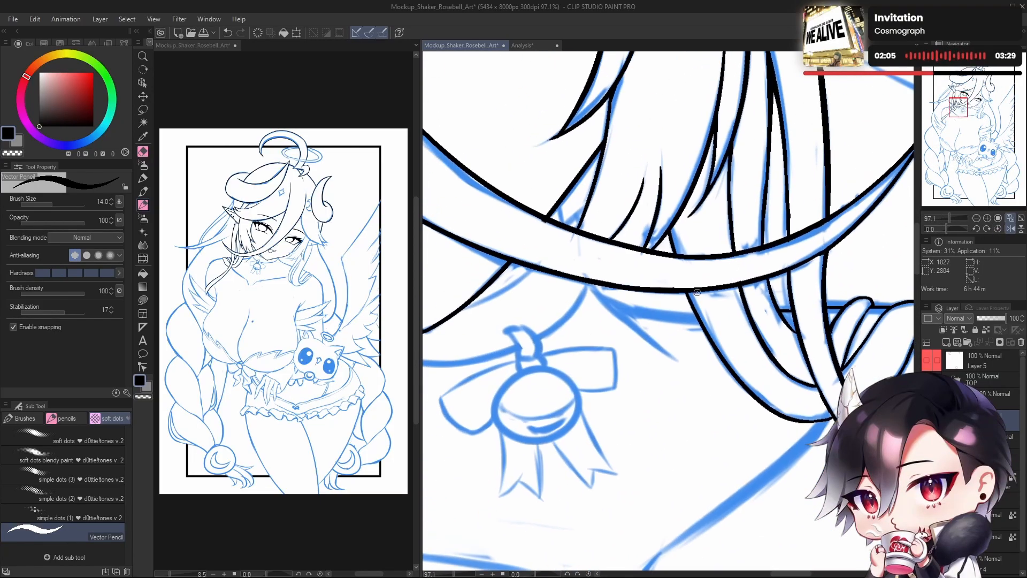
pyautogui.moveTo(947, 232); pyautogui.dragTo(952, 233)
pyautogui.moveTo(651, 195); pyautogui.dragTo(643, 224)
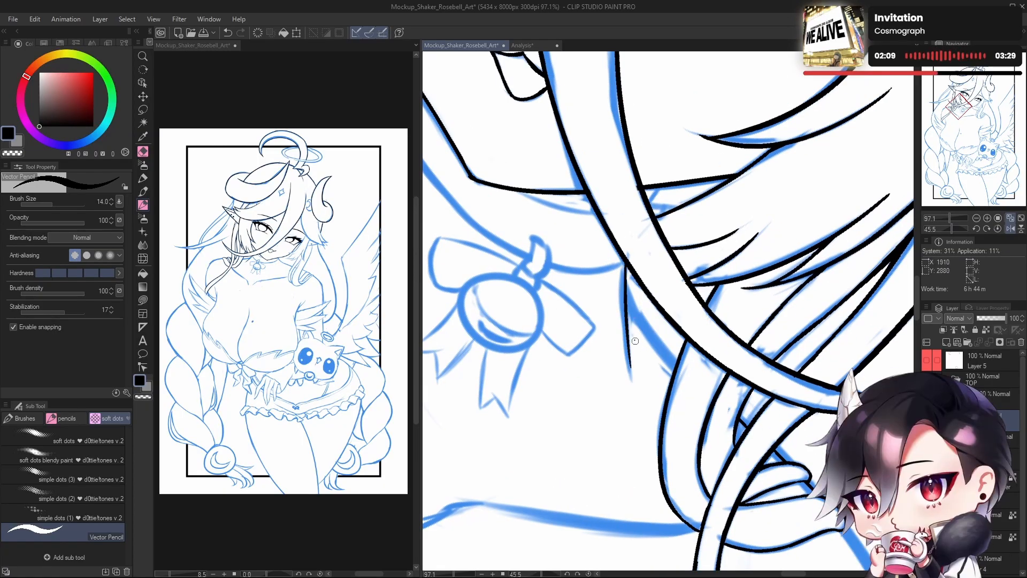
pyautogui.moveTo(626, 261); pyautogui.dragTo(630, 375)
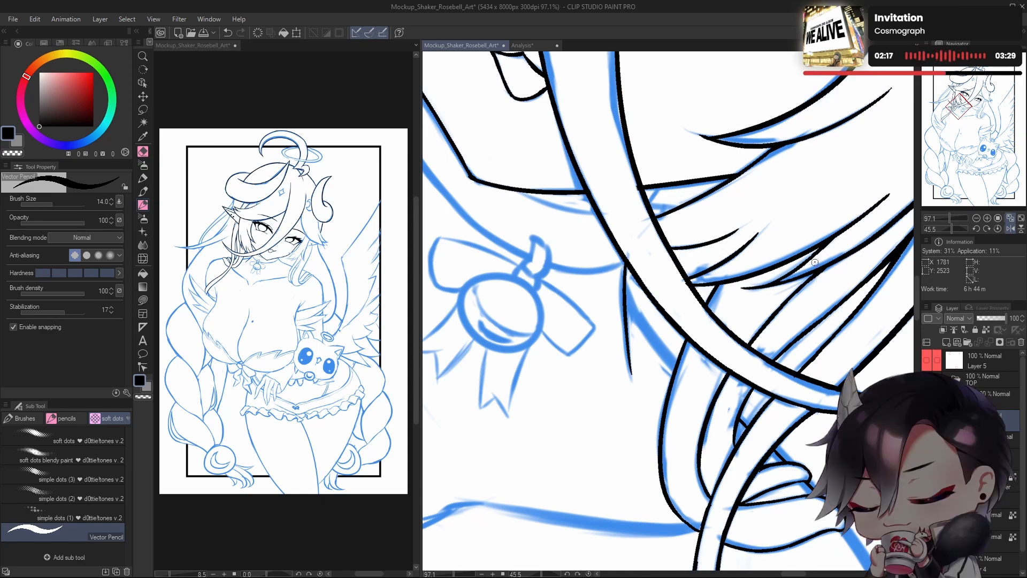
# Step: Ink the short neck-line segment below the jaw, between the sweeping bang and the hair strand behind it
pyautogui.moveTo(731, 371)
pyautogui.mouseDown()
pyautogui.moveTo(743, 332)
pyautogui.moveTo(733, 359)
pyautogui.mouseUp()
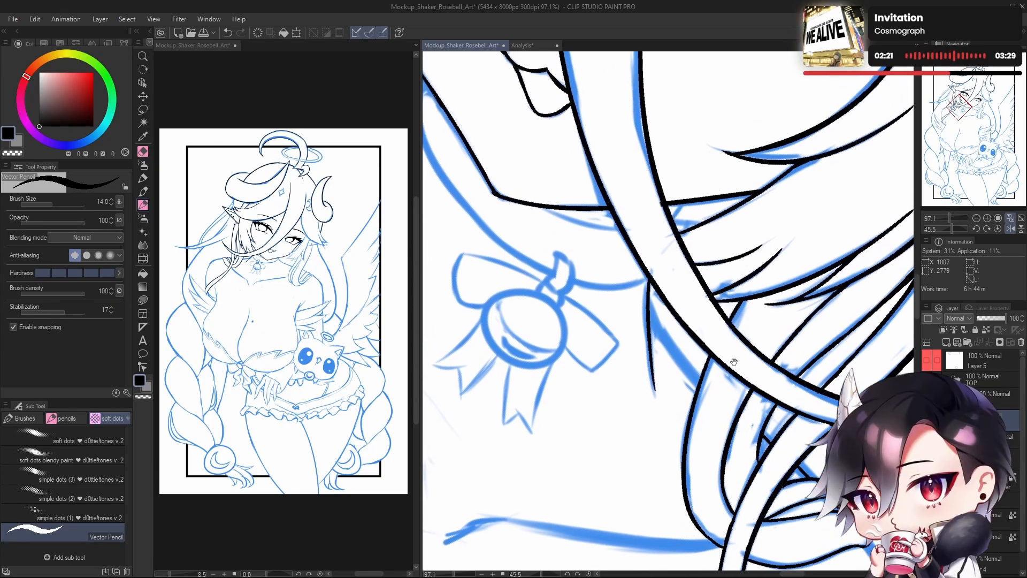
pyautogui.moveTo(648, 286); pyautogui.dragTo(673, 225)
pyautogui.hotkey('ctrl', 'z')
pyautogui.moveTo(650, 285); pyautogui.dragTo(687, 199)
pyautogui.hotkey('ctrl', 'z')
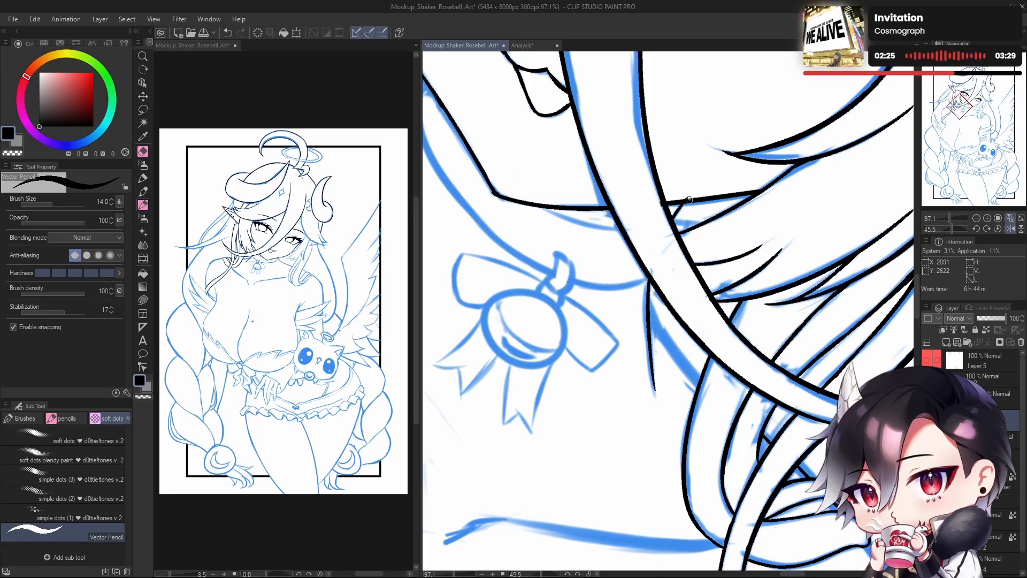
# Step: Try to ink the curved shoulder line from the neck line to the outermost looped hair strand beneath the sweeping bang
pyautogui.moveTo(717, 351); pyautogui.dragTo(711, 326)
pyautogui.moveTo(706, 369); pyautogui.dragTo(703, 338)
pyautogui.moveTo(646, 243); pyautogui.dragTo(694, 336)
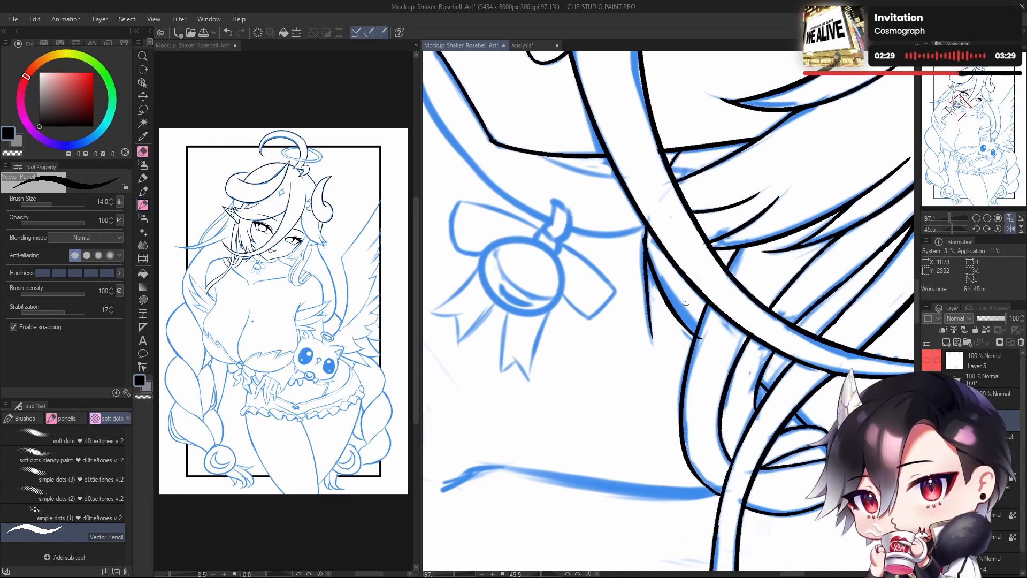
pyautogui.hotkey('ctrl', 'z')
pyautogui.moveTo(645, 235); pyautogui.dragTo(679, 316)
pyautogui.hotkey('ctrl', 'z')
pyautogui.moveTo(646, 244); pyautogui.dragTo(690, 327)
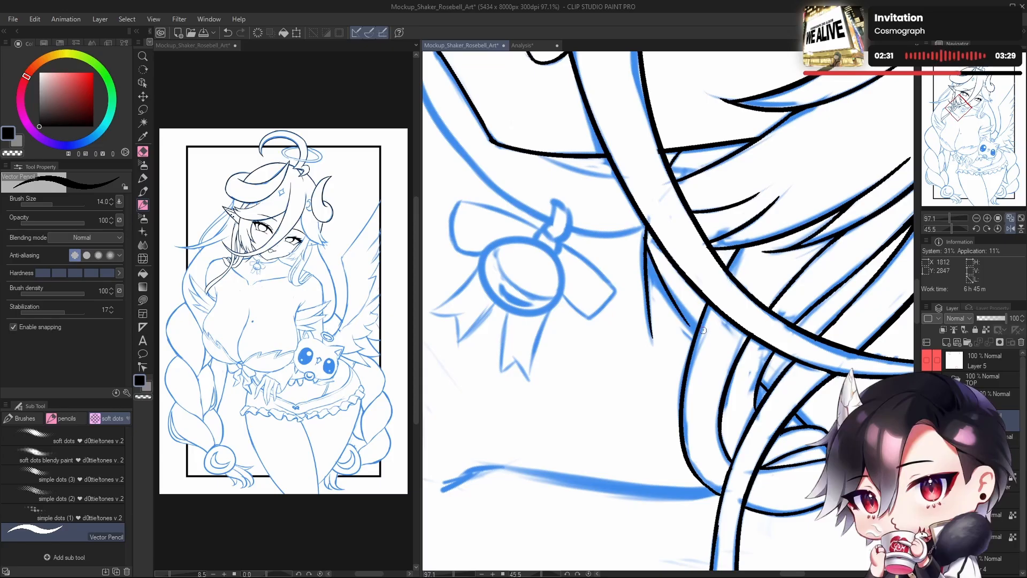
pyautogui.hotkey('ctrl', 'z')
pyautogui.moveTo(647, 249); pyautogui.dragTo(695, 333)
pyautogui.hotkey('ctrl', 'z')
pyautogui.moveTo(648, 252); pyautogui.dragTo(705, 323)
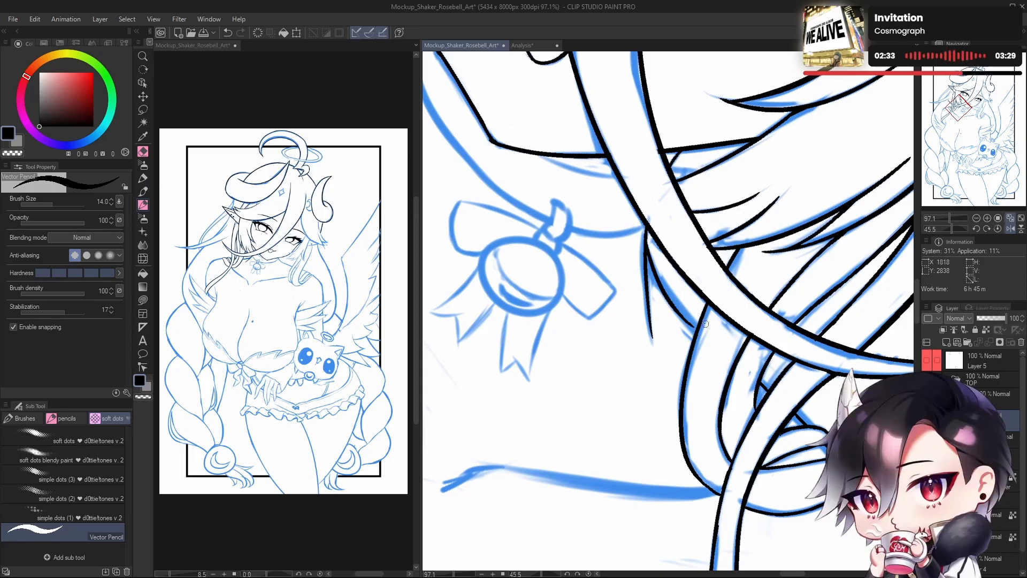
# Step: Redraw the curved line between the looped hair strand and the neck line on the mirrored canvas, repeating the stroke until it fits
pyautogui.moveTo(676, 192); pyautogui.dragTo(708, 360)
pyautogui.scroll(10, 798, 347)
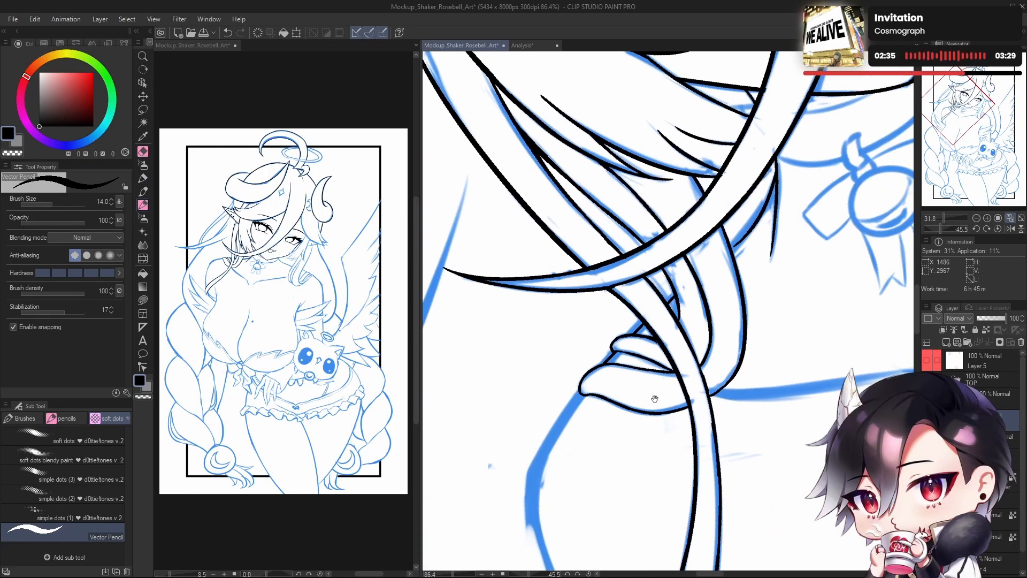
pyautogui.hotkey('ctrl', 'z')
pyautogui.moveTo(685, 333); pyautogui.dragTo(670, 367)
pyautogui.moveTo(564, 396); pyautogui.dragTo(705, 221)
pyautogui.hotkey('ctrl', 'z')
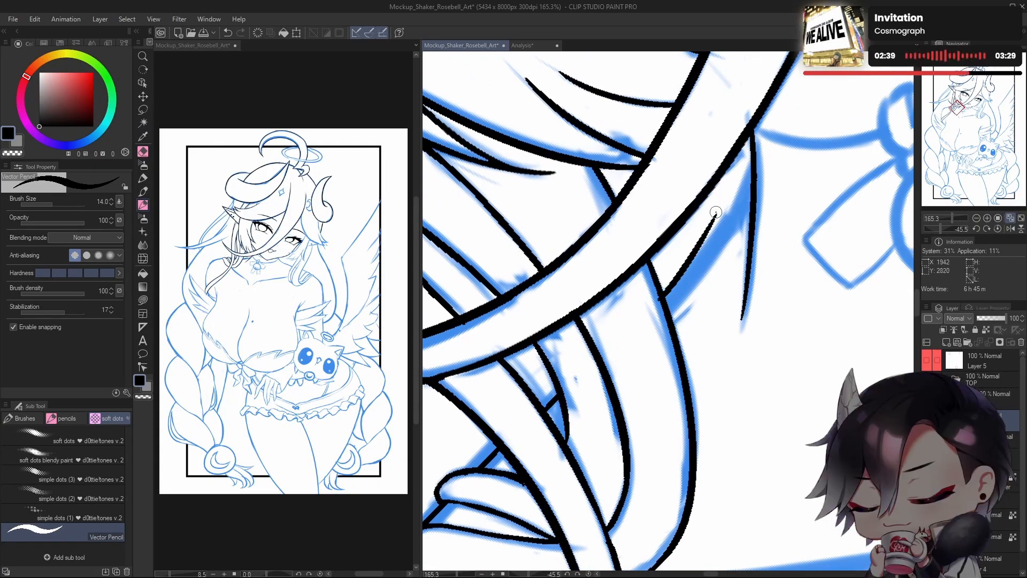
pyautogui.scroll(-3, 545, 414)
pyautogui.moveTo(582, 372); pyautogui.dragTo(659, 268)
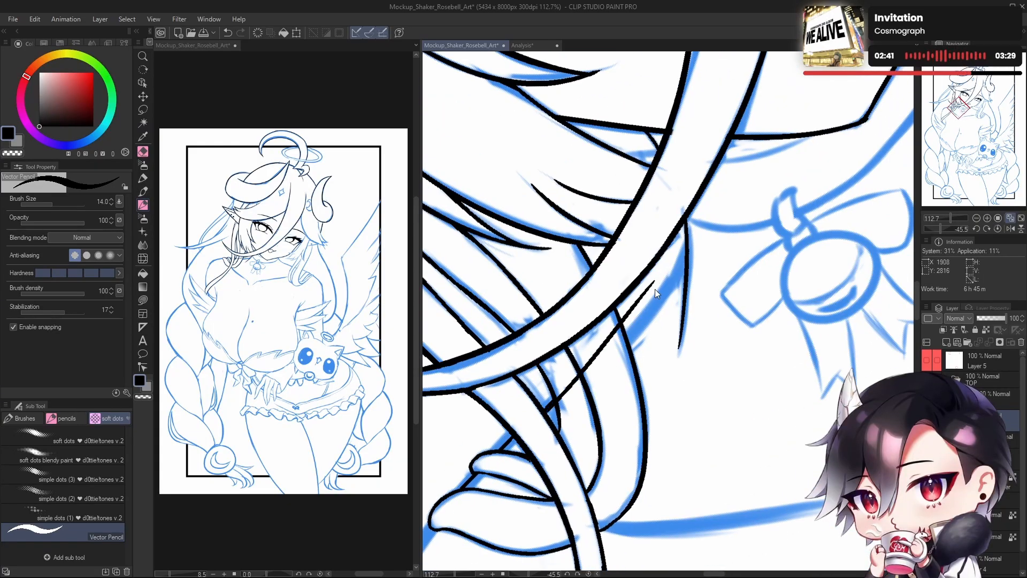
pyautogui.hotkey('ctrl', 'z')
pyautogui.moveTo(558, 401); pyautogui.dragTo(674, 295)
pyautogui.hotkey('ctrl', 'z')
pyautogui.moveTo(584, 375)
pyautogui.mouseDown()
pyautogui.moveTo(649, 307)
pyautogui.moveTo(685, 245)
pyautogui.mouseUp()
pyautogui.hotkey('ctrl', 'z')
pyautogui.press('h')
# Step: Try to refine the start of the curved shoulder line where it meets the neck line
pyautogui.moveTo(674, 394); pyautogui.dragTo(660, 445)
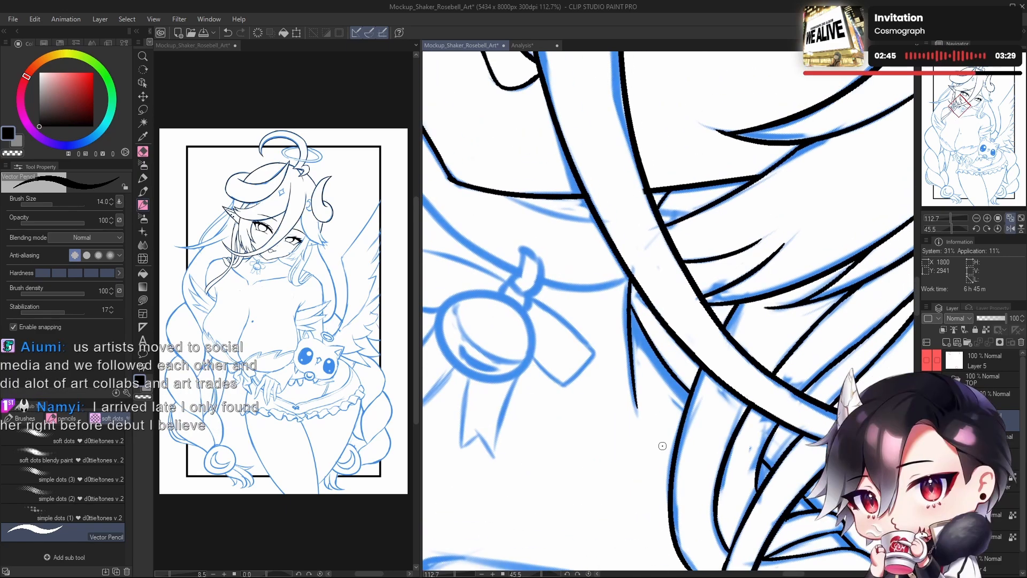
pyautogui.scroll(4, 683, 313)
pyautogui.moveTo(683, 310); pyautogui.dragTo(689, 335)
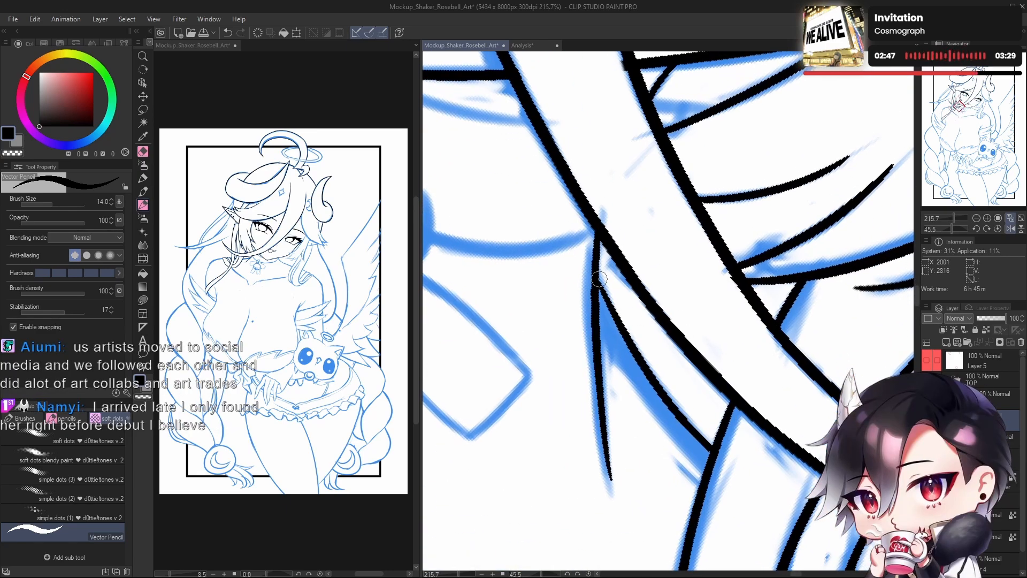
pyautogui.moveTo(600, 279); pyautogui.dragTo(626, 323)
pyautogui.hotkey('ctrl', 'z')
pyautogui.scroll(-7, 735, 289)
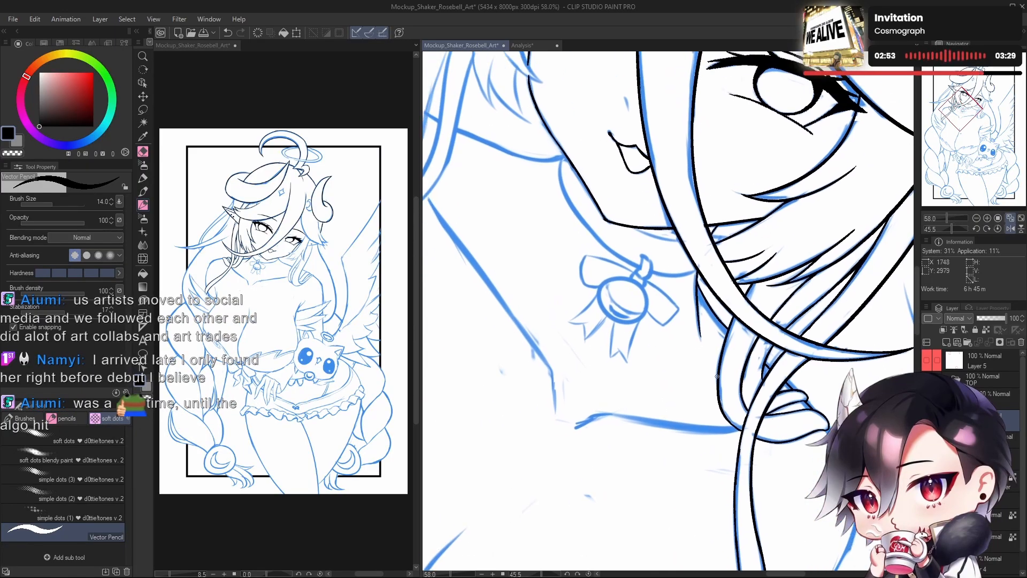
# Step: Try to ink the outer shoulder curve from the tip of the looped hair strand around toward the upper arm
pyautogui.moveTo(732, 313); pyautogui.dragTo(685, 332)
pyautogui.moveTo(749, 385); pyautogui.dragTo(816, 225)
pyautogui.press('h')
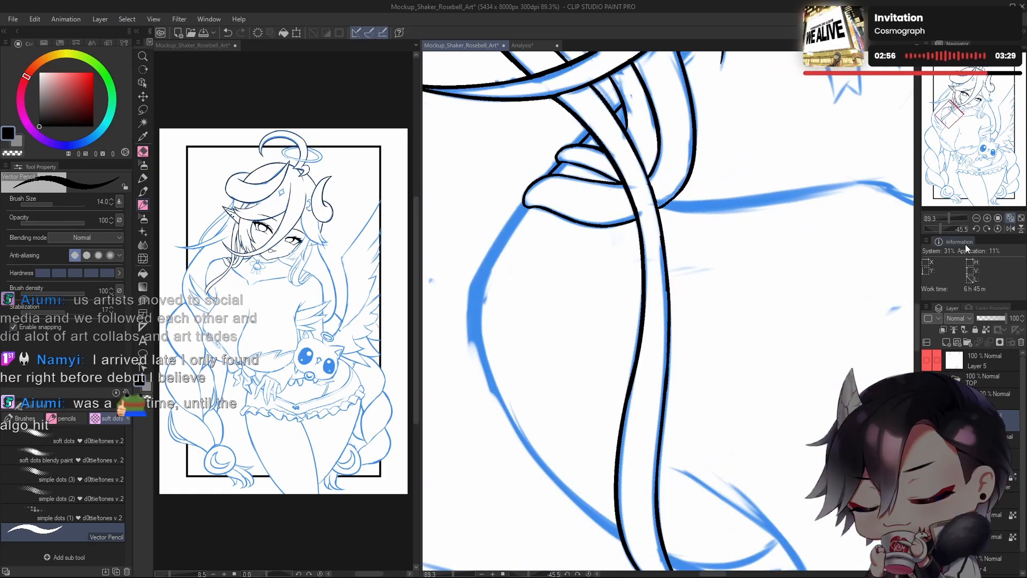
pyautogui.click(998, 228)
pyautogui.moveTo(669, 299)
pyautogui.mouseDown()
pyautogui.moveTo(725, 353)
pyautogui.moveTo(734, 379)
pyautogui.mouseUp()
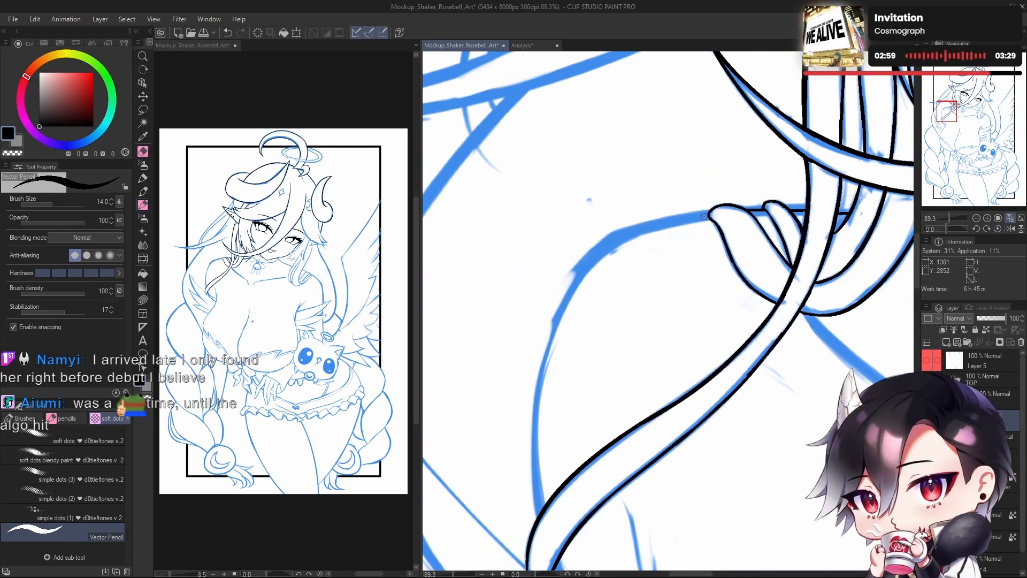
pyautogui.moveTo(704, 216); pyautogui.dragTo(627, 238)
pyautogui.hotkey('ctrl', 'z')
pyautogui.moveTo(706, 215); pyautogui.dragTo(556, 312)
pyautogui.hotkey('ctrl', 'z')
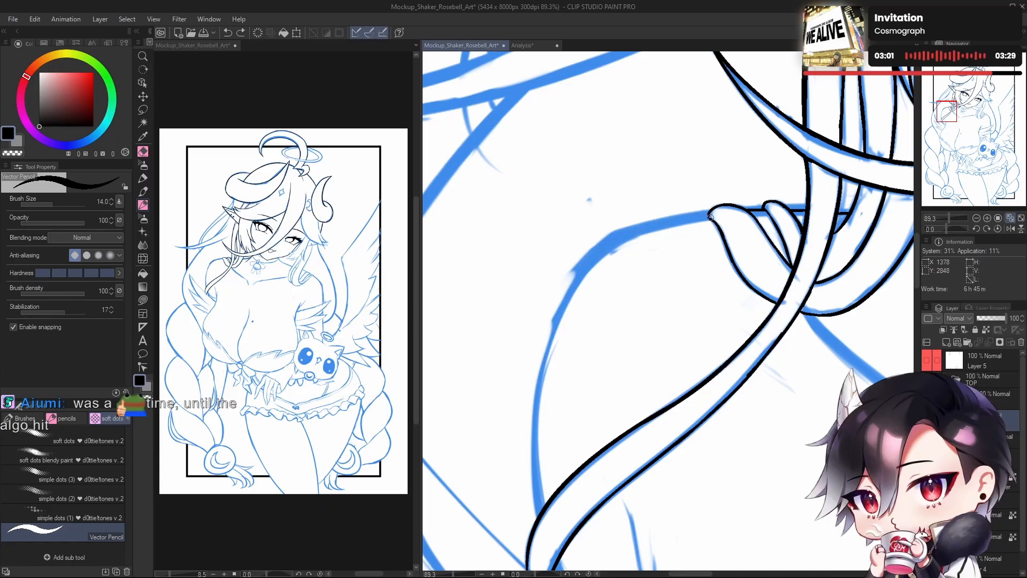
pyautogui.moveTo(711, 217); pyautogui.dragTo(556, 305)
pyautogui.hotkey('ctrl', 'z')
pyautogui.moveTo(710, 216); pyautogui.dragTo(550, 334)
pyautogui.hotkey('ctrl', 'z')
pyautogui.moveTo(709, 216)
pyautogui.mouseDown()
pyautogui.moveTo(591, 260)
pyautogui.moveTo(546, 350)
pyautogui.mouseUp()
pyautogui.hotkey('ctrl', 'z')
pyautogui.moveTo(705, 214); pyautogui.dragTo(544, 369)
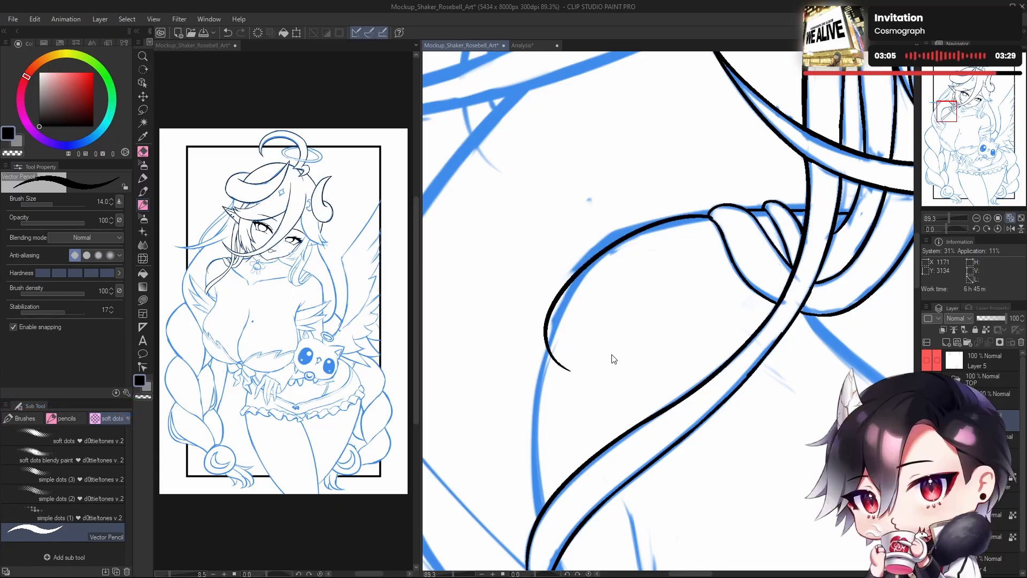
pyautogui.hotkey('ctrl', 'z')
pyautogui.moveTo(710, 216); pyautogui.dragTo(552, 336)
pyautogui.hotkey('ctrl', 'z')
pyautogui.moveTo(708, 218); pyautogui.dragTo(551, 323)
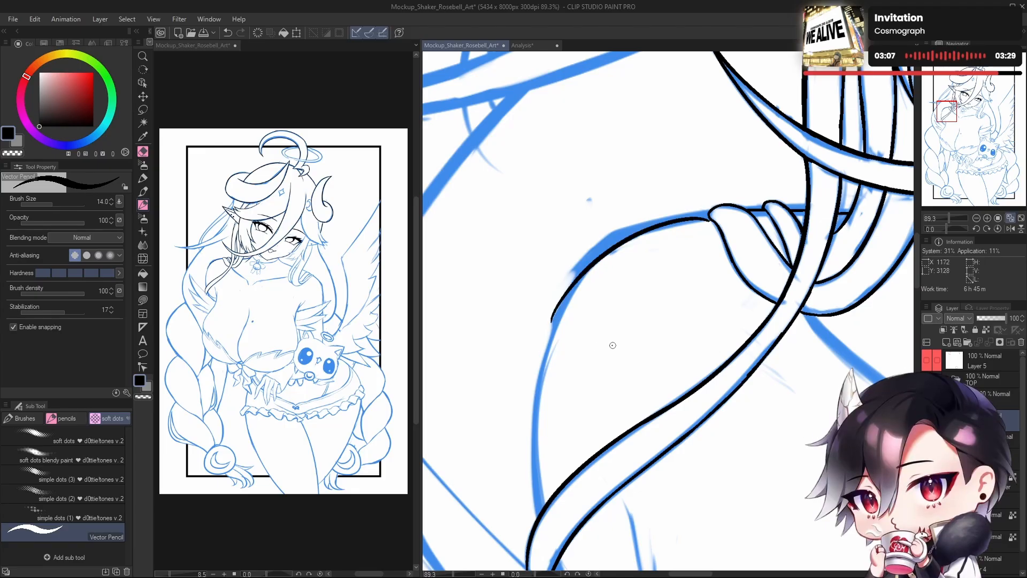
pyautogui.hotkey('ctrl', 'z')
pyautogui.moveTo(785, 298); pyautogui.dragTo(815, 324)
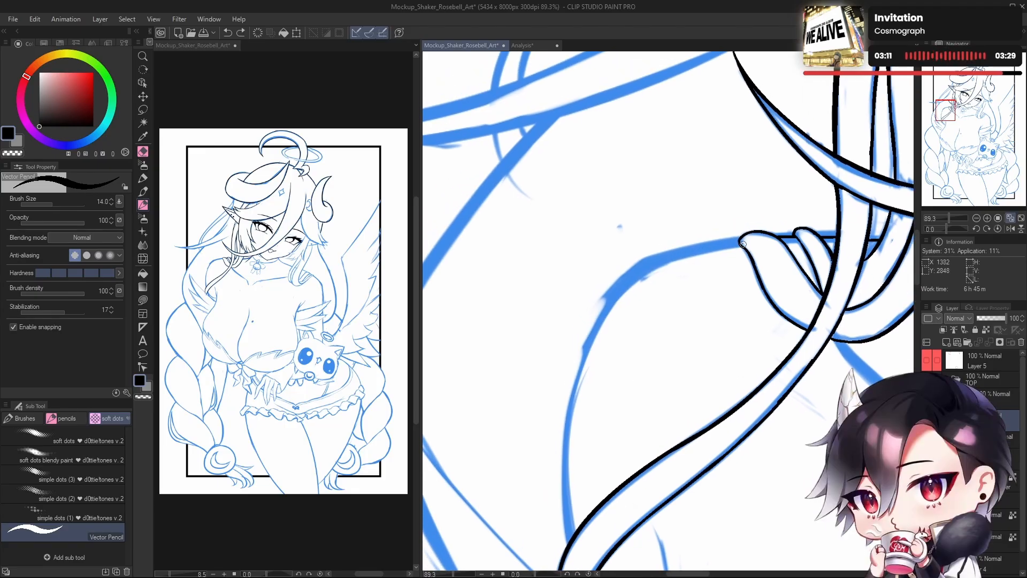
pyautogui.moveTo(743, 244); pyautogui.dragTo(607, 320)
pyautogui.hotkey('ctrl', 'z')
pyautogui.moveTo(743, 244); pyautogui.dragTo(603, 316)
pyautogui.hotkey('ctrl', 'z')
pyautogui.moveTo(741, 245); pyautogui.dragTo(592, 321)
pyautogui.hotkey('ctrl', 'z')
pyautogui.moveTo(741, 246); pyautogui.dragTo(591, 323)
pyautogui.hotkey('ctrl', 'z')
pyautogui.moveTo(741, 245); pyautogui.dragTo(599, 306)
pyautogui.hotkey('ctrl', 'z')
# Step: Ink the outer shoulder curve from the looped hair strand's tip on the rotated canvas, redrawing the stroke until it fits the sketch
pyautogui.moveTo(947, 228); pyautogui.dragTo(941, 228)
pyautogui.moveTo(728, 382); pyautogui.dragTo(752, 364)
pyautogui.moveTo(649, 258); pyautogui.dragTo(632, 307)
pyautogui.hotkey('ctrl', 'z')
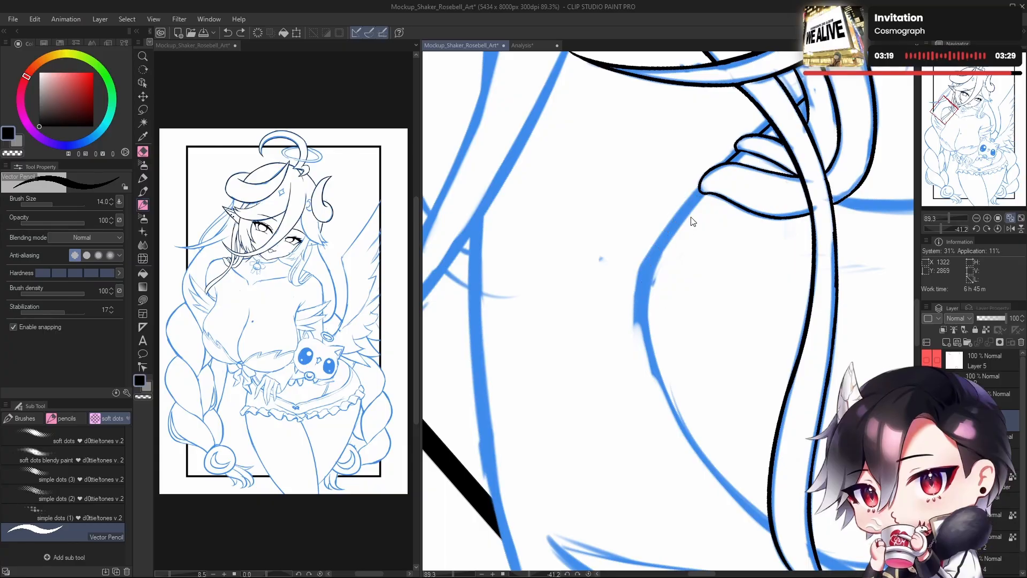
pyautogui.moveTo(702, 191); pyautogui.dragTo(644, 299)
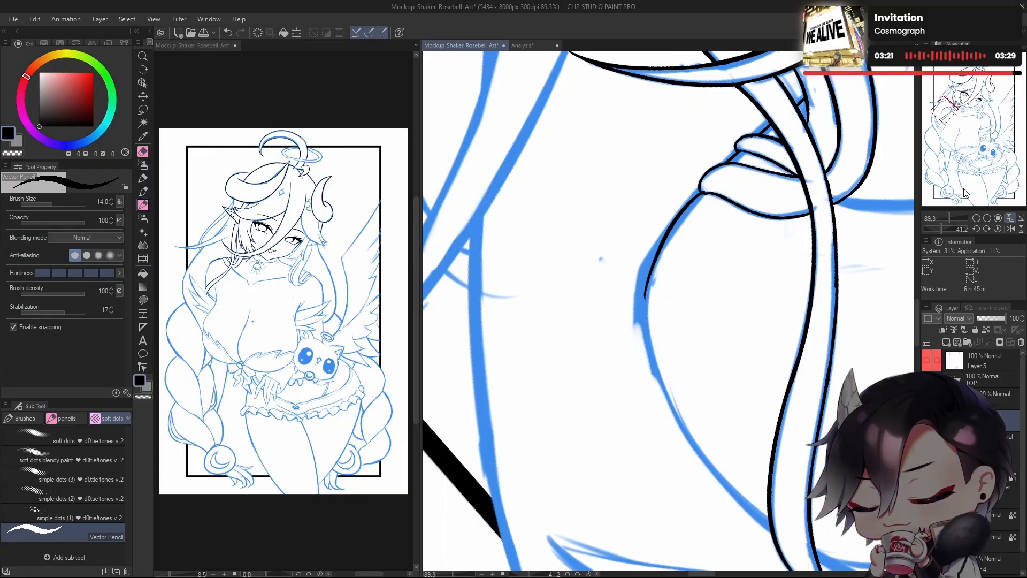
pyautogui.moveTo(721, 380); pyautogui.dragTo(692, 395)
pyautogui.hotkey('ctrl', 'z')
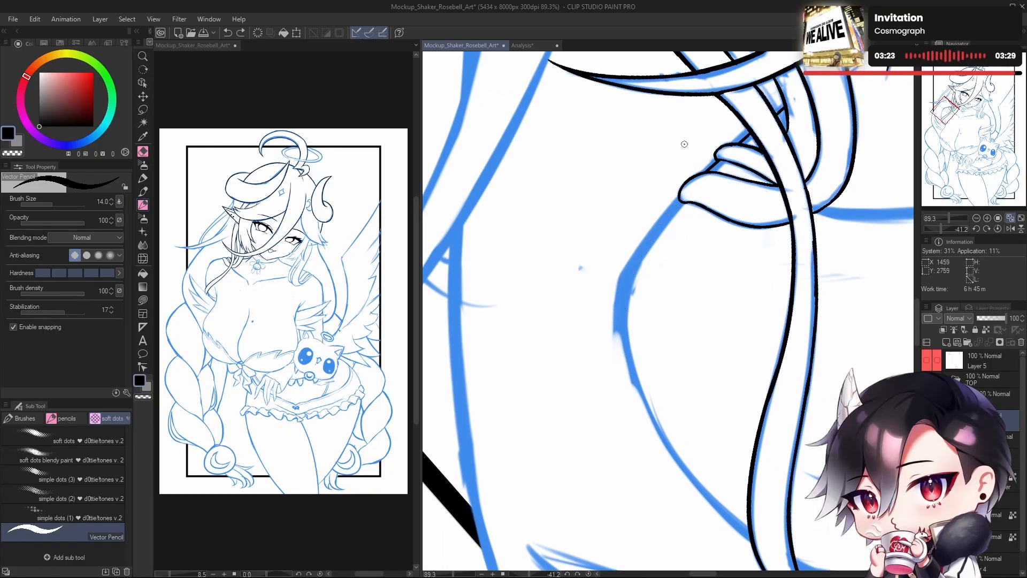
pyautogui.moveTo(681, 202); pyautogui.dragTo(629, 308)
pyautogui.hotkey('ctrl', 'z')
pyautogui.moveTo(636, 260); pyautogui.dragTo(616, 348)
pyautogui.hotkey('ctrl', 'z')
pyautogui.moveTo(678, 203); pyautogui.dragTo(620, 344)
pyautogui.hotkey('ctrl', 'z')
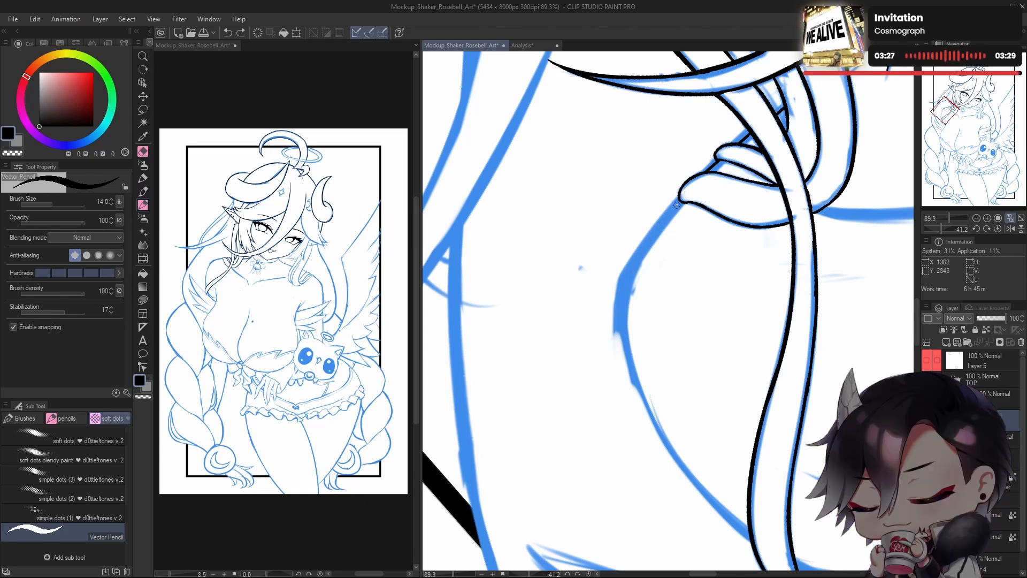
pyautogui.moveTo(677, 205); pyautogui.dragTo(649, 392)
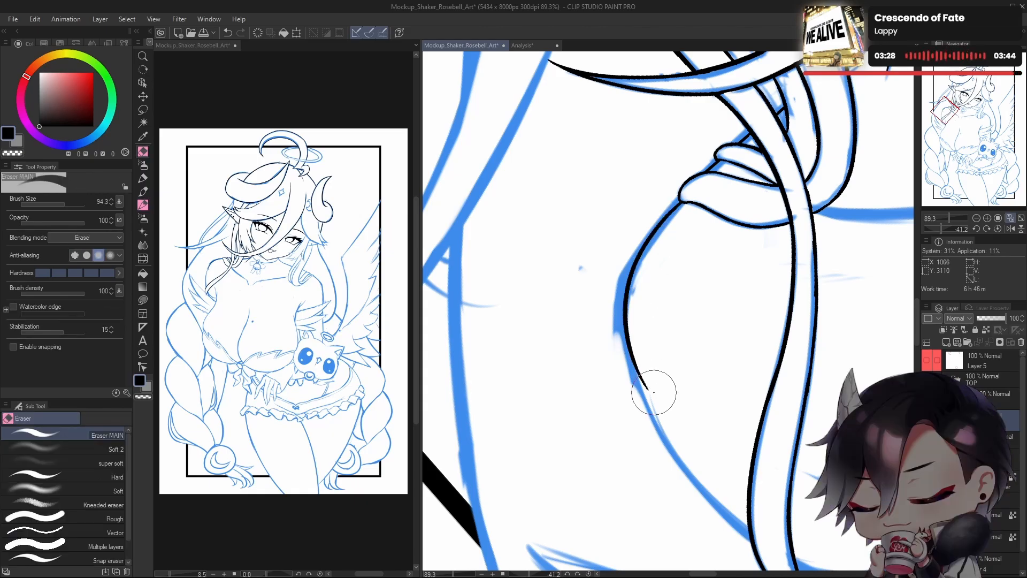
pyautogui.hotkey('ctrl', 'z')
pyautogui.moveTo(631, 334); pyautogui.dragTo(650, 391)
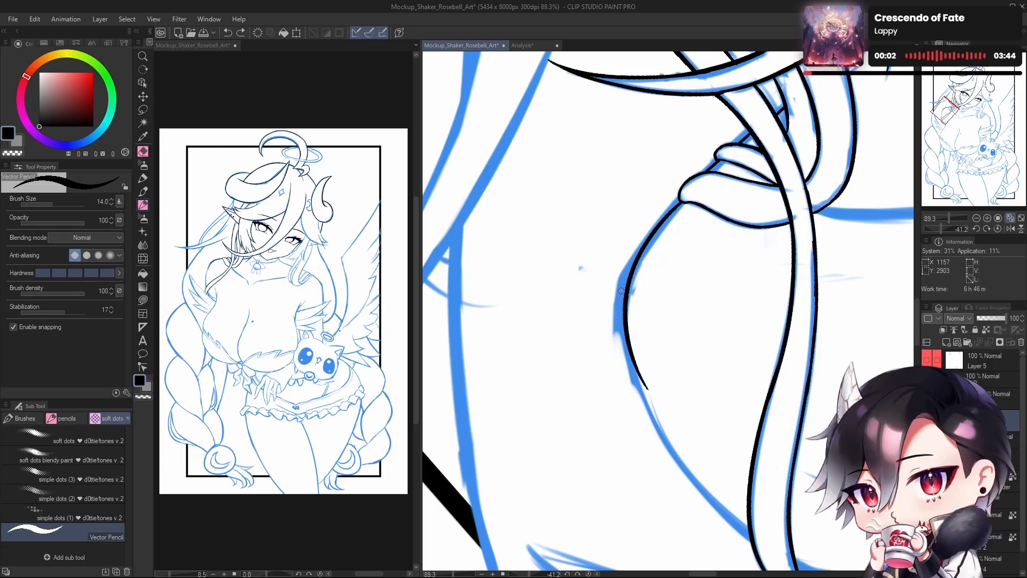
# Step: Ink the upper arm's outer line between the shoulder curve and the long hair strand, redrawing it until it joins smoothly
pyautogui.moveTo(710, 253); pyautogui.dragTo(642, 257)
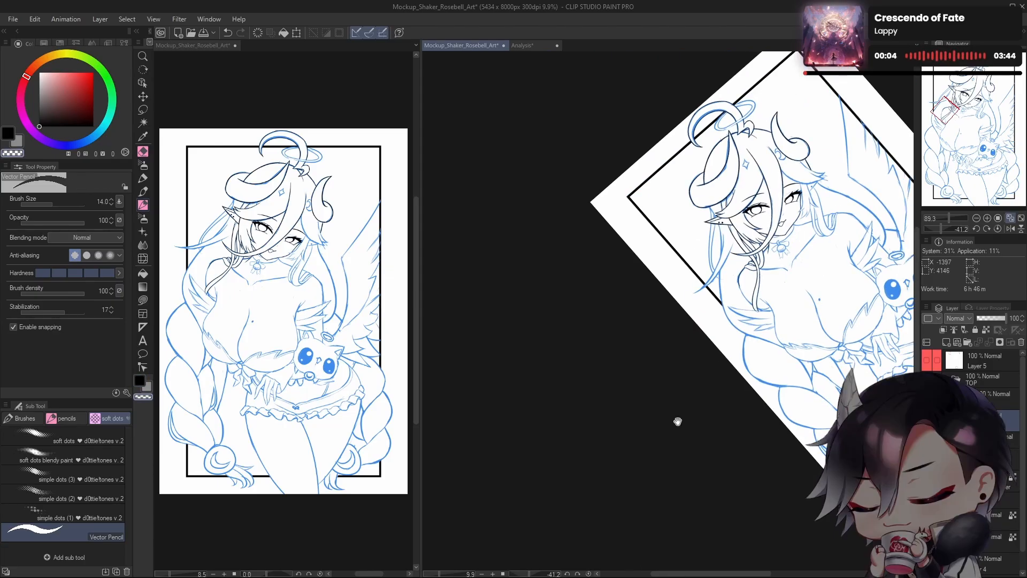
pyautogui.moveTo(676, 421); pyautogui.dragTo(624, 460)
pyautogui.moveTo(665, 321); pyautogui.dragTo(741, 374)
pyautogui.click(997, 228)
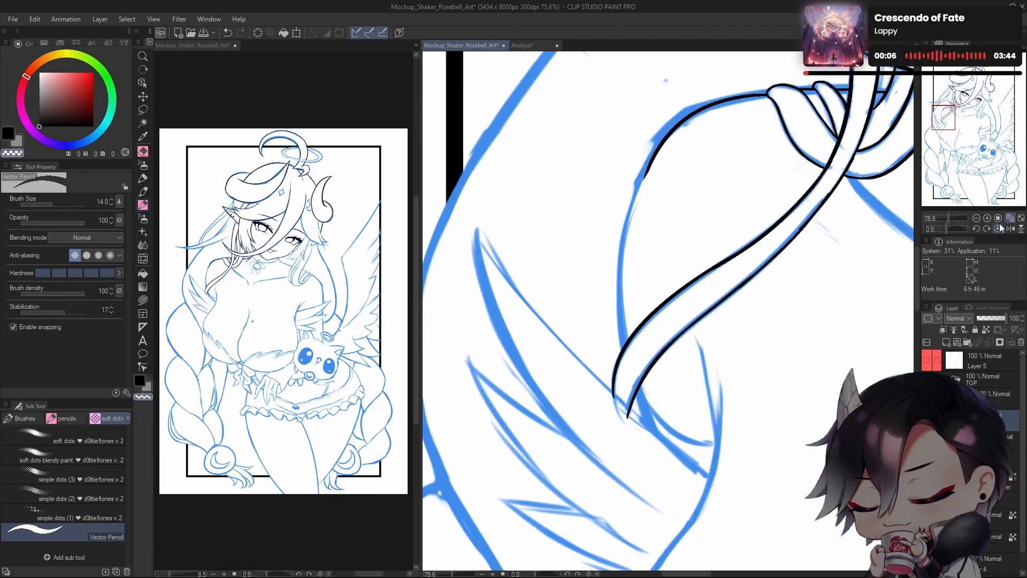
pyautogui.moveTo(673, 134); pyautogui.dragTo(614, 383)
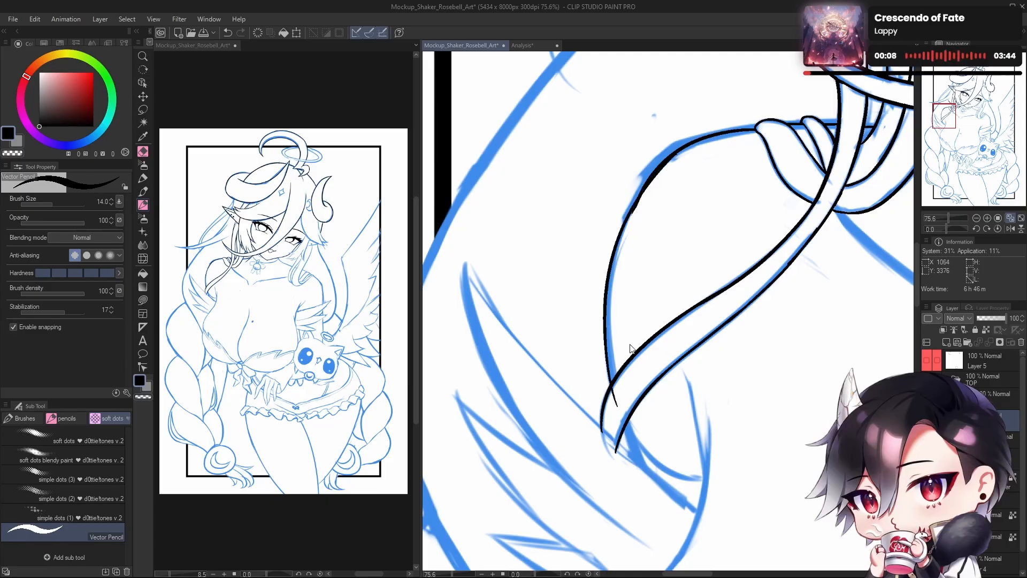
pyautogui.hotkey('ctrl', 'z')
pyautogui.moveTo(662, 161); pyautogui.dragTo(611, 380)
pyautogui.hotkey('ctrl', 'z')
pyautogui.hotkey('ctrl', 'y')
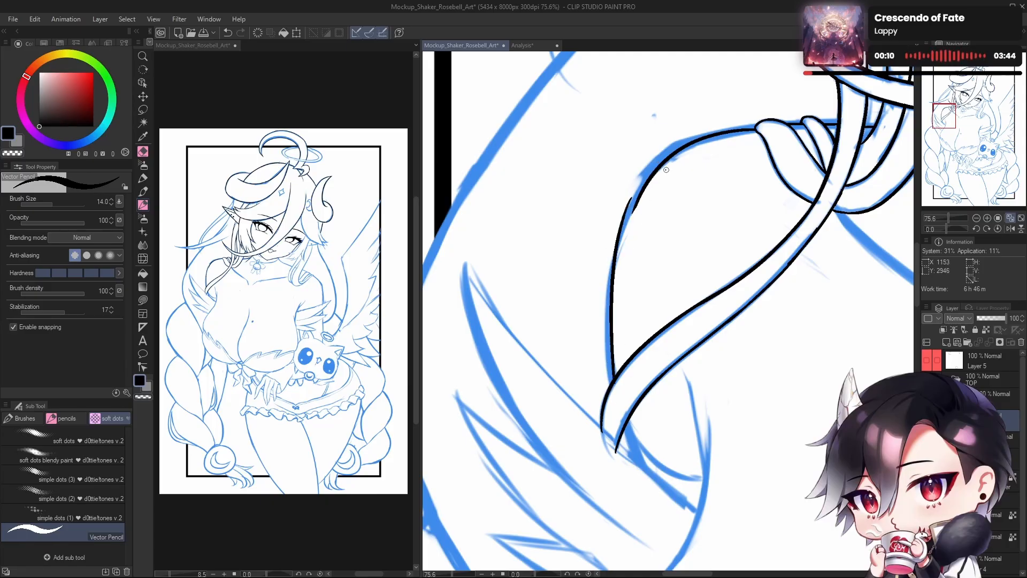
pyautogui.hotkey('ctrl', 'z')
pyautogui.hotkey('ctrl', 'y')
pyautogui.hotkey('ctrl', 'z')
pyautogui.hotkey('ctrl', 'y')
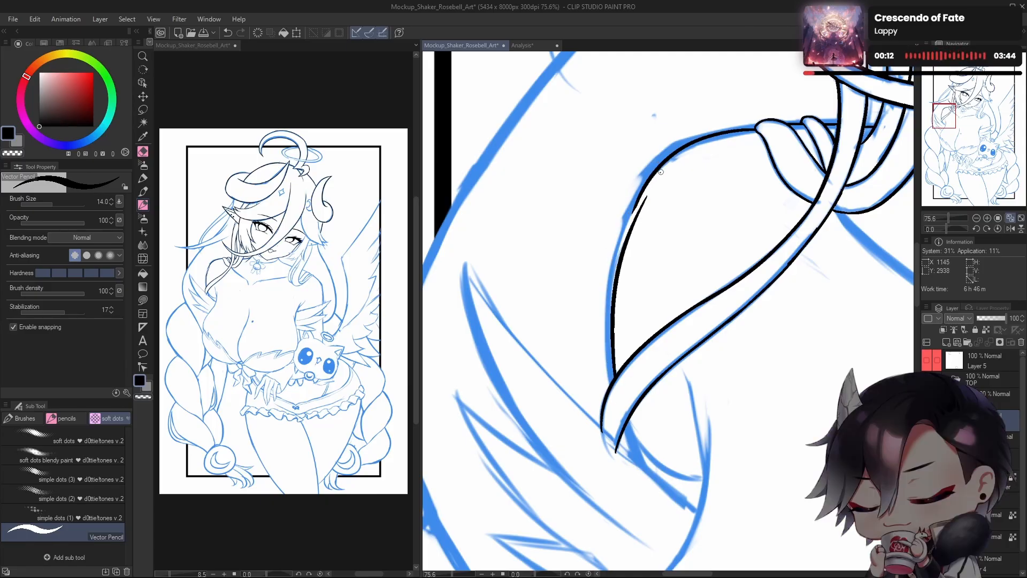
pyautogui.hotkey('ctrl', 'z')
pyautogui.hotkey('ctrl', 'y')
pyautogui.hotkey('ctrl', 'z')
pyautogui.hotkey('ctrl', 'y')
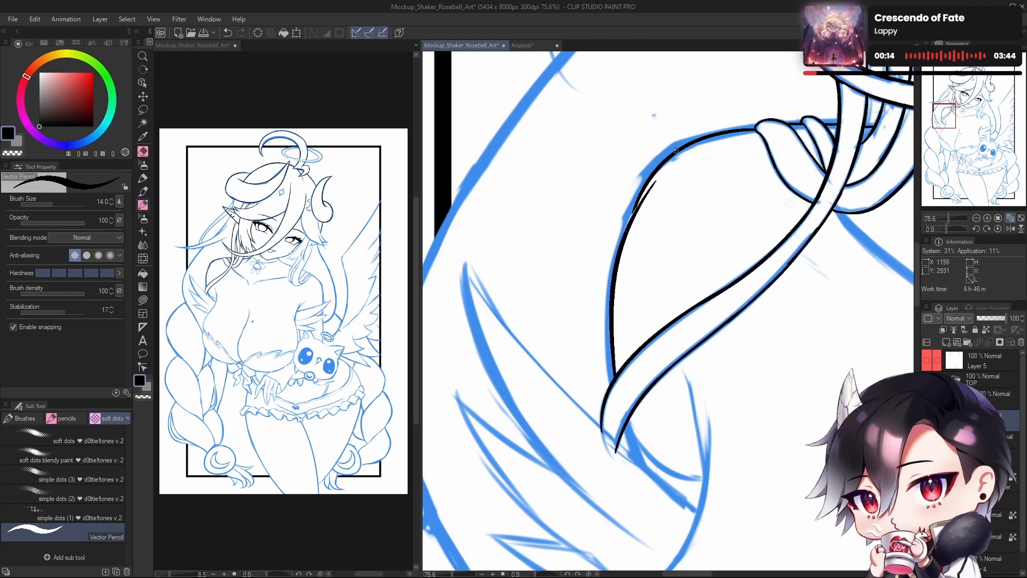
pyautogui.hotkey('ctrl', 'z')
pyautogui.hotkey('ctrl', 'y')
pyautogui.hotkey('ctrl', 'z')
pyautogui.moveTo(615, 380); pyautogui.dragTo(657, 168)
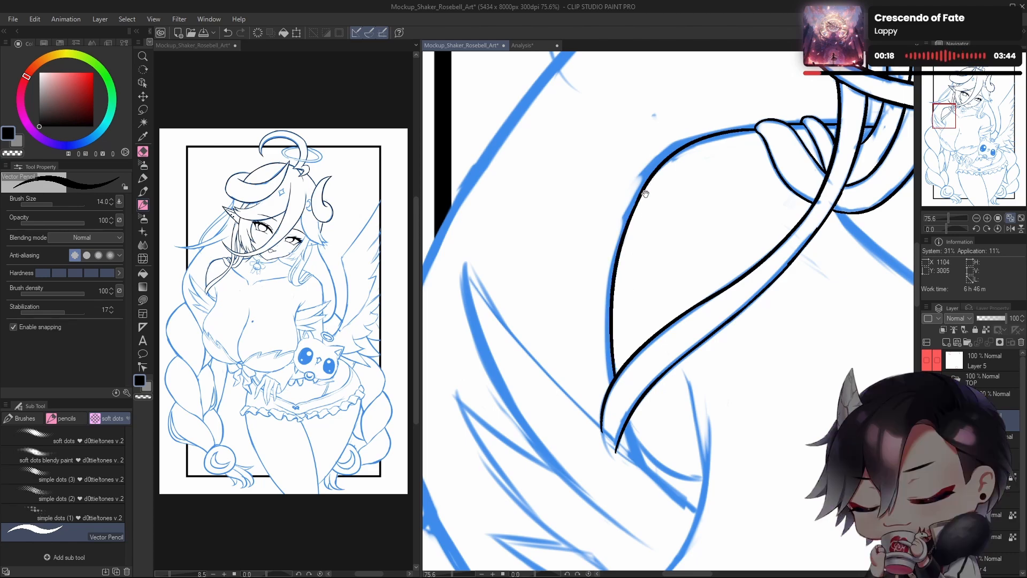
# Step: Continue the arm line behind the long hair strand as a short segment and erase the part overlapping the strand
pyautogui.moveTo(665, 316)
pyautogui.mouseDown()
pyautogui.moveTo(649, 201)
pyautogui.moveTo(666, 218)
pyautogui.moveTo(641, 379)
pyautogui.mouseUp()
pyautogui.hotkey('ctrl', 'z')
pyautogui.moveTo(609, 244); pyautogui.dragTo(642, 379)
pyautogui.moveTo(623, 316); pyautogui.dragTo(639, 377)
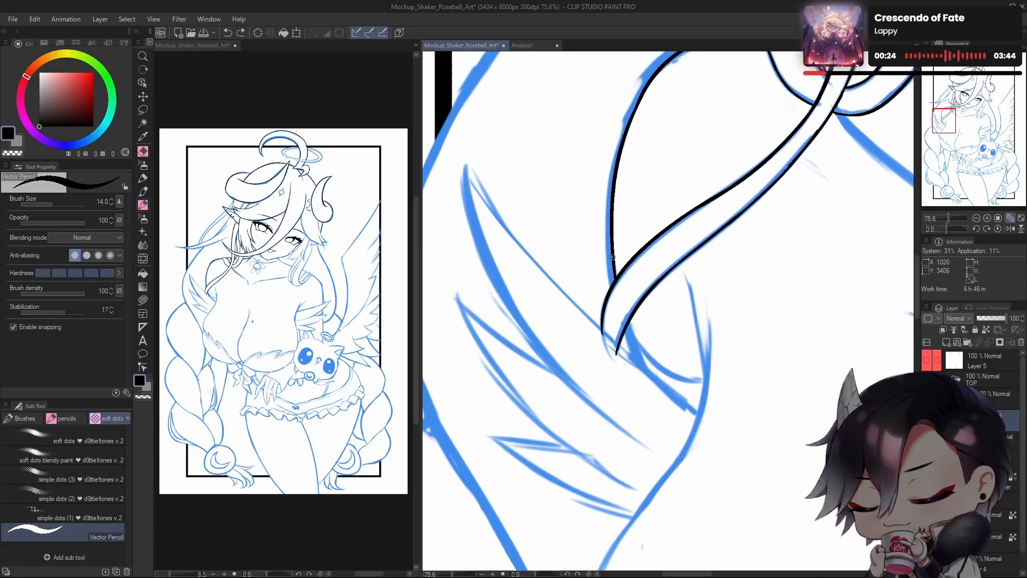
pyautogui.moveTo(615, 281); pyautogui.dragTo(646, 384)
pyautogui.hotkey('ctrl', 'z')
pyautogui.moveTo(615, 281); pyautogui.dragTo(638, 383)
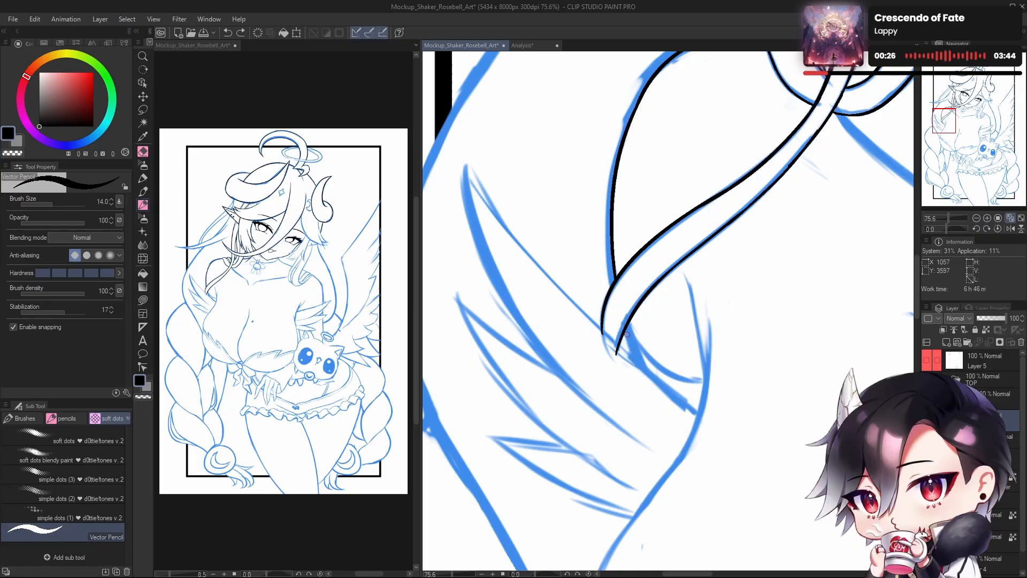
pyautogui.moveTo(616, 273); pyautogui.dragTo(641, 373)
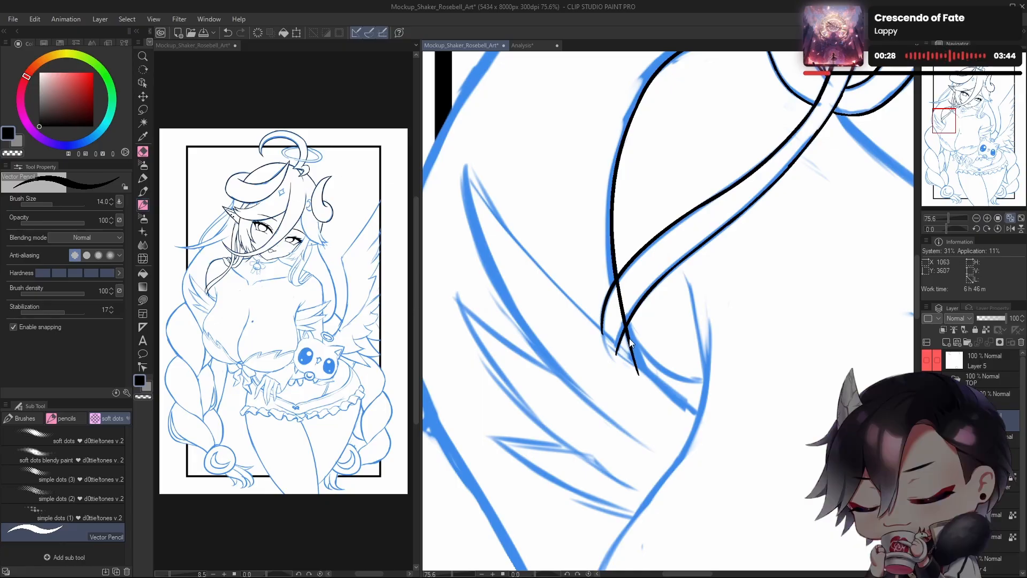
pyautogui.hotkey('ctrl', 'z')
pyautogui.press('c')
pyautogui.moveTo(637, 365); pyautogui.dragTo(636, 373)
# Step: Ink the short curved fold from the lower edge of the long hair strand to the body outline, repeating the stroke until it fits
pyautogui.scroll(-5, 664, 322)
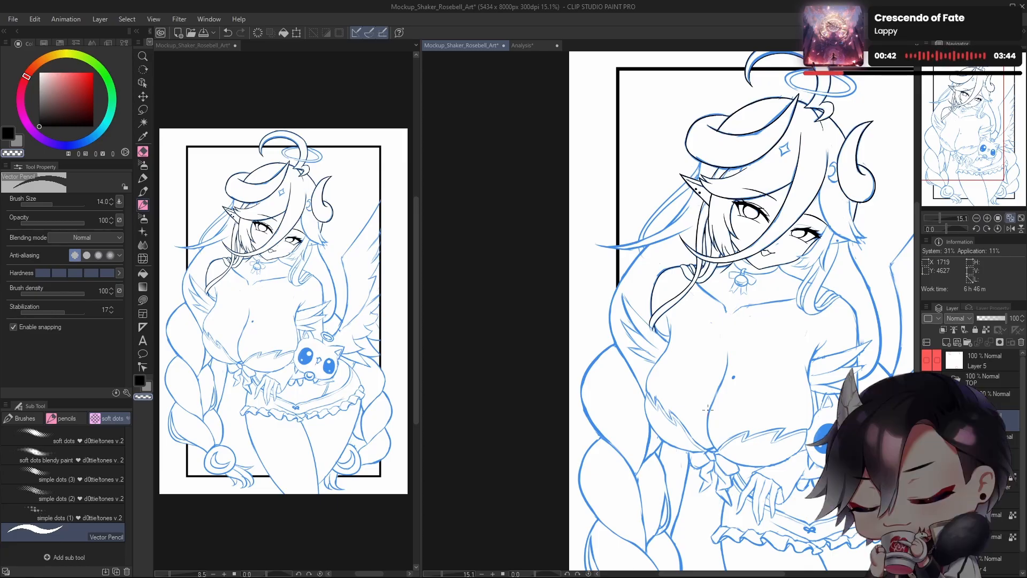
pyautogui.moveTo(665, 331); pyautogui.dragTo(711, 357)
pyautogui.moveTo(711, 357); pyautogui.dragTo(674, 360)
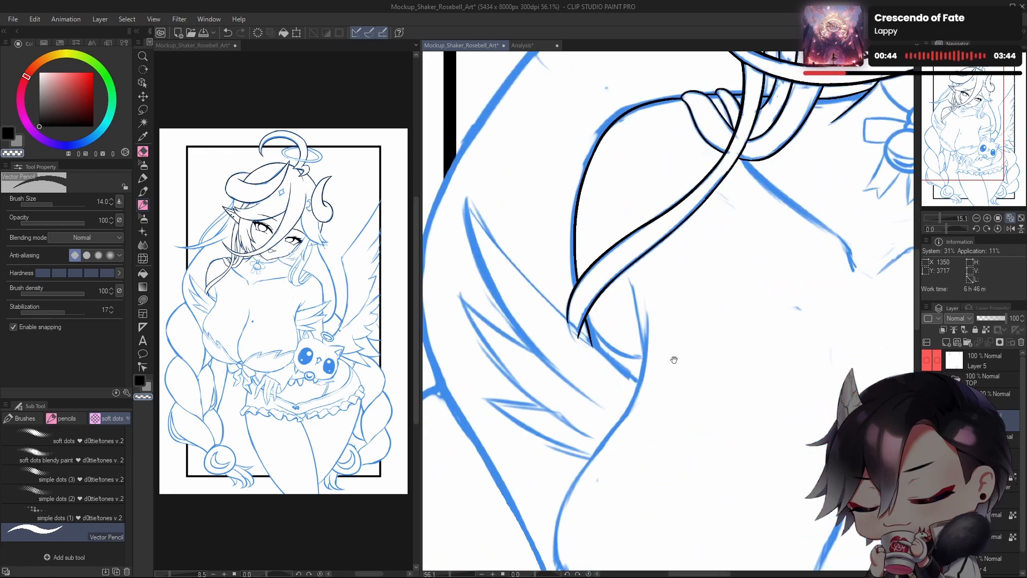
pyautogui.moveTo(952, 230); pyautogui.dragTo(955, 229)
pyautogui.scroll(4, 653, 256)
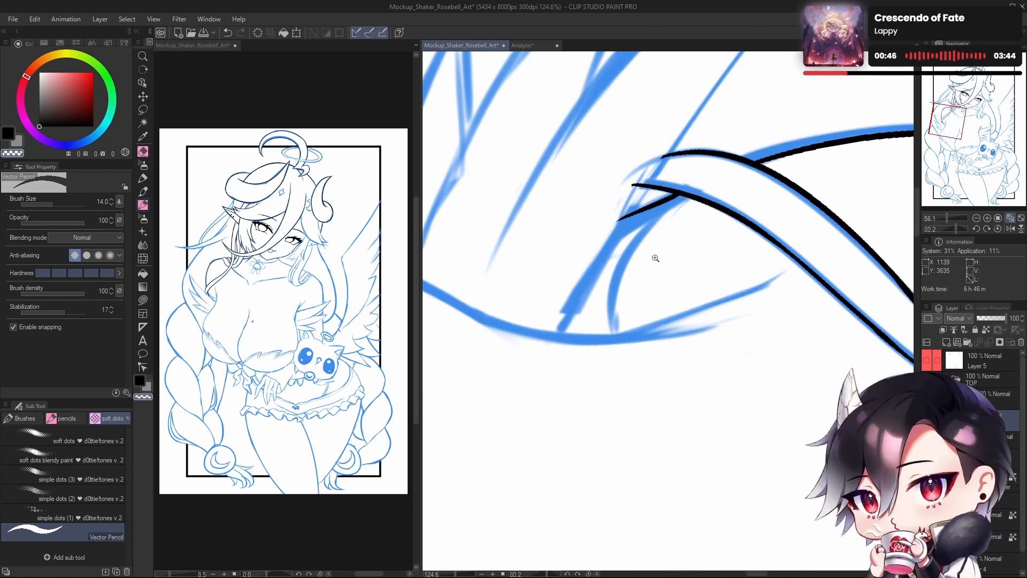
pyautogui.moveTo(664, 214); pyautogui.dragTo(605, 341)
pyautogui.hotkey('ctrl', 'z')
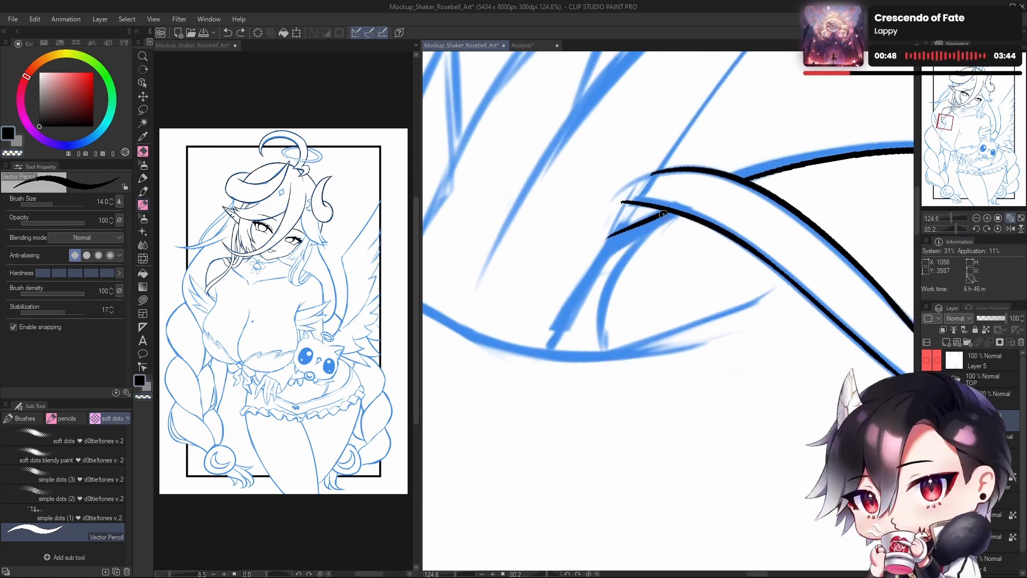
pyautogui.moveTo(664, 214)
pyautogui.mouseDown()
pyautogui.moveTo(609, 369)
pyautogui.moveTo(664, 217)
pyautogui.mouseUp()
pyautogui.hotkey('ctrl', 'z')
pyautogui.hotkey('ctrl', 'z')
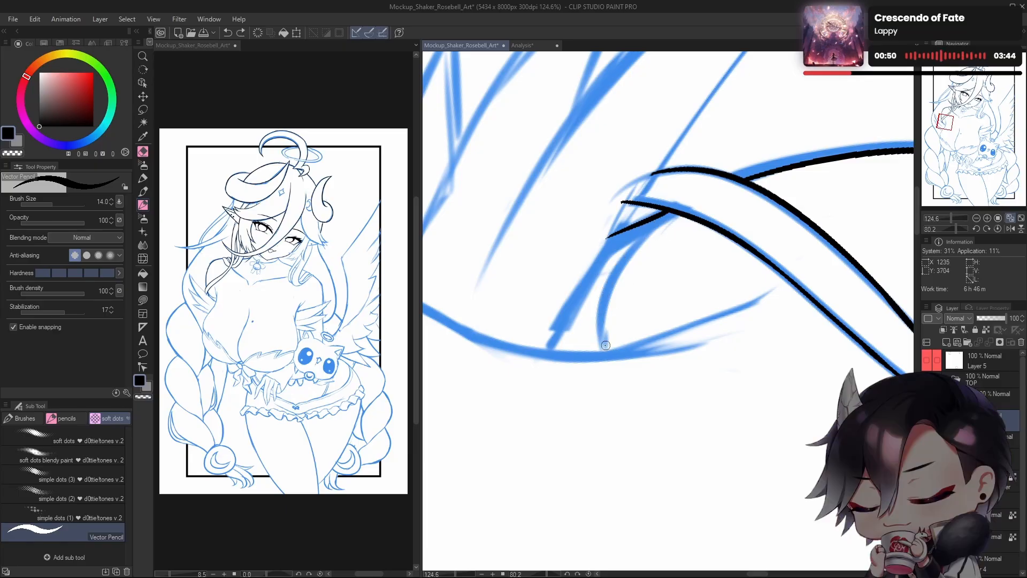
pyautogui.moveTo(605, 351); pyautogui.dragTo(668, 213)
pyautogui.hotkey('ctrl', 'z')
pyautogui.moveTo(604, 356)
pyautogui.mouseDown()
pyautogui.moveTo(599, 309)
pyautogui.moveTo(674, 208)
pyautogui.moveTo(623, 251)
pyautogui.moveTo(604, 362)
pyautogui.moveTo(595, 321)
pyautogui.moveTo(679, 220)
pyautogui.mouseUp()
pyautogui.hotkey('ctrl', 'z')
pyautogui.hotkey('ctrl', 'z')
pyautogui.hotkey('ctrl', 'z')
pyautogui.moveTo(603, 356); pyautogui.dragTo(669, 214)
pyautogui.hotkey('ctrl', 'z')
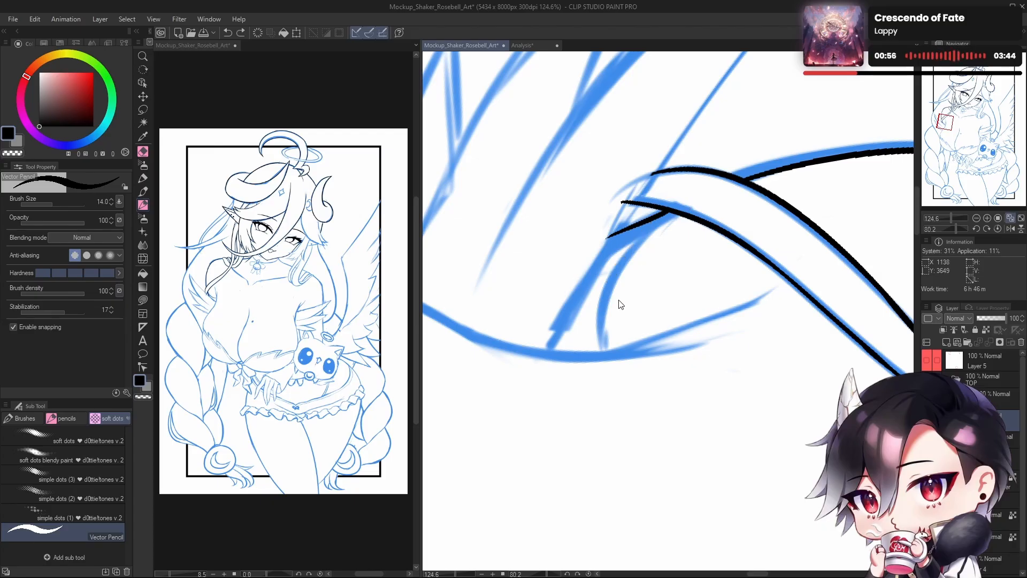
pyautogui.moveTo(603, 355)
pyautogui.mouseDown()
pyautogui.moveTo(601, 310)
pyautogui.moveTo(701, 214)
pyautogui.mouseUp()
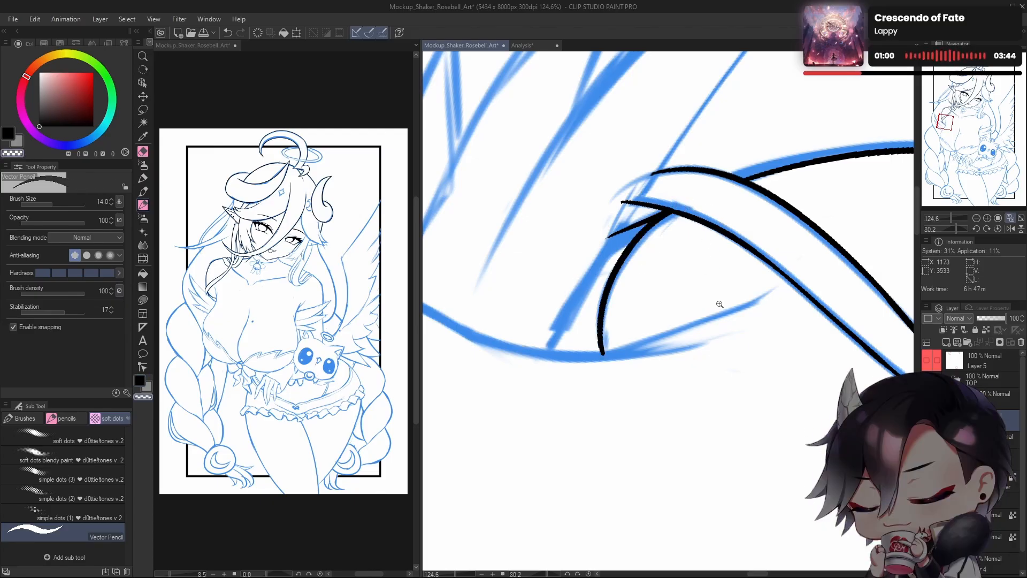
# Step: Refine the curved fold's line and clean up its end where it meets the body outline
pyautogui.moveTo(719, 304); pyautogui.dragTo(710, 353)
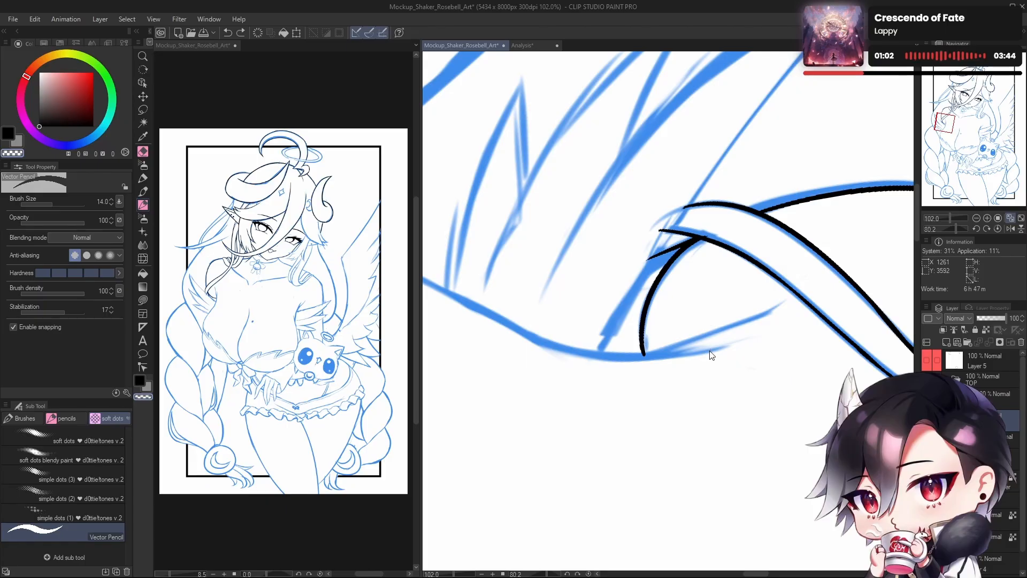
pyautogui.hotkey('ctrl', 'z')
pyautogui.press('c')
pyautogui.moveTo(644, 354)
pyautogui.mouseDown()
pyautogui.moveTo(693, 242)
pyautogui.moveTo(680, 353)
pyautogui.mouseUp()
pyautogui.hotkey('ctrl', 'z')
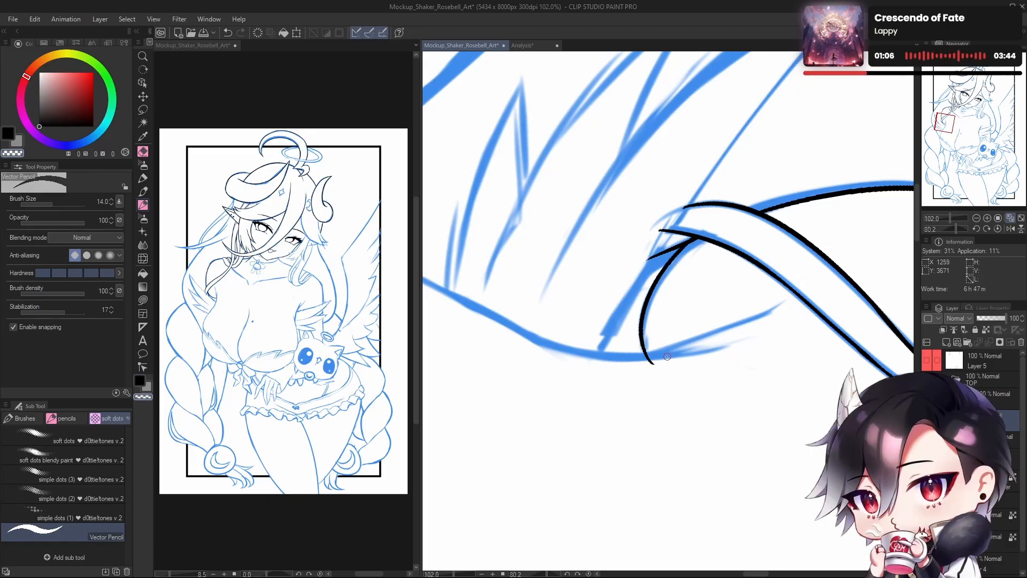
# Step: Ink the long, nearly straight edge of the largest shoulder feather from the body outline toward its tip, redrawing it until it fits
pyautogui.scroll(-5, 705, 349)
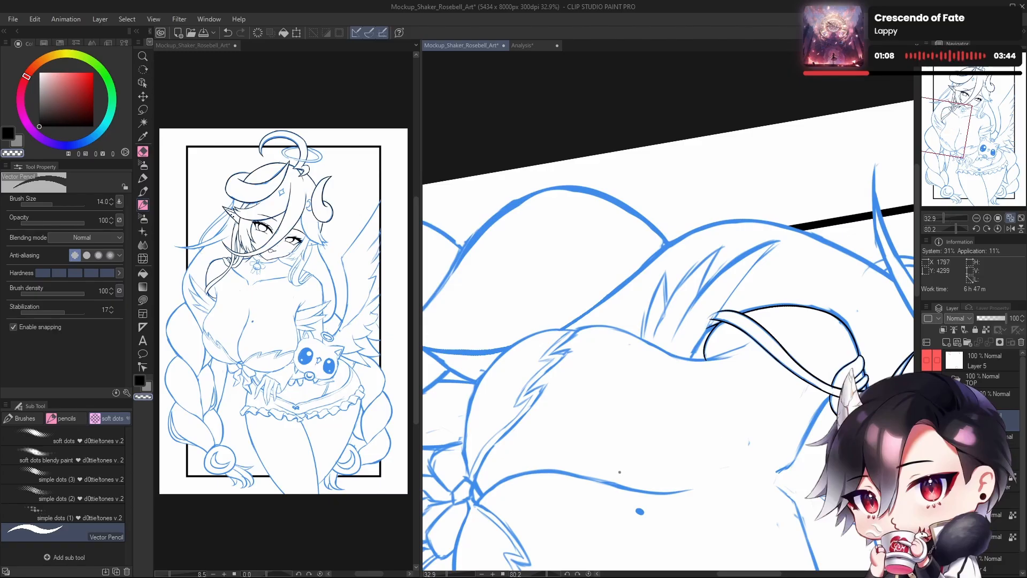
pyautogui.scroll(3, 715, 353)
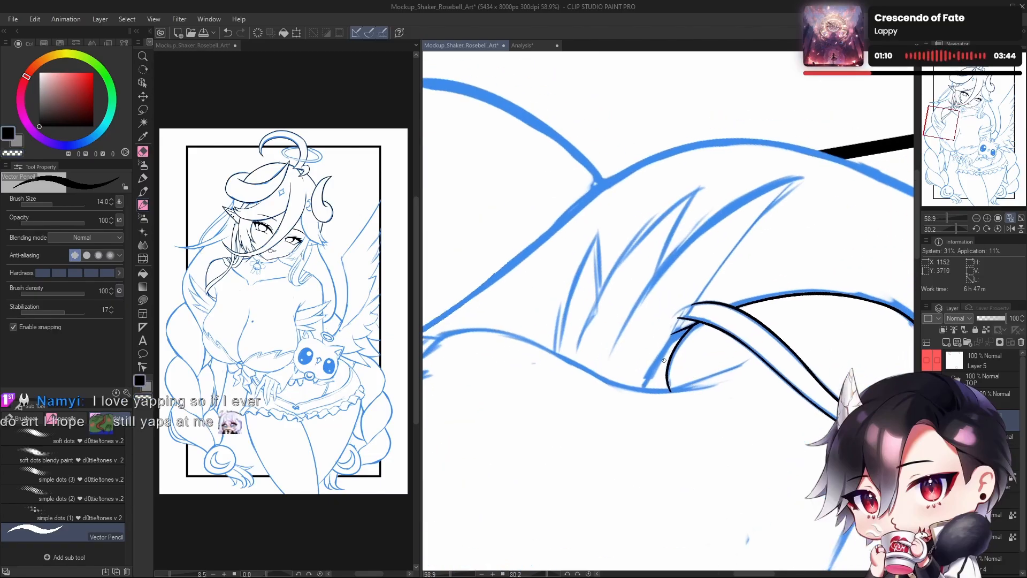
pyautogui.moveTo(640, 395); pyautogui.dragTo(756, 210)
pyautogui.hotkey('ctrl', 'z')
pyautogui.moveTo(642, 392); pyautogui.dragTo(725, 247)
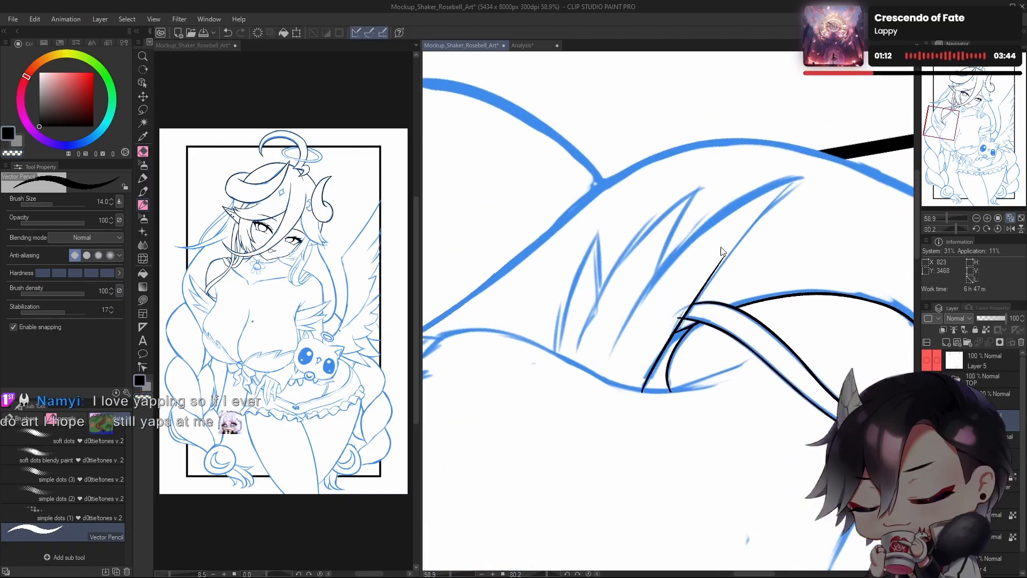
pyautogui.hotkey('ctrl', 'z')
pyautogui.moveTo(720, 332); pyautogui.dragTo(646, 360)
pyautogui.moveTo(571, 417); pyautogui.dragTo(687, 252)
pyautogui.hotkey('ctrl', 'z')
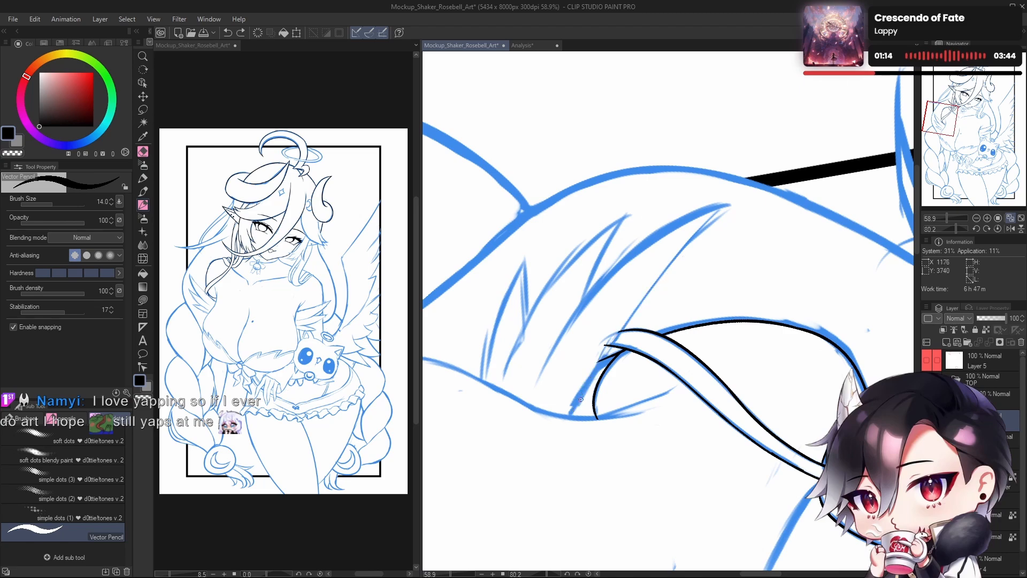
pyautogui.moveTo(572, 418); pyautogui.dragTo(696, 226)
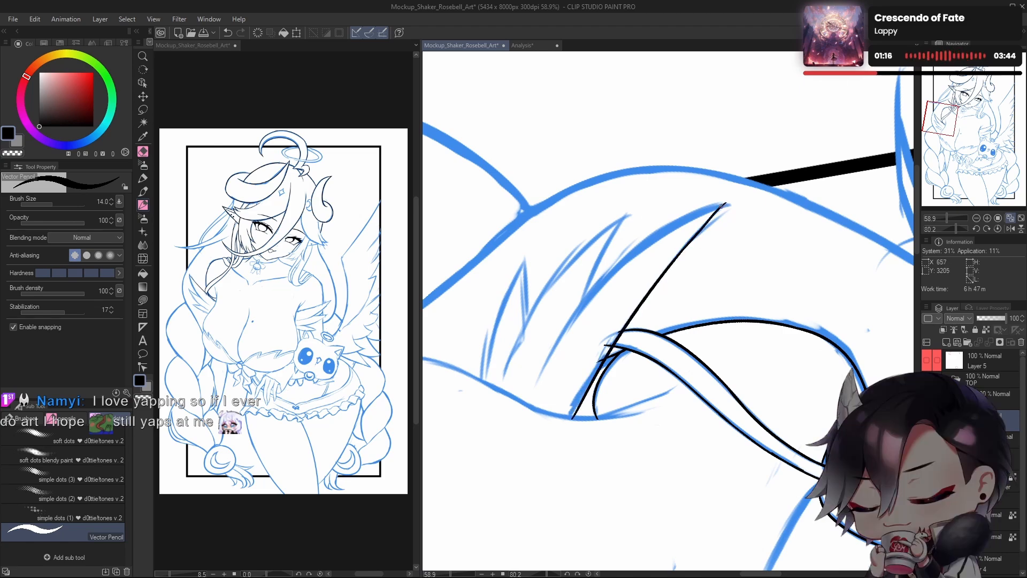
pyautogui.hotkey('ctrl', 'z')
pyautogui.moveTo(709, 255)
pyautogui.mouseDown()
pyautogui.moveTo(694, 283)
pyautogui.moveTo(718, 232)
pyautogui.mouseUp()
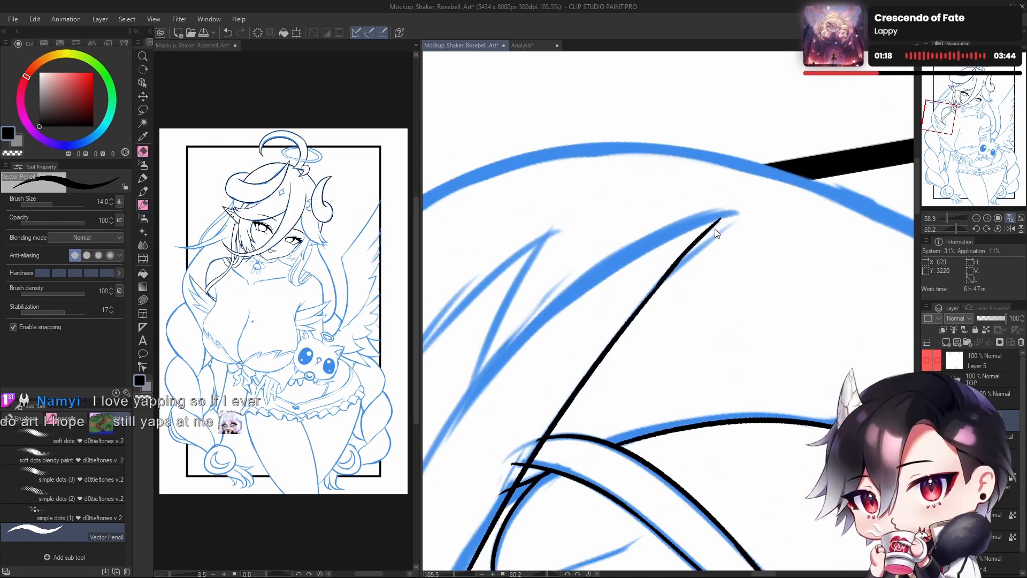
# Step: Refine the end of the largest feather's straight edge so it reaches the sketched tip
pyautogui.hotkey('ctrl', 'z')
pyautogui.moveTo(644, 310); pyautogui.dragTo(717, 223)
pyautogui.hotkey('ctrl', 'z')
pyautogui.moveTo(650, 299)
pyautogui.mouseDown()
pyautogui.moveTo(720, 221)
pyautogui.moveTo(690, 235)
pyautogui.moveTo(685, 273)
pyautogui.moveTo(717, 307)
pyautogui.moveTo(705, 332)
pyautogui.mouseUp()
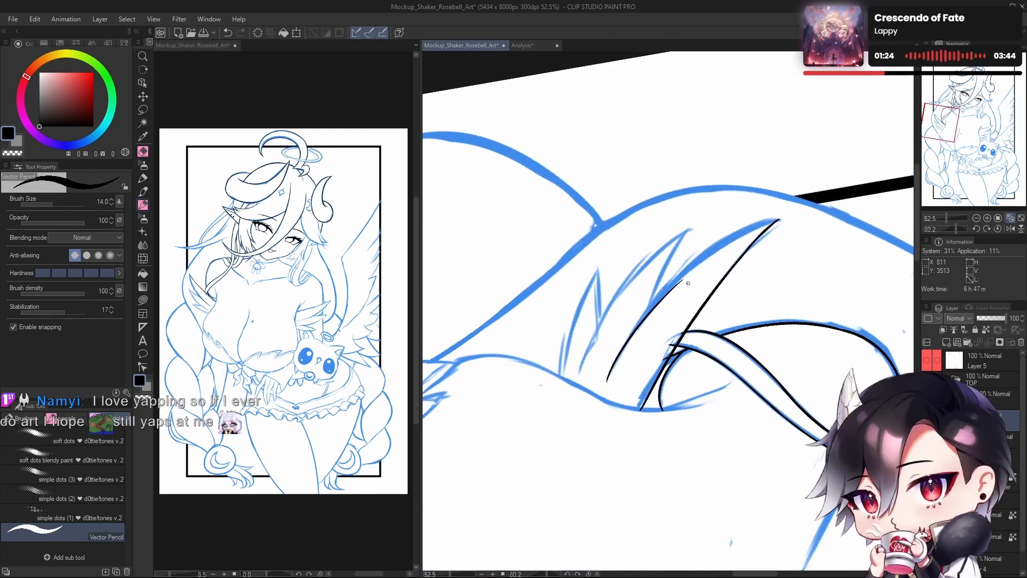
# Step: Ink the largest feather's curved edge from its tip toward the body outline, repeating the stroke until smooth, and tidy the tip
pyautogui.moveTo(607, 383)
pyautogui.mouseDown()
pyautogui.moveTo(742, 242)
pyautogui.moveTo(762, 266)
pyautogui.mouseUp()
pyautogui.hotkey('ctrl', 'z')
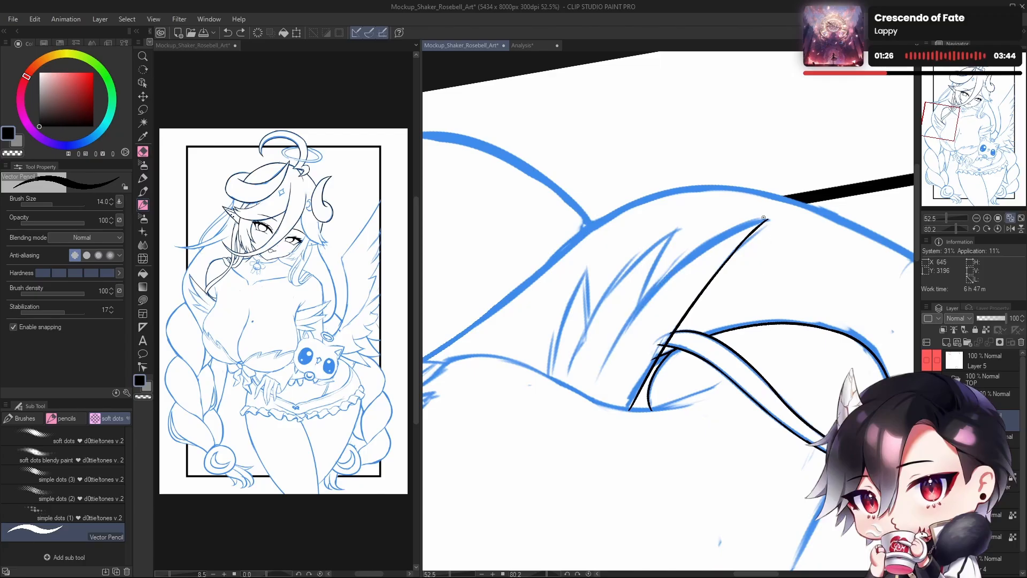
pyautogui.moveTo(769, 219)
pyautogui.mouseDown()
pyautogui.moveTo(676, 264)
pyautogui.moveTo(636, 319)
pyautogui.mouseUp()
pyautogui.hotkey('ctrl', 'z')
pyautogui.moveTo(770, 220); pyautogui.dragTo(595, 403)
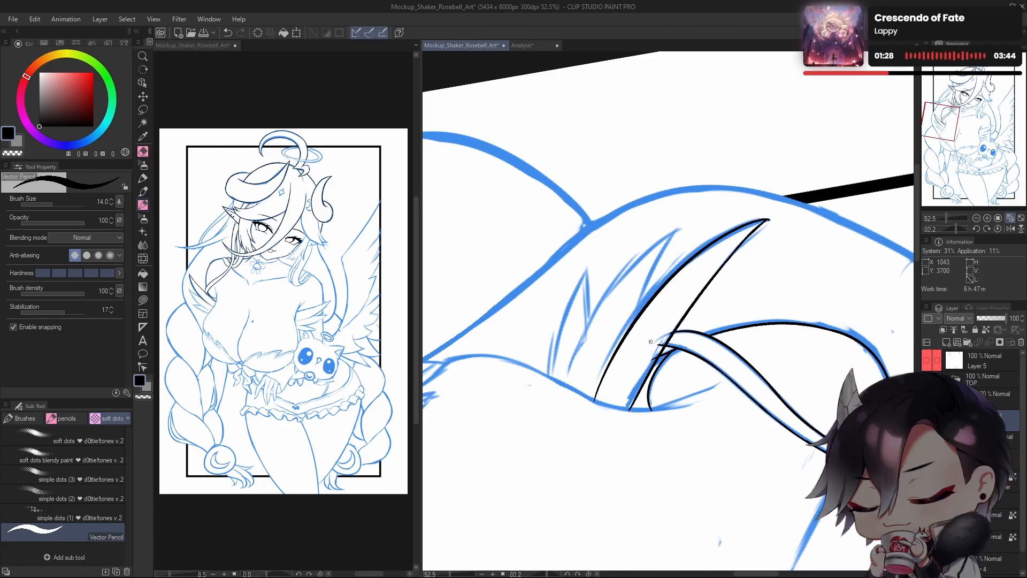
pyautogui.hotkey('ctrl', 'z')
pyautogui.moveTo(768, 219); pyautogui.dragTo(601, 371)
pyautogui.hotkey('ctrl', 'z')
pyautogui.moveTo(768, 219); pyautogui.dragTo(599, 381)
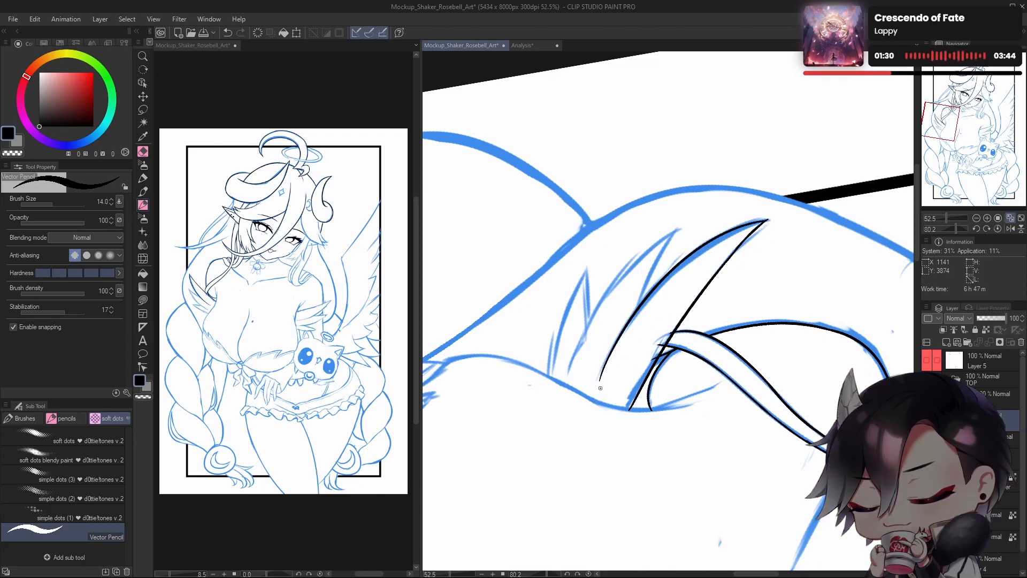
pyautogui.moveTo(723, 282); pyautogui.dragTo(742, 270)
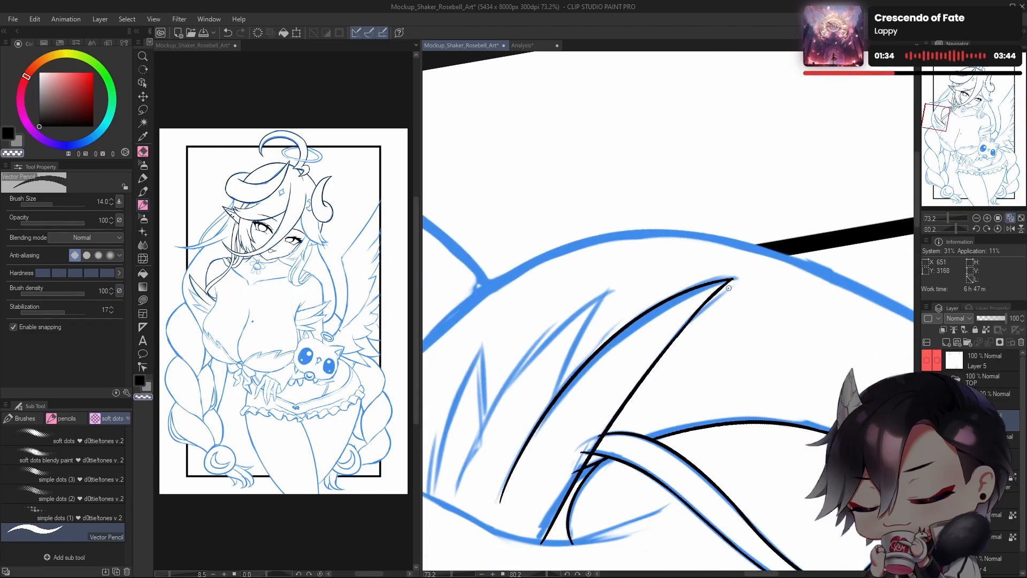
pyautogui.moveTo(752, 280); pyautogui.dragTo(729, 254)
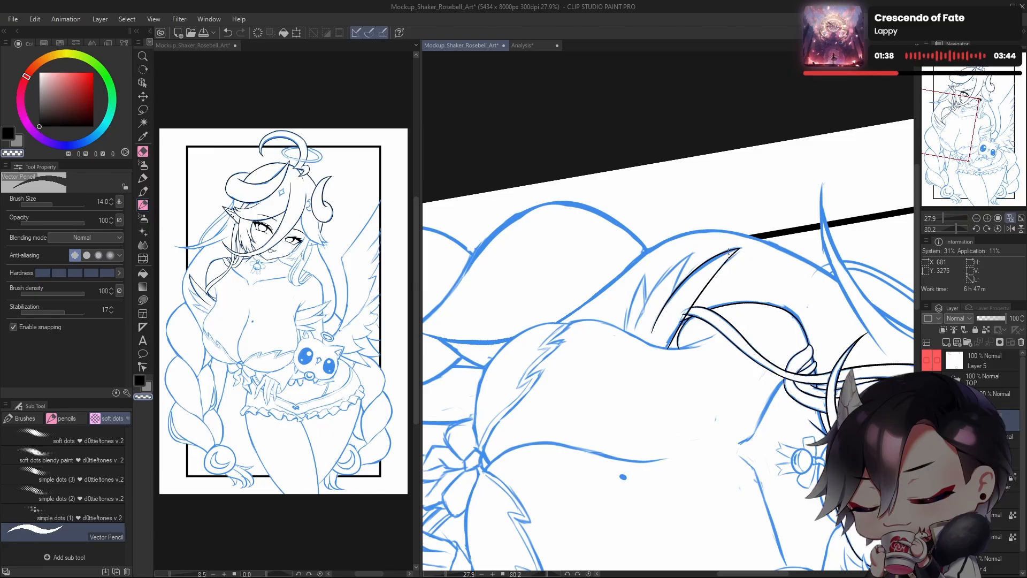
pyautogui.moveTo(668, 355); pyautogui.dragTo(716, 336)
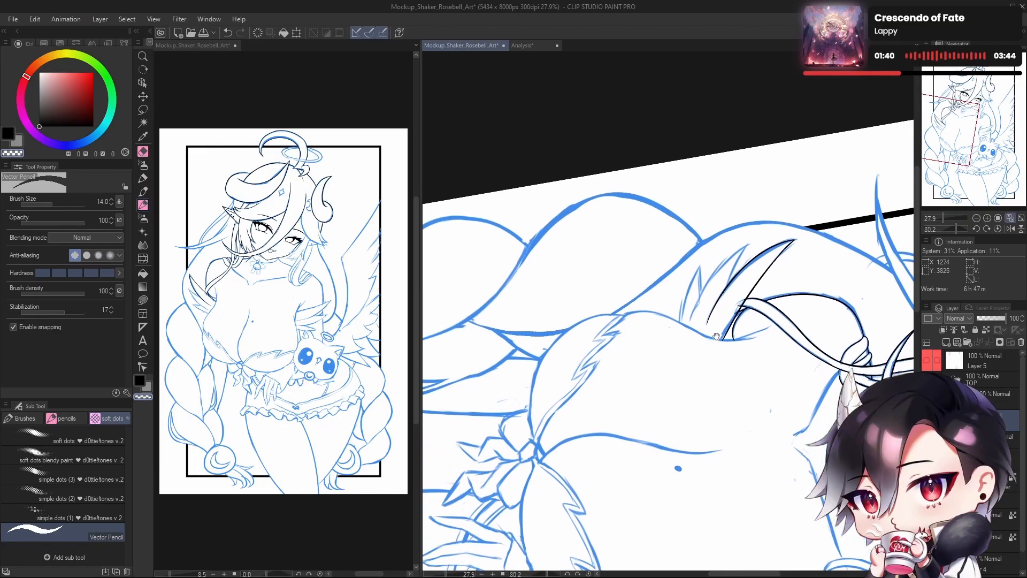
# Step: Ink the middle feather's short edge from the largest feather's curve up to its tip, redoing the stroke until it follows the sketch
pyautogui.moveTo(724, 275)
pyautogui.mouseDown()
pyautogui.moveTo(748, 270)
pyautogui.moveTo(709, 312)
pyautogui.moveTo(722, 318)
pyautogui.moveTo(737, 213)
pyautogui.mouseUp()
pyautogui.hotkey('ctrl', 'z')
pyautogui.moveTo(694, 315); pyautogui.dragTo(743, 197)
pyautogui.hotkey('ctrl', 'z')
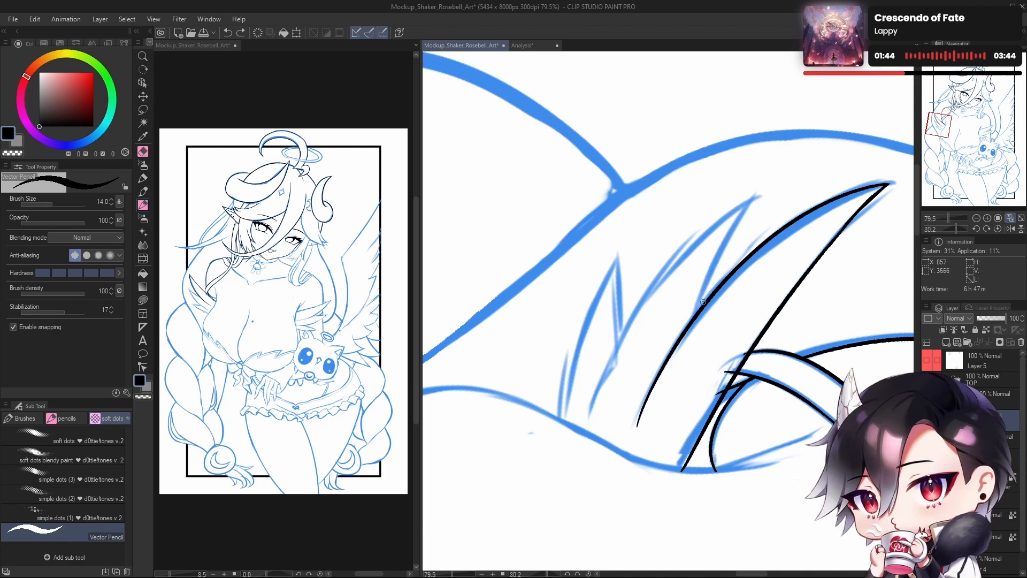
pyautogui.moveTo(696, 316); pyautogui.dragTo(744, 210)
pyautogui.hotkey('ctrl', 'z')
pyautogui.moveTo(722, 252); pyautogui.dragTo(744, 209)
pyautogui.hotkey('ctrl', 'z')
pyautogui.moveTo(695, 315); pyautogui.dragTo(745, 210)
pyautogui.moveTo(698, 313); pyautogui.dragTo(763, 188)
pyautogui.hotkey('ctrl', 'z')
pyautogui.hotkey('ctrl', 'z')
# Step: Ink the middle feather's long curved outer edge from its tip toward the body outline, redrawing it until the curve is clean
pyautogui.moveTo(732, 228)
pyautogui.mouseDown()
pyautogui.moveTo(751, 204)
pyautogui.moveTo(592, 409)
pyautogui.mouseUp()
pyautogui.hotkey('ctrl', 'z')
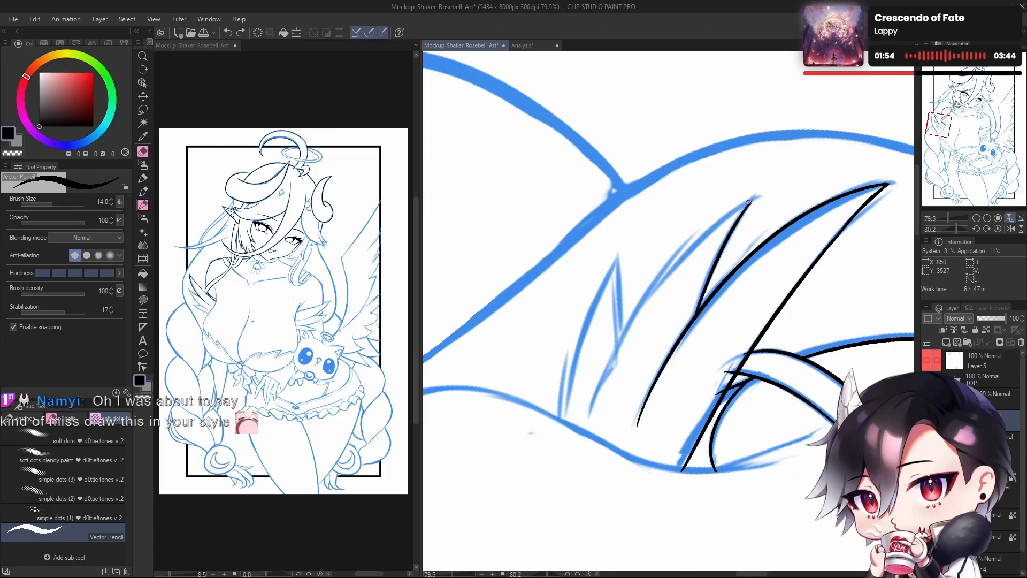
pyautogui.moveTo(749, 203); pyautogui.dragTo(585, 405)
pyautogui.hotkey('ctrl', 'z')
pyautogui.moveTo(730, 214); pyautogui.dragTo(600, 409)
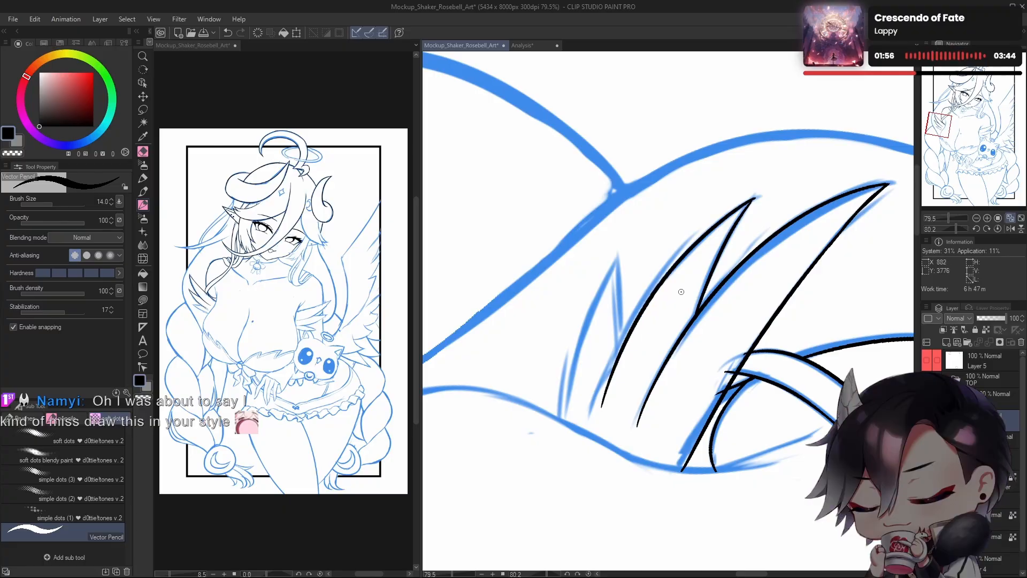
pyautogui.hotkey('ctrl', 'z')
pyautogui.moveTo(752, 200); pyautogui.dragTo(593, 416)
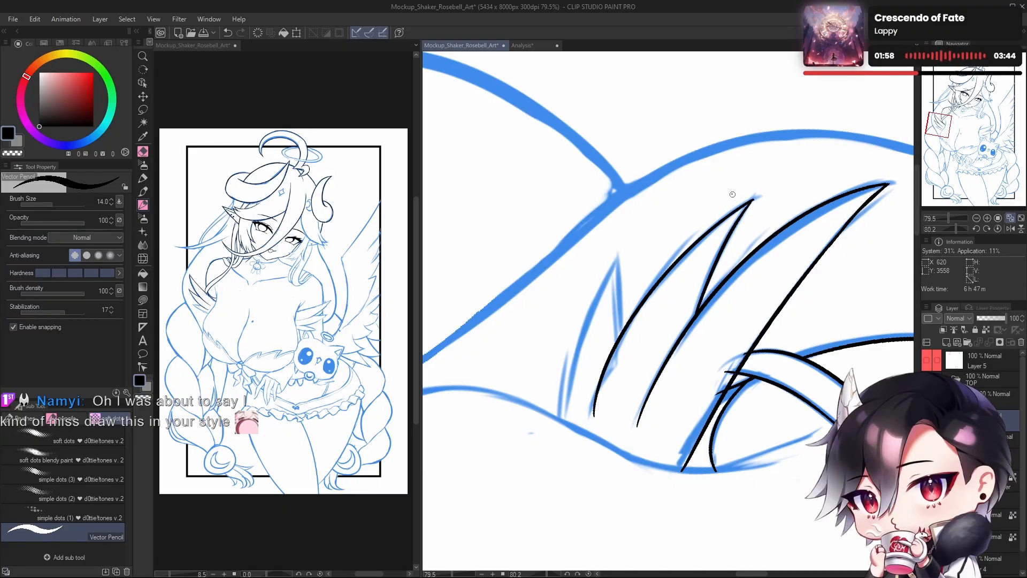
pyautogui.hotkey('ctrl', 'z')
pyautogui.moveTo(751, 201); pyautogui.dragTo(602, 388)
pyautogui.hotkey('ctrl', 'z')
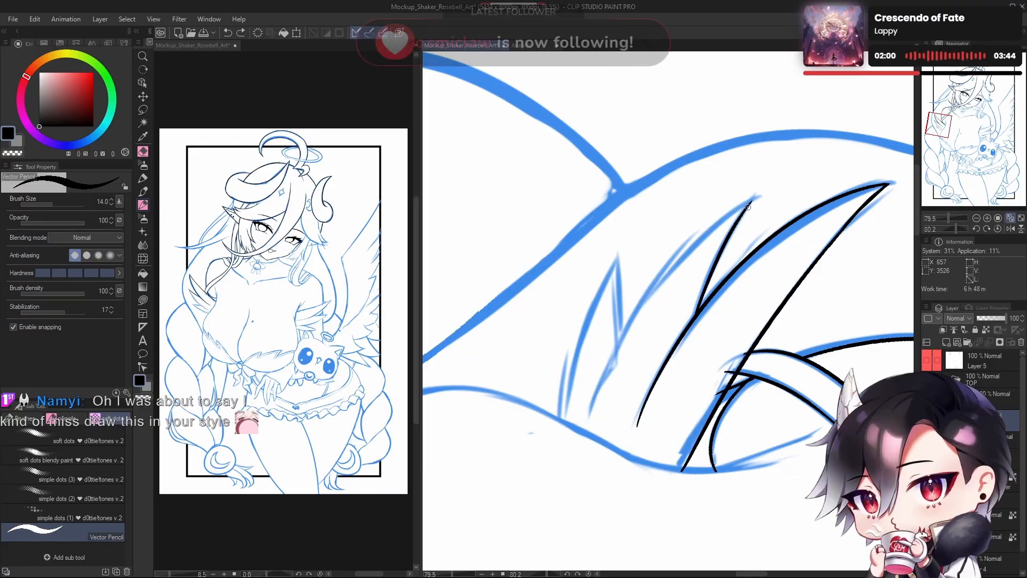
pyautogui.moveTo(752, 202)
pyautogui.mouseDown()
pyautogui.moveTo(669, 271)
pyautogui.moveTo(604, 384)
pyautogui.mouseUp()
pyautogui.hotkey('ctrl', 'z')
pyautogui.moveTo(755, 199); pyautogui.dragTo(595, 404)
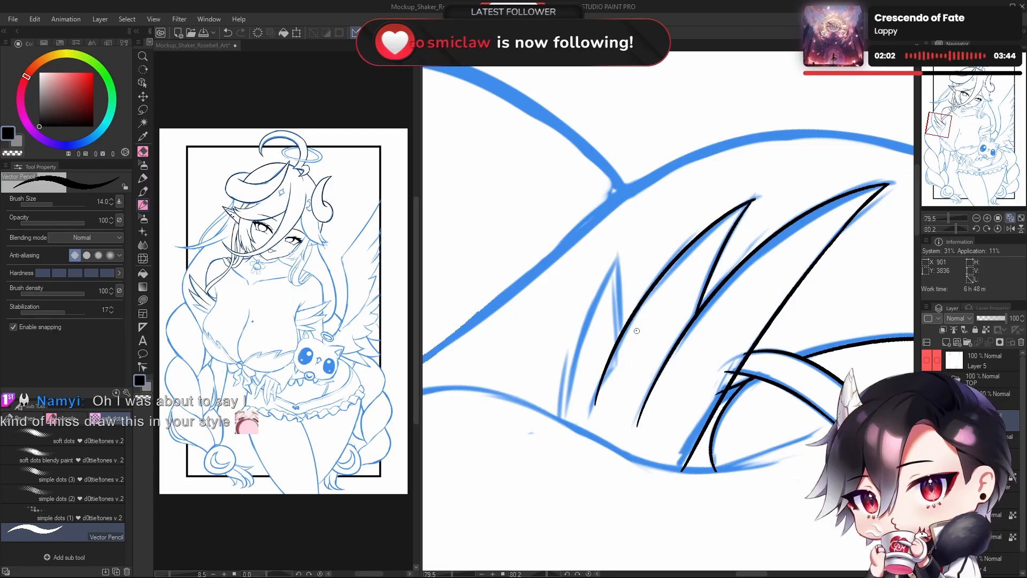
# Step: Ink the smallest feather's short inner edge from the middle feather's curve up to its tip, repeating the stroke until it fits
pyautogui.moveTo(677, 307); pyautogui.dragTo(718, 310)
pyautogui.moveTo(664, 337); pyautogui.dragTo(659, 266)
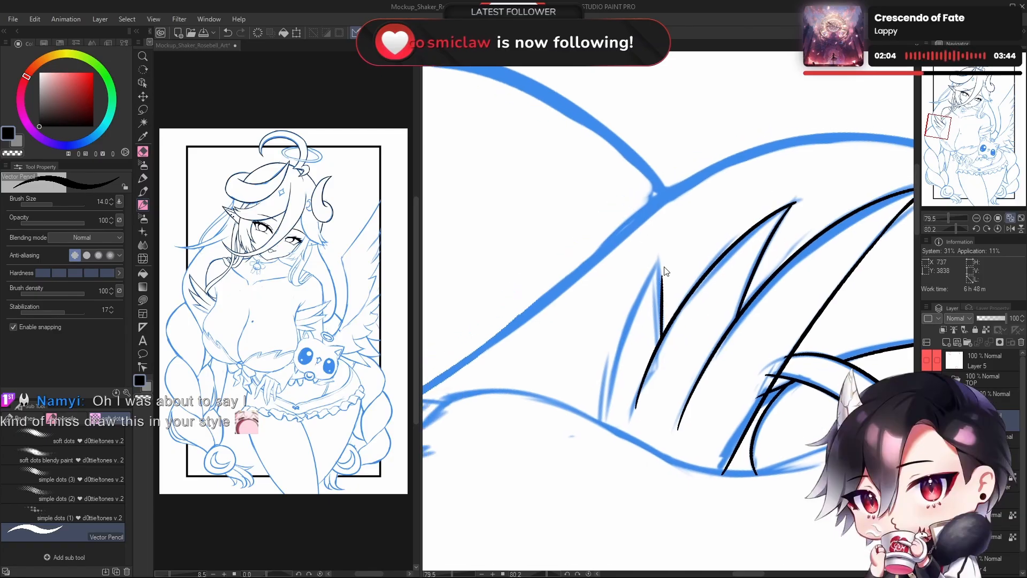
pyautogui.hotkey('ctrl', 'z')
pyautogui.moveTo(664, 336); pyautogui.dragTo(657, 257)
pyautogui.hotkey('ctrl', 'z')
pyautogui.moveTo(663, 334); pyautogui.dragTo(658, 259)
pyautogui.hotkey('ctrl', 'z')
pyautogui.moveTo(664, 336); pyautogui.dragTo(659, 254)
pyautogui.hotkey('ctrl', 'z')
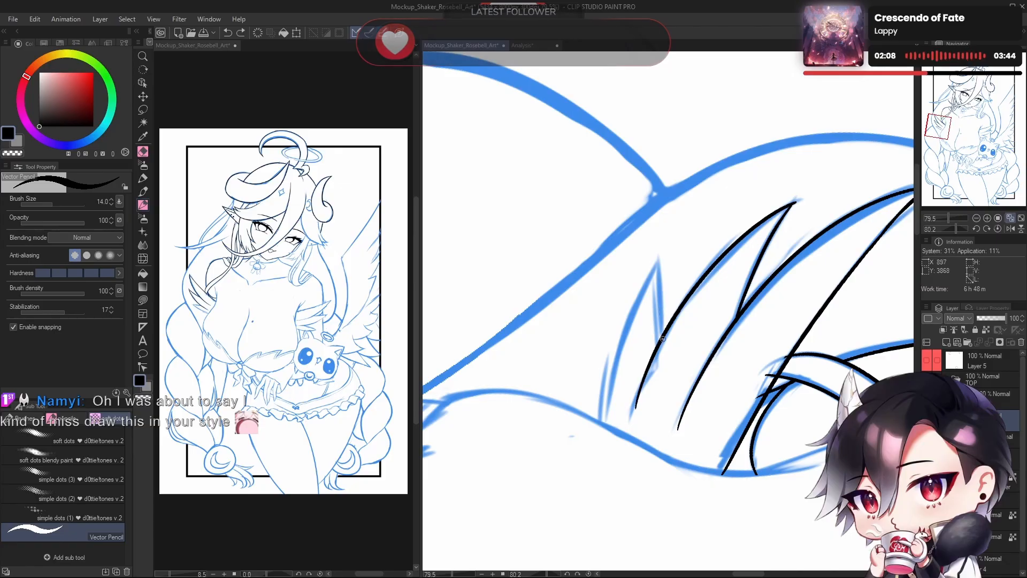
pyautogui.moveTo(664, 336); pyautogui.dragTo(658, 262)
pyautogui.hotkey('ctrl', 'z')
pyautogui.moveTo(663, 335); pyautogui.dragTo(658, 256)
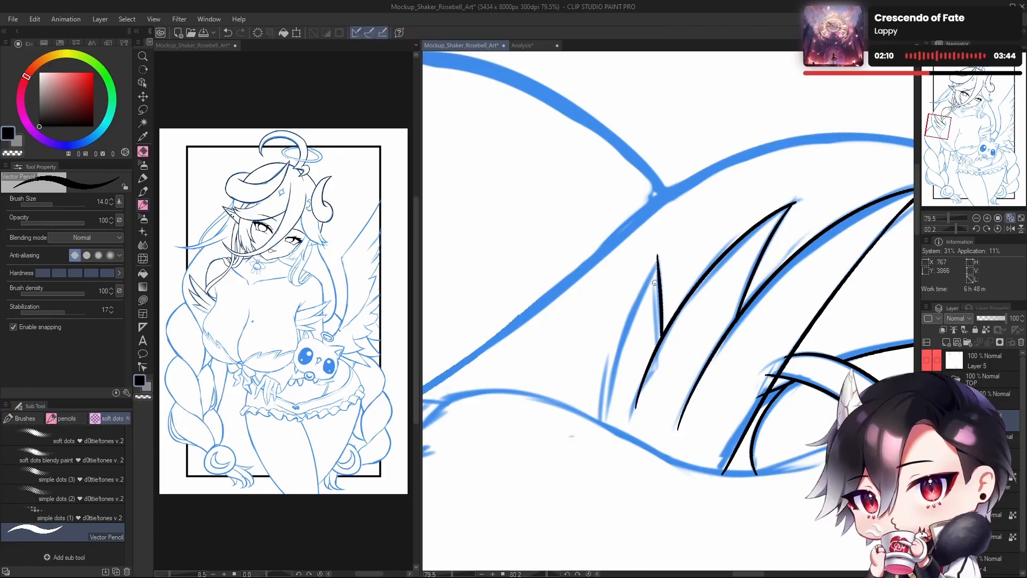
pyautogui.hotkey('ctrl', 'z')
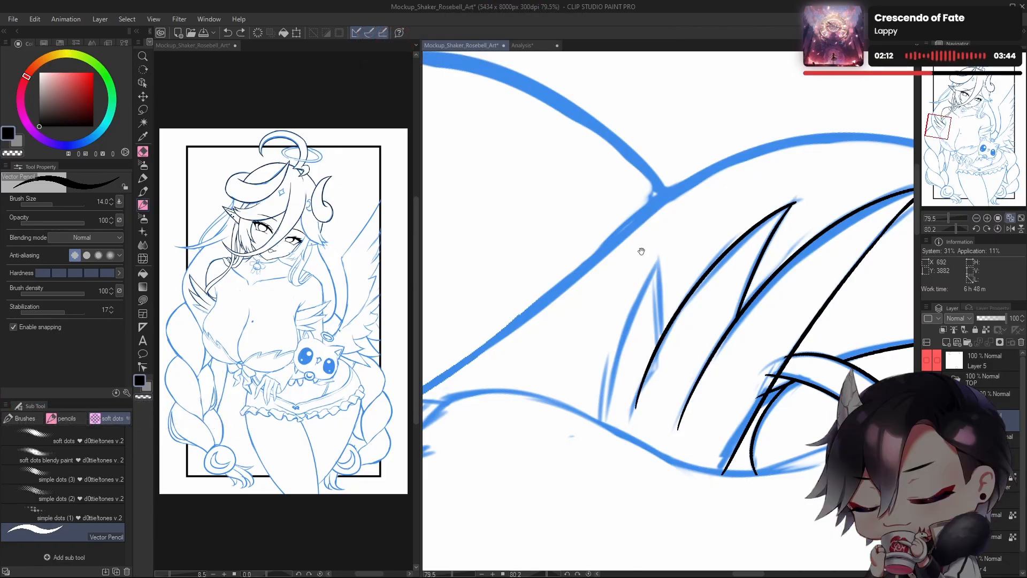
pyautogui.moveTo(642, 251); pyautogui.dragTo(664, 242)
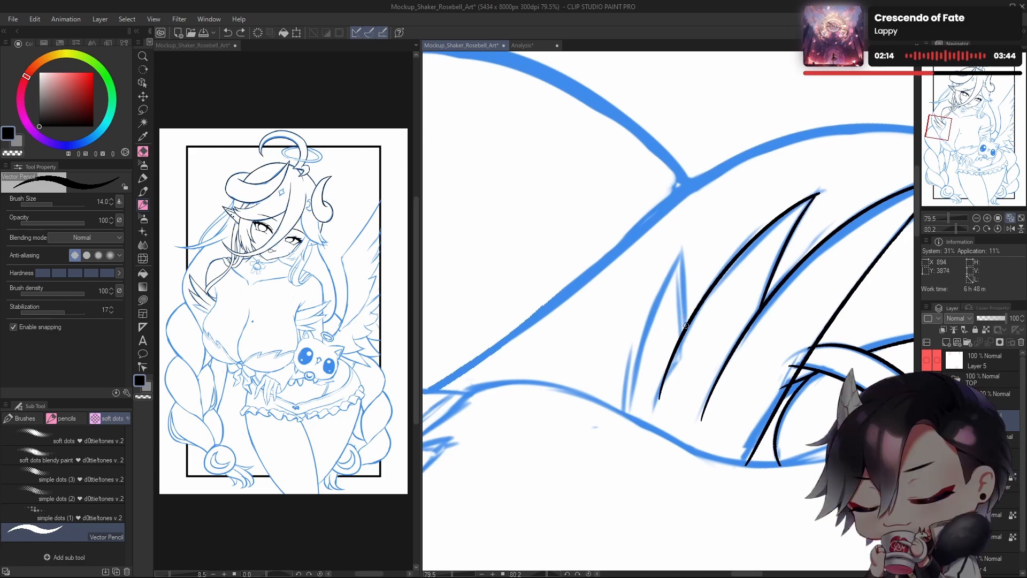
pyautogui.moveTo(686, 326); pyautogui.dragTo(682, 245)
# Step: Ink the smallest feather's curved outer edge from the body outline to its tip, redrawing it until both edges meet
pyautogui.moveTo(630, 415); pyautogui.dragTo(682, 251)
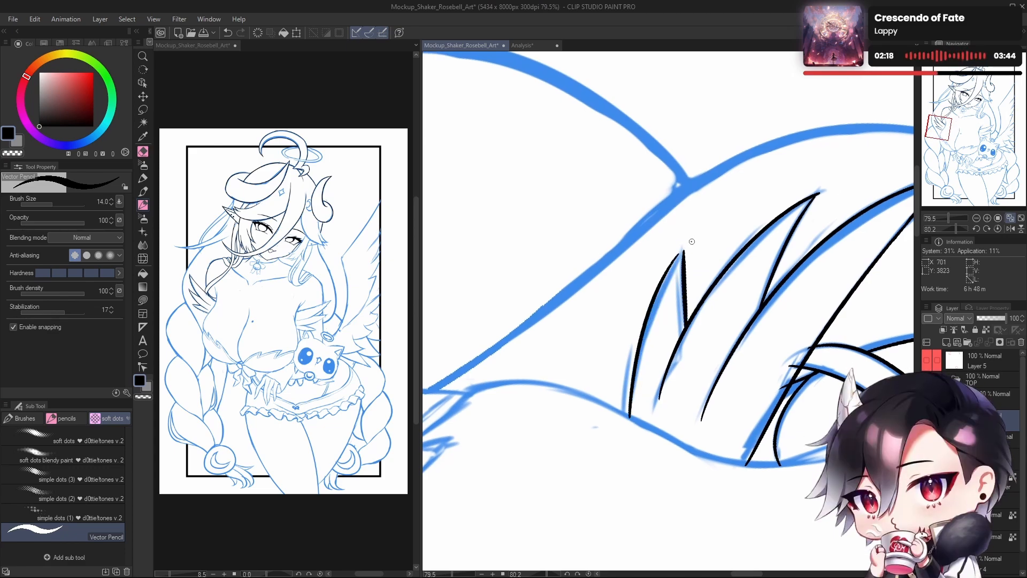
pyautogui.hotkey('ctrl', 'z')
pyautogui.moveTo(631, 415); pyautogui.dragTo(685, 246)
pyautogui.hotkey('ctrl', 'z')
pyautogui.moveTo(629, 416); pyautogui.dragTo(682, 253)
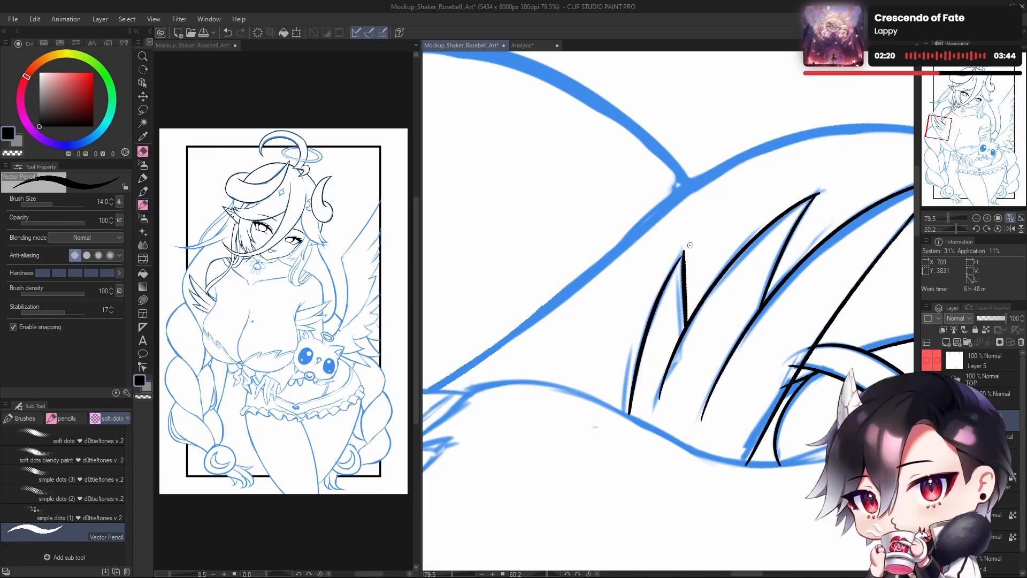
pyautogui.hotkey('ctrl', 'z')
pyautogui.moveTo(628, 417); pyautogui.dragTo(689, 243)
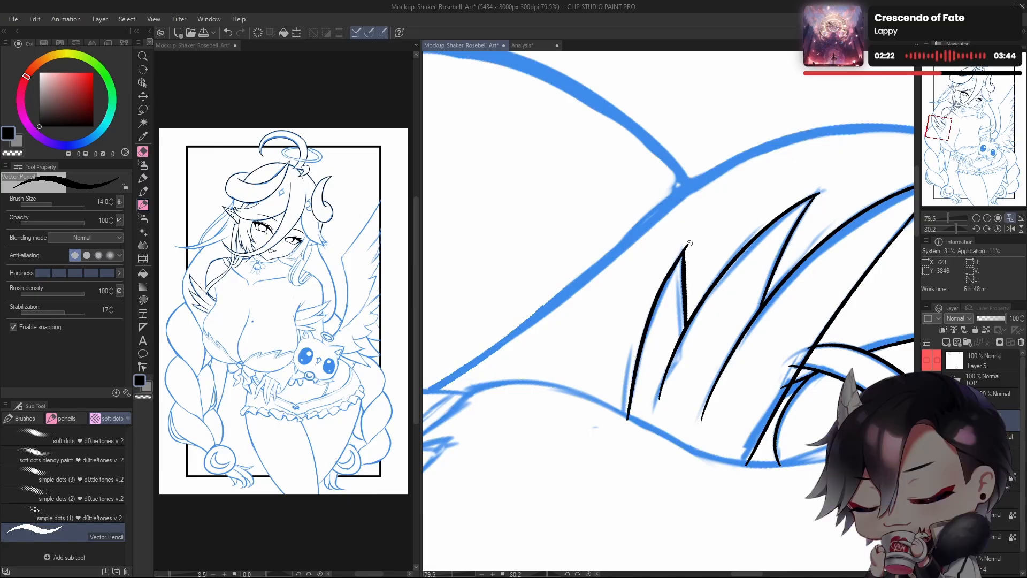
pyautogui.hotkey('ctrl', 'z')
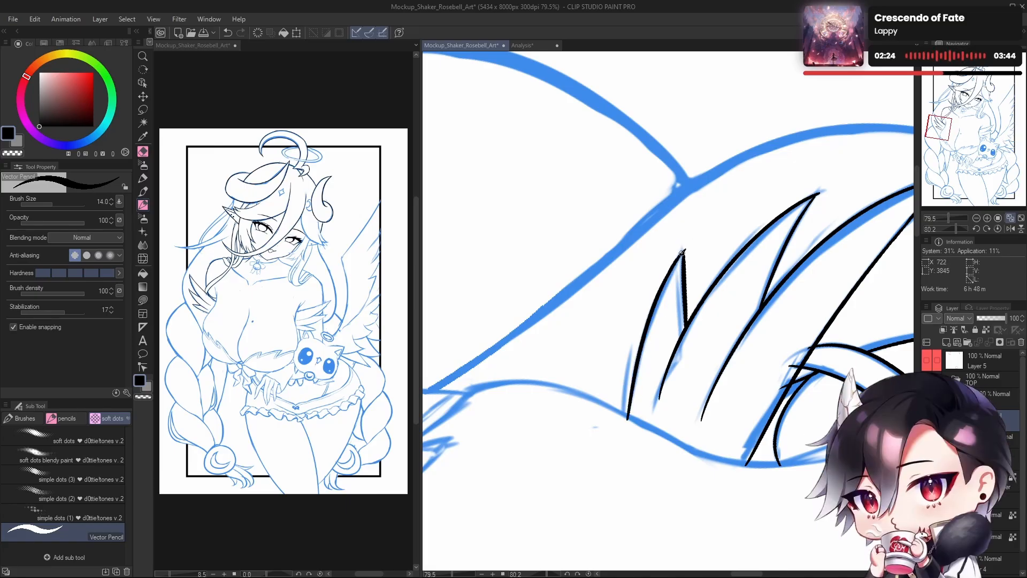
# Step: Trim the overshoot at the smallest feather's tip and add a short ink stroke beside the largest feather's base at the hair strand
pyautogui.press('c')
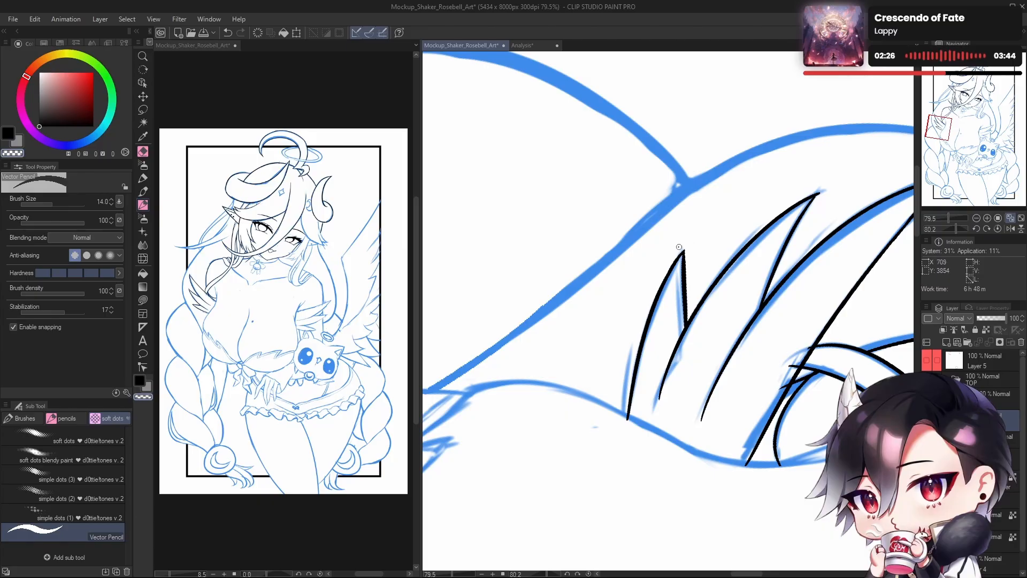
pyautogui.moveTo(729, 317); pyautogui.dragTo(656, 316)
pyautogui.moveTo(707, 369)
pyautogui.mouseDown()
pyautogui.moveTo(688, 358)
pyautogui.moveTo(687, 412)
pyautogui.mouseUp()
pyautogui.scroll(5, 645, 296)
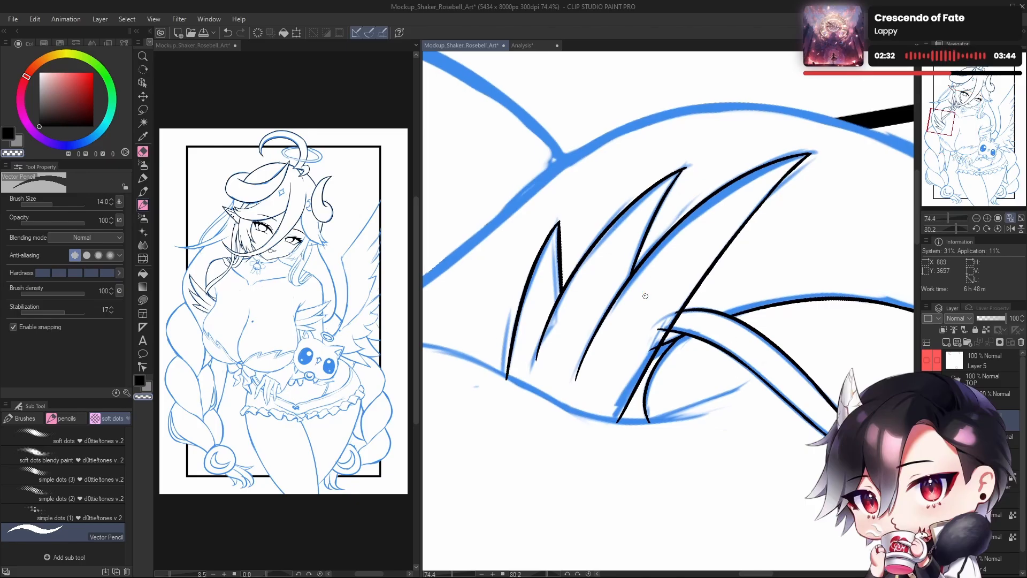
pyautogui.scroll(3, 657, 347)
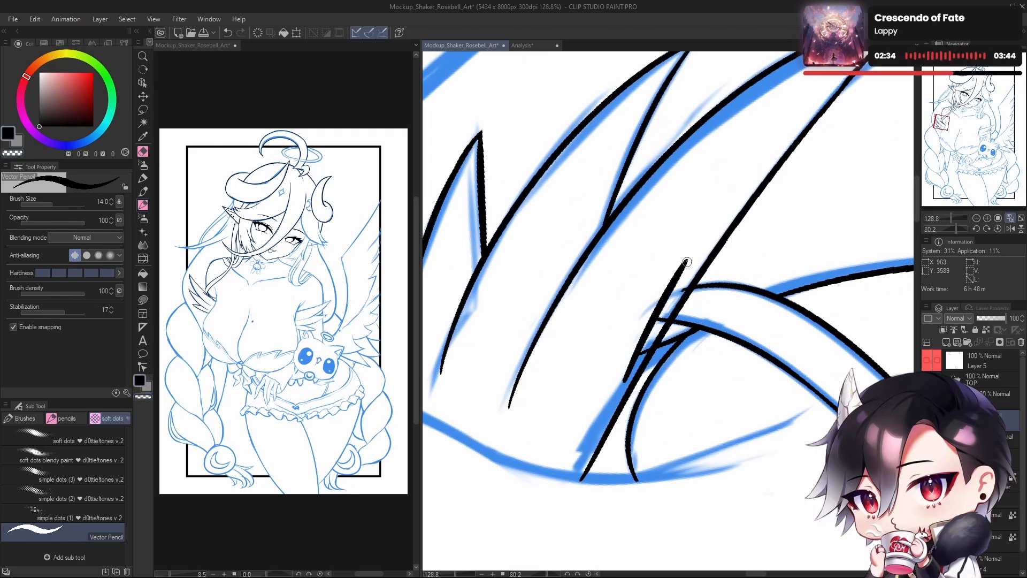
# Step: Clean up the overlapping line ends where the top arm feather meets the hair strand near the armpit
pyautogui.moveTo(630, 371); pyautogui.dragTo(693, 269)
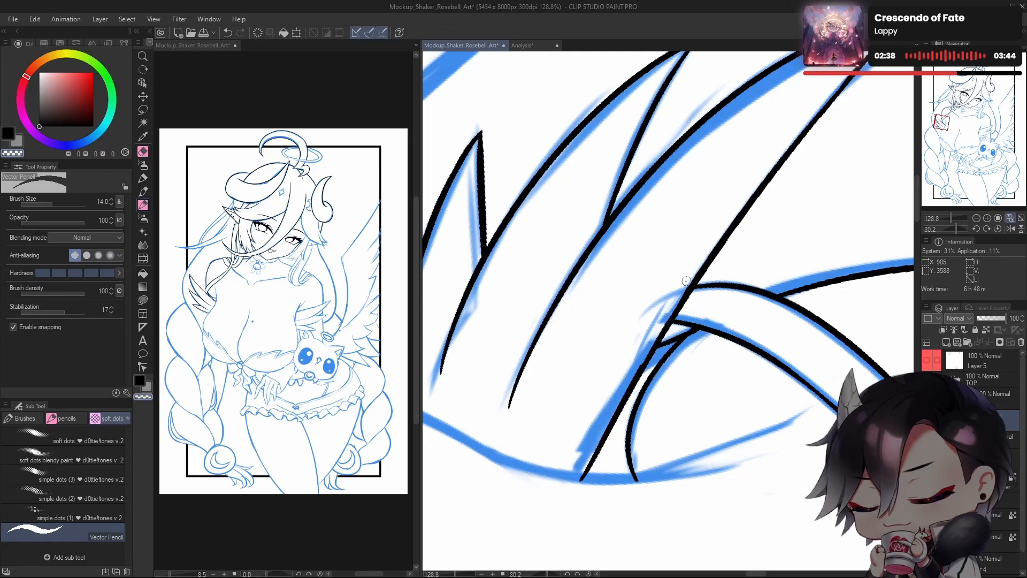
pyautogui.press('c')
pyautogui.moveTo(643, 364); pyautogui.dragTo(672, 306)
pyautogui.hotkey('ctrl', 'z')
pyautogui.moveTo(645, 360)
pyautogui.mouseDown()
pyautogui.moveTo(688, 293)
pyautogui.moveTo(599, 304)
pyautogui.mouseUp()
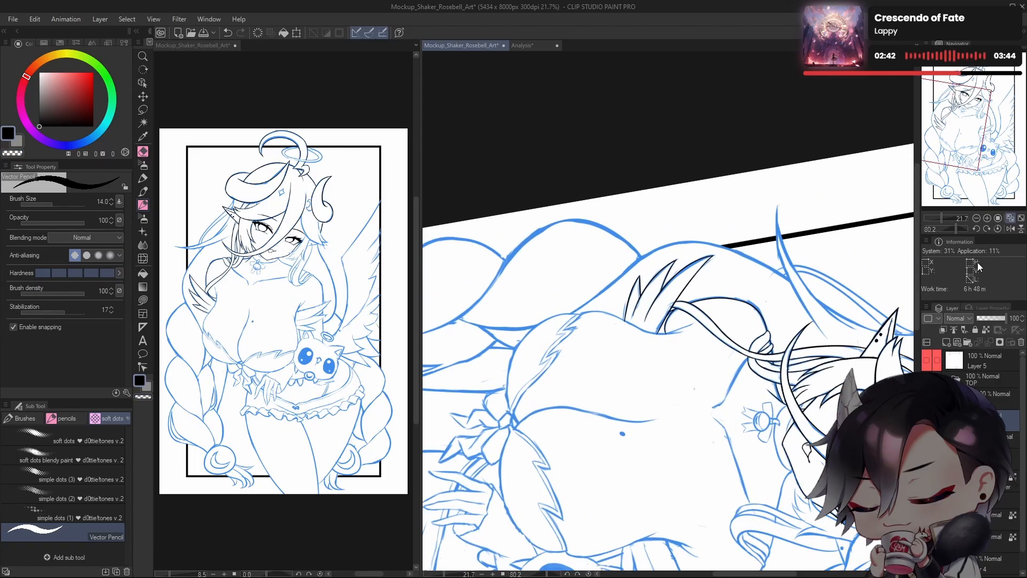
# Step: Ink the upper side contour of the chest over the sketch, from the armpit curving down past the feather bases
pyautogui.click(998, 229)
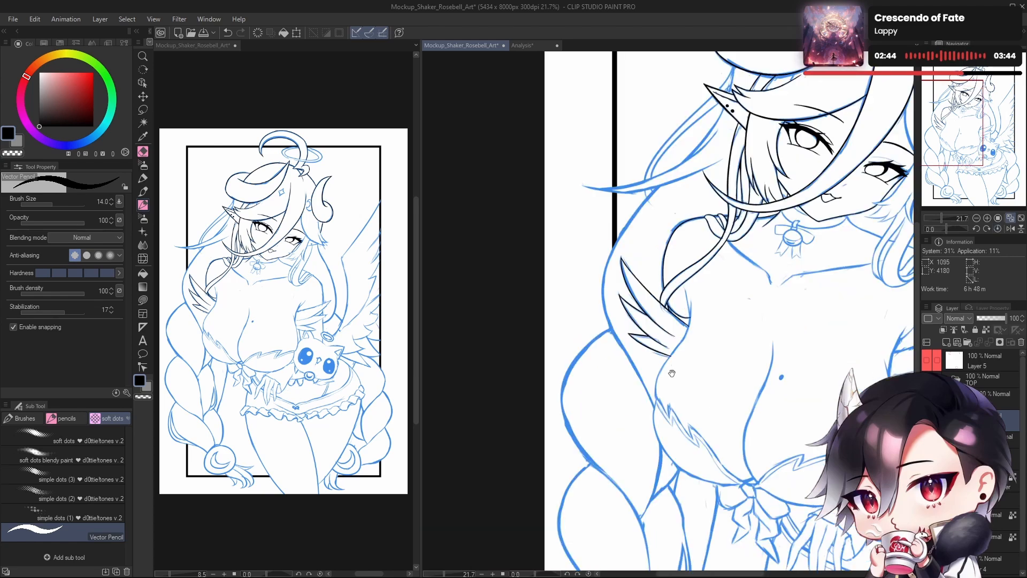
pyautogui.moveTo(680, 365); pyautogui.dragTo(576, 349)
pyautogui.press('h')
pyautogui.moveTo(689, 296); pyautogui.dragTo(728, 295)
pyautogui.moveTo(728, 296); pyautogui.dragTo(720, 394)
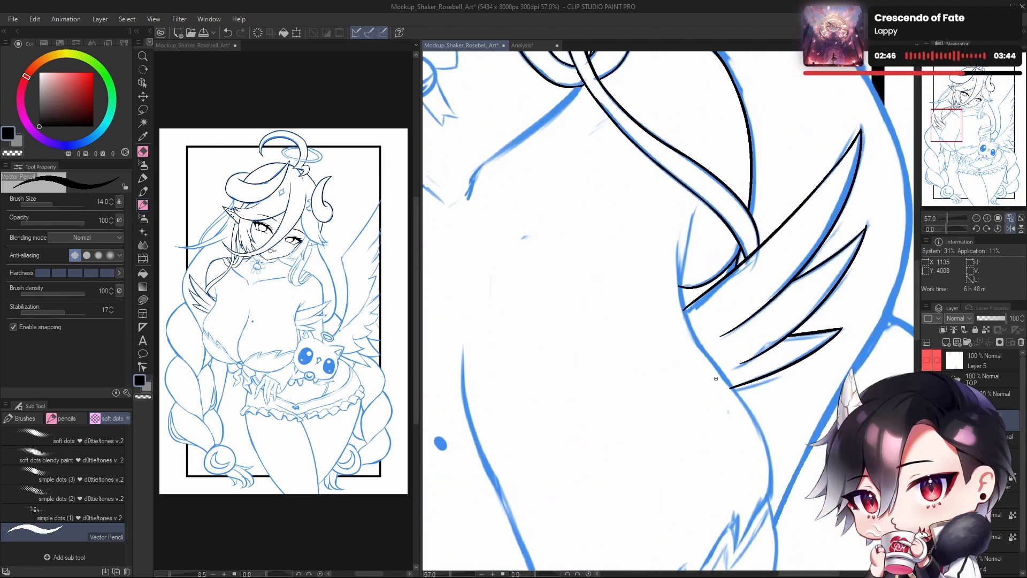
pyautogui.press('c')
pyautogui.press('c')
pyautogui.moveTo(679, 210)
pyautogui.mouseDown()
pyautogui.moveTo(685, 319)
pyautogui.moveTo(721, 366)
pyautogui.mouseUp()
pyautogui.hotkey('ctrl', 'z')
pyautogui.moveTo(679, 229)
pyautogui.mouseDown()
pyautogui.moveTo(698, 347)
pyautogui.moveTo(715, 360)
pyautogui.mouseUp()
pyautogui.hotkey('ctrl', 'z')
pyautogui.moveTo(678, 232)
pyautogui.mouseDown()
pyautogui.moveTo(678, 281)
pyautogui.moveTo(718, 368)
pyautogui.mouseUp()
pyautogui.hotkey('ctrl', 'z')
pyautogui.moveTo(679, 229); pyautogui.dragTo(720, 363)
pyautogui.hotkey('ctrl', 'z')
pyautogui.moveTo(678, 230); pyautogui.dragTo(717, 361)
pyautogui.hotkey('ctrl', 'z')
pyautogui.moveTo(679, 227); pyautogui.dragTo(713, 357)
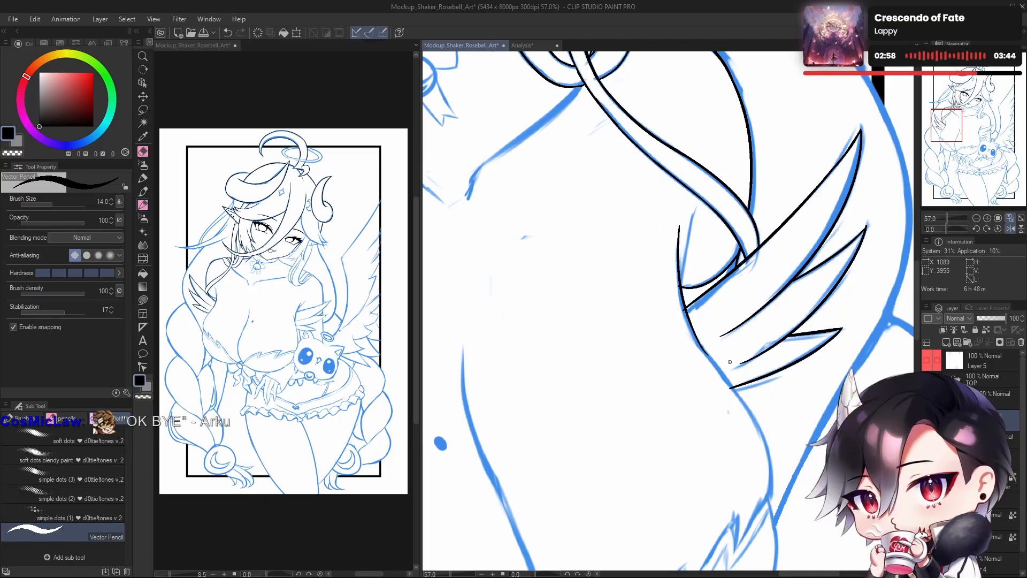
pyautogui.scroll(1, 717, 310)
pyautogui.hotkey('ctrl', 'z')
pyautogui.moveTo(675, 245); pyautogui.dragTo(717, 369)
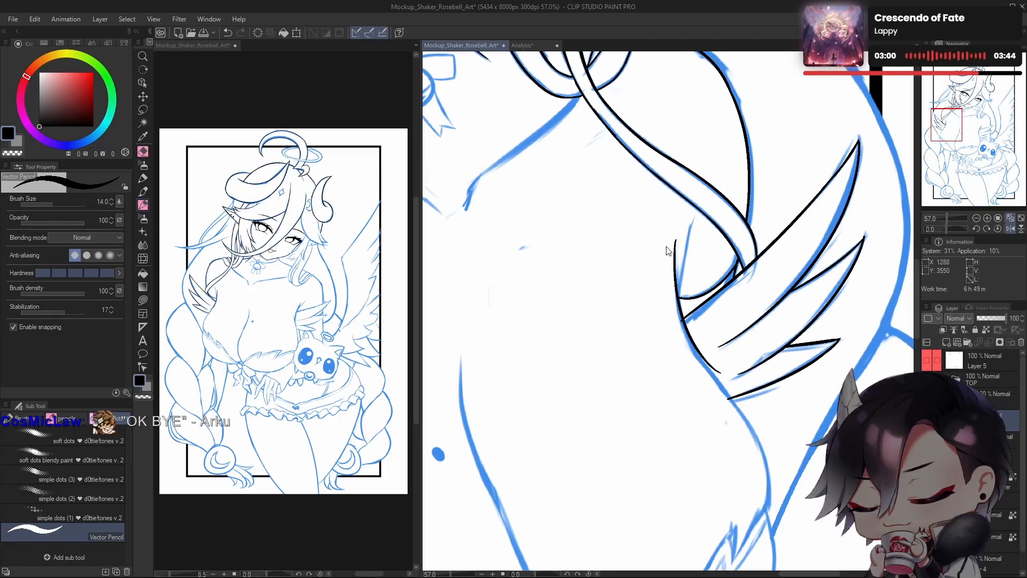
pyautogui.hotkey('ctrl', 'z')
pyautogui.moveTo(677, 244)
pyautogui.mouseDown()
pyautogui.moveTo(694, 353)
pyautogui.moveTo(714, 368)
pyautogui.mouseUp()
pyautogui.hotkey('ctrl', 'z')
pyautogui.moveTo(675, 245); pyautogui.dragTo(711, 364)
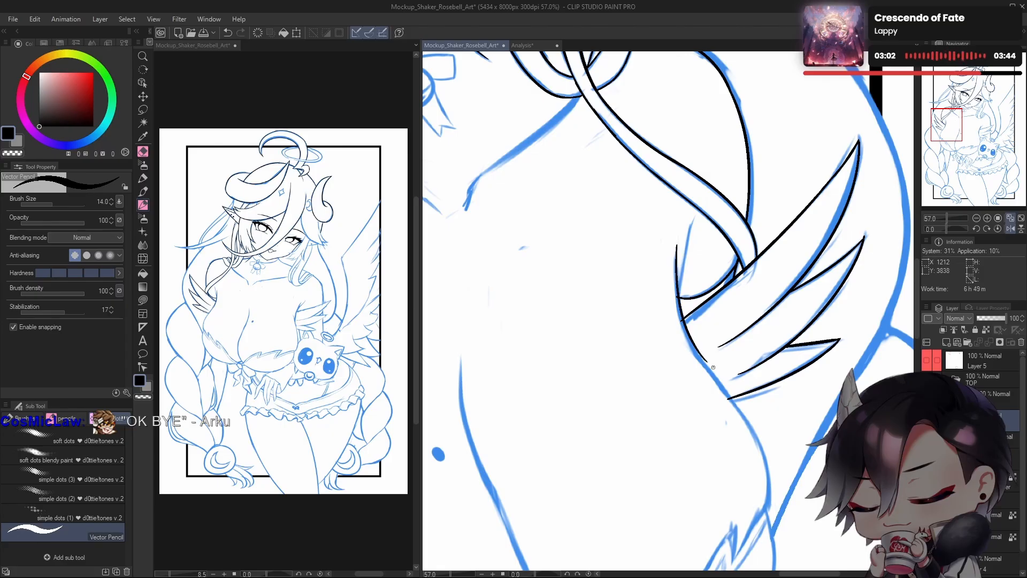
pyautogui.hotkey('ctrl', 'z')
pyautogui.moveTo(676, 242)
pyautogui.mouseDown()
pyautogui.moveTo(681, 330)
pyautogui.moveTo(709, 359)
pyautogui.mouseUp()
# Step: Trim the lower end of the inked upper chest contour near the lowest feather
pyautogui.press('h')
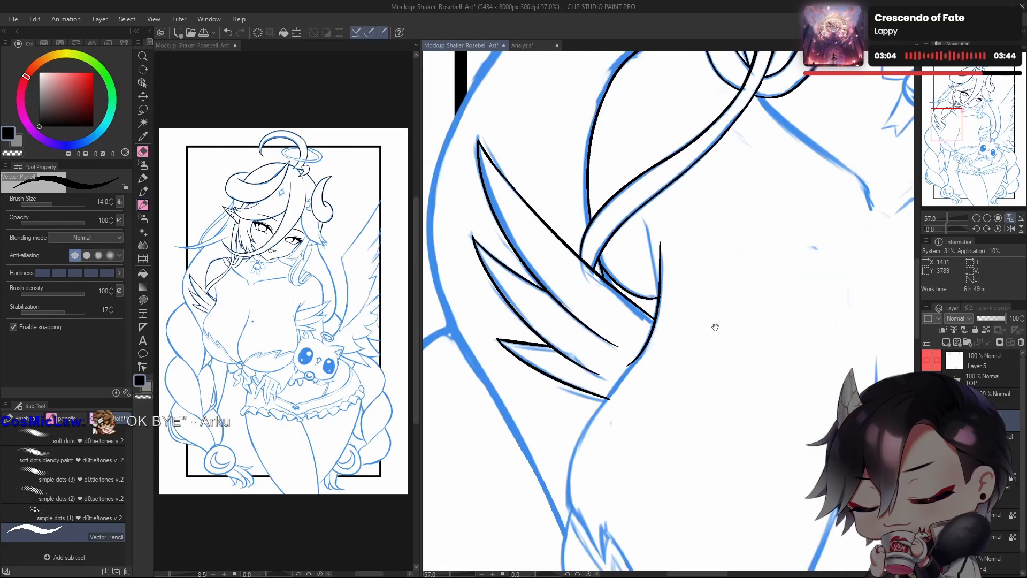
pyautogui.moveTo(656, 313)
pyautogui.mouseDown()
pyautogui.moveTo(681, 316)
pyautogui.moveTo(706, 346)
pyautogui.mouseUp()
pyautogui.press('e')
pyautogui.press('p')
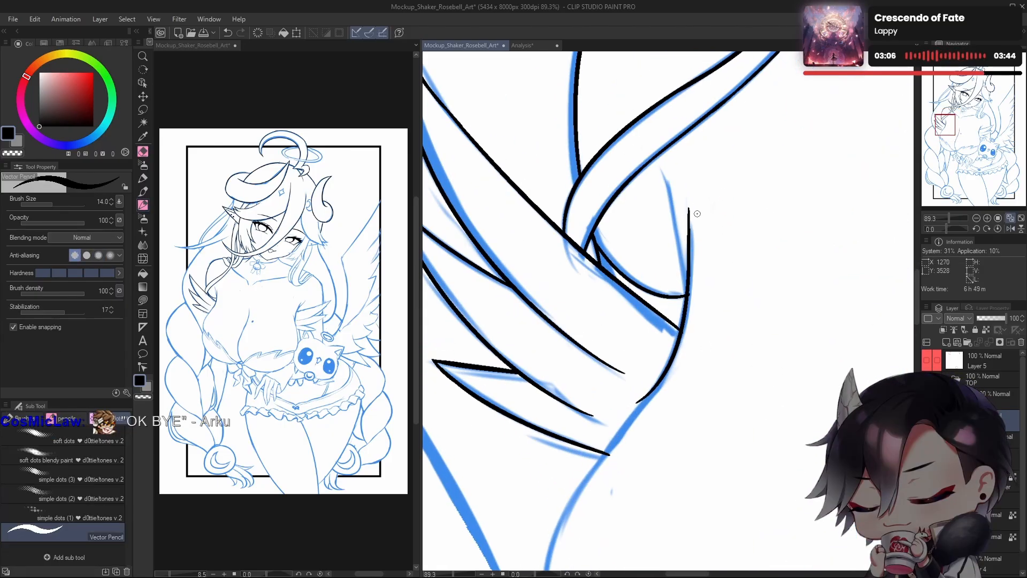
pyautogui.moveTo(738, 309); pyautogui.dragTo(774, 214)
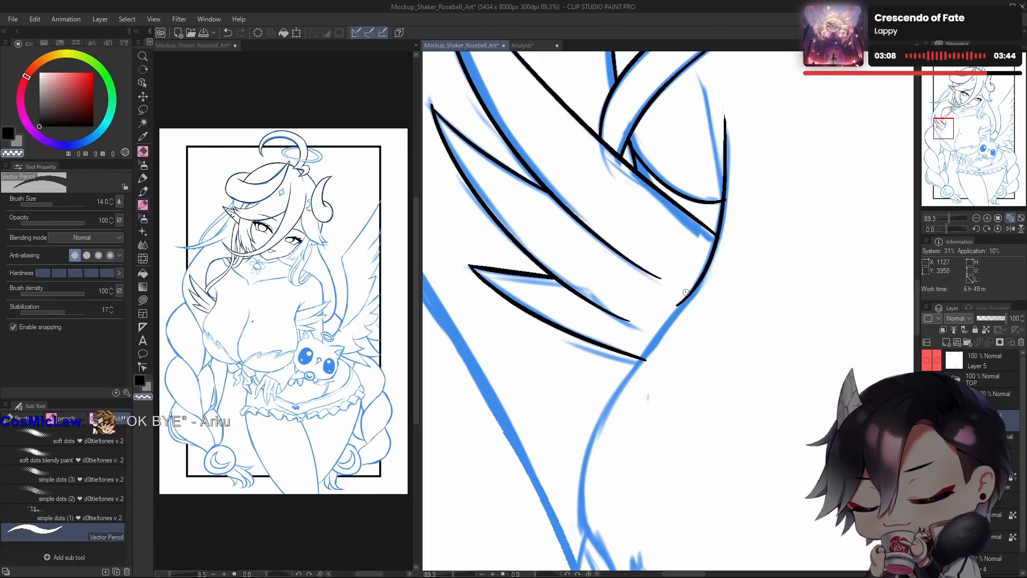
pyautogui.moveTo(722, 278); pyautogui.dragTo(712, 387)
pyautogui.moveTo(717, 389); pyautogui.dragTo(572, 447)
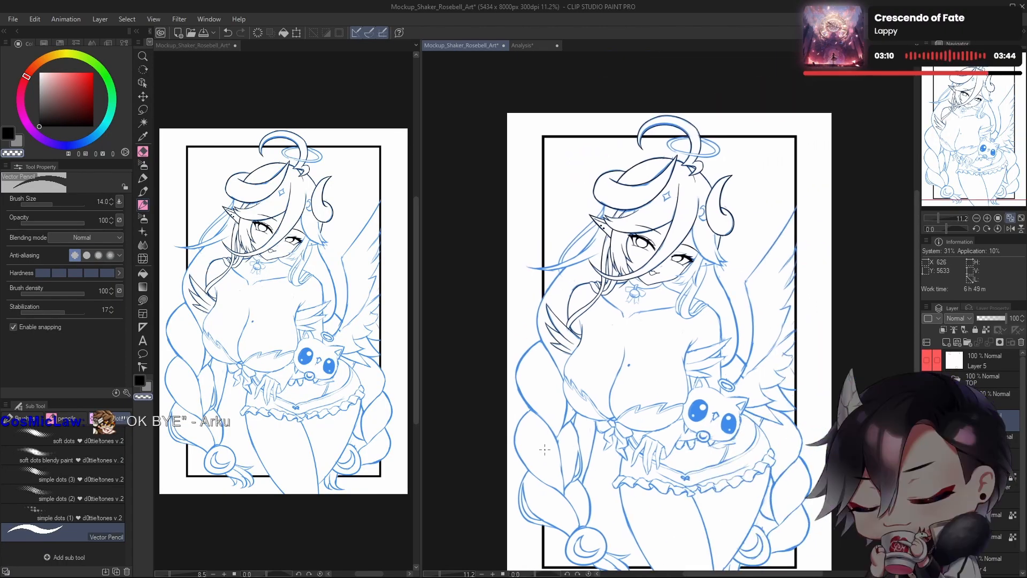
pyautogui.moveTo(620, 303); pyautogui.dragTo(699, 374)
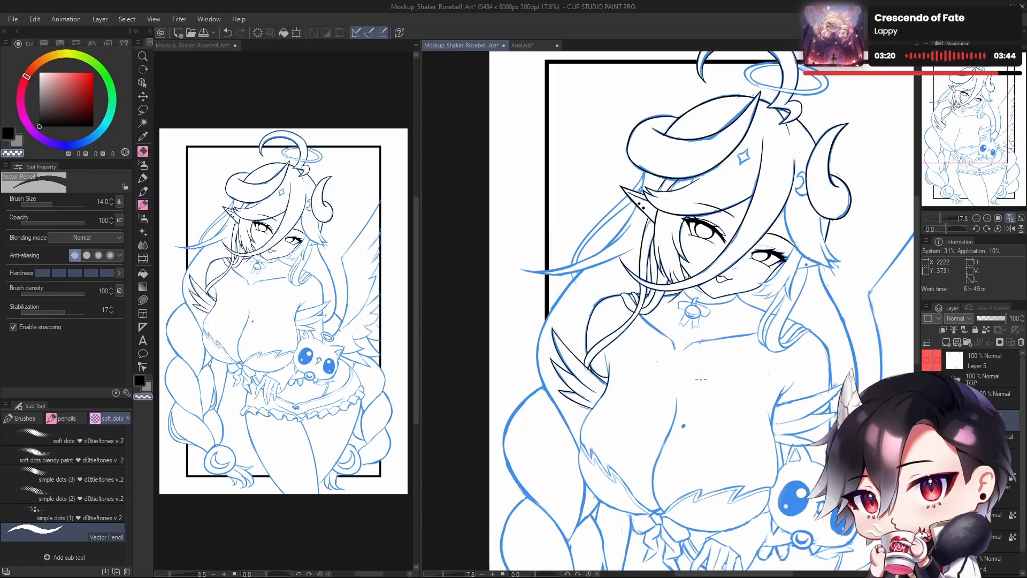
# Step: Ink the chest's lower side curve between the top of the fur trim and the lowest feather tip
pyautogui.scroll(5, 630, 353)
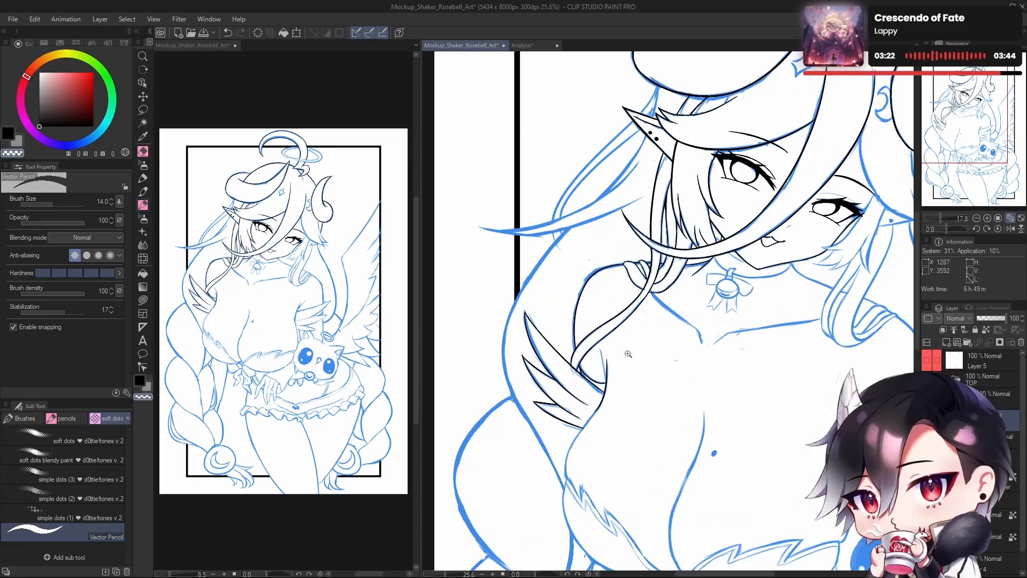
pyautogui.moveTo(626, 401); pyautogui.dragTo(675, 217)
pyautogui.scroll(2, 675, 217)
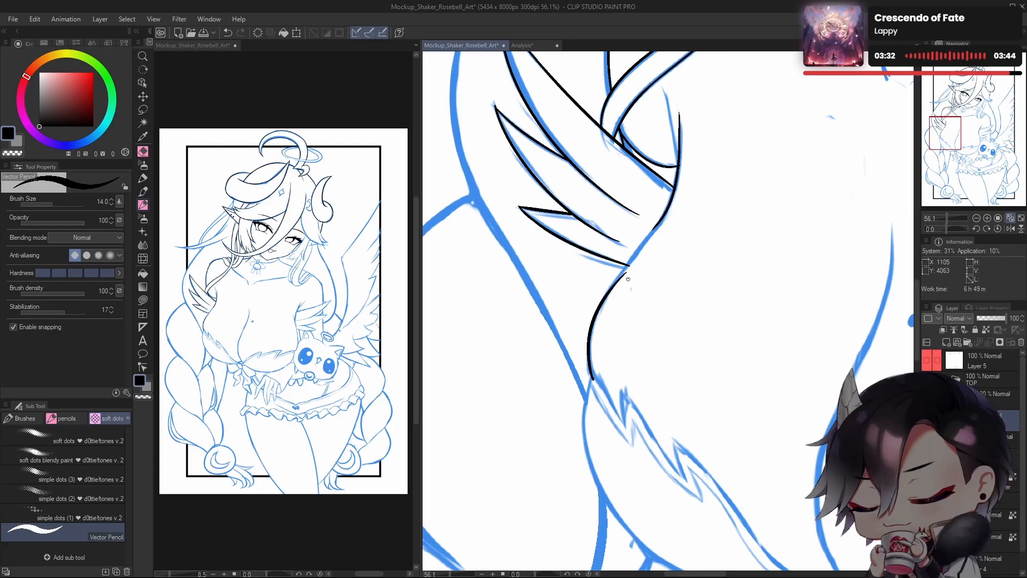
pyautogui.moveTo(593, 375); pyautogui.dragTo(626, 268)
pyautogui.hotkey('ctrl', 'z')
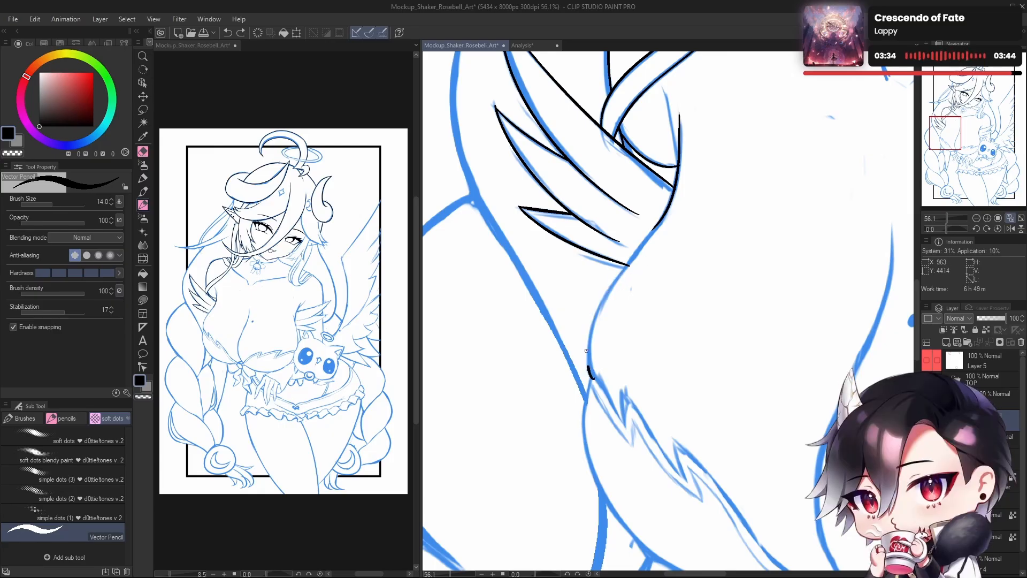
pyautogui.moveTo(592, 375); pyautogui.dragTo(620, 281)
pyautogui.hotkey('ctrl', 'z')
pyautogui.moveTo(593, 377)
pyautogui.mouseDown()
pyautogui.moveTo(608, 296)
pyautogui.moveTo(614, 367)
pyautogui.mouseUp()
pyautogui.hotkey('ctrl', 'z')
pyautogui.moveTo(612, 325); pyautogui.dragTo(627, 302)
pyautogui.hotkey('ctrl', 'z')
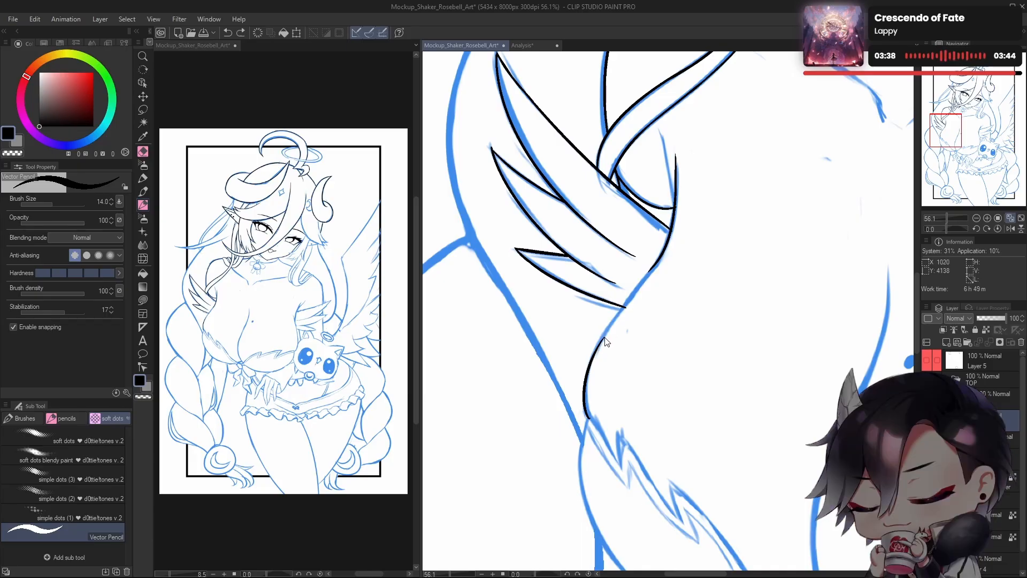
pyautogui.moveTo(591, 374); pyautogui.dragTo(632, 300)
pyautogui.hotkey('ctrl', 'z')
pyautogui.hotkey('ctrl', 'z')
pyautogui.moveTo(588, 416)
pyautogui.mouseDown()
pyautogui.moveTo(604, 331)
pyautogui.moveTo(633, 297)
pyautogui.moveTo(650, 299)
pyautogui.mouseUp()
pyautogui.hotkey('ctrl', 'z')
pyautogui.moveTo(583, 369); pyautogui.dragTo(627, 307)
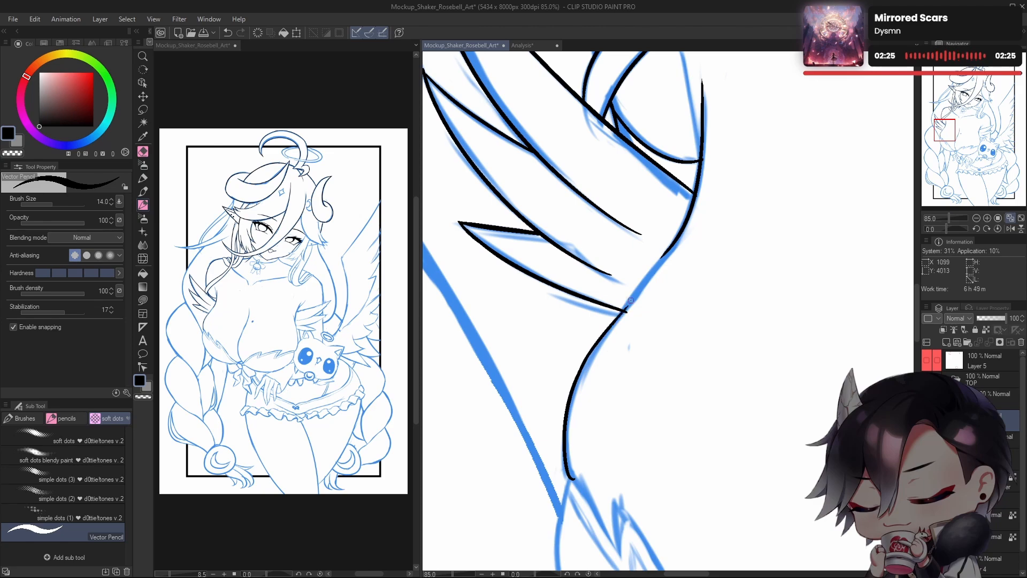
# Step: Join the lower side curve to the upper chest contour with one smooth stroke past the lowest feather
pyautogui.hotkey('ctrl', 'z')
pyautogui.moveTo(587, 361); pyautogui.dragTo(664, 252)
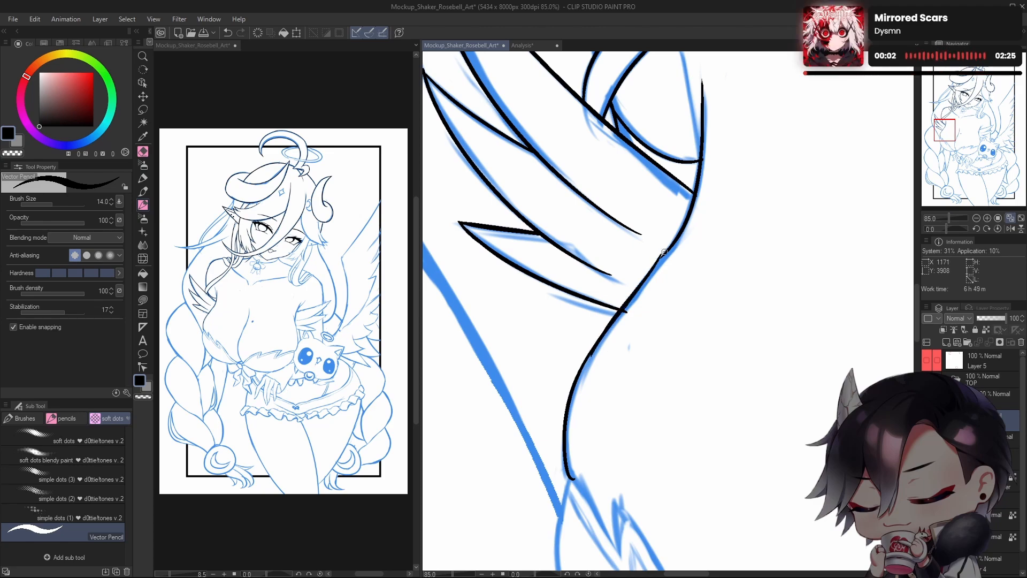
pyautogui.moveTo(597, 347); pyautogui.dragTo(653, 272)
pyautogui.hotkey('ctrl', 'z')
pyautogui.moveTo(610, 330); pyautogui.dragTo(664, 263)
pyautogui.hotkey('ctrl', 'z')
pyautogui.moveTo(626, 308); pyautogui.dragTo(681, 231)
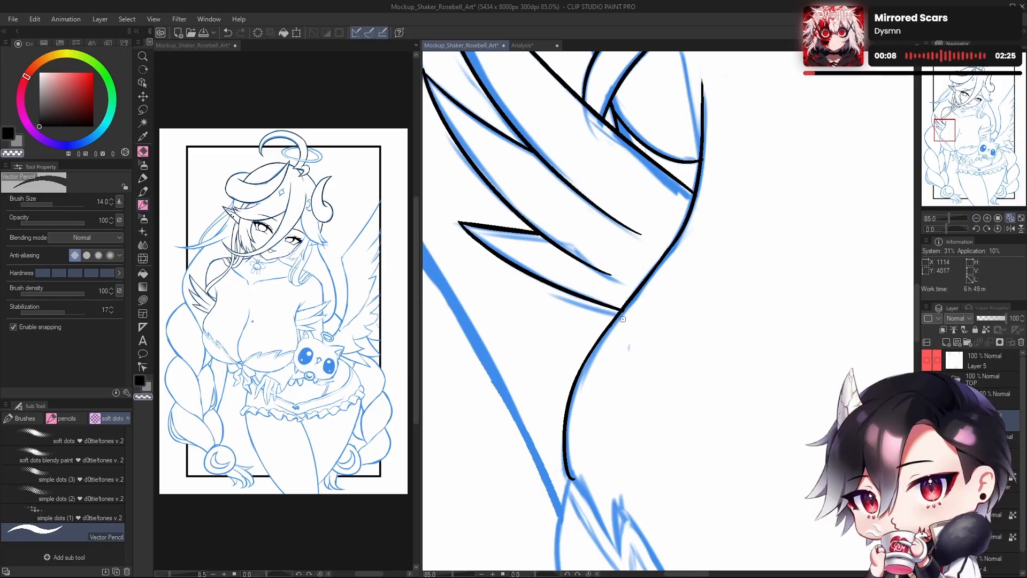
# Step: Ink the short armpit crease that branches upward from the chest contour beside the hair strand
pyautogui.moveTo(748, 329); pyautogui.dragTo(684, 320)
pyautogui.moveTo(696, 250)
pyautogui.mouseDown()
pyautogui.moveTo(720, 250)
pyautogui.moveTo(749, 316)
pyautogui.mouseUp()
pyautogui.moveTo(665, 378)
pyautogui.mouseDown()
pyautogui.moveTo(663, 413)
pyautogui.moveTo(657, 317)
pyautogui.mouseUp()
pyautogui.press('c')
pyautogui.hotkey('ctrl', 'z')
pyautogui.press('h')
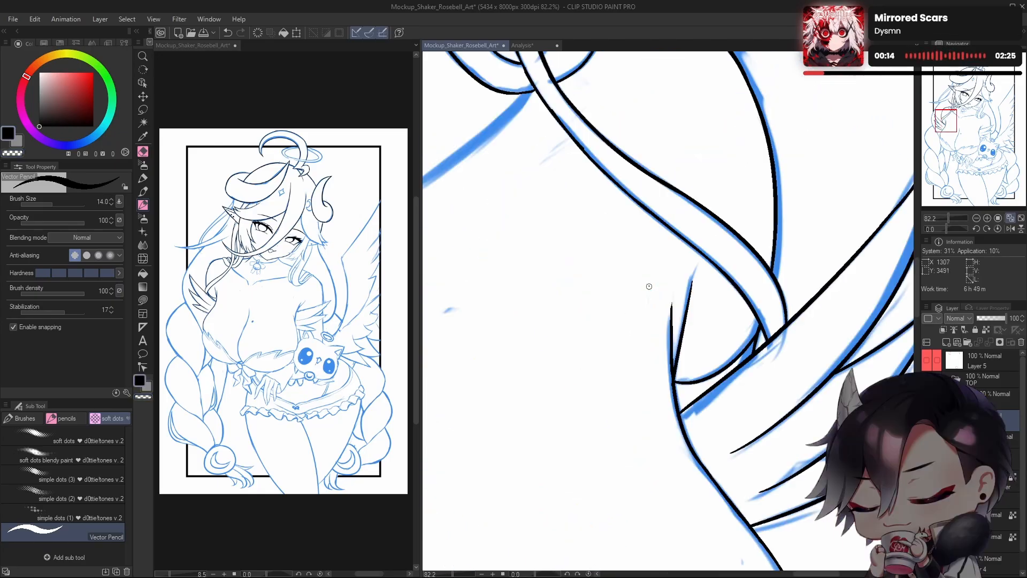
pyautogui.moveTo(726, 303); pyautogui.dragTo(728, 333)
pyautogui.moveTo(676, 407); pyautogui.dragTo(682, 367)
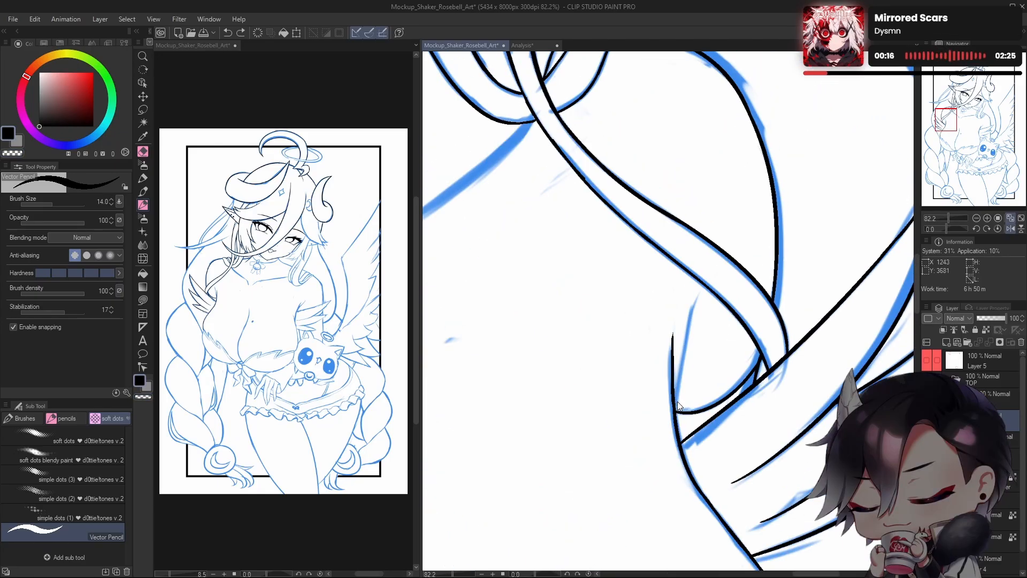
pyautogui.moveTo(677, 404); pyautogui.dragTo(695, 303)
pyautogui.hotkey('ctrl', 'z')
pyautogui.moveTo(689, 341); pyautogui.dragTo(701, 300)
pyautogui.hotkey('ctrl', 'z')
pyautogui.moveTo(686, 340); pyautogui.dragTo(701, 300)
pyautogui.scroll(-5, 724, 301)
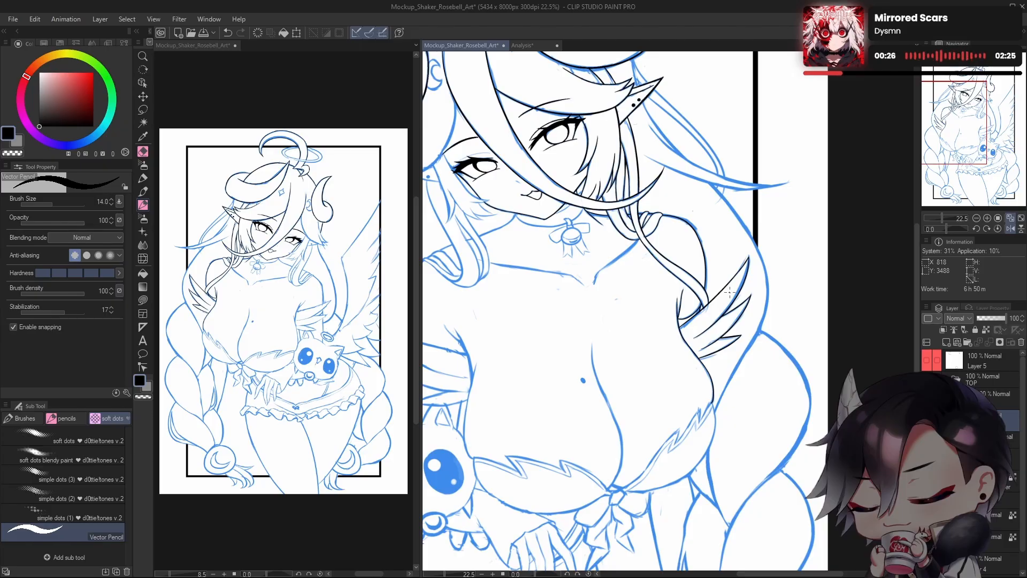
# Step: Try to thin and redraw the lower end of the chest's side curve above the fur trim
pyautogui.moveTo(695, 373); pyautogui.dragTo(711, 255)
pyautogui.moveTo(709, 345); pyautogui.dragTo(731, 306)
pyautogui.press('h')
pyautogui.moveTo(637, 373); pyautogui.dragTo(667, 392)
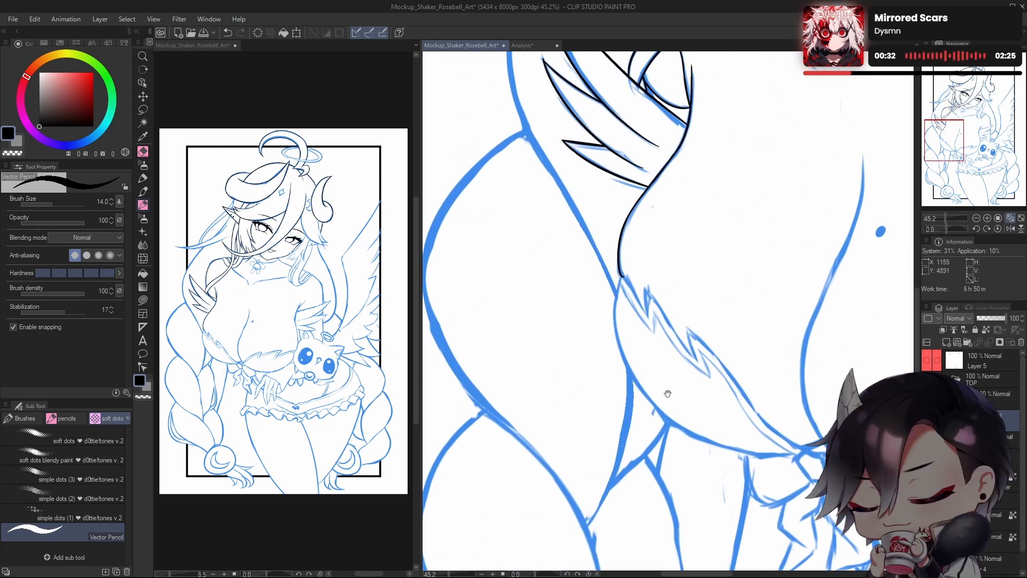
pyautogui.moveTo(622, 271); pyautogui.dragTo(649, 273)
pyautogui.press('c')
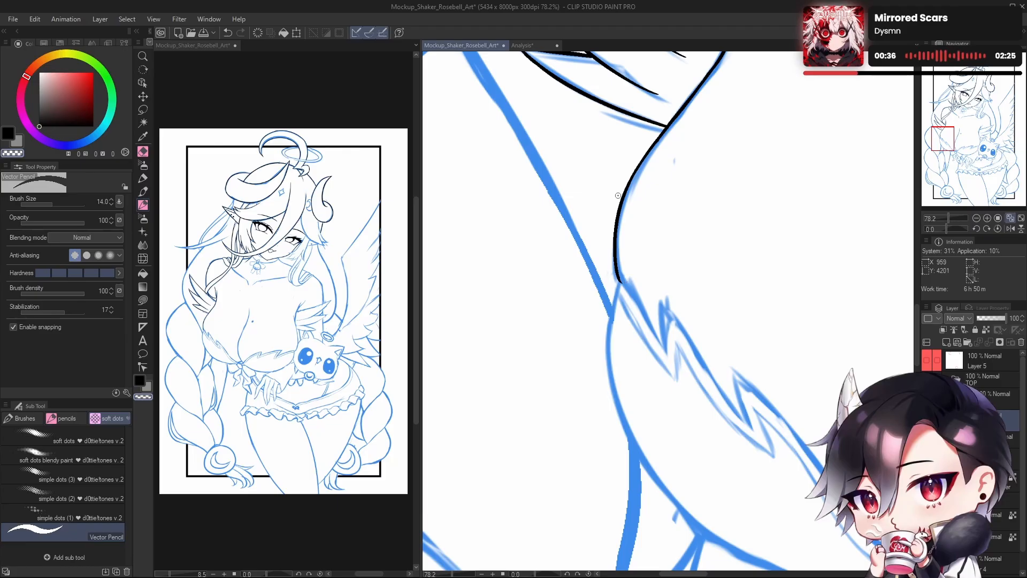
pyautogui.press('c')
pyautogui.moveTo(617, 195); pyautogui.dragTo(611, 222)
pyautogui.press('c')
pyautogui.moveTo(617, 310)
pyautogui.mouseDown()
pyautogui.moveTo(622, 238)
pyautogui.moveTo(612, 307)
pyautogui.moveTo(612, 257)
pyautogui.moveTo(611, 270)
pyautogui.mouseUp()
pyautogui.press('c')
pyautogui.hotkey('ctrl', 'z')
pyautogui.hotkey('ctrl', 'z')
pyautogui.hotkey('ctrl', 'z')
# Step: Touch up the tip of the chest's side curve where it meets the fur trim
pyautogui.moveTo(612, 307); pyautogui.dragTo(614, 249)
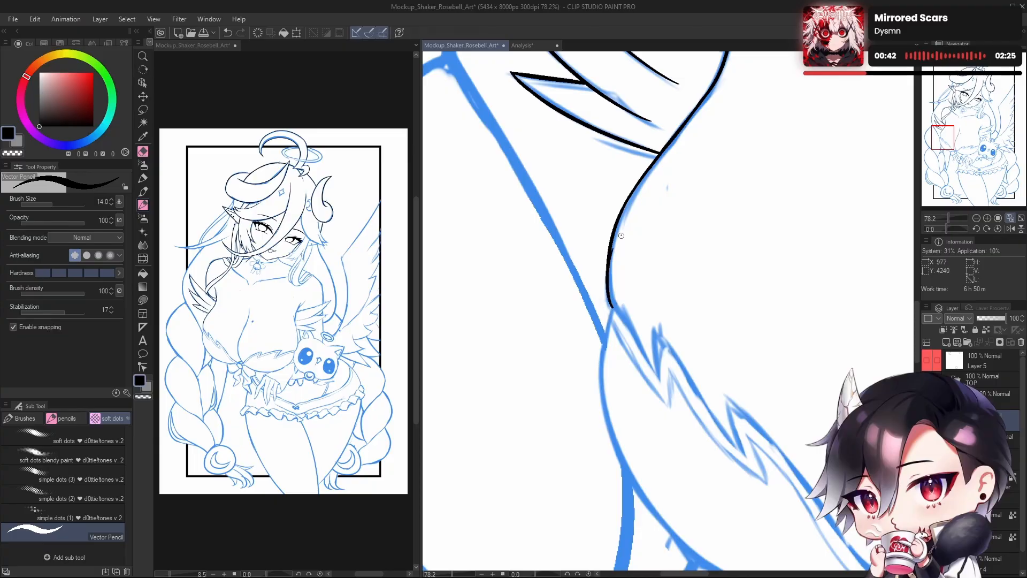
pyautogui.moveTo(611, 307); pyautogui.dragTo(612, 265)
pyautogui.hotkey('ctrl', 'z')
pyautogui.moveTo(612, 308); pyautogui.dragTo(617, 234)
pyautogui.press('c')
pyautogui.hotkey('ctrl', 'z')
pyautogui.hotkey('ctrl', 'z')
pyautogui.press('c')
# Step: Try to ink the sketch lines that continue downward from the end of the chest's side curve
pyautogui.moveTo(706, 365); pyautogui.dragTo(721, 251)
pyautogui.moveTo(590, 213); pyautogui.dragTo(577, 303)
pyautogui.hotkey('ctrl', 'z')
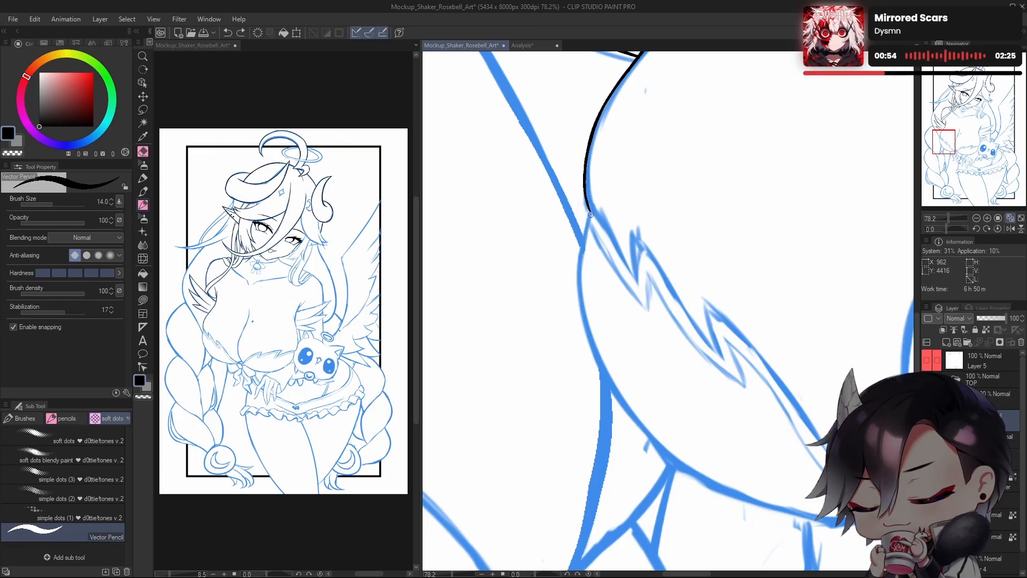
pyautogui.moveTo(591, 212)
pyautogui.mouseDown()
pyautogui.moveTo(581, 256)
pyautogui.moveTo(628, 266)
pyautogui.mouseUp()
pyautogui.hotkey('ctrl', 'z')
# Step: Ink the first slanted edge of the fur trim from the end of the side curve down to the first notch
pyautogui.press('h')
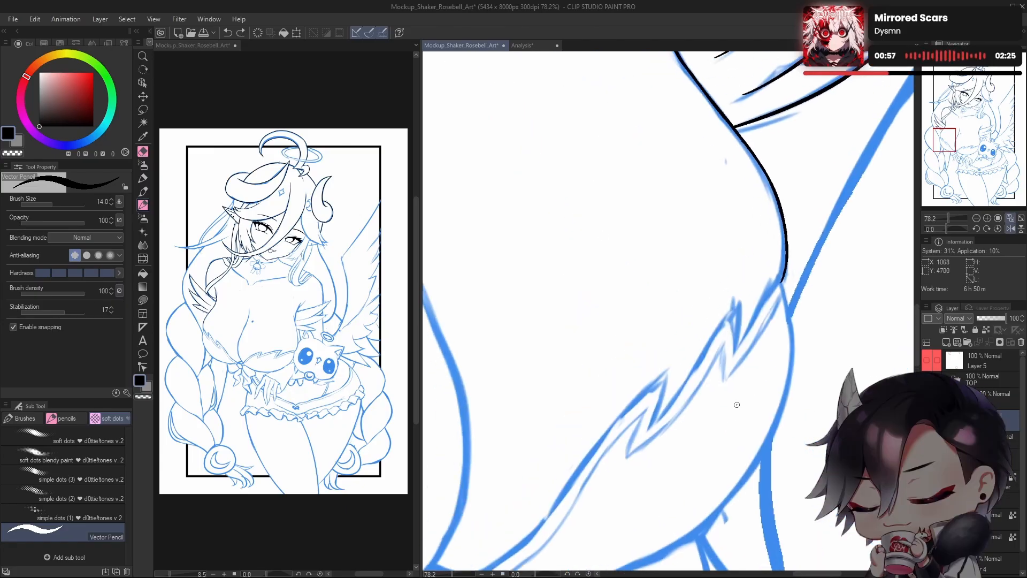
pyautogui.moveTo(783, 281); pyautogui.dragTo(752, 330)
pyautogui.hotkey('ctrl', 'z')
pyautogui.moveTo(777, 287); pyautogui.dragTo(753, 316)
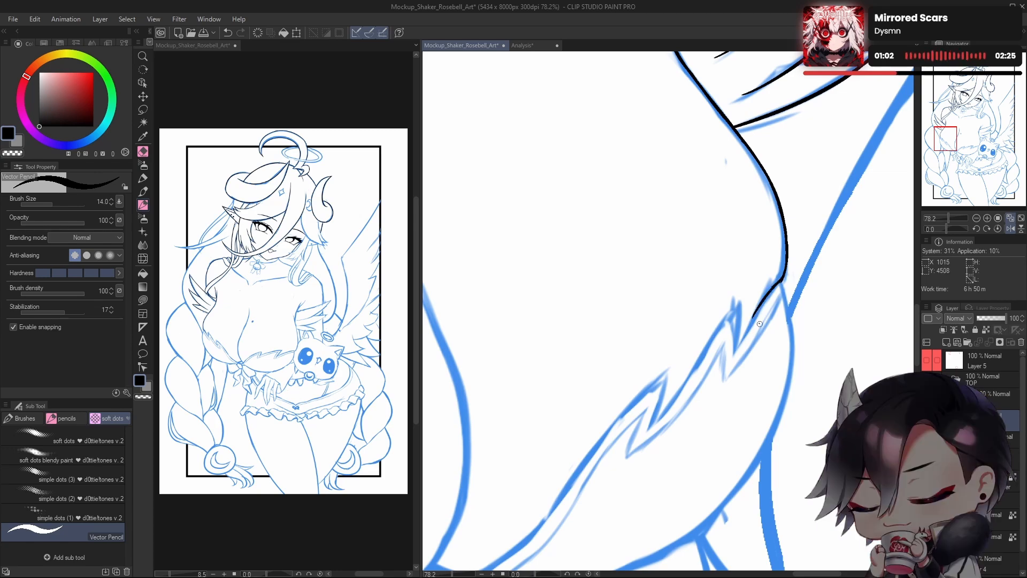
pyautogui.moveTo(777, 284); pyautogui.dragTo(749, 327)
pyautogui.hotkey('ctrl', 'z')
pyautogui.hotkey('ctrl', 'z')
pyautogui.moveTo(774, 288)
pyautogui.mouseDown()
pyautogui.moveTo(737, 352)
pyautogui.moveTo(760, 307)
pyautogui.mouseUp()
pyautogui.hotkey('ctrl', 'z')
pyautogui.hotkey('ctrl', 'z')
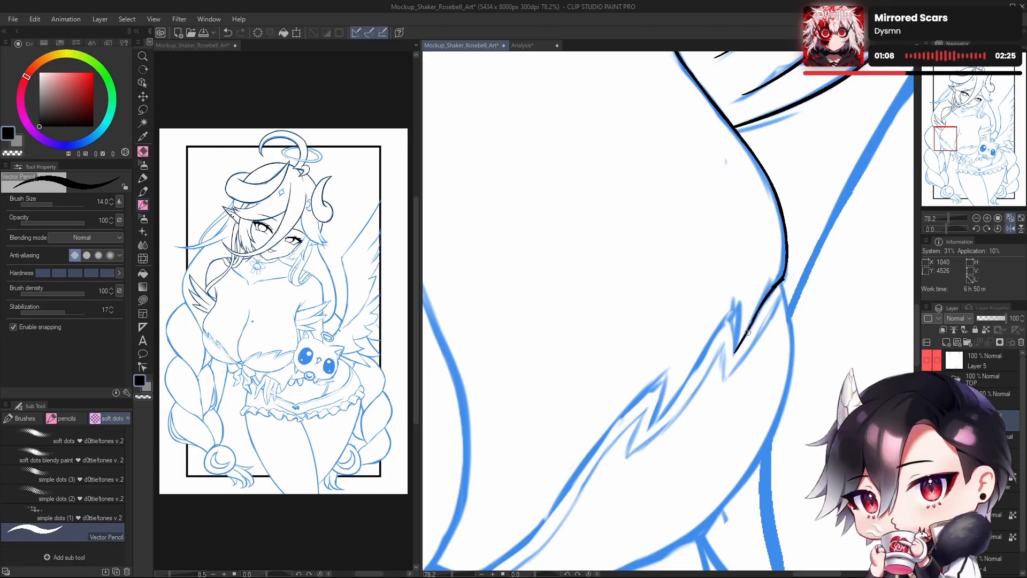
pyautogui.hotkey('ctrl', 'z')
pyautogui.moveTo(736, 350)
pyautogui.mouseDown()
pyautogui.moveTo(759, 309)
pyautogui.moveTo(751, 324)
pyautogui.mouseUp()
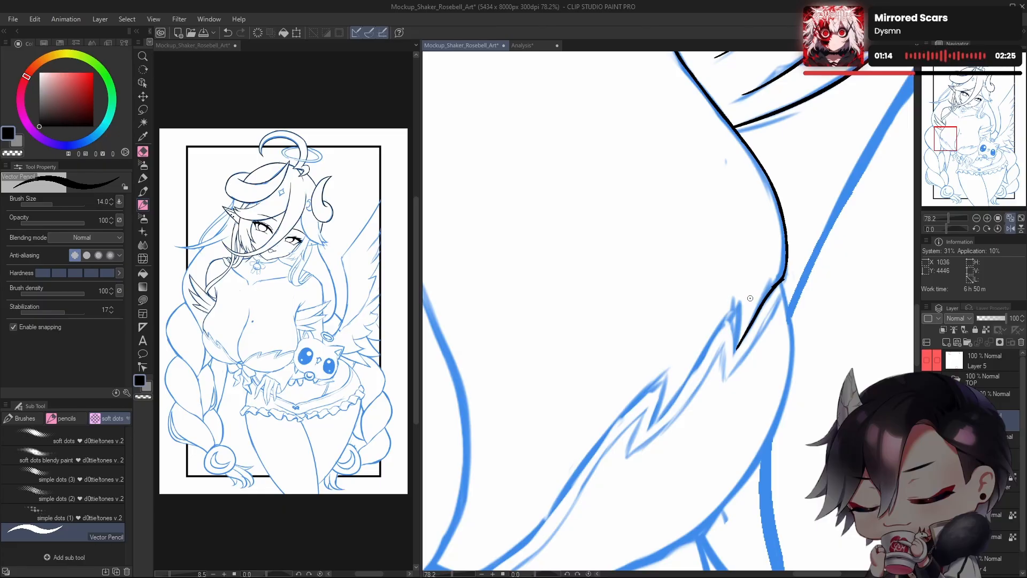
# Step: Ink the short upward edge of the fur trim's first spike, starting from the first notch
pyautogui.scroll(1, 733, 315)
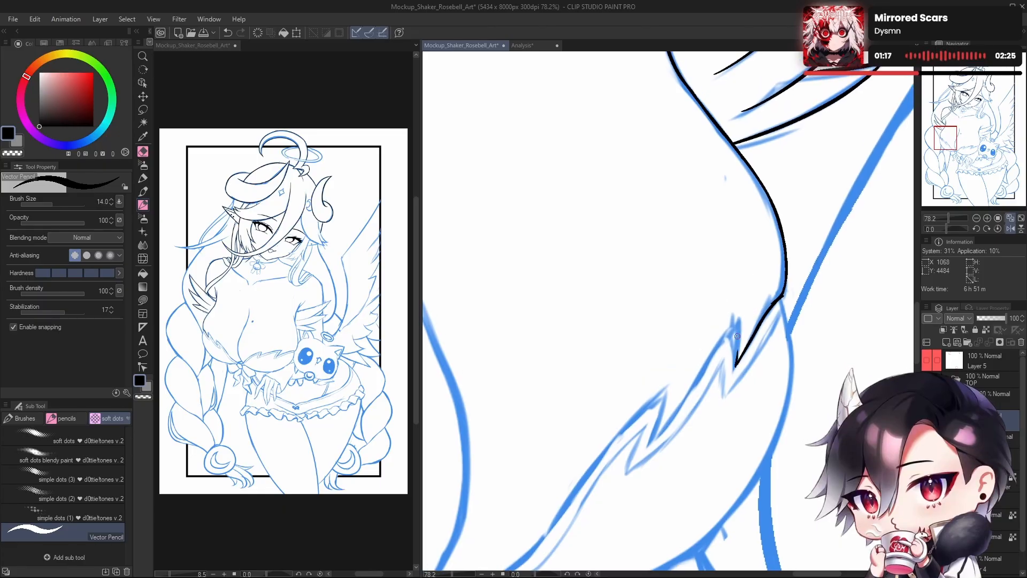
pyautogui.moveTo(738, 363); pyautogui.dragTo(740, 325)
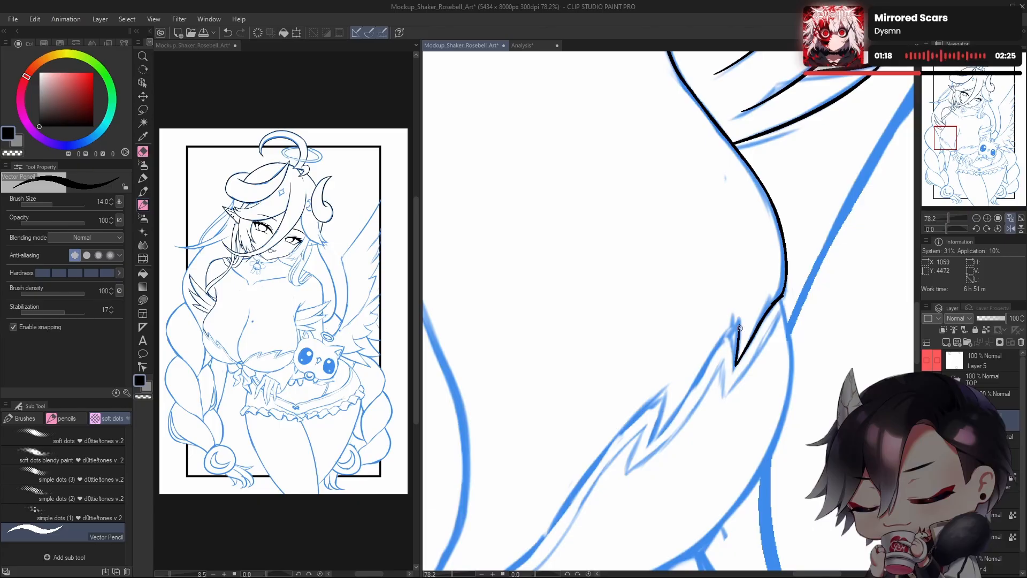
pyautogui.hotkey('ctrl', 'z')
pyautogui.moveTo(736, 366)
pyautogui.mouseDown()
pyautogui.moveTo(740, 331)
pyautogui.moveTo(757, 319)
pyautogui.moveTo(724, 326)
pyautogui.mouseUp()
pyautogui.hotkey('ctrl', 'z')
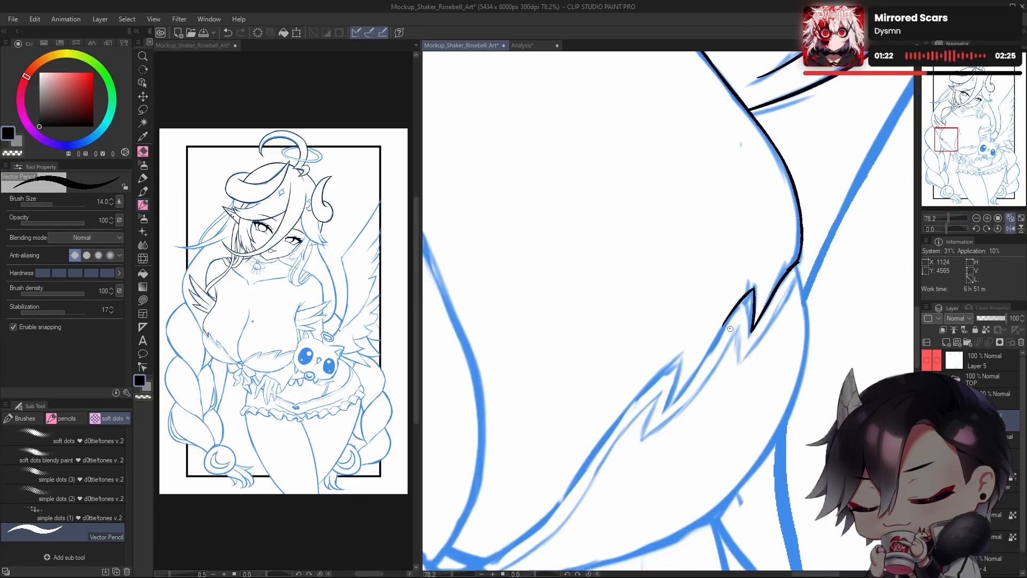
# Step: Ink the long fur trim edge from the first spike's tip down to the second notch
pyautogui.moveTo(753, 290); pyautogui.dragTo(689, 380)
pyautogui.hotkey('ctrl', 'z')
pyautogui.moveTo(754, 290); pyautogui.dragTo(669, 404)
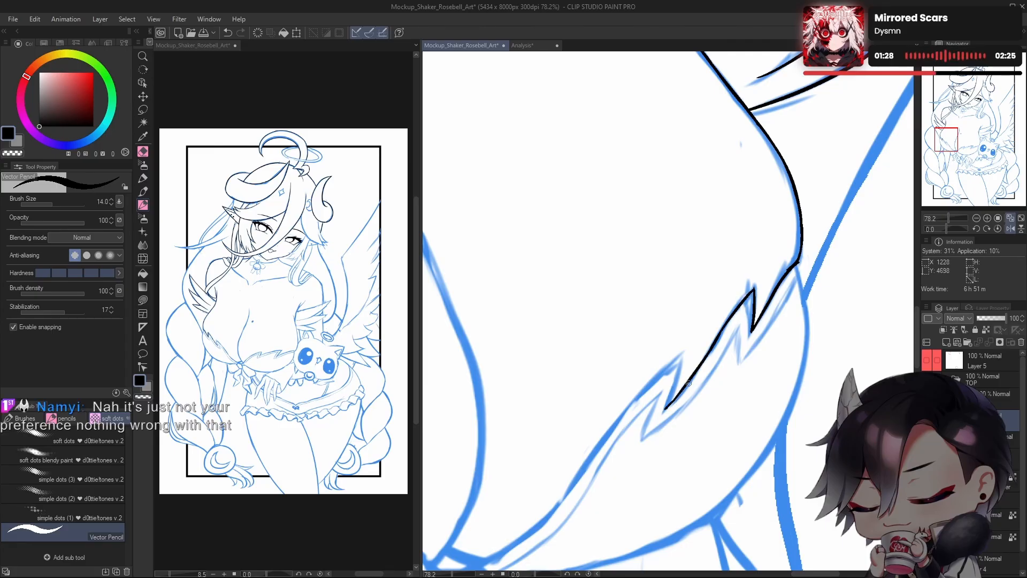
pyautogui.scroll(-3, 688, 383)
pyautogui.scroll(3, 690, 389)
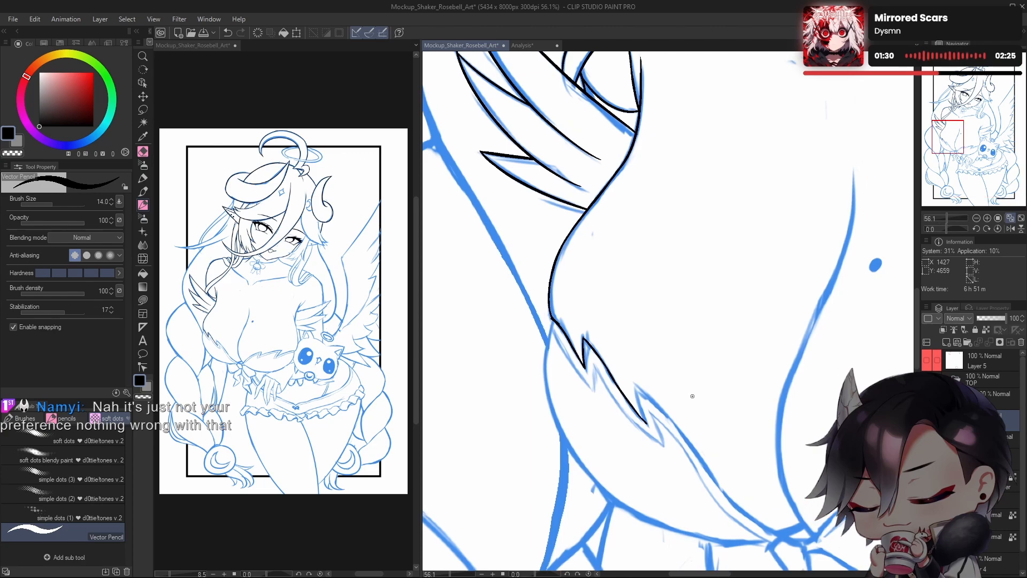
# Step: Check the inked lines alone with the blue sketch hidden across the whole mirrored canvas, with the sketch shown again at the end
pyautogui.press('v')
pyautogui.scroll(-5, 716, 325)
pyautogui.moveTo(718, 417); pyautogui.dragTo(676, 446)
pyautogui.press('h')
pyautogui.moveTo(696, 392); pyautogui.dragTo(724, 389)
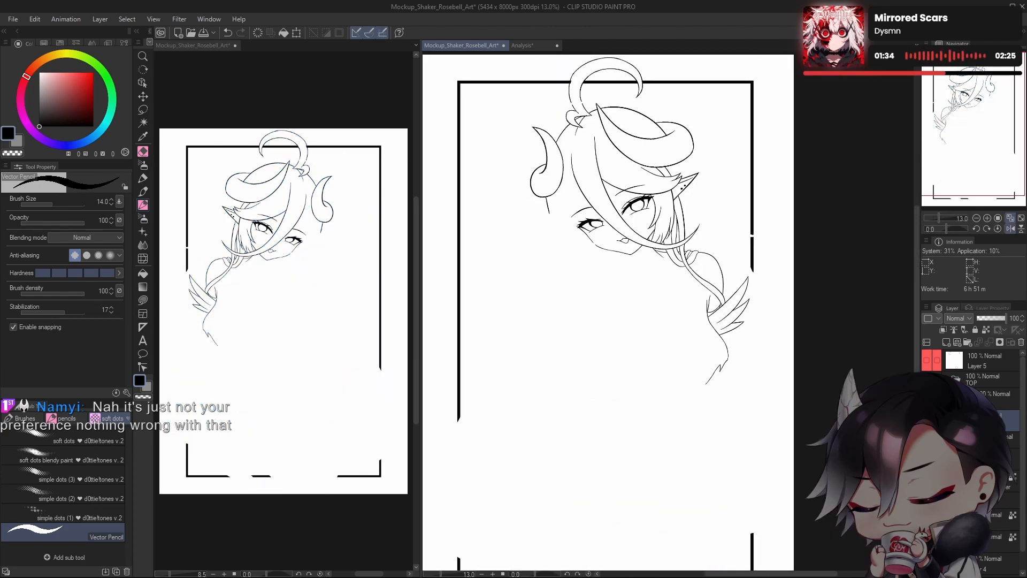
pyautogui.press('v')
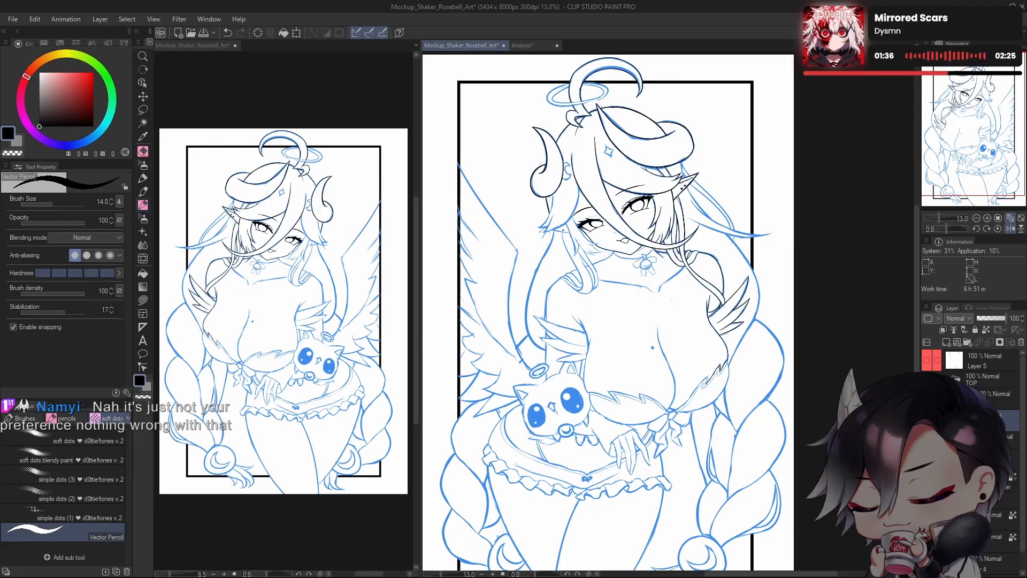
# Step: Ink the small oval mole on the chest as a solid black dot over the blue sketch mark
pyautogui.scroll(5, 654, 346)
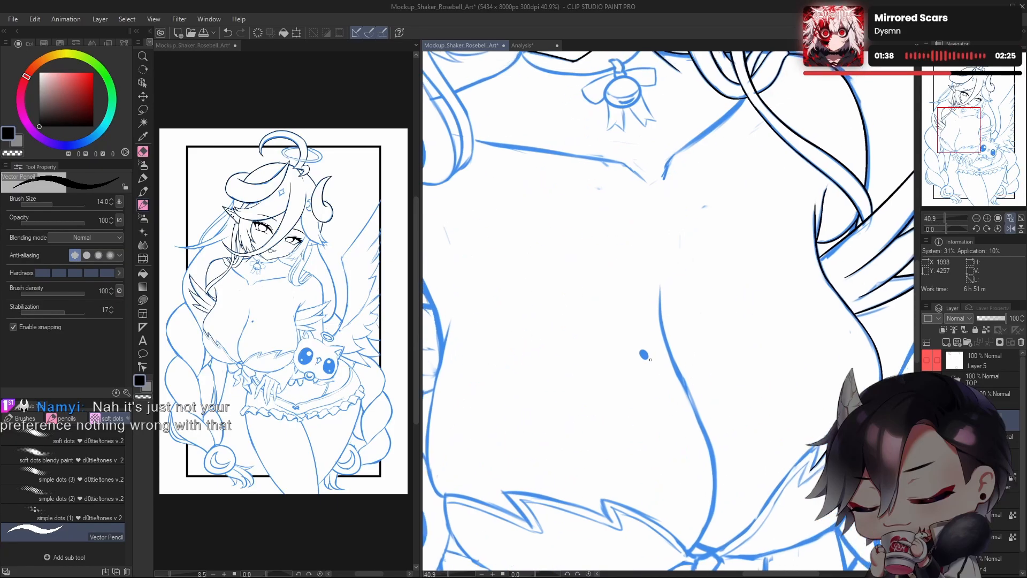
pyautogui.scroll(4, 652, 341)
pyautogui.moveTo(633, 363); pyautogui.dragTo(638, 363)
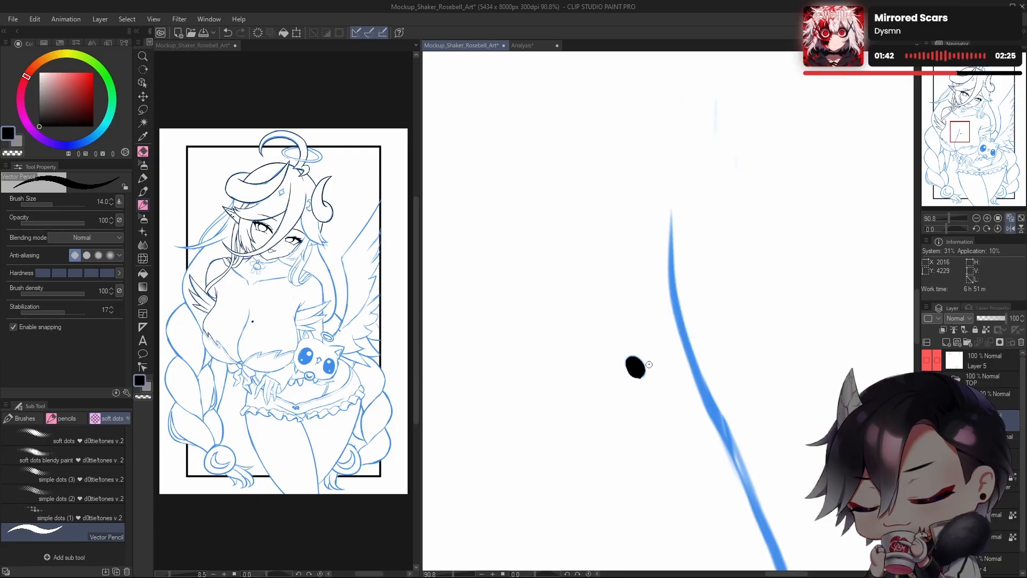
# Step: Try to ink the upper section of the chest's central curve beside the mole
pyautogui.scroll(-6, 649, 364)
pyautogui.scroll(3, 674, 244)
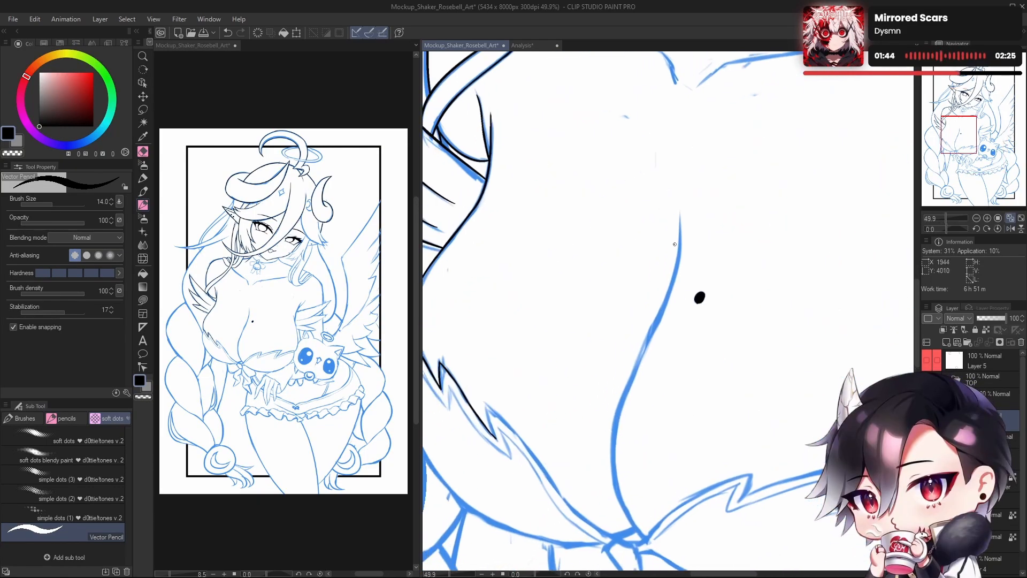
pyautogui.moveTo(680, 203); pyautogui.dragTo(671, 313)
pyautogui.hotkey('ctrl', 'z')
pyautogui.moveTo(677, 207)
pyautogui.mouseDown()
pyautogui.moveTo(667, 298)
pyautogui.moveTo(735, 316)
pyautogui.mouseUp()
pyautogui.press('h')
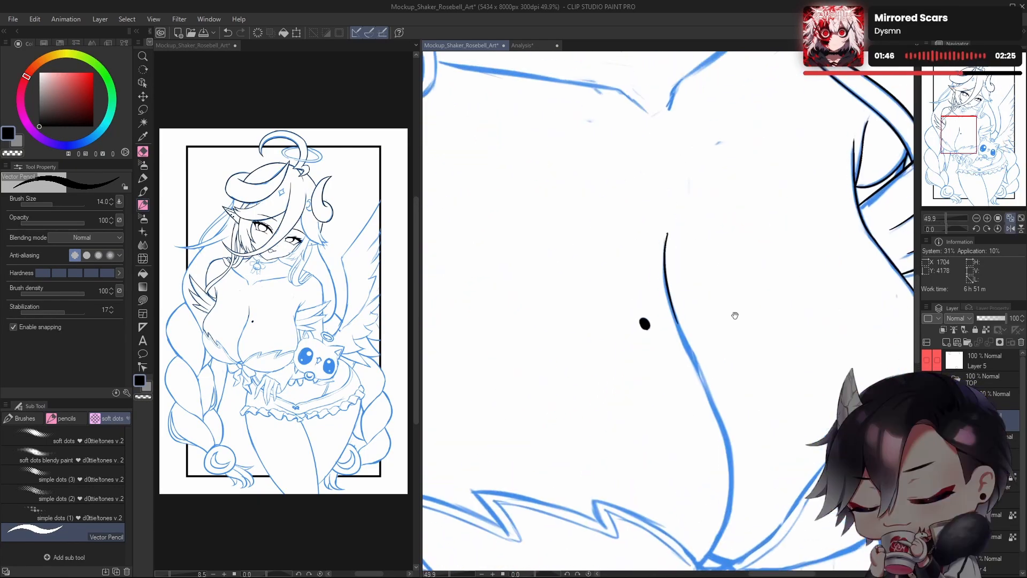
pyautogui.hotkey('ctrl', 'z')
pyautogui.moveTo(669, 223)
pyautogui.mouseDown()
pyautogui.moveTo(681, 334)
pyautogui.moveTo(698, 367)
pyautogui.mouseUp()
pyautogui.hotkey('ctrl', 'z')
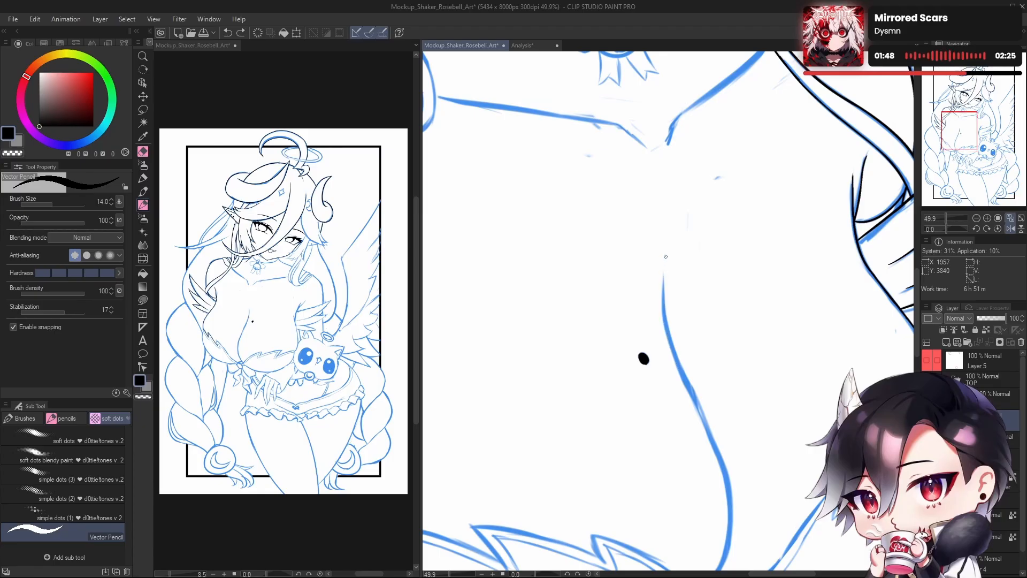
pyautogui.moveTo(665, 256); pyautogui.dragTo(688, 383)
pyautogui.hotkey('ctrl', 'z')
pyautogui.moveTo(662, 265); pyautogui.dragTo(688, 383)
pyautogui.moveTo(662, 269); pyautogui.dragTo(690, 393)
pyautogui.hotkey('ctrl', 'z')
pyautogui.moveTo(663, 323); pyautogui.dragTo(690, 390)
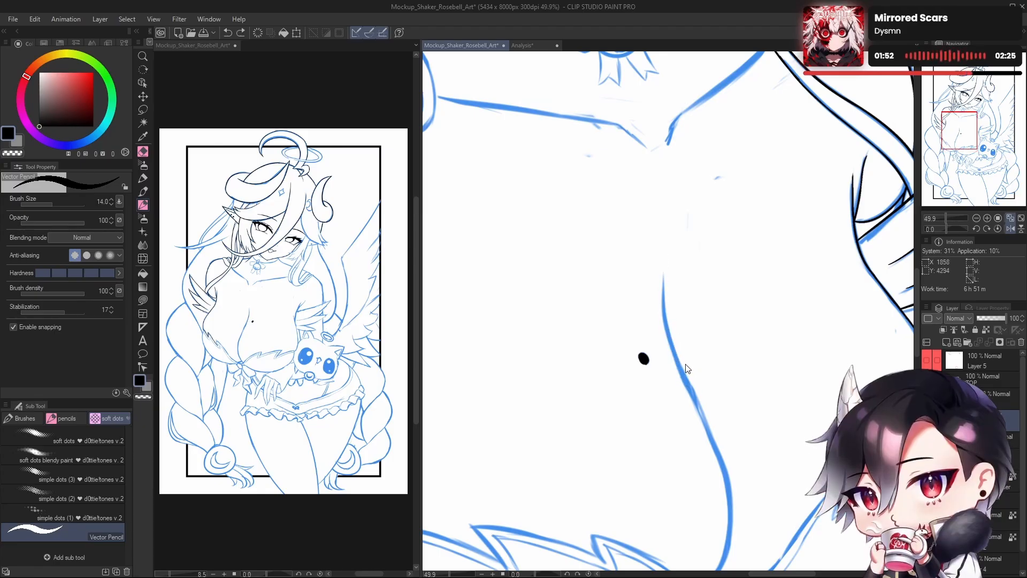
pyautogui.hotkey('ctrl', 'z')
pyautogui.moveTo(664, 265); pyautogui.dragTo(685, 378)
pyautogui.moveTo(715, 344); pyautogui.dragTo(713, 326)
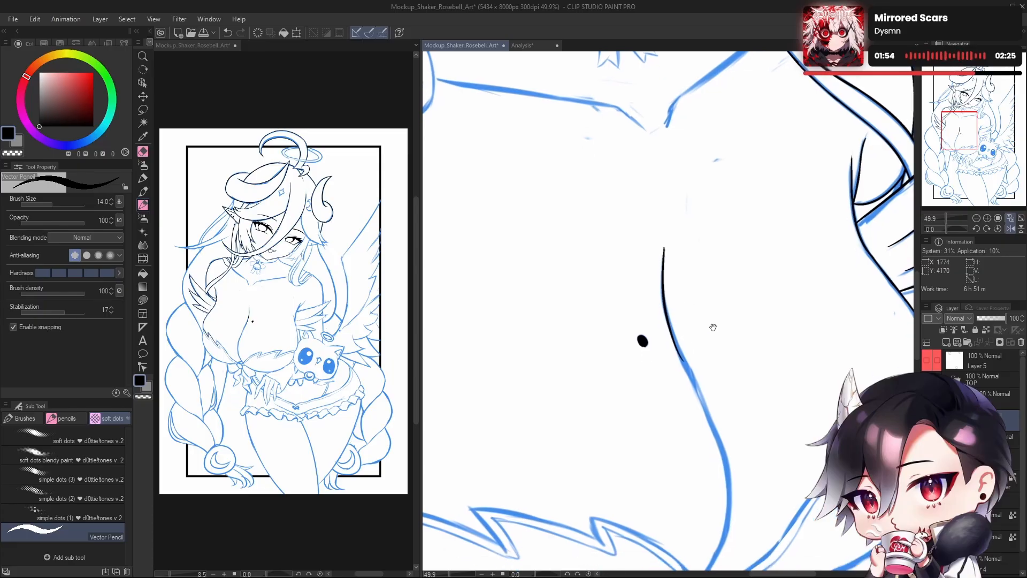
pyautogui.hotkey('ctrl', 'z')
pyautogui.moveTo(662, 249)
pyautogui.mouseDown()
pyautogui.moveTo(670, 348)
pyautogui.moveTo(680, 364)
pyautogui.mouseUp()
pyautogui.hotkey('ctrl', 'z')
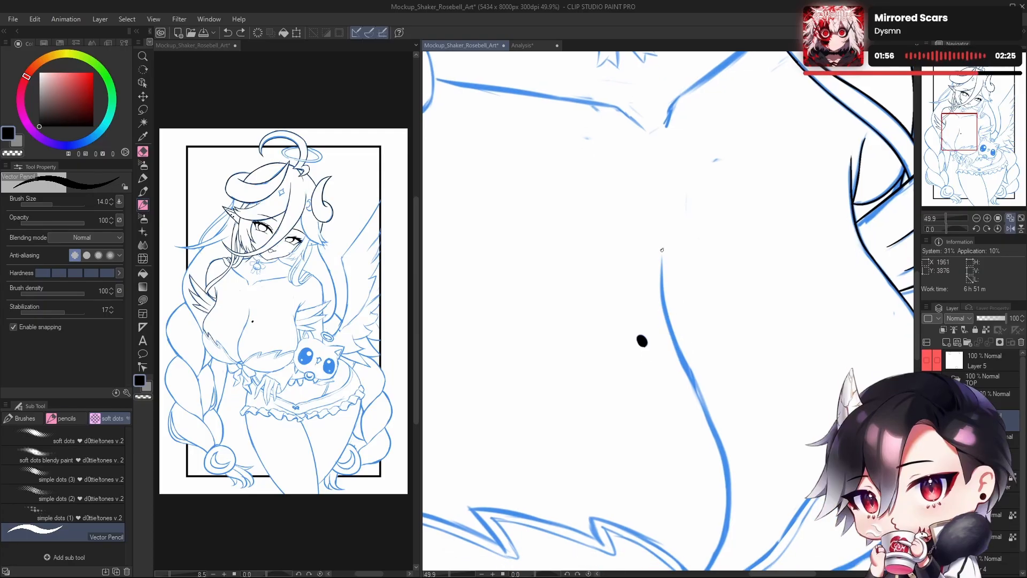
pyautogui.moveTo(662, 250); pyautogui.dragTo(690, 384)
pyautogui.hotkey('ctrl', 'z')
pyautogui.moveTo(663, 246); pyautogui.dragTo(681, 359)
pyautogui.hotkey('ctrl', 'z')
pyautogui.moveTo(663, 248); pyautogui.dragTo(688, 372)
pyautogui.hotkey('ctrl', 'z')
pyautogui.moveTo(662, 248); pyautogui.dragTo(683, 365)
pyautogui.hotkey('ctrl', 'z')
pyautogui.moveTo(662, 249); pyautogui.dragTo(696, 373)
pyautogui.moveTo(661, 258)
pyautogui.mouseDown()
pyautogui.moveTo(667, 321)
pyautogui.moveTo(693, 365)
pyautogui.mouseUp()
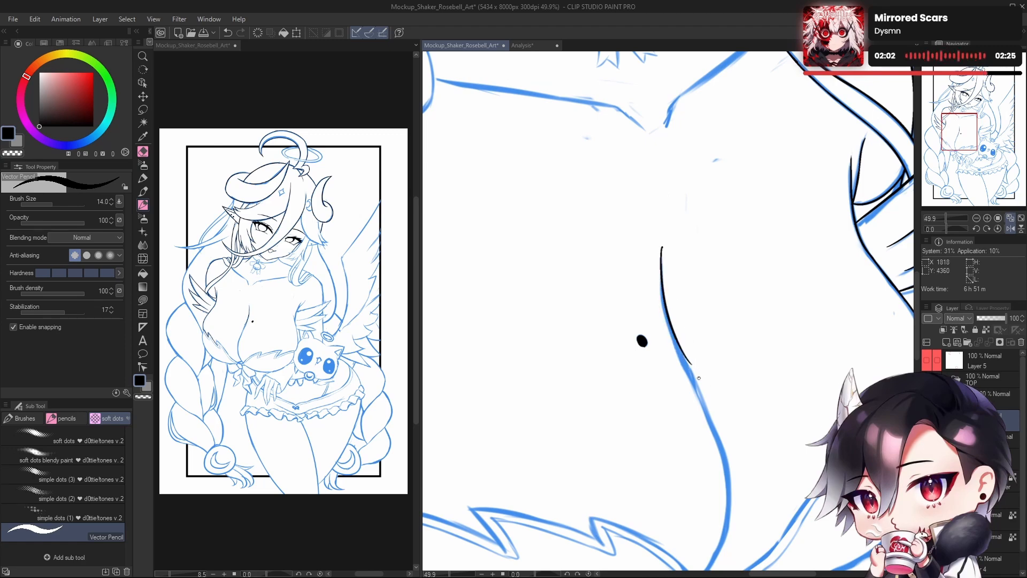
pyautogui.hotkey('ctrl', 'z')
pyautogui.moveTo(661, 257); pyautogui.dragTo(684, 358)
pyautogui.hotkey('ctrl', 'z')
pyautogui.moveTo(662, 258); pyautogui.dragTo(688, 347)
pyautogui.hotkey('ctrl', 'z')
pyautogui.moveTo(662, 250); pyautogui.dragTo(685, 358)
pyautogui.hotkey('ctrl', 'z')
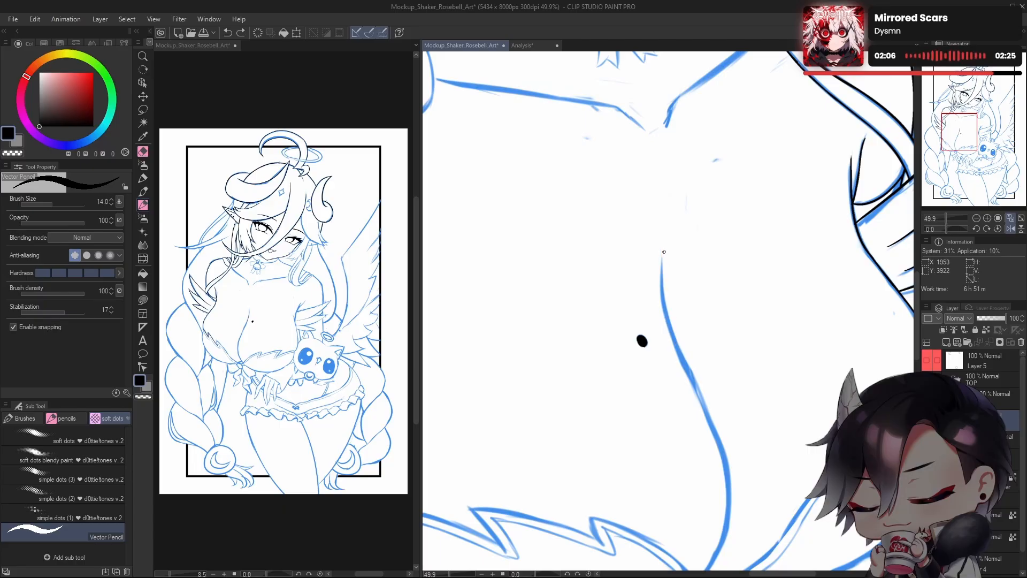
pyautogui.moveTo(663, 249); pyautogui.dragTo(686, 350)
pyautogui.hotkey('ctrl', 'z')
pyautogui.moveTo(663, 248)
pyautogui.mouseDown()
pyautogui.moveTo(666, 330)
pyautogui.moveTo(683, 358)
pyautogui.mouseUp()
pyautogui.hotkey('ctrl', 'z')
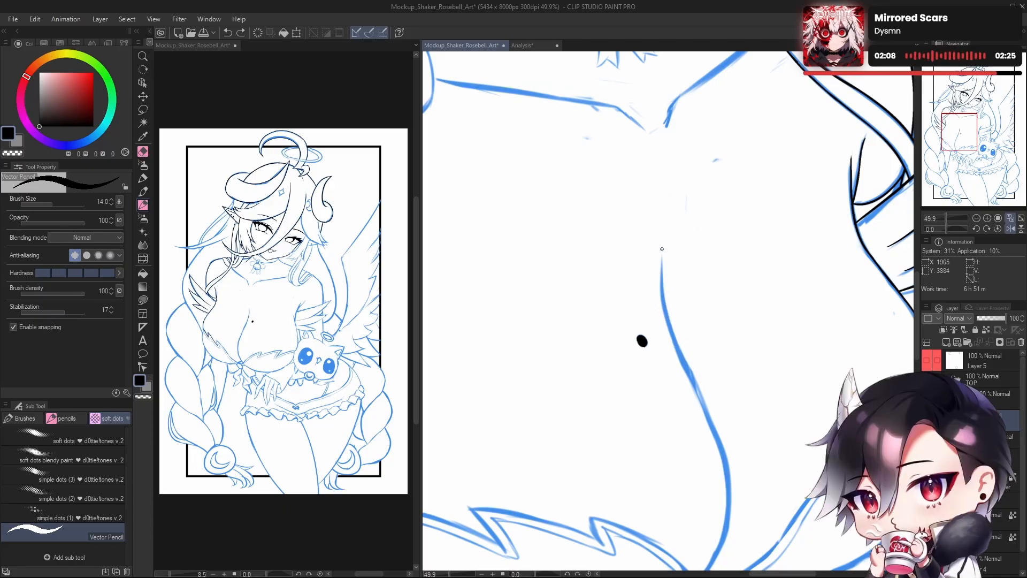
pyautogui.moveTo(662, 249); pyautogui.dragTo(678, 341)
pyautogui.hotkey('ctrl', 'z')
pyautogui.hotkey('ctrl', 'z')
pyautogui.moveTo(662, 252); pyautogui.dragTo(682, 353)
pyautogui.hotkey('ctrl', 'z')
pyautogui.hotkey('ctrl', 'z')
pyautogui.moveTo(662, 250); pyautogui.dragTo(675, 324)
pyautogui.hotkey('ctrl', 'z')
pyautogui.moveTo(662, 252); pyautogui.dragTo(682, 344)
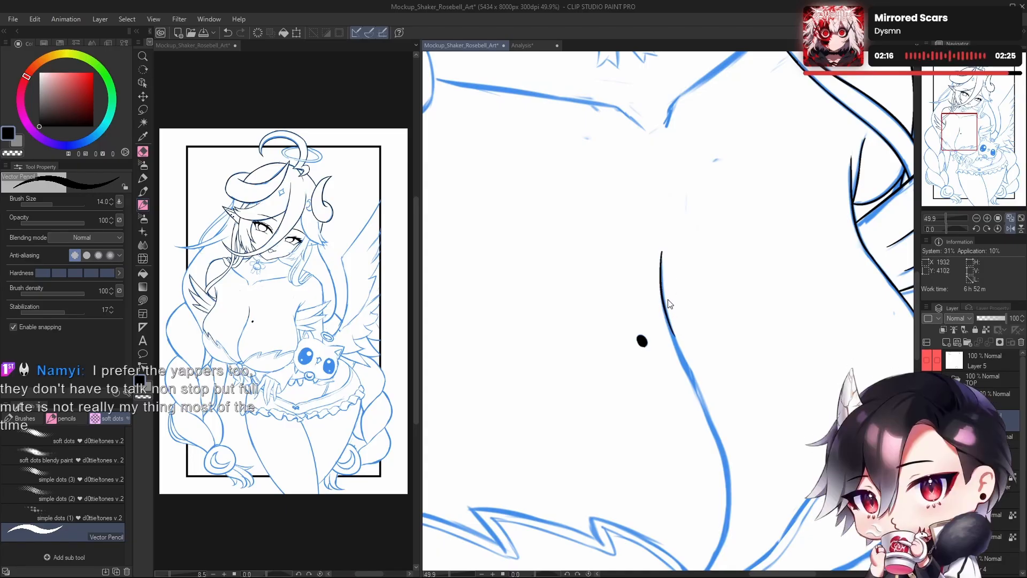
pyautogui.hotkey('ctrl', 'z')
pyautogui.moveTo(662, 250); pyautogui.dragTo(685, 358)
pyautogui.hotkey('ctrl', 'z')
pyautogui.moveTo(662, 248); pyautogui.dragTo(687, 365)
pyautogui.hotkey('ctrl', 'z')
# Step: Ink the short, thin upper section of the chest's central curve, from its top end down to just above the mole's level
pyautogui.moveTo(663, 248); pyautogui.dragTo(675, 340)
pyautogui.press('h')
pyautogui.moveTo(732, 397); pyautogui.dragTo(783, 285)
pyautogui.press('e')
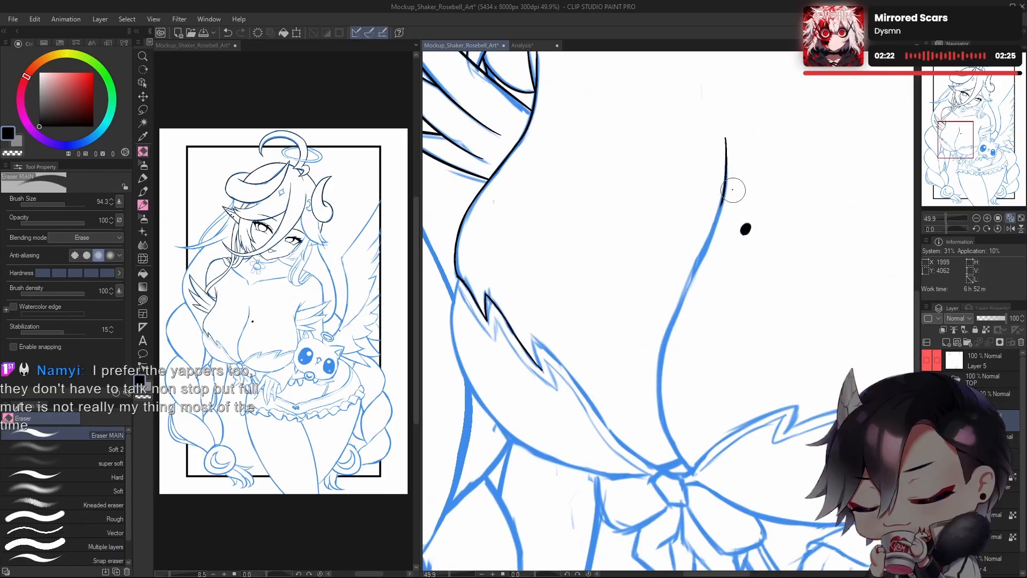
pyautogui.press('p')
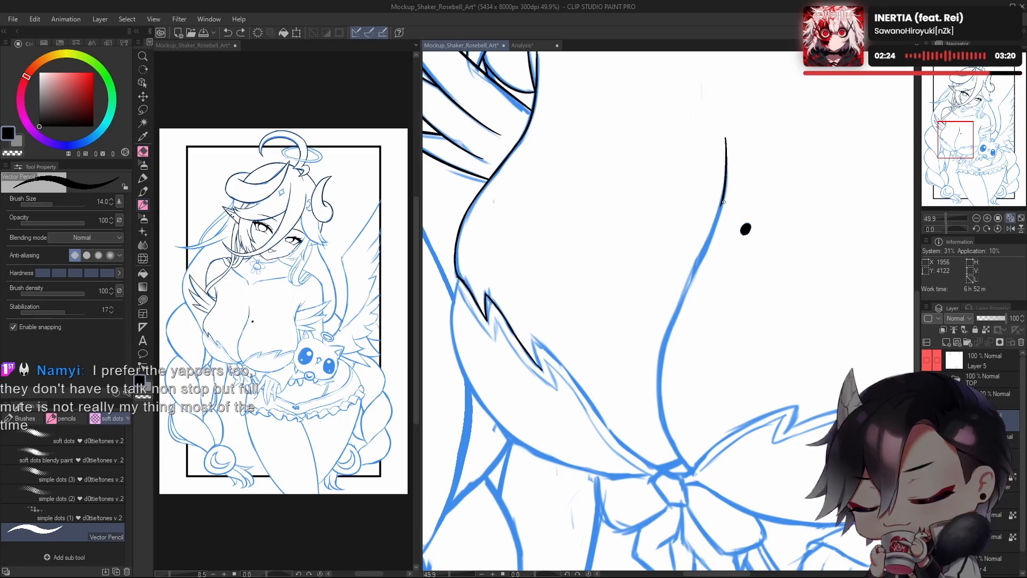
# Step: Try to extend the chest's central curve past the mole with a slanted middle section
pyautogui.hotkey('ctrl', 'z')
pyautogui.moveTo(723, 194); pyautogui.dragTo(683, 314)
pyautogui.hotkey('ctrl', 'z')
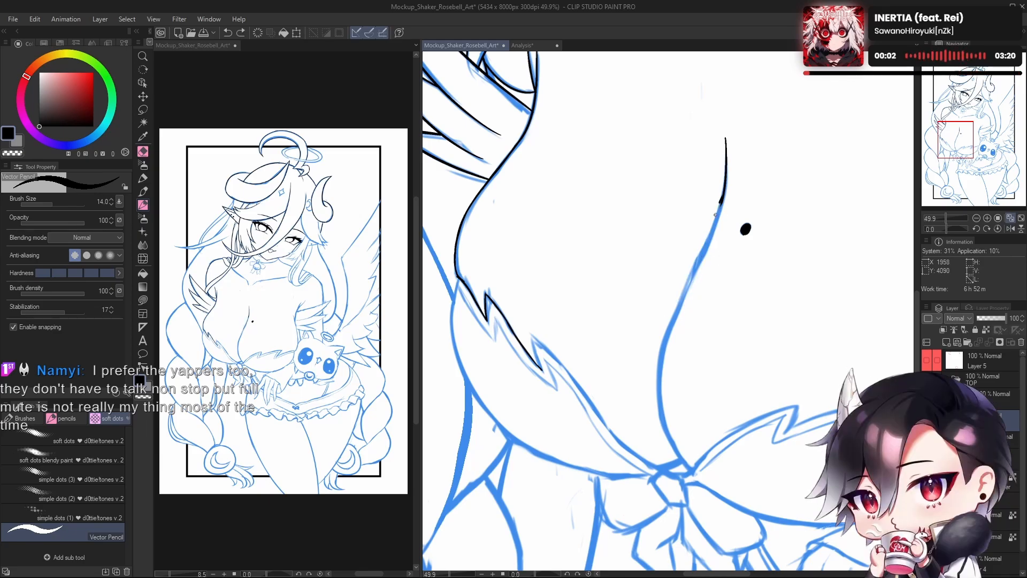
pyautogui.hotkey('ctrl', 'z')
pyautogui.moveTo(720, 203)
pyautogui.mouseDown()
pyautogui.moveTo(685, 310)
pyautogui.moveTo(681, 299)
pyautogui.mouseUp()
pyautogui.hotkey('ctrl', 'z')
pyautogui.moveTo(724, 198); pyautogui.dragTo(677, 298)
pyautogui.hotkey('ctrl', 'z')
pyautogui.moveTo(724, 194); pyautogui.dragTo(674, 313)
pyautogui.hotkey('ctrl', 'z')
pyautogui.moveTo(727, 194); pyautogui.dragTo(670, 322)
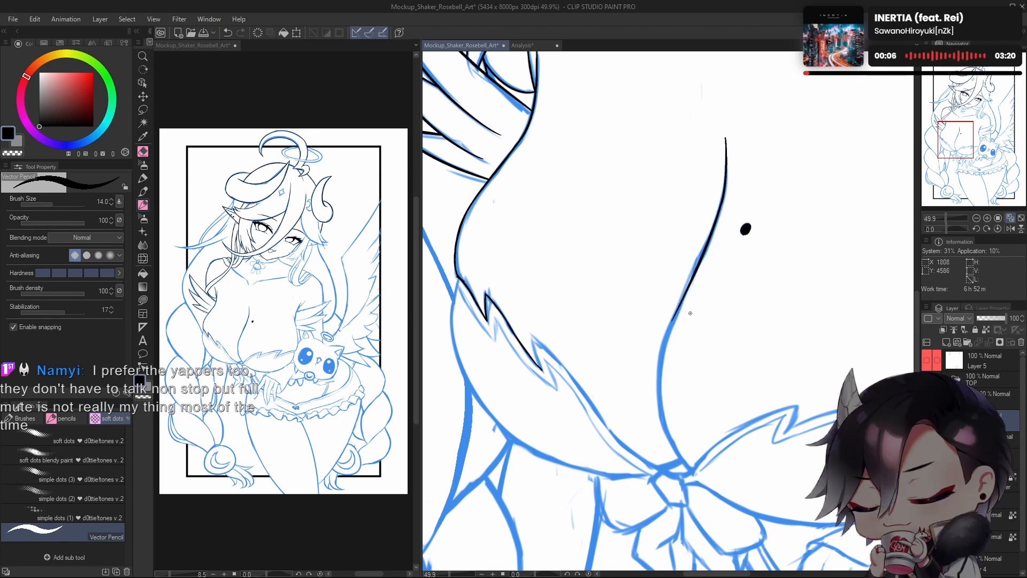
pyautogui.hotkey('ctrl', 'z')
pyautogui.moveTo(722, 197); pyautogui.dragTo(645, 393)
pyautogui.hotkey('ctrl', 'z')
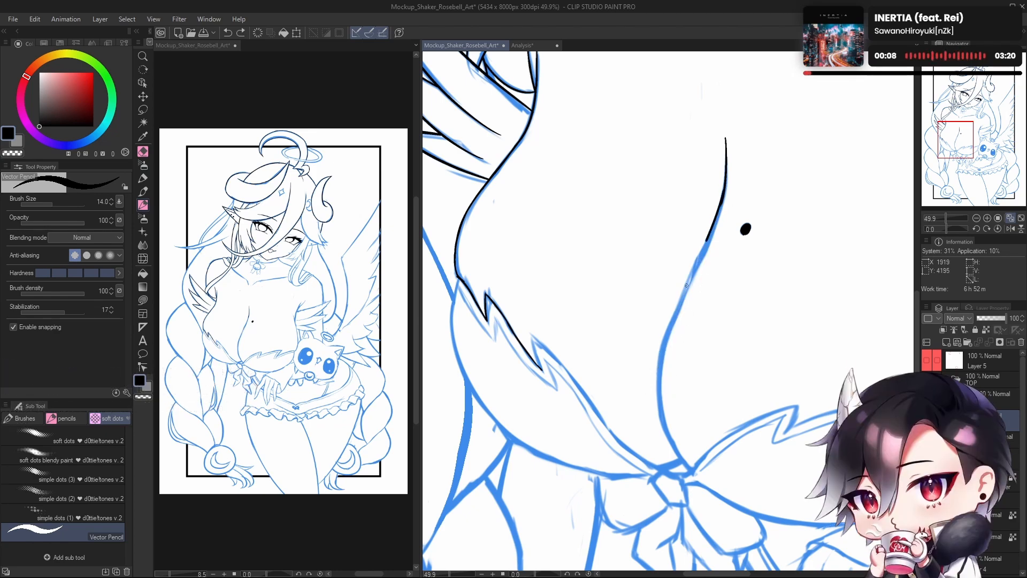
pyautogui.moveTo(686, 286); pyautogui.dragTo(658, 342)
pyautogui.hotkey('ctrl', 'z')
# Step: Ink the slanted middle section of the chest's central curve, joining the upper stroke and ending about halfway to the bow
pyautogui.moveTo(725, 192)
pyautogui.mouseDown()
pyautogui.moveTo(653, 349)
pyautogui.moveTo(672, 314)
pyautogui.mouseUp()
pyautogui.press('e')
pyautogui.press('p')
pyautogui.press('c')
pyautogui.moveTo(654, 347)
pyautogui.mouseDown()
pyautogui.moveTo(660, 329)
pyautogui.moveTo(708, 330)
pyautogui.moveTo(695, 312)
pyautogui.mouseUp()
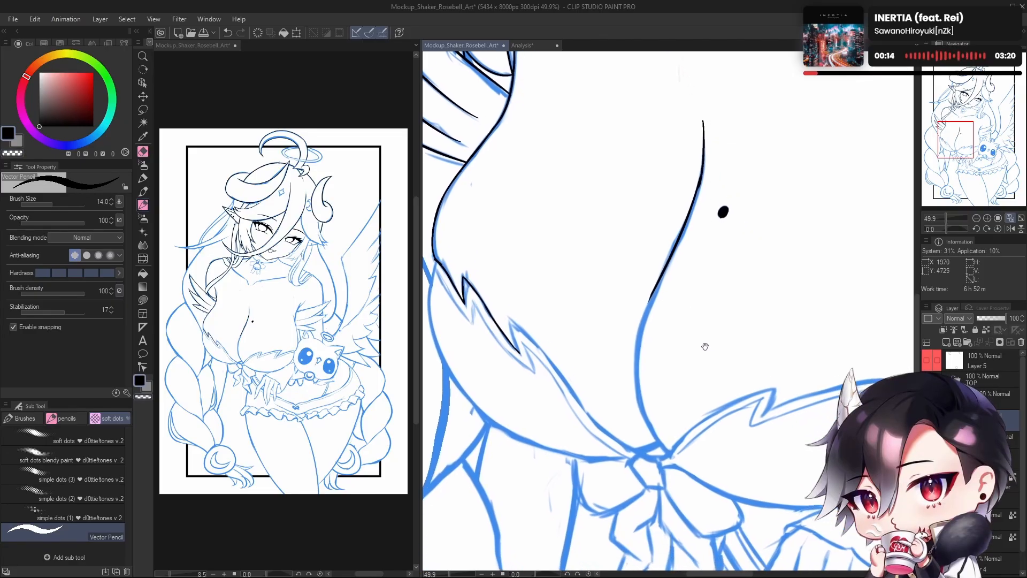
pyautogui.moveTo(705, 346)
pyautogui.mouseDown()
pyautogui.moveTo(708, 337)
pyautogui.moveTo(697, 340)
pyautogui.mouseUp()
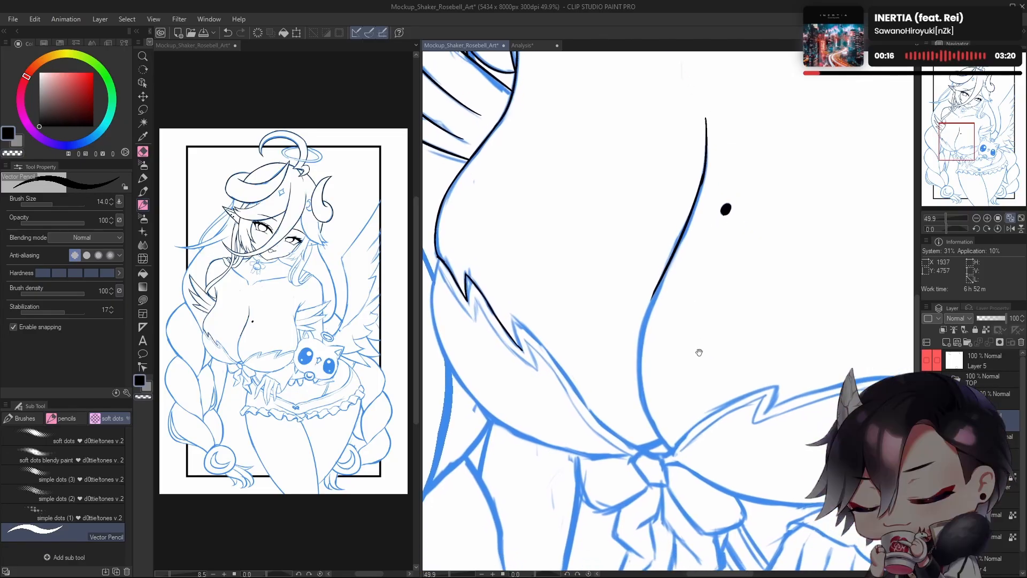
# Step: Try to ink the lower bend of the chest's central curve down to the bow knot
pyautogui.moveTo(668, 273); pyautogui.dragTo(665, 445)
pyautogui.hotkey('ctrl', 'z')
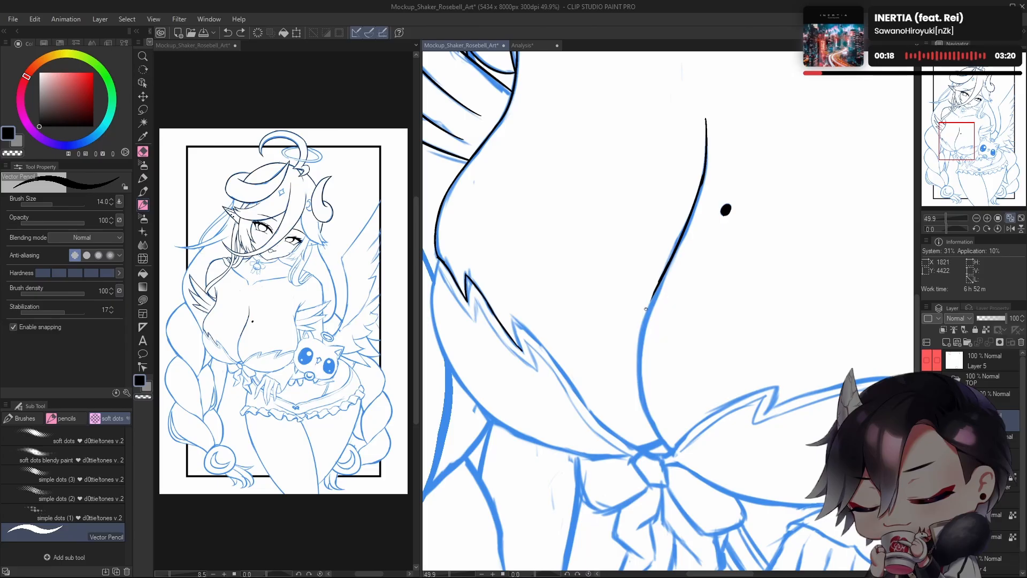
pyautogui.moveTo(648, 305); pyautogui.dragTo(655, 452)
pyautogui.hotkey('ctrl', 'z')
pyautogui.moveTo(669, 257); pyautogui.dragTo(661, 471)
pyautogui.hotkey('ctrl', 'z')
pyautogui.moveTo(644, 321); pyautogui.dragTo(689, 472)
pyautogui.hotkey('ctrl', 'z')
pyautogui.moveTo(659, 287); pyautogui.dragTo(689, 471)
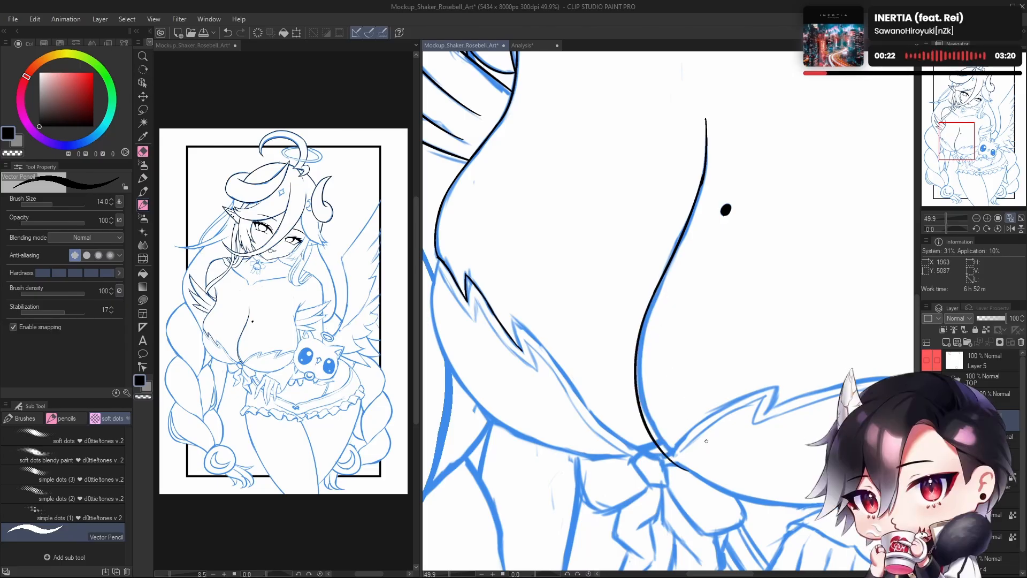
pyautogui.hotkey('ctrl', 'z')
pyautogui.moveTo(665, 269); pyautogui.dragTo(685, 448)
pyautogui.hotkey('ctrl', 'z')
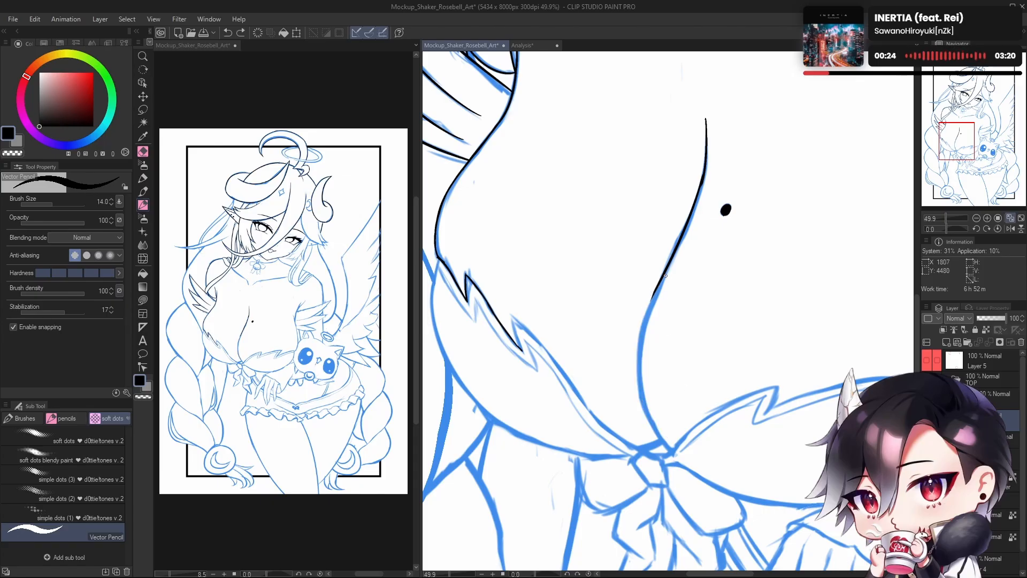
pyautogui.moveTo(661, 284); pyautogui.dragTo(690, 460)
pyautogui.hotkey('ctrl', 'z')
pyautogui.moveTo(659, 285); pyautogui.dragTo(689, 469)
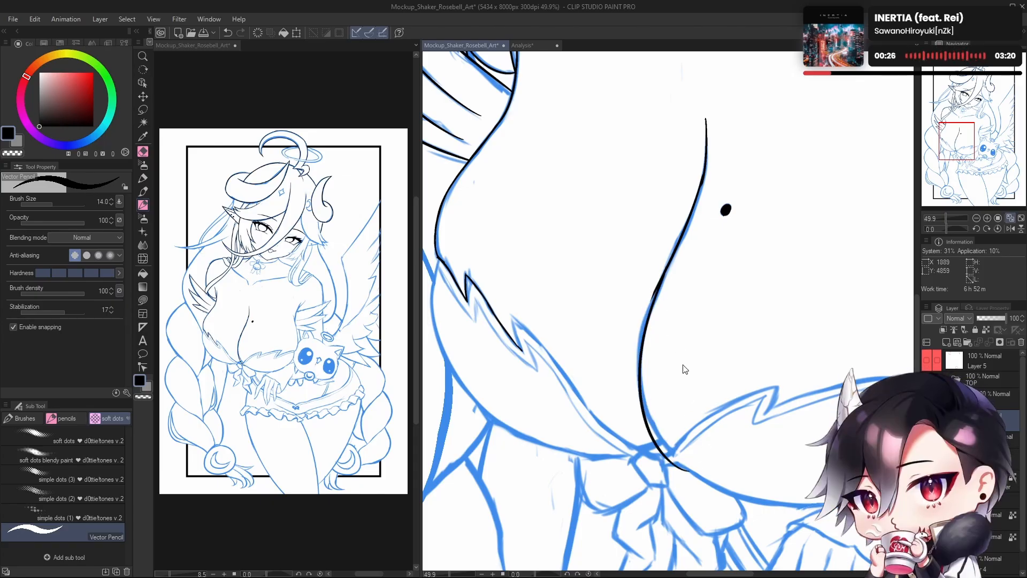
pyautogui.hotkey('ctrl', 'z')
pyautogui.moveTo(665, 270); pyautogui.dragTo(691, 468)
pyautogui.moveTo(696, 382); pyautogui.dragTo(698, 361)
pyautogui.hotkey('ctrl', 'z')
pyautogui.moveTo(946, 229); pyautogui.dragTo(949, 229)
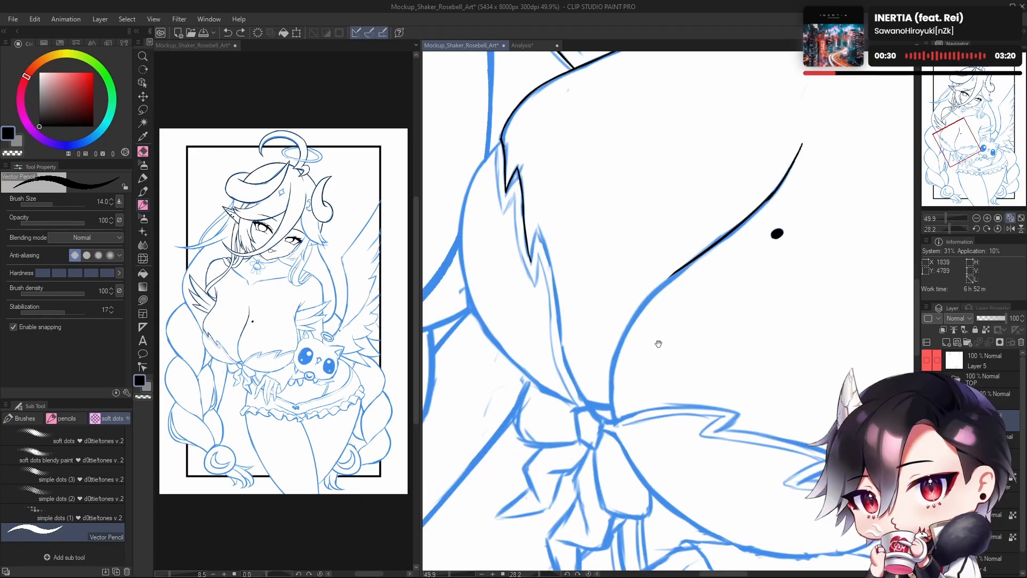
pyautogui.moveTo(656, 341); pyautogui.dragTo(680, 348)
pyautogui.moveTo(710, 272); pyautogui.dragTo(636, 430)
pyautogui.hotkey('ctrl', 'z')
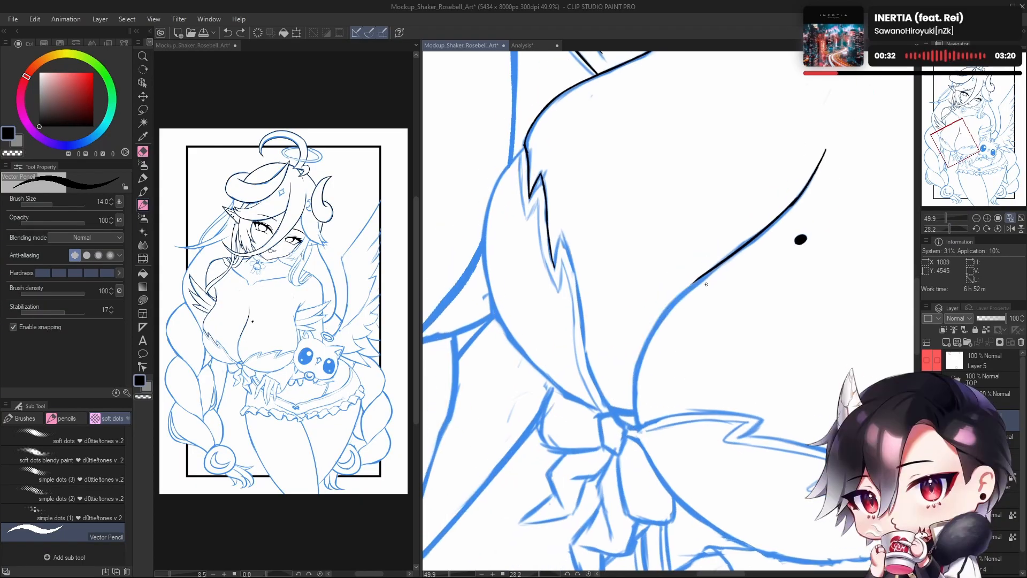
pyautogui.moveTo(656, 320); pyautogui.dragTo(634, 438)
pyautogui.hotkey('ctrl', 'z')
pyautogui.moveTo(703, 274); pyautogui.dragTo(629, 443)
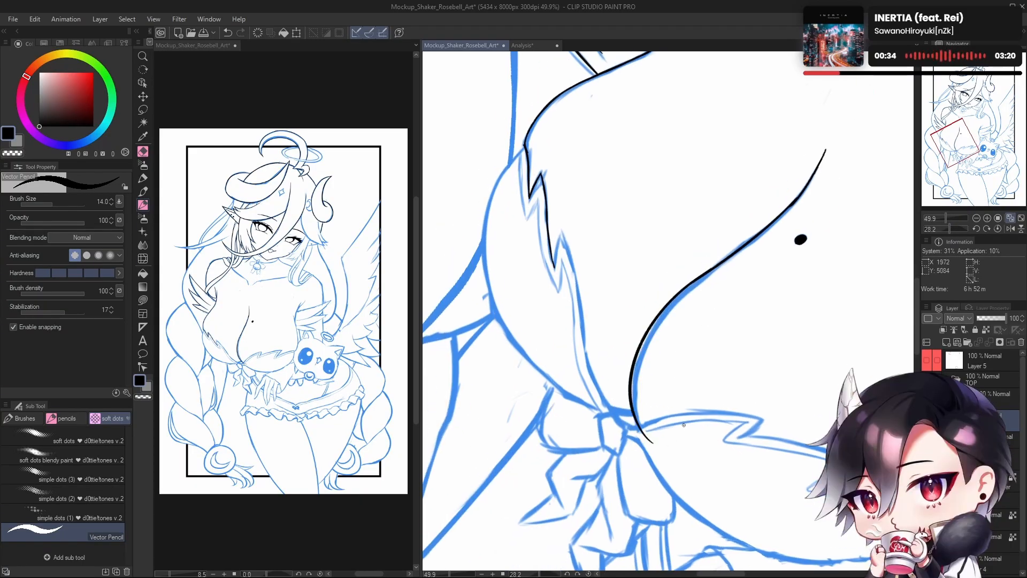
pyautogui.hotkey('ctrl', 'z')
pyautogui.moveTo(706, 283)
pyautogui.mouseDown()
pyautogui.moveTo(639, 353)
pyautogui.moveTo(627, 457)
pyautogui.mouseUp()
pyautogui.hotkey('ctrl', 'z')
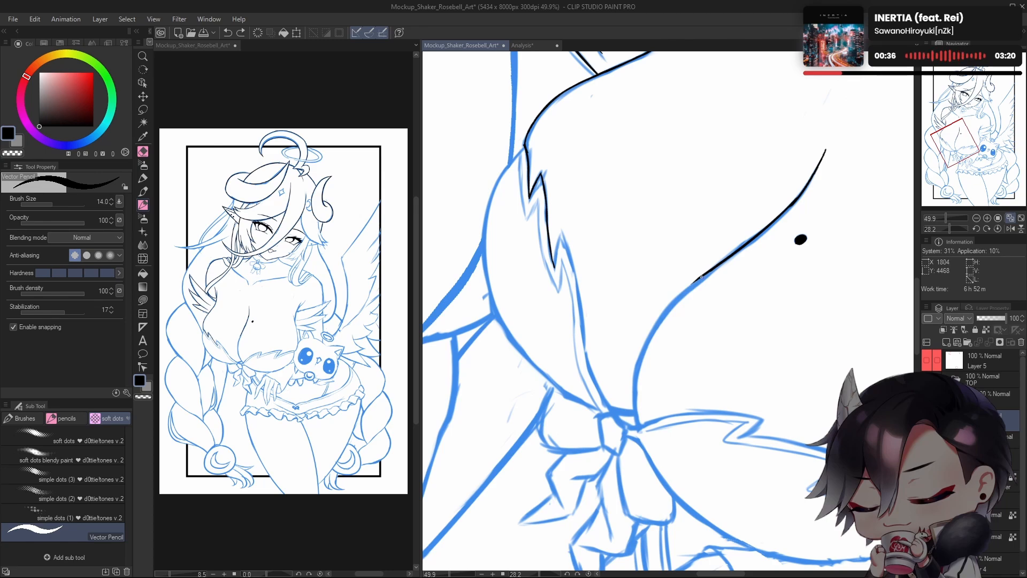
pyautogui.moveTo(700, 277); pyautogui.dragTo(631, 456)
pyautogui.hotkey('ctrl', 'z')
pyautogui.moveTo(704, 273); pyautogui.dragTo(637, 446)
pyautogui.hotkey('ctrl', 'z')
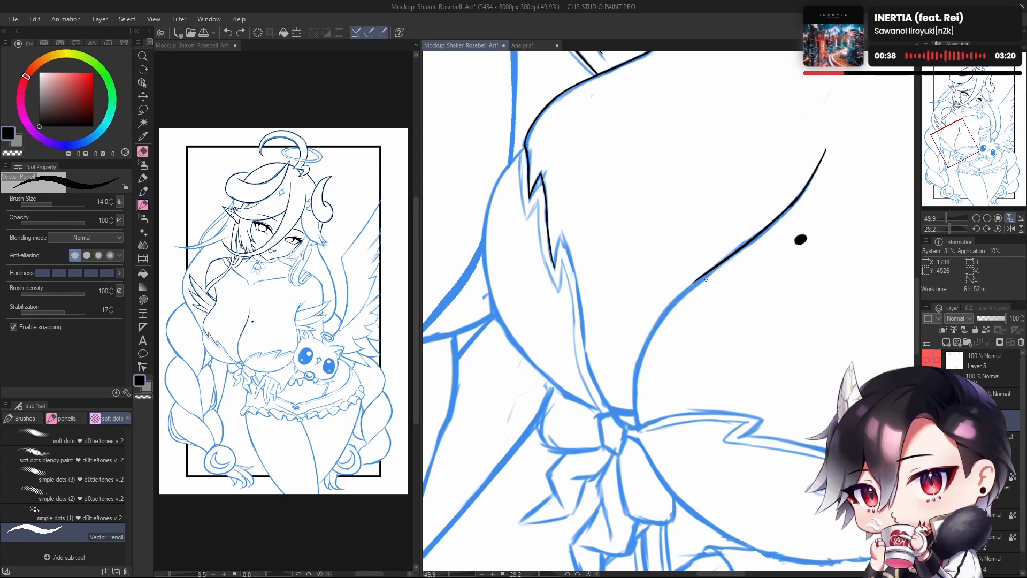
pyautogui.moveTo(705, 279); pyautogui.dragTo(631, 447)
pyautogui.hotkey('ctrl', 'z')
pyautogui.moveTo(690, 284); pyautogui.dragTo(627, 444)
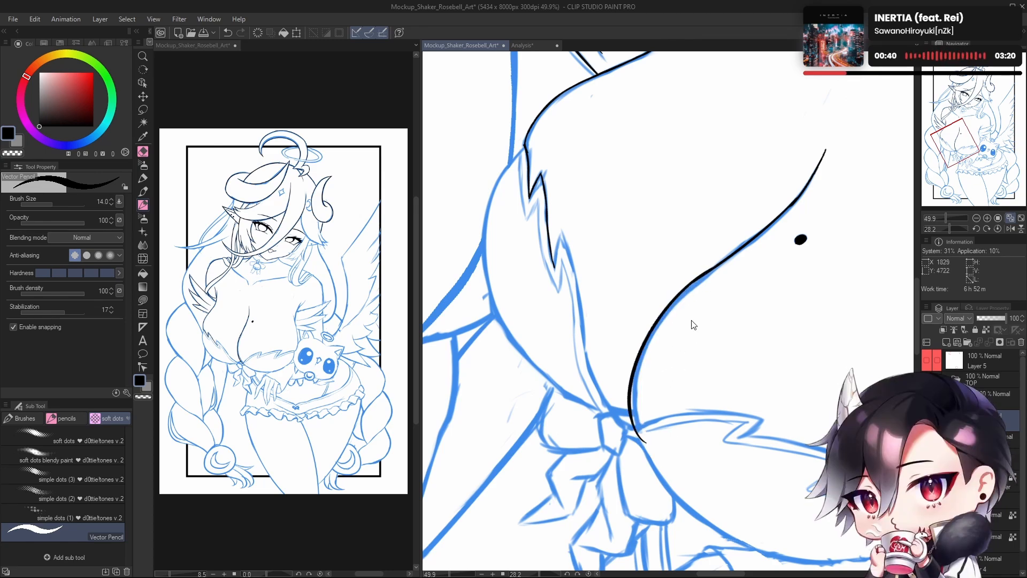
pyautogui.hotkey('ctrl', 'z')
pyautogui.moveTo(694, 279); pyautogui.dragTo(629, 458)
pyautogui.hotkey('ctrl', 'z')
pyautogui.moveTo(693, 279)
pyautogui.mouseDown()
pyautogui.moveTo(644, 339)
pyautogui.moveTo(631, 446)
pyautogui.mouseUp()
pyautogui.hotkey('ctrl', 'z')
pyautogui.moveTo(693, 279); pyautogui.dragTo(650, 459)
pyautogui.hotkey('ctrl', 'z')
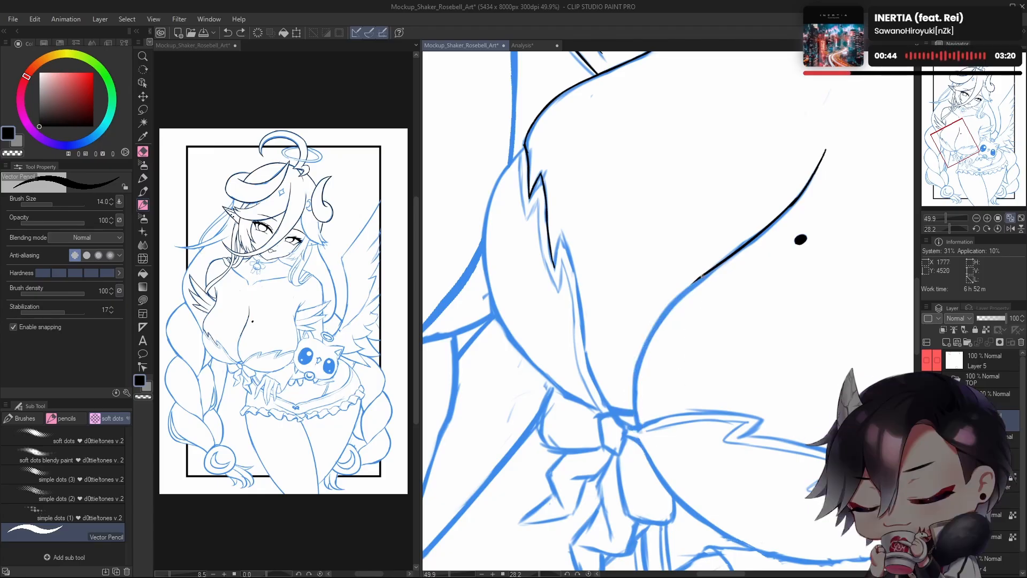
pyautogui.moveTo(629, 371); pyautogui.dragTo(631, 452)
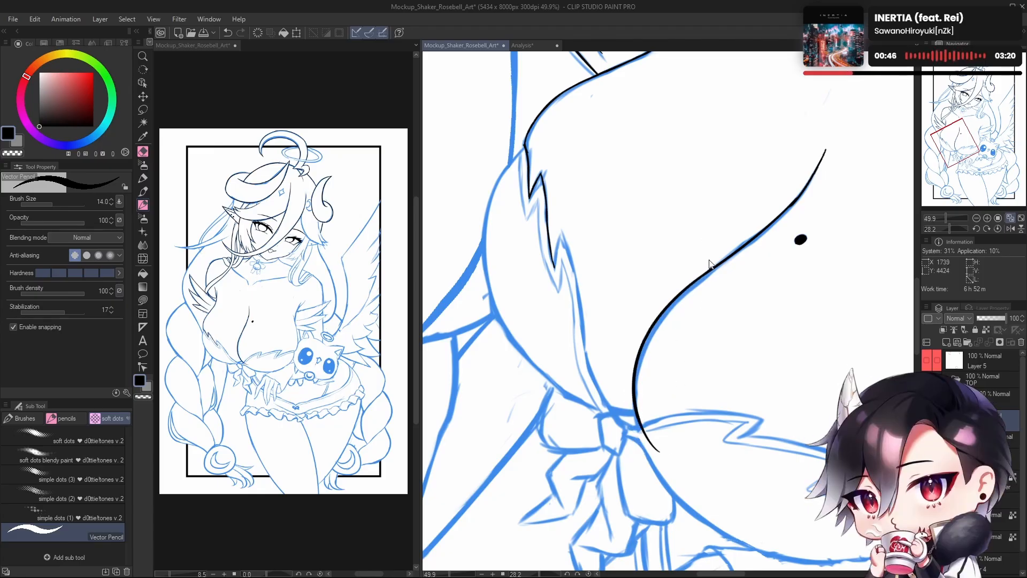
pyautogui.hotkey('ctrl', 'z')
pyautogui.moveTo(694, 281); pyautogui.dragTo(642, 453)
pyautogui.hotkey('ctrl', 'z')
pyautogui.moveTo(694, 279); pyautogui.dragTo(650, 436)
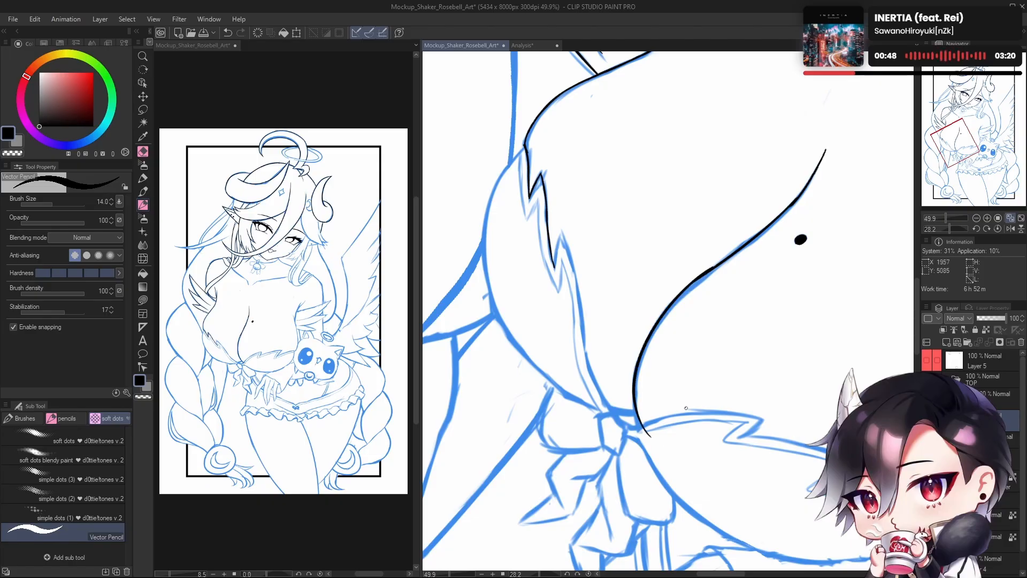
pyautogui.hotkey('ctrl', 'z')
# Step: Ink the lower bend of the chest's central curve, from the middle stroke's end to just past the bow knot
pyautogui.moveTo(693, 279)
pyautogui.mouseDown()
pyautogui.moveTo(634, 410)
pyautogui.moveTo(650, 450)
pyautogui.mouseUp()
pyautogui.hotkey('ctrl', 'z')
pyautogui.moveTo(693, 279); pyautogui.dragTo(655, 459)
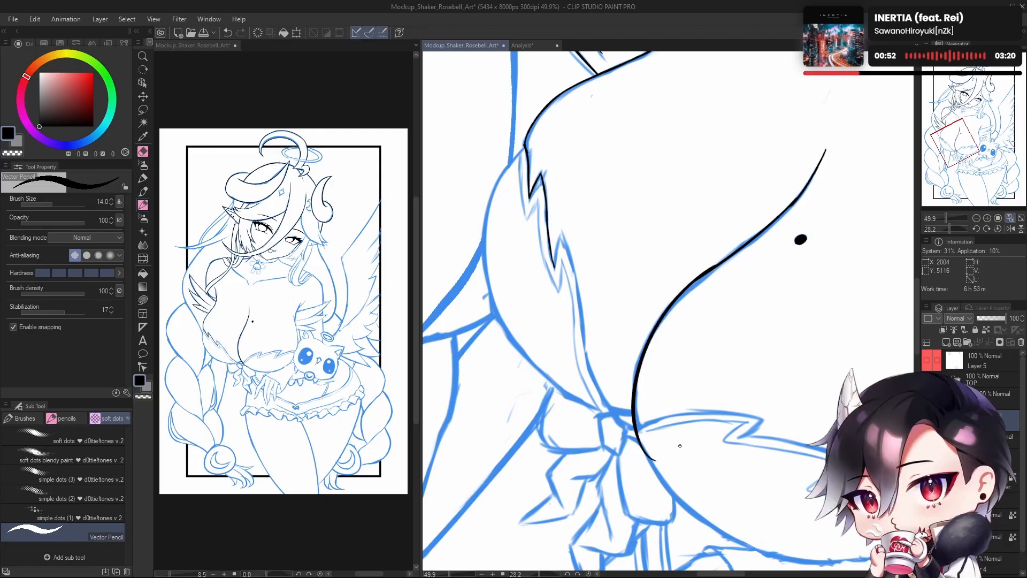
# Step: Redraw the lower bend of the chest's central curve from the middle stroke's end to just past the bow knot
pyautogui.hotkey('ctrl', 'z')
pyautogui.moveTo(706, 279); pyautogui.dragTo(663, 450)
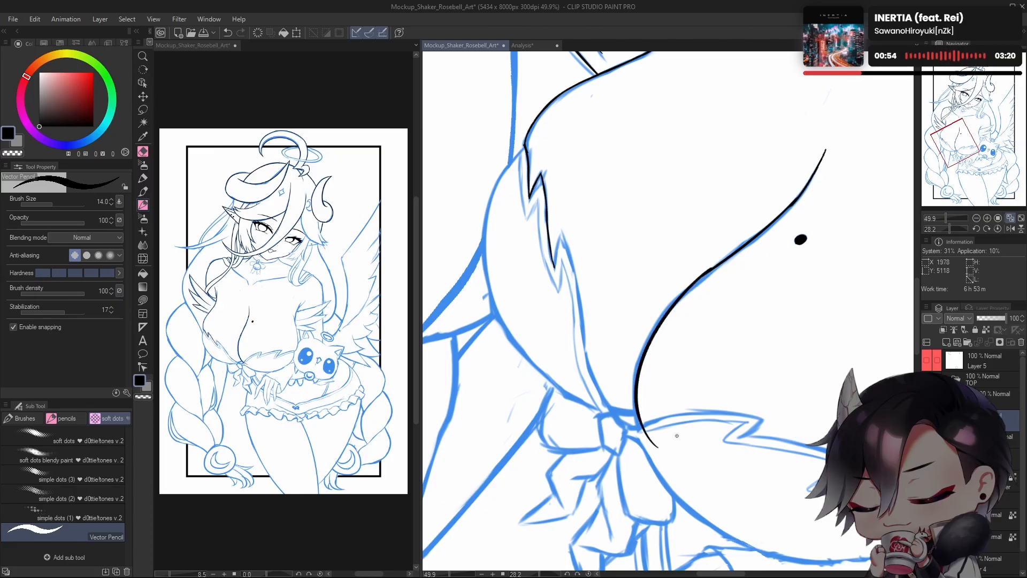
pyautogui.hotkey('ctrl', 'z')
pyautogui.moveTo(709, 271); pyautogui.dragTo(667, 449)
# Step: Clean up the rough join between the middle and lower strokes of the chest's central curve with transparent colour
pyautogui.moveTo(734, 313); pyautogui.dragTo(700, 364)
pyautogui.press('h')
pyautogui.moveTo(657, 306)
pyautogui.mouseDown()
pyautogui.moveTo(704, 370)
pyautogui.moveTo(692, 353)
pyautogui.moveTo(711, 353)
pyautogui.mouseUp()
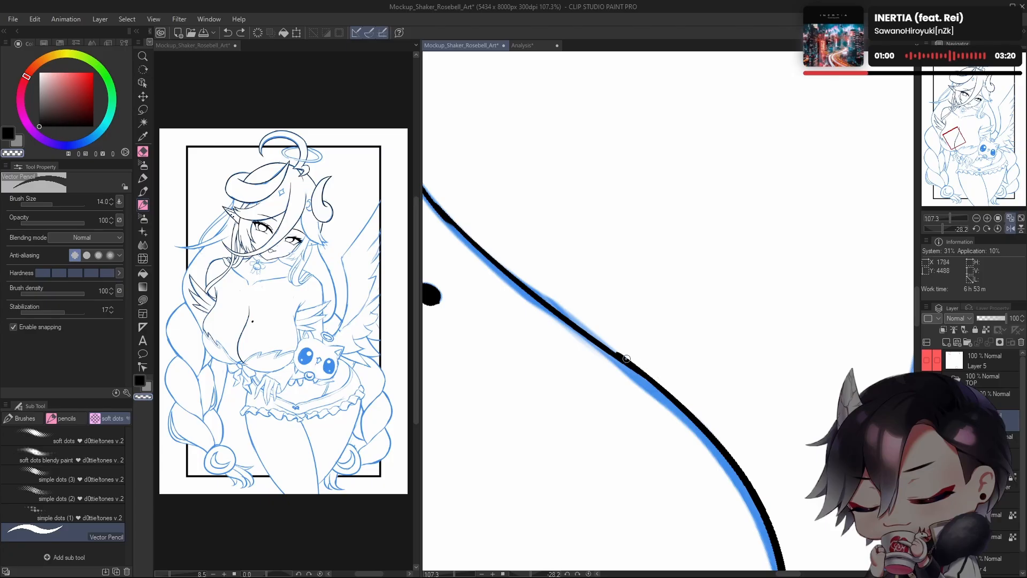
pyautogui.moveTo(693, 323); pyautogui.dragTo(765, 413)
pyautogui.press('h')
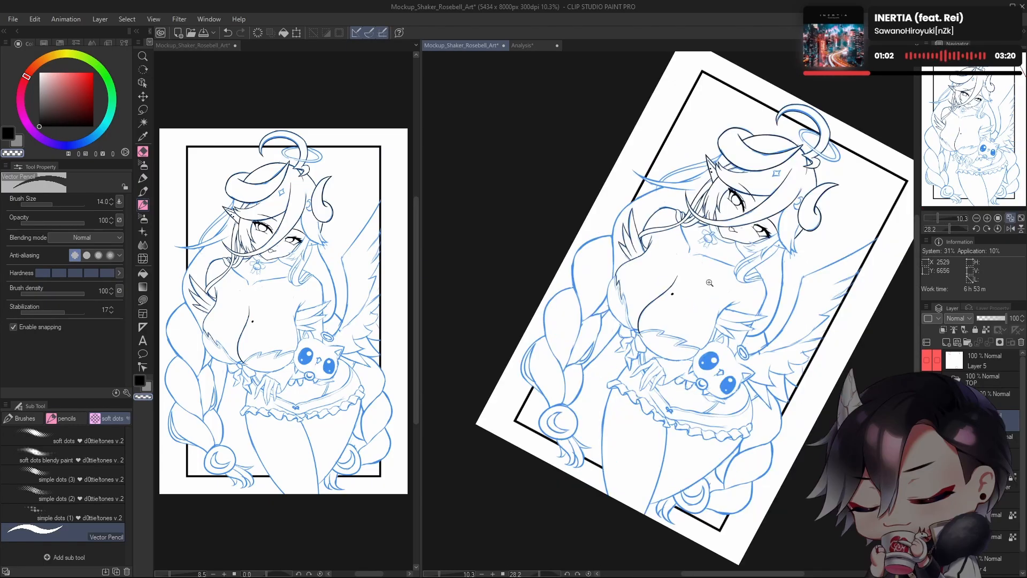
# Step: Reshape the lower half of the chest's central curve with Liquify, using brush sizes from about 430 to 580
pyautogui.moveTo(660, 283); pyautogui.dragTo(679, 401)
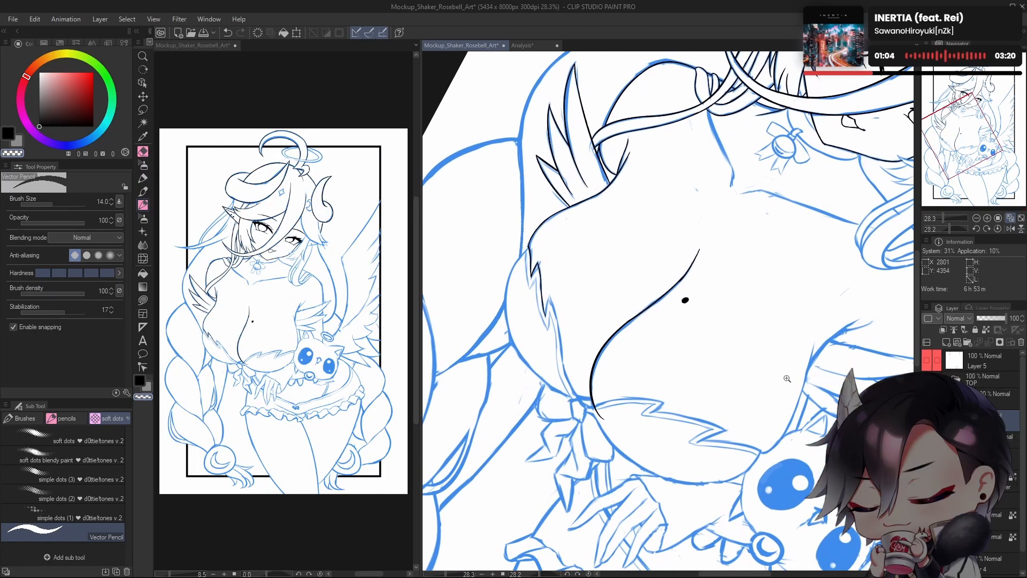
pyautogui.moveTo(787, 378); pyautogui.dragTo(724, 386)
pyautogui.click(997, 228)
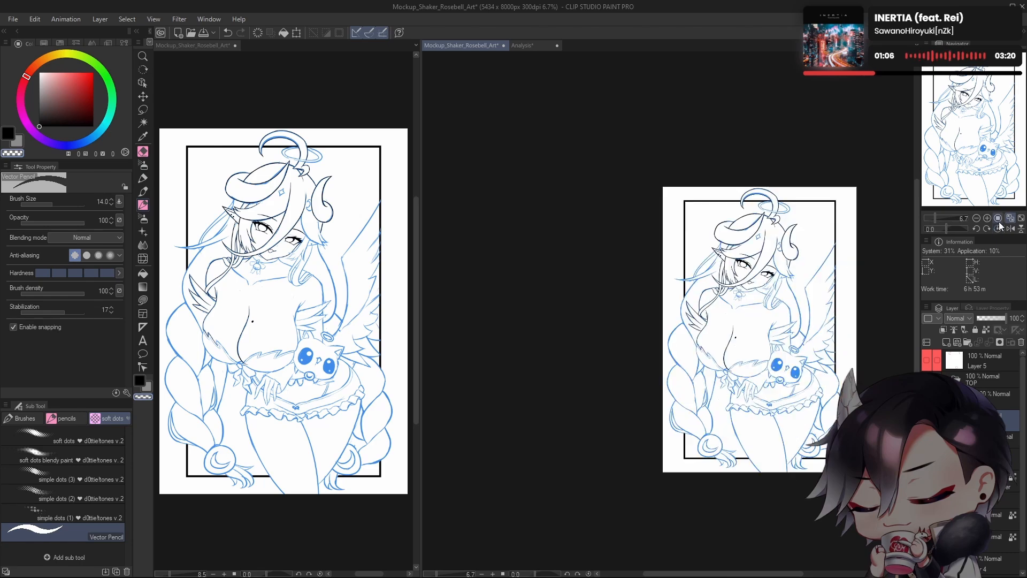
pyautogui.press('h')
pyautogui.moveTo(578, 334); pyautogui.dragTo(612, 334)
pyautogui.click(143, 259)
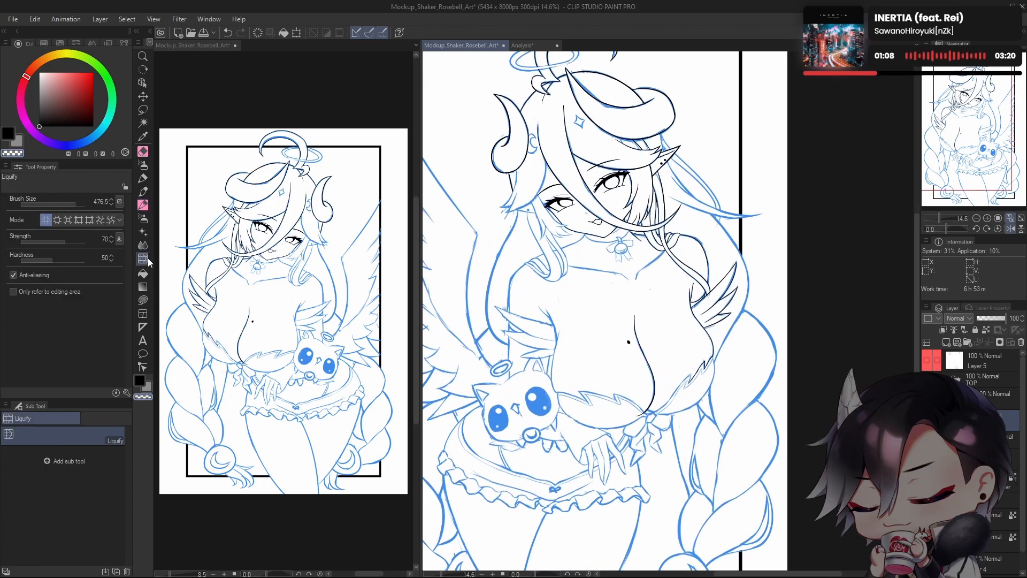
pyautogui.moveTo(653, 366); pyautogui.dragTo(663, 367)
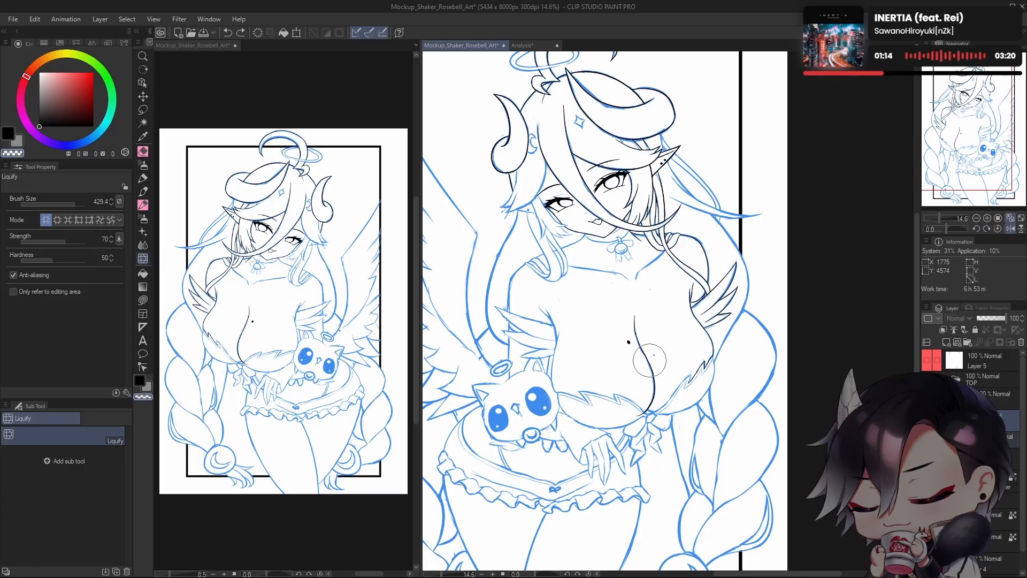
pyautogui.moveTo(653, 355)
pyautogui.mouseDown()
pyautogui.moveTo(708, 367)
pyautogui.moveTo(714, 380)
pyautogui.moveTo(700, 371)
pyautogui.mouseUp()
pyautogui.press('h')
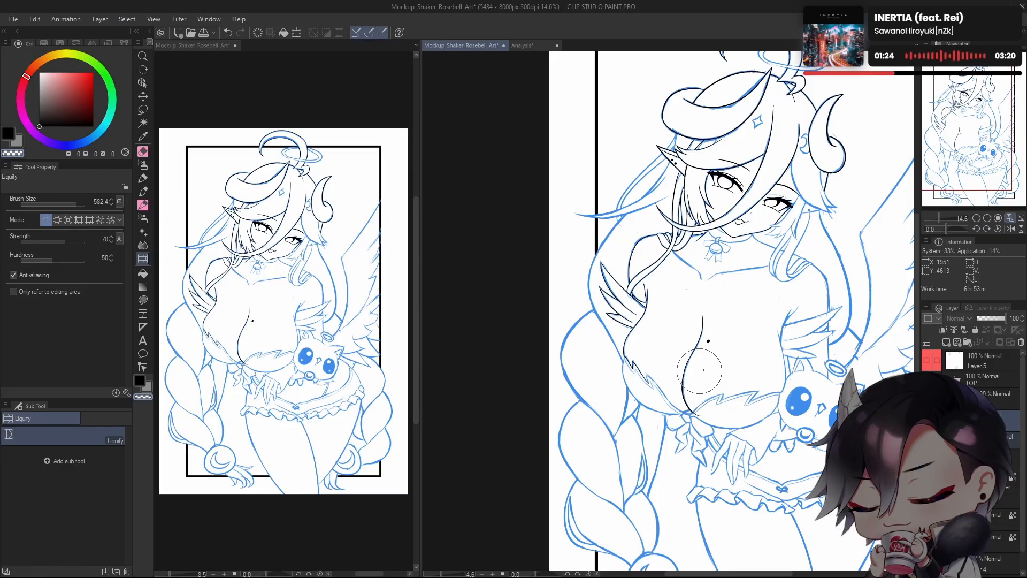
# Step: Refine the central curve's lower end near the bow with Liquify at brush size 331
pyautogui.scroll(-3, 784, 365)
pyautogui.moveTo(784, 365); pyautogui.dragTo(765, 362)
pyautogui.press('h')
pyautogui.moveTo(638, 325); pyautogui.dragTo(774, 317)
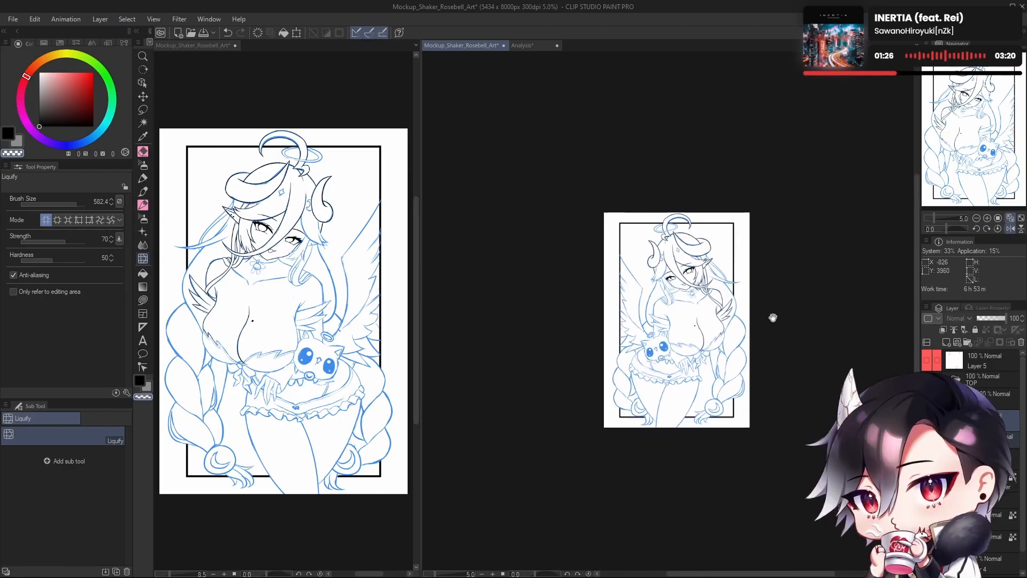
pyautogui.moveTo(678, 329); pyautogui.dragTo(760, 323)
pyautogui.moveTo(730, 334); pyautogui.dragTo(579, 370)
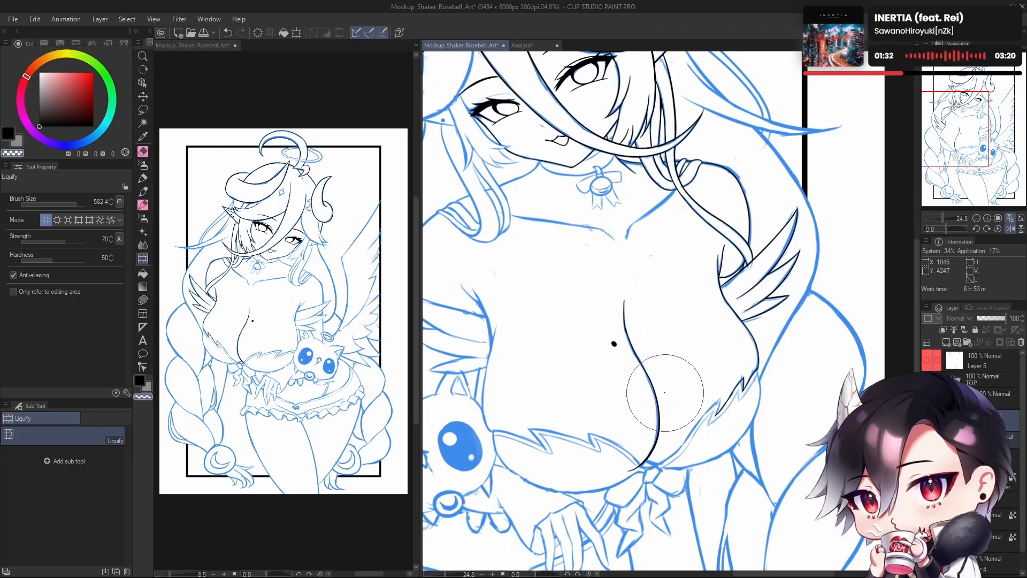
pyautogui.press('h')
pyautogui.keyDown('ctrl'); pyautogui.keyDown('alt'); pyautogui.moveTo(684, 348); pyautogui.dragTo(669, 349); pyautogui.keyUp('alt'); pyautogui.keyUp('ctrl')
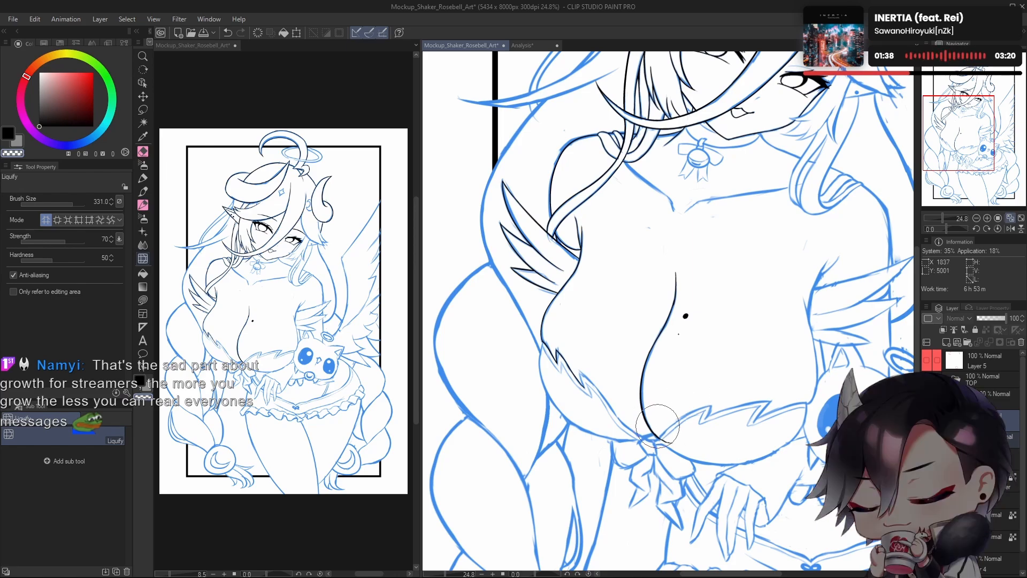
pyautogui.keyDown('ctrl'); pyautogui.moveTo(761, 361); pyautogui.dragTo(668, 361); pyautogui.keyUp('ctrl')
pyautogui.moveTo(883, 300); pyautogui.dragTo(739, 296)
pyautogui.press('h')
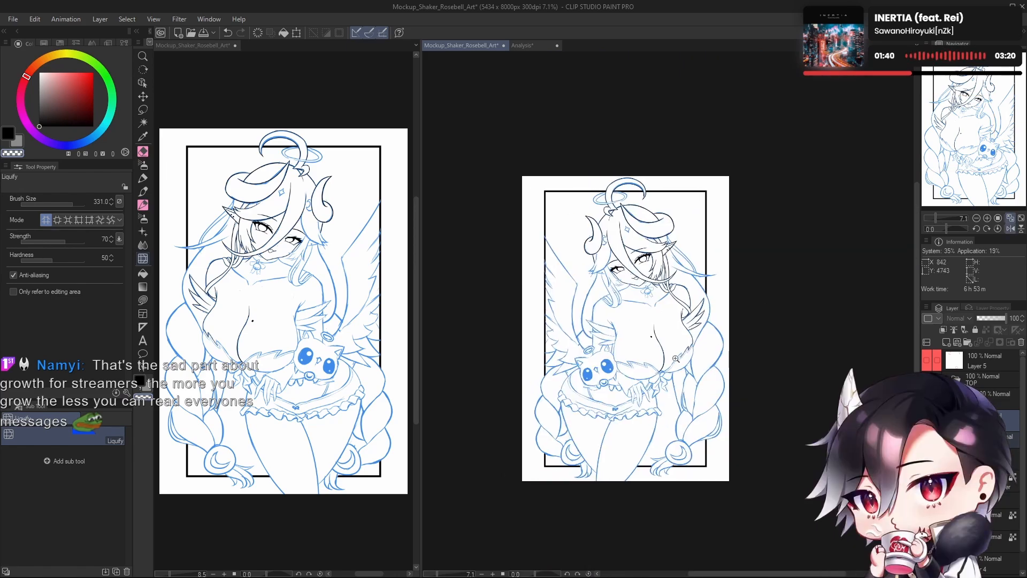
# Step: Smooth the central curve's bend below the mole with a larger Liquify brush of about 673, checking it mirrored and unmirrored
pyautogui.scroll(4, 676, 359)
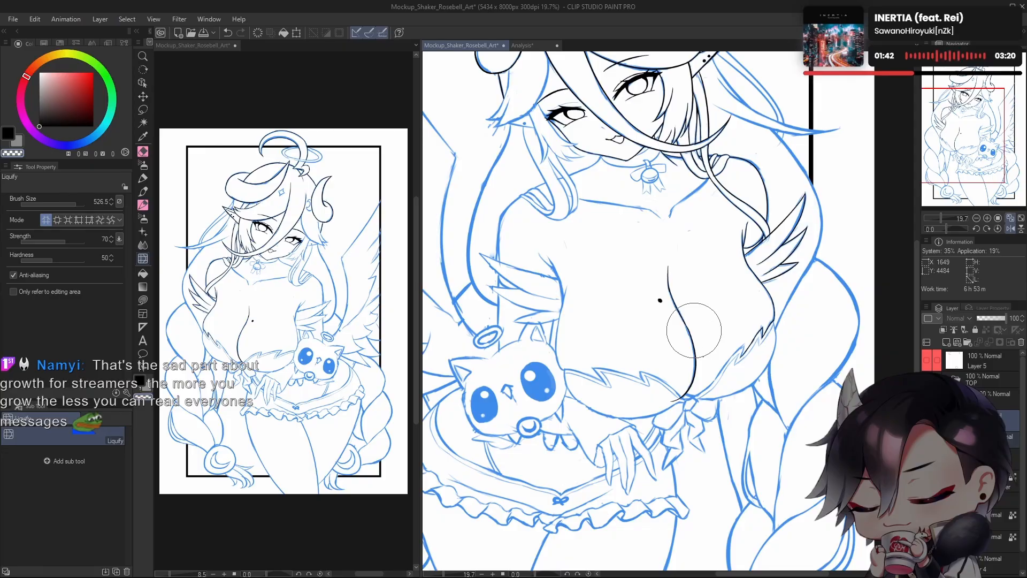
pyautogui.press(']')
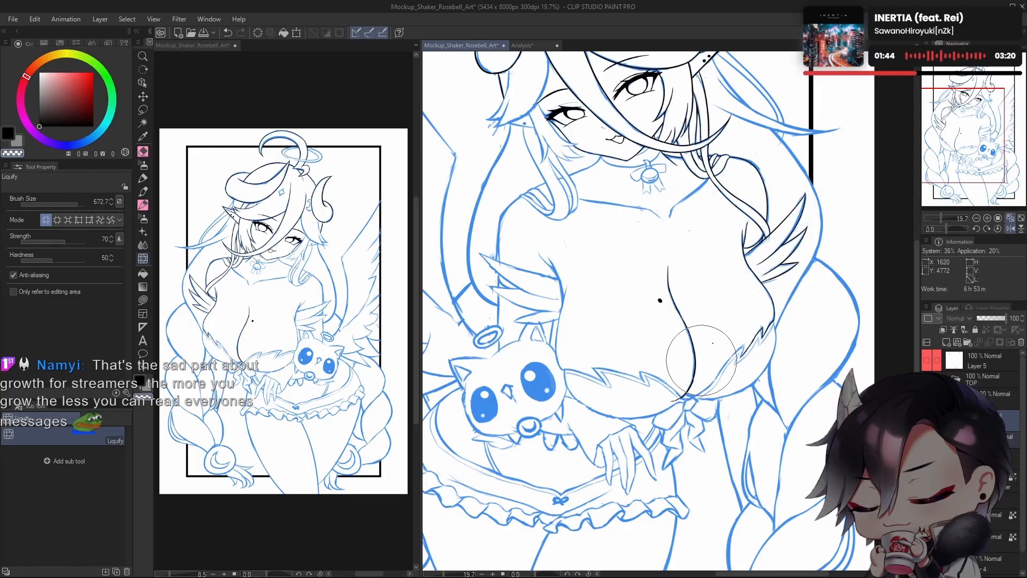
pyautogui.press('h')
pyautogui.keyDown('ctrl'); pyautogui.moveTo(741, 330); pyautogui.dragTo(717, 345); pyautogui.keyUp('ctrl')
pyautogui.moveTo(685, 369); pyautogui.dragTo(664, 393)
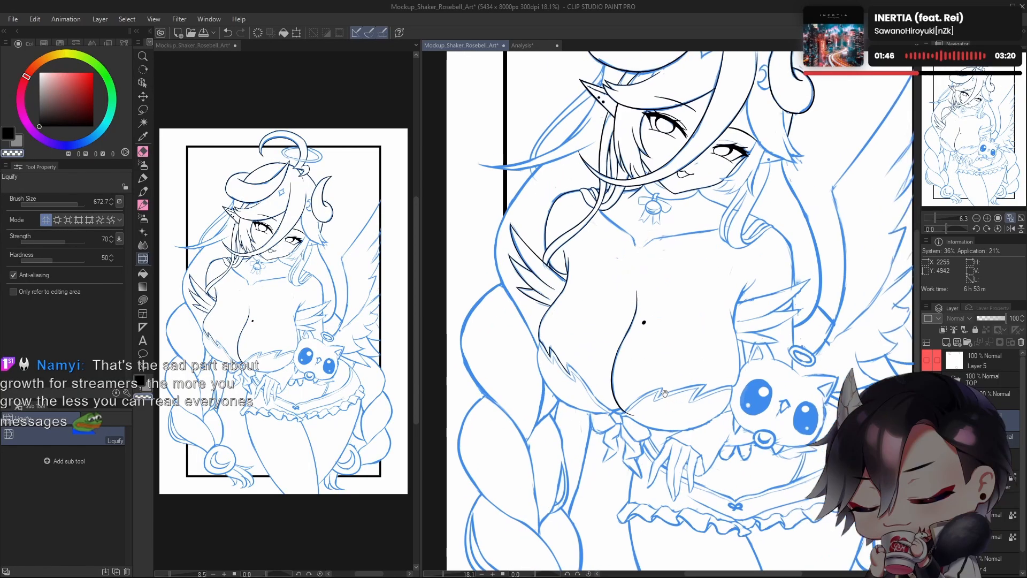
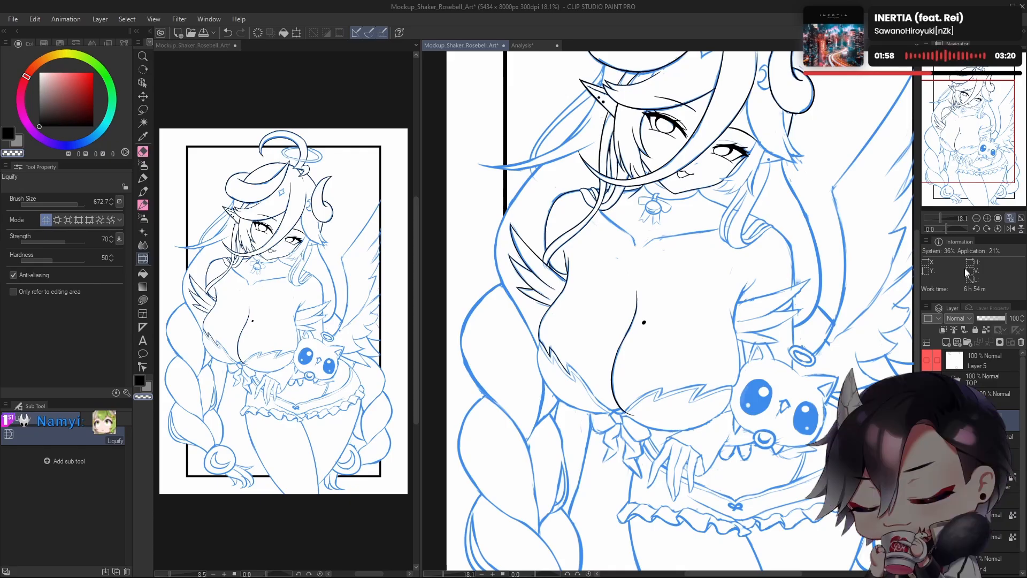
# Step: Ink the short upper edge of the next fur tuft with the Vector Pencil, starting from the last tuft's tip
pyautogui.scroll(5, 549, 358)
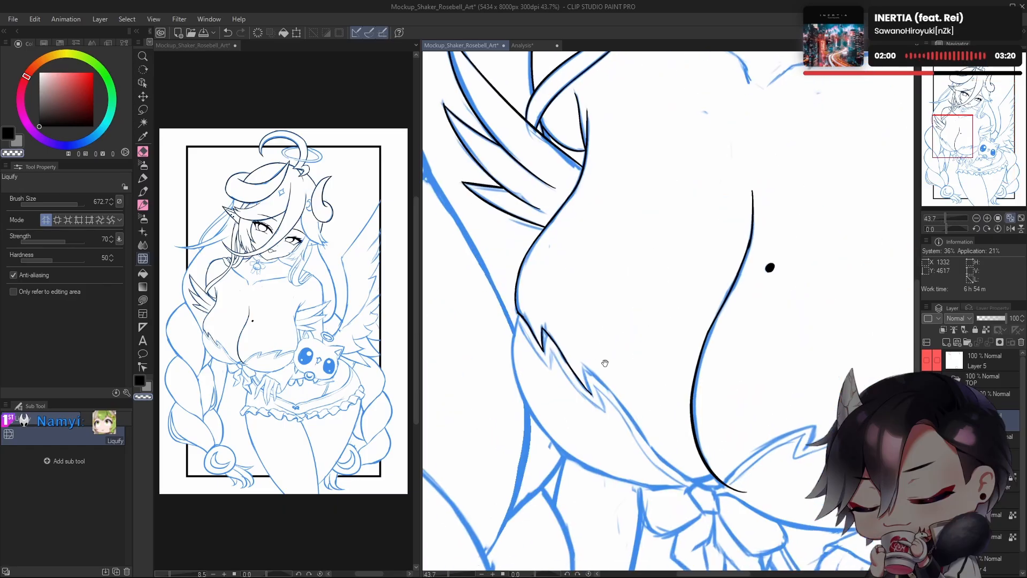
pyautogui.click(144, 204)
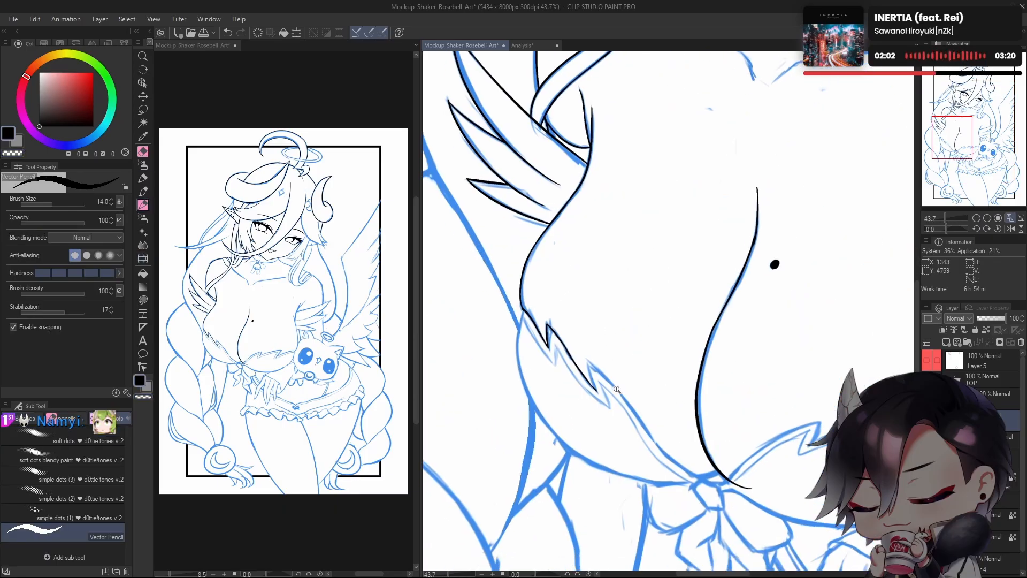
pyautogui.scroll(2, 605, 375)
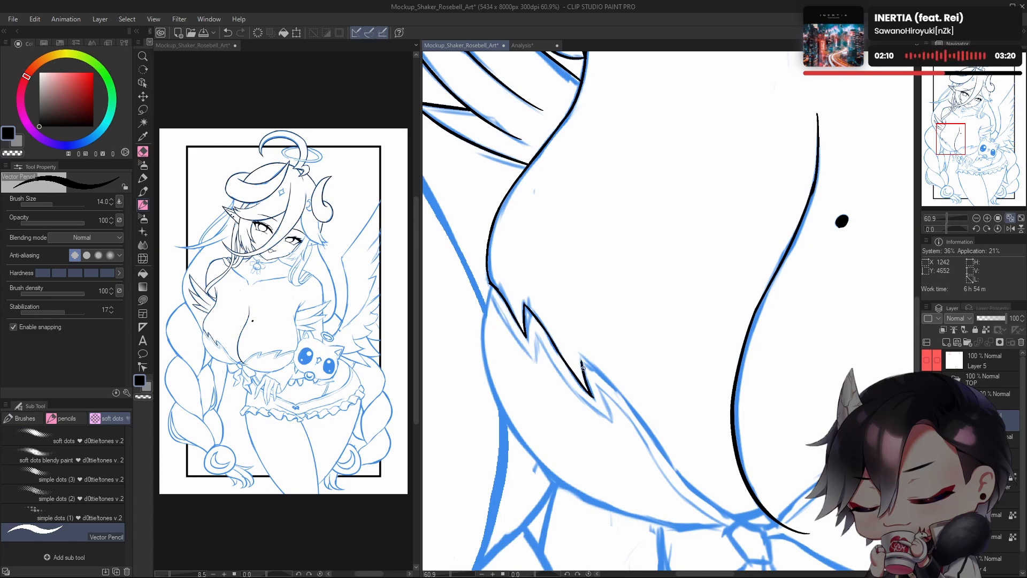
pyautogui.press('h')
pyautogui.moveTo(714, 376); pyautogui.dragTo(751, 355)
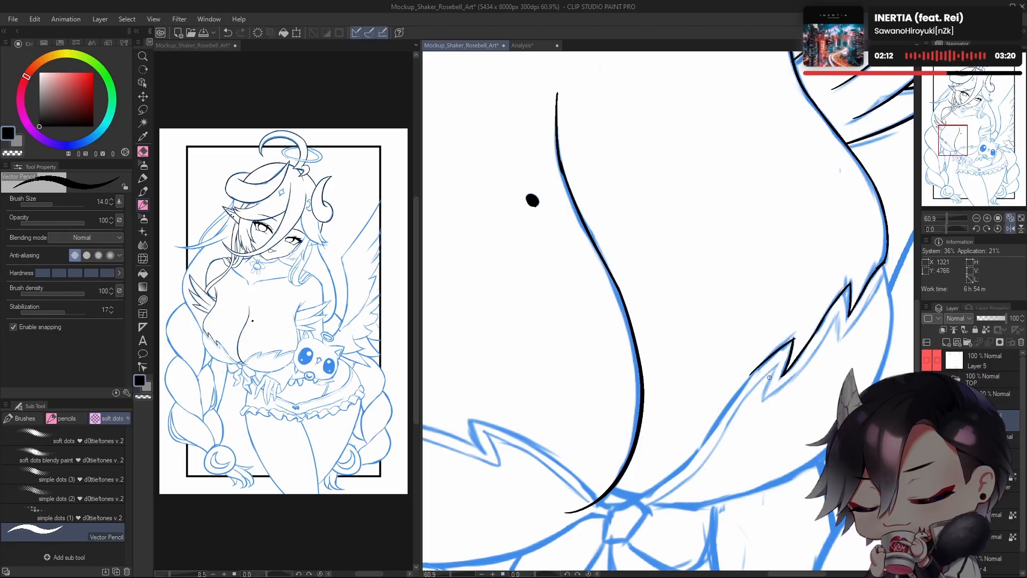
pyautogui.hotkey('ctrl', 'z')
pyautogui.hotkey('ctrl', 'z')
pyautogui.moveTo(794, 339); pyautogui.dragTo(729, 407)
pyautogui.hotkey('ctrl', 'z')
pyautogui.moveTo(792, 341)
pyautogui.mouseDown()
pyautogui.moveTo(726, 409)
pyautogui.moveTo(710, 367)
pyautogui.moveTo(699, 392)
pyautogui.mouseUp()
# Step: Try to ink the long fur edge from the end of the short tuft stroke down toward the bow knot
pyautogui.press('h')
pyautogui.click(948, 230)
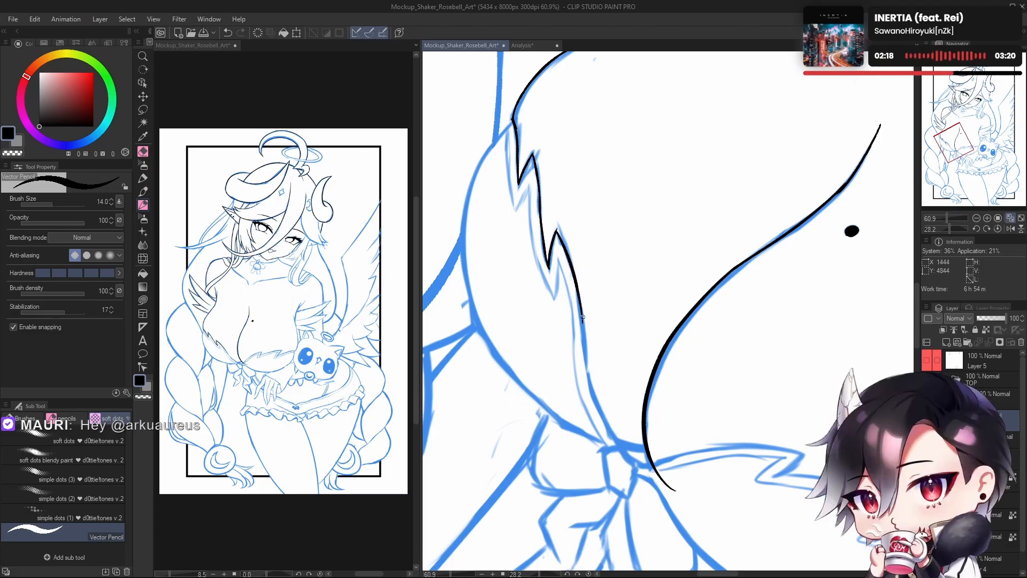
pyautogui.moveTo(582, 305); pyautogui.dragTo(590, 397)
pyautogui.hotkey('ctrl', 'z')
pyautogui.moveTo(581, 308); pyautogui.dragTo(599, 412)
pyautogui.hotkey('ctrl', 'z')
pyautogui.hotkey('ctrl', 'z')
pyautogui.hotkey('ctrl', 'z')
pyautogui.hotkey('ctrl', 'z')
pyautogui.moveTo(581, 308); pyautogui.dragTo(599, 414)
pyautogui.hotkey('ctrl', 'z')
pyautogui.moveTo(580, 304); pyautogui.dragTo(599, 408)
pyautogui.hotkey('ctrl', 'z')
pyautogui.moveTo(580, 300); pyautogui.dragTo(601, 417)
pyautogui.hotkey('ctrl', 'z')
pyautogui.moveTo(581, 302); pyautogui.dragTo(599, 411)
pyautogui.hotkey('ctrl', 'z')
pyautogui.moveTo(579, 300); pyautogui.dragTo(601, 410)
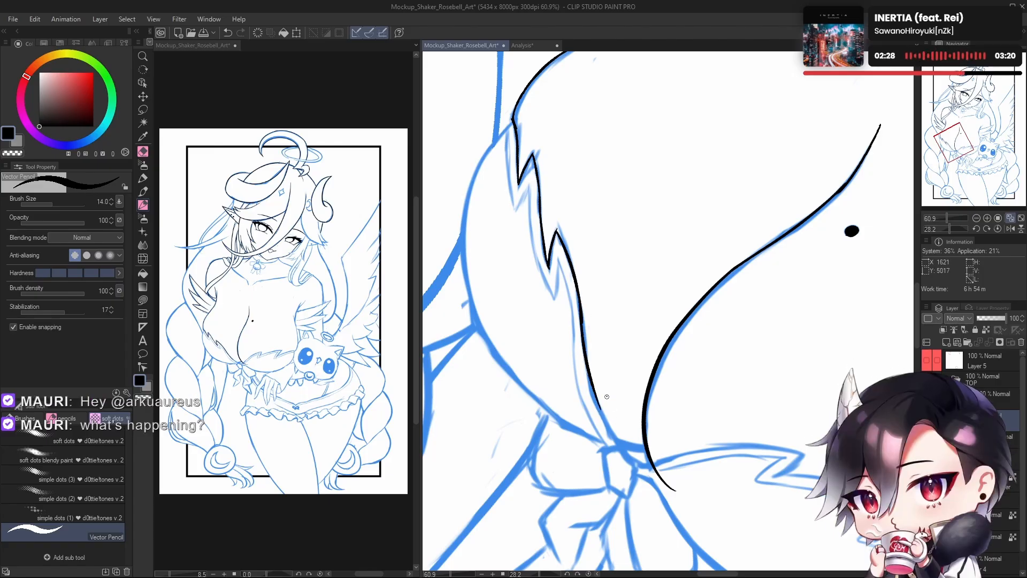
pyautogui.hotkey('ctrl', 'z')
pyautogui.moveTo(579, 309); pyautogui.dragTo(603, 421)
pyautogui.hotkey('ctrl', 'z')
pyautogui.moveTo(577, 300); pyautogui.dragTo(602, 423)
pyautogui.hotkey('ctrl', 'z')
pyautogui.moveTo(582, 321); pyautogui.dragTo(601, 418)
pyautogui.hotkey('ctrl', 'z')
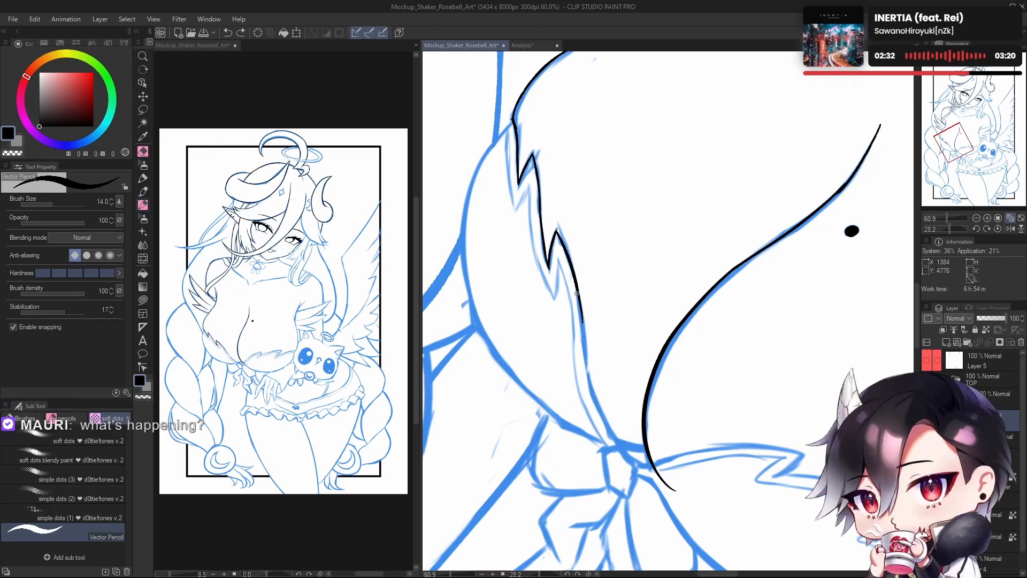
pyautogui.moveTo(577, 293); pyautogui.dragTo(601, 409)
pyautogui.hotkey('ctrl', 'z')
pyautogui.hotkey('ctrl', 'z')
# Step: Try a longer fur-edge stroke that overlaps the tuft's end and reaches almost to the bow knot
pyautogui.moveTo(653, 371); pyautogui.dragTo(657, 385)
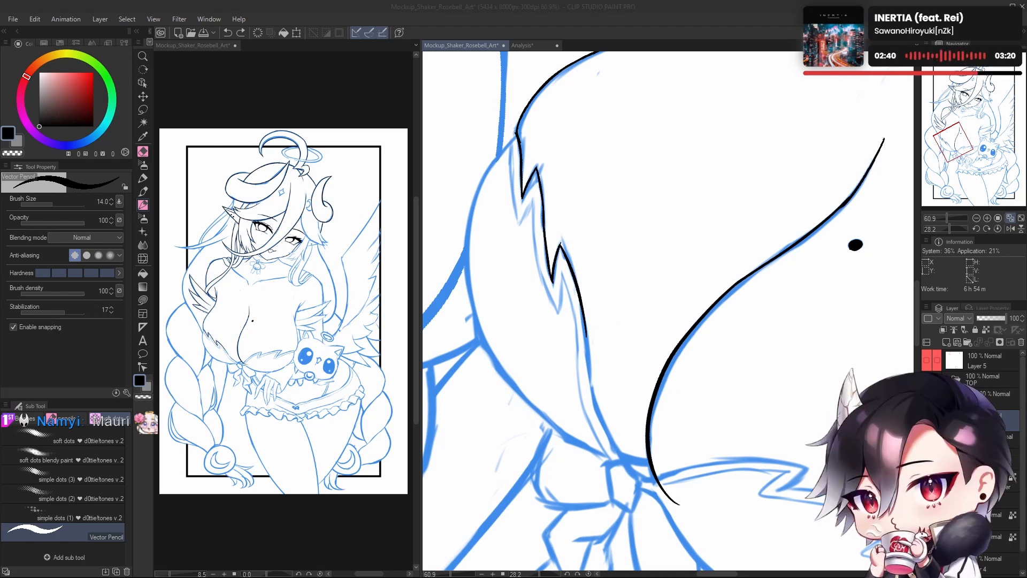
pyautogui.moveTo(667, 383); pyautogui.dragTo(671, 368)
pyautogui.moveTo(587, 311); pyautogui.dragTo(607, 406)
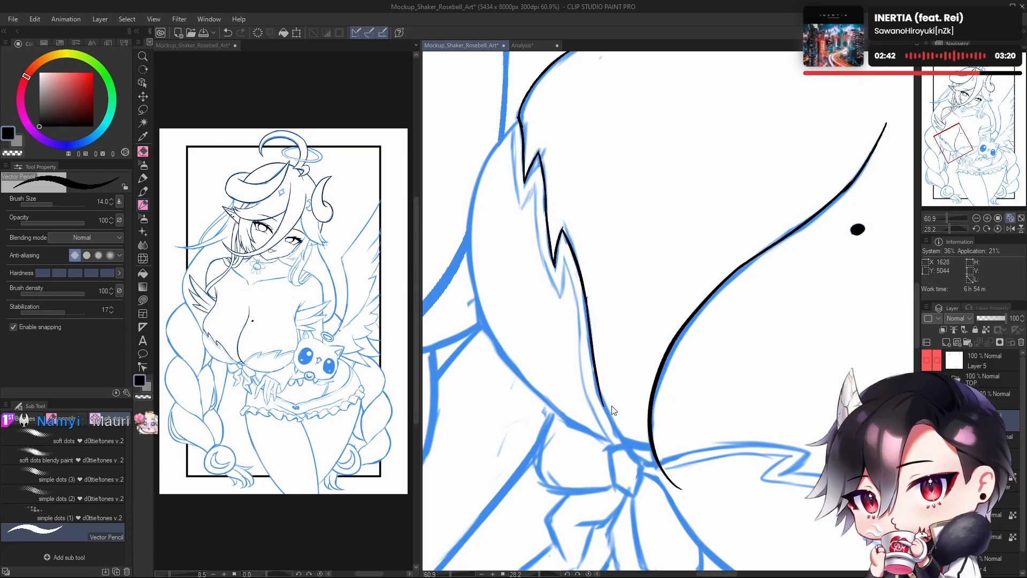
pyautogui.hotkey('ctrl', 'z')
pyautogui.moveTo(585, 298); pyautogui.dragTo(610, 425)
pyautogui.hotkey('ctrl', 'z')
pyautogui.moveTo(585, 291); pyautogui.dragTo(615, 424)
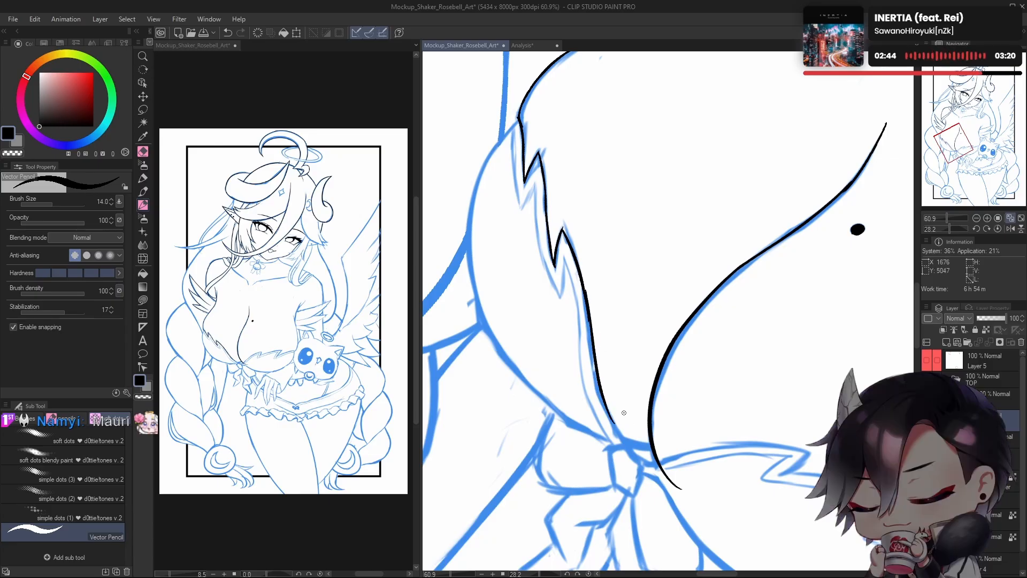
pyautogui.hotkey('ctrl', 'z')
pyautogui.moveTo(585, 298); pyautogui.dragTo(614, 424)
pyautogui.hotkey('ctrl', 'z')
pyautogui.moveTo(587, 300); pyautogui.dragTo(614, 424)
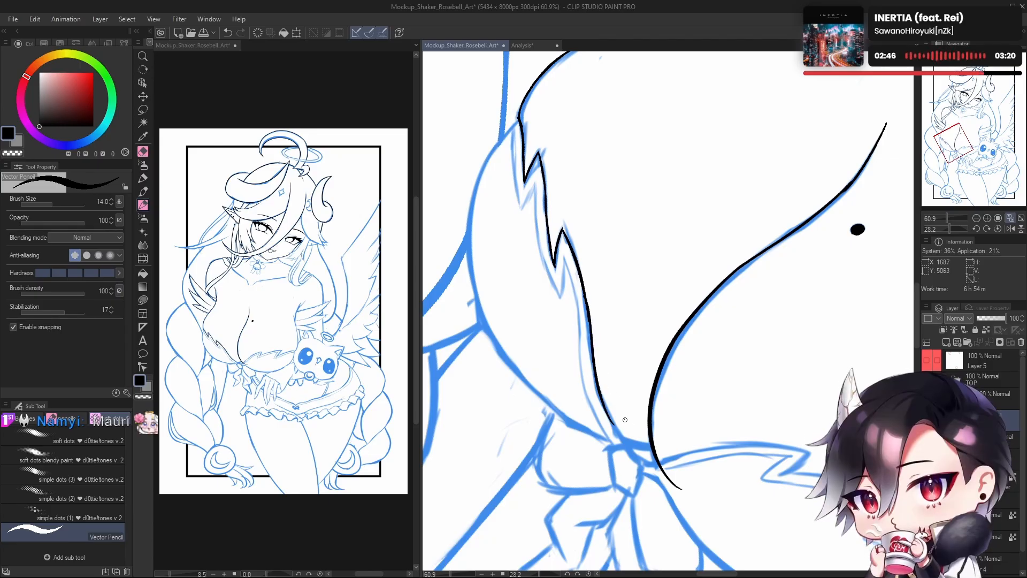
pyautogui.hotkey('ctrl', 'z')
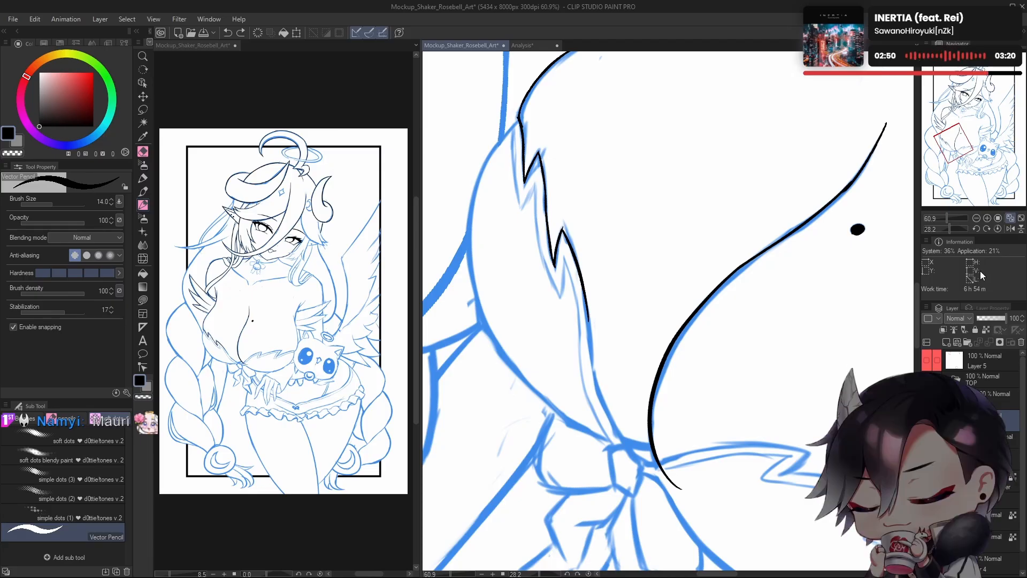
# Step: Ink the long fur edge from the second tuft down to just short of the bow knot
pyautogui.moveTo(692, 403); pyautogui.dragTo(696, 392)
pyautogui.moveTo(590, 293); pyautogui.dragTo(610, 400)
pyautogui.hotkey('ctrl', 'z')
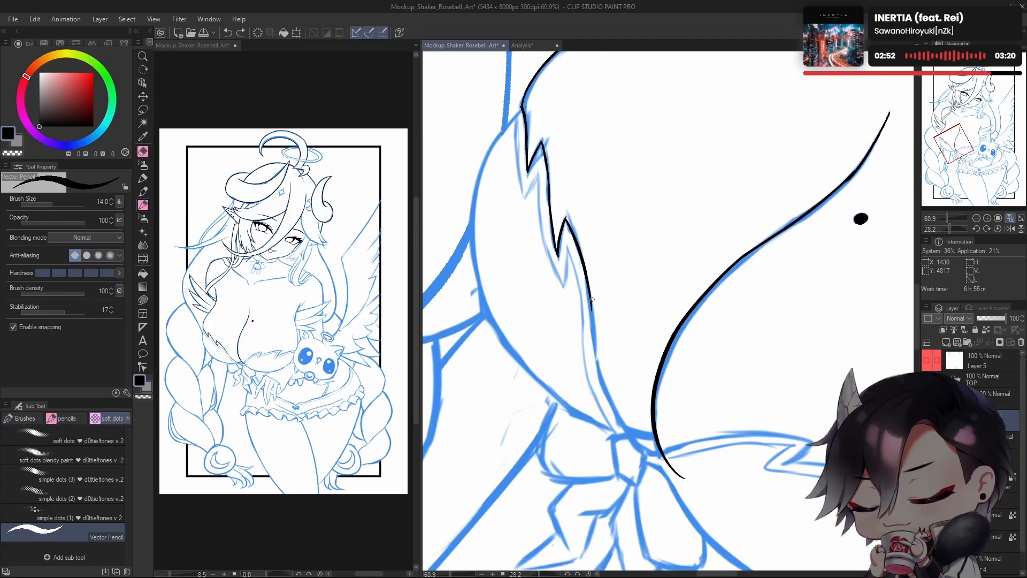
pyautogui.moveTo(590, 295); pyautogui.dragTo(612, 406)
pyautogui.hotkey('ctrl', 'z')
pyautogui.moveTo(590, 293); pyautogui.dragTo(614, 409)
pyautogui.hotkey('ctrl', 'z')
pyautogui.moveTo(590, 294); pyautogui.dragTo(615, 410)
# Step: Ink the last stretch of the fur edge from the bow knot up, overlapping the end of the long stroke
pyautogui.scroll(-2, 673, 344)
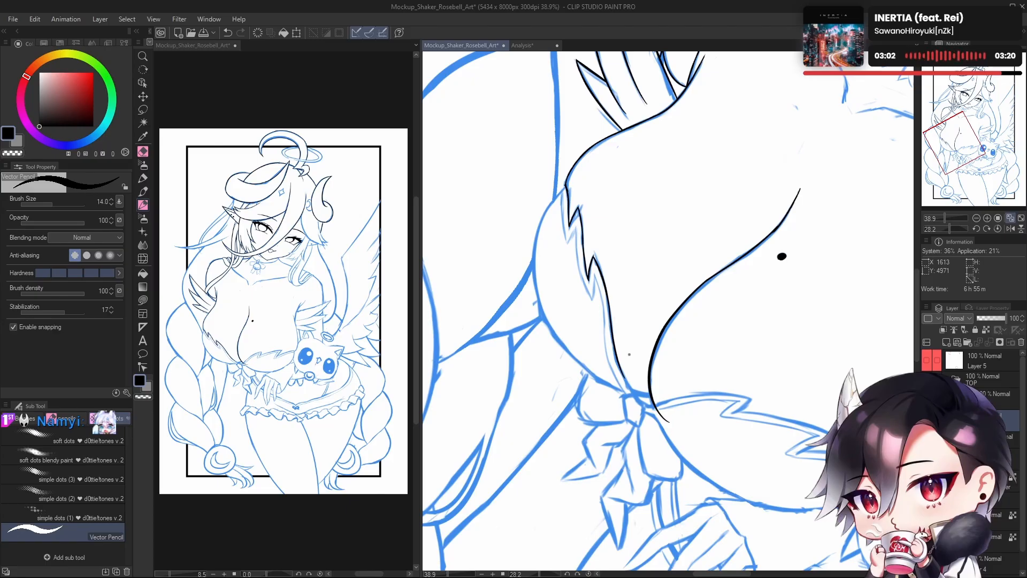
pyautogui.scroll(3, 621, 385)
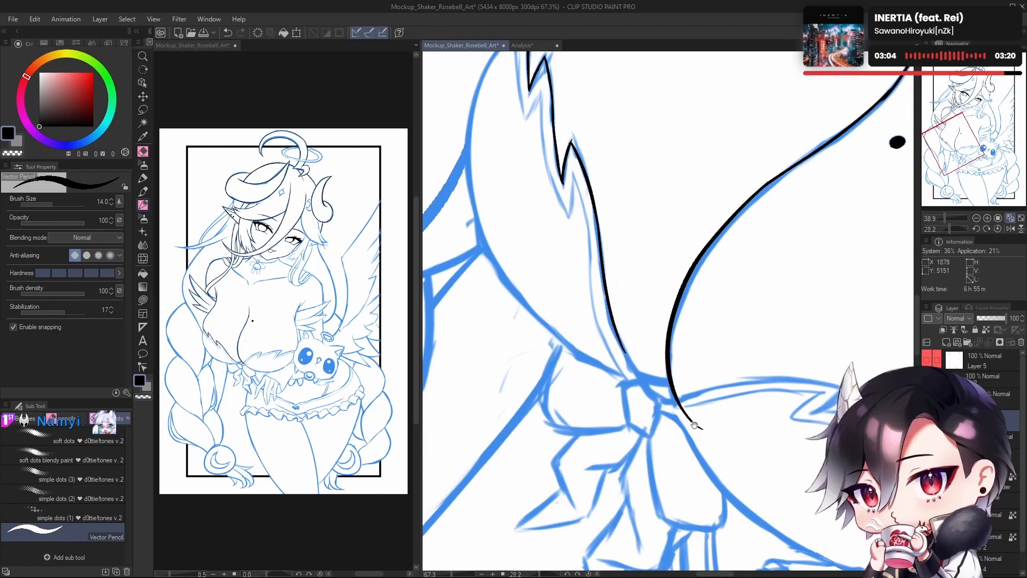
pyautogui.moveTo(640, 396)
pyautogui.mouseDown()
pyautogui.moveTo(614, 323)
pyautogui.moveTo(617, 358)
pyautogui.mouseUp()
pyautogui.hotkey('ctrl', 'z')
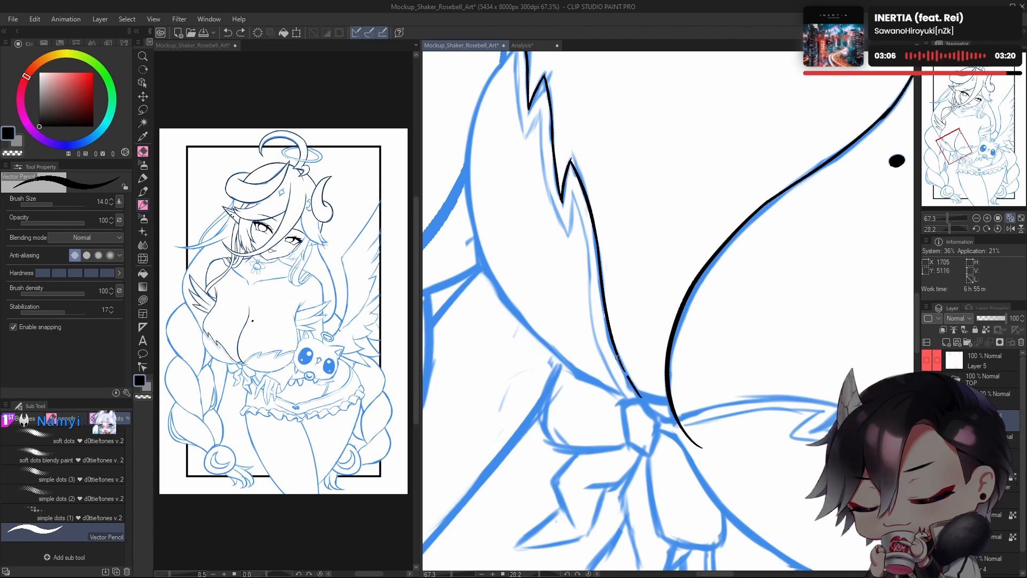
pyautogui.moveTo(640, 397); pyautogui.dragTo(616, 344)
pyautogui.moveTo(641, 396); pyautogui.dragTo(611, 337)
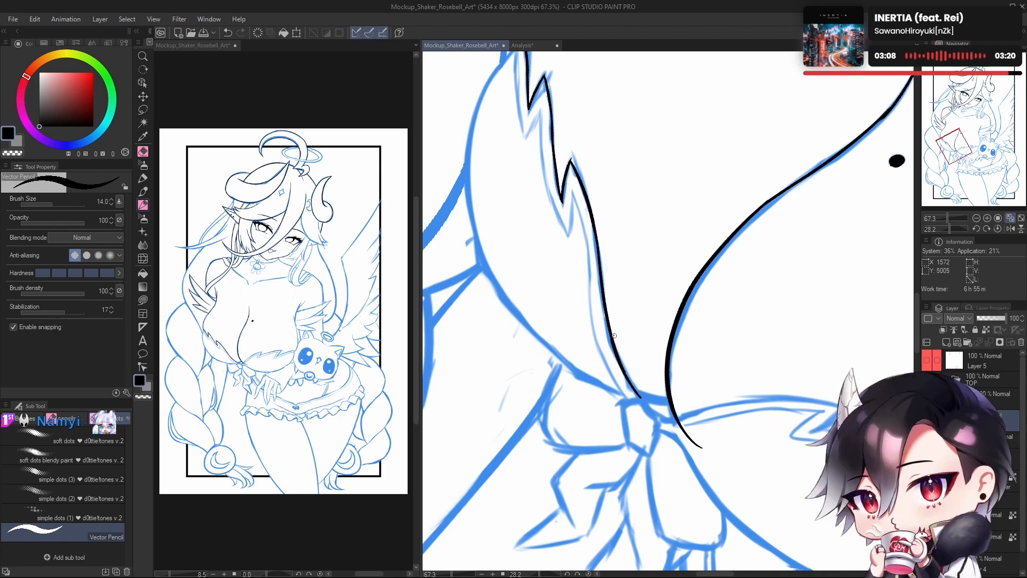
pyautogui.hotkey('ctrl', 'z')
pyautogui.moveTo(641, 397); pyautogui.dragTo(613, 337)
pyautogui.hotkey('ctrl', 'z')
pyautogui.hotkey('ctrl', 'z')
pyautogui.hotkey('ctrl', 'z')
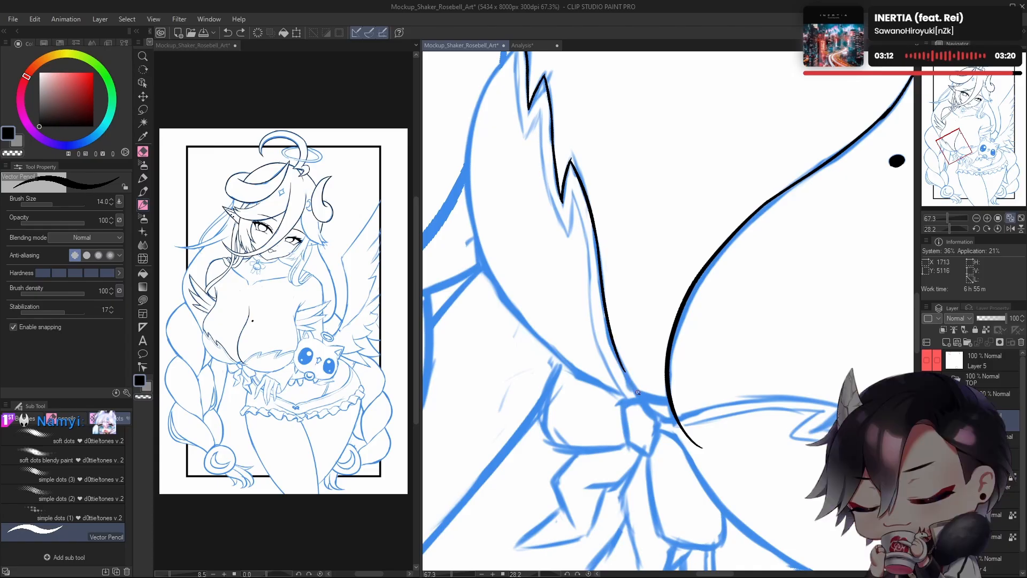
pyautogui.moveTo(641, 395); pyautogui.dragTo(616, 343)
pyautogui.moveTo(640, 395); pyautogui.dragTo(616, 338)
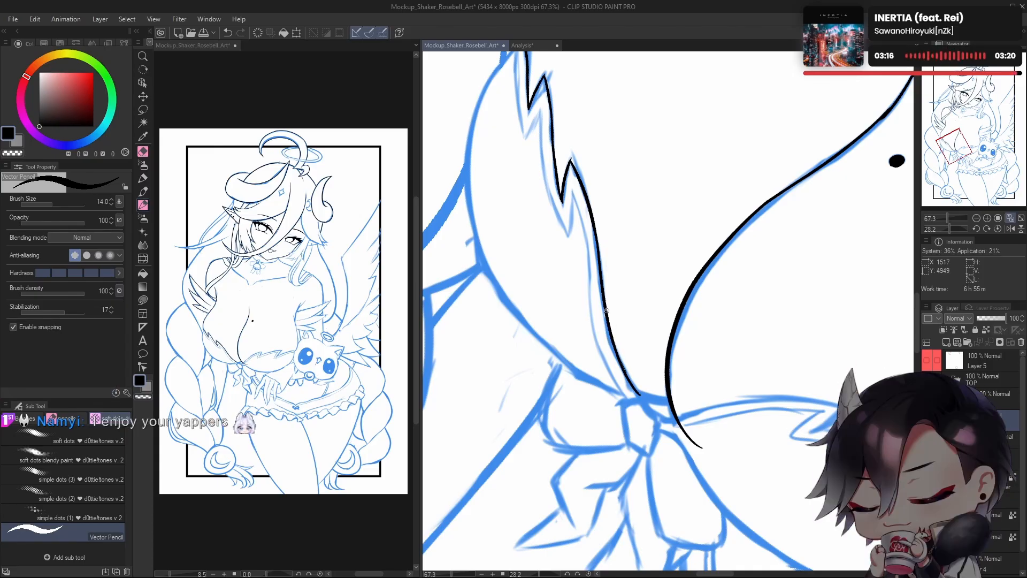
# Step: Inspect the inked fur edge from its joint with the chest outline to the bow knot, close up and mirrored
pyautogui.moveTo(701, 355); pyautogui.dragTo(714, 449)
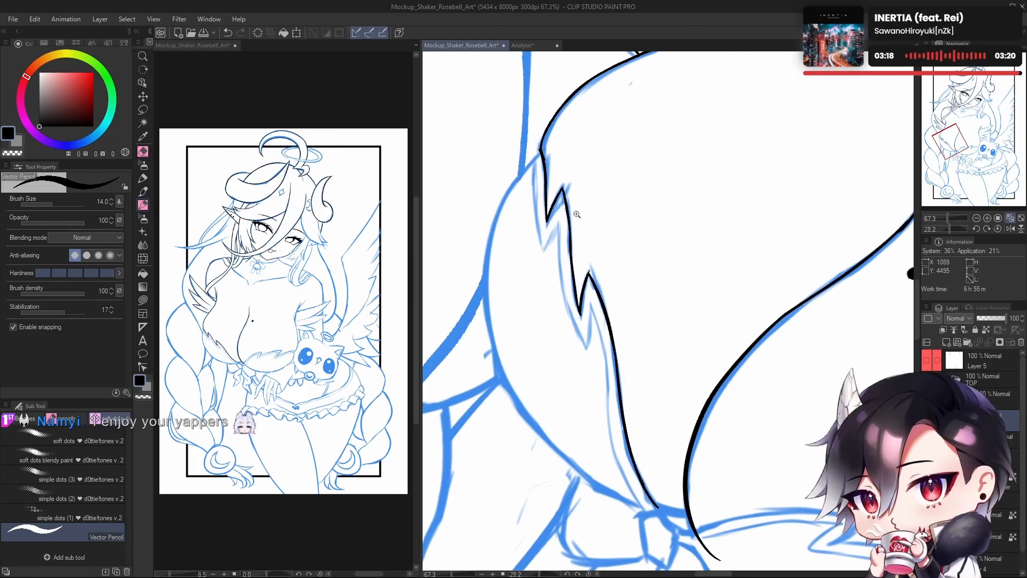
pyautogui.moveTo(577, 214); pyautogui.dragTo(620, 214)
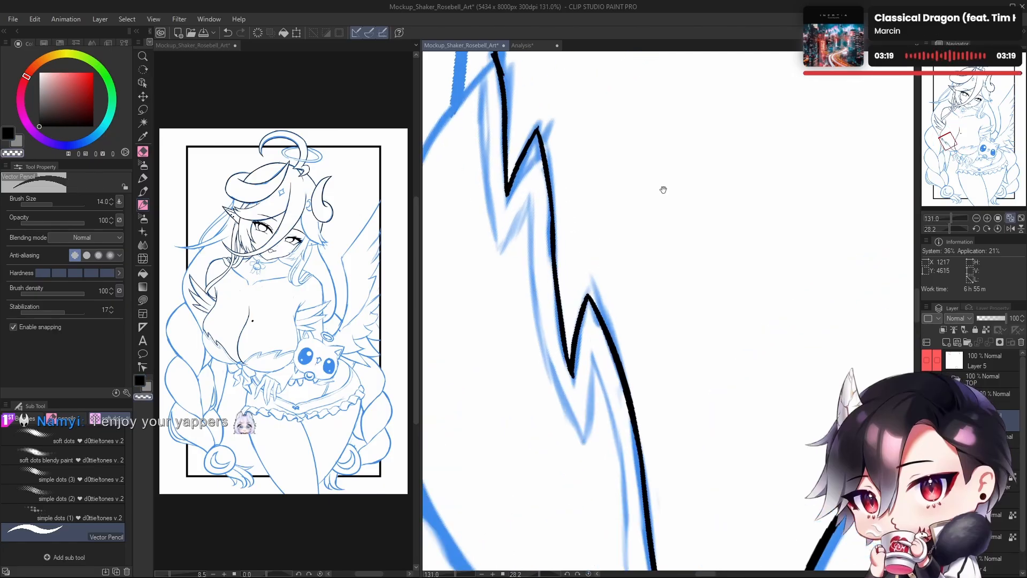
pyautogui.moveTo(663, 188); pyautogui.dragTo(694, 293)
pyautogui.moveTo(568, 225); pyautogui.dragTo(591, 309)
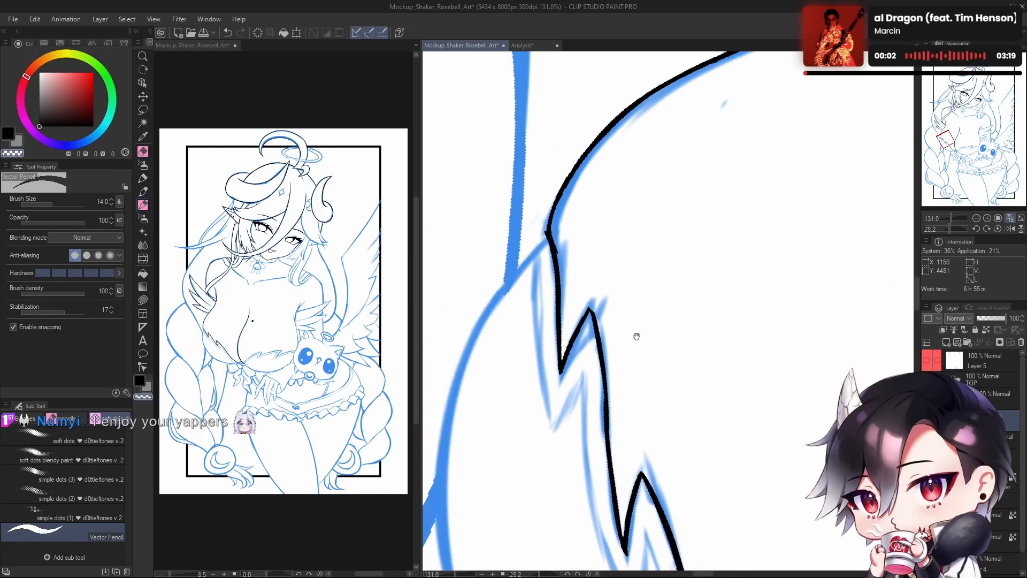
pyautogui.moveTo(565, 236)
pyautogui.mouseDown()
pyautogui.moveTo(571, 283)
pyautogui.moveTo(558, 275)
pyautogui.mouseUp()
pyautogui.press('c')
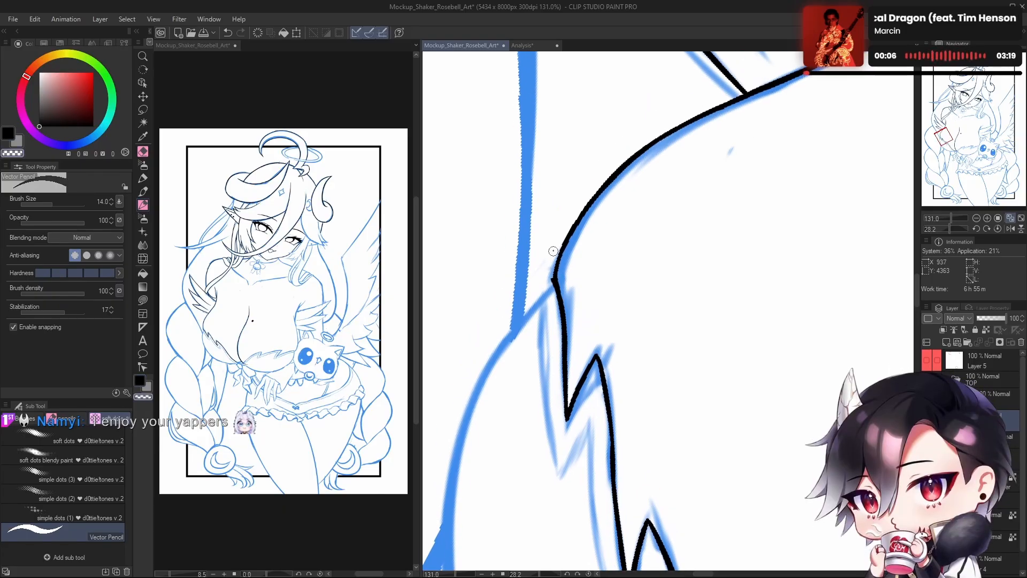
pyautogui.scroll(-5, 708, 390)
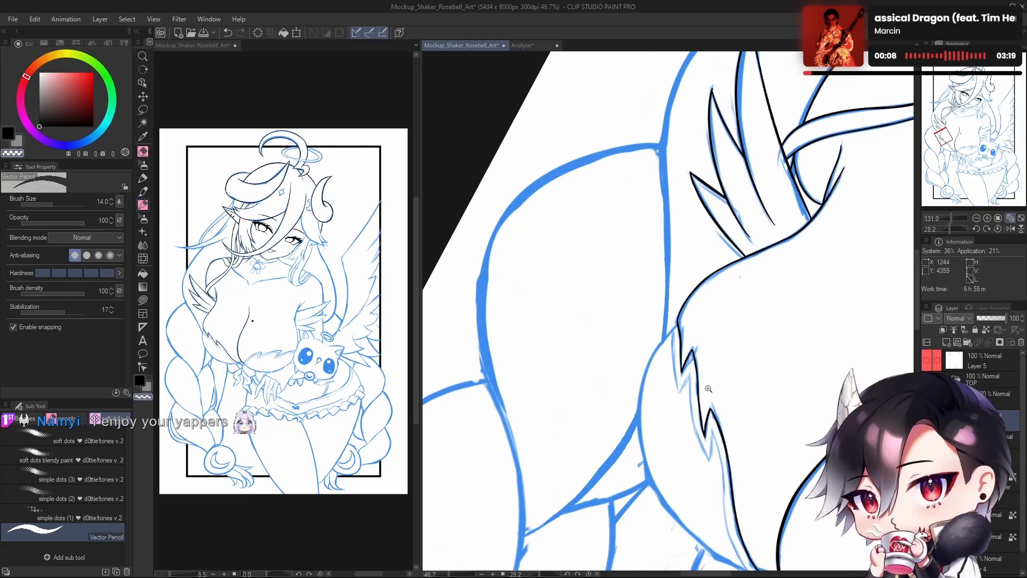
pyautogui.moveTo(708, 389); pyautogui.dragTo(715, 280)
pyautogui.moveTo(716, 365); pyautogui.dragTo(700, 346)
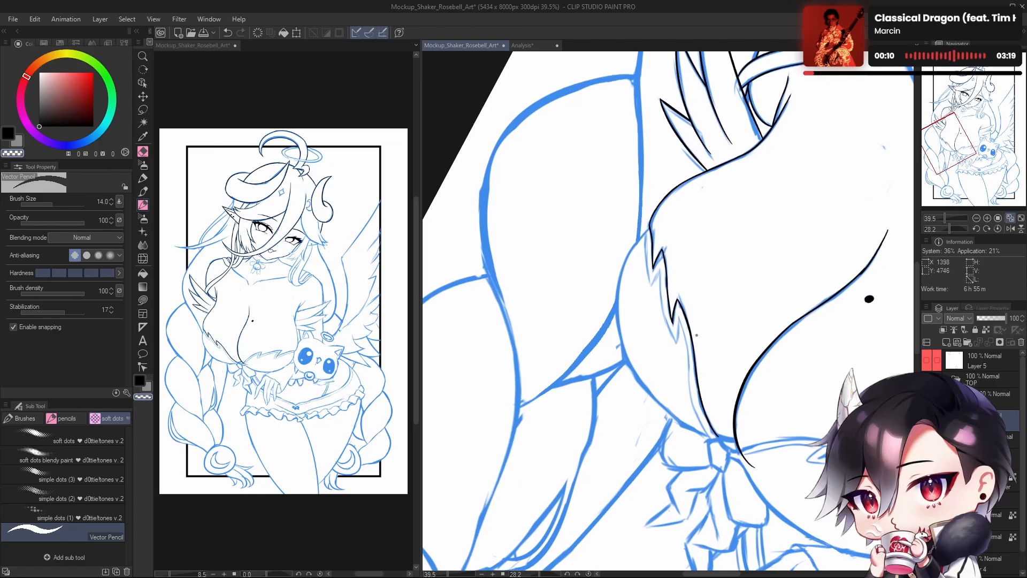
pyautogui.press('h')
pyautogui.scroll(4, 691, 311)
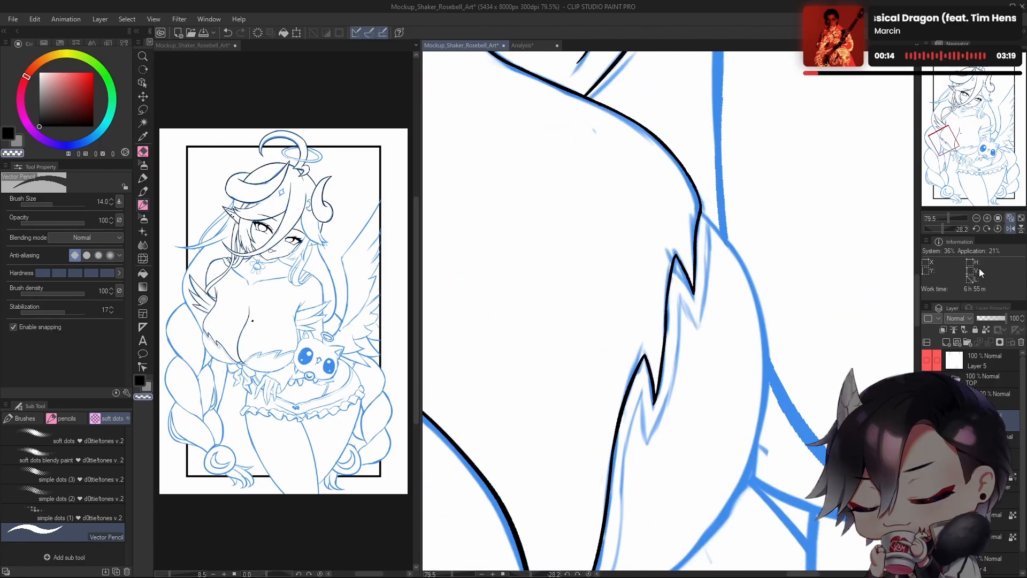
pyautogui.moveTo(715, 409)
pyautogui.mouseDown()
pyautogui.moveTo(706, 383)
pyautogui.moveTo(701, 394)
pyautogui.mouseUp()
pyautogui.press('h')
pyautogui.moveTo(725, 314)
pyautogui.mouseDown()
pyautogui.moveTo(736, 305)
pyautogui.moveTo(731, 342)
pyautogui.mouseUp()
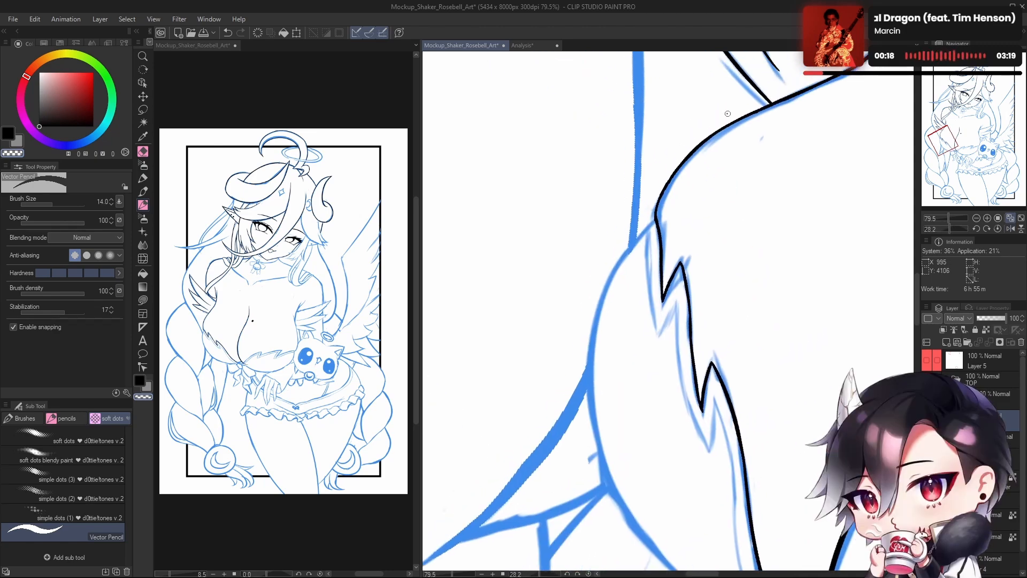
# Step: Try to ink the chest's outer lower curve from the fur edge's upper corner to just above the braid crossing
pyautogui.press('c')
pyautogui.moveTo(655, 218); pyautogui.dragTo(605, 286)
pyautogui.hotkey('ctrl', 'z')
pyautogui.moveTo(655, 219); pyautogui.dragTo(584, 340)
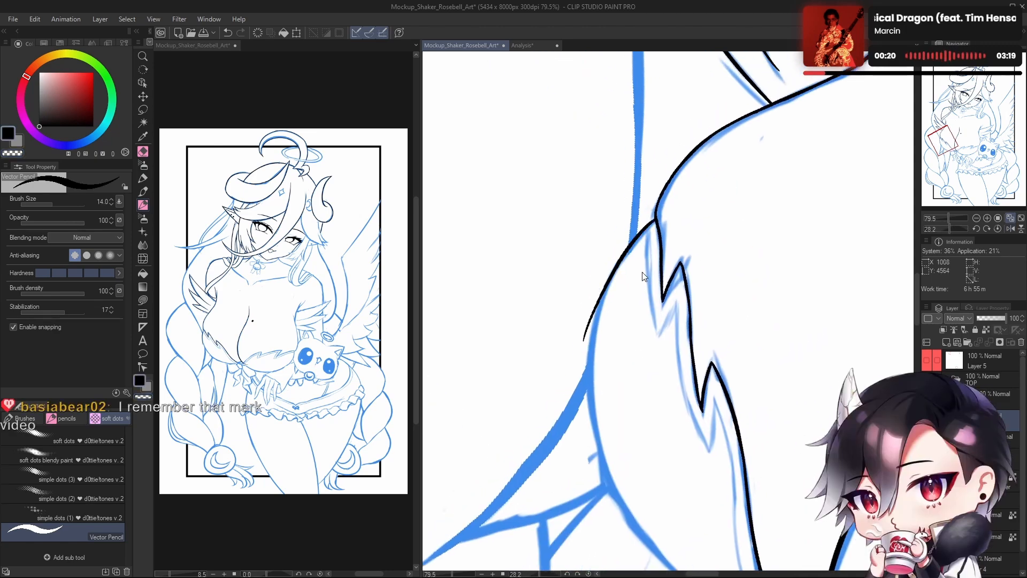
pyautogui.hotkey('ctrl', 'z')
pyautogui.moveTo(656, 218); pyautogui.dragTo(593, 384)
pyautogui.hotkey('ctrl', 'z')
pyautogui.moveTo(656, 218); pyautogui.dragTo(595, 419)
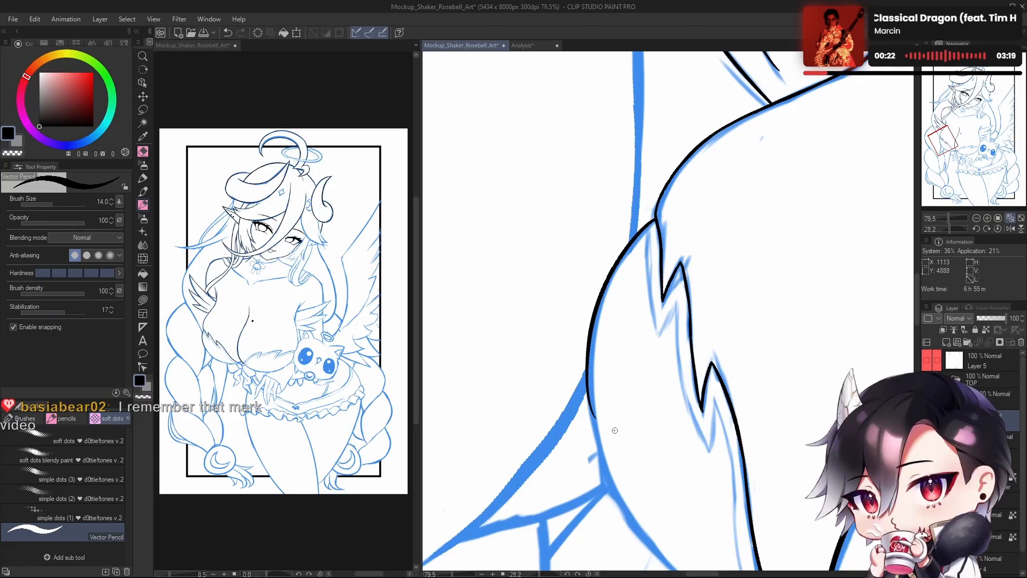
pyautogui.moveTo(641, 346); pyautogui.dragTo(638, 265)
pyautogui.hotkey('ctrl', 'z')
# Step: Try a longer outer-curve stroke from the fur's upper corner down past the braid crossing
pyautogui.moveTo(653, 138); pyautogui.dragTo(629, 427)
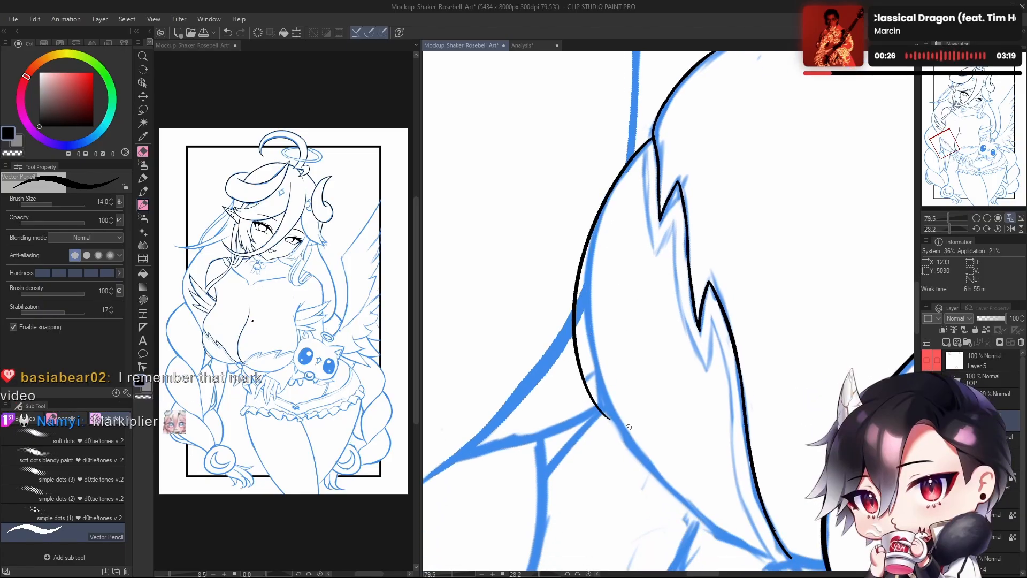
pyautogui.hotkey('ctrl', 'z')
pyautogui.hotkey('ctrl', 'y')
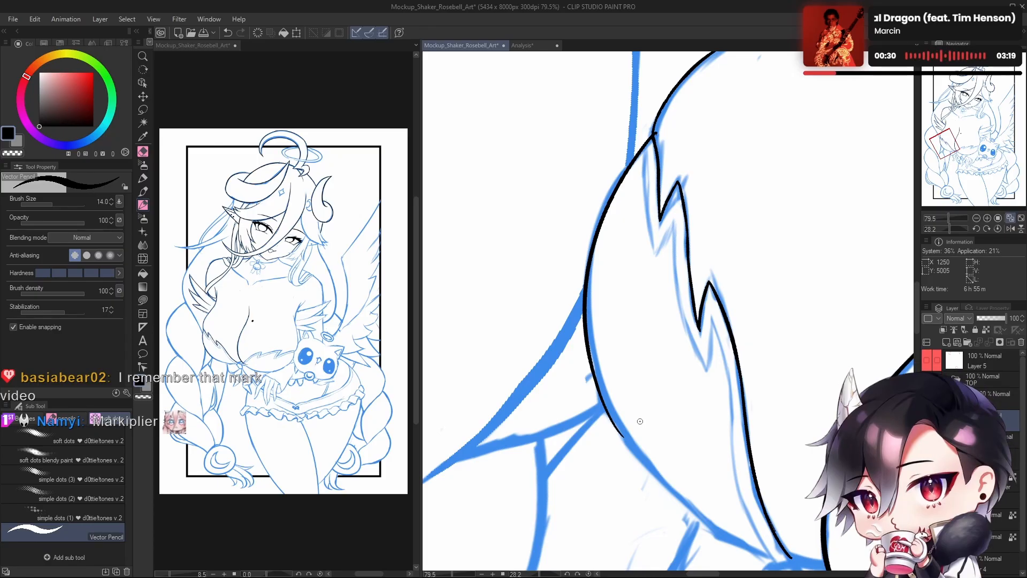
pyautogui.moveTo(719, 307); pyautogui.dragTo(711, 297)
pyautogui.hotkey('ctrl', 'z')
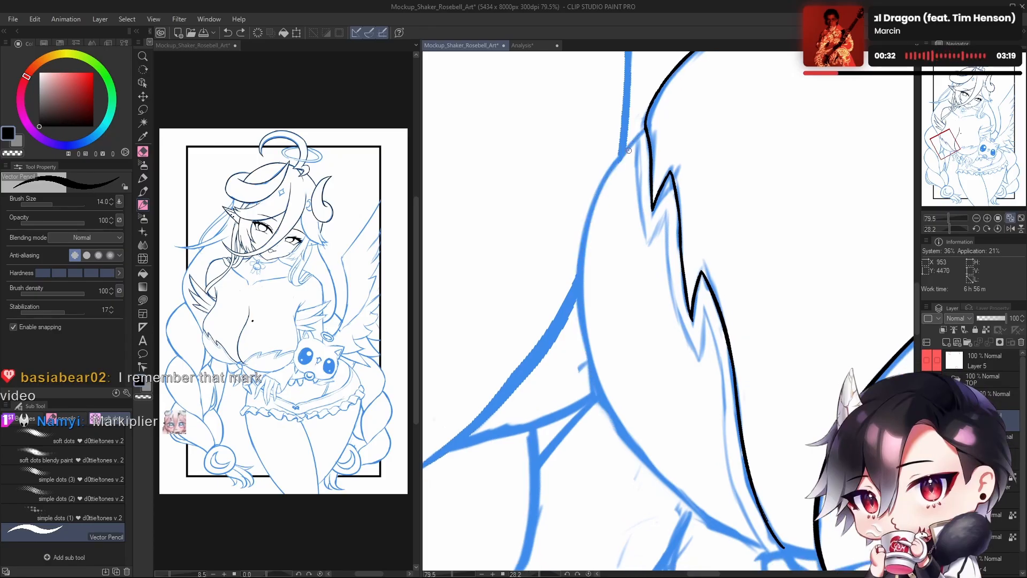
pyautogui.moveTo(648, 126)
pyautogui.mouseDown()
pyautogui.moveTo(568, 322)
pyautogui.moveTo(592, 378)
pyautogui.moveTo(638, 136)
pyautogui.moveTo(602, 411)
pyautogui.mouseUp()
pyautogui.hotkey('ctrl', 'z')
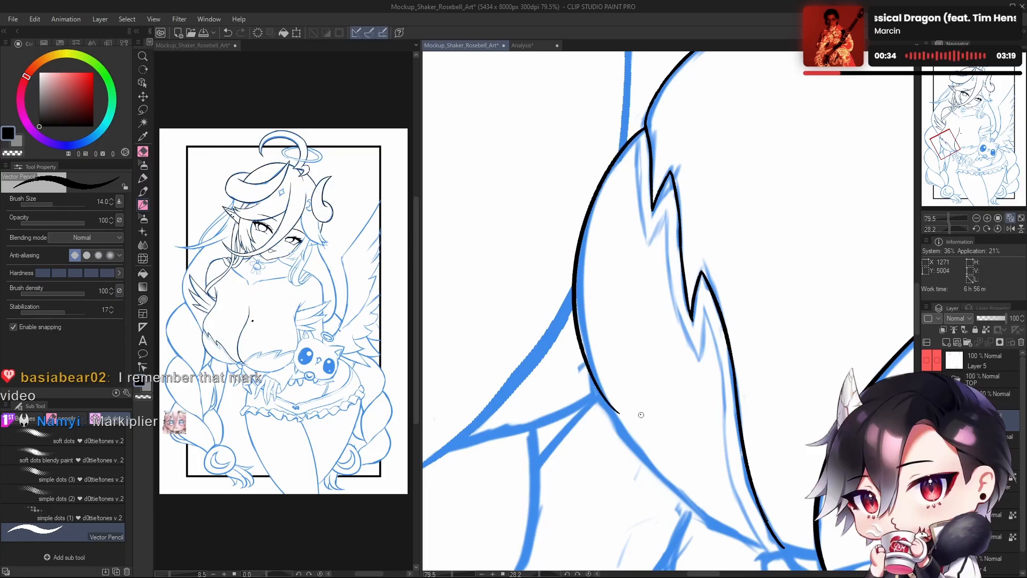
pyautogui.hotkey('ctrl', 'z')
pyautogui.moveTo(644, 133); pyautogui.dragTo(618, 411)
pyautogui.moveTo(650, 316); pyautogui.dragTo(639, 334)
pyautogui.hotkey('ctrl', 'z')
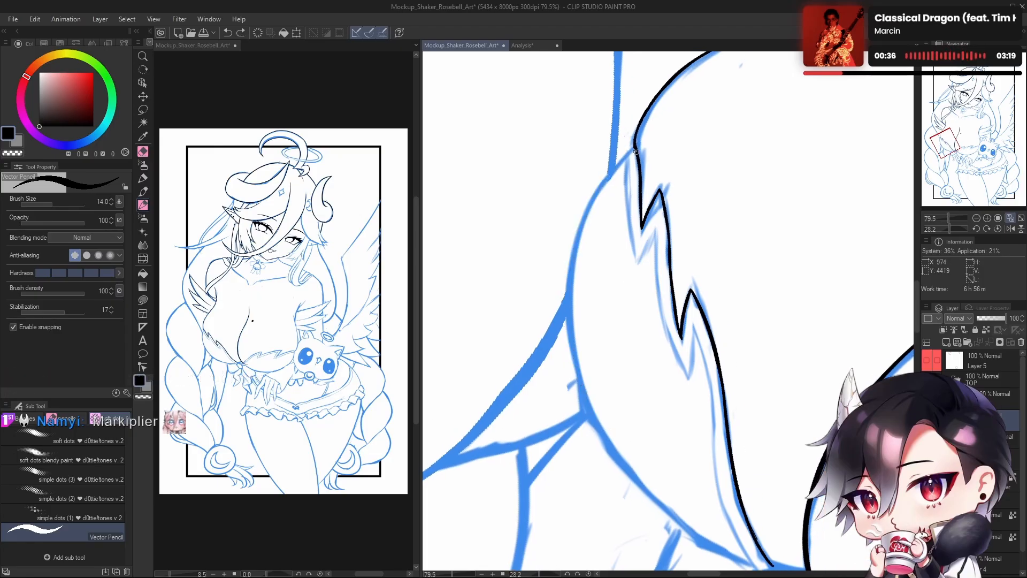
# Step: Try further versions of the long outer-curve stroke, following the blue sketch toward the bow more closely
pyautogui.moveTo(635, 144)
pyautogui.mouseDown()
pyautogui.moveTo(592, 430)
pyautogui.moveTo(624, 458)
pyautogui.mouseUp()
pyautogui.hotkey('ctrl', 'z')
pyautogui.moveTo(638, 142)
pyautogui.mouseDown()
pyautogui.moveTo(571, 383)
pyautogui.moveTo(627, 461)
pyautogui.mouseUp()
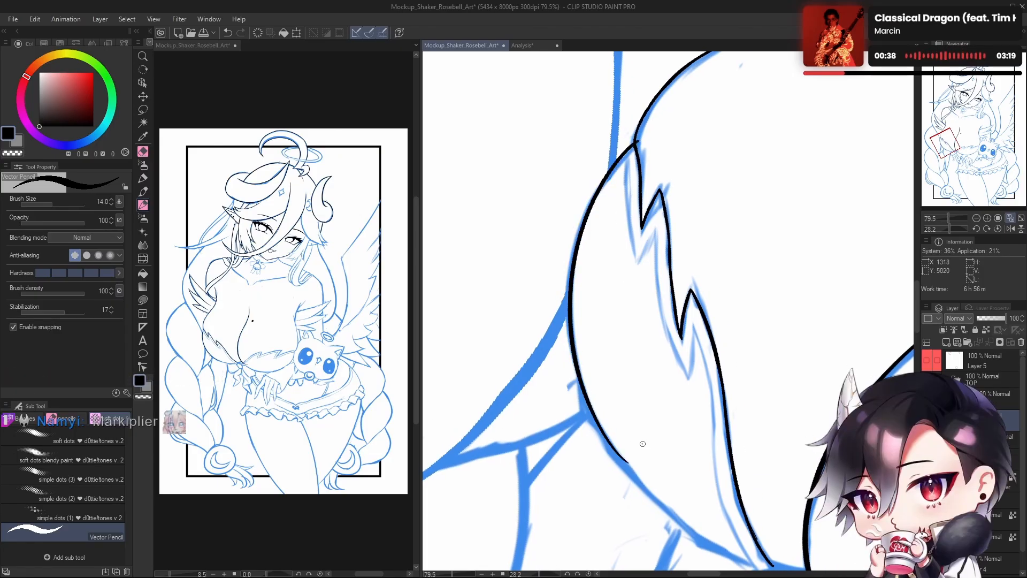
pyautogui.hotkey('ctrl', 'z')
pyautogui.moveTo(635, 144)
pyautogui.mouseDown()
pyautogui.moveTo(598, 433)
pyautogui.moveTo(637, 466)
pyautogui.mouseUp()
pyautogui.hotkey('ctrl', 'z')
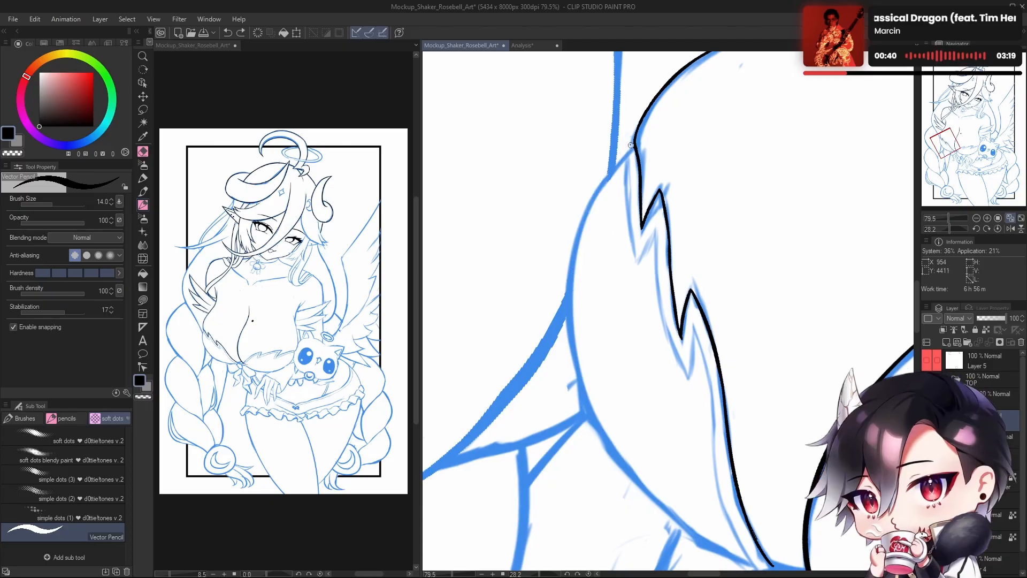
pyautogui.hotkey('ctrl', 'y')
pyautogui.hotkey('ctrl', 'z')
pyautogui.moveTo(632, 146); pyautogui.dragTo(636, 481)
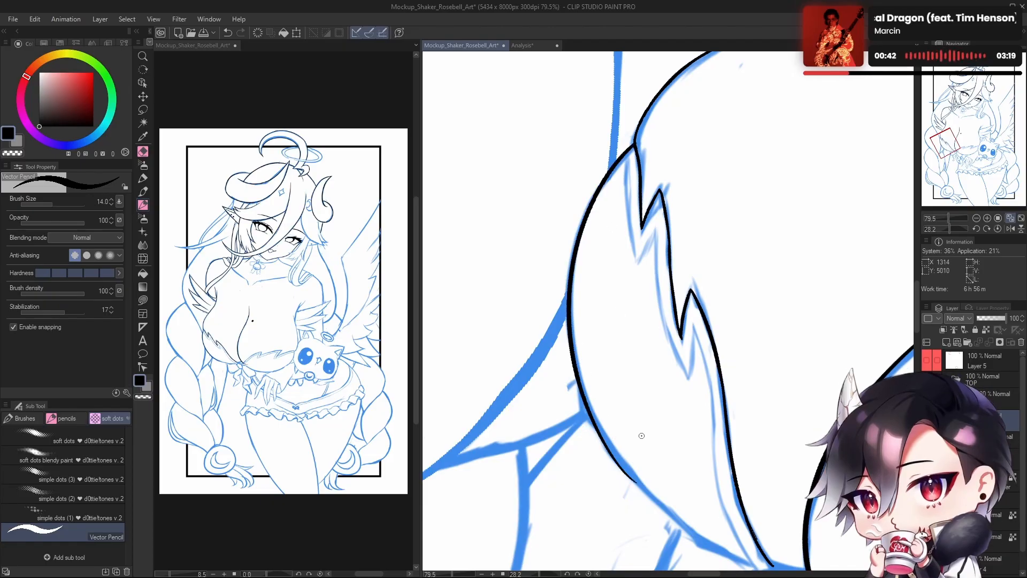
pyautogui.hotkey('ctrl', 'z')
pyautogui.moveTo(631, 148); pyautogui.dragTo(611, 445)
pyautogui.hotkey('ctrl', 'z')
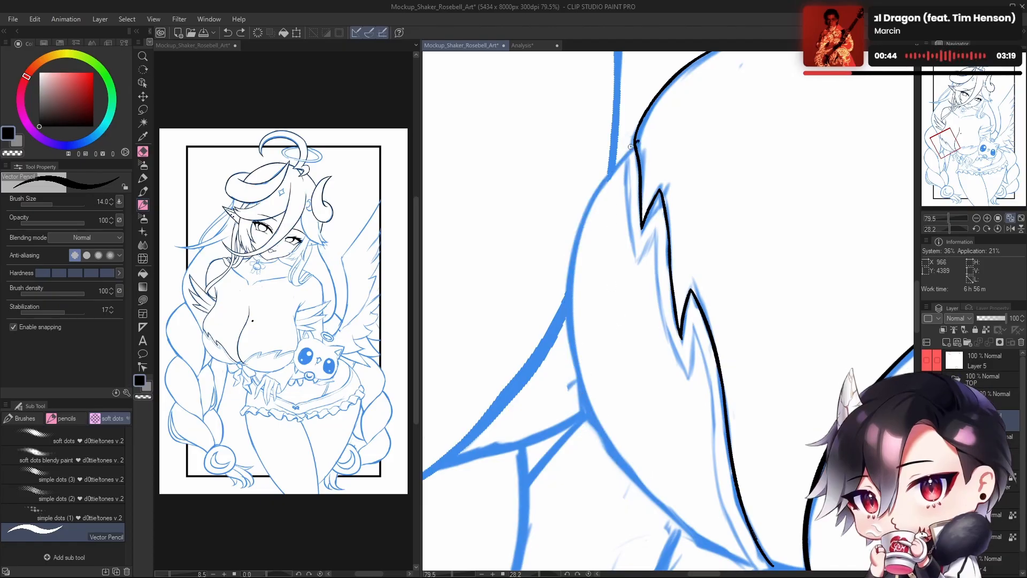
pyautogui.moveTo(631, 146); pyautogui.dragTo(636, 479)
pyautogui.hotkey('ctrl', 'z')
pyautogui.moveTo(631, 147)
pyautogui.mouseDown()
pyautogui.moveTo(564, 395)
pyautogui.moveTo(636, 486)
pyautogui.mouseUp()
pyautogui.hotkey('ctrl', 'z')
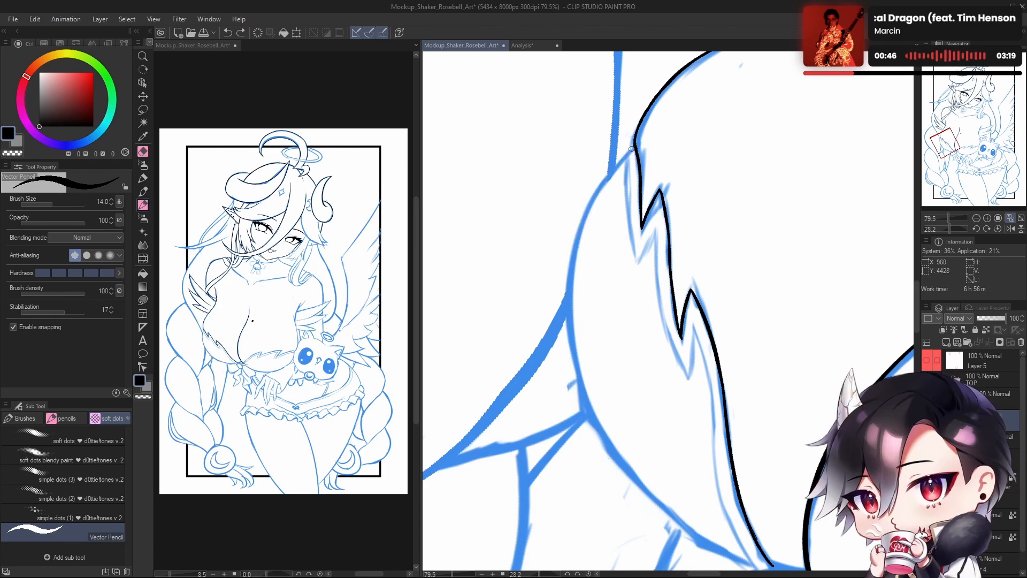
pyautogui.moveTo(631, 148)
pyautogui.mouseDown()
pyautogui.moveTo(583, 389)
pyautogui.moveTo(650, 481)
pyautogui.mouseUp()
pyautogui.hotkey('ctrl', 'z')
# Step: Try the long outer-curve stroke at a different zoom level, starting from the fur's upper corner
pyautogui.scroll(-3, 667, 356)
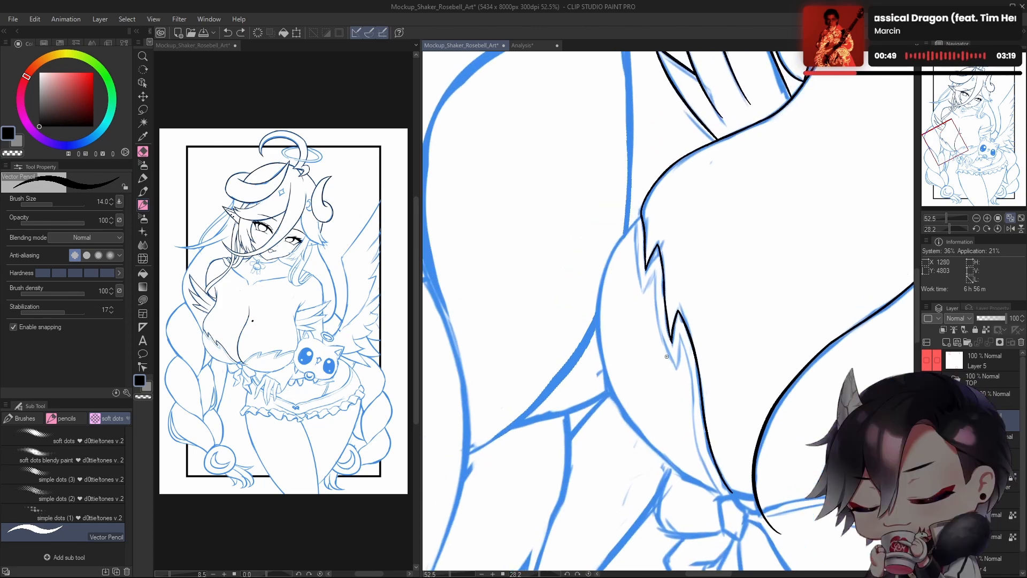
pyautogui.scroll(4, 667, 356)
pyautogui.moveTo(631, 116); pyautogui.dragTo(620, 487)
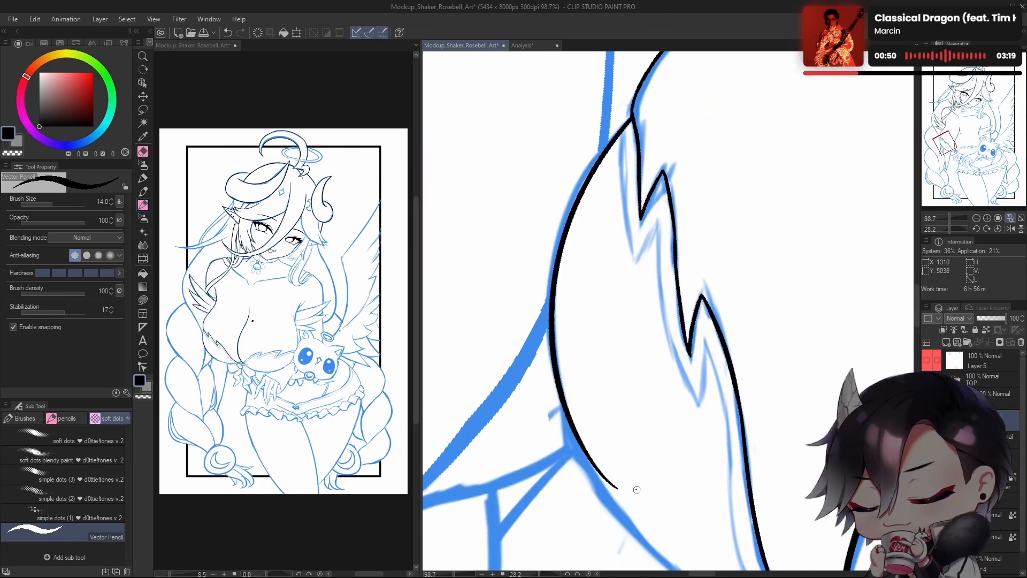
pyautogui.scroll(-2, 668, 332)
pyautogui.hotkey('ctrl', 'z')
pyautogui.moveTo(587, 235); pyautogui.dragTo(614, 500)
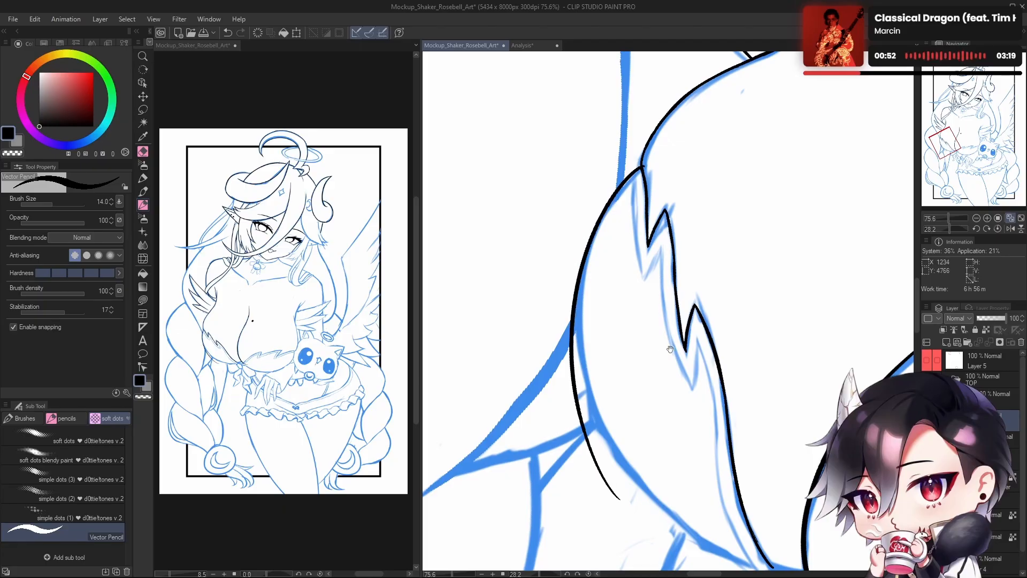
pyautogui.hotkey('ctrl', 'z')
# Step: Ink the chest's outer curve from the fur's upper corner down to just past the braid crossing
pyautogui.moveTo(641, 244)
pyautogui.mouseDown()
pyautogui.moveTo(654, 252)
pyautogui.moveTo(678, 235)
pyautogui.mouseUp()
pyautogui.moveTo(680, 162)
pyautogui.mouseDown()
pyautogui.moveTo(635, 230)
pyautogui.moveTo(662, 448)
pyautogui.mouseUp()
pyautogui.hotkey('ctrl', 'z')
pyautogui.moveTo(678, 155)
pyautogui.mouseDown()
pyautogui.moveTo(612, 289)
pyautogui.moveTo(682, 468)
pyautogui.mouseUp()
pyautogui.hotkey('ctrl', 'z')
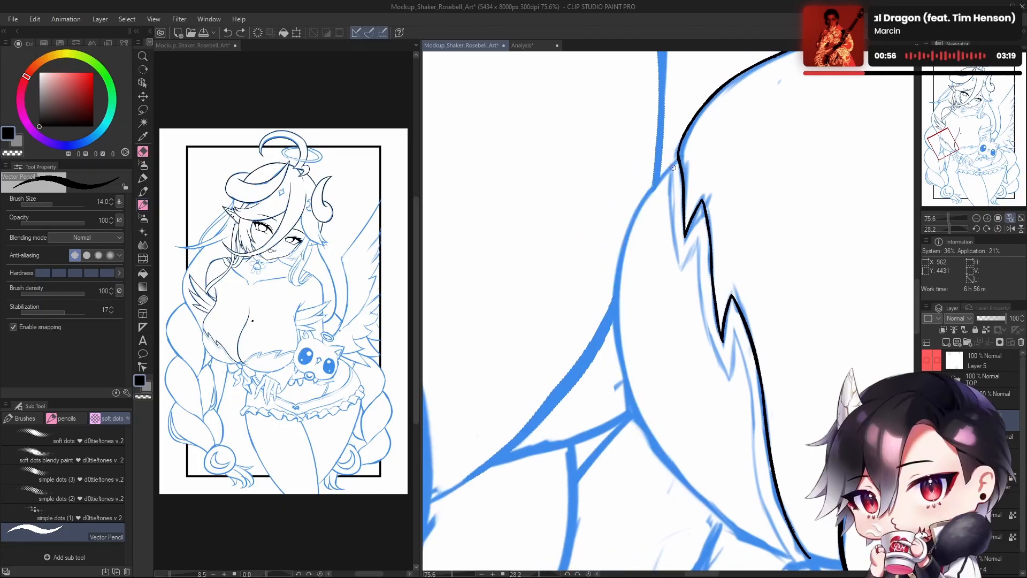
pyautogui.moveTo(679, 155); pyautogui.dragTo(676, 466)
pyautogui.moveTo(696, 306); pyautogui.dragTo(676, 255)
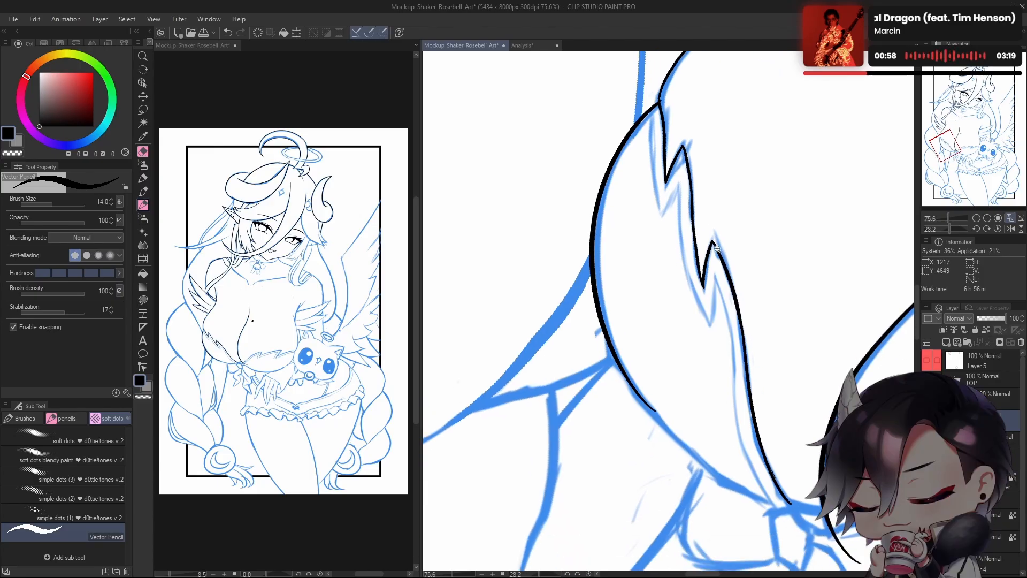
pyautogui.moveTo(668, 316); pyautogui.dragTo(706, 331)
pyautogui.scroll(4, 648, 348)
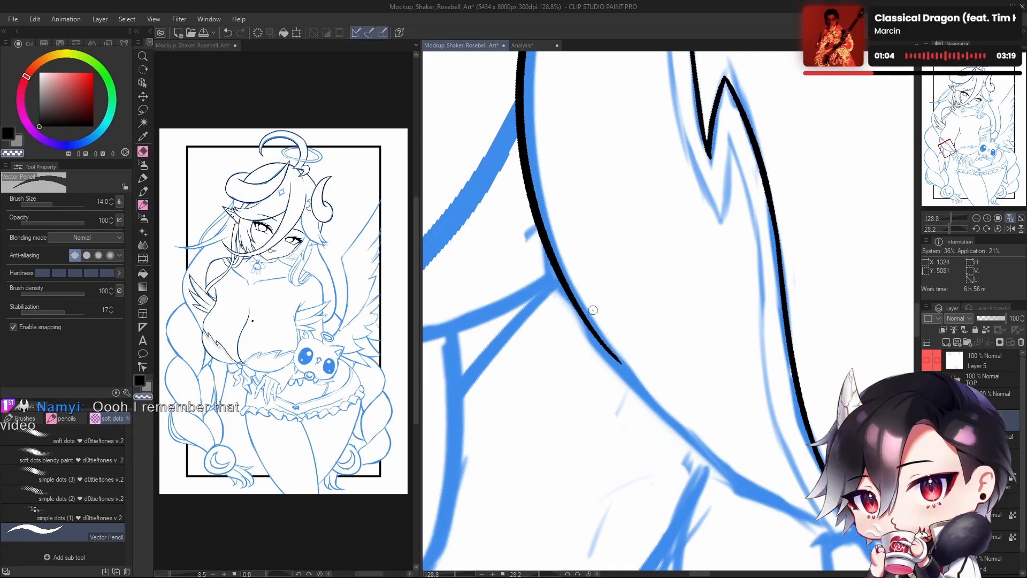
pyautogui.scroll(-5, 742, 336)
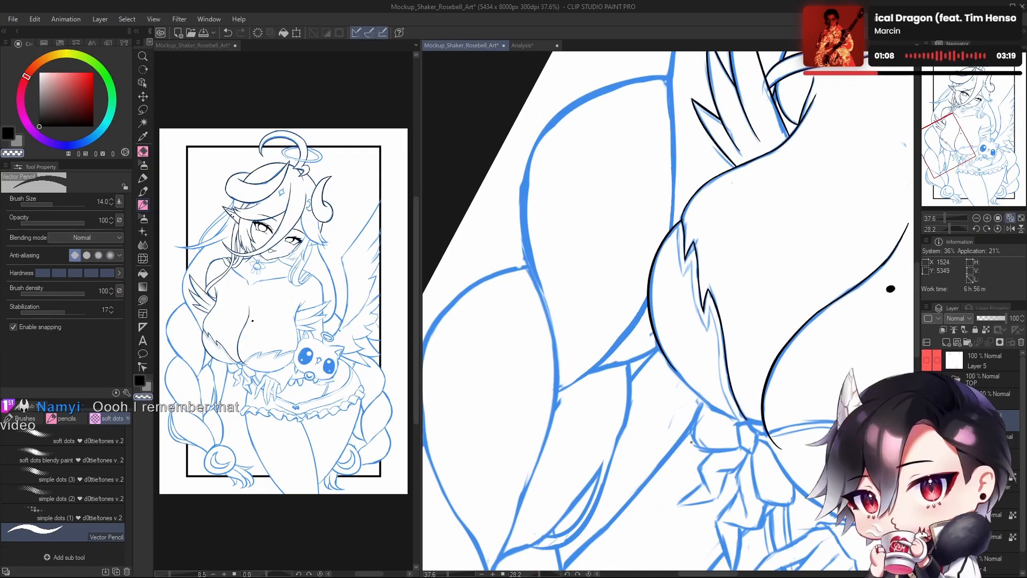
# Step: Try to ink the lower stretch of the outer curve from the bow knot upward, with the canvas view rotated
pyautogui.moveTo(671, 392); pyautogui.dragTo(629, 390)
pyautogui.click(954, 229)
pyautogui.scroll(2, 599, 383)
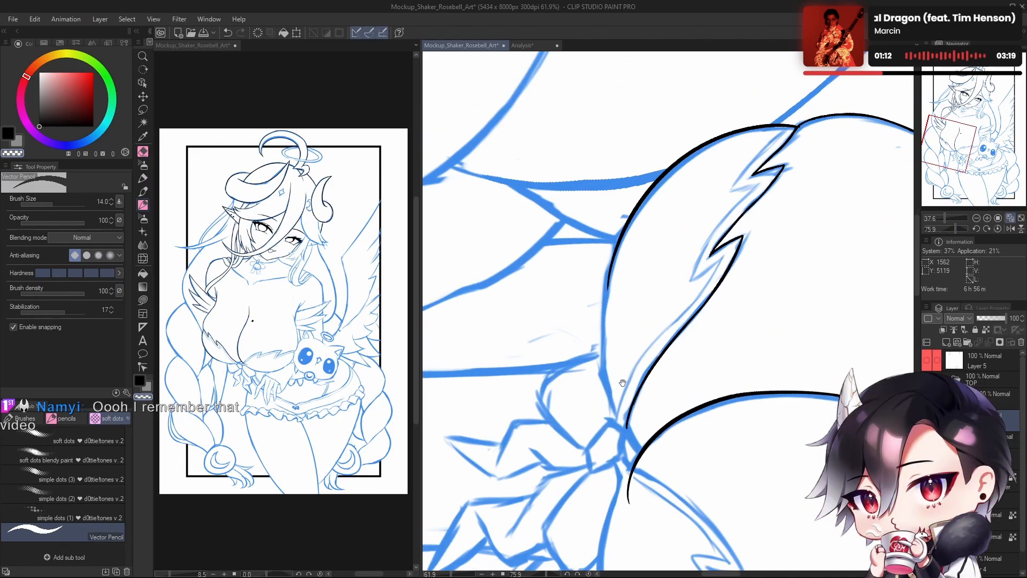
pyautogui.scroll(1, 622, 423)
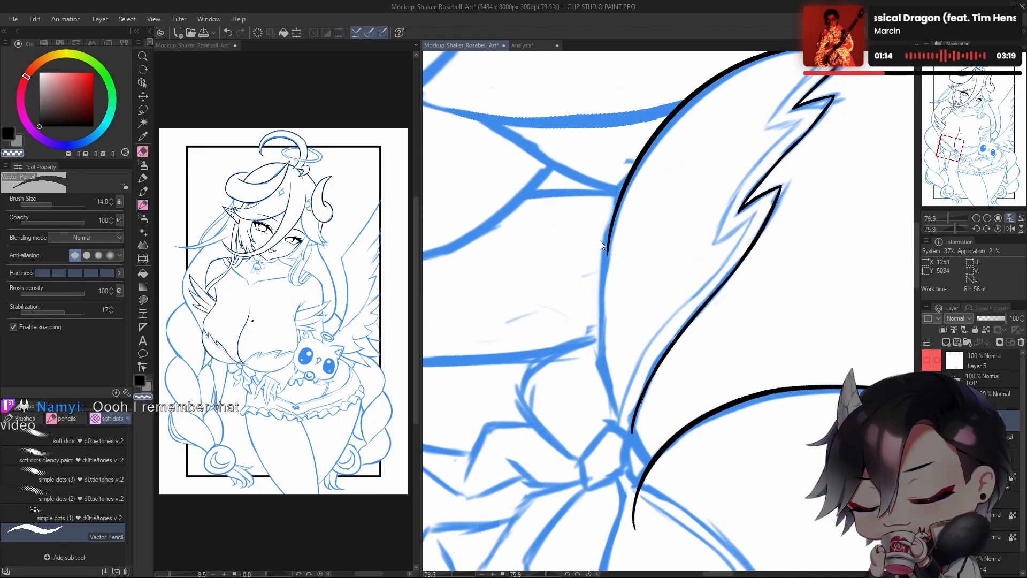
pyautogui.press('c')
pyautogui.moveTo(620, 430); pyautogui.dragTo(598, 263)
pyautogui.hotkey('ctrl', 'z')
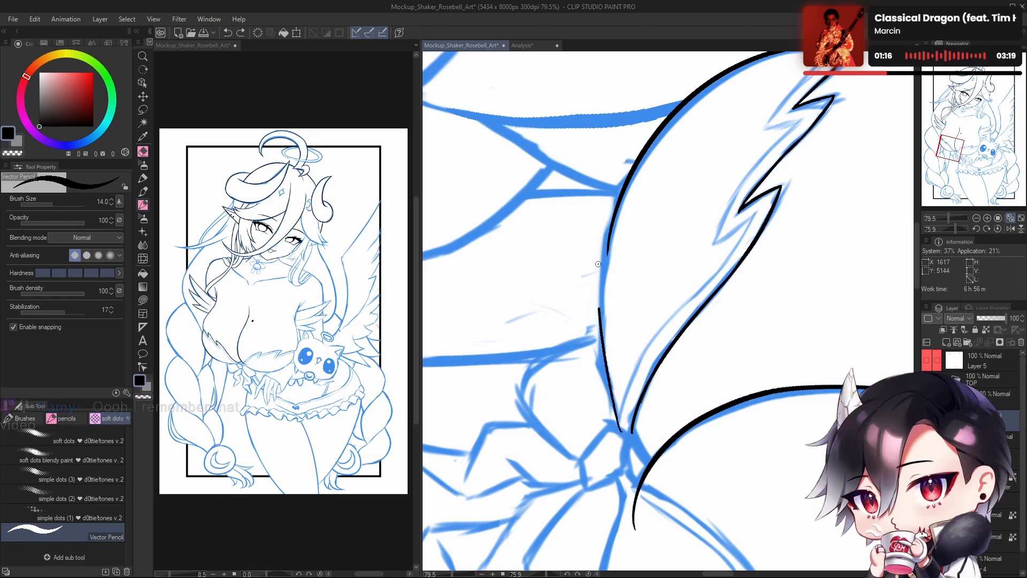
pyautogui.hotkey('ctrl', 'z')
pyautogui.moveTo(621, 425); pyautogui.dragTo(604, 287)
pyautogui.hotkey('ctrl', 'z')
# Step: Ink the lower stretch of the outer curve from the bow knot up, ending just short of the upper stroke
pyautogui.moveTo(619, 423); pyautogui.dragTo(611, 264)
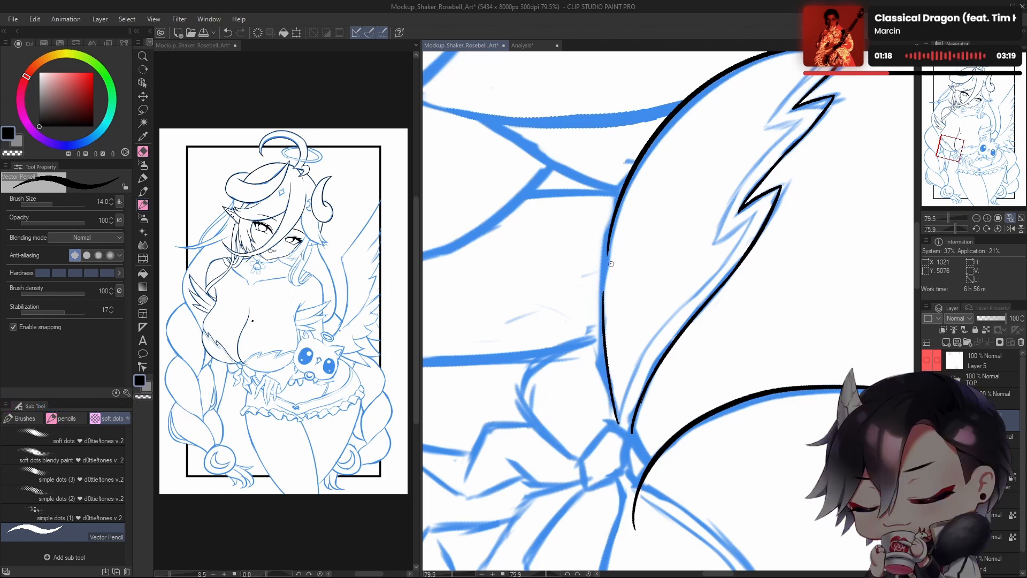
pyautogui.hotkey('ctrl', 'z')
pyautogui.moveTo(619, 421)
pyautogui.mouseDown()
pyautogui.moveTo(598, 323)
pyautogui.moveTo(610, 371)
pyautogui.moveTo(601, 285)
pyautogui.mouseUp()
pyautogui.hotkey('ctrl', 'z')
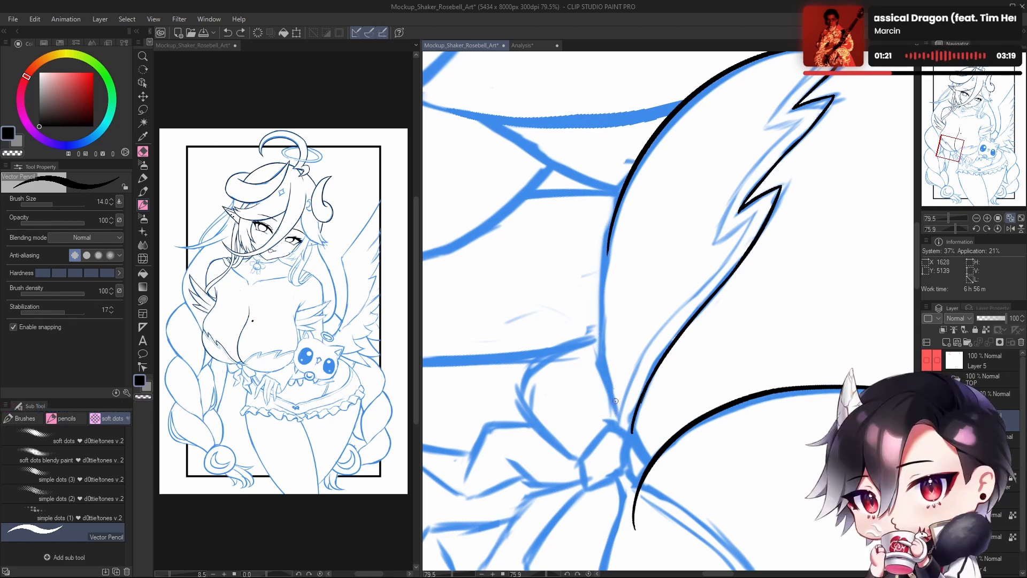
pyautogui.moveTo(621, 424); pyautogui.dragTo(609, 261)
# Step: Try to bridge the gap between the lower and upper strokes of the chest's outer curve with one upward stroke
pyautogui.moveTo(601, 326); pyautogui.dragTo(615, 220)
pyautogui.hotkey('ctrl', 'z')
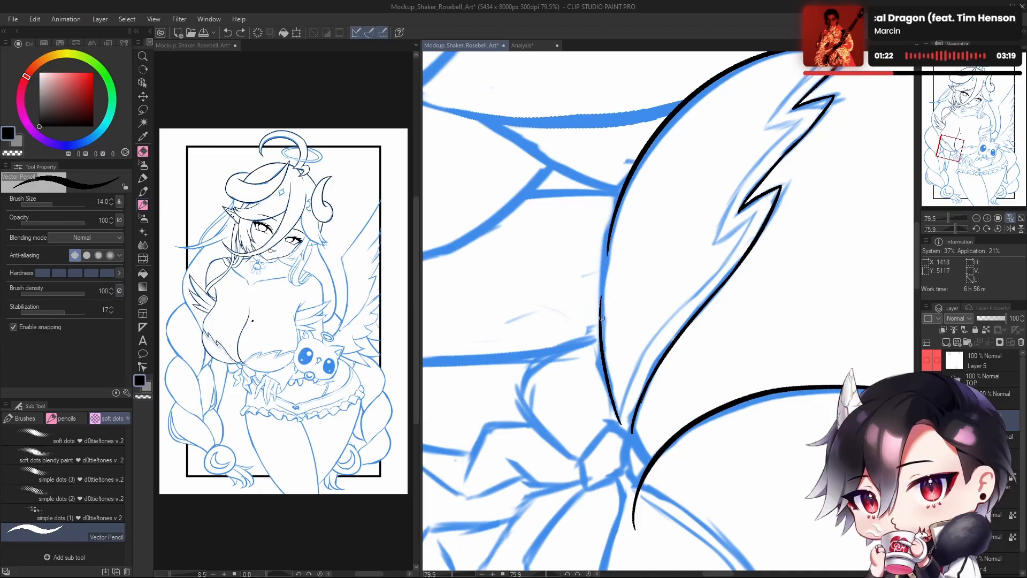
pyautogui.moveTo(601, 324); pyautogui.dragTo(611, 222)
pyautogui.moveTo(623, 258); pyautogui.dragTo(619, 340)
pyautogui.hotkey('ctrl', 'z')
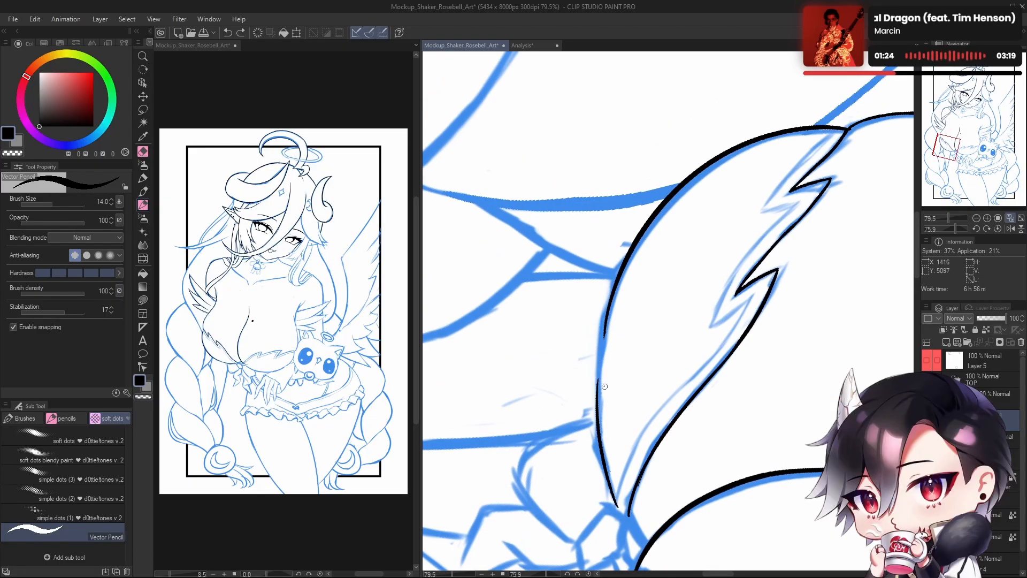
pyautogui.moveTo(599, 423); pyautogui.dragTo(609, 296)
pyautogui.hotkey('ctrl', 'z')
pyautogui.moveTo(598, 418); pyautogui.dragTo(608, 305)
pyautogui.hotkey('ctrl', 'z')
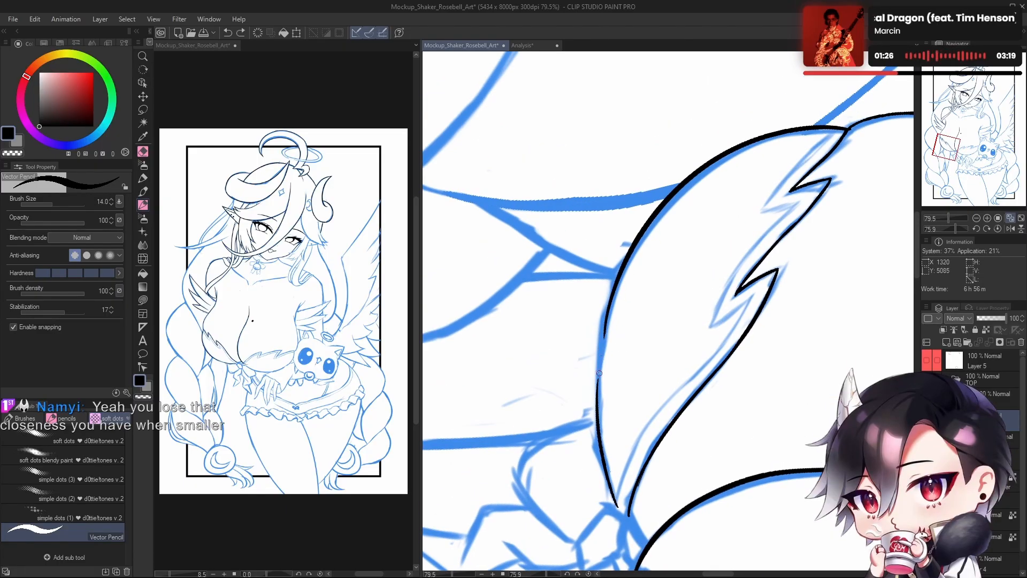
pyautogui.moveTo(596, 409); pyautogui.dragTo(609, 303)
pyautogui.hotkey('ctrl', 'z')
# Step: Ink the connecting stroke that closes the gap between the lower and upper parts of the chest's outer curve
pyautogui.moveTo(597, 403); pyautogui.dragTo(614, 291)
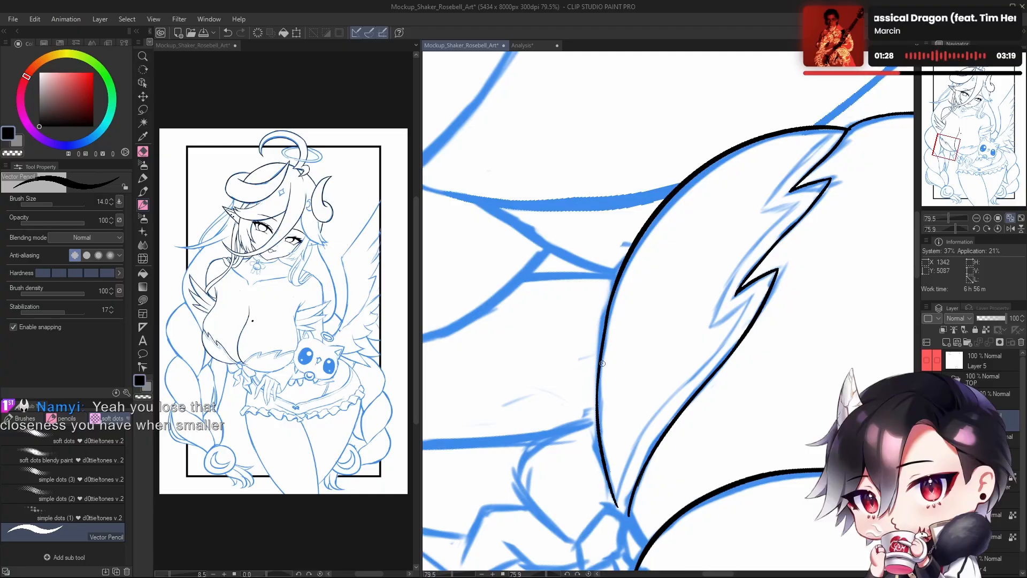
pyautogui.hotkey('ctrl', 'z')
pyautogui.moveTo(597, 411)
pyautogui.mouseDown()
pyautogui.moveTo(615, 288)
pyautogui.moveTo(598, 380)
pyautogui.moveTo(613, 292)
pyautogui.moveTo(607, 310)
pyautogui.mouseUp()
pyautogui.hotkey('ctrl', 'z')
pyautogui.hotkey('ctrl', 'z')
pyautogui.hotkey('ctrl', 'z')
pyautogui.hotkey('ctrl', 'z')
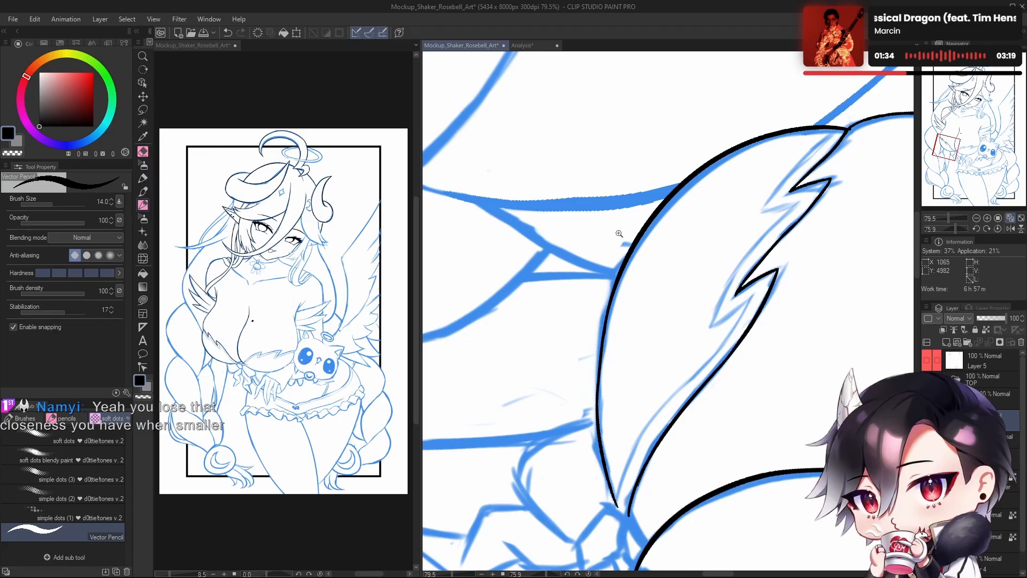
# Step: Retouch the join in the middle of the outer curve with short upward strokes to even out its thickness
pyautogui.moveTo(658, 275); pyautogui.dragTo(637, 416)
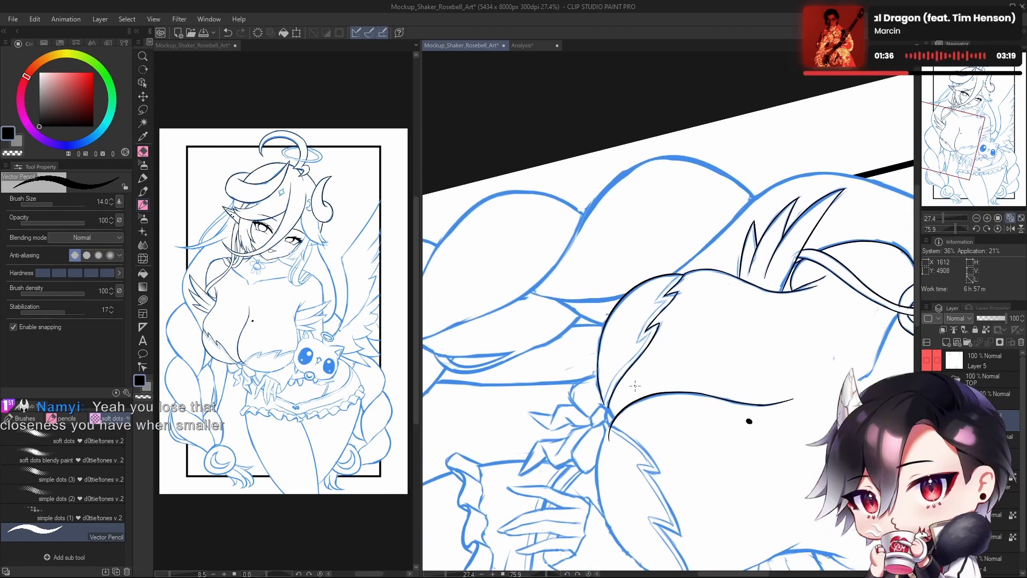
pyautogui.moveTo(645, 334)
pyautogui.mouseDown()
pyautogui.moveTo(664, 361)
pyautogui.moveTo(657, 330)
pyautogui.mouseUp()
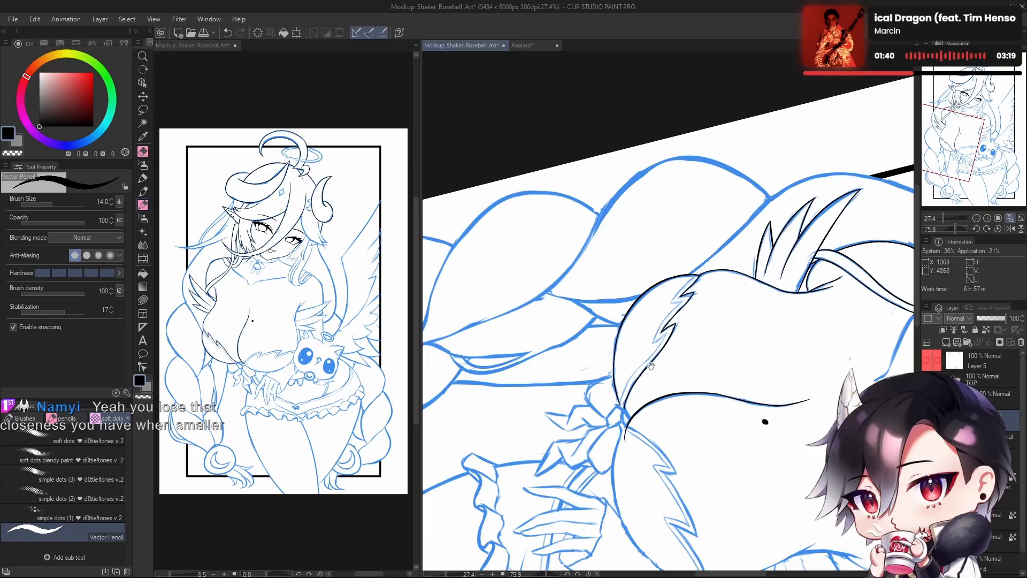
pyautogui.moveTo(650, 367); pyautogui.dragTo(665, 324)
pyautogui.scroll(6, 638, 384)
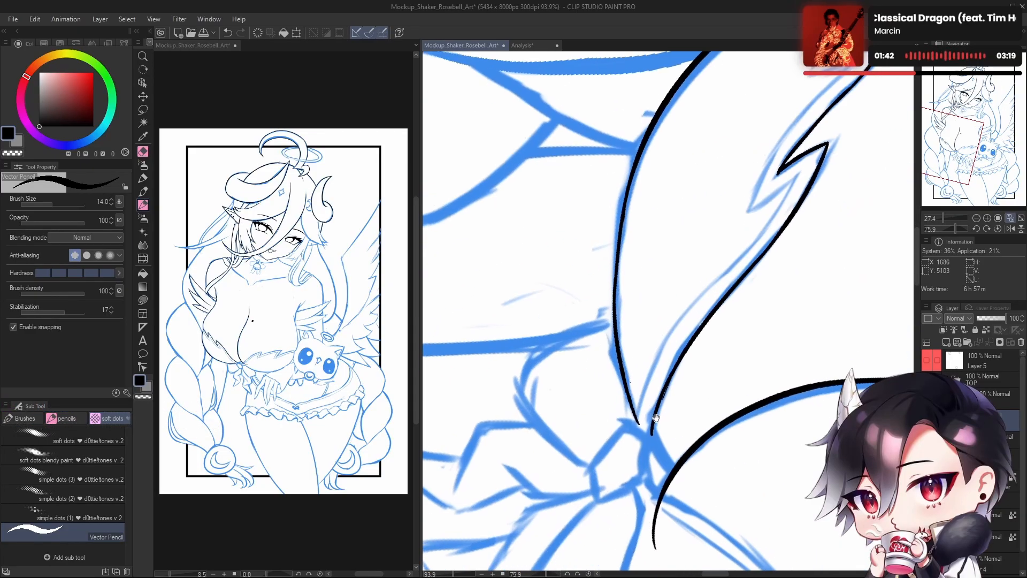
pyautogui.scroll(1, 637, 374)
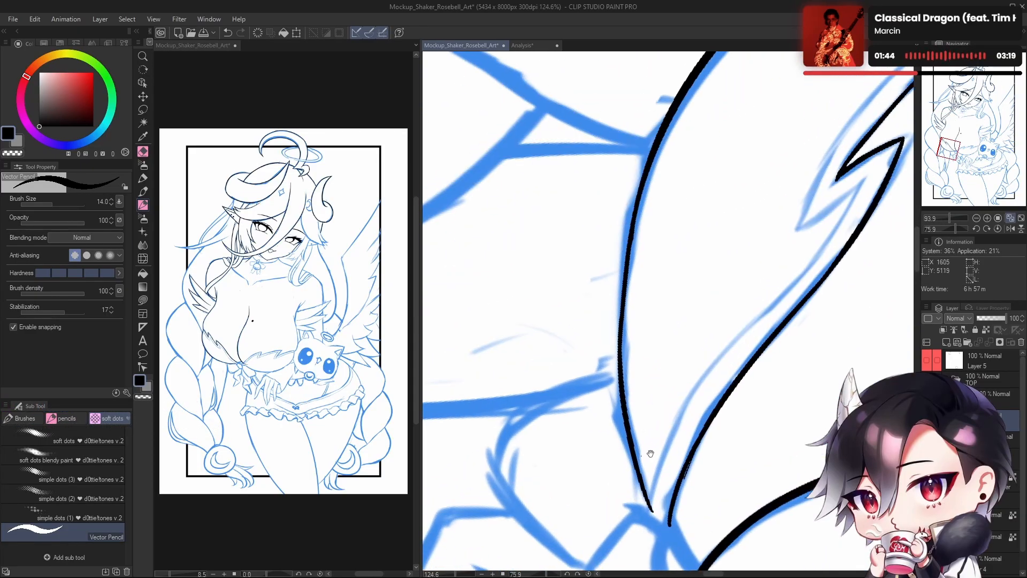
pyautogui.moveTo(624, 391)
pyautogui.mouseDown()
pyautogui.moveTo(645, 194)
pyautogui.moveTo(618, 327)
pyautogui.moveTo(632, 209)
pyautogui.mouseUp()
pyautogui.hotkey('ctrl', 'z')
pyautogui.hotkey('ctrl', 'z')
pyautogui.hotkey('ctrl', 'z')
pyautogui.moveTo(620, 359); pyautogui.dragTo(630, 221)
pyautogui.hotkey('ctrl', 'z')
pyautogui.moveTo(619, 314); pyautogui.dragTo(631, 239)
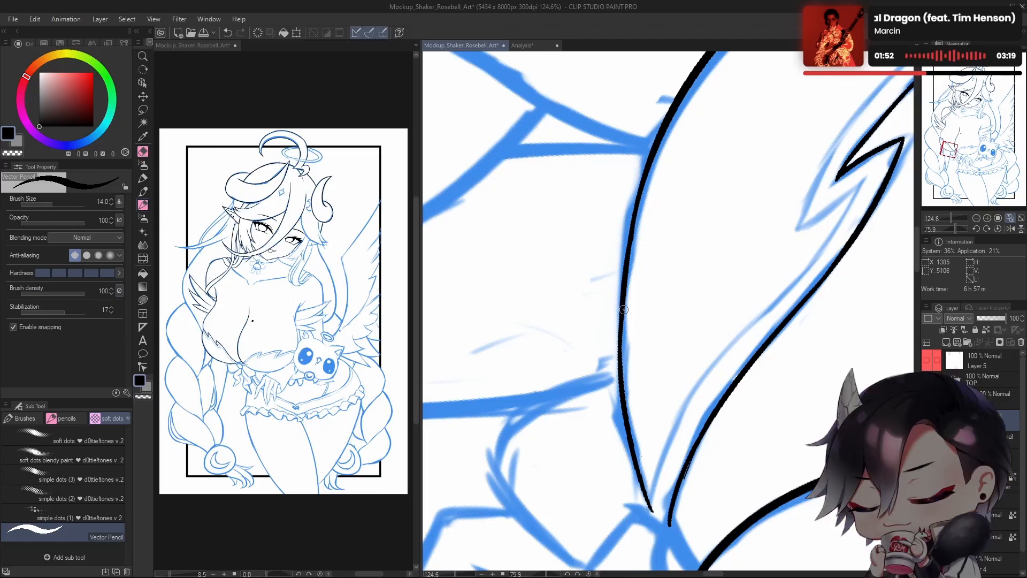
pyautogui.moveTo(621, 374); pyautogui.dragTo(627, 281)
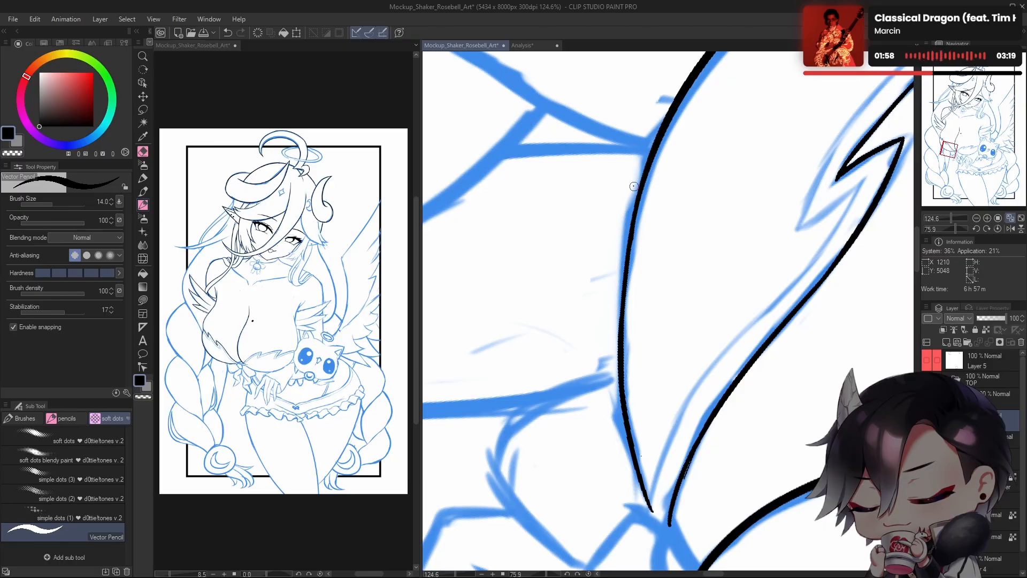
# Step: Thin the upper stretch of the outer curve below the fur's upper corner with transparent color, rotating the canvas to 49.9 degrees
pyautogui.moveTo(665, 351); pyautogui.dragTo(664, 385)
pyautogui.scroll(-3, 632, 236)
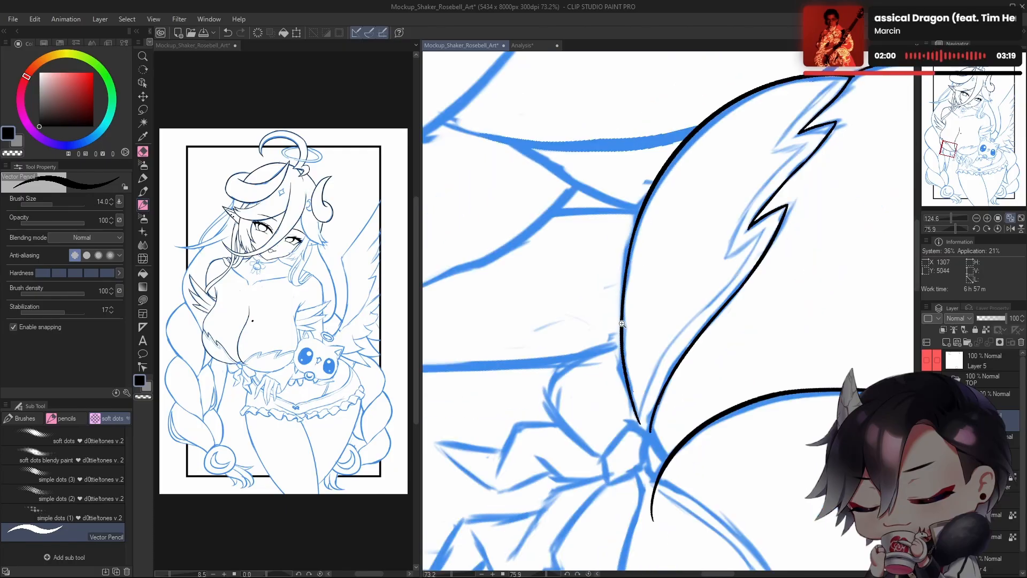
pyautogui.moveTo(631, 289)
pyautogui.mouseDown()
pyautogui.moveTo(619, 344)
pyautogui.moveTo(648, 458)
pyautogui.moveTo(593, 475)
pyautogui.mouseUp()
pyautogui.scroll(2, 619, 344)
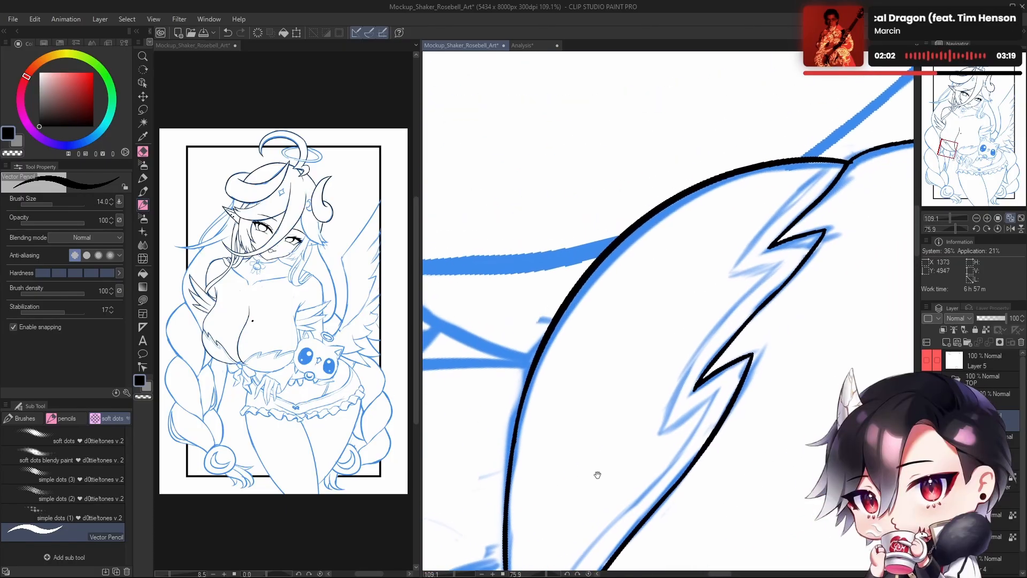
pyautogui.moveTo(682, 394); pyautogui.dragTo(634, 458)
pyautogui.click(990, 228)
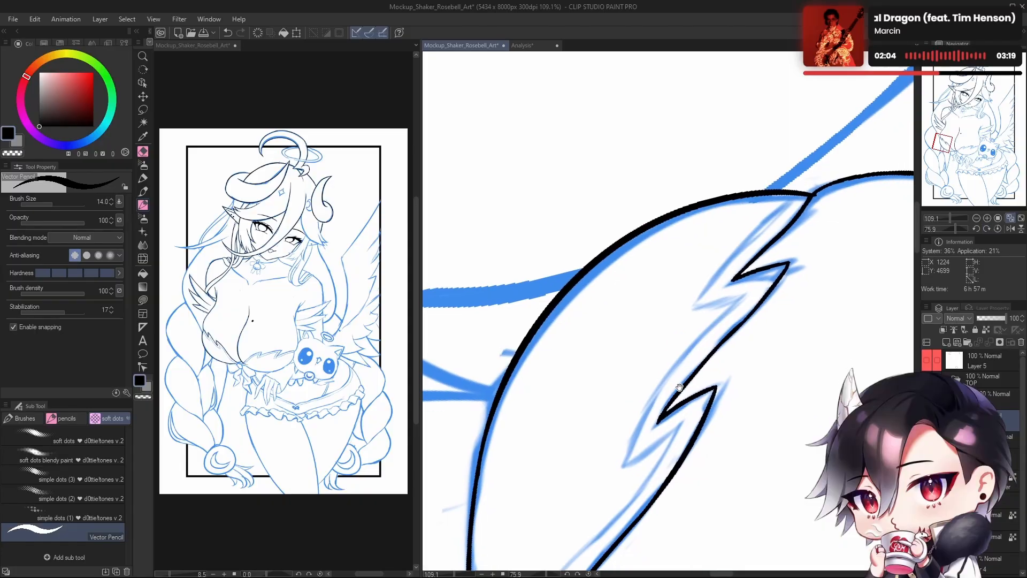
pyautogui.click(997, 229)
pyautogui.moveTo(704, 383); pyautogui.dragTo(683, 405)
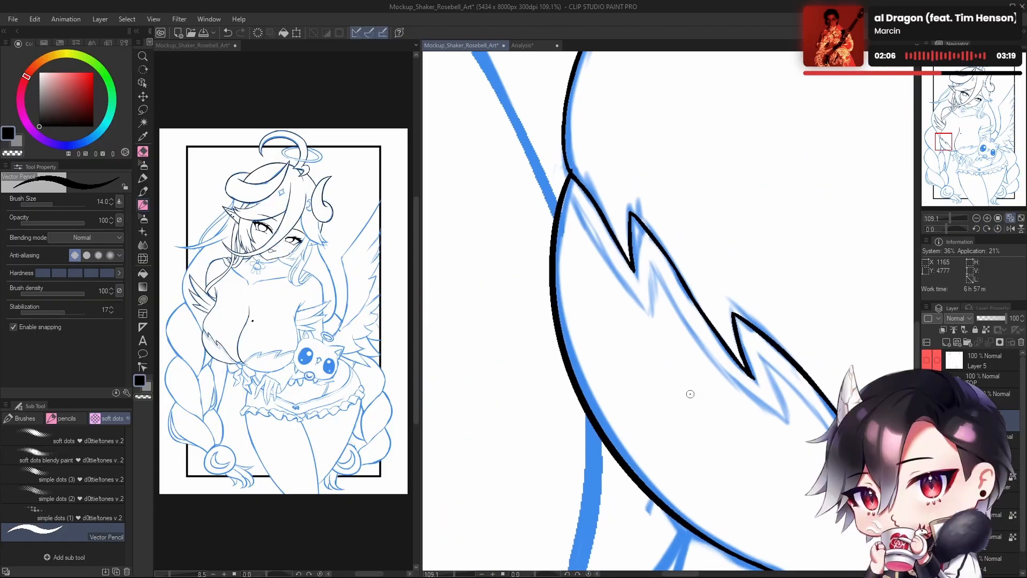
pyautogui.moveTo(626, 275); pyautogui.dragTo(624, 387)
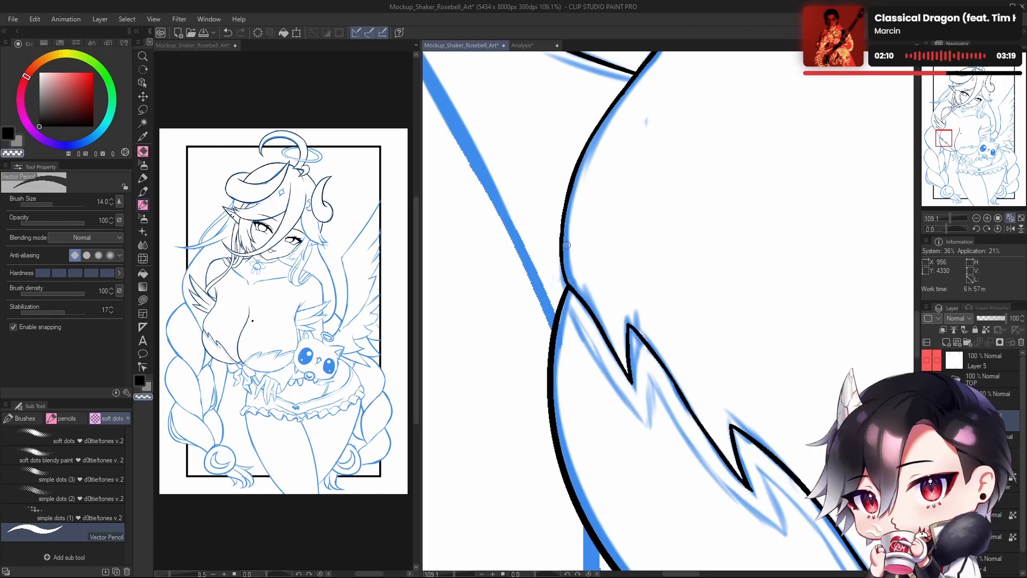
pyautogui.moveTo(711, 369); pyautogui.dragTo(723, 296)
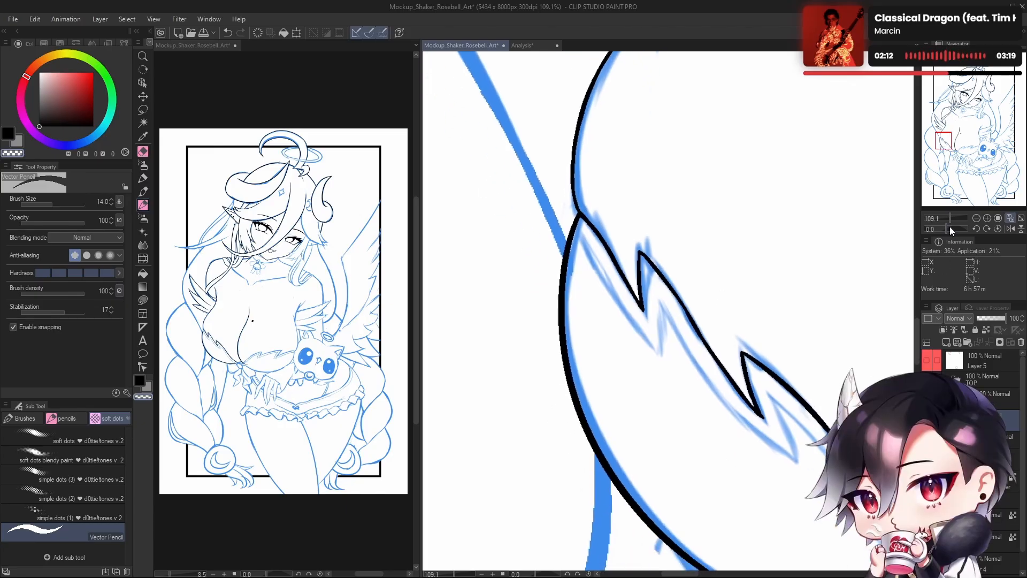
pyautogui.moveTo(949, 227); pyautogui.dragTo(953, 230)
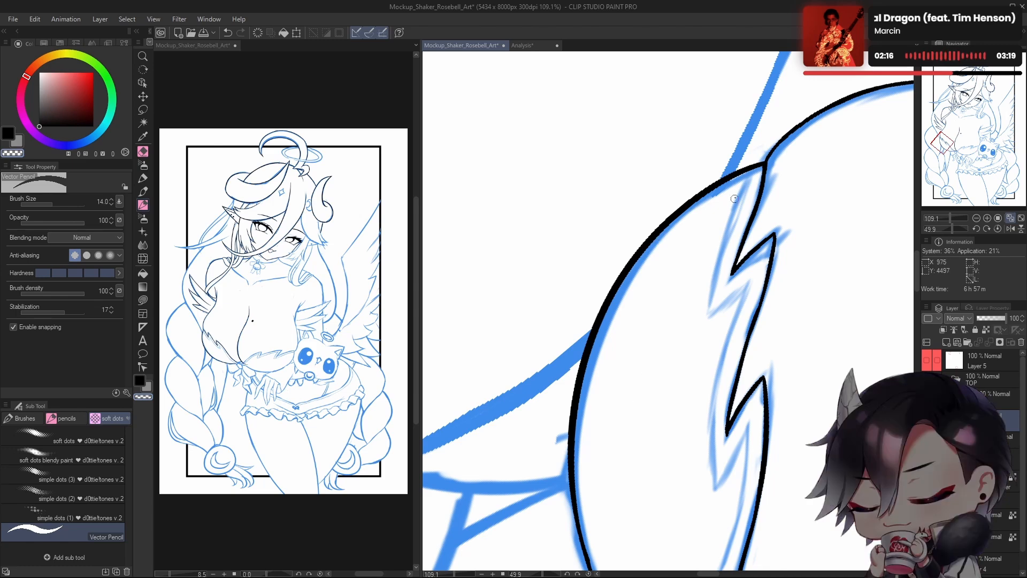
pyautogui.moveTo(676, 303); pyautogui.dragTo(681, 325)
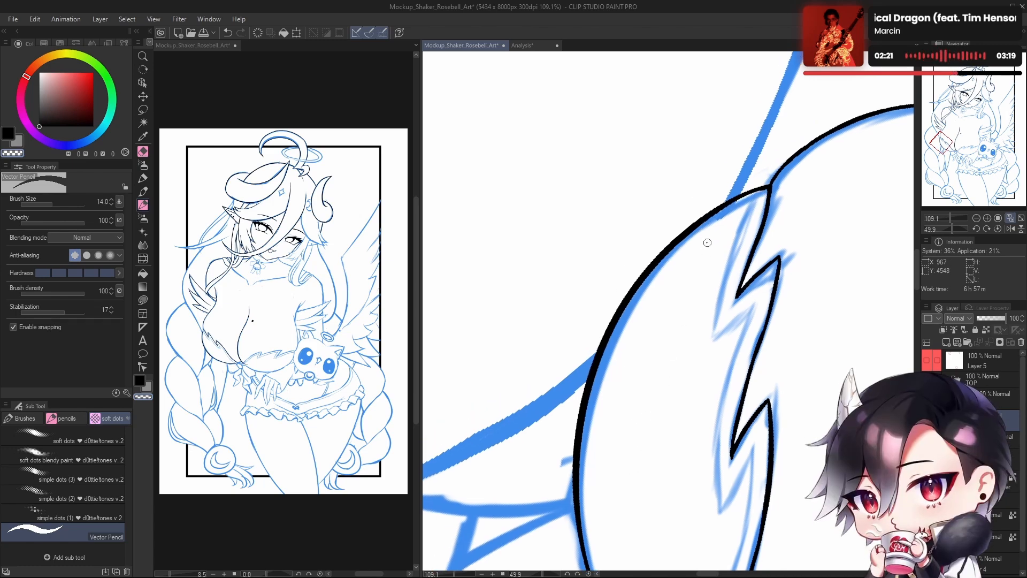
pyautogui.moveTo(691, 329); pyautogui.dragTo(734, 247)
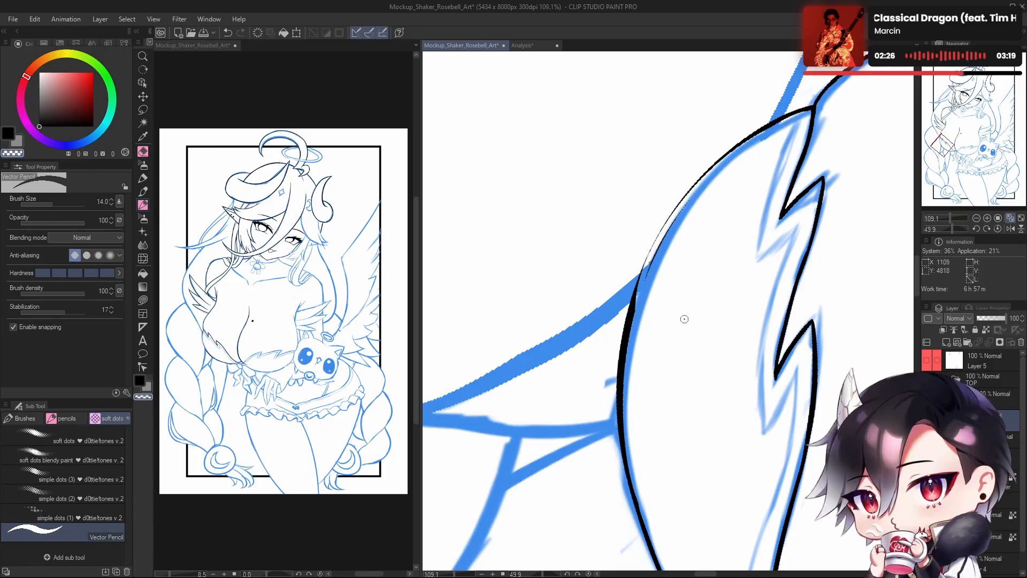
# Step: Shave the inner edge of the outer curve around the braid crossing with transparent color to taper the thick stretch
pyautogui.moveTo(720, 309); pyautogui.dragTo(724, 254)
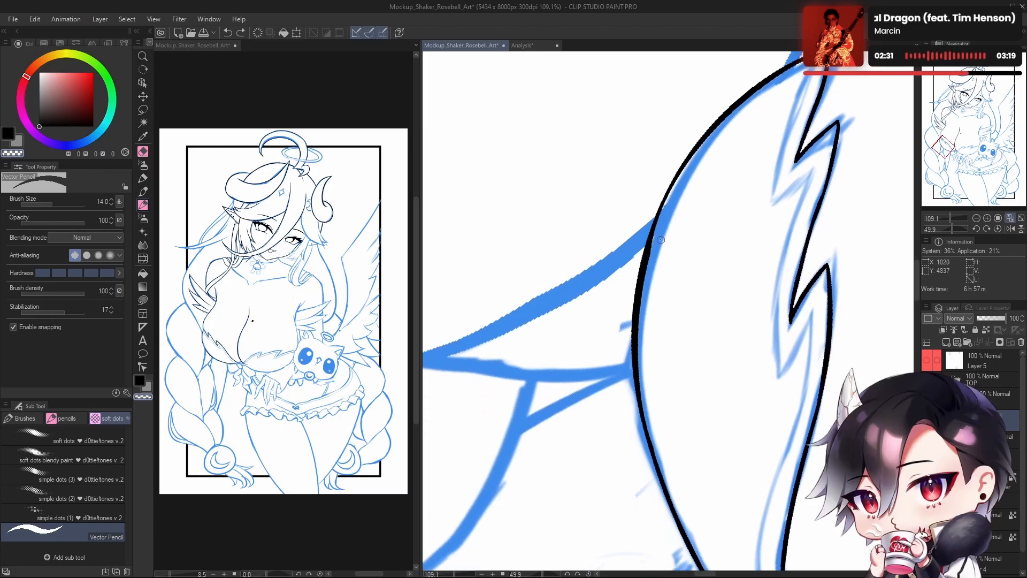
pyautogui.moveTo(689, 164); pyautogui.dragTo(644, 321)
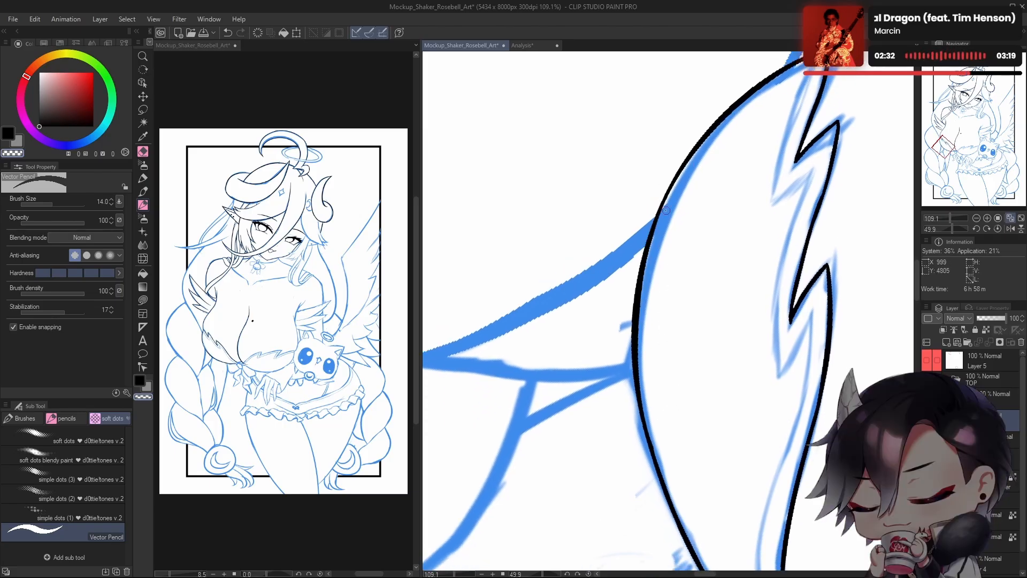
pyautogui.moveTo(685, 169); pyautogui.dragTo(644, 356)
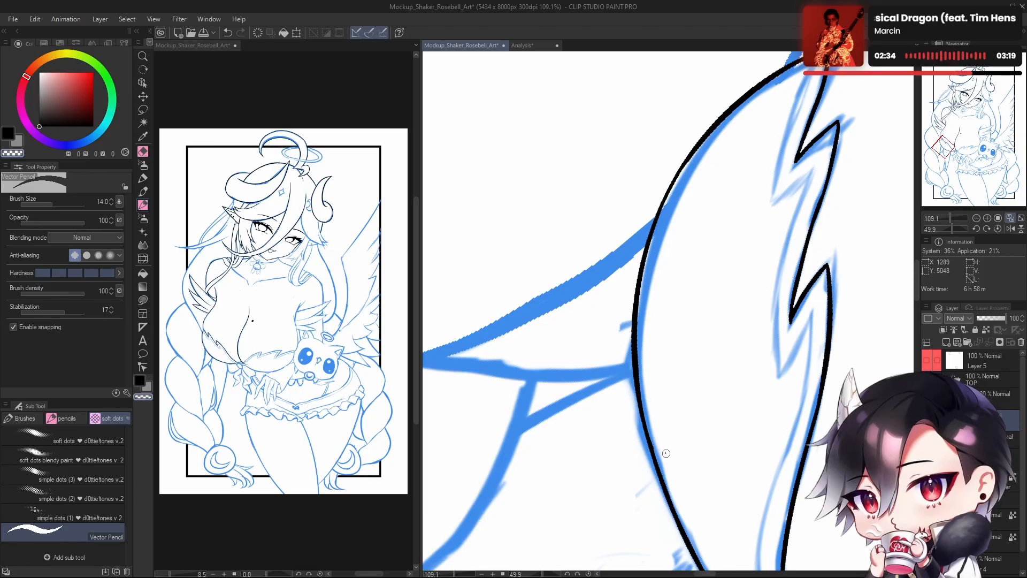
# Step: Close the fur trim's bottom tip in black and ink the start of its inner line upward from there
pyautogui.moveTo(654, 270); pyautogui.dragTo(599, 270)
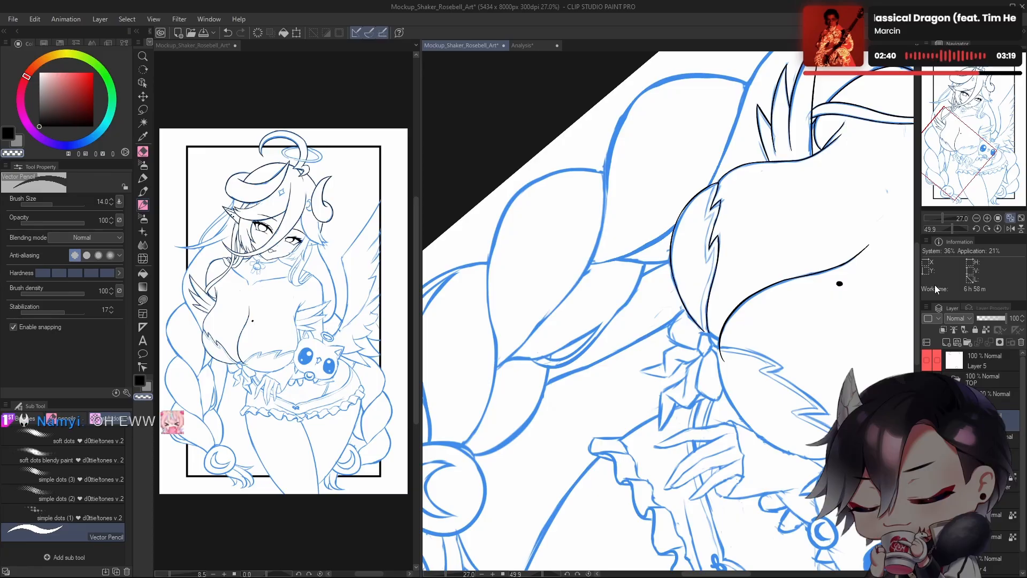
pyautogui.moveTo(708, 309)
pyautogui.mouseDown()
pyautogui.moveTo(658, 292)
pyautogui.moveTo(695, 294)
pyautogui.mouseUp()
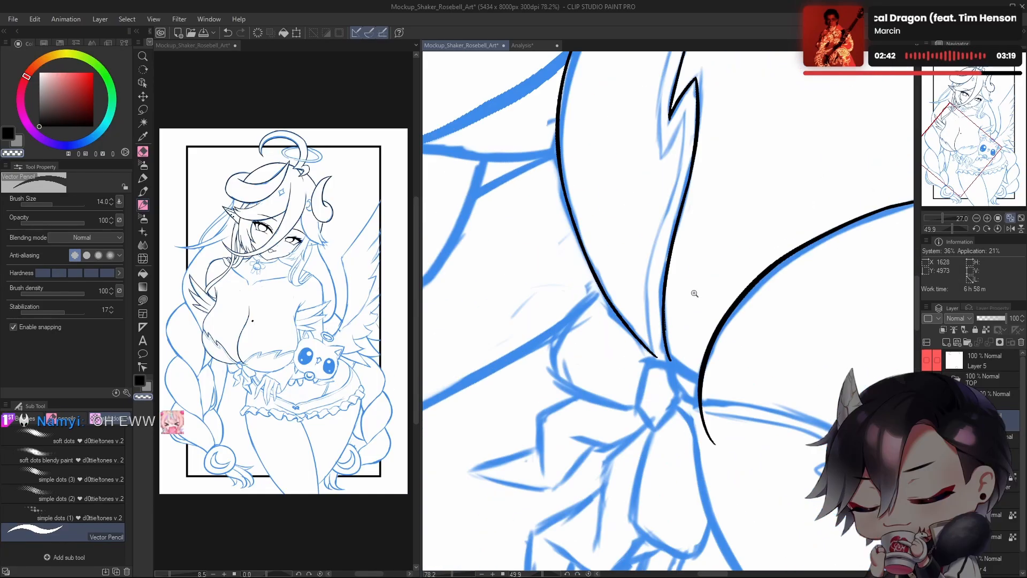
pyautogui.moveTo(696, 334); pyautogui.dragTo(697, 375)
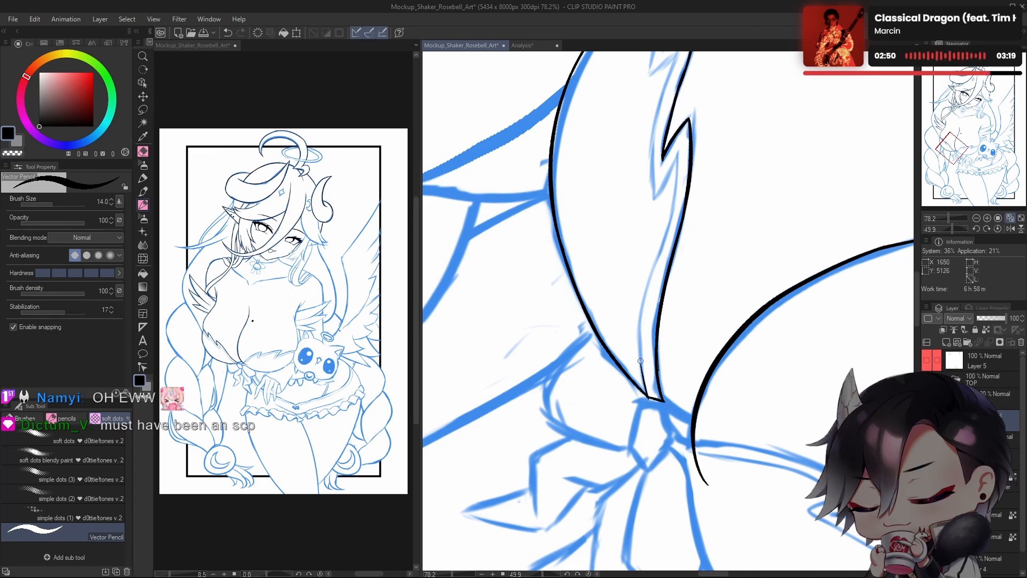
pyautogui.moveTo(647, 393); pyautogui.dragTo(640, 361)
pyautogui.moveTo(648, 397); pyautogui.dragTo(639, 348)
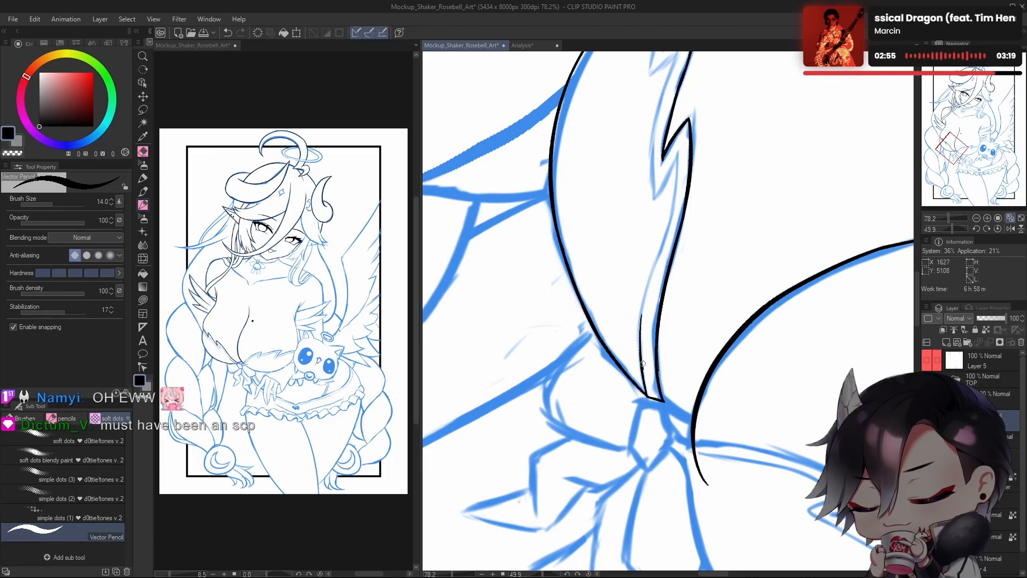
pyautogui.scroll(1, 691, 354)
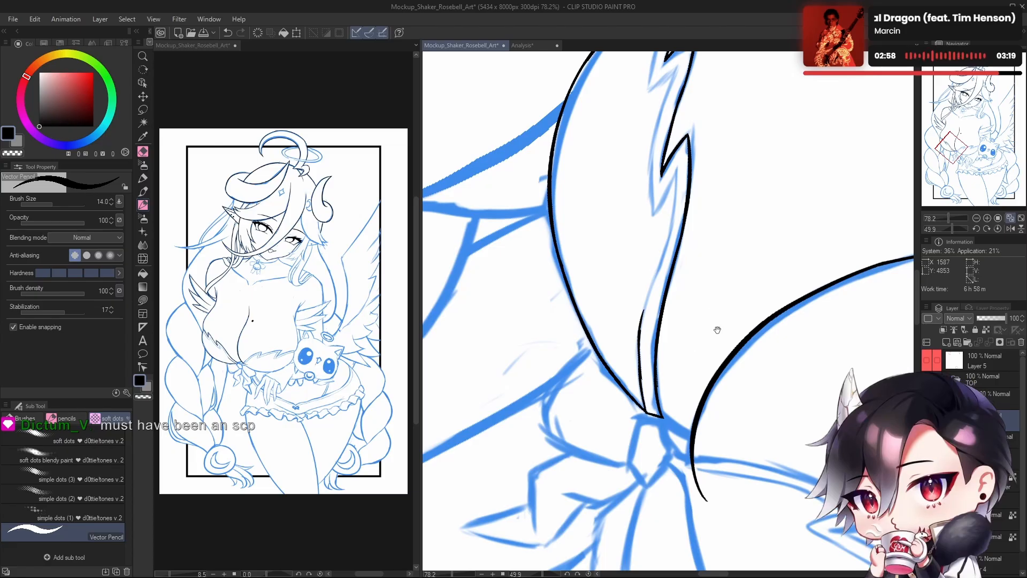
pyautogui.moveTo(717, 333); pyautogui.dragTo(722, 360)
pyautogui.hotkey('ctrl', 'z')
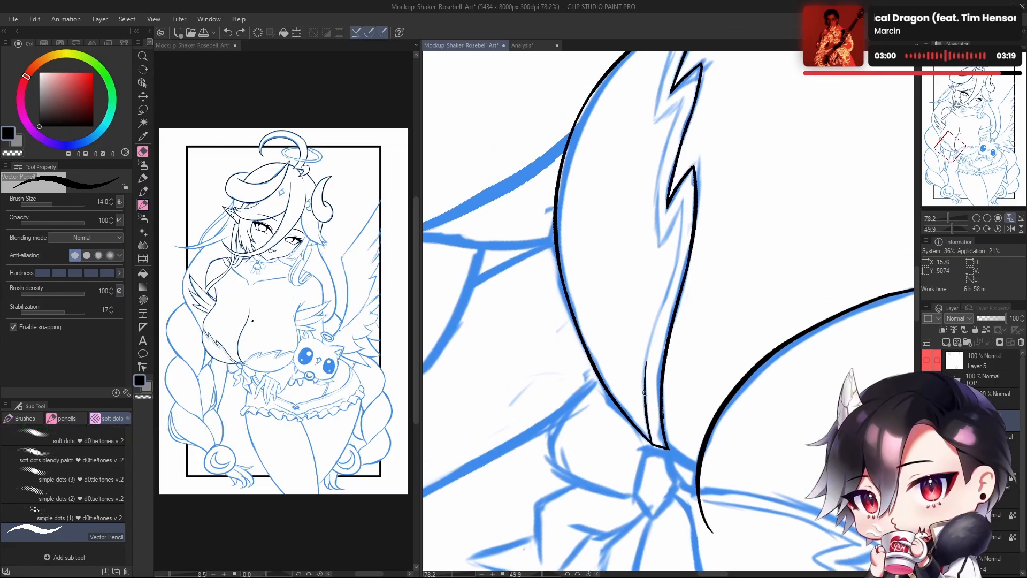
# Step: Extend the fur trim's inner line a short way farther up from the bottom tip
pyautogui.moveTo(646, 388)
pyautogui.mouseDown()
pyautogui.moveTo(653, 338)
pyautogui.moveTo(682, 356)
pyautogui.mouseUp()
pyautogui.hotkey('ctrl', 'z')
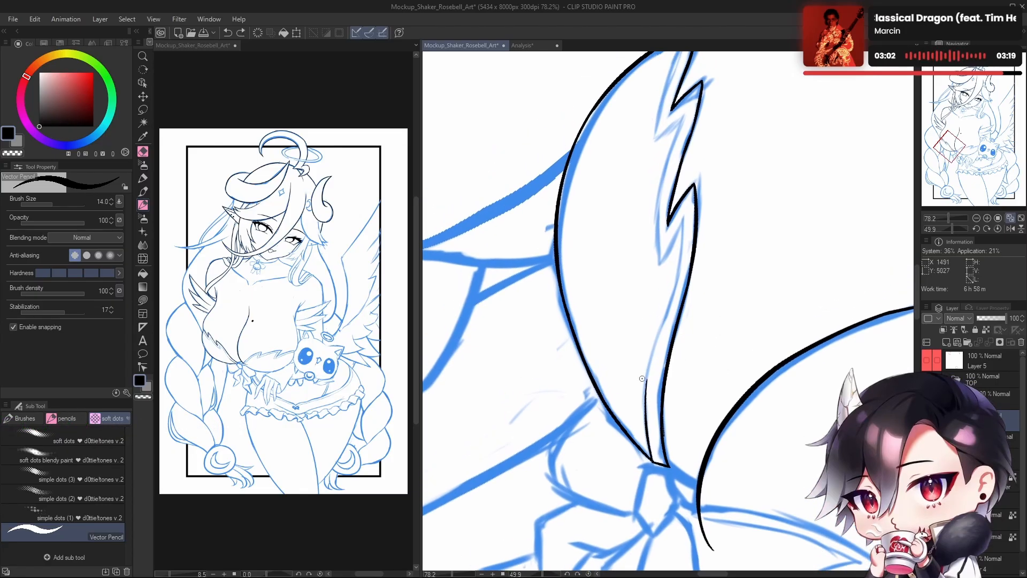
pyautogui.moveTo(647, 399); pyautogui.dragTo(657, 342)
pyautogui.hotkey('ctrl', 'z')
pyautogui.moveTo(648, 400); pyautogui.dragTo(657, 344)
pyautogui.hotkey('ctrl', 'z')
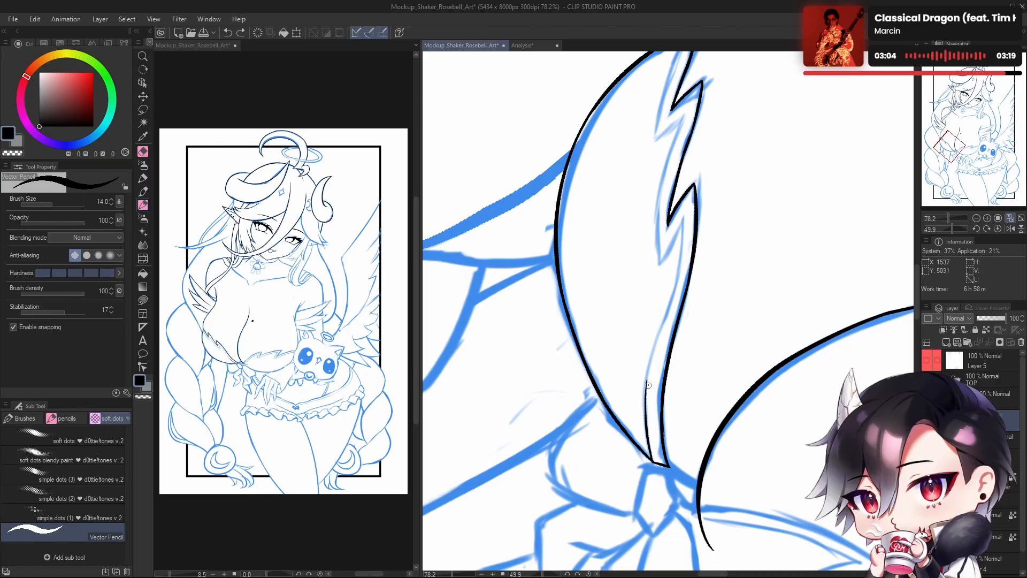
pyautogui.moveTo(648, 400)
pyautogui.mouseDown()
pyautogui.moveTo(654, 348)
pyautogui.moveTo(663, 379)
pyautogui.mouseUp()
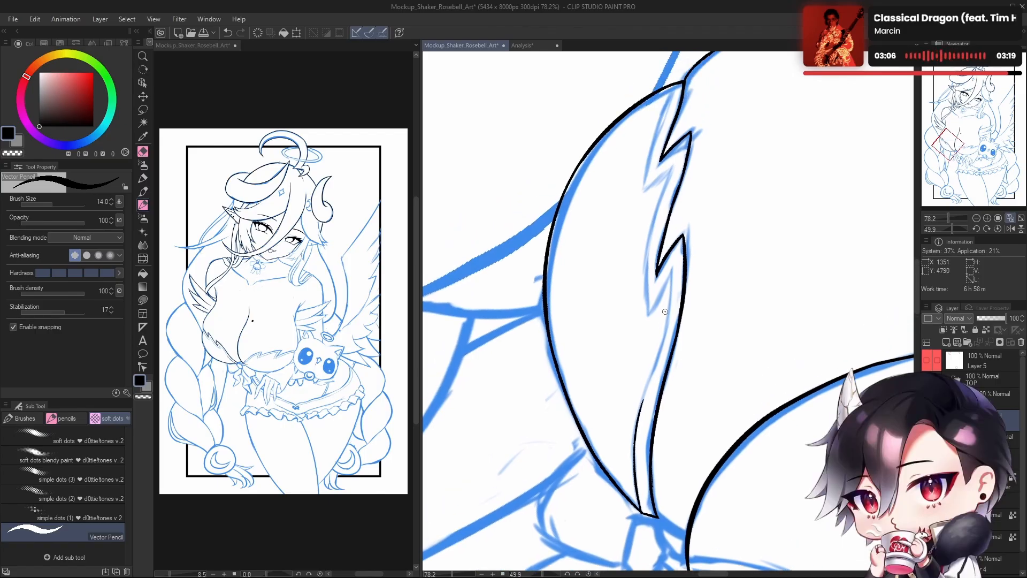
# Step: Mirror the canvas and redraw the fur trim's inner line farther up along the sketch toward the lower spike
pyautogui.press('h')
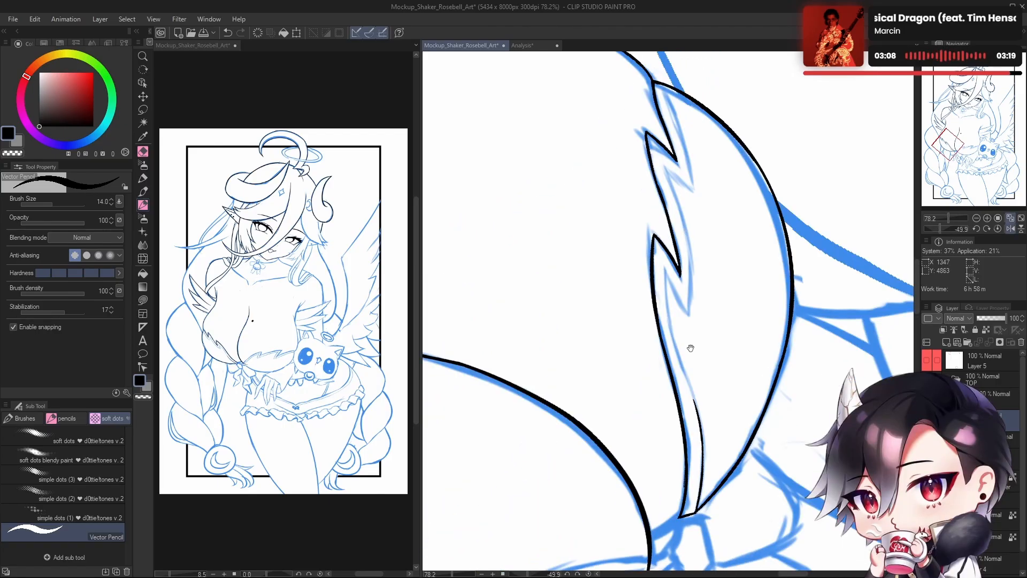
pyautogui.moveTo(664, 352); pyautogui.dragTo(702, 379)
pyautogui.moveTo(733, 435); pyautogui.dragTo(717, 387)
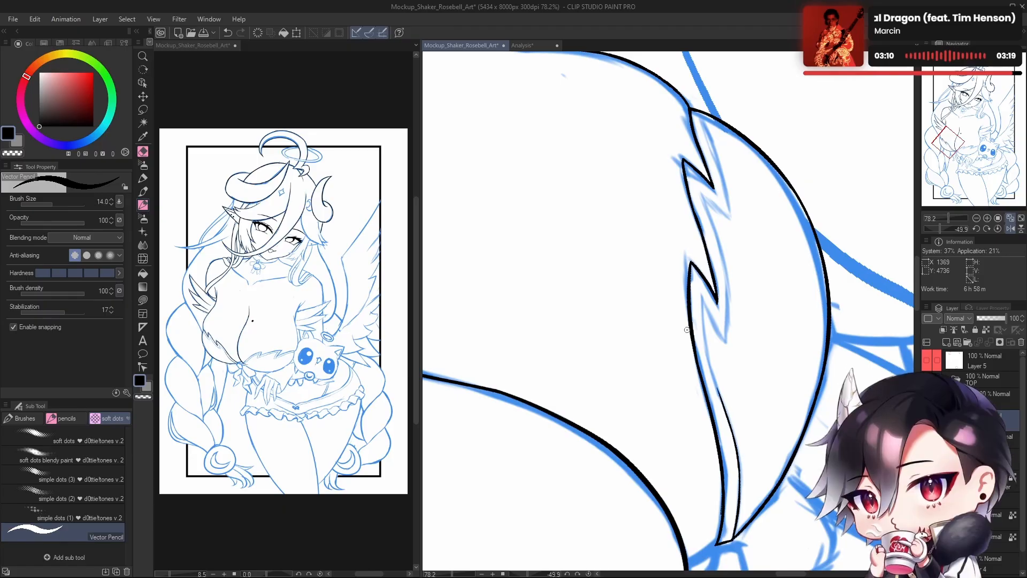
pyautogui.hotkey('ctrl', 'z')
pyautogui.moveTo(734, 435)
pyautogui.mouseDown()
pyautogui.moveTo(705, 371)
pyautogui.moveTo(731, 423)
pyautogui.moveTo(714, 370)
pyautogui.mouseUp()
pyautogui.hotkey('ctrl', 'z')
pyautogui.hotkey('ctrl', 'z')
pyautogui.hotkey('ctrl', 'y')
pyautogui.hotkey('ctrl', 'z')
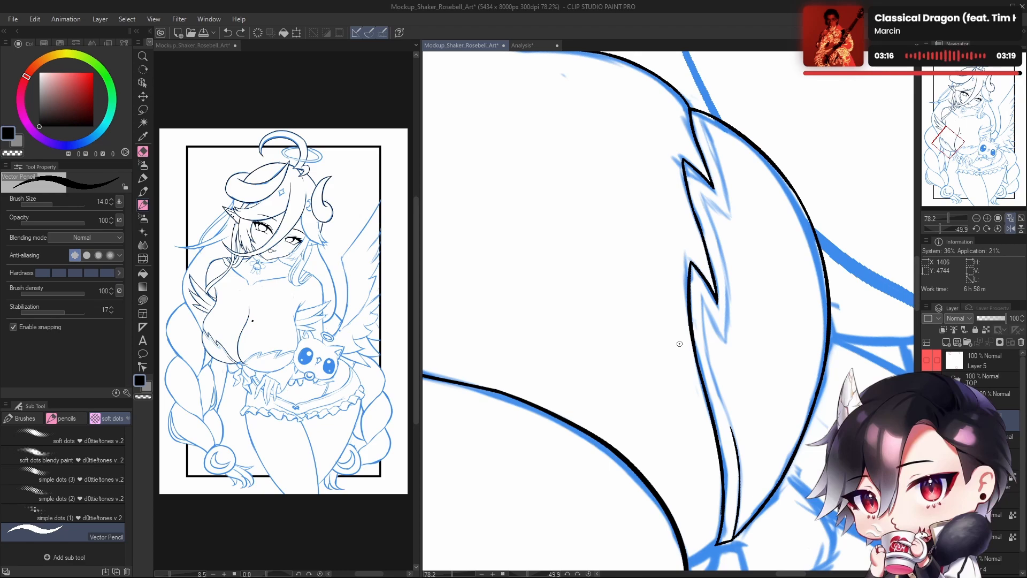
pyautogui.hotkey('ctrl', 'z')
pyautogui.moveTo(731, 428)
pyautogui.mouseDown()
pyautogui.moveTo(712, 364)
pyautogui.moveTo(712, 376)
pyautogui.mouseUp()
pyautogui.hotkey('ctrl', 'z')
pyautogui.moveTo(727, 416); pyautogui.dragTo(705, 344)
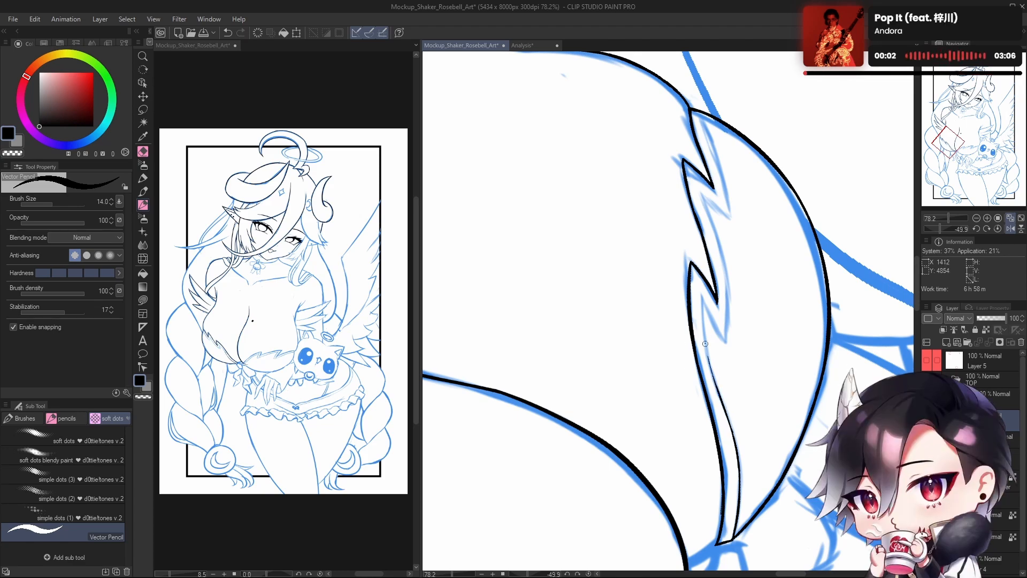
# Step: Redraw the inner line's upper stretch in black until it reaches a peak just inside the lower spike
pyautogui.hotkey('ctrl', 'z')
pyautogui.moveTo(717, 380); pyautogui.dragTo(706, 336)
pyautogui.hotkey('ctrl', 'z')
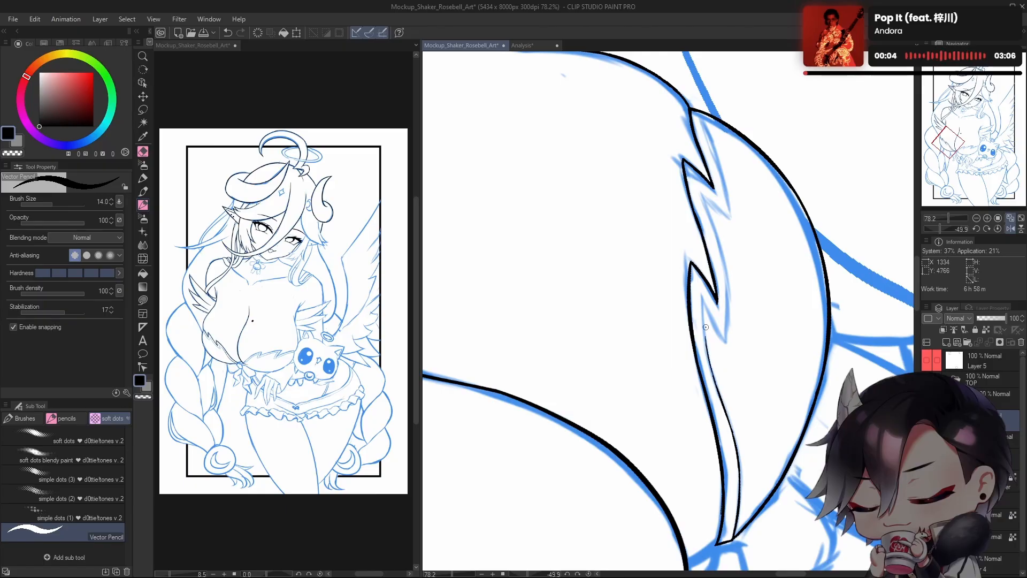
pyautogui.moveTo(715, 377); pyautogui.dragTo(705, 327)
pyautogui.hotkey('ctrl', 'z')
pyautogui.moveTo(714, 370)
pyautogui.mouseDown()
pyautogui.moveTo(734, 403)
pyautogui.moveTo(707, 370)
pyautogui.moveTo(707, 337)
pyautogui.mouseUp()
pyautogui.hotkey('ctrl', 'z')
pyautogui.moveTo(718, 417); pyautogui.dragTo(704, 320)
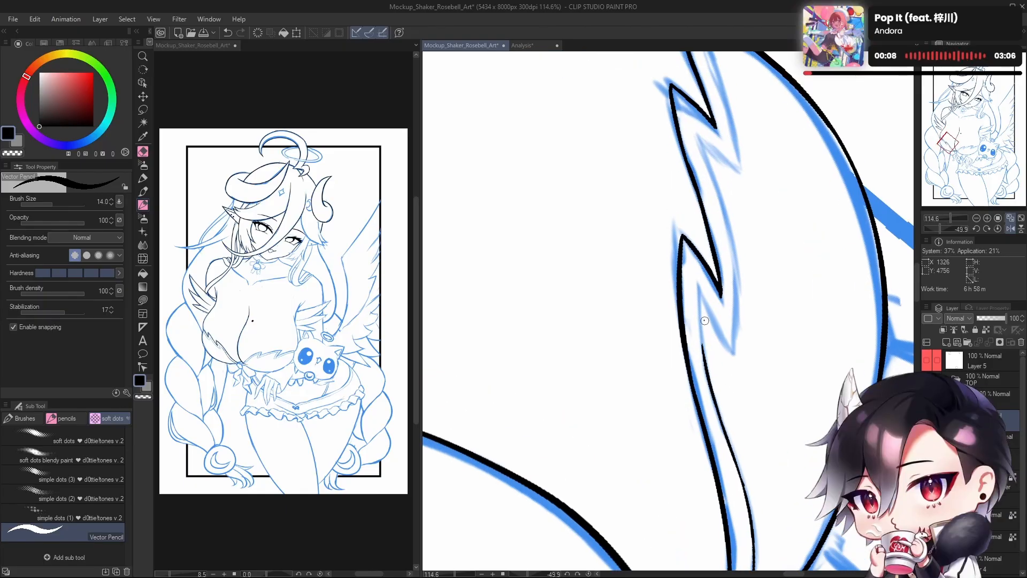
pyautogui.moveTo(706, 367); pyautogui.dragTo(698, 284)
# Step: Try to ink the diagonal edge running down from the inner line's lower peak with the canvas unmirrored
pyautogui.press('h')
pyautogui.moveTo(708, 332)
pyautogui.mouseDown()
pyautogui.moveTo(777, 383)
pyautogui.moveTo(804, 385)
pyautogui.mouseUp()
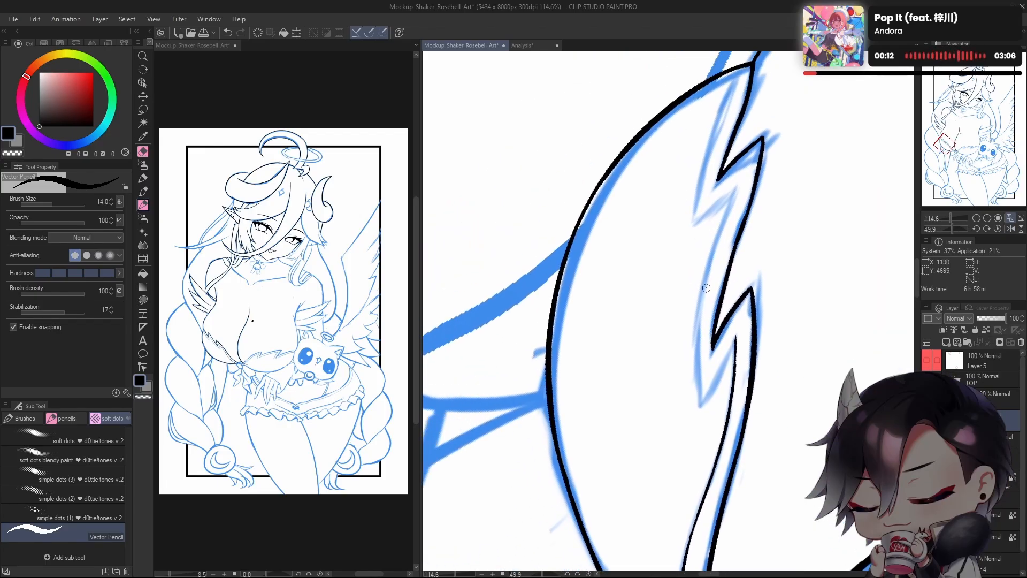
pyautogui.moveTo(735, 345); pyautogui.dragTo(694, 411)
pyautogui.hotkey('ctrl', 'z')
pyautogui.hotkey('ctrl', 'z')
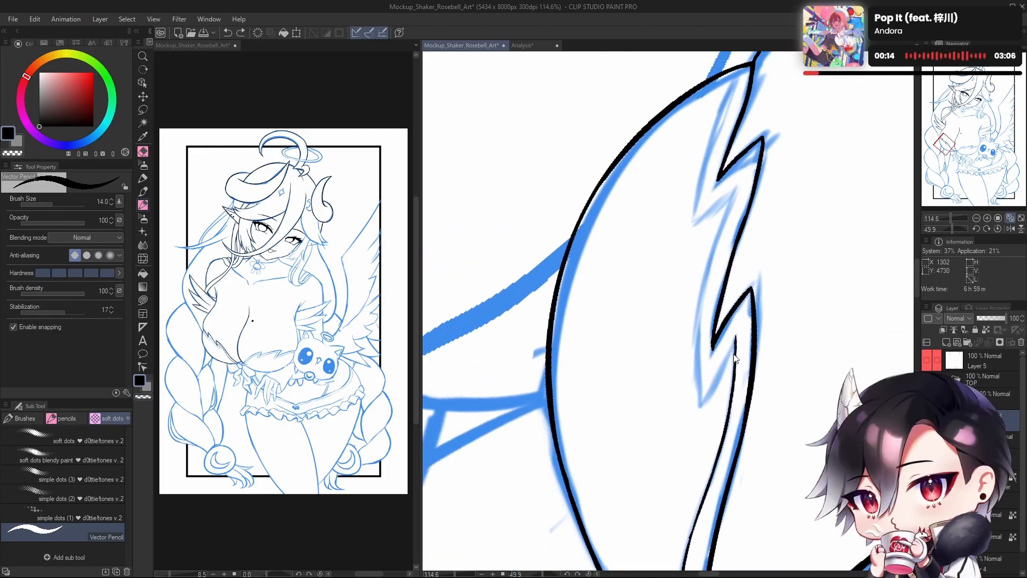
pyautogui.moveTo(736, 340); pyautogui.dragTo(705, 393)
pyautogui.hotkey('ctrl', 'z')
pyautogui.moveTo(736, 341); pyautogui.dragTo(695, 410)
pyautogui.hotkey('ctrl', 'z')
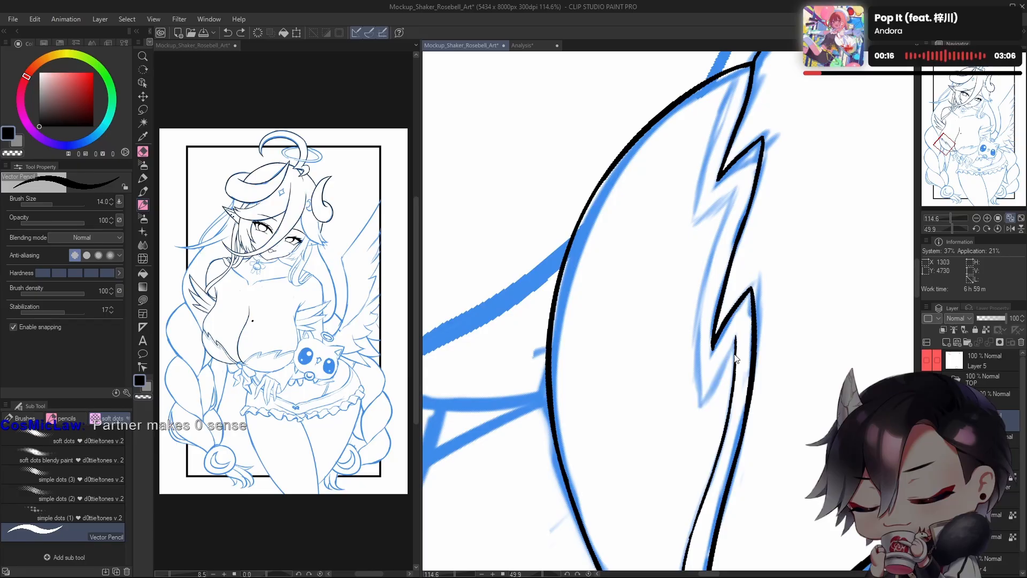
pyautogui.moveTo(736, 340); pyautogui.dragTo(697, 399)
pyautogui.hotkey('ctrl', 'z')
pyautogui.moveTo(736, 340); pyautogui.dragTo(693, 404)
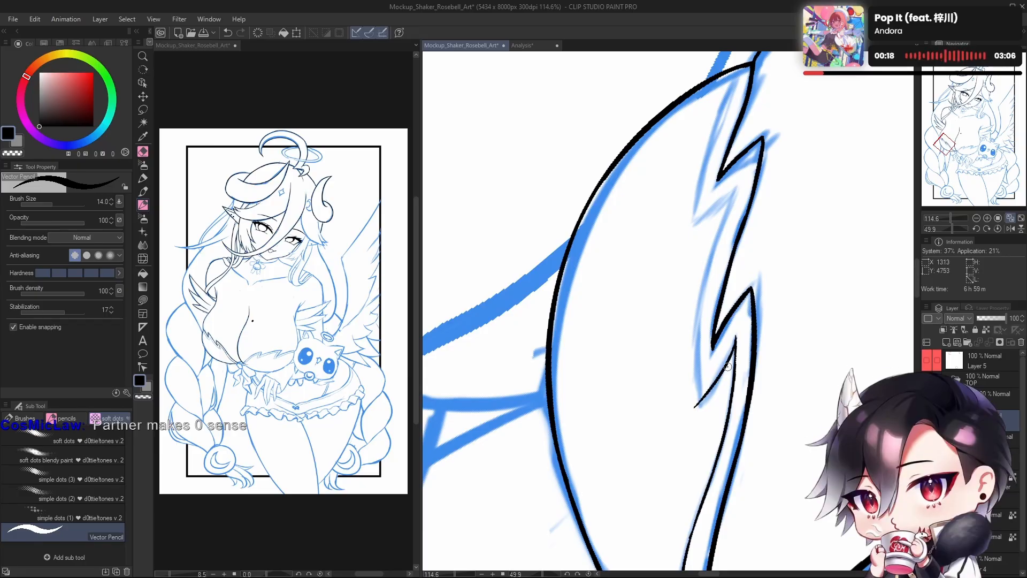
pyautogui.press('h')
pyautogui.hotkey('ctrl', 'z')
# Step: Trim the inner line's lower peak with transparent color and ink a short diagonal edge down from it in black
pyautogui.moveTo(598, 352); pyautogui.dragTo(633, 421)
pyautogui.hotkey('ctrl', 'z')
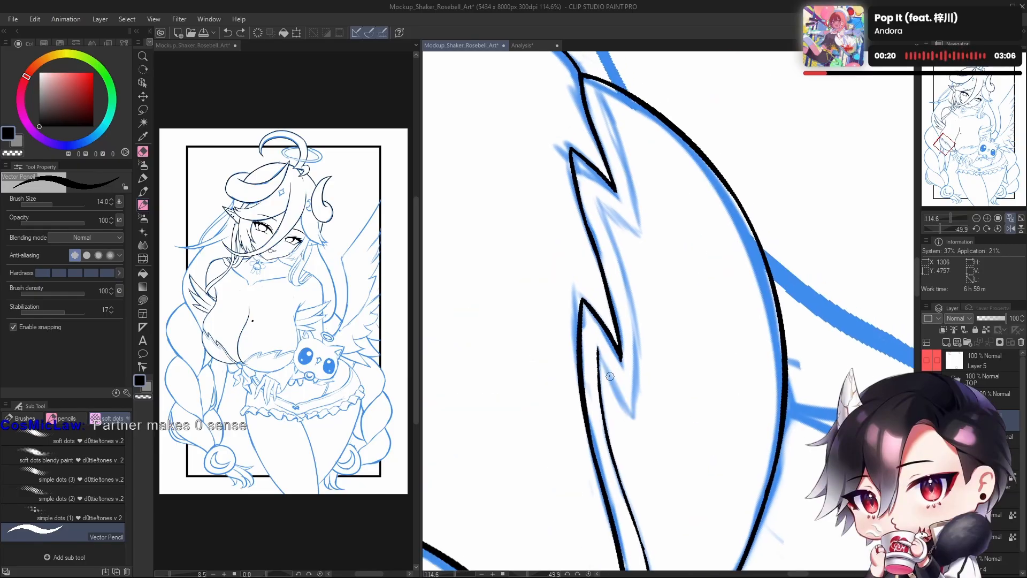
pyautogui.press('c')
pyautogui.click(598, 346)
pyautogui.press('c')
pyautogui.moveTo(598, 352); pyautogui.dragTo(627, 412)
pyautogui.hotkey('ctrl', 'z')
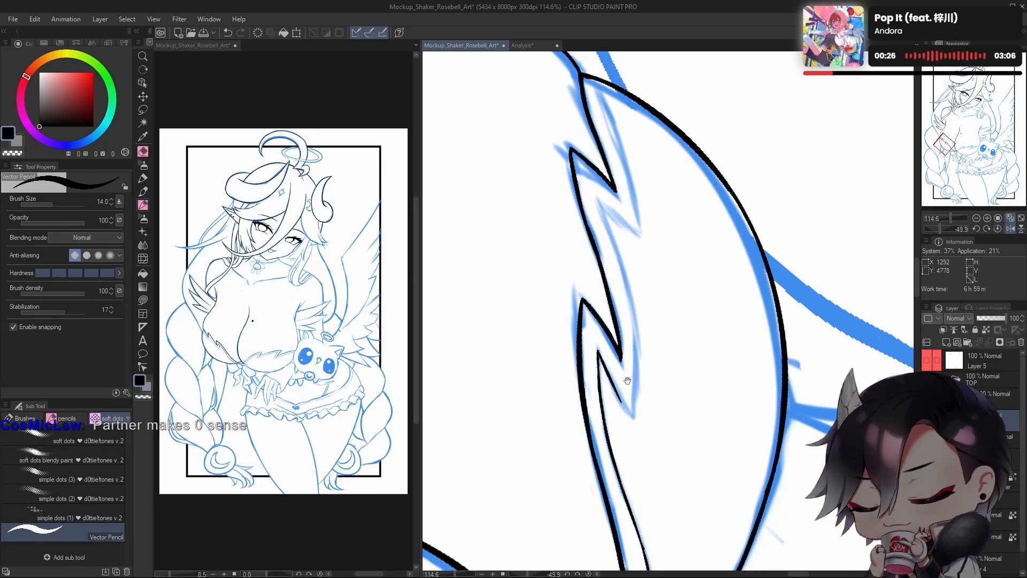
# Step: Redraw the lower diagonal edge so it runs from the peak to the sketched point of the fur spike
pyautogui.moveTo(608, 388); pyautogui.dragTo(610, 372)
pyautogui.hotkey('ctrl', 'z')
pyautogui.moveTo(599, 335)
pyautogui.mouseDown()
pyautogui.moveTo(627, 393)
pyautogui.moveTo(634, 400)
pyautogui.moveTo(613, 371)
pyautogui.moveTo(635, 400)
pyautogui.mouseUp()
pyautogui.hotkey('ctrl', 'z')
pyautogui.hotkey('ctrl', 'z')
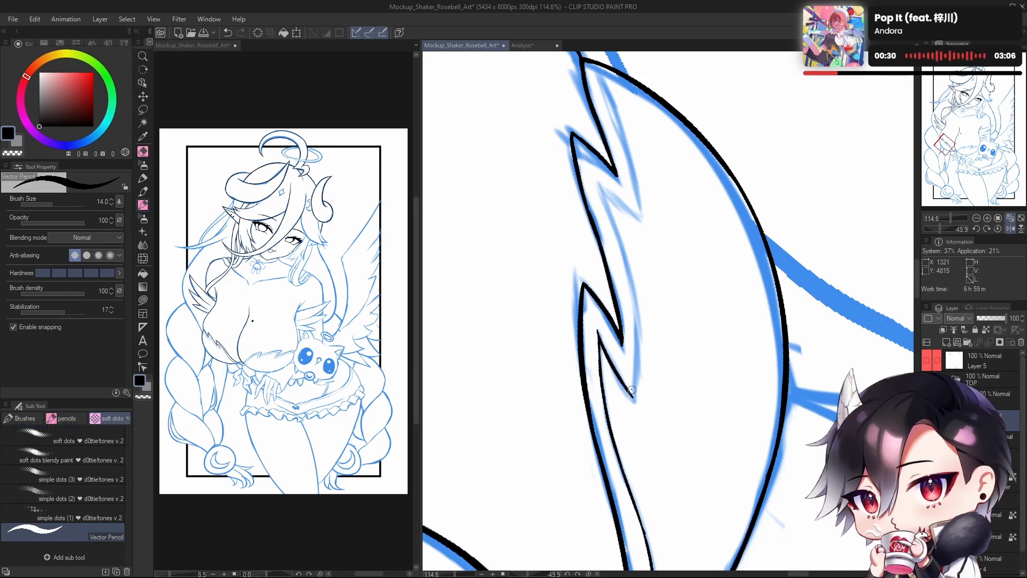
pyautogui.hotkey('ctrl', 'z')
pyautogui.moveTo(598, 330)
pyautogui.mouseDown()
pyautogui.moveTo(649, 408)
pyautogui.moveTo(615, 371)
pyautogui.moveTo(635, 400)
pyautogui.mouseUp()
pyautogui.hotkey('ctrl', 'z')
pyautogui.hotkey('ctrl', 'z')
pyautogui.hotkey('ctrl', 'z')
# Step: Return the canvas to its unmirrored view and ink the inner line upward from the lower spike's point
pyautogui.press('h')
pyautogui.moveTo(740, 418)
pyautogui.mouseDown()
pyautogui.moveTo(749, 453)
pyautogui.moveTo(709, 374)
pyautogui.mouseUp()
pyautogui.hotkey('ctrl', 'z')
pyautogui.moveTo(711, 433); pyautogui.dragTo(709, 396)
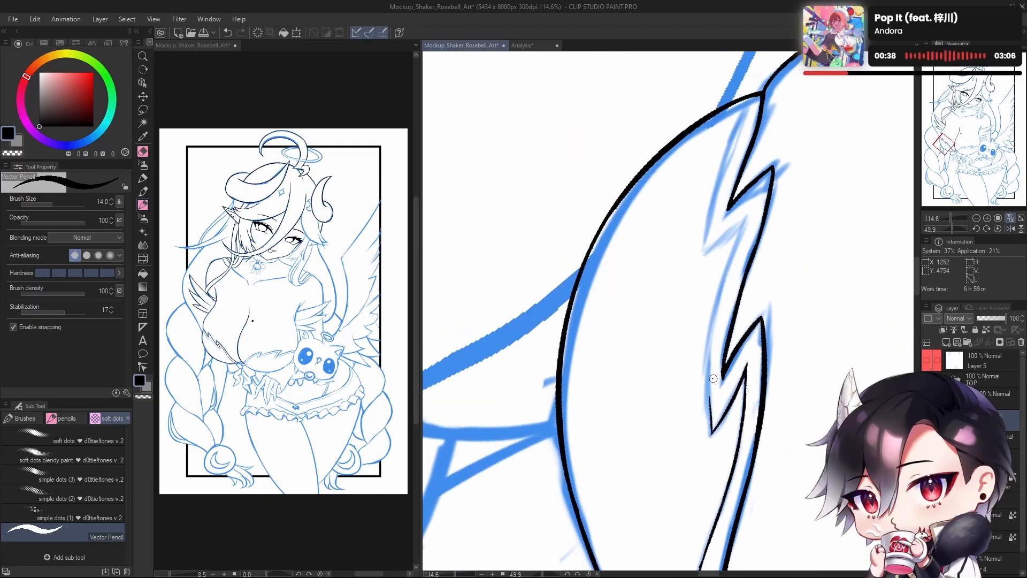
pyautogui.press('c')
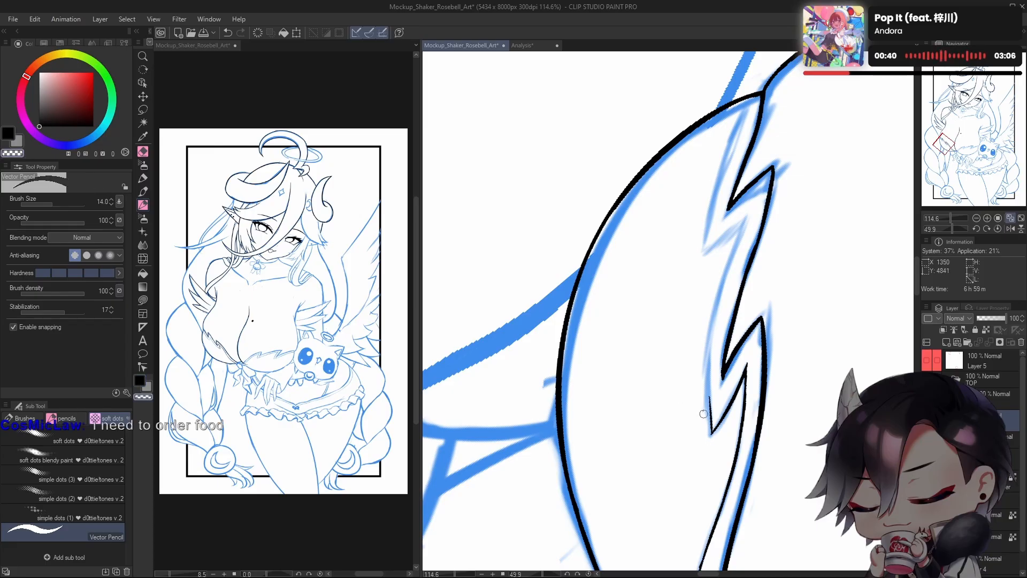
pyautogui.press('c')
pyautogui.moveTo(711, 414); pyautogui.dragTo(709, 363)
pyautogui.hotkey('ctrl', 'z')
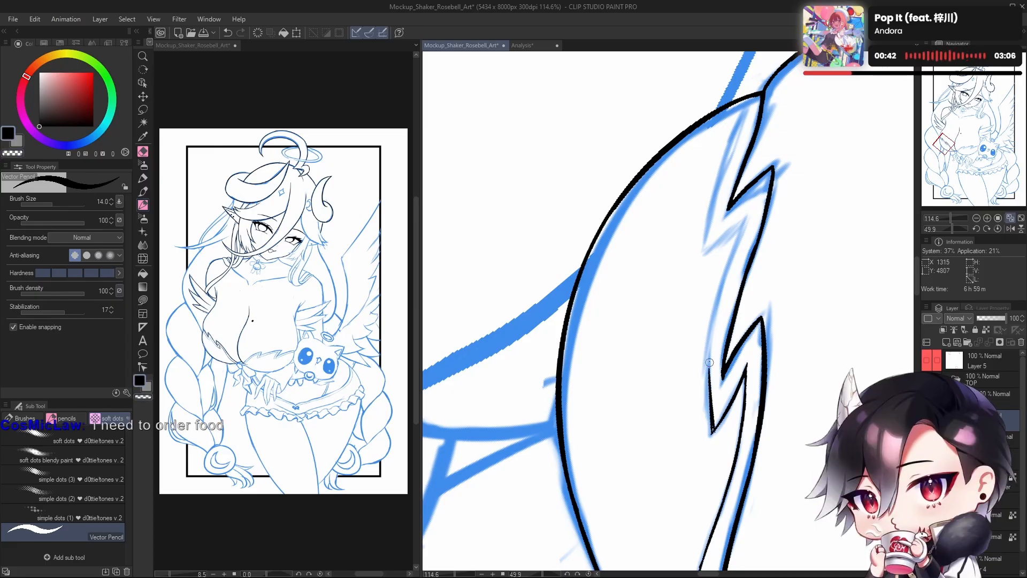
pyautogui.hotkey('ctrl', 'z')
pyautogui.moveTo(712, 429); pyautogui.dragTo(713, 348)
# Step: Extend the inner line along the sketch up to the peak inside the fur trim's upper spike
pyautogui.moveTo(711, 398)
pyautogui.mouseDown()
pyautogui.moveTo(719, 296)
pyautogui.moveTo(724, 327)
pyautogui.mouseUp()
pyautogui.hotkey('ctrl', 'z')
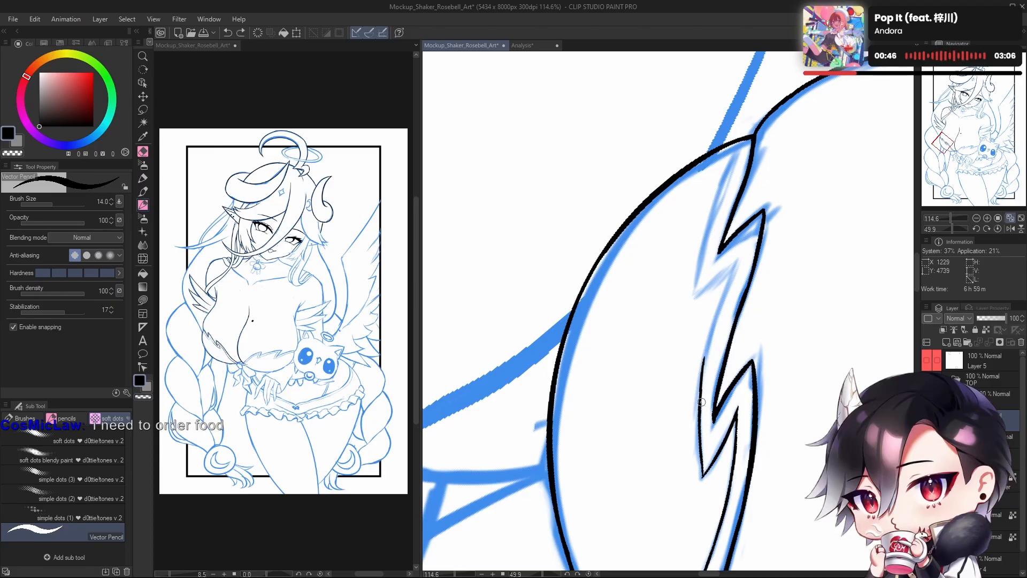
pyautogui.moveTo(700, 403); pyautogui.dragTo(717, 317)
pyautogui.hotkey('ctrl', 'z')
pyautogui.moveTo(701, 375); pyautogui.dragTo(724, 301)
pyautogui.moveTo(711, 340); pyautogui.dragTo(732, 279)
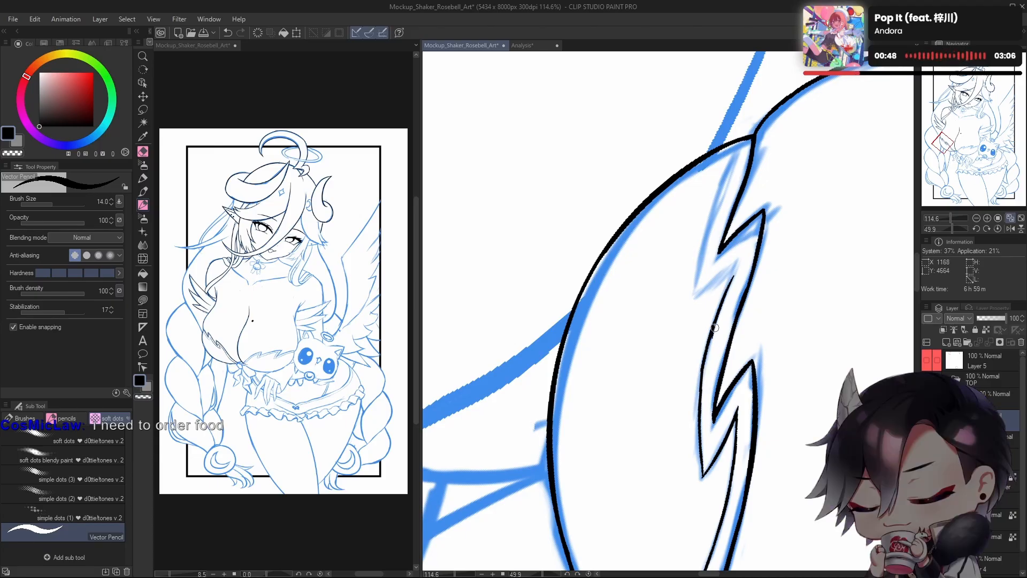
pyautogui.moveTo(714, 331); pyautogui.dragTo(742, 253)
pyautogui.hotkey('ctrl', 'z')
pyautogui.hotkey('ctrl', 'z')
pyautogui.moveTo(711, 328); pyautogui.dragTo(738, 258)
pyautogui.moveTo(724, 299); pyautogui.dragTo(742, 253)
pyautogui.hotkey('ctrl', 'z')
# Step: Ink the diagonal edge from the inner line's upper peak down to the upper spike's sketched point
pyautogui.moveTo(712, 326)
pyautogui.mouseDown()
pyautogui.moveTo(741, 253)
pyautogui.moveTo(698, 295)
pyautogui.mouseUp()
pyautogui.hotkey('ctrl', 'z')
pyautogui.moveTo(739, 254); pyautogui.dragTo(690, 303)
pyautogui.hotkey('ctrl', 'z')
pyautogui.moveTo(739, 255); pyautogui.dragTo(691, 299)
pyautogui.hotkey('ctrl', 'z')
pyautogui.hotkey('ctrl', 'z')
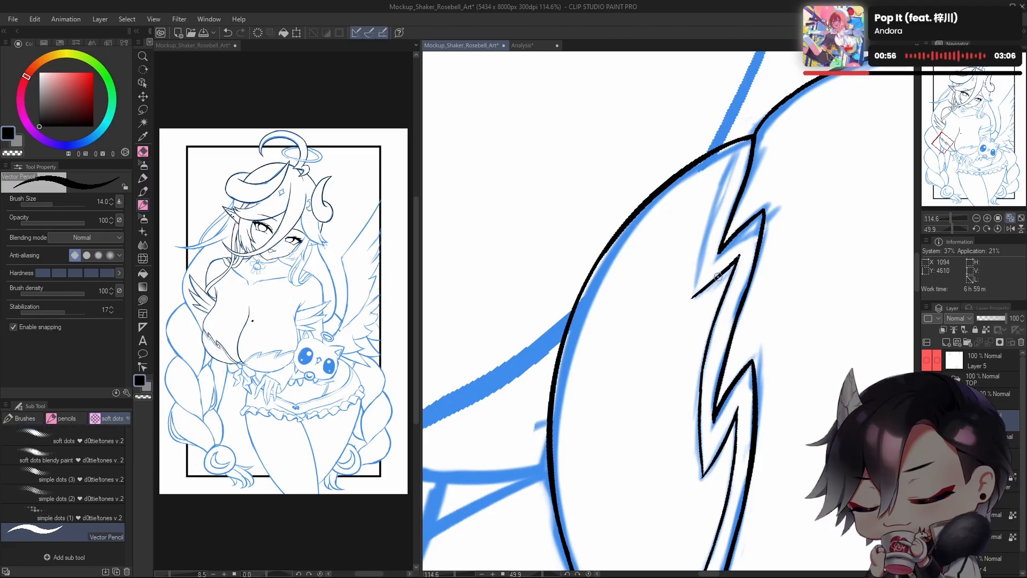
# Step: Check the line art in mirrored view and with the blue sketch hidden, then show the sketch again
pyautogui.moveTo(768, 256); pyautogui.dragTo(741, 308)
pyautogui.press('h')
pyautogui.moveTo(658, 342); pyautogui.dragTo(615, 342)
pyautogui.press('h')
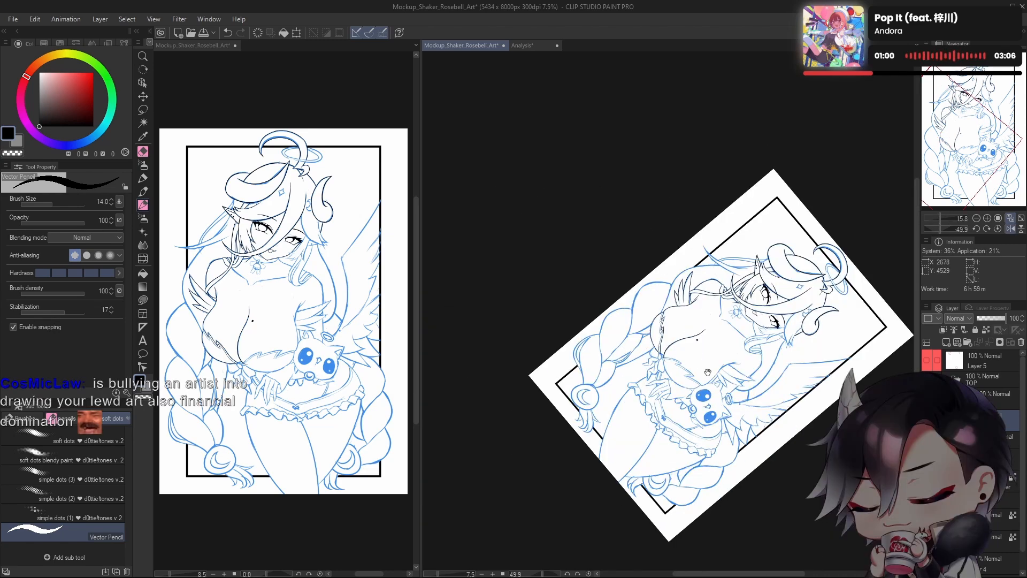
pyautogui.moveTo(715, 387); pyautogui.dragTo(711, 398)
pyautogui.click(927, 481)
pyautogui.moveTo(701, 326)
pyautogui.mouseDown()
pyautogui.moveTo(734, 332)
pyautogui.moveTo(717, 362)
pyautogui.mouseUp()
pyautogui.scroll(5, 618, 371)
pyautogui.press('e')
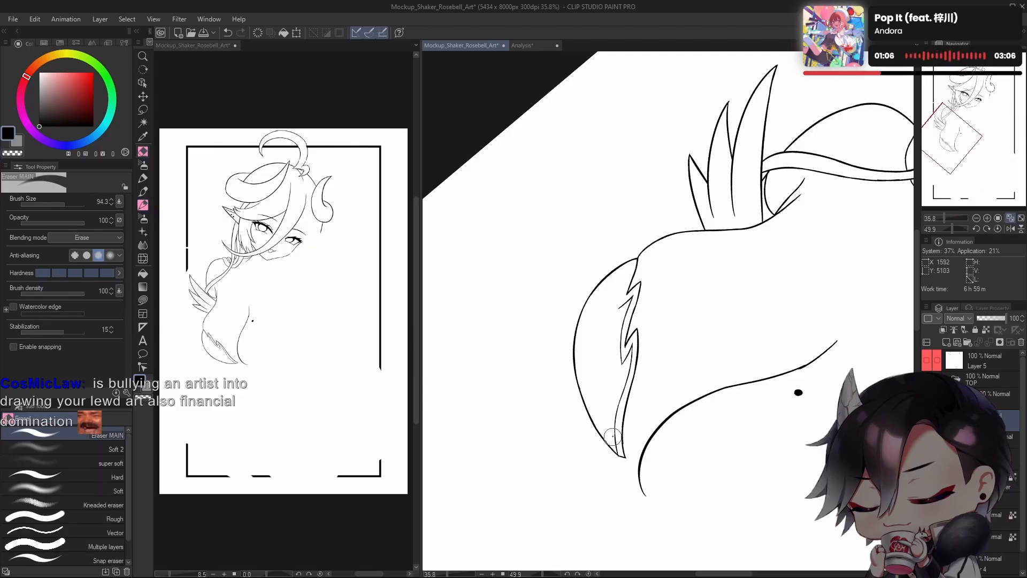
pyautogui.press('p')
pyautogui.moveTo(673, 376); pyautogui.dragTo(671, 378)
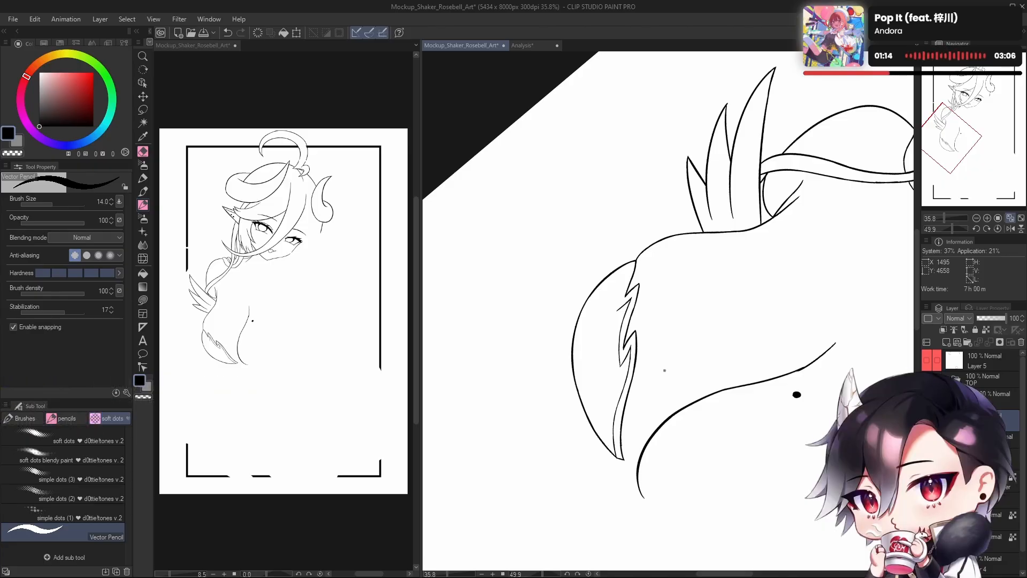
pyautogui.click(927, 478)
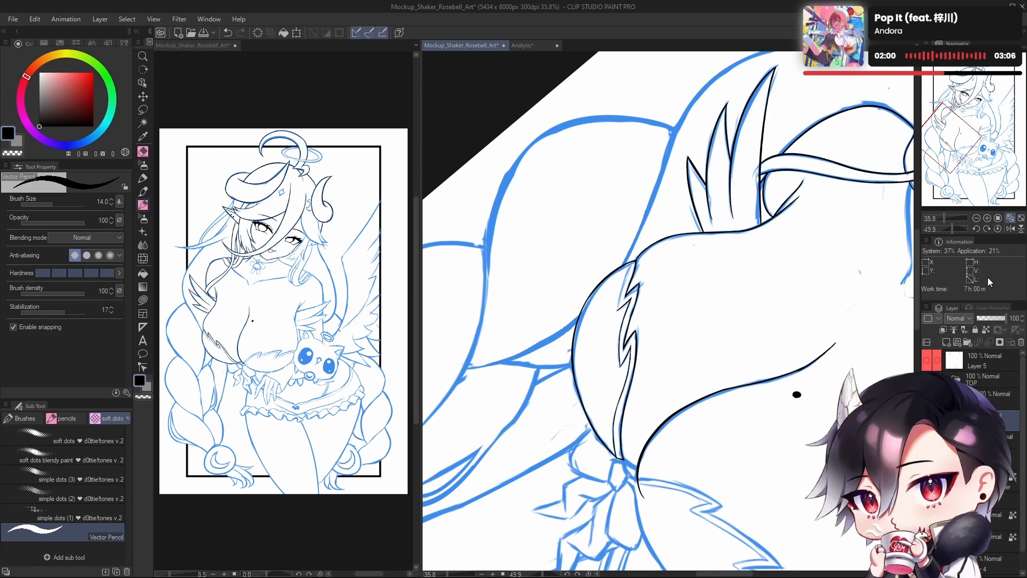
# Step: Try to ink the inner line's last edge downward from the fur trim's upper corner
pyautogui.moveTo(684, 350)
pyautogui.mouseDown()
pyautogui.moveTo(711, 341)
pyautogui.moveTo(692, 357)
pyautogui.mouseUp()
pyautogui.scroll(3, 627, 338)
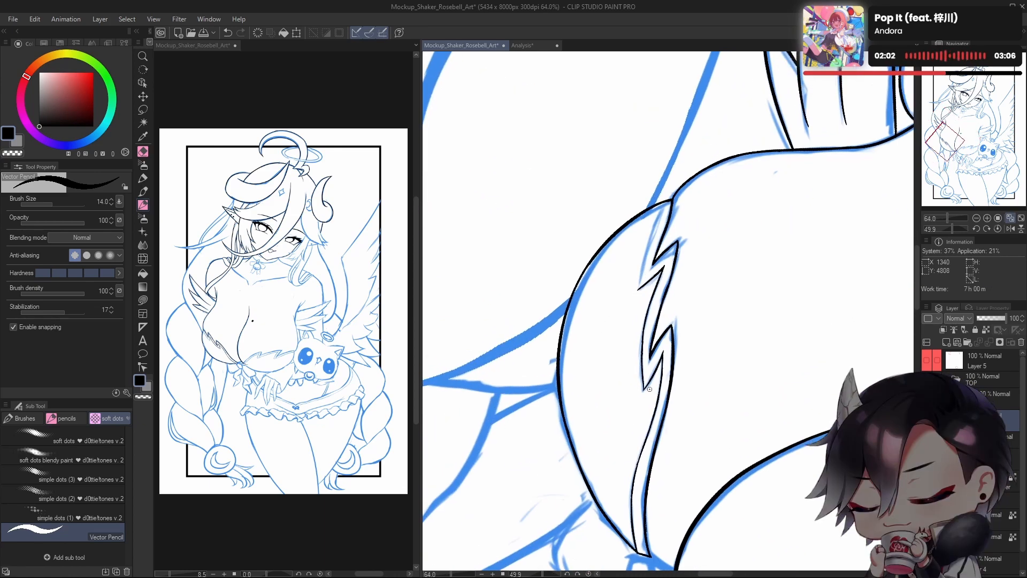
pyautogui.moveTo(670, 201); pyautogui.dragTo(651, 243)
pyautogui.hotkey('ctrl', 'z')
pyautogui.moveTo(671, 200); pyautogui.dragTo(643, 265)
pyautogui.hotkey('ctrl', 'z')
pyautogui.moveTo(670, 200); pyautogui.dragTo(646, 259)
pyautogui.hotkey('ctrl', 'z')
pyautogui.moveTo(671, 199)
pyautogui.mouseDown()
pyautogui.moveTo(645, 265)
pyautogui.moveTo(649, 249)
pyautogui.mouseUp()
pyautogui.hotkey('ctrl', 'z')
pyautogui.hotkey('ctrl', 'z')
# Step: Ink the inner line's last edge upward from the upper spike's point to the fur trim's upper corner
pyautogui.moveTo(638, 289); pyautogui.dragTo(663, 214)
pyautogui.hotkey('ctrl', 'z')
pyautogui.moveTo(639, 289); pyautogui.dragTo(667, 203)
pyautogui.hotkey('ctrl', 'z')
pyautogui.hotkey('ctrl', 'z')
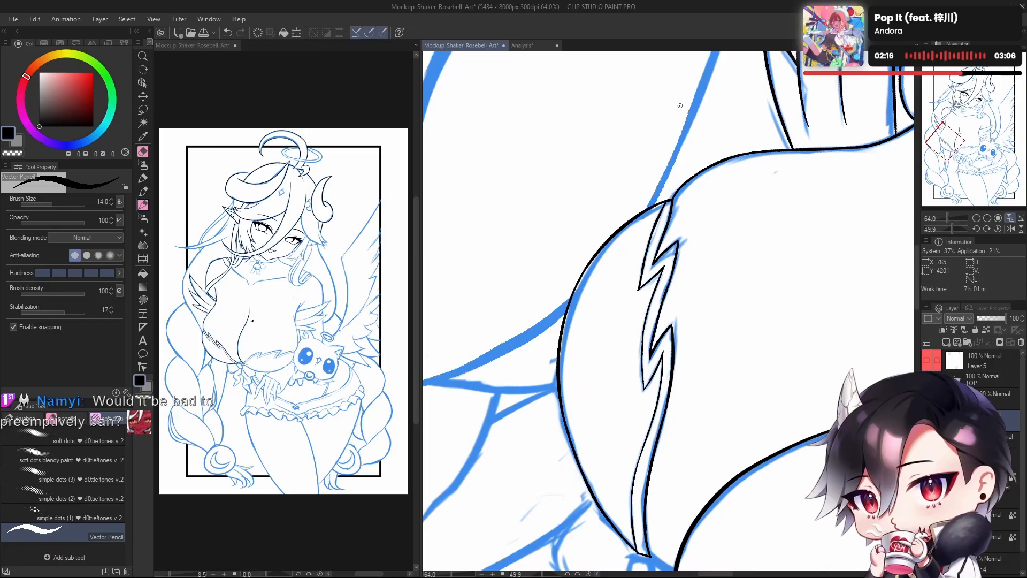
# Step: Thin the inner line's last edge below the fur trim's upper corner with transparent color
pyautogui.press('c')
pyautogui.moveTo(639, 287); pyautogui.dragTo(657, 216)
pyautogui.hotkey('ctrl', 'z')
pyautogui.moveTo(642, 272); pyautogui.dragTo(660, 213)
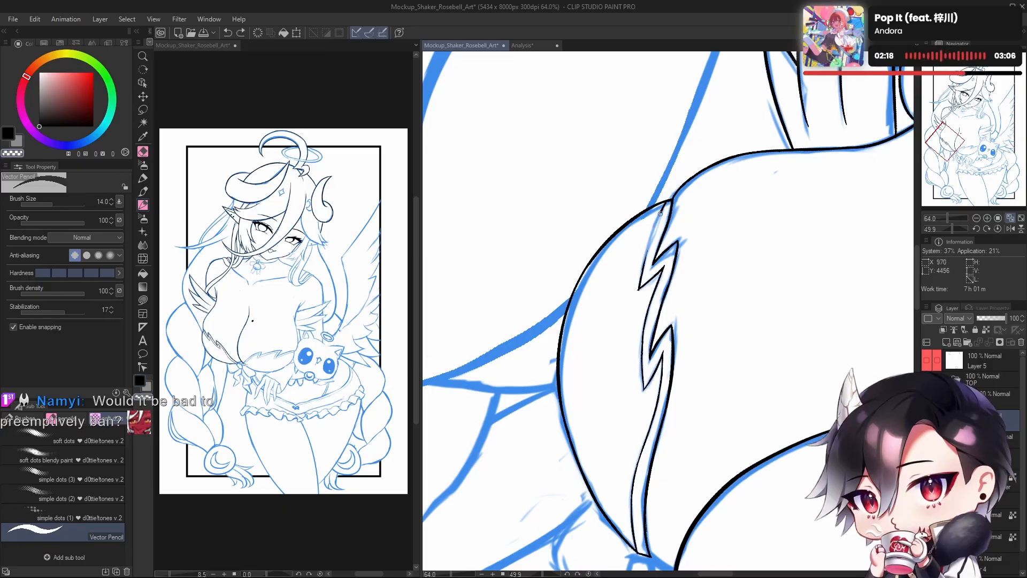
# Step: Mirror the canvas, then close the inner line at the fur trim's upper corner in black and tidy the join
pyautogui.press('h')
pyautogui.moveTo(718, 279)
pyautogui.mouseDown()
pyautogui.moveTo(745, 349)
pyautogui.moveTo(693, 325)
pyautogui.moveTo(685, 300)
pyautogui.mouseUp()
pyautogui.scroll(2, 751, 349)
pyautogui.press('c')
pyautogui.hotkey('ctrl', 'z')
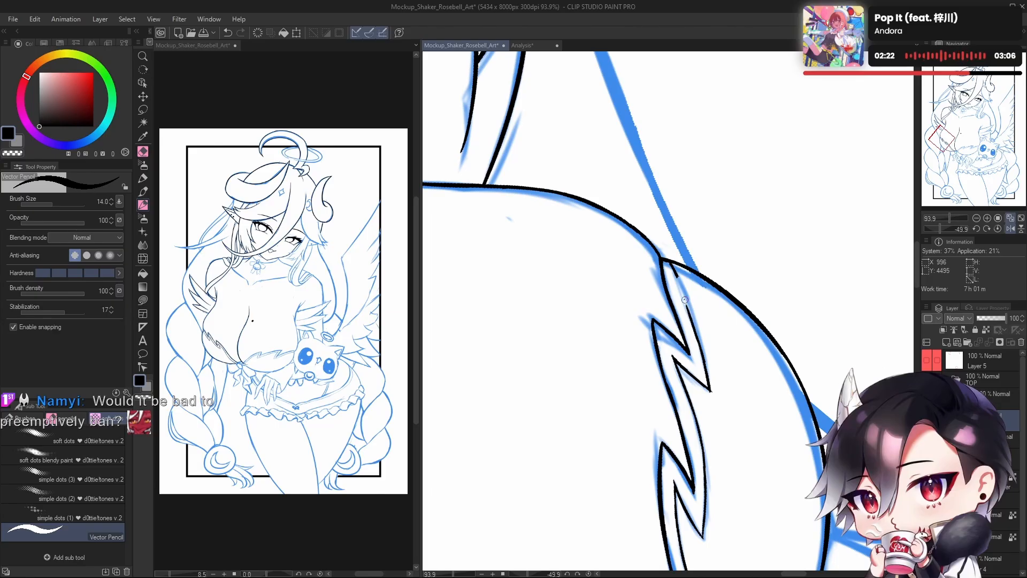
pyautogui.moveTo(670, 264)
pyautogui.mouseDown()
pyautogui.moveTo(688, 309)
pyautogui.moveTo(676, 272)
pyautogui.mouseUp()
pyautogui.press('c')
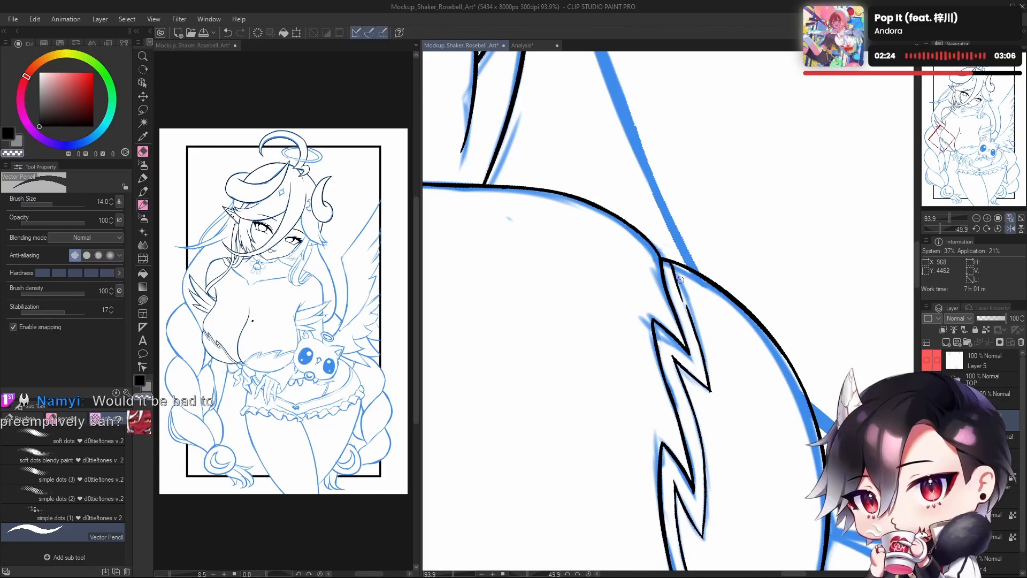
pyautogui.press('c')
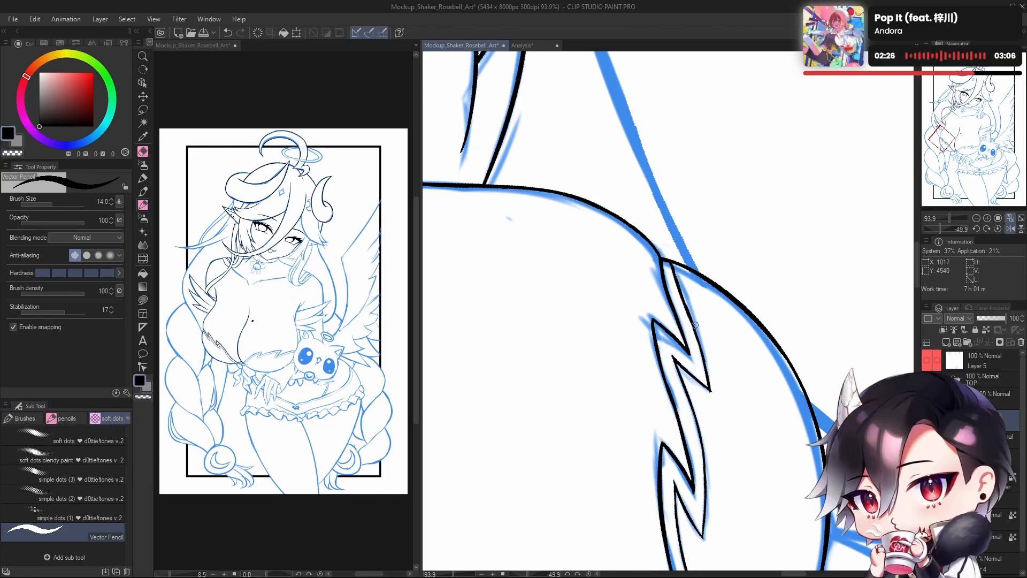
# Step: Inspect the fur trim within the whole figure, resetting the canvas rotation to 0 and turning mirroring off for a closer check
pyautogui.moveTo(757, 326); pyautogui.dragTo(712, 325)
pyautogui.moveTo(751, 384); pyautogui.dragTo(714, 245)
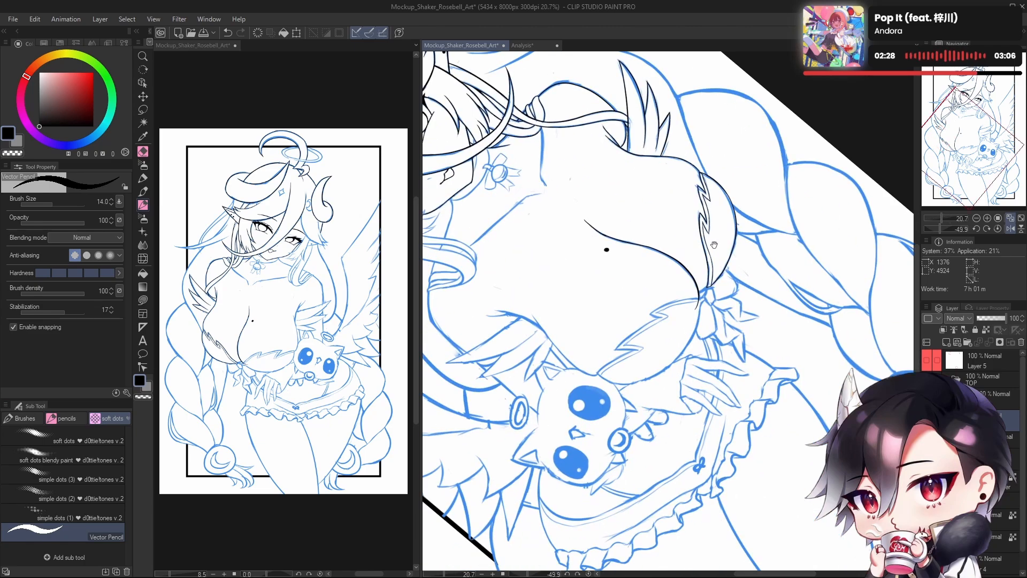
pyautogui.moveTo(714, 353); pyautogui.dragTo(682, 390)
pyautogui.scroll(-3, 682, 390)
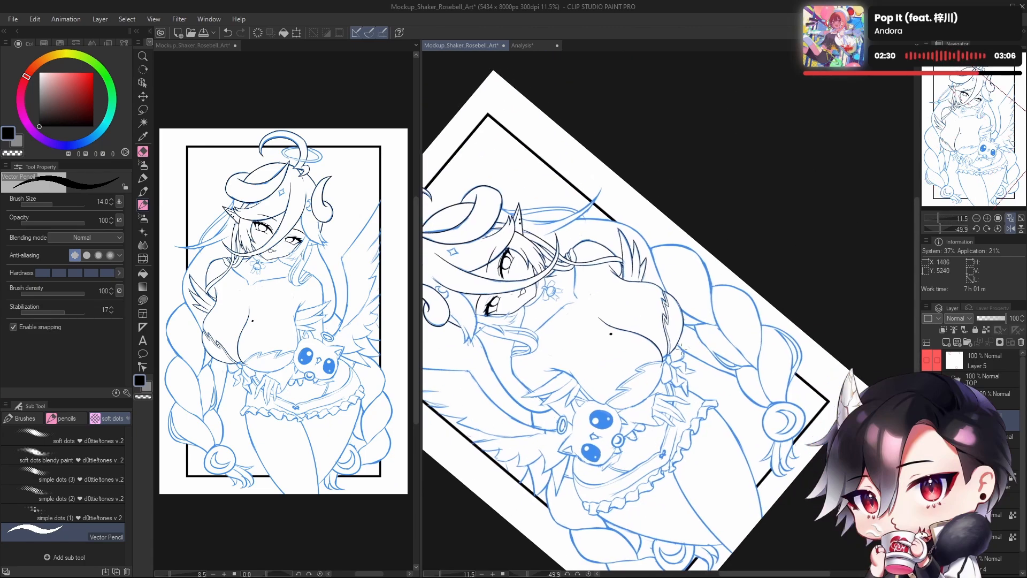
pyautogui.click(998, 229)
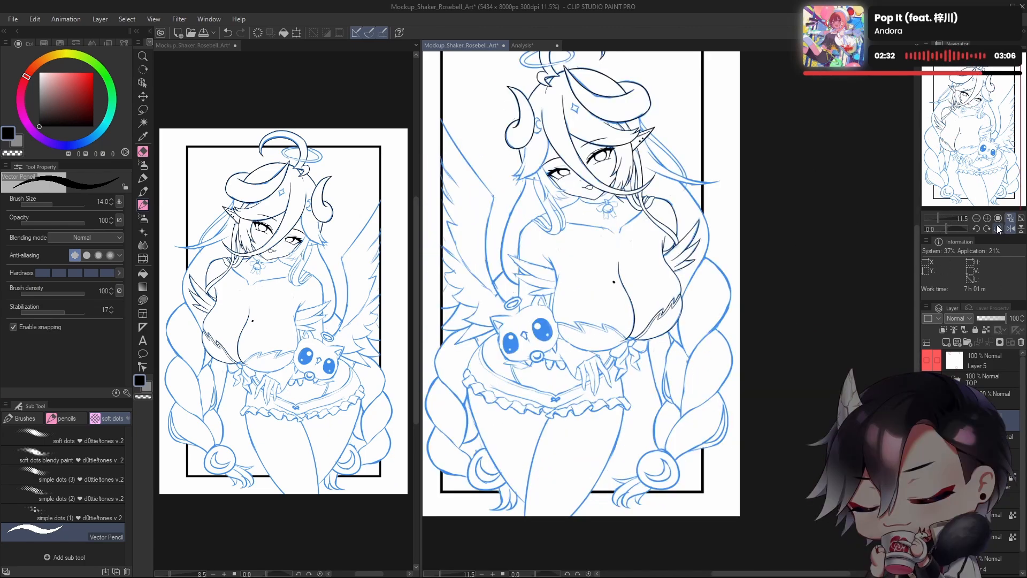
pyautogui.moveTo(524, 316); pyautogui.dragTo(710, 300)
pyautogui.scroll(6, 711, 300)
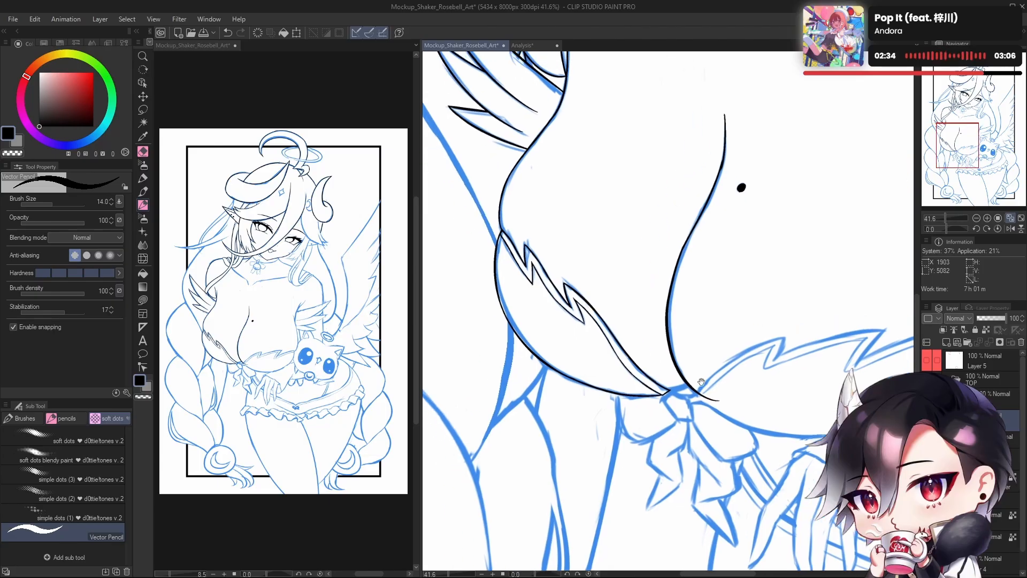
pyautogui.scroll(5, 616, 424)
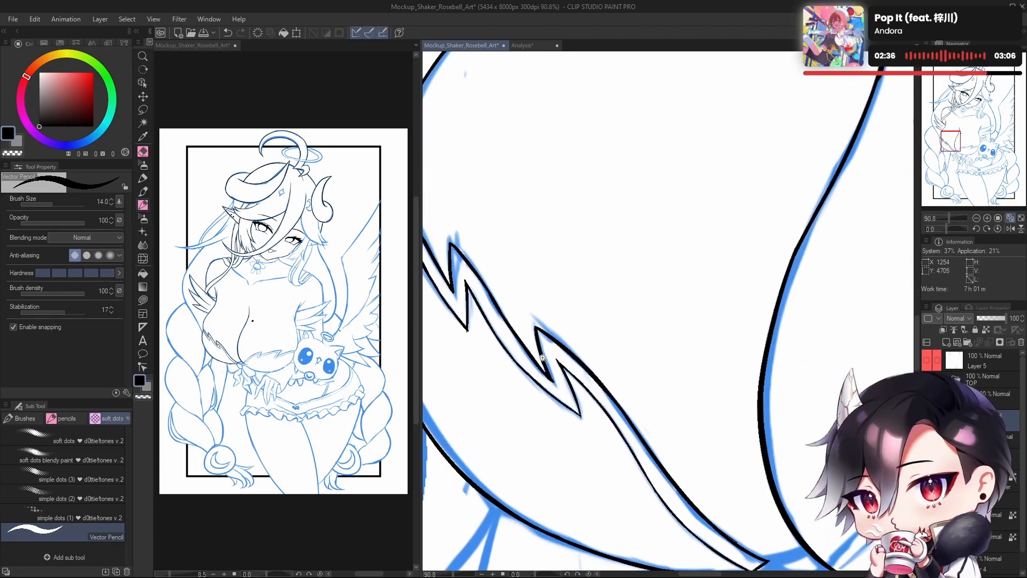
pyautogui.moveTo(555, 360); pyautogui.dragTo(580, 371)
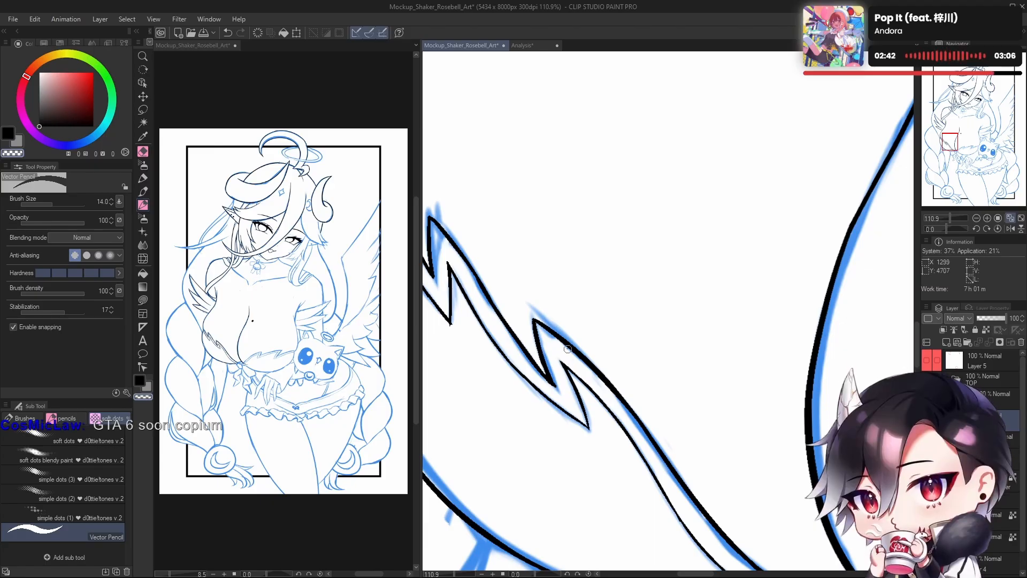
# Step: Ink a short black line from the fur trim's lower corner toward the chest's center line above the bow
pyautogui.scroll(-6, 665, 402)
pyautogui.scroll(-2, 666, 402)
pyautogui.scroll(-2, 703, 357)
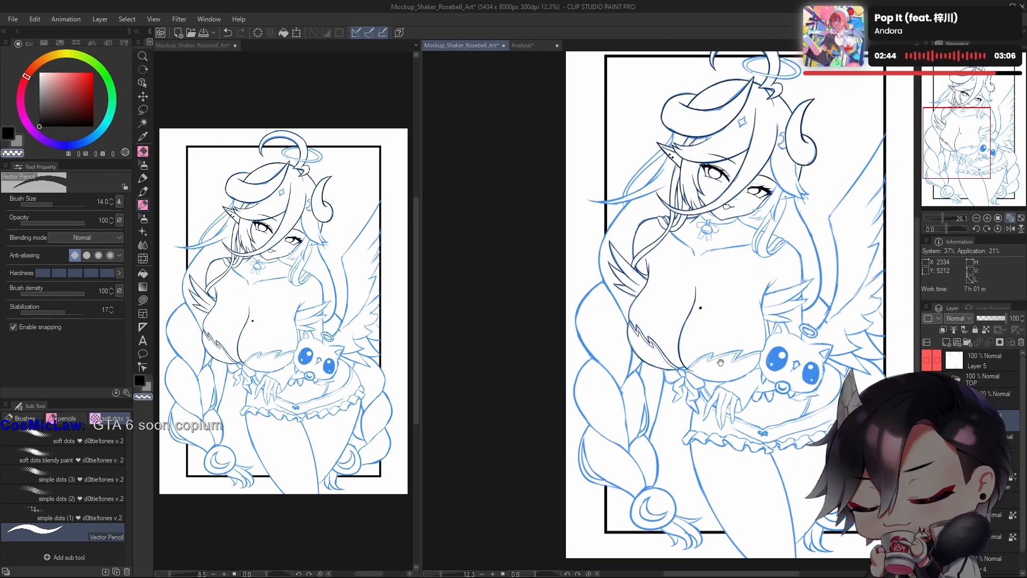
pyautogui.scroll(4, 703, 358)
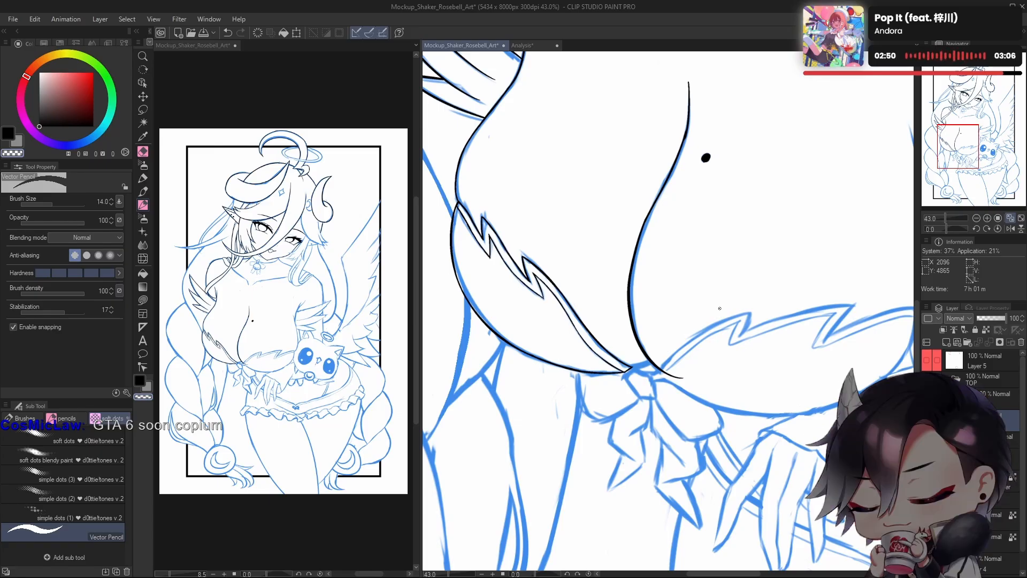
pyautogui.moveTo(665, 322); pyautogui.dragTo(676, 303)
pyautogui.scroll(3, 684, 348)
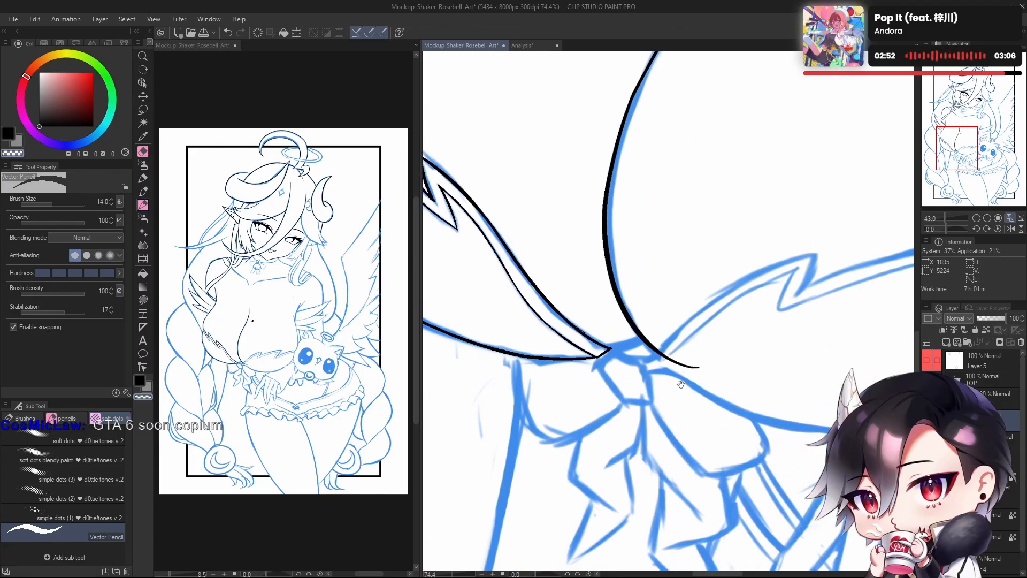
pyautogui.press('c')
pyautogui.moveTo(627, 374); pyautogui.dragTo(679, 390)
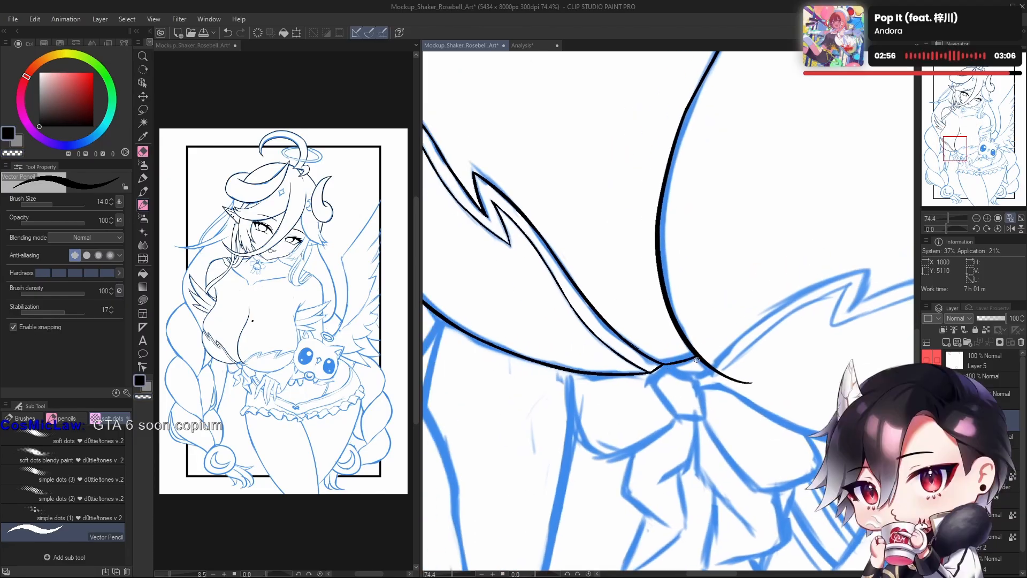
# Step: Refine the short connecting stroke above the bow knot as a curve meeting the chest's center line
pyautogui.moveTo(697, 354); pyautogui.dragTo(662, 366)
pyautogui.hotkey('ctrl', 'z')
pyautogui.moveTo(680, 365); pyautogui.dragTo(663, 365)
pyautogui.hotkey('ctrl', 'z')
pyautogui.hotkey('ctrl', 'z')
pyautogui.moveTo(736, 385); pyautogui.dragTo(700, 443)
pyautogui.moveTo(661, 387)
pyautogui.mouseDown()
pyautogui.moveTo(699, 429)
pyautogui.moveTo(694, 377)
pyautogui.moveTo(655, 426)
pyautogui.moveTo(682, 417)
pyautogui.mouseUp()
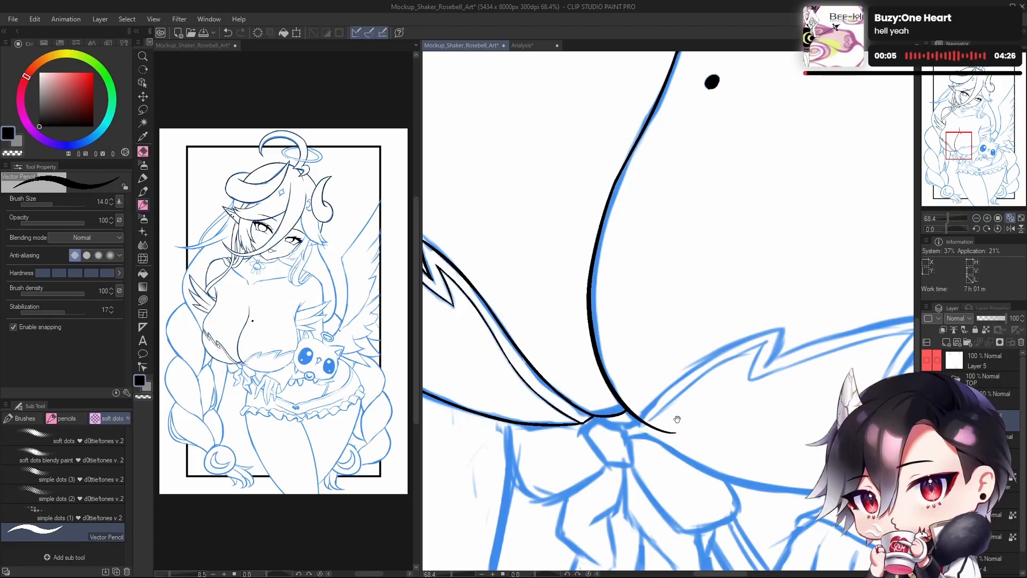
# Step: Rotate the canvas to 58.6 and trim the center line's tail beyond the fur trim join with transparent color
pyautogui.moveTo(677, 419); pyautogui.dragTo(676, 406)
pyautogui.moveTo(952, 228); pyautogui.dragTo(952, 229)
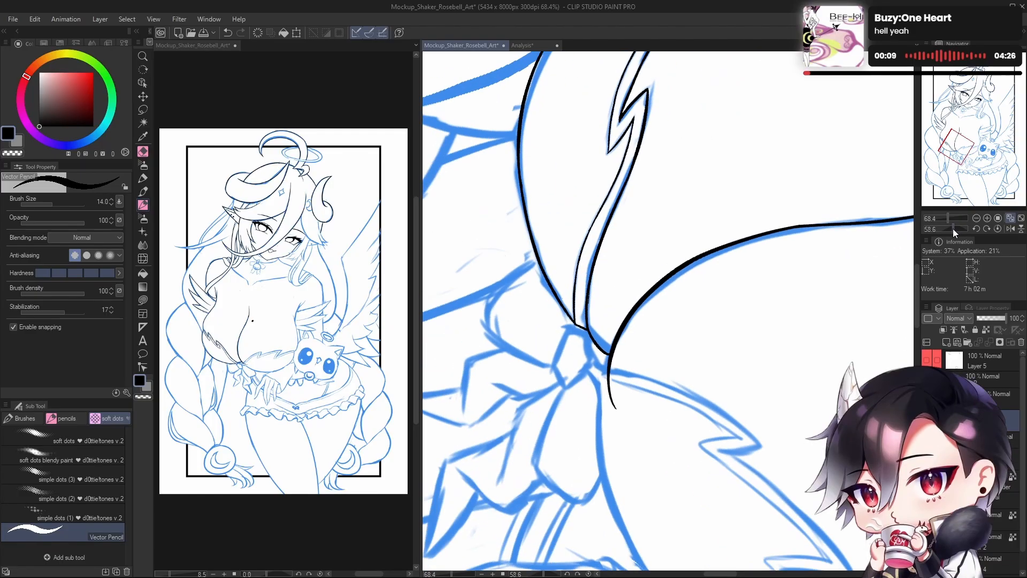
pyautogui.moveTo(609, 395)
pyautogui.mouseDown()
pyautogui.moveTo(635, 429)
pyautogui.moveTo(611, 342)
pyautogui.moveTo(607, 380)
pyautogui.moveTo(649, 293)
pyautogui.mouseUp()
pyautogui.press('e')
pyautogui.press('p')
pyautogui.moveTo(610, 374)
pyautogui.mouseDown()
pyautogui.moveTo(619, 327)
pyautogui.moveTo(681, 268)
pyautogui.mouseUp()
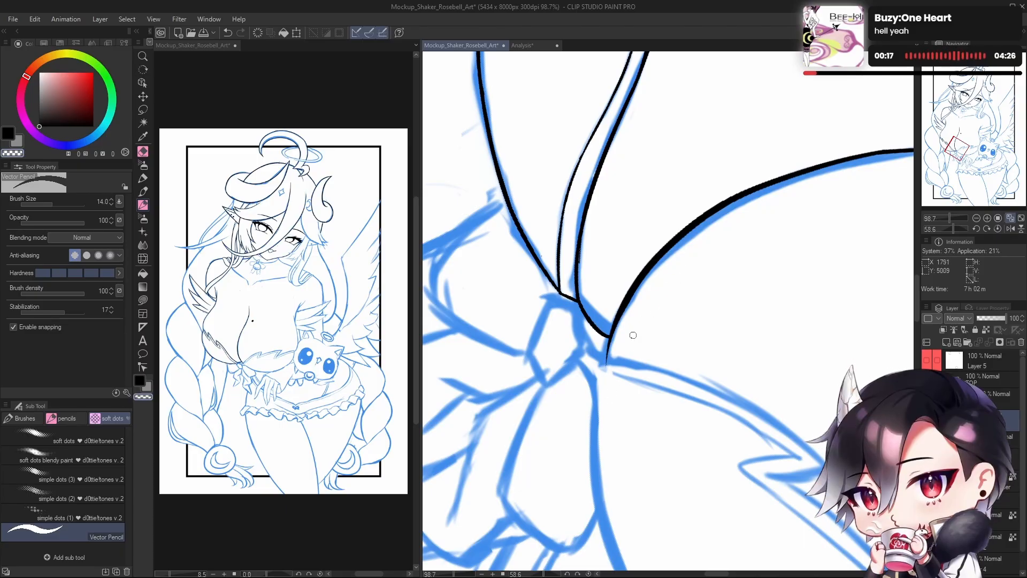
pyautogui.moveTo(610, 348); pyautogui.dragTo(648, 280)
# Step: Redraw the center line's lower end in black as a smooth curve through the join above the bow
pyautogui.press('c')
pyautogui.moveTo(606, 360); pyautogui.dragTo(620, 304)
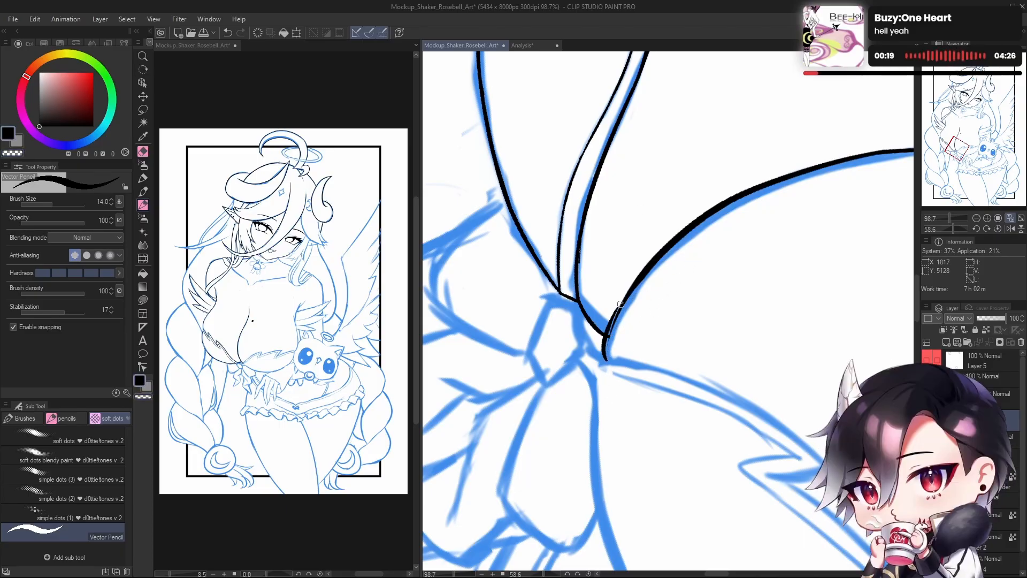
pyautogui.hotkey('ctrl', 'z')
pyautogui.moveTo(605, 359); pyautogui.dragTo(622, 299)
pyautogui.hotkey('ctrl', 'z')
pyautogui.moveTo(605, 359)
pyautogui.mouseDown()
pyautogui.moveTo(605, 331)
pyautogui.moveTo(617, 307)
pyautogui.mouseUp()
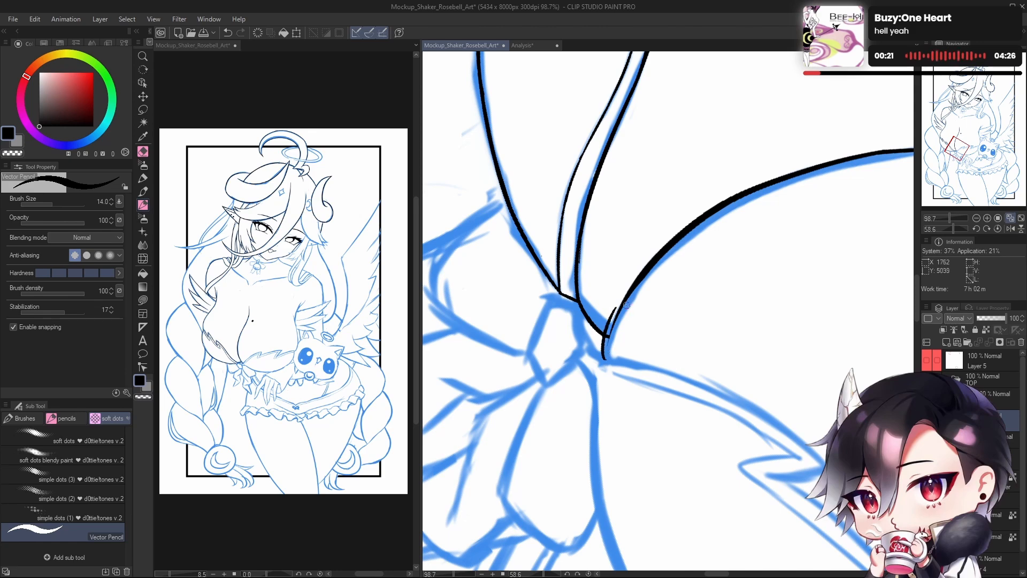
pyautogui.hotkey('ctrl', 'z')
pyautogui.moveTo(606, 359)
pyautogui.mouseDown()
pyautogui.moveTo(610, 327)
pyautogui.moveTo(636, 297)
pyautogui.mouseUp()
pyautogui.moveTo(606, 359); pyautogui.dragTo(637, 292)
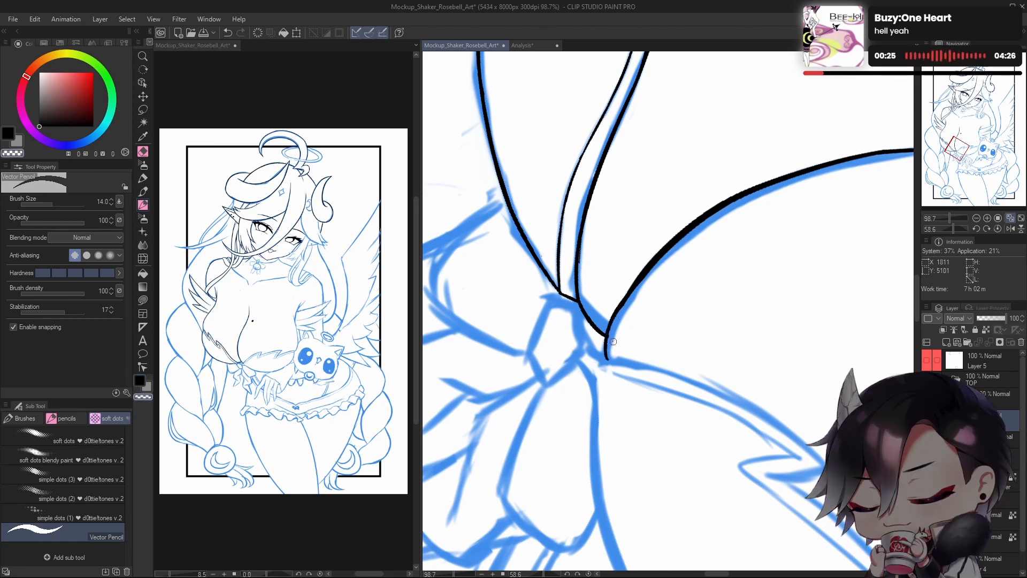
pyautogui.hotkey('ctrl', 'z')
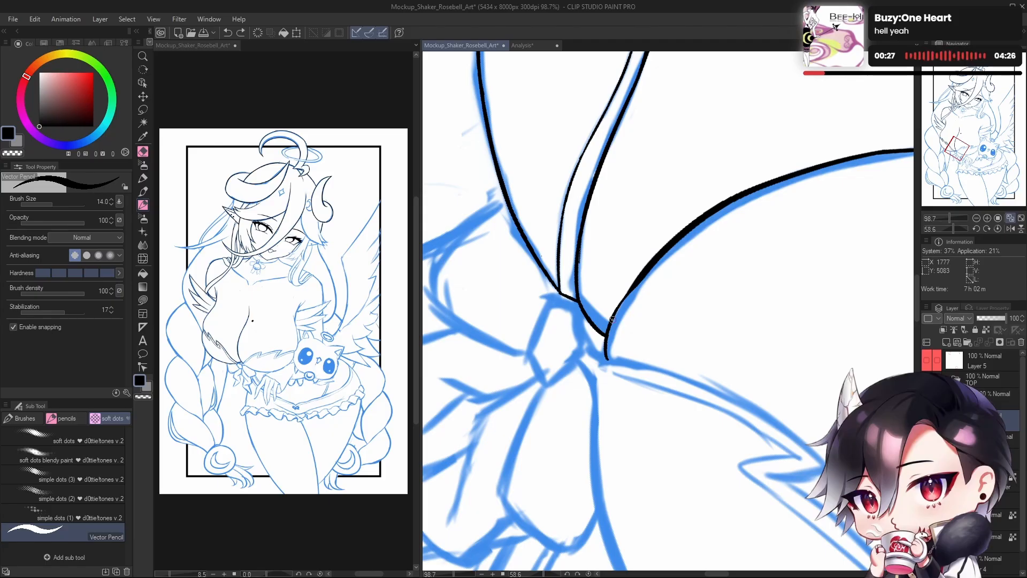
pyautogui.moveTo(613, 318)
pyautogui.mouseDown()
pyautogui.moveTo(659, 260)
pyautogui.moveTo(688, 246)
pyautogui.moveTo(688, 208)
pyautogui.moveTo(672, 309)
pyautogui.moveTo(634, 313)
pyautogui.moveTo(605, 354)
pyautogui.moveTo(682, 269)
pyautogui.mouseUp()
pyautogui.hotkey('ctrl', 'z')
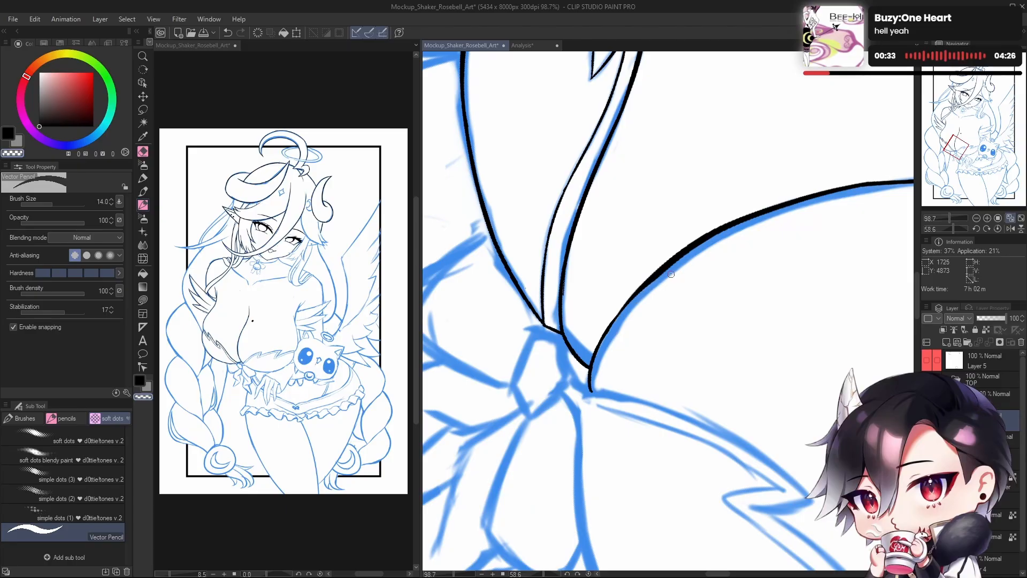
# Step: Thin the chest's center line upward from the join with transparent color, then rotate the canvas to -19.5
pyautogui.press('c')
pyautogui.moveTo(601, 337); pyautogui.dragTo(692, 255)
pyautogui.press('c')
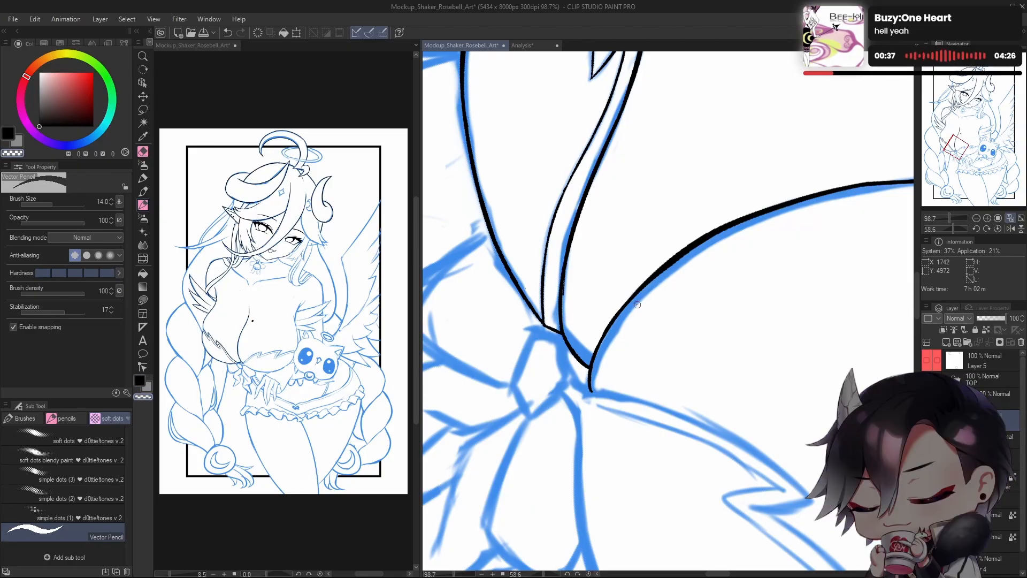
pyautogui.moveTo(617, 334)
pyautogui.mouseDown()
pyautogui.moveTo(711, 240)
pyautogui.moveTo(829, 197)
pyautogui.mouseUp()
pyautogui.moveTo(809, 243); pyautogui.dragTo(774, 292)
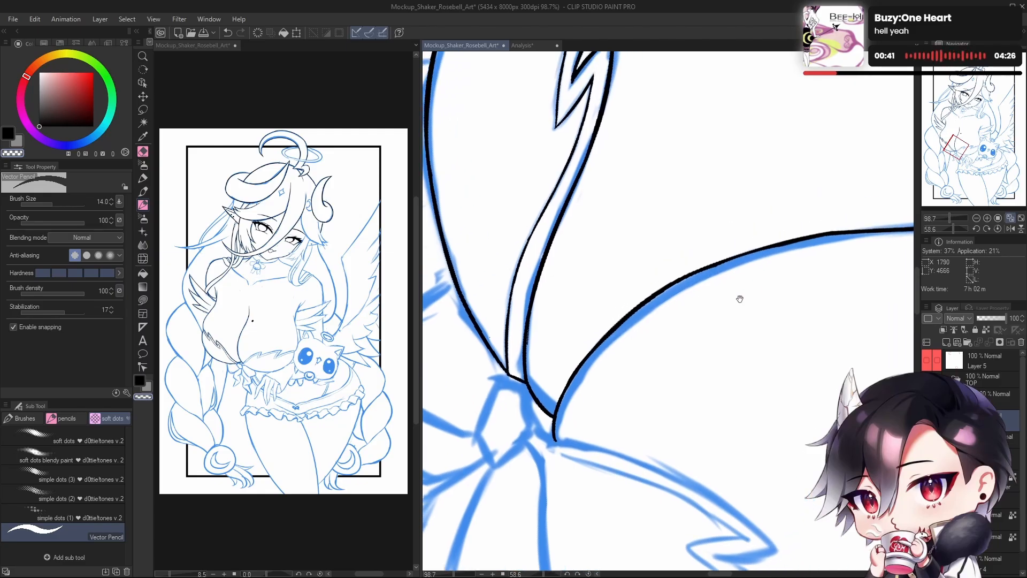
pyautogui.moveTo(698, 293); pyautogui.dragTo(712, 304)
pyautogui.press('c')
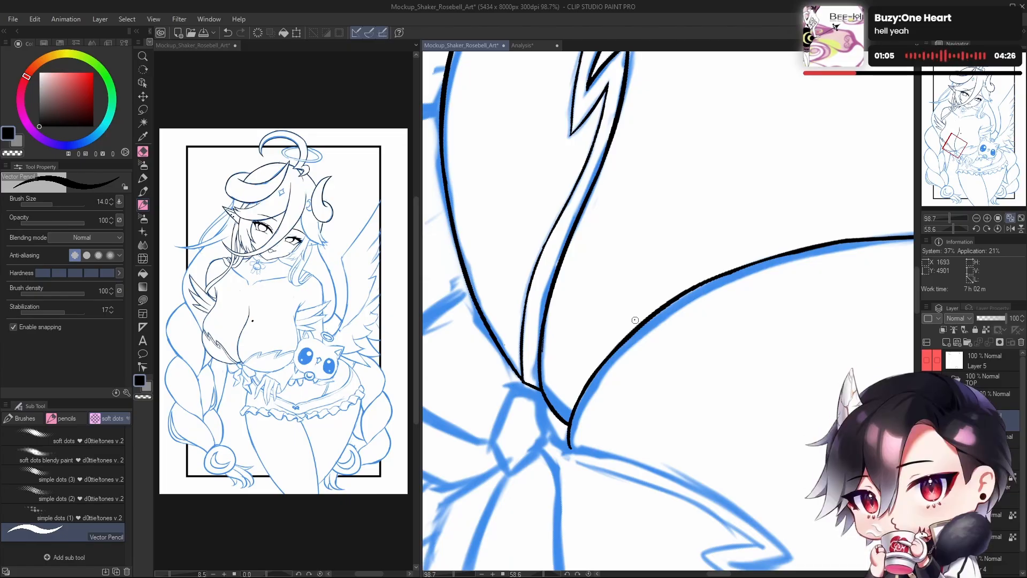
pyautogui.moveTo(828, 303); pyautogui.dragTo(593, 382)
pyautogui.moveTo(955, 229); pyautogui.dragTo(943, 230)
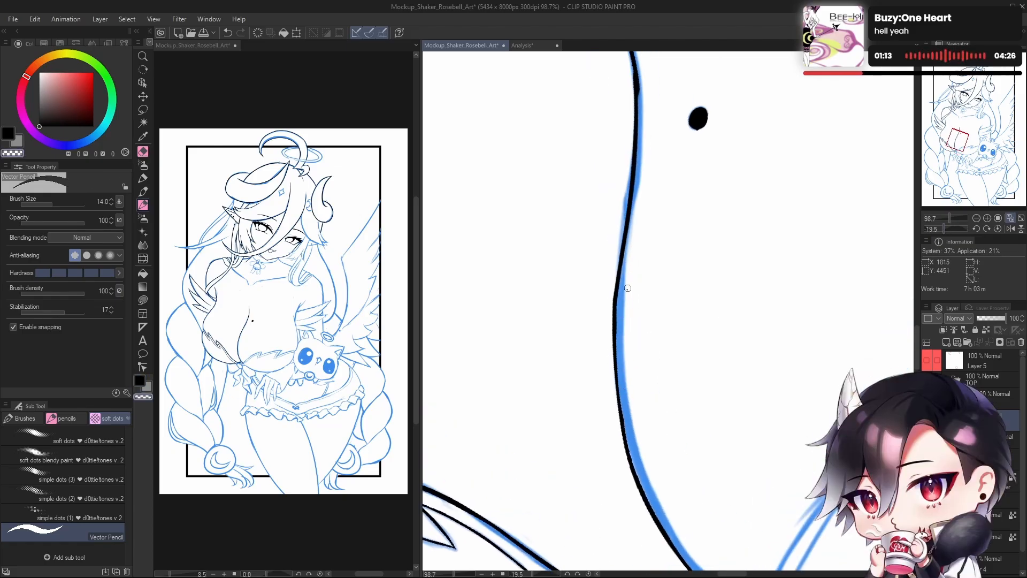
# Step: Mirror the canvas with the uninked fur trim and the chest's outer edge beside the cat creature in view
pyautogui.scroll(-6, 697, 314)
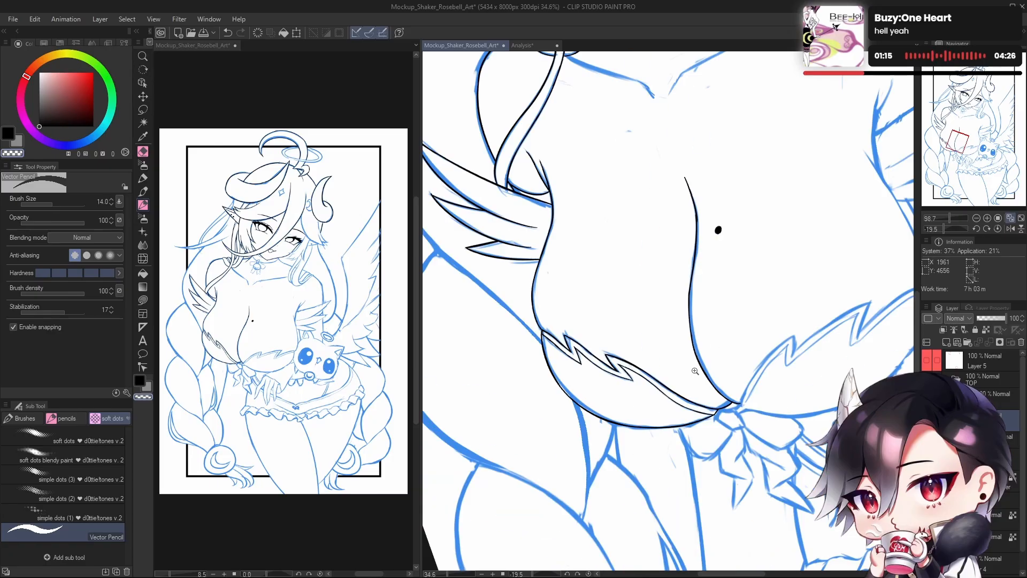
pyautogui.scroll(3, 631, 364)
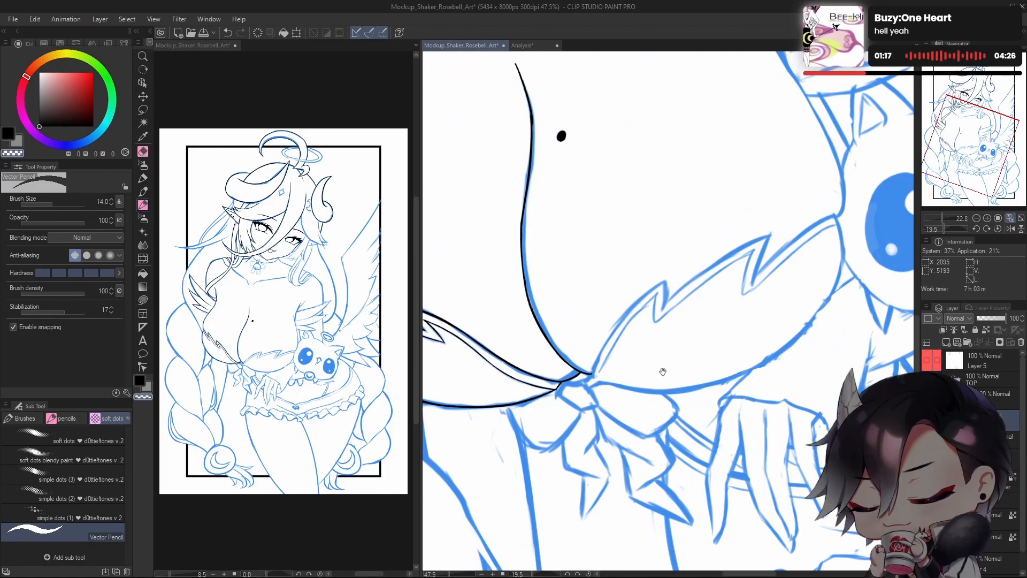
pyautogui.moveTo(663, 371); pyautogui.dragTo(770, 554)
pyautogui.press('h')
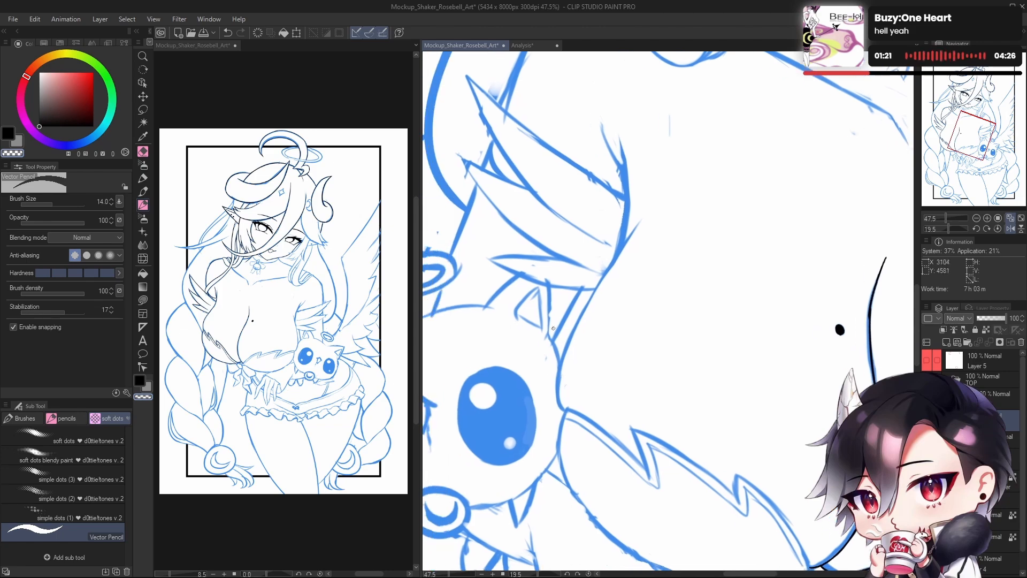
# Step: Try to ink a short black curve on the chest's outer edge above the second fur trim's outer corner
pyautogui.hotkey('ctrl', 'z')
pyautogui.moveTo(562, 409); pyautogui.dragTo(558, 373)
pyautogui.hotkey('ctrl', 'z')
pyautogui.hotkey('ctrl', 'z')
pyautogui.moveTo(566, 411); pyautogui.dragTo(559, 371)
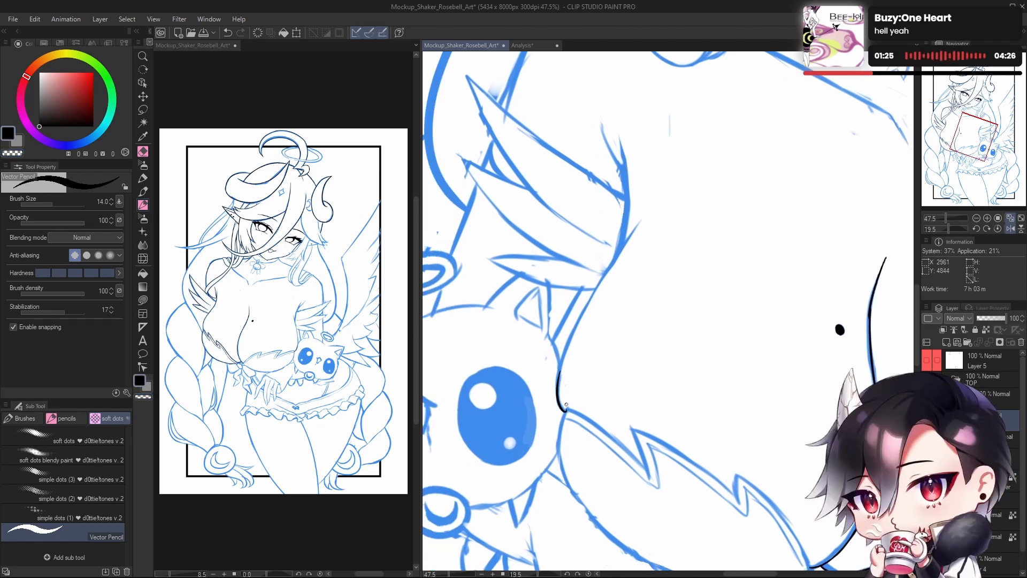
pyautogui.moveTo(569, 409); pyautogui.dragTo(560, 366)
pyautogui.hotkey('ctrl', 'z')
pyautogui.hotkey('ctrl', 'z')
pyautogui.hotkey('ctrl', 'z')
pyautogui.hotkey('ctrl', 'z')
pyautogui.hotkey('ctrl', 'z')
pyautogui.hotkey('ctrl', 'z')
pyautogui.hotkey('ctrl', 'z')
pyautogui.hotkey('ctrl', 'z')
pyautogui.hotkey('ctrl', 'z')
pyautogui.hotkey('ctrl', 'z')
pyautogui.hotkey('ctrl', 'z')
pyautogui.moveTo(559, 403); pyautogui.dragTo(560, 364)
pyautogui.hotkey('ctrl', 'z')
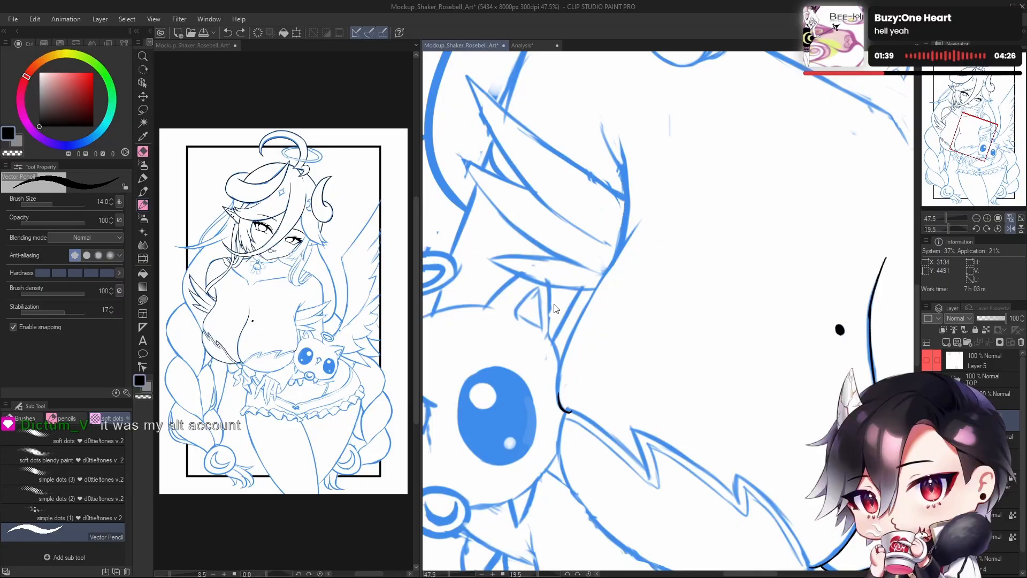
# Step: Undo the short curve and try longer strokes up the chest's edge from the fur trim's corner toward the creature's ear
pyautogui.scroll(4, 559, 386)
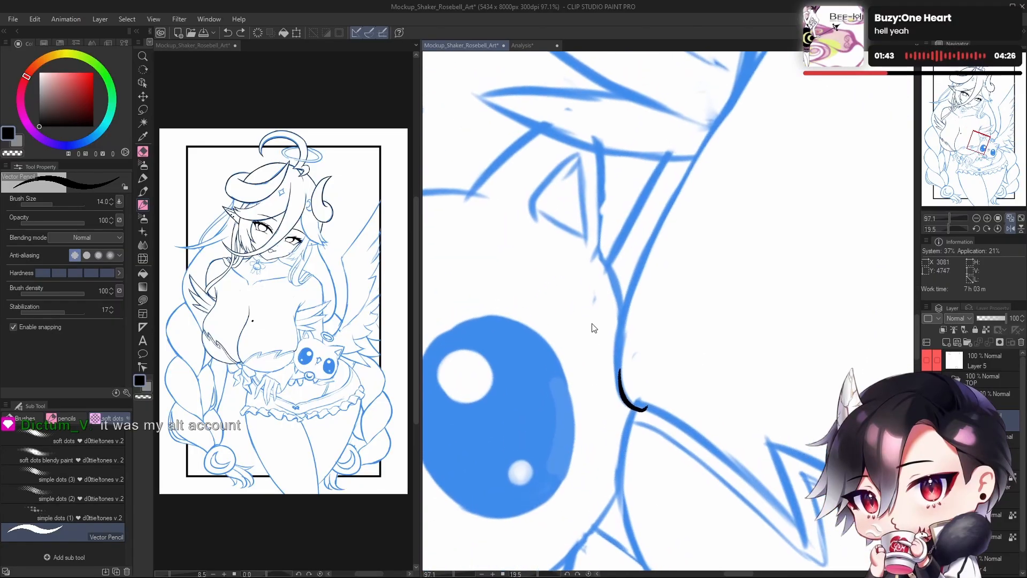
pyautogui.hotkey('ctrl', 'z')
pyautogui.moveTo(623, 400); pyautogui.dragTo(616, 313)
pyautogui.hotkey('ctrl', 'z')
pyautogui.moveTo(631, 402); pyautogui.dragTo(616, 348)
pyautogui.hotkey('ctrl', 'z')
pyautogui.moveTo(637, 399); pyautogui.dragTo(615, 328)
pyautogui.hotkey('ctrl', 'z')
pyautogui.moveTo(637, 403); pyautogui.dragTo(613, 313)
pyautogui.hotkey('ctrl', 'z')
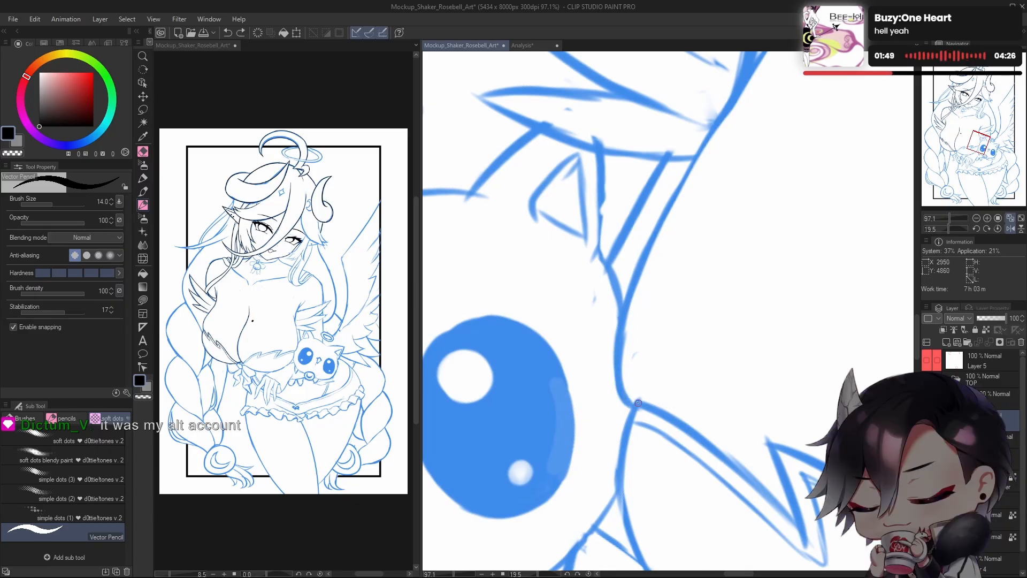
# Step: Ink the chest's outer edge in black as a curve rising from the second fur trim's outer corner
pyautogui.moveTo(638, 402); pyautogui.dragTo(616, 304)
pyautogui.hotkey('ctrl', 'z')
pyautogui.moveTo(639, 404)
pyautogui.mouseDown()
pyautogui.moveTo(626, 307)
pyautogui.moveTo(646, 282)
pyautogui.moveTo(619, 323)
pyautogui.moveTo(668, 215)
pyautogui.mouseUp()
pyautogui.hotkey('ctrl', 'z')
pyautogui.moveTo(619, 327); pyautogui.dragTo(656, 239)
pyautogui.hotkey('ctrl', 'z')
pyautogui.moveTo(620, 332); pyautogui.dragTo(669, 217)
pyautogui.hotkey('ctrl', 'z')
pyautogui.scroll(-5, 632, 373)
pyautogui.scroll(2, 663, 326)
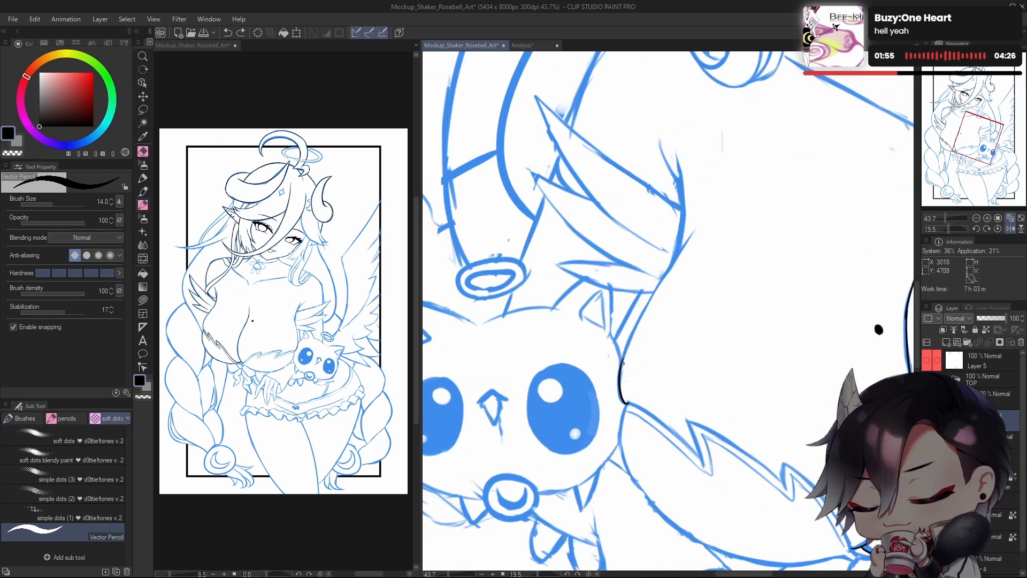
# Step: Extend the chest's outer edge line in black past the creature's ear to its tip beside the arm feathers
pyautogui.moveTo(621, 374); pyautogui.dragTo(645, 308)
pyautogui.hotkey('ctrl', 'z')
pyautogui.moveTo(621, 372); pyautogui.dragTo(665, 281)
pyautogui.hotkey('ctrl', 'z')
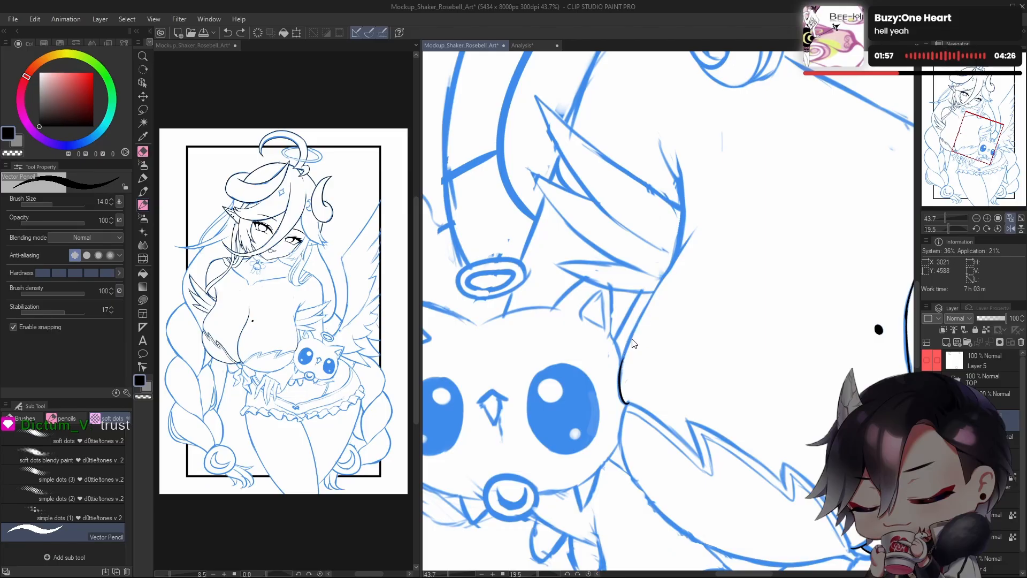
pyautogui.moveTo(622, 361); pyautogui.dragTo(664, 281)
pyautogui.hotkey('ctrl', 'z')
pyautogui.hotkey('ctrl', 'z')
pyautogui.moveTo(636, 324); pyautogui.dragTo(671, 266)
pyautogui.moveTo(643, 311); pyautogui.dragTo(685, 247)
pyautogui.hotkey('ctrl', 'z')
pyautogui.moveTo(638, 324)
pyautogui.mouseDown()
pyautogui.moveTo(679, 254)
pyautogui.moveTo(749, 225)
pyautogui.mouseUp()
pyautogui.press('c')
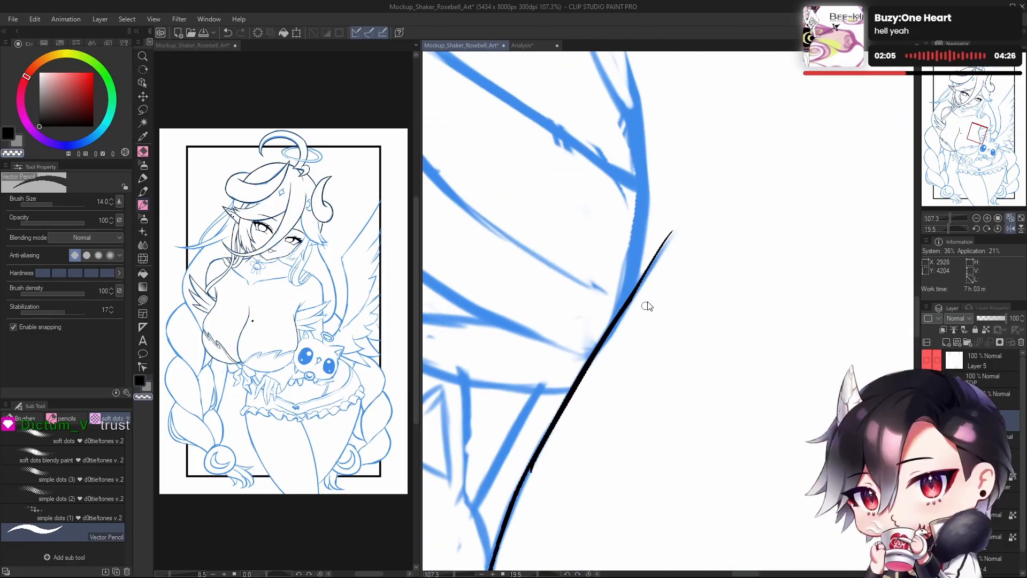
# Step: Thin the outer edge line's upper tip and smooth its middle section with transparent color
pyautogui.moveTo(672, 247); pyautogui.dragTo(626, 313)
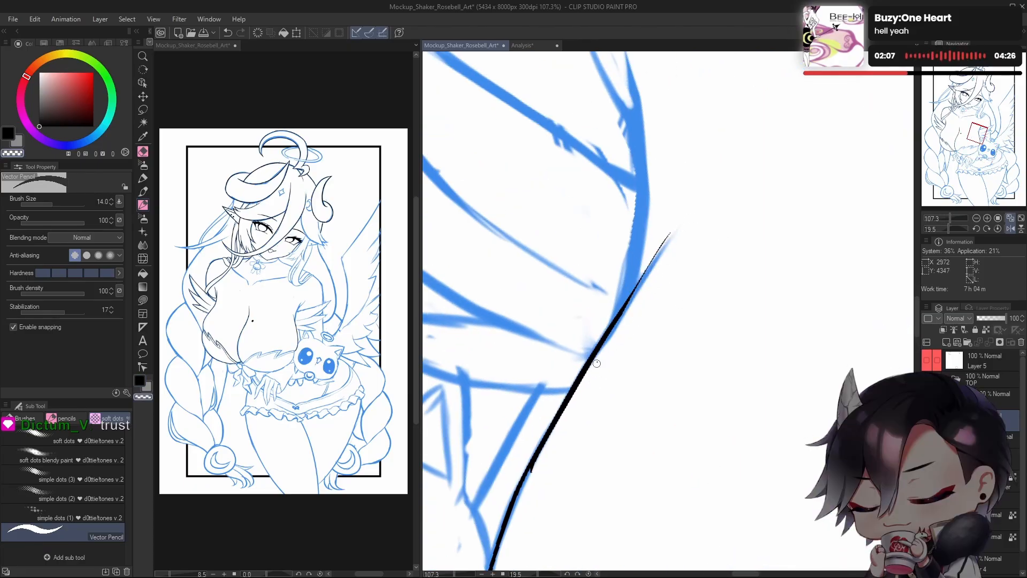
pyautogui.hotkey('ctrl', 'z')
pyautogui.moveTo(675, 234); pyautogui.dragTo(600, 381)
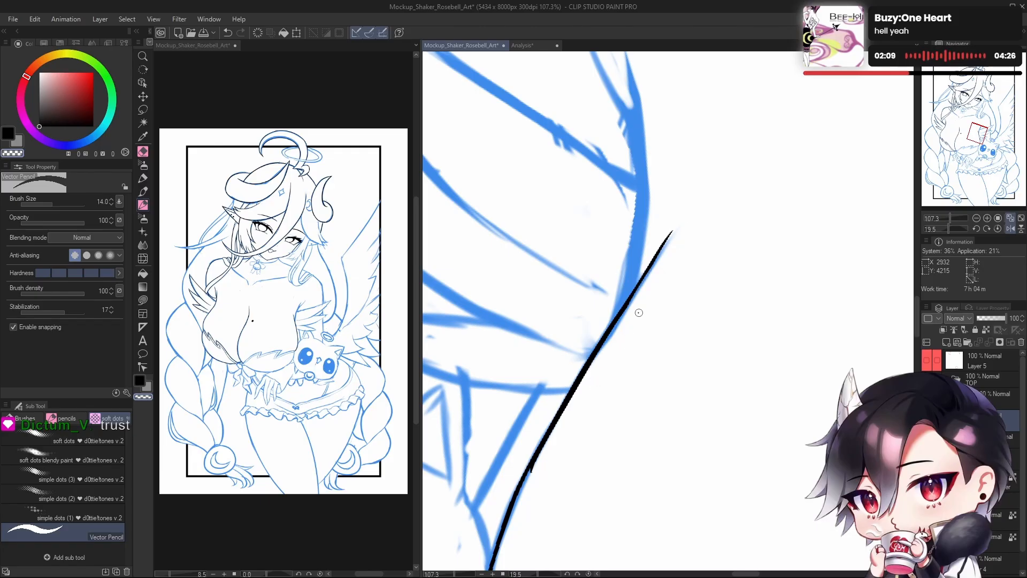
pyautogui.hotkey('ctrl', 'z')
pyautogui.moveTo(673, 231); pyautogui.dragTo(637, 313)
pyautogui.hotkey('ctrl', 'z')
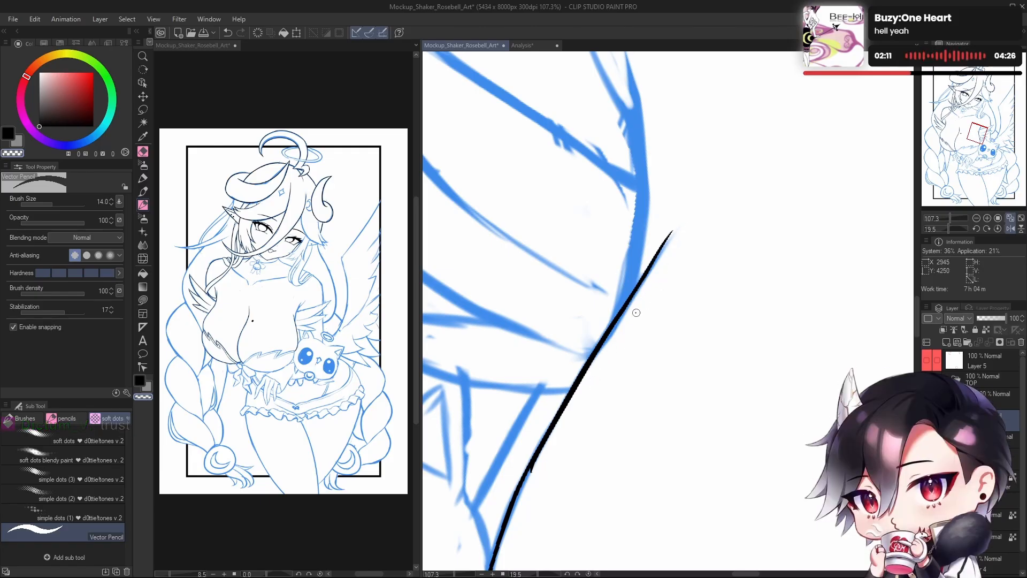
pyautogui.moveTo(655, 260)
pyautogui.mouseDown()
pyautogui.moveTo(595, 368)
pyautogui.moveTo(635, 307)
pyautogui.mouseUp()
pyautogui.moveTo(532, 447); pyautogui.dragTo(576, 366)
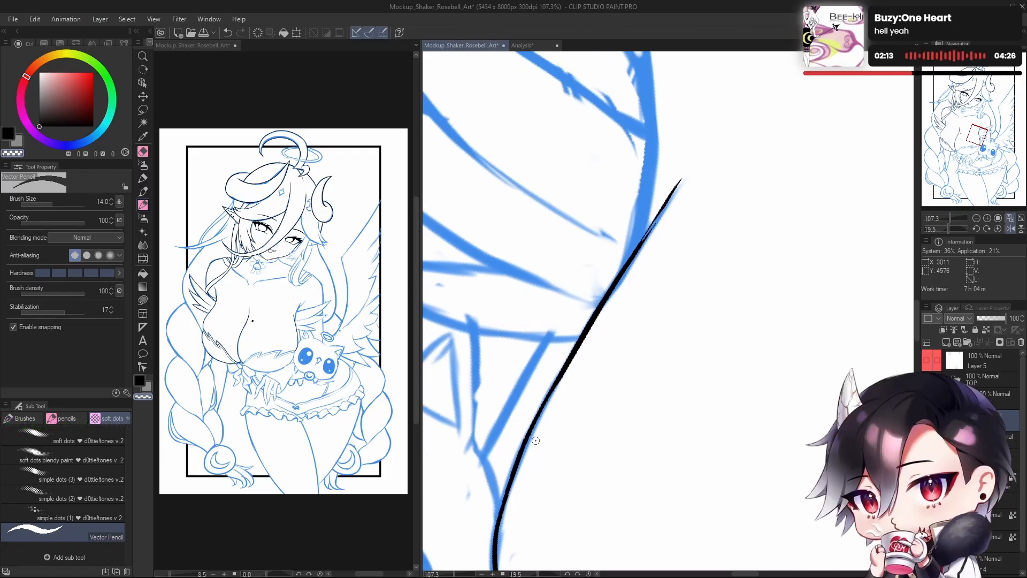
pyautogui.moveTo(613, 331); pyautogui.dragTo(610, 307)
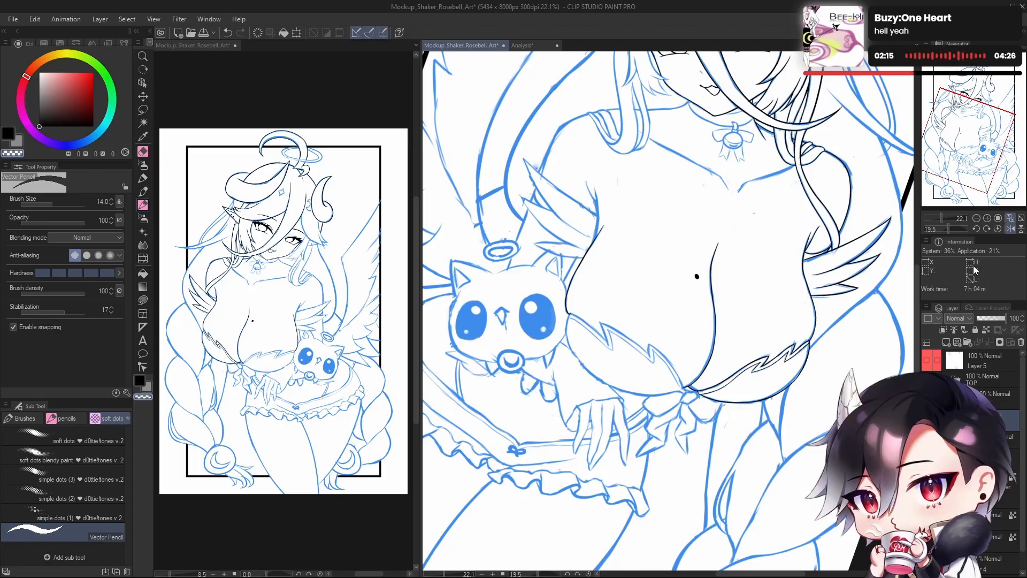
# Step: Try short black strokes for the arm's edge, rising from the chest outline beside the arm feathers
pyautogui.moveTo(703, 312); pyautogui.dragTo(709, 389)
pyautogui.moveTo(610, 368); pyautogui.dragTo(660, 377)
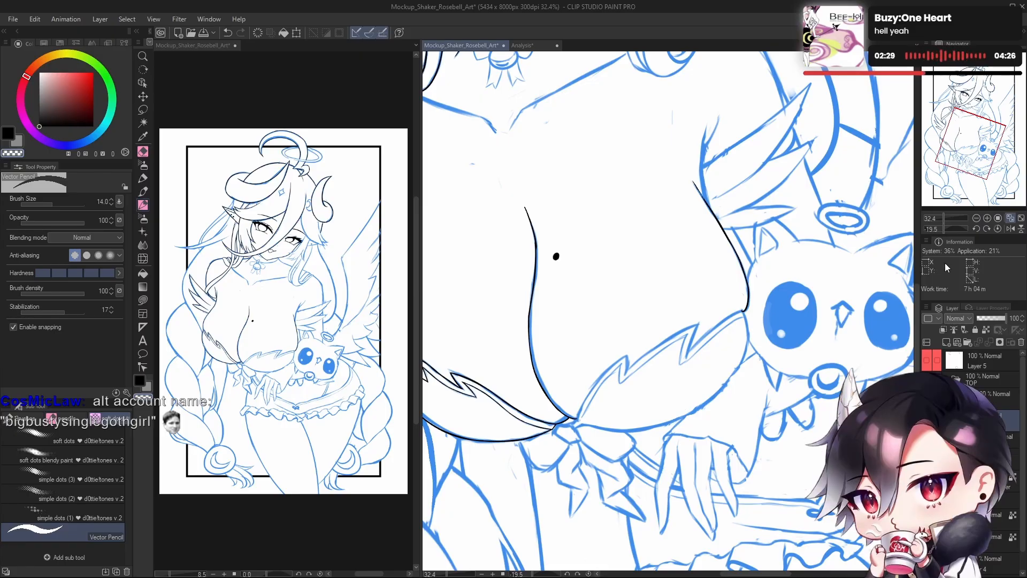
pyautogui.moveTo(697, 273); pyautogui.dragTo(629, 410)
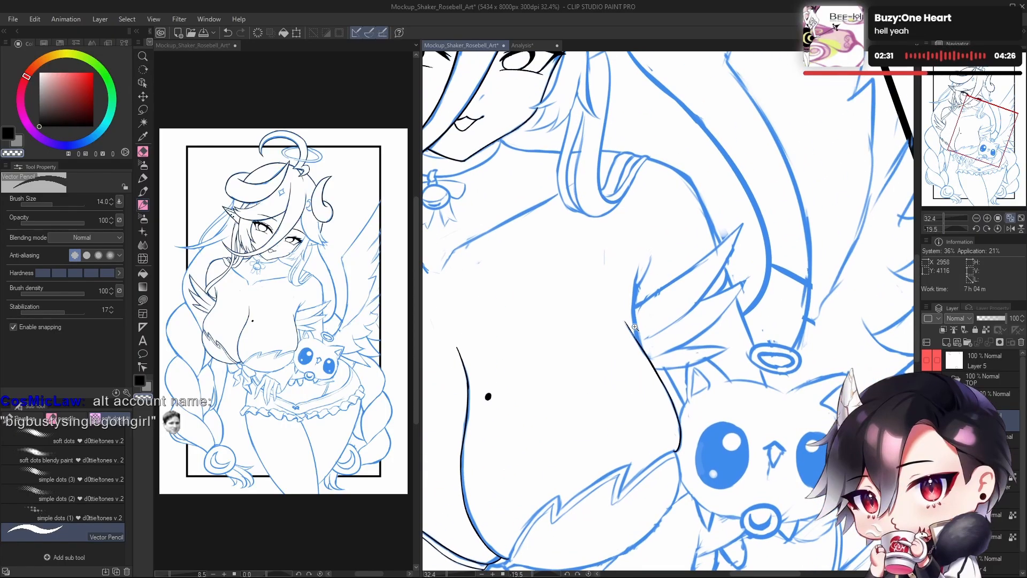
pyautogui.moveTo(638, 318)
pyautogui.mouseDown()
pyautogui.moveTo(680, 381)
pyautogui.moveTo(618, 335)
pyautogui.mouseUp()
pyautogui.hotkey('ctrl', 'z')
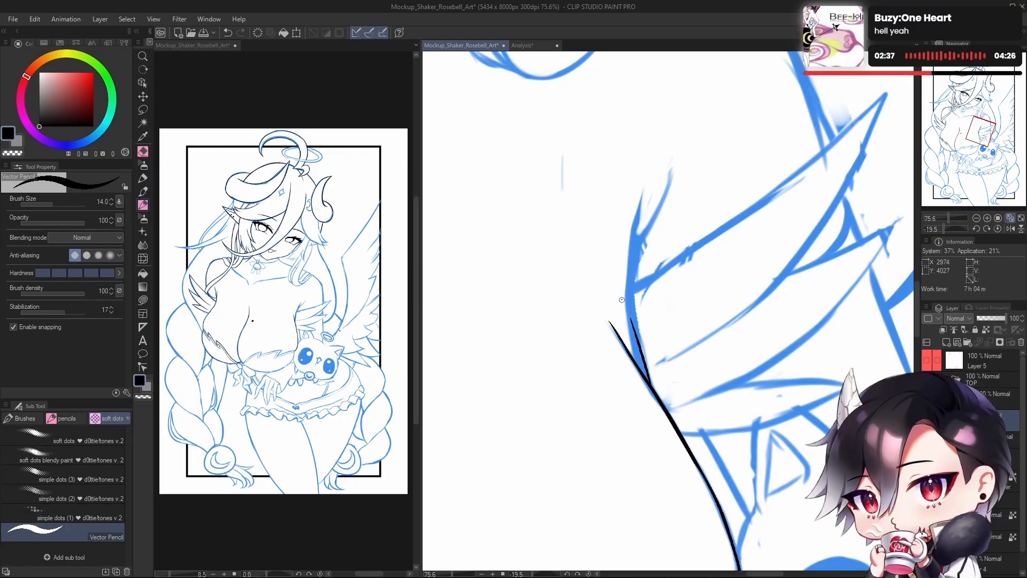
pyautogui.press('h')
pyautogui.moveTo(711, 346); pyautogui.dragTo(723, 233)
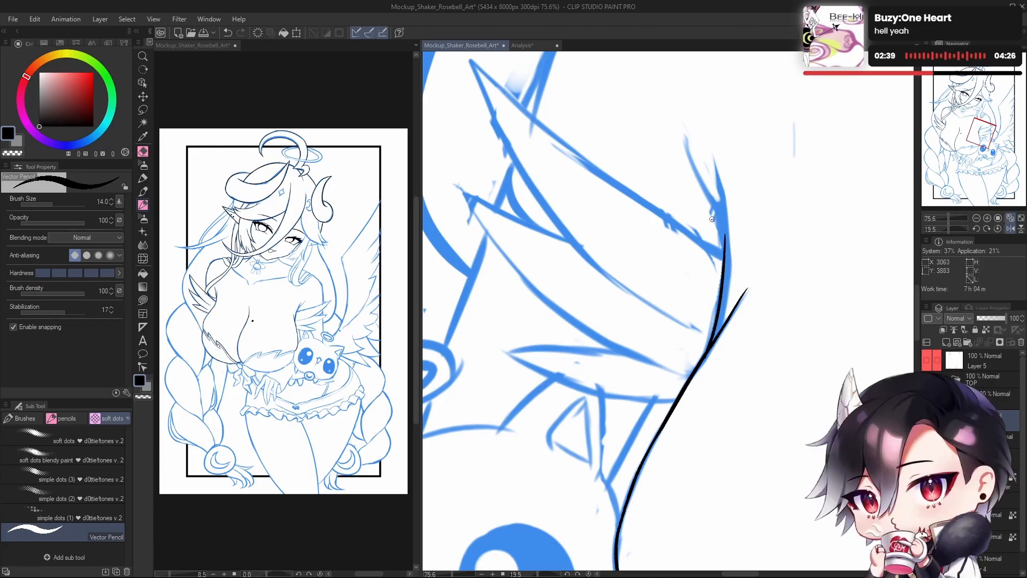
pyautogui.hotkey('ctrl', 'z')
pyautogui.moveTo(711, 346)
pyautogui.mouseDown()
pyautogui.moveTo(723, 233)
pyautogui.moveTo(714, 261)
pyautogui.mouseUp()
pyautogui.hotkey('ctrl', 'z')
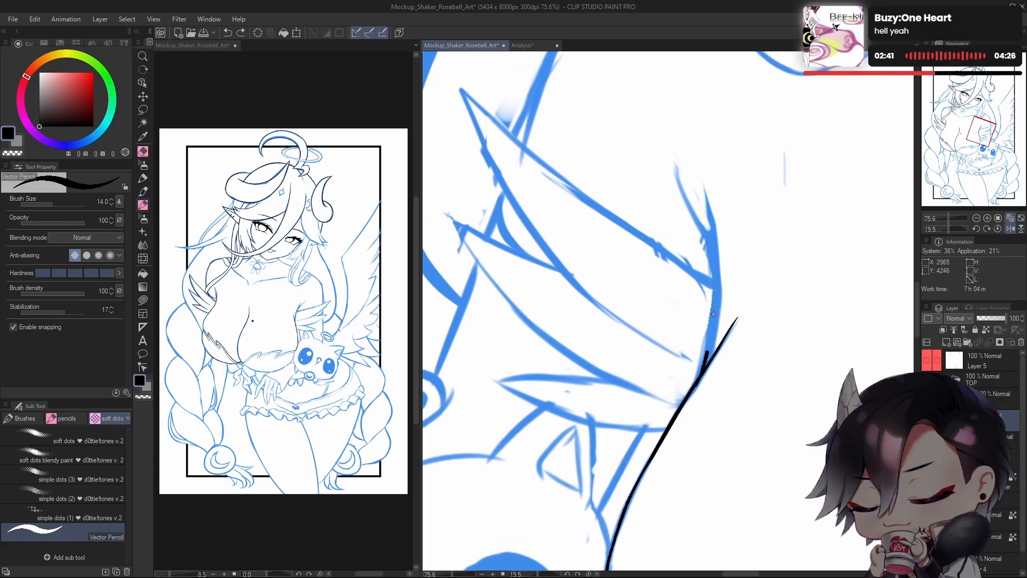
# Step: Try longer black curves along the arm's edge from the chest outline up past the upper feather
pyautogui.press('h')
pyautogui.moveTo(636, 408); pyautogui.dragTo(632, 209)
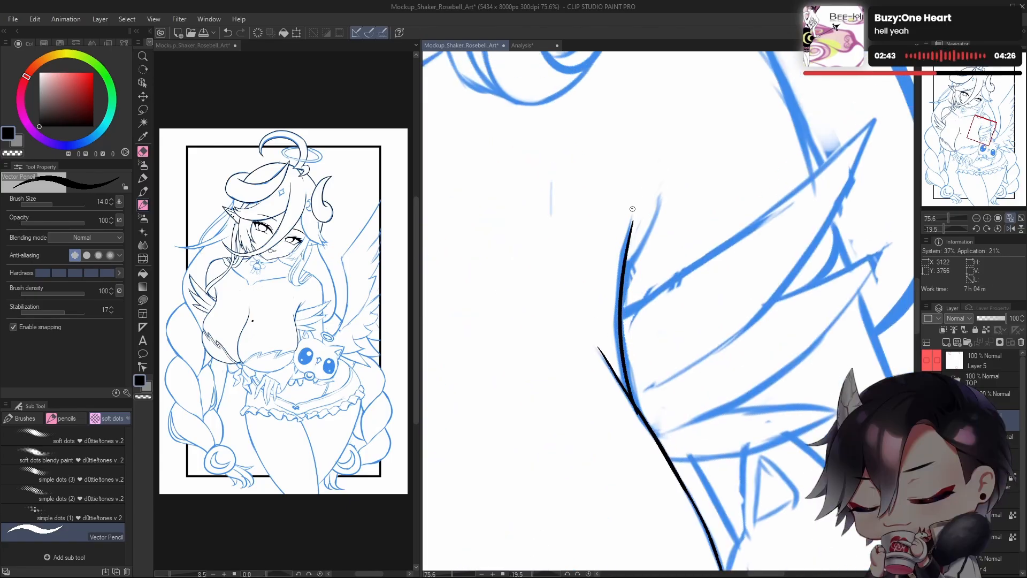
pyautogui.hotkey('ctrl', 'z')
pyautogui.moveTo(637, 406); pyautogui.dragTo(630, 205)
pyautogui.hotkey('ctrl', 'z')
pyautogui.moveTo(636, 398); pyautogui.dragTo(637, 208)
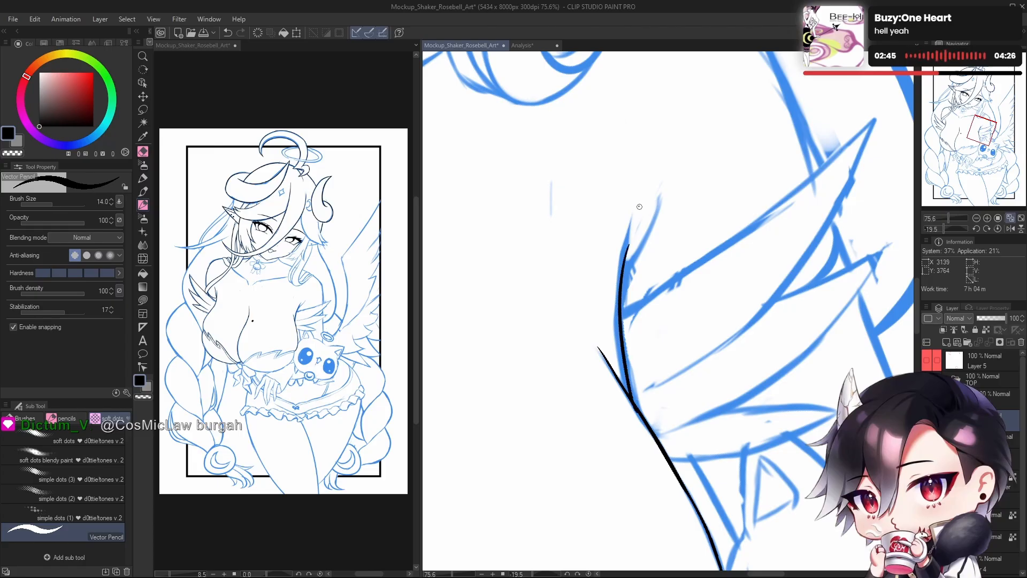
pyautogui.hotkey('ctrl', 'z')
# Step: Retry the long arm edge curve, following the blue sketch from the chest outline to the sketch's upper tip
pyautogui.moveTo(637, 407)
pyautogui.mouseDown()
pyautogui.moveTo(621, 332)
pyautogui.moveTo(631, 225)
pyautogui.mouseUp()
pyautogui.hotkey('ctrl', 'z')
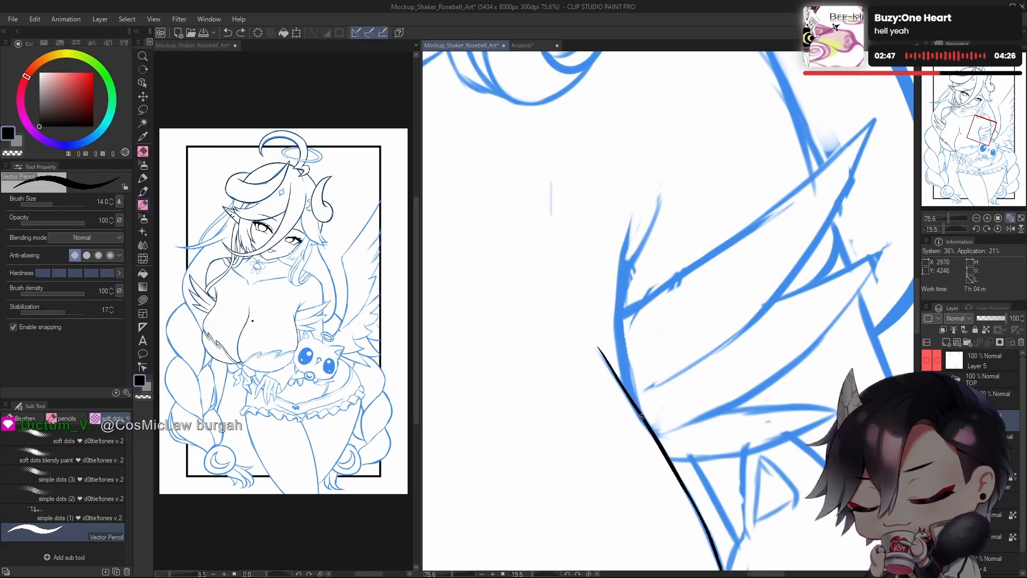
pyautogui.moveTo(637, 406); pyautogui.dragTo(631, 222)
pyautogui.hotkey('ctrl', 'z')
pyautogui.moveTo(636, 409); pyautogui.dragTo(631, 213)
pyautogui.hotkey('ctrl', 'z')
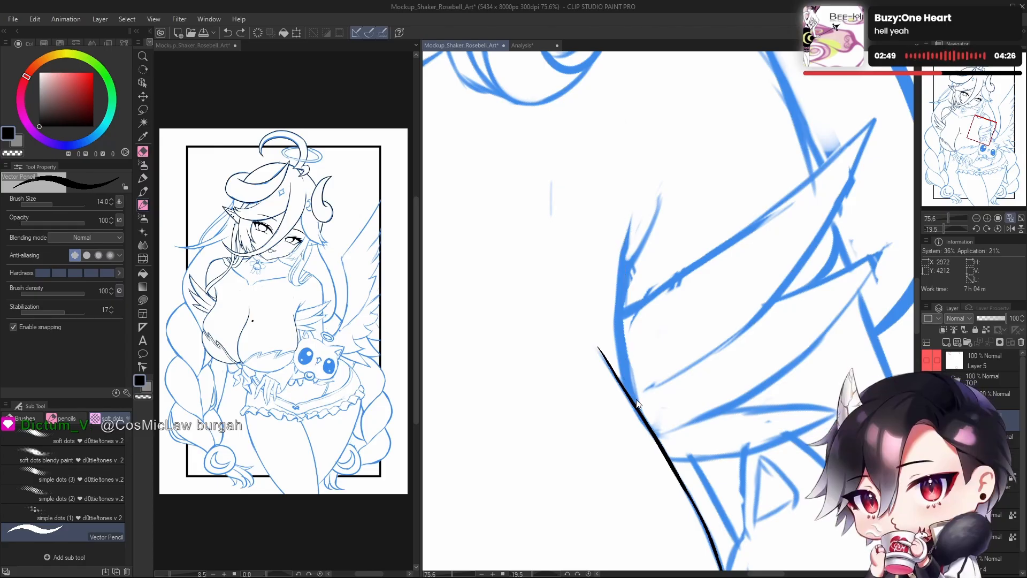
# Step: Ink the arm's edge in black as one tapered curve rising from the chest outline past the upper feather's base
pyautogui.moveTo(636, 410); pyautogui.dragTo(630, 218)
pyautogui.hotkey('ctrl', 'z')
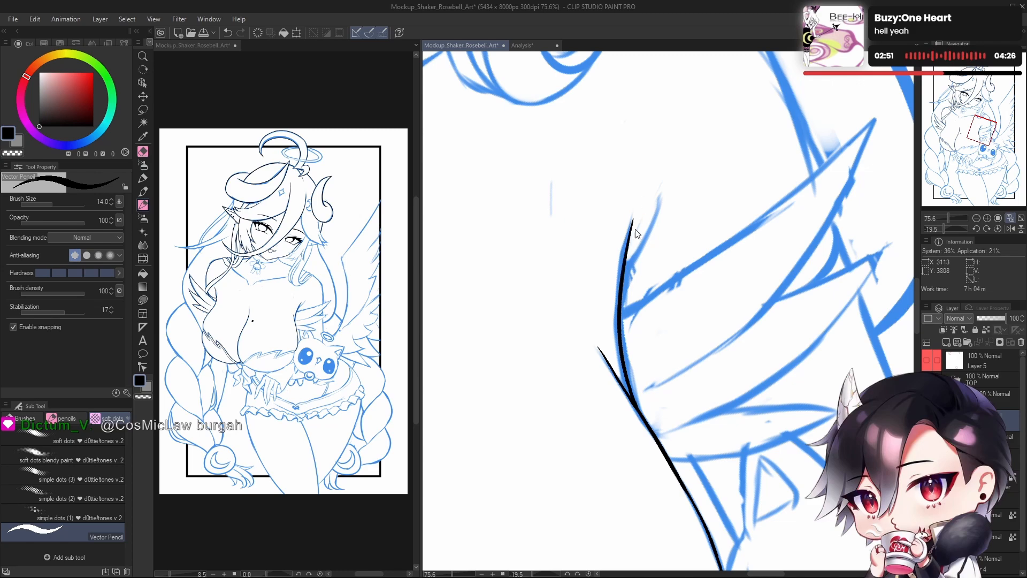
pyautogui.hotkey('ctrl', 'z')
pyautogui.moveTo(637, 409); pyautogui.dragTo(630, 220)
pyautogui.hotkey('ctrl', 'z')
pyautogui.moveTo(636, 403); pyautogui.dragTo(635, 205)
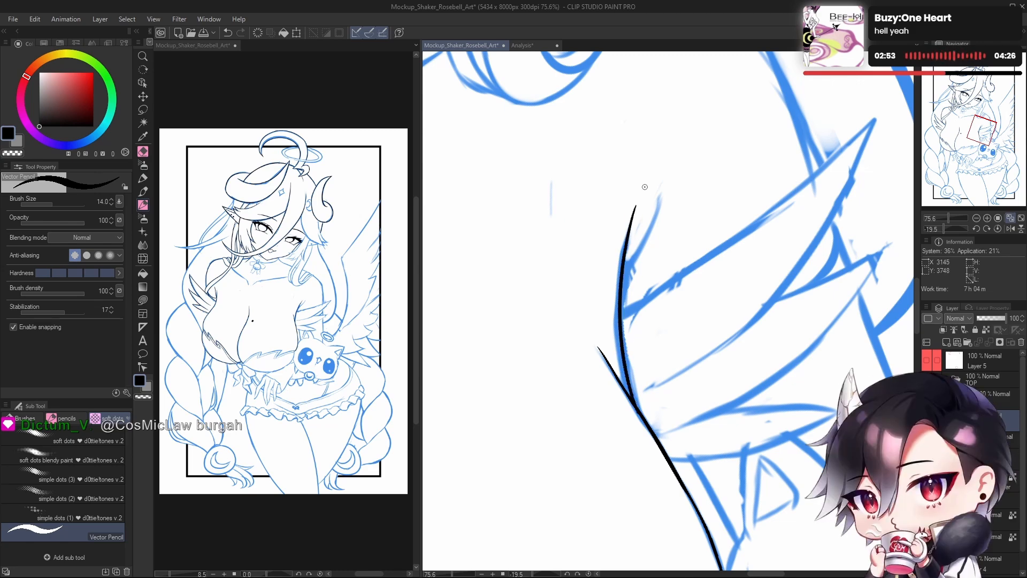
# Step: Try a short line branching off the upper part of the arm's edge, then undo it
pyautogui.moveTo(646, 292)
pyautogui.mouseDown()
pyautogui.moveTo(636, 354)
pyautogui.moveTo(650, 259)
pyautogui.mouseUp()
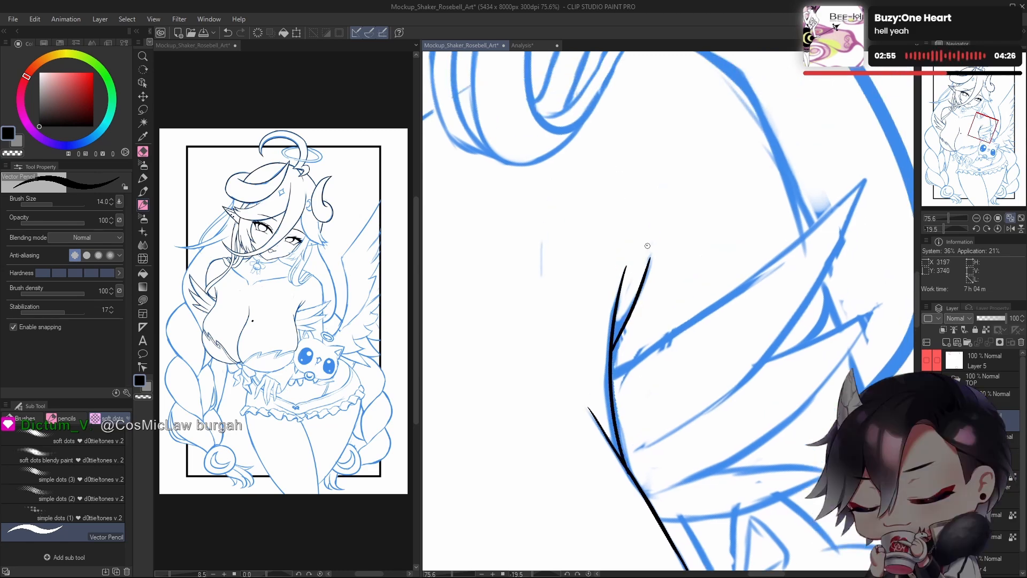
pyautogui.press('h')
pyautogui.moveTo(696, 331)
pyautogui.mouseDown()
pyautogui.moveTo(697, 352)
pyautogui.moveTo(757, 371)
pyautogui.moveTo(691, 316)
pyautogui.mouseUp()
pyautogui.hotkey('ctrl', 'z')
pyautogui.hotkey('ctrl', 'z')
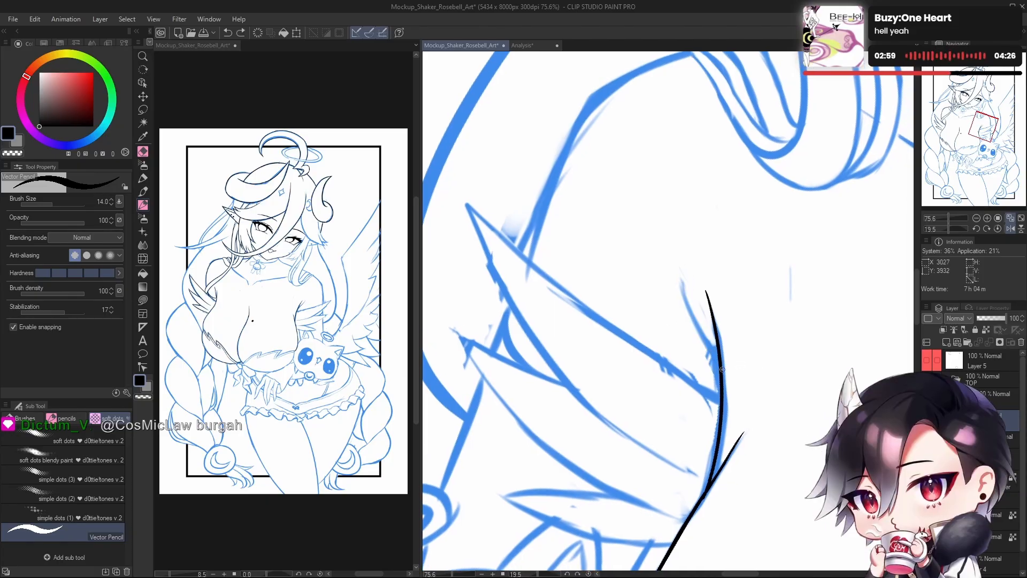
# Step: Try several curved branch strokes from the arm's edge in the mirrored view, following the blue sketch
pyautogui.moveTo(721, 369); pyautogui.dragTo(688, 298)
pyautogui.hotkey('ctrl', 'z')
pyautogui.moveTo(720, 369); pyautogui.dragTo(684, 283)
pyautogui.hotkey('ctrl', 'z')
pyautogui.moveTo(719, 368); pyautogui.dragTo(682, 280)
pyautogui.hotkey('ctrl', 'z')
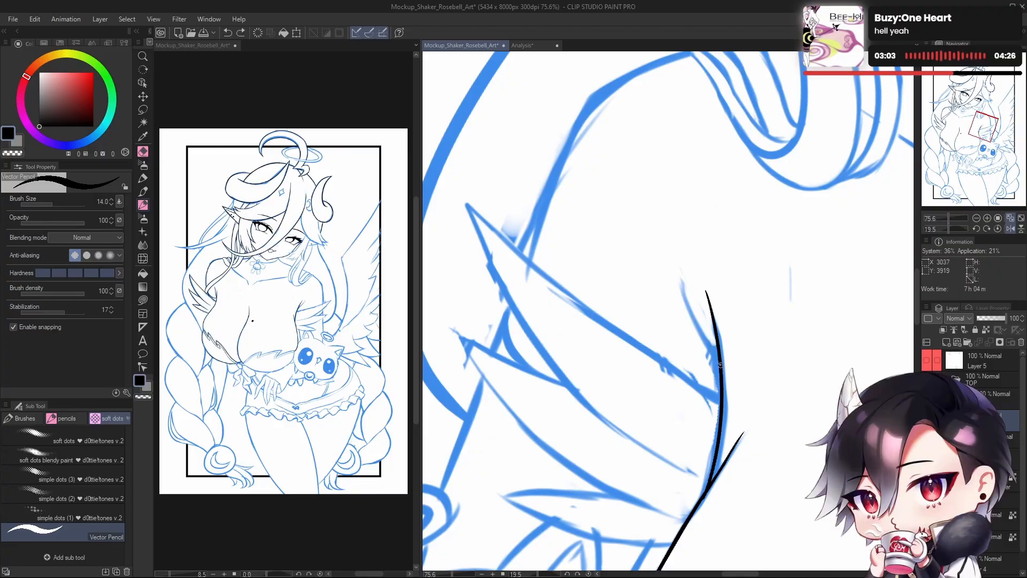
pyautogui.moveTo(719, 369); pyautogui.dragTo(685, 283)
pyautogui.hotkey('ctrl', 'z')
pyautogui.moveTo(721, 362); pyautogui.dragTo(675, 272)
pyautogui.press('h')
pyautogui.hotkey('ctrl', 'z')
# Step: Ink the short branching curve in black from the arm's edge just above the upper feather to the sketch's tip
pyautogui.moveTo(594, 367); pyautogui.dragTo(627, 284)
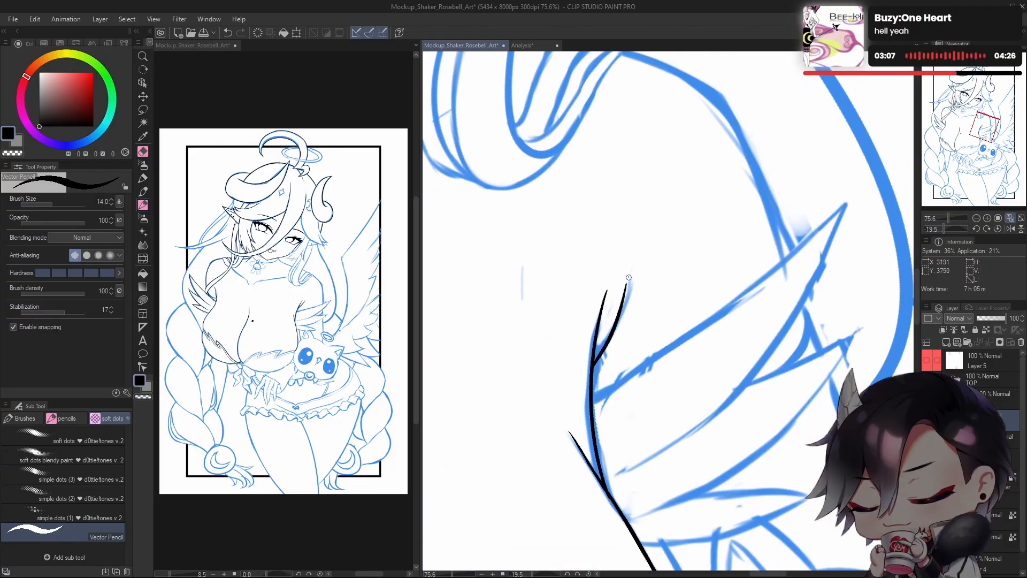
pyautogui.hotkey('ctrl', 'z')
pyautogui.moveTo(593, 367); pyautogui.dragTo(632, 279)
pyautogui.moveTo(674, 316)
pyautogui.mouseDown()
pyautogui.moveTo(665, 348)
pyautogui.moveTo(730, 398)
pyautogui.mouseUp()
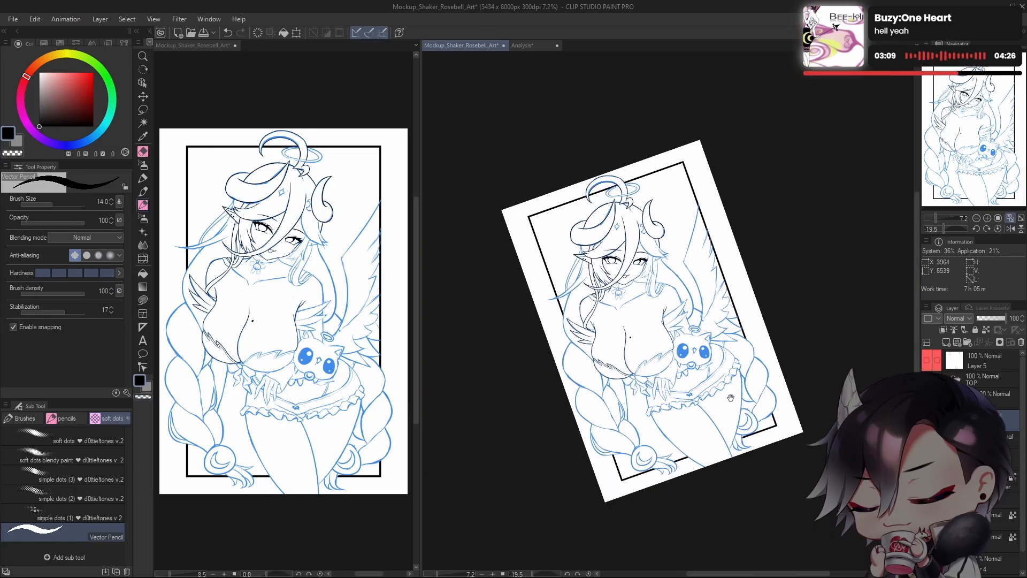
pyautogui.press('h')
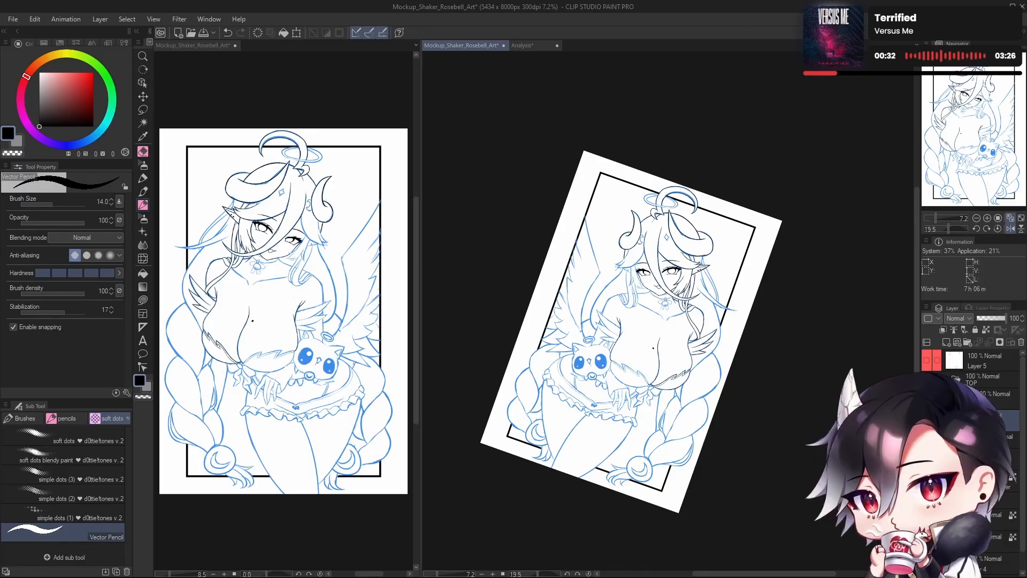
# Step: Examine the line art of the face and the larger curled horn in normal and mirrored views
pyautogui.moveTo(655, 254); pyautogui.dragTo(665, 275)
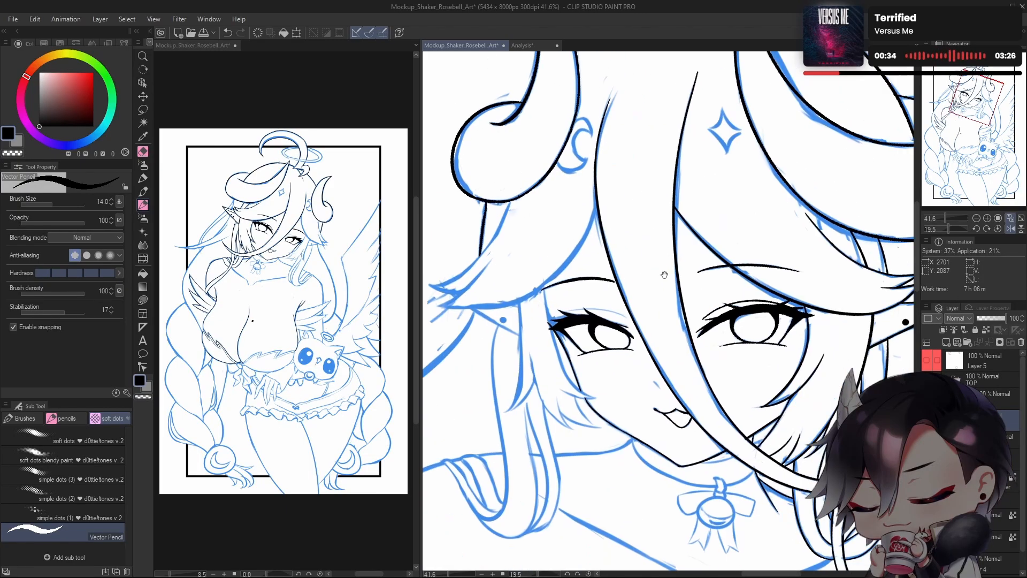
pyautogui.press('h')
pyautogui.moveTo(763, 278); pyautogui.dragTo(671, 301)
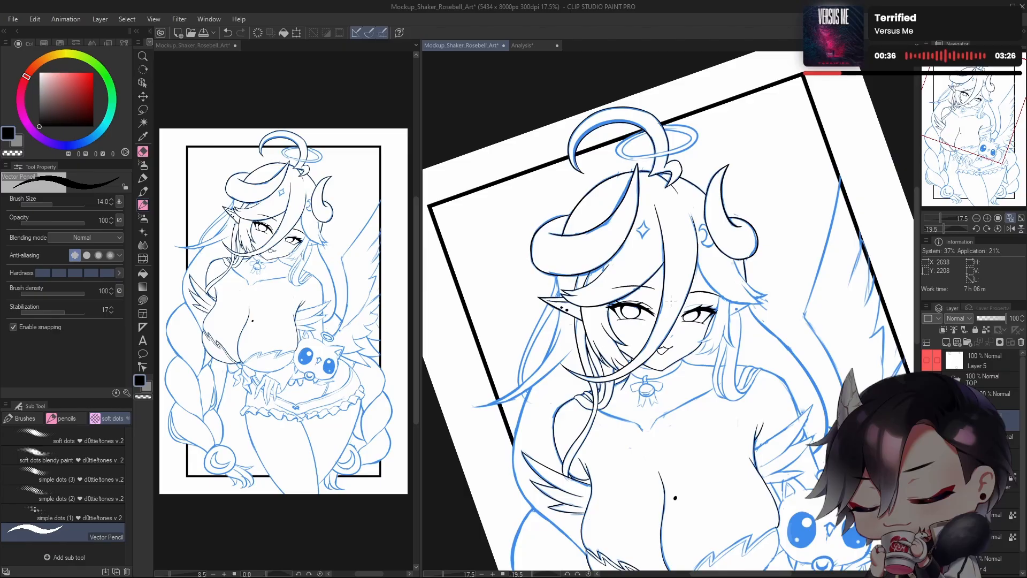
pyautogui.scroll(3, 572, 273)
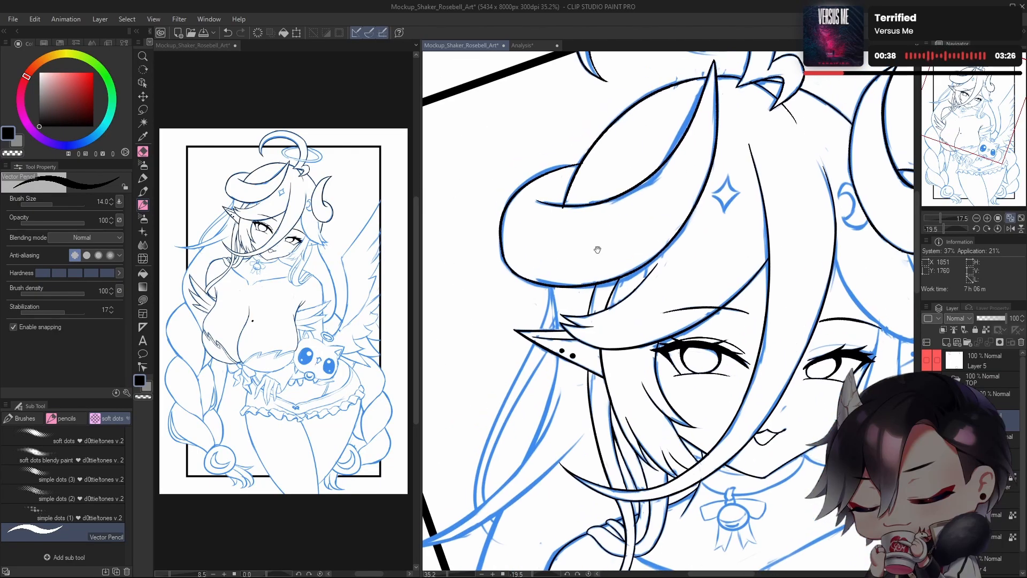
pyautogui.scroll(3, 571, 216)
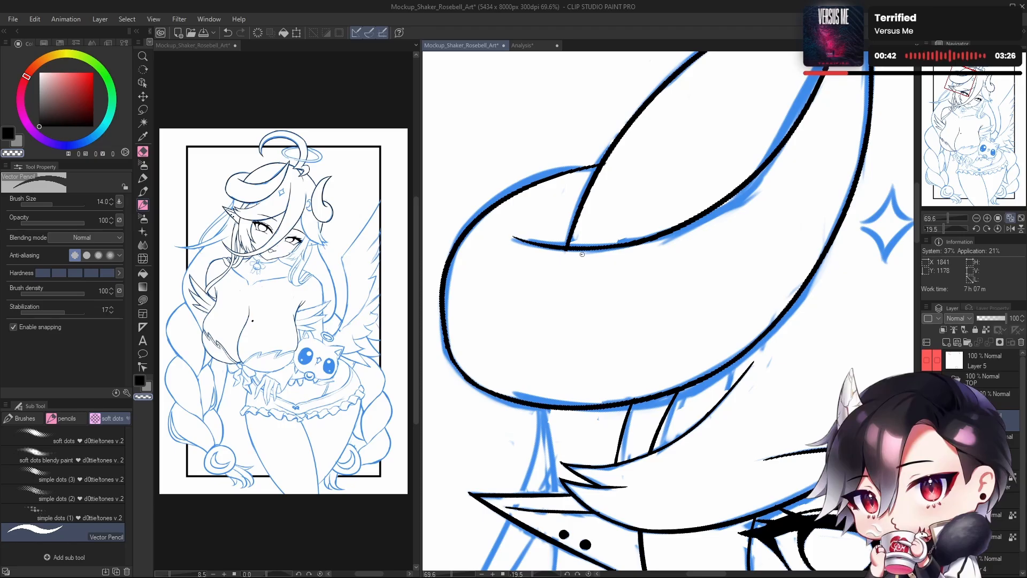
pyautogui.hotkey('ctrl', 'z')
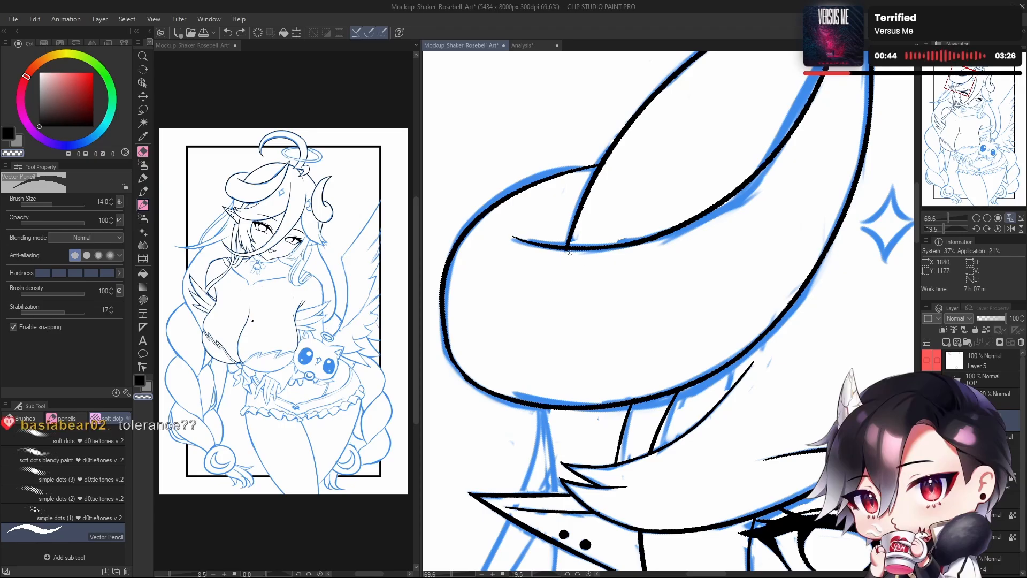
pyautogui.scroll(-3, 563, 251)
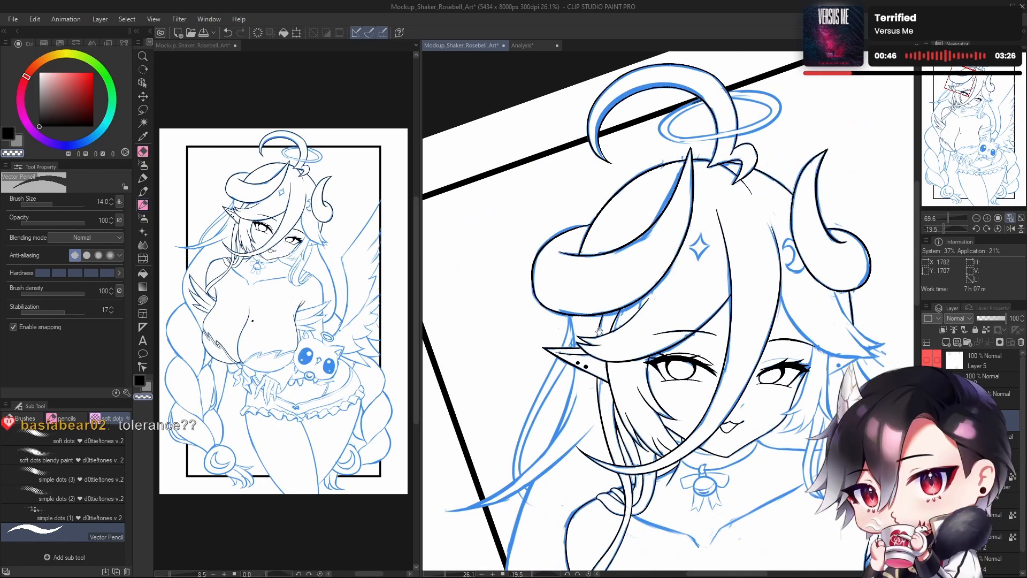
# Step: Try extending the head's contour in black from the horn's inner curl down across the horn to the ear
pyautogui.scroll(1, 593, 286)
pyautogui.moveTo(564, 247); pyautogui.dragTo(570, 405)
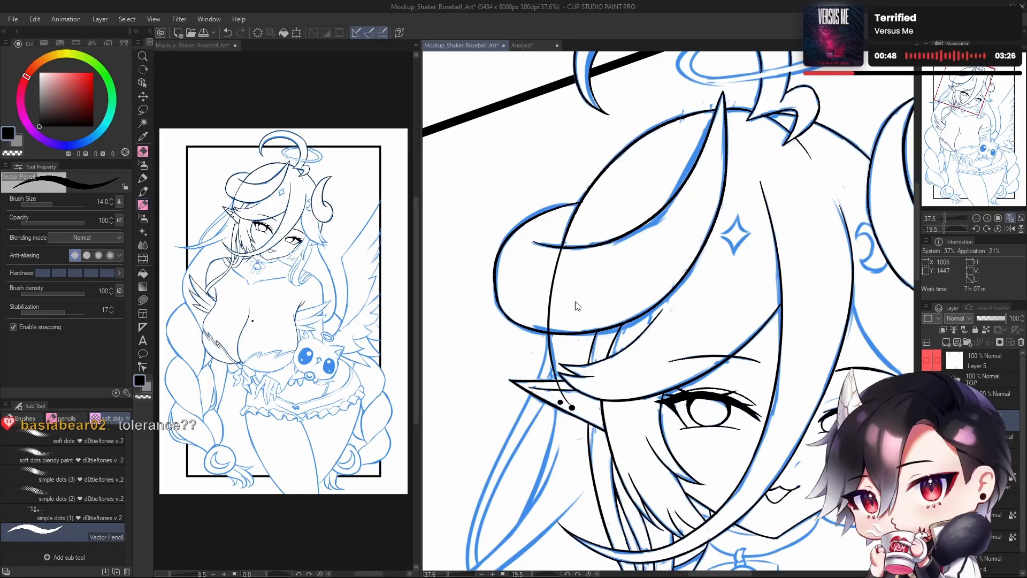
pyautogui.hotkey('ctrl', 'z')
pyautogui.moveTo(563, 246); pyautogui.dragTo(569, 397)
pyautogui.hotkey('ctrl', 'z')
pyautogui.moveTo(577, 206)
pyautogui.mouseDown()
pyautogui.moveTo(551, 296)
pyautogui.moveTo(560, 399)
pyautogui.mouseUp()
pyautogui.hotkey('ctrl', 'z')
# Step: Retry the head contour as a longer curve starting higher on the existing outline and ending at the ear
pyautogui.moveTo(588, 187)
pyautogui.mouseDown()
pyautogui.moveTo(555, 387)
pyautogui.moveTo(564, 409)
pyautogui.mouseUp()
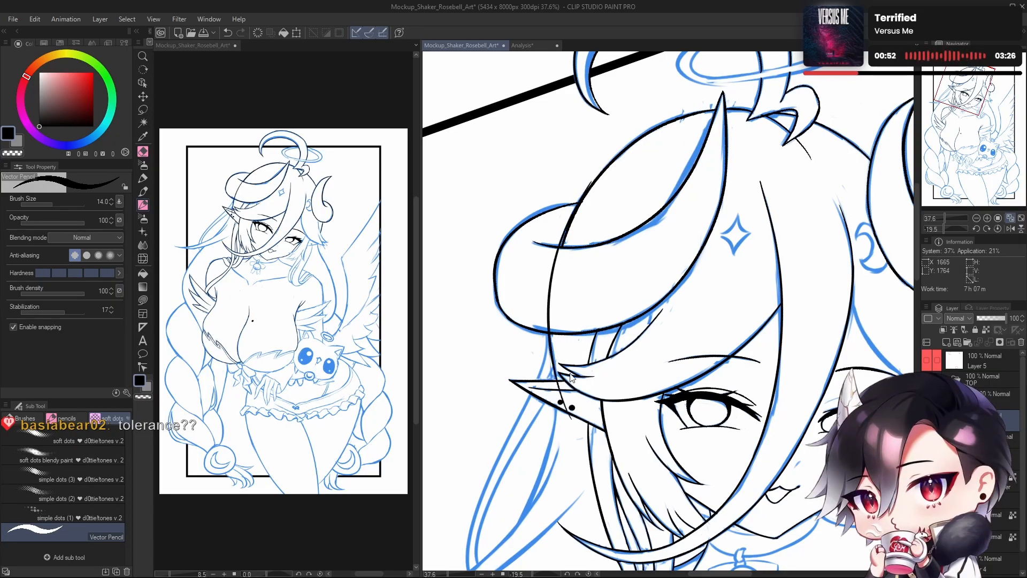
pyautogui.hotkey('ctrl', 'z')
pyautogui.moveTo(579, 205); pyautogui.dragTo(560, 401)
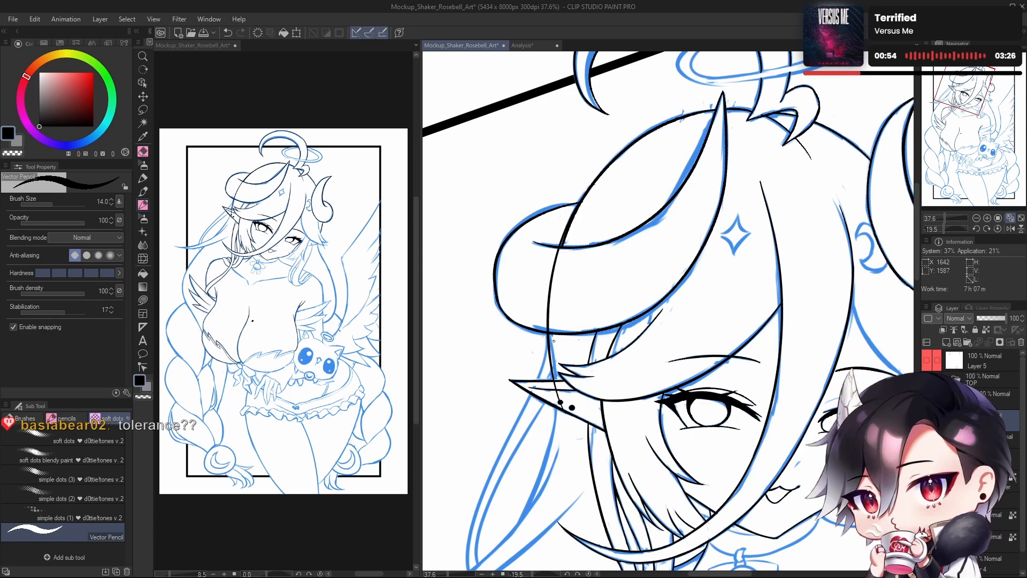
pyautogui.moveTo(589, 325); pyautogui.dragTo(595, 325)
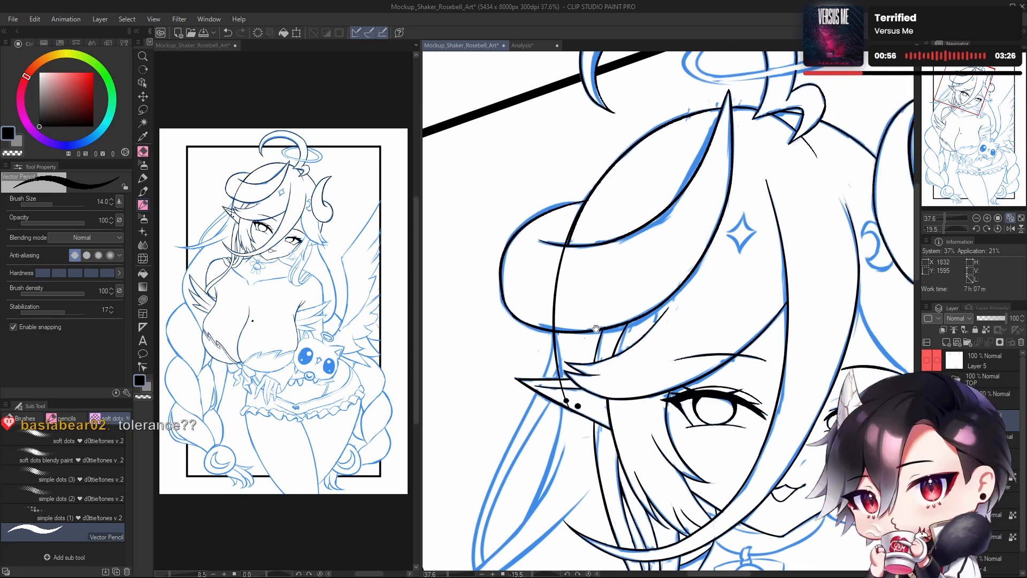
pyautogui.hotkey('ctrl', 'z')
pyautogui.moveTo(592, 185)
pyautogui.mouseDown()
pyautogui.moveTo(564, 296)
pyautogui.moveTo(566, 376)
pyautogui.mouseUp()
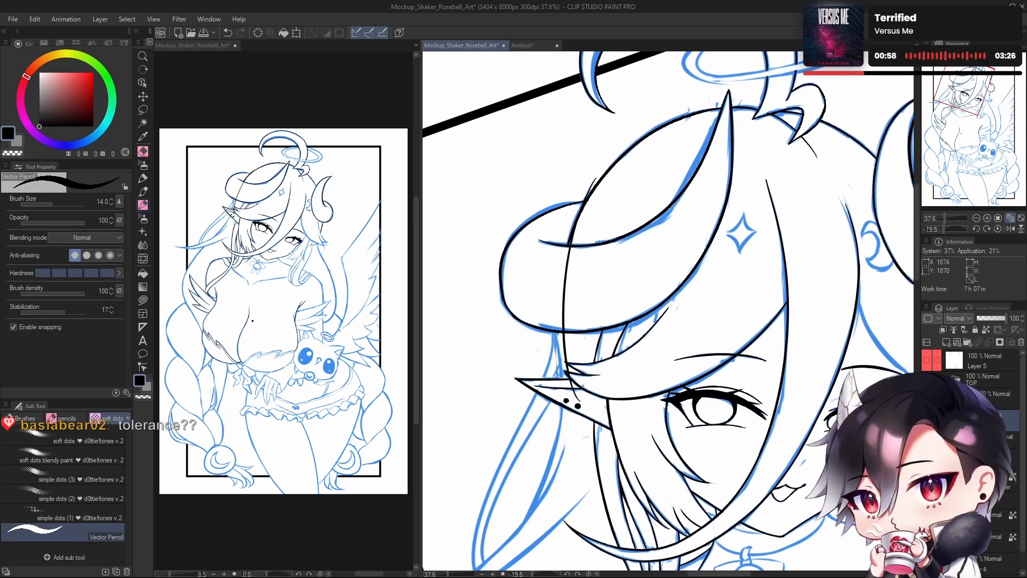
pyautogui.hotkey('ctrl', 'z')
# Step: Try further variations of the head contour curve crossing the larger horn down to the ear piercings
pyautogui.moveTo(588, 200); pyautogui.dragTo(559, 398)
pyautogui.hotkey('ctrl', 'z')
pyautogui.moveTo(579, 218); pyautogui.dragTo(554, 377)
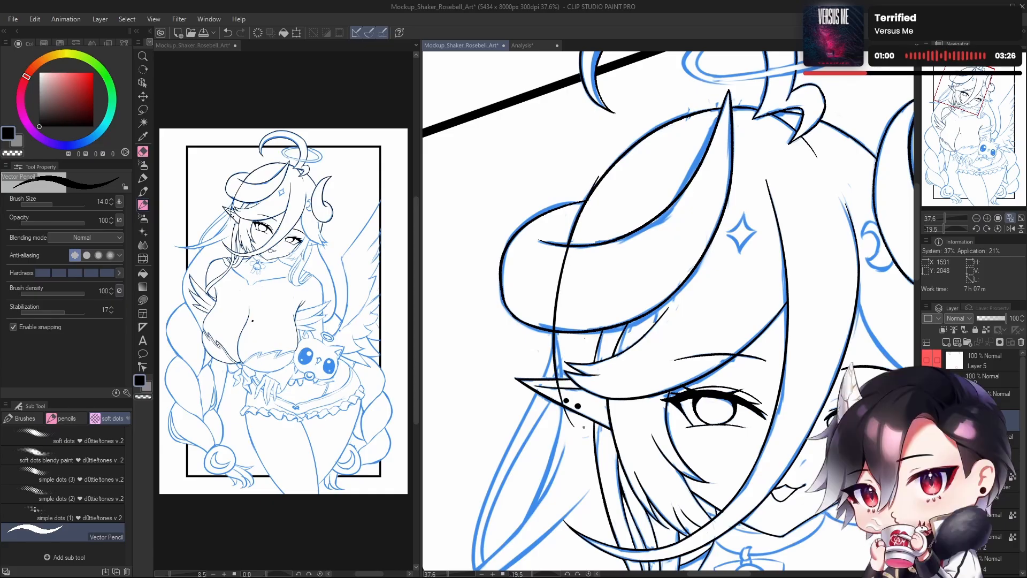
pyautogui.hotkey('ctrl', 'z')
pyautogui.moveTo(589, 194); pyautogui.dragTo(567, 400)
pyautogui.hotkey('ctrl', 'z')
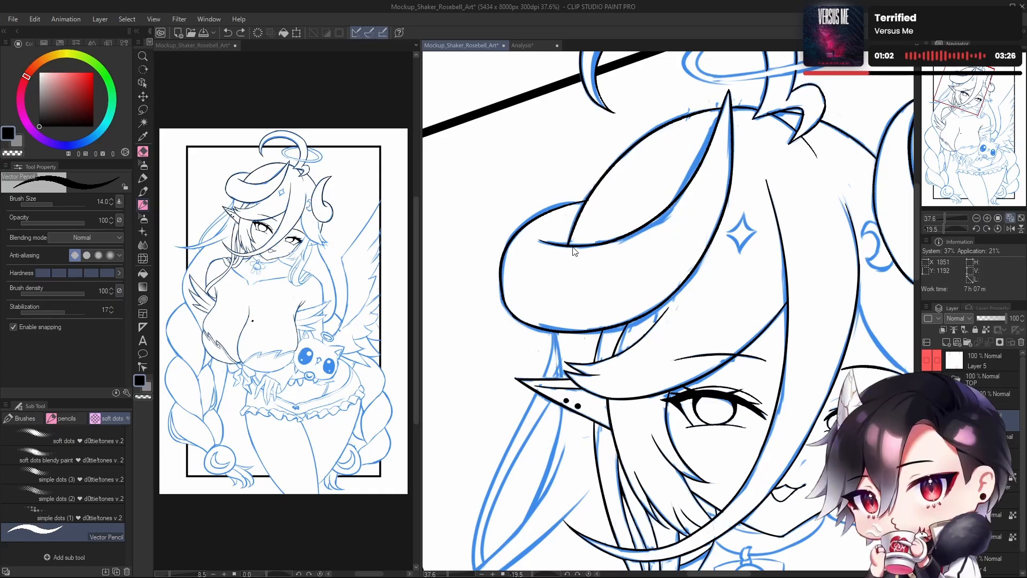
# Step: Draw the head contour guide curve through the horn to the ear, check it in the mirrored view, and undo it
pyautogui.moveTo(590, 193); pyautogui.dragTo(576, 406)
pyautogui.moveTo(626, 306); pyautogui.dragTo(588, 305)
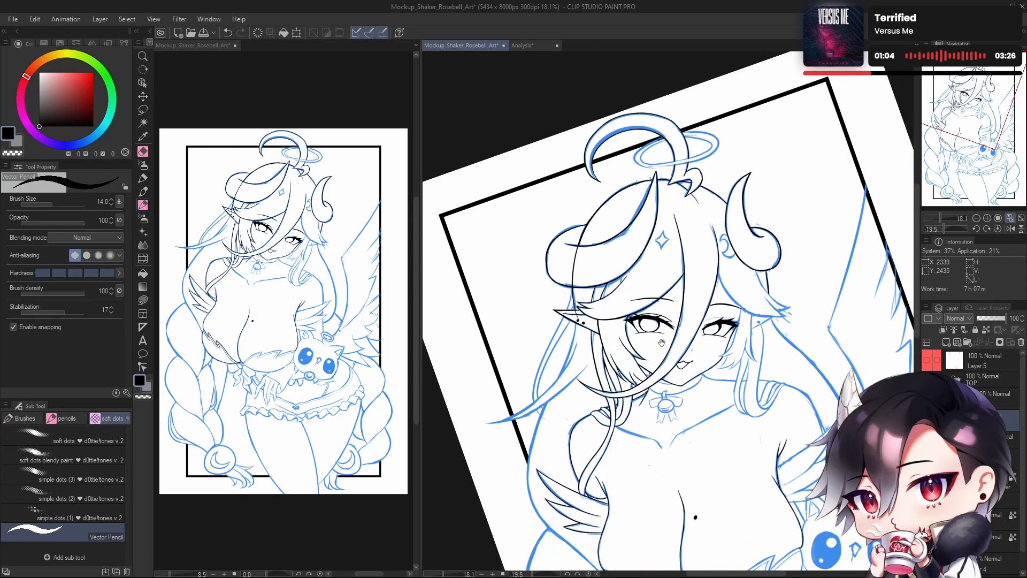
pyautogui.press('h')
pyautogui.moveTo(774, 258)
pyautogui.mouseDown()
pyautogui.moveTo(791, 283)
pyautogui.moveTo(818, 283)
pyautogui.mouseUp()
pyautogui.press('h')
pyautogui.moveTo(719, 337); pyautogui.dragTo(738, 324)
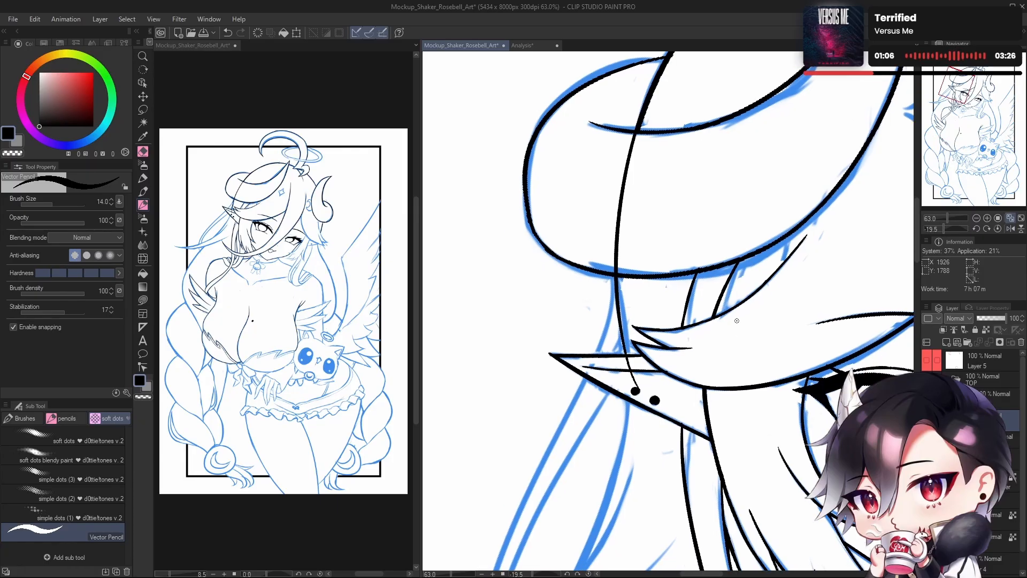
pyautogui.hotkey('ctrl', 'z')
# Step: Ink the short outer hair edge in black between the larger horn's underside and the ear, retrying its strokes
pyautogui.moveTo(616, 277); pyautogui.dragTo(625, 319)
pyautogui.hotkey('ctrl', 'z')
pyautogui.moveTo(616, 274); pyautogui.dragTo(627, 320)
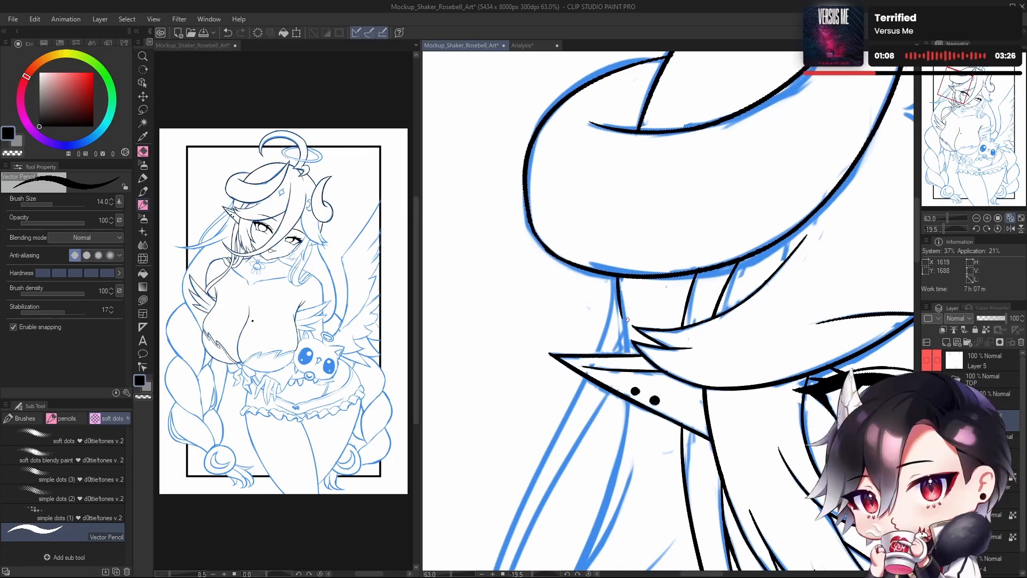
pyautogui.moveTo(618, 276)
pyautogui.mouseDown()
pyautogui.moveTo(628, 341)
pyautogui.moveTo(621, 313)
pyautogui.mouseUp()
pyautogui.hotkey('ctrl', 'z')
pyautogui.moveTo(626, 353); pyautogui.dragTo(614, 295)
pyautogui.hotkey('ctrl', 'z')
pyautogui.moveTo(627, 354)
pyautogui.mouseDown()
pyautogui.moveTo(621, 278)
pyautogui.moveTo(623, 313)
pyautogui.mouseUp()
pyautogui.press('c')
pyautogui.press('c')
# Step: Try inking the edge of the loose hair strand behind the ear as one long downward curve in the mirrored view
pyautogui.scroll(-5, 641, 419)
pyautogui.press('h')
pyautogui.moveTo(651, 329); pyautogui.dragTo(711, 386)
pyautogui.scroll(-3, 690, 333)
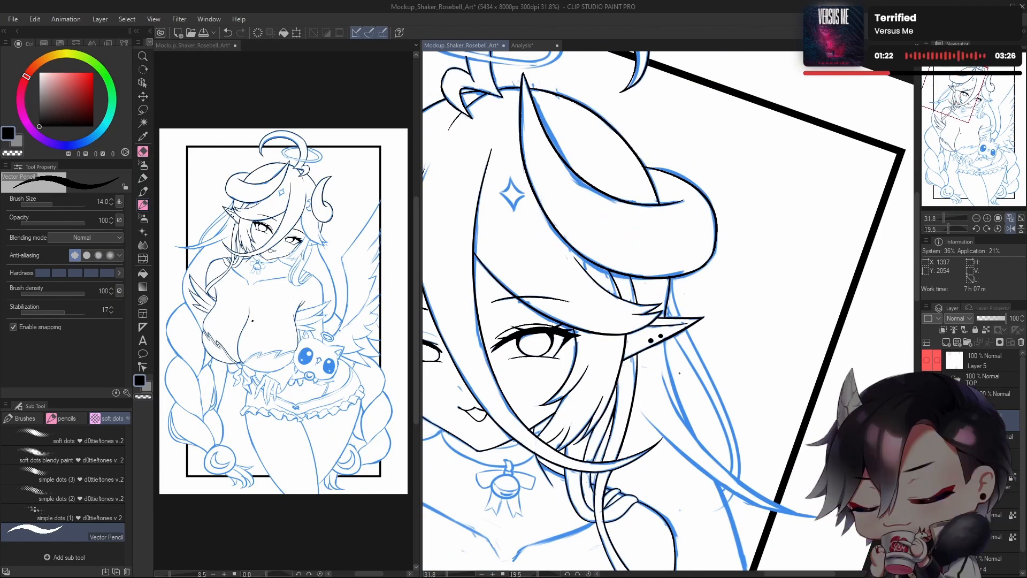
pyautogui.moveTo(734, 342); pyautogui.dragTo(734, 266)
pyautogui.moveTo(665, 242); pyautogui.dragTo(704, 389)
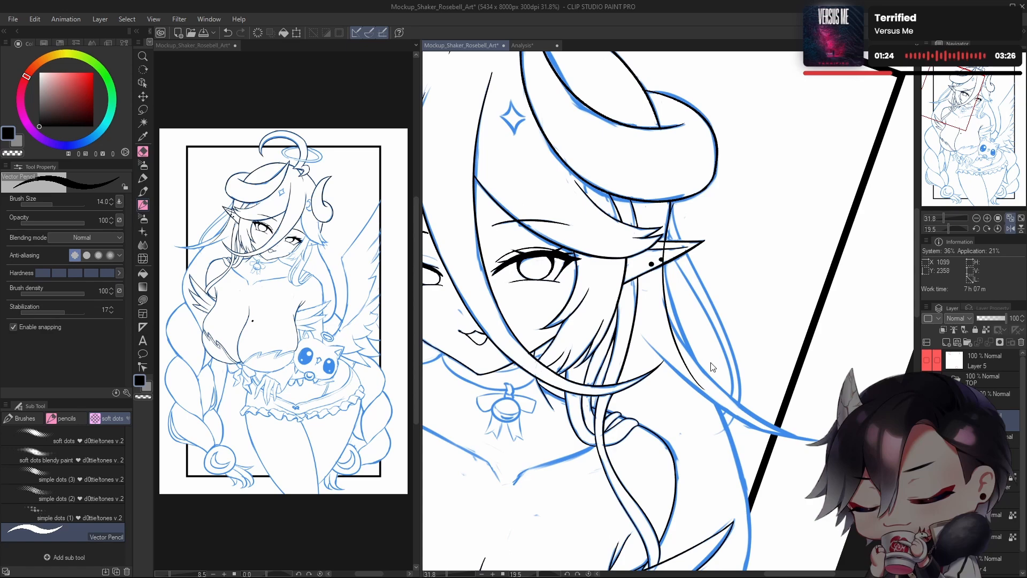
pyautogui.hotkey('ctrl', 'z')
# Step: Try the loose strand's edge from the hair above the ear, across the piercings and down along the sketch
pyautogui.moveTo(681, 259); pyautogui.dragTo(707, 308)
pyautogui.click(951, 229)
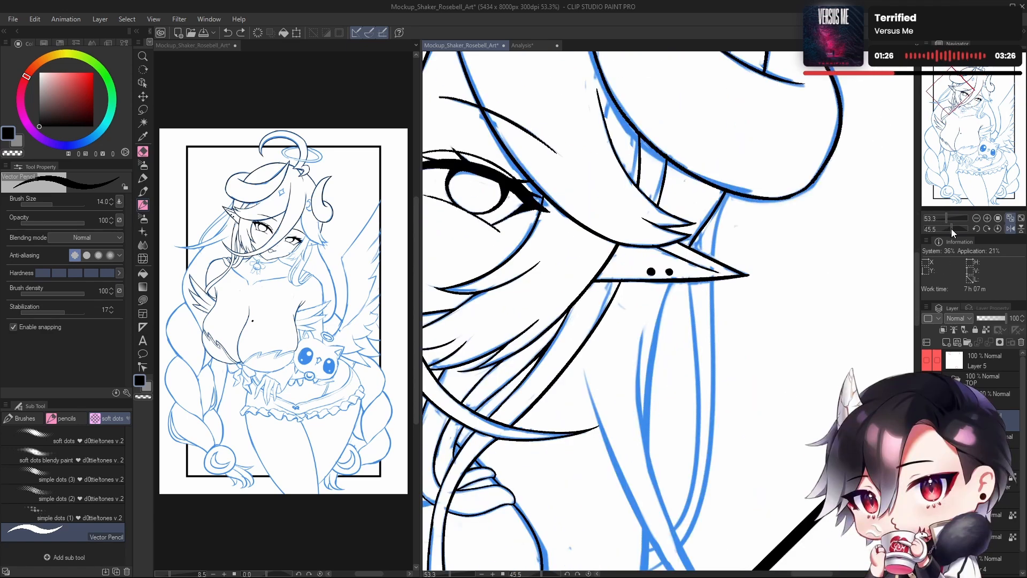
pyautogui.moveTo(747, 340); pyautogui.dragTo(769, 306)
pyautogui.moveTo(743, 169); pyautogui.dragTo(682, 427)
pyautogui.hotkey('ctrl', 'z')
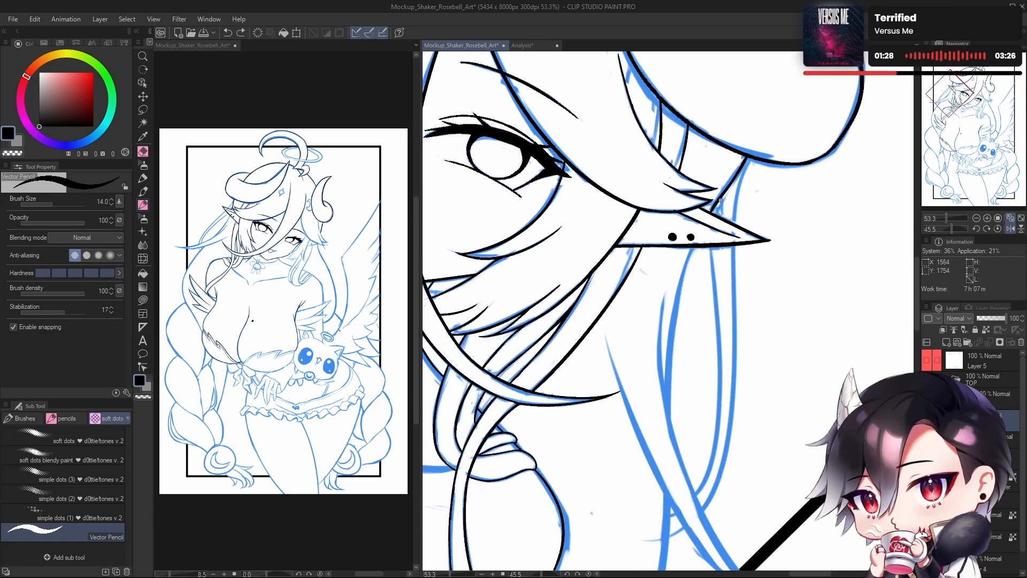
pyautogui.moveTo(729, 183); pyautogui.dragTo(687, 451)
pyautogui.hotkey('ctrl', 'z')
pyautogui.moveTo(713, 211)
pyautogui.mouseDown()
pyautogui.moveTo(669, 374)
pyautogui.moveTo(683, 446)
pyautogui.mouseUp()
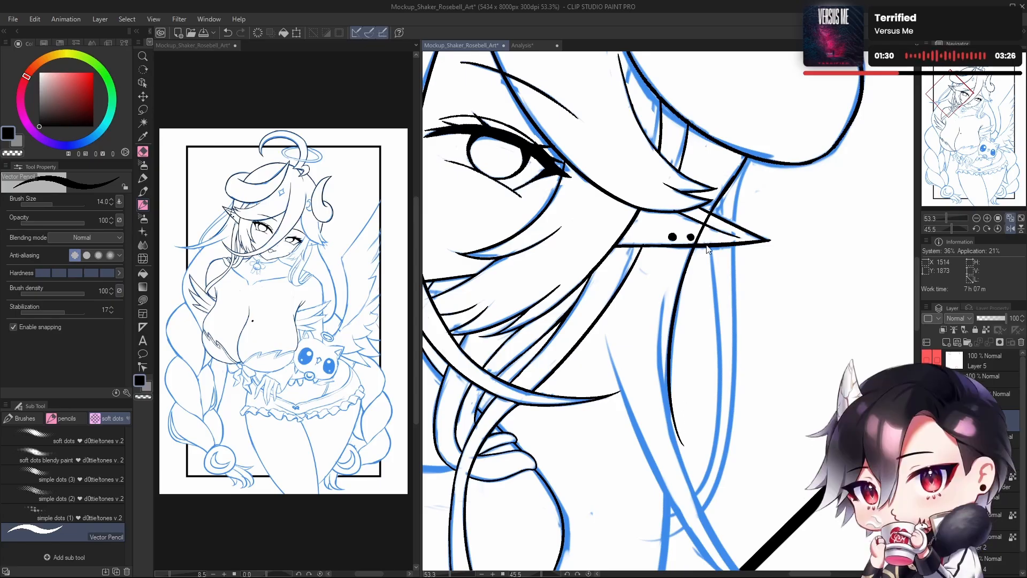
pyautogui.hotkey('ctrl', 'z')
# Step: Retry the strand's edge across the ear with slightly different curvatures and lower end points
pyautogui.moveTo(713, 212); pyautogui.dragTo(673, 446)
pyautogui.hotkey('ctrl', 'z')
pyautogui.moveTo(713, 211); pyautogui.dragTo(674, 449)
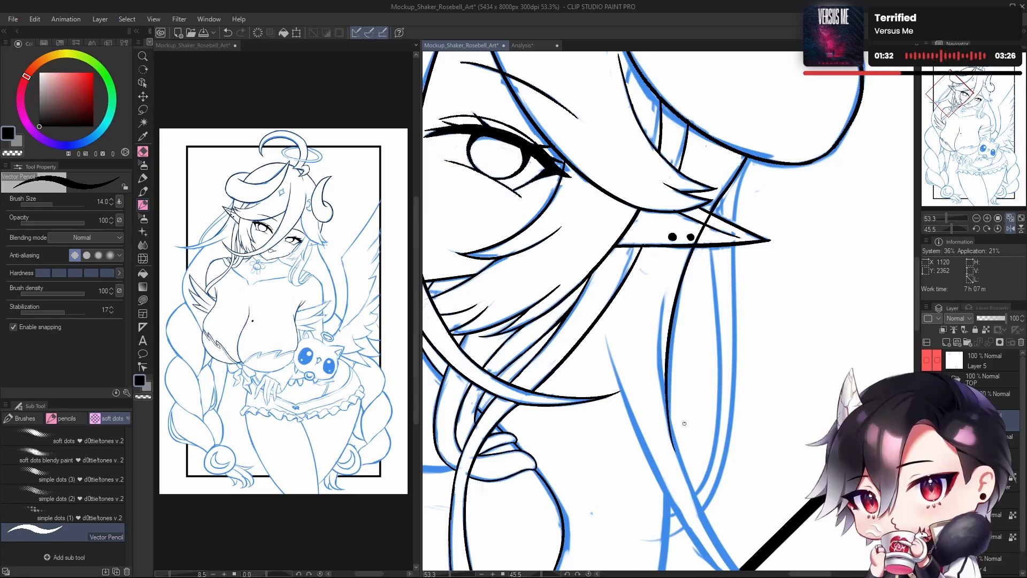
pyautogui.hotkey('ctrl', 'z')
pyautogui.moveTo(709, 213); pyautogui.dragTo(675, 467)
pyautogui.hotkey('ctrl', 'z')
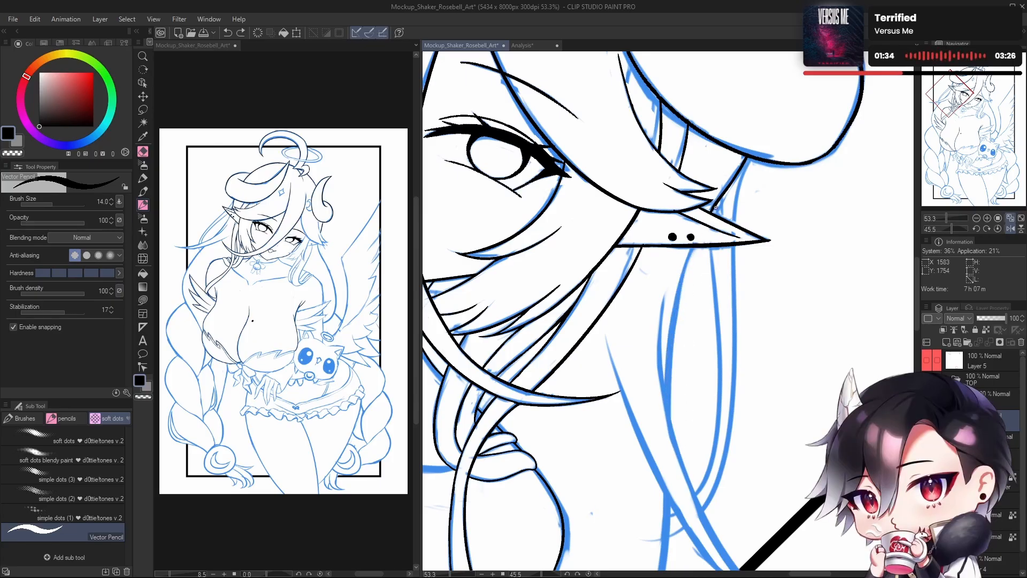
pyautogui.moveTo(731, 176)
pyautogui.mouseDown()
pyautogui.moveTo(664, 333)
pyautogui.moveTo(687, 471)
pyautogui.mouseUp()
pyautogui.hotkey('ctrl', 'z')
pyautogui.moveTo(708, 213); pyautogui.dragTo(672, 458)
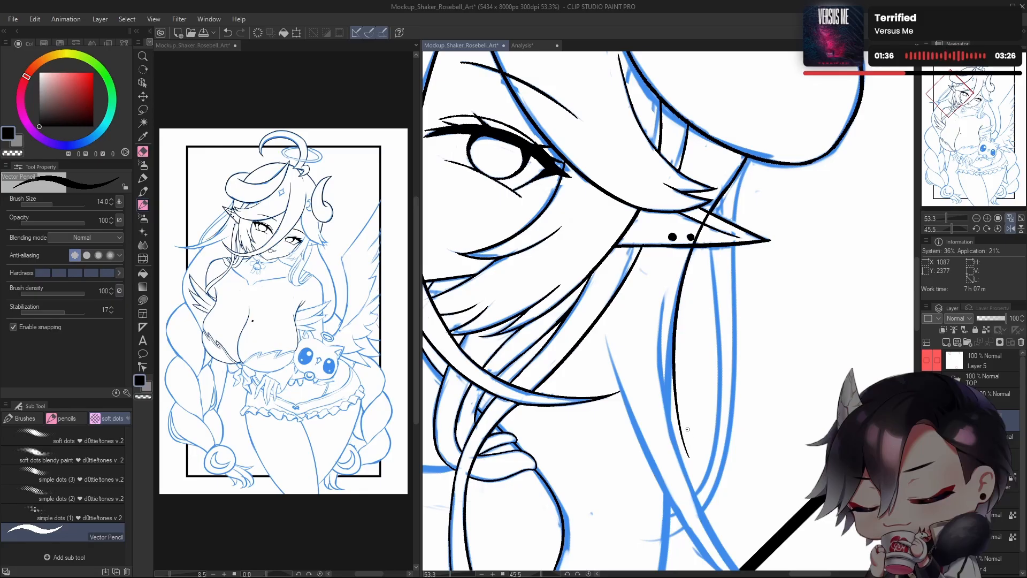
pyautogui.hotkey('ctrl', 'z')
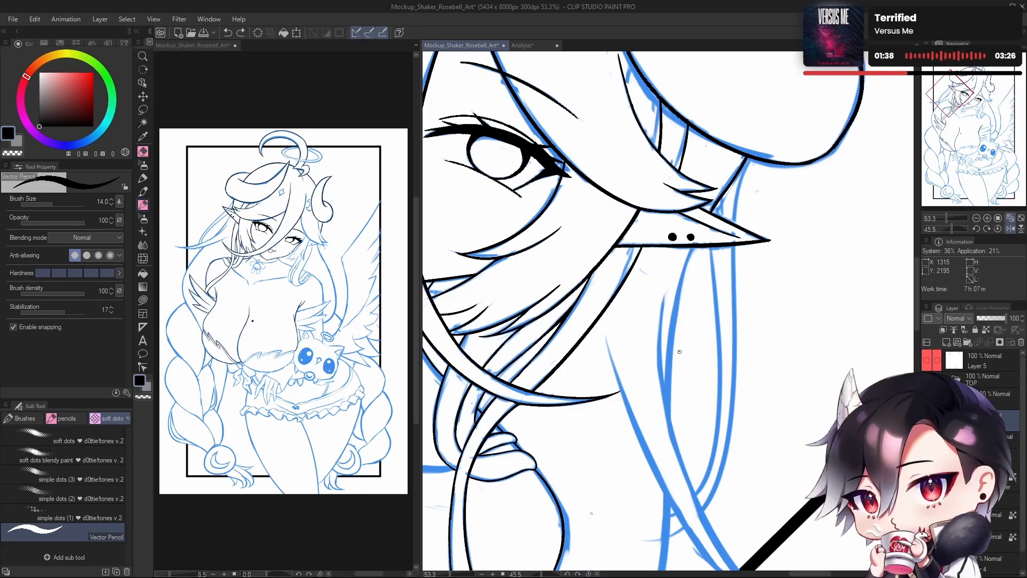
# Step: Try more variations of the strand curve, mostly starting higher on the short hair edge above the ear
pyautogui.scroll(-1, 680, 351)
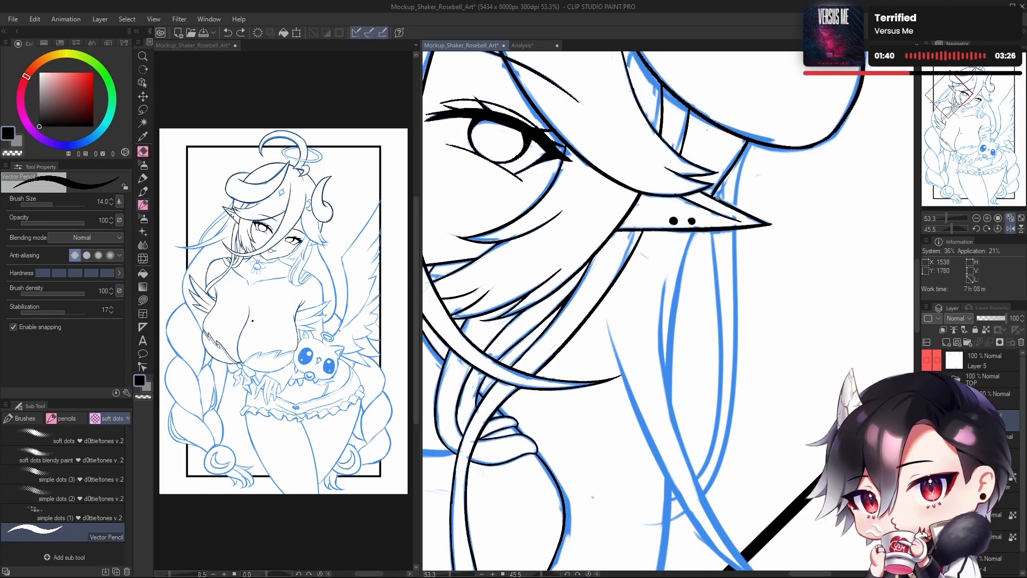
pyautogui.moveTo(709, 198); pyautogui.dragTo(663, 416)
pyautogui.hotkey('ctrl', 'z')
pyautogui.moveTo(727, 173); pyautogui.dragTo(671, 405)
pyautogui.hotkey('ctrl', 'z')
pyautogui.moveTo(725, 175); pyautogui.dragTo(663, 441)
pyautogui.hotkey('ctrl', 'z')
pyautogui.moveTo(725, 174); pyautogui.dragTo(669, 424)
pyautogui.hotkey('ctrl', 'z')
pyautogui.moveTo(726, 172); pyautogui.dragTo(675, 416)
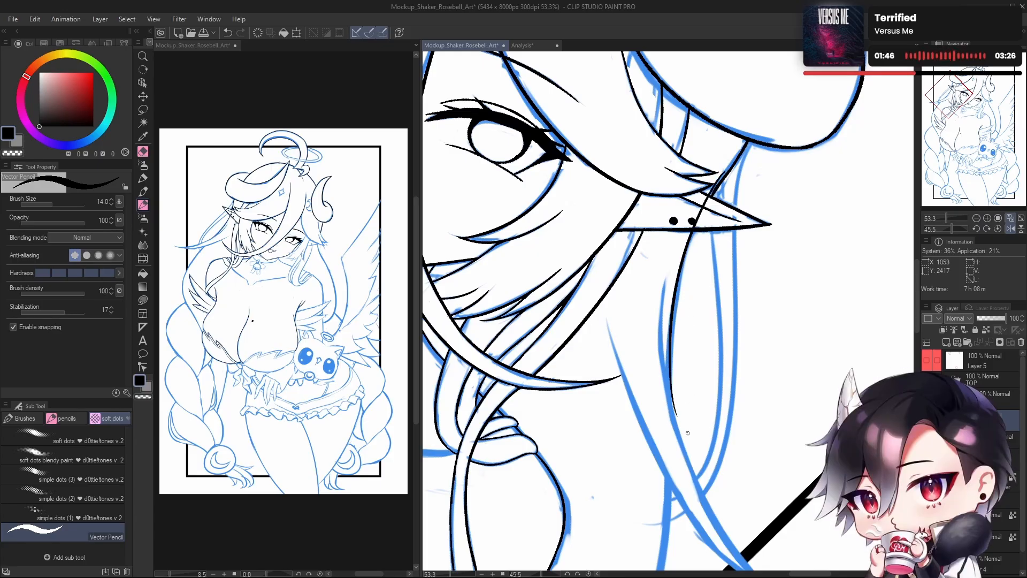
pyautogui.hotkey('ctrl', 'z')
pyautogui.moveTo(709, 199); pyautogui.dragTo(675, 422)
pyautogui.hotkey('ctrl', 'z')
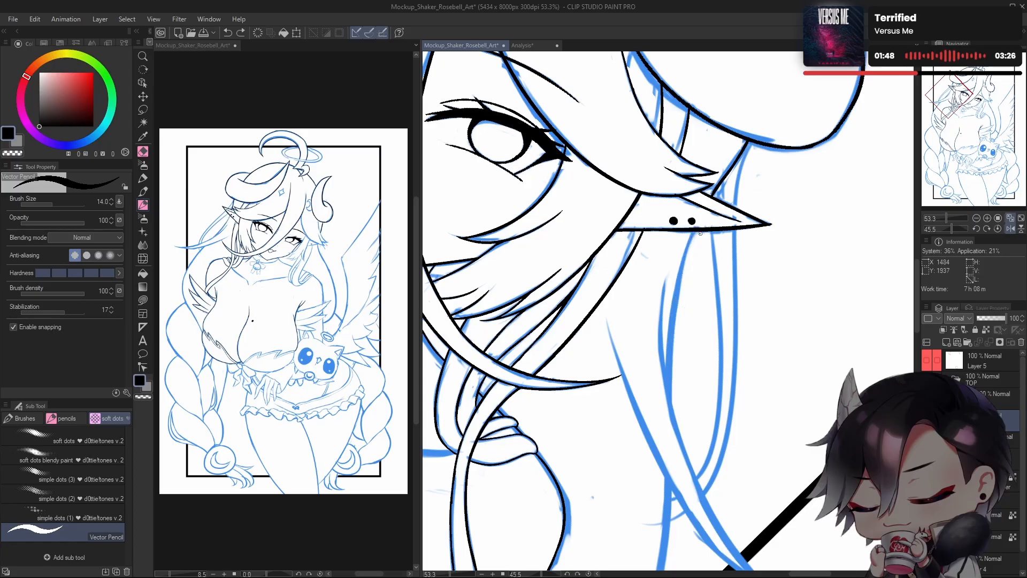
# Step: Try inking the strand's edge from the ear's lower outline below the piercings, following the sketch downward
pyautogui.moveTo(694, 229); pyautogui.dragTo(673, 393)
pyautogui.hotkey('ctrl', 'z')
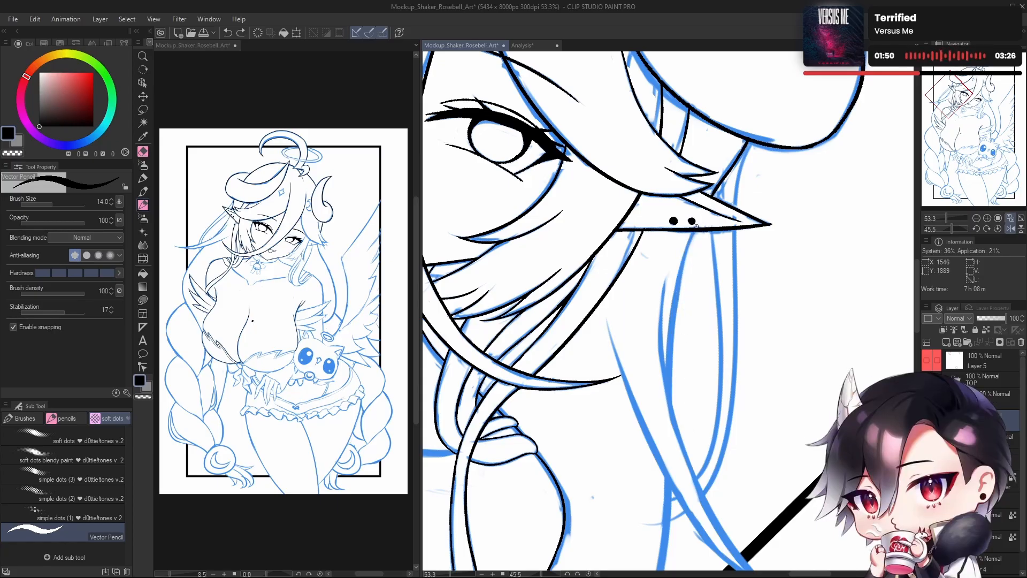
pyautogui.moveTo(694, 231); pyautogui.dragTo(677, 425)
pyautogui.hotkey('ctrl', 'z')
pyautogui.moveTo(693, 230)
pyautogui.mouseDown()
pyautogui.moveTo(682, 260)
pyautogui.moveTo(675, 428)
pyautogui.mouseUp()
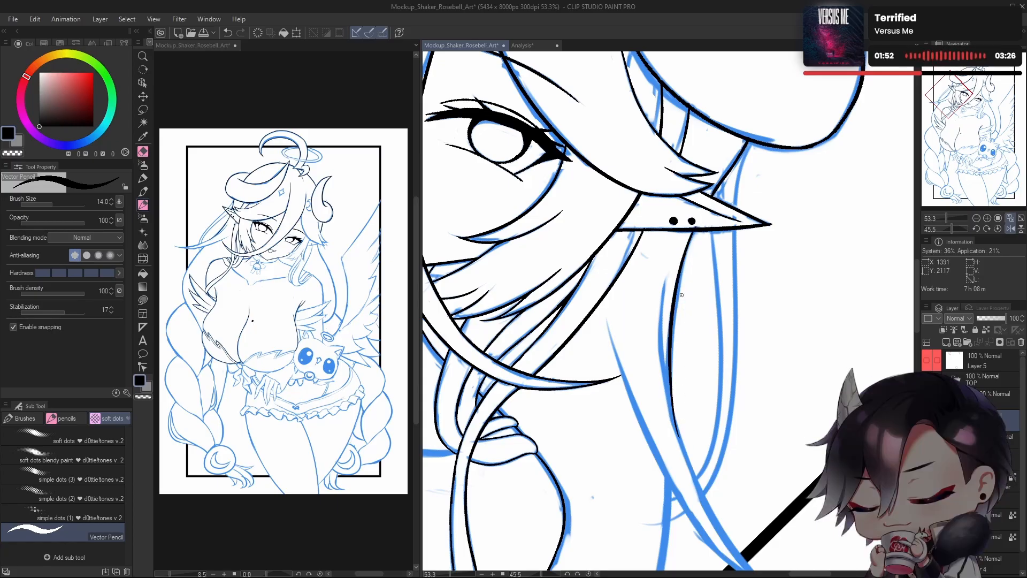
pyautogui.hotkey('ctrl', 'z')
pyautogui.moveTo(693, 231); pyautogui.dragTo(675, 428)
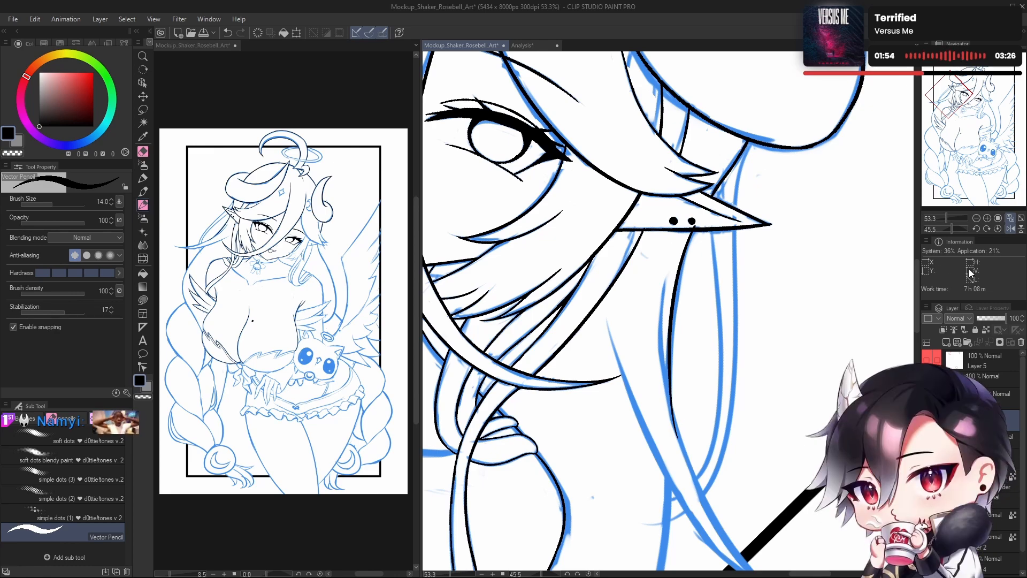
pyautogui.hotkey('ctrl', 'z')
pyautogui.moveTo(693, 230); pyautogui.dragTo(673, 388)
pyautogui.hotkey('ctrl', 'z')
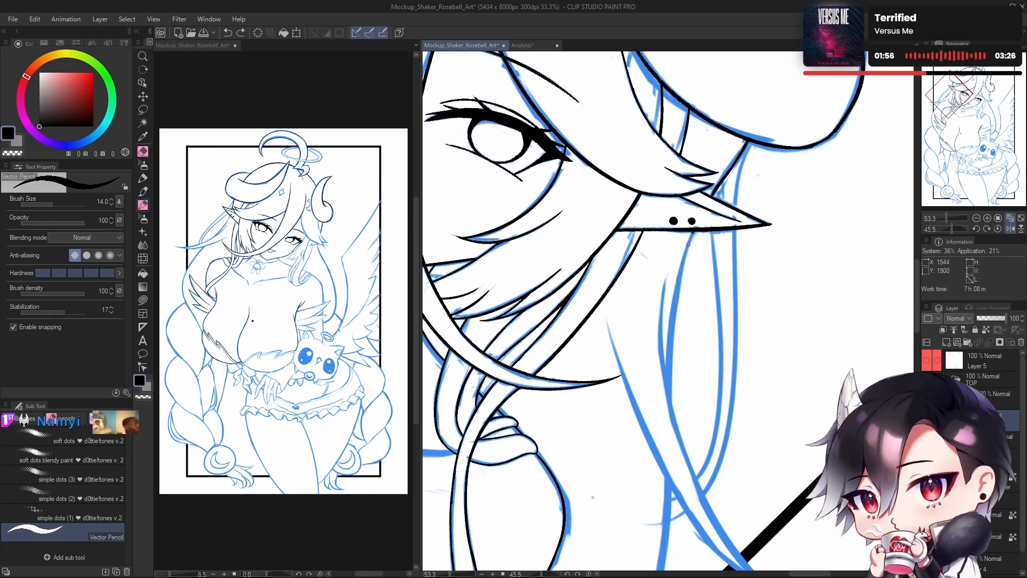
pyautogui.moveTo(693, 231); pyautogui.dragTo(675, 425)
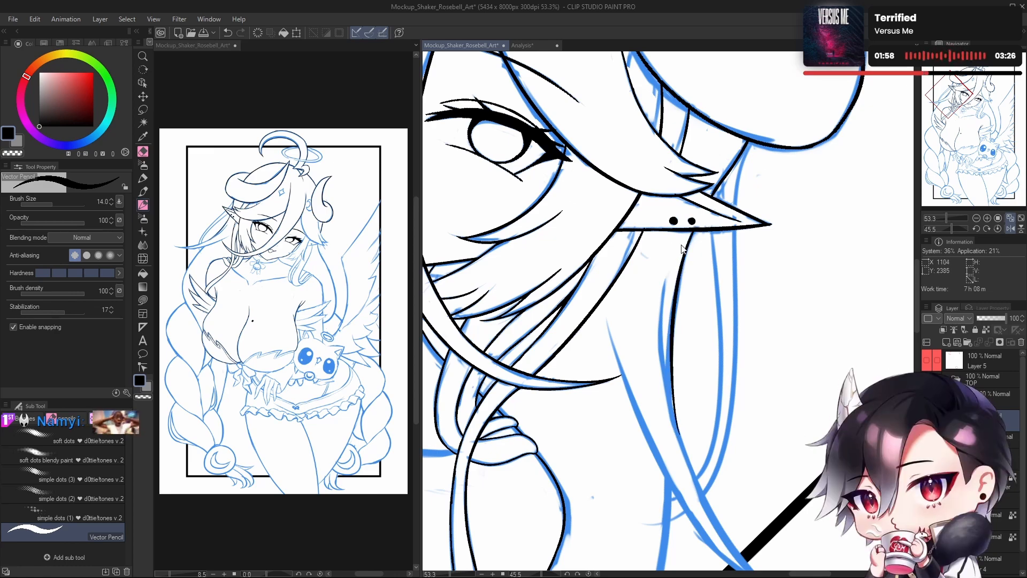
pyautogui.hotkey('ctrl', 'z')
# Step: Try the strand's edge as a longer curve starting near the larger horn's underside and crossing the ear
pyautogui.moveTo(749, 145); pyautogui.dragTo(684, 447)
pyautogui.hotkey('ctrl', 'z')
pyautogui.moveTo(717, 187)
pyautogui.mouseDown()
pyautogui.moveTo(672, 309)
pyautogui.moveTo(663, 438)
pyautogui.mouseUp()
pyautogui.hotkey('ctrl', 'z')
pyautogui.moveTo(713, 194); pyautogui.dragTo(669, 437)
pyautogui.hotkey('ctrl', 'z')
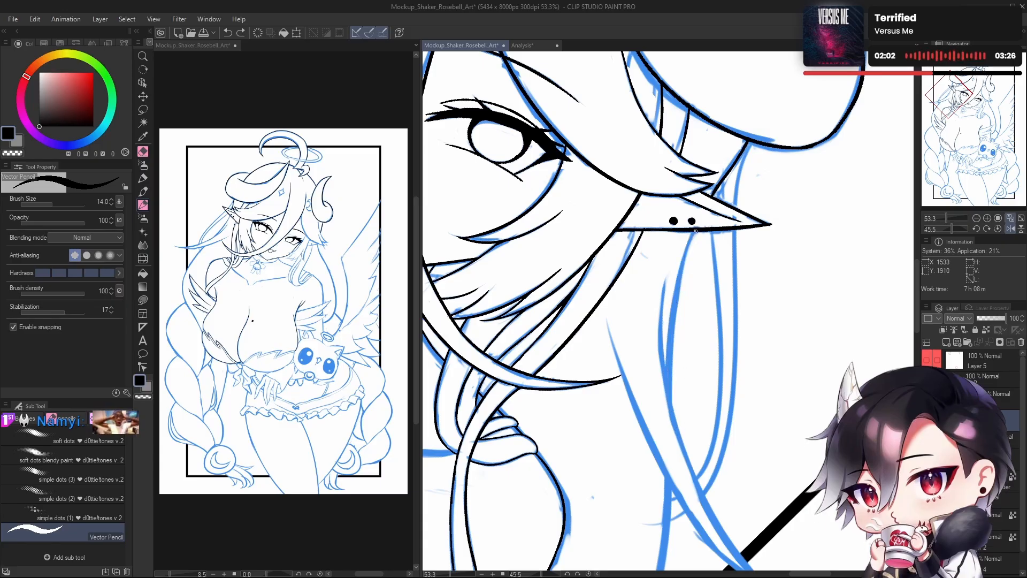
pyautogui.moveTo(694, 233); pyautogui.dragTo(672, 421)
pyautogui.hotkey('ctrl', 'z')
pyautogui.moveTo(733, 161); pyautogui.dragTo(688, 464)
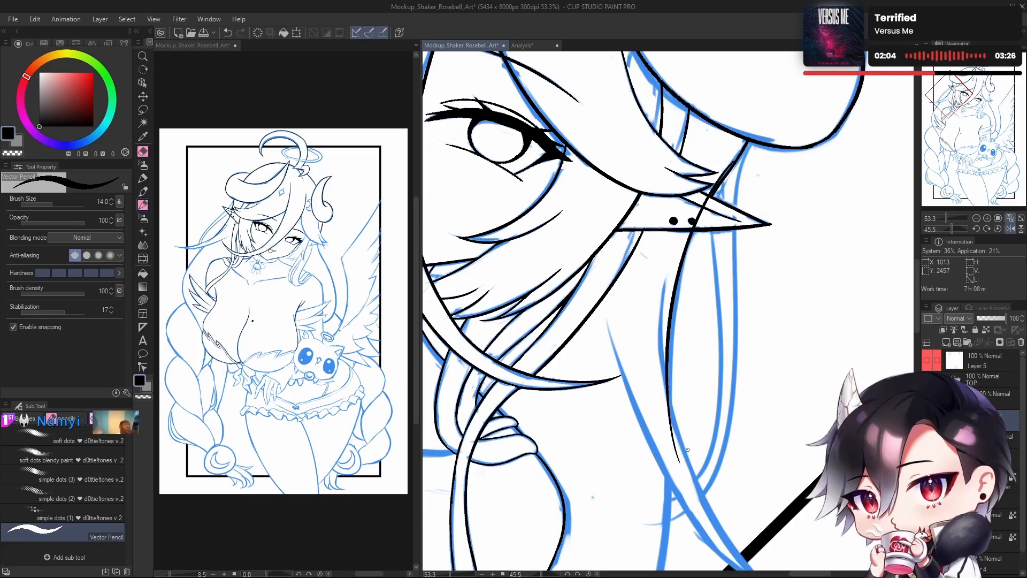
pyautogui.hotkey('ctrl', 'z')
pyautogui.moveTo(726, 173); pyautogui.dragTo(687, 465)
pyautogui.hotkey('ctrl', 'z')
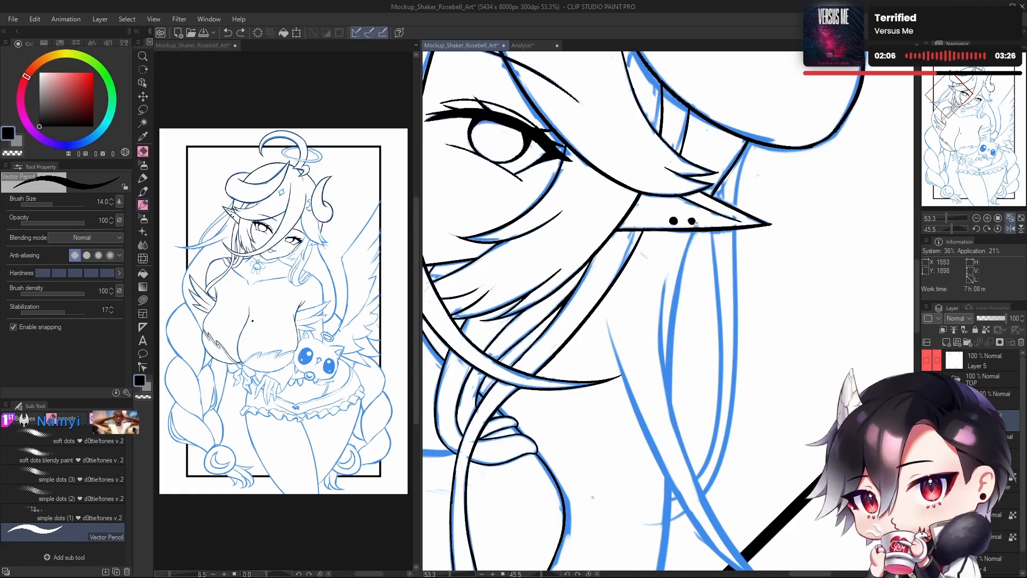
# Step: Compare the drawing with and without the last strand curve, leaving the curve out
pyautogui.hotkey('ctrl', 'y')
pyautogui.hotkey('ctrl', 'z')
pyautogui.hotkey('ctrl', 'y')
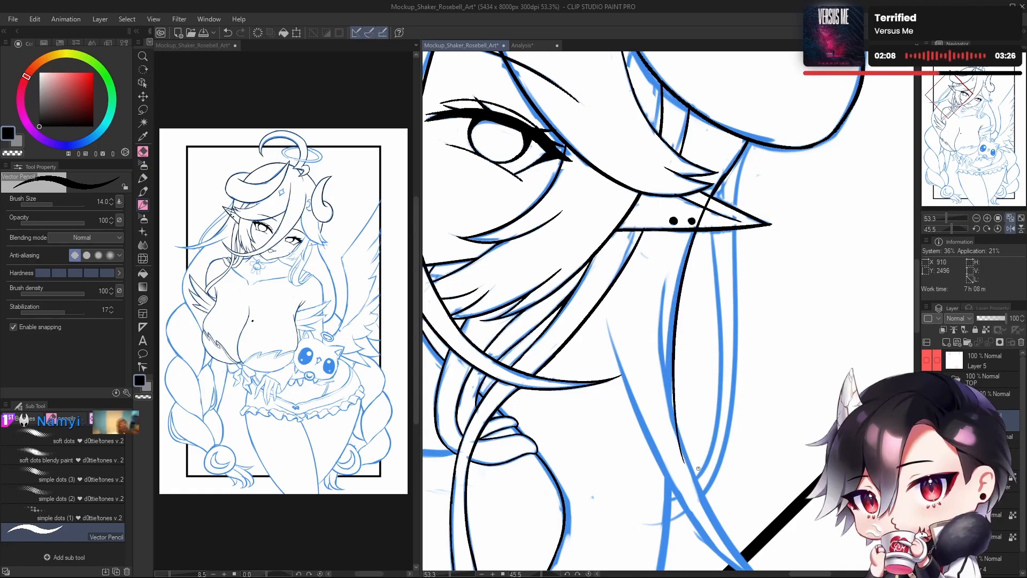
pyautogui.hotkey('ctrl', 'z')
pyautogui.hotkey('ctrl', 'y')
pyautogui.hotkey('ctrl', 'z')
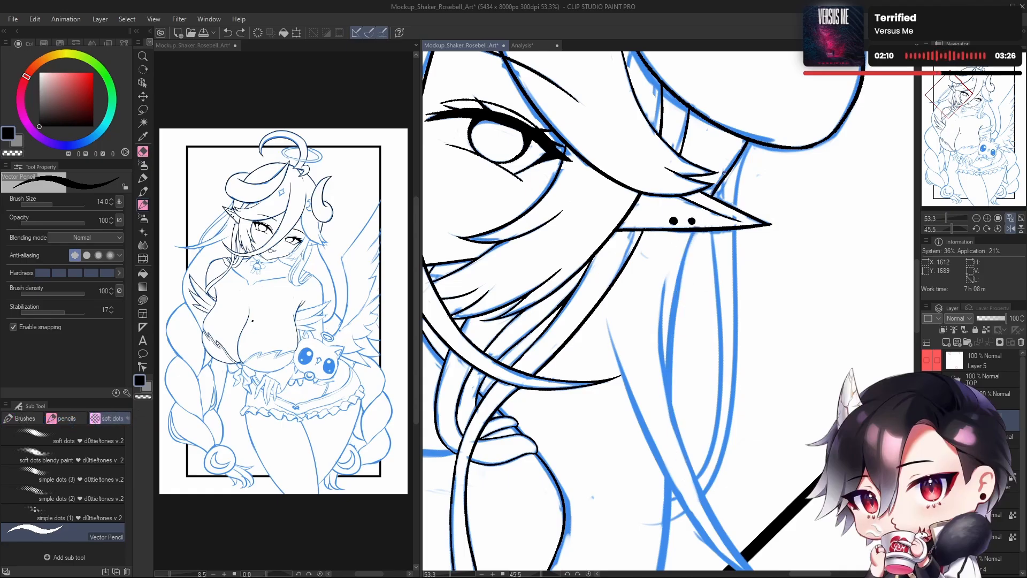
pyautogui.hotkey('ctrl', 'y')
pyautogui.hotkey('ctrl', 'z')
# Step: Ink the short black strand edge from the ear's lower outline downward over the sketch, retrying its stroke
pyautogui.moveTo(723, 173)
pyautogui.mouseDown()
pyautogui.moveTo(667, 424)
pyautogui.moveTo(695, 473)
pyautogui.mouseUp()
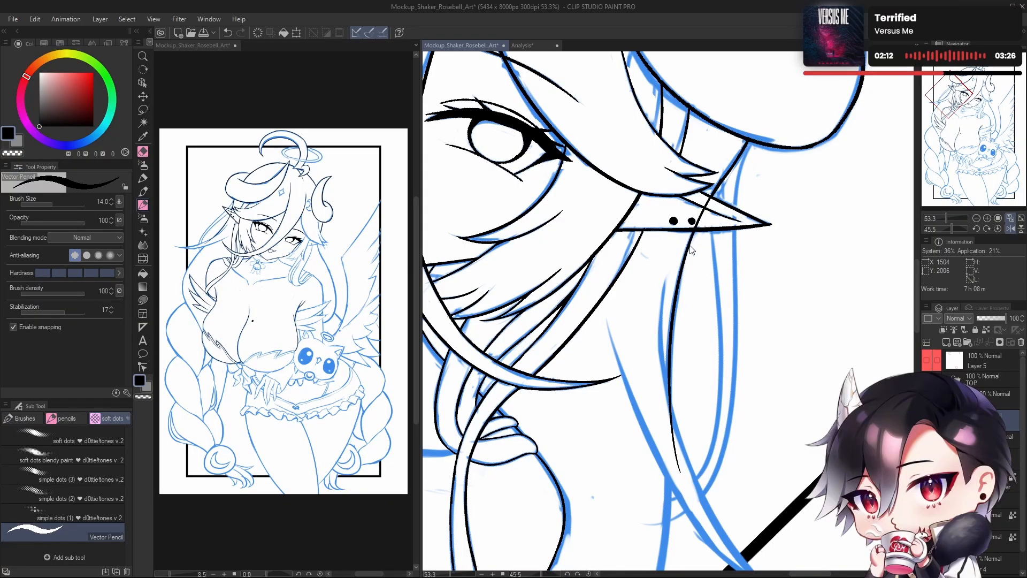
pyautogui.hotkey('ctrl', 'z')
pyautogui.moveTo(694, 233); pyautogui.dragTo(680, 472)
pyautogui.hotkey('ctrl', 'z')
pyautogui.moveTo(694, 232)
pyautogui.mouseDown()
pyautogui.moveTo(691, 481)
pyautogui.moveTo(673, 413)
pyautogui.mouseUp()
pyautogui.press('e')
pyautogui.press('p')
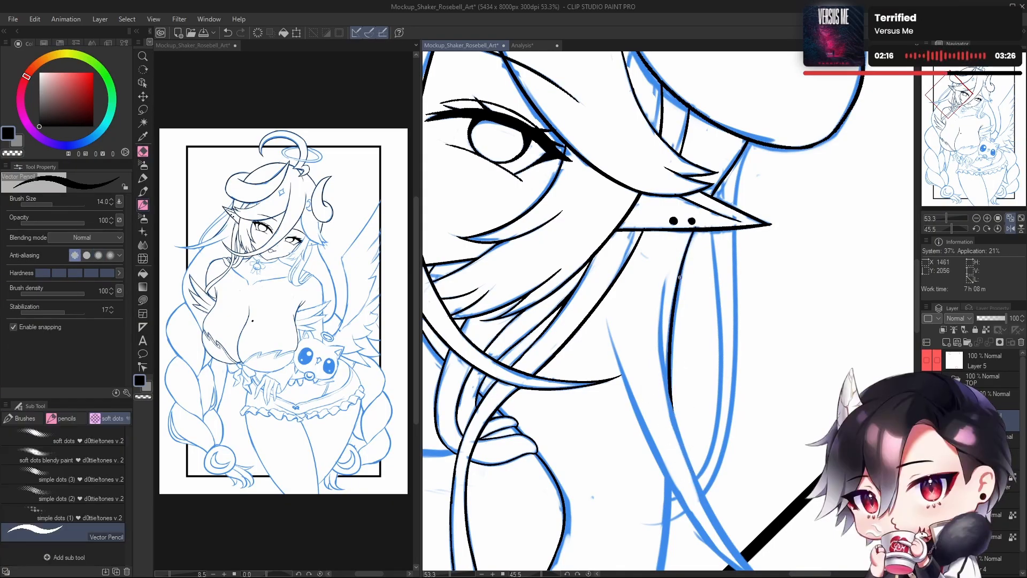
# Step: Ink the strand's long black edge from just below the ear down to the picture frame, retrying the curve
pyautogui.scroll(-4, 688, 485)
pyautogui.moveTo(693, 513)
pyautogui.mouseDown()
pyautogui.moveTo(721, 397)
pyautogui.moveTo(714, 374)
pyautogui.mouseUp()
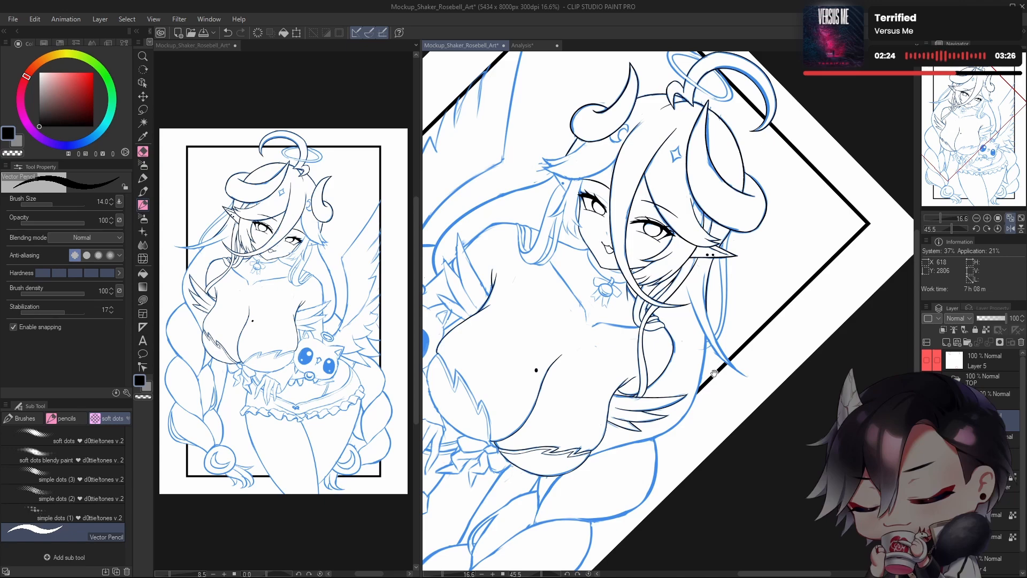
pyautogui.moveTo(701, 407); pyautogui.dragTo(698, 432)
pyautogui.moveTo(669, 361); pyautogui.dragTo(693, 459)
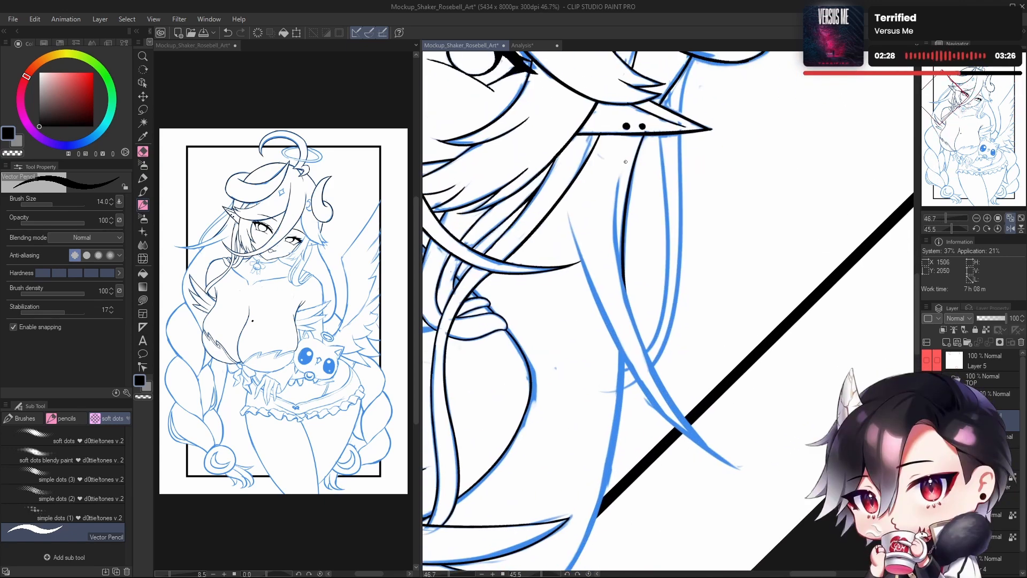
pyautogui.moveTo(625, 162); pyautogui.dragTo(679, 411)
pyautogui.hotkey('ctrl', 'z')
pyautogui.moveTo(629, 155)
pyautogui.mouseDown()
pyautogui.moveTo(668, 393)
pyautogui.moveTo(687, 414)
pyautogui.mouseUp()
pyautogui.hotkey('ctrl', 'z')
pyautogui.moveTo(622, 166); pyautogui.dragTo(687, 414)
pyautogui.hotkey('ctrl', 'z')
pyautogui.moveTo(617, 179); pyautogui.dragTo(688, 427)
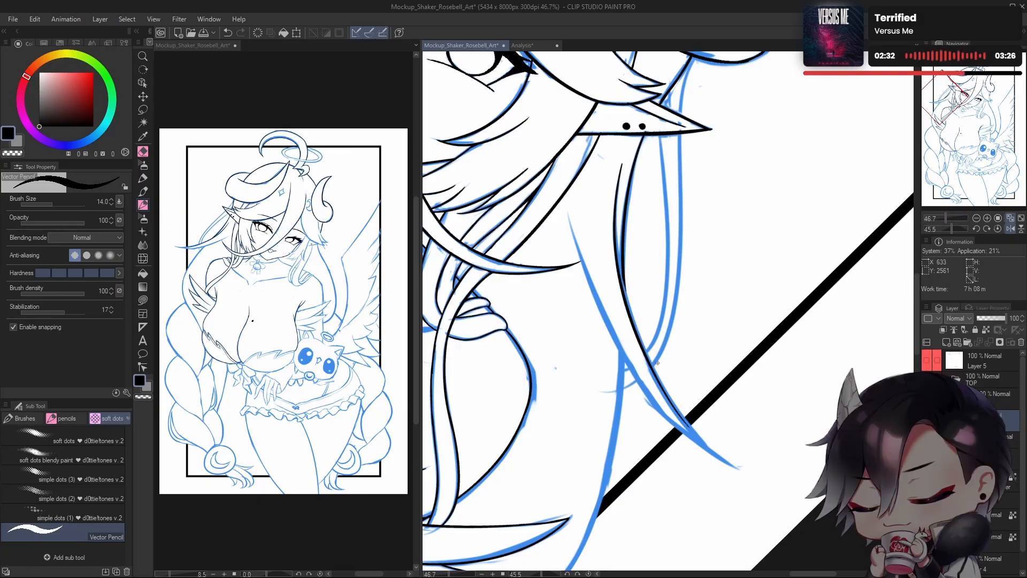
pyautogui.hotkey('ctrl', 'z')
pyautogui.moveTo(620, 165); pyautogui.dragTo(695, 438)
pyautogui.hotkey('ctrl', 'z')
pyautogui.moveTo(620, 176)
pyautogui.mouseDown()
pyautogui.moveTo(613, 226)
pyautogui.moveTo(702, 441)
pyautogui.mouseUp()
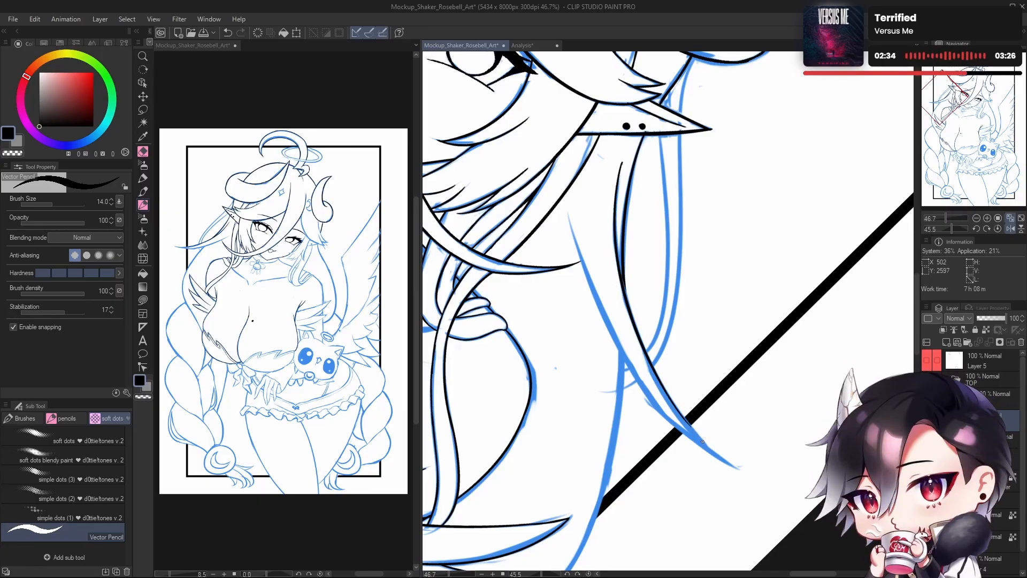
# Step: Extend the long strand edge across the frame border to a pointed tip, retrying the short stroke
pyautogui.moveTo(636, 327); pyautogui.dragTo(728, 465)
pyautogui.hotkey('ctrl', 'z')
pyautogui.moveTo(648, 361)
pyautogui.mouseDown()
pyautogui.moveTo(665, 397)
pyautogui.moveTo(735, 463)
pyautogui.mouseUp()
pyautogui.hotkey('ctrl', 'z')
pyautogui.moveTo(657, 374); pyautogui.dragTo(742, 469)
pyautogui.hotkey('ctrl', 'z')
pyautogui.moveTo(672, 401); pyautogui.dragTo(741, 470)
pyautogui.hotkey('ctrl', 'z')
pyautogui.moveTo(667, 395); pyautogui.dragTo(737, 462)
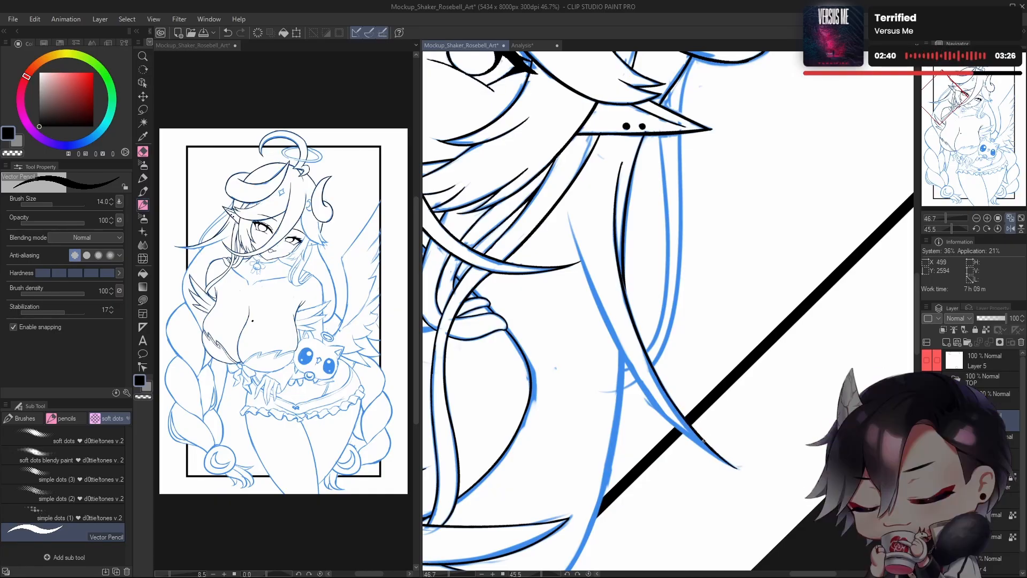
# Step: Check the strand in the flipped view and try inking its opposite edge with the canvas rotated
pyautogui.press('h')
pyautogui.moveTo(731, 389); pyautogui.dragTo(738, 366)
pyautogui.press('h')
pyautogui.moveTo(708, 396)
pyautogui.mouseDown()
pyautogui.moveTo(738, 397)
pyautogui.moveTo(770, 422)
pyautogui.moveTo(753, 405)
pyautogui.moveTo(768, 411)
pyautogui.mouseUp()
pyautogui.moveTo(665, 196)
pyautogui.mouseDown()
pyautogui.moveTo(767, 393)
pyautogui.moveTo(656, 411)
pyautogui.moveTo(697, 395)
pyautogui.mouseUp()
pyautogui.hotkey('ctrl', 'z')
pyautogui.click(954, 229)
pyautogui.moveTo(601, 182); pyautogui.dragTo(675, 494)
pyautogui.hotkey('ctrl', 'z')
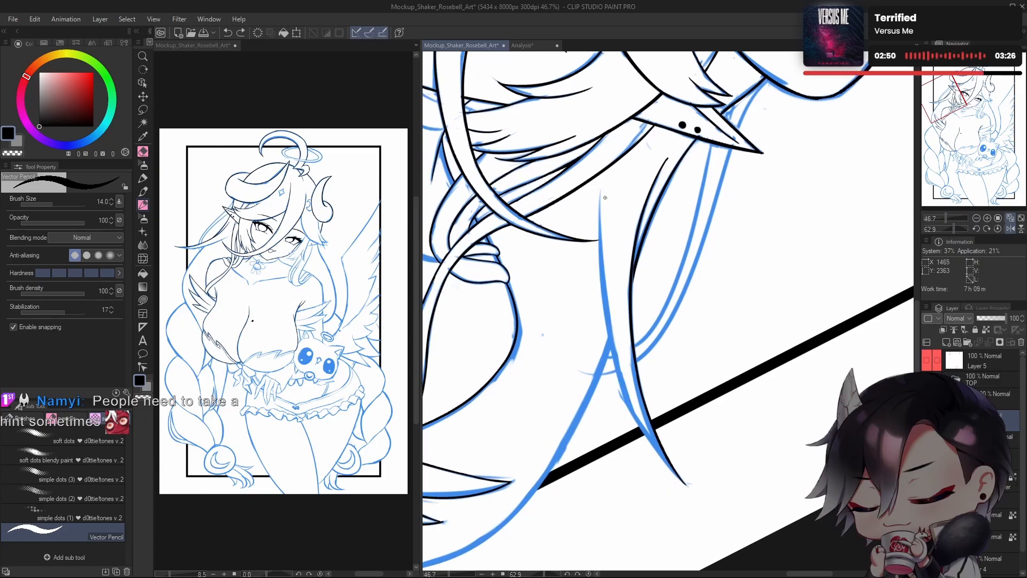
# Step: Try further curves for the strand's inner edge, from beside the hair tip down toward the pointed end
pyautogui.moveTo(600, 174); pyautogui.dragTo(676, 477)
pyautogui.hotkey('ctrl', 'z')
pyautogui.moveTo(602, 178); pyautogui.dragTo(677, 481)
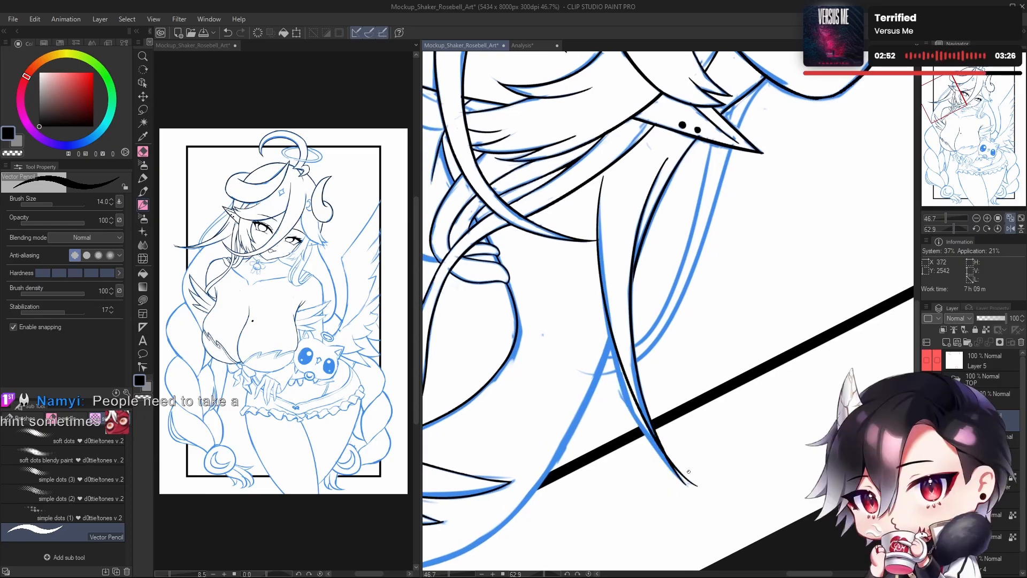
pyautogui.hotkey('ctrl', 'z')
pyautogui.moveTo(600, 173)
pyautogui.mouseDown()
pyautogui.moveTo(642, 418)
pyautogui.moveTo(676, 478)
pyautogui.mouseUp()
pyautogui.hotkey('ctrl', 'z')
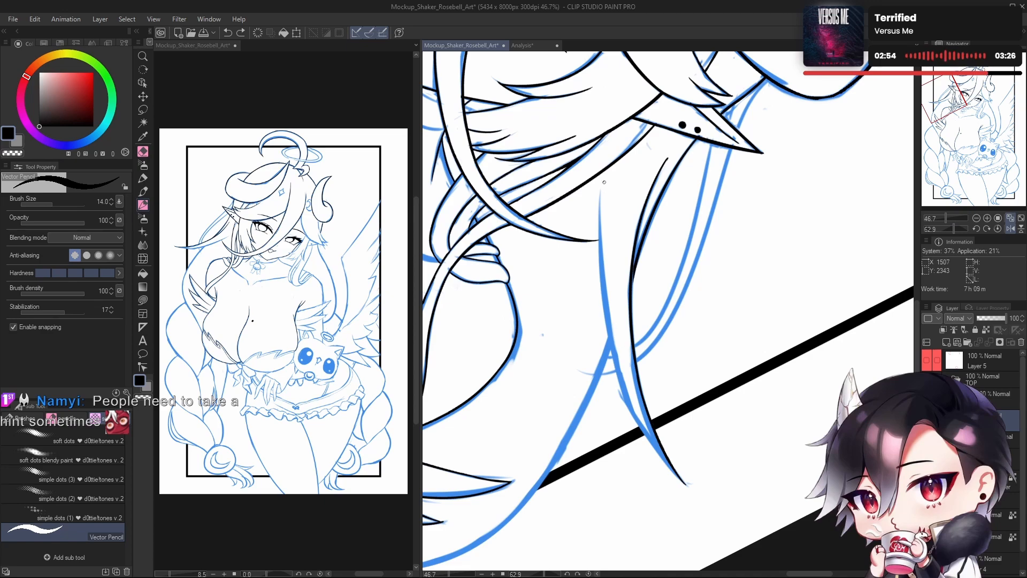
pyautogui.moveTo(603, 182)
pyautogui.mouseDown()
pyautogui.moveTo(669, 460)
pyautogui.moveTo(686, 470)
pyautogui.moveTo(661, 448)
pyautogui.mouseUp()
pyautogui.hotkey('ctrl', 'z')
pyautogui.hotkey('ctrl', 'z')
# Step: Ink the strand's inner edge in black down to meet the outer edge at the pointed tip, retrying the stroke
pyautogui.moveTo(602, 179); pyautogui.dragTo(687, 482)
pyautogui.hotkey('ctrl', 'z')
pyautogui.moveTo(601, 180); pyautogui.dragTo(688, 481)
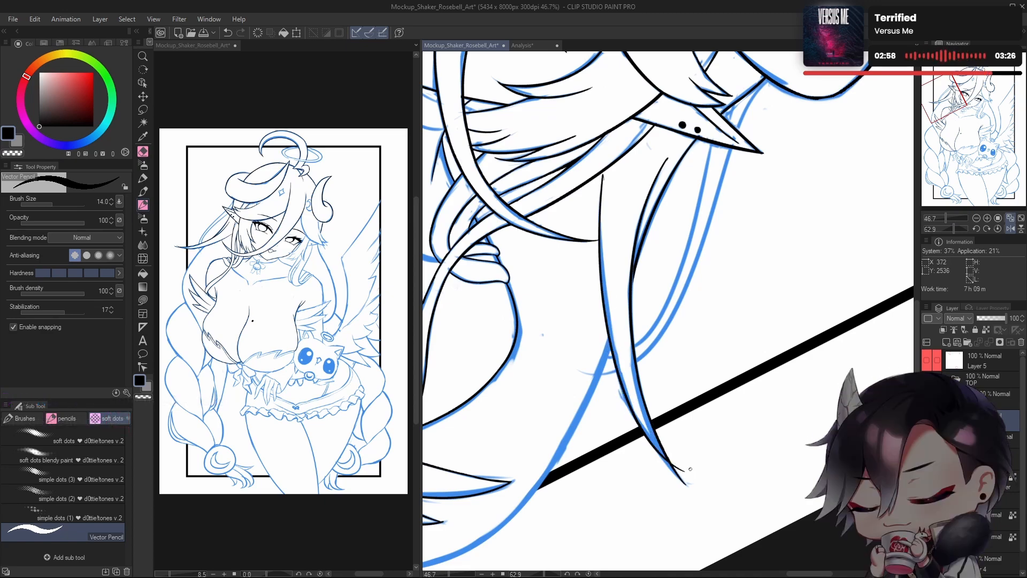
pyautogui.hotkey('ctrl', 'z')
pyautogui.moveTo(602, 179)
pyautogui.mouseDown()
pyautogui.moveTo(596, 271)
pyautogui.moveTo(687, 482)
pyautogui.mouseUp()
pyautogui.hotkey('ctrl', 'z')
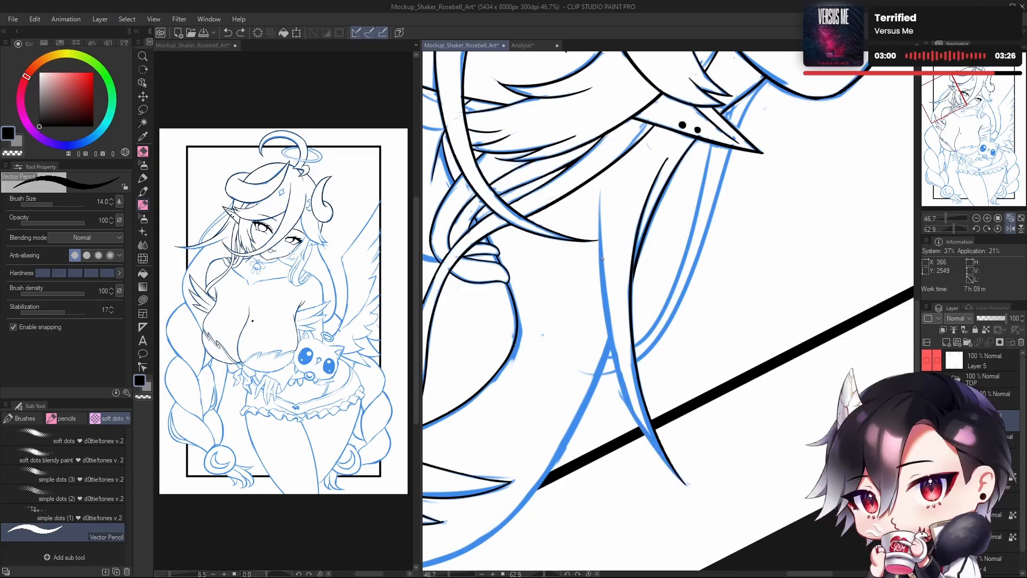
pyautogui.moveTo(602, 177)
pyautogui.mouseDown()
pyautogui.moveTo(624, 396)
pyautogui.moveTo(687, 483)
pyautogui.mouseUp()
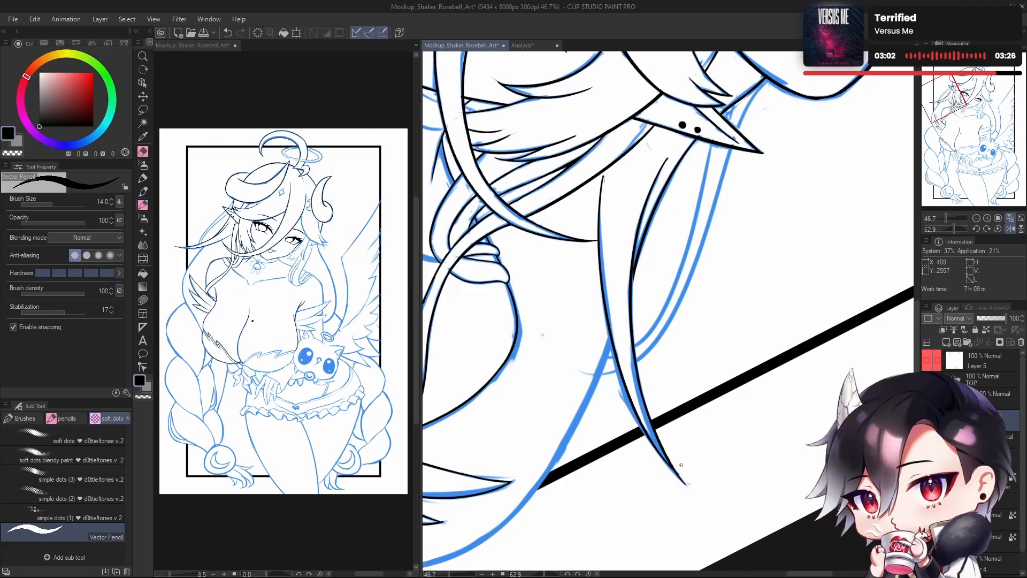
# Step: Ink the end of the loose strand's inner edge to the pointed tip beyond the frame border, retrying the closing stroke
pyautogui.moveTo(639, 391); pyautogui.dragTo(641, 379)
pyautogui.hotkey('ctrl', 'z')
pyautogui.moveTo(605, 167)
pyautogui.mouseDown()
pyautogui.moveTo(670, 469)
pyautogui.moveTo(688, 467)
pyautogui.moveTo(598, 228)
pyautogui.moveTo(701, 478)
pyautogui.mouseUp()
pyautogui.hotkey('ctrl', 'z')
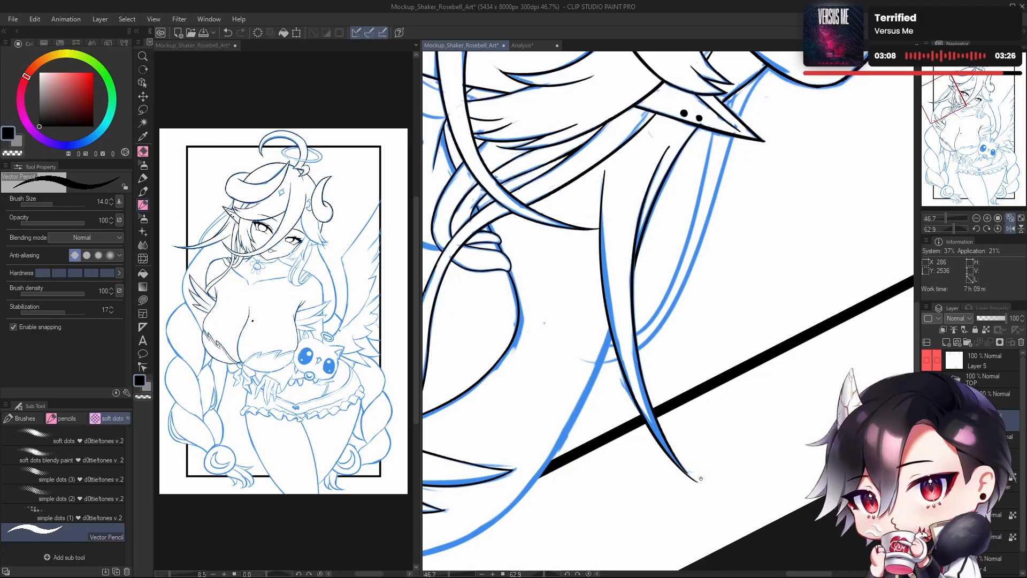
pyautogui.scroll(2, 702, 479)
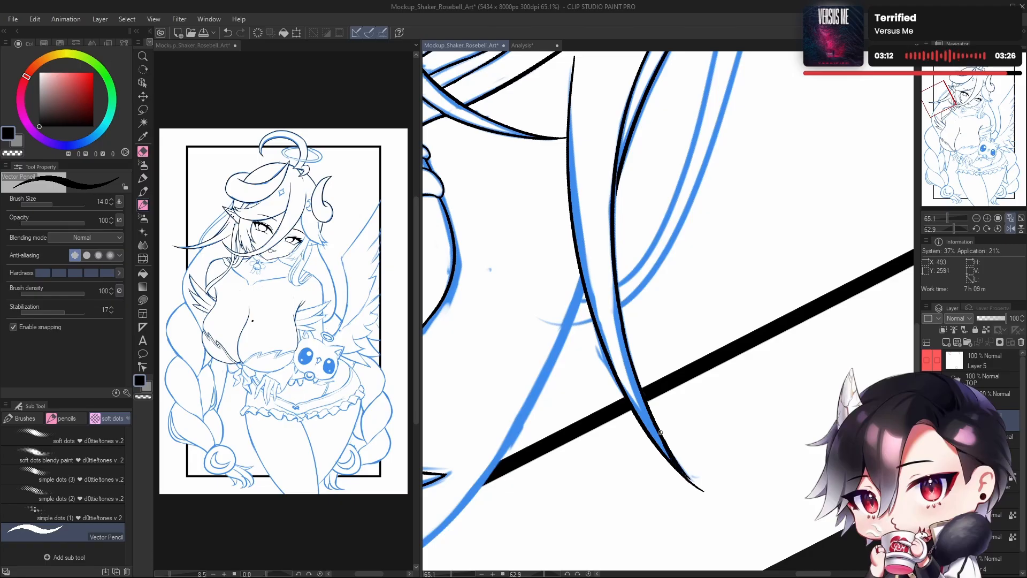
pyautogui.hotkey('ctrl', 'z')
pyautogui.moveTo(663, 445); pyautogui.dragTo(696, 485)
pyautogui.press('c')
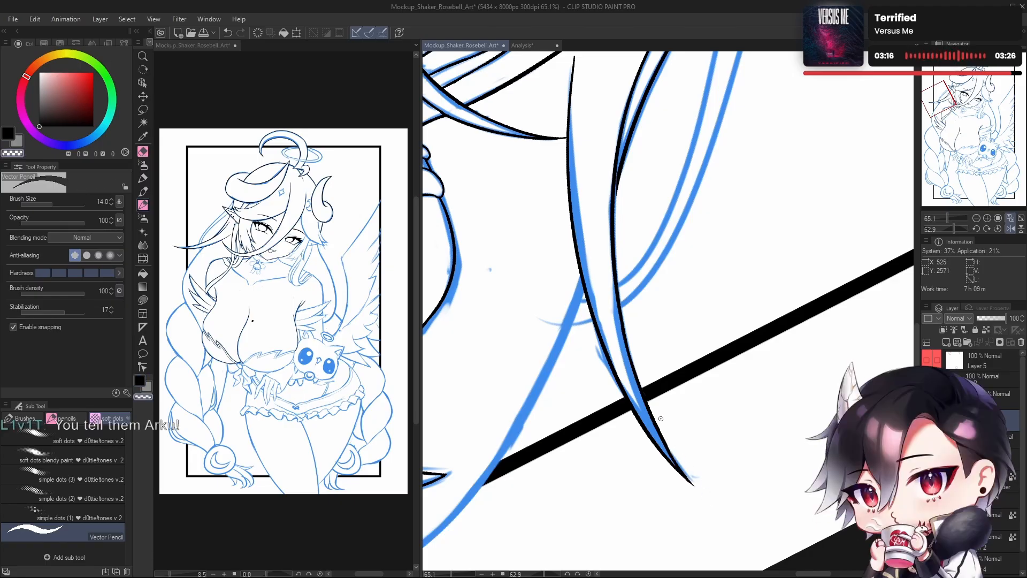
# Step: Reset the canvas rotation and try inking the short hair line from under the curled horn down to the ear tip
pyautogui.moveTo(730, 345); pyautogui.dragTo(676, 348)
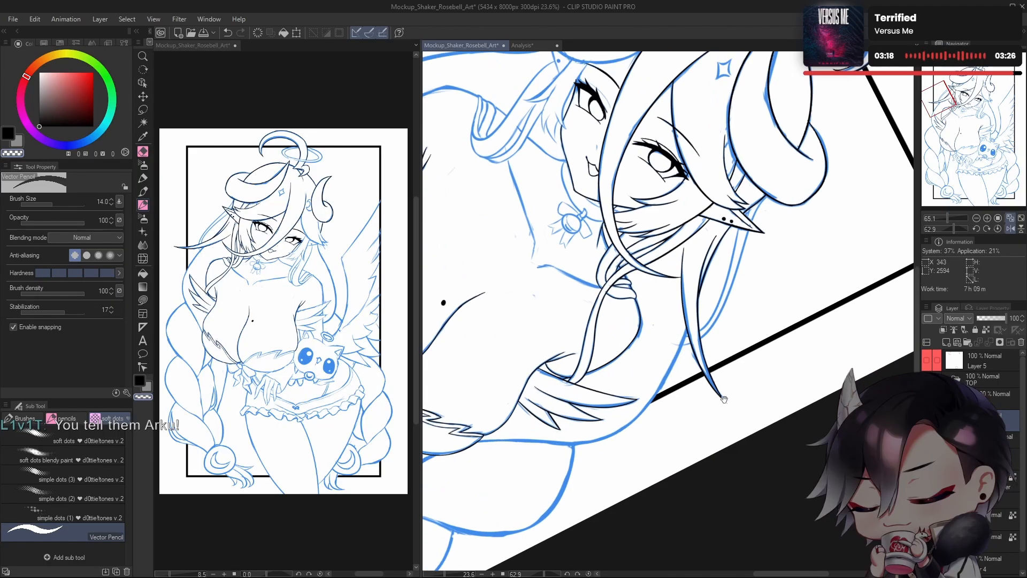
pyautogui.moveTo(752, 385); pyautogui.dragTo(727, 421)
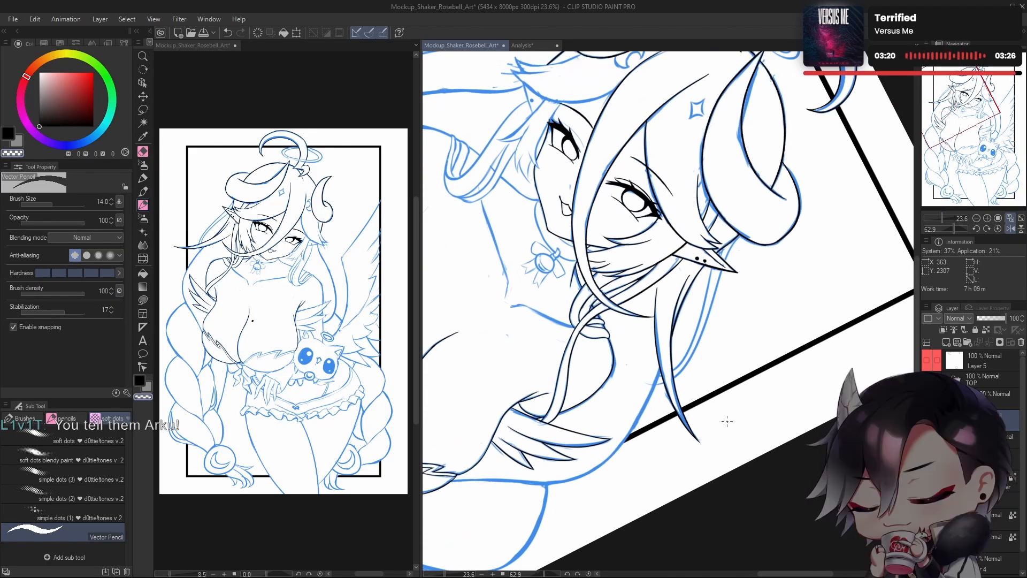
pyautogui.moveTo(698, 330); pyautogui.dragTo(710, 382)
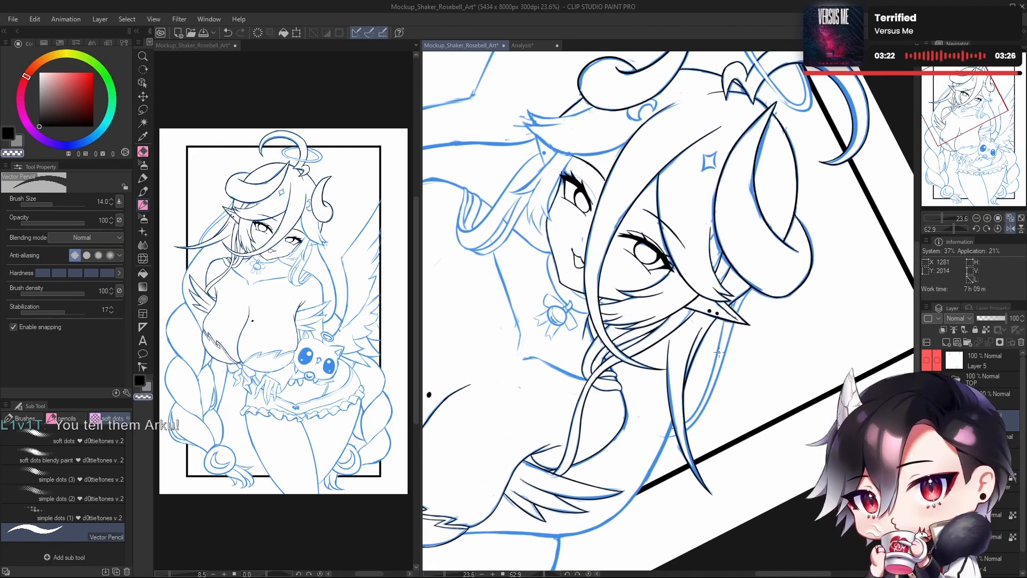
pyautogui.moveTo(718, 328); pyautogui.dragTo(756, 342)
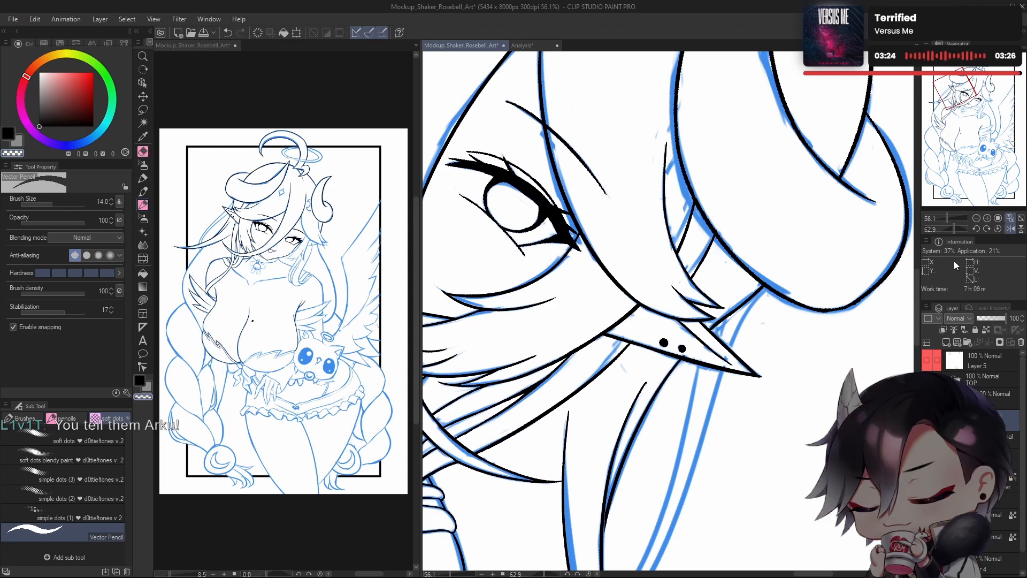
pyautogui.click(998, 229)
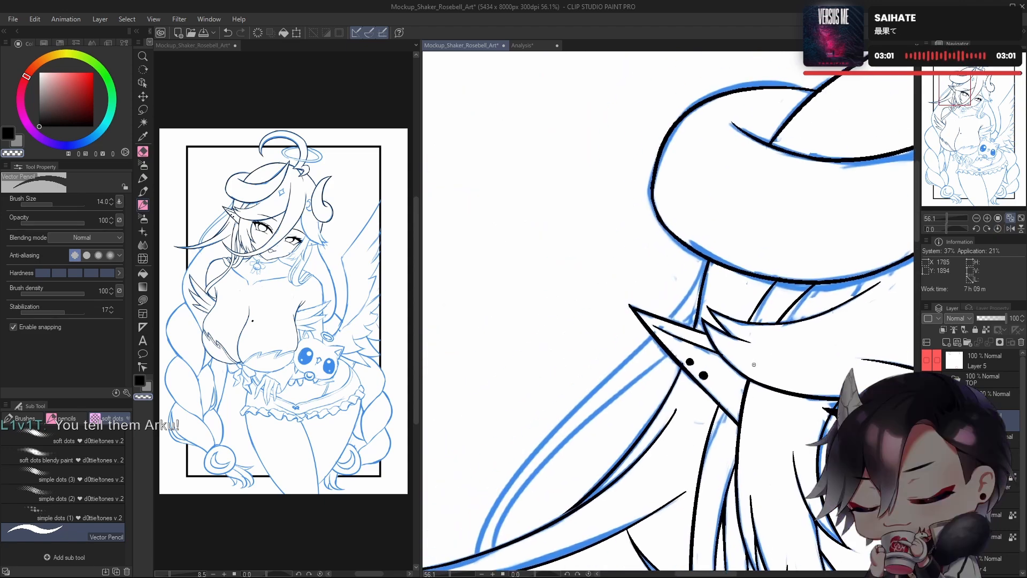
pyautogui.moveTo(707, 258); pyautogui.dragTo(665, 318)
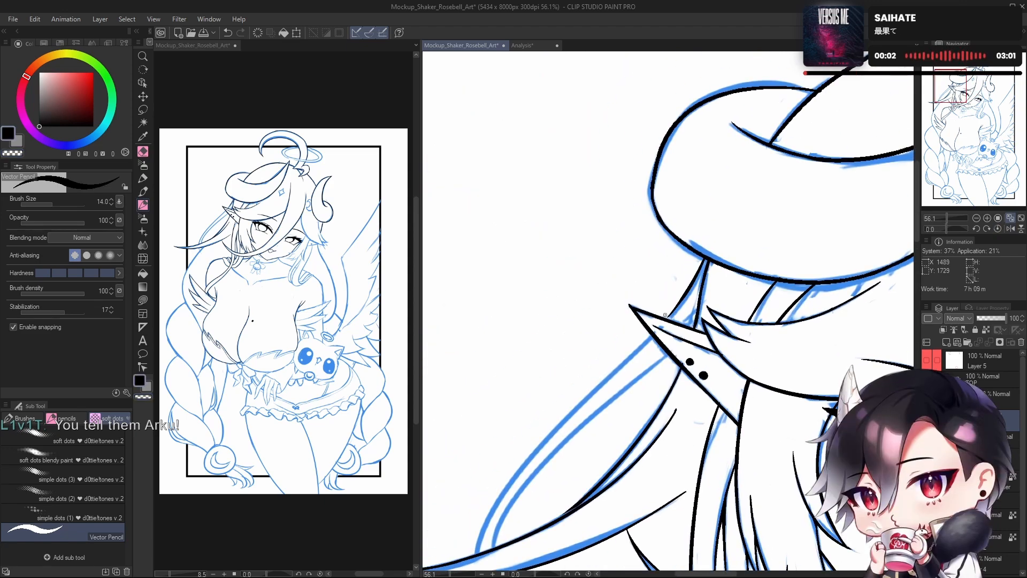
pyautogui.hotkey('ctrl', 'z')
pyautogui.moveTo(707, 258); pyautogui.dragTo(665, 319)
pyautogui.hotkey('ctrl', 'z')
pyautogui.moveTo(702, 261)
pyautogui.mouseDown()
pyautogui.moveTo(684, 301)
pyautogui.moveTo(701, 267)
pyautogui.mouseUp()
pyautogui.hotkey('ctrl', 'z')
pyautogui.hotkey('ctrl', 'z')
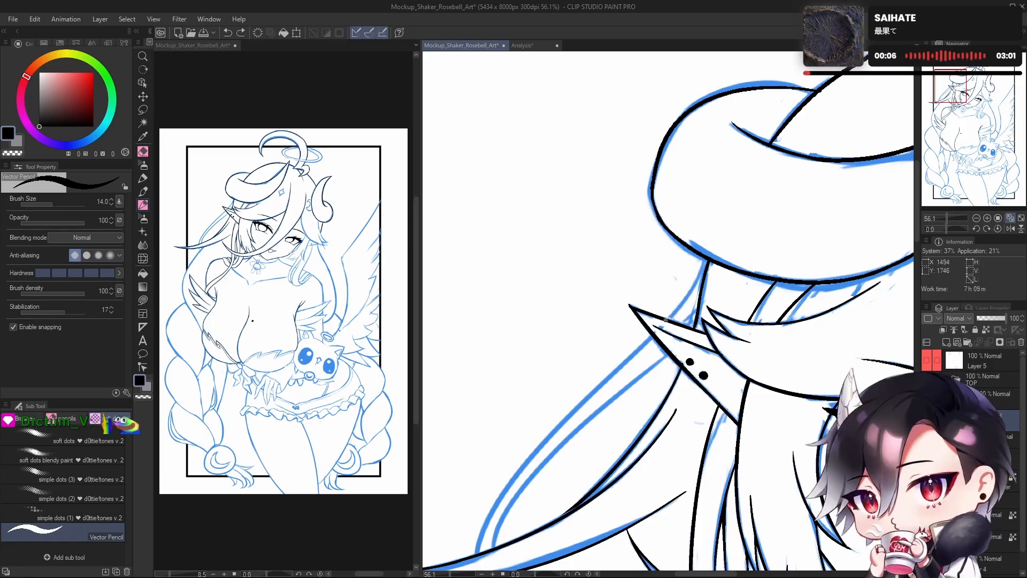
# Step: Ink the short hair line between the ear's upper edge and the underside of the curled horn, retrying the stroke
pyautogui.moveTo(665, 320); pyautogui.dragTo(705, 260)
pyautogui.hotkey('ctrl', 'z')
pyautogui.moveTo(665, 320); pyautogui.dragTo(701, 271)
pyautogui.hotkey('ctrl', 'z')
pyautogui.moveTo(665, 319); pyautogui.dragTo(699, 282)
pyautogui.hotkey('ctrl', 'z')
pyautogui.moveTo(664, 321); pyautogui.dragTo(698, 282)
pyautogui.hotkey('ctrl', 'z')
pyautogui.moveTo(665, 320); pyautogui.dragTo(692, 286)
pyautogui.moveTo(668, 319); pyautogui.dragTo(704, 260)
# Step: Ink the upper part of the long strand's outer edge from the ear down along the blue sketch, retrying the stroke
pyautogui.scroll(-5, 729, 243)
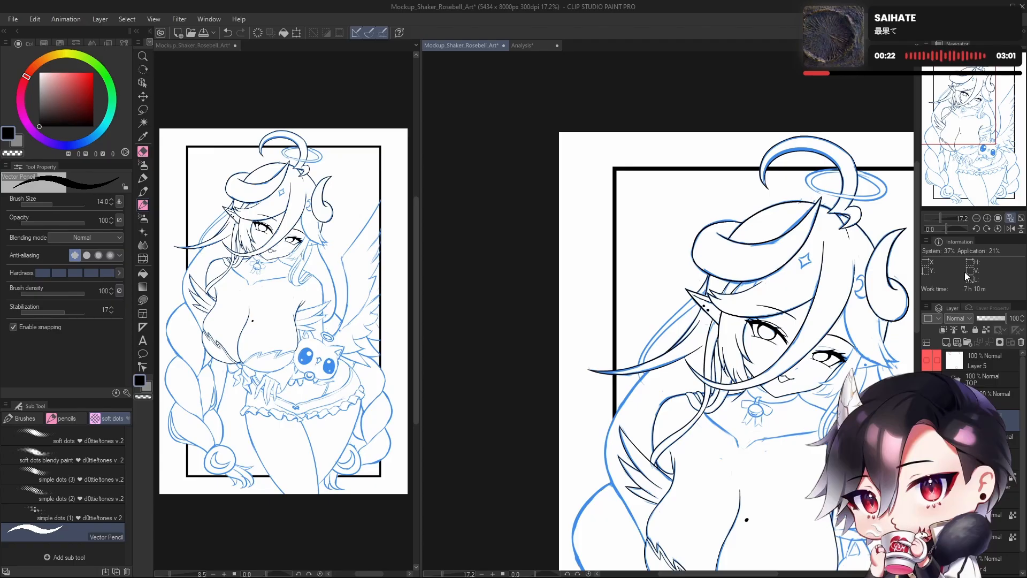
pyautogui.scroll(4, 668, 301)
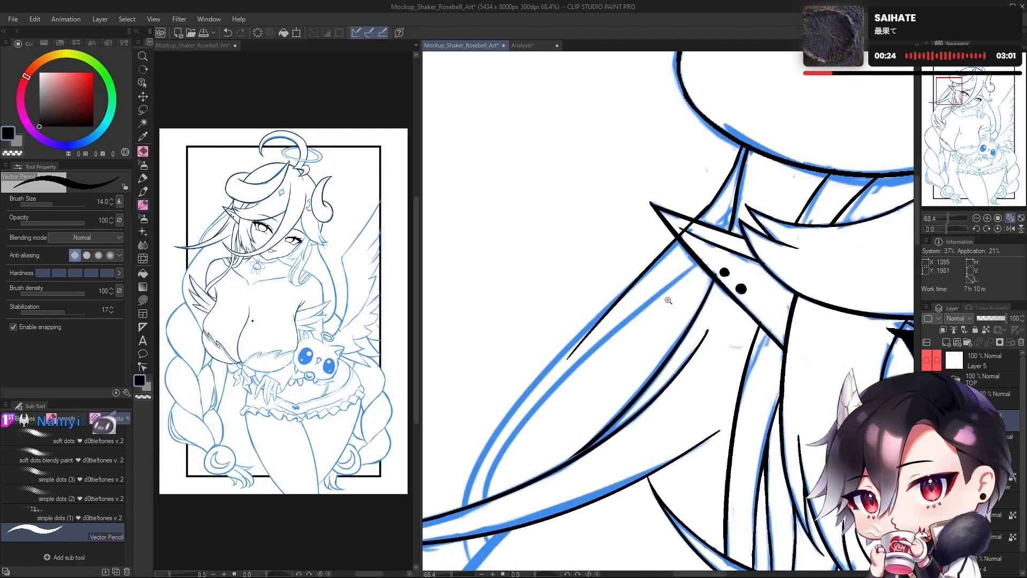
pyautogui.moveTo(711, 304)
pyautogui.mouseDown()
pyautogui.moveTo(679, 316)
pyautogui.moveTo(712, 293)
pyautogui.mouseUp()
pyautogui.hotkey('ctrl', 'z')
pyautogui.moveTo(727, 215); pyautogui.dragTo(572, 389)
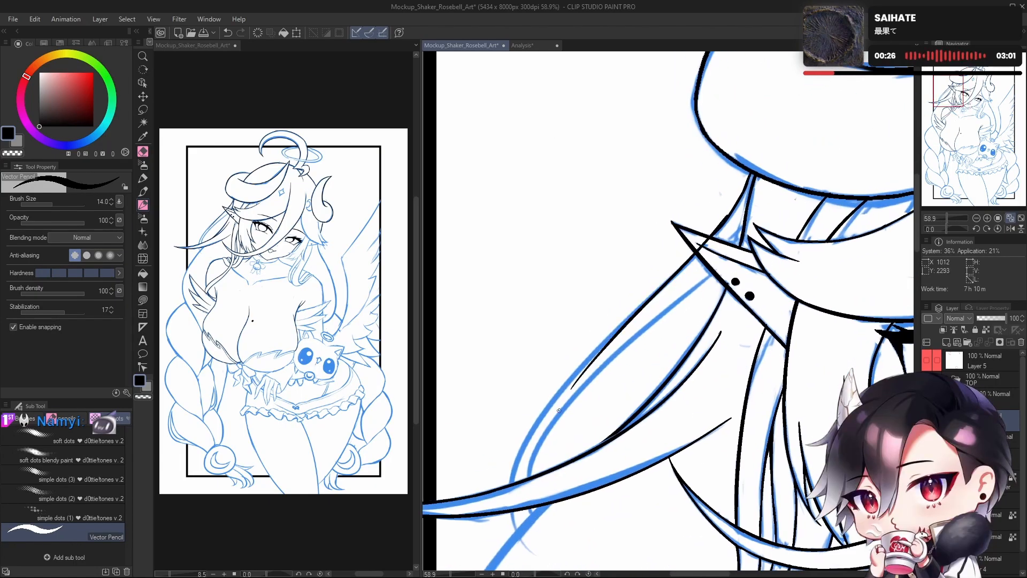
pyautogui.moveTo(660, 325); pyautogui.dragTo(675, 308)
pyautogui.hotkey('ctrl', 'z')
pyautogui.moveTo(728, 215); pyautogui.dragTo(595, 368)
pyautogui.hotkey('ctrl', 'z')
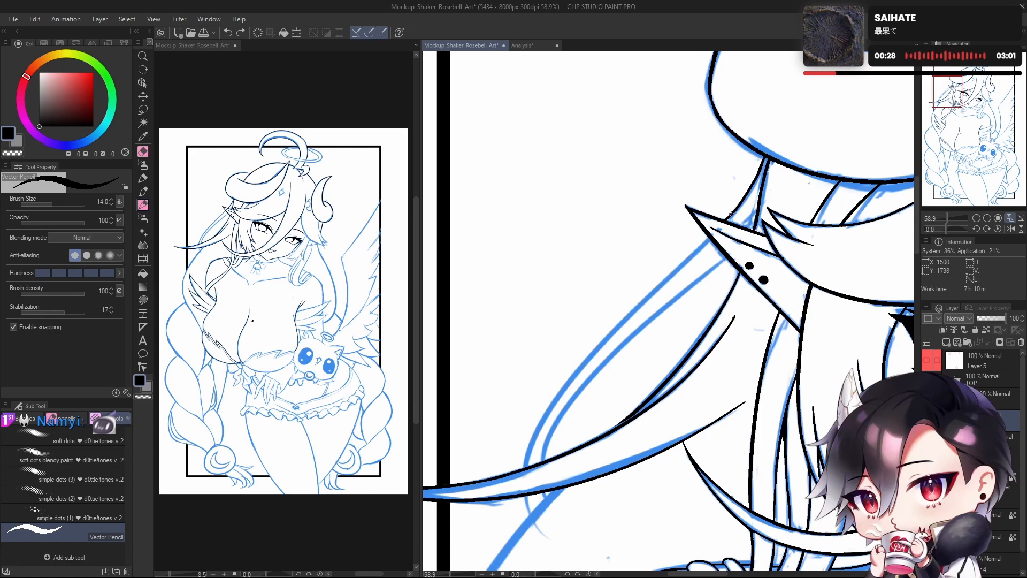
pyautogui.moveTo(722, 223); pyautogui.dragTo(597, 351)
pyautogui.hotkey('ctrl', 'z')
pyautogui.moveTo(714, 231); pyautogui.dragTo(588, 355)
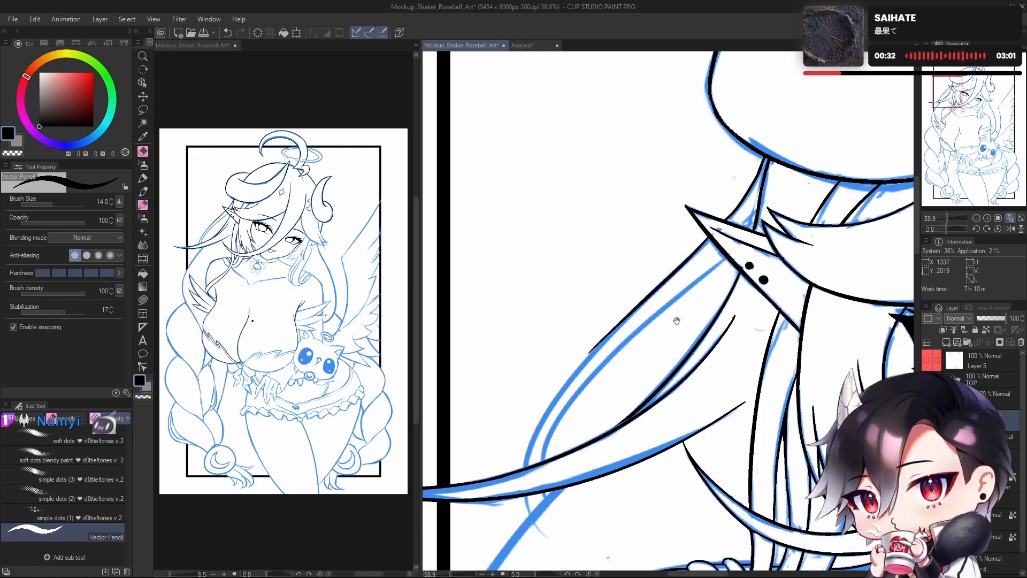
# Step: Try continuing the strand's outer edge in a long curve down across the sideways hair strand
pyautogui.moveTo(677, 321)
pyautogui.mouseDown()
pyautogui.moveTo(712, 268)
pyautogui.moveTo(625, 298)
pyautogui.moveTo(578, 469)
pyautogui.mouseUp()
pyautogui.press('e')
pyautogui.press('p')
pyautogui.moveTo(655, 376); pyautogui.dragTo(665, 366)
pyautogui.hotkey('ctrl', 'z')
pyautogui.moveTo(676, 250); pyautogui.dragTo(600, 476)
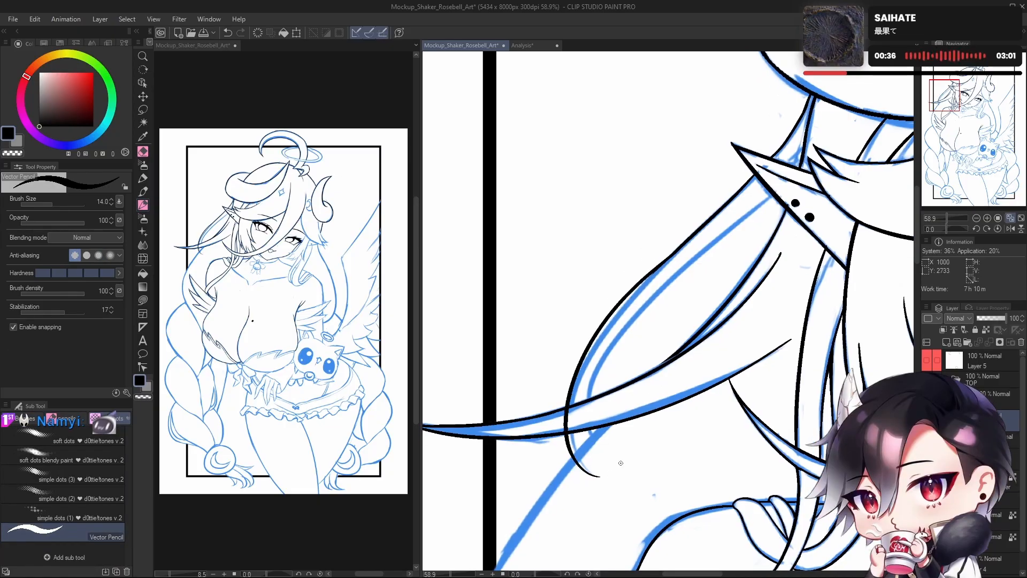
pyautogui.hotkey('ctrl', 'z')
pyautogui.moveTo(682, 247)
pyautogui.mouseDown()
pyautogui.moveTo(605, 342)
pyautogui.moveTo(601, 482)
pyautogui.mouseUp()
pyautogui.hotkey('ctrl', 'z')
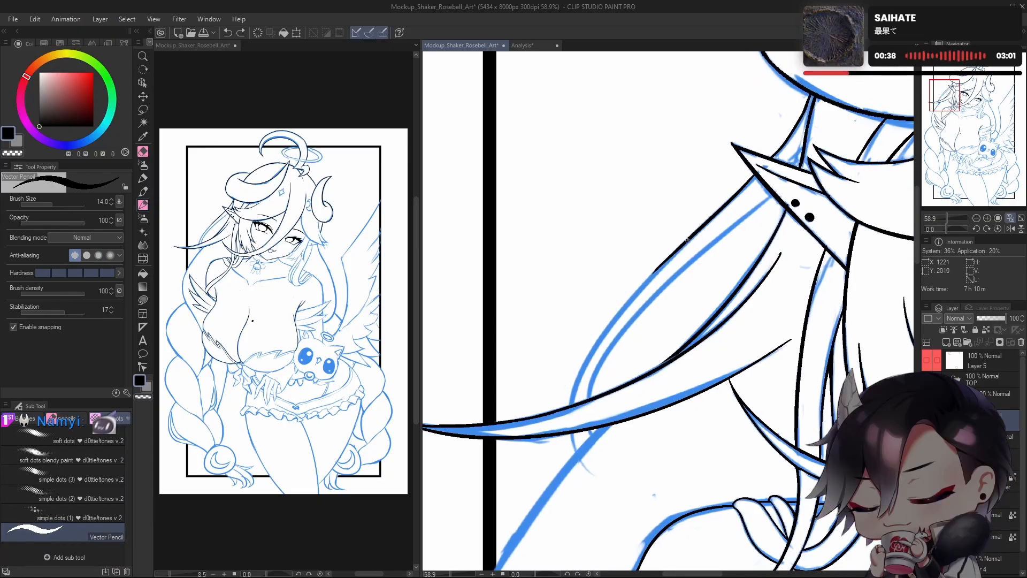
pyautogui.moveTo(679, 246); pyautogui.dragTo(597, 476)
pyautogui.hotkey('ctrl', 'z')
pyautogui.moveTo(673, 255); pyautogui.dragTo(578, 402)
pyautogui.hotkey('ctrl', 'z')
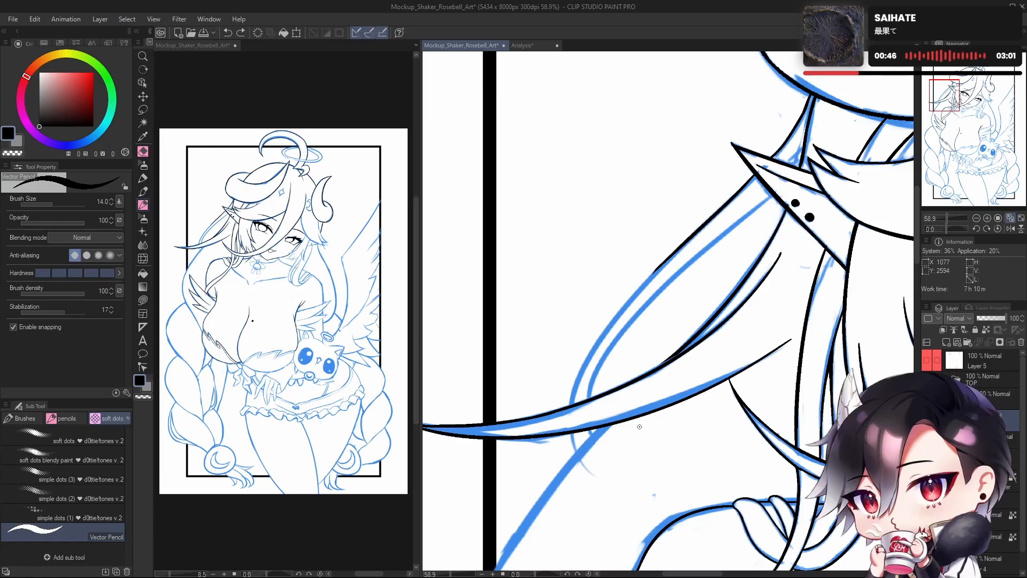
# Step: Try further curves for the strand's outer edge, ending in a hook below the crossing strand
pyautogui.moveTo(736, 374); pyautogui.dragTo(759, 337)
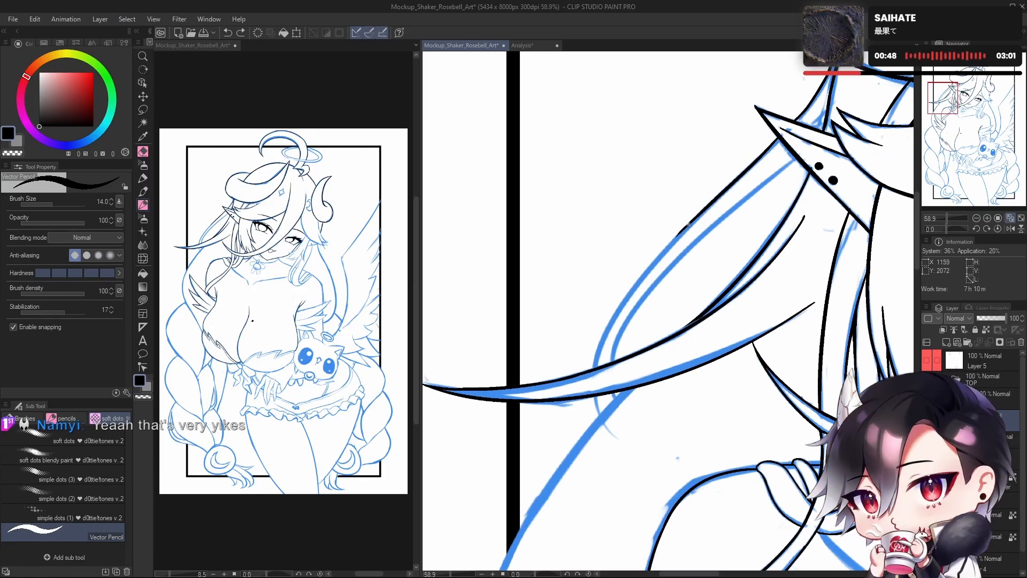
pyautogui.moveTo(697, 214); pyautogui.dragTo(603, 429)
pyautogui.hotkey('ctrl', 'z')
pyautogui.moveTo(704, 212); pyautogui.dragTo(586, 433)
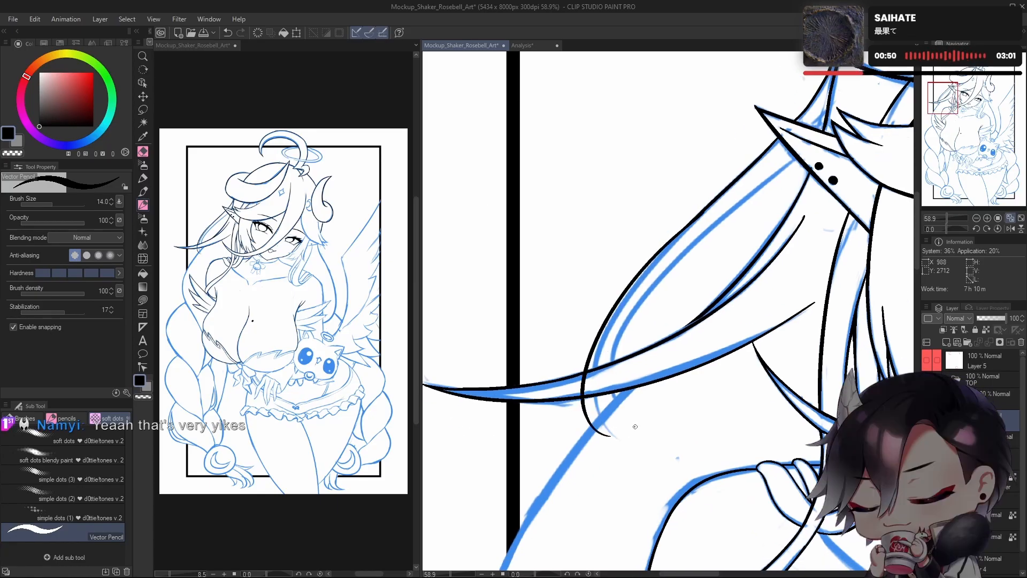
pyautogui.hotkey('ctrl', 'z')
pyautogui.moveTo(704, 207); pyautogui.dragTo(647, 265)
pyautogui.moveTo(606, 313); pyautogui.dragTo(620, 446)
pyautogui.hotkey('ctrl', 'z')
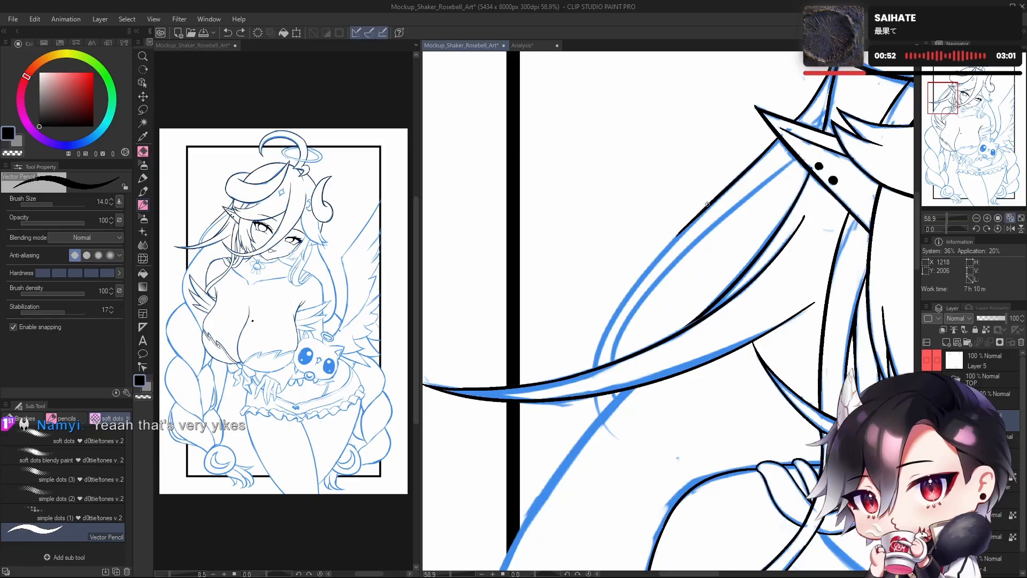
pyautogui.moveTo(709, 202); pyautogui.dragTo(620, 438)
pyautogui.hotkey('ctrl', 'z')
pyautogui.moveTo(698, 217); pyautogui.dragTo(615, 458)
pyautogui.hotkey('ctrl', 'z')
pyautogui.moveTo(713, 198)
pyautogui.mouseDown()
pyautogui.moveTo(632, 285)
pyautogui.moveTo(620, 438)
pyautogui.mouseUp()
pyautogui.hotkey('ctrl', 'z')
# Step: Try the strand's lower outer curve again, overlapping the inked upper line and varying the hooked end
pyautogui.moveTo(713, 199); pyautogui.dragTo(622, 439)
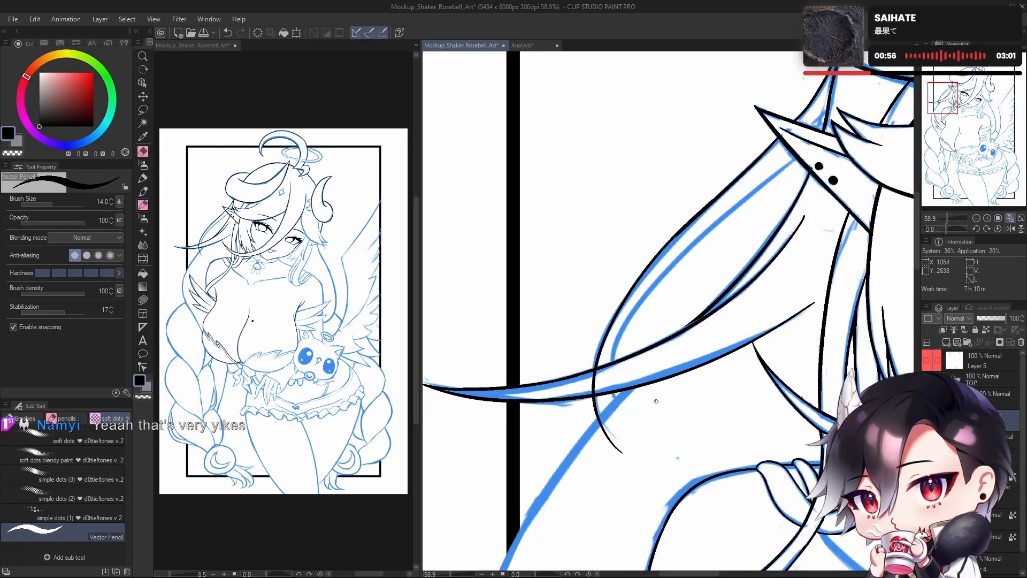
pyautogui.hotkey('ctrl', 'z')
pyautogui.moveTo(706, 206); pyautogui.dragTo(626, 441)
pyautogui.hotkey('ctrl', 'z')
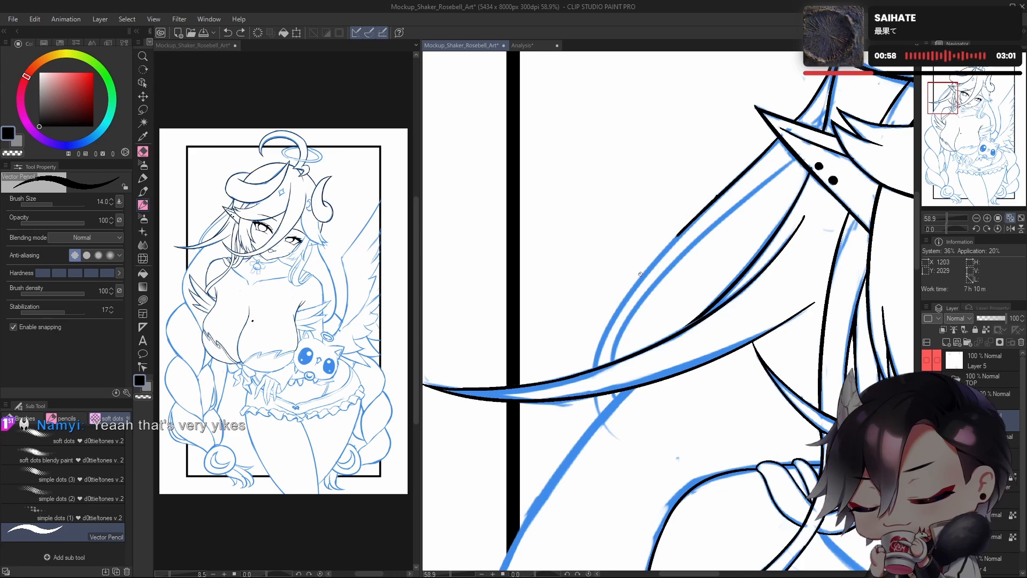
pyautogui.moveTo(641, 274); pyautogui.dragTo(630, 433)
pyautogui.hotkey('ctrl', 'z')
pyautogui.moveTo(711, 201); pyautogui.dragTo(626, 447)
pyautogui.hotkey('ctrl', 'z')
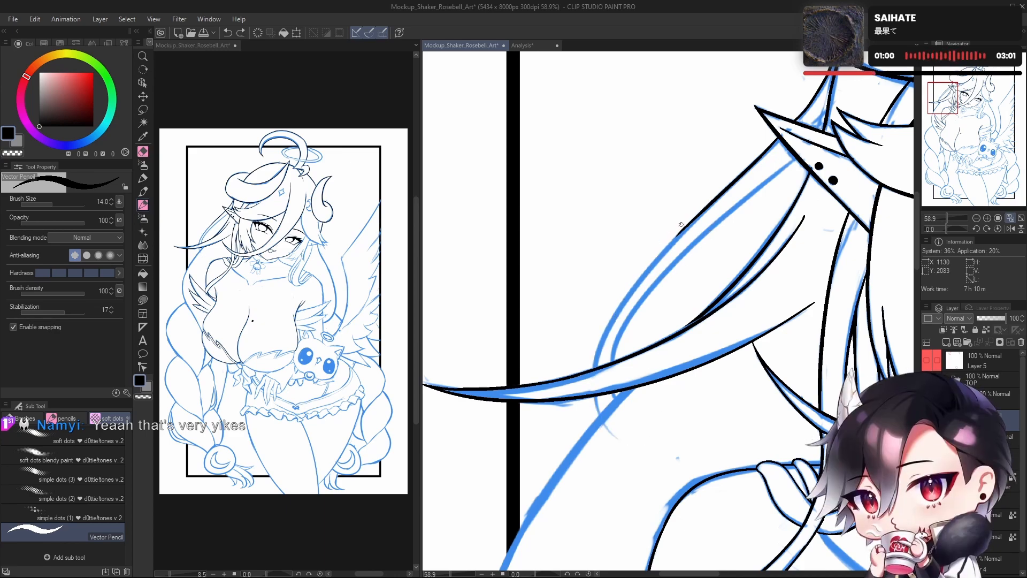
pyautogui.moveTo(710, 200); pyautogui.dragTo(626, 452)
pyautogui.hotkey('ctrl', 'z')
pyautogui.moveTo(683, 227); pyautogui.dragTo(618, 437)
pyautogui.hotkey('ctrl', 'z')
pyautogui.moveTo(699, 214)
pyautogui.mouseDown()
pyautogui.moveTo(592, 369)
pyautogui.moveTo(622, 430)
pyautogui.mouseUp()
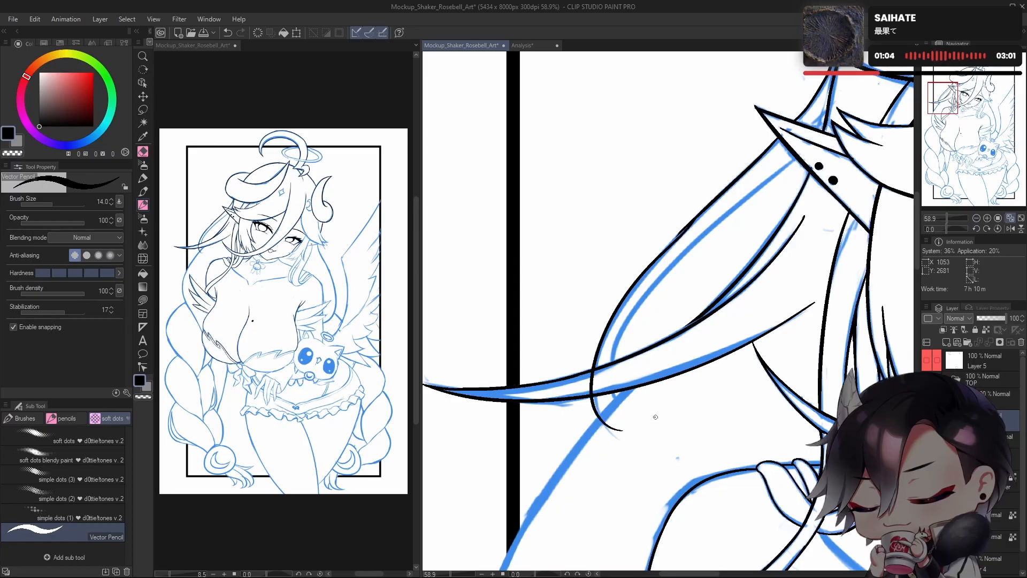
pyautogui.hotkey('ctrl', 'z')
# Step: Ink the strand's lower outer edge from the upper line through the crossing strand to a hooked end, retrying the stroke
pyautogui.moveTo(694, 218); pyautogui.dragTo(621, 445)
pyautogui.hotkey('ctrl', 'z')
pyautogui.moveTo(695, 218)
pyautogui.mouseDown()
pyautogui.moveTo(660, 253)
pyautogui.moveTo(622, 439)
pyautogui.mouseUp()
pyautogui.hotkey('ctrl', 'z')
pyautogui.moveTo(694, 218); pyautogui.dragTo(625, 445)
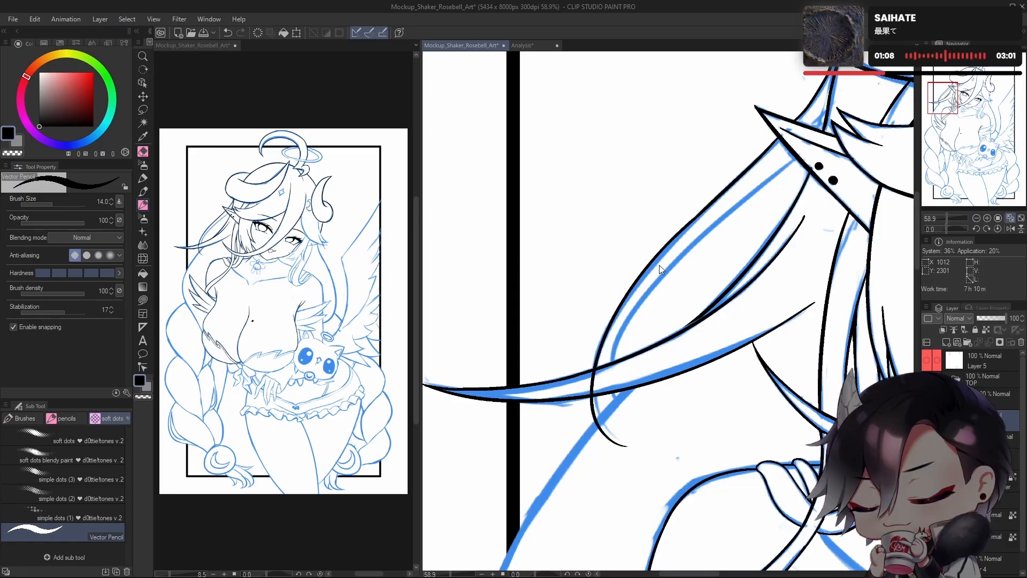
pyautogui.hotkey('ctrl', 'z')
pyautogui.moveTo(694, 217); pyautogui.dragTo(626, 435)
# Step: Erase the parts of the new curve overlapping the crossing strand and trim its hooked tail at the blue braid line
pyautogui.moveTo(663, 322); pyautogui.dragTo(657, 355)
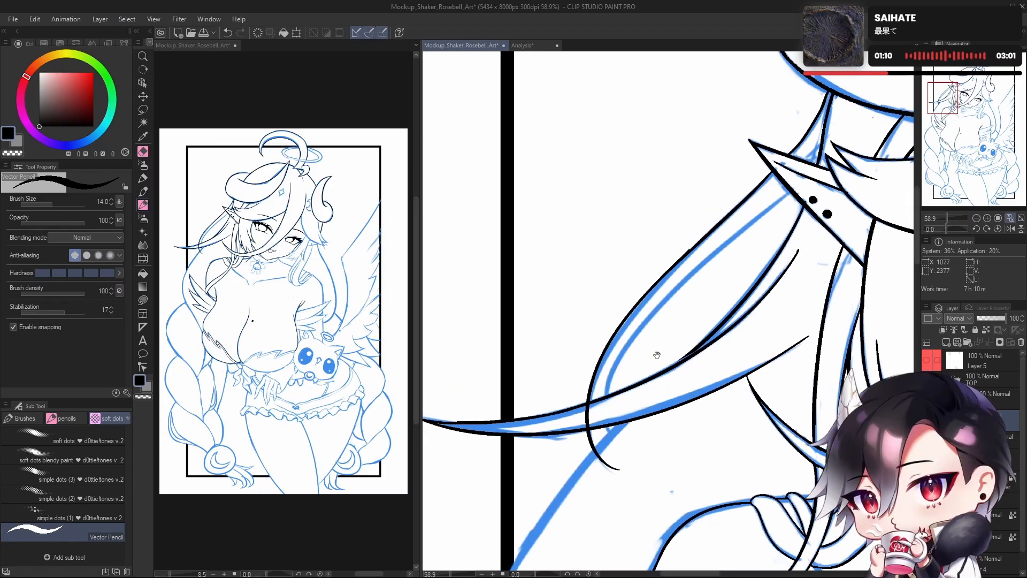
pyautogui.scroll(5, 701, 238)
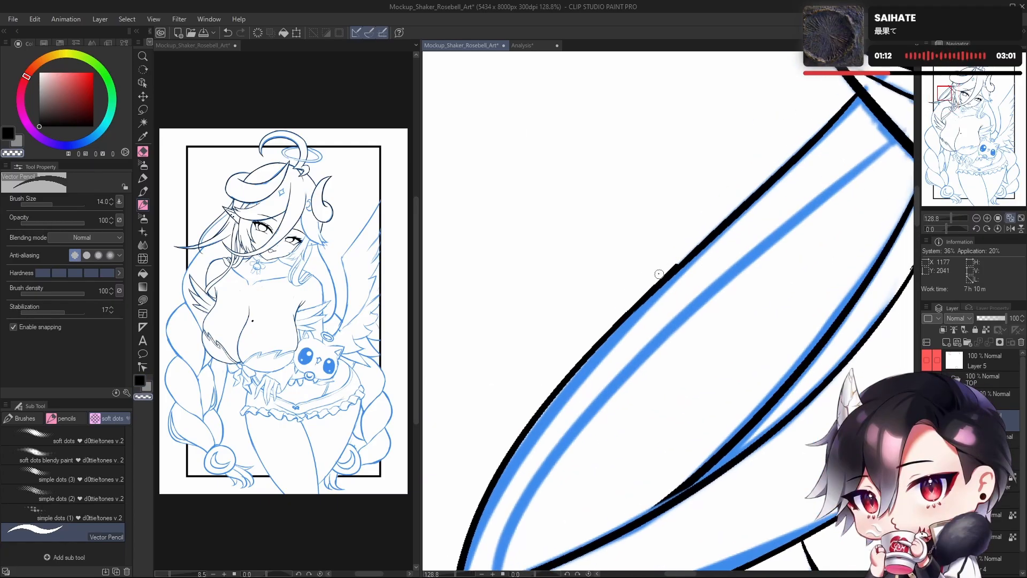
pyautogui.scroll(-8, 741, 243)
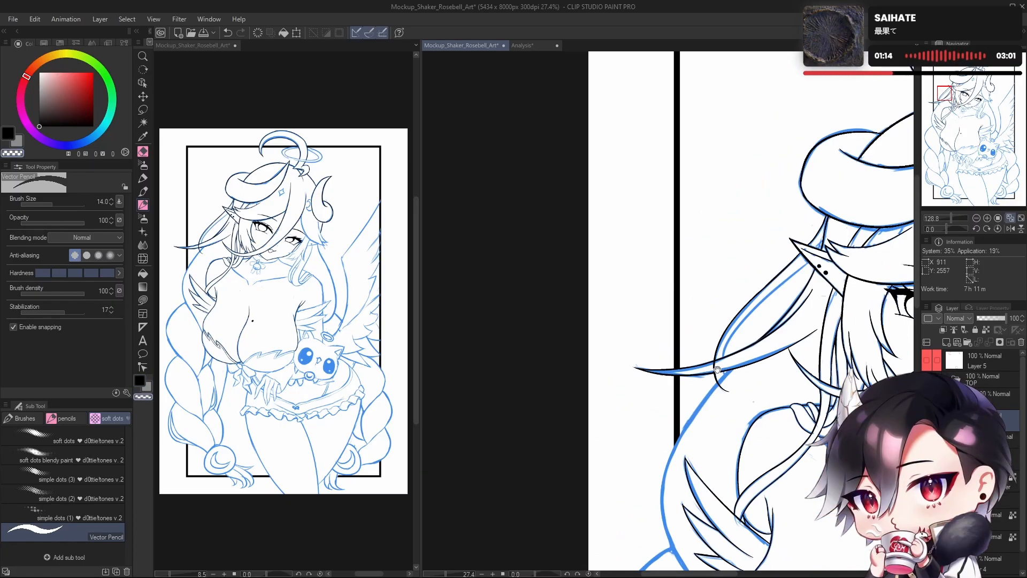
pyautogui.scroll(7, 736, 353)
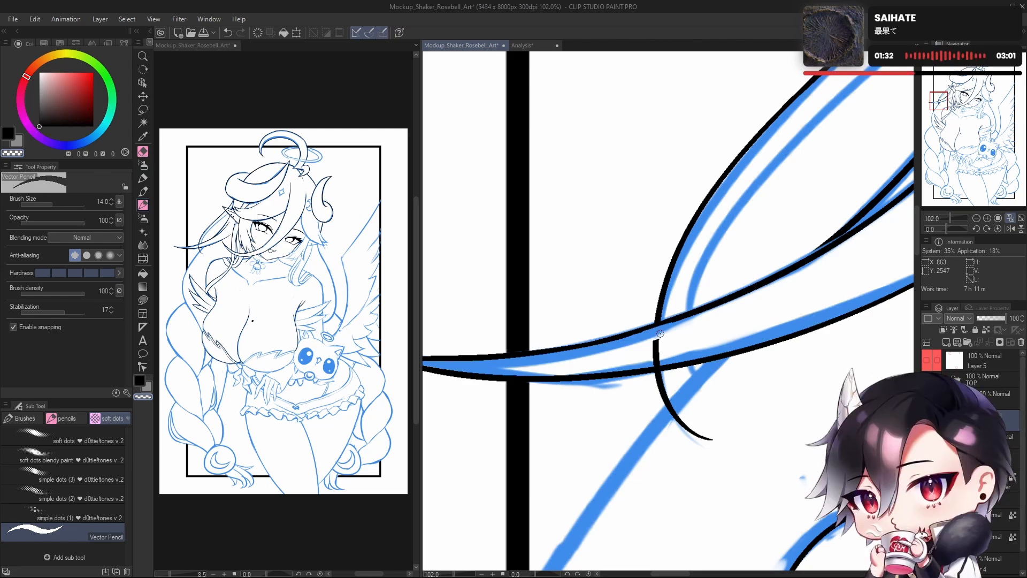
pyautogui.moveTo(660, 334); pyautogui.dragTo(609, 324)
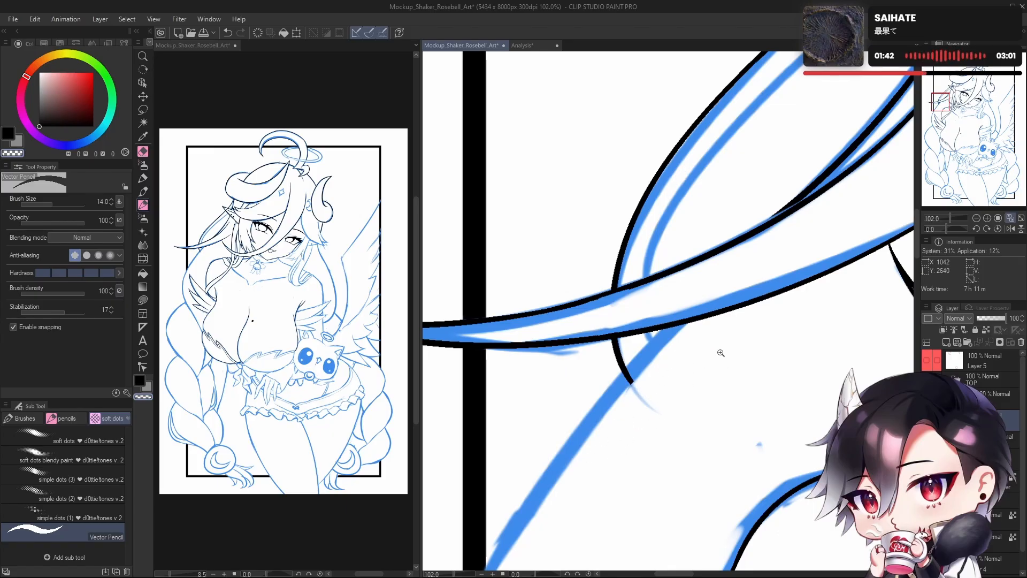
# Step: Examine the trimmed strand against the whole figure and up close around the ear
pyautogui.moveTo(680, 405); pyautogui.dragTo(656, 451)
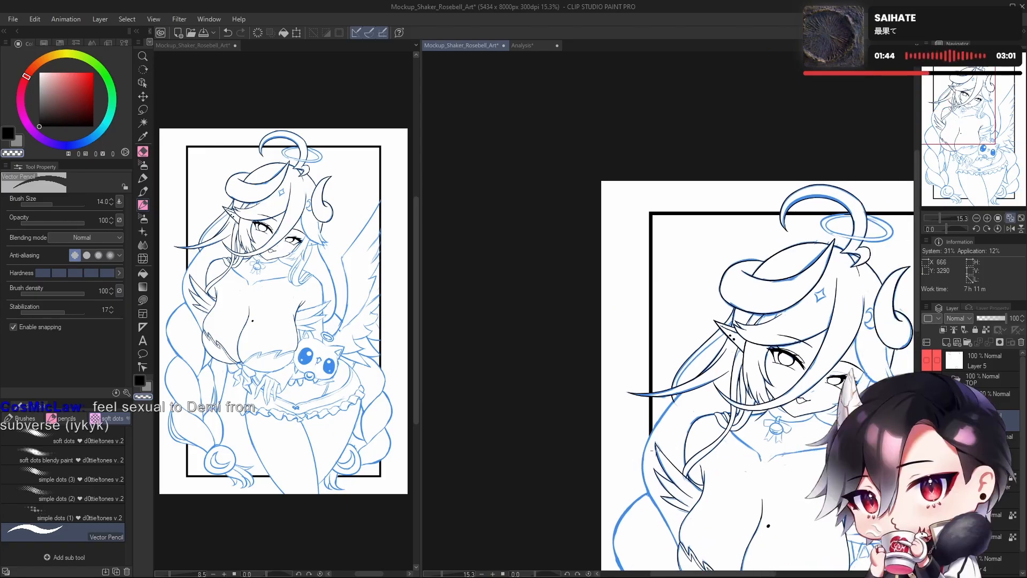
pyautogui.moveTo(716, 345); pyautogui.dragTo(763, 284)
pyautogui.moveTo(681, 349); pyautogui.dragTo(710, 395)
pyautogui.moveTo(710, 395)
pyautogui.mouseDown()
pyautogui.moveTo(709, 381)
pyautogui.moveTo(731, 384)
pyautogui.moveTo(734, 413)
pyautogui.mouseUp()
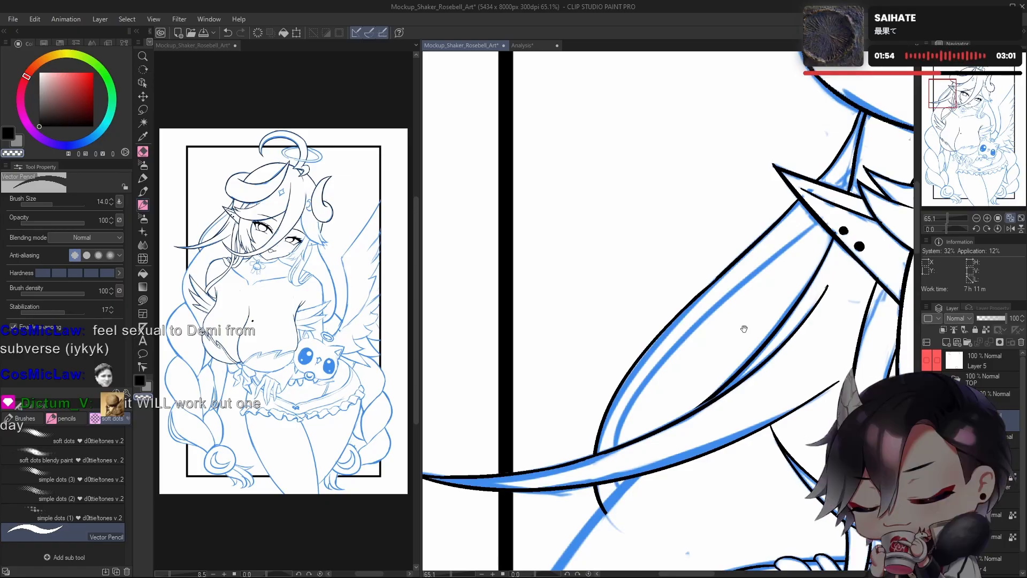
pyautogui.moveTo(743, 329); pyautogui.dragTo(706, 350)
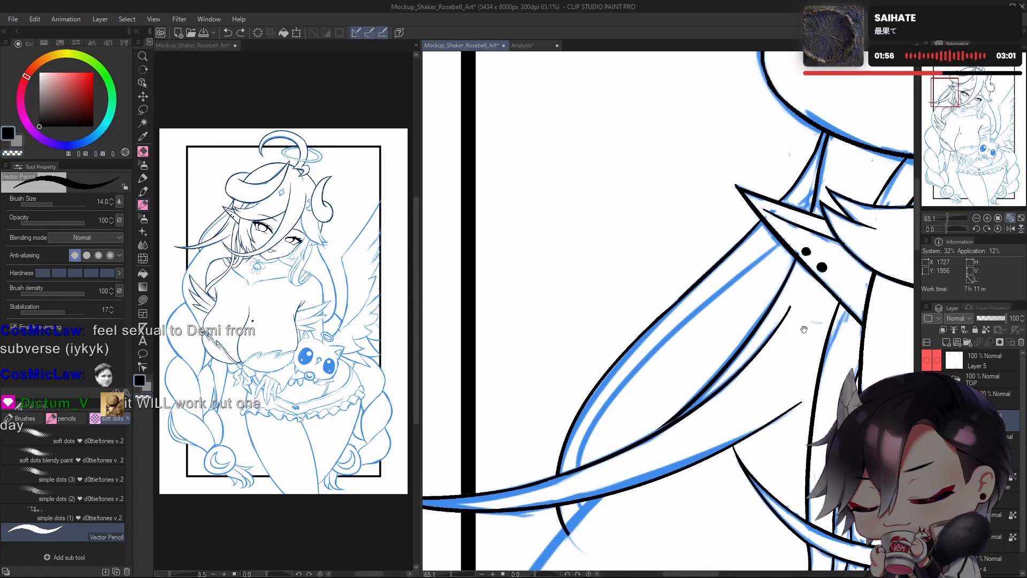
pyautogui.moveTo(792, 267); pyautogui.dragTo(782, 218)
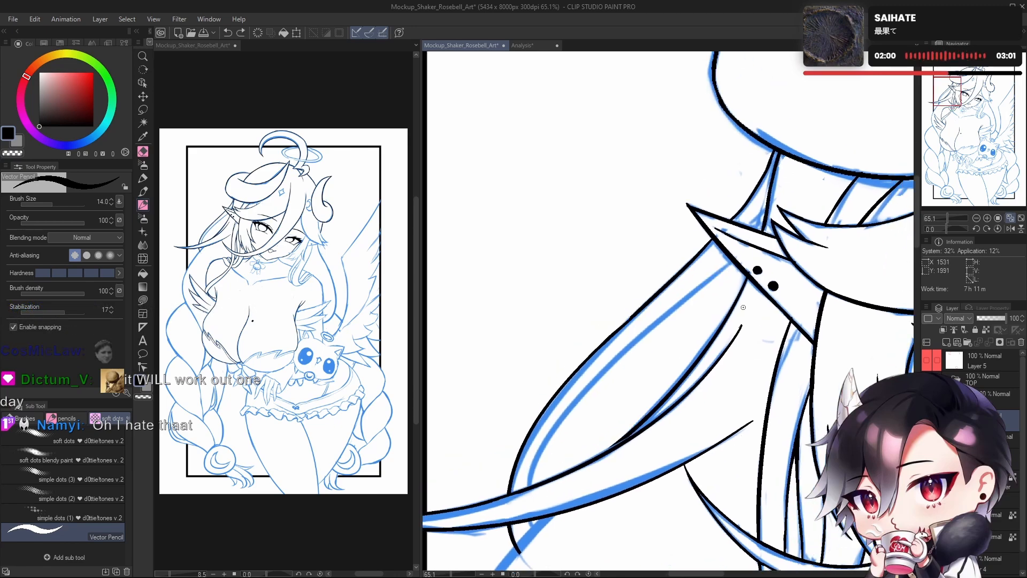
# Step: Try inking the inner line of the hair strand from the ear's lower edge down the blue sketch
pyautogui.moveTo(762, 229); pyautogui.dragTo(646, 313)
pyautogui.hotkey('ctrl', 'z')
pyautogui.moveTo(749, 248); pyautogui.dragTo(632, 339)
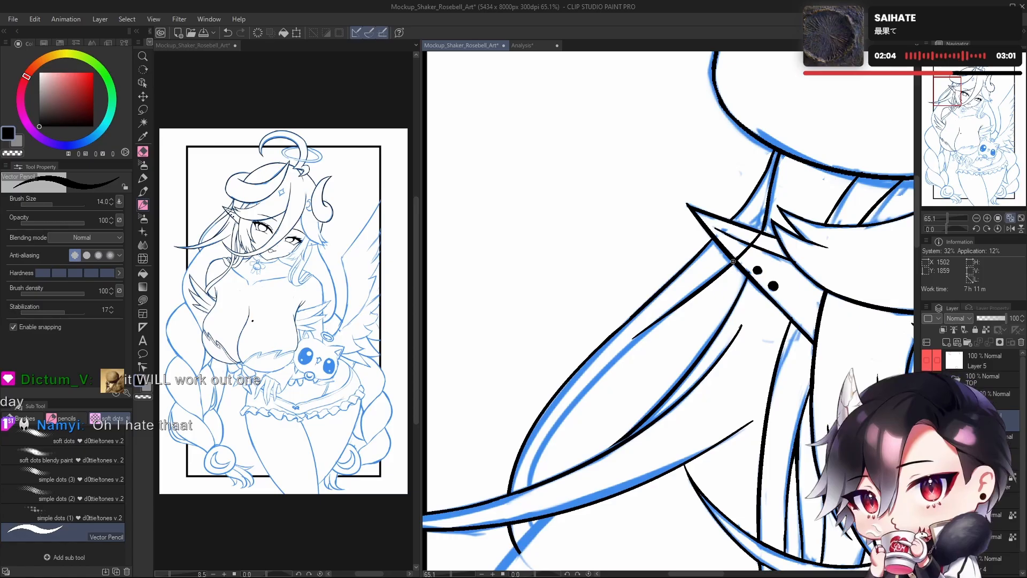
pyautogui.moveTo(719, 383); pyautogui.dragTo(733, 328)
pyautogui.hotkey('ctrl', 'z')
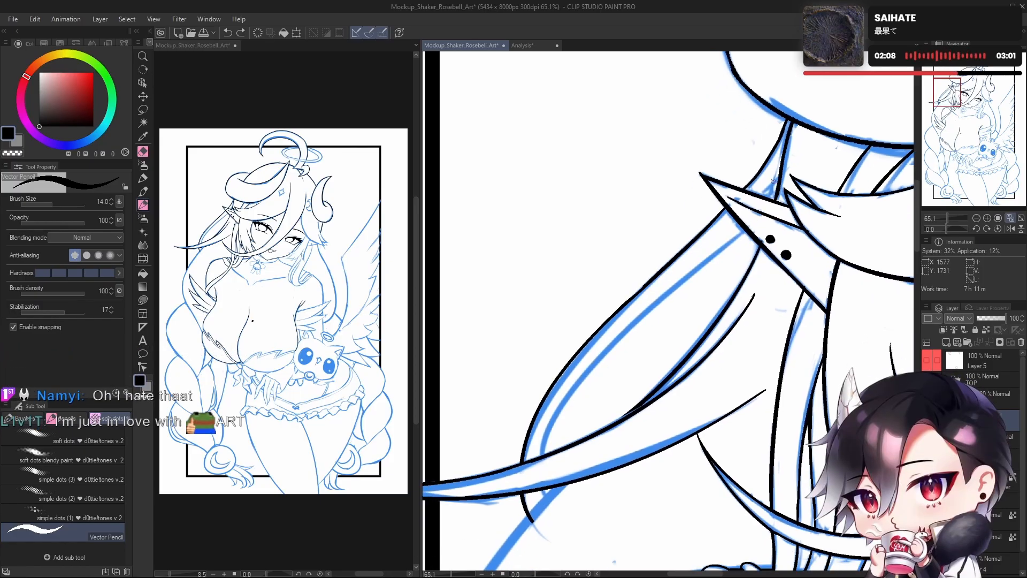
# Step: Try the upper part of the strand's inner line again, varying its start between inside the ear and its lower edge
pyautogui.moveTo(705, 261); pyautogui.dragTo(643, 309)
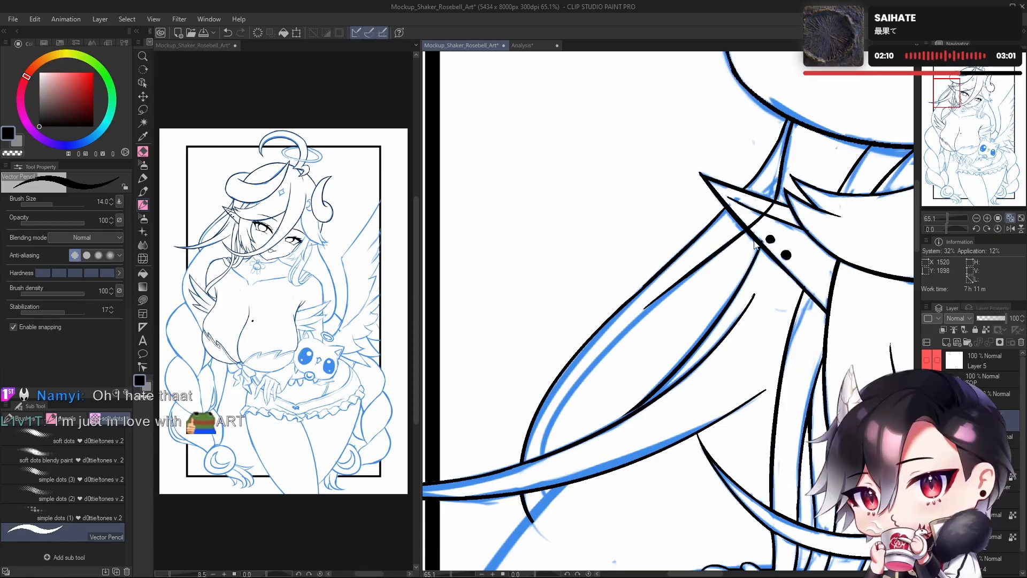
pyautogui.hotkey('ctrl', 'z')
pyautogui.moveTo(748, 232)
pyautogui.mouseDown()
pyautogui.moveTo(601, 359)
pyautogui.moveTo(731, 247)
pyautogui.moveTo(644, 318)
pyautogui.mouseUp()
pyautogui.hotkey('ctrl', 'z')
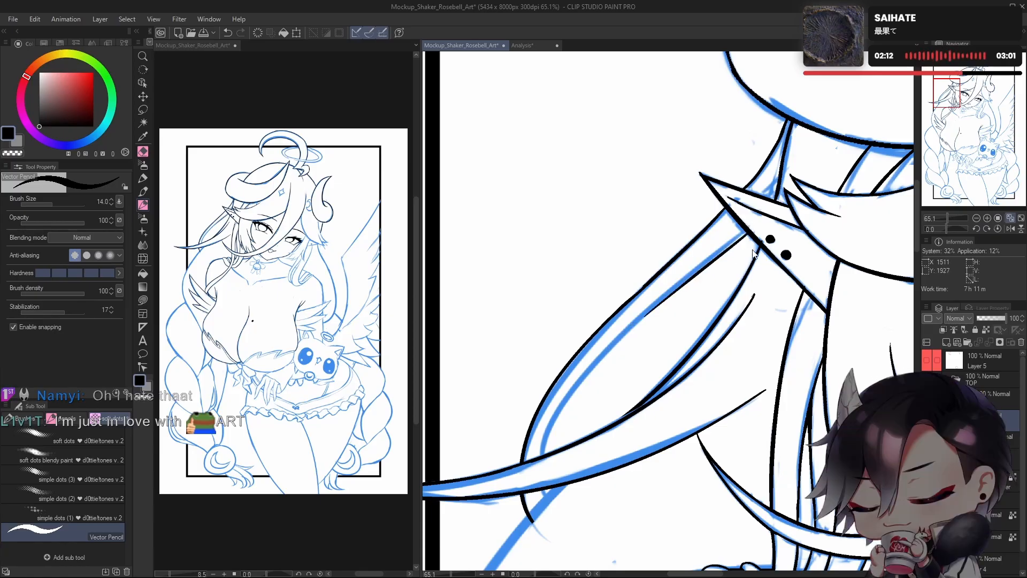
pyautogui.hotkey('ctrl', 'z')
pyautogui.moveTo(770, 214); pyautogui.dragTo(629, 315)
pyautogui.hotkey('ctrl', 'z')
pyautogui.moveTo(769, 216); pyautogui.dragTo(662, 292)
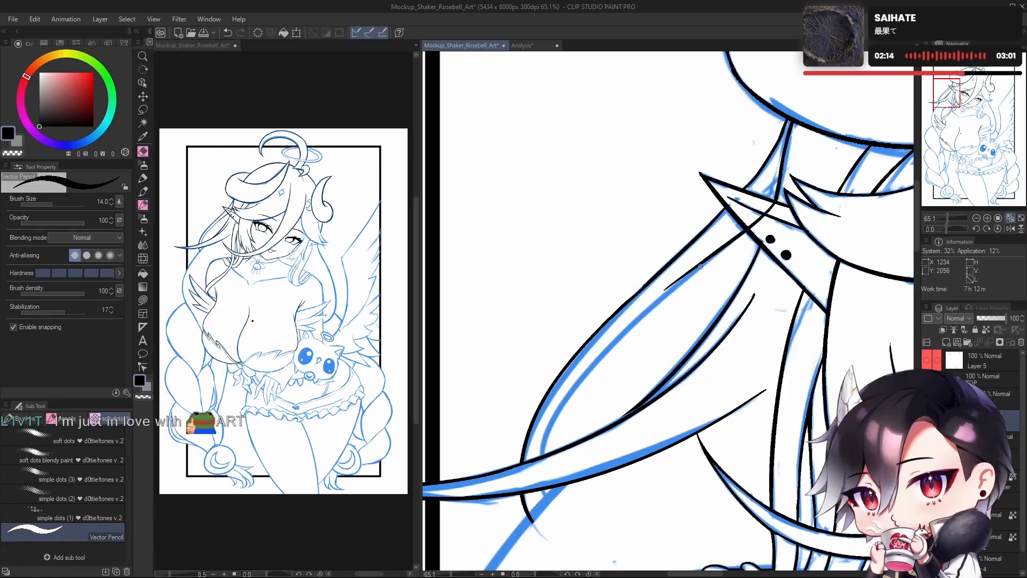
pyautogui.hotkey('ctrl', 'z')
# Step: Try the inner line as one long stroke from the ear to the crossing strand, and a short start from below
pyautogui.moveTo(748, 234)
pyautogui.mouseDown()
pyautogui.moveTo(676, 286)
pyautogui.moveTo(533, 458)
pyautogui.mouseUp()
pyautogui.moveTo(642, 451); pyautogui.dragTo(663, 385)
pyautogui.hotkey('ctrl', 'z')
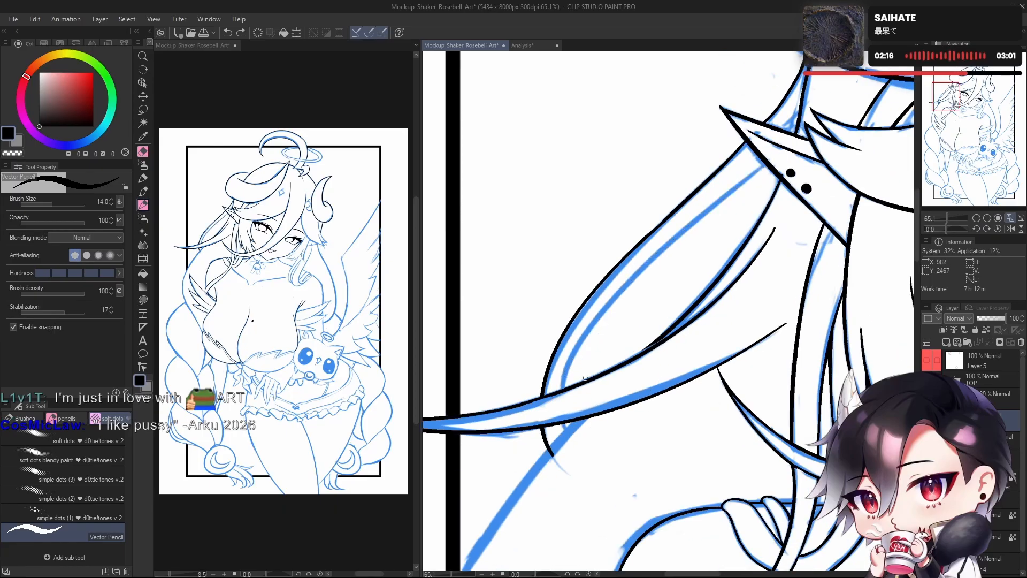
pyautogui.moveTo(571, 388); pyautogui.dragTo(590, 330)
pyautogui.hotkey('ctrl', 'z')
# Step: Ink the curved lower start of the strand's inner line, rising from the crossing strand
pyautogui.moveTo(571, 389)
pyautogui.mouseDown()
pyautogui.moveTo(615, 318)
pyautogui.moveTo(574, 364)
pyautogui.moveTo(581, 333)
pyautogui.moveTo(658, 256)
pyautogui.mouseUp()
pyautogui.moveTo(668, 308); pyautogui.dragTo(640, 360)
pyautogui.hotkey('ctrl', 'z')
# Step: Try extending the inner line from its curved lower start up toward the ear along the blue sketch
pyautogui.moveTo(547, 405); pyautogui.dragTo(645, 287)
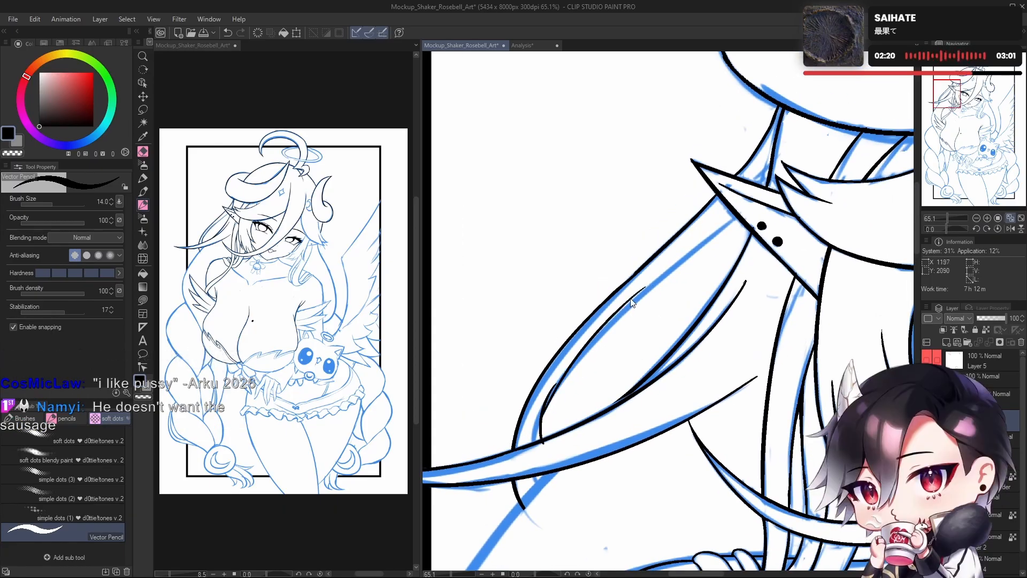
pyautogui.hotkey('ctrl', 'z')
pyautogui.moveTo(551, 392); pyautogui.dragTo(693, 248)
pyautogui.hotkey('ctrl', 'z')
pyautogui.moveTo(546, 410); pyautogui.dragTo(655, 285)
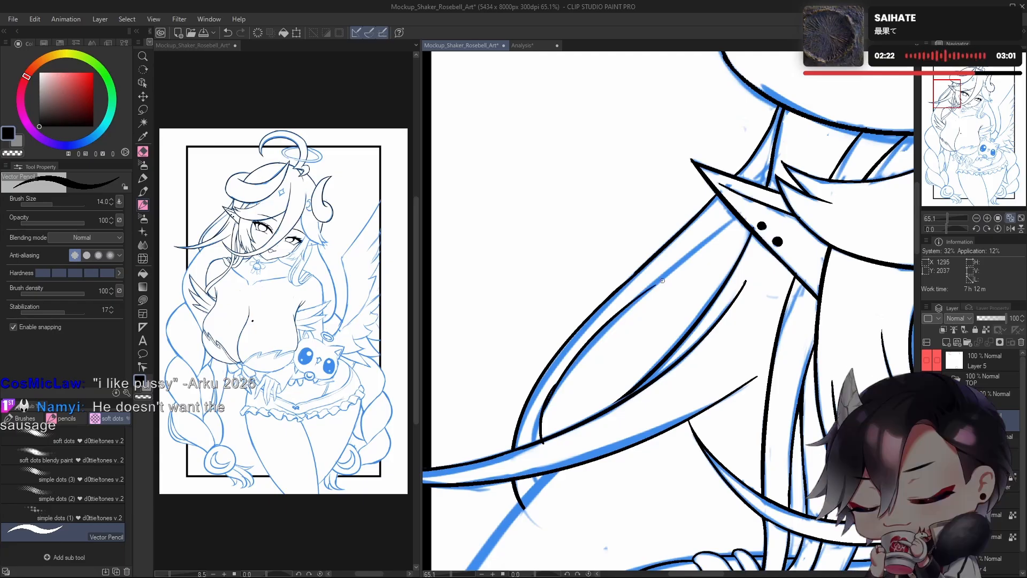
pyautogui.hotkey('ctrl', 'z')
pyautogui.moveTo(546, 406)
pyautogui.mouseDown()
pyautogui.moveTo(698, 261)
pyautogui.moveTo(574, 362)
pyautogui.moveTo(672, 274)
pyautogui.moveTo(645, 297)
pyautogui.mouseUp()
pyautogui.hotkey('ctrl', 'z')
pyautogui.hotkey('ctrl', 'z')
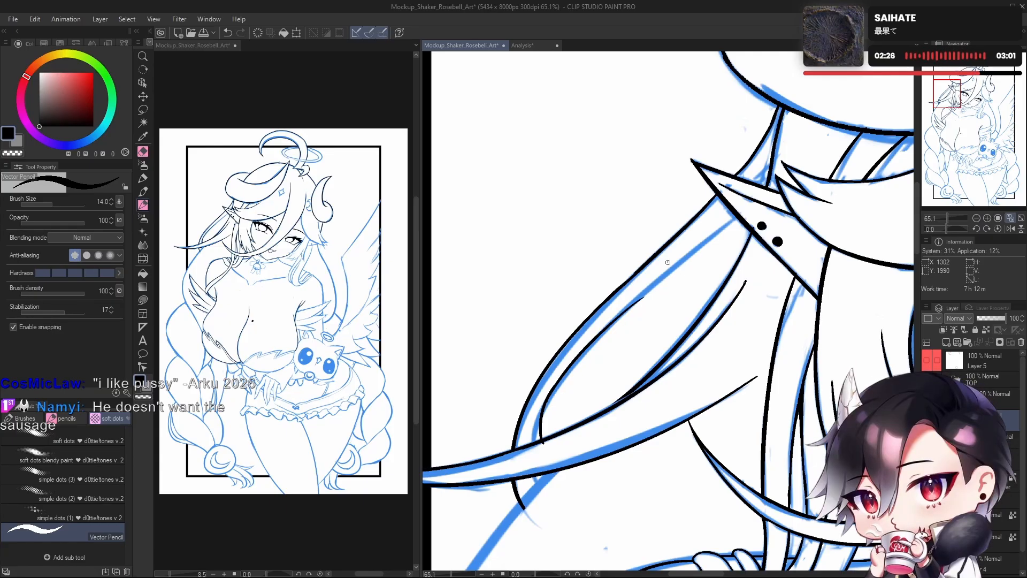
# Step: Retry the upward continuation of the inner line, adjusting where it joins the lower curve
pyautogui.moveTo(660, 350); pyautogui.dragTo(649, 356)
pyautogui.hotkey('ctrl', 'z')
pyautogui.moveTo(537, 408)
pyautogui.mouseDown()
pyautogui.moveTo(588, 340)
pyautogui.moveTo(675, 288)
pyautogui.moveTo(541, 394)
pyautogui.moveTo(640, 294)
pyautogui.mouseUp()
pyautogui.hotkey('ctrl', 'z')
pyautogui.hotkey('ctrl', 'z')
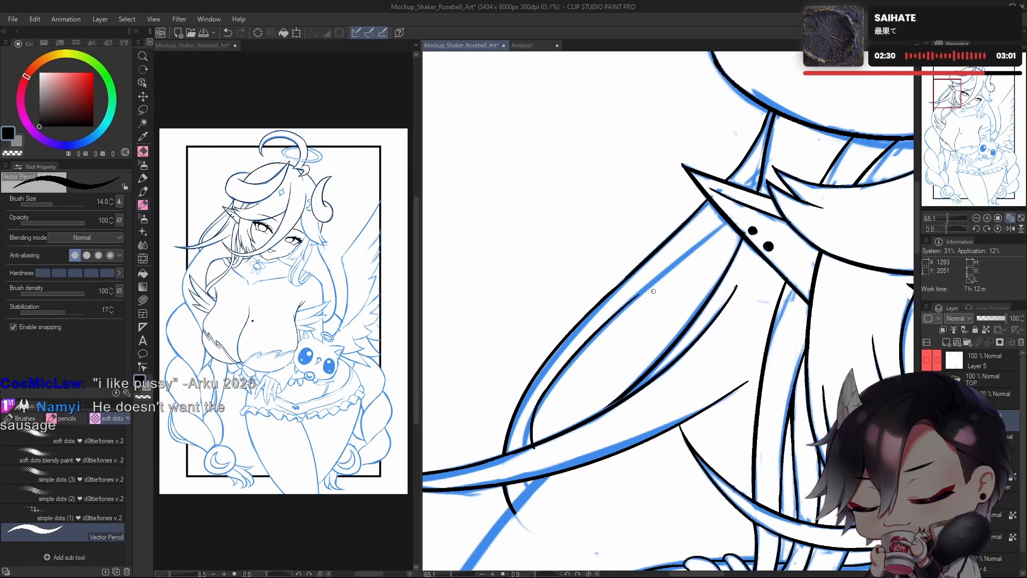
pyautogui.hotkey('ctrl', 'z')
pyautogui.moveTo(537, 404); pyautogui.dragTo(632, 308)
pyautogui.hotkey('ctrl', 'z')
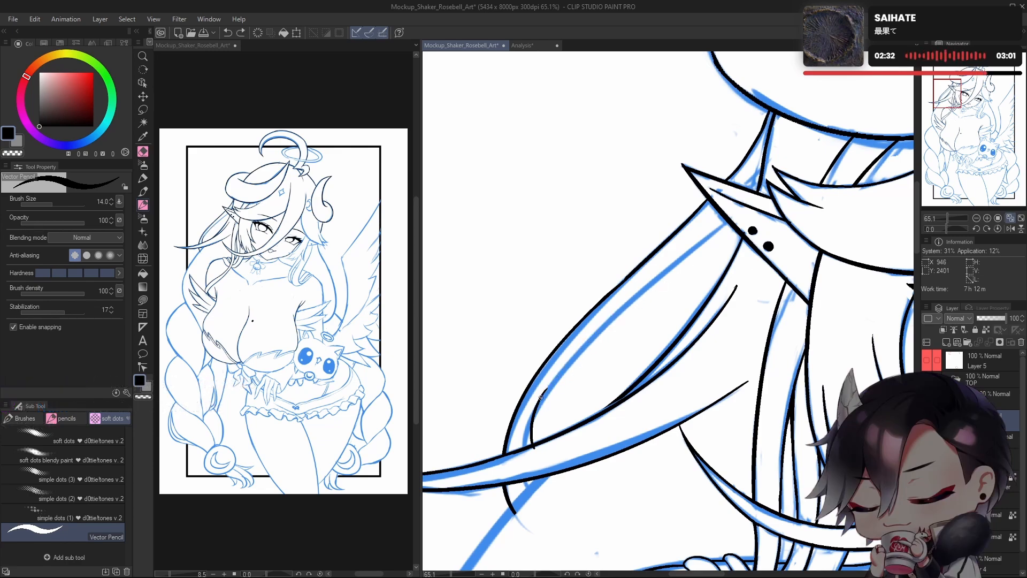
# Step: Ink the strand's inner line from the curved lower start up to the ear's lower edge in overlapping strokes
pyautogui.moveTo(536, 404); pyautogui.dragTo(685, 261)
pyautogui.hotkey('ctrl', 'z')
pyautogui.moveTo(537, 401); pyautogui.dragTo(640, 296)
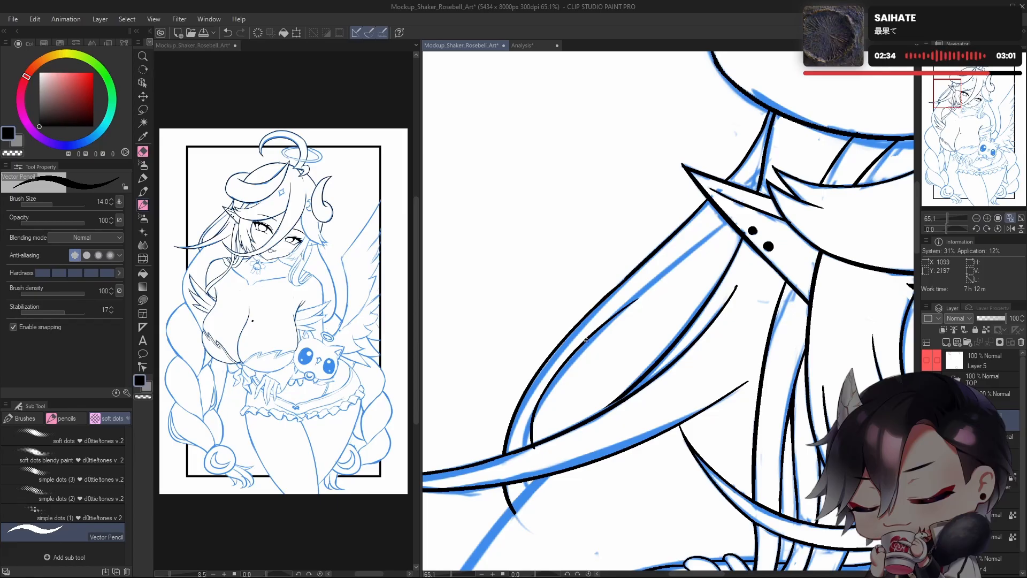
pyautogui.moveTo(571, 353); pyautogui.dragTo(702, 254)
pyautogui.hotkey('ctrl', 'z')
pyautogui.moveTo(604, 322)
pyautogui.mouseDown()
pyautogui.moveTo(719, 239)
pyautogui.moveTo(582, 338)
pyautogui.mouseUp()
pyautogui.hotkey('ctrl', 'z')
pyautogui.press('c')
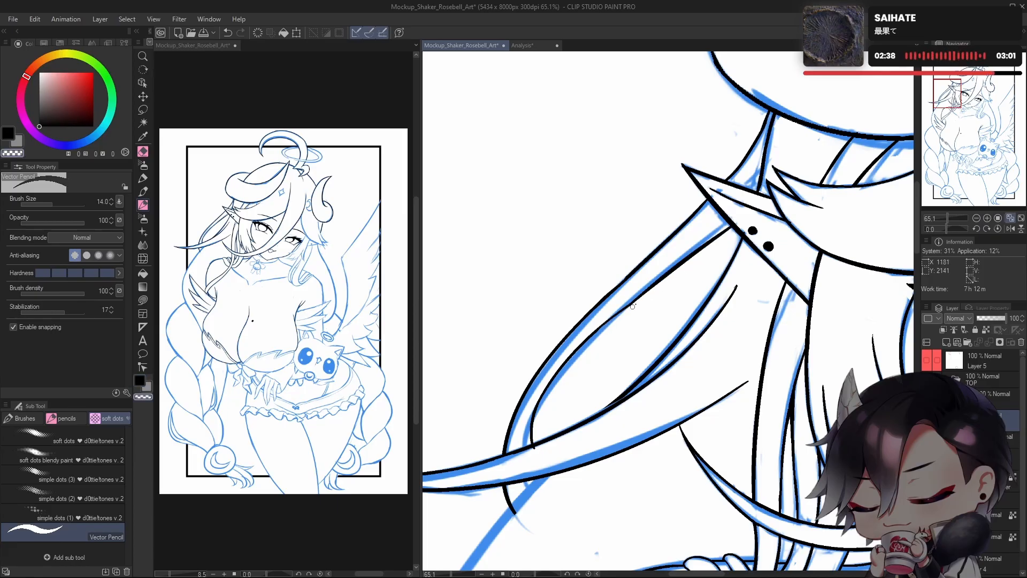
# Step: Examine the line art on the whole figure with the blue sketch hidden and shown, and up close around the strand
pyautogui.scroll(-10, 632, 307)
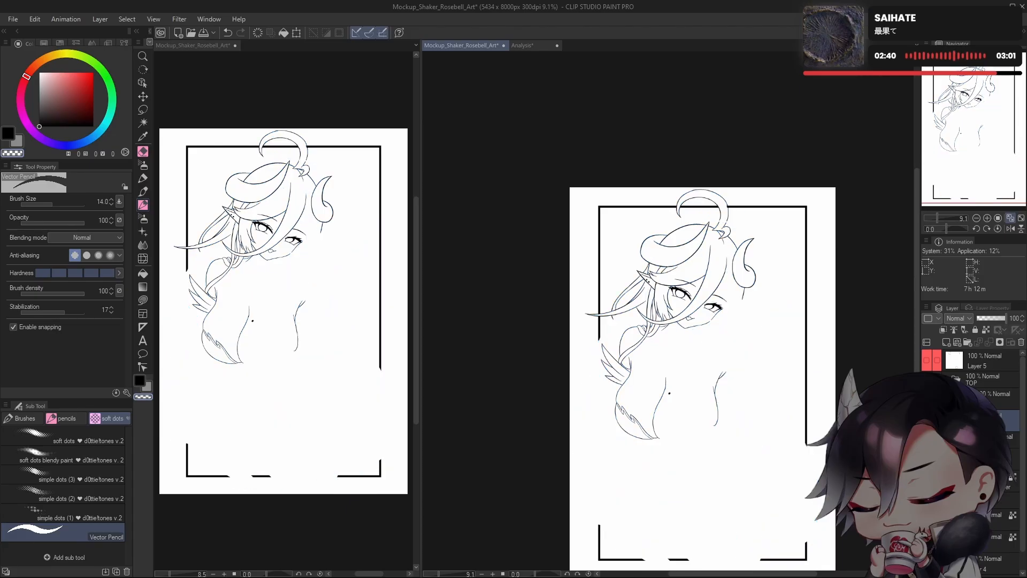
pyautogui.scroll(-3, 583, 339)
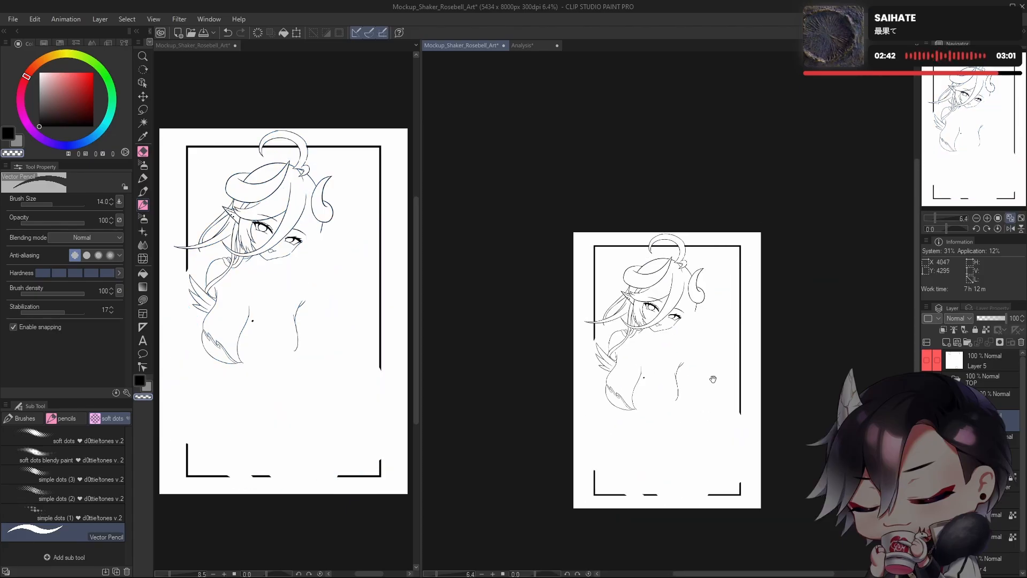
pyautogui.scroll(5, 599, 329)
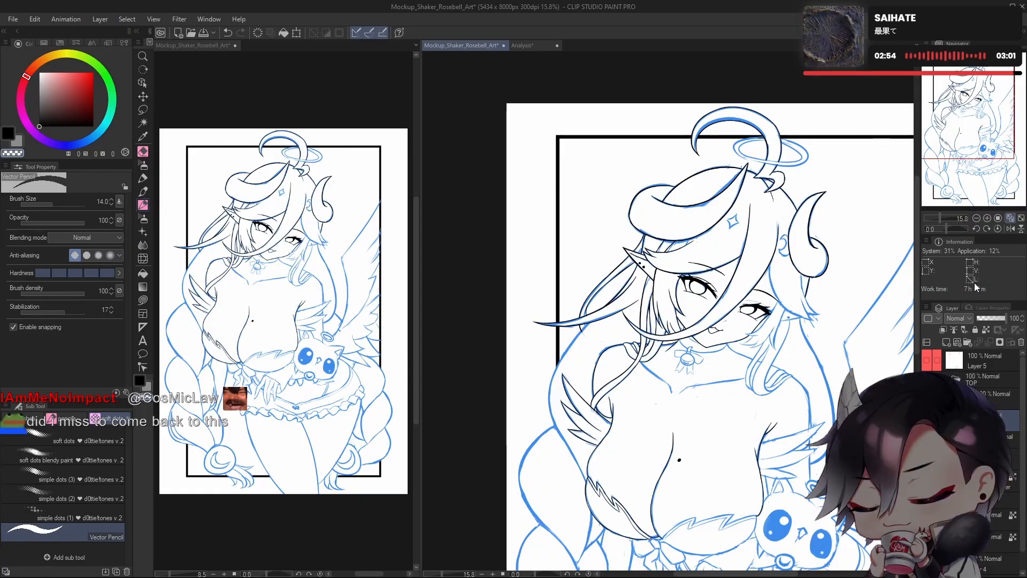
pyautogui.moveTo(586, 328); pyautogui.dragTo(626, 373)
pyautogui.press('e')
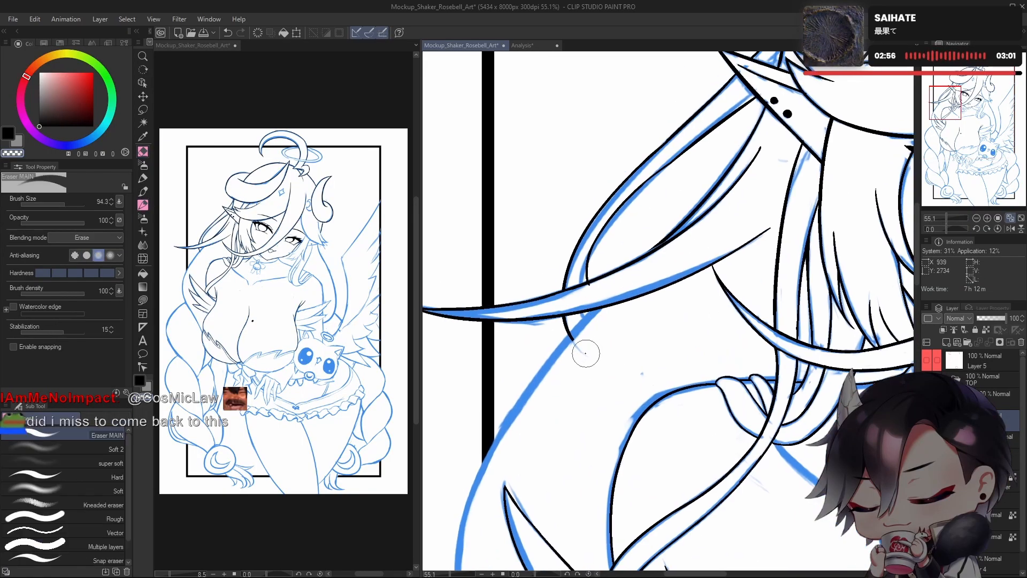
pyautogui.press('p')
pyautogui.scroll(-3, 598, 330)
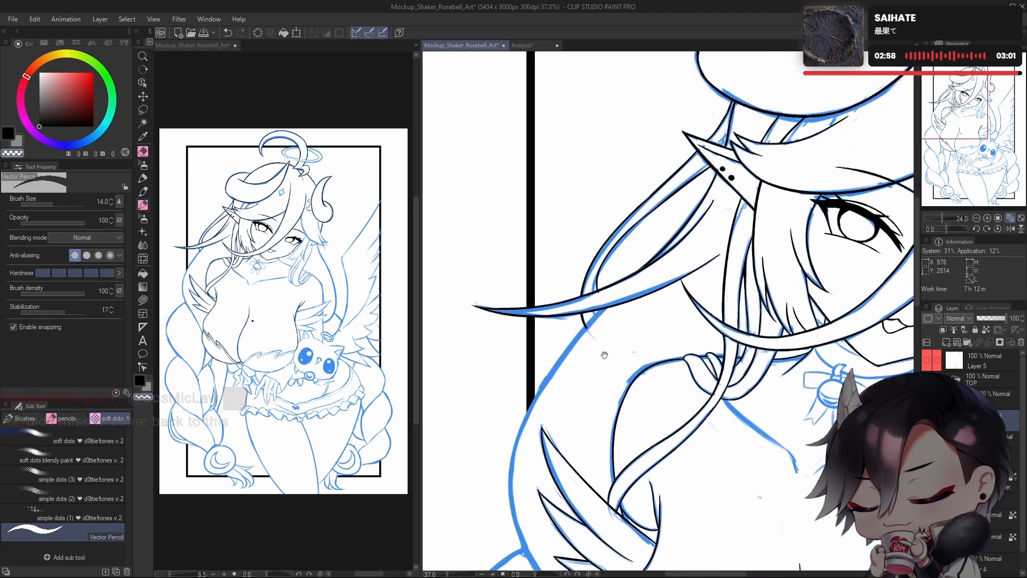
# Step: Try inking the braid's outer edge from under the crossing strand, curving down past the feathers
pyautogui.moveTo(624, 354); pyautogui.dragTo(635, 308)
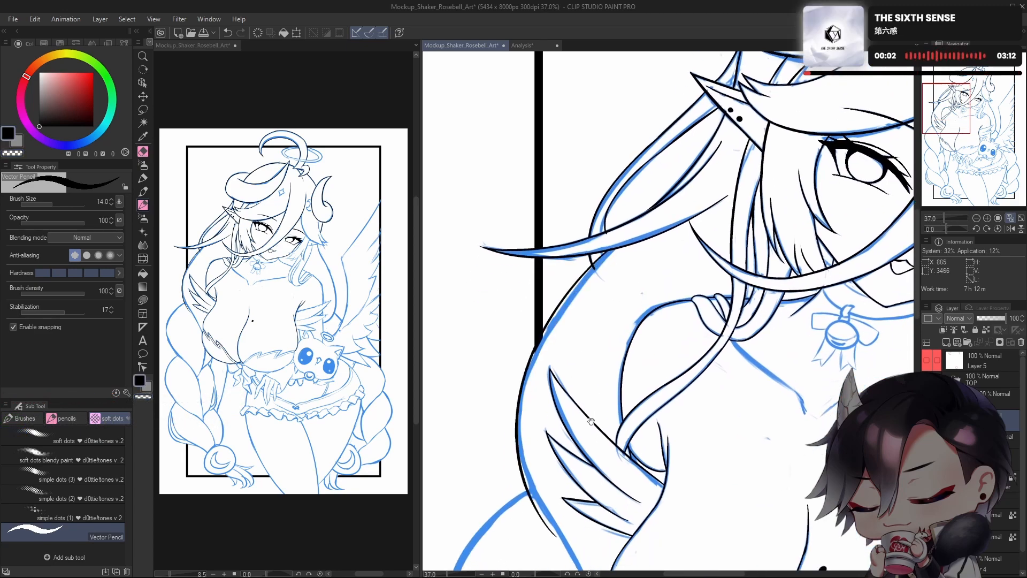
pyautogui.moveTo(606, 253); pyautogui.dragTo(635, 193)
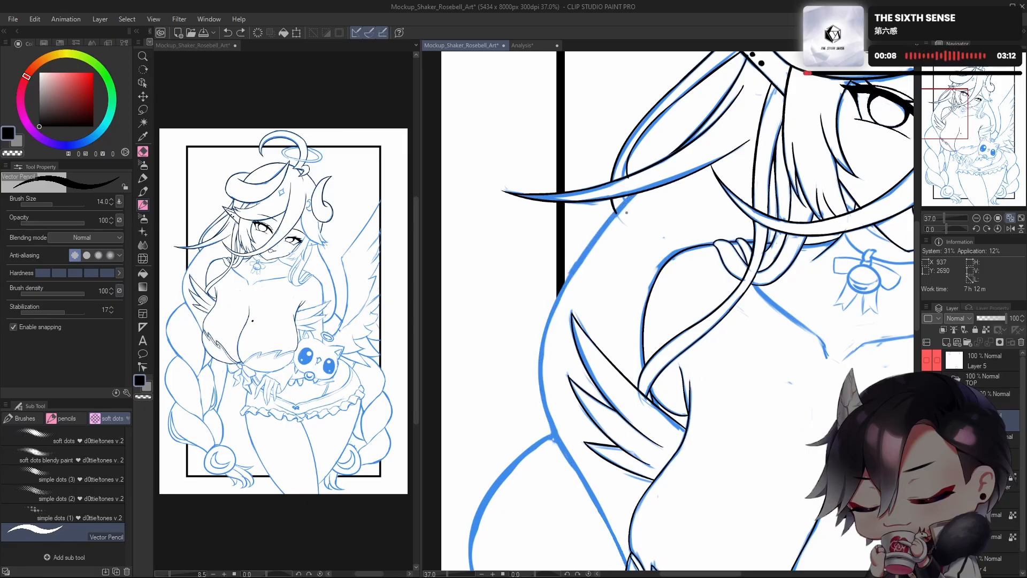
pyautogui.moveTo(631, 195)
pyautogui.mouseDown()
pyautogui.moveTo(538, 353)
pyautogui.moveTo(595, 470)
pyautogui.mouseUp()
pyautogui.hotkey('ctrl', 'z')
pyautogui.moveTo(634, 193)
pyautogui.mouseDown()
pyautogui.moveTo(552, 306)
pyautogui.moveTo(598, 487)
pyautogui.mouseUp()
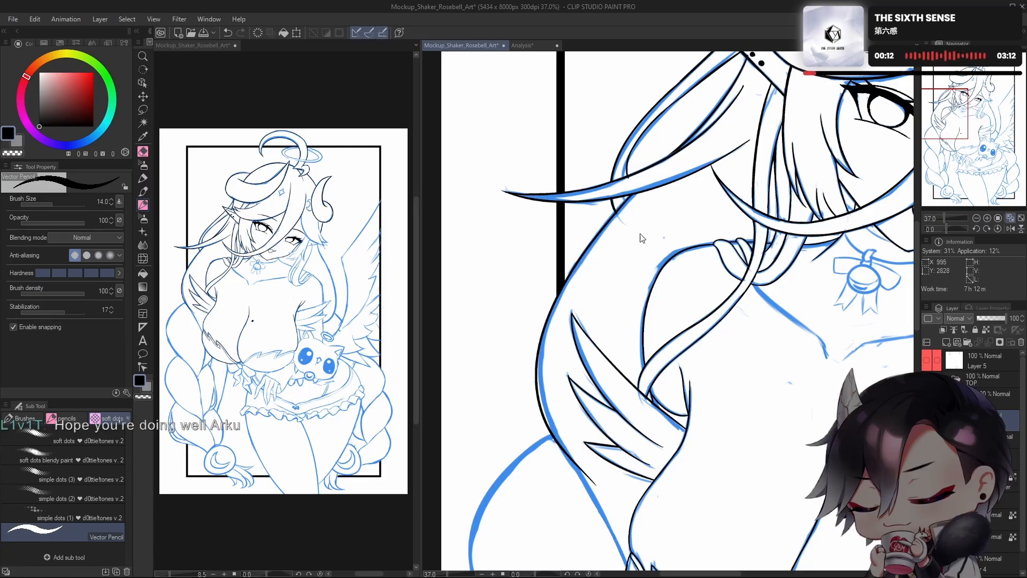
pyautogui.hotkey('ctrl', 'z')
pyautogui.moveTo(633, 193)
pyautogui.mouseDown()
pyautogui.moveTo(612, 212)
pyautogui.moveTo(597, 484)
pyautogui.mouseUp()
pyautogui.hotkey('ctrl', 'z')
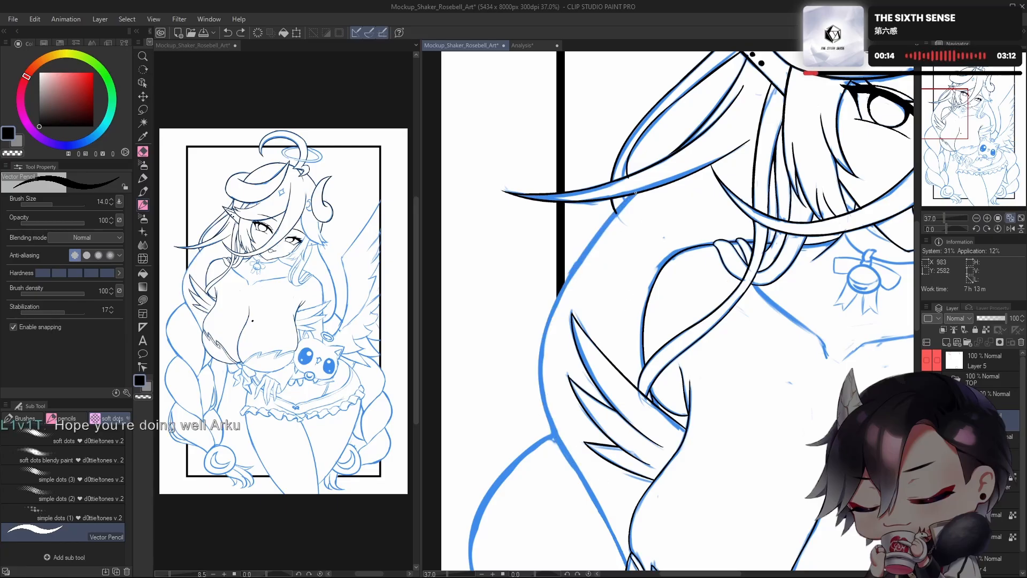
# Step: Try a longer outer braid curve past the feathers and check it on the mirrored canvas
pyautogui.moveTo(636, 191)
pyautogui.mouseDown()
pyautogui.moveTo(538, 358)
pyautogui.moveTo(619, 541)
pyautogui.mouseUp()
pyautogui.moveTo(685, 347); pyautogui.dragTo(631, 348)
pyautogui.press('h')
pyautogui.moveTo(725, 380); pyautogui.dragTo(741, 345)
pyautogui.moveTo(712, 359); pyautogui.dragTo(759, 358)
pyautogui.press('e')
pyautogui.press('p')
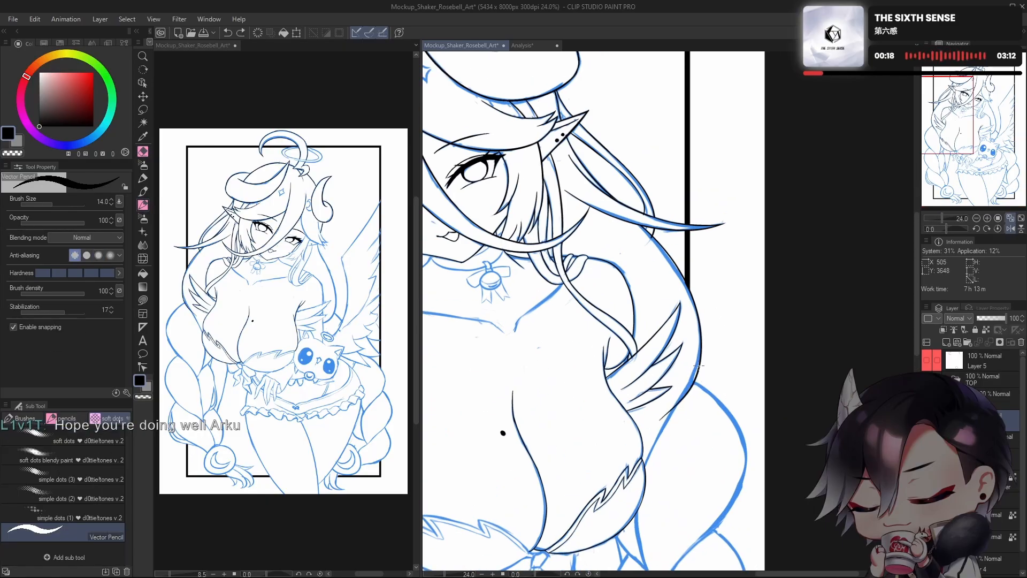
pyautogui.hotkey('ctrl', 'z')
pyautogui.moveTo(712, 321); pyautogui.dragTo(694, 345)
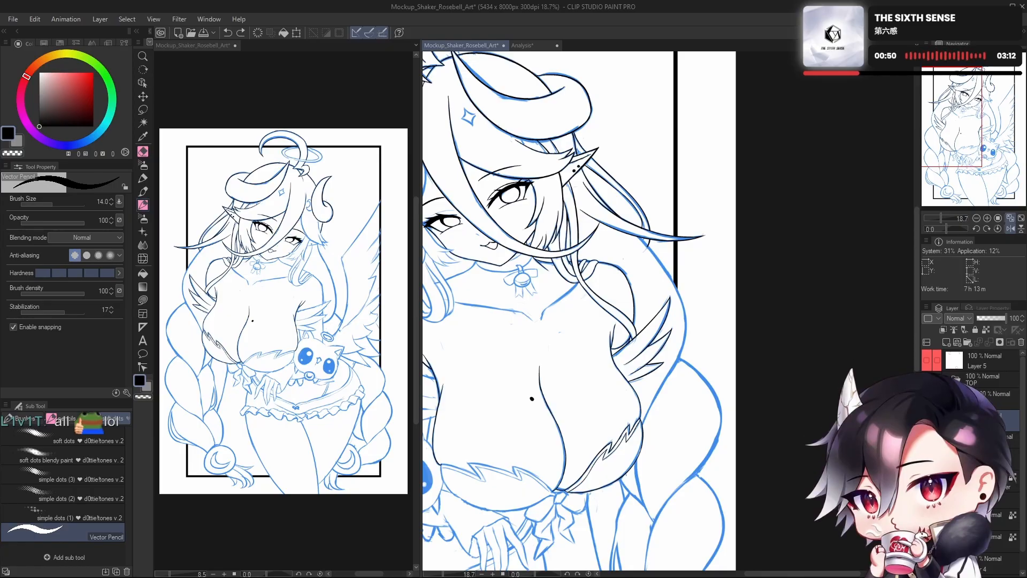
# Step: Return the canvas to its normal orientation and retry the braid's outer curve below the crossing strand with different lengths
pyautogui.moveTo(733, 351); pyautogui.dragTo(742, 387)
pyautogui.press('h')
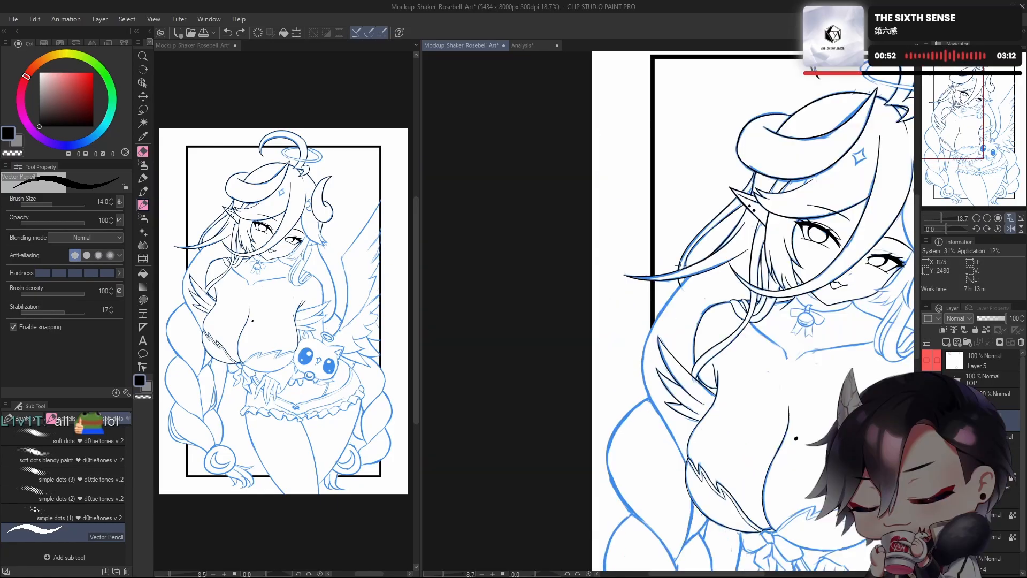
pyautogui.moveTo(674, 311)
pyautogui.mouseDown()
pyautogui.moveTo(711, 337)
pyautogui.moveTo(670, 323)
pyautogui.moveTo(636, 342)
pyautogui.moveTo(556, 243)
pyautogui.moveTo(538, 288)
pyautogui.mouseUp()
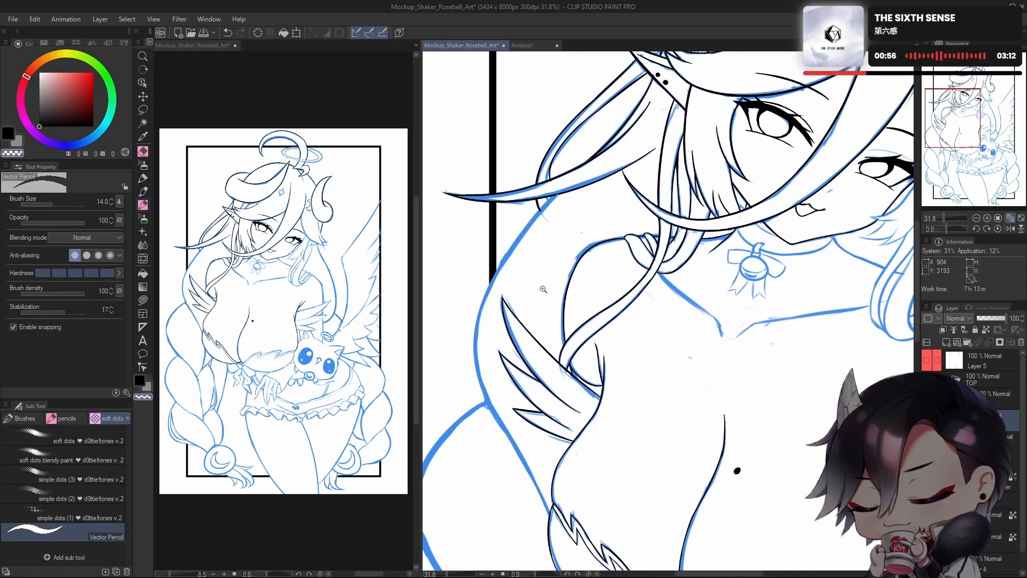
pyautogui.press('c')
pyautogui.moveTo(554, 199); pyautogui.dragTo(484, 385)
pyautogui.hotkey('ctrl', 'z')
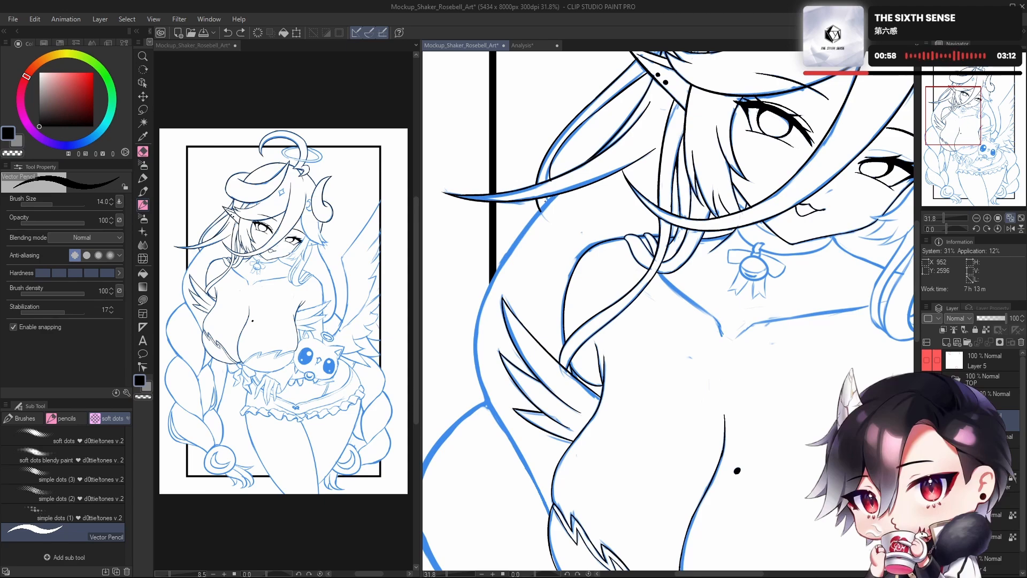
pyautogui.moveTo(550, 198); pyautogui.dragTo(477, 353)
pyautogui.hotkey('ctrl', 'z')
pyautogui.moveTo(554, 198); pyautogui.dragTo(483, 398)
pyautogui.hotkey('ctrl', 'z')
pyautogui.moveTo(489, 270); pyautogui.dragTo(500, 430)
pyautogui.hotkey('ctrl', 'z')
# Step: Ink the braid's outer edge from the crossing strand around the feathers to just below the next braid section, retrying the stroke
pyautogui.moveTo(556, 192)
pyautogui.mouseDown()
pyautogui.moveTo(499, 255)
pyautogui.moveTo(503, 463)
pyautogui.mouseUp()
pyautogui.hotkey('ctrl', 'z')
pyautogui.moveTo(516, 240); pyautogui.dragTo(501, 430)
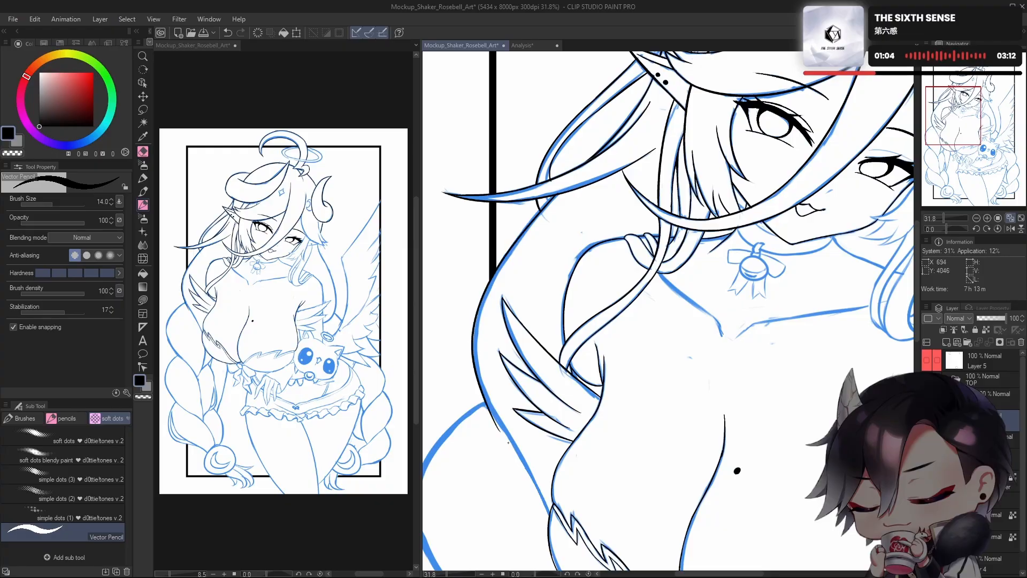
pyautogui.hotkey('ctrl', 'z')
pyautogui.moveTo(526, 230)
pyautogui.mouseDown()
pyautogui.moveTo(500, 438)
pyautogui.moveTo(517, 463)
pyautogui.mouseUp()
pyautogui.hotkey('ctrl', 'z')
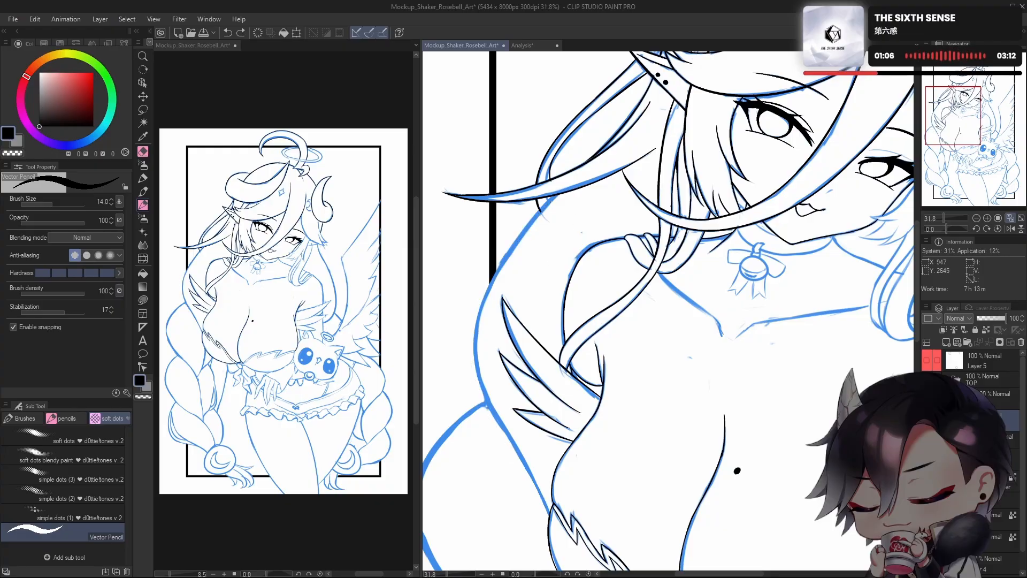
pyautogui.moveTo(556, 195)
pyautogui.mouseDown()
pyautogui.moveTo(520, 234)
pyautogui.moveTo(502, 428)
pyautogui.mouseUp()
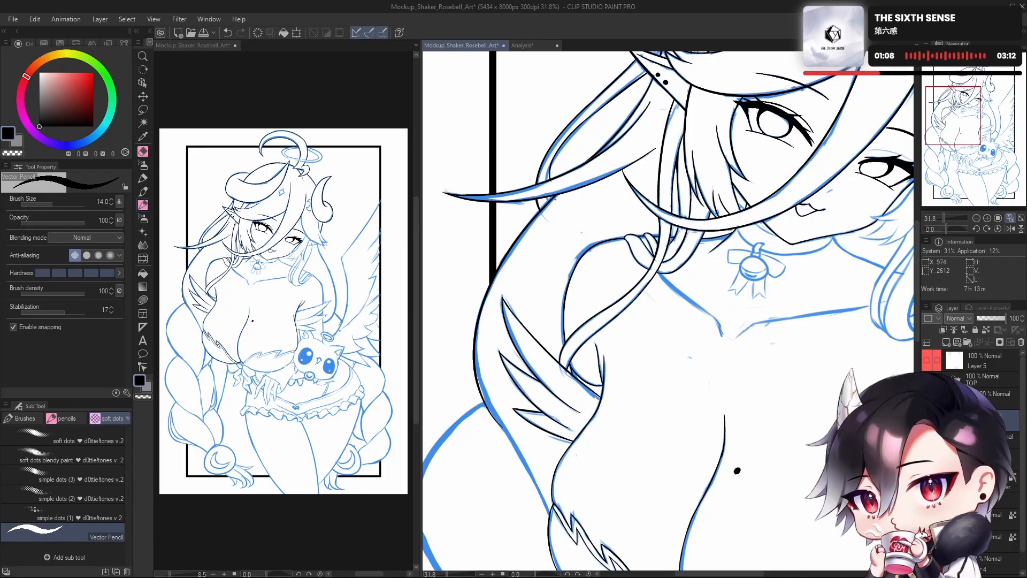
# Step: Trim the line ends overlapping the crossing strand and refine the narrow junction where the hair lines meet below the ear
pyautogui.moveTo(550, 211); pyautogui.dragTo(632, 226)
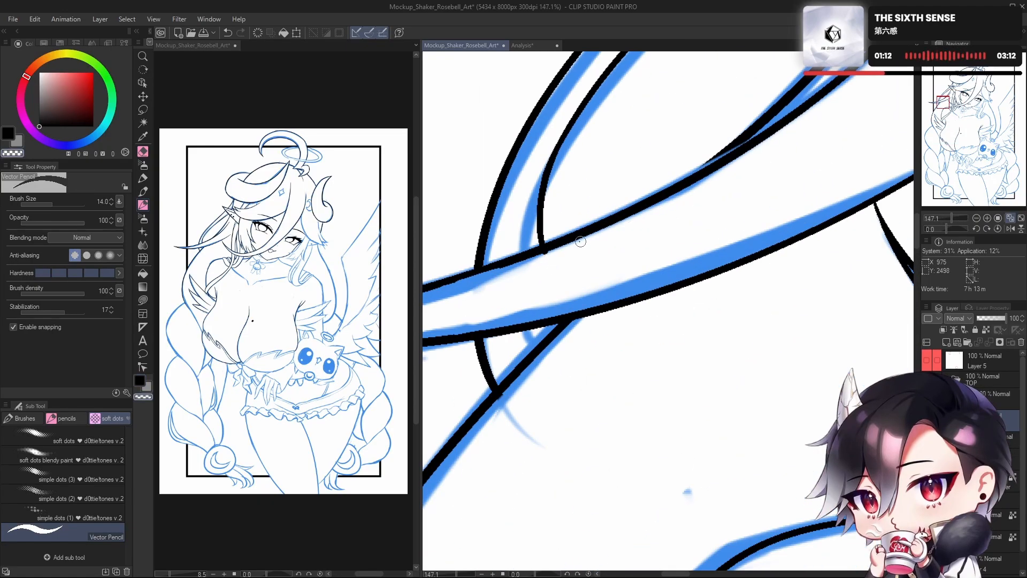
pyautogui.moveTo(708, 256); pyautogui.dragTo(612, 315)
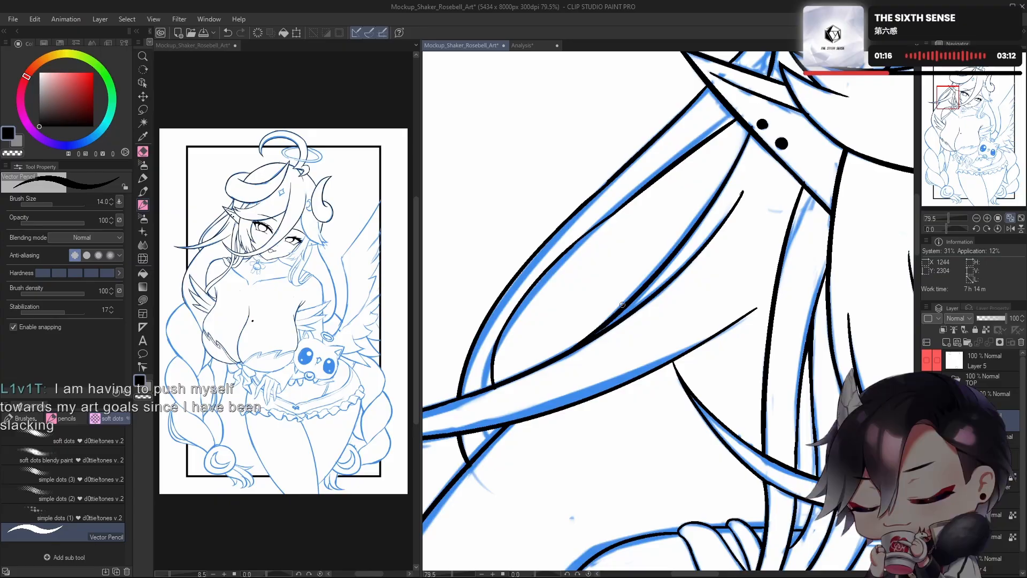
pyautogui.hotkey('ctrl', 'z')
pyautogui.moveTo(608, 323); pyautogui.dragTo(629, 305)
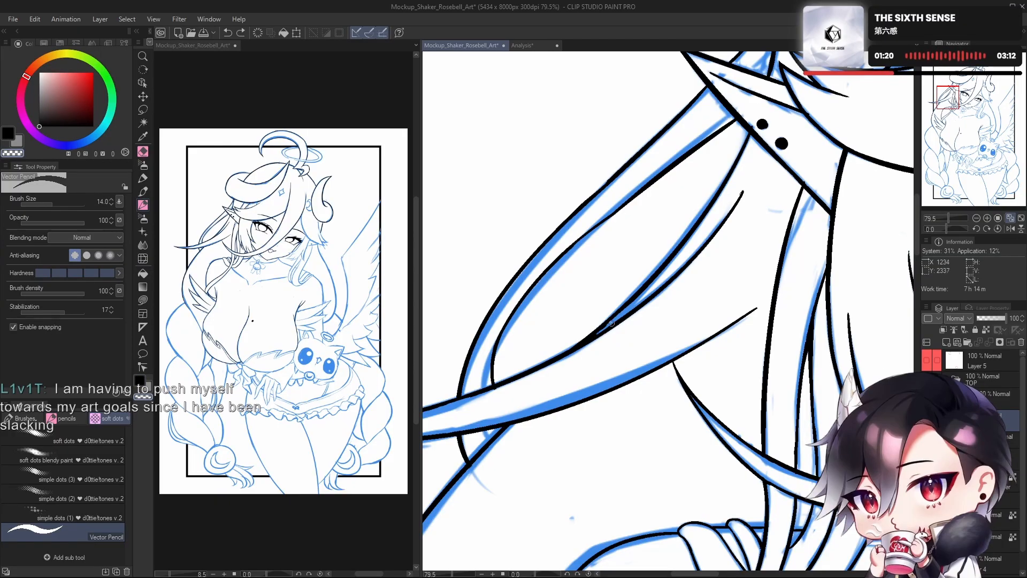
pyautogui.press('c')
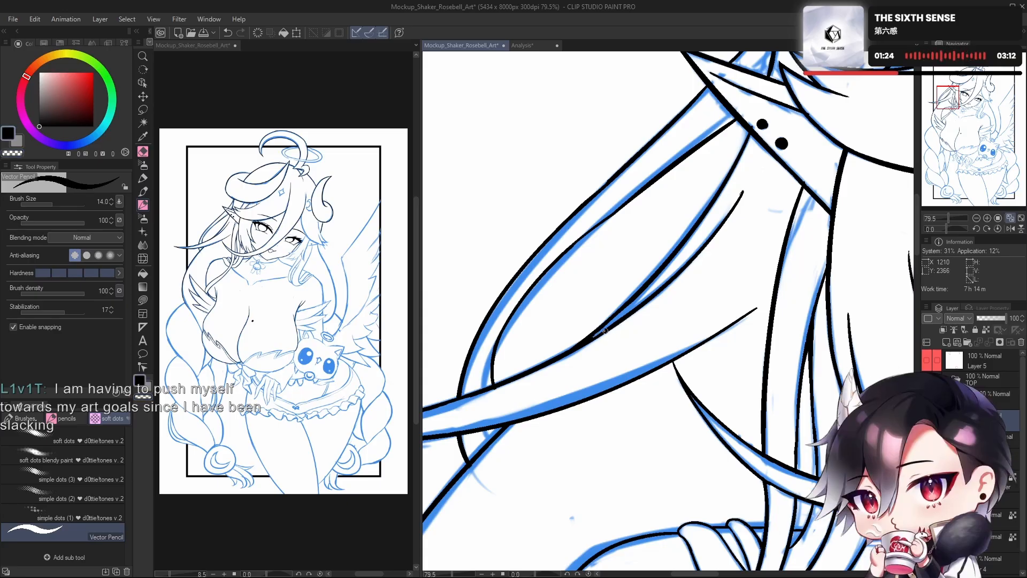
pyautogui.moveTo(748, 361); pyautogui.dragTo(581, 373)
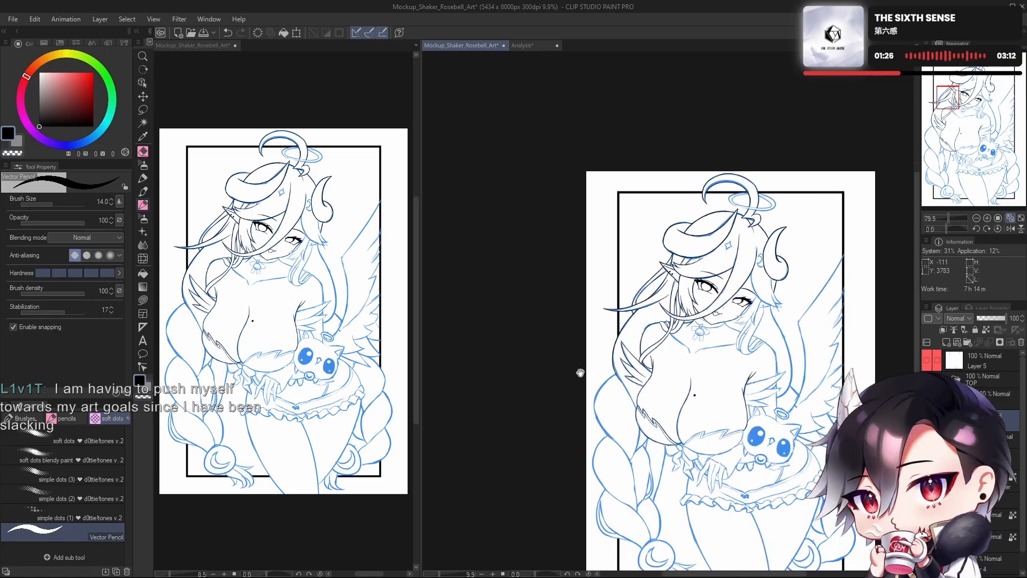
# Step: Examine the braid's outer curve beside the arm feathers on the mirrored canvas, up close and at a wider view
pyautogui.moveTo(725, 383); pyautogui.dragTo(684, 368)
pyautogui.moveTo(730, 314); pyautogui.dragTo(754, 299)
pyautogui.moveTo(637, 321); pyautogui.dragTo(751, 160)
pyautogui.press('h')
pyautogui.moveTo(668, 339)
pyautogui.mouseDown()
pyautogui.moveTo(682, 362)
pyautogui.moveTo(626, 334)
pyautogui.mouseUp()
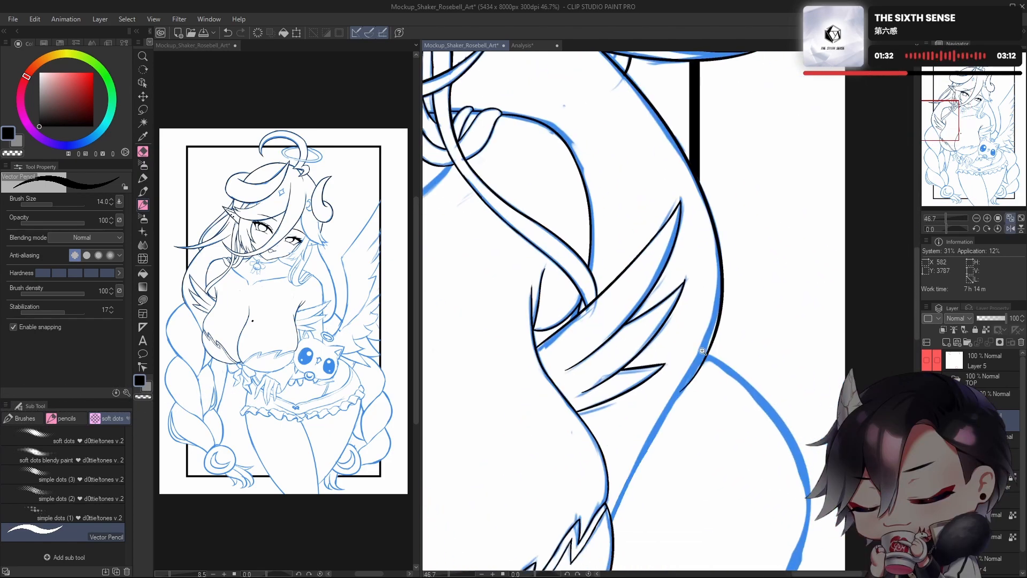
pyautogui.moveTo(680, 396); pyautogui.dragTo(631, 396)
pyautogui.click(143, 260)
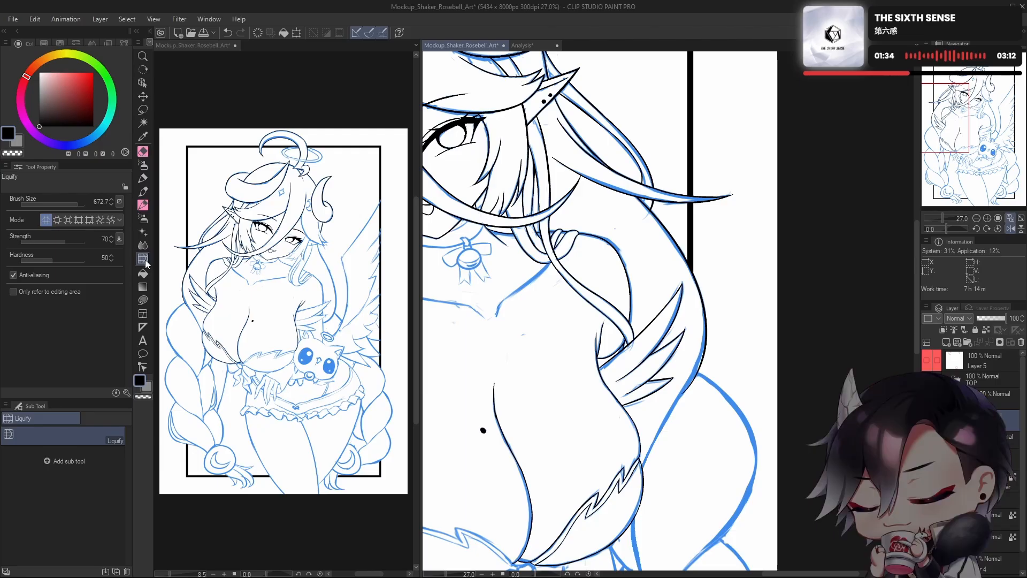
pyautogui.keyDown('ctrl'); pyautogui.keyDown('alt'); pyautogui.moveTo(744, 389); pyautogui.dragTo(751, 385); pyautogui.keyUp('alt'); pyautogui.keyUp('ctrl')
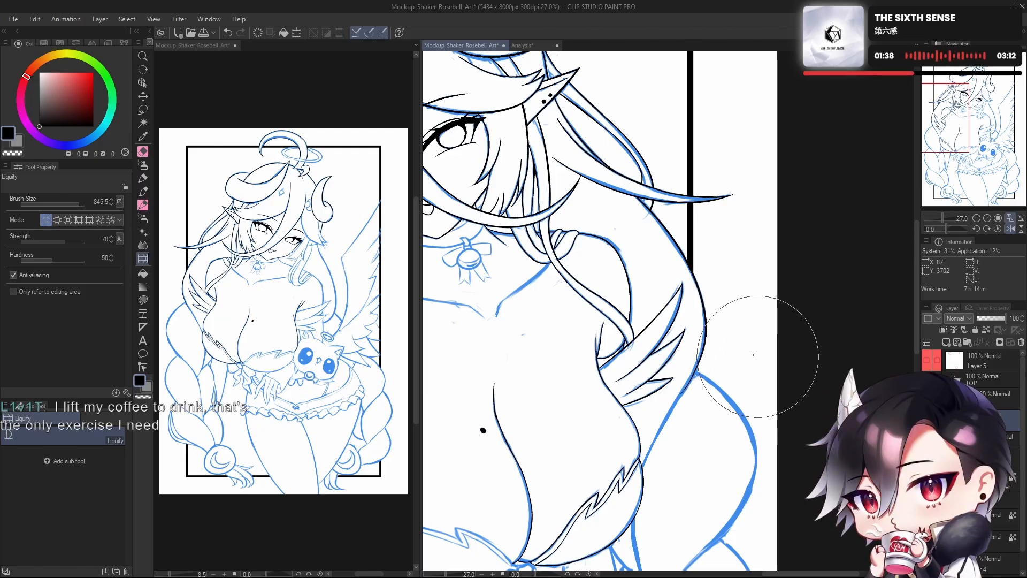
pyautogui.press('h')
pyautogui.keyDown('ctrl'); pyautogui.moveTo(695, 359); pyautogui.dragTo(745, 359); pyautogui.keyUp('ctrl')
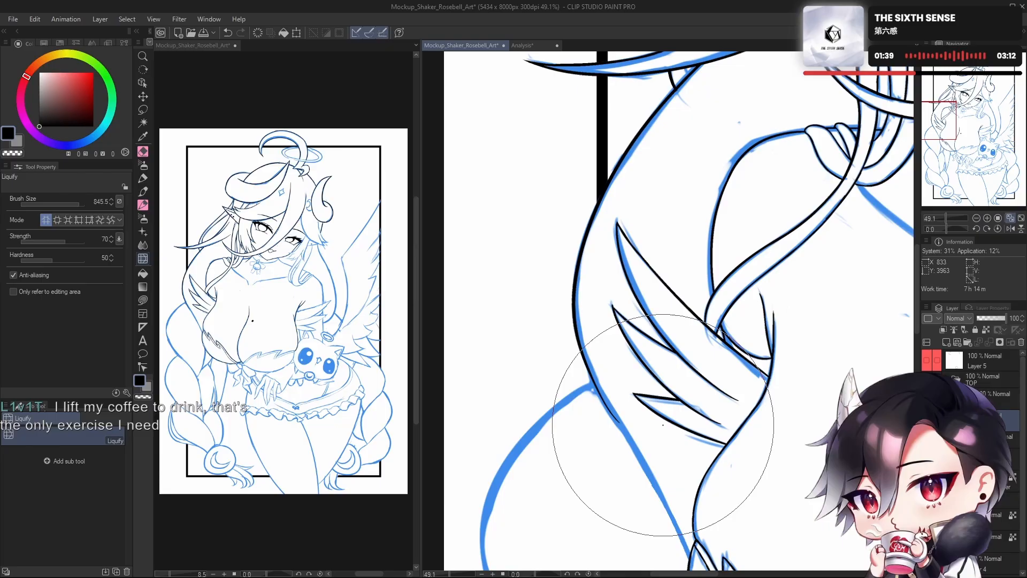
# Step: Erase the tip of the braid's outer line just below the next braid section with the Vector Pencil in transparent colour
pyautogui.click(145, 204)
pyautogui.moveTo(673, 379); pyautogui.dragTo(680, 350)
pyautogui.press('c')
pyautogui.keyDown('ctrl'); pyautogui.keyDown('alt'); pyautogui.moveTo(630, 394); pyautogui.dragTo(639, 404); pyautogui.keyUp('alt'); pyautogui.keyUp('ctrl')
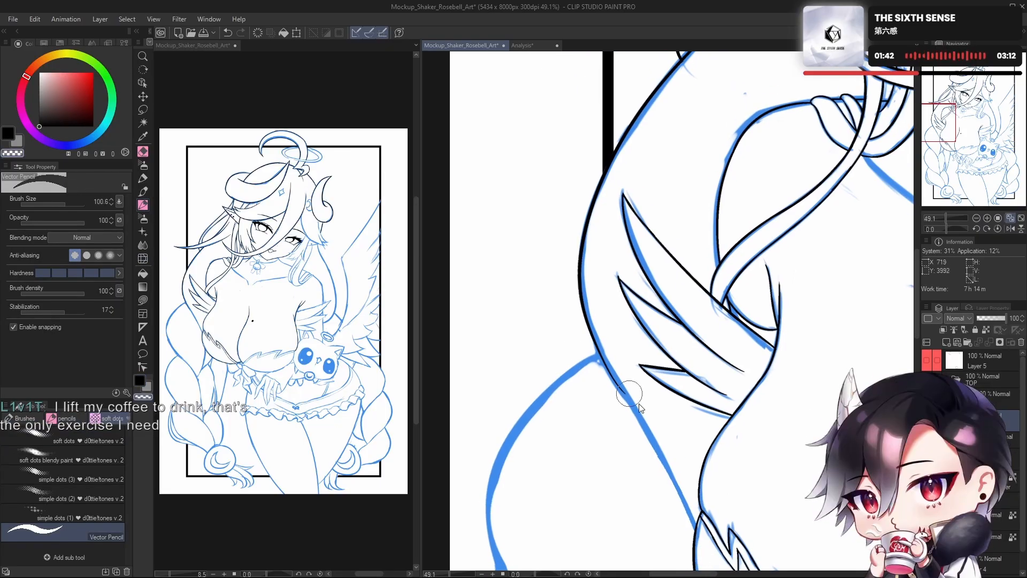
pyautogui.click(630, 394)
# Step: Try a test stroke over the braid's outer edge, undo it, and set the black Vector Pencil to brush size 14
pyautogui.keyDown('ctrl'); pyautogui.keyDown('alt'); pyautogui.moveTo(620, 369); pyautogui.dragTo(624, 369); pyautogui.keyUp('alt'); pyautogui.keyUp('ctrl')
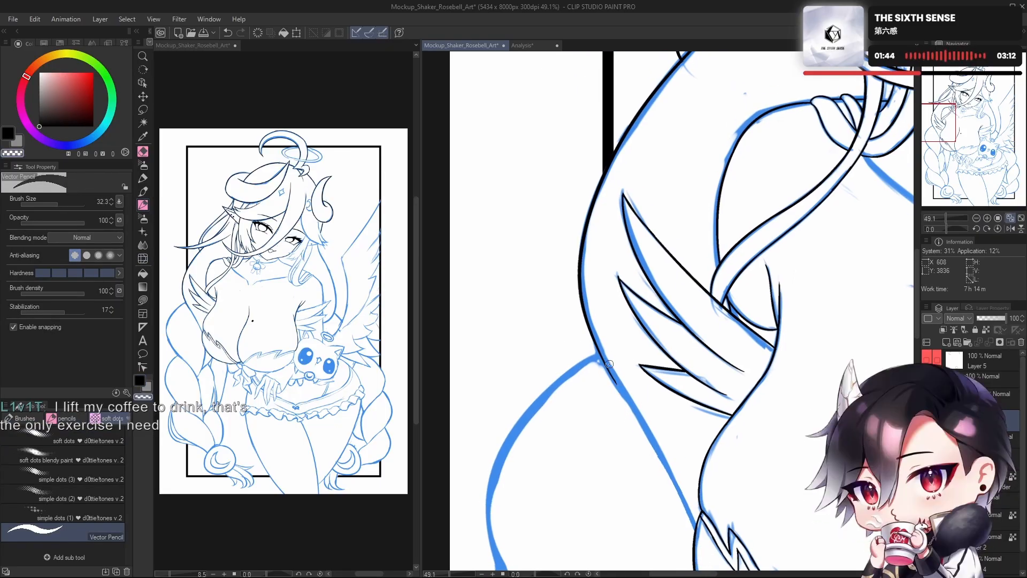
pyautogui.moveTo(581, 310); pyautogui.dragTo(642, 406)
pyautogui.hotkey('ctrl', 'z')
pyautogui.press('c')
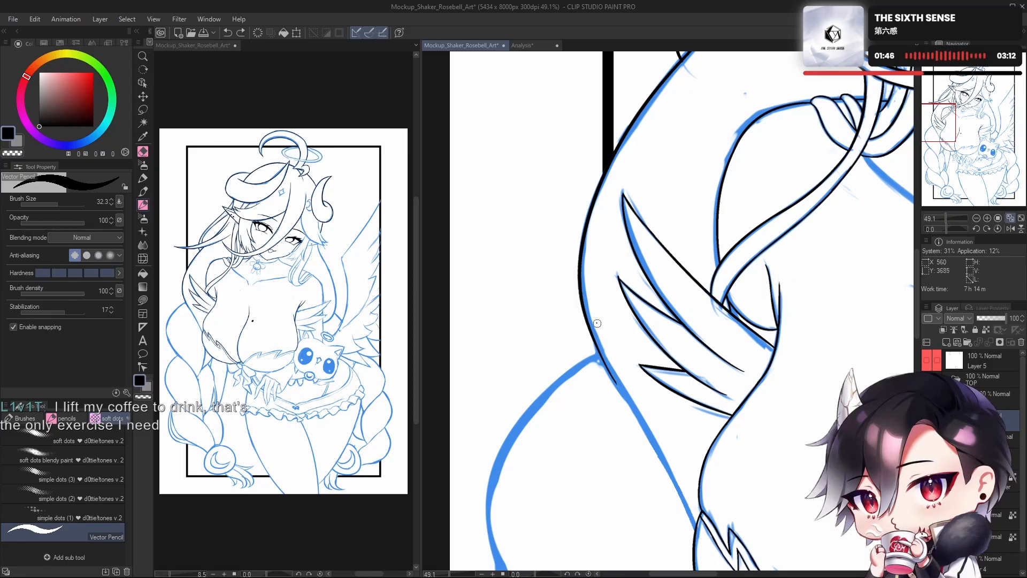
pyautogui.click(100, 201)
pyautogui.write('14')
pyautogui.press('Return')
# Step: Try extending the braid's outer edge downward past the junction with the next braid section
pyautogui.moveTo(736, 378); pyautogui.dragTo(732, 361)
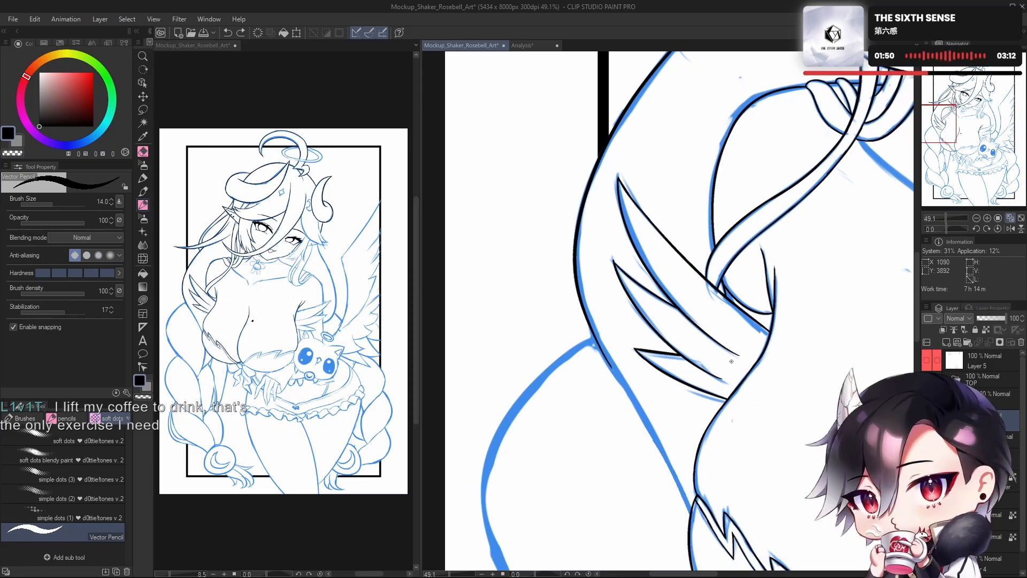
pyautogui.moveTo(581, 293); pyautogui.dragTo(639, 404)
pyautogui.hotkey('ctrl', 'z')
pyautogui.moveTo(587, 311); pyautogui.dragTo(633, 397)
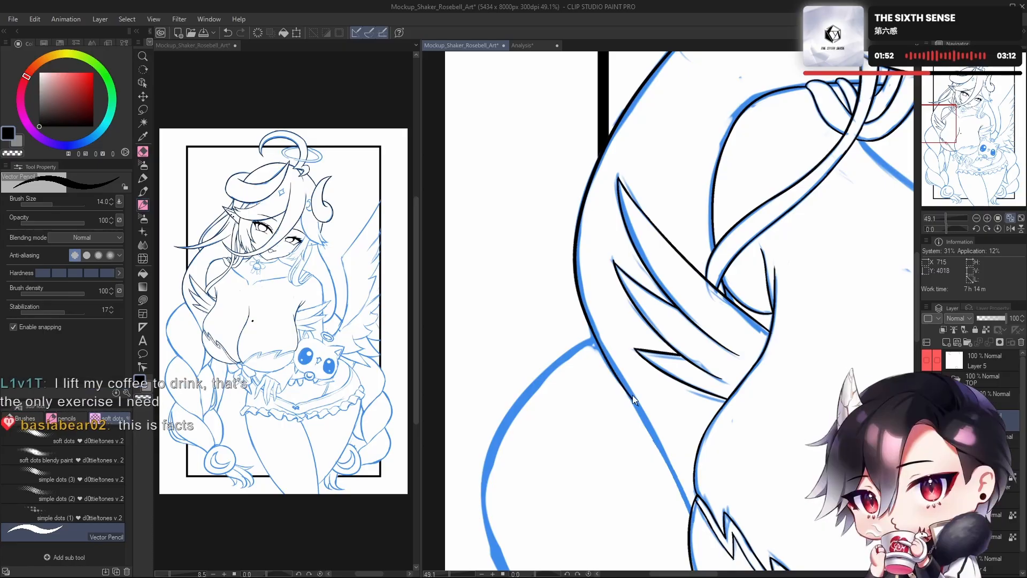
pyautogui.hotkey('ctrl', 'z')
# Step: Mirror the canvas and try the downward extension of the braid's outer edge with different lengths
pyautogui.press('h')
pyautogui.moveTo(594, 334); pyautogui.dragTo(614, 270)
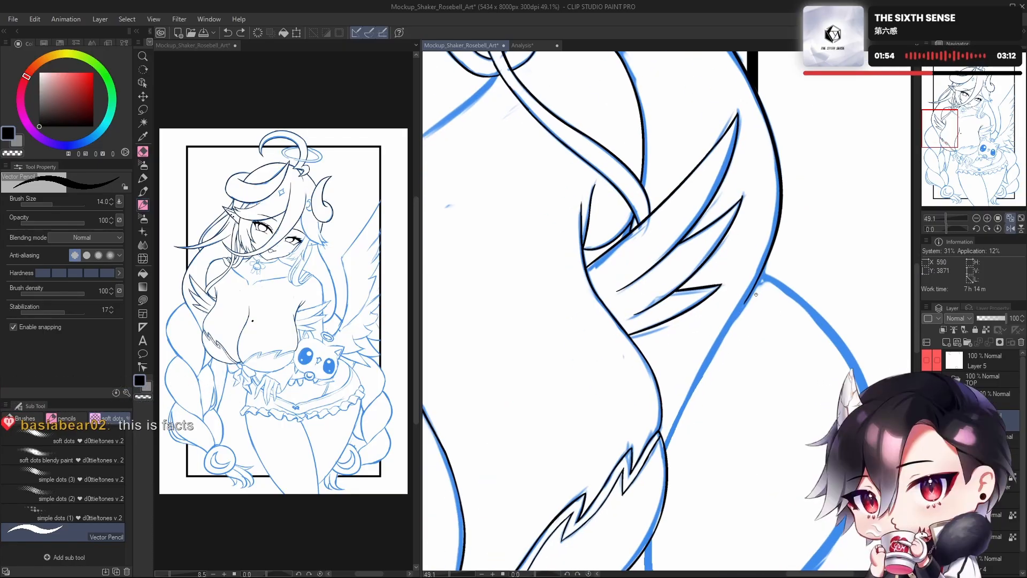
pyautogui.moveTo(769, 254); pyautogui.dragTo(698, 371)
pyautogui.hotkey('ctrl', 'z')
pyautogui.moveTo(766, 258); pyautogui.dragTo(692, 386)
pyautogui.hotkey('ctrl', 'z')
# Step: Ink the braid's inner edge upward from the chest's fur trim to the existing outer line, retrying the stroke, and restore the normal orientation
pyautogui.moveTo(665, 449); pyautogui.dragTo(691, 392)
pyautogui.hotkey('ctrl', 'z')
pyautogui.moveTo(665, 450); pyautogui.dragTo(723, 339)
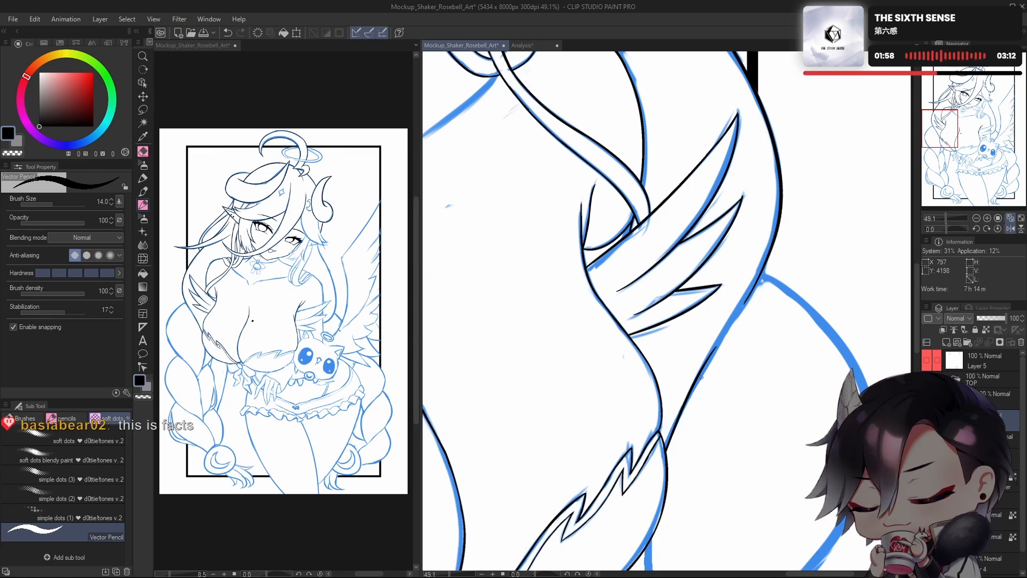
pyautogui.hotkey('ctrl', 'z')
pyautogui.moveTo(665, 452); pyautogui.dragTo(712, 351)
pyautogui.hotkey('ctrl', 'z')
pyautogui.moveTo(666, 450); pyautogui.dragTo(758, 274)
pyautogui.press('h')
pyautogui.moveTo(761, 231); pyautogui.dragTo(779, 300)
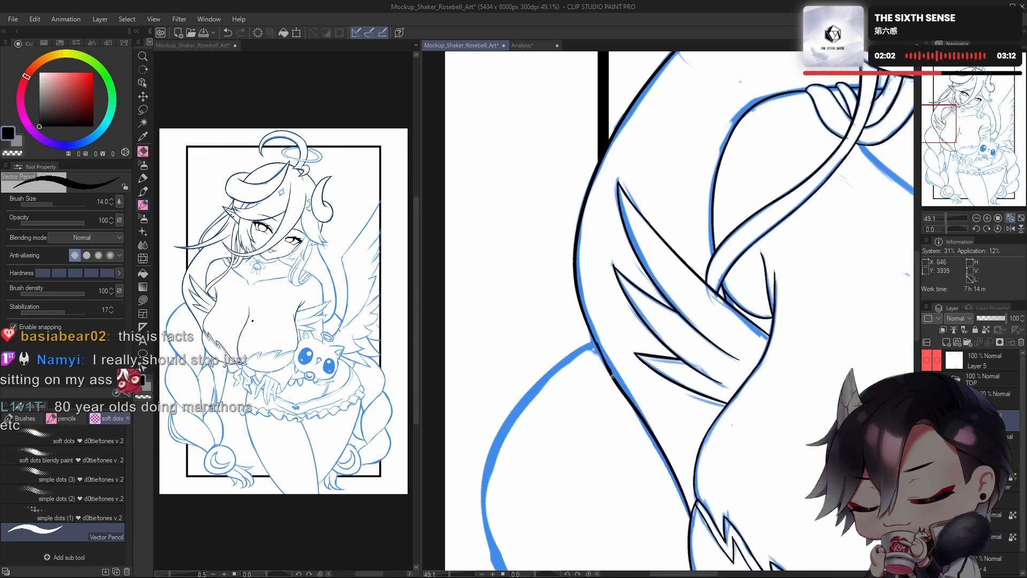
# Step: Try to clean up the overlap where the upward stroke meets the braid's outer line, alternating between ink and transparent colour
pyautogui.press('c')
pyautogui.press('c')
pyautogui.press('c')
pyautogui.moveTo(595, 334); pyautogui.dragTo(615, 380)
pyautogui.hotkey('ctrl', 'z')
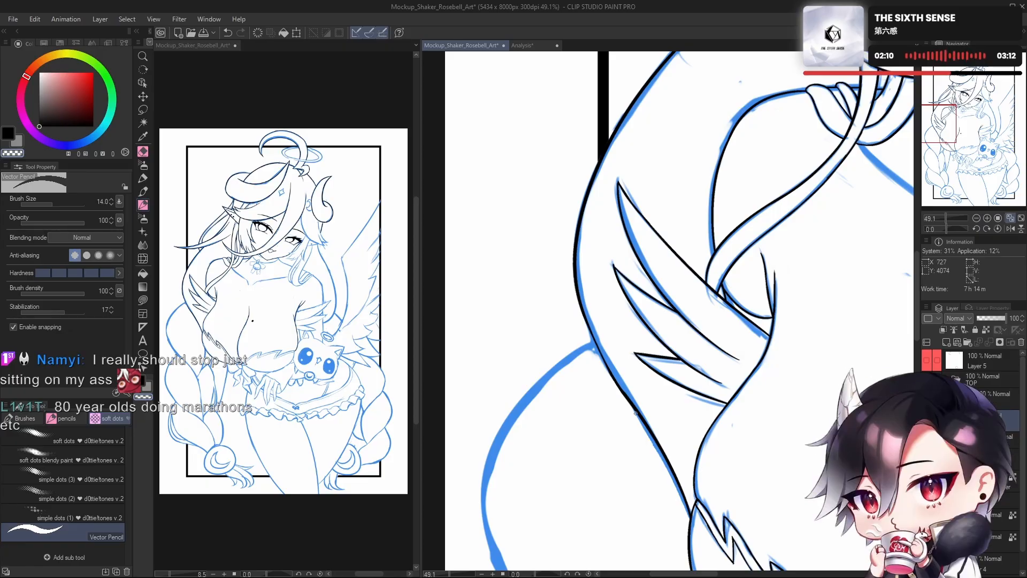
pyautogui.press('c')
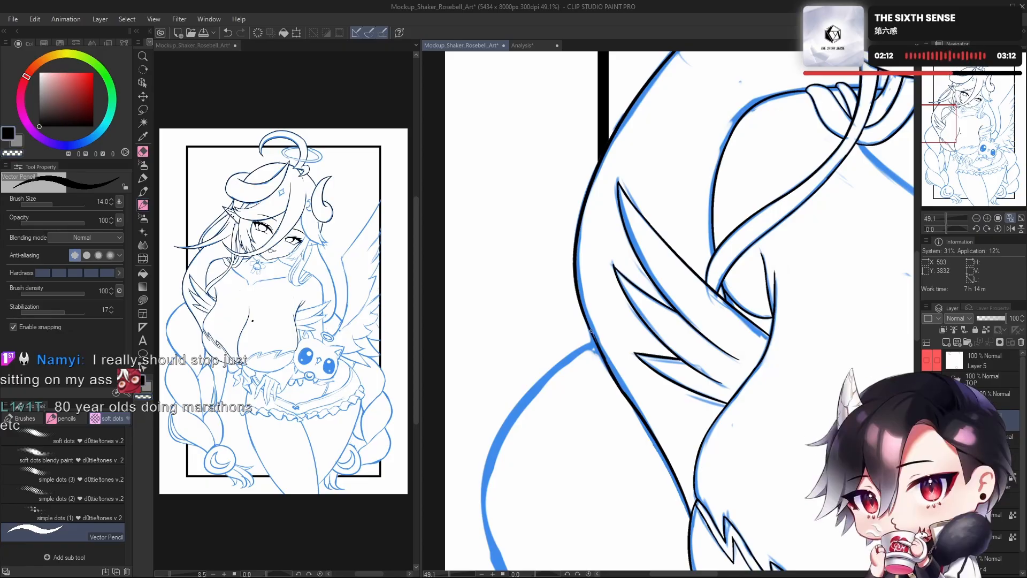
pyautogui.press('c')
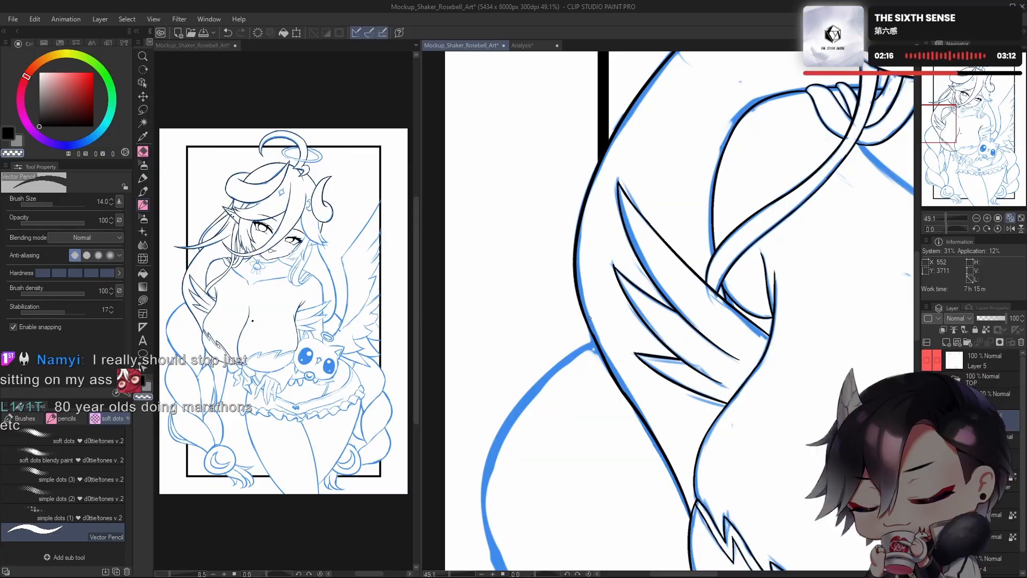
# Step: Review the braid line against the whole figure, and examine its junction beside the feathers up close on the mirrored canvas
pyautogui.scroll(-6, 642, 371)
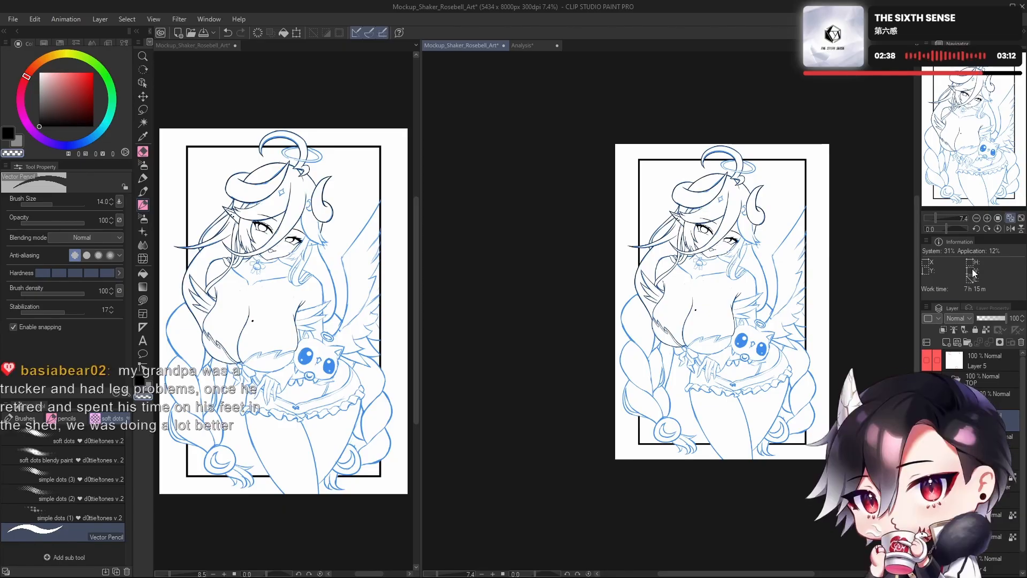
pyautogui.moveTo(746, 381); pyautogui.dragTo(738, 370)
pyautogui.scroll(3, 680, 318)
pyautogui.moveTo(680, 318); pyautogui.dragTo(728, 290)
pyautogui.scroll(4, 675, 279)
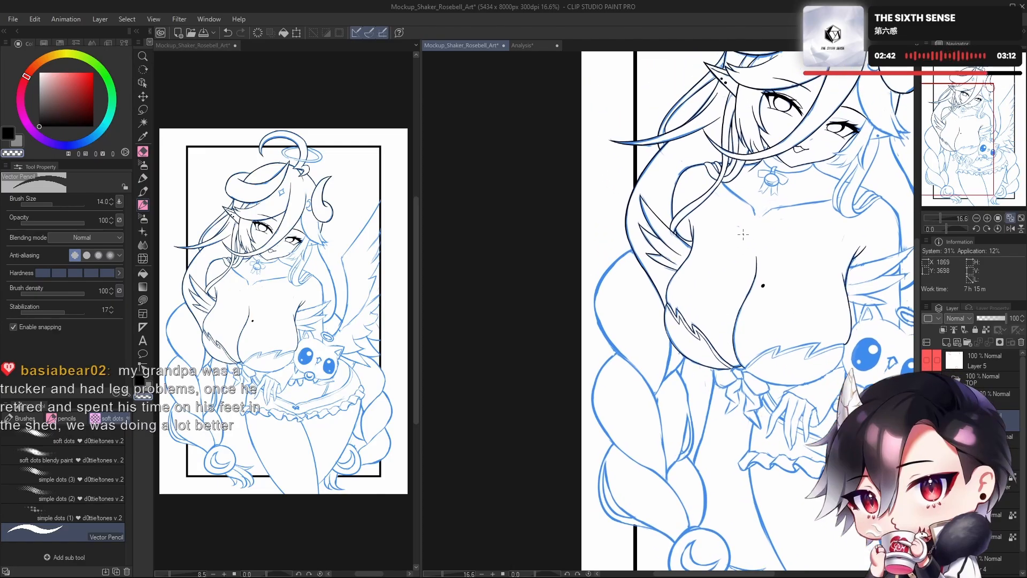
pyautogui.moveTo(670, 344); pyautogui.dragTo(650, 386)
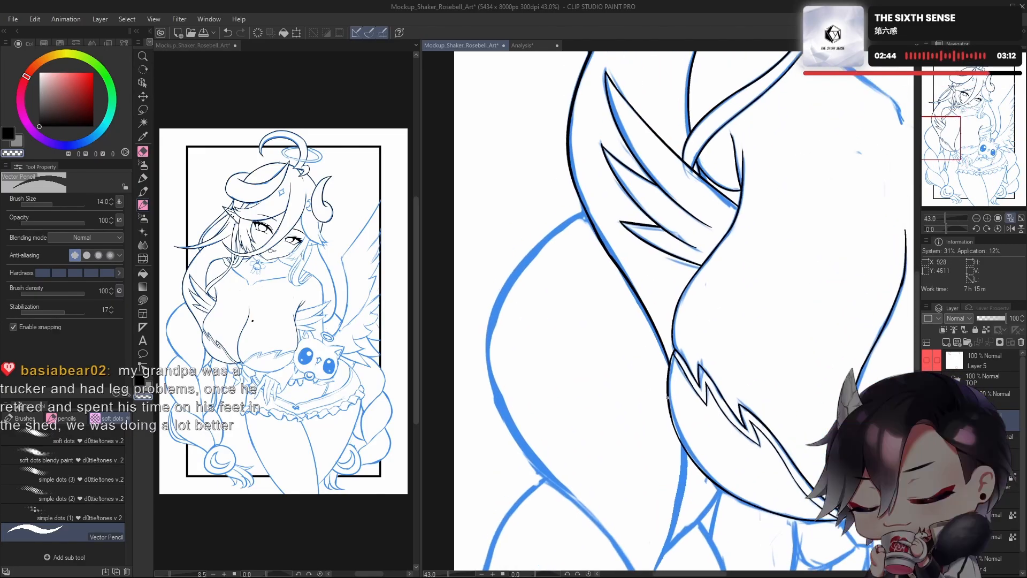
pyautogui.press('h')
pyautogui.scroll(2, 711, 259)
pyautogui.scroll(2, 701, 324)
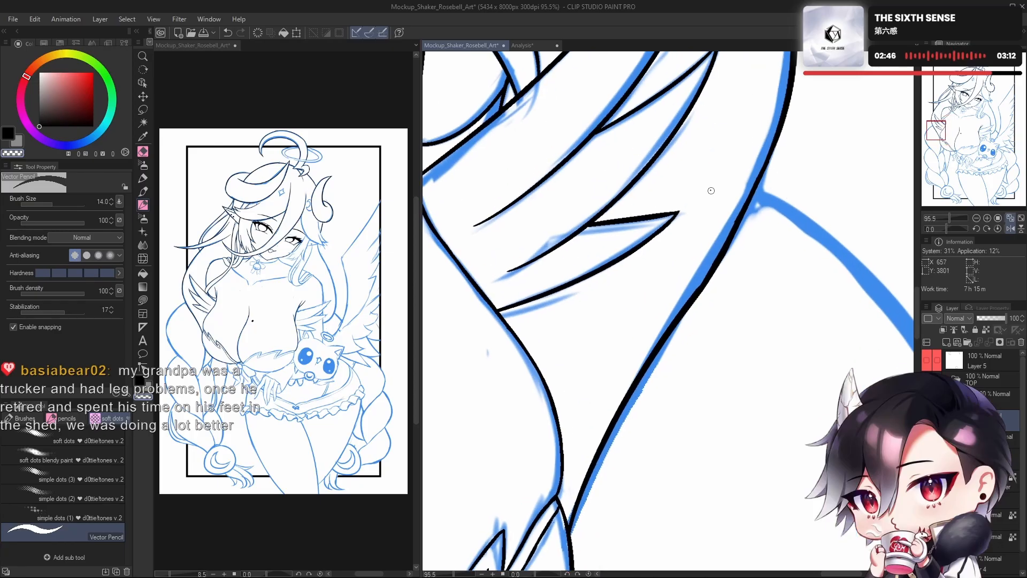
# Step: Try to even out the thickness of the joined braid line below the junction with short ink and transparent strokes
pyautogui.press('c')
pyautogui.moveTo(680, 335); pyautogui.dragTo(753, 208)
pyautogui.hotkey('ctrl', 'z')
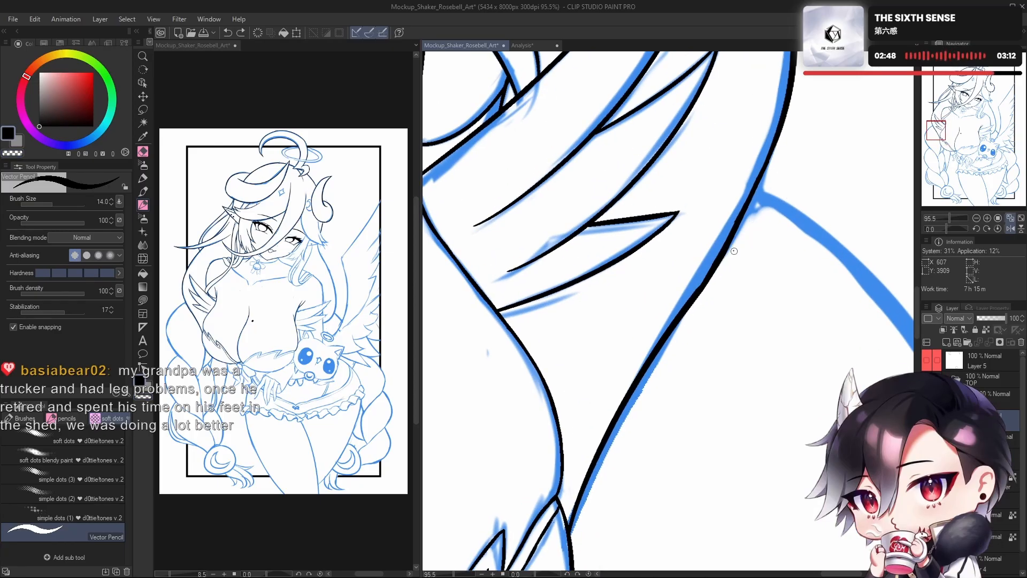
pyautogui.press('c')
pyautogui.moveTo(694, 302); pyautogui.dragTo(730, 242)
pyautogui.hotkey('ctrl', 'z')
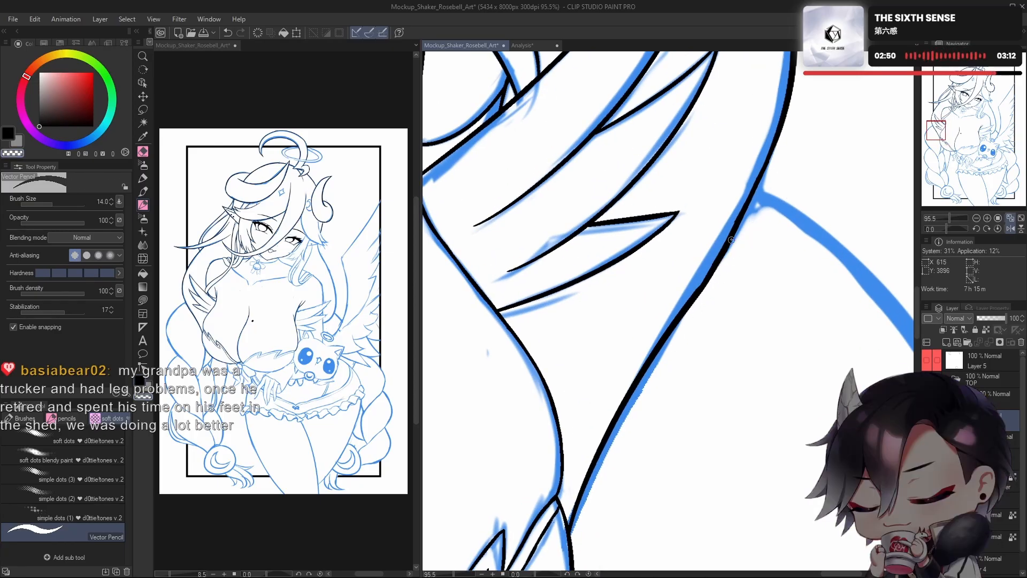
pyautogui.press('c')
pyautogui.press('c')
pyautogui.moveTo(700, 296); pyautogui.dragTo(730, 243)
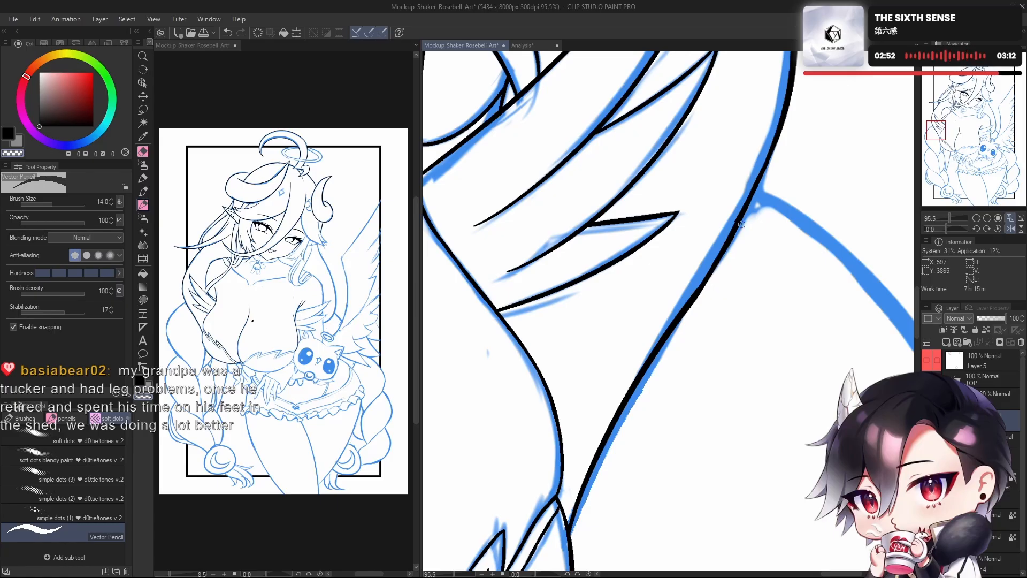
pyautogui.hotkey('ctrl', 'z')
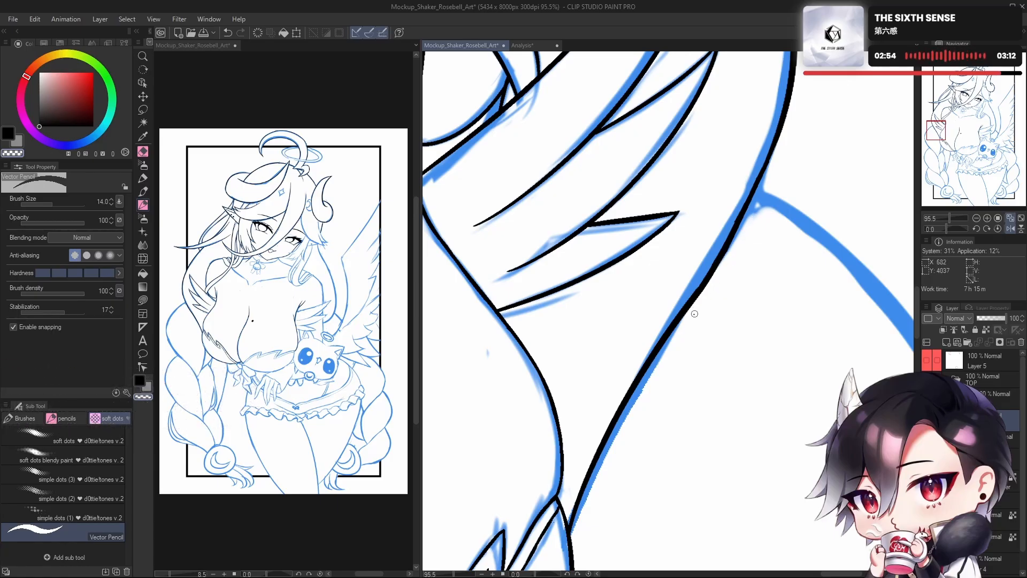
# Step: Try to thin the black arm outline beside the feather tufts using the transparent colour in the mirrored view
pyautogui.press('h')
pyautogui.moveTo(704, 340); pyautogui.dragTo(674, 459)
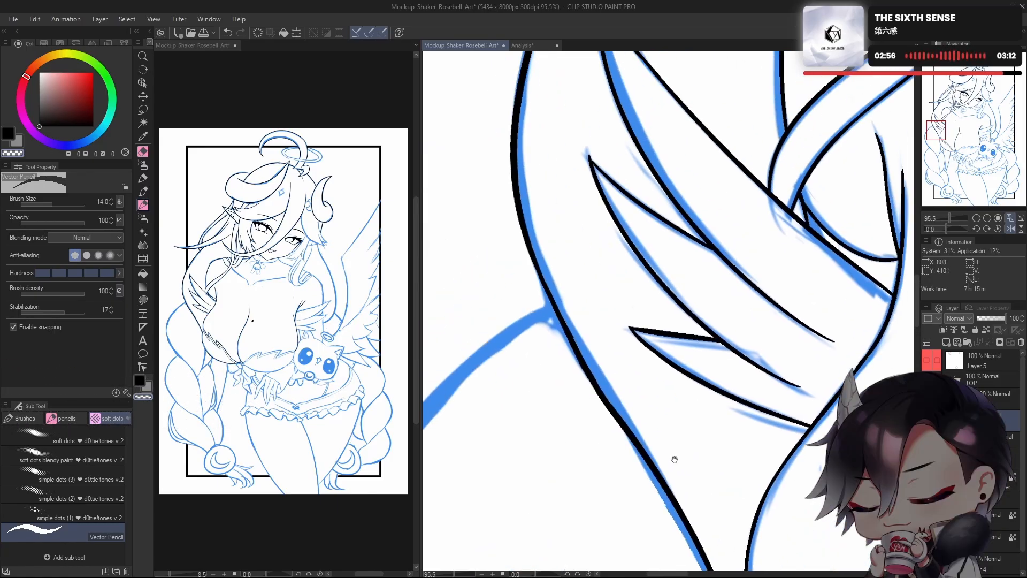
pyautogui.moveTo(559, 320); pyautogui.dragTo(617, 428)
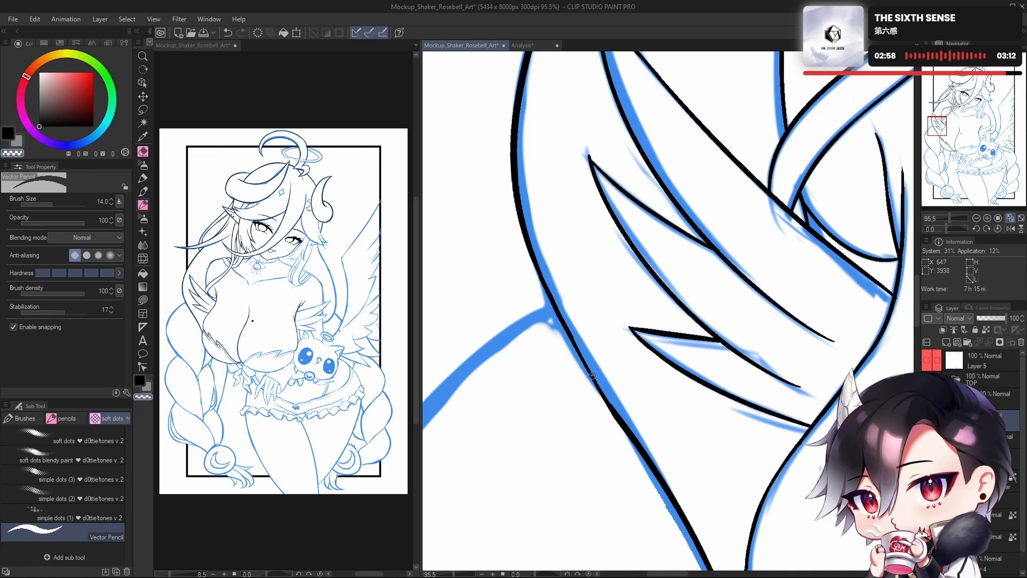
pyautogui.hotkey('ctrl', 'z')
pyautogui.moveTo(735, 325); pyautogui.dragTo(647, 379)
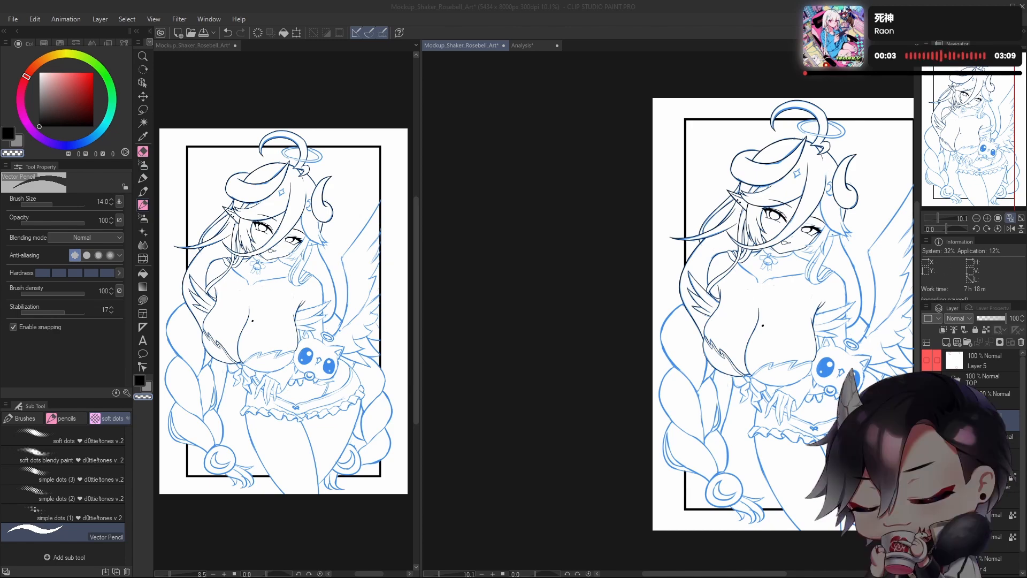
# Step: Open the reference image Screenshot_5.png with the thigh cross-section scans
pyautogui.press('alt')
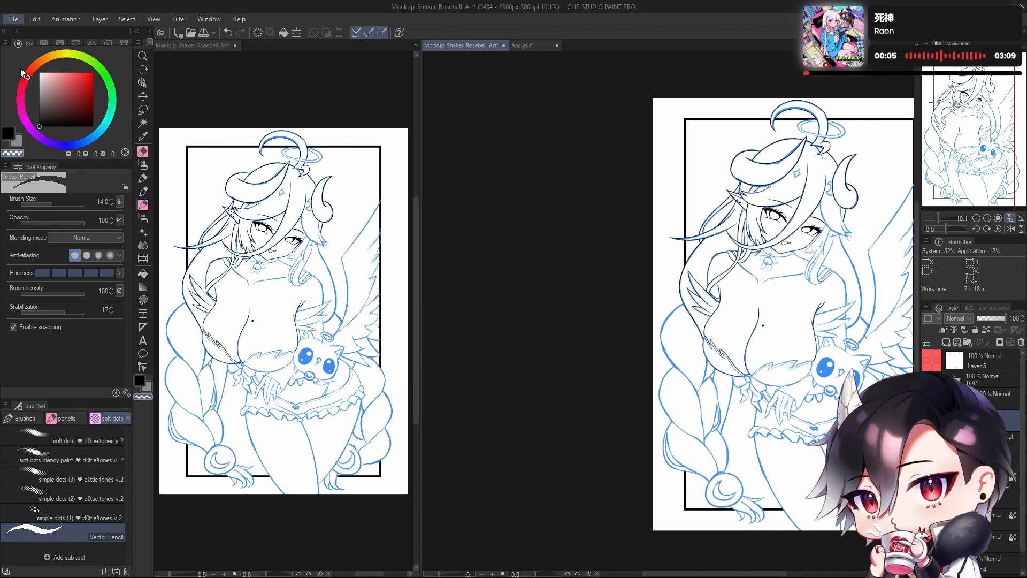
pyautogui.hotkey('alt', 'Tab')
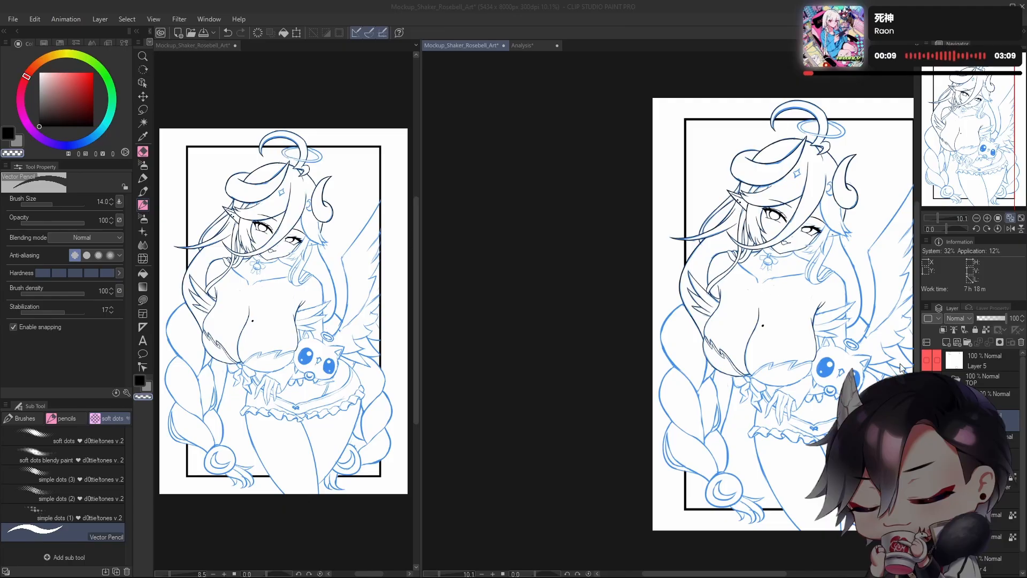
pyautogui.click(835, 530)
pyautogui.scroll(4, 716, 366)
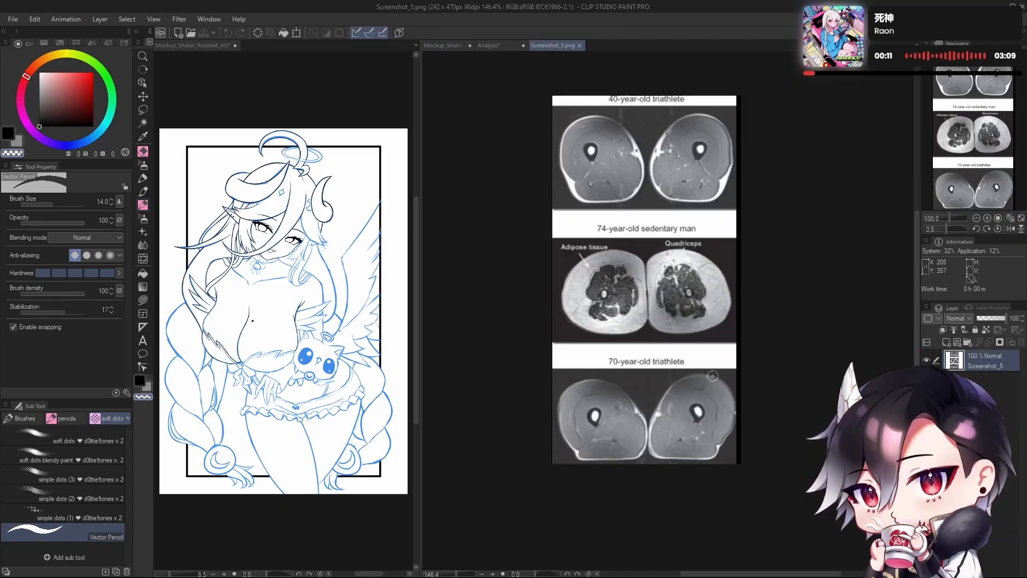
# Step: Compare the thigh cross-sections of the 40-year-old triathlete, 74-year-old sedentary man and 70-year-old triathlete
pyautogui.scroll(2, 664, 177)
pyautogui.scroll(-3, 674, 204)
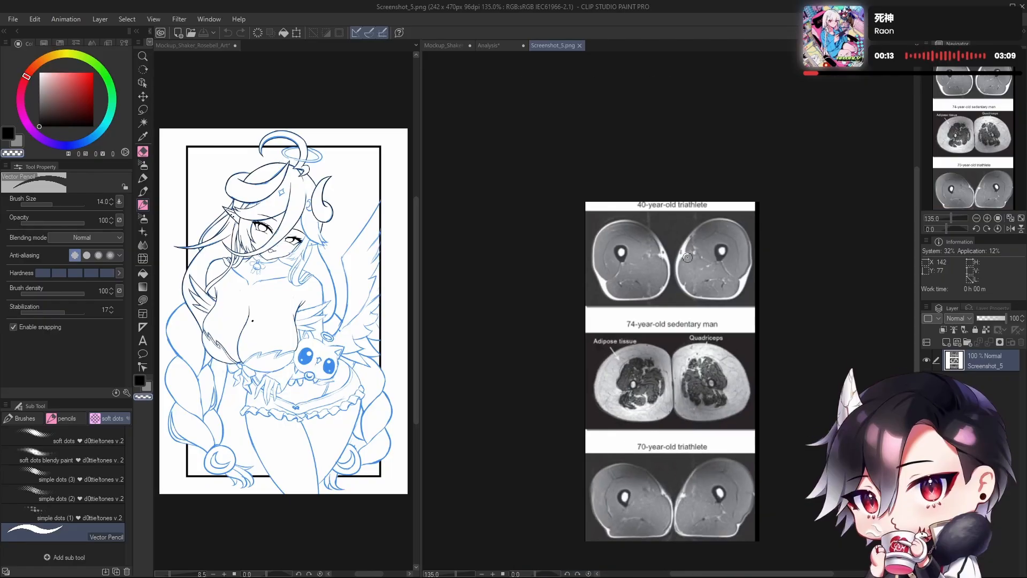
pyautogui.scroll(2, 681, 220)
pyautogui.scroll(3, 680, 220)
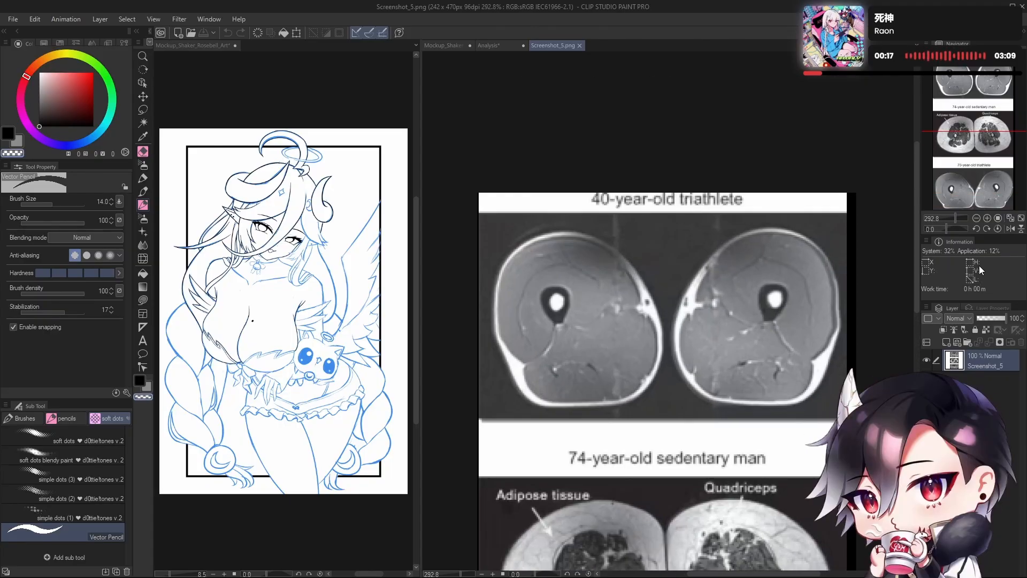
pyautogui.moveTo(717, 245); pyautogui.dragTo(694, 214)
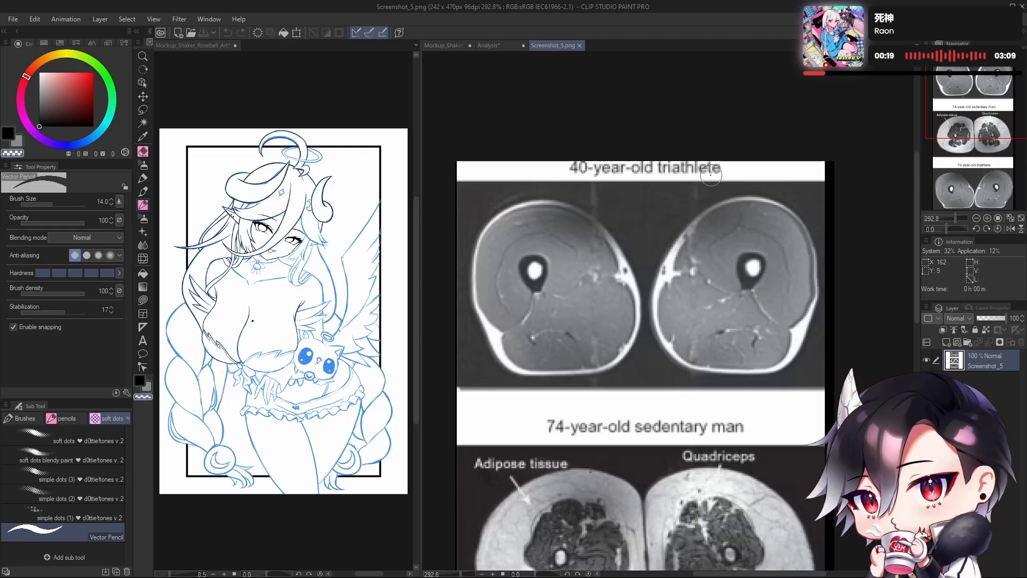
pyautogui.moveTo(739, 401); pyautogui.dragTo(748, 296)
pyautogui.scroll(-3, 734, 335)
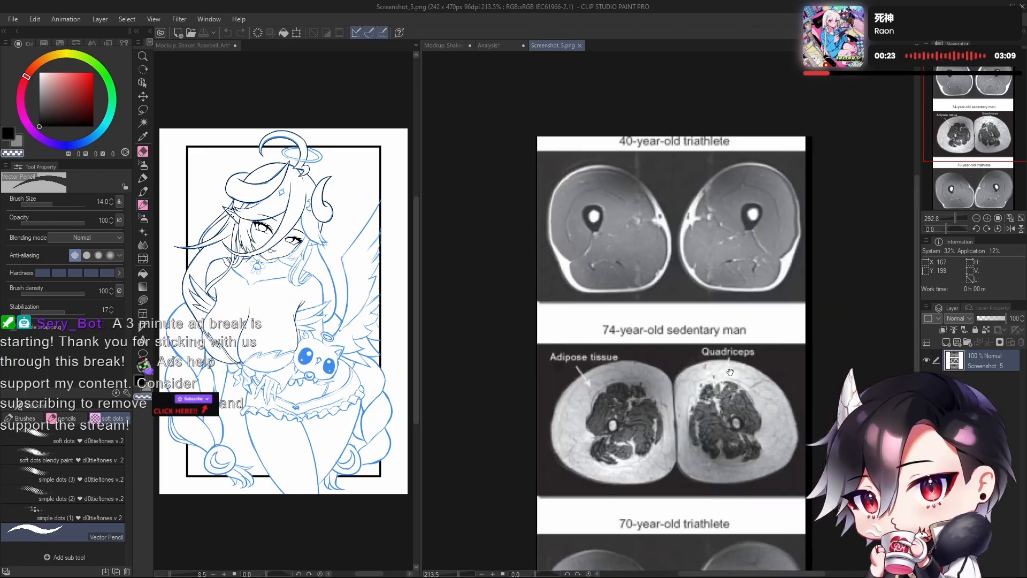
pyautogui.moveTo(735, 341); pyautogui.dragTo(711, 245)
pyautogui.scroll(3, 648, 412)
pyautogui.moveTo(648, 412); pyautogui.dragTo(647, 346)
pyautogui.scroll(-3, 691, 374)
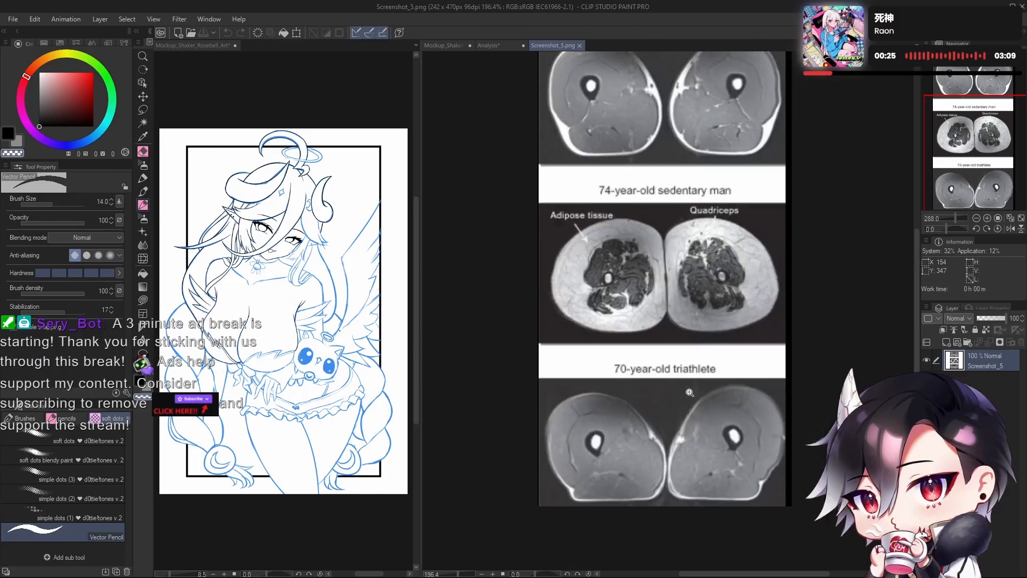
pyautogui.moveTo(699, 369); pyautogui.dragTo(679, 425)
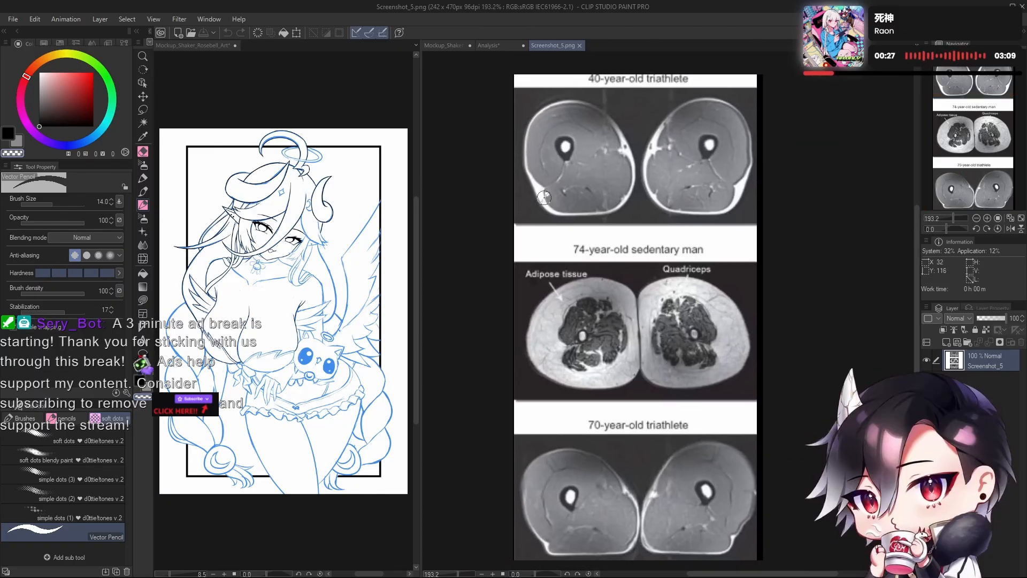
# Step: Examine the adipose tissue around the muscle in the 74-year-old sedentary man's thigh scan
pyautogui.moveTo(680, 363); pyautogui.dragTo(680, 360)
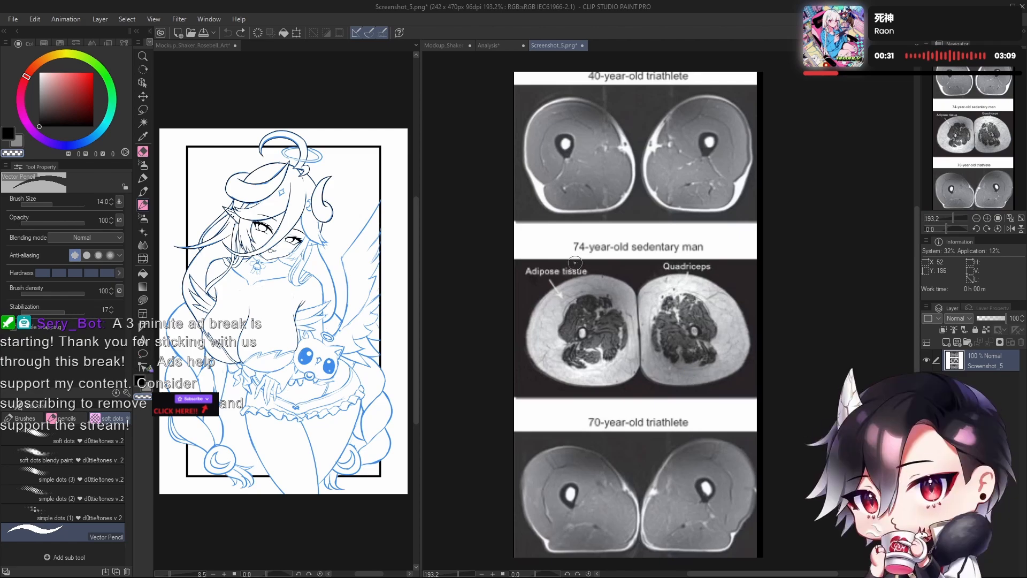
pyautogui.scroll(3, 609, 325)
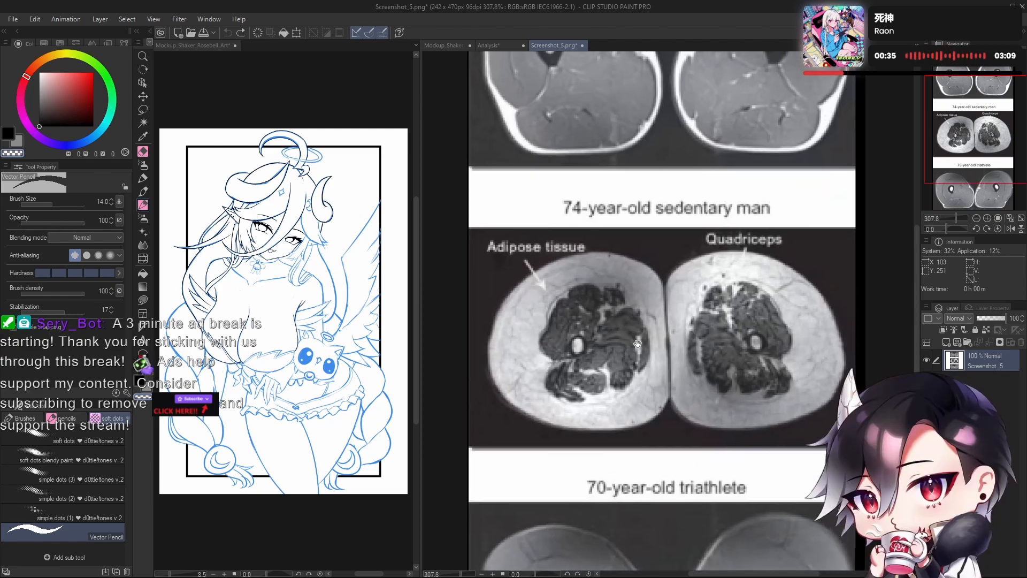
pyautogui.scroll(5, 533, 347)
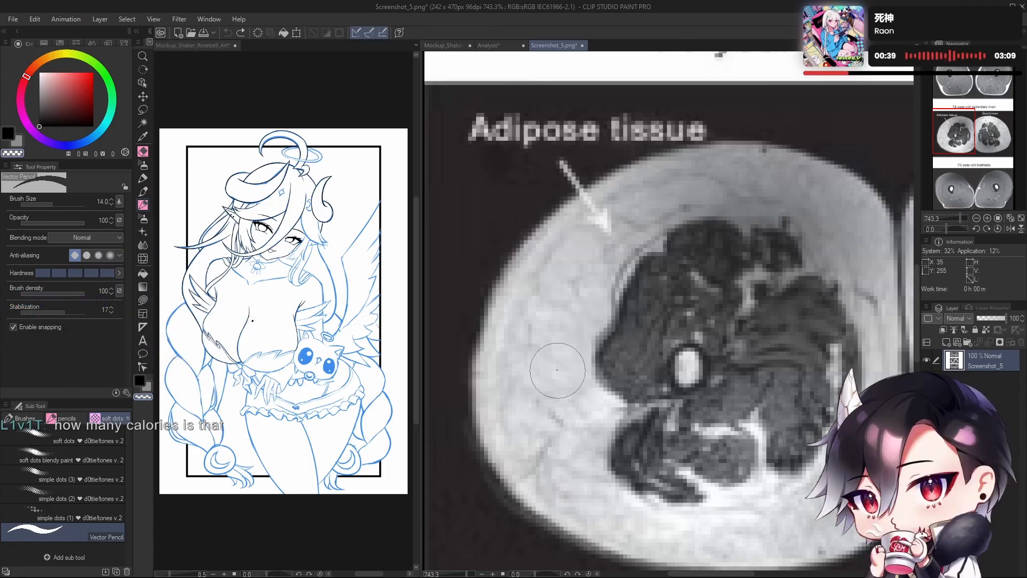
pyautogui.scroll(-2, 637, 394)
pyautogui.scroll(-4, 640, 394)
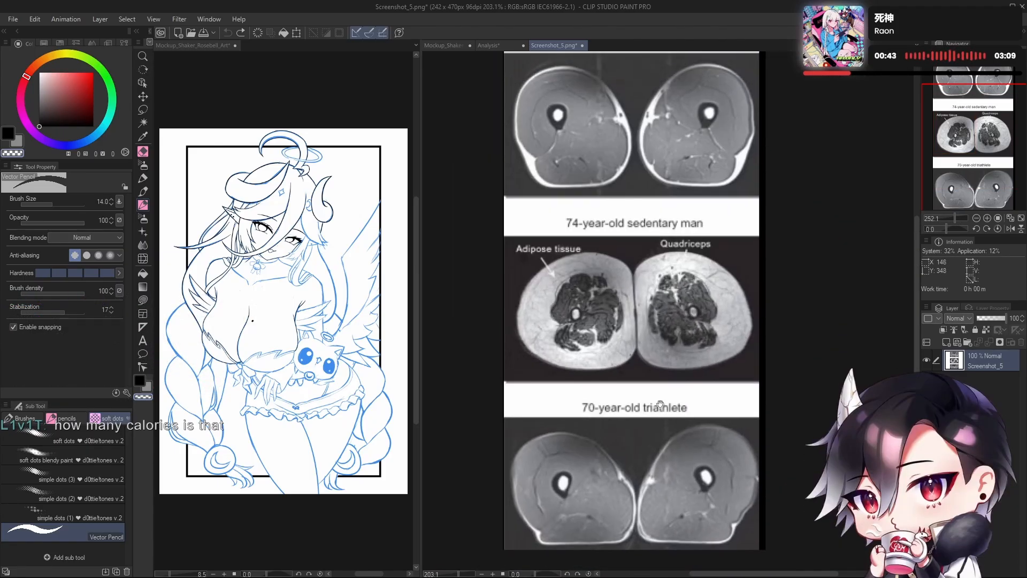
# Step: Try to mark the muscle area in the 74-year-old sedentary man's scan with a freehand stroke
pyautogui.scroll(4, 564, 304)
pyautogui.moveTo(607, 241)
pyautogui.mouseDown()
pyautogui.moveTo(521, 252)
pyautogui.moveTo(501, 408)
pyautogui.moveTo(623, 425)
pyautogui.mouseUp()
pyautogui.hotkey('ctrl', 'z')
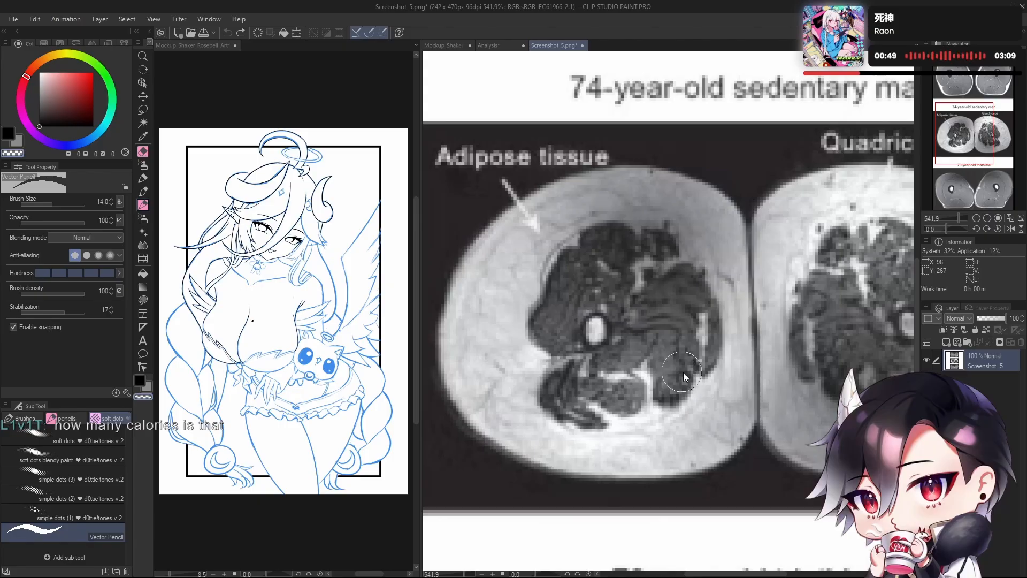
# Step: Try to mark a ring around the bone in one of the 70-year-old triathlete's thigh scans
pyautogui.scroll(-3, 633, 329)
pyautogui.moveTo(644, 308)
pyautogui.mouseDown()
pyautogui.moveTo(650, 380)
pyautogui.moveTo(646, 323)
pyautogui.moveTo(690, 343)
pyautogui.mouseUp()
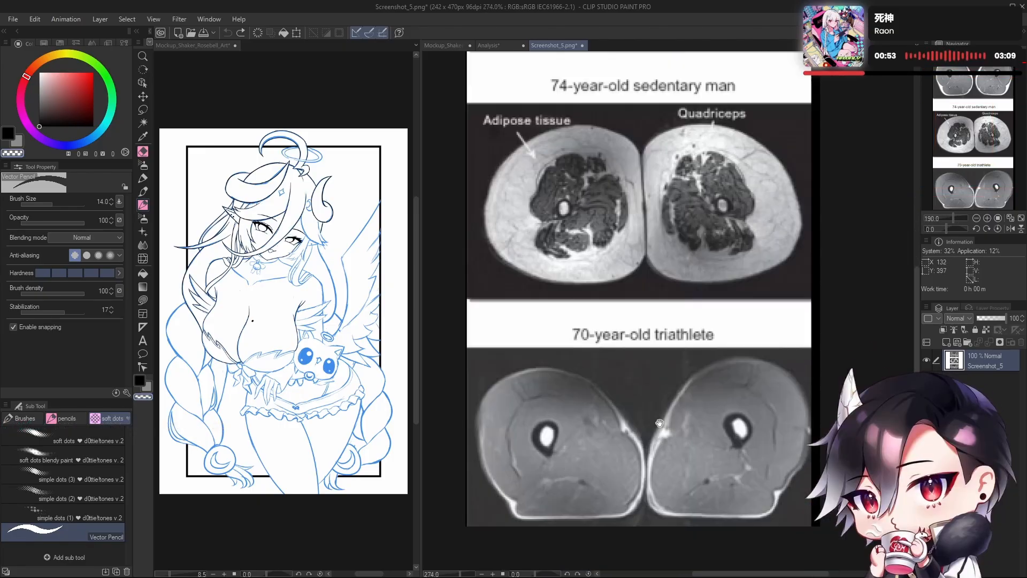
pyautogui.moveTo(562, 434); pyautogui.dragTo(569, 381)
pyautogui.moveTo(565, 337); pyautogui.dragTo(544, 331)
pyautogui.scroll(2, 577, 410)
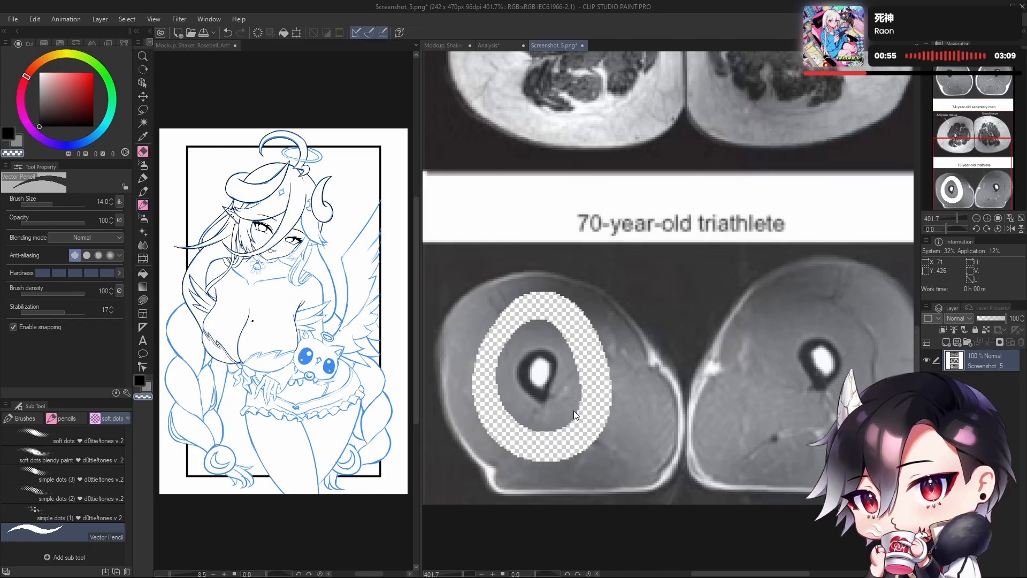
pyautogui.hotkey('ctrl', 'z')
# Step: Examine the 70-year-old triathlete's thigh scans and compare them with the two scan pairs above
pyautogui.scroll(-4, 687, 413)
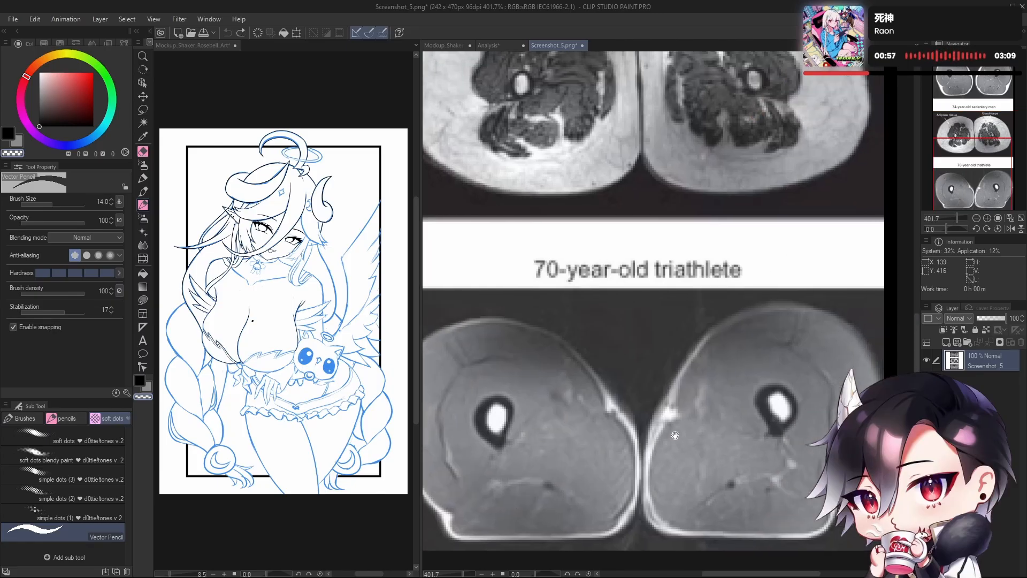
pyautogui.scroll(3, 686, 412)
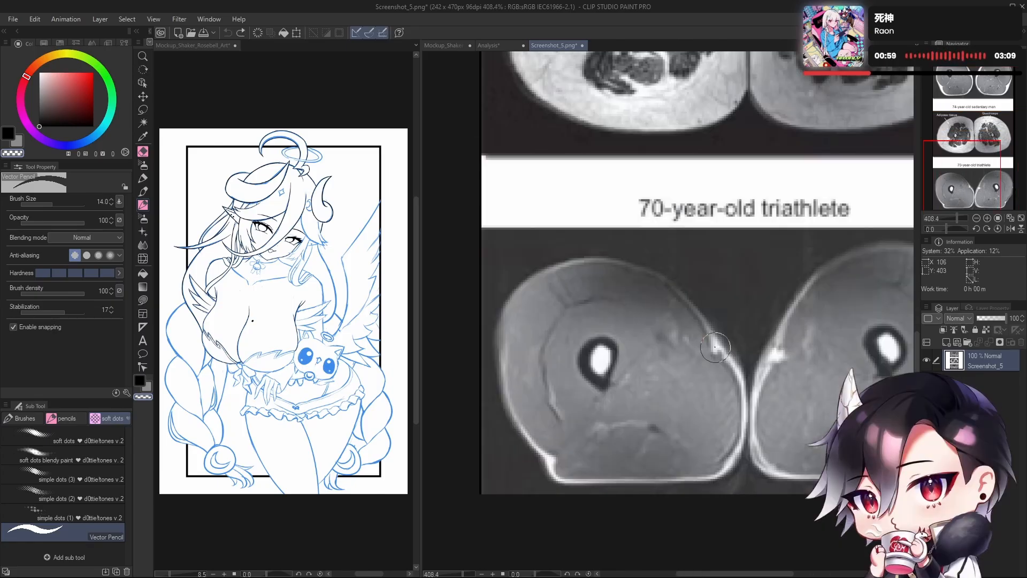
pyautogui.scroll(-3, 700, 401)
pyautogui.moveTo(701, 402); pyautogui.dragTo(703, 401)
pyautogui.moveTo(790, 287); pyautogui.dragTo(715, 387)
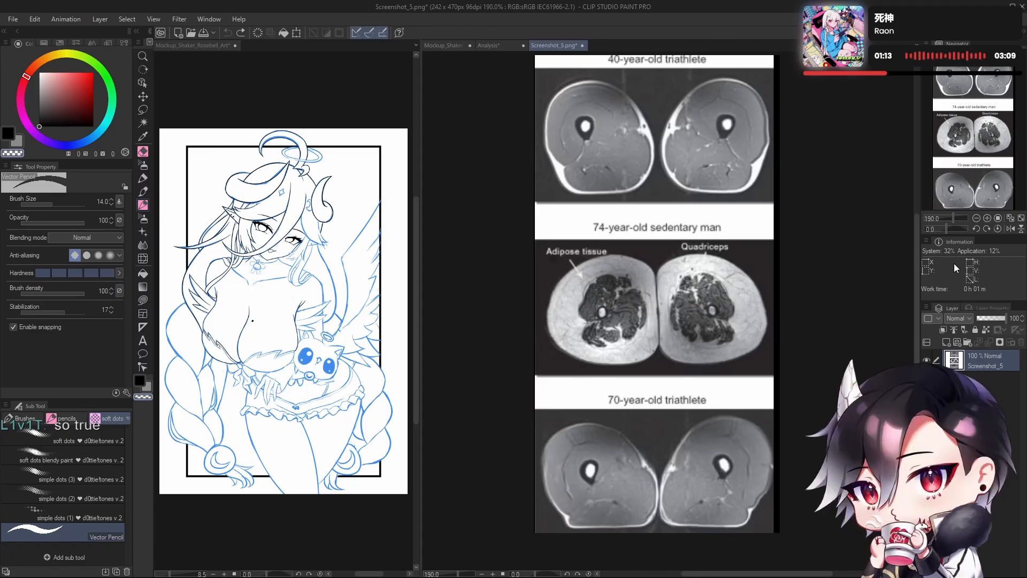
pyautogui.moveTo(729, 354)
pyautogui.mouseDown()
pyautogui.moveTo(742, 364)
pyautogui.moveTo(744, 355)
pyautogui.mouseUp()
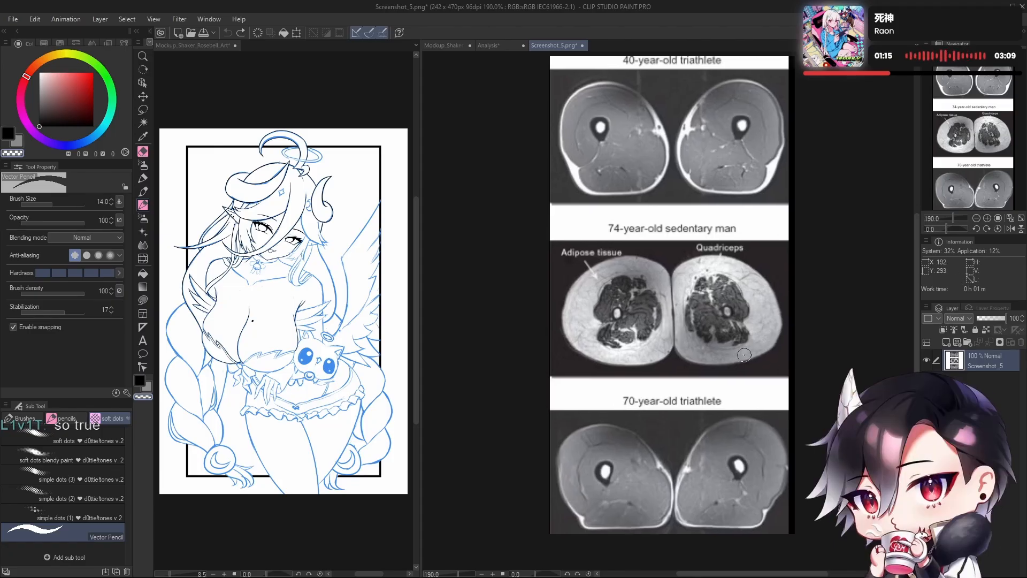
# Step: Close Screenshot_5.png and return to the Mockup_Shaker_Rosebell_Art canvas
pyautogui.click(583, 45)
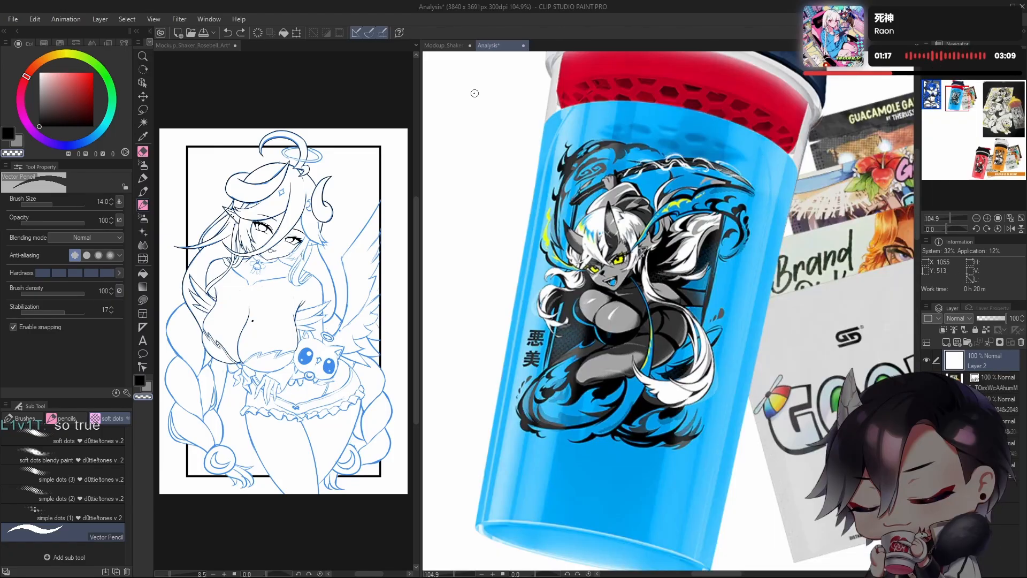
pyautogui.click(446, 46)
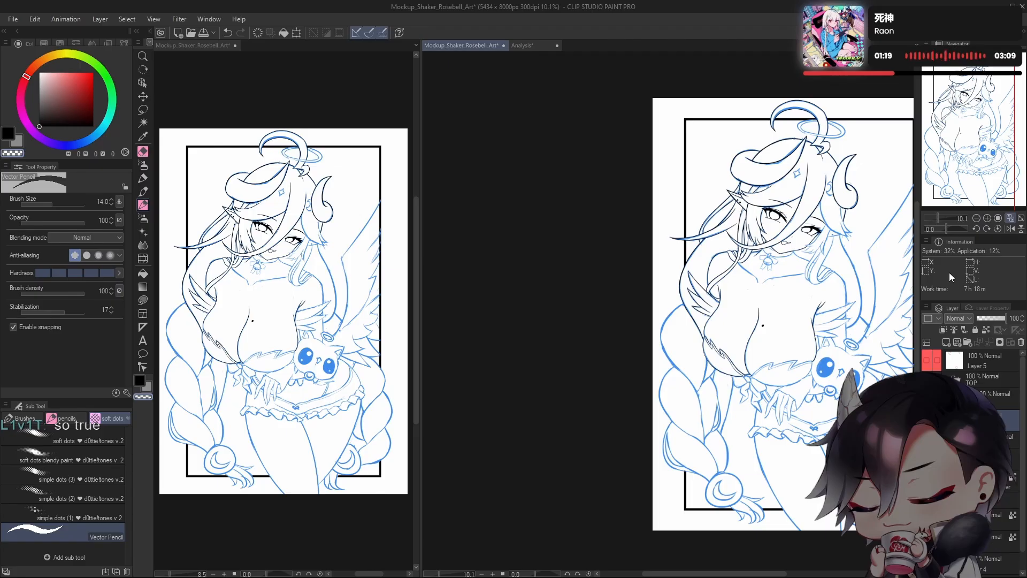
pyautogui.moveTo(800, 381); pyautogui.dragTo(680, 379)
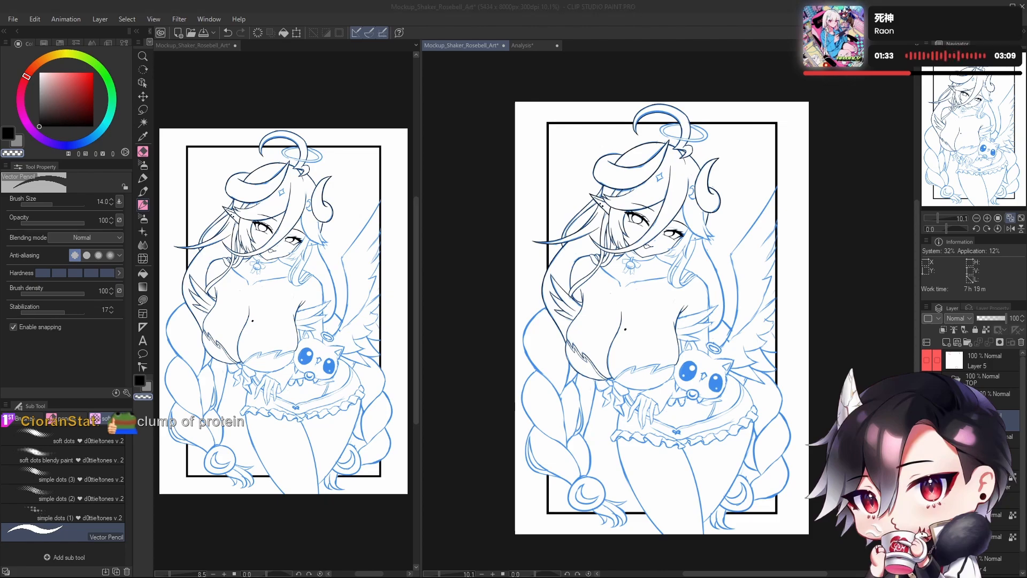
pyautogui.click(943, 266)
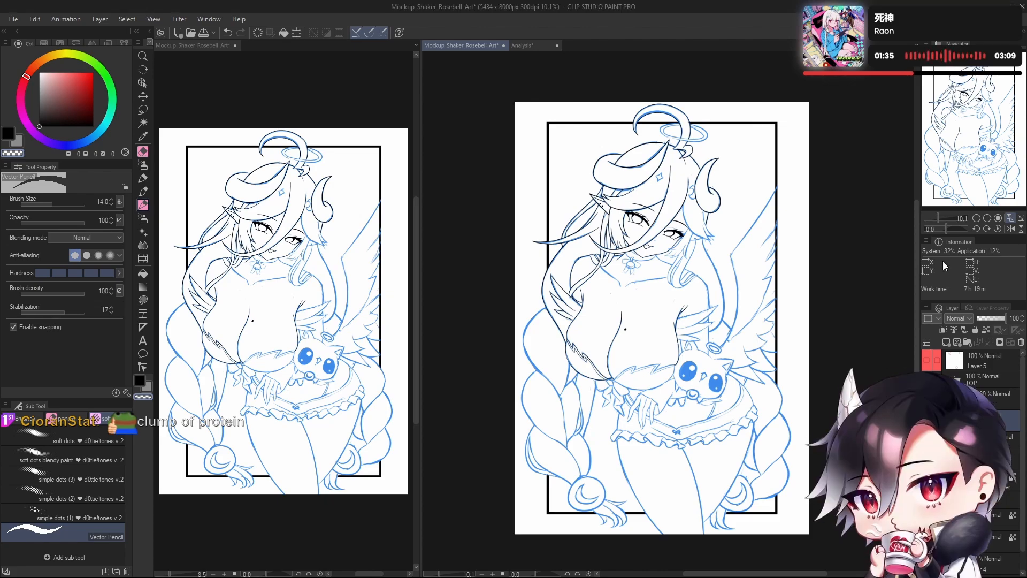
# Step: Activate the line-art layer of the shoulder outline and sample its black as the drawing colour
pyautogui.scroll(8, 621, 269)
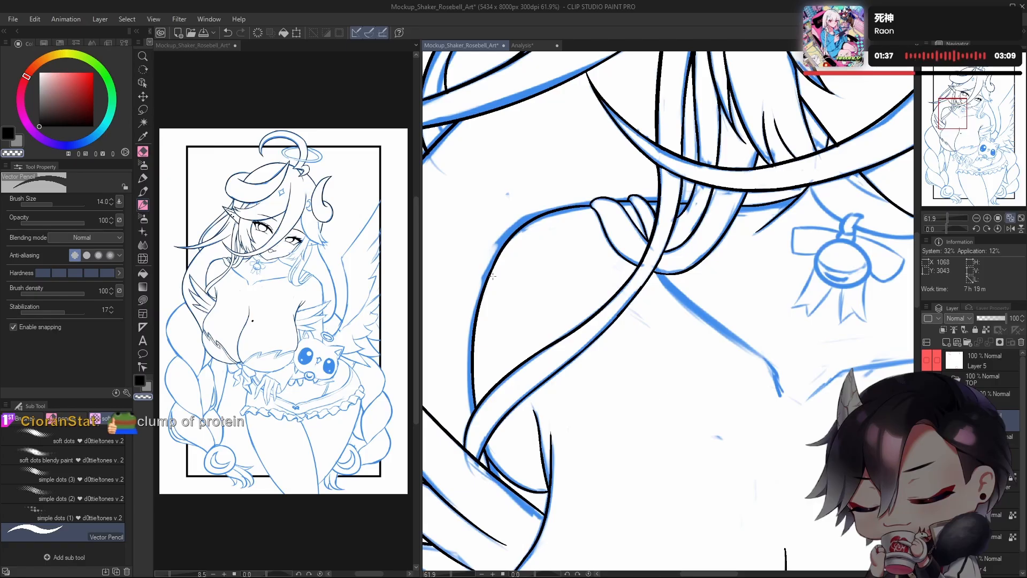
pyautogui.keyDown('ctrl'); pyautogui.keyDown('shift'); pyautogui.click(483, 298); pyautogui.keyUp('shift'); pyautogui.keyUp('ctrl')
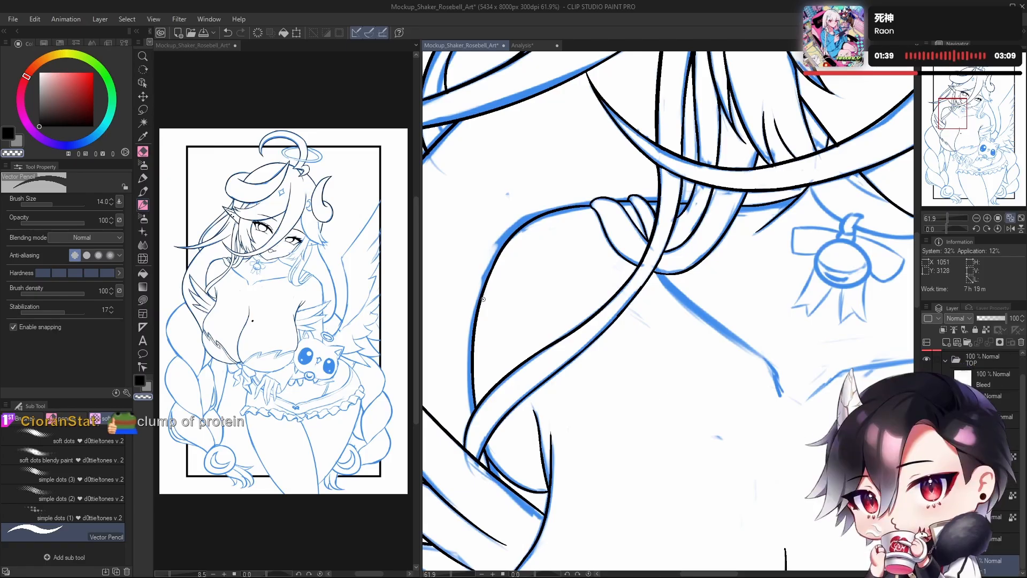
pyautogui.moveTo(610, 280); pyautogui.dragTo(660, 346)
pyautogui.press('alt')
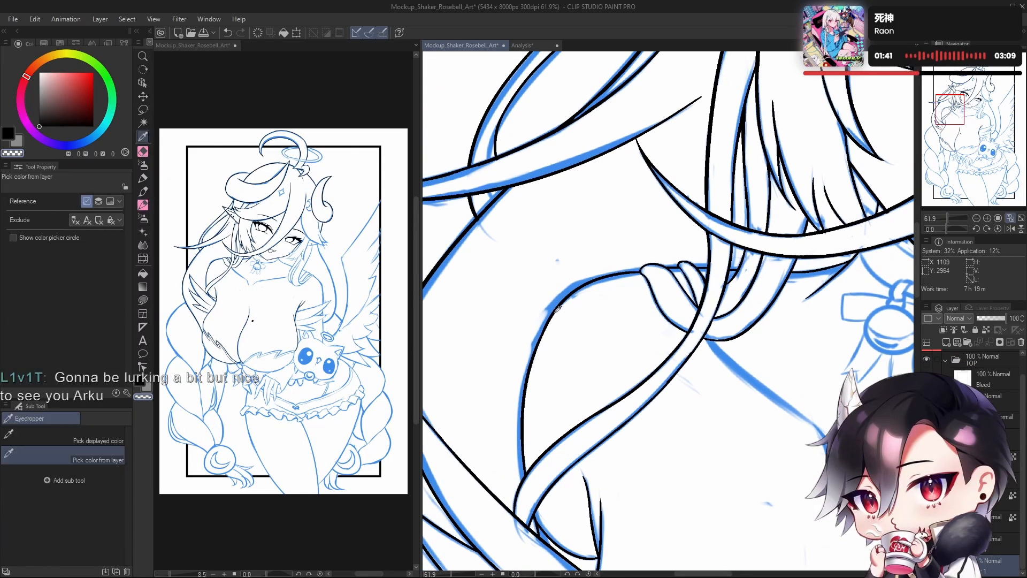
pyautogui.keyDown('alt'); pyautogui.click(556, 301); pyautogui.keyUp('alt')
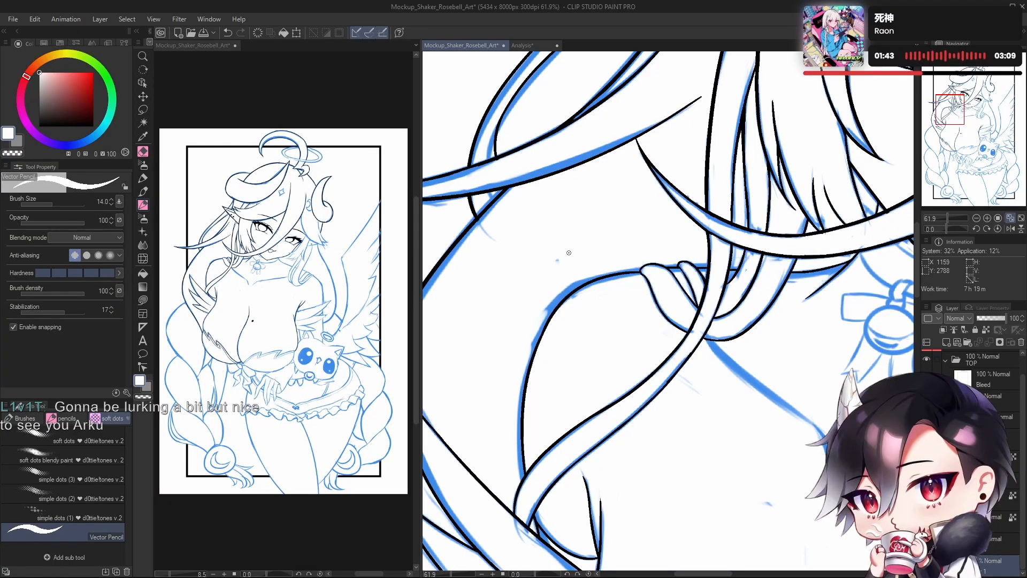
pyautogui.moveTo(556, 305); pyautogui.dragTo(568, 321)
pyautogui.keyDown('ctrl'); pyautogui.keyDown('shift'); pyautogui.click(557, 314); pyautogui.keyUp('shift'); pyautogui.keyUp('ctrl')
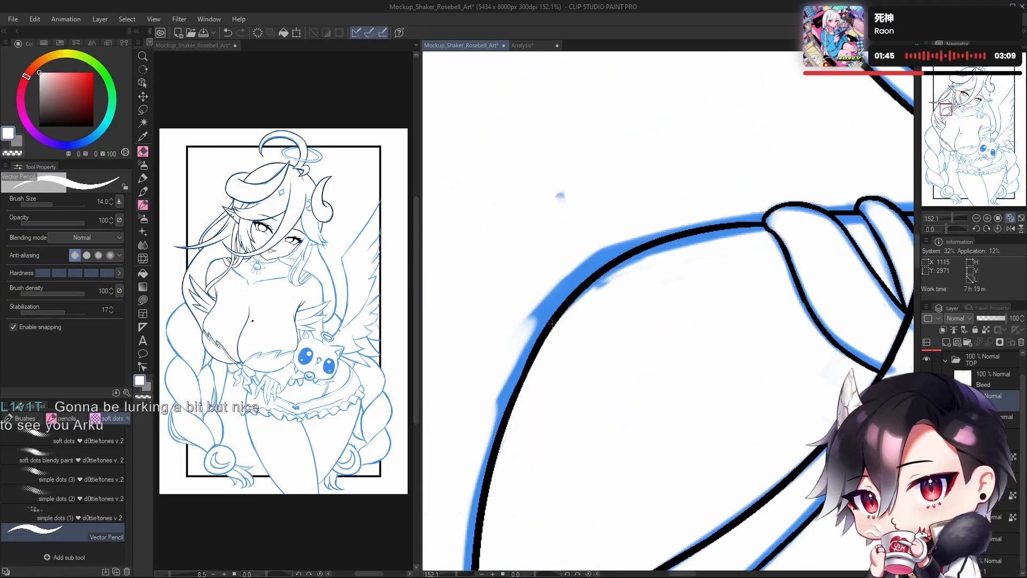
pyautogui.keyDown('alt'); pyautogui.click(546, 334); pyautogui.keyUp('alt')
pyautogui.moveTo(665, 308); pyautogui.dragTo(627, 310)
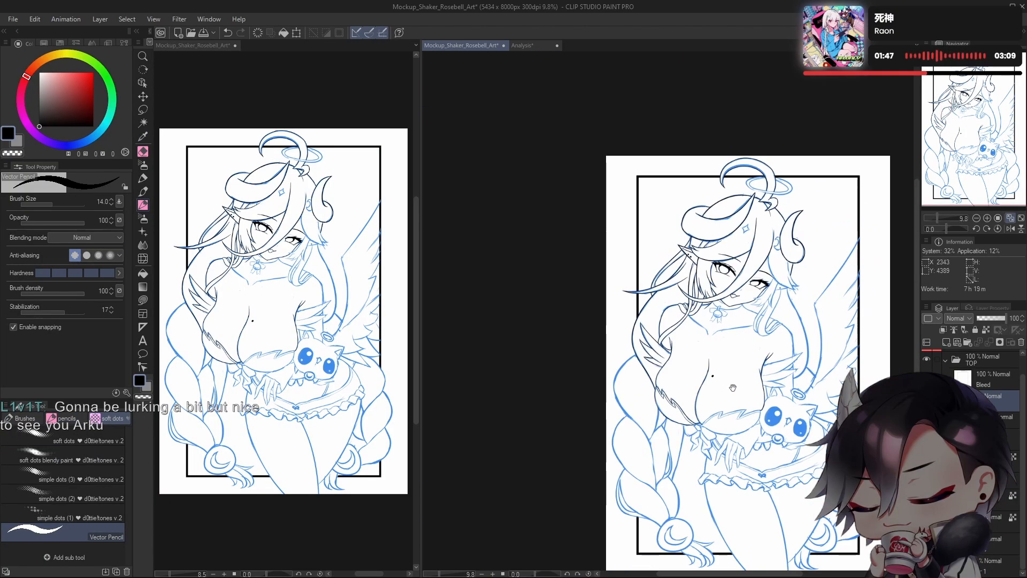
pyautogui.moveTo(731, 388); pyautogui.dragTo(621, 380)
pyautogui.moveTo(635, 336); pyautogui.dragTo(653, 364)
pyautogui.moveTo(595, 380); pyautogui.dragTo(674, 317)
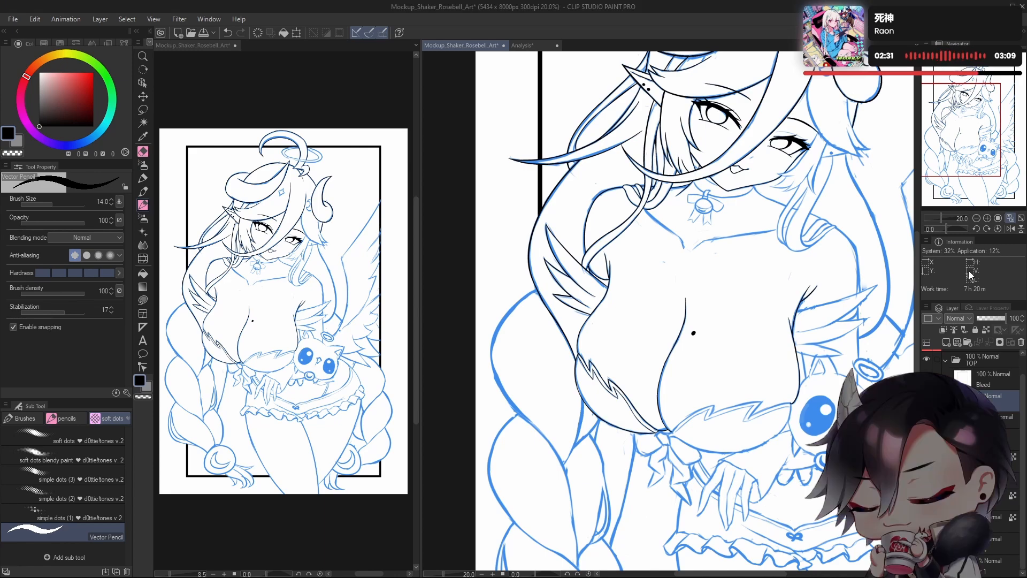
pyautogui.moveTo(693, 395)
pyautogui.mouseDown()
pyautogui.moveTo(660, 457)
pyautogui.moveTo(658, 423)
pyautogui.moveTo(672, 458)
pyautogui.mouseUp()
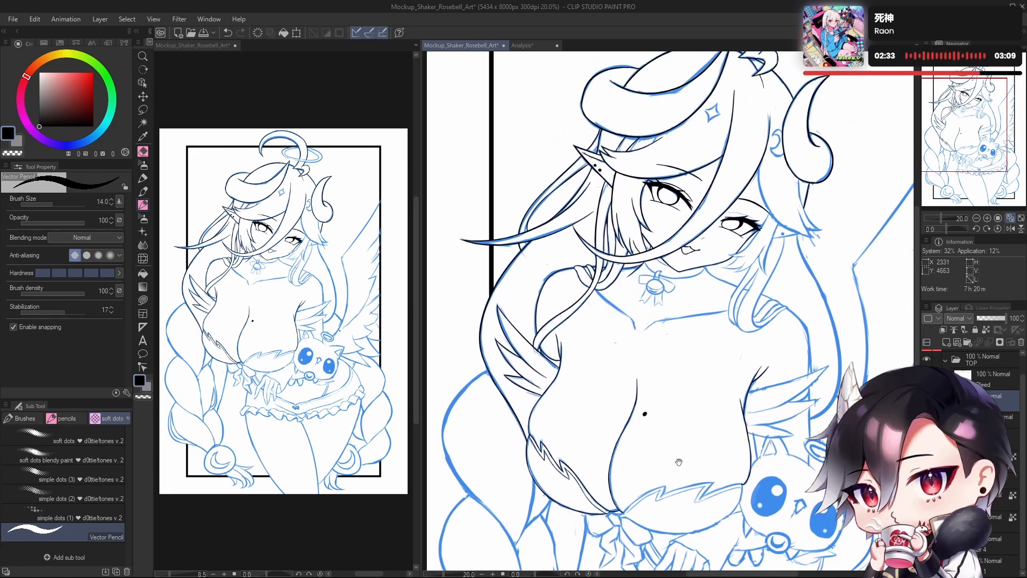
pyautogui.scroll(4, 676, 249)
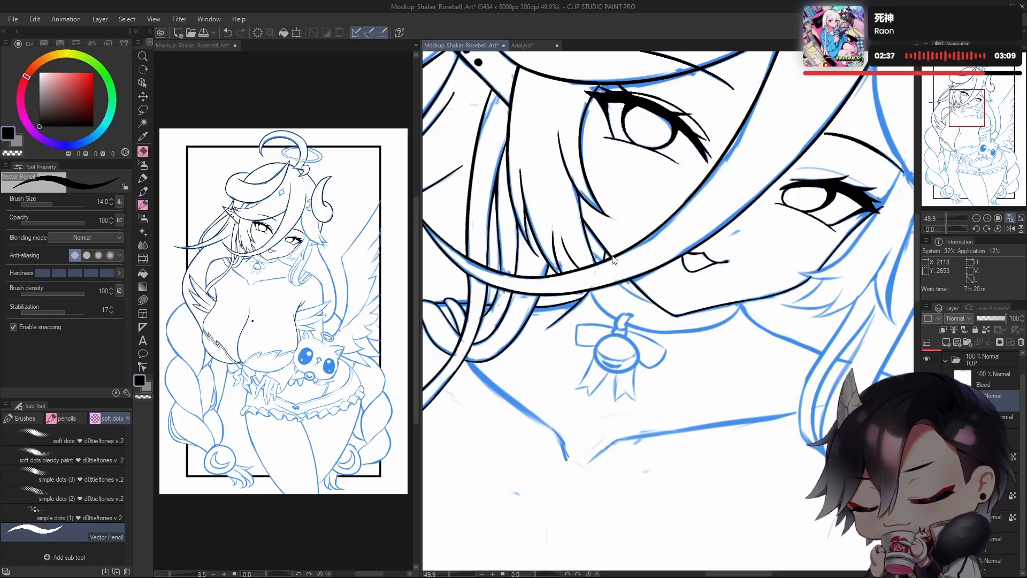
pyautogui.scroll(4, 614, 260)
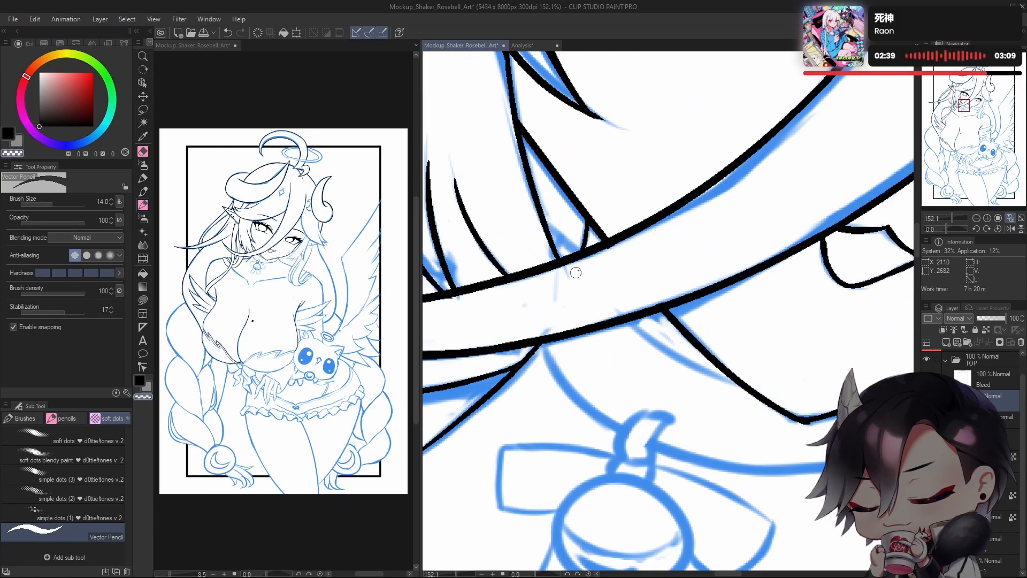
pyautogui.scroll(-6, 659, 236)
pyautogui.scroll(2, 671, 316)
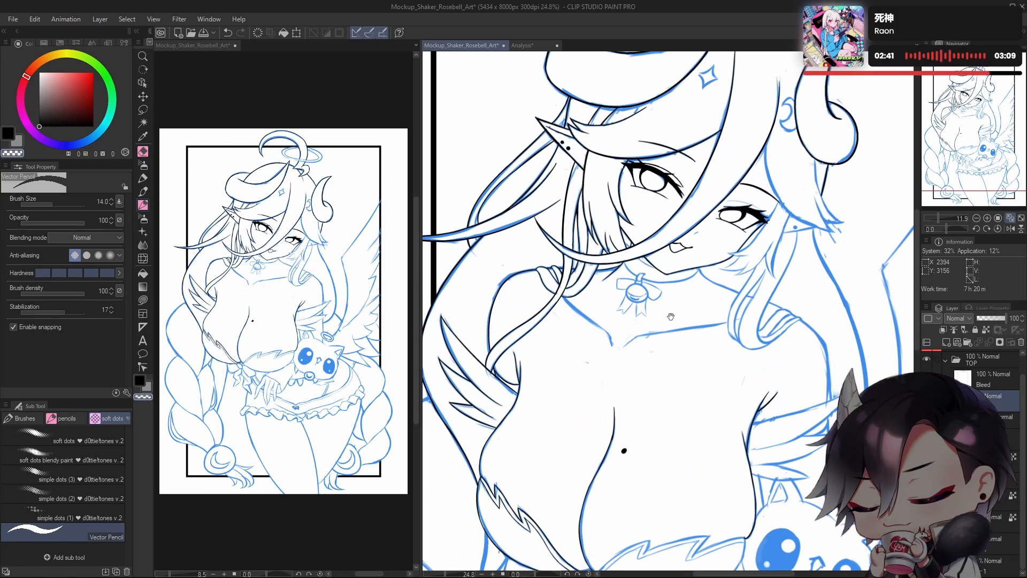
# Step: Try to ink the outer curve of the top segment of the braid hanging below the arm feathers, checking it in mirrored view
pyautogui.moveTo(659, 352); pyautogui.dragTo(715, 219)
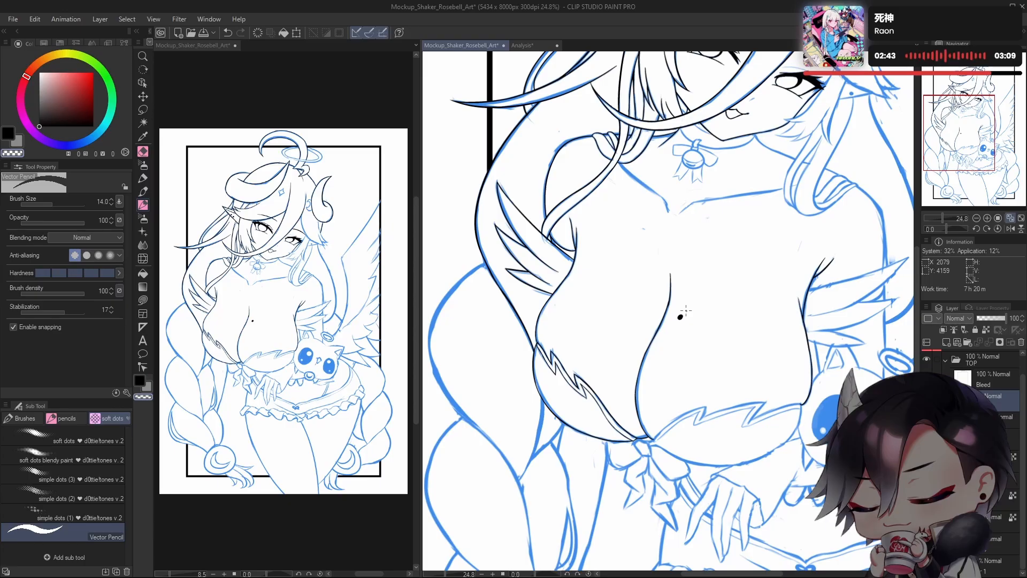
pyautogui.moveTo(681, 379); pyautogui.dragTo(779, 339)
pyautogui.moveTo(588, 292); pyautogui.dragTo(609, 326)
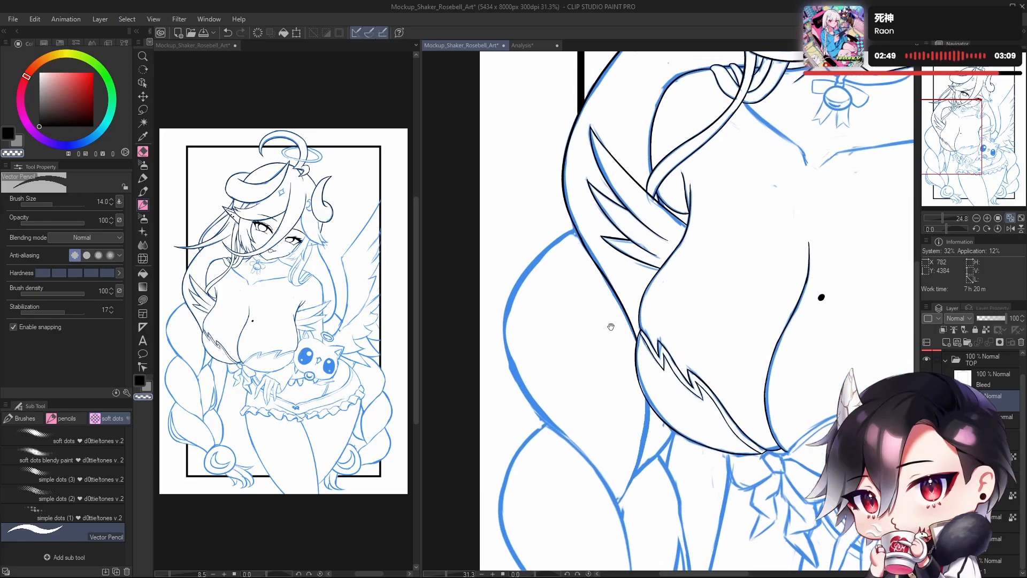
pyautogui.moveTo(576, 230); pyautogui.dragTo(532, 378)
pyautogui.hotkey('ctrl', 'z')
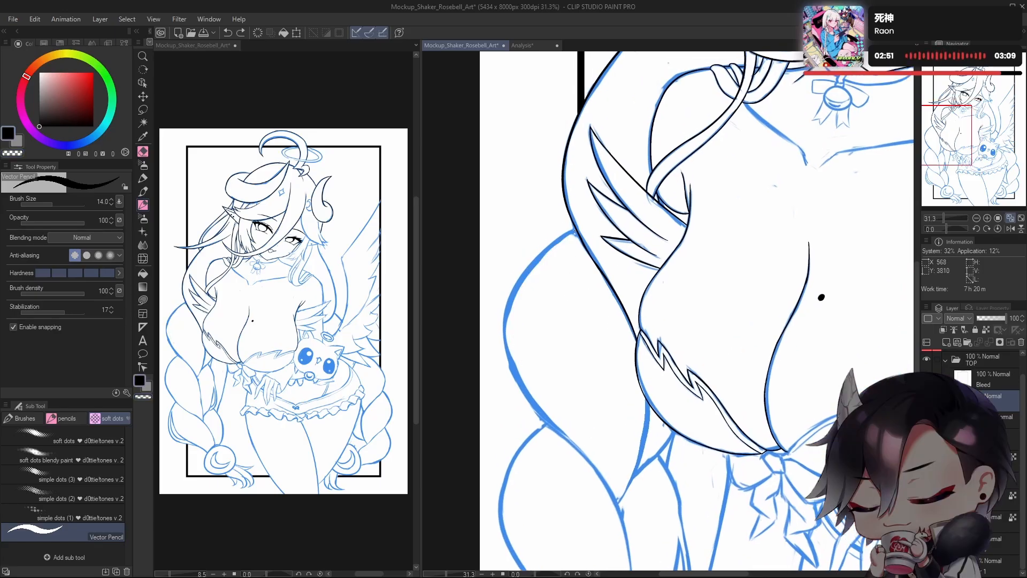
pyautogui.moveTo(576, 230)
pyautogui.mouseDown()
pyautogui.moveTo(500, 367)
pyautogui.moveTo(543, 412)
pyautogui.mouseUp()
pyautogui.hotkey('ctrl', 'z')
pyautogui.moveTo(576, 230)
pyautogui.mouseDown()
pyautogui.moveTo(505, 348)
pyautogui.moveTo(551, 426)
pyautogui.mouseUp()
pyautogui.hotkey('ctrl', 'z')
pyautogui.moveTo(576, 230); pyautogui.dragTo(558, 441)
pyautogui.hotkey('ctrl', 'z')
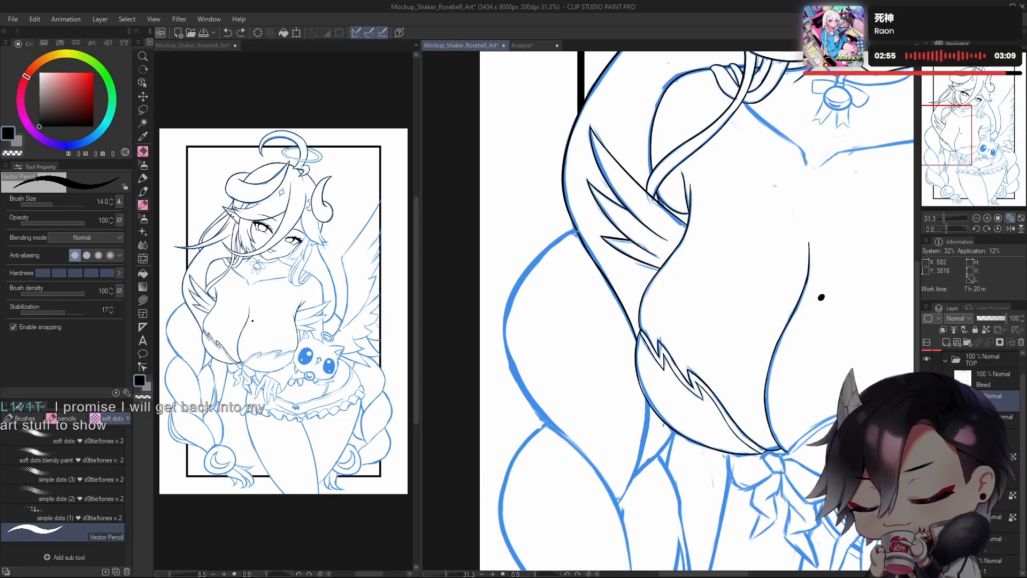
pyautogui.moveTo(576, 230); pyautogui.dragTo(551, 422)
pyautogui.hotkey('ctrl', 'z')
pyautogui.moveTo(576, 230)
pyautogui.mouseDown()
pyautogui.moveTo(505, 326)
pyautogui.moveTo(567, 436)
pyautogui.mouseUp()
pyautogui.hotkey('ctrl', 'z')
pyautogui.moveTo(576, 230)
pyautogui.mouseDown()
pyautogui.moveTo(512, 357)
pyautogui.moveTo(575, 460)
pyautogui.mouseUp()
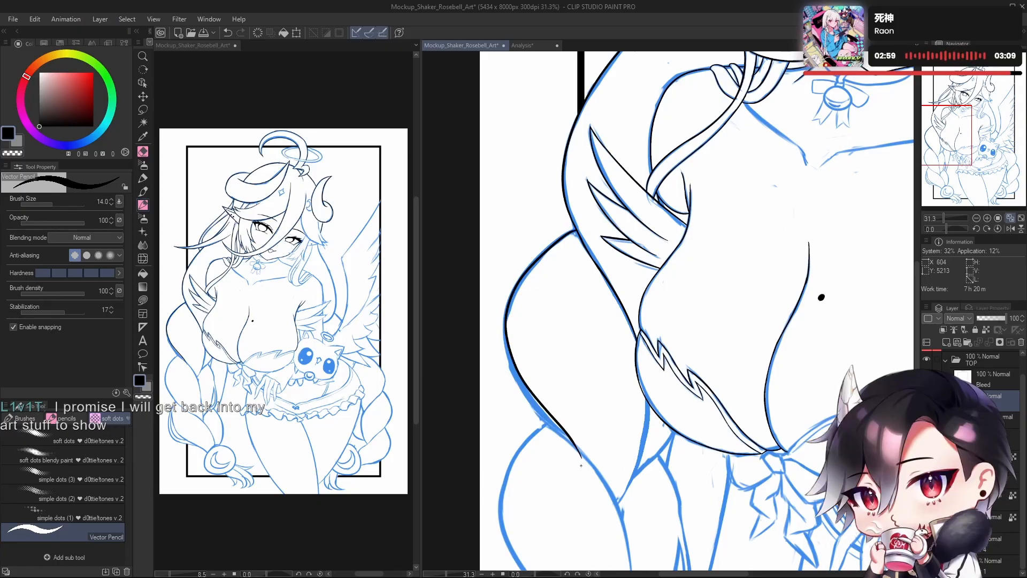
pyautogui.moveTo(577, 234)
pyautogui.mouseDown()
pyautogui.moveTo(545, 253)
pyautogui.moveTo(522, 384)
pyautogui.moveTo(580, 471)
pyautogui.mouseUp()
pyautogui.press('h')
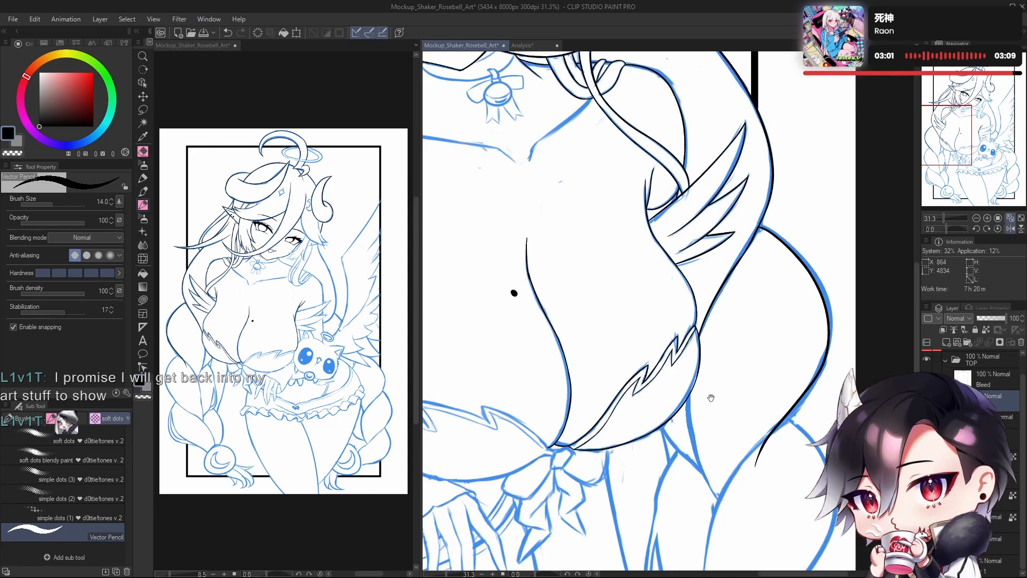
pyautogui.moveTo(711, 397); pyautogui.dragTo(707, 354)
pyautogui.hotkey('ctrl', 'z')
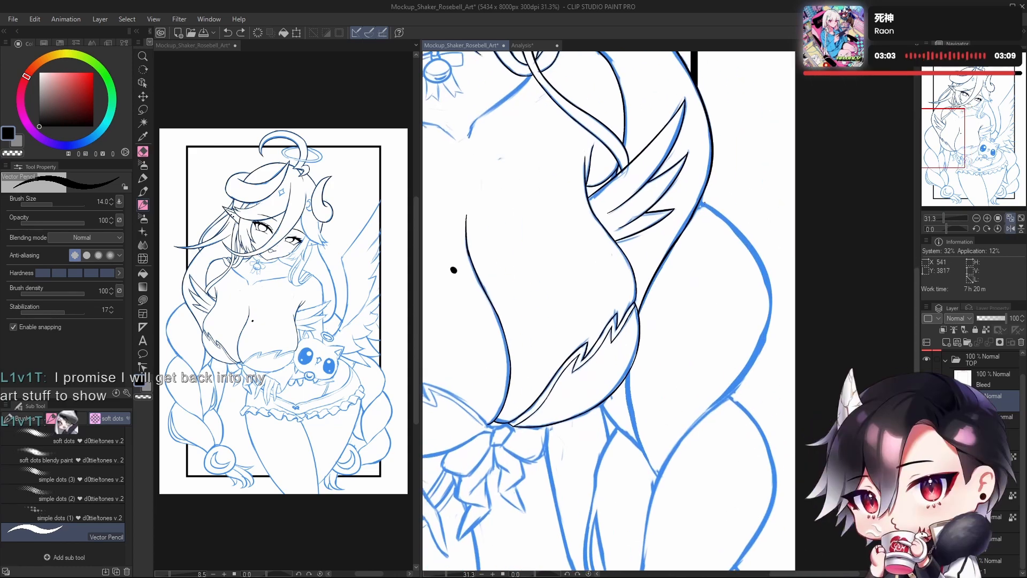
pyautogui.moveTo(701, 205)
pyautogui.mouseDown()
pyautogui.moveTo(758, 282)
pyautogui.moveTo(690, 421)
pyautogui.mouseUp()
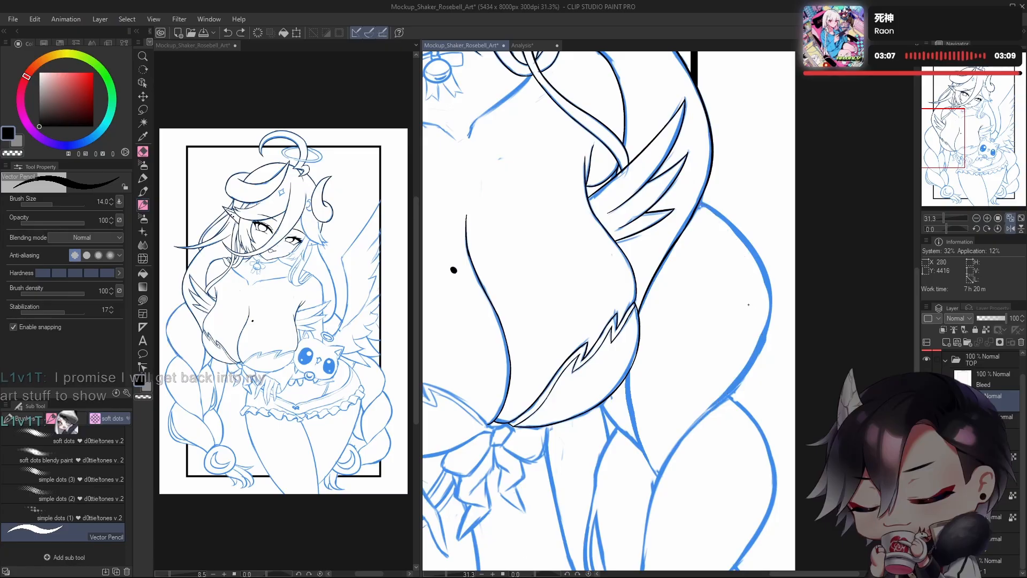
pyautogui.moveTo(756, 269); pyautogui.dragTo(901, 280)
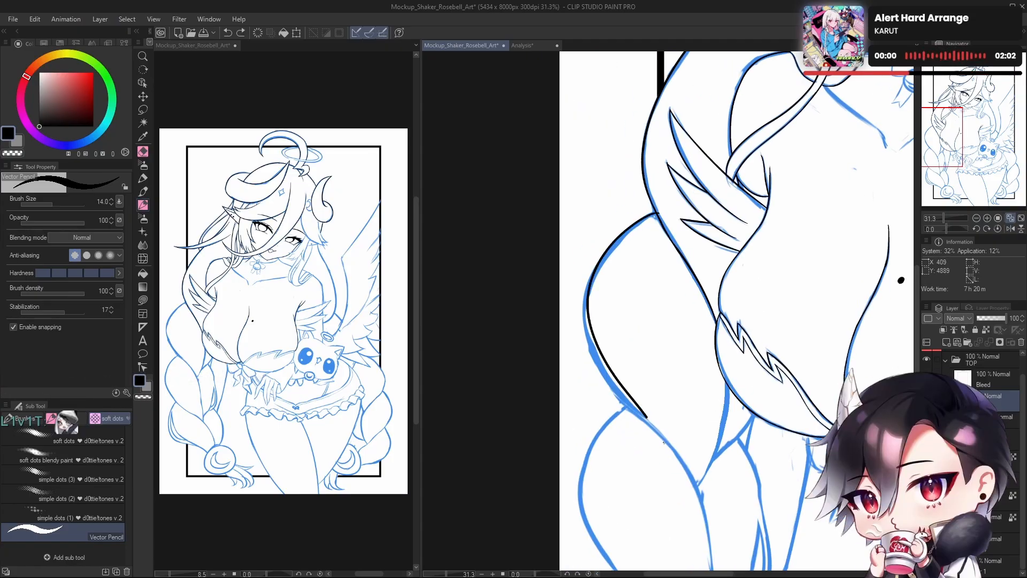
pyautogui.moveTo(656, 212)
pyautogui.mouseDown()
pyautogui.moveTo(594, 357)
pyautogui.moveTo(688, 461)
pyautogui.mouseUp()
pyautogui.hotkey('ctrl', 'z')
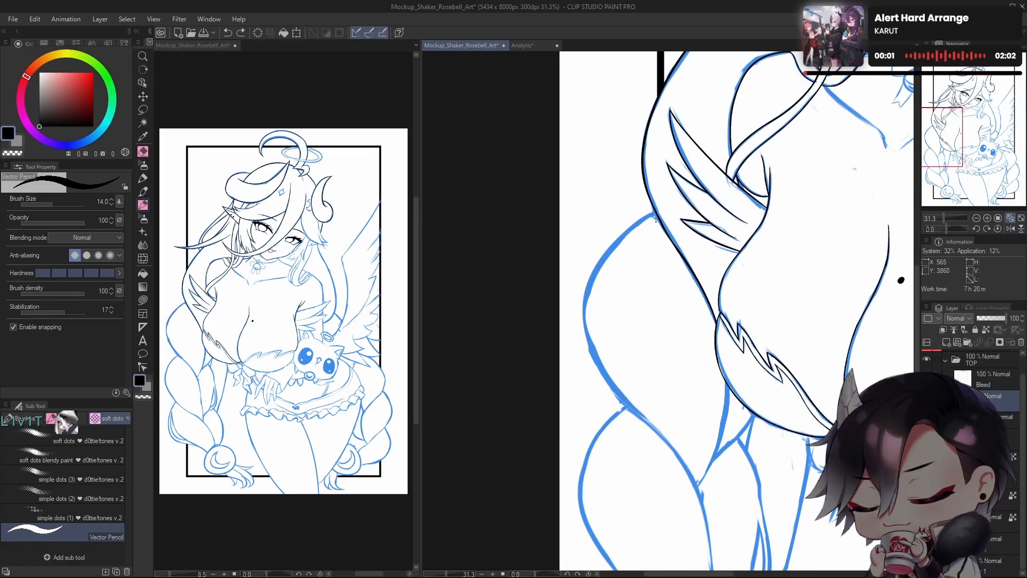
pyautogui.moveTo(636, 223)
pyautogui.mouseDown()
pyautogui.moveTo(661, 430)
pyautogui.moveTo(715, 513)
pyautogui.mouseUp()
pyautogui.hotkey('ctrl', 'z')
pyautogui.moveTo(657, 213)
pyautogui.mouseDown()
pyautogui.moveTo(601, 265)
pyautogui.moveTo(628, 404)
pyautogui.moveTo(700, 517)
pyautogui.mouseUp()
pyautogui.hotkey('ctrl', 'z')
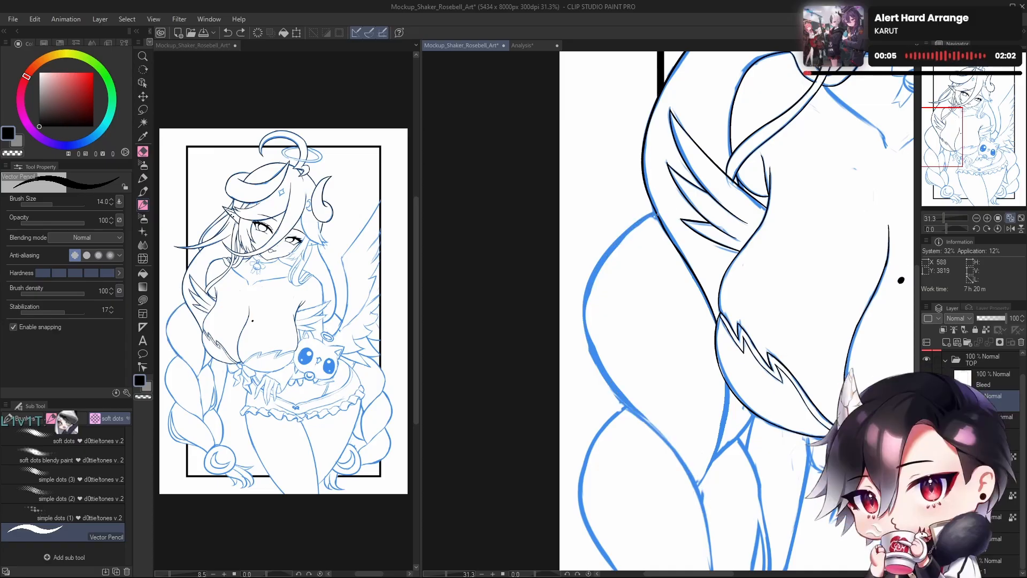
pyautogui.moveTo(659, 211)
pyautogui.mouseDown()
pyautogui.moveTo(613, 244)
pyautogui.moveTo(624, 397)
pyautogui.moveTo(705, 533)
pyautogui.mouseUp()
pyautogui.press('h')
pyautogui.moveTo(765, 428)
pyautogui.mouseDown()
pyautogui.moveTo(733, 431)
pyautogui.moveTo(755, 429)
pyautogui.mouseUp()
pyautogui.hotkey('ctrl', 'z')
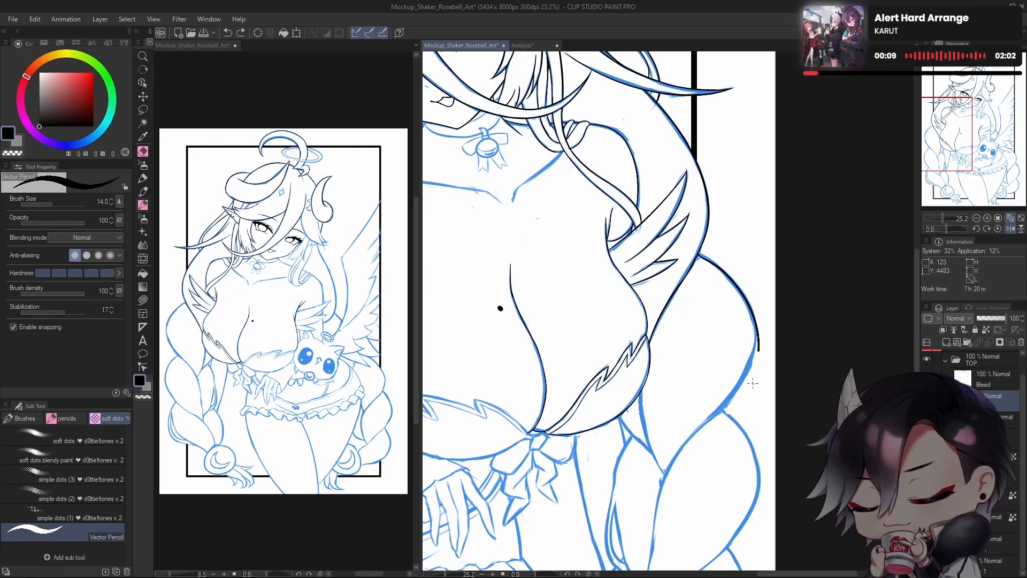
pyautogui.moveTo(743, 302); pyautogui.dragTo(669, 479)
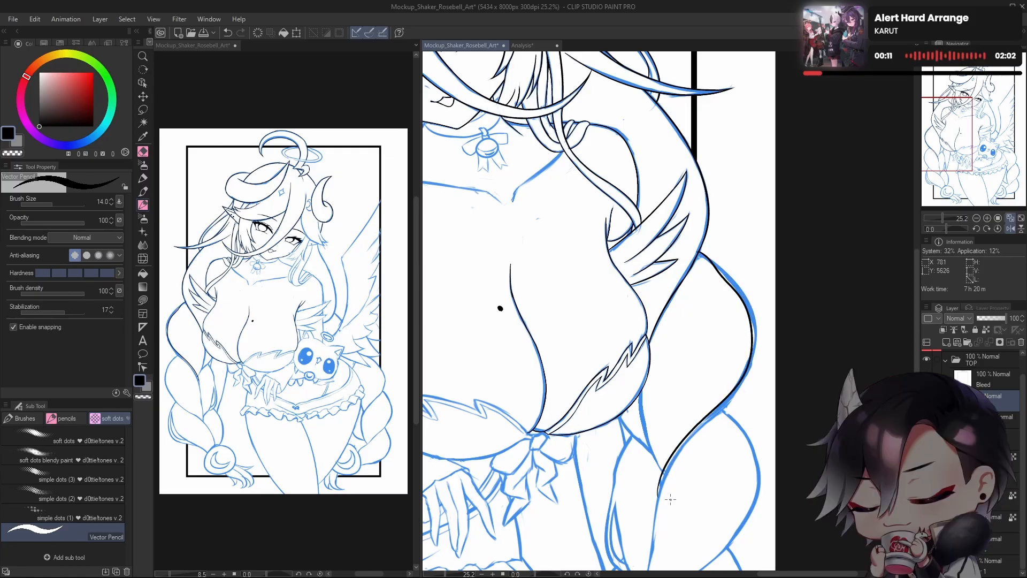
pyautogui.hotkey('ctrl', 'z')
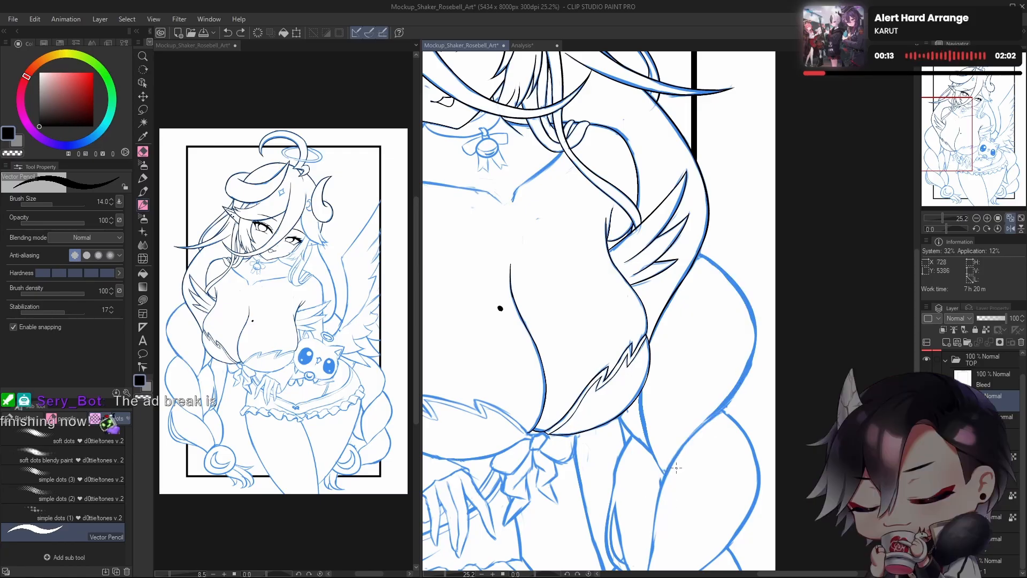
# Step: Ink the inner curve of the braid's second segment, from its lower crossing up to the notch below the top segment
pyautogui.moveTo(700, 466)
pyautogui.mouseDown()
pyautogui.moveTo(706, 305)
pyautogui.moveTo(687, 327)
pyautogui.mouseUp()
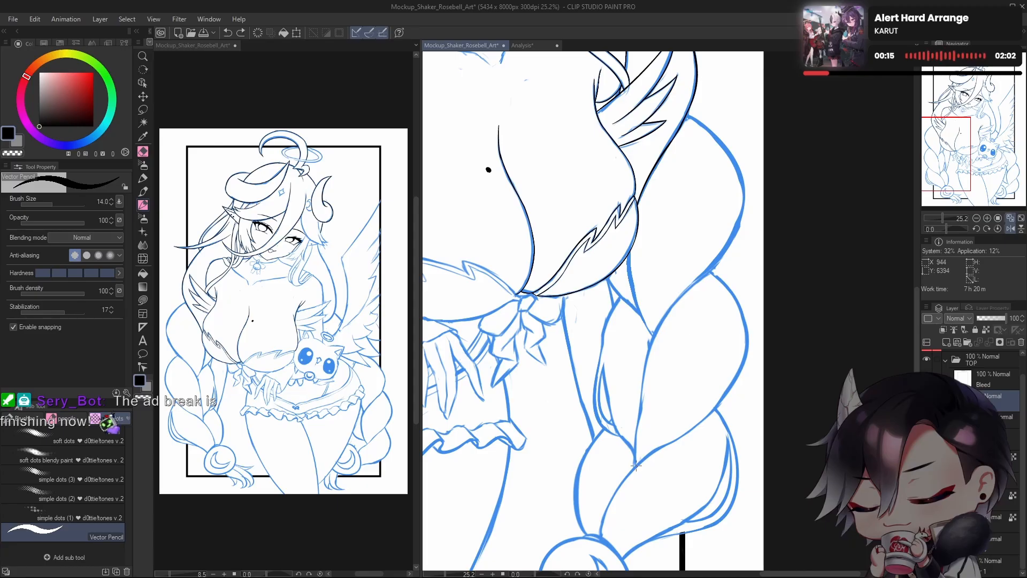
pyautogui.moveTo(636, 467); pyautogui.dragTo(689, 300)
pyautogui.hotkey('ctrl', 'z')
pyautogui.moveTo(635, 468)
pyautogui.mouseDown()
pyautogui.moveTo(638, 404)
pyautogui.moveTo(688, 301)
pyautogui.mouseUp()
pyautogui.hotkey('ctrl', 'z')
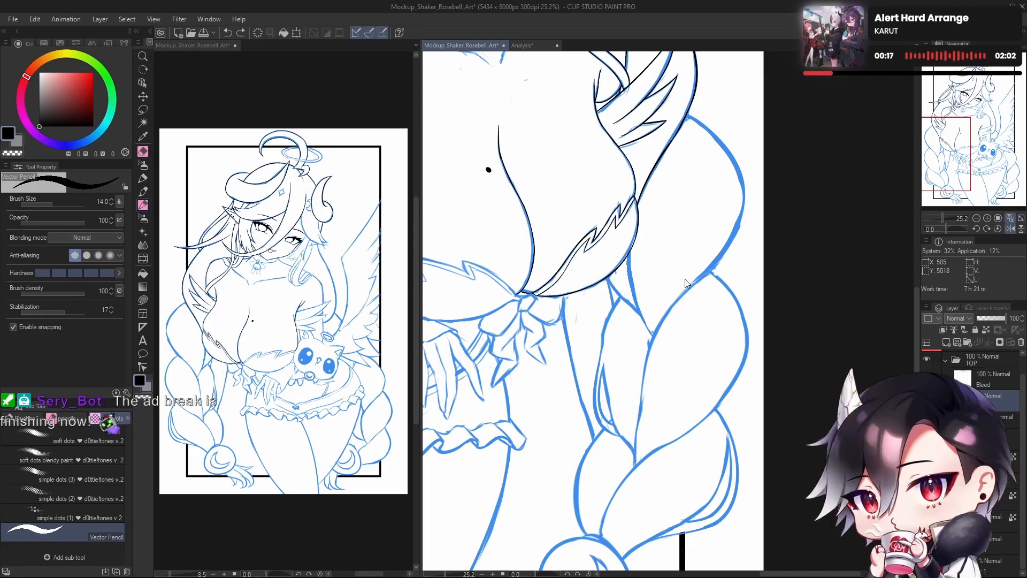
pyautogui.moveTo(634, 472); pyautogui.dragTo(690, 300)
pyautogui.hotkey('ctrl', 'z')
pyautogui.moveTo(633, 465); pyautogui.dragTo(688, 285)
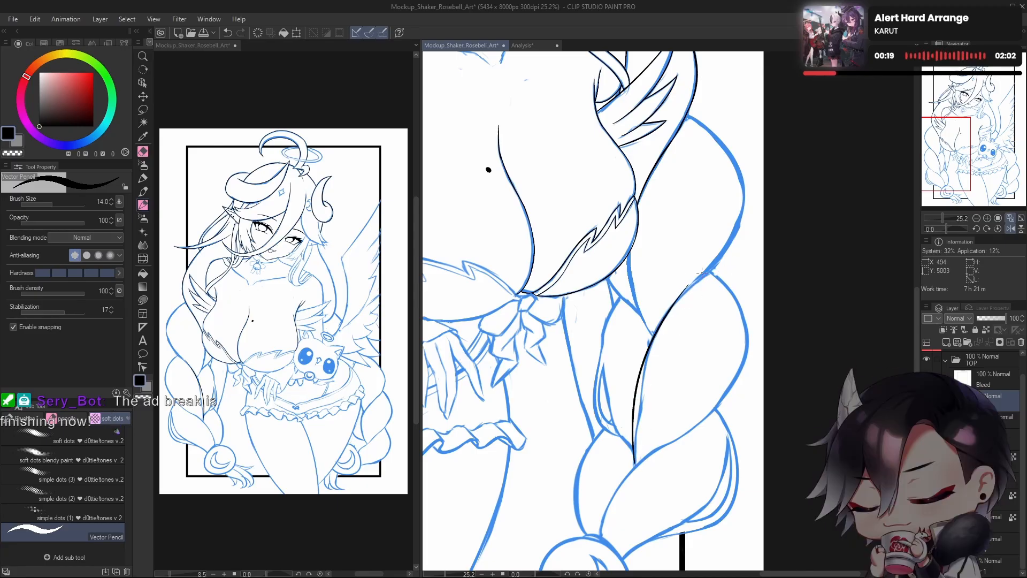
pyautogui.hotkey('ctrl', 'z')
pyautogui.moveTo(635, 470)
pyautogui.mouseDown()
pyautogui.moveTo(636, 414)
pyautogui.moveTo(689, 297)
pyautogui.mouseUp()
pyautogui.hotkey('ctrl', 'z')
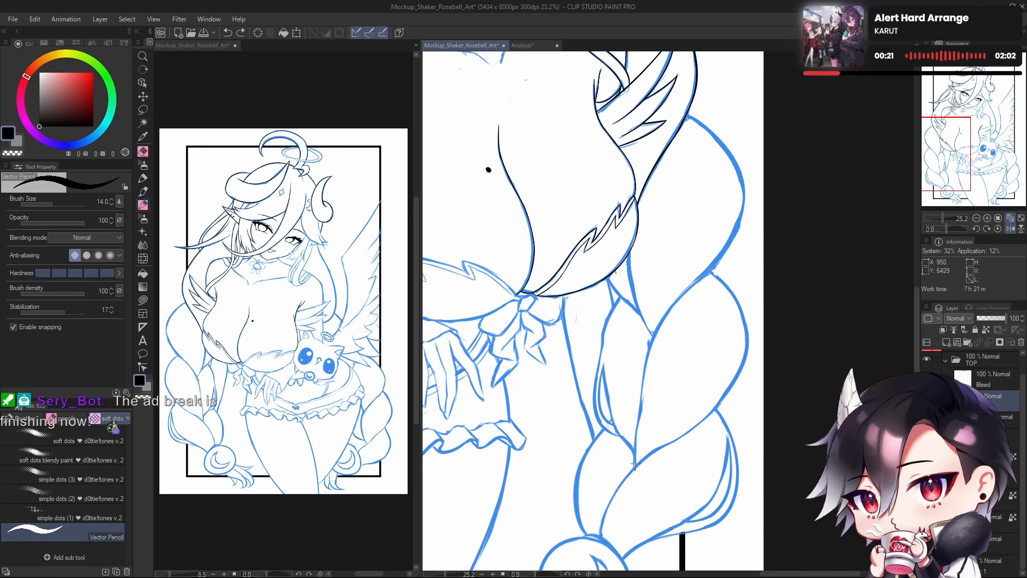
pyautogui.moveTo(636, 465)
pyautogui.mouseDown()
pyautogui.moveTo(681, 293)
pyautogui.moveTo(711, 273)
pyautogui.mouseUp()
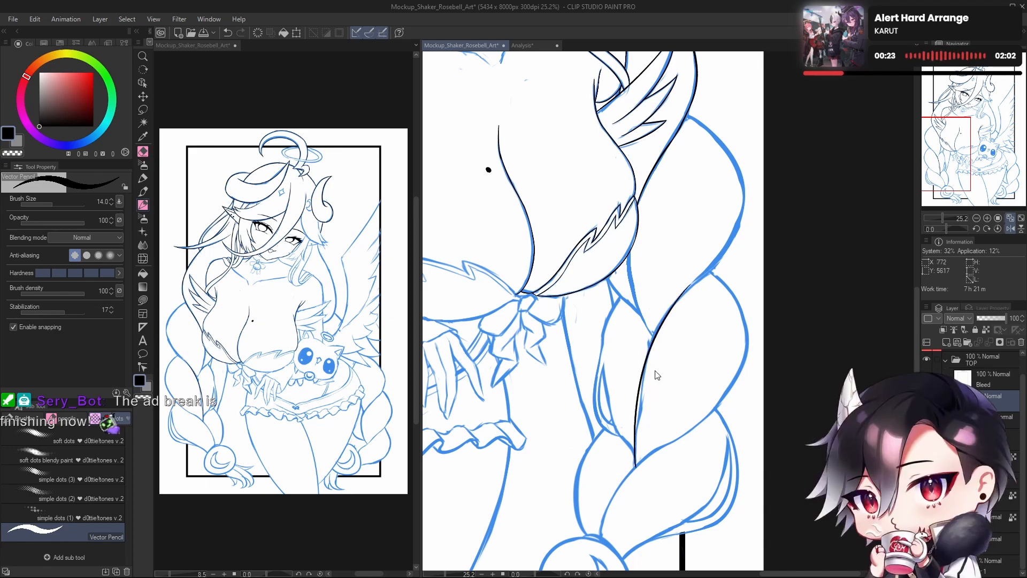
pyautogui.hotkey('ctrl', 'z')
pyautogui.moveTo(635, 467); pyautogui.dragTo(685, 299)
pyautogui.hotkey('ctrl', 'z')
pyautogui.moveTo(634, 465); pyautogui.dragTo(697, 285)
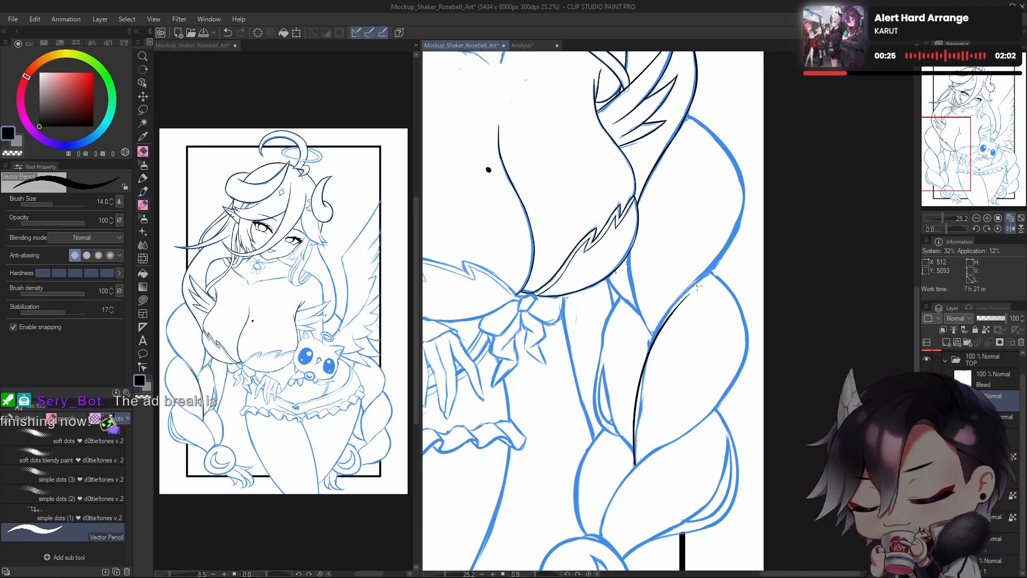
pyautogui.hotkey('ctrl', 'z')
pyautogui.moveTo(635, 467); pyautogui.dragTo(698, 281)
pyautogui.hotkey('ctrl', 'z')
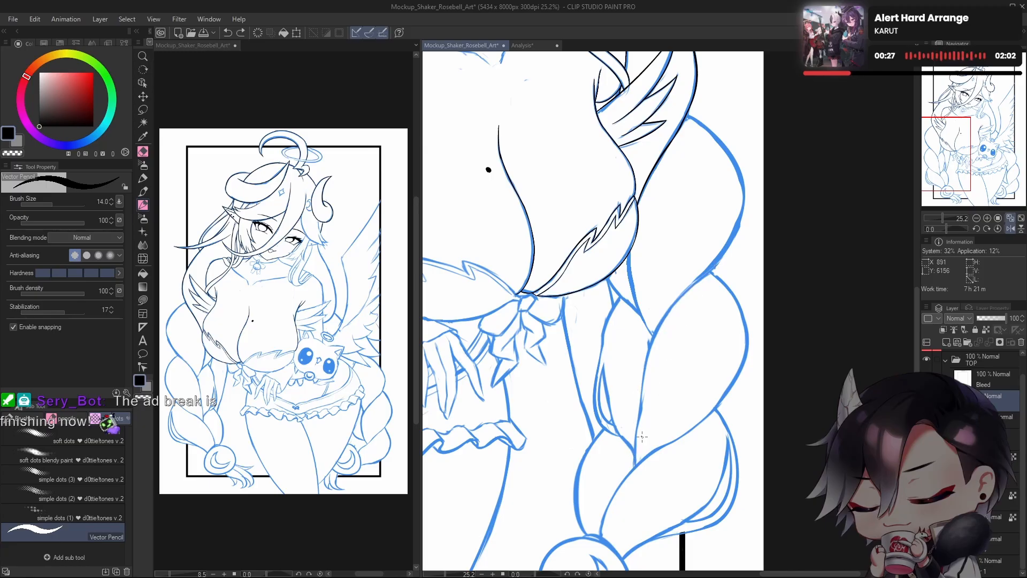
pyautogui.moveTo(635, 467); pyautogui.dragTo(729, 256)
pyautogui.hotkey('ctrl', 'z')
pyautogui.moveTo(635, 467)
pyautogui.mouseDown()
pyautogui.moveTo(636, 389)
pyautogui.moveTo(700, 271)
pyautogui.moveTo(747, 236)
pyautogui.moveTo(720, 272)
pyautogui.mouseUp()
pyautogui.hotkey('ctrl', 'z')
pyautogui.moveTo(636, 450); pyautogui.dragTo(736, 247)
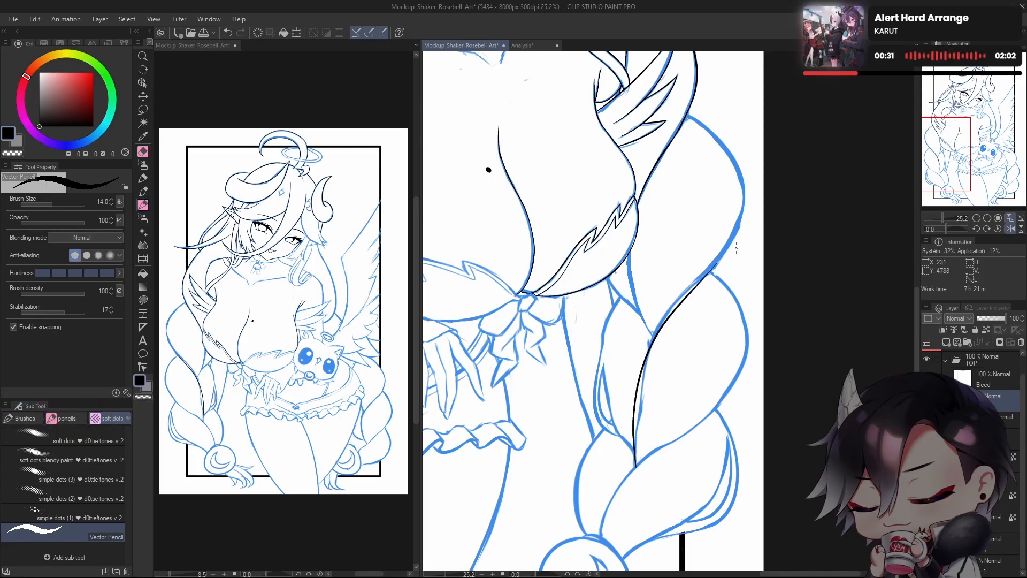
pyautogui.hotkey('ctrl', 'z')
pyautogui.moveTo(636, 466)
pyautogui.mouseDown()
pyautogui.moveTo(657, 329)
pyautogui.moveTo(728, 250)
pyautogui.mouseUp()
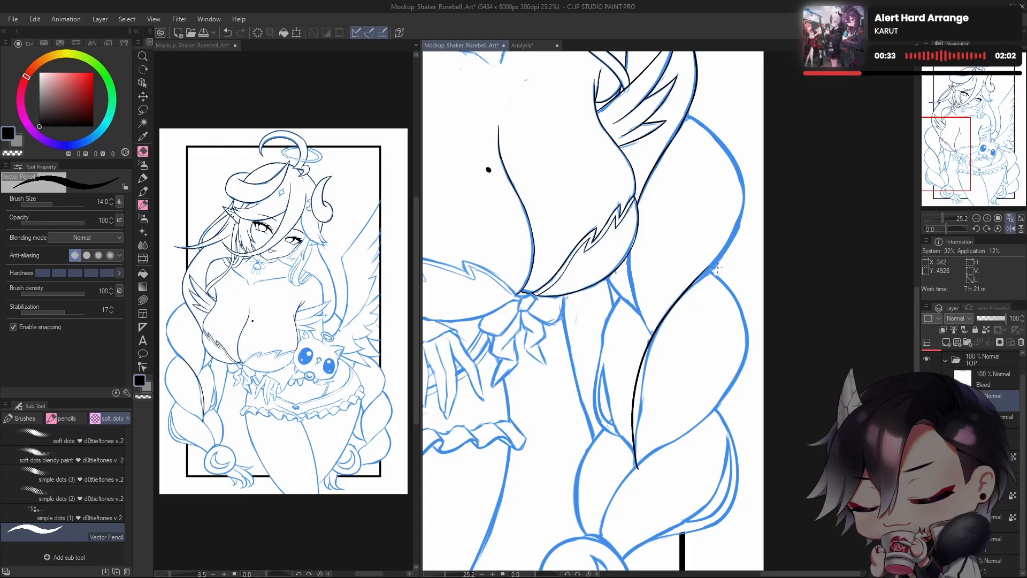
# Step: Unmirror the canvas and trim the upper end of the newly inked braid curve with transparent colour
pyautogui.moveTo(741, 293)
pyautogui.mouseDown()
pyautogui.moveTo(723, 357)
pyautogui.moveTo(674, 427)
pyautogui.mouseUp()
pyautogui.press('h')
pyautogui.moveTo(658, 364)
pyautogui.mouseDown()
pyautogui.moveTo(715, 353)
pyautogui.moveTo(659, 409)
pyautogui.mouseUp()
pyautogui.press('e')
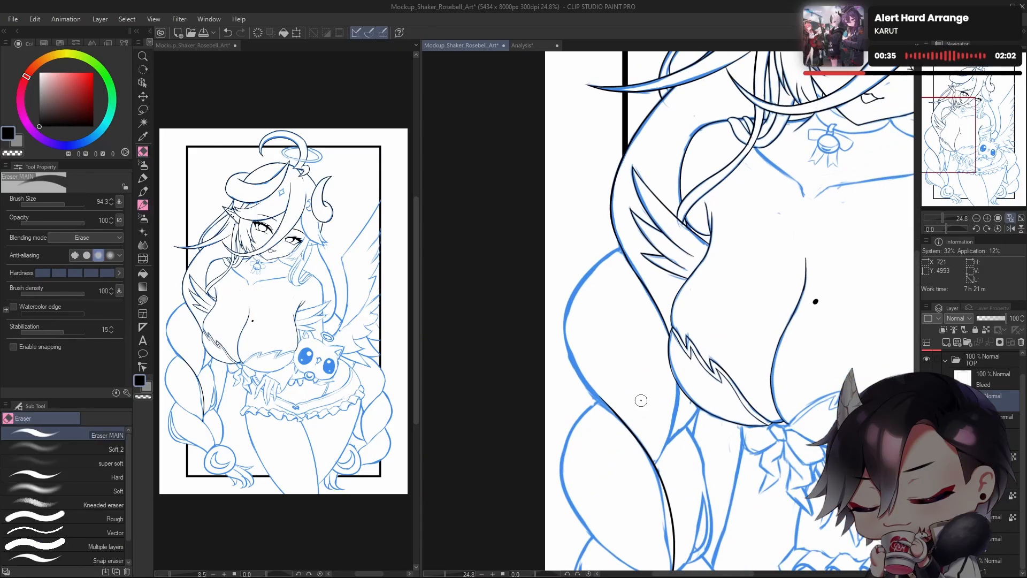
pyautogui.press('p')
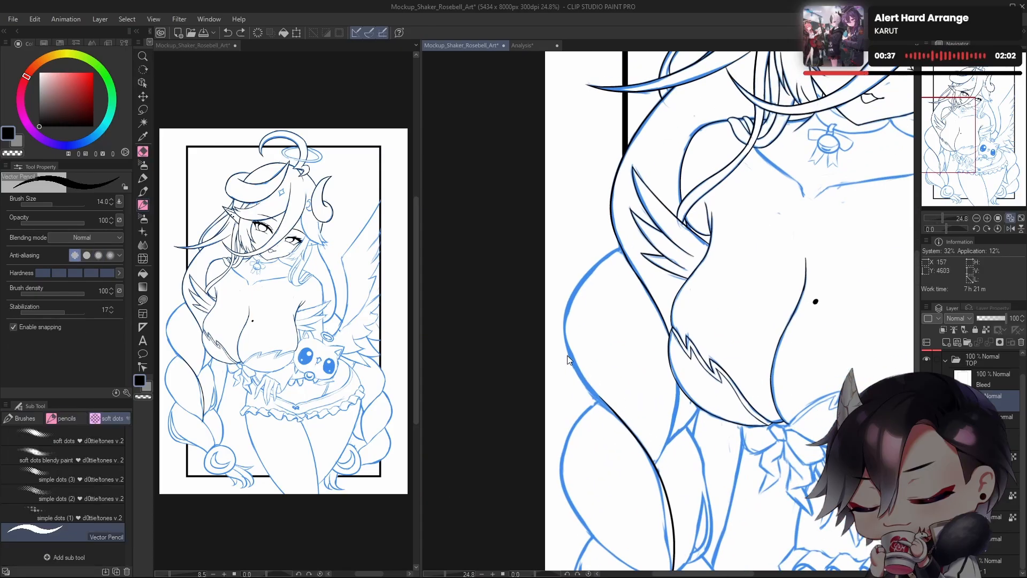
pyautogui.scroll(2, 594, 388)
pyautogui.moveTo(626, 420); pyautogui.dragTo(571, 375)
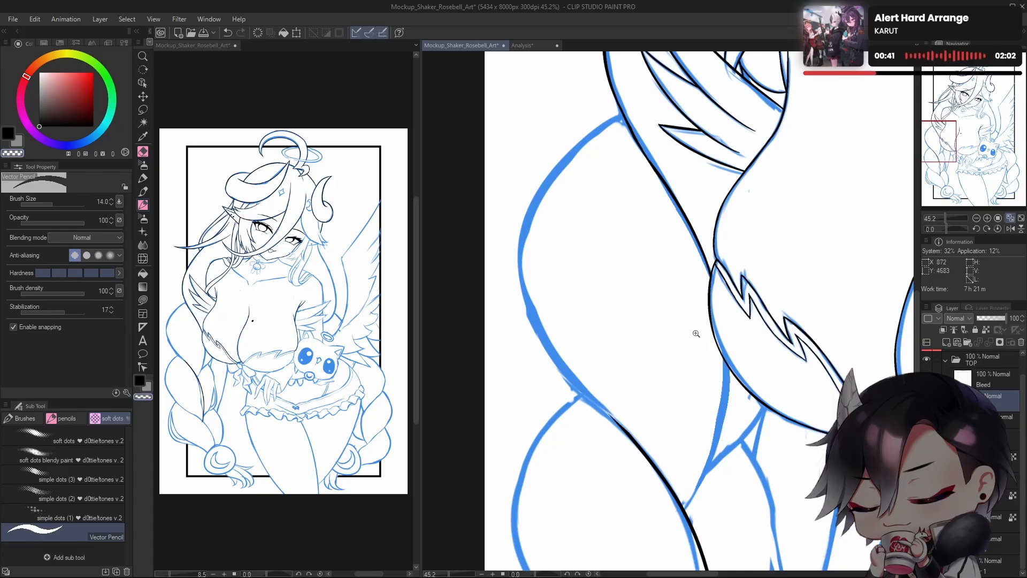
pyautogui.scroll(-2, 696, 333)
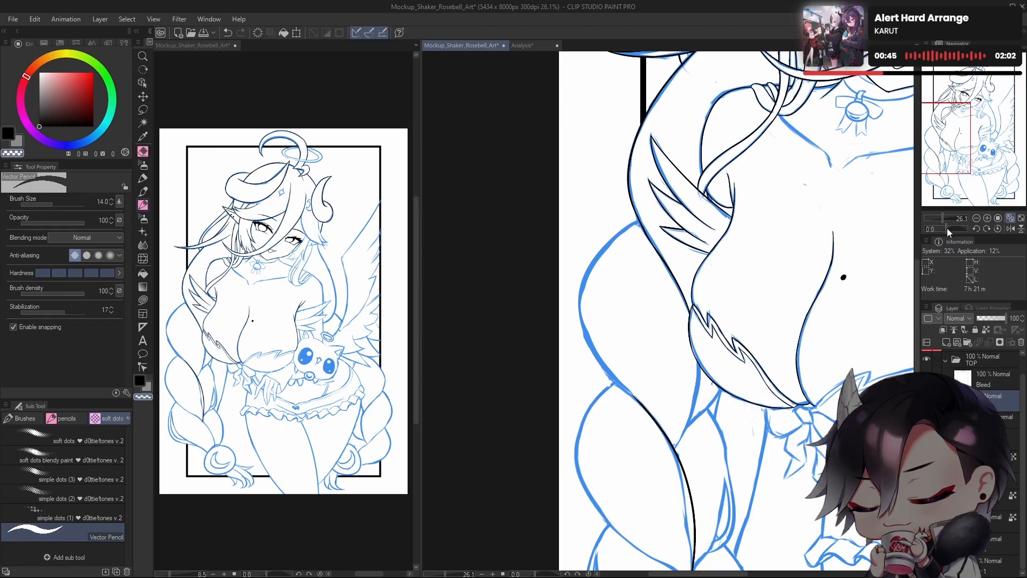
# Step: Tilt the canvas and extend the inked braid curve upward along the outer edge of the top segment
pyautogui.moveTo(947, 228); pyautogui.dragTo(947, 226)
pyautogui.scroll(2, 618, 369)
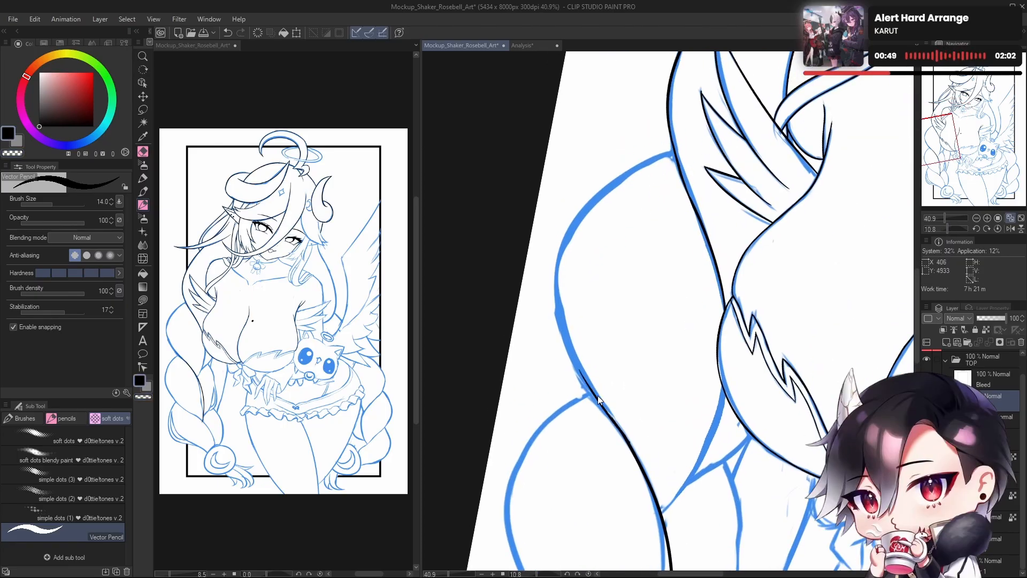
pyautogui.moveTo(618, 427); pyautogui.dragTo(579, 367)
pyautogui.hotkey('ctrl', 'z')
pyautogui.hotkey('ctrl', 'z')
pyautogui.moveTo(621, 431)
pyautogui.mouseDown()
pyautogui.moveTo(570, 346)
pyautogui.moveTo(597, 398)
pyautogui.moveTo(571, 347)
pyautogui.mouseUp()
pyautogui.hotkey('ctrl', 'z')
pyautogui.hotkey('ctrl', 'z')
pyautogui.hotkey('ctrl', 'z')
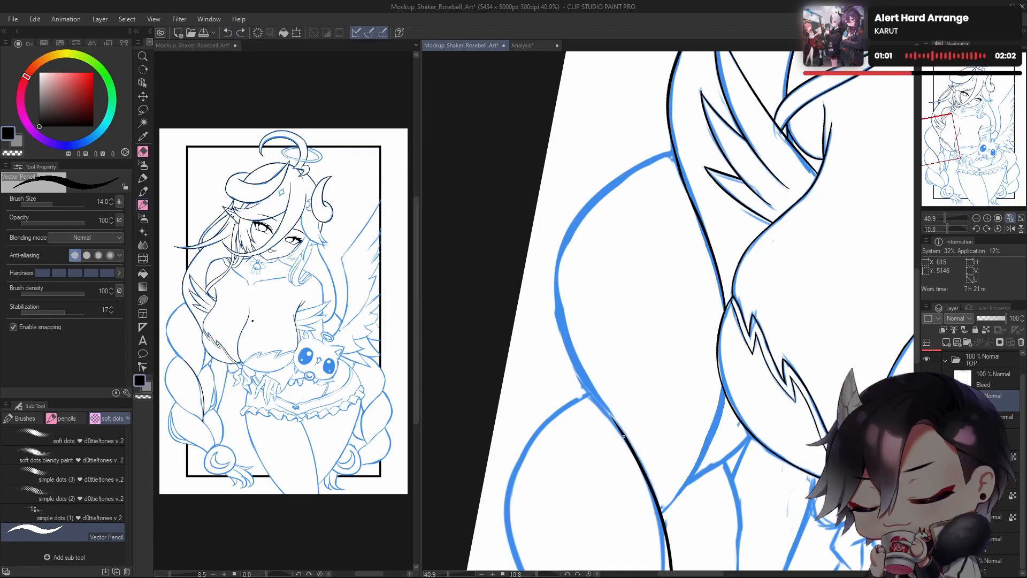
pyautogui.moveTo(623, 436); pyautogui.dragTo(586, 395)
pyautogui.moveTo(619, 430); pyautogui.dragTo(570, 350)
pyautogui.hotkey('ctrl', 'z')
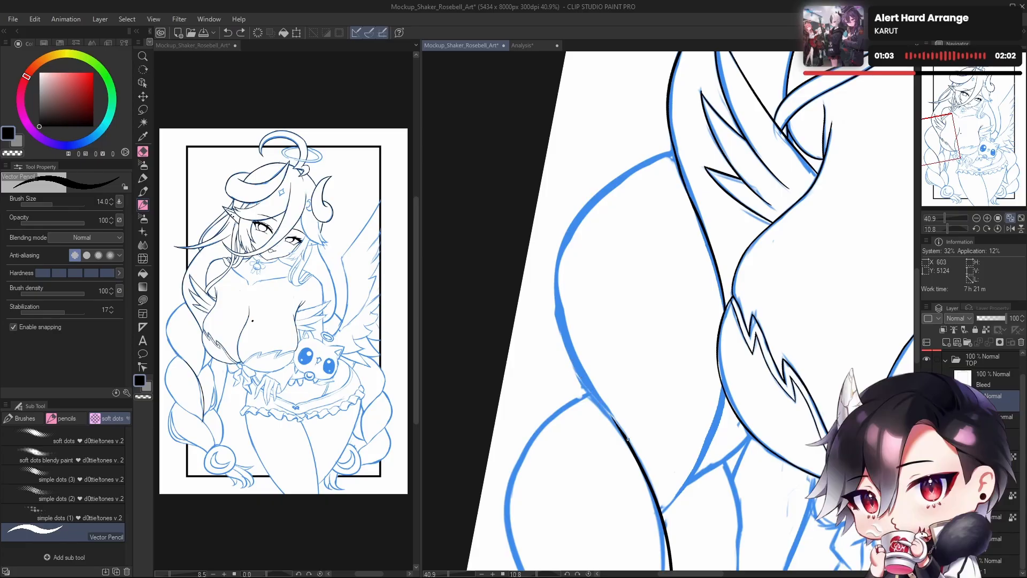
pyautogui.moveTo(621, 432); pyautogui.dragTo(565, 331)
pyautogui.hotkey('ctrl', 'z')
pyautogui.moveTo(625, 437); pyautogui.dragTo(569, 340)
pyautogui.hotkey('ctrl', 'z')
pyautogui.moveTo(620, 434); pyautogui.dragTo(552, 329)
pyautogui.hotkey('ctrl', 'z')
pyautogui.moveTo(625, 437); pyautogui.dragTo(566, 343)
pyautogui.hotkey('ctrl', 'z')
pyautogui.hotkey('ctrl', 'z')
pyautogui.moveTo(620, 434); pyautogui.dragTo(562, 332)
pyautogui.hotkey('ctrl', 'z')
pyautogui.moveTo(621, 435)
pyautogui.mouseDown()
pyautogui.moveTo(567, 349)
pyautogui.moveTo(557, 247)
pyautogui.mouseUp()
pyautogui.hotkey('ctrl', 'z')
pyautogui.moveTo(622, 435)
pyautogui.mouseDown()
pyautogui.moveTo(570, 351)
pyautogui.moveTo(568, 206)
pyautogui.mouseUp()
pyautogui.moveTo(571, 254); pyautogui.dragTo(577, 285)
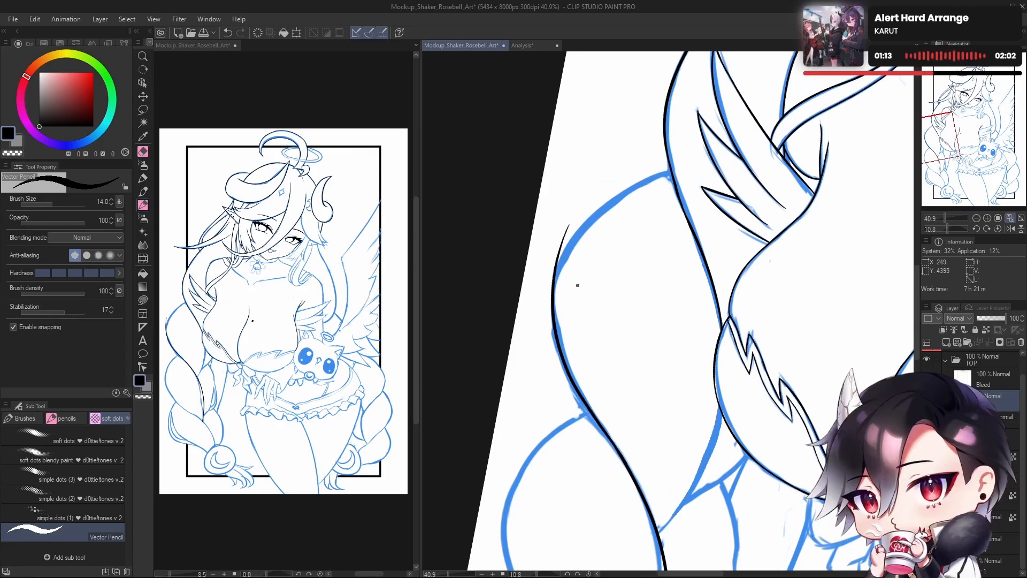
# Step: Liquify the inked outer curve of the braid's top segment to fit the blue sketch, using the mirrored view, and unmirror the canvas
pyautogui.click(142, 259)
pyautogui.press('h')
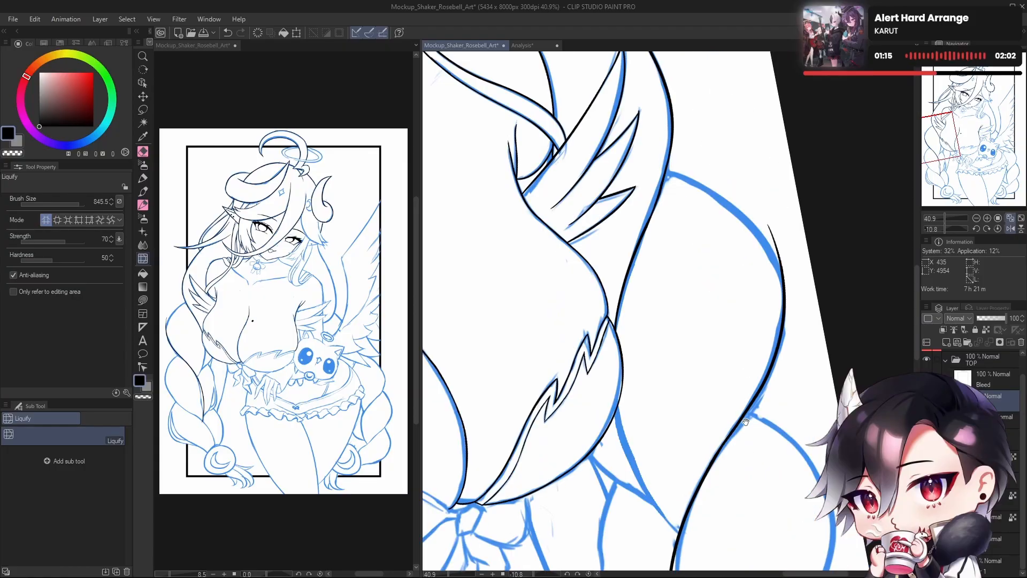
pyautogui.moveTo(744, 404); pyautogui.dragTo(707, 407)
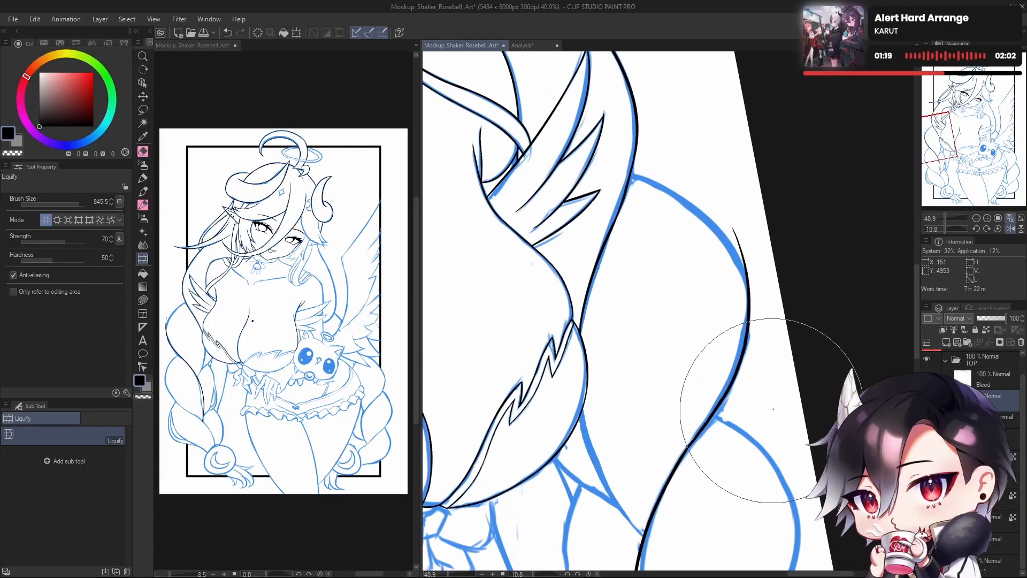
pyautogui.moveTo(783, 178)
pyautogui.mouseDown()
pyautogui.moveTo(771, 247)
pyautogui.moveTo(744, 241)
pyautogui.moveTo(742, 226)
pyautogui.mouseUp()
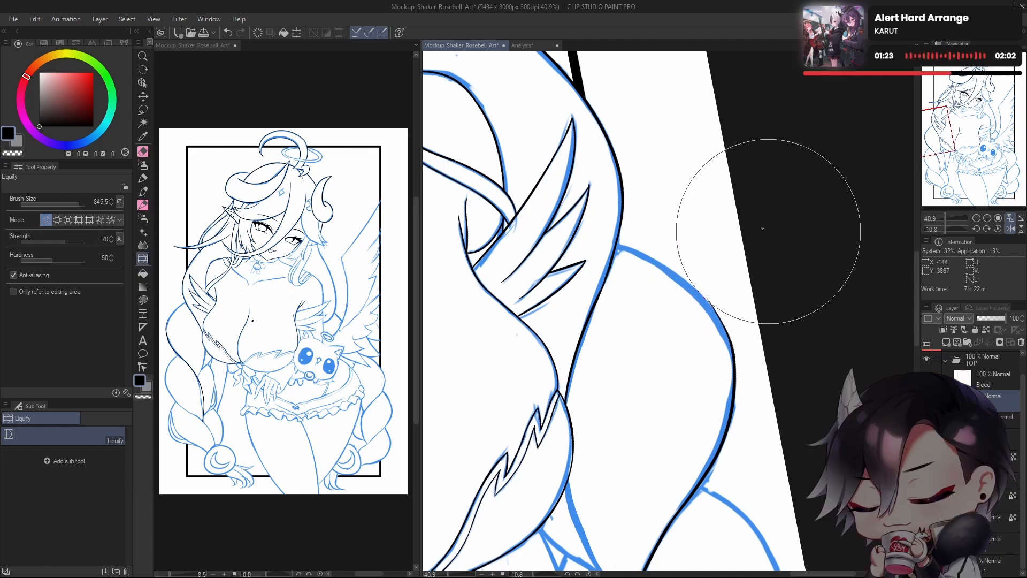
pyautogui.press('h')
pyautogui.moveTo(710, 334)
pyautogui.mouseDown()
pyautogui.moveTo(685, 345)
pyautogui.moveTo(671, 373)
pyautogui.mouseUp()
# Step: Trim the upper end of the braid's inked outer curve using the Vector Pencil with transparent colour, and restore black
pyautogui.click(143, 205)
pyautogui.press('c')
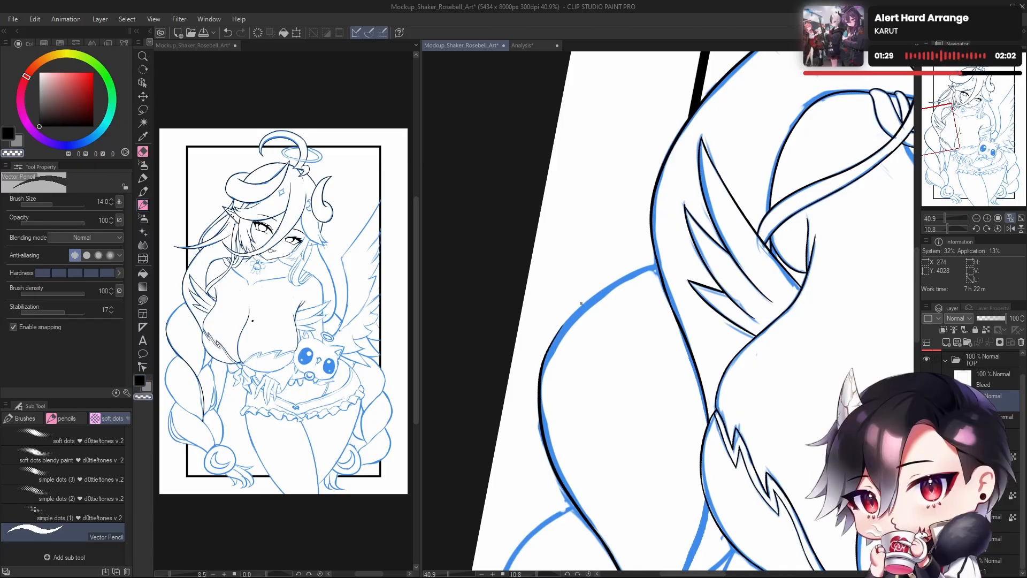
pyautogui.press('c')
# Step: Try to ink the upper arc of the braid's top segment upward from the trimmed end of the curve toward the arm outline
pyautogui.hotkey('ctrl', 'z')
pyautogui.moveTo(545, 364)
pyautogui.mouseDown()
pyautogui.moveTo(610, 290)
pyautogui.moveTo(590, 331)
pyautogui.mouseUp()
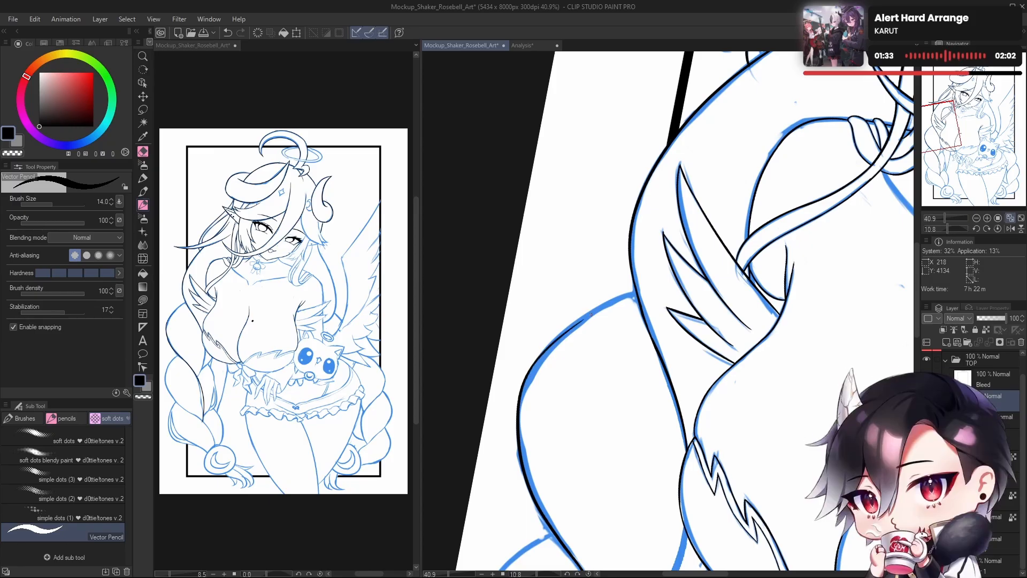
pyautogui.hotkey('ctrl', 'z')
pyautogui.moveTo(524, 387)
pyautogui.mouseDown()
pyautogui.moveTo(566, 329)
pyautogui.moveTo(605, 303)
pyautogui.mouseUp()
pyautogui.hotkey('ctrl', 'z')
pyautogui.hotkey('ctrl', 'z')
pyautogui.moveTo(524, 387)
pyautogui.mouseDown()
pyautogui.moveTo(562, 333)
pyautogui.moveTo(605, 303)
pyautogui.mouseUp()
pyautogui.hotkey('ctrl', 'z')
pyautogui.hotkey('ctrl', 'z')
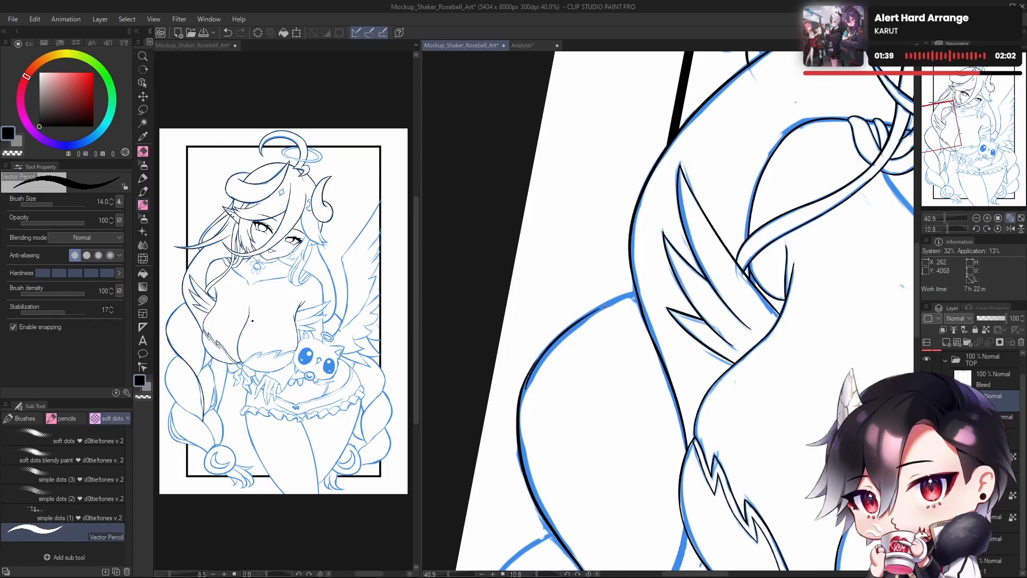
pyautogui.hotkey('ctrl', 'z')
pyautogui.moveTo(526, 382)
pyautogui.mouseDown()
pyautogui.moveTo(563, 332)
pyautogui.moveTo(611, 299)
pyautogui.mouseUp()
pyautogui.hotkey('ctrl', 'z')
pyautogui.moveTo(524, 381); pyautogui.dragTo(605, 304)
pyautogui.hotkey('ctrl', 'z')
pyautogui.moveTo(522, 386)
pyautogui.mouseDown()
pyautogui.moveTo(556, 337)
pyautogui.moveTo(611, 301)
pyautogui.mouseUp()
pyautogui.hotkey('ctrl', 'z')
pyautogui.moveTo(525, 385)
pyautogui.mouseDown()
pyautogui.moveTo(541, 353)
pyautogui.moveTo(606, 304)
pyautogui.mouseUp()
pyautogui.hotkey('ctrl', 'z')
pyautogui.moveTo(523, 390)
pyautogui.mouseDown()
pyautogui.moveTo(624, 297)
pyautogui.moveTo(539, 359)
pyautogui.mouseUp()
pyautogui.hotkey('ctrl', 'z')
pyautogui.hotkey('ctrl', 'z')
# Step: Try to ink the same upper arc in reverse, from the arm outline down to the existing outer braid curve
pyautogui.moveTo(637, 294); pyautogui.dragTo(527, 381)
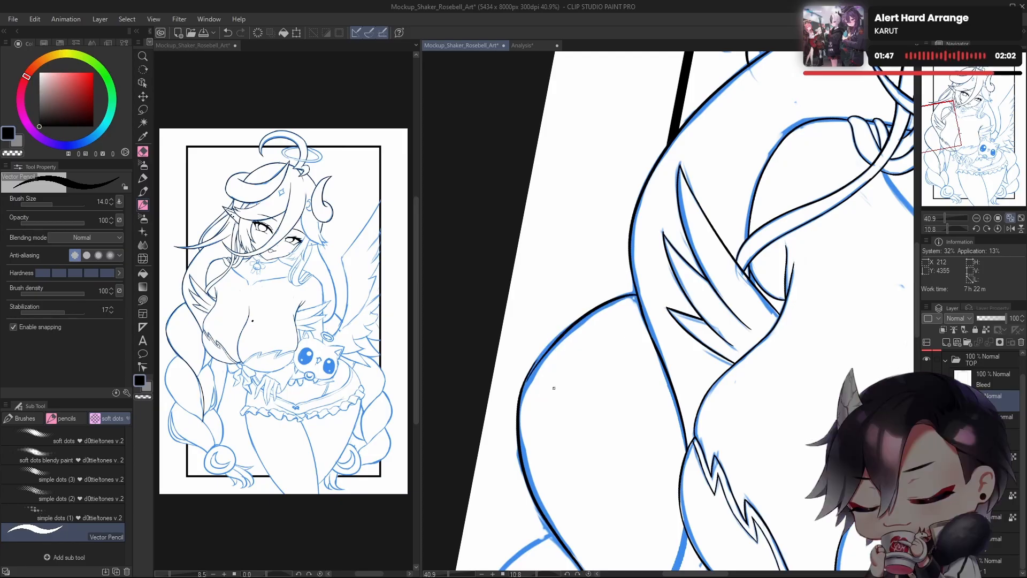
pyautogui.hotkey('ctrl', 'z')
pyautogui.moveTo(637, 294); pyautogui.dragTo(515, 414)
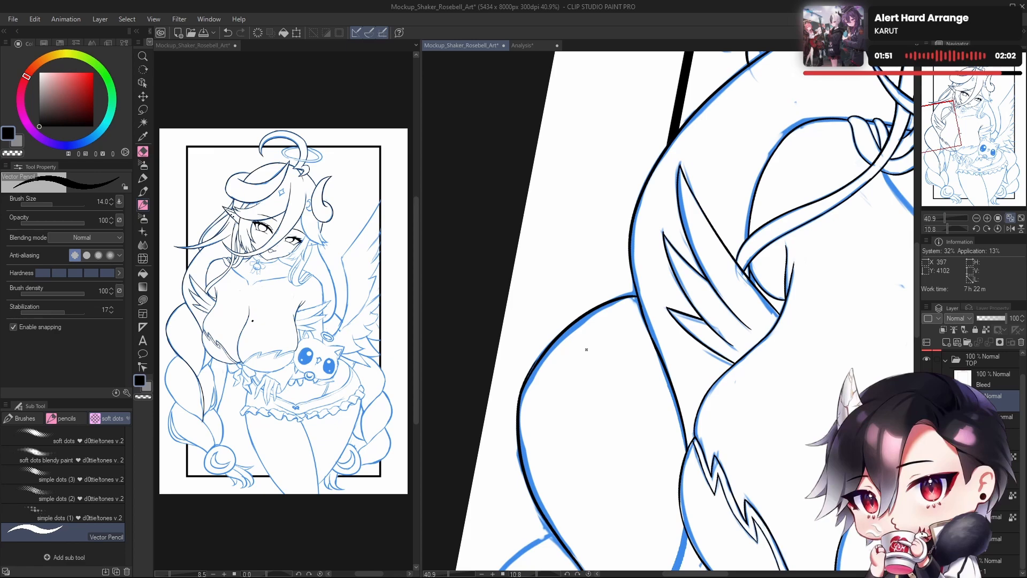
pyautogui.hotkey('ctrl', 'z')
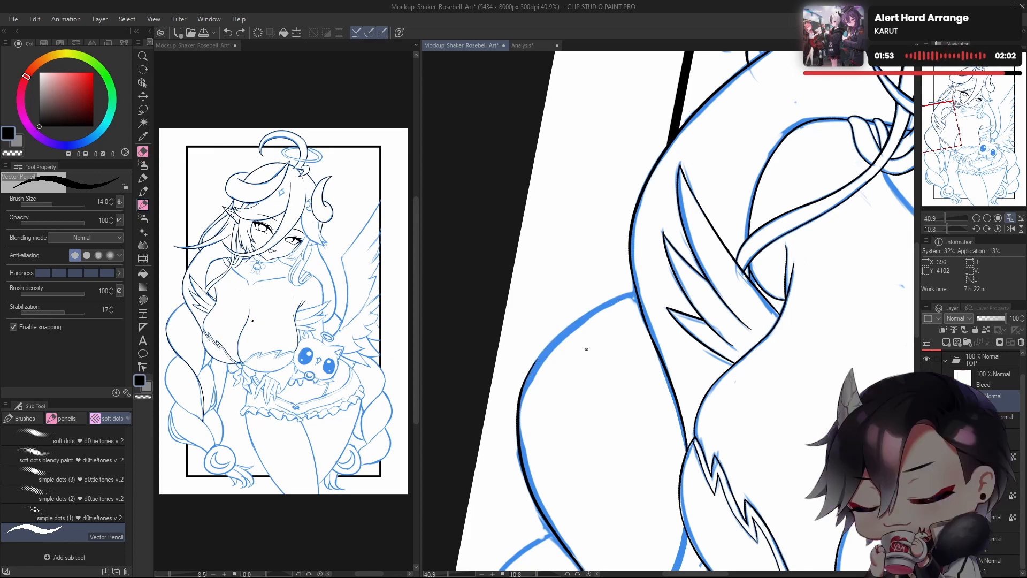
pyautogui.moveTo(636, 293)
pyautogui.mouseDown()
pyautogui.moveTo(523, 396)
pyautogui.moveTo(639, 309)
pyautogui.moveTo(531, 416)
pyautogui.mouseUp()
pyautogui.hotkey('ctrl', 'z')
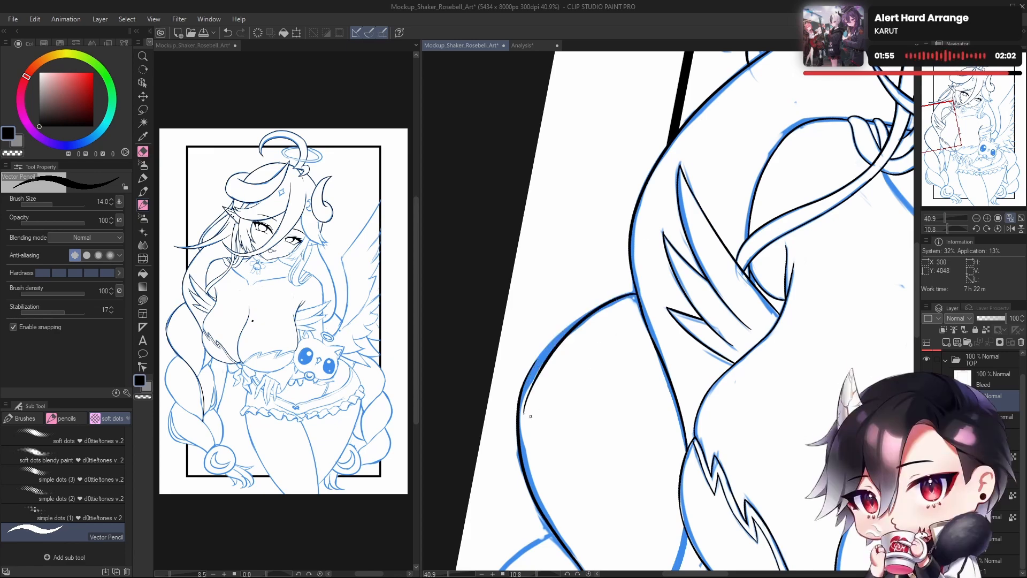
pyautogui.hotkey('ctrl', 'z')
# Step: Ink the upper arc of the braid's top segment from the end of the outer curve up to the arm outline
pyautogui.moveTo(590, 311)
pyautogui.mouseDown()
pyautogui.moveTo(521, 395)
pyautogui.moveTo(535, 364)
pyautogui.moveTo(620, 294)
pyautogui.mouseUp()
pyautogui.hotkey('ctrl', 'z')
pyautogui.hotkey('ctrl', 'z')
pyautogui.moveTo(527, 379); pyautogui.dragTo(626, 303)
pyautogui.hotkey('ctrl', 'z')
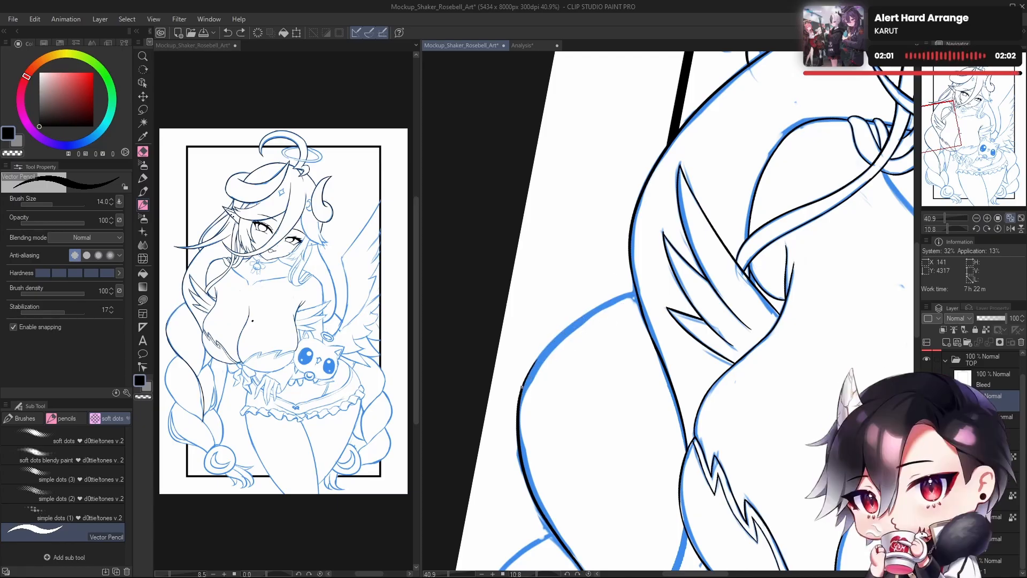
pyautogui.moveTo(527, 379); pyautogui.dragTo(632, 296)
pyautogui.hotkey('ctrl', 'z')
pyautogui.moveTo(527, 375); pyautogui.dragTo(637, 294)
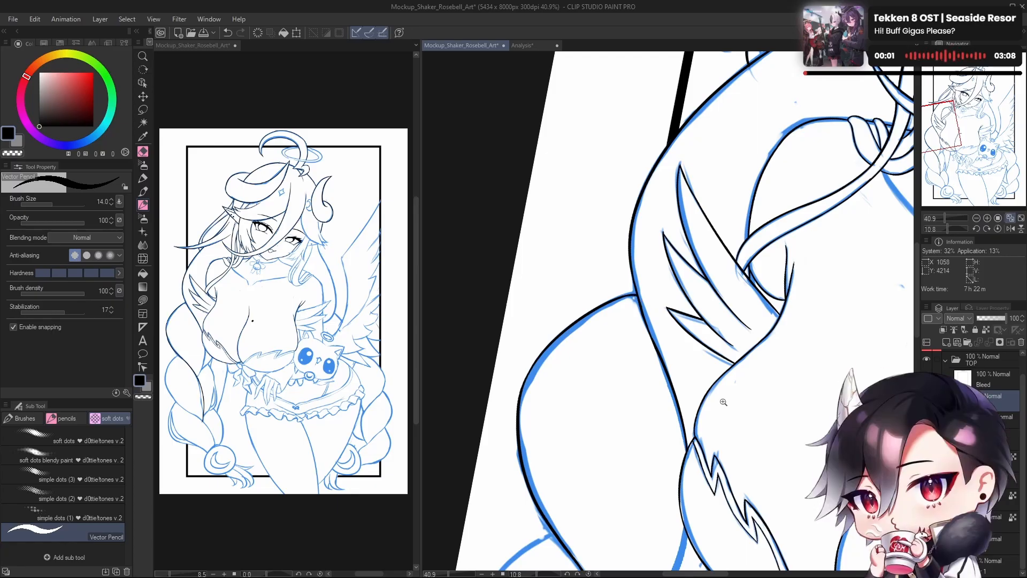
# Step: Thin the inked outer curve of the braid's top segment along its inner side with transparent colour
pyautogui.moveTo(724, 401); pyautogui.dragTo(664, 457)
pyautogui.moveTo(665, 457); pyautogui.dragTo(512, 364)
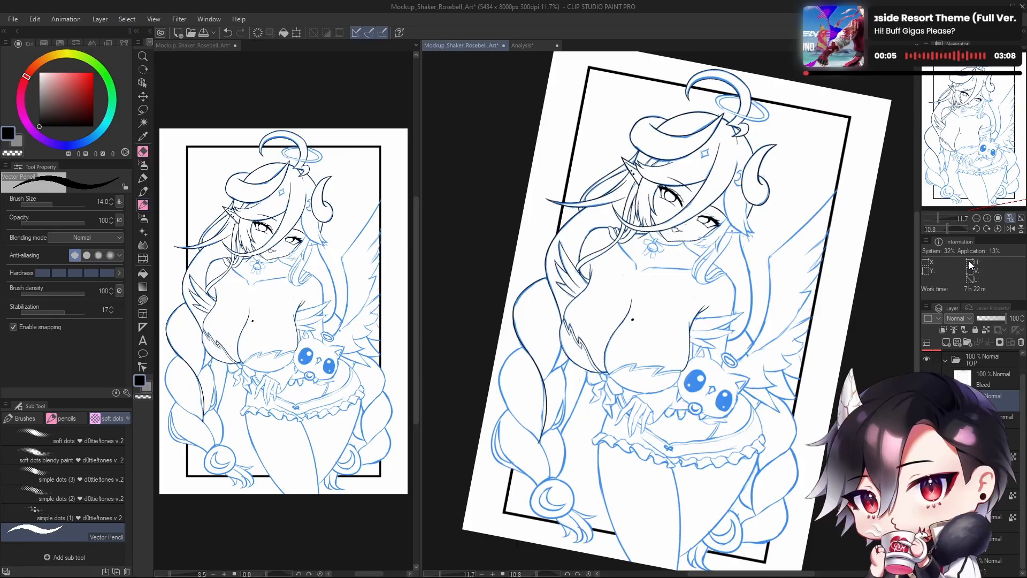
pyautogui.moveTo(792, 371); pyautogui.dragTo(777, 356)
pyautogui.moveTo(711, 353); pyautogui.dragTo(716, 350)
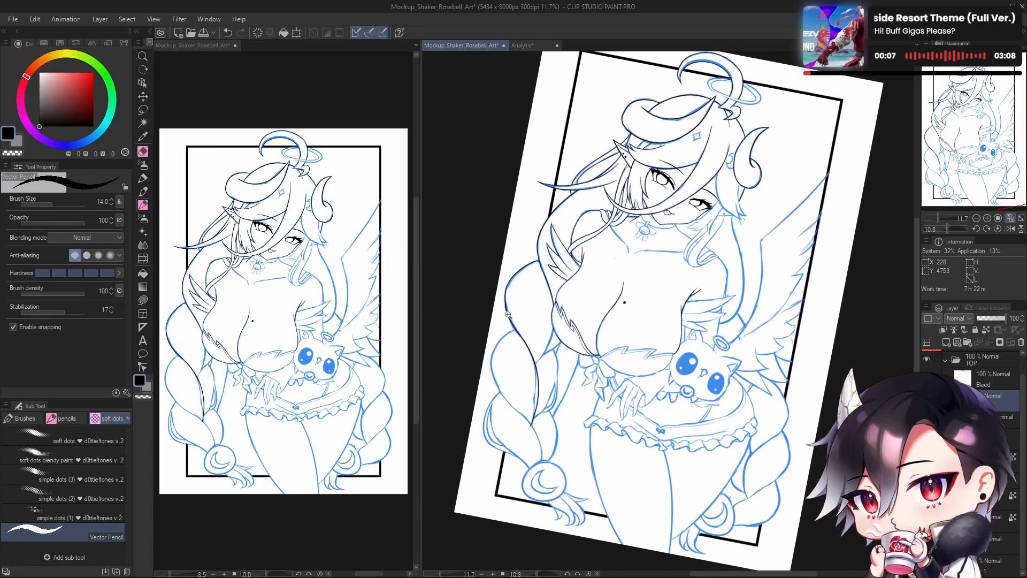
pyautogui.scroll(5, 507, 314)
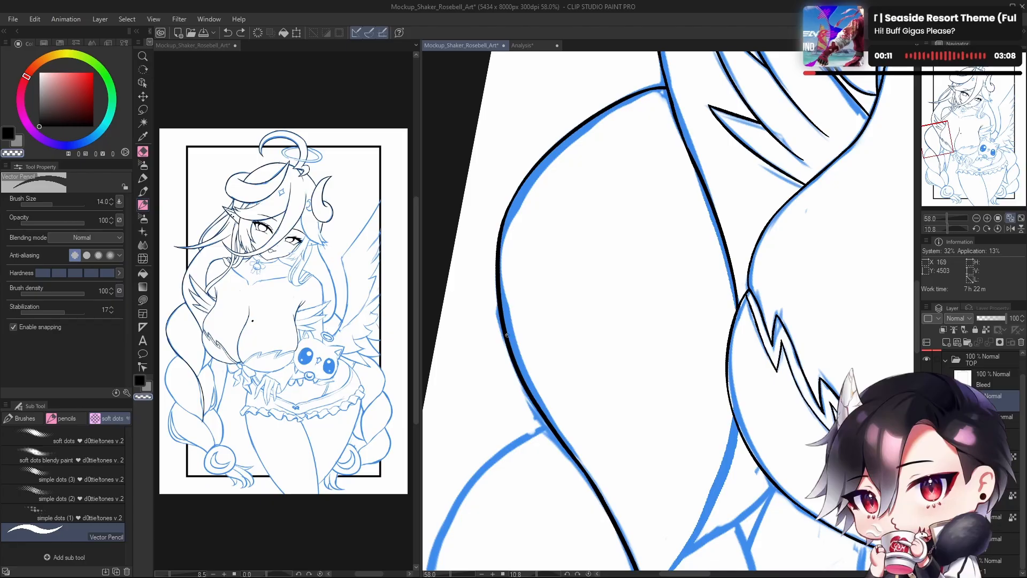
pyautogui.moveTo(508, 248); pyautogui.dragTo(520, 375)
pyautogui.hotkey('ctrl', 'z')
pyautogui.moveTo(507, 217); pyautogui.dragTo(515, 359)
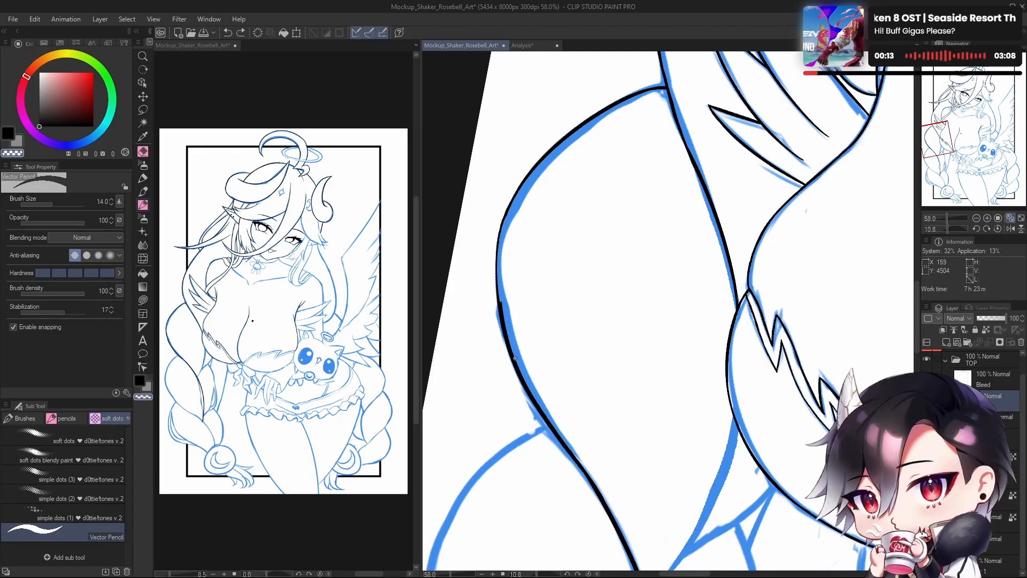
pyautogui.hotkey('ctrl', 'z')
pyautogui.moveTo(508, 223); pyautogui.dragTo(544, 388)
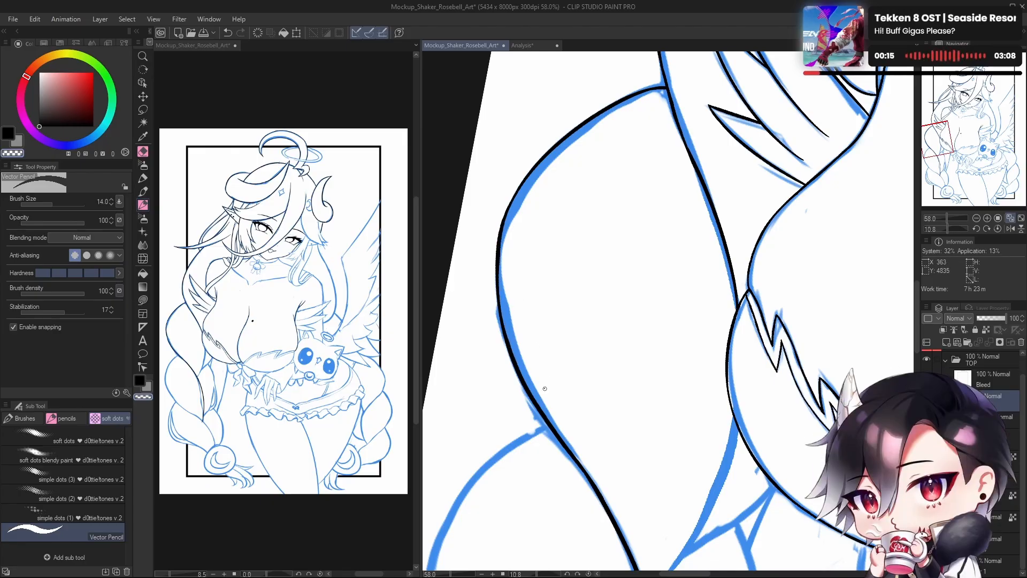
pyautogui.hotkey('ctrl', 'z')
pyautogui.moveTo(503, 275); pyautogui.dragTo(506, 321)
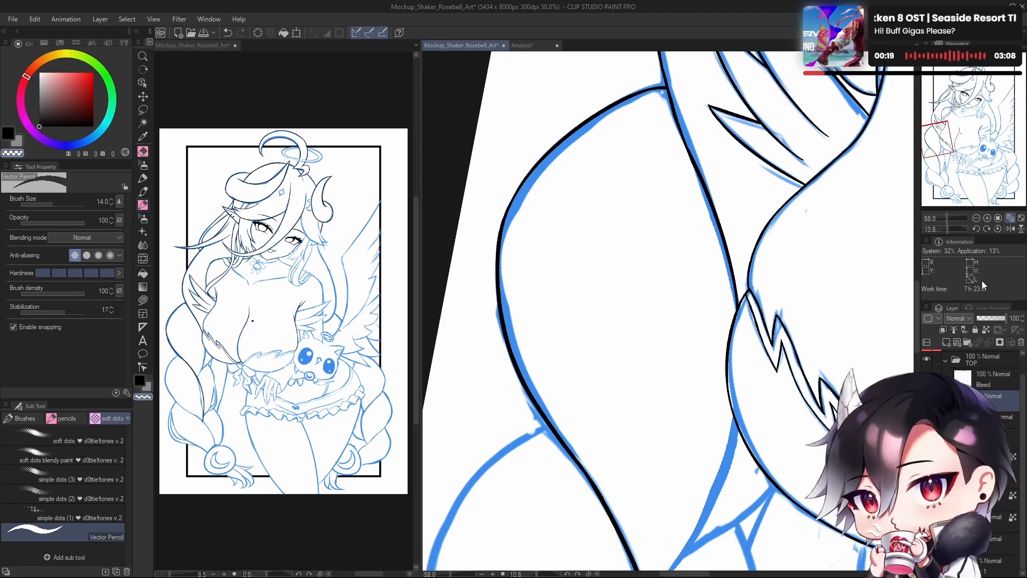
# Step: Mirror the canvas and reset its rotation to 0
pyautogui.moveTo(708, 290); pyautogui.dragTo(699, 342)
pyautogui.moveTo(684, 384); pyautogui.dragTo(603, 425)
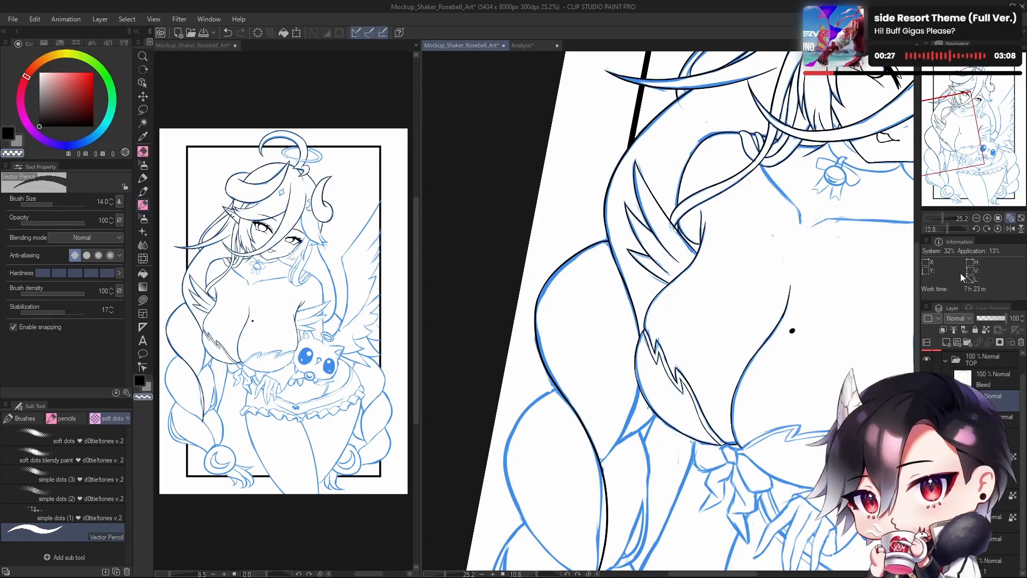
pyautogui.moveTo(607, 408); pyautogui.dragTo(644, 273)
pyautogui.press('h')
pyautogui.moveTo(701, 372); pyautogui.dragTo(669, 461)
pyautogui.moveTo(669, 461); pyautogui.dragTo(671, 400)
pyautogui.click(998, 227)
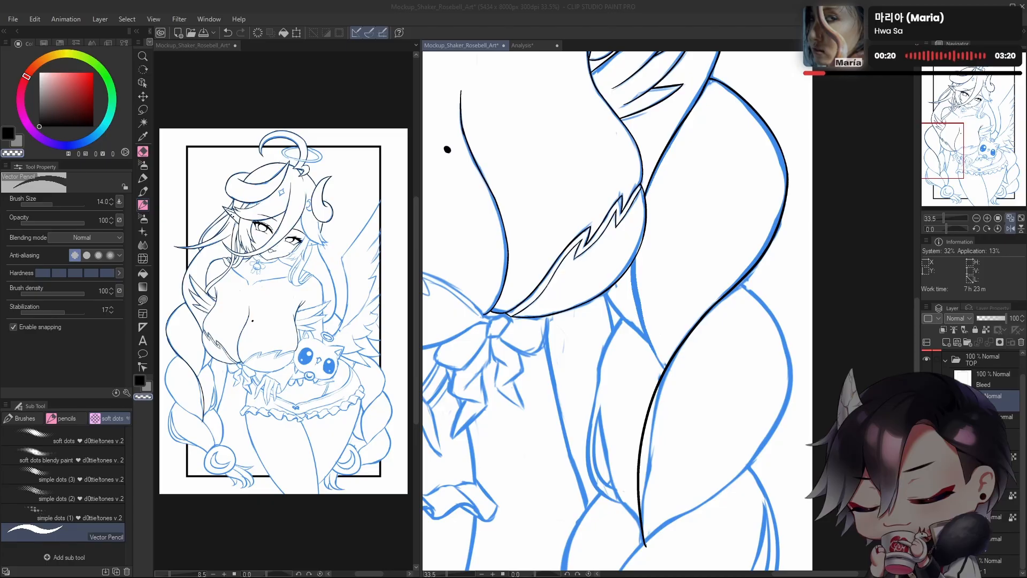
# Step: Ink the inner edge of the braid's top segment in black, from the bust's underside down to the braid crossing
pyautogui.moveTo(698, 370); pyautogui.dragTo(682, 391)
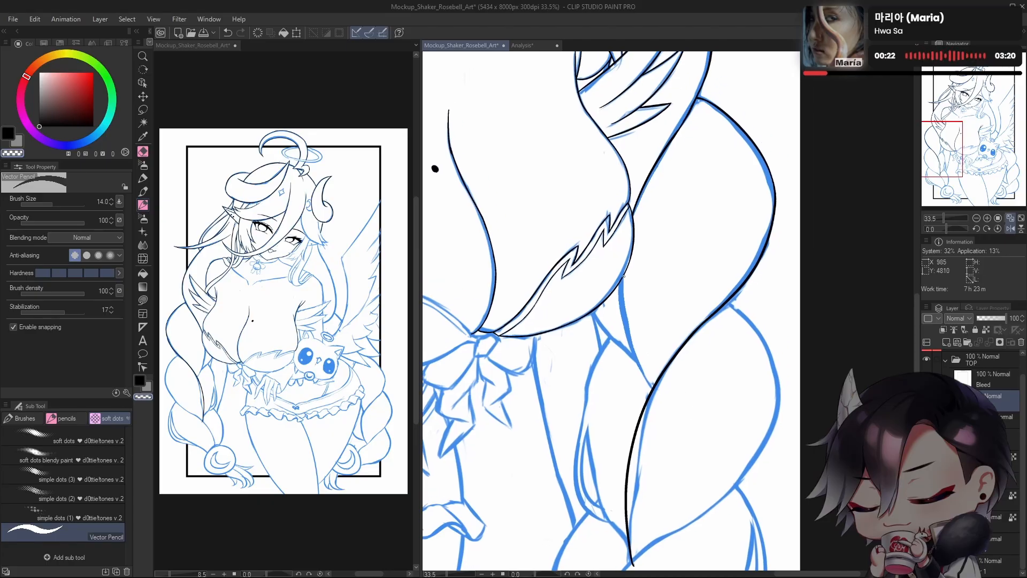
pyautogui.click(641, 306)
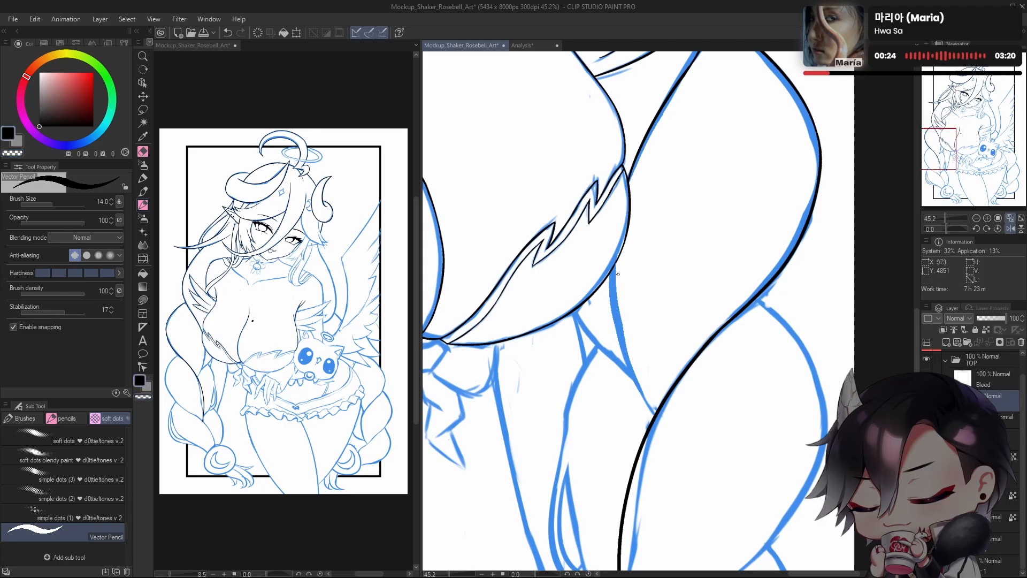
pyautogui.moveTo(613, 265); pyautogui.dragTo(663, 416)
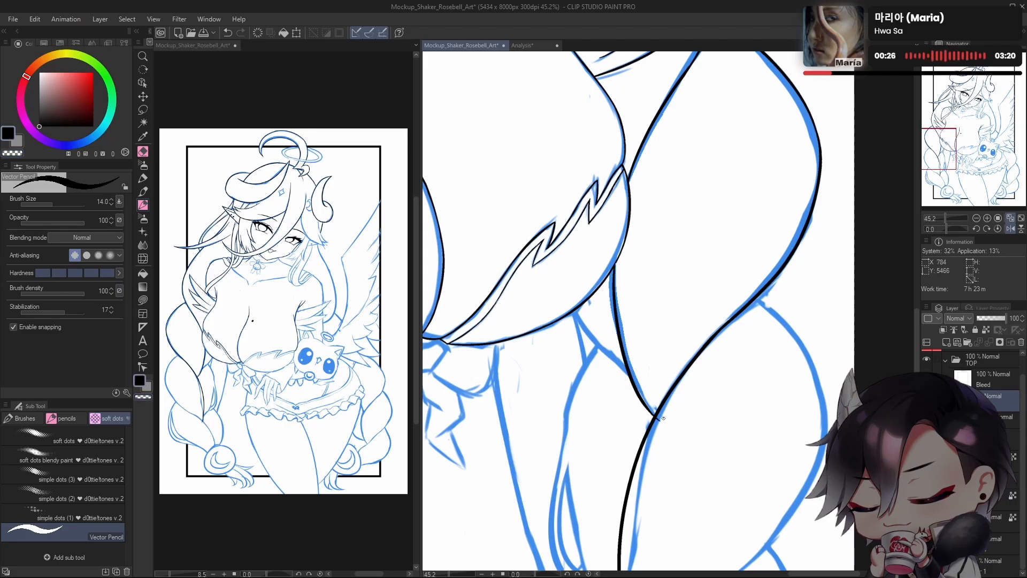
pyautogui.hotkey('ctrl', 'z')
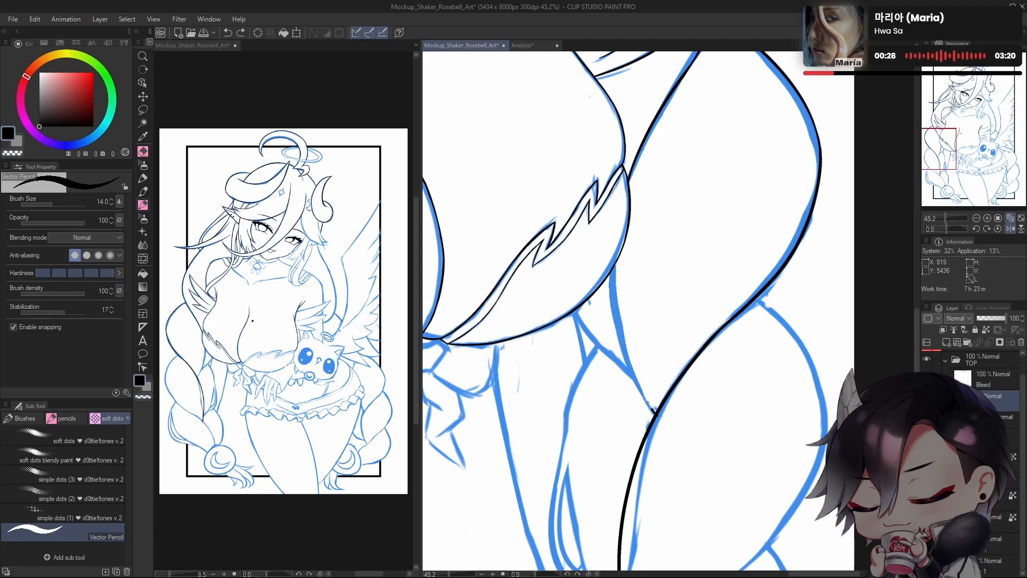
pyautogui.moveTo(648, 403)
pyautogui.mouseDown()
pyautogui.moveTo(624, 257)
pyautogui.moveTo(614, 337)
pyautogui.moveTo(653, 416)
pyautogui.mouseUp()
pyautogui.hotkey('ctrl', 'z')
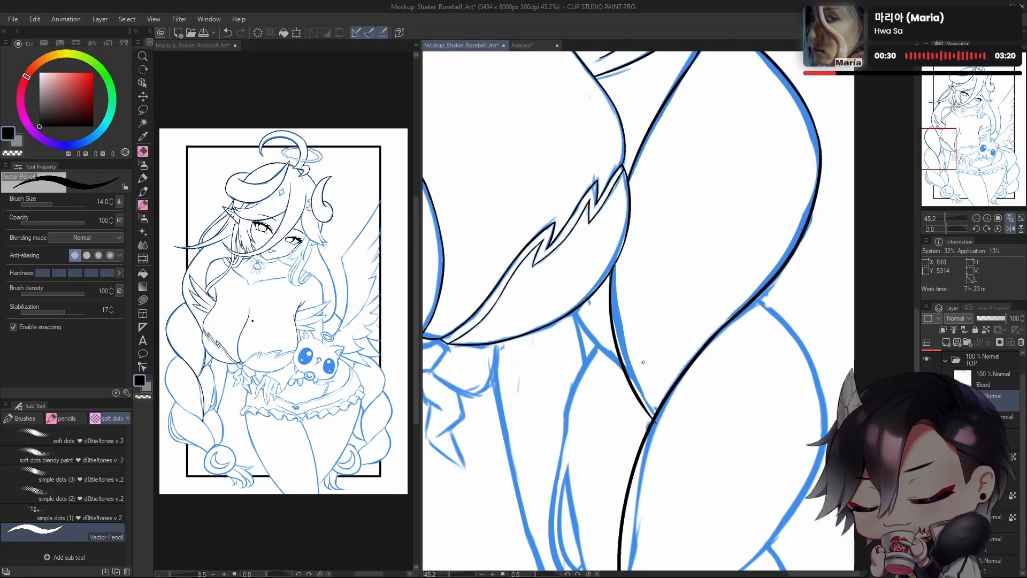
pyautogui.hotkey('ctrl', 'z')
pyautogui.moveTo(636, 159)
pyautogui.mouseDown()
pyautogui.moveTo(629, 372)
pyautogui.moveTo(655, 410)
pyautogui.mouseUp()
pyautogui.hotkey('ctrl', 'z')
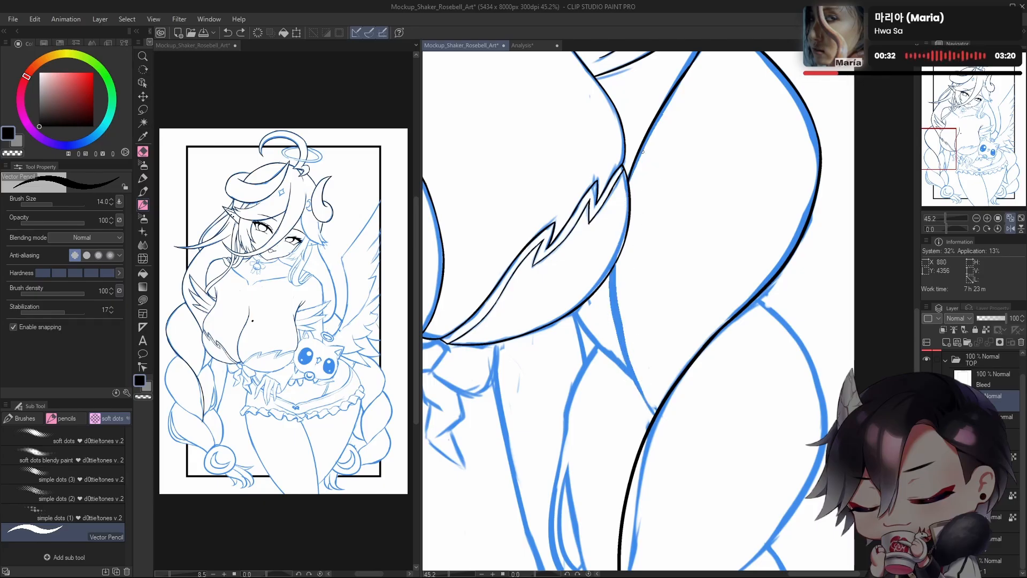
pyautogui.moveTo(642, 152); pyautogui.dragTo(666, 424)
pyautogui.hotkey('ctrl', 'z')
pyautogui.moveTo(611, 268); pyautogui.dragTo(666, 431)
pyautogui.hotkey('ctrl', 'z')
pyautogui.moveTo(611, 263)
pyautogui.mouseDown()
pyautogui.moveTo(621, 348)
pyautogui.moveTo(672, 419)
pyautogui.mouseUp()
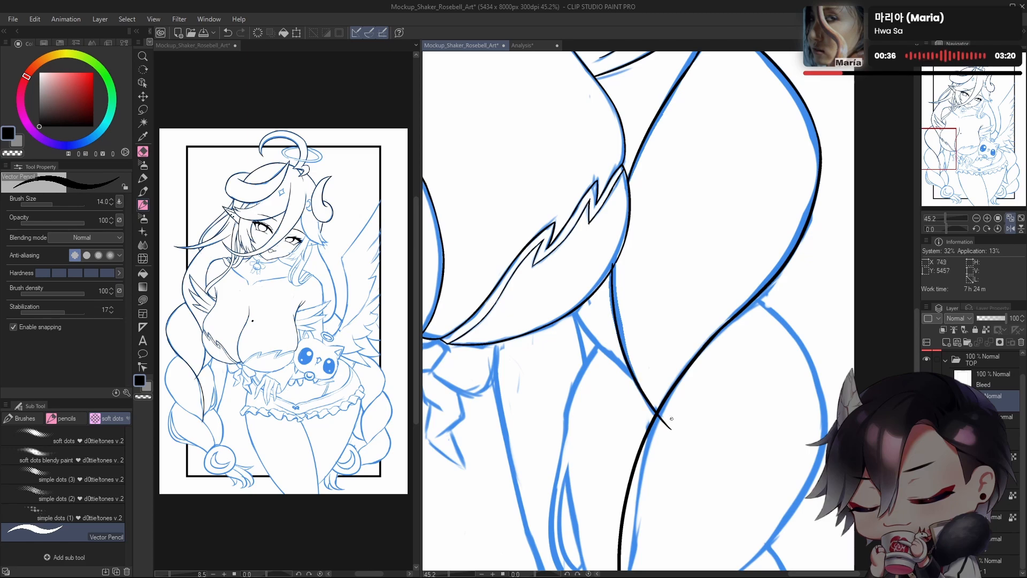
# Step: Trim the overshooting ends of the new inner braid line at the bust outline and the braid crossing with transparent colour
pyautogui.scroll(5, 604, 230)
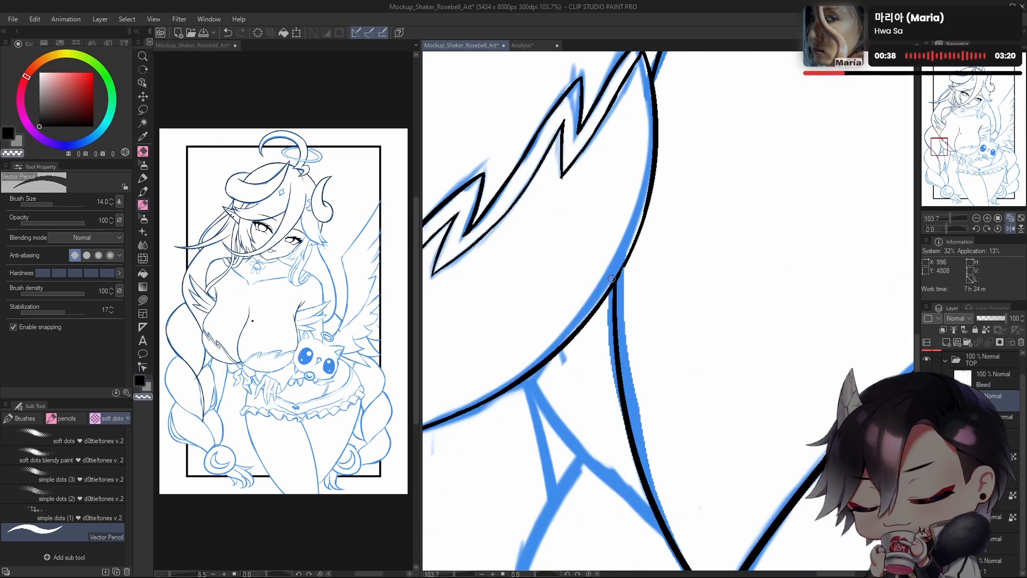
pyautogui.scroll(-3, 621, 262)
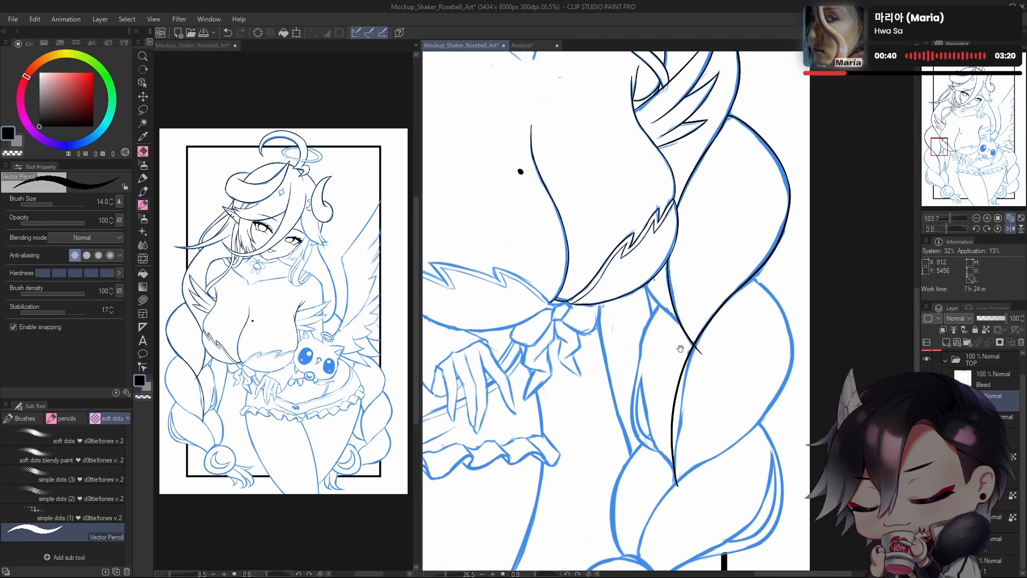
pyautogui.moveTo(648, 351); pyautogui.dragTo(654, 324)
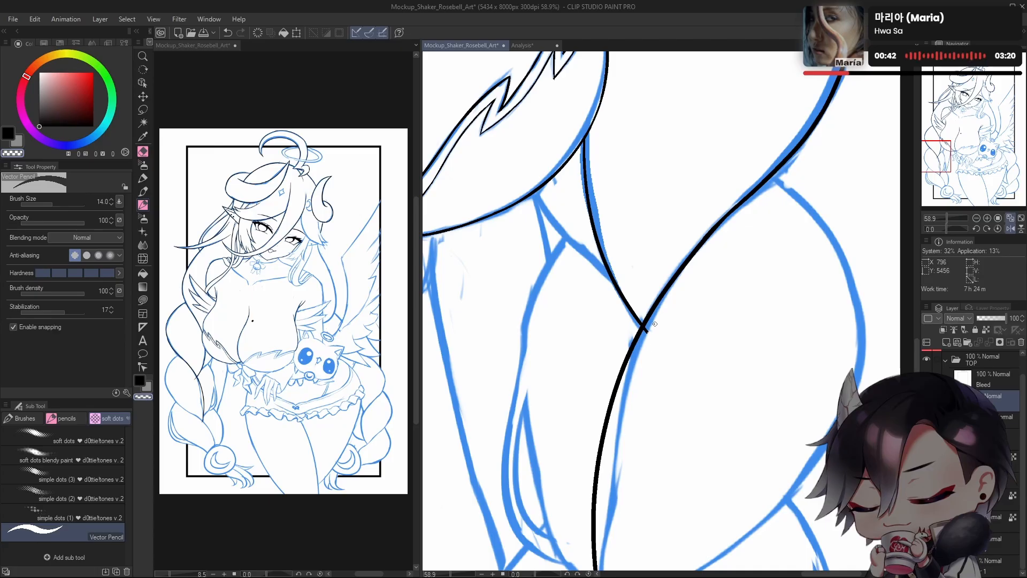
pyautogui.scroll(-5, 742, 238)
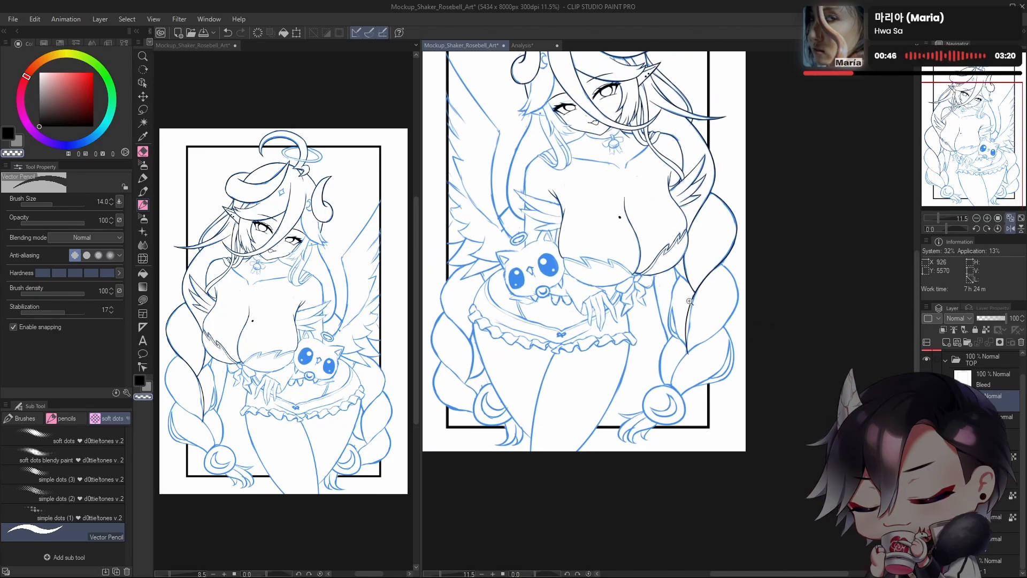
pyautogui.scroll(4, 687, 299)
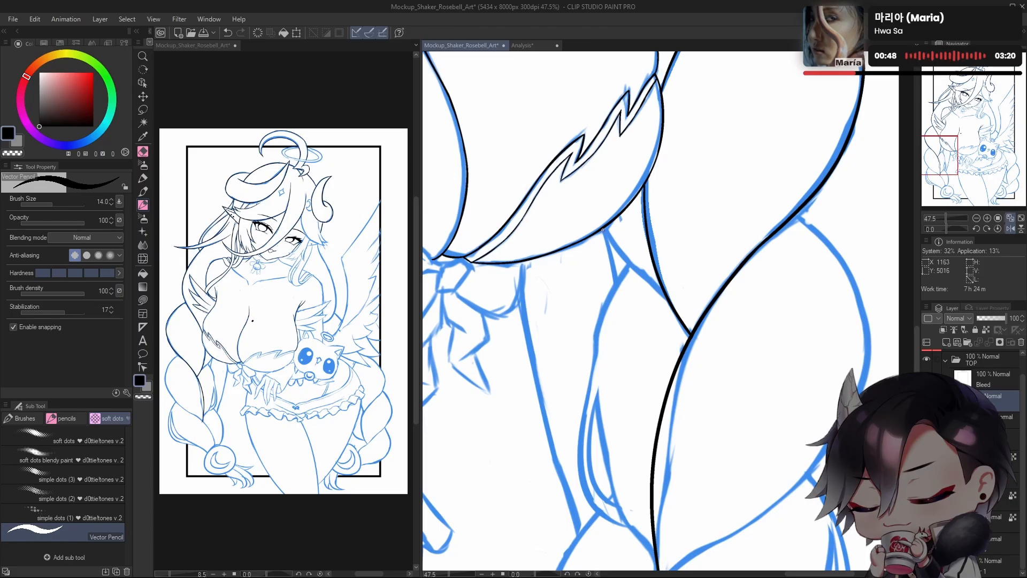
# Step: Ink the short curved line in black from the bust's underside toward the braid's inner edge
pyautogui.scroll(2, 602, 230)
pyautogui.moveTo(569, 198); pyautogui.dragTo(677, 313)
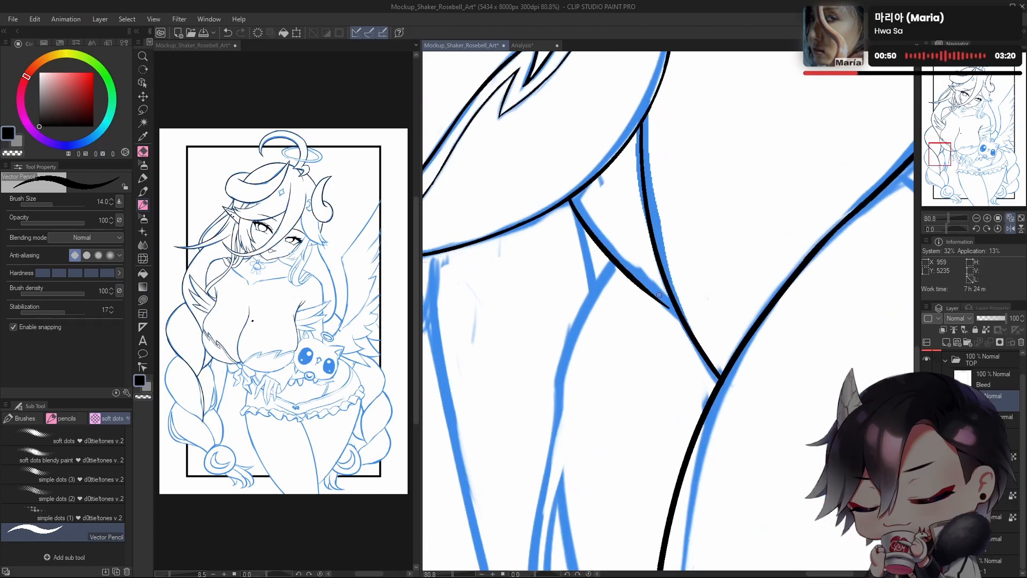
pyautogui.hotkey('ctrl', 'z')
pyautogui.moveTo(569, 198); pyautogui.dragTo(679, 314)
pyautogui.hotkey('ctrl', 'z')
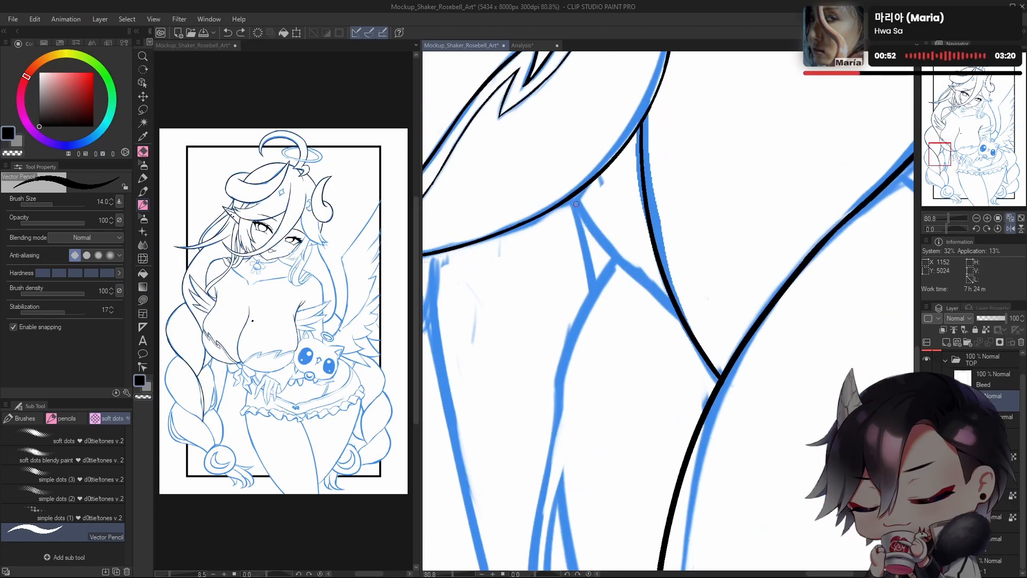
pyautogui.moveTo(570, 198); pyautogui.dragTo(645, 279)
pyautogui.hotkey('ctrl', 'z')
pyautogui.moveTo(569, 197); pyautogui.dragTo(645, 281)
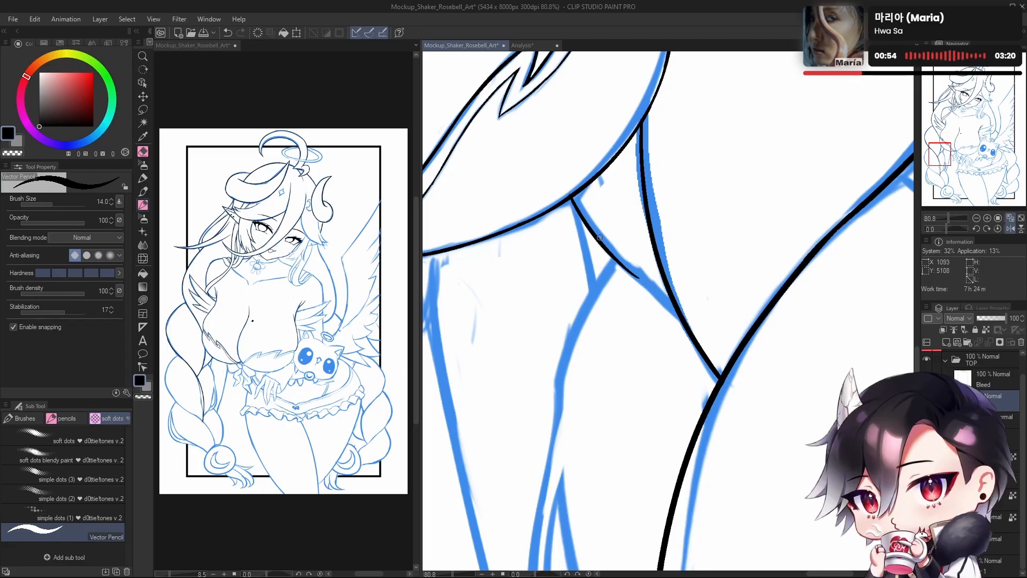
pyautogui.hotkey('ctrl', 'z')
pyautogui.moveTo(569, 198); pyautogui.dragTo(645, 281)
pyautogui.hotkey('ctrl', 'z')
pyautogui.moveTo(570, 199); pyautogui.dragTo(638, 278)
pyautogui.hotkey('ctrl', 'z')
pyautogui.moveTo(584, 222)
pyautogui.mouseDown()
pyautogui.moveTo(678, 311)
pyautogui.moveTo(662, 324)
pyautogui.moveTo(706, 273)
pyautogui.mouseUp()
# Step: Flip the canvas back to its unmirrored view and strengthen the lower stretch of the short line where it meets the braid's inner edge
pyautogui.press('h')
pyautogui.hotkey('ctrl', 'z')
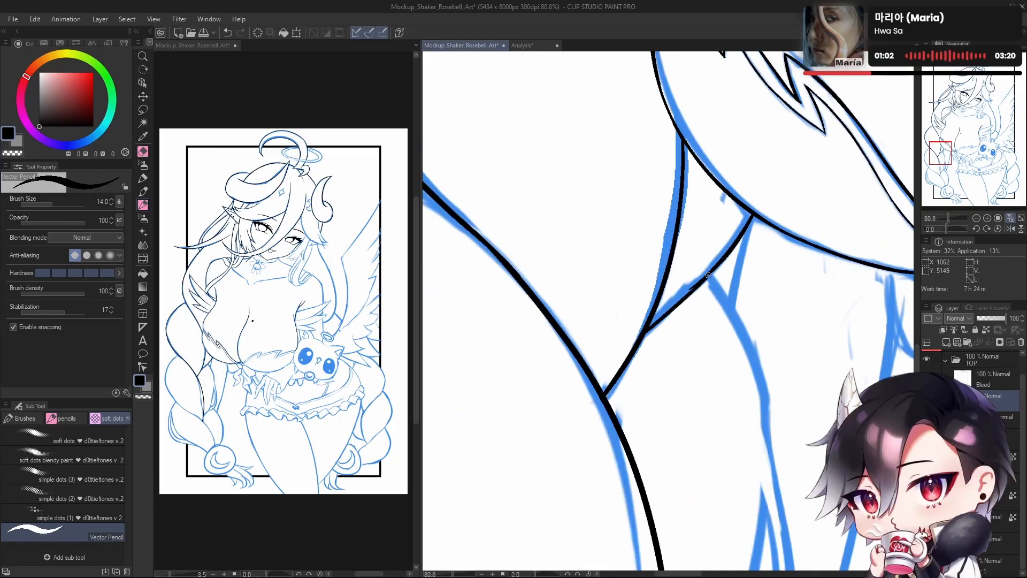
pyautogui.hotkey('ctrl', 'z')
pyautogui.moveTo(648, 329); pyautogui.dragTo(706, 273)
pyautogui.moveTo(655, 322); pyautogui.dragTo(709, 276)
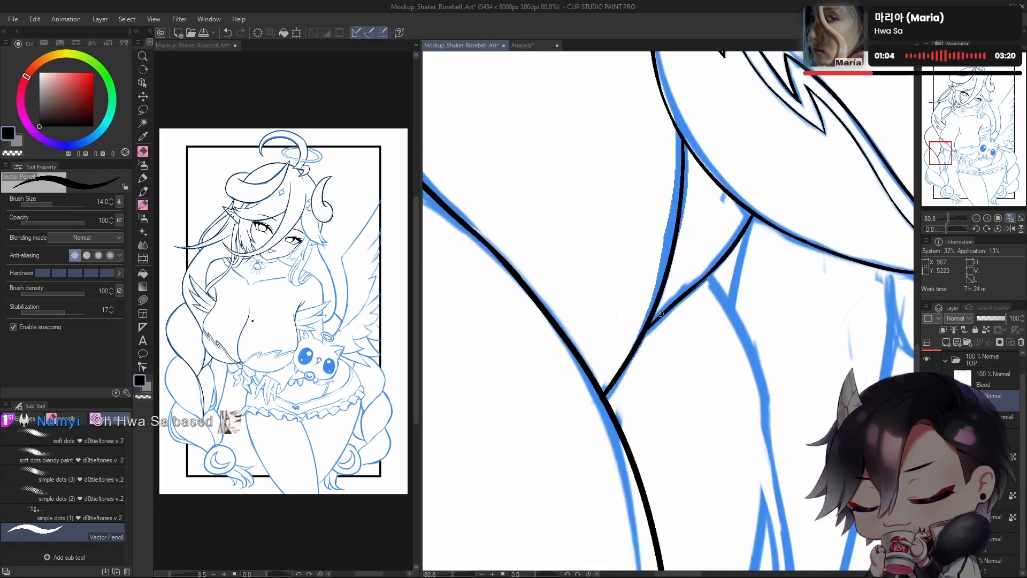
pyautogui.hotkey('ctrl', 'z')
pyautogui.moveTo(657, 318); pyautogui.dragTo(714, 266)
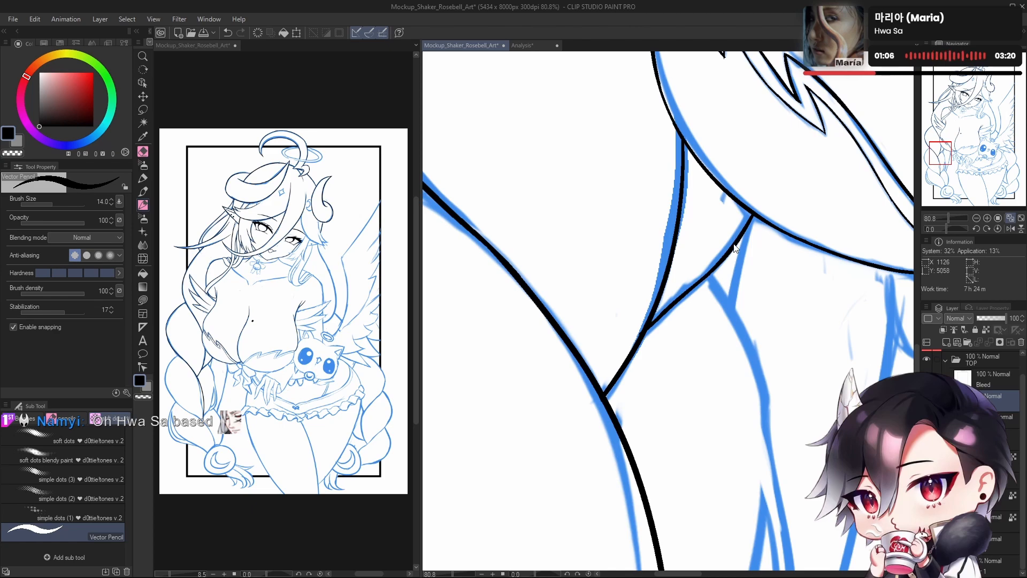
# Step: Ink the small second line in black, running down from the same junction under the bust to the sketched contour below
pyautogui.scroll(-5, 712, 320)
pyautogui.moveTo(744, 363); pyautogui.dragTo(693, 275)
pyautogui.moveTo(708, 373); pyautogui.dragTo(720, 441)
pyautogui.moveTo(696, 320); pyautogui.dragTo(702, 368)
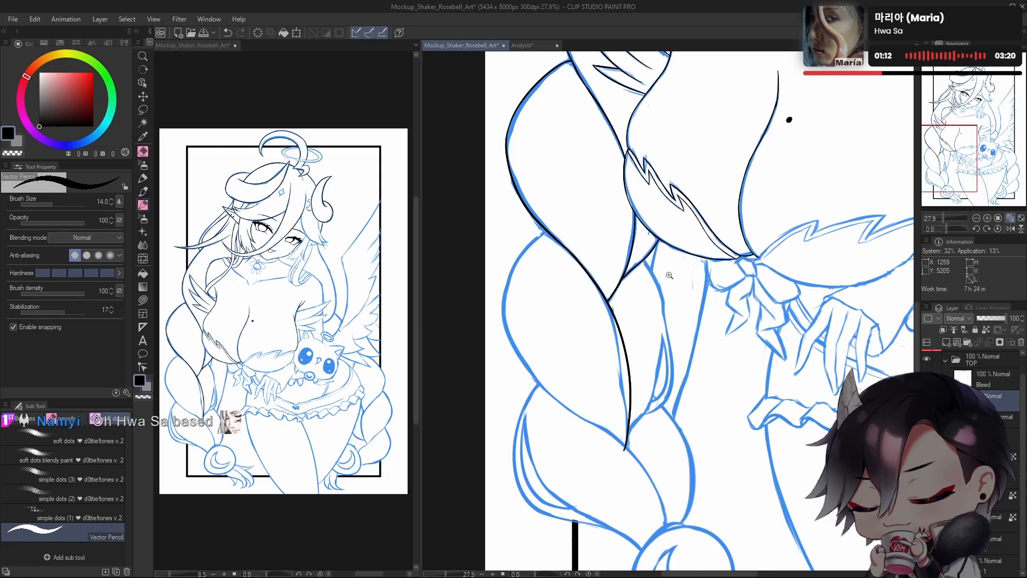
pyautogui.scroll(4, 652, 253)
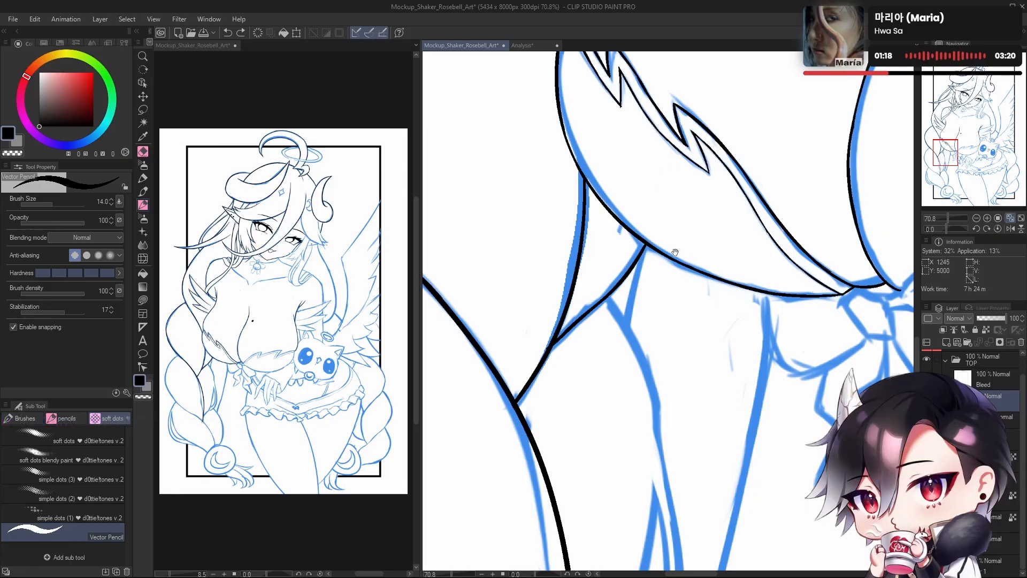
pyautogui.moveTo(674, 252); pyautogui.dragTo(667, 269)
pyautogui.moveTo(620, 337); pyautogui.dragTo(637, 266)
pyautogui.hotkey('ctrl', 'z')
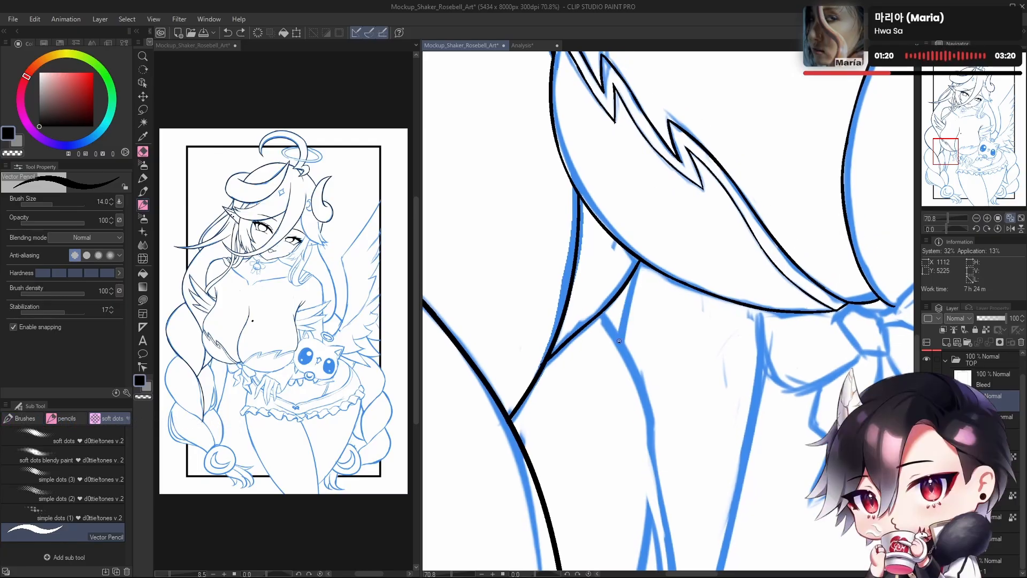
pyautogui.moveTo(619, 340)
pyautogui.mouseDown()
pyautogui.moveTo(636, 263)
pyautogui.moveTo(628, 303)
pyautogui.moveTo(637, 265)
pyautogui.mouseUp()
pyautogui.hotkey('ctrl', 'z')
pyautogui.hotkey('ctrl', 'z')
pyautogui.hotkey('ctrl', 'z')
# Step: Try to ink the outer side of the bow's braid-side loop from the bust outline down to its lower corner
pyautogui.moveTo(752, 382); pyautogui.dragTo(694, 283)
pyautogui.moveTo(757, 274)
pyautogui.mouseDown()
pyautogui.moveTo(718, 326)
pyautogui.moveTo(704, 308)
pyautogui.moveTo(643, 302)
pyautogui.moveTo(646, 341)
pyautogui.mouseUp()
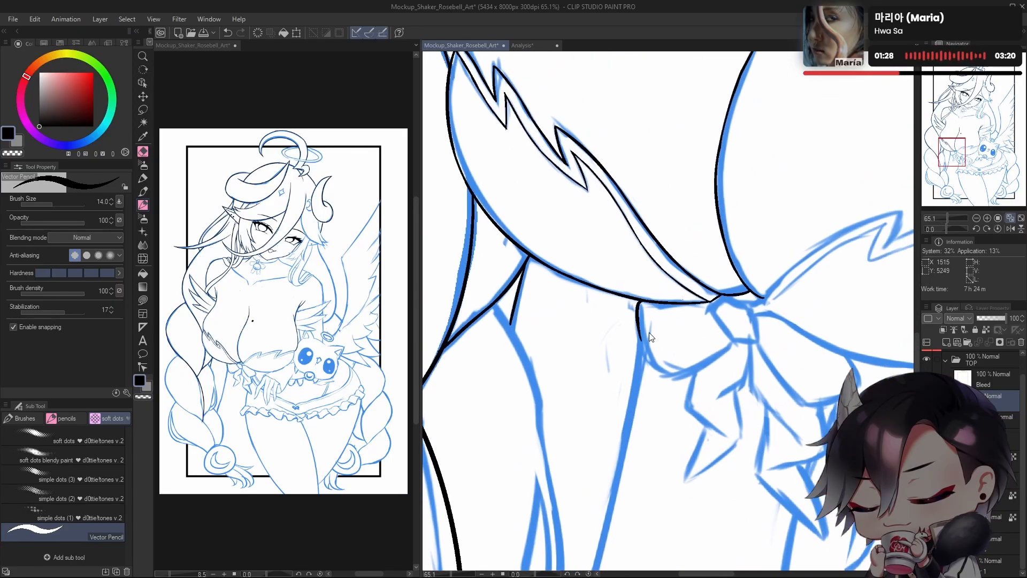
pyautogui.hotkey('ctrl', 'z')
pyautogui.moveTo(646, 280); pyautogui.dragTo(637, 345)
pyautogui.hotkey('ctrl', 'z')
pyautogui.hotkey('ctrl', 'z')
pyautogui.moveTo(634, 304); pyautogui.dragTo(657, 380)
pyautogui.hotkey('ctrl', 'z')
pyautogui.moveTo(635, 304); pyautogui.dragTo(657, 379)
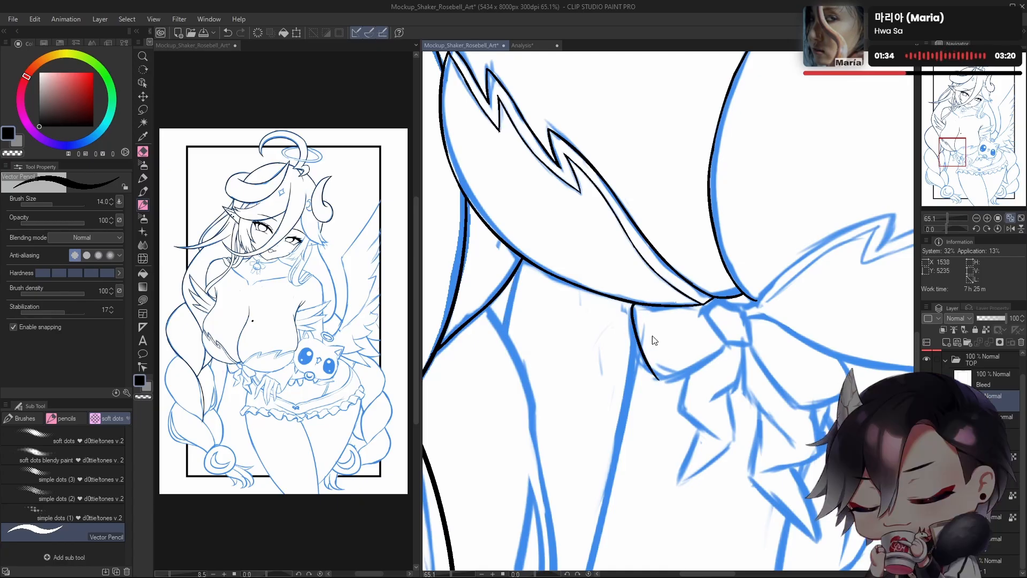
pyautogui.hotkey('ctrl', 'z')
pyautogui.moveTo(635, 304)
pyautogui.mouseDown()
pyautogui.moveTo(631, 338)
pyautogui.moveTo(658, 379)
pyautogui.mouseUp()
pyautogui.hotkey('ctrl', 'z')
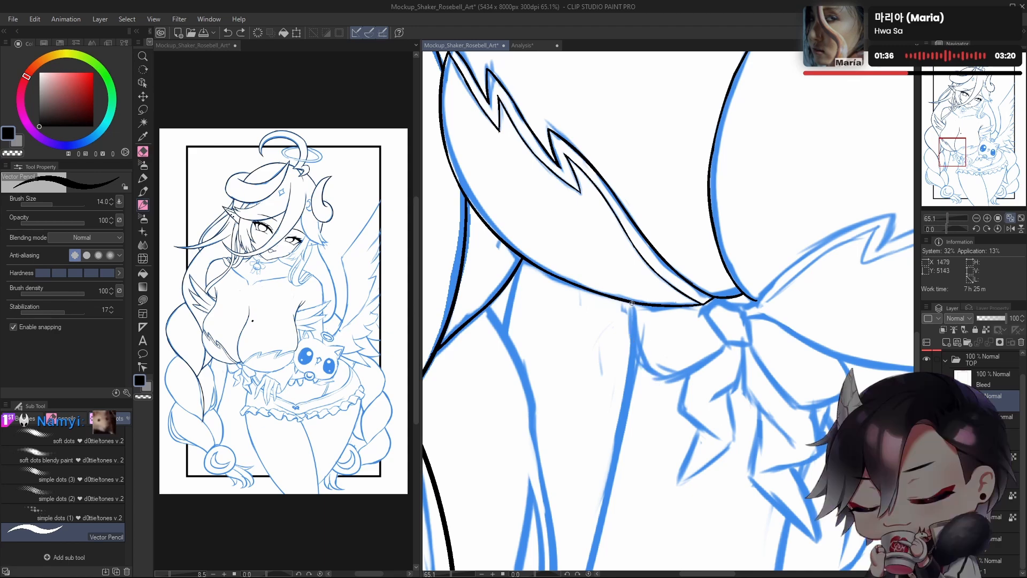
pyautogui.moveTo(633, 302); pyautogui.dragTo(653, 376)
pyautogui.hotkey('ctrl', 'z')
pyautogui.hotkey('ctrl', 'z')
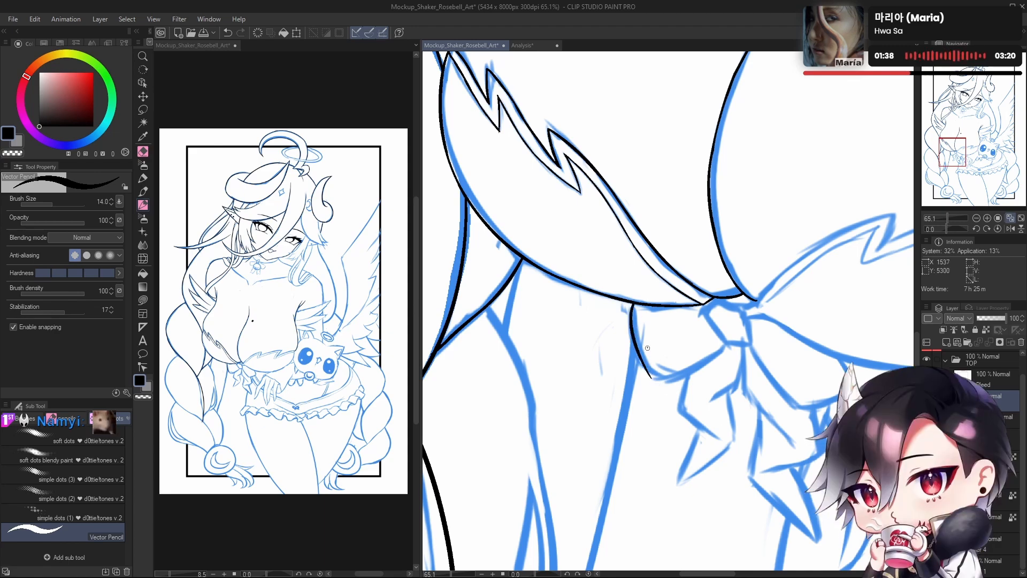
# Step: Ink only the short upper stretch of the bow loop's outer edge, starting at the bust's underside
pyautogui.moveTo(633, 303)
pyautogui.mouseDown()
pyautogui.moveTo(631, 329)
pyautogui.moveTo(646, 347)
pyautogui.moveTo(630, 324)
pyautogui.mouseUp()
pyautogui.hotkey('ctrl', 'z')
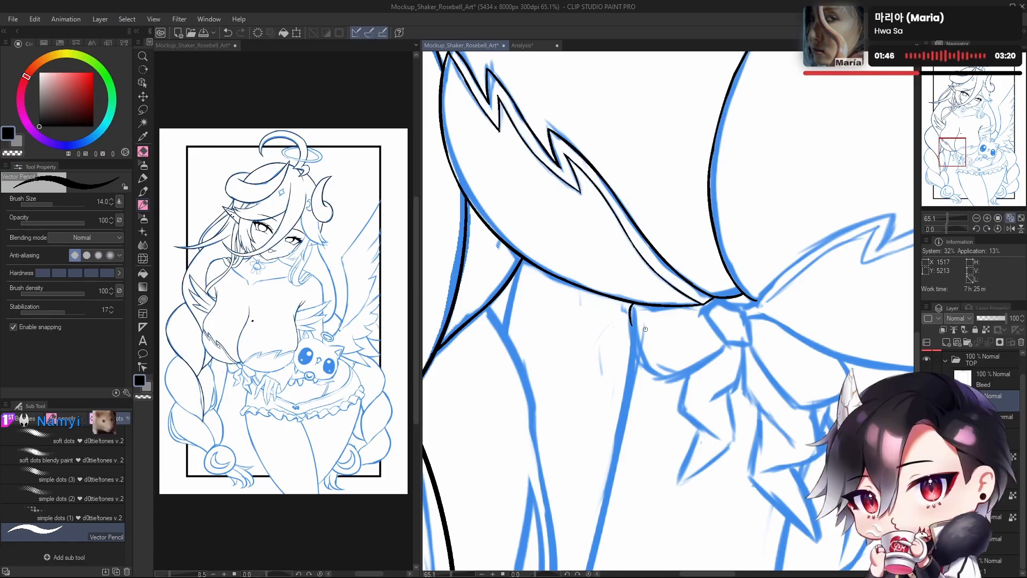
pyautogui.moveTo(679, 302)
pyautogui.mouseDown()
pyautogui.moveTo(617, 327)
pyautogui.moveTo(620, 347)
pyautogui.moveTo(640, 317)
pyautogui.mouseUp()
pyautogui.hotkey('ctrl', 'z')
pyautogui.hotkey('ctrl', 'z')
pyautogui.hotkey('ctrl', 'z')
pyautogui.hotkey('ctrl', 'z')
pyautogui.hotkey('ctrl', 'z')
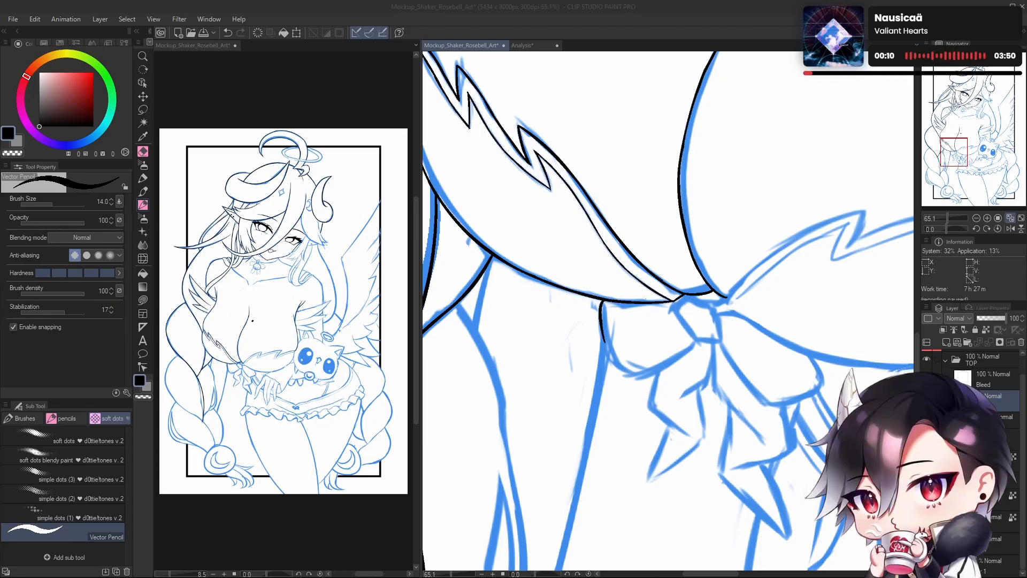
# Step: Try to ink the rounded lower corner of the bow loop, continuing from the short upper stroke
pyautogui.moveTo(616, 309)
pyautogui.mouseDown()
pyautogui.moveTo(584, 321)
pyautogui.moveTo(633, 346)
pyautogui.moveTo(628, 396)
pyautogui.mouseUp()
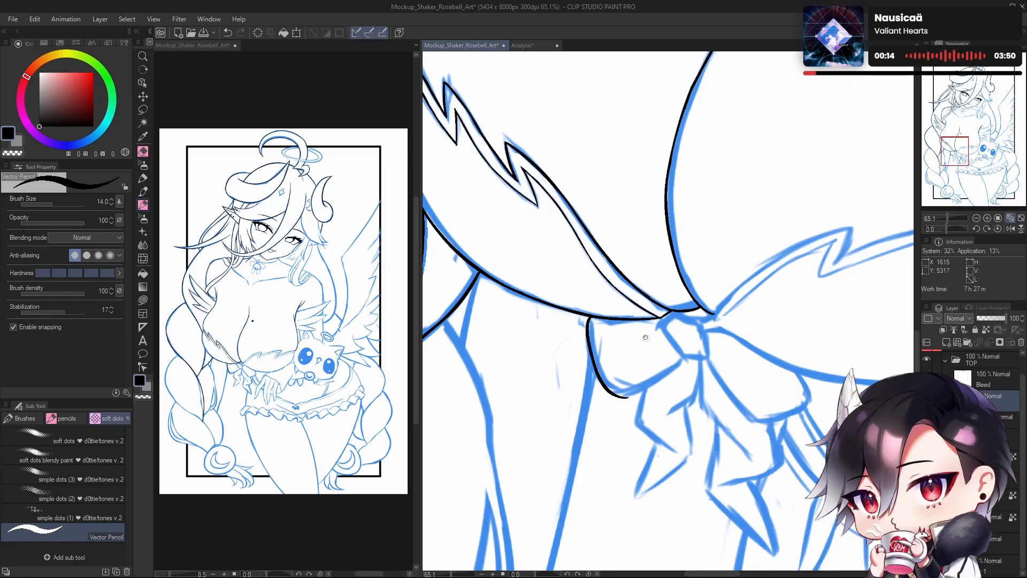
pyautogui.hotkey('ctrl', 'z')
pyautogui.moveTo(590, 346); pyautogui.dragTo(630, 395)
pyautogui.hotkey('ctrl', 'z')
pyautogui.moveTo(590, 345); pyautogui.dragTo(629, 390)
pyautogui.hotkey('ctrl', 'z')
pyautogui.moveTo(588, 340); pyautogui.dragTo(633, 392)
pyautogui.hotkey('ctrl', 'z')
pyautogui.moveTo(589, 346); pyautogui.dragTo(630, 390)
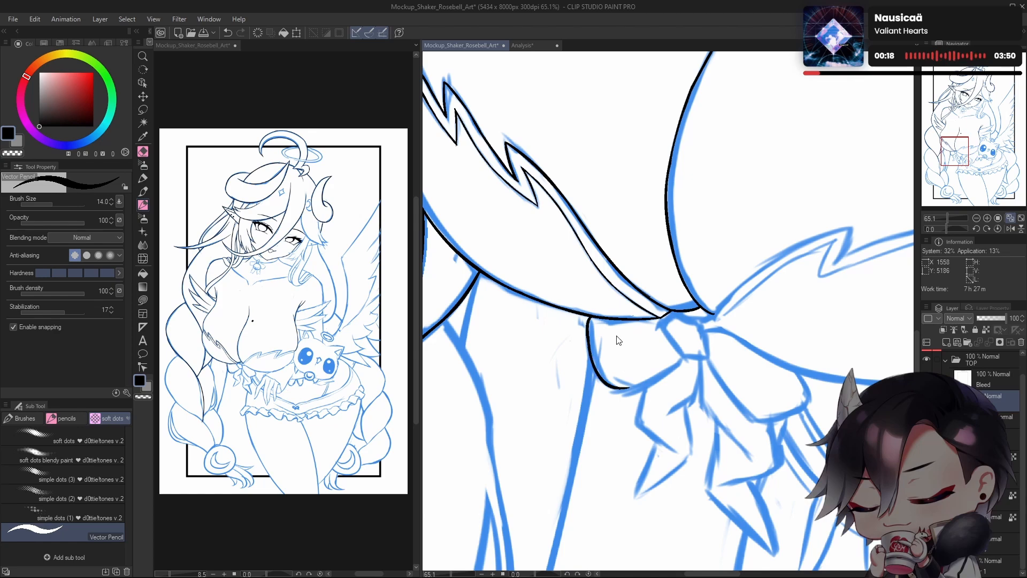
pyautogui.hotkey('ctrl', 'z')
pyautogui.moveTo(588, 343)
pyautogui.mouseDown()
pyautogui.moveTo(625, 397)
pyautogui.moveTo(594, 368)
pyautogui.moveTo(629, 391)
pyautogui.moveTo(607, 387)
pyautogui.moveTo(635, 393)
pyautogui.mouseUp()
pyautogui.hotkey('ctrl', 'z')
pyautogui.hotkey('ctrl', 'z')
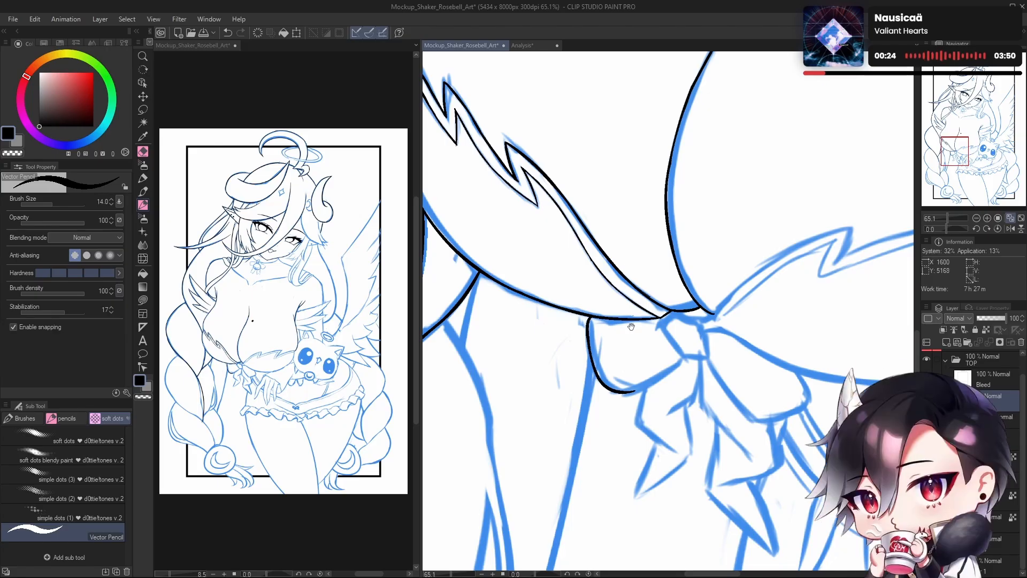
pyautogui.moveTo(655, 358)
pyautogui.mouseDown()
pyautogui.moveTo(637, 346)
pyautogui.moveTo(654, 346)
pyautogui.moveTo(656, 361)
pyautogui.mouseUp()
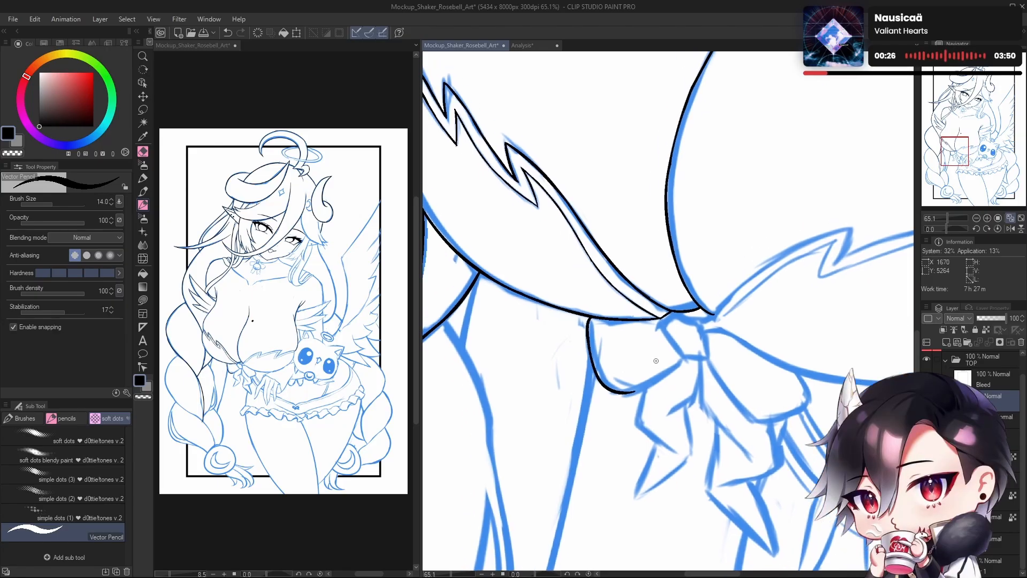
pyautogui.hotkey('ctrl', 'z')
pyautogui.moveTo(590, 346)
pyautogui.mouseDown()
pyautogui.moveTo(610, 388)
pyautogui.moveTo(643, 380)
pyautogui.mouseUp()
pyautogui.hotkey('ctrl', 'z')
pyautogui.hotkey('ctrl', 'z')
# Step: Try to ink the bow loop's outer side and lower curve as one stroke starting at the bust's underside
pyautogui.moveTo(588, 322); pyautogui.dragTo(642, 384)
pyautogui.hotkey('ctrl', 'z')
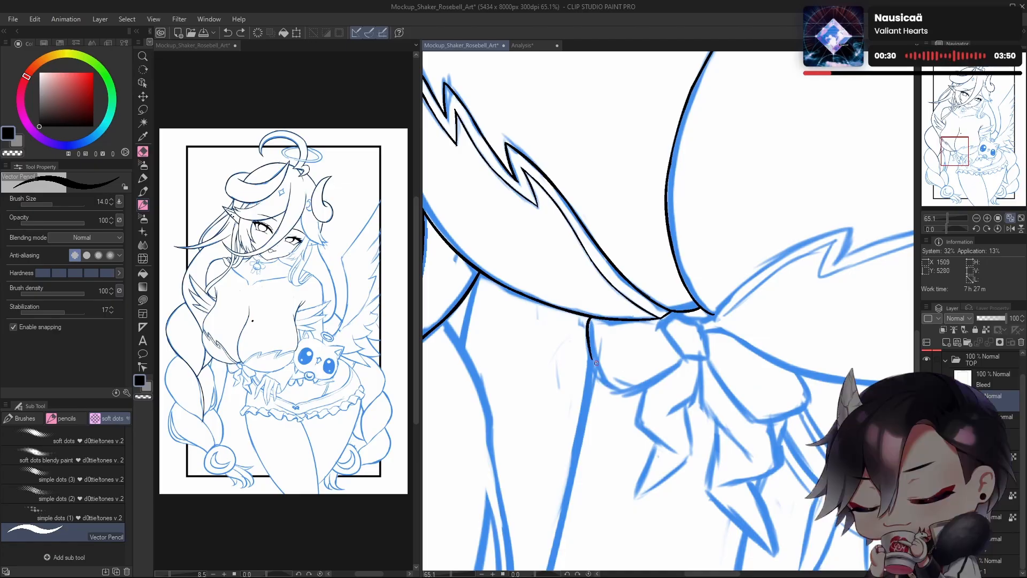
pyautogui.moveTo(589, 320)
pyautogui.mouseDown()
pyautogui.moveTo(644, 385)
pyautogui.moveTo(658, 374)
pyautogui.mouseUp()
pyautogui.hotkey('ctrl', 'z')
pyautogui.moveTo(588, 321); pyautogui.dragTo(650, 381)
pyautogui.hotkey('ctrl', 'z')
pyautogui.moveTo(587, 321); pyautogui.dragTo(649, 381)
pyautogui.hotkey('ctrl', 'z')
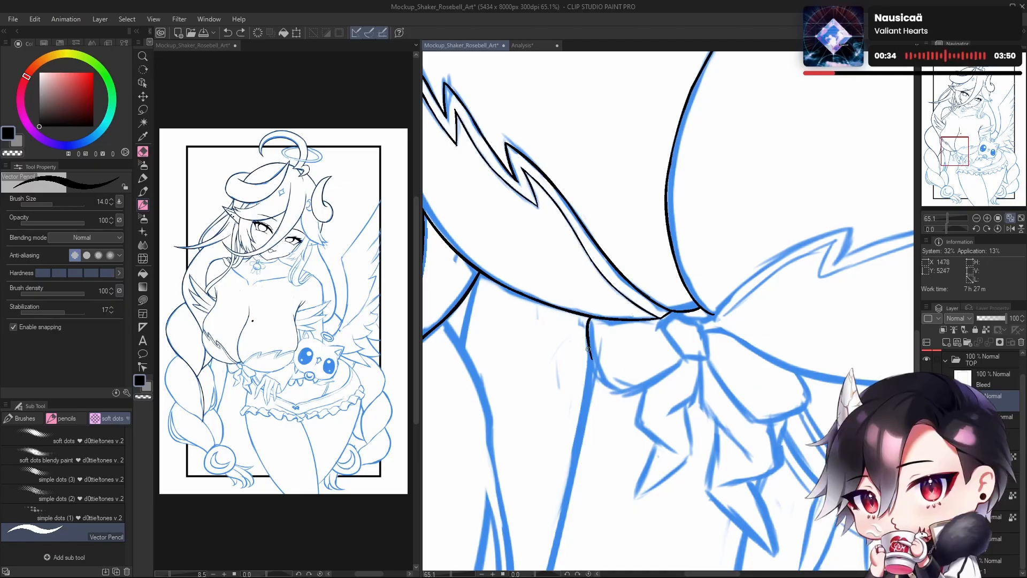
# Step: Ink the bow loop's rounded lower edge in black, from the short upper stroke around and up to the knot
pyautogui.moveTo(588, 343); pyautogui.dragTo(639, 384)
pyautogui.hotkey('ctrl', 'z')
pyautogui.moveTo(590, 349); pyautogui.dragTo(639, 385)
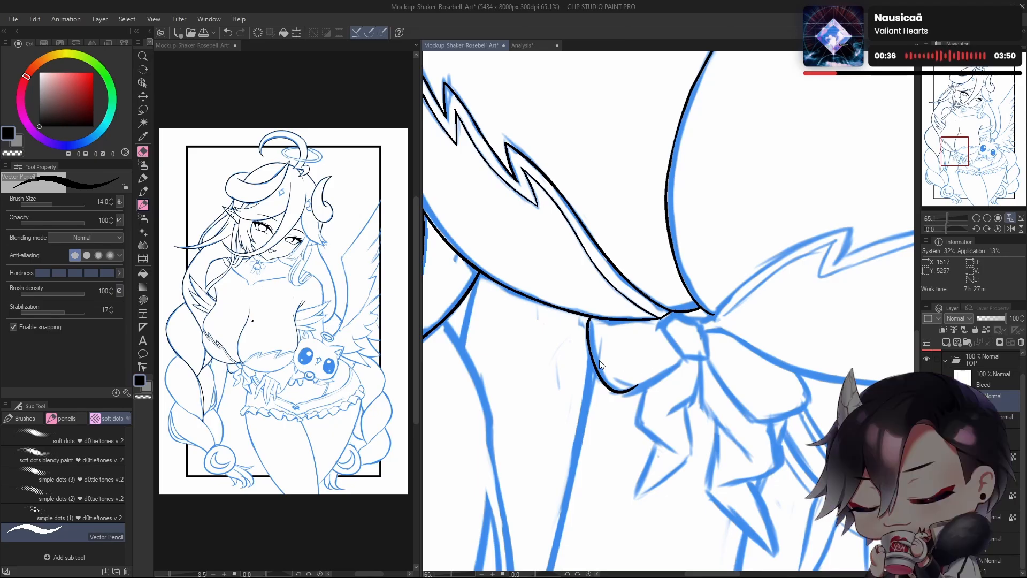
pyautogui.hotkey('ctrl', 'z')
pyautogui.moveTo(589, 347)
pyautogui.mouseDown()
pyautogui.moveTo(610, 390)
pyautogui.moveTo(641, 385)
pyautogui.mouseUp()
pyautogui.hotkey('ctrl', 'z')
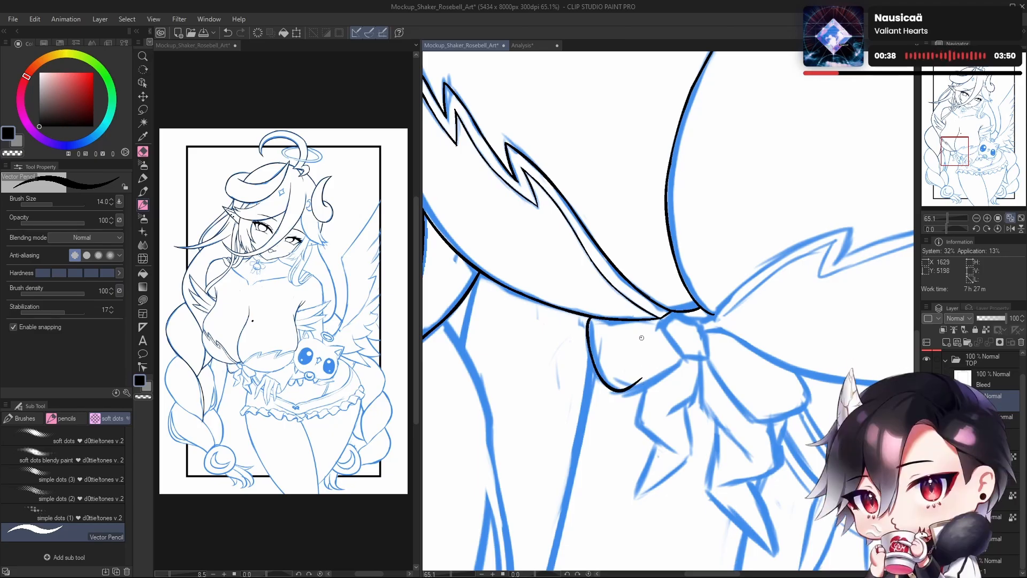
pyautogui.hotkey('ctrl', 'z')
pyautogui.moveTo(589, 344); pyautogui.dragTo(636, 386)
pyautogui.hotkey('ctrl', 'z')
pyautogui.moveTo(589, 344); pyautogui.dragTo(601, 383)
pyautogui.hotkey('ctrl', 'z')
pyautogui.moveTo(589, 347); pyautogui.dragTo(638, 382)
pyautogui.hotkey('ctrl', 'z')
pyautogui.moveTo(589, 346)
pyautogui.mouseDown()
pyautogui.moveTo(633, 383)
pyautogui.moveTo(594, 353)
pyautogui.moveTo(604, 387)
pyautogui.moveTo(641, 381)
pyautogui.mouseUp()
pyautogui.hotkey('ctrl', 'z')
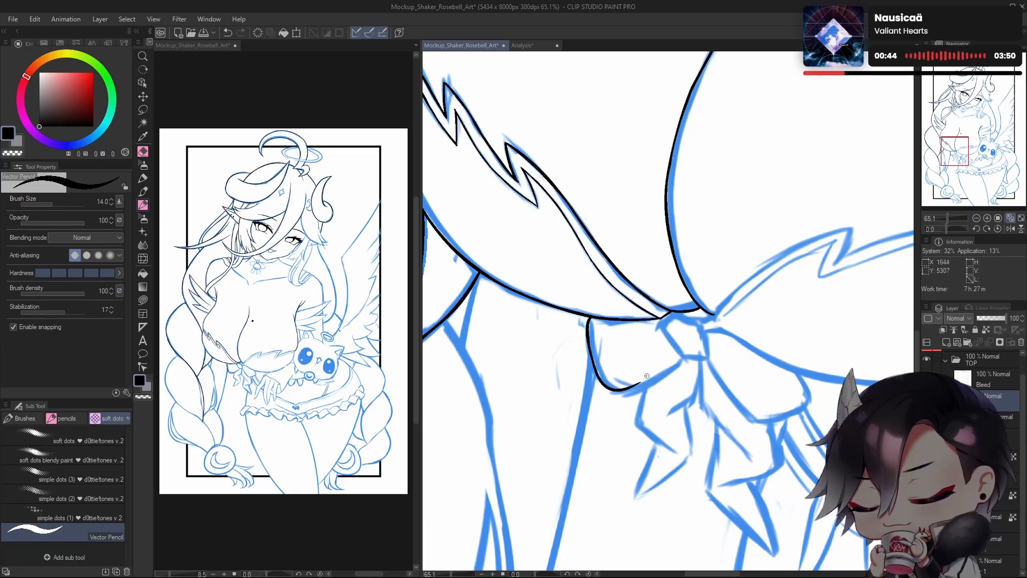
pyautogui.hotkey('ctrl', 'z')
pyautogui.moveTo(591, 350)
pyautogui.mouseDown()
pyautogui.moveTo(620, 391)
pyautogui.moveTo(647, 384)
pyautogui.mouseUp()
pyautogui.hotkey('ctrl', 'z')
pyautogui.hotkey('ctrl', 'z')
pyautogui.moveTo(588, 349)
pyautogui.mouseDown()
pyautogui.moveTo(598, 380)
pyautogui.moveTo(653, 373)
pyautogui.mouseUp()
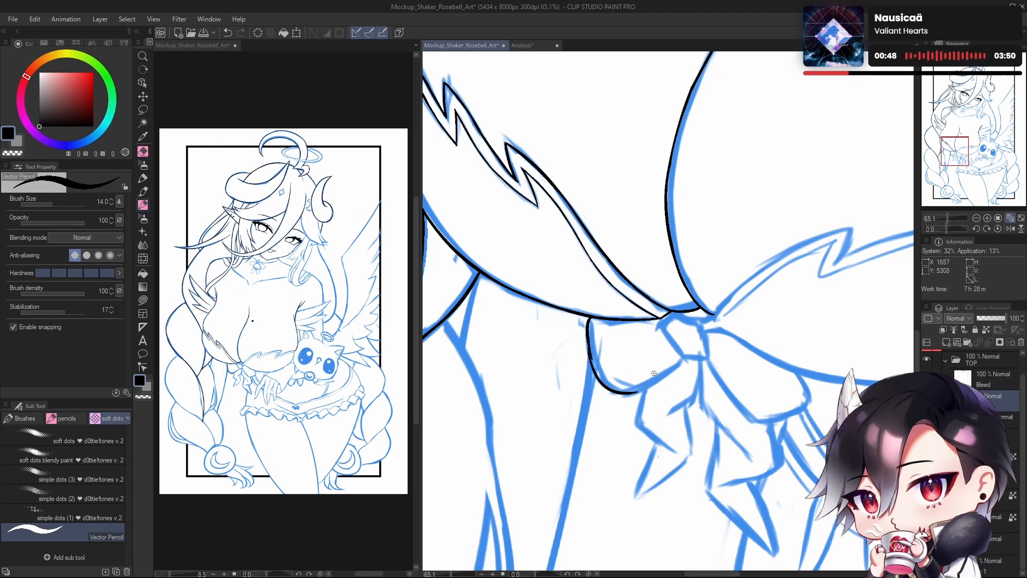
pyautogui.moveTo(588, 348)
pyautogui.mouseDown()
pyautogui.moveTo(626, 387)
pyautogui.moveTo(653, 375)
pyautogui.mouseUp()
pyautogui.hotkey('ctrl', 'z')
pyautogui.moveTo(589, 349)
pyautogui.mouseDown()
pyautogui.moveTo(651, 380)
pyautogui.moveTo(684, 359)
pyautogui.moveTo(653, 387)
pyautogui.mouseUp()
pyautogui.hotkey('ctrl', 'z')
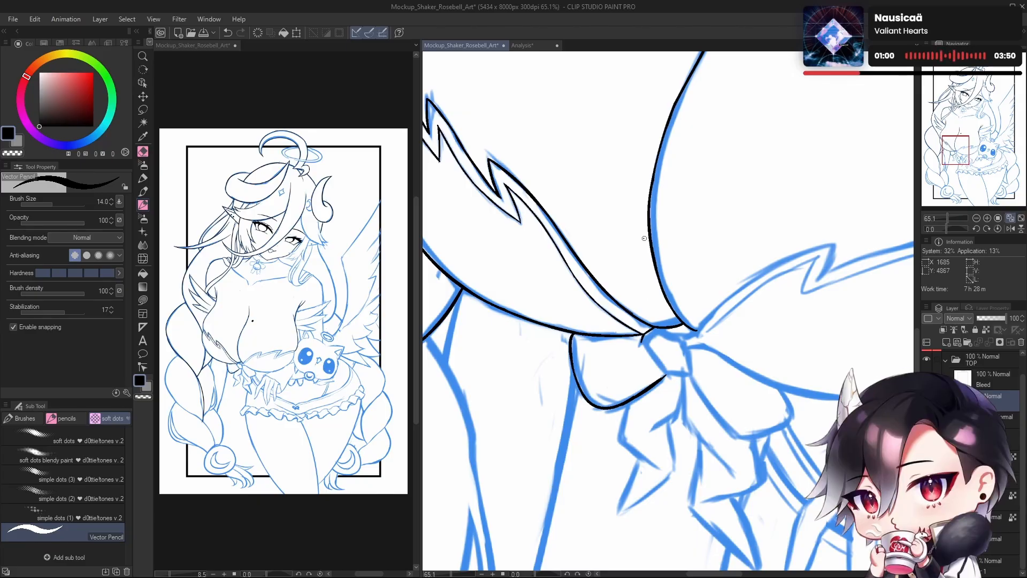
# Step: Ink the bow knot's loop-side edge and its lower edge in black, cleaning up with transparent colour
pyautogui.moveTo(665, 254); pyautogui.dragTo(667, 250)
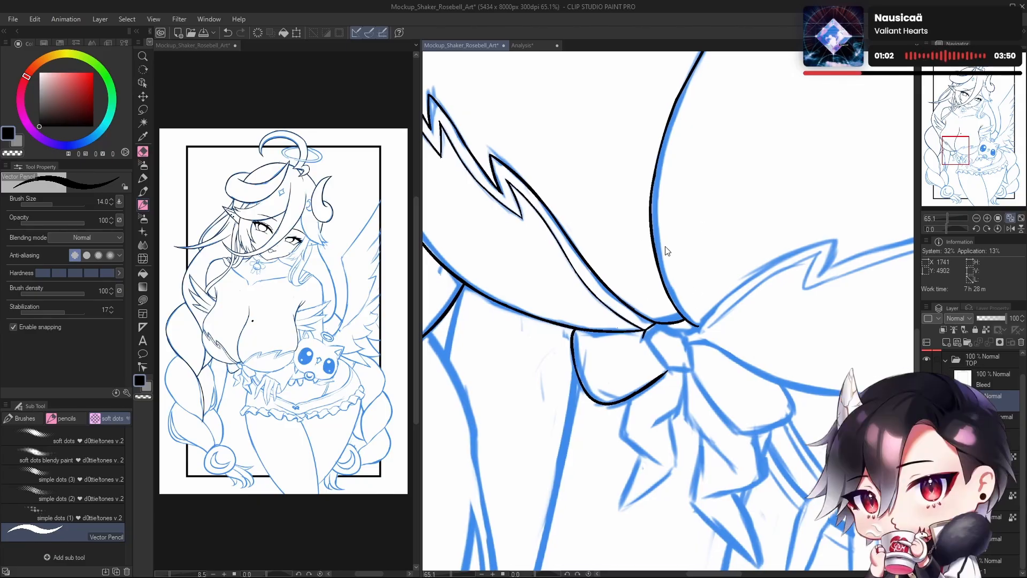
pyautogui.hotkey('ctrl', 'z')
pyautogui.hotkey('ctrl', 'z')
pyautogui.moveTo(646, 331); pyautogui.dragTo(667, 368)
pyautogui.hotkey('ctrl', 'z')
pyautogui.hotkey('ctrl', 'z')
pyautogui.hotkey('ctrl', 'z')
pyautogui.hotkey('ctrl', 'z')
pyautogui.hotkey('ctrl', 'z')
pyautogui.moveTo(647, 333); pyautogui.dragTo(690, 372)
pyautogui.hotkey('ctrl', 'z')
pyautogui.hotkey('ctrl', 'z')
pyautogui.press('c')
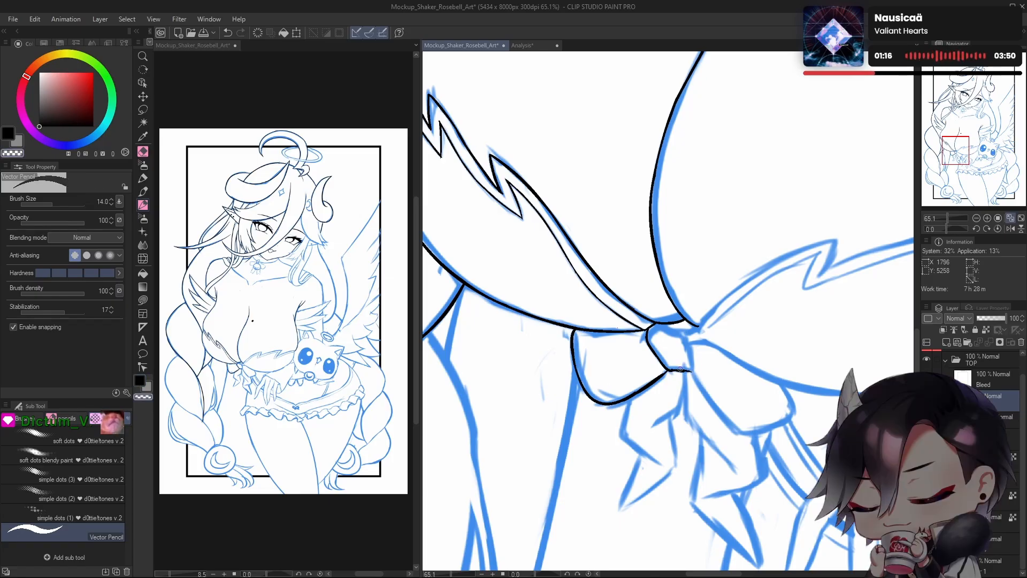
pyautogui.press('c')
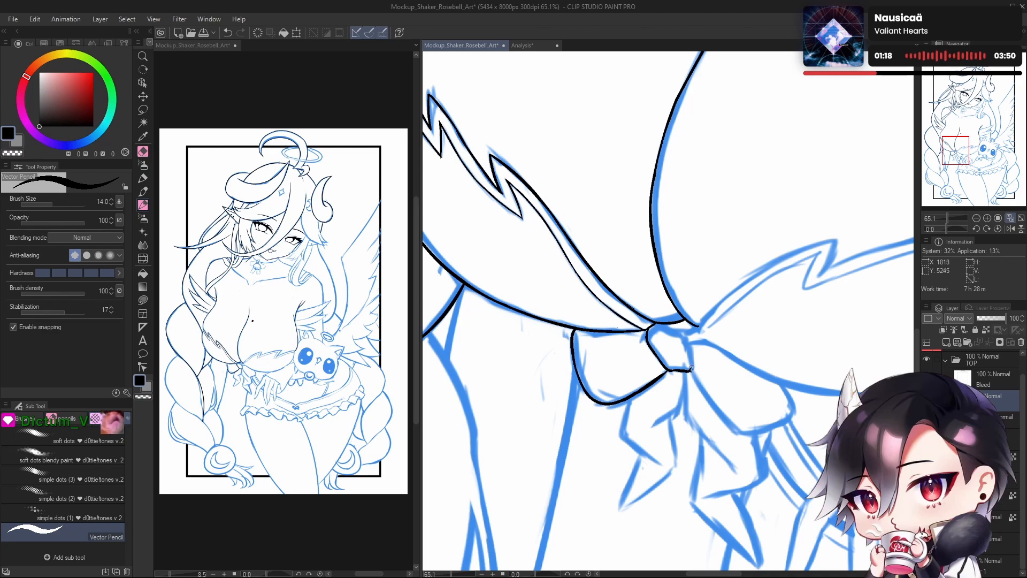
# Step: Mirror the canvas and ink the far side of the bow knot in black to close its outline
pyautogui.moveTo(690, 370)
pyautogui.mouseDown()
pyautogui.moveTo(684, 331)
pyautogui.moveTo(696, 361)
pyautogui.moveTo(641, 354)
pyautogui.moveTo(709, 391)
pyautogui.mouseUp()
pyautogui.press('h')
pyautogui.hotkey('ctrl', 'z')
pyautogui.moveTo(733, 354); pyautogui.dragTo(707, 367)
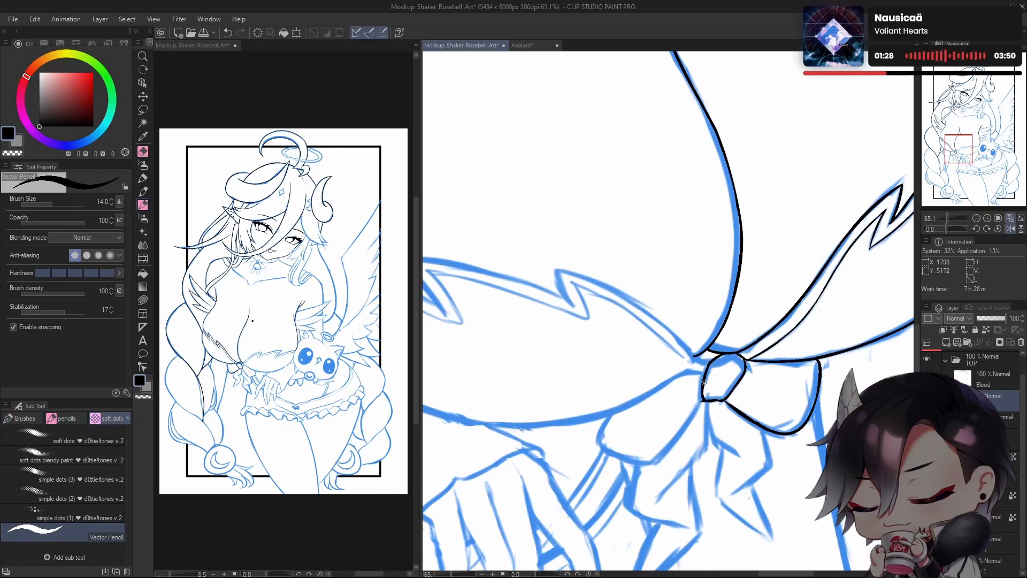
pyautogui.press('c')
pyautogui.press('c')
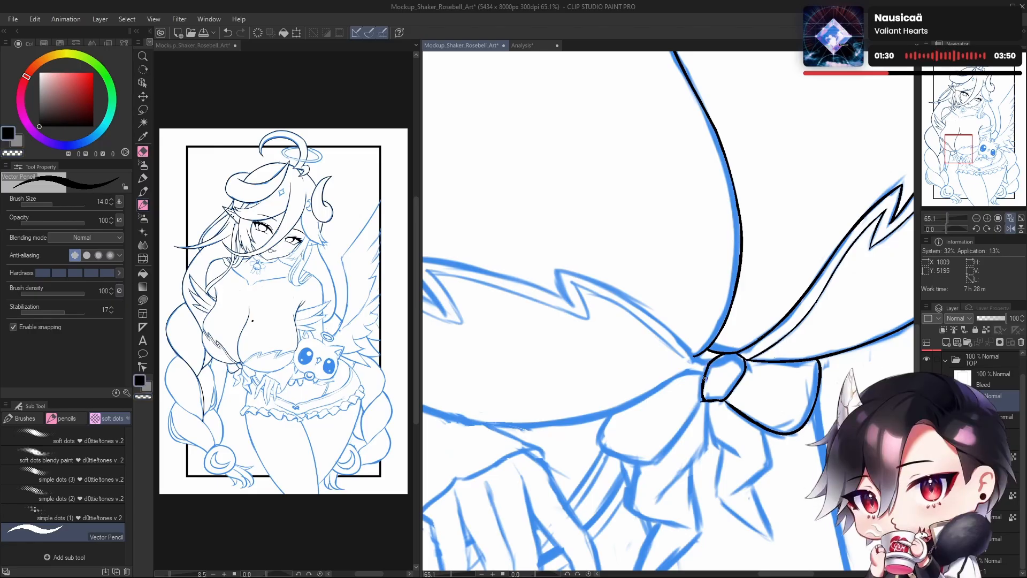
# Step: Trim the overshooting lower corner and refine the far side of the bow knot's outline with transparent colour
pyautogui.scroll(4, 706, 376)
pyautogui.press('c')
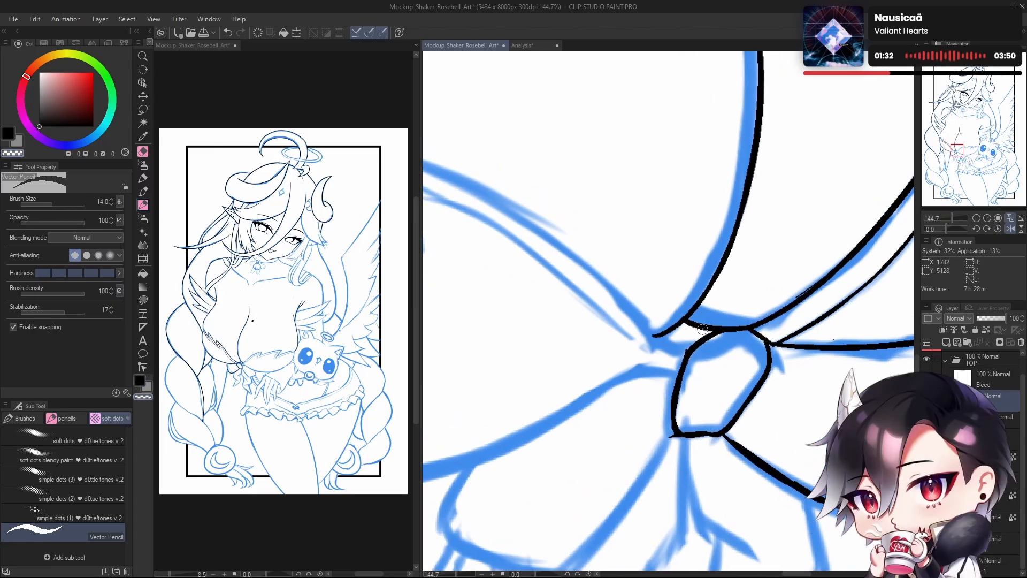
pyautogui.moveTo(695, 398); pyautogui.dragTo(690, 353)
pyautogui.moveTo(666, 390)
pyautogui.mouseDown()
pyautogui.moveTo(680, 401)
pyautogui.moveTo(723, 378)
pyautogui.moveTo(742, 383)
pyautogui.mouseUp()
pyautogui.press('c')
pyautogui.press('c')
pyautogui.hotkey('ctrl', 'z')
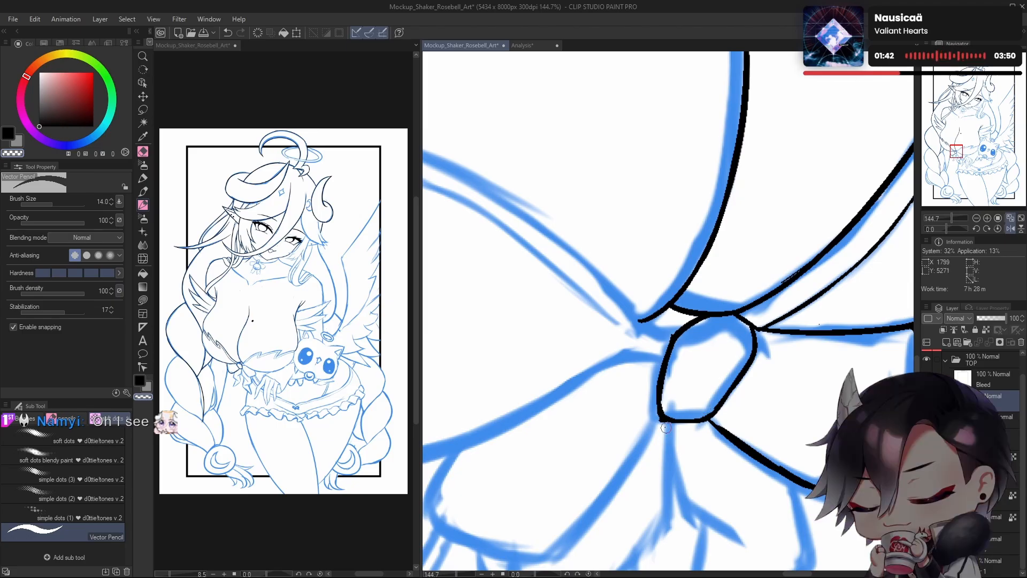
pyautogui.moveTo(668, 394); pyautogui.dragTo(678, 359)
pyautogui.hotkey('ctrl', 'z')
pyautogui.moveTo(654, 414); pyautogui.dragTo(666, 349)
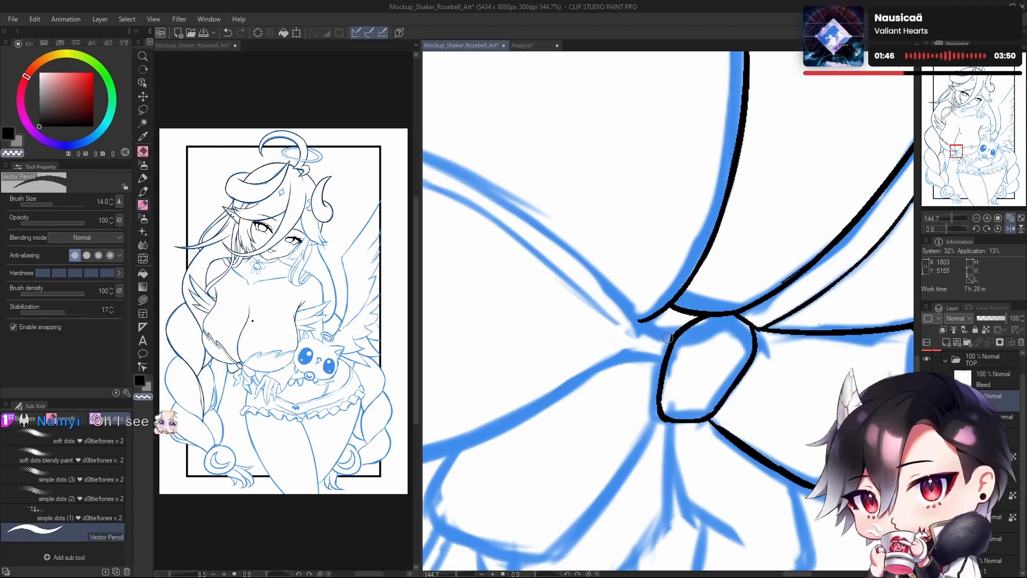
pyautogui.scroll(-6, 653, 310)
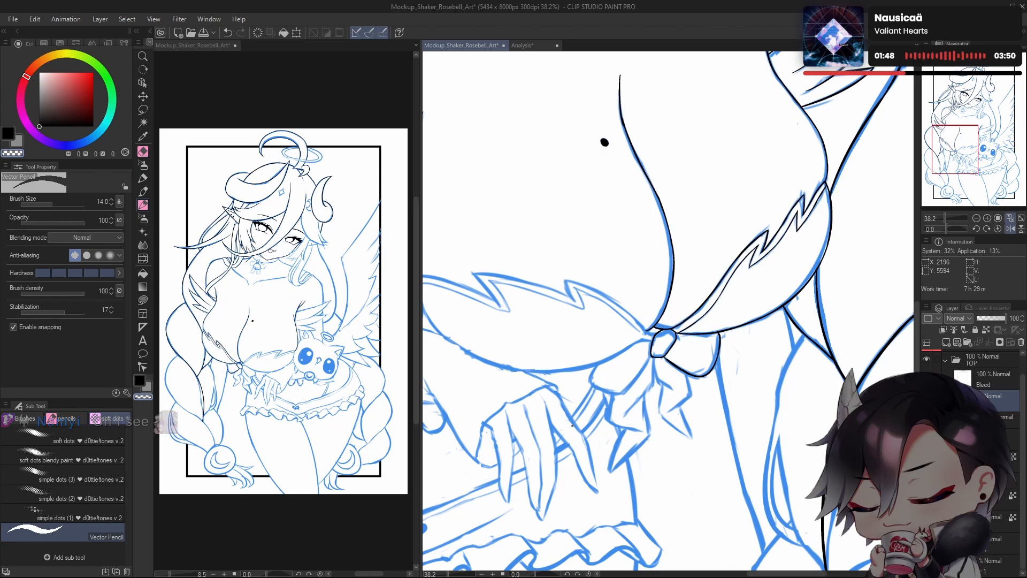
# Step: Ink the first stretch of the creature-side cup's lower edge in black from the bow knot, trimming its end with transparent colour
pyautogui.scroll(4, 653, 321)
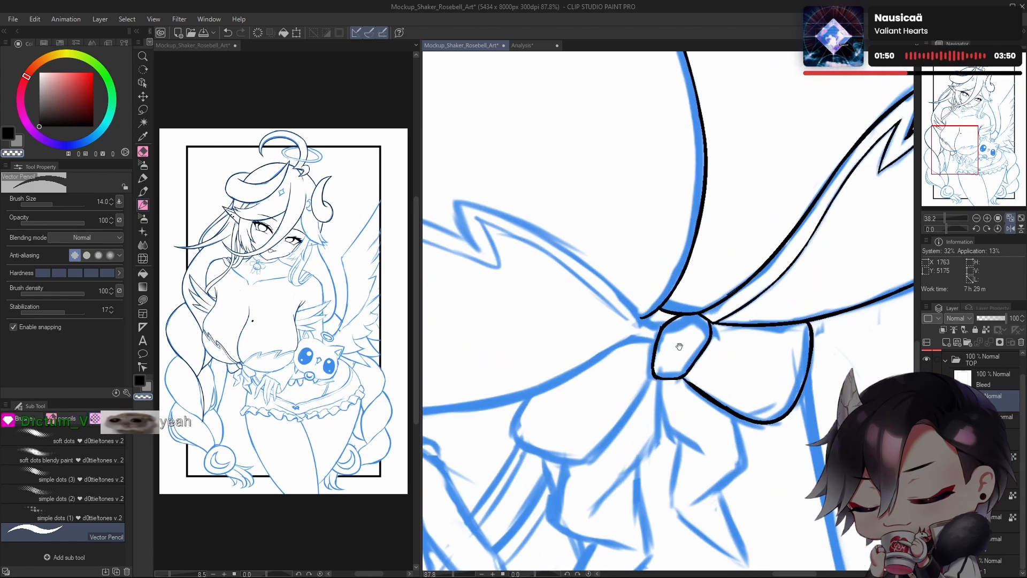
pyautogui.scroll(-2, 685, 344)
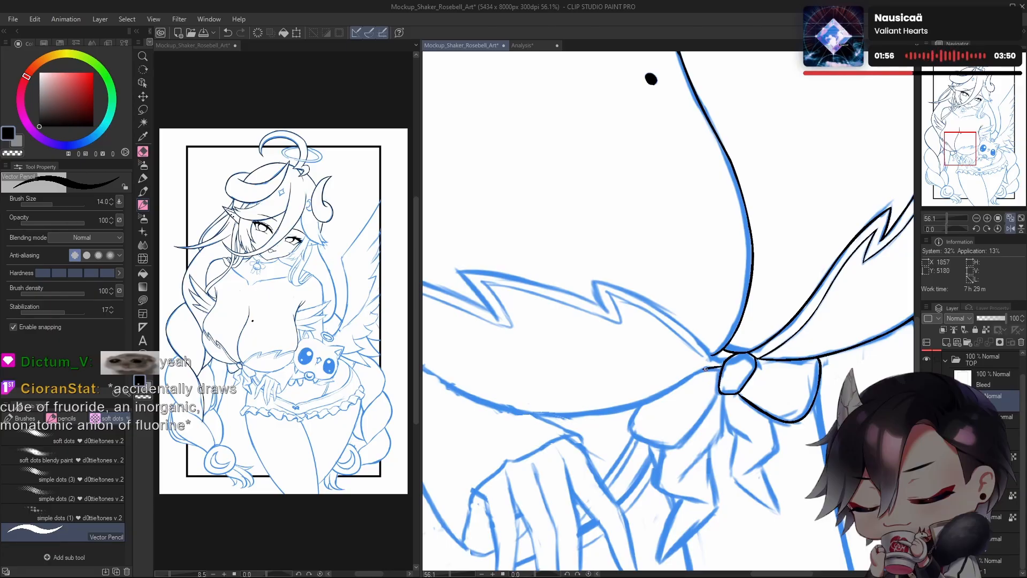
pyautogui.scroll(-5, 705, 368)
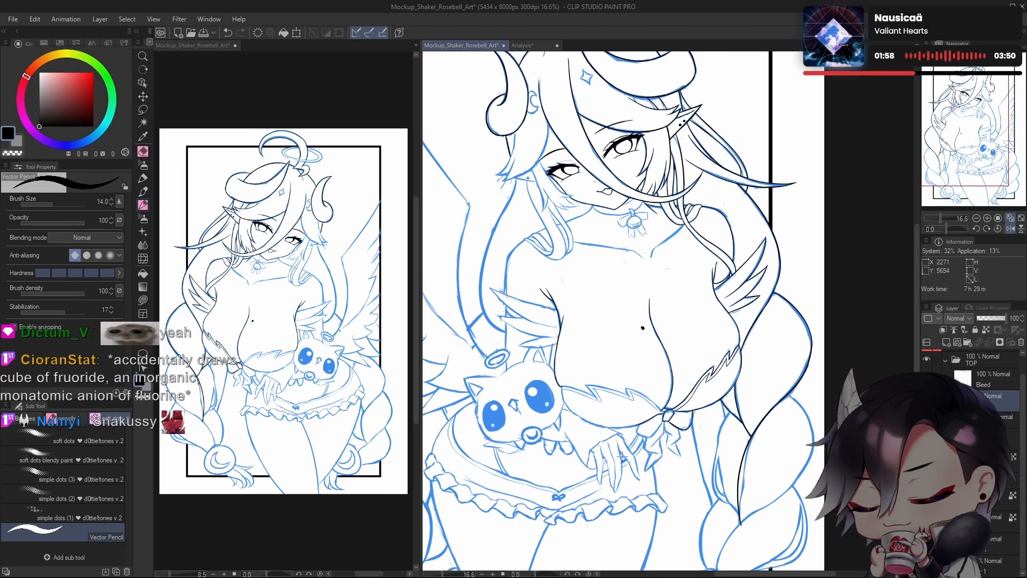
pyautogui.scroll(5, 621, 455)
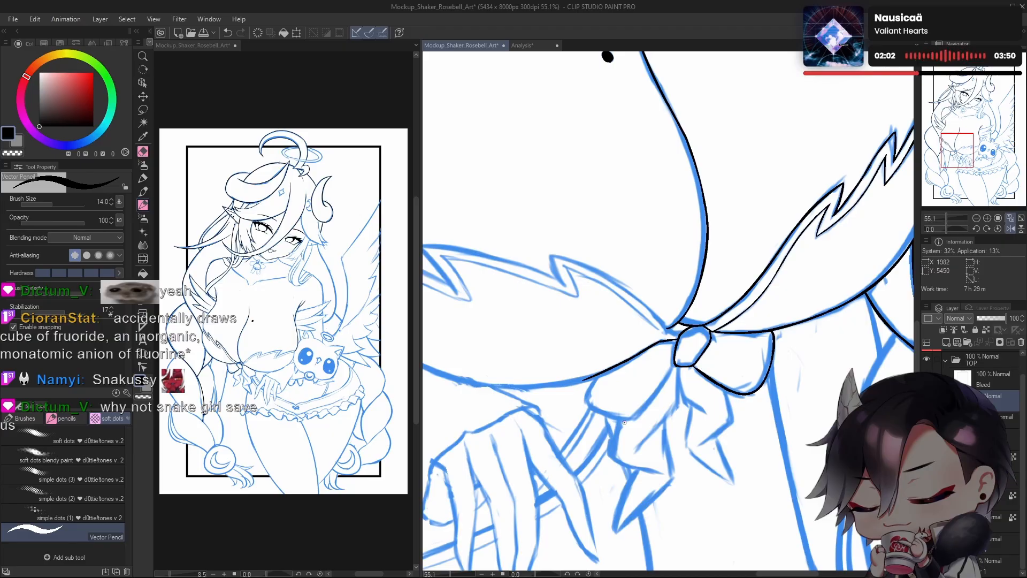
pyautogui.moveTo(643, 387)
pyautogui.mouseDown()
pyautogui.moveTo(673, 372)
pyautogui.moveTo(666, 378)
pyautogui.mouseUp()
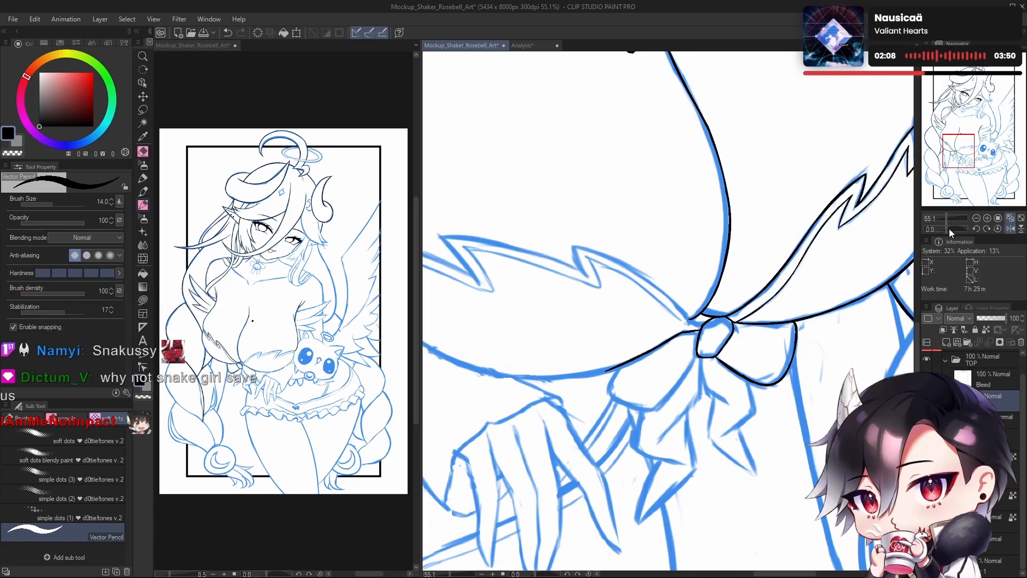
pyautogui.moveTo(949, 229); pyautogui.dragTo(958, 229)
pyautogui.scroll(2, 660, 321)
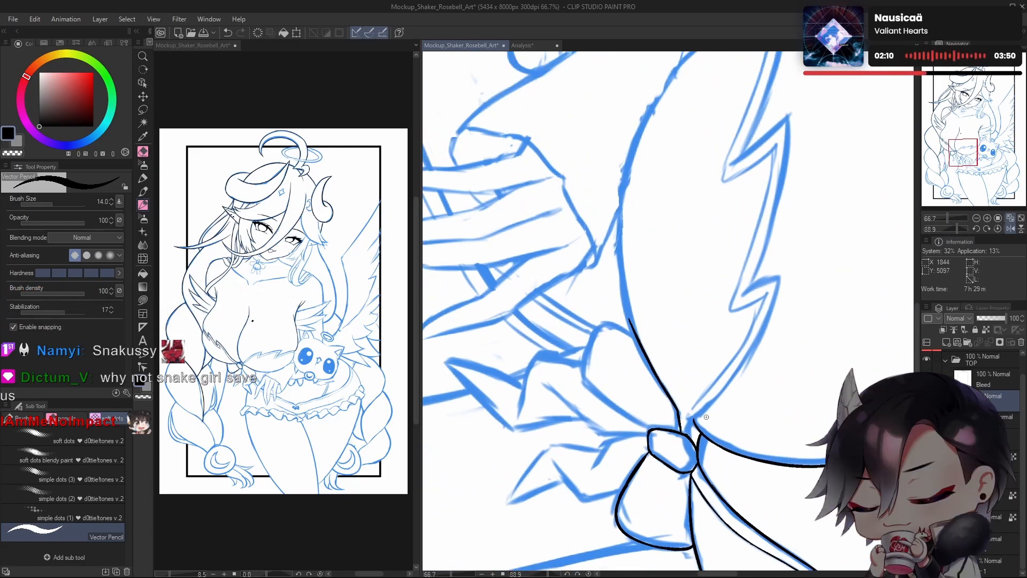
pyautogui.press('c')
pyautogui.moveTo(629, 320); pyautogui.dragTo(650, 365)
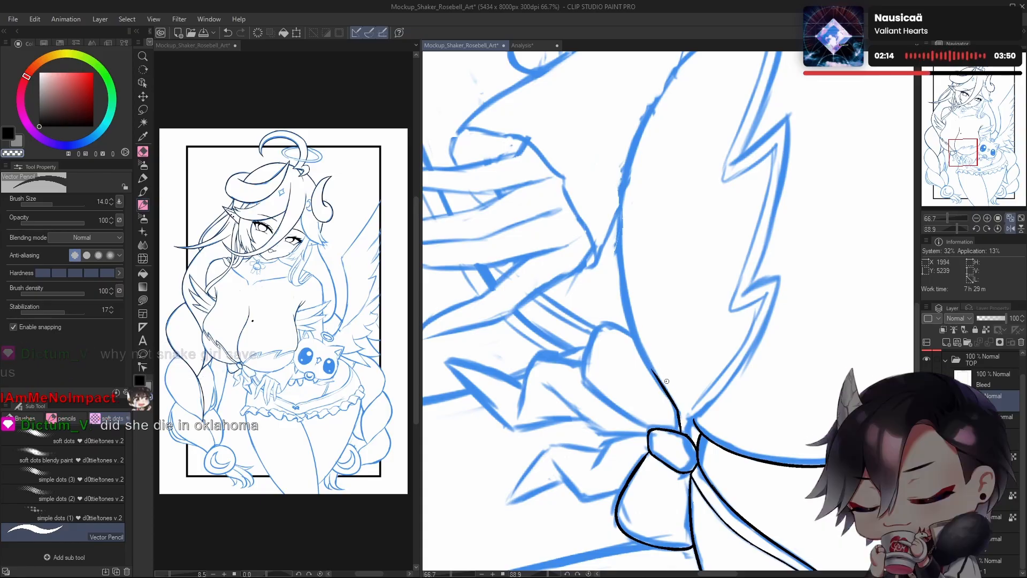
pyautogui.press('c')
pyautogui.moveTo(653, 375); pyautogui.dragTo(630, 320)
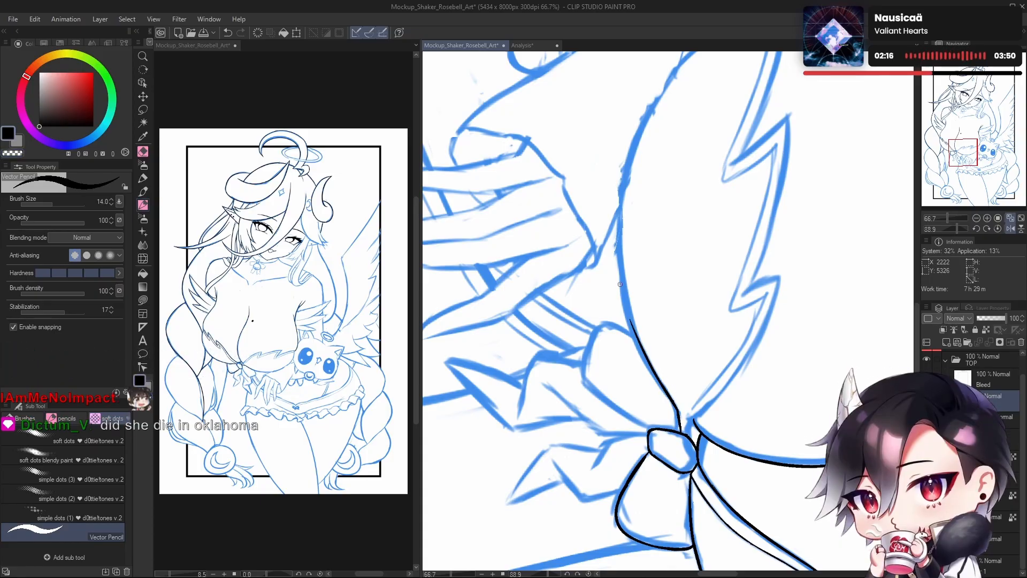
pyautogui.hotkey('ctrl', 'z')
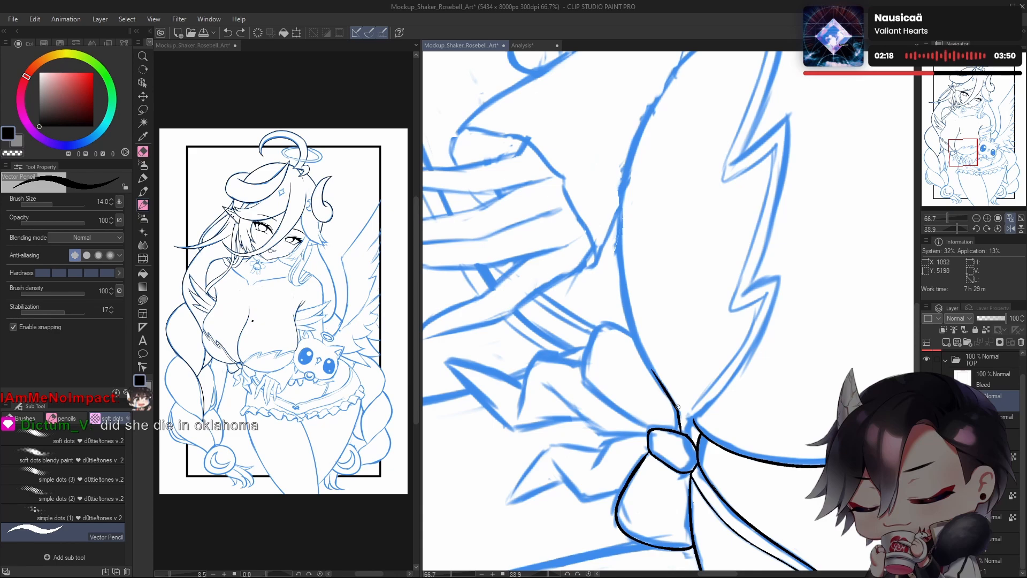
# Step: Extend the cup's lower edge in black from the trimmed end near the knot along the outward curve past the hand
pyautogui.moveTo(669, 399)
pyautogui.mouseDown()
pyautogui.moveTo(623, 305)
pyautogui.moveTo(653, 370)
pyautogui.moveTo(622, 266)
pyautogui.mouseUp()
pyautogui.hotkey('ctrl', 'z')
pyautogui.hotkey('ctrl', 'z')
pyautogui.moveTo(673, 399); pyautogui.dragTo(617, 242)
pyautogui.moveTo(628, 322); pyautogui.dragTo(619, 174)
pyautogui.moveTo(636, 257); pyautogui.dragTo(641, 341)
pyautogui.hotkey('ctrl', 'z')
# Step: Ink the rest of the cup's rising lower curve in black up to the sketch line beneath the winged creature's head
pyautogui.moveTo(633, 389); pyautogui.dragTo(643, 233)
pyautogui.hotkey('ctrl', 'z')
pyautogui.moveTo(633, 389)
pyautogui.mouseDown()
pyautogui.moveTo(624, 332)
pyautogui.moveTo(635, 247)
pyautogui.mouseUp()
pyautogui.moveTo(628, 288); pyautogui.dragTo(672, 171)
pyautogui.moveTo(668, 217); pyautogui.dragTo(641, 298)
pyautogui.hotkey('ctrl', 'z')
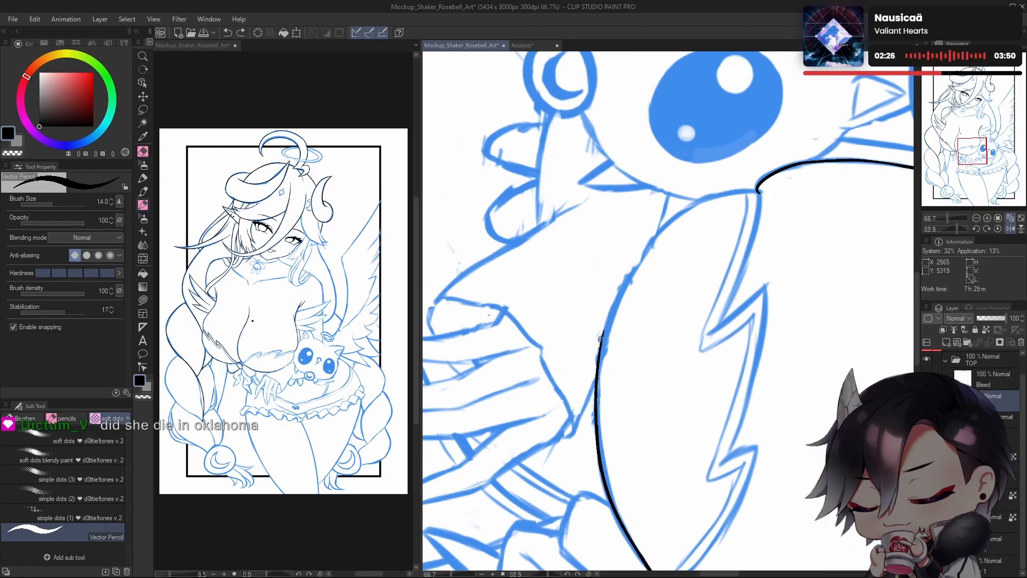
pyautogui.moveTo(600, 364); pyautogui.dragTo(659, 235)
pyautogui.moveTo(678, 291); pyautogui.dragTo(666, 290)
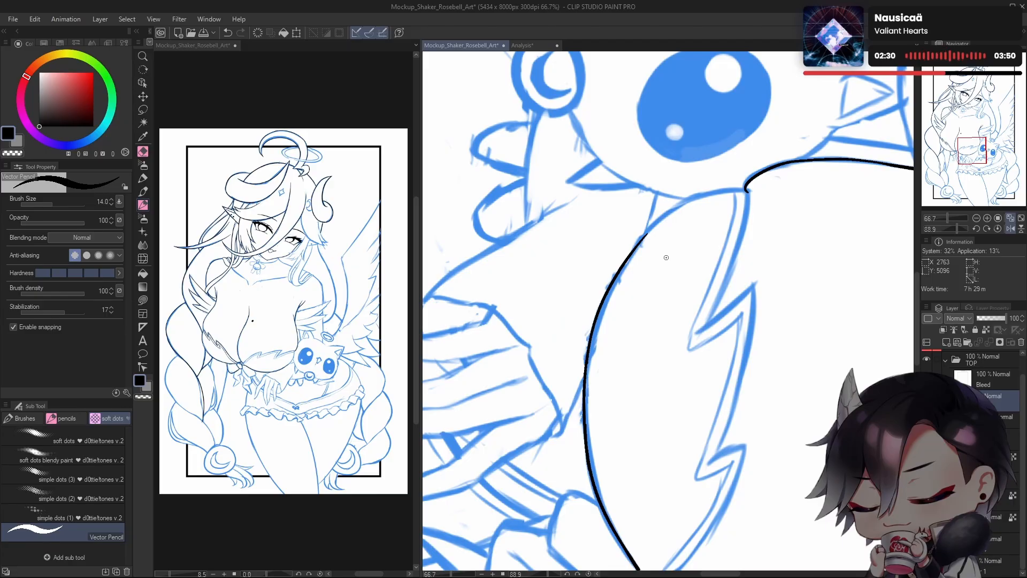
pyautogui.moveTo(661, 347)
pyautogui.mouseDown()
pyautogui.moveTo(680, 402)
pyautogui.moveTo(653, 420)
pyautogui.mouseUp()
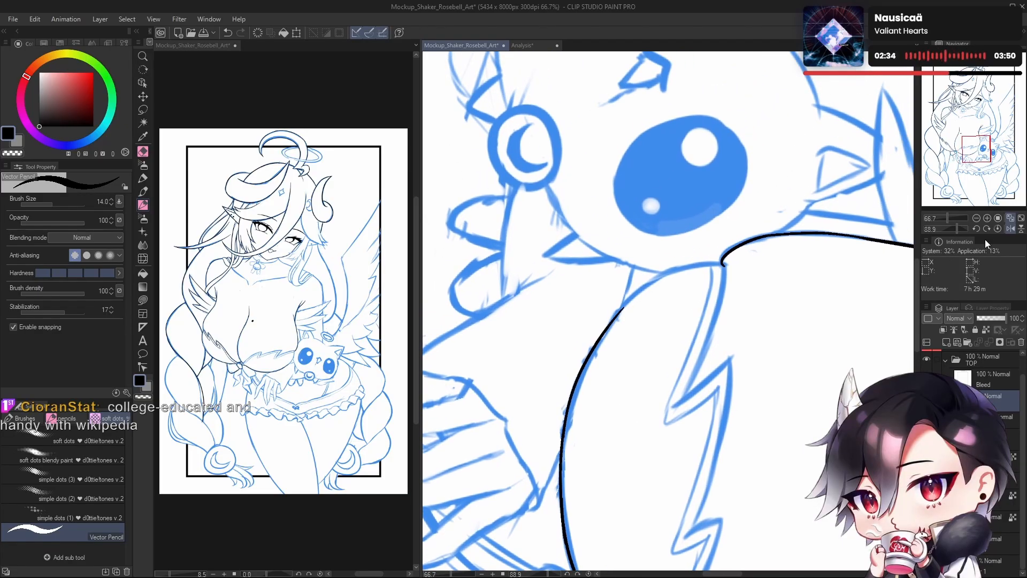
# Step: Reset the canvas rotation and ink a short black stroke down from the cup's outer corner beside the creature's eye
pyautogui.click(997, 229)
pyautogui.moveTo(726, 347); pyautogui.dragTo(706, 377)
pyautogui.press('c')
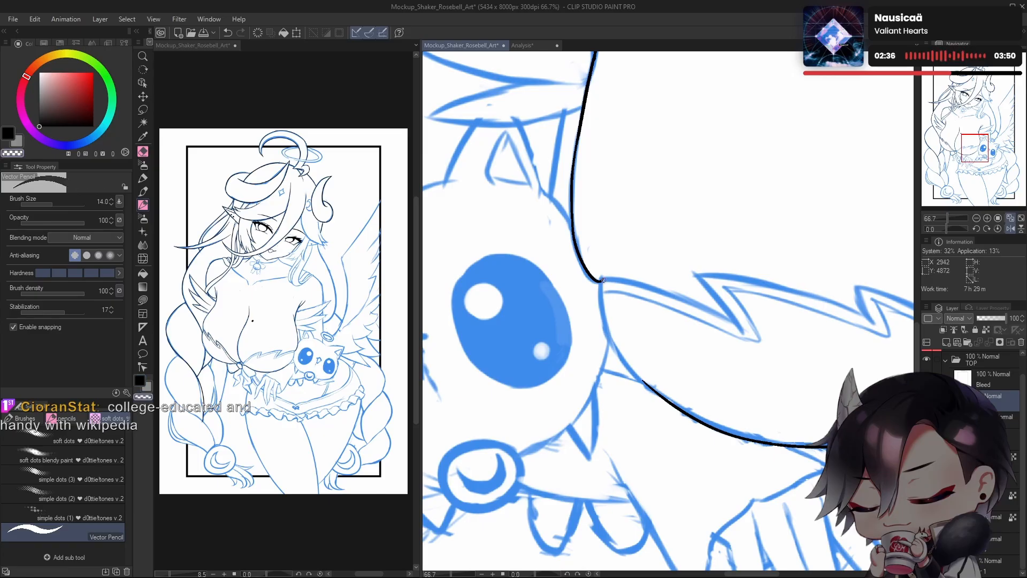
pyautogui.press('c')
pyautogui.moveTo(600, 282); pyautogui.dragTo(606, 325)
pyautogui.hotkey('ctrl', 'z')
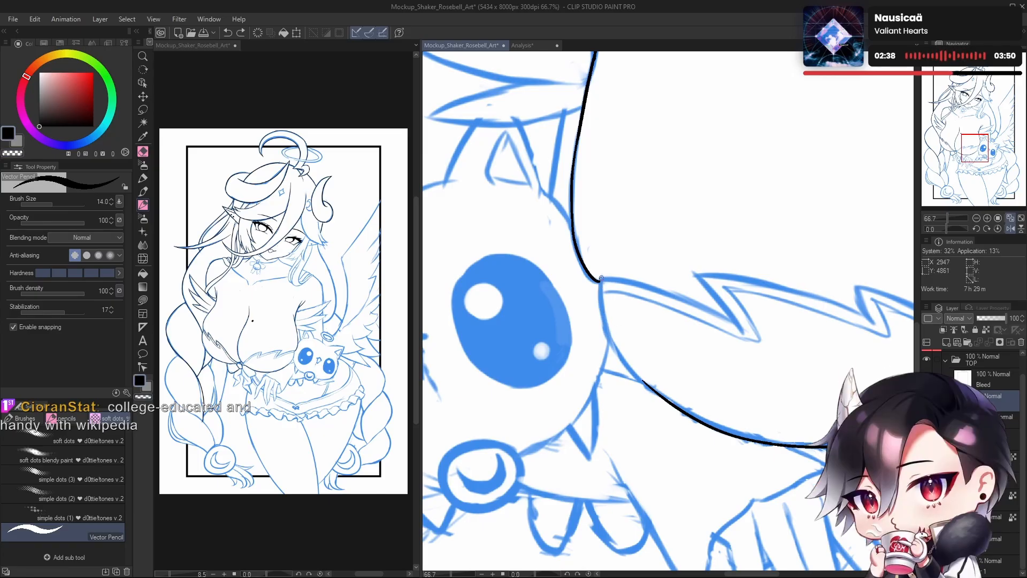
pyautogui.moveTo(600, 277); pyautogui.dragTo(606, 332)
pyautogui.hotkey('ctrl', 'z')
pyautogui.moveTo(601, 279); pyautogui.dragTo(606, 333)
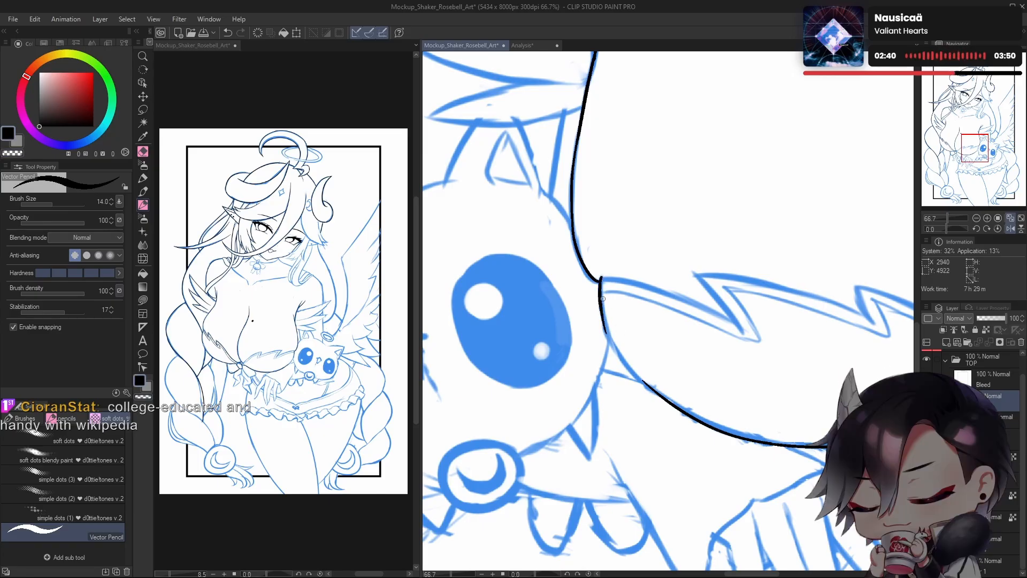
# Step: Ink the curve in black from the cup's outer corner down to the inked lower edge, redrawing it until the lines join
pyautogui.moveTo(602, 277); pyautogui.dragTo(635, 380)
pyautogui.hotkey('ctrl', 'z')
pyautogui.moveTo(602, 276); pyautogui.dragTo(651, 390)
pyautogui.hotkey('ctrl', 'z')
pyautogui.moveTo(605, 316); pyautogui.dragTo(659, 397)
pyautogui.hotkey('ctrl', 'z')
pyautogui.moveTo(603, 316); pyautogui.dragTo(661, 398)
pyautogui.hotkey('ctrl', 'z')
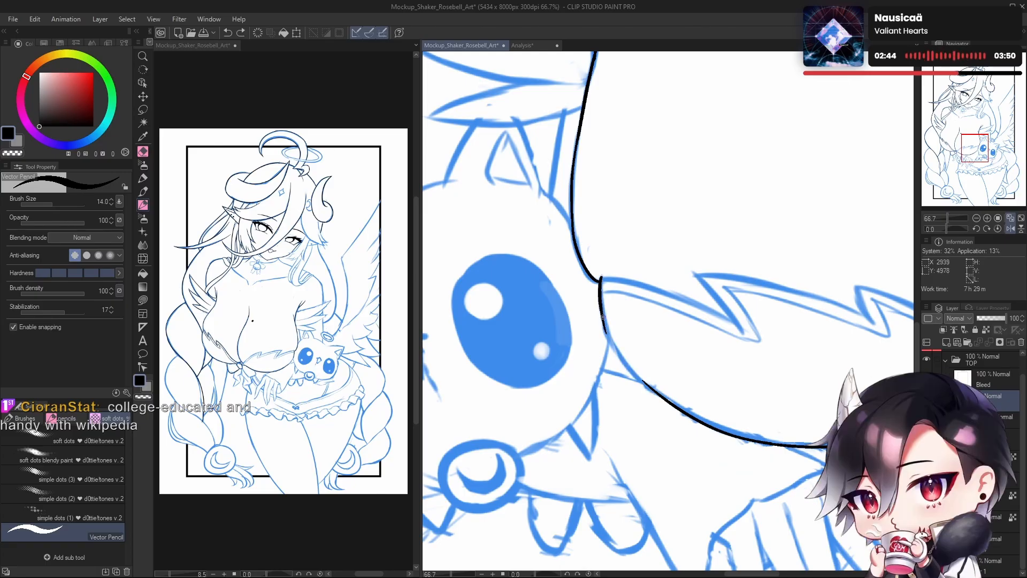
pyautogui.moveTo(604, 316); pyautogui.dragTo(662, 399)
pyautogui.hotkey('ctrl', 'z')
pyautogui.moveTo(603, 316); pyautogui.dragTo(649, 382)
pyautogui.hotkey('ctrl', 'z')
pyautogui.moveTo(604, 316); pyautogui.dragTo(661, 399)
pyautogui.hotkey('ctrl', 'z')
pyautogui.moveTo(603, 317); pyautogui.dragTo(671, 401)
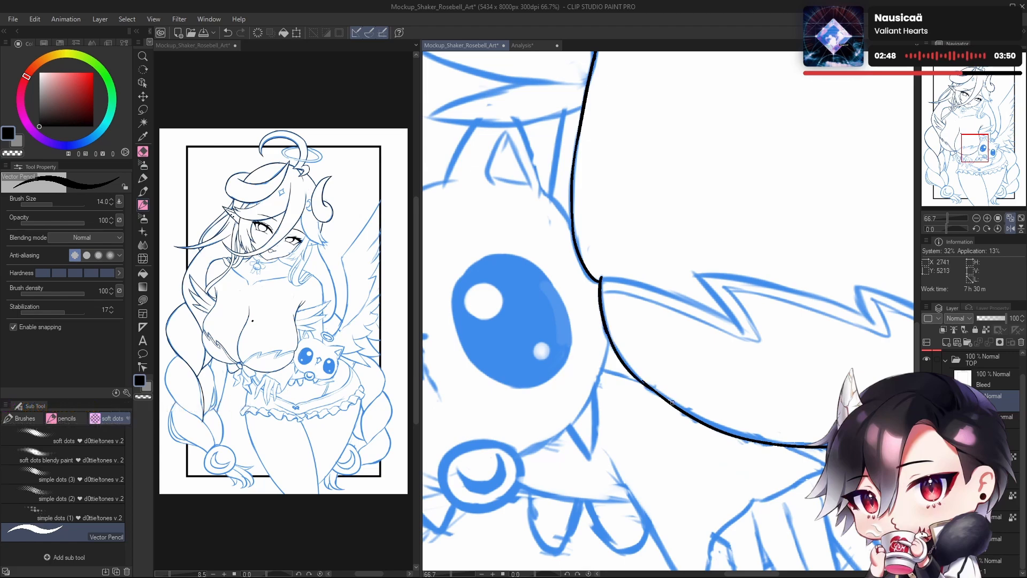
pyautogui.hotkey('ctrl', 'z')
pyautogui.moveTo(599, 284); pyautogui.dragTo(670, 400)
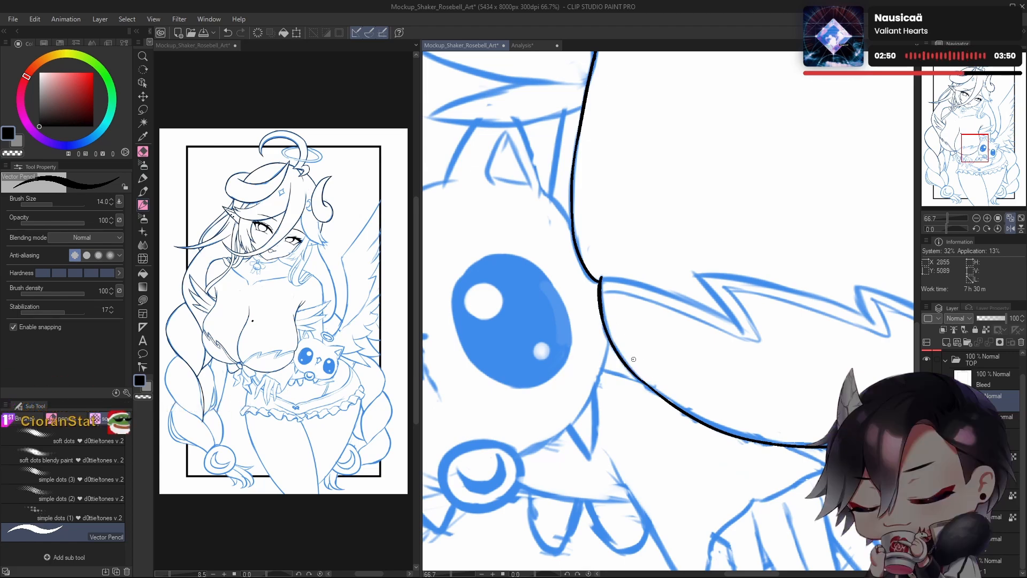
# Step: Rotate the canvas and refine the join between the cup's outer curve and its lower edge in black
pyautogui.moveTo(660, 290); pyautogui.dragTo(644, 321)
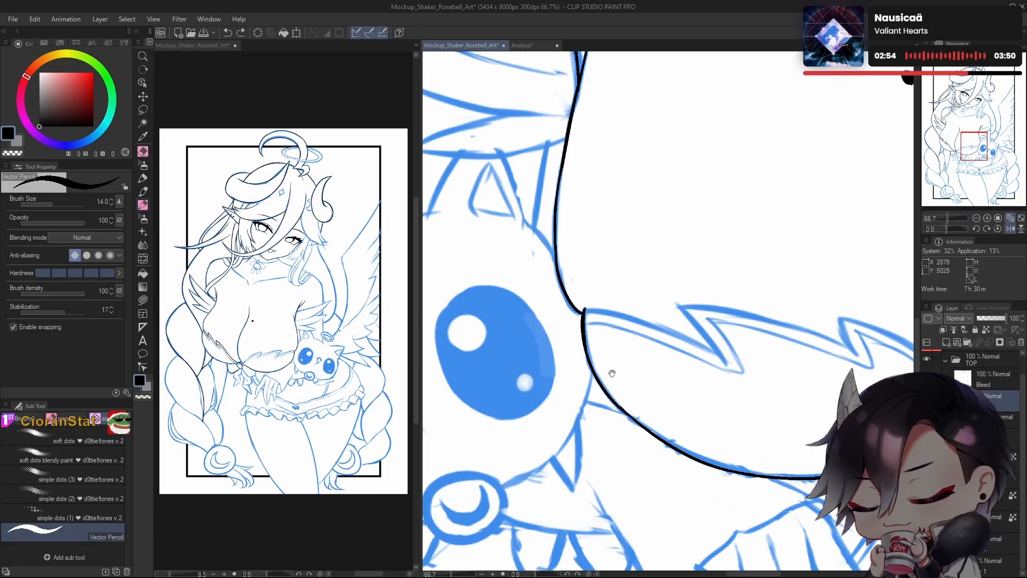
pyautogui.moveTo(612, 372); pyautogui.dragTo(633, 362)
pyautogui.moveTo(947, 229); pyautogui.dragTo(956, 229)
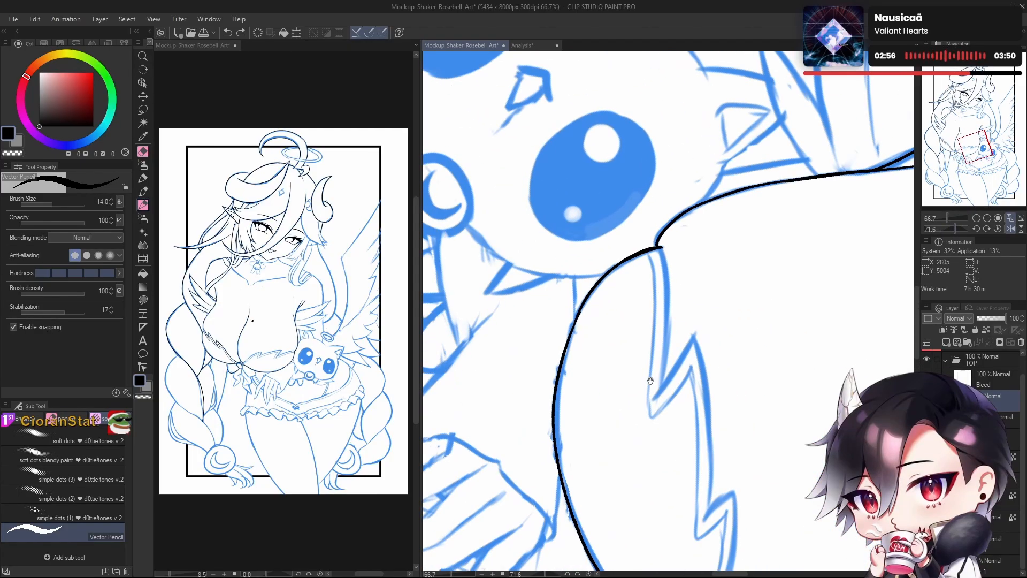
pyautogui.moveTo(643, 406); pyautogui.dragTo(700, 409)
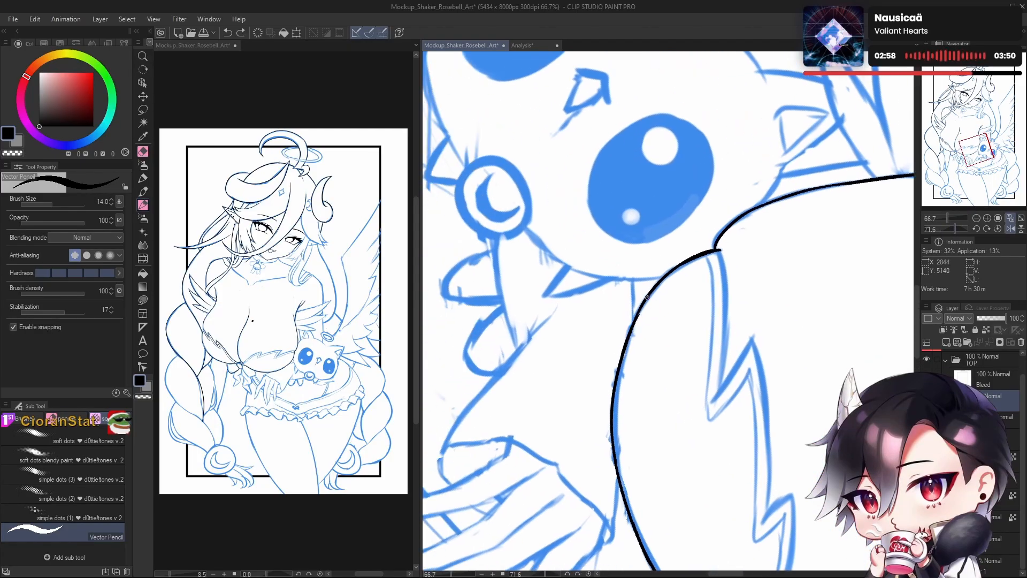
pyautogui.hotkey('ctrl', 'z')
pyautogui.moveTo(624, 350); pyautogui.dragTo(649, 289)
pyautogui.moveTo(699, 338); pyautogui.dragTo(685, 368)
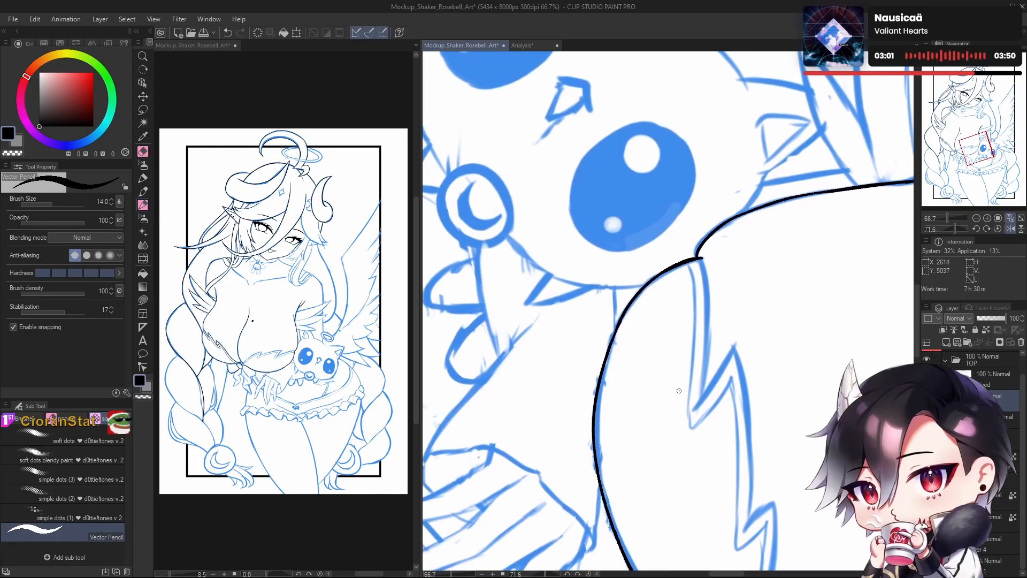
# Step: Reset the rotation, mirror the canvas and ink the jagged trim's upper edge in black from the outer corner towards the first notch
pyautogui.click(998, 227)
pyautogui.click(1010, 228)
pyautogui.moveTo(728, 369); pyautogui.dragTo(766, 406)
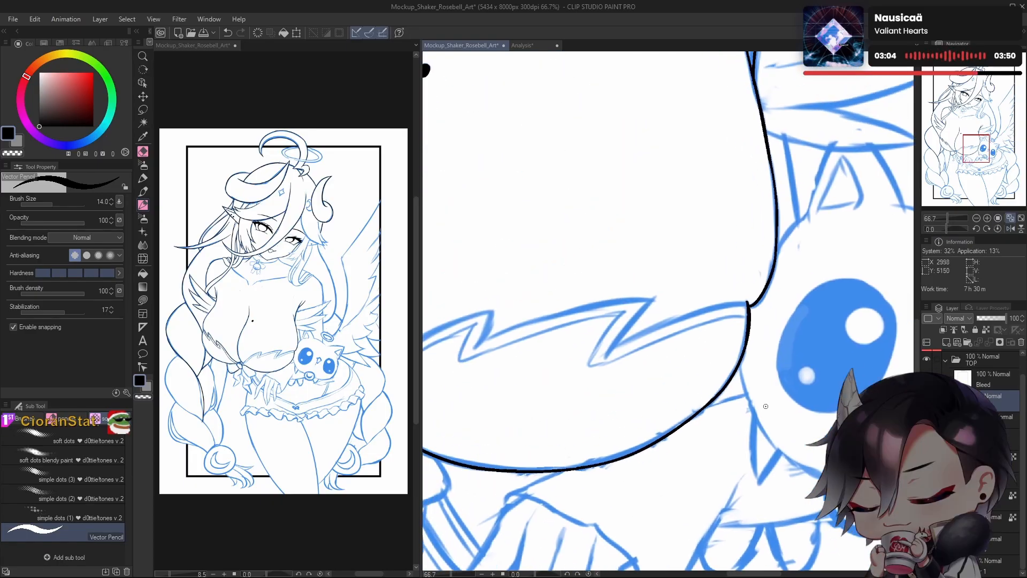
pyautogui.moveTo(747, 303)
pyautogui.mouseDown()
pyautogui.moveTo(658, 320)
pyautogui.moveTo(638, 340)
pyautogui.mouseUp()
pyautogui.hotkey('ctrl', 'z')
pyautogui.hotkey('ctrl', 'z')
pyautogui.hotkey('ctrl', 'z')
pyautogui.hotkey('ctrl', 'z')
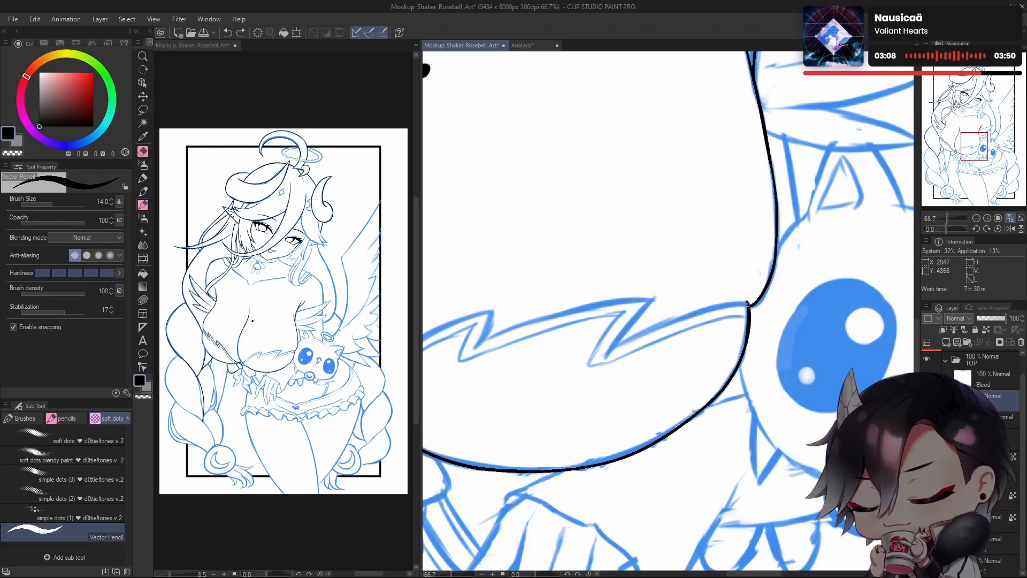
pyautogui.moveTo(748, 303); pyautogui.dragTo(629, 341)
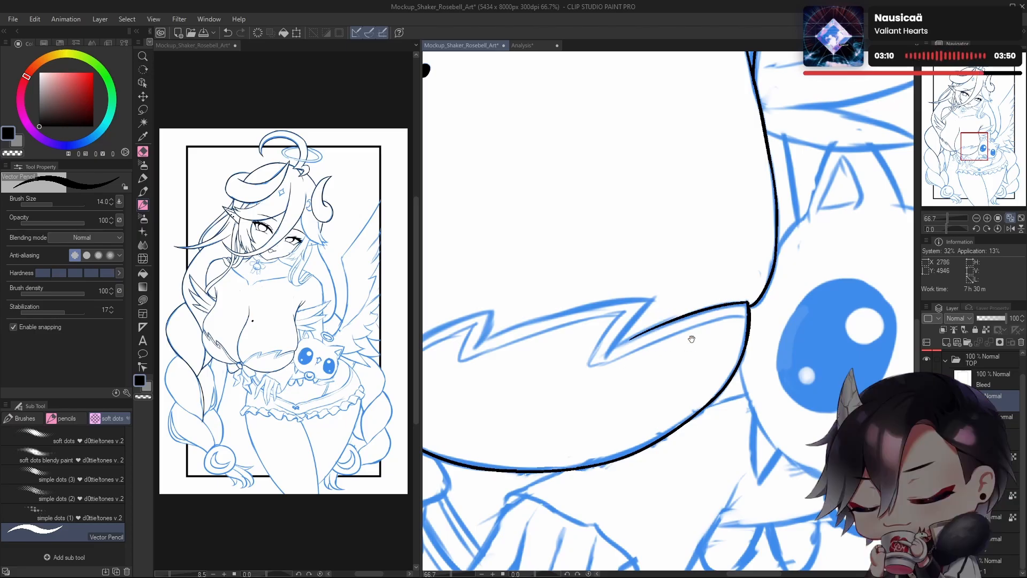
# Step: Extend the trim's black upper edge to the inner point of the first notch
pyautogui.moveTo(691, 340); pyautogui.dragTo(690, 358)
pyautogui.moveTo(609, 350); pyautogui.dragTo(658, 327)
pyautogui.hotkey('ctrl', 'z')
pyautogui.hotkey('ctrl', 'z')
pyautogui.hotkey('ctrl', 'z')
pyautogui.moveTo(609, 349); pyautogui.dragTo(640, 333)
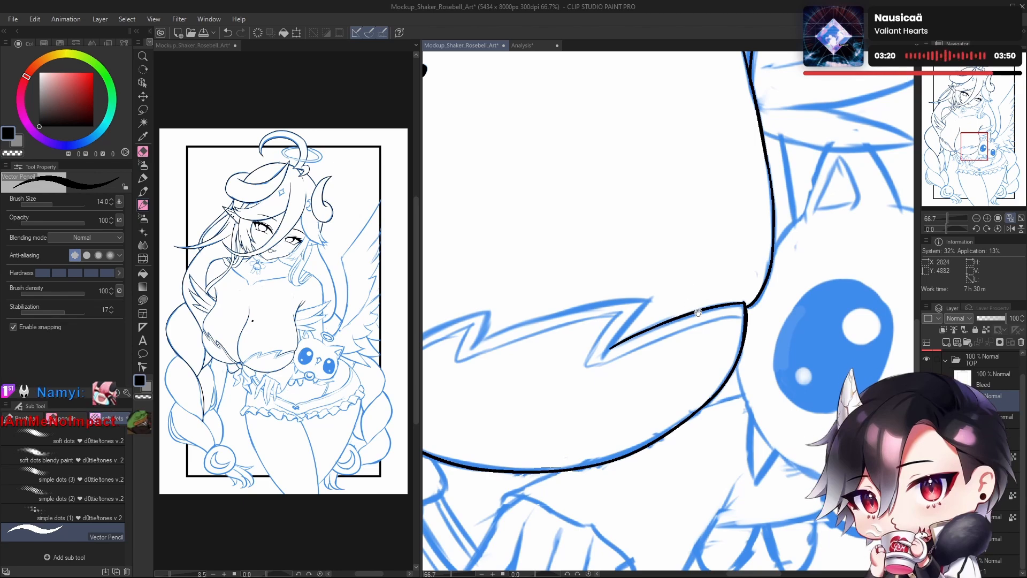
# Step: Ink the slanted stroke in black from the first notch's inner point up to the tip of the jagged trim
pyautogui.moveTo(704, 331); pyautogui.dragTo(722, 337)
pyautogui.moveTo(629, 354); pyautogui.dragTo(658, 316)
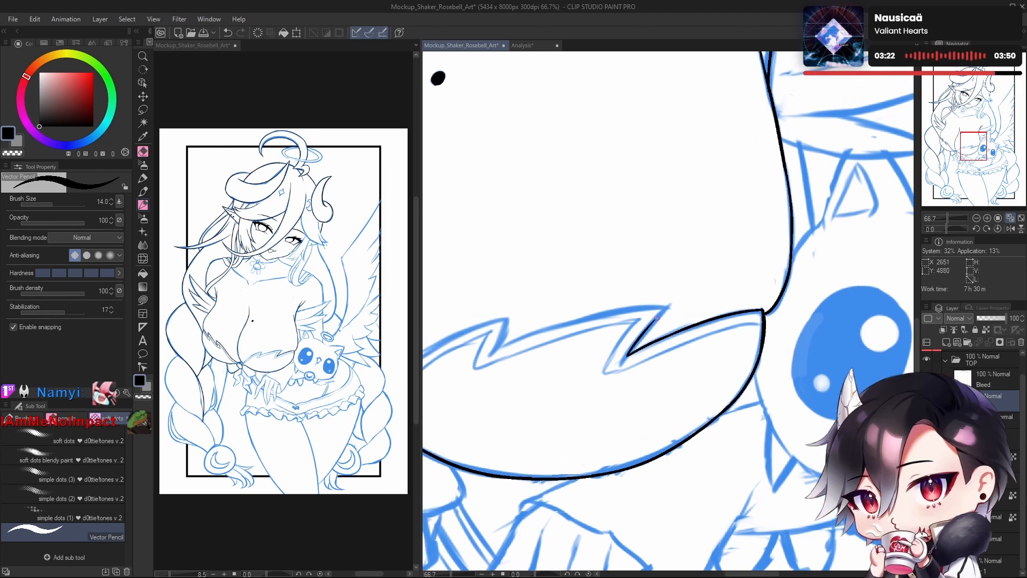
pyautogui.hotkey('ctrl', 'z')
pyautogui.moveTo(628, 356); pyautogui.dragTo(648, 328)
pyautogui.hotkey('ctrl', 'z')
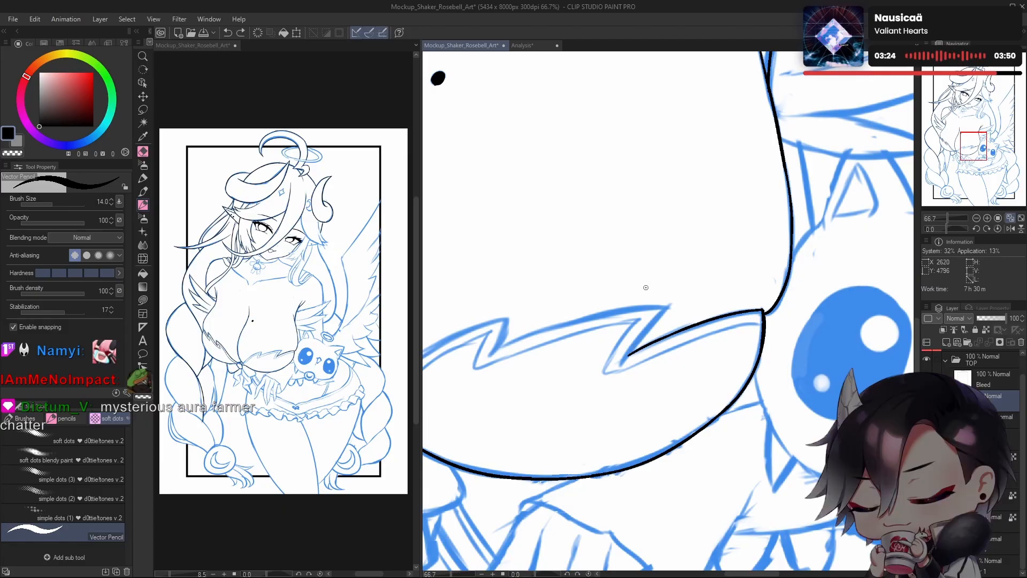
pyautogui.moveTo(624, 360); pyautogui.dragTo(658, 318)
pyautogui.hotkey('ctrl', 'z')
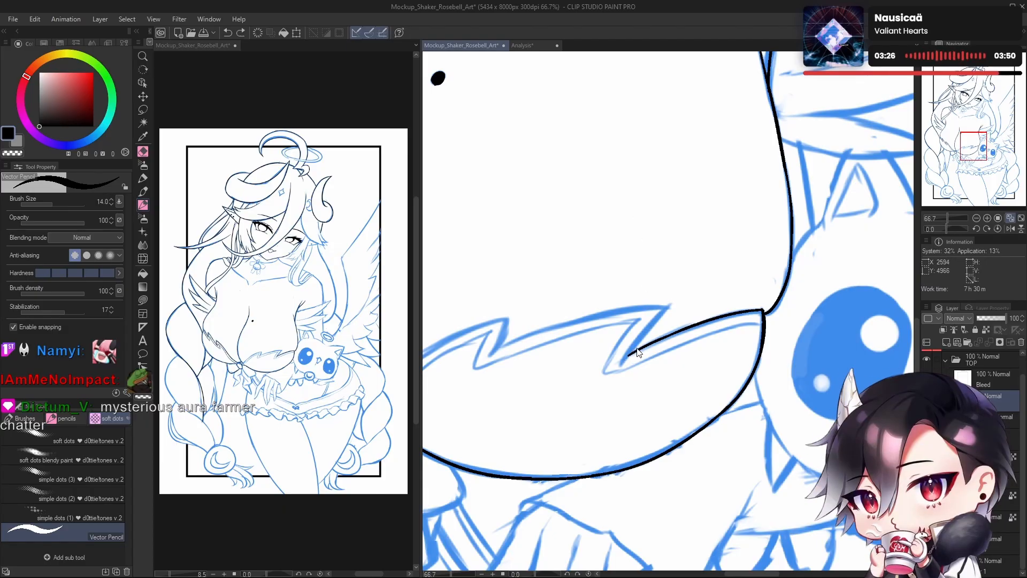
pyautogui.moveTo(626, 357); pyautogui.dragTo(654, 322)
pyautogui.hotkey('ctrl', 'z')
pyautogui.moveTo(626, 357); pyautogui.dragTo(667, 307)
pyautogui.hotkey('ctrl', 'z')
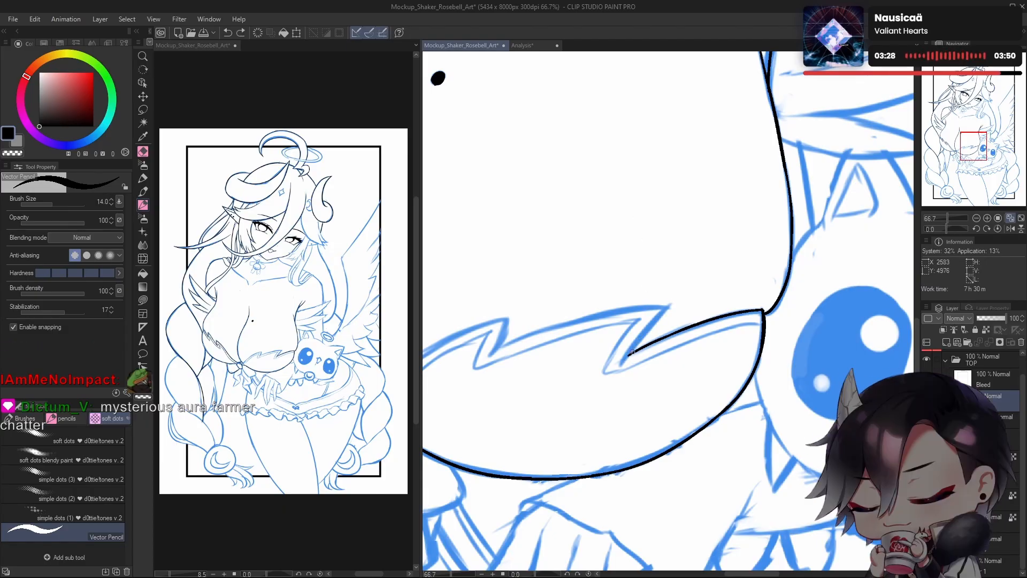
pyautogui.moveTo(627, 356); pyautogui.dragTo(668, 305)
pyautogui.hotkey('ctrl', 'z')
pyautogui.moveTo(628, 356)
pyautogui.mouseDown()
pyautogui.moveTo(671, 303)
pyautogui.moveTo(681, 337)
pyautogui.moveTo(693, 322)
pyautogui.mouseUp()
# Step: Try to ink the trim's upper edge in black from its first tip to the inner point of the second notch
pyautogui.moveTo(689, 364); pyautogui.dragTo(779, 356)
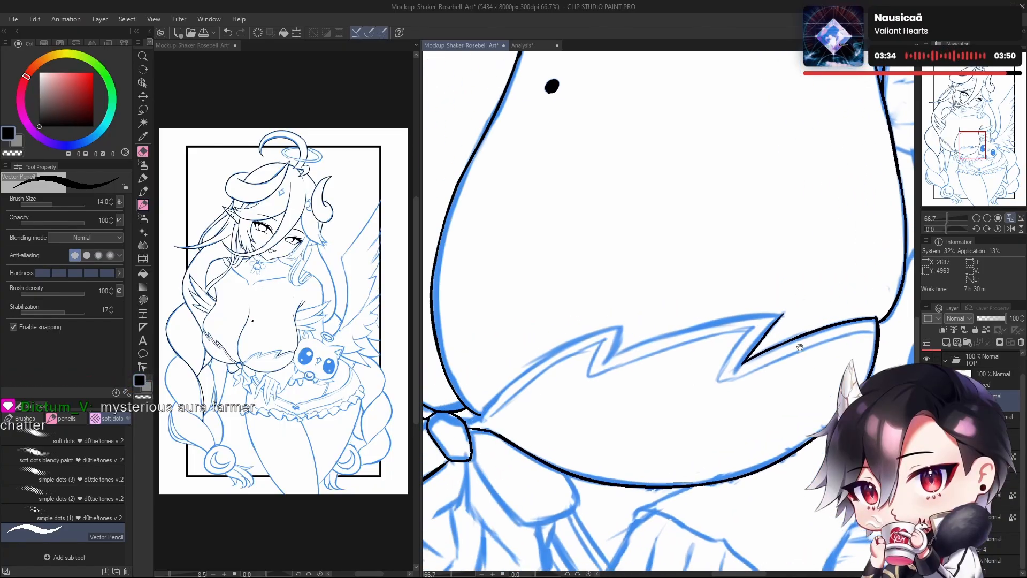
pyautogui.press('c')
pyautogui.press('c')
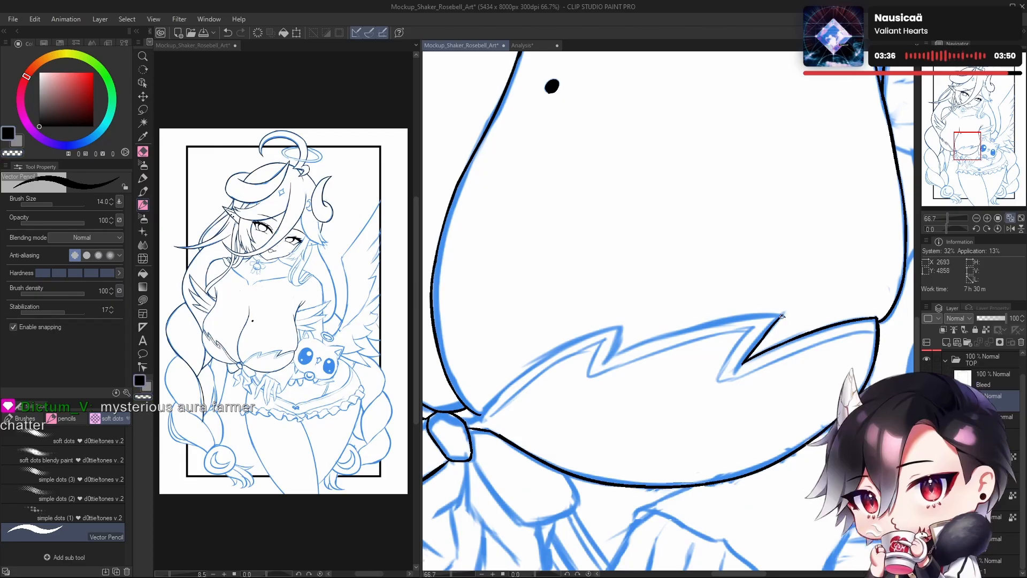
pyautogui.moveTo(782, 315); pyautogui.dragTo(634, 347)
pyautogui.hotkey('ctrl', 'z')
pyautogui.moveTo(784, 316); pyautogui.dragTo(618, 357)
pyautogui.hotkey('ctrl', 'z')
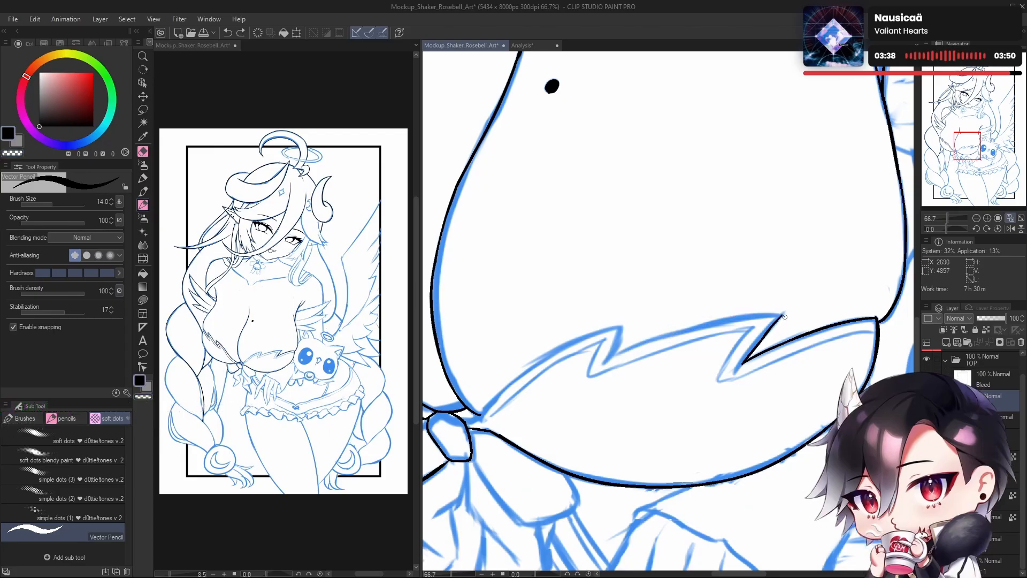
pyautogui.moveTo(784, 315); pyautogui.dragTo(635, 348)
pyautogui.hotkey('ctrl', 'z')
pyautogui.moveTo(781, 318); pyautogui.dragTo(591, 362)
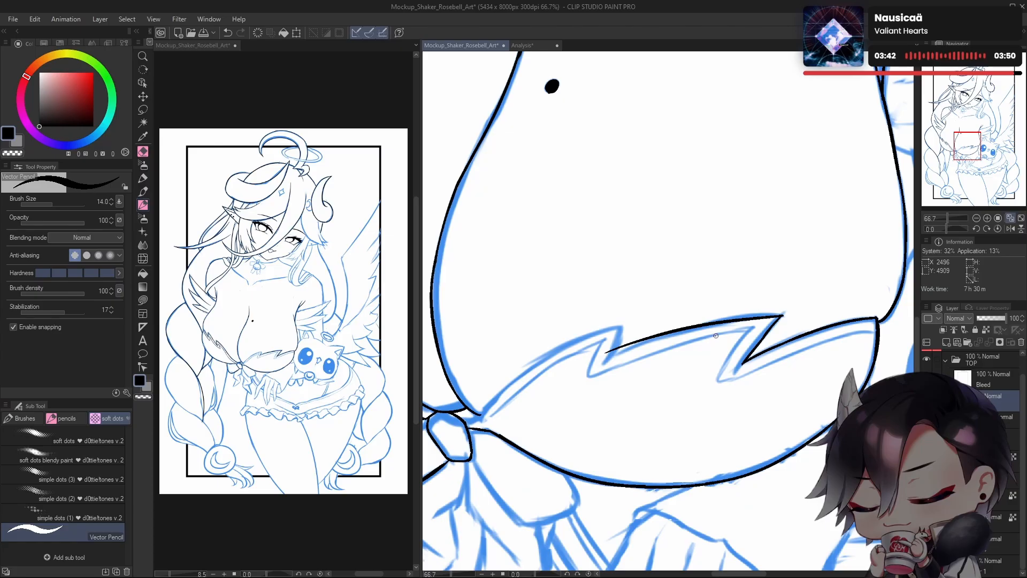
pyautogui.moveTo(709, 342)
pyautogui.mouseDown()
pyautogui.moveTo(724, 374)
pyautogui.moveTo(703, 330)
pyautogui.mouseUp()
pyautogui.hotkey('ctrl', 'z')
# Step: Ink the trim's upper edge in black as one smooth curve from the first tip into the second notch
pyautogui.moveTo(773, 353); pyautogui.dragTo(763, 343)
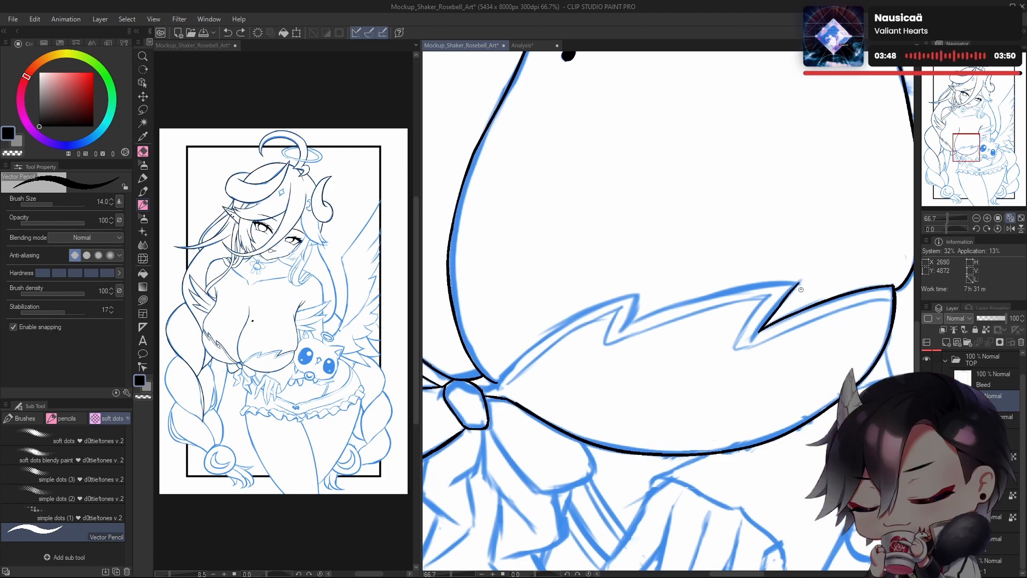
pyautogui.moveTo(799, 282); pyautogui.dragTo(674, 307)
pyautogui.hotkey('ctrl', 'z')
pyautogui.moveTo(801, 282); pyautogui.dragTo(651, 319)
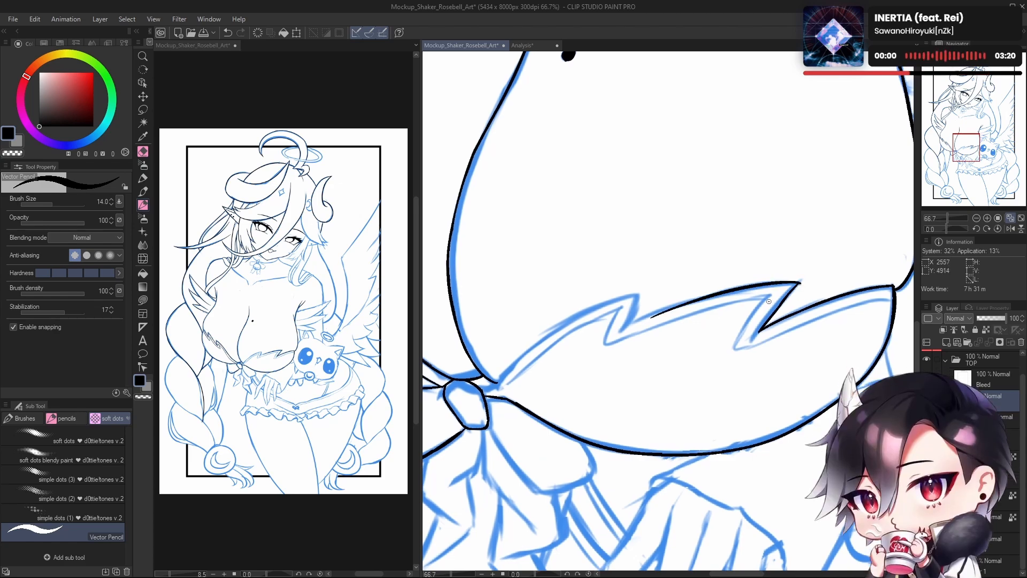
pyautogui.hotkey('ctrl', 'z')
pyautogui.moveTo(800, 282); pyautogui.dragTo(641, 317)
pyautogui.hotkey('ctrl', 'z')
pyautogui.moveTo(800, 282); pyautogui.dragTo(647, 316)
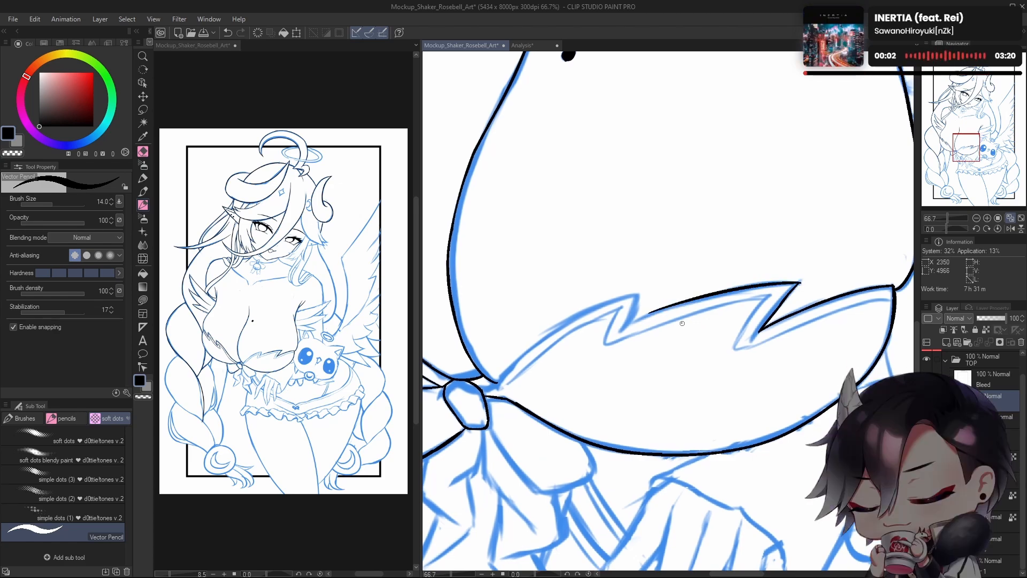
pyautogui.hotkey('ctrl', 'z')
pyautogui.moveTo(802, 282)
pyautogui.mouseDown()
pyautogui.moveTo(767, 283)
pyautogui.moveTo(627, 325)
pyautogui.mouseUp()
pyautogui.hotkey('ctrl', 'z')
pyautogui.moveTo(802, 282); pyautogui.dragTo(610, 334)
pyautogui.hotkey('ctrl', 'z')
pyautogui.hotkey('ctrl', 'z')
# Step: Erase the overshoot at the second notch and ink its short slanted stroke in black up to the second tip
pyautogui.press('c')
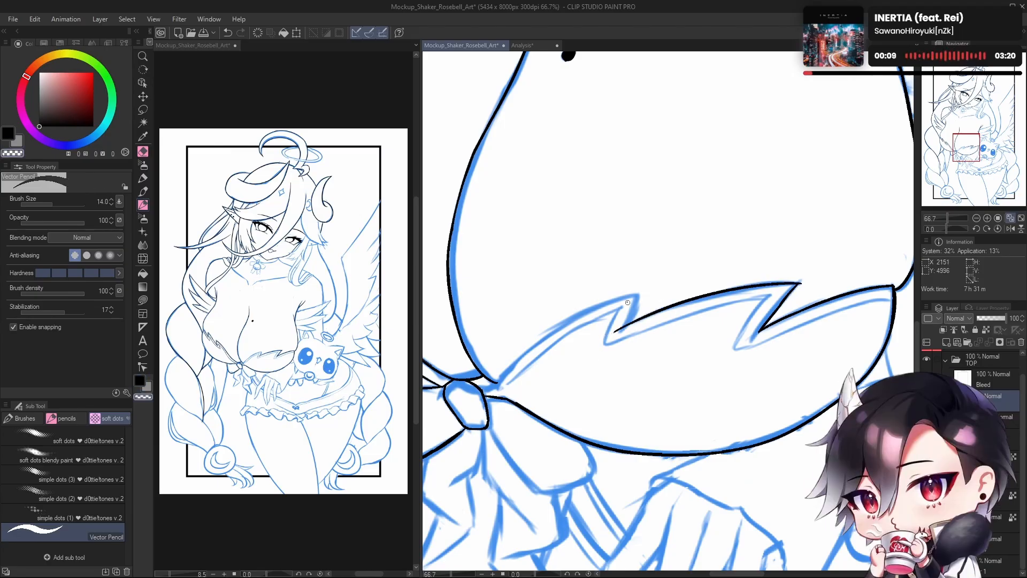
pyautogui.press('c')
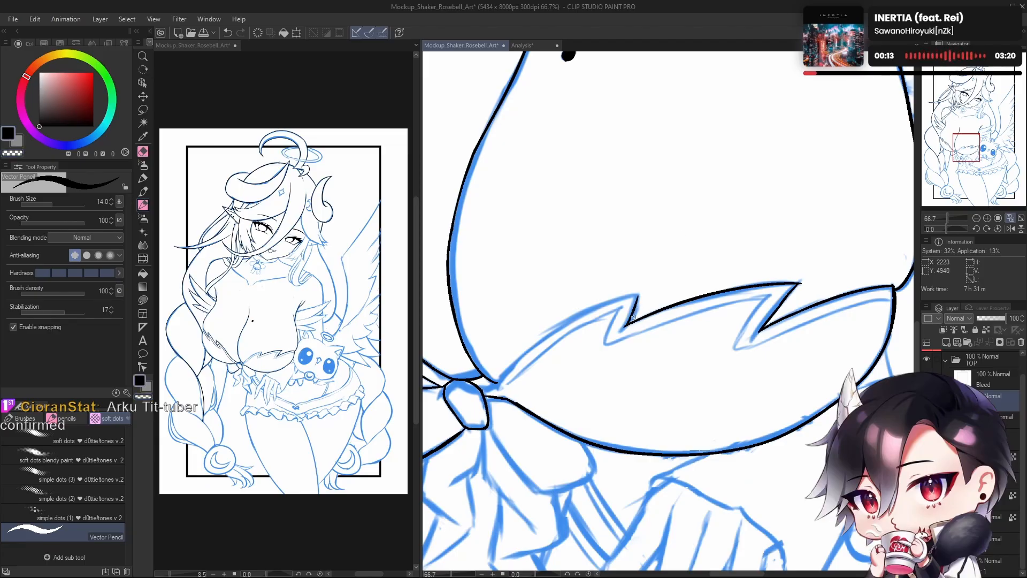
pyautogui.press('c')
pyautogui.moveTo(688, 403); pyautogui.dragTo(713, 408)
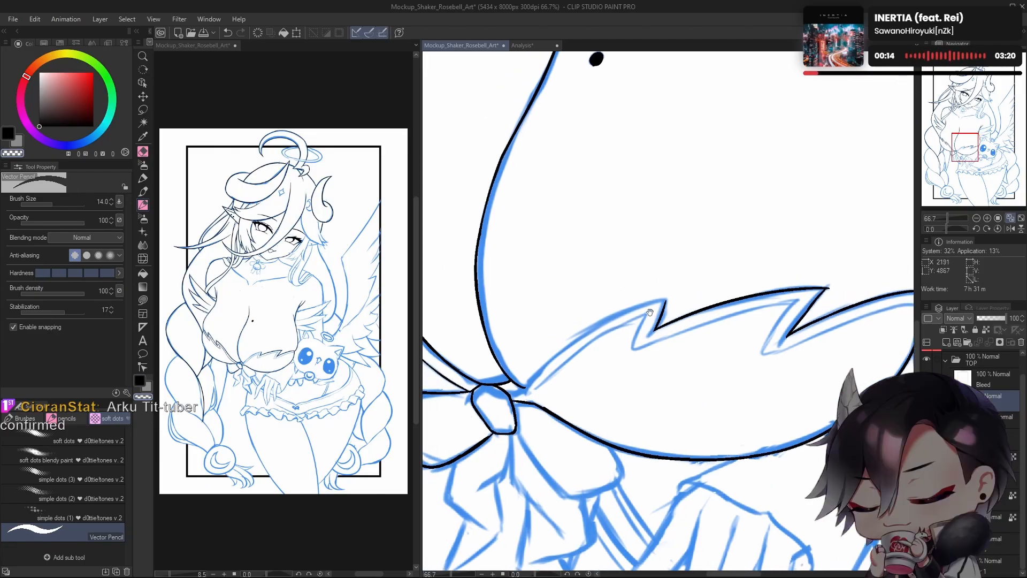
pyautogui.moveTo(650, 313); pyautogui.dragTo(676, 316)
pyautogui.press('c')
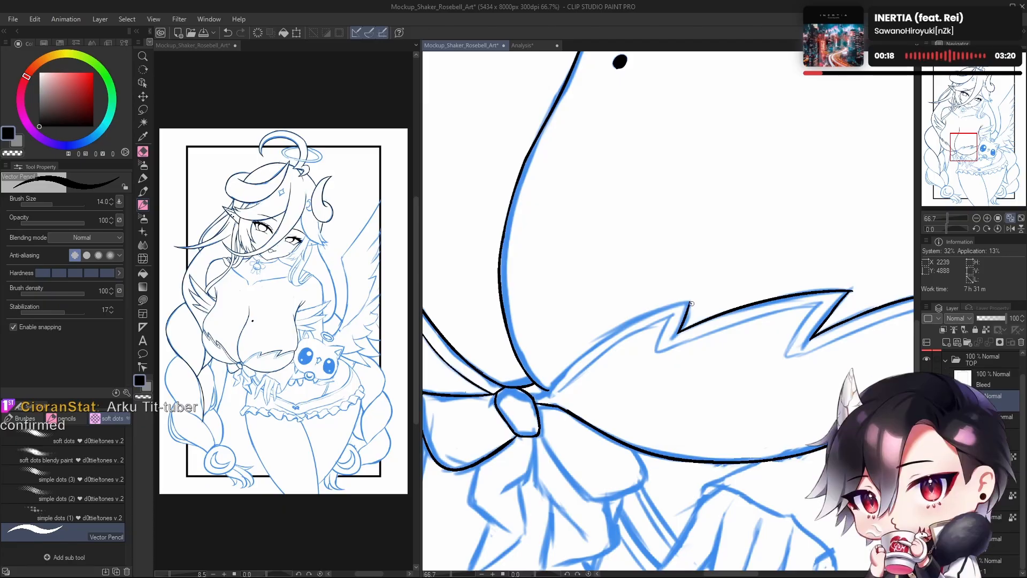
# Step: Ink the trim's upper edge in black from the second tip curving down towards the bow knot
pyautogui.moveTo(691, 302); pyautogui.dragTo(614, 330)
pyautogui.moveTo(678, 329)
pyautogui.mouseDown()
pyautogui.moveTo(686, 326)
pyautogui.moveTo(624, 325)
pyautogui.mouseUp()
pyautogui.hotkey('ctrl', 'z')
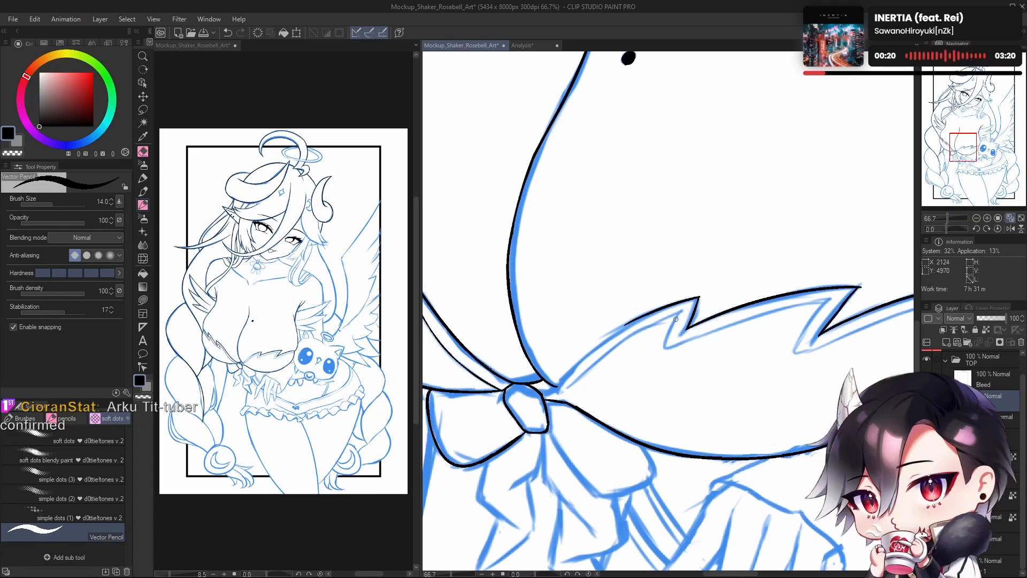
pyautogui.hotkey('ctrl', 'z')
pyautogui.moveTo(694, 299); pyautogui.dragTo(620, 330)
pyautogui.hotkey('ctrl', 'z')
pyautogui.moveTo(696, 298); pyautogui.dragTo(594, 348)
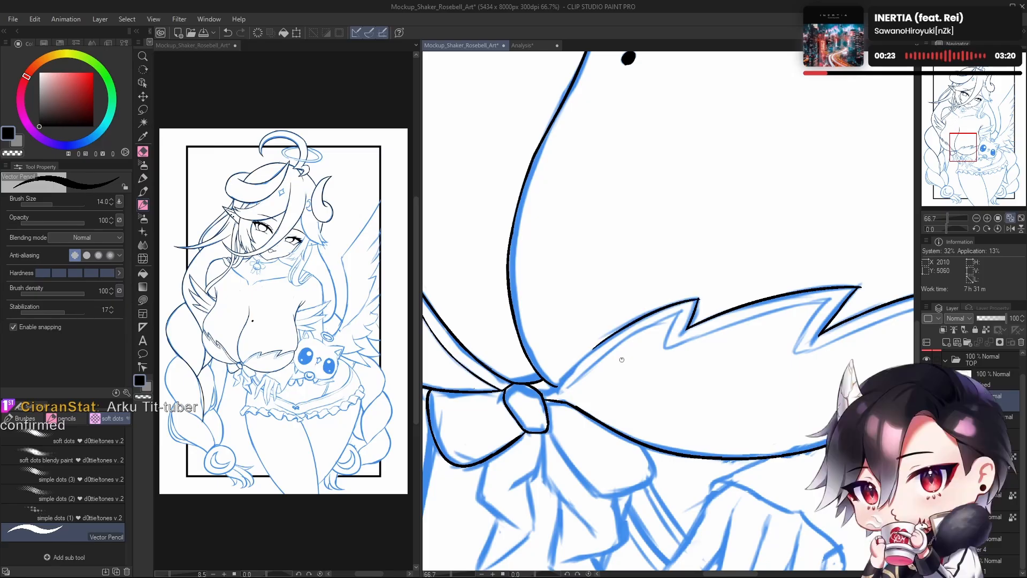
pyautogui.hotkey('ctrl', 'z')
pyautogui.moveTo(696, 299); pyautogui.dragTo(576, 367)
pyautogui.hotkey('ctrl', 'z')
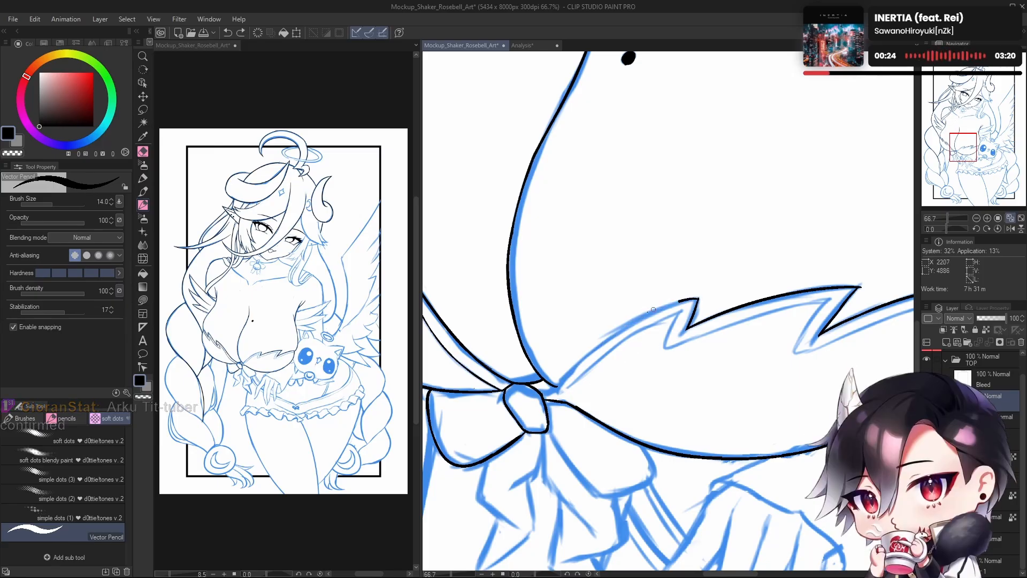
pyautogui.moveTo(696, 298); pyautogui.dragTo(587, 357)
pyautogui.hotkey('ctrl', 'z')
pyautogui.moveTo(698, 299); pyautogui.dragTo(584, 357)
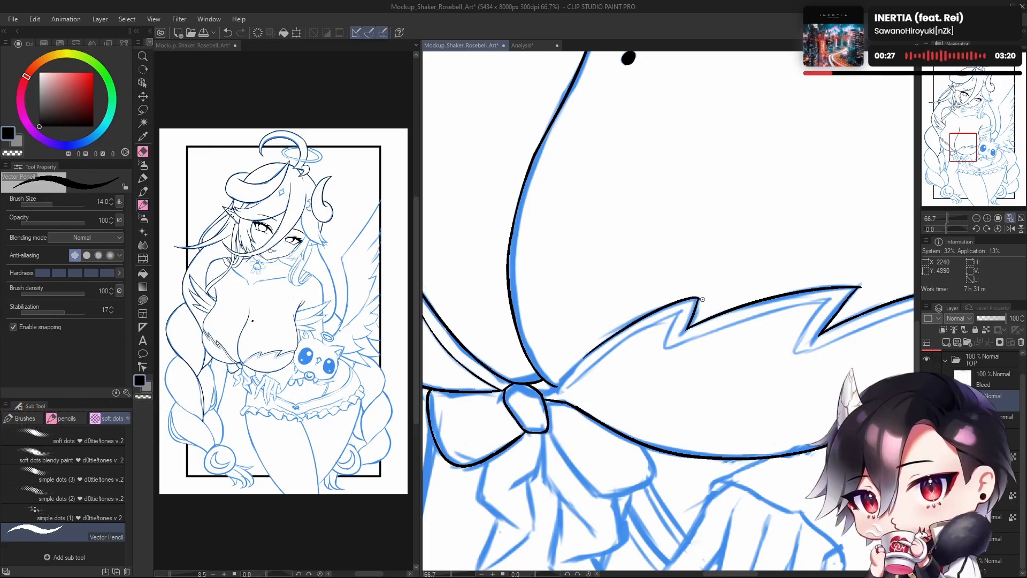
# Step: Extend the trim's black upper edge down to the cup's corner beside the bow knot
pyautogui.moveTo(640, 325); pyautogui.dragTo(724, 278)
pyautogui.moveTo(677, 303); pyautogui.dragTo(642, 338)
pyautogui.hotkey('ctrl', 'z')
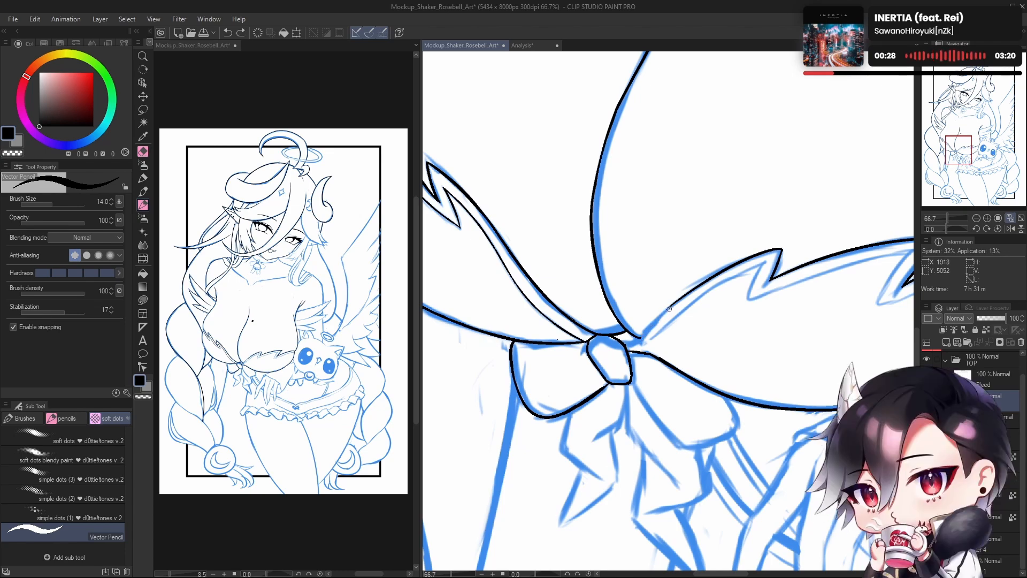
pyautogui.moveTo(671, 307); pyautogui.dragTo(640, 337)
pyautogui.hotkey('ctrl', 'z')
pyautogui.moveTo(675, 302); pyautogui.dragTo(643, 334)
pyautogui.hotkey('ctrl', 'z')
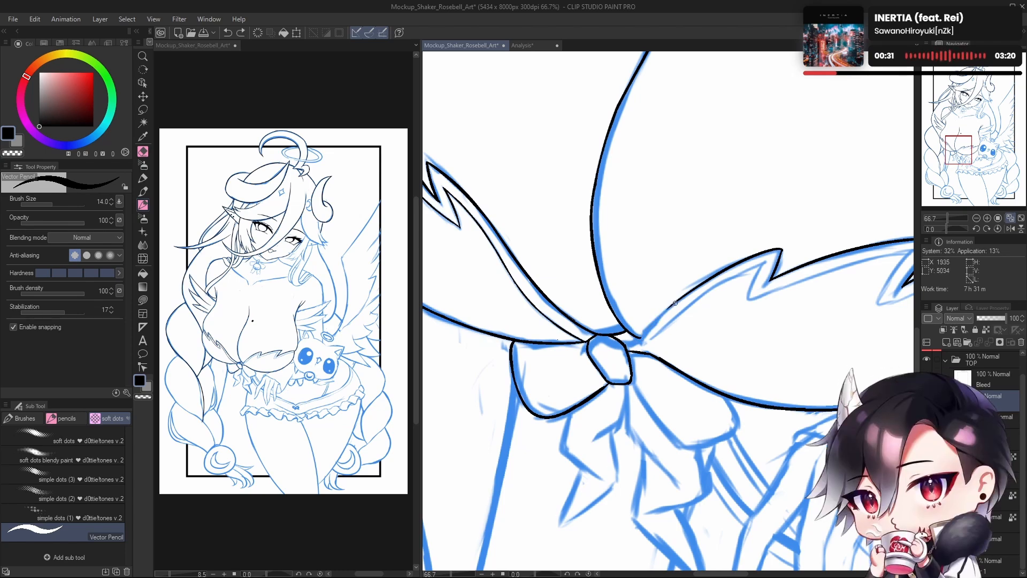
pyautogui.moveTo(675, 303); pyautogui.dragTo(638, 340)
pyautogui.hotkey('ctrl', 'z')
pyautogui.moveTo(672, 307); pyautogui.dragTo(639, 336)
pyautogui.hotkey('ctrl', 'z')
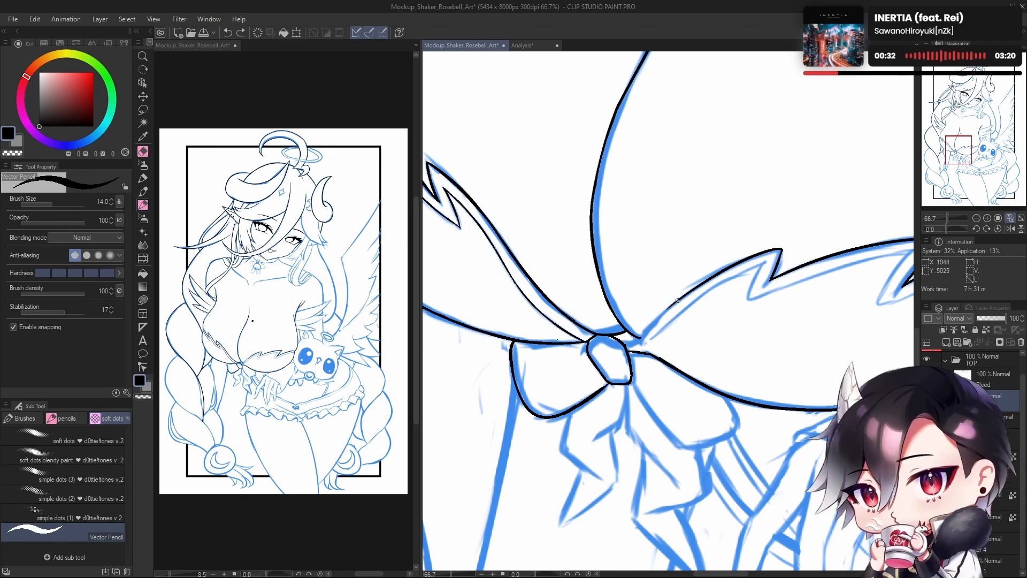
pyautogui.moveTo(677, 300); pyautogui.dragTo(642, 338)
pyautogui.hotkey('ctrl', 'z')
pyautogui.moveTo(677, 303); pyautogui.dragTo(641, 338)
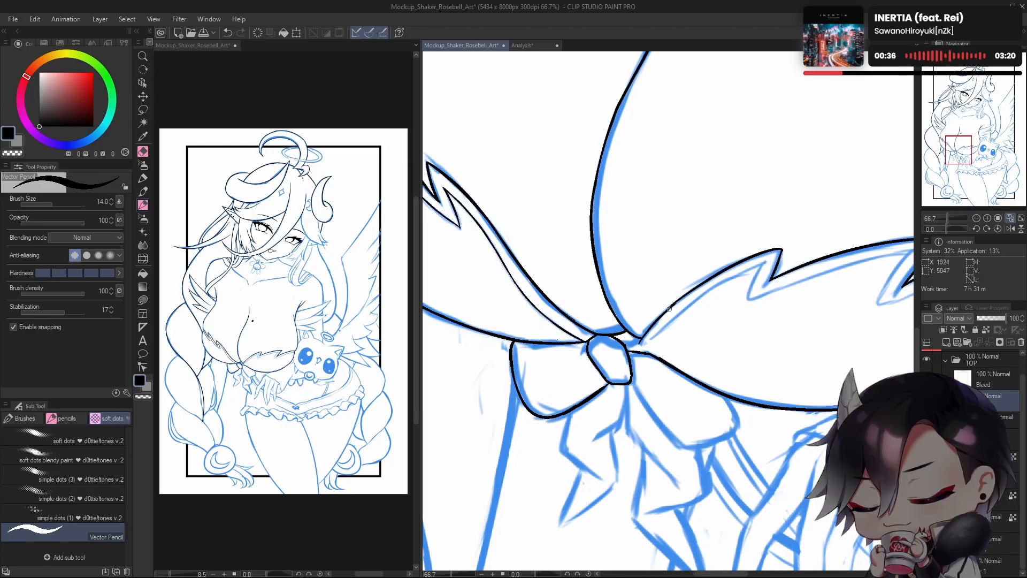
pyautogui.hotkey('ctrl', 'z')
pyautogui.moveTo(678, 302); pyautogui.dragTo(649, 336)
pyautogui.hotkey('ctrl', 'z')
pyautogui.moveTo(677, 302); pyautogui.dragTo(641, 336)
pyautogui.moveTo(672, 305); pyautogui.dragTo(624, 341)
pyautogui.hotkey('ctrl', 'z')
pyautogui.hotkey('ctrl', 'z')
pyautogui.hotkey('ctrl', 'z')
pyautogui.hotkey('ctrl', 'z')
pyautogui.hotkey('ctrl', 'z')
# Step: Ink the trim's inner line in black from the bow knot up towards the second tip and hide the blue sketch
pyautogui.moveTo(689, 345); pyautogui.dragTo(637, 345)
pyautogui.moveTo(735, 371); pyautogui.dragTo(706, 380)
pyautogui.click(1010, 228)
pyautogui.press('h')
pyautogui.moveTo(654, 360); pyautogui.dragTo(630, 358)
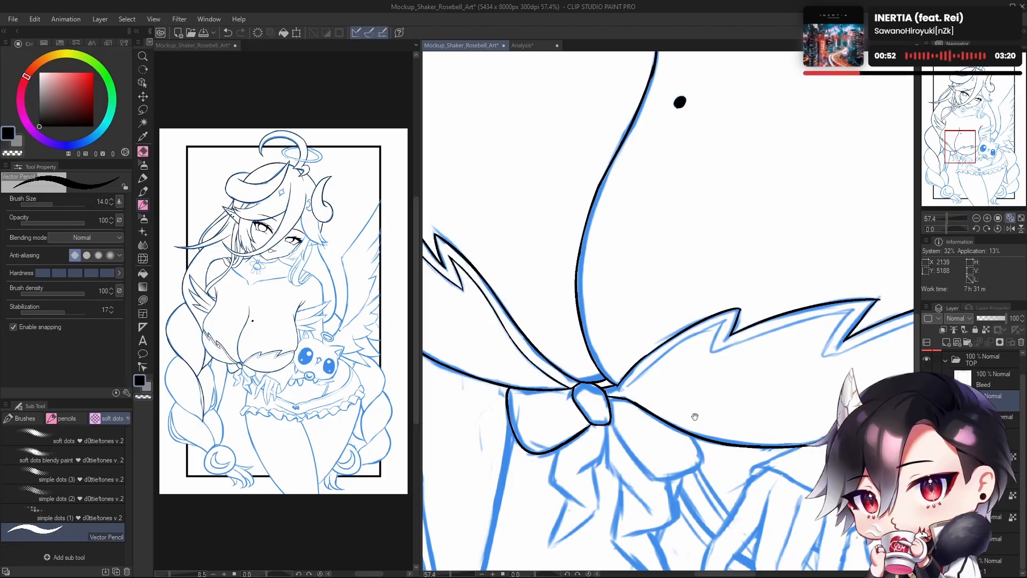
pyautogui.moveTo(695, 416); pyautogui.dragTo(661, 419)
pyautogui.moveTo(688, 373); pyautogui.dragTo(674, 369)
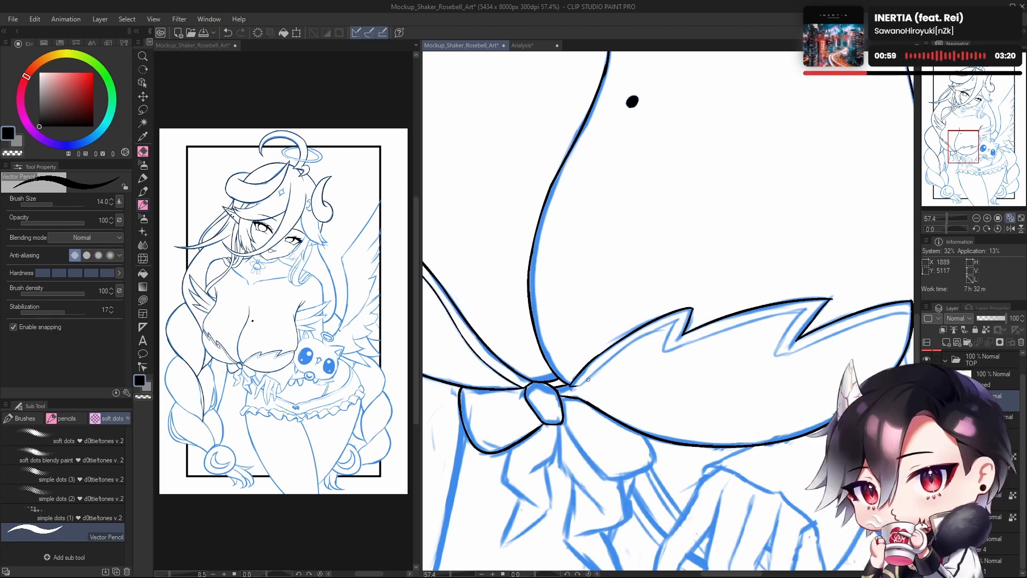
pyautogui.moveTo(574, 386); pyautogui.dragTo(683, 318)
pyautogui.hotkey('ctrl', 'z')
pyautogui.hotkey('ctrl', 'z')
pyautogui.hotkey('ctrl', 'z')
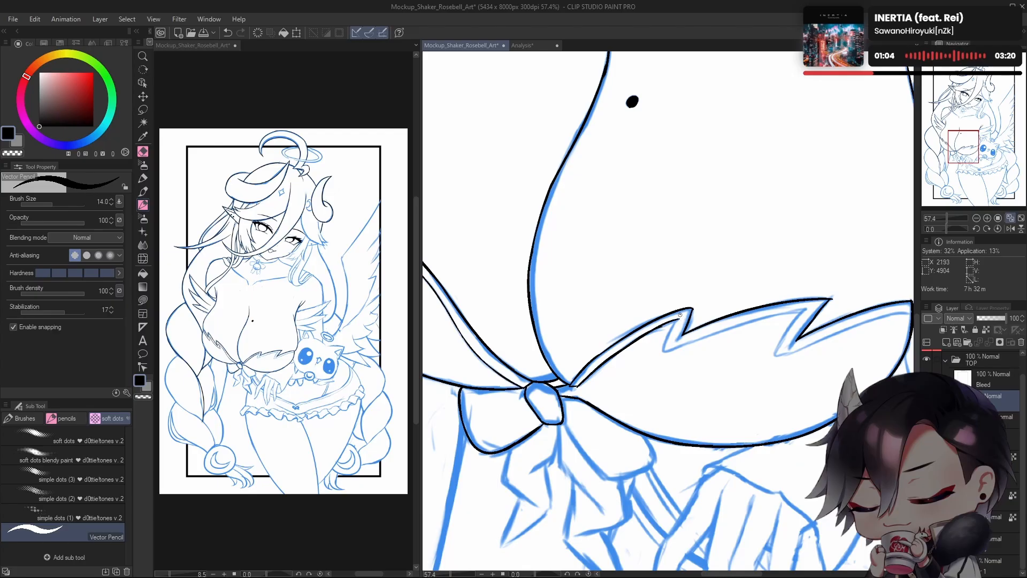
pyautogui.hotkey('ctrl', 'z')
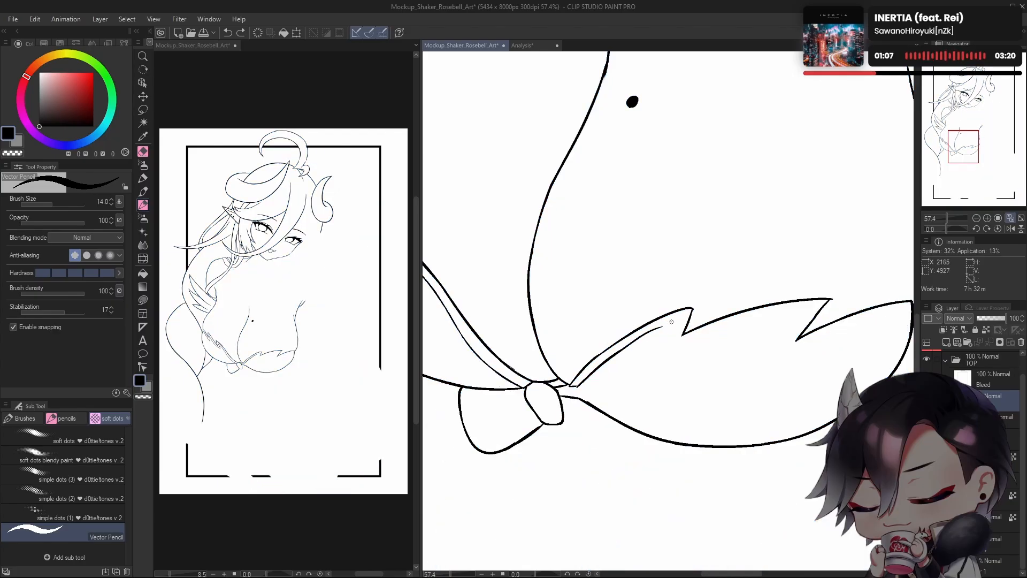
# Step: Ink the trim's inner line in black around the second notch and along the upper edge to the first tip
pyautogui.moveTo(671, 321)
pyautogui.mouseDown()
pyautogui.moveTo(679, 314)
pyautogui.moveTo(671, 342)
pyautogui.mouseUp()
pyautogui.hotkey('ctrl', 'z')
pyautogui.hotkey('ctrl', 'z')
pyautogui.hotkey('ctrl', 'z')
pyautogui.press('c')
pyautogui.moveTo(667, 349)
pyautogui.mouseDown()
pyautogui.moveTo(671, 337)
pyautogui.moveTo(818, 303)
pyautogui.mouseUp()
pyautogui.press('c')
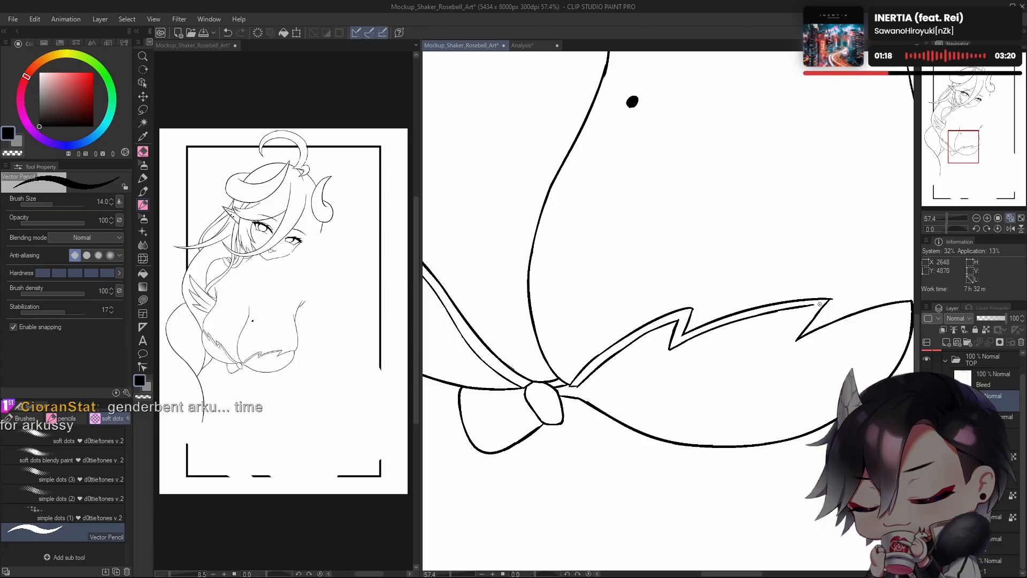
# Step: Check the line art mirrored, restore the orientation and redraw the inner line's end so it stops short of the first tip
pyautogui.scroll(-5, 802, 357)
pyautogui.press('h')
pyautogui.moveTo(784, 406)
pyautogui.mouseDown()
pyautogui.moveTo(688, 437)
pyautogui.moveTo(746, 446)
pyautogui.mouseUp()
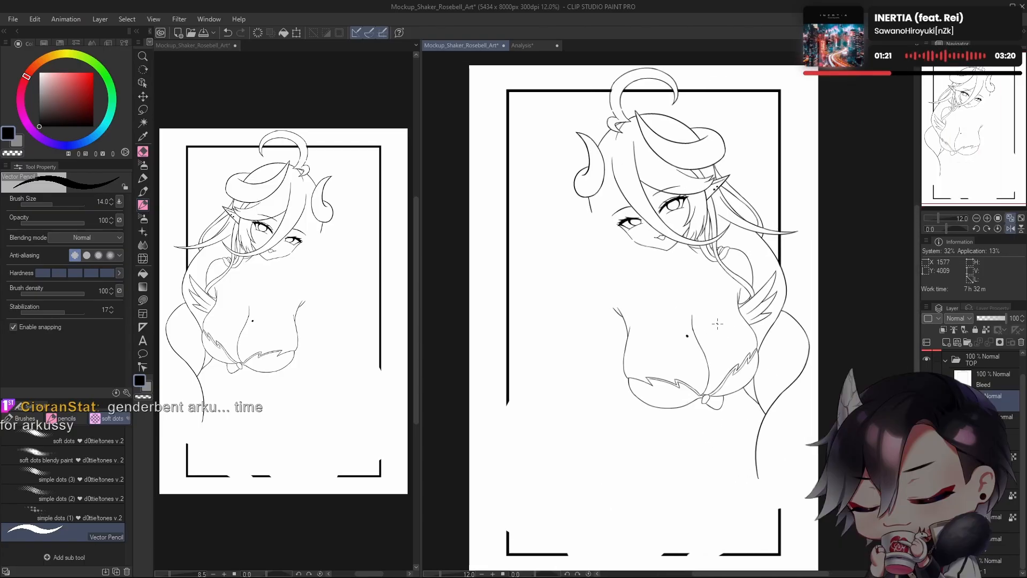
pyautogui.press('h')
pyautogui.moveTo(679, 387)
pyautogui.mouseDown()
pyautogui.moveTo(777, 380)
pyautogui.moveTo(836, 346)
pyautogui.mouseUp()
pyautogui.hotkey('ctrl', 'z')
pyautogui.moveTo(791, 303); pyautogui.dragTo(688, 316)
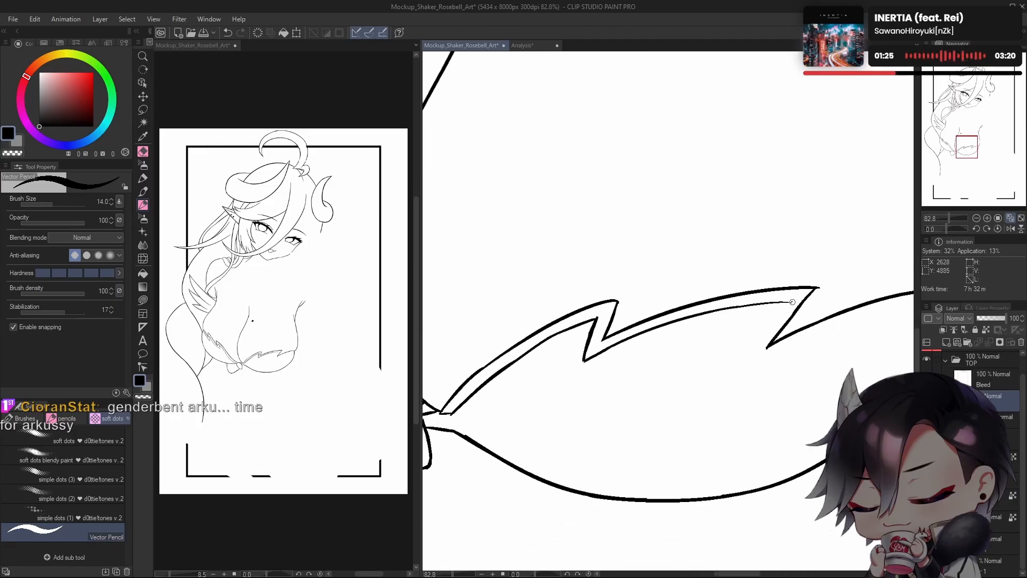
pyautogui.press('c')
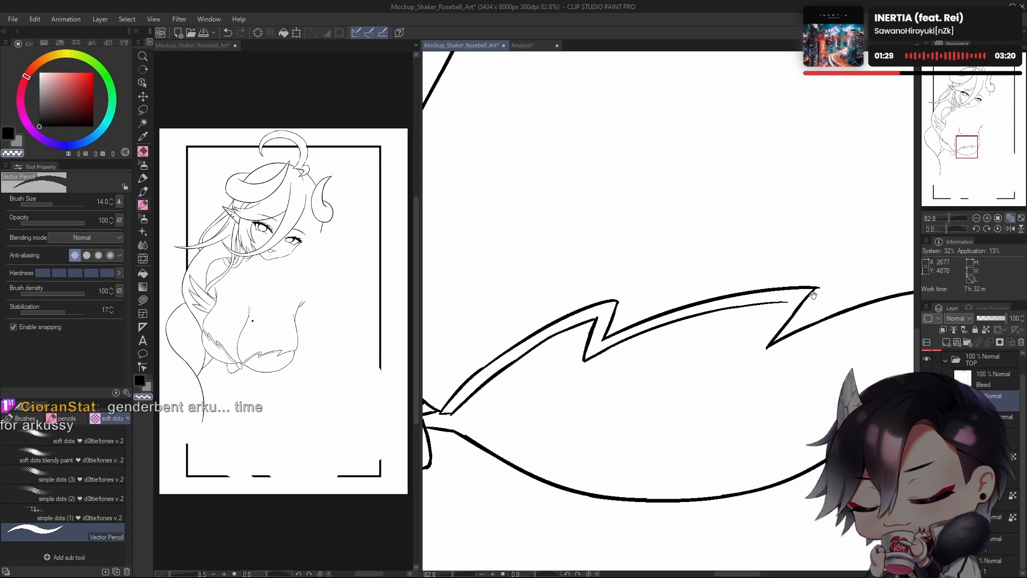
pyautogui.scroll(-3, 744, 374)
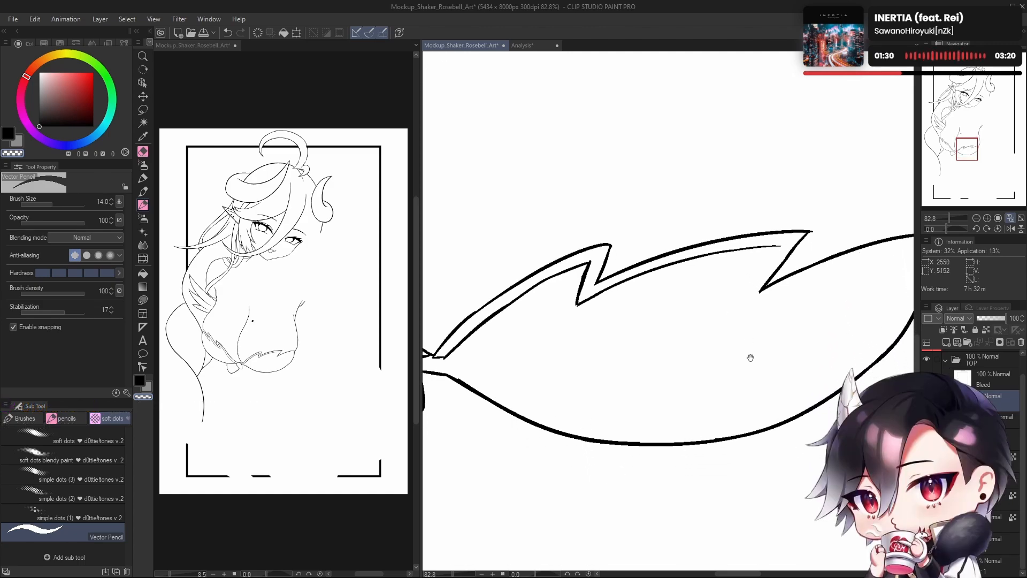
pyautogui.moveTo(782, 294); pyautogui.dragTo(755, 314)
pyautogui.press('c')
# Step: Ink the inner line's slanted stroke in black, parallel to the first notch's slanted edge
pyautogui.moveTo(751, 266); pyautogui.dragTo(723, 303)
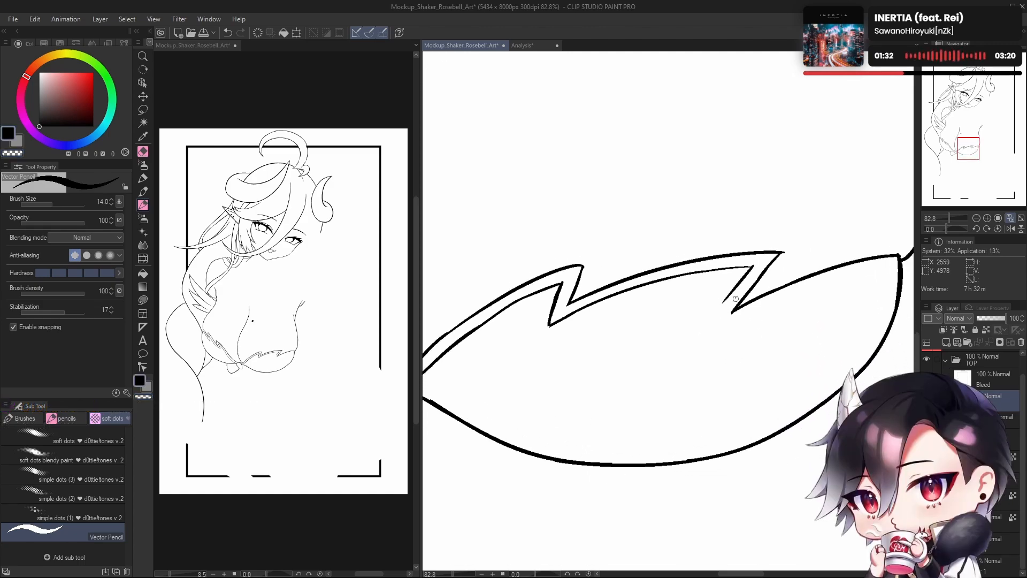
pyautogui.hotkey('ctrl', 'z')
pyautogui.moveTo(753, 266); pyautogui.dragTo(720, 308)
pyautogui.hotkey('ctrl', 'z')
pyautogui.hotkey('ctrl', 'z')
pyautogui.moveTo(753, 266); pyautogui.dragTo(719, 318)
pyautogui.hotkey('ctrl', 'z')
pyautogui.moveTo(740, 284); pyautogui.dragTo(716, 323)
pyautogui.hotkey('ctrl', 'z')
pyautogui.hotkey('ctrl', 'z')
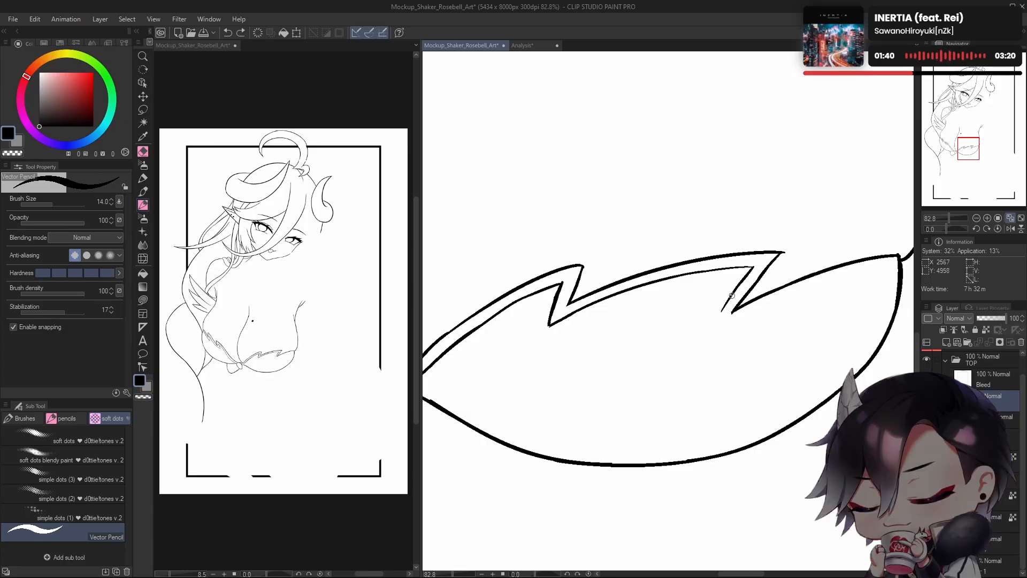
# Step: Refine the inner line's corner below the first notch and ink the line in black towards the cup's outer corner
pyautogui.moveTo(736, 290)
pyautogui.mouseDown()
pyautogui.moveTo(714, 330)
pyautogui.moveTo(759, 311)
pyautogui.moveTo(656, 336)
pyautogui.moveTo(719, 293)
pyautogui.moveTo(758, 284)
pyautogui.mouseUp()
pyautogui.hotkey('ctrl', 'z')
pyautogui.hotkey('ctrl', 'z')
pyautogui.hotkey('ctrl', 'z')
pyautogui.hotkey('ctrl', 'z')
pyautogui.hotkey('ctrl', 'z')
pyautogui.hotkey('ctrl', 'z')
pyautogui.hotkey('ctrl', 'z')
pyautogui.moveTo(642, 328)
pyautogui.mouseDown()
pyautogui.moveTo(749, 277)
pyautogui.moveTo(731, 292)
pyautogui.mouseUp()
pyautogui.hotkey('ctrl', 'z')
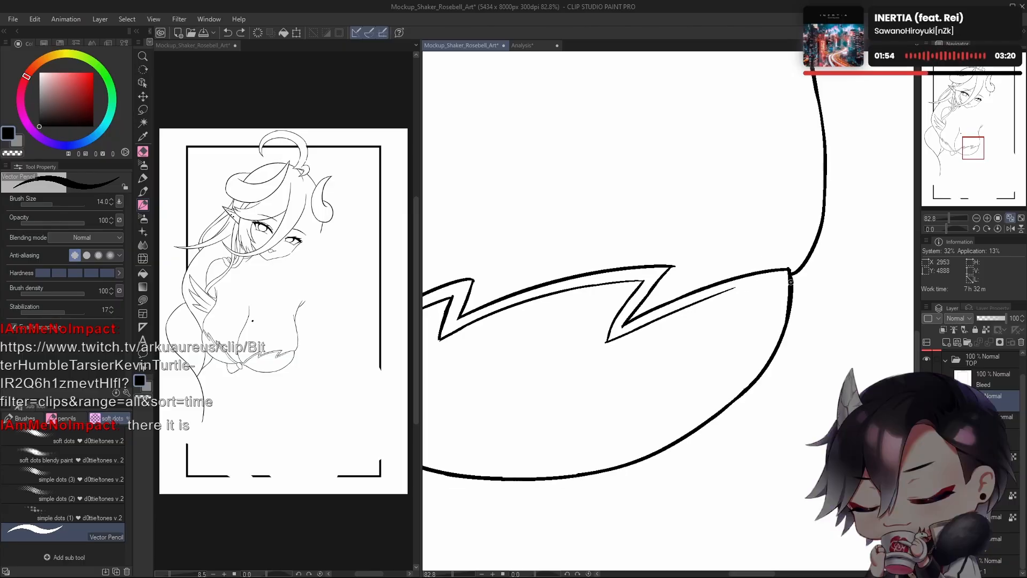
# Step: Ink the inner line's last stretch in black from the cup's outer edge to the existing line, and check the figure mirrored
pyautogui.moveTo(790, 282); pyautogui.dragTo(726, 292)
pyautogui.hotkey('ctrl', 'z')
pyautogui.moveTo(790, 282); pyautogui.dragTo(702, 303)
pyautogui.hotkey('ctrl', 'z')
pyautogui.hotkey('ctrl', 'z')
pyautogui.moveTo(789, 282); pyautogui.dragTo(702, 301)
pyautogui.hotkey('ctrl', 'z')
pyautogui.moveTo(790, 282); pyautogui.dragTo(707, 298)
pyautogui.hotkey('ctrl', 'z')
pyautogui.moveTo(789, 282); pyautogui.dragTo(710, 298)
pyautogui.hotkey('ctrl', 'z')
pyautogui.hotkey('ctrl', 'z')
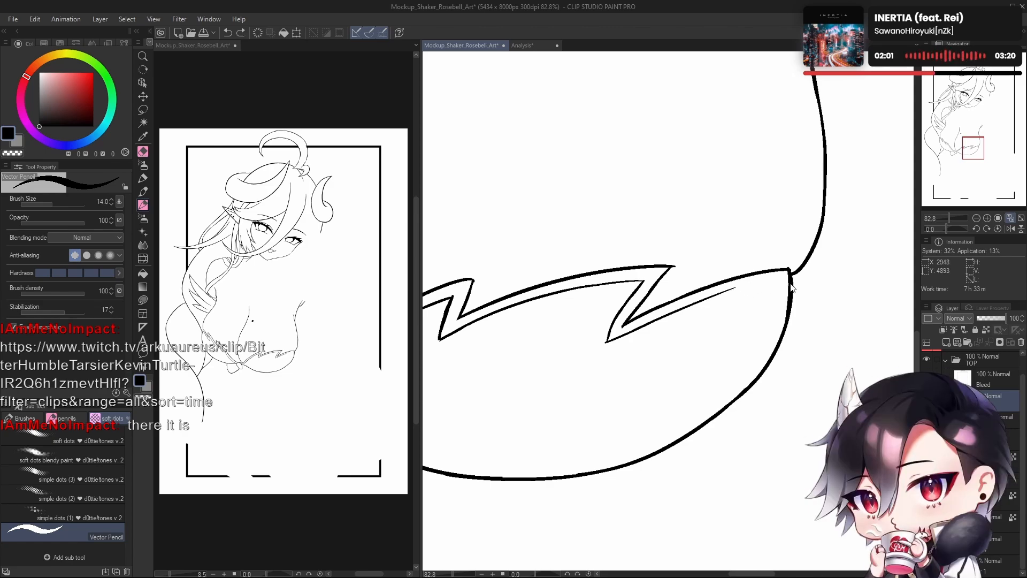
pyautogui.moveTo(789, 281); pyautogui.dragTo(717, 297)
pyautogui.hotkey('ctrl', 'z')
pyautogui.moveTo(790, 282)
pyautogui.mouseDown()
pyautogui.moveTo(712, 297)
pyautogui.moveTo(730, 355)
pyautogui.mouseUp()
pyautogui.moveTo(729, 356); pyautogui.dragTo(687, 386)
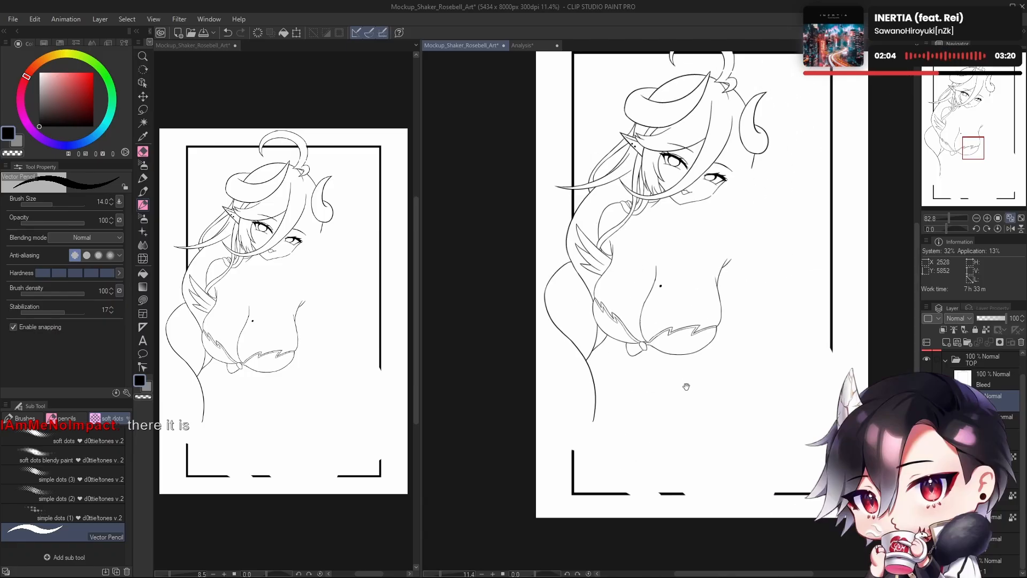
pyautogui.press('h')
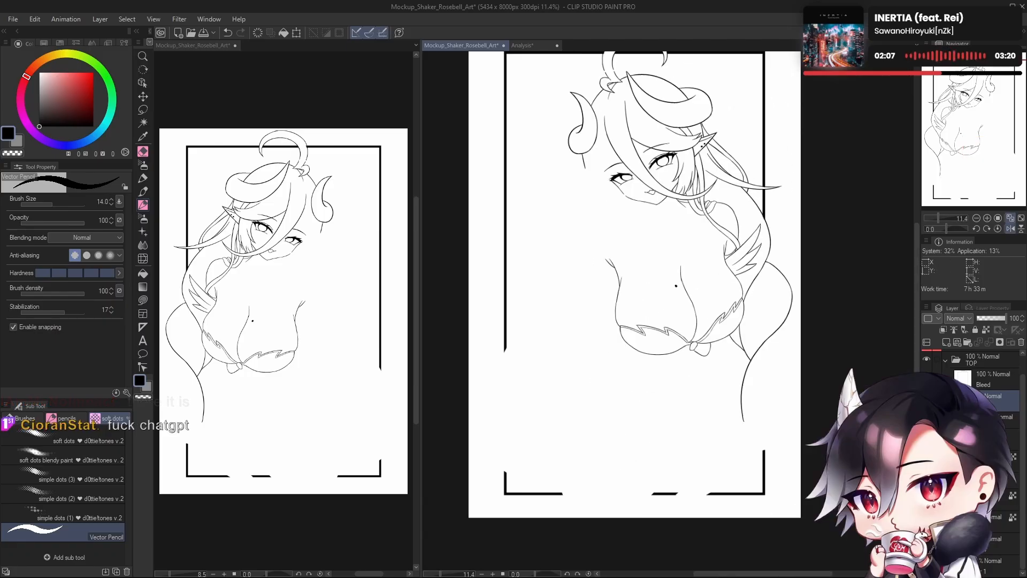
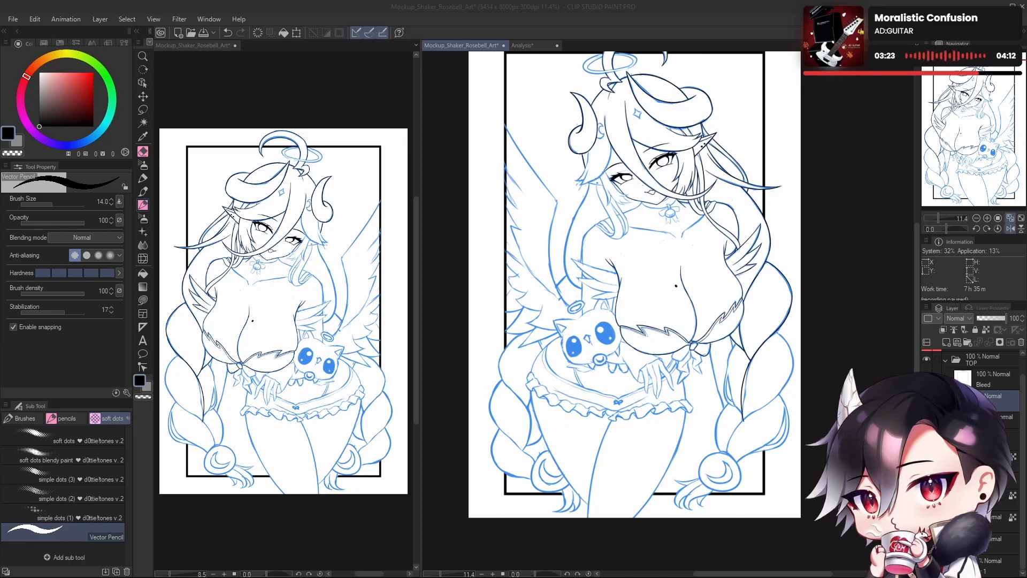
# Step: Restore the canvas orientation and look over the inked line art from the face down to the braids and skirt
pyautogui.moveTo(704, 333); pyautogui.dragTo(653, 397)
pyautogui.press('h')
pyautogui.moveTo(713, 235); pyautogui.dragTo(759, 232)
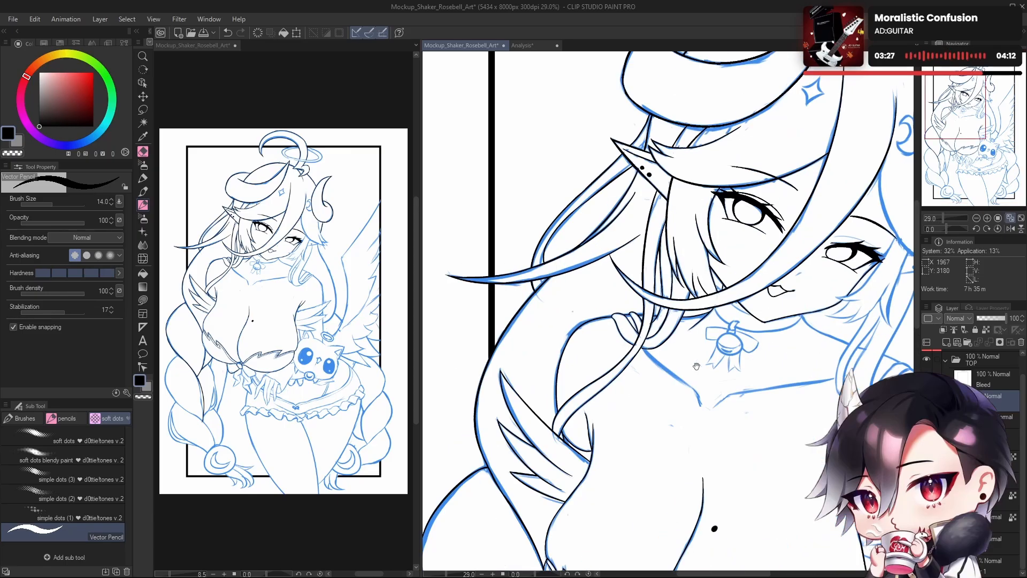
pyautogui.moveTo(703, 466); pyautogui.dragTo(728, 184)
pyautogui.moveTo(722, 506); pyautogui.dragTo(671, 508)
pyautogui.moveTo(672, 508); pyautogui.dragTo(624, 306)
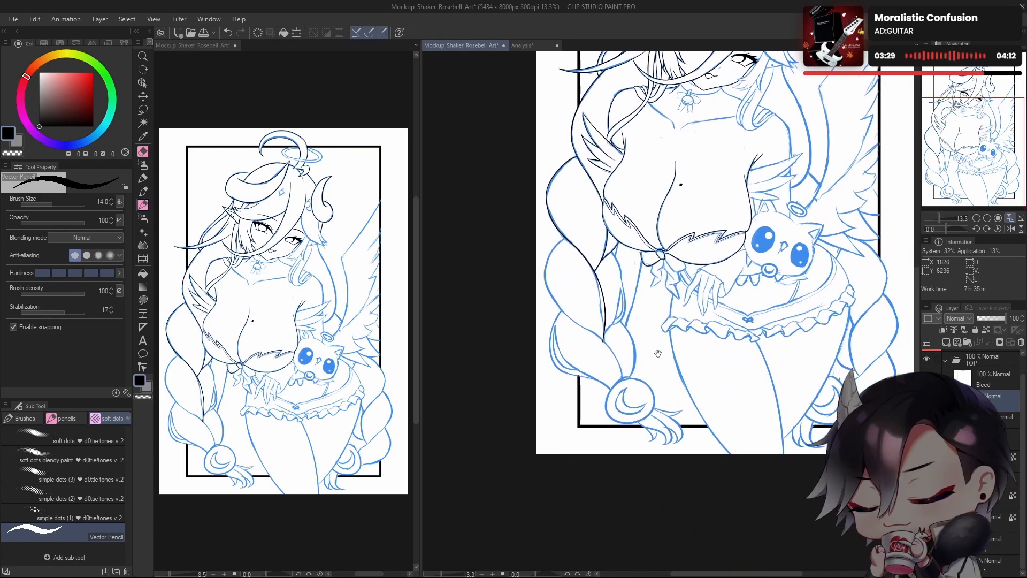
pyautogui.moveTo(658, 353); pyautogui.dragTo(652, 366)
pyautogui.moveTo(651, 366); pyautogui.dragTo(626, 473)
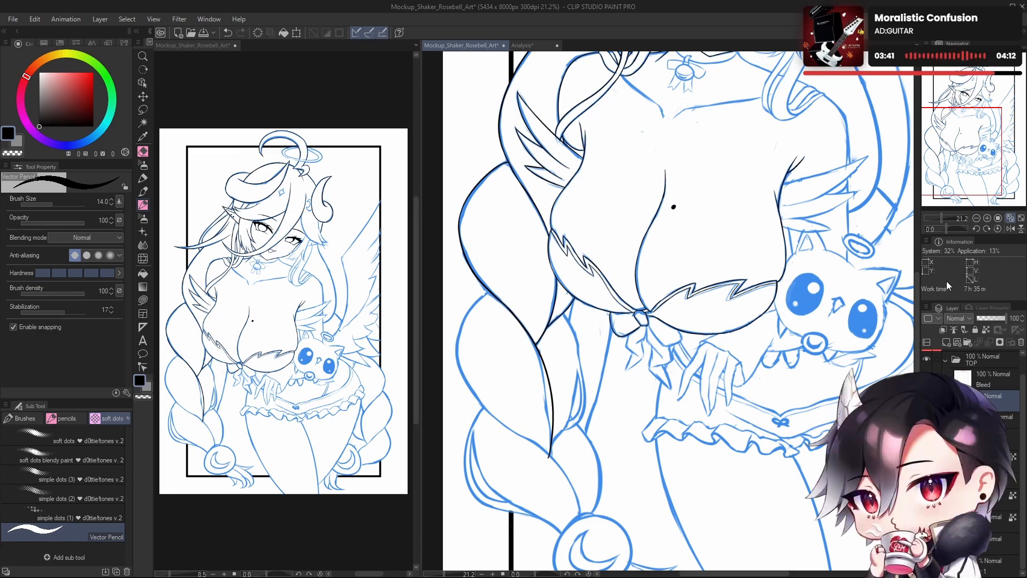
# Step: Ink the lower edge of the bow's larger loop in black from the knot to the loop's outer end, and mirror the canvas
pyautogui.scroll(4, 650, 340)
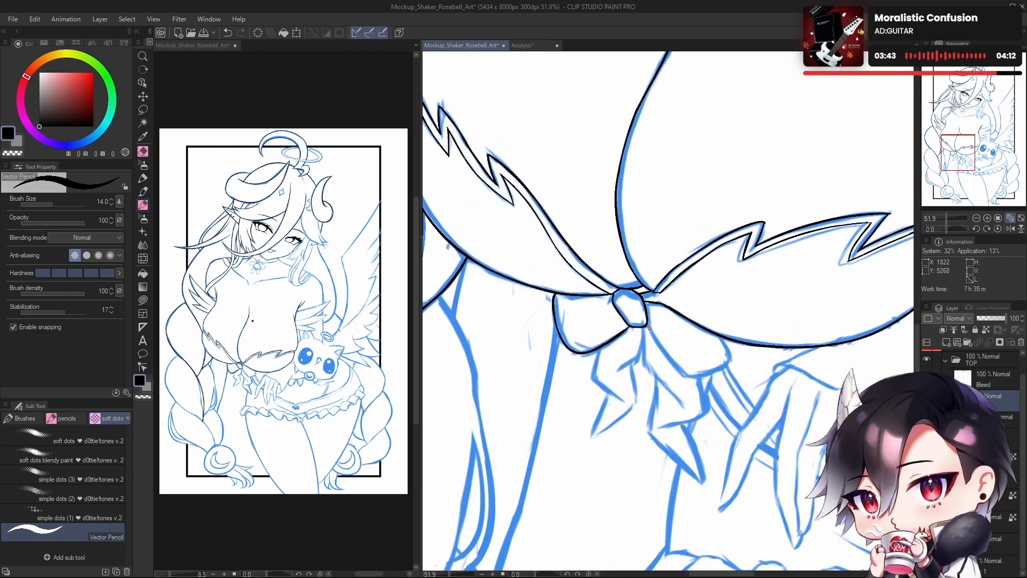
pyautogui.scroll(1, 669, 348)
pyautogui.moveTo(633, 327); pyautogui.dragTo(666, 374)
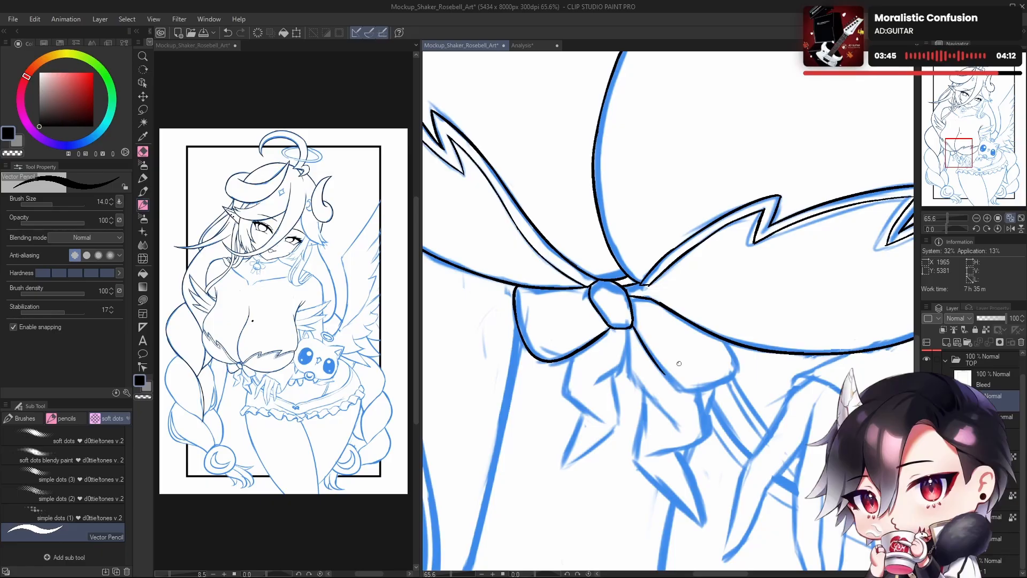
pyautogui.hotkey('ctrl', 'z')
pyautogui.moveTo(633, 324)
pyautogui.mouseDown()
pyautogui.moveTo(660, 375)
pyautogui.moveTo(685, 390)
pyautogui.mouseUp()
pyautogui.hotkey('ctrl', 'z')
pyautogui.moveTo(634, 324); pyautogui.dragTo(696, 396)
pyautogui.hotkey('ctrl', 'z')
pyautogui.hotkey('ctrl', 'y')
pyautogui.hotkey('ctrl', 'z')
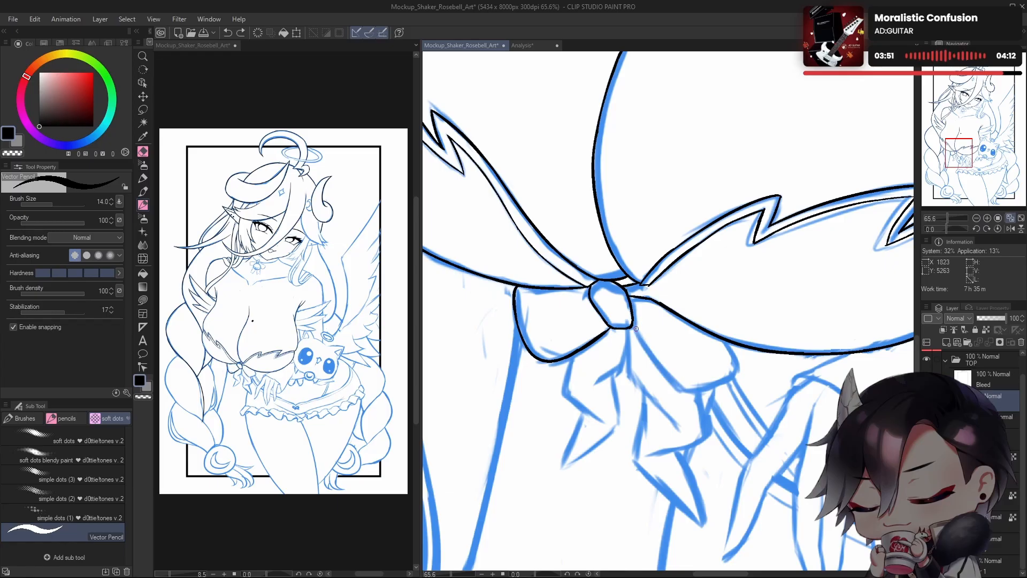
pyautogui.moveTo(635, 326); pyautogui.dragTo(682, 380)
pyautogui.hotkey('ctrl', 'z')
pyautogui.moveTo(631, 318); pyautogui.dragTo(676, 380)
pyautogui.hotkey('ctrl', 'z')
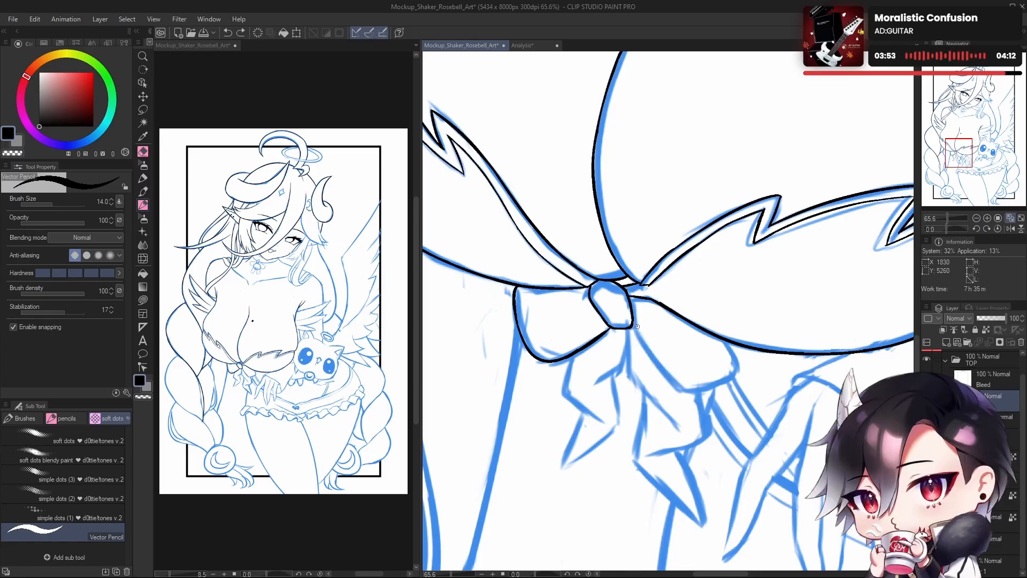
pyautogui.moveTo(637, 326)
pyautogui.mouseDown()
pyautogui.moveTo(685, 390)
pyautogui.moveTo(736, 366)
pyautogui.moveTo(758, 406)
pyautogui.mouseUp()
pyautogui.hotkey('ctrl', 'z')
pyautogui.press('h')
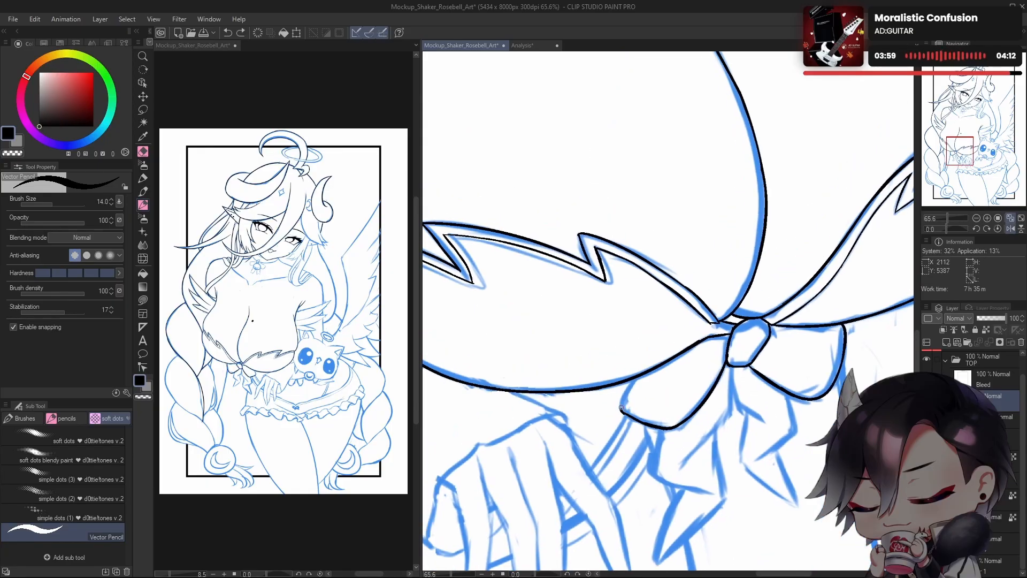
# Step: Close the bow's larger loop with a black rounded outer end reaching the cup's lower edge, and restore the orientation
pyautogui.moveTo(621, 407)
pyautogui.mouseDown()
pyautogui.moveTo(643, 373)
pyautogui.moveTo(622, 413)
pyautogui.mouseUp()
pyautogui.hotkey('ctrl', 'z')
pyautogui.hotkey('ctrl', 'z')
pyautogui.moveTo(636, 378); pyautogui.dragTo(621, 412)
pyautogui.hotkey('ctrl', 'z')
pyautogui.hotkey('ctrl', 'z')
pyautogui.moveTo(638, 376); pyautogui.dragTo(623, 413)
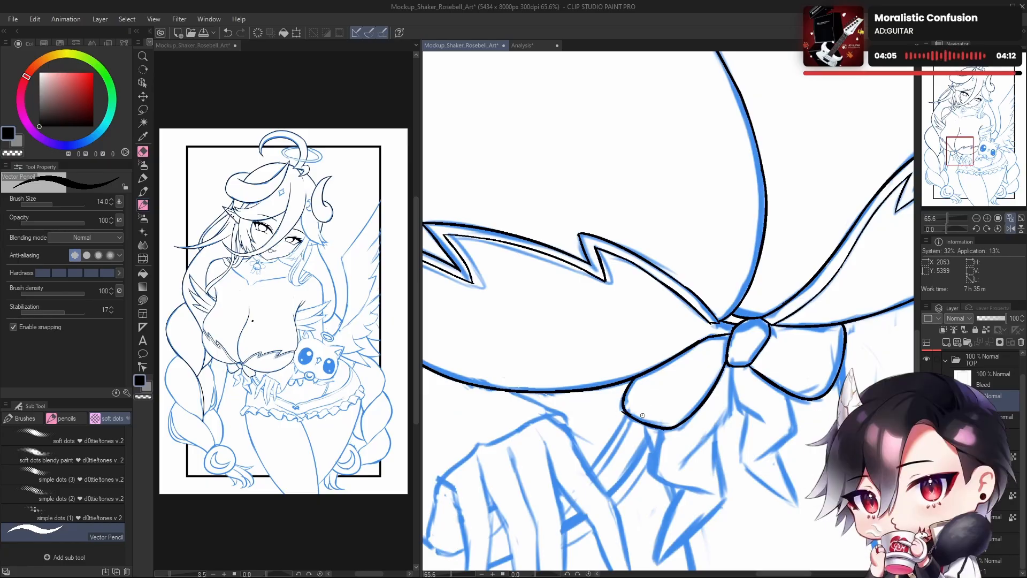
pyautogui.hotkey('ctrl', 'z')
pyautogui.moveTo(635, 378); pyautogui.dragTo(623, 413)
pyautogui.moveTo(731, 386); pyautogui.dragTo(625, 237)
pyautogui.press('h')
pyautogui.moveTo(701, 237); pyautogui.dragTo(748, 244)
pyautogui.moveTo(748, 244); pyautogui.dragTo(789, 304)
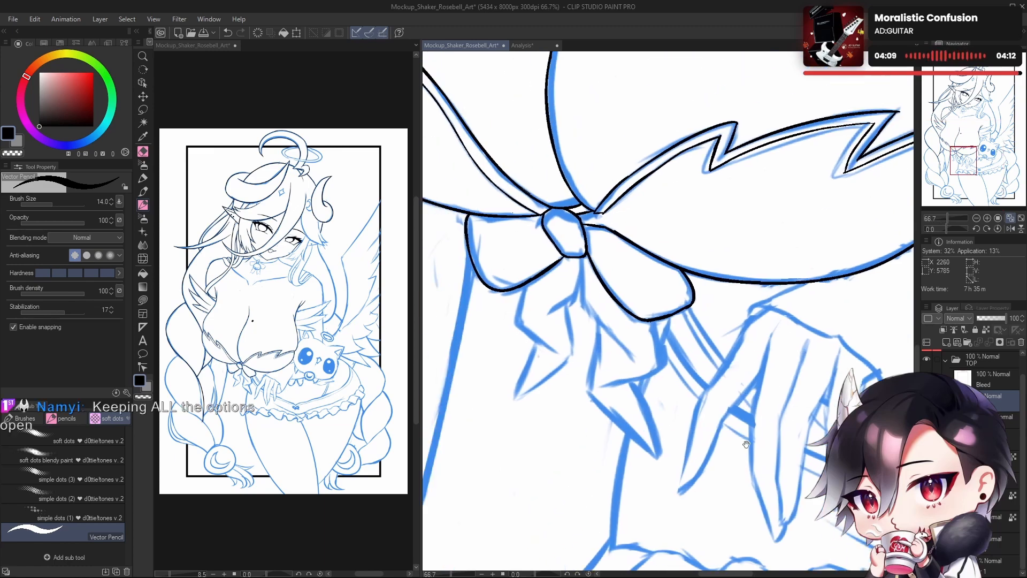
pyautogui.moveTo(659, 287); pyautogui.dragTo(697, 306)
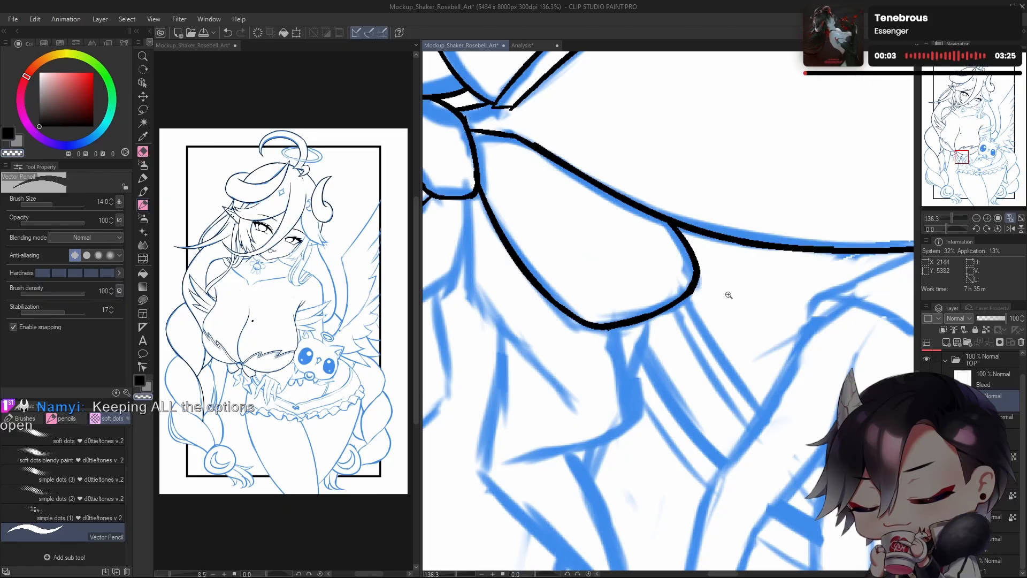
pyautogui.moveTo(729, 295); pyautogui.dragTo(727, 392)
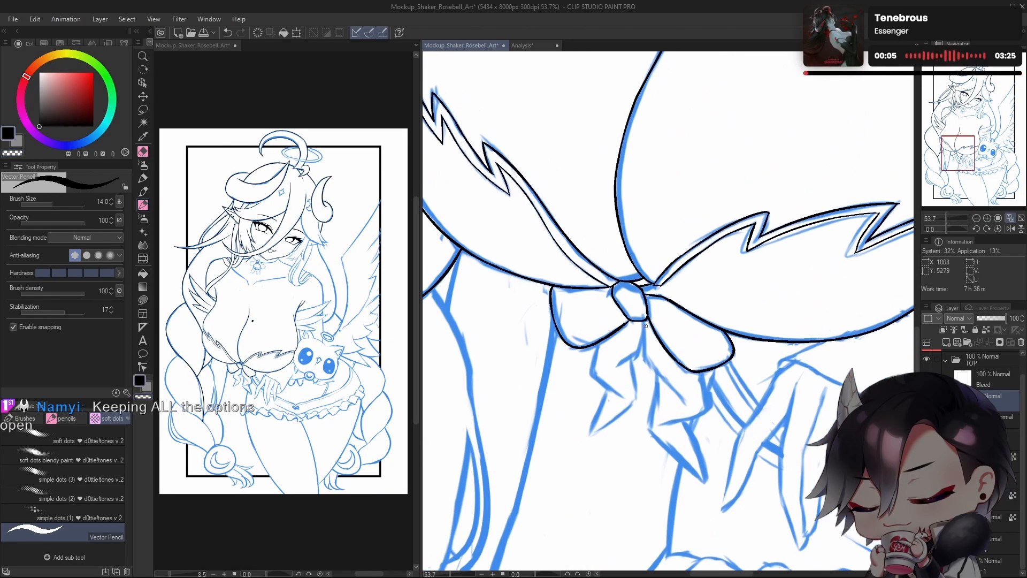
# Step: Ink a short, nearly vertical black line down from the bow's knot as the start of the ribbon tail under the larger loop
pyautogui.scroll(1, 640, 352)
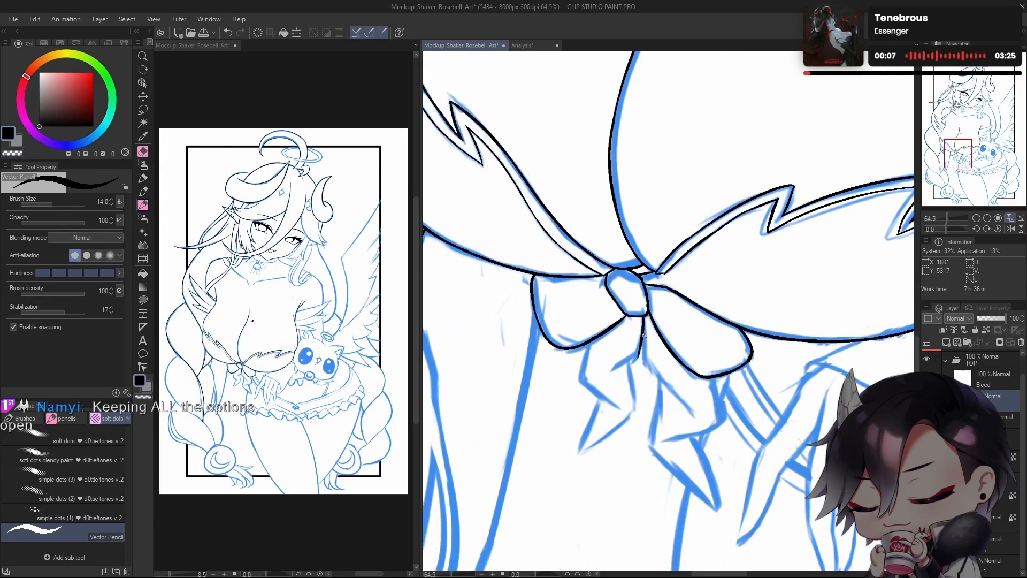
pyautogui.moveTo(642, 320); pyautogui.dragTo(643, 355)
pyautogui.hotkey('ctrl', 'z')
pyautogui.moveTo(640, 316); pyautogui.dragTo(644, 365)
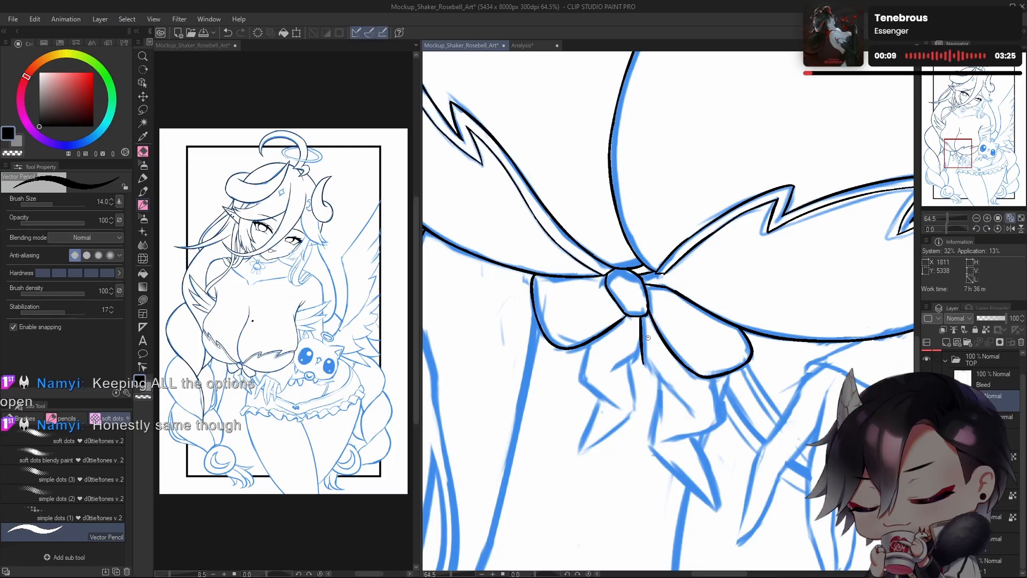
pyautogui.moveTo(640, 317); pyautogui.dragTo(642, 356)
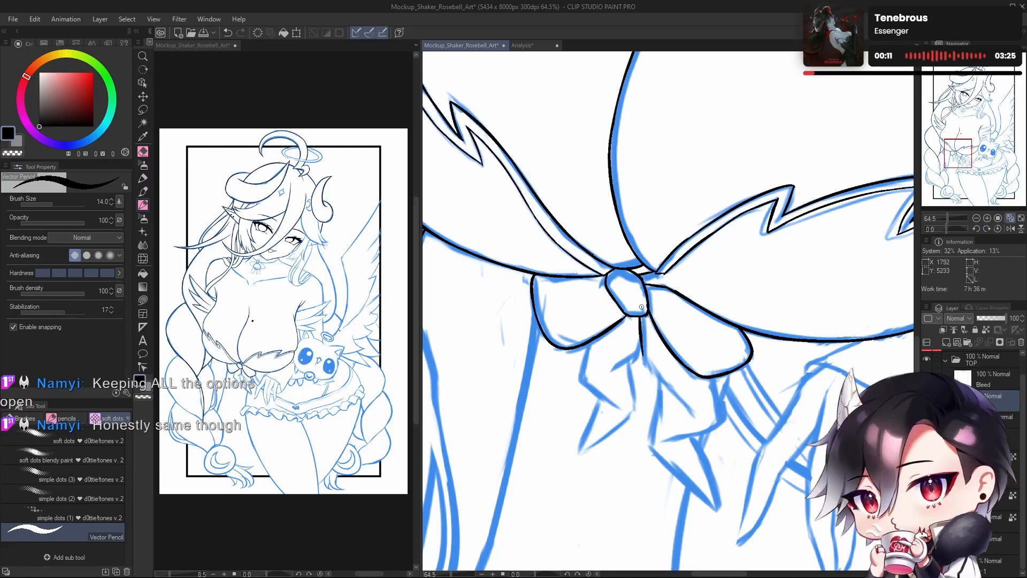
pyautogui.hotkey('ctrl', 'z')
pyautogui.moveTo(640, 317); pyautogui.dragTo(643, 349)
pyautogui.hotkey('ctrl', 'z')
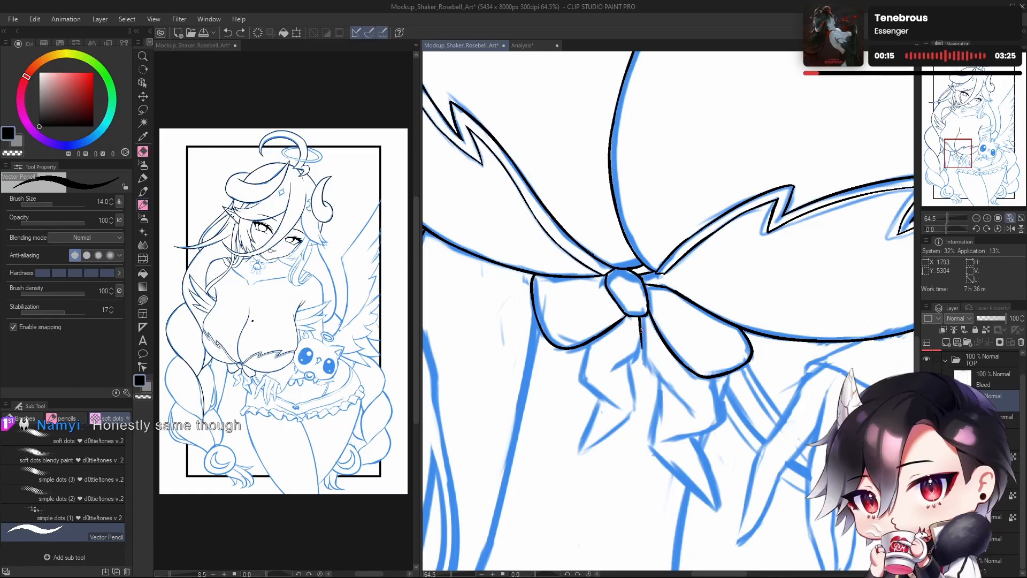
# Step: Mirror the canvas and try to ink the ribbon tail's slanted fold line from the end of the short vertical line
pyautogui.moveTo(672, 385); pyautogui.dragTo(674, 392)
pyautogui.press('h')
pyautogui.moveTo(692, 368); pyautogui.dragTo(747, 321)
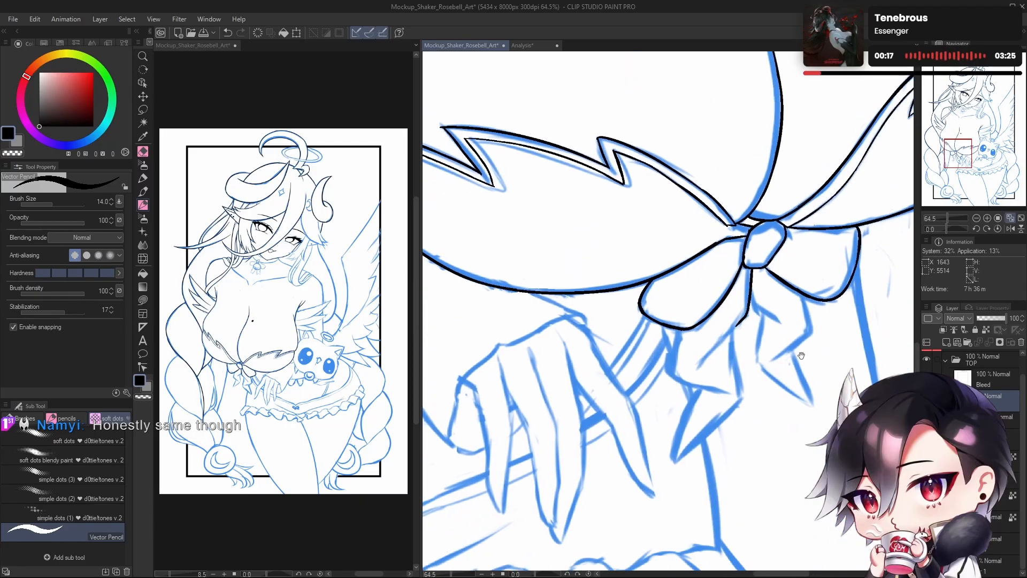
pyautogui.hotkey('ctrl', 'z')
pyautogui.hotkey('ctrl', 'y')
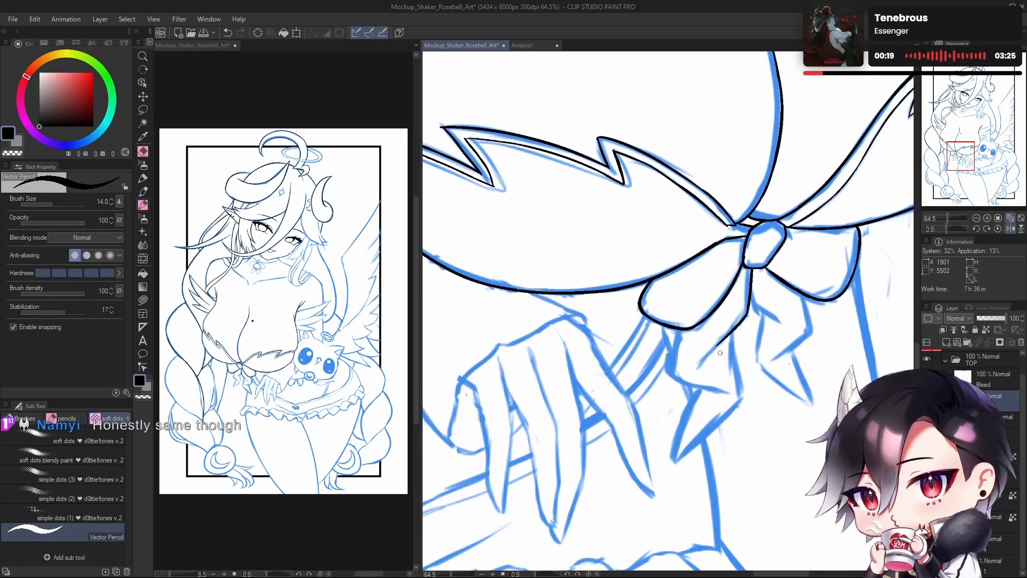
pyautogui.hotkey('ctrl', 'z')
pyautogui.moveTo(746, 315); pyautogui.dragTo(699, 368)
pyautogui.hotkey('ctrl', 'z')
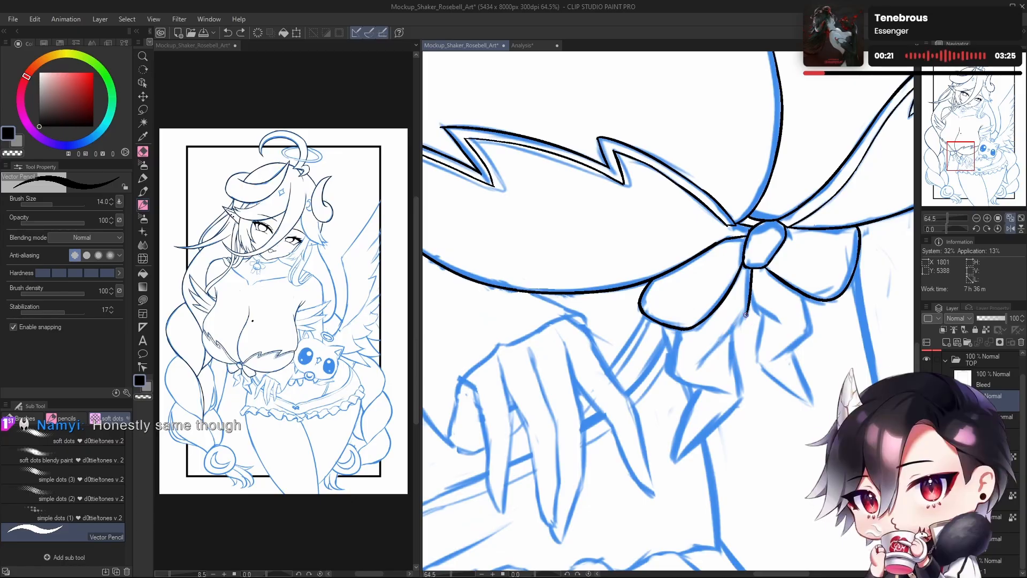
pyautogui.hotkey('ctrl', 'y')
pyautogui.hotkey('ctrl', 'z')
pyautogui.hotkey('ctrl', 'y')
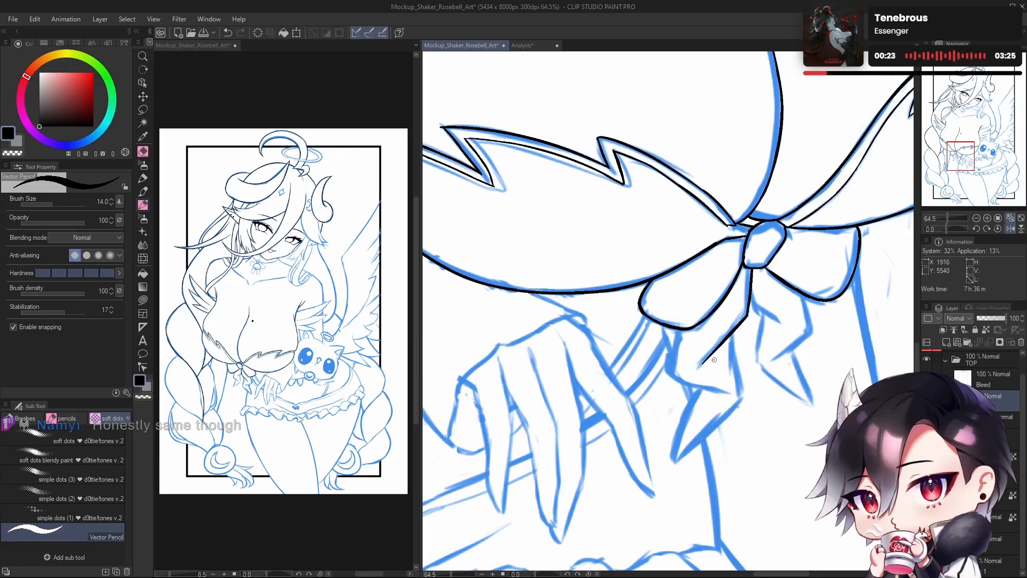
pyautogui.hotkey('ctrl', 'z')
pyautogui.hotkey('ctrl', 'y')
pyautogui.hotkey('ctrl', 'z')
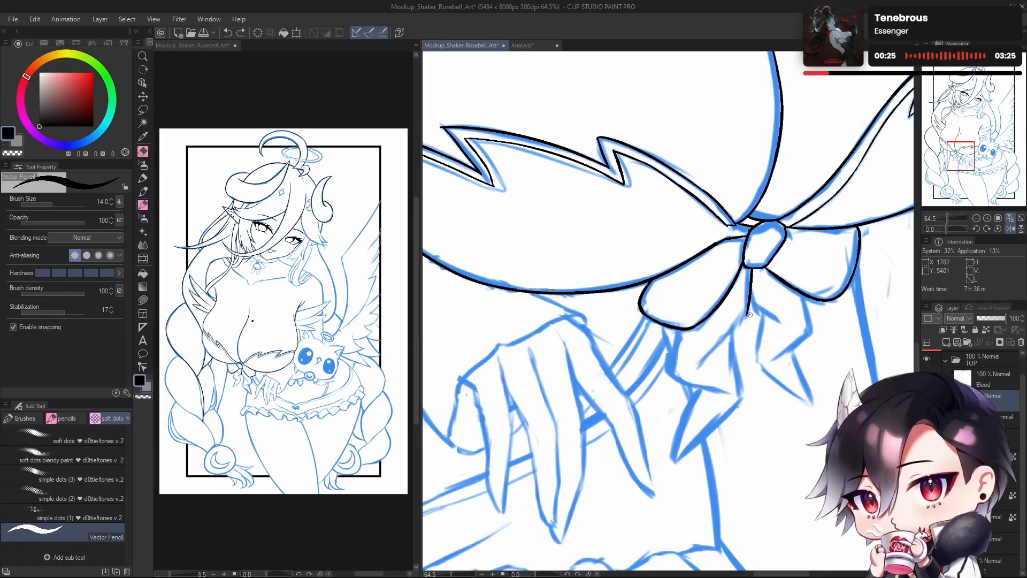
pyautogui.hotkey('ctrl', 'y')
pyautogui.hotkey('ctrl', 'z')
pyautogui.moveTo(732, 331); pyautogui.dragTo(705, 358)
pyautogui.hotkey('ctrl', 'z')
pyautogui.hotkey('ctrl', 'y')
pyautogui.hotkey('ctrl', 'z')
pyautogui.hotkey('ctrl', 'y')
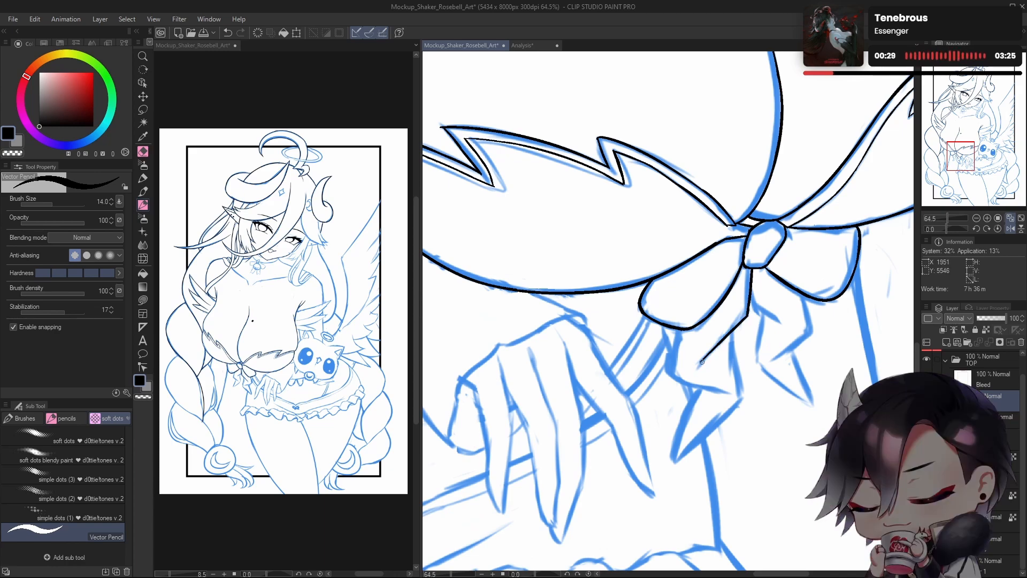
# Step: Redraw the ribbon tail's slanted fold line close up in black, from the vertical line's end to the middle of the tail
pyautogui.scroll(3, 749, 329)
pyautogui.hotkey('ctrl', 'z')
pyautogui.hotkey('ctrl', 'y')
pyautogui.hotkey('ctrl', 'z')
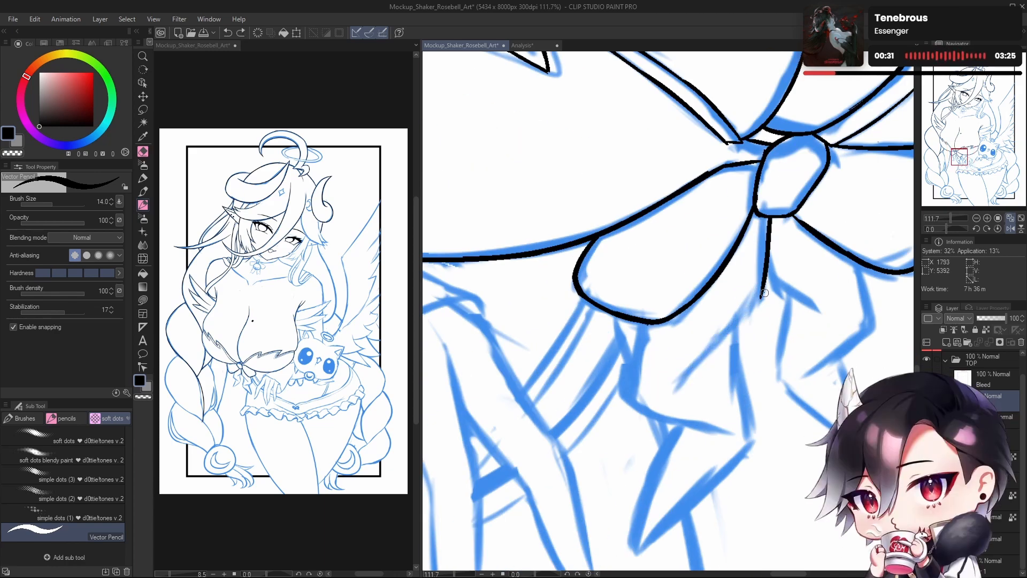
pyautogui.moveTo(764, 291); pyautogui.dragTo(692, 367)
pyautogui.hotkey('ctrl', 'z')
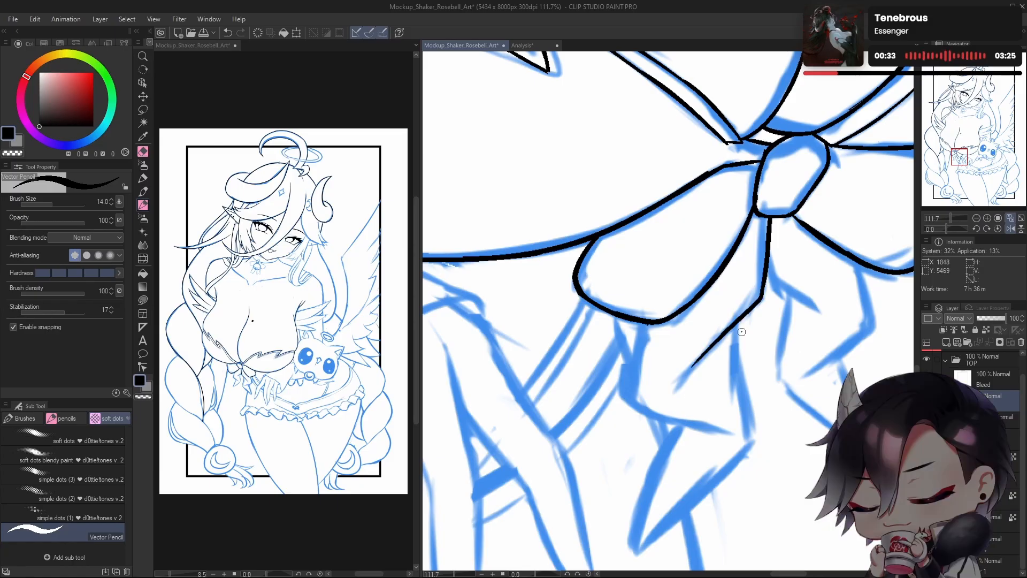
pyautogui.hotkey('ctrl', 'z')
pyautogui.moveTo(766, 286); pyautogui.dragTo(698, 361)
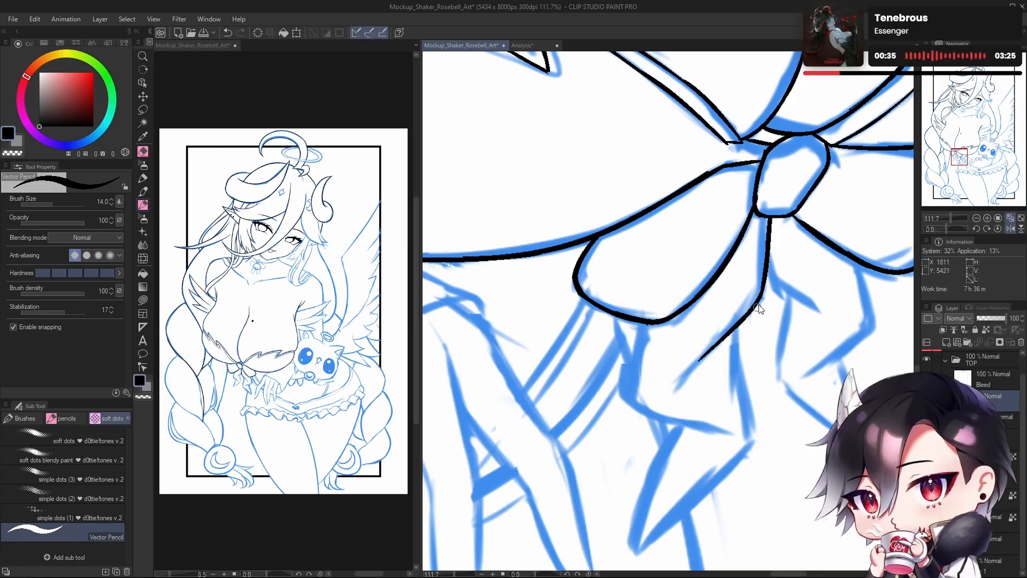
pyautogui.hotkey('ctrl', 'z')
pyautogui.moveTo(765, 285); pyautogui.dragTo(672, 391)
pyautogui.hotkey('ctrl', 'z')
pyautogui.moveTo(764, 290)
pyautogui.mouseDown()
pyautogui.moveTo(688, 368)
pyautogui.moveTo(758, 303)
pyautogui.moveTo(684, 373)
pyautogui.moveTo(748, 313)
pyautogui.moveTo(680, 391)
pyautogui.mouseUp()
pyautogui.hotkey('ctrl', 'z')
pyautogui.hotkey('ctrl', 'z')
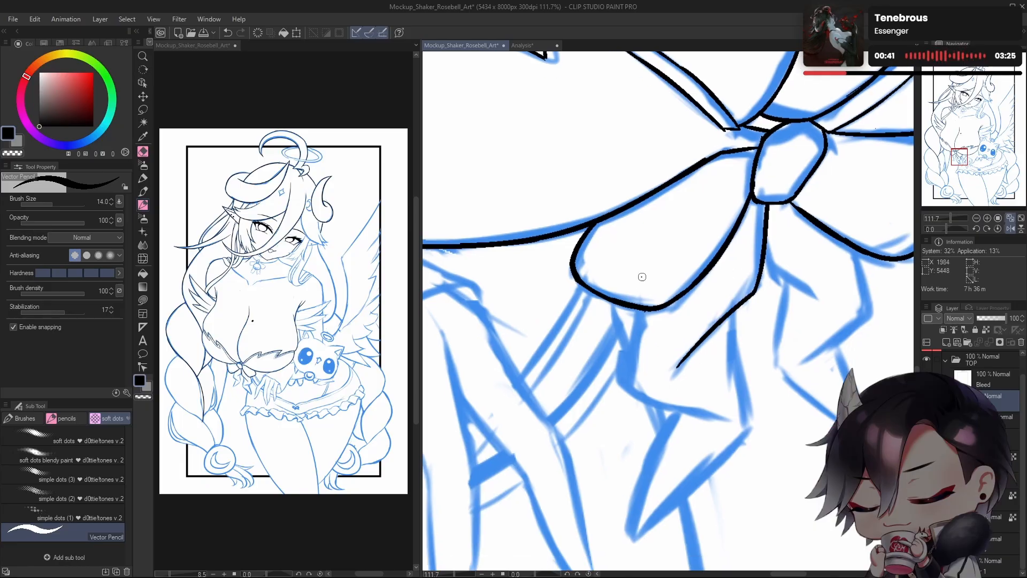
# Step: Try to ink the ribbon tail's outer edge below the larger loop in both canvas orientations
pyautogui.scroll(-1, 642, 278)
pyautogui.moveTo(640, 310); pyautogui.dragTo(626, 377)
pyautogui.moveTo(640, 314)
pyautogui.mouseDown()
pyautogui.moveTo(641, 399)
pyautogui.moveTo(672, 408)
pyautogui.mouseUp()
pyautogui.press('h')
pyautogui.moveTo(745, 402); pyautogui.dragTo(781, 335)
pyautogui.hotkey('ctrl', 'z')
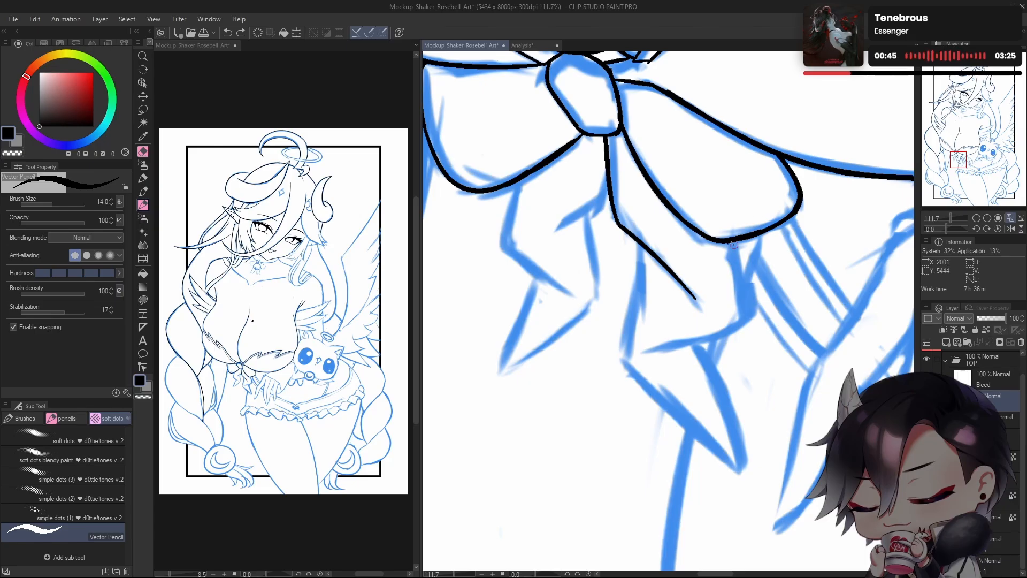
pyautogui.moveTo(734, 244)
pyautogui.mouseDown()
pyautogui.moveTo(740, 308)
pyautogui.moveTo(731, 327)
pyautogui.moveTo(627, 371)
pyautogui.mouseUp()
pyautogui.hotkey('ctrl', 'z')
pyautogui.moveTo(733, 247)
pyautogui.mouseDown()
pyautogui.moveTo(739, 321)
pyautogui.moveTo(647, 355)
pyautogui.mouseUp()
pyautogui.hotkey('ctrl', 'z')
pyautogui.press('h')
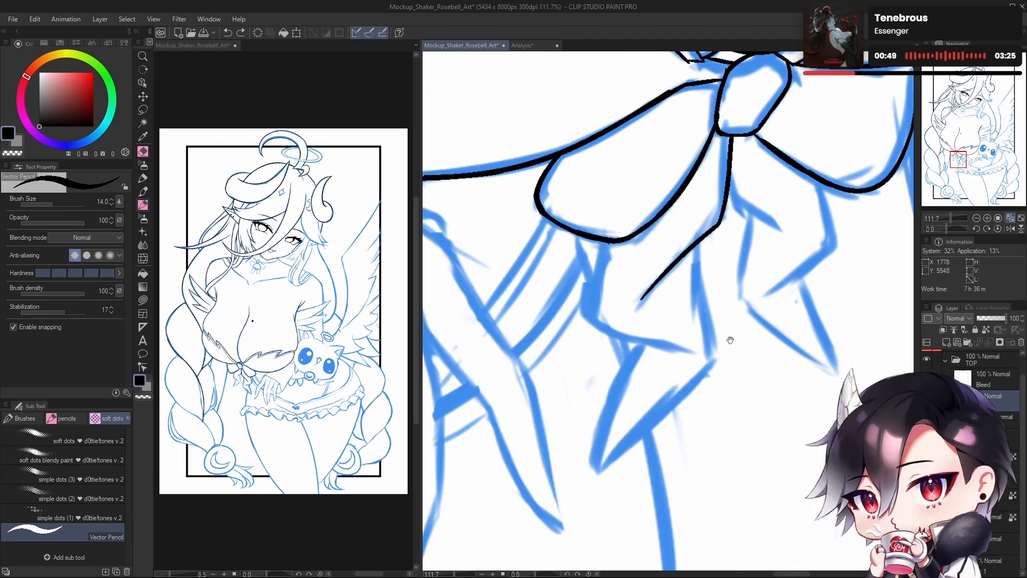
# Step: Try to ink the tail's outer and lower edges in one bent stroke from the loop's underside with the canvas mirrored
pyautogui.moveTo(730, 339); pyautogui.dragTo(766, 373)
pyautogui.moveTo(638, 281)
pyautogui.mouseDown()
pyautogui.moveTo(662, 368)
pyautogui.moveTo(742, 383)
pyautogui.mouseUp()
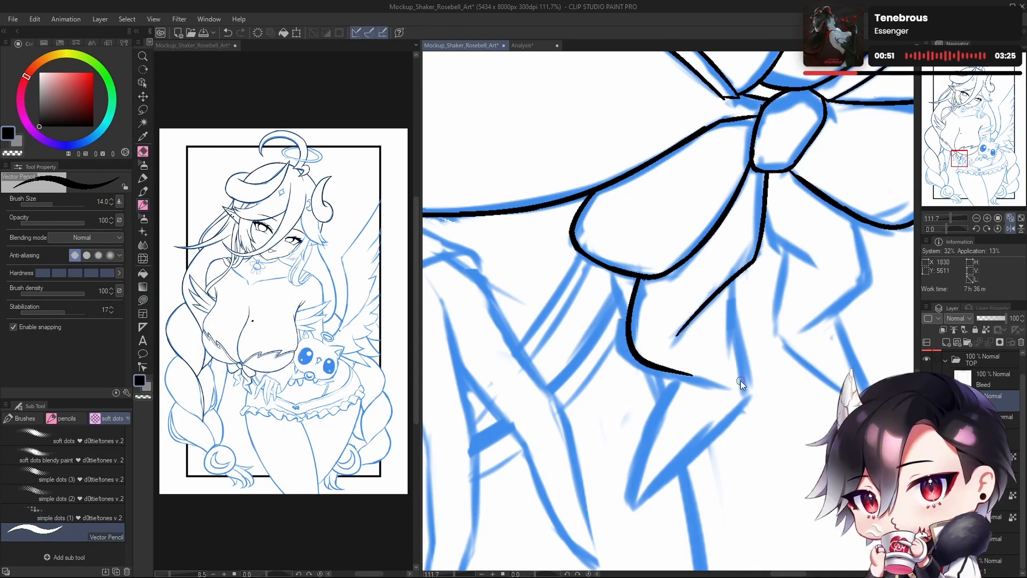
pyautogui.hotkey('ctrl', 'z')
pyautogui.moveTo(637, 283)
pyautogui.mouseDown()
pyautogui.moveTo(653, 379)
pyautogui.moveTo(751, 403)
pyautogui.mouseUp()
pyautogui.hotkey('ctrl', 'z')
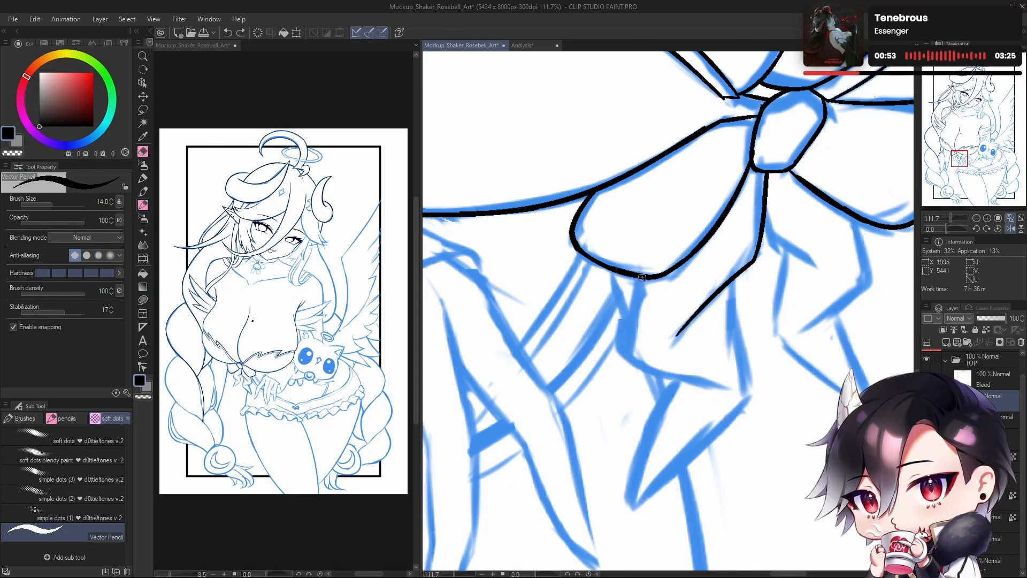
pyautogui.moveTo(642, 278); pyautogui.dragTo(757, 387)
pyautogui.hotkey('ctrl', 'z')
pyautogui.moveTo(638, 277); pyautogui.dragTo(781, 392)
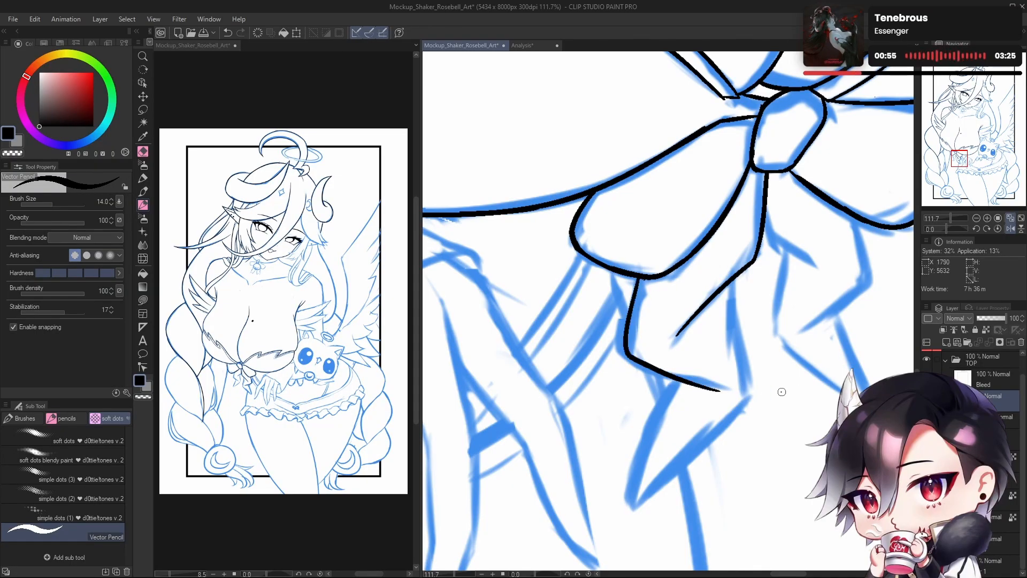
pyautogui.hotkey('ctrl', 'z')
pyautogui.moveTo(638, 277)
pyautogui.mouseDown()
pyautogui.moveTo(764, 395)
pyautogui.moveTo(735, 403)
pyautogui.mouseUp()
pyautogui.hotkey('ctrl', 'z')
# Step: Restore the orientation and try to ink the tail's bent outer edge with a sharp lower corner
pyautogui.press('h')
pyautogui.moveTo(720, 282)
pyautogui.mouseDown()
pyautogui.moveTo(739, 337)
pyautogui.moveTo(654, 387)
pyautogui.mouseUp()
pyautogui.hotkey('ctrl', 'z')
pyautogui.moveTo(720, 282)
pyautogui.mouseDown()
pyautogui.moveTo(734, 362)
pyautogui.moveTo(651, 385)
pyautogui.mouseUp()
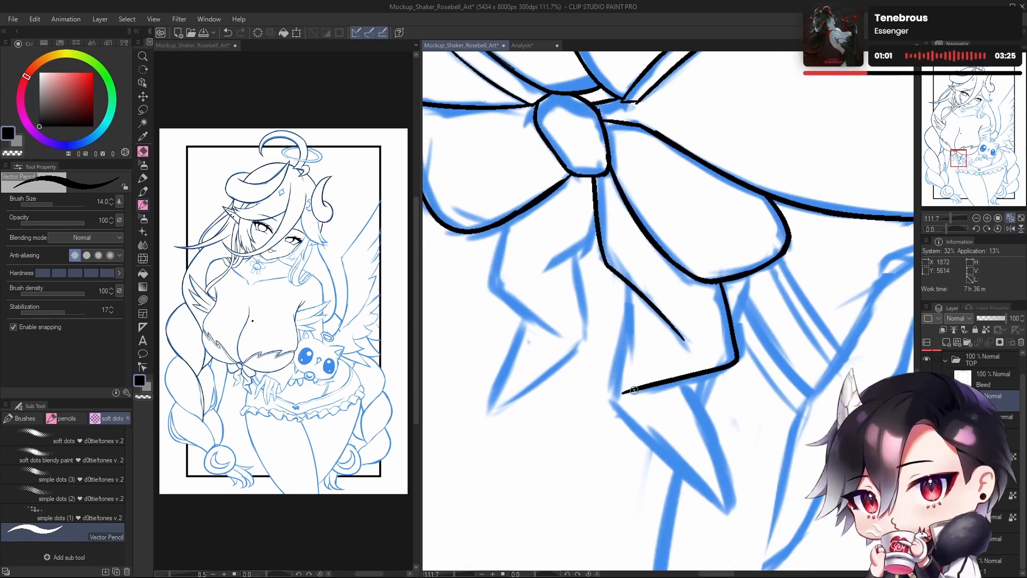
pyautogui.hotkey('ctrl', 'z')
# Step: Mirror the canvas and ink the ribbon tail's outer and lower edges in one bent black stroke from the loop's underside
pyautogui.press('h')
pyautogui.moveTo(738, 338); pyautogui.dragTo(773, 329)
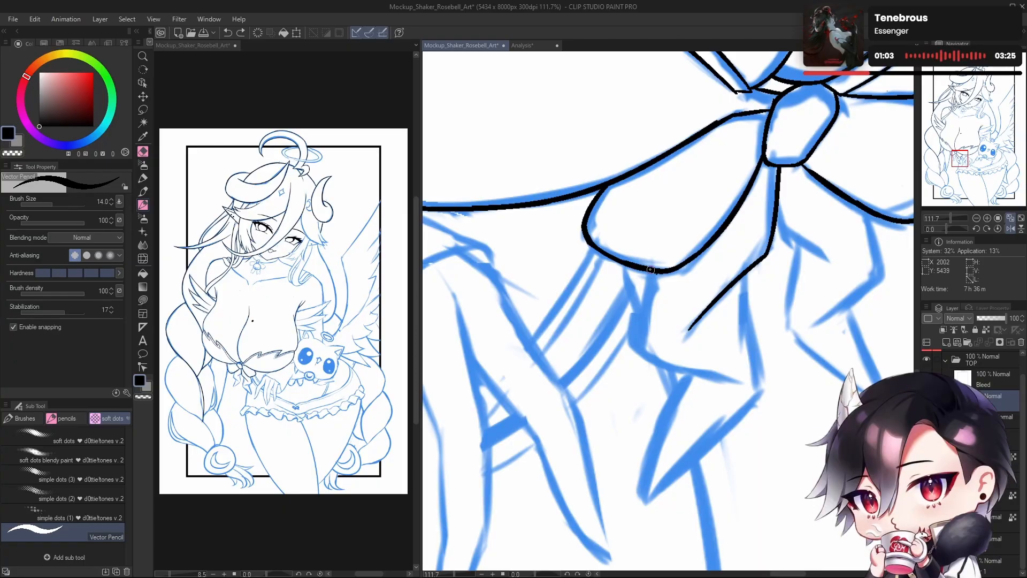
pyautogui.moveTo(650, 270); pyautogui.dragTo(697, 372)
pyautogui.hotkey('ctrl', 'z')
pyautogui.moveTo(645, 289); pyautogui.dragTo(700, 377)
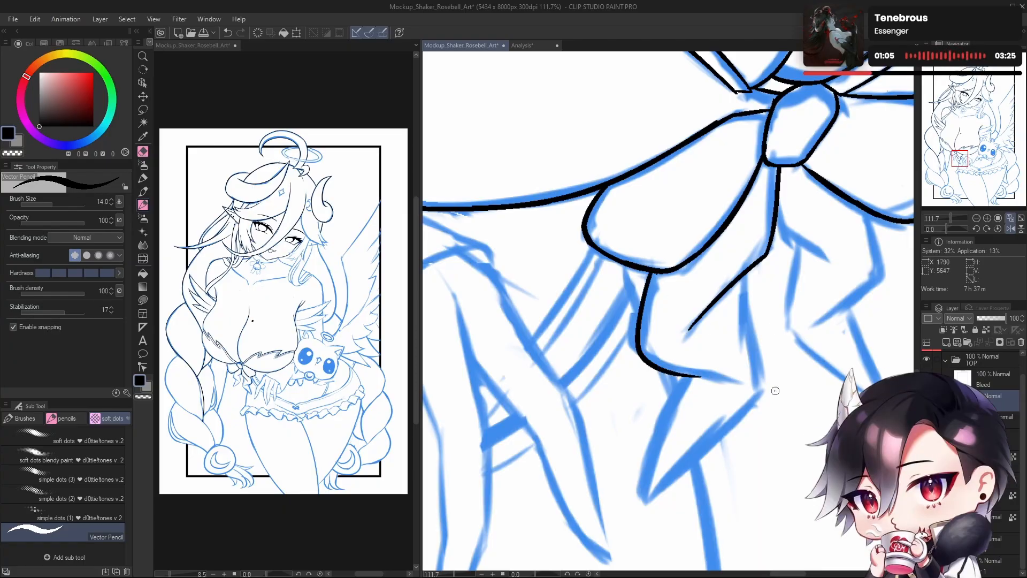
pyautogui.hotkey('ctrl', 'z')
pyautogui.moveTo(649, 273)
pyautogui.mouseDown()
pyautogui.moveTo(723, 381)
pyautogui.moveTo(748, 386)
pyautogui.mouseUp()
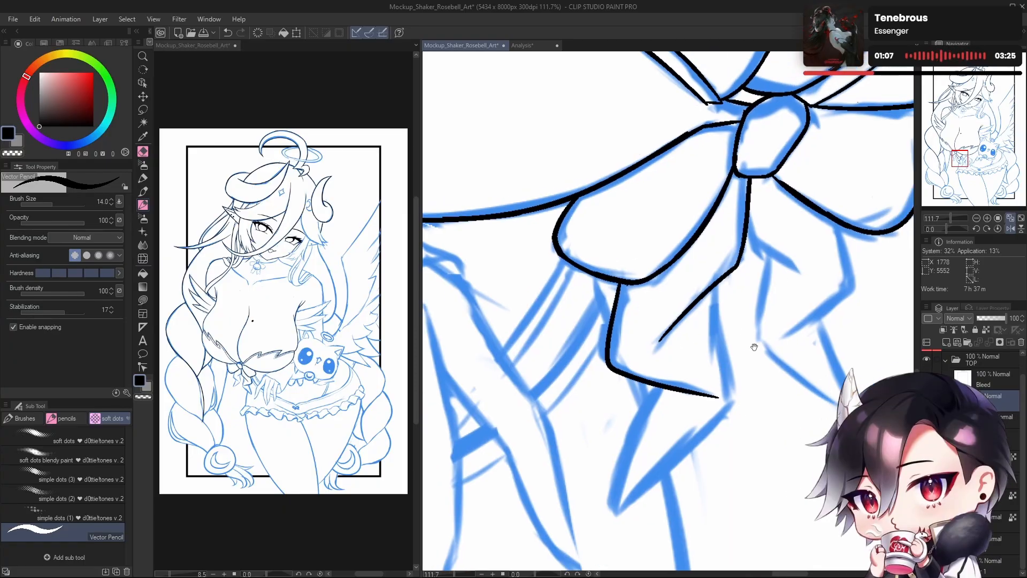
# Step: Try to ink the ribbon tail's inner edge downward from the fold line in a single black stroke
pyautogui.moveTo(766, 301)
pyautogui.mouseDown()
pyautogui.moveTo(737, 312)
pyautogui.moveTo(729, 380)
pyautogui.mouseUp()
pyautogui.hotkey('ctrl', 'z')
pyautogui.moveTo(717, 282); pyautogui.dragTo(729, 398)
pyautogui.hotkey('ctrl', 'z')
pyautogui.moveTo(716, 280); pyautogui.dragTo(729, 394)
pyautogui.hotkey('ctrl', 'z')
pyautogui.moveTo(715, 280); pyautogui.dragTo(730, 383)
pyautogui.hotkey('ctrl', 'z')
pyautogui.moveTo(715, 281); pyautogui.dragTo(732, 364)
pyautogui.hotkey('ctrl', 'z')
pyautogui.moveTo(716, 280); pyautogui.dragTo(731, 380)
pyautogui.hotkey('ctrl', 'z')
pyautogui.moveTo(715, 279); pyautogui.dragTo(732, 388)
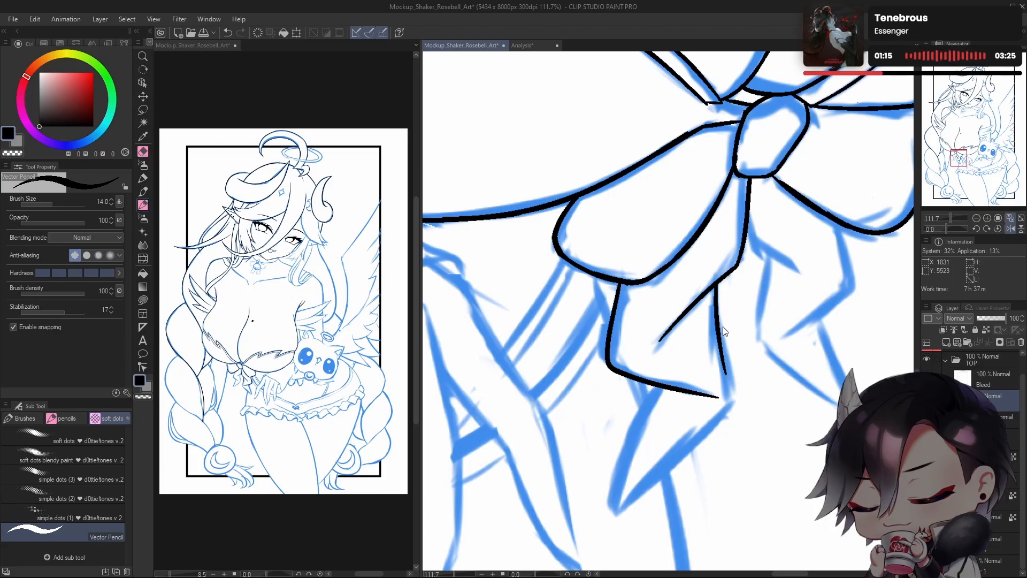
pyautogui.hotkey('ctrl', 'z')
# Step: Ink the ribbon tail's inner edge in black from the fold line down to the lower corner
pyautogui.moveTo(716, 283); pyautogui.dragTo(728, 366)
pyautogui.hotkey('ctrl', 'z')
pyautogui.moveTo(715, 281); pyautogui.dragTo(732, 400)
pyautogui.hotkey('ctrl', 'z')
pyautogui.hotkey('ctrl', 'z')
pyautogui.moveTo(715, 281); pyautogui.dragTo(731, 402)
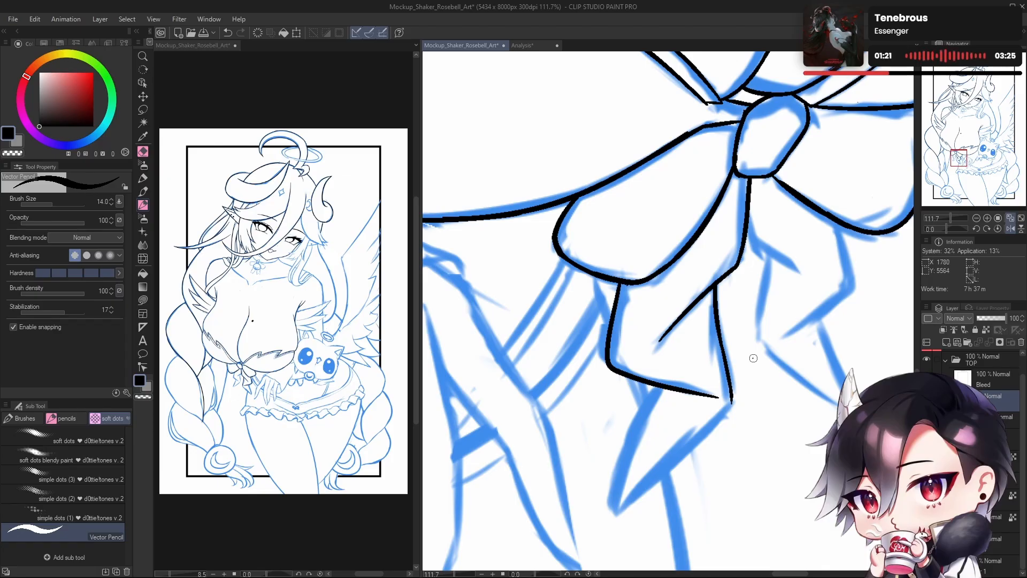
# Step: Mirror and rotate the canvas, and ink the outer edge of the larger tail's pointed tip from the corner down to the point
pyautogui.press('h')
pyautogui.moveTo(713, 446)
pyautogui.mouseDown()
pyautogui.moveTo(738, 332)
pyautogui.moveTo(734, 381)
pyautogui.mouseUp()
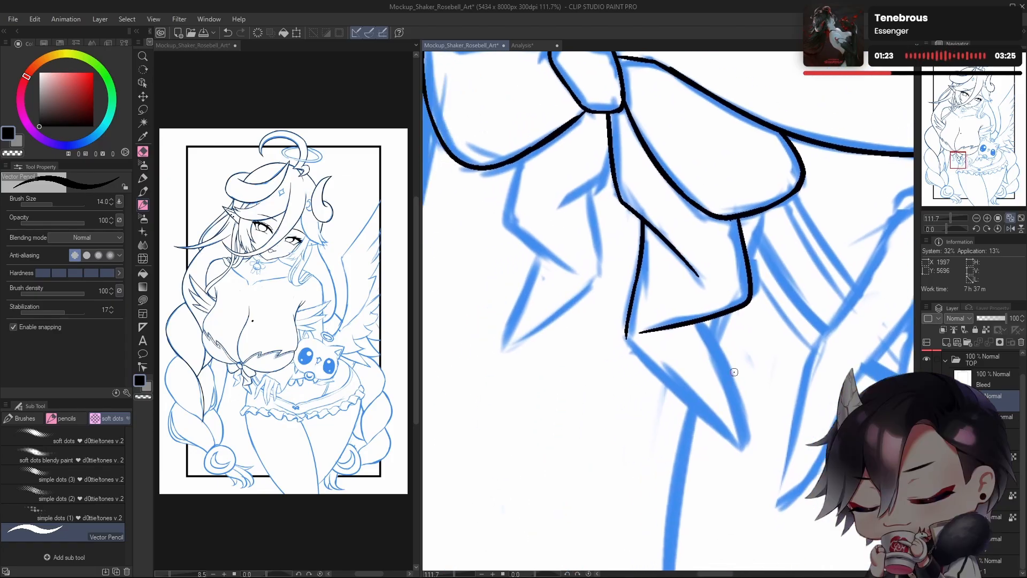
pyautogui.moveTo(954, 229); pyautogui.dragTo(949, 228)
pyautogui.moveTo(673, 401); pyautogui.dragTo(660, 365)
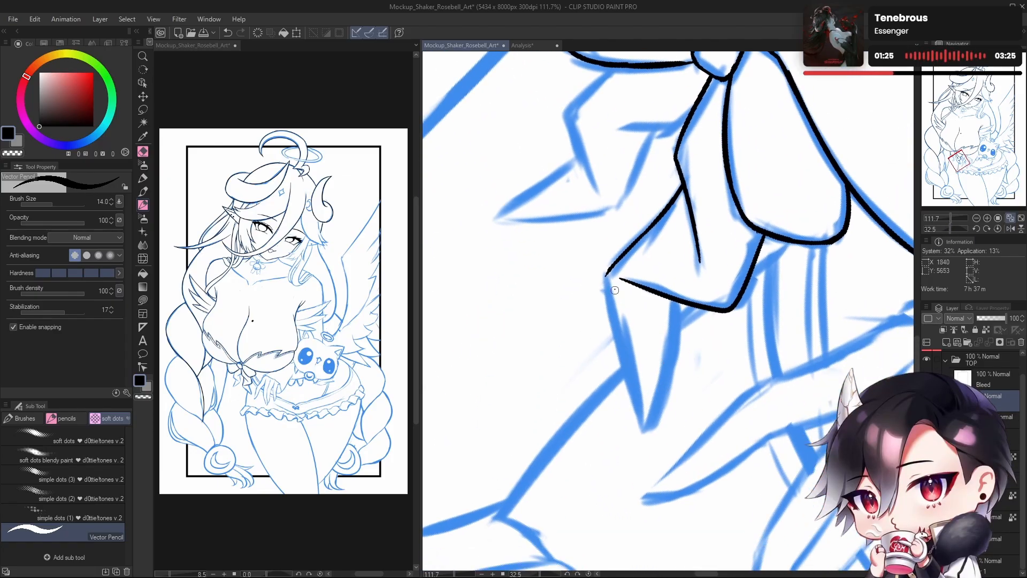
pyautogui.moveTo(609, 271); pyautogui.dragTo(640, 387)
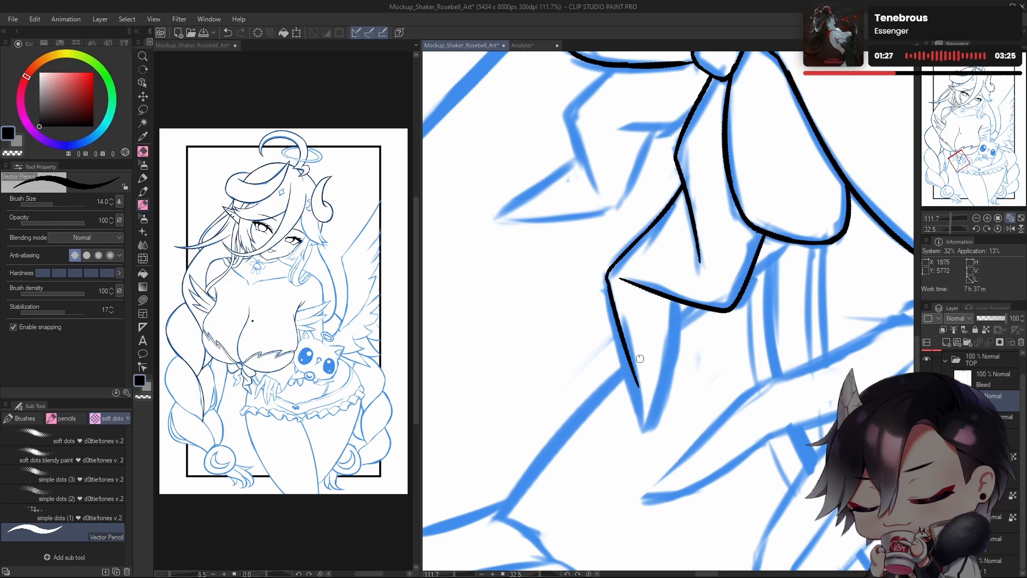
pyautogui.hotkey('ctrl', 'z')
pyautogui.moveTo(607, 273); pyautogui.dragTo(646, 411)
pyautogui.hotkey('ctrl', 'z')
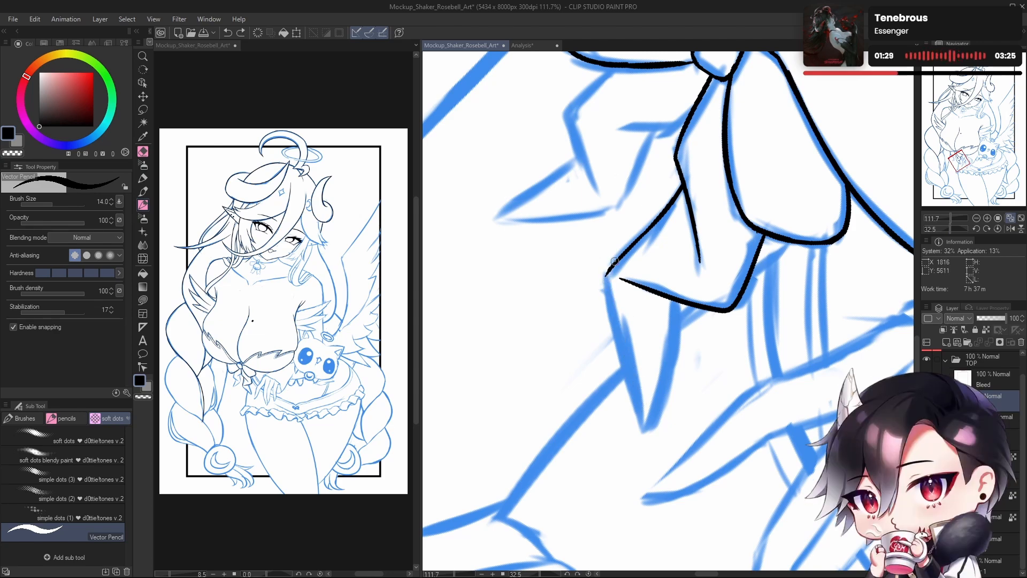
pyautogui.moveTo(608, 272); pyautogui.dragTo(626, 381)
pyautogui.hotkey('ctrl', 'z')
pyautogui.moveTo(606, 279); pyautogui.dragTo(641, 418)
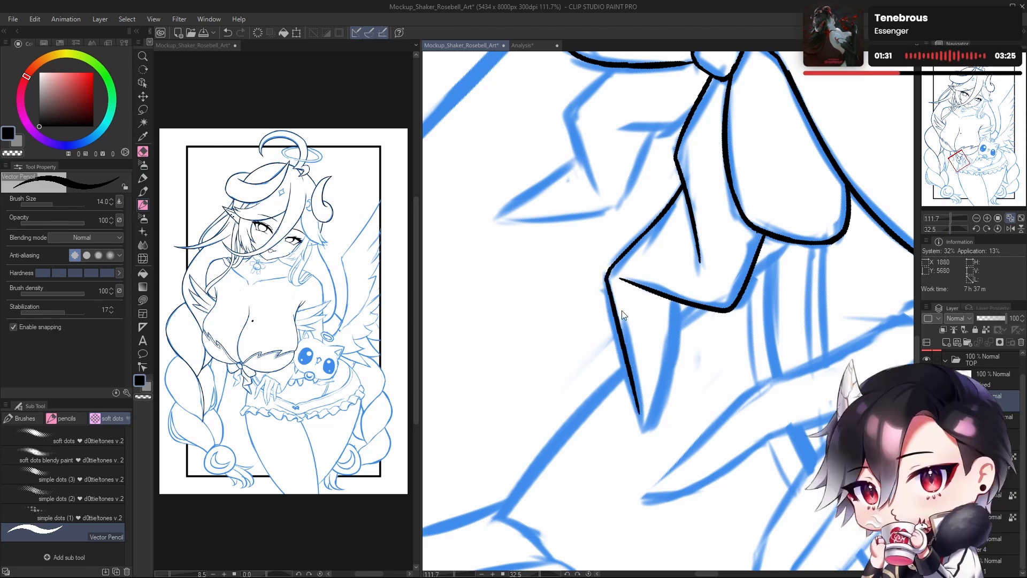
pyautogui.hotkey('ctrl', 'z')
pyautogui.moveTo(606, 274); pyautogui.dragTo(650, 439)
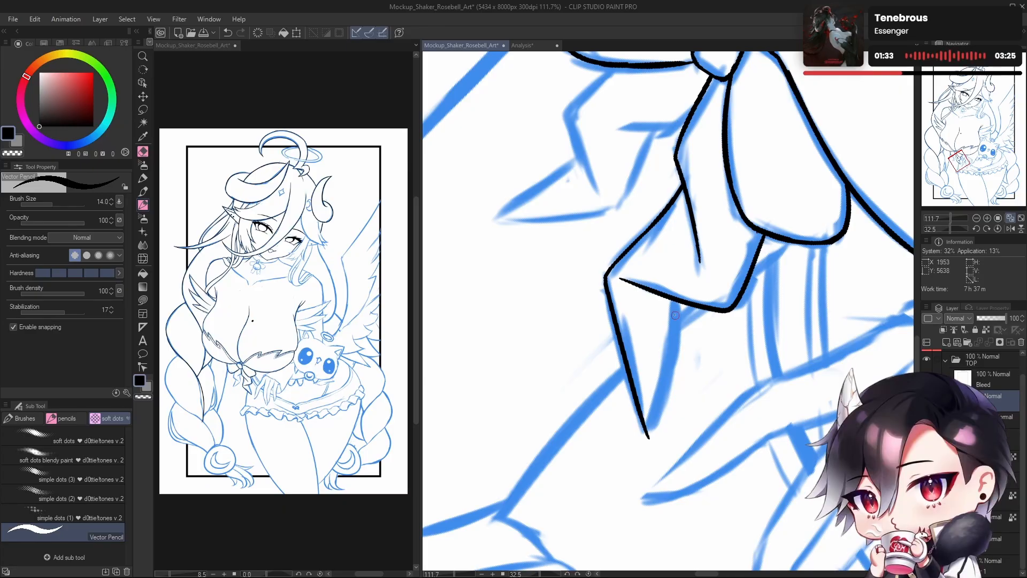
# Step: Flip the canvas and ink the tip's other edge from the tail's lower edge down to the point
pyautogui.moveTo(675, 301); pyautogui.dragTo(652, 431)
pyautogui.press('h')
pyautogui.moveTo(719, 354); pyautogui.dragTo(713, 337)
pyautogui.hotkey('ctrl', 'z')
pyautogui.moveTo(654, 285); pyautogui.dragTo(663, 362)
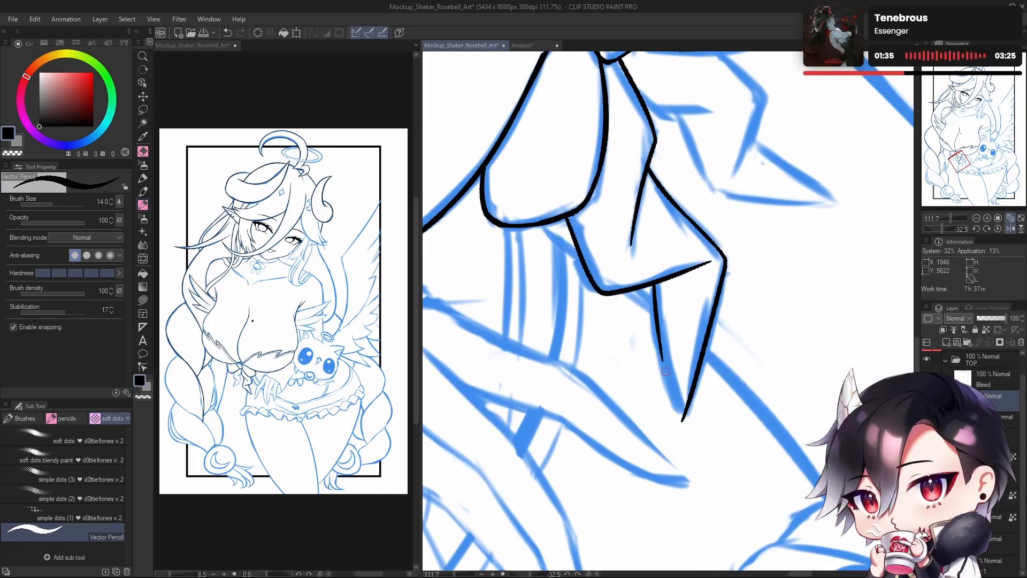
pyautogui.hotkey('ctrl', 'z')
pyautogui.moveTo(653, 284); pyautogui.dragTo(666, 378)
pyautogui.hotkey('ctrl', 'z')
pyautogui.moveTo(654, 284); pyautogui.dragTo(672, 386)
pyautogui.hotkey('ctrl', 'z')
pyautogui.moveTo(656, 284); pyautogui.dragTo(680, 409)
pyautogui.hotkey('ctrl', 'z')
pyautogui.moveTo(657, 284); pyautogui.dragTo(682, 421)
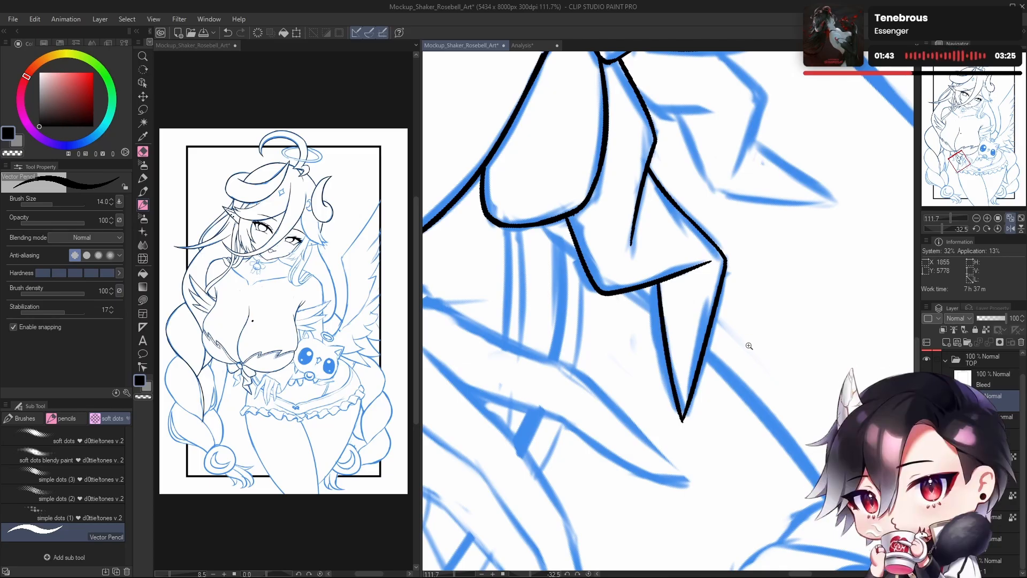
# Step: Reset the canvas rotation and mirroring, and ink the second ribbon tail's short fold line branching off below the knot
pyautogui.scroll(-5, 631, 365)
pyautogui.click(998, 229)
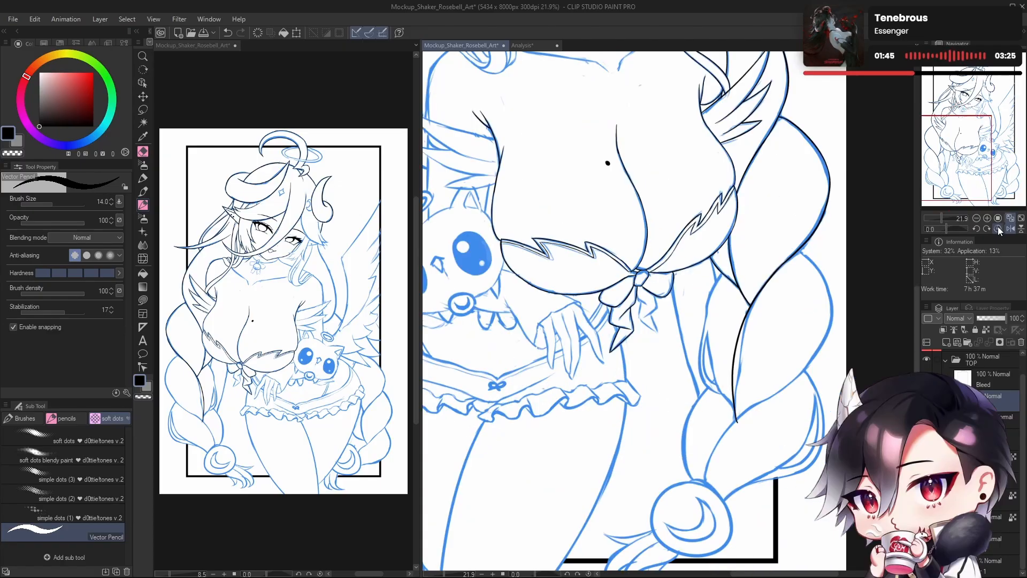
pyautogui.moveTo(700, 342); pyautogui.dragTo(728, 349)
pyautogui.moveTo(694, 378); pyautogui.dragTo(630, 341)
pyautogui.press('h')
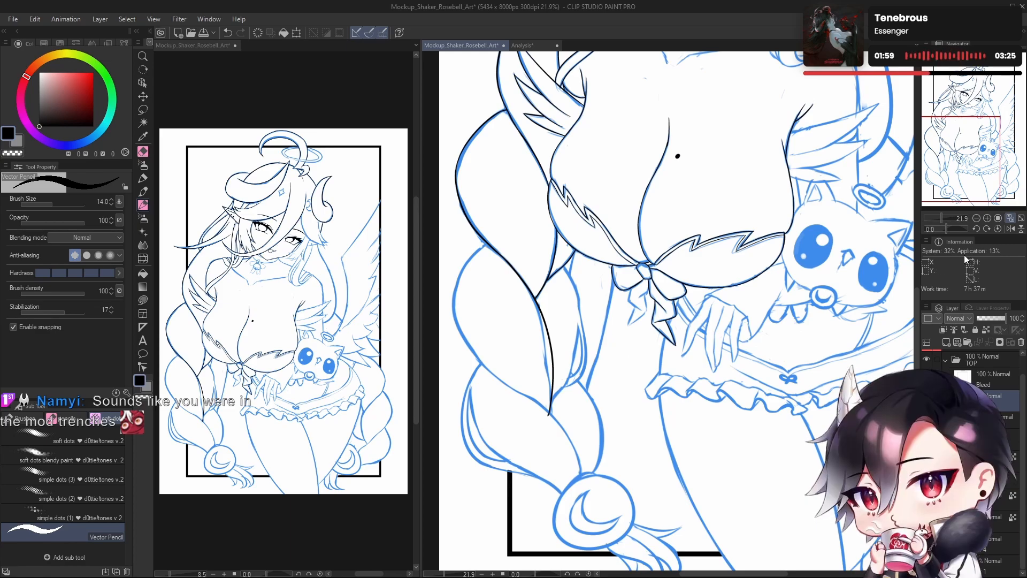
pyautogui.scroll(10, 663, 331)
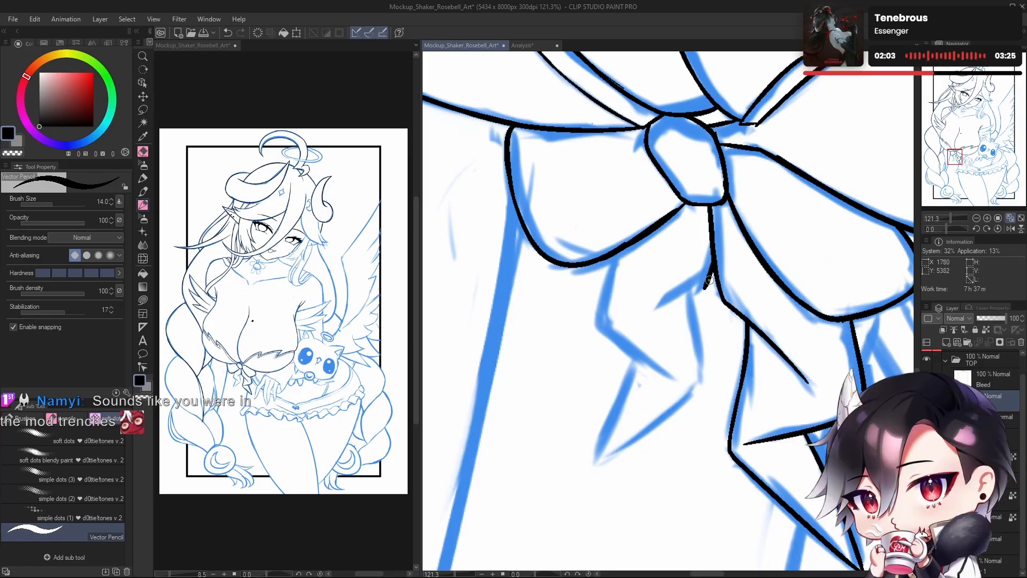
pyautogui.hotkey('ctrl', 'z')
pyautogui.moveTo(714, 260); pyautogui.dragTo(647, 310)
pyautogui.hotkey('ctrl', 'z')
pyautogui.moveTo(713, 260)
pyautogui.mouseDown()
pyautogui.moveTo(700, 282)
pyautogui.moveTo(642, 311)
pyautogui.mouseUp()
pyautogui.hotkey('ctrl', 'z')
pyautogui.hotkey('ctrl', 'z')
pyautogui.moveTo(714, 260)
pyautogui.mouseDown()
pyautogui.moveTo(705, 281)
pyautogui.moveTo(634, 318)
pyautogui.moveTo(644, 299)
pyautogui.mouseUp()
pyautogui.hotkey('ctrl', 'z')
# Step: Try to ink the second tail's bent outer edge from the smaller loop's underside
pyautogui.moveTo(598, 259)
pyautogui.mouseDown()
pyautogui.moveTo(582, 324)
pyautogui.moveTo(656, 384)
pyautogui.moveTo(587, 297)
pyautogui.moveTo(649, 376)
pyautogui.mouseUp()
pyautogui.hotkey('ctrl', 'z')
pyautogui.hotkey('ctrl', 'z')
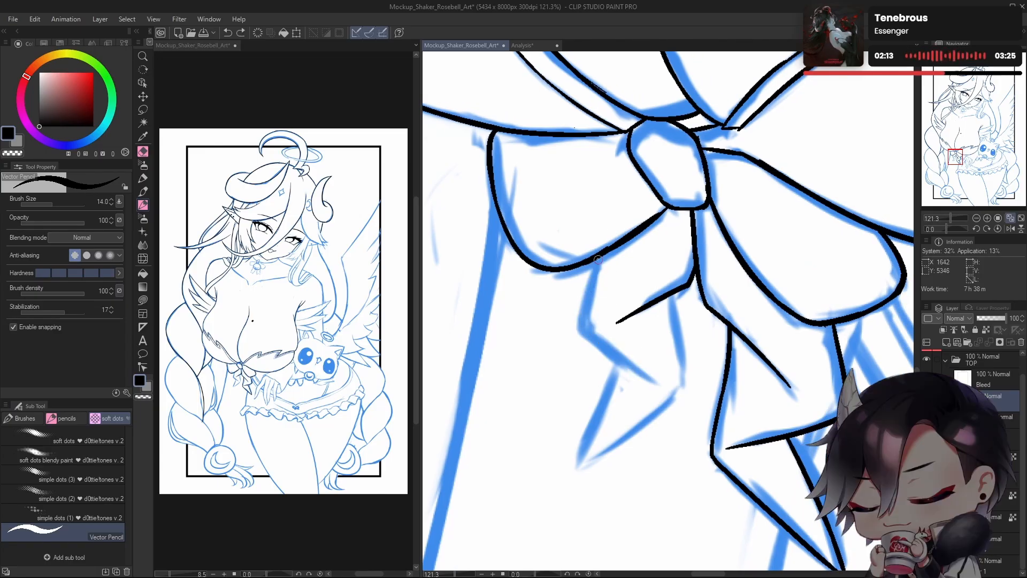
pyautogui.moveTo(598, 261)
pyautogui.mouseDown()
pyautogui.moveTo(585, 330)
pyautogui.moveTo(650, 381)
pyautogui.mouseUp()
pyautogui.hotkey('ctrl', 'z')
pyautogui.moveTo(597, 257)
pyautogui.mouseDown()
pyautogui.moveTo(598, 345)
pyautogui.moveTo(665, 385)
pyautogui.mouseUp()
# Step: Mirror the canvas and redo the second tail's outer and lower edges in one bent stroke from the smaller loop's underside
pyautogui.press('h')
pyautogui.moveTo(756, 380); pyautogui.dragTo(784, 367)
pyautogui.hotkey('ctrl', 'z')
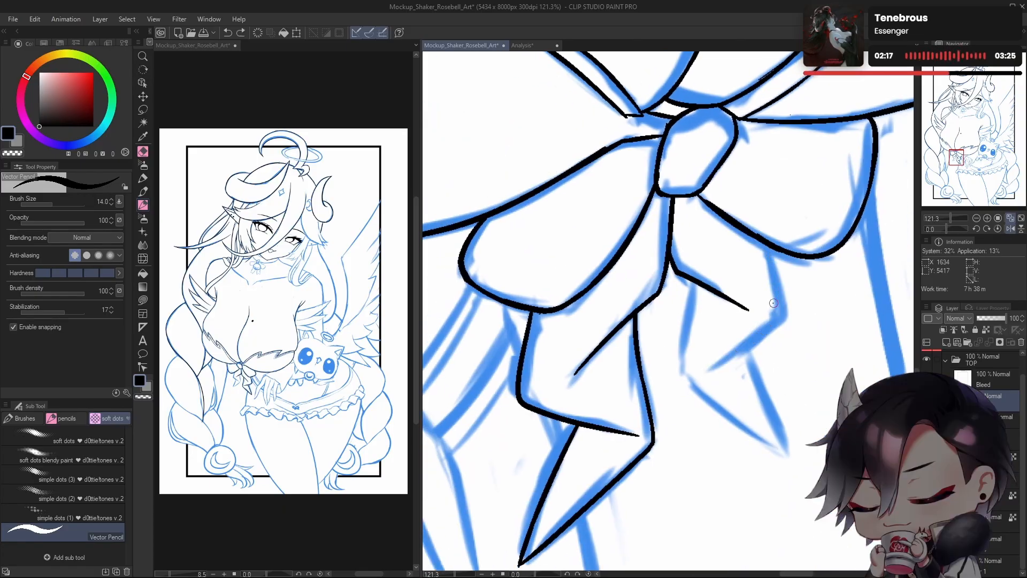
pyautogui.moveTo(769, 247)
pyautogui.mouseDown()
pyautogui.moveTo(780, 320)
pyautogui.moveTo(708, 381)
pyautogui.mouseUp()
pyautogui.hotkey('ctrl', 'z')
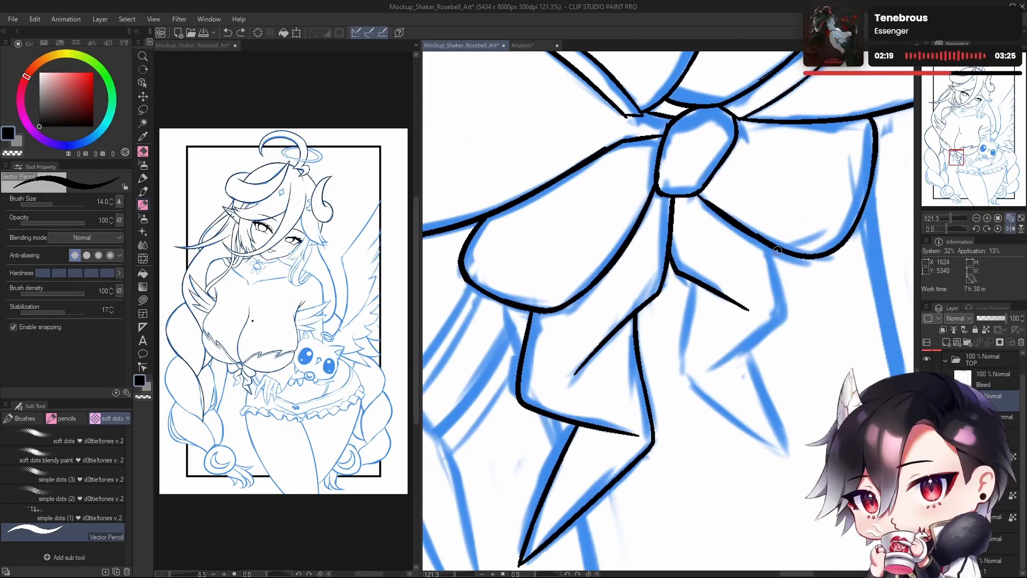
pyautogui.moveTo(774, 249)
pyautogui.mouseDown()
pyautogui.moveTo(781, 314)
pyautogui.moveTo(695, 383)
pyautogui.mouseUp()
pyautogui.hotkey('ctrl', 'z')
pyautogui.moveTo(770, 244)
pyautogui.mouseDown()
pyautogui.moveTo(779, 319)
pyautogui.moveTo(714, 355)
pyautogui.mouseUp()
pyautogui.hotkey('ctrl', 'z')
pyautogui.moveTo(769, 244)
pyautogui.mouseDown()
pyautogui.moveTo(779, 318)
pyautogui.moveTo(708, 369)
pyautogui.mouseUp()
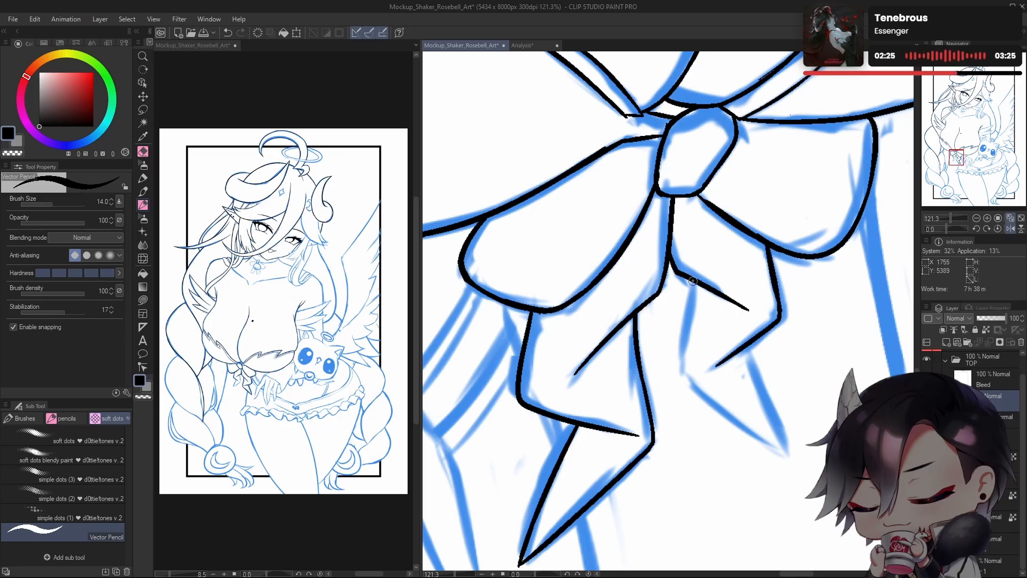
# Step: Restore the canvas orientation and ink the second tail's inner edge from the fold line down to its corner
pyautogui.moveTo(693, 280)
pyautogui.mouseDown()
pyautogui.moveTo(679, 382)
pyautogui.moveTo(784, 454)
pyautogui.mouseUp()
pyautogui.press('h')
pyautogui.moveTo(738, 390); pyautogui.dragTo(757, 376)
pyautogui.hotkey('ctrl', 'z')
pyautogui.moveTo(663, 267); pyautogui.dragTo(669, 366)
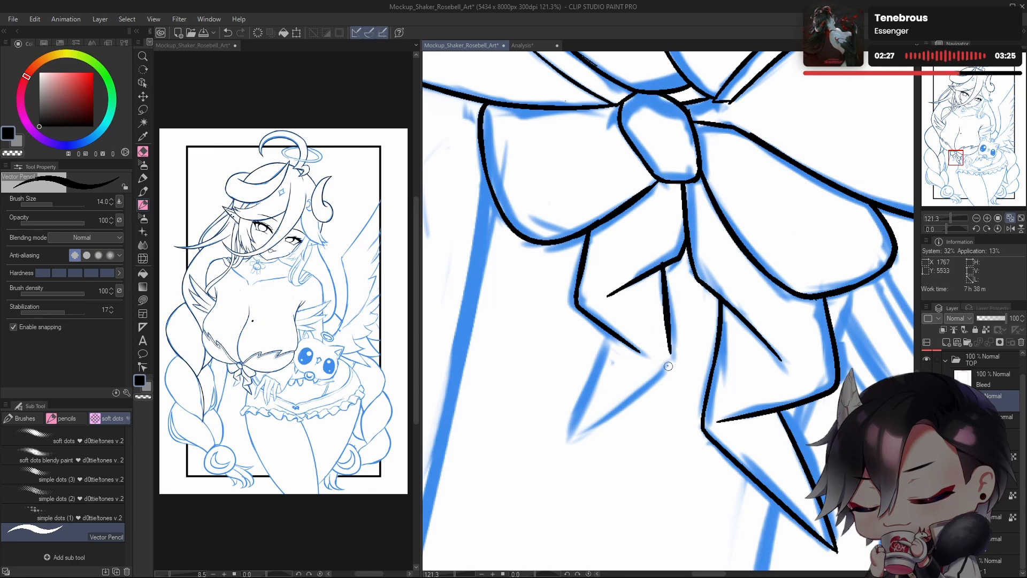
pyautogui.hotkey('ctrl', 'z')
pyautogui.moveTo(661, 266); pyautogui.dragTo(665, 384)
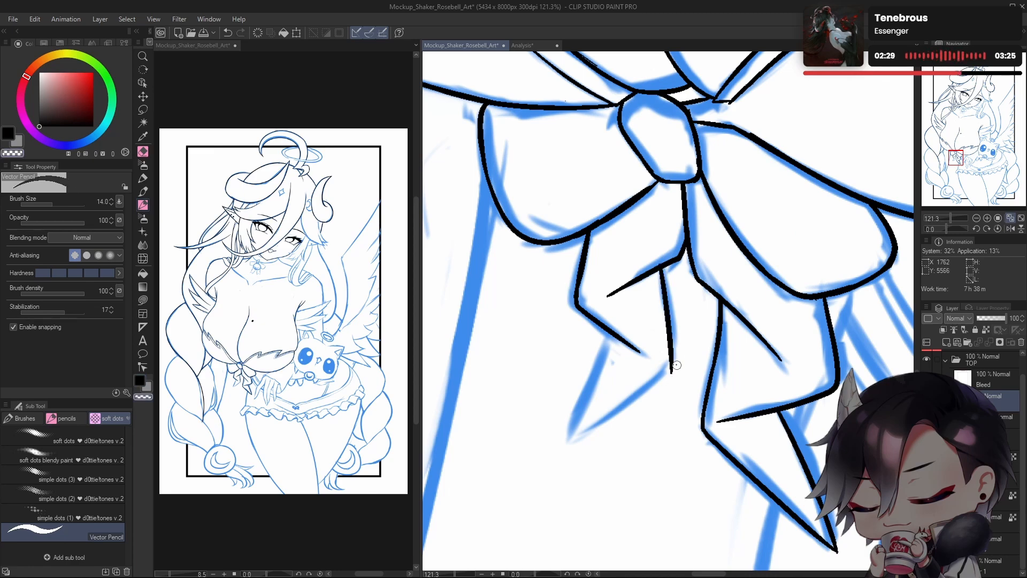
# Step: Ink both edges of the second tail's pointed tip so they meet in a sharp point
pyautogui.moveTo(670, 366)
pyautogui.mouseDown()
pyautogui.moveTo(607, 421)
pyautogui.moveTo(561, 444)
pyautogui.mouseUp()
pyautogui.moveTo(607, 342)
pyautogui.mouseDown()
pyautogui.moveTo(579, 414)
pyautogui.moveTo(589, 381)
pyautogui.mouseUp()
pyautogui.hotkey('ctrl', 'z')
pyautogui.hotkey('ctrl', 'z')
pyautogui.moveTo(565, 442)
pyautogui.mouseDown()
pyautogui.moveTo(604, 342)
pyautogui.moveTo(563, 443)
pyautogui.moveTo(505, 385)
pyautogui.mouseUp()
pyautogui.hotkey('ctrl', 'z')
pyautogui.scroll(-8, 637, 364)
pyautogui.moveTo(651, 371); pyautogui.dragTo(709, 322)
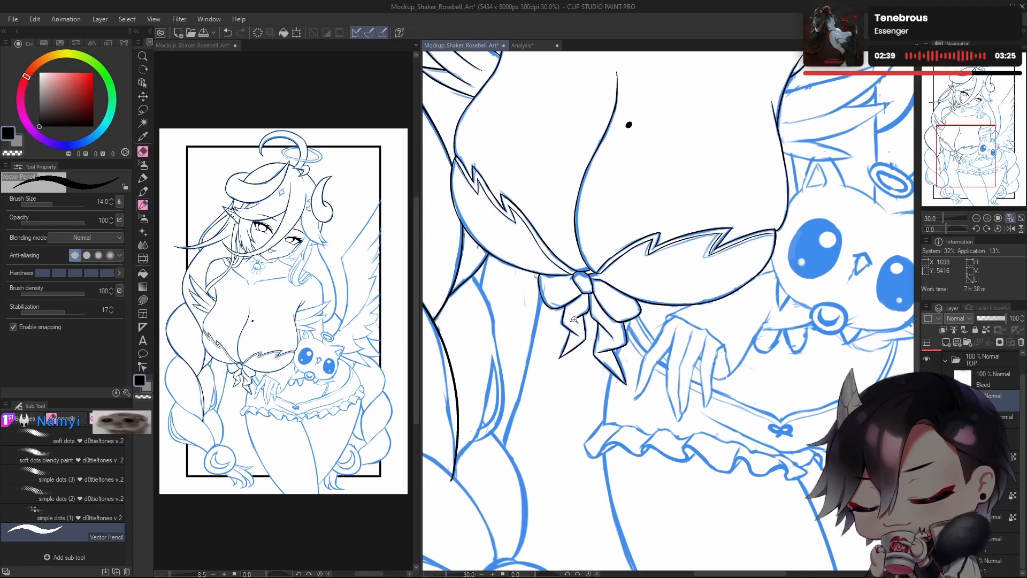
pyautogui.scroll(9, 577, 345)
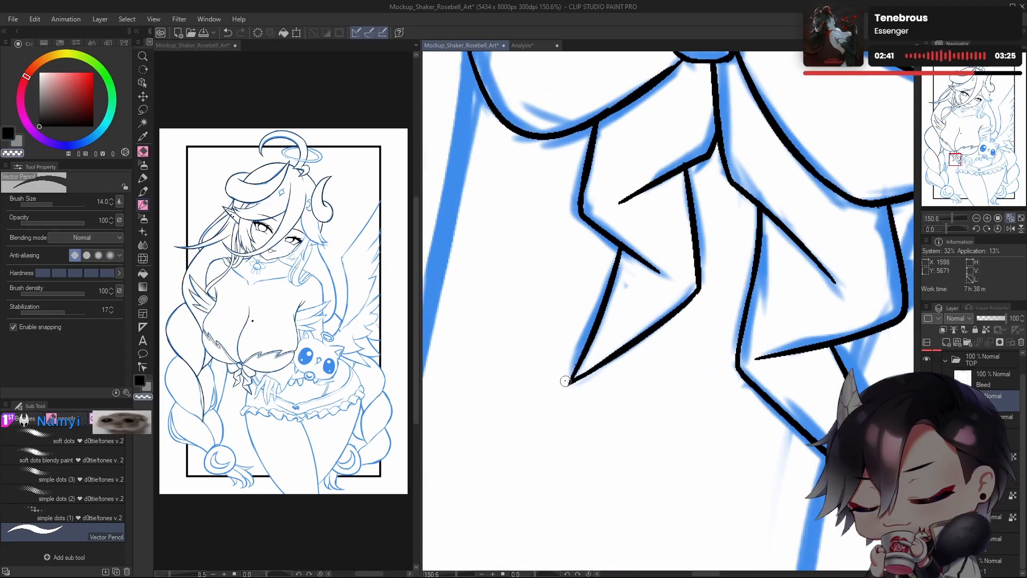
pyautogui.press('c')
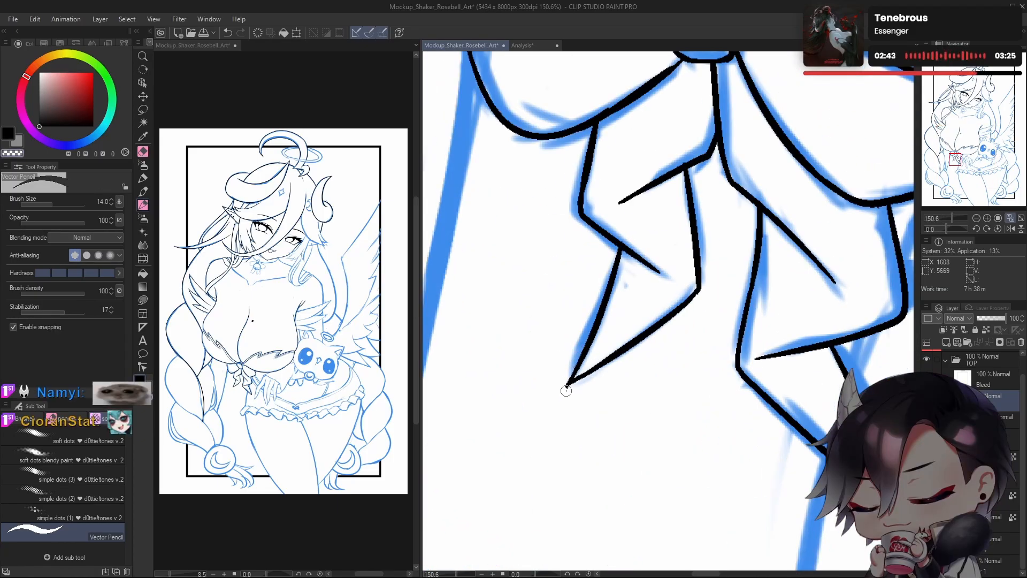
# Step: Hide the blue sketch and examine the black line art on its own in mirrored and normal orientation
pyautogui.moveTo(684, 368); pyautogui.dragTo(600, 491)
pyautogui.moveTo(768, 465)
pyautogui.mouseDown()
pyautogui.moveTo(718, 467)
pyautogui.moveTo(742, 464)
pyautogui.mouseUp()
pyautogui.press('h')
pyautogui.click(926, 416)
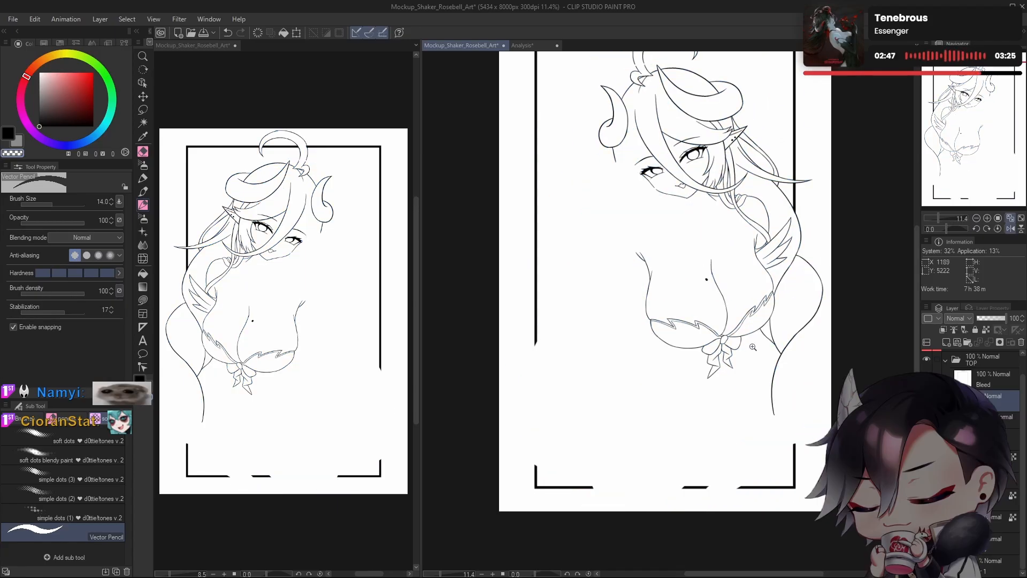
pyautogui.moveTo(752, 347); pyautogui.dragTo(690, 346)
pyautogui.press('h')
pyautogui.moveTo(598, 319); pyautogui.dragTo(716, 387)
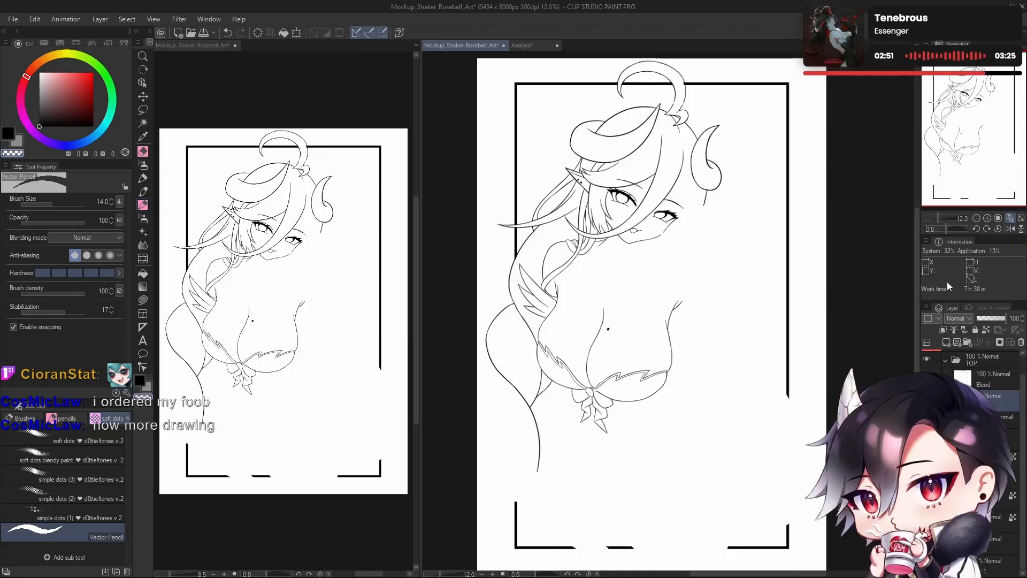
pyautogui.moveTo(616, 218); pyautogui.dragTo(689, 284)
pyautogui.moveTo(689, 284); pyautogui.dragTo(725, 335)
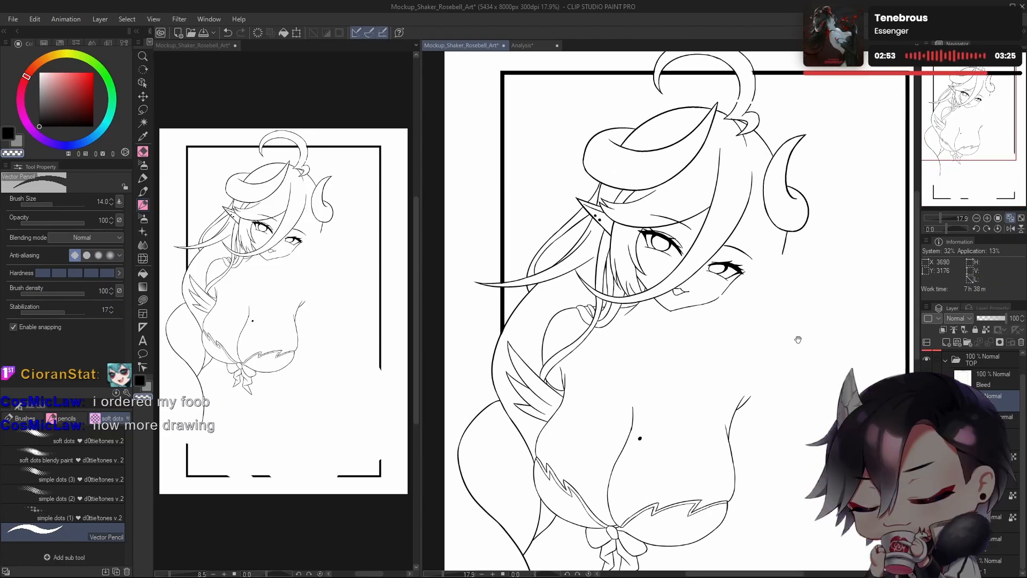
pyautogui.moveTo(798, 340); pyautogui.dragTo(777, 378)
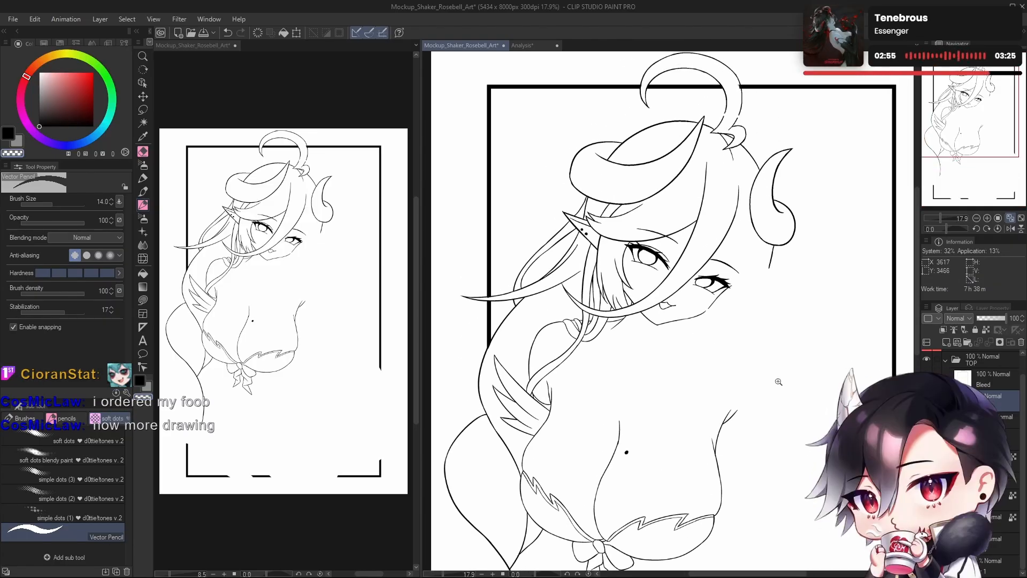
# Step: Erase the frame bar's soft remnant inside the curved hair strand above the head, and check the strand's other crossing
pyautogui.moveTo(738, 88); pyautogui.dragTo(745, 357)
pyautogui.moveTo(717, 246); pyautogui.dragTo(748, 243)
pyautogui.keyDown('ctrl'); pyautogui.keyDown('shift'); pyautogui.click(729, 255); pyautogui.keyUp('shift'); pyautogui.keyUp('ctrl')
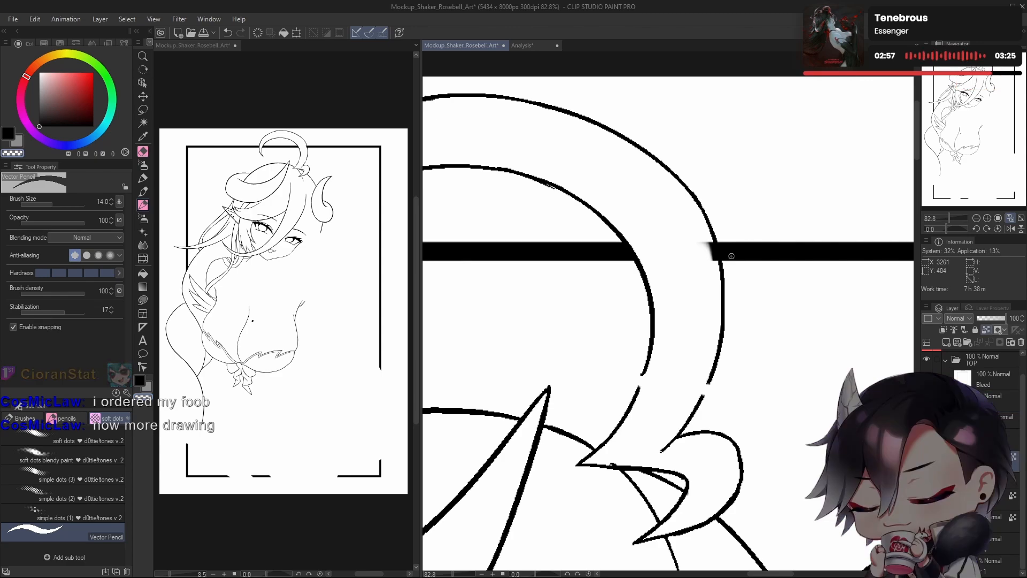
pyautogui.press('h')
pyautogui.moveTo(590, 463); pyautogui.dragTo(513, 448)
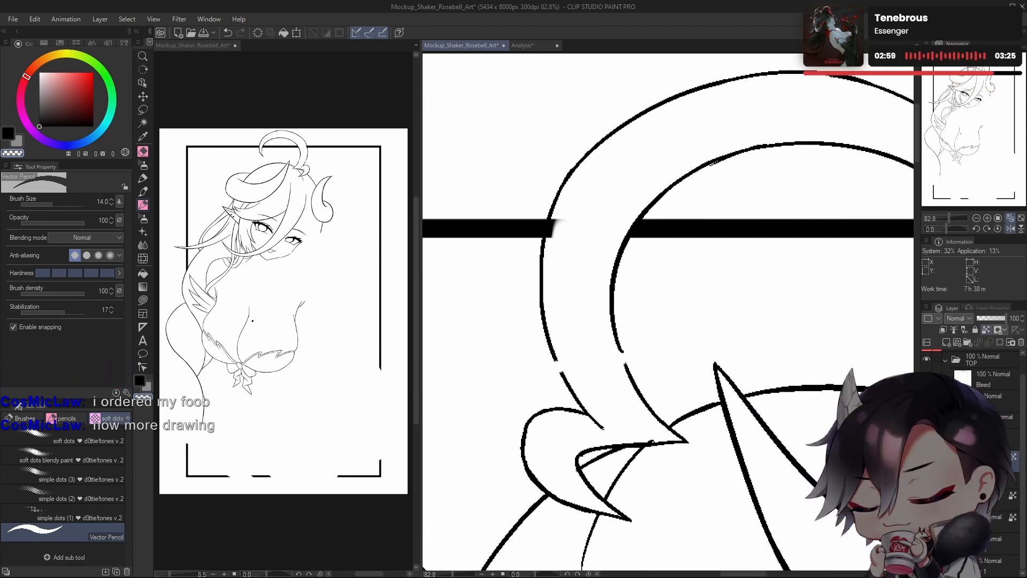
pyautogui.press('c')
pyautogui.moveTo(560, 219); pyautogui.dragTo(552, 251)
pyautogui.hotkey('ctrl', 'z')
pyautogui.press('c')
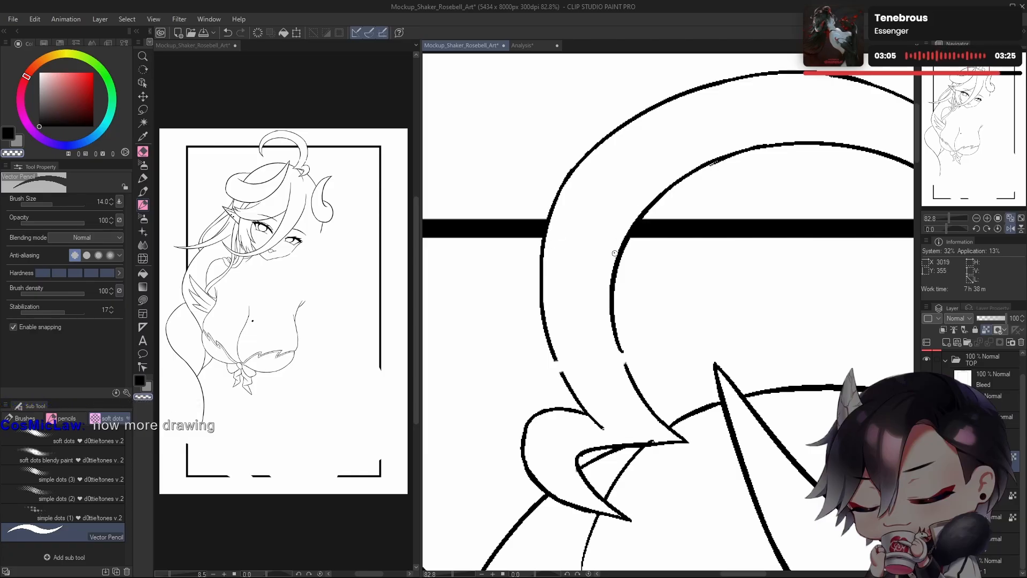
pyautogui.scroll(-4, 659, 166)
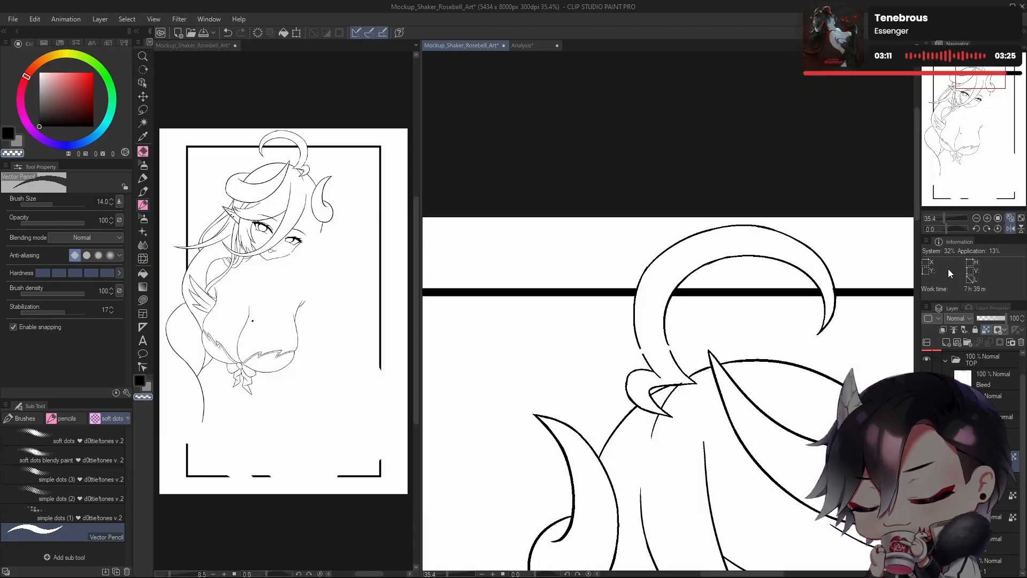
pyautogui.scroll(4, 828, 338)
pyautogui.scroll(3, 829, 338)
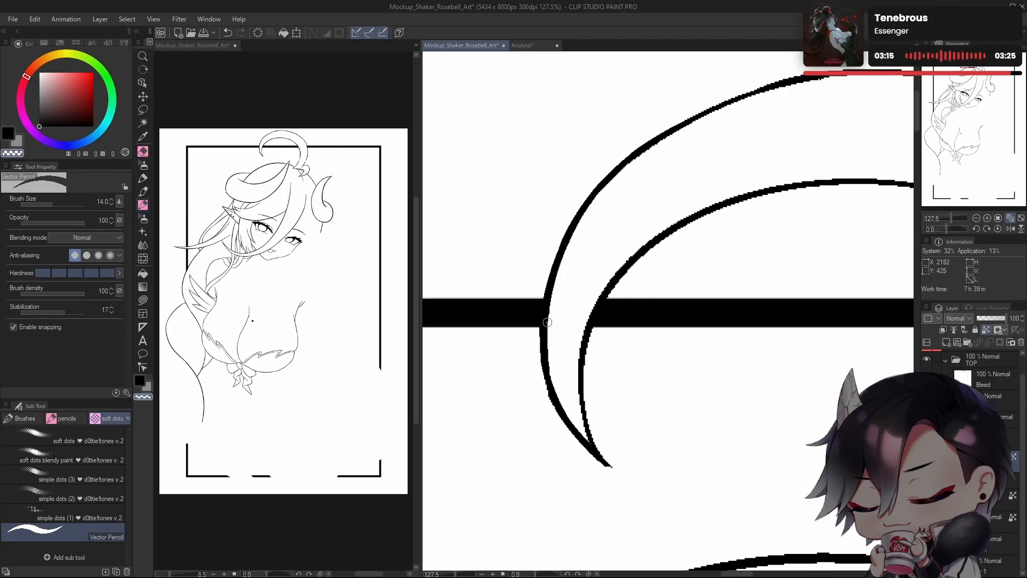
pyautogui.moveTo(723, 324); pyautogui.dragTo(543, 396)
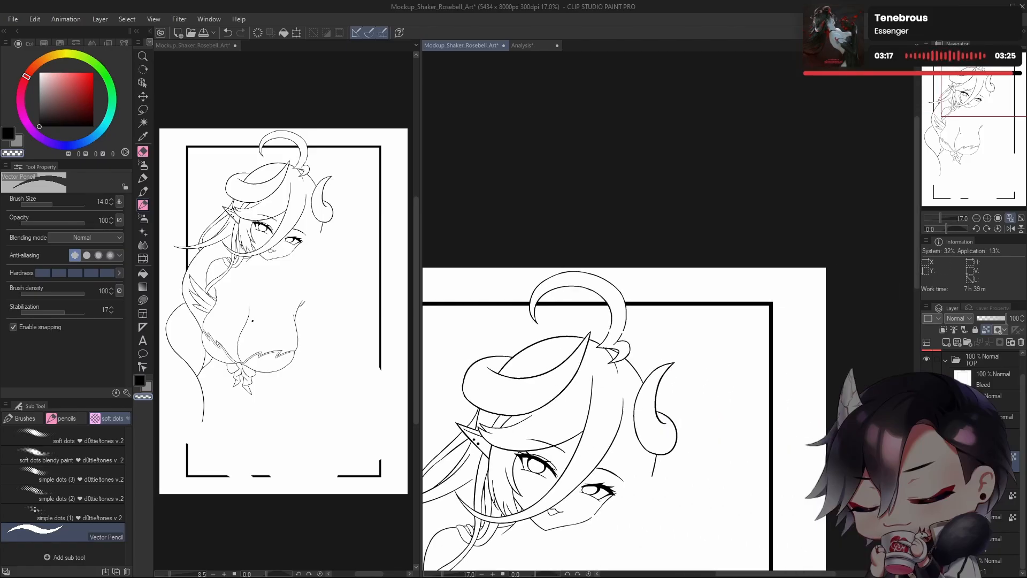
# Step: Select the sketch layer and show the blue sketch over the line art again
pyautogui.click(995, 439)
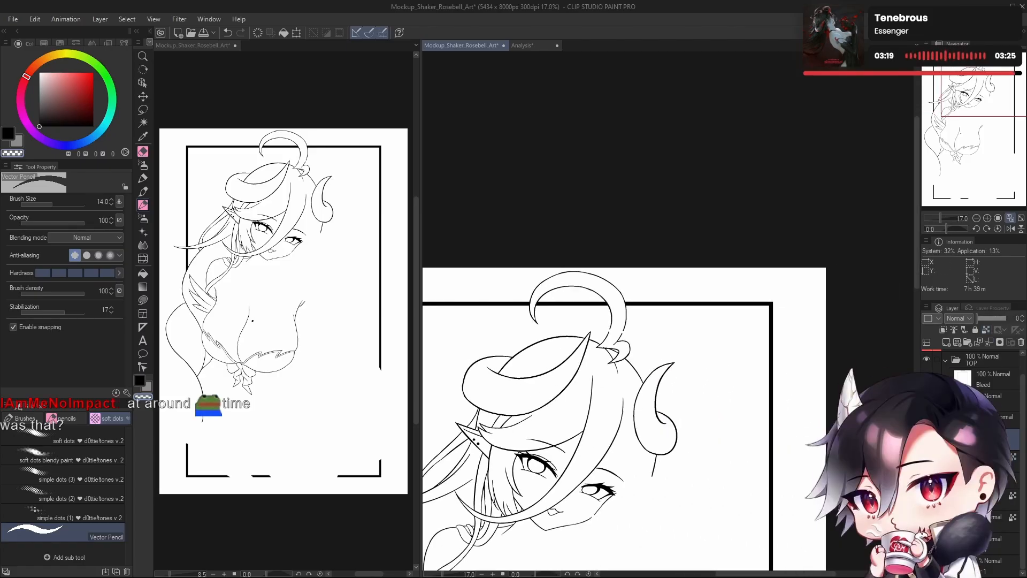
pyautogui.click(1003, 417)
pyautogui.click(926, 417)
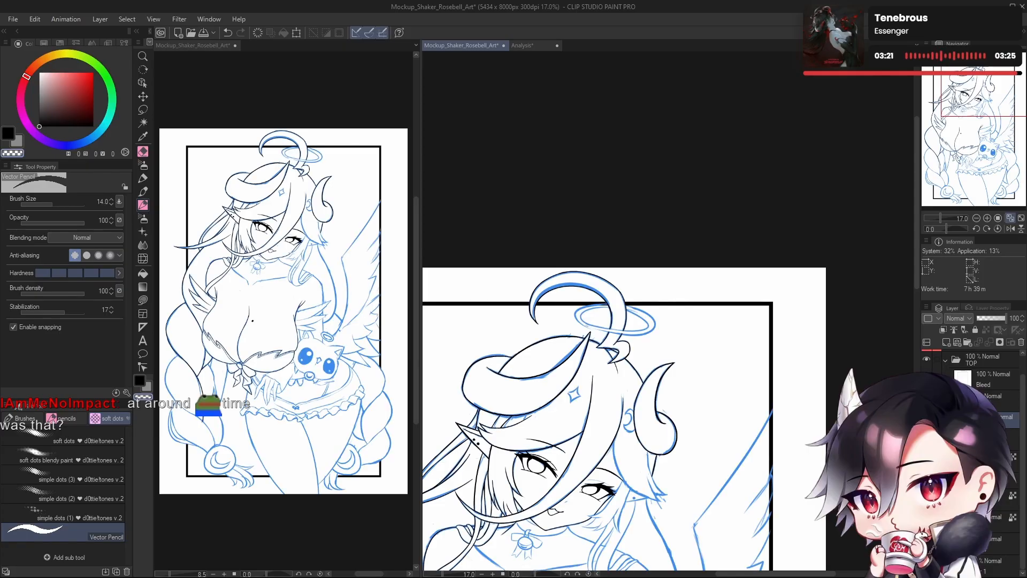
pyautogui.moveTo(602, 314); pyautogui.dragTo(642, 304)
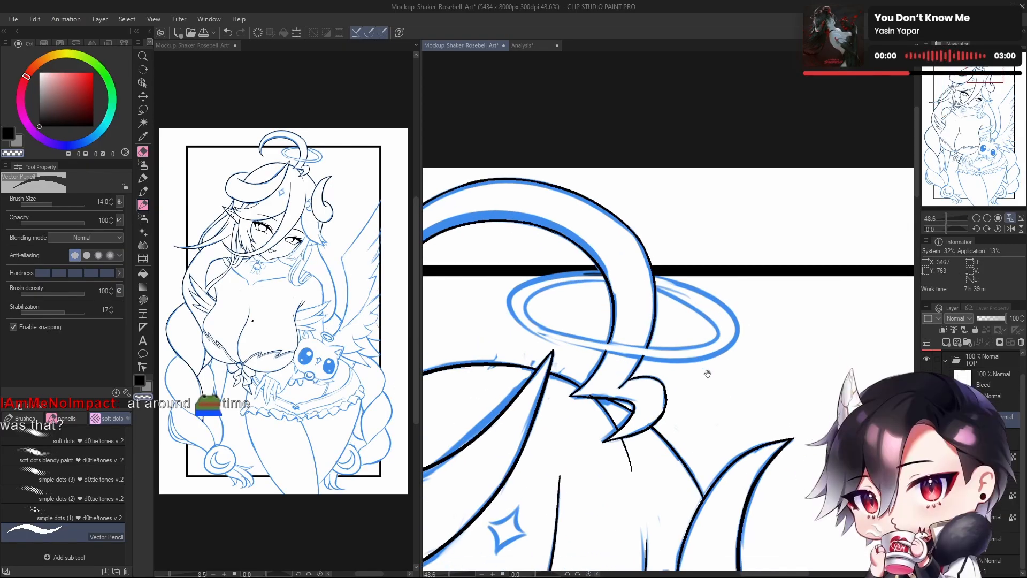
# Step: Try to ink the edge of the halo's front band where it crosses the curved hair strand
pyautogui.moveTo(701, 373); pyautogui.dragTo(787, 377)
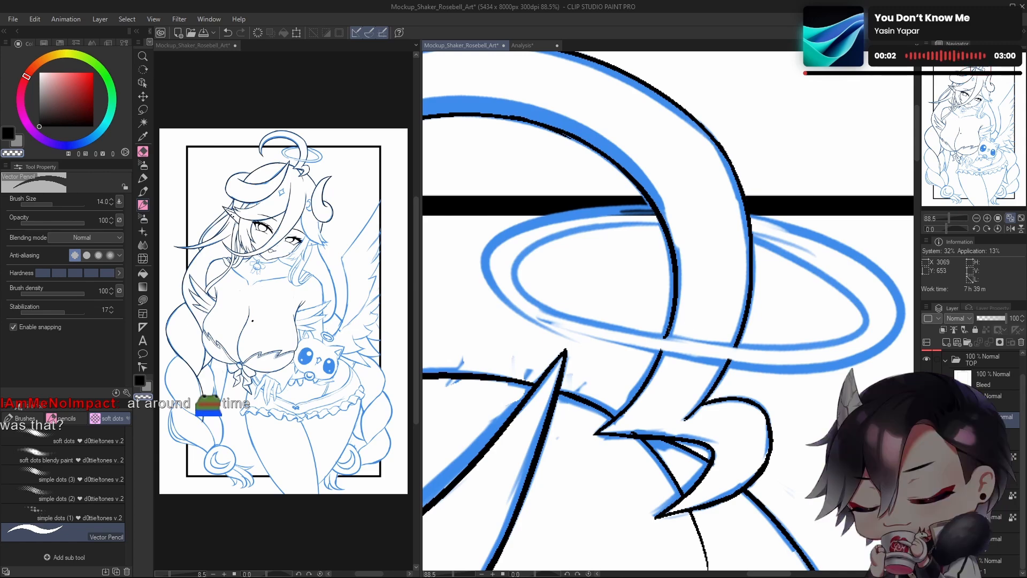
pyautogui.moveTo(683, 430)
pyautogui.mouseDown()
pyautogui.moveTo(712, 422)
pyautogui.moveTo(702, 427)
pyautogui.mouseUp()
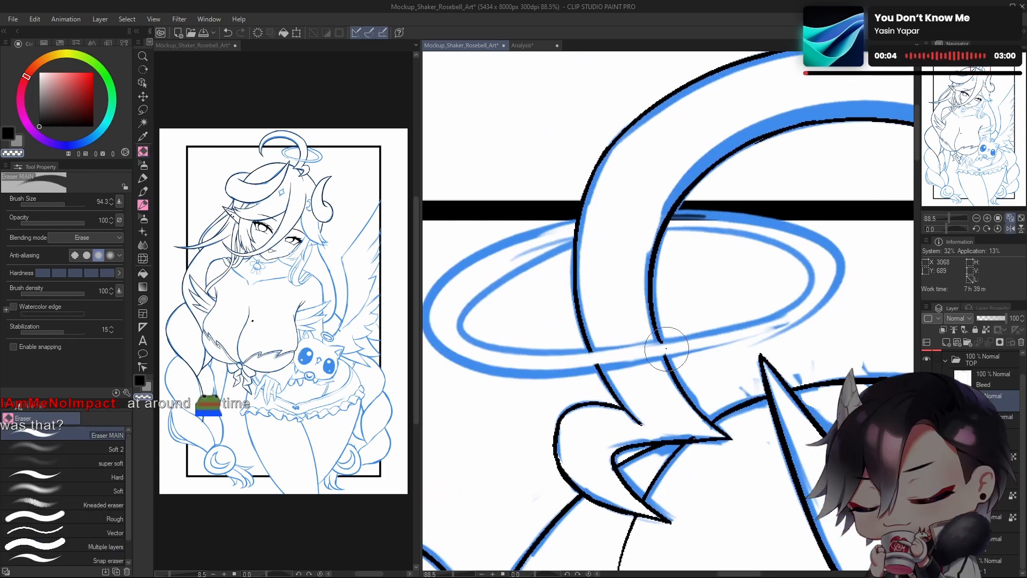
pyautogui.press('c')
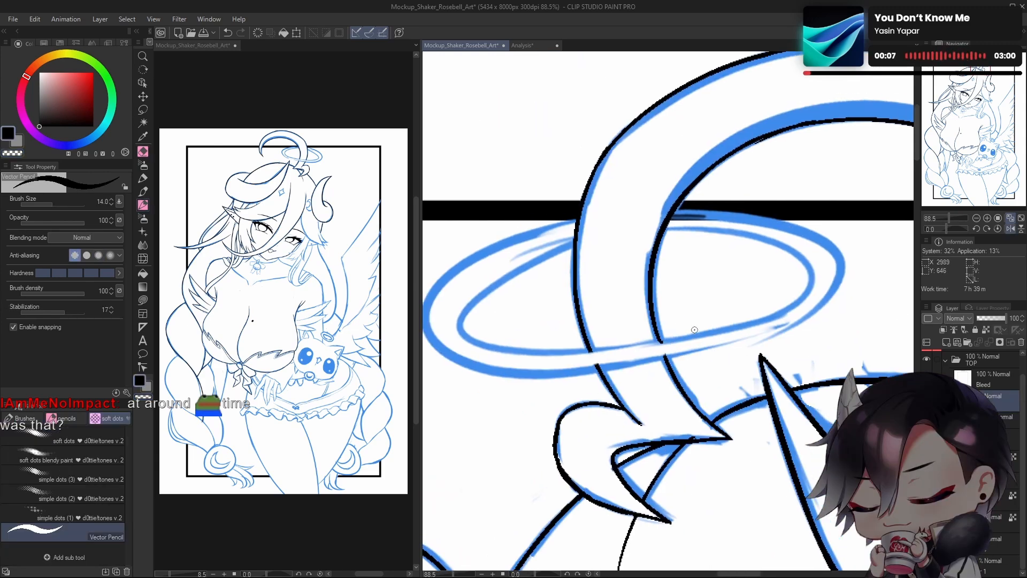
pyautogui.moveTo(679, 347); pyautogui.dragTo(631, 351)
pyautogui.hotkey('ctrl', 'z')
pyautogui.press('c')
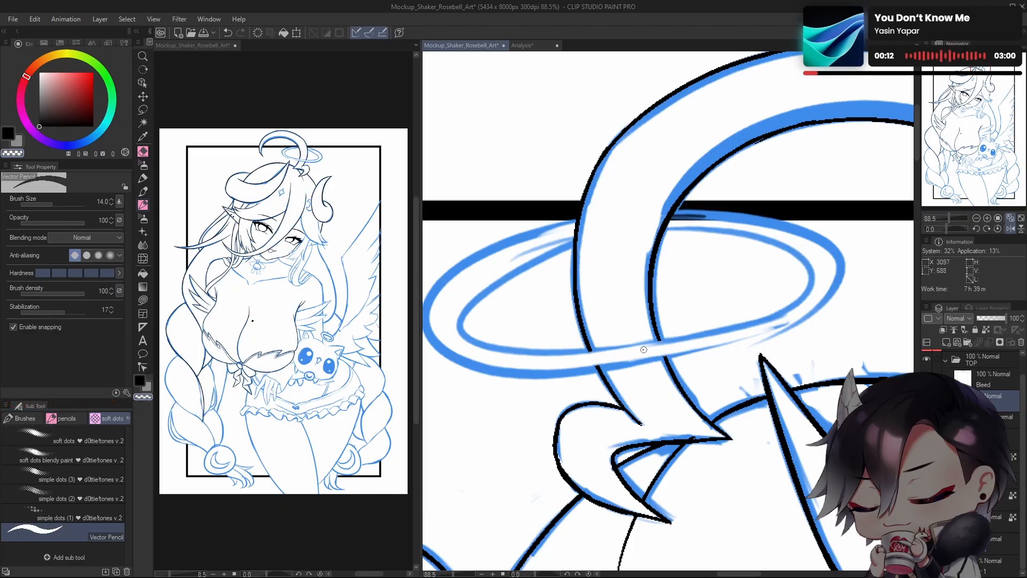
pyautogui.moveTo(643, 349)
pyautogui.mouseDown()
pyautogui.moveTo(666, 331)
pyautogui.moveTo(715, 401)
pyautogui.moveTo(739, 400)
pyautogui.mouseUp()
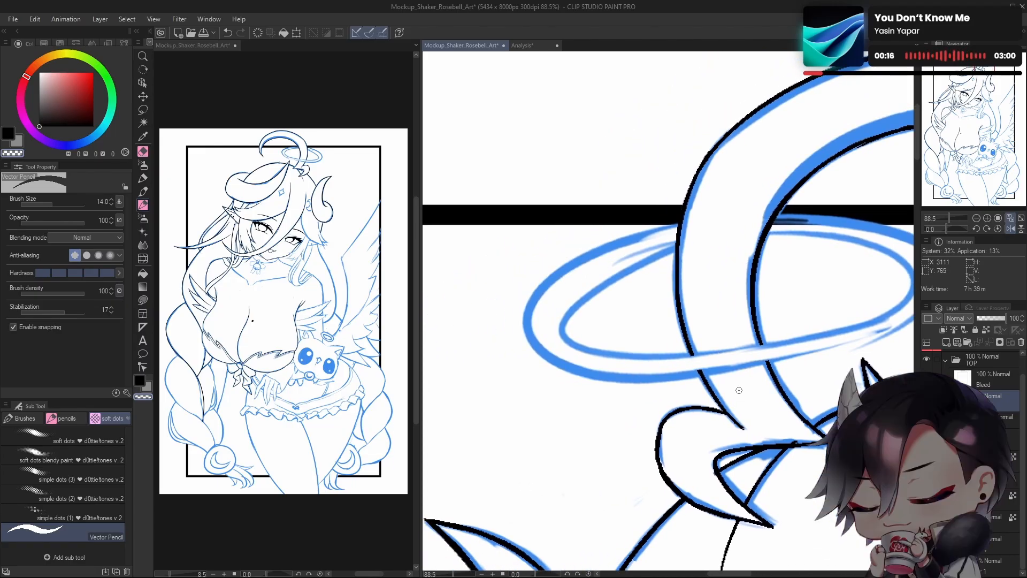
# Step: Ink the halo's outer edge from the curved strand's outline out along its wide rounded end
pyautogui.press('c')
pyautogui.moveTo(675, 225); pyautogui.dragTo(537, 305)
pyautogui.hotkey('ctrl', 'z')
pyautogui.moveTo(675, 227); pyautogui.dragTo(569, 354)
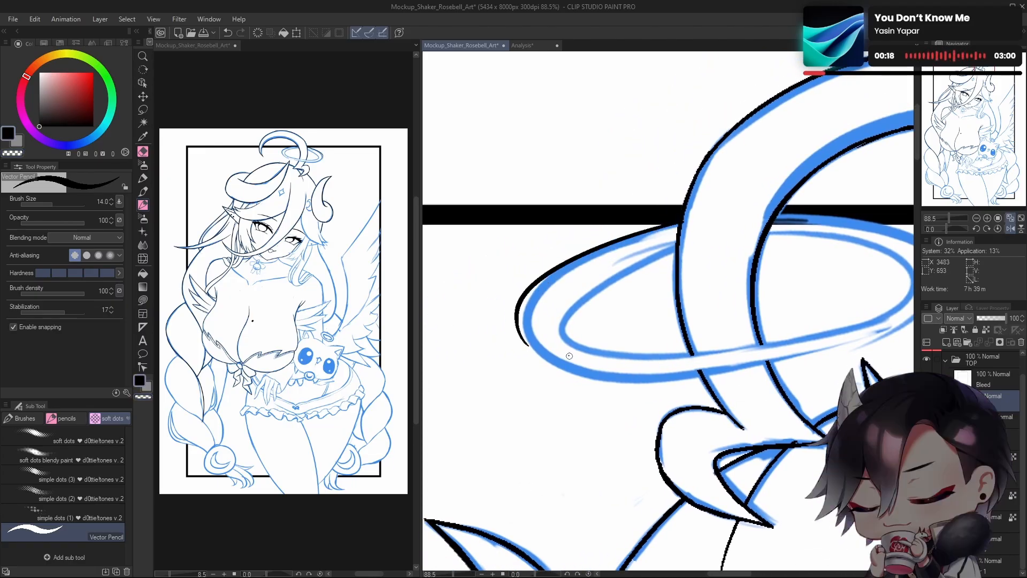
pyautogui.hotkey('ctrl', 'z')
pyautogui.moveTo(676, 223); pyautogui.dragTo(535, 334)
pyautogui.hotkey('ctrl', 'z')
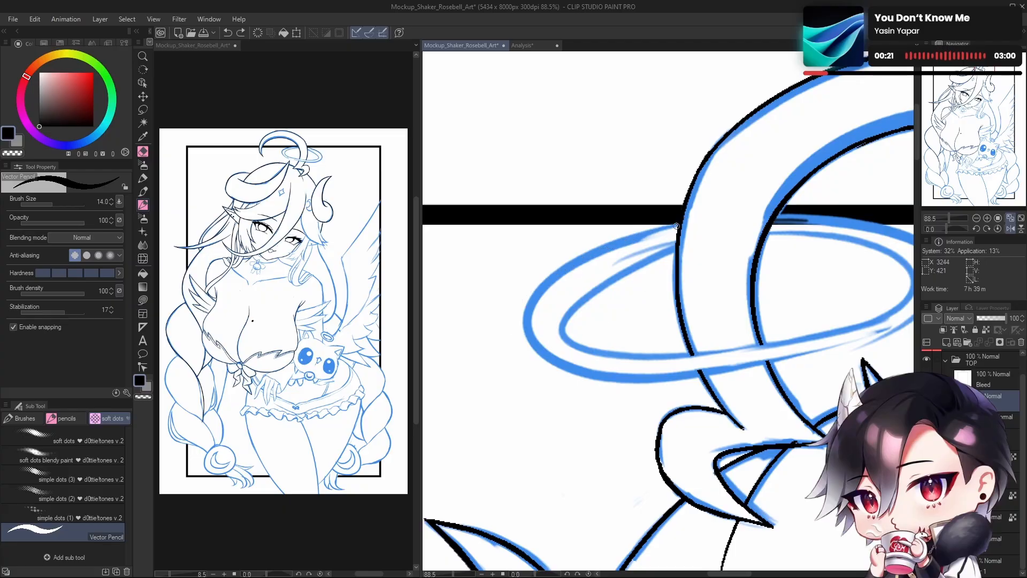
pyautogui.moveTo(675, 224); pyautogui.dragTo(562, 353)
pyautogui.hotkey('ctrl', 'z')
pyautogui.moveTo(670, 232)
pyautogui.mouseDown()
pyautogui.moveTo(532, 321)
pyautogui.moveTo(559, 355)
pyautogui.moveTo(645, 232)
pyautogui.moveTo(553, 366)
pyautogui.mouseUp()
pyautogui.hotkey('ctrl', 'z')
pyautogui.hotkey('ctrl', 'z')
pyautogui.moveTo(676, 223); pyautogui.dragTo(556, 366)
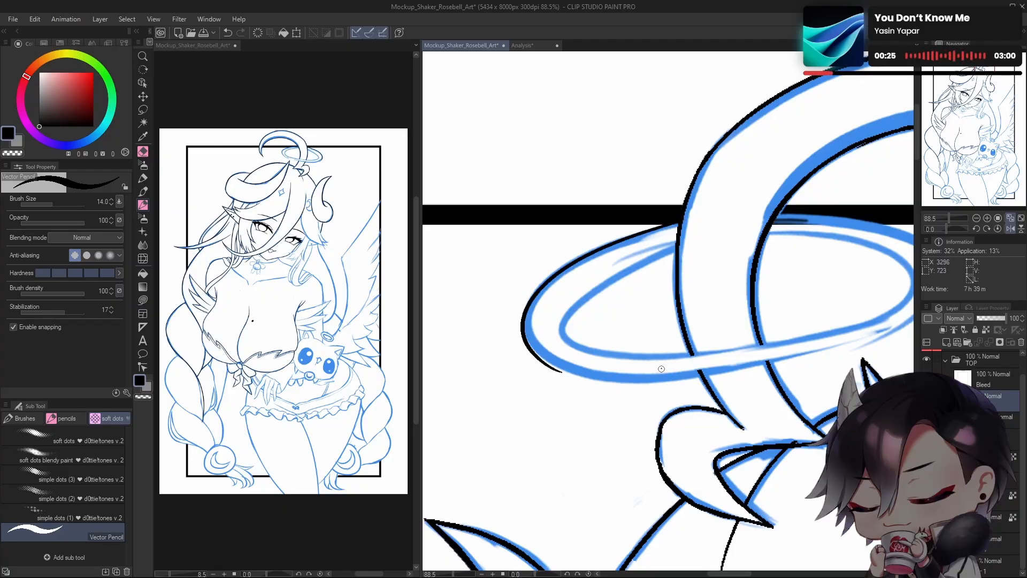
pyautogui.hotkey('ctrl', 'z')
pyautogui.moveTo(676, 223)
pyautogui.mouseDown()
pyautogui.moveTo(555, 279)
pyautogui.moveTo(551, 360)
pyautogui.moveTo(644, 233)
pyautogui.moveTo(547, 365)
pyautogui.mouseUp()
pyautogui.hotkey('ctrl', 'z')
pyautogui.press('h')
pyautogui.moveTo(714, 369); pyautogui.dragTo(722, 376)
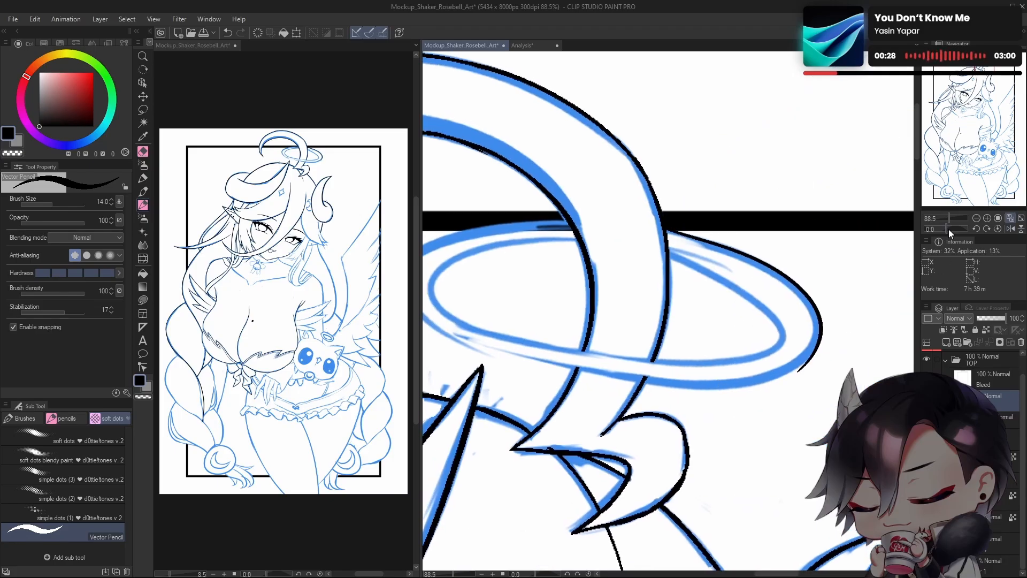
# Step: Continue the halo's black outer edge around the rounded end and partway along the front side
pyautogui.moveTo(949, 229); pyautogui.dragTo(959, 230)
pyautogui.moveTo(572, 440); pyautogui.dragTo(627, 479)
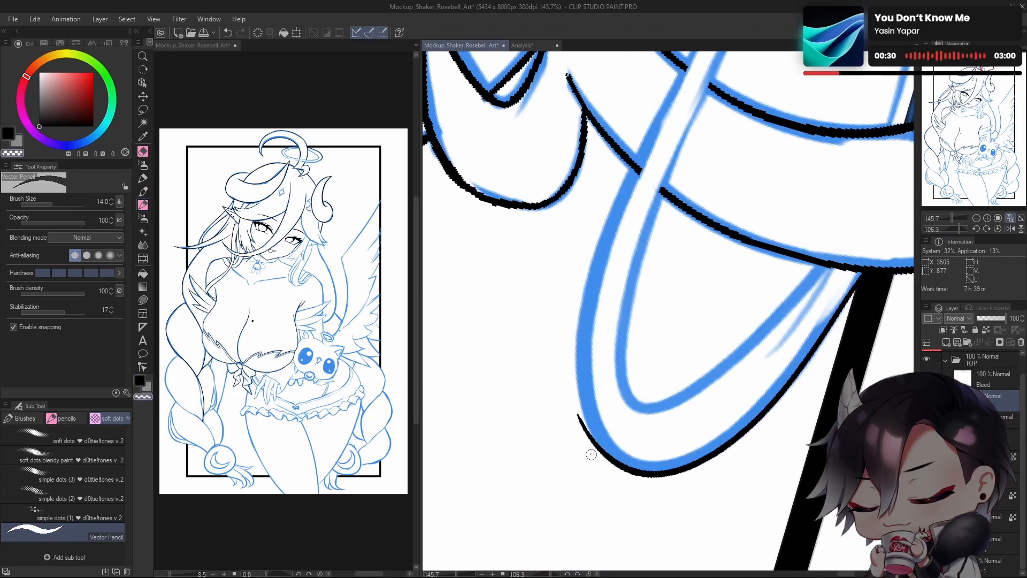
pyautogui.moveTo(577, 414)
pyautogui.mouseDown()
pyautogui.moveTo(611, 476)
pyautogui.moveTo(582, 349)
pyautogui.mouseUp()
pyautogui.press('c')
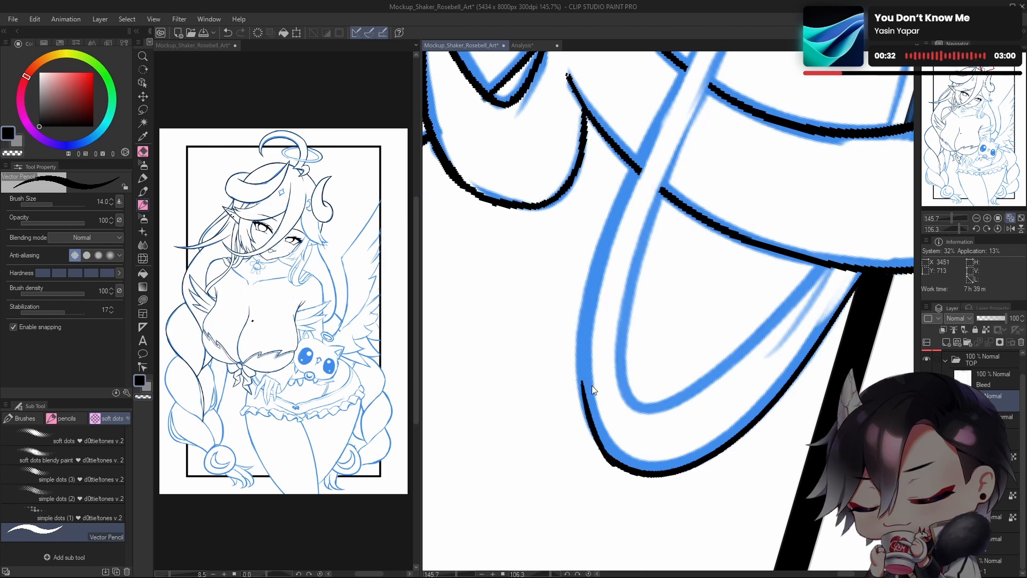
pyautogui.hotkey('ctrl', 'z')
pyautogui.moveTo(615, 464)
pyautogui.mouseDown()
pyautogui.moveTo(582, 404)
pyautogui.moveTo(595, 286)
pyautogui.mouseUp()
pyautogui.hotkey('ctrl', 'z')
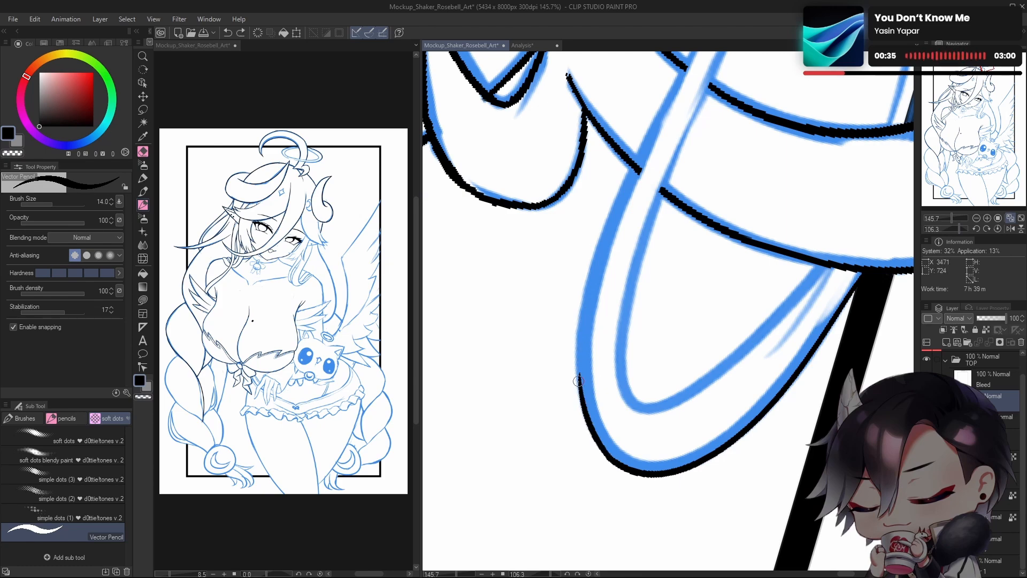
pyautogui.moveTo(585, 411); pyautogui.dragTo(591, 292)
pyautogui.moveTo(580, 385); pyautogui.dragTo(614, 225)
pyautogui.hotkey('ctrl', 'z')
pyautogui.moveTo(595, 285); pyautogui.dragTo(601, 344)
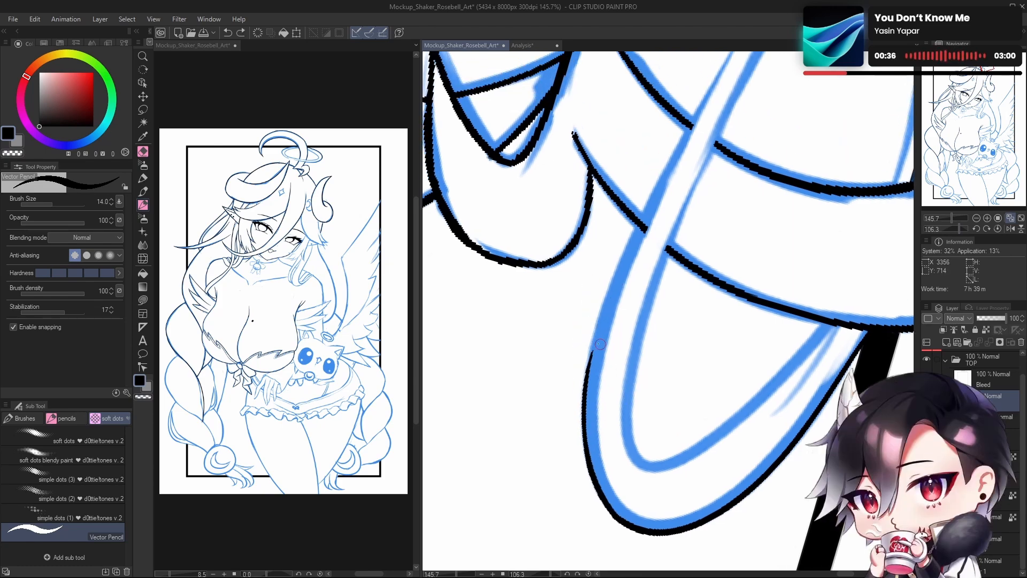
# Step: Try to extend the halo's front outer edge up to the curved strand's nearest outline
pyautogui.moveTo(589, 386); pyautogui.dragTo(608, 306)
pyautogui.hotkey('ctrl', 'z')
pyautogui.moveTo(597, 343); pyautogui.dragTo(619, 274)
pyautogui.hotkey('ctrl', 'z')
pyautogui.moveTo(583, 392); pyautogui.dragTo(626, 254)
pyautogui.hotkey('ctrl', 'z')
pyautogui.moveTo(592, 369); pyautogui.dragTo(629, 243)
pyautogui.hotkey('ctrl', 'z')
pyautogui.moveTo(590, 363); pyautogui.dragTo(629, 247)
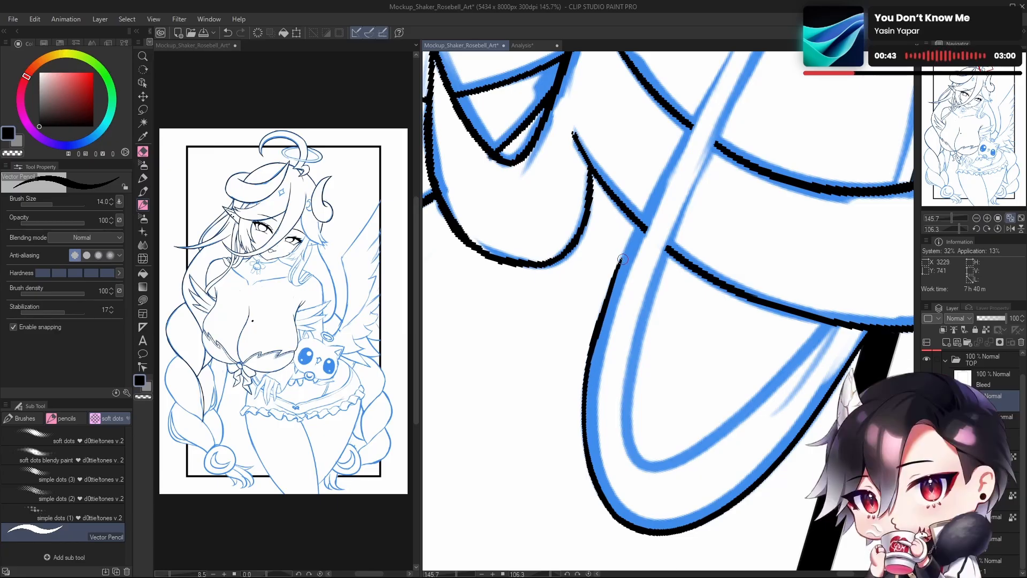
pyautogui.hotkey('ctrl', 'z')
pyautogui.moveTo(591, 357); pyautogui.dragTo(636, 233)
pyautogui.scroll(-3, 623, 310)
pyautogui.moveTo(623, 310); pyautogui.dragTo(569, 380)
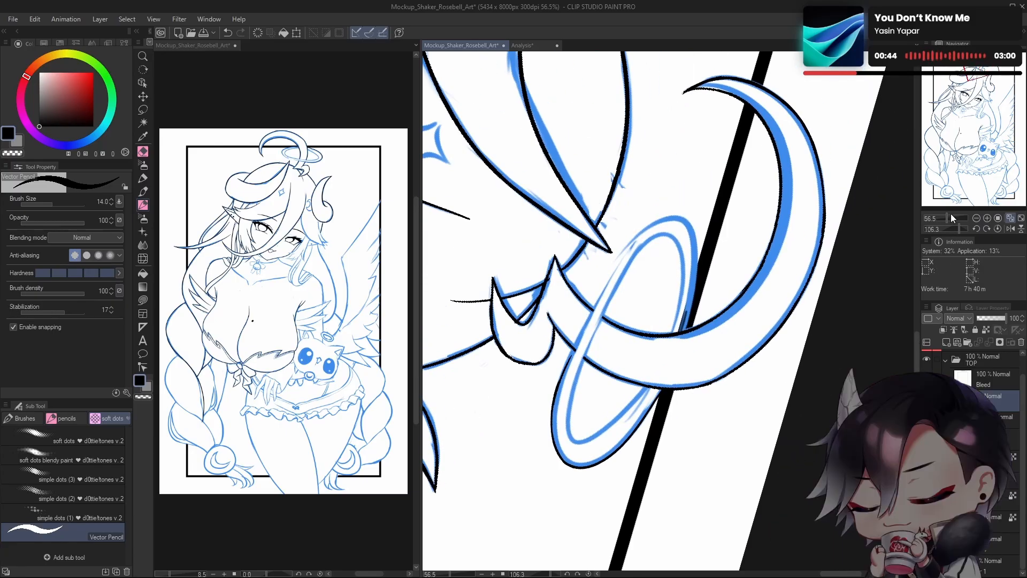
pyautogui.click(961, 228)
pyautogui.scroll(2, 574, 313)
pyautogui.hotkey('ctrl', 'z')
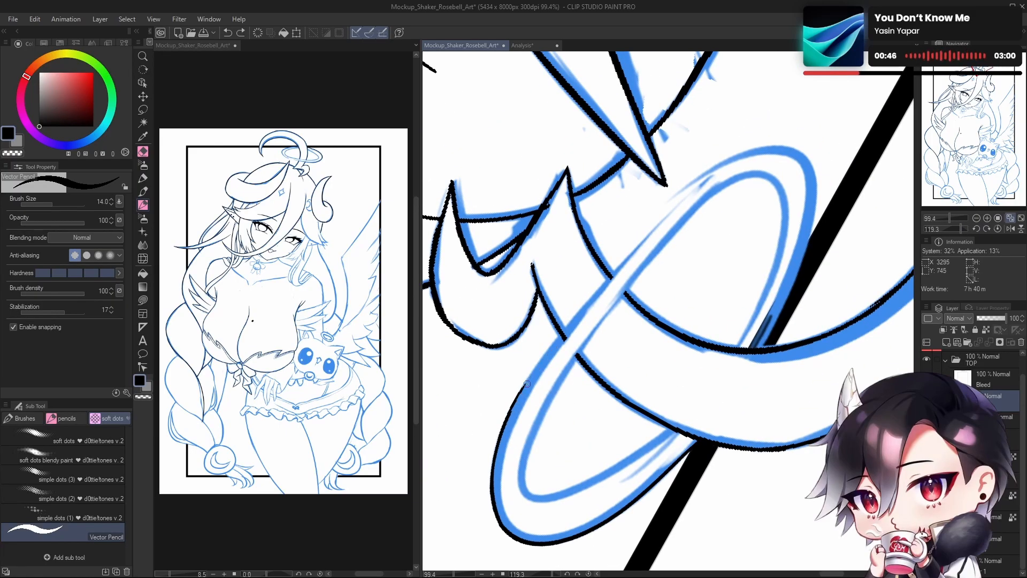
# Step: Ink the halo's front outer edge in one long stroke across the curved strand, ending near the pointed hair tip
pyautogui.moveTo(515, 408); pyautogui.dragTo(646, 255)
pyautogui.hotkey('ctrl', 'z')
pyautogui.moveTo(512, 412); pyautogui.dragTo(603, 273)
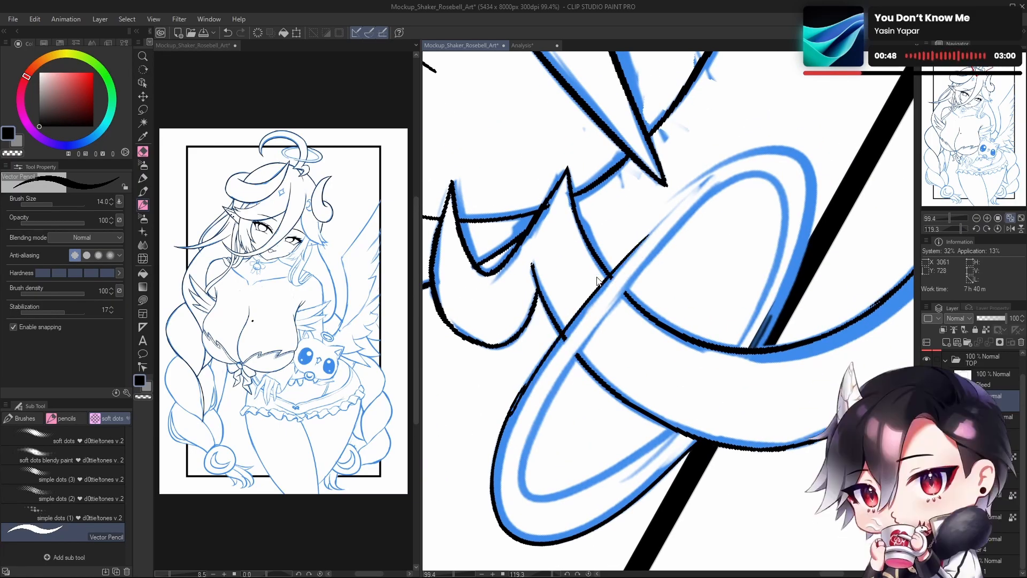
pyautogui.hotkey('ctrl', 'z')
pyautogui.moveTo(509, 417); pyautogui.dragTo(658, 229)
pyautogui.hotkey('ctrl', 'z')
pyautogui.moveTo(512, 412); pyautogui.dragTo(702, 171)
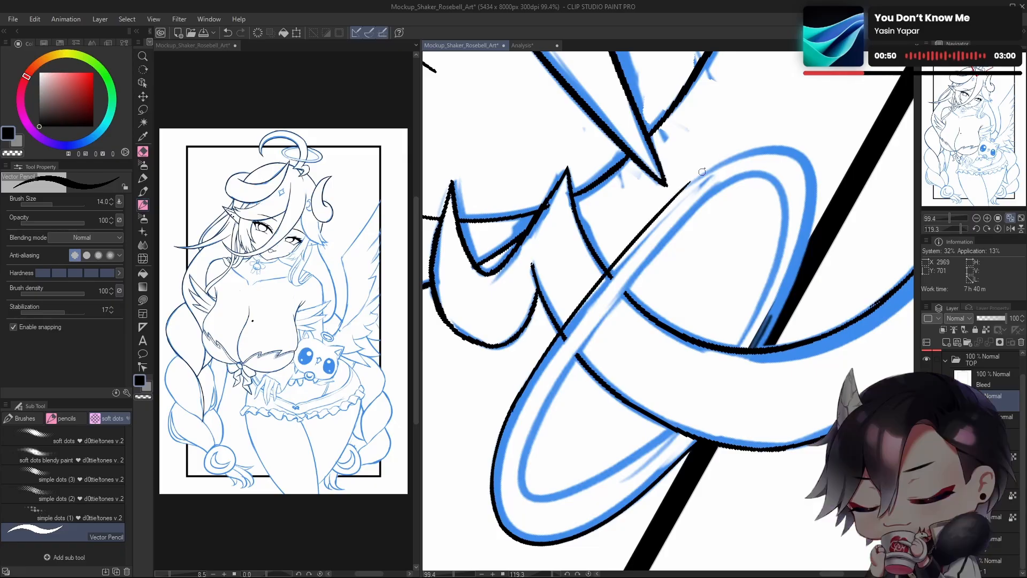
pyautogui.hotkey('ctrl', 'z')
pyautogui.moveTo(513, 410); pyautogui.dragTo(755, 160)
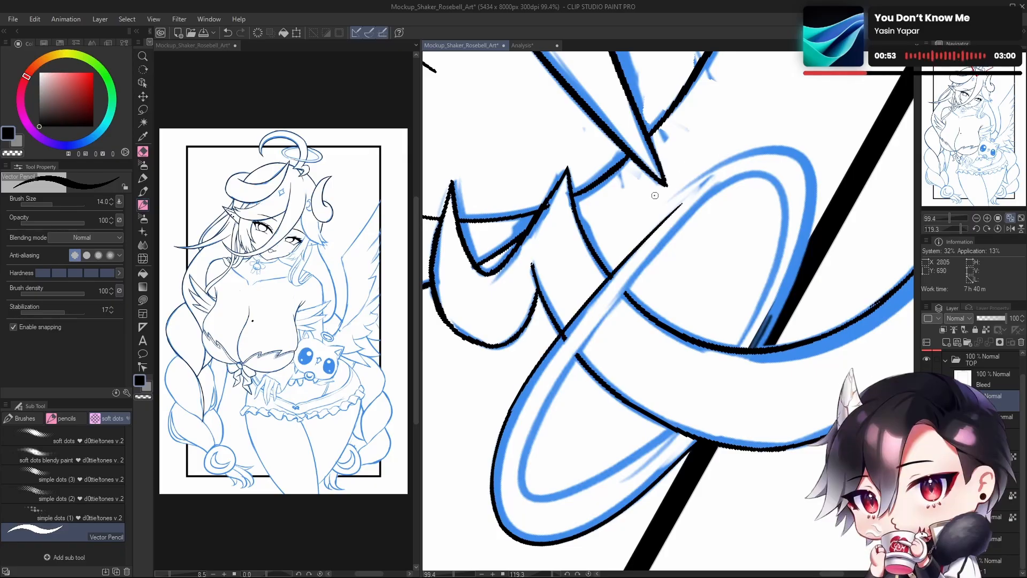
pyautogui.hotkey('ctrl', 'z')
pyautogui.moveTo(512, 411); pyautogui.dragTo(738, 158)
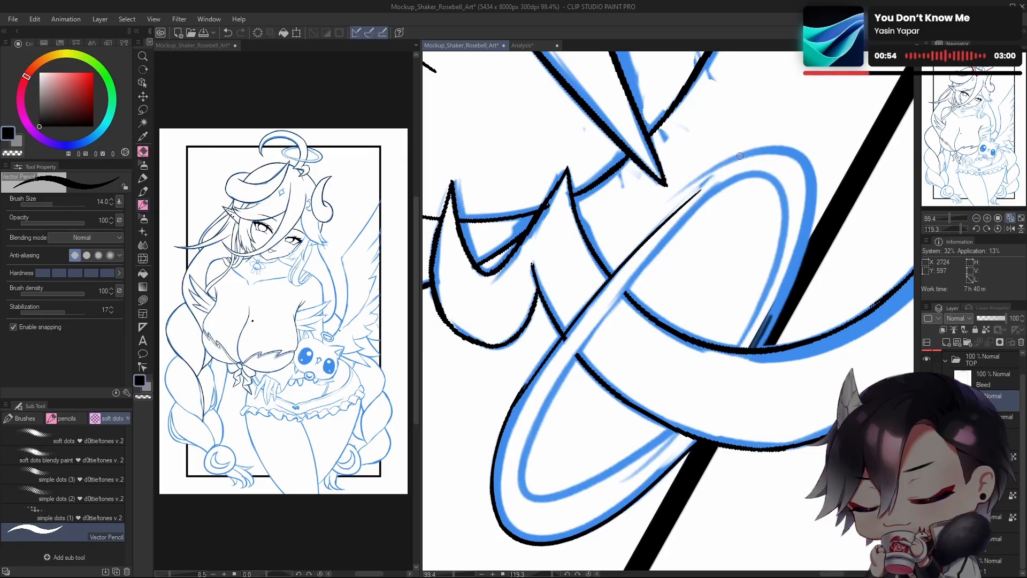
pyautogui.hotkey('ctrl', 'z')
pyautogui.moveTo(508, 417); pyautogui.dragTo(727, 156)
pyautogui.hotkey('ctrl', 'z')
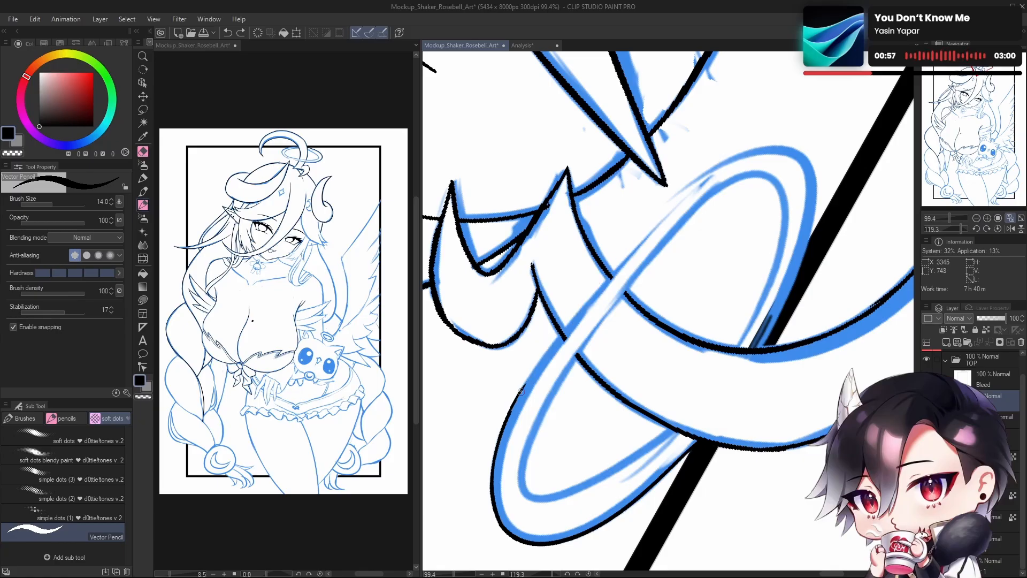
pyautogui.moveTo(513, 411); pyautogui.dragTo(717, 174)
pyautogui.moveTo(719, 333)
pyautogui.mouseDown()
pyautogui.moveTo(699, 374)
pyautogui.moveTo(717, 382)
pyautogui.mouseUp()
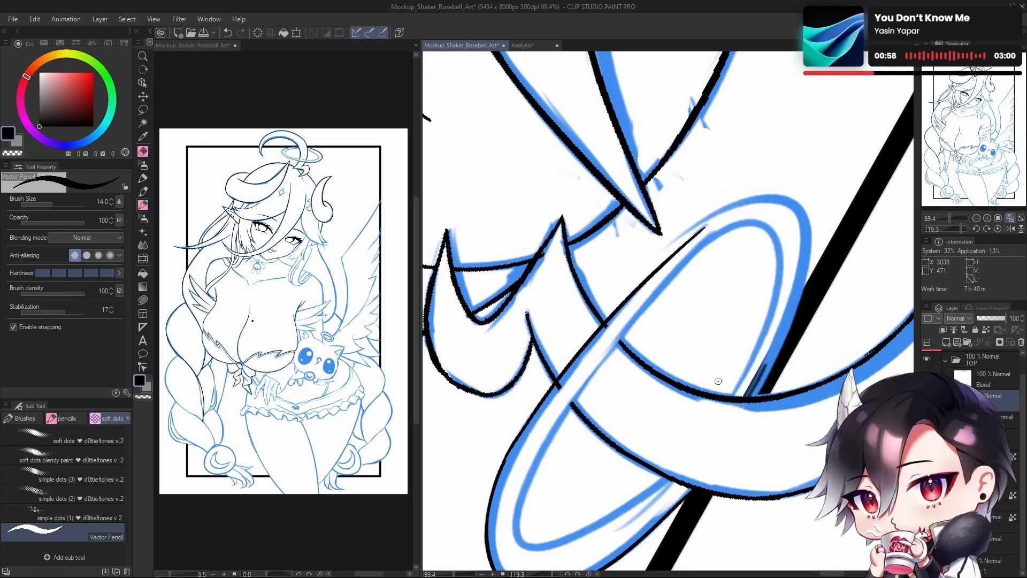
pyautogui.press('c')
pyautogui.moveTo(711, 225)
pyautogui.mouseDown()
pyautogui.moveTo(635, 302)
pyautogui.moveTo(684, 240)
pyautogui.moveTo(748, 196)
pyautogui.mouseUp()
pyautogui.press('c')
pyautogui.hotkey('ctrl', 'z')
# Step: Hide the blue sketch so the halo's black line art stands alone
pyautogui.moveTo(627, 297)
pyautogui.mouseDown()
pyautogui.moveTo(733, 206)
pyautogui.moveTo(689, 337)
pyautogui.moveTo(657, 366)
pyautogui.mouseUp()
pyautogui.moveTo(729, 262); pyautogui.dragTo(775, 268)
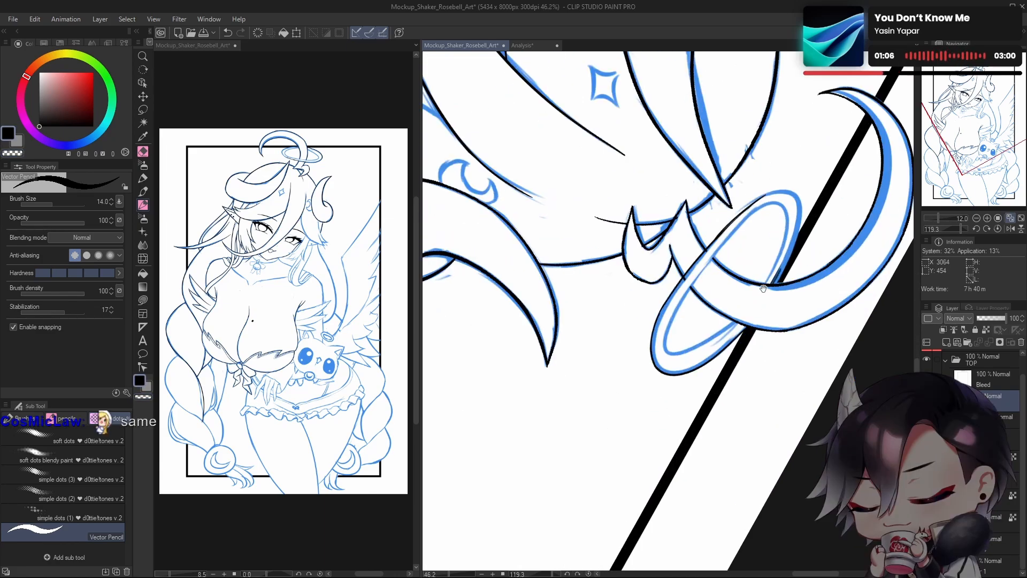
pyautogui.moveTo(753, 324); pyautogui.dragTo(722, 352)
pyautogui.moveTo(961, 229); pyautogui.dragTo(954, 229)
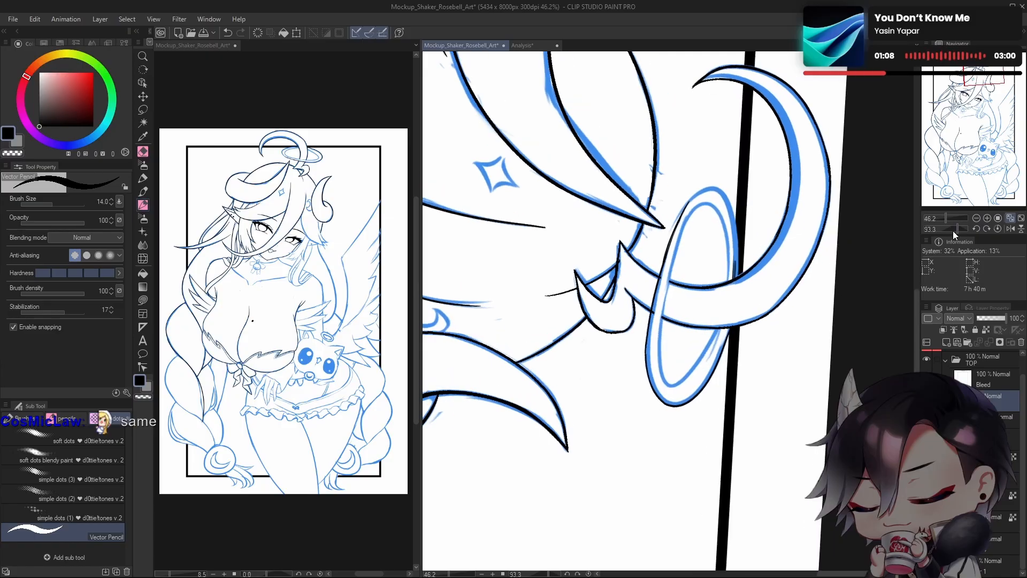
pyautogui.moveTo(719, 367)
pyautogui.mouseDown()
pyautogui.moveTo(719, 421)
pyautogui.moveTo(700, 438)
pyautogui.mouseUp()
pyautogui.click(926, 421)
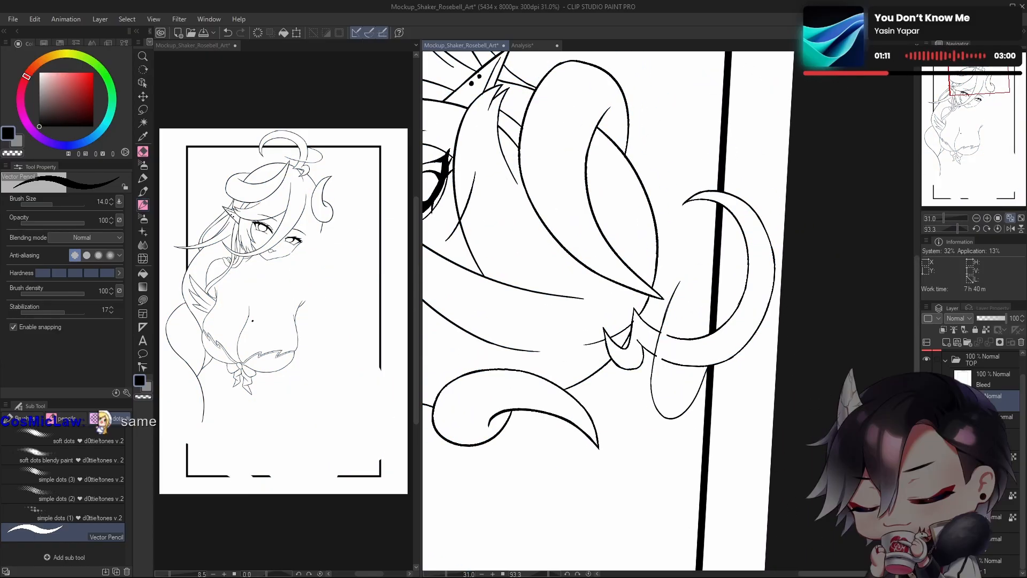
pyautogui.press('c')
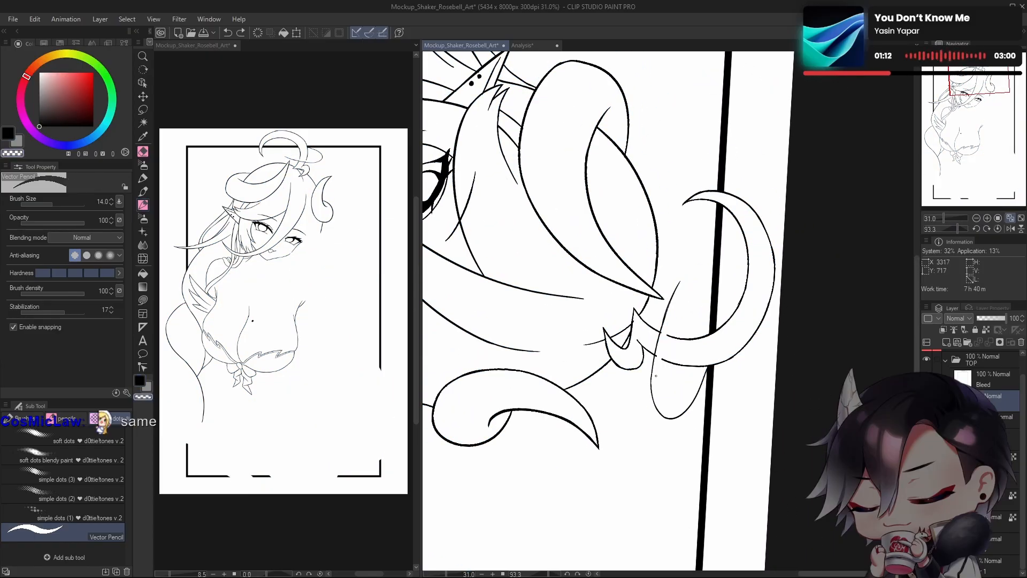
pyautogui.press('c')
# Step: Try to ink the halo's open far end from the frame bar around to the front edge
pyautogui.moveTo(712, 298); pyautogui.dragTo(677, 287)
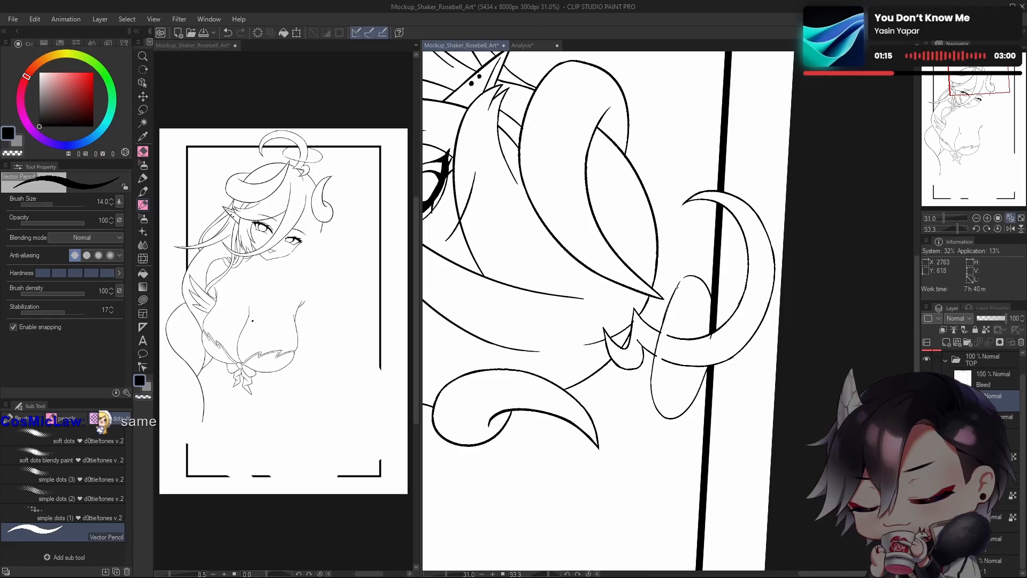
pyautogui.hotkey('ctrl', 'z')
pyautogui.moveTo(711, 333)
pyautogui.mouseDown()
pyautogui.moveTo(711, 317)
pyautogui.moveTo(679, 284)
pyautogui.mouseUp()
pyautogui.hotkey('ctrl', 'z')
pyautogui.moveTo(712, 321); pyautogui.dragTo(674, 295)
pyautogui.hotkey('ctrl', 'z')
# Step: Trim the end of the halo's outer edge where it runs into the frame bar
pyautogui.press('e')
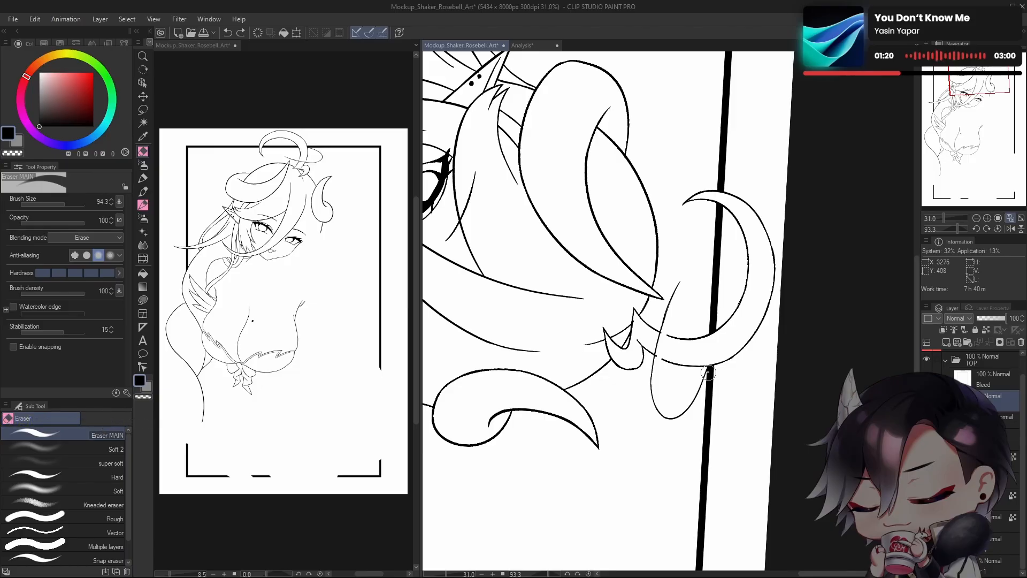
pyautogui.press('p')
pyautogui.click(702, 393)
pyautogui.press('c')
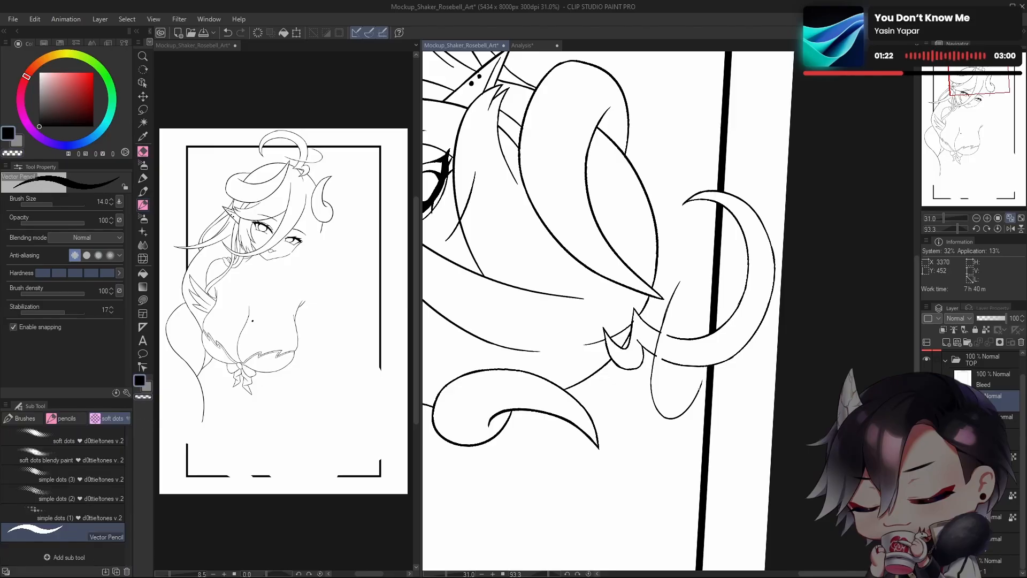
# Step: Try to ink the halo's missing back edge across the curved strand in normal and mirrored orientation
pyautogui.moveTo(700, 387); pyautogui.dragTo(708, 274)
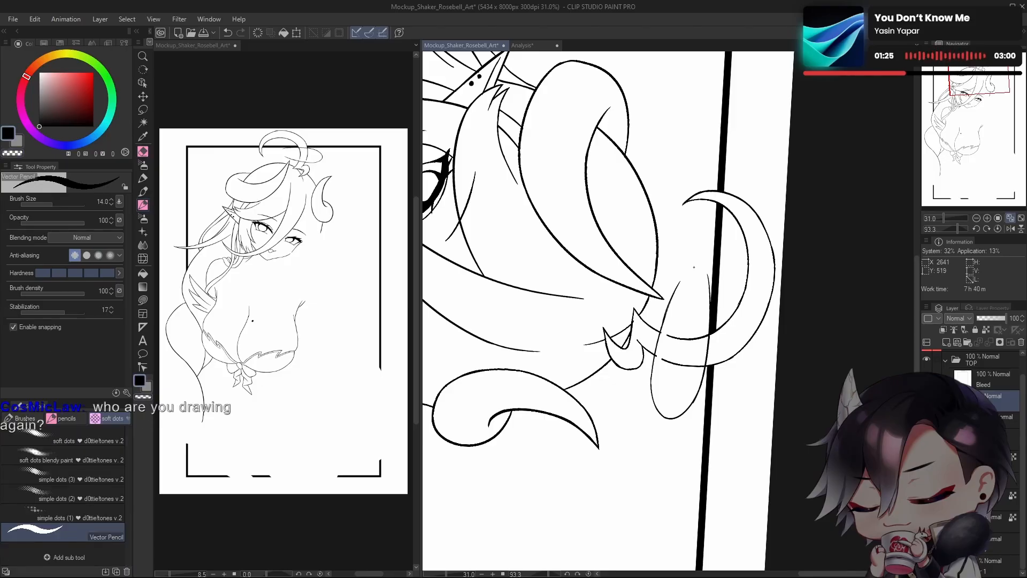
pyautogui.press('h')
pyautogui.hotkey('ctrl', 'z')
pyautogui.moveTo(645, 284)
pyautogui.mouseDown()
pyautogui.moveTo(687, 424)
pyautogui.moveTo(675, 286)
pyautogui.mouseUp()
pyautogui.hotkey('ctrl', 'z')
pyautogui.hotkey('ctrl', 'z')
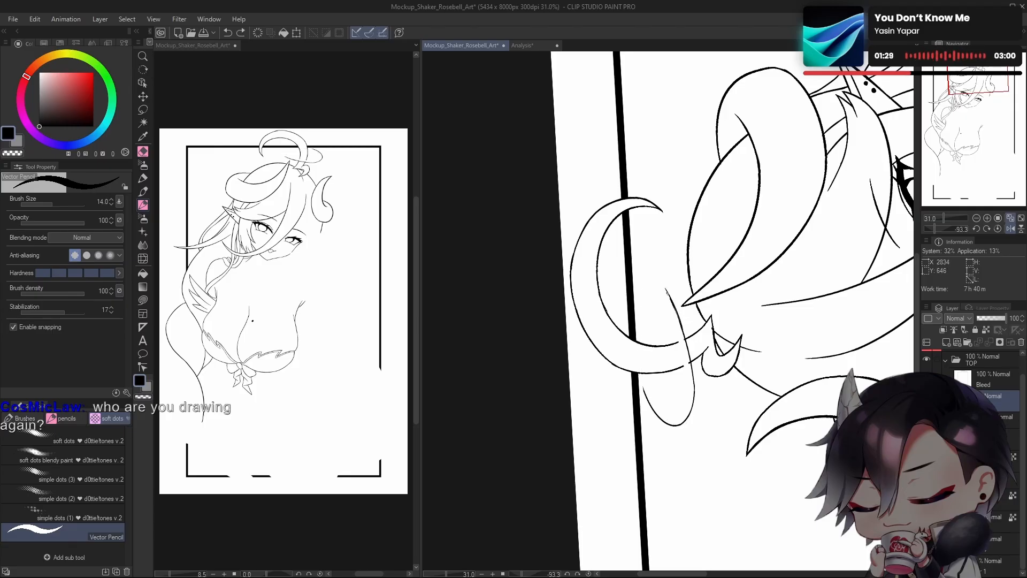
pyautogui.moveTo(649, 345)
pyautogui.mouseDown()
pyautogui.moveTo(667, 291)
pyautogui.moveTo(650, 398)
pyautogui.mouseUp()
pyautogui.hotkey('ctrl', 'z')
pyautogui.hotkey('ctrl', 'z')
# Step: Ink the halo's back edge and far end in the mirrored view, closing the outline into an oval
pyautogui.moveTo(660, 289); pyautogui.dragTo(669, 422)
pyautogui.hotkey('ctrl', 'z')
pyautogui.moveTo(658, 288); pyautogui.dragTo(673, 423)
pyautogui.hotkey('ctrl', 'z')
pyautogui.moveTo(659, 289); pyautogui.dragTo(669, 423)
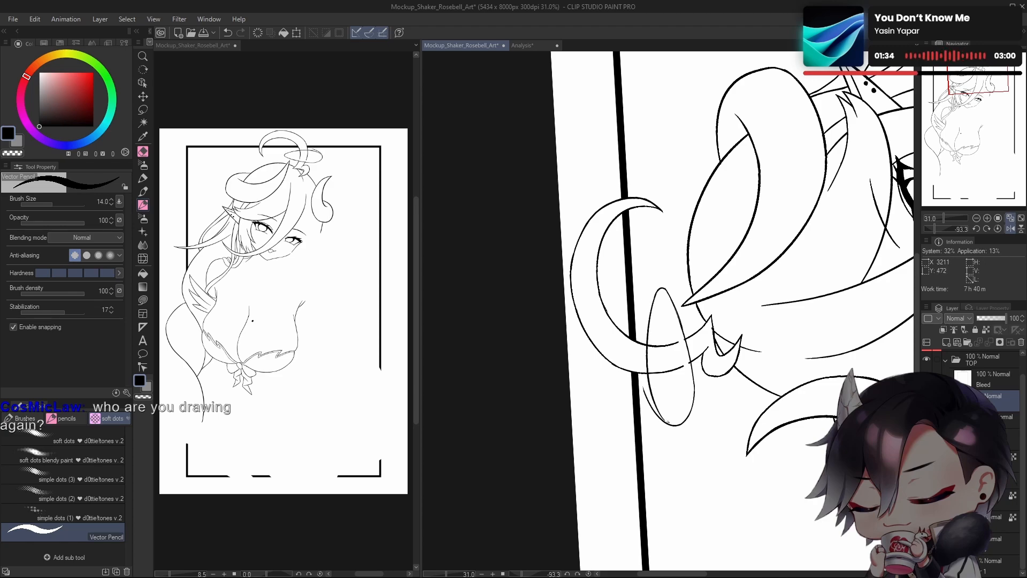
pyautogui.hotkey('ctrl', 'z')
pyautogui.moveTo(662, 288); pyautogui.dragTo(677, 424)
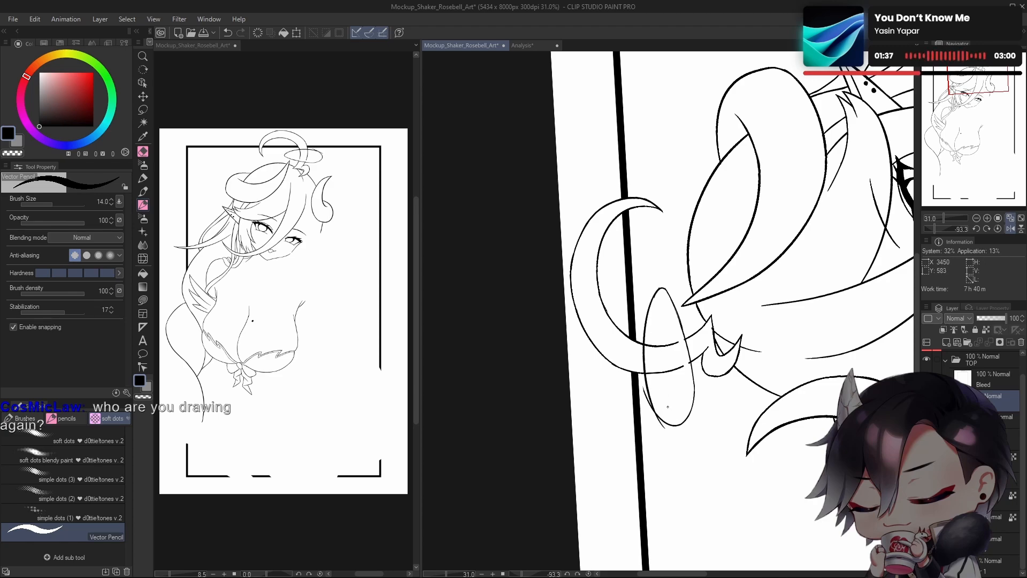
# Step: Erase the uneven stretch of the halo's front edge beside its end near the horn tip
pyautogui.press('h')
pyautogui.scroll(3, 646, 318)
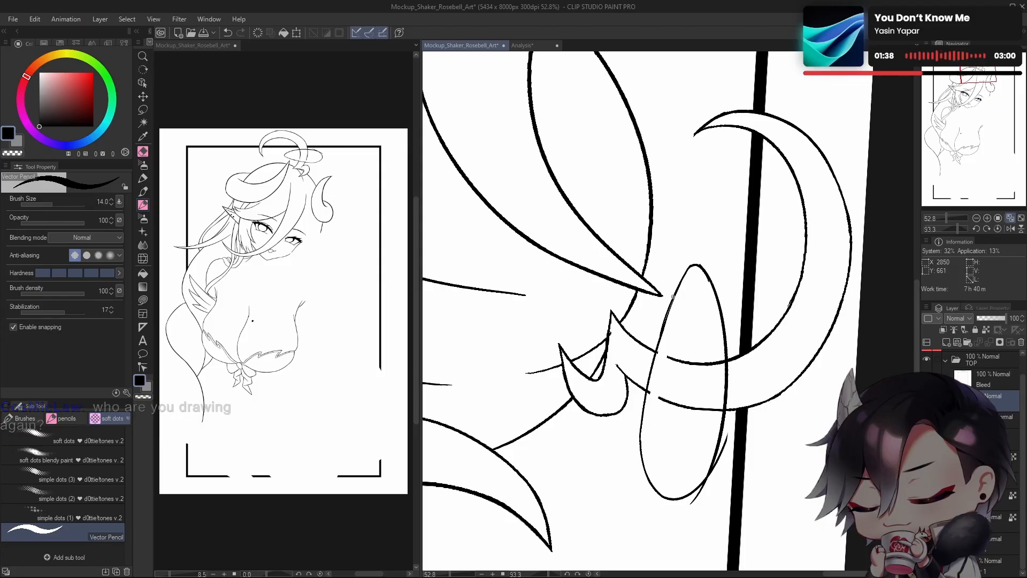
pyautogui.press('c')
pyautogui.moveTo(675, 296)
pyautogui.mouseDown()
pyautogui.moveTo(662, 340)
pyautogui.moveTo(687, 274)
pyautogui.mouseUp()
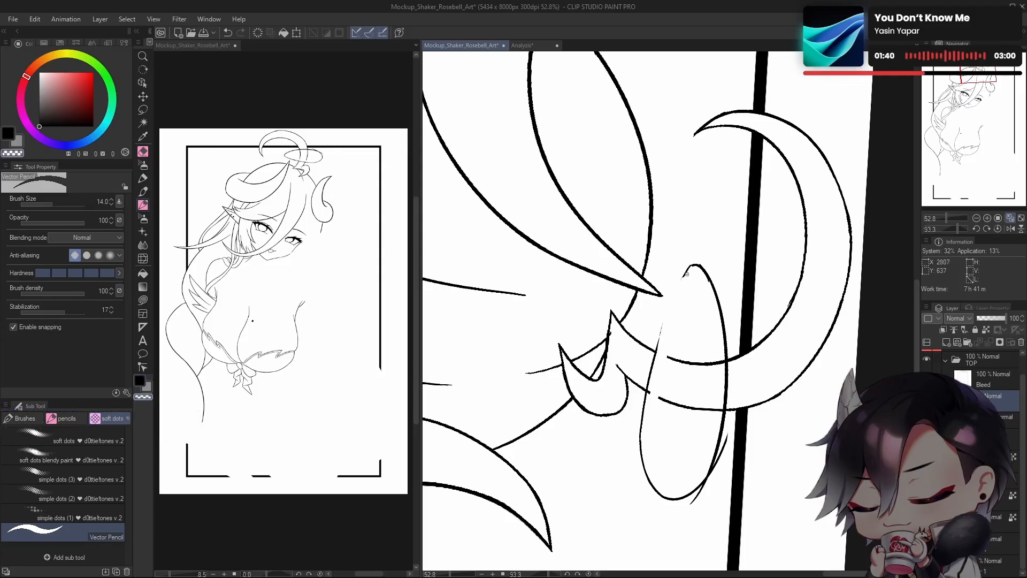
# Step: Try to re-ink the halo's back edge around its end near the horn tip, checking normal and mirrored views
pyautogui.press('h')
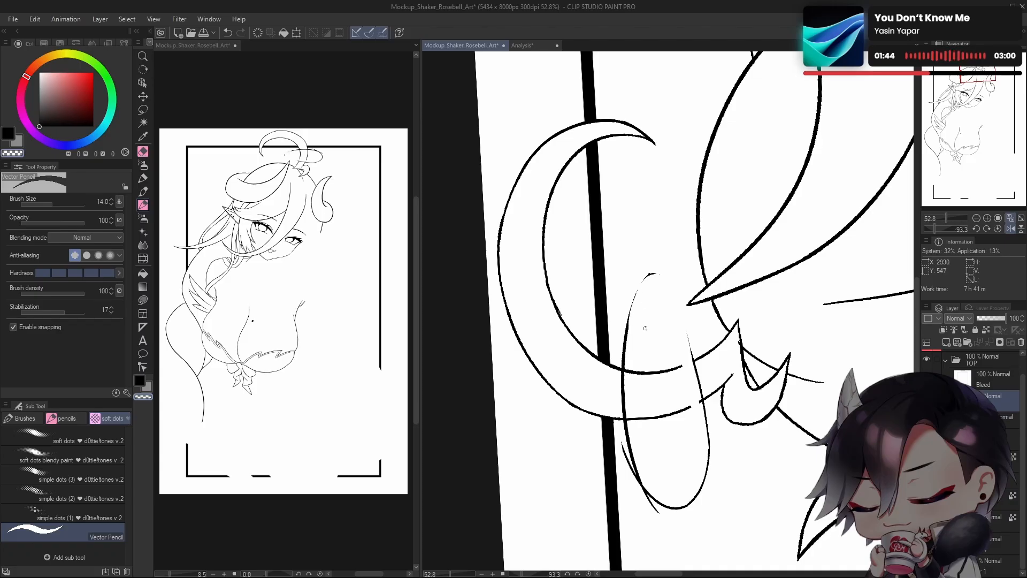
pyautogui.press('c')
pyautogui.hotkey('ctrl', 'z')
pyautogui.moveTo(626, 341); pyautogui.dragTo(640, 284)
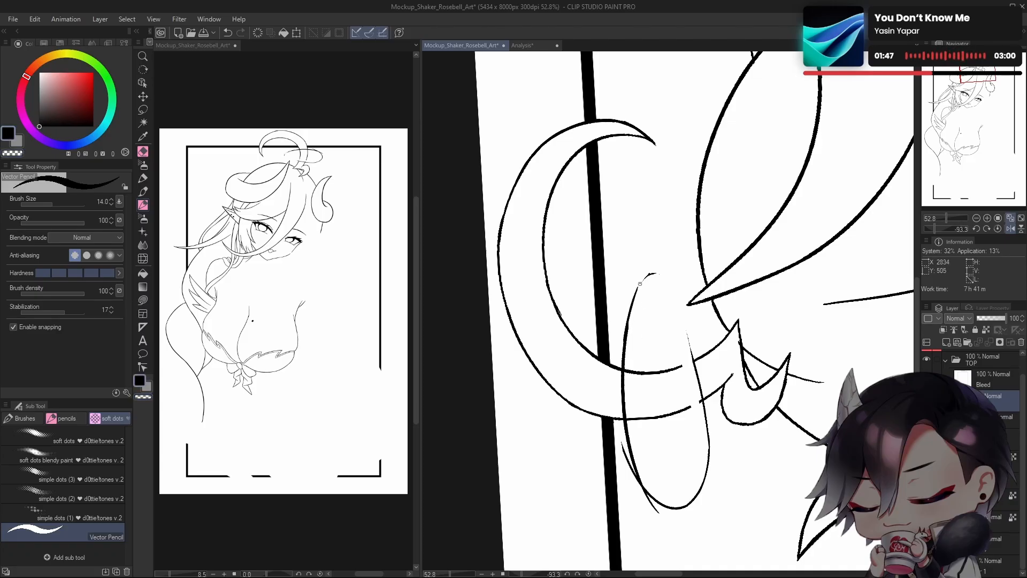
pyautogui.press('h')
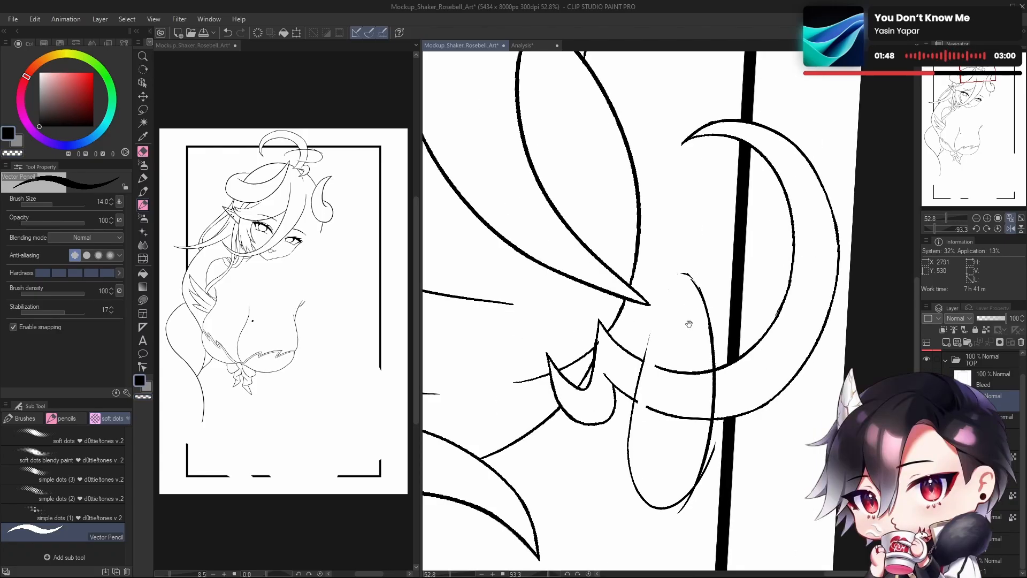
pyautogui.moveTo(687, 323); pyautogui.dragTo(710, 329)
pyautogui.press('h')
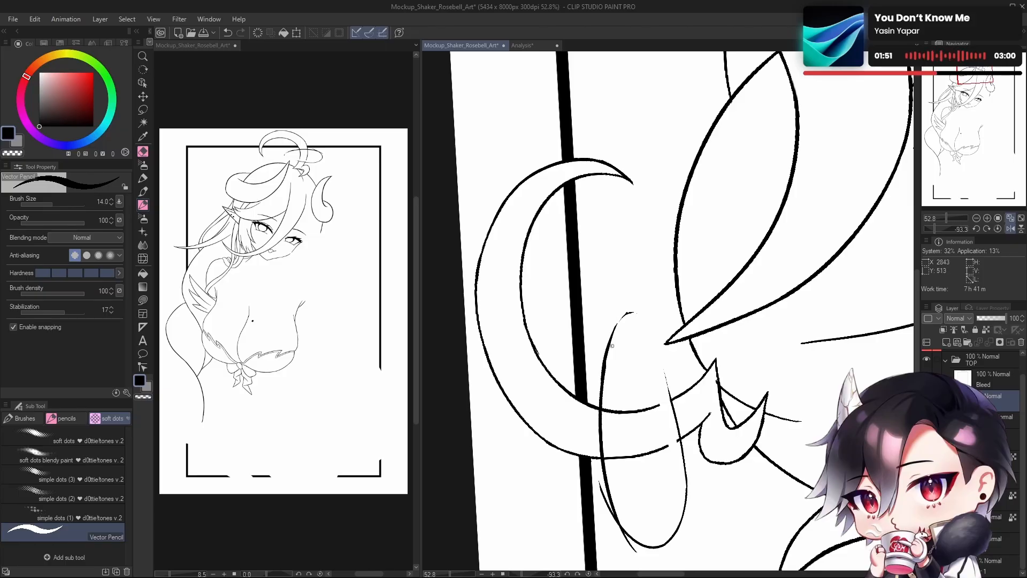
pyautogui.hotkey('ctrl', 'z')
pyautogui.hotkey('ctrl', 'z')
pyautogui.moveTo(607, 366); pyautogui.dragTo(628, 313)
pyautogui.hotkey('ctrl', 'z')
pyautogui.hotkey('ctrl', 'z')
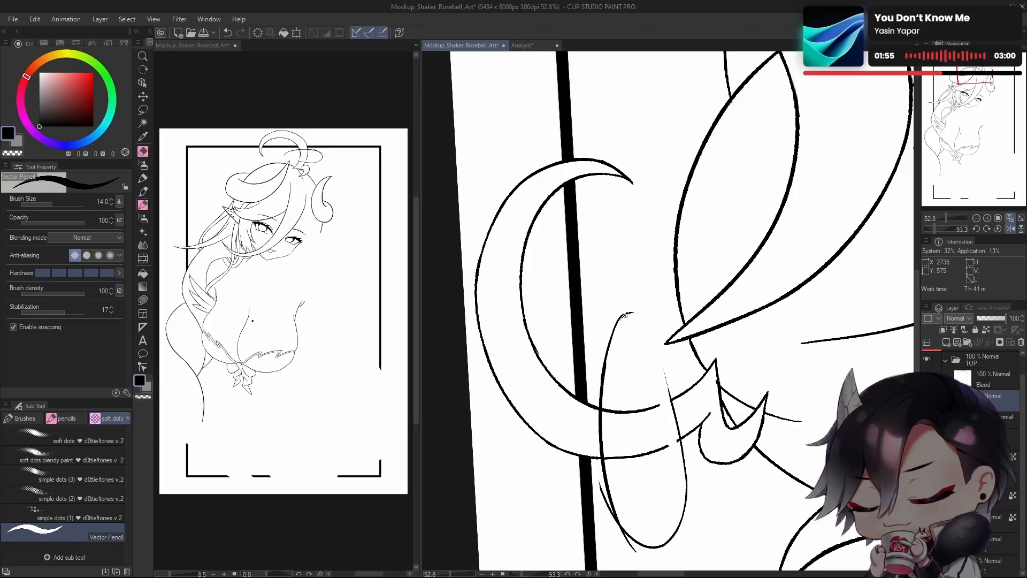
pyautogui.moveTo(611, 336)
pyautogui.mouseDown()
pyautogui.moveTo(736, 241)
pyautogui.moveTo(716, 298)
pyautogui.mouseUp()
pyautogui.press('c')
pyautogui.hotkey('ctrl', 'z')
# Step: Trim the stray hooked tip left on the halo's outline at the end near the horn
pyautogui.click(641, 306)
pyautogui.press('h')
pyautogui.press('c')
pyautogui.hotkey('ctrl', 'z')
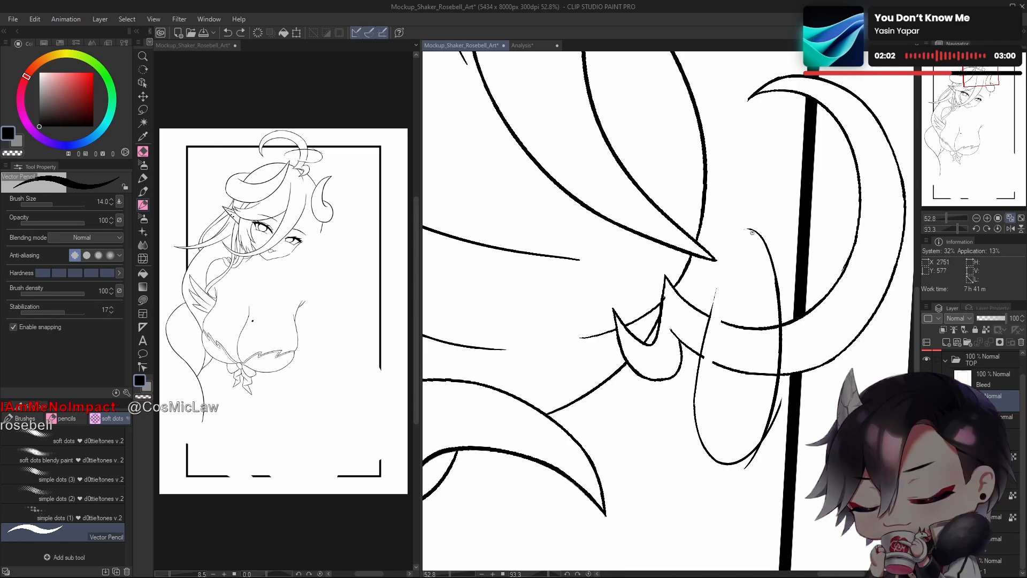
# Step: Try to bridge the gap in the halo's front edge with a short stroke from the near end to the strand
pyautogui.moveTo(751, 230); pyautogui.dragTo(709, 315)
pyautogui.hotkey('ctrl', 'z')
pyautogui.moveTo(748, 229); pyautogui.dragTo(699, 388)
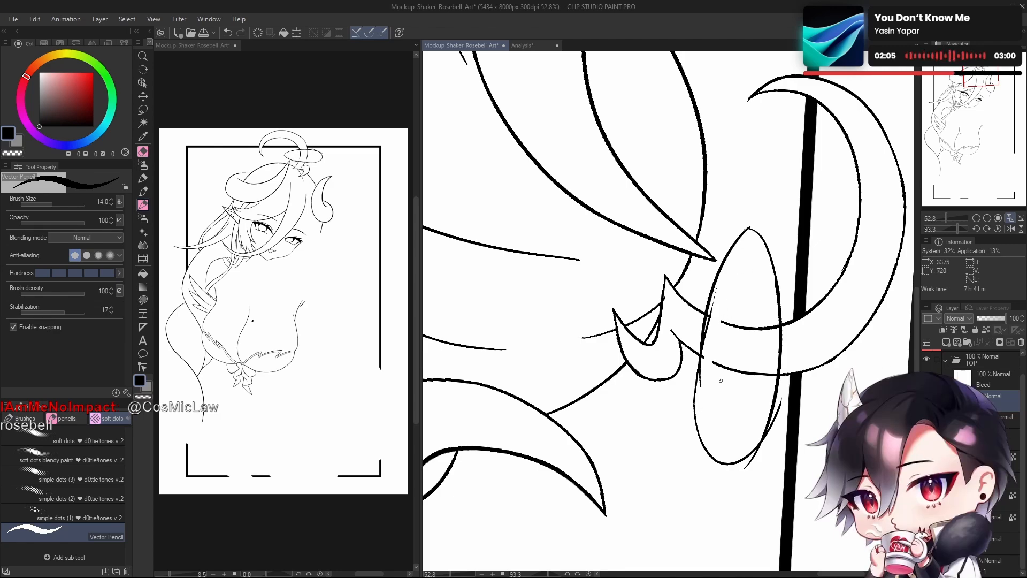
pyautogui.hotkey('ctrl', 'z')
pyautogui.moveTo(751, 228); pyautogui.dragTo(698, 352)
pyautogui.hotkey('ctrl', 'z')
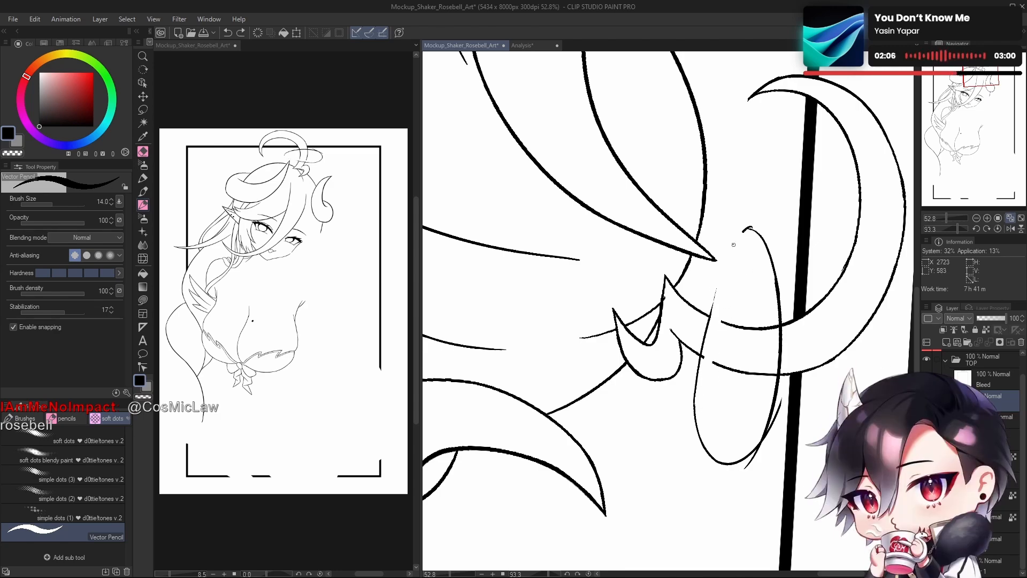
pyautogui.moveTo(749, 230); pyautogui.dragTo(701, 353)
pyautogui.hotkey('ctrl', 'z')
pyautogui.moveTo(751, 229)
pyautogui.mouseDown()
pyautogui.moveTo(706, 315)
pyautogui.moveTo(700, 336)
pyautogui.mouseUp()
pyautogui.hotkey('ctrl', 'z')
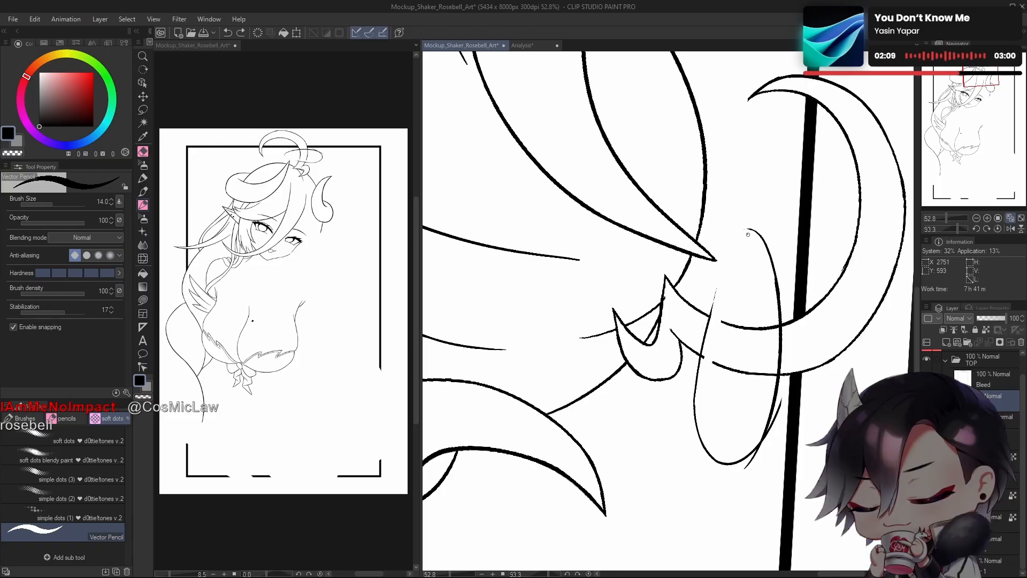
pyautogui.moveTo(748, 228)
pyautogui.mouseDown()
pyautogui.moveTo(723, 269)
pyautogui.moveTo(702, 369)
pyautogui.mouseUp()
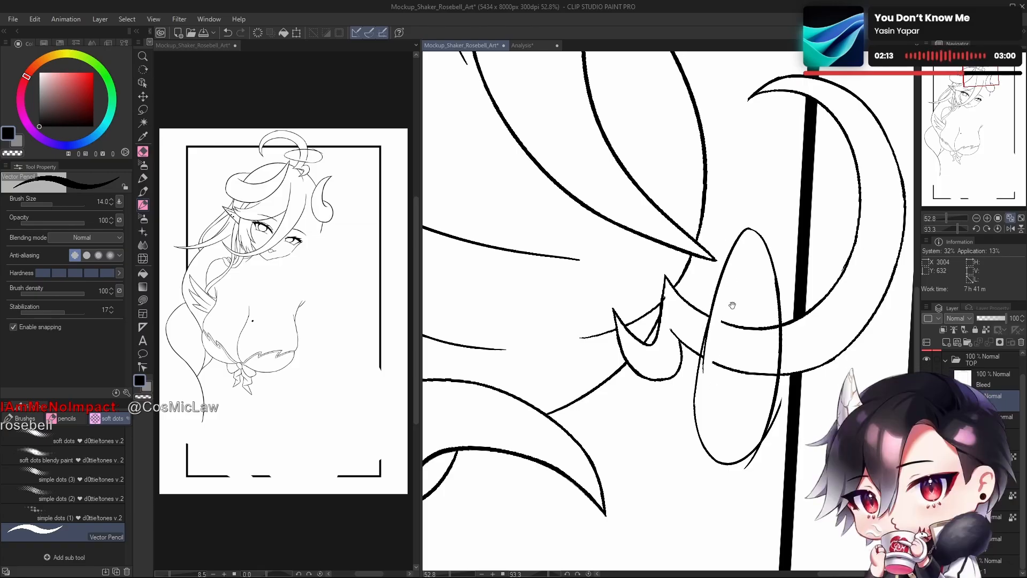
pyautogui.moveTo(743, 342); pyautogui.dragTo(738, 351)
pyautogui.hotkey('ctrl', 'z')
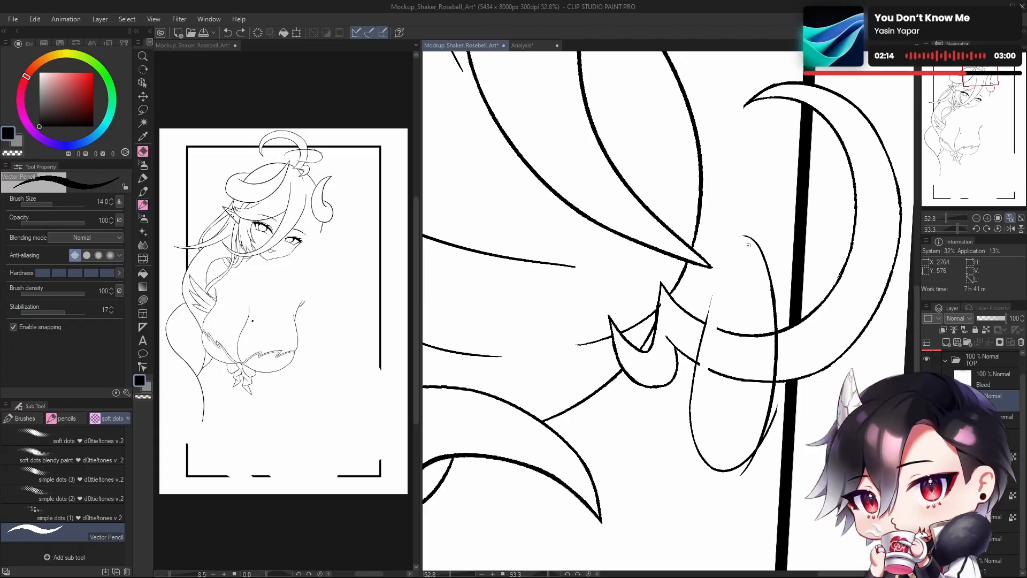
# Step: Ink the halo's front edge as one long curve from the near end past the strand, redoing it until it closes the oval
pyautogui.moveTo(748, 245); pyautogui.dragTo(705, 317)
pyautogui.hotkey('ctrl', 'z')
pyautogui.moveTo(748, 237); pyautogui.dragTo(692, 395)
pyautogui.hotkey('ctrl', 'z')
pyautogui.moveTo(748, 235); pyautogui.dragTo(688, 415)
pyautogui.hotkey('ctrl', 'z')
pyautogui.moveTo(744, 235); pyautogui.dragTo(688, 422)
pyautogui.hotkey('ctrl', 'z')
pyautogui.moveTo(745, 234); pyautogui.dragTo(690, 422)
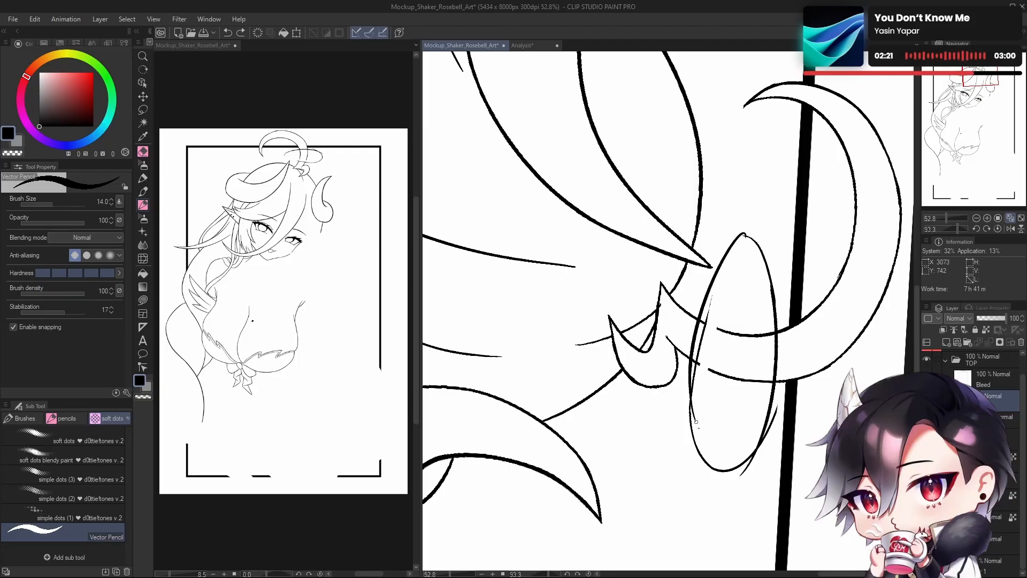
pyautogui.hotkey('ctrl', 'z')
pyautogui.moveTo(745, 233); pyautogui.dragTo(691, 449)
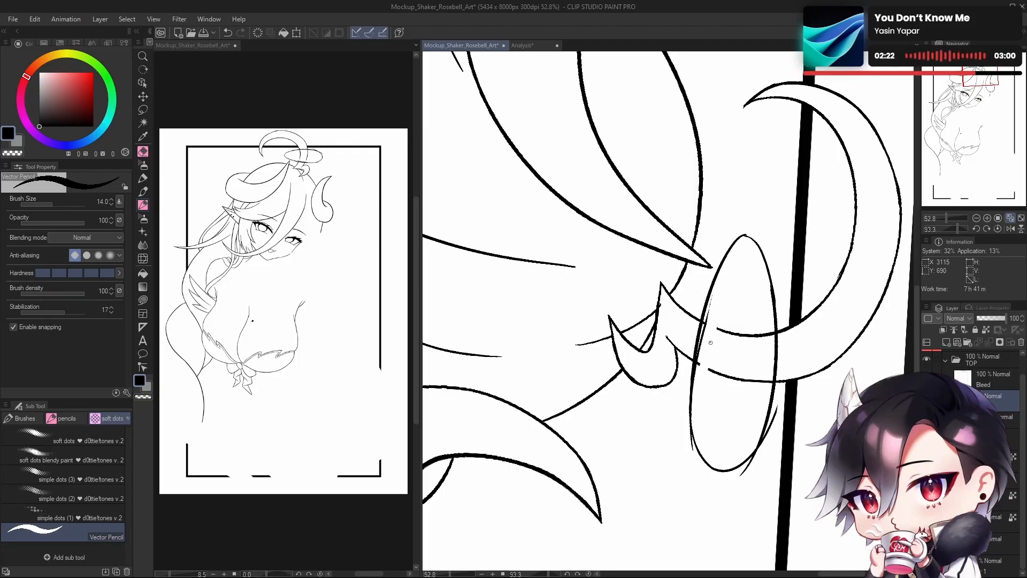
# Step: Erase the leftover old line doubling the halo's new front edge beside the curved strand
pyautogui.press('c')
pyautogui.moveTo(713, 303); pyautogui.dragTo(696, 374)
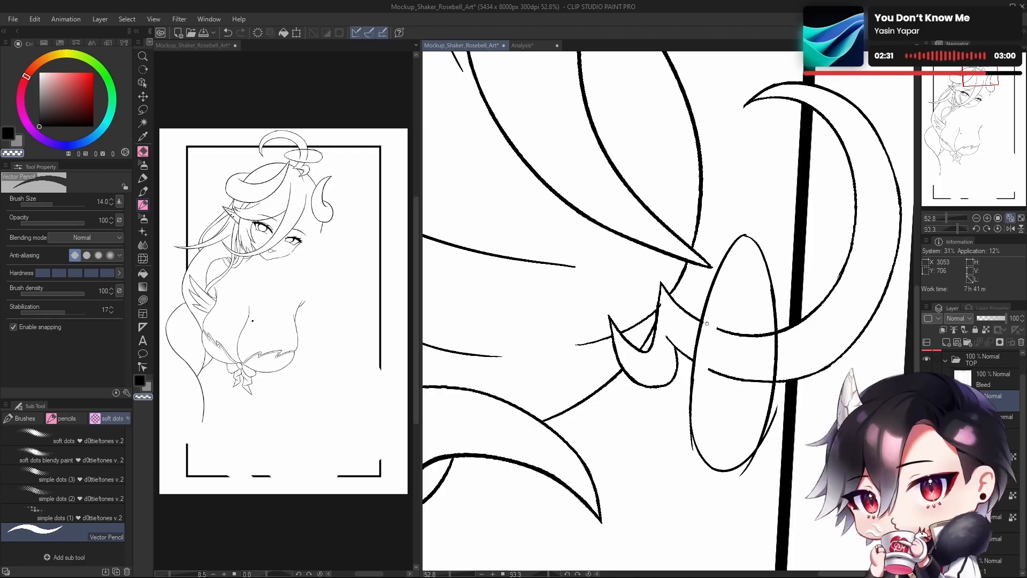
pyautogui.scroll(3, 702, 358)
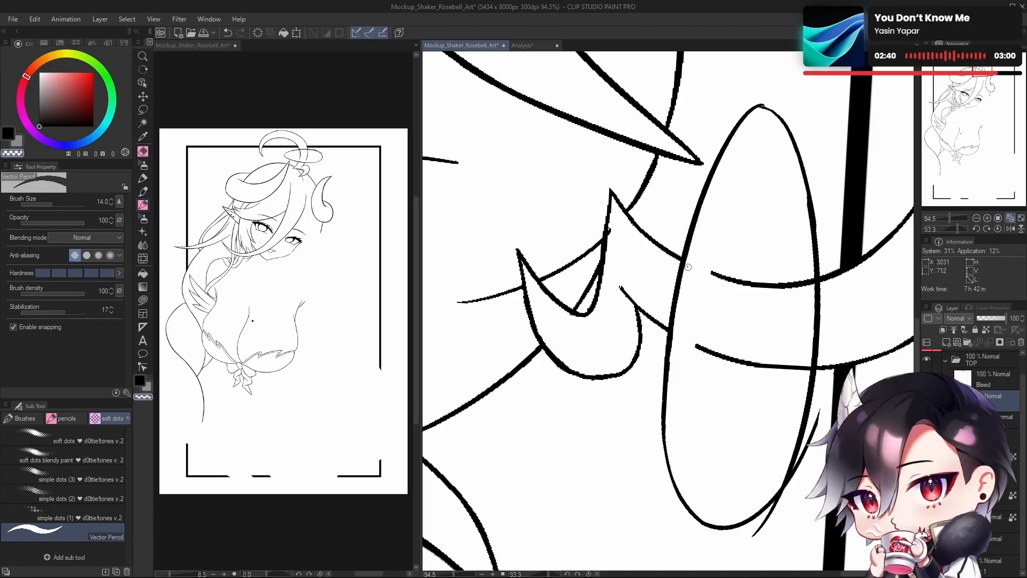
pyautogui.moveTo(759, 315); pyautogui.dragTo(757, 232)
# Step: Smooth the halo outline at its near end with a short stroke joining the back edge, working in the mirrored view
pyautogui.press('h')
pyautogui.moveTo(605, 275); pyautogui.dragTo(858, 274)
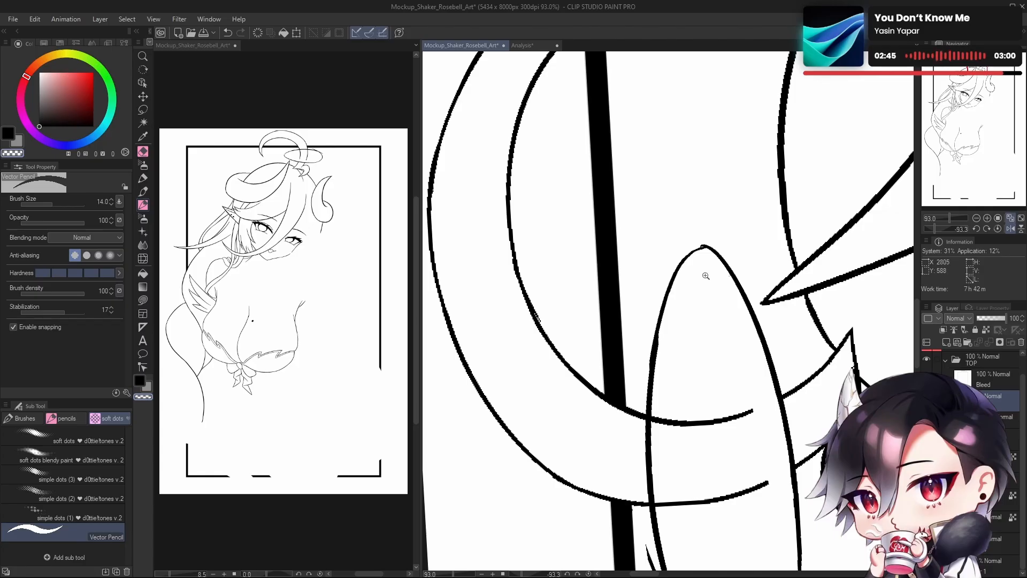
pyautogui.scroll(3, 703, 273)
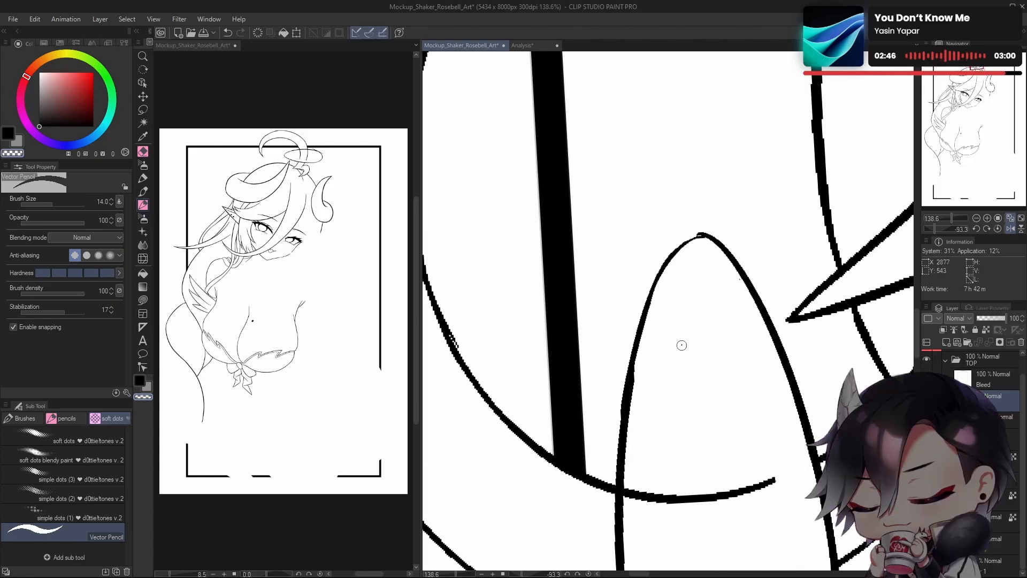
pyautogui.press('c')
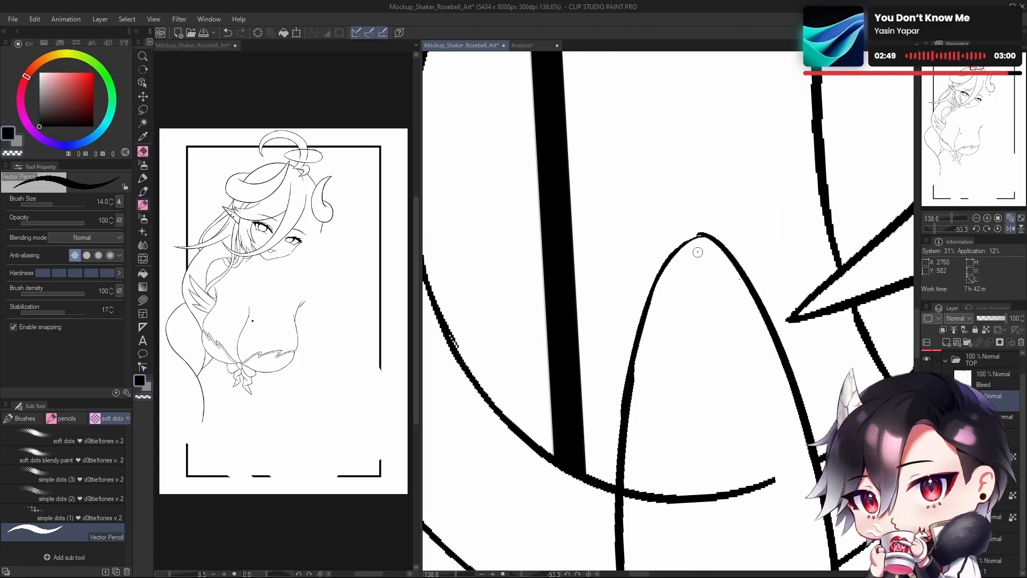
pyautogui.moveTo(696, 237); pyautogui.dragTo(659, 284)
pyautogui.hotkey('ctrl', 'z')
pyautogui.moveTo(702, 236); pyautogui.dragTo(676, 247)
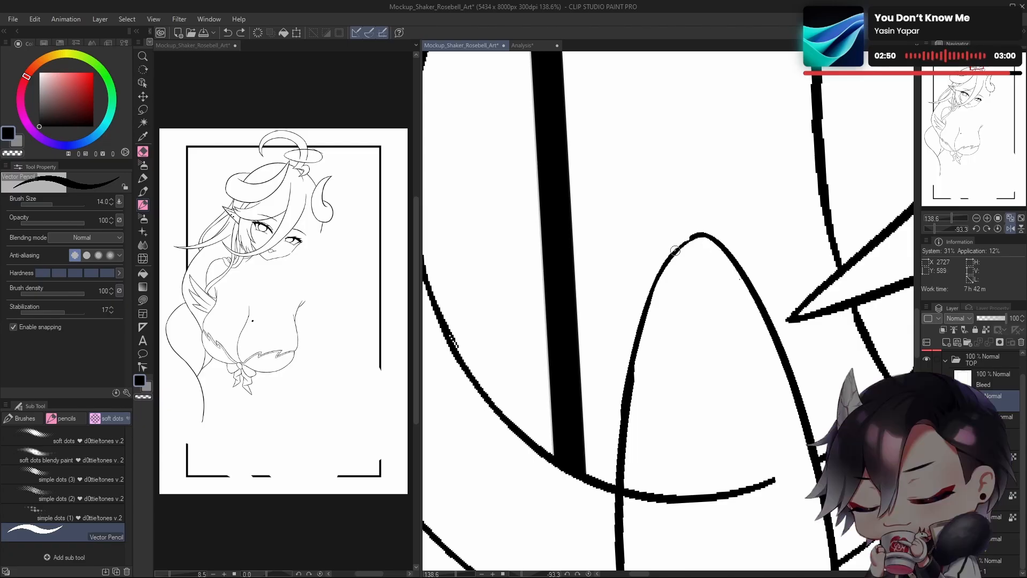
# Step: Erase the stray line tails crossing the back edge at the halo's far end
pyautogui.scroll(-5, 666, 321)
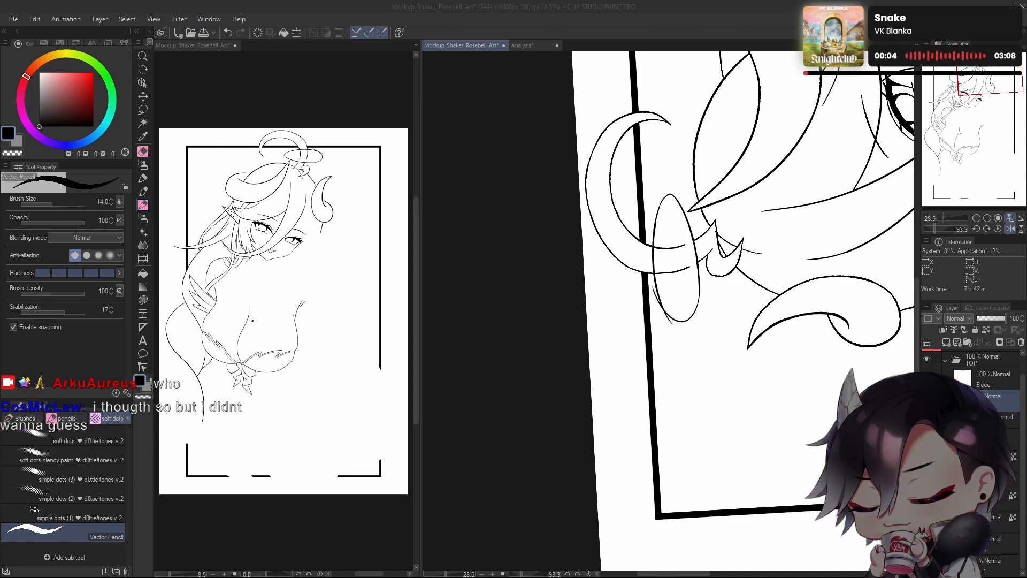
pyautogui.scroll(4, 626, 428)
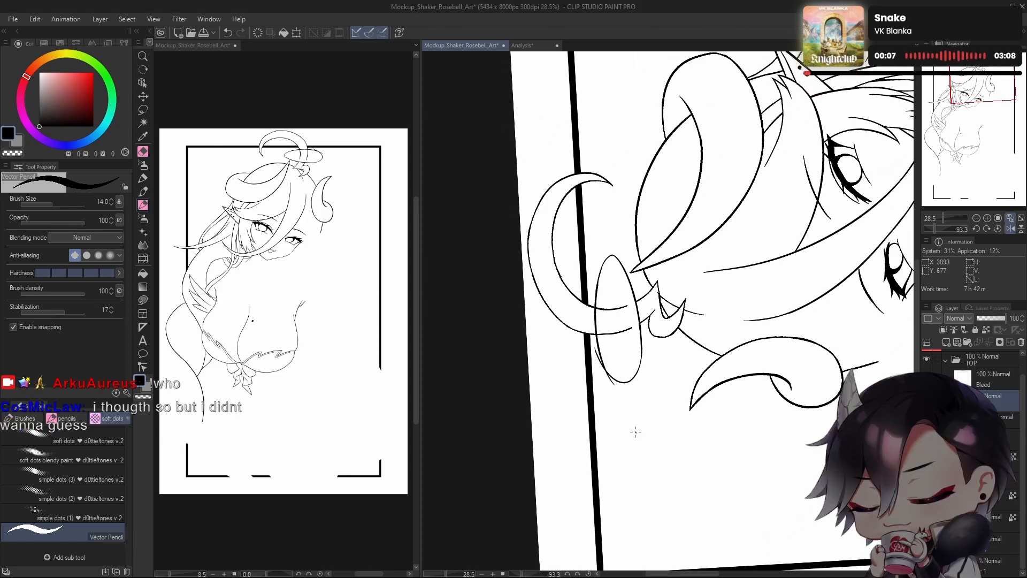
pyautogui.moveTo(650, 392); pyautogui.dragTo(652, 404)
pyautogui.press('c')
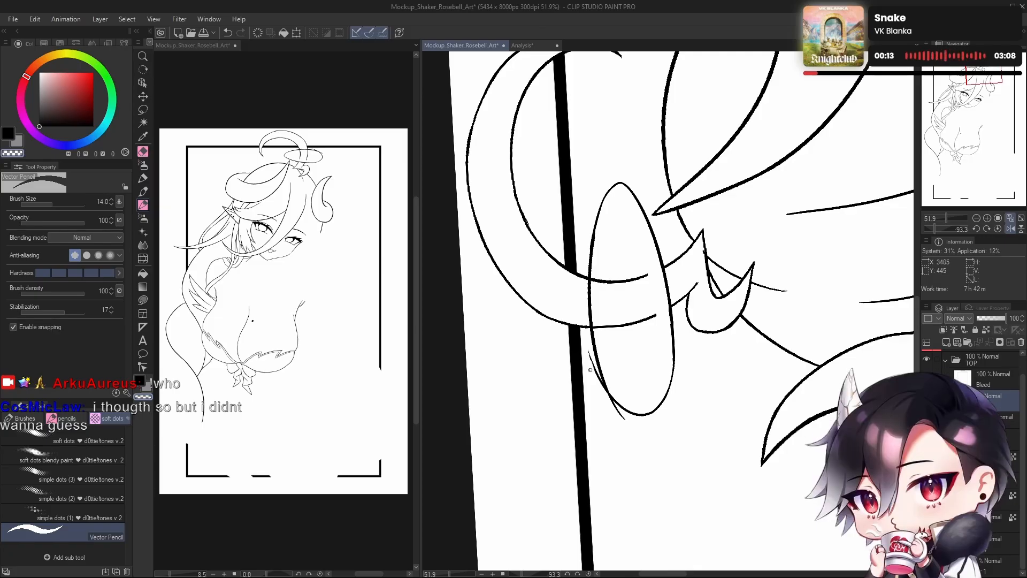
pyautogui.scroll(3, 610, 393)
pyautogui.moveTo(627, 433)
pyautogui.mouseDown()
pyautogui.moveTo(588, 350)
pyautogui.moveTo(644, 438)
pyautogui.moveTo(602, 392)
pyautogui.mouseUp()
pyautogui.press('c')
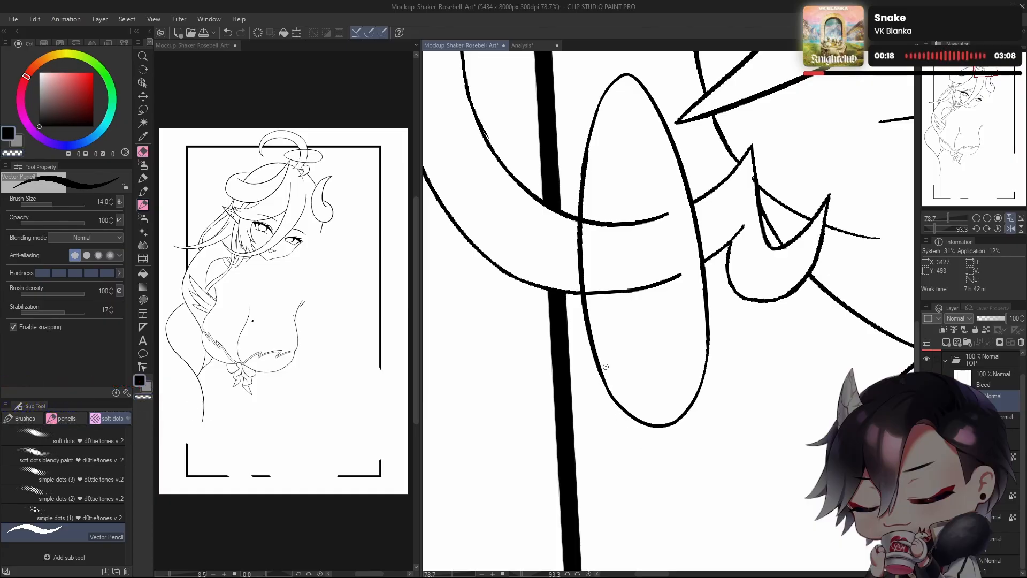
# Step: Return the canvas to its upright, unmirrored orientation and show the blue sketch with the line art
pyautogui.scroll(-3, 744, 339)
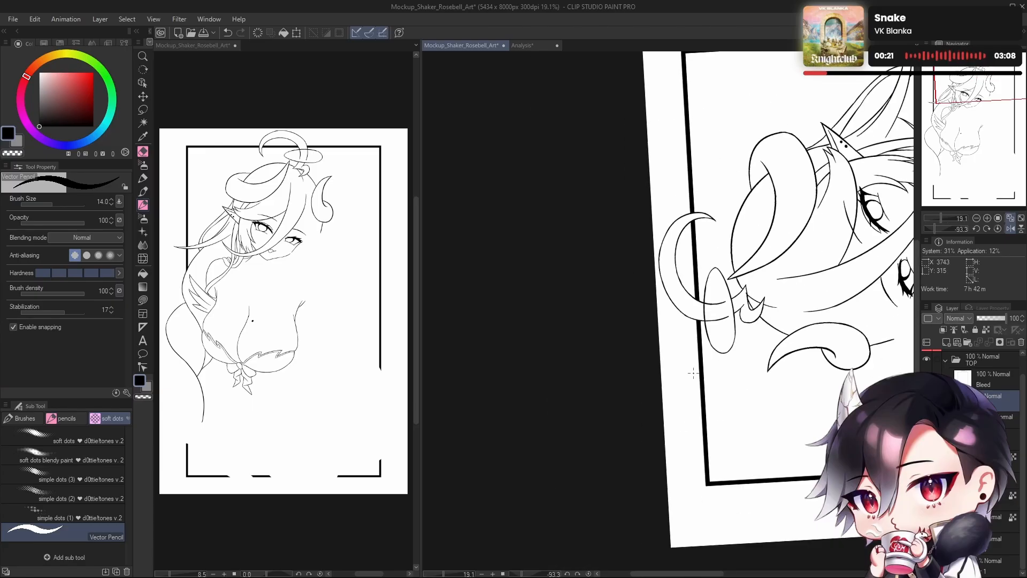
pyautogui.scroll(-2, 697, 425)
pyautogui.moveTo(697, 426); pyautogui.dragTo(647, 286)
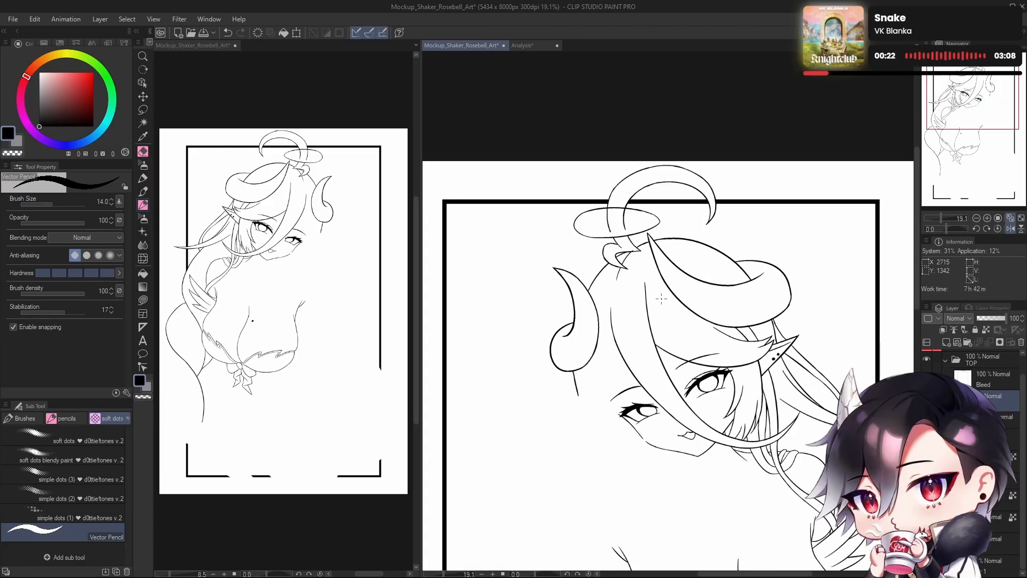
pyautogui.press('h')
pyautogui.press('v')
pyautogui.scroll(-2, 724, 338)
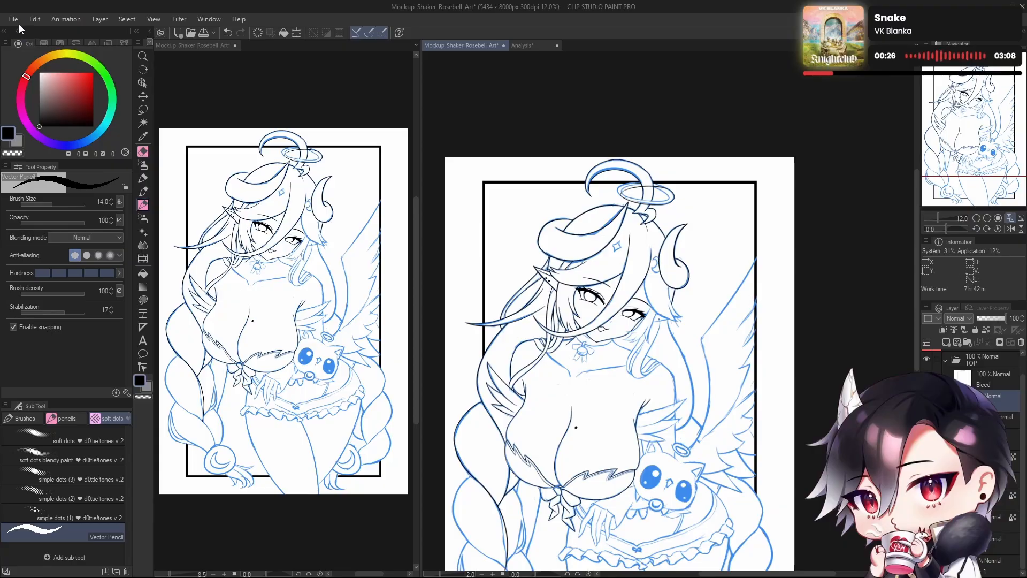
# Step: Examine the RoseBREADFull.png picture, close it and return to the Mockup_Shaker_Rosebell_Art canvas
pyautogui.hotkey('alt', 'Tab')
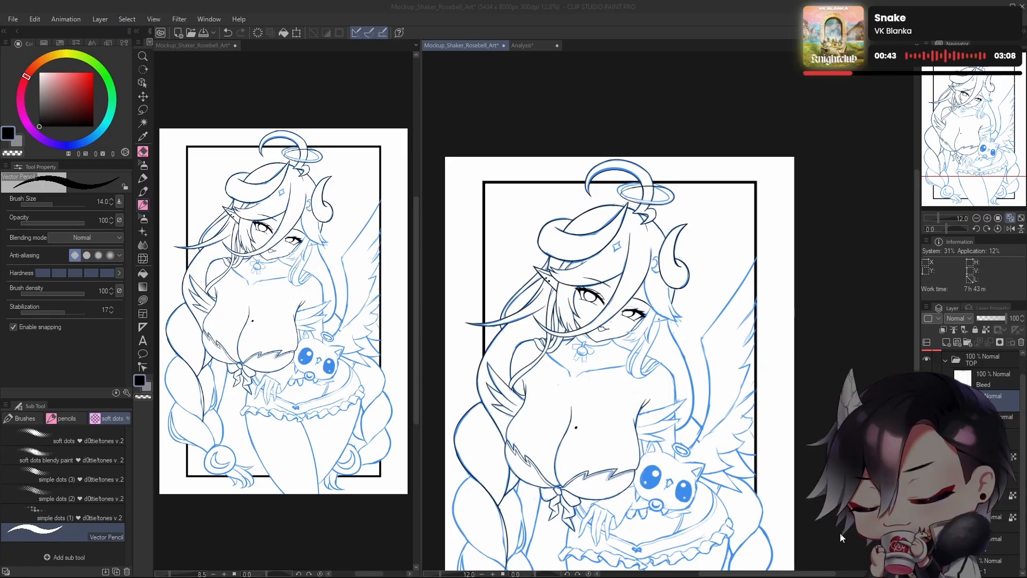
pyautogui.scroll(-5, 650, 473)
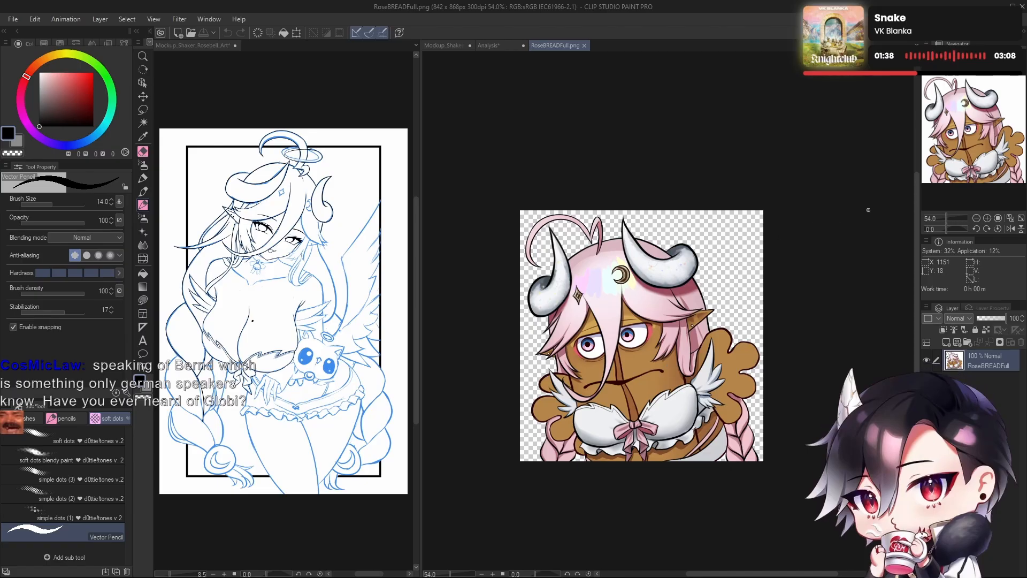
pyautogui.click(584, 46)
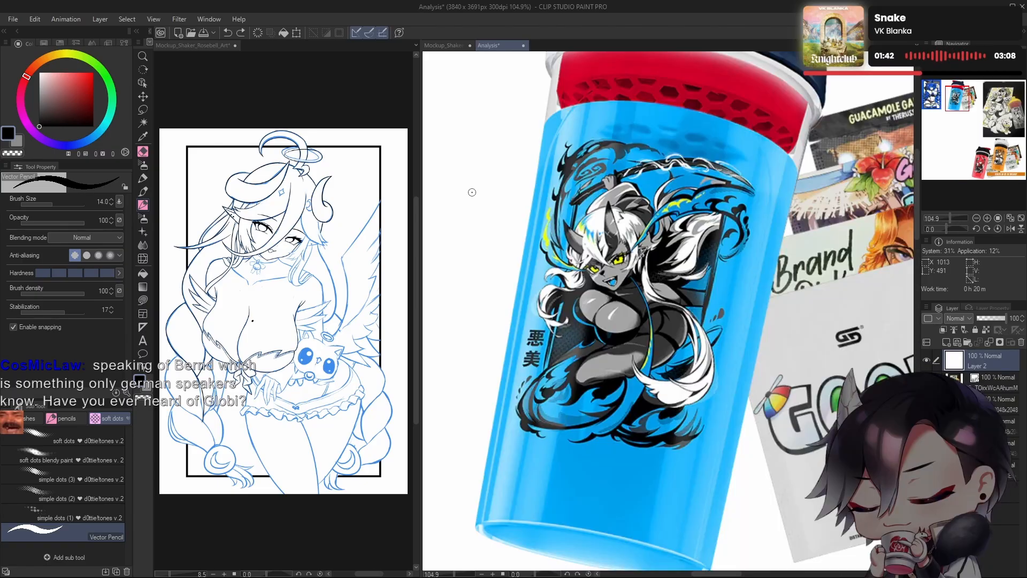
pyautogui.click(433, 46)
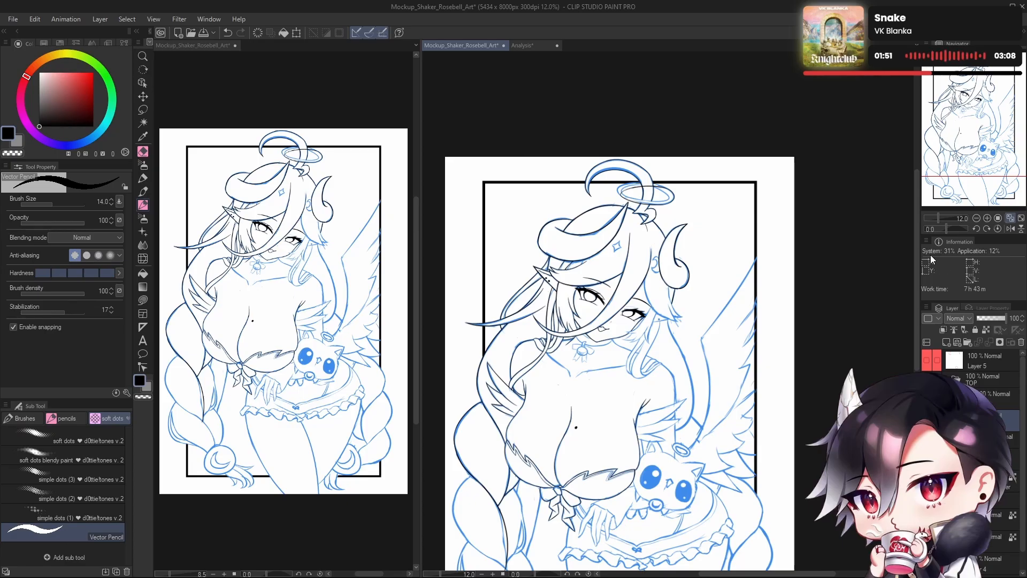
# Step: Try to redraw the near end of the halo's oval as a wider curve running into its back edge
pyautogui.moveTo(735, 324); pyautogui.dragTo(744, 307)
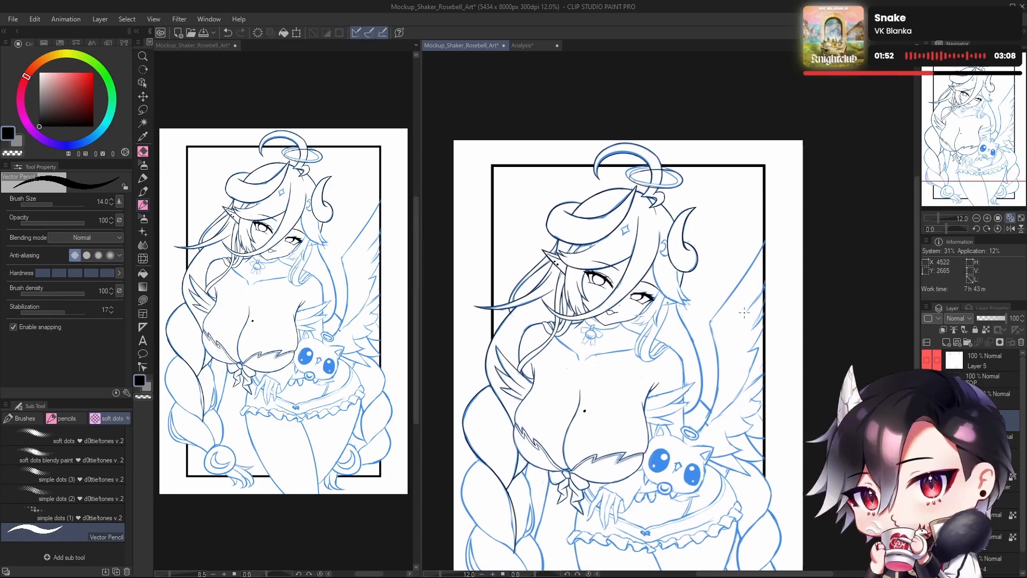
pyautogui.moveTo(654, 182); pyautogui.dragTo(726, 341)
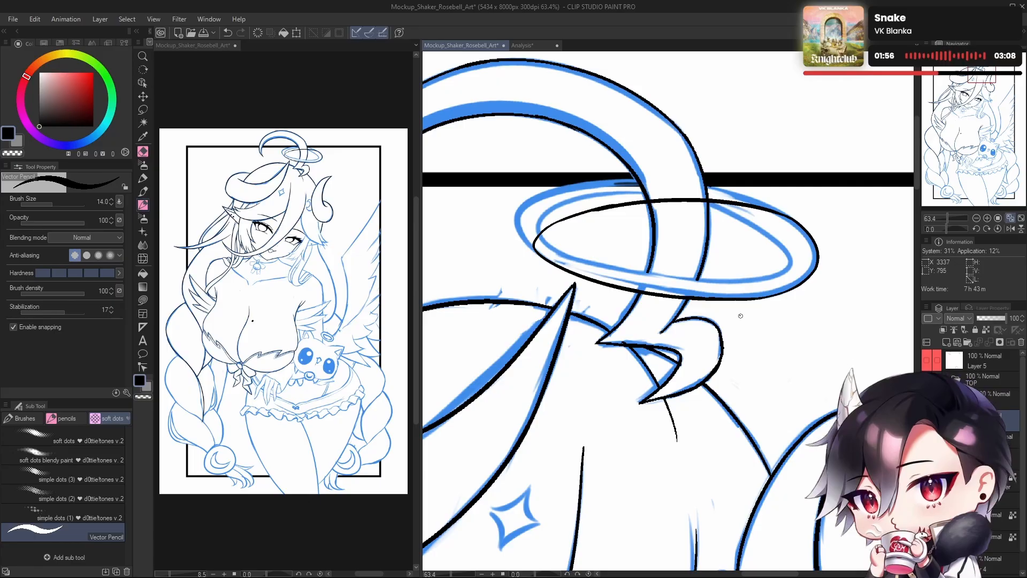
pyautogui.moveTo(630, 450); pyautogui.dragTo(661, 472)
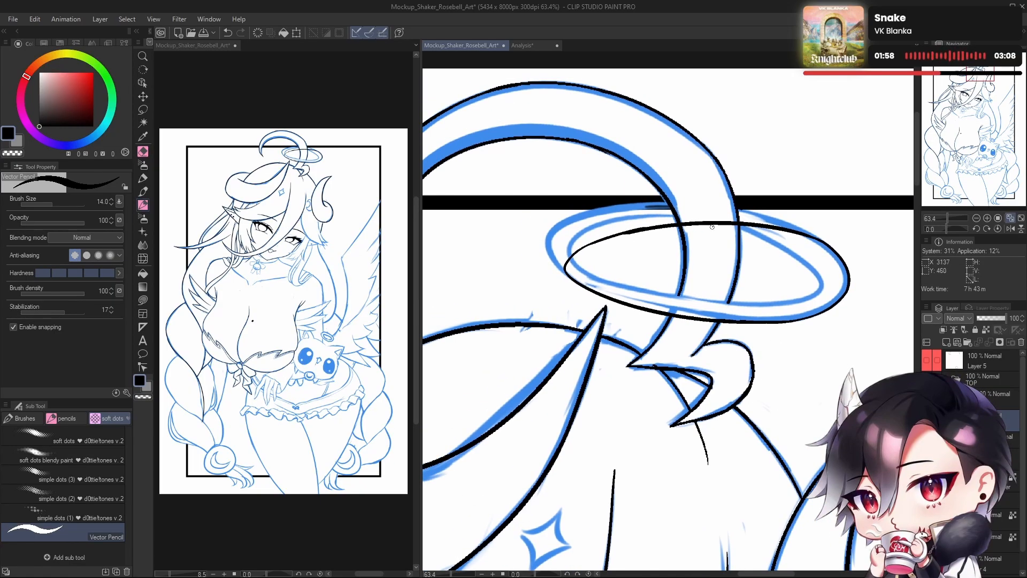
pyautogui.hotkey('ctrl', 'z')
pyautogui.moveTo(593, 291); pyautogui.dragTo(629, 242)
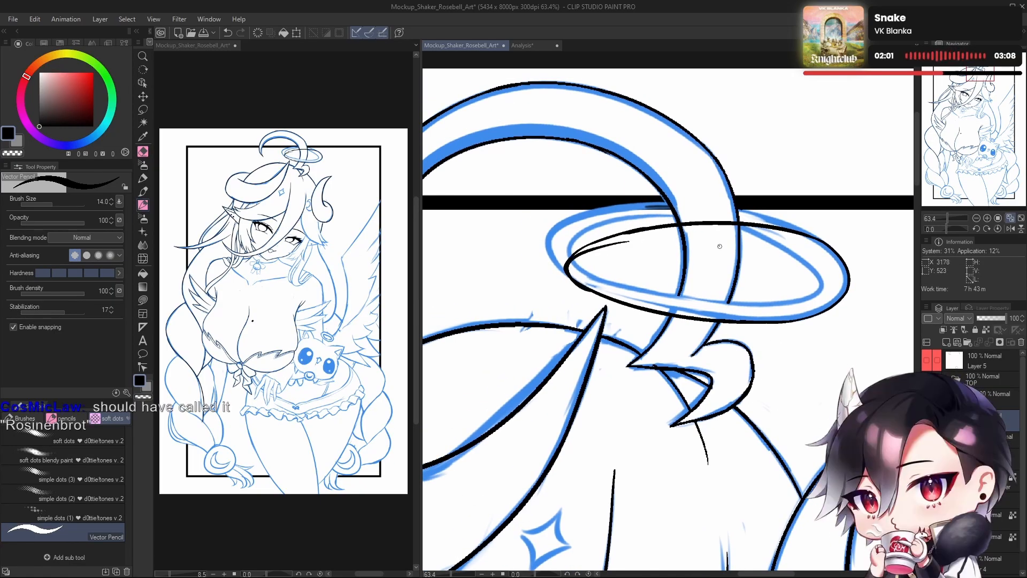
pyautogui.hotkey('ctrl', 'z')
pyautogui.moveTo(717, 321)
pyautogui.mouseDown()
pyautogui.moveTo(594, 294)
pyautogui.moveTo(622, 232)
pyautogui.mouseUp()
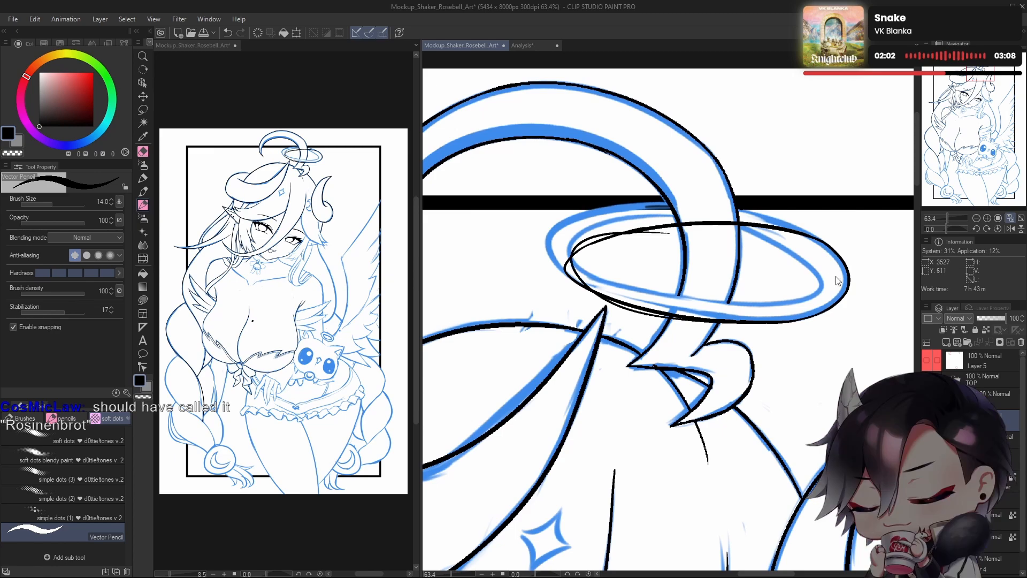
pyautogui.hotkey('ctrl', 'z')
pyautogui.moveTo(590, 292); pyautogui.dragTo(704, 233)
pyautogui.hotkey('ctrl', 'z')
pyautogui.moveTo(586, 291); pyautogui.dragTo(677, 222)
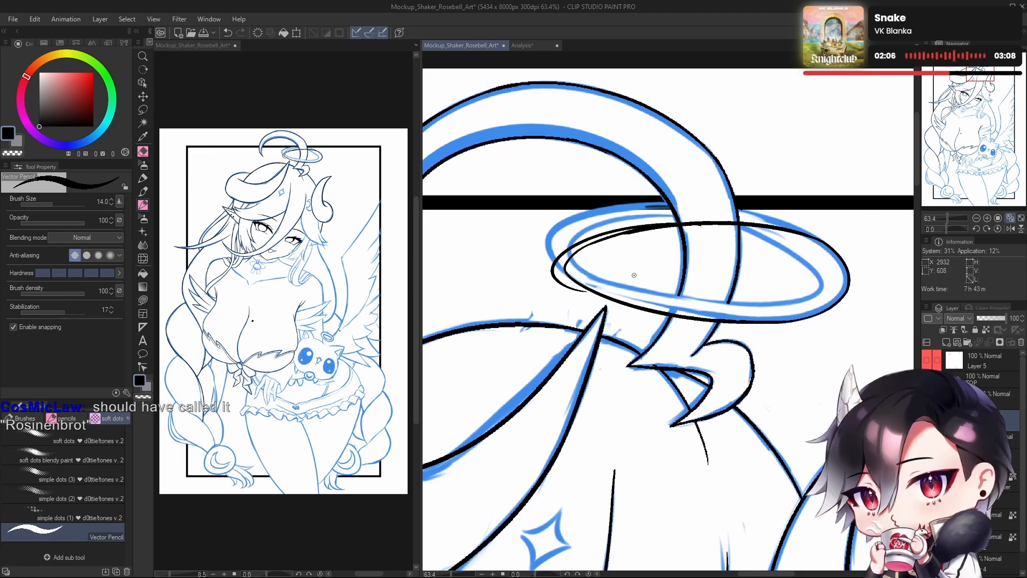
pyautogui.hotkey('ctrl', 'z')
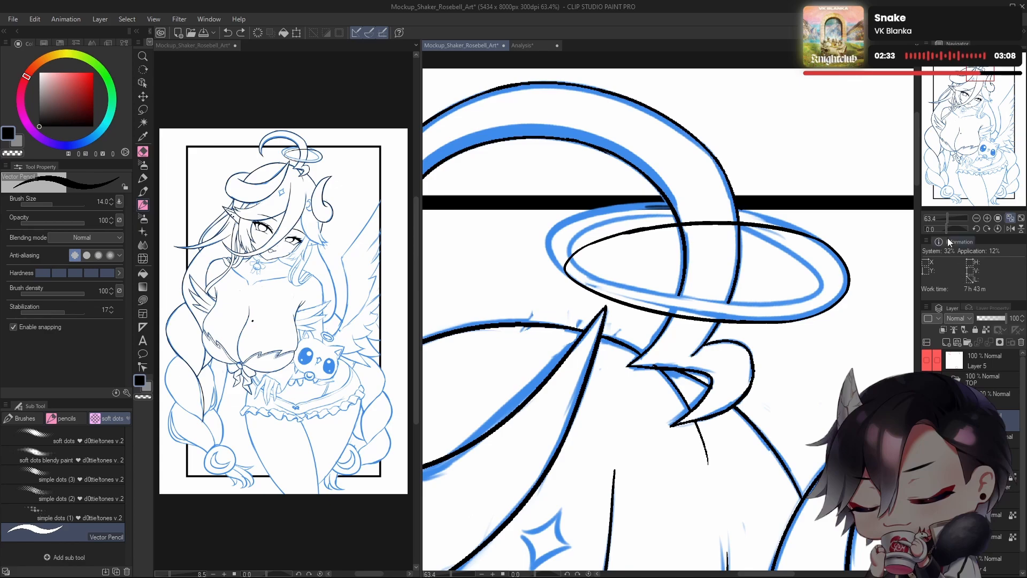
# Step: Rotate the canvas to -62.9 degrees and try wider strokes around the halo's near end and back edge
pyautogui.moveTo(943, 228); pyautogui.dragTo(939, 229)
pyautogui.moveTo(621, 371)
pyautogui.mouseDown()
pyautogui.moveTo(654, 400)
pyautogui.moveTo(633, 338)
pyautogui.mouseUp()
pyautogui.hotkey('ctrl', 'z')
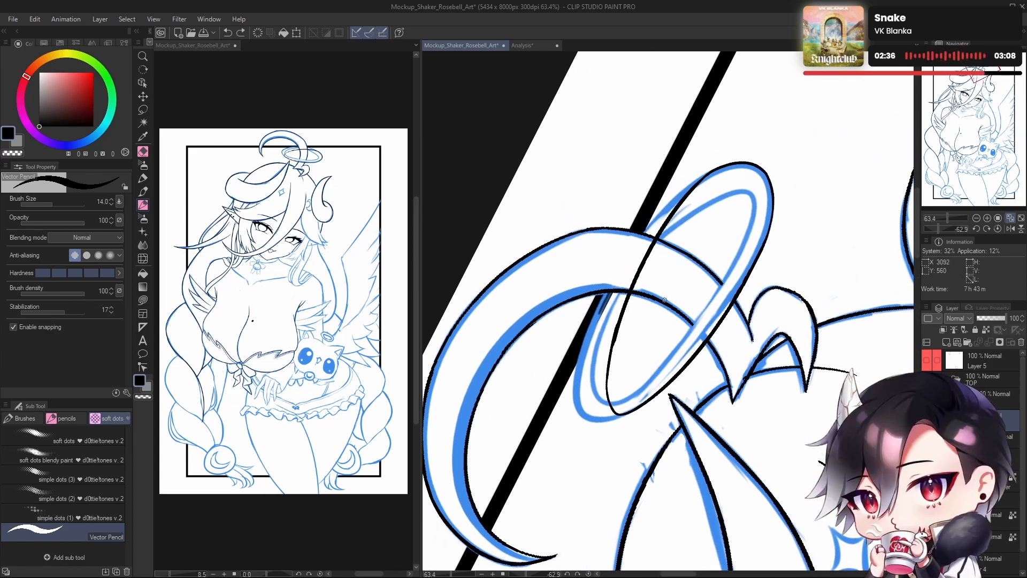
pyautogui.moveTo(657, 394); pyautogui.dragTo(645, 301)
pyautogui.hotkey('ctrl', 'z')
pyautogui.moveTo(658, 393); pyautogui.dragTo(642, 245)
pyautogui.hotkey('ctrl', 'z')
pyautogui.moveTo(661, 391); pyautogui.dragTo(643, 299)
pyautogui.hotkey('ctrl', 'z')
pyautogui.moveTo(659, 394)
pyautogui.mouseDown()
pyautogui.moveTo(633, 280)
pyautogui.moveTo(662, 244)
pyautogui.mouseUp()
pyautogui.hotkey('ctrl', 'z')
pyautogui.moveTo(605, 413); pyautogui.dragTo(639, 234)
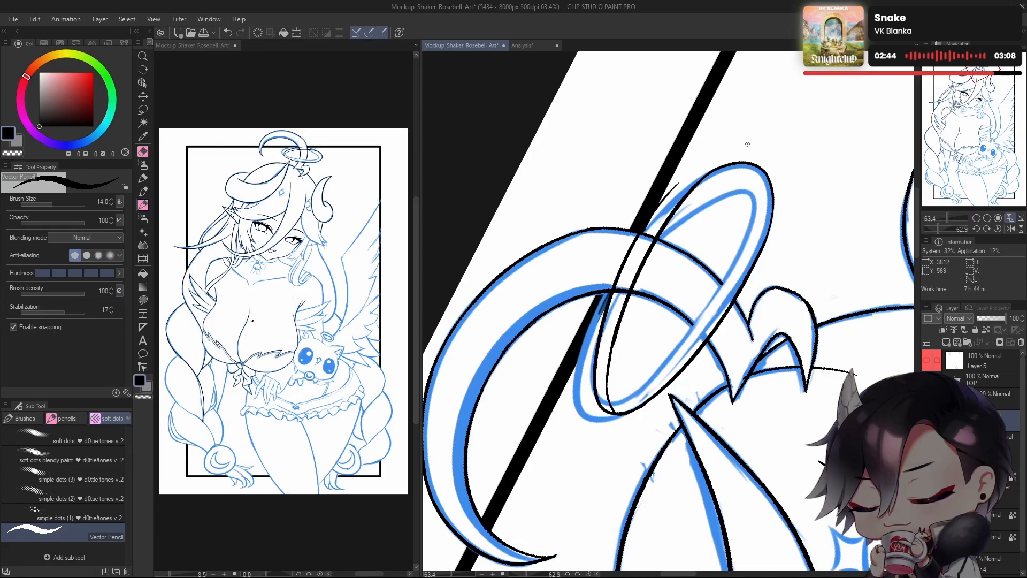
pyautogui.hotkey('ctrl', 'z')
# Step: Try closer-fitting strokes along the halo's back edge, from the curved strand to the rounded near end
pyautogui.moveTo(607, 401)
pyautogui.mouseDown()
pyautogui.moveTo(659, 238)
pyautogui.moveTo(607, 413)
pyautogui.mouseUp()
pyautogui.hotkey('ctrl', 'z')
pyautogui.hotkey('ctrl', 'z')
pyautogui.hotkey('ctrl', 'z')
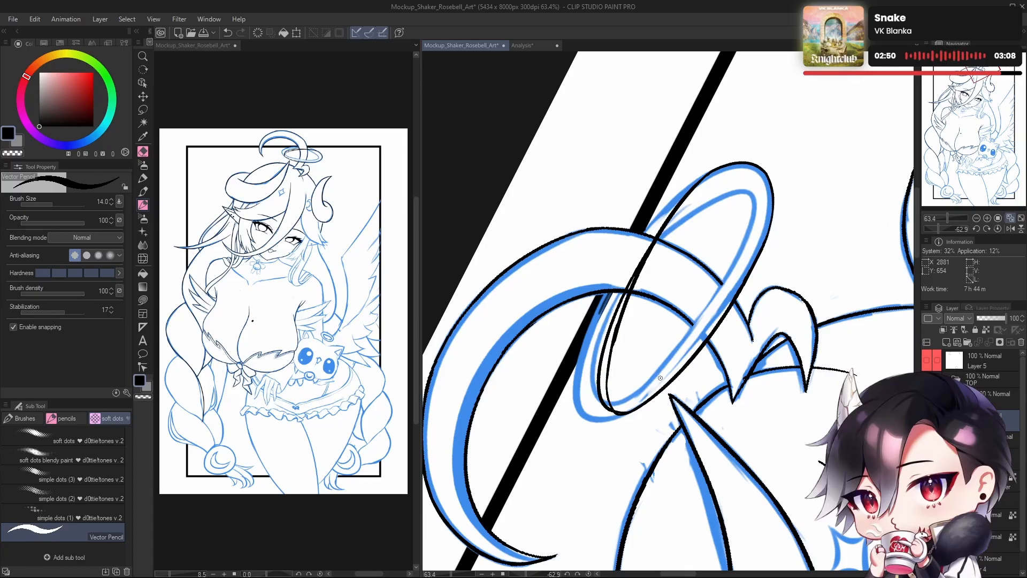
pyautogui.hotkey('ctrl', 'z')
pyautogui.moveTo(665, 221); pyautogui.dragTo(615, 417)
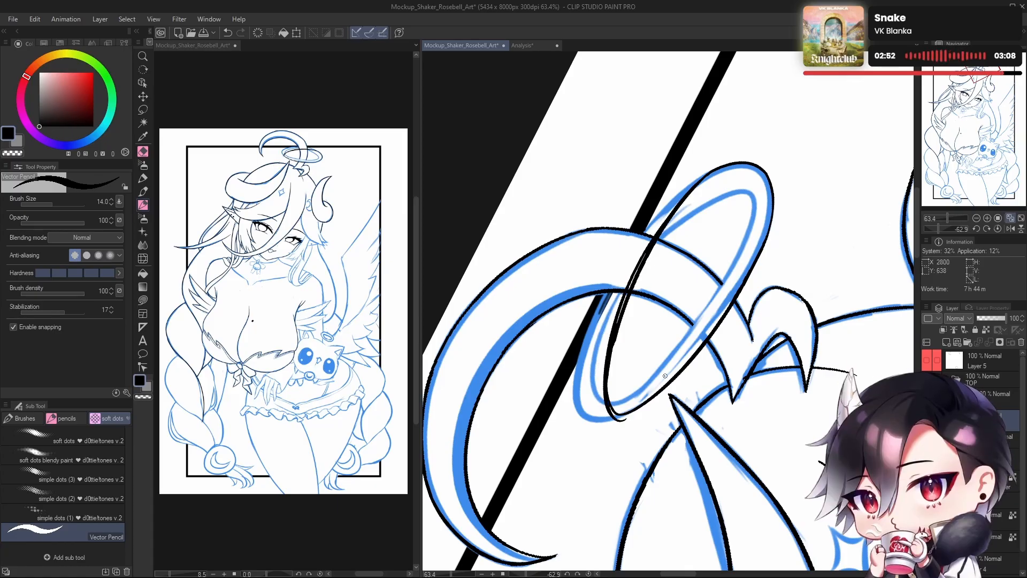
pyautogui.hotkey('ctrl', 'z')
pyautogui.hotkey('ctrl', 'y')
pyautogui.hotkey('ctrl', 'z')
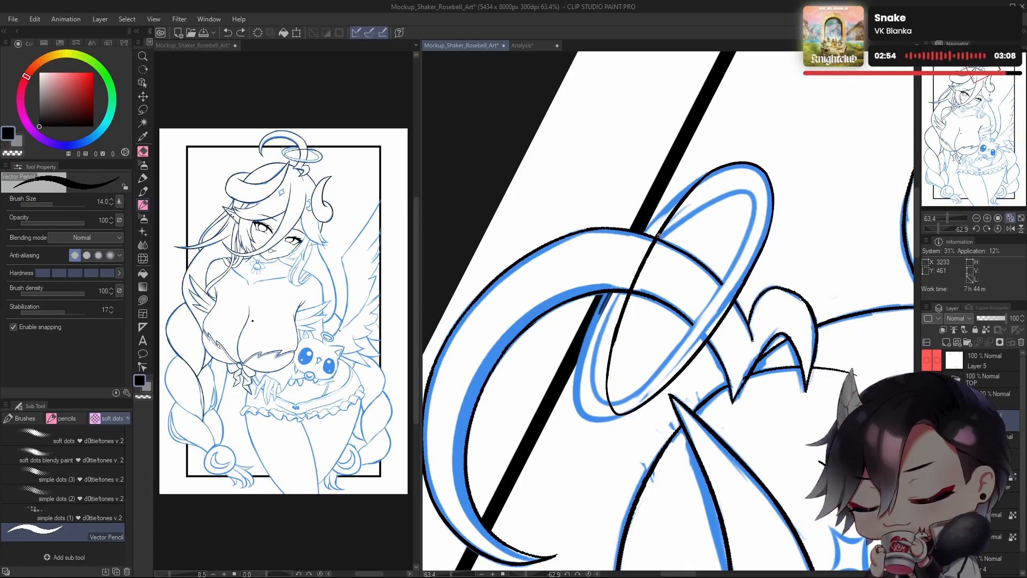
# Step: Redraw the halo's near end with one stroke bulging slightly outside the existing oval and joining its front edge
pyautogui.moveTo(647, 249); pyautogui.dragTo(618, 410)
pyautogui.hotkey('ctrl', 'z')
pyautogui.moveTo(648, 251); pyautogui.dragTo(634, 405)
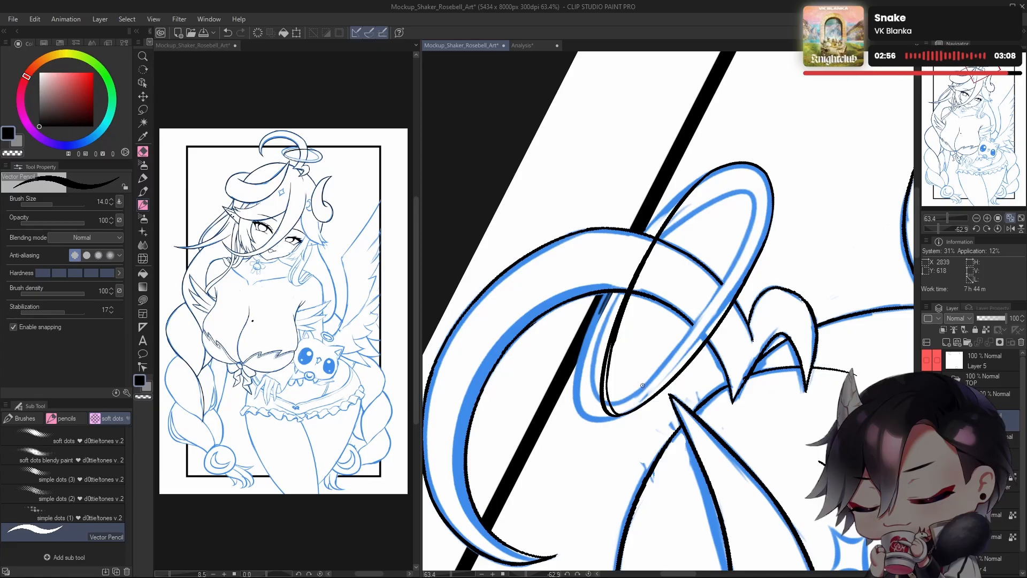
# Step: Erase the doubled line along the halo's back edge and near end, leaving one clean contour
pyautogui.press('c')
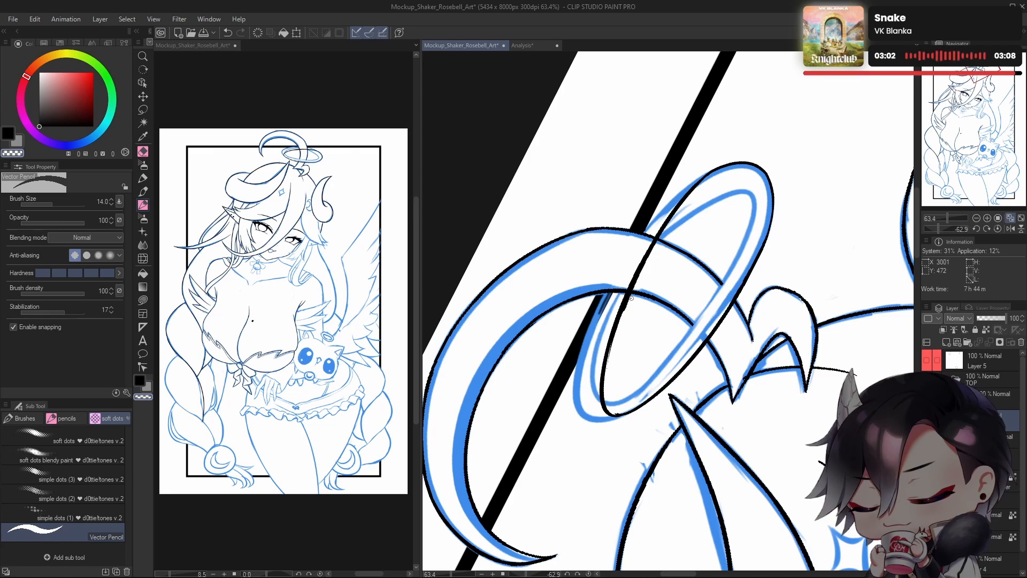
pyautogui.moveTo(632, 298); pyautogui.dragTo(609, 358)
pyautogui.moveTo(634, 286); pyautogui.dragTo(669, 227)
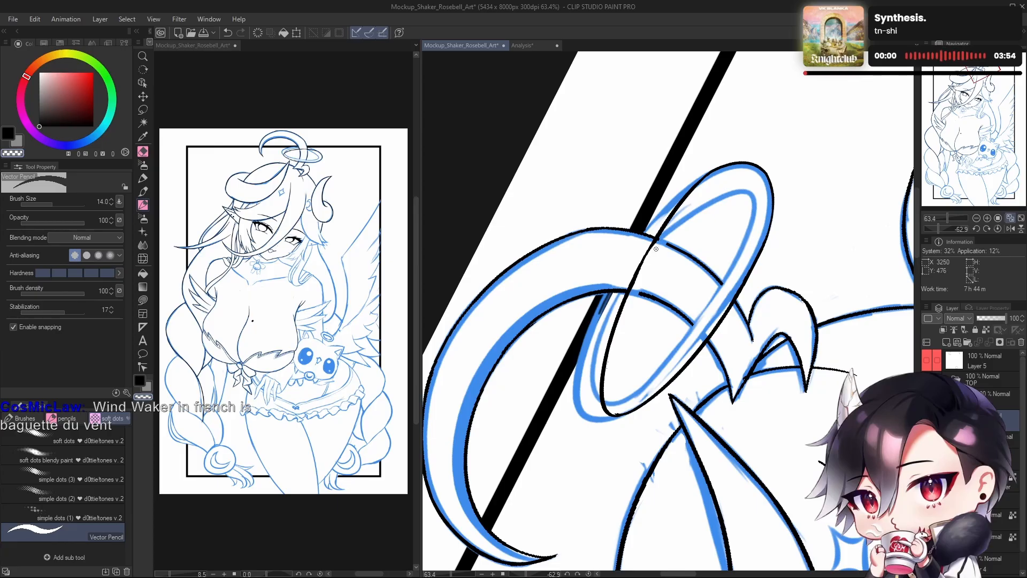
pyautogui.press('c')
# Step: Examine the halo outline up close, return the canvas to its upright orientation and view the whole artwork
pyautogui.scroll(-3, 662, 225)
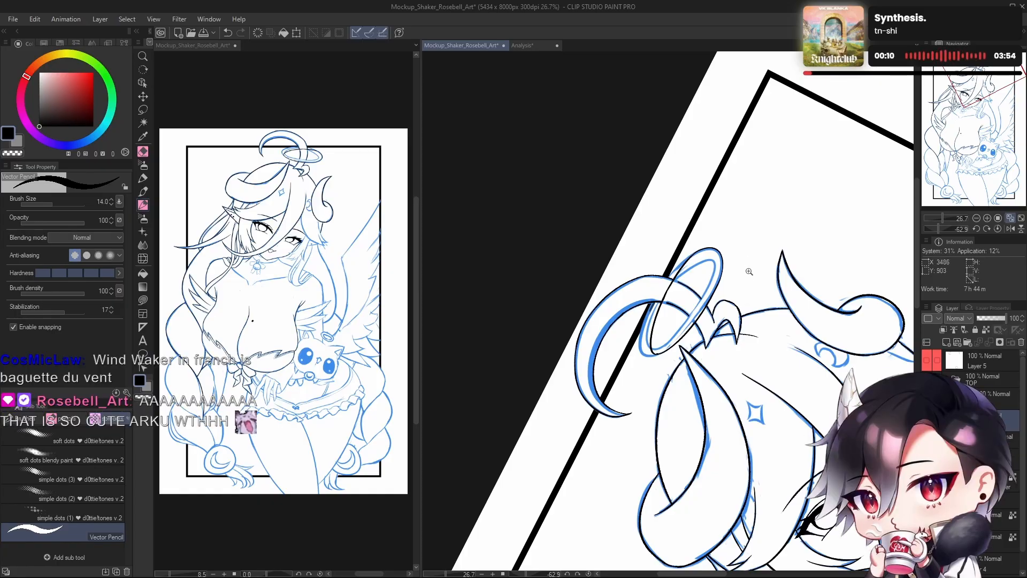
pyautogui.scroll(5, 732, 305)
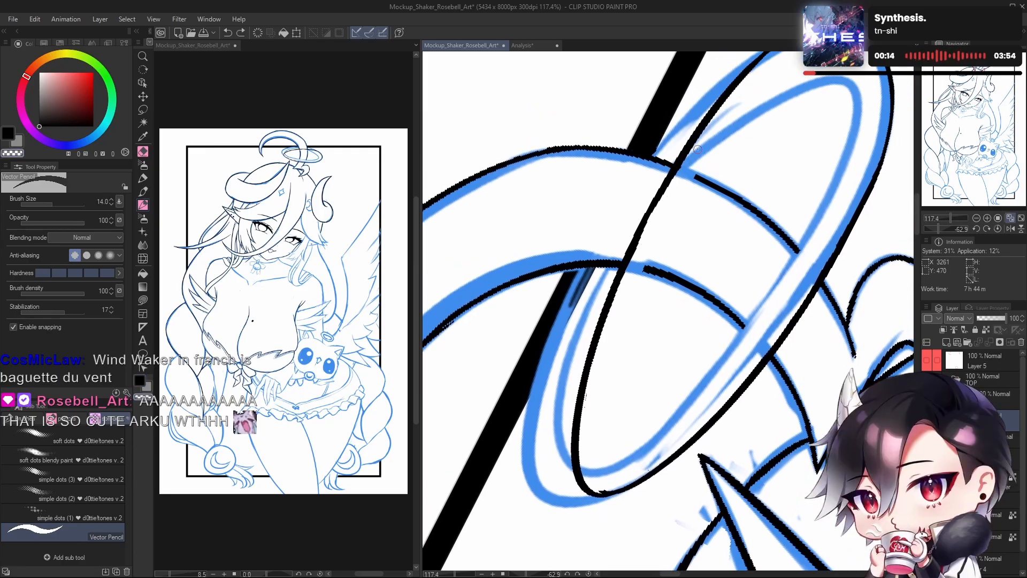
pyautogui.scroll(-2, 609, 412)
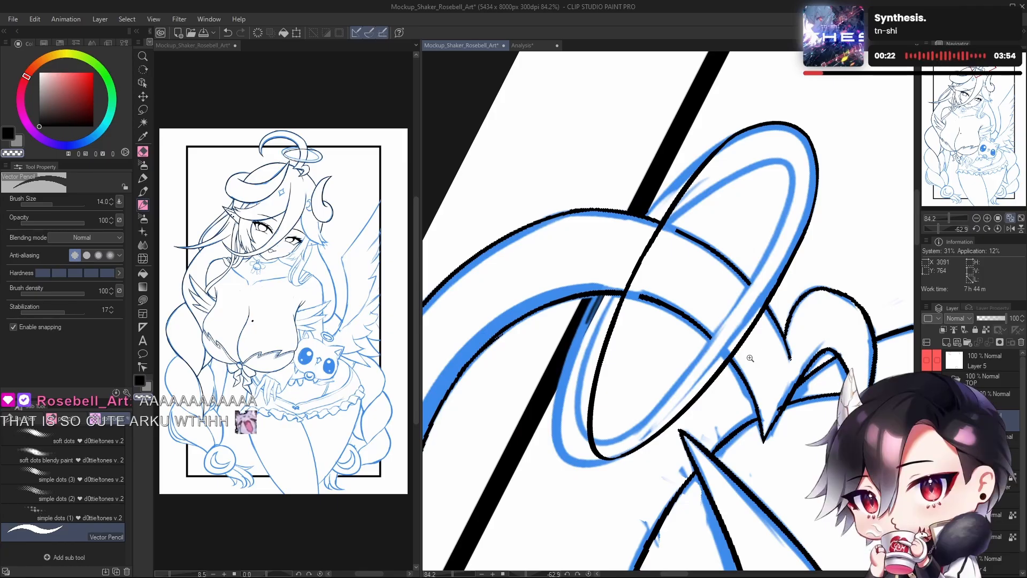
pyautogui.scroll(-2, 611, 393)
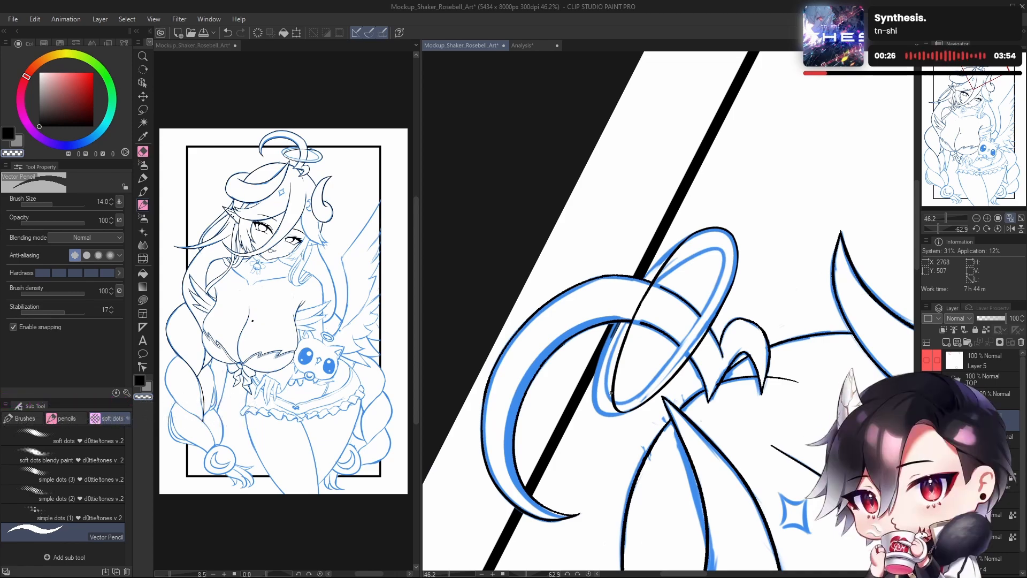
pyautogui.click(996, 228)
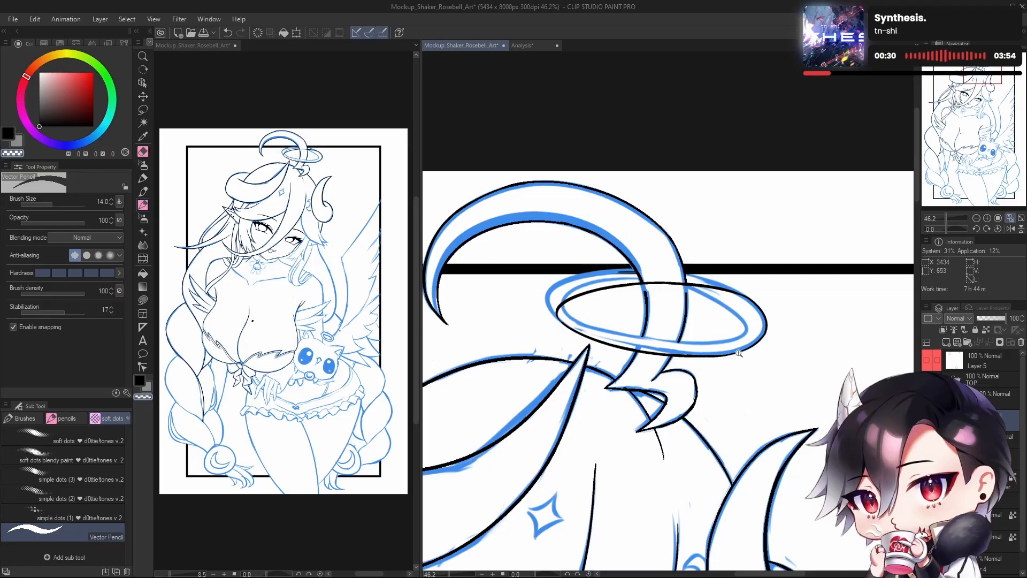
pyautogui.scroll(-3, 709, 281)
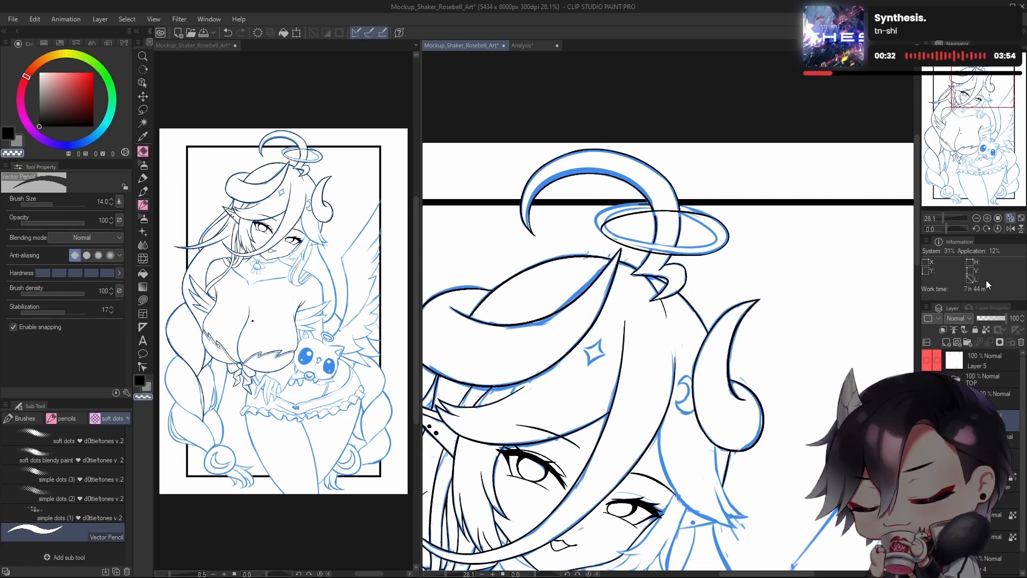
pyautogui.scroll(-5, 679, 291)
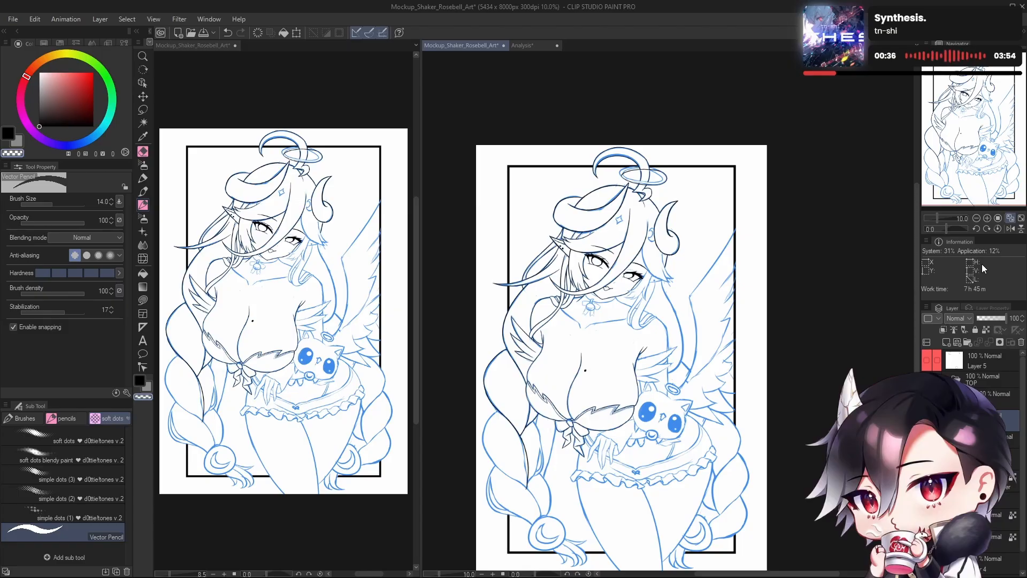
pyautogui.scroll(-1, 751, 392)
pyautogui.moveTo(751, 392); pyautogui.dragTo(744, 402)
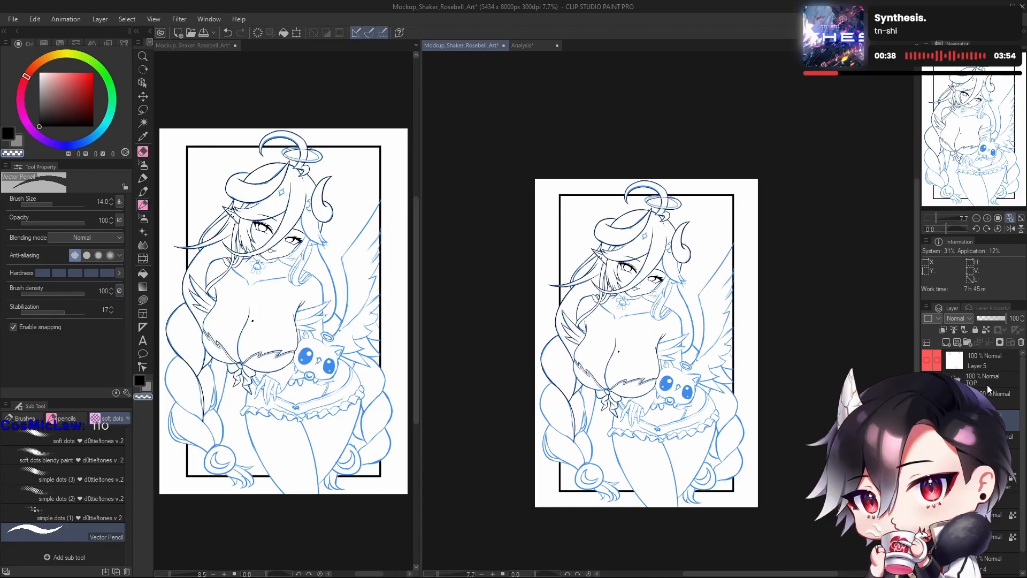
# Step: Hide the black line art and show only the blue sketch over the white canvas
pyautogui.click(1005, 439)
pyautogui.click(926, 438)
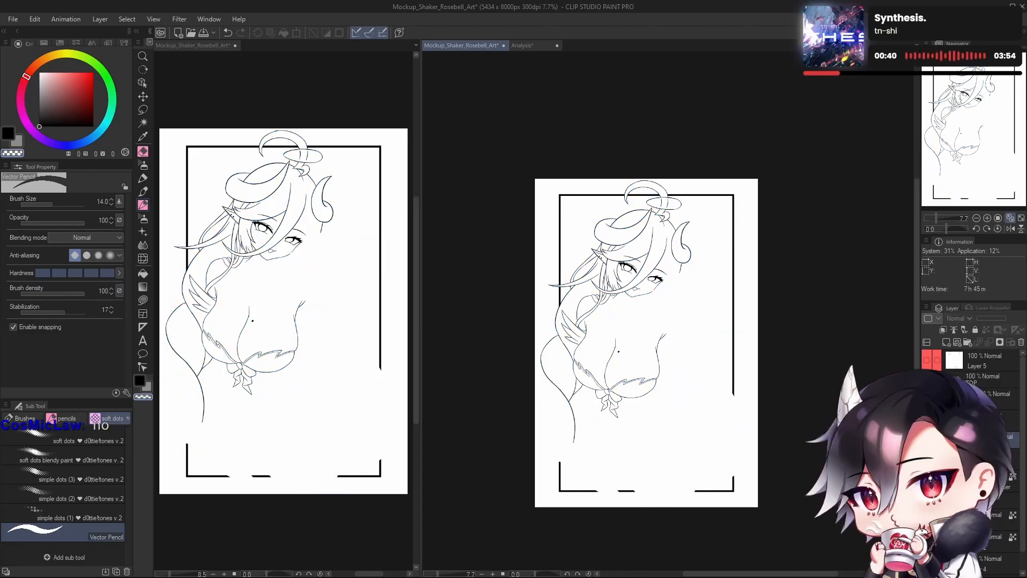
pyautogui.click(993, 420)
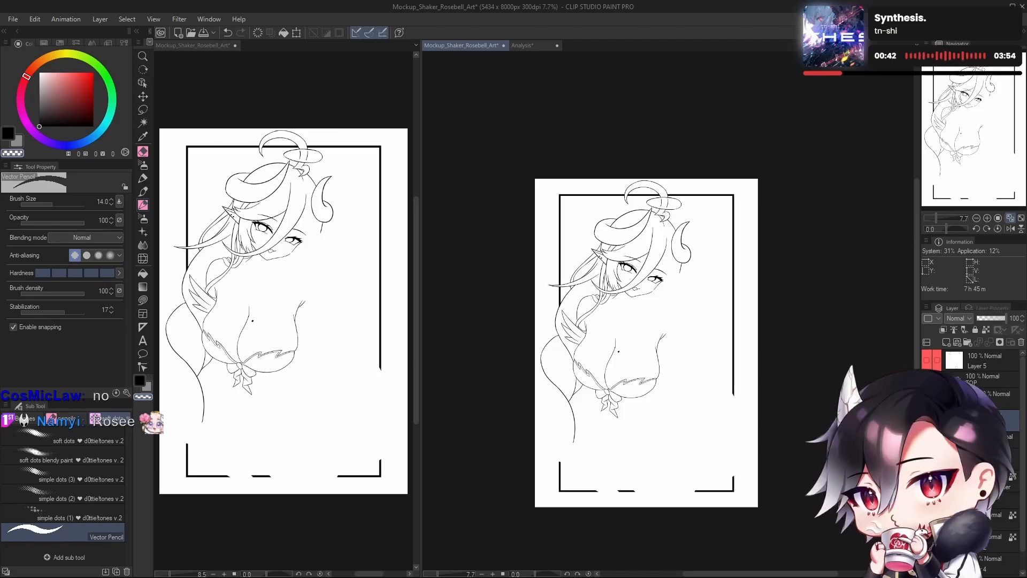
pyautogui.click(926, 420)
pyautogui.click(926, 420)
pyautogui.moveTo(722, 441); pyautogui.dragTo(702, 370)
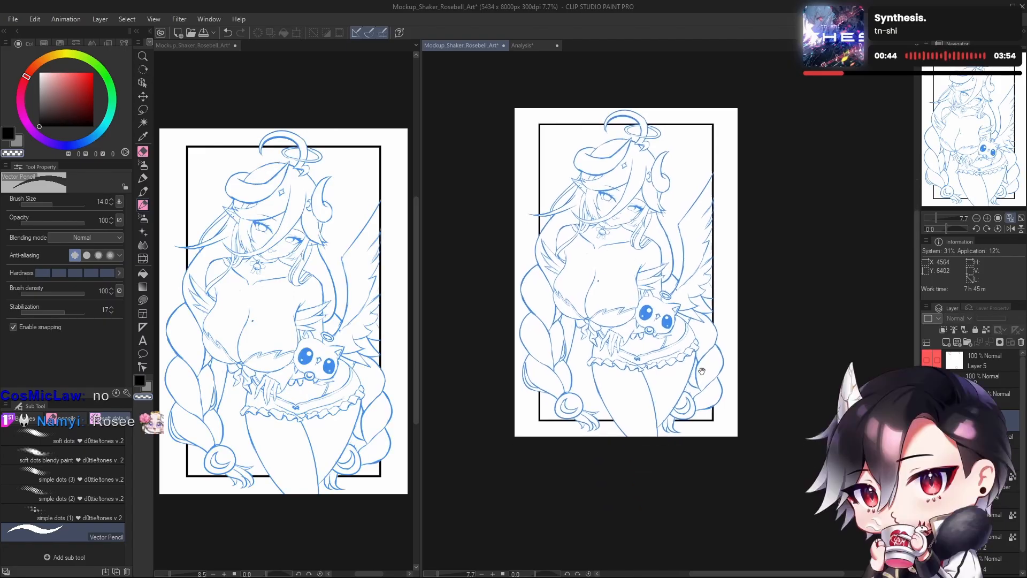
# Step: Turn off the sketch's blue layer color effect to display its lines in black
pyautogui.click(990, 307)
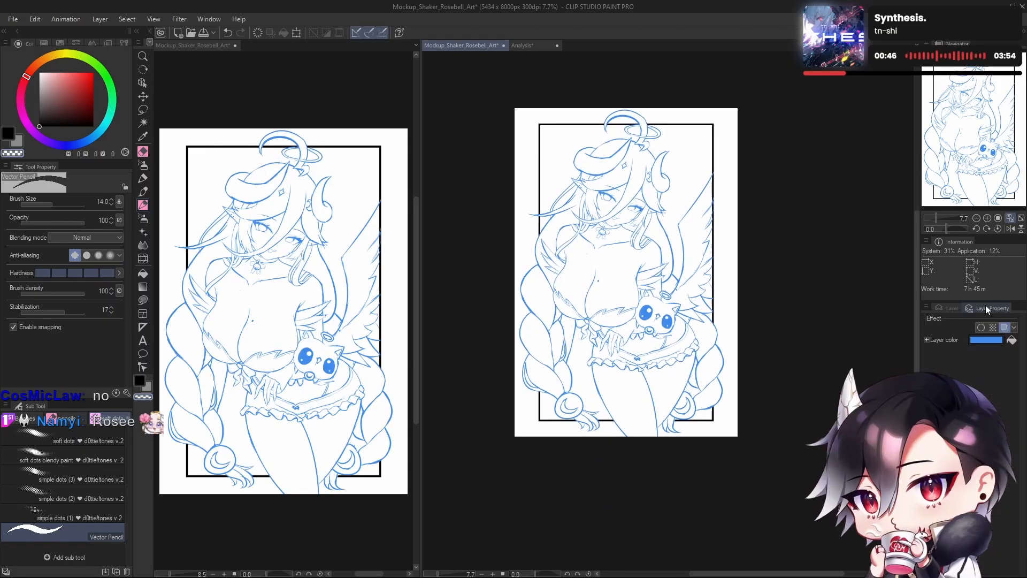
pyautogui.click(1004, 328)
pyautogui.click(952, 307)
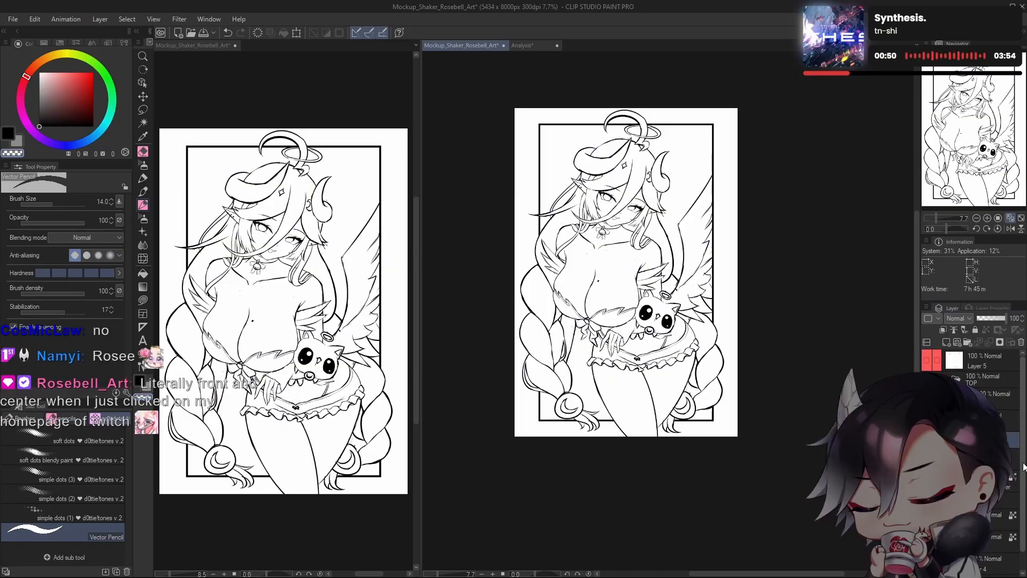
# Step: Show the pink and grey color and tone layers and examine the colored mockup up close and as a whole
pyautogui.moveTo(1021, 428); pyautogui.dragTo(1022, 445)
pyautogui.moveTo(926, 463); pyautogui.dragTo(927, 517)
pyautogui.moveTo(687, 368); pyautogui.dragTo(698, 446)
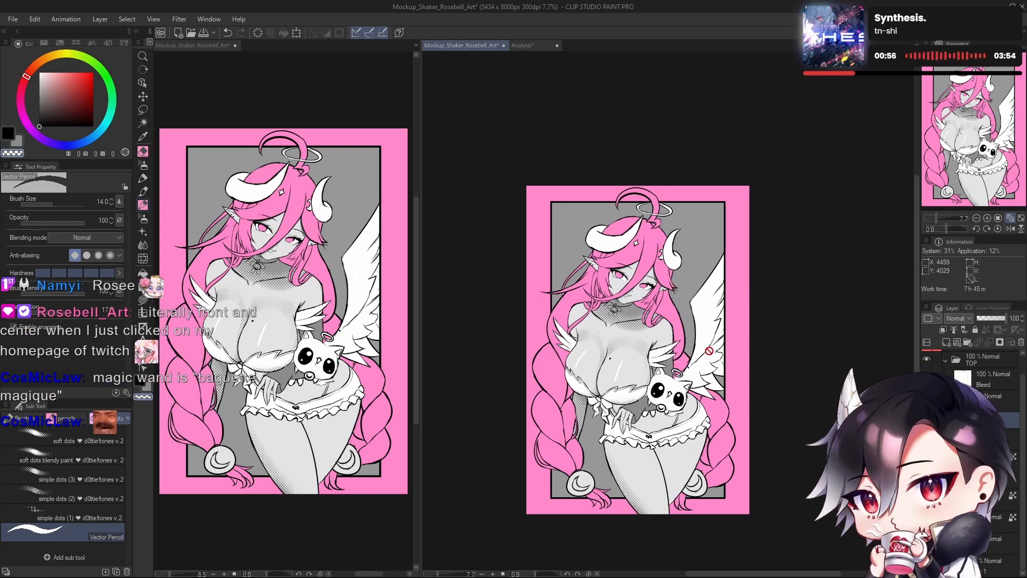
pyautogui.scroll(5, 626, 337)
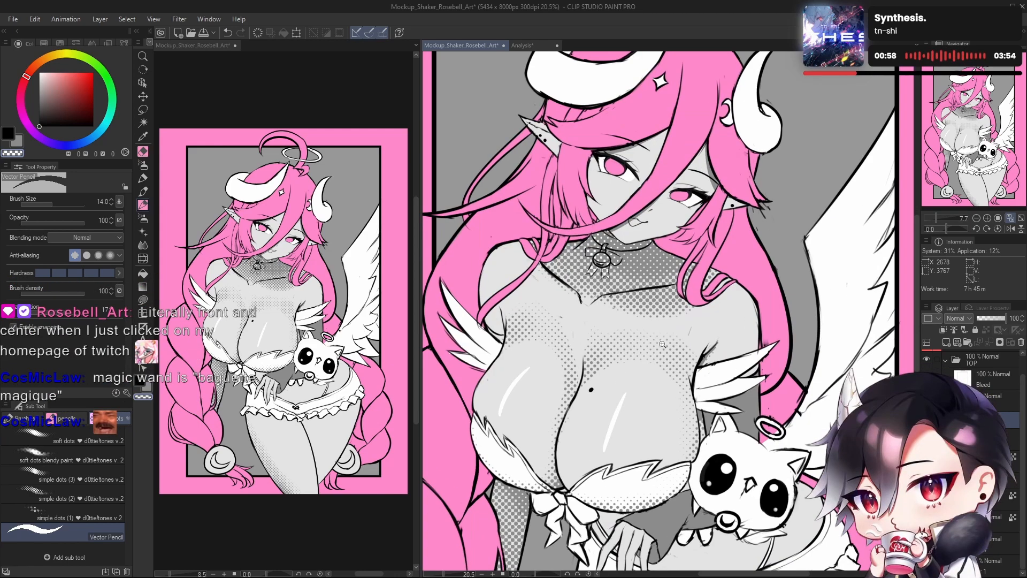
pyautogui.scroll(-5, 626, 337)
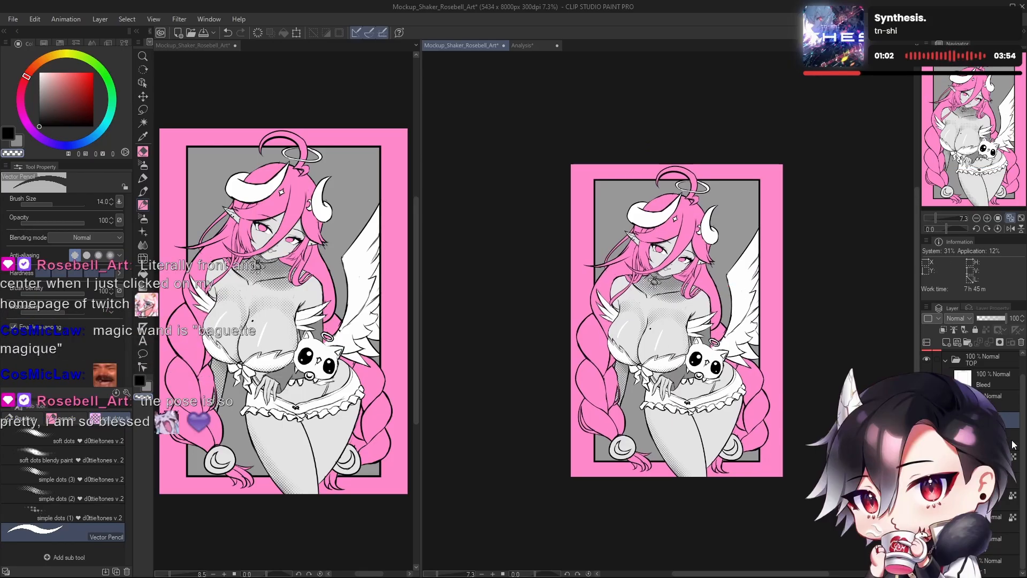
pyautogui.scroll(1, 971, 407)
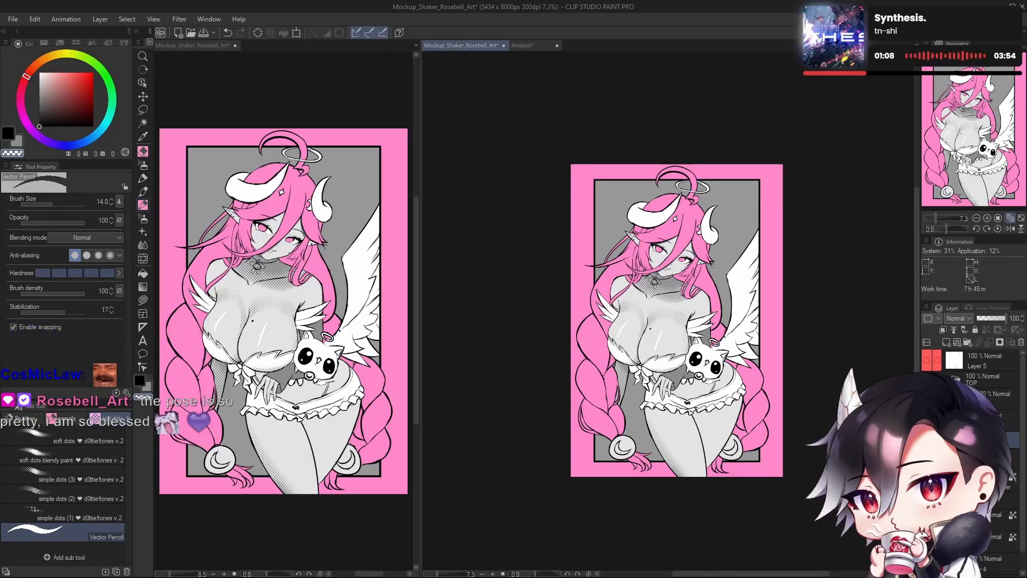
pyautogui.scroll(3, 728, 374)
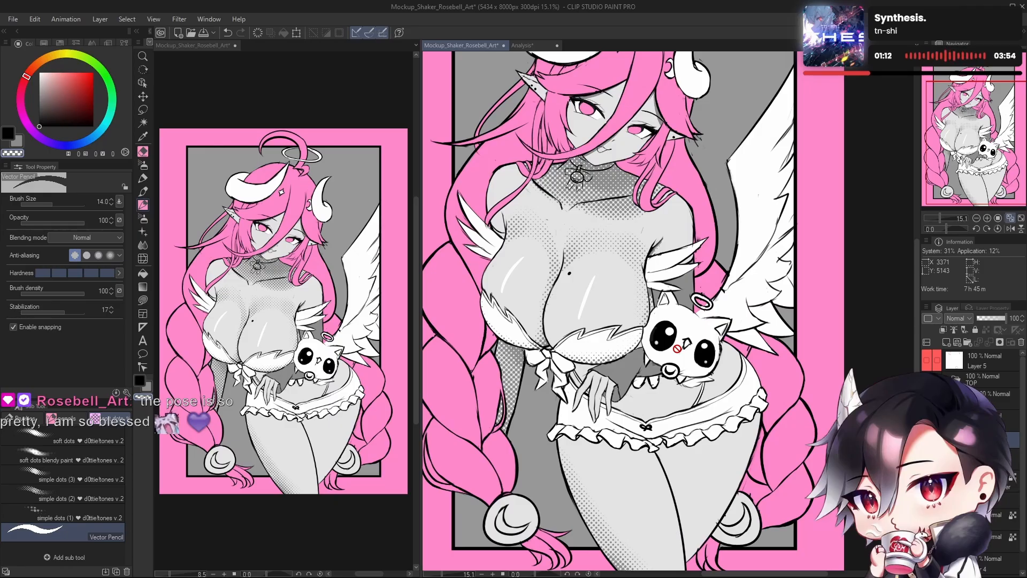
pyautogui.hotkey('ctrl', '0')
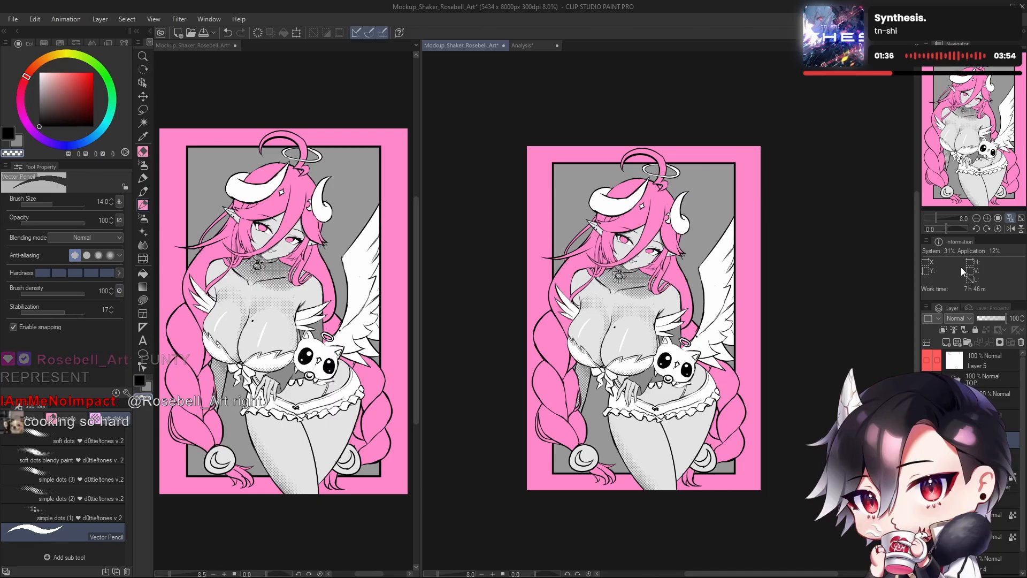
# Step: Hide the color and tone layers again and select the layer directly below Bleed
pyautogui.moveTo(1023, 470); pyautogui.dragTo(1023, 487)
pyautogui.moveTo(927, 458); pyautogui.dragTo(927, 539)
pyautogui.click(996, 401)
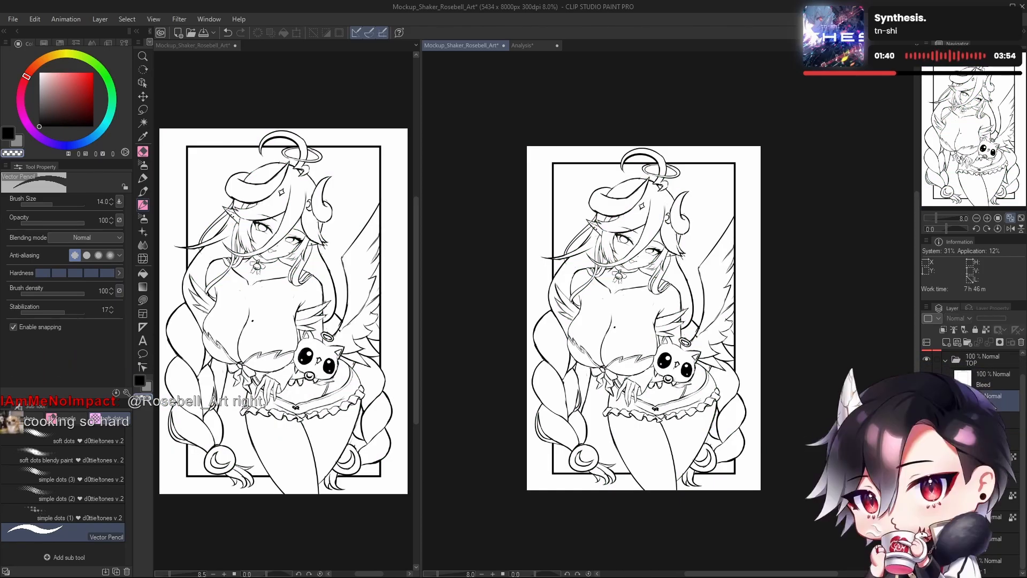
# Step: Turn the sketch layer's blue layer color effect back on and reselect the line art layer directly below Bleed
pyautogui.click(989, 309)
pyautogui.click(1004, 327)
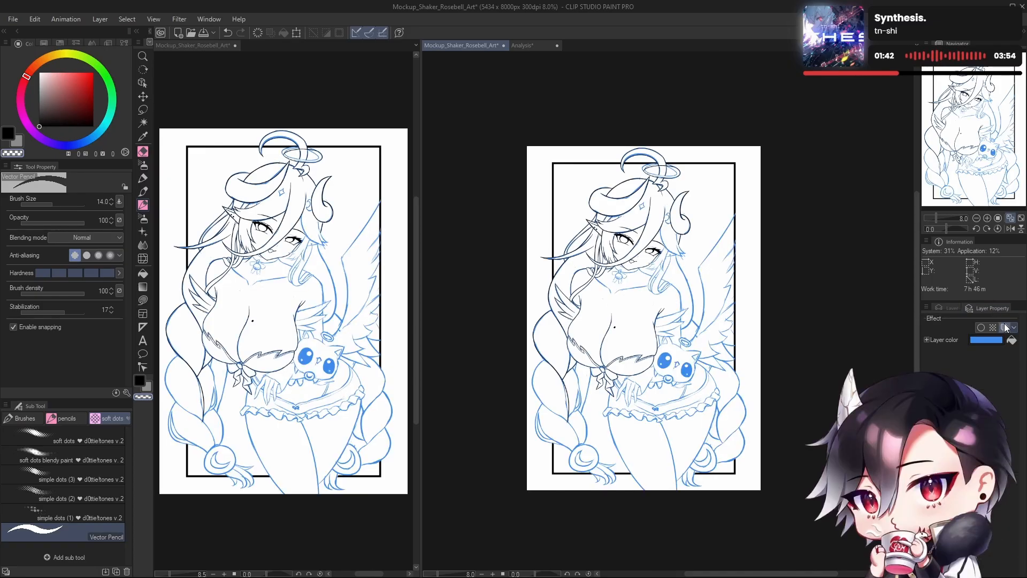
pyautogui.click(949, 306)
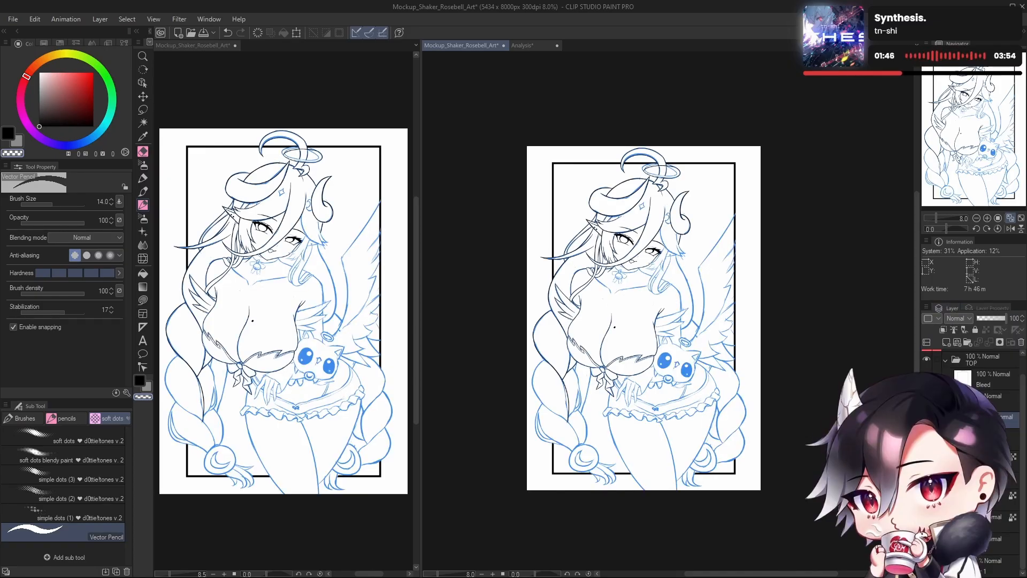
pyautogui.click(996, 397)
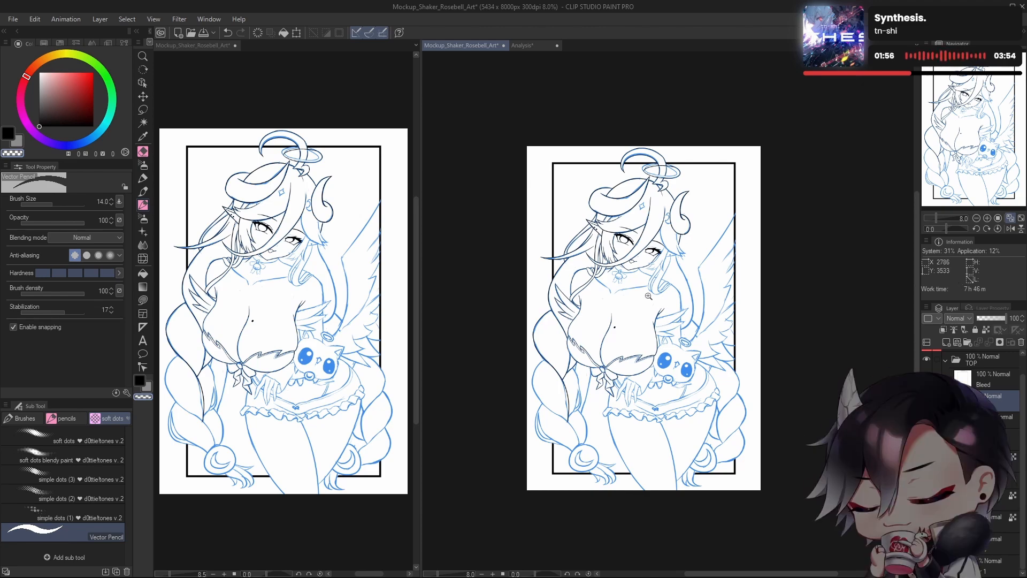
# Step: Examine the inked chest, top and bow line art against the blue sketch, down to the long braid beside it
pyautogui.moveTo(648, 296); pyautogui.dragTo(743, 306)
pyautogui.moveTo(644, 379); pyautogui.dragTo(620, 390)
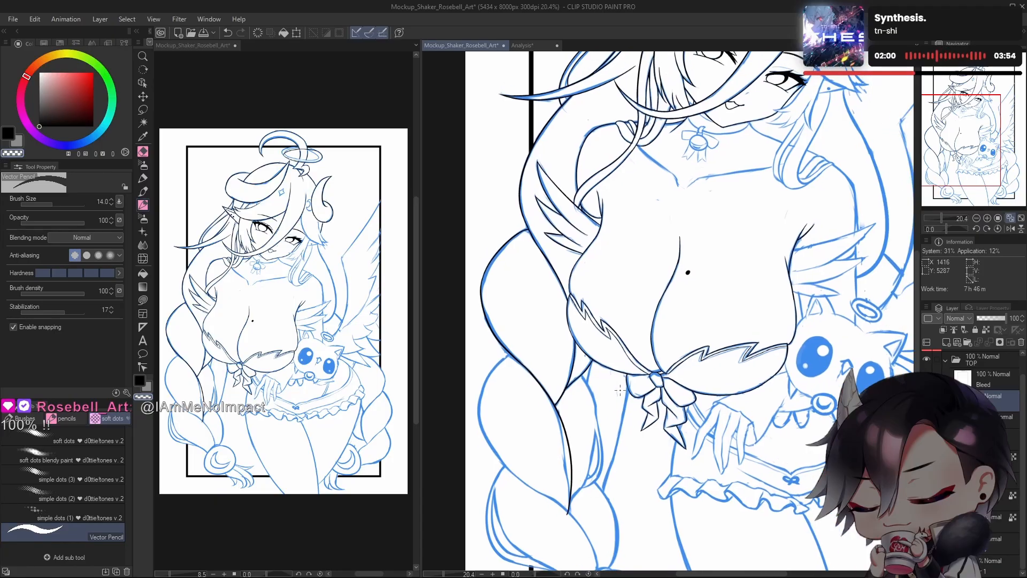
pyautogui.moveTo(657, 331); pyautogui.dragTo(643, 336)
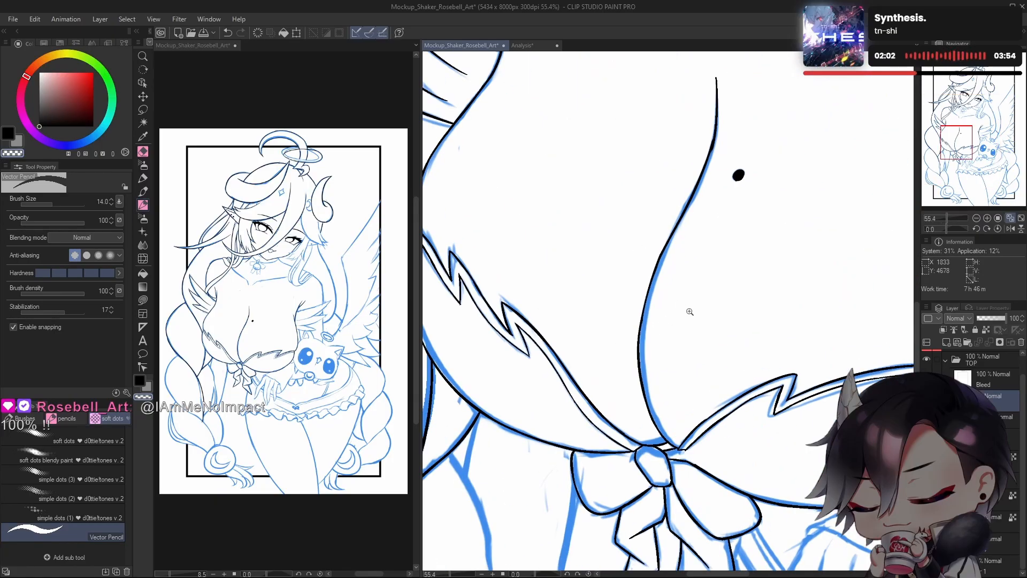
pyautogui.moveTo(689, 312); pyautogui.dragTo(596, 386)
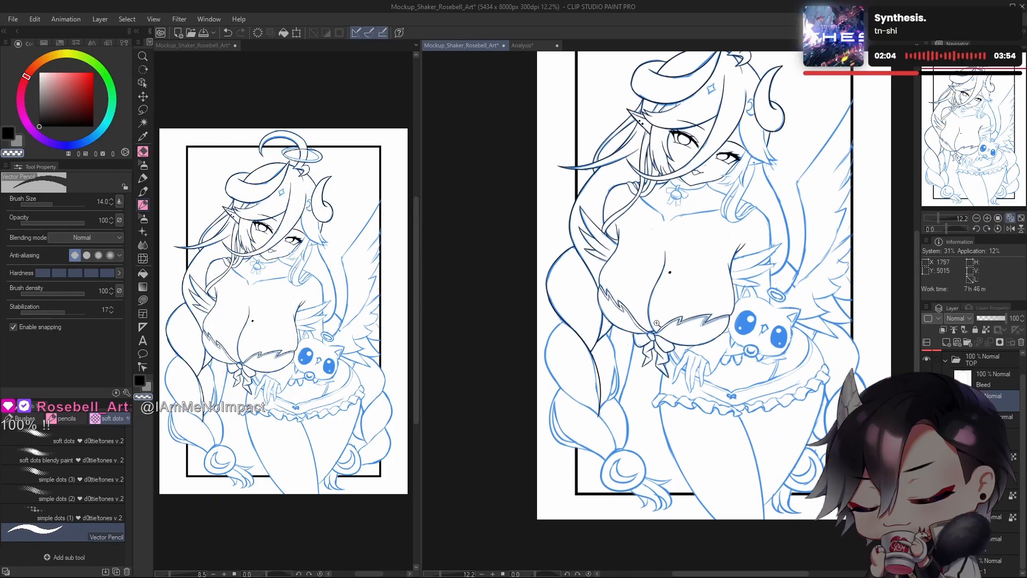
pyautogui.moveTo(661, 318)
pyautogui.mouseDown()
pyautogui.moveTo(692, 371)
pyautogui.moveTo(684, 346)
pyautogui.mouseUp()
pyautogui.keyDown('alt'); pyautogui.click(637, 380); pyautogui.keyUp('alt')
pyautogui.moveTo(684, 347)
pyautogui.mouseDown()
pyautogui.moveTo(618, 232)
pyautogui.moveTo(700, 296)
pyautogui.moveTo(687, 308)
pyautogui.mouseUp()
pyautogui.click(610, 345)
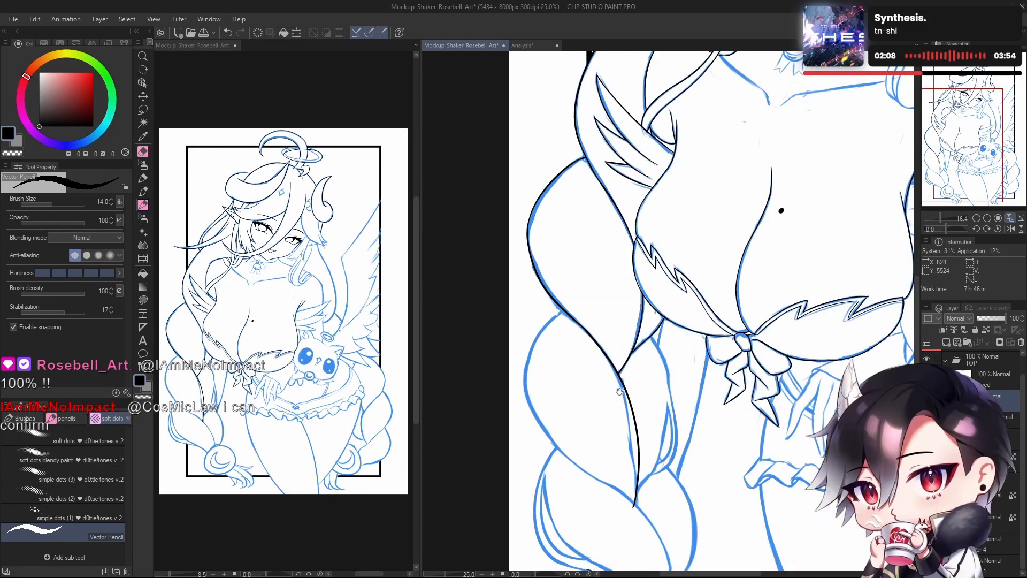
# Step: Ink the outer contour of the middle braid segment with the Vector Pencil, redrawing the stroke until it follows the blue sketch
pyautogui.moveTo(645, 405); pyautogui.dragTo(664, 361)
pyautogui.moveTo(698, 403); pyautogui.dragTo(709, 384)
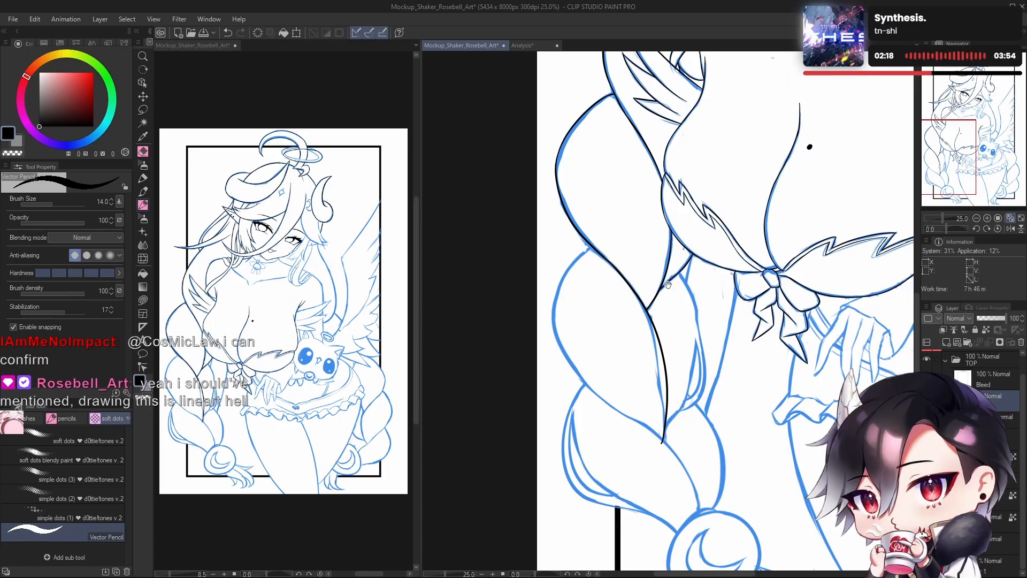
pyautogui.moveTo(707, 350)
pyautogui.mouseDown()
pyautogui.moveTo(678, 321)
pyautogui.moveTo(689, 330)
pyautogui.moveTo(687, 306)
pyautogui.moveTo(709, 364)
pyautogui.mouseUp()
pyautogui.moveTo(569, 221); pyautogui.dragTo(559, 334)
pyautogui.hotkey('ctrl', 'z')
pyautogui.moveTo(582, 153); pyautogui.dragTo(579, 166)
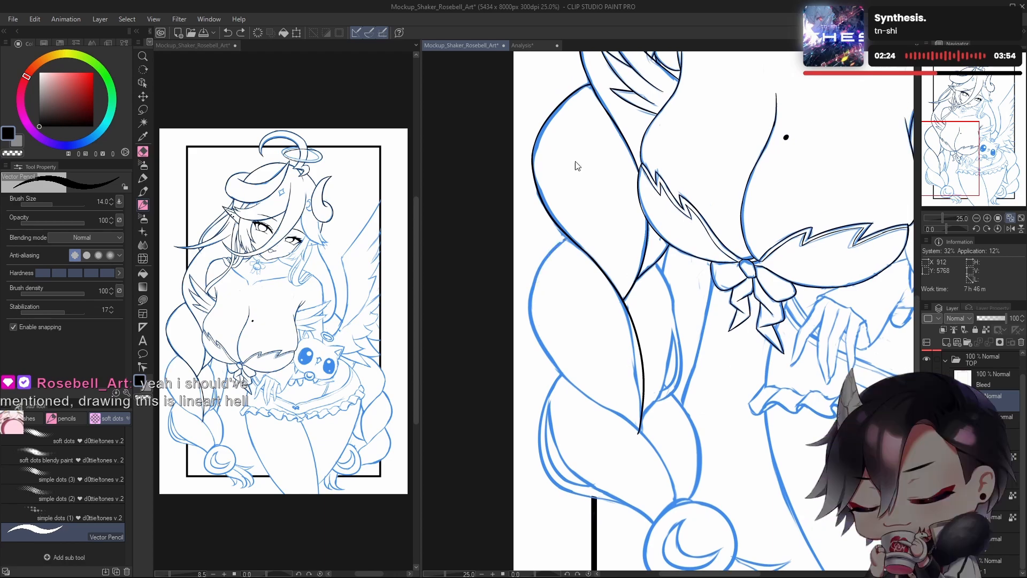
pyautogui.scroll(-5, 672, 337)
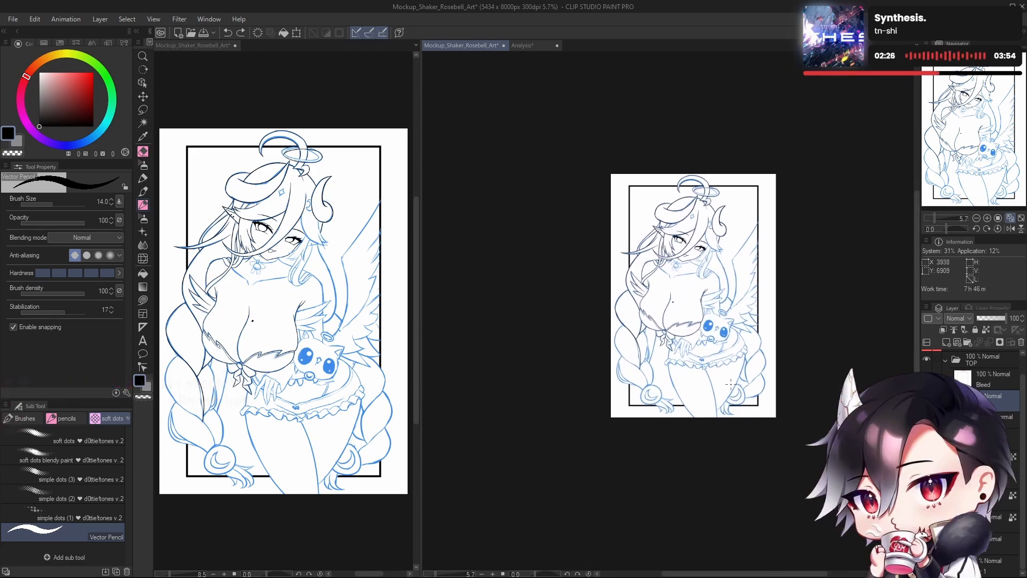
pyautogui.scroll(5, 652, 319)
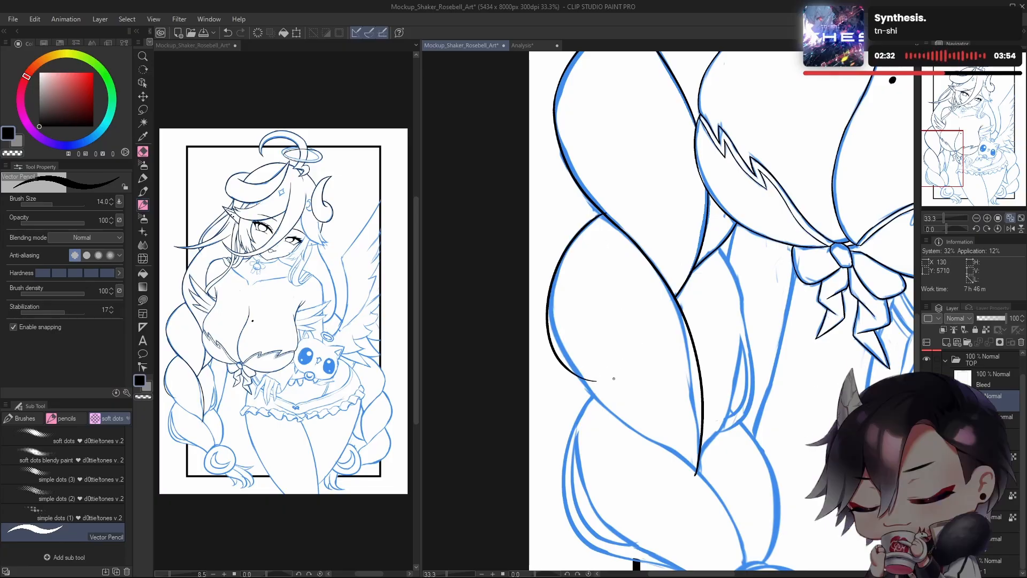
pyautogui.moveTo(557, 264); pyautogui.dragTo(604, 381)
pyautogui.hotkey('ctrl', 'z')
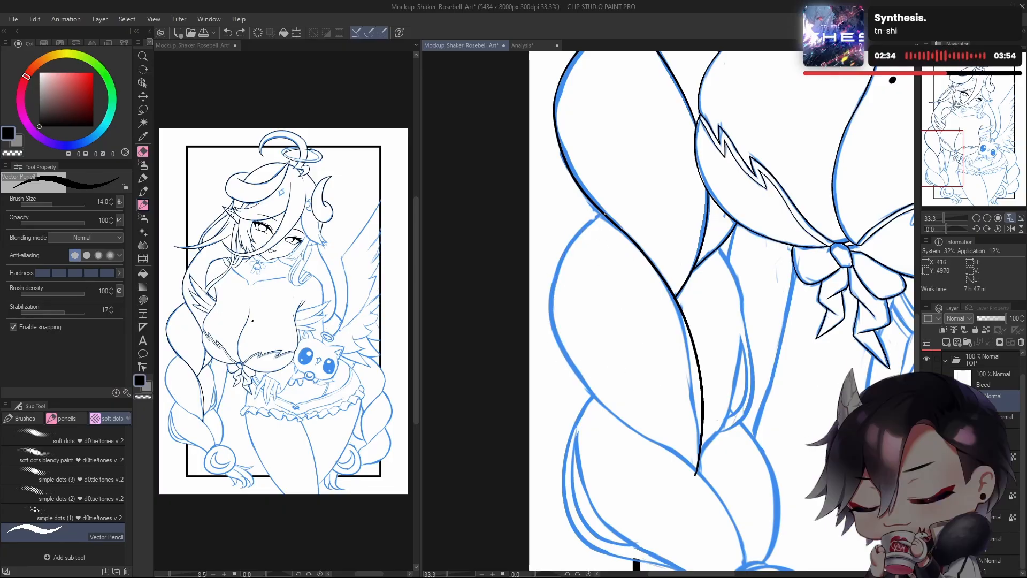
pyautogui.moveTo(603, 213); pyautogui.dragTo(611, 404)
# Step: Flip the canvas view horizontally and erase the overshooting tip at the lower end of the new braid contour
pyautogui.press('h')
pyautogui.moveTo(735, 420); pyautogui.dragTo(738, 396)
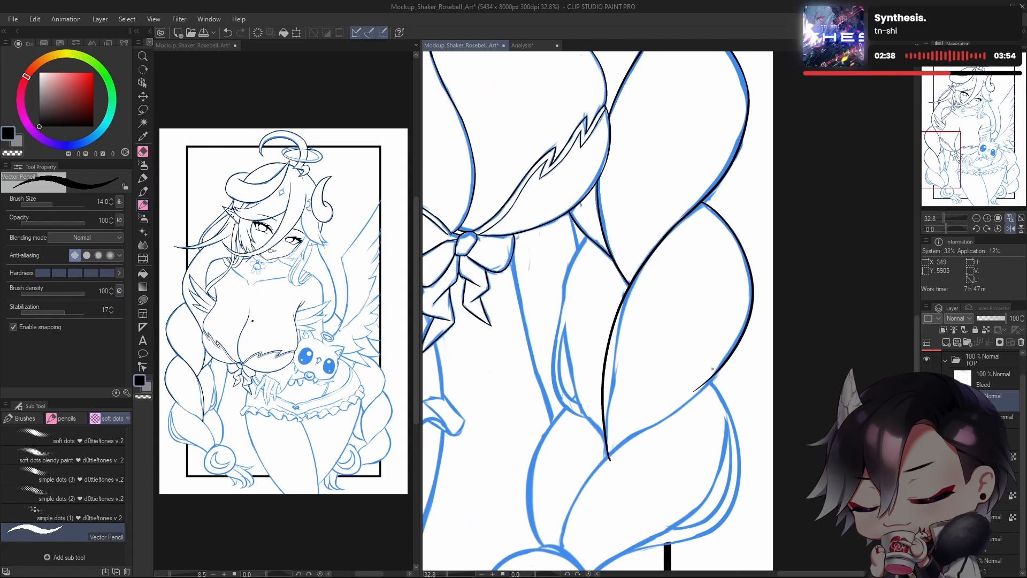
pyautogui.scroll(-1, 747, 353)
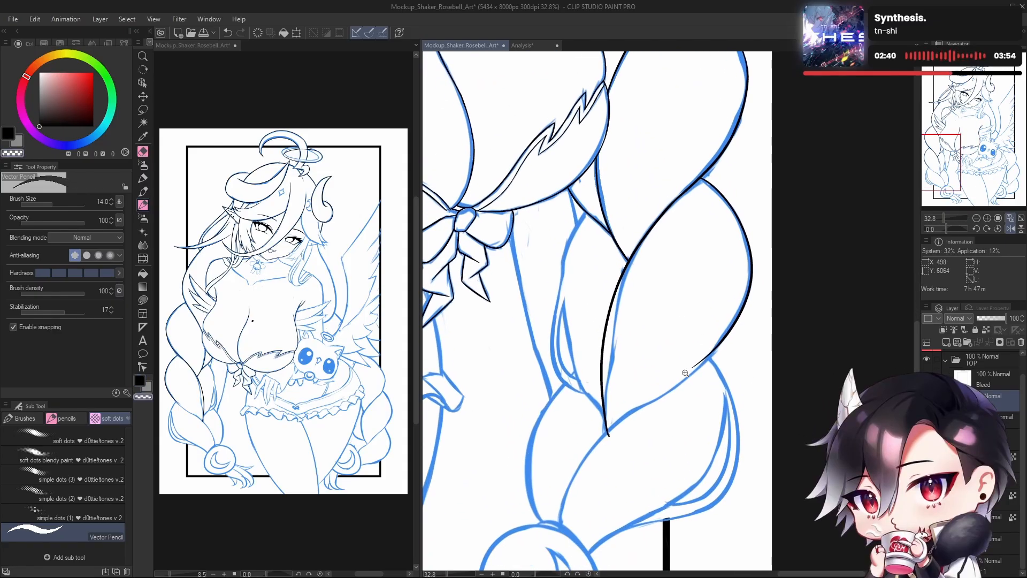
pyautogui.moveTo(685, 373); pyautogui.dragTo(700, 359)
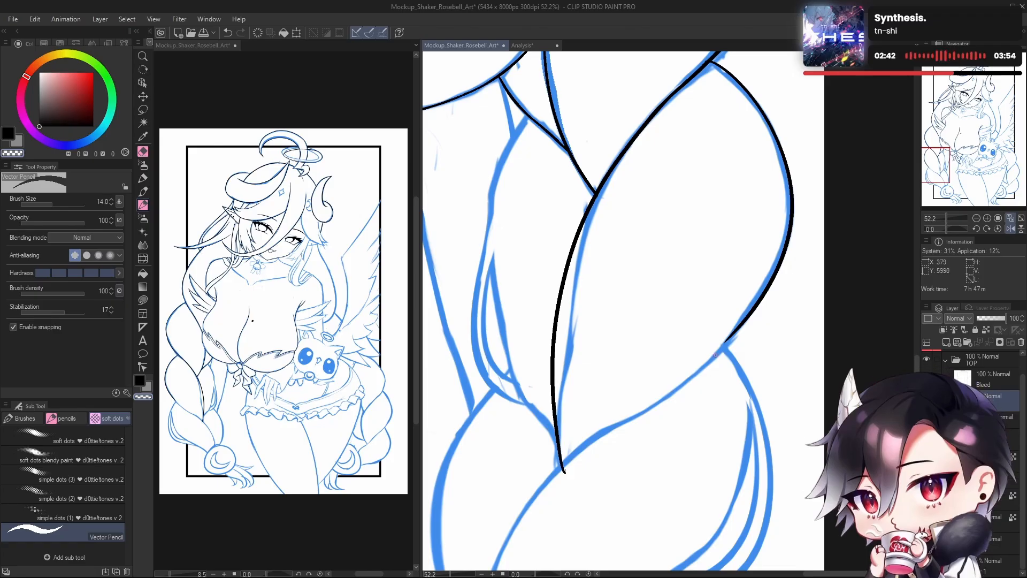
pyautogui.moveTo(757, 317); pyautogui.dragTo(741, 321)
# Step: Ink the curve dividing the lower braid strands, from the round hair tie up past the strand junction, redrawing until smooth
pyautogui.moveTo(703, 397); pyautogui.dragTo(717, 305)
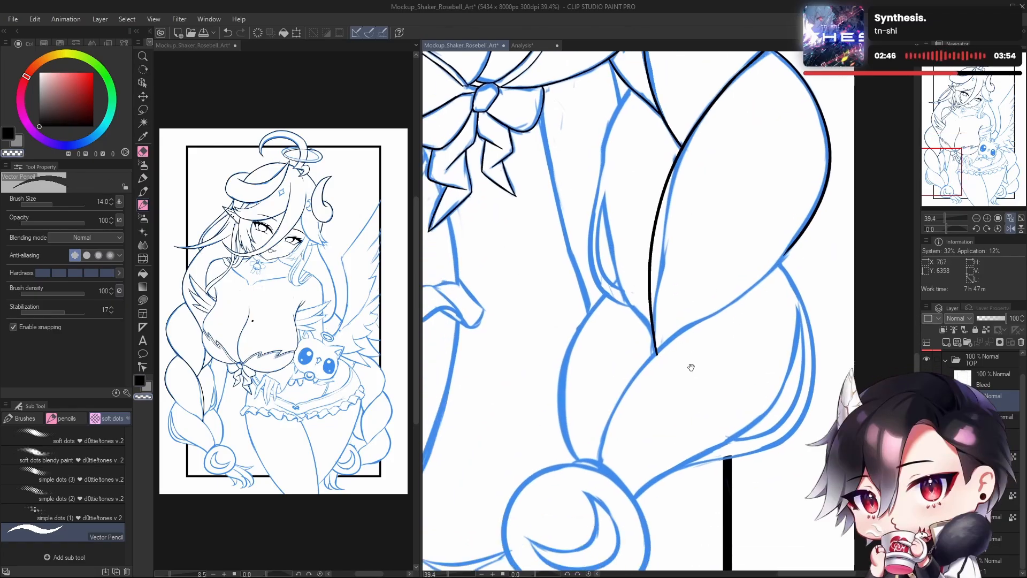
pyautogui.moveTo(691, 367); pyautogui.dragTo(710, 332)
pyautogui.moveTo(618, 439); pyautogui.dragTo(653, 350)
pyautogui.hotkey('ctrl', 'z')
pyautogui.moveTo(618, 438); pyautogui.dragTo(719, 279)
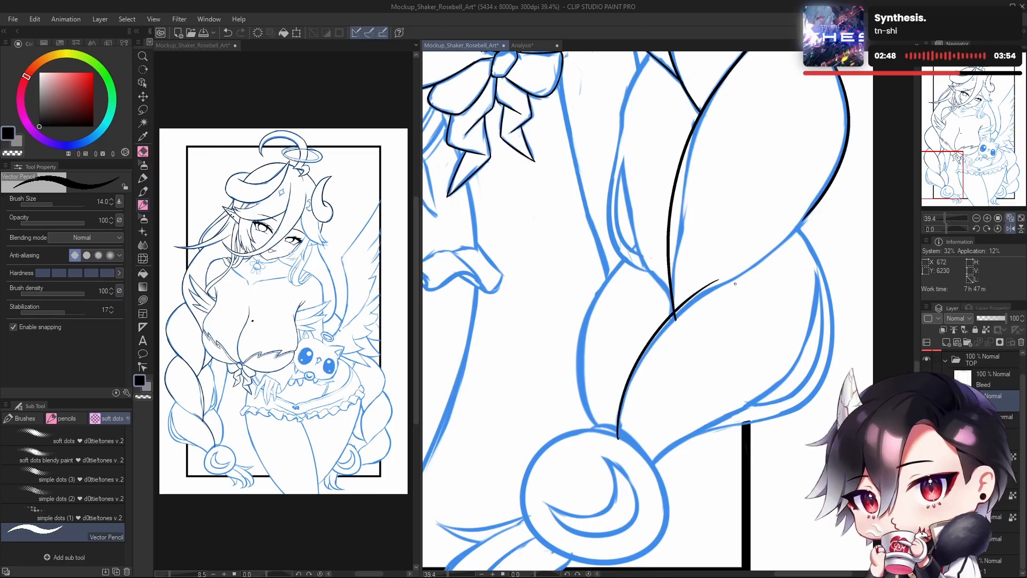
pyautogui.hotkey('ctrl', 'z')
pyautogui.moveTo(617, 438); pyautogui.dragTo(715, 297)
pyautogui.hotkey('ctrl', 'z')
pyautogui.moveTo(618, 439)
pyautogui.mouseDown()
pyautogui.moveTo(637, 380)
pyautogui.moveTo(720, 292)
pyautogui.mouseUp()
pyautogui.hotkey('ctrl', 'z')
pyautogui.moveTo(616, 439)
pyautogui.mouseDown()
pyautogui.moveTo(682, 313)
pyautogui.moveTo(750, 282)
pyautogui.mouseUp()
pyautogui.hotkey('ctrl', 'z')
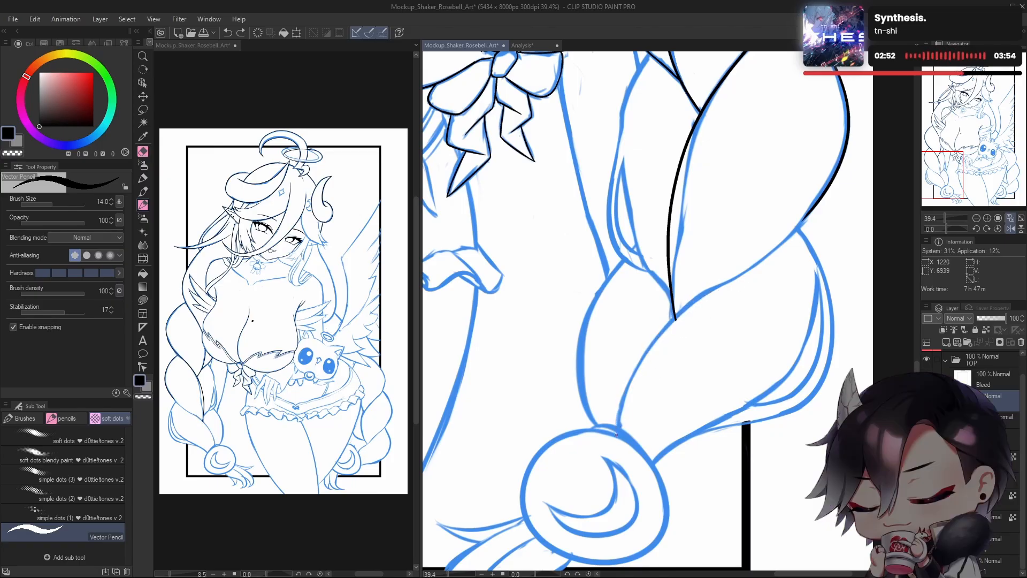
pyautogui.moveTo(617, 440)
pyautogui.mouseDown()
pyautogui.moveTo(680, 309)
pyautogui.moveTo(748, 282)
pyautogui.mouseUp()
pyautogui.hotkey('ctrl', 'z')
pyautogui.moveTo(615, 442)
pyautogui.mouseDown()
pyautogui.moveTo(630, 369)
pyautogui.moveTo(758, 283)
pyautogui.mouseUp()
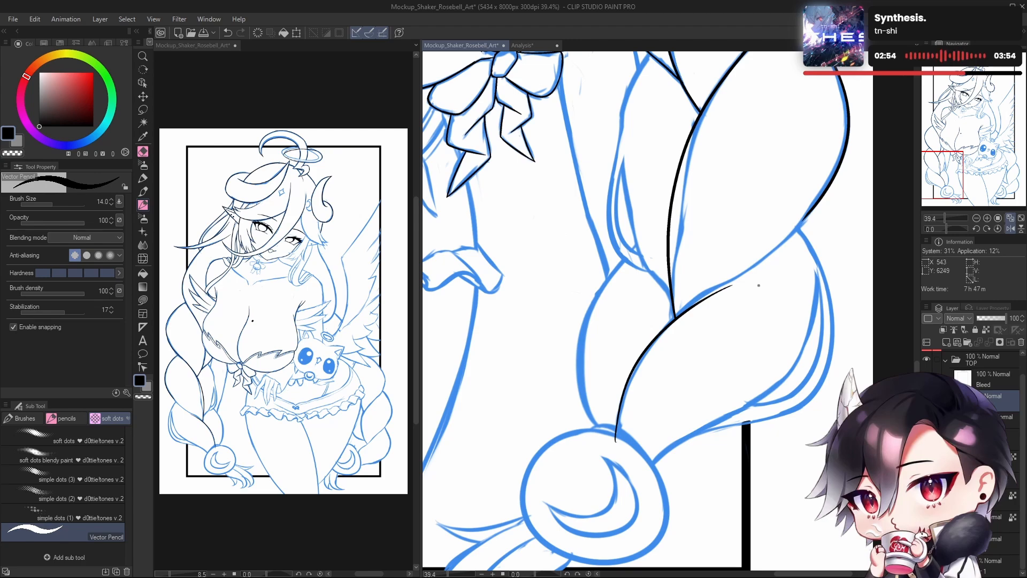
pyautogui.moveTo(721, 374); pyautogui.dragTo(713, 396)
pyautogui.hotkey('ctrl', 'z')
pyautogui.moveTo(608, 461); pyautogui.dragTo(709, 315)
pyautogui.hotkey('ctrl', 'z')
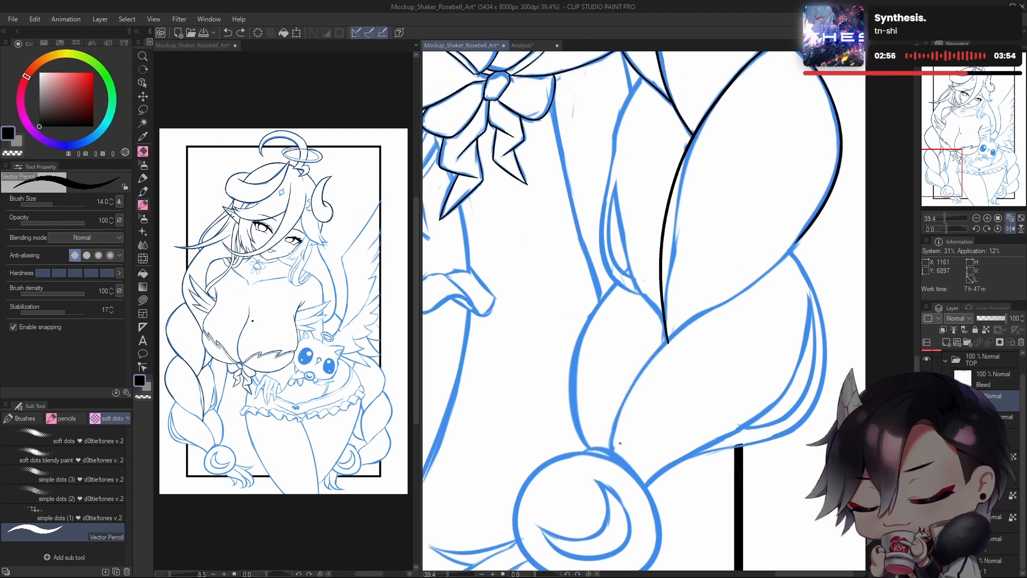
pyautogui.moveTo(606, 463); pyautogui.dragTo(728, 304)
pyautogui.hotkey('ctrl', 'z')
pyautogui.moveTo(608, 461); pyautogui.dragTo(716, 303)
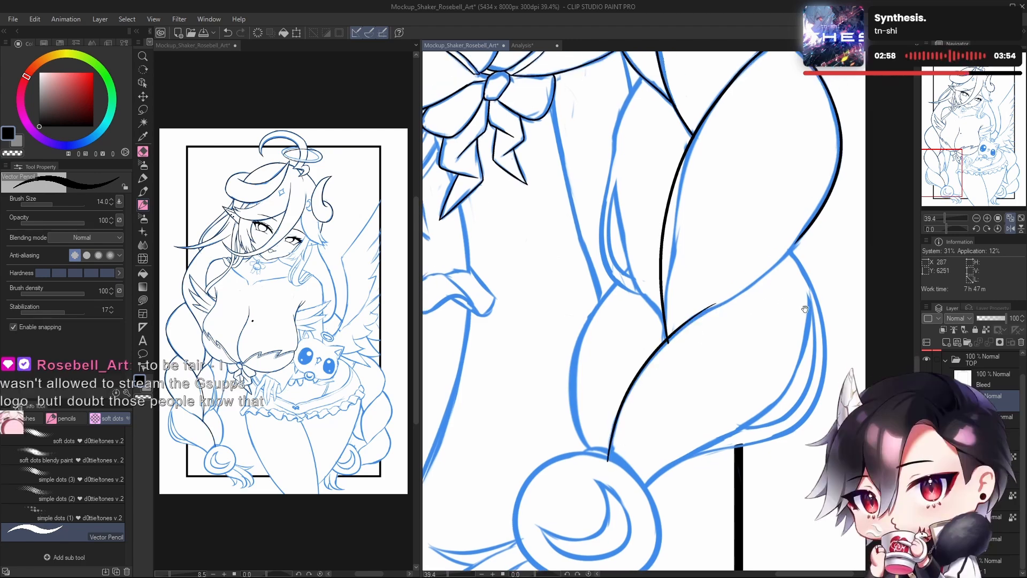
pyautogui.moveTo(805, 309); pyautogui.dragTo(777, 312)
pyautogui.hotkey('ctrl', 'z')
pyautogui.moveTo(580, 461)
pyautogui.mouseDown()
pyautogui.moveTo(587, 425)
pyautogui.moveTo(710, 303)
pyautogui.mouseUp()
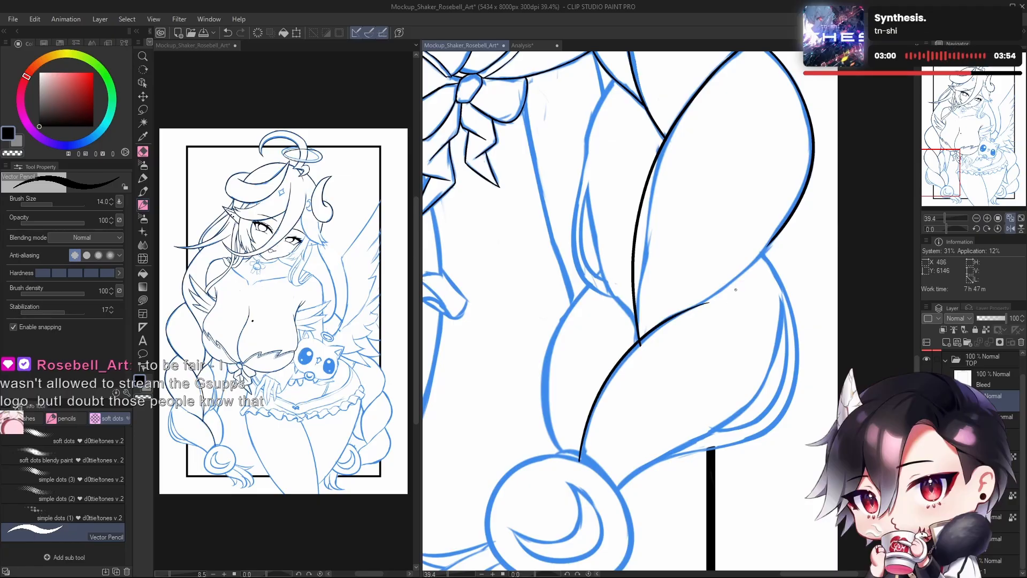
# Step: Try to extend the lower braid's dividing curve from the strand junction toward the outer contour
pyautogui.moveTo(711, 406); pyautogui.dragTo(669, 440)
pyautogui.moveTo(631, 348); pyautogui.dragTo(727, 284)
pyautogui.hotkey('ctrl', 'z')
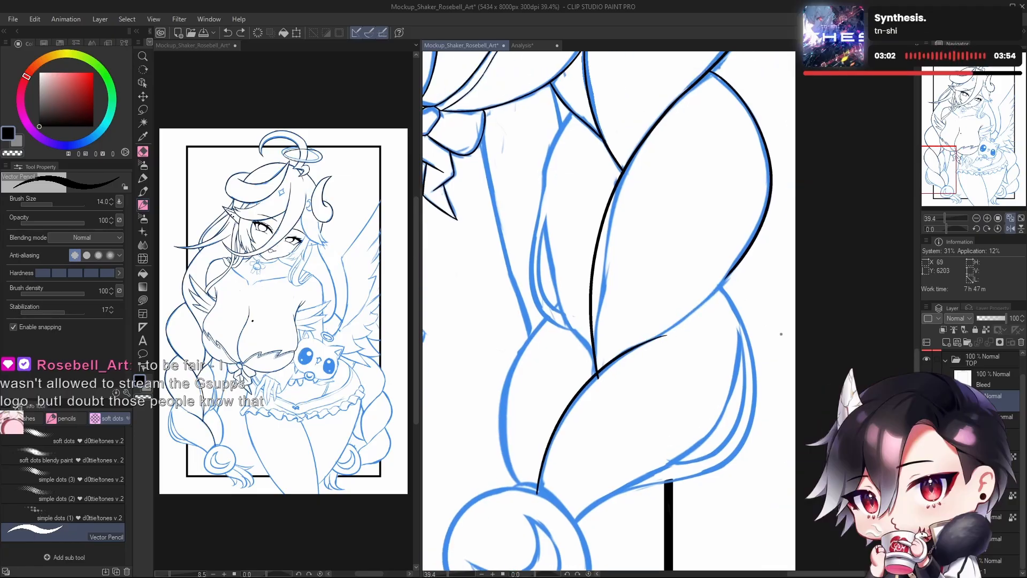
# Step: Turn off the horizontal flip and rotate the canvas view to 67.2 degrees around the lower braid
pyautogui.click(1010, 229)
pyautogui.click(954, 229)
pyautogui.moveTo(655, 383); pyautogui.dragTo(668, 430)
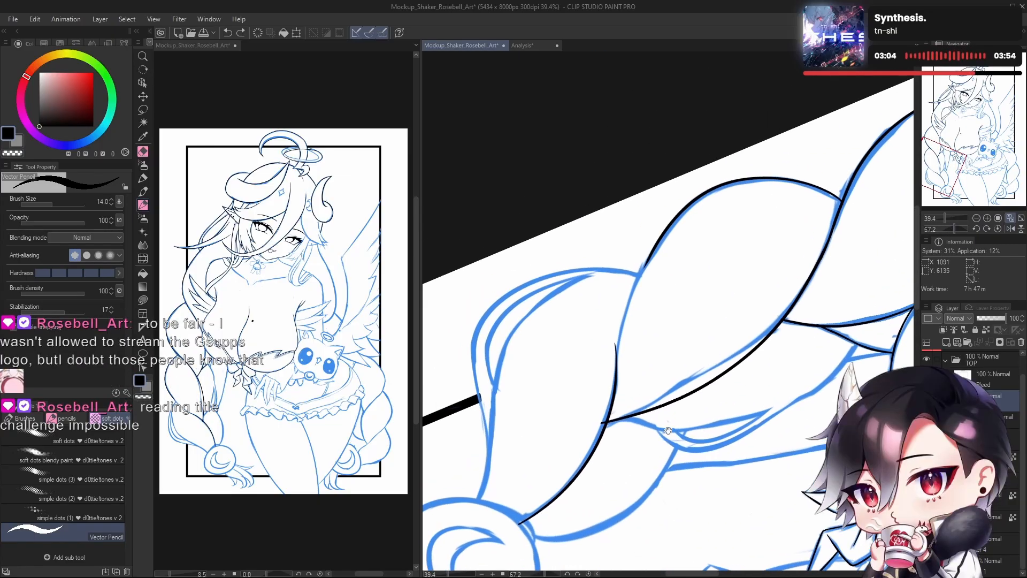
# Step: Ink the curved edge connecting the braid segment's outer outline to the line running down to the hair tie, retrying the stroke over the sketch
pyautogui.moveTo(630, 325); pyautogui.dragTo(638, 332)
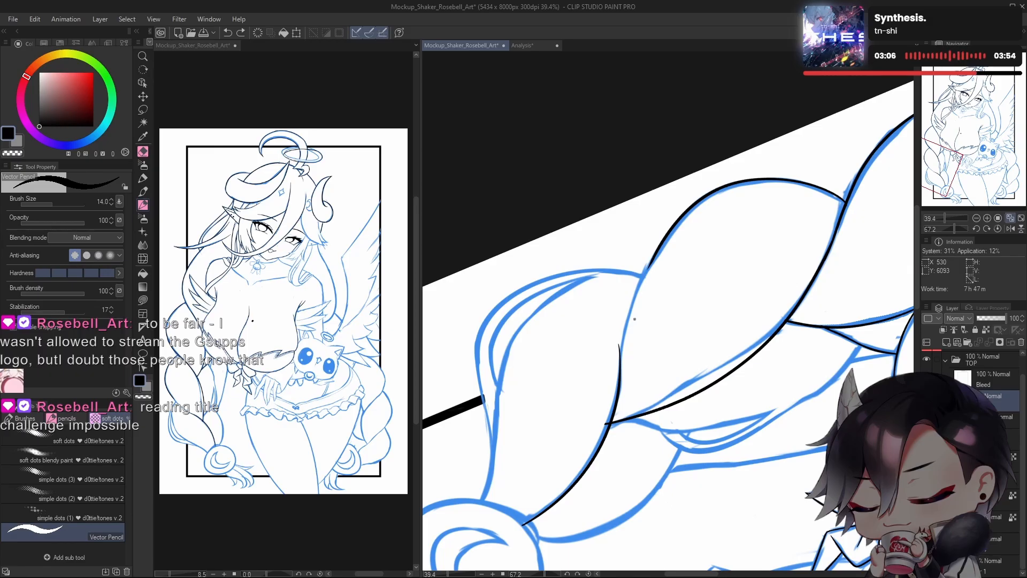
pyautogui.hotkey('ctrl', 'z')
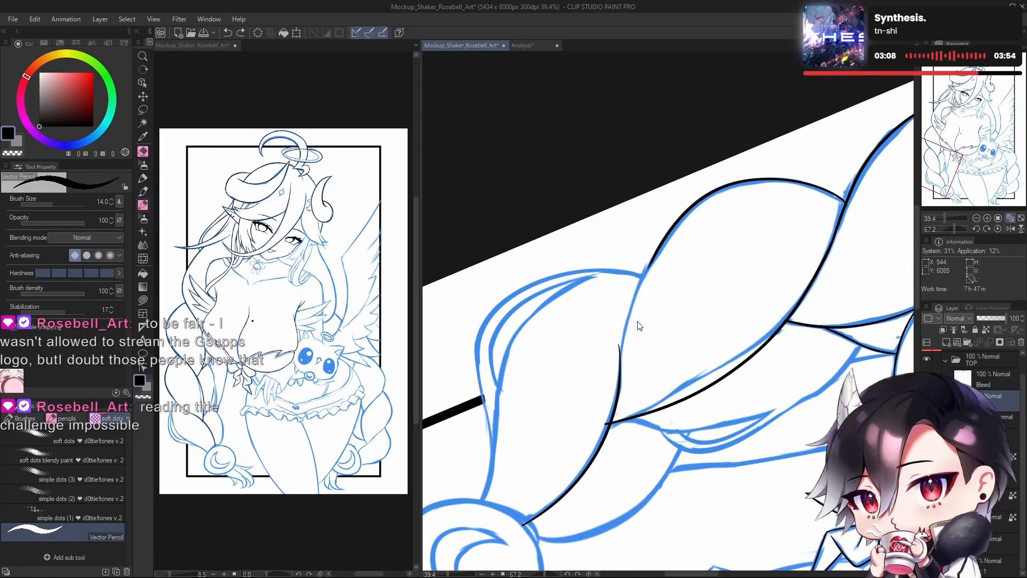
pyautogui.hotkey('ctrl', 'z')
pyautogui.moveTo(648, 266); pyautogui.dragTo(623, 359)
pyautogui.hotkey('ctrl', 'z')
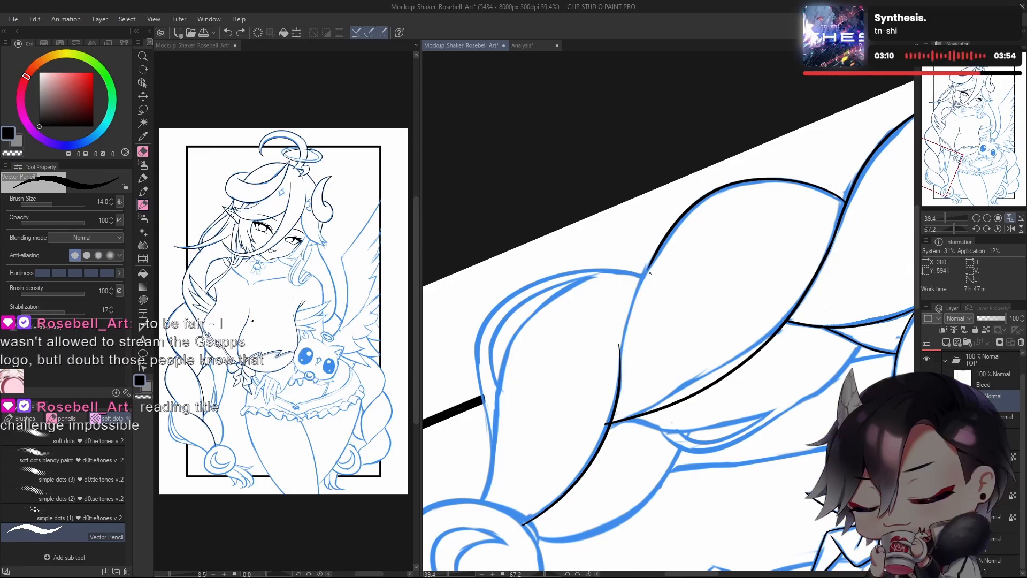
pyautogui.moveTo(648, 266); pyautogui.dragTo(621, 358)
pyautogui.hotkey('ctrl', 'z')
pyautogui.moveTo(652, 249); pyautogui.dragTo(622, 358)
pyautogui.hotkey('ctrl', 'z')
pyautogui.moveTo(653, 249); pyautogui.dragTo(623, 358)
pyautogui.hotkey('ctrl', 'z')
pyautogui.moveTo(651, 263); pyautogui.dragTo(623, 367)
pyautogui.hotkey('ctrl', 'z')
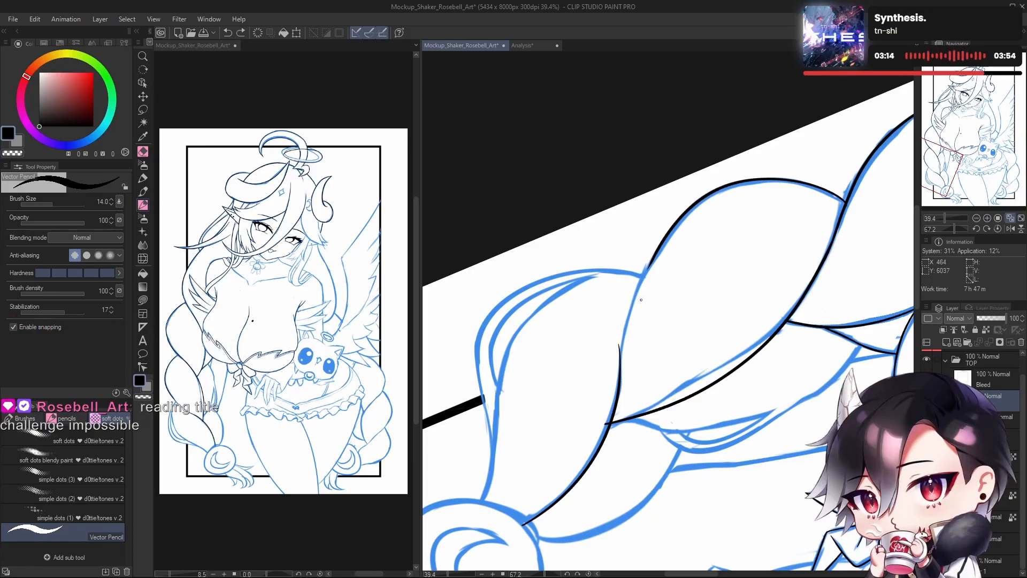
pyautogui.moveTo(650, 264); pyautogui.dragTo(620, 378)
pyautogui.hotkey('ctrl', 'z')
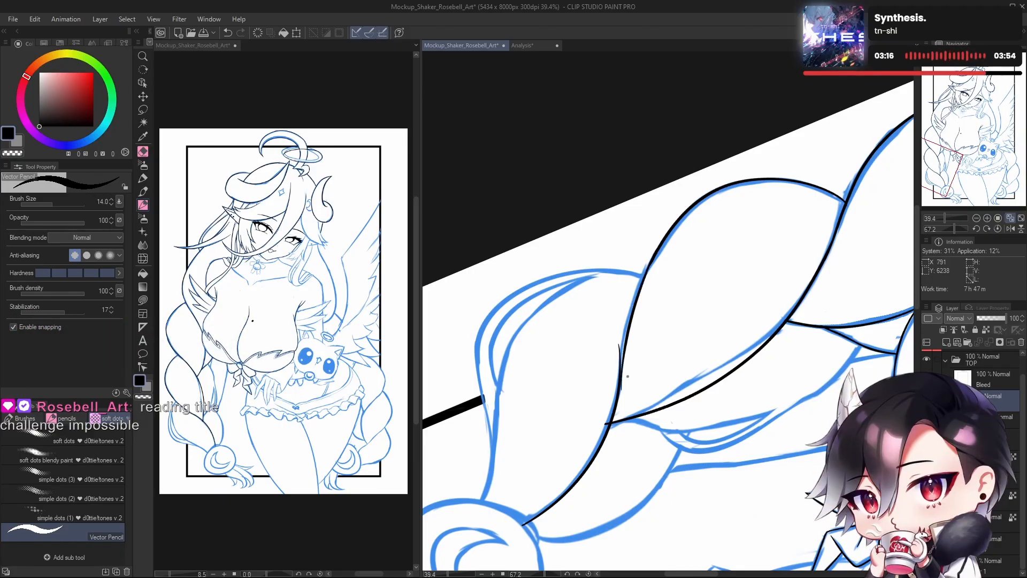
pyautogui.hotkey('ctrl', 'z')
pyautogui.moveTo(654, 251); pyautogui.dragTo(622, 360)
pyautogui.hotkey('ctrl', 'z')
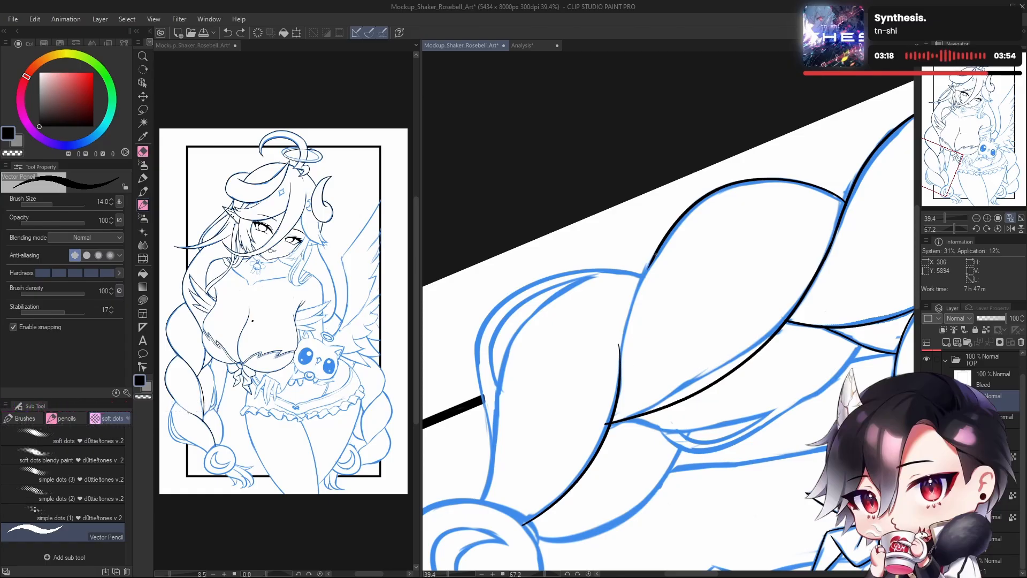
pyautogui.moveTo(656, 254)
pyautogui.mouseDown()
pyautogui.moveTo(636, 291)
pyautogui.moveTo(622, 391)
pyautogui.mouseUp()
pyautogui.hotkey('ctrl', 'z')
pyautogui.moveTo(655, 252); pyautogui.dragTo(628, 390)
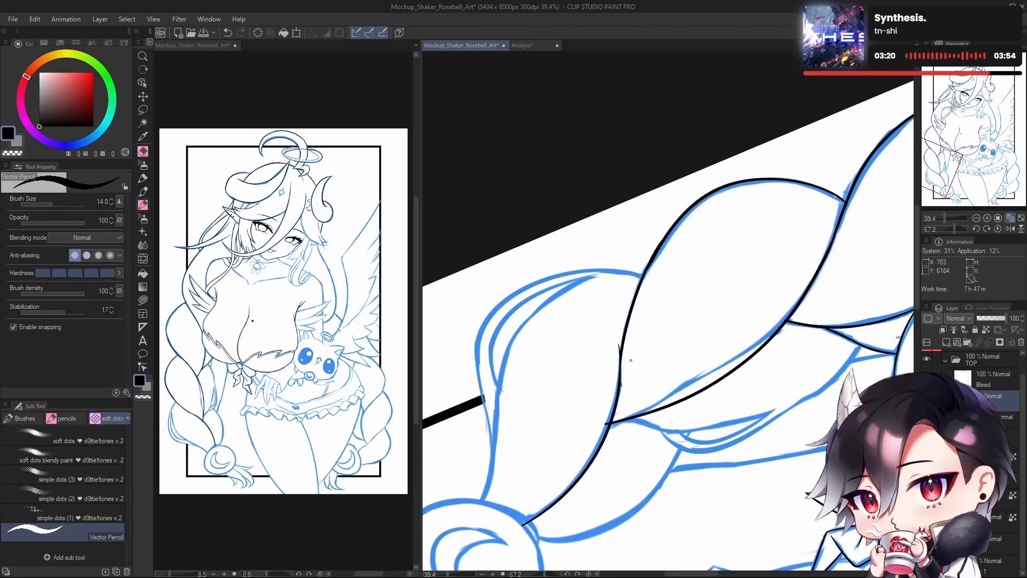
pyautogui.scroll(3, 630, 360)
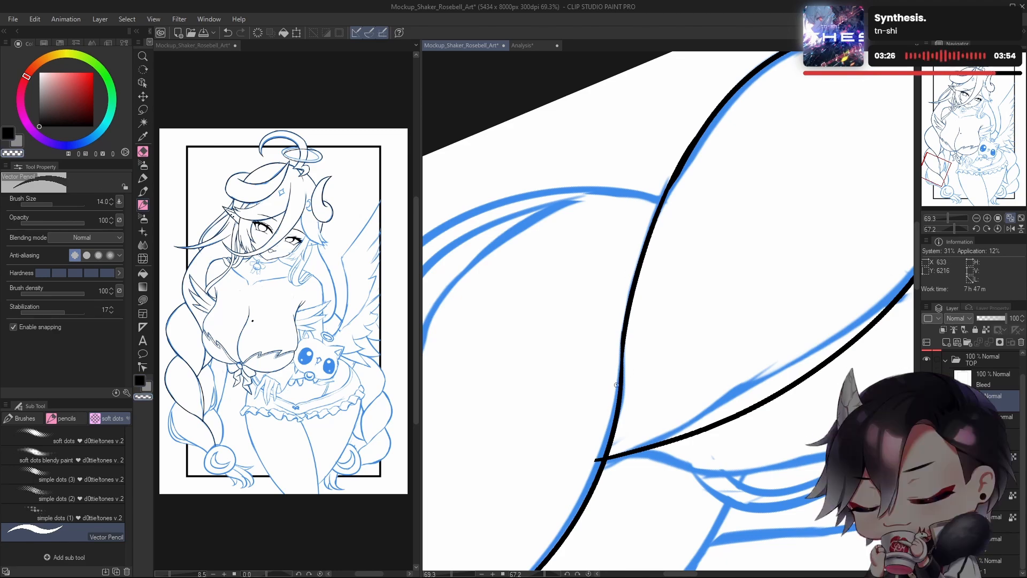
# Step: Reset the canvas rotation to upright and frame the lower end of the braid
pyautogui.scroll(-10, 617, 352)
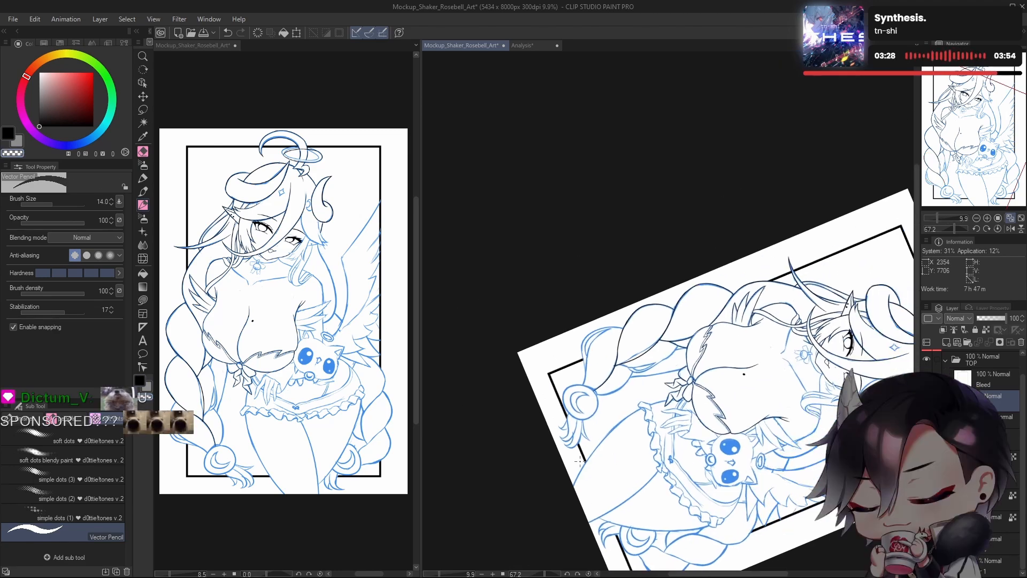
pyautogui.click(1000, 230)
pyautogui.scroll(6, 631, 355)
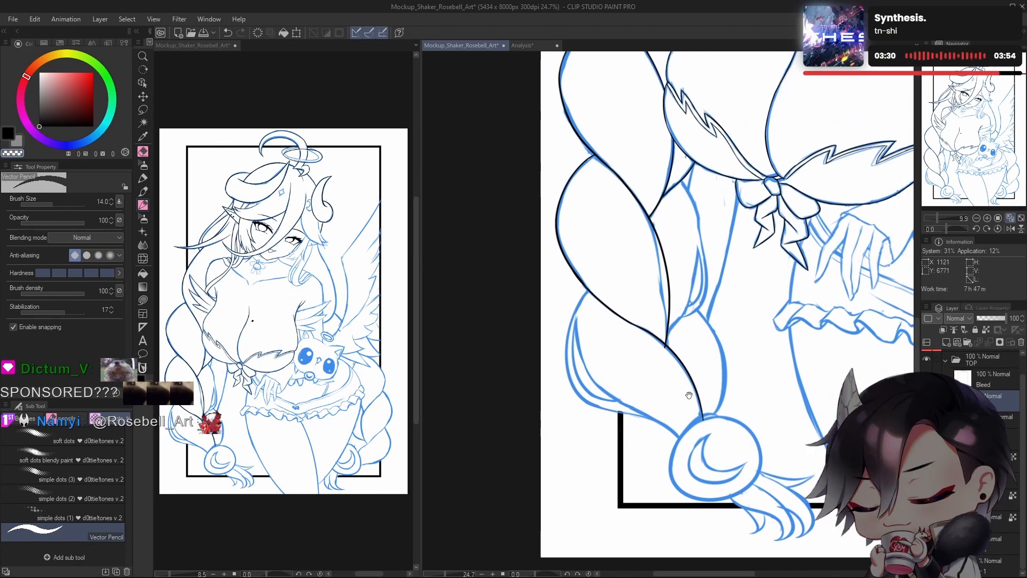
# Step: Try to ink the outer outline of the lowest braid segment above the round hair tie
pyautogui.moveTo(570, 288); pyautogui.dragTo(558, 430)
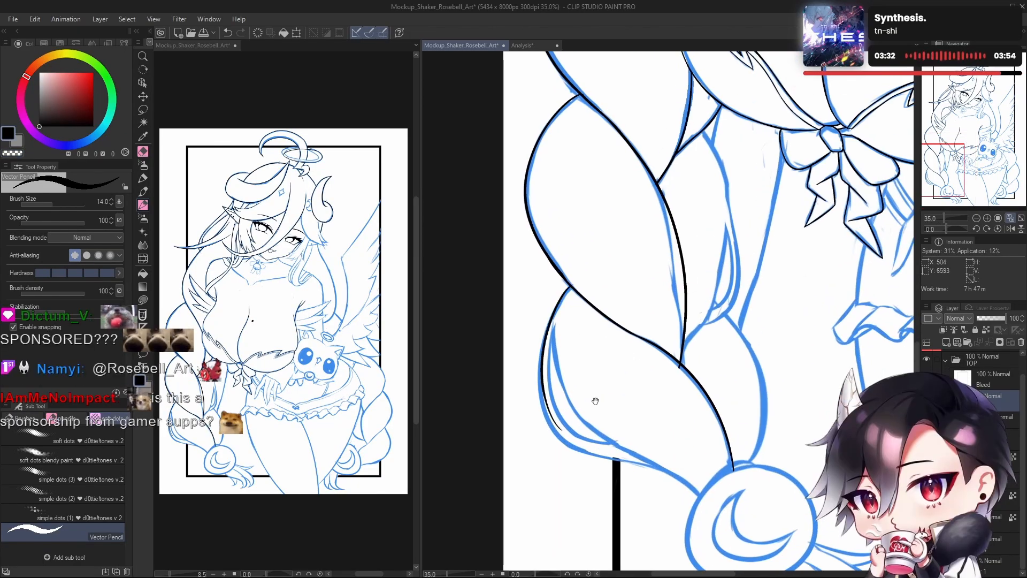
pyautogui.hotkey('ctrl', 'z')
pyautogui.moveTo(593, 401); pyautogui.dragTo(587, 389)
pyautogui.moveTo(563, 275); pyautogui.dragTo(573, 449)
pyautogui.hotkey('ctrl', 'z')
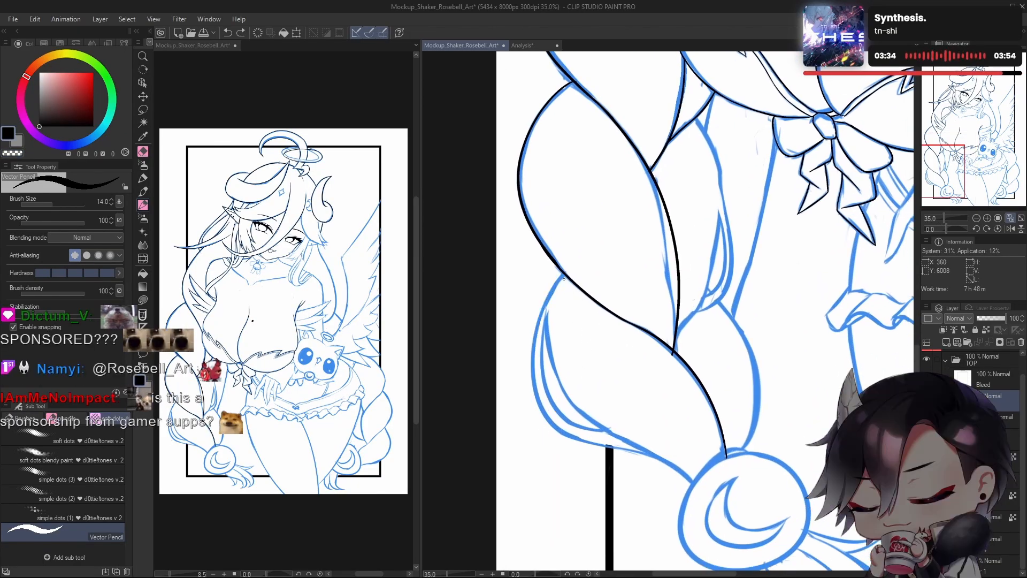
pyautogui.moveTo(563, 275); pyautogui.dragTo(573, 449)
pyautogui.hotkey('ctrl', 'z')
# Step: Mirror the canvas view and ink the upper edge of the small hair strand tucked between the braid and the waist
pyautogui.moveTo(759, 372); pyautogui.dragTo(654, 417)
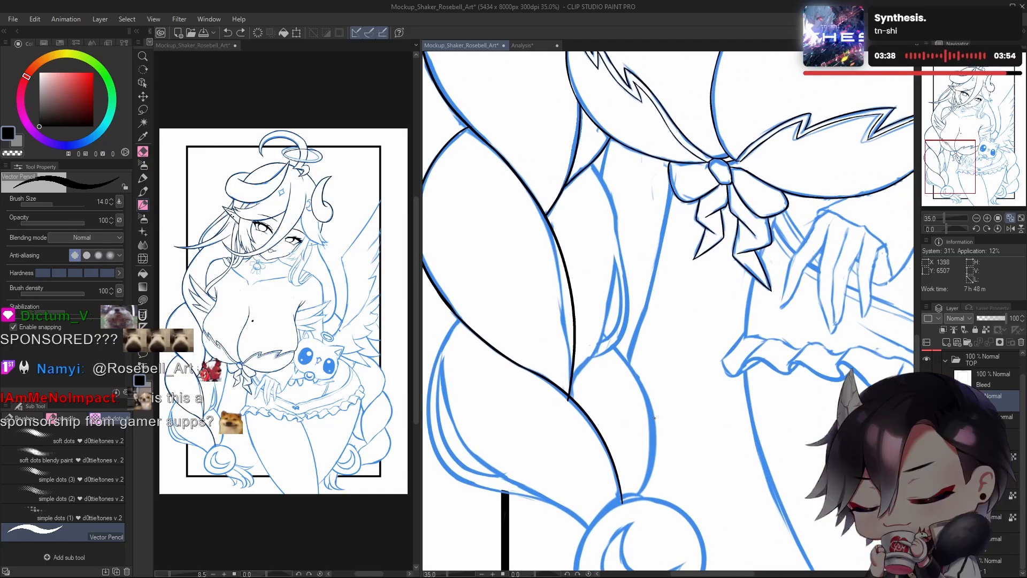
pyautogui.moveTo(685, 332); pyautogui.dragTo(690, 364)
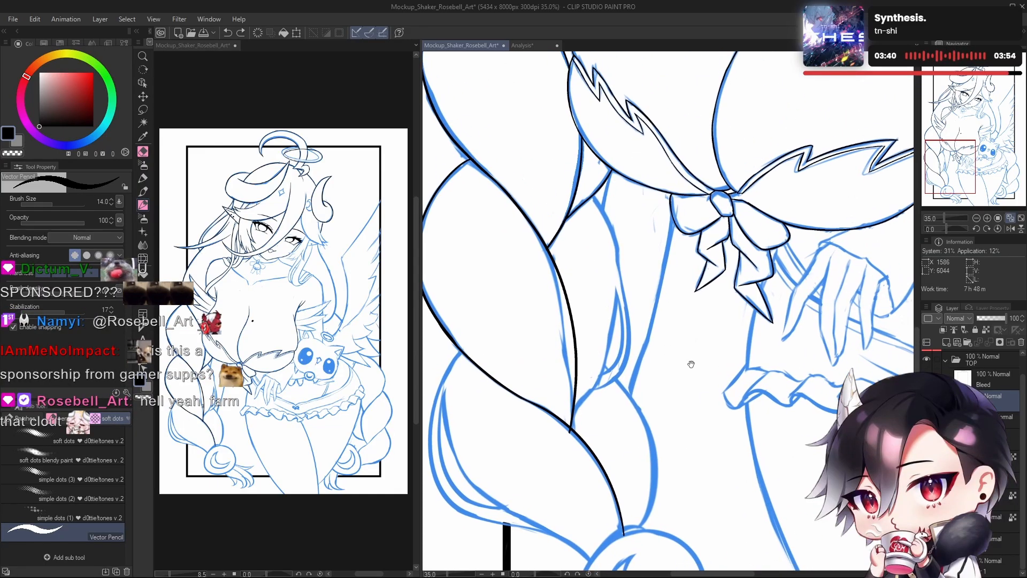
pyautogui.press('h')
pyautogui.moveTo(703, 303); pyautogui.dragTo(639, 419)
pyautogui.moveTo(672, 290); pyautogui.dragTo(661, 352)
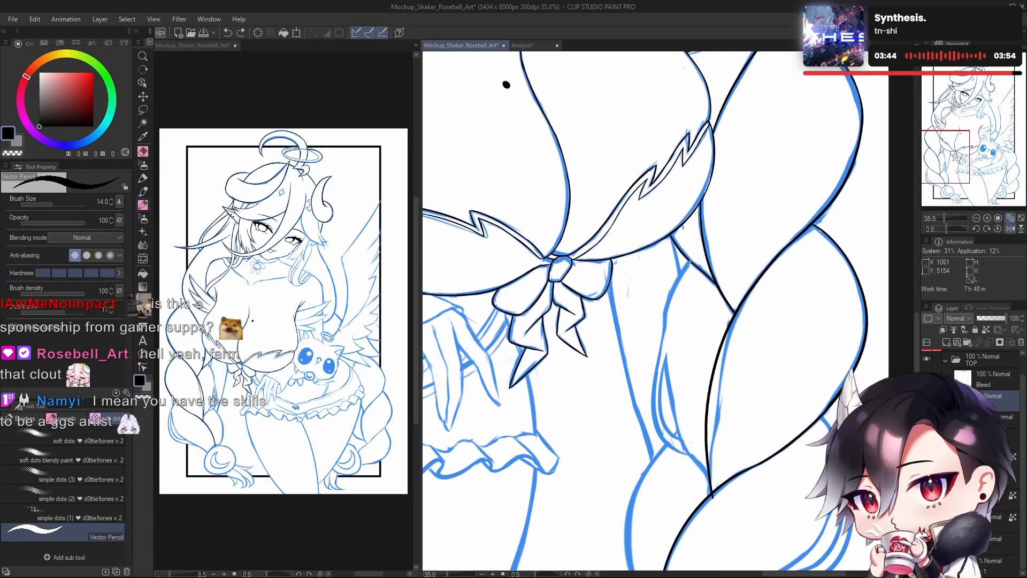
pyautogui.moveTo(690, 318)
pyautogui.mouseDown()
pyautogui.moveTo(683, 289)
pyautogui.moveTo(654, 344)
pyautogui.mouseUp()
pyautogui.hotkey('ctrl', 'z')
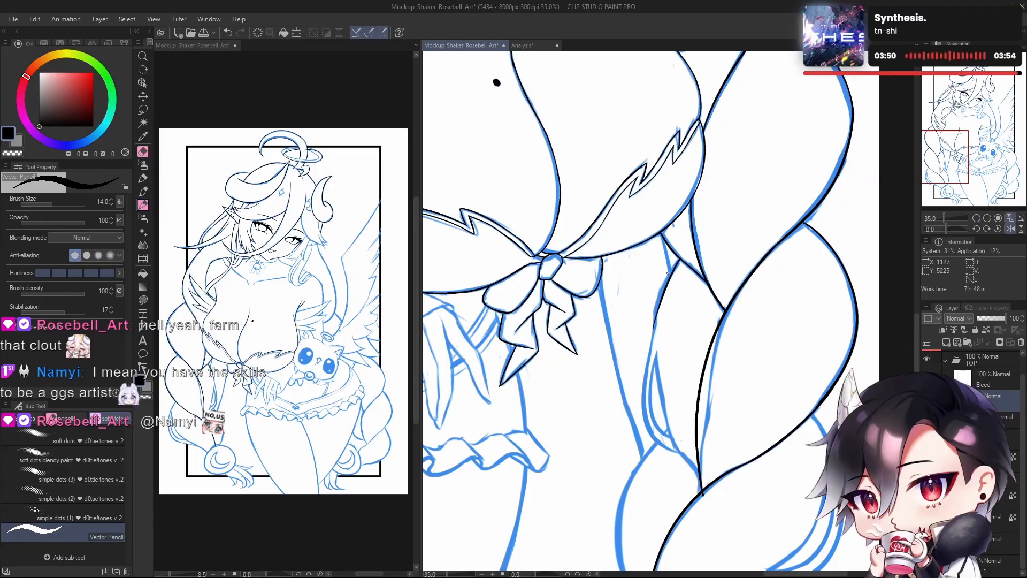
pyautogui.hotkey('ctrl', 'z')
pyautogui.moveTo(664, 210); pyautogui.dragTo(663, 215)
pyautogui.moveTo(678, 265); pyautogui.dragTo(657, 343)
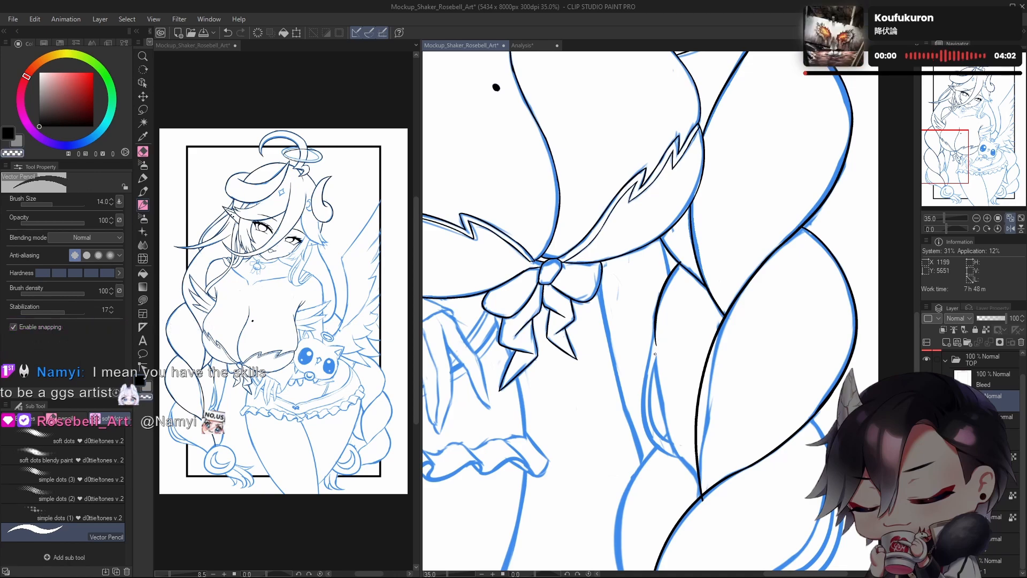
# Step: Erase the loose lower end of the small strand's edge line and return to the black drawing colour
pyautogui.moveTo(662, 315)
pyautogui.mouseDown()
pyautogui.moveTo(665, 277)
pyautogui.moveTo(662, 316)
pyautogui.mouseUp()
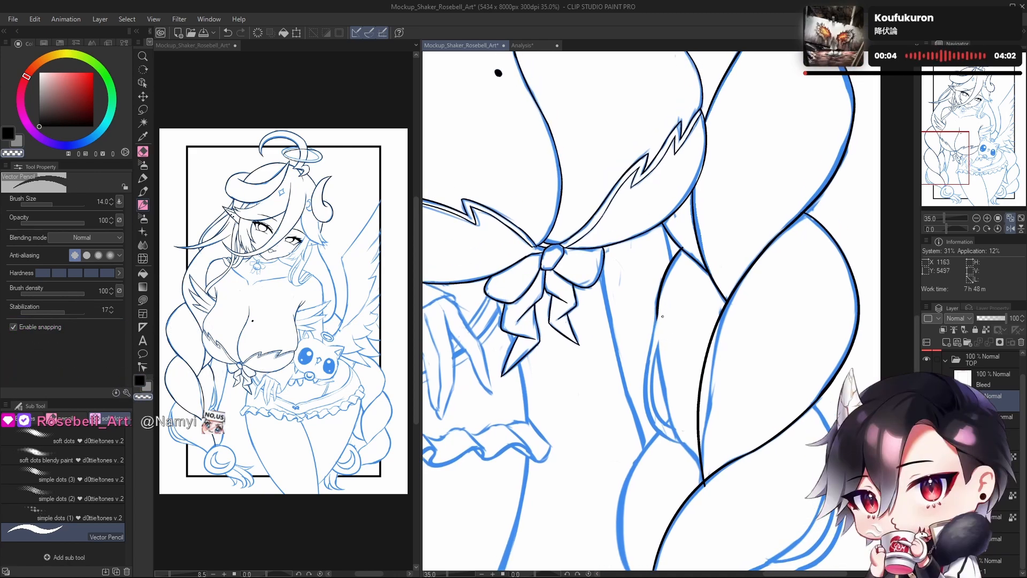
pyautogui.moveTo(669, 272); pyautogui.dragTo(663, 227)
pyautogui.moveTo(728, 322); pyautogui.dragTo(750, 308)
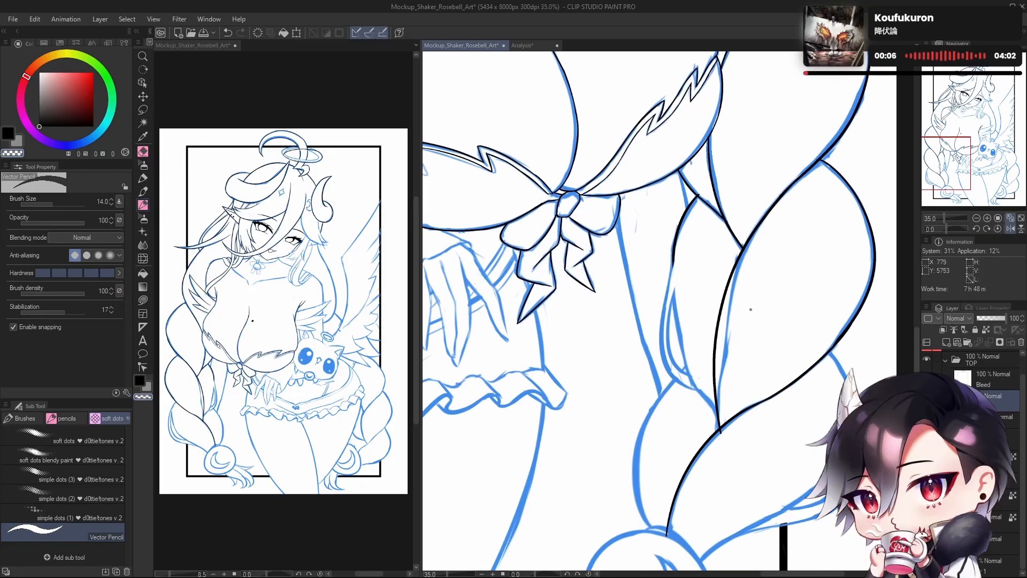
pyautogui.moveTo(717, 277)
pyautogui.mouseDown()
pyautogui.moveTo(723, 311)
pyautogui.moveTo(700, 294)
pyautogui.mouseUp()
pyautogui.press('c')
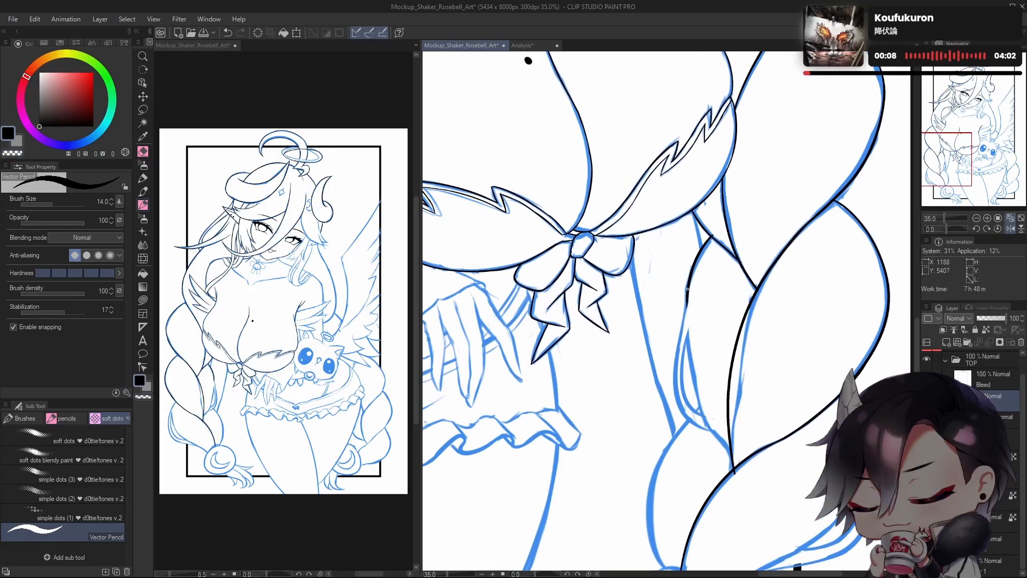
# Step: Extend the small strand's inked edge downward along the blue sketch, redoing the stroke
pyautogui.moveTo(729, 355); pyautogui.dragTo(727, 344)
pyautogui.moveTo(697, 297); pyautogui.dragTo(695, 289)
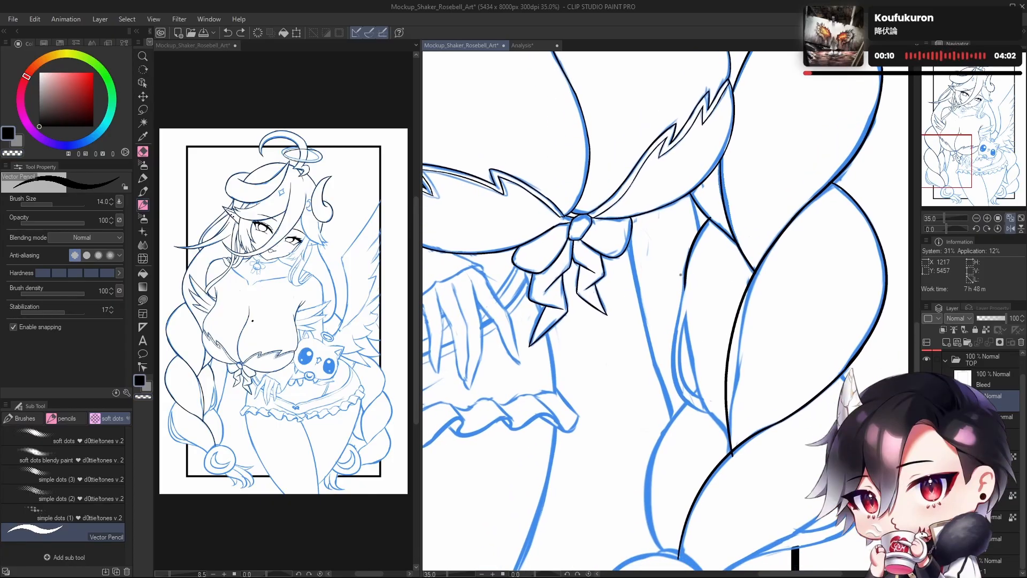
pyautogui.moveTo(715, 375); pyautogui.dragTo(711, 375)
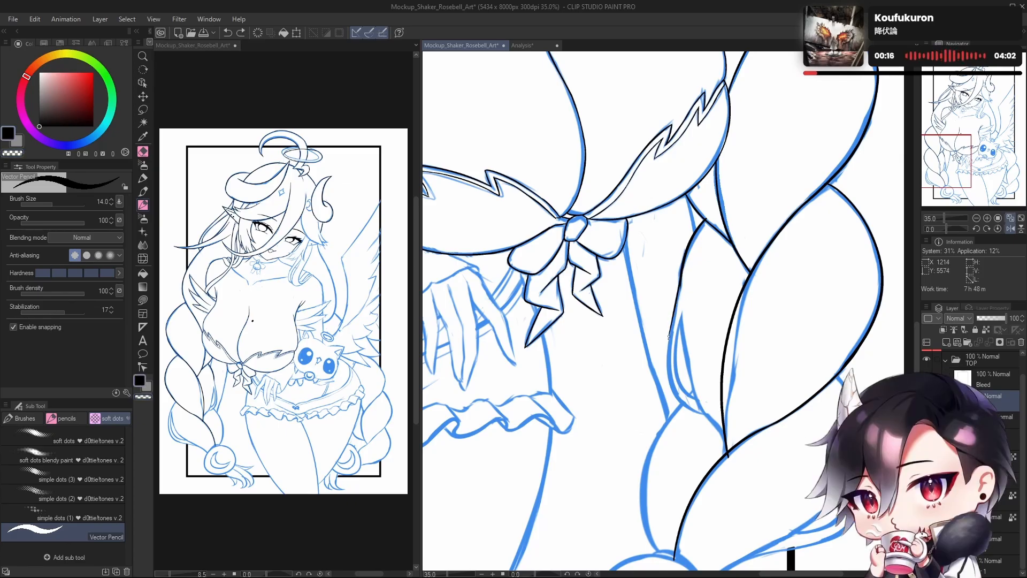
pyautogui.moveTo(682, 274)
pyautogui.mouseDown()
pyautogui.moveTo(669, 330)
pyautogui.moveTo(692, 351)
pyautogui.mouseUp()
pyautogui.hotkey('ctrl', 'z')
pyautogui.hotkey('ctrl', 'z')
pyautogui.moveTo(674, 265); pyautogui.dragTo(671, 305)
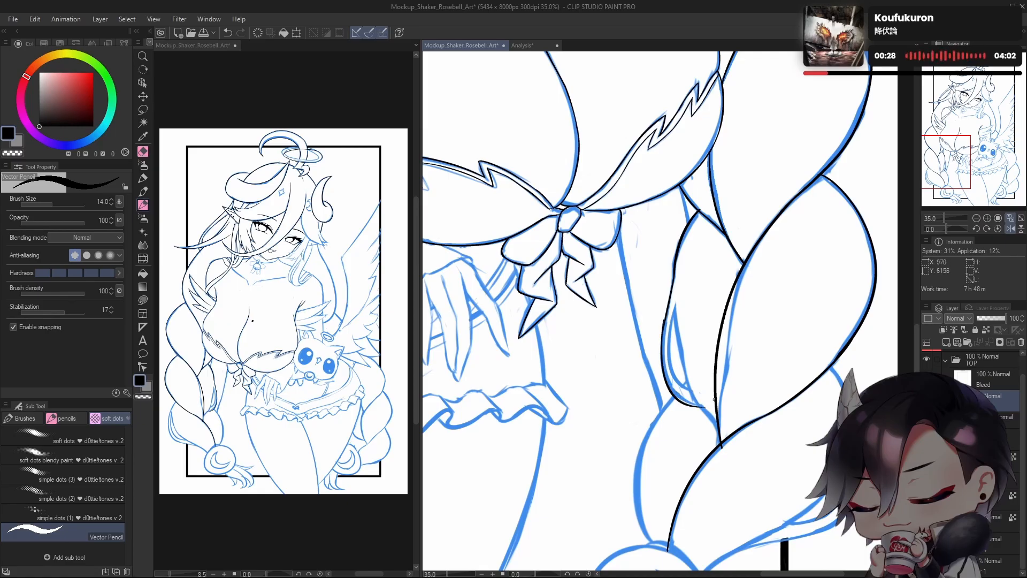
# Step: Compare the small strand with and without its inked bottom curve, and undo that curve
pyautogui.hotkey('ctrl', 'z')
pyautogui.hotkey('ctrl', 'y')
pyautogui.hotkey('ctrl', 'z')
pyautogui.hotkey('ctrl', 'z')
pyautogui.hotkey('ctrl', 'y')
pyautogui.hotkey('ctrl', 'z')
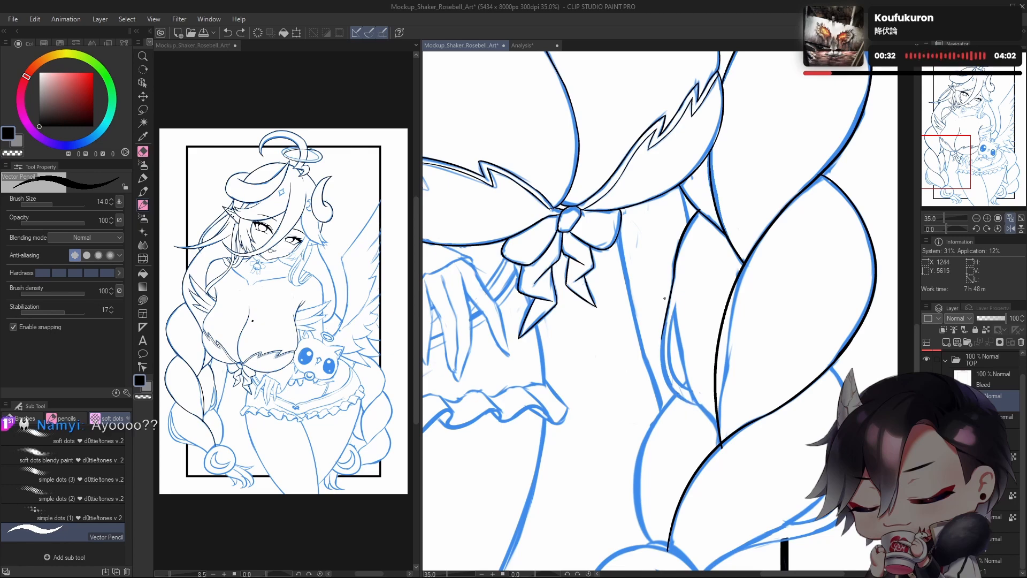
pyautogui.scroll(2, 682, 353)
pyautogui.hotkey('ctrl', 'y')
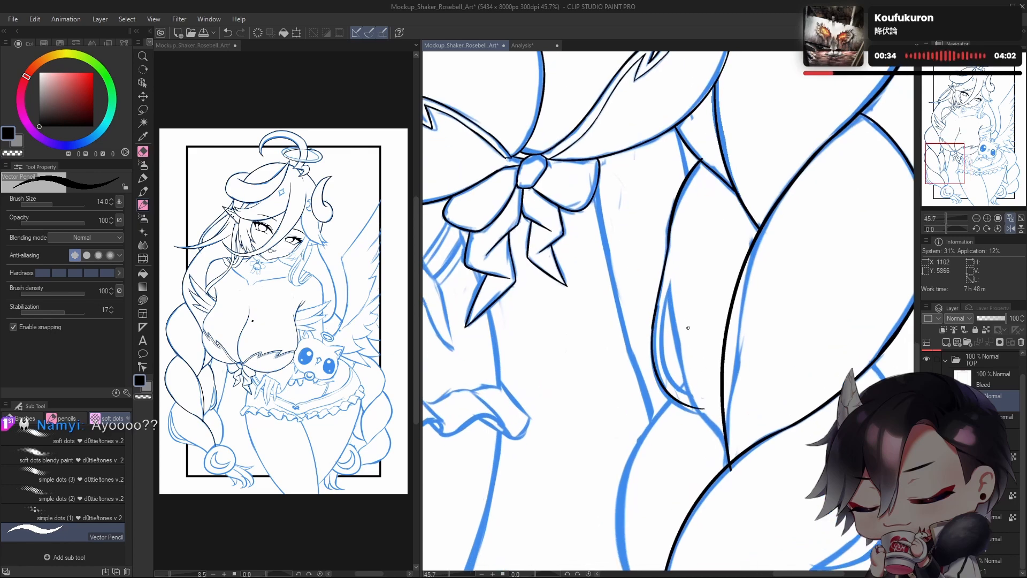
pyautogui.moveTo(705, 349); pyautogui.dragTo(697, 343)
pyautogui.hotkey('ctrl', 'z')
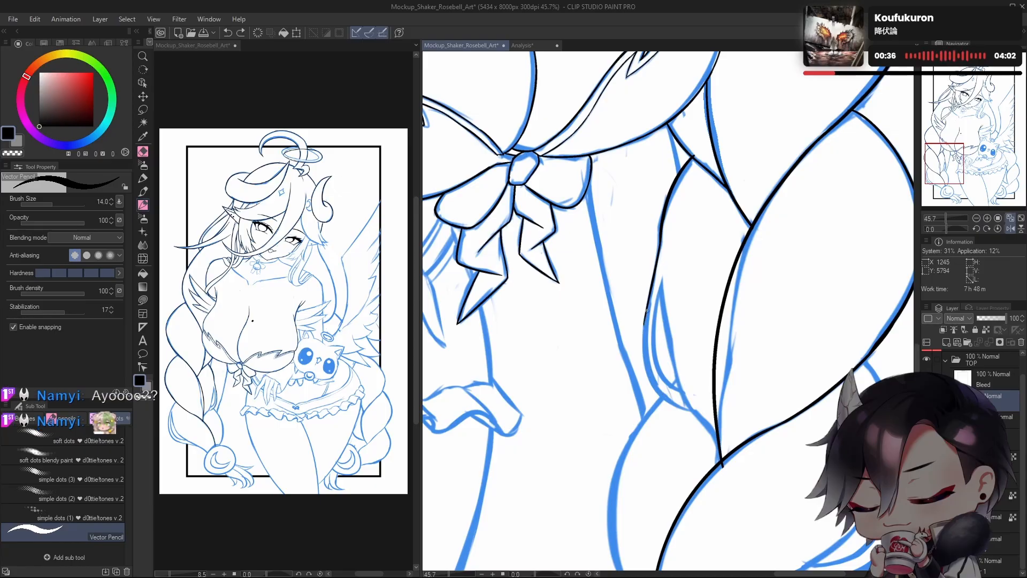
# Step: Ink the small strand's rounded bottom curve from the end of its side edge toward the braid, retrying the stroke
pyautogui.moveTo(652, 306); pyautogui.dragTo(695, 406)
pyautogui.hotkey('ctrl', 'z')
pyautogui.moveTo(652, 307)
pyautogui.mouseDown()
pyautogui.moveTo(661, 397)
pyautogui.moveTo(707, 411)
pyautogui.mouseUp()
pyautogui.hotkey('ctrl', 'z')
pyautogui.moveTo(646, 315); pyautogui.dragTo(697, 405)
pyautogui.hotkey('ctrl', 'z')
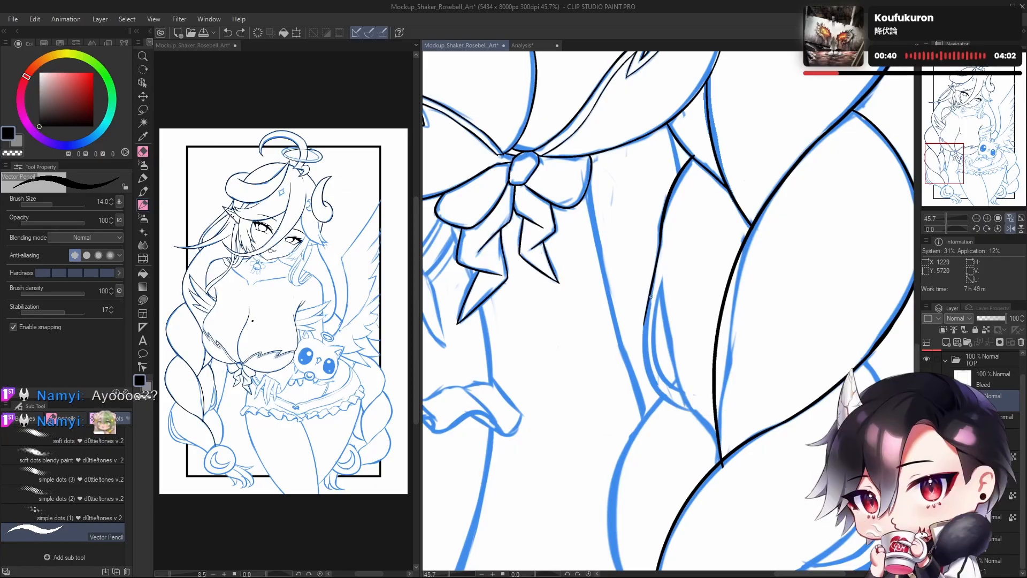
pyautogui.moveTo(651, 299); pyautogui.dragTo(706, 412)
pyautogui.hotkey('ctrl', 'z')
pyautogui.moveTo(649, 298); pyautogui.dragTo(712, 407)
pyautogui.hotkey('ctrl', 'z')
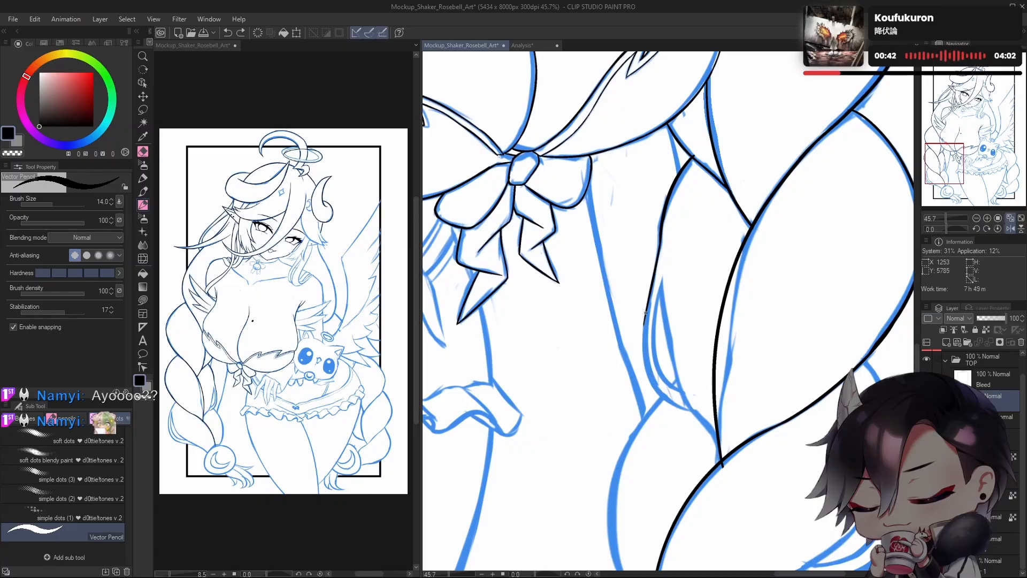
pyautogui.moveTo(646, 312); pyautogui.dragTo(707, 413)
pyautogui.hotkey('ctrl', 'z')
pyautogui.moveTo(642, 361); pyautogui.dragTo(706, 409)
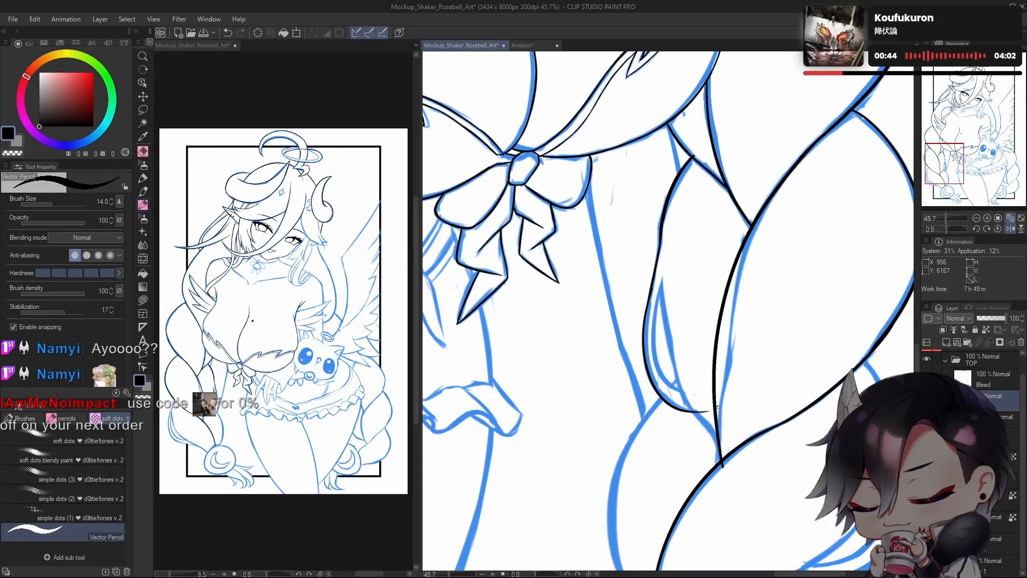
# Step: Check the small strand in the unmirrored view, trim the end of its bottom curve, and return to black ink in the mirrored view
pyautogui.press('h')
pyautogui.moveTo(644, 404)
pyautogui.mouseDown()
pyautogui.moveTo(701, 403)
pyautogui.moveTo(673, 387)
pyautogui.mouseUp()
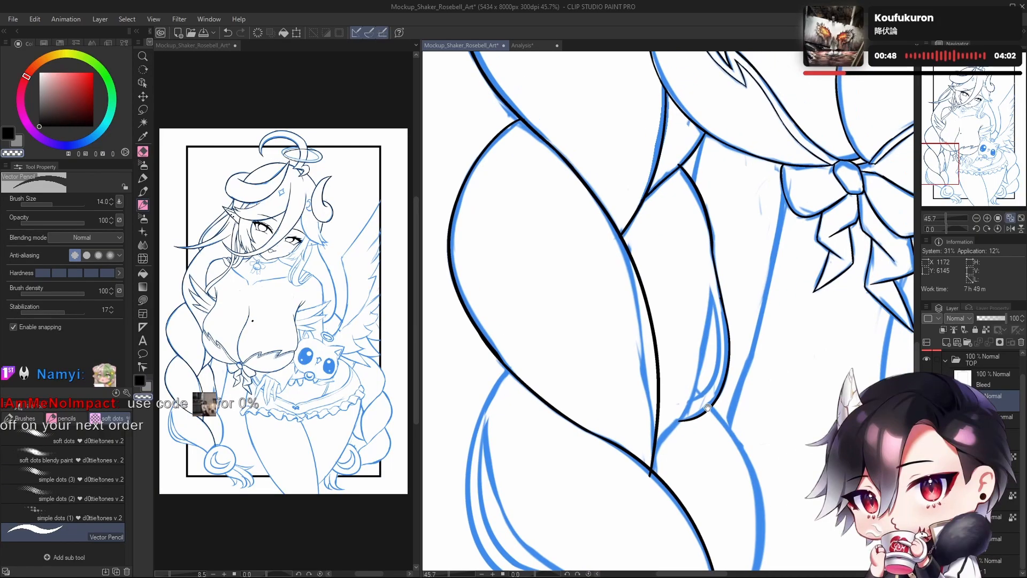
pyautogui.press('h')
pyautogui.moveTo(729, 355); pyautogui.dragTo(720, 401)
pyautogui.press('c')
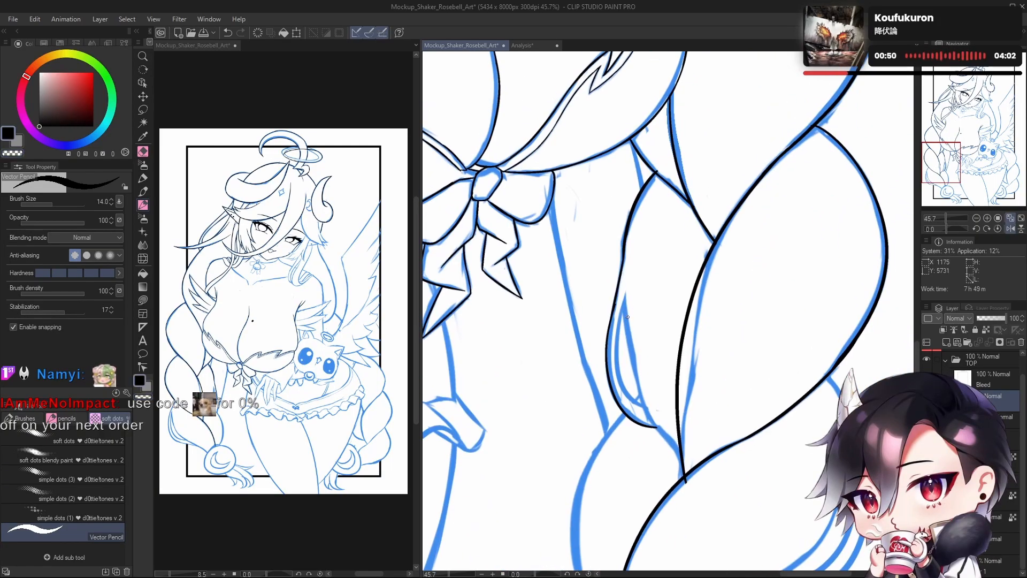
# Step: Ink the first curved edge of the narrow inner fold inside the small strand, redoing the stroke until it follows the blue sketch
pyautogui.moveTo(625, 294)
pyautogui.mouseDown()
pyautogui.moveTo(633, 354)
pyautogui.moveTo(644, 360)
pyautogui.mouseUp()
pyautogui.hotkey('ctrl', 'z')
pyautogui.moveTo(629, 285)
pyautogui.mouseDown()
pyautogui.moveTo(620, 356)
pyautogui.moveTo(644, 310)
pyautogui.mouseUp()
pyautogui.hotkey('ctrl', 'z')
pyautogui.moveTo(637, 267); pyautogui.dragTo(627, 368)
pyautogui.hotkey('ctrl', 'z')
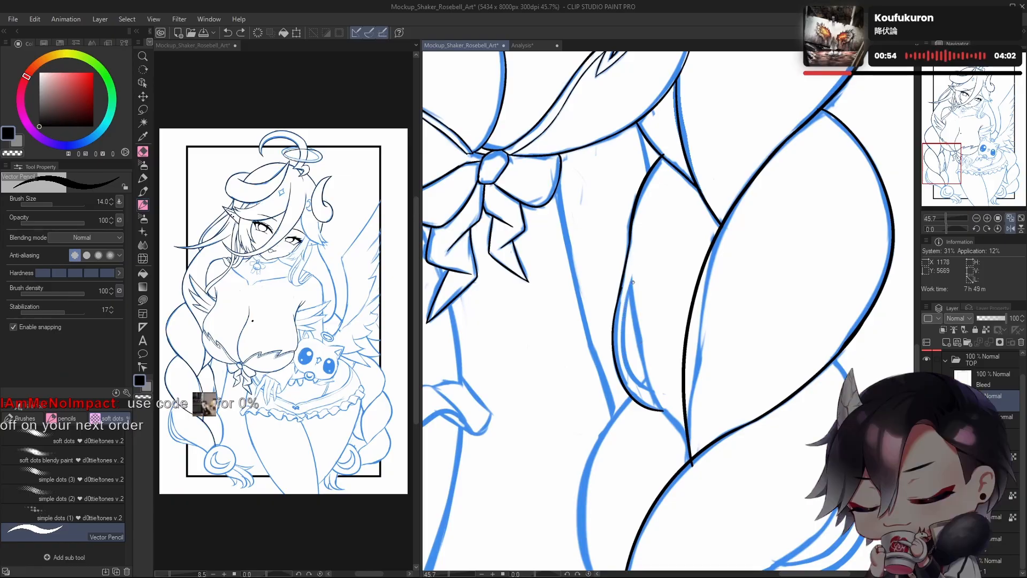
pyautogui.hotkey('ctrl', 'z')
pyautogui.moveTo(637, 264)
pyautogui.mouseDown()
pyautogui.moveTo(625, 358)
pyautogui.moveTo(644, 329)
pyautogui.mouseUp()
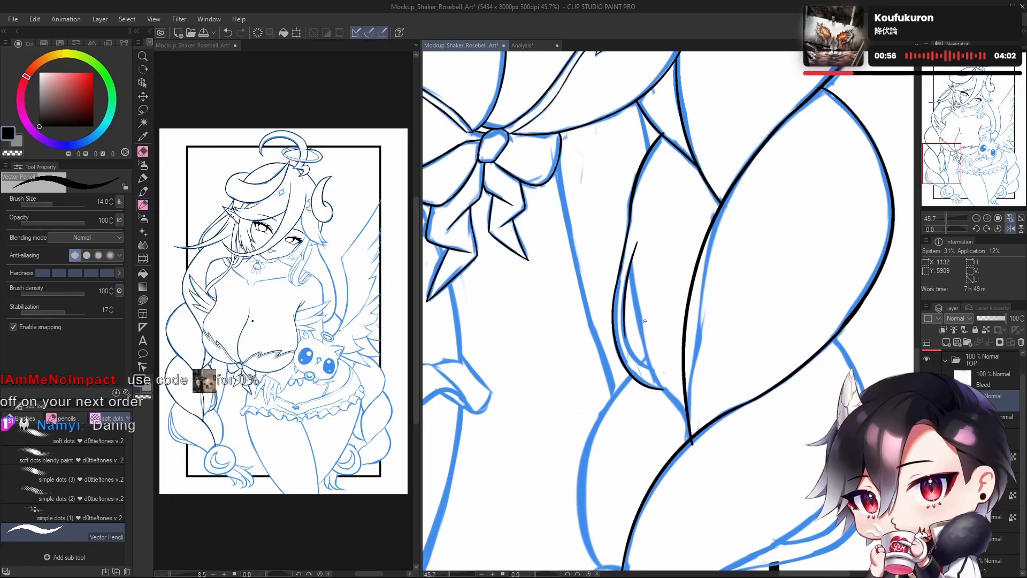
pyautogui.hotkey('ctrl', 'z')
pyautogui.moveTo(618, 280); pyautogui.dragTo(623, 262)
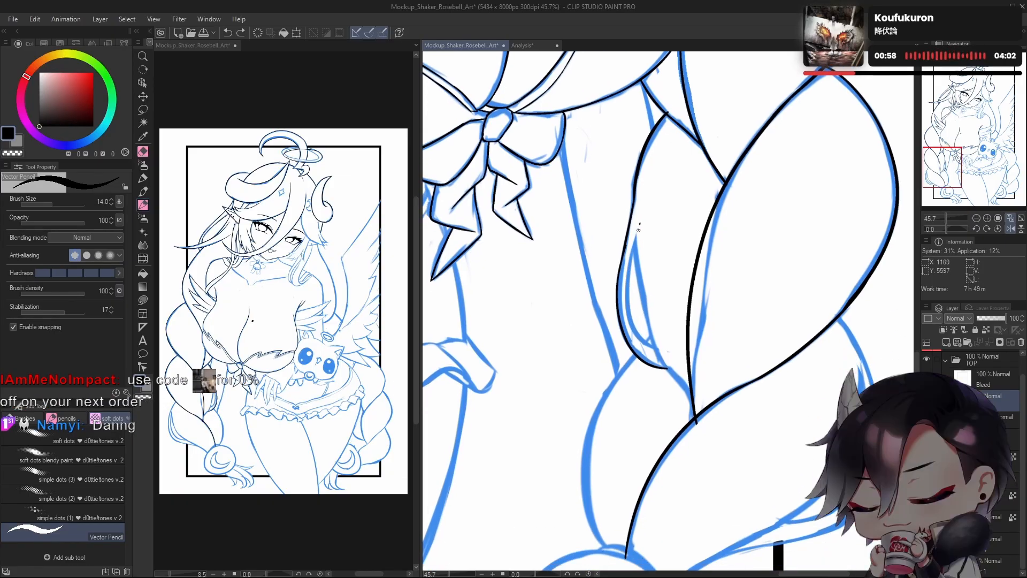
pyautogui.moveTo(639, 225); pyautogui.dragTo(620, 302)
pyautogui.moveTo(640, 295); pyautogui.dragTo(635, 311)
pyautogui.hotkey('ctrl', 'z')
pyautogui.moveTo(638, 238); pyautogui.dragTo(625, 323)
pyautogui.moveTo(633, 283); pyautogui.dragTo(630, 283)
pyautogui.hotkey('ctrl', 'z')
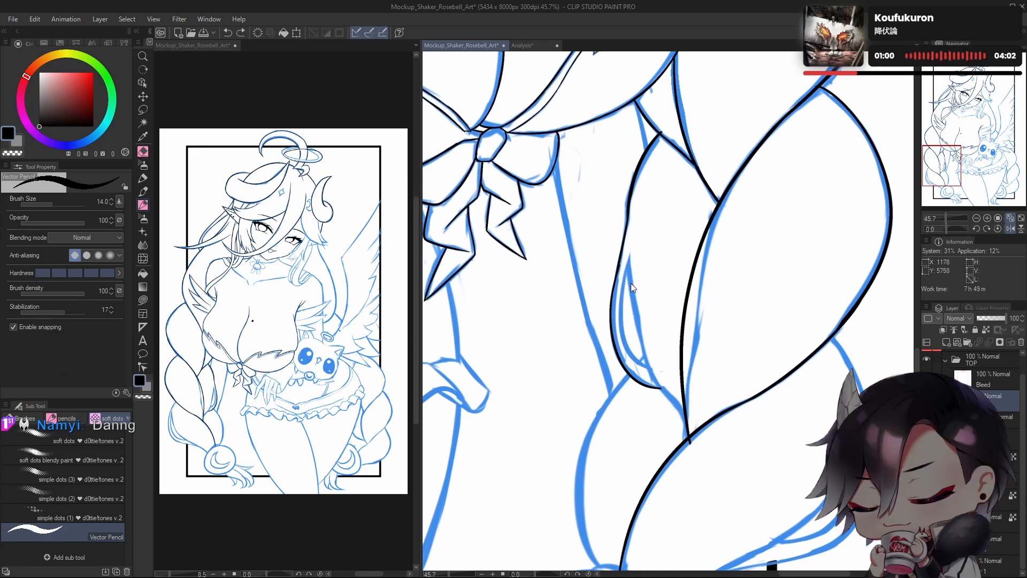
pyautogui.moveTo(635, 247); pyautogui.dragTo(624, 361)
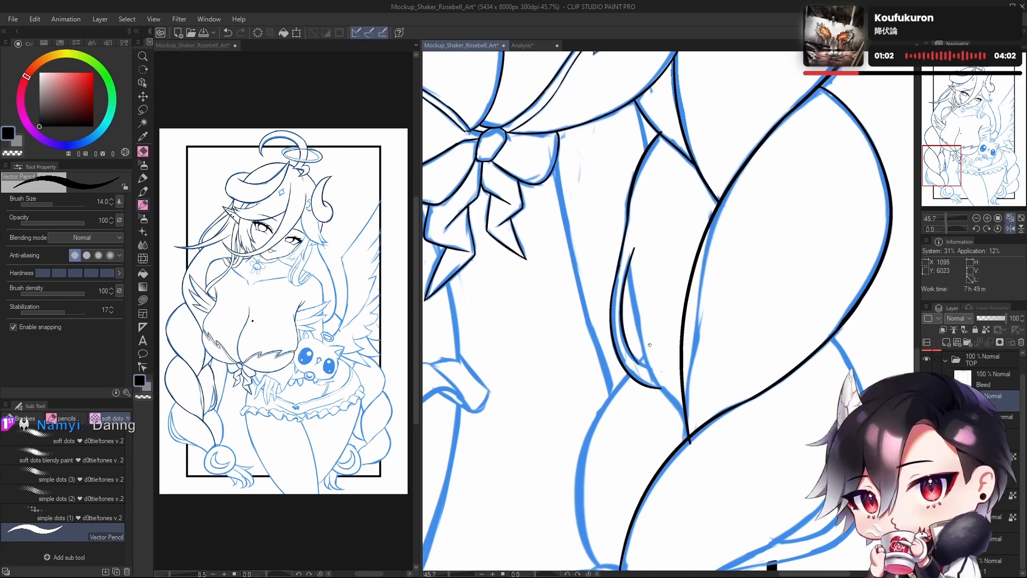
pyautogui.hotkey('ctrl', 'z')
pyautogui.hotkey('ctrl', 'z')
pyautogui.moveTo(680, 337); pyautogui.dragTo(682, 348)
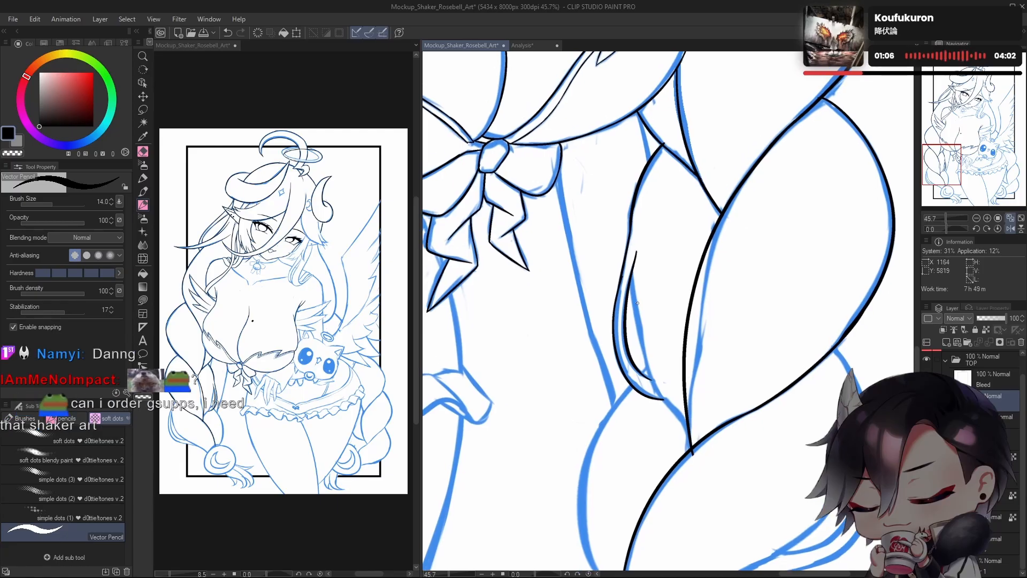
# Step: Ink the opposite edge of the small strand's inner fold, from its upper point down toward the strand's lower end, retrying the stroke
pyautogui.moveTo(633, 278); pyautogui.dragTo(641, 341)
pyautogui.hotkey('ctrl', 'z')
pyautogui.moveTo(632, 275); pyautogui.dragTo(641, 337)
pyautogui.hotkey('ctrl', 'z')
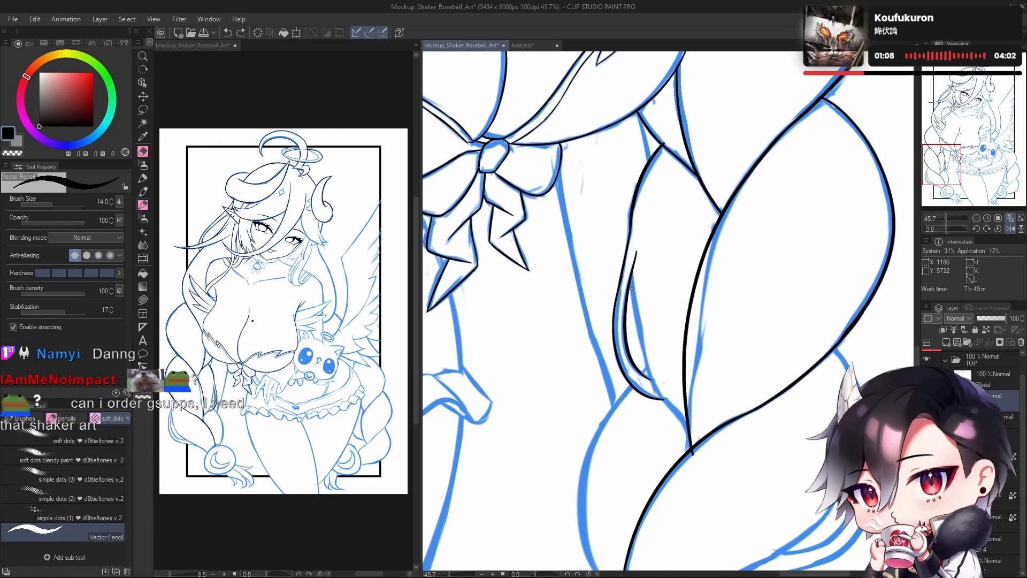
pyautogui.moveTo(632, 277); pyautogui.dragTo(638, 326)
pyautogui.hotkey('ctrl', 'z')
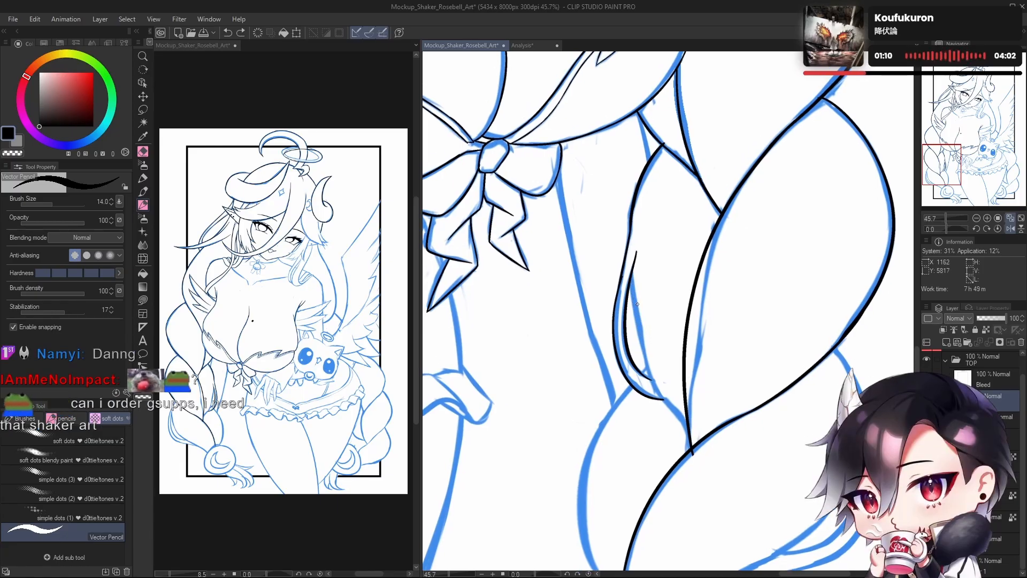
pyautogui.moveTo(632, 284); pyautogui.dragTo(637, 320)
pyautogui.hotkey('ctrl', 'z')
pyautogui.moveTo(633, 277); pyautogui.dragTo(640, 331)
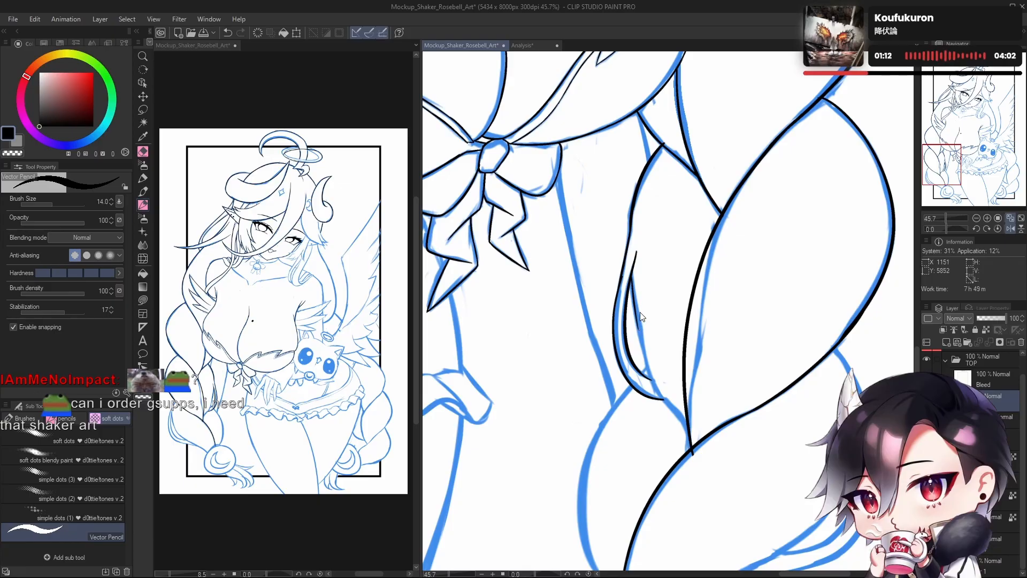
pyautogui.hotkey('ctrl', 'z')
pyautogui.moveTo(673, 340); pyautogui.dragTo(684, 349)
pyautogui.hotkey('ctrl', 'z')
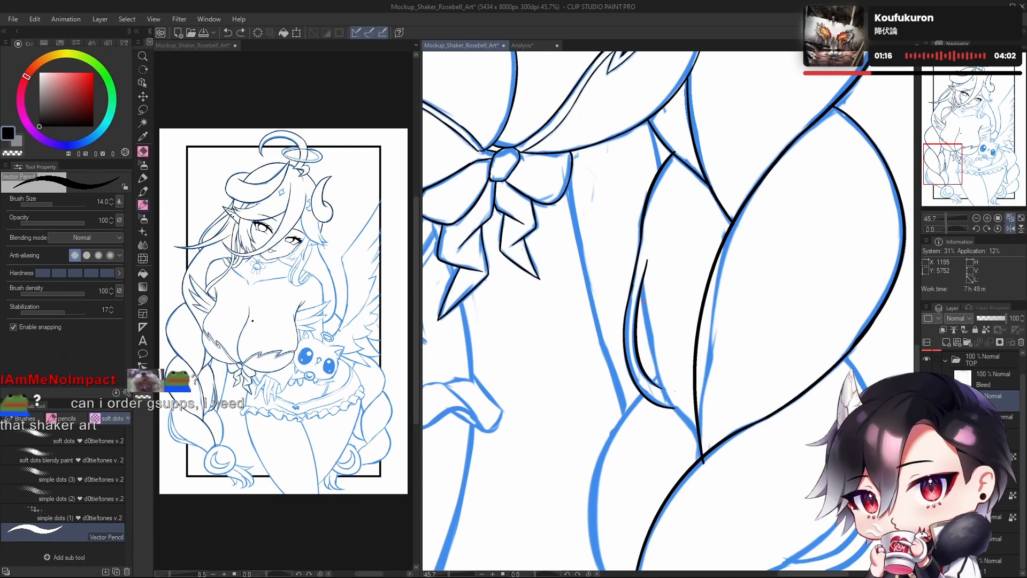
pyautogui.moveTo(641, 286); pyautogui.dragTo(654, 360)
pyautogui.hotkey('ctrl', 'z')
pyautogui.hotkey('ctrl', 'z')
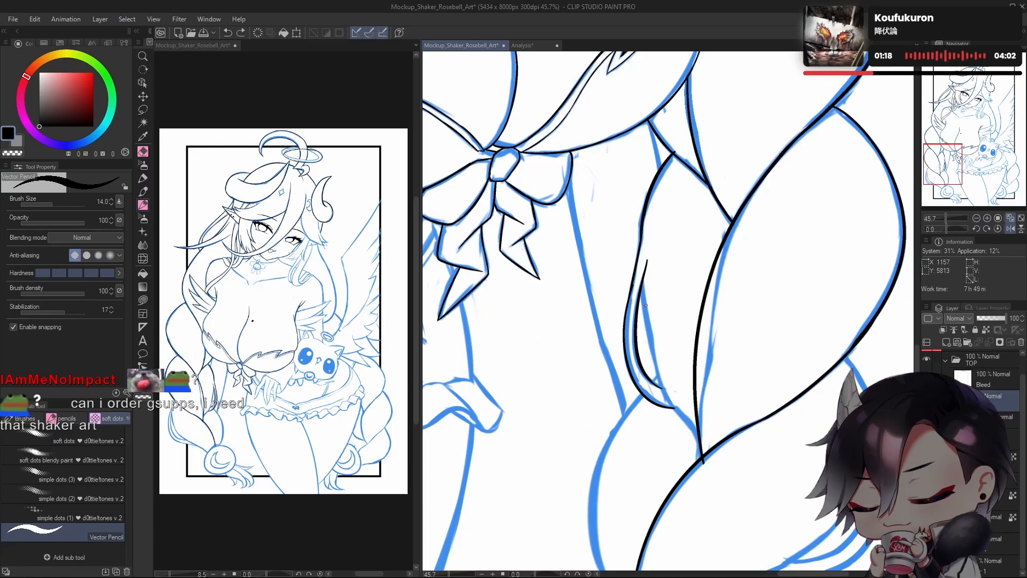
pyautogui.moveTo(641, 288); pyautogui.dragTo(654, 355)
pyautogui.hotkey('ctrl', 'z')
pyautogui.moveTo(642, 287); pyautogui.dragTo(653, 347)
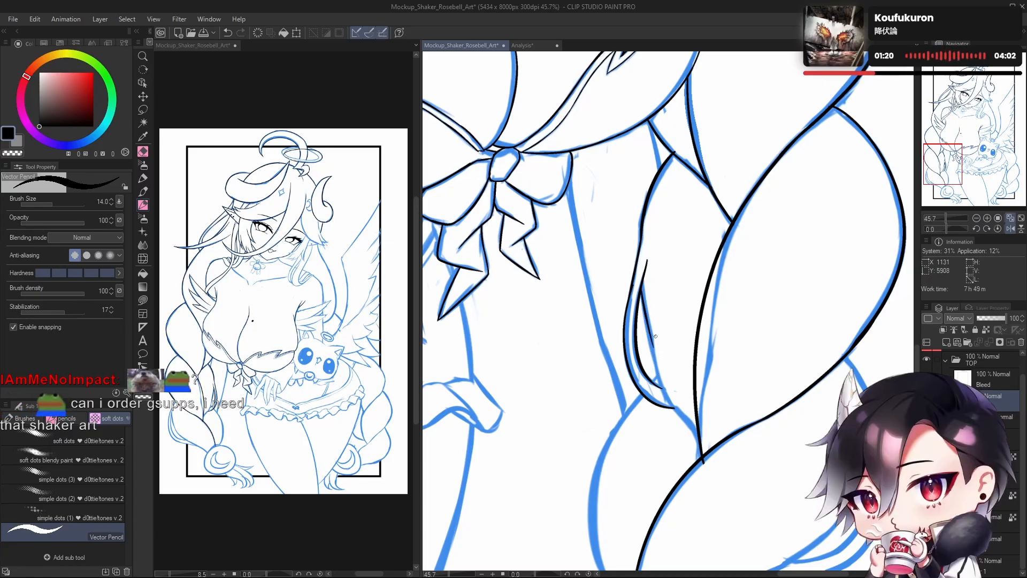
pyautogui.moveTo(660, 309); pyautogui.dragTo(659, 297)
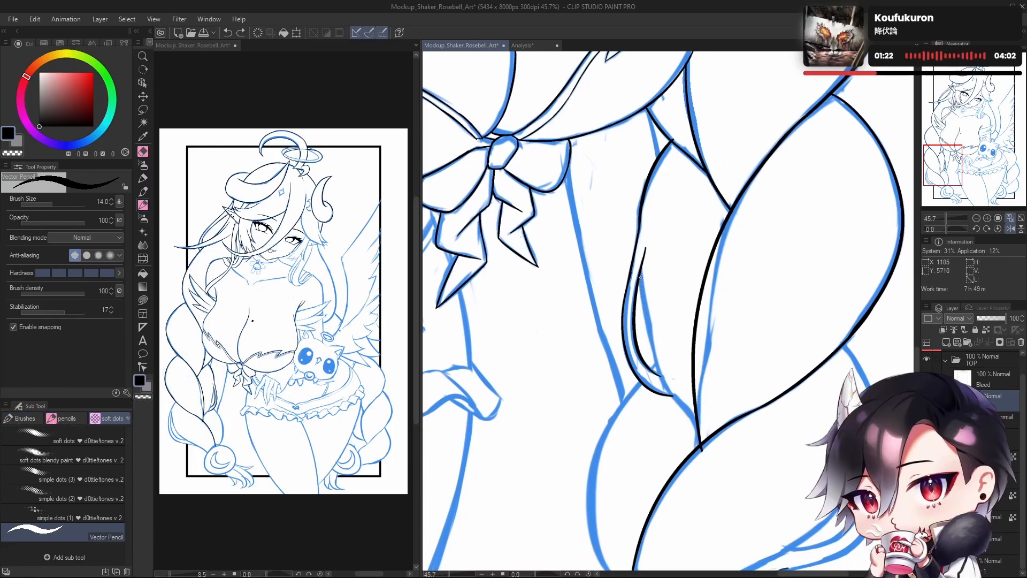
pyautogui.hotkey('ctrl', 'z')
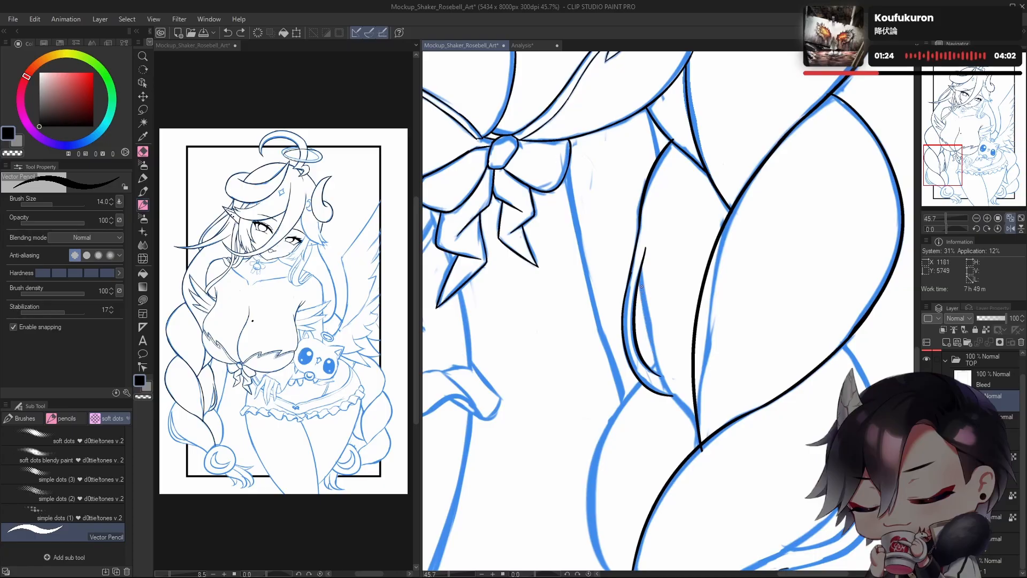
pyautogui.moveTo(641, 287); pyautogui.dragTo(664, 368)
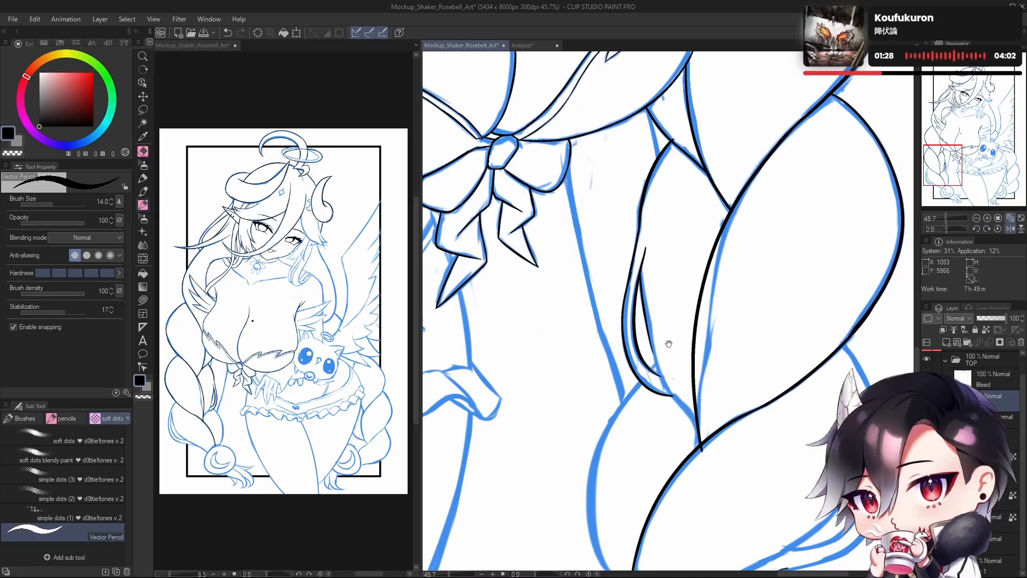
pyautogui.moveTo(669, 343); pyautogui.dragTo(672, 332)
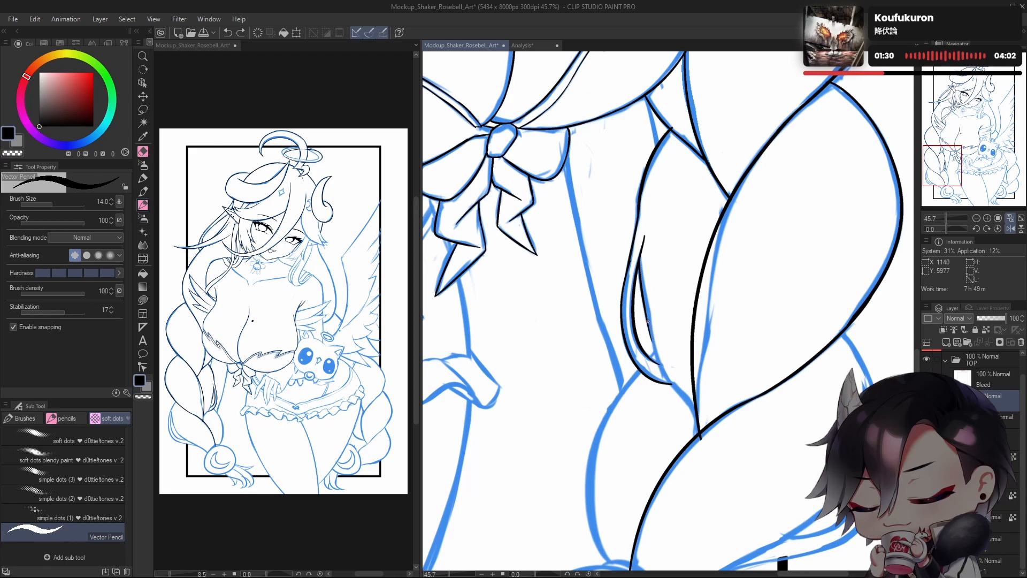
pyautogui.hotkey('ctrl', 'z')
pyautogui.moveTo(729, 280); pyautogui.dragTo(709, 358)
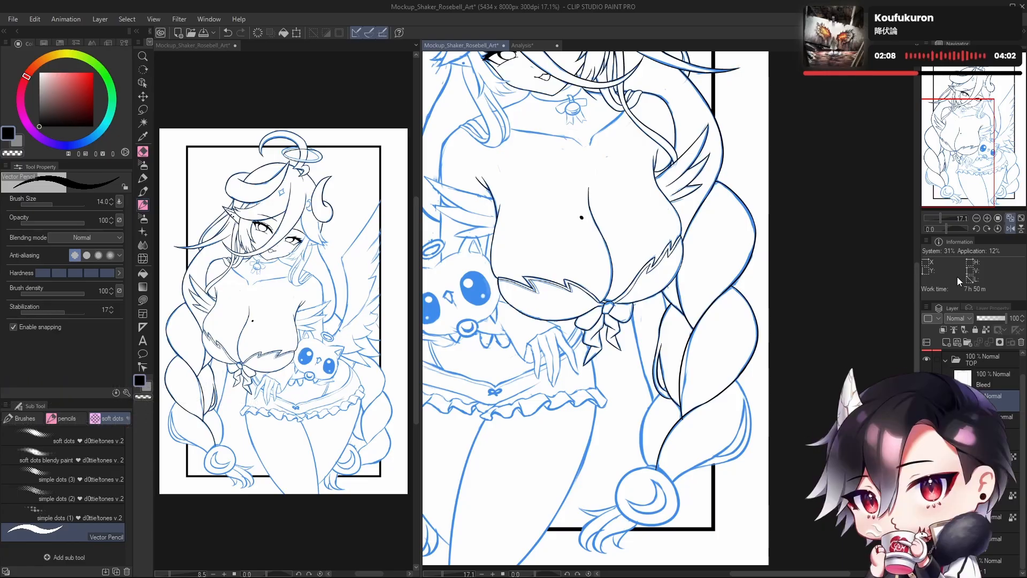
# Step: Ink the body-side edge of the lowest braid segment from the round bead up toward the small strand, retrying the curve
pyautogui.scroll(5, 690, 401)
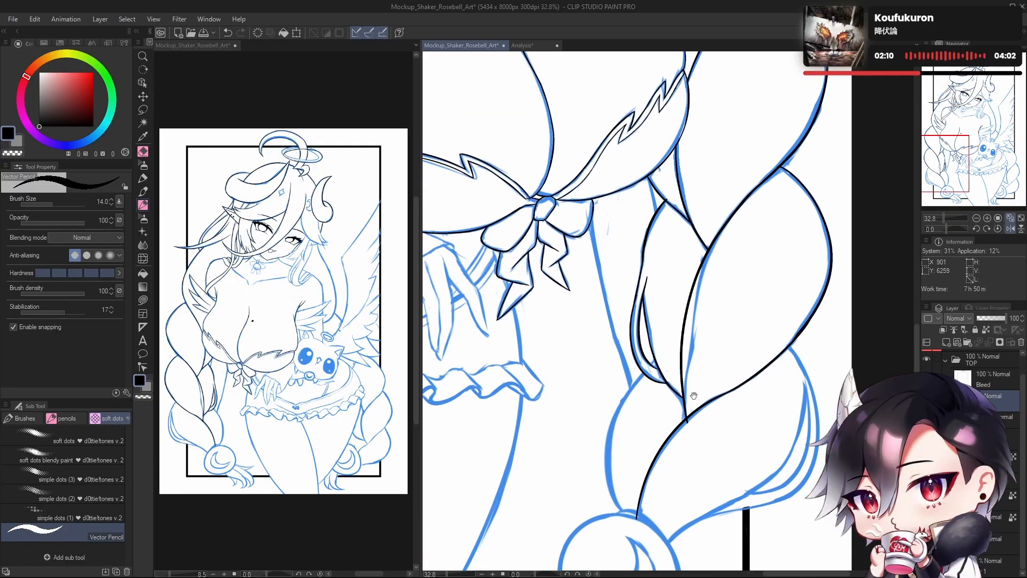
pyautogui.scroll(3, 654, 344)
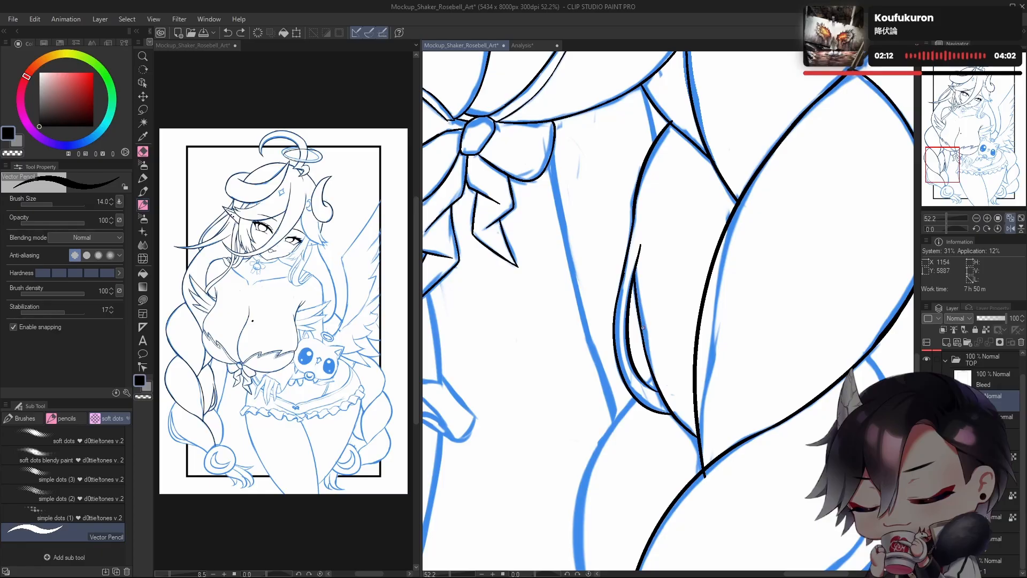
pyautogui.scroll(-4, 655, 370)
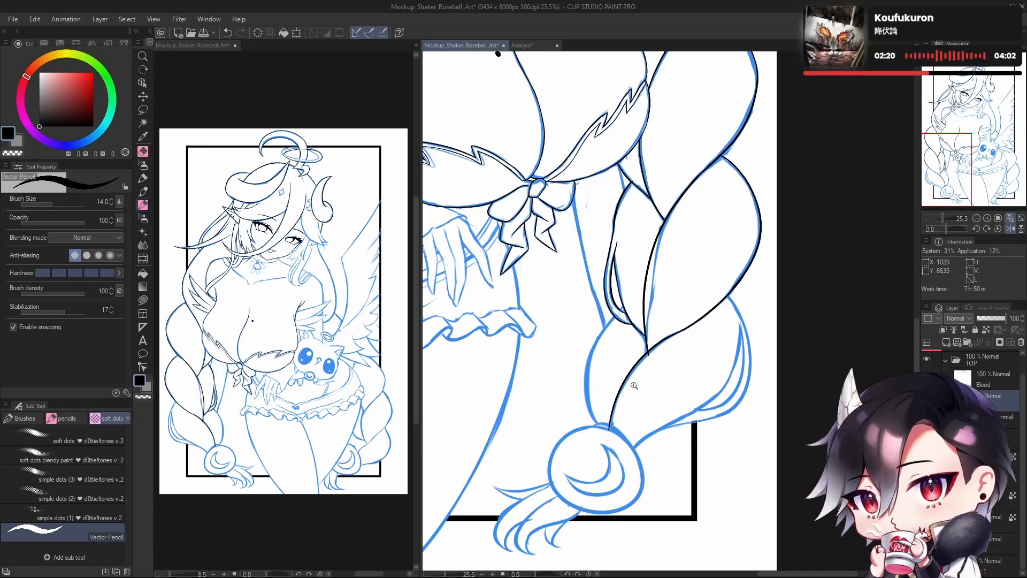
pyautogui.scroll(3, 634, 386)
pyautogui.moveTo(667, 212)
pyautogui.mouseDown()
pyautogui.moveTo(677, 200)
pyautogui.moveTo(605, 327)
pyautogui.mouseUp()
pyautogui.hotkey('ctrl', 'z')
pyautogui.moveTo(635, 412); pyautogui.dragTo(635, 227)
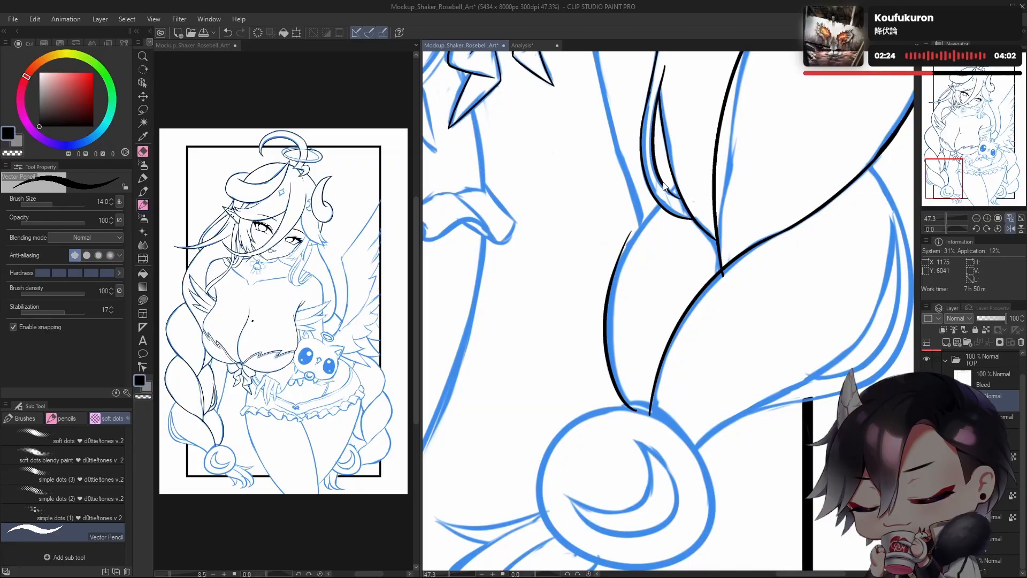
pyautogui.hotkey('ctrl', 'z')
pyautogui.moveTo(635, 412); pyautogui.dragTo(635, 227)
pyautogui.moveTo(634, 413); pyautogui.dragTo(650, 212)
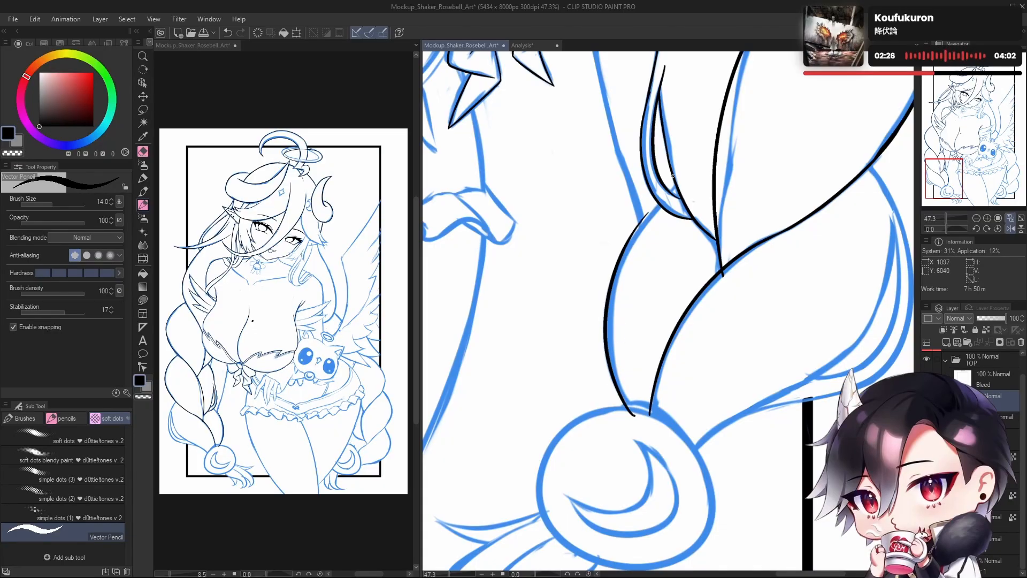
pyautogui.hotkey('ctrl', 'z')
pyautogui.moveTo(633, 412)
pyautogui.mouseDown()
pyautogui.moveTo(616, 385)
pyautogui.moveTo(657, 204)
pyautogui.mouseUp()
pyautogui.hotkey('ctrl', 'z')
pyautogui.moveTo(631, 413)
pyautogui.mouseDown()
pyautogui.moveTo(641, 223)
pyautogui.moveTo(681, 190)
pyautogui.moveTo(658, 204)
pyautogui.mouseUp()
pyautogui.scroll(2, 654, 210)
pyautogui.hotkey('ctrl', 'z')
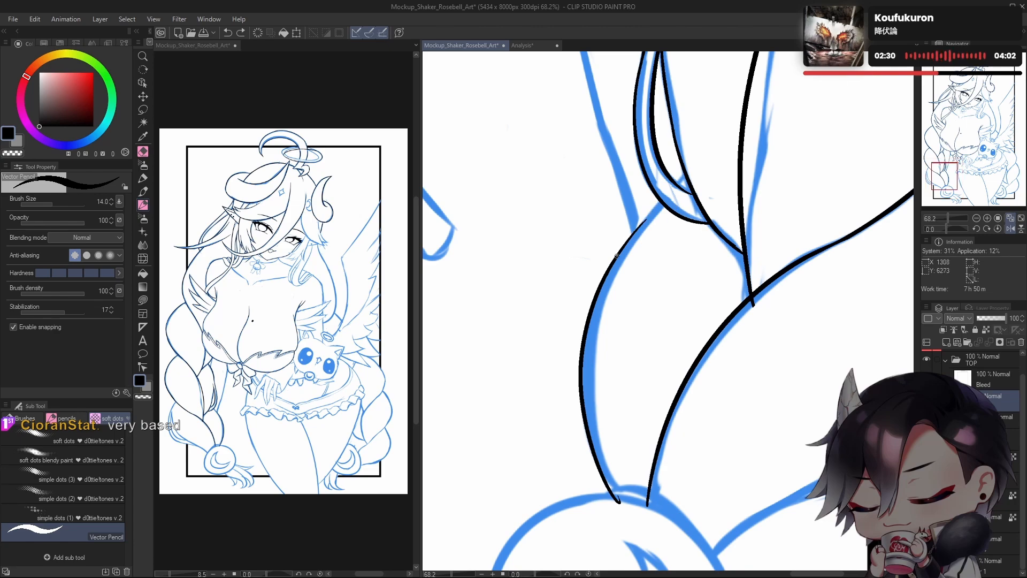
# Step: Extend the upper end of the lowest braid segment's edge across the small strand's bottom curve into its inner fold
pyautogui.moveTo(615, 256); pyautogui.dragTo(660, 204)
pyautogui.hotkey('ctrl', 'z')
pyautogui.moveTo(622, 248); pyautogui.dragTo(666, 199)
pyautogui.hotkey('ctrl', 'z')
pyautogui.press('c')
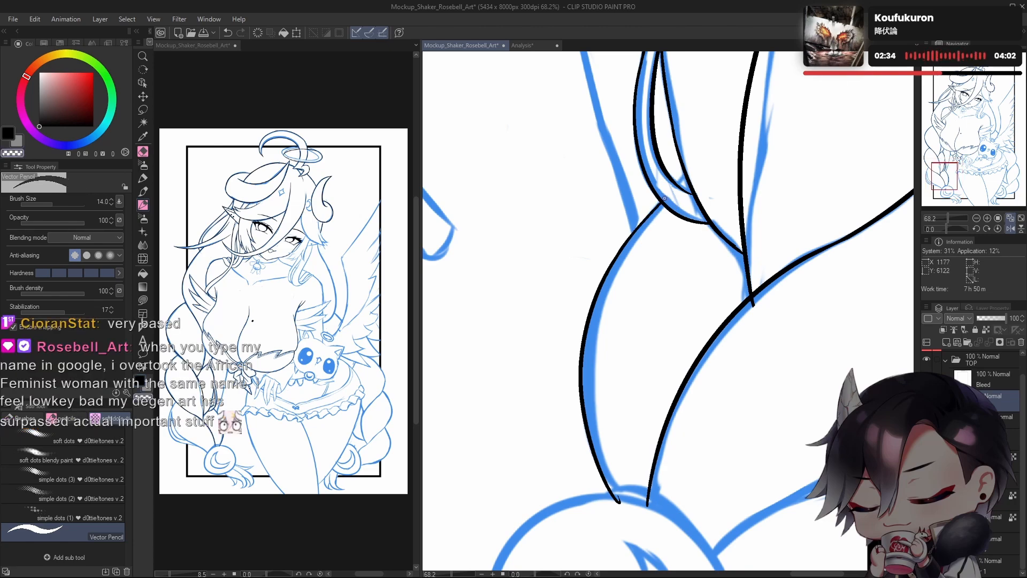
pyautogui.press('c')
pyautogui.moveTo(665, 201); pyautogui.dragTo(690, 175)
pyautogui.hotkey('ctrl', 'z')
# Step: Erase the extended line between the small strand's outer and inner curves, and trim the overshooting tip where the braid segments meet
pyautogui.press('c')
pyautogui.click(682, 195)
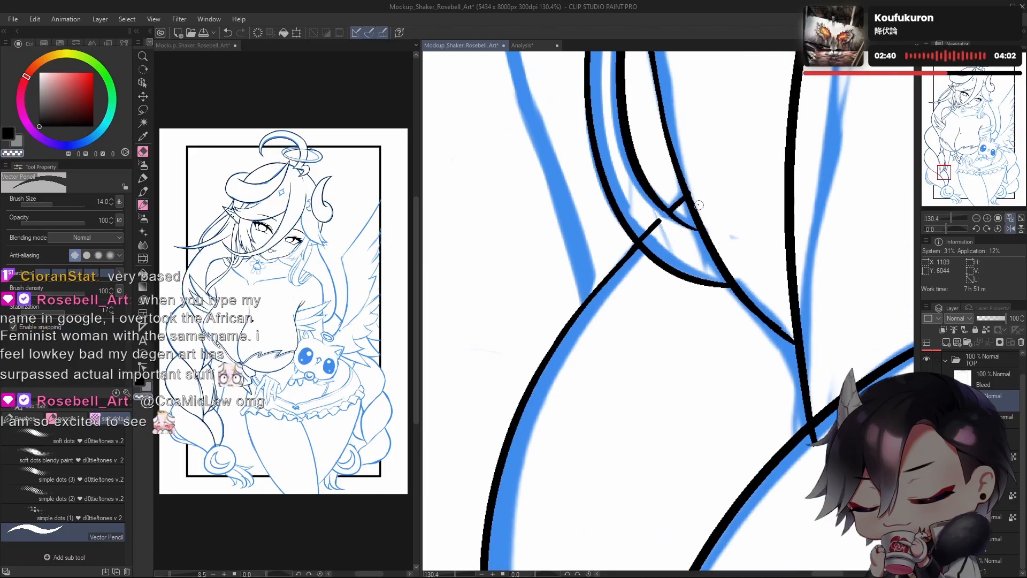
pyautogui.moveTo(662, 226); pyautogui.dragTo(653, 220)
pyautogui.scroll(-8, 695, 300)
pyautogui.scroll(6, 650, 289)
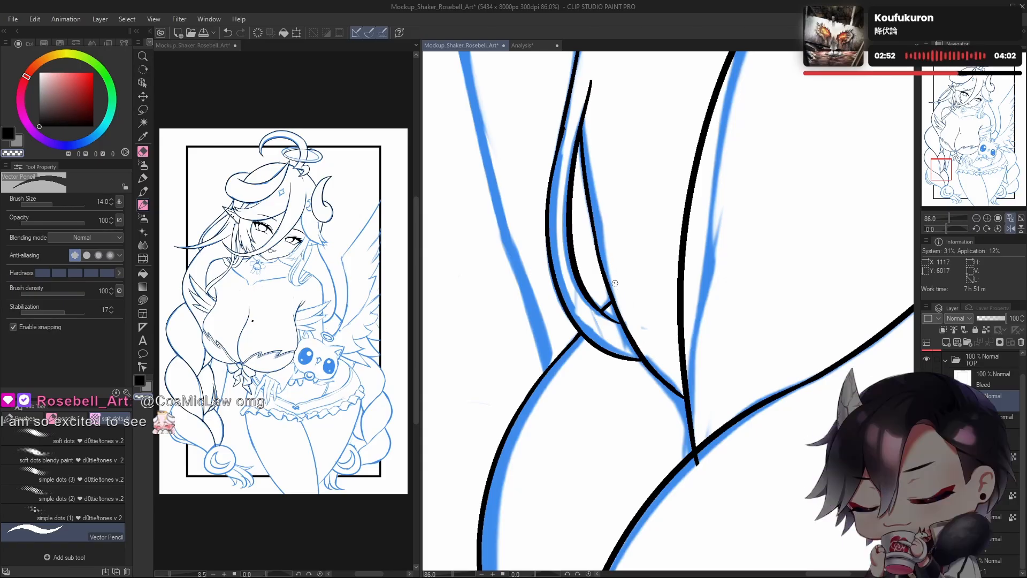
pyautogui.moveTo(771, 337); pyautogui.dragTo(660, 397)
pyautogui.moveTo(642, 348)
pyautogui.mouseDown()
pyautogui.moveTo(672, 355)
pyautogui.moveTo(698, 344)
pyautogui.moveTo(710, 292)
pyautogui.moveTo(684, 366)
pyautogui.moveTo(638, 353)
pyautogui.moveTo(640, 406)
pyautogui.moveTo(668, 399)
pyautogui.mouseUp()
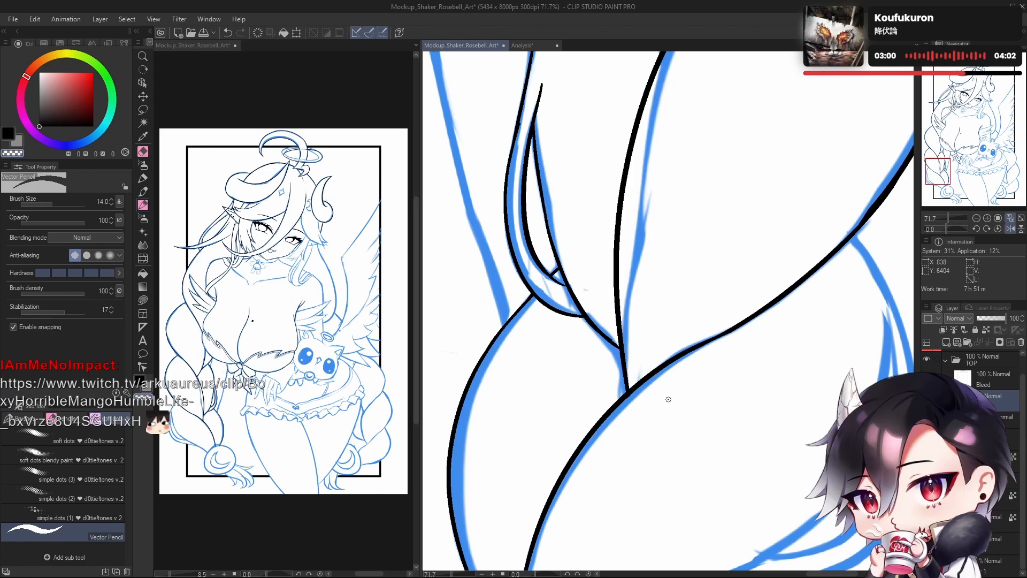
# Step: Switch to the Analysis canvas and examine up close how the lines join at the blue-haired character's armpit
pyautogui.click(522, 45)
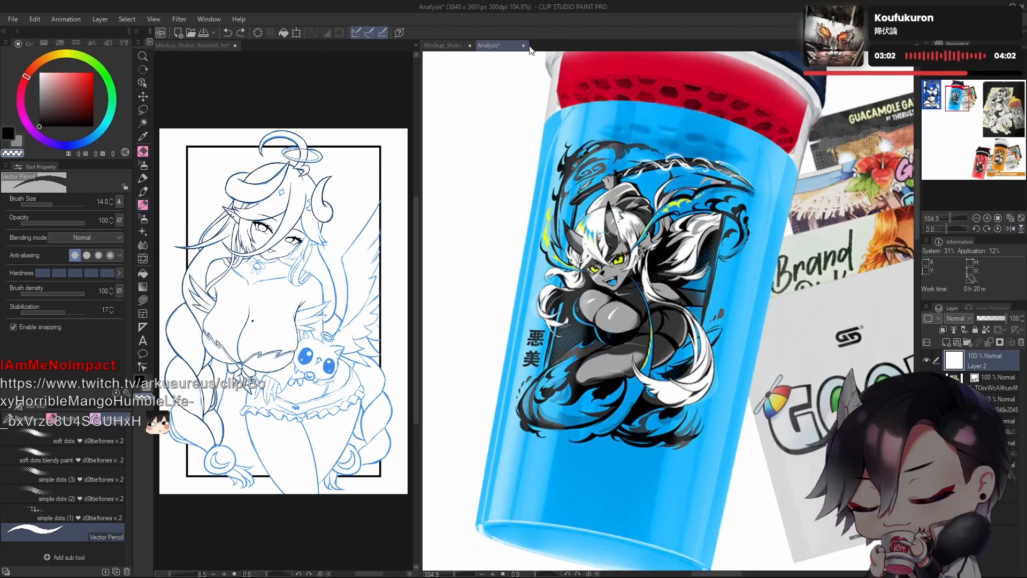
pyautogui.scroll(-3, 664, 319)
pyautogui.scroll(2, 664, 319)
pyautogui.scroll(5, 695, 381)
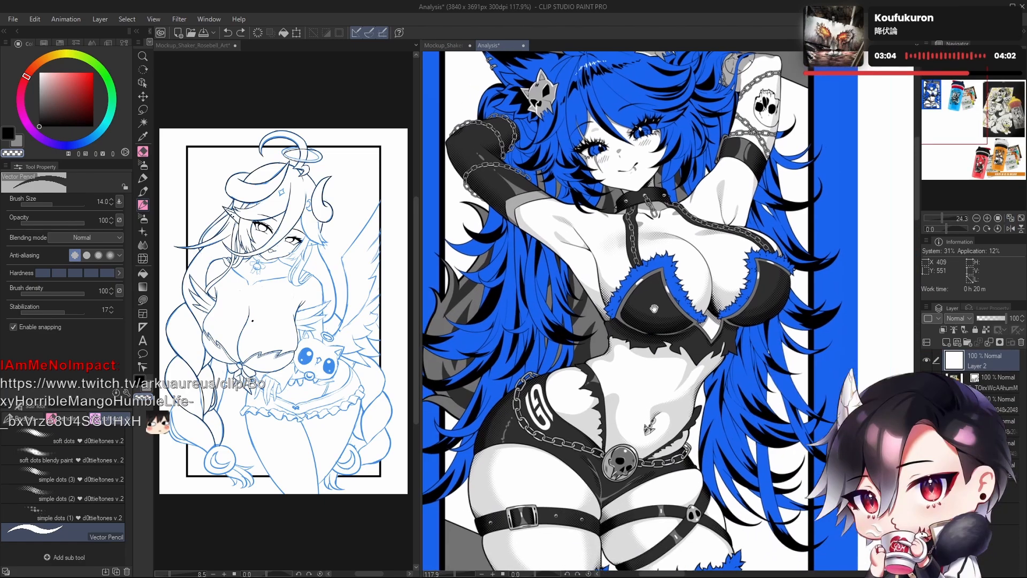
pyautogui.scroll(-6, 763, 367)
pyautogui.moveTo(770, 398); pyautogui.dragTo(579, 361)
pyautogui.moveTo(619, 323); pyautogui.dragTo(710, 329)
pyautogui.moveTo(575, 281); pyautogui.dragTo(837, 299)
pyautogui.moveTo(837, 300); pyautogui.dragTo(677, 410)
pyautogui.moveTo(713, 375)
pyautogui.mouseDown()
pyautogui.moveTo(673, 352)
pyautogui.moveTo(705, 354)
pyautogui.moveTo(712, 375)
pyautogui.mouseUp()
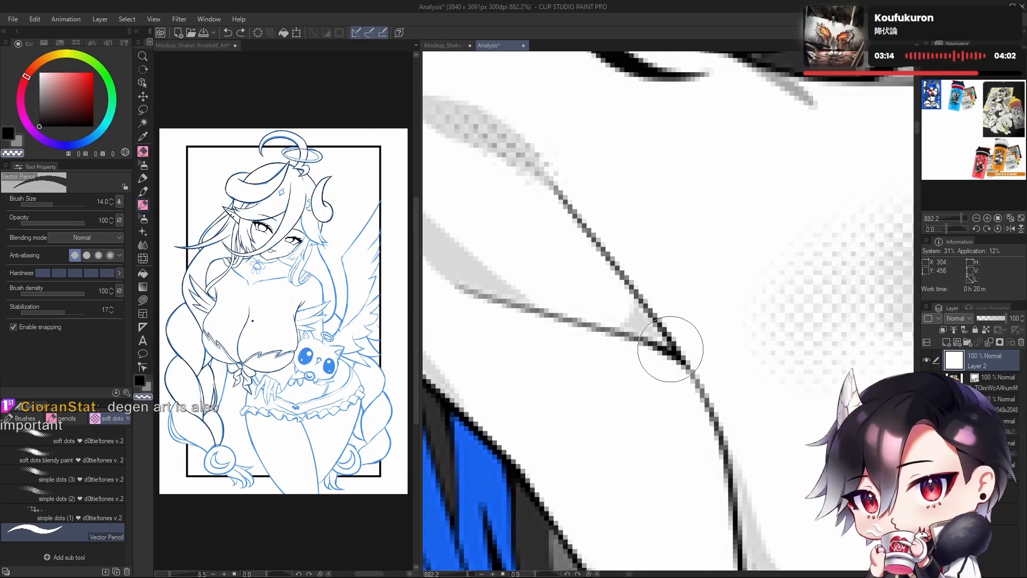
# Step: Draw a small test V beside the reference's armpit lines with a fine brush and fill its inner corner black at size 2.0
pyautogui.moveTo(744, 330); pyautogui.dragTo(727, 292)
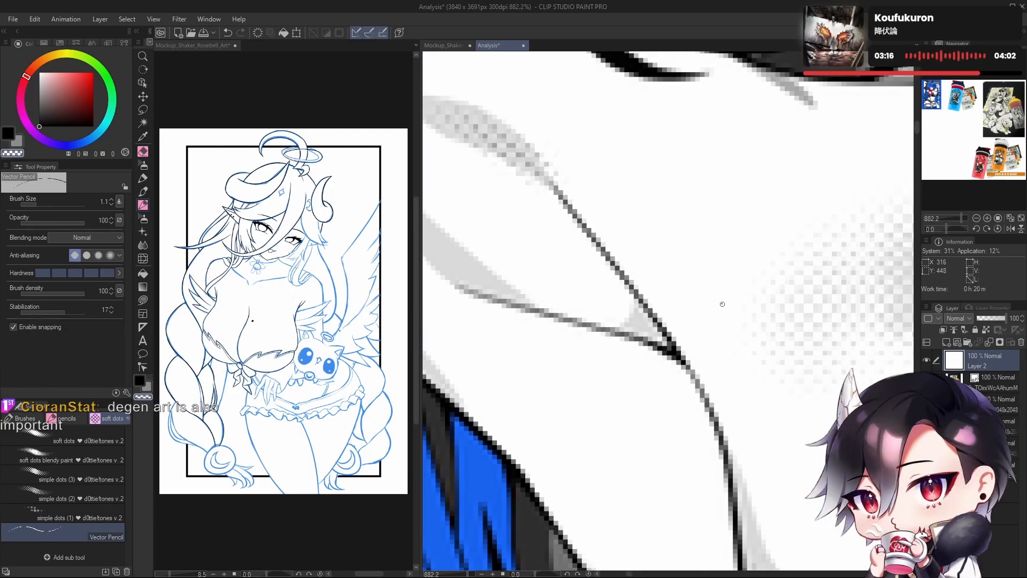
pyautogui.moveTo(664, 159); pyautogui.dragTo(706, 315)
pyautogui.moveTo(711, 279)
pyautogui.mouseDown()
pyautogui.moveTo(754, 150)
pyautogui.moveTo(707, 289)
pyautogui.moveTo(696, 266)
pyautogui.mouseUp()
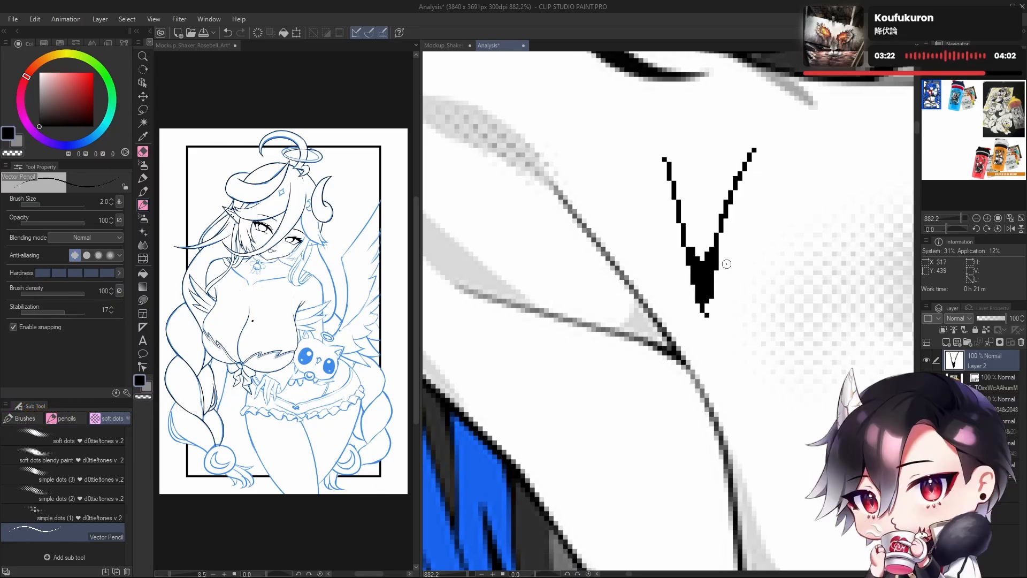
pyautogui.moveTo(735, 259); pyautogui.dragTo(703, 348)
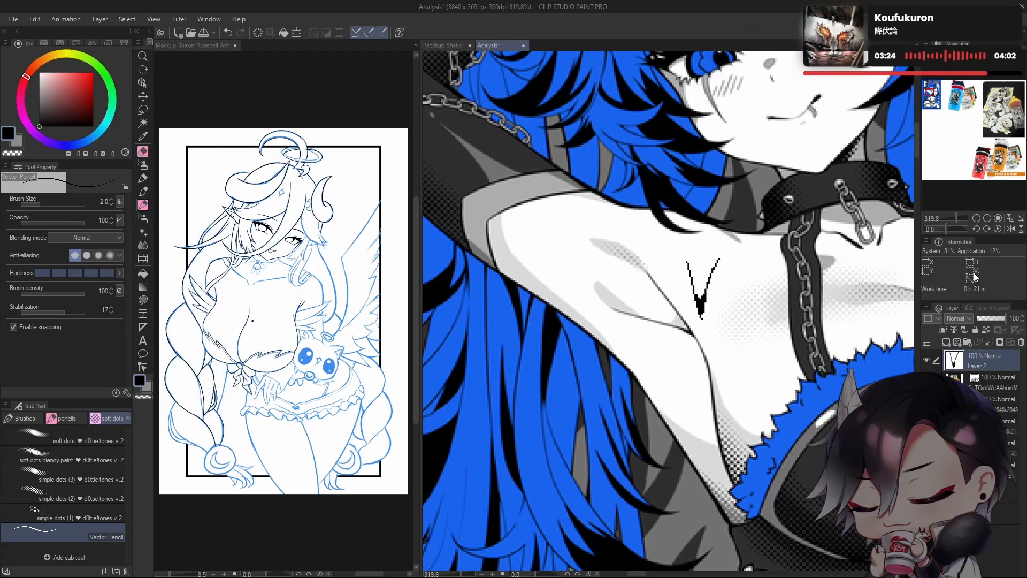
# Step: Undo all the strokes of the test V on the Analysis canvas
pyautogui.hotkey('ctrl', 'z')
pyautogui.hotkey('ctrl', 'z')
pyautogui.hotkey('ctrl', 'z')
pyautogui.hotkey('ctrl', 'z')
pyautogui.hotkey('ctrl', 'z')
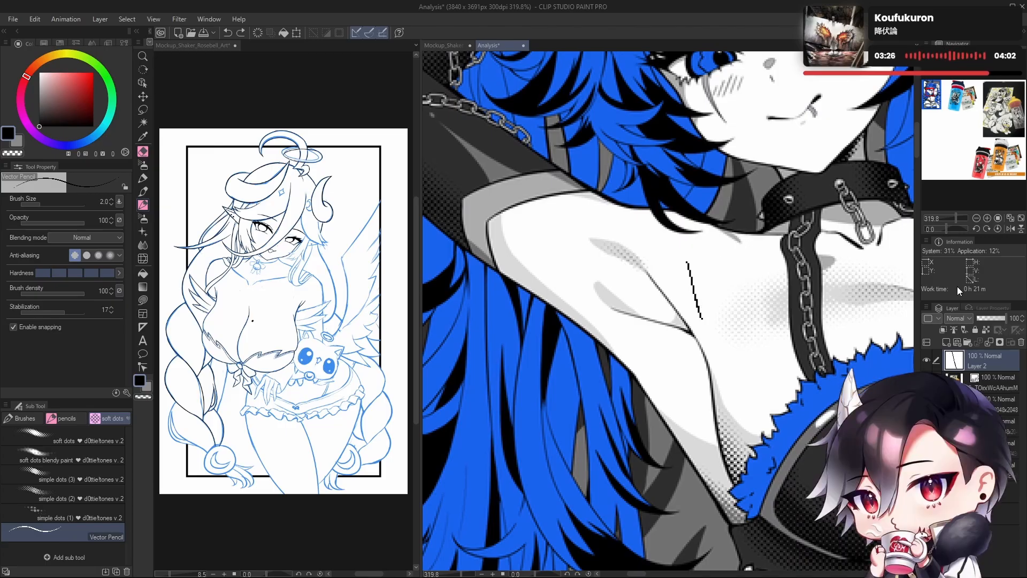
pyautogui.hotkey('ctrl', '0')
pyautogui.scroll(-3, 735, 365)
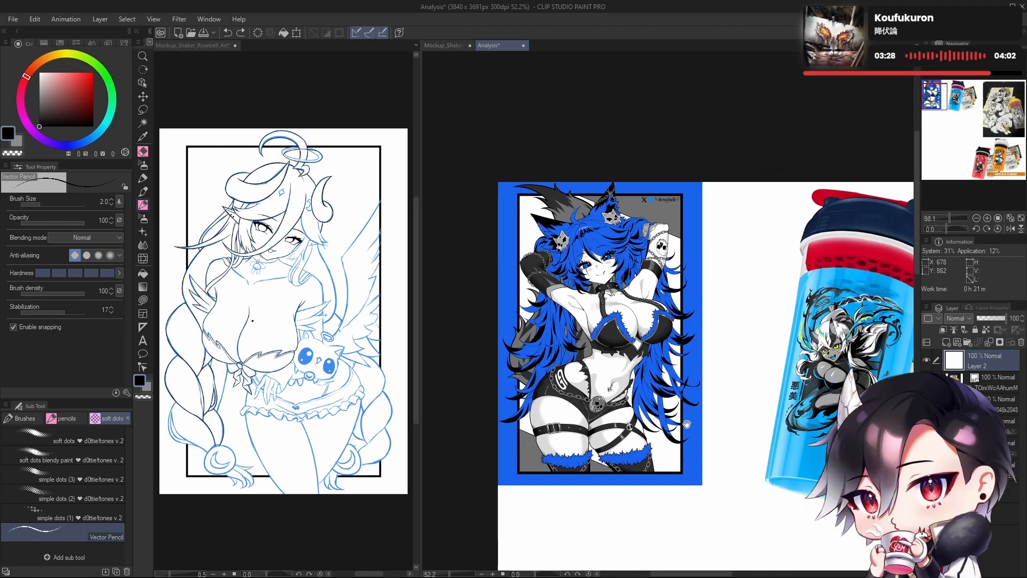
# Step: Return from the Analysis canvas to the Mockup_Shaker_Rosebell_Art canvas and bring the braid's small strand into view
pyautogui.moveTo(692, 393); pyautogui.dragTo(652, 358)
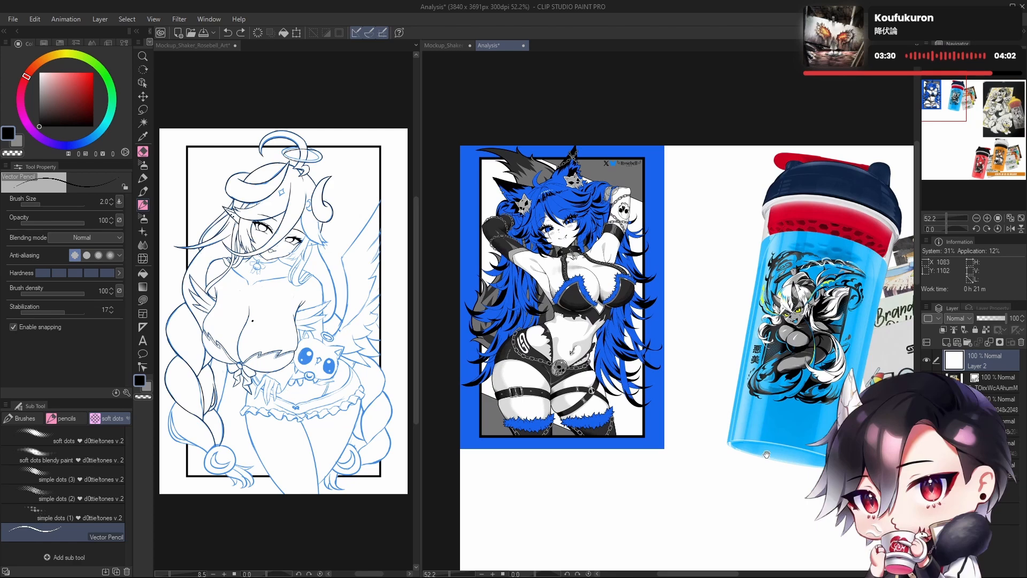
pyautogui.moveTo(767, 454); pyautogui.dragTo(741, 443)
pyautogui.click(442, 49)
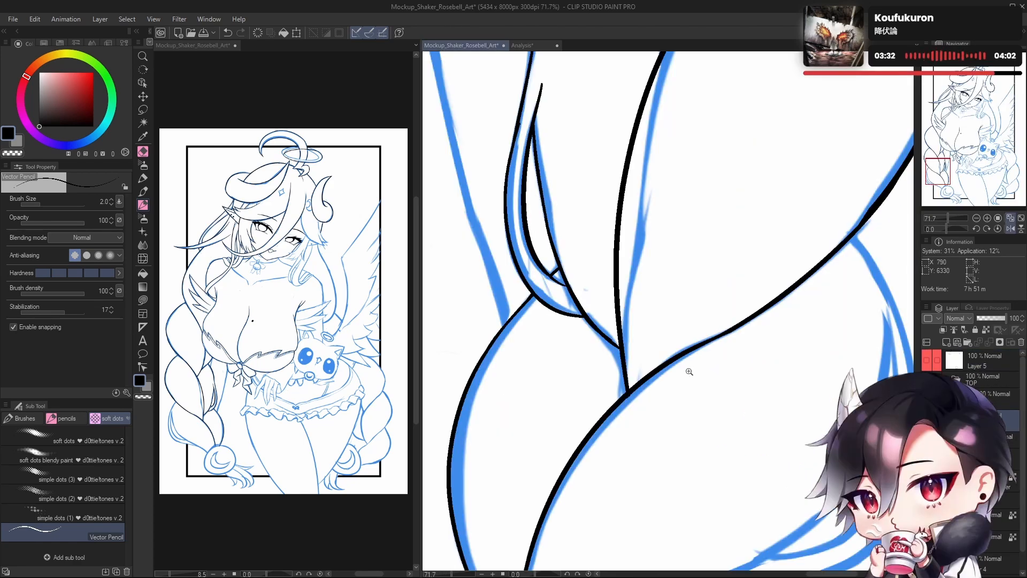
pyautogui.scroll(-4, 689, 369)
pyautogui.scroll(-2, 691, 374)
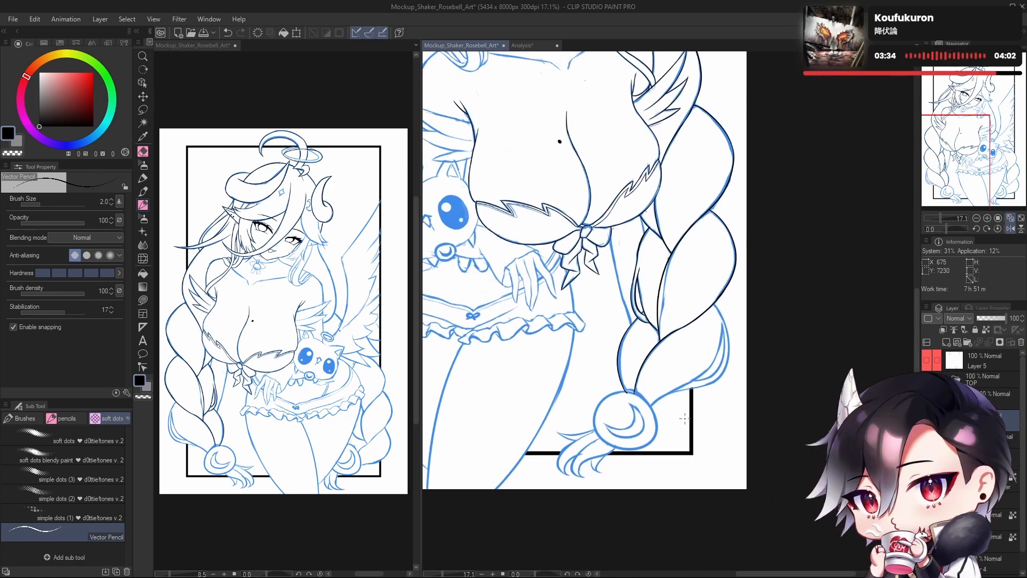
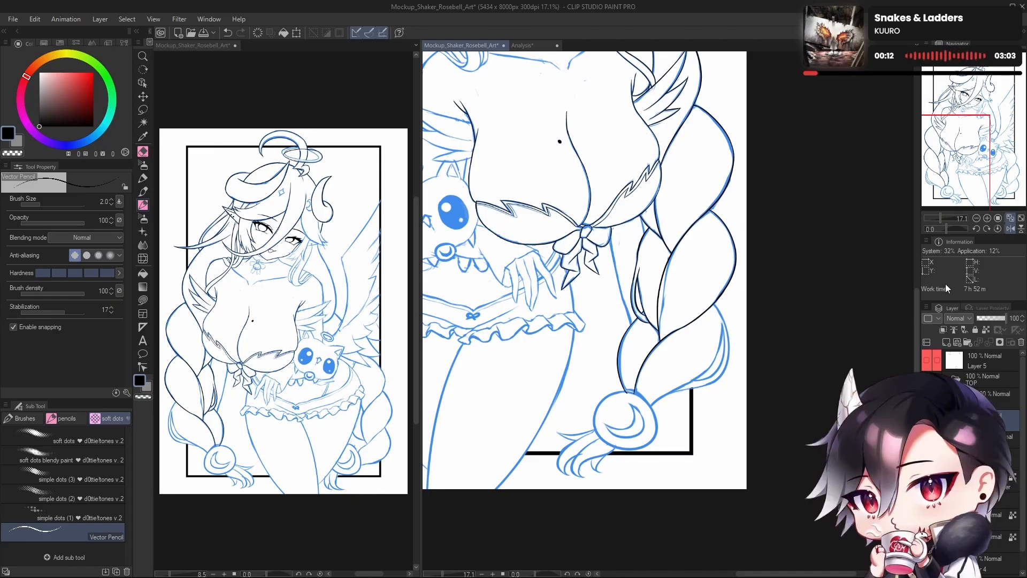
pyautogui.moveTo(614, 284); pyautogui.dragTo(610, 307)
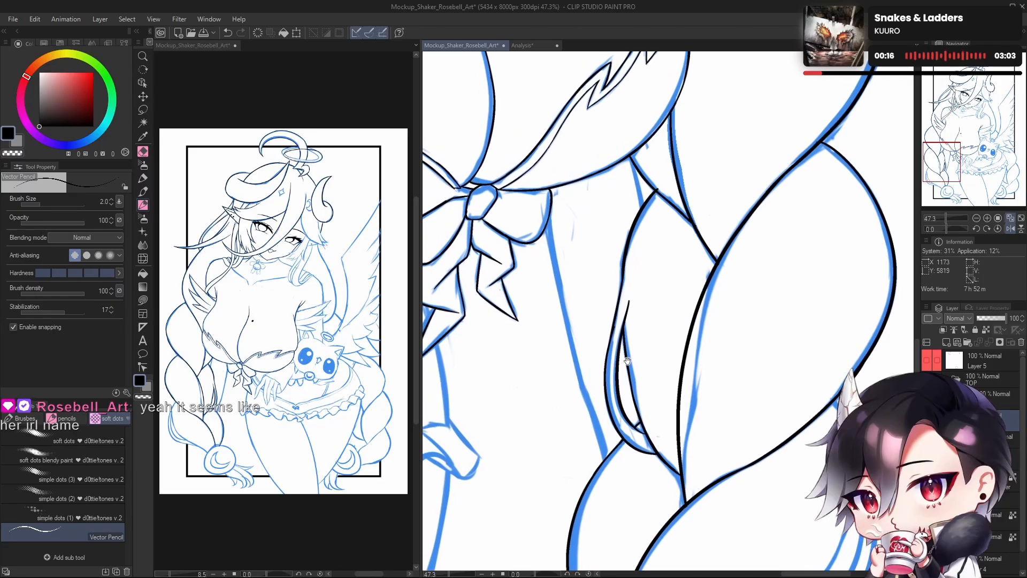
# Step: Erase the overshooting tip where the small strand's outer curve meets the braid line, using the Vector Pencil in transparent colour at size 14.0
pyautogui.press('c')
pyautogui.moveTo(619, 169); pyautogui.dragTo(654, 259)
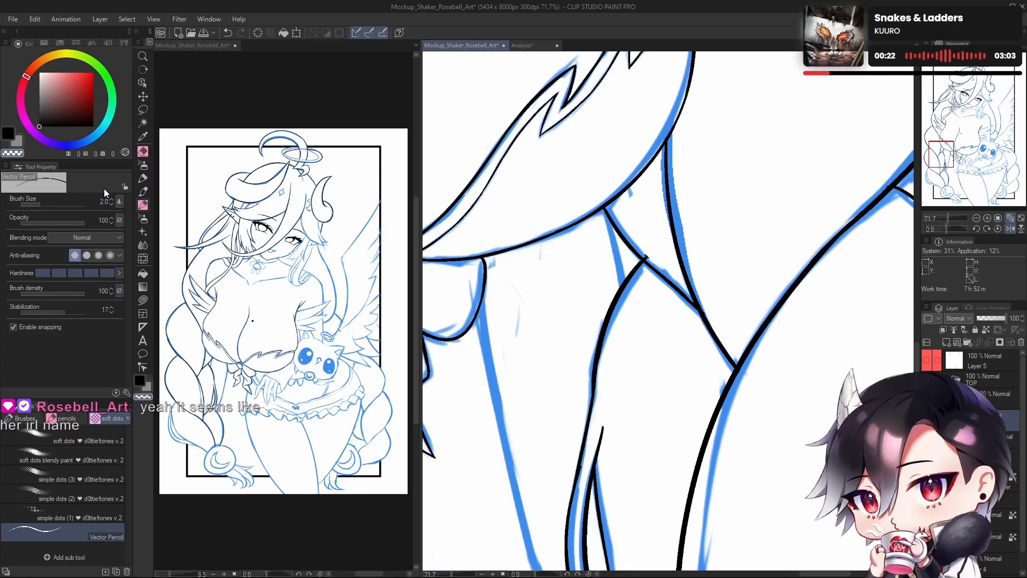
pyautogui.press(']')
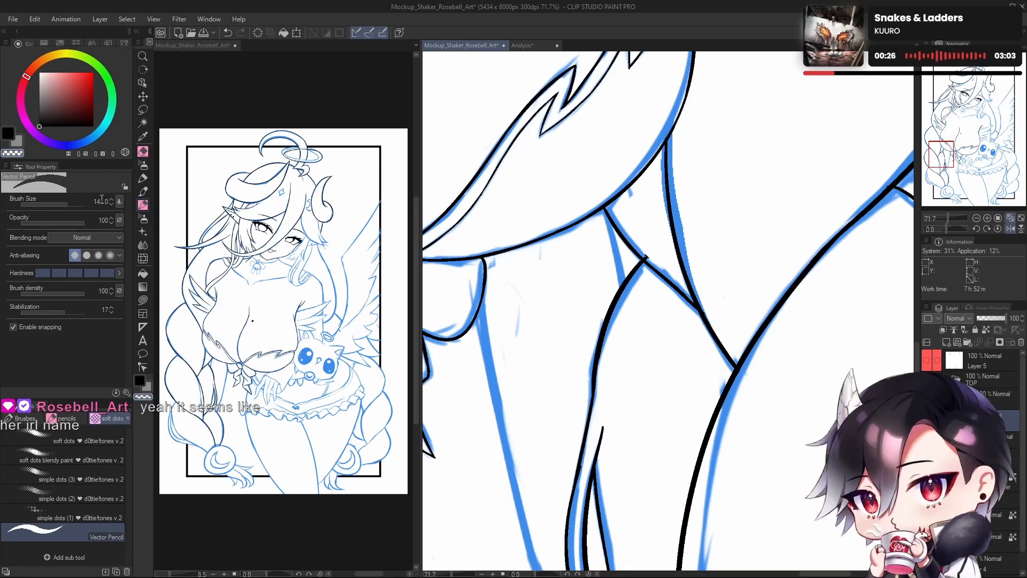
pyautogui.press('BackSpace')
pyautogui.press('Return')
pyautogui.scroll(3, 645, 260)
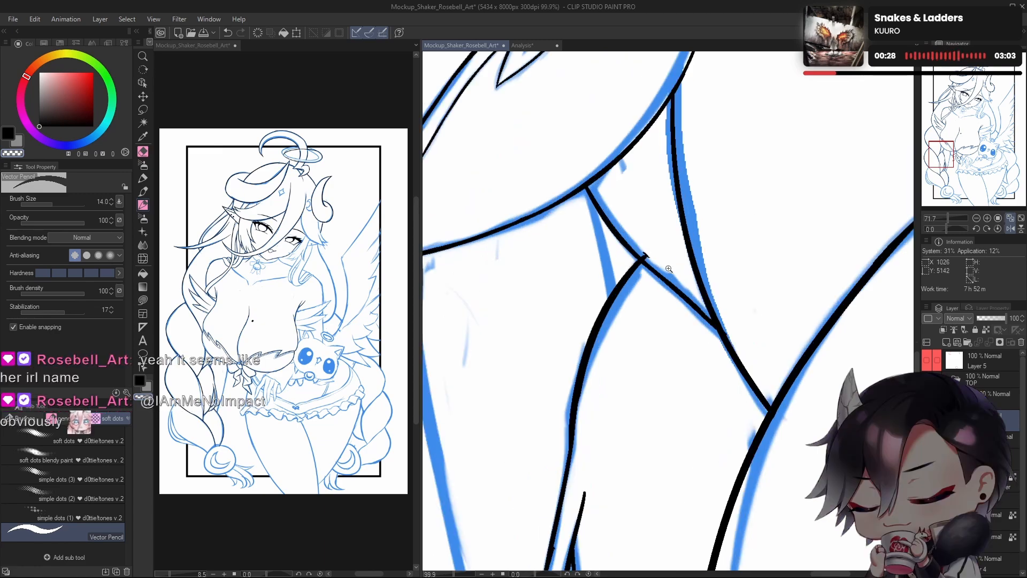
pyautogui.moveTo(662, 294)
pyautogui.mouseDown()
pyautogui.moveTo(646, 276)
pyautogui.moveTo(656, 281)
pyautogui.mouseUp()
pyautogui.hotkey('ctrl', 'z')
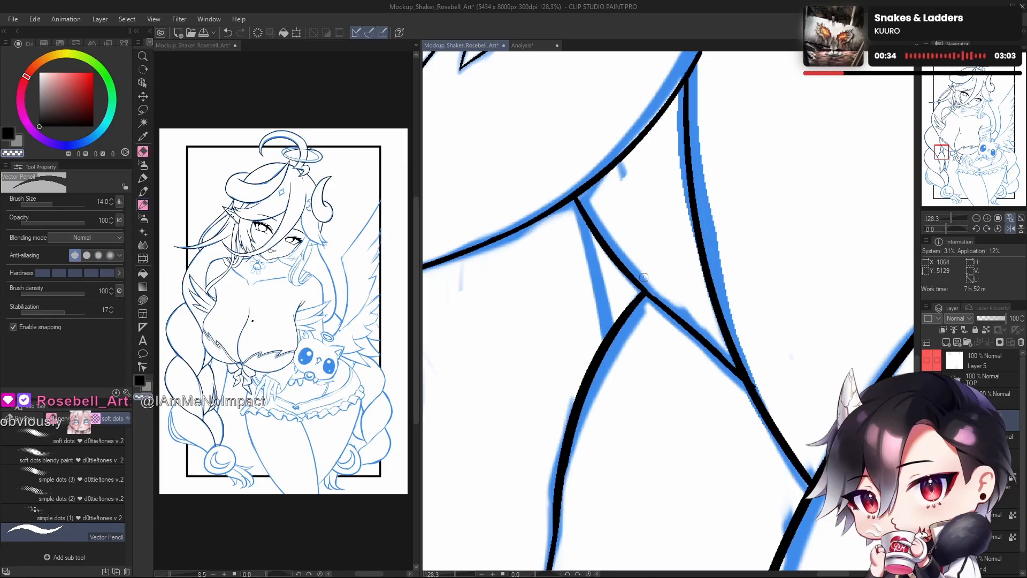
pyautogui.hotkey('ctrl', 't')
pyautogui.click(513, 562)
pyautogui.moveTo(656, 291); pyautogui.dragTo(646, 285)
pyautogui.moveTo(676, 321)
pyautogui.mouseDown()
pyautogui.moveTo(656, 378)
pyautogui.moveTo(681, 383)
pyautogui.mouseUp()
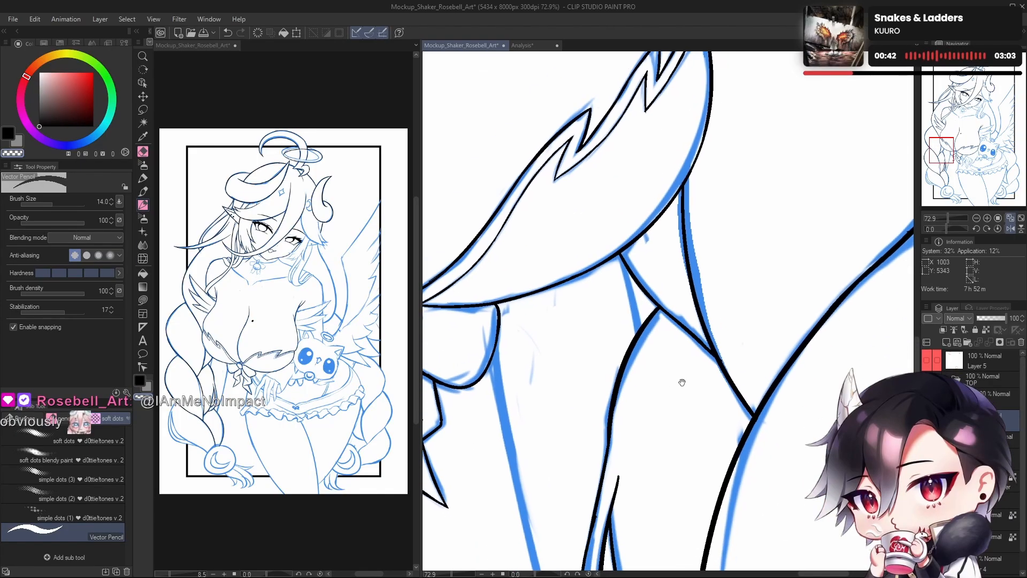
# Step: Ink the short line joining the chest's lower curve to the top of the small braid strand, redoing the stroke until it fits the sketch
pyautogui.press('h')
pyautogui.moveTo(679, 342)
pyautogui.mouseDown()
pyautogui.moveTo(718, 358)
pyautogui.moveTo(684, 353)
pyautogui.moveTo(635, 367)
pyautogui.moveTo(652, 292)
pyautogui.mouseUp()
pyautogui.hotkey('ctrl', 'z')
pyautogui.moveTo(639, 351); pyautogui.dragTo(652, 294)
pyautogui.hotkey('ctrl', 'z')
pyautogui.hotkey('ctrl', 'z')
pyautogui.moveTo(638, 351); pyautogui.dragTo(653, 293)
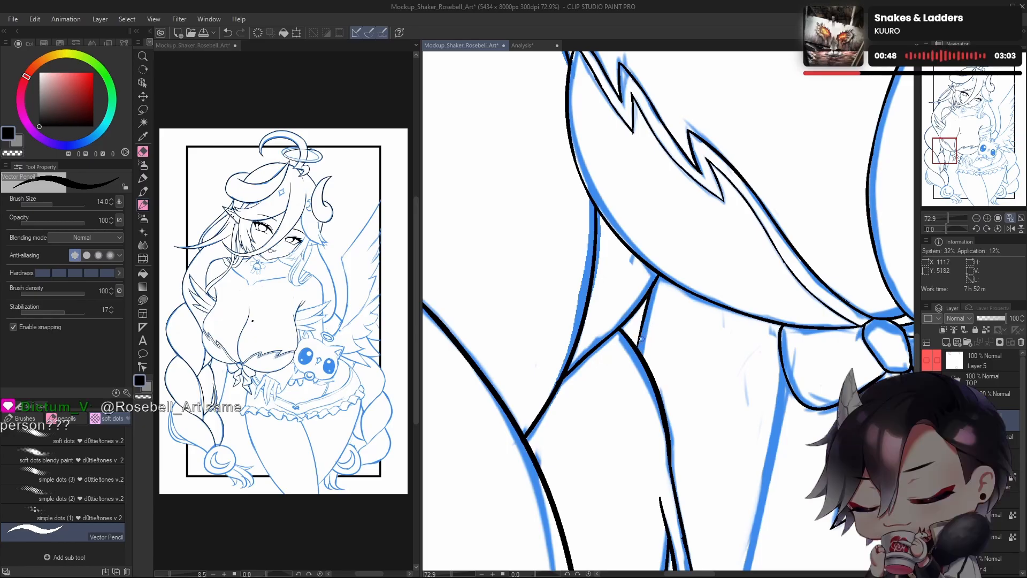
pyautogui.hotkey('ctrl', 'z')
pyautogui.moveTo(639, 352); pyautogui.dragTo(653, 293)
pyautogui.hotkey('ctrl', 'z')
pyautogui.moveTo(639, 351); pyautogui.dragTo(651, 293)
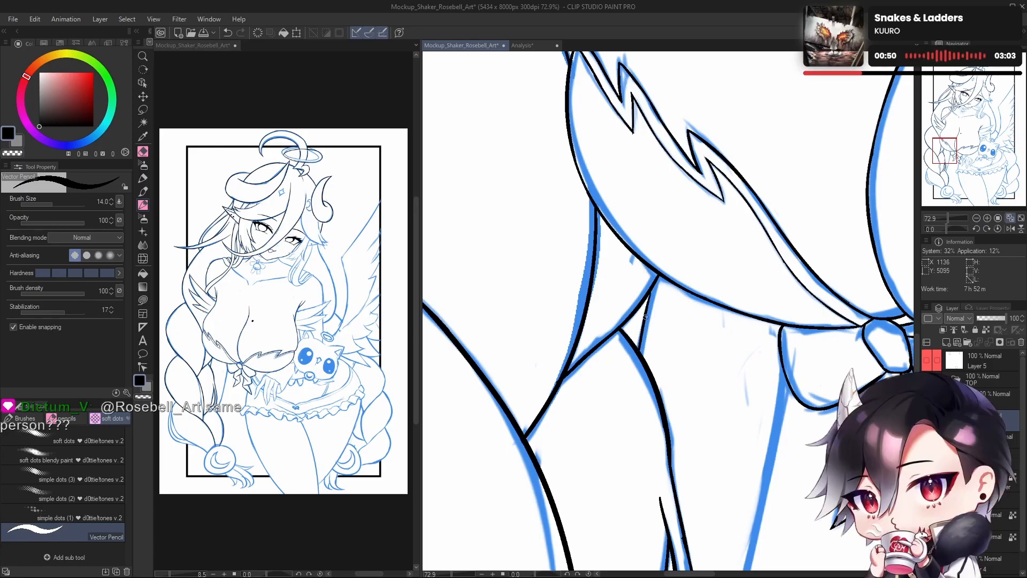
pyautogui.hotkey('ctrl', 'z')
pyautogui.moveTo(638, 352); pyautogui.dragTo(647, 304)
pyautogui.hotkey('ctrl', 'z')
pyautogui.moveTo(638, 352); pyautogui.dragTo(651, 284)
# Step: Try to ink the waist contour running down from the outer edge of the chest bow
pyautogui.moveTo(740, 328); pyautogui.dragTo(653, 332)
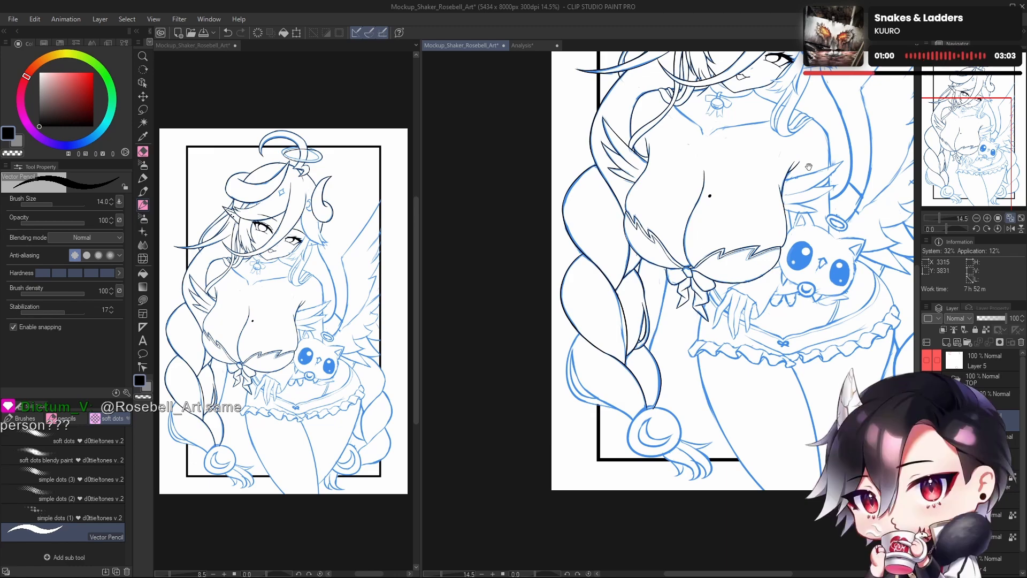
pyautogui.moveTo(757, 328); pyautogui.dragTo(755, 299)
pyautogui.press('h')
pyautogui.moveTo(671, 315); pyautogui.dragTo(711, 316)
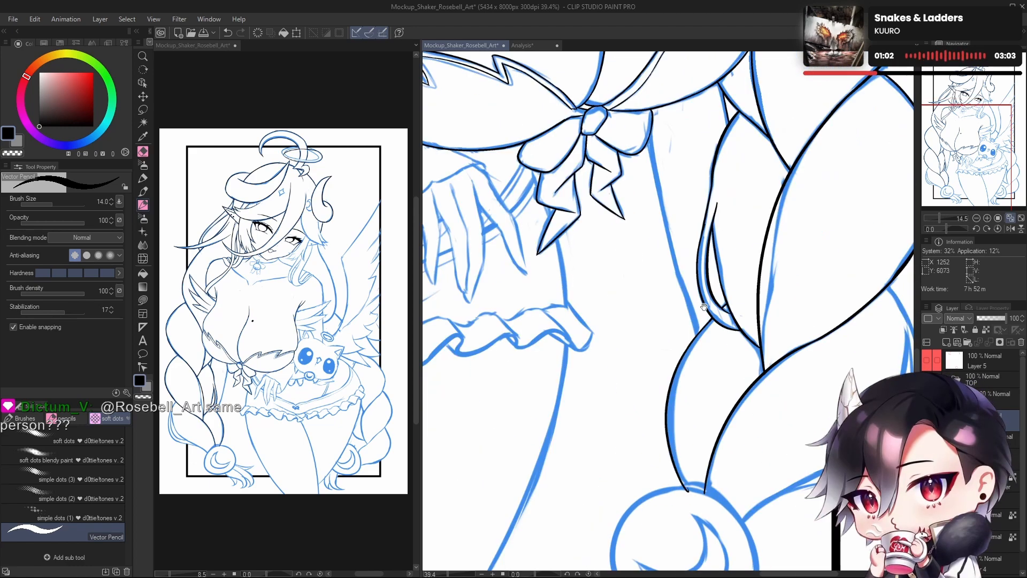
pyautogui.moveTo(672, 140); pyautogui.dragTo(657, 225)
pyautogui.scroll(2, 677, 293)
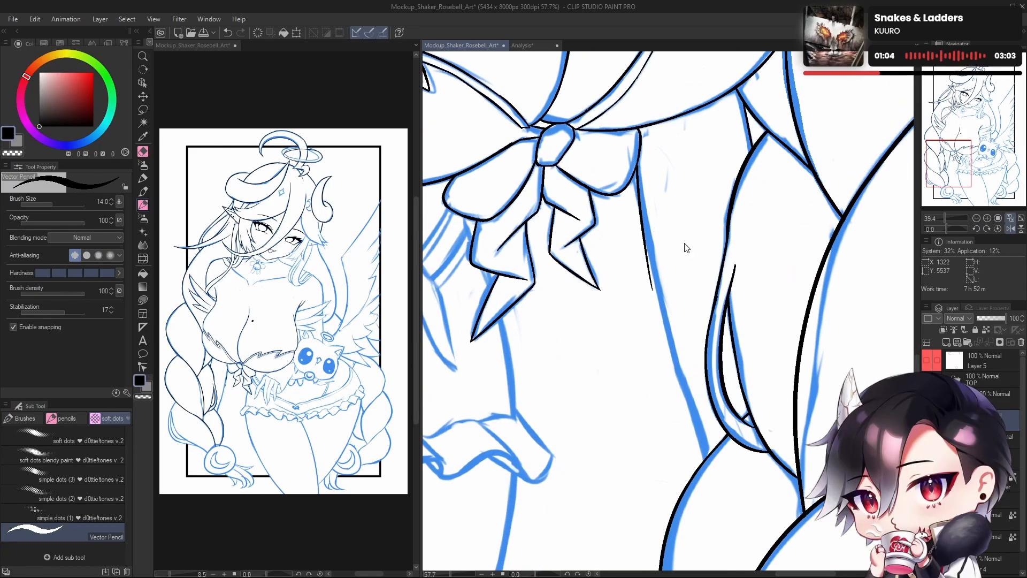
pyautogui.moveTo(639, 134); pyautogui.dragTo(666, 307)
pyautogui.hotkey('ctrl', 'z')
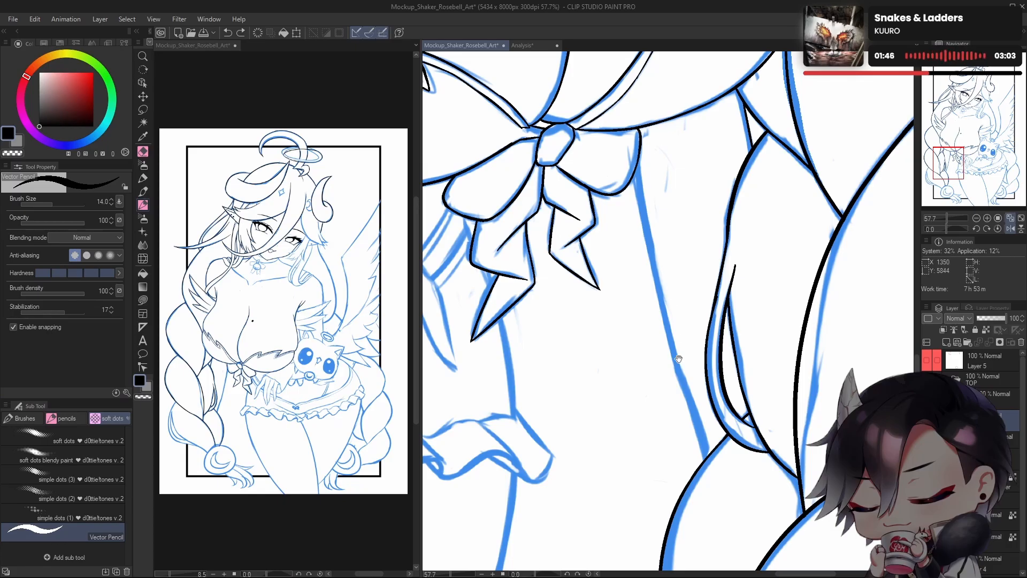
# Step: Ink the waist contour in one long stroke from the bow's outer edge down to the braid, redoing it until it follows the sketch
pyautogui.moveTo(690, 390); pyautogui.dragTo(630, 367)
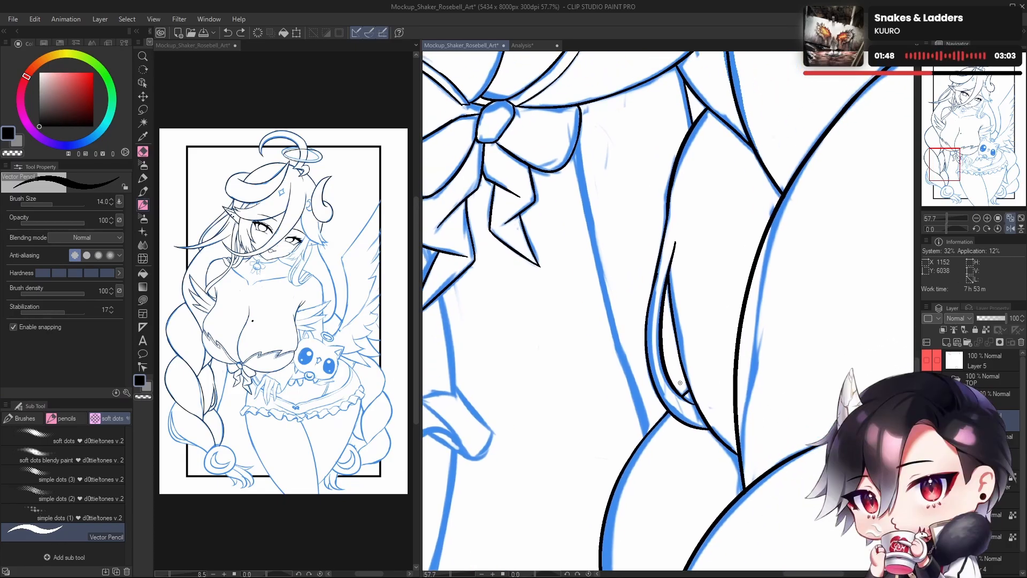
pyautogui.moveTo(684, 297); pyautogui.dragTo(658, 316)
pyautogui.moveTo(589, 211); pyautogui.dragTo(609, 323)
pyautogui.hotkey('ctrl', 'z')
pyautogui.moveTo(587, 213); pyautogui.dragTo(606, 312)
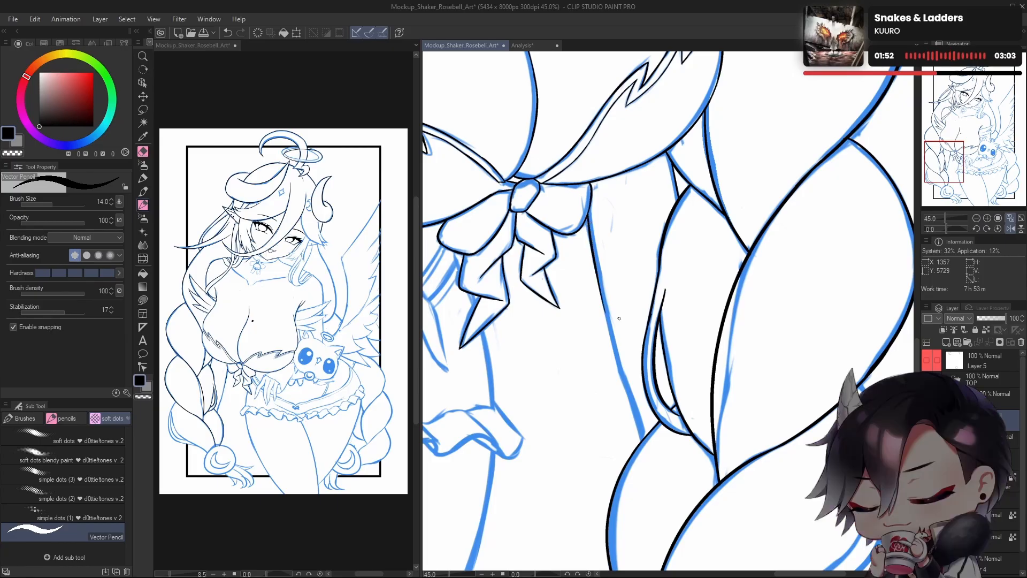
pyautogui.hotkey('ctrl', 'z')
pyautogui.moveTo(588, 216); pyautogui.dragTo(609, 300)
pyautogui.hotkey('ctrl', 'z')
pyautogui.moveTo(588, 215); pyautogui.dragTo(640, 420)
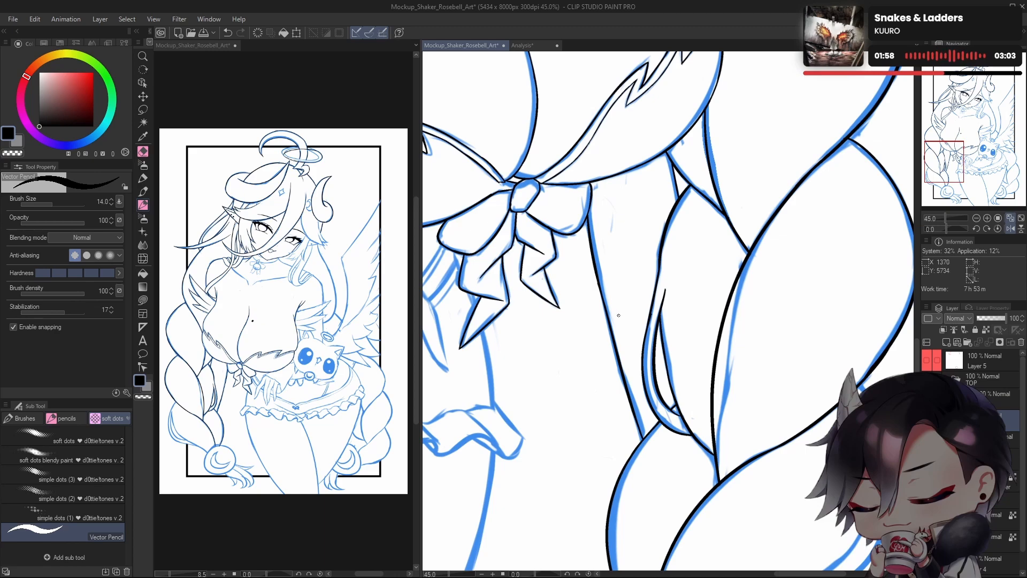
# Step: Hide the blue sketch to review the black line art alone in normal and mirrored view, and show the sketch again
pyautogui.moveTo(669, 262); pyautogui.dragTo(605, 268)
pyautogui.moveTo(686, 396); pyautogui.dragTo(656, 449)
pyautogui.click(927, 514)
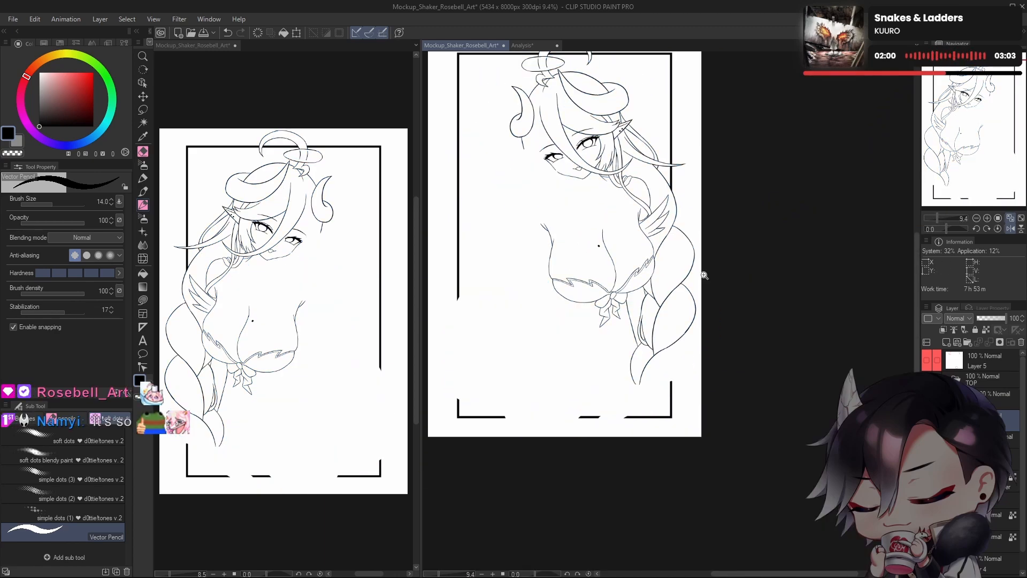
pyautogui.moveTo(698, 320); pyautogui.dragTo(677, 320)
pyautogui.press('h')
pyautogui.moveTo(678, 359); pyautogui.dragTo(665, 392)
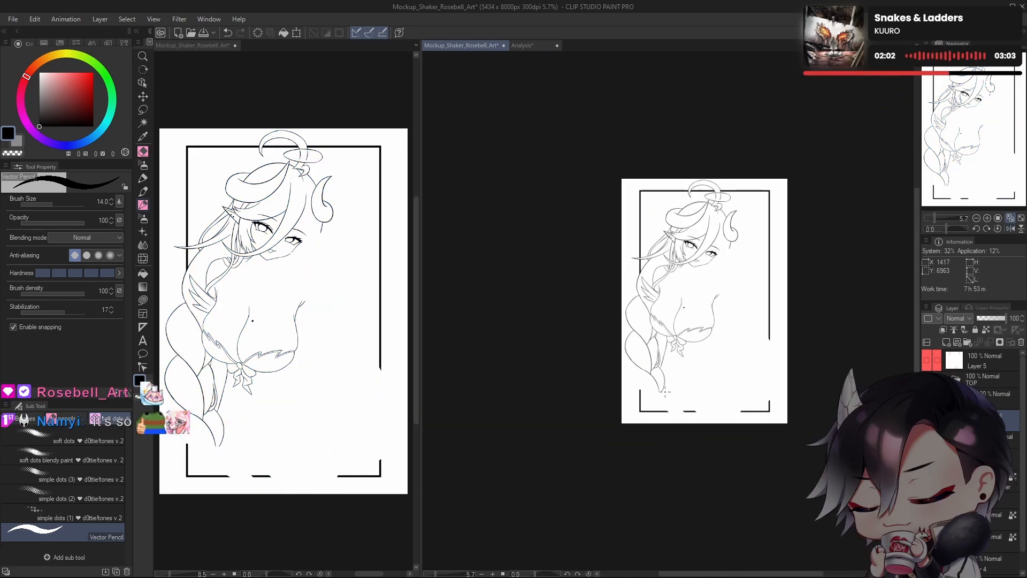
pyautogui.click(927, 515)
# Step: Ink the collarbone line from the hair strands at the shoulder toward the neck hollow, redoing the stroke until it matches the sketch
pyautogui.moveTo(695, 270); pyautogui.dragTo(755, 346)
pyautogui.moveTo(669, 329); pyautogui.dragTo(695, 396)
pyautogui.moveTo(553, 309); pyautogui.dragTo(604, 358)
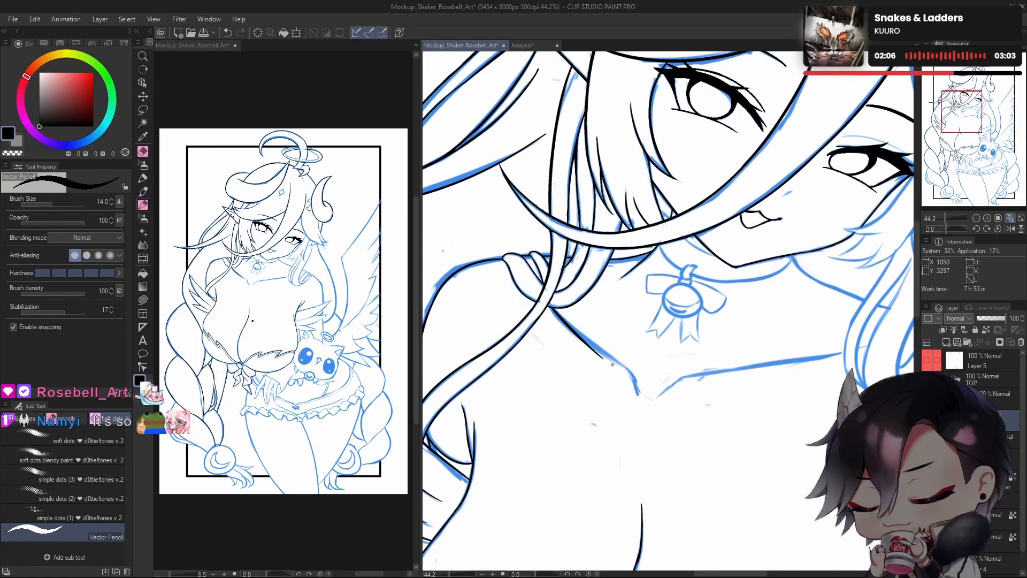
pyautogui.hotkey('ctrl', 'z')
pyautogui.press('h')
pyautogui.moveTo(554, 311)
pyautogui.mouseDown()
pyautogui.moveTo(611, 359)
pyautogui.moveTo(684, 337)
pyautogui.mouseUp()
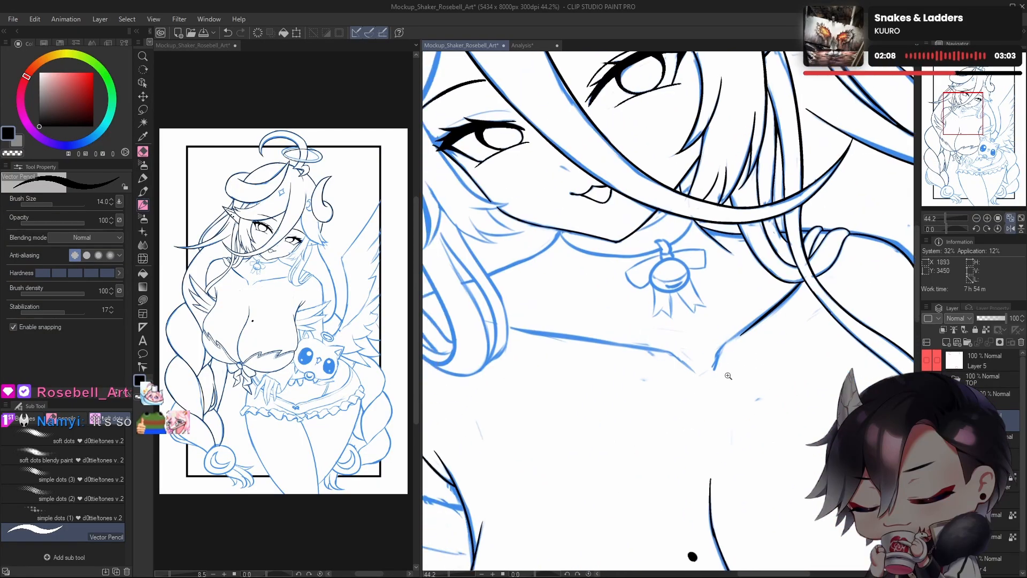
pyautogui.moveTo(679, 374); pyautogui.dragTo(699, 385)
pyautogui.hotkey('ctrl', 'z')
pyautogui.moveTo(788, 258); pyautogui.dragTo(681, 346)
pyautogui.hotkey('ctrl', 'z')
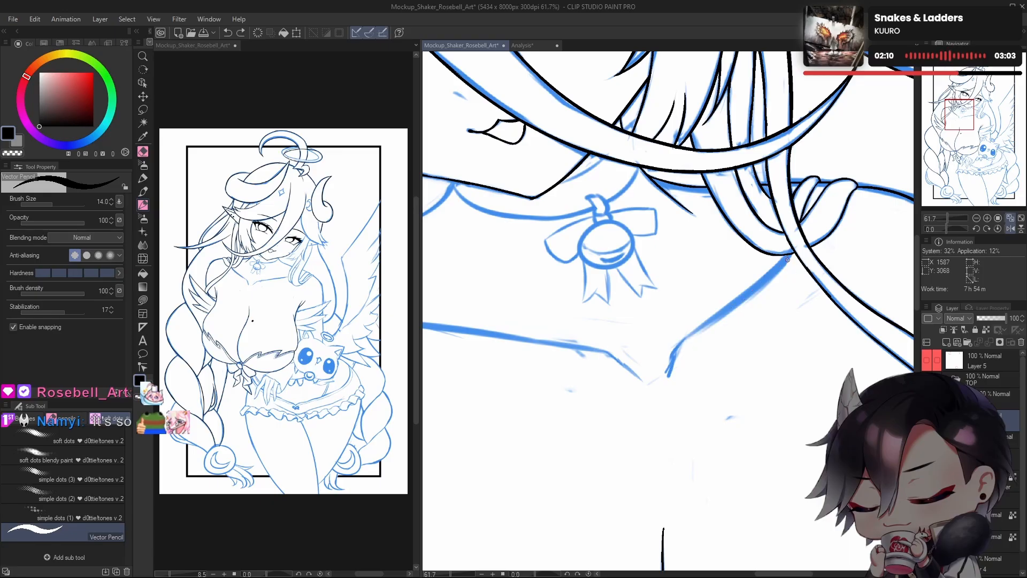
pyautogui.moveTo(787, 257); pyautogui.dragTo(675, 338)
pyautogui.hotkey('ctrl', 'z')
pyautogui.moveTo(787, 257); pyautogui.dragTo(667, 346)
pyautogui.hotkey('ctrl', 'z')
pyautogui.scroll(-5, 725, 337)
pyautogui.scroll(3, 688, 344)
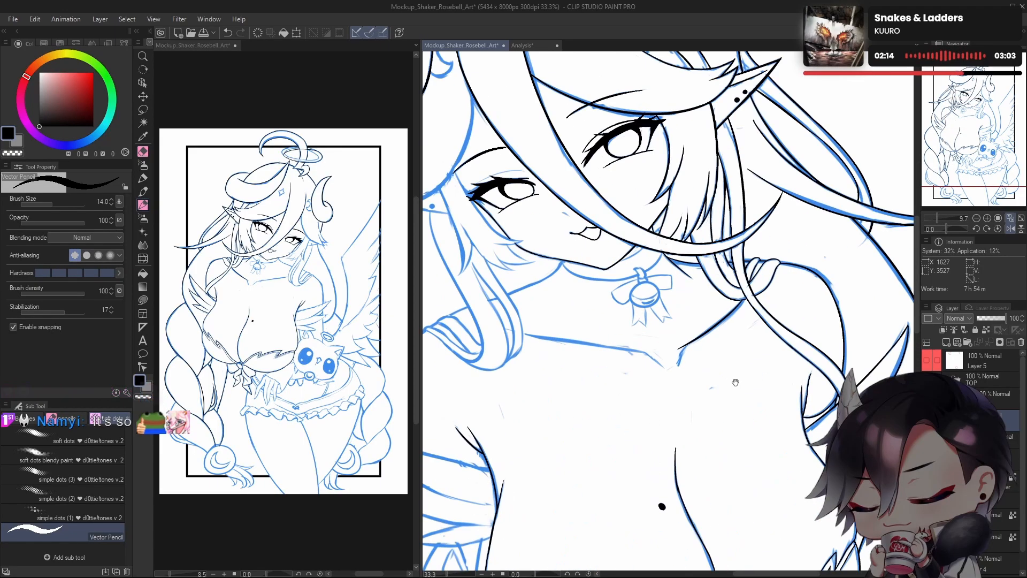
# Step: Add the short downward stroke at the collarbone's inner end in the neck hollow, keeping the Vector Pencil as the active tool
pyautogui.press('g')
pyautogui.moveTo(689, 366); pyautogui.dragTo(683, 369)
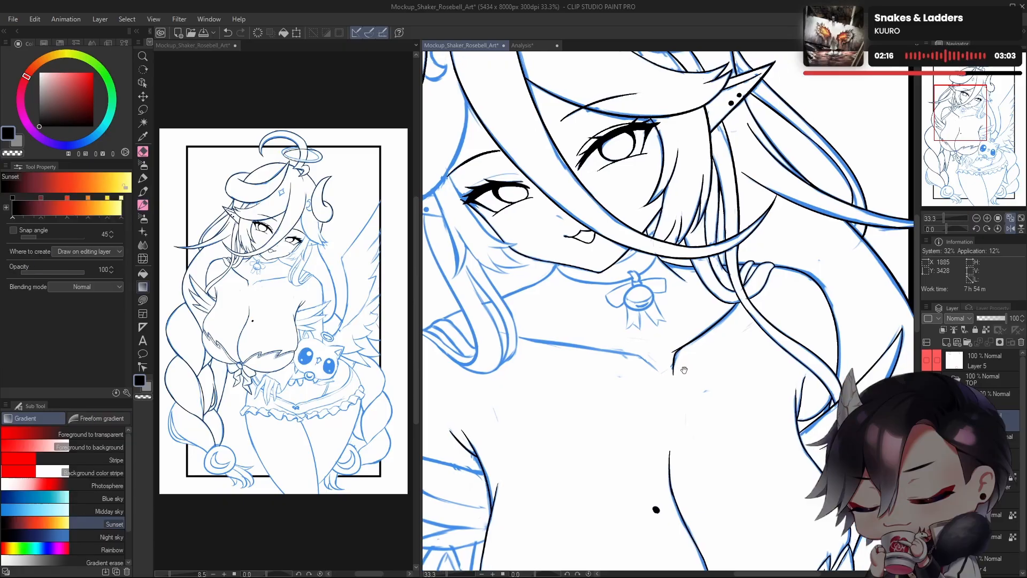
pyautogui.press('h')
pyautogui.click(146, 203)
pyautogui.moveTo(650, 310); pyautogui.dragTo(644, 289)
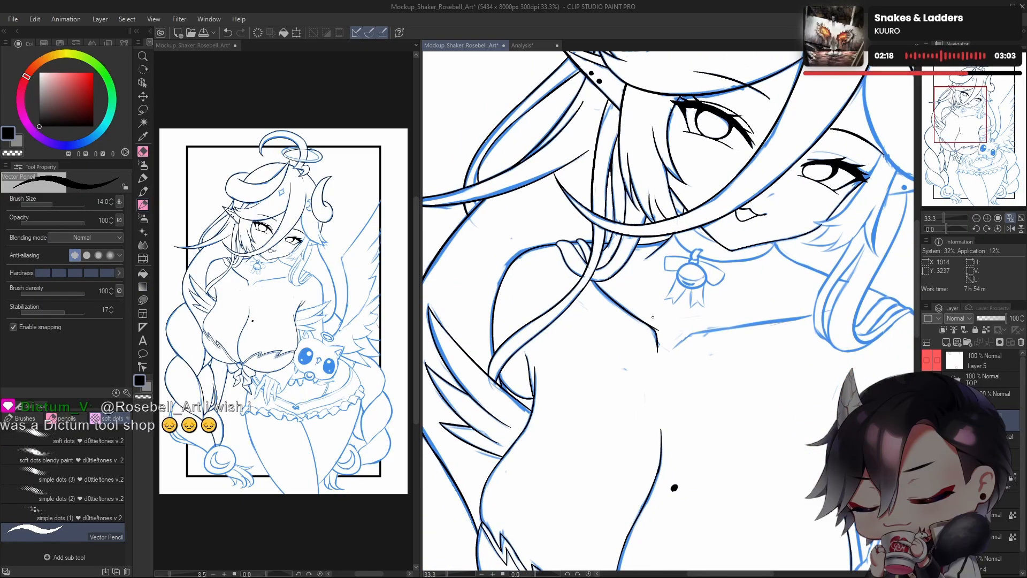
pyautogui.scroll(1, 651, 324)
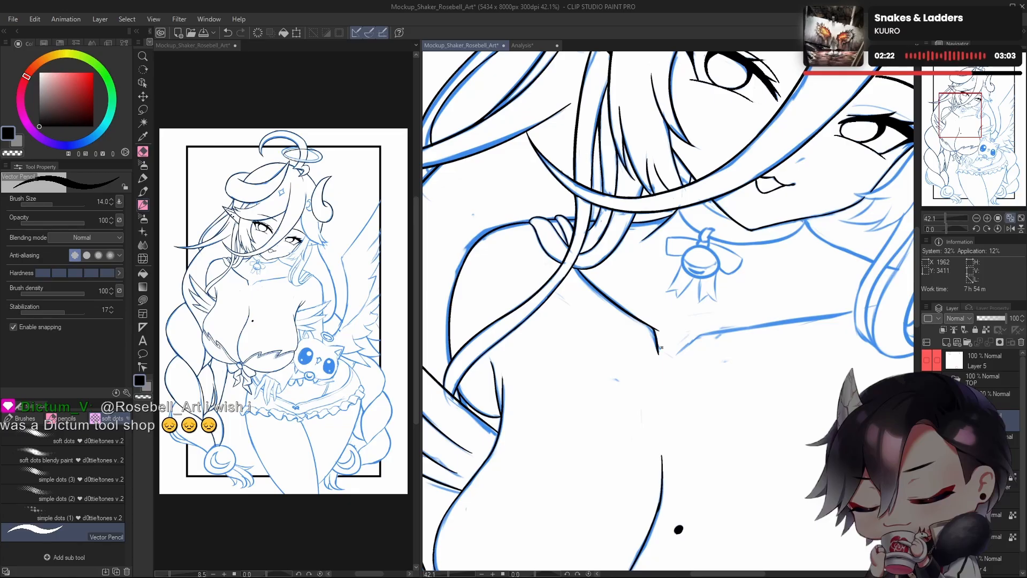
# Step: Check the whole figure and the mirrored upper body while toggling a layer's visibility off and back on
pyautogui.scroll(-8, 712, 321)
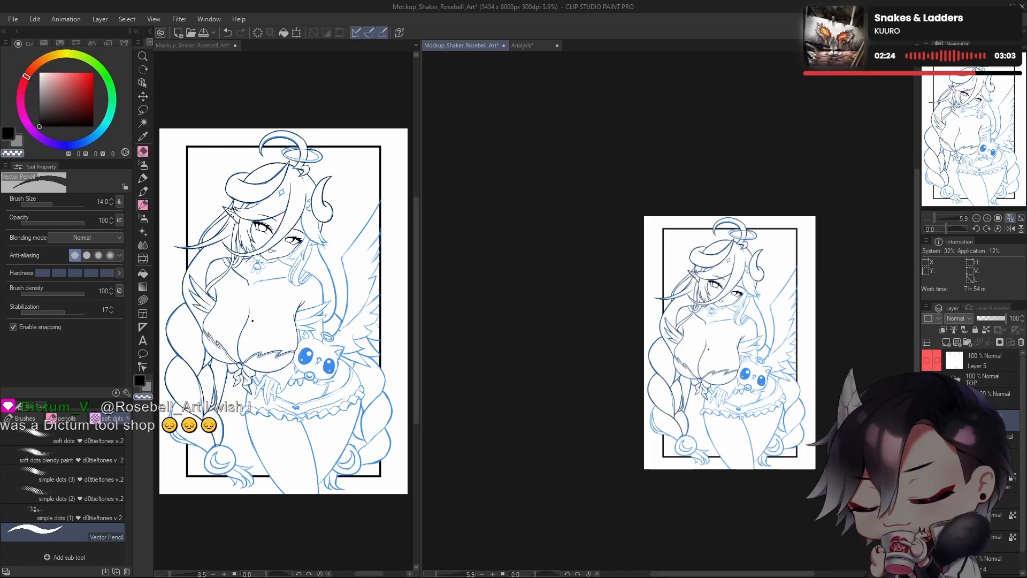
pyautogui.click(926, 442)
pyautogui.moveTo(740, 312); pyautogui.dragTo(755, 312)
pyautogui.press('h')
pyautogui.moveTo(615, 329); pyautogui.dragTo(649, 372)
pyautogui.click(927, 441)
pyautogui.moveTo(616, 309); pyautogui.dragTo(663, 309)
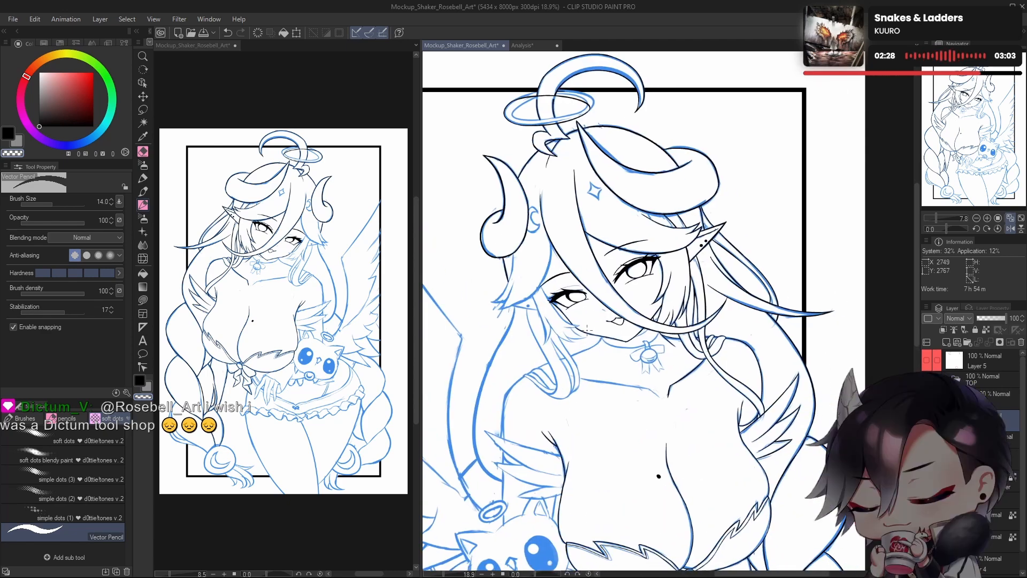
# Step: Ink the star hair ornament's first curved edge, from its top point to the point facing the curled horn, redoing it until it fits
pyautogui.press('h')
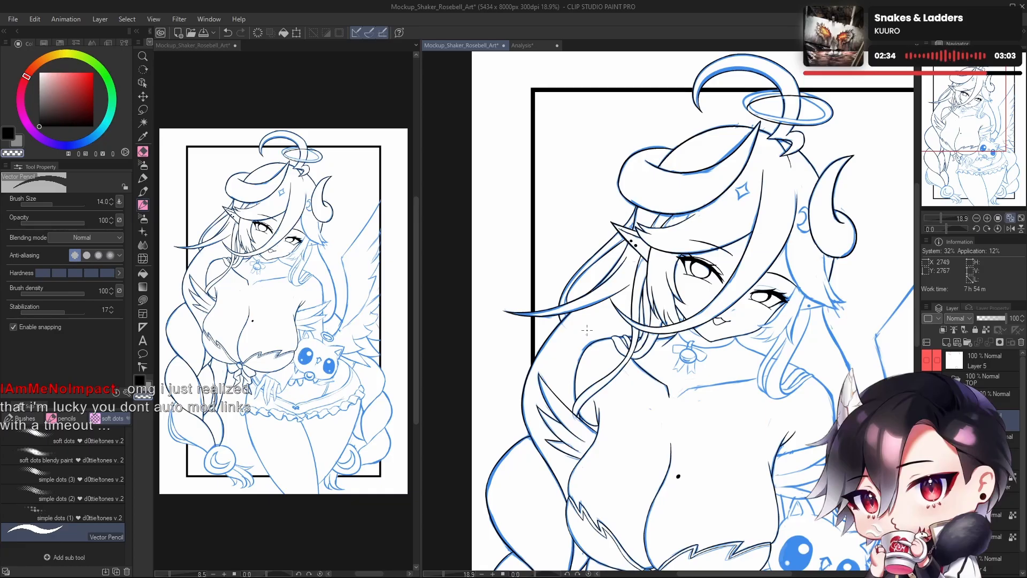
pyautogui.moveTo(819, 289); pyautogui.dragTo(650, 394)
pyautogui.press('h')
pyautogui.moveTo(656, 269); pyautogui.dragTo(674, 332)
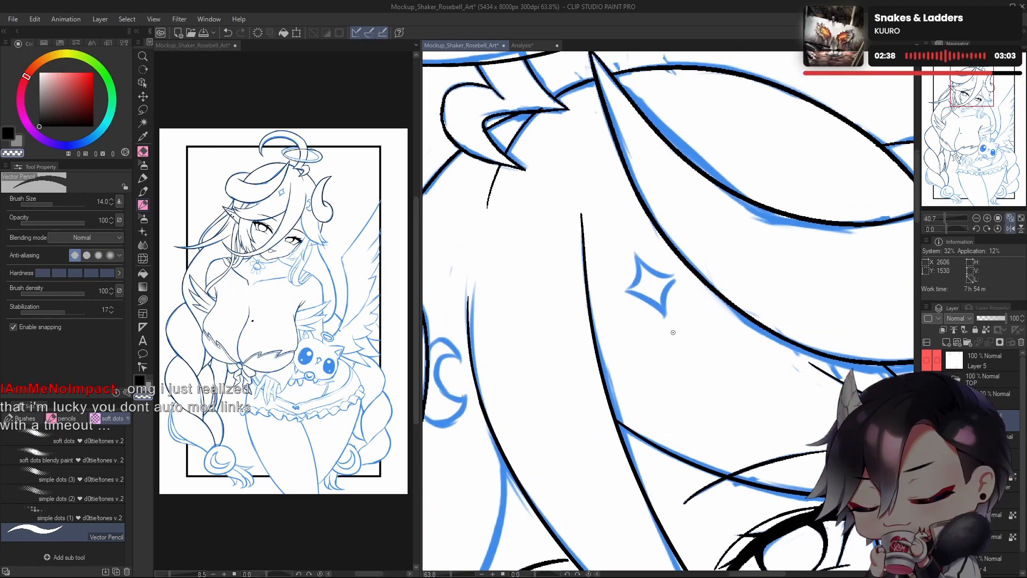
pyautogui.moveTo(708, 383)
pyautogui.mouseDown()
pyautogui.moveTo(699, 398)
pyautogui.moveTo(713, 399)
pyautogui.mouseUp()
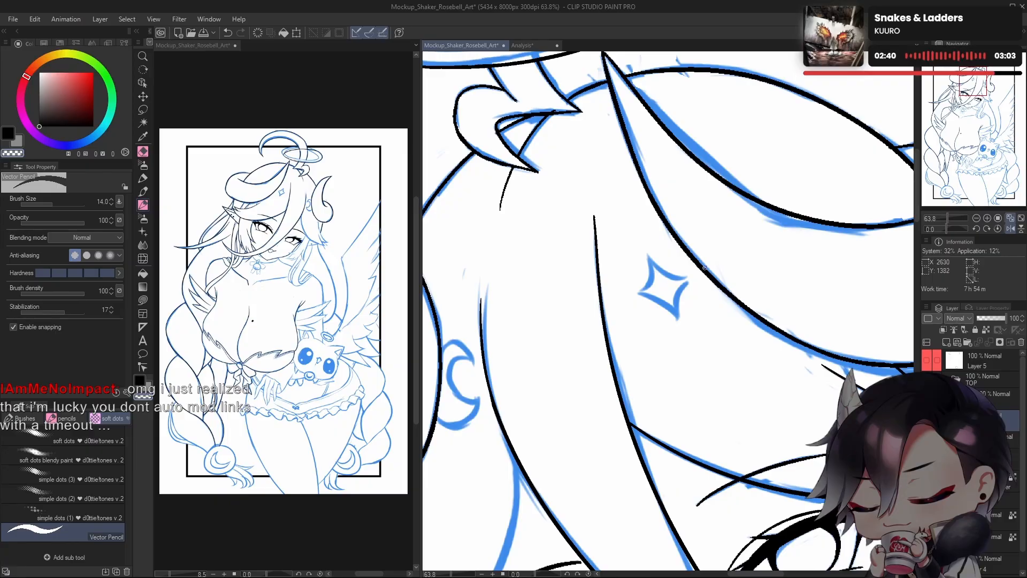
pyautogui.moveTo(648, 258); pyautogui.dragTo(698, 279)
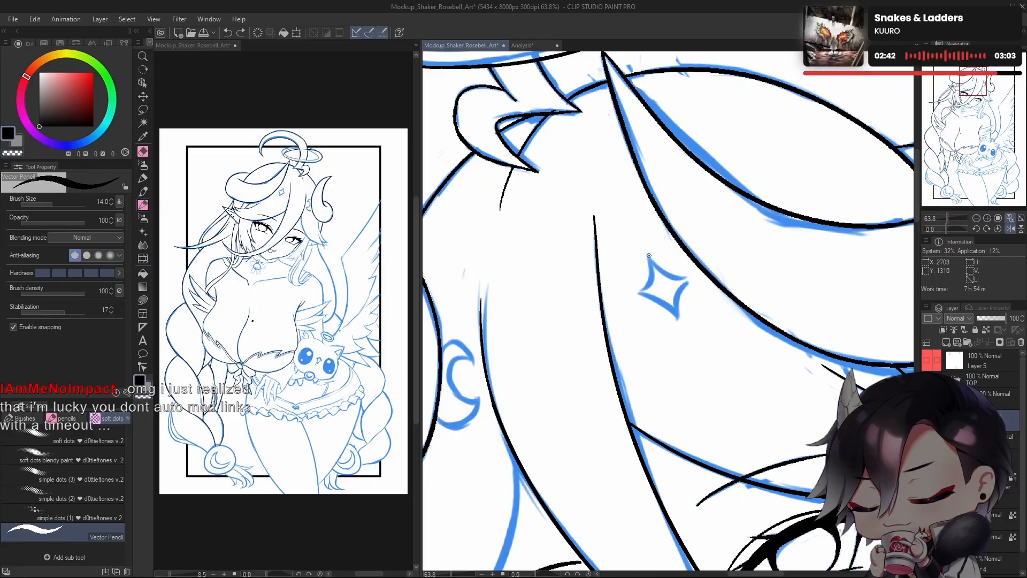
pyautogui.moveTo(649, 256); pyautogui.dragTo(696, 284)
pyautogui.hotkey('ctrl', 'z')
pyautogui.hotkey('ctrl', 'z')
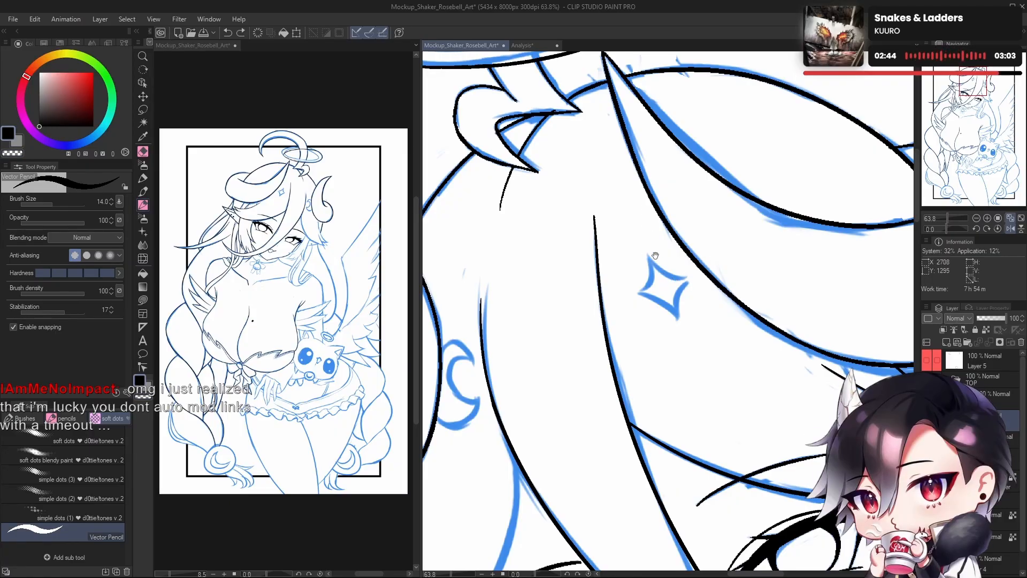
pyautogui.moveTo(655, 255)
pyautogui.mouseDown()
pyautogui.moveTo(652, 273)
pyautogui.moveTo(696, 292)
pyautogui.mouseUp()
pyautogui.press('h')
pyautogui.moveTo(755, 403)
pyautogui.mouseDown()
pyautogui.moveTo(729, 389)
pyautogui.moveTo(736, 406)
pyautogui.mouseUp()
pyautogui.hotkey('ctrl', 'z')
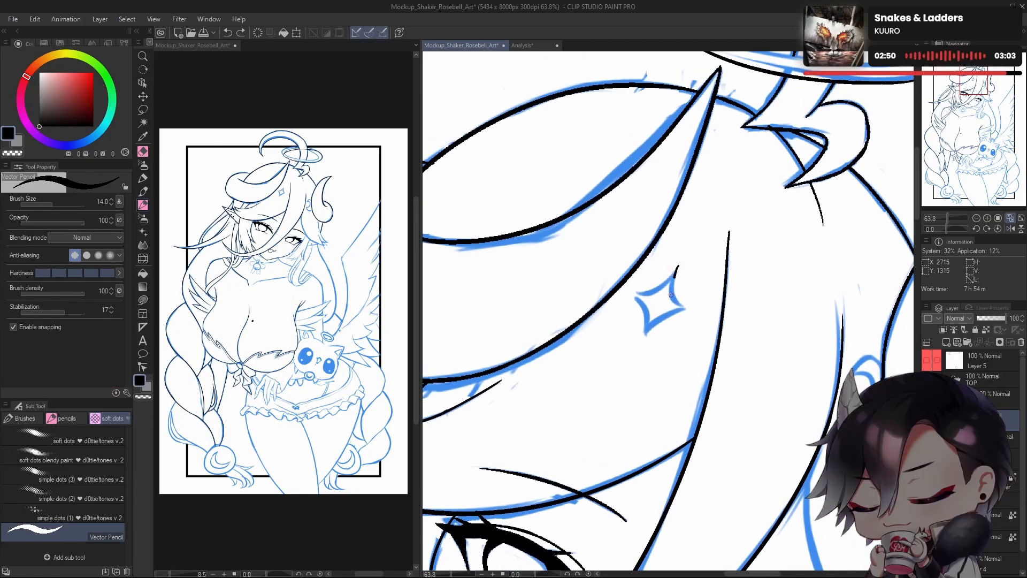
pyautogui.moveTo(670, 295); pyautogui.dragTo(691, 309)
pyautogui.hotkey('ctrl', 'z')
pyautogui.moveTo(678, 265); pyautogui.dragTo(689, 310)
pyautogui.hotkey('ctrl', 'z')
pyautogui.moveTo(677, 266); pyautogui.dragTo(689, 308)
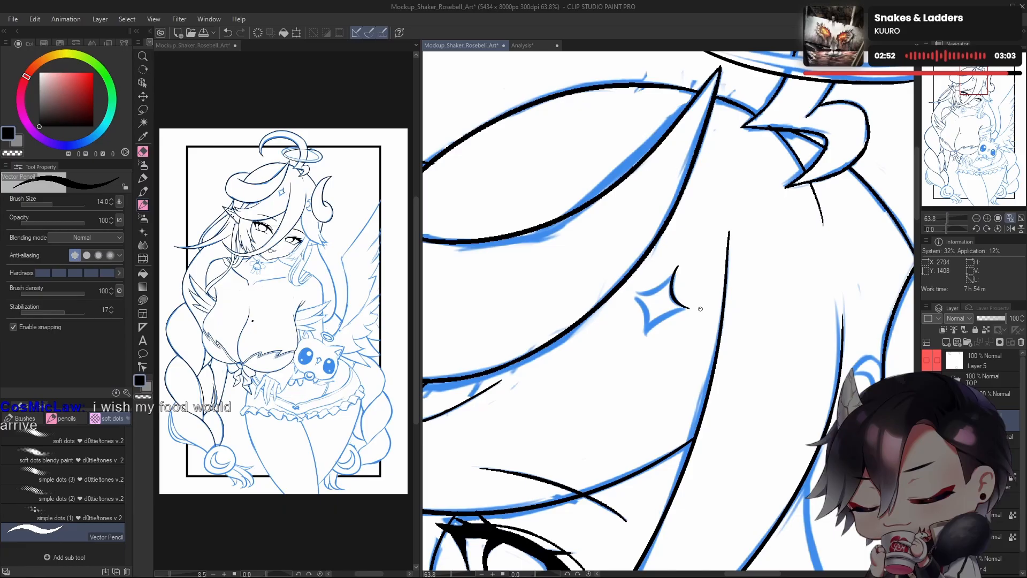
pyautogui.hotkey('ctrl', 'z')
pyautogui.moveTo(677, 266); pyautogui.dragTo(690, 308)
pyautogui.hotkey('ctrl', 'z')
pyautogui.moveTo(678, 268); pyautogui.dragTo(690, 317)
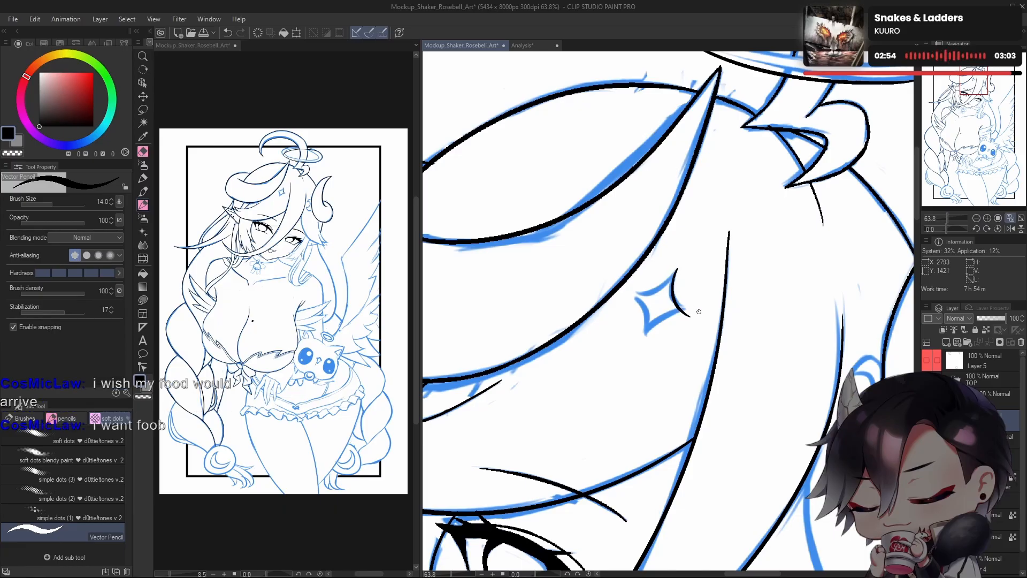
pyautogui.hotkey('ctrl', 'z')
pyautogui.moveTo(678, 266)
pyautogui.mouseDown()
pyautogui.moveTo(688, 309)
pyautogui.moveTo(699, 301)
pyautogui.mouseUp()
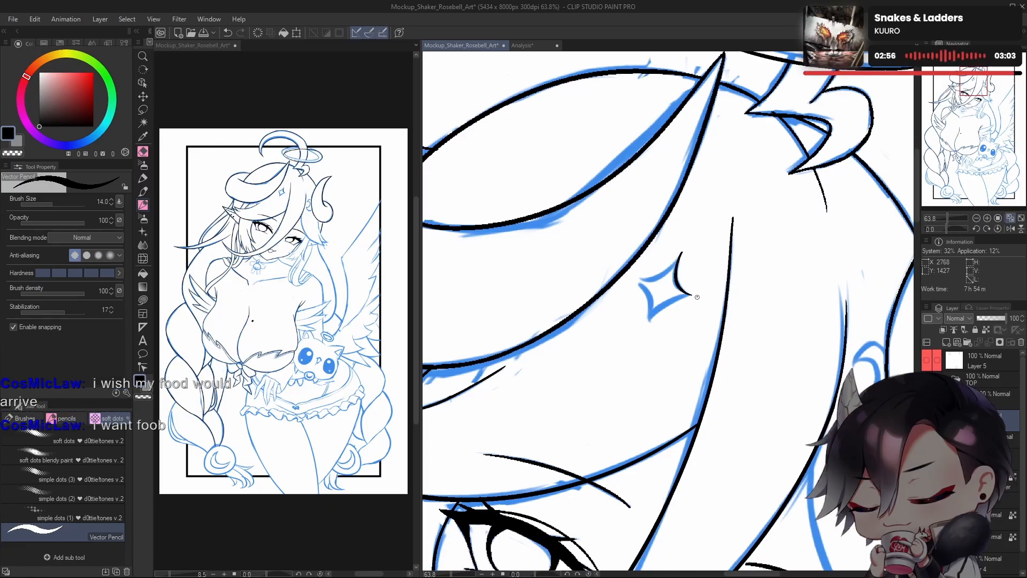
# Step: Rotate the canvas to about 49.9° and ink the star's second edge, from its top point to the point away from the horn
pyautogui.press('h')
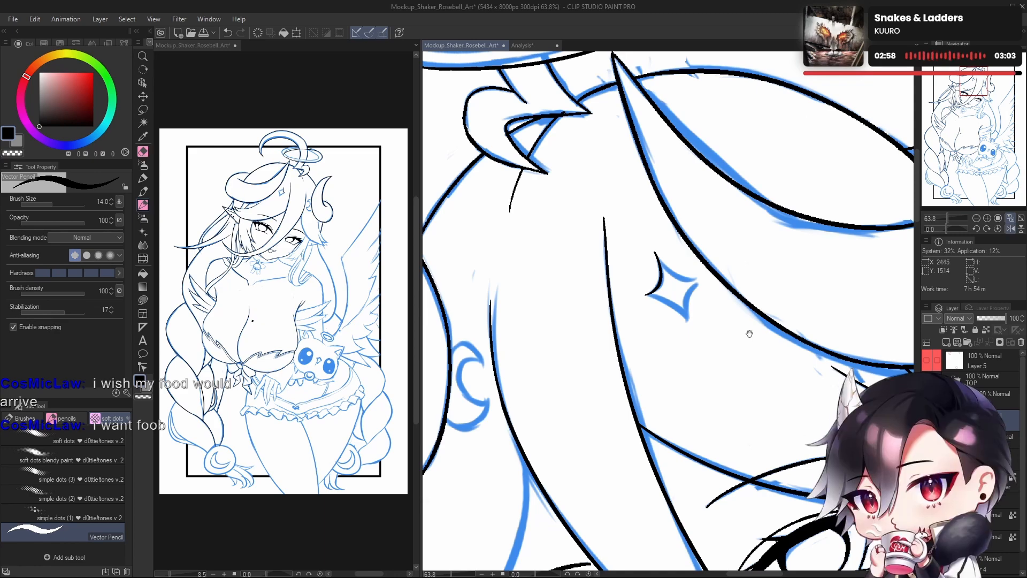
pyautogui.moveTo(749, 341); pyautogui.dragTo(727, 385)
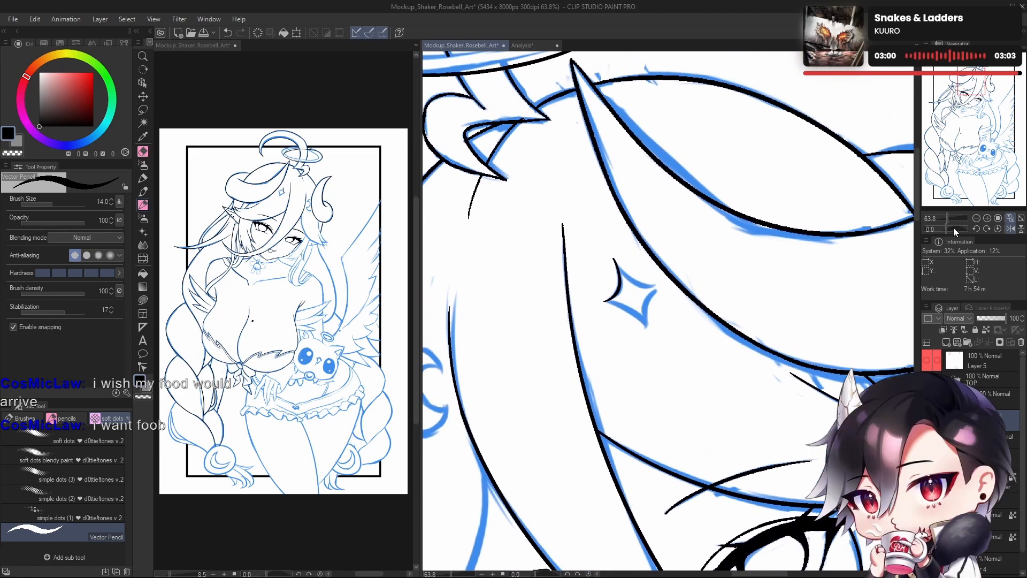
pyautogui.moveTo(949, 229); pyautogui.dragTo(953, 230)
pyautogui.moveTo(660, 384); pyautogui.dragTo(638, 404)
pyautogui.moveTo(650, 259)
pyautogui.mouseDown()
pyautogui.moveTo(659, 311)
pyautogui.moveTo(671, 313)
pyautogui.mouseUp()
pyautogui.hotkey('ctrl', 'z')
pyautogui.moveTo(649, 272); pyautogui.dragTo(654, 317)
pyautogui.hotkey('ctrl', 'z')
pyautogui.hotkey('ctrl', 'z')
pyautogui.moveTo(644, 274); pyautogui.dragTo(652, 327)
pyautogui.hotkey('ctrl', 'z')
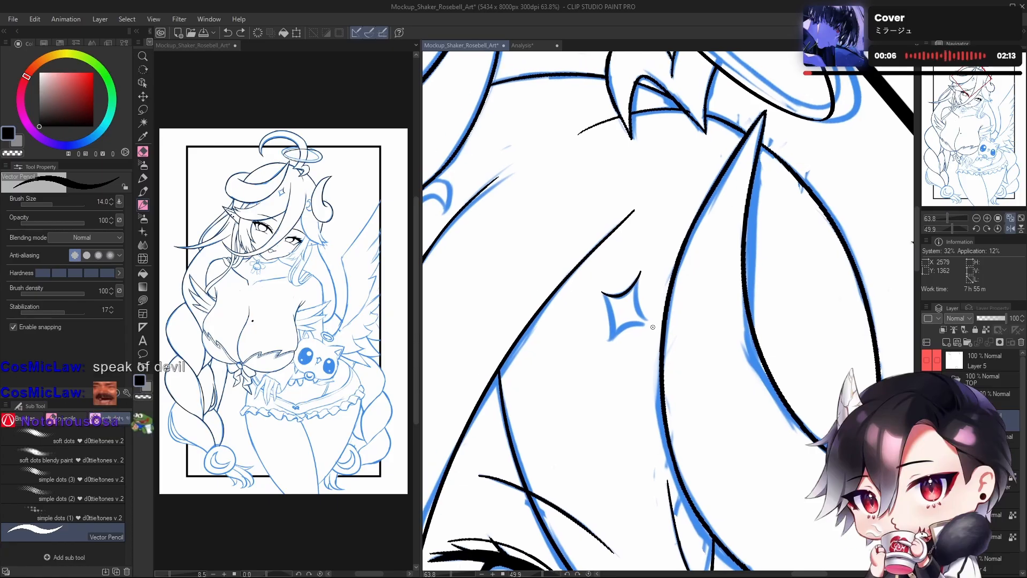
pyautogui.moveTo(640, 271)
pyautogui.mouseDown()
pyautogui.moveTo(644, 324)
pyautogui.moveTo(655, 316)
pyautogui.moveTo(647, 302)
pyautogui.moveTo(638, 335)
pyautogui.mouseUp()
pyautogui.hotkey('ctrl', 'z')
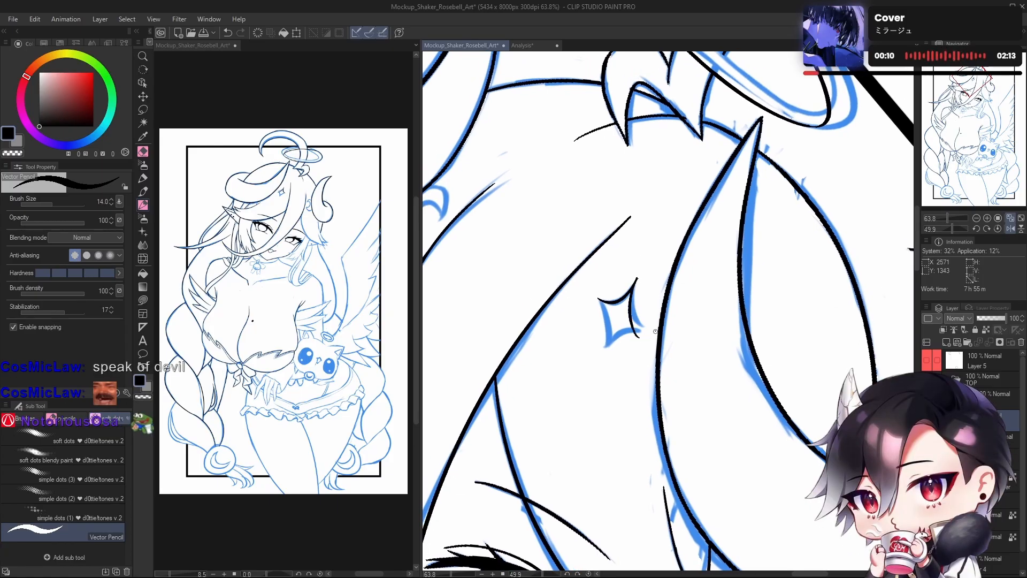
pyautogui.hotkey('ctrl', 'z')
pyautogui.moveTo(634, 290); pyautogui.dragTo(639, 330)
pyautogui.hotkey('ctrl', 'z')
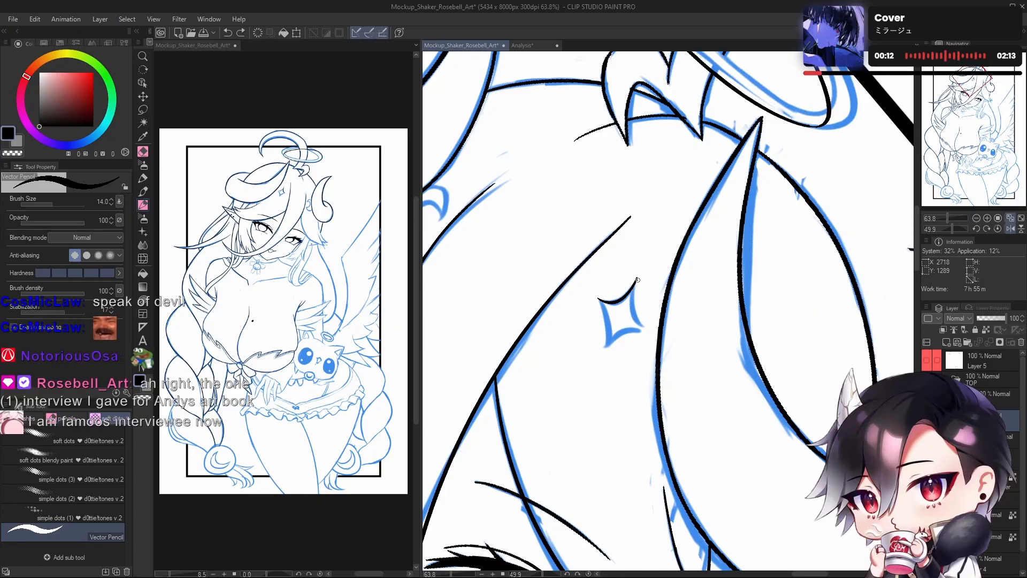
pyautogui.moveTo(635, 286); pyautogui.dragTo(641, 331)
pyautogui.hotkey('ctrl', 'z')
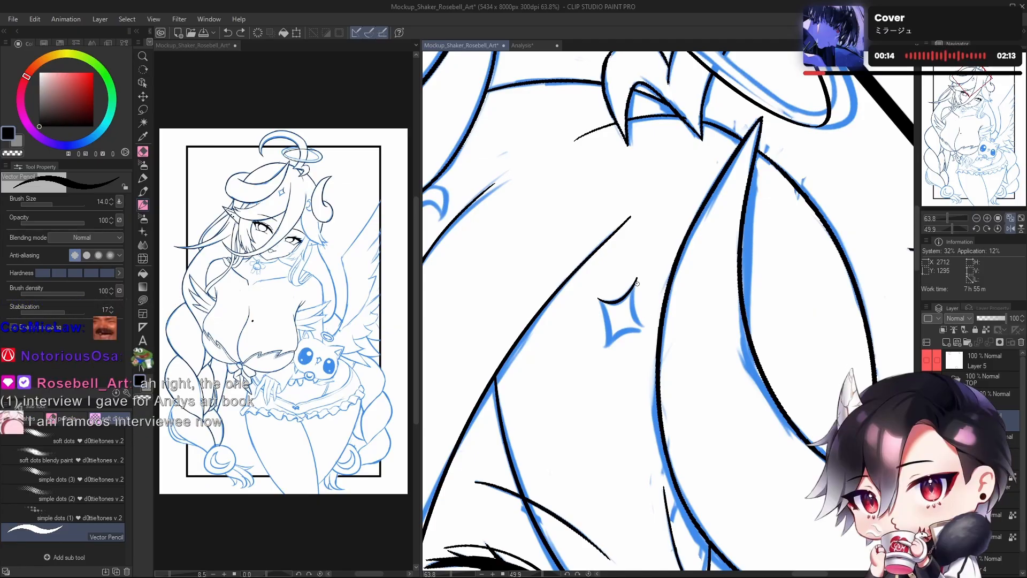
pyautogui.moveTo(636, 276); pyautogui.dragTo(643, 324)
pyautogui.hotkey('ctrl', 'z')
pyautogui.moveTo(636, 276); pyautogui.dragTo(642, 328)
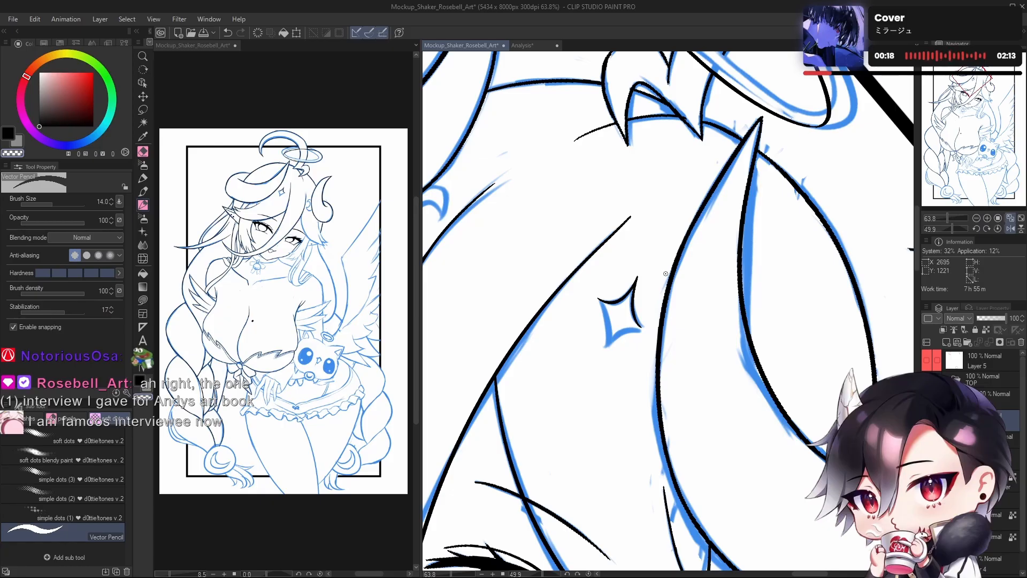
# Step: Ink the star's third edge, curving from the point facing the horn to the bottom point, in the mirrored view
pyautogui.press('h')
pyautogui.moveTo(698, 316); pyautogui.dragTo(661, 260)
pyautogui.moveTo(626, 316); pyautogui.dragTo(686, 289)
pyautogui.moveTo(685, 319); pyautogui.dragTo(670, 322)
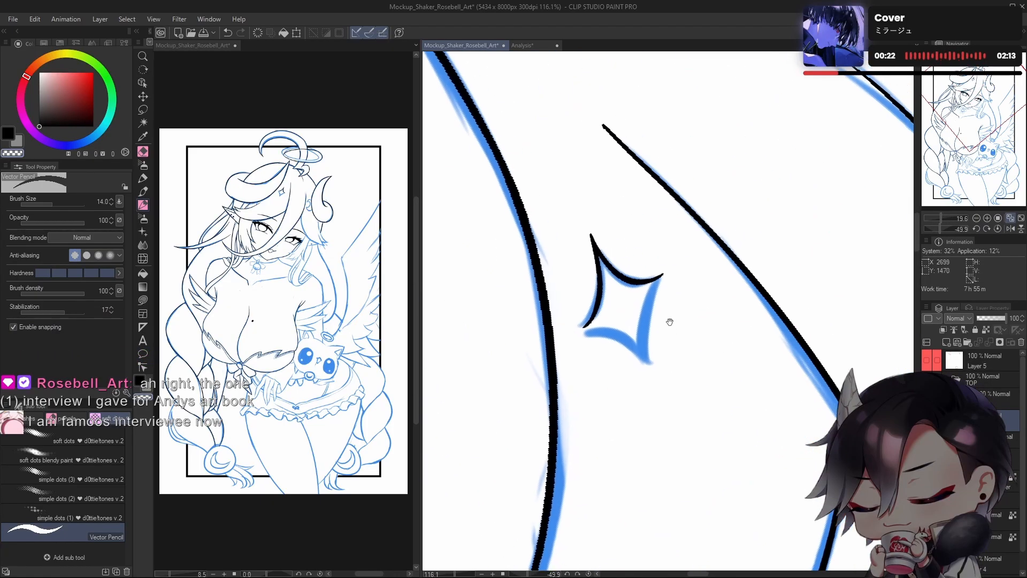
pyautogui.moveTo(665, 274); pyautogui.dragTo(650, 367)
pyautogui.hotkey('ctrl', 'z')
pyautogui.moveTo(667, 273); pyautogui.dragTo(653, 371)
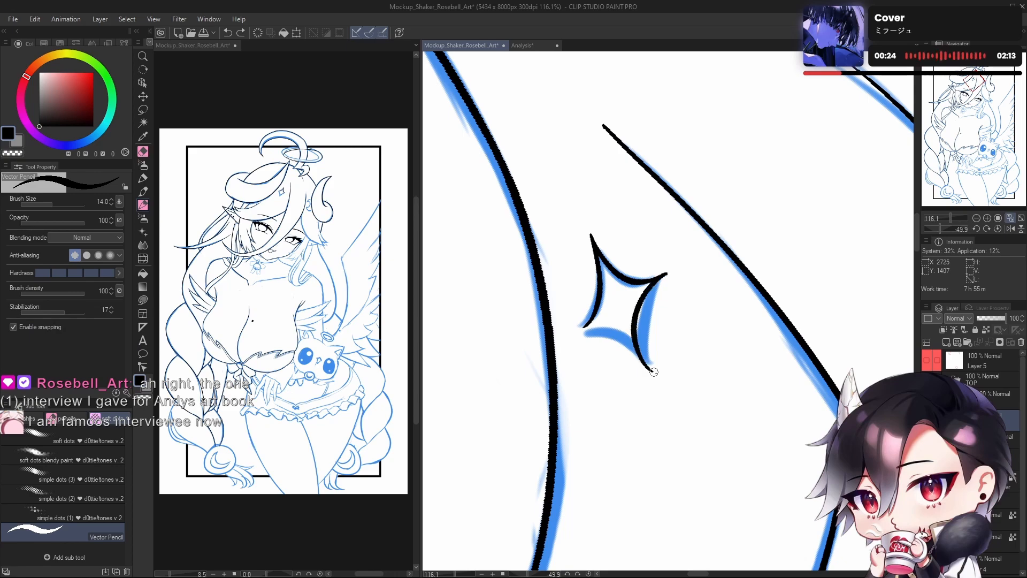
pyautogui.hotkey('ctrl', 'z')
pyautogui.moveTo(665, 274); pyautogui.dragTo(655, 372)
pyautogui.hotkey('ctrl', 'z')
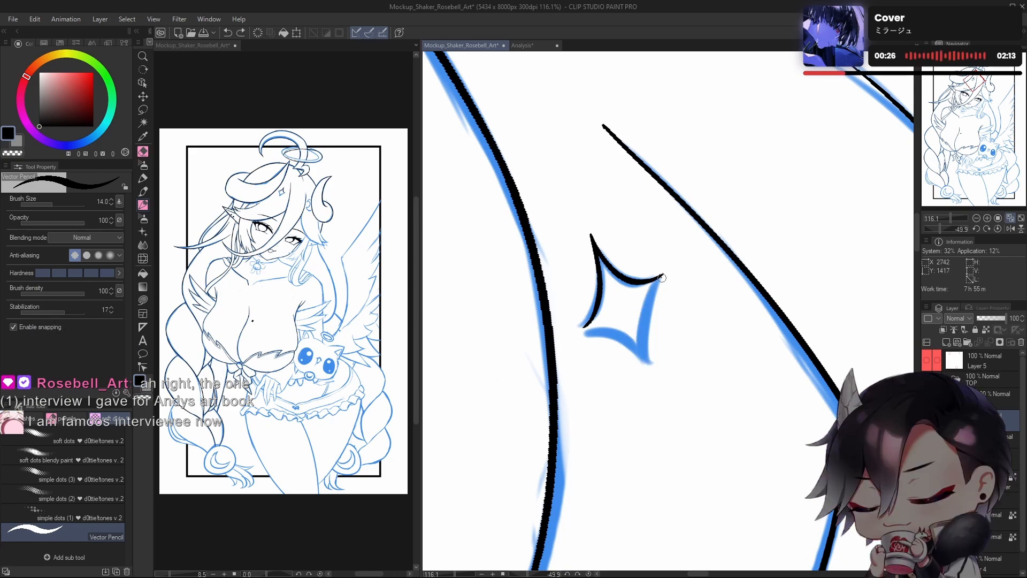
pyautogui.moveTo(664, 274); pyautogui.dragTo(654, 370)
pyautogui.hotkey('ctrl', 'z')
pyautogui.moveTo(666, 274)
pyautogui.mouseDown()
pyautogui.moveTo(645, 343)
pyautogui.moveTo(653, 369)
pyautogui.mouseUp()
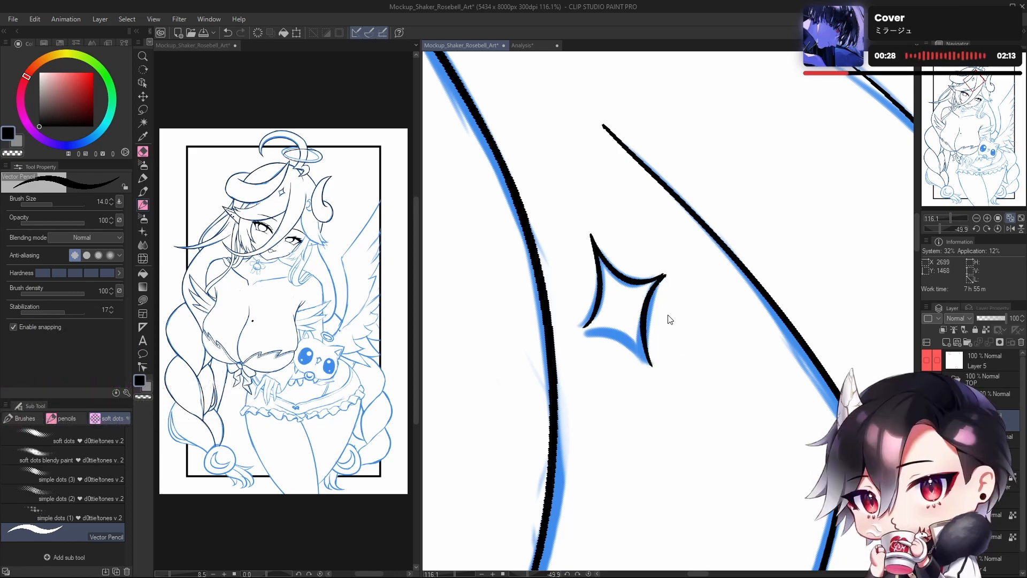
pyautogui.hotkey('ctrl', 'z')
pyautogui.moveTo(665, 274); pyautogui.dragTo(653, 370)
pyautogui.hotkey('ctrl', 'z')
pyautogui.moveTo(666, 273); pyautogui.dragTo(651, 369)
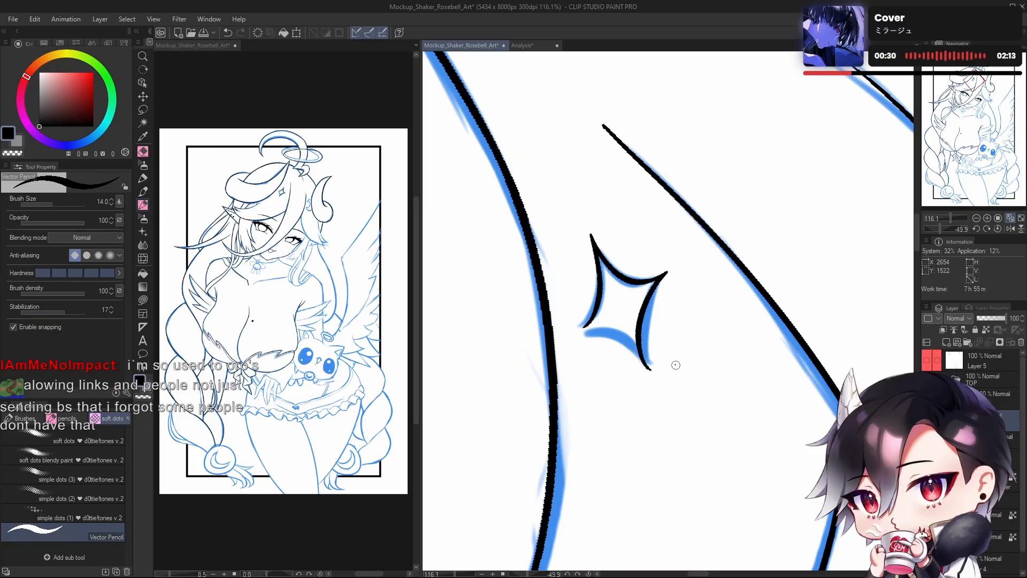
pyautogui.hotkey('ctrl', 'z')
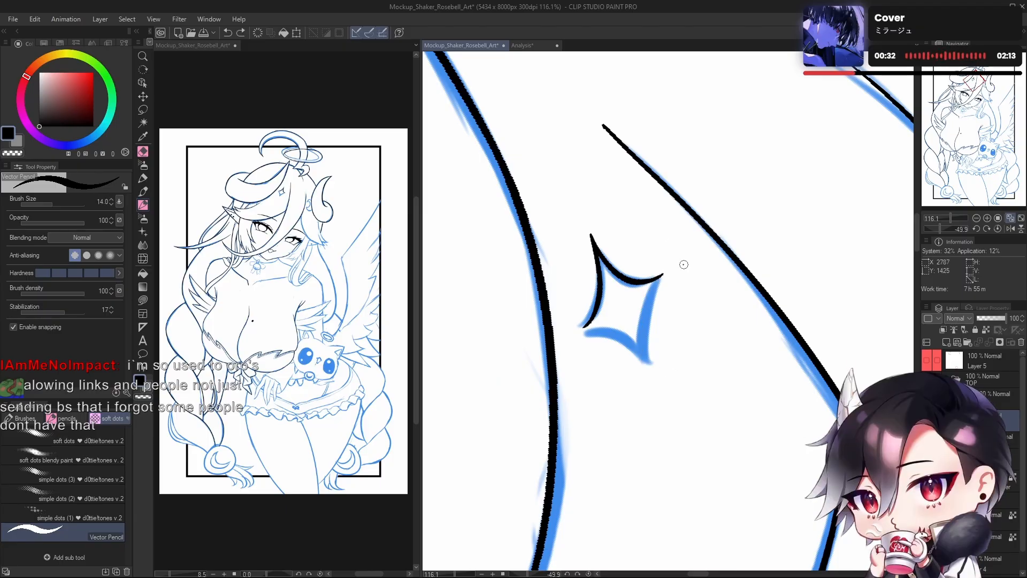
pyautogui.moveTo(666, 274); pyautogui.dragTo(647, 373)
pyautogui.hotkey('ctrl', 'z')
pyautogui.moveTo(666, 274); pyautogui.dragTo(645, 373)
pyautogui.hotkey('ctrl', 'z')
pyautogui.moveTo(665, 274)
pyautogui.mouseDown()
pyautogui.moveTo(640, 320)
pyautogui.moveTo(641, 359)
pyautogui.moveTo(636, 323)
pyautogui.moveTo(646, 370)
pyautogui.mouseUp()
pyautogui.hotkey('ctrl', 'z')
pyautogui.hotkey('ctrl', 'z')
pyautogui.hotkey('ctrl', 'y')
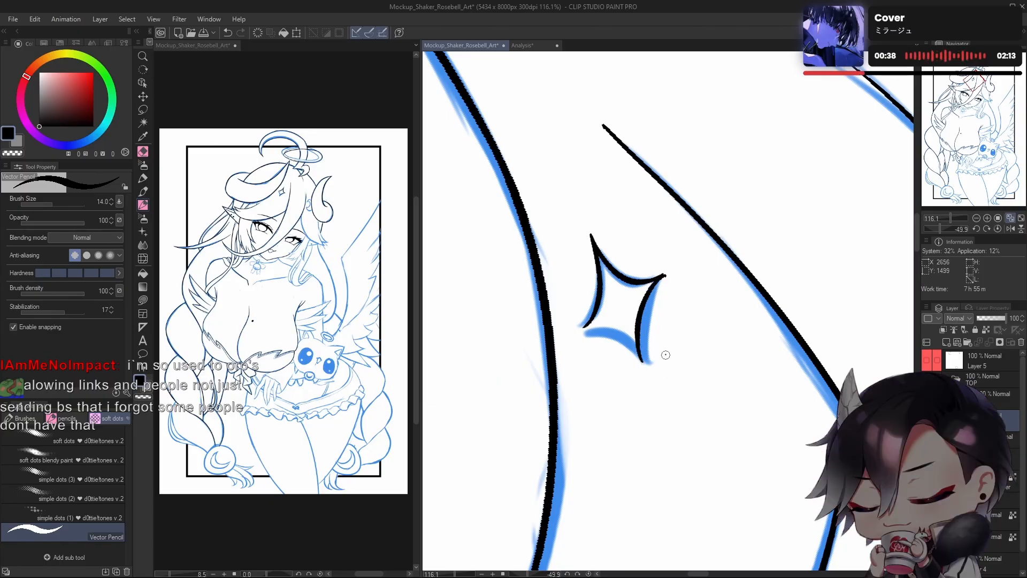
# Step: Close the star outline by inking the last curved edge between the bottom point and the remaining side point
pyautogui.scroll(-5, 647, 376)
pyautogui.scroll(5, 647, 375)
pyautogui.moveTo(725, 334); pyautogui.dragTo(664, 381)
pyautogui.hotkey('ctrl', 'z')
pyautogui.moveTo(724, 334)
pyautogui.mouseDown()
pyautogui.moveTo(658, 375)
pyautogui.moveTo(720, 332)
pyautogui.mouseUp()
pyautogui.hotkey('ctrl', 'z')
pyautogui.hotkey('ctrl', 'z')
pyautogui.moveTo(658, 376); pyautogui.dragTo(721, 333)
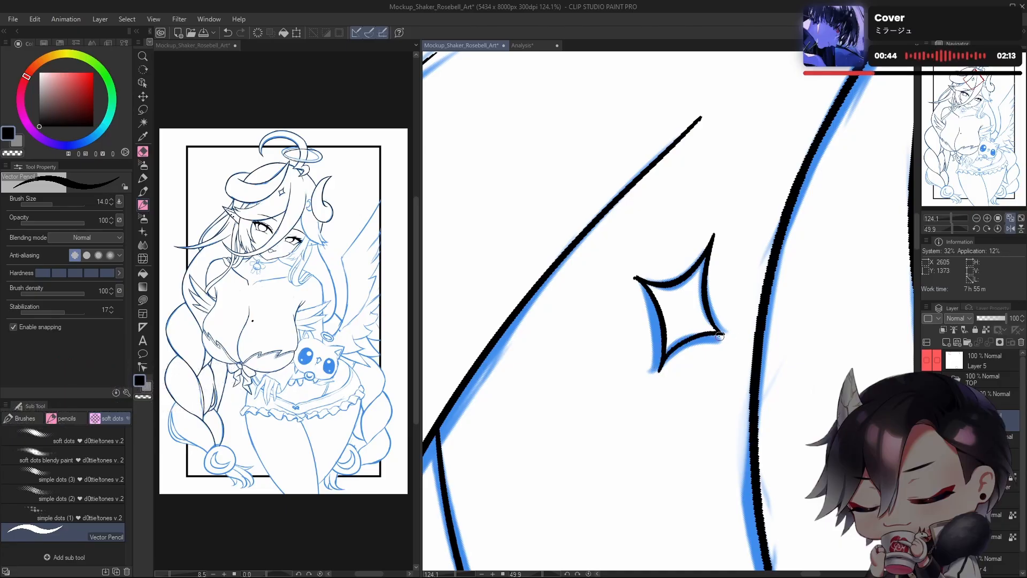
# Step: Review the inked star within the whole figure and reset the canvas rotation to upright
pyautogui.scroll(-9, 743, 345)
pyautogui.scroll(7, 750, 287)
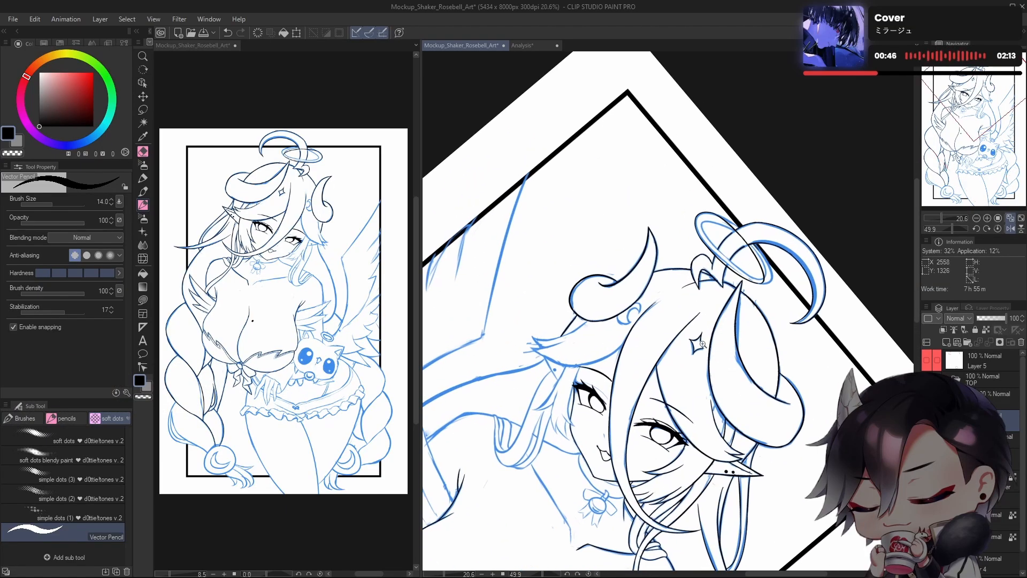
pyautogui.press('c')
pyautogui.moveTo(729, 311)
pyautogui.mouseDown()
pyautogui.moveTo(695, 379)
pyautogui.moveTo(760, 312)
pyautogui.mouseUp()
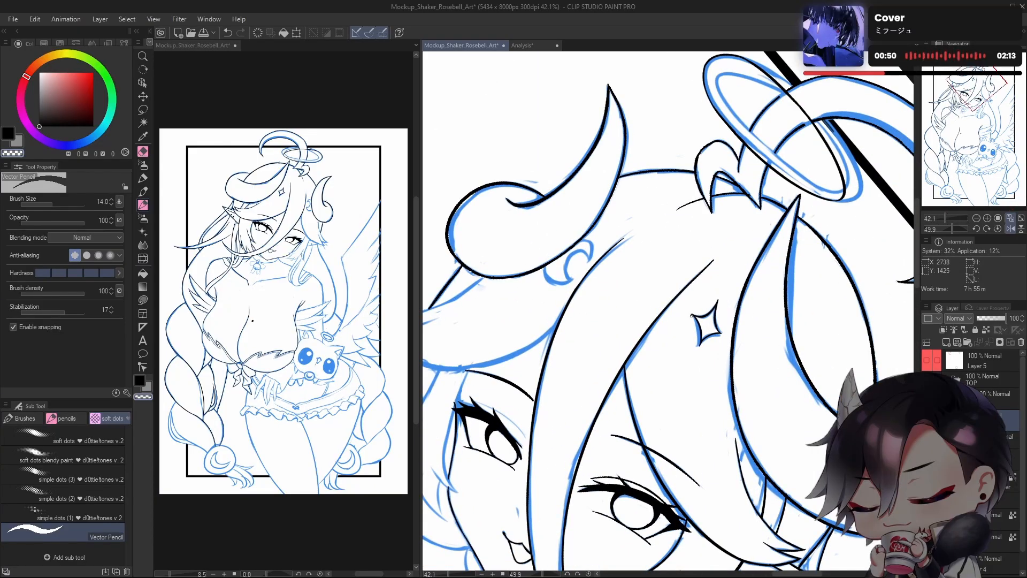
pyautogui.moveTo(714, 317); pyautogui.dragTo(682, 326)
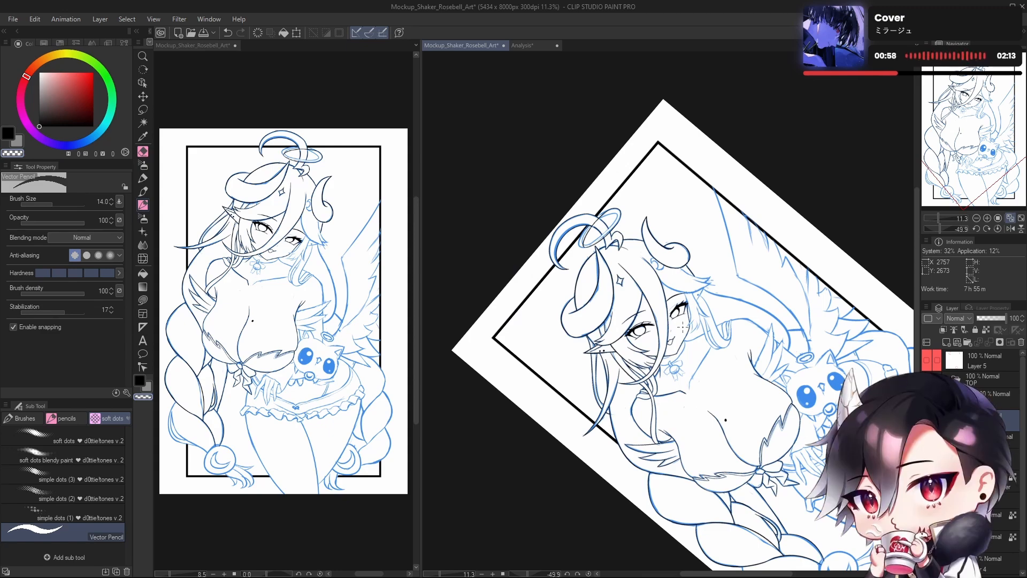
pyautogui.click(987, 228)
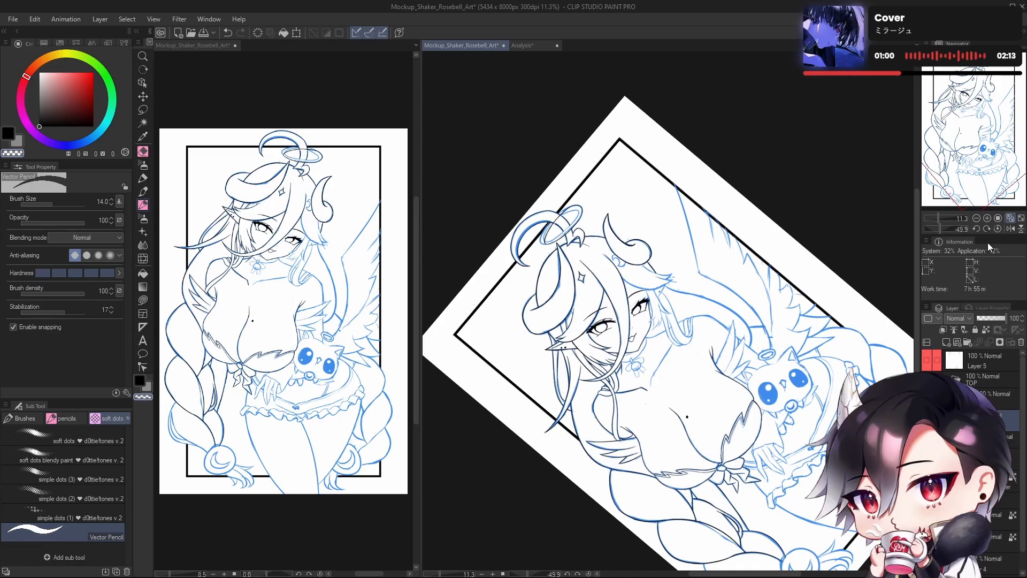
pyautogui.click(996, 229)
# Step: Ink the inner curve of the crescent moon ornament beside the curled horn, redoing the stroke until it follows the sketch
pyautogui.press('h')
pyautogui.moveTo(672, 227)
pyautogui.mouseDown()
pyautogui.moveTo(644, 288)
pyautogui.moveTo(661, 315)
pyautogui.moveTo(603, 303)
pyautogui.moveTo(622, 278)
pyautogui.moveTo(603, 298)
pyautogui.moveTo(624, 283)
pyautogui.moveTo(603, 289)
pyautogui.moveTo(639, 327)
pyautogui.mouseUp()
pyautogui.press('c')
pyautogui.hotkey('ctrl', 'z')
pyautogui.hotkey('ctrl', 'z')
pyautogui.hotkey('ctrl', 'z')
pyautogui.hotkey('ctrl', 'z')
pyautogui.hotkey('ctrl', 'z')
pyautogui.hotkey('ctrl', 'z')
pyautogui.hotkey('ctrl', 'z')
pyautogui.hotkey('ctrl', 'z')
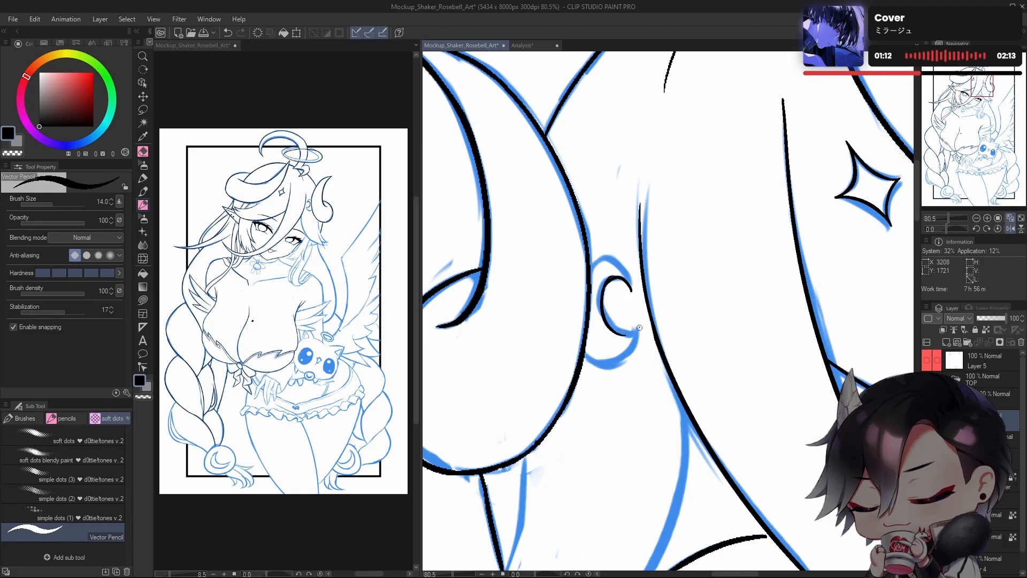
pyautogui.hotkey('ctrl', 'z')
pyautogui.moveTo(612, 281); pyautogui.dragTo(626, 335)
pyautogui.hotkey('ctrl', 'z')
pyautogui.moveTo(609, 283)
pyautogui.mouseDown()
pyautogui.moveTo(619, 332)
pyautogui.moveTo(600, 306)
pyautogui.moveTo(630, 332)
pyautogui.mouseUp()
pyautogui.hotkey('ctrl', 'z')
pyautogui.hotkey('ctrl', 'z')
pyautogui.hotkey('ctrl', 'z')
pyautogui.hotkey('ctrl', 'z')
pyautogui.moveTo(608, 292); pyautogui.dragTo(640, 324)
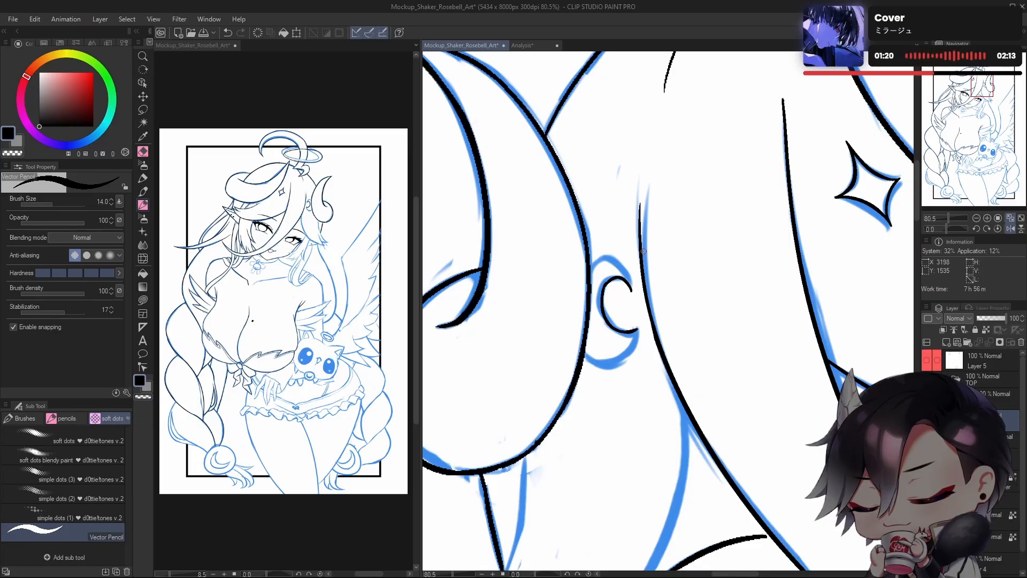
# Step: Ink the crescent ornament's upper outer curve from the horn's edge to its upper tip, retrying the stroke in mirrored and normal view
pyautogui.moveTo(641, 279); pyautogui.dragTo(631, 307)
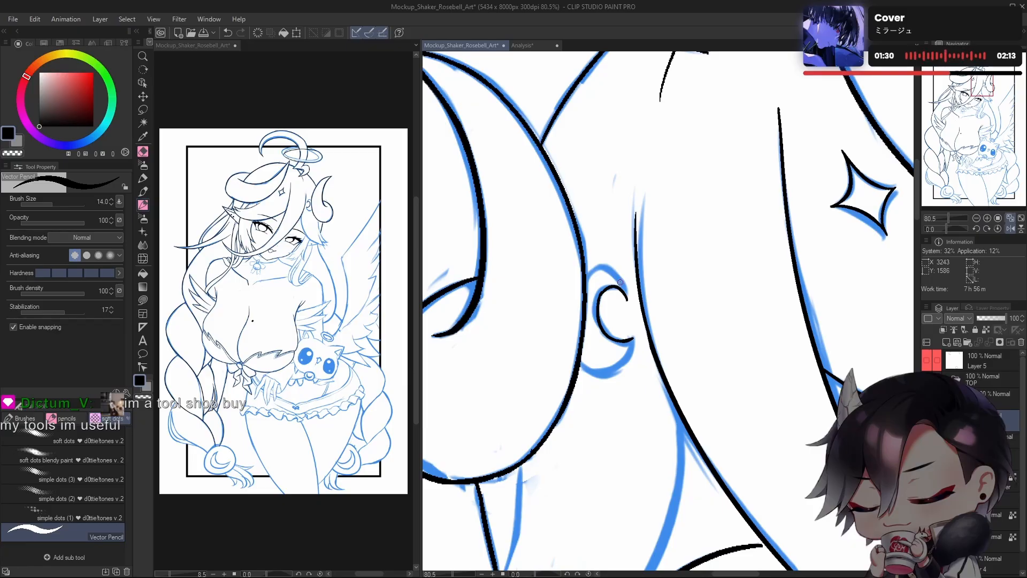
pyautogui.moveTo(603, 319); pyautogui.dragTo(598, 305)
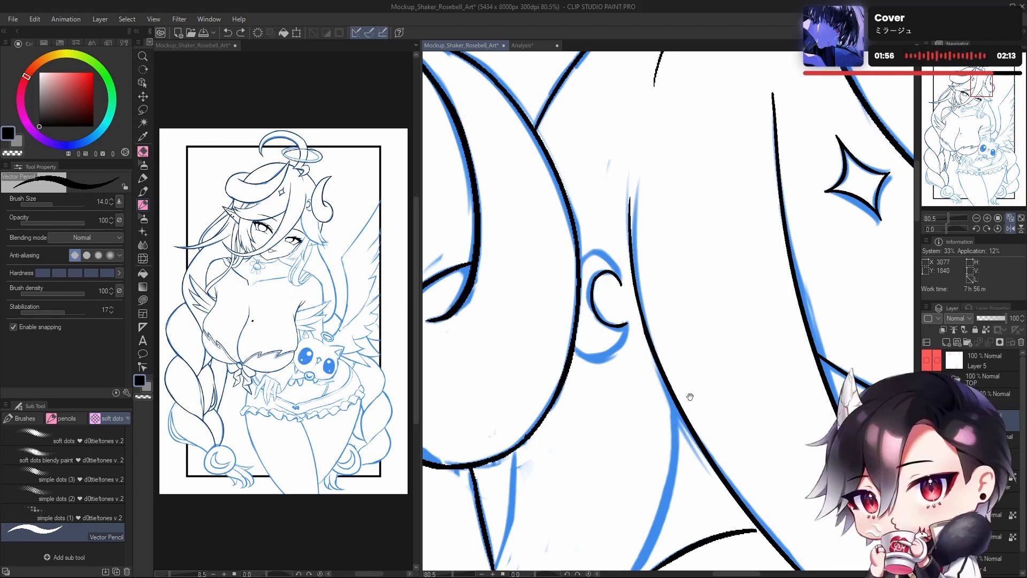
pyautogui.moveTo(685, 373); pyautogui.dragTo(694, 388)
pyautogui.moveTo(631, 299); pyautogui.dragTo(626, 273)
pyautogui.press('h')
pyautogui.moveTo(692, 323)
pyautogui.mouseDown()
pyautogui.moveTo(687, 350)
pyautogui.moveTo(713, 298)
pyautogui.moveTo(742, 305)
pyautogui.moveTo(724, 293)
pyautogui.moveTo(733, 293)
pyautogui.moveTo(744, 304)
pyautogui.mouseUp()
pyautogui.hotkey('ctrl', 'z')
pyautogui.hotkey('ctrl', 'z')
pyautogui.hotkey('ctrl', 'z')
pyautogui.hotkey('ctrl', 'z')
pyautogui.hotkey('ctrl', 'z')
pyautogui.hotkey('ctrl', 'z')
pyautogui.hotkey('ctrl', 'z')
pyautogui.hotkey('ctrl', 'z')
pyautogui.hotkey('ctrl', 'z')
pyautogui.hotkey('ctrl', 'z')
pyautogui.press('h')
pyautogui.moveTo(730, 387); pyautogui.dragTo(784, 417)
pyautogui.hotkey('ctrl', 'z')
pyautogui.moveTo(650, 331); pyautogui.dragTo(666, 322)
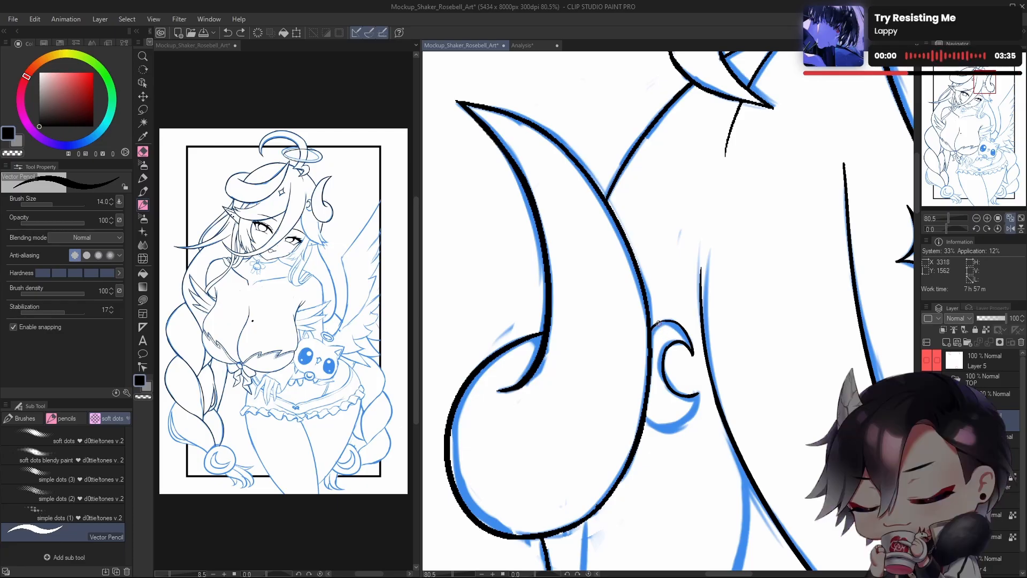
# Step: Ink the crescent ornament's lower outer curve from its lower tip toward the horn's edge, redoing the stroke until it follows the sketch
pyautogui.moveTo(690, 319); pyautogui.dragTo(639, 320)
pyautogui.moveTo(696, 372); pyautogui.dragTo(678, 321)
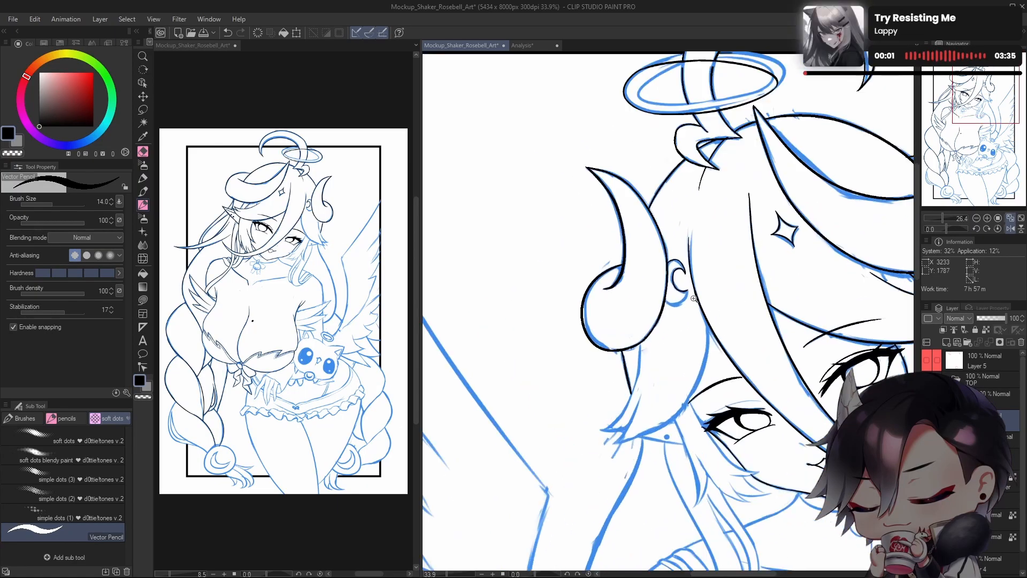
pyautogui.moveTo(714, 283); pyautogui.dragTo(760, 284)
pyautogui.press('h')
pyautogui.moveTo(702, 404); pyautogui.dragTo(696, 399)
pyautogui.scroll(3, 669, 331)
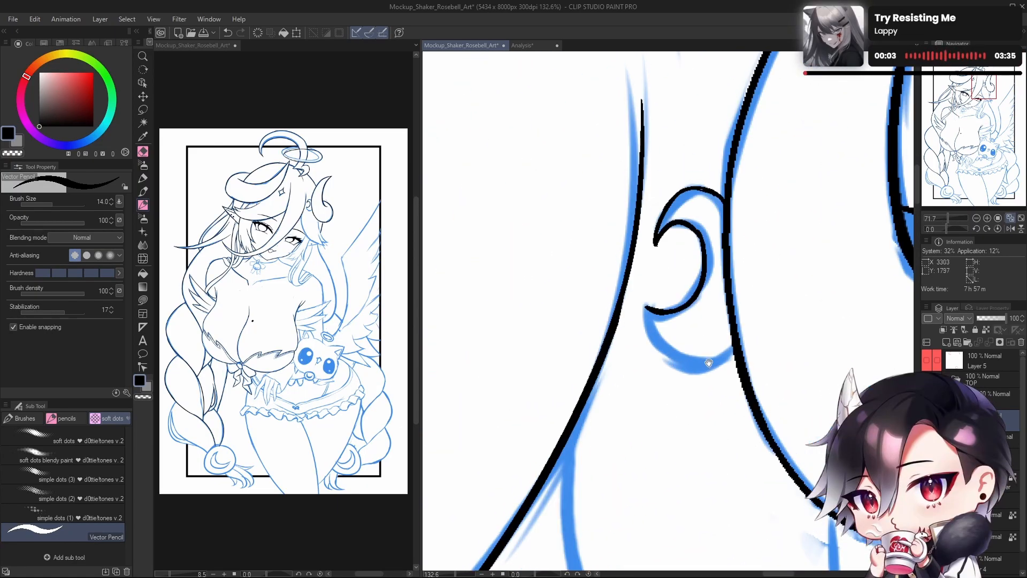
pyautogui.moveTo(645, 308); pyautogui.dragTo(702, 357)
pyautogui.hotkey('ctrl', 'z')
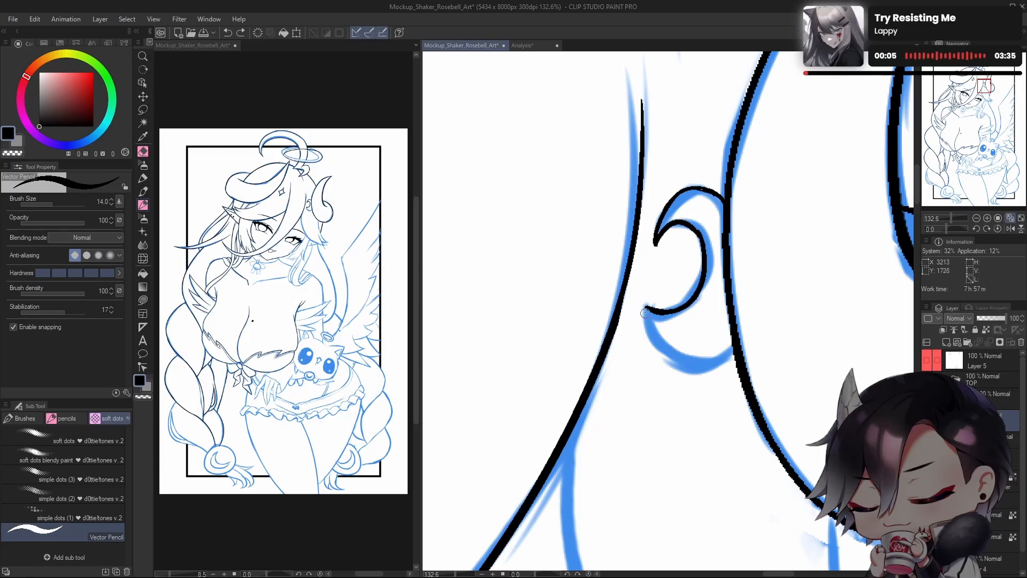
pyautogui.moveTo(645, 309); pyautogui.dragTo(688, 351)
pyautogui.hotkey('ctrl', 'z')
pyautogui.moveTo(645, 308)
pyautogui.mouseDown()
pyautogui.moveTo(680, 362)
pyautogui.moveTo(712, 356)
pyautogui.mouseUp()
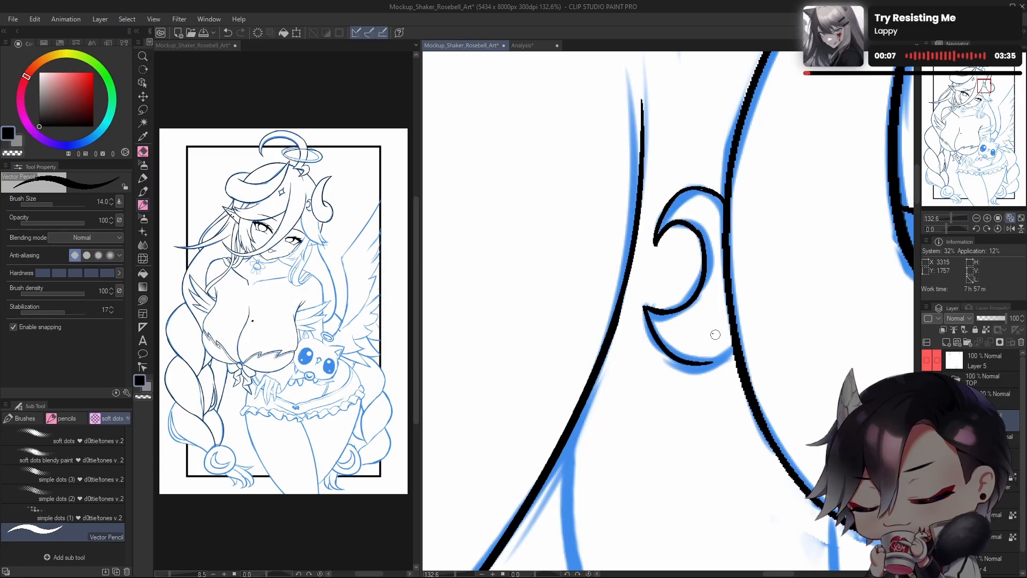
pyautogui.hotkey('ctrl', 'z')
pyautogui.hotkey('ctrl', 'z')
pyautogui.moveTo(646, 308)
pyautogui.mouseDown()
pyautogui.moveTo(689, 366)
pyautogui.moveTo(736, 347)
pyautogui.moveTo(696, 348)
pyautogui.mouseUp()
pyautogui.hotkey('ctrl', 'z')
pyautogui.hotkey('ctrl', 'z')
pyautogui.hotkey('ctrl', 'z')
pyautogui.hotkey('ctrl', 'z')
# Step: Examine the crescent ornament within the whole figure in mirrored view and the uninked hair beside the eye in normal view
pyautogui.press('h')
pyautogui.moveTo(818, 478); pyautogui.dragTo(711, 398)
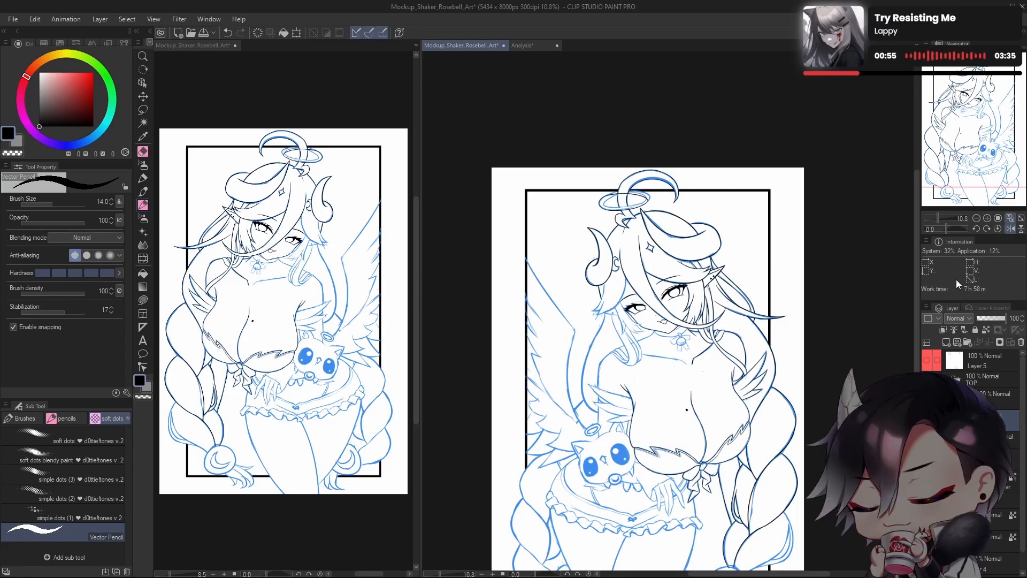
pyautogui.moveTo(628, 336); pyautogui.dragTo(722, 332)
pyautogui.moveTo(728, 310); pyautogui.dragTo(872, 274)
pyautogui.press('h')
pyautogui.moveTo(706, 444)
pyautogui.mouseDown()
pyautogui.moveTo(759, 295)
pyautogui.moveTo(592, 378)
pyautogui.moveTo(692, 335)
pyautogui.moveTo(694, 365)
pyautogui.moveTo(626, 394)
pyautogui.mouseUp()
pyautogui.moveTo(739, 315)
pyautogui.mouseDown()
pyautogui.moveTo(683, 371)
pyautogui.moveTo(673, 418)
pyautogui.mouseUp()
pyautogui.moveTo(696, 366); pyautogui.dragTo(673, 379)
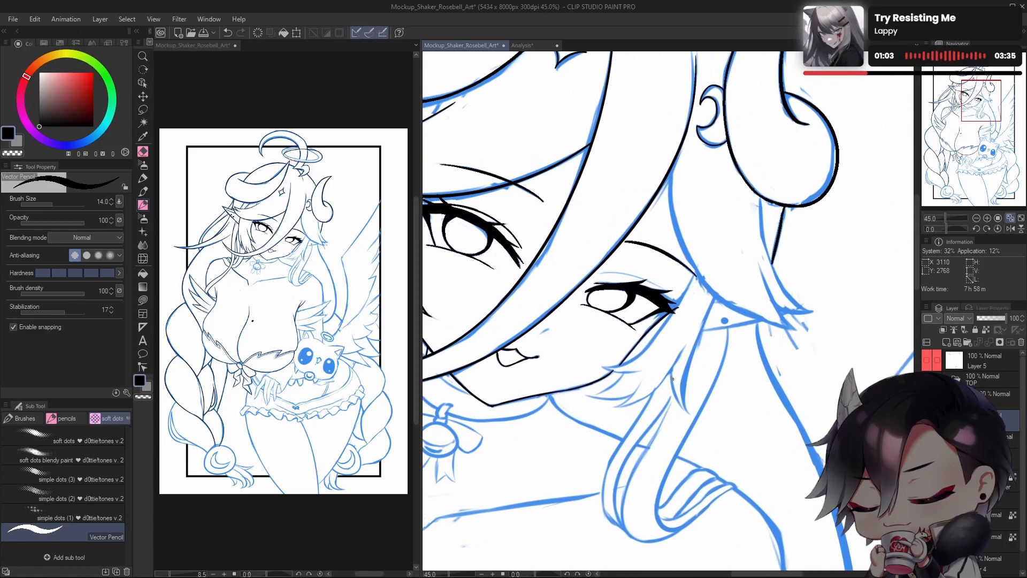
# Step: Ink the long inner curve of the side hair lock from the bangs past the eye to its pointed tip, repeating the stroke on a slightly rotated canvas
pyautogui.moveTo(722, 254); pyautogui.dragTo(698, 297)
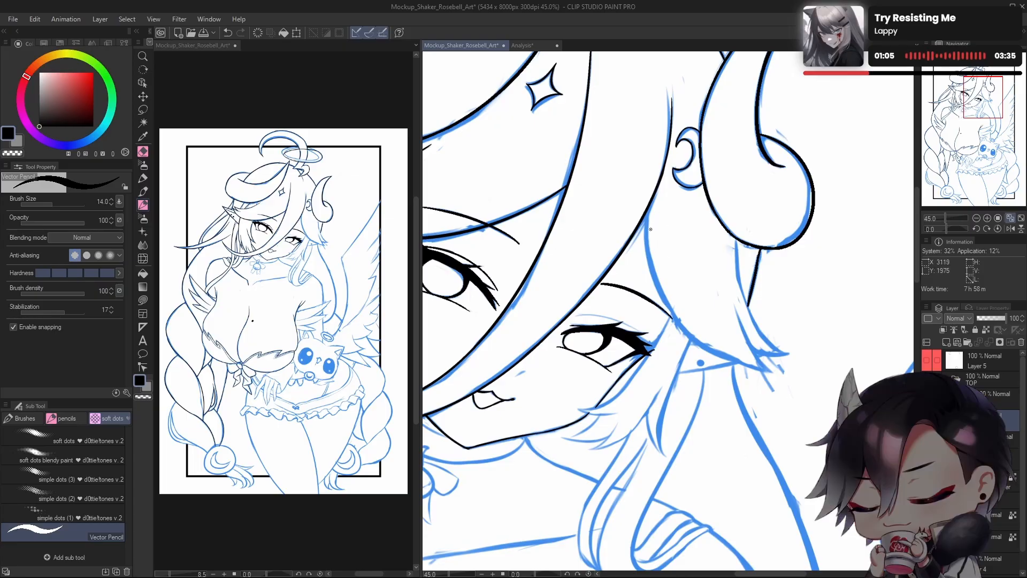
pyautogui.moveTo(648, 209); pyautogui.dragTo(709, 342)
pyautogui.hotkey('ctrl', 'z')
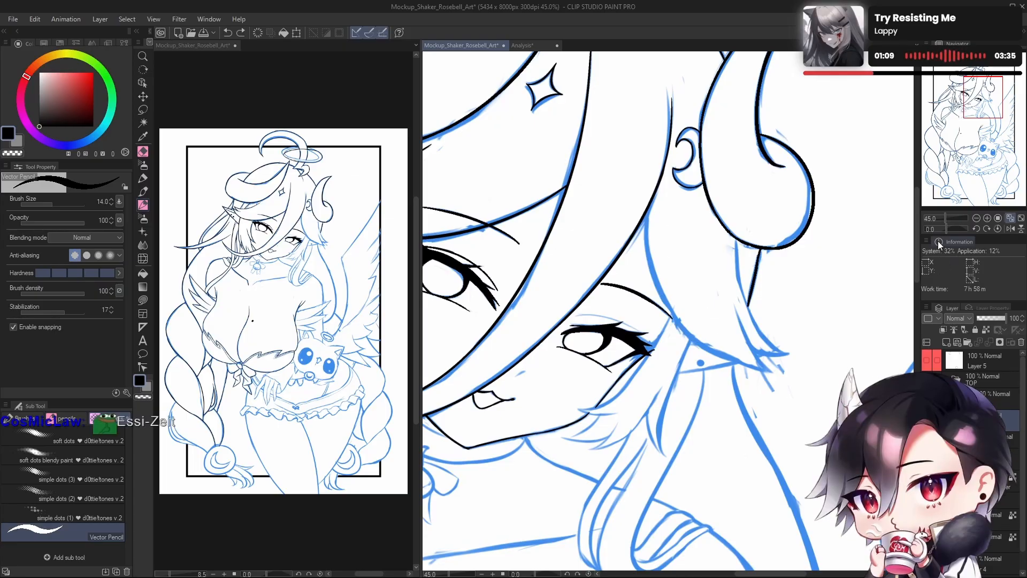
pyautogui.click(946, 230)
pyautogui.moveTo(897, 264); pyautogui.dragTo(875, 277)
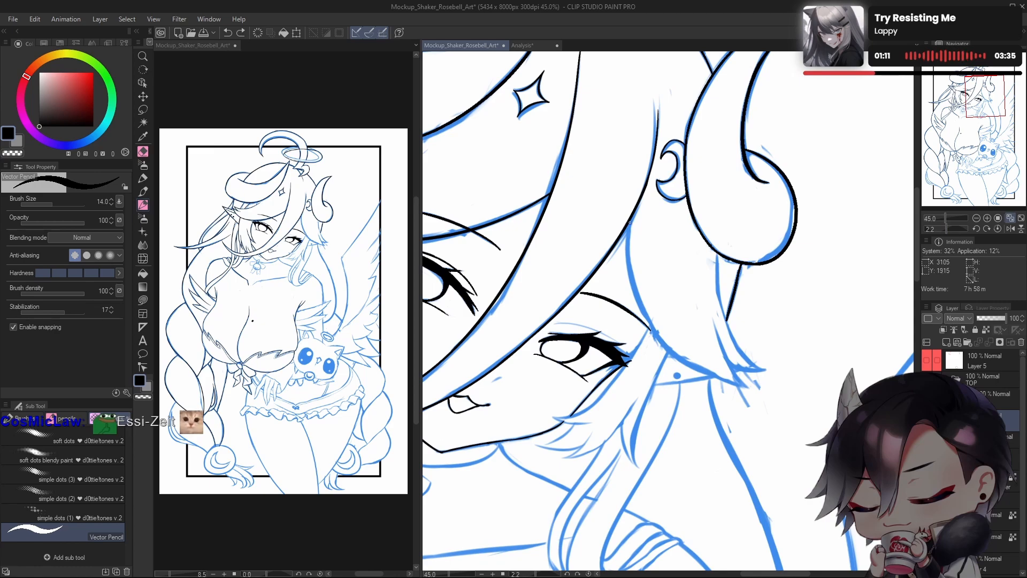
pyautogui.moveTo(630, 219); pyautogui.dragTo(686, 359)
pyautogui.hotkey('ctrl', 'z')
pyautogui.moveTo(630, 218); pyautogui.dragTo(694, 358)
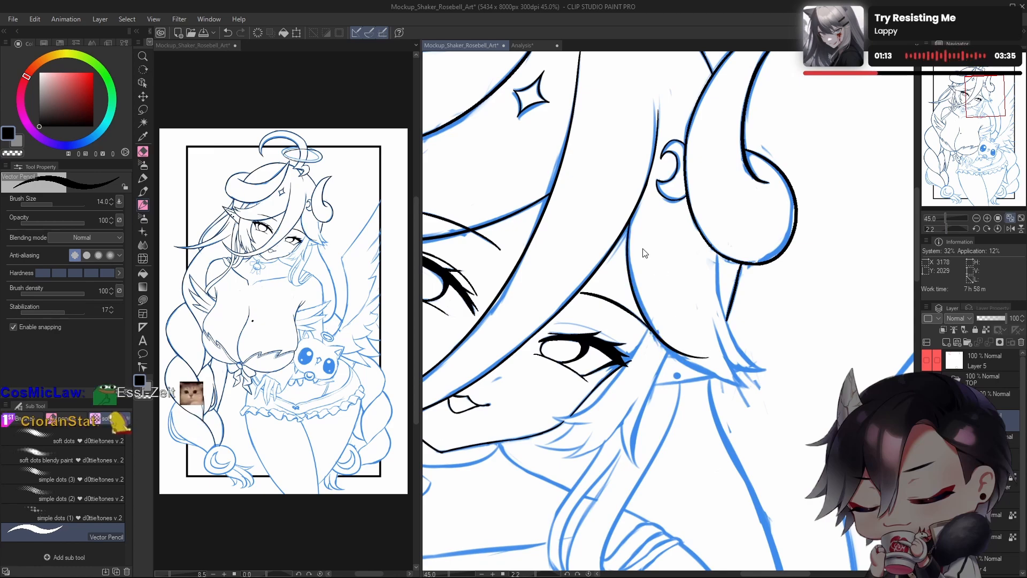
pyautogui.hotkey('ctrl', 'z')
pyautogui.moveTo(630, 219); pyautogui.dragTo(722, 377)
pyautogui.hotkey('ctrl', 'z')
pyautogui.moveTo(631, 219); pyautogui.dragTo(743, 373)
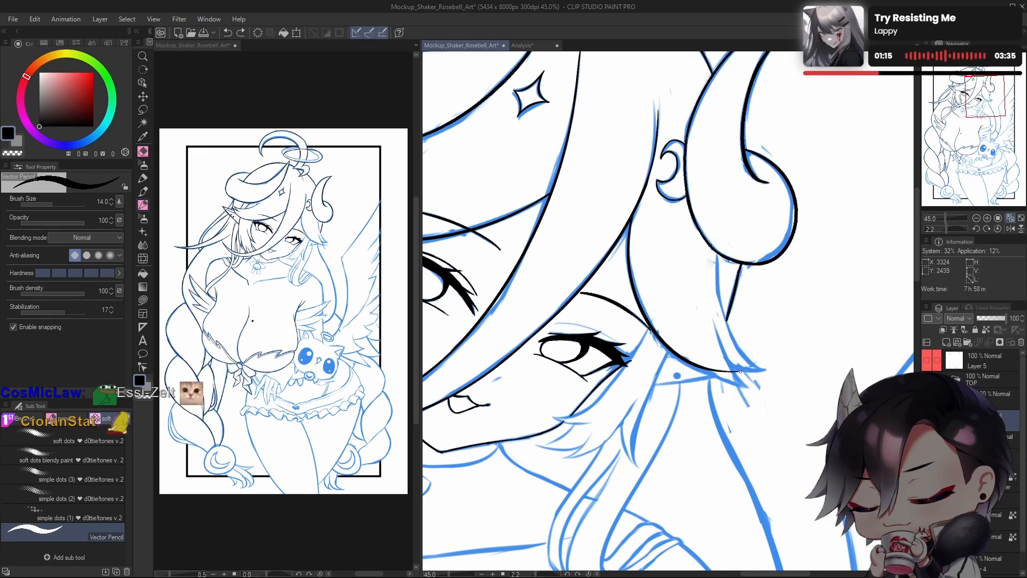
pyautogui.hotkey('ctrl', 'z')
pyautogui.moveTo(630, 219); pyautogui.dragTo(755, 389)
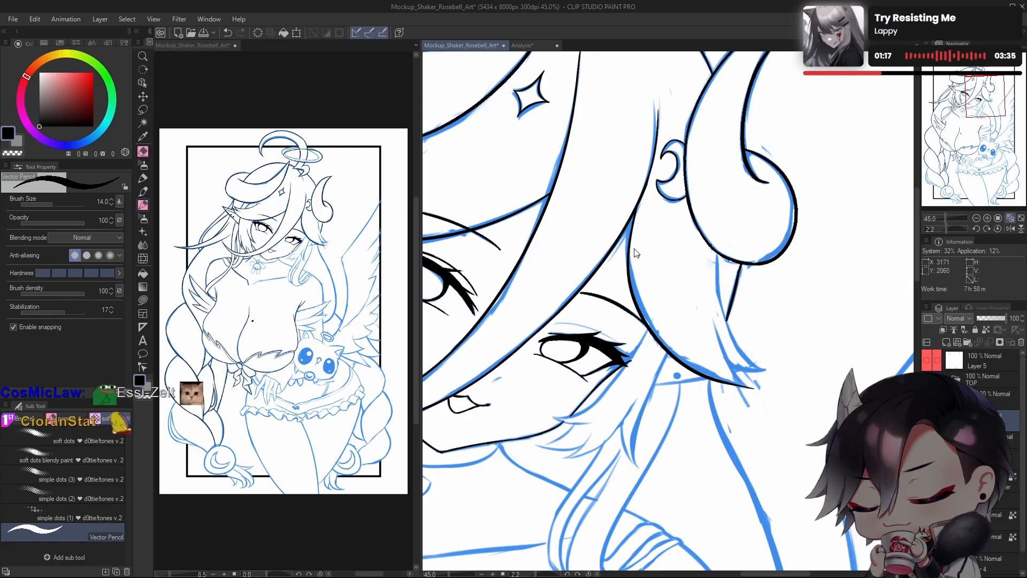
pyautogui.hotkey('ctrl', 'z')
pyautogui.moveTo(631, 219); pyautogui.dragTo(755, 389)
pyautogui.hotkey('ctrl', 'z')
pyautogui.moveTo(631, 219); pyautogui.dragTo(755, 389)
pyautogui.hotkey('ctrl', 'z')
pyautogui.moveTo(630, 219)
pyautogui.mouseDown()
pyautogui.moveTo(654, 338)
pyautogui.moveTo(748, 379)
pyautogui.moveTo(745, 361)
pyautogui.mouseUp()
pyautogui.press('h')
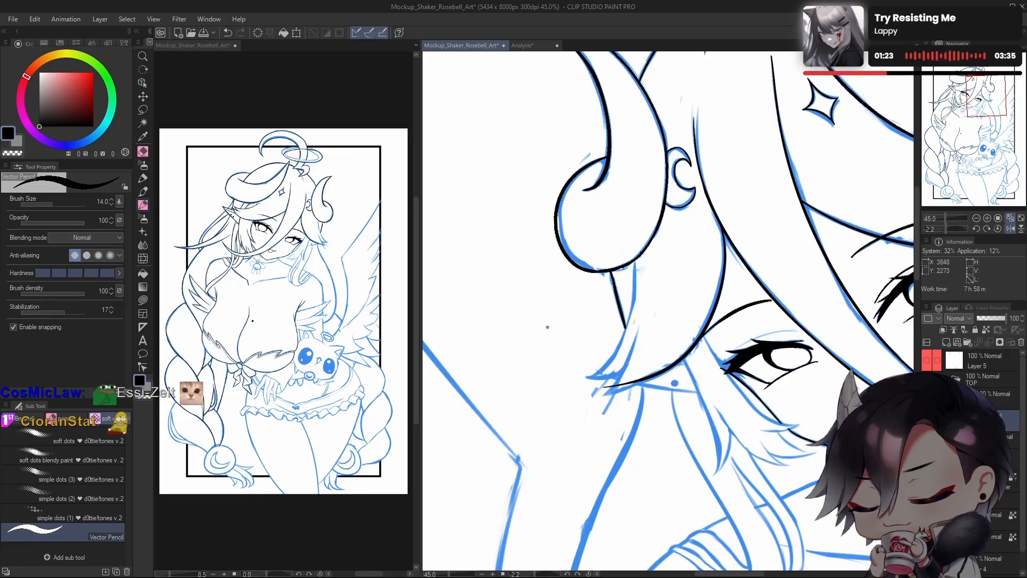
# Step: Reshape the lower end of the inked side-lock curve with Liquify and check it in both mirrored and normal view
pyautogui.click(143, 258)
pyautogui.press('h')
pyautogui.moveTo(721, 413); pyautogui.dragTo(696, 402)
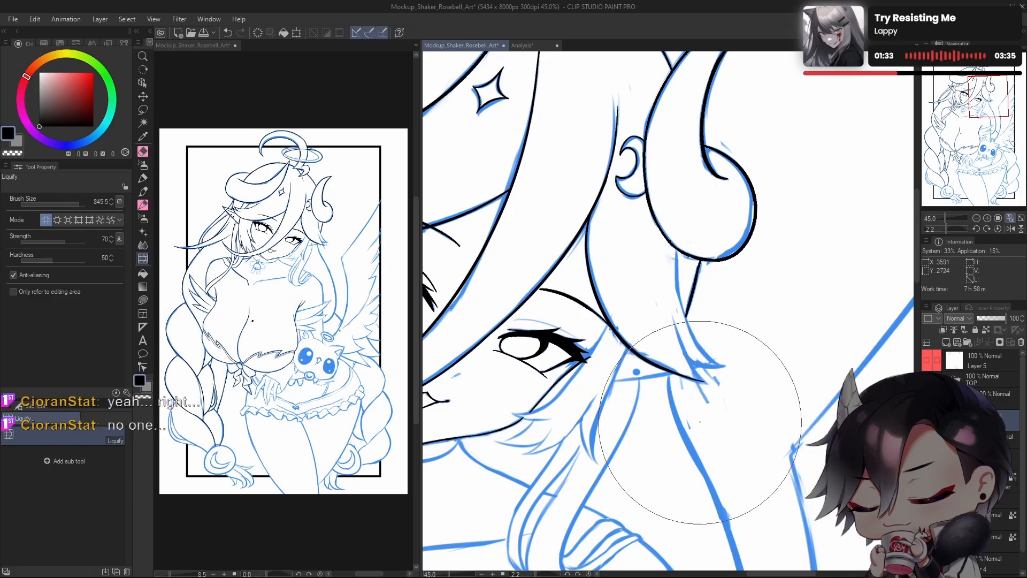
pyautogui.moveTo(723, 423); pyautogui.dragTo(498, 476)
pyautogui.press('h')
pyautogui.moveTo(557, 499)
pyautogui.mouseDown()
pyautogui.moveTo(652, 363)
pyautogui.moveTo(690, 332)
pyautogui.mouseUp()
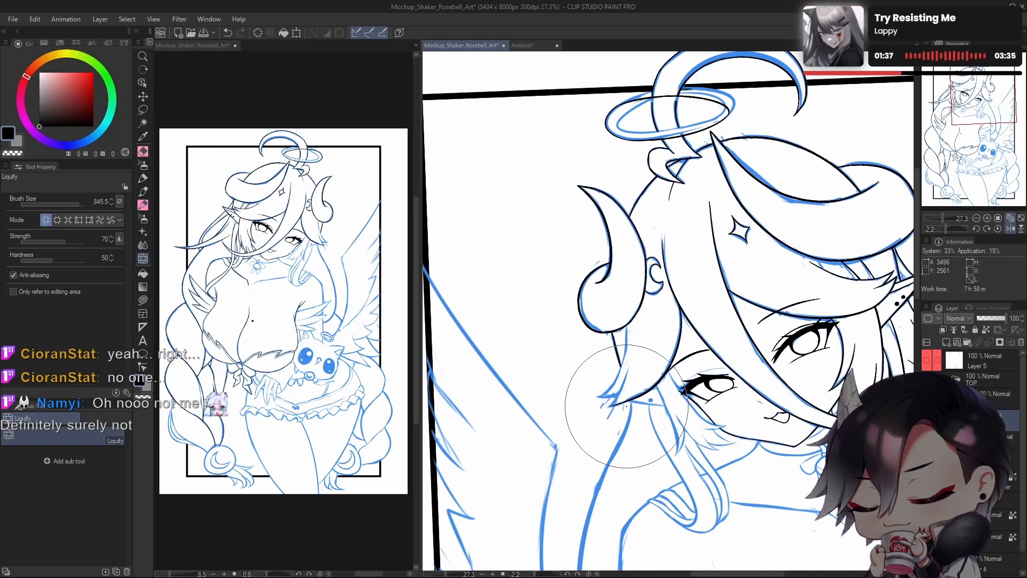
# Step: Ink the short edge rising from the side lock's pointed tip with the Vector Pencil, rotating the canvas to 19.5 and retrying the stroke
pyautogui.click(143, 205)
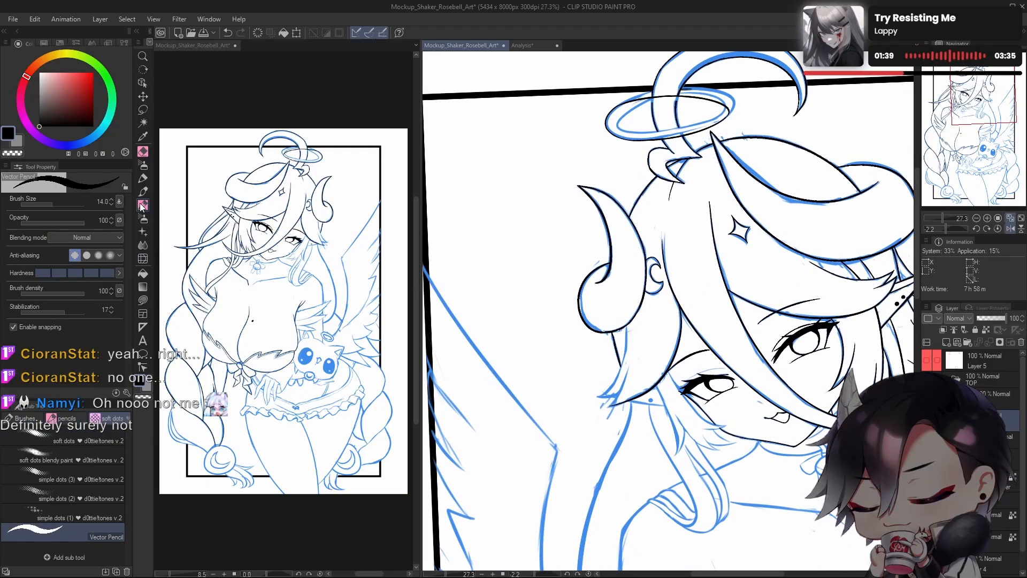
pyautogui.scroll(4, 612, 398)
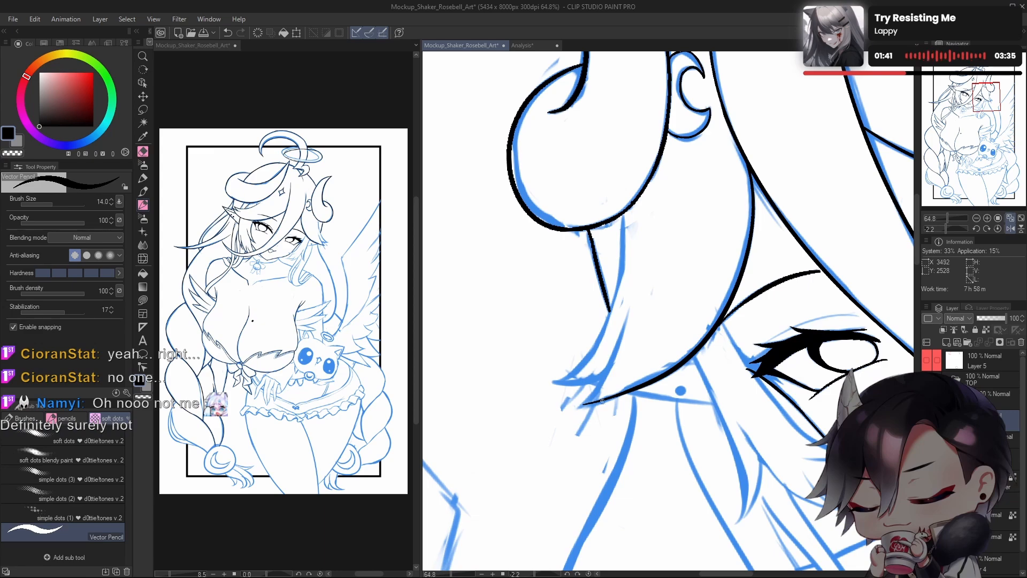
pyautogui.moveTo(577, 406)
pyautogui.mouseDown()
pyautogui.moveTo(621, 398)
pyautogui.moveTo(602, 375)
pyautogui.mouseUp()
pyautogui.hotkey('ctrl', 'z')
pyautogui.press('h')
pyautogui.hotkey('ctrl', 'z')
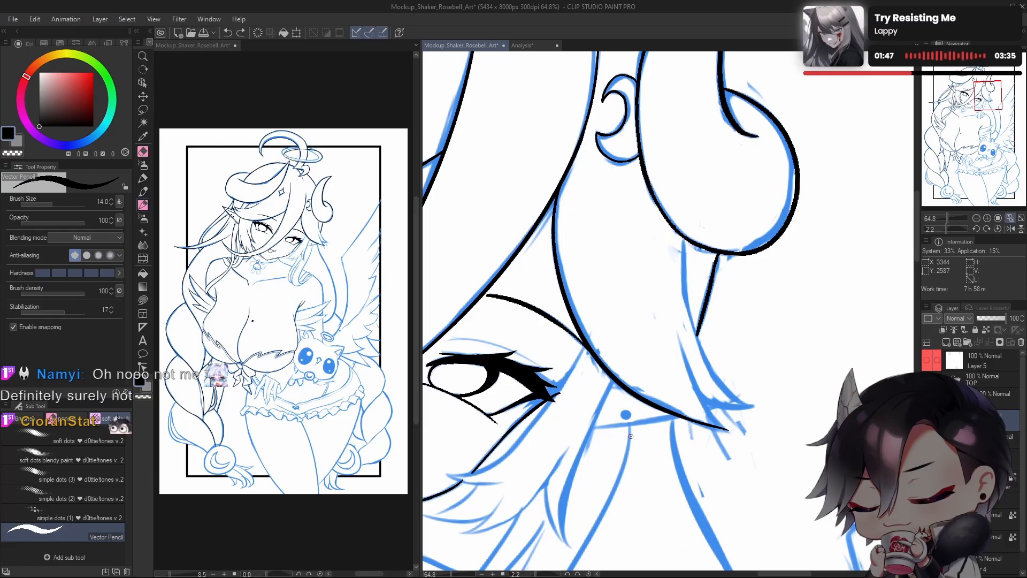
pyautogui.moveTo(764, 386); pyautogui.dragTo(751, 351)
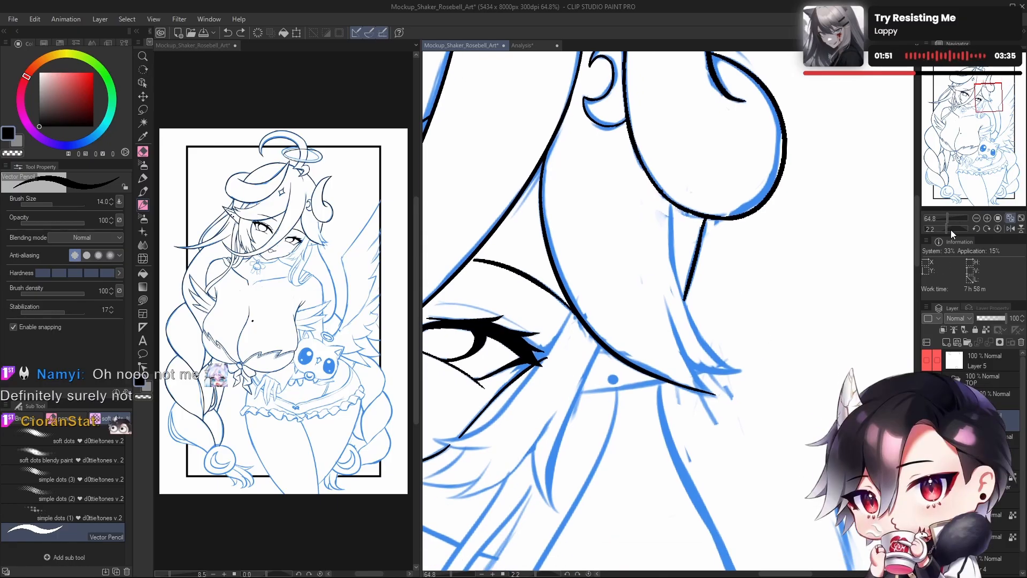
pyautogui.moveTo(951, 230); pyautogui.dragTo(942, 229)
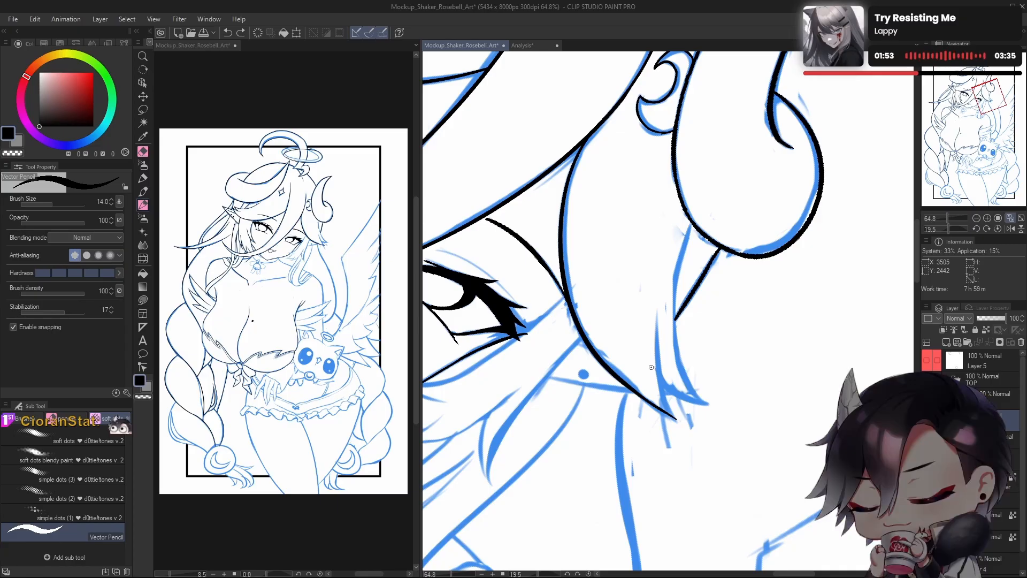
pyautogui.moveTo(675, 418); pyautogui.dragTo(660, 356)
pyautogui.hotkey('ctrl', 'z')
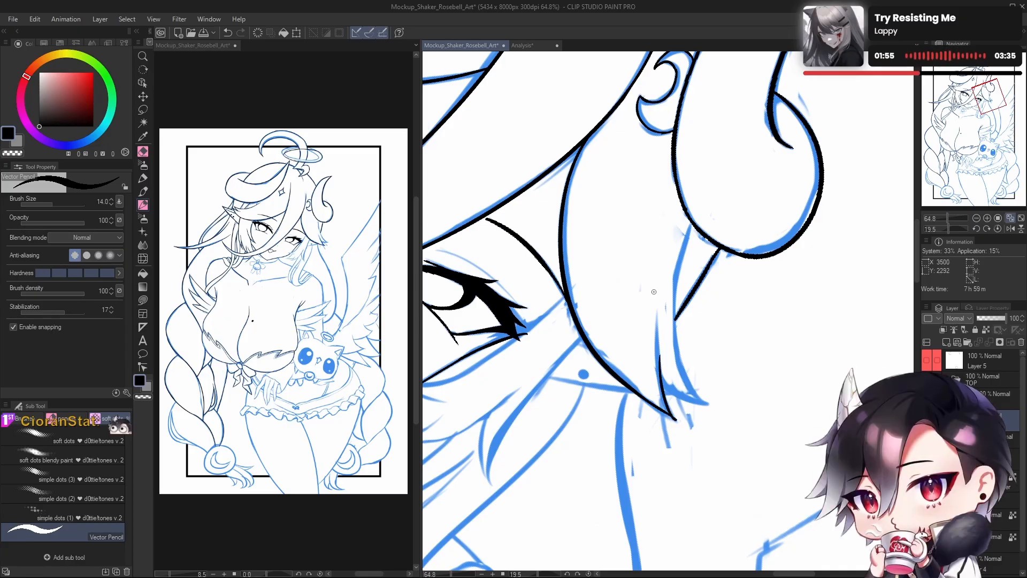
pyautogui.hotkey('ctrl', 'z')
pyautogui.moveTo(677, 420); pyautogui.dragTo(658, 355)
pyautogui.hotkey('ctrl', 'z')
pyautogui.hotkey('ctrl', 'z')
pyautogui.moveTo(676, 420); pyautogui.dragTo(658, 364)
pyautogui.hotkey('ctrl', 'z')
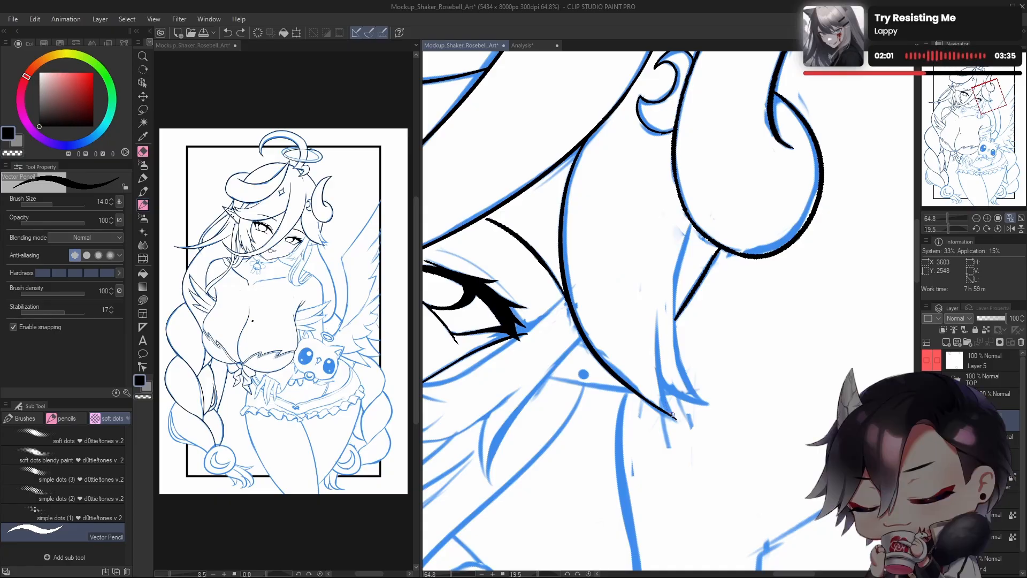
pyautogui.moveTo(675, 419); pyautogui.dragTo(659, 354)
pyautogui.hotkey('ctrl', 'z')
pyautogui.moveTo(675, 420)
pyautogui.mouseDown()
pyautogui.moveTo(658, 307)
pyautogui.moveTo(678, 316)
pyautogui.mouseUp()
pyautogui.hotkey('ctrl', 'z')
# Step: Touch up the curled horn's outline where the crescent ornament meets it, using black and transparent strokes
pyautogui.moveTo(676, 271); pyautogui.dragTo(665, 335)
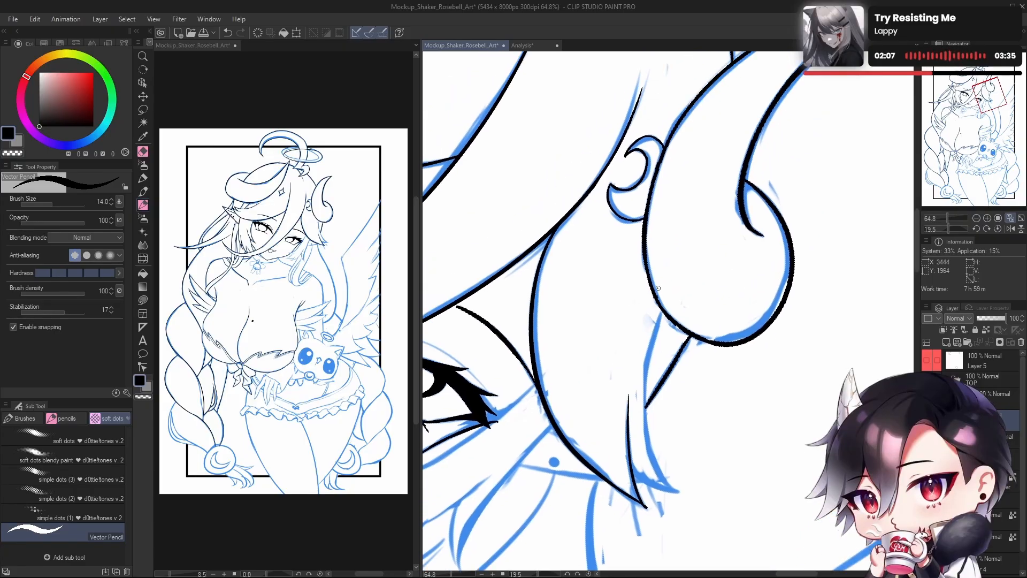
pyautogui.moveTo(669, 287); pyautogui.dragTo(659, 350)
pyautogui.scroll(2, 644, 307)
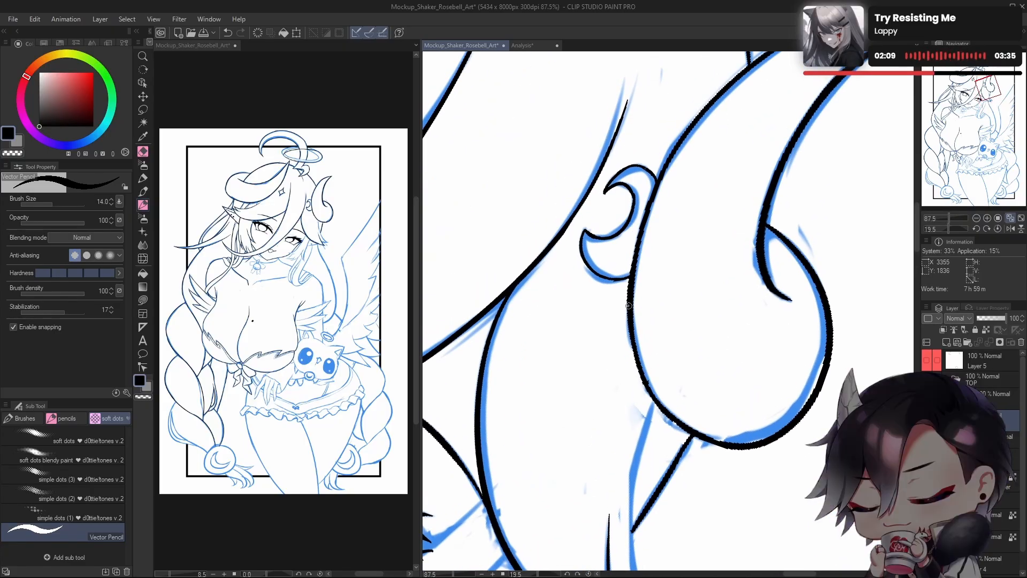
pyautogui.moveTo(627, 299); pyautogui.dragTo(629, 344)
pyautogui.hotkey('ctrl', 'z')
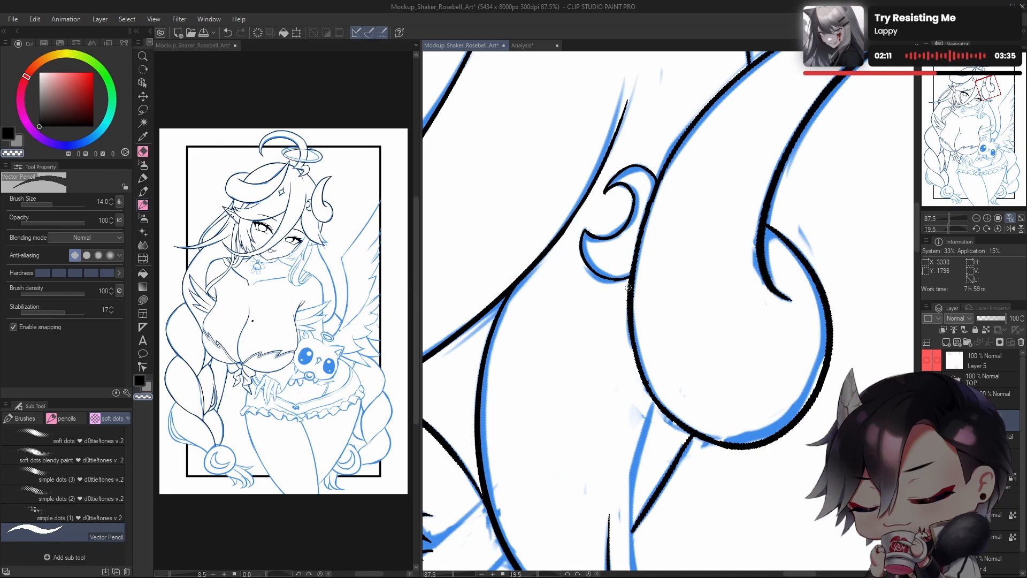
pyautogui.moveTo(632, 285); pyautogui.dragTo(628, 306)
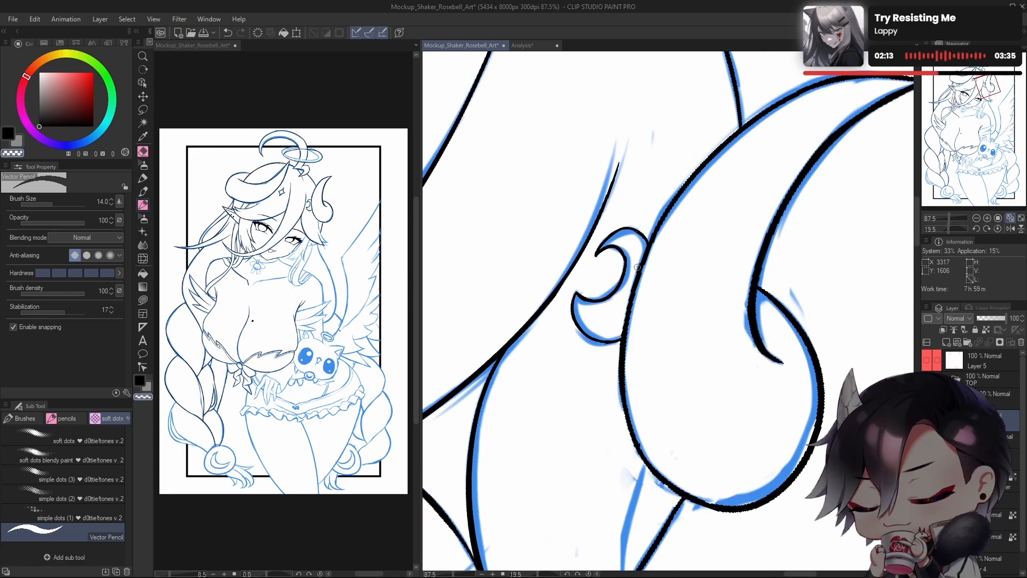
pyautogui.moveTo(647, 256); pyautogui.dragTo(622, 360)
pyautogui.hotkey('ctrl', 'z')
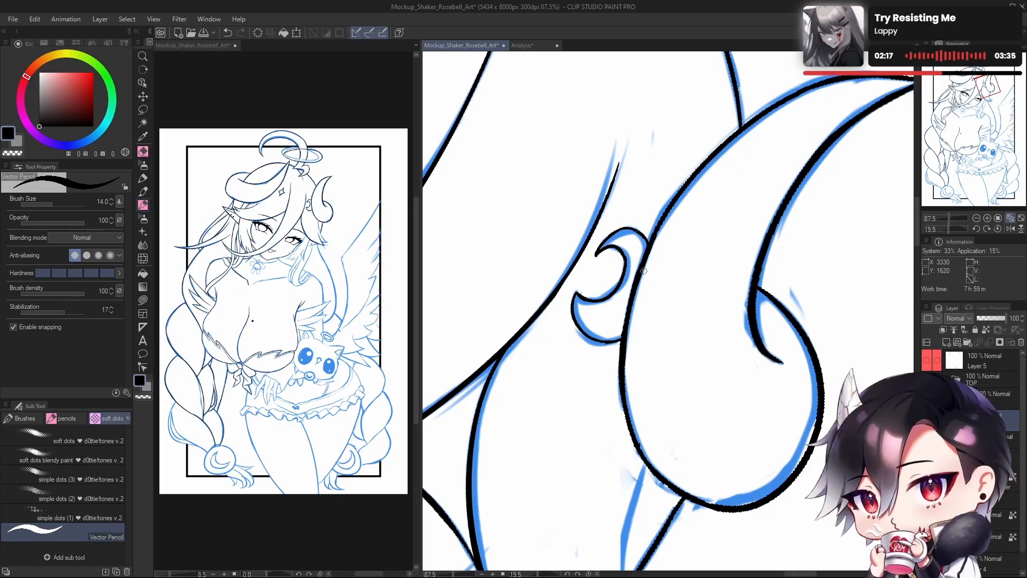
# Step: Refine the horn's upper outer outline from the crescent ornament toward its tip, retrying the strokes and resetting the canvas rotation to upright
pyautogui.moveTo(655, 236)
pyautogui.mouseDown()
pyautogui.moveTo(645, 271)
pyautogui.moveTo(694, 193)
pyautogui.mouseUp()
pyautogui.hotkey('ctrl', 'z')
pyautogui.hotkey('ctrl', 'z')
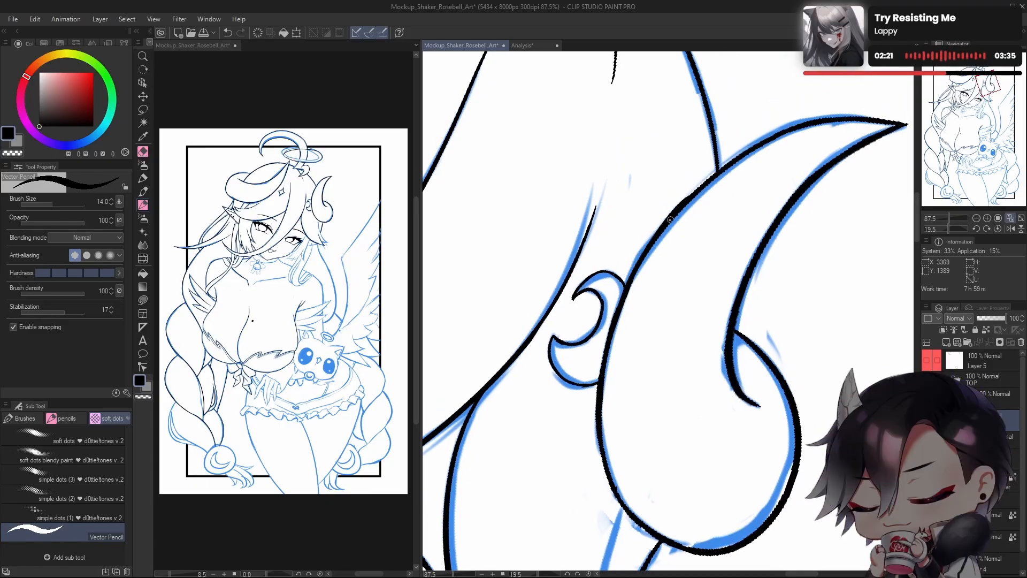
pyautogui.hotkey('ctrl', 'z')
pyautogui.moveTo(644, 257)
pyautogui.mouseDown()
pyautogui.moveTo(687, 204)
pyautogui.moveTo(667, 273)
pyautogui.mouseUp()
pyautogui.moveTo(598, 312); pyautogui.dragTo(648, 267)
pyautogui.hotkey('ctrl', 'z')
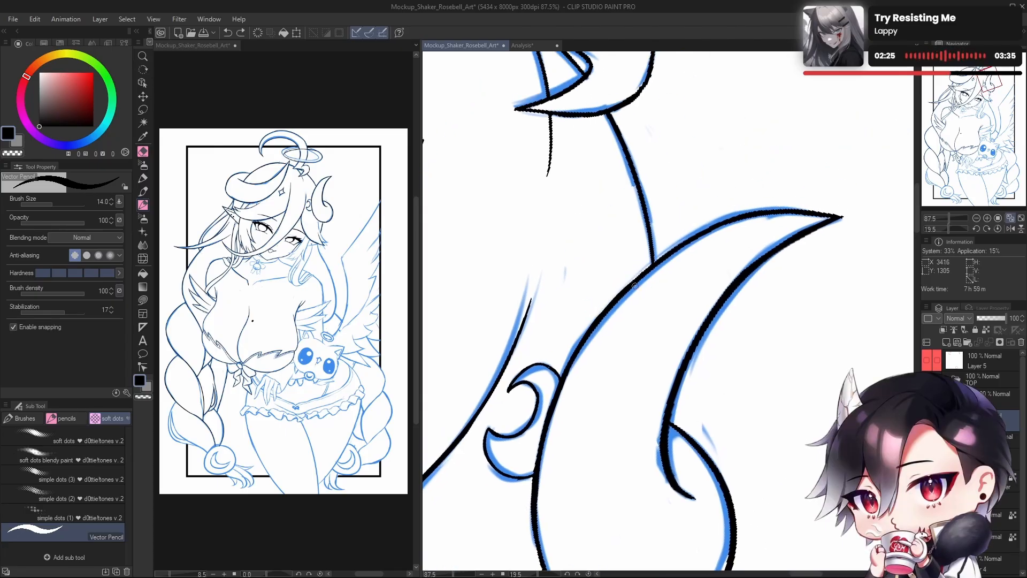
pyautogui.moveTo(600, 315); pyautogui.dragTo(681, 244)
pyautogui.hotkey('ctrl', 'z')
pyautogui.moveTo(774, 320); pyautogui.dragTo(752, 332)
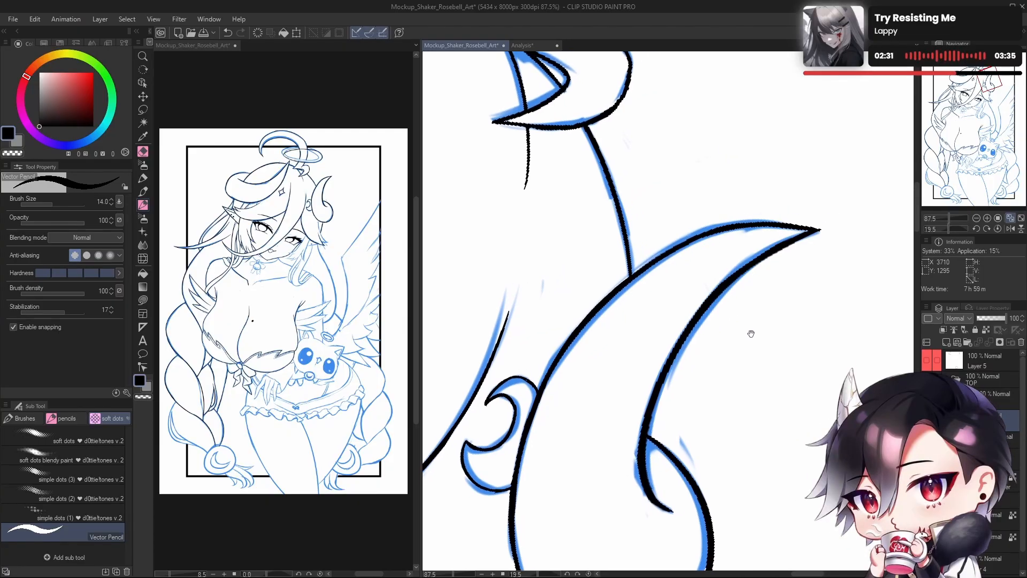
pyautogui.moveTo(705, 270); pyautogui.dragTo(642, 334)
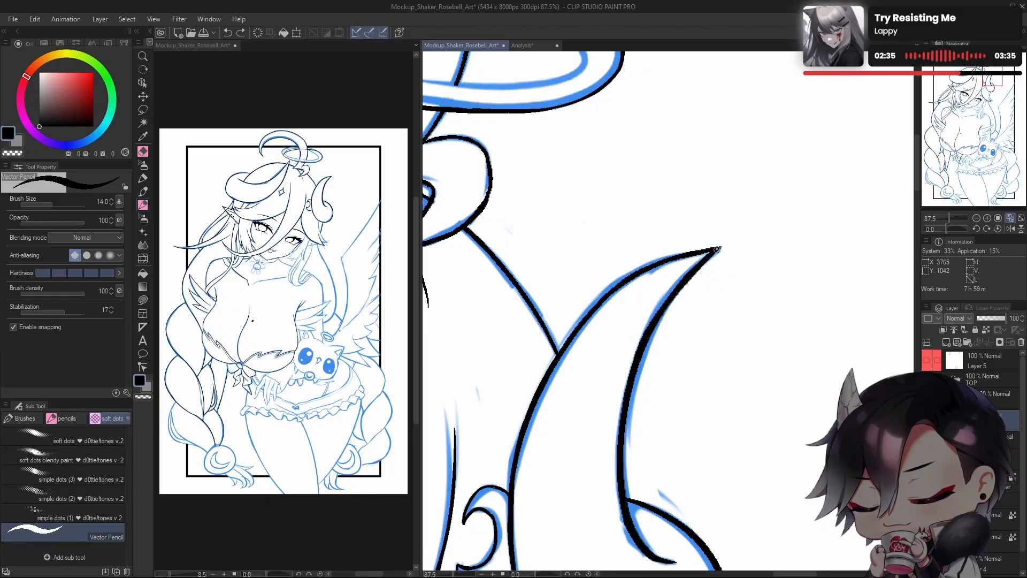
pyautogui.hotkey('ctrl', 'z')
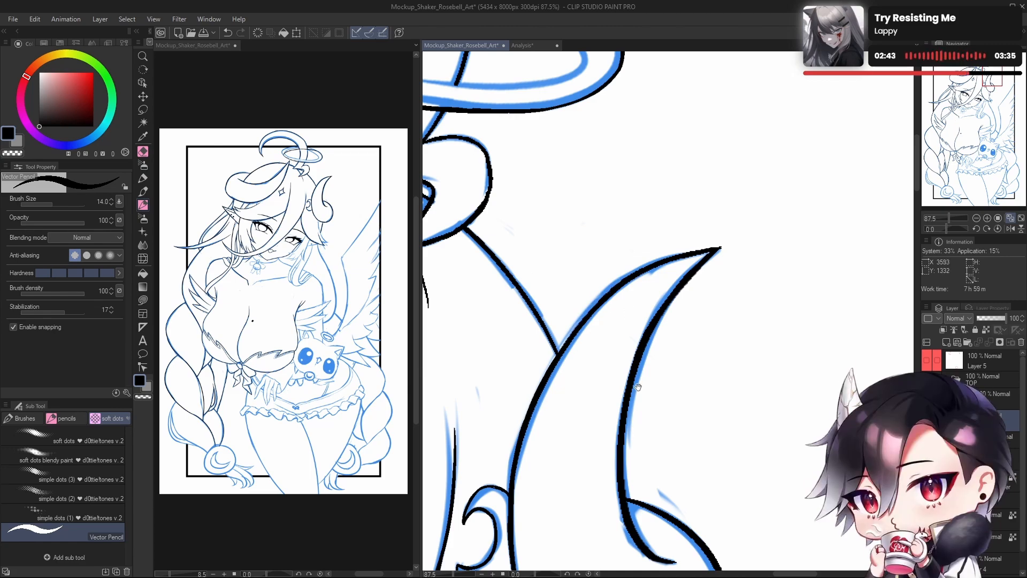
# Step: Touch up the rounded outer curve of the hair tuft beneath the halo with black and transparent Vector Pencil strokes
pyautogui.moveTo(637, 386); pyautogui.dragTo(519, 461)
pyautogui.moveTo(617, 297); pyautogui.dragTo(645, 333)
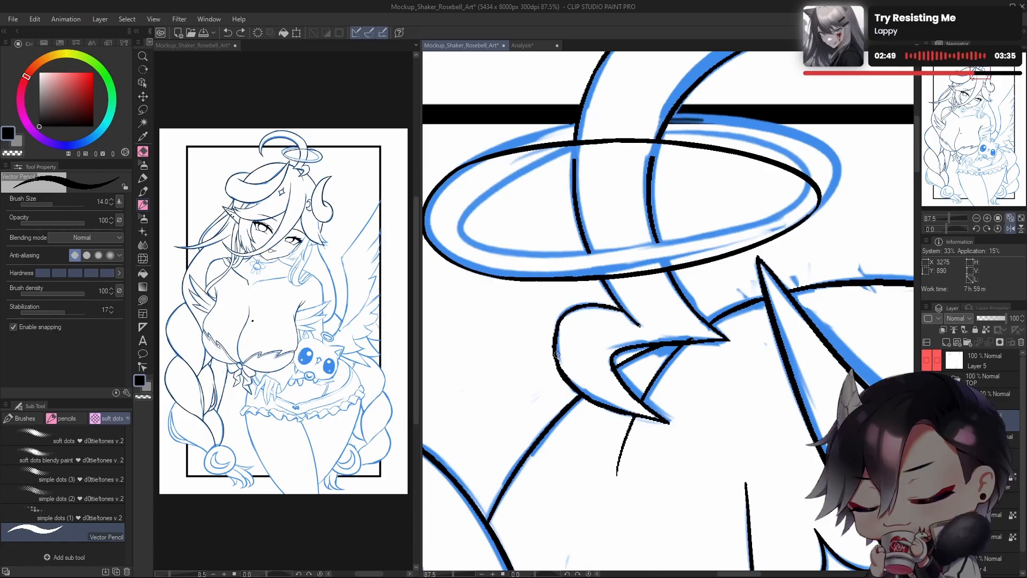
pyautogui.moveTo(556, 363); pyautogui.dragTo(563, 321)
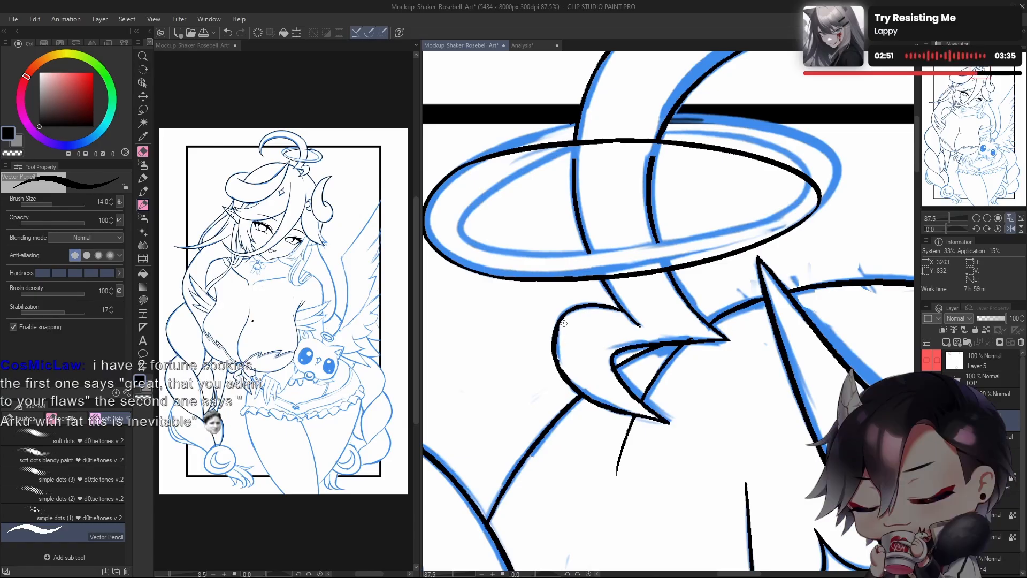
pyautogui.press('c')
pyautogui.moveTo(559, 355); pyautogui.dragTo(558, 328)
pyautogui.press('c')
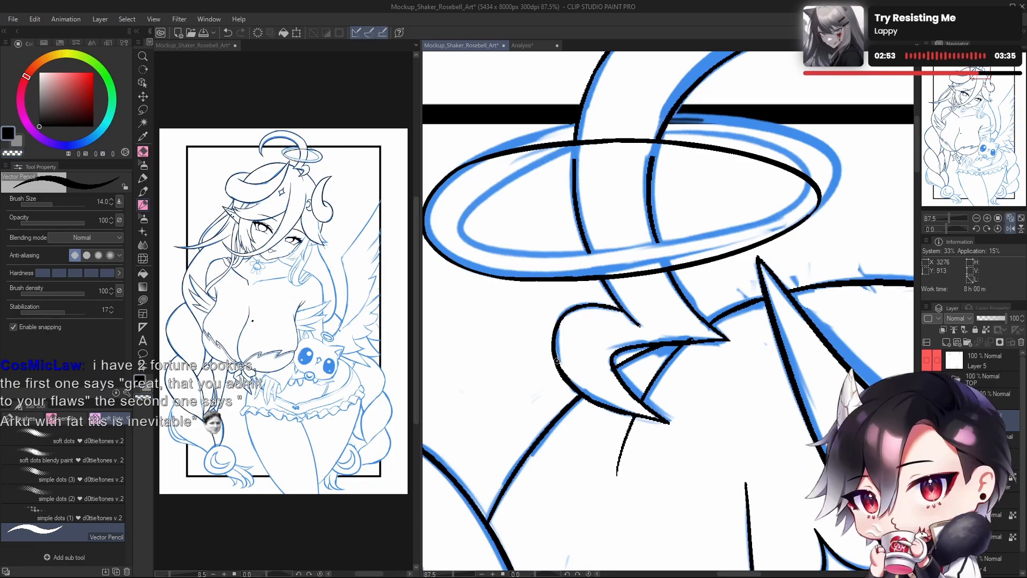
# Step: Flip the view, rotate the canvas to -88.9 and refine the tuft's inner edges with alternating transparent and black strokes
pyautogui.press('h')
pyautogui.moveTo(708, 423)
pyautogui.mouseDown()
pyautogui.moveTo(692, 439)
pyautogui.moveTo(683, 385)
pyautogui.moveTo(687, 394)
pyautogui.mouseUp()
pyautogui.moveTo(951, 230); pyautogui.dragTo(934, 230)
pyautogui.moveTo(741, 369); pyautogui.dragTo(717, 394)
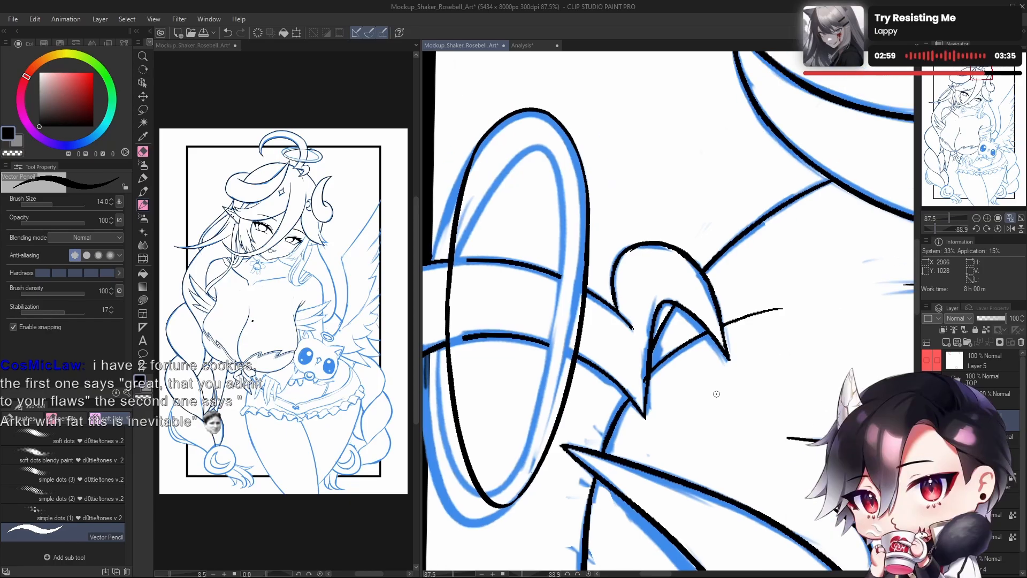
pyautogui.press('c')
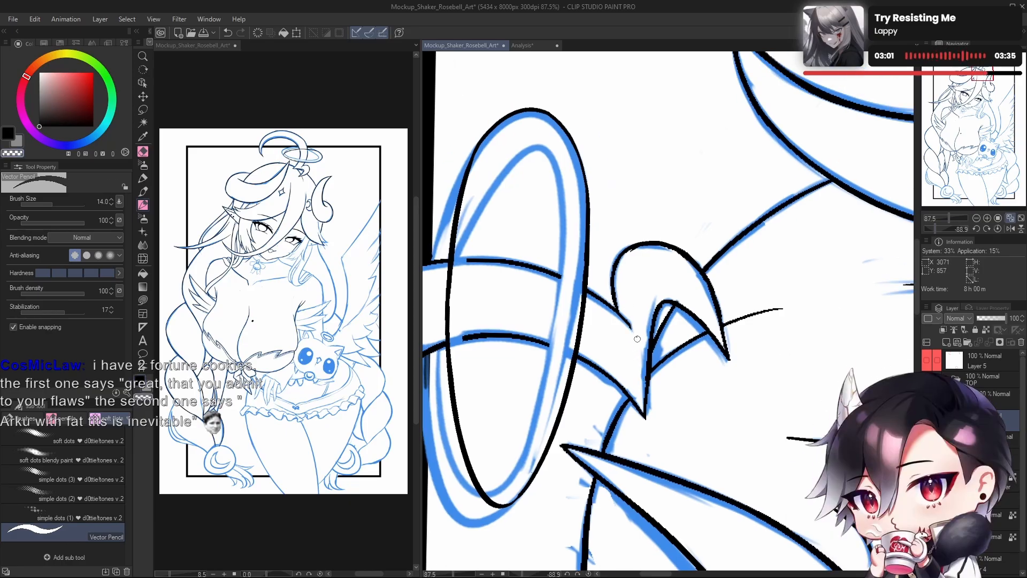
pyautogui.press('c')
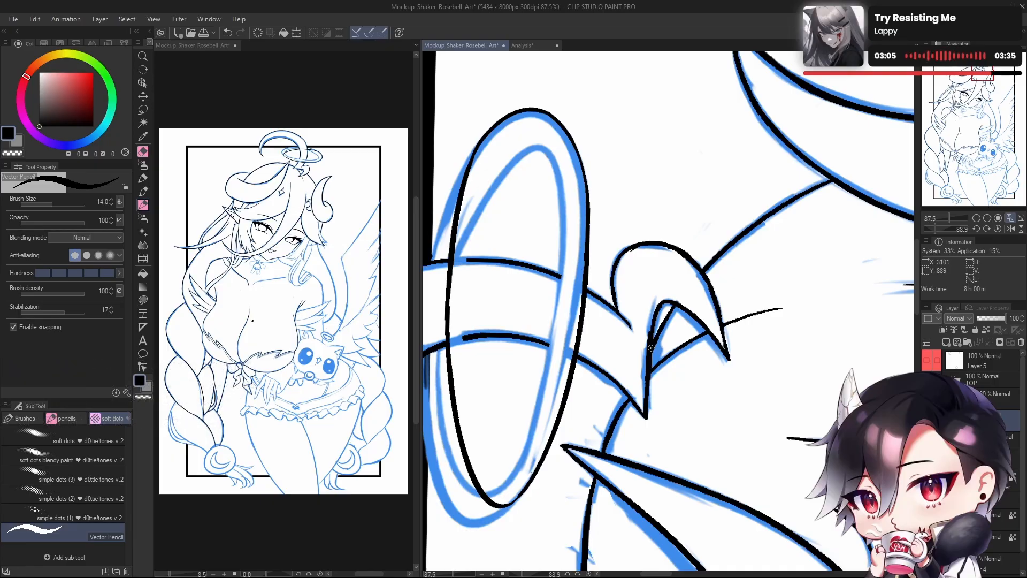
pyautogui.press('c')
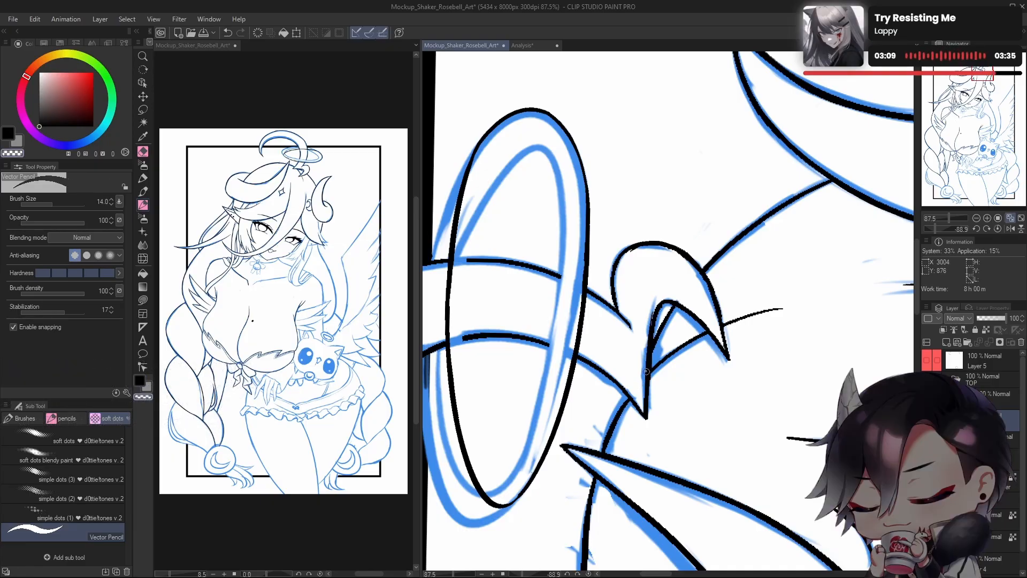
pyautogui.press('c')
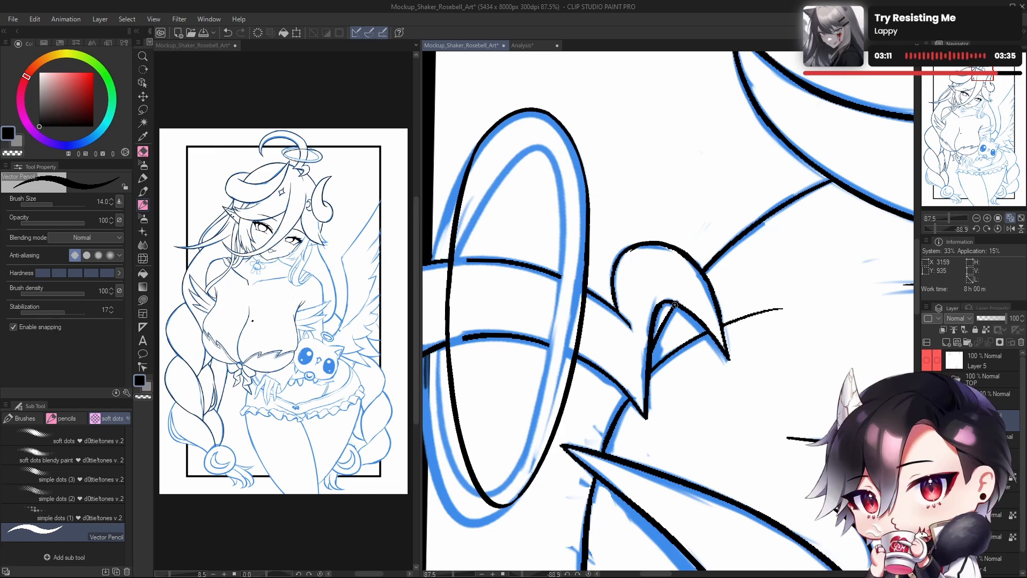
# Step: Clean up the tuft's pointed tip and its join with the head outline in the flipped view
pyautogui.press('h')
pyautogui.moveTo(727, 327); pyautogui.dragTo(742, 344)
pyautogui.press('c')
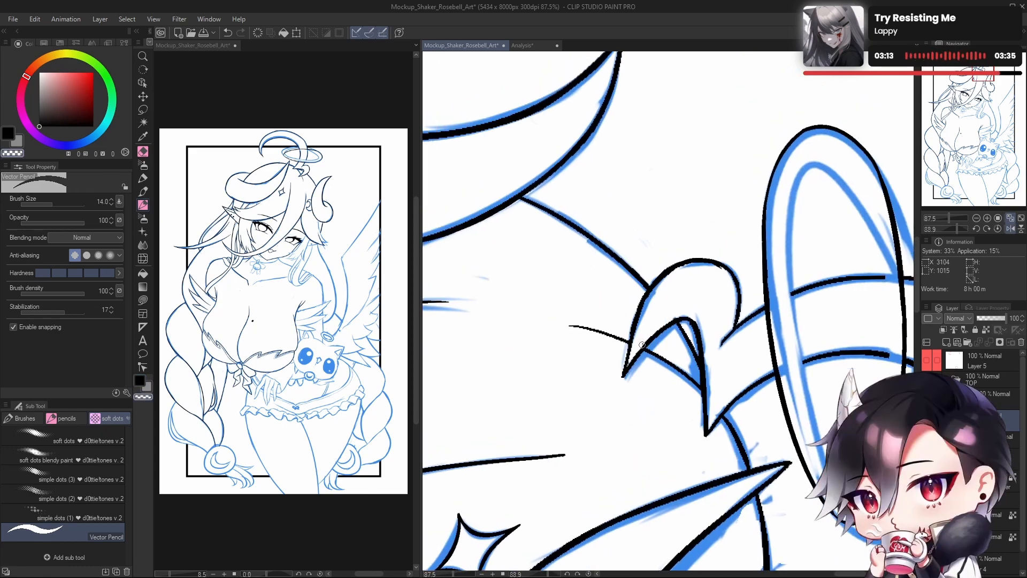
pyautogui.press('c')
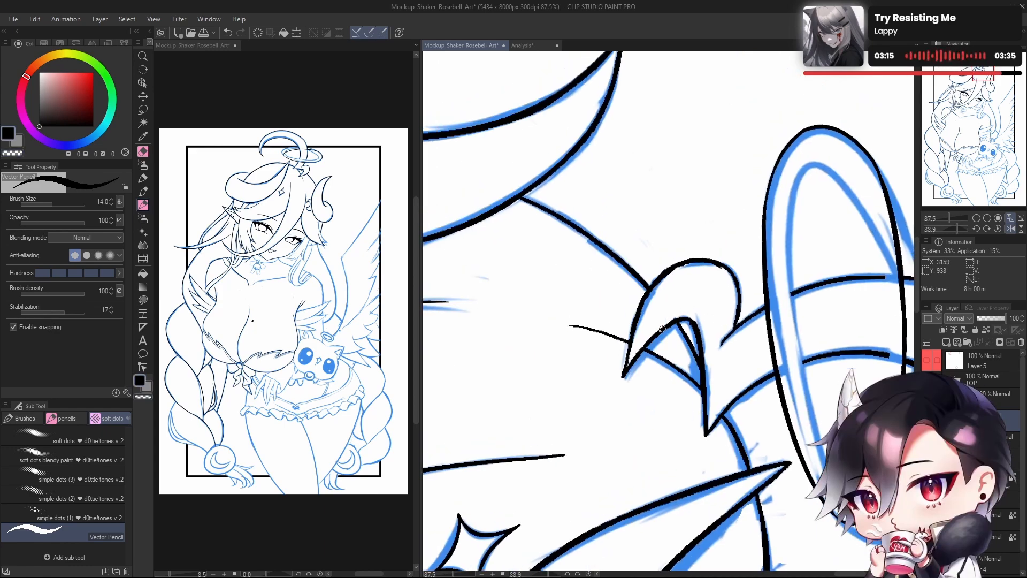
pyautogui.moveTo(684, 367); pyautogui.dragTo(679, 368)
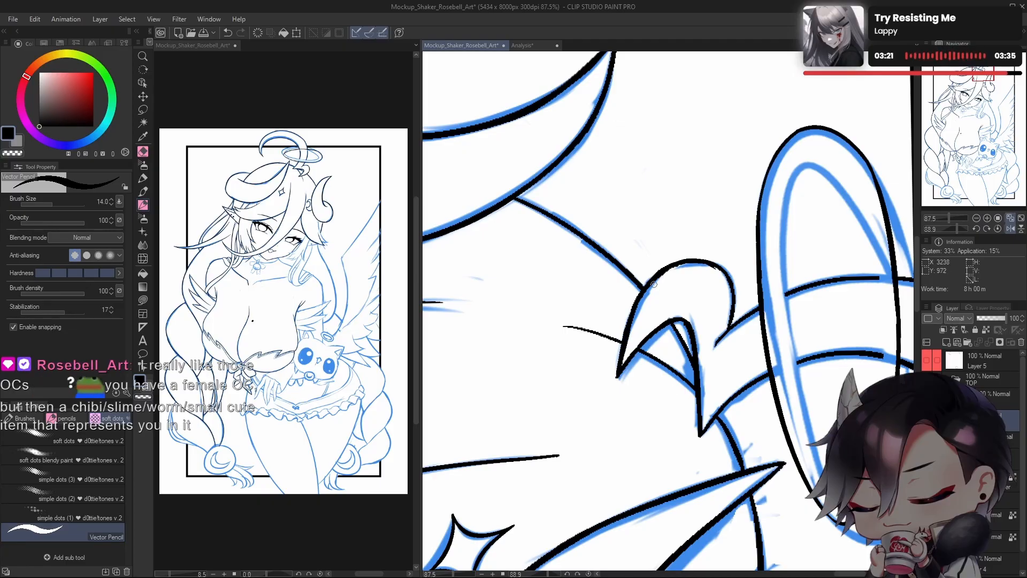
# Step: Reset the canvas rotation to upright and examine the whole character line art zoomed out
pyautogui.press('h')
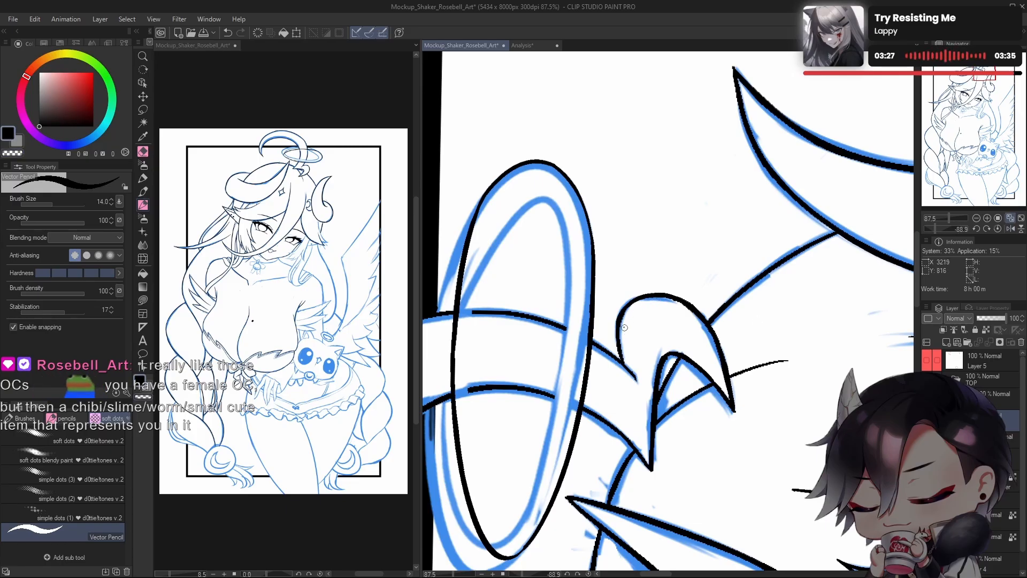
pyautogui.scroll(-7, 688, 320)
pyautogui.moveTo(667, 431); pyautogui.dragTo(619, 431)
pyautogui.click(997, 228)
pyautogui.scroll(-3, 709, 357)
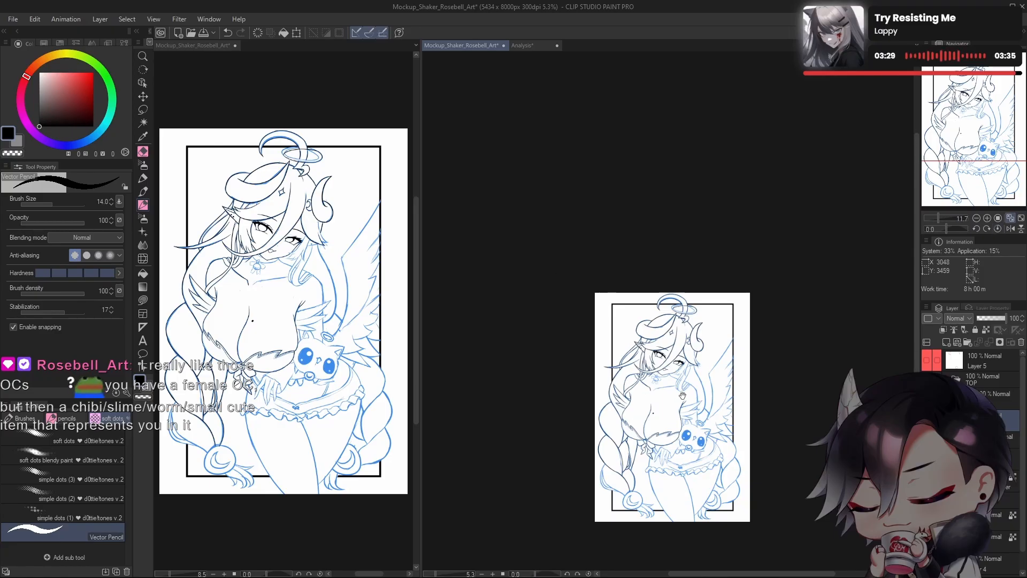
pyautogui.moveTo(677, 386); pyautogui.dragTo(656, 349)
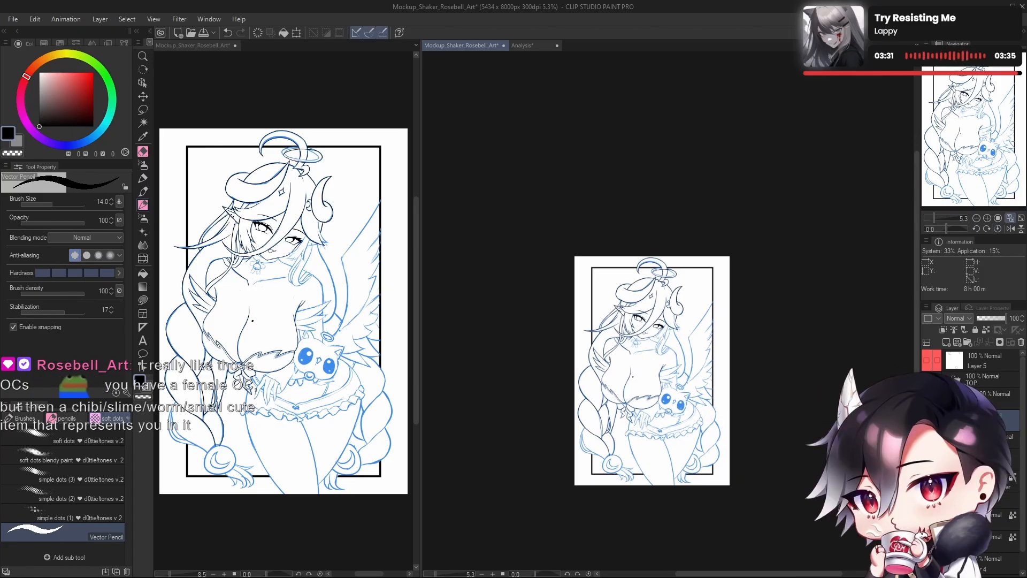
pyautogui.click(926, 515)
pyautogui.click(926, 515)
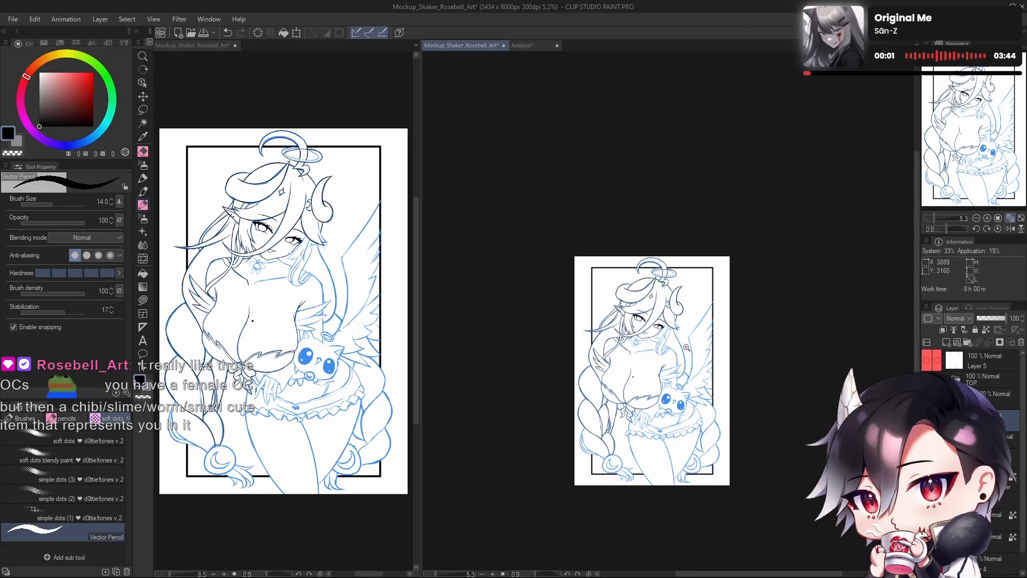
# Step: Ink the first long inner edge of the halo ring, rotating the canvas to -93.3 and retrying the stroke
pyautogui.moveTo(665, 301); pyautogui.dragTo(693, 431)
pyautogui.moveTo(946, 229); pyautogui.dragTo(935, 229)
pyautogui.moveTo(606, 360); pyautogui.dragTo(644, 359)
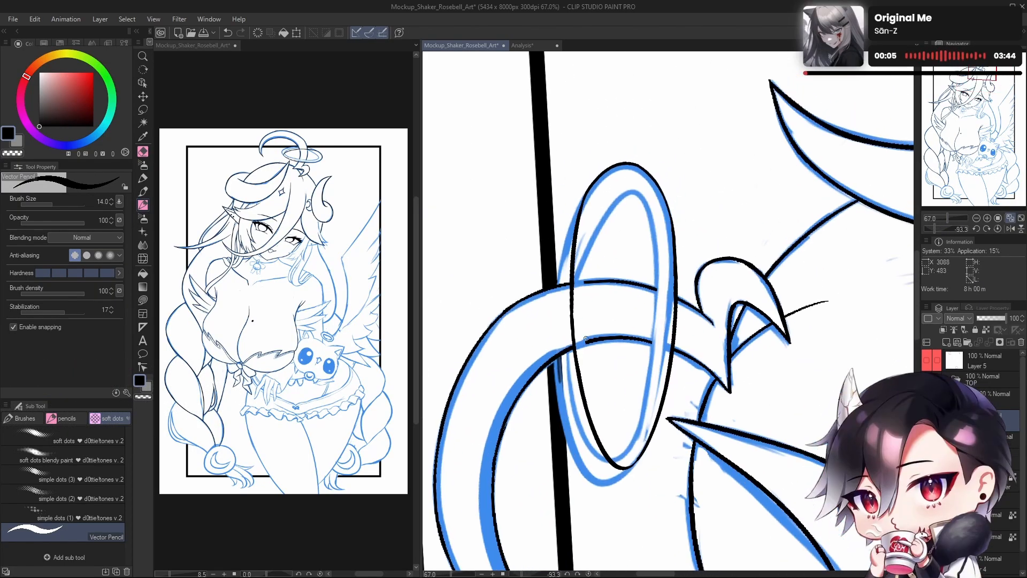
pyautogui.moveTo(585, 274); pyautogui.dragTo(588, 343)
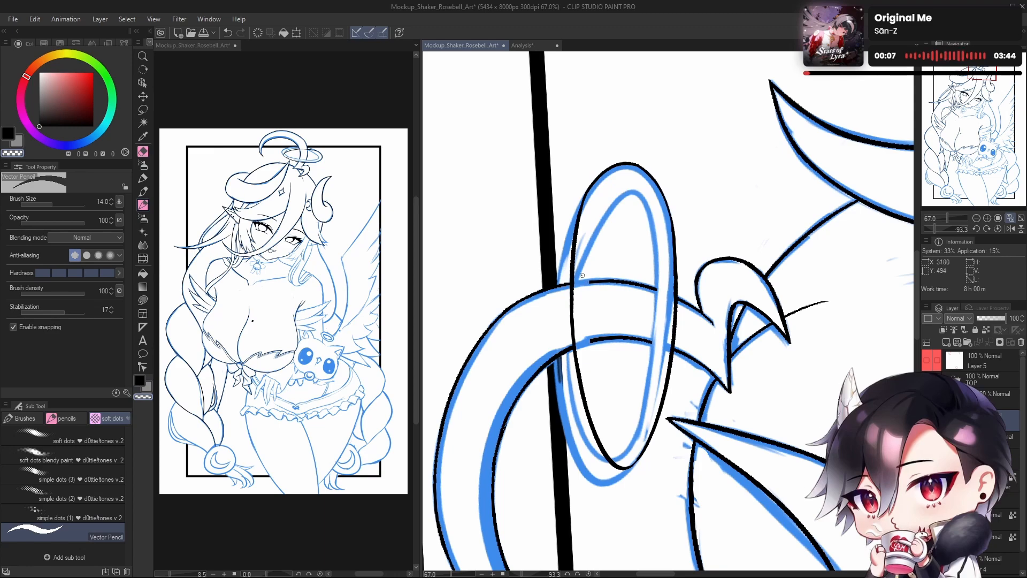
pyautogui.press('c')
pyautogui.moveTo(595, 213)
pyautogui.mouseDown()
pyautogui.moveTo(600, 420)
pyautogui.moveTo(601, 403)
pyautogui.mouseUp()
pyautogui.hotkey('ctrl', 'z')
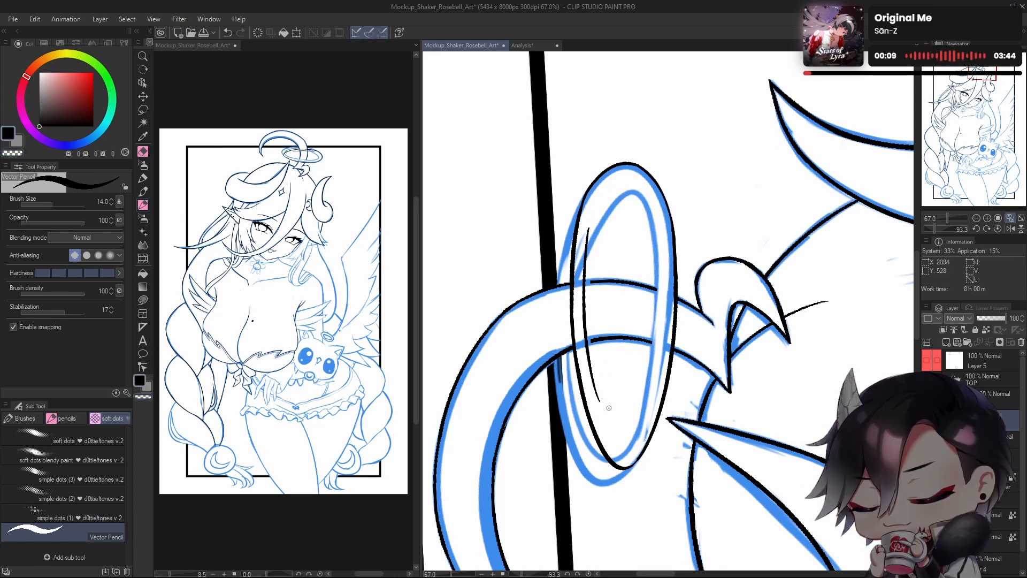
pyautogui.hotkey('ctrl', 'z')
pyautogui.moveTo(591, 227)
pyautogui.mouseDown()
pyautogui.moveTo(589, 329)
pyautogui.moveTo(603, 413)
pyautogui.mouseUp()
pyautogui.hotkey('ctrl', 'z')
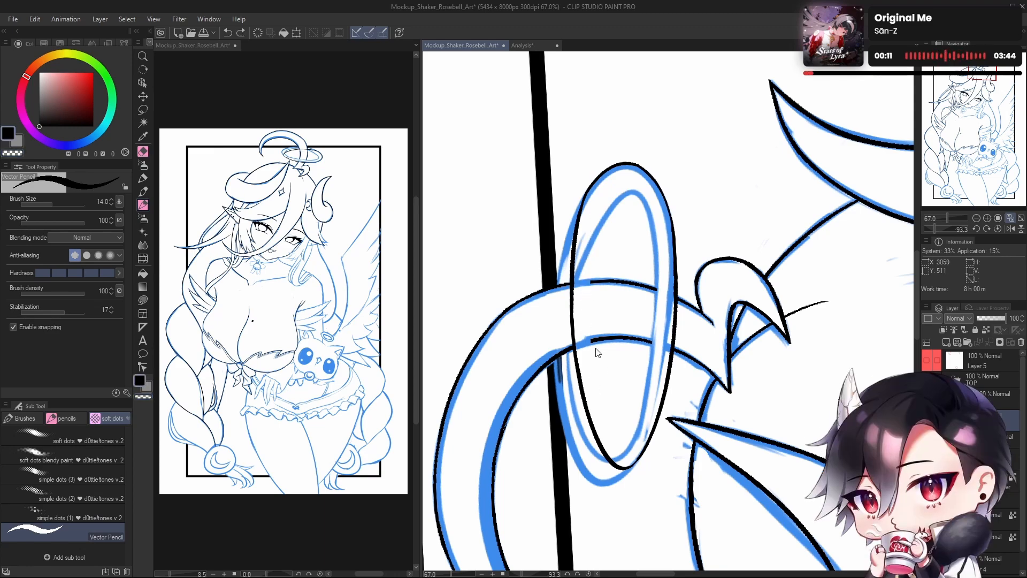
pyautogui.moveTo(588, 241); pyautogui.dragTo(602, 421)
pyautogui.hotkey('ctrl', 'z')
pyautogui.moveTo(592, 225); pyautogui.dragTo(606, 421)
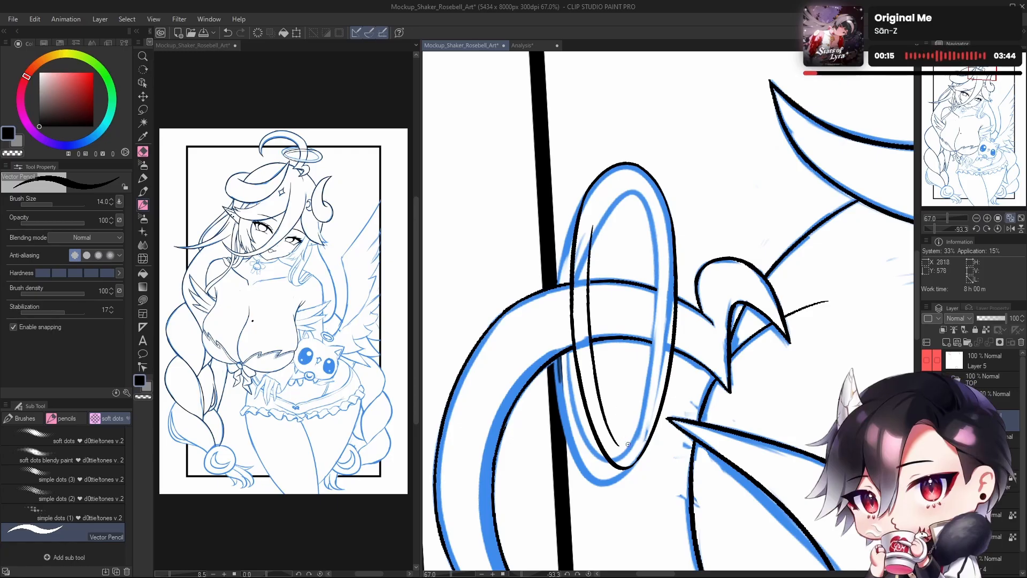
# Step: Try to ink the halo's inner edge around its narrow end, starting from the first long inner edge
pyautogui.hotkey('ctrl', 'z')
pyautogui.moveTo(618, 450); pyautogui.dragTo(642, 378)
pyautogui.hotkey('ctrl', 'z')
pyautogui.moveTo(619, 449); pyautogui.dragTo(636, 419)
pyautogui.hotkey('ctrl', 'z')
pyautogui.moveTo(618, 453)
pyautogui.mouseDown()
pyautogui.moveTo(635, 426)
pyautogui.moveTo(642, 362)
pyautogui.mouseUp()
pyautogui.hotkey('ctrl', 'z')
# Step: Ink the opposite long inner edge of the halo ring in the flipped view, retrying until it follows the outer ring
pyautogui.press('h')
pyautogui.moveTo(627, 443)
pyautogui.mouseDown()
pyautogui.moveTo(650, 352)
pyautogui.moveTo(663, 389)
pyautogui.mouseUp()
pyautogui.hotkey('ctrl', 'z')
pyautogui.moveTo(703, 460)
pyautogui.mouseDown()
pyautogui.moveTo(707, 471)
pyautogui.moveTo(675, 363)
pyautogui.mouseUp()
pyautogui.hotkey('ctrl', 'z')
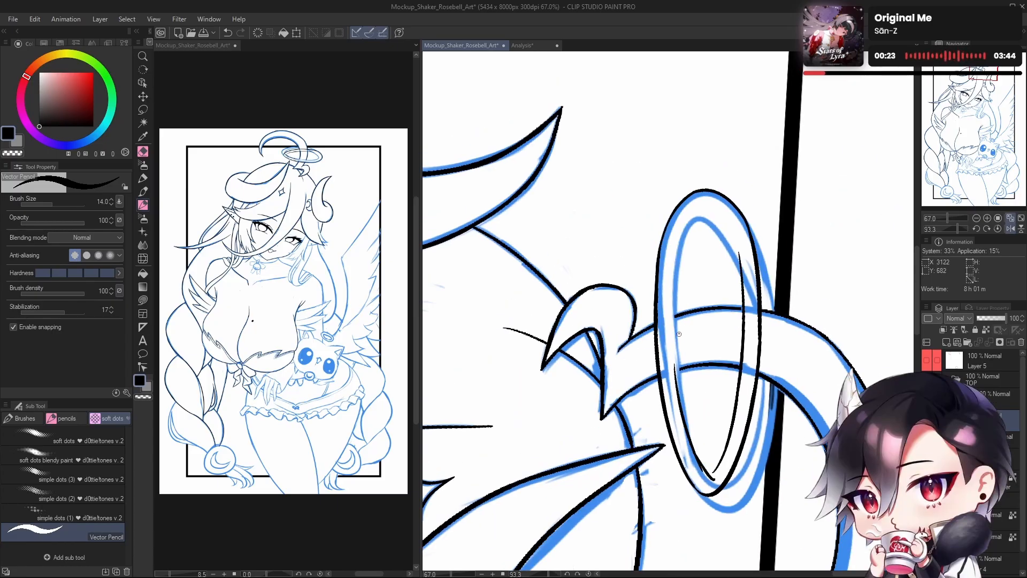
pyautogui.hotkey('ctrl', 'z')
pyautogui.moveTo(702, 467); pyautogui.dragTo(680, 316)
pyautogui.hotkey('ctrl', 'z')
pyautogui.moveTo(705, 472)
pyautogui.mouseDown()
pyautogui.moveTo(669, 294)
pyautogui.moveTo(702, 457)
pyautogui.moveTo(676, 328)
pyautogui.mouseUp()
pyautogui.hotkey('ctrl', 'z')
pyautogui.hotkey('ctrl', 'z')
pyautogui.moveTo(680, 371); pyautogui.dragTo(674, 257)
pyautogui.hotkey('ctrl', 'z')
pyautogui.moveTo(686, 296); pyautogui.dragTo(681, 342)
pyautogui.hotkey('ctrl', 'z')
pyautogui.moveTo(672, 405)
pyautogui.mouseDown()
pyautogui.moveTo(676, 323)
pyautogui.moveTo(704, 334)
pyautogui.moveTo(701, 326)
pyautogui.mouseUp()
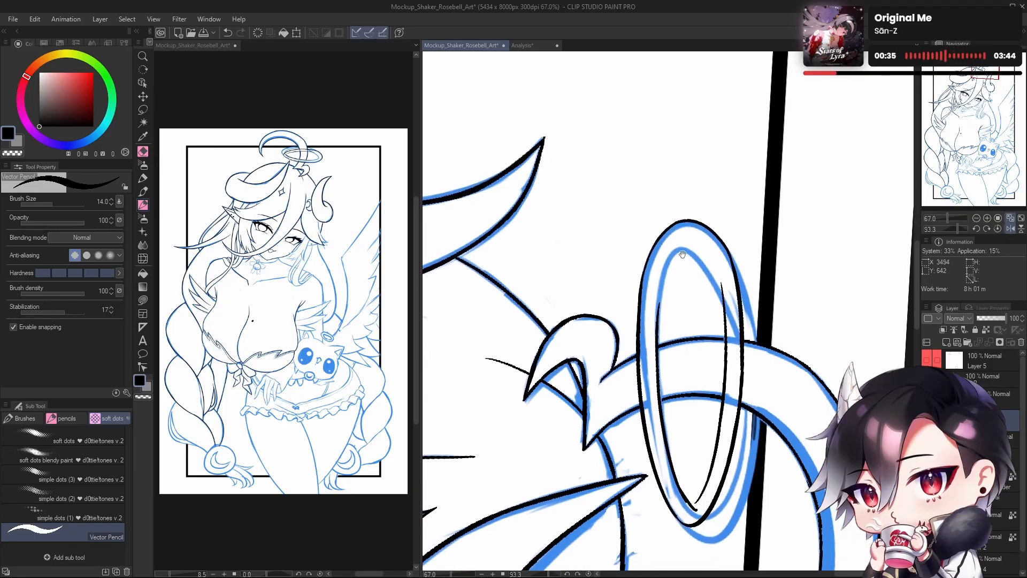
# Step: Extend the halo's second inner edge into the ring's rounded far end and check the curve in both flipped and normal view
pyautogui.moveTo(686, 282); pyautogui.dragTo(683, 326)
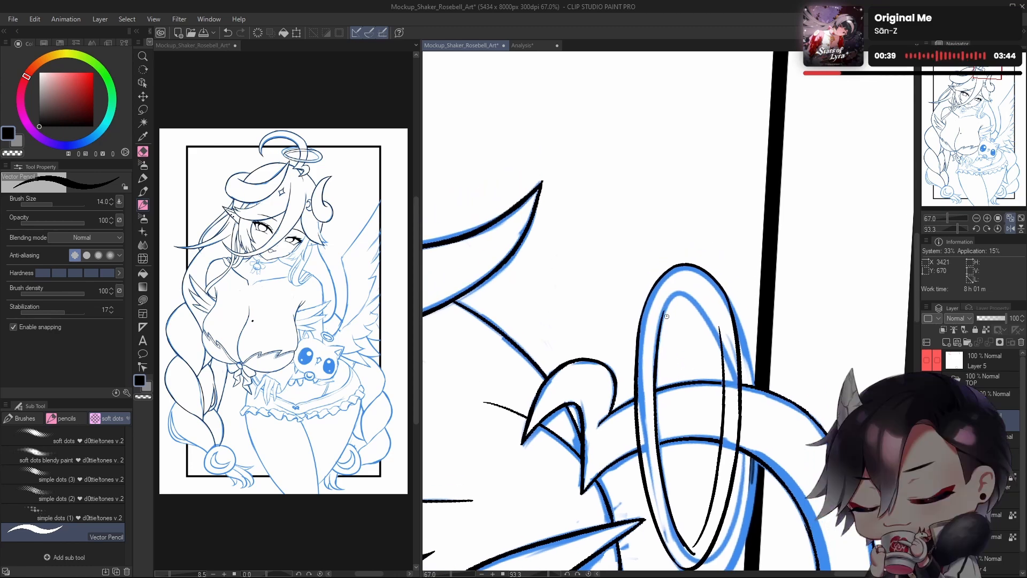
pyautogui.hotkey('ctrl', 'z')
pyautogui.moveTo(655, 361); pyautogui.dragTo(676, 298)
pyautogui.press('h')
pyautogui.moveTo(708, 329)
pyautogui.mouseDown()
pyautogui.moveTo(711, 309)
pyautogui.moveTo(722, 309)
pyautogui.moveTo(721, 327)
pyautogui.mouseUp()
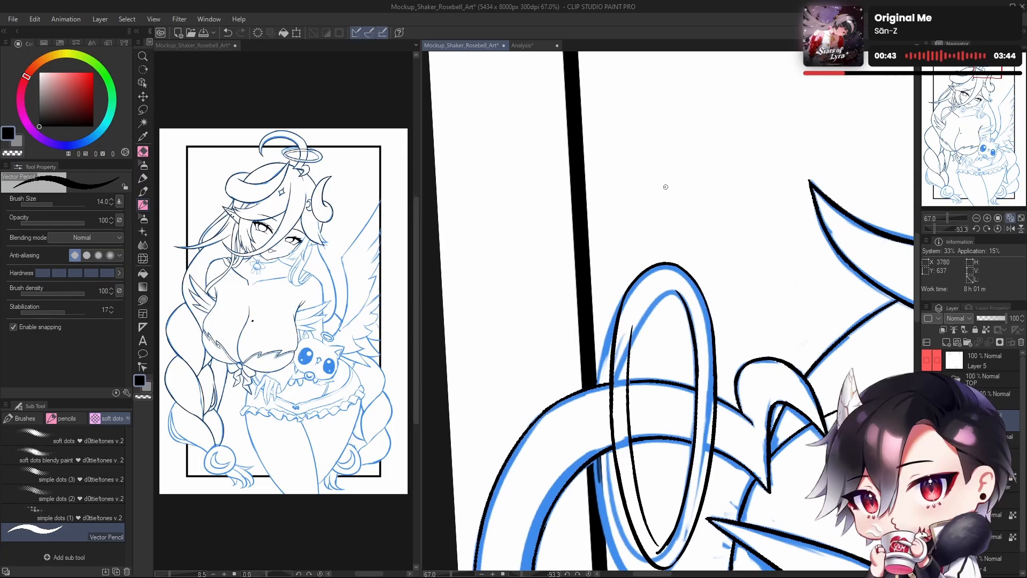
pyautogui.press('h')
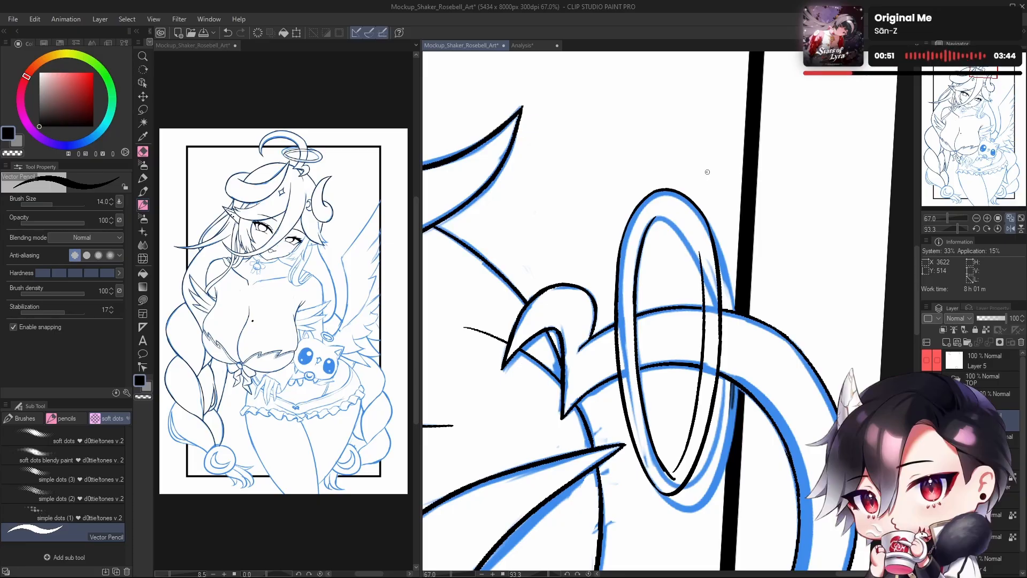
pyautogui.press('h')
# Step: Rework the narrow end where the halo's two inner edges meet, retrying strokes and resetting the canvas rotation to upright
pyautogui.moveTo(637, 384); pyautogui.dragTo(664, 346)
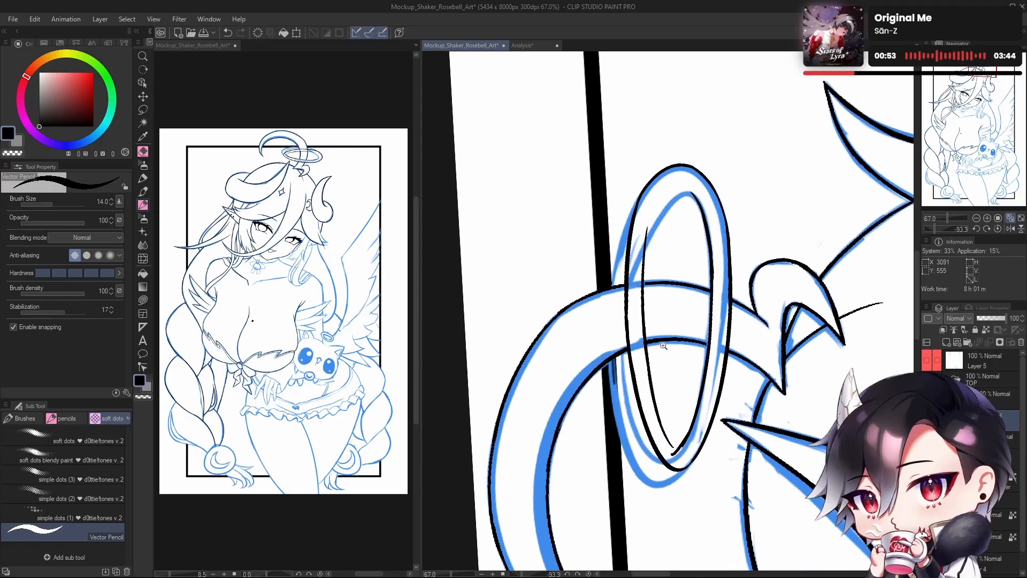
pyautogui.moveTo(672, 396)
pyautogui.mouseDown()
pyautogui.moveTo(674, 429)
pyautogui.moveTo(663, 400)
pyautogui.mouseUp()
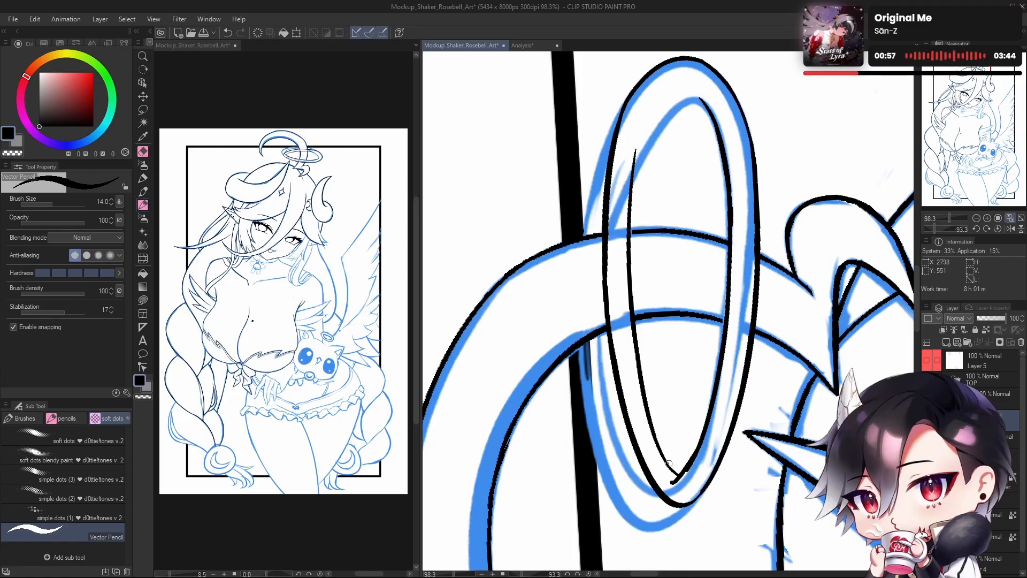
pyautogui.moveTo(663, 304); pyautogui.dragTo(678, 420)
pyautogui.moveTo(655, 337)
pyautogui.mouseDown()
pyautogui.moveTo(672, 389)
pyautogui.moveTo(650, 264)
pyautogui.moveTo(659, 247)
pyautogui.mouseUp()
pyautogui.hotkey('ctrl', 'z')
pyautogui.press('h')
pyautogui.moveTo(734, 300)
pyautogui.mouseDown()
pyautogui.moveTo(774, 301)
pyautogui.moveTo(693, 310)
pyautogui.mouseUp()
pyautogui.click(998, 229)
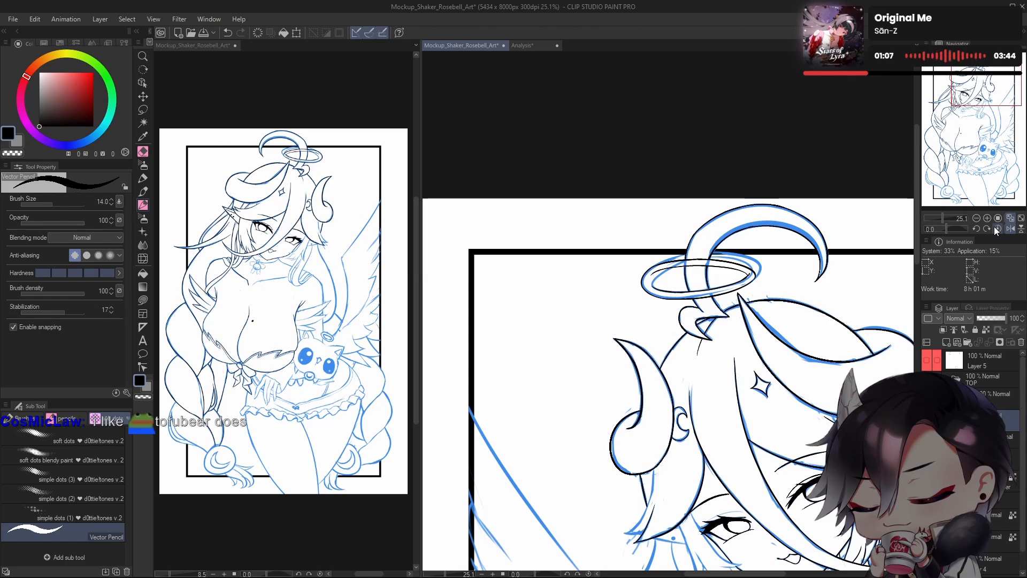
# Step: Touch up the open outer end of the halo's inner ring with transparent and black strokes, undoing the last stroke
pyautogui.scroll(5, 728, 334)
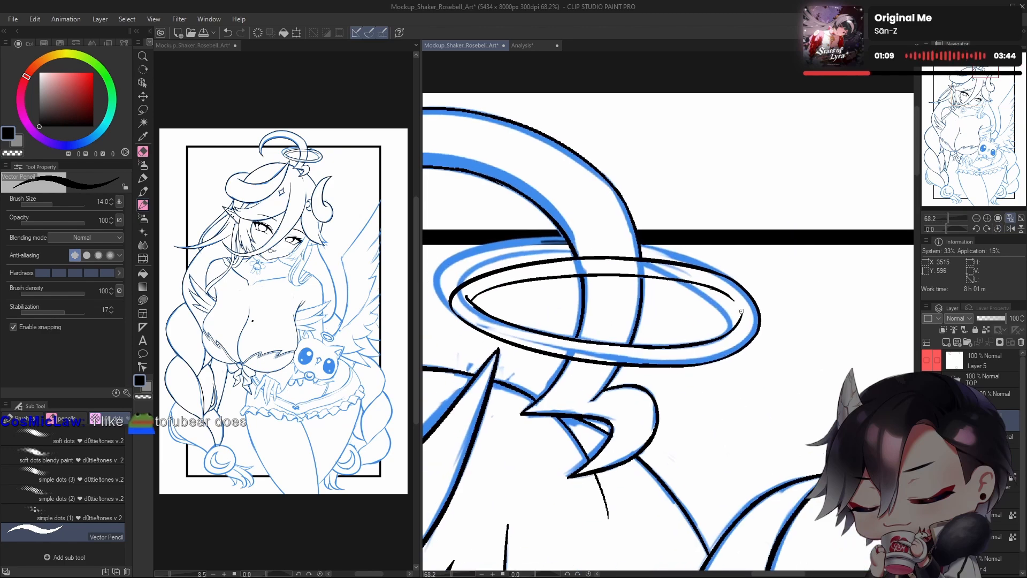
pyautogui.moveTo(607, 326); pyautogui.dragTo(770, 328)
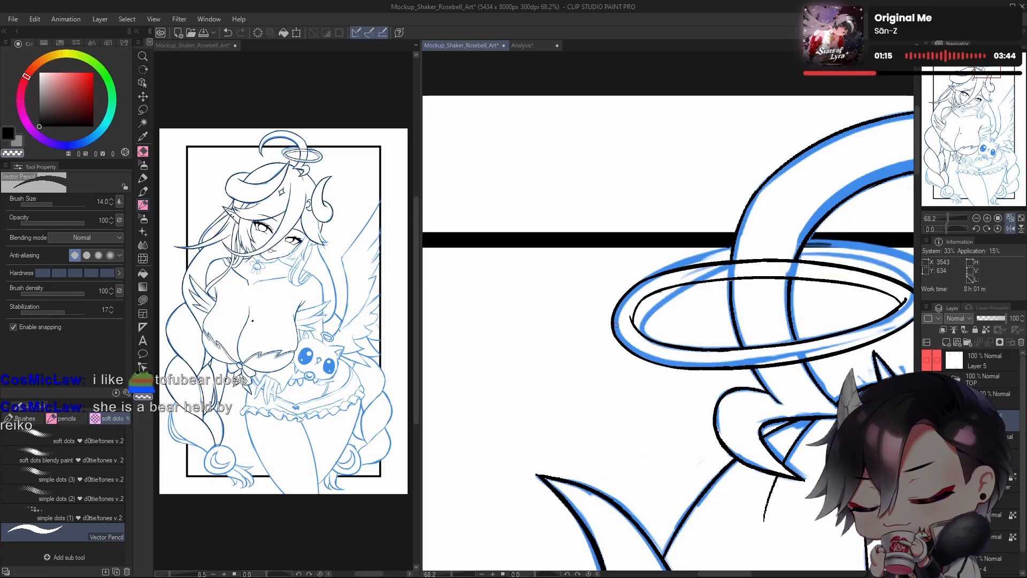
pyautogui.press('c')
pyautogui.moveTo(624, 313); pyautogui.dragTo(629, 324)
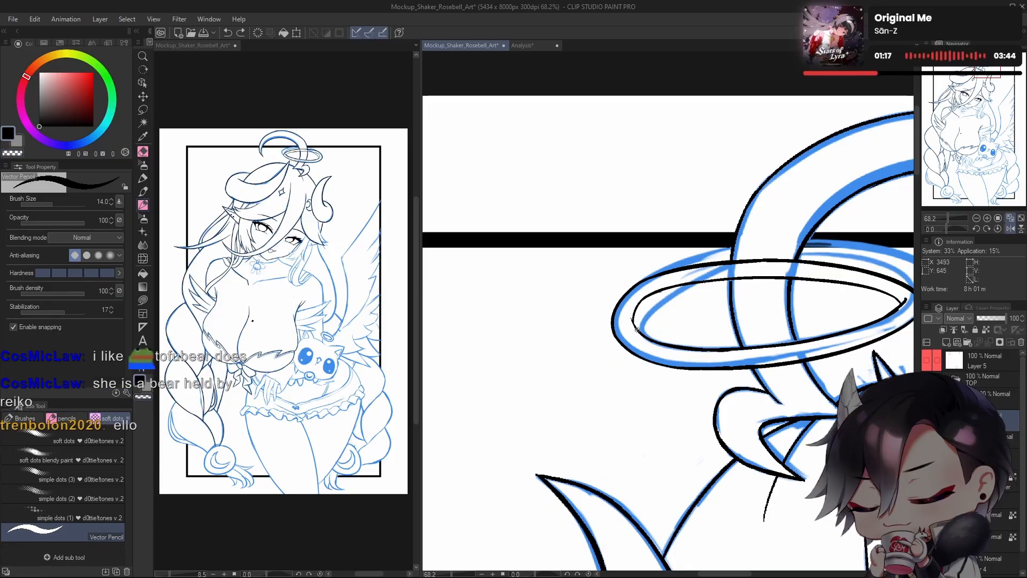
pyautogui.hotkey('ctrl', 'z')
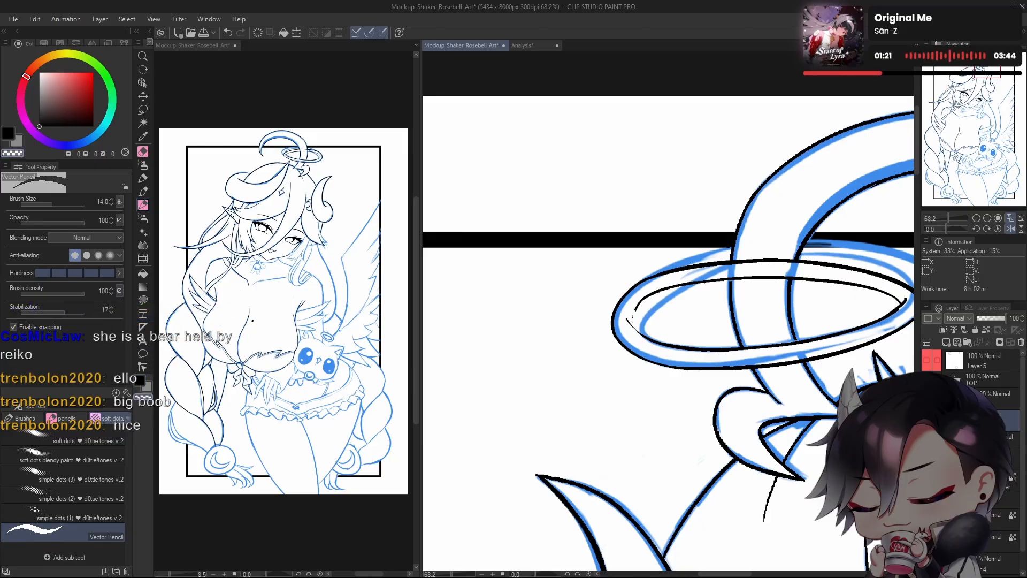
# Step: Hide the blue sketch and close the rounded end of the halo's inner ring, retrying the joining stroke
pyautogui.hotkey('ctrl', 'h')
pyautogui.hotkey('ctrl', '+')
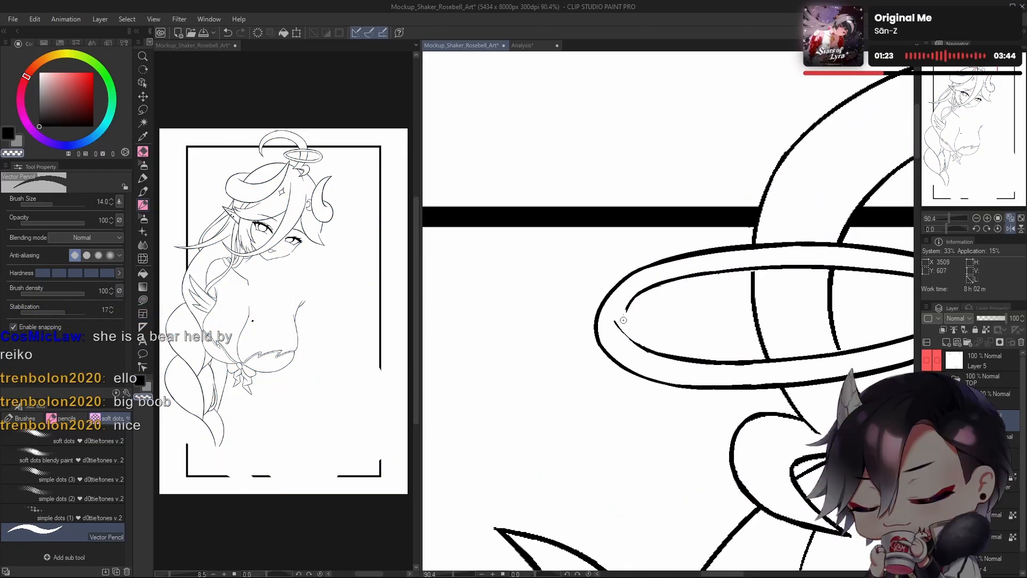
pyautogui.moveTo(618, 324)
pyautogui.mouseDown()
pyautogui.moveTo(630, 305)
pyautogui.moveTo(646, 350)
pyautogui.mouseUp()
pyautogui.hotkey('ctrl', 'z')
pyautogui.moveTo(714, 332); pyautogui.dragTo(649, 325)
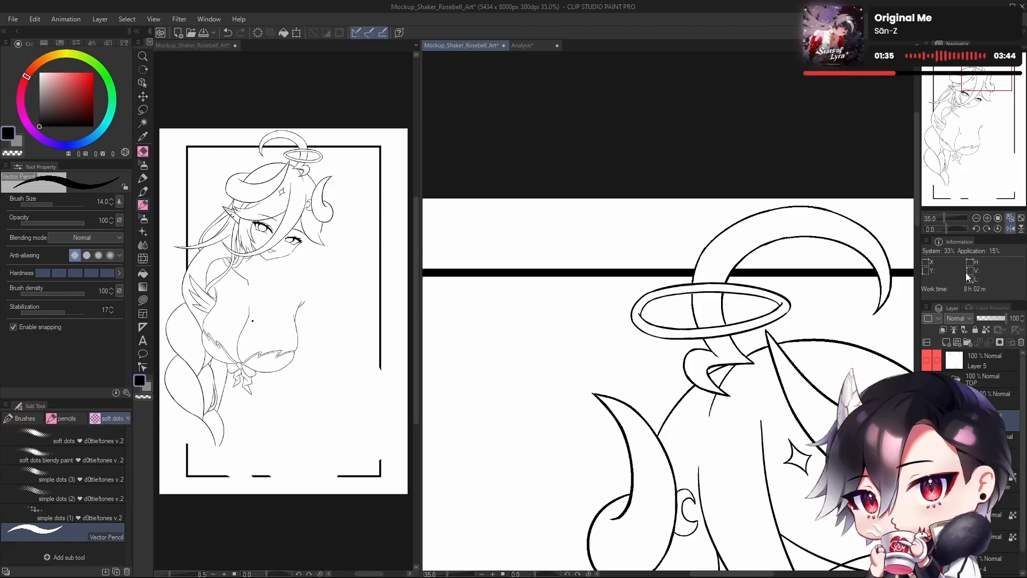
pyautogui.moveTo(714, 340); pyautogui.dragTo(713, 316)
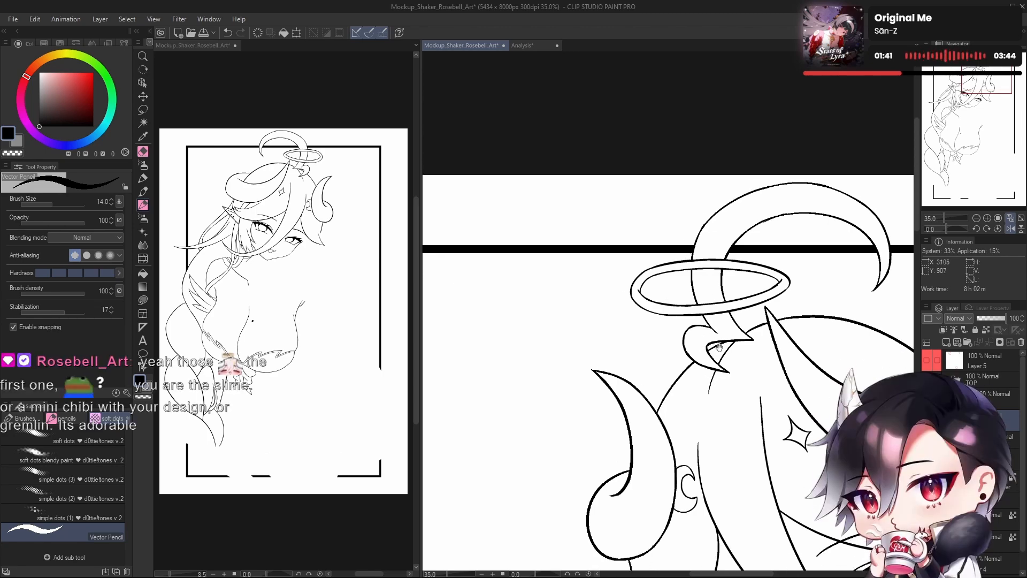
# Step: Redraw the line joining the halo's two inner edges at the ring's rounded end in black, retrying the stroke
pyautogui.moveTo(712, 345); pyautogui.dragTo(681, 365)
pyautogui.moveTo(627, 287); pyautogui.dragTo(663, 289)
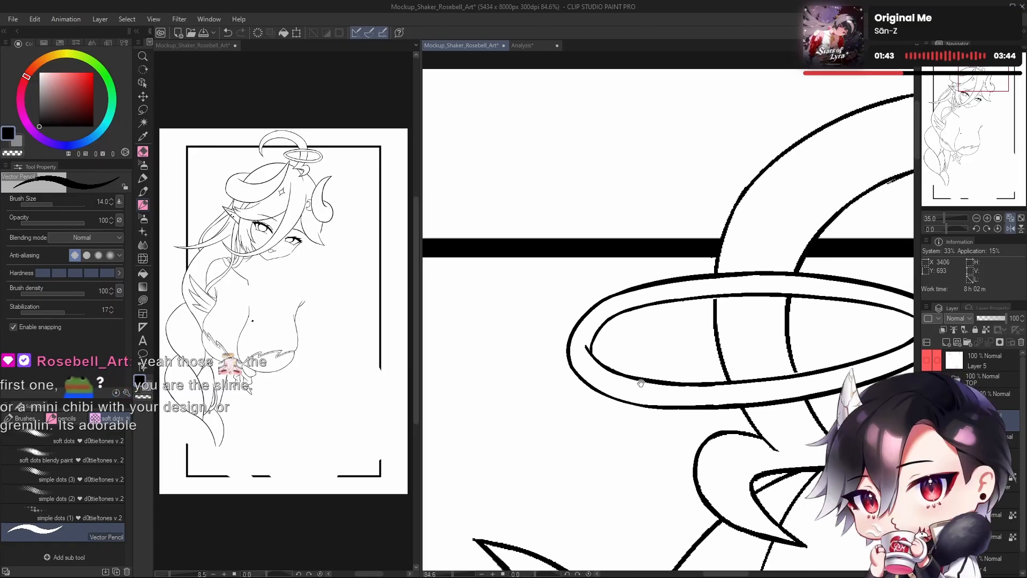
pyautogui.moveTo(607, 342); pyautogui.dragTo(633, 379)
pyautogui.moveTo(582, 347); pyautogui.dragTo(611, 301)
pyautogui.hotkey('ctrl', 'z')
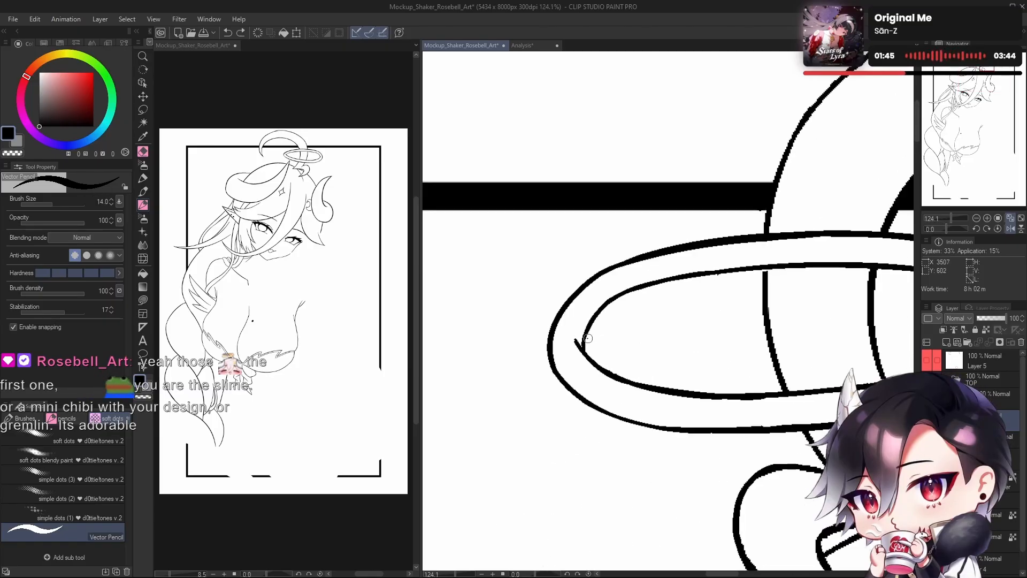
pyautogui.moveTo(584, 351); pyautogui.dragTo(621, 302)
pyautogui.hotkey('ctrl', 'z')
pyautogui.moveTo(589, 342); pyautogui.dragTo(611, 305)
pyautogui.moveTo(568, 338); pyautogui.dragTo(614, 379)
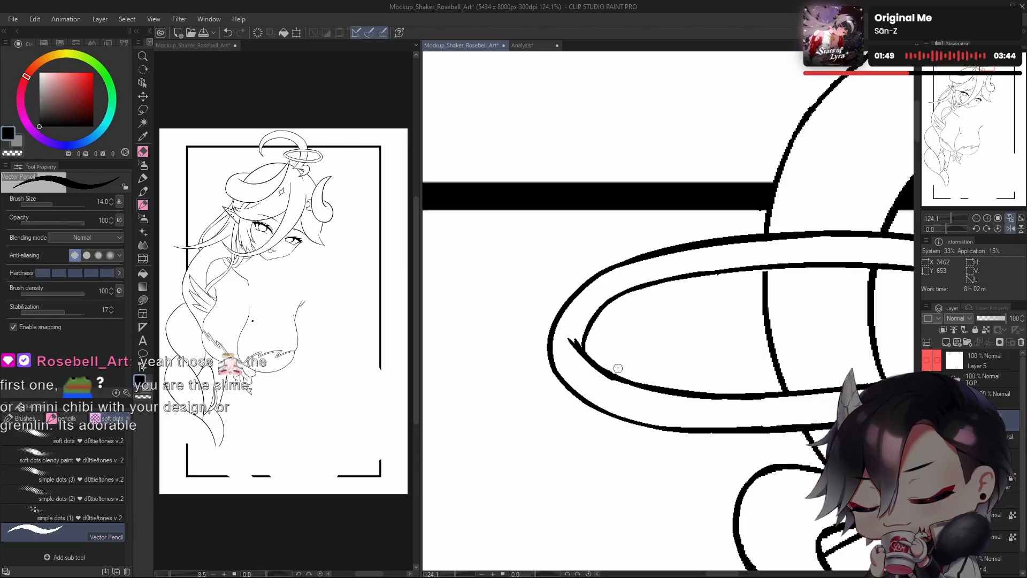
# Step: Trim the overshooting line at the inner ring's rounded end with transparent strokes and touch up the joint, checking it in flipped view
pyautogui.press('c')
pyautogui.moveTo(568, 329); pyautogui.dragTo(618, 365)
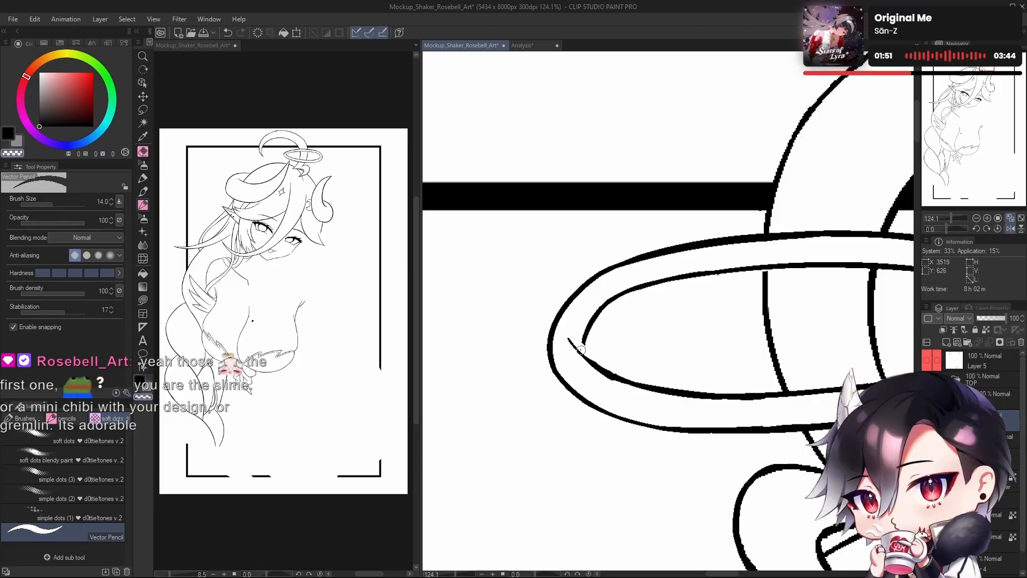
pyautogui.press('h')
pyautogui.moveTo(722, 376); pyautogui.dragTo(742, 350)
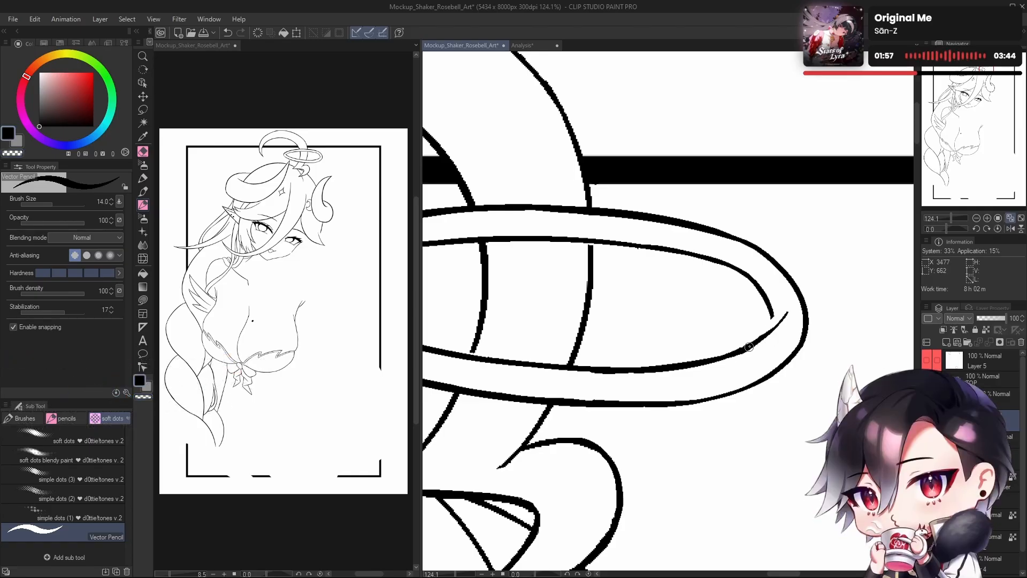
pyautogui.press('h')
pyautogui.moveTo(726, 321); pyautogui.dragTo(722, 353)
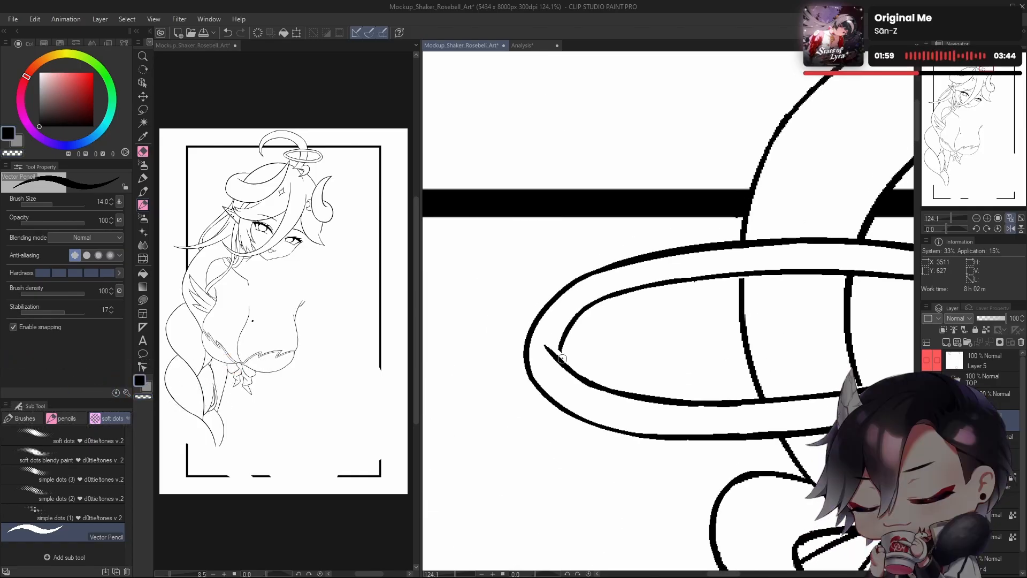
pyautogui.moveTo(568, 329); pyautogui.dragTo(560, 358)
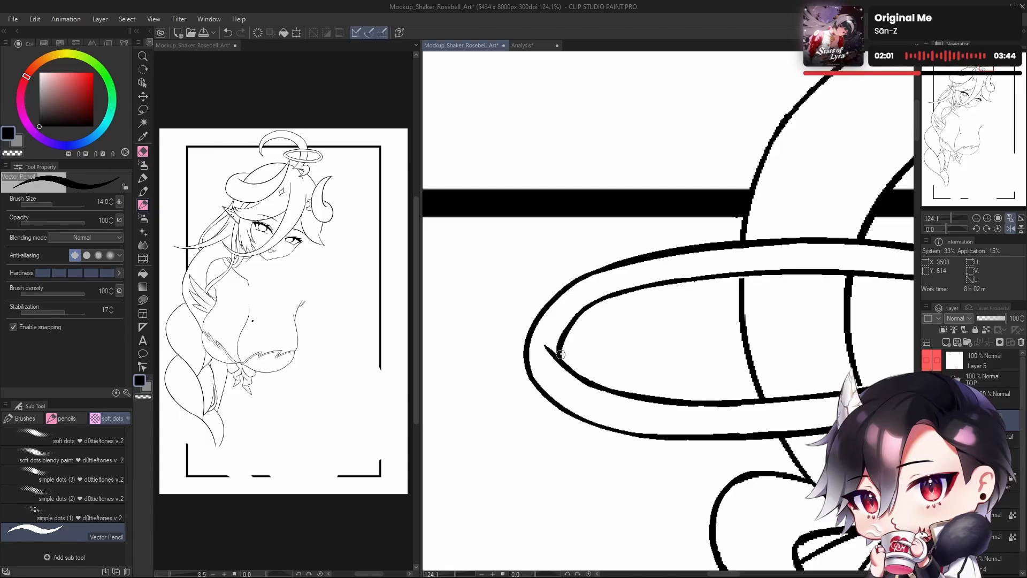
pyautogui.moveTo(625, 315); pyautogui.dragTo(562, 316)
pyautogui.moveTo(688, 405); pyautogui.dragTo(675, 399)
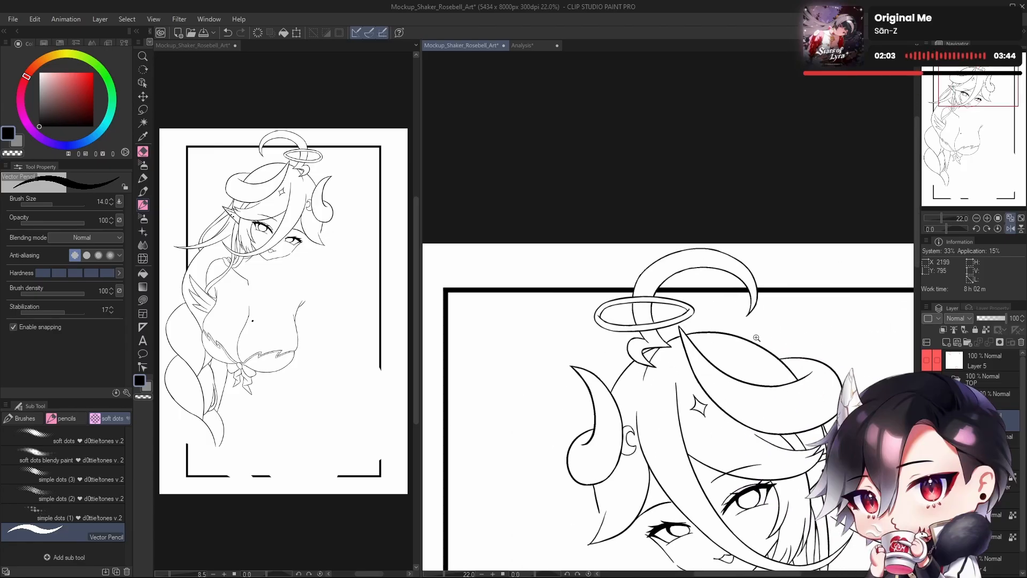
# Step: Reshape the halo's rounded end with Liquify, reducing the brush size to 211.5
pyautogui.press('h')
pyautogui.moveTo(756, 337); pyautogui.dragTo(704, 344)
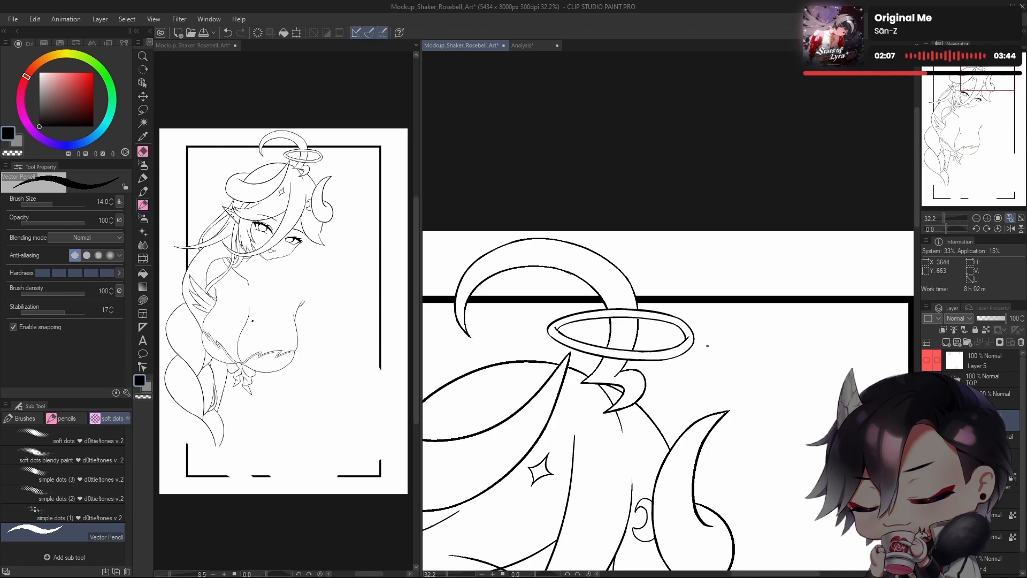
pyautogui.click(143, 259)
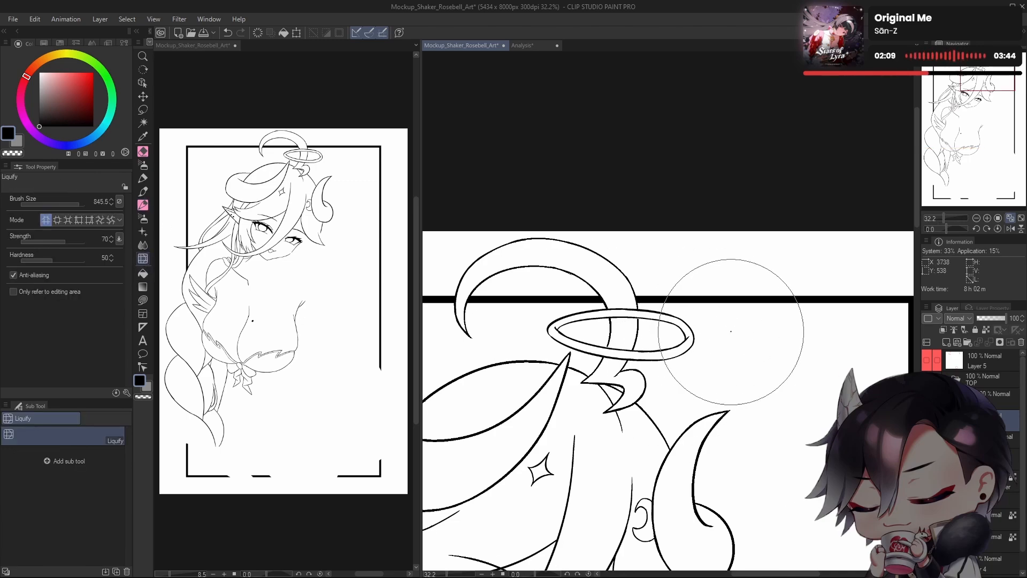
pyautogui.moveTo(701, 305); pyautogui.dragTo(725, 355)
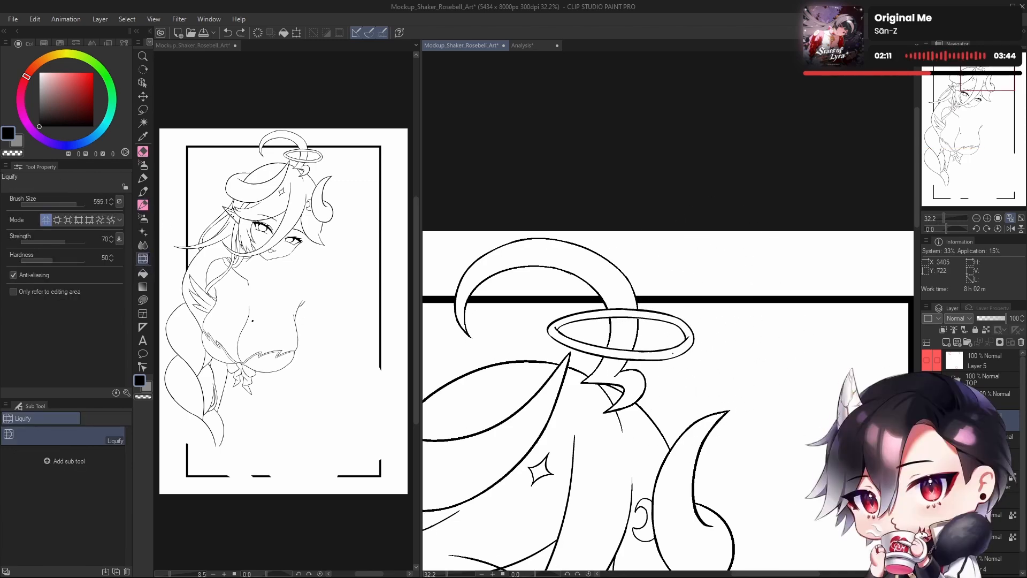
pyautogui.moveTo(665, 326); pyautogui.dragTo(691, 370)
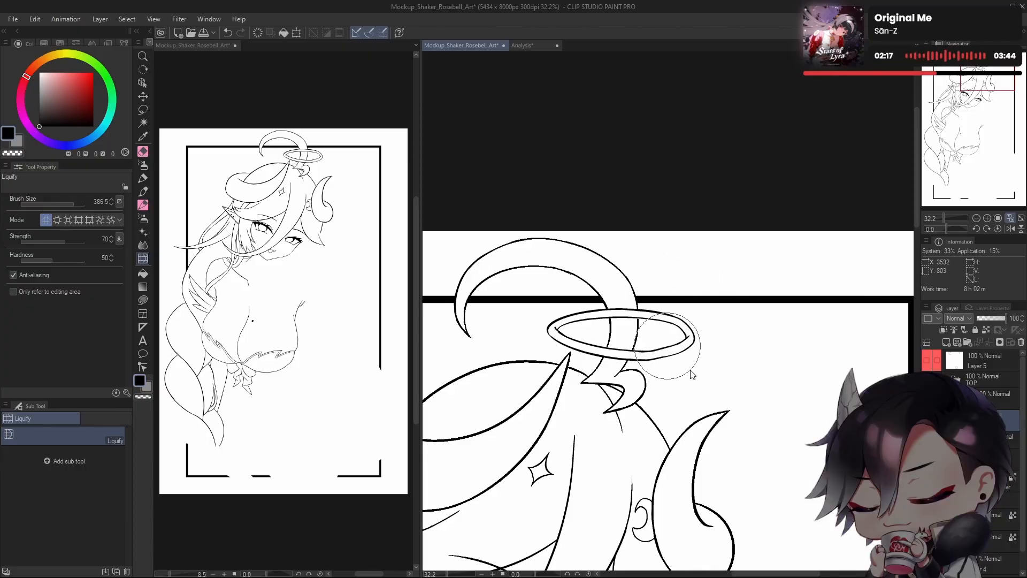
pyautogui.keyDown('ctrl'); pyautogui.keyDown('alt'); pyautogui.moveTo(666, 383); pyautogui.dragTo(651, 355); pyautogui.keyUp('alt'); pyautogui.keyUp('ctrl')
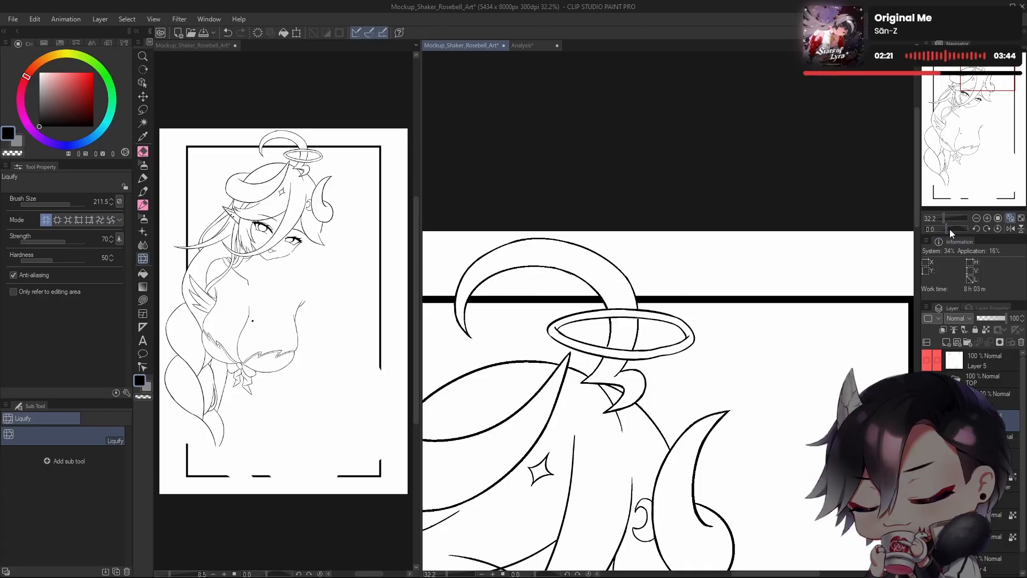
# Step: Rotate the canvas to 84.6 degrees and redraw the long side of the halo's inner edge with the Vector Pencil, retrying the strokes
pyautogui.moveTo(948, 229); pyautogui.dragTo(955, 230)
pyautogui.keyDown('ctrl'); pyautogui.moveTo(623, 234); pyautogui.dragTo(642, 397); pyautogui.keyUp('ctrl')
pyautogui.press('alt')
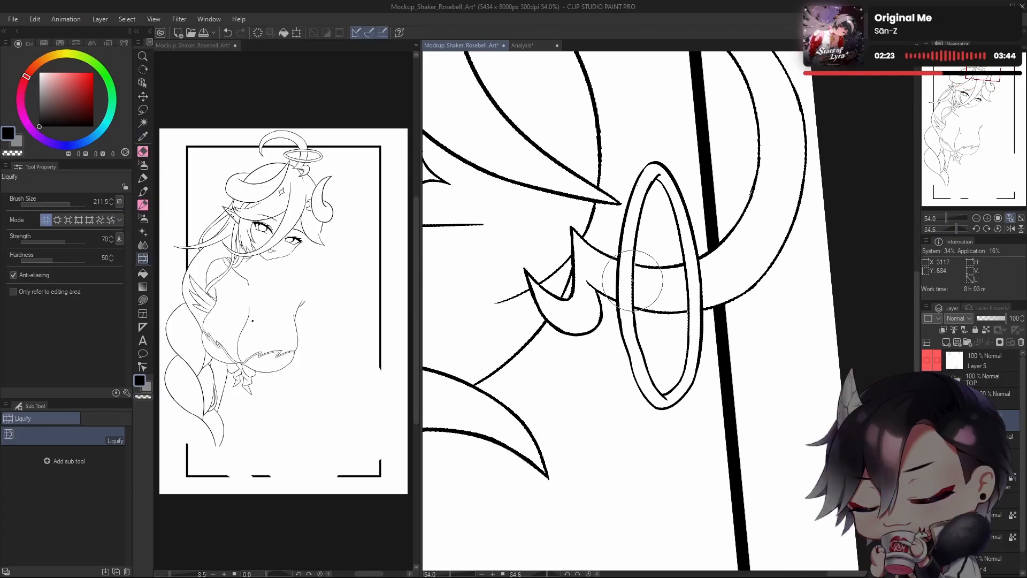
pyautogui.moveTo(665, 345)
pyautogui.mouseDown()
pyautogui.moveTo(653, 362)
pyautogui.moveTo(706, 377)
pyautogui.moveTo(693, 379)
pyautogui.mouseUp()
pyautogui.click(143, 205)
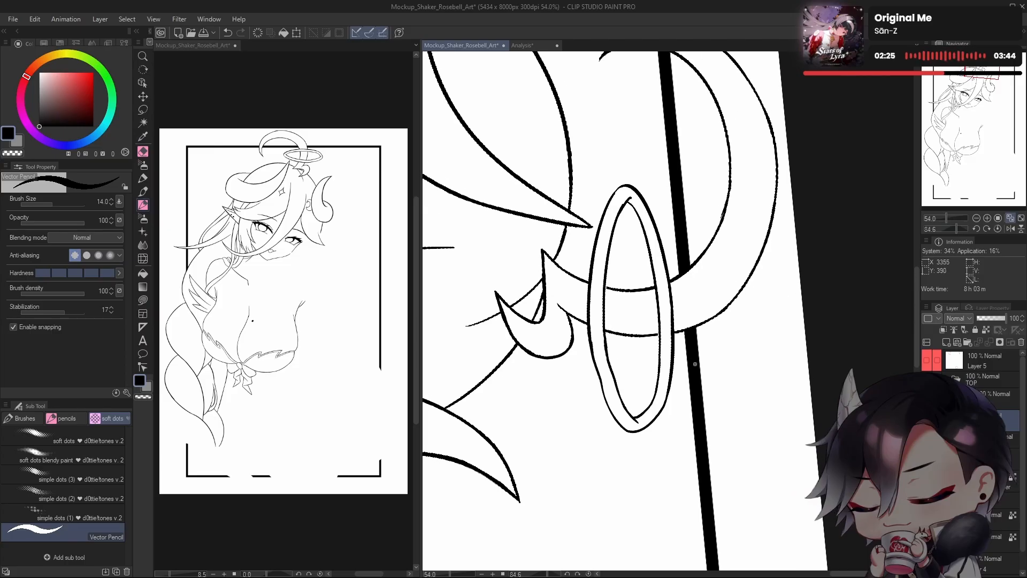
pyautogui.moveTo(652, 351); pyautogui.dragTo(651, 344)
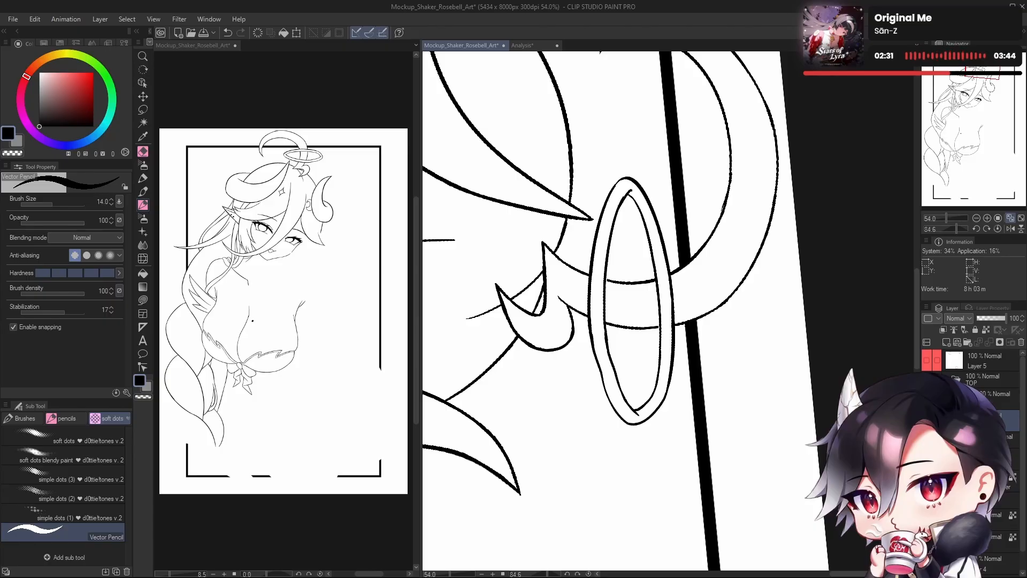
pyautogui.moveTo(718, 411); pyautogui.dragTo(713, 429)
pyautogui.moveTo(618, 219)
pyautogui.mouseDown()
pyautogui.moveTo(598, 298)
pyautogui.moveTo(607, 382)
pyautogui.mouseUp()
pyautogui.moveTo(630, 412); pyautogui.dragTo(601, 304)
pyautogui.hotkey('ctrl', 'z')
pyautogui.hotkey('ctrl', 'z')
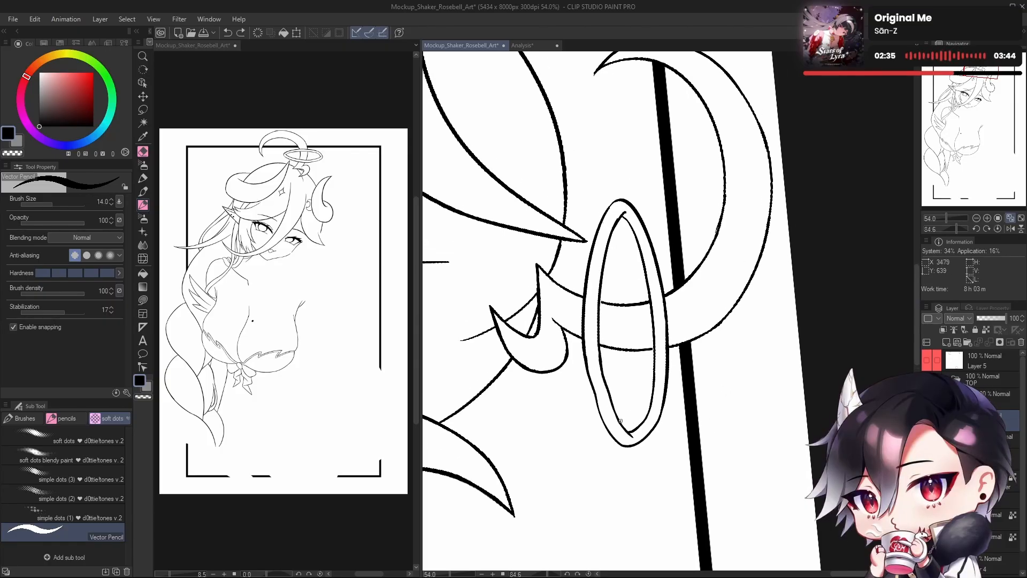
pyautogui.moveTo(625, 432); pyautogui.dragTo(598, 281)
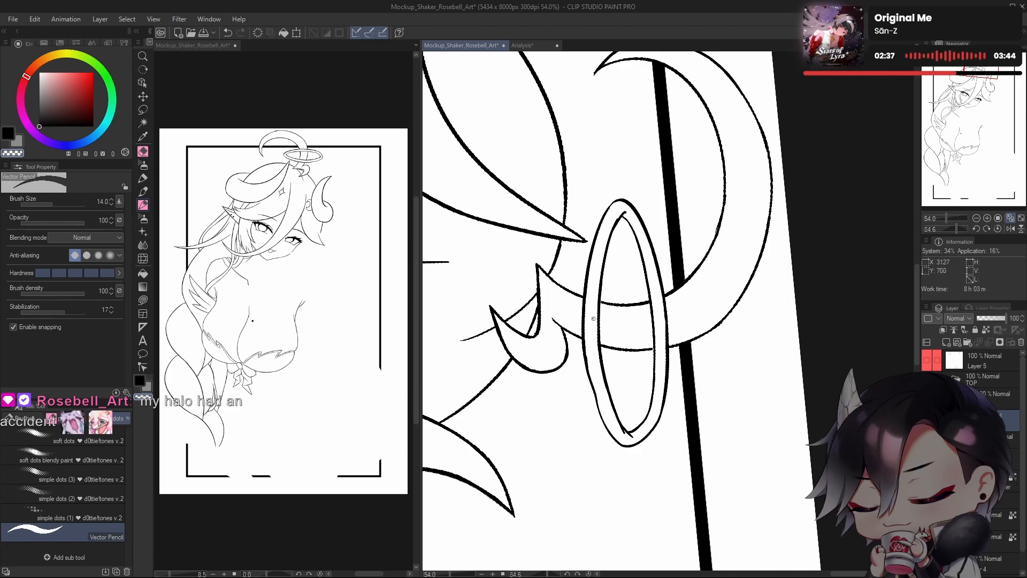
# Step: Clean up the narrow tip of the halo's inner edge with transparent strokes, undoing and retrying the erasing, and switch back to black
pyautogui.moveTo(599, 364); pyautogui.dragTo(598, 270)
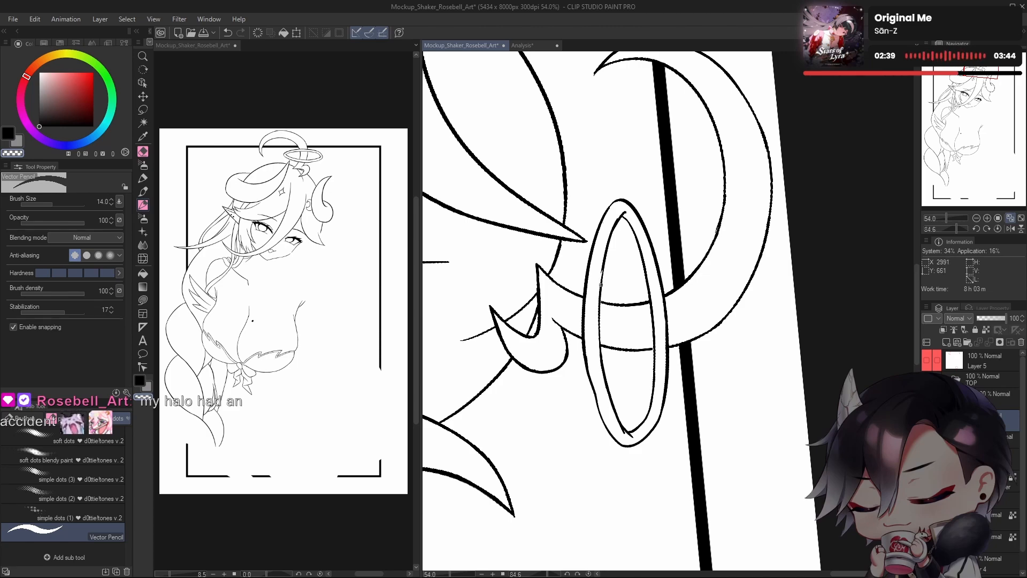
pyautogui.hotkey('ctrl', 'z')
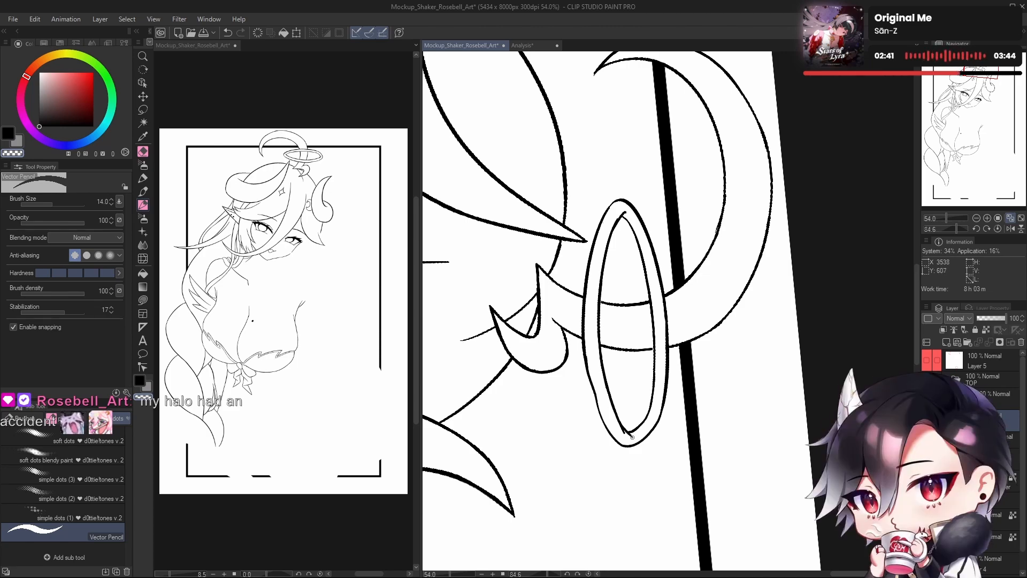
pyautogui.moveTo(607, 385); pyautogui.dragTo(626, 432)
pyautogui.hotkey('ctrl', 'z')
pyautogui.moveTo(607, 385); pyautogui.dragTo(634, 433)
pyautogui.press('c')
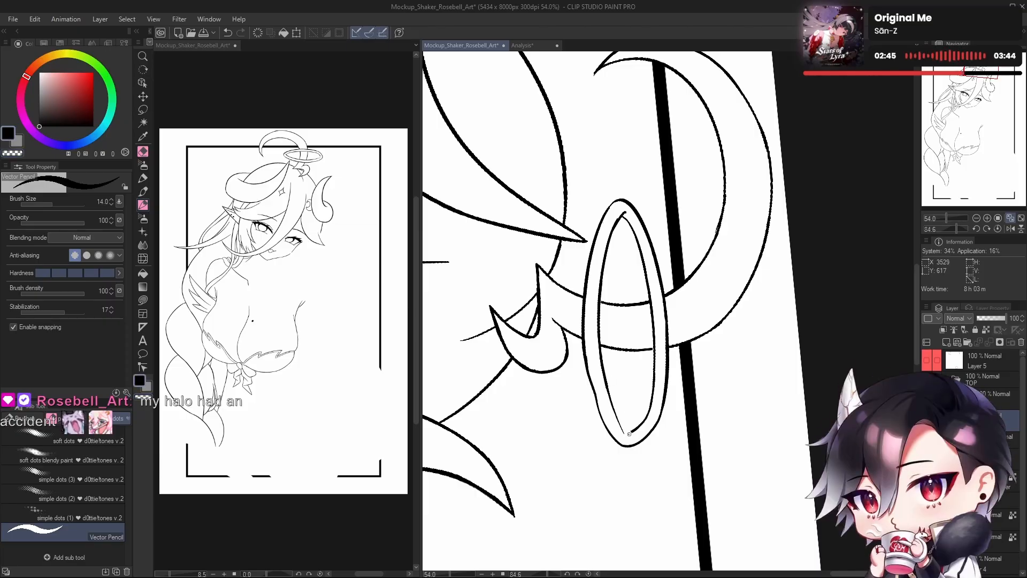
# Step: Add a short black stroke at the inner ring's tip, check it in flipped view and undo the last stroke
pyautogui.scroll(2, 627, 425)
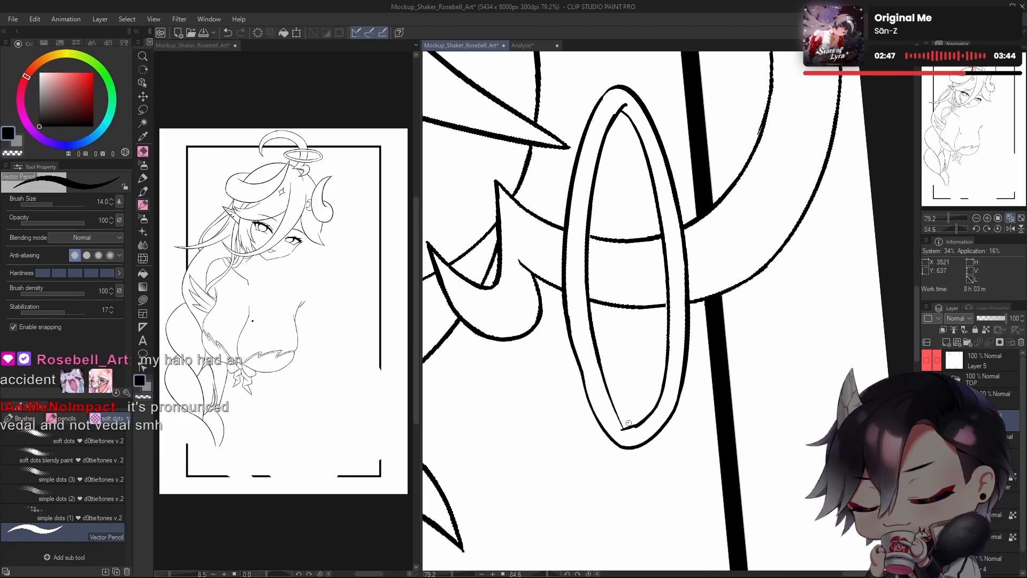
pyautogui.moveTo(632, 429)
pyautogui.mouseDown()
pyautogui.moveTo(673, 441)
pyautogui.moveTo(630, 453)
pyautogui.mouseUp()
pyautogui.press('h')
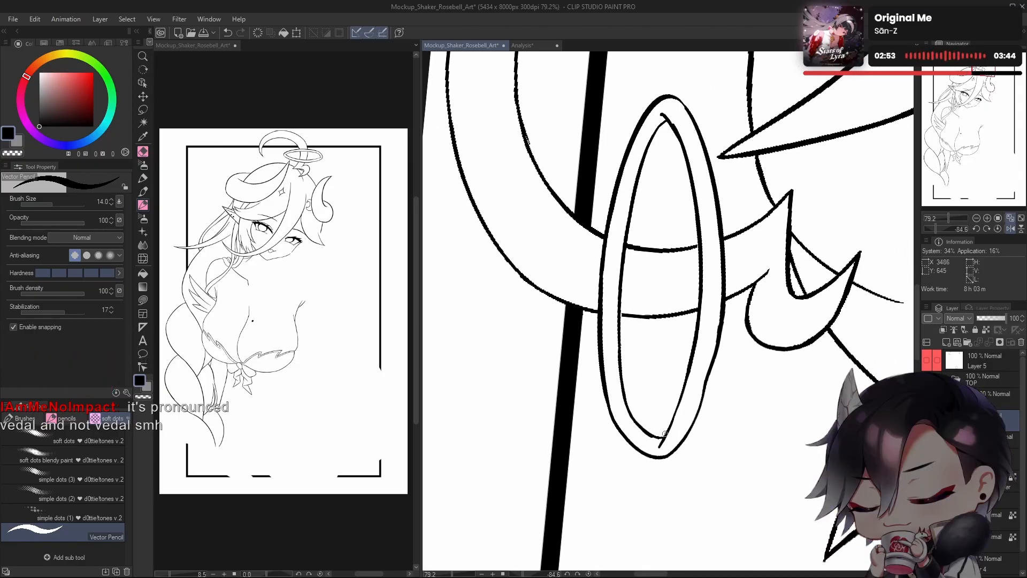
pyautogui.hotkey('ctrl', 'z')
# Step: Compare the halo's shape in flipped and normal view at different zoom levels, and reset the canvas rotation to upright
pyautogui.moveTo(711, 384); pyautogui.dragTo(642, 395)
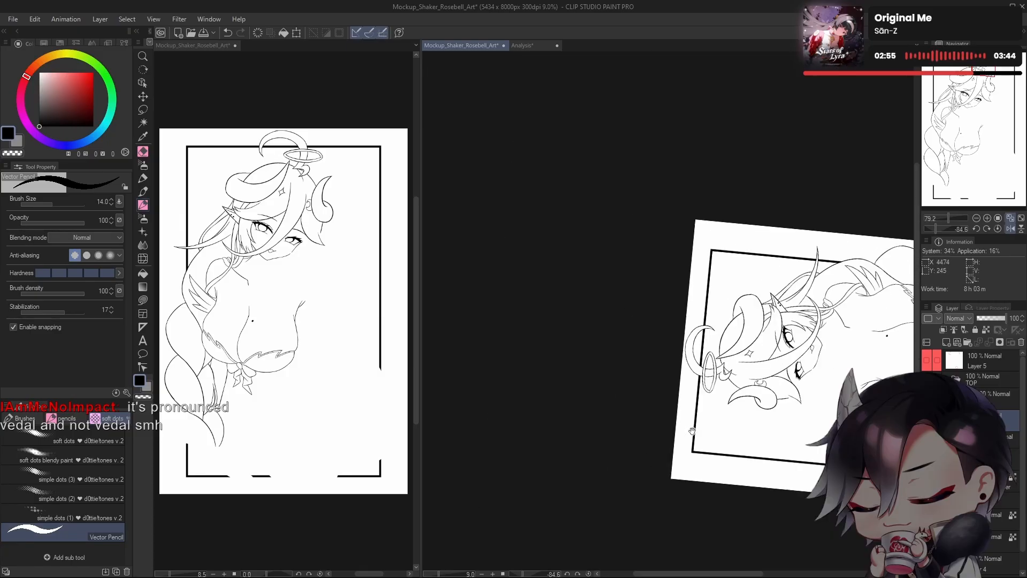
pyautogui.moveTo(699, 432); pyautogui.dragTo(656, 452)
pyautogui.press('h')
pyautogui.moveTo(653, 398); pyautogui.dragTo(700, 401)
pyautogui.press('h')
pyautogui.moveTo(650, 450); pyautogui.dragTo(663, 467)
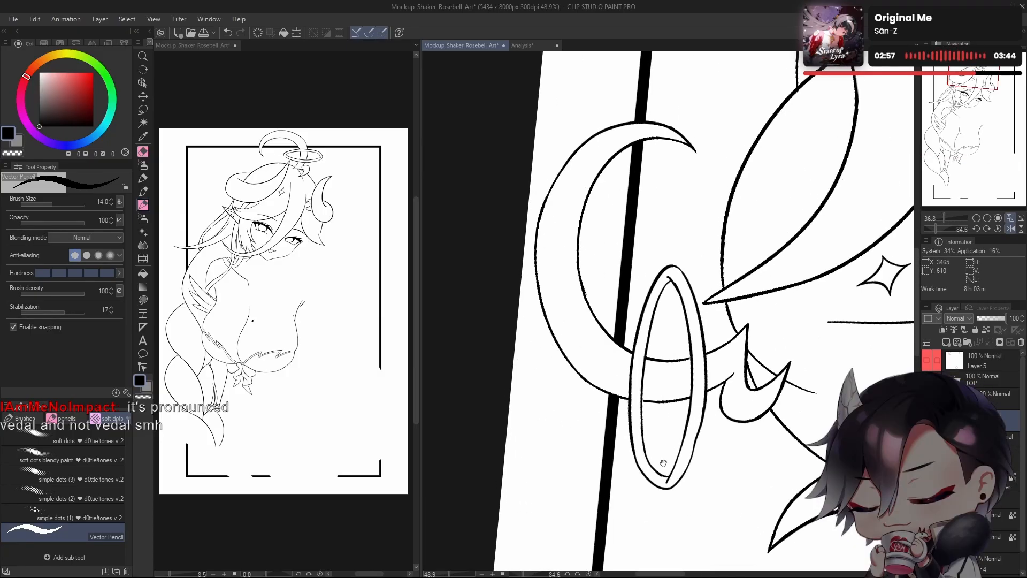
pyautogui.moveTo(663, 428); pyautogui.dragTo(652, 425)
pyautogui.hotkey('ctrl', '@')
pyautogui.moveTo(779, 341); pyautogui.dragTo(708, 400)
pyautogui.press('h')
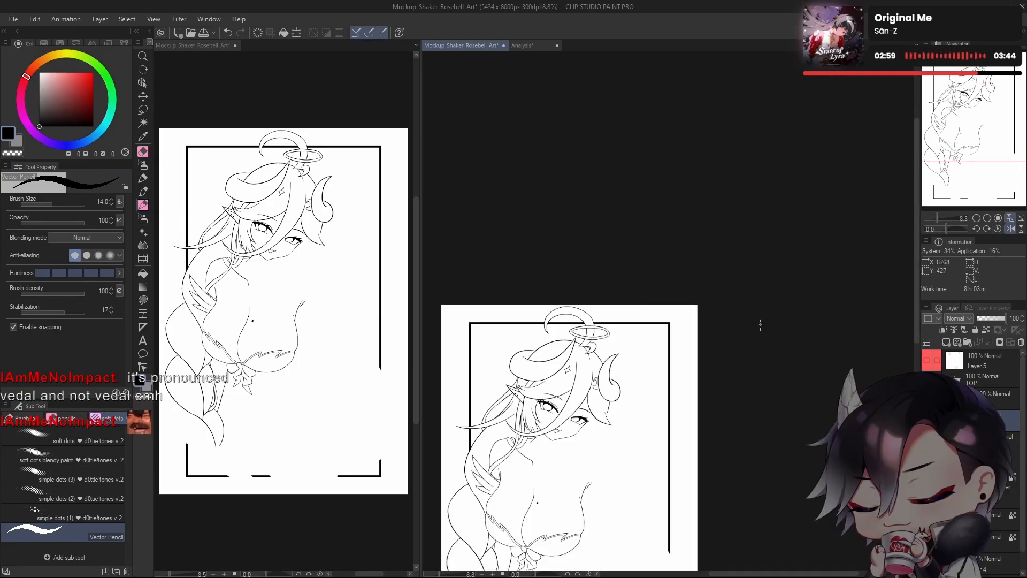
pyautogui.moveTo(593, 354); pyautogui.dragTo(616, 345)
pyautogui.moveTo(615, 345); pyautogui.dragTo(655, 389)
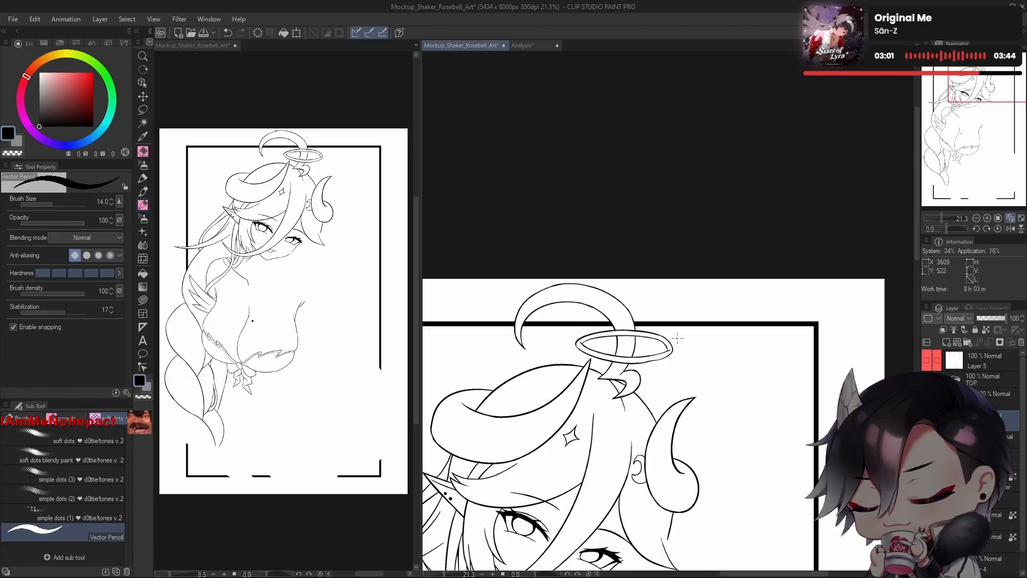
# Step: Rotate the canvas to -62.9 degrees and draw a new curve along the long side of the halo's inner edge, undoing unwanted strokes
pyautogui.moveTo(947, 229); pyautogui.dragTo(939, 232)
pyautogui.moveTo(692, 375); pyautogui.dragTo(730, 375)
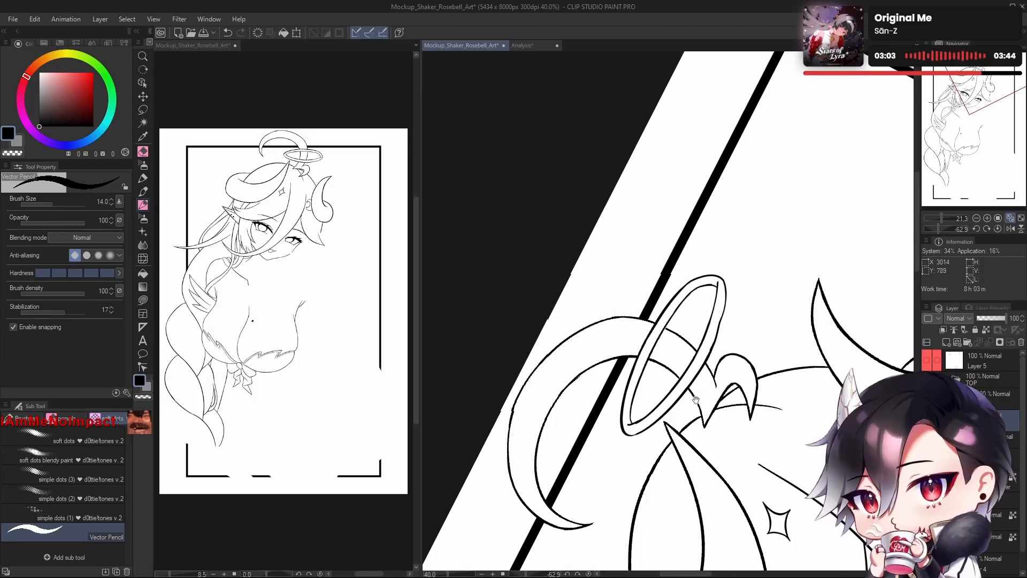
pyautogui.moveTo(705, 287); pyautogui.dragTo(692, 286)
pyautogui.moveTo(656, 318)
pyautogui.mouseDown()
pyautogui.moveTo(678, 317)
pyautogui.moveTo(621, 398)
pyautogui.moveTo(648, 336)
pyautogui.moveTo(698, 285)
pyautogui.mouseUp()
pyautogui.hotkey('ctrl', 'z')
pyautogui.hotkey('ctrl', 'z')
pyautogui.moveTo(625, 381); pyautogui.dragTo(698, 284)
pyautogui.hotkey('ctrl', 'z')
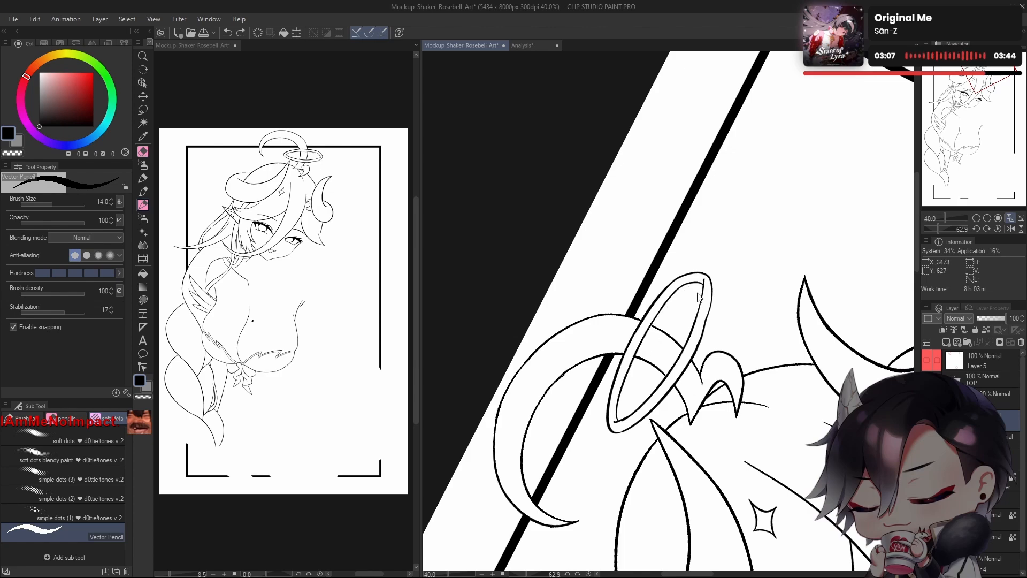
pyautogui.moveTo(647, 343); pyautogui.dragTo(625, 397)
pyautogui.hotkey('ctrl', 'z')
pyautogui.moveTo(700, 285)
pyautogui.mouseDown()
pyautogui.moveTo(614, 391)
pyautogui.moveTo(699, 285)
pyautogui.moveTo(624, 396)
pyautogui.mouseUp()
pyautogui.hotkey('ctrl', 'z')
pyautogui.hotkey('ctrl', 'z')
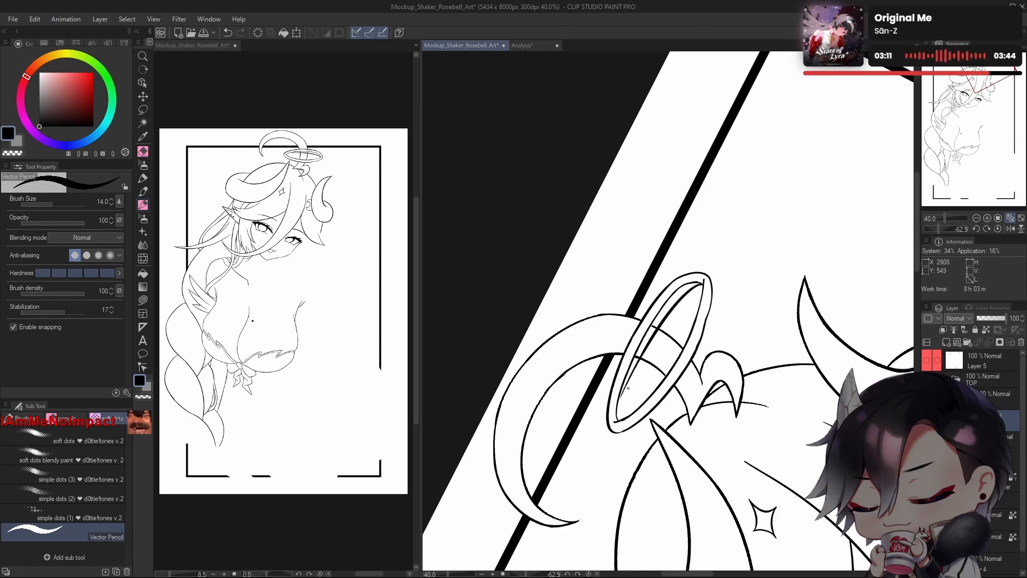
# Step: Clean up the doubled inner edge of the halo with transparent strokes and retry the black curve, undoing the last stroke
pyautogui.press('c')
pyautogui.moveTo(637, 357); pyautogui.dragTo(621, 390)
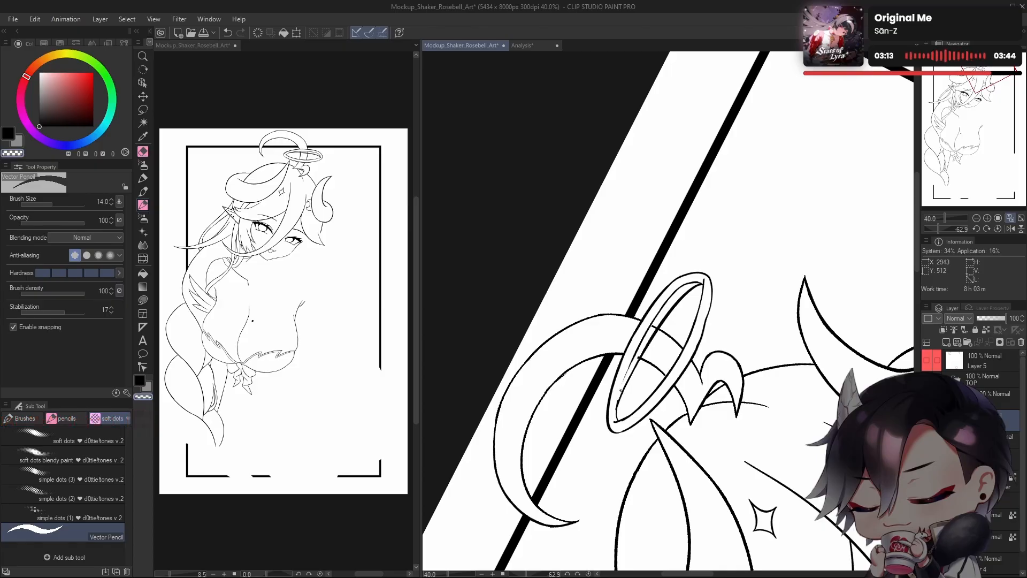
pyautogui.moveTo(636, 350); pyautogui.dragTo(683, 284)
pyautogui.press('c')
pyautogui.moveTo(658, 329); pyautogui.dragTo(616, 412)
pyautogui.hotkey('ctrl', 'z')
pyautogui.press('c')
pyautogui.press('c')
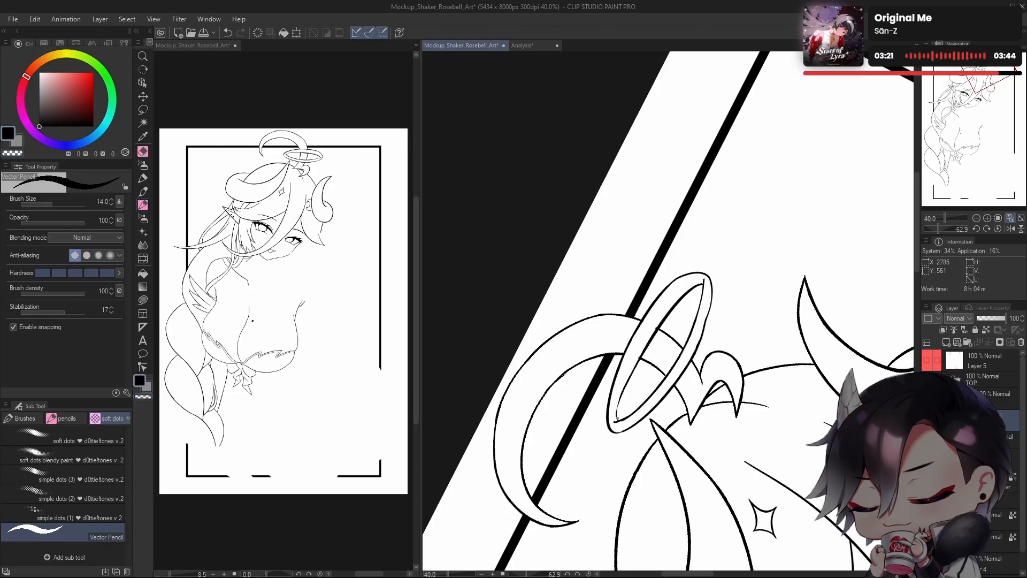
pyautogui.scroll(-2, 695, 341)
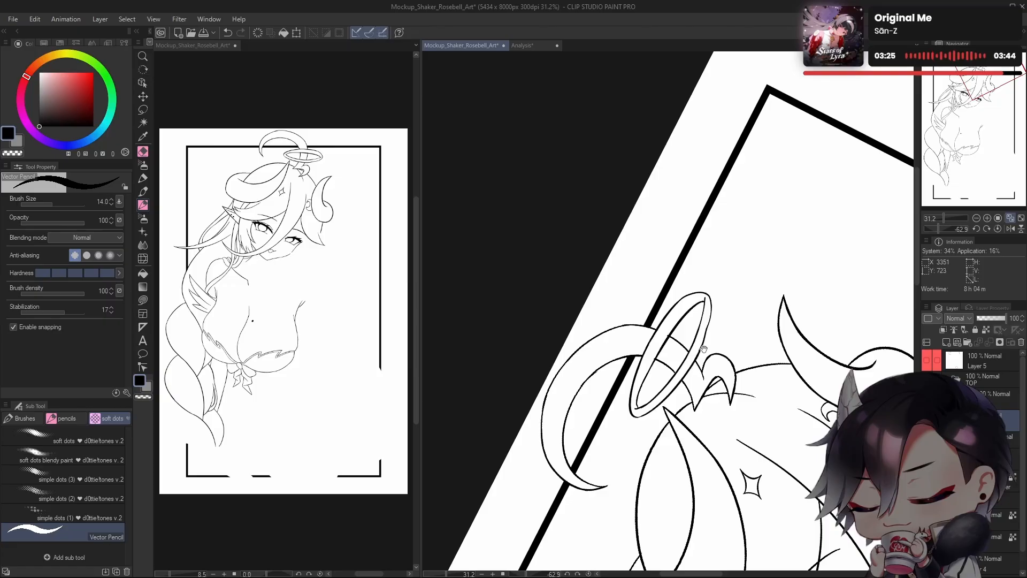
pyautogui.moveTo(704, 348); pyautogui.dragTo(685, 322)
pyautogui.moveTo(685, 366)
pyautogui.mouseDown()
pyautogui.moveTo(675, 361)
pyautogui.moveTo(678, 385)
pyautogui.mouseUp()
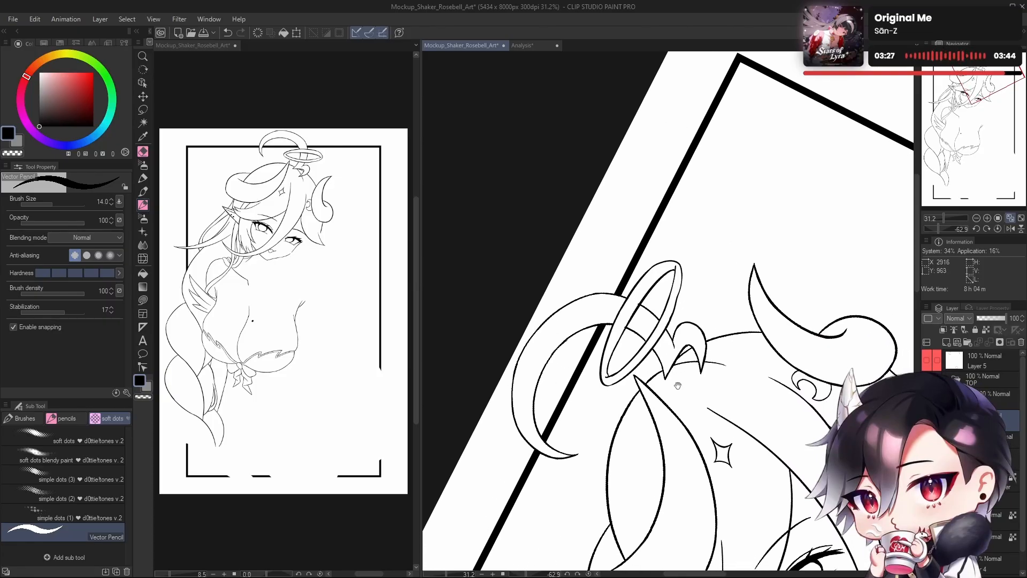
pyautogui.moveTo(677, 313); pyautogui.dragTo(661, 314)
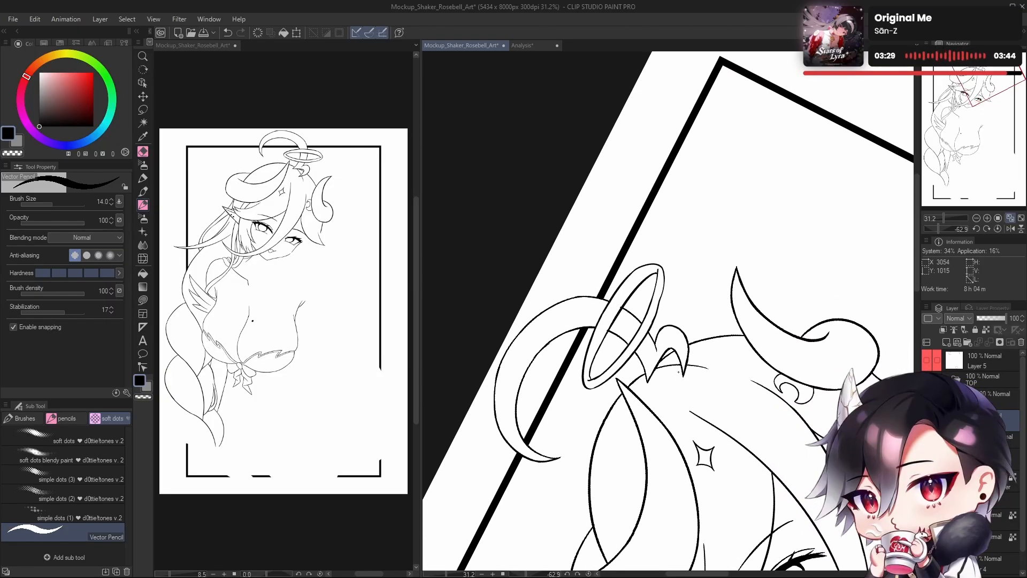
# Step: Try several black curves along the halo's upper outer edge in the rotated view, undoing each stroke
pyautogui.scroll(3, 689, 299)
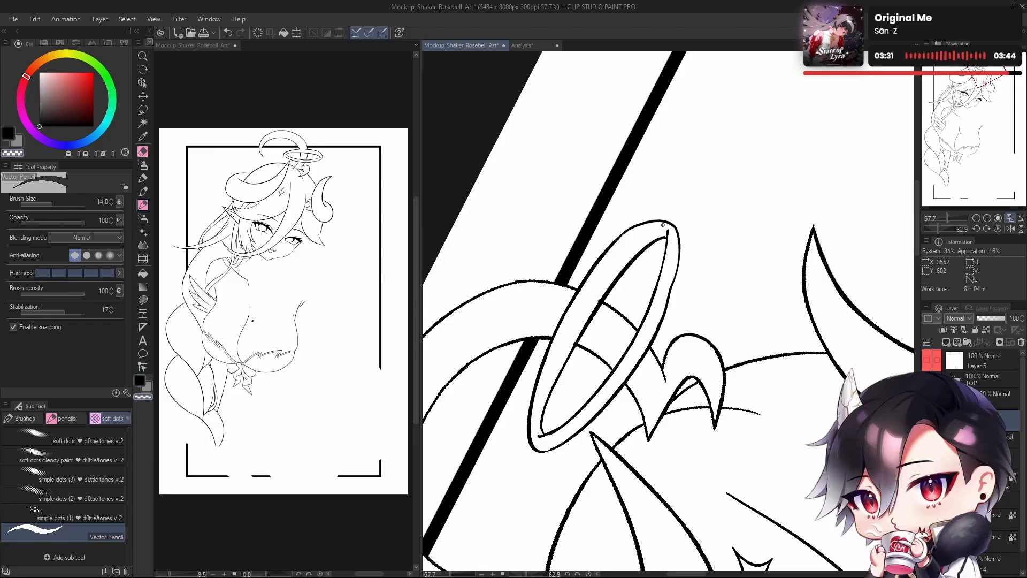
pyautogui.moveTo(662, 225); pyautogui.dragTo(530, 382)
pyautogui.hotkey('ctrl', 'z')
pyautogui.press('c')
pyautogui.moveTo(666, 223); pyautogui.dragTo(526, 386)
pyautogui.hotkey('ctrl', 'z')
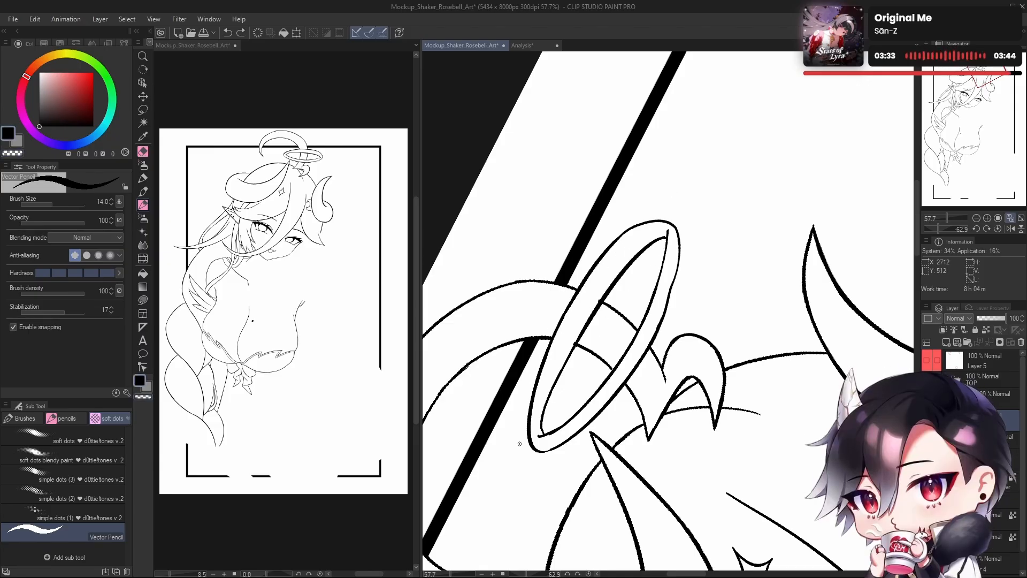
pyautogui.moveTo(589, 329); pyautogui.dragTo(593, 321)
pyautogui.moveTo(669, 224); pyautogui.dragTo(533, 426)
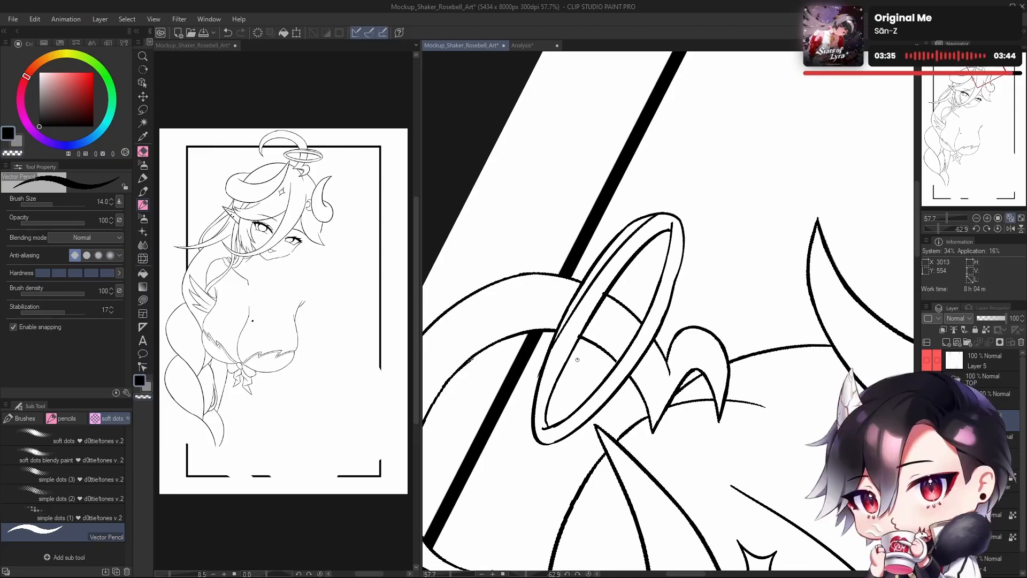
pyautogui.moveTo(635, 331); pyautogui.dragTo(646, 316)
pyautogui.hotkey('ctrl', 'z')
pyautogui.moveTo(651, 211); pyautogui.dragTo(523, 375)
pyautogui.hotkey('ctrl', 'z')
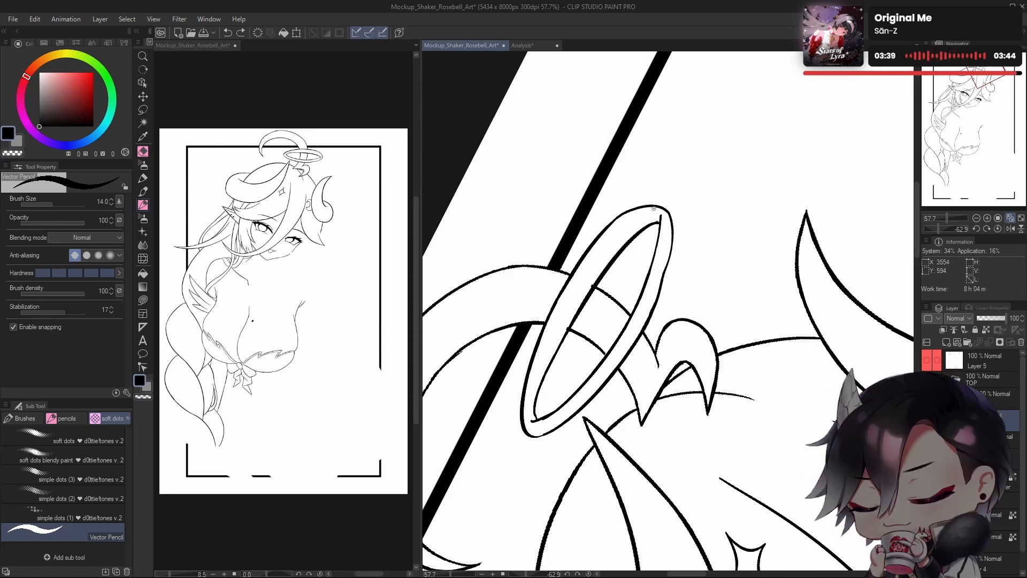
pyautogui.moveTo(654, 210); pyautogui.dragTo(530, 380)
pyautogui.hotkey('ctrl', 'z')
pyautogui.moveTo(655, 208); pyautogui.dragTo(521, 410)
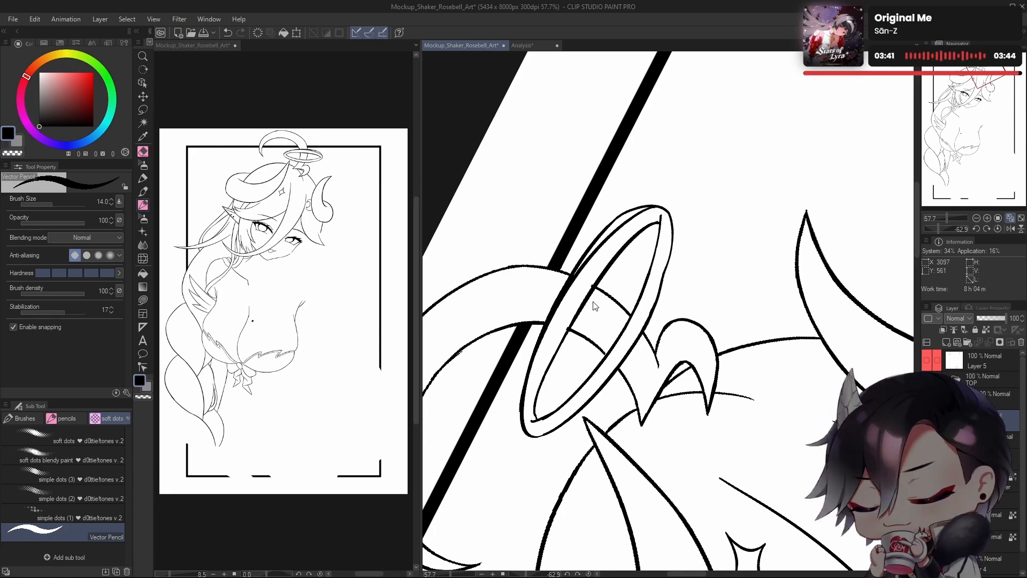
pyautogui.hotkey('ctrl', 'z')
pyautogui.moveTo(654, 210); pyautogui.dragTo(533, 375)
pyautogui.hotkey('ctrl', 'z')
pyautogui.moveTo(652, 211); pyautogui.dragTo(533, 380)
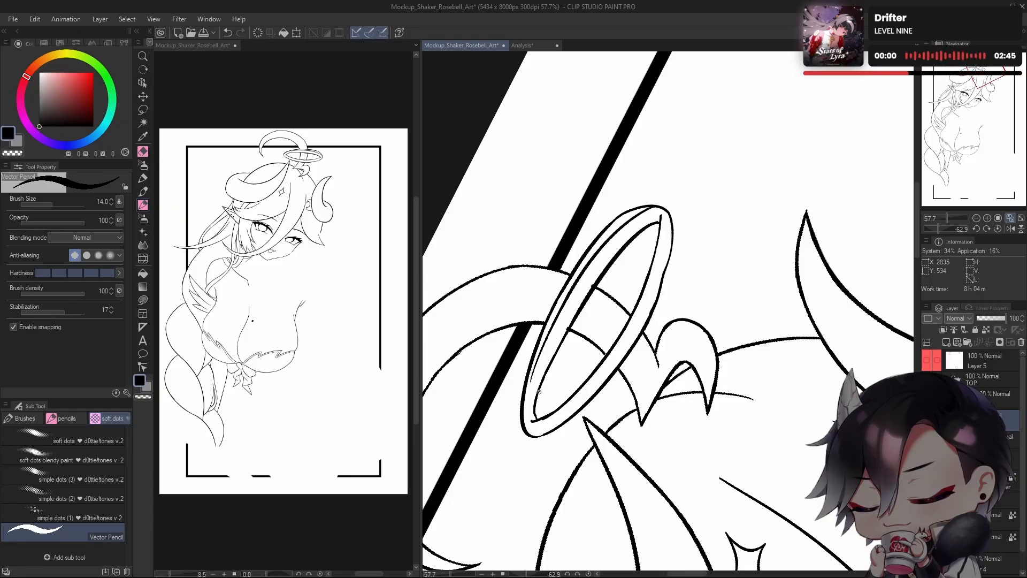
pyautogui.hotkey('ctrl', 'z')
pyautogui.moveTo(655, 209)
pyautogui.mouseDown()
pyautogui.moveTo(580, 274)
pyautogui.moveTo(568, 337)
pyautogui.mouseUp()
pyautogui.hotkey('ctrl', 'z')
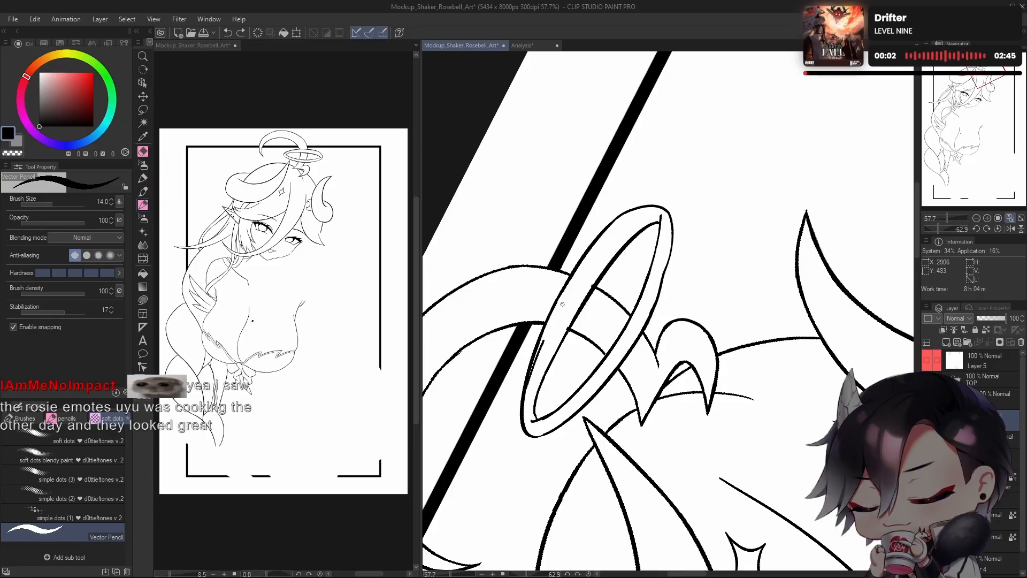
# Step: Draw a slightly wider black curve along the halo's upper outer edge, undoing the unwanted strokes
pyautogui.moveTo(605, 255); pyautogui.dragTo(530, 386)
pyautogui.hotkey('ctrl', 'z')
pyautogui.moveTo(581, 284)
pyautogui.mouseDown()
pyautogui.moveTo(527, 394)
pyautogui.moveTo(571, 296)
pyautogui.moveTo(631, 227)
pyautogui.mouseUp()
pyautogui.hotkey('ctrl', 'z')
pyautogui.hotkey('ctrl', 'z')
pyautogui.hotkey('ctrl', 'z')
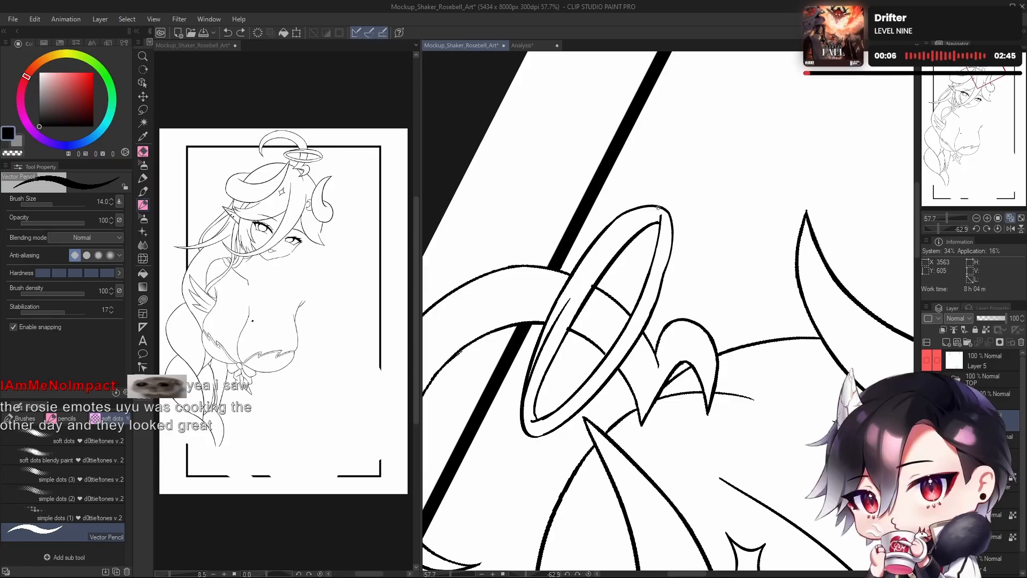
pyautogui.moveTo(556, 322)
pyautogui.mouseDown()
pyautogui.moveTo(655, 208)
pyautogui.moveTo(591, 265)
pyautogui.mouseUp()
pyautogui.hotkey('ctrl', 'z')
pyautogui.hotkey('ctrl', 'z')
pyautogui.moveTo(657, 207)
pyautogui.mouseDown()
pyautogui.moveTo(623, 231)
pyautogui.moveTo(557, 322)
pyautogui.mouseUp()
pyautogui.hotkey('ctrl', 'z')
pyautogui.moveTo(600, 259)
pyautogui.mouseDown()
pyautogui.moveTo(557, 322)
pyautogui.moveTo(610, 363)
pyautogui.mouseUp()
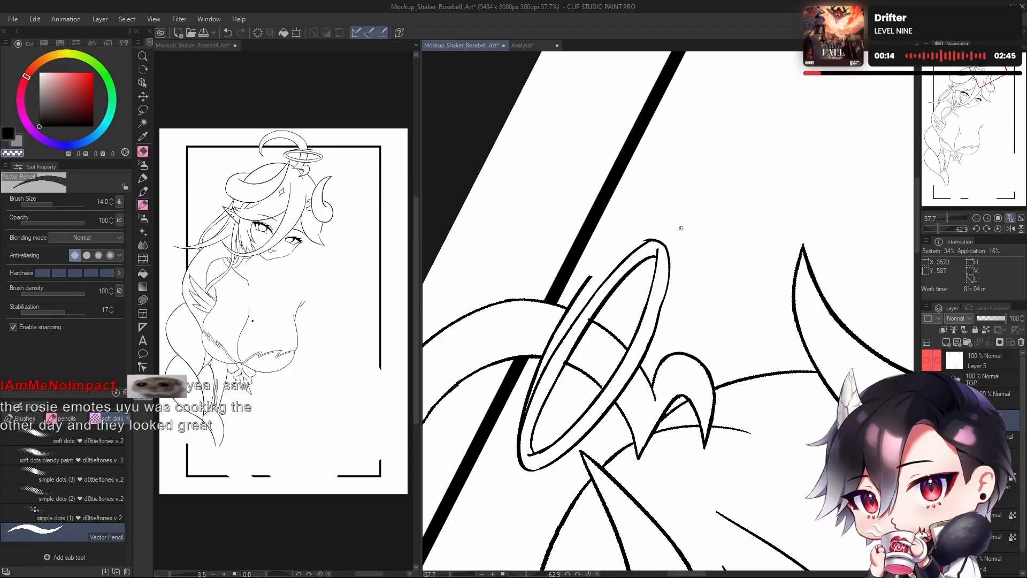
# Step: Clean up the doubled line on the halo's upper outer edge, then reset the canvas rotation and check the whole figure in flipped view
pyautogui.scroll(2, 682, 233)
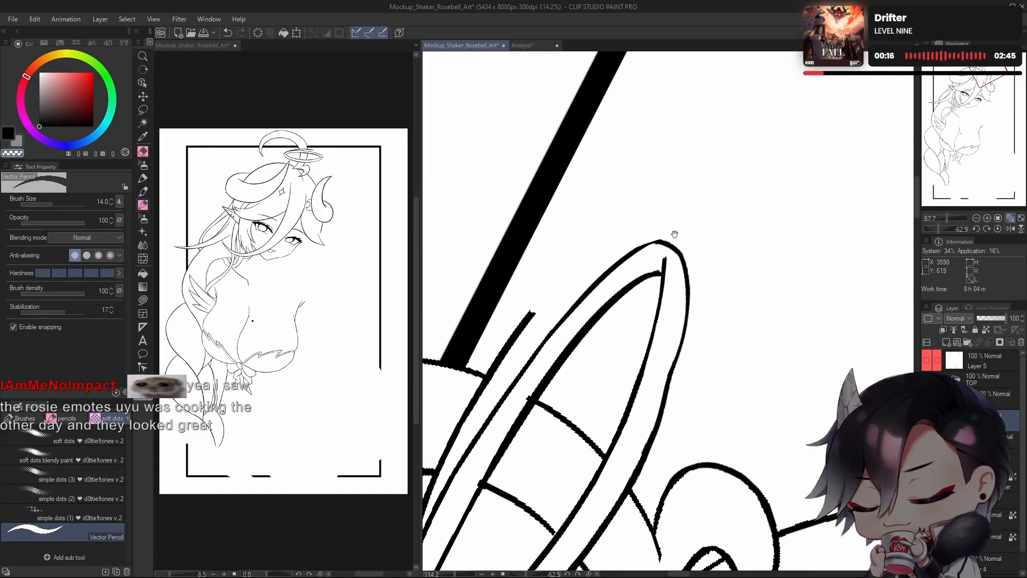
pyautogui.scroll(-3, 689, 241)
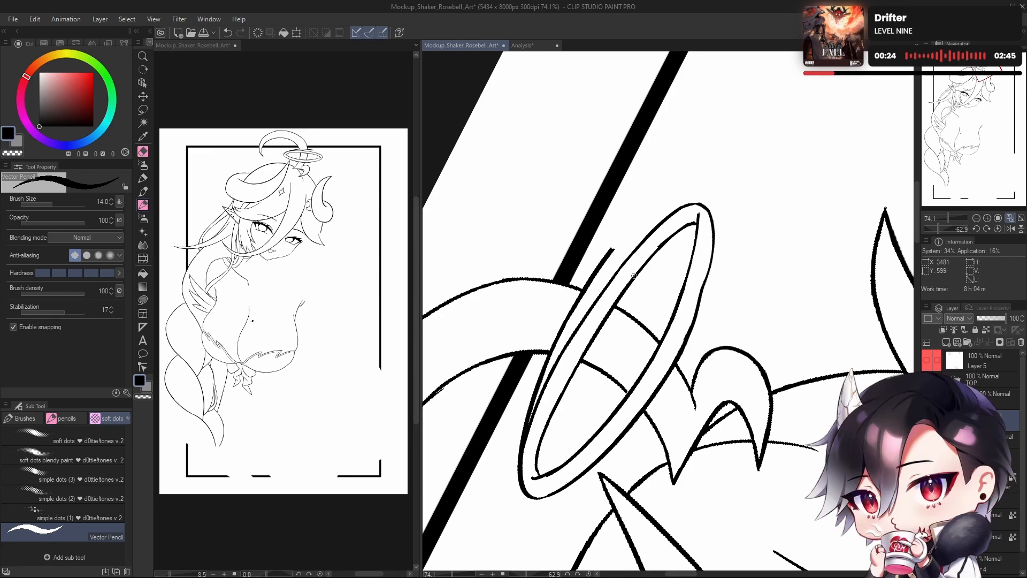
pyautogui.press('c')
pyautogui.moveTo(612, 248)
pyautogui.mouseDown()
pyautogui.moveTo(560, 330)
pyautogui.moveTo(565, 323)
pyautogui.moveTo(516, 483)
pyautogui.moveTo(522, 457)
pyautogui.mouseUp()
pyautogui.press('c')
pyautogui.press('c')
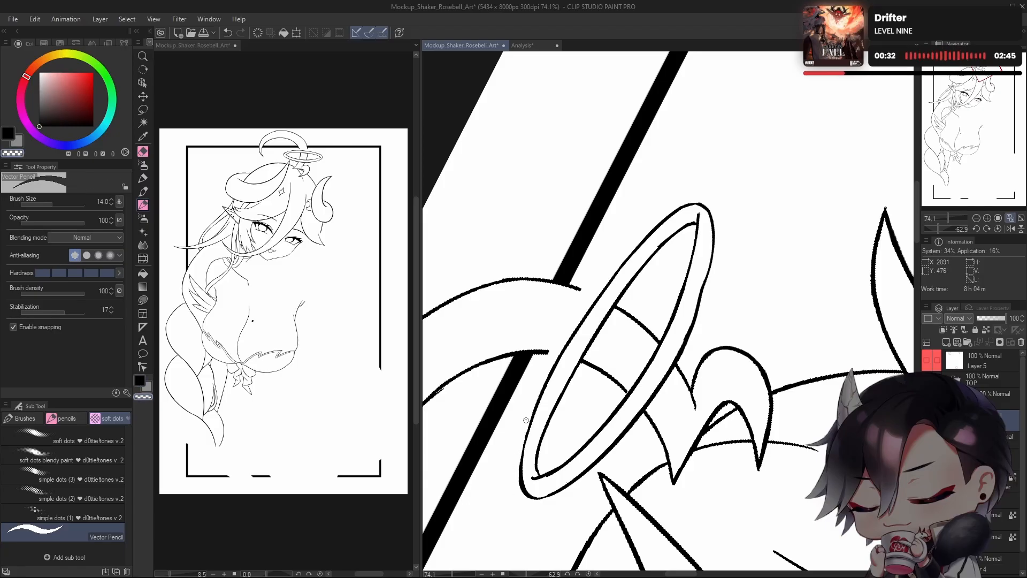
pyautogui.press('c')
pyautogui.moveTo(534, 417); pyautogui.dragTo(521, 461)
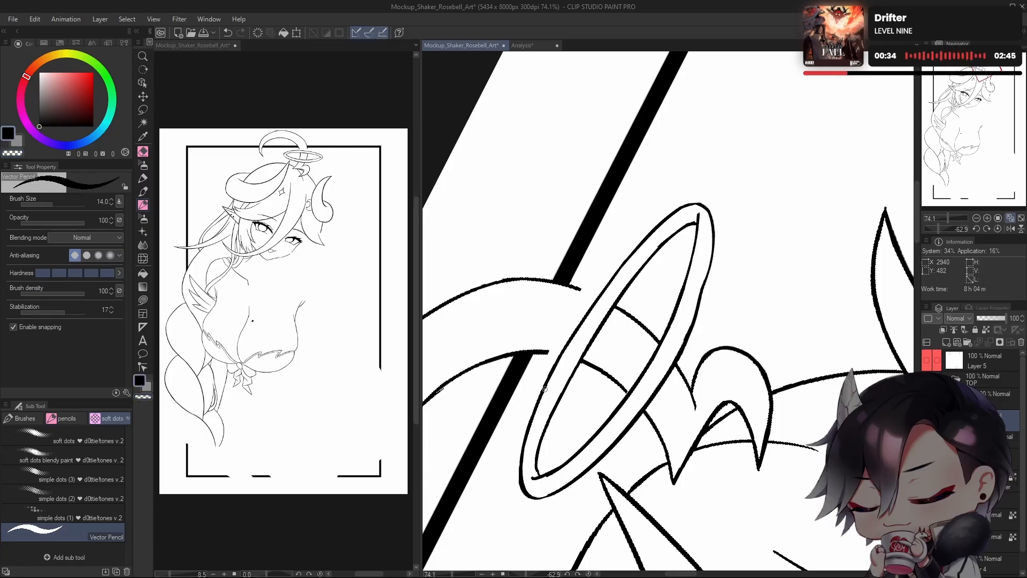
pyautogui.moveTo(640, 350); pyautogui.dragTo(535, 350)
pyautogui.moveTo(689, 401); pyautogui.dragTo(644, 354)
pyautogui.click(997, 229)
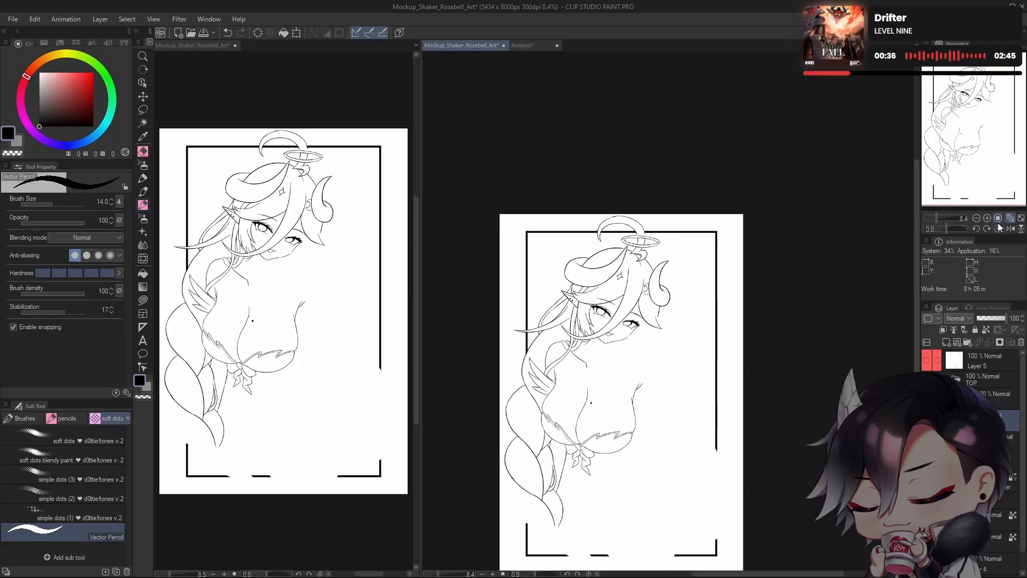
pyautogui.scroll(-2, 718, 305)
pyautogui.moveTo(760, 323); pyautogui.dragTo(732, 321)
pyautogui.press('h')
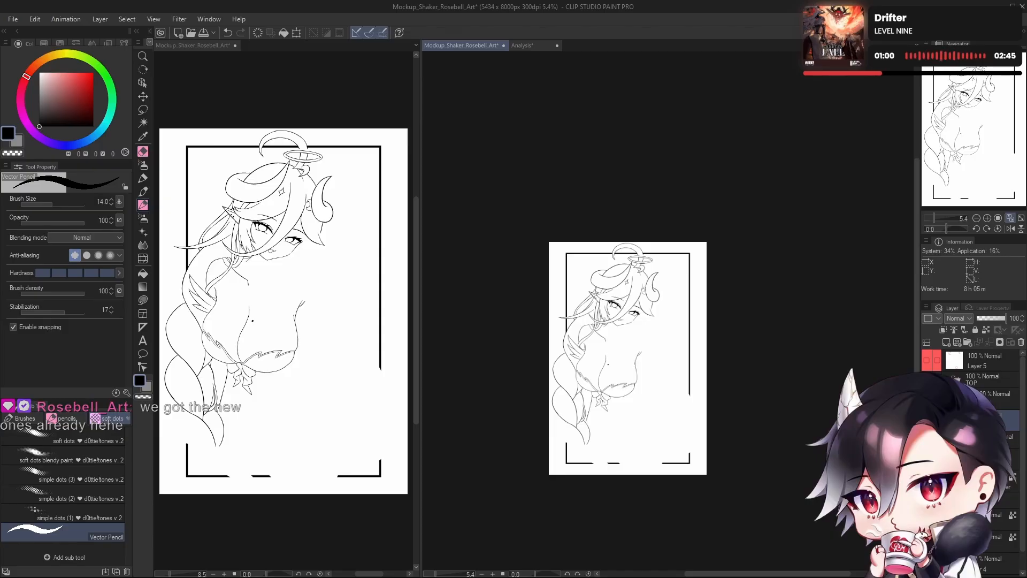
# Step: Rotate the canvas to 93.3 degrees and redraw the halo's lower outer edge with a black curve, undoing unwanted strokes
pyautogui.scroll(5, 684, 201)
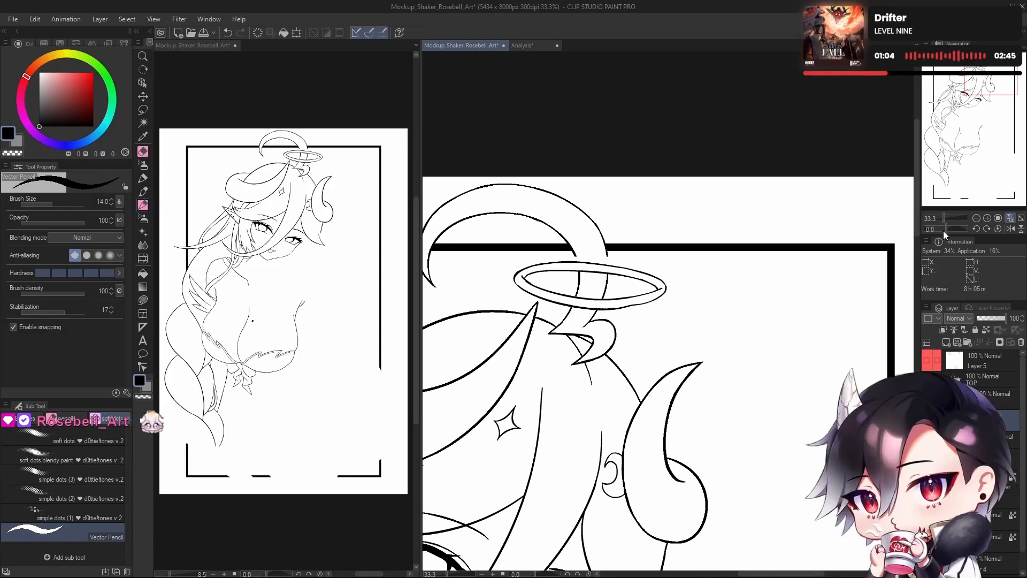
pyautogui.moveTo(944, 230); pyautogui.dragTo(956, 229)
pyautogui.scroll(1, 702, 318)
pyautogui.moveTo(703, 318); pyautogui.dragTo(683, 381)
pyautogui.scroll(1, 666, 330)
pyautogui.moveTo(666, 330)
pyautogui.mouseDown()
pyautogui.moveTo(656, 390)
pyautogui.moveTo(621, 357)
pyautogui.mouseUp()
pyautogui.hotkey('ctrl', 'z')
pyautogui.moveTo(626, 403); pyautogui.dragTo(620, 267)
pyautogui.hotkey('ctrl', 'z')
pyautogui.moveTo(625, 397); pyautogui.dragTo(620, 334)
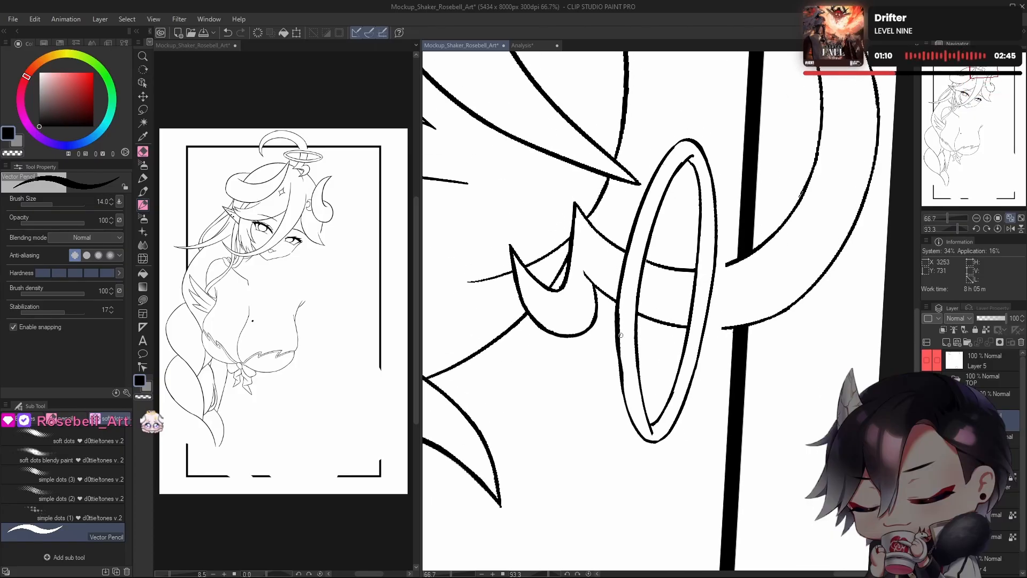
pyautogui.hotkey('ctrl', 'z')
pyautogui.moveTo(626, 406); pyautogui.dragTo(623, 279)
pyautogui.moveTo(622, 369)
pyautogui.mouseDown()
pyautogui.moveTo(625, 267)
pyautogui.moveTo(621, 388)
pyautogui.mouseUp()
pyautogui.hotkey('ctrl', 'z')
# Step: Smooth the halo's lower outer edge with further black strokes and trim its thickness with a transparent stroke
pyautogui.press('c')
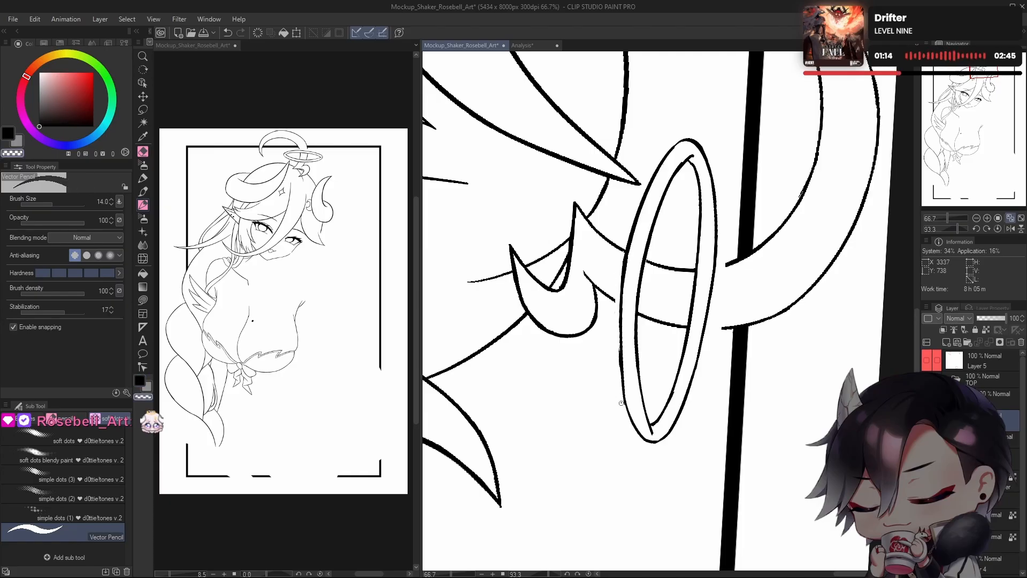
pyautogui.hotkey('ctrl', 'z')
pyautogui.press('c')
pyautogui.moveTo(630, 416); pyautogui.dragTo(621, 367)
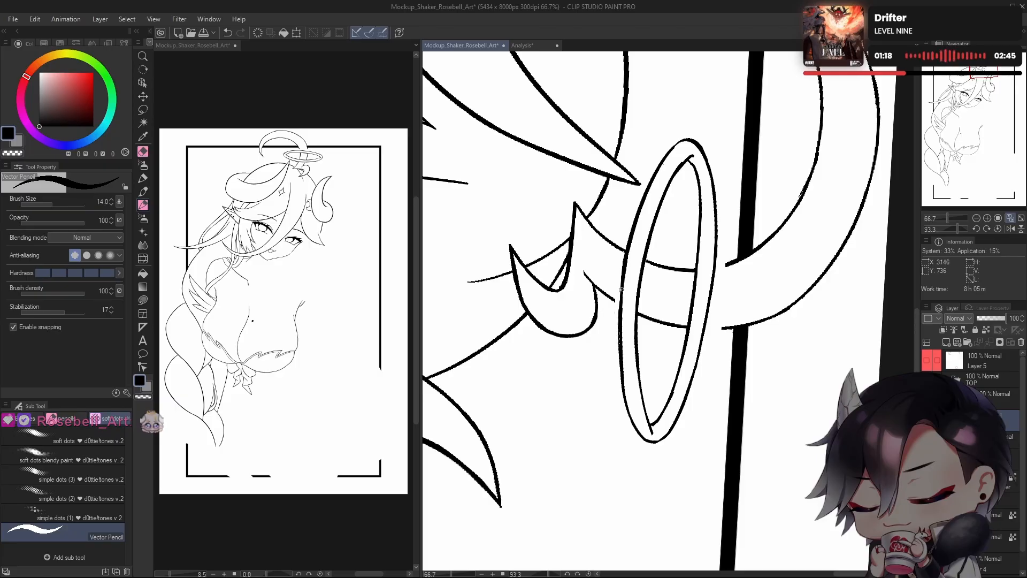
pyautogui.moveTo(617, 290); pyautogui.dragTo(600, 333)
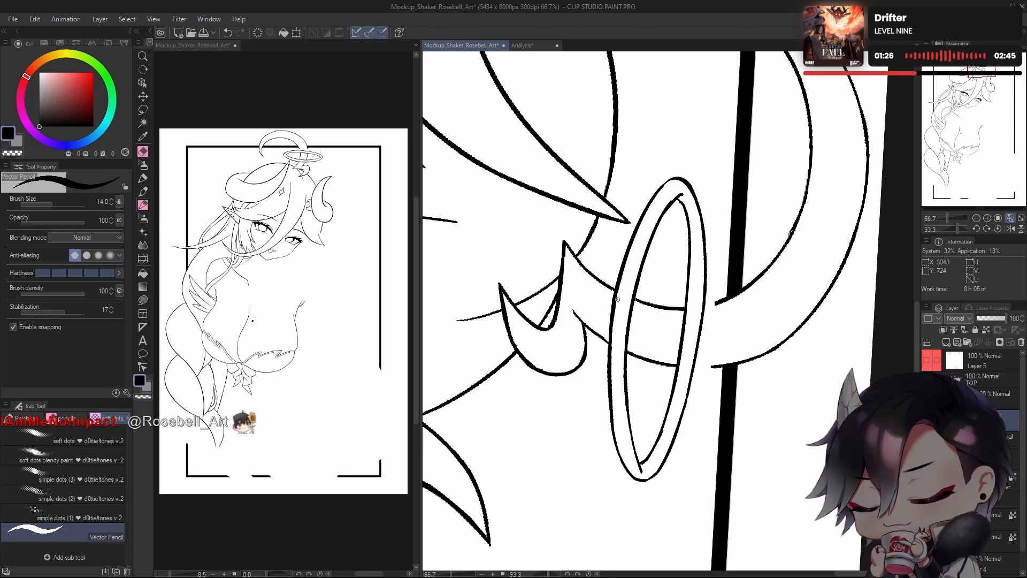
pyautogui.moveTo(612, 358); pyautogui.dragTo(634, 220)
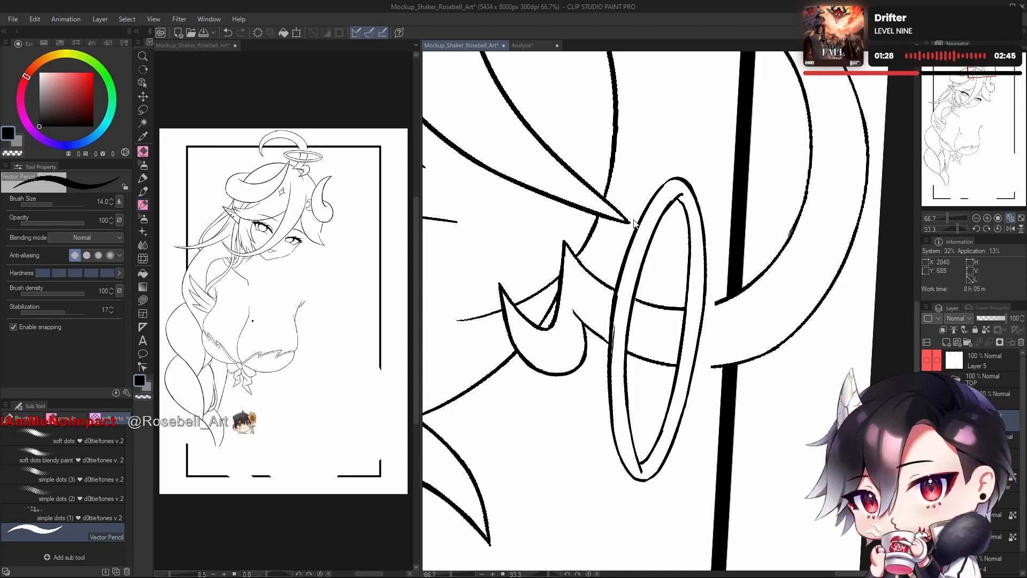
pyautogui.press('c')
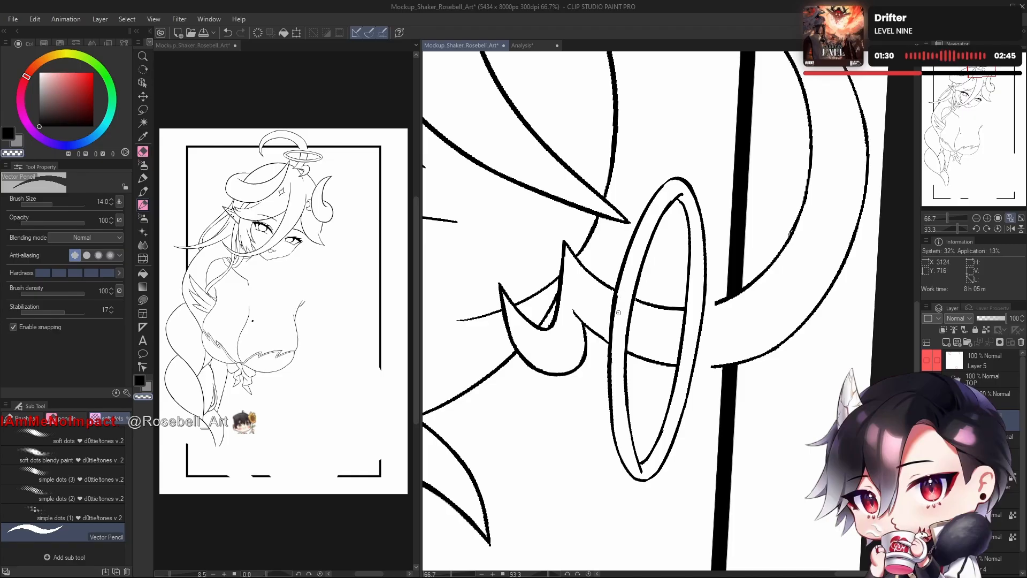
pyautogui.moveTo(618, 320); pyautogui.dragTo(621, 420)
pyautogui.press('c')
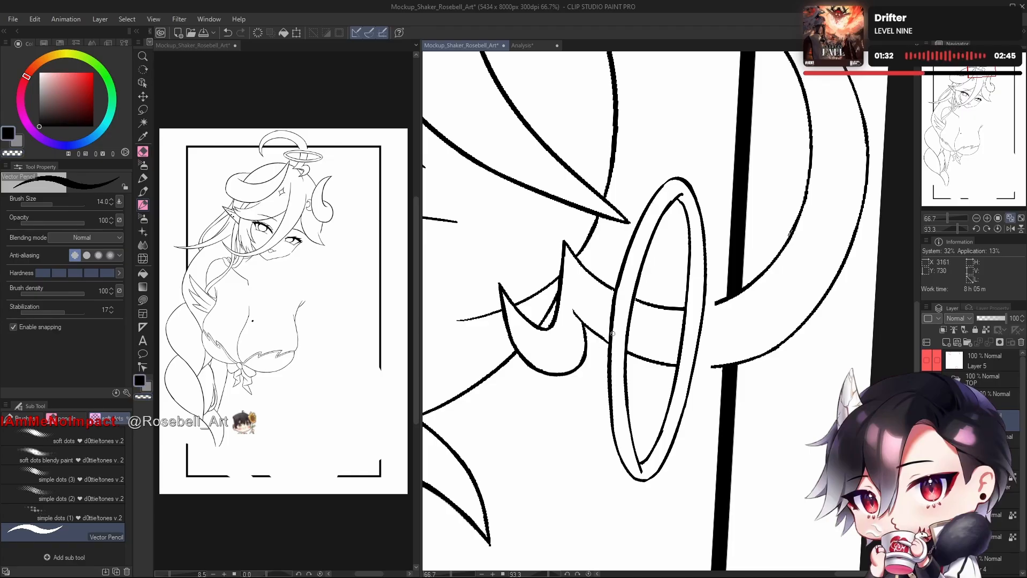
# Step: Examine the halo's tip up close, reset the canvas rotation to upright and compare the halo's shape in flipped view
pyautogui.moveTo(700, 326)
pyautogui.mouseDown()
pyautogui.moveTo(660, 367)
pyautogui.moveTo(669, 364)
pyautogui.mouseUp()
pyautogui.moveTo(695, 283); pyautogui.dragTo(770, 190)
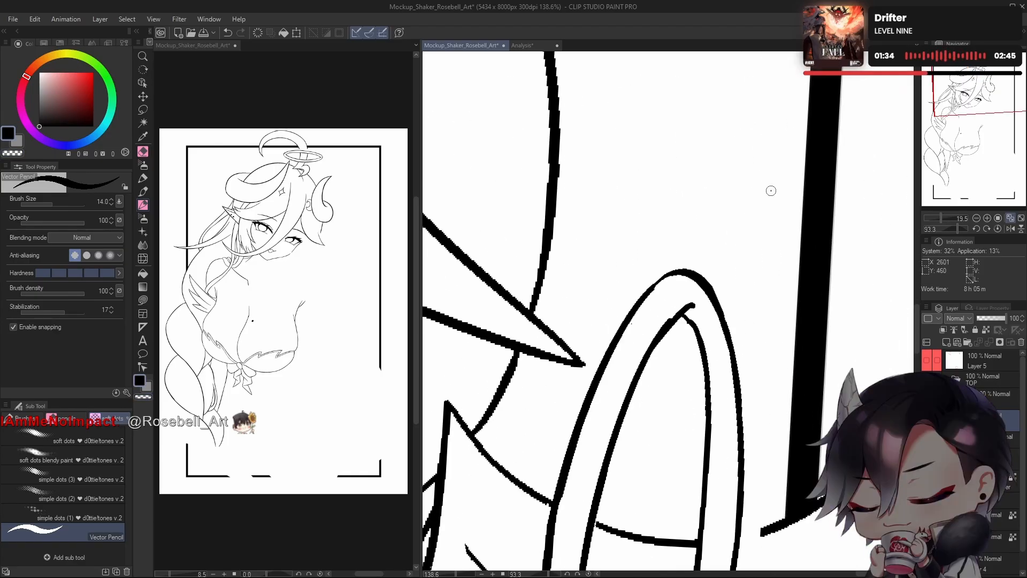
pyautogui.press('c')
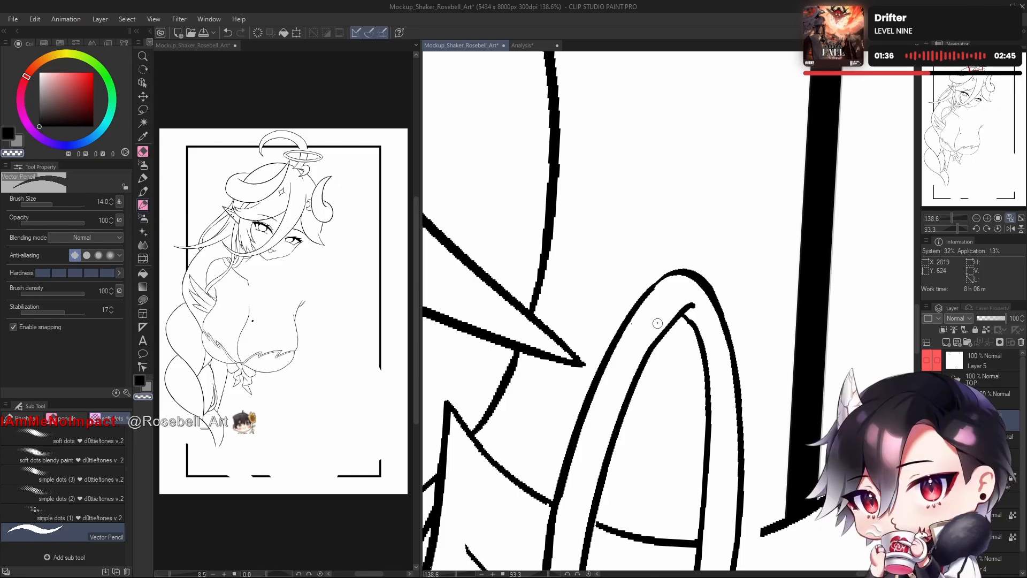
pyautogui.scroll(-8, 687, 310)
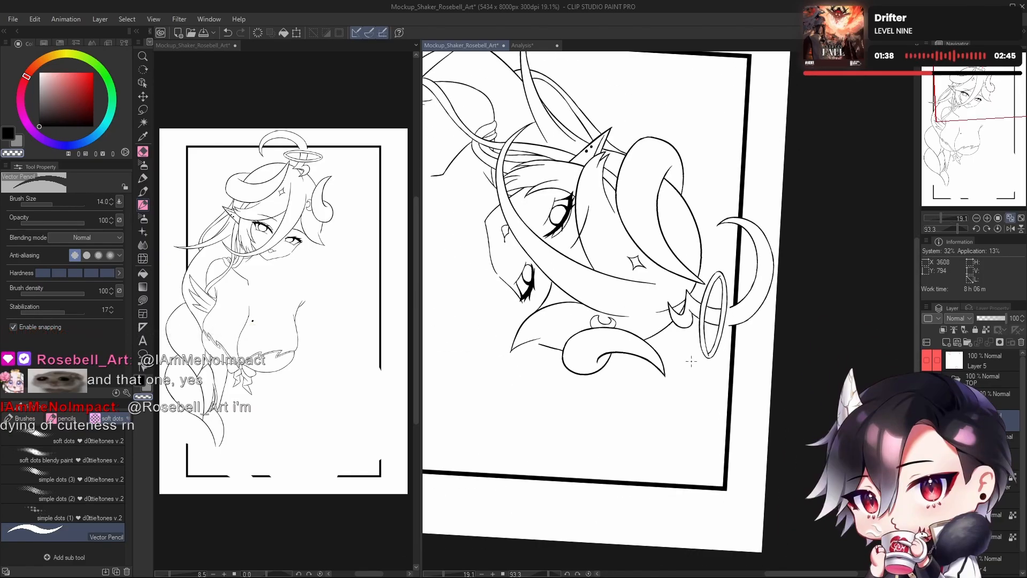
pyautogui.click(997, 228)
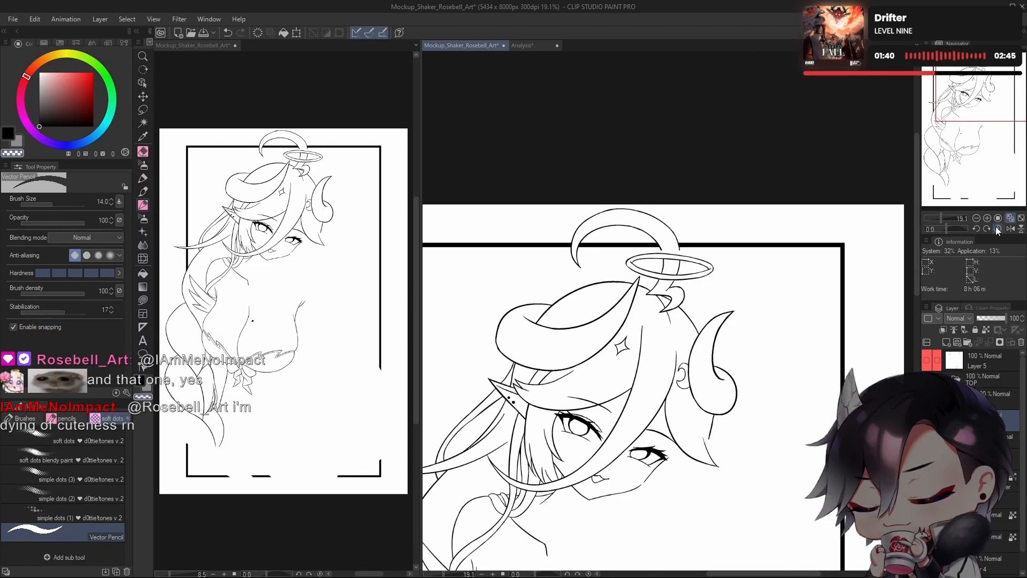
pyautogui.hotkey('ctrl', '0')
pyautogui.scroll(5, 656, 351)
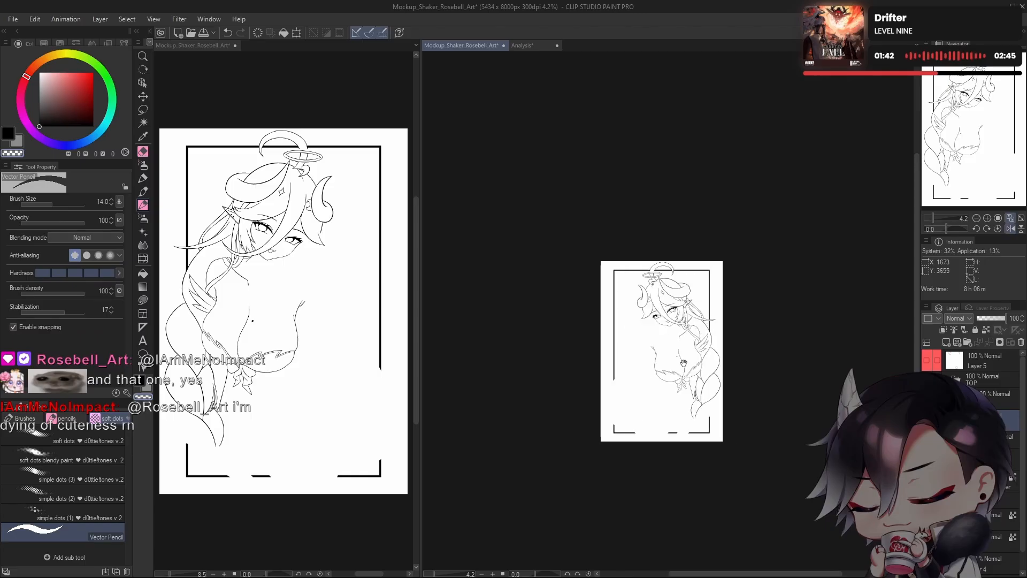
pyautogui.scroll(7, 636, 285)
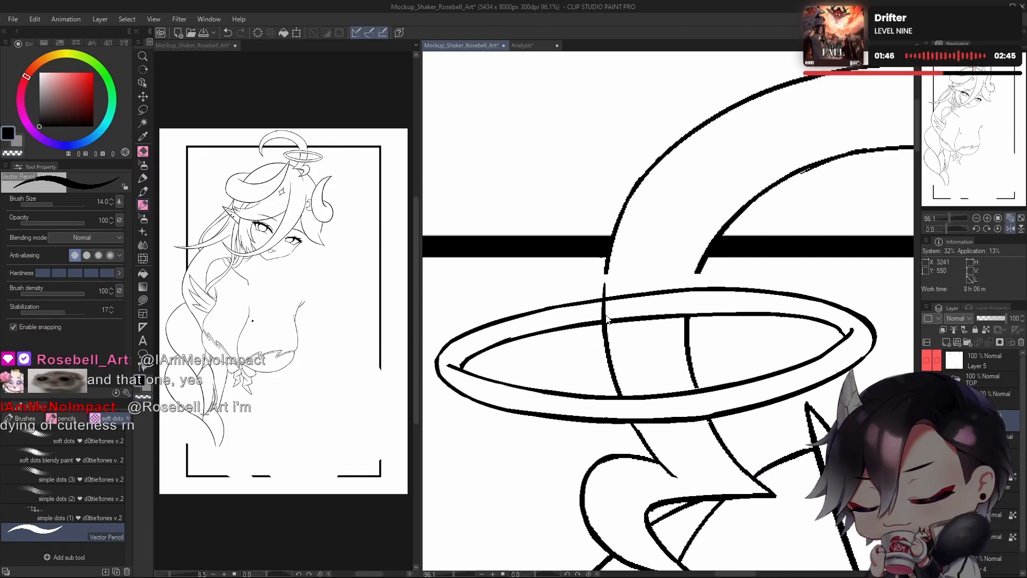
# Step: Erase the halo's rear lines where the curled strand passes through the ring, and connect the strand's inner outline across the gap
pyautogui.press('c')
pyautogui.moveTo(610, 321)
pyautogui.mouseDown()
pyautogui.moveTo(625, 271)
pyautogui.moveTo(662, 267)
pyautogui.moveTo(664, 336)
pyautogui.moveTo(684, 298)
pyautogui.mouseUp()
pyautogui.hotkey('ctrl', 'z')
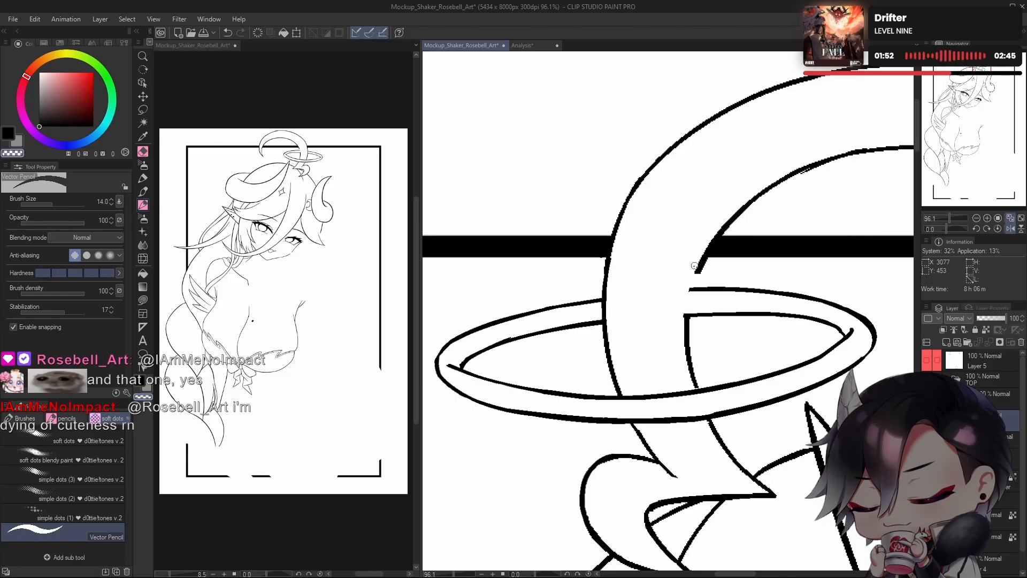
pyautogui.press('c')
pyautogui.moveTo(687, 334); pyautogui.dragTo(699, 273)
pyautogui.hotkey('ctrl', 'z')
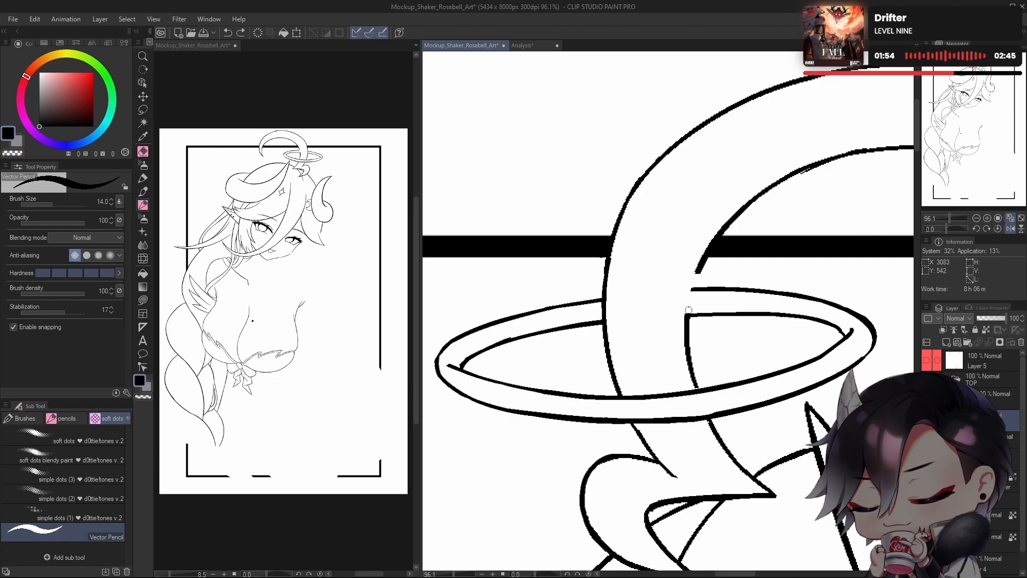
pyautogui.moveTo(687, 320); pyautogui.dragTo(708, 258)
# Step: Return the canvas to the unflipped view and show the blue sketch beneath the line art across the whole figure
pyautogui.moveTo(701, 383); pyautogui.dragTo(675, 382)
pyautogui.press('h')
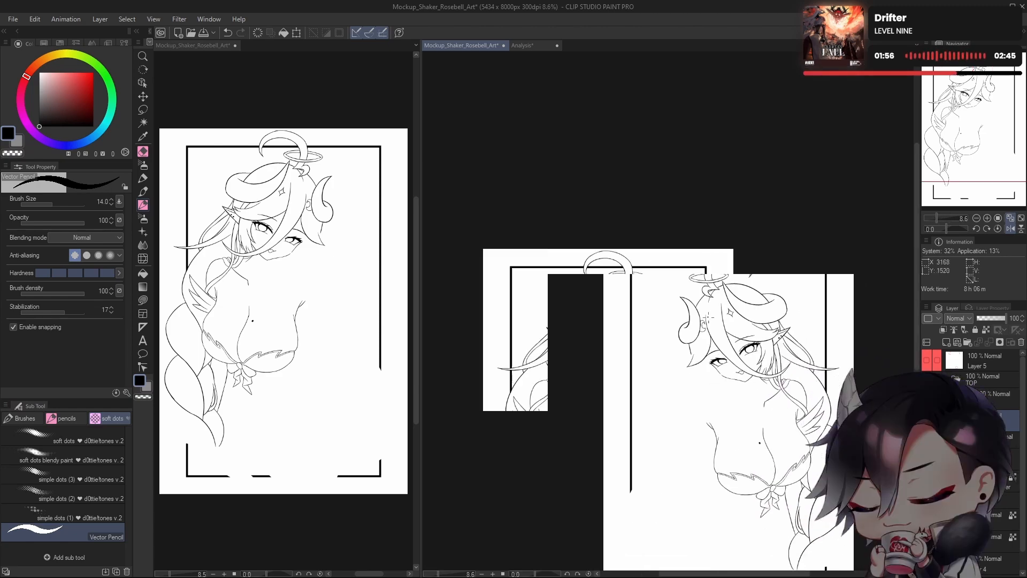
pyautogui.moveTo(713, 351); pyautogui.dragTo(744, 359)
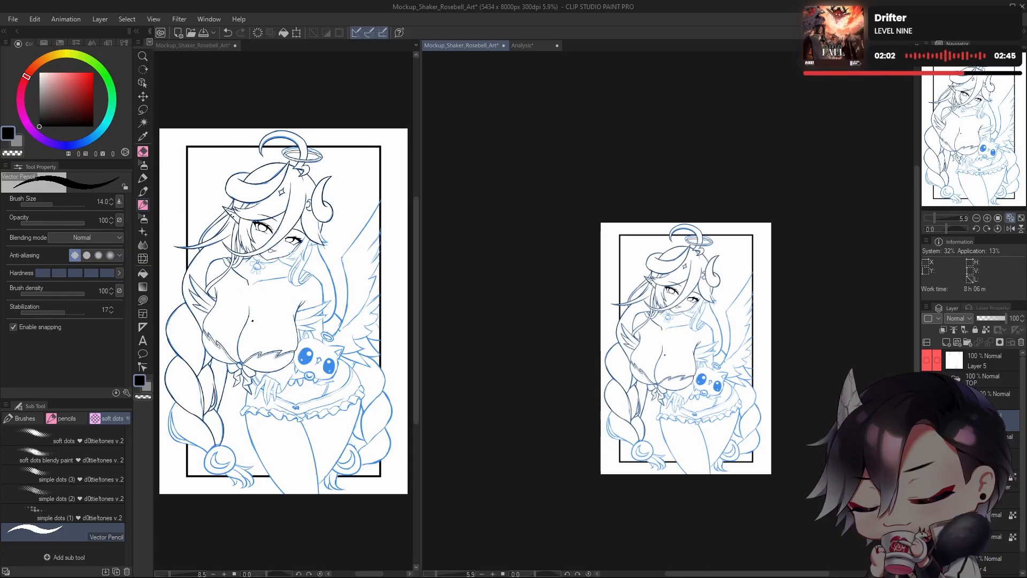
pyautogui.moveTo(746, 400); pyautogui.dragTo(745, 374)
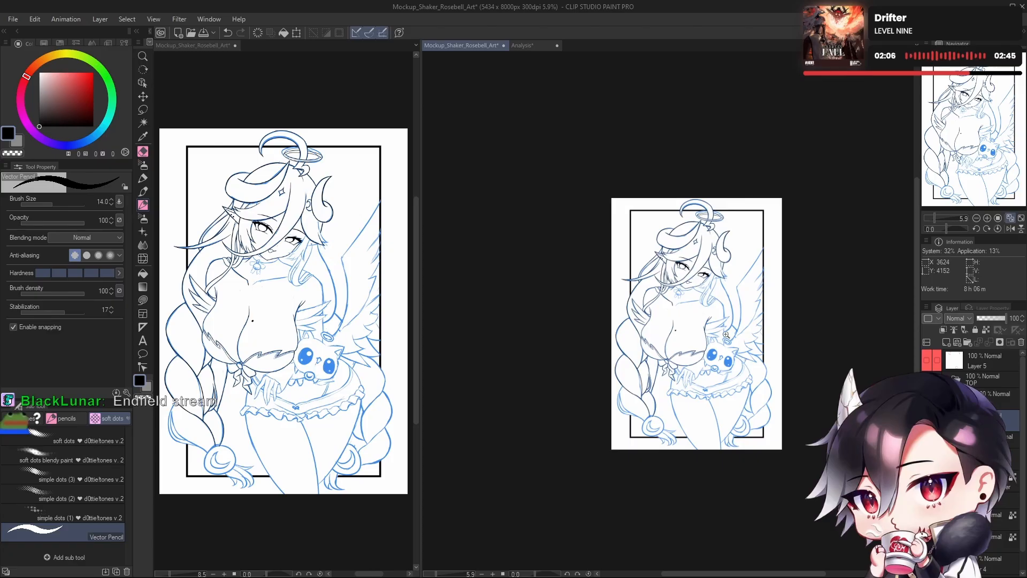
pyautogui.moveTo(719, 353); pyautogui.dragTo(683, 371)
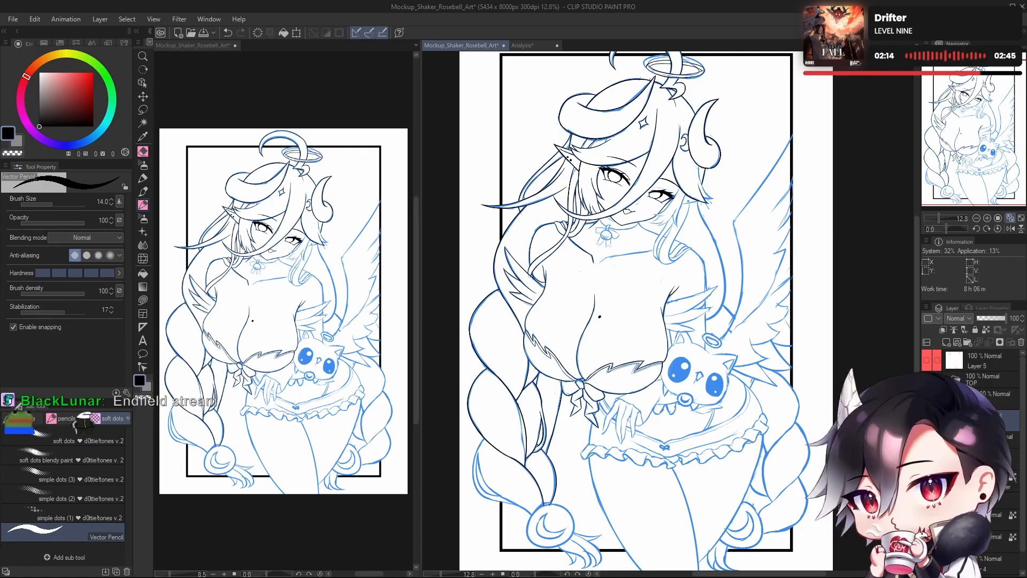
# Step: Ink the outer edge of the braid's lowest segment in black over the sketch, retrying the curve until it follows smoothly
pyautogui.moveTo(700, 438); pyautogui.dragTo(685, 318)
pyautogui.moveTo(507, 339)
pyautogui.mouseDown()
pyautogui.moveTo(536, 379)
pyautogui.moveTo(546, 438)
pyautogui.moveTo(610, 418)
pyautogui.moveTo(618, 430)
pyautogui.moveTo(618, 401)
pyautogui.mouseUp()
pyautogui.moveTo(617, 464)
pyautogui.mouseDown()
pyautogui.moveTo(628, 394)
pyautogui.moveTo(645, 412)
pyautogui.mouseUp()
pyautogui.moveTo(669, 354); pyautogui.dragTo(703, 365)
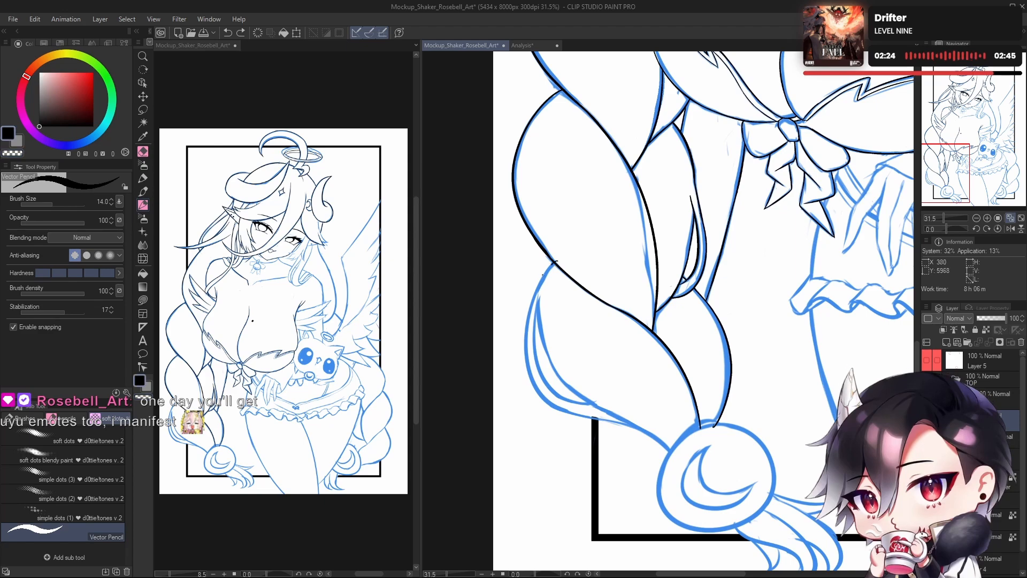
pyautogui.moveTo(554, 263); pyautogui.dragTo(549, 410)
pyautogui.hotkey('ctrl', 'z')
pyautogui.moveTo(553, 263)
pyautogui.mouseDown()
pyautogui.moveTo(555, 424)
pyautogui.moveTo(537, 409)
pyautogui.mouseUp()
pyautogui.hotkey('ctrl', 'z')
pyautogui.hotkey('ctrl', 'z')
pyautogui.moveTo(555, 263); pyautogui.dragTo(544, 394)
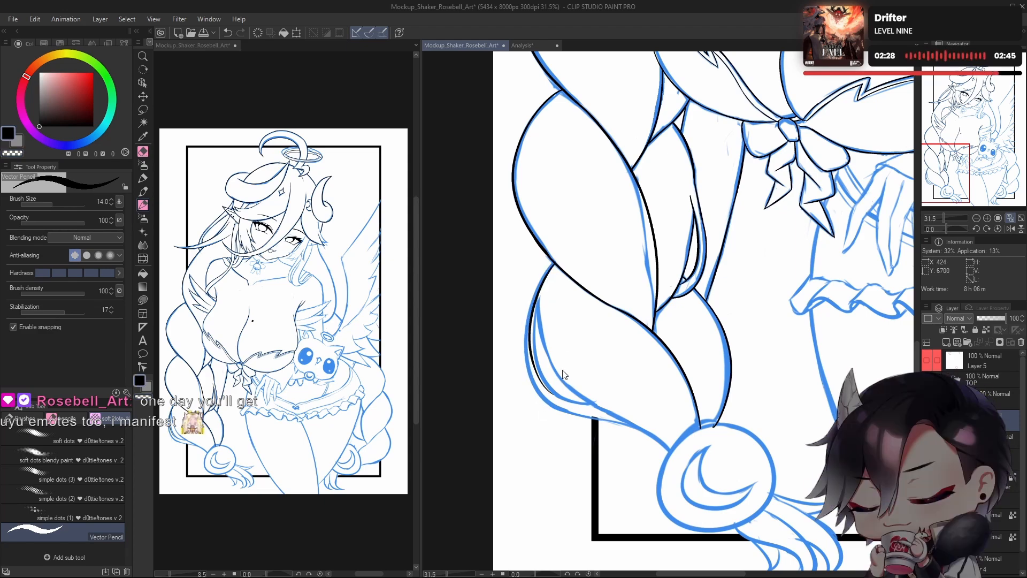
pyautogui.hotkey('ctrl', 'z')
pyautogui.moveTo(554, 263); pyautogui.dragTo(550, 413)
pyautogui.hotkey('ctrl', 'z')
pyautogui.moveTo(552, 270); pyautogui.dragTo(548, 410)
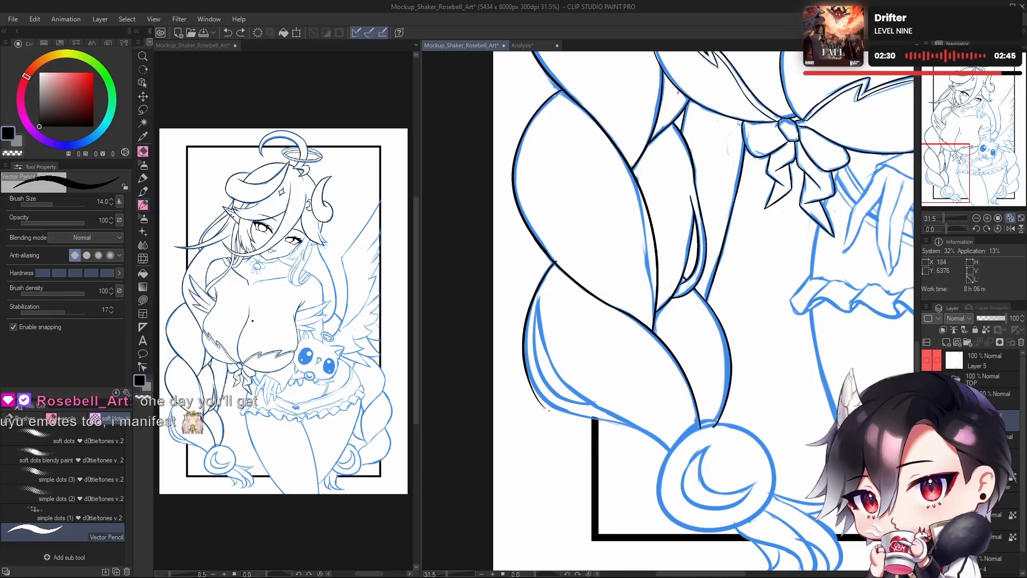
pyautogui.hotkey('ctrl', 'z')
pyautogui.moveTo(556, 262)
pyautogui.mouseDown()
pyautogui.moveTo(546, 409)
pyautogui.moveTo(592, 409)
pyautogui.mouseUp()
pyautogui.hotkey('ctrl', 'z')
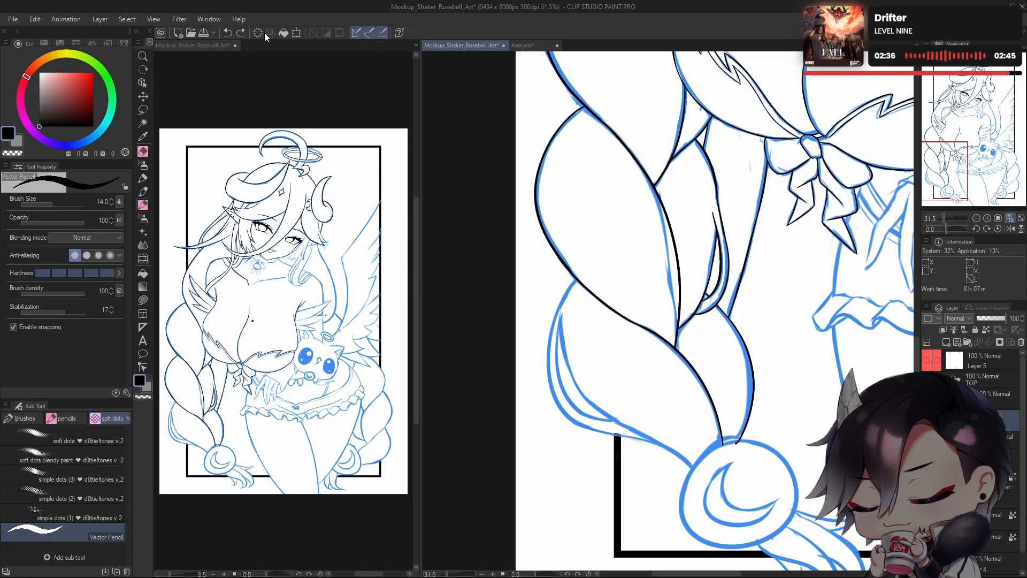
# Step: Compare the outer-edge stroke on the braid's lowest segment by undoing and redoing it, and restore the stroke
pyautogui.click(242, 32)
pyautogui.click(229, 33)
pyautogui.hotkey('ctrl', 'z')
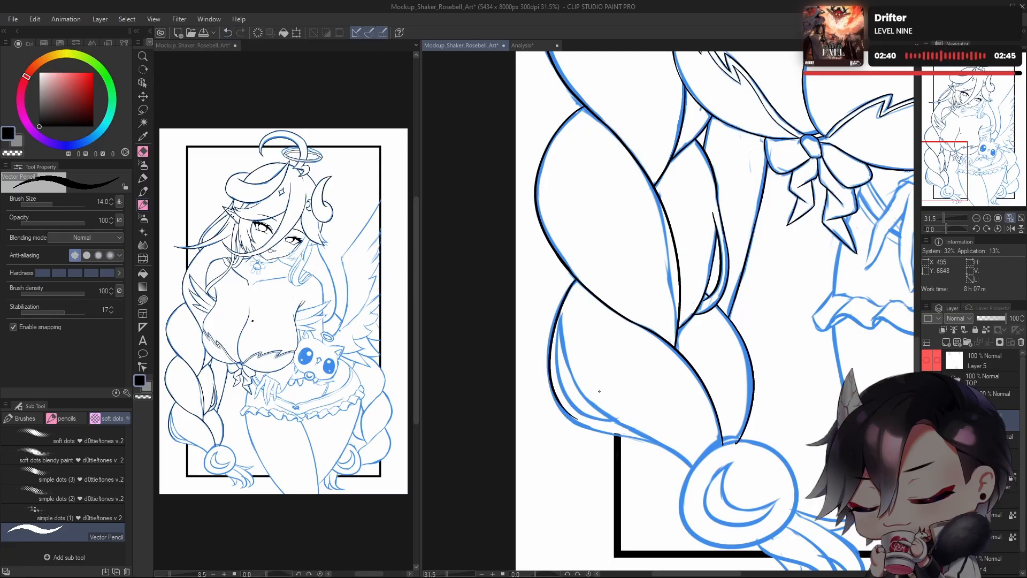
pyautogui.hotkey('ctrl', 'z')
pyautogui.hotkey('ctrl', 'y')
pyautogui.hotkey('ctrl', 'z')
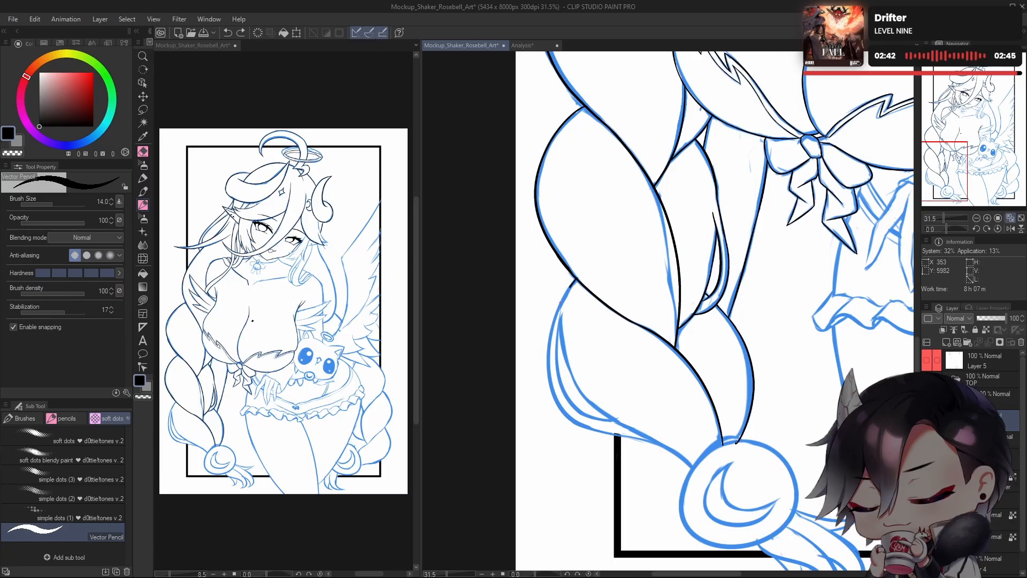
pyautogui.hotkey('ctrl', 'y')
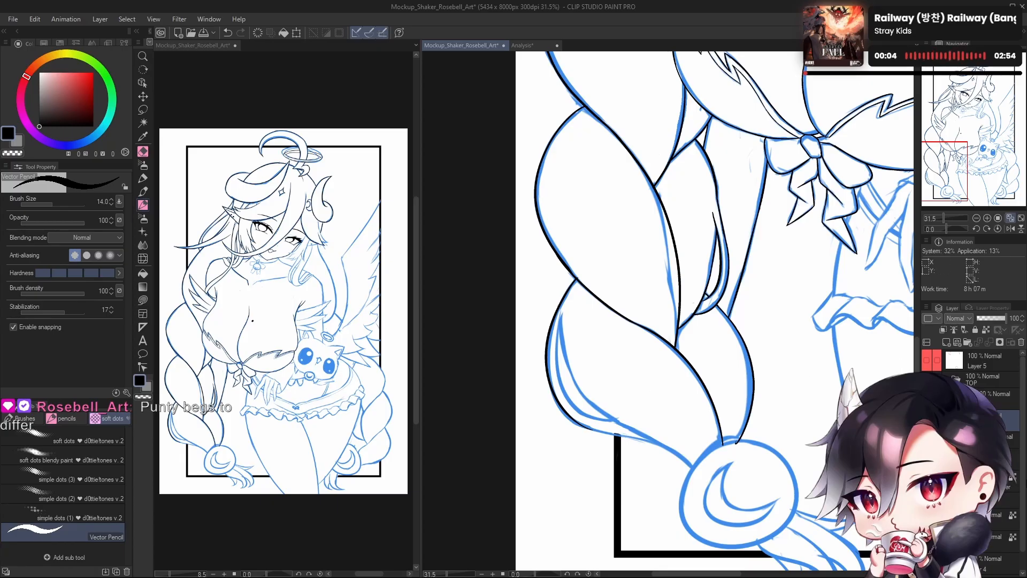
# Step: Examine the winged creature, hand and frilled skirt sketch up close in normal and flipped view
pyautogui.scroll(-5, 535, 253)
pyautogui.scroll(5, 695, 187)
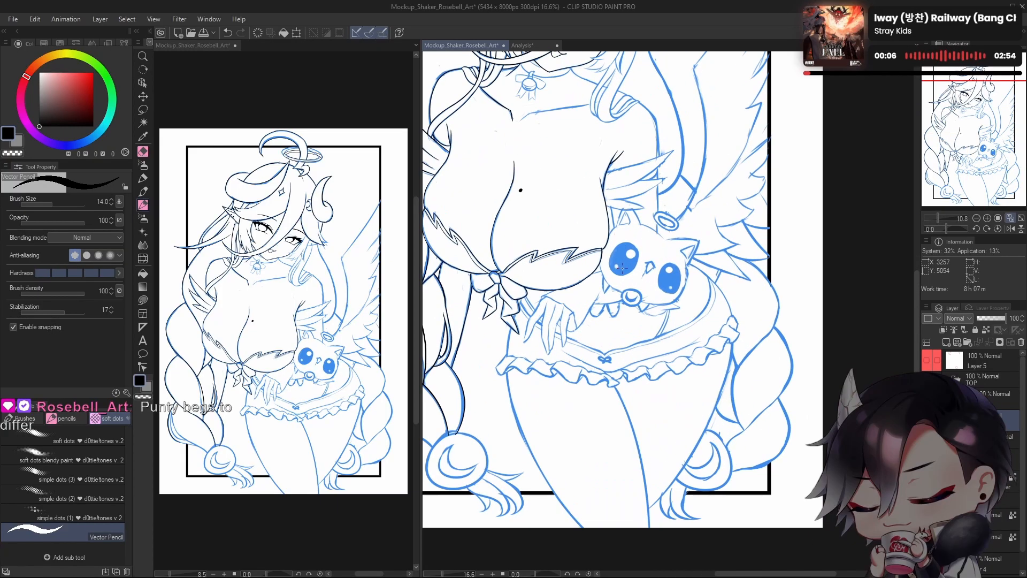
pyautogui.scroll(-1, 680, 409)
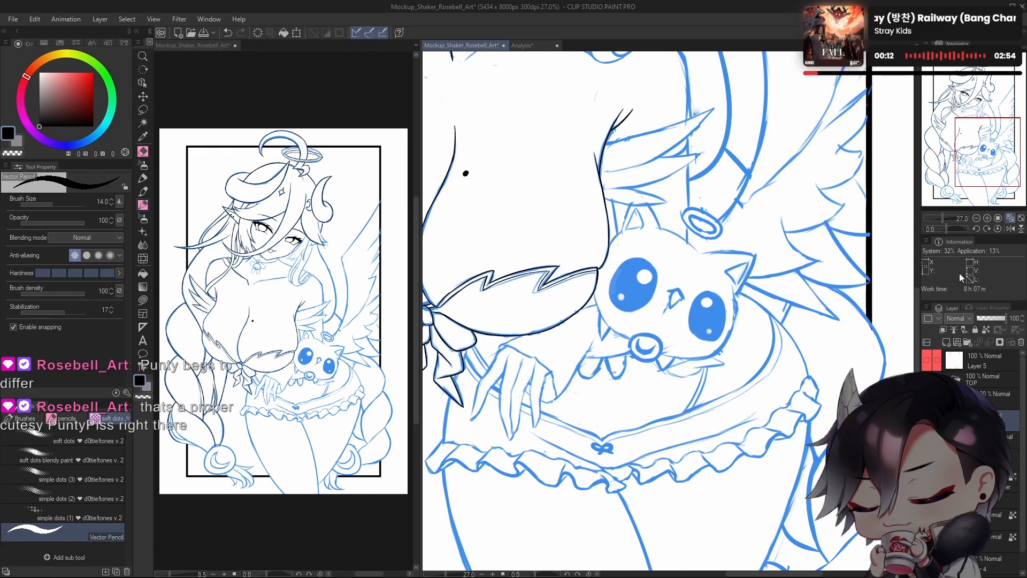
pyautogui.press('h')
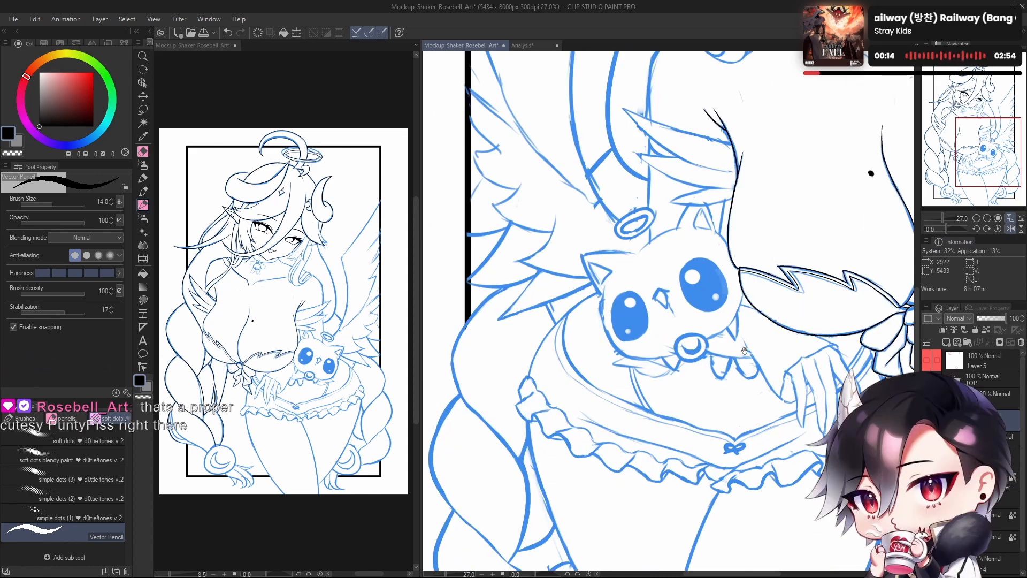
pyautogui.moveTo(820, 348); pyautogui.dragTo(705, 327)
pyautogui.moveTo(781, 348); pyautogui.dragTo(816, 385)
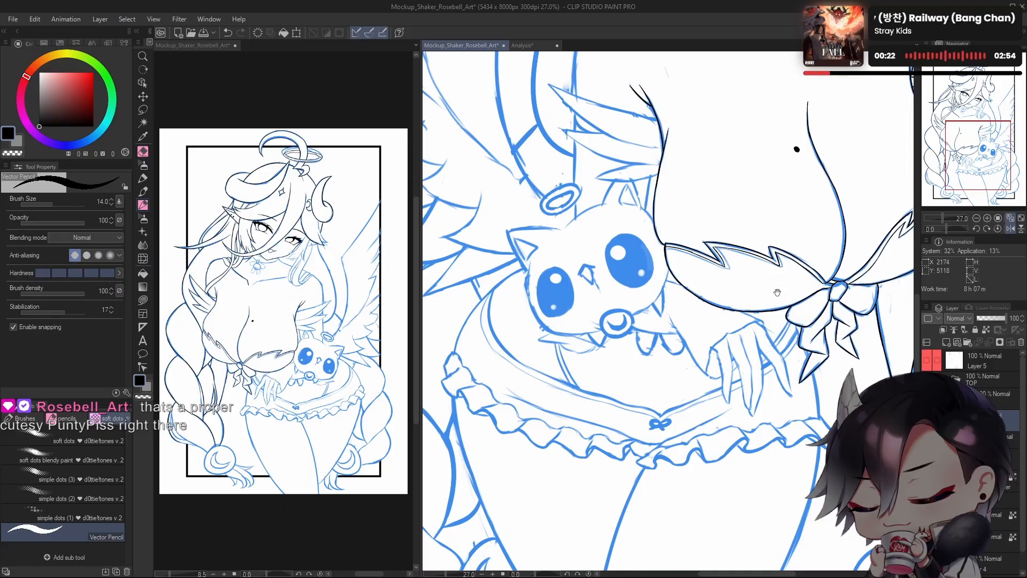
pyautogui.moveTo(746, 364); pyautogui.dragTo(724, 367)
pyautogui.press('h')
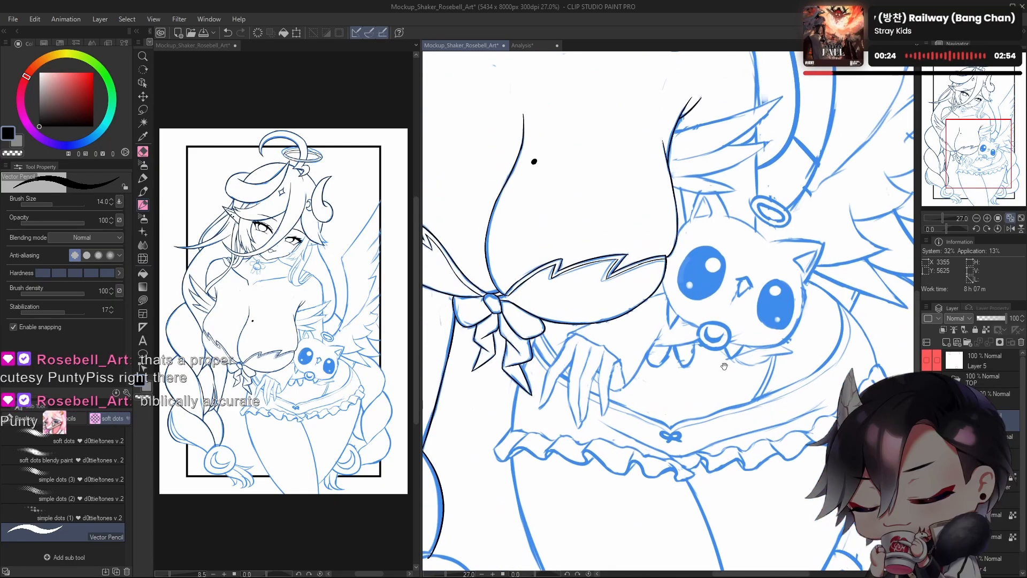
pyautogui.moveTo(783, 331); pyautogui.dragTo(762, 320)
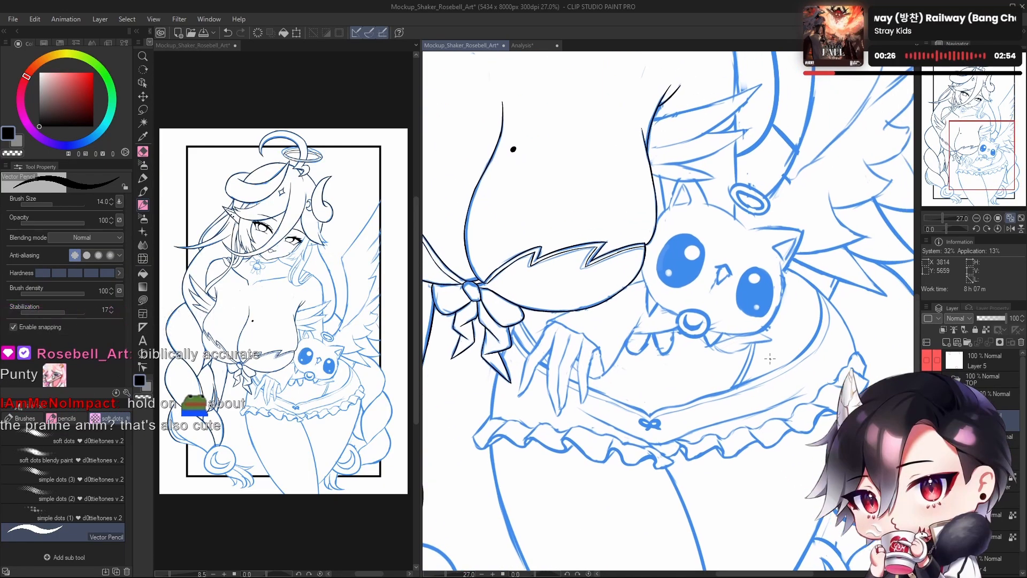
pyautogui.scroll(-3, 705, 335)
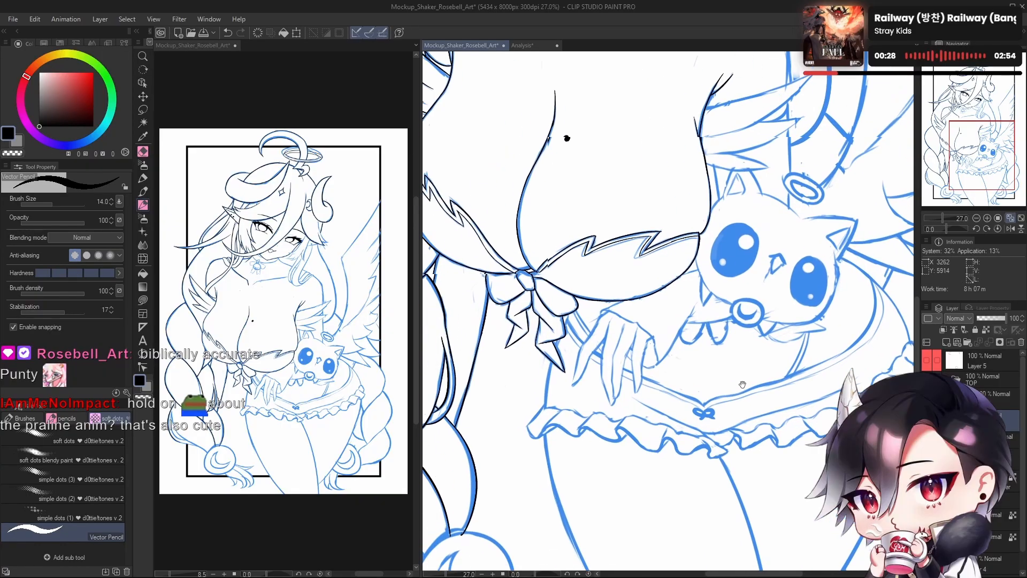
pyautogui.scroll(3, 709, 338)
pyautogui.moveTo(760, 316); pyautogui.dragTo(727, 302)
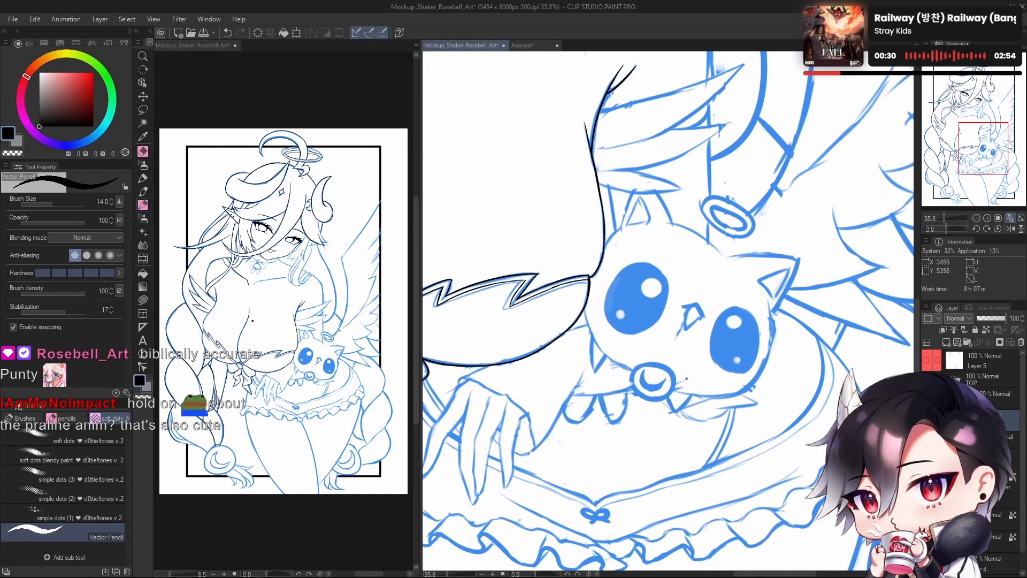
pyautogui.scroll(-2, 727, 302)
pyautogui.moveTo(672, 416); pyautogui.dragTo(812, 313)
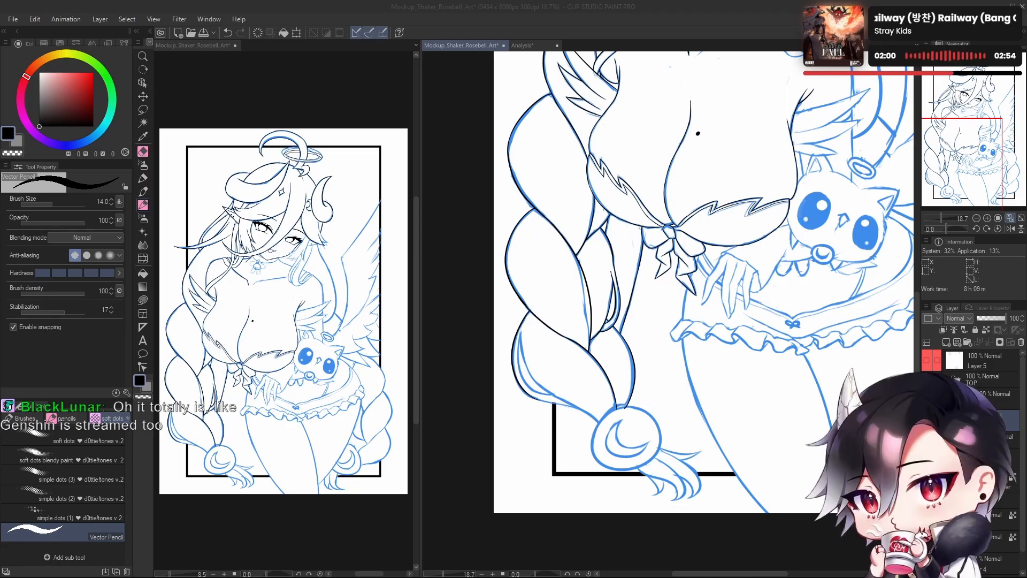
pyautogui.moveTo(669, 379); pyautogui.dragTo(710, 352)
pyautogui.scroll(4, 649, 379)
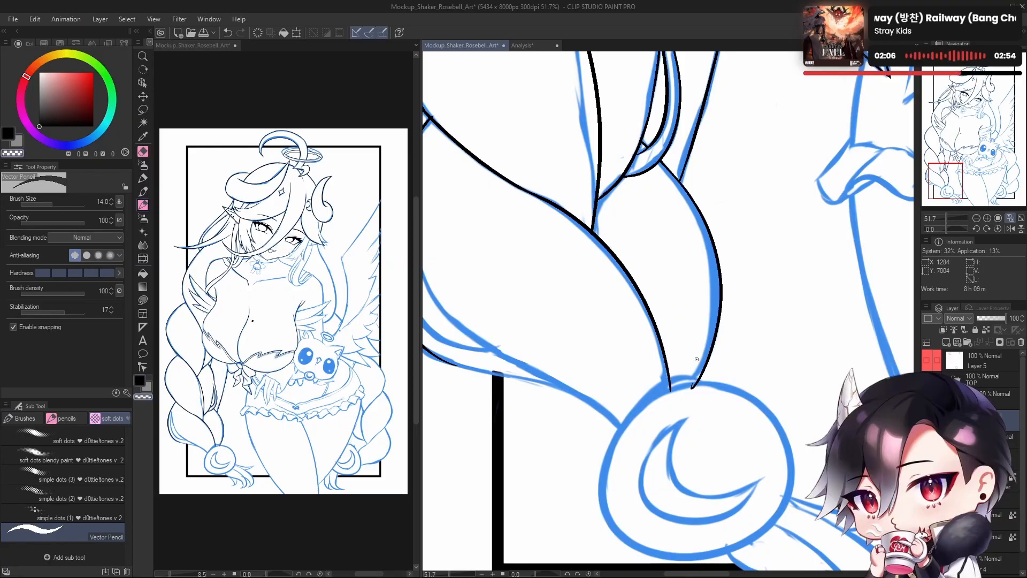
pyautogui.moveTo(699, 410)
pyautogui.mouseDown()
pyautogui.moveTo(748, 371)
pyautogui.moveTo(706, 413)
pyautogui.moveTo(694, 396)
pyautogui.moveTo(659, 507)
pyautogui.mouseUp()
pyautogui.hotkey('ctrl', 'z')
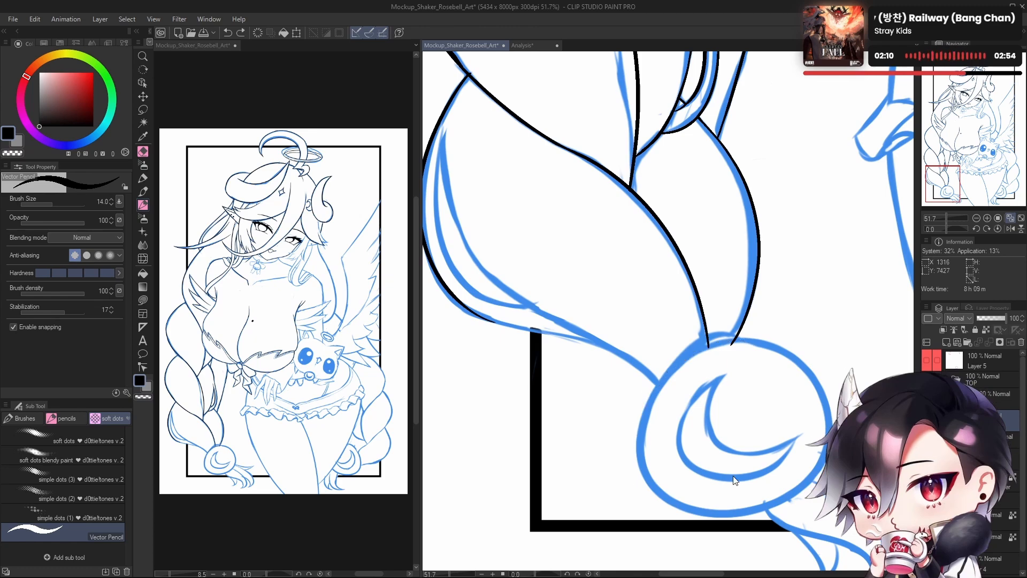
pyautogui.moveTo(657, 421); pyautogui.dragTo(735, 482)
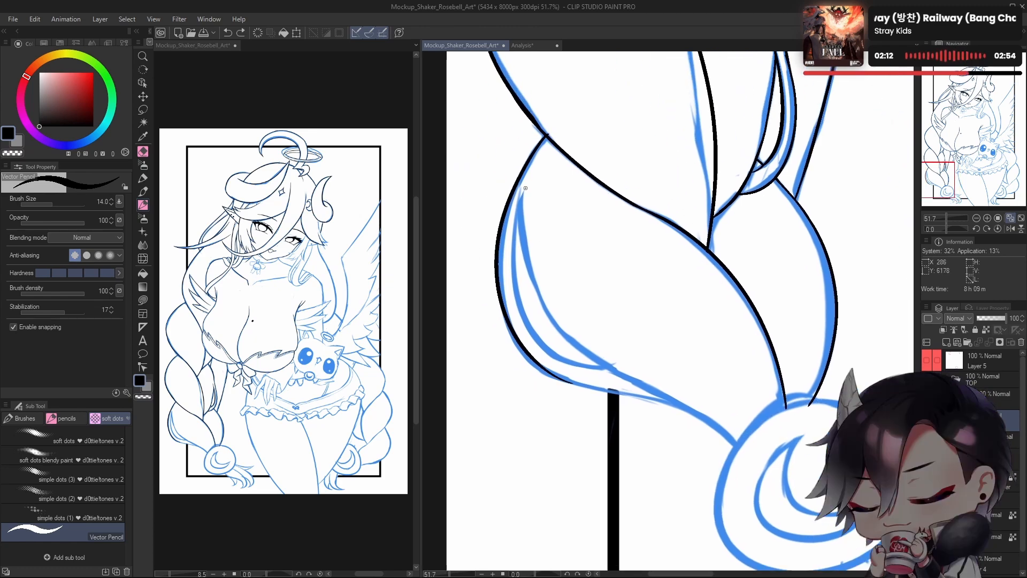
pyautogui.moveTo(525, 188); pyautogui.dragTo(589, 336)
pyautogui.hotkey('ctrl', 'z')
pyautogui.hotkey('ctrl', 'z')
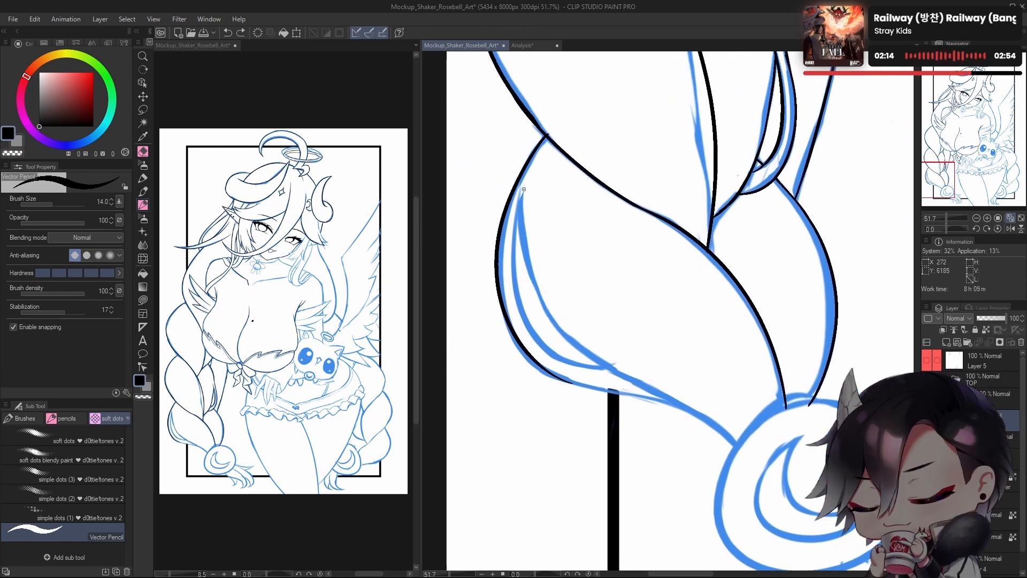
pyautogui.moveTo(522, 187); pyautogui.dragTo(597, 367)
pyautogui.hotkey('ctrl', 'z')
pyautogui.moveTo(523, 186); pyautogui.dragTo(614, 376)
pyautogui.hotkey('ctrl', 'z')
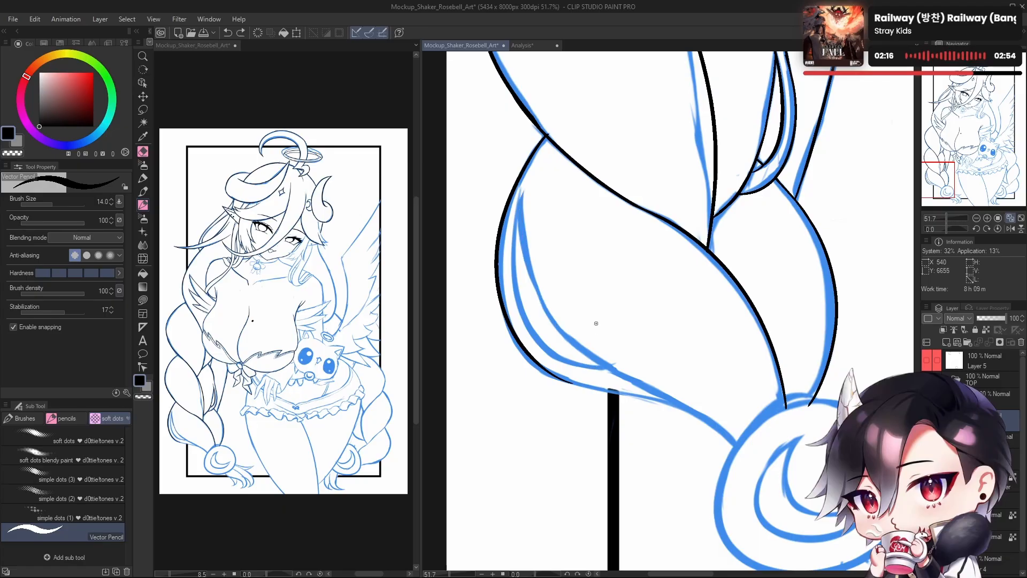
# Step: Rotate the canvas to 58.6 degrees and ink the long inner strand line inside the braid's lowest segment
pyautogui.moveTo(952, 229); pyautogui.dragTo(953, 230)
pyautogui.moveTo(696, 122)
pyautogui.mouseDown()
pyautogui.moveTo(698, 185)
pyautogui.moveTo(599, 395)
pyautogui.mouseUp()
pyautogui.hotkey('ctrl', 'z')
pyautogui.moveTo(697, 186); pyautogui.dragTo(600, 394)
pyautogui.hotkey('ctrl', 'z')
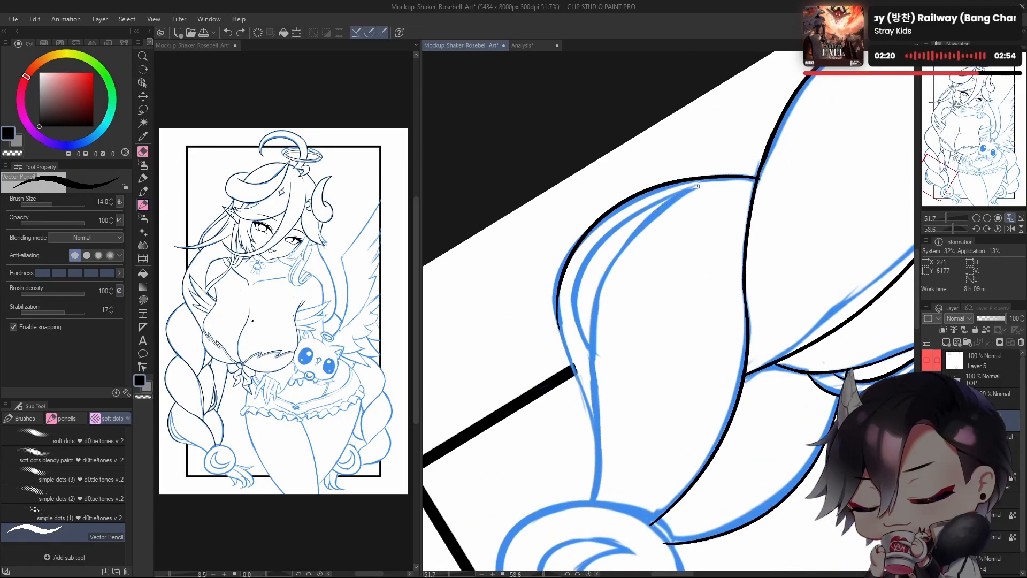
pyautogui.moveTo(698, 185)
pyautogui.mouseDown()
pyautogui.moveTo(584, 357)
pyautogui.moveTo(618, 437)
pyautogui.mouseUp()
pyautogui.hotkey('ctrl', 'z')
pyautogui.moveTo(698, 185); pyautogui.dragTo(612, 431)
pyautogui.hotkey('ctrl', 'z')
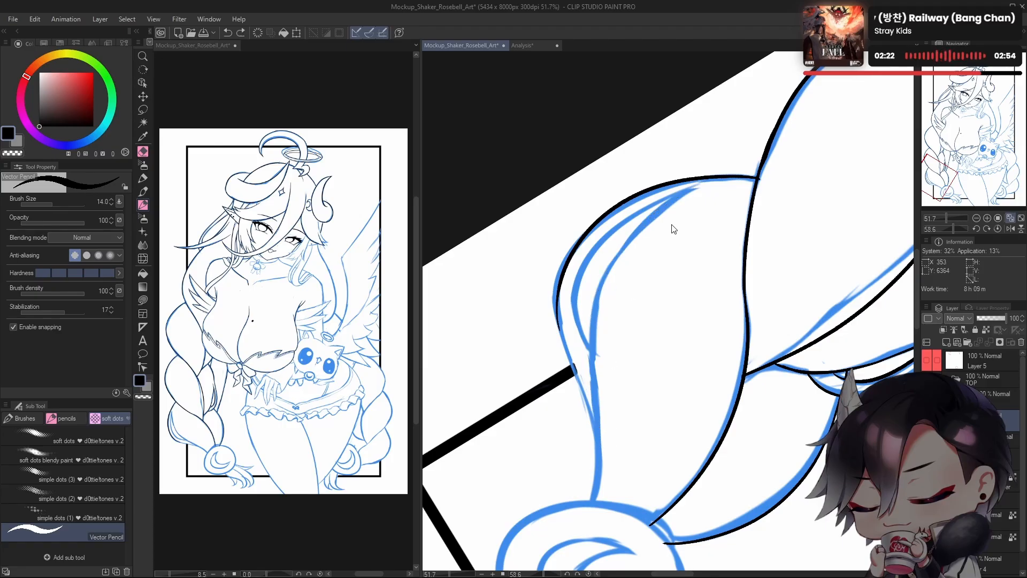
pyautogui.moveTo(663, 204); pyautogui.dragTo(607, 427)
# Step: Thin the upper tip of the inner strand line with transparent color and try inking the second strand line beside it
pyautogui.moveTo(681, 351); pyautogui.dragTo(668, 364)
pyautogui.moveTo(679, 253); pyautogui.dragTo(676, 217)
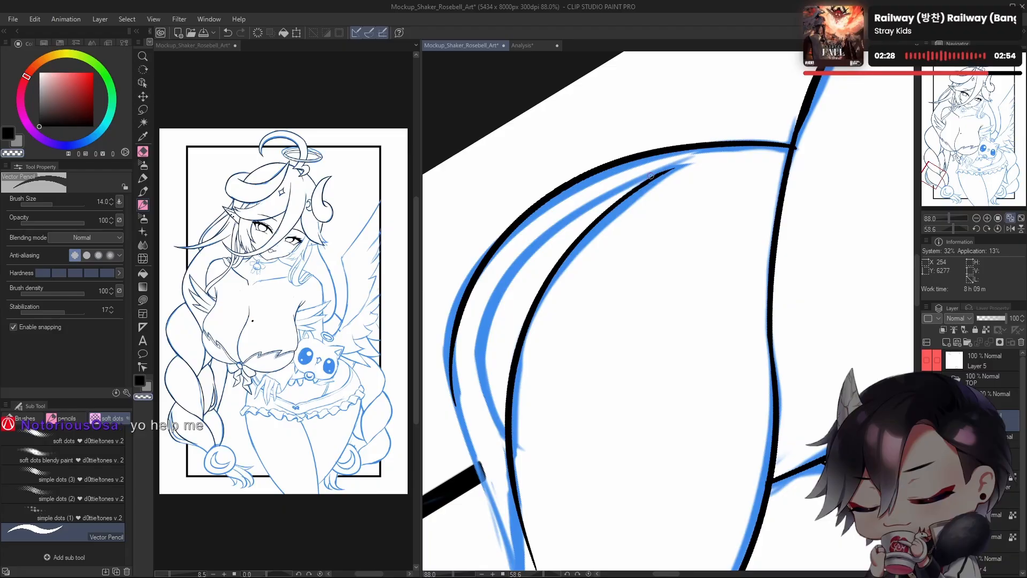
pyautogui.moveTo(671, 316); pyautogui.dragTo(672, 328)
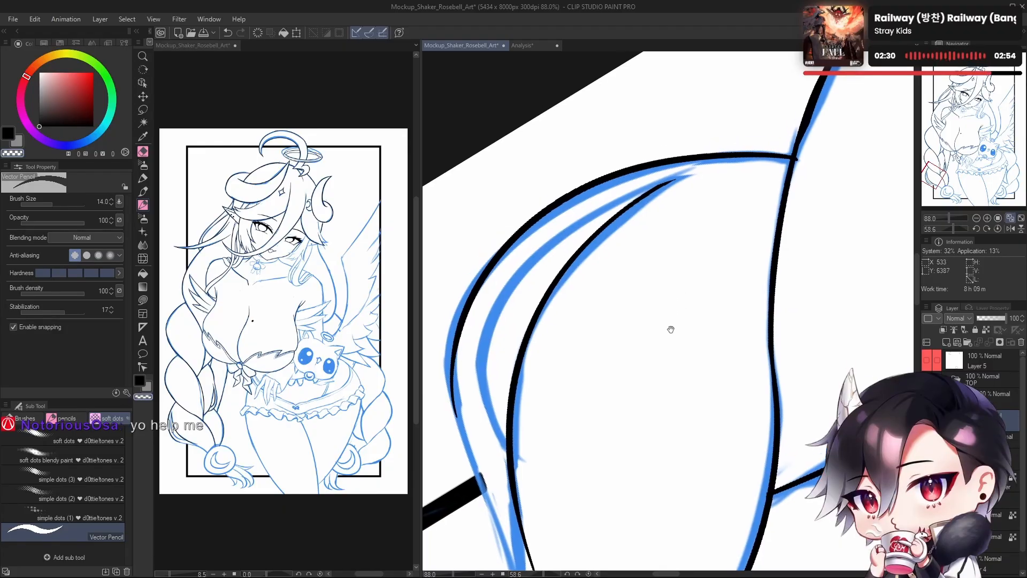
pyautogui.moveTo(687, 264); pyautogui.dragTo(658, 225)
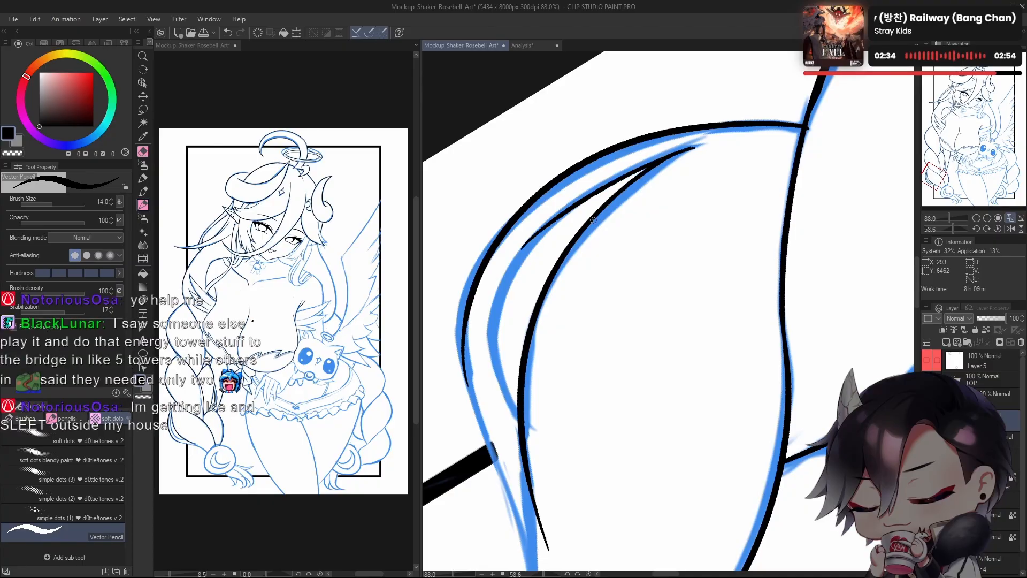
pyautogui.scroll(-3, 623, 280)
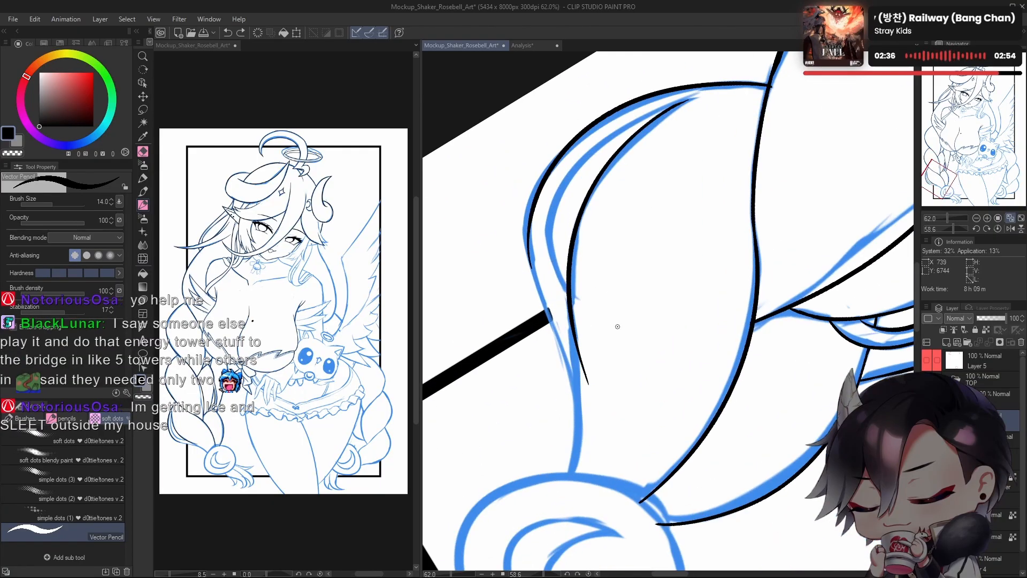
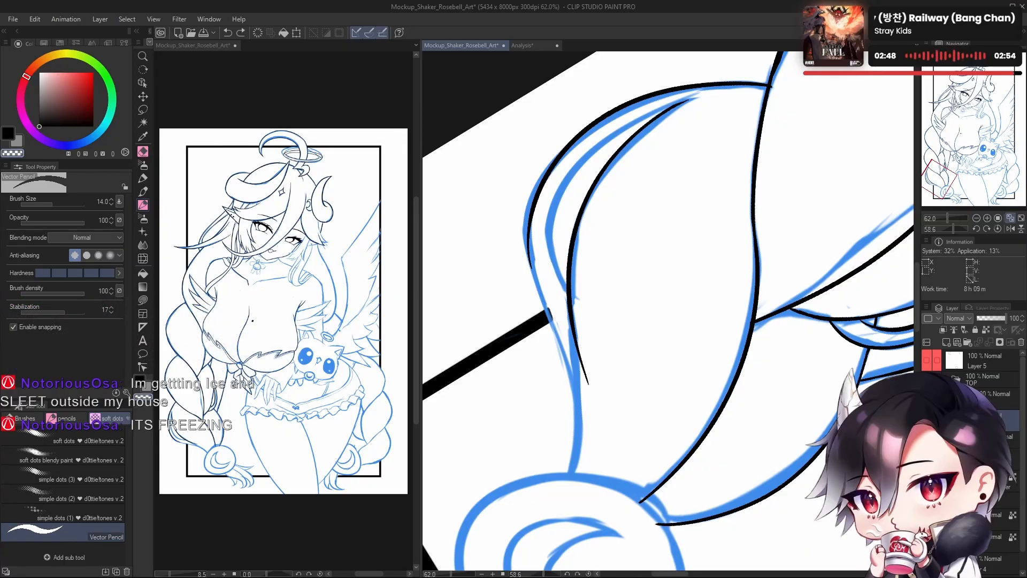
# Step: Trim the lower end of the inner strand line with transparent strokes where it strays from the sketch
pyautogui.moveTo(672, 376); pyautogui.dragTo(683, 368)
pyautogui.press('c')
pyautogui.moveTo(591, 319); pyautogui.dragTo(605, 399)
pyautogui.hotkey('ctrl', 'z')
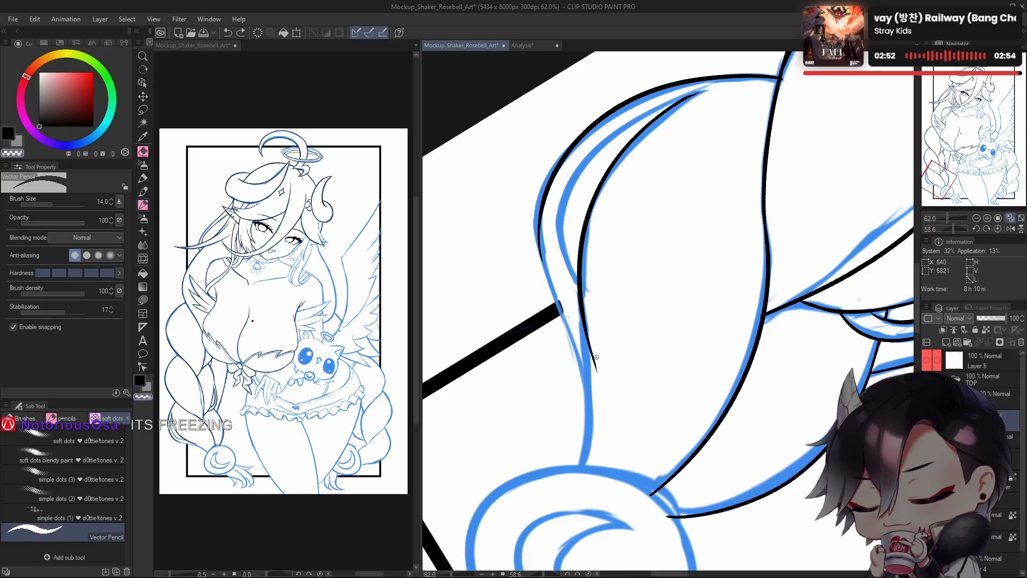
pyautogui.hotkey('ctrl', 'z')
pyautogui.moveTo(580, 294); pyautogui.dragTo(591, 360)
pyautogui.hotkey('ctrl', 'z')
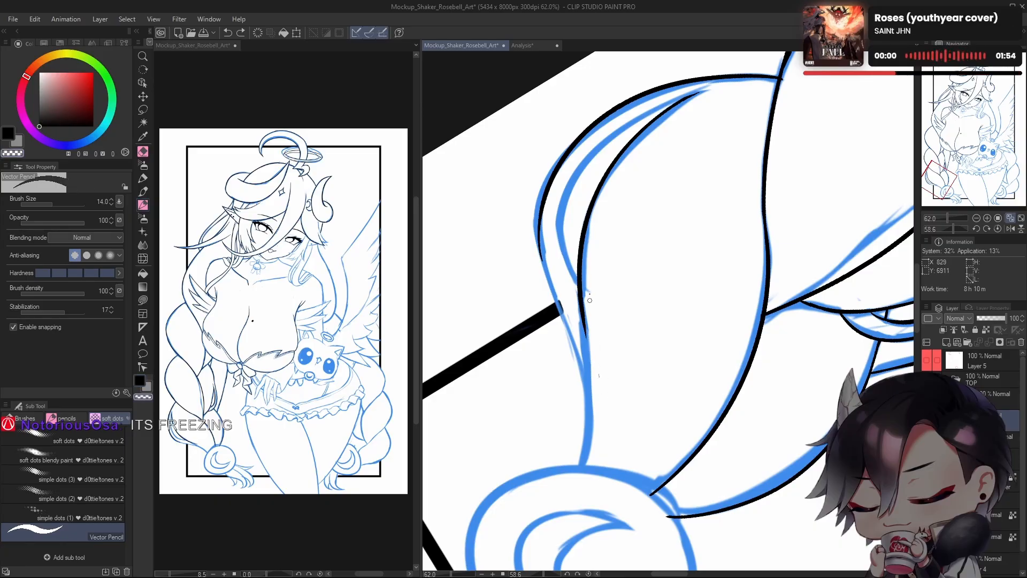
pyautogui.moveTo(583, 273); pyautogui.dragTo(585, 282)
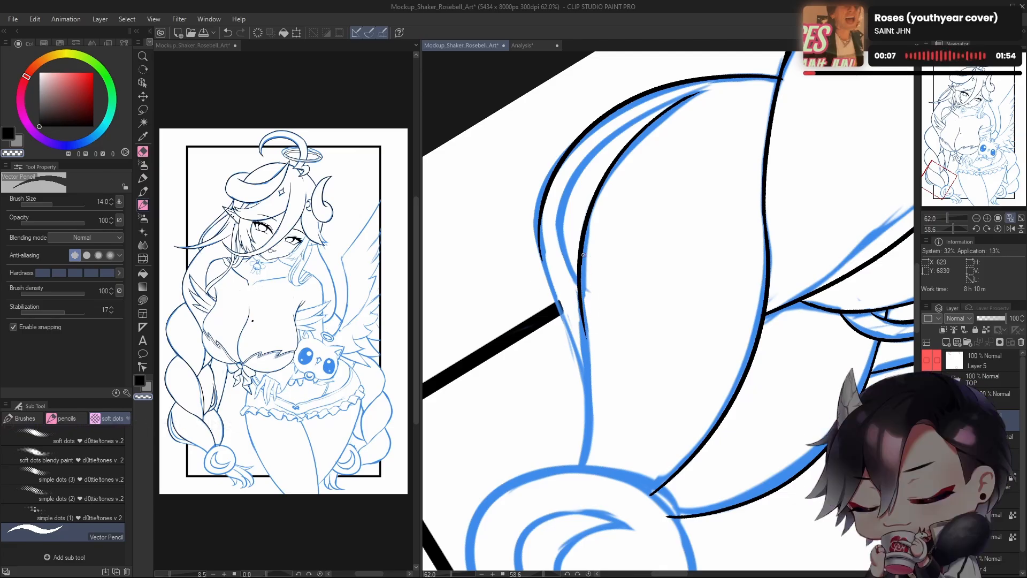
# Step: Try to reshape the outline of the braid's lowest segment with the Liquify tool and undo the change
pyautogui.scroll(-3, 585, 244)
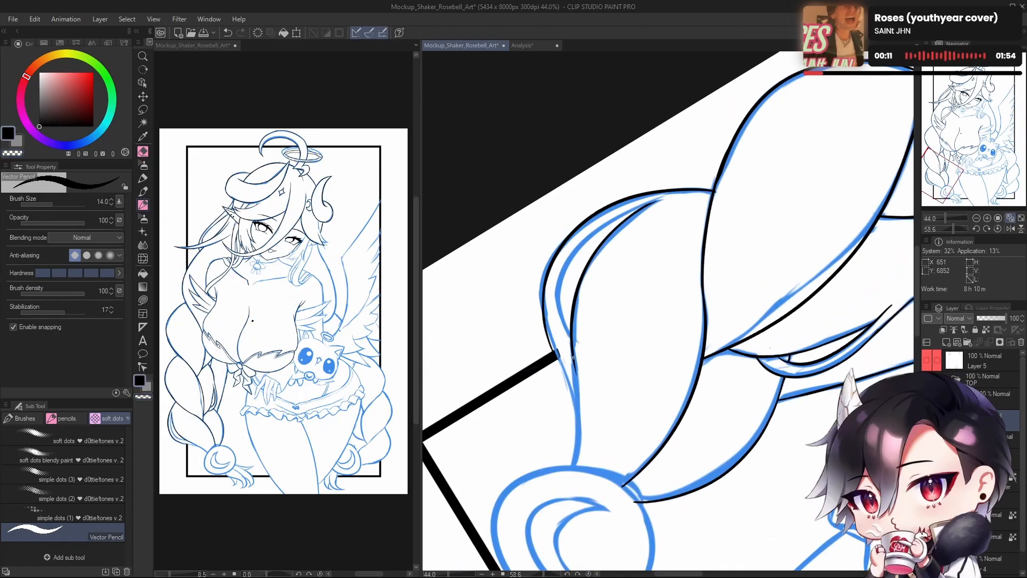
pyautogui.press('h')
pyautogui.moveTo(783, 409); pyautogui.dragTo(722, 393)
pyautogui.press('h')
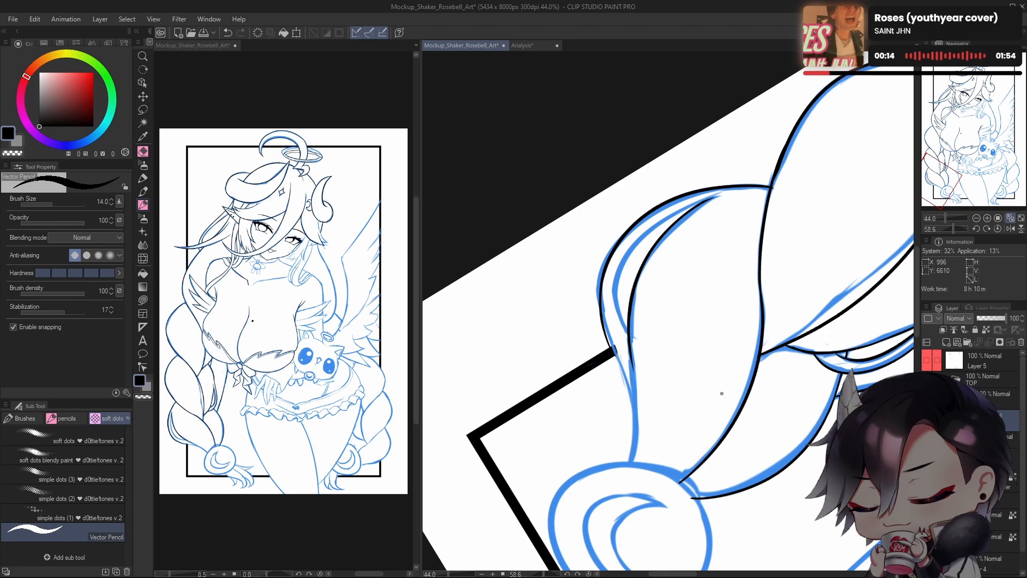
pyautogui.click(142, 258)
pyautogui.press('h')
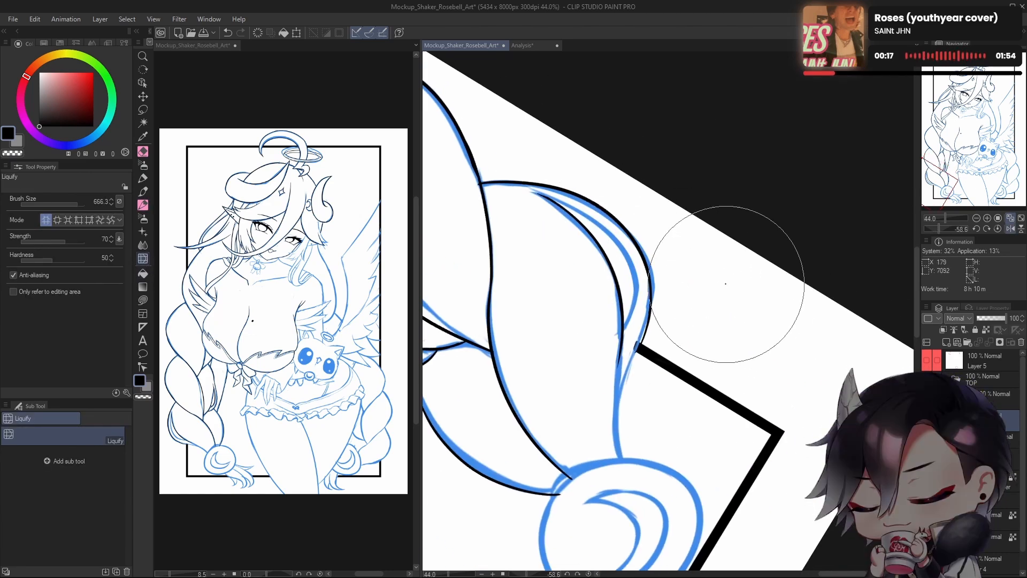
pyautogui.moveTo(708, 278); pyautogui.dragTo(718, 266)
pyautogui.hotkey('ctrl', 'z')
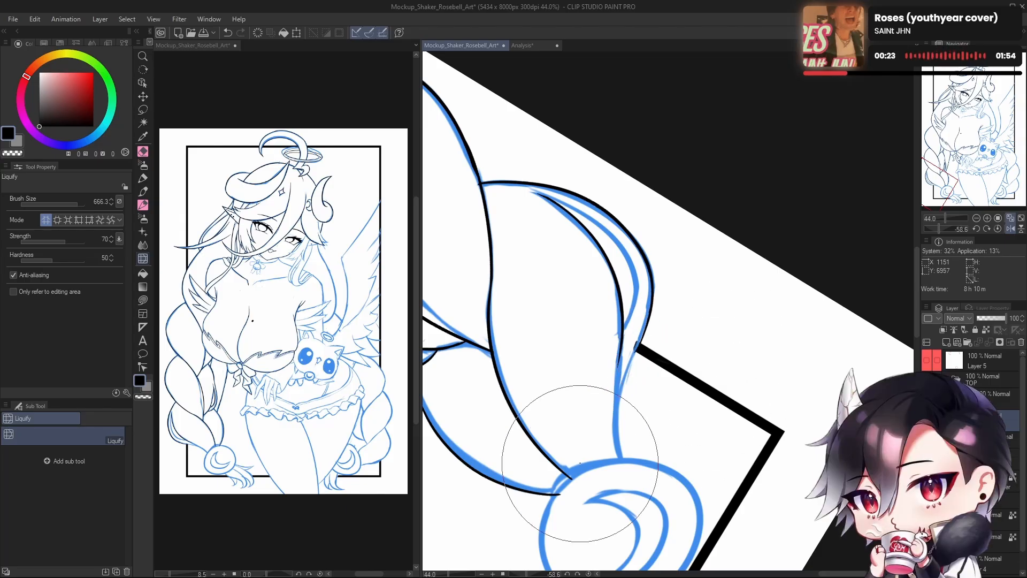
pyautogui.press('h')
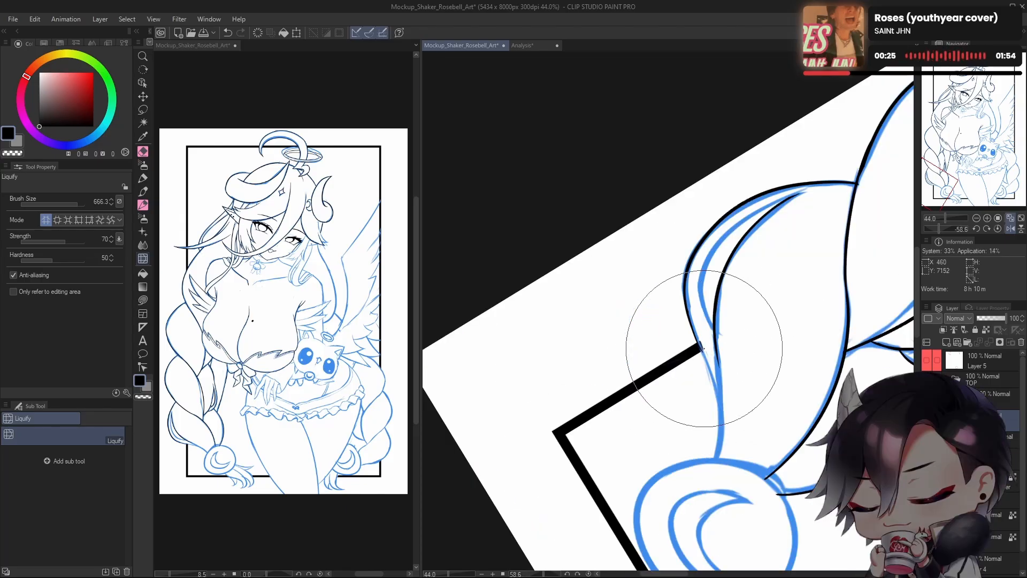
# Step: With the Vector Pencil, extend the braid's outer strand outline past the frame corner to where it merges with the inner strand line
pyautogui.click(143, 205)
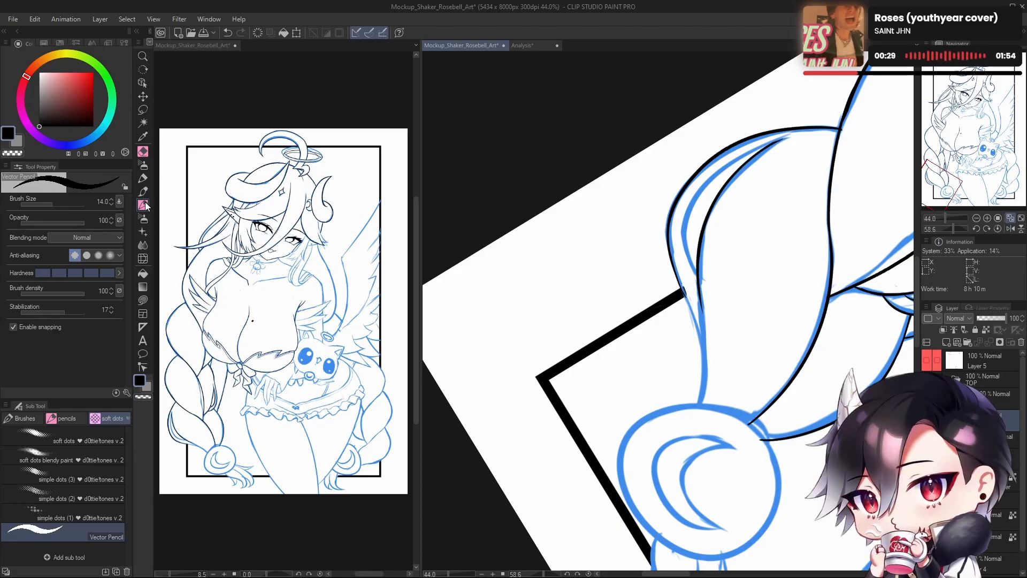
pyautogui.moveTo(666, 296); pyautogui.dragTo(701, 298)
pyautogui.moveTo(701, 297); pyautogui.dragTo(642, 315)
pyautogui.press('h')
pyautogui.moveTo(692, 384); pyautogui.dragTo(682, 321)
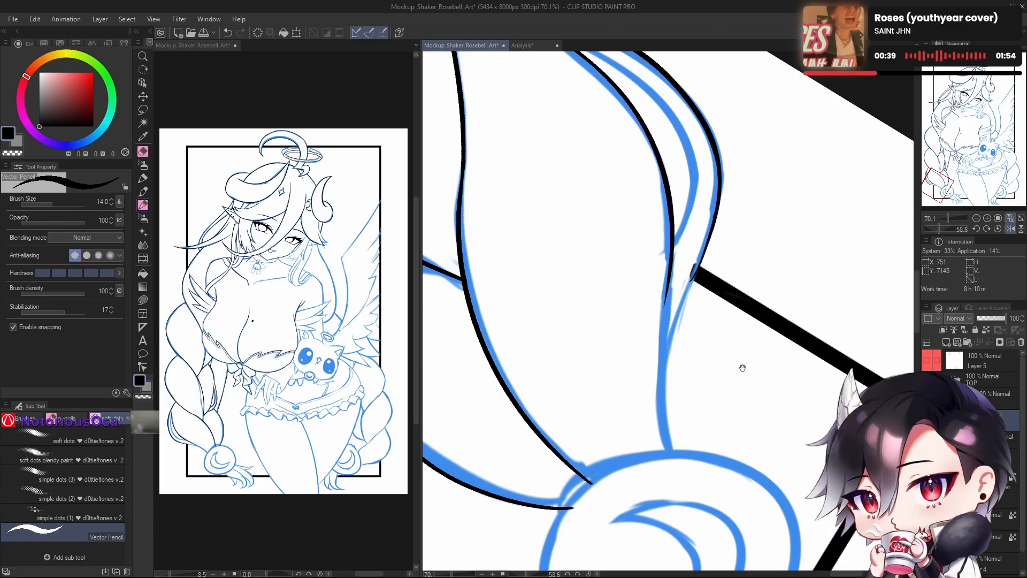
pyautogui.moveTo(743, 368)
pyautogui.mouseDown()
pyautogui.moveTo(727, 330)
pyautogui.moveTo(718, 382)
pyautogui.mouseUp()
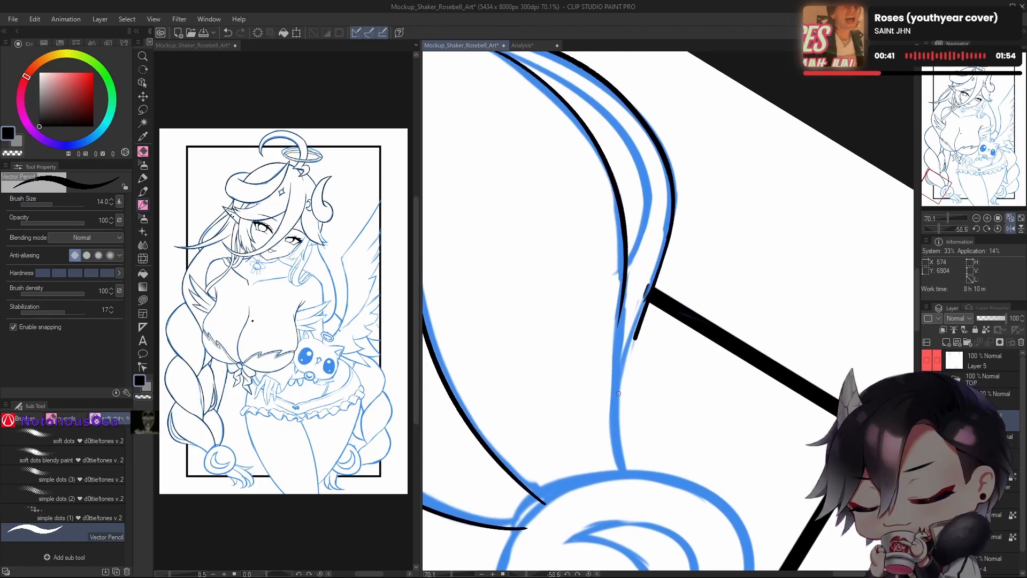
pyautogui.moveTo(618, 393); pyautogui.dragTo(617, 399)
pyautogui.hotkey('ctrl', 'z')
pyautogui.moveTo(661, 259); pyautogui.dragTo(617, 397)
pyautogui.hotkey('ctrl', 'z')
pyautogui.moveTo(666, 239); pyautogui.dragTo(617, 400)
pyautogui.hotkey('ctrl', 'z')
pyautogui.hotkey('ctrl', 'z')
pyautogui.moveTo(662, 251); pyautogui.dragTo(615, 388)
pyautogui.hotkey('ctrl', 'z')
pyautogui.hotkey('ctrl', 'z')
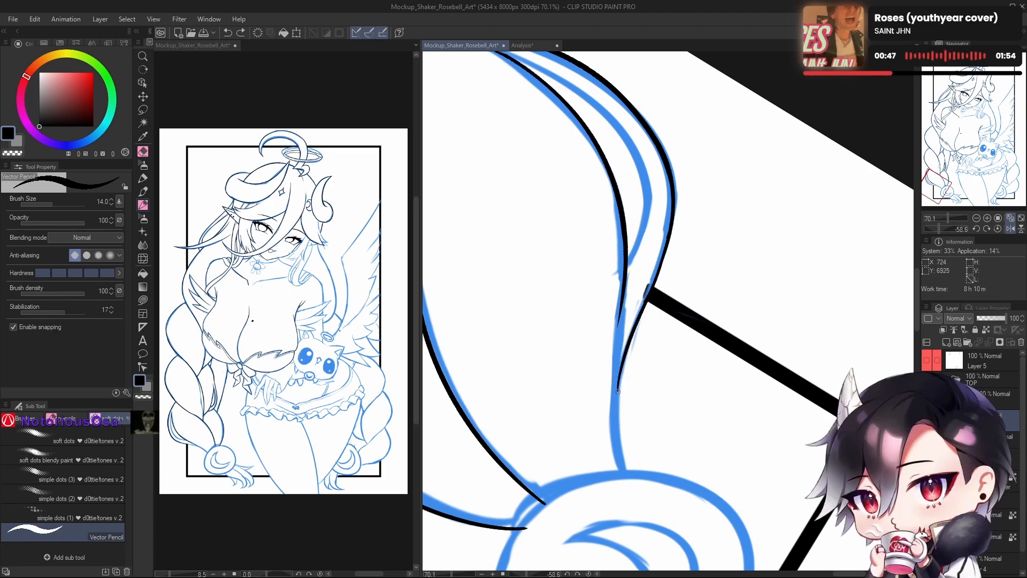
pyautogui.moveTo(663, 251); pyautogui.dragTo(616, 394)
pyautogui.hotkey('ctrl', 'z')
pyautogui.moveTo(659, 264); pyautogui.dragTo(613, 387)
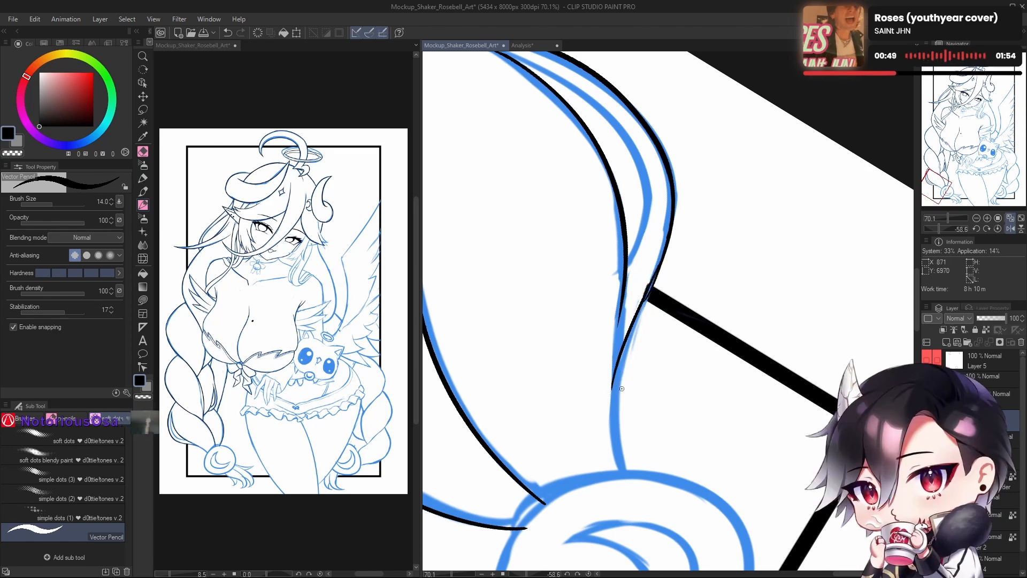
pyautogui.hotkey('ctrl', 'z')
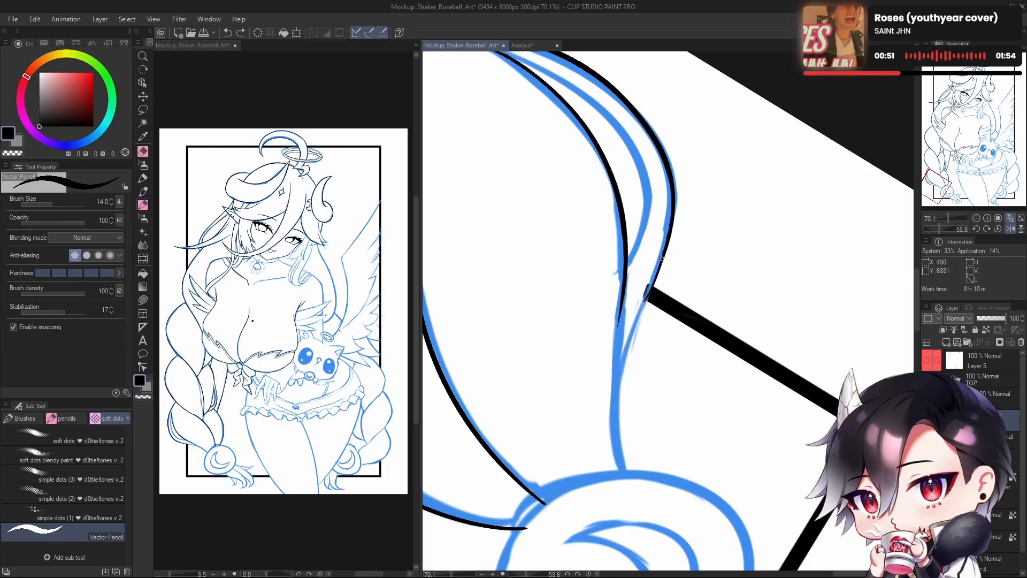
pyautogui.moveTo(643, 304); pyautogui.dragTo(616, 395)
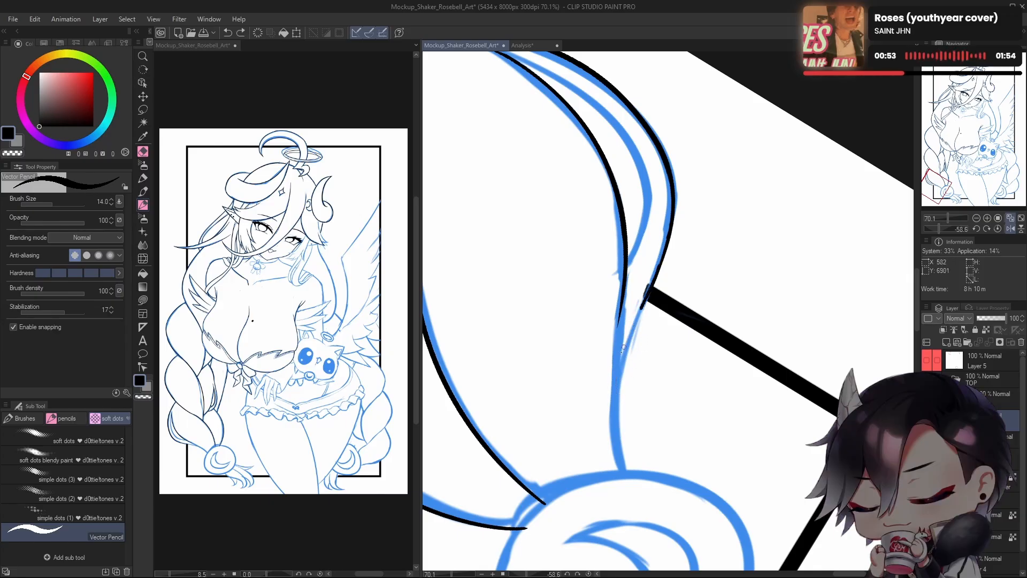
pyautogui.moveTo(623, 348); pyautogui.dragTo(615, 403)
# Step: Ink the inner strand line's lower continuation over the sketch, down to the round tie at the braid's end
pyautogui.moveTo(629, 252); pyautogui.dragTo(616, 455)
pyautogui.hotkey('ctrl', 'z')
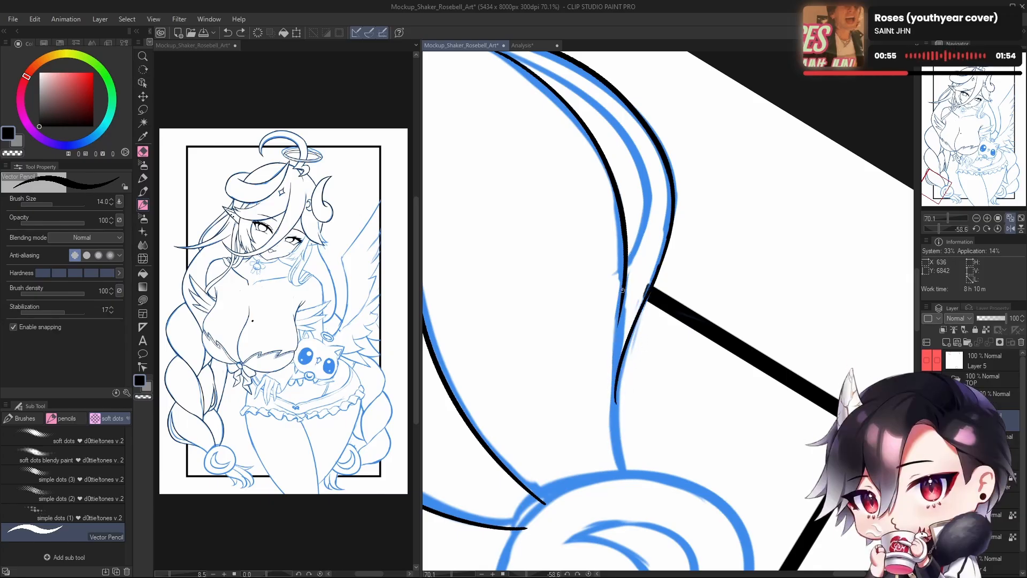
pyautogui.moveTo(622, 291); pyautogui.dragTo(616, 461)
pyautogui.hotkey('ctrl', 'z')
pyautogui.moveTo(630, 289); pyautogui.dragTo(615, 484)
pyautogui.hotkey('ctrl', 'z')
pyautogui.moveTo(625, 324); pyautogui.dragTo(638, 488)
pyautogui.hotkey('ctrl', 'z')
pyautogui.moveTo(622, 277); pyautogui.dragTo(632, 471)
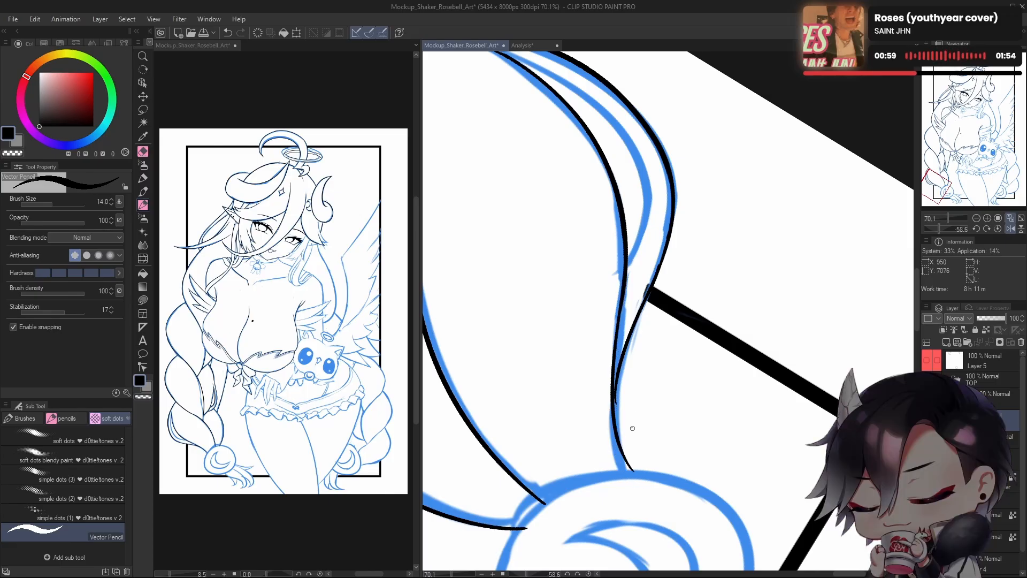
pyautogui.hotkey('ctrl', 'z')
pyautogui.moveTo(621, 305); pyautogui.dragTo(632, 473)
pyautogui.hotkey('ctrl', 'z')
pyautogui.moveTo(619, 291); pyautogui.dragTo(636, 485)
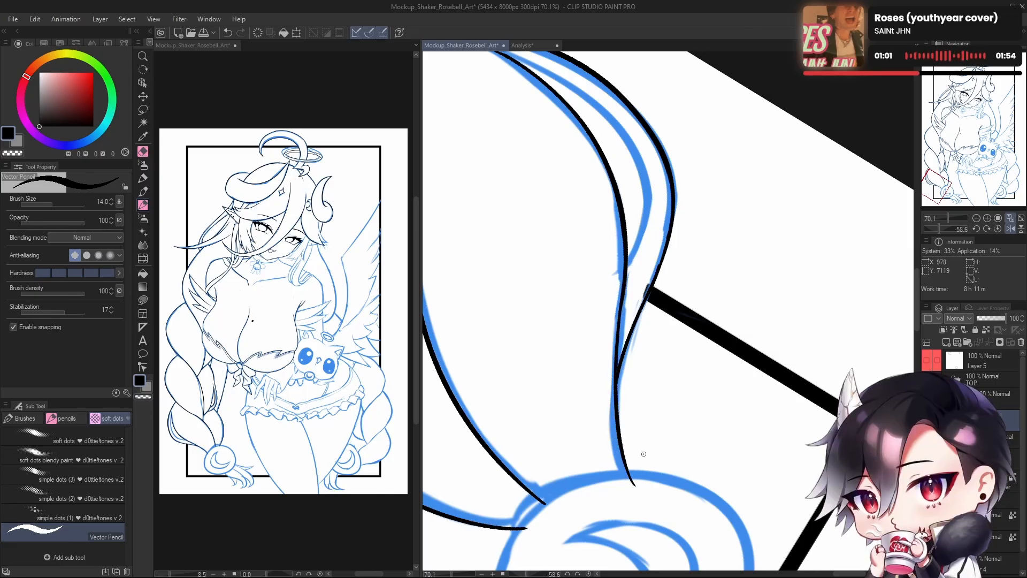
# Step: Clean up the lower end of the merged strand lines above the round braid tie with transparent color
pyautogui.scroll(-6, 695, 317)
pyautogui.press('h')
pyautogui.scroll(6, 677, 319)
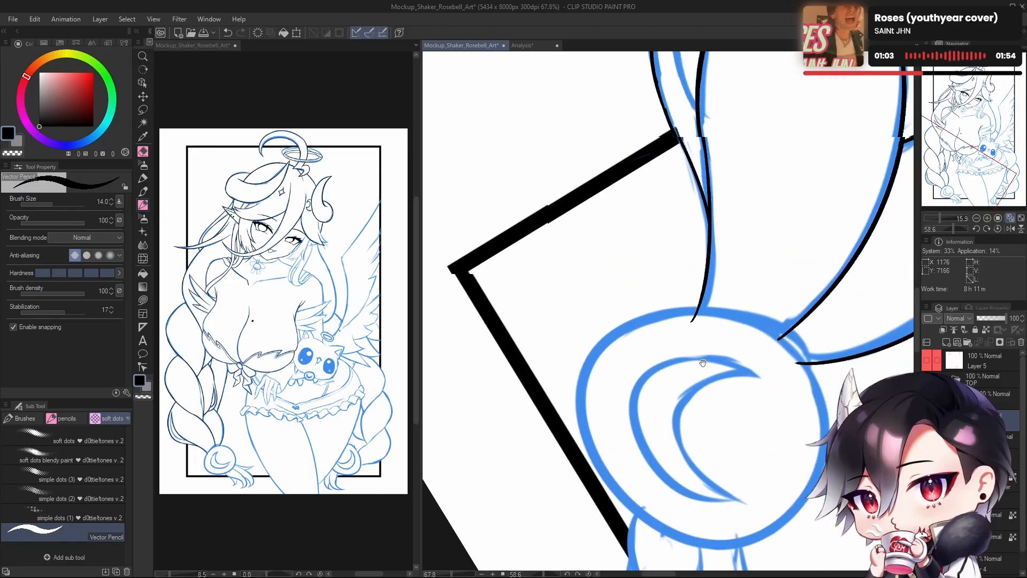
pyautogui.moveTo(694, 328); pyautogui.dragTo(673, 324)
pyautogui.press('c')
pyautogui.moveTo(726, 364)
pyautogui.mouseDown()
pyautogui.moveTo(705, 341)
pyautogui.moveTo(678, 367)
pyautogui.moveTo(616, 370)
pyautogui.mouseUp()
# Step: Reset the canvas rotation and try to ink the round braid tie's outline freehand, undoing each attempt
pyautogui.click(997, 228)
pyautogui.scroll(-6, 704, 325)
pyautogui.moveTo(625, 408); pyautogui.dragTo(535, 427)
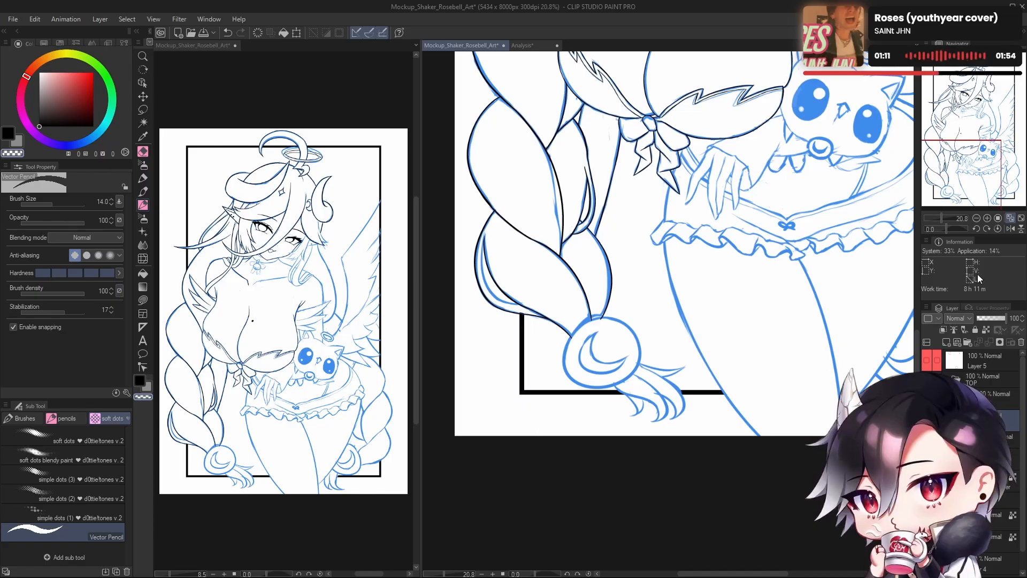
pyautogui.moveTo(654, 389); pyautogui.dragTo(674, 403)
pyautogui.scroll(5, 657, 404)
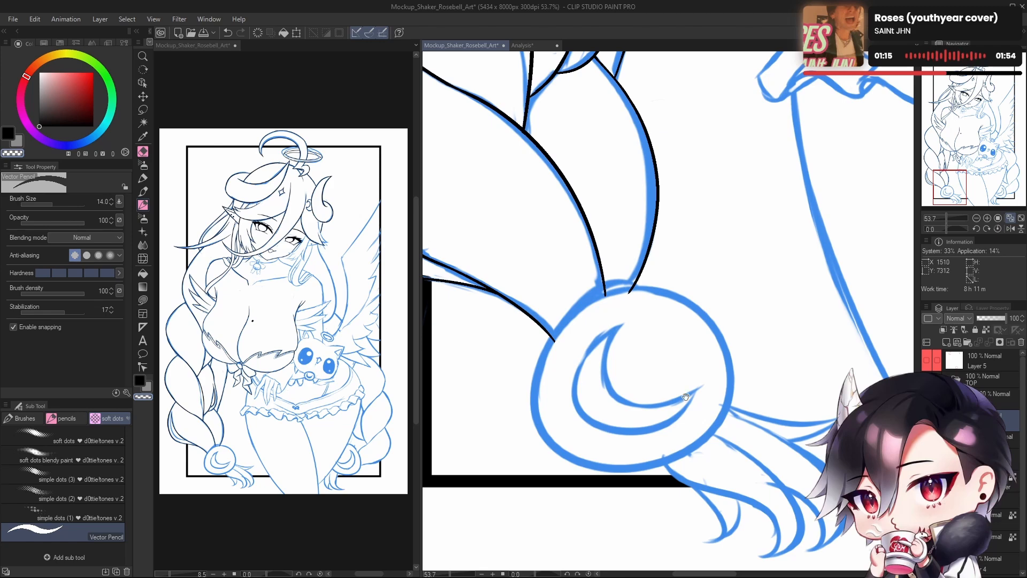
pyautogui.moveTo(684, 352); pyautogui.dragTo(715, 385)
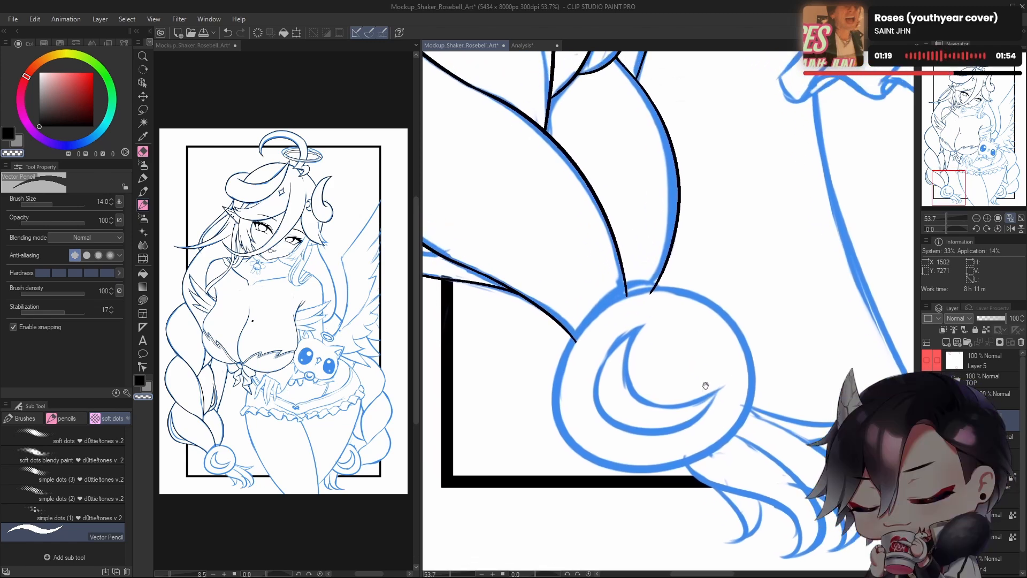
pyautogui.moveTo(661, 295); pyautogui.dragTo(607, 467)
pyautogui.hotkey('ctrl', 'z')
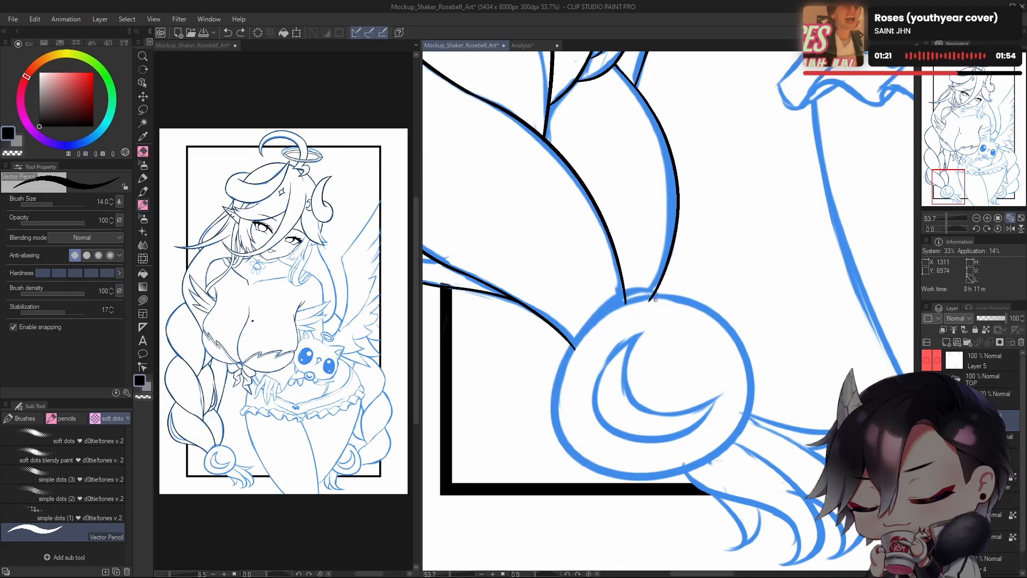
pyautogui.moveTo(663, 295); pyautogui.dragTo(631, 470)
pyautogui.hotkey('ctrl', 'z')
pyautogui.moveTo(669, 295); pyautogui.dragTo(631, 477)
pyautogui.hotkey('ctrl', 'z')
pyautogui.moveTo(663, 296); pyautogui.dragTo(632, 474)
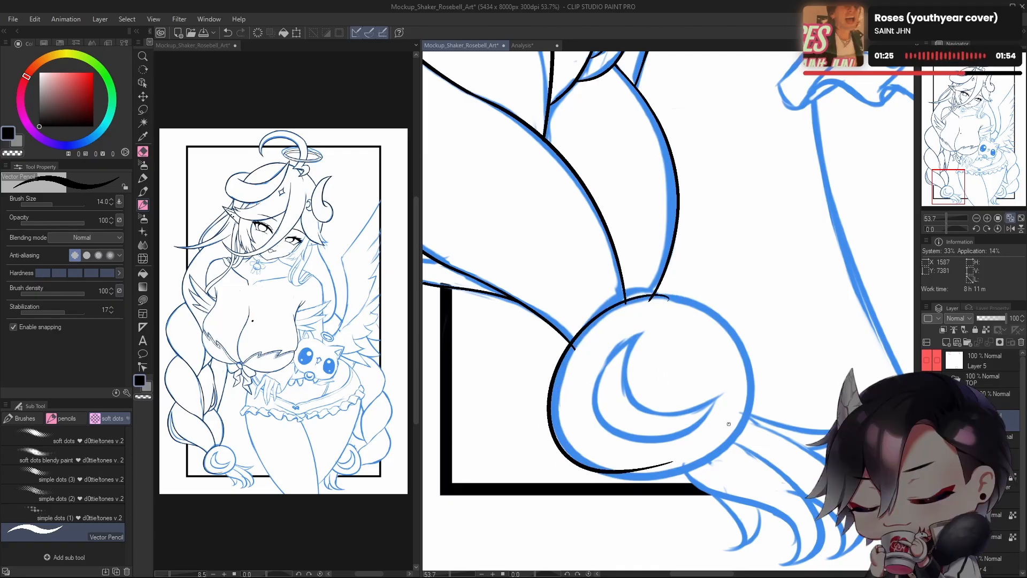
pyautogui.hotkey('ctrl', 'z')
pyautogui.moveTo(674, 295); pyautogui.dragTo(711, 457)
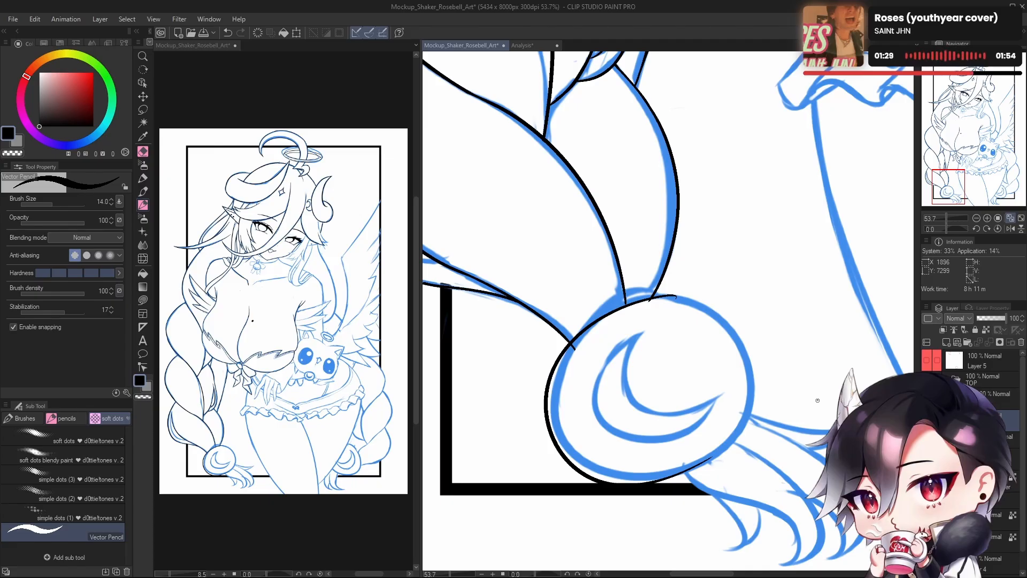
pyautogui.hotkey('ctrl', 'z')
pyautogui.moveTo(672, 295)
pyautogui.mouseDown()
pyautogui.moveTo(732, 428)
pyautogui.moveTo(578, 449)
pyautogui.moveTo(727, 433)
pyautogui.mouseUp()
pyautogui.hotkey('ctrl', 'z')
pyautogui.hotkey('ctrl', 'z')
# Step: Set up the Ellipse tool with anti-aliasing off and a brush size of 12
pyautogui.scroll(-5, 604, 355)
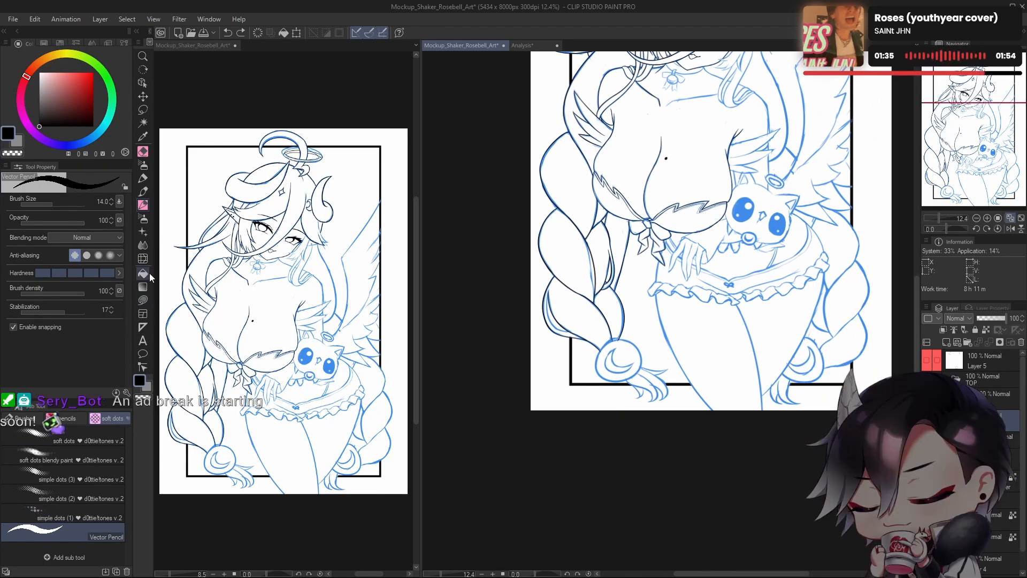
pyautogui.click(143, 300)
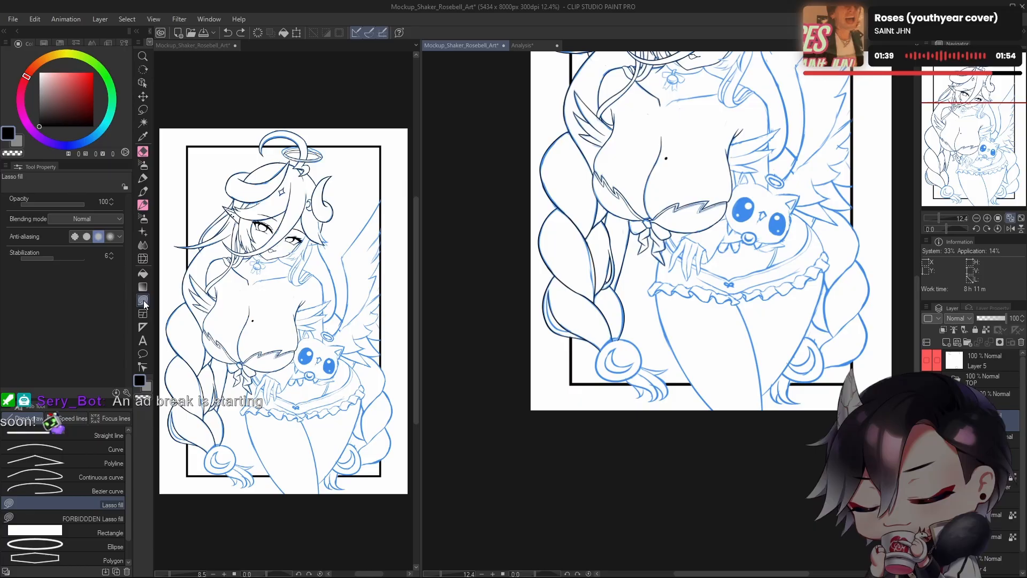
pyautogui.click(114, 545)
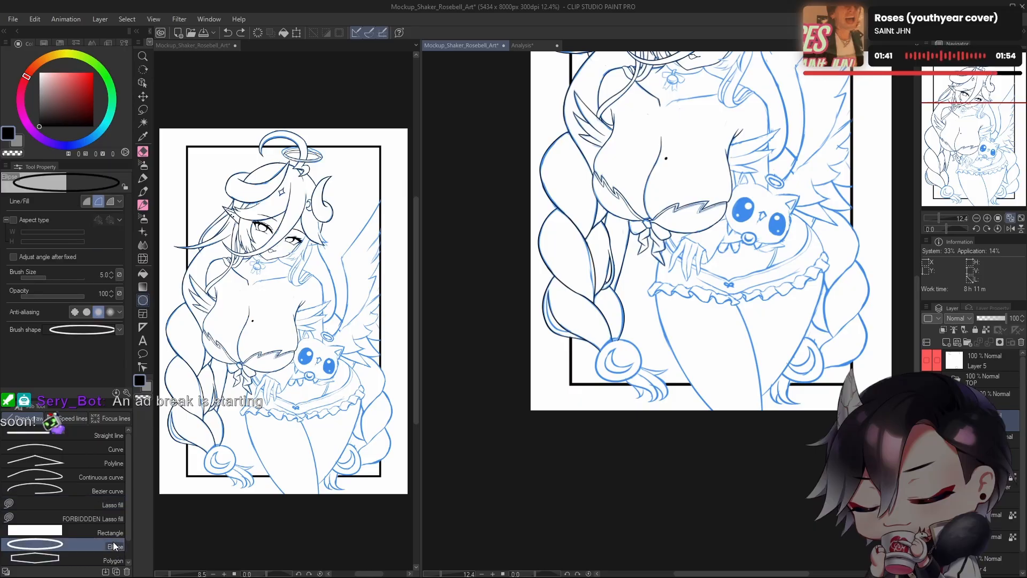
pyautogui.scroll(4, 617, 372)
pyautogui.moveTo(571, 297); pyautogui.dragTo(697, 410)
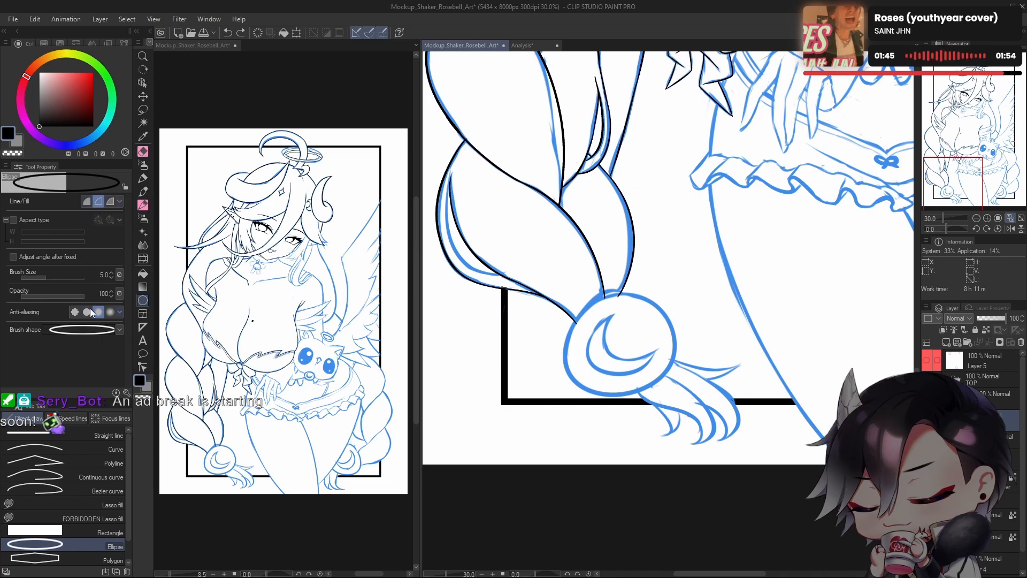
pyautogui.click(74, 312)
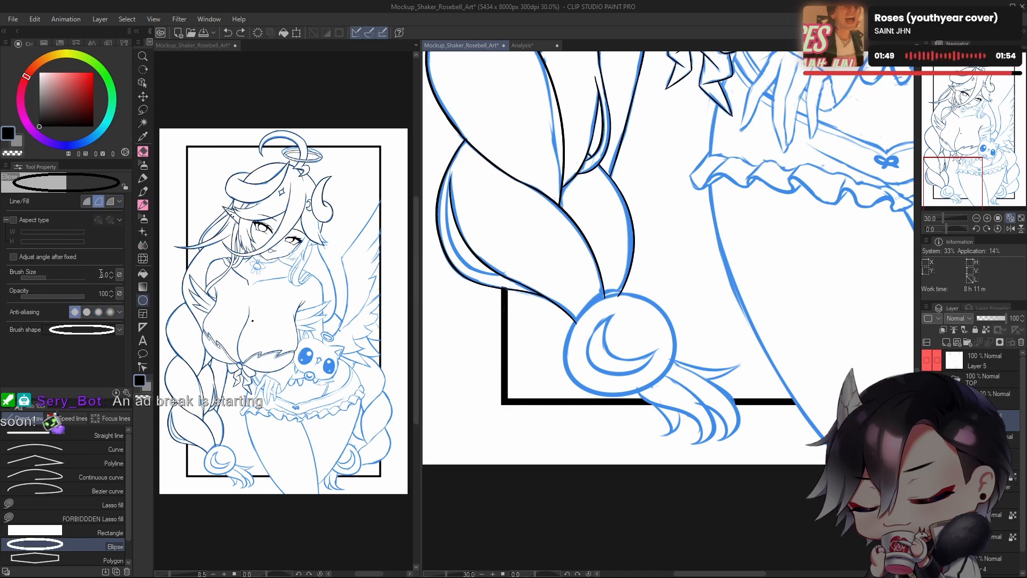
pyautogui.write('12')
pyautogui.press('Return')
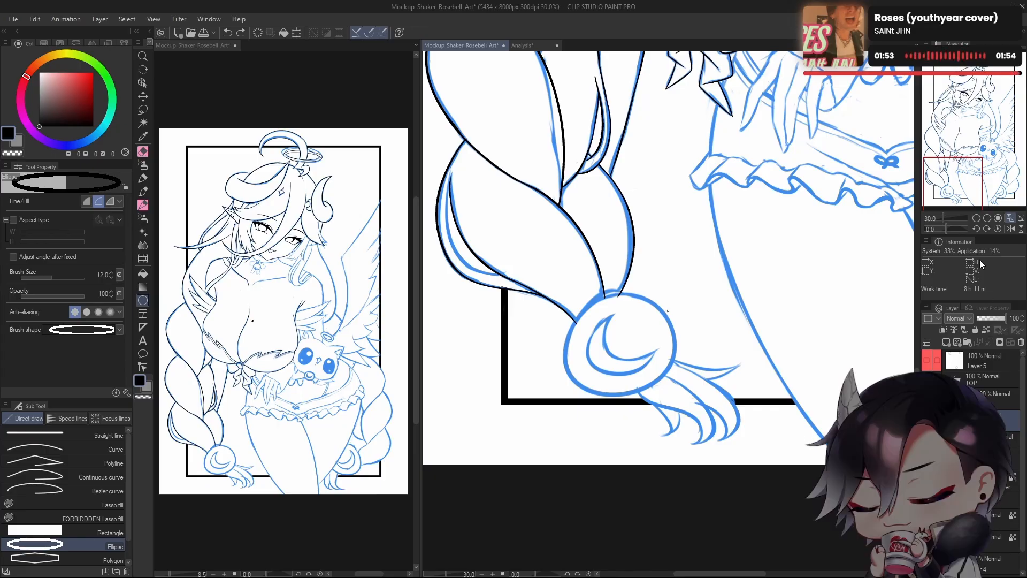
# Step: Draw a black circle over the sketched round tie at the end of the inked braid, redrawing it until it fits
pyautogui.moveTo(569, 289); pyautogui.dragTo(671, 421)
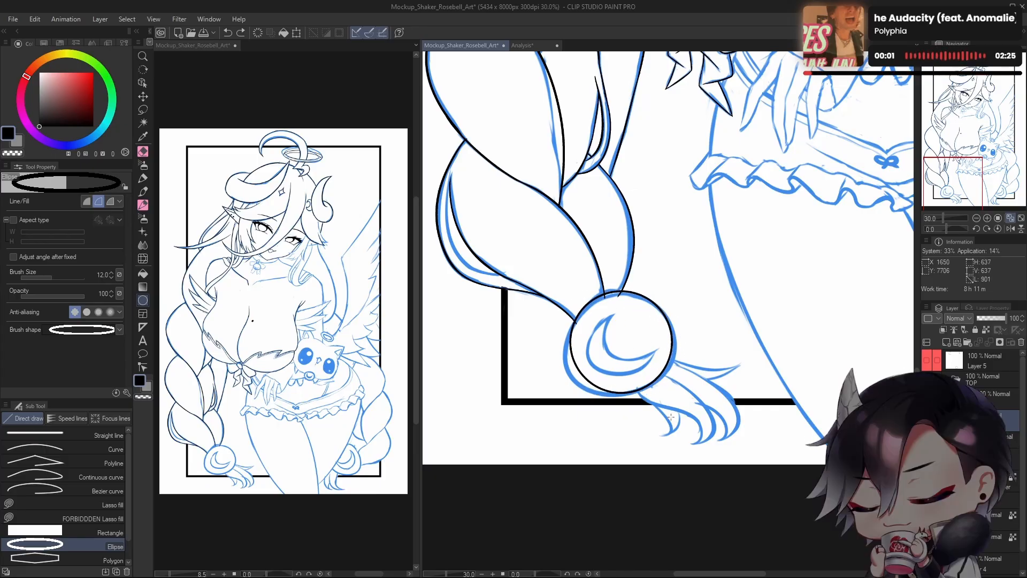
pyautogui.hotkey('ctrl', 'z')
pyautogui.moveTo(572, 294); pyautogui.dragTo(686, 394)
pyautogui.hotkey('ctrl', 'z')
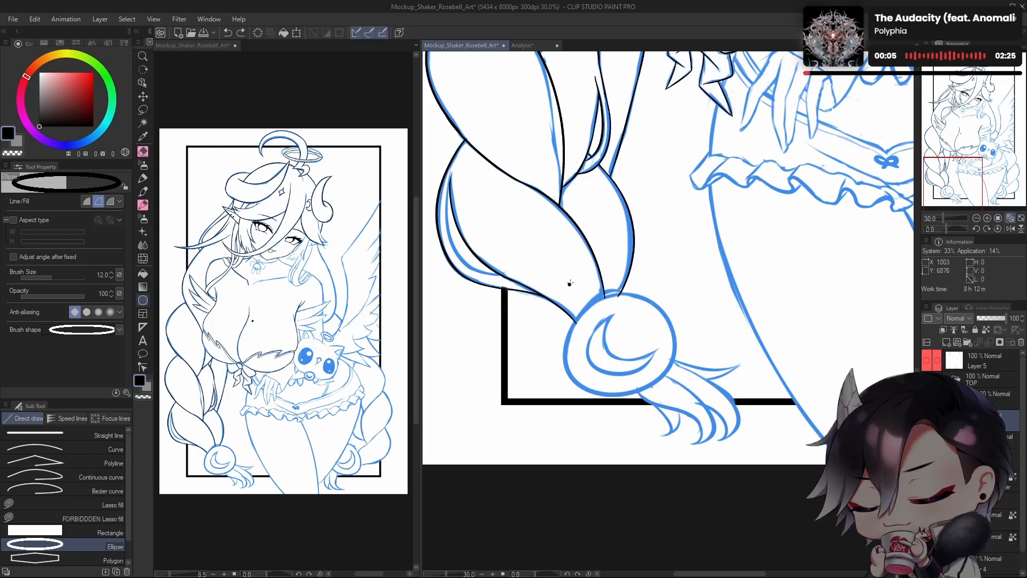
pyautogui.moveTo(568, 284); pyautogui.dragTo(687, 393)
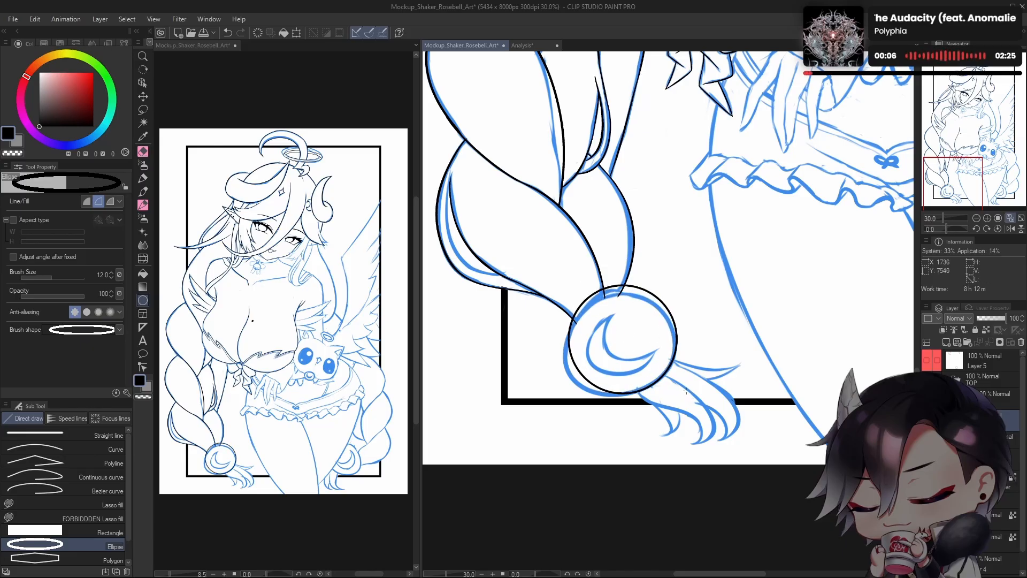
# Step: Flip the canvas and draw a matching black circle over the round tie of the opposite braid, redrawing it until it fits
pyautogui.moveTo(723, 363); pyautogui.dragTo(683, 403)
pyautogui.press('h')
pyautogui.moveTo(661, 357); pyautogui.dragTo(715, 365)
pyautogui.moveTo(616, 367); pyautogui.dragTo(706, 340)
pyautogui.moveTo(533, 333); pyautogui.dragTo(621, 400)
pyautogui.hotkey('ctrl', 'z')
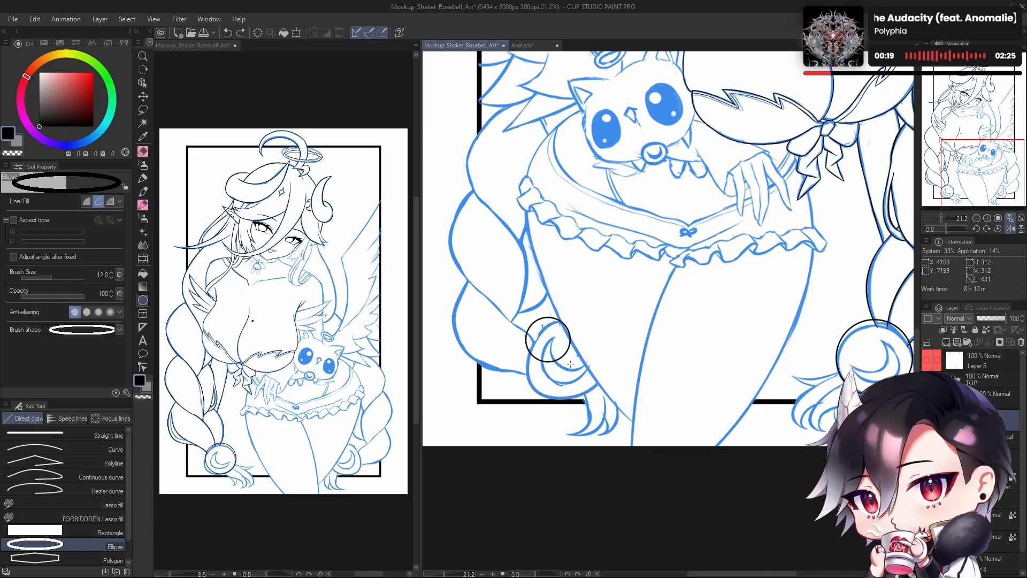
pyautogui.moveTo(570, 364); pyautogui.dragTo(613, 398)
pyautogui.hotkey('ctrl', 'z')
pyautogui.moveTo(524, 328); pyautogui.dragTo(609, 396)
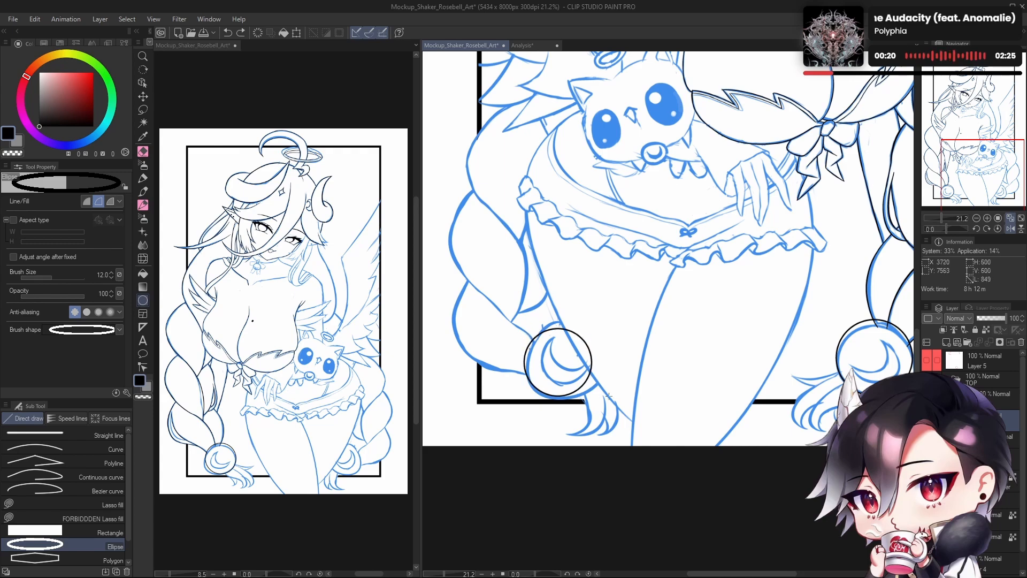
pyautogui.hotkey('ctrl', 'z')
pyautogui.moveTo(525, 327); pyautogui.dragTo(596, 398)
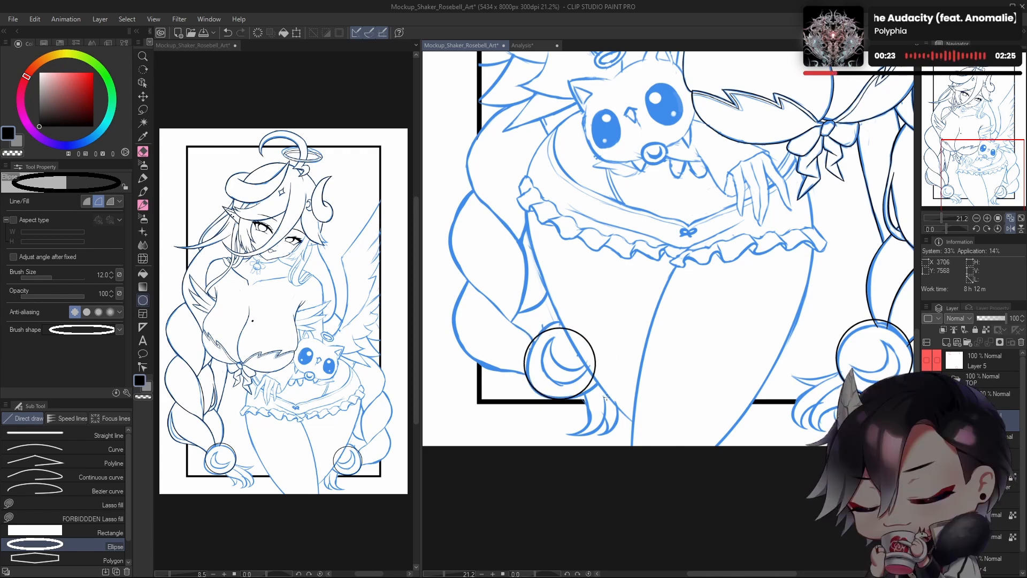
pyautogui.hotkey('ctrl', 'z')
pyautogui.moveTo(536, 338); pyautogui.dragTo(613, 396)
pyautogui.moveTo(717, 380); pyautogui.dragTo(438, 486)
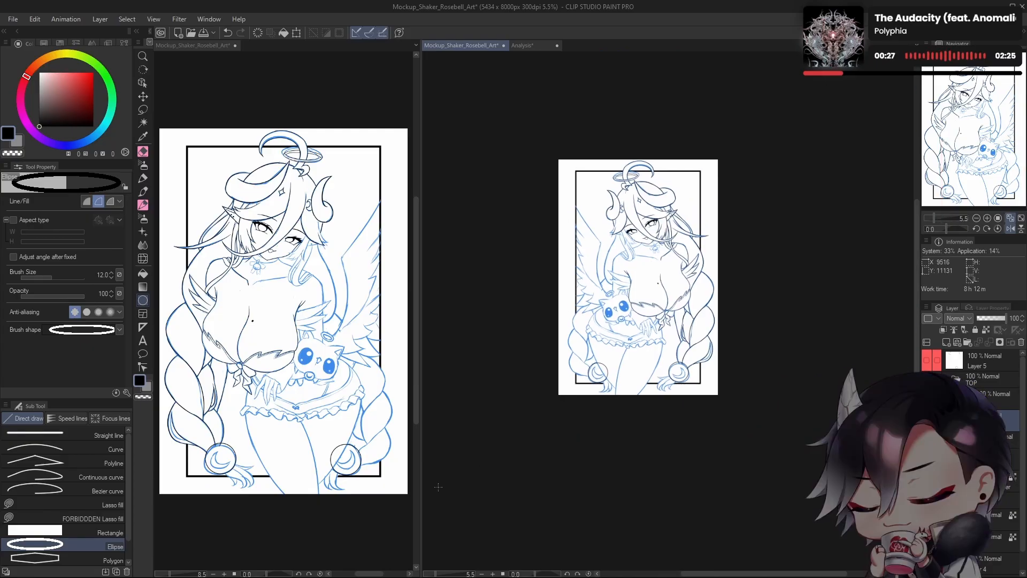
# Step: Flip the canvas back and erase the braid line ends that overlap the inked braid's round tie with the Vector Pencil
pyautogui.press('h')
pyautogui.moveTo(694, 402); pyautogui.dragTo(660, 365)
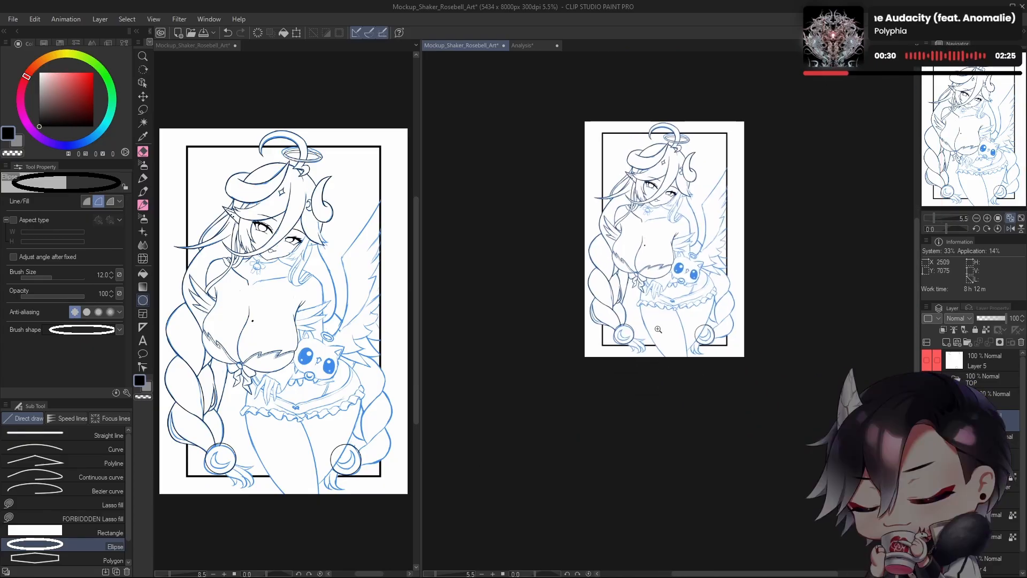
pyautogui.moveTo(622, 331); pyautogui.dragTo(792, 331)
pyautogui.moveTo(607, 333); pyautogui.dragTo(749, 364)
pyautogui.moveTo(605, 401); pyautogui.dragTo(599, 402)
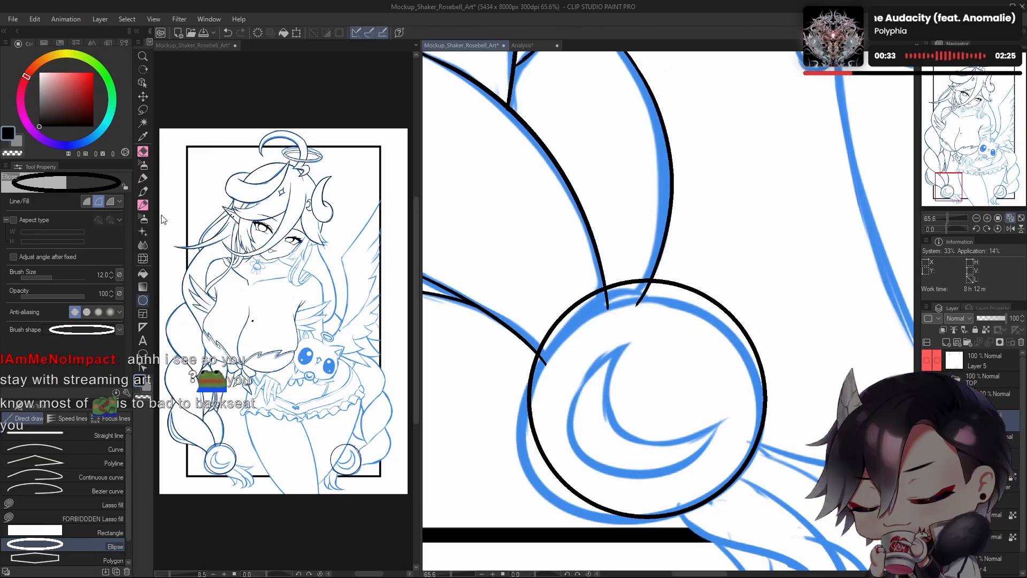
pyautogui.click(143, 205)
pyautogui.moveTo(640, 374); pyautogui.dragTo(630, 378)
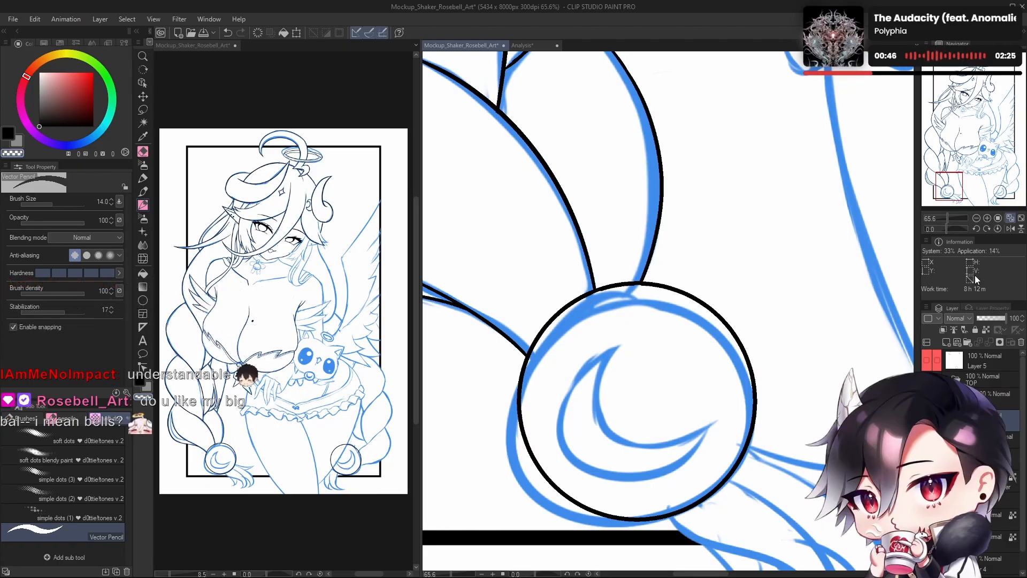
# Step: Draw a black circle inside the round tie along the outer edge of the sketched crescent moon, redrawing it until it fits
pyautogui.scroll(-2, 625, 378)
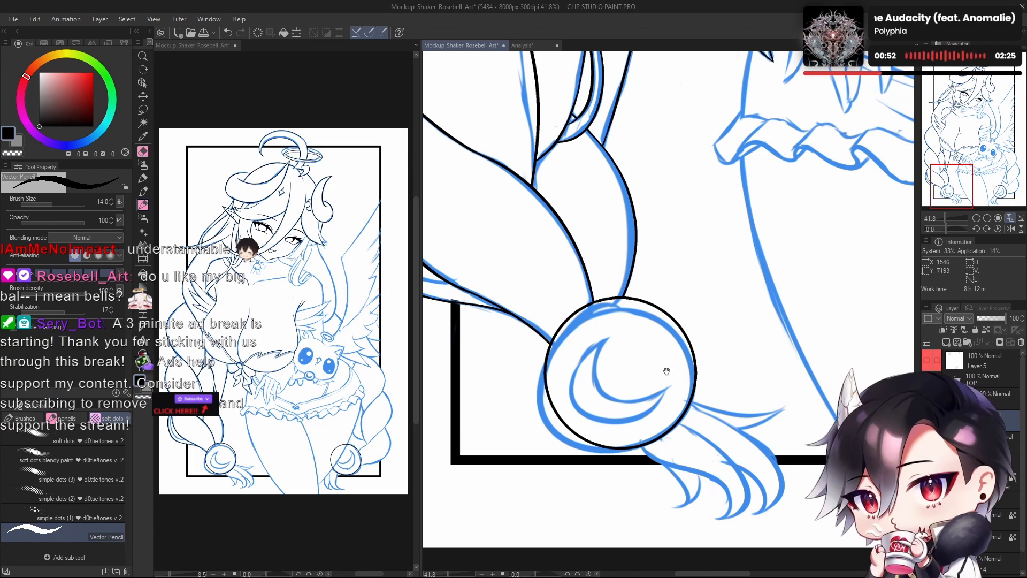
pyautogui.moveTo(660, 373); pyautogui.dragTo(654, 347)
pyautogui.moveTo(669, 389)
pyautogui.mouseDown()
pyautogui.moveTo(658, 416)
pyautogui.moveTo(680, 369)
pyautogui.mouseUp()
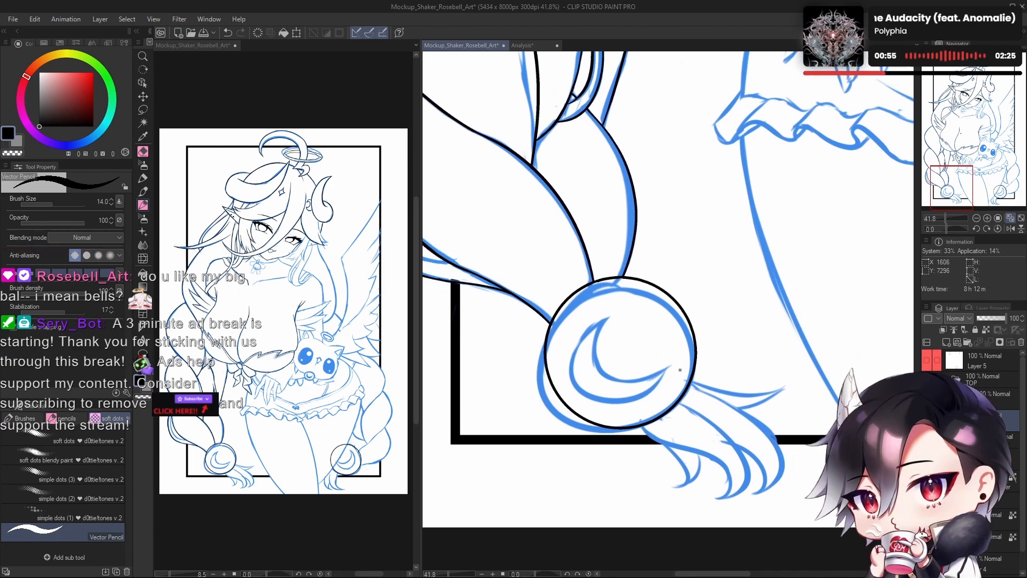
pyautogui.moveTo(660, 323)
pyautogui.mouseDown()
pyautogui.moveTo(639, 340)
pyautogui.moveTo(632, 371)
pyautogui.mouseUp()
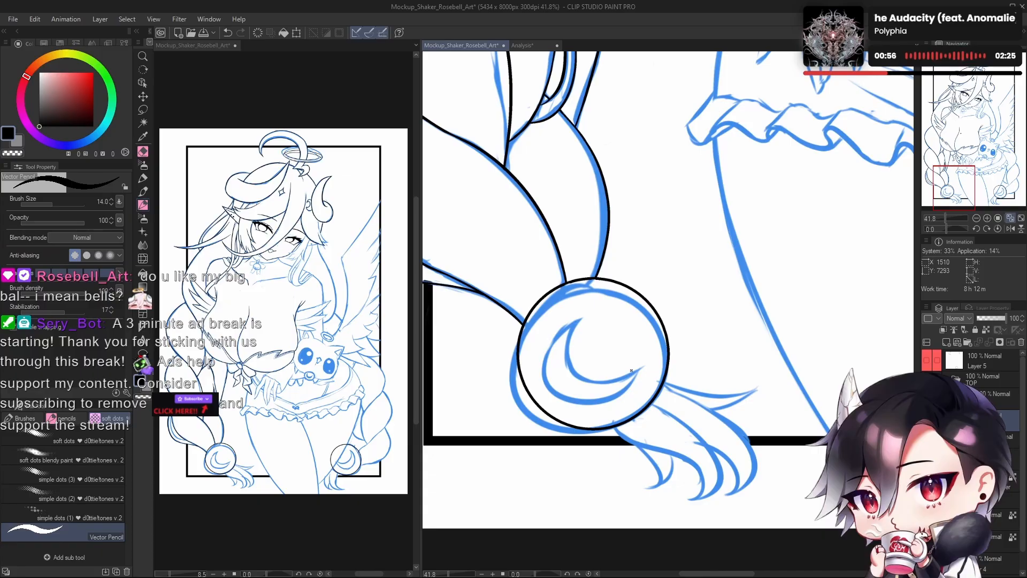
pyautogui.click(142, 300)
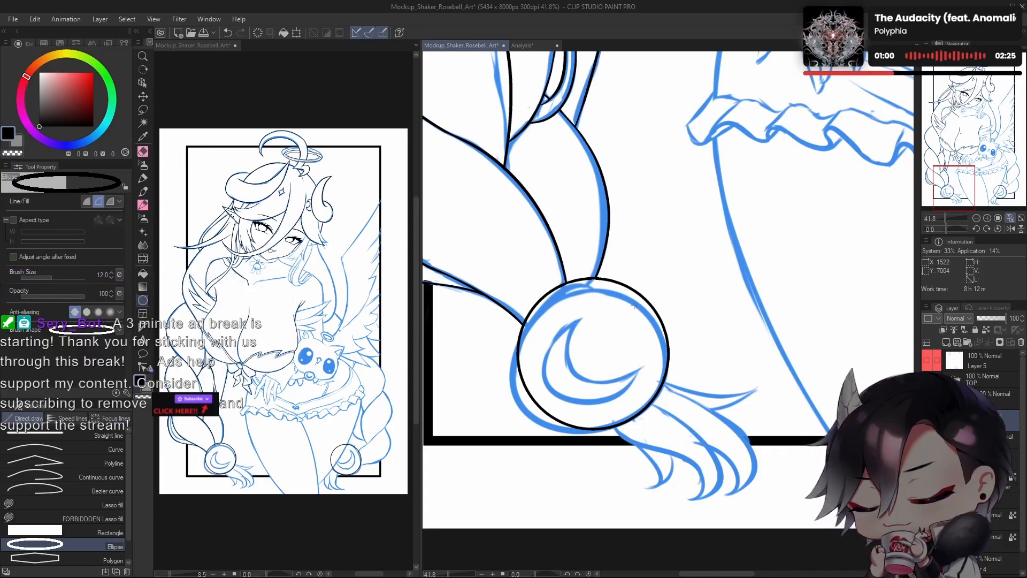
pyautogui.moveTo(634, 306); pyautogui.dragTo(549, 431)
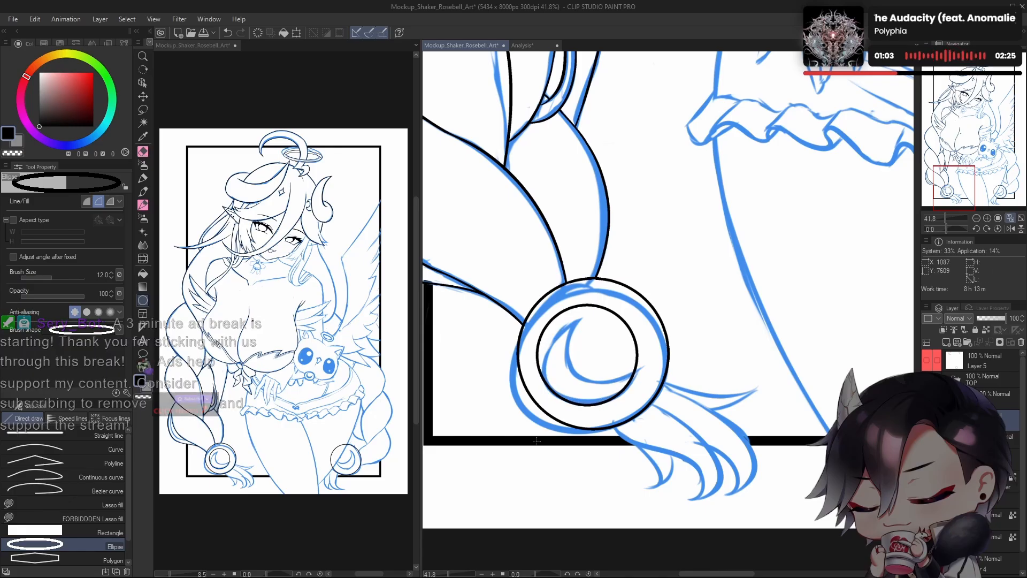
pyautogui.hotkey('ctrl', 'z')
pyautogui.moveTo(643, 300); pyautogui.dragTo(535, 407)
pyautogui.hotkey('ctrl', 'z')
pyautogui.moveTo(644, 294); pyautogui.dragTo(533, 411)
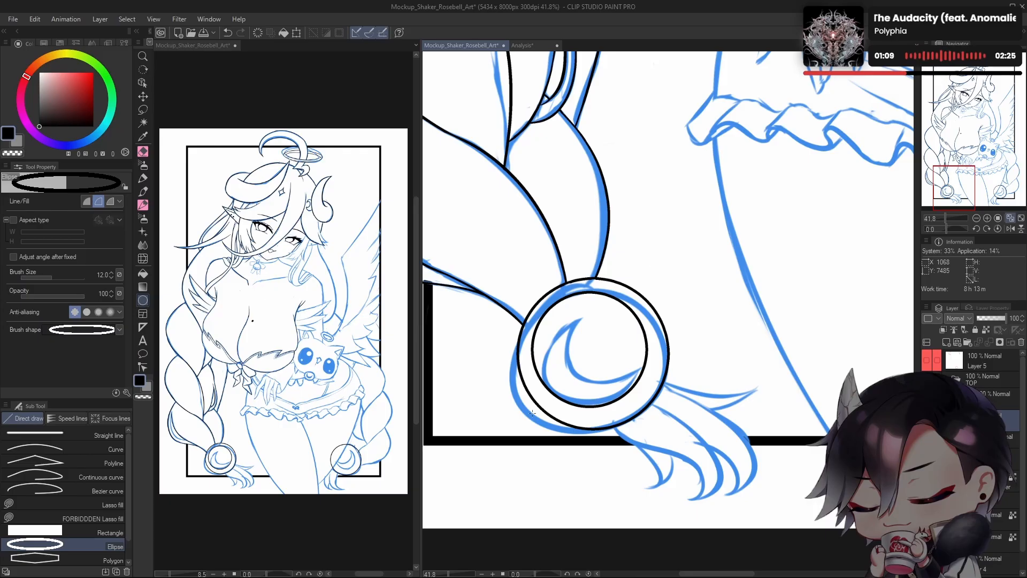
# Step: Draw a smaller black circle for the crescent's inner edge, redrawing it until it meets the larger circle on the moon's open side
pyautogui.moveTo(639, 301); pyautogui.dragTo(572, 377)
pyautogui.hotkey('ctrl', 'z')
pyautogui.hotkey('ctrl', 'z')
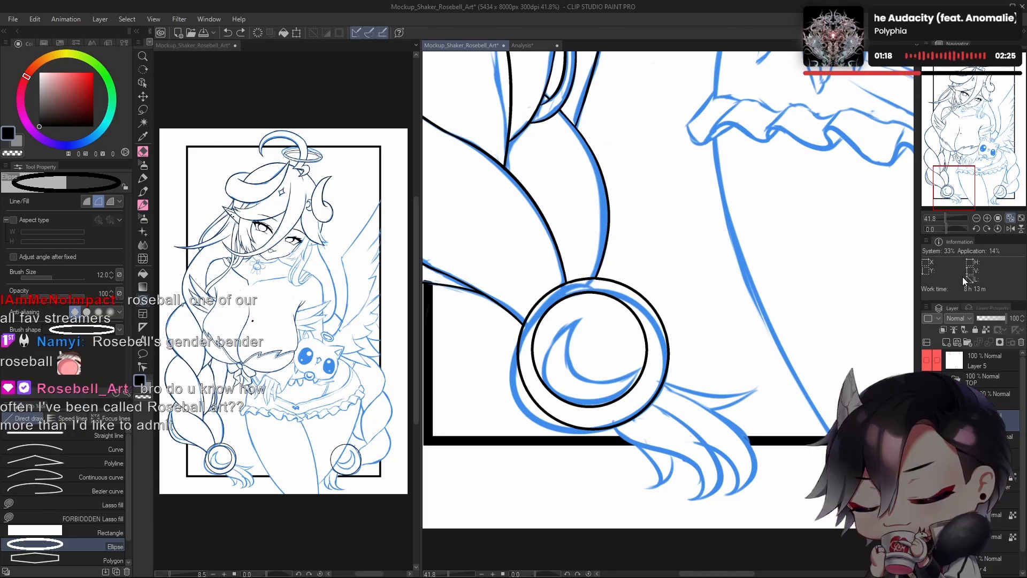
pyautogui.moveTo(647, 293); pyautogui.dragTo(570, 369)
pyautogui.hotkey('ctrl', 'z')
pyautogui.moveTo(651, 304); pyautogui.dragTo(558, 391)
pyautogui.hotkey('ctrl', 'z')
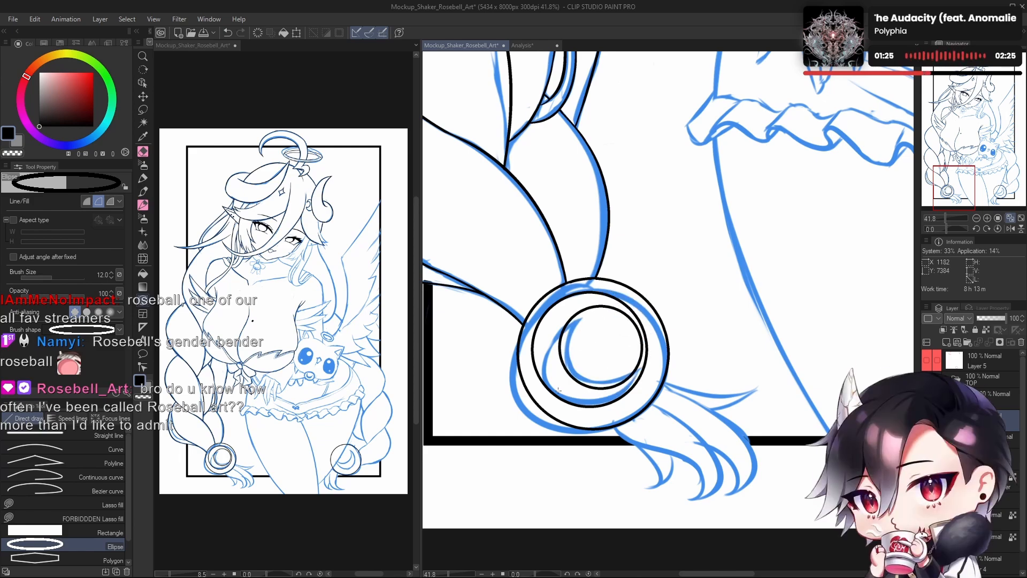
pyautogui.hotkey('ctrl', 'z')
pyautogui.moveTo(654, 302); pyautogui.dragTo(560, 386)
pyautogui.hotkey('ctrl', 'z')
pyautogui.moveTo(644, 303); pyautogui.dragTo(574, 377)
pyautogui.moveTo(686, 350)
pyautogui.mouseDown()
pyautogui.moveTo(647, 387)
pyautogui.moveTo(675, 359)
pyautogui.moveTo(606, 380)
pyautogui.moveTo(631, 356)
pyautogui.moveTo(602, 378)
pyautogui.moveTo(652, 401)
pyautogui.moveTo(652, 361)
pyautogui.moveTo(671, 362)
pyautogui.mouseUp()
pyautogui.hotkey('ctrl', 'z')
# Step: Hide the blue sketch and erase the overlapping arcs where the two inner circles meet, leaving an open crescent moon
pyautogui.hotkey('ctrl', 'h')
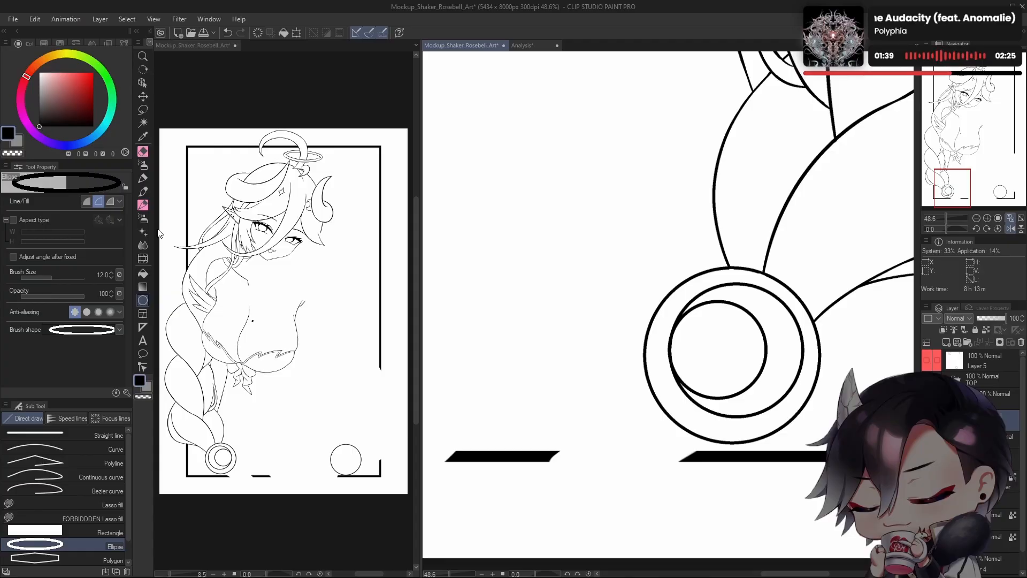
pyautogui.click(142, 206)
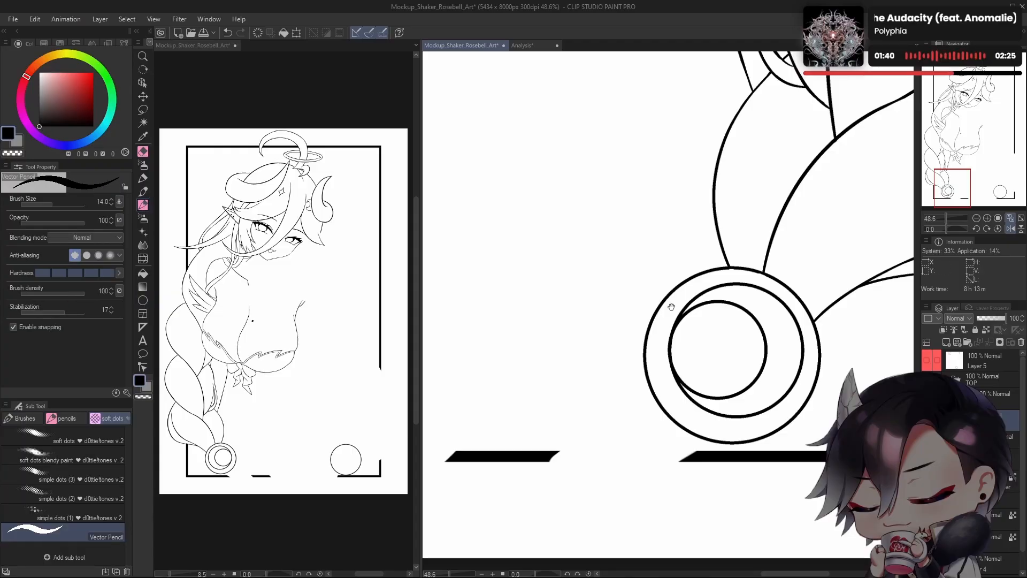
pyautogui.moveTo(679, 377); pyautogui.dragTo(669, 337)
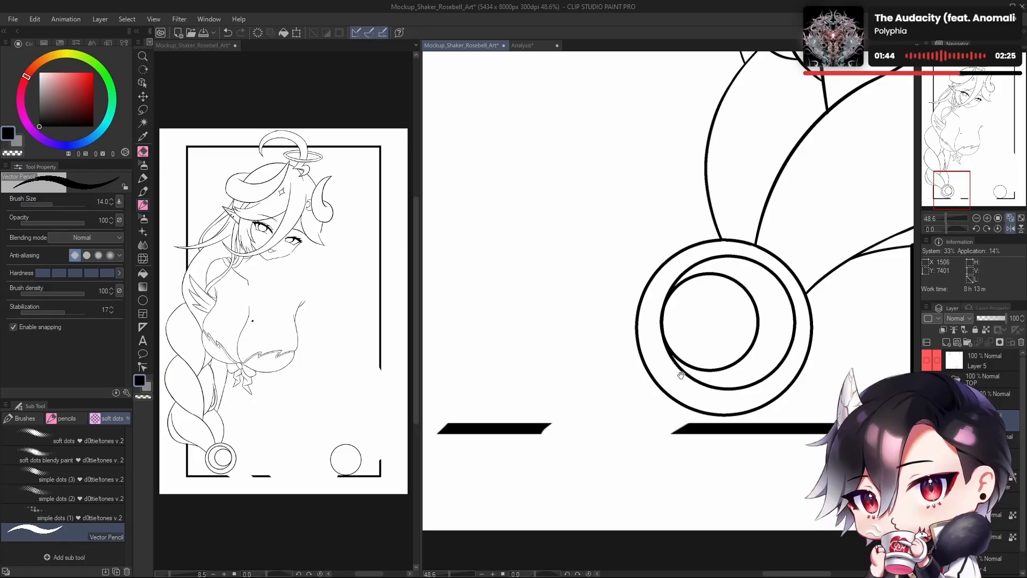
pyautogui.moveTo(681, 375); pyautogui.dragTo(682, 387)
pyautogui.press('c')
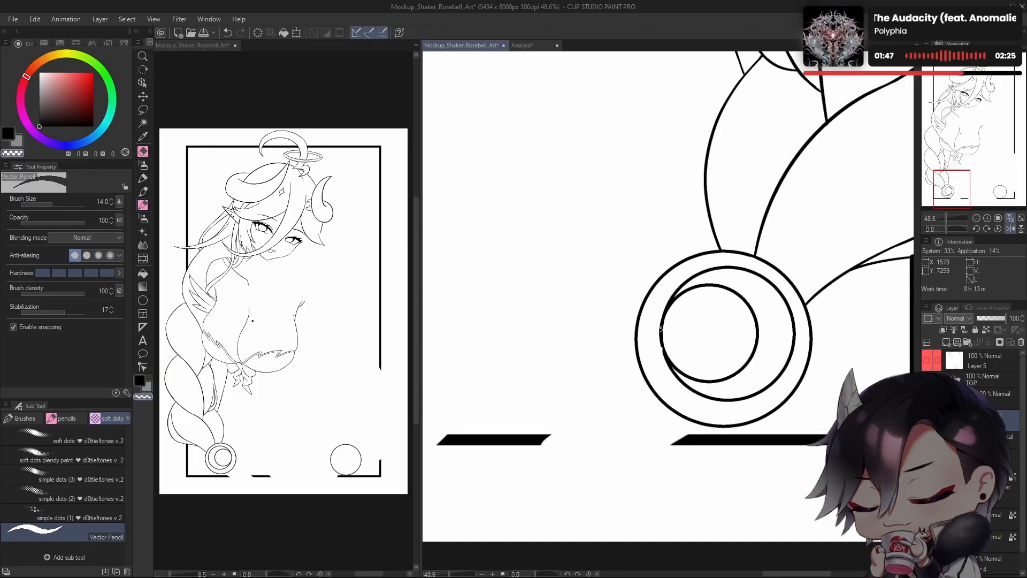
pyautogui.moveTo(661, 329); pyautogui.dragTo(665, 309)
pyautogui.hotkey('ctrl', 'z')
pyautogui.moveTo(658, 360); pyautogui.dragTo(662, 305)
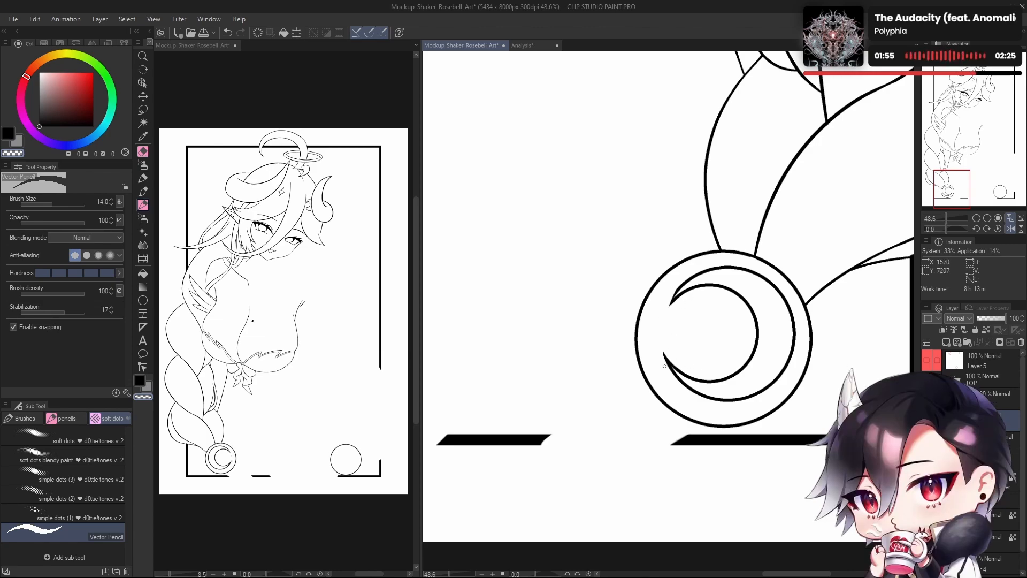
# Step: Refine the crescent's two pointed tips with the Vector Pencil, alternating between transparent and black and undoing unwanted strokes
pyautogui.moveTo(664, 366); pyautogui.dragTo(696, 401)
pyautogui.hotkey('ctrl', 'z')
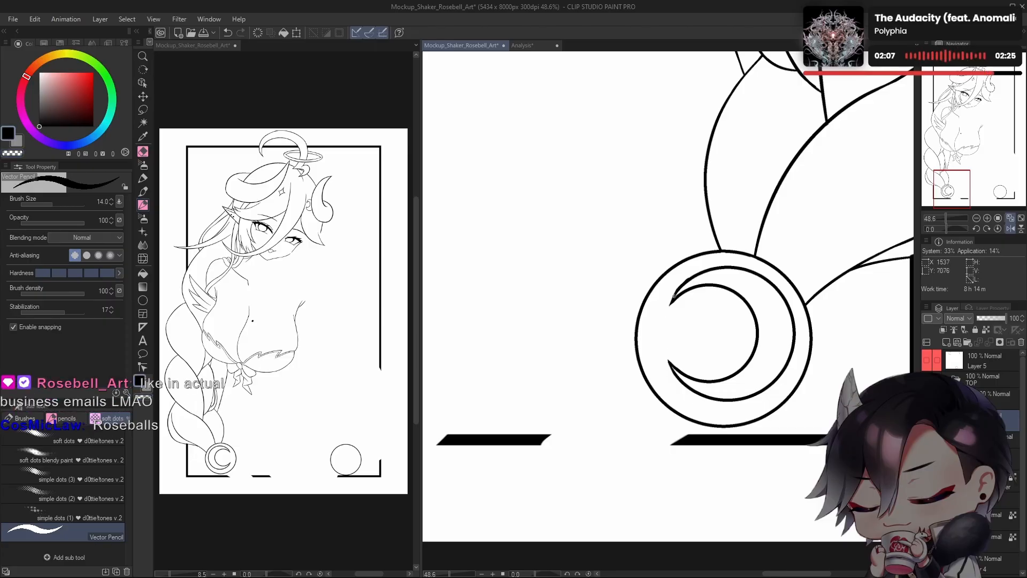
pyautogui.hotkey('ctrl', 'z')
pyautogui.press('c')
pyautogui.moveTo(670, 300); pyautogui.dragTo(676, 306)
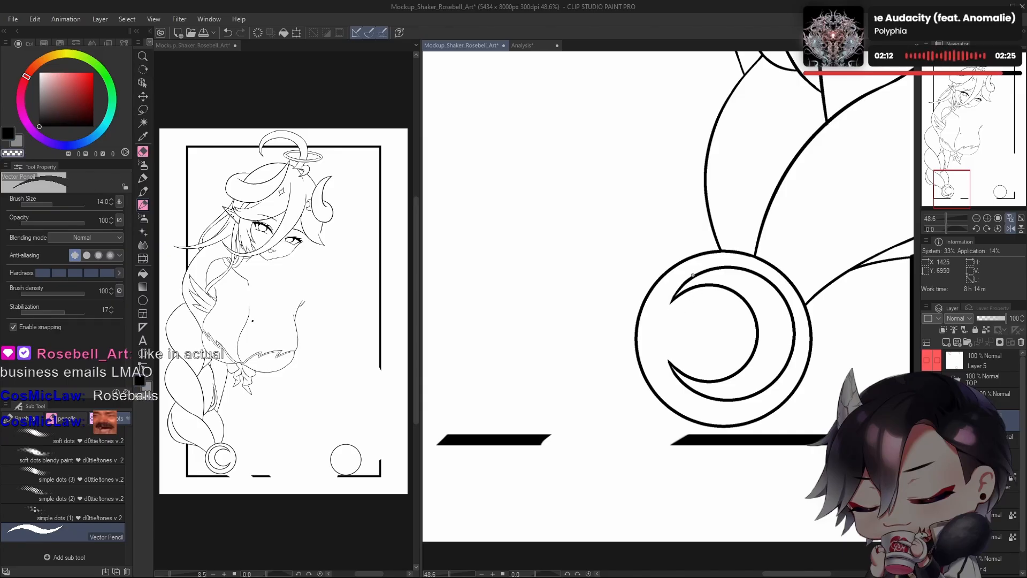
pyautogui.press('c')
pyautogui.hotkey('ctrl', 'z')
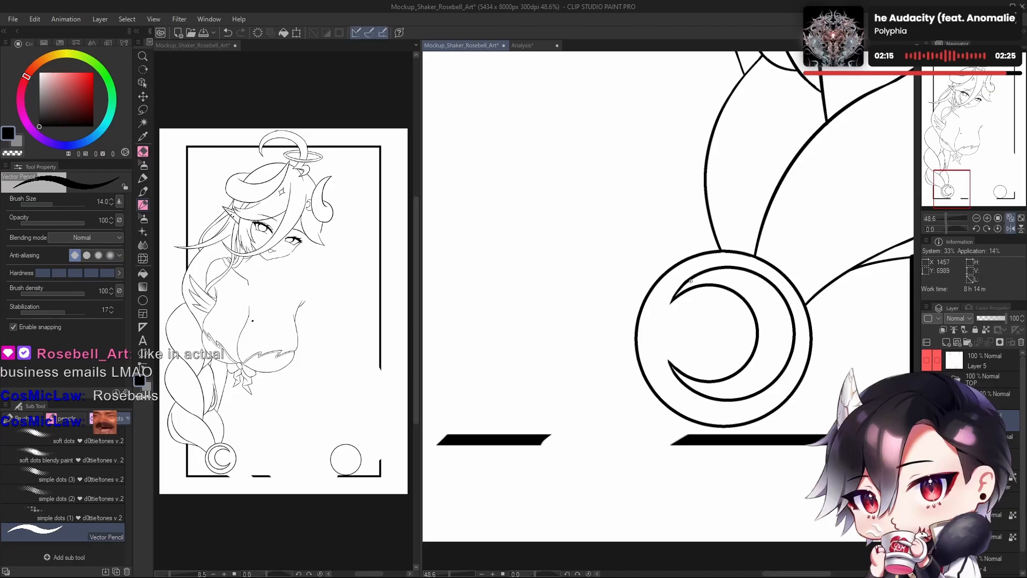
# Step: Flip the canvas and select the crescent moon inside the round tie with the Lasso
pyautogui.moveTo(782, 337); pyautogui.dragTo(594, 458)
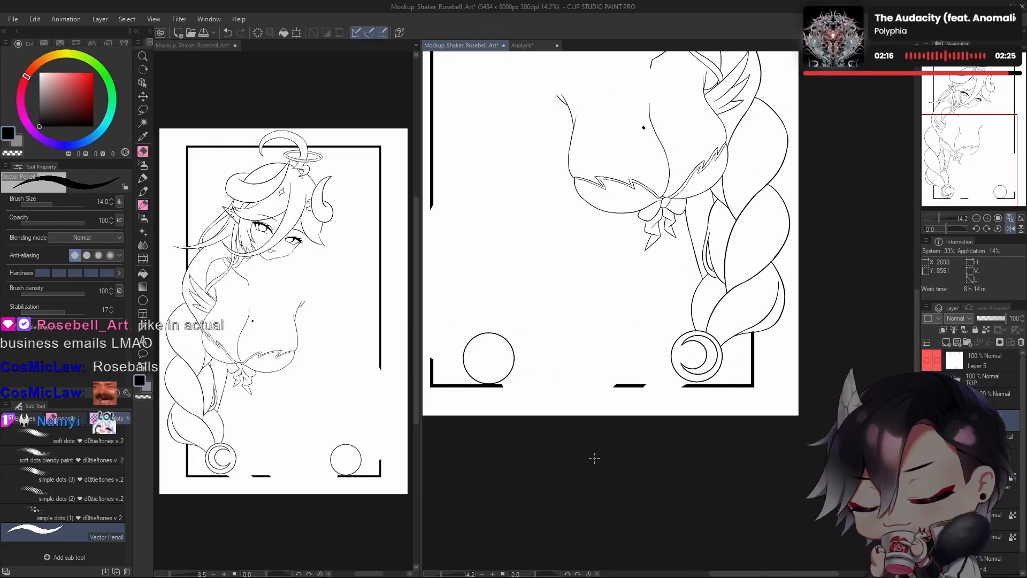
pyautogui.press('h')
pyautogui.moveTo(641, 370)
pyautogui.mouseDown()
pyautogui.moveTo(699, 371)
pyautogui.moveTo(708, 408)
pyautogui.mouseUp()
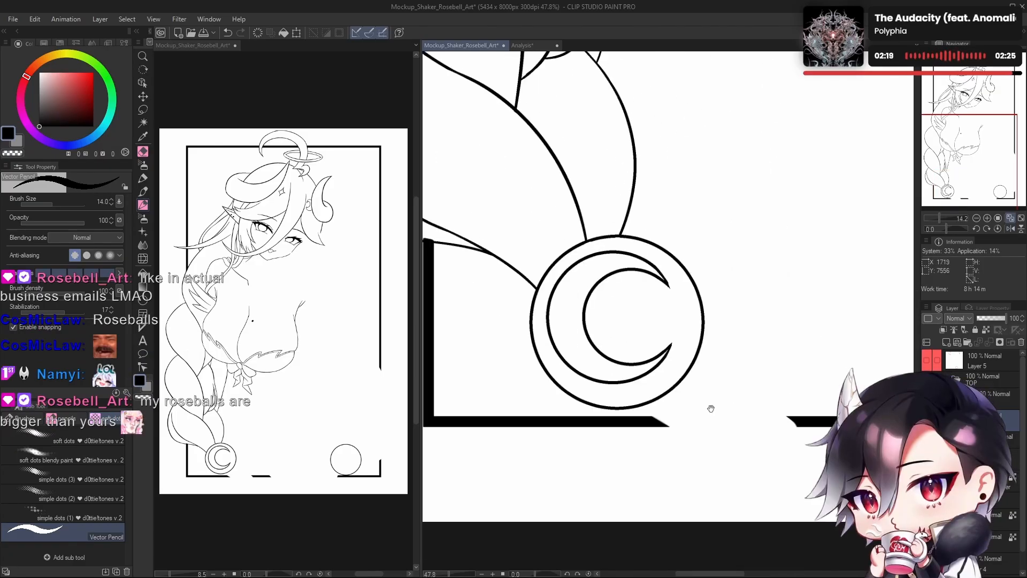
pyautogui.press('m')
pyautogui.moveTo(643, 392)
pyautogui.mouseDown()
pyautogui.moveTo(677, 351)
pyautogui.moveTo(686, 293)
pyautogui.moveTo(653, 249)
pyautogui.moveTo(605, 240)
pyautogui.moveTo(576, 256)
pyautogui.moveTo(559, 274)
pyautogui.moveTo(548, 333)
pyautogui.mouseUp()
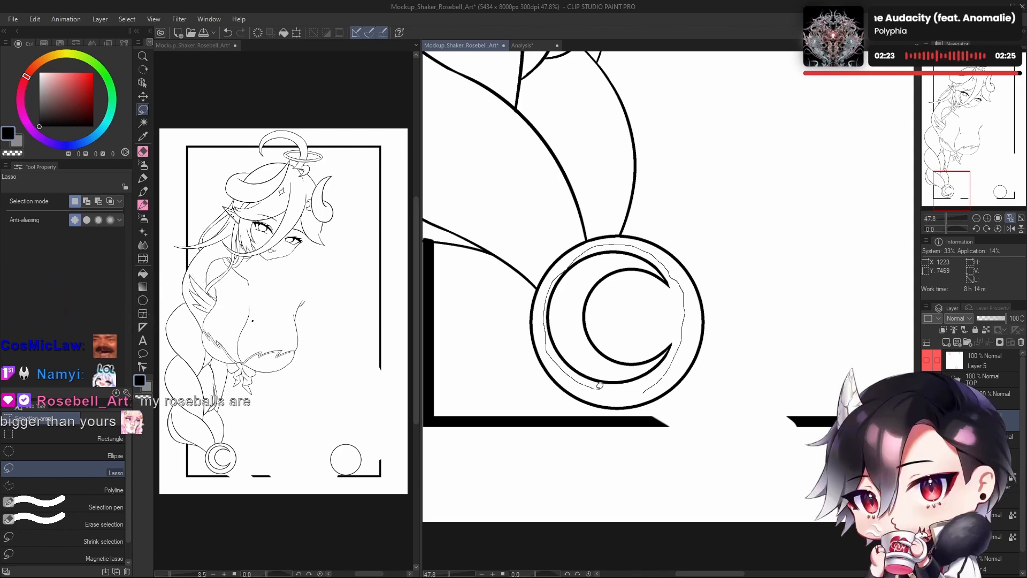
pyautogui.moveTo(600, 385); pyautogui.dragTo(641, 391)
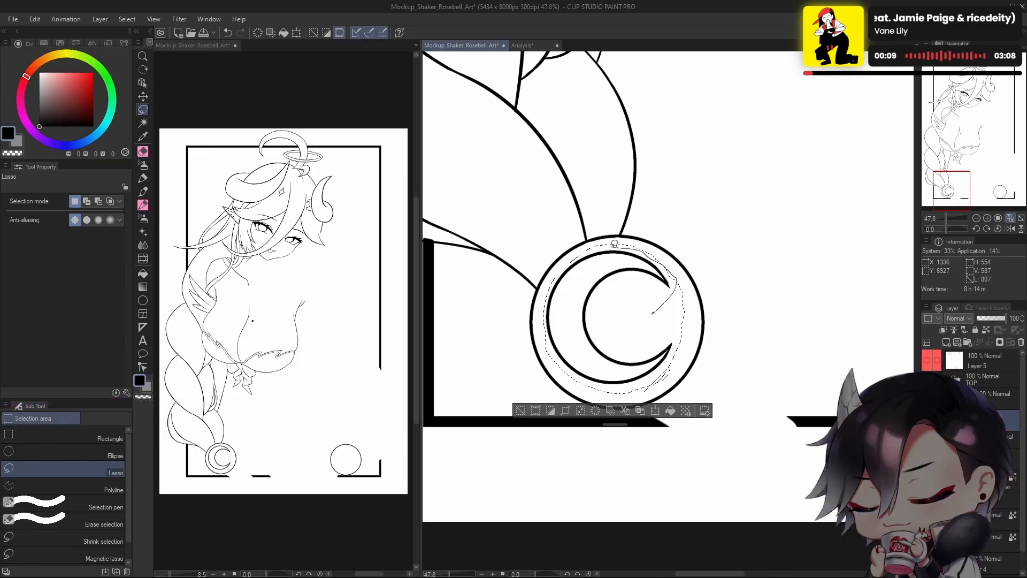
# Step: Try to skew the selected crescent in Free Transform mode, undoing the distortion
pyautogui.click(654, 409)
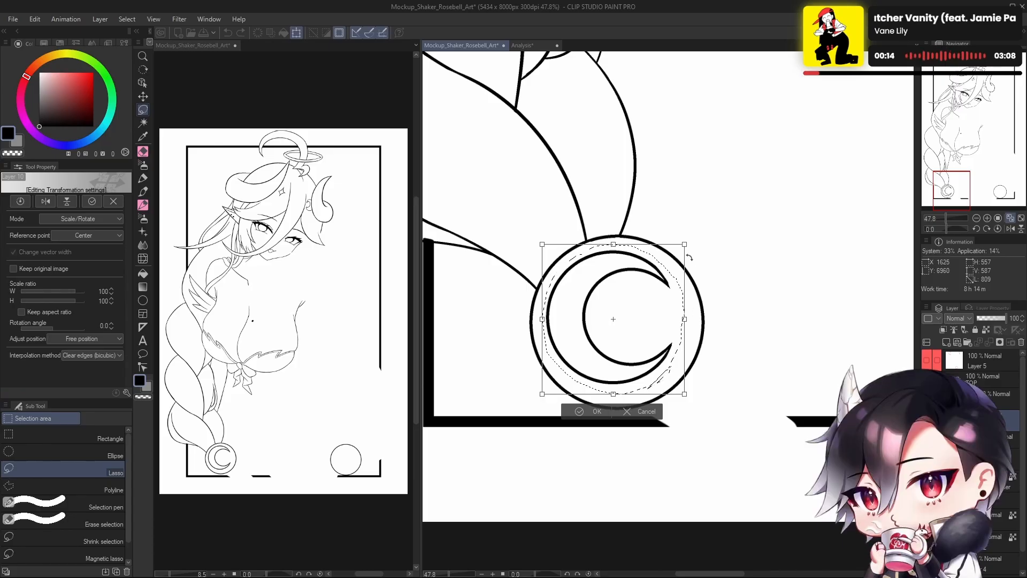
pyautogui.moveTo(684, 330); pyautogui.dragTo(678, 345)
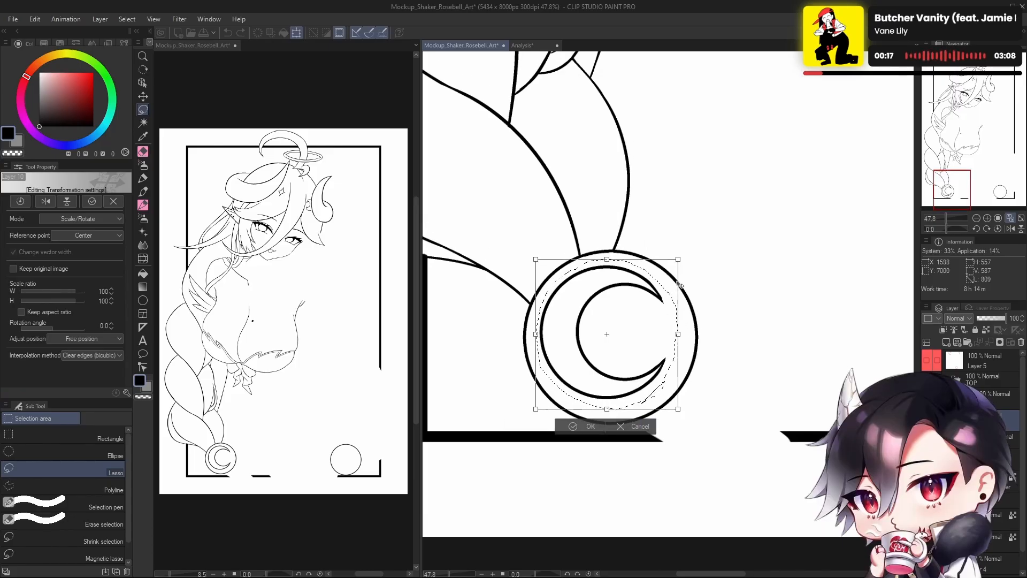
pyautogui.click(98, 214)
pyautogui.click(82, 262)
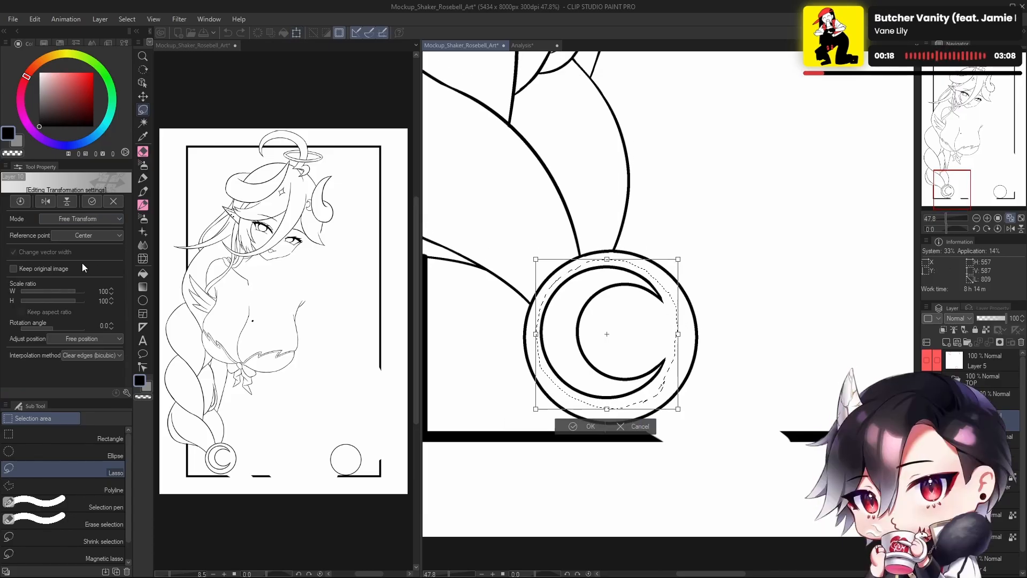
pyautogui.moveTo(606, 409); pyautogui.dragTo(644, 405)
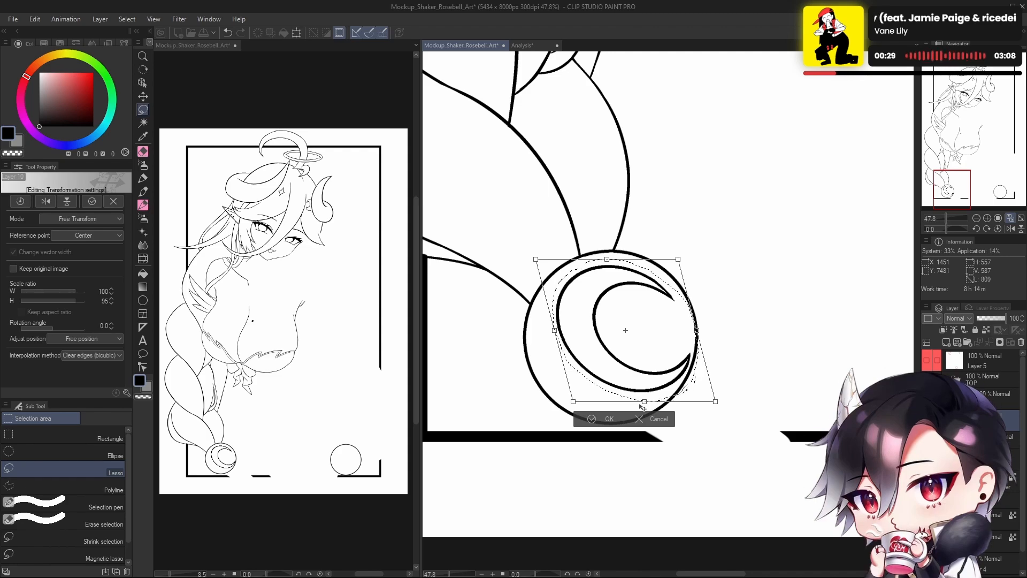
pyautogui.press('space')
pyautogui.moveTo(763, 375); pyautogui.dragTo(795, 390)
pyautogui.hotkey('ctrl', 'z')
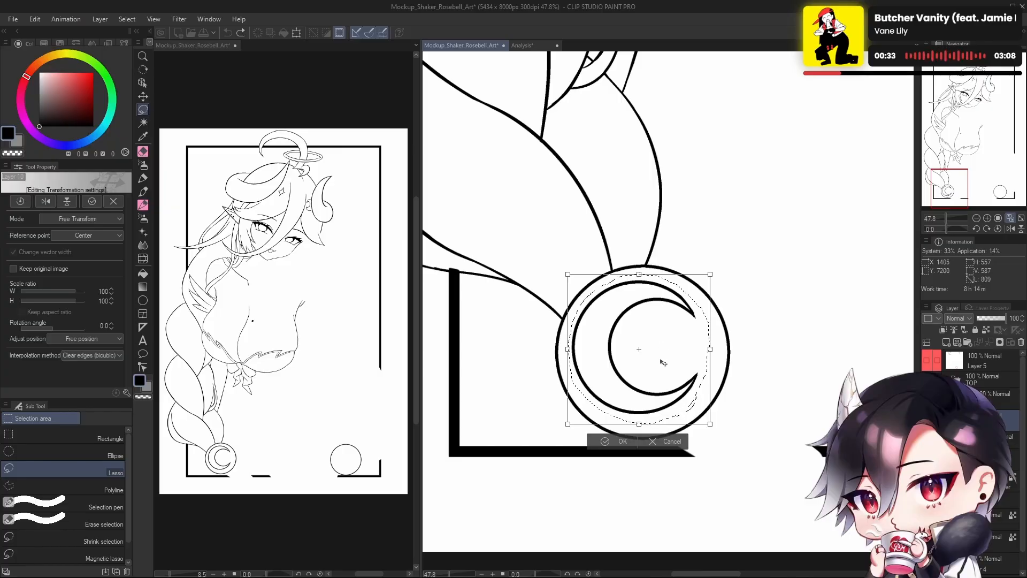
# Step: Try to scale the selected crescent to 75% in Scale/Rotate mode and reposition it in the tie, cancelling the transformation
pyautogui.click(106, 230)
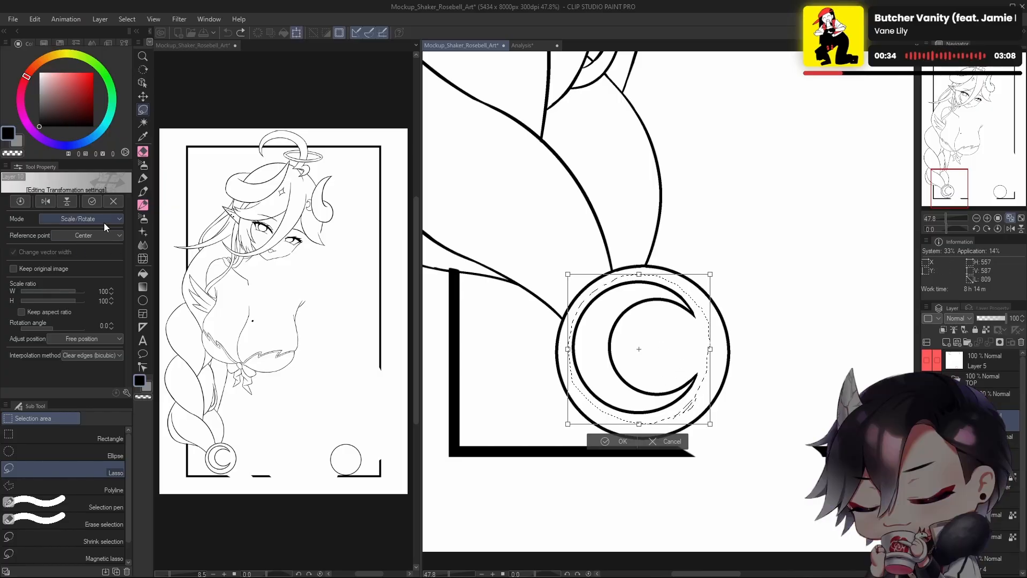
pyautogui.moveTo(706, 275); pyautogui.dragTo(692, 295)
pyautogui.moveTo(657, 373); pyautogui.dragTo(665, 379)
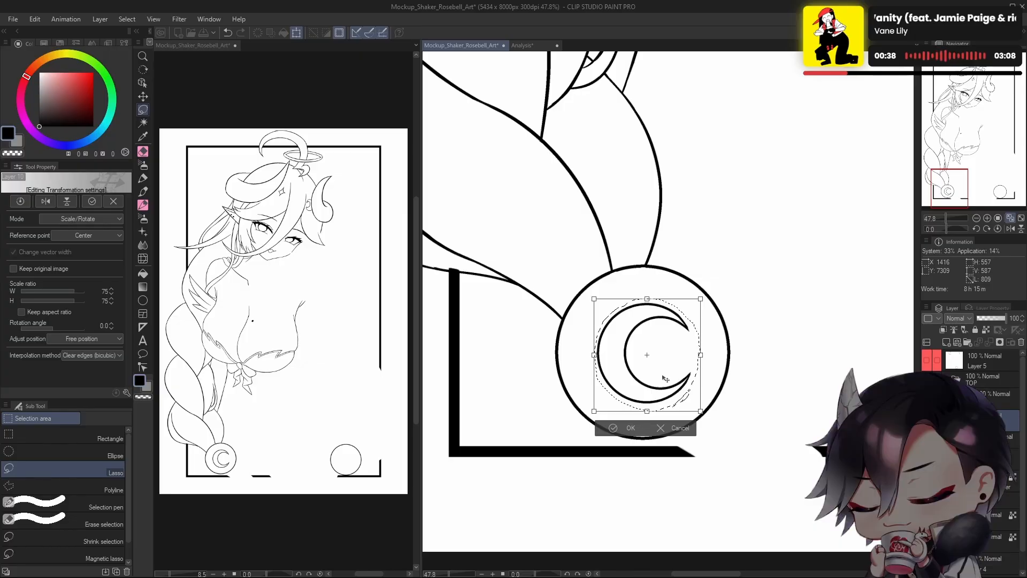
pyautogui.press('Return')
pyautogui.moveTo(724, 358)
pyautogui.mouseDown()
pyautogui.moveTo(748, 327)
pyautogui.moveTo(736, 345)
pyautogui.mouseUp()
pyautogui.moveTo(722, 307); pyautogui.dragTo(711, 310)
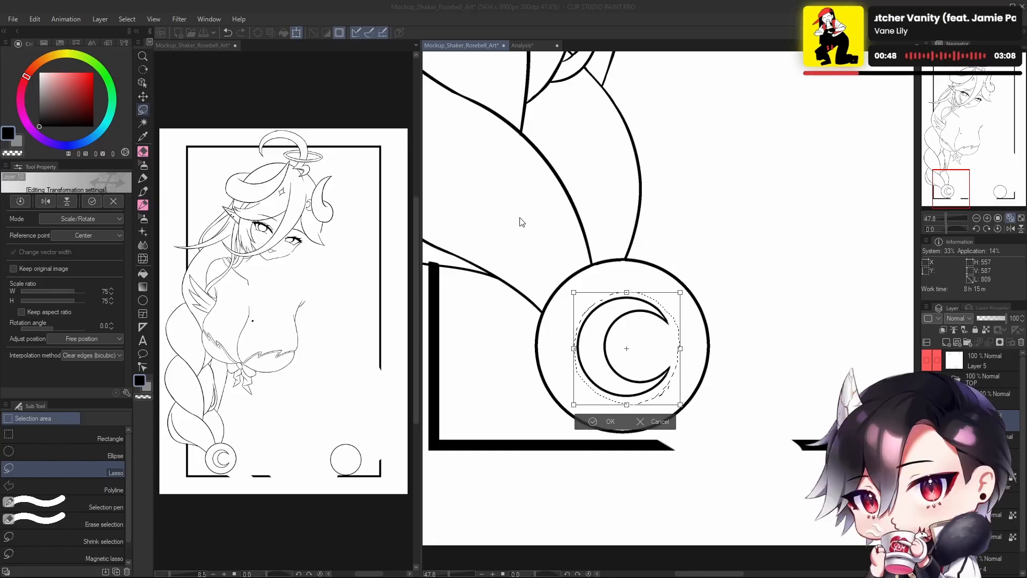
pyautogui.press('Escape')
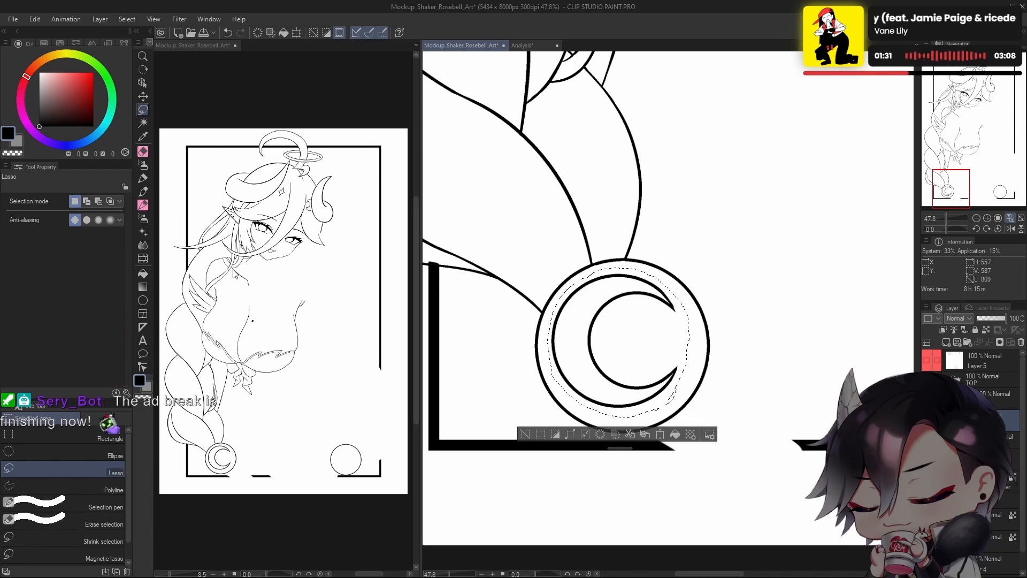
# Step: Shrink, rotate and reposition the selected crescent within the round tie's upper part, apply the transformation and deselect it
pyautogui.click(660, 434)
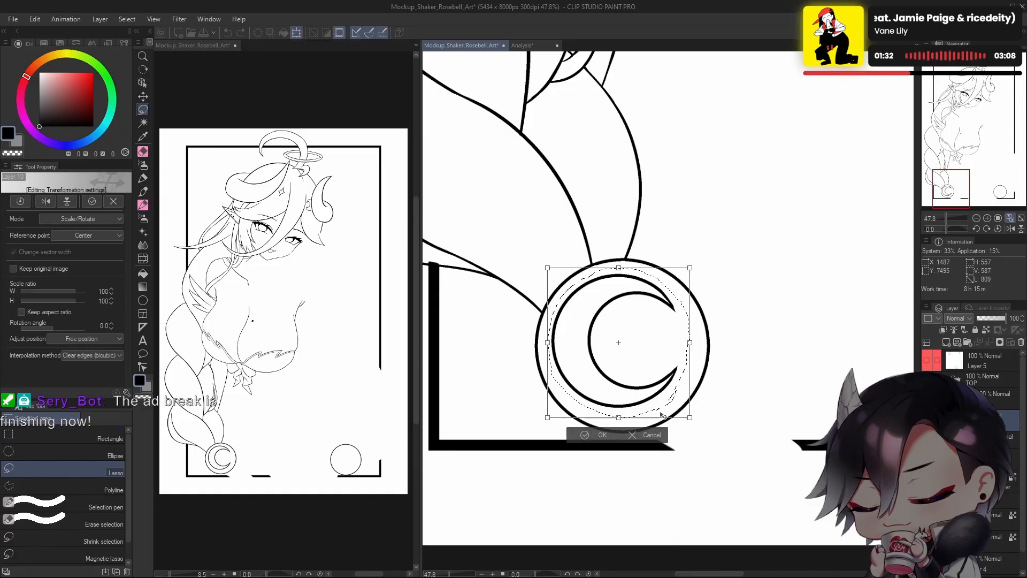
pyautogui.moveTo(671, 397); pyautogui.dragTo(654, 354)
pyautogui.click(594, 415)
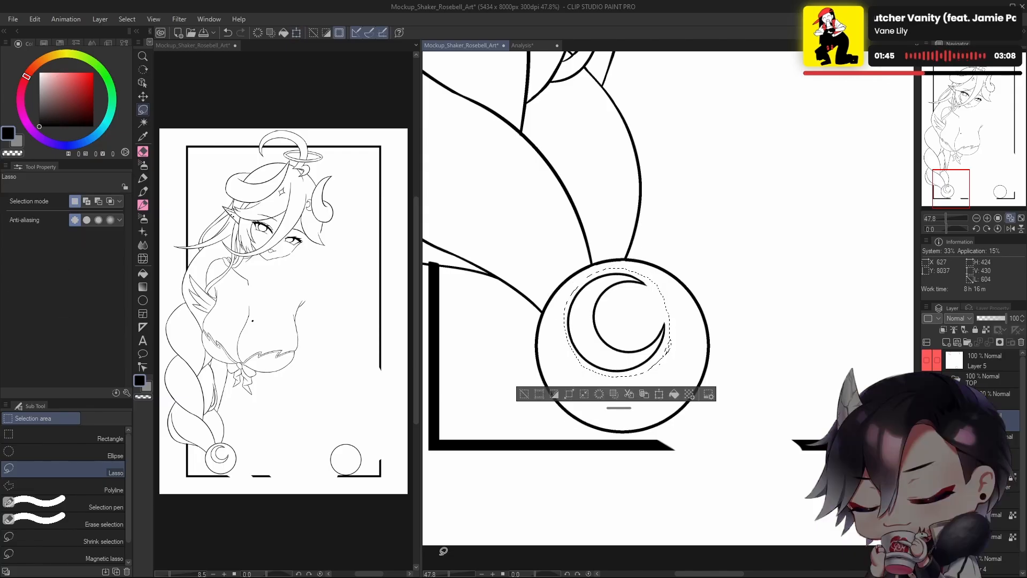
pyautogui.click(525, 395)
pyautogui.moveTo(547, 418); pyautogui.dragTo(447, 493)
pyautogui.scroll(-4, 653, 404)
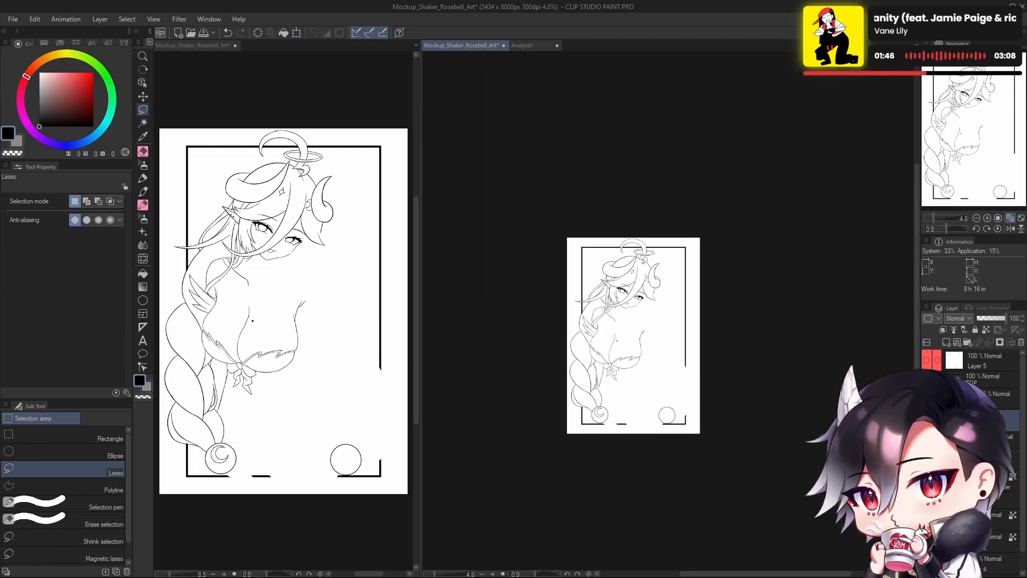
# Step: Compare the line art with the blue sketch and the red marks on Layer 5 by toggling their visibility, returning to the line art layer
pyautogui.click(960, 365)
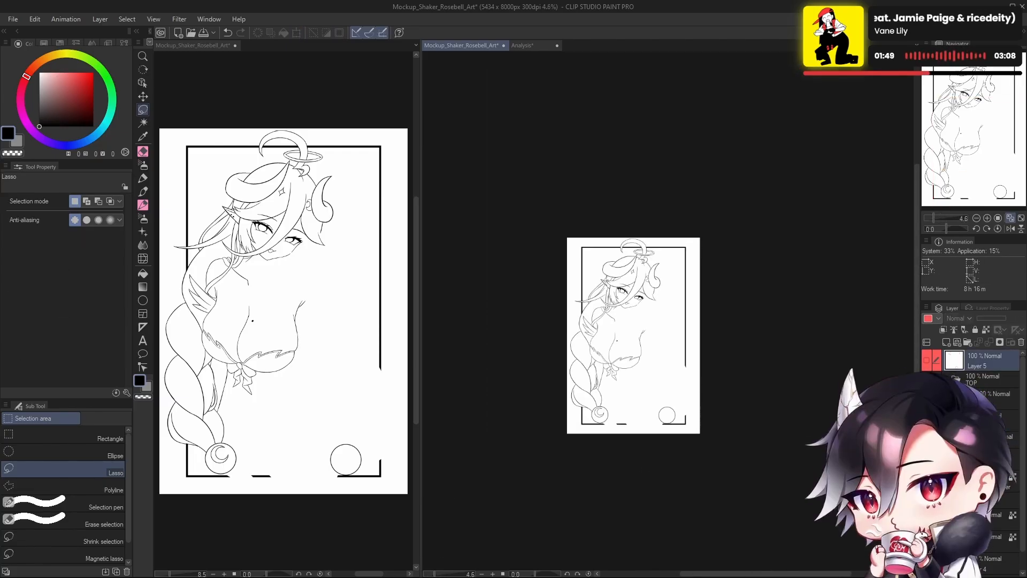
pyautogui.click(927, 359)
pyautogui.scroll(3, 741, 359)
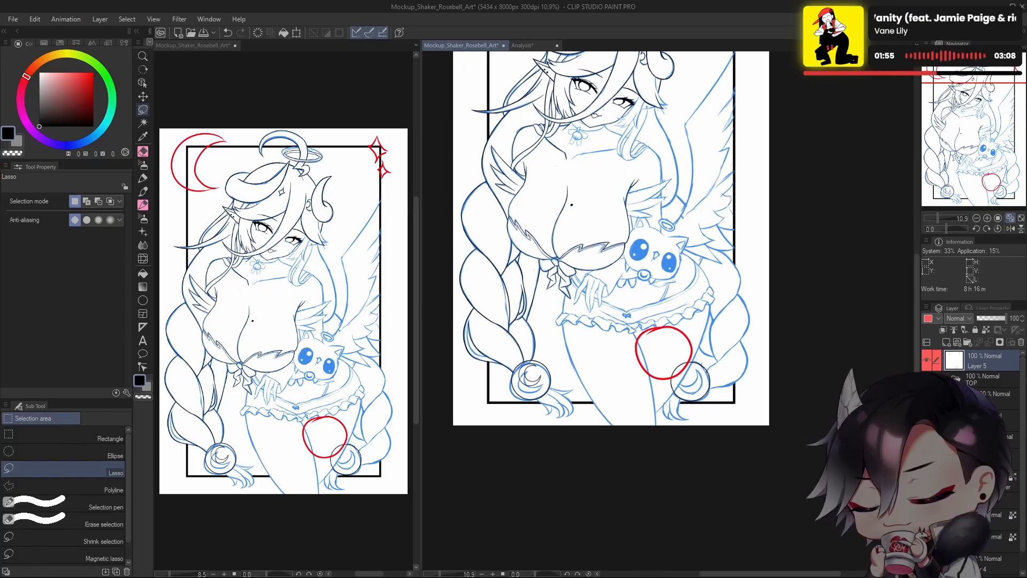
pyautogui.click(929, 358)
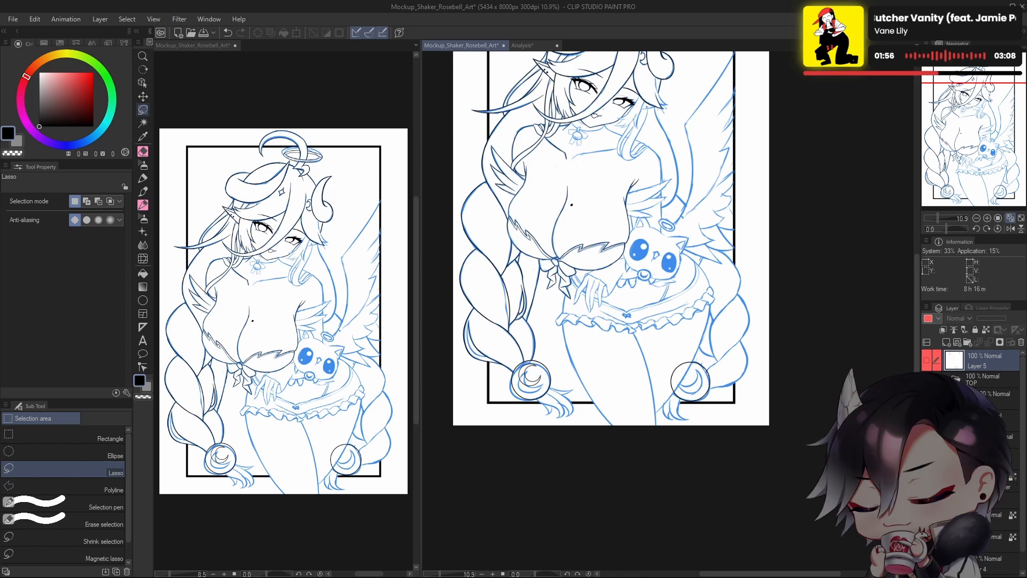
pyautogui.moveTo(610, 214); pyautogui.dragTo(609, 448)
pyautogui.moveTo(748, 338); pyautogui.dragTo(757, 345)
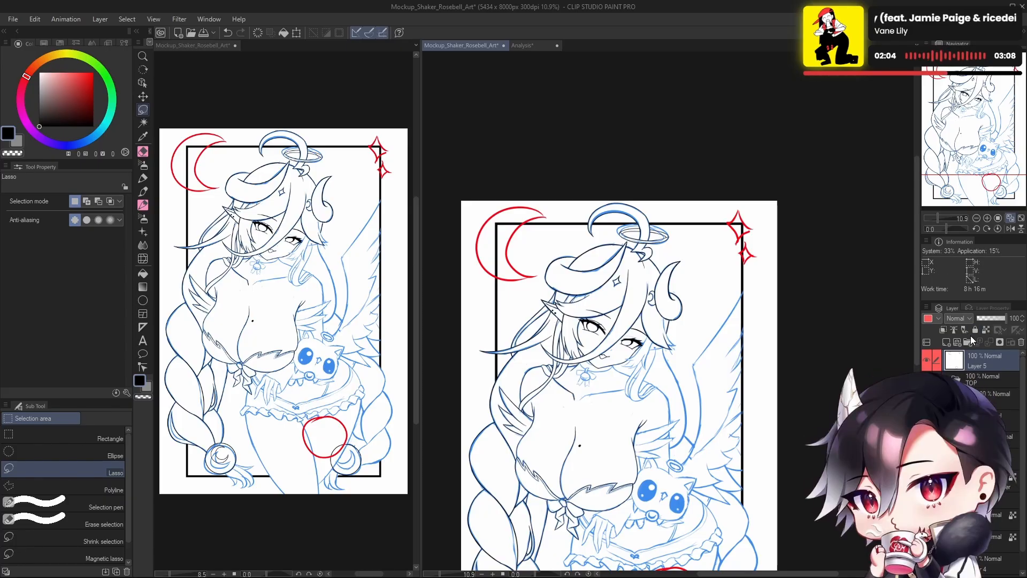
pyautogui.moveTo(718, 491); pyautogui.dragTo(716, 437)
pyautogui.click(930, 359)
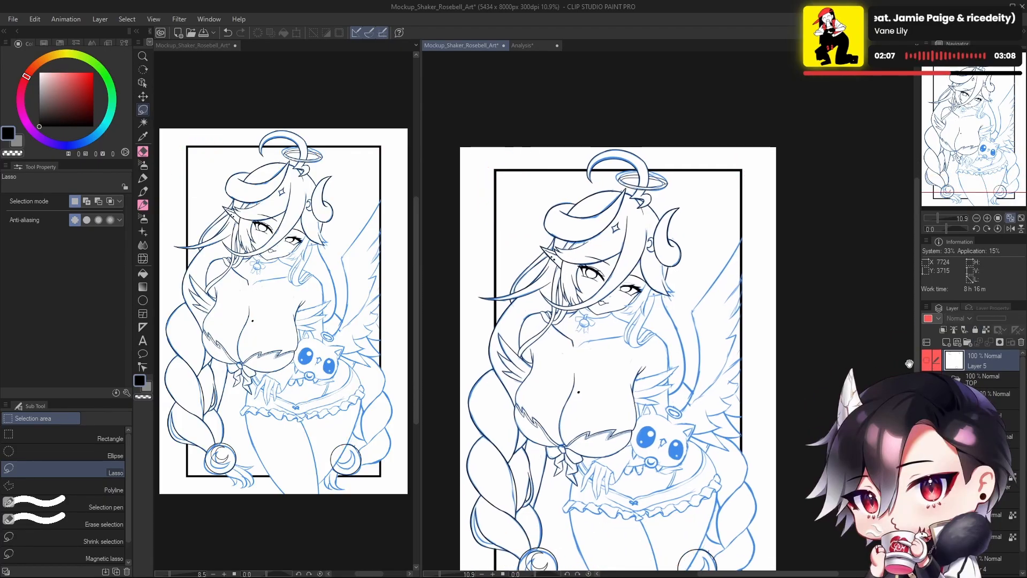
pyautogui.moveTo(729, 505); pyautogui.dragTo(742, 408)
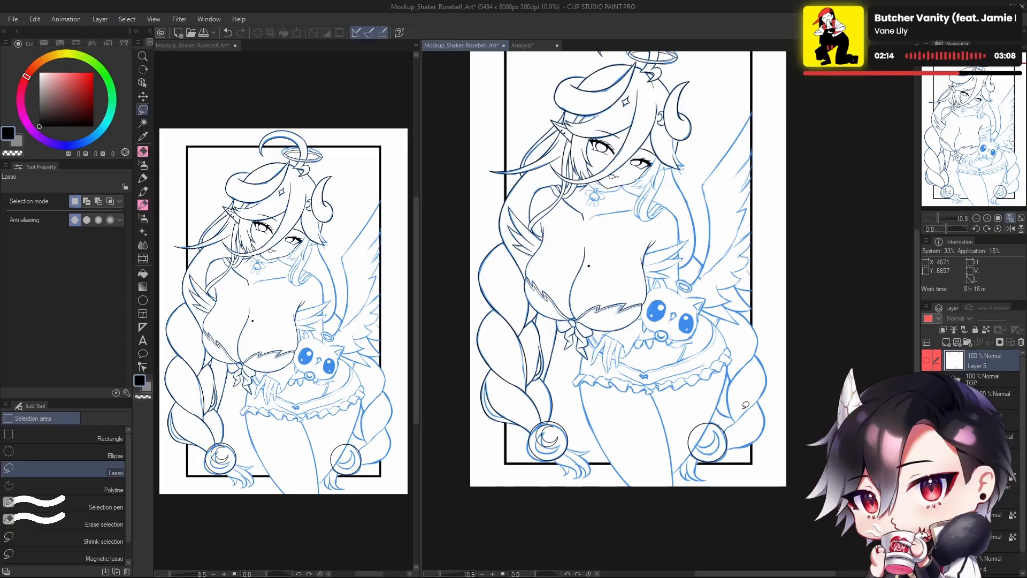
pyautogui.moveTo(701, 398); pyautogui.dragTo(704, 421)
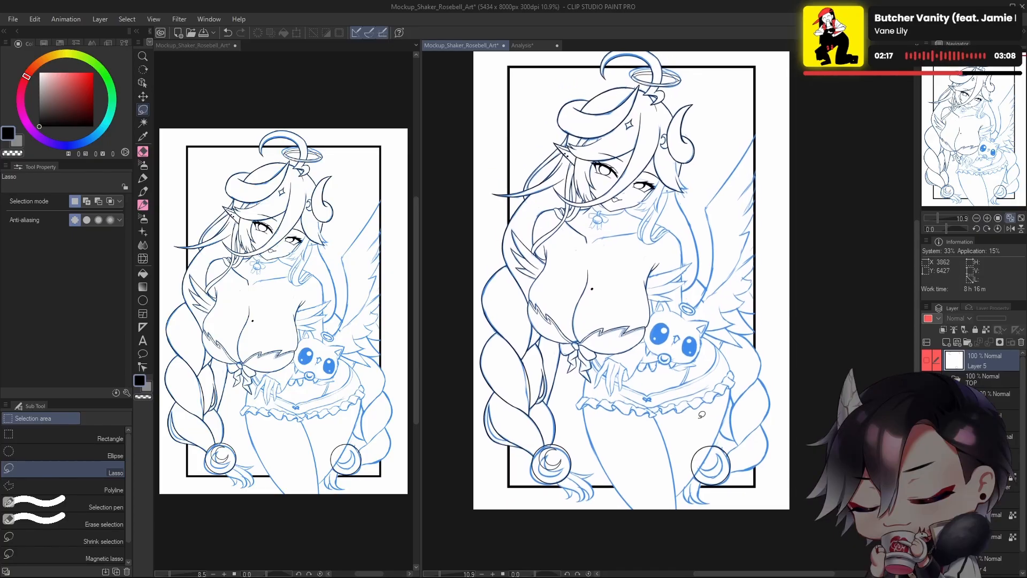
pyautogui.click(987, 380)
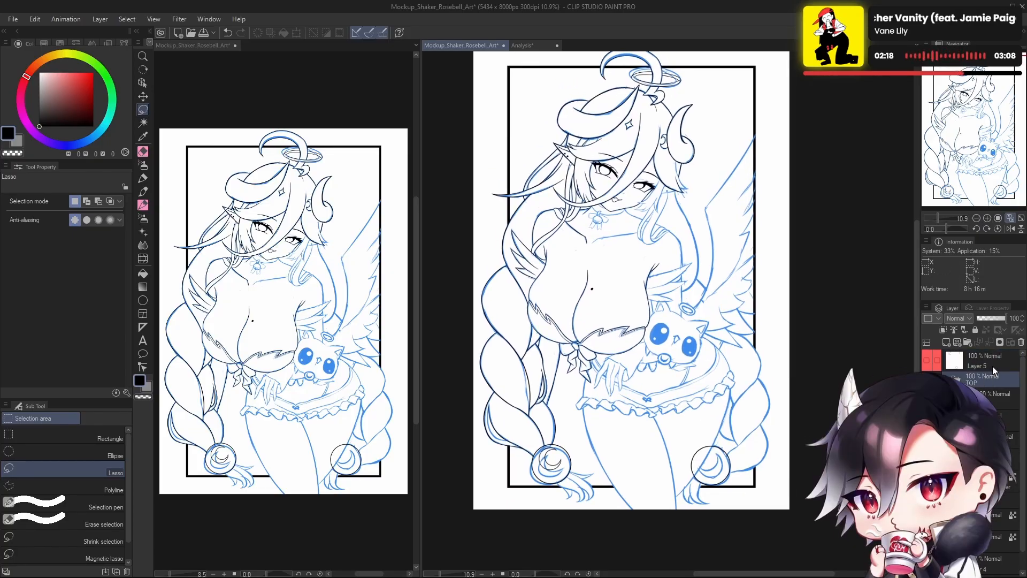
pyautogui.click(1006, 420)
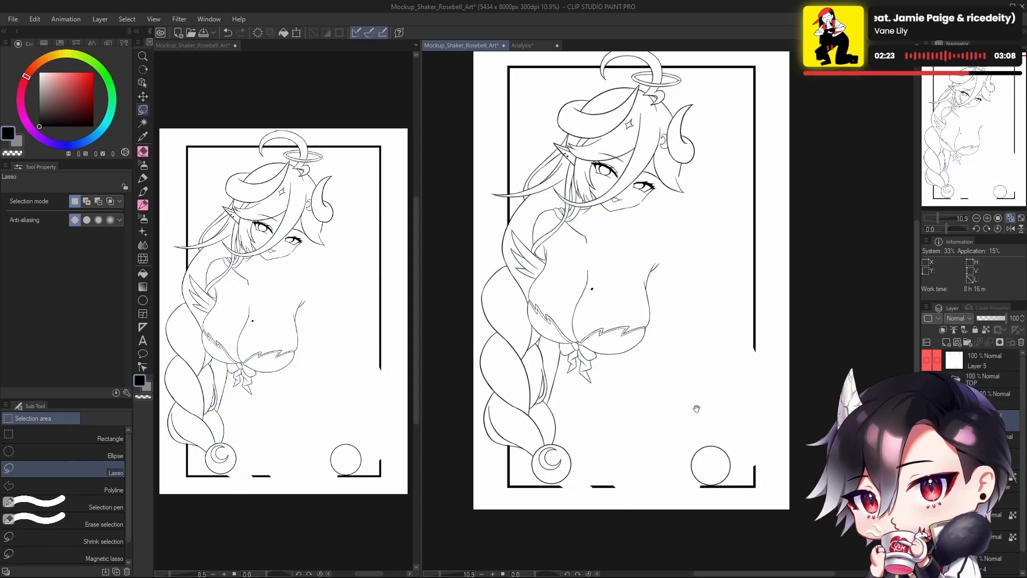
# Step: Select the crescent moon inside the braid's round tie with the Lasso
pyautogui.moveTo(697, 409); pyautogui.dragTo(741, 415)
pyautogui.moveTo(644, 440); pyautogui.dragTo(690, 440)
pyautogui.moveTo(642, 444); pyautogui.dragTo(751, 363)
pyautogui.moveTo(649, 394); pyautogui.dragTo(673, 402)
pyautogui.moveTo(672, 450)
pyautogui.mouseDown()
pyautogui.moveTo(712, 345)
pyautogui.moveTo(589, 377)
pyautogui.moveTo(677, 440)
pyautogui.mouseUp()
pyautogui.click(691, 476)
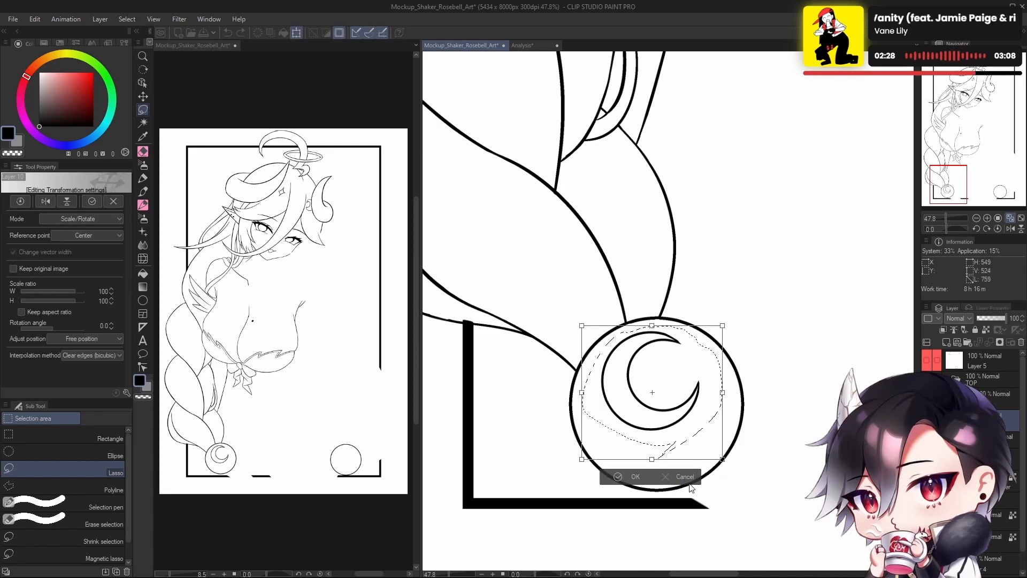
pyautogui.click(673, 482)
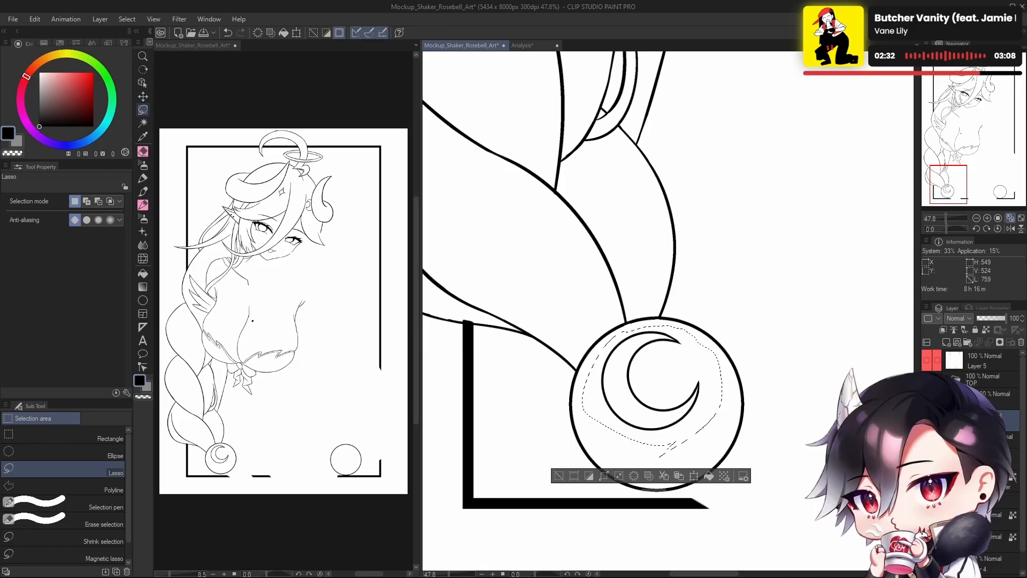
# Step: Scale the selected crescent to 98% and rotate it to -21.5° in Scale/Rotate mode, keeping it in the tie's upper part
pyautogui.click(694, 475)
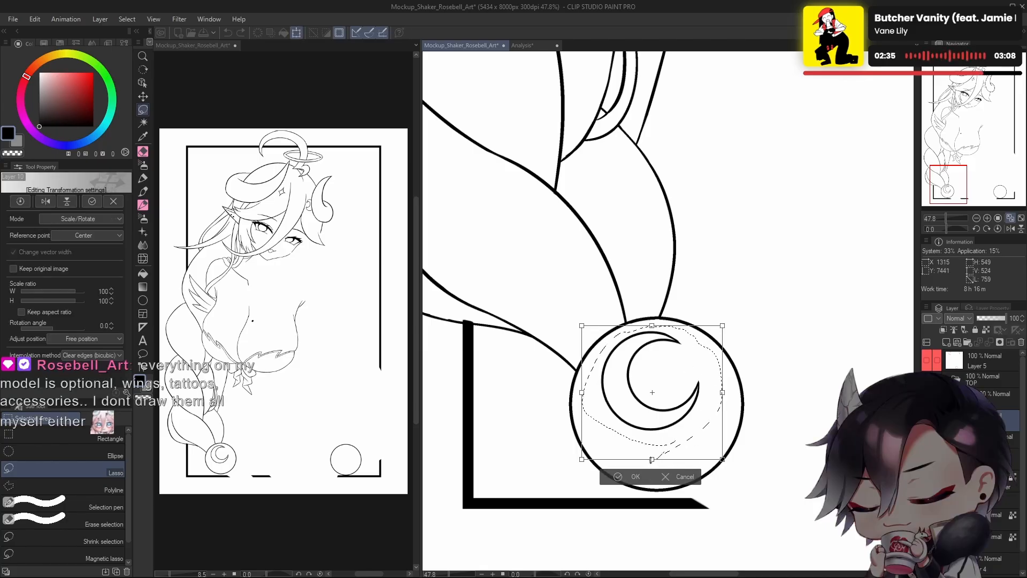
pyautogui.moveTo(652, 459); pyautogui.dragTo(652, 474)
pyautogui.moveTo(683, 444); pyautogui.dragTo(688, 437)
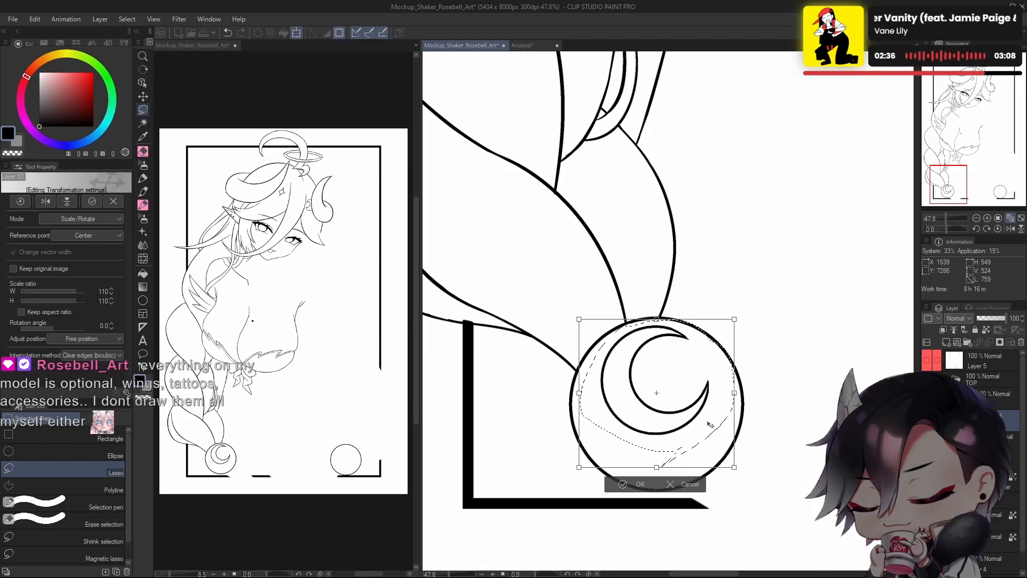
pyautogui.moveTo(657, 467); pyautogui.dragTo(656, 451)
pyautogui.moveTo(745, 397); pyautogui.dragTo(756, 355)
pyautogui.scroll(-5, 700, 409)
pyautogui.scroll(3, 637, 369)
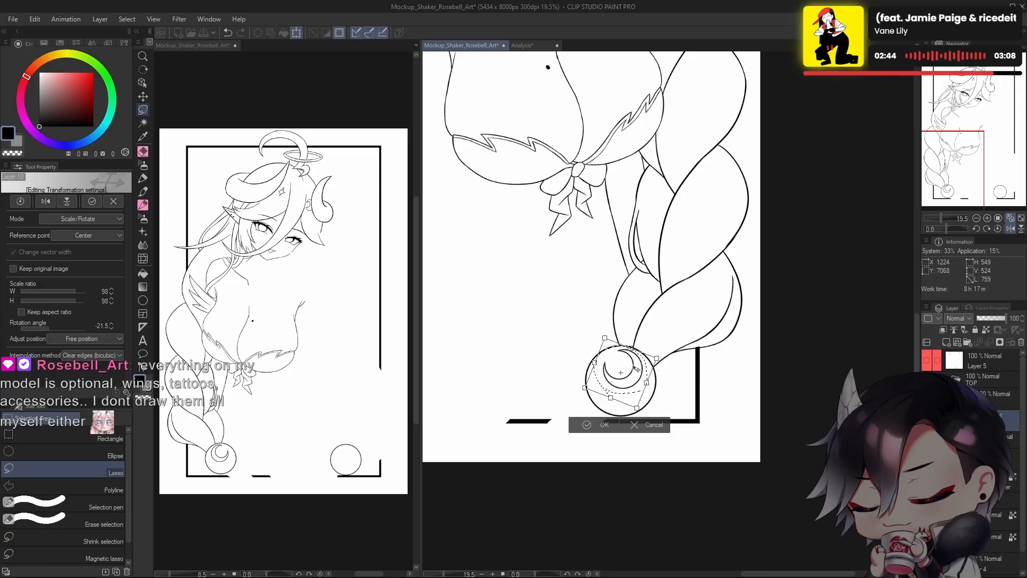
# Step: Squash the crescent's lower part in Free Transform mode to follow the tie's roundness, apply the transformation and deselect it
pyautogui.click(89, 218)
pyautogui.click(81, 292)
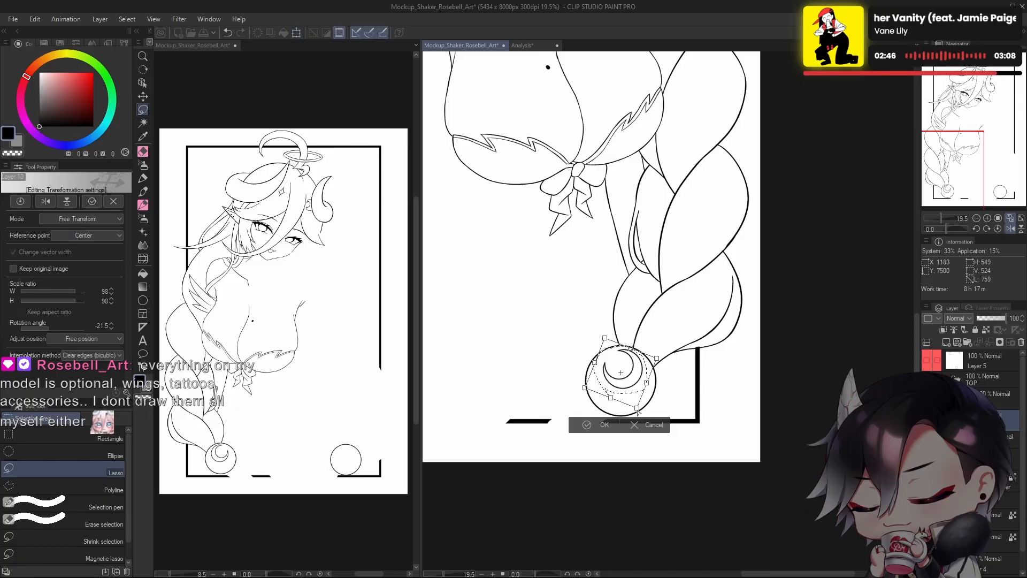
pyautogui.moveTo(637, 408); pyautogui.dragTo(625, 374)
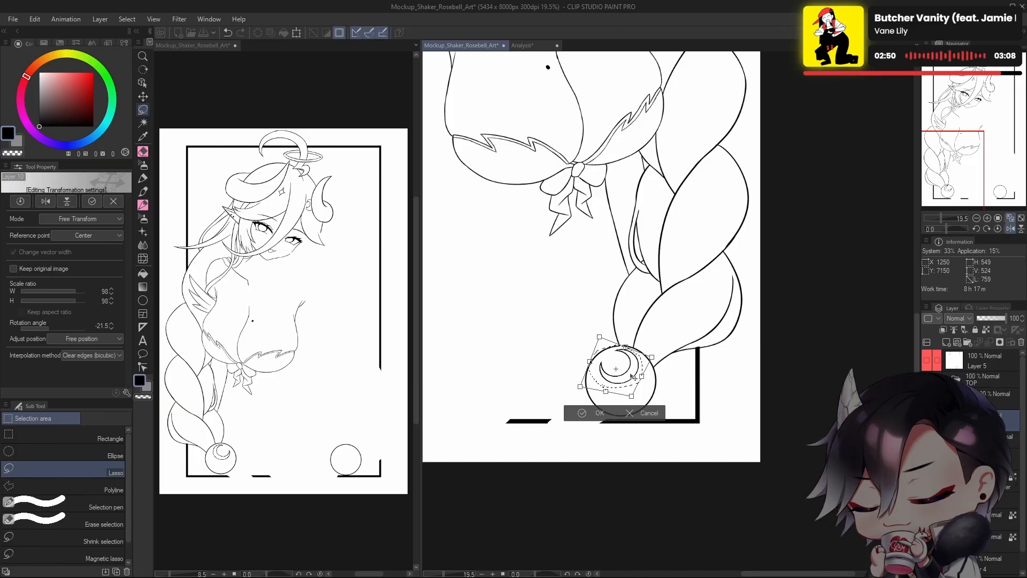
pyautogui.click(593, 413)
pyautogui.scroll(-2, 553, 394)
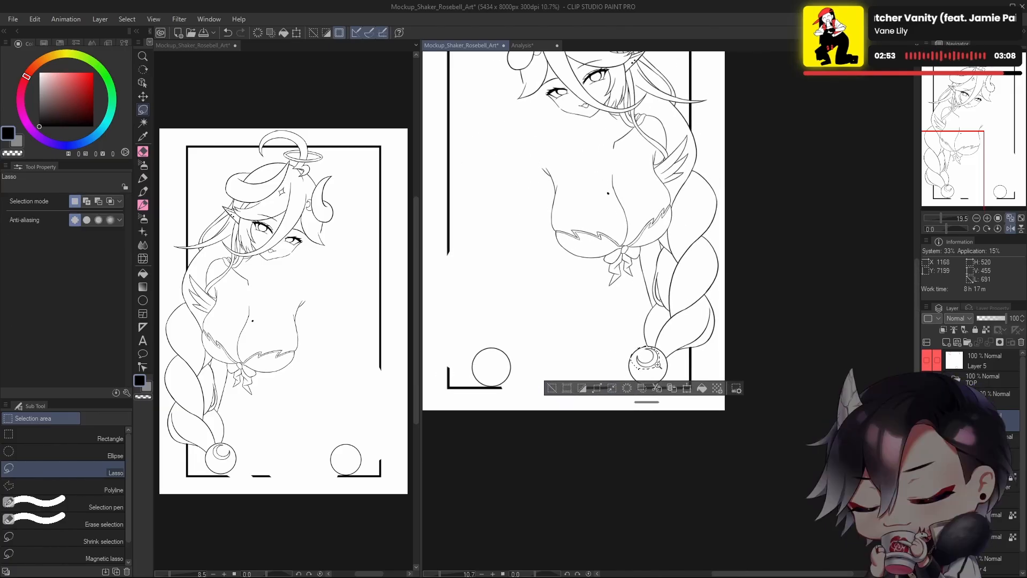
pyautogui.click(552, 390)
pyautogui.press('h')
pyautogui.scroll(3, 716, 383)
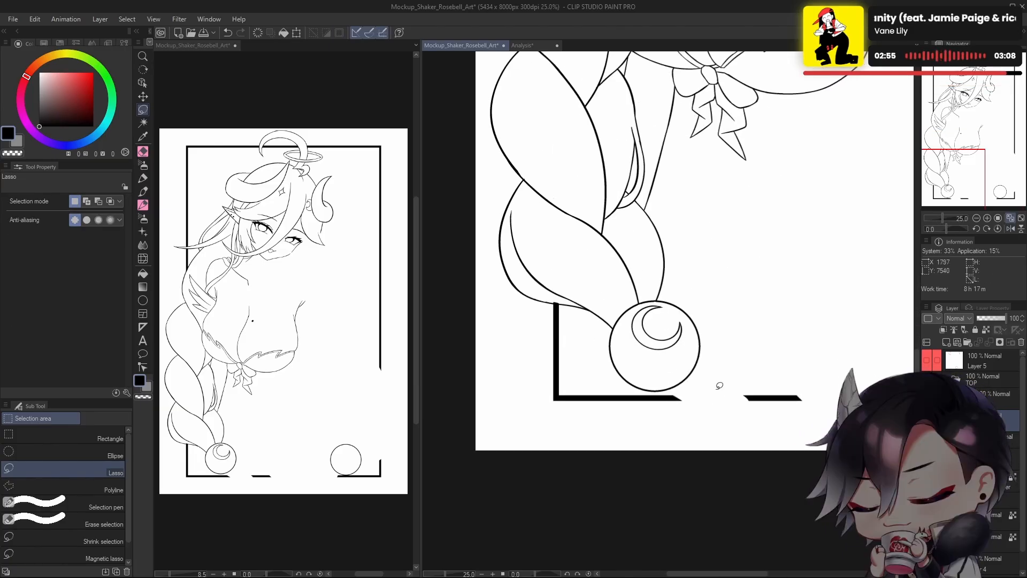
# Step: Try curved strokes across the round tie below the crescent with the Vector Pencil at size 14, undoing them
pyautogui.click(143, 205)
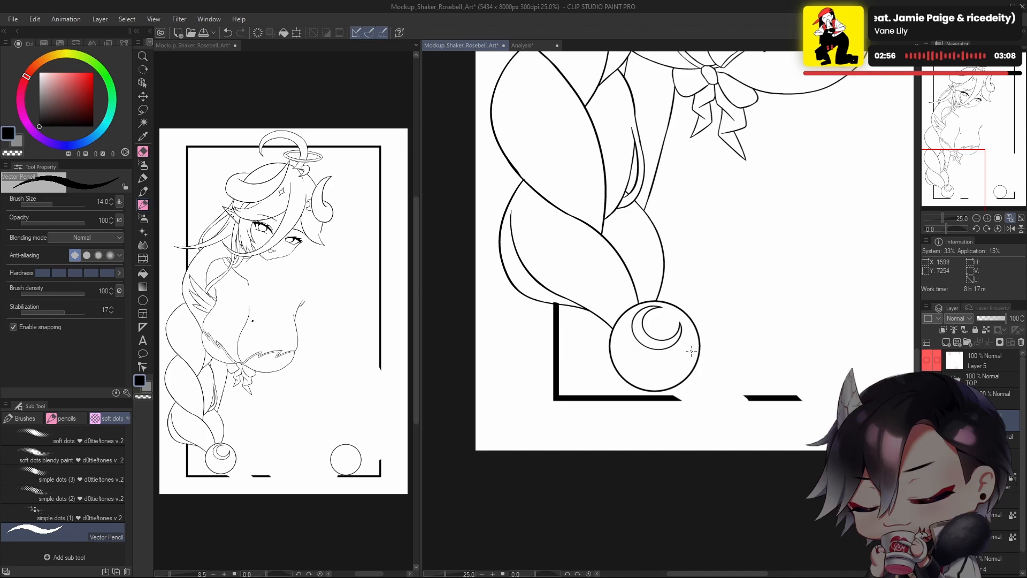
pyautogui.moveTo(607, 388); pyautogui.dragTo(699, 349)
pyautogui.hotkey('ctrl', 'z')
pyautogui.hotkey('ctrl', 'y')
pyautogui.hotkey('ctrl', 'z')
pyautogui.moveTo(699, 367); pyautogui.dragTo(696, 382)
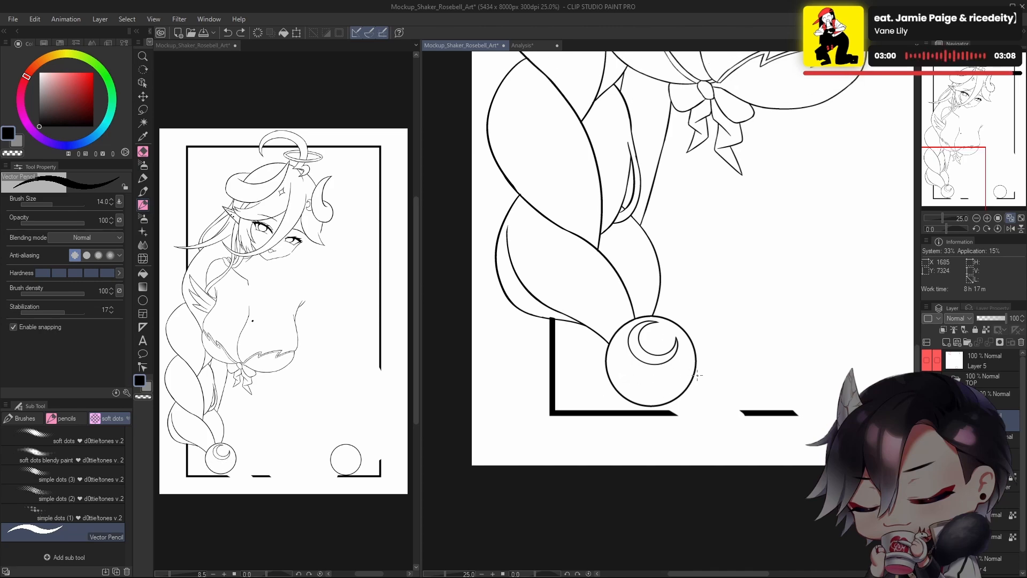
pyautogui.moveTo(609, 371)
pyautogui.mouseDown()
pyautogui.moveTo(700, 363)
pyautogui.moveTo(719, 413)
pyautogui.mouseUp()
pyautogui.hotkey('ctrl', 'z')
# Step: Draw a curved band line across the round tie below the crescent on the flipped canvas, then restore the canvas orientation
pyautogui.scroll(-6, 713, 365)
pyautogui.press('h')
pyautogui.scroll(3, 673, 397)
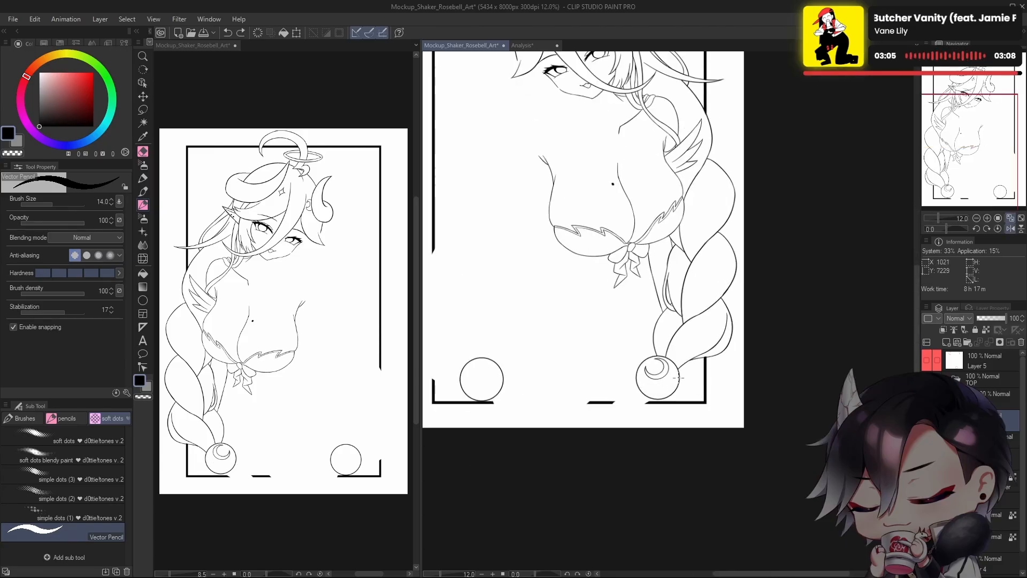
pyautogui.moveTo(637, 379)
pyautogui.mouseDown()
pyautogui.moveTo(659, 390)
pyautogui.moveTo(678, 372)
pyautogui.moveTo(637, 380)
pyautogui.moveTo(680, 369)
pyautogui.moveTo(639, 381)
pyautogui.moveTo(649, 390)
pyautogui.moveTo(679, 375)
pyautogui.mouseUp()
pyautogui.hotkey('ctrl', 'z')
pyautogui.hotkey('ctrl', 'z')
pyautogui.hotkey('ctrl', 'z')
pyautogui.scroll(-5, 693, 384)
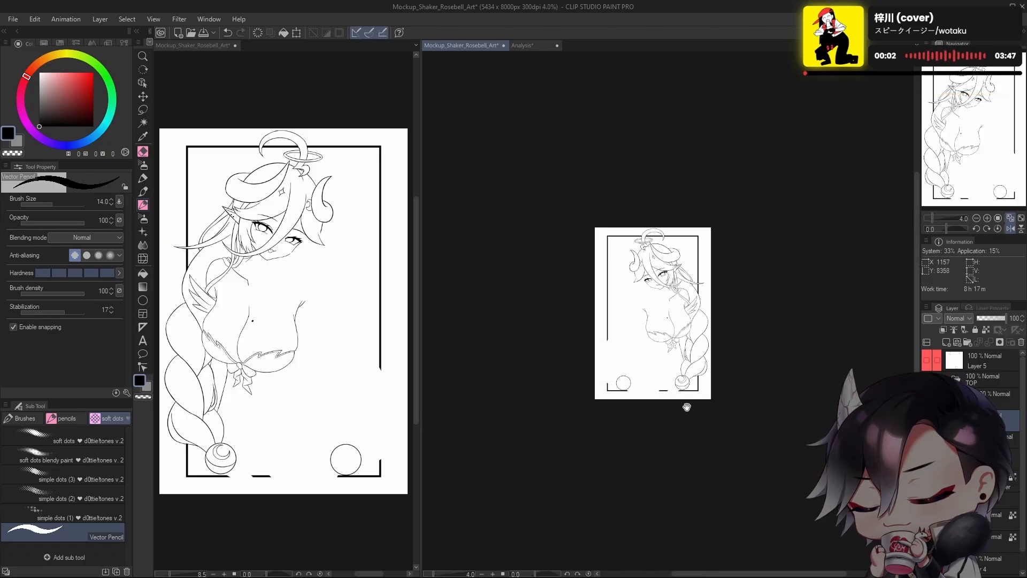
pyautogui.press('h')
pyautogui.moveTo(696, 410); pyautogui.dragTo(682, 418)
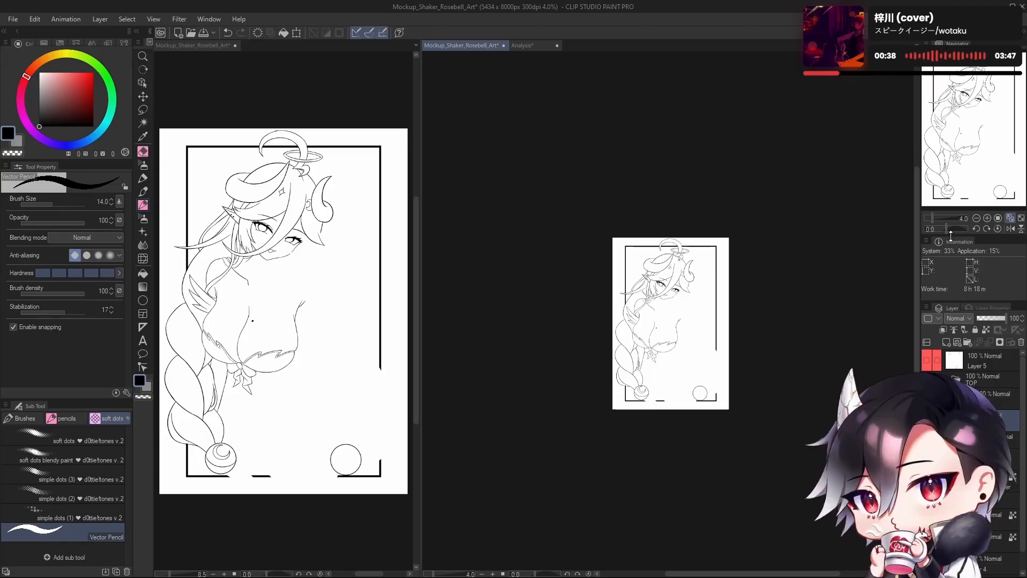
# Step: Erase the end of the band line that sticks out past the round tie's outline, using the Vector Pencil with transparent colour
pyautogui.moveTo(681, 368)
pyautogui.mouseDown()
pyautogui.moveTo(662, 369)
pyautogui.moveTo(680, 402)
pyautogui.mouseUp()
pyautogui.moveTo(680, 416); pyautogui.dragTo(641, 334)
pyautogui.scroll(4, 591, 345)
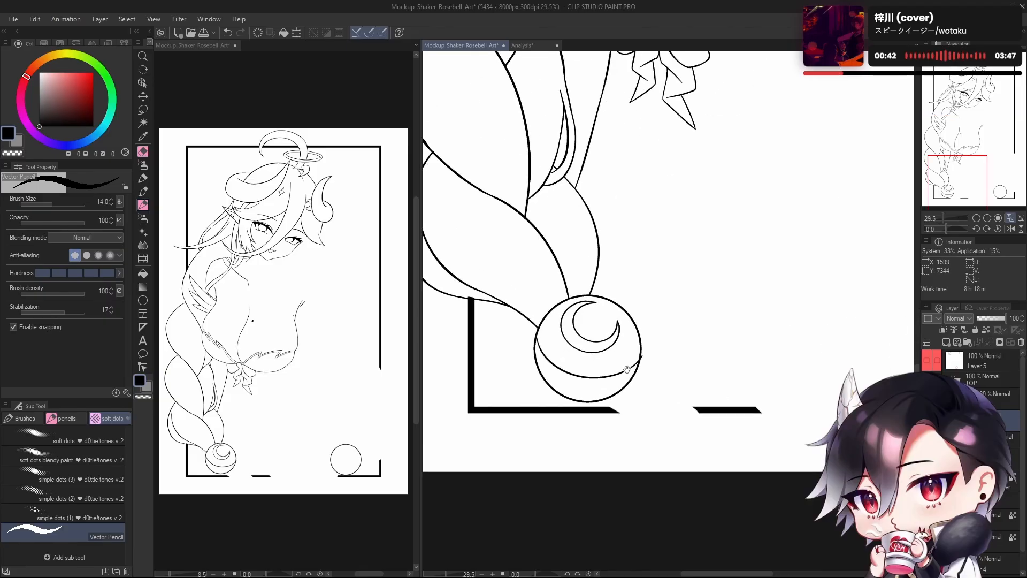
pyautogui.scroll(2, 583, 361)
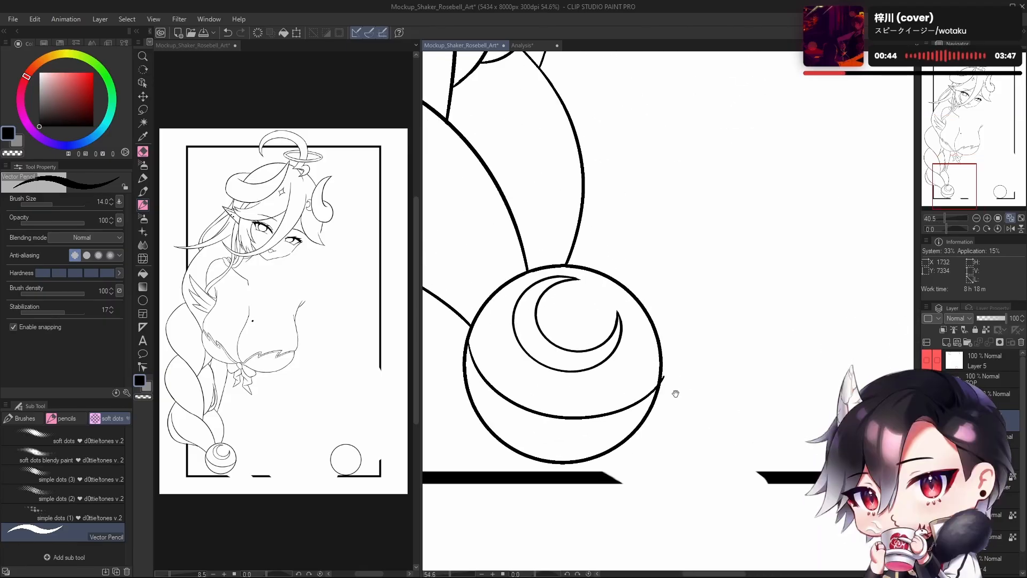
pyautogui.scroll(2, 645, 300)
pyautogui.scroll(2, 666, 384)
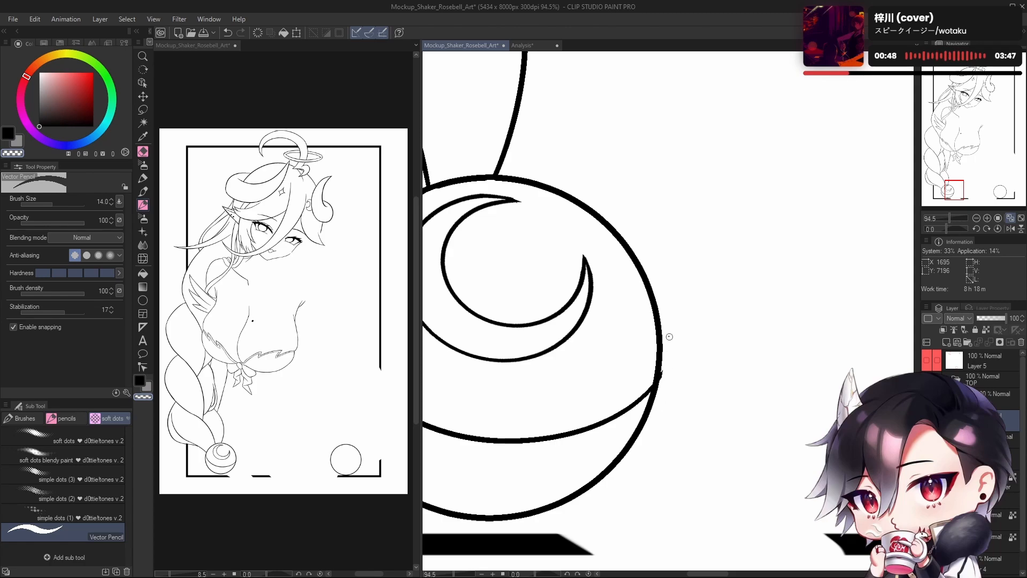
pyautogui.moveTo(670, 336); pyautogui.dragTo(662, 392)
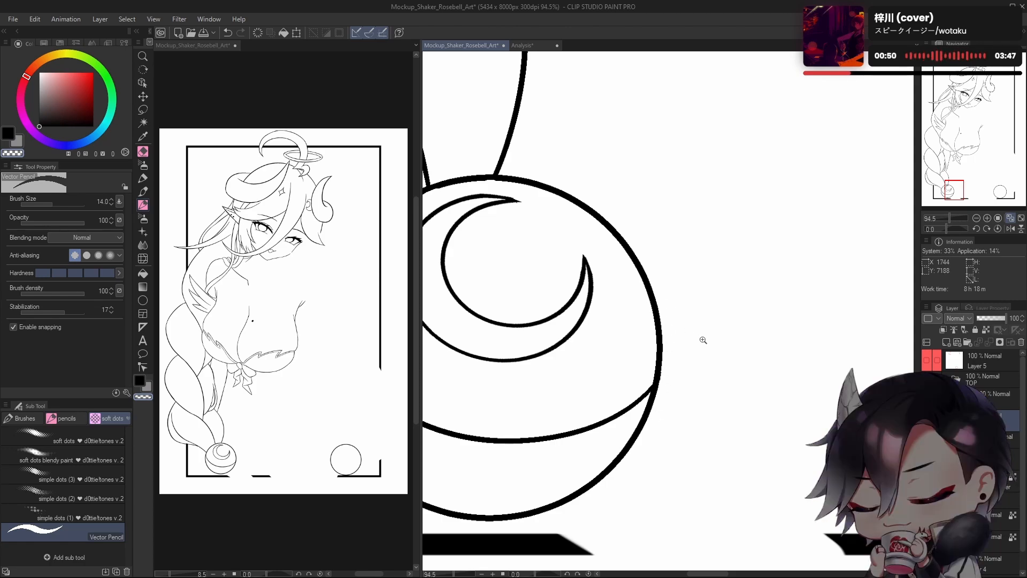
pyautogui.scroll(-6, 666, 313)
pyautogui.scroll(2, 662, 316)
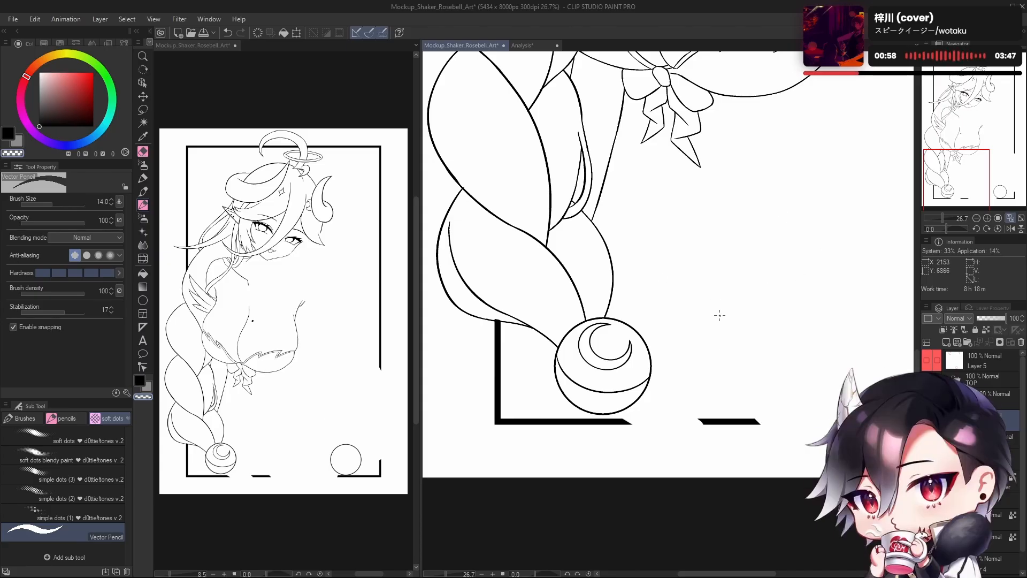
pyautogui.moveTo(725, 320); pyautogui.dragTo(678, 367)
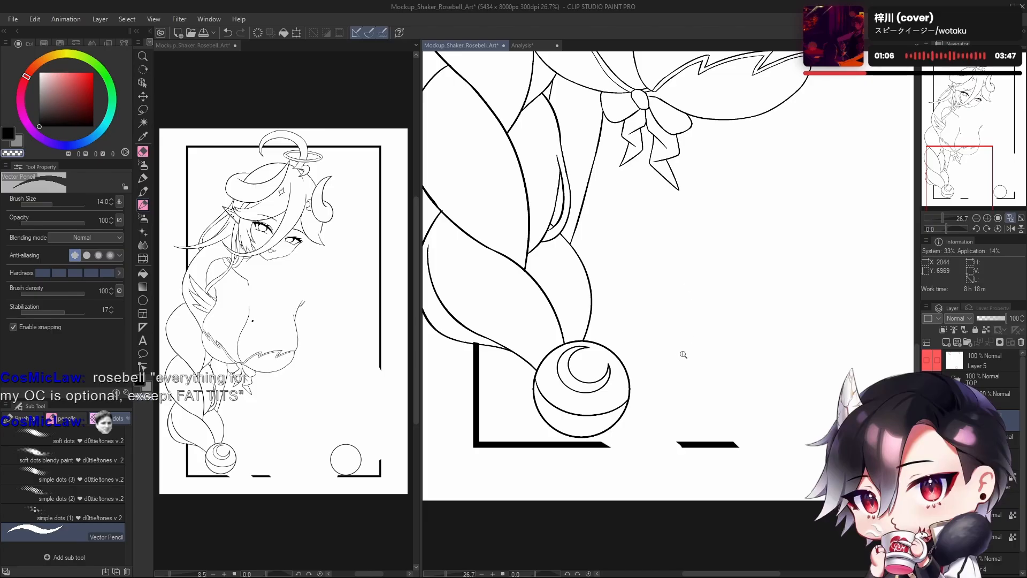
# Step: Toggle the blue sketch layer on and off to compare it with the inked line art
pyautogui.scroll(-4, 680, 351)
pyautogui.moveTo(680, 376); pyautogui.dragTo(681, 397)
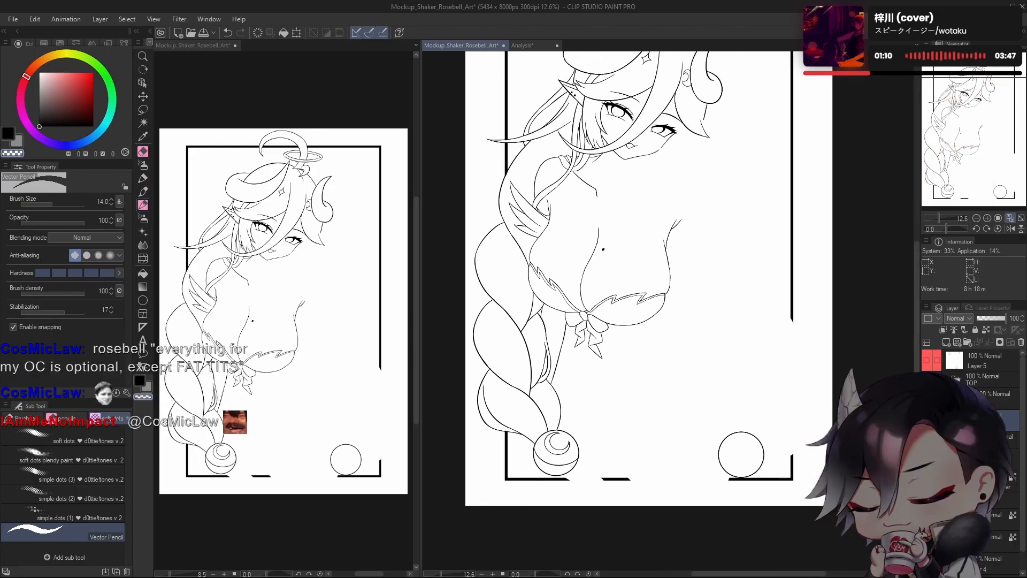
pyautogui.click(927, 481)
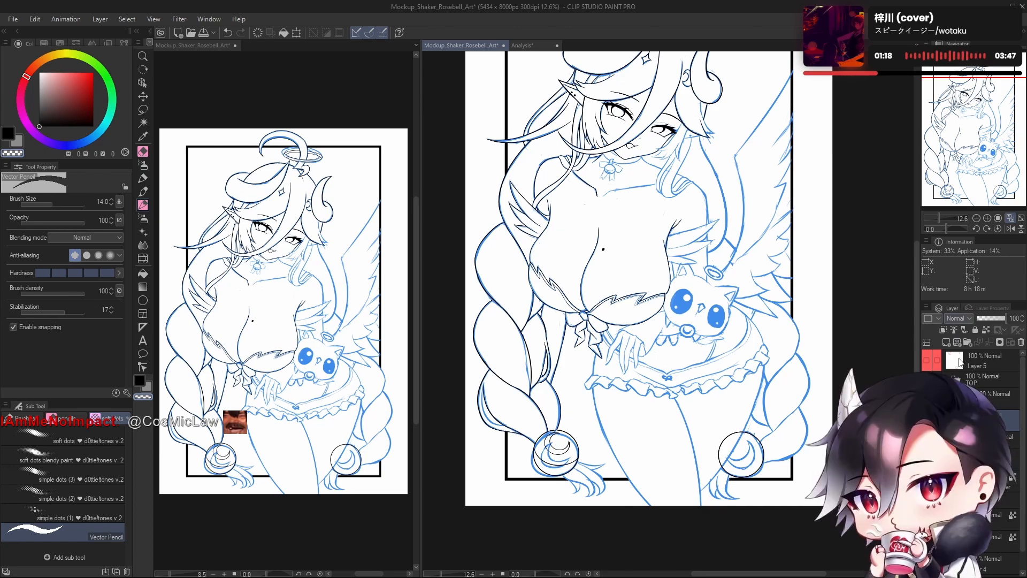
pyautogui.click(984, 437)
pyautogui.click(927, 437)
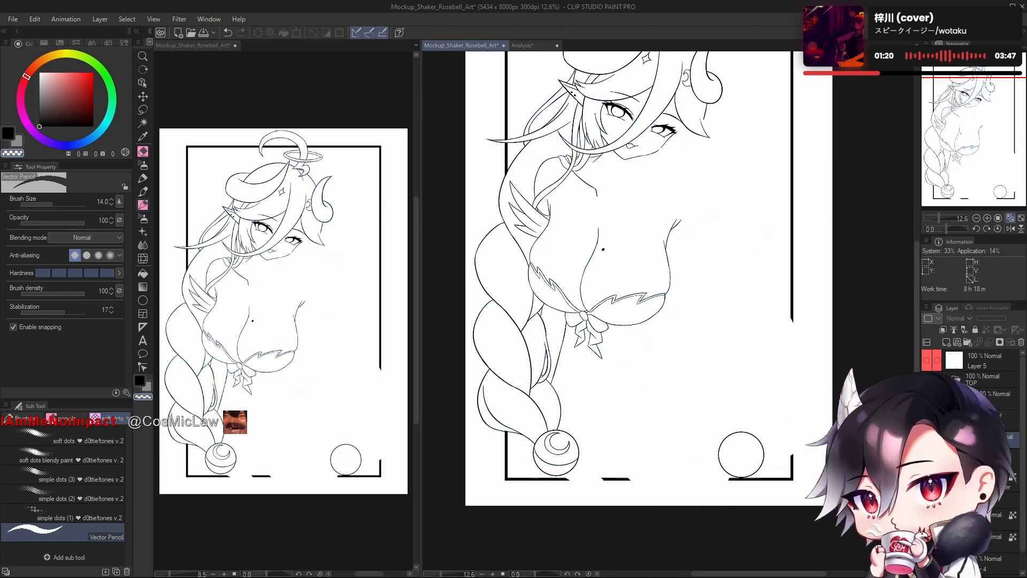
pyautogui.moveTo(621, 422); pyautogui.dragTo(645, 416)
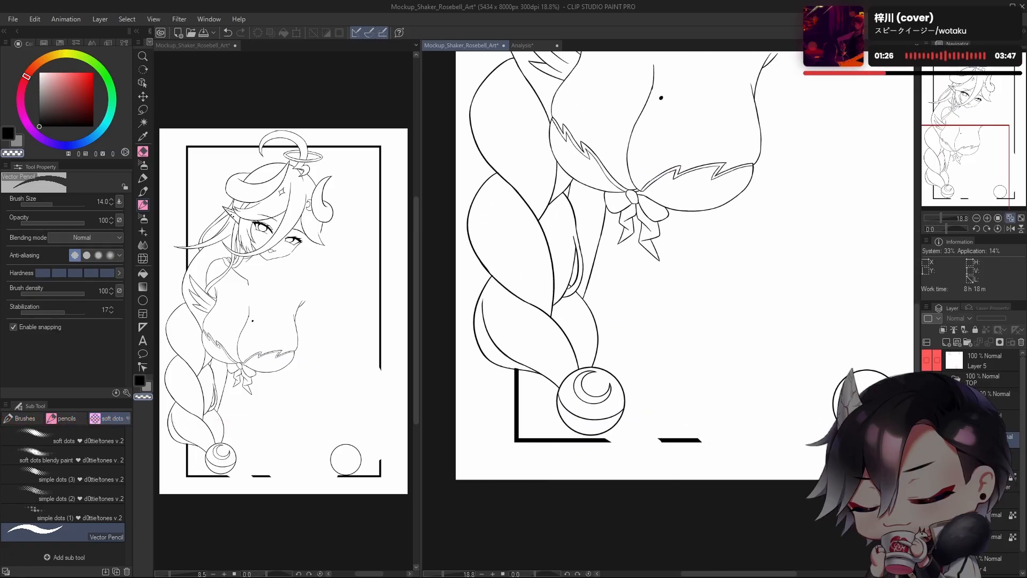
# Step: Show the blue sketch beneath the line art in a mirrored view and ready the inking layer for black strokes
pyautogui.click(927, 440)
pyautogui.moveTo(615, 452); pyautogui.dragTo(633, 437)
pyautogui.moveTo(633, 436)
pyautogui.mouseDown()
pyautogui.moveTo(623, 433)
pyautogui.moveTo(790, 443)
pyautogui.mouseUp()
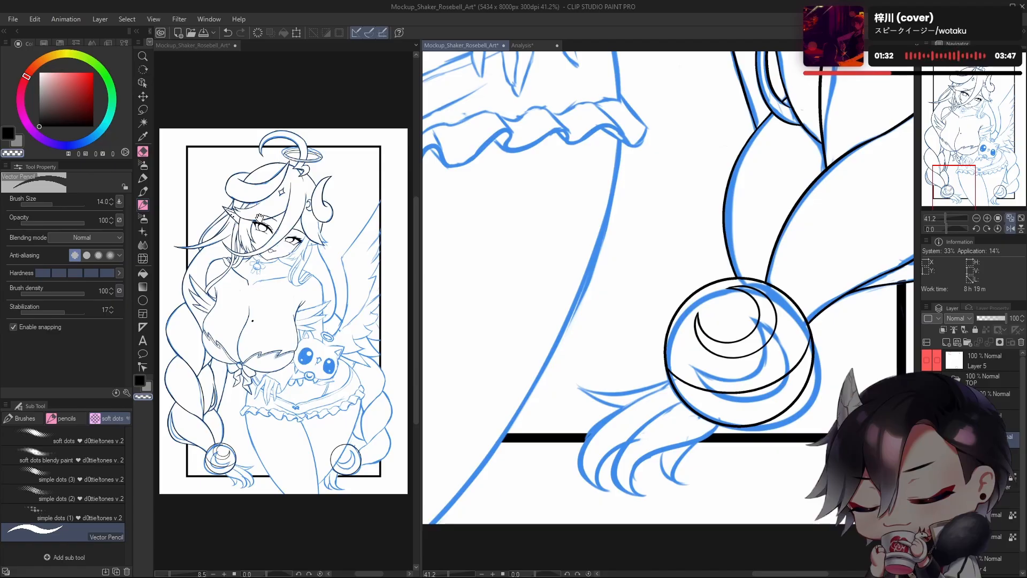
pyautogui.moveTo(746, 404); pyautogui.dragTo(718, 387)
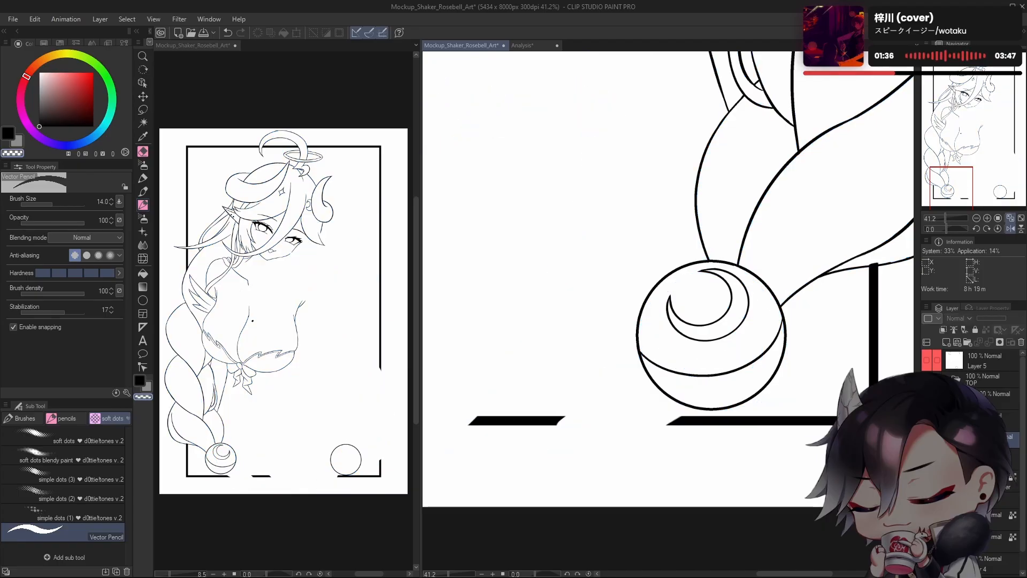
pyautogui.click(927, 420)
pyautogui.click(1000, 420)
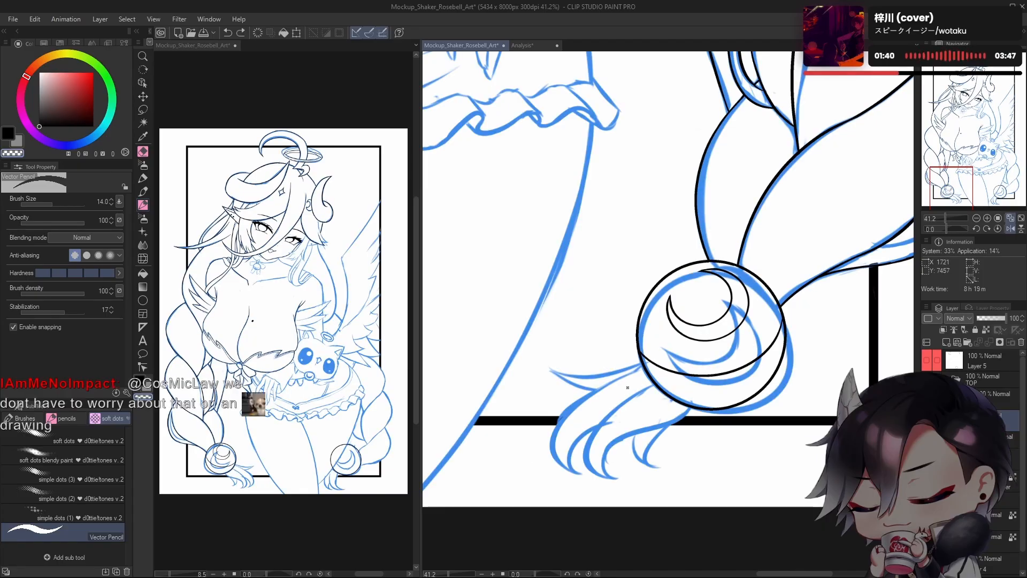
pyautogui.press('c')
# Step: Try repeatedly to ink the outer curve of the hair tuft below the crescent bead, following the blue sketch
pyautogui.moveTo(640, 368); pyautogui.dragTo(580, 474)
pyautogui.hotkey('ctrl', 'z')
pyautogui.moveTo(644, 367)
pyautogui.mouseDown()
pyautogui.moveTo(610, 384)
pyautogui.moveTo(582, 474)
pyautogui.mouseUp()
pyautogui.hotkey('ctrl', 'z')
pyautogui.moveTo(644, 366); pyautogui.dragTo(588, 481)
pyautogui.hotkey('ctrl', 'z')
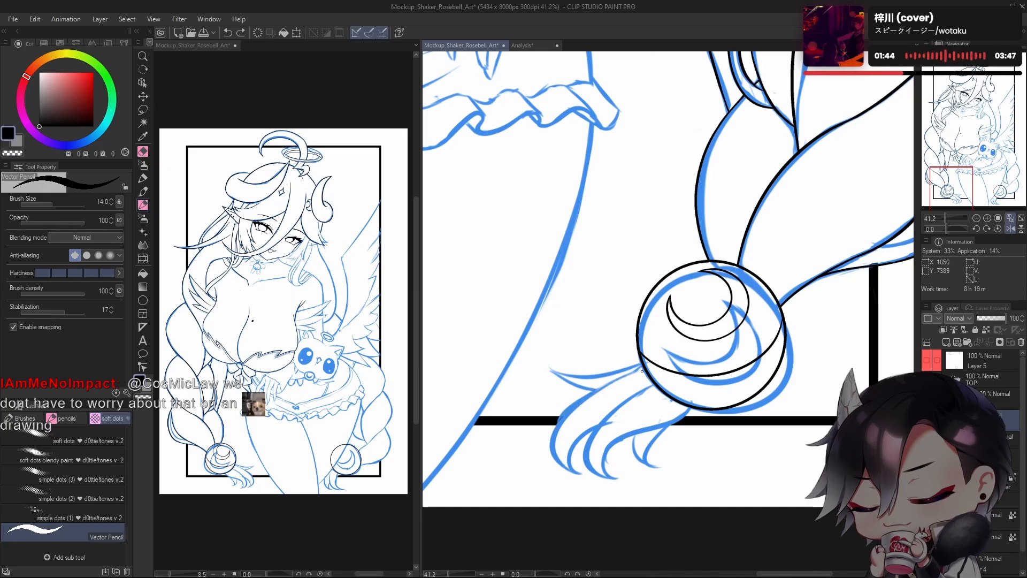
pyautogui.moveTo(644, 367); pyautogui.dragTo(587, 479)
pyautogui.hotkey('ctrl', 'z')
pyautogui.moveTo(643, 367); pyautogui.dragTo(581, 476)
pyautogui.hotkey('ctrl', 'z')
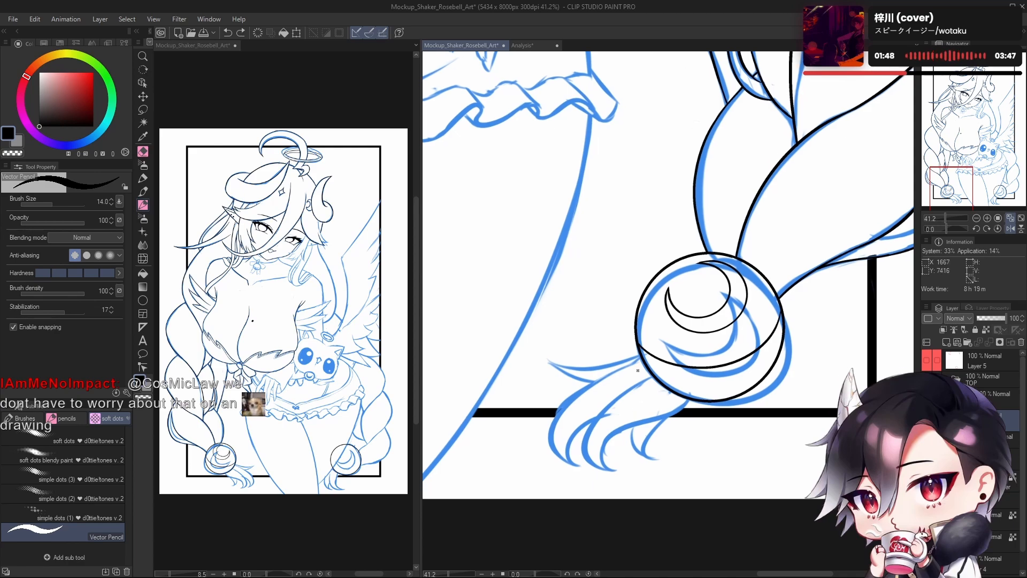
pyautogui.moveTo(636, 373); pyautogui.dragTo(536, 472)
pyautogui.hotkey('ctrl', 'z')
pyautogui.moveTo(641, 359)
pyautogui.mouseDown()
pyautogui.moveTo(593, 382)
pyautogui.moveTo(568, 472)
pyautogui.mouseUp()
pyautogui.hotkey('ctrl', 'z')
pyautogui.moveTo(642, 356); pyautogui.dragTo(569, 472)
pyautogui.hotkey('ctrl', 'z')
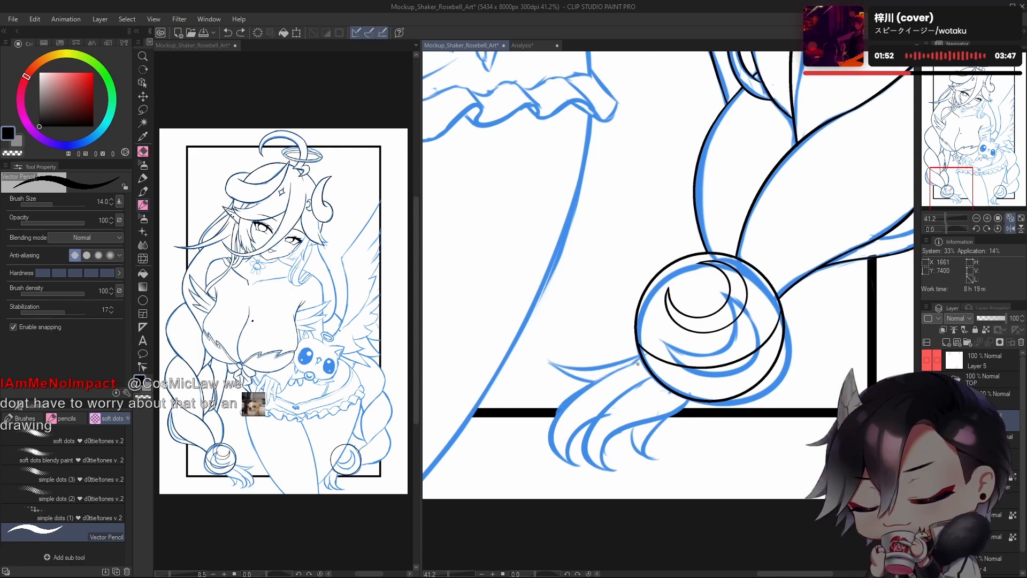
pyautogui.moveTo(642, 357)
pyautogui.mouseDown()
pyautogui.moveTo(559, 412)
pyautogui.moveTo(547, 466)
pyautogui.mouseUp()
pyautogui.hotkey('ctrl', 'z')
pyautogui.moveTo(641, 357); pyautogui.dragTo(551, 464)
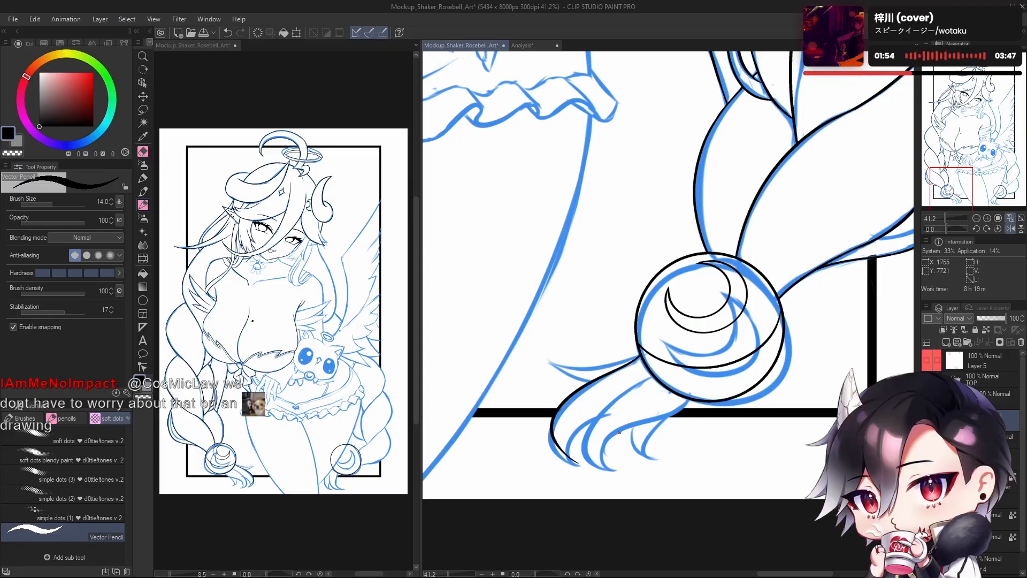
pyautogui.hotkey('ctrl', 'z')
pyautogui.moveTo(641, 354); pyautogui.dragTo(545, 475)
pyautogui.hotkey('ctrl', 'z')
pyautogui.moveTo(641, 358)
pyautogui.mouseDown()
pyautogui.moveTo(557, 428)
pyautogui.moveTo(552, 471)
pyautogui.mouseUp()
pyautogui.hotkey('ctrl', 'z')
pyautogui.moveTo(641, 356); pyautogui.dragTo(550, 471)
pyautogui.hotkey('ctrl', 'z')
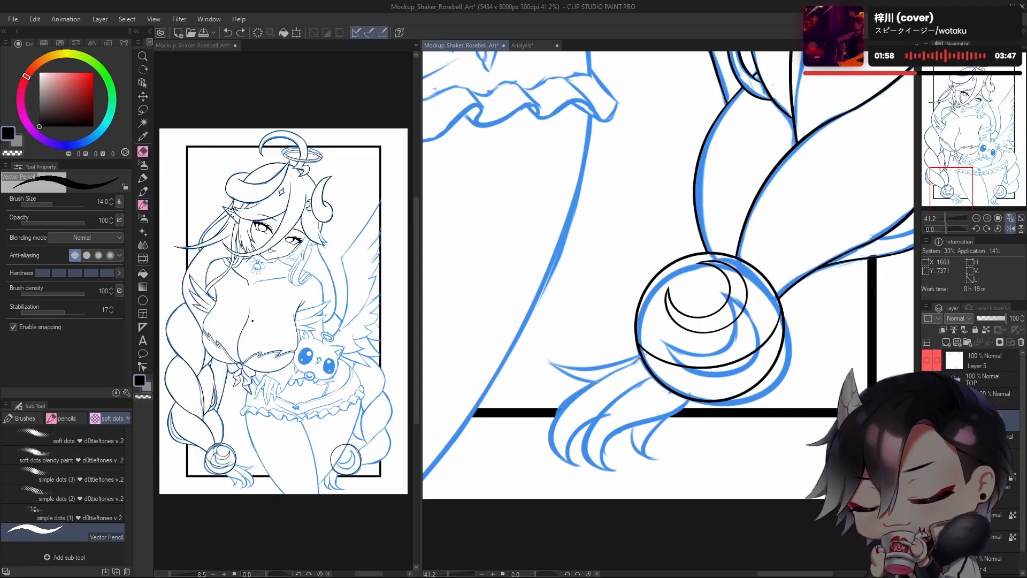
pyautogui.moveTo(641, 356); pyautogui.dragTo(547, 467)
pyautogui.hotkey('ctrl', 'z')
pyautogui.moveTo(638, 358); pyautogui.dragTo(583, 462)
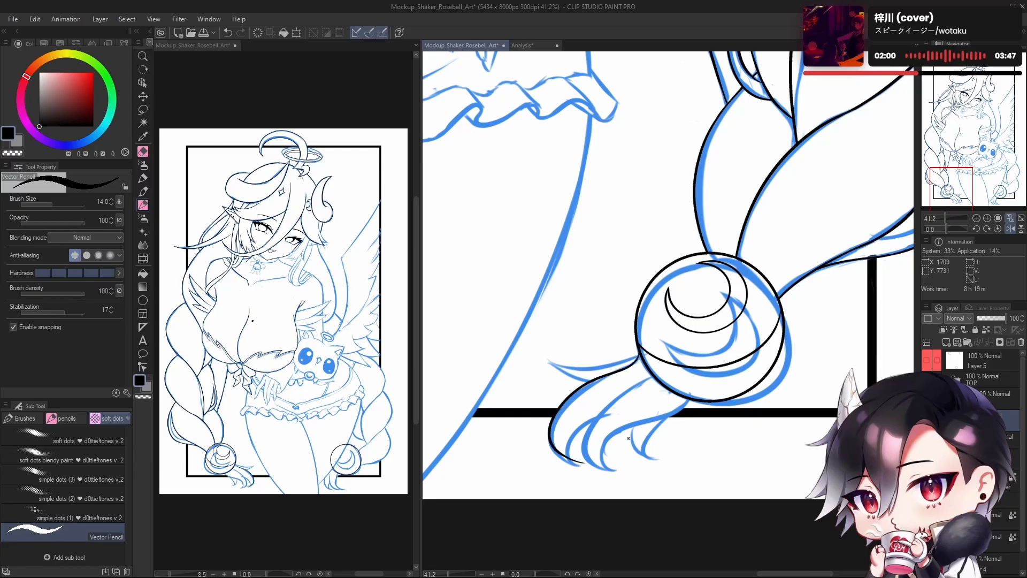
pyautogui.hotkey('ctrl', 'z')
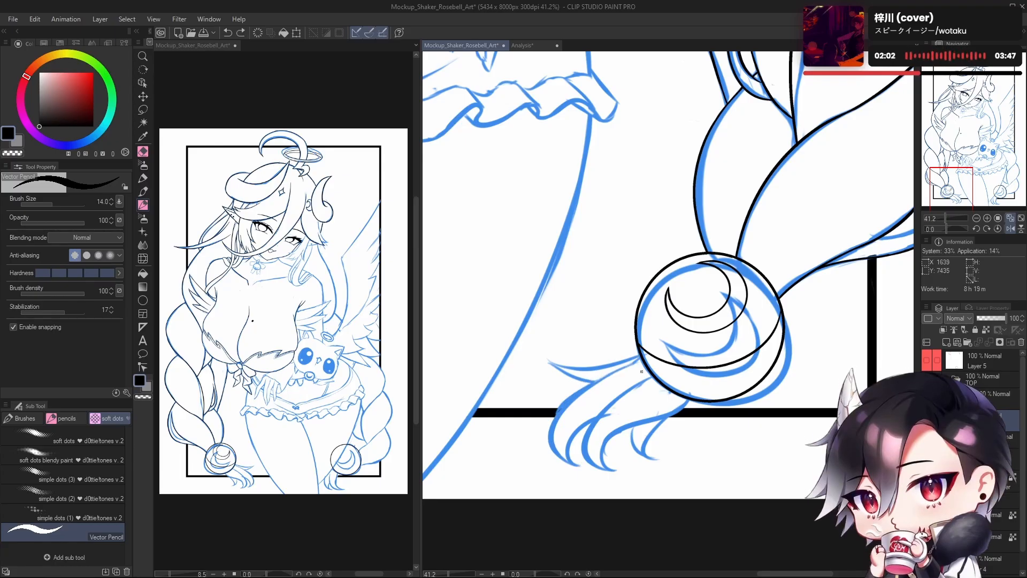
pyautogui.moveTo(639, 357)
pyautogui.mouseDown()
pyautogui.moveTo(563, 401)
pyautogui.moveTo(551, 464)
pyautogui.mouseUp()
pyautogui.hotkey('ctrl', 'z')
pyautogui.moveTo(639, 357); pyautogui.dragTo(548, 463)
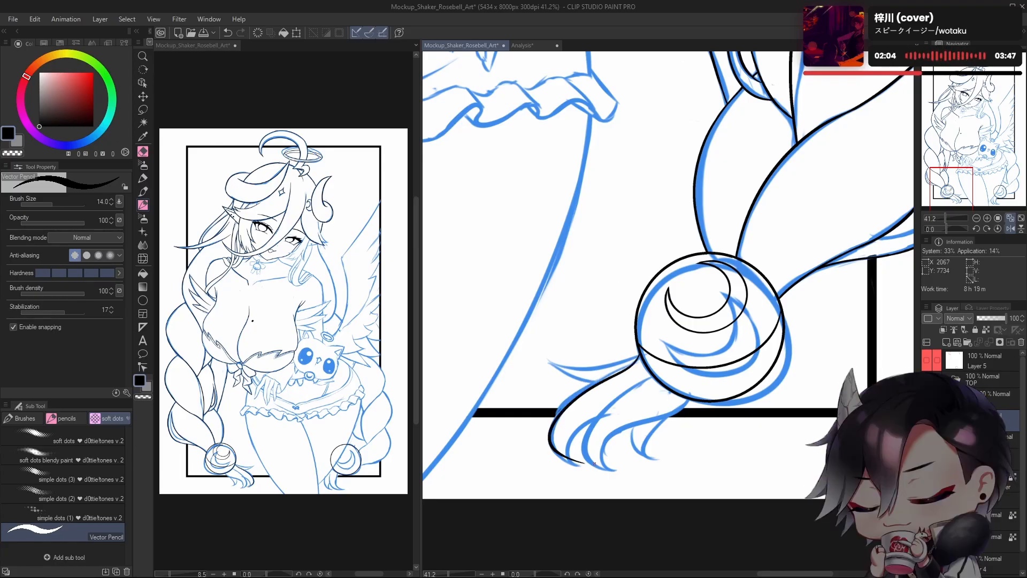
pyautogui.hotkey('ctrl', 'z')
pyautogui.moveTo(633, 366); pyautogui.dragTo(577, 473)
pyautogui.hotkey('ctrl', 'z')
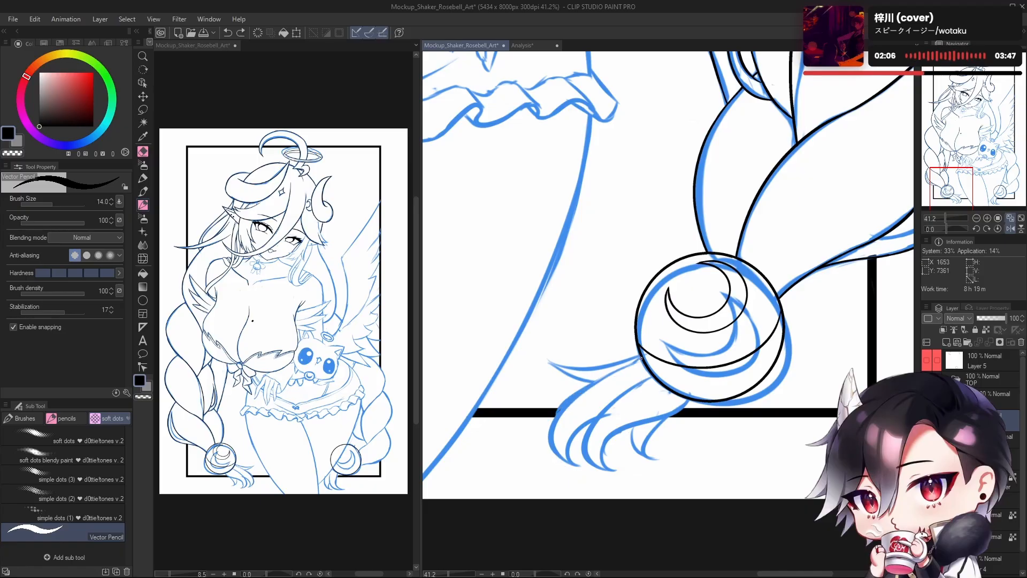
pyautogui.moveTo(638, 356); pyautogui.dragTo(577, 479)
pyautogui.hotkey('ctrl', 'z')
pyautogui.moveTo(638, 358); pyautogui.dragTo(573, 475)
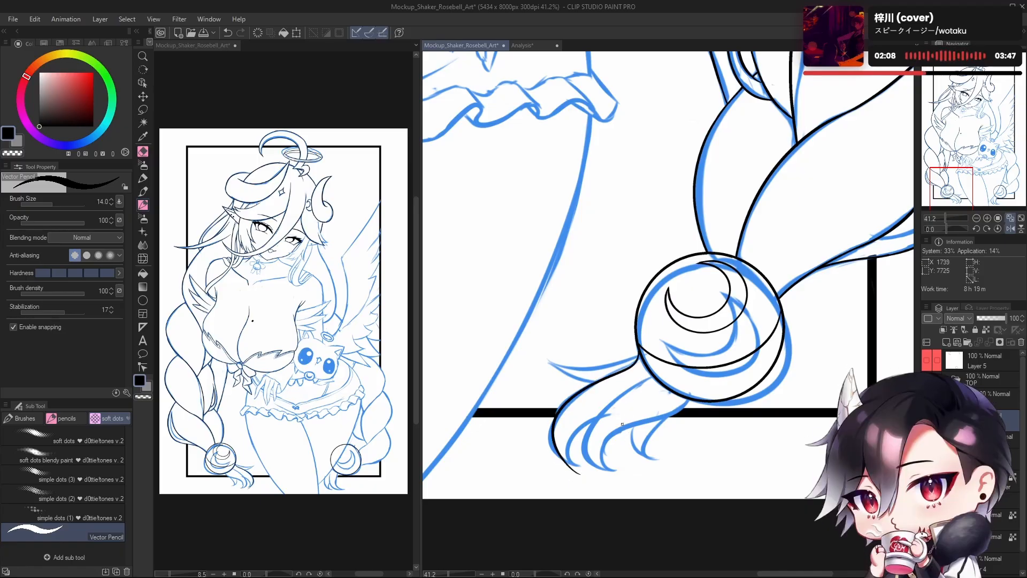
pyautogui.hotkey('ctrl', 'z')
pyautogui.moveTo(637, 357); pyautogui.dragTo(588, 470)
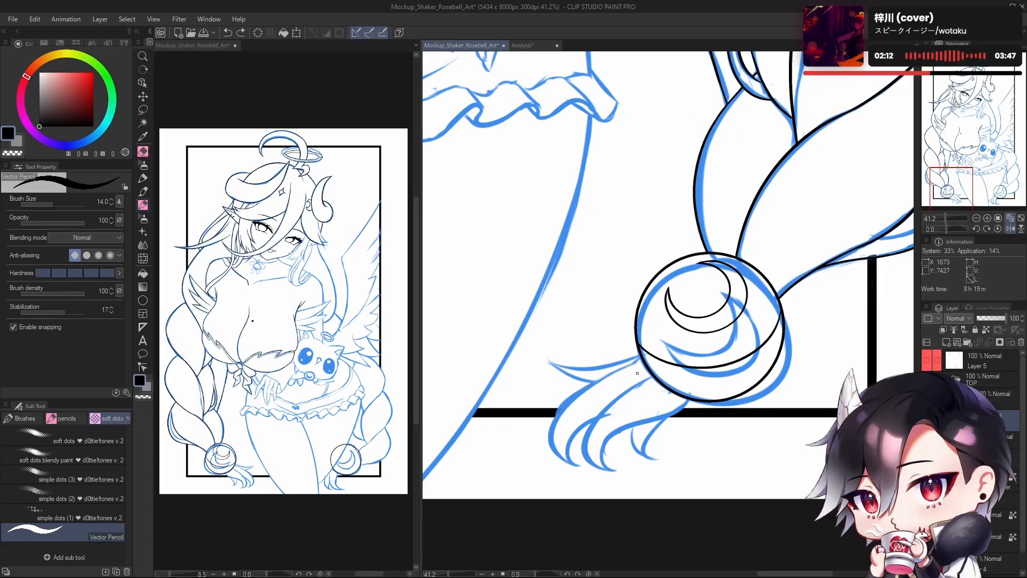
# Step: Try rough strokes over the large wing and beside the figure's shoulder, and undo them
pyautogui.scroll(-5, 637, 373)
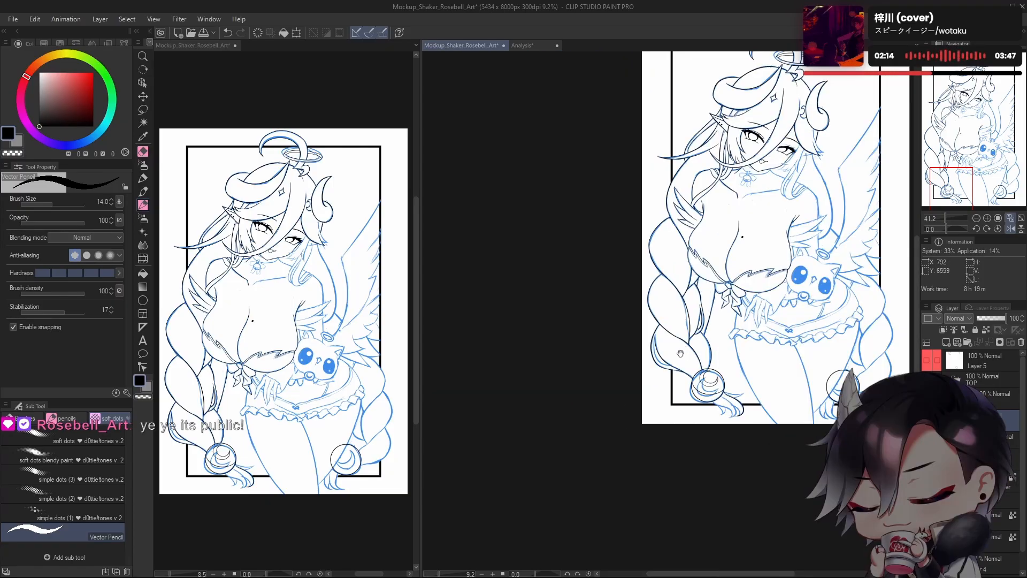
pyautogui.moveTo(680, 353)
pyautogui.mouseDown()
pyautogui.moveTo(488, 486)
pyautogui.moveTo(521, 482)
pyautogui.mouseUp()
pyautogui.scroll(3, 704, 339)
pyautogui.moveTo(743, 133)
pyautogui.mouseDown()
pyautogui.moveTo(661, 360)
pyautogui.moveTo(772, 165)
pyautogui.mouseUp()
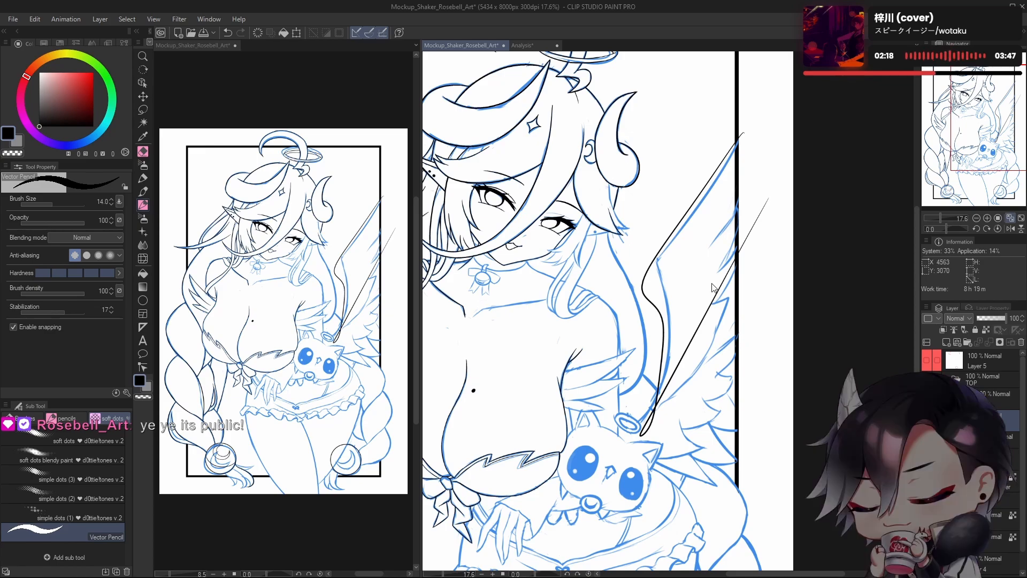
pyautogui.hotkey('ctrl', 'z')
pyautogui.moveTo(704, 305); pyautogui.dragTo(535, 321)
pyautogui.moveTo(535, 321); pyautogui.dragTo(631, 353)
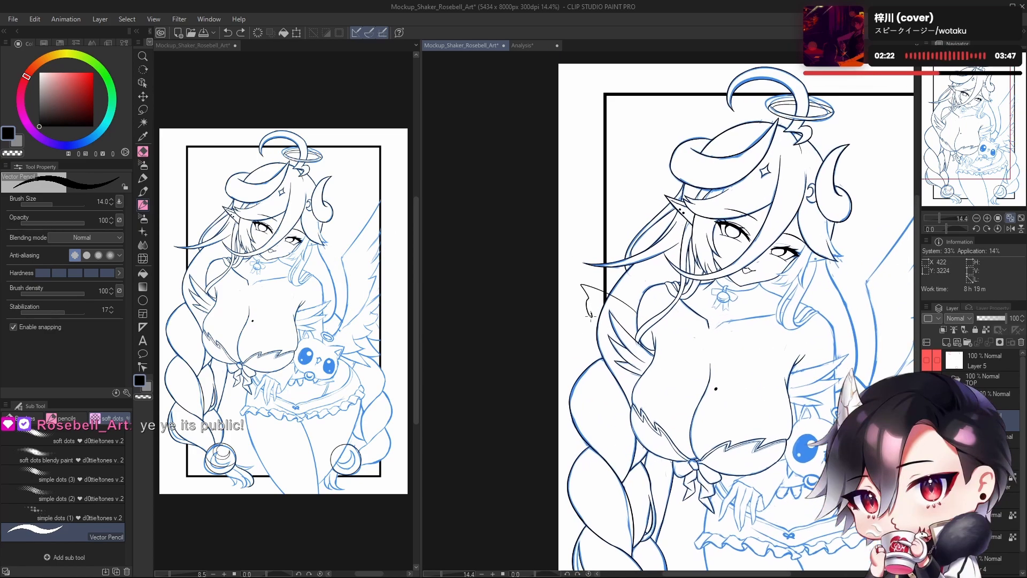
pyautogui.scroll(-3, 638, 315)
pyautogui.moveTo(698, 363); pyautogui.dragTo(639, 362)
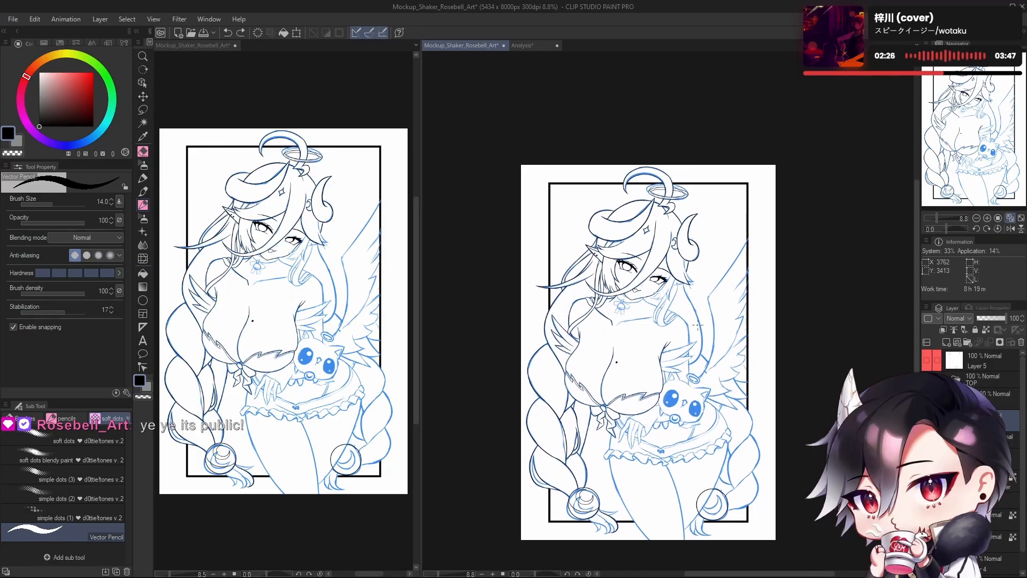
pyautogui.scroll(1, 712, 363)
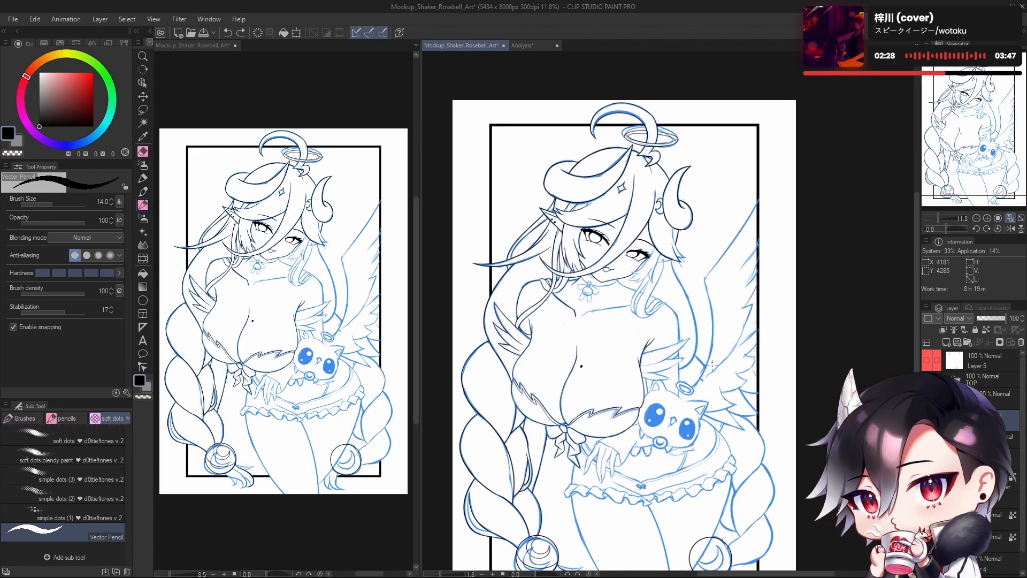
pyautogui.moveTo(718, 326)
pyautogui.mouseDown()
pyautogui.moveTo(755, 375)
pyautogui.moveTo(729, 324)
pyautogui.mouseUp()
pyautogui.hotkey('ctrl', 'z')
# Step: Ink the outer curve of the hair tuft in black, from the crescent bead's edge down to the tuft's tip
pyautogui.moveTo(545, 519)
pyautogui.mouseDown()
pyautogui.moveTo(575, 366)
pyautogui.moveTo(642, 367)
pyautogui.mouseUp()
pyautogui.press('h')
pyautogui.moveTo(693, 424); pyautogui.dragTo(572, 365)
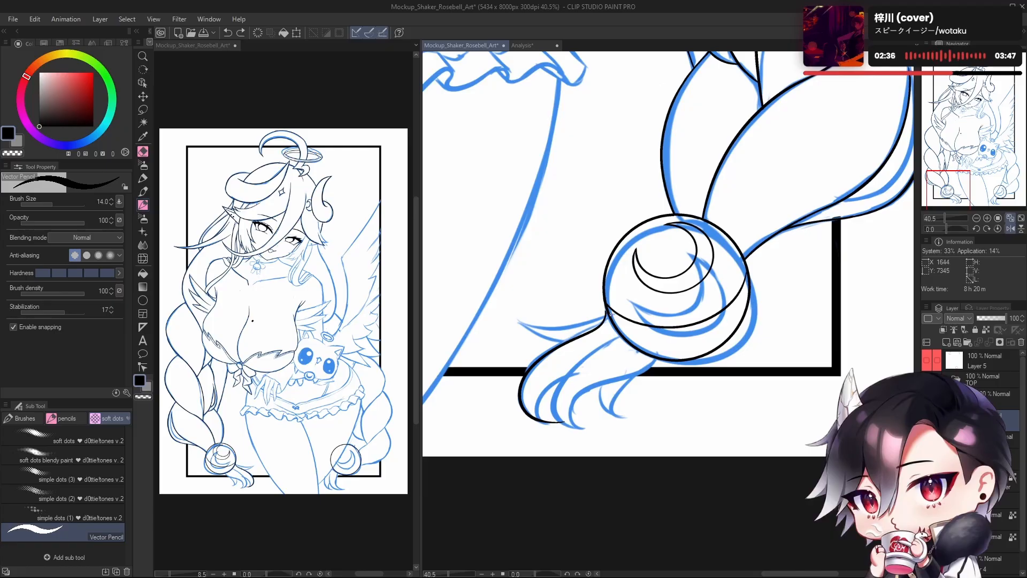
pyautogui.moveTo(603, 317); pyautogui.dragTo(615, 317)
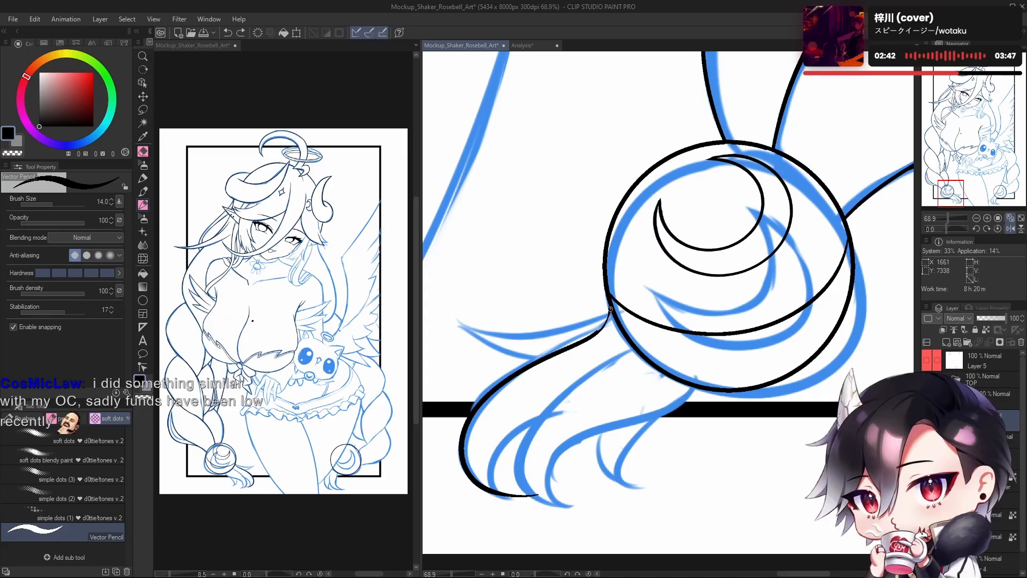
pyautogui.hotkey('ctrl', 'z')
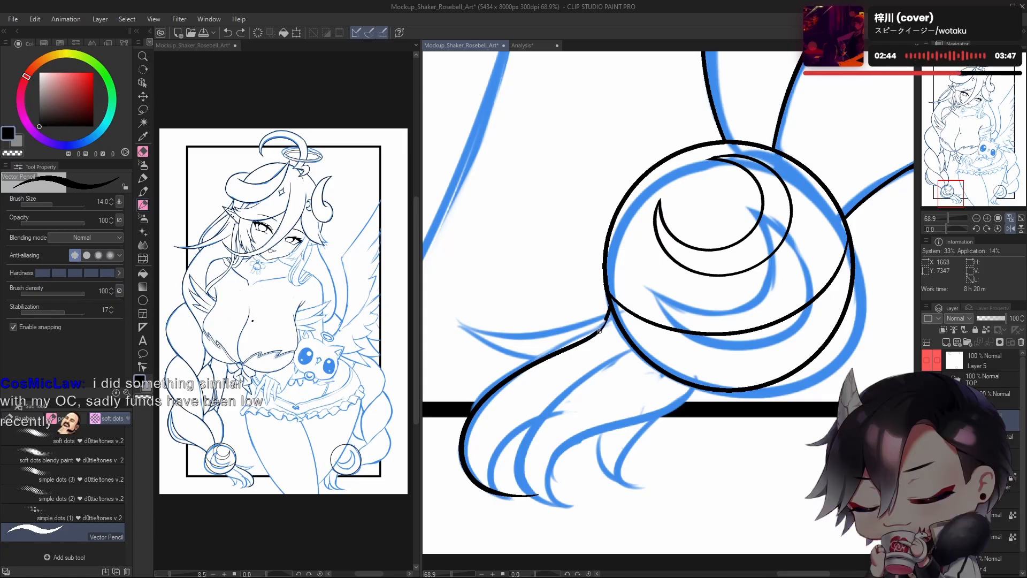
pyautogui.hotkey('ctrl', 'z')
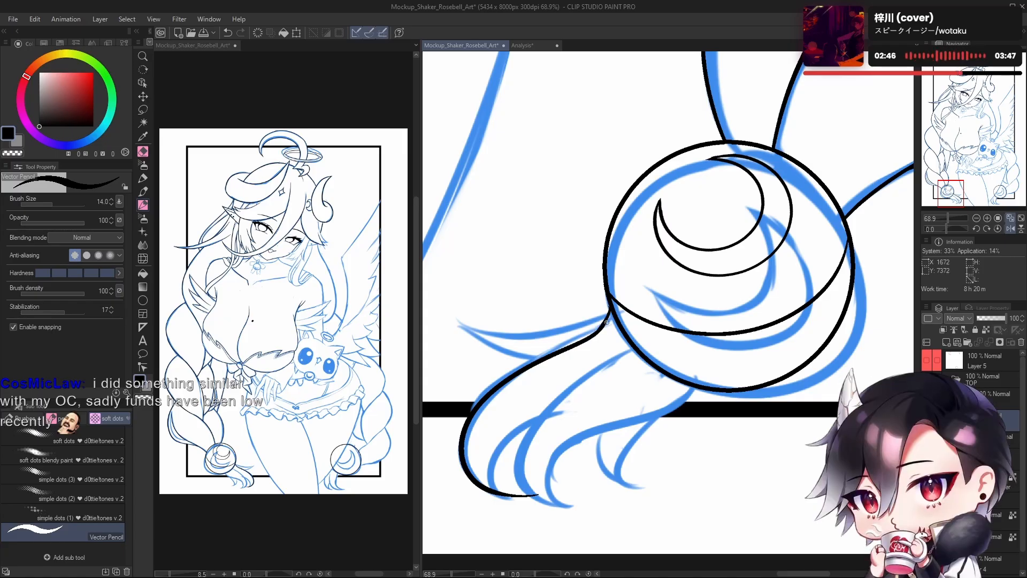
# Step: Switch to Reference_Sheet_-_Rosie_3.png and examine the braid ends, wings and mini wings toggle details
pyautogui.scroll(-4, 617, 307)
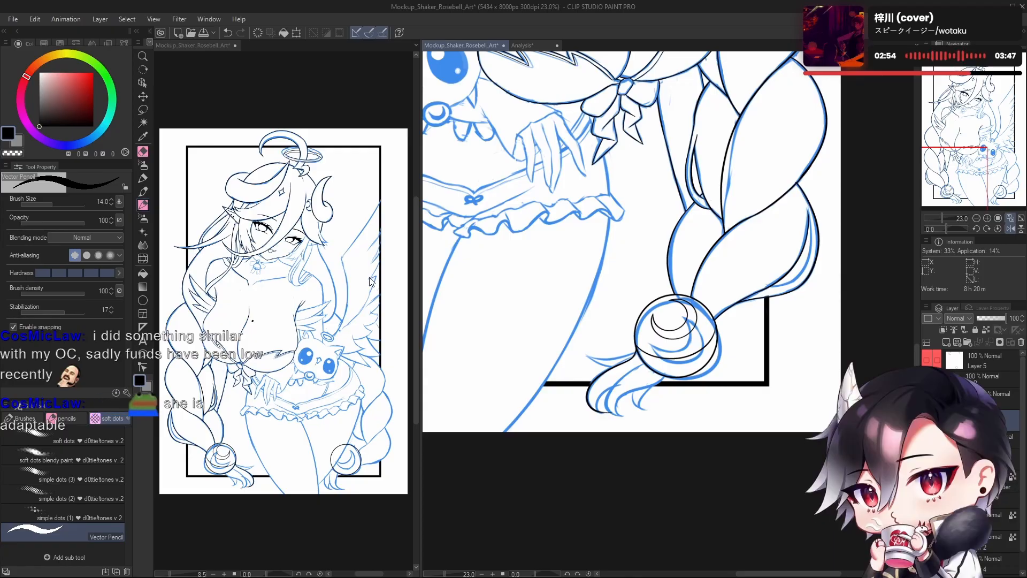
pyautogui.moveTo(803, 424); pyautogui.dragTo(771, 423)
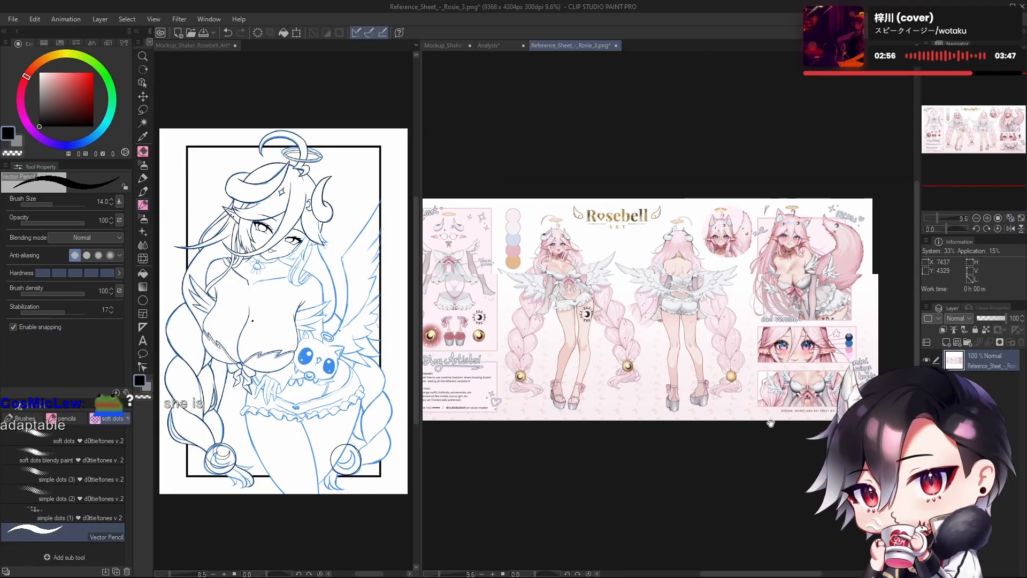
pyautogui.scroll(5, 771, 423)
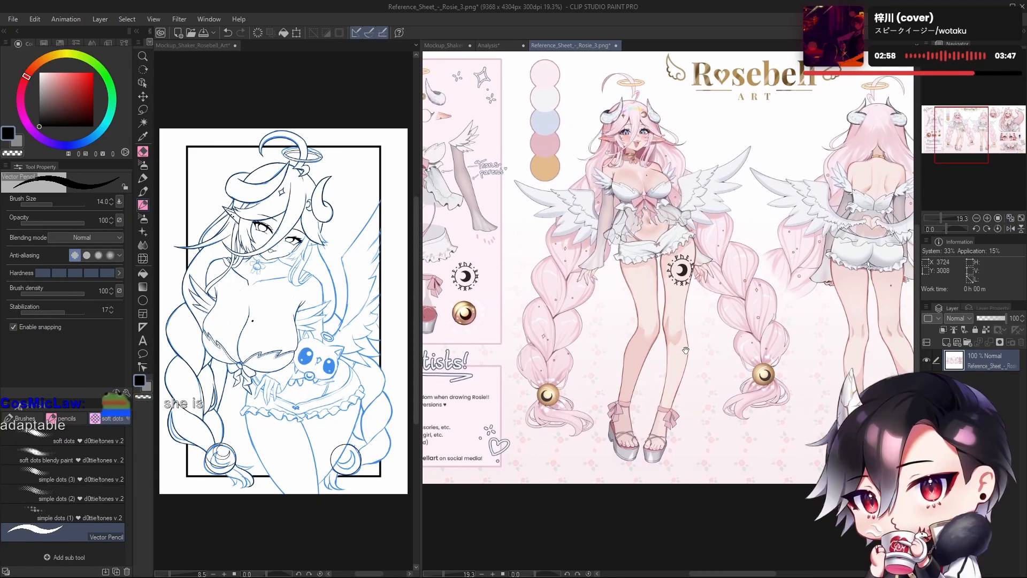
pyautogui.moveTo(806, 429); pyautogui.dragTo(743, 434)
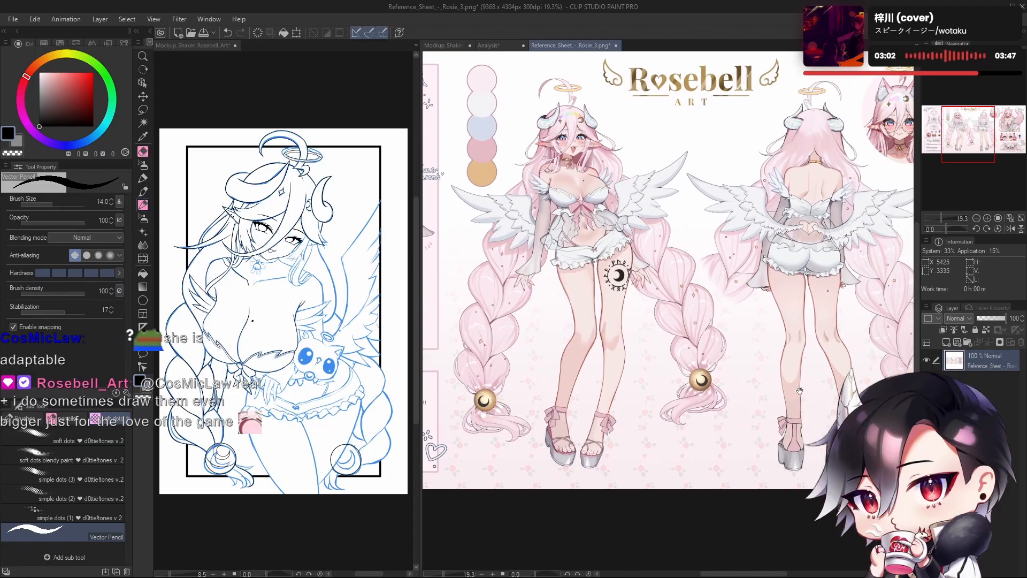
pyautogui.moveTo(799, 390); pyautogui.dragTo(686, 371)
pyautogui.moveTo(898, 406); pyautogui.dragTo(628, 383)
pyautogui.moveTo(737, 398); pyautogui.dragTo(700, 373)
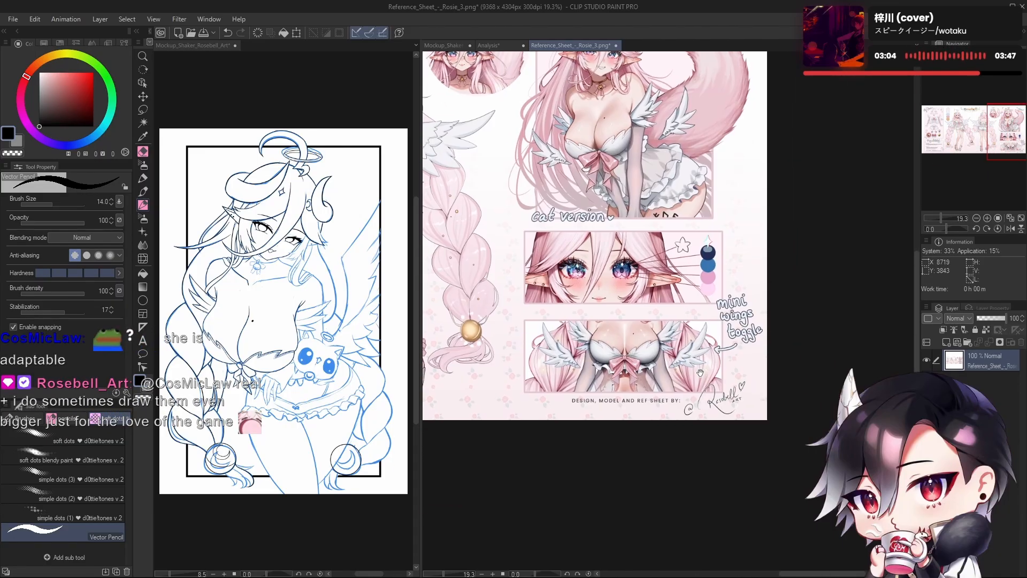
pyautogui.scroll(5, 700, 372)
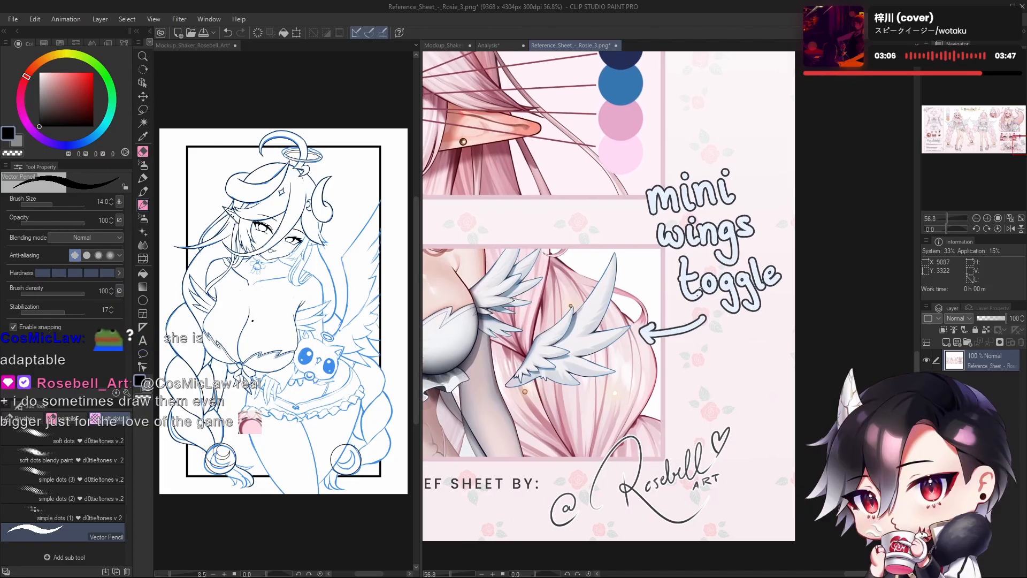
pyautogui.moveTo(700, 291); pyautogui.dragTo(822, 283)
pyautogui.moveTo(781, 366); pyautogui.dragTo(786, 420)
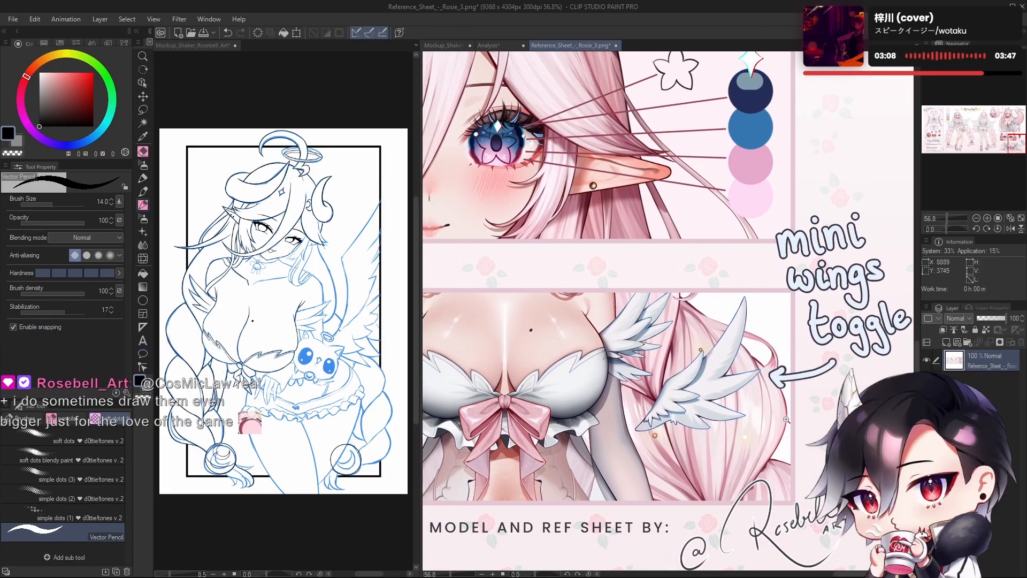
pyautogui.scroll(-5, 786, 419)
pyautogui.scroll(4, 649, 417)
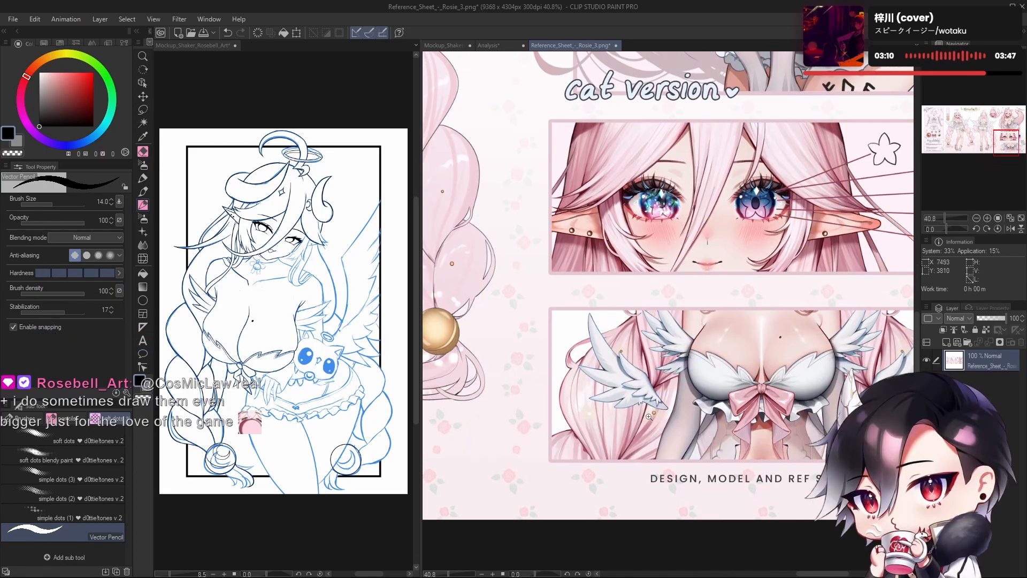
# Step: Circle the mini wing in the chest detail of the reference sheet with a rough stroke, and undo it
pyautogui.scroll(2, 648, 416)
pyautogui.moveTo(616, 414)
pyautogui.mouseDown()
pyautogui.moveTo(683, 370)
pyautogui.moveTo(514, 343)
pyautogui.moveTo(650, 430)
pyautogui.mouseUp()
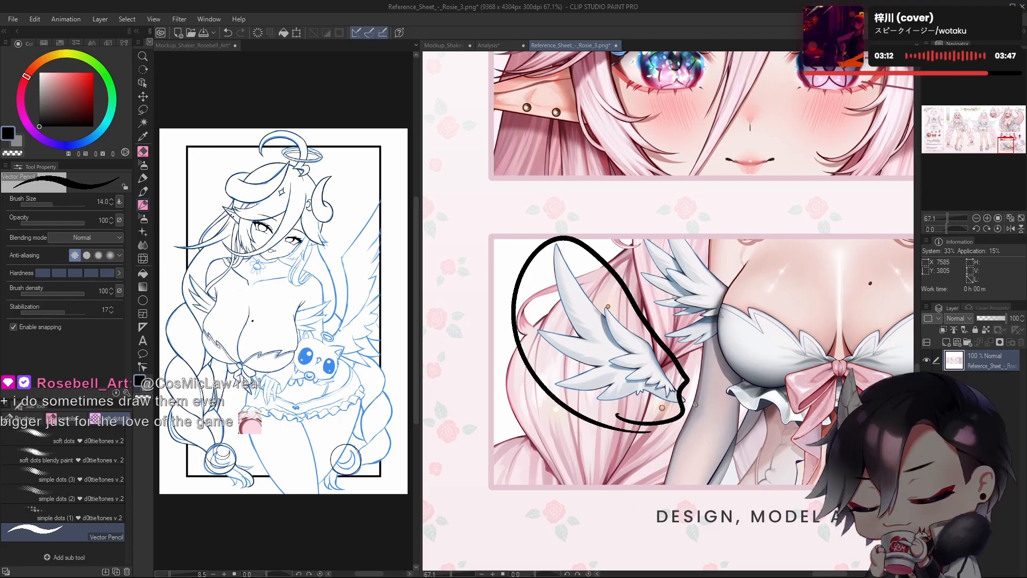
pyautogui.hotkey('ctrl', 'z')
pyautogui.scroll(-4, 630, 484)
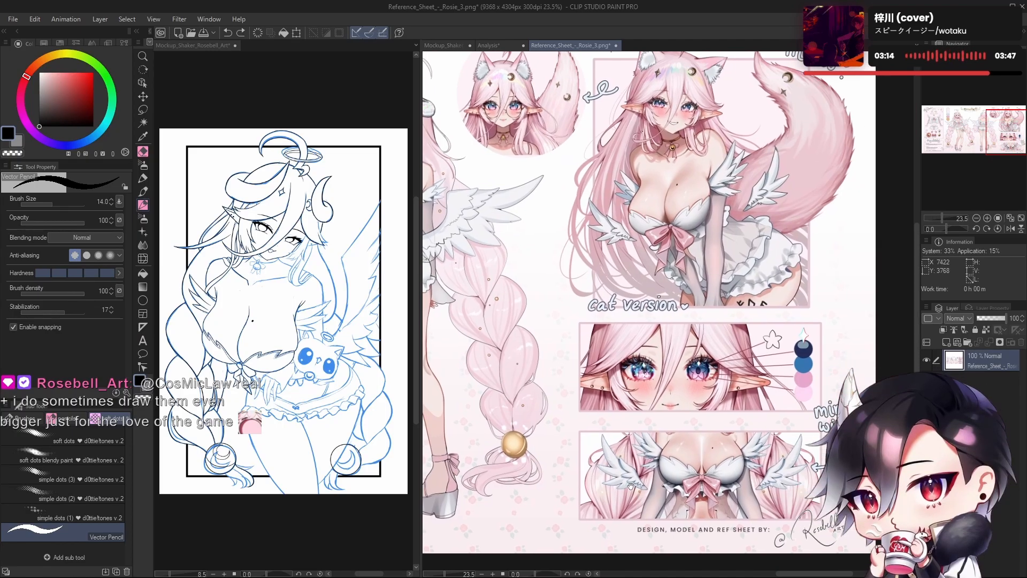
# Step: Look over the cat version and full-body views, close the reference sheet, and return to Mockup_Shaker_Rosebell_Art
pyautogui.moveTo(797, 302); pyautogui.dragTo(783, 403)
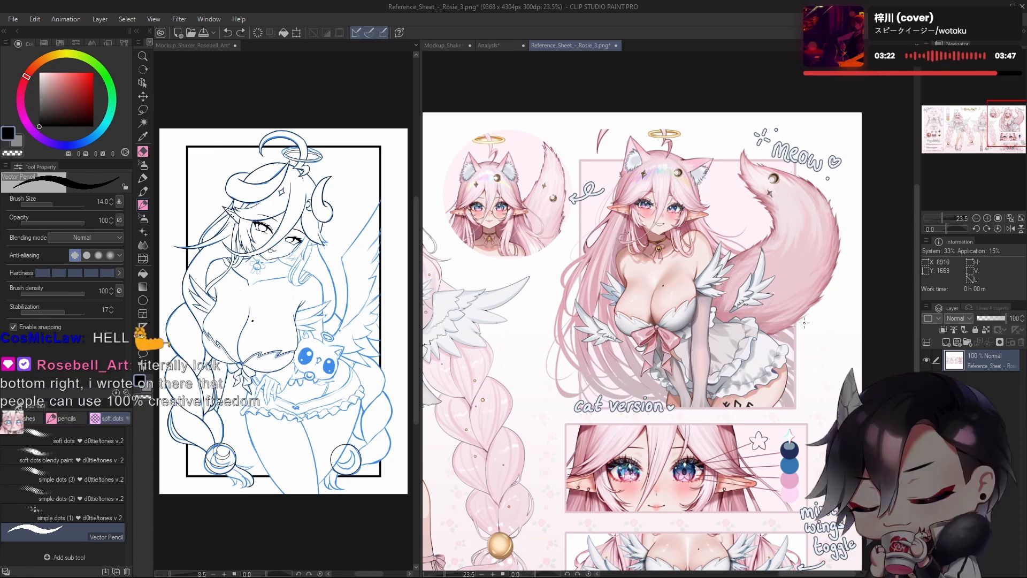
pyautogui.moveTo(744, 448); pyautogui.dragTo(758, 398)
pyautogui.scroll(-4, 741, 364)
pyautogui.moveTo(740, 363); pyautogui.dragTo(800, 364)
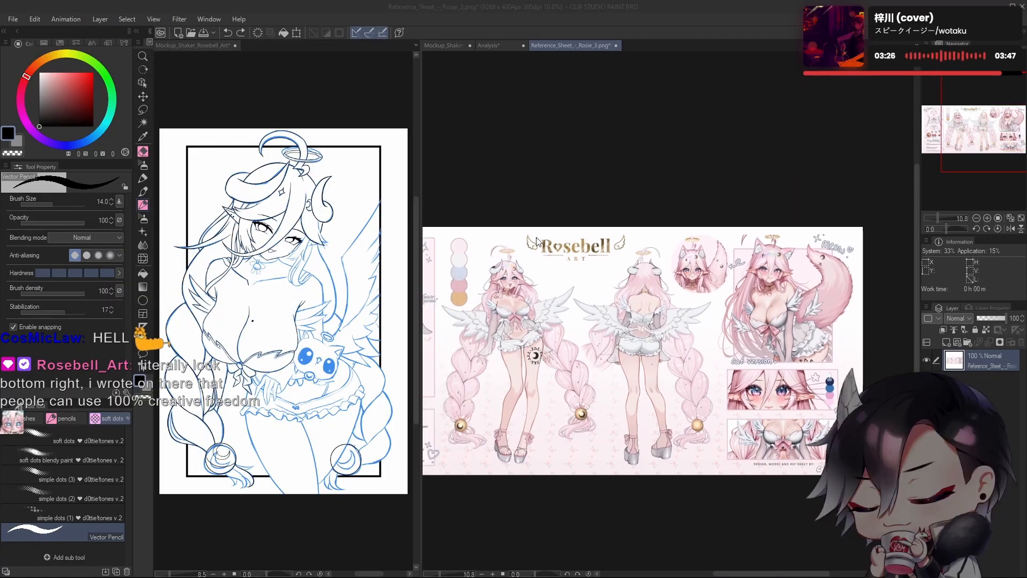
pyautogui.click(616, 46)
pyautogui.click(448, 45)
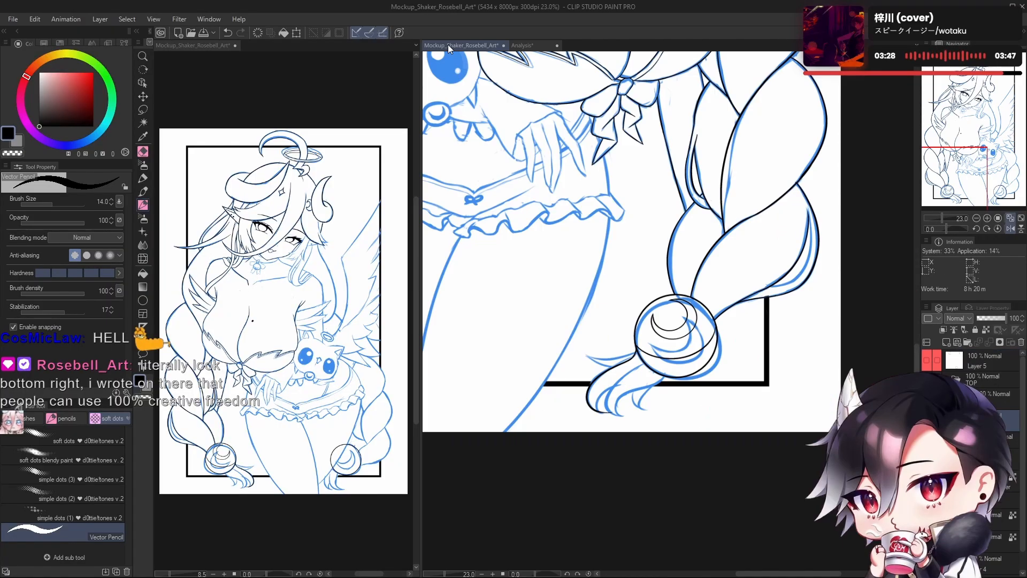
# Step: Erase the overshooting end of the black outer curve at the hair tuft's tip below the crescent bead
pyautogui.moveTo(615, 429); pyautogui.dragTo(677, 437)
pyautogui.press('c')
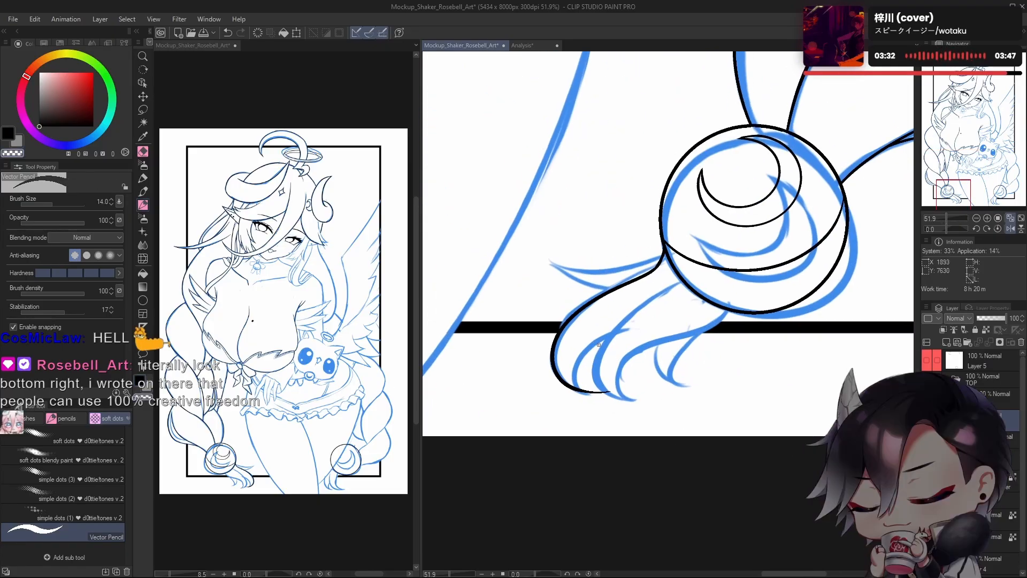
pyautogui.moveTo(616, 390)
pyautogui.mouseDown()
pyautogui.moveTo(585, 351)
pyautogui.moveTo(577, 391)
pyautogui.moveTo(583, 356)
pyautogui.mouseUp()
pyautogui.press('c')
# Step: Ink the inner curve of the tuft's first strand from its tip up along the blue sketch, redoing the stroke until it fits
pyautogui.hotkey('ctrl', 'z')
pyautogui.moveTo(581, 390); pyautogui.dragTo(588, 351)
pyautogui.moveTo(584, 389); pyautogui.dragTo(593, 343)
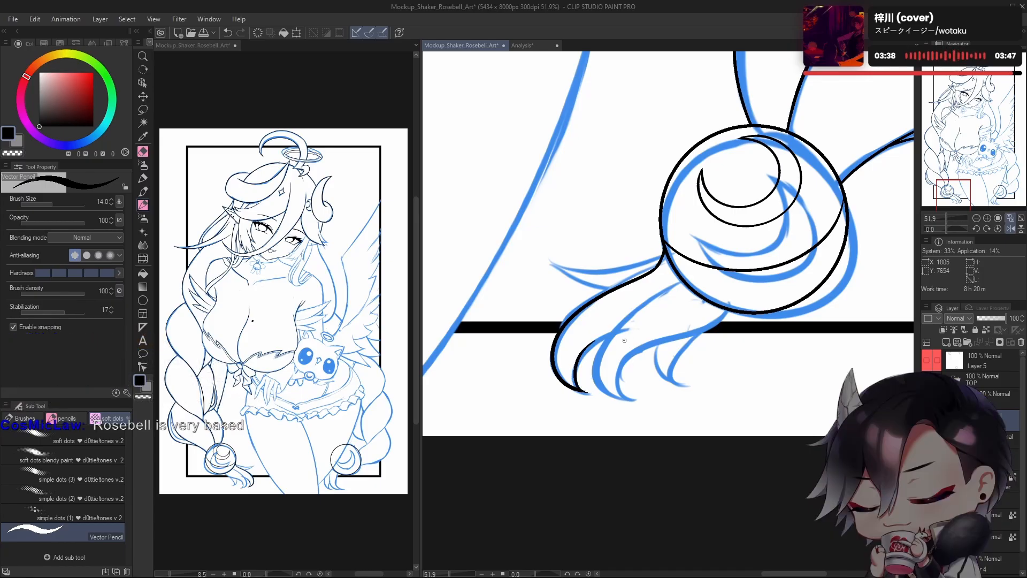
pyautogui.hotkey('ctrl', 'z')
pyautogui.moveTo(583, 389); pyautogui.dragTo(608, 339)
pyautogui.hotkey('ctrl', 'z')
pyautogui.moveTo(584, 389); pyautogui.dragTo(620, 330)
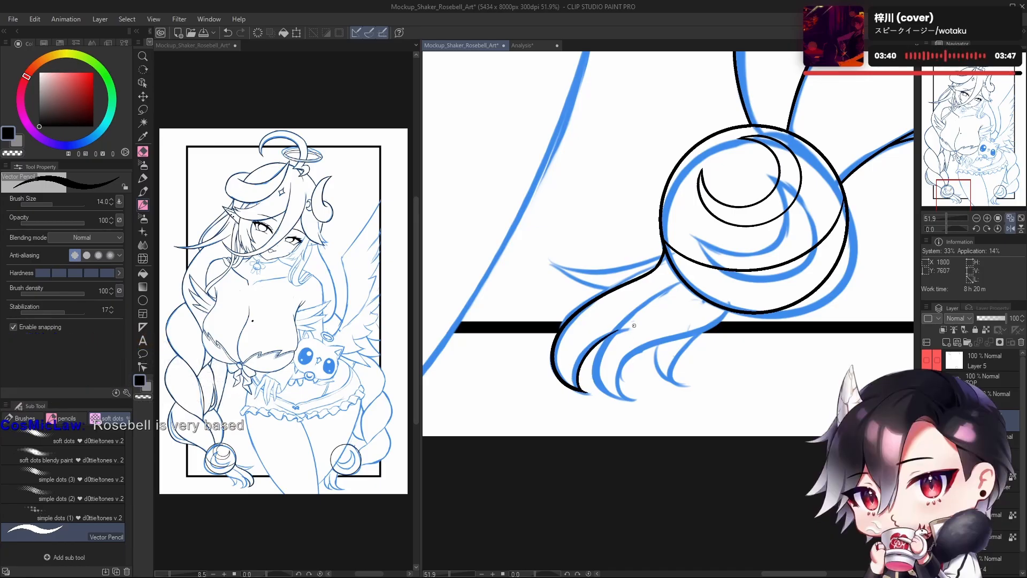
pyautogui.hotkey('ctrl', 'z')
pyautogui.moveTo(583, 390); pyautogui.dragTo(631, 326)
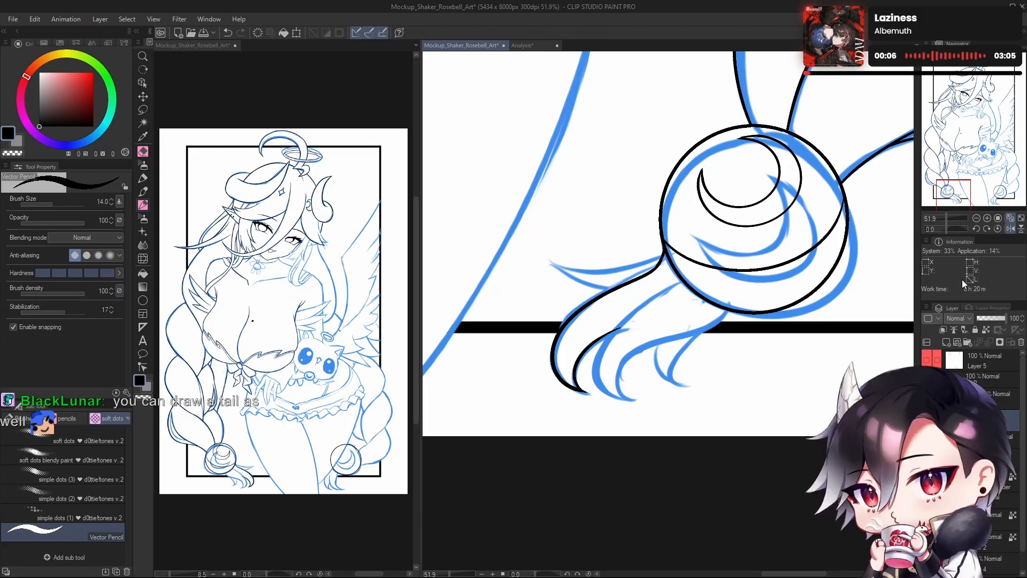
# Step: Ink the outer curve of the tuft's second strand from the crescent bead's lower edge to its tip, redoing unsatisfactory strokes
pyautogui.moveTo(614, 385); pyautogui.dragTo(600, 392)
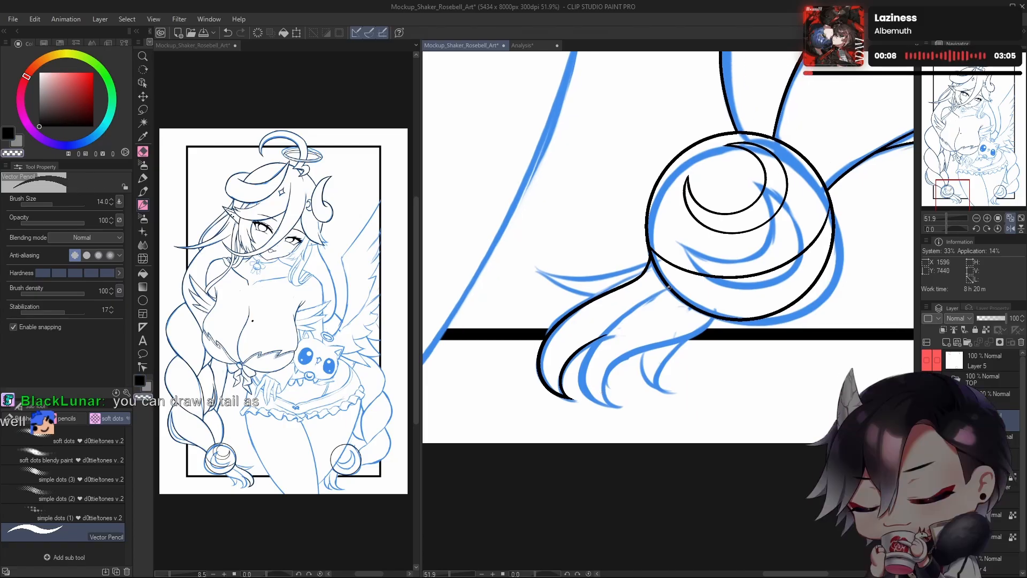
pyautogui.hotkey('ctrl', 'z')
pyautogui.press('c')
pyautogui.moveTo(669, 287); pyautogui.dragTo(615, 408)
pyautogui.hotkey('ctrl', 'z')
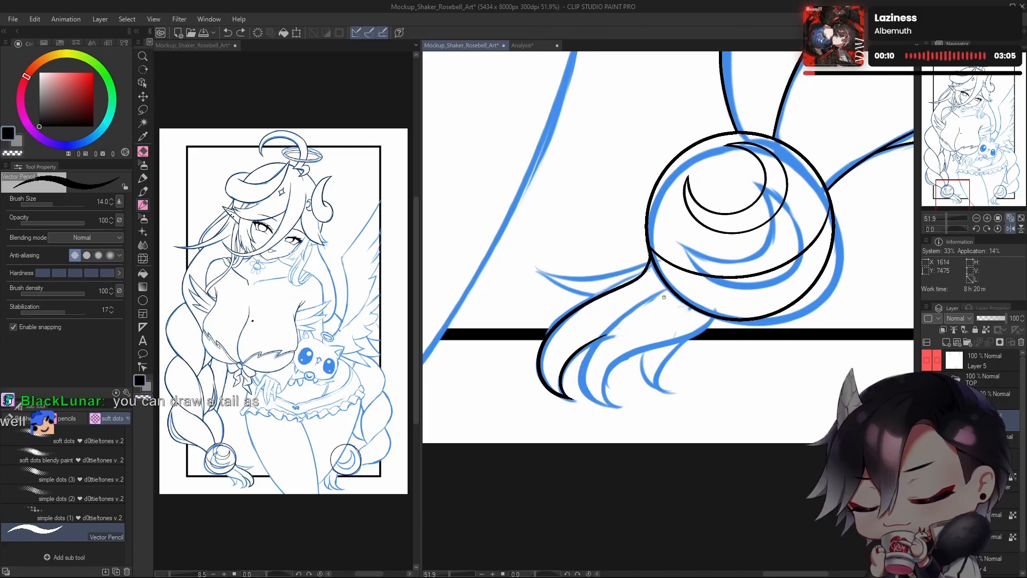
pyautogui.moveTo(668, 287)
pyautogui.mouseDown()
pyautogui.moveTo(605, 413)
pyautogui.moveTo(620, 409)
pyautogui.mouseUp()
pyautogui.hotkey('ctrl', 'z')
pyautogui.moveTo(649, 300); pyautogui.dragTo(621, 409)
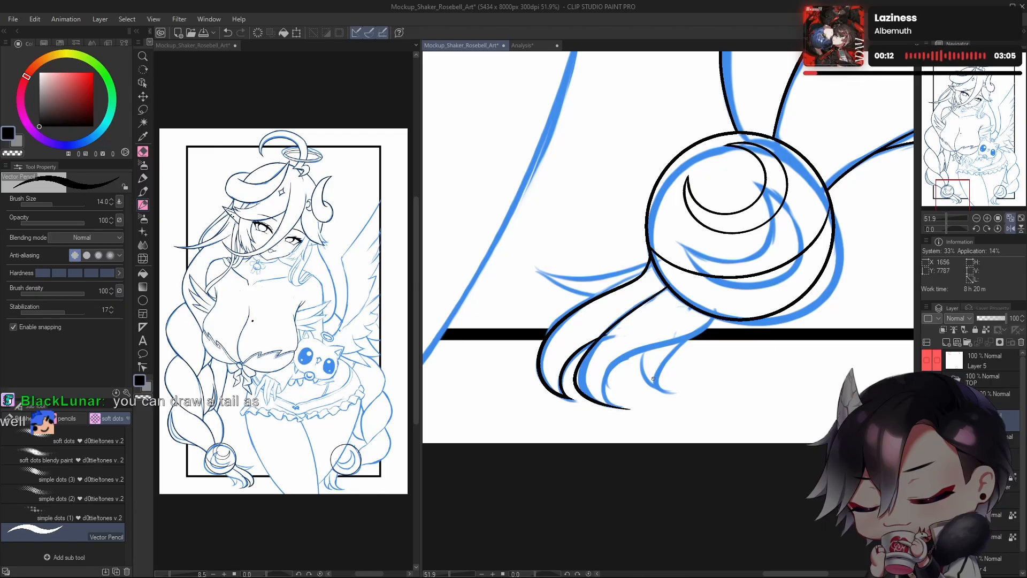
pyautogui.hotkey('ctrl', 'z')
pyautogui.moveTo(668, 288); pyautogui.dragTo(630, 408)
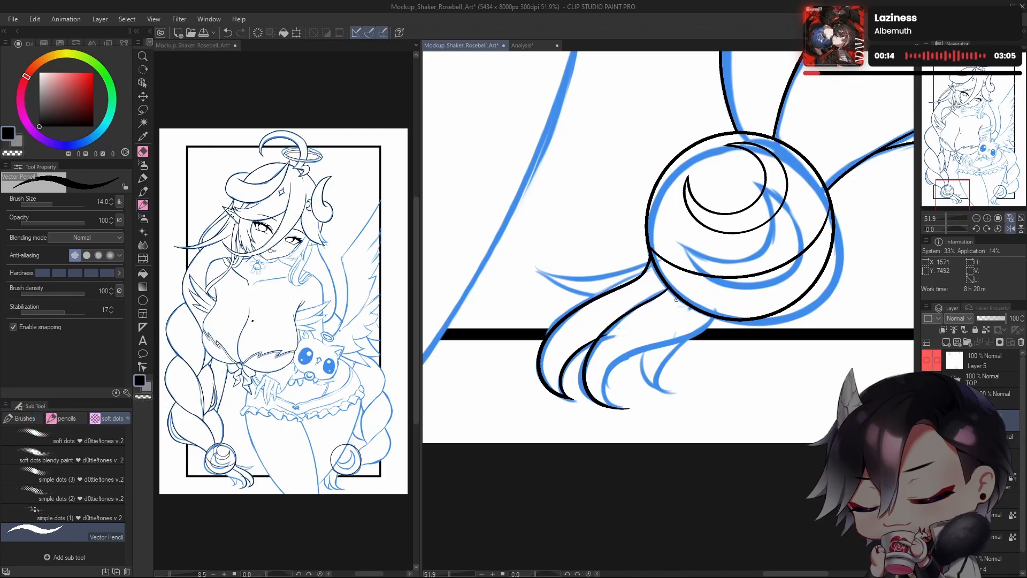
pyautogui.hotkey('ctrl', 'z')
pyautogui.moveTo(669, 289); pyautogui.dragTo(623, 410)
pyautogui.hotkey('ctrl', 'z')
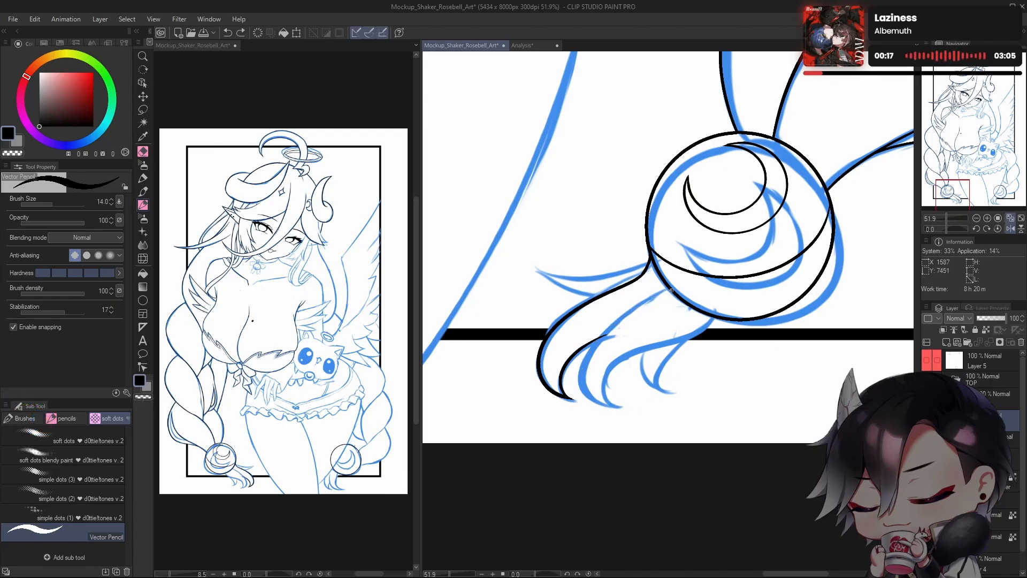
pyautogui.moveTo(670, 290)
pyautogui.mouseDown()
pyautogui.moveTo(589, 352)
pyautogui.moveTo(601, 388)
pyautogui.moveTo(657, 351)
pyautogui.mouseUp()
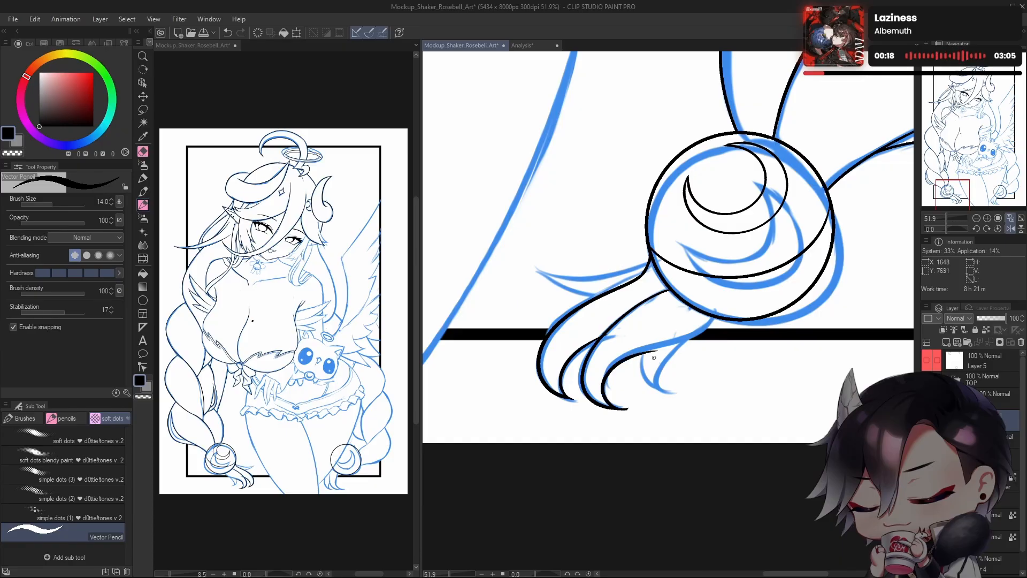
# Step: Ink the second strand's inner curve up to the crescent bead and the small third strand beneath it
pyautogui.hotkey('ctrl', 'z')
pyautogui.moveTo(627, 408)
pyautogui.mouseDown()
pyautogui.moveTo(617, 362)
pyautogui.moveTo(682, 338)
pyautogui.moveTo(712, 313)
pyautogui.moveTo(671, 397)
pyautogui.mouseUp()
pyautogui.moveTo(642, 353); pyautogui.dragTo(675, 396)
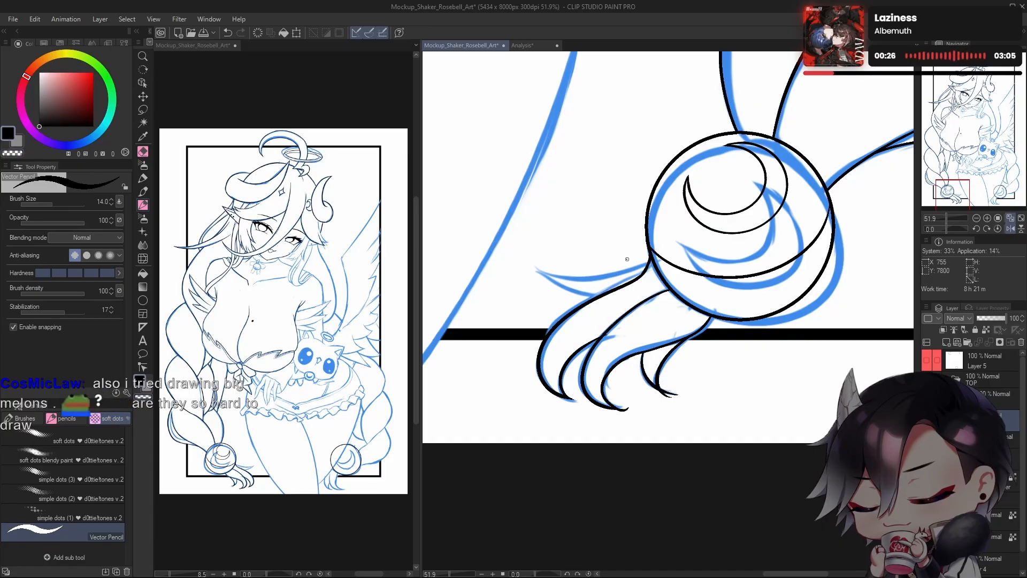
# Step: Ink the short strand flicking outward from the side of the crescent bead above the main tuft
pyautogui.moveTo(649, 262)
pyautogui.mouseDown()
pyautogui.moveTo(628, 272)
pyautogui.moveTo(536, 256)
pyautogui.mouseUp()
pyautogui.hotkey('ctrl', 'z')
pyautogui.moveTo(648, 262)
pyautogui.mouseDown()
pyautogui.moveTo(545, 245)
pyautogui.moveTo(594, 297)
pyautogui.mouseUp()
pyautogui.moveTo(694, 364); pyautogui.dragTo(621, 422)
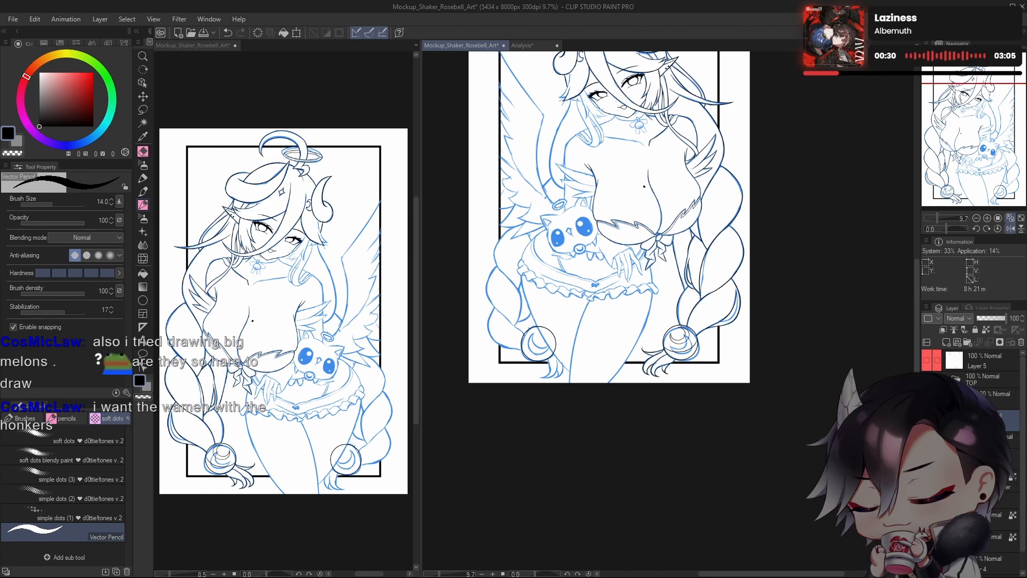
# Step: Hide the blue sketch and erase the stray line ends at the tips of the tuft's strands
pyautogui.hotkey('ctrl', 'h')
pyautogui.moveTo(768, 305); pyautogui.dragTo(695, 400)
pyautogui.press('h')
pyautogui.moveTo(664, 346)
pyautogui.mouseDown()
pyautogui.moveTo(685, 348)
pyautogui.moveTo(733, 408)
pyautogui.moveTo(733, 390)
pyautogui.mouseUp()
pyautogui.press('c')
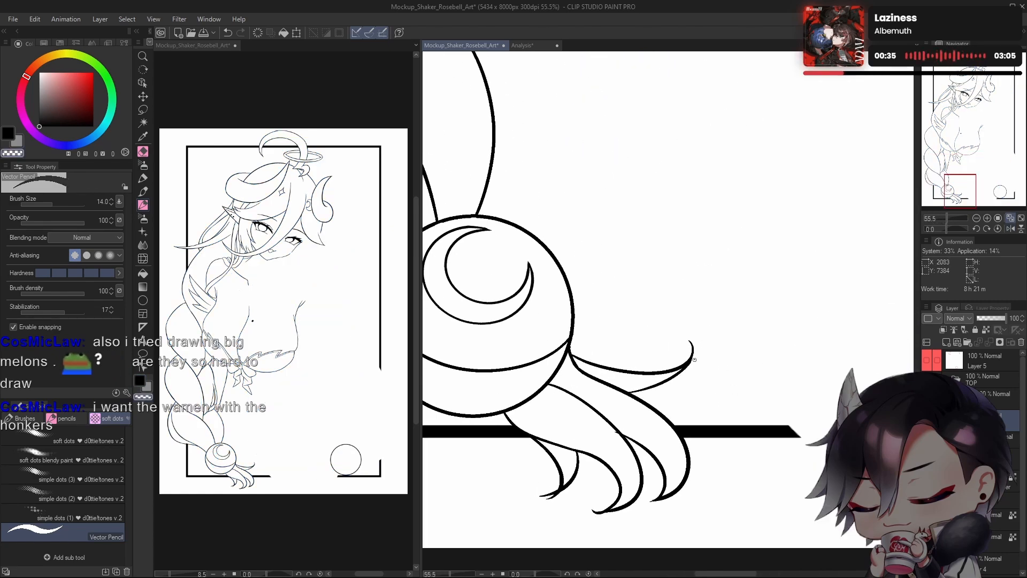
pyautogui.moveTo(699, 372); pyautogui.dragTo(697, 396)
pyautogui.press('c')
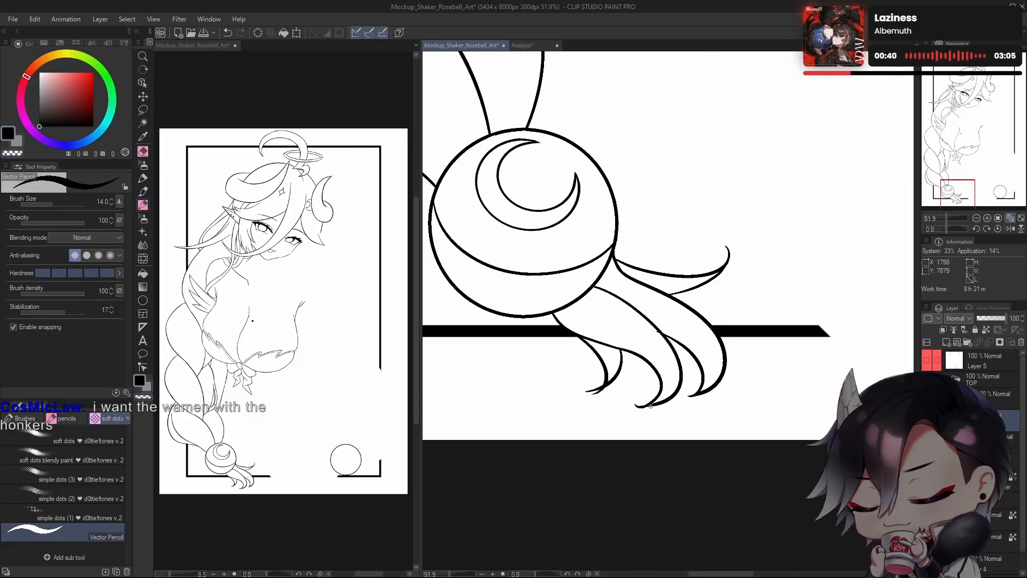
pyautogui.press('c')
pyautogui.moveTo(603, 383); pyautogui.dragTo(588, 392)
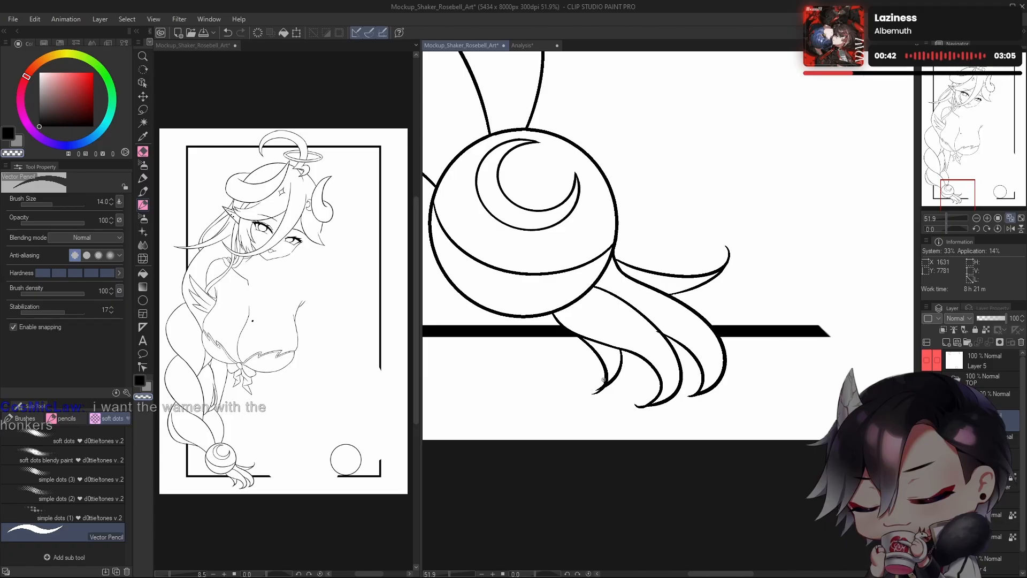
pyautogui.scroll(-5, 617, 386)
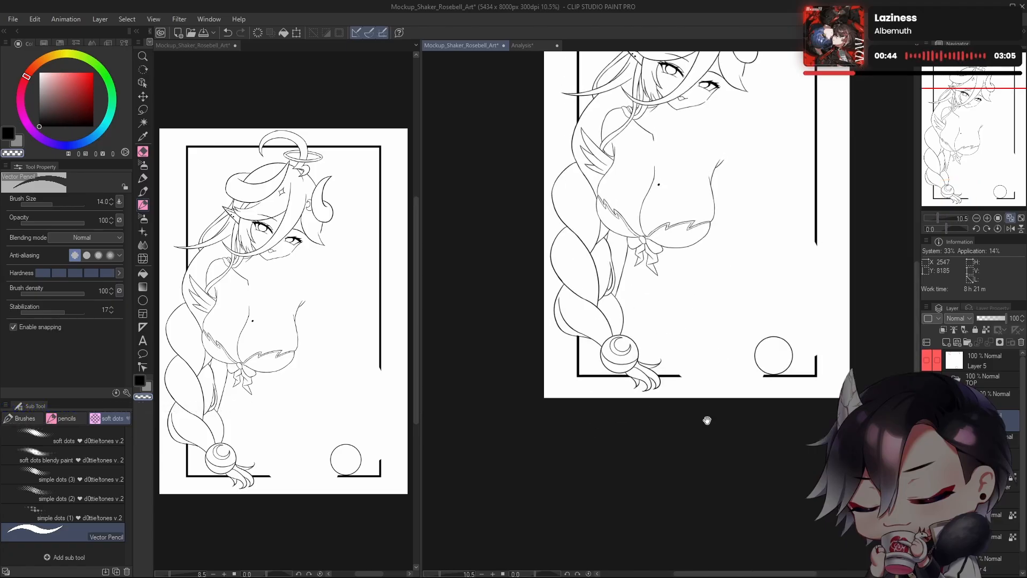
# Step: Try a touch-up stroke where the tuft's strands meet, working in the mirrored view, and undo it
pyautogui.moveTo(716, 388); pyautogui.dragTo(701, 390)
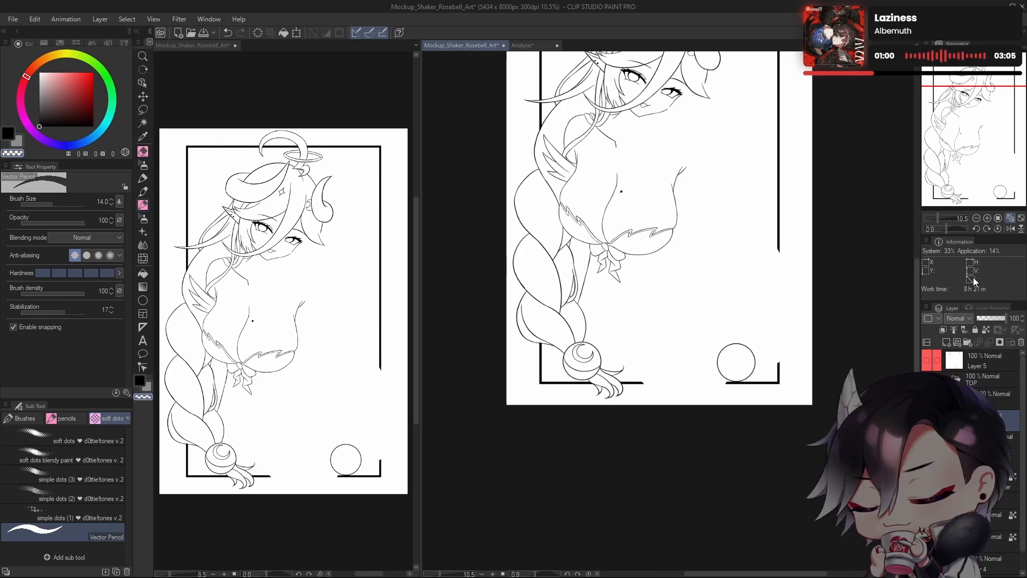
pyautogui.moveTo(683, 384); pyautogui.dragTo(657, 411)
pyautogui.moveTo(593, 410); pyautogui.dragTo(582, 472)
pyautogui.press('h')
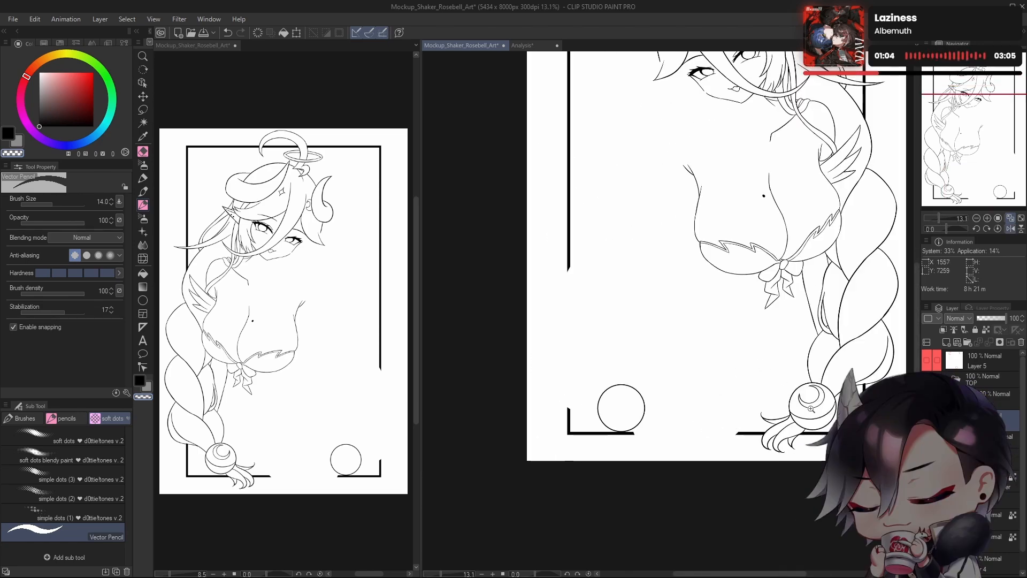
pyautogui.moveTo(805, 437); pyautogui.dragTo(861, 441)
pyautogui.press('c')
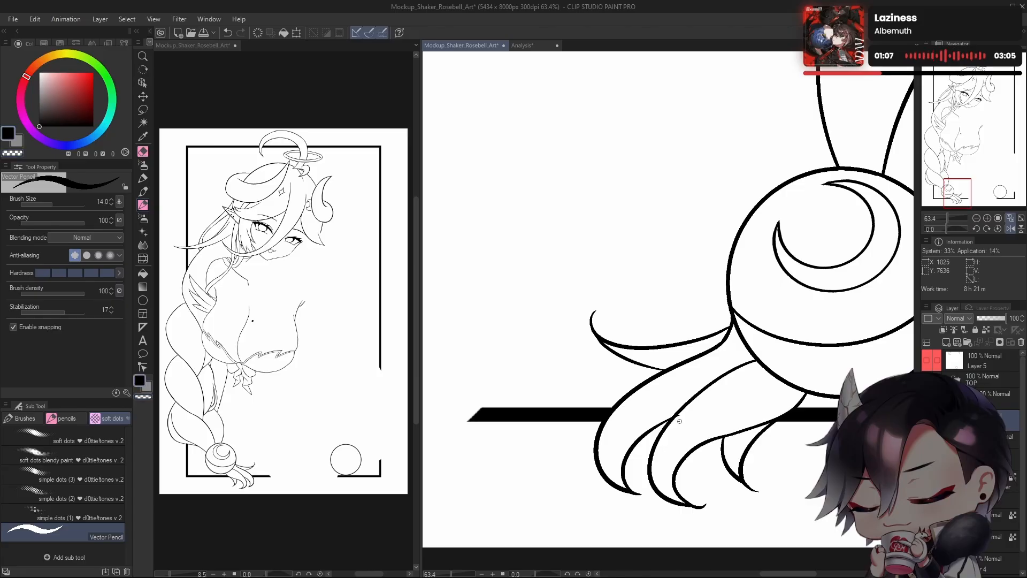
pyautogui.moveTo(673, 424)
pyautogui.mouseDown()
pyautogui.moveTo(693, 407)
pyautogui.moveTo(711, 415)
pyautogui.moveTo(663, 436)
pyautogui.mouseUp()
pyautogui.hotkey('ctrl', 'z')
pyautogui.press('c')
pyautogui.moveTo(737, 448); pyautogui.dragTo(636, 440)
pyautogui.press('h')
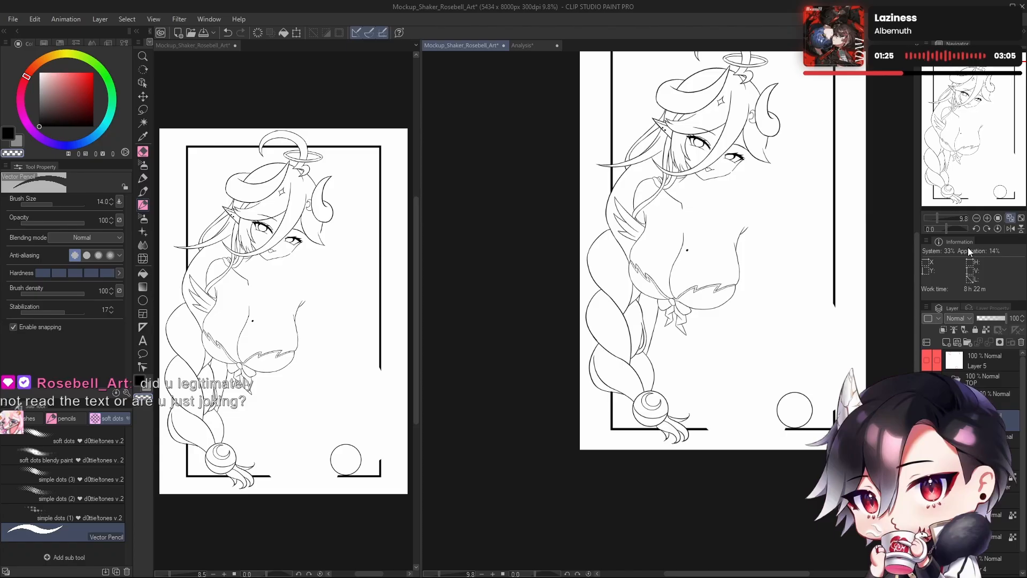
# Step: Show the blue sketch again and examine the uninked braid and its bead beside the skirt
pyautogui.moveTo(586, 469); pyautogui.dragTo(464, 481)
pyautogui.hotkey('ctrl', 'z')
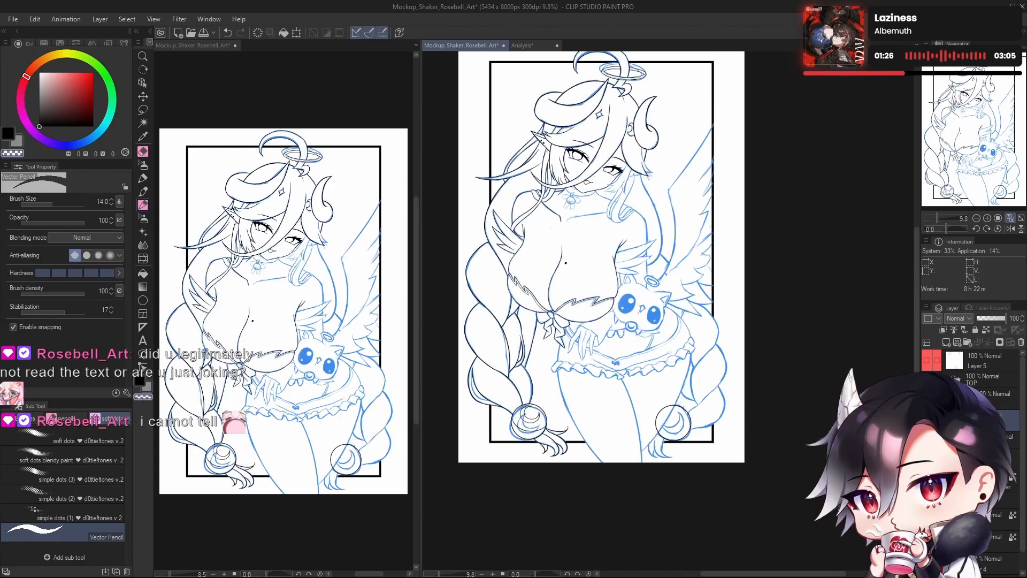
pyautogui.scroll(4, 583, 441)
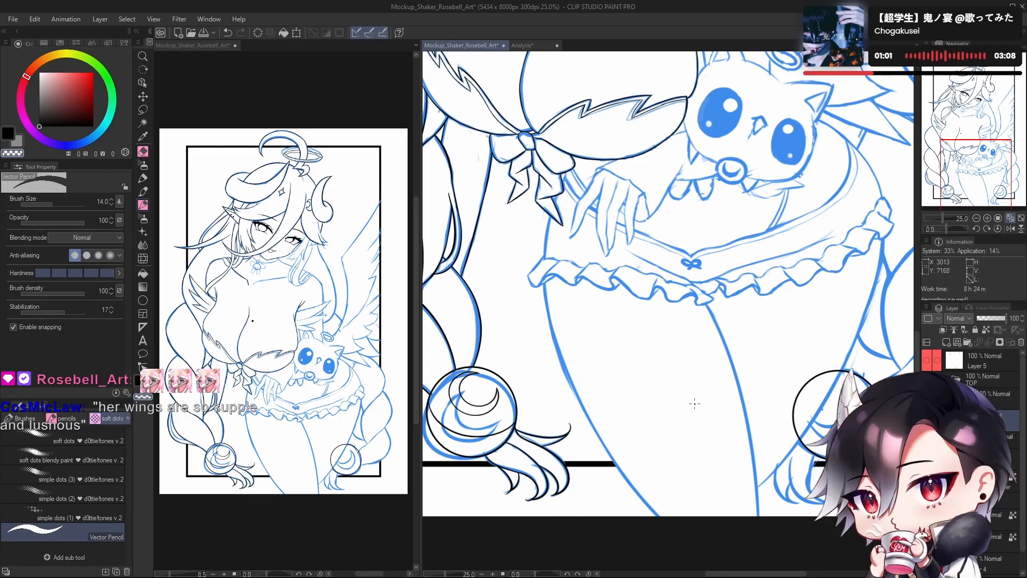
pyautogui.scroll(-5, 694, 404)
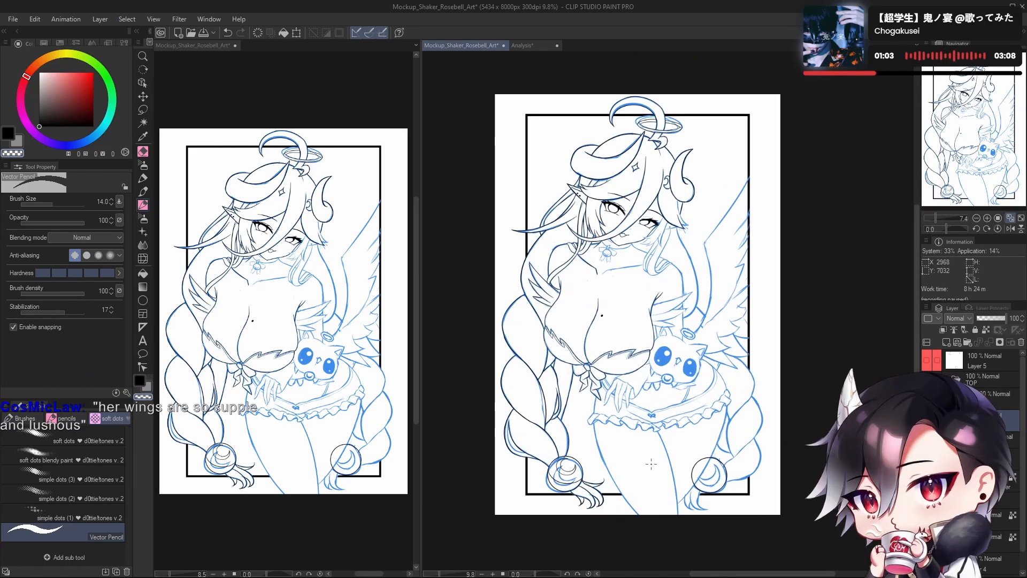
pyautogui.scroll(1, 658, 487)
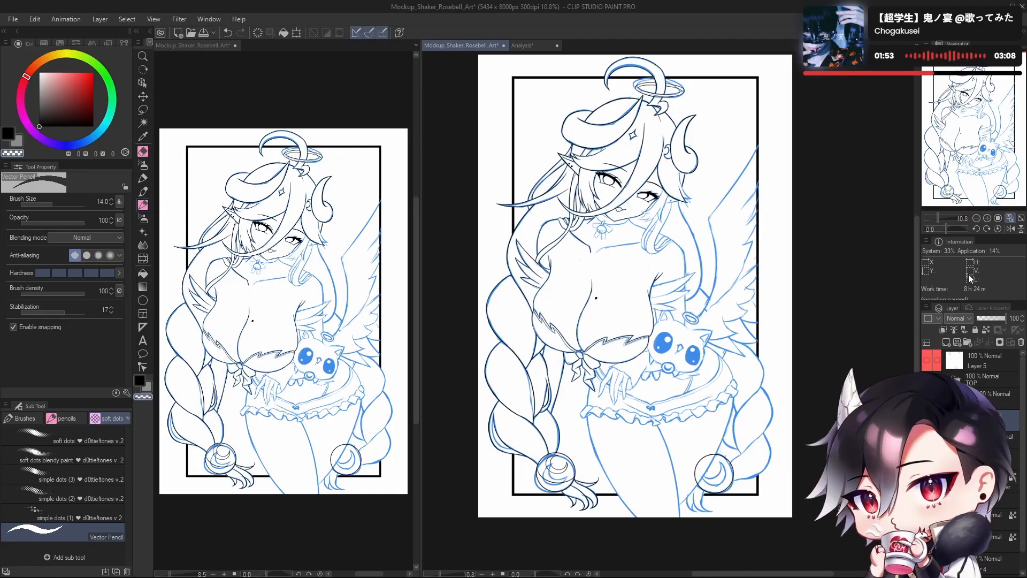
pyautogui.moveTo(742, 375); pyautogui.dragTo(701, 377)
pyautogui.moveTo(706, 388); pyautogui.dragTo(698, 406)
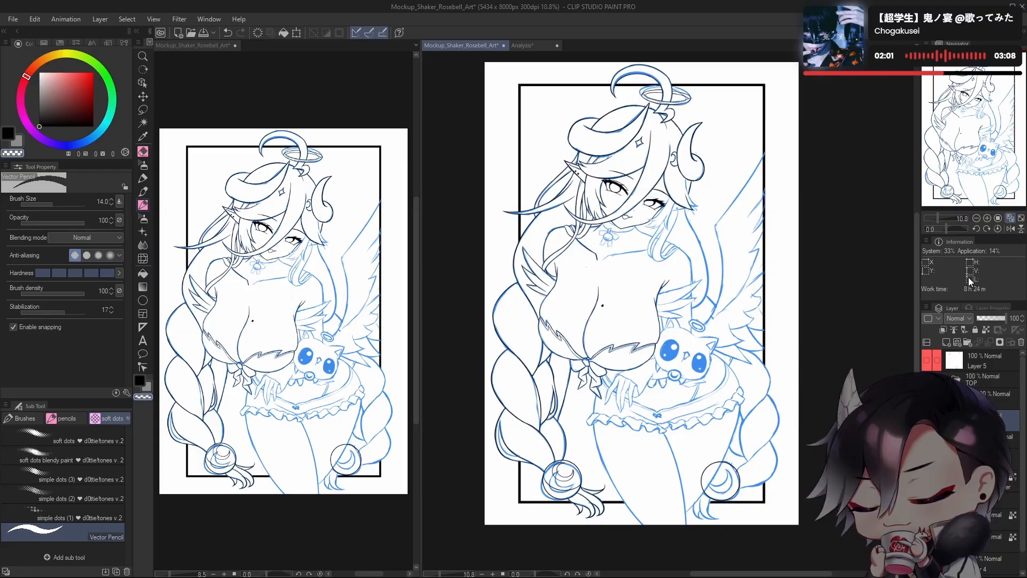
pyautogui.moveTo(708, 353); pyautogui.dragTo(720, 318)
pyautogui.scroll(6, 737, 308)
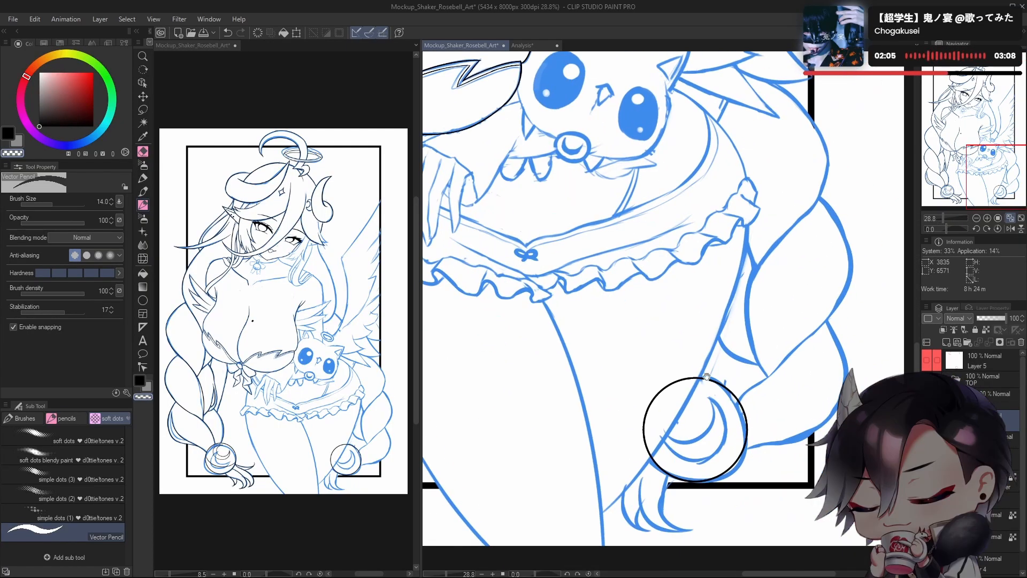
pyautogui.moveTo(707, 377); pyautogui.dragTo(720, 312)
pyautogui.moveTo(764, 354); pyautogui.dragTo(727, 327)
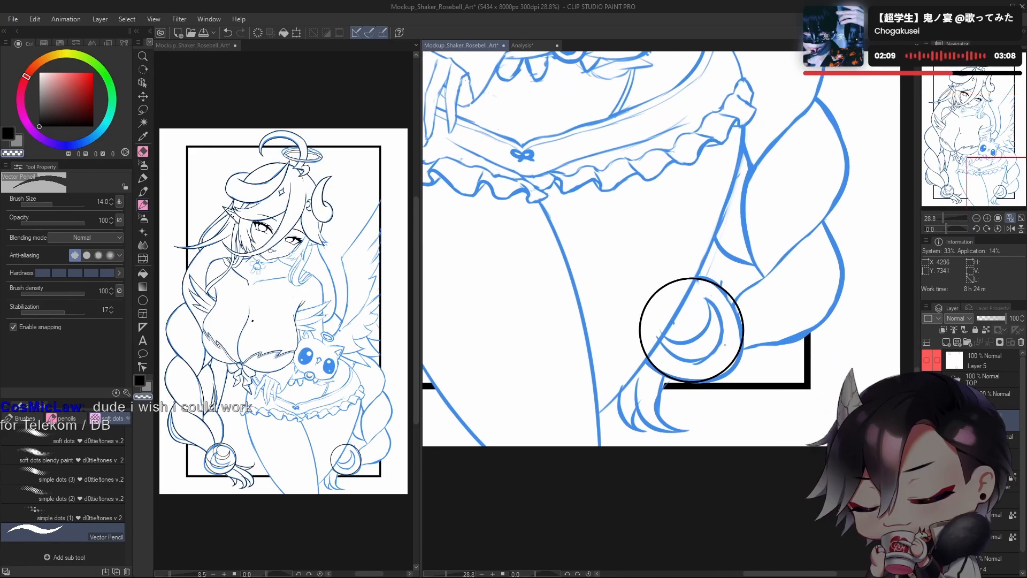
# Step: Examine the finished braid's crescent bead against the sketch in the mirrored view and hide the blue sketch
pyautogui.press('h')
pyautogui.moveTo(843, 389); pyautogui.dragTo(603, 431)
pyautogui.moveTo(695, 364); pyautogui.dragTo(712, 402)
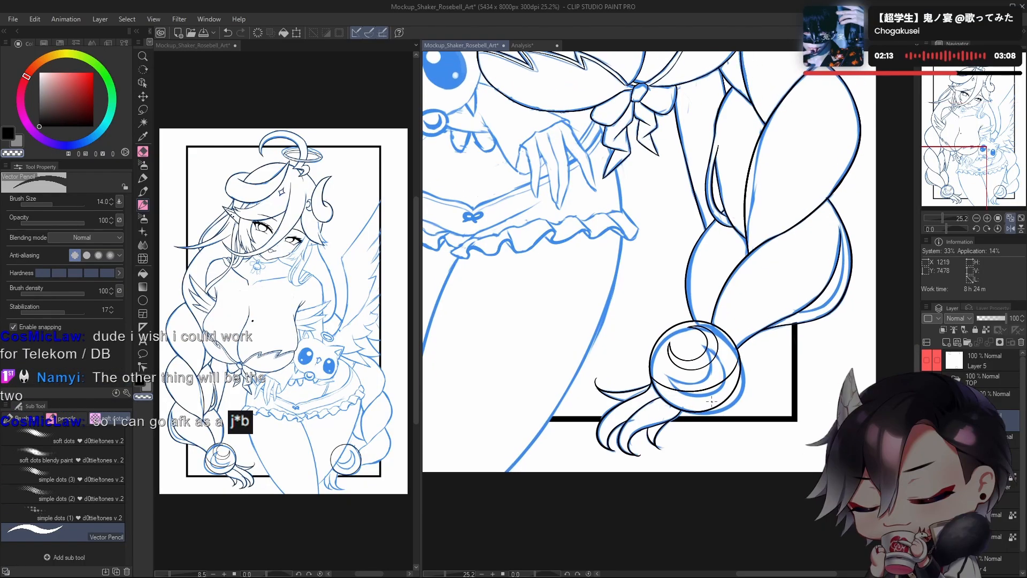
pyautogui.press('h')
pyautogui.moveTo(720, 469); pyautogui.dragTo(712, 477)
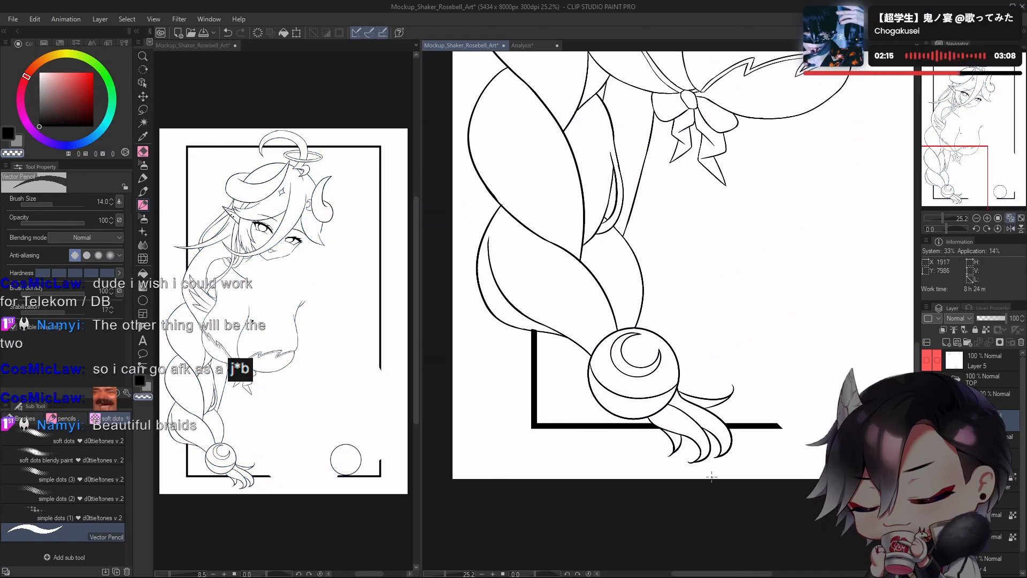
# Step: Copy the inked crescent from the finished bead and place the copy inside the empty circle of the other bead
pyautogui.press('m')
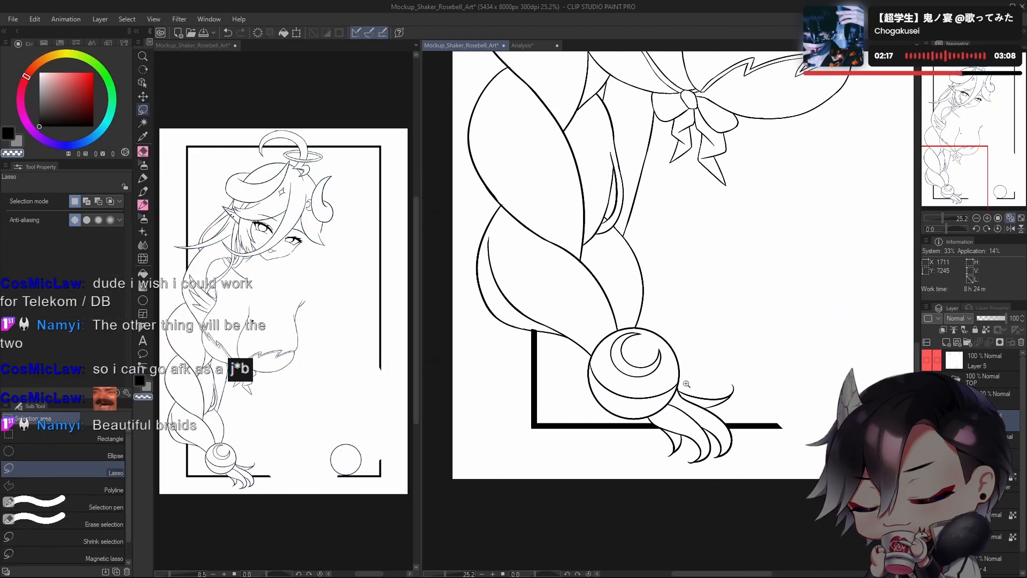
pyautogui.scroll(1, 686, 384)
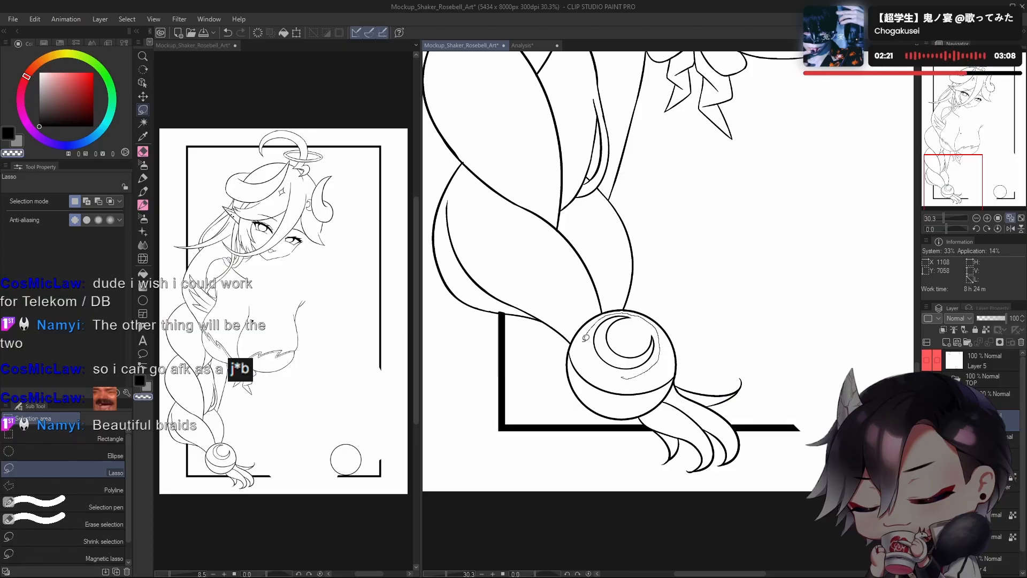
pyautogui.moveTo(585, 337); pyautogui.dragTo(647, 353)
pyautogui.scroll(2, 646, 354)
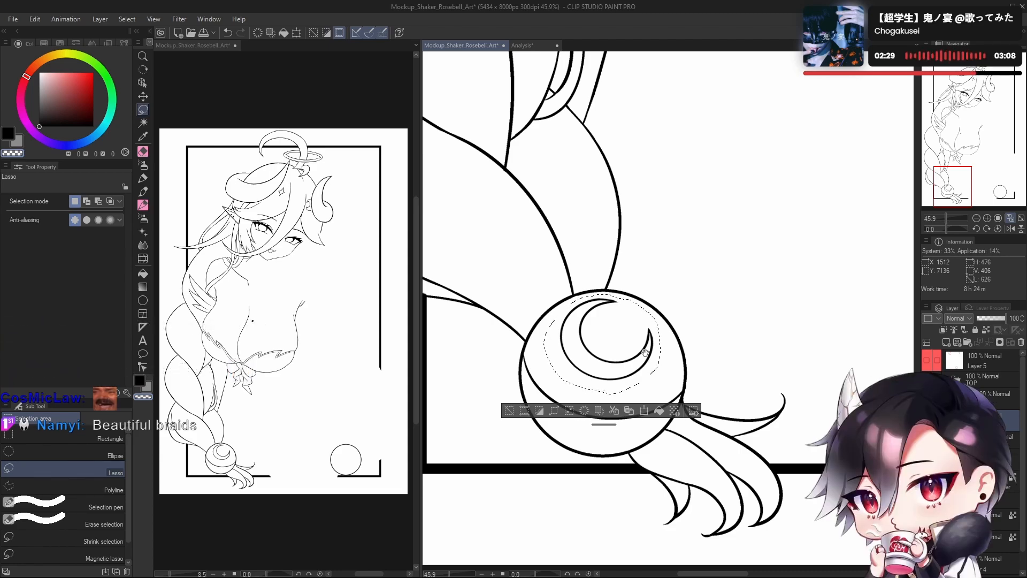
pyautogui.moveTo(717, 323); pyautogui.dragTo(714, 298)
pyautogui.click(641, 385)
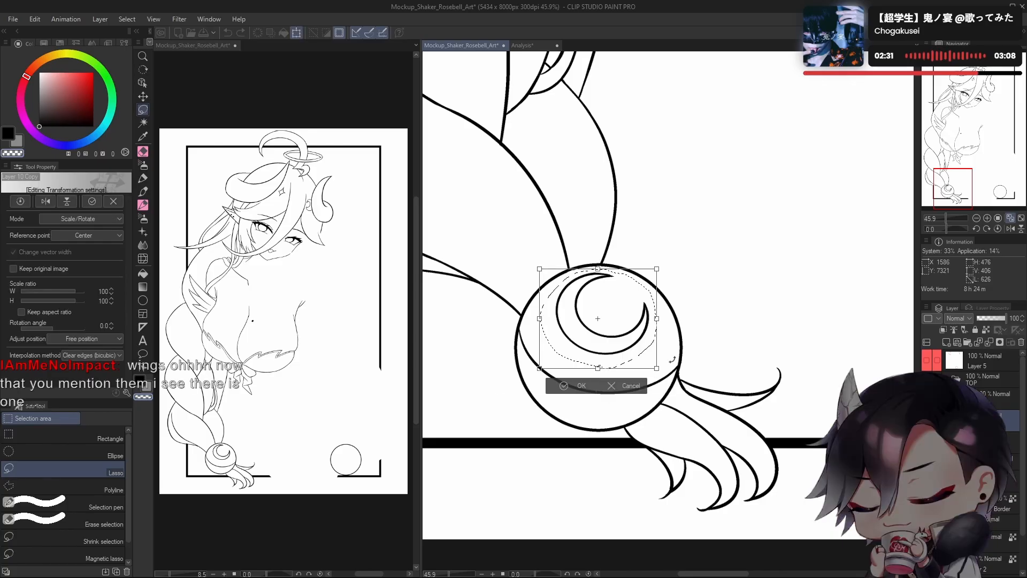
pyautogui.scroll(-4, 644, 348)
pyautogui.moveTo(627, 344); pyautogui.dragTo(731, 373)
pyautogui.scroll(3, 729, 350)
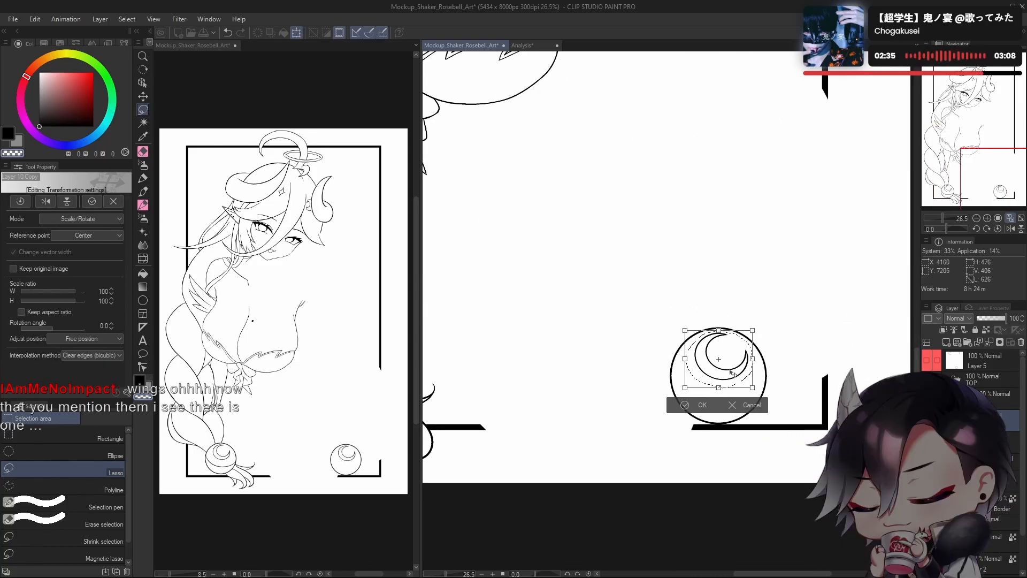
# Step: Flip the copied crescent horizontally, rotate it about 1.8°, and distort it with Free Transform to follow the second bead's curvature
pyautogui.click(46, 202)
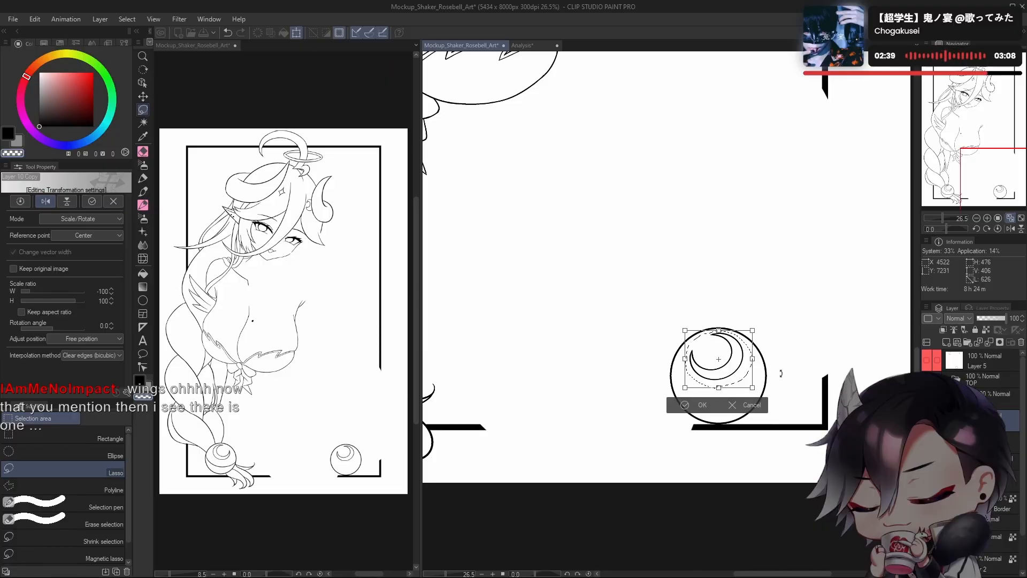
pyautogui.moveTo(722, 378); pyautogui.dragTo(722, 377)
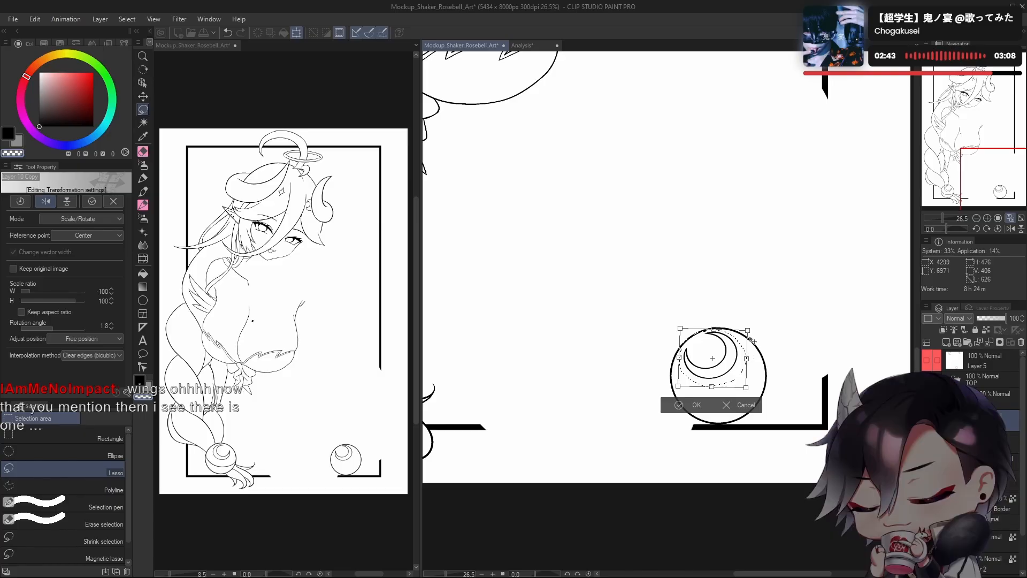
pyautogui.click(90, 262)
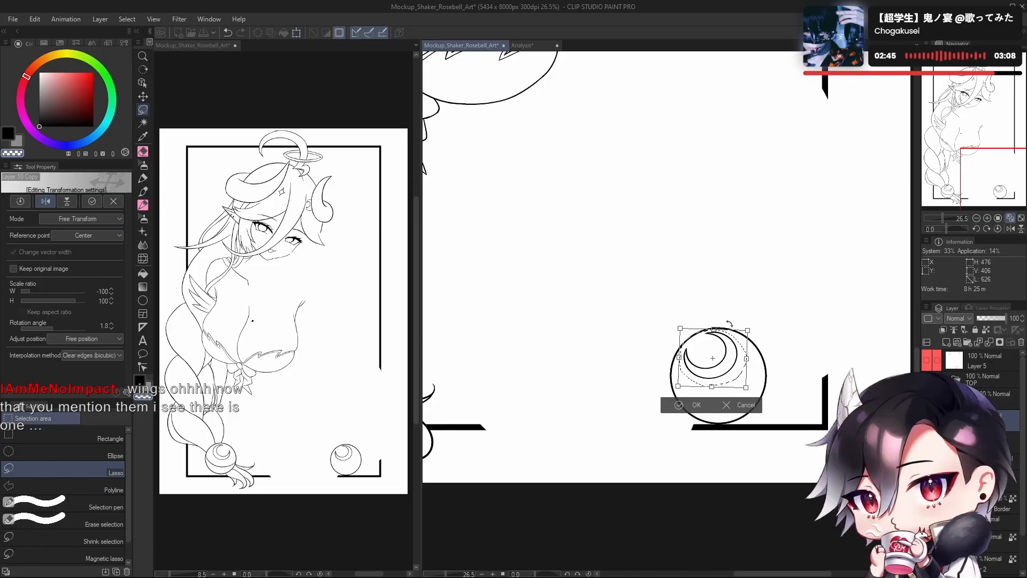
pyautogui.moveTo(746, 387); pyautogui.dragTo(738, 378)
pyautogui.moveTo(729, 370); pyautogui.dragTo(723, 367)
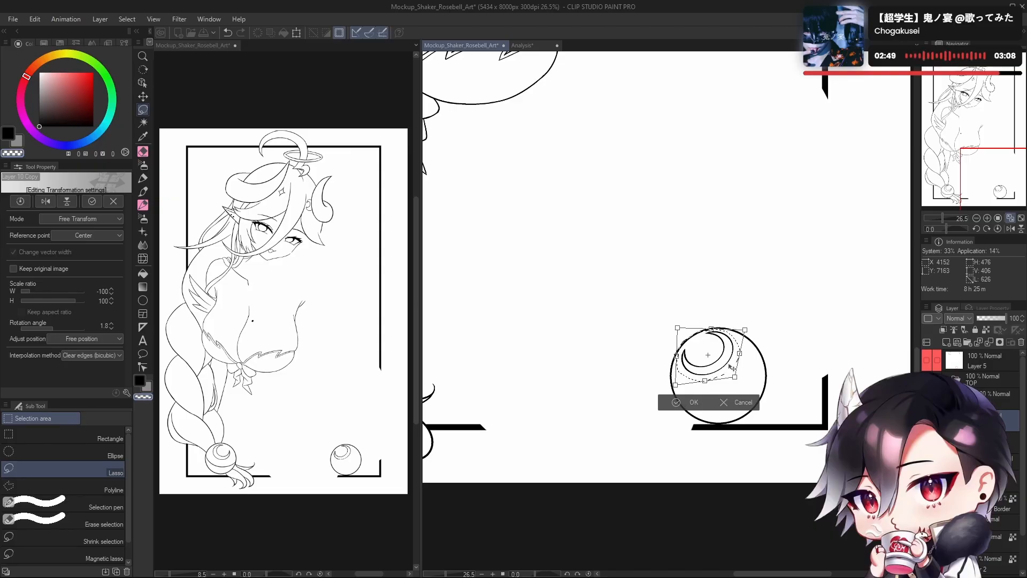
pyautogui.click(687, 402)
pyautogui.click(616, 398)
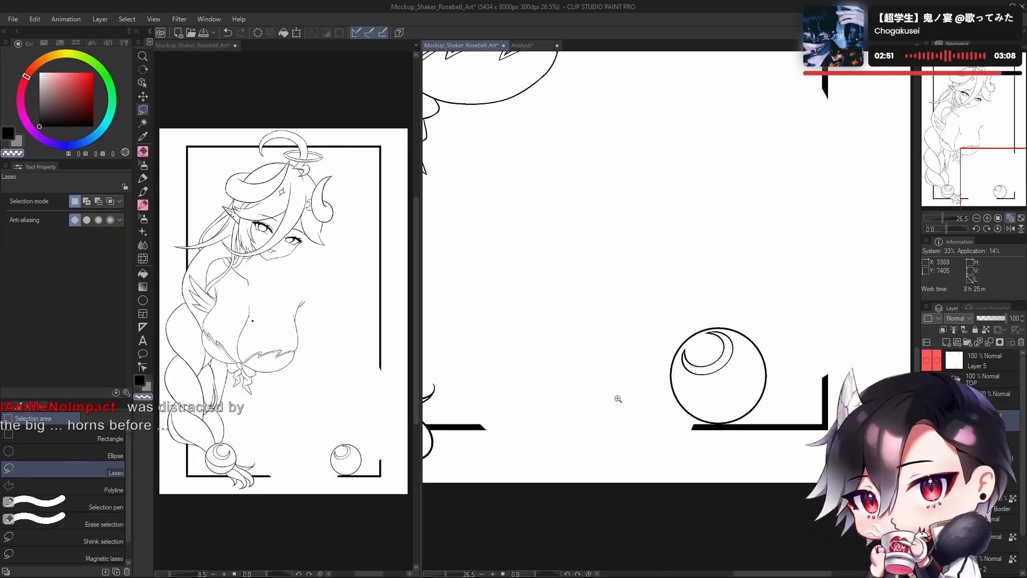
# Step: Compare the two crescent beads in both the mirrored and the normal view
pyautogui.scroll(-4, 726, 360)
pyautogui.press('h')
pyautogui.moveTo(729, 278); pyautogui.dragTo(742, 294)
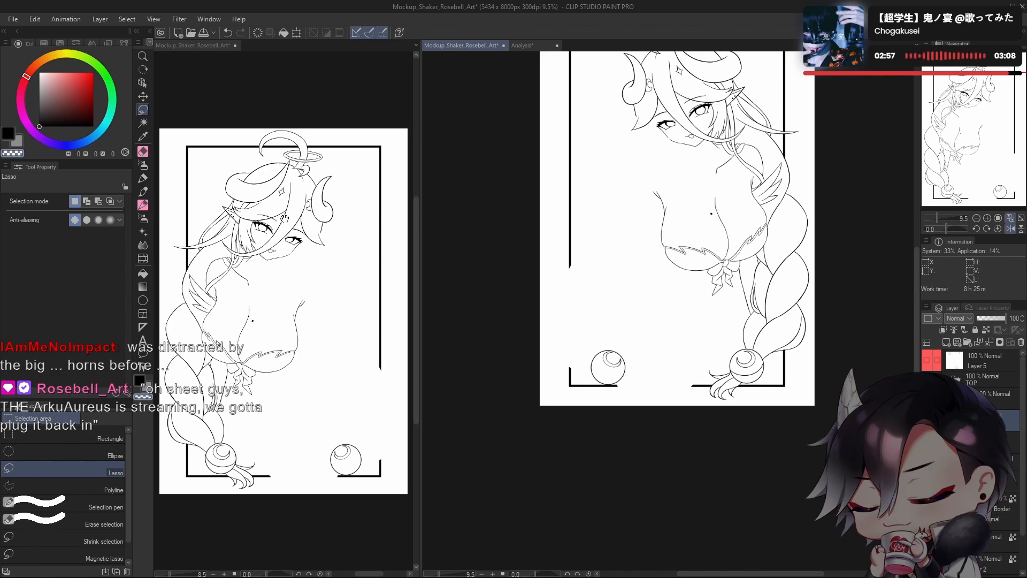
pyautogui.moveTo(616, 356); pyautogui.dragTo(644, 342)
pyautogui.press('h')
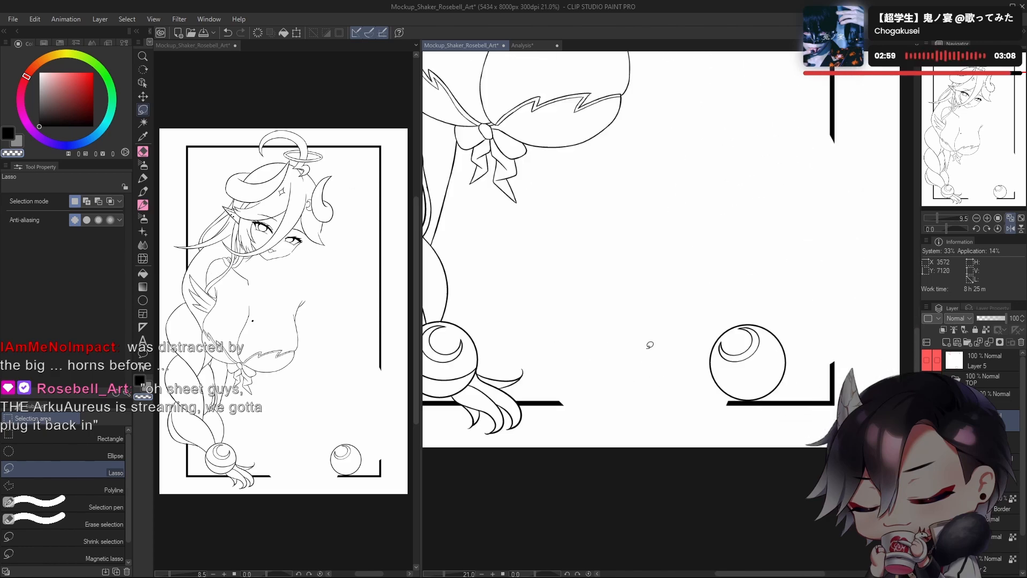
pyautogui.moveTo(764, 390); pyautogui.dragTo(786, 416)
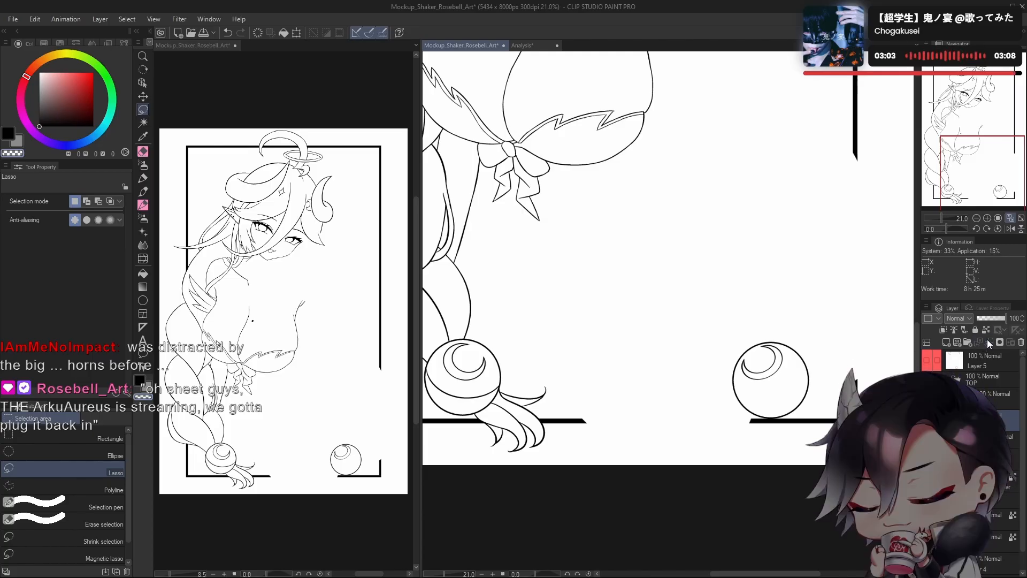
# Step: Ink the curved band line across the lower part of the second bead with the Vector Pencil, undoing and redrawing unsuitable strokes
pyautogui.press('p')
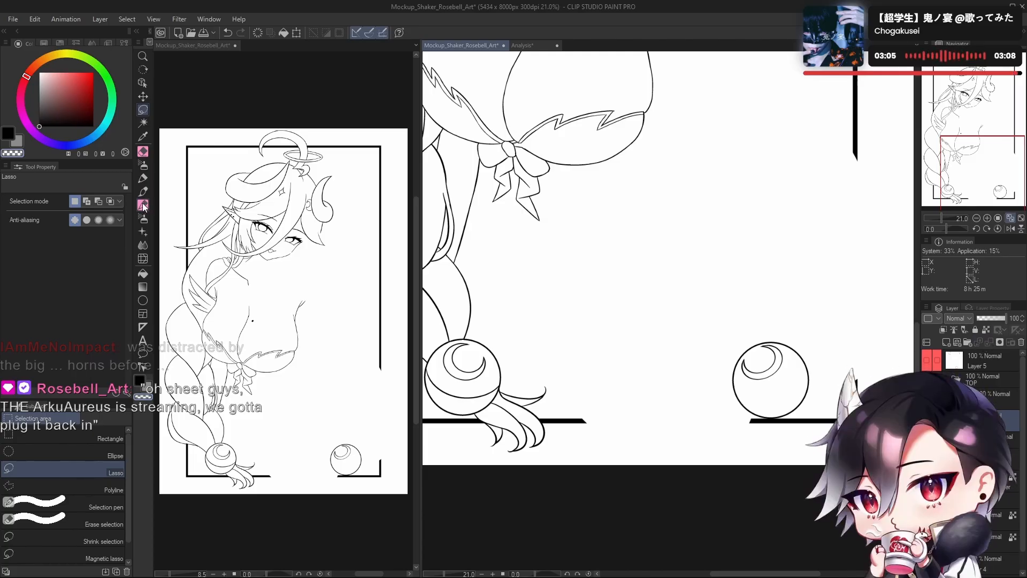
pyautogui.moveTo(690, 381); pyautogui.dragTo(672, 366)
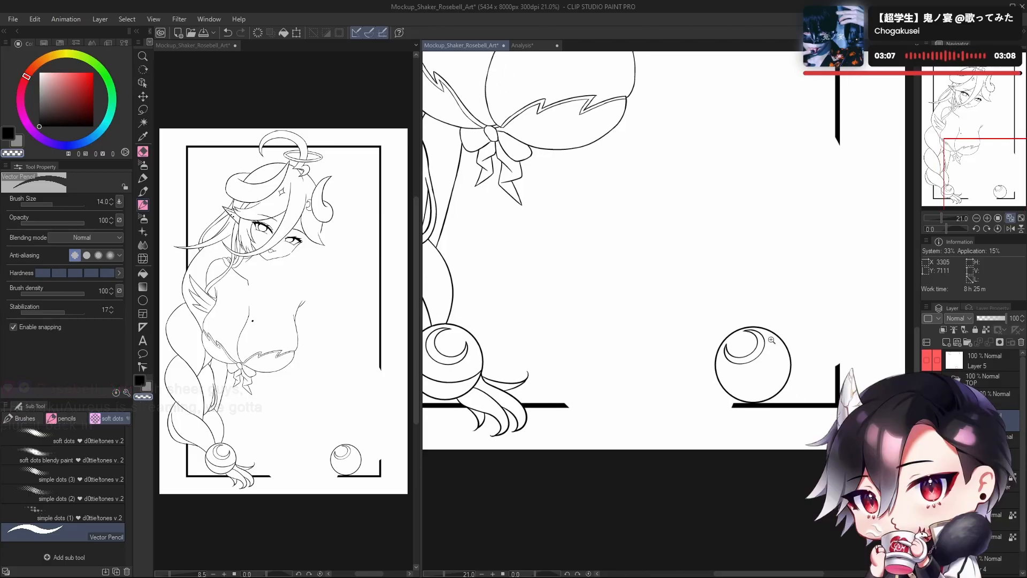
pyautogui.moveTo(792, 361); pyautogui.dragTo(818, 361)
pyautogui.moveTo(669, 381); pyautogui.dragTo(731, 399)
pyautogui.hotkey('ctrl', 'z')
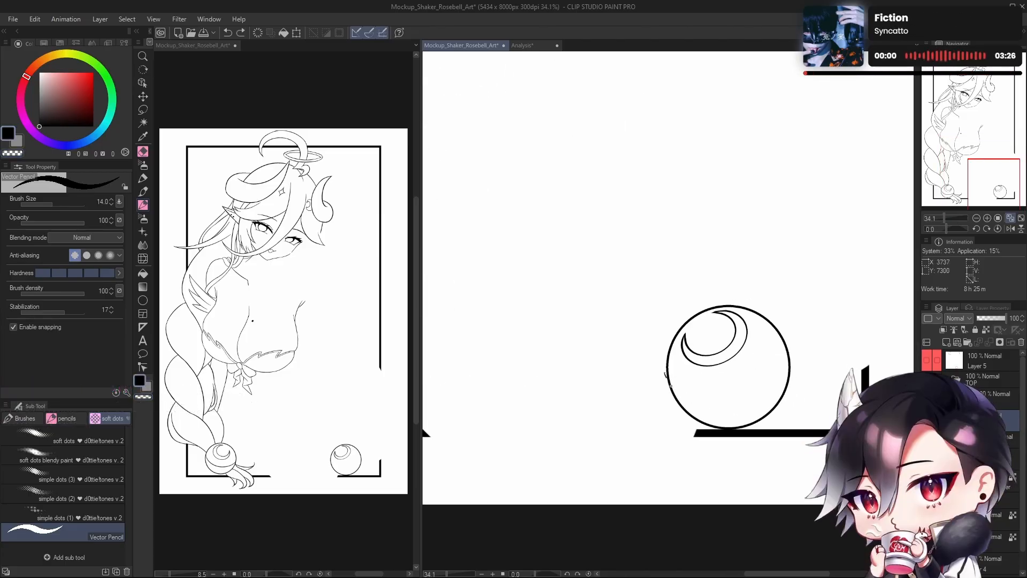
pyautogui.hotkey('ctrl', 'z')
pyautogui.moveTo(670, 384); pyautogui.dragTo(734, 398)
pyautogui.hotkey('ctrl', 'z')
pyautogui.moveTo(672, 392); pyautogui.dragTo(746, 385)
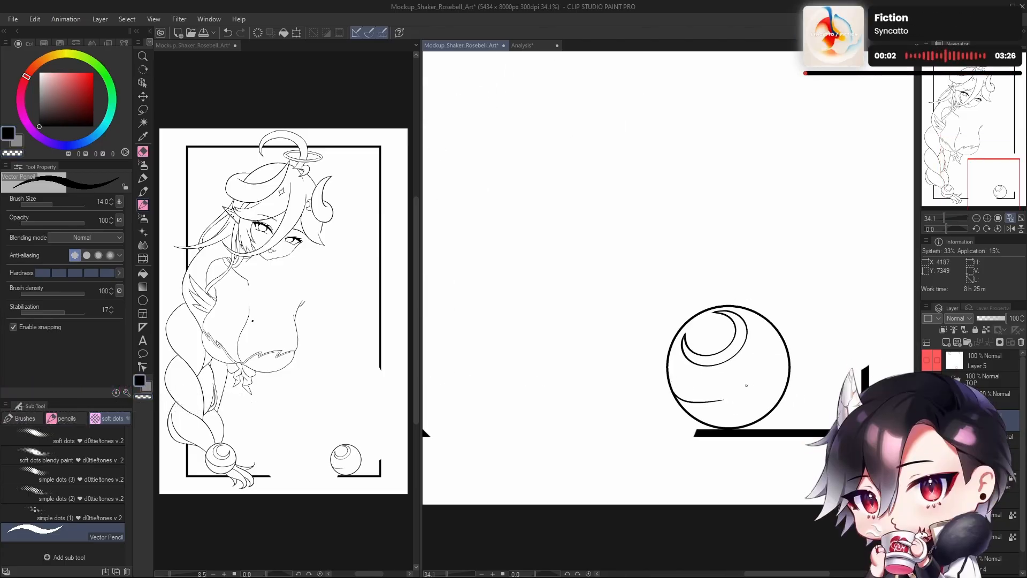
pyautogui.moveTo(685, 402); pyautogui.dragTo(736, 404)
pyautogui.hotkey('ctrl', 'z')
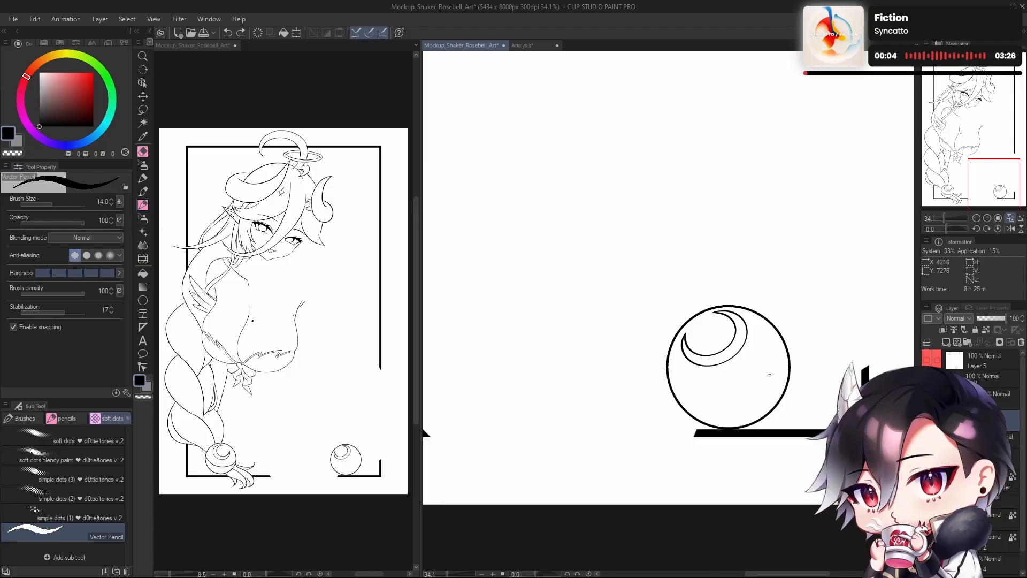
pyautogui.moveTo(784, 346)
pyautogui.mouseDown()
pyautogui.moveTo(734, 397)
pyautogui.moveTo(743, 407)
pyautogui.mouseUp()
pyautogui.hotkey('ctrl', 'z')
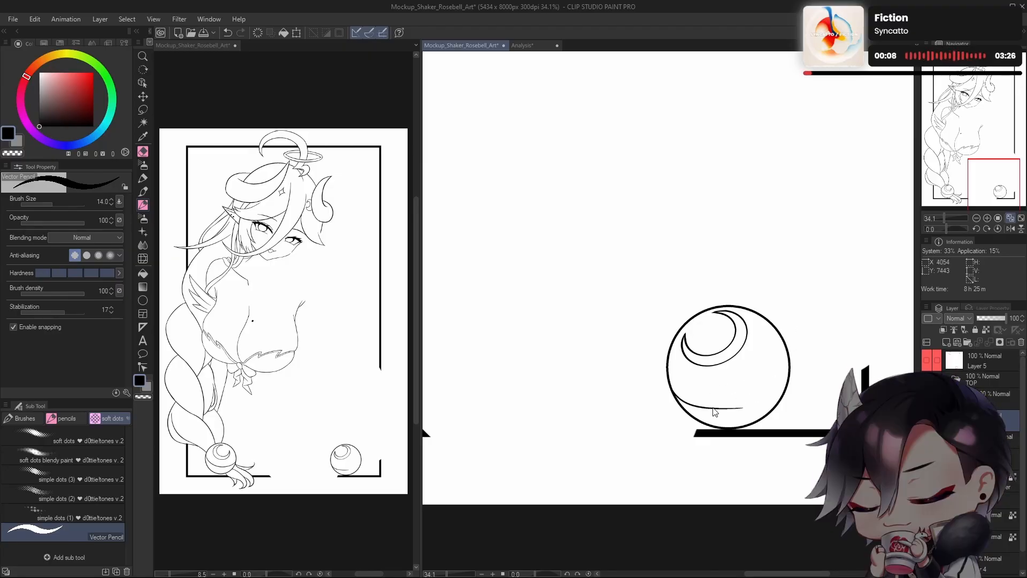
pyautogui.hotkey('ctrl', 'z')
pyautogui.moveTo(671, 383); pyautogui.dragTo(745, 399)
pyautogui.moveTo(671, 383); pyautogui.dragTo(747, 400)
pyautogui.hotkey('ctrl', 'z')
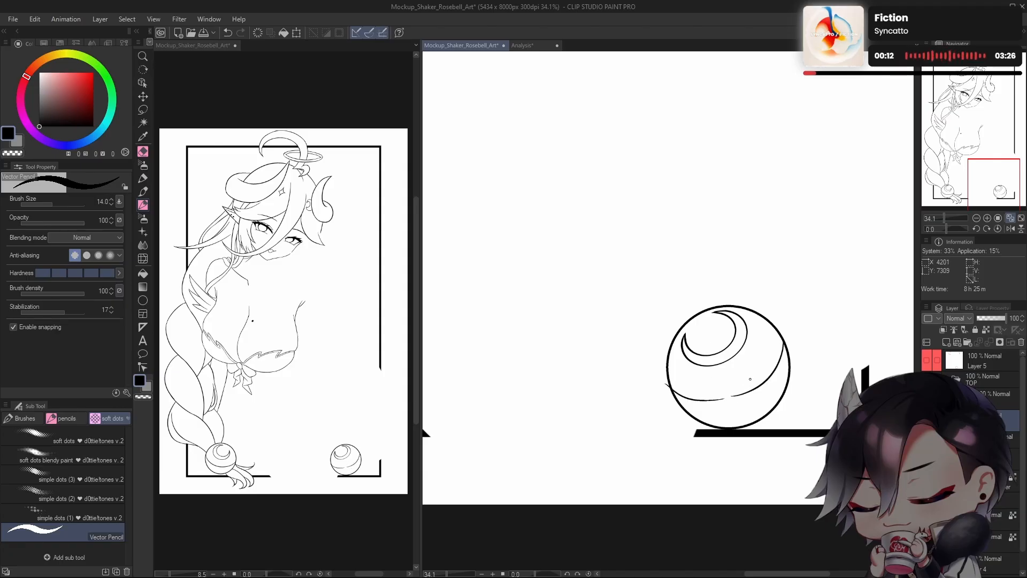
pyautogui.hotkey('ctrl', 'z')
pyautogui.hotkey('ctrl', 'z')
pyautogui.moveTo(671, 386)
pyautogui.mouseDown()
pyautogui.moveTo(747, 392)
pyautogui.moveTo(724, 438)
pyautogui.moveTo(695, 453)
pyautogui.mouseUp()
pyautogui.hotkey('ctrl', 'z')
# Step: Redraw the second bead's band line as a rounder curve on the mirrored, rotated canvas, then reset the rotation
pyautogui.press('h')
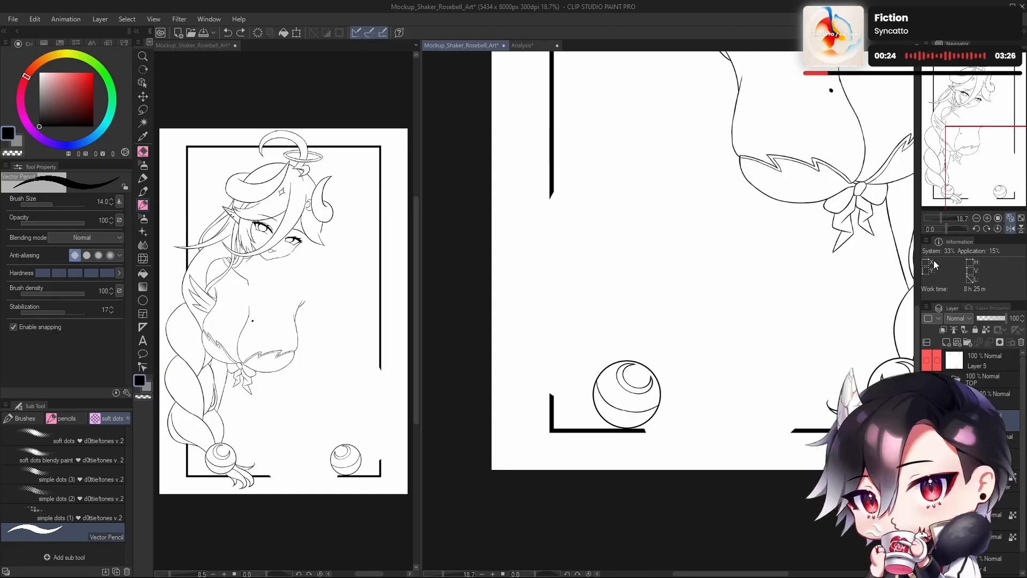
pyautogui.moveTo(611, 404); pyautogui.dragTo(639, 409)
pyautogui.moveTo(638, 410); pyautogui.dragTo(610, 392)
pyautogui.moveTo(963, 229); pyautogui.dragTo(953, 229)
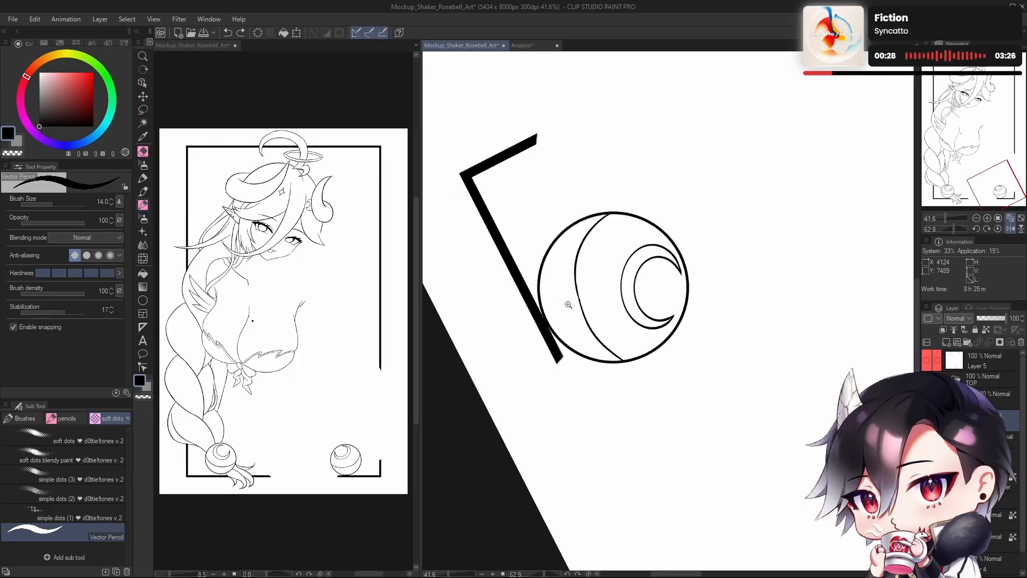
pyautogui.scroll(2, 566, 299)
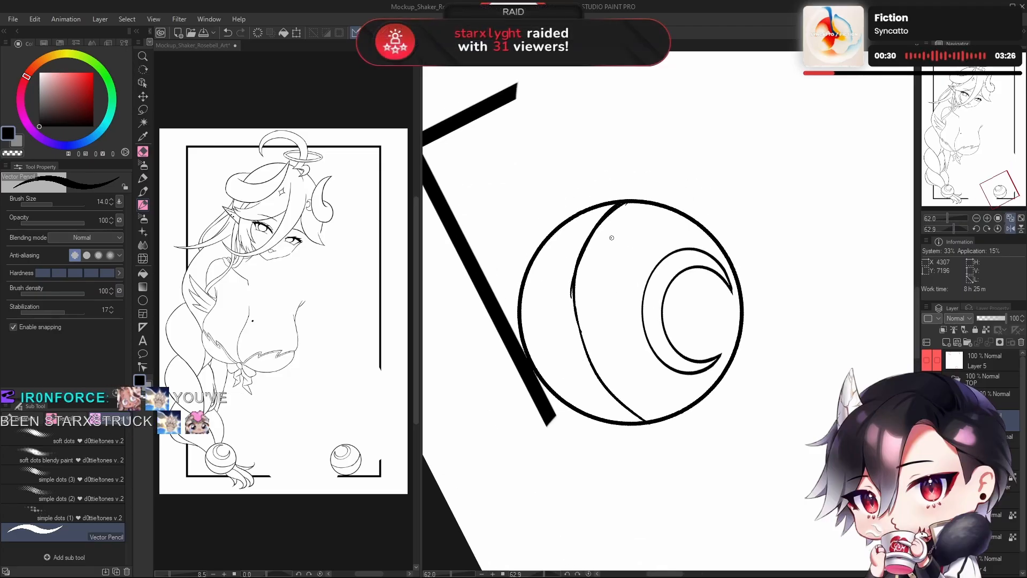
pyautogui.moveTo(621, 234)
pyautogui.mouseDown()
pyautogui.moveTo(625, 261)
pyautogui.moveTo(593, 347)
pyautogui.mouseUp()
pyautogui.hotkey('ctrl', 'z')
pyautogui.moveTo(620, 233)
pyautogui.mouseDown()
pyautogui.moveTo(572, 311)
pyautogui.moveTo(603, 389)
pyautogui.mouseUp()
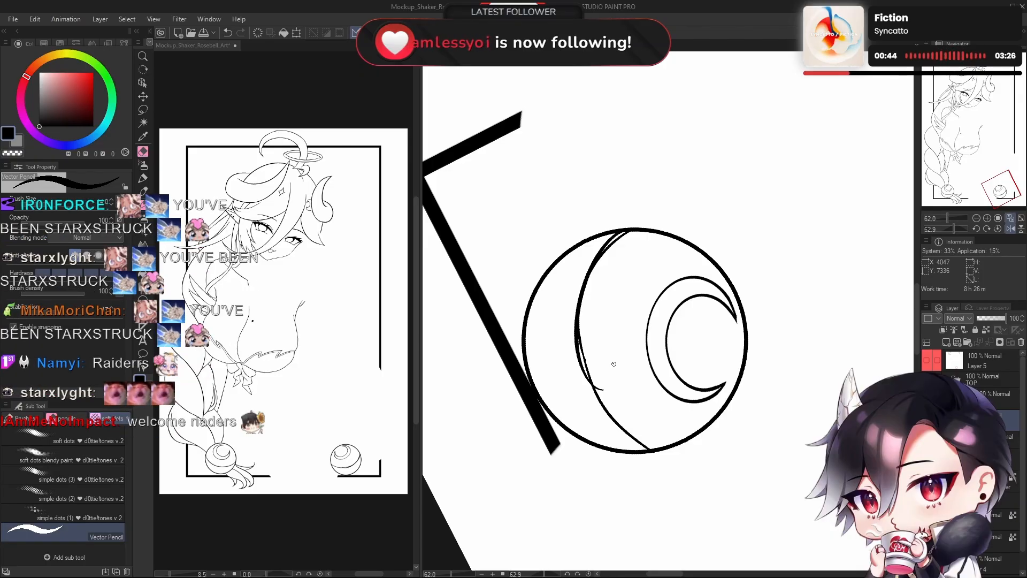
pyautogui.scroll(-6, 610, 363)
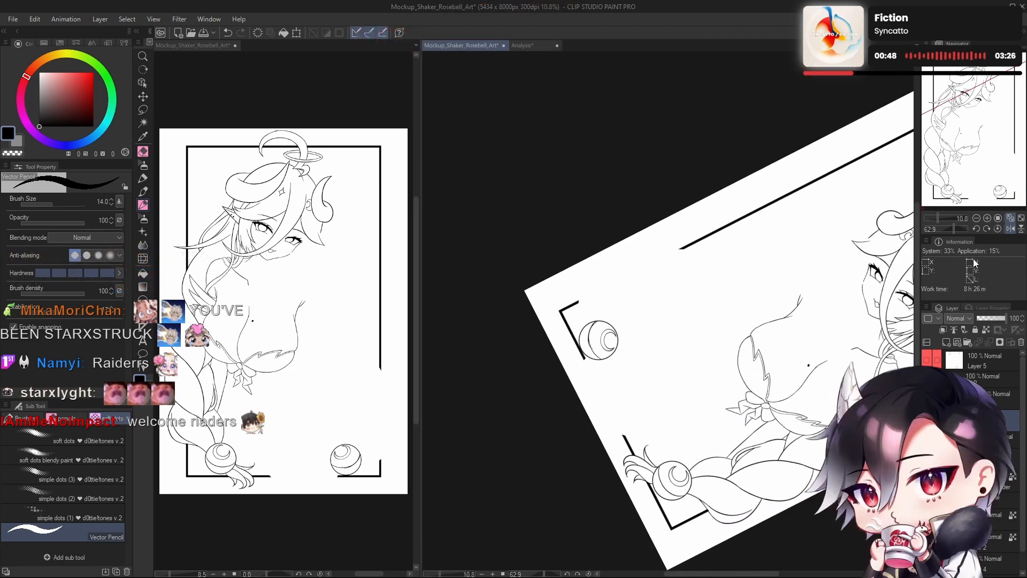
pyautogui.click(998, 228)
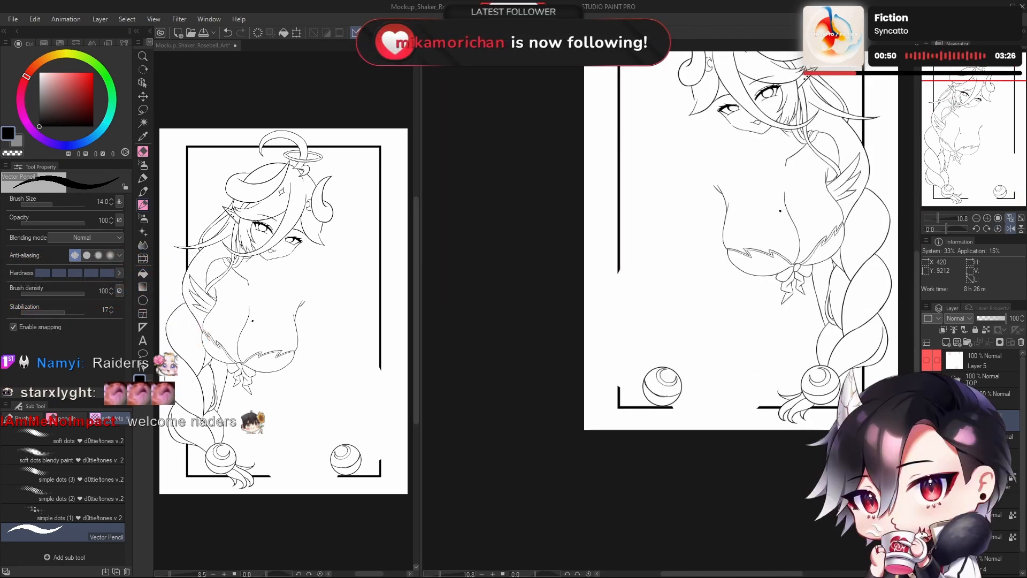
# Step: Show the blue sketch again and look over the whole figure in the unmirrored view
pyautogui.click(927, 483)
pyautogui.scroll(-2, 735, 389)
pyautogui.moveTo(735, 389); pyautogui.dragTo(688, 420)
pyautogui.press('h')
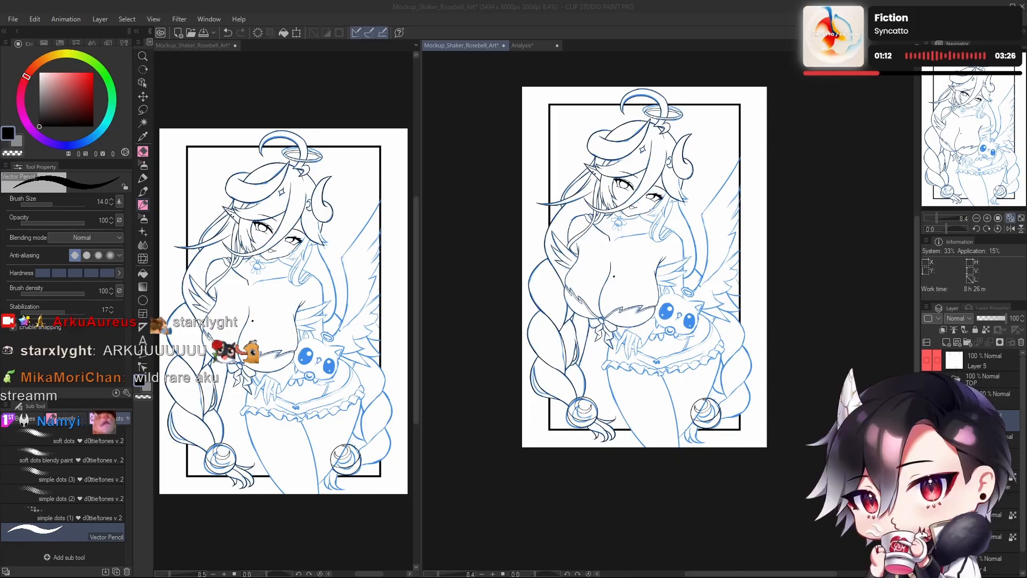
pyautogui.scroll(-3, 764, 447)
pyautogui.scroll(1, 735, 371)
pyautogui.scroll(3, 714, 387)
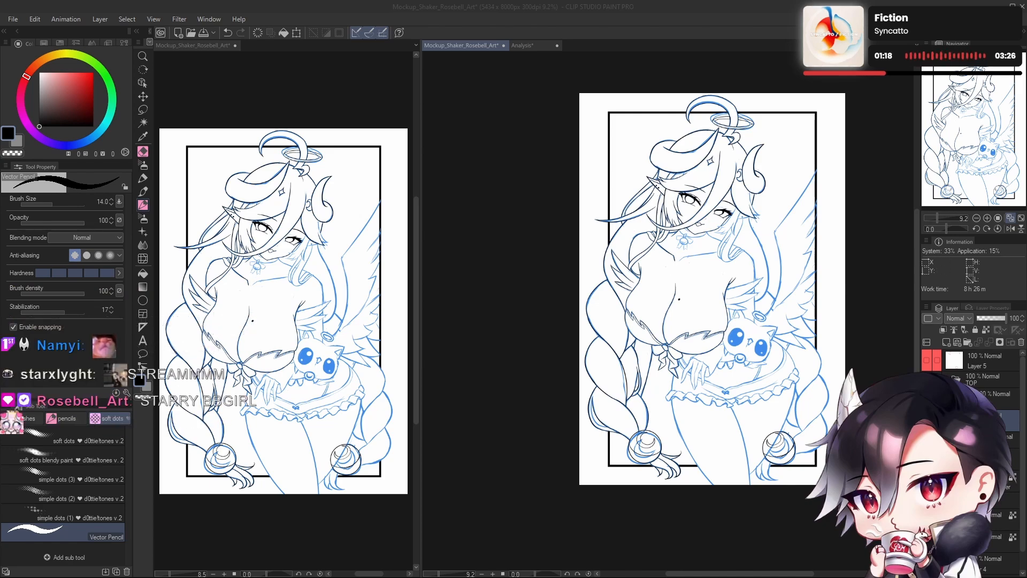
pyautogui.click(735, 226)
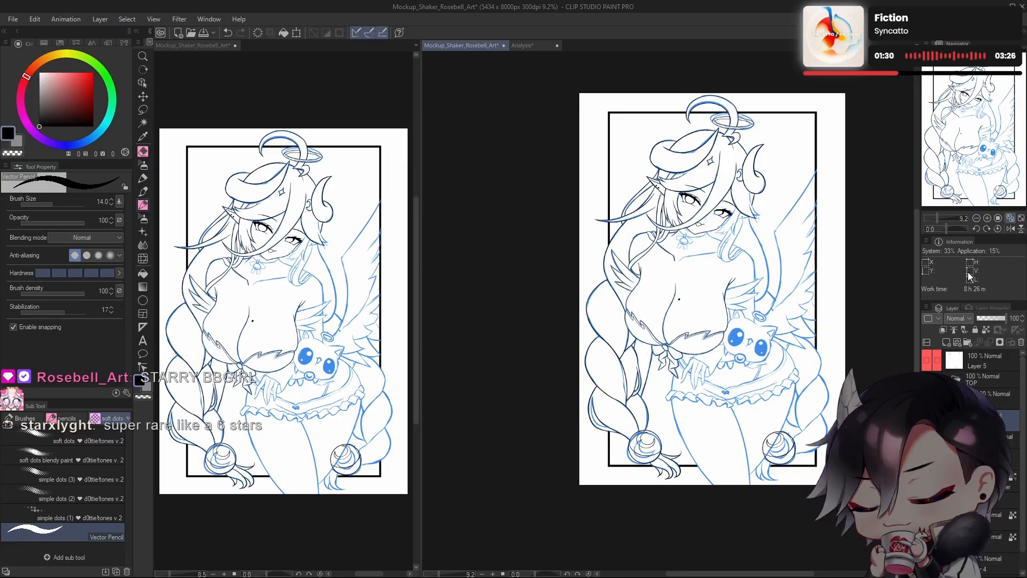
# Step: Look through the Analysis document and return to the artwork
pyautogui.click(525, 47)
pyautogui.moveTo(969, 172); pyautogui.dragTo(993, 148)
pyautogui.scroll(-4, 763, 330)
pyautogui.moveTo(762, 331); pyautogui.dragTo(804, 444)
pyautogui.click(437, 48)
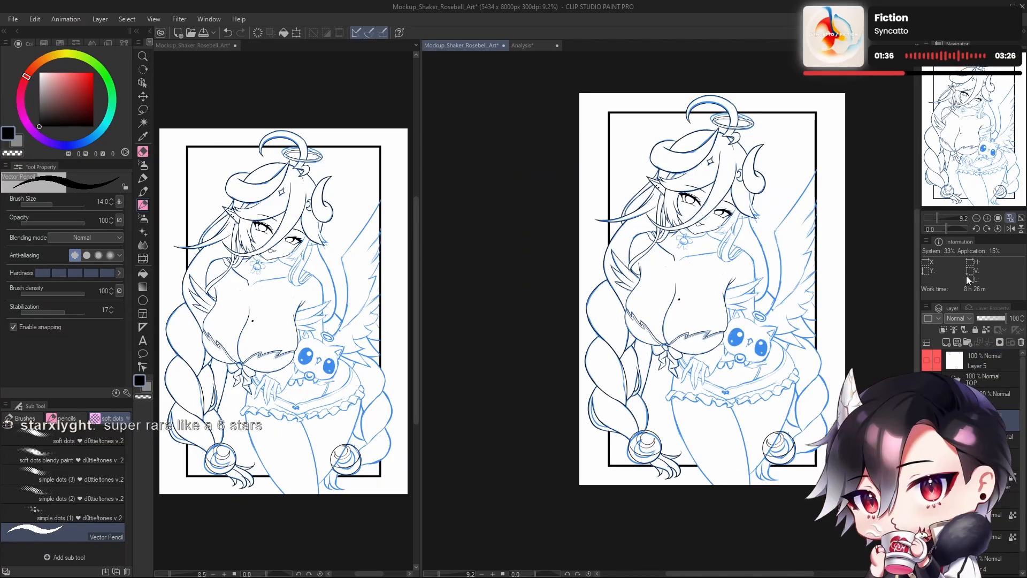
# Step: Examine the uninked side hair, choker and wing around the face in the mirrored view
pyautogui.scroll(1, 737, 377)
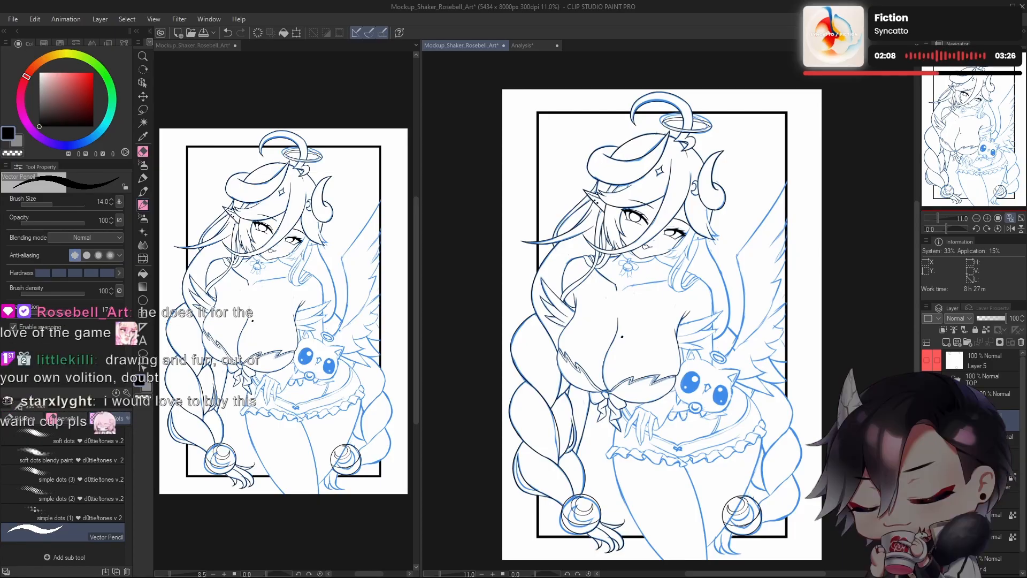
pyautogui.moveTo(723, 303); pyautogui.dragTo(673, 351)
pyautogui.moveTo(689, 275); pyautogui.dragTo(743, 275)
pyautogui.press('h')
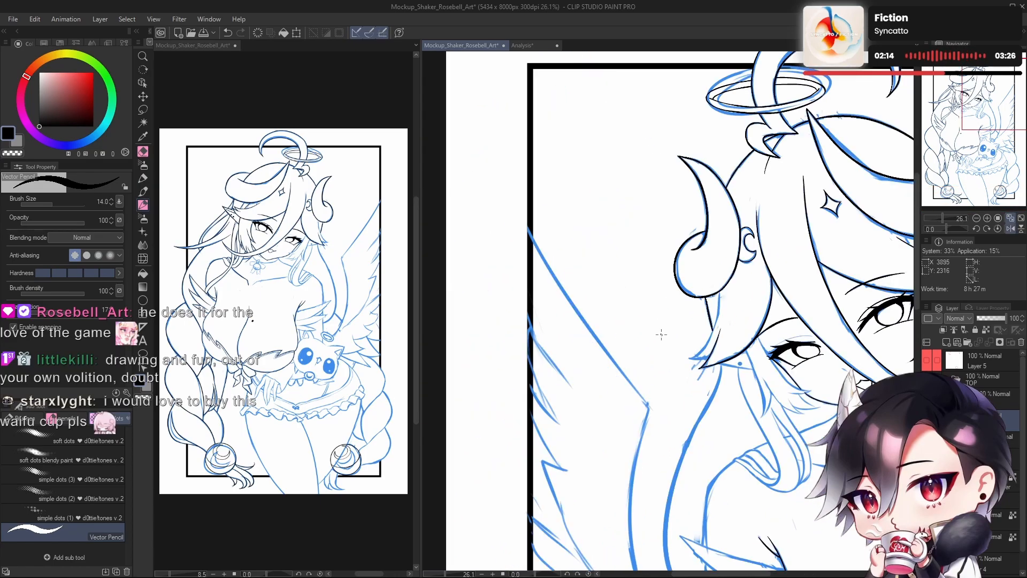
pyautogui.moveTo(740, 342); pyautogui.dragTo(712, 345)
pyautogui.moveTo(747, 374); pyautogui.dragTo(630, 316)
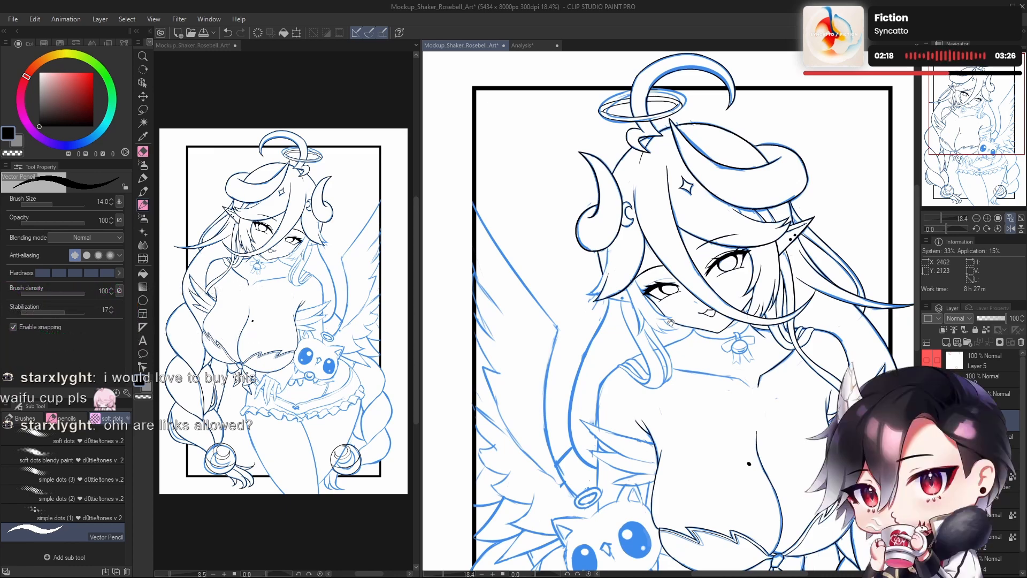
# Step: Ink the short side hair lock's outer edge from beneath the curled horn down to its outward-flicked tip
pyautogui.moveTo(671, 322); pyautogui.dragTo(658, 279)
pyautogui.moveTo(653, 339); pyautogui.dragTo(658, 362)
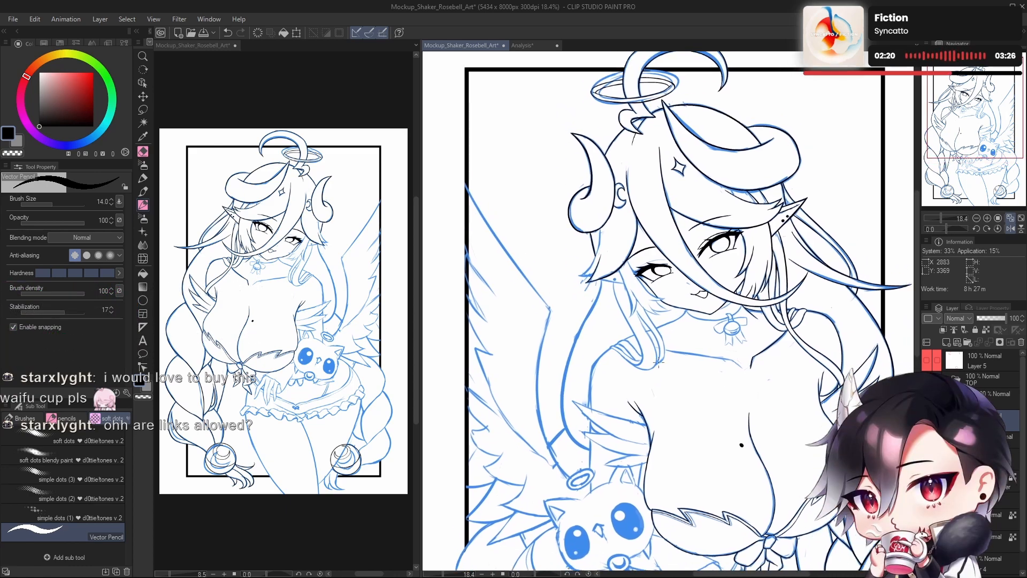
pyautogui.press('h')
pyautogui.moveTo(745, 278); pyautogui.dragTo(765, 282)
pyautogui.moveTo(765, 282); pyautogui.dragTo(708, 337)
pyautogui.moveTo(742, 304); pyautogui.dragTo(684, 339)
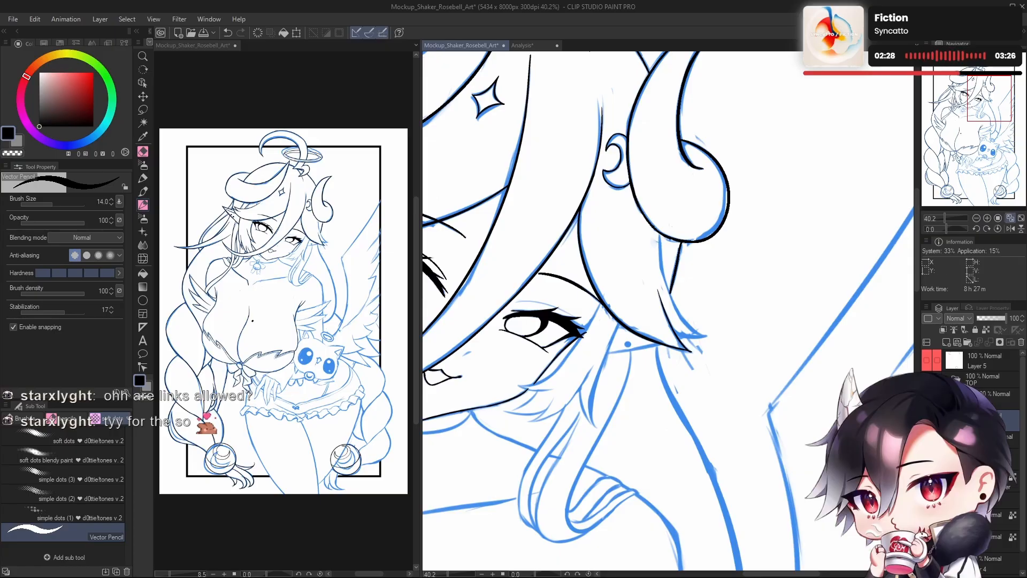
pyautogui.scroll(2, 710, 340)
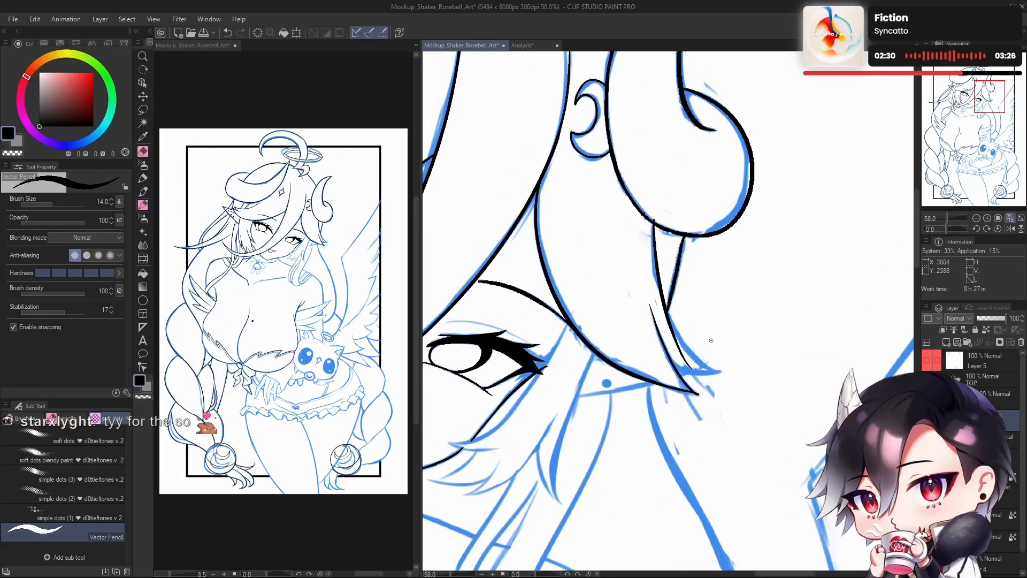
pyautogui.hotkey('ctrl', 'z')
pyautogui.moveTo(654, 225); pyautogui.dragTo(708, 357)
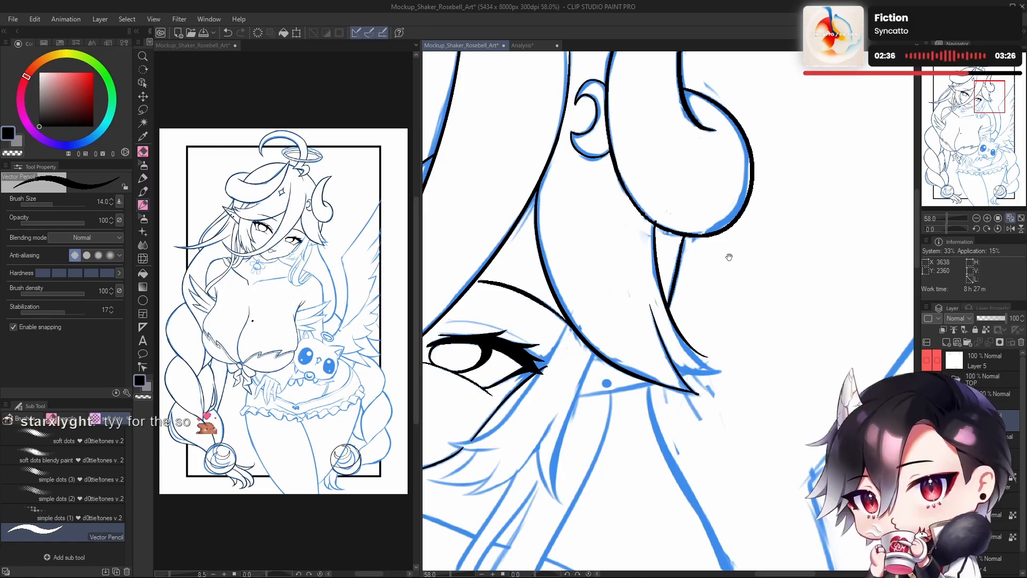
pyautogui.moveTo(728, 325); pyautogui.dragTo(720, 319)
pyautogui.hotkey('ctrl', 'z')
pyautogui.moveTo(646, 219); pyautogui.dragTo(697, 353)
pyautogui.hotkey('ctrl', 'z')
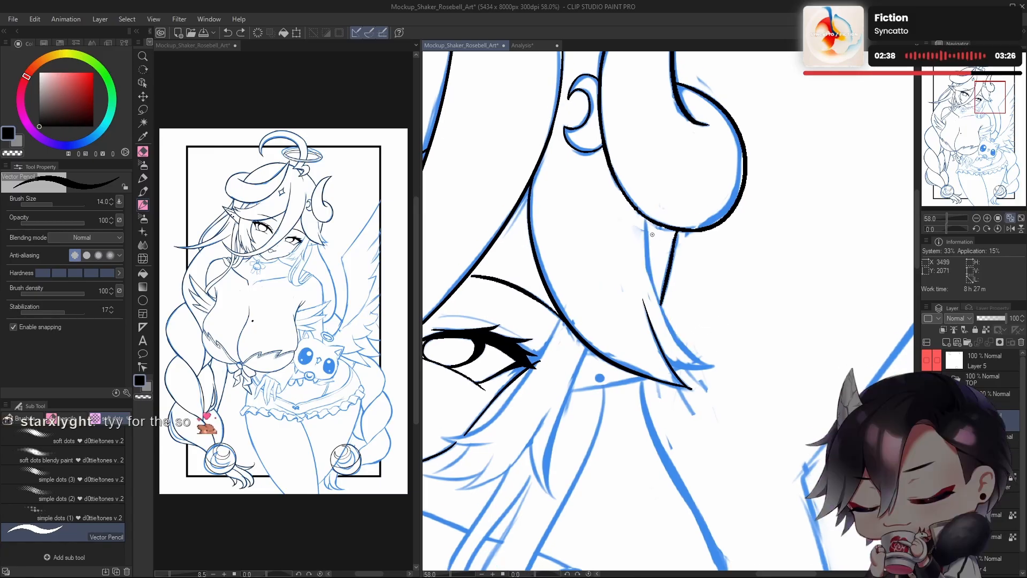
pyautogui.moveTo(648, 221)
pyautogui.mouseDown()
pyautogui.moveTo(709, 348)
pyautogui.moveTo(674, 332)
pyautogui.moveTo(719, 372)
pyautogui.mouseUp()
pyautogui.hotkey('ctrl', 'z')
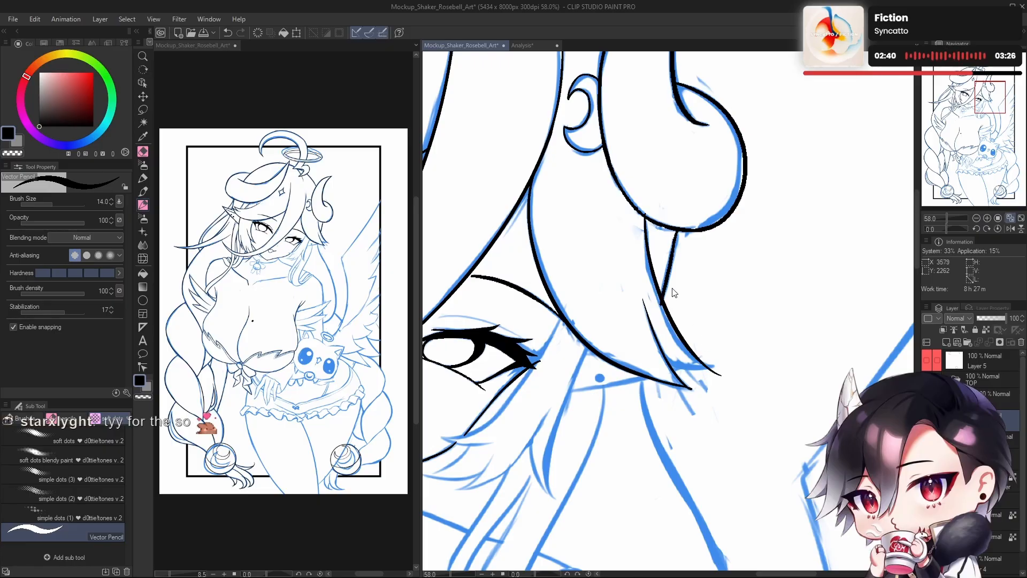
pyautogui.hotkey('ctrl', 'z')
pyautogui.moveTo(646, 219); pyautogui.dragTo(709, 360)
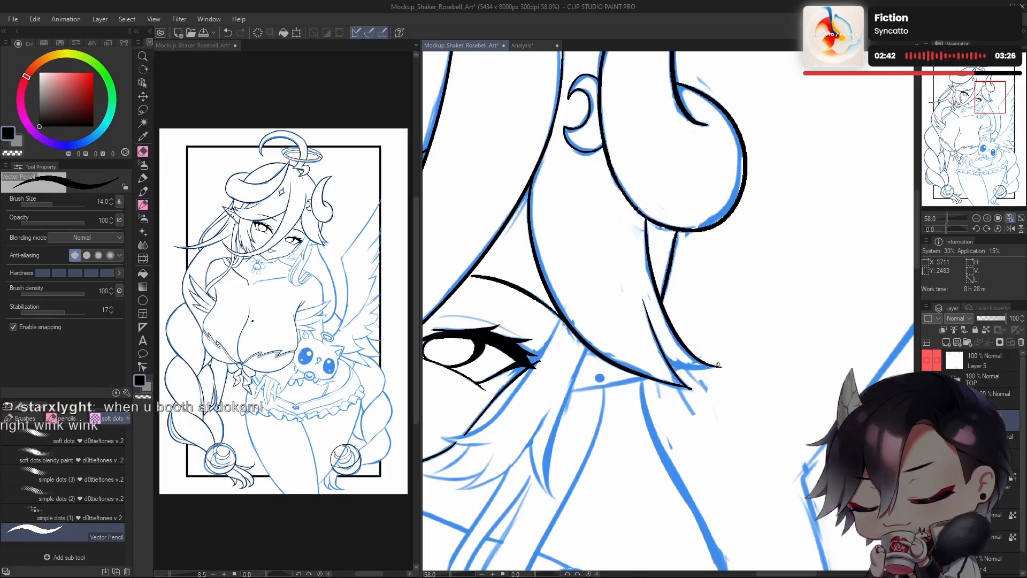
# Step: Check the inked hair lock in the mirrored view, then view the whole unmirrored figure
pyautogui.moveTo(720, 401); pyautogui.dragTo(705, 431)
pyautogui.press('h')
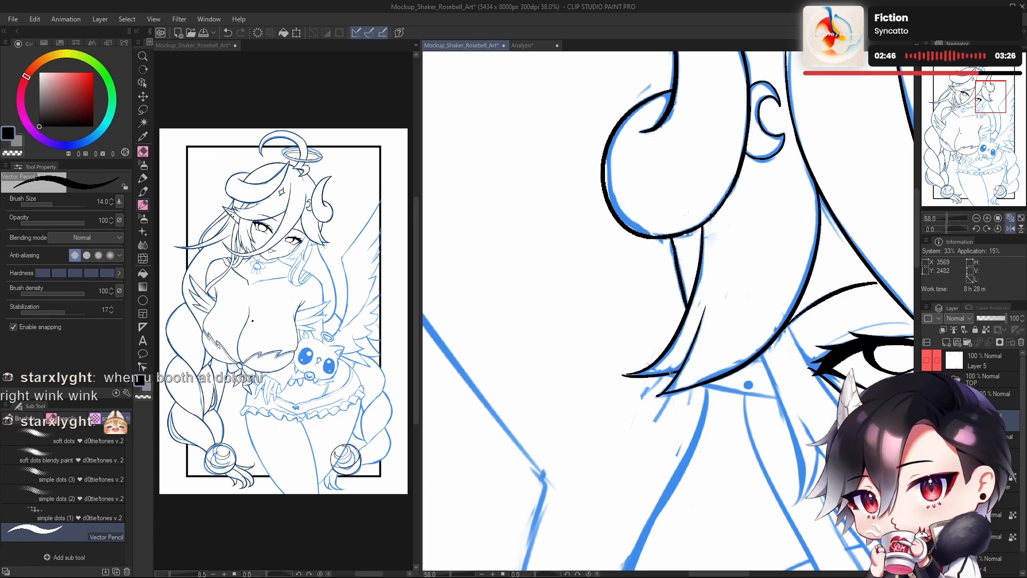
pyautogui.moveTo(678, 370)
pyautogui.mouseDown()
pyautogui.moveTo(626, 374)
pyautogui.moveTo(707, 559)
pyautogui.moveTo(615, 428)
pyautogui.moveTo(646, 483)
pyautogui.mouseUp()
pyautogui.press('h')
pyautogui.moveTo(646, 442); pyautogui.dragTo(591, 333)
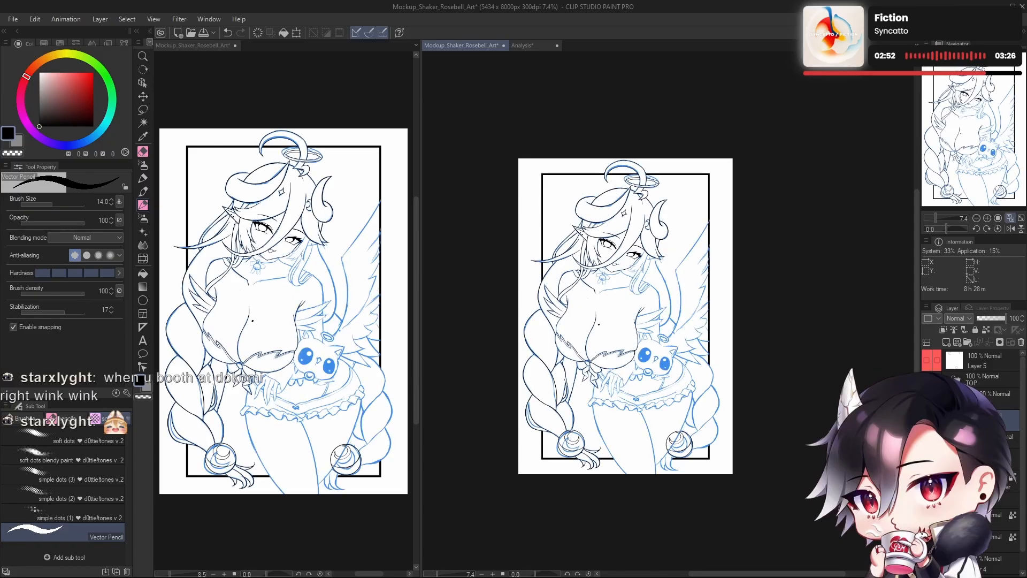
# Step: Turn off the blue layer color on the sketch group to show the fully coloured version
pyautogui.click(1005, 437)
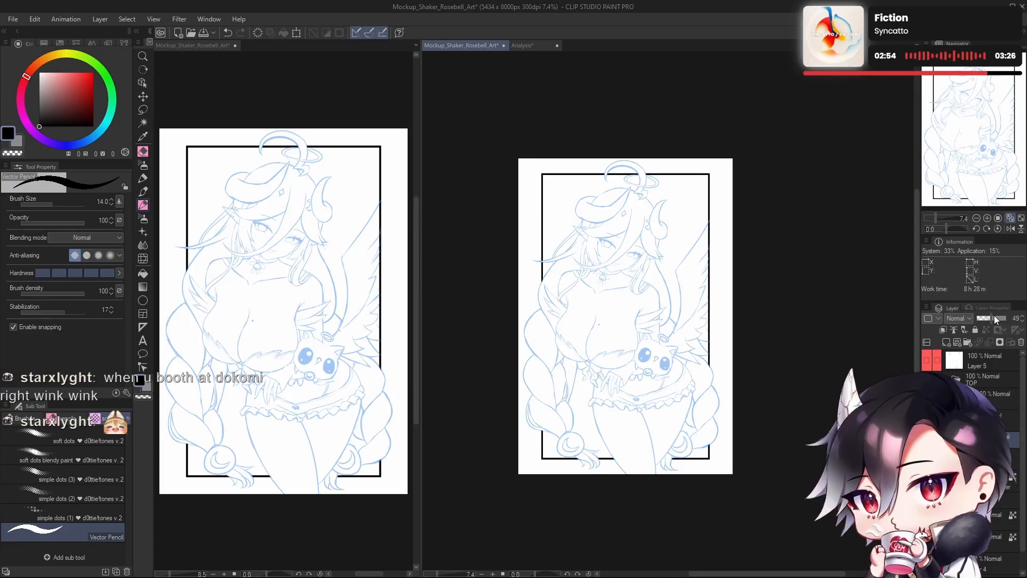
pyautogui.click(993, 309)
pyautogui.click(1004, 327)
pyautogui.click(949, 308)
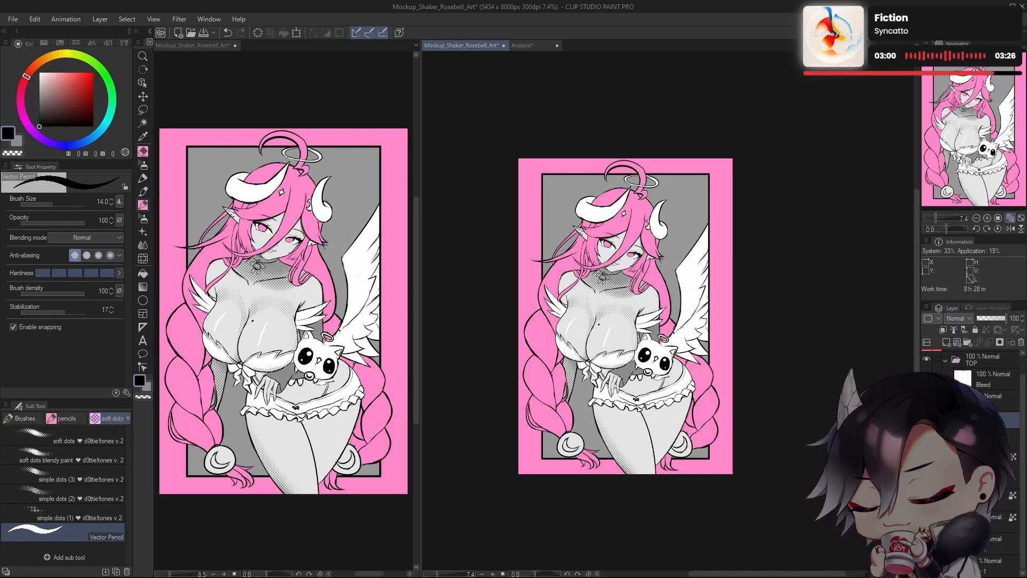
# Step: Examine the coloured version's chest, arm feathers, braids and overall figure as reference
pyautogui.scroll(8, 682, 284)
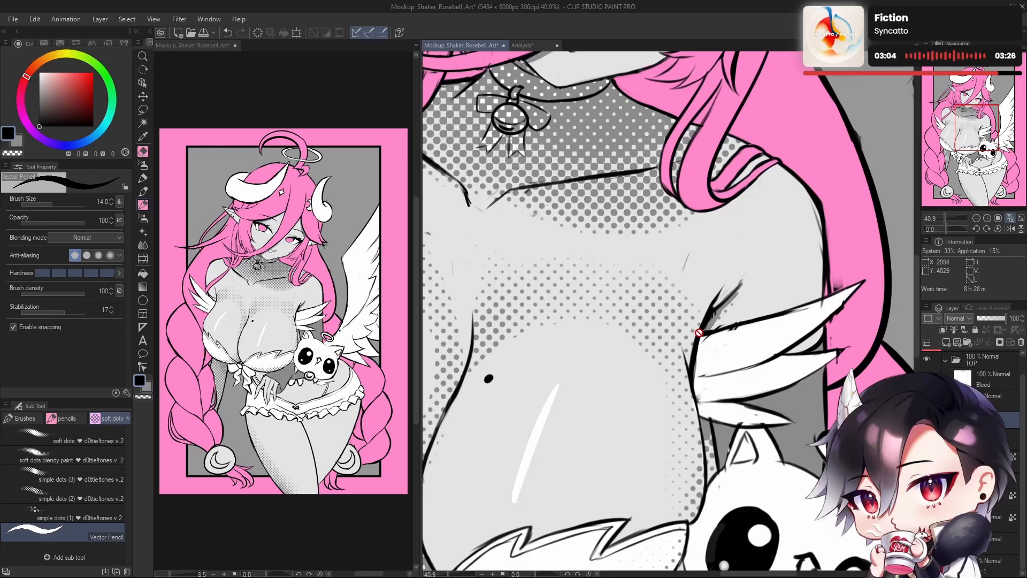
pyautogui.scroll(-10, 698, 332)
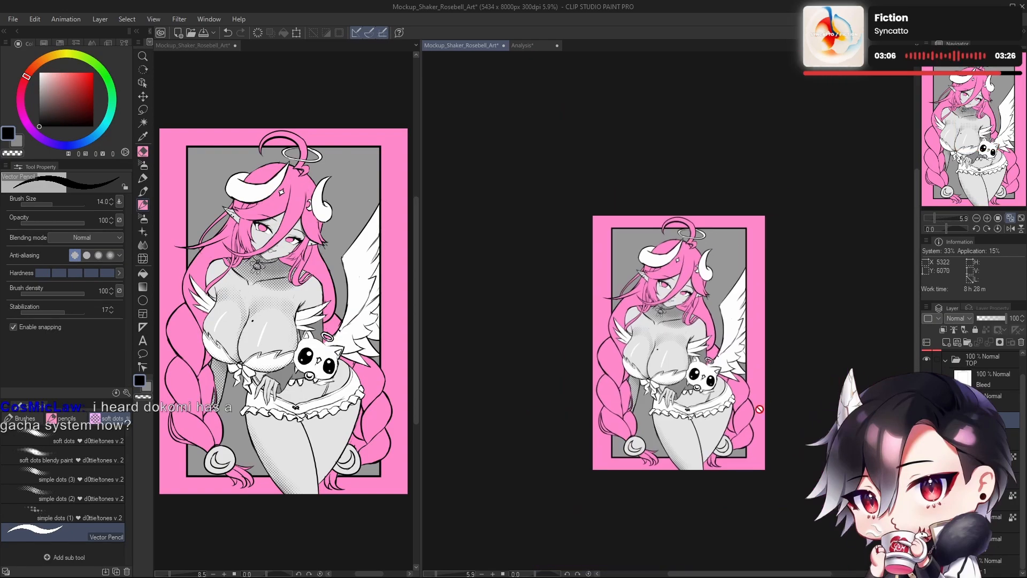
pyautogui.moveTo(729, 415); pyautogui.dragTo(718, 412)
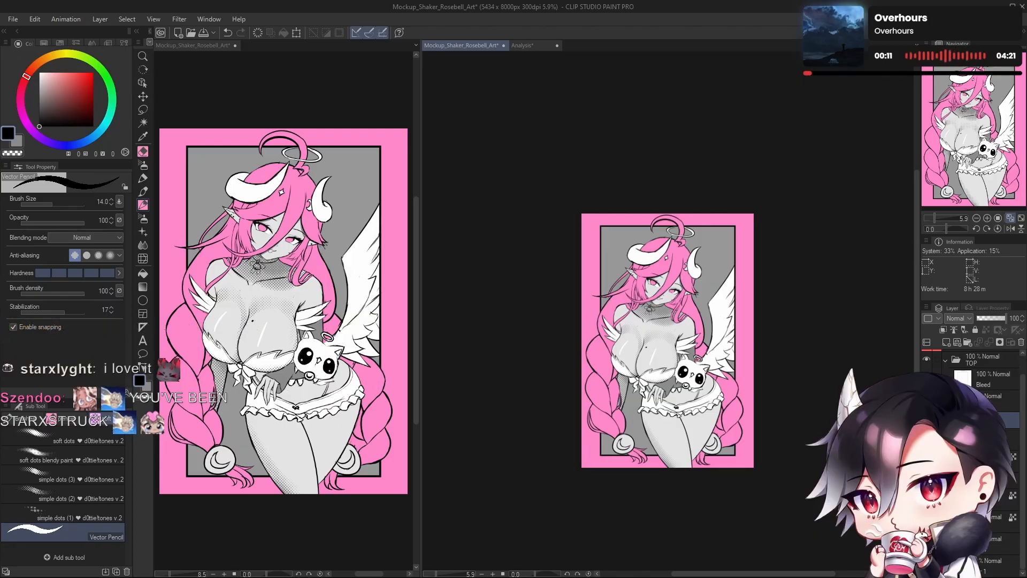
pyautogui.scroll(8, 571, 362)
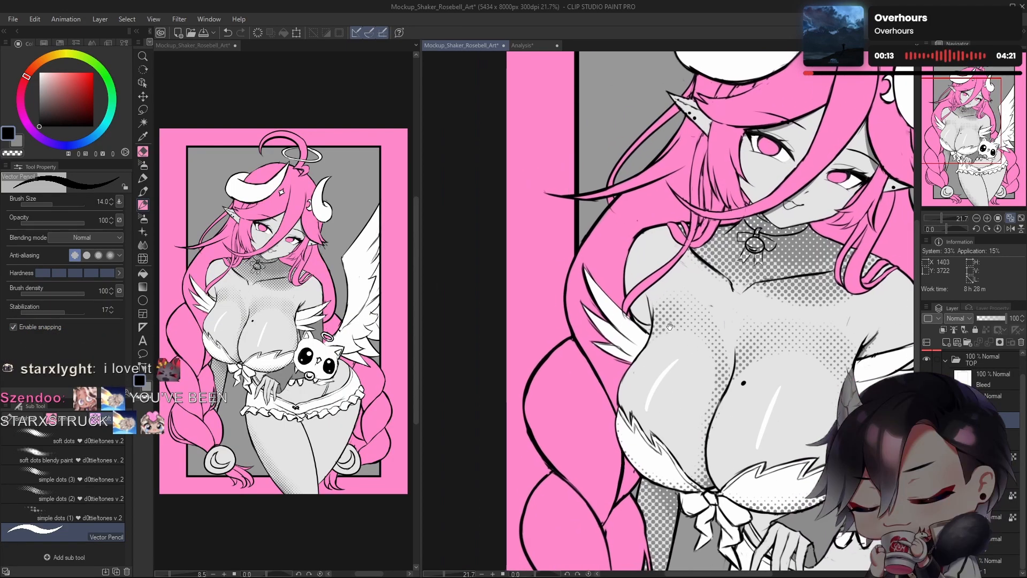
pyautogui.scroll(-1, 572, 361)
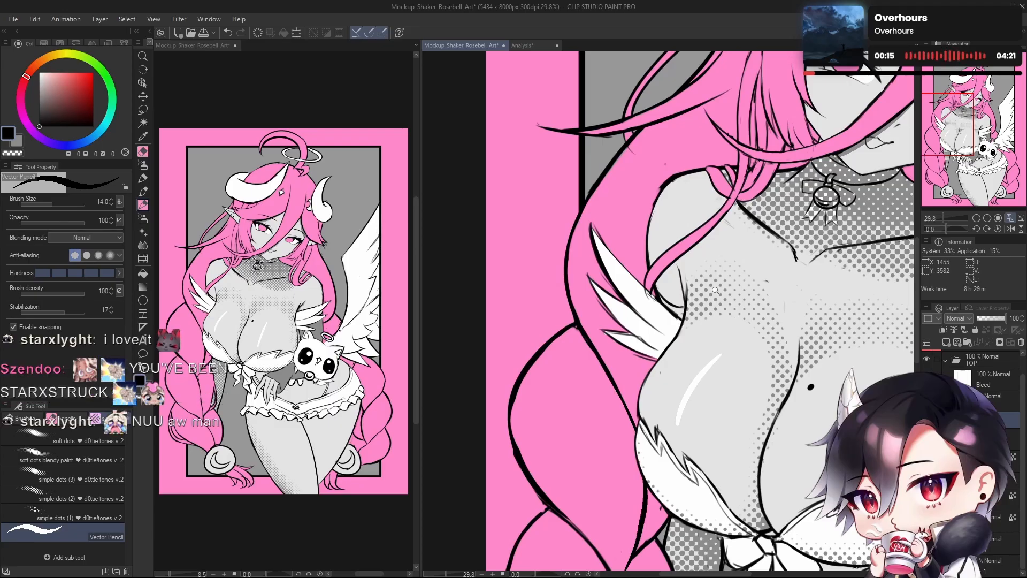
pyautogui.scroll(-4, 576, 375)
pyautogui.moveTo(575, 375); pyautogui.dragTo(582, 393)
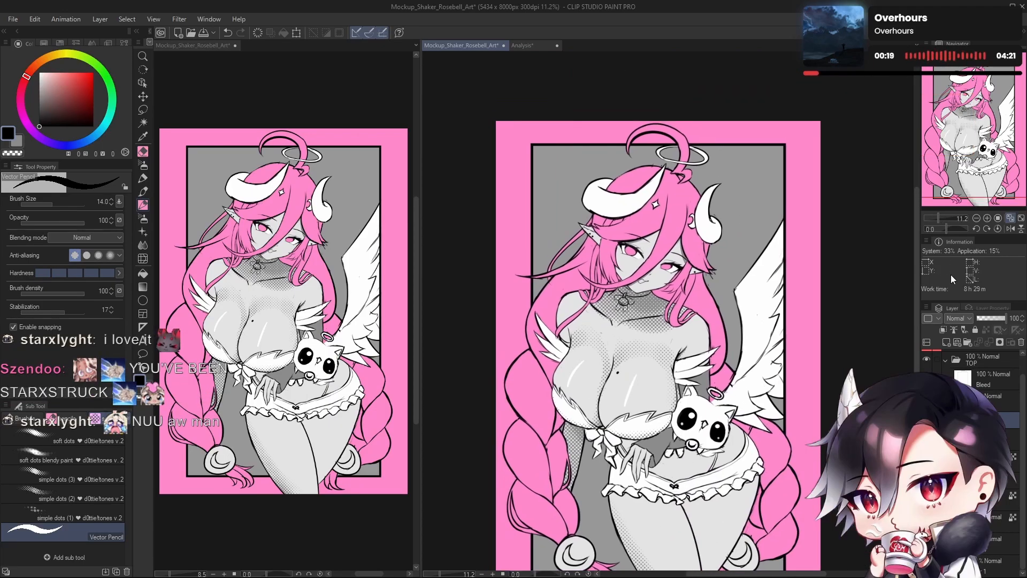
pyautogui.moveTo(721, 376); pyautogui.dragTo(688, 371)
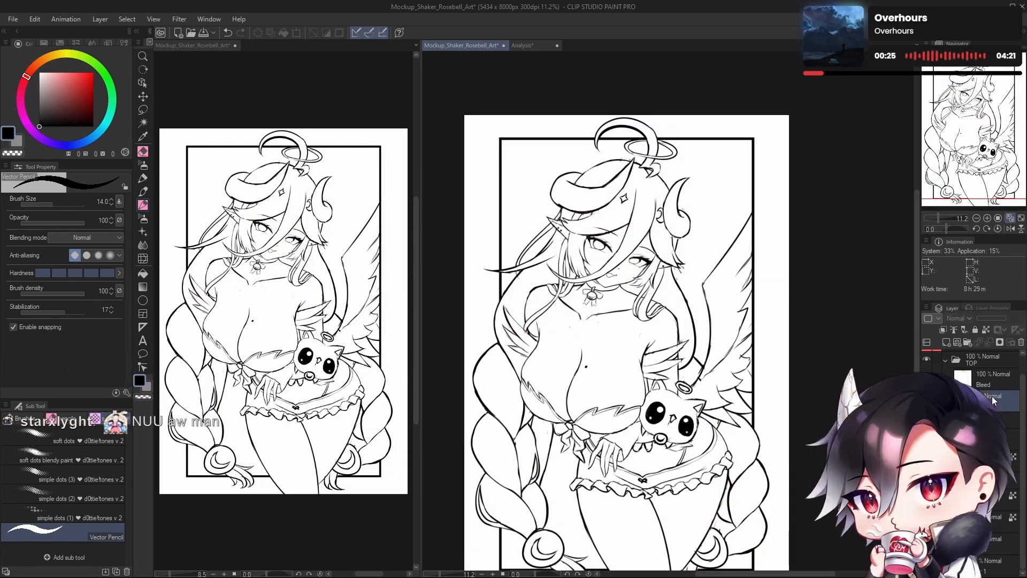
# Step: Turn the blue layer color back on for the sketch line art and view the full figure
pyautogui.click(992, 307)
pyautogui.click(1004, 327)
pyautogui.click(948, 309)
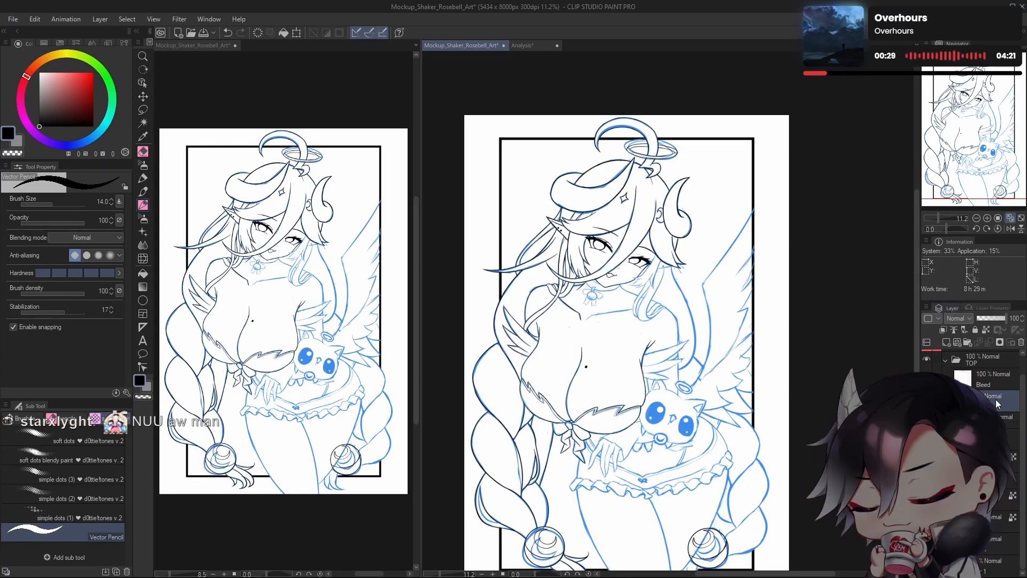
pyautogui.moveTo(731, 437); pyautogui.dragTo(723, 393)
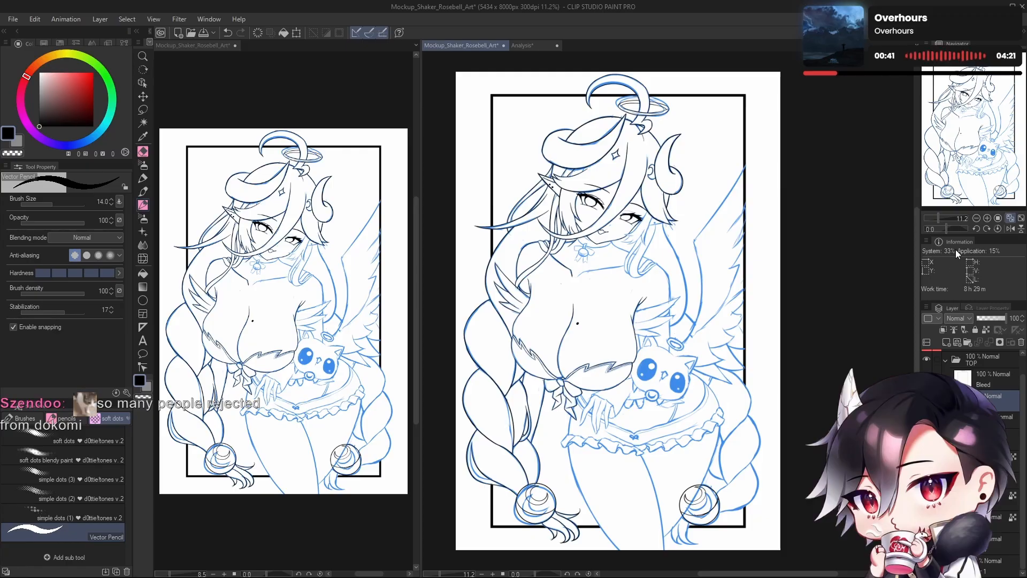
pyautogui.moveTo(745, 373)
pyautogui.mouseDown()
pyautogui.moveTo(753, 354)
pyautogui.moveTo(747, 386)
pyautogui.mouseUp()
# Step: Examine the uninked hair tuft beneath the second crescent braid bead in the normal and mirrored views
pyautogui.keyDown('ctrl'); pyautogui.moveTo(601, 292); pyautogui.dragTo(623, 291); pyautogui.keyUp('ctrl')
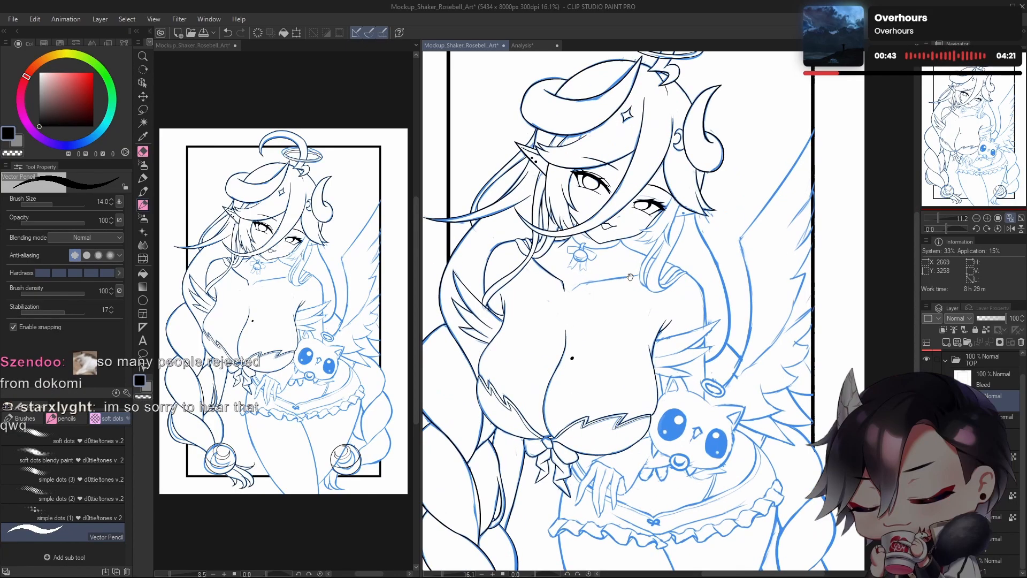
pyautogui.moveTo(621, 352); pyautogui.dragTo(627, 401)
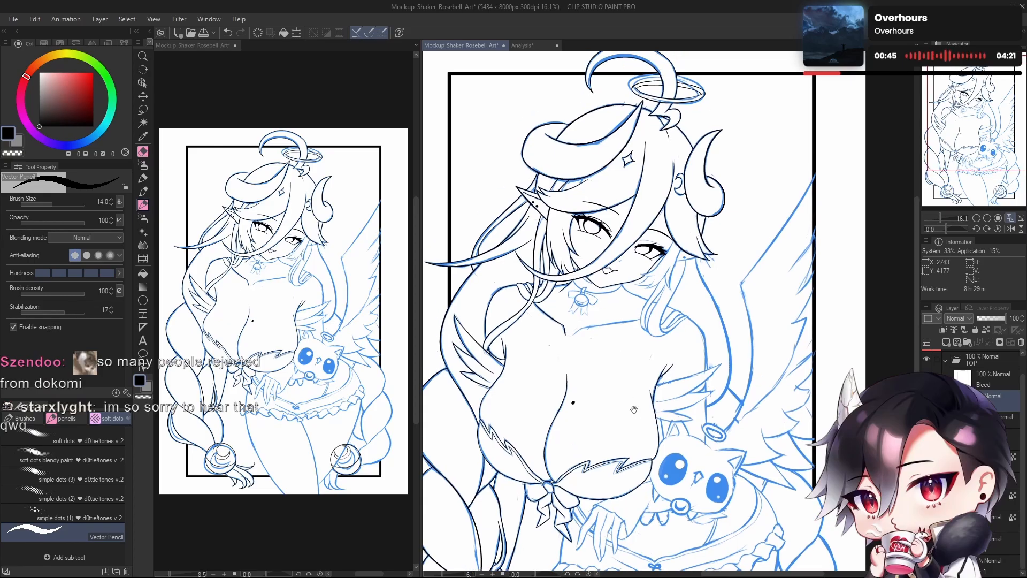
pyautogui.moveTo(634, 444); pyautogui.dragTo(699, 262)
pyautogui.moveTo(768, 402); pyautogui.dragTo(698, 401)
pyautogui.keyDown('ctrl'); pyautogui.keyDown('shift'); pyautogui.click(613, 392); pyautogui.keyUp('shift'); pyautogui.keyUp('ctrl')
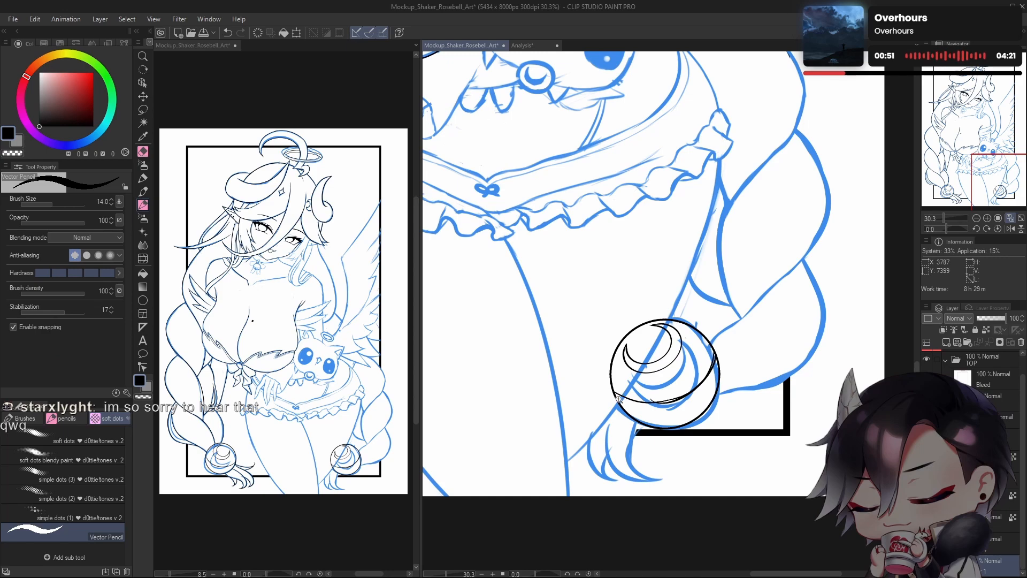
pyautogui.keyDown('ctrl'); pyautogui.moveTo(618, 398); pyautogui.dragTo(624, 399); pyautogui.keyUp('ctrl')
pyautogui.moveTo(623, 399); pyautogui.dragTo(637, 350)
pyautogui.keyDown('ctrl'); pyautogui.keyDown('shift'); pyautogui.click(613, 390); pyautogui.keyUp('shift'); pyautogui.keyUp('ctrl')
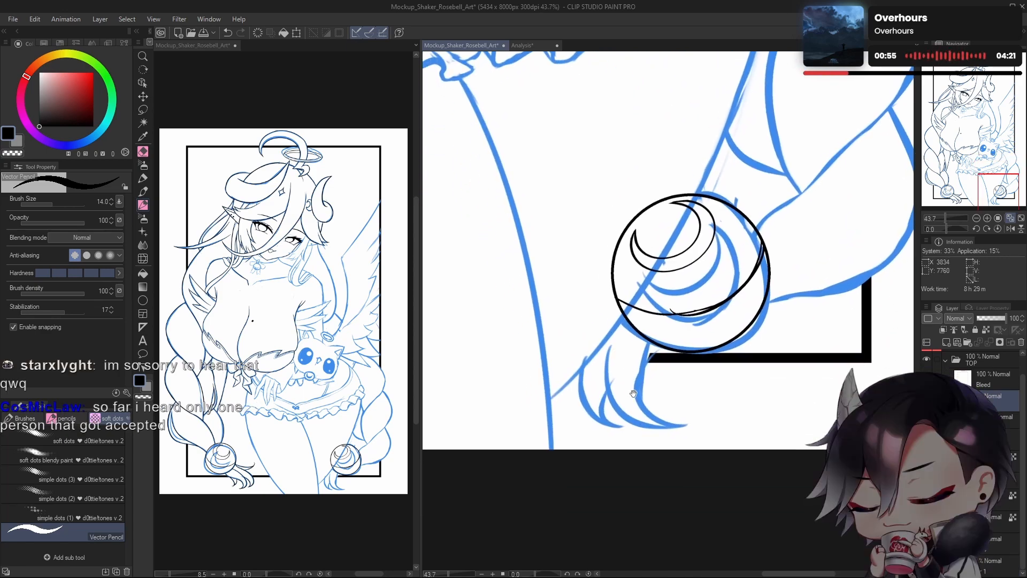
pyautogui.moveTo(633, 393); pyautogui.dragTo(600, 430)
pyautogui.press('h')
pyautogui.moveTo(785, 347); pyautogui.dragTo(743, 371)
pyautogui.moveTo(766, 377); pyautogui.dragTo(715, 436)
pyautogui.moveTo(722, 400); pyautogui.dragTo(754, 266)
pyautogui.press('h')
pyautogui.keyDown('ctrl'); pyautogui.moveTo(653, 333); pyautogui.dragTo(691, 333); pyautogui.keyUp('ctrl')
pyautogui.scroll(1, 703, 383)
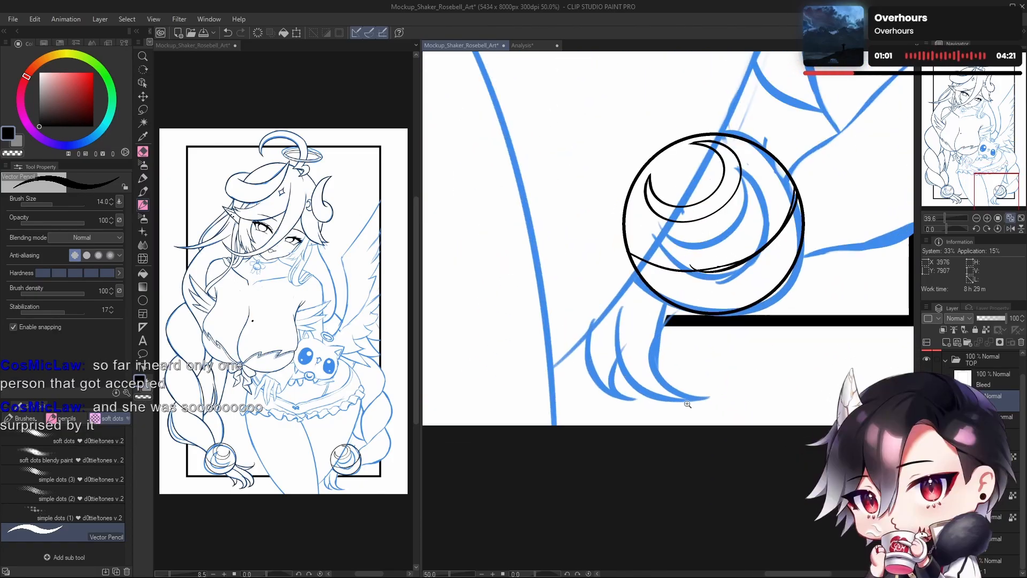
# Step: Ink the hair tuft's outer curve from under the second bead down to the tip of its longest strand
pyautogui.moveTo(830, 352); pyautogui.dragTo(836, 366)
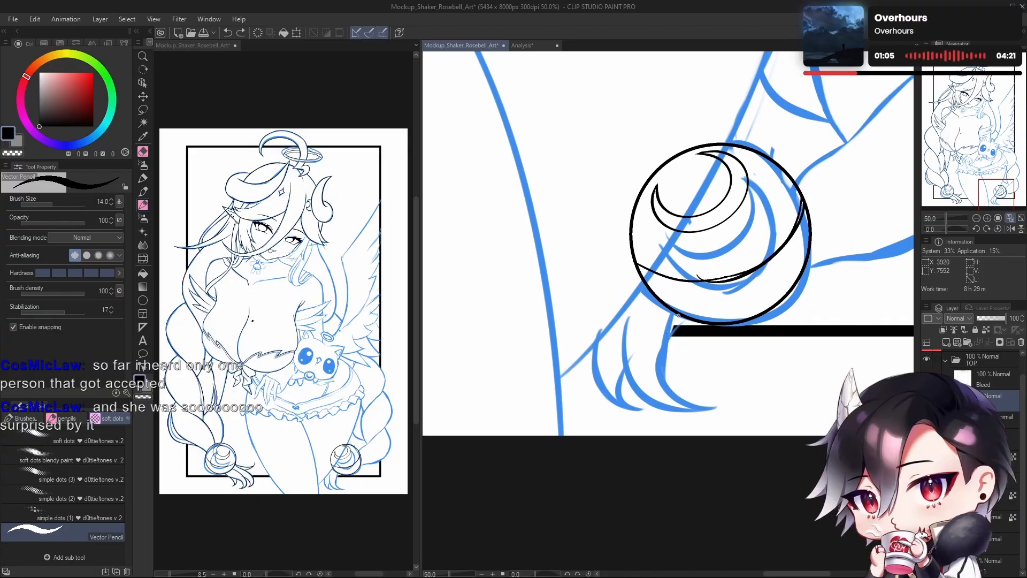
pyautogui.hotkey('ctrl', 'z')
pyautogui.hotkey('ctrl', 'y')
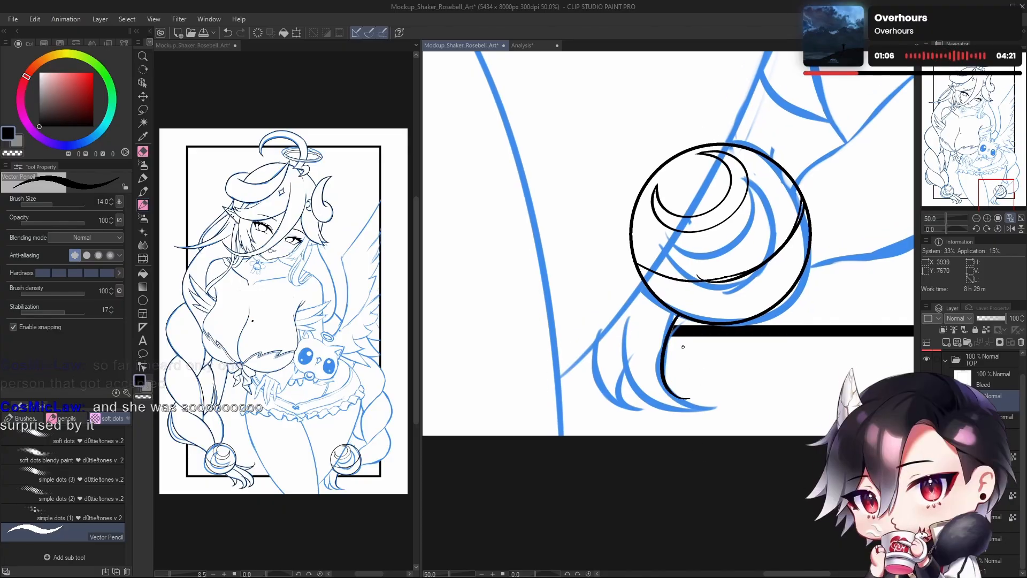
pyautogui.hotkey('ctrl', 'z')
pyautogui.moveTo(682, 314); pyautogui.dragTo(697, 403)
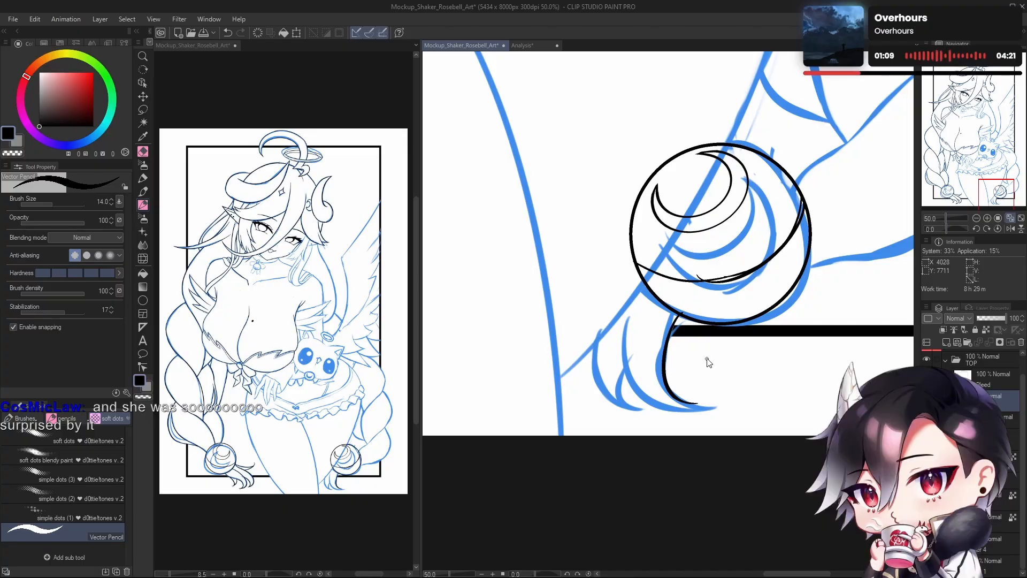
pyautogui.hotkey('ctrl', 'z')
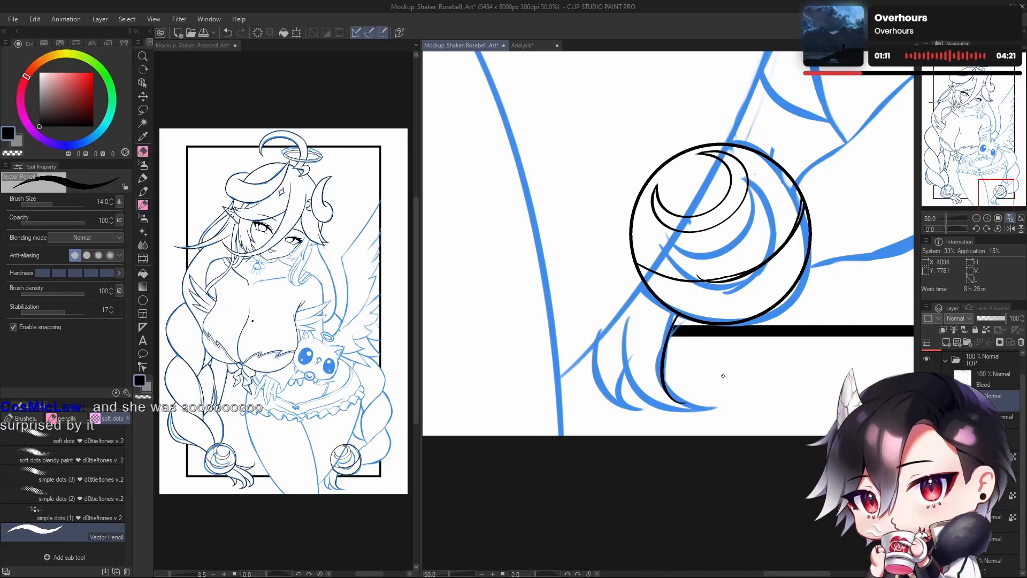
pyautogui.hotkey('ctrl', 'z')
pyautogui.moveTo(677, 316); pyautogui.dragTo(692, 406)
pyautogui.hotkey('ctrl', 'z')
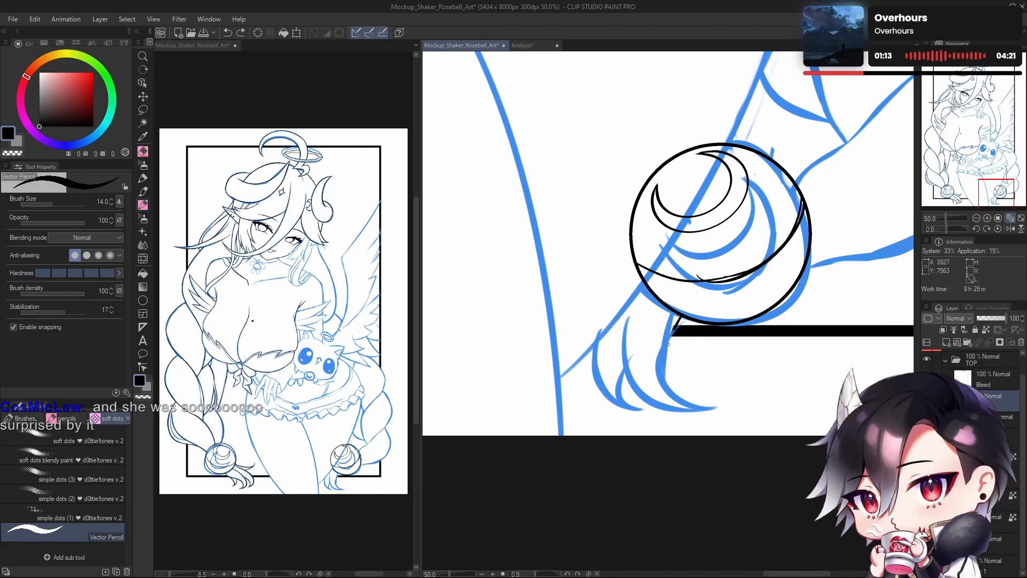
pyautogui.moveTo(668, 344); pyautogui.dragTo(700, 402)
pyautogui.hotkey('ctrl', 'z')
pyautogui.moveTo(682, 315); pyautogui.dragTo(708, 411)
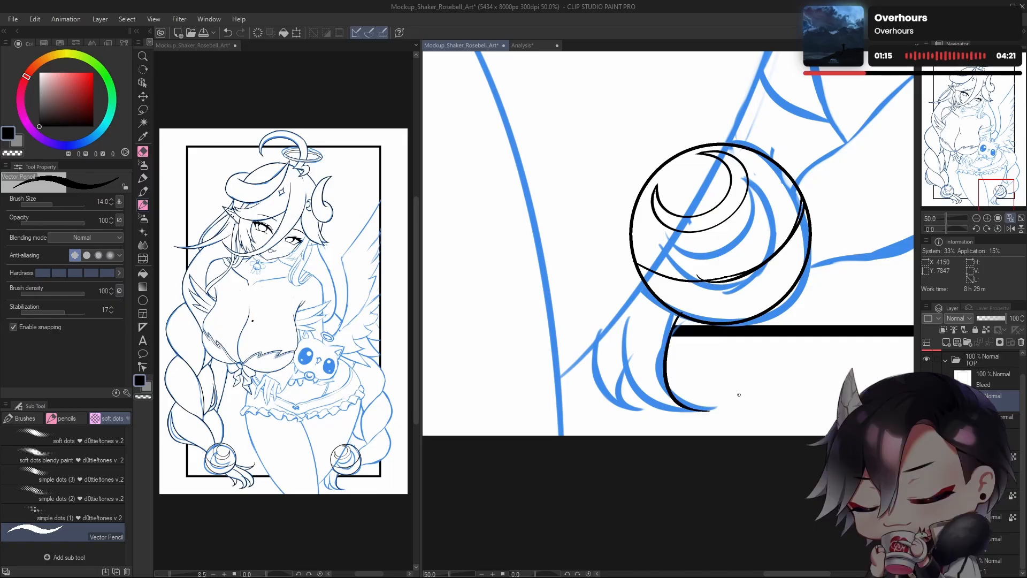
pyautogui.hotkey('ctrl', 'z')
pyautogui.moveTo(662, 377); pyautogui.dragTo(715, 397)
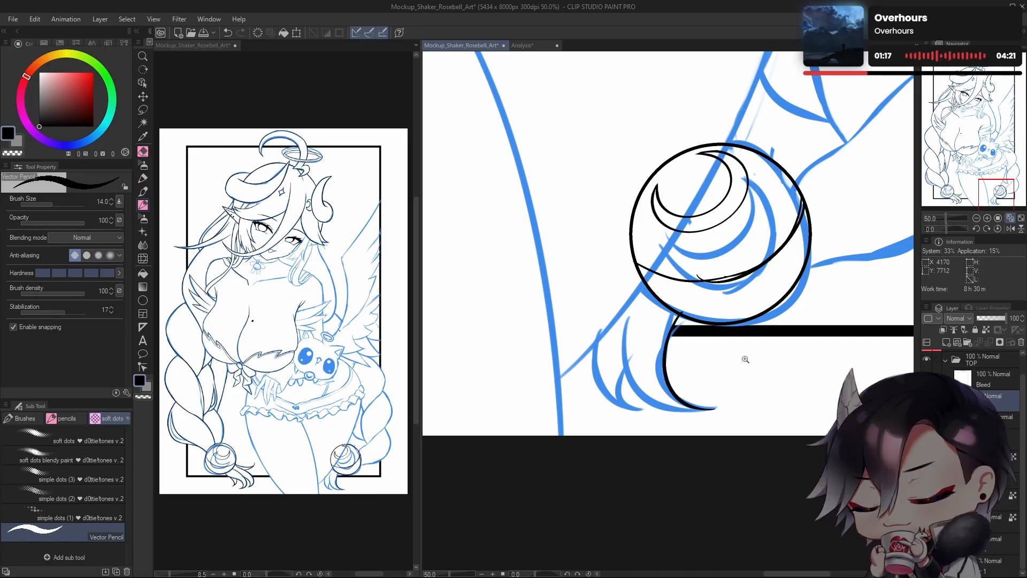
# Step: Ink the inner curve of the second bead's longest tuft strand, sweeping down to meet the outer curve near its tip
pyautogui.scroll(-6, 745, 359)
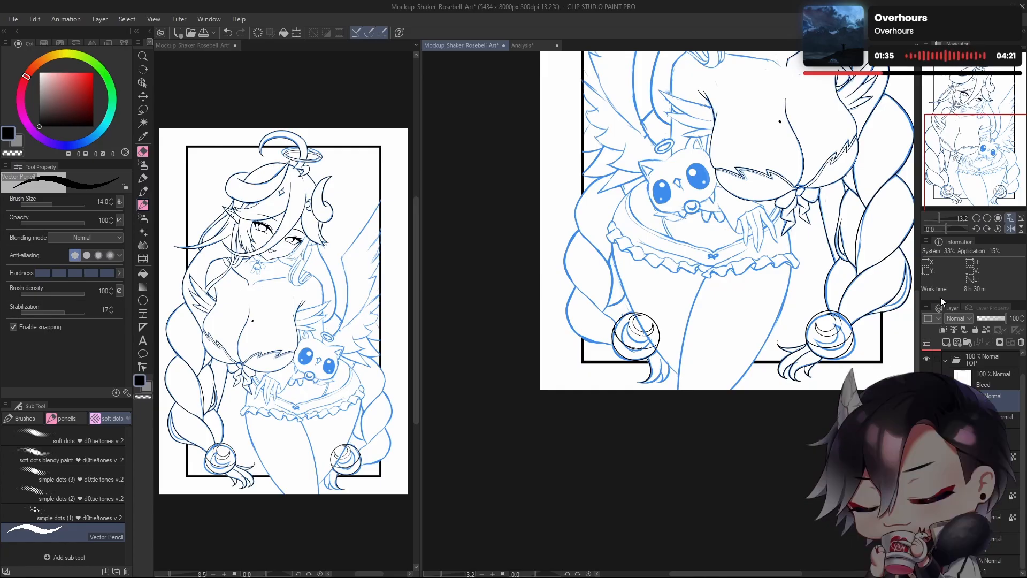
pyautogui.scroll(5, 660, 362)
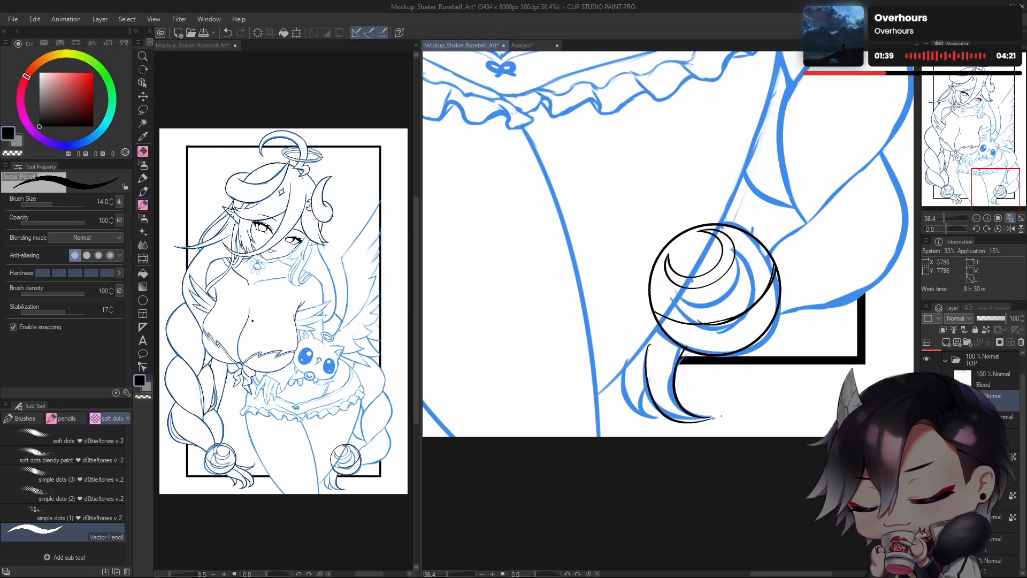
pyautogui.hotkey('ctrl', 'z')
pyautogui.moveTo(649, 345); pyautogui.dragTo(704, 419)
pyautogui.hotkey('ctrl', 'z')
pyautogui.moveTo(647, 348); pyautogui.dragTo(703, 420)
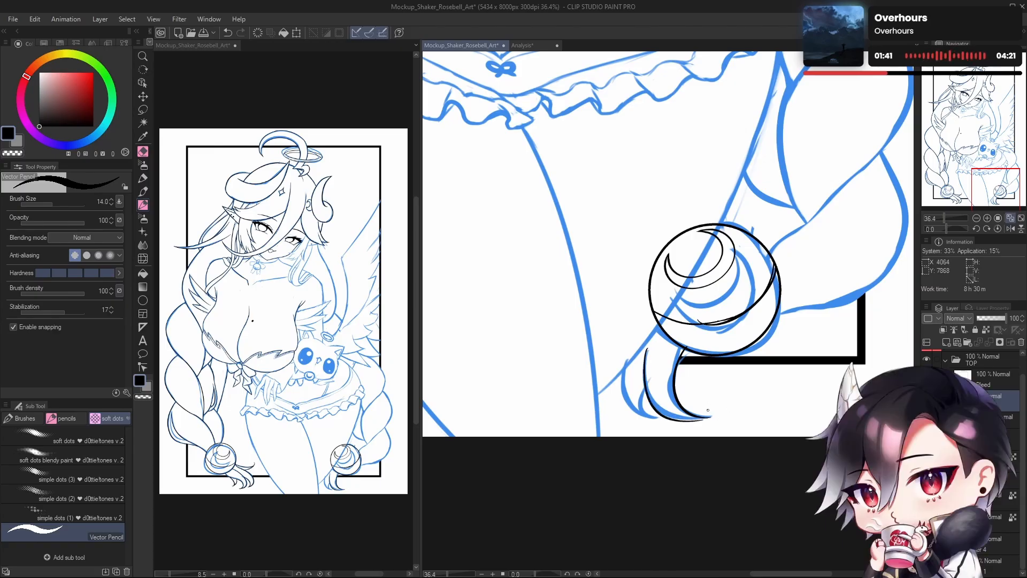
pyautogui.hotkey('ctrl', 'z')
pyautogui.hotkey('ctrl', 'z')
pyautogui.moveTo(649, 342); pyautogui.dragTo(711, 416)
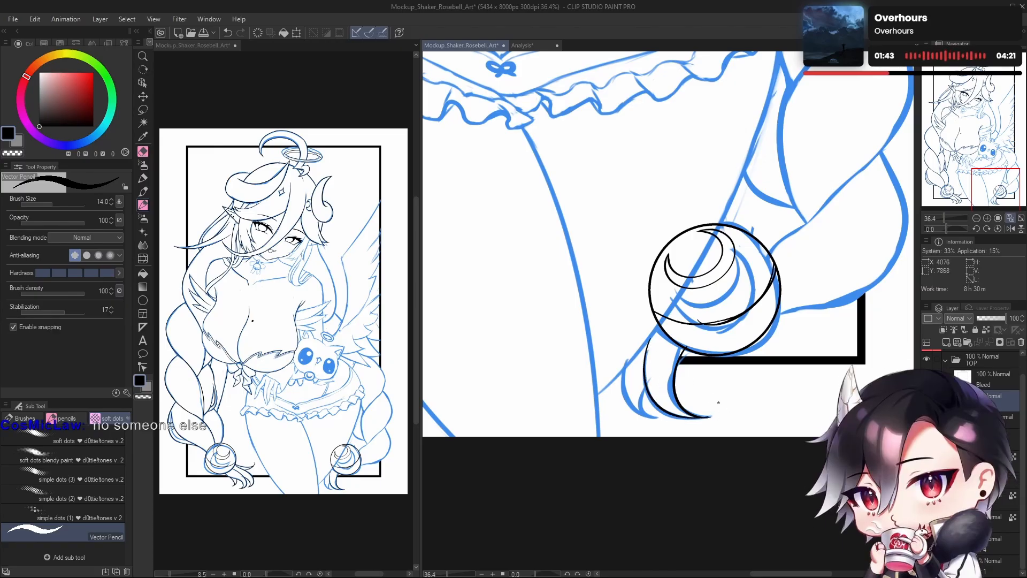
pyautogui.hotkey('ctrl', 'z')
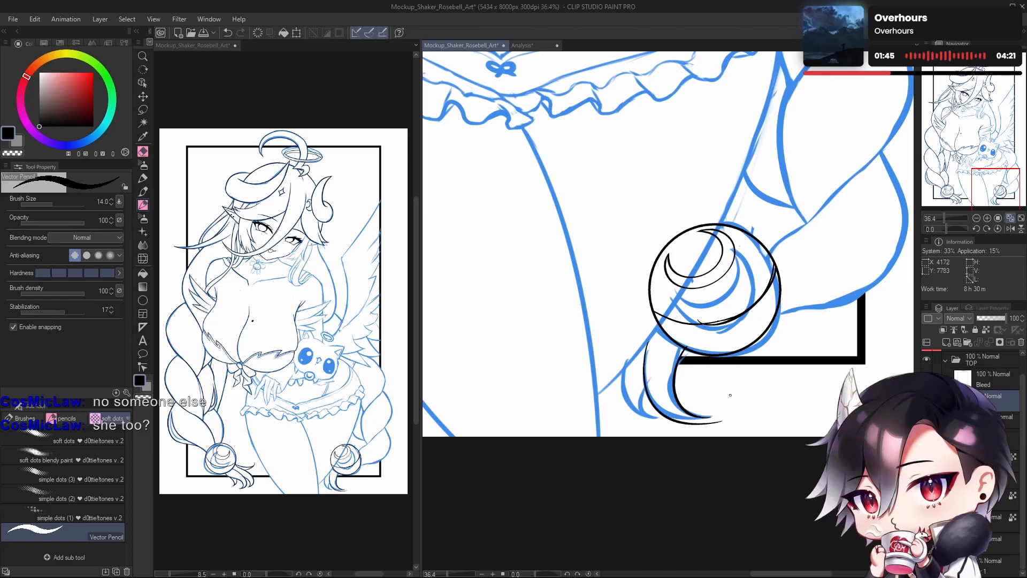
pyautogui.hotkey('ctrl', 'z')
pyautogui.hotkey('ctrl', 'z')
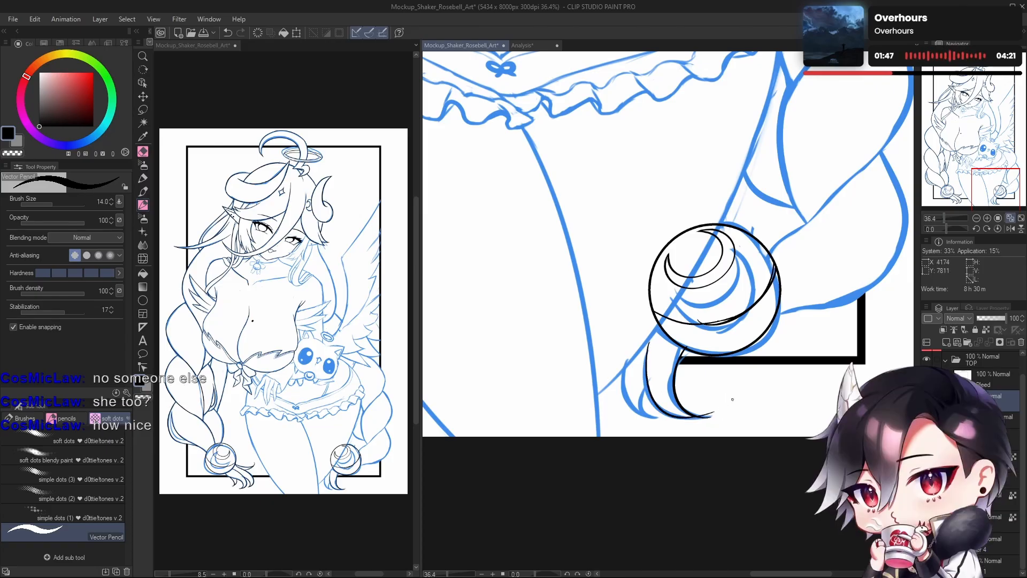
pyautogui.hotkey('ctrl', 'z')
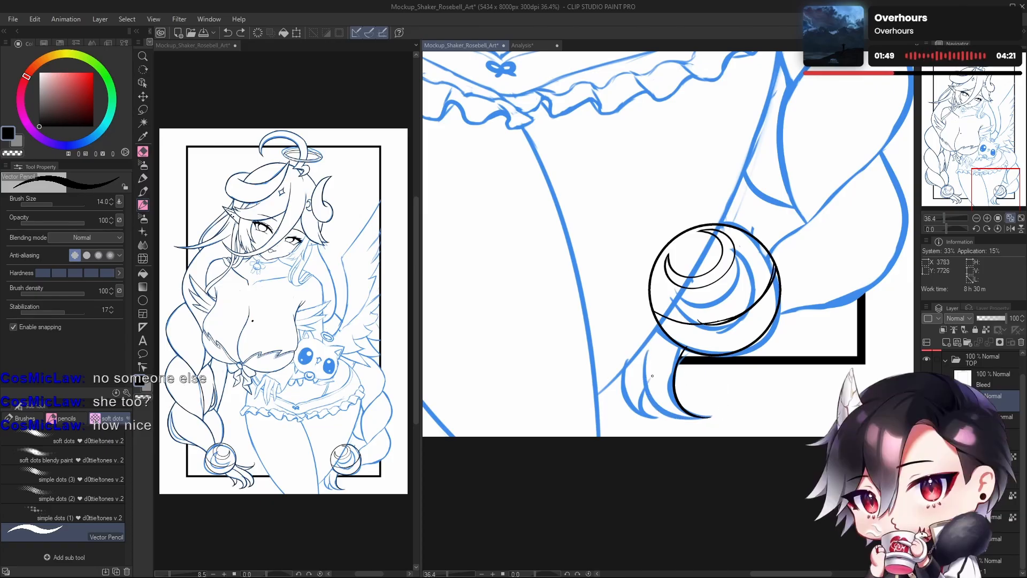
pyautogui.moveTo(668, 343); pyautogui.dragTo(701, 418)
pyautogui.hotkey('ctrl', 'z')
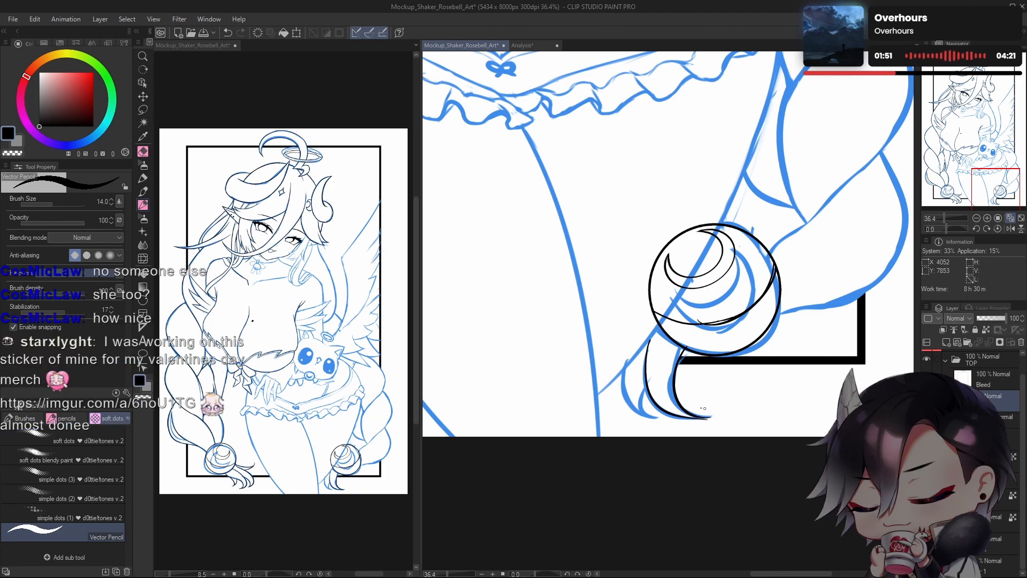
pyautogui.moveTo(645, 382); pyautogui.dragTo(711, 408)
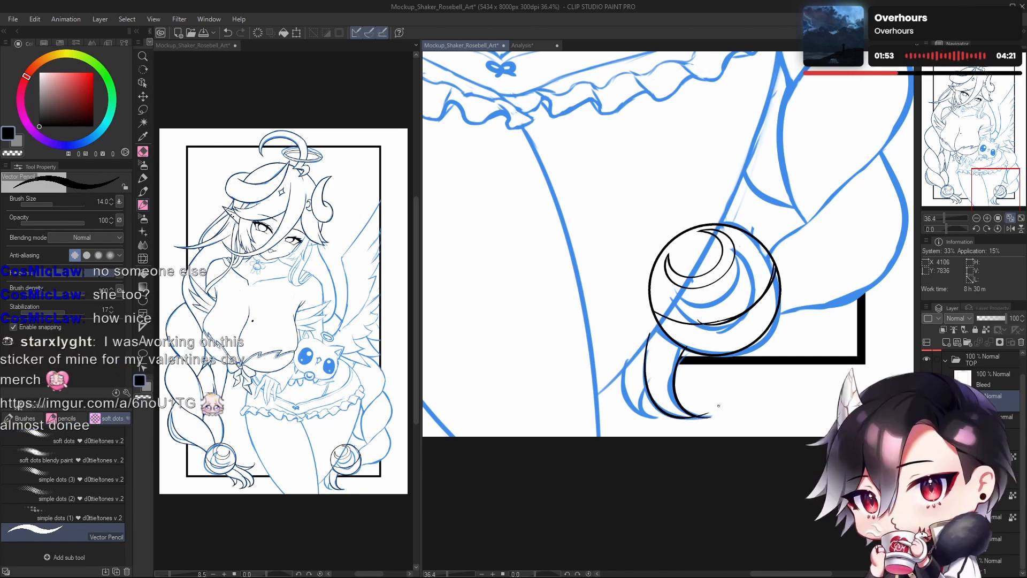
pyautogui.hotkey('ctrl', 'z')
pyautogui.moveTo(649, 339); pyautogui.dragTo(710, 417)
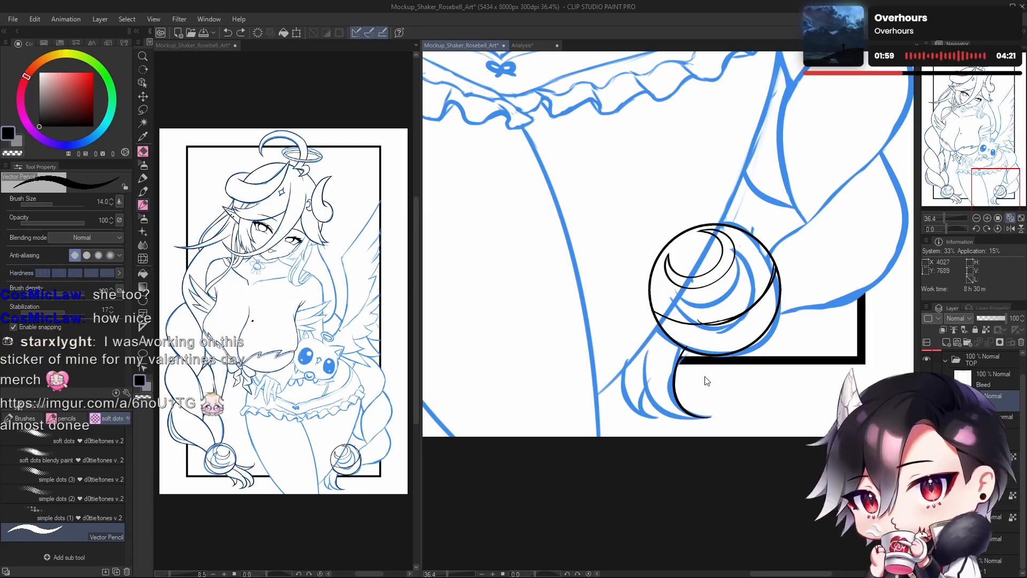
pyautogui.moveTo(724, 412); pyautogui.dragTo(712, 412)
# Step: Ink the inner curve of the longest tuft strand below the second bead, closing the strand to a point at its tip
pyautogui.moveTo(948, 228); pyautogui.dragTo(950, 230)
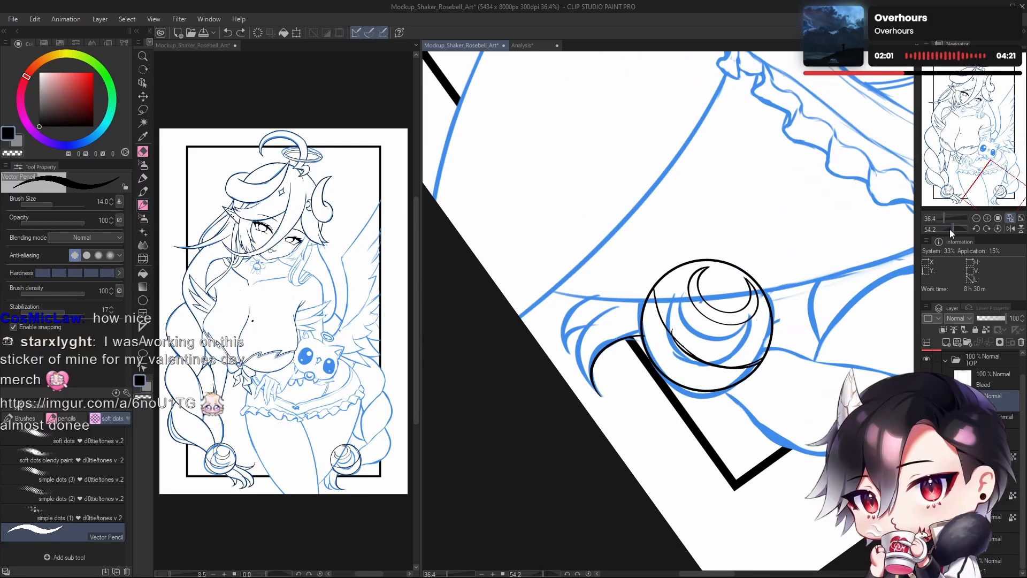
pyautogui.moveTo(626, 392); pyautogui.dragTo(660, 401)
pyautogui.moveTo(655, 313); pyautogui.dragTo(627, 332)
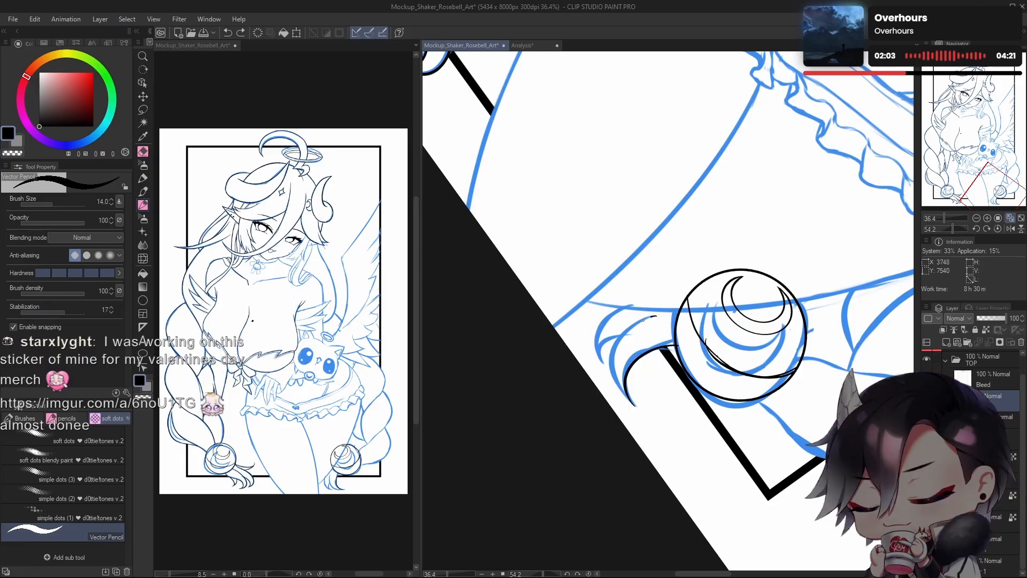
pyautogui.moveTo(641, 320); pyautogui.dragTo(623, 389)
pyautogui.hotkey('ctrl', 'z')
pyautogui.moveTo(654, 315); pyautogui.dragTo(633, 407)
pyautogui.hotkey('ctrl', 'z')
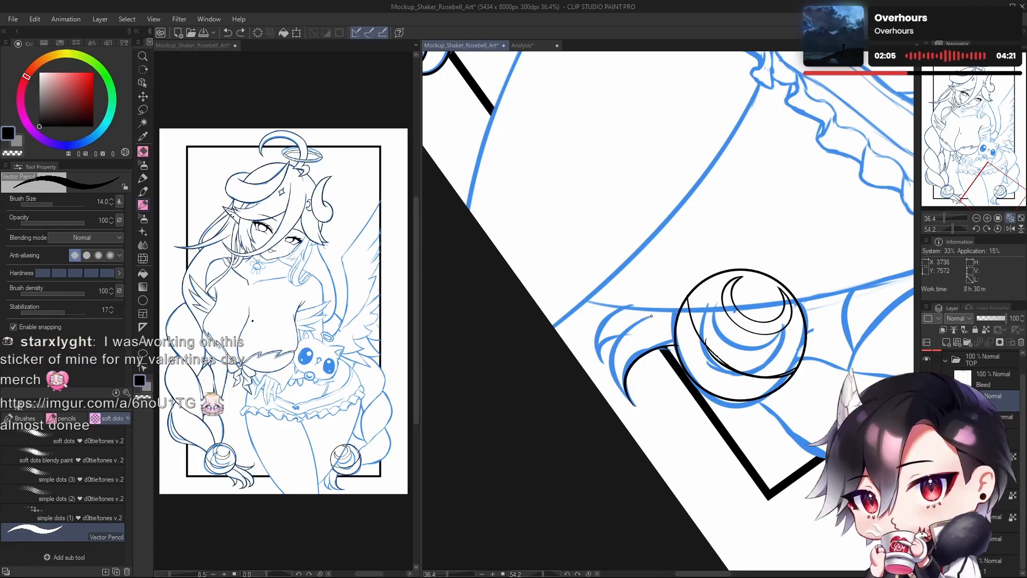
pyautogui.moveTo(654, 315); pyautogui.dragTo(632, 405)
pyautogui.hotkey('ctrl', 'z')
pyautogui.moveTo(656, 313); pyautogui.dragTo(636, 400)
pyautogui.hotkey('ctrl', 'z')
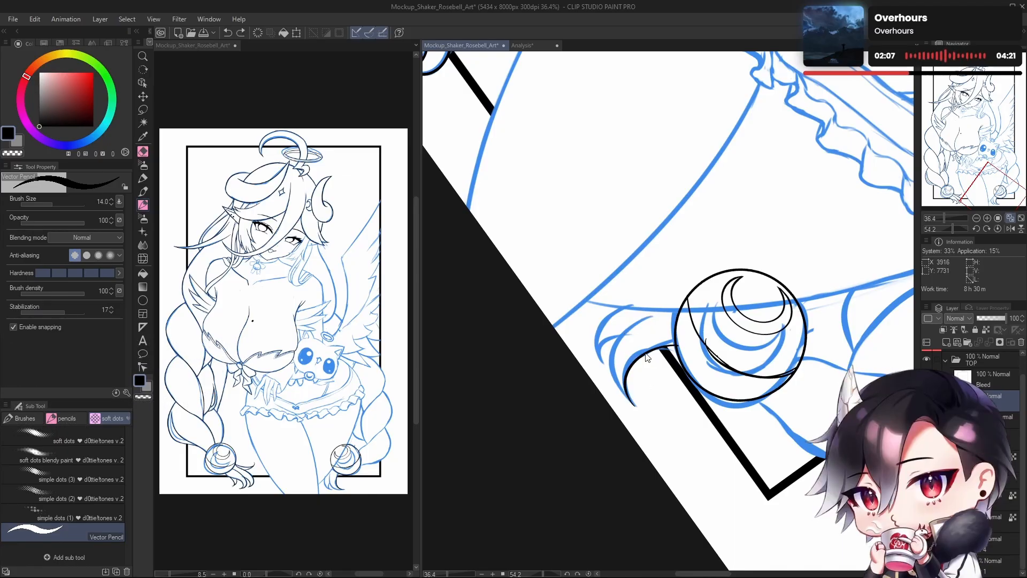
pyautogui.moveTo(656, 315); pyautogui.dragTo(634, 399)
pyautogui.hotkey('ctrl', 'z')
pyautogui.moveTo(656, 315); pyautogui.dragTo(635, 402)
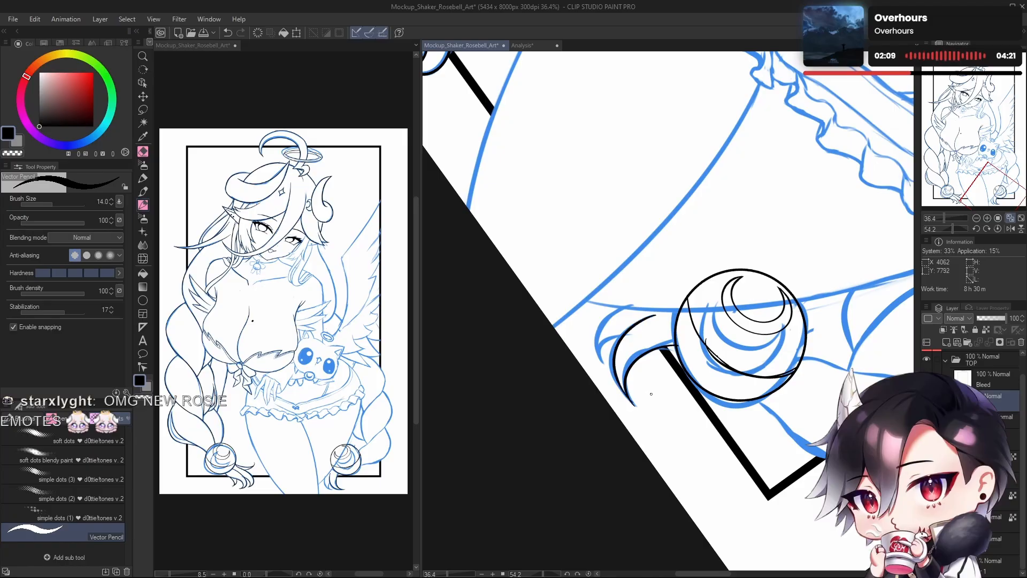
pyautogui.hotkey('ctrl', 'z')
pyautogui.moveTo(655, 315); pyautogui.dragTo(636, 405)
pyautogui.hotkey('ctrl', 'z')
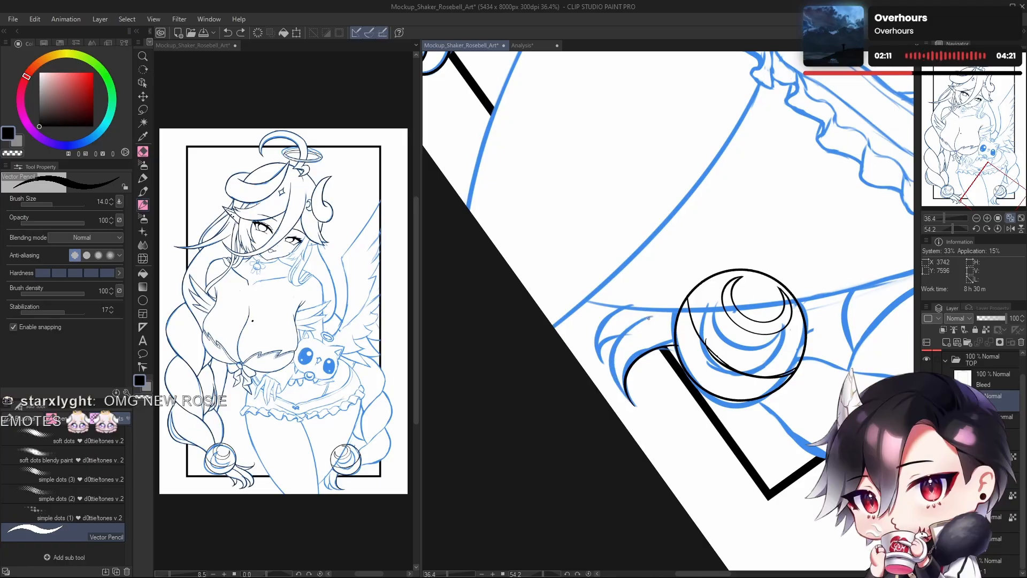
pyautogui.moveTo(654, 315); pyautogui.dragTo(636, 404)
pyautogui.hotkey('ctrl', 'z')
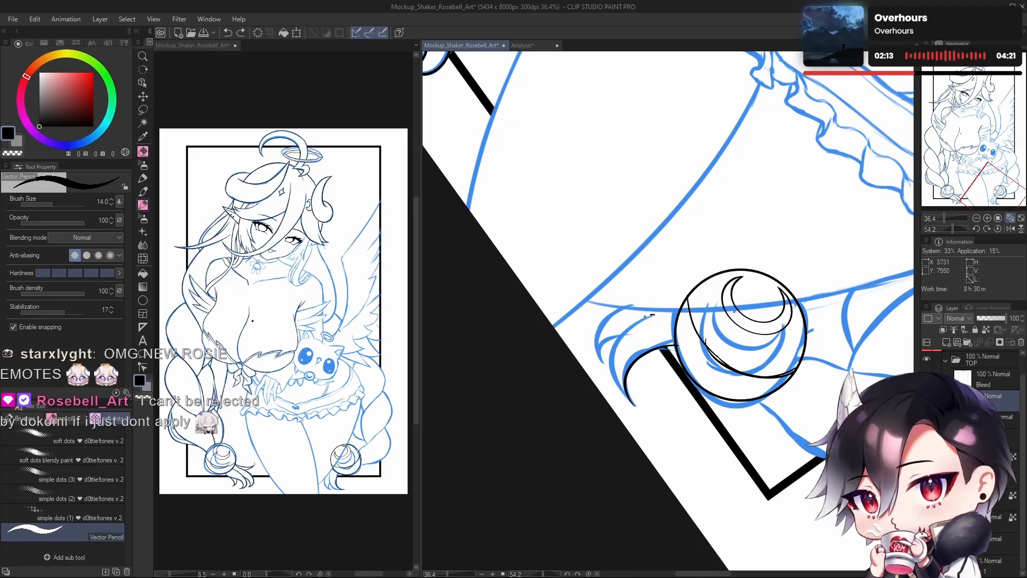
pyautogui.moveTo(654, 315); pyautogui.dragTo(636, 405)
pyautogui.hotkey('ctrl', 'z')
pyautogui.moveTo(654, 316); pyautogui.dragTo(633, 402)
pyautogui.hotkey('ctrl', 'z')
pyautogui.moveTo(654, 316); pyautogui.dragTo(636, 404)
pyautogui.hotkey('ctrl', 'z')
pyautogui.moveTo(645, 350); pyautogui.dragTo(638, 407)
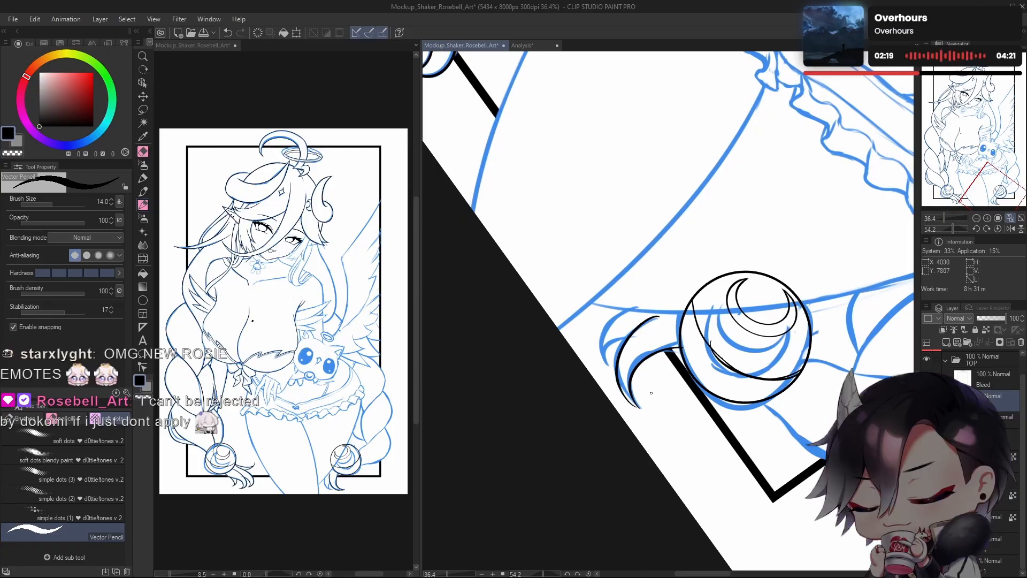
pyautogui.hotkey('ctrl', 'z')
pyautogui.moveTo(658, 319); pyautogui.dragTo(633, 402)
pyautogui.hotkey('ctrl', 'z')
pyautogui.moveTo(657, 319)
pyautogui.mouseDown()
pyautogui.moveTo(621, 369)
pyautogui.moveTo(639, 408)
pyautogui.mouseUp()
pyautogui.hotkey('ctrl', 'z')
pyautogui.moveTo(657, 318); pyautogui.dragTo(634, 401)
pyautogui.hotkey('ctrl', 'z')
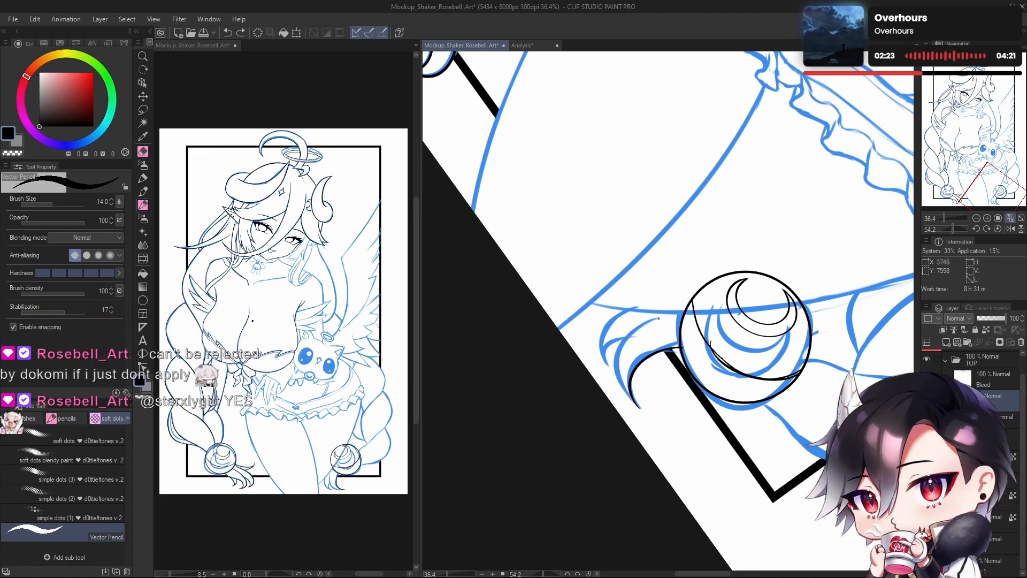
pyautogui.moveTo(657, 319); pyautogui.dragTo(639, 413)
pyautogui.hotkey('ctrl', 'z')
pyautogui.moveTo(638, 287); pyautogui.dragTo(644, 307)
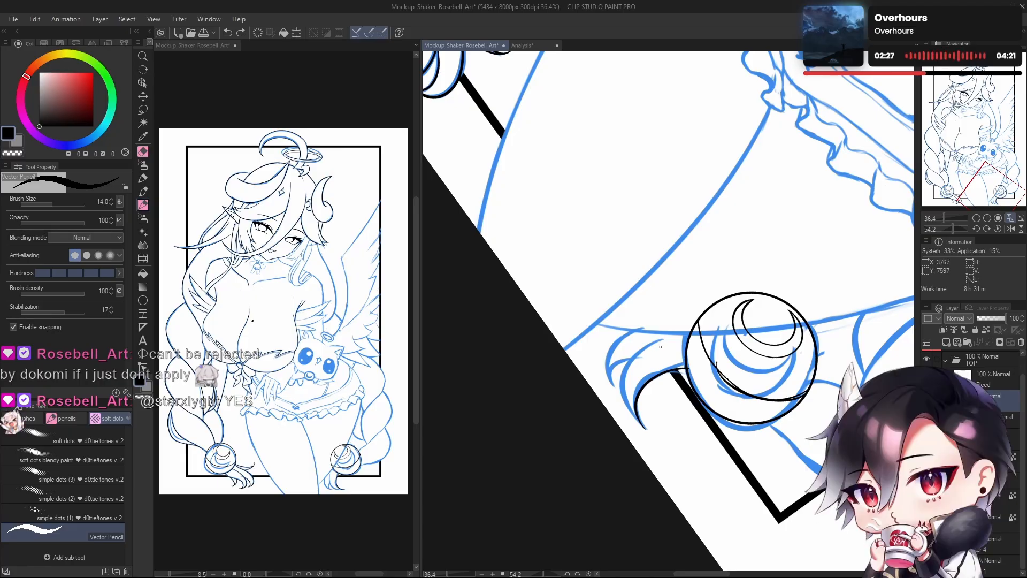
pyautogui.moveTo(665, 338)
pyautogui.mouseDown()
pyautogui.moveTo(626, 384)
pyautogui.moveTo(637, 419)
pyautogui.mouseUp()
pyautogui.hotkey('ctrl', 'z')
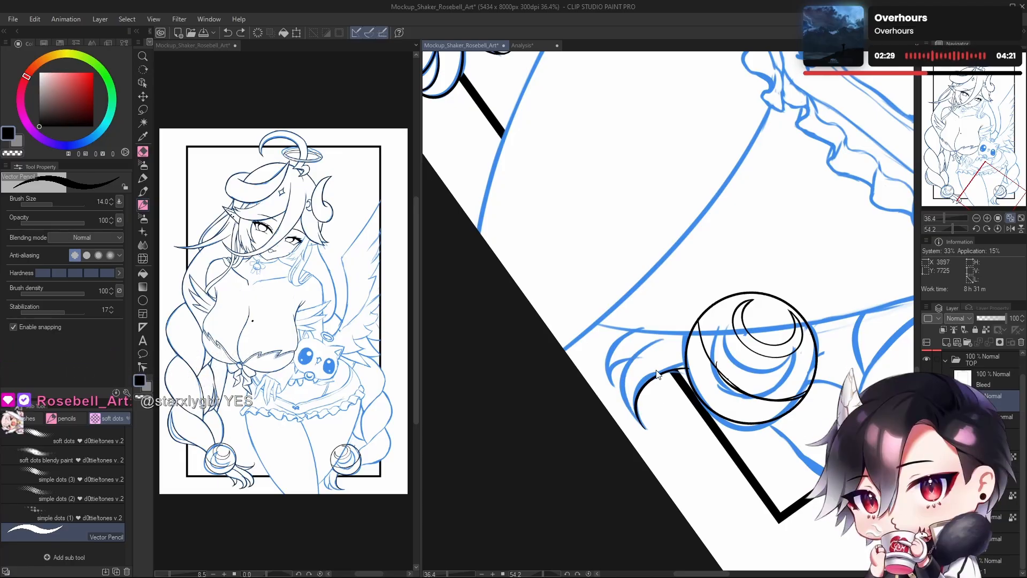
pyautogui.moveTo(665, 336); pyautogui.dragTo(643, 426)
pyautogui.moveTo(674, 337); pyautogui.dragTo(662, 368)
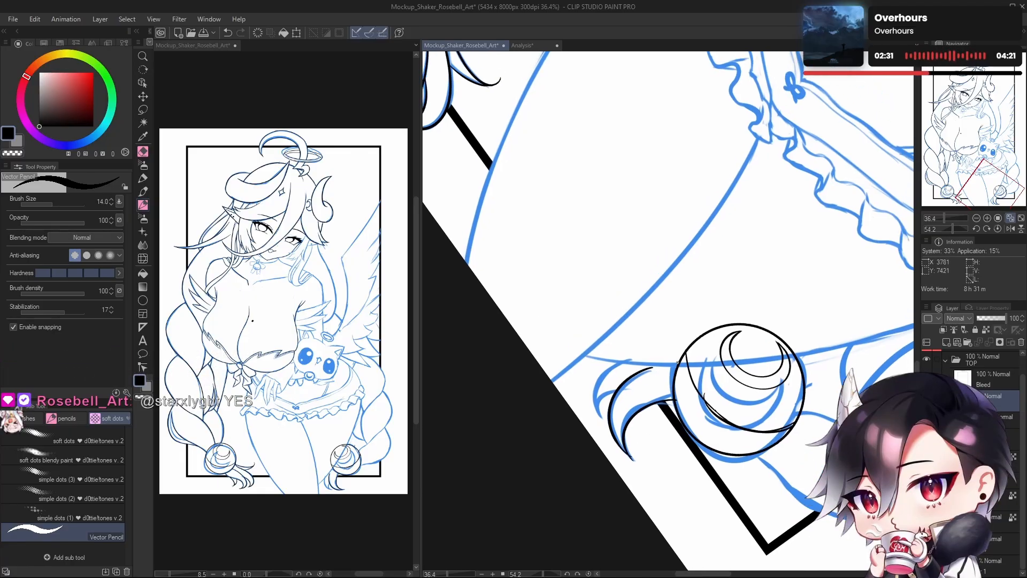
# Step: Examine the inked tuft strand in the mirrored view and against the full figure
pyautogui.click(997, 229)
pyautogui.click(1010, 229)
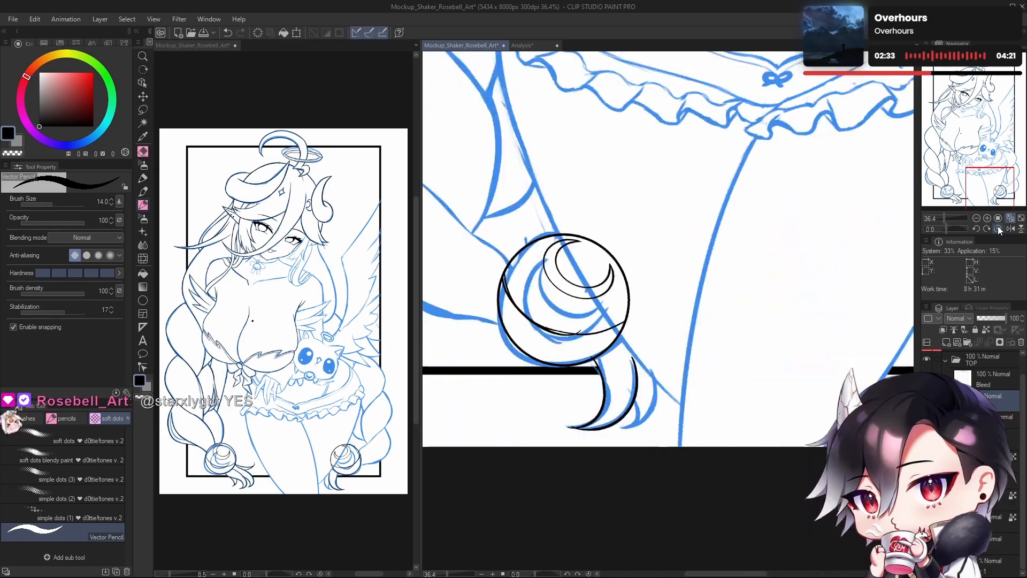
pyautogui.moveTo(738, 397); pyautogui.dragTo(761, 412)
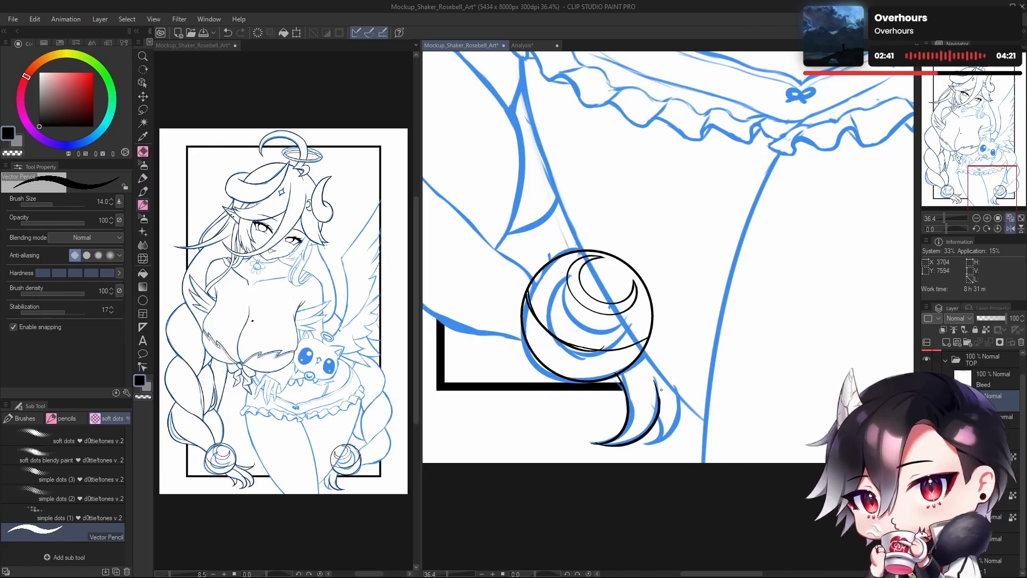
pyautogui.hotkey('ctrl', 'z')
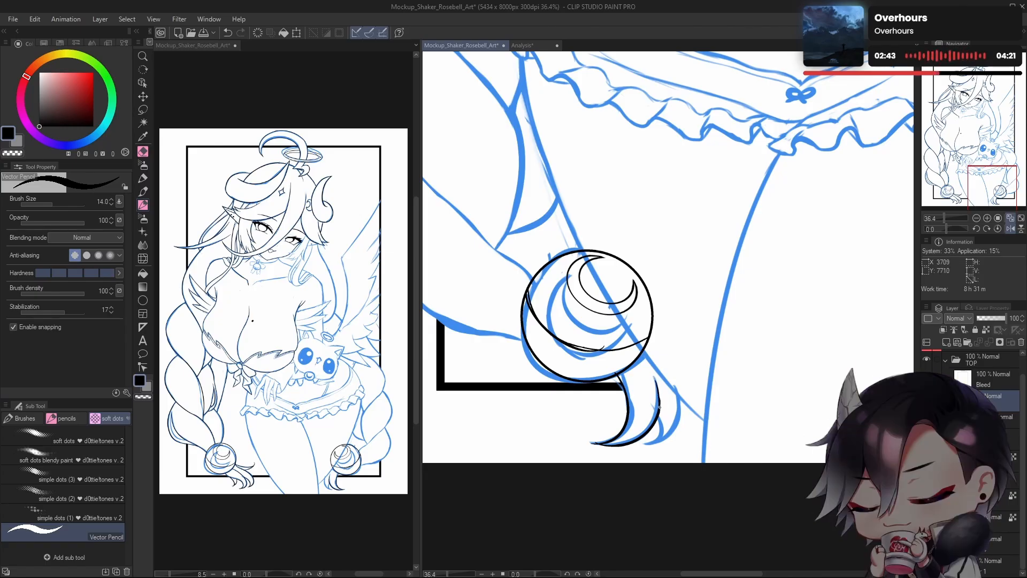
pyautogui.moveTo(650, 376); pyautogui.dragTo(610, 447)
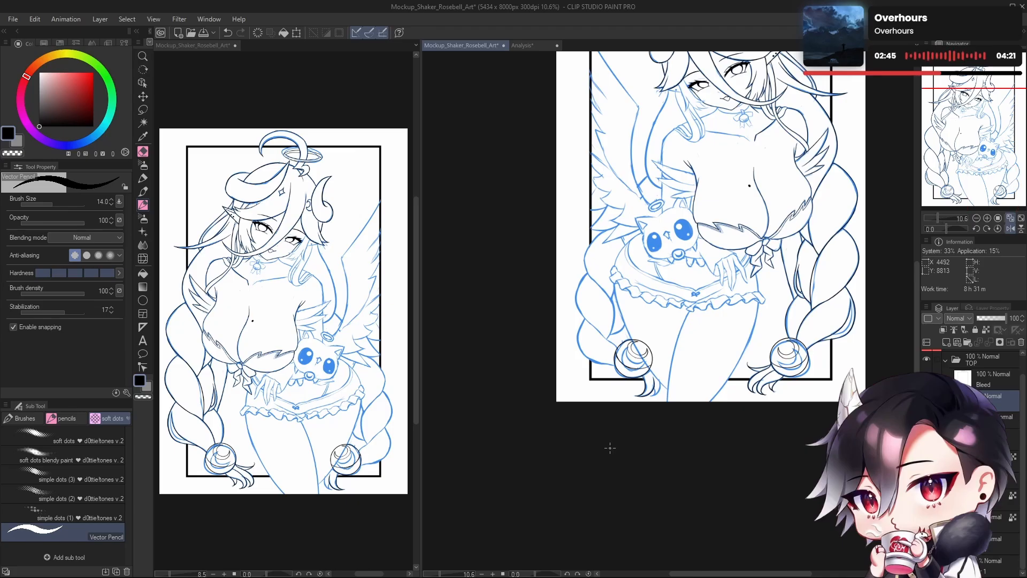
pyautogui.press('h')
pyautogui.scroll(-2, 610, 447)
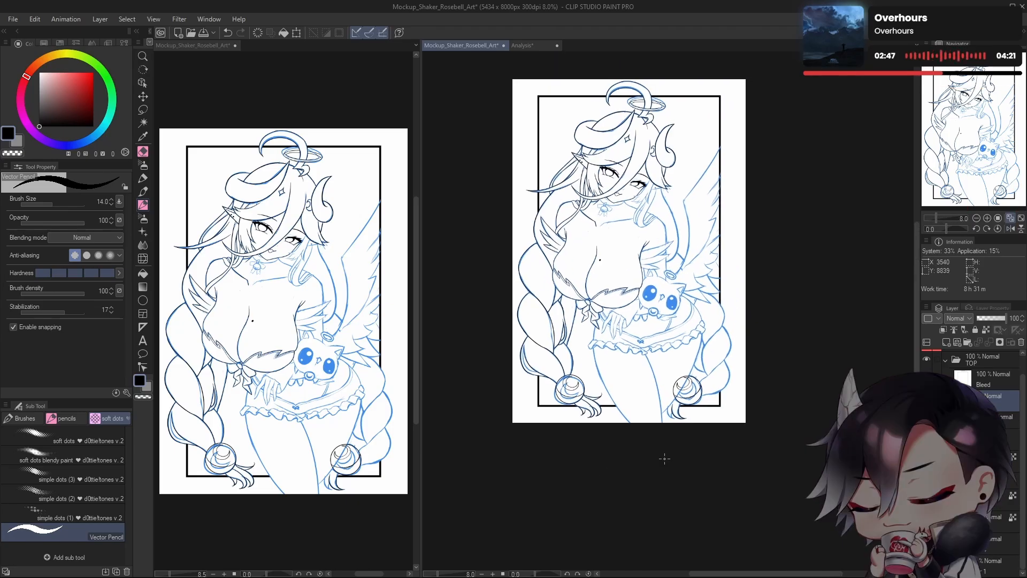
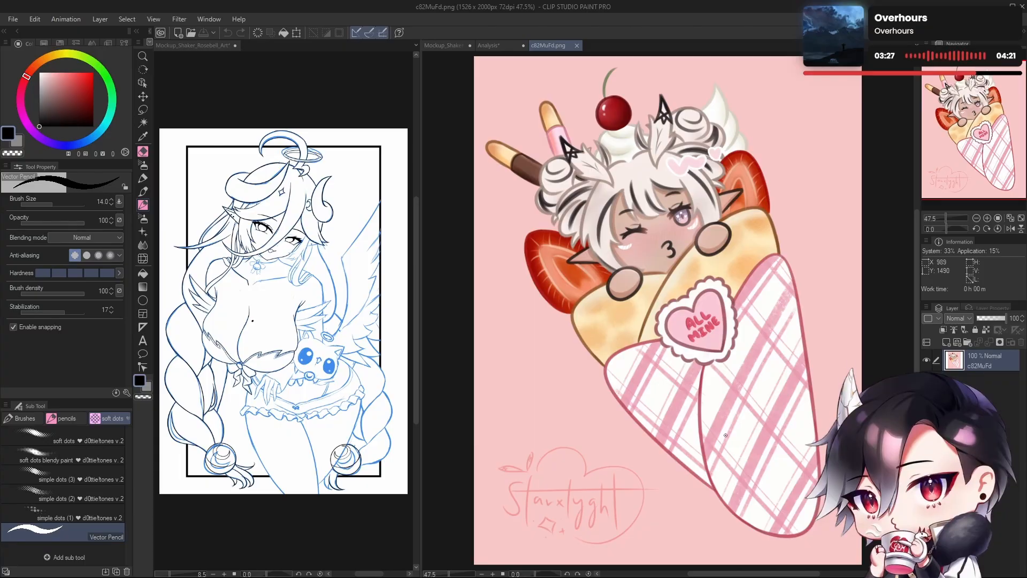
# Step: Examine the crepe sticker illustration c82MuFd.png up close, as a whole and mirrored
pyautogui.scroll(-2, 713, 459)
pyautogui.scroll(3, 712, 459)
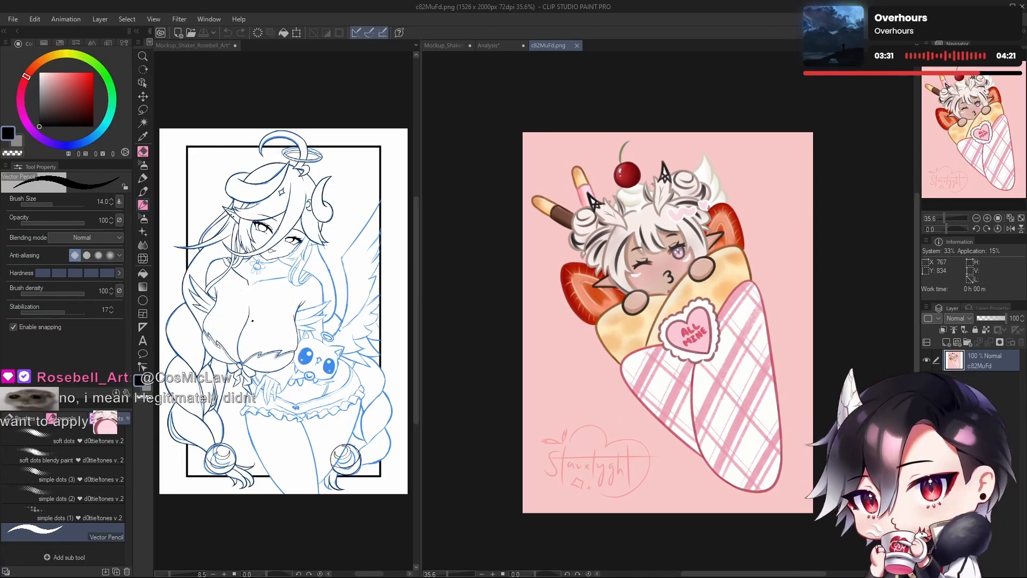
pyautogui.scroll(2, 713, 311)
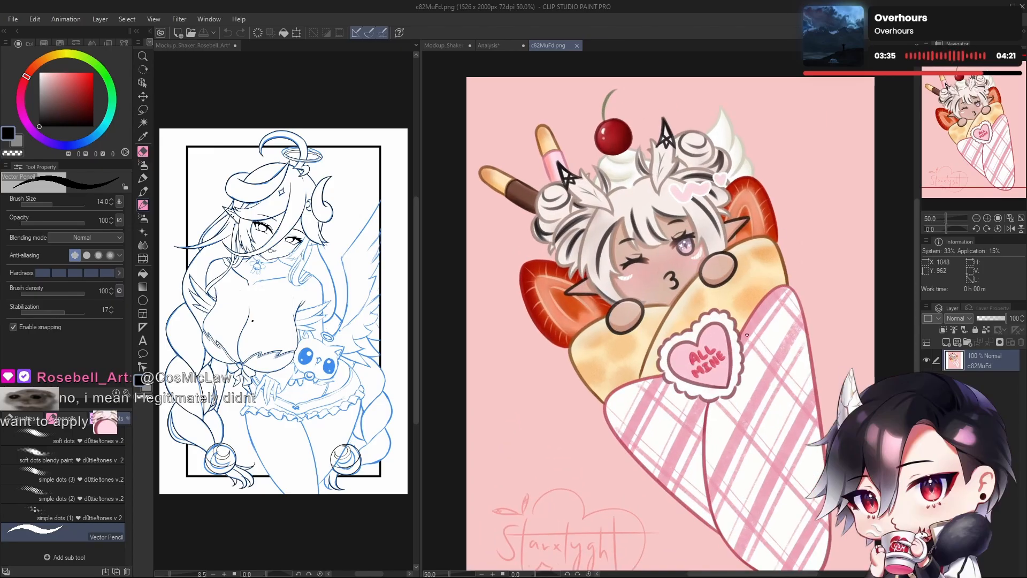
pyautogui.scroll(-1, 663, 219)
pyautogui.scroll(1, 663, 219)
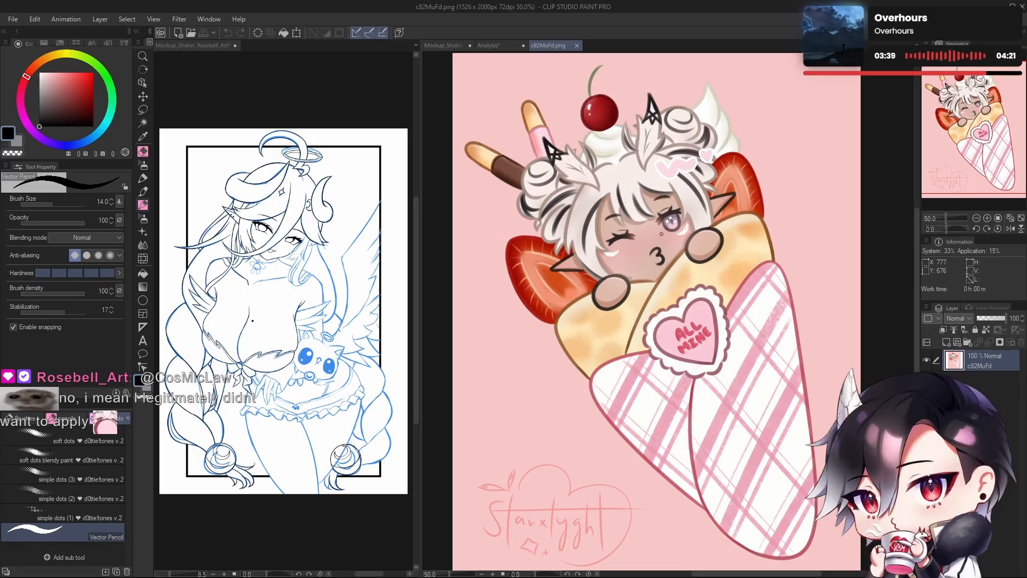
pyautogui.scroll(-1, 661, 234)
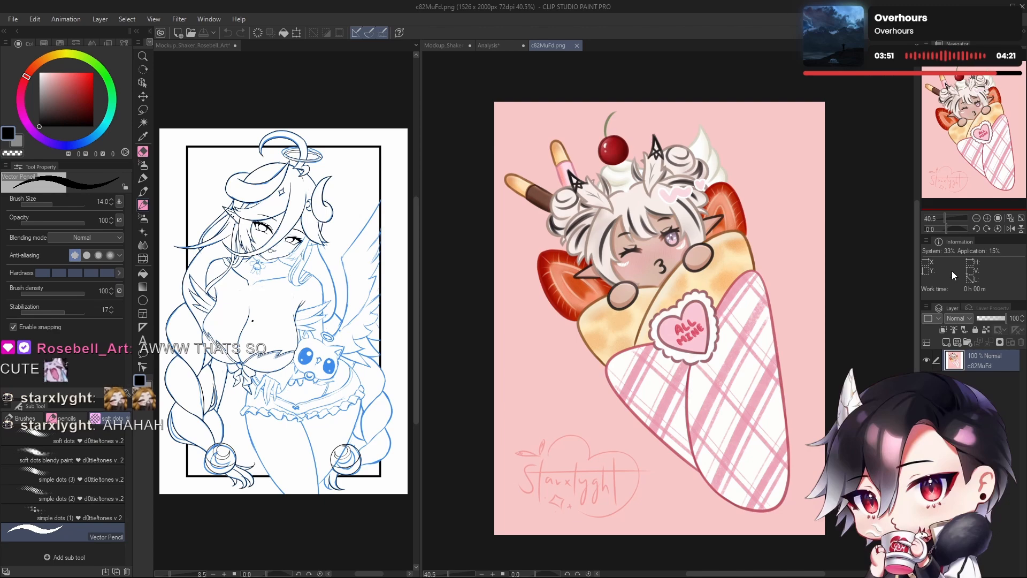
pyautogui.moveTo(711, 289); pyautogui.dragTo(686, 322)
pyautogui.moveTo(747, 458); pyautogui.dragTo(750, 450)
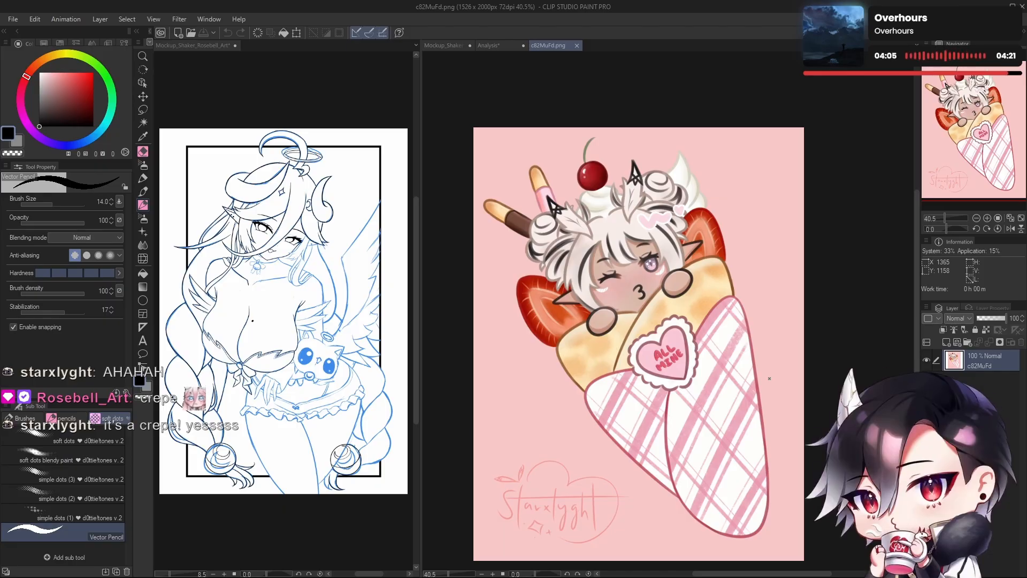
pyautogui.moveTo(690, 460)
pyautogui.mouseDown()
pyautogui.moveTo(707, 447)
pyautogui.moveTo(685, 463)
pyautogui.mouseUp()
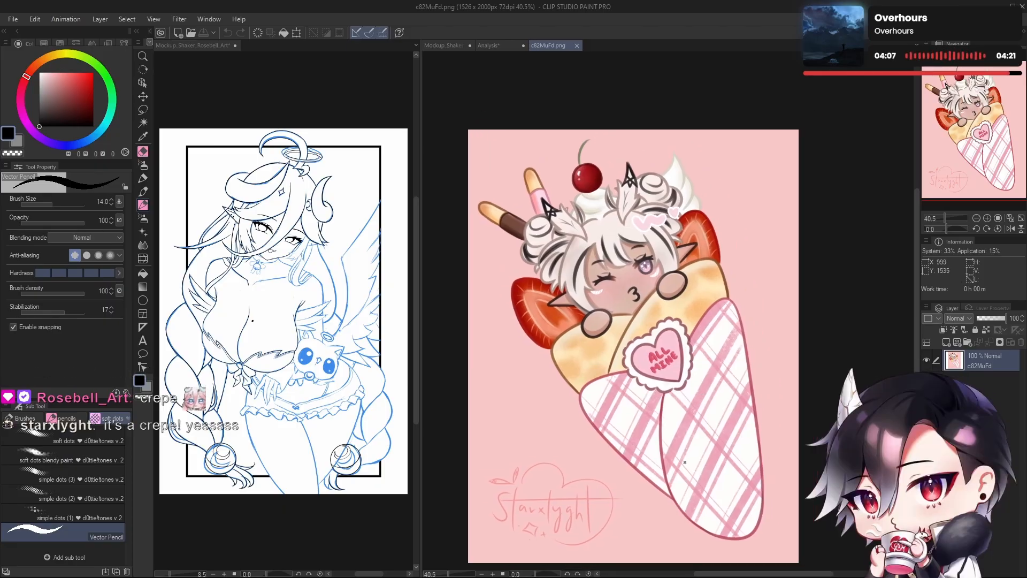
pyautogui.scroll(3, 658, 310)
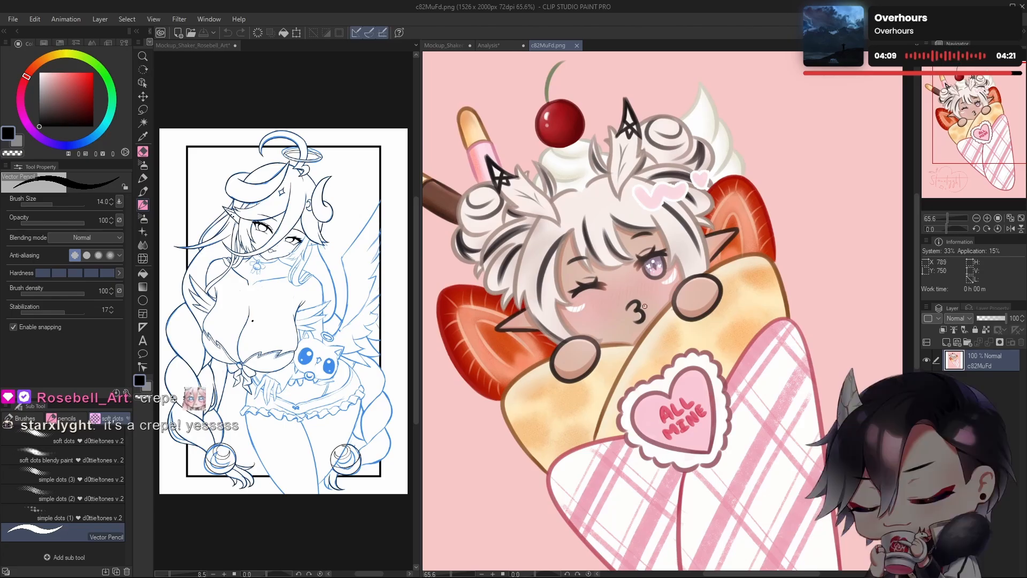
pyautogui.scroll(-2, 615, 364)
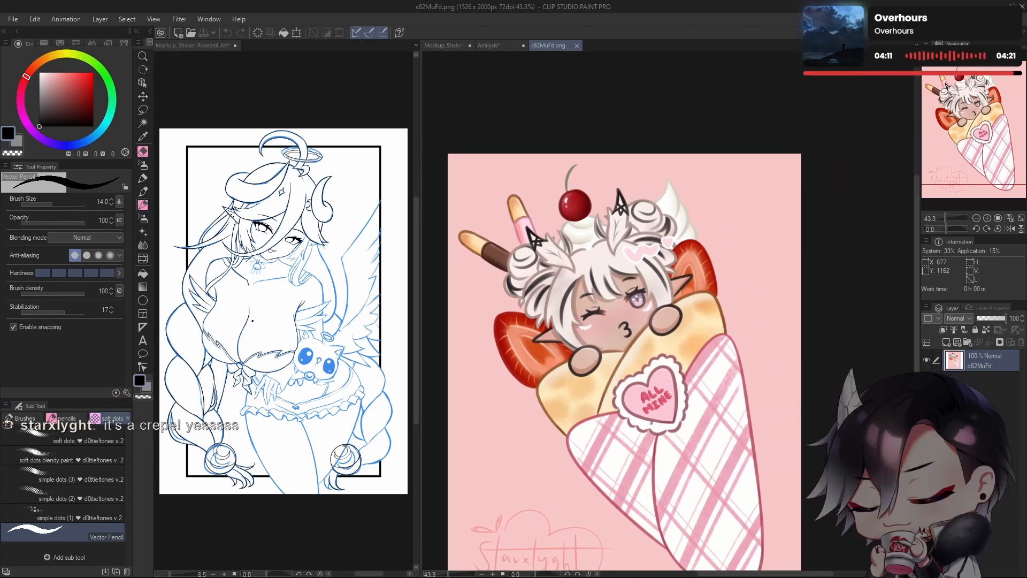
pyautogui.moveTo(669, 343); pyautogui.dragTo(657, 297)
pyautogui.press('h')
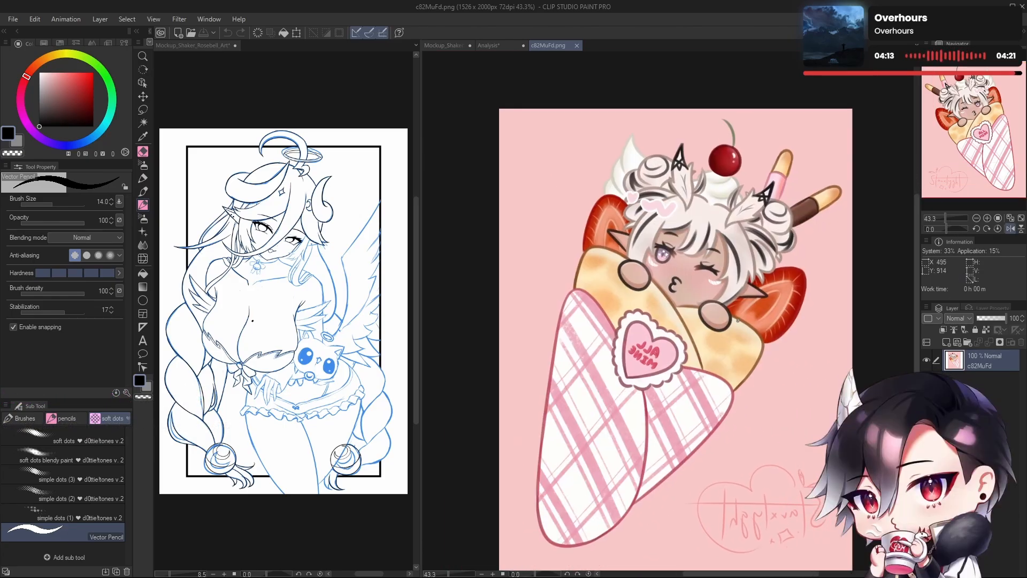
pyautogui.press('h')
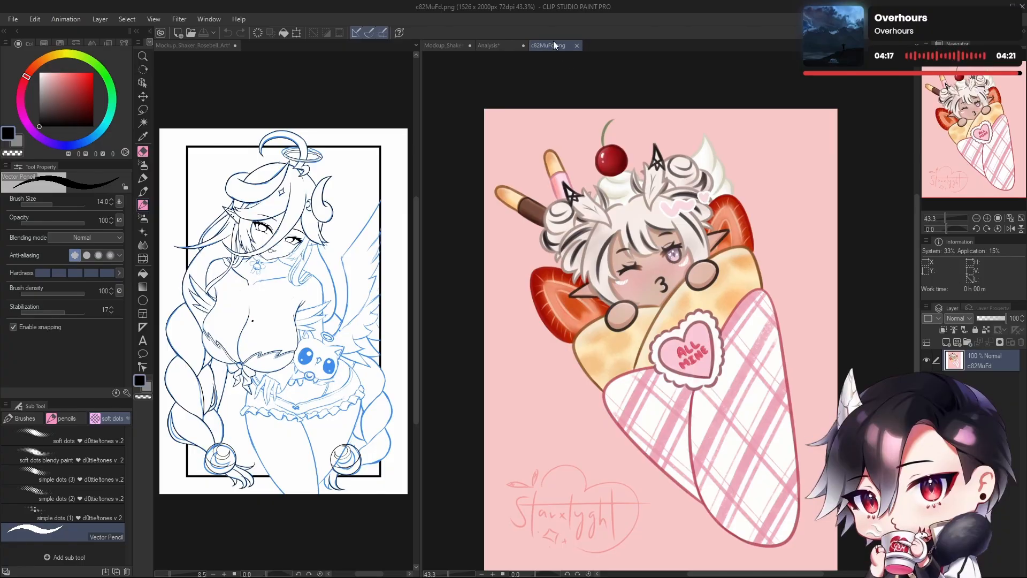
# Step: Close the crepe sticker illustration c82MuFd.png and return to the winged character drawing, viewing it whole
pyautogui.click(577, 46)
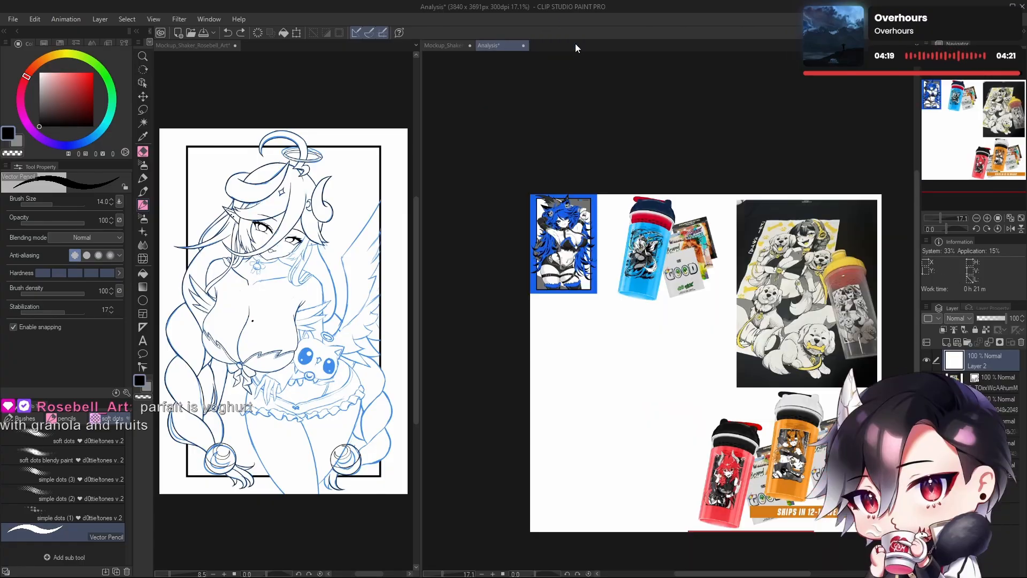
pyautogui.click(450, 48)
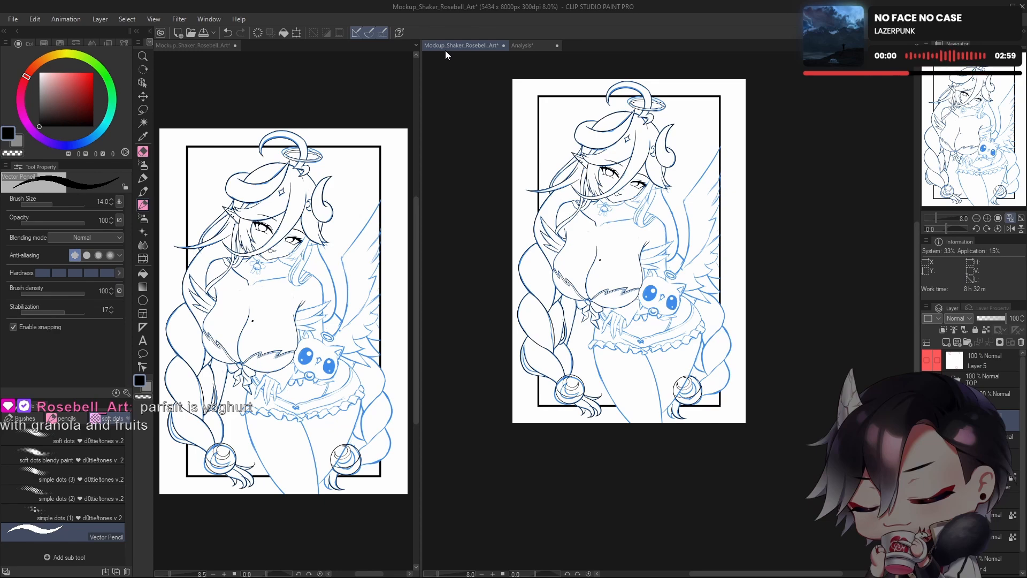
pyautogui.scroll(-2, 706, 368)
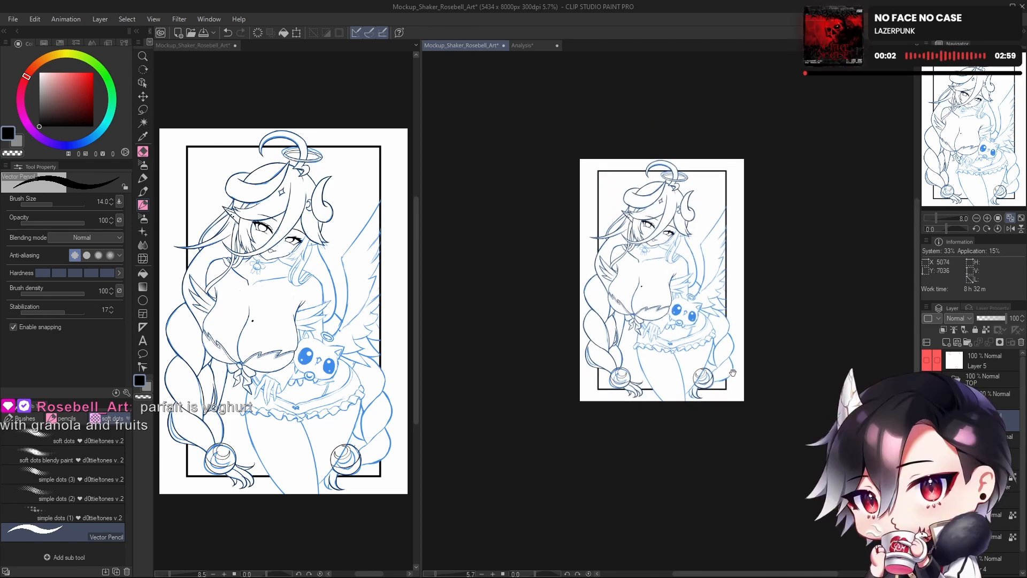
pyautogui.scroll(2, 706, 368)
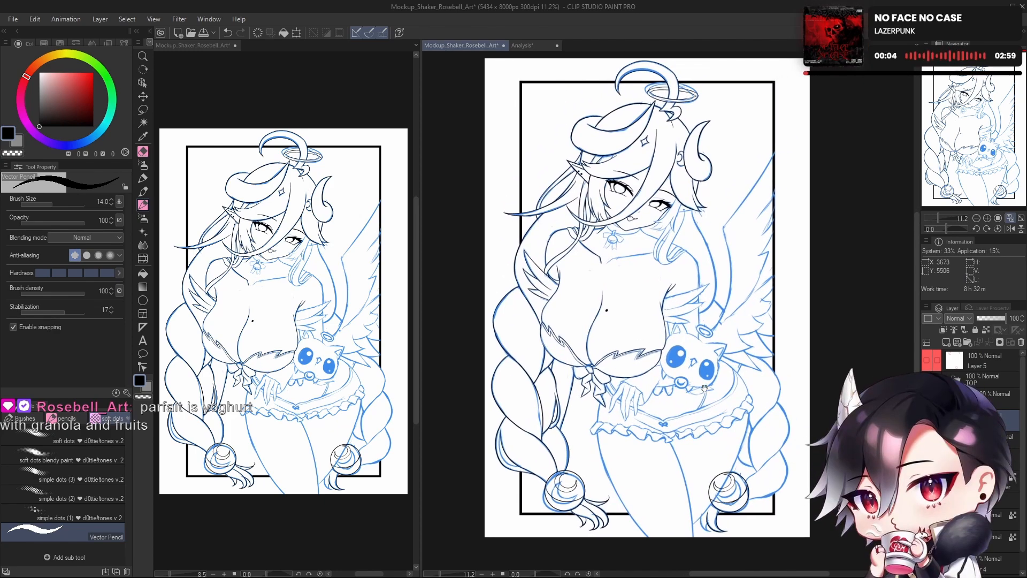
pyautogui.moveTo(675, 362)
pyautogui.mouseDown()
pyautogui.moveTo(689, 395)
pyautogui.moveTo(684, 375)
pyautogui.mouseUp()
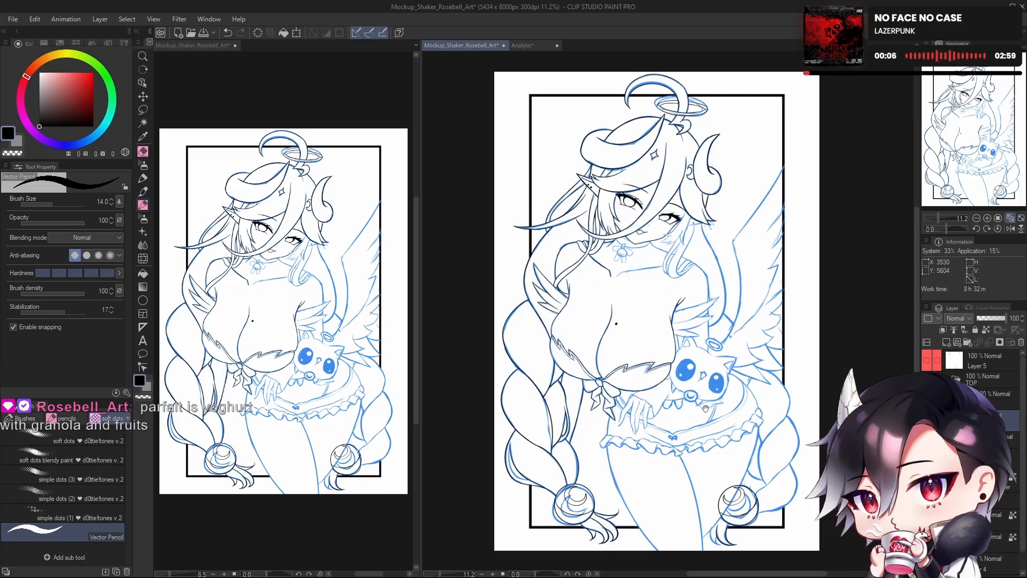
pyautogui.moveTo(705, 409); pyautogui.dragTo(698, 411)
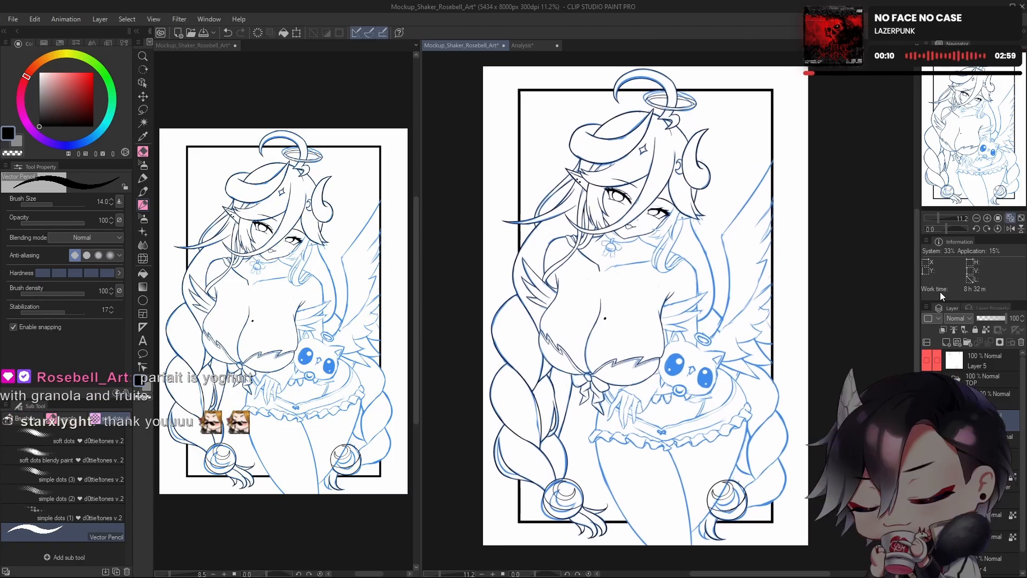
pyautogui.scroll(5, 663, 364)
pyautogui.scroll(-5, 664, 364)
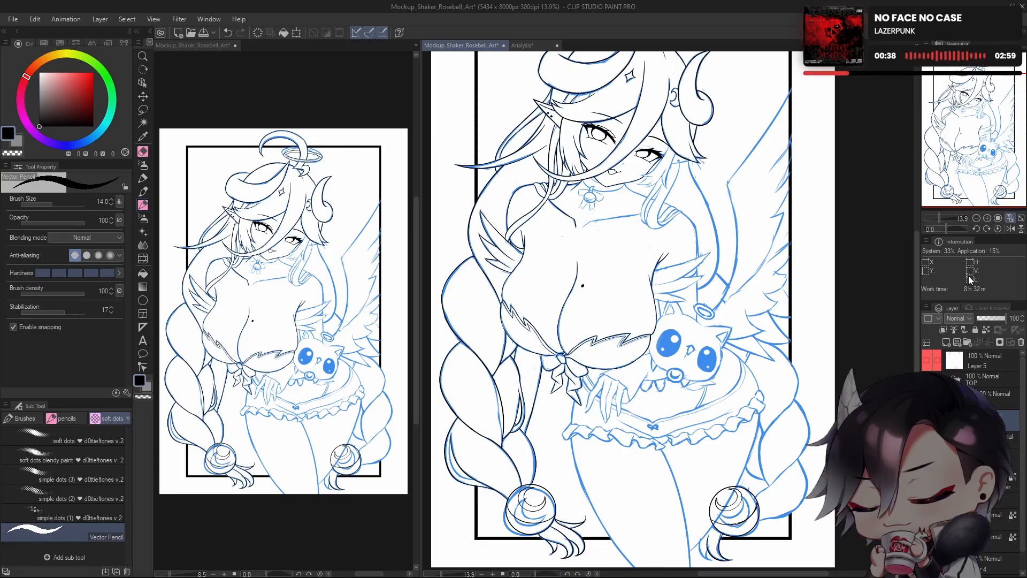
# Step: Ink the small outermost strand of the tuft below the second bead, curving its lines down to a point
pyautogui.moveTo(768, 525)
pyautogui.mouseDown()
pyautogui.moveTo(737, 441)
pyautogui.moveTo(755, 418)
pyautogui.moveTo(718, 433)
pyautogui.mouseUp()
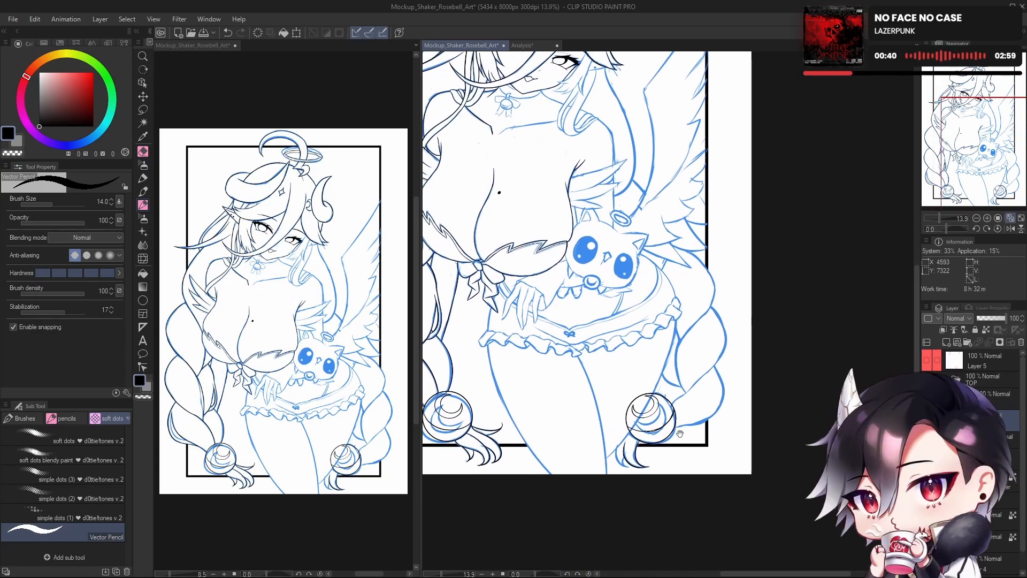
pyautogui.moveTo(672, 463)
pyautogui.mouseDown()
pyautogui.moveTo(707, 463)
pyautogui.moveTo(728, 438)
pyautogui.mouseUp()
pyautogui.moveTo(633, 381); pyautogui.dragTo(656, 450)
pyautogui.hotkey('ctrl', 'z')
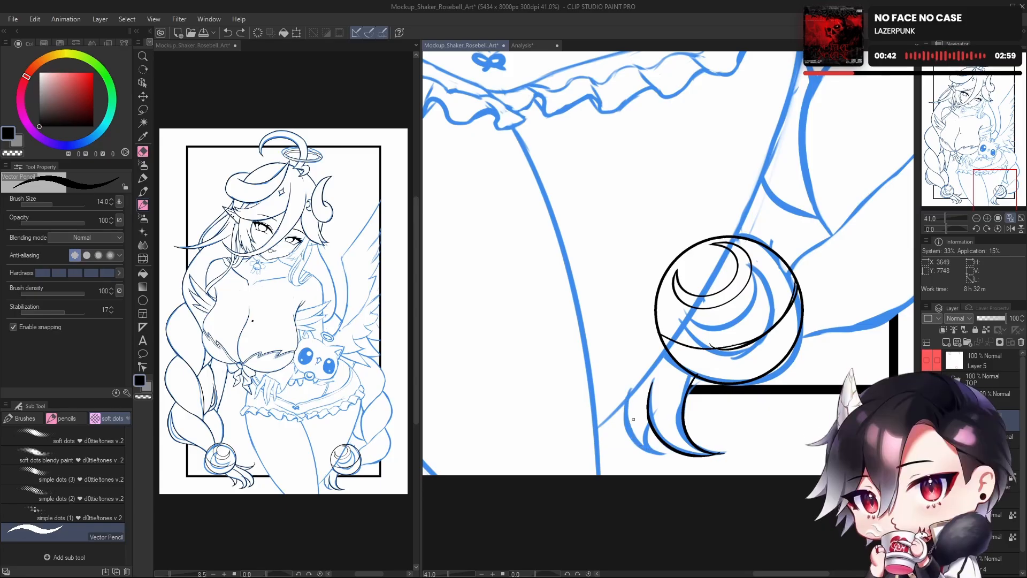
pyautogui.moveTo(632, 382); pyautogui.dragTo(663, 447)
pyautogui.hotkey('ctrl', 'z')
pyautogui.moveTo(632, 376); pyautogui.dragTo(668, 454)
pyautogui.hotkey('ctrl', 'z')
pyautogui.moveTo(633, 380); pyautogui.dragTo(637, 440)
pyautogui.hotkey('ctrl', 'z')
pyautogui.moveTo(629, 377)
pyautogui.mouseDown()
pyautogui.moveTo(634, 415)
pyautogui.moveTo(660, 449)
pyautogui.mouseUp()
pyautogui.hotkey('ctrl', 'z')
pyautogui.hotkey('ctrl', 'z')
pyautogui.moveTo(631, 382); pyautogui.dragTo(660, 452)
pyautogui.hotkey('ctrl', 'z')
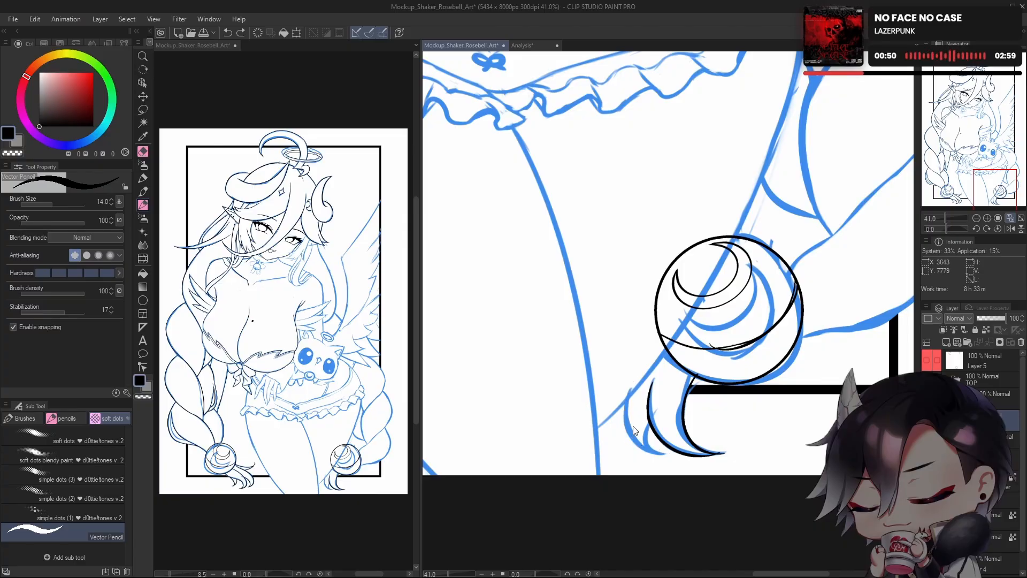
pyautogui.moveTo(633, 378); pyautogui.dragTo(666, 455)
pyautogui.hotkey('ctrl', 'z')
pyautogui.moveTo(633, 379)
pyautogui.mouseDown()
pyautogui.moveTo(643, 449)
pyautogui.moveTo(663, 453)
pyautogui.mouseUp()
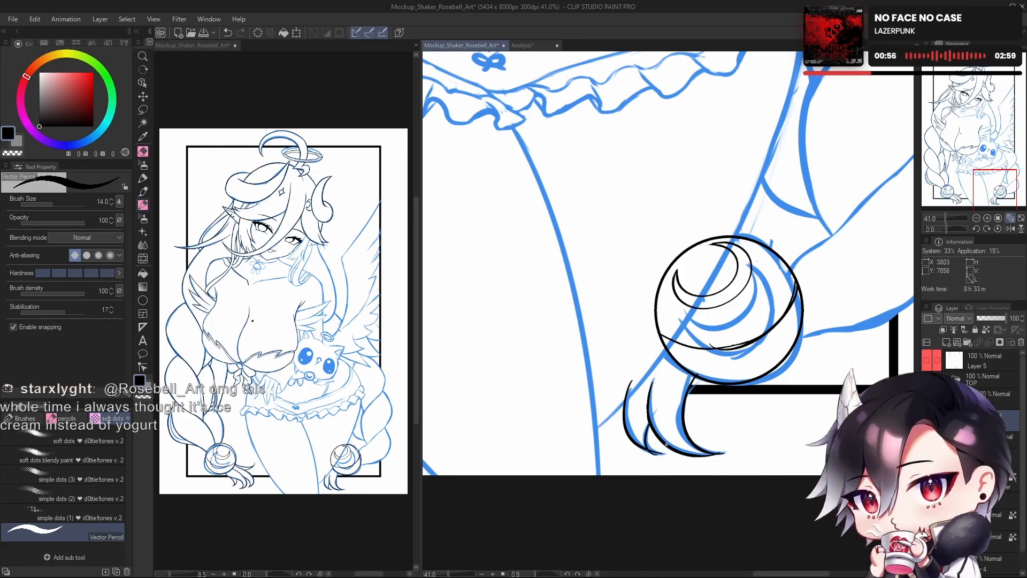
pyautogui.hotkey('ctrl', 'z')
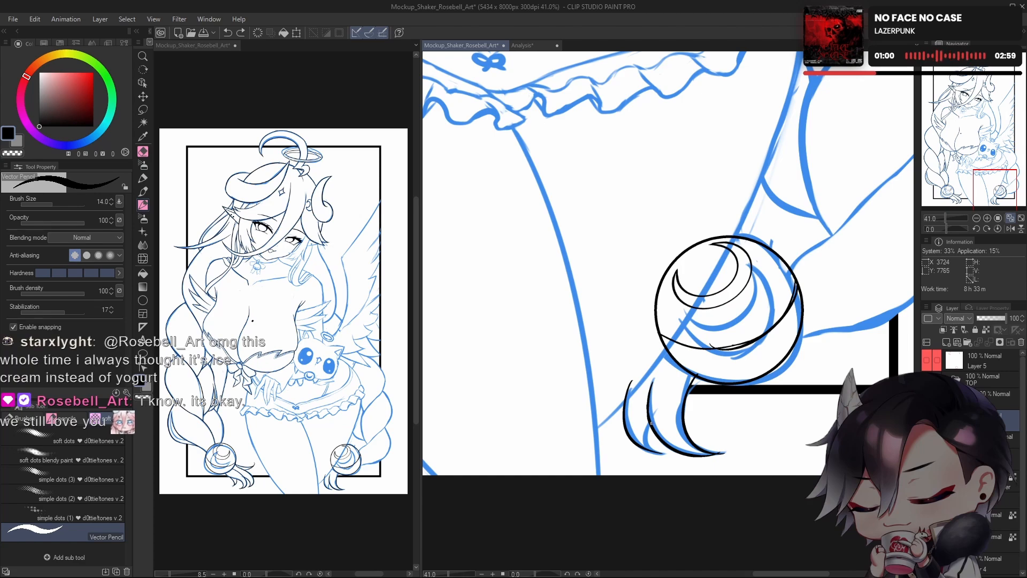
pyautogui.hotkey('ctrl', 'z')
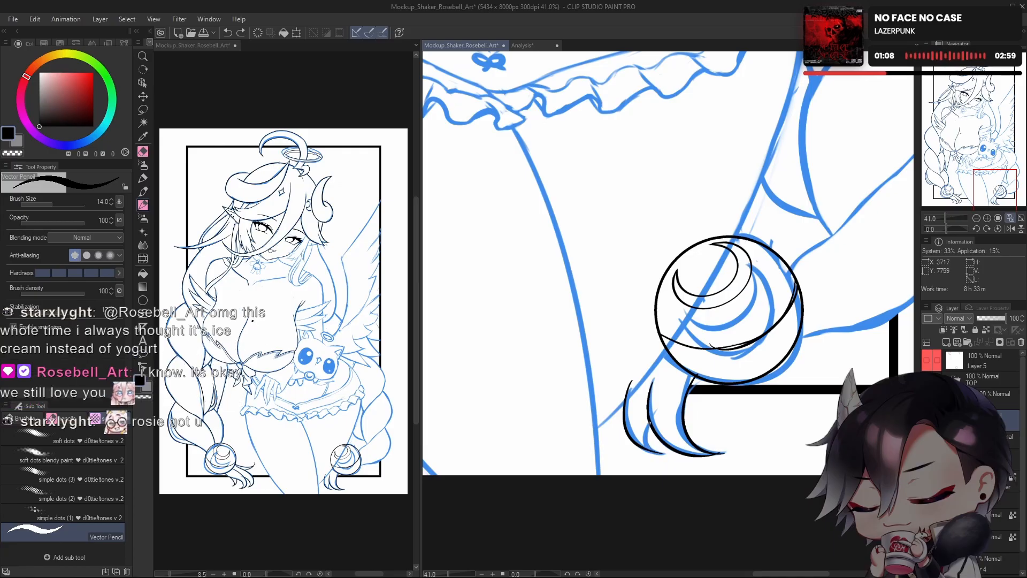
# Step: Examine the inked tuft in the mirrored view and check the whole line art with the blue sketch hidden
pyautogui.scroll(-3, 649, 423)
pyautogui.scroll(2, 663, 428)
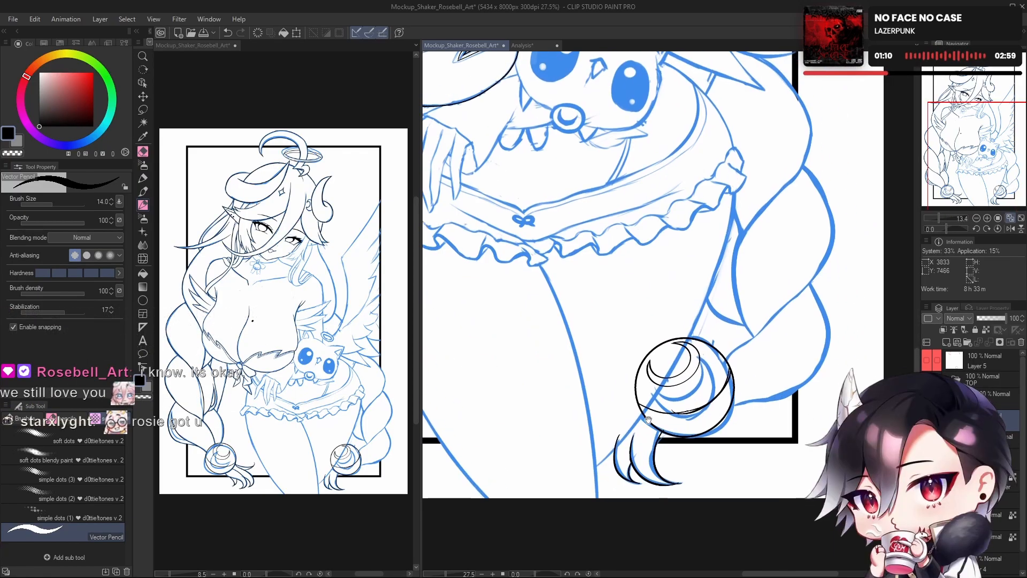
pyautogui.press('h')
pyautogui.moveTo(647, 420); pyautogui.dragTo(650, 455)
pyautogui.scroll(-2, 681, 422)
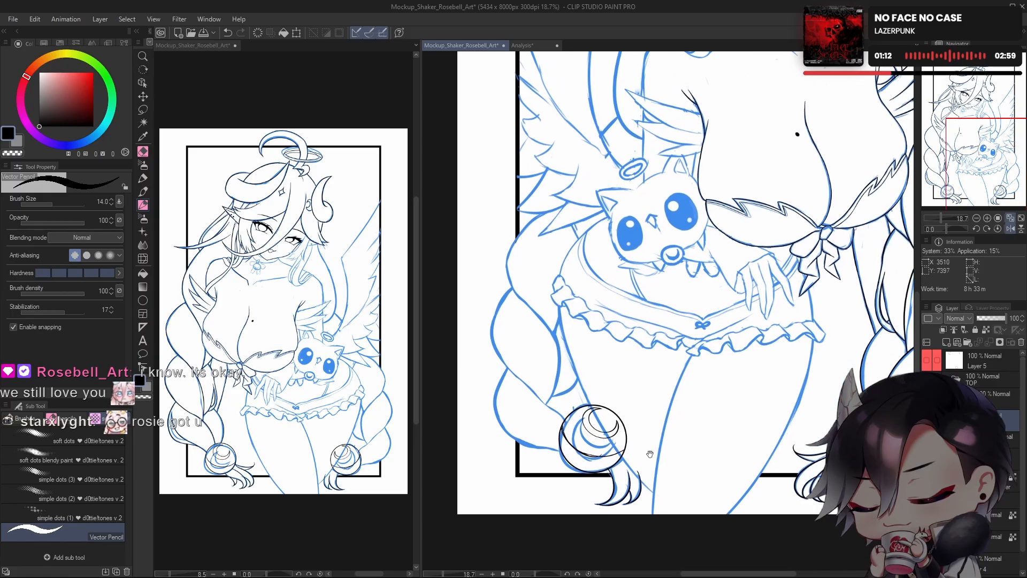
pyautogui.click(926, 443)
pyautogui.press('h')
pyautogui.moveTo(779, 386)
pyautogui.mouseDown()
pyautogui.moveTo(749, 415)
pyautogui.moveTo(783, 435)
pyautogui.mouseUp()
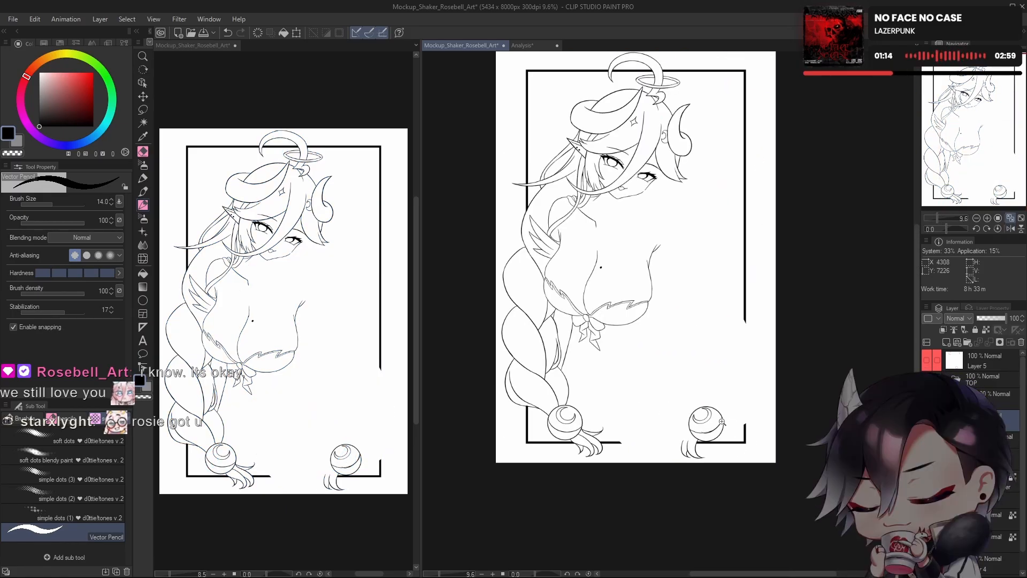
# Step: Refine the thin curved band line across the second bead by erasing and redrawing its uneven section
pyautogui.scroll(5, 722, 422)
pyautogui.moveTo(947, 229); pyautogui.dragTo(959, 234)
pyautogui.moveTo(525, 316); pyautogui.dragTo(547, 365)
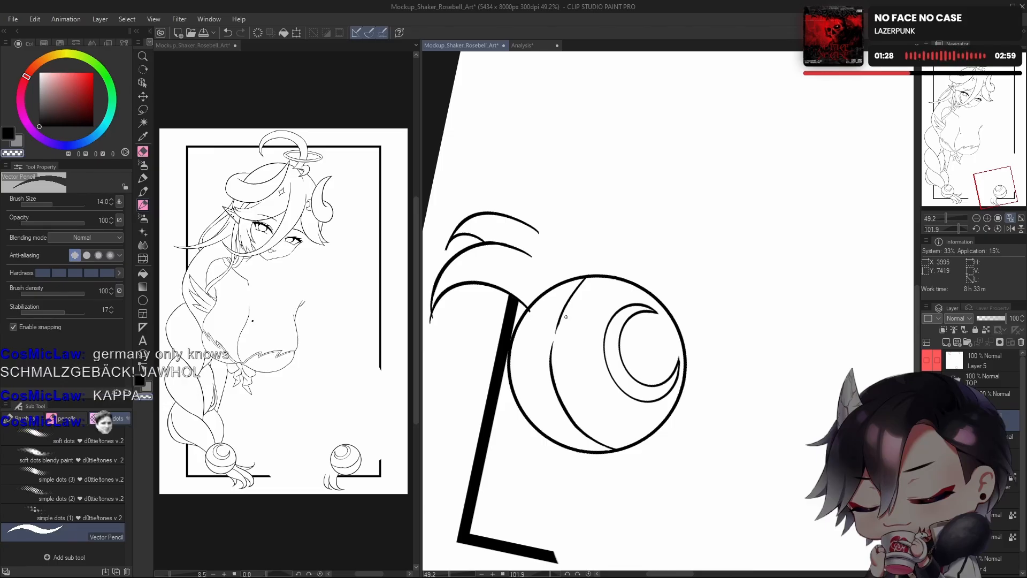
pyautogui.press('c')
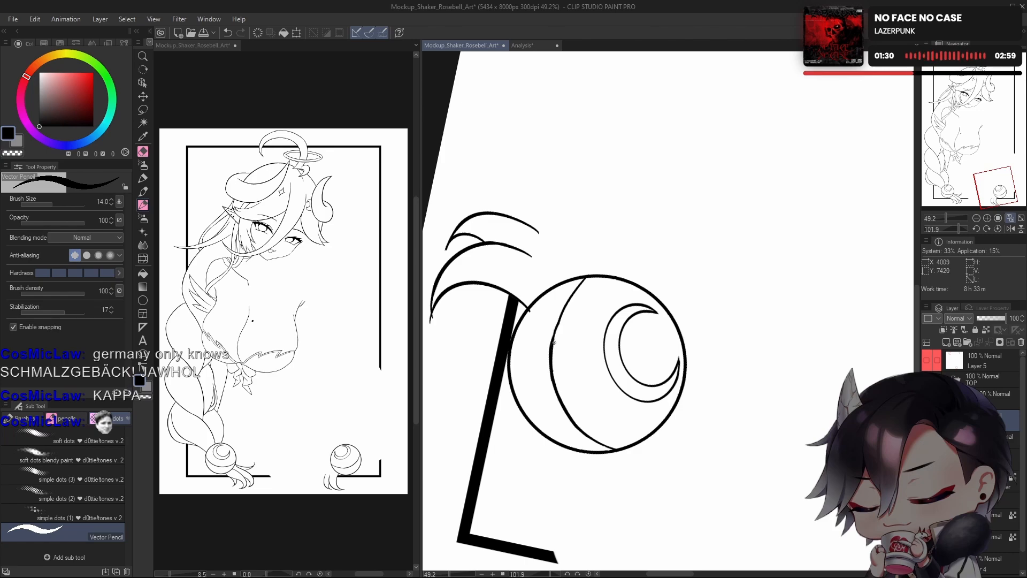
pyautogui.press('c')
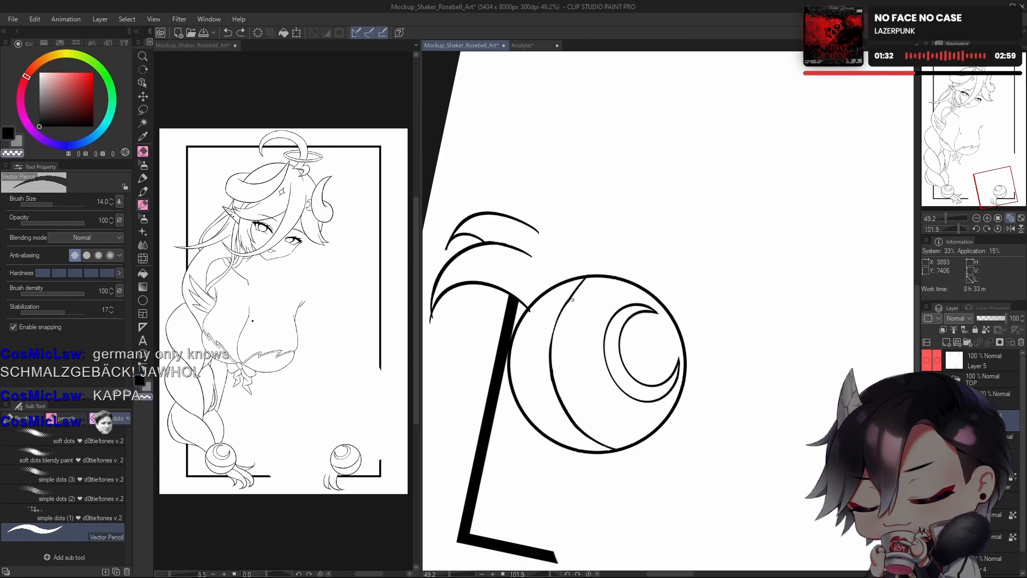
pyautogui.press('c')
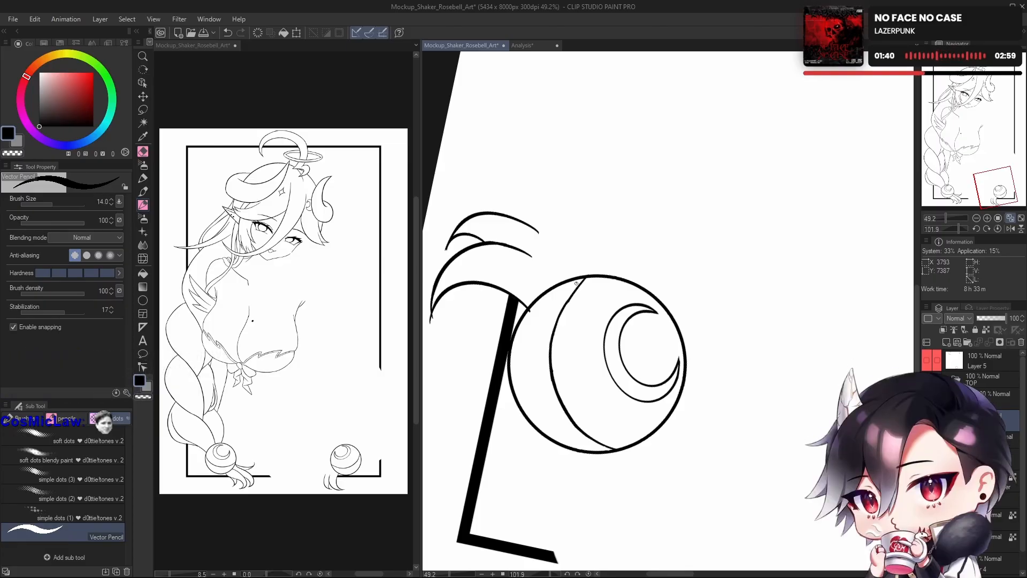
pyautogui.scroll(-10, 748, 418)
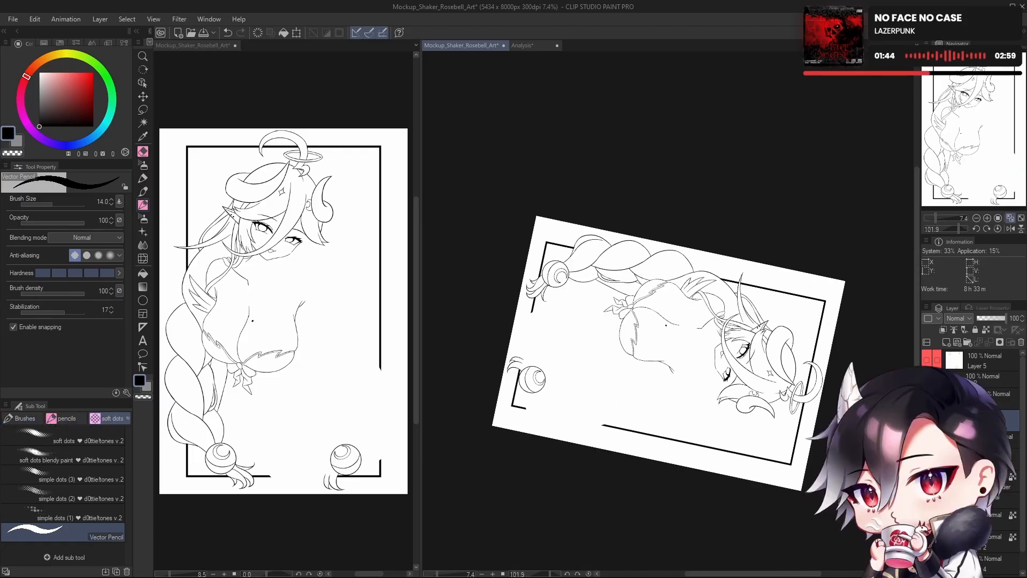
pyautogui.click(998, 229)
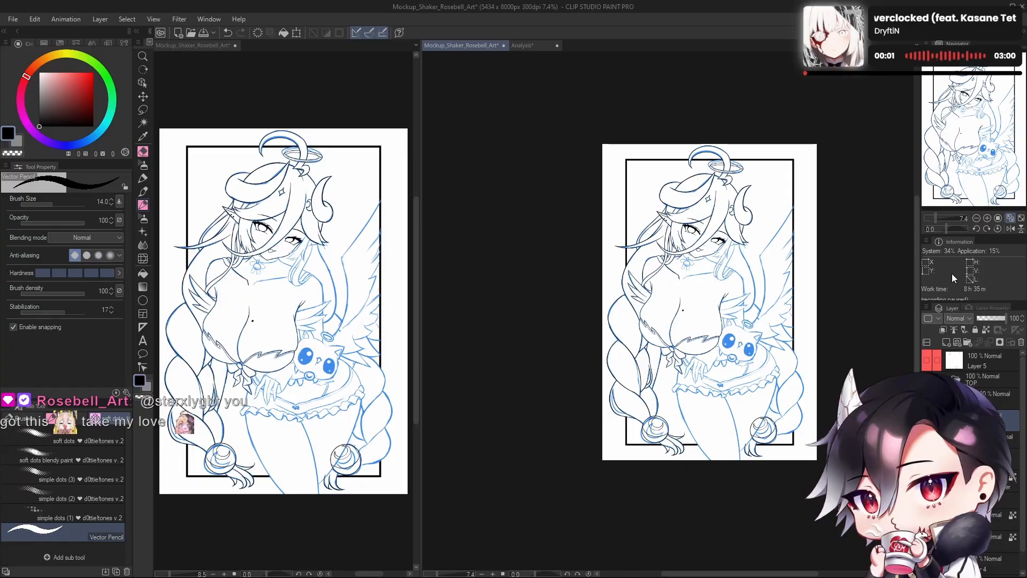
# Step: Examine the remaining blue sketch from the bead tufts up to the hair beside the face, also mirrored
pyautogui.moveTo(705, 405); pyautogui.dragTo(675, 387)
pyautogui.moveTo(644, 400); pyautogui.dragTo(676, 359)
pyautogui.moveTo(579, 387); pyautogui.dragTo(583, 342)
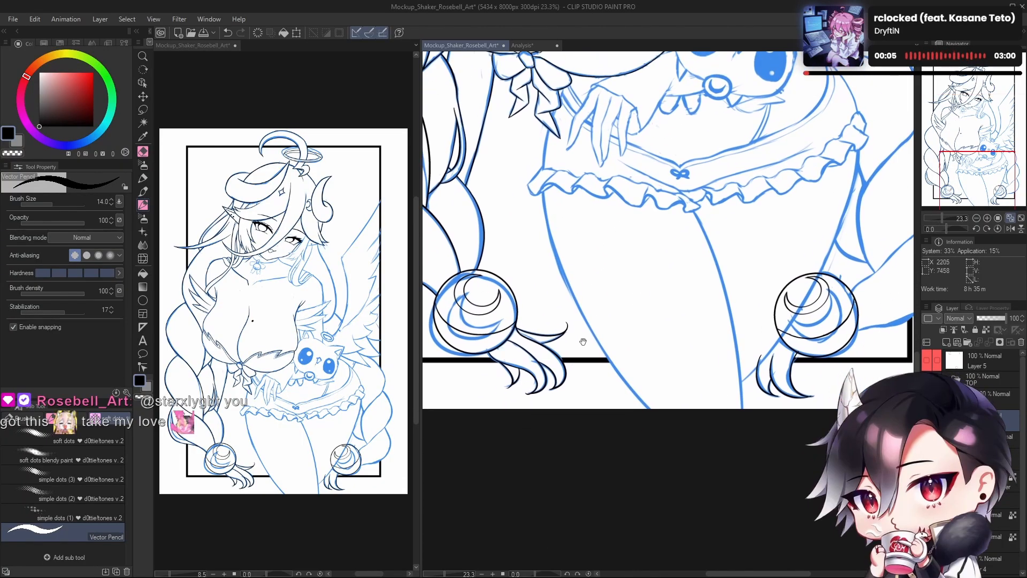
pyautogui.moveTo(691, 400); pyautogui.dragTo(519, 431)
pyautogui.moveTo(701, 375); pyautogui.dragTo(660, 422)
pyautogui.moveTo(677, 339); pyautogui.dragTo(786, 520)
pyautogui.moveTo(636, 503); pyautogui.dragTo(604, 503)
pyautogui.moveTo(588, 286); pyautogui.dragTo(620, 285)
pyautogui.moveTo(620, 285); pyautogui.dragTo(603, 351)
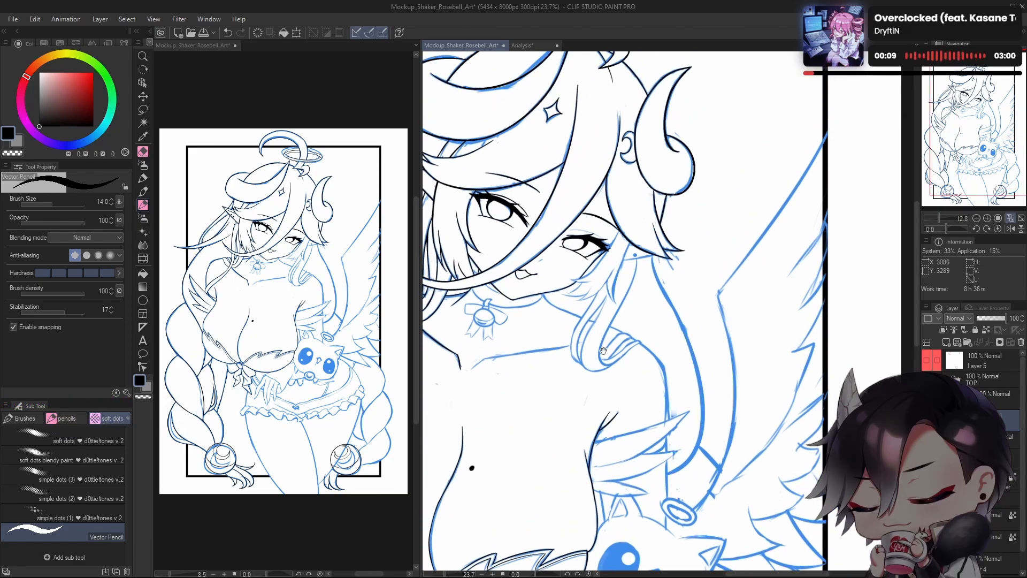
pyautogui.press('h')
pyautogui.moveTo(645, 269); pyautogui.dragTo(663, 269)
pyautogui.moveTo(676, 328); pyautogui.dragTo(571, 335)
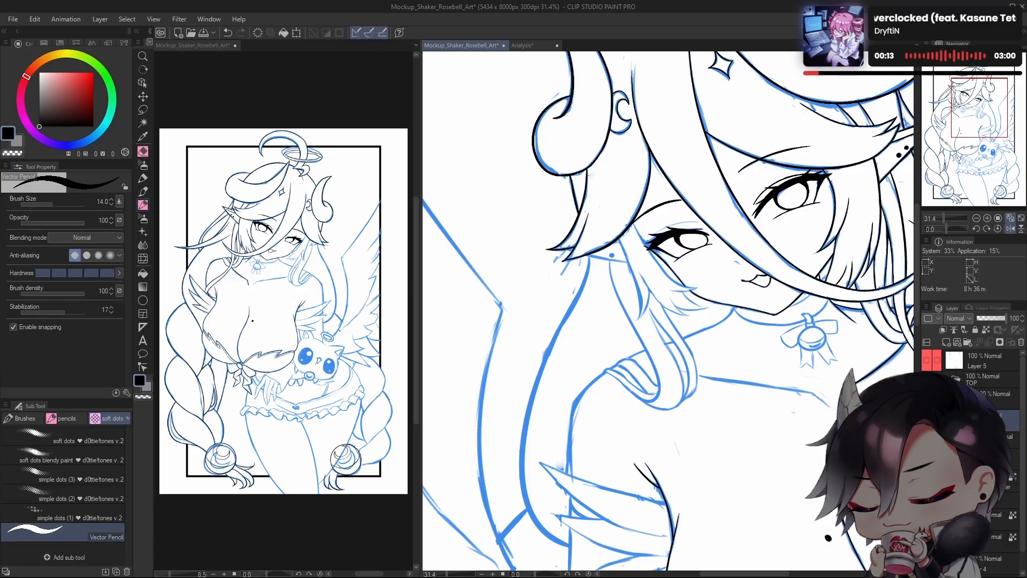
pyautogui.moveTo(717, 449); pyautogui.dragTo(680, 460)
pyautogui.press('h')
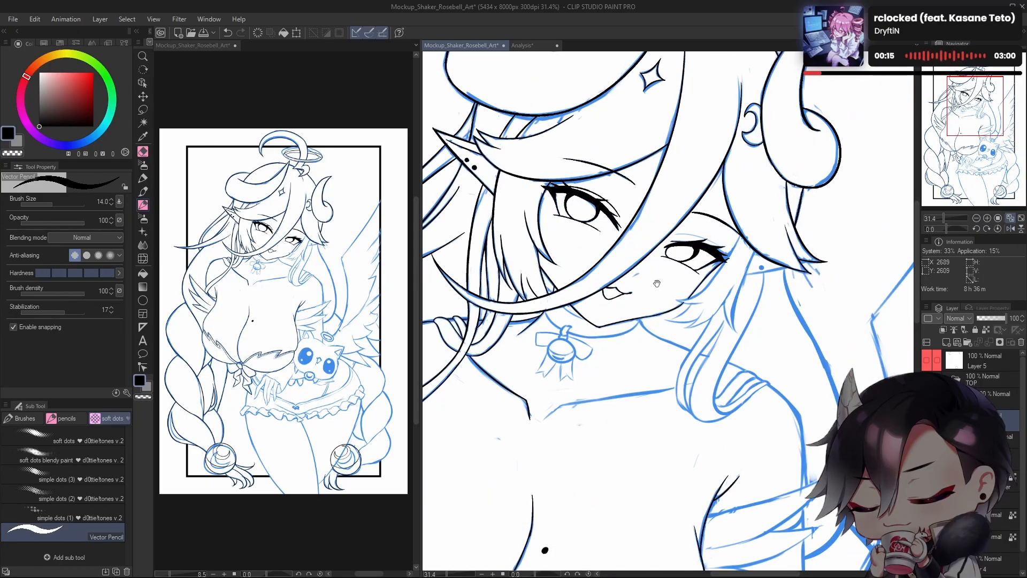
pyautogui.moveTo(691, 335); pyautogui.dragTo(627, 368)
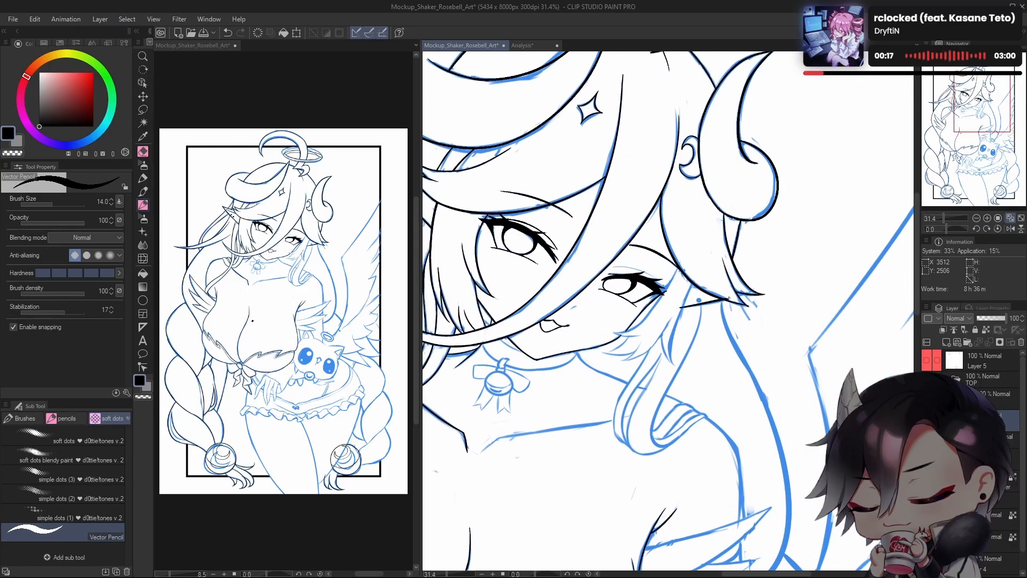
pyautogui.scroll(1, 728, 298)
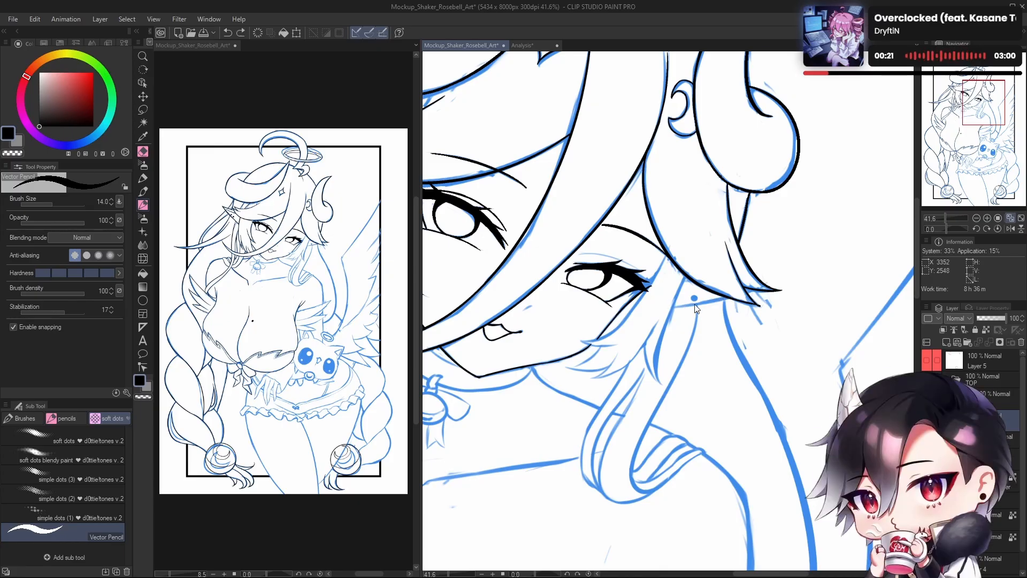
# Step: Ink the short, nearly straight line beneath the side hair's tip, just under the blue dot beside the eye
pyautogui.hotkey('ctrl', 'z')
pyautogui.moveTo(715, 300); pyautogui.dragTo(729, 298)
pyautogui.hotkey('ctrl', 'z')
pyautogui.moveTo(665, 309); pyautogui.dragTo(734, 297)
pyautogui.hotkey('ctrl', 'z')
pyautogui.moveTo(669, 309); pyautogui.dragTo(731, 297)
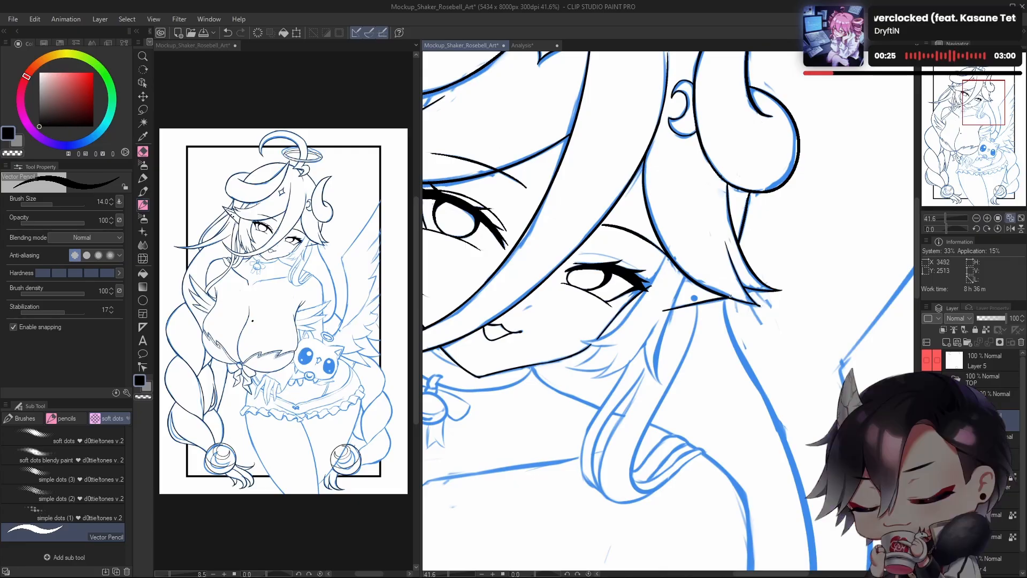
pyautogui.hotkey('ctrl', 'z')
pyautogui.moveTo(665, 309)
pyautogui.mouseDown()
pyautogui.moveTo(730, 296)
pyautogui.moveTo(724, 341)
pyautogui.moveTo(721, 295)
pyautogui.moveTo(640, 366)
pyautogui.mouseUp()
pyautogui.press('c')
pyautogui.press('c')
pyautogui.hotkey('ctrl', 'z')
pyautogui.press('h')
pyautogui.moveTo(754, 368); pyautogui.dragTo(709, 347)
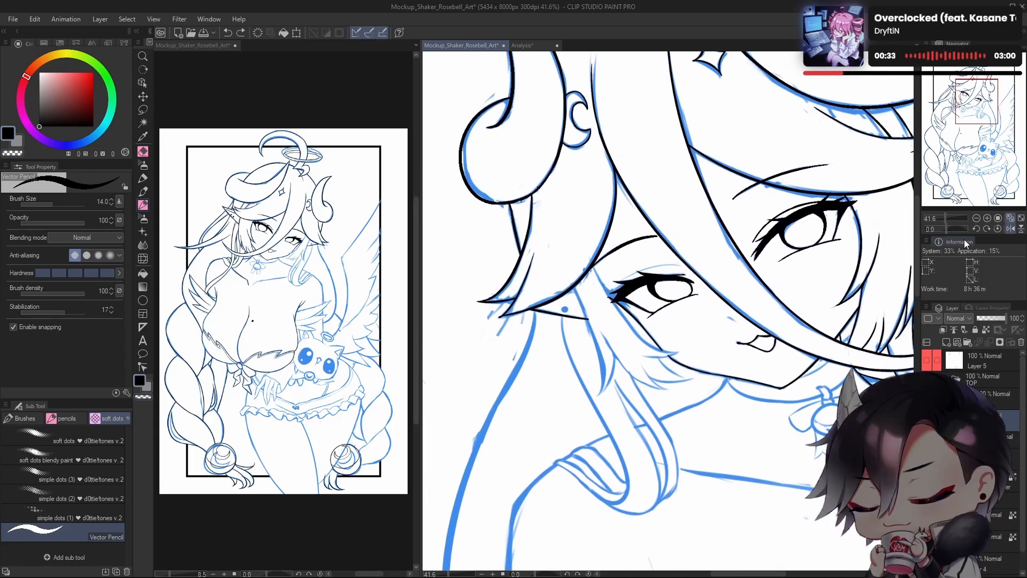
pyautogui.moveTo(948, 229); pyautogui.dragTo(953, 228)
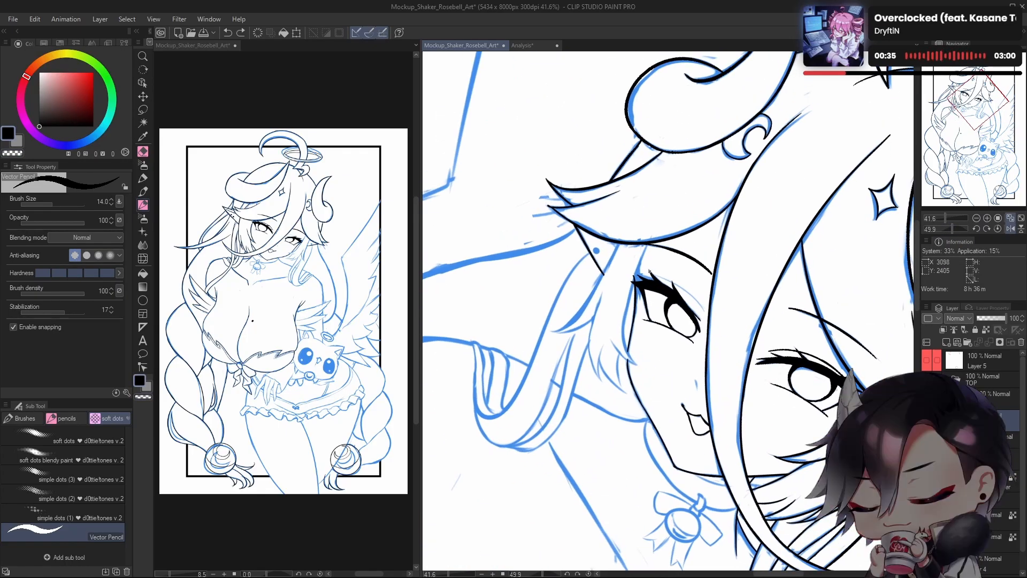
pyautogui.moveTo(649, 246); pyautogui.dragTo(618, 341)
pyautogui.hotkey('ctrl', 'z')
pyautogui.moveTo(648, 244); pyautogui.dragTo(621, 362)
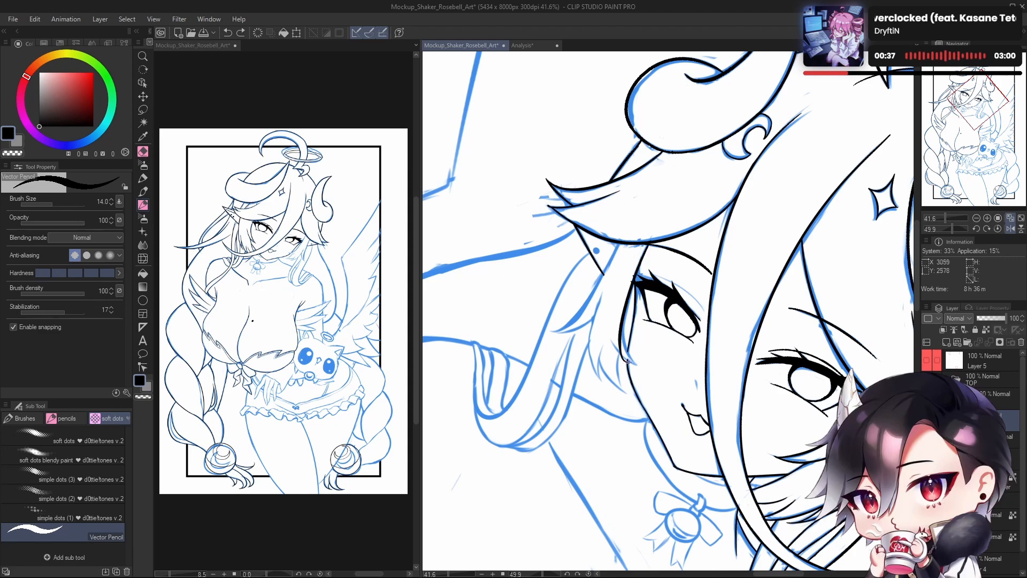
pyautogui.hotkey('ctrl', 'z')
pyautogui.moveTo(648, 246); pyautogui.dragTo(616, 355)
pyautogui.hotkey('ctrl', 'z')
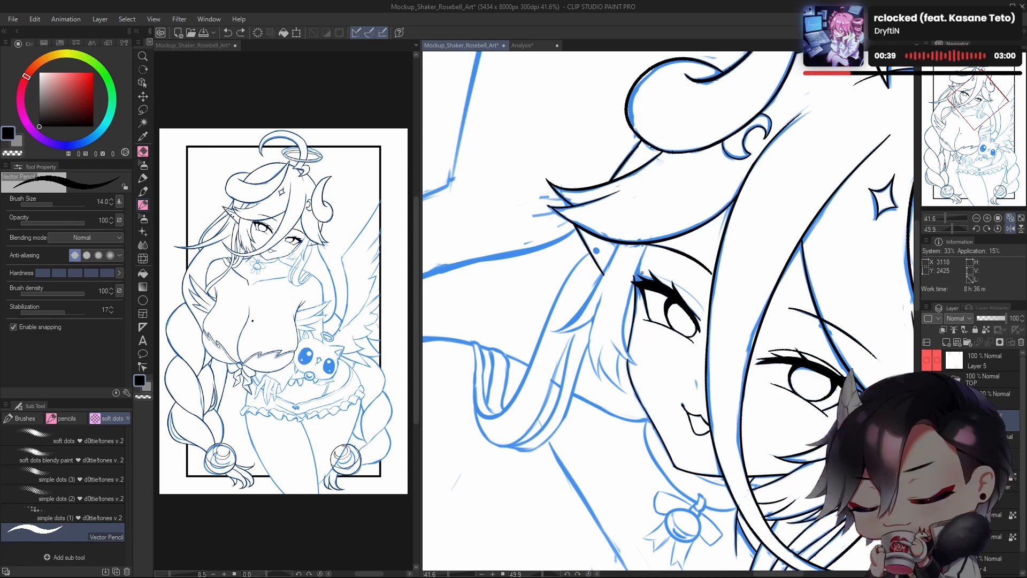
pyautogui.moveTo(648, 254); pyautogui.dragTo(620, 367)
pyautogui.hotkey('ctrl', 'z')
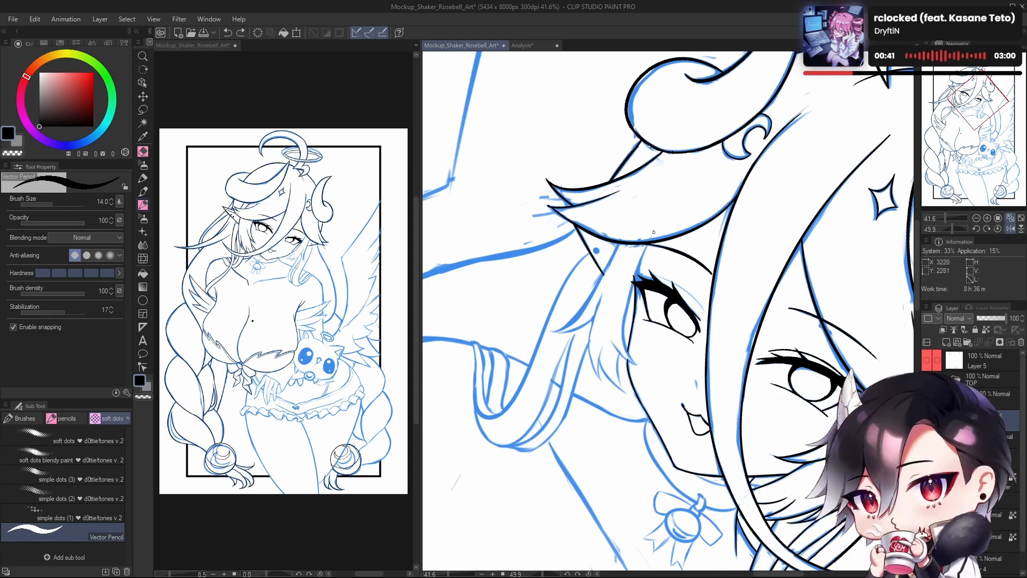
# Step: Ink the long curved edge of the hair lock beside the eye, from beneath the fringe down to the cheek
pyautogui.moveTo(655, 310)
pyautogui.mouseDown()
pyautogui.moveTo(651, 269)
pyautogui.moveTo(687, 308)
pyautogui.mouseUp()
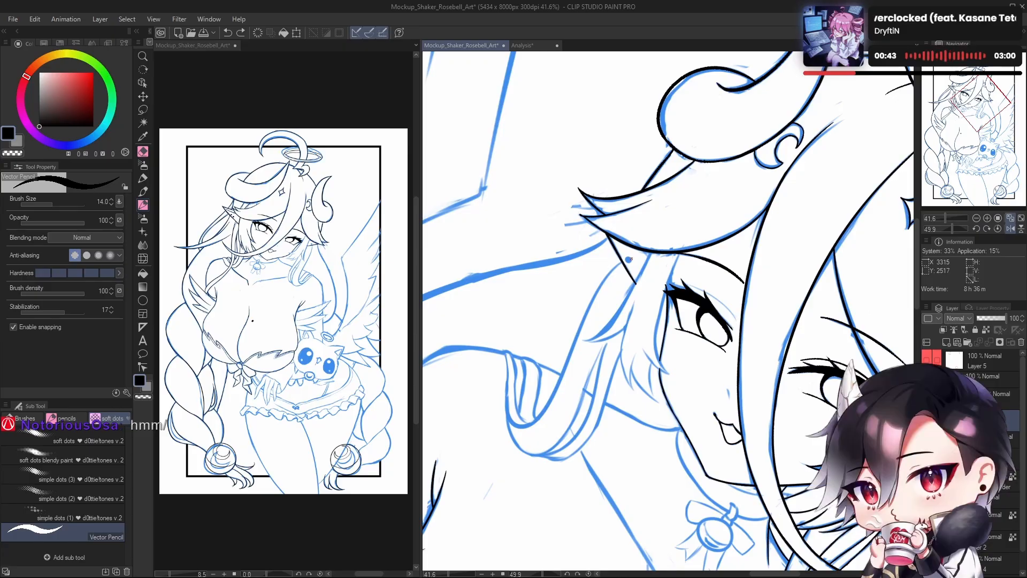
pyautogui.moveTo(636, 274); pyautogui.dragTo(633, 124)
pyautogui.moveTo(567, 528); pyautogui.dragTo(642, 562)
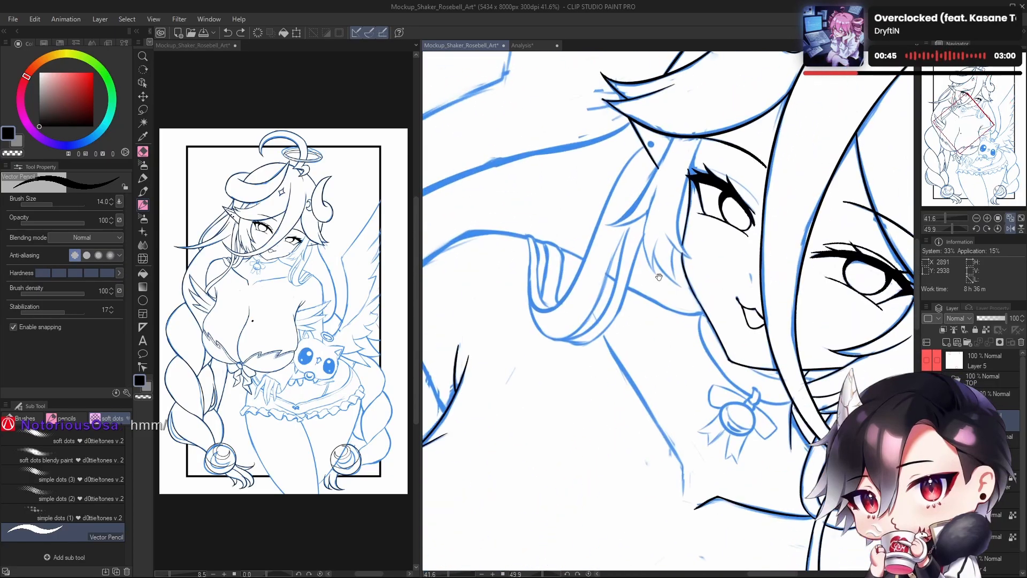
pyautogui.moveTo(746, 246); pyautogui.dragTo(646, 329)
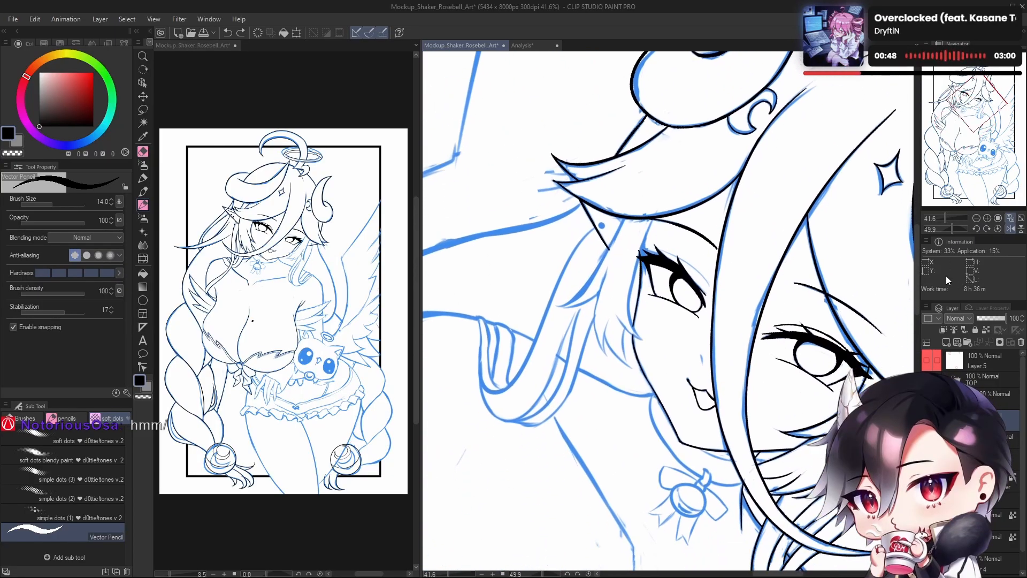
pyautogui.moveTo(659, 256); pyautogui.dragTo(655, 276)
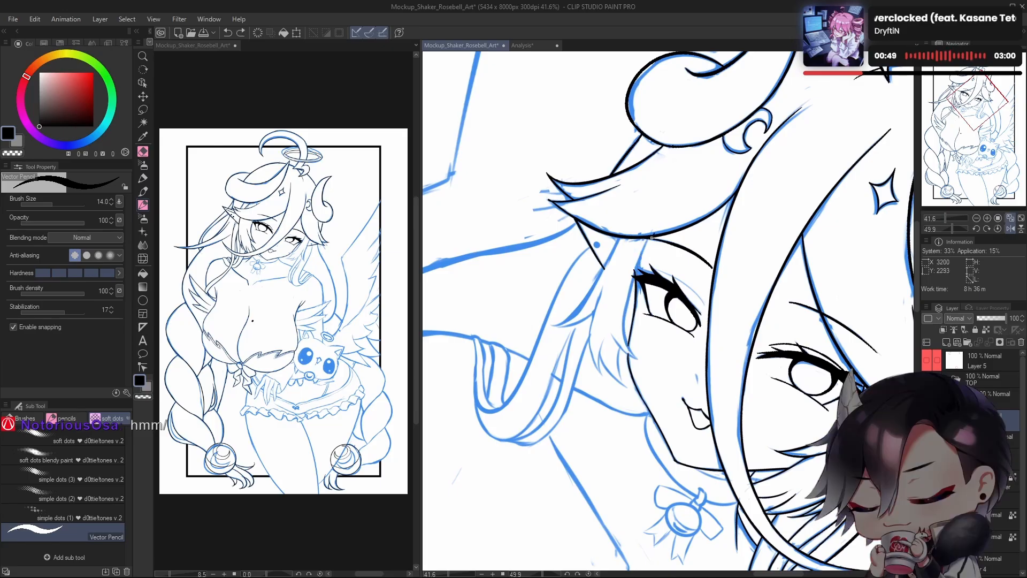
pyautogui.moveTo(641, 248); pyautogui.dragTo(636, 349)
pyautogui.hotkey('ctrl', 'z')
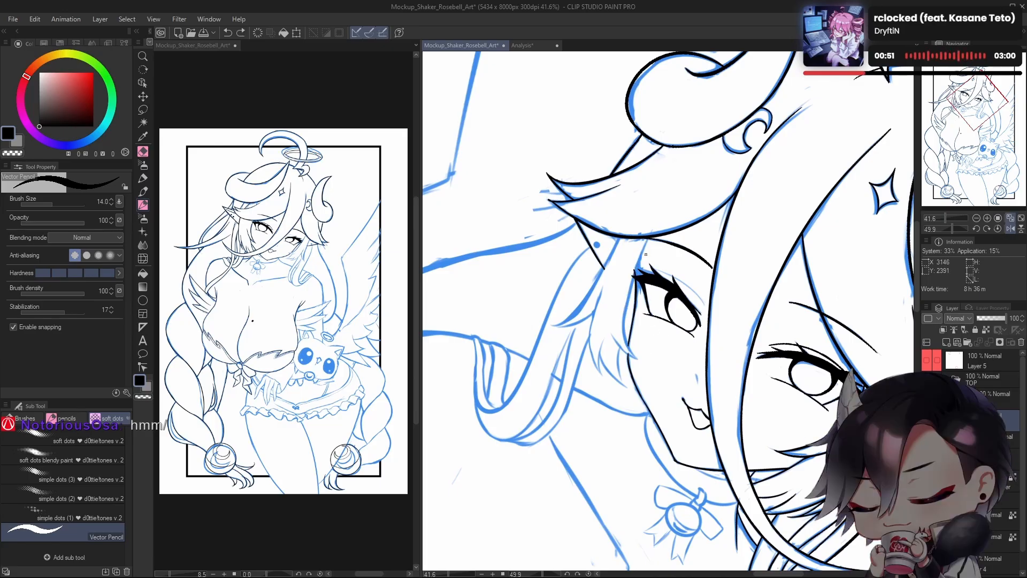
pyautogui.moveTo(642, 252); pyautogui.dragTo(636, 358)
pyautogui.hotkey('ctrl', 'z')
pyautogui.moveTo(641, 249); pyautogui.dragTo(636, 353)
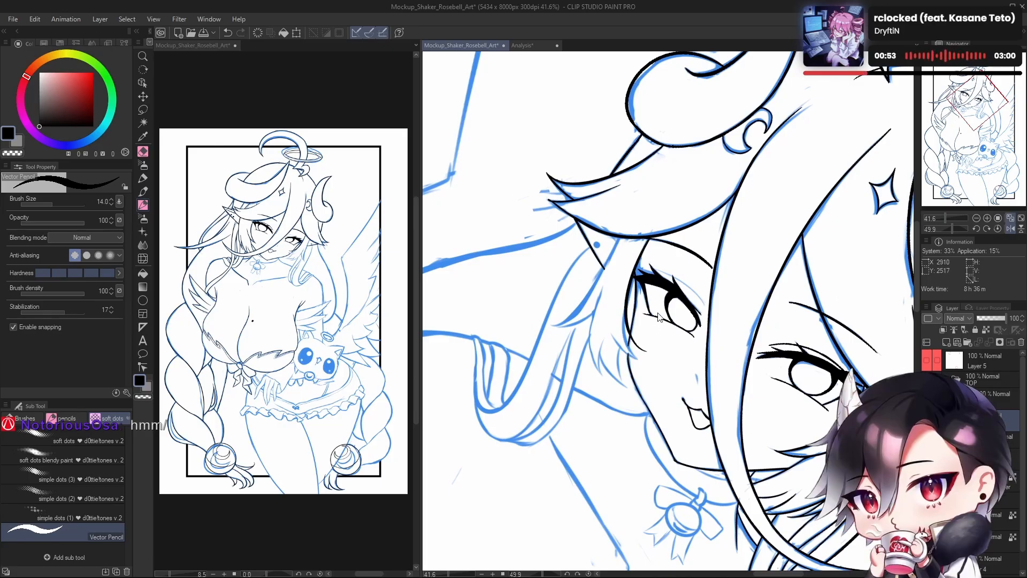
pyautogui.hotkey('ctrl', 'z')
pyautogui.moveTo(641, 248); pyautogui.dragTo(635, 357)
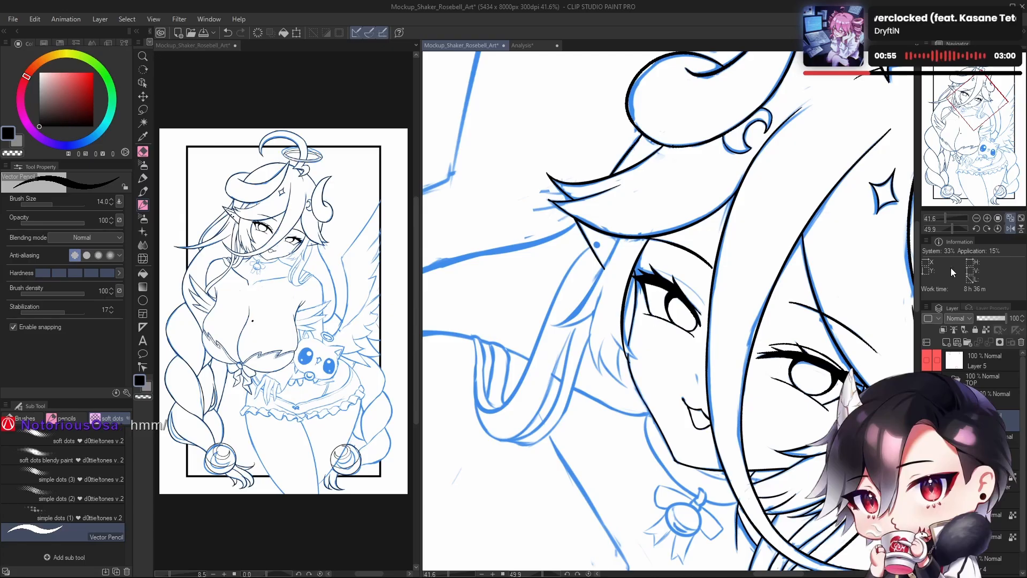
pyautogui.hotkey('ctrl', 'z')
pyautogui.moveTo(641, 249); pyautogui.dragTo(636, 341)
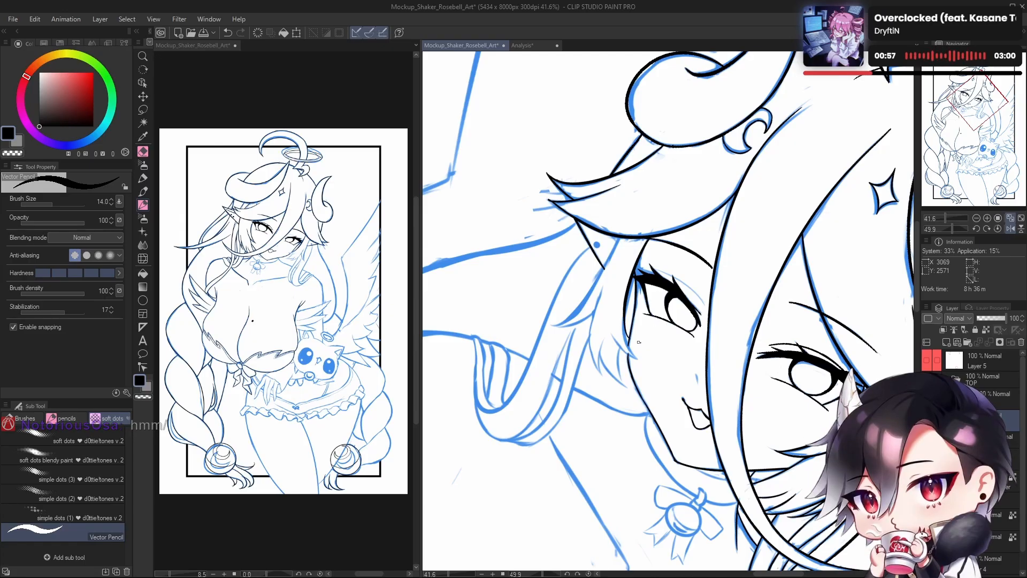
pyautogui.hotkey('ctrl', 'z')
pyautogui.moveTo(641, 249); pyautogui.dragTo(635, 353)
pyautogui.hotkey('ctrl', 'z')
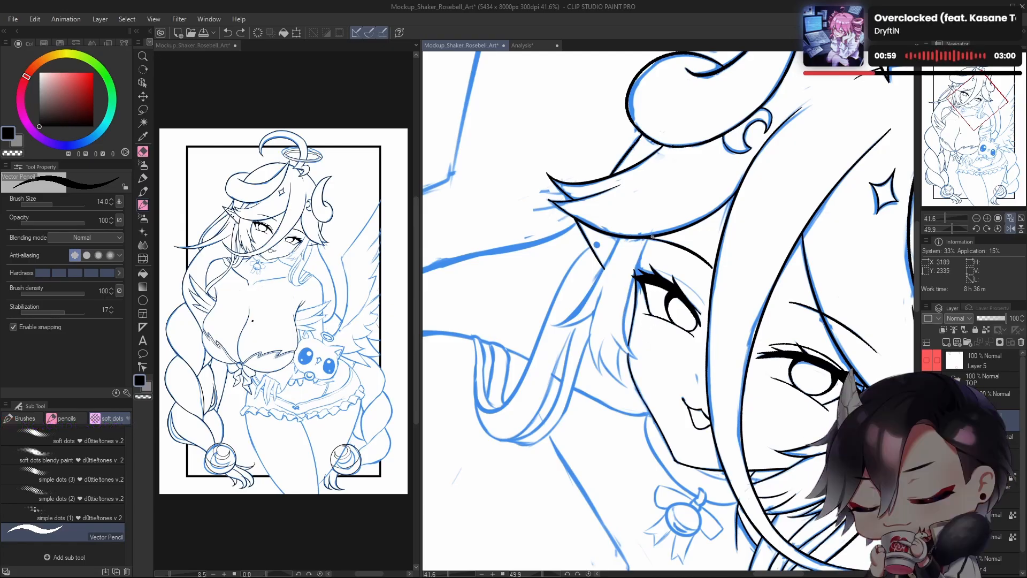
pyautogui.moveTo(648, 235); pyautogui.dragTo(633, 351)
pyautogui.hotkey('ctrl', 'z')
pyautogui.moveTo(655, 236); pyautogui.dragTo(634, 357)
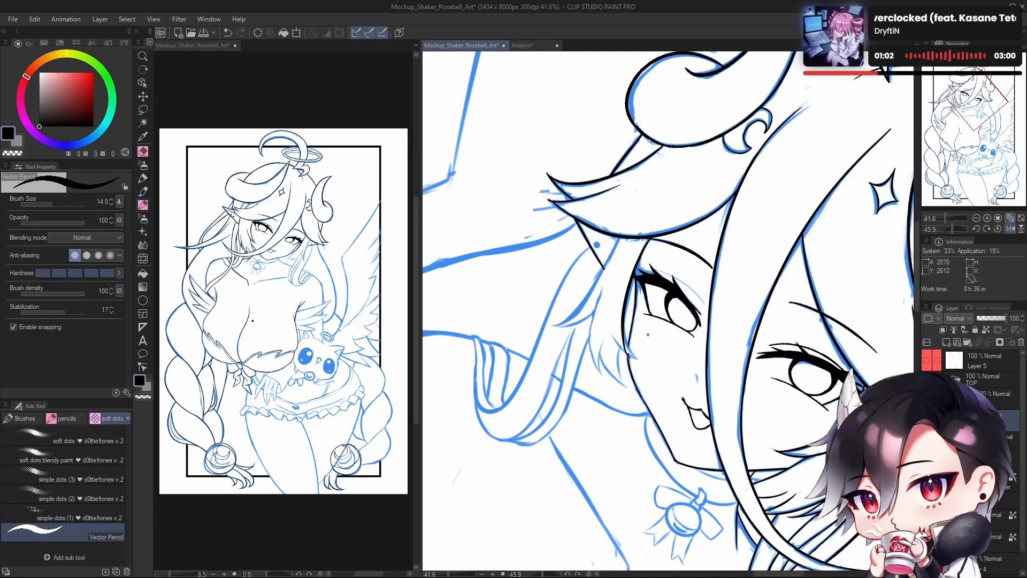
pyautogui.hotkey('ctrl', 'z')
pyautogui.moveTo(653, 236)
pyautogui.mouseDown()
pyautogui.moveTo(627, 321)
pyautogui.moveTo(633, 356)
pyautogui.mouseUp()
pyautogui.hotkey('ctrl', 'z')
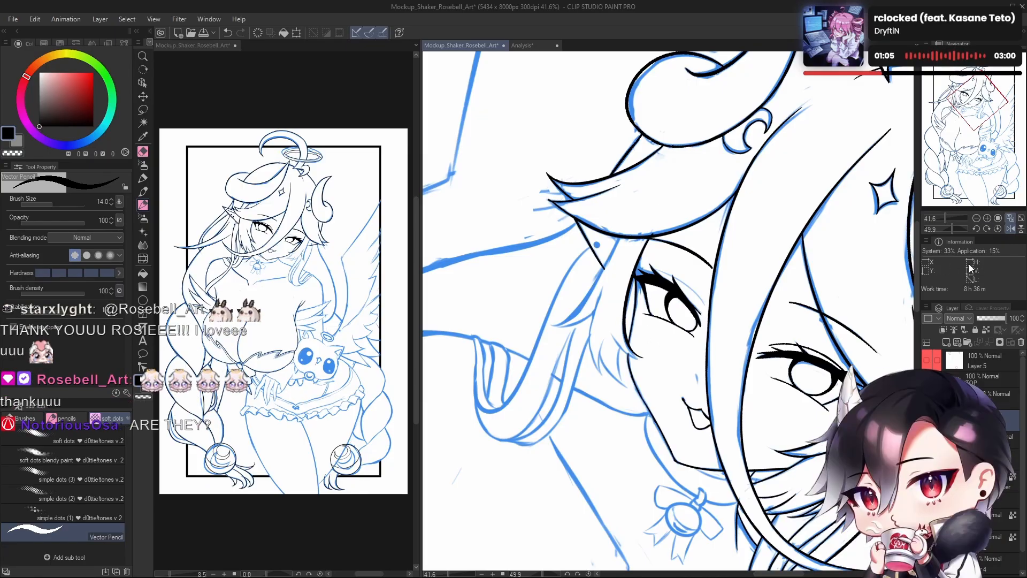
# Step: Ink a short curved stroke at the lower end of the hair lock beside the eye, forming its pointed tip on the cheek
pyautogui.press('h')
pyautogui.moveTo(733, 341); pyautogui.dragTo(669, 343)
pyautogui.press('h')
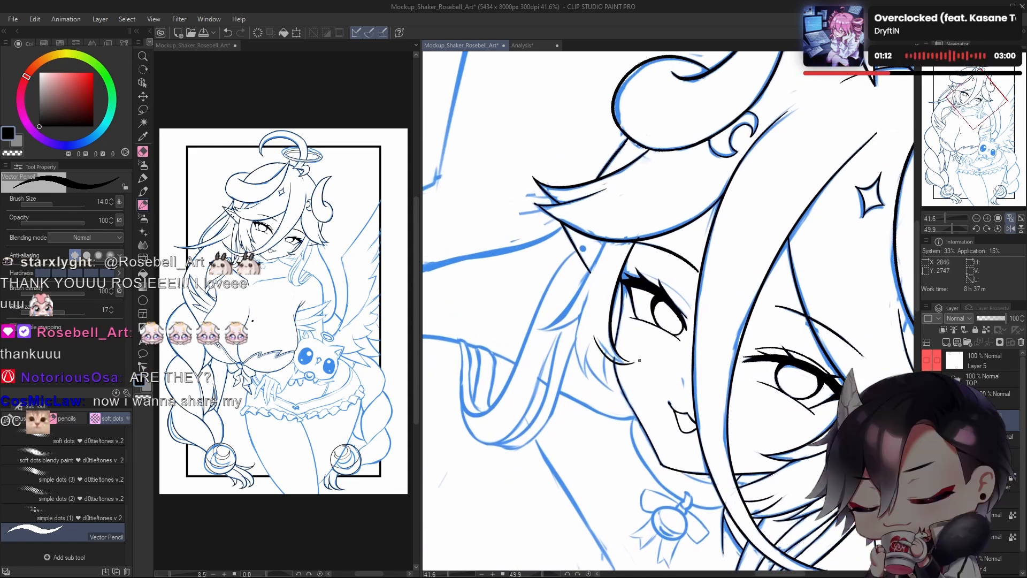
pyautogui.hotkey('ctrl', 'z')
pyautogui.moveTo(596, 334); pyautogui.dragTo(631, 360)
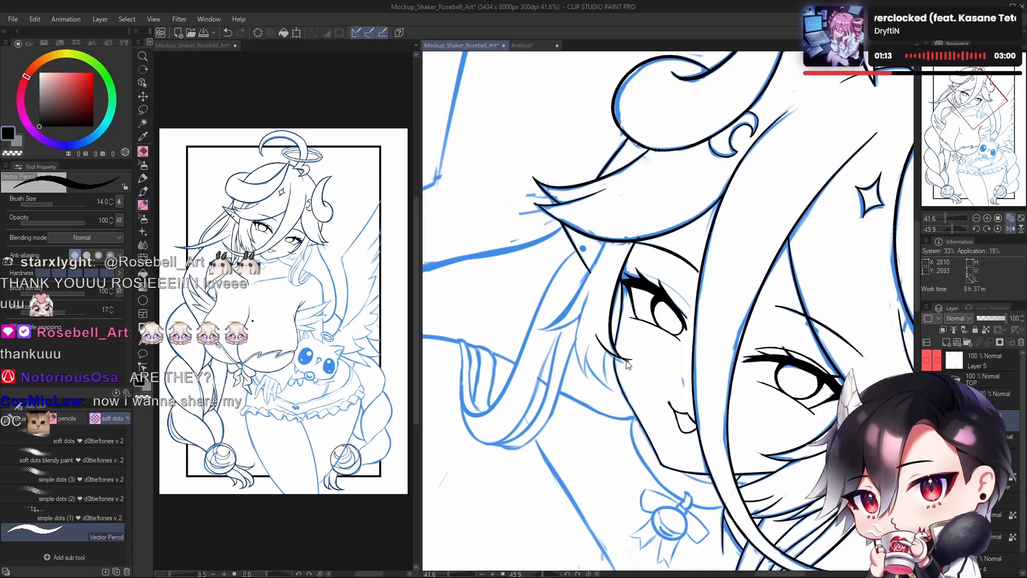
pyautogui.hotkey('ctrl', 'z')
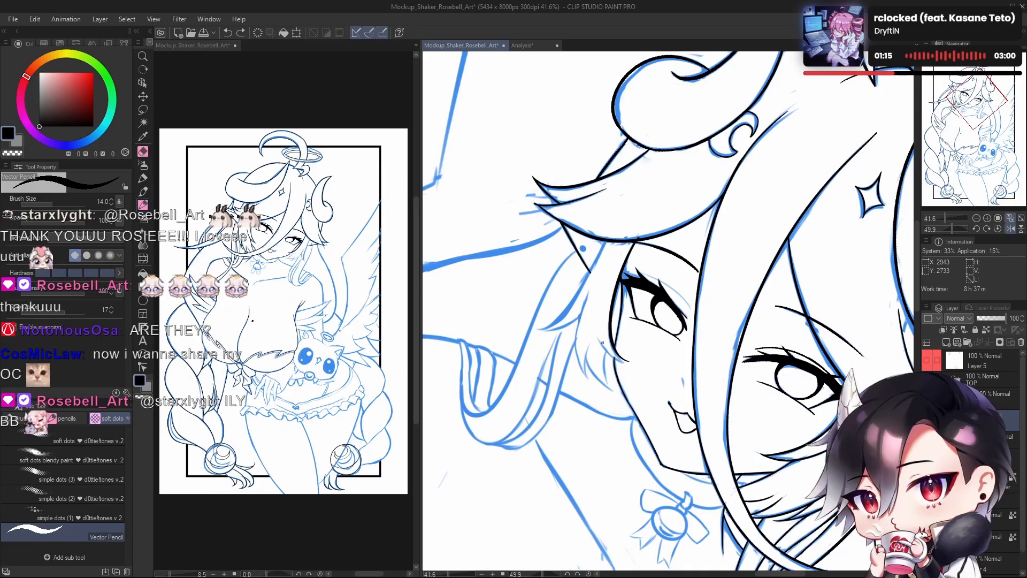
pyautogui.moveTo(598, 338)
pyautogui.mouseDown()
pyautogui.moveTo(629, 361)
pyautogui.moveTo(695, 353)
pyautogui.moveTo(719, 381)
pyautogui.mouseUp()
pyautogui.press('h')
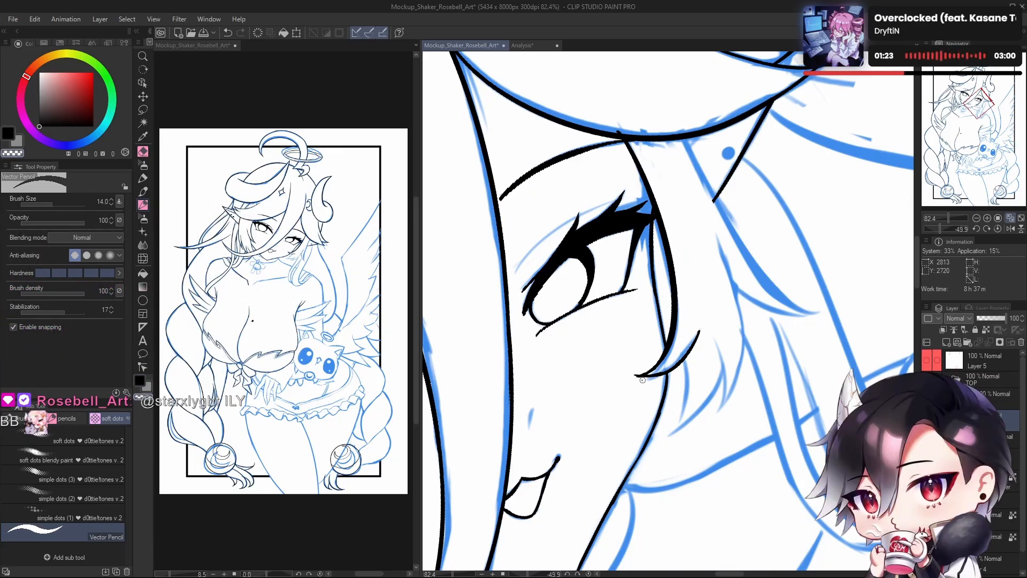
# Step: Examine the whole line art upright and mirrored, then the face, choker and chest area at closer zoom
pyautogui.scroll(-10, 663, 381)
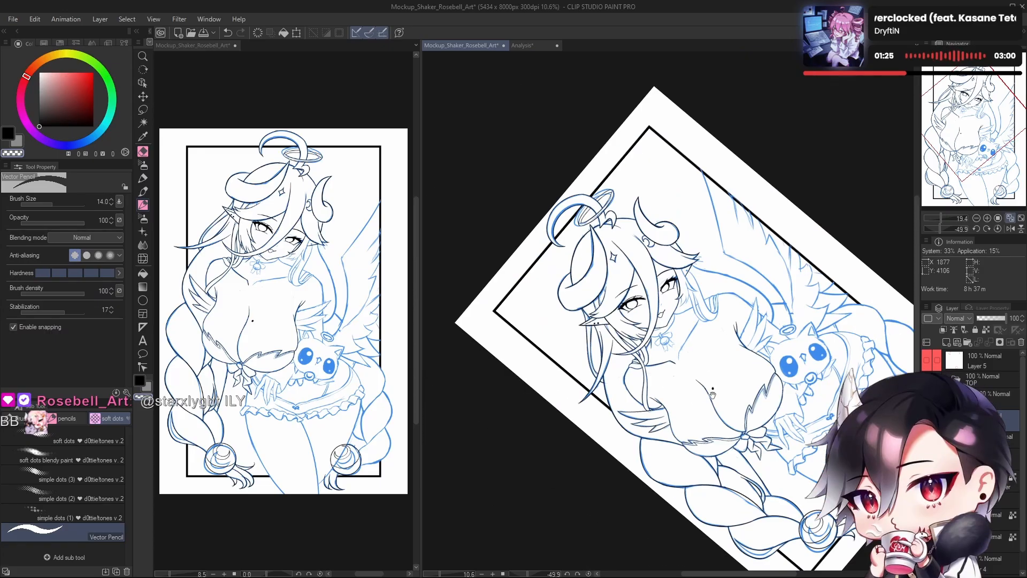
pyautogui.click(996, 227)
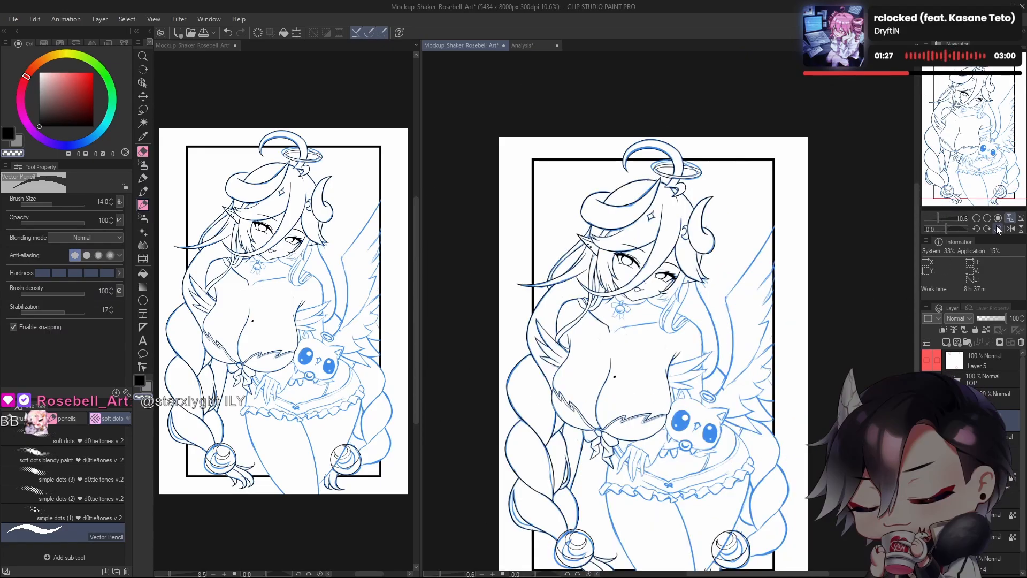
pyautogui.click(1009, 228)
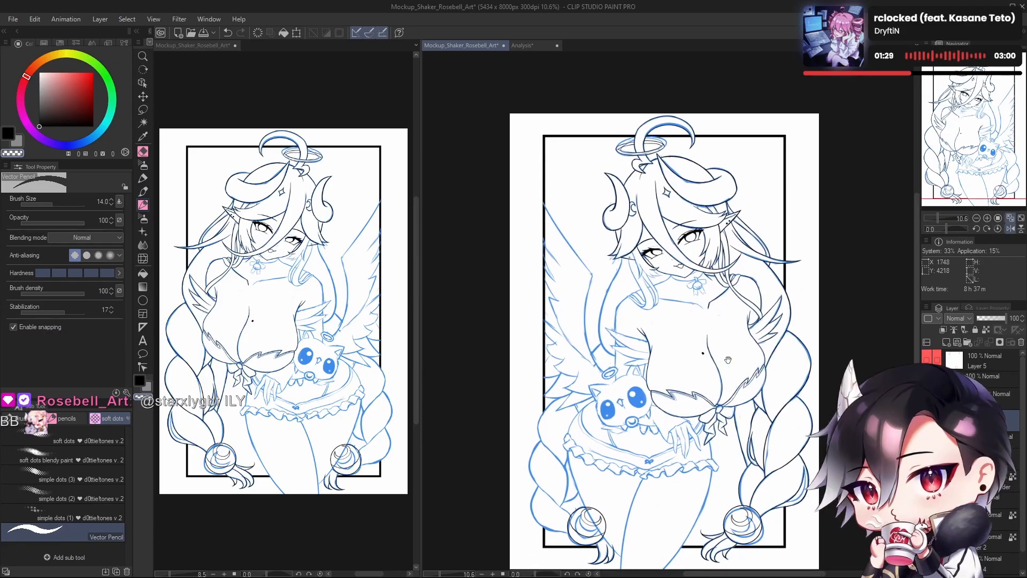
pyautogui.scroll(4, 718, 244)
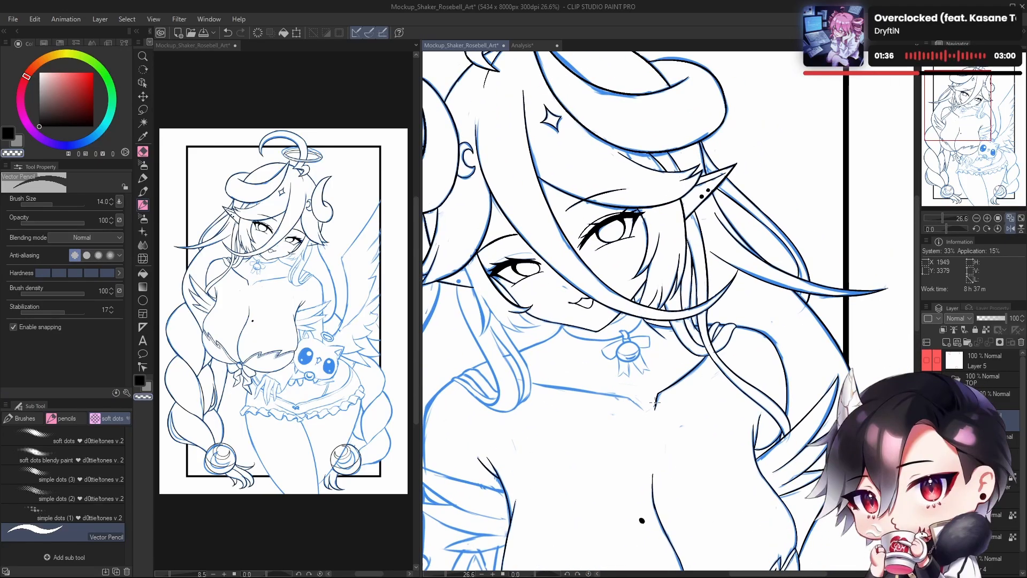
pyautogui.scroll(3, 742, 286)
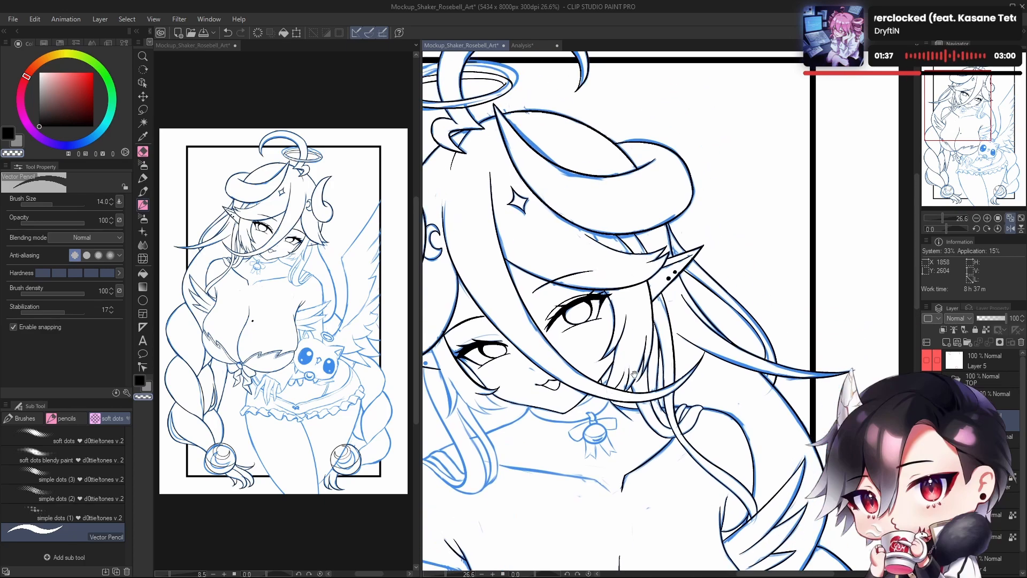
pyautogui.moveTo(664, 332)
pyautogui.mouseDown()
pyautogui.moveTo(634, 306)
pyautogui.moveTo(664, 321)
pyautogui.mouseUp()
pyautogui.moveTo(665, 450); pyautogui.dragTo(675, 343)
pyautogui.scroll(-3, 675, 343)
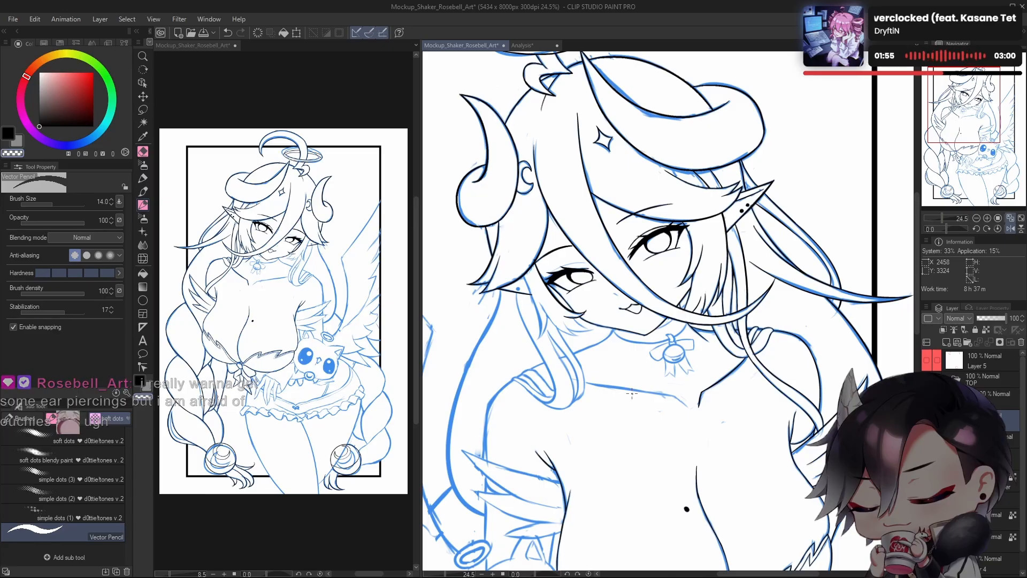
pyautogui.scroll(-4, 768, 254)
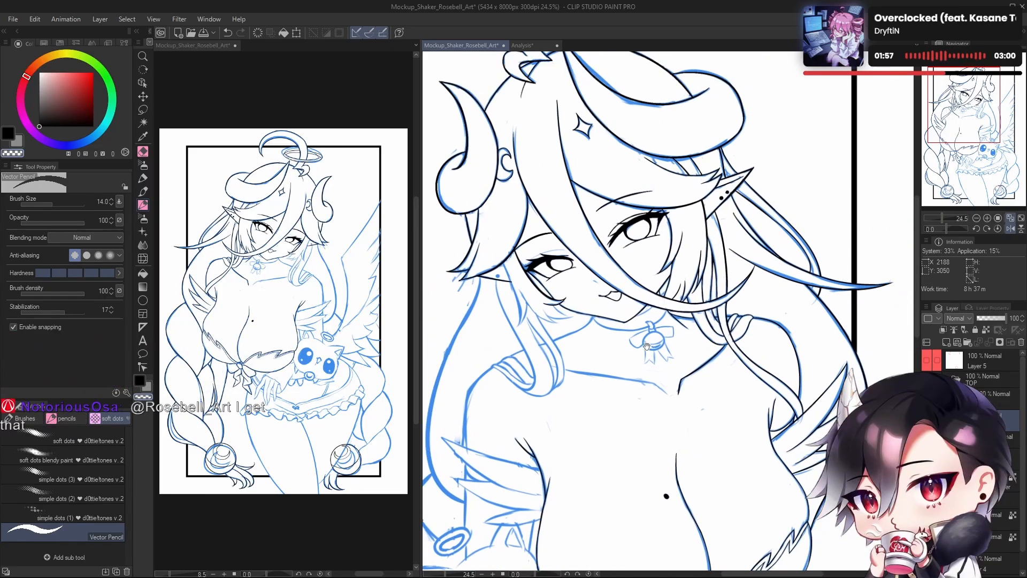
pyautogui.moveTo(682, 383); pyautogui.dragTo(684, 358)
pyautogui.moveTo(677, 283); pyautogui.dragTo(675, 368)
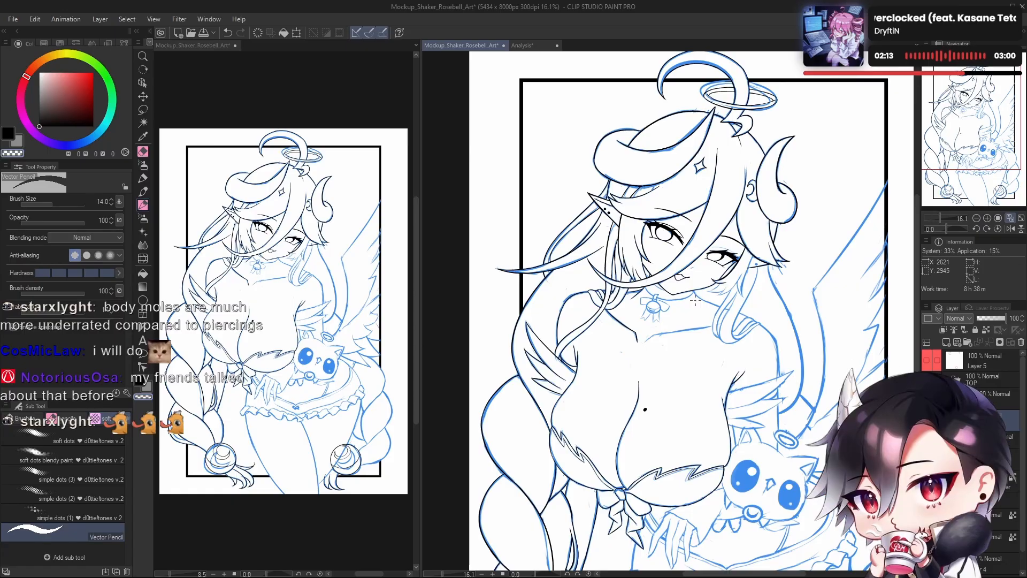
pyautogui.moveTo(680, 358); pyautogui.dragTo(677, 331)
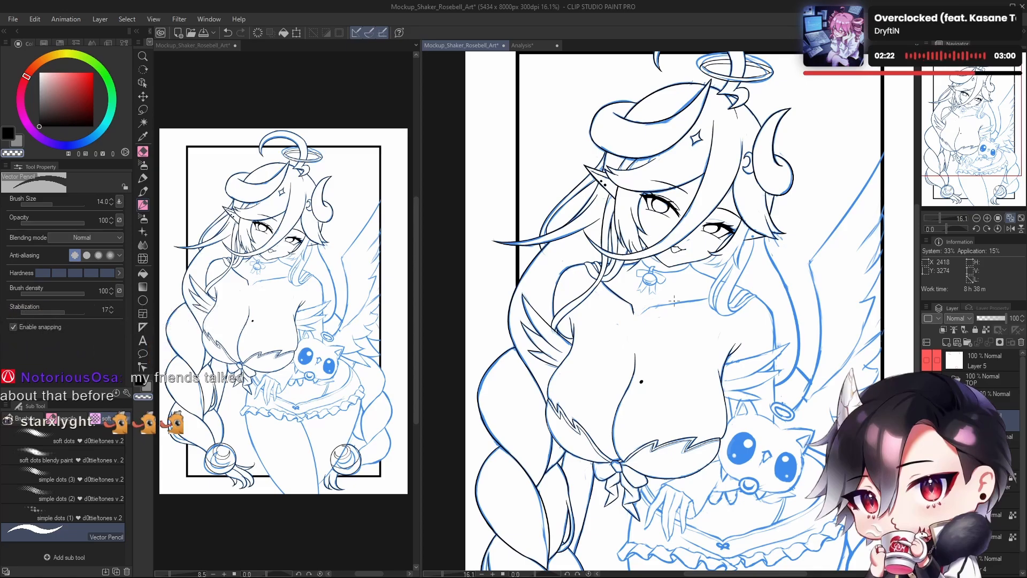
pyautogui.moveTo(681, 397); pyautogui.dragTo(644, 341)
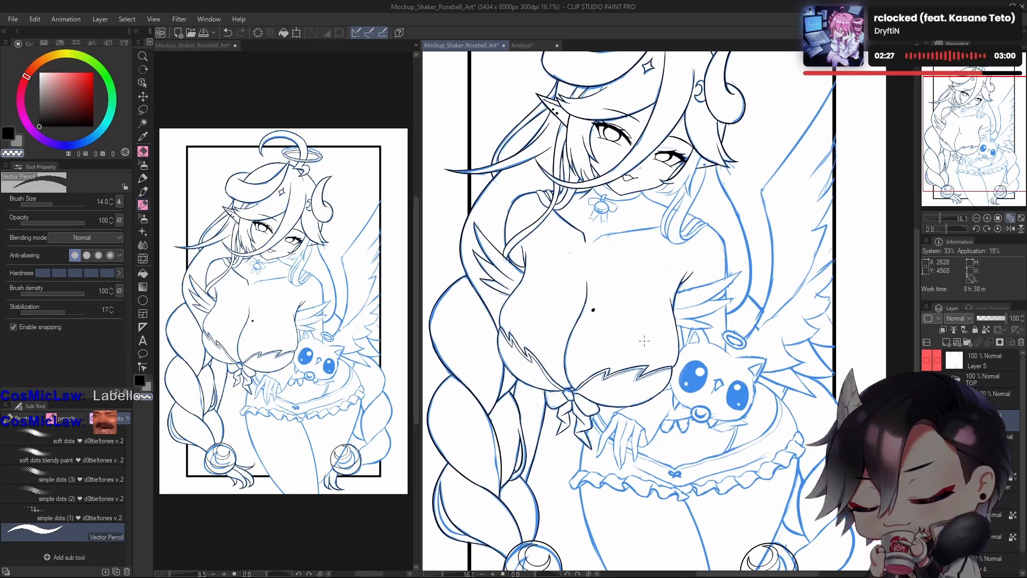
pyautogui.moveTo(627, 266); pyautogui.dragTo(685, 380)
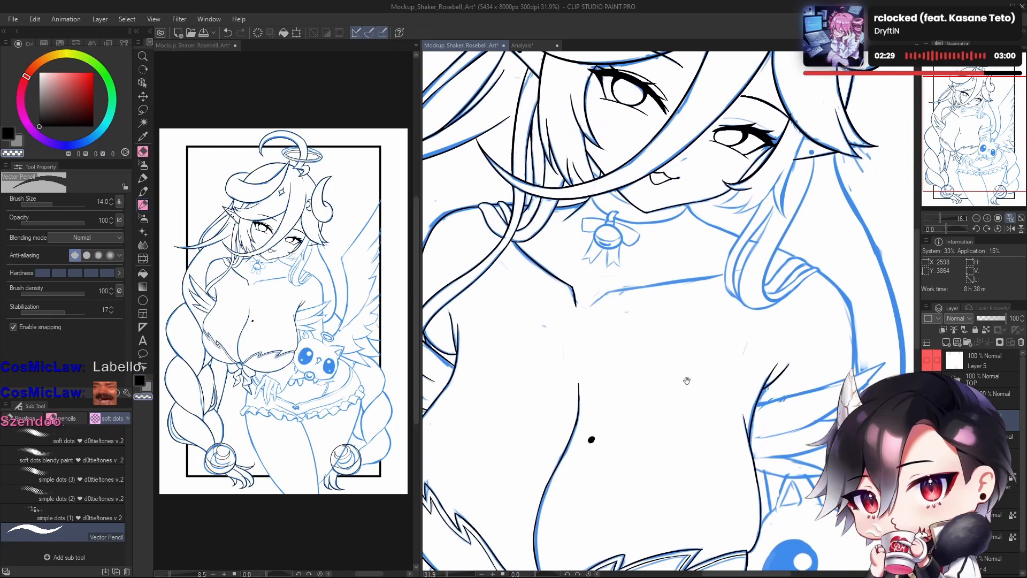
# Step: Try to ink the collarbone line below the choker, toward the looped hair on the shoulder
pyautogui.moveTo(594, 305); pyautogui.dragTo(598, 292)
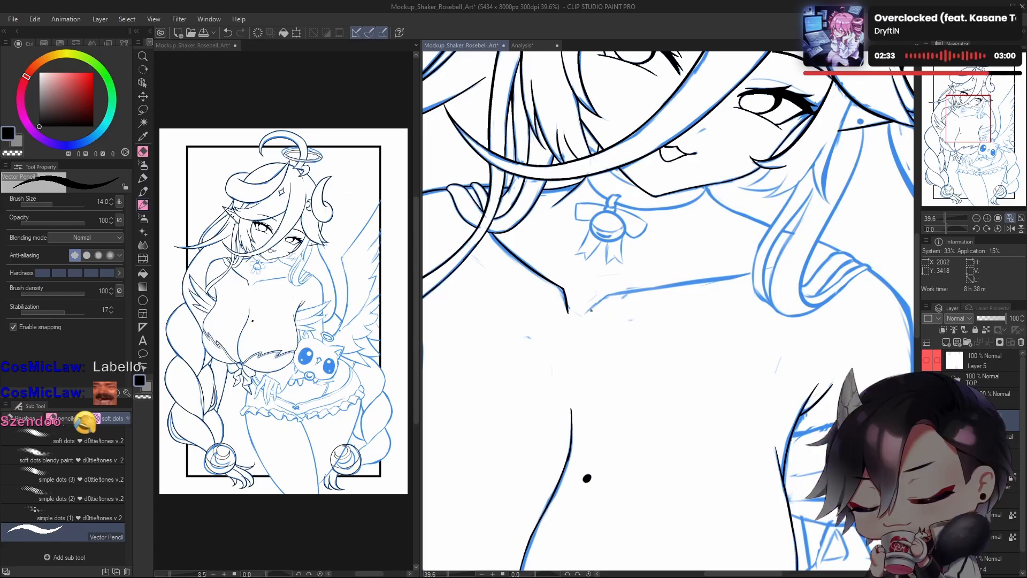
pyautogui.moveTo(591, 310); pyautogui.dragTo(656, 289)
pyautogui.moveTo(796, 278); pyautogui.dragTo(637, 300)
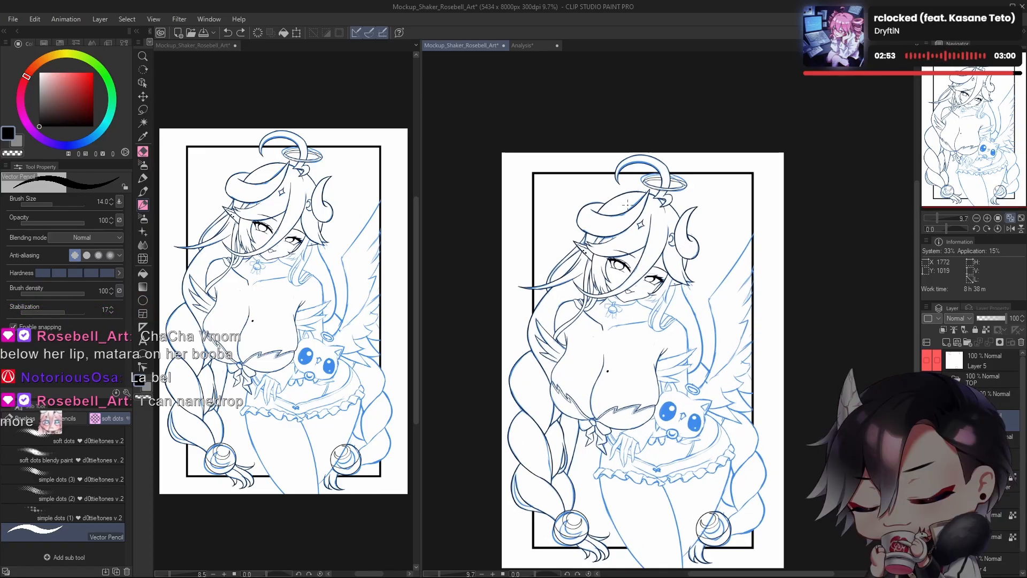
pyautogui.scroll(5, 652, 261)
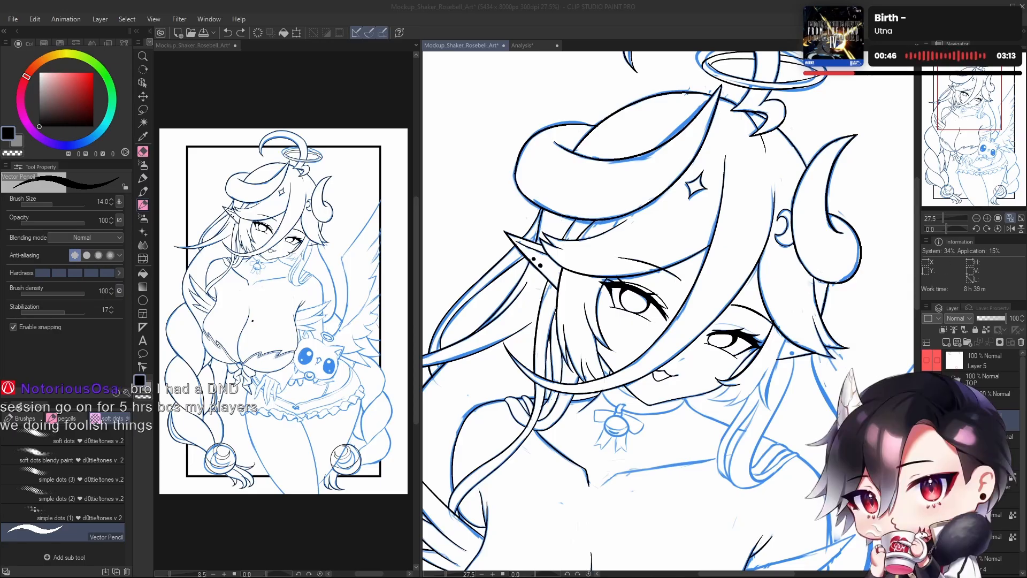
pyautogui.click(13, 19)
pyautogui.hotkey('alt', 'Tab')
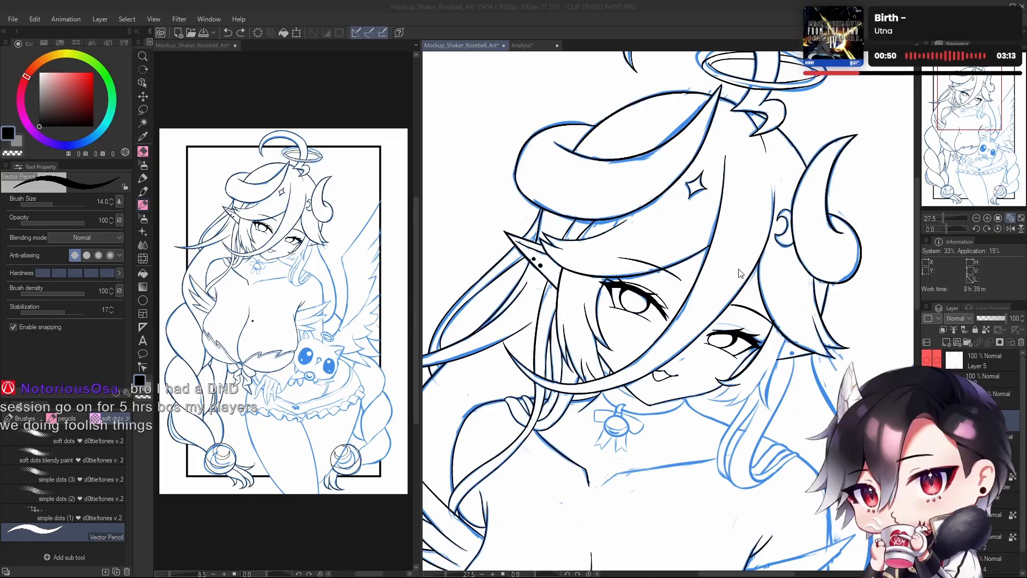
# Step: Examine the ear piercing reference photo at closer zoom, close it, and return to the character artwork
pyautogui.click(829, 534)
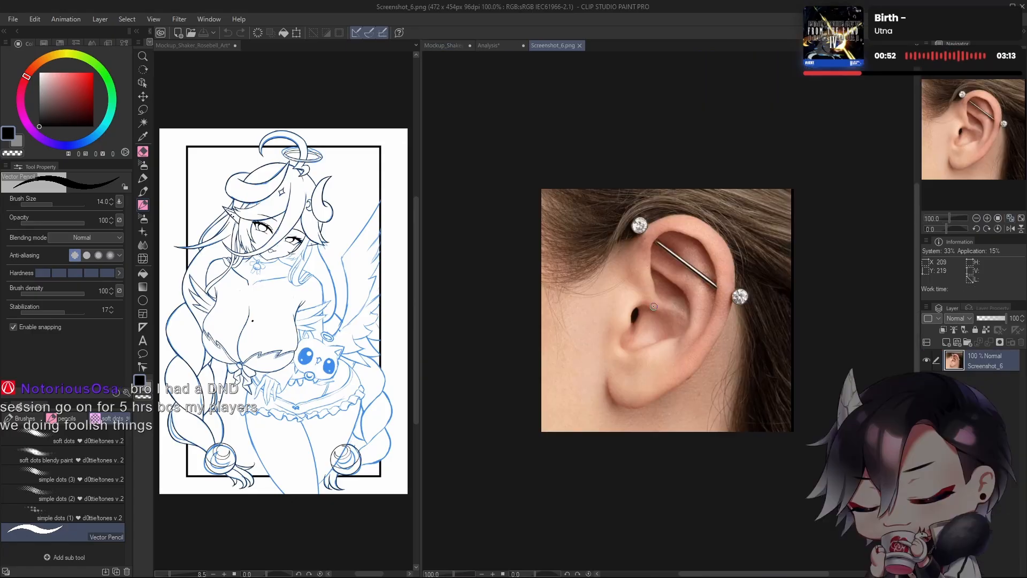
pyautogui.scroll(3, 688, 320)
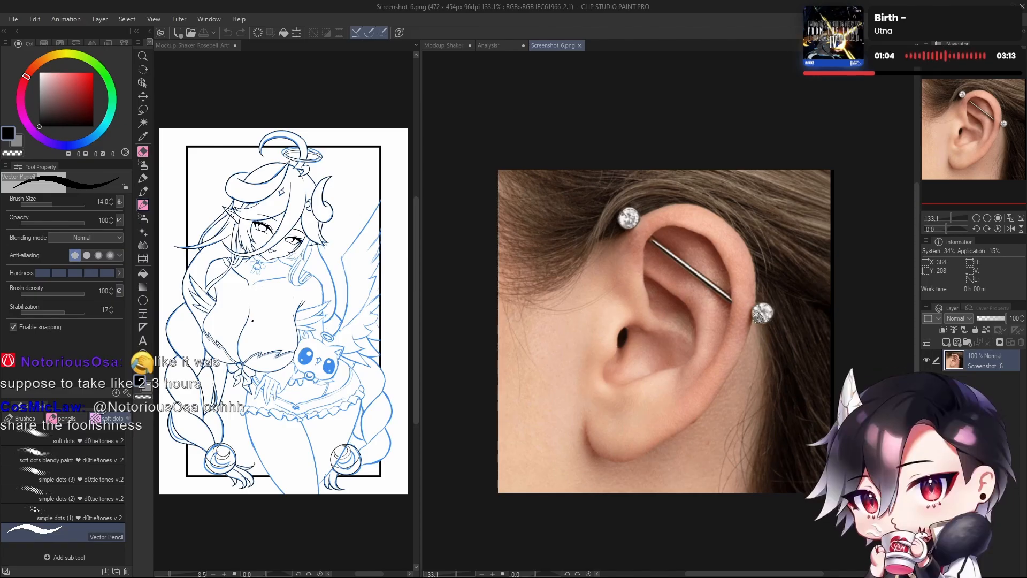
pyautogui.scroll(-2, 768, 399)
pyautogui.scroll(1, 706, 405)
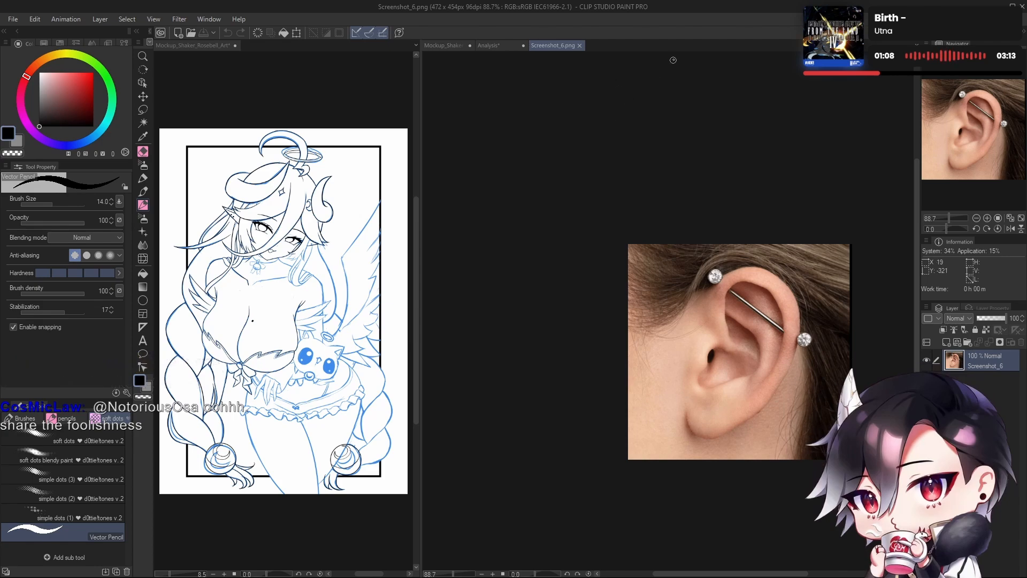
pyautogui.click(580, 46)
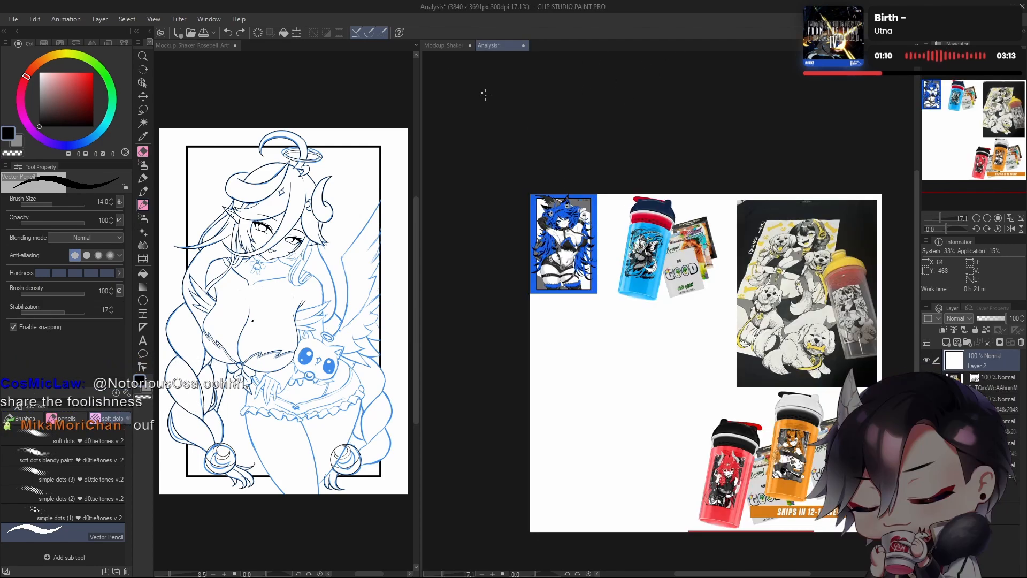
pyautogui.click(444, 46)
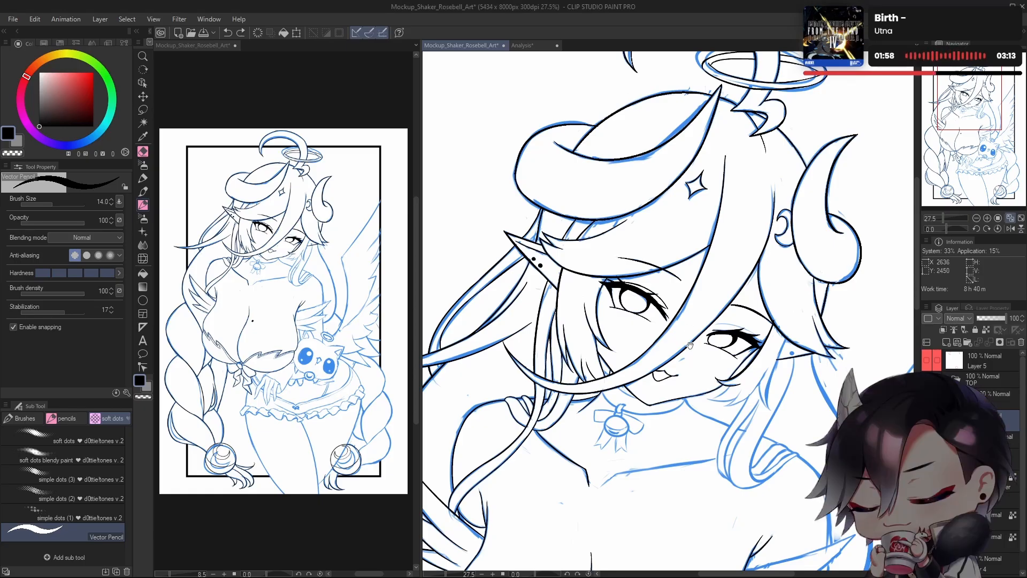
# Step: Examine the face and the whole line art, then the skirt, legs and the uninked braid with its bead at closer zoom
pyautogui.moveTo(693, 364); pyautogui.dragTo(647, 372)
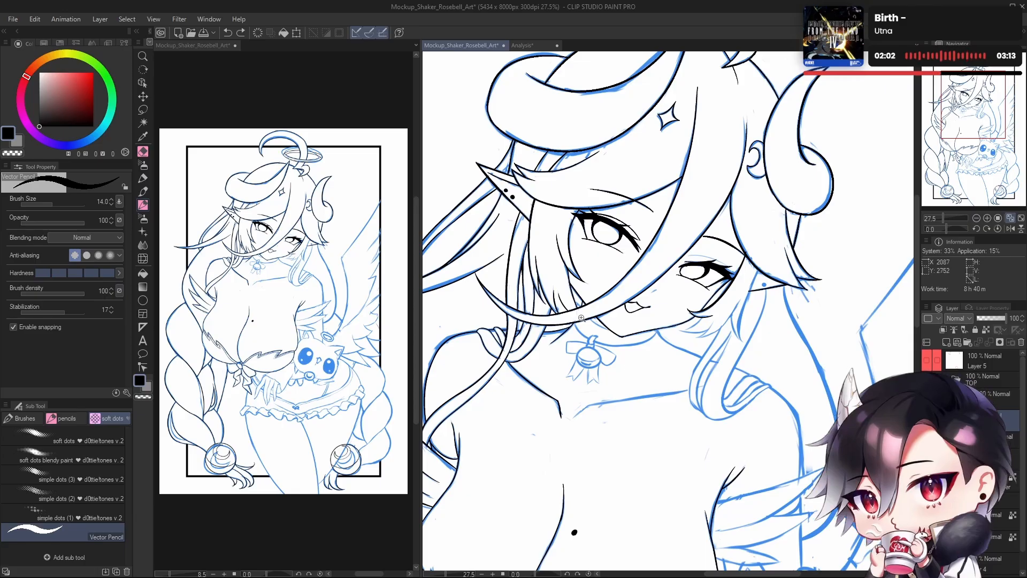
pyautogui.moveTo(581, 318)
pyautogui.mouseDown()
pyautogui.moveTo(599, 339)
pyautogui.moveTo(591, 334)
pyautogui.mouseUp()
pyautogui.hotkey('ctrl', '0')
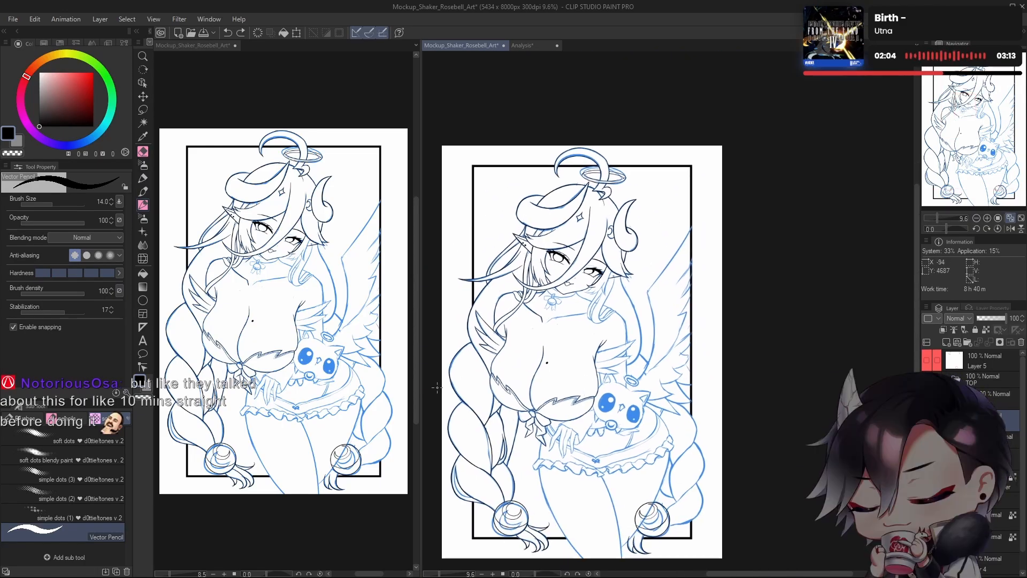
pyautogui.moveTo(659, 417); pyautogui.dragTo(650, 404)
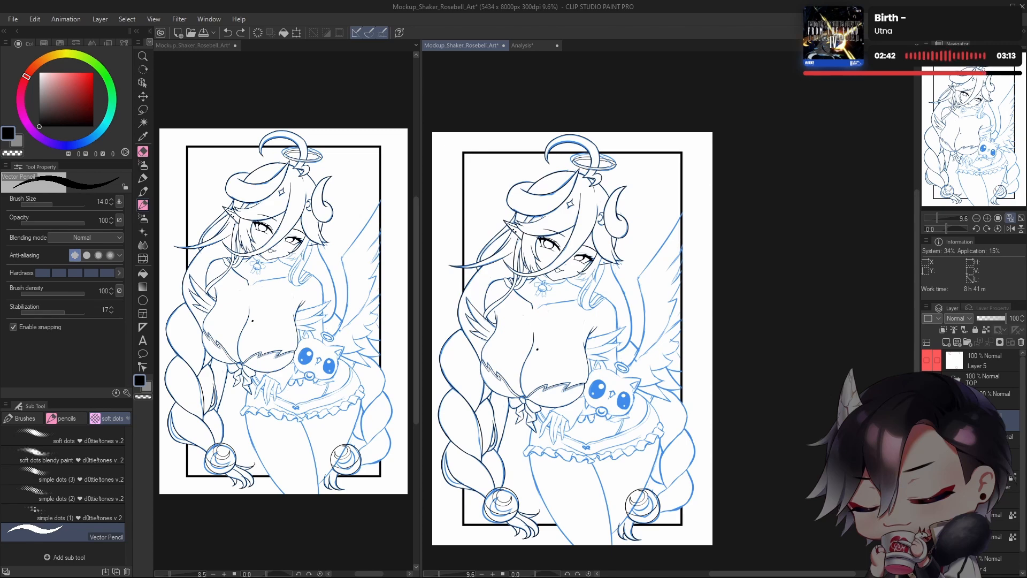
pyautogui.moveTo(692, 389); pyautogui.dragTo(698, 360)
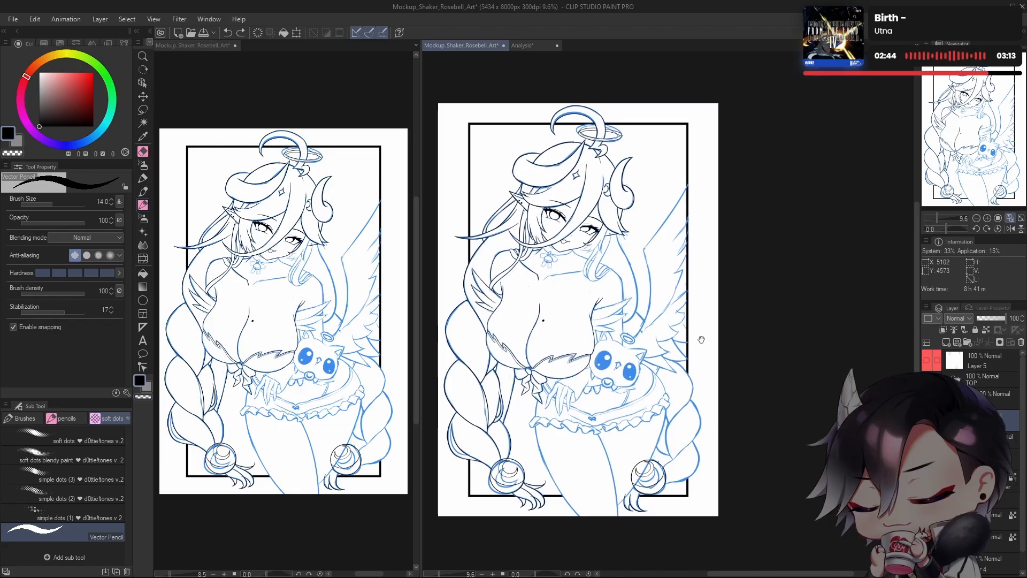
pyautogui.moveTo(708, 401); pyautogui.dragTo(693, 279)
pyautogui.scroll(4, 615, 394)
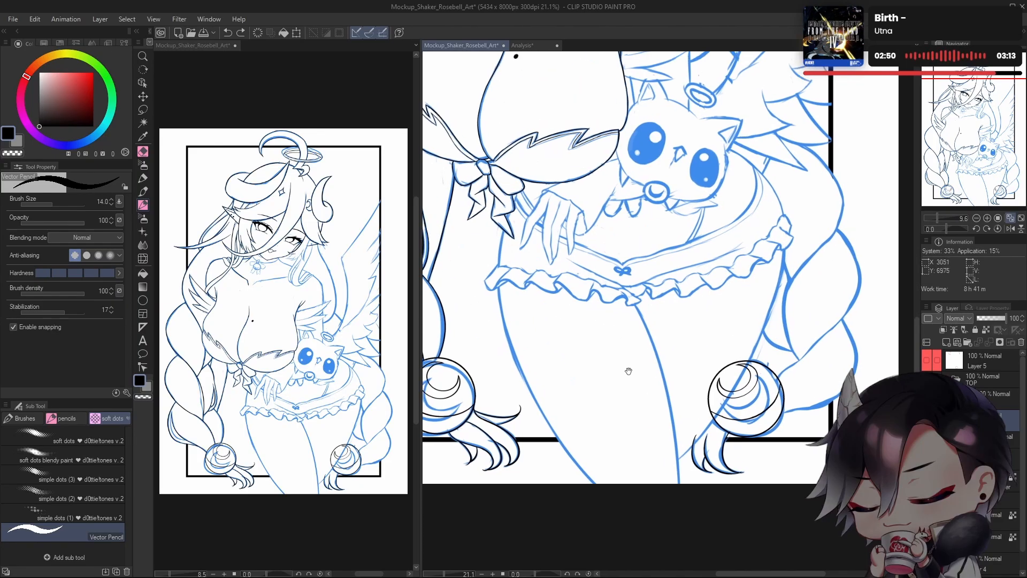
pyautogui.moveTo(556, 369); pyautogui.dragTo(584, 369)
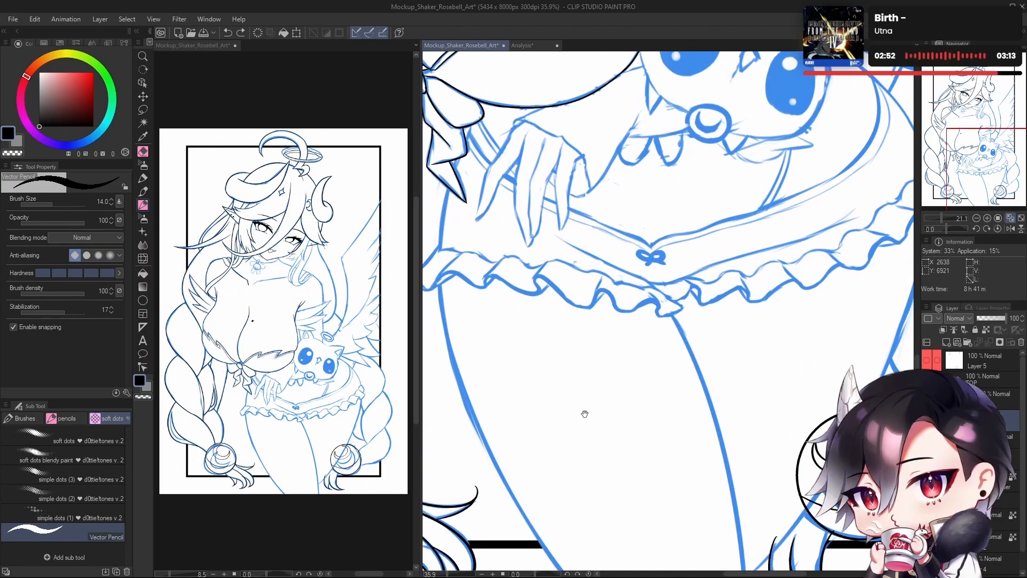
pyautogui.moveTo(584, 413); pyautogui.dragTo(587, 325)
pyautogui.moveTo(690, 407); pyautogui.dragTo(631, 406)
pyautogui.moveTo(770, 377); pyautogui.dragTo(694, 338)
pyautogui.moveTo(645, 392)
pyautogui.mouseDown()
pyautogui.moveTo(759, 363)
pyautogui.moveTo(672, 409)
pyautogui.moveTo(681, 401)
pyautogui.mouseUp()
pyautogui.moveTo(678, 358); pyautogui.dragTo(622, 386)
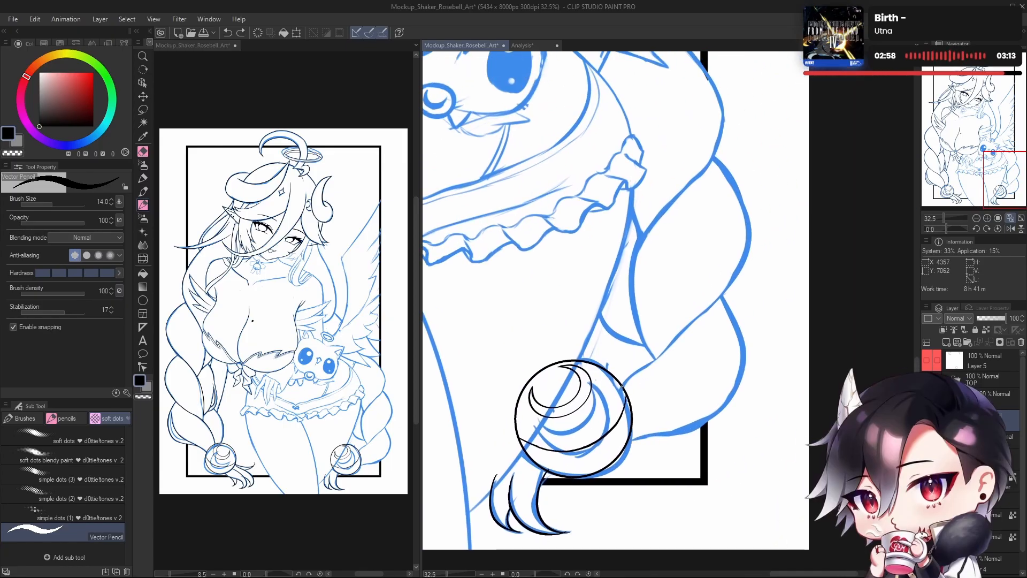
# Step: Ink the curved strand line from the braid's bead up to the outer edge where the two lowest segments meet
pyautogui.hotkey('ctrl', 'z')
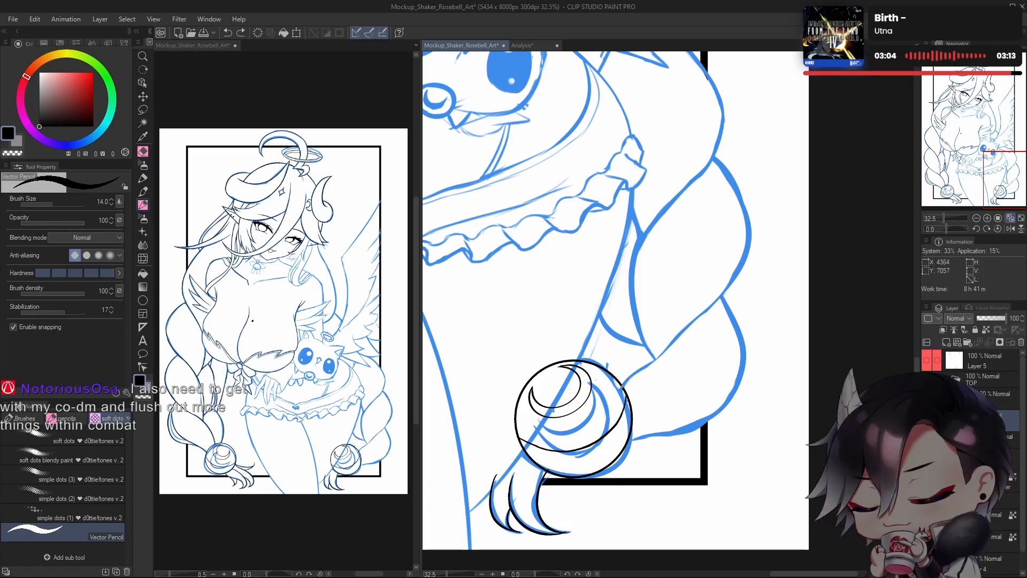
pyautogui.moveTo(644, 364); pyautogui.dragTo(701, 334)
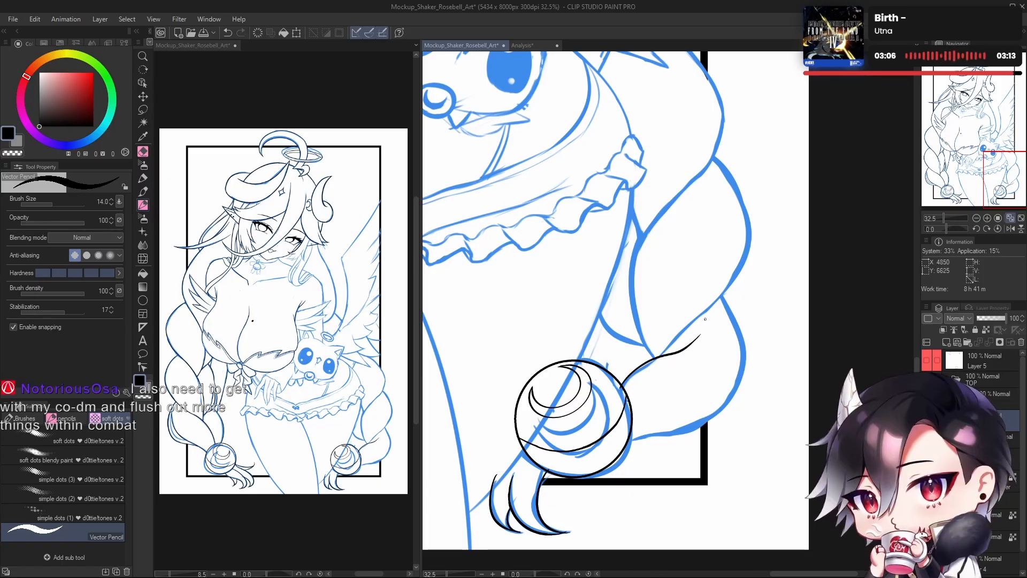
pyautogui.hotkey('ctrl', 'z')
pyautogui.moveTo(621, 388); pyautogui.dragTo(710, 297)
pyautogui.hotkey('ctrl', 'z')
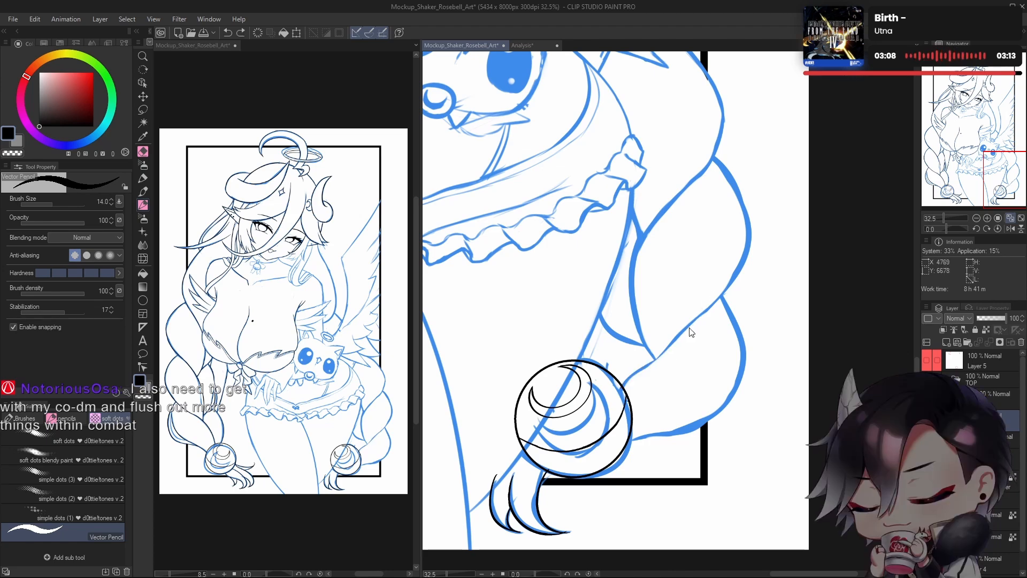
pyautogui.moveTo(621, 389); pyautogui.dragTo(726, 289)
# Step: Try to ink the braid segment's outer curve upward from the end of the strand line, working in the mirrored view
pyautogui.press('h')
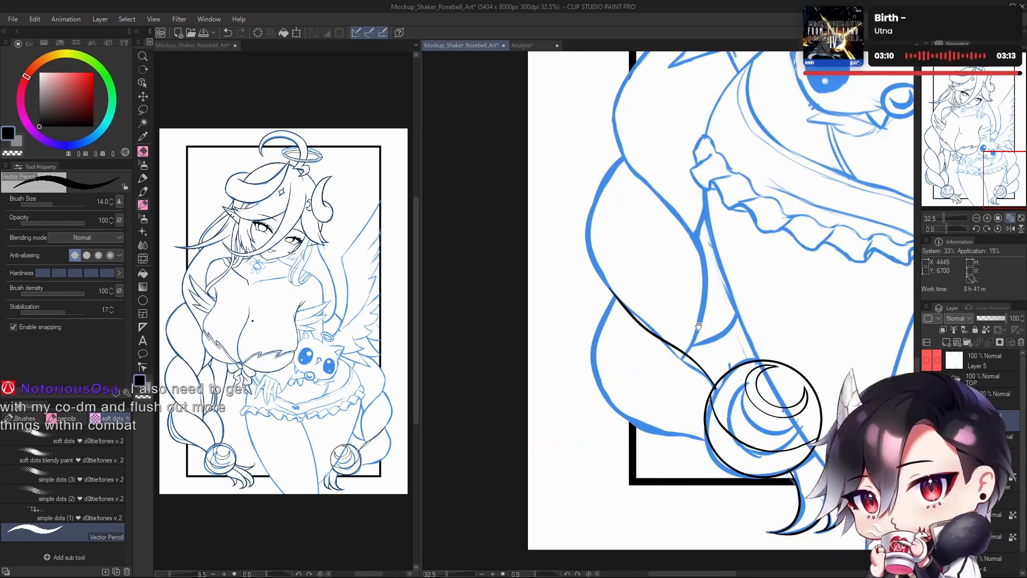
pyautogui.moveTo(649, 401); pyautogui.dragTo(655, 444)
pyautogui.moveTo(645, 366); pyautogui.dragTo(598, 282)
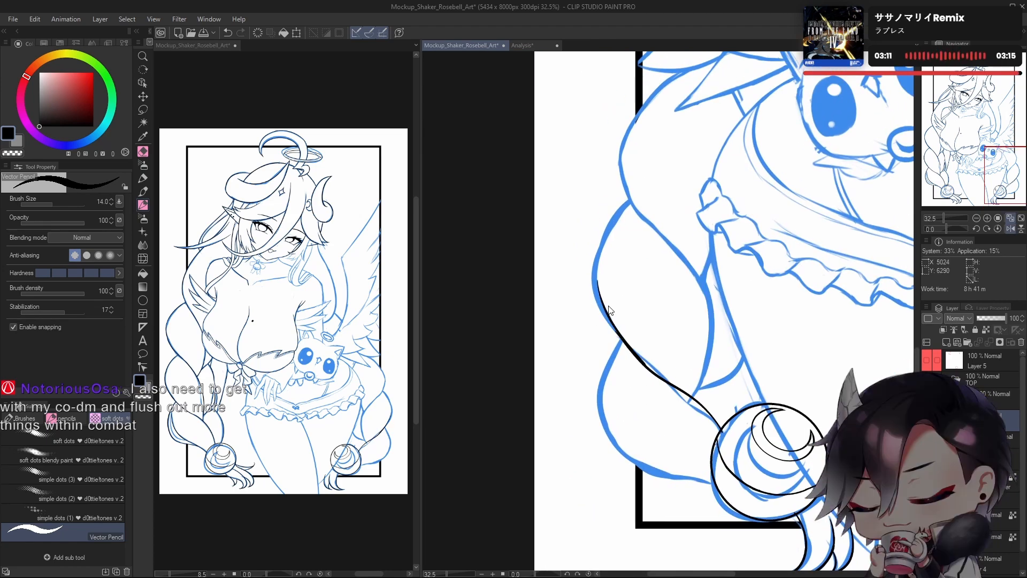
pyautogui.hotkey('ctrl', 'z')
pyautogui.moveTo(639, 362); pyautogui.dragTo(590, 262)
pyautogui.hotkey('ctrl', 'z')
pyautogui.hotkey('ctrl', 'z')
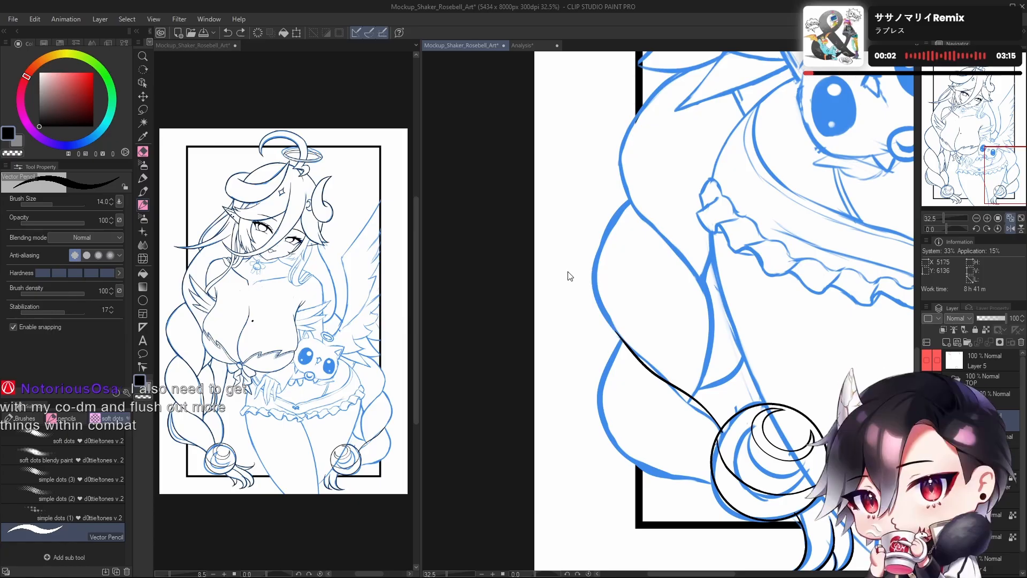
pyautogui.moveTo(638, 357); pyautogui.dragTo(594, 254)
pyautogui.scroll(3, 623, 271)
pyautogui.hotkey('ctrl', 'z')
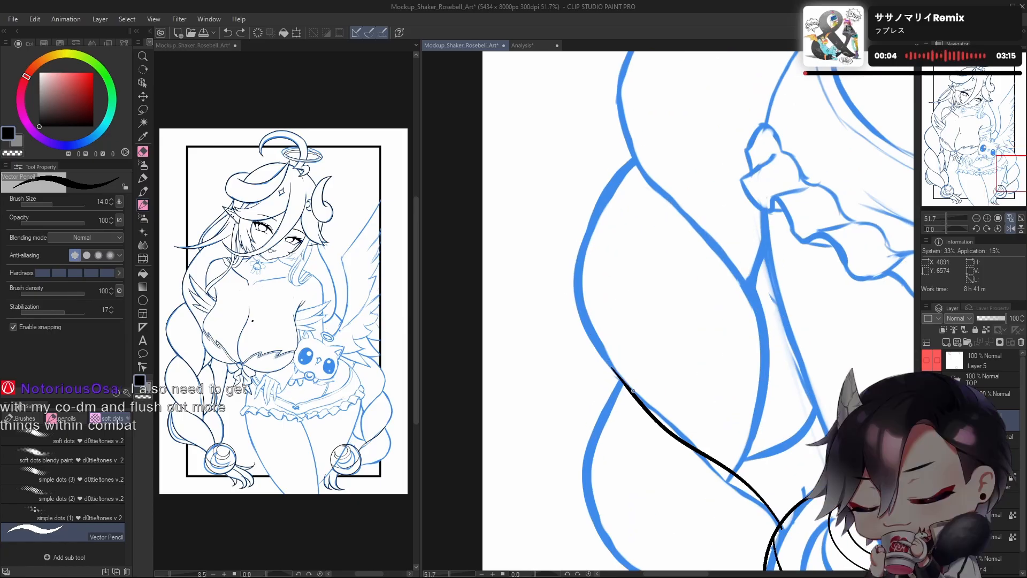
pyautogui.moveTo(627, 383); pyautogui.dragTo(589, 241)
pyautogui.hotkey('ctrl', 'z')
pyautogui.moveTo(629, 387)
pyautogui.mouseDown()
pyautogui.moveTo(608, 179)
pyautogui.moveTo(631, 149)
pyautogui.moveTo(583, 235)
pyautogui.moveTo(610, 359)
pyautogui.mouseUp()
pyautogui.hotkey('ctrl', 'z')
pyautogui.hotkey('ctrl', 'z')
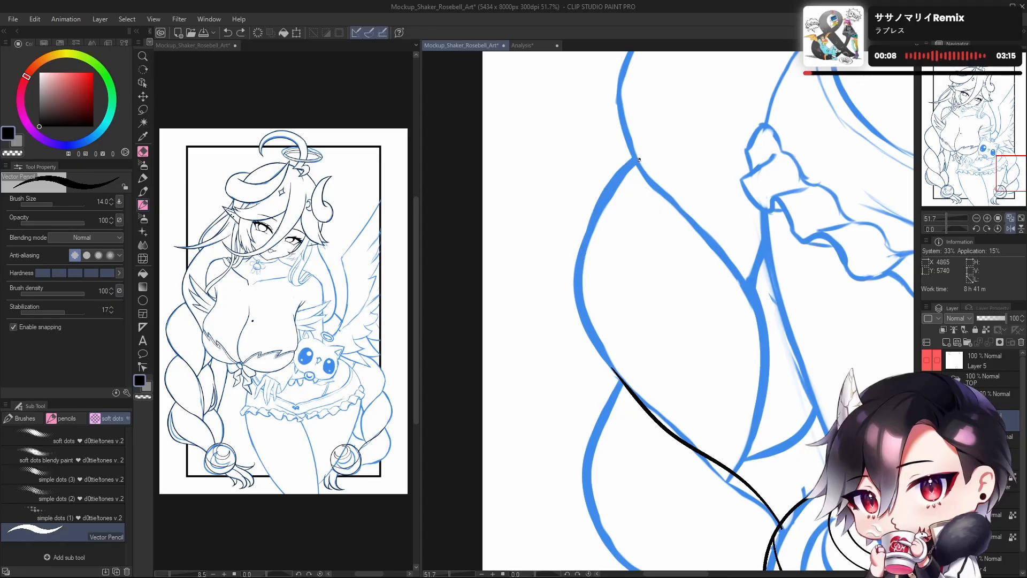
pyautogui.hotkey('ctrl', 'y')
pyautogui.hotkey('ctrl', 'z')
# Step: Ink the braid segment's outer curve from its upper crossing downward, redoing the stroke until it follows the blue sketch
pyautogui.moveTo(638, 156)
pyautogui.mouseDown()
pyautogui.moveTo(603, 370)
pyautogui.moveTo(638, 378)
pyautogui.moveTo(578, 272)
pyautogui.moveTo(626, 372)
pyautogui.mouseUp()
pyautogui.hotkey('ctrl', 'z')
pyautogui.hotkey('ctrl', 'z')
pyautogui.moveTo(638, 156); pyautogui.dragTo(625, 381)
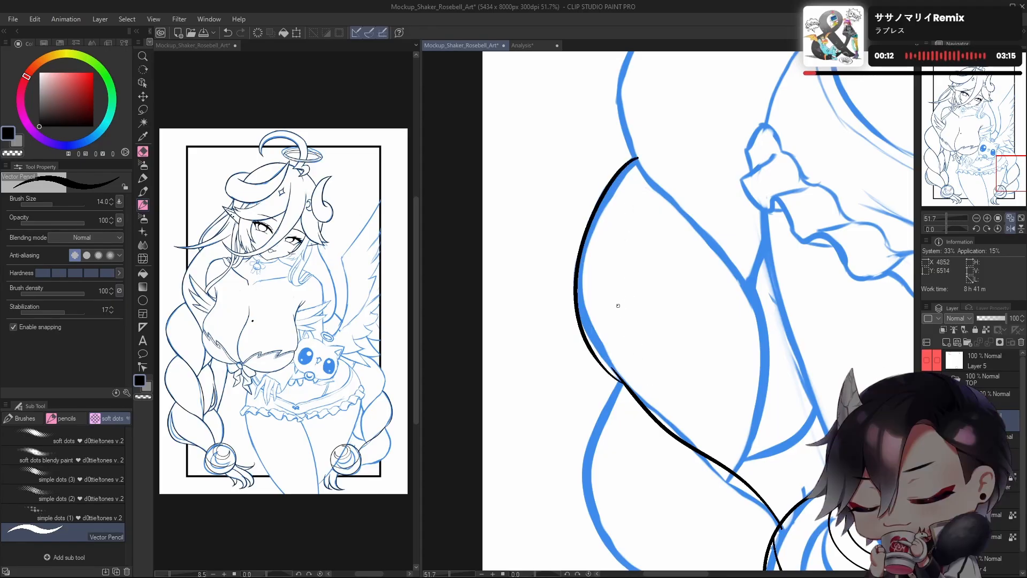
pyautogui.hotkey('ctrl', 'z')
pyautogui.moveTo(639, 156)
pyautogui.mouseDown()
pyautogui.moveTo(579, 314)
pyautogui.moveTo(626, 378)
pyautogui.mouseUp()
pyautogui.hotkey('ctrl', 'z')
pyautogui.moveTo(638, 156); pyautogui.dragTo(624, 376)
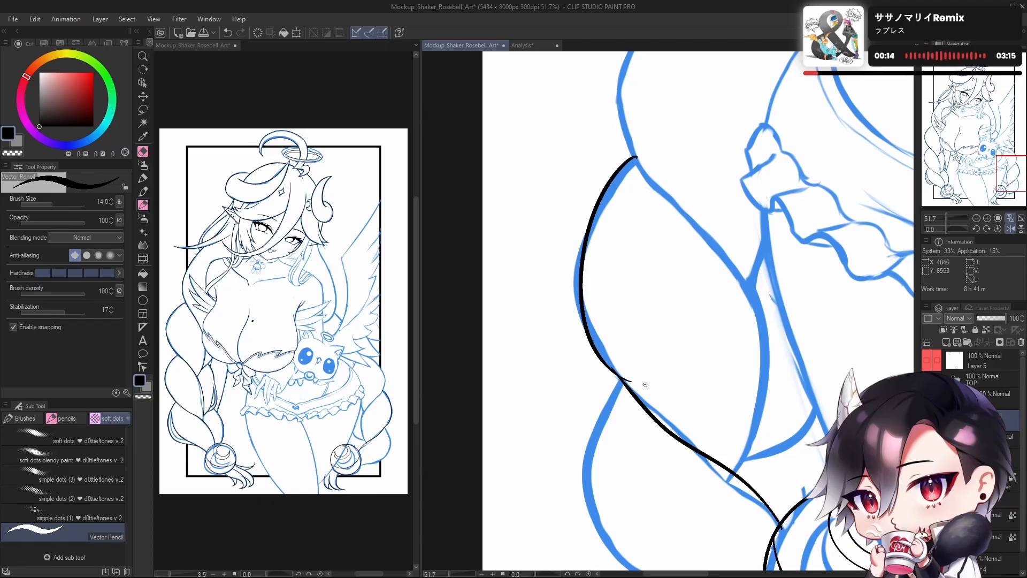
pyautogui.hotkey('ctrl', 'z')
pyautogui.moveTo(641, 155)
pyautogui.mouseDown()
pyautogui.moveTo(578, 273)
pyautogui.moveTo(610, 350)
pyautogui.mouseUp()
pyautogui.hotkey('ctrl', 'z')
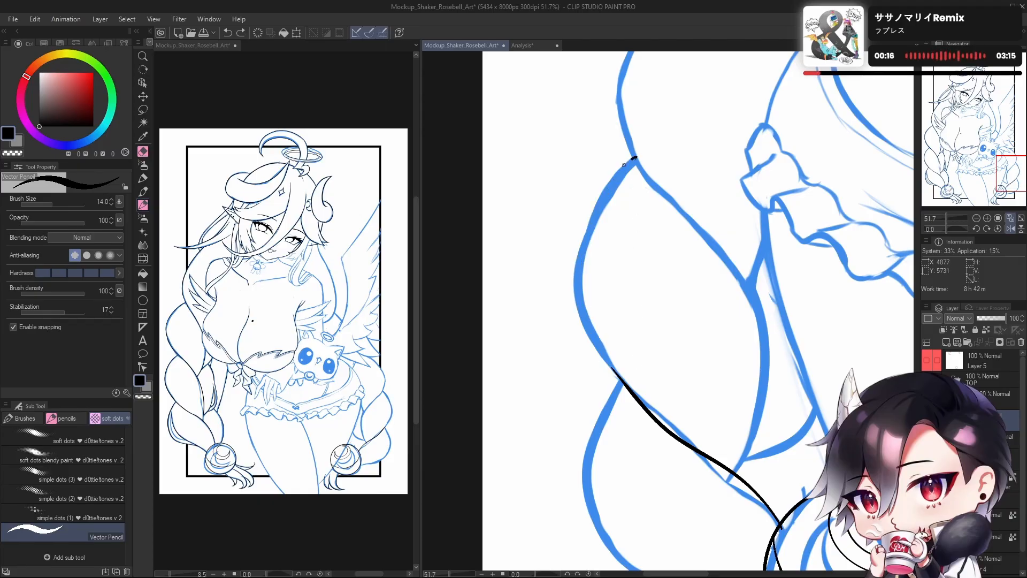
pyautogui.moveTo(624, 164)
pyautogui.mouseDown()
pyautogui.moveTo(632, 354)
pyautogui.moveTo(615, 369)
pyautogui.mouseUp()
pyautogui.hotkey('ctrl', 'z')
pyautogui.moveTo(639, 155); pyautogui.dragTo(615, 369)
pyautogui.hotkey('ctrl', 'z')
pyautogui.moveTo(638, 156)
pyautogui.mouseDown()
pyautogui.moveTo(603, 186)
pyautogui.moveTo(621, 364)
pyautogui.mouseUp()
pyautogui.hotkey('ctrl', 'z')
pyautogui.moveTo(638, 155)
pyautogui.mouseDown()
pyautogui.moveTo(584, 301)
pyautogui.moveTo(625, 351)
pyautogui.mouseUp()
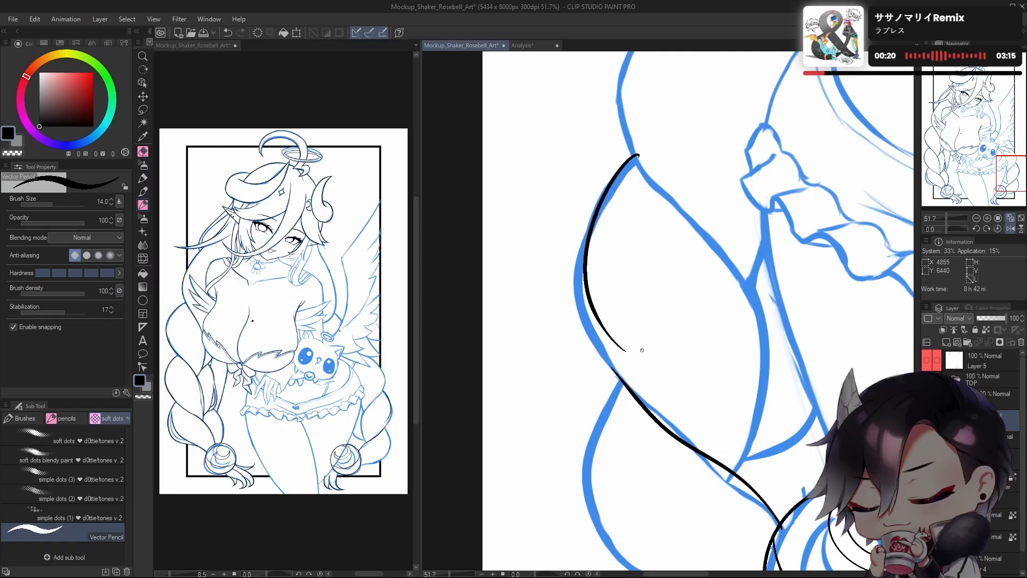
pyautogui.hotkey('ctrl', 'z')
pyautogui.moveTo(639, 156); pyautogui.dragTo(625, 354)
pyautogui.hotkey('ctrl', 'z')
pyautogui.moveTo(639, 157); pyautogui.dragTo(621, 348)
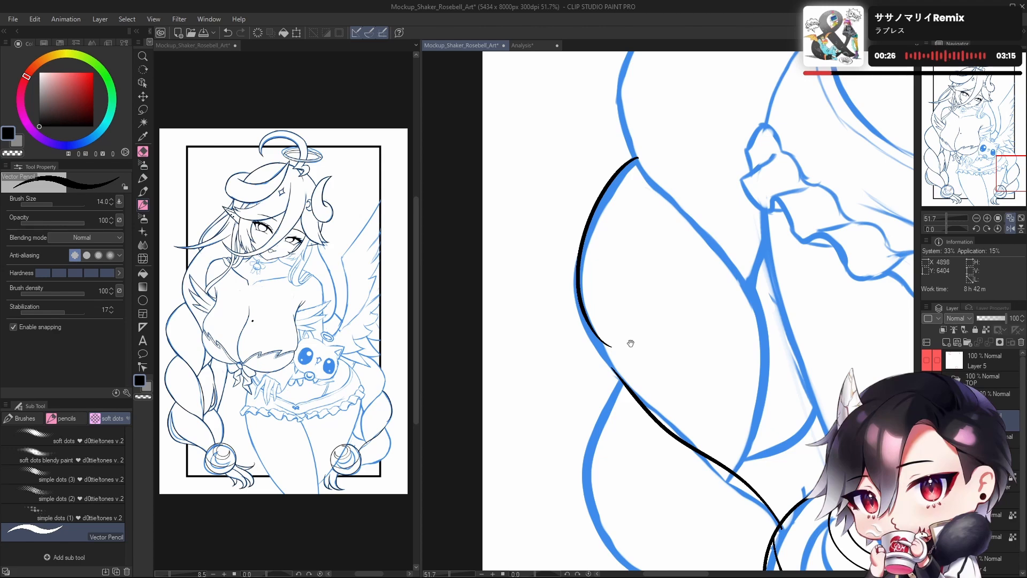
# Step: Erase the thin stray tail at the lower end of the braid segment's outer curve
pyautogui.press('h')
pyautogui.moveTo(756, 350); pyautogui.dragTo(736, 396)
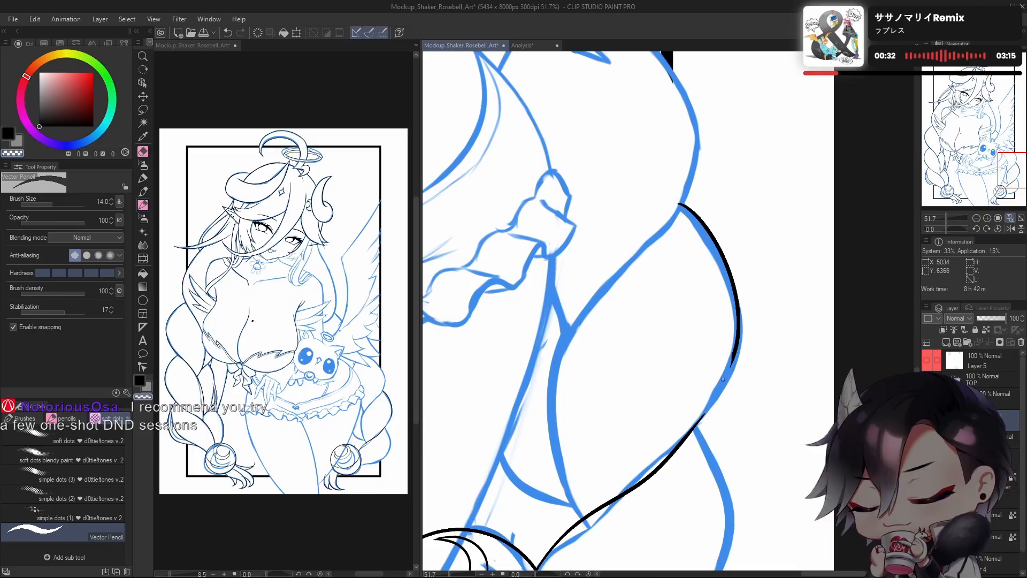
pyautogui.press('h')
pyautogui.moveTo(724, 337)
pyautogui.mouseDown()
pyautogui.moveTo(695, 298)
pyautogui.moveTo(663, 294)
pyautogui.mouseUp()
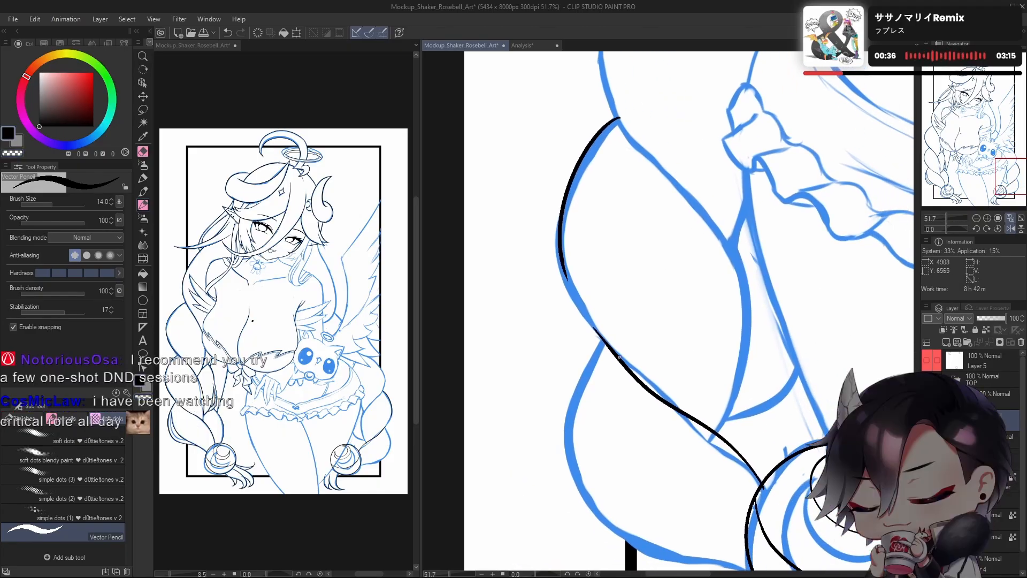
# Step: Ink the connecting stroke that joins the braid segment's outer curve to the strand line coming from the bead
pyautogui.moveTo(559, 245); pyautogui.dragTo(617, 346)
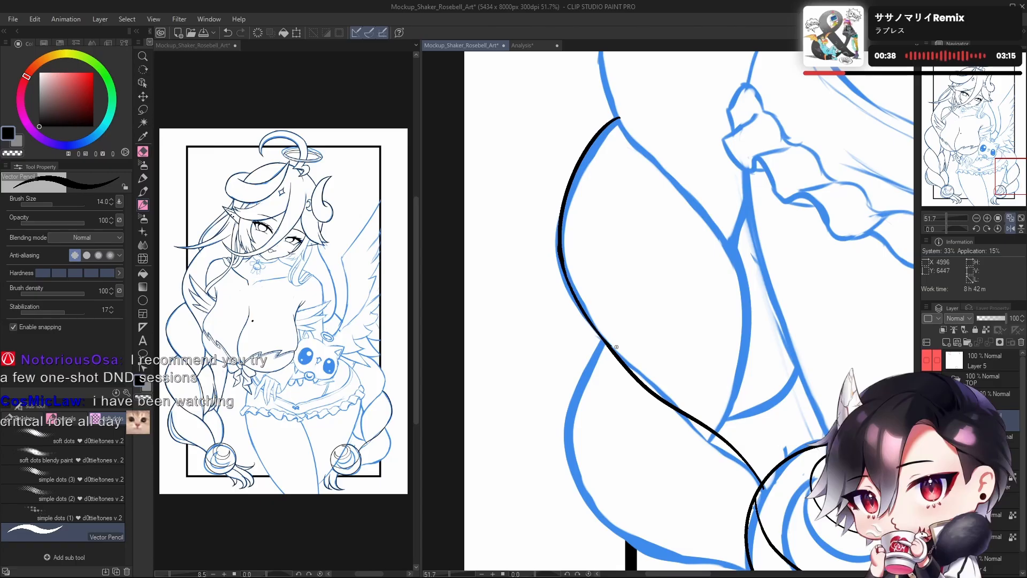
pyautogui.hotkey('ctrl', 'z')
pyautogui.moveTo(564, 266); pyautogui.dragTo(610, 343)
pyautogui.hotkey('ctrl', 'z')
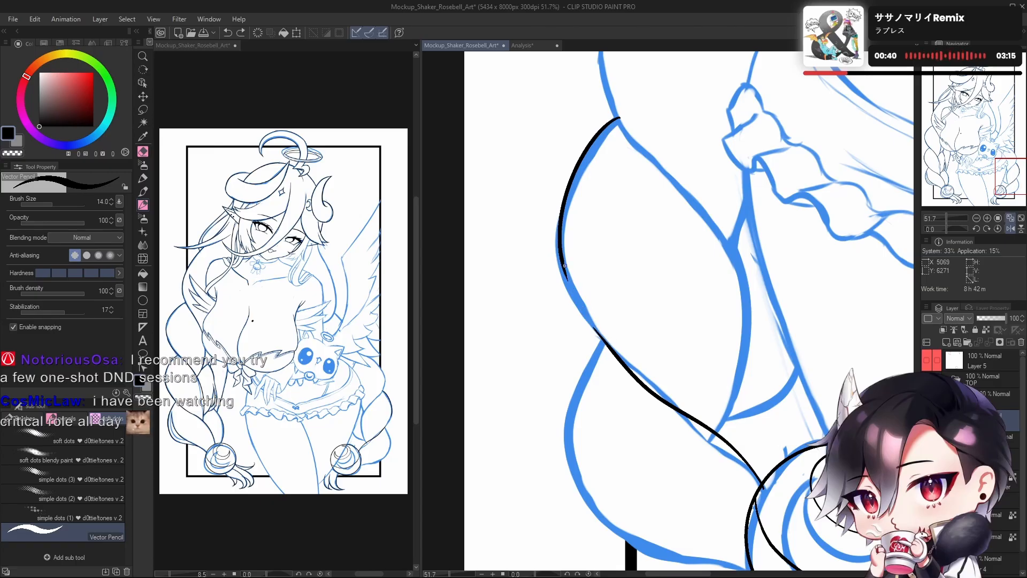
pyautogui.moveTo(565, 263); pyautogui.dragTo(617, 341)
pyautogui.hotkey('ctrl', 'z')
pyautogui.moveTo(565, 269); pyautogui.dragTo(607, 345)
pyautogui.hotkey('ctrl', 'z')
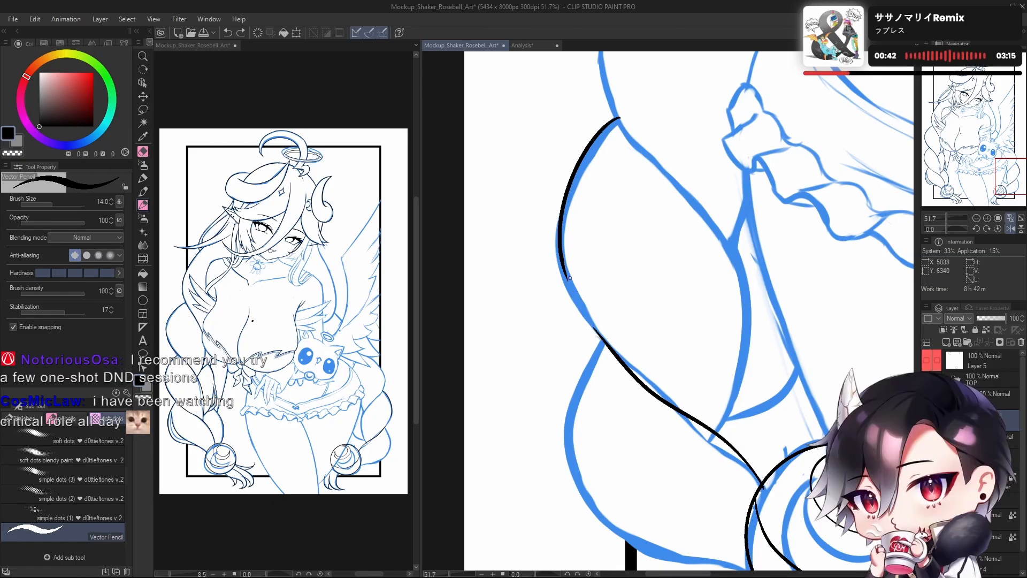
pyautogui.moveTo(560, 254); pyautogui.dragTo(617, 348)
pyautogui.hotkey('ctrl', 'z')
pyautogui.moveTo(565, 273); pyautogui.dragTo(606, 341)
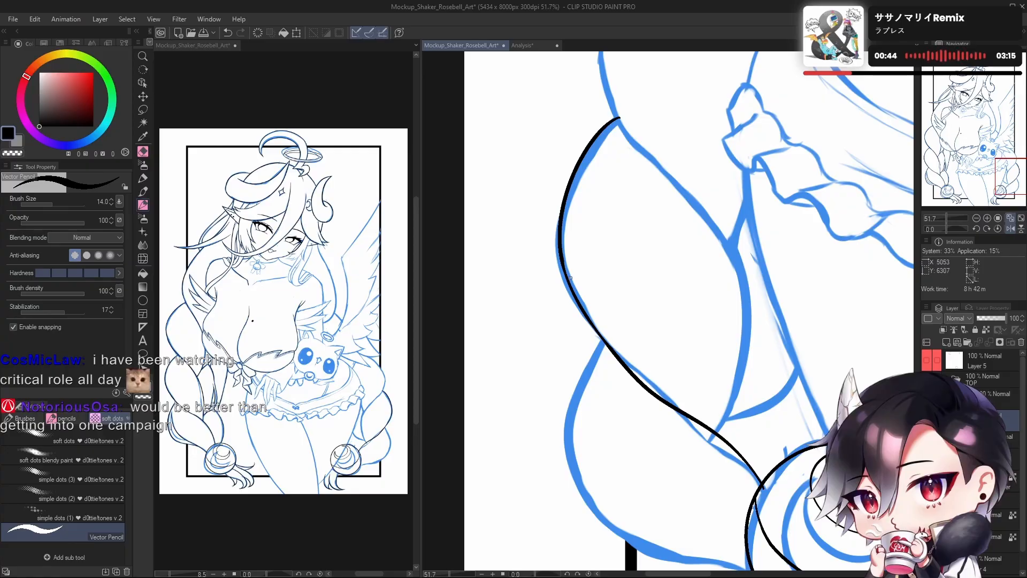
pyautogui.moveTo(568, 280); pyautogui.dragTo(565, 208)
pyautogui.hotkey('ctrl', 'z')
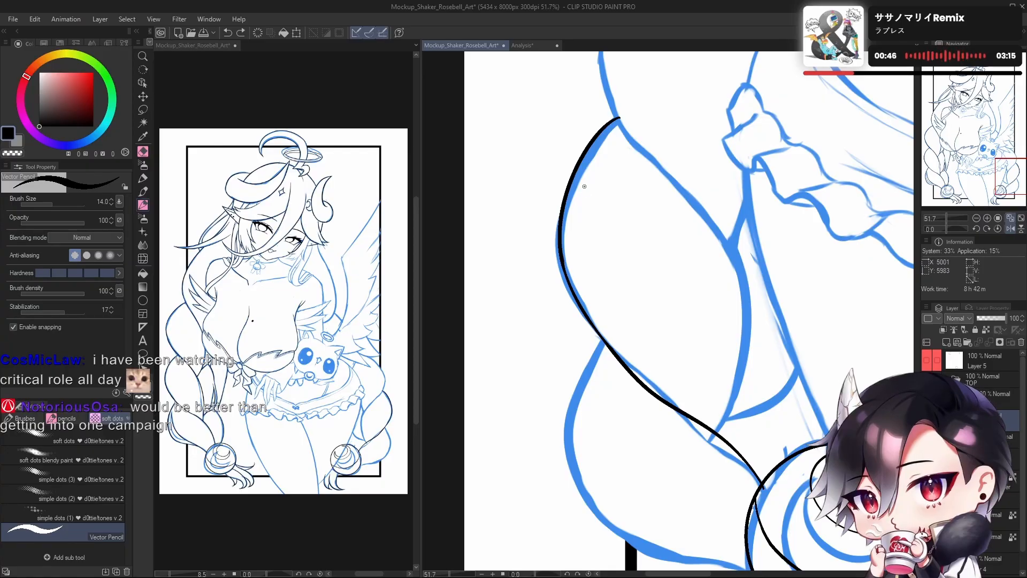
# Step: Ink the upper part of the lowest braid segment's outer curve, from its crossing with the strand line toward the canvas frame
pyautogui.scroll(-4, 709, 296)
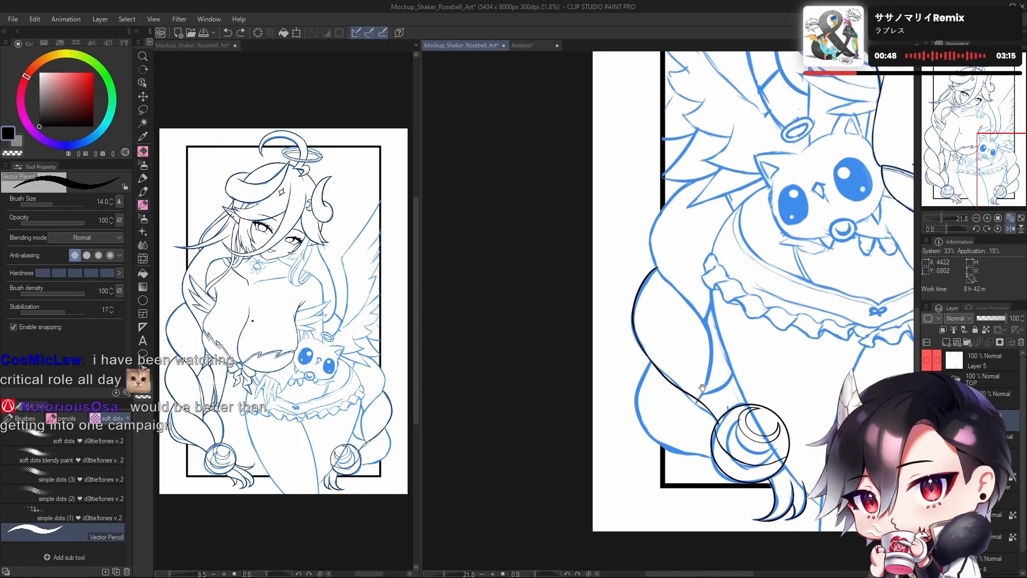
pyautogui.scroll(2, 701, 376)
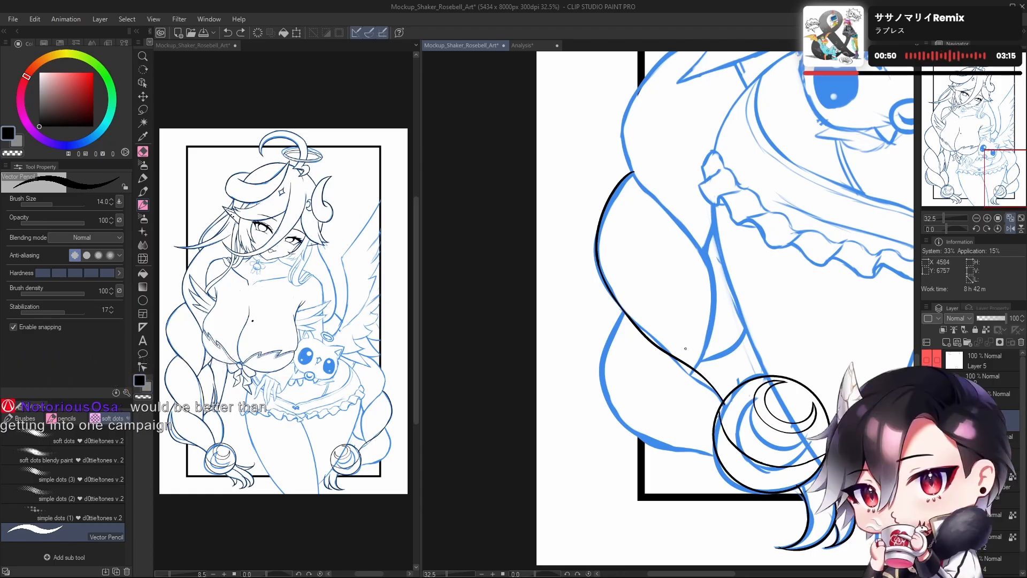
pyautogui.moveTo(689, 356); pyautogui.dragTo(706, 342)
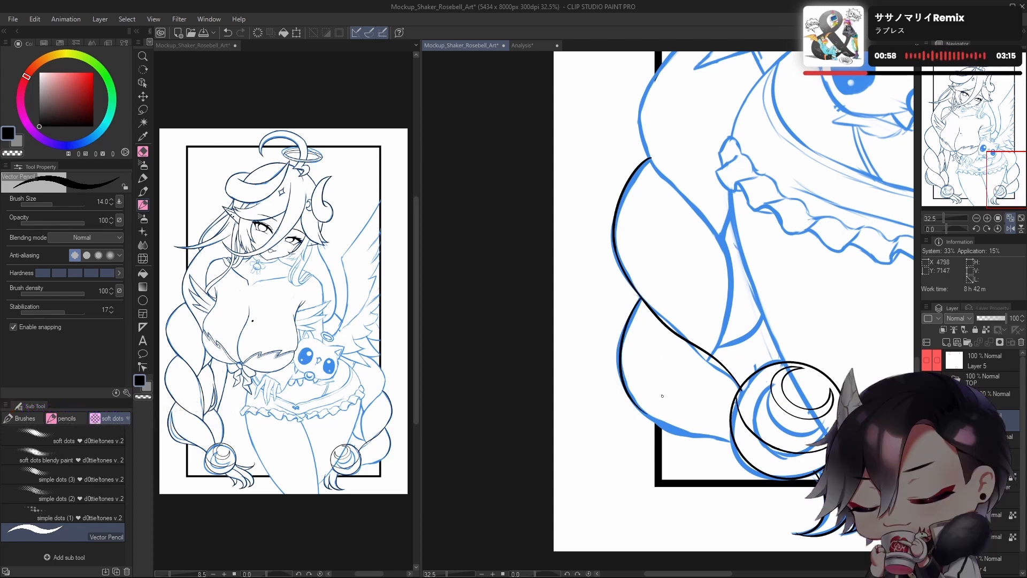
pyautogui.press('h')
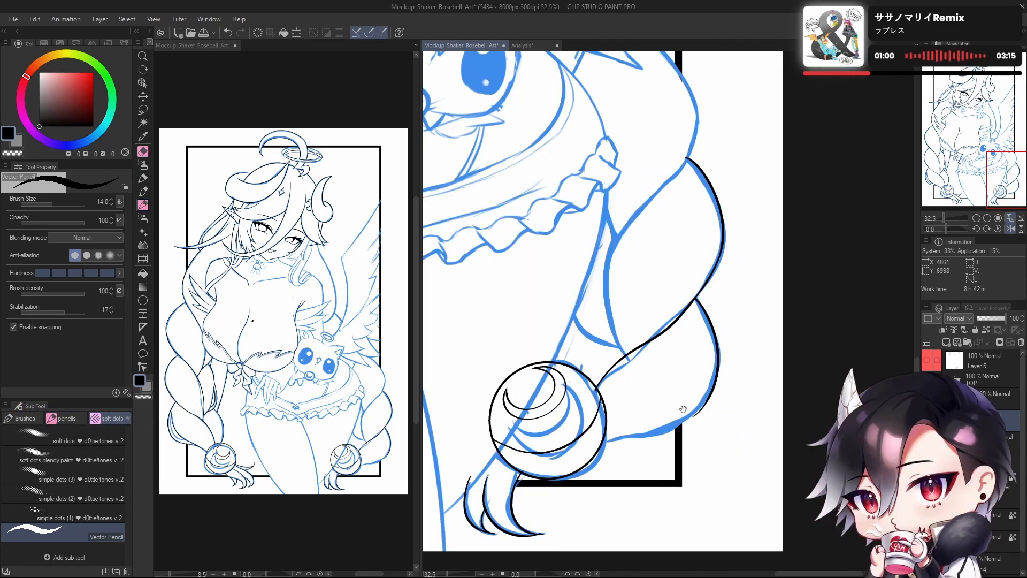
pyautogui.moveTo(683, 408); pyautogui.dragTo(694, 314)
pyautogui.moveTo(606, 412); pyautogui.dragTo(586, 403)
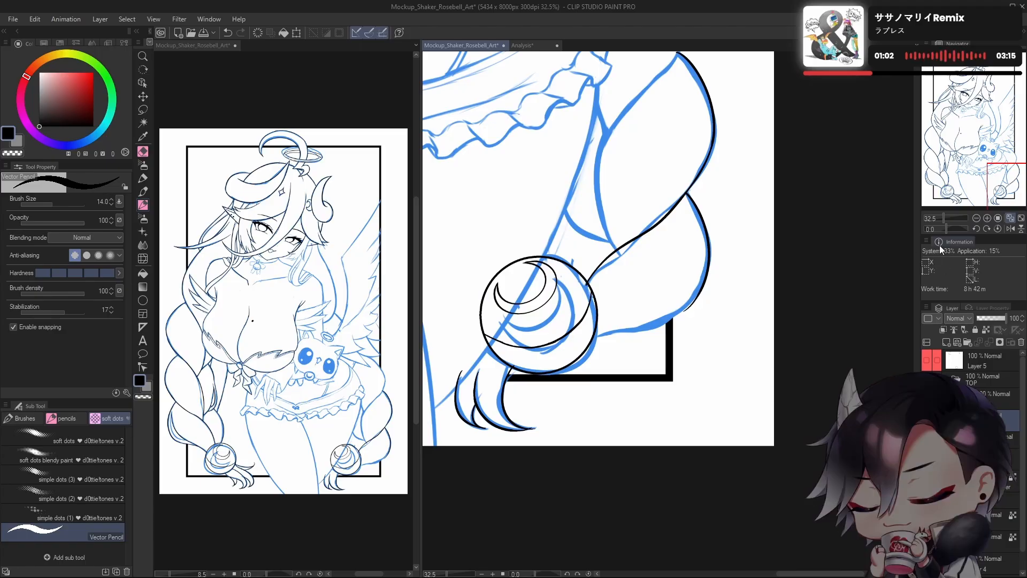
# Step: Trim the loose lower end of the lowest braid segment's outer curve, working with the canvas rotated
pyautogui.moveTo(946, 228); pyautogui.dragTo(958, 230)
pyautogui.press('h')
pyautogui.moveTo(610, 291)
pyautogui.mouseDown()
pyautogui.moveTo(628, 289)
pyautogui.moveTo(621, 342)
pyautogui.moveTo(647, 356)
pyautogui.mouseUp()
pyautogui.press('c')
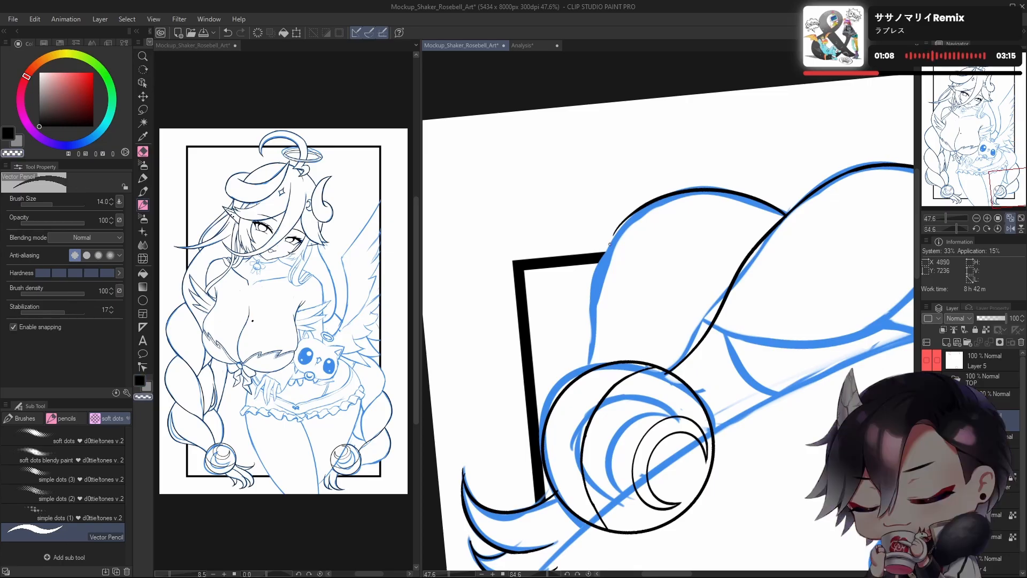
pyautogui.moveTo(613, 235)
pyautogui.mouseDown()
pyautogui.moveTo(630, 213)
pyautogui.moveTo(591, 299)
pyautogui.mouseUp()
pyautogui.hotkey('ctrl', 'z')
pyautogui.press('c')
pyautogui.hotkey('ctrl', 'z')
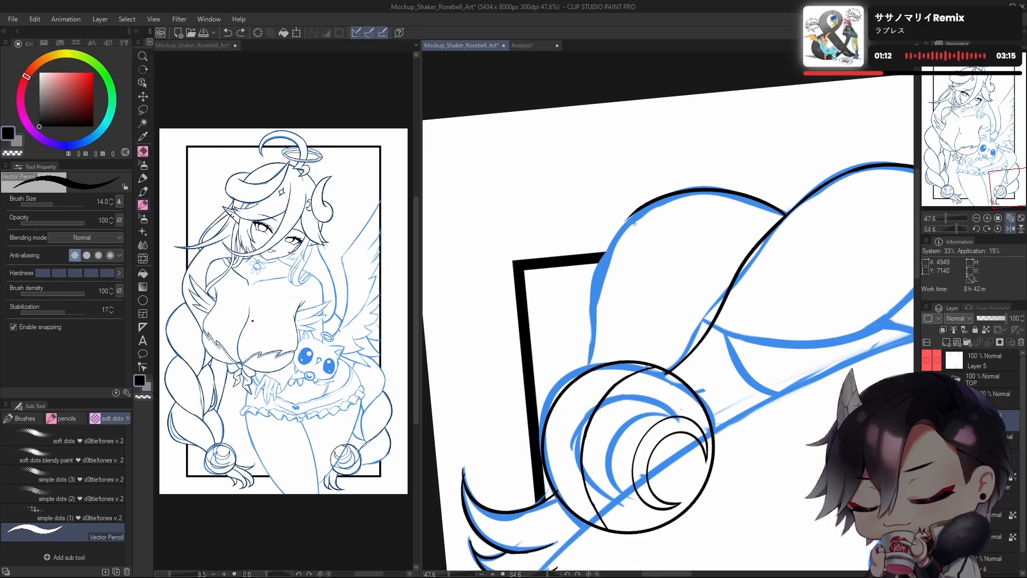
# Step: Extend the lowest braid segment's outer curve around its bend toward the bead, redoing the stroke until it follows the blue sketch
pyautogui.moveTo(643, 206); pyautogui.dragTo(593, 311)
pyautogui.hotkey('ctrl', 'z')
pyautogui.moveTo(645, 204); pyautogui.dragTo(593, 320)
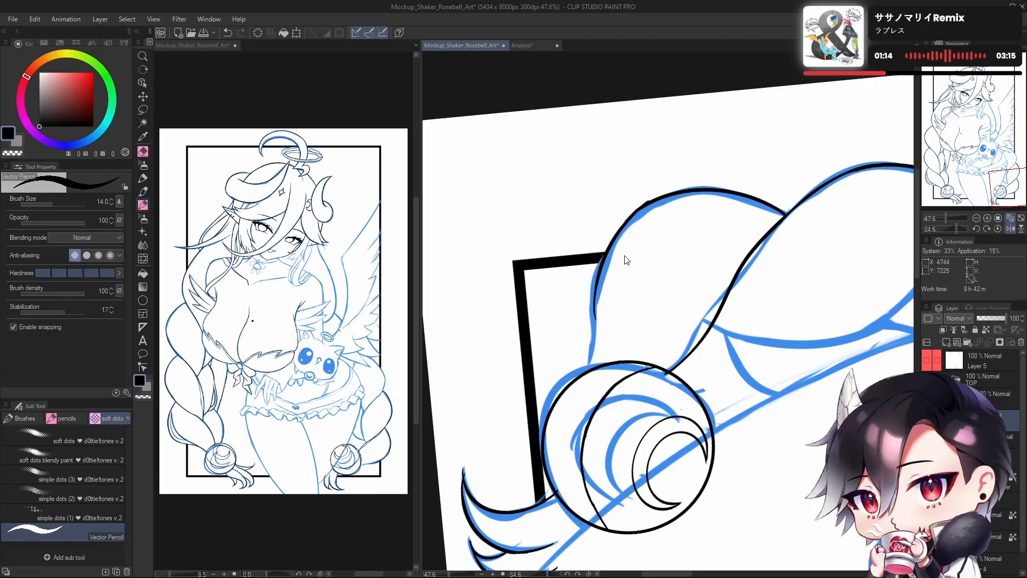
pyautogui.hotkey('ctrl', 'z')
pyautogui.moveTo(641, 210); pyautogui.dragTo(588, 330)
pyautogui.hotkey('ctrl', 'z')
pyautogui.moveTo(639, 214); pyautogui.dragTo(593, 323)
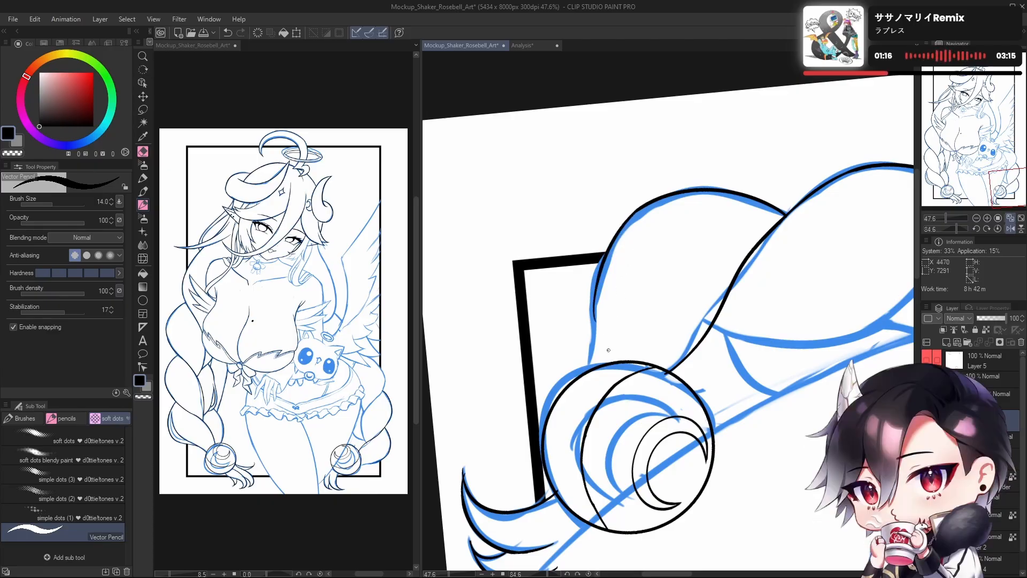
pyautogui.hotkey('ctrl', 'z')
pyautogui.moveTo(637, 209); pyautogui.dragTo(591, 325)
pyautogui.hotkey('ctrl', 'z')
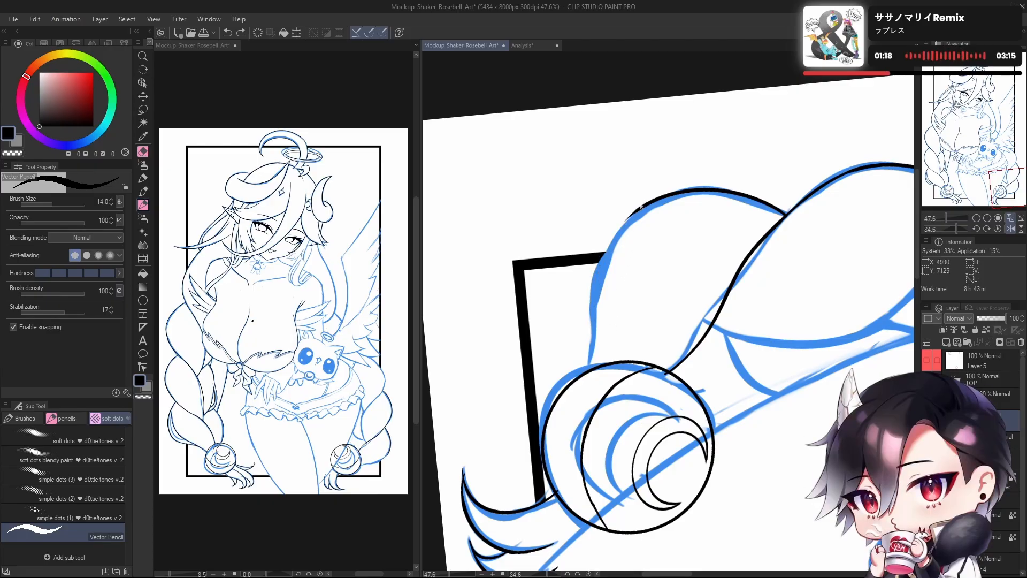
pyautogui.moveTo(631, 215); pyautogui.dragTo(586, 351)
pyautogui.hotkey('ctrl', 'z')
pyautogui.moveTo(634, 217); pyautogui.dragTo(592, 337)
pyautogui.hotkey('ctrl', 'z')
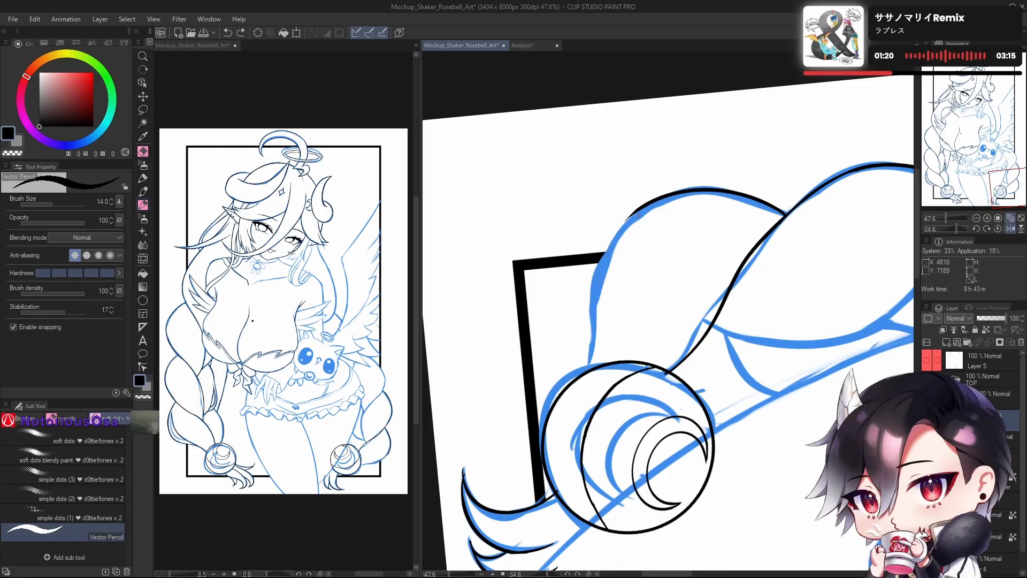
pyautogui.moveTo(630, 217); pyautogui.dragTo(591, 342)
pyautogui.hotkey('ctrl', 'z')
pyautogui.moveTo(633, 214); pyautogui.dragTo(593, 337)
pyautogui.hotkey('ctrl', 'z')
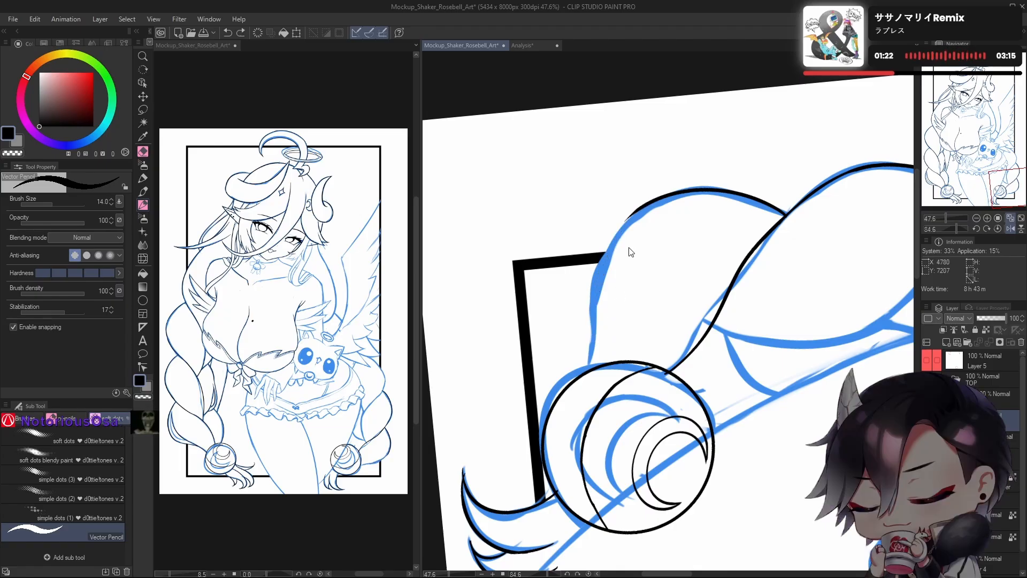
pyautogui.hotkey('ctrl', 'z')
pyautogui.moveTo(631, 217); pyautogui.dragTo(594, 340)
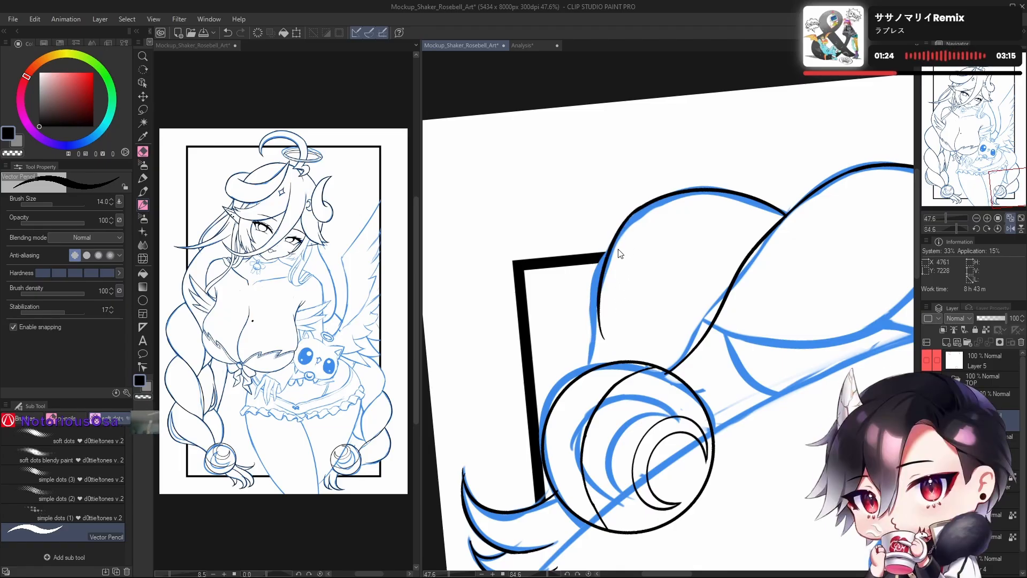
pyautogui.hotkey('ctrl', 'z')
pyautogui.moveTo(632, 214); pyautogui.dragTo(593, 369)
# Step: Redraw the short end of the lowest braid segment's outer curve so it meets the bead's outline, checking it in the flipped view
pyautogui.press('h')
pyautogui.hotkey('ctrl', 'z')
pyautogui.moveTo(710, 377); pyautogui.dragTo(713, 343)
pyautogui.hotkey('ctrl', 'z')
pyautogui.moveTo(719, 378); pyautogui.dragTo(715, 345)
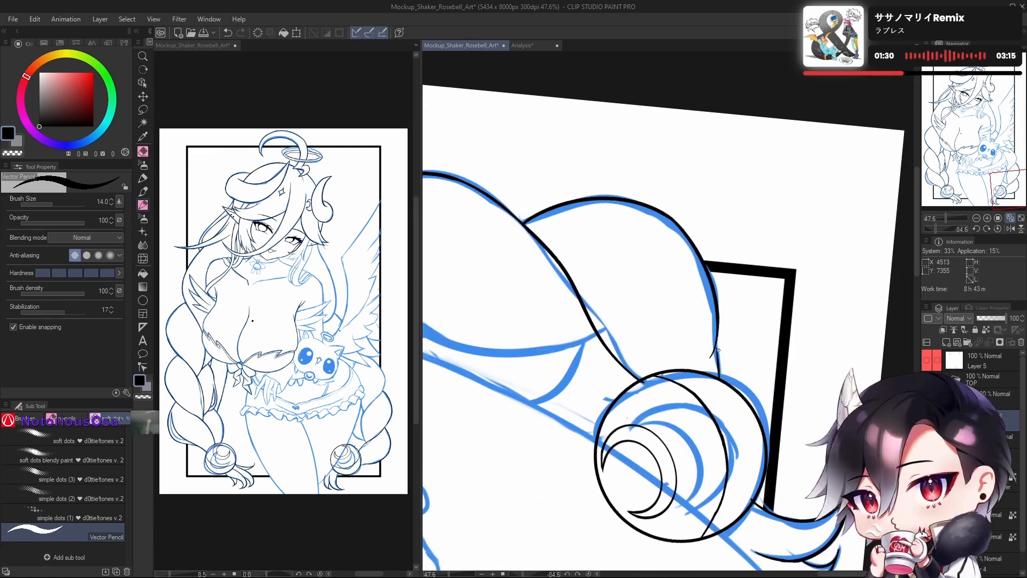
pyautogui.press('h')
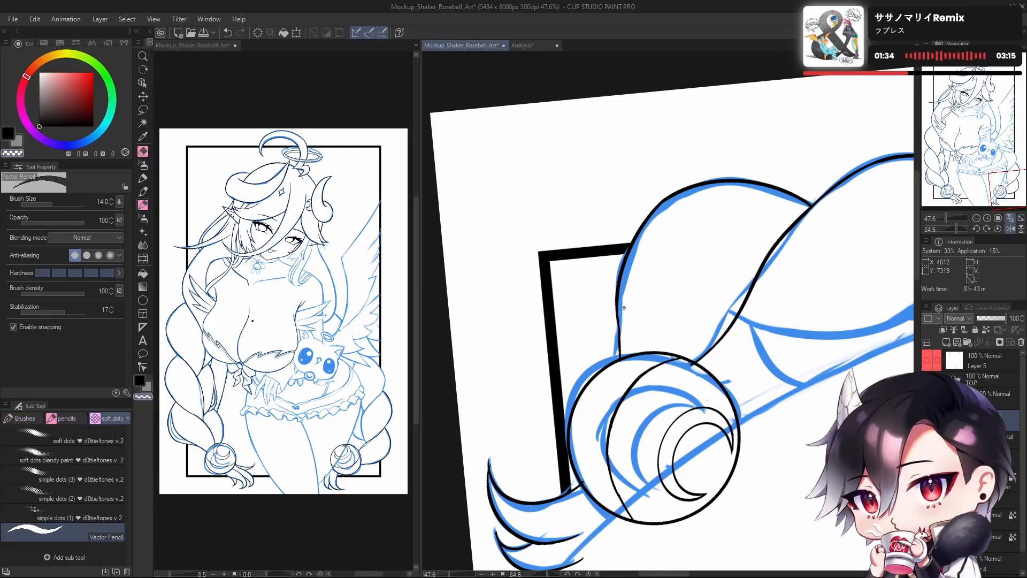
pyautogui.press('c')
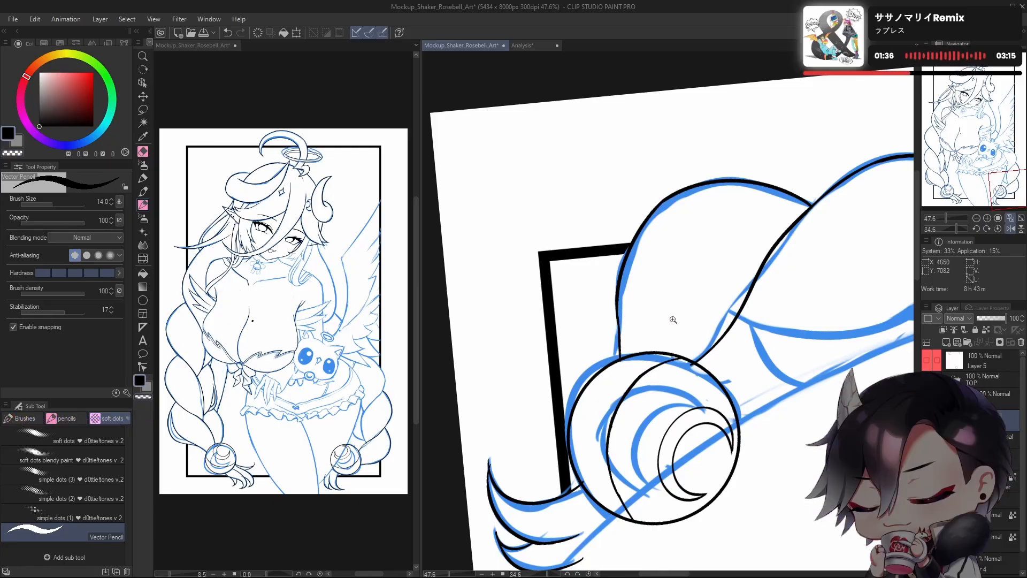
# Step: Examine the inked braid segments and bead against the whole figure with the canvas rotation reset, flipped and unflipped
pyautogui.moveTo(673, 319); pyautogui.dragTo(623, 321)
pyautogui.moveTo(624, 400); pyautogui.dragTo(542, 426)
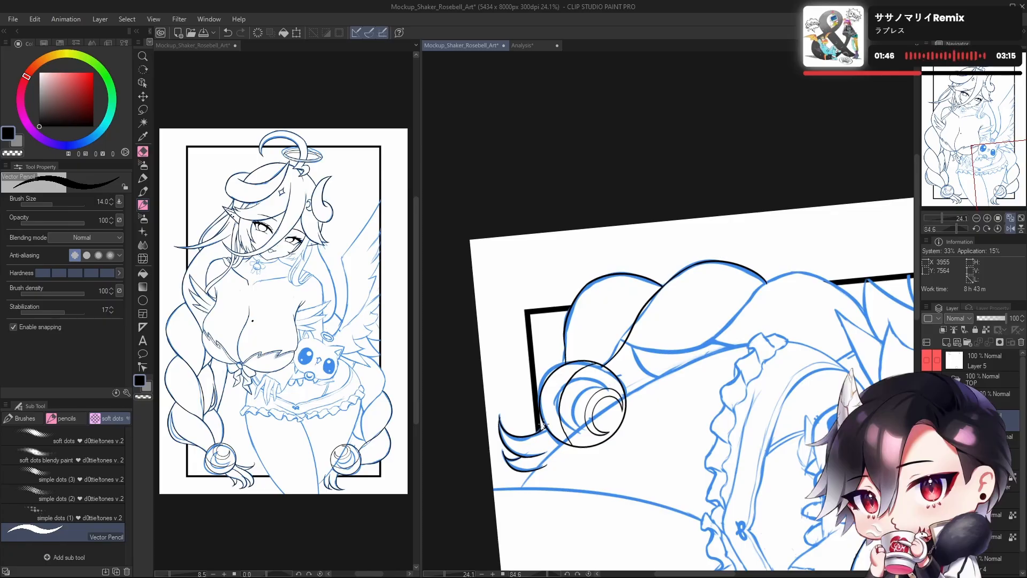
pyautogui.moveTo(763, 403); pyautogui.dragTo(753, 393)
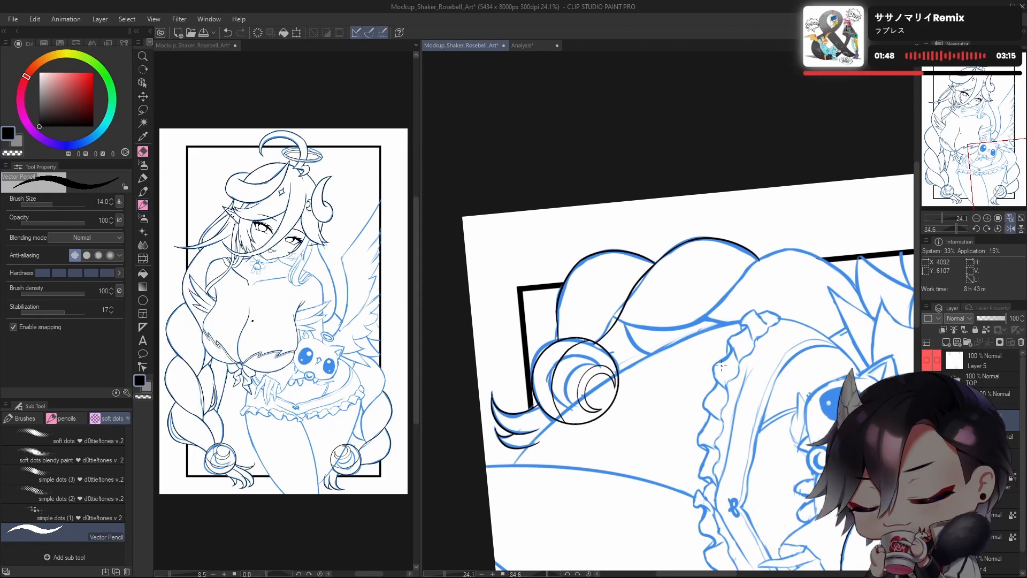
pyautogui.click(997, 229)
pyautogui.moveTo(673, 441); pyautogui.dragTo(580, 453)
pyautogui.press('h')
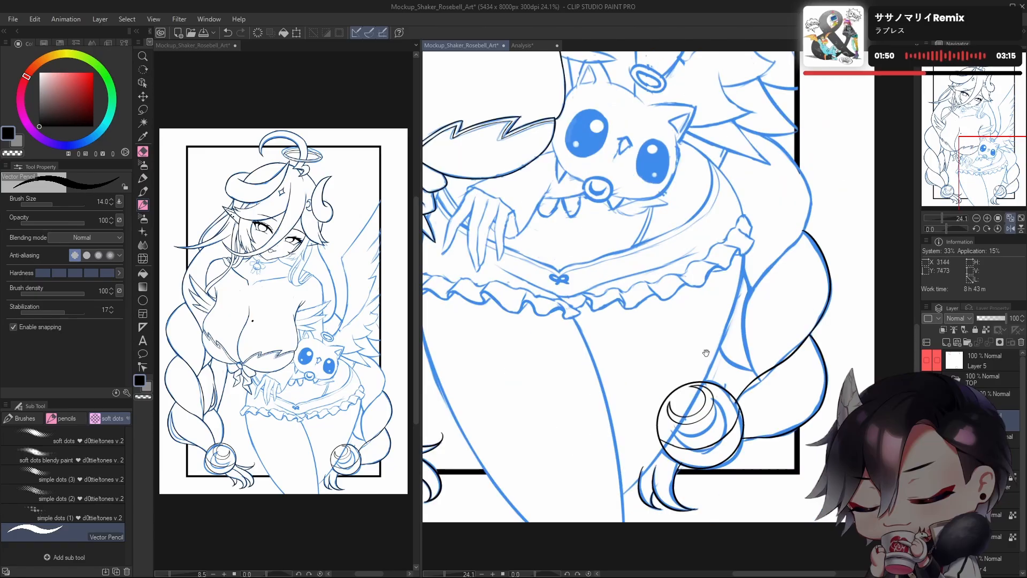
pyautogui.moveTo(729, 392); pyautogui.dragTo(599, 384)
pyautogui.moveTo(677, 382); pyautogui.dragTo(685, 395)
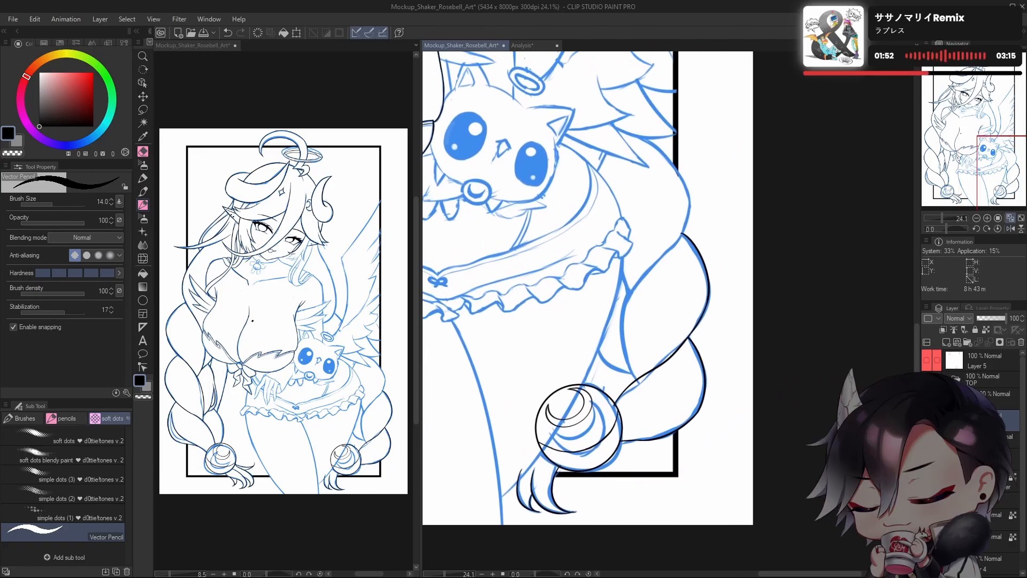
pyautogui.scroll(-3, 686, 319)
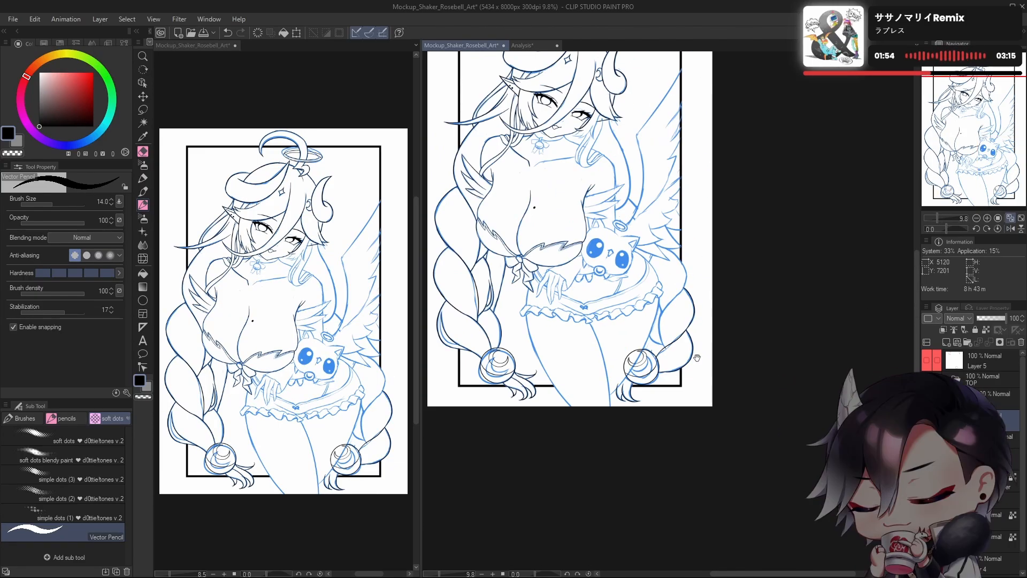
# Step: Erase the strand line running from the bead up to the crossing of the two outer braid curves
pyautogui.scroll(3, 685, 347)
pyautogui.scroll(2, 630, 380)
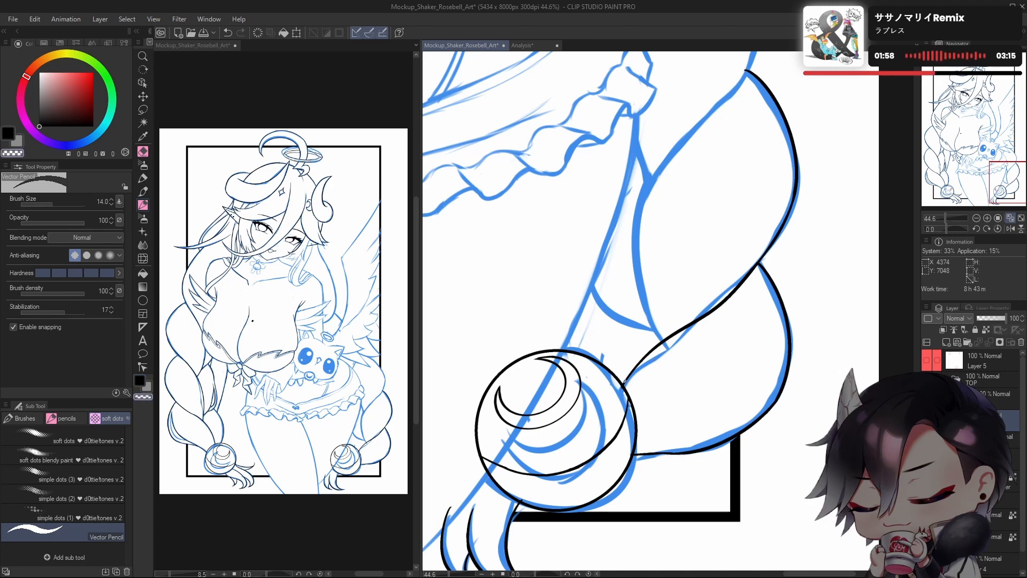
pyautogui.moveTo(625, 382)
pyautogui.mouseDown()
pyautogui.moveTo(648, 352)
pyautogui.moveTo(634, 359)
pyautogui.moveTo(747, 280)
pyautogui.moveTo(684, 347)
pyautogui.mouseUp()
pyautogui.press('c')
pyautogui.hotkey('ctrl', 'z')
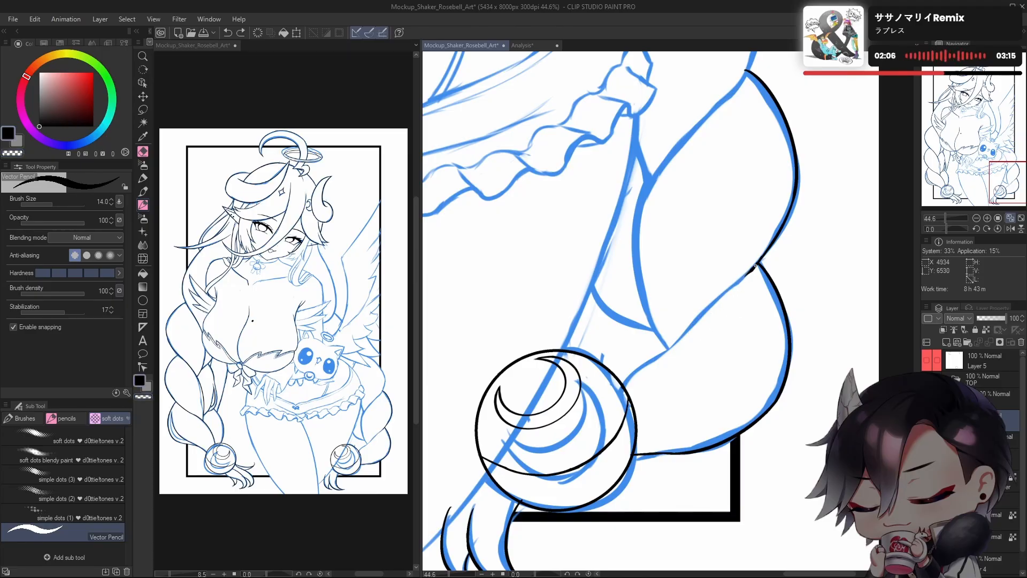
# Step: Re-ink the strand line from the crossing of the outer braid curves down to the bead, following the blue sketch
pyautogui.moveTo(754, 268); pyautogui.dragTo(663, 358)
pyautogui.hotkey('ctrl', 'z')
pyautogui.moveTo(760, 261)
pyautogui.mouseDown()
pyautogui.moveTo(720, 296)
pyautogui.moveTo(683, 342)
pyautogui.mouseUp()
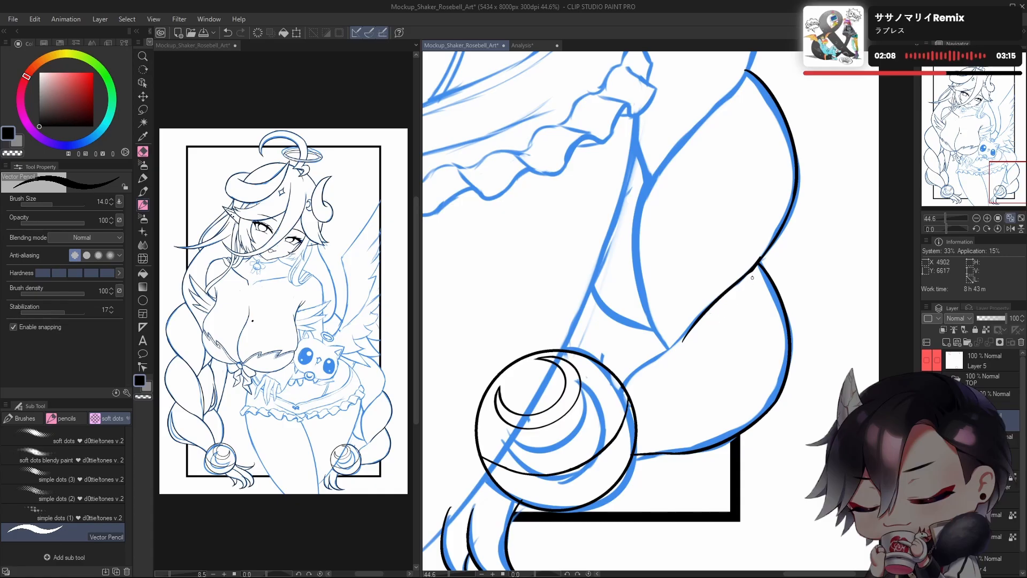
pyautogui.hotkey('ctrl', 'z')
pyautogui.moveTo(759, 258)
pyautogui.mouseDown()
pyautogui.moveTo(675, 354)
pyautogui.moveTo(623, 377)
pyautogui.mouseUp()
pyautogui.hotkey('ctrl', 'z')
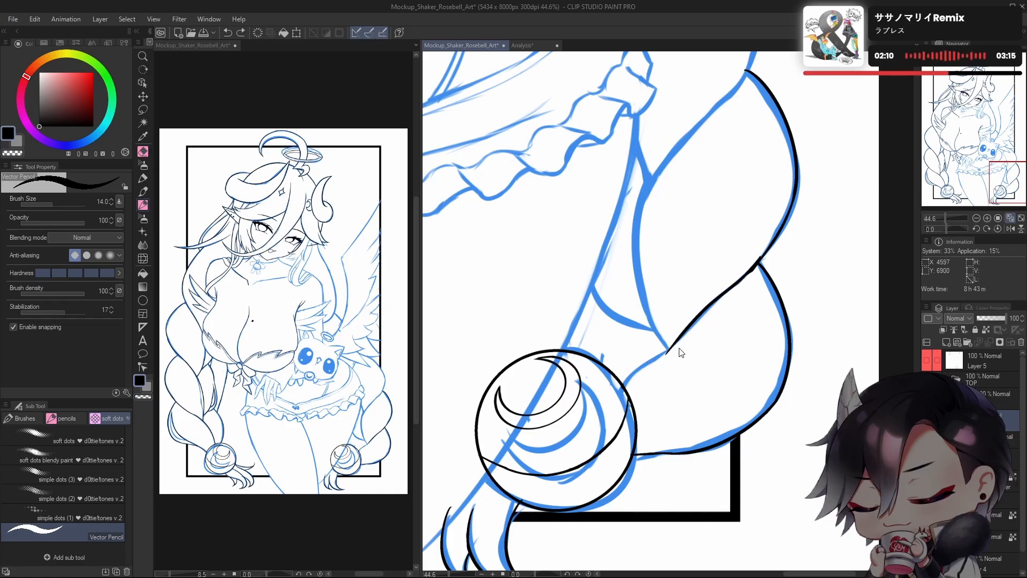
pyautogui.moveTo(669, 349)
pyautogui.mouseDown()
pyautogui.moveTo(631, 386)
pyautogui.moveTo(647, 362)
pyautogui.mouseUp()
pyautogui.hotkey('ctrl', 'z')
pyautogui.hotkey('ctrl', 'z')
pyautogui.press('c')
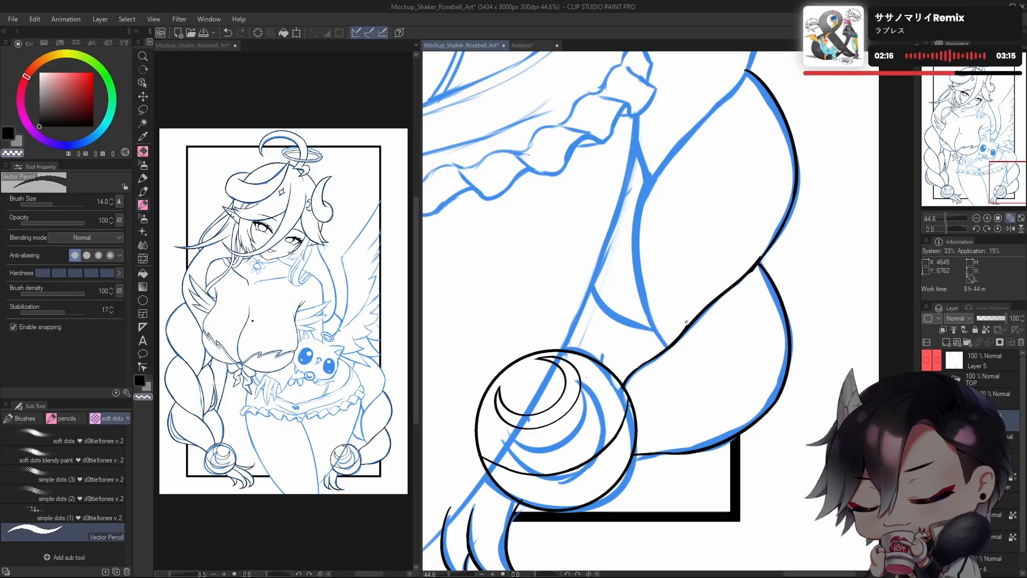
# Step: Clean up the thick bump where the new strand line meets the outer braid curves at the crossing
pyautogui.moveTo(703, 335); pyautogui.dragTo(672, 403)
pyautogui.press('h')
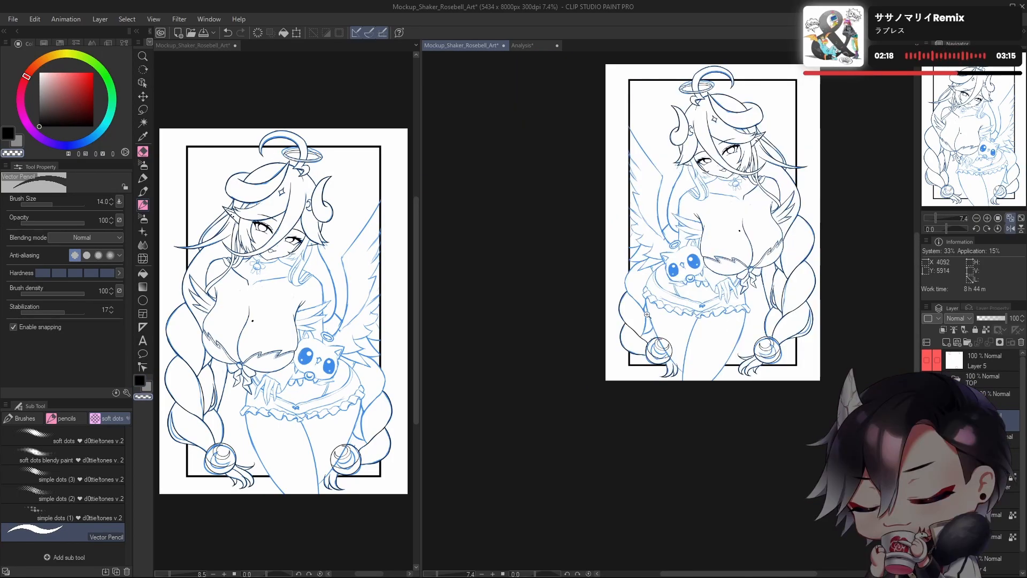
pyautogui.moveTo(642, 331); pyautogui.dragTo(672, 412)
pyautogui.moveTo(632, 337); pyautogui.dragTo(667, 369)
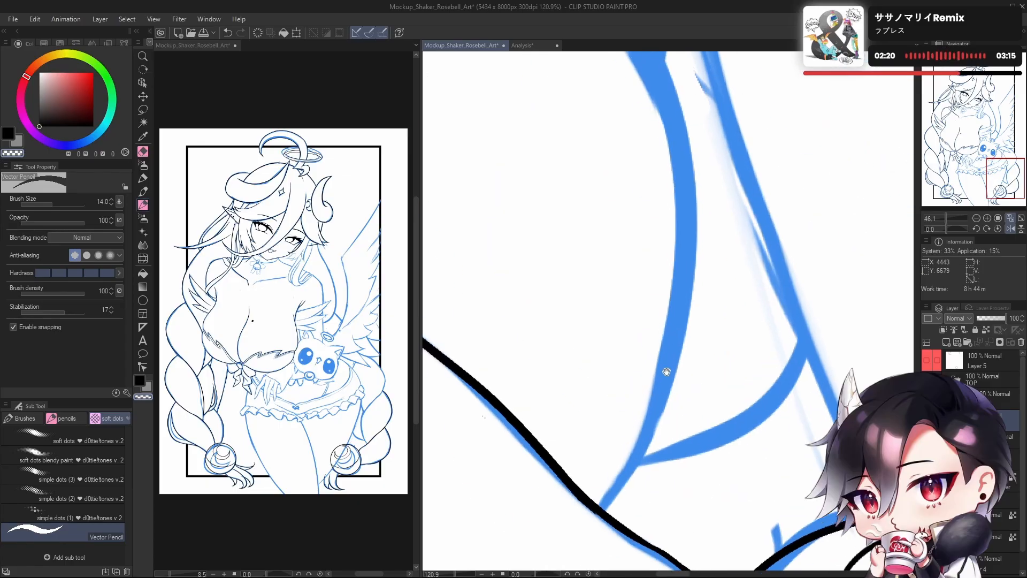
pyautogui.moveTo(573, 298); pyautogui.dragTo(710, 413)
pyautogui.moveTo(589, 316); pyautogui.dragTo(633, 369)
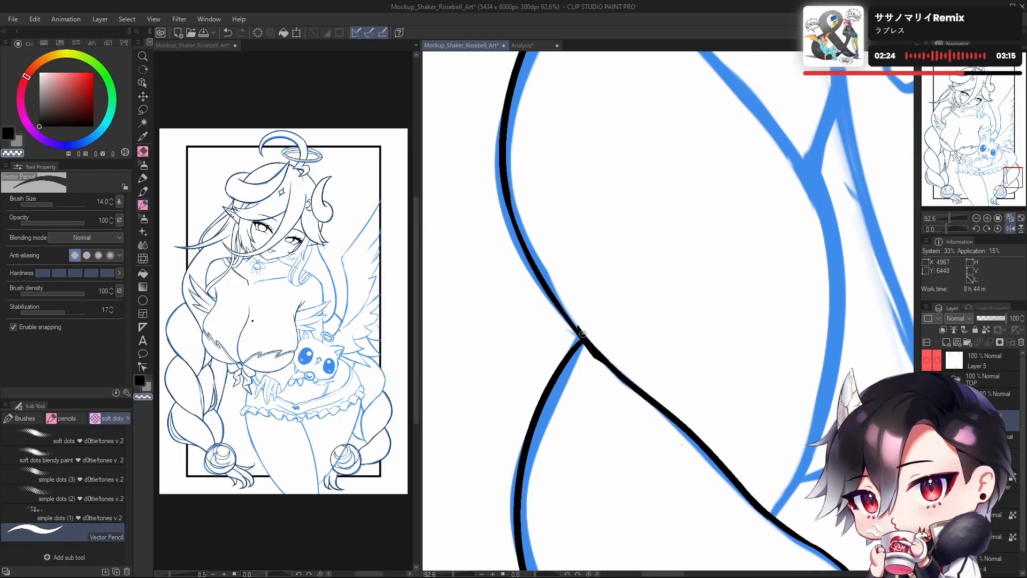
pyautogui.hotkey('ctrl', 'z')
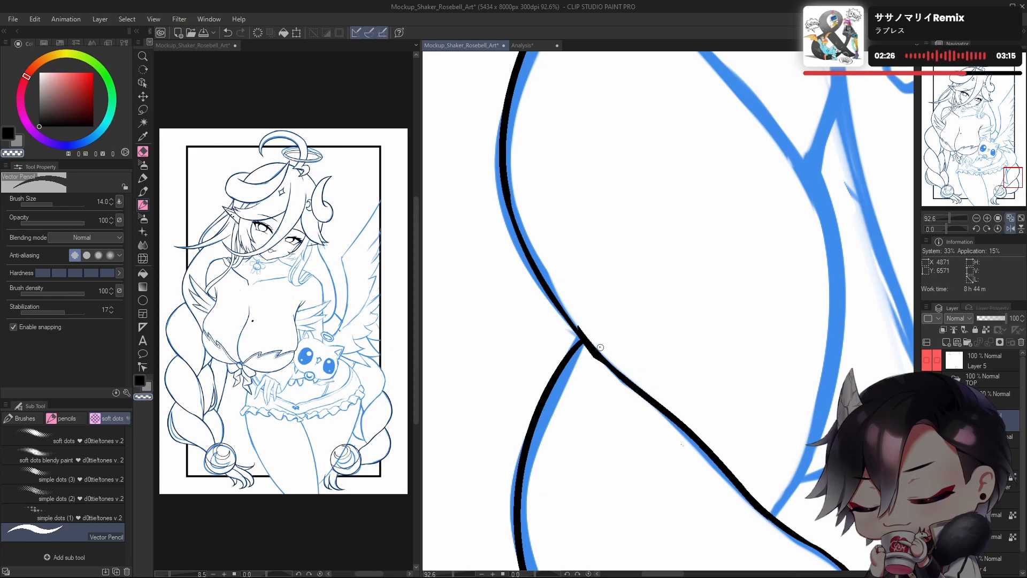
pyautogui.hotkey('ctrl', 'z')
pyautogui.moveTo(579, 329); pyautogui.dragTo(619, 368)
pyautogui.hotkey('ctrl', 'z')
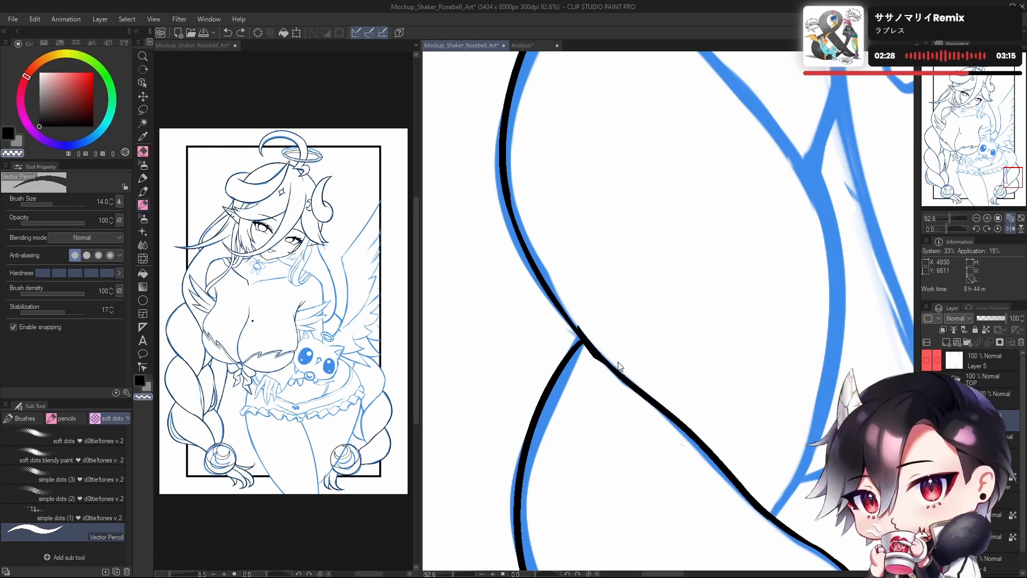
pyautogui.moveTo(568, 307); pyautogui.dragTo(647, 371)
# Step: Ink the outer curve of the next braid segment from the lower wing feathers down past the crossing beside the skirt, following the sketch
pyautogui.scroll(-6, 676, 432)
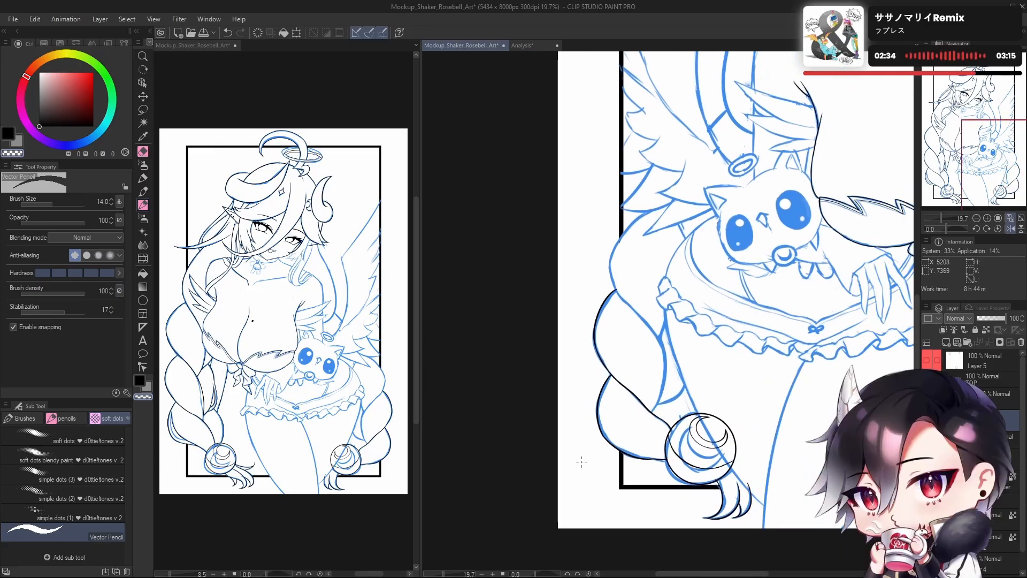
pyautogui.scroll(2, 666, 346)
pyautogui.moveTo(685, 349); pyautogui.dragTo(706, 465)
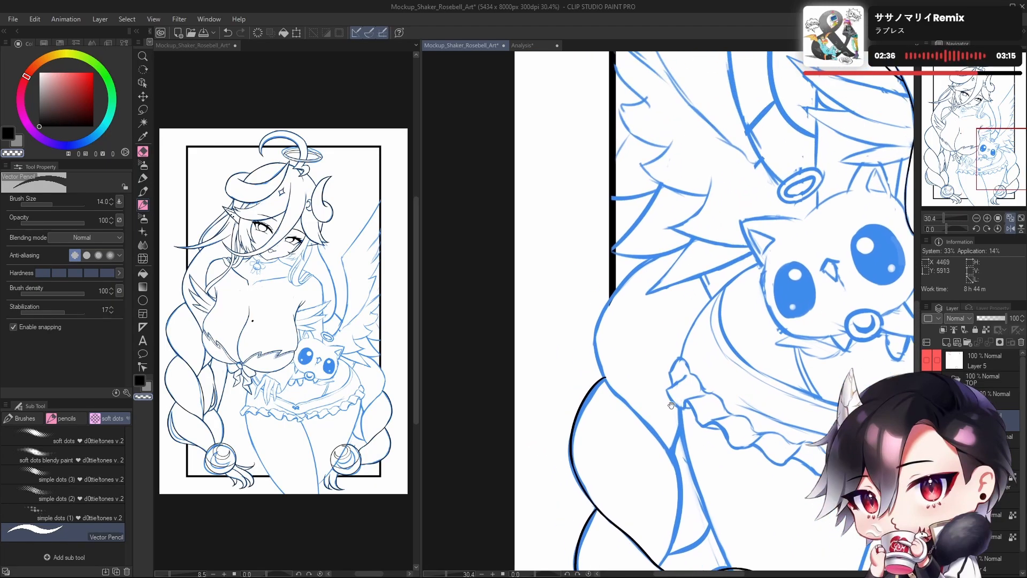
pyautogui.moveTo(690, 381); pyautogui.dragTo(674, 412)
pyautogui.scroll(1, 656, 358)
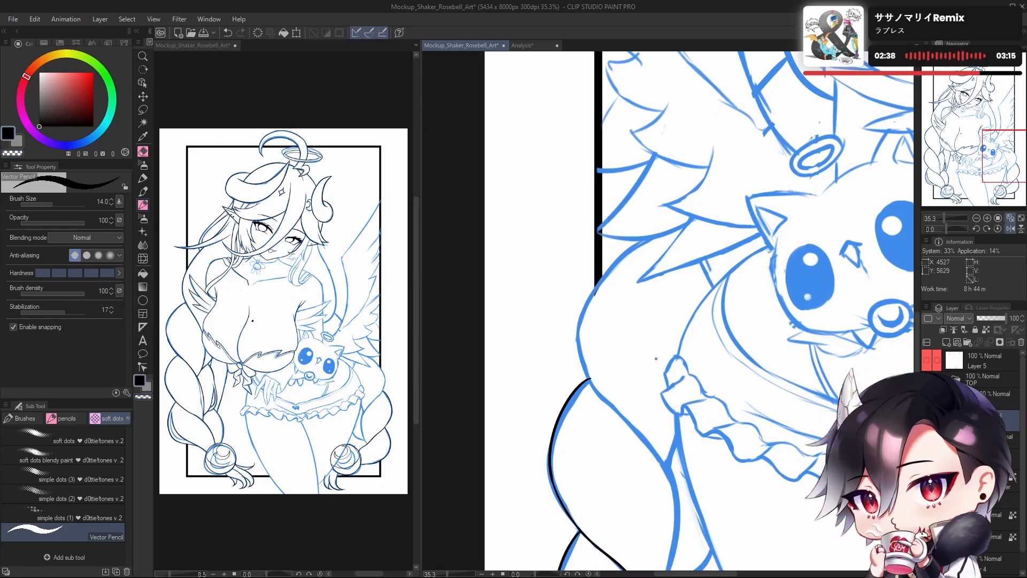
pyautogui.moveTo(663, 233); pyautogui.dragTo(593, 385)
pyautogui.hotkey('ctrl', 'z')
pyautogui.moveTo(662, 232)
pyautogui.mouseDown()
pyautogui.moveTo(636, 247)
pyautogui.moveTo(599, 374)
pyautogui.mouseUp()
pyautogui.hotkey('ctrl', 'z')
pyautogui.moveTo(653, 233); pyautogui.dragTo(594, 396)
pyautogui.hotkey('ctrl', 'z')
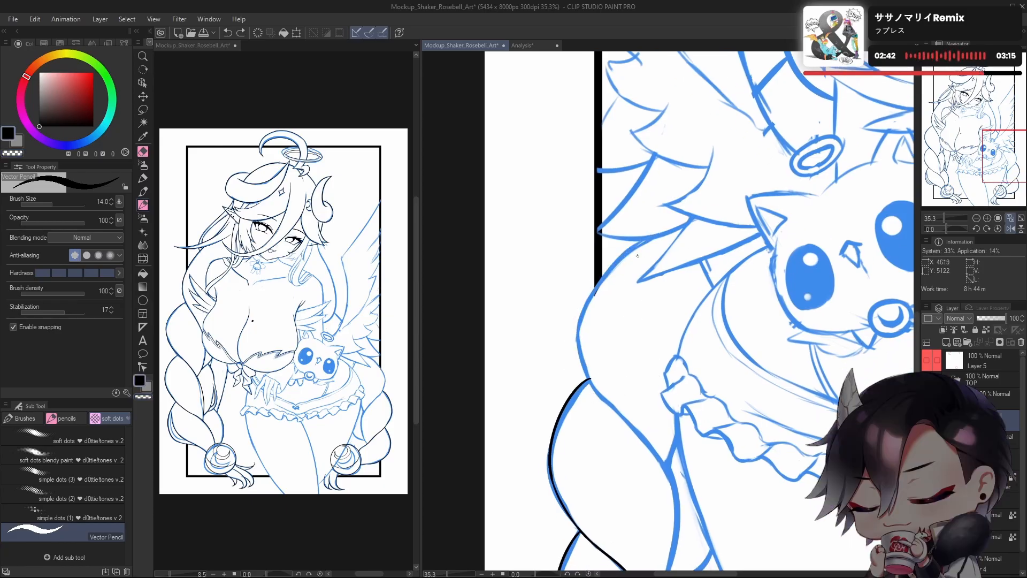
pyautogui.moveTo(654, 233); pyautogui.dragTo(579, 315)
pyautogui.moveTo(570, 363); pyautogui.dragTo(591, 394)
pyautogui.hotkey('ctrl', 'z')
pyautogui.moveTo(657, 232); pyautogui.dragTo(589, 395)
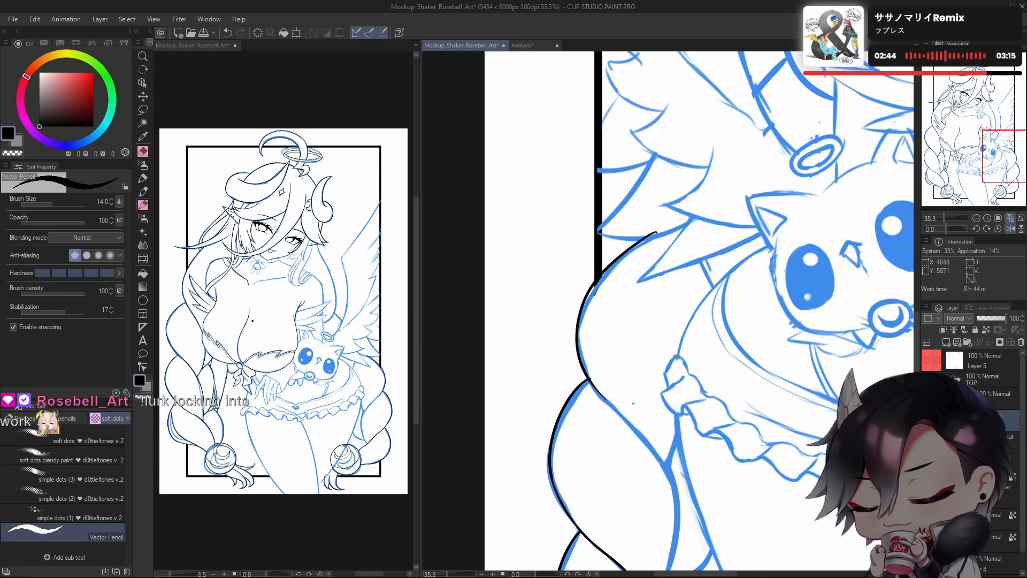
pyautogui.hotkey('ctrl', 'z')
pyautogui.moveTo(662, 232); pyautogui.dragTo(602, 398)
pyautogui.hotkey('ctrl', 'z')
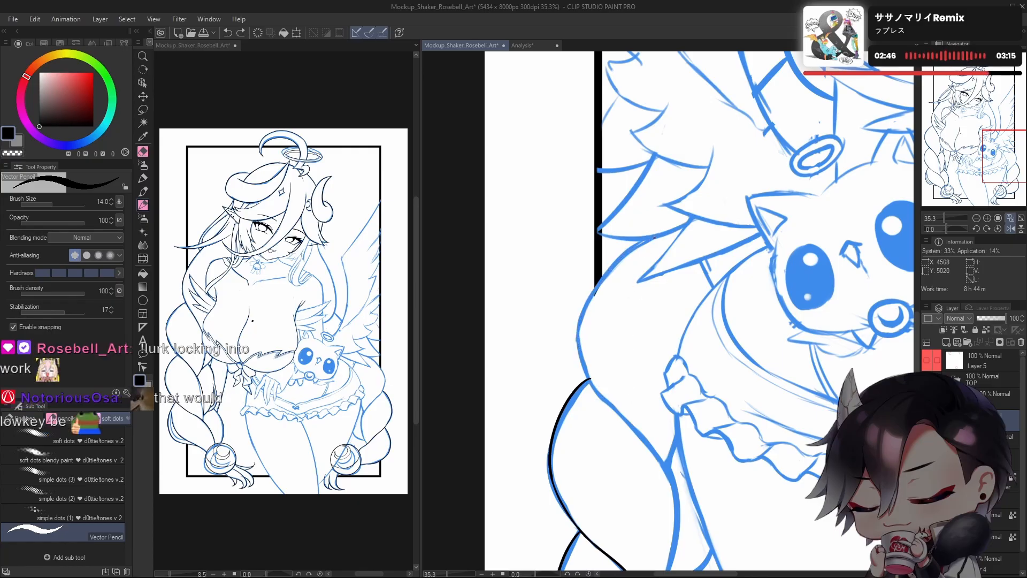
pyautogui.moveTo(662, 232); pyautogui.dragTo(606, 400)
# Step: With the canvas unflipped, try to ink the inner curve of the middle braid segment upward from its lower crossing to the upper one
pyautogui.press('h')
pyautogui.moveTo(695, 401); pyautogui.dragTo(647, 360)
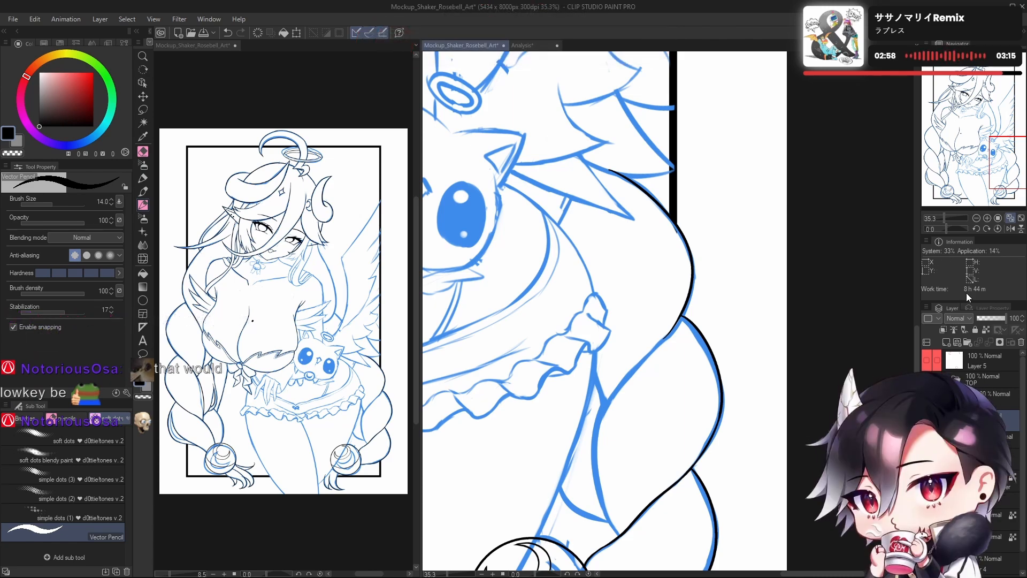
pyautogui.moveTo(695, 403)
pyautogui.mouseDown()
pyautogui.moveTo(681, 262)
pyautogui.moveTo(704, 390)
pyautogui.mouseUp()
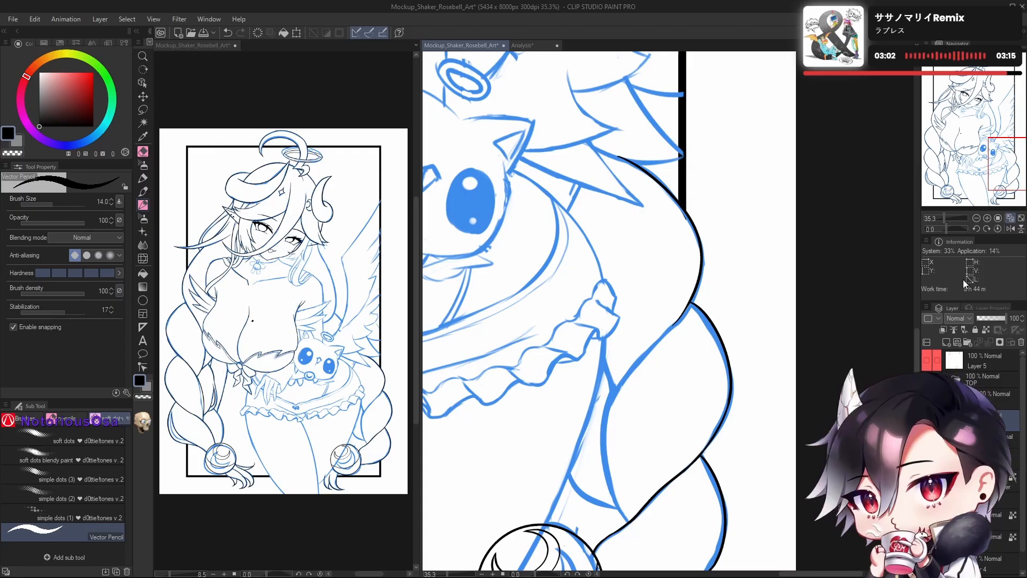
pyautogui.moveTo(715, 378); pyautogui.dragTo(663, 386)
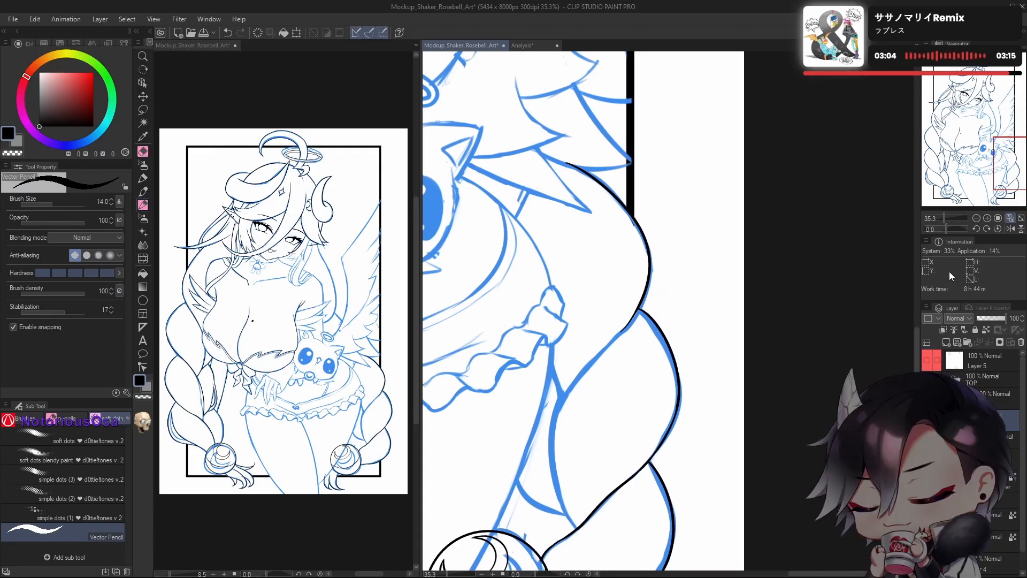
pyautogui.moveTo(648, 402); pyautogui.dragTo(668, 327)
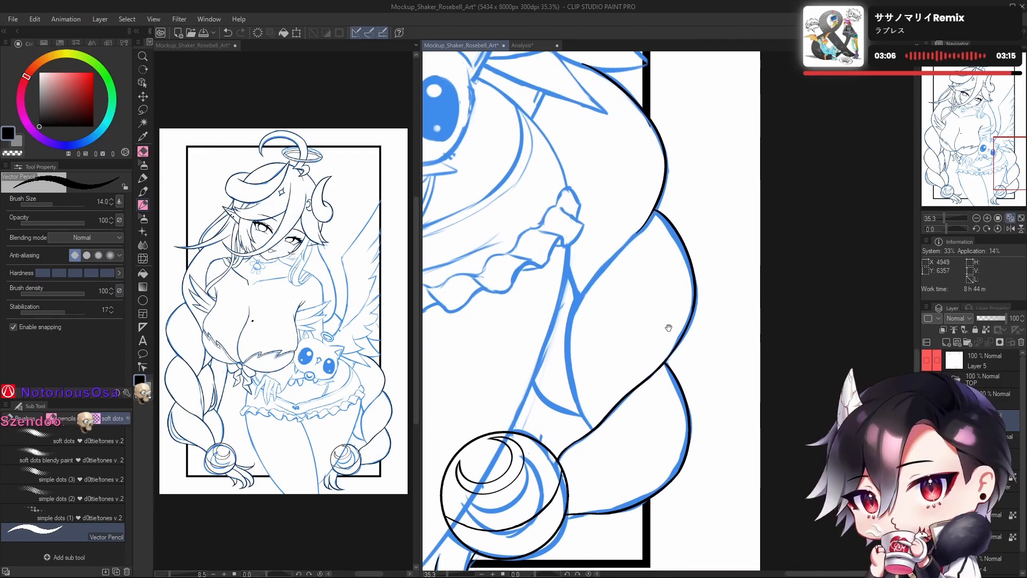
pyautogui.moveTo(585, 423)
pyautogui.mouseDown()
pyautogui.moveTo(594, 438)
pyautogui.moveTo(583, 337)
pyautogui.mouseUp()
pyautogui.hotkey('ctrl', 'z')
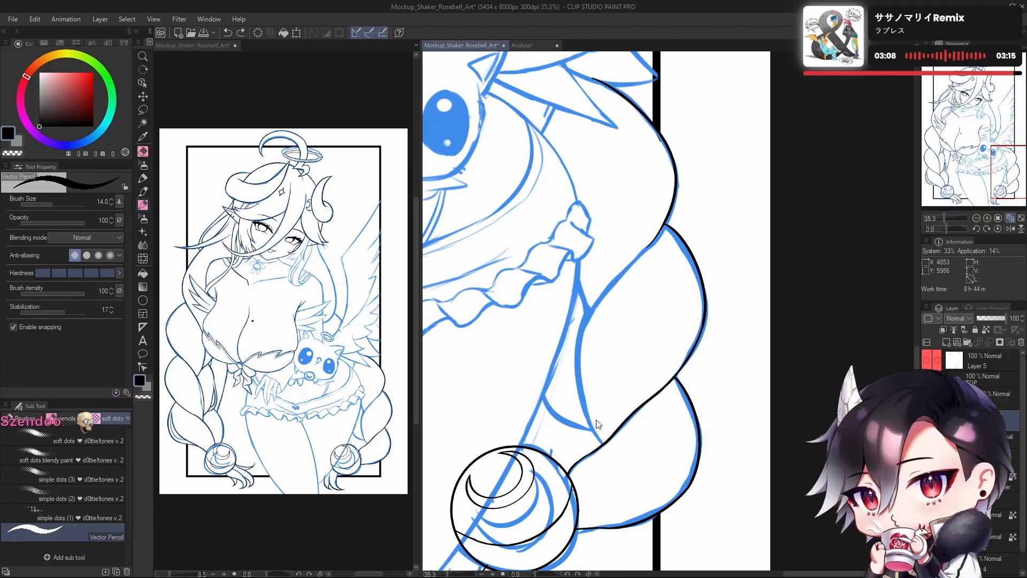
pyautogui.moveTo(605, 448)
pyautogui.mouseDown()
pyautogui.moveTo(582, 340)
pyautogui.moveTo(603, 303)
pyautogui.mouseUp()
pyautogui.moveTo(665, 378); pyautogui.dragTo(659, 407)
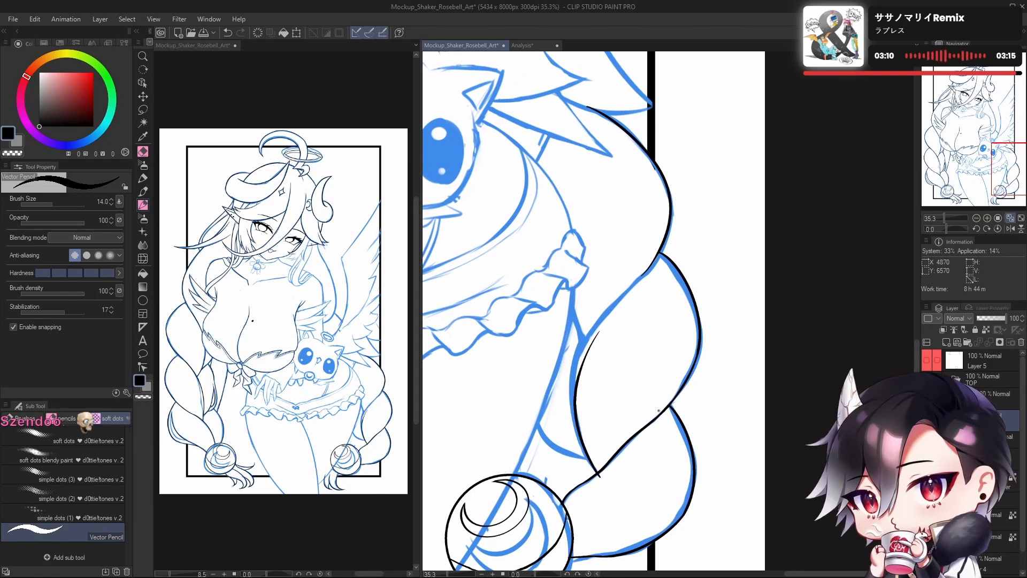
pyautogui.hotkey('ctrl', 'z')
pyautogui.moveTo(598, 474); pyautogui.dragTo(598, 292)
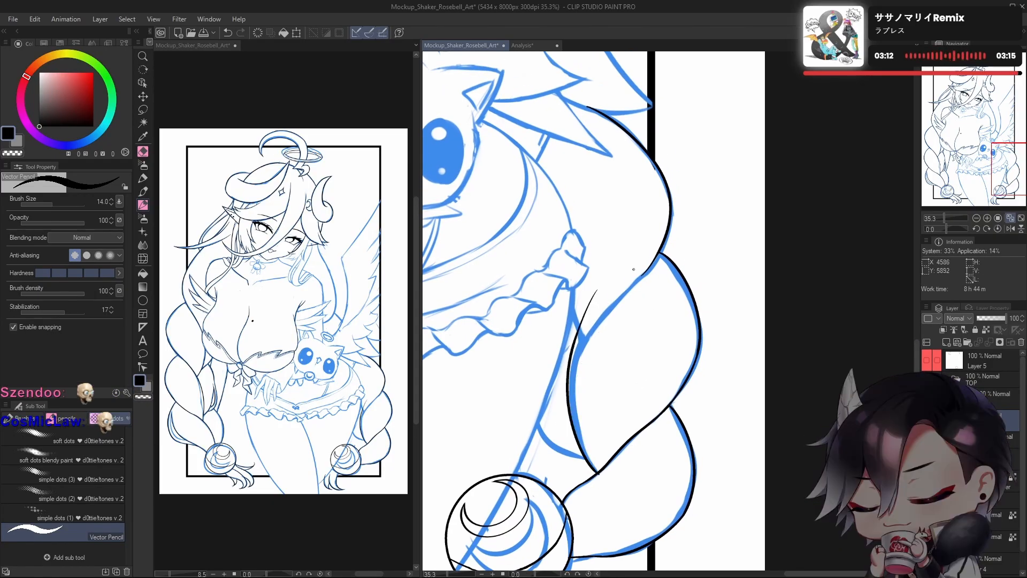
pyautogui.hotkey('ctrl', 'z')
pyautogui.moveTo(596, 475); pyautogui.dragTo(616, 309)
pyautogui.hotkey('ctrl', 'z')
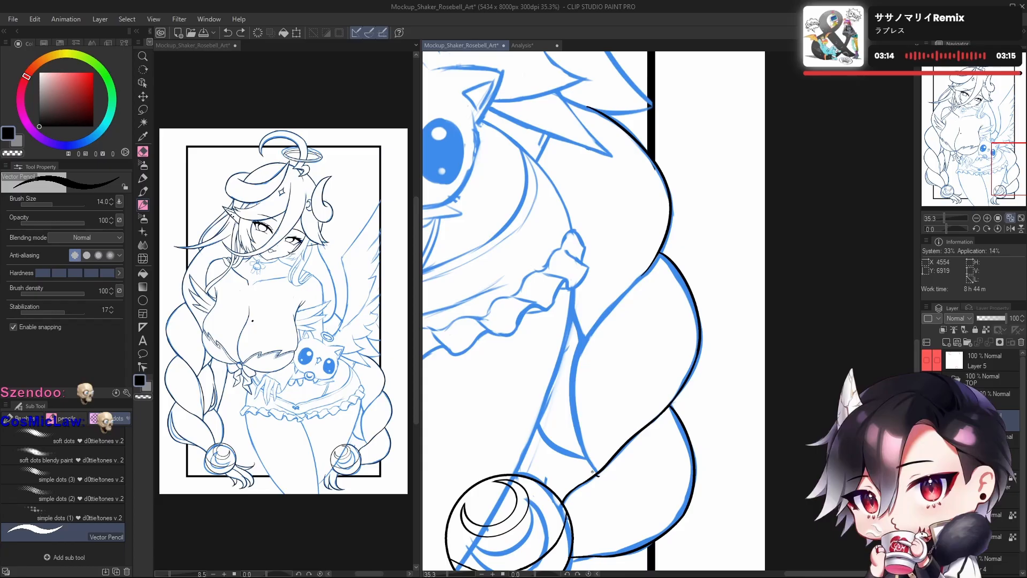
pyautogui.moveTo(597, 474); pyautogui.dragTo(625, 286)
pyautogui.hotkey('ctrl', 'z')
pyautogui.moveTo(597, 474); pyautogui.dragTo(629, 294)
pyautogui.hotkey('ctrl', 'z')
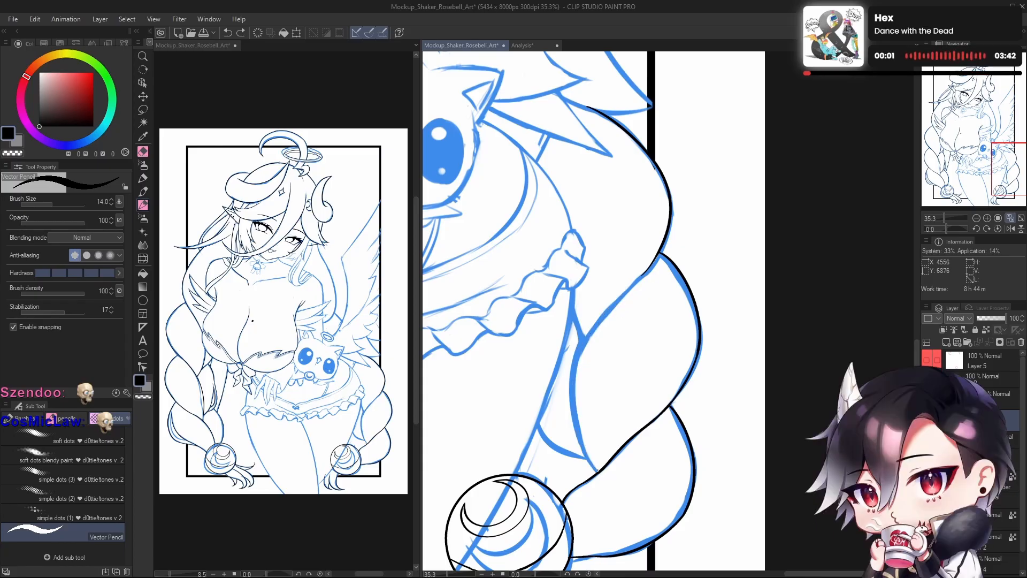
pyautogui.moveTo(596, 474)
pyautogui.mouseDown()
pyautogui.moveTo(573, 397)
pyautogui.moveTo(623, 302)
pyautogui.mouseUp()
pyautogui.hotkey('ctrl', 'z')
pyautogui.moveTo(598, 475); pyautogui.dragTo(644, 281)
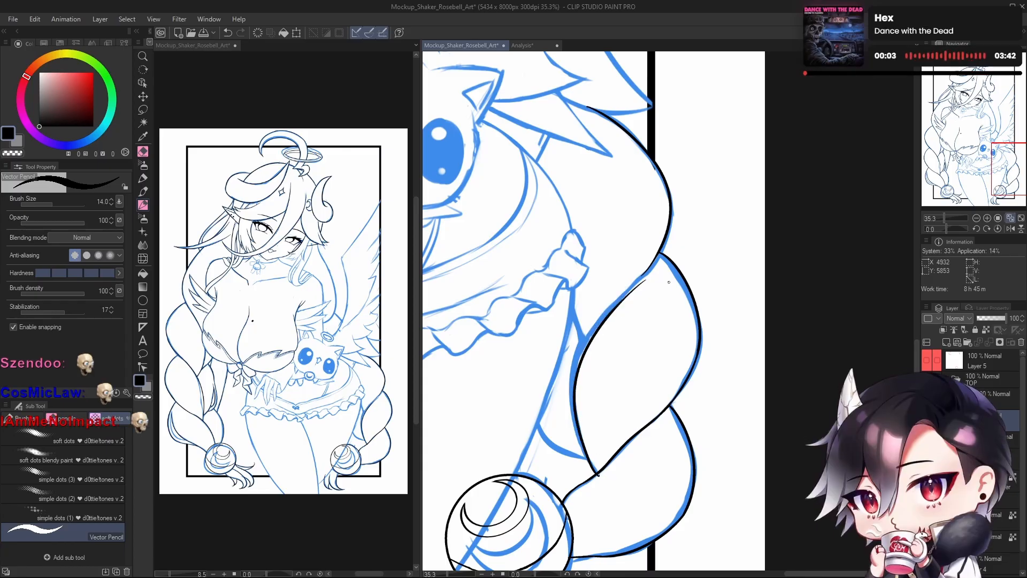
pyautogui.hotkey('ctrl', 'z')
pyautogui.moveTo(599, 474); pyautogui.dragTo(608, 323)
pyautogui.hotkey('ctrl', 'z')
pyautogui.moveTo(598, 474); pyautogui.dragTo(614, 304)
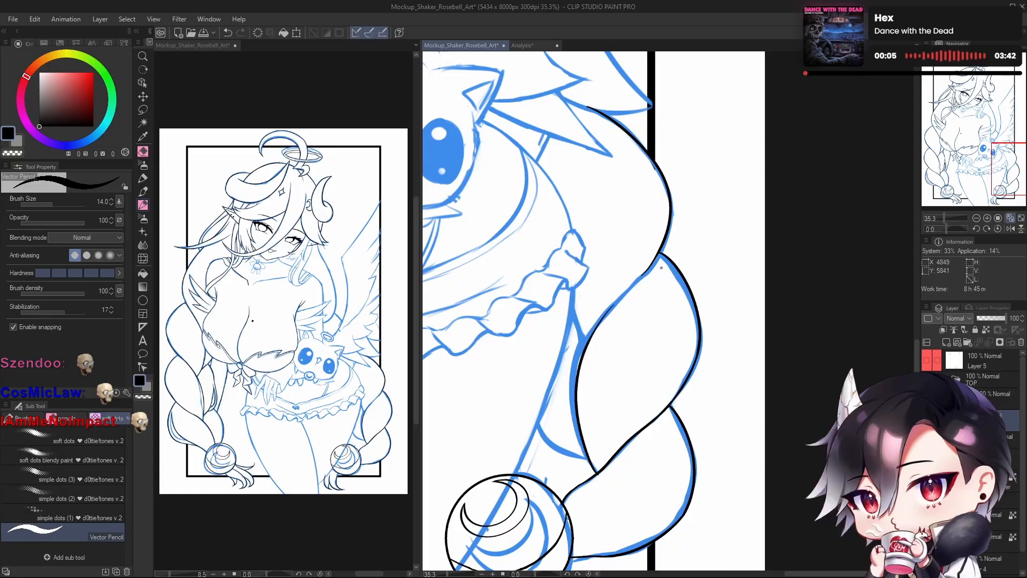
pyautogui.hotkey('ctrl', 'z')
pyautogui.moveTo(598, 475)
pyautogui.mouseDown()
pyautogui.moveTo(572, 415)
pyautogui.moveTo(629, 284)
pyautogui.mouseUp()
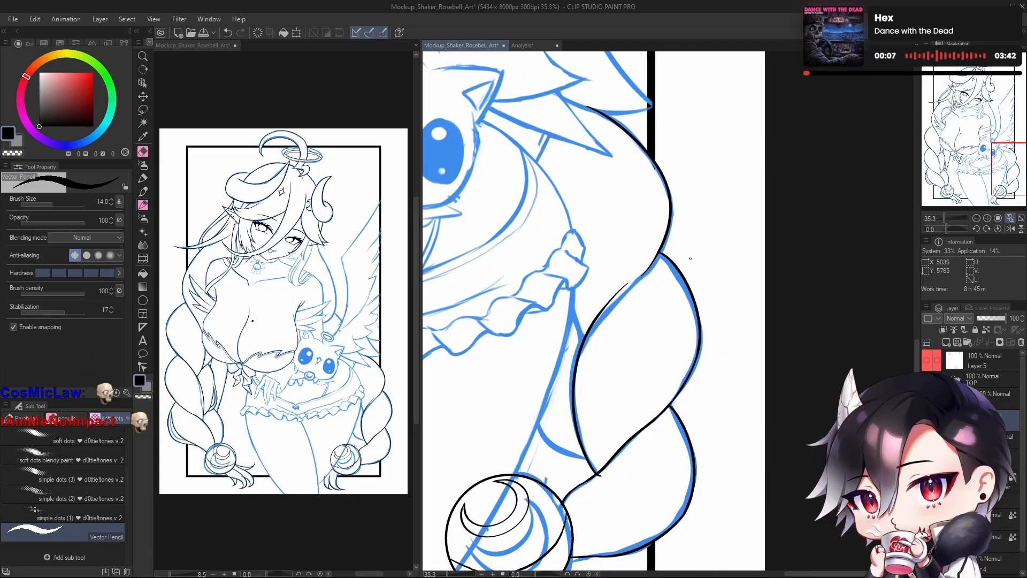
pyautogui.hotkey('ctrl', 'z')
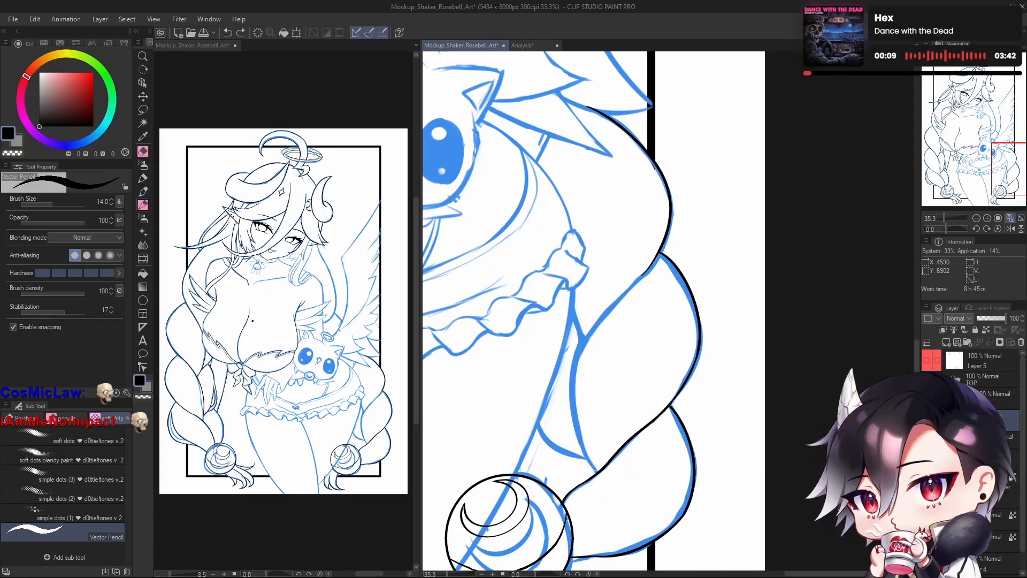
pyautogui.moveTo(595, 473)
pyautogui.mouseDown()
pyautogui.moveTo(576, 370)
pyautogui.moveTo(620, 302)
pyautogui.mouseUp()
pyautogui.hotkey('ctrl', 'z')
pyautogui.moveTo(598, 475); pyautogui.dragTo(640, 276)
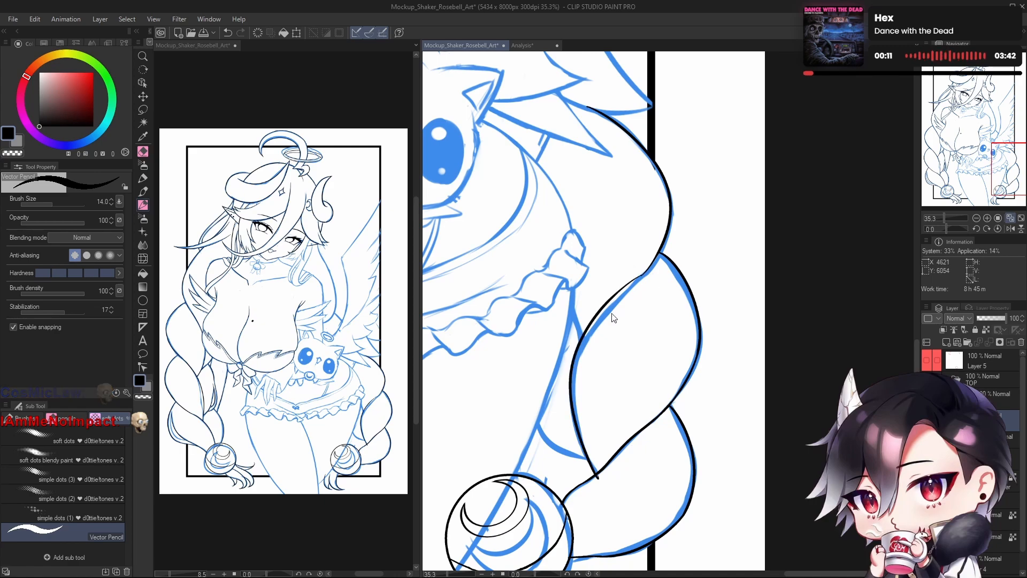
pyautogui.hotkey('ctrl', 'z')
pyautogui.moveTo(598, 475)
pyautogui.mouseDown()
pyautogui.moveTo(571, 384)
pyautogui.moveTo(641, 275)
pyautogui.mouseUp()
pyautogui.hotkey('ctrl', 'z')
pyautogui.moveTo(599, 474); pyautogui.dragTo(651, 269)
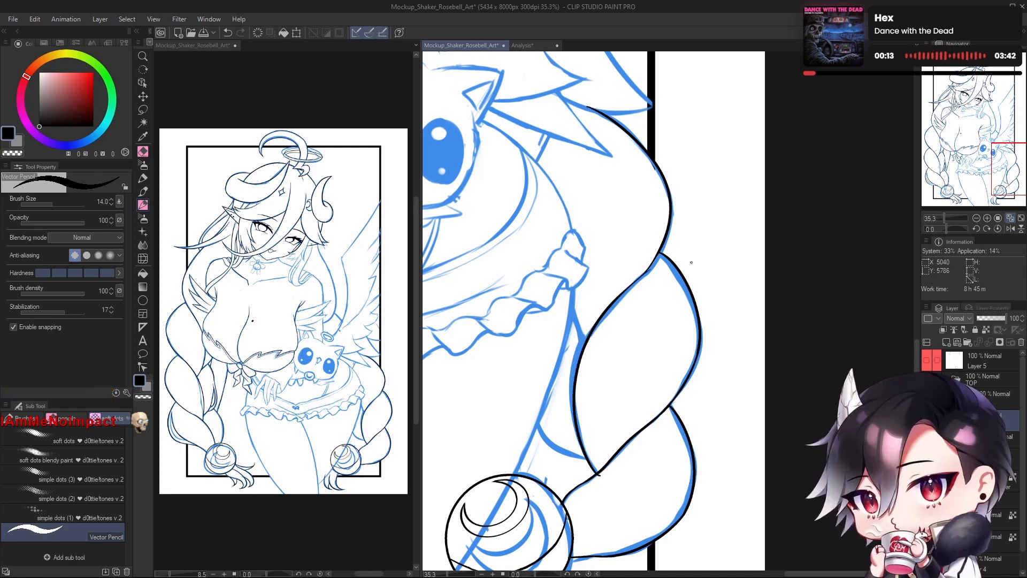
pyautogui.hotkey('ctrl', 'z')
pyautogui.moveTo(598, 474)
pyautogui.mouseDown()
pyautogui.moveTo(580, 439)
pyautogui.moveTo(641, 284)
pyautogui.mouseUp()
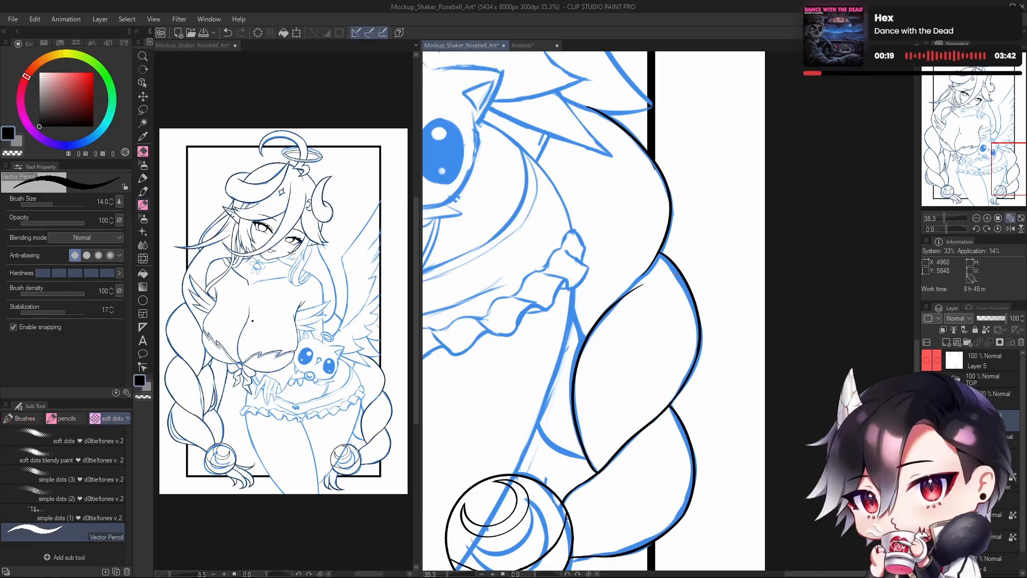
pyautogui.hotkey('ctrl', 'z')
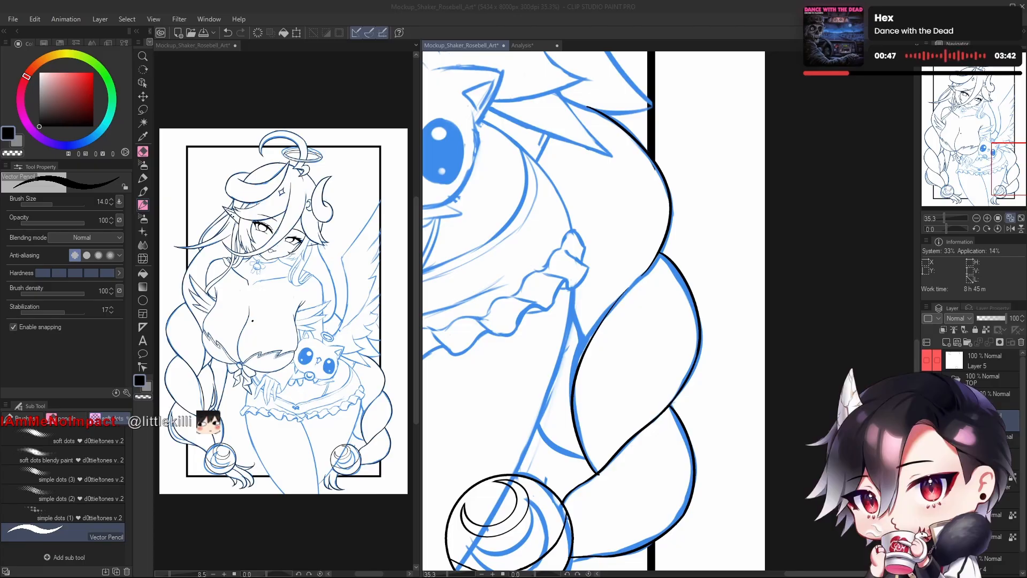
pyautogui.moveTo(636, 388); pyautogui.dragTo(641, 395)
pyautogui.hotkey('ctrl', 'z')
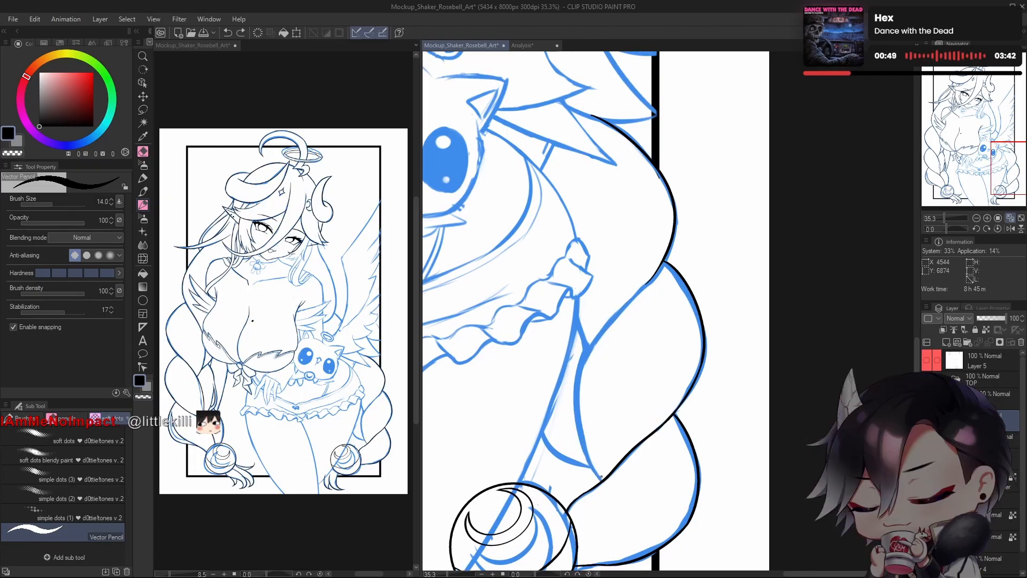
pyautogui.moveTo(601, 476); pyautogui.dragTo(577, 306)
pyautogui.hotkey('ctrl', 'z')
pyautogui.moveTo(601, 482); pyautogui.dragTo(632, 308)
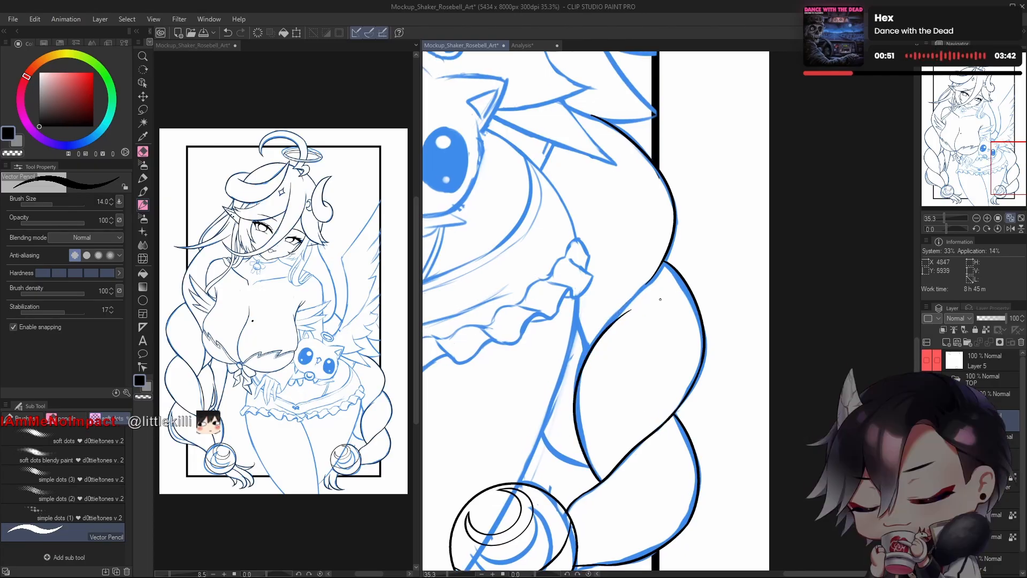
pyautogui.hotkey('ctrl', 'z')
pyautogui.moveTo(601, 482)
pyautogui.mouseDown()
pyautogui.moveTo(584, 454)
pyautogui.moveTo(664, 267)
pyautogui.mouseUp()
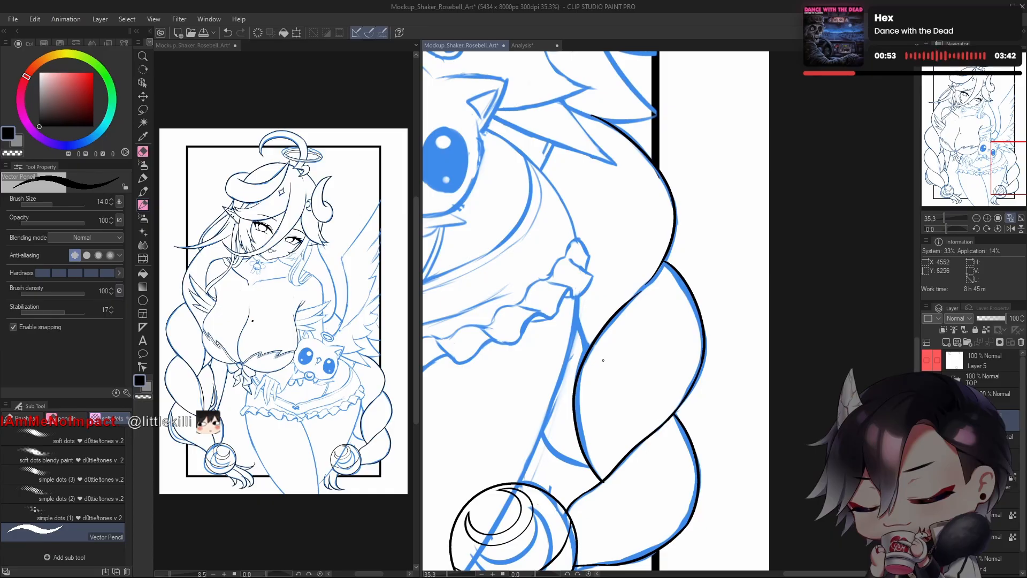
pyautogui.hotkey('ctrl', 'z')
pyautogui.moveTo(601, 482)
pyautogui.mouseDown()
pyautogui.moveTo(578, 380)
pyautogui.moveTo(663, 268)
pyautogui.moveTo(621, 310)
pyautogui.moveTo(602, 481)
pyautogui.mouseUp()
pyautogui.hotkey('ctrl', 'z')
pyautogui.hotkey('ctrl', 'z')
# Step: Try to ink the middle braid segment's inner curve downward from the upper crossing to the lower one
pyautogui.moveTo(662, 268); pyautogui.dragTo(602, 482)
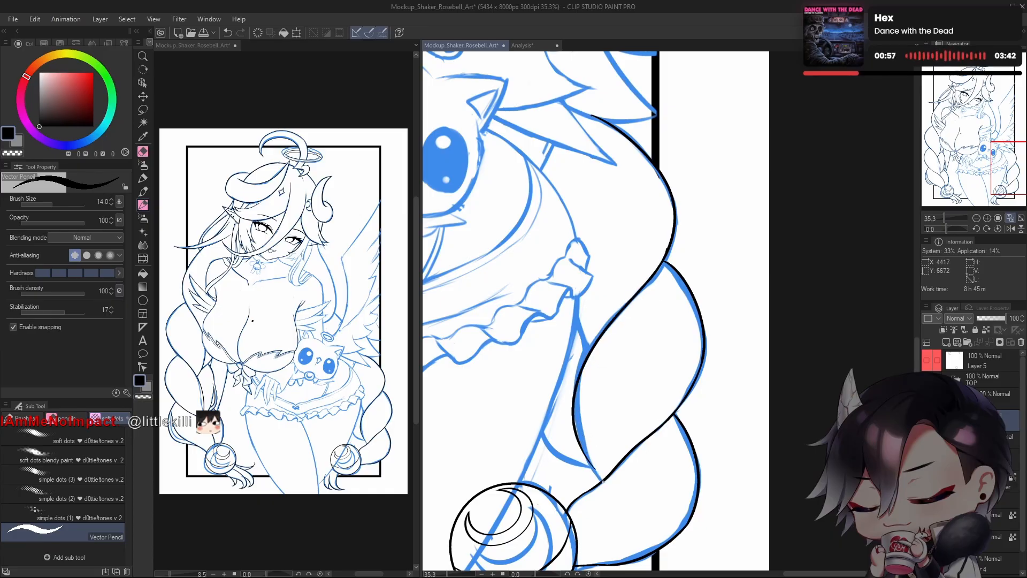
pyautogui.hotkey('ctrl', 'z')
pyautogui.moveTo(663, 266)
pyautogui.mouseDown()
pyautogui.moveTo(640, 292)
pyautogui.moveTo(602, 481)
pyautogui.moveTo(578, 380)
pyautogui.moveTo(650, 281)
pyautogui.mouseUp()
pyautogui.hotkey('ctrl', 'z')
pyautogui.hotkey('ctrl', 'z')
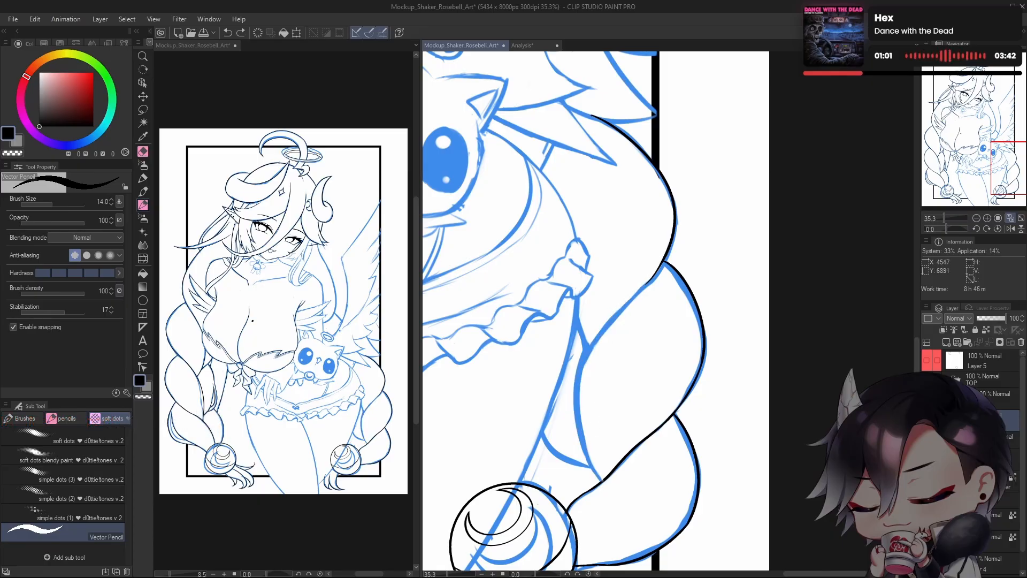
# Step: Ink the inner curve of the middle braid segment in one stroke from the lower crossing up into the outer curve above
pyautogui.moveTo(602, 480)
pyautogui.mouseDown()
pyautogui.moveTo(578, 407)
pyautogui.moveTo(663, 262)
pyautogui.mouseUp()
pyautogui.hotkey('ctrl', 'z')
pyautogui.moveTo(602, 482)
pyautogui.mouseDown()
pyautogui.moveTo(578, 391)
pyautogui.moveTo(674, 226)
pyautogui.mouseUp()
# Step: Flip the canvas and try to trim the line thickness at the upper braid crossing and along the outer curve with transparent colour
pyautogui.moveTo(683, 317); pyautogui.dragTo(615, 318)
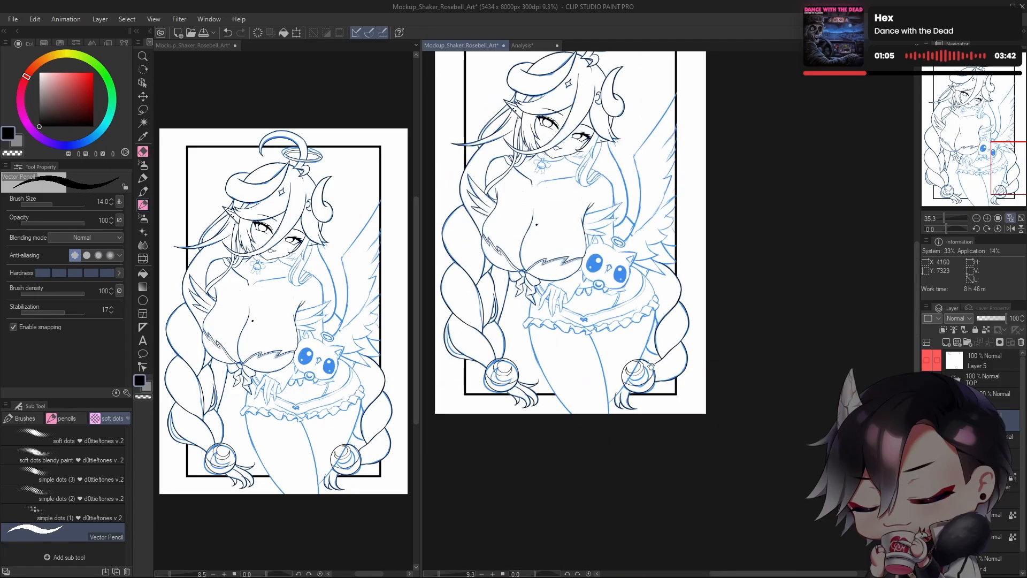
pyautogui.press('h')
pyautogui.moveTo(684, 321); pyautogui.dragTo(696, 393)
pyautogui.press('c')
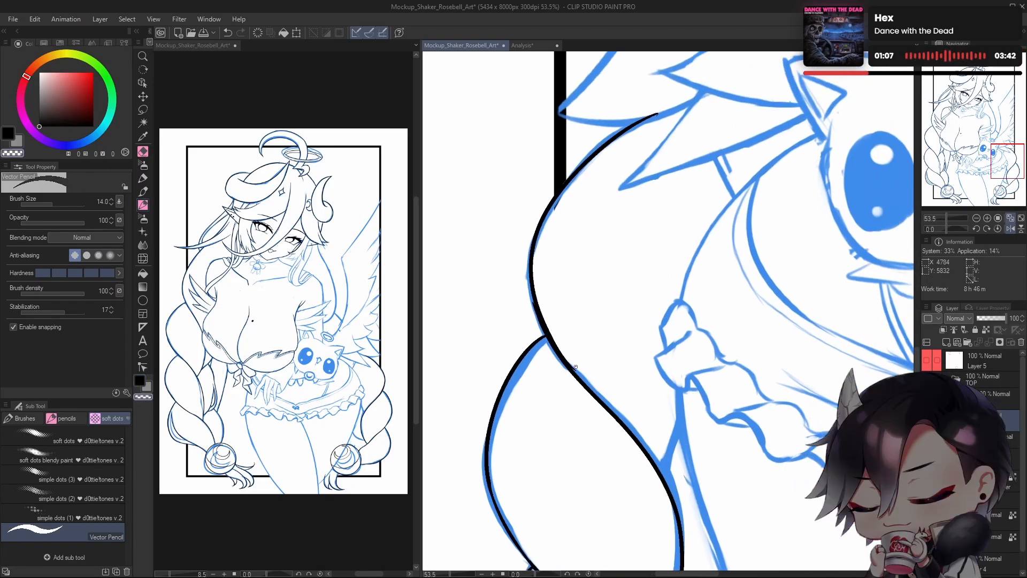
pyautogui.moveTo(554, 336); pyautogui.dragTo(579, 375)
pyautogui.hotkey('ctrl', 'z')
pyautogui.press('c')
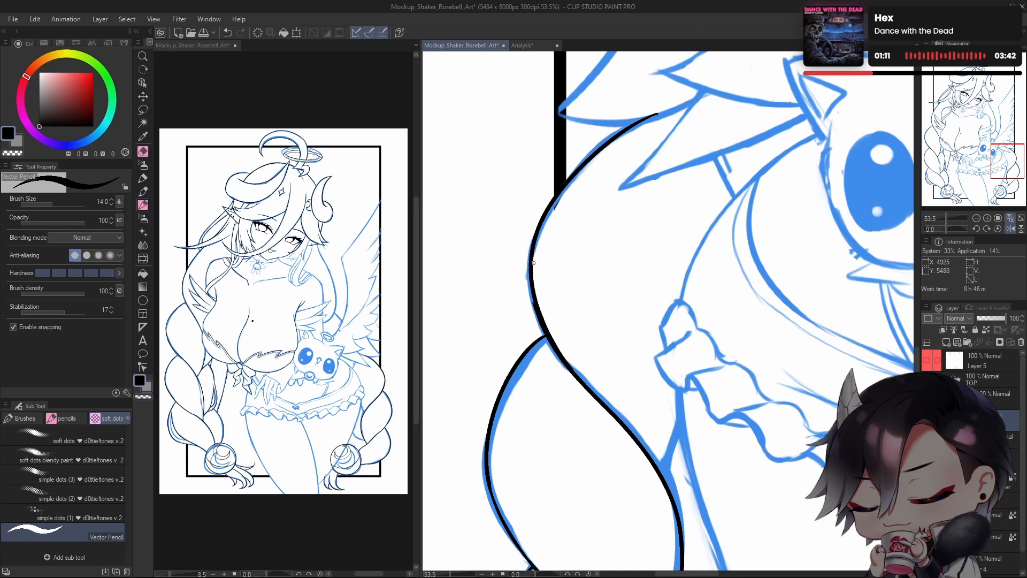
pyautogui.press('c')
pyautogui.moveTo(544, 317)
pyautogui.mouseDown()
pyautogui.moveTo(564, 355)
pyautogui.moveTo(538, 268)
pyautogui.mouseUp()
pyautogui.hotkey('ctrl', 'z')
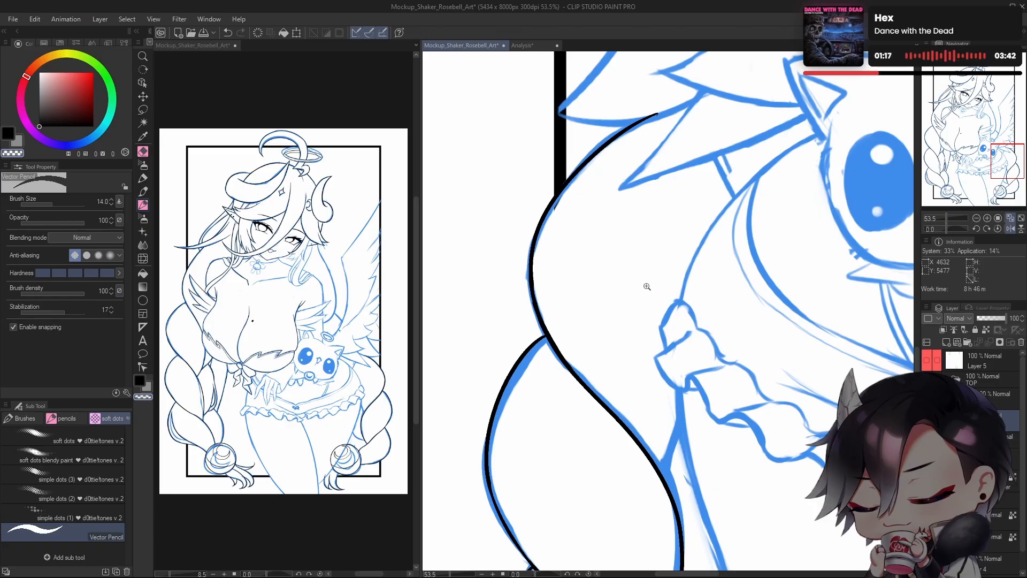
# Step: Examine the newly inked braid segments against the whole figure, flipped and unflipped
pyautogui.moveTo(646, 286); pyautogui.dragTo(583, 300)
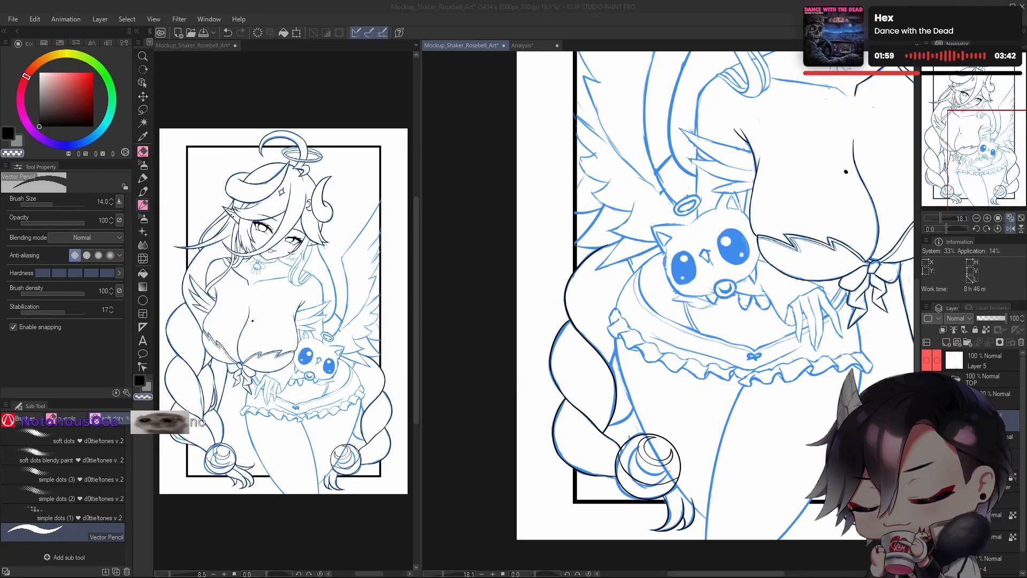
pyautogui.scroll(-5, 666, 406)
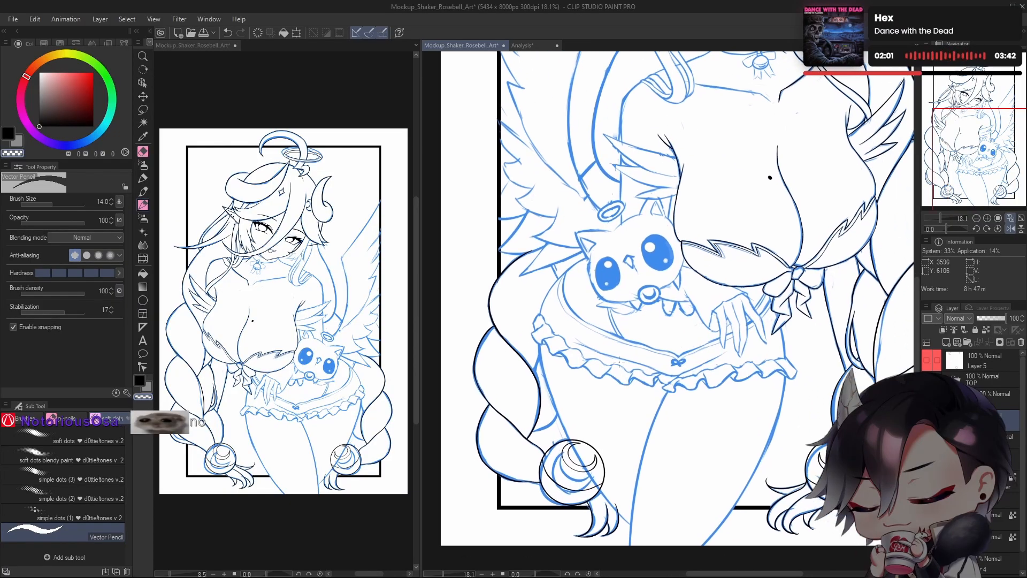
pyautogui.moveTo(665, 407); pyautogui.dragTo(645, 415)
pyautogui.press('h')
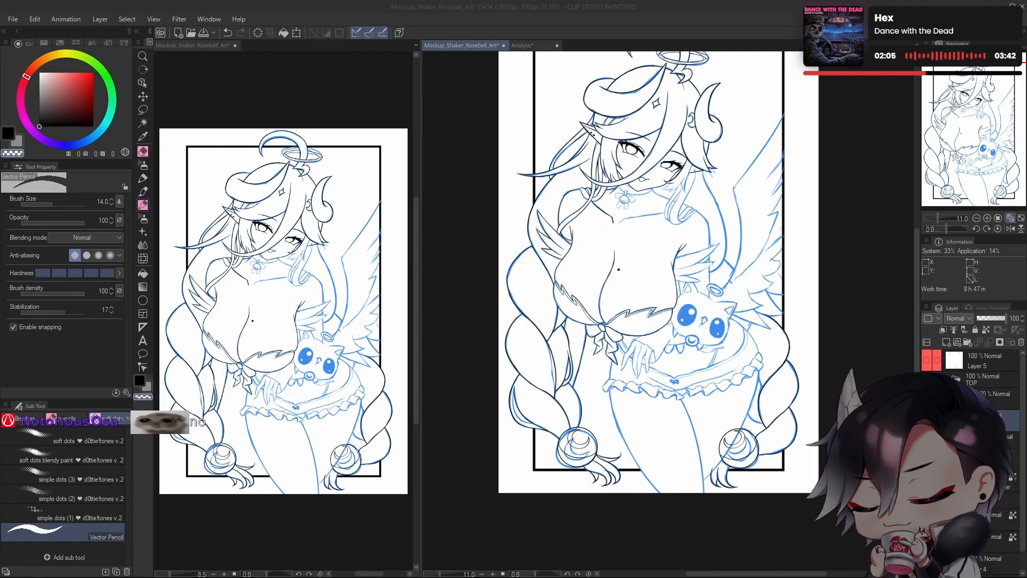
# Step: Check the inked line art on the whole figure with the blue sketch hidden, and show the sketch again
pyautogui.moveTo(665, 368); pyautogui.dragTo(648, 350)
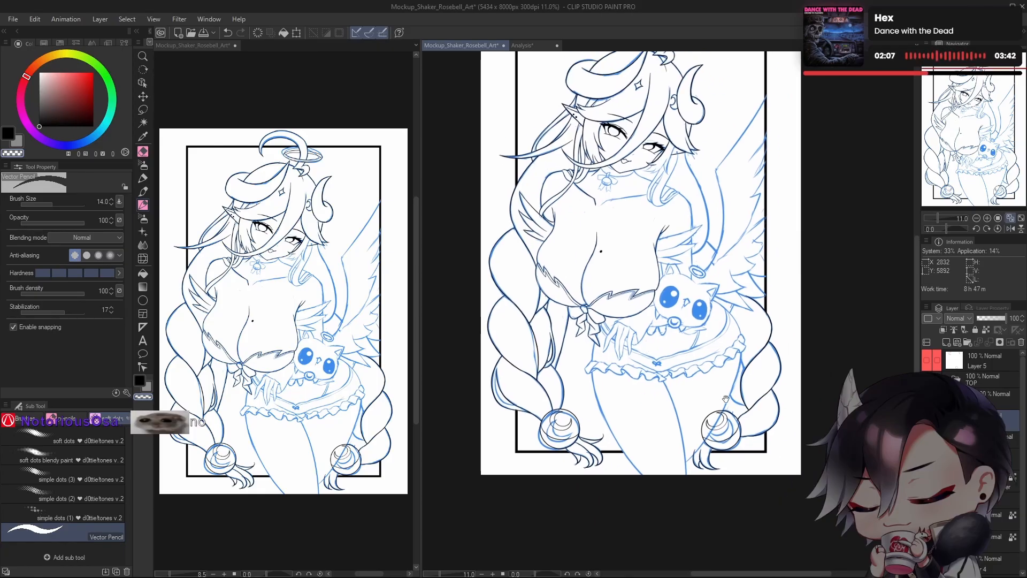
pyautogui.click(927, 514)
pyautogui.scroll(-4, 742, 403)
pyautogui.moveTo(718, 444); pyautogui.dragTo(687, 459)
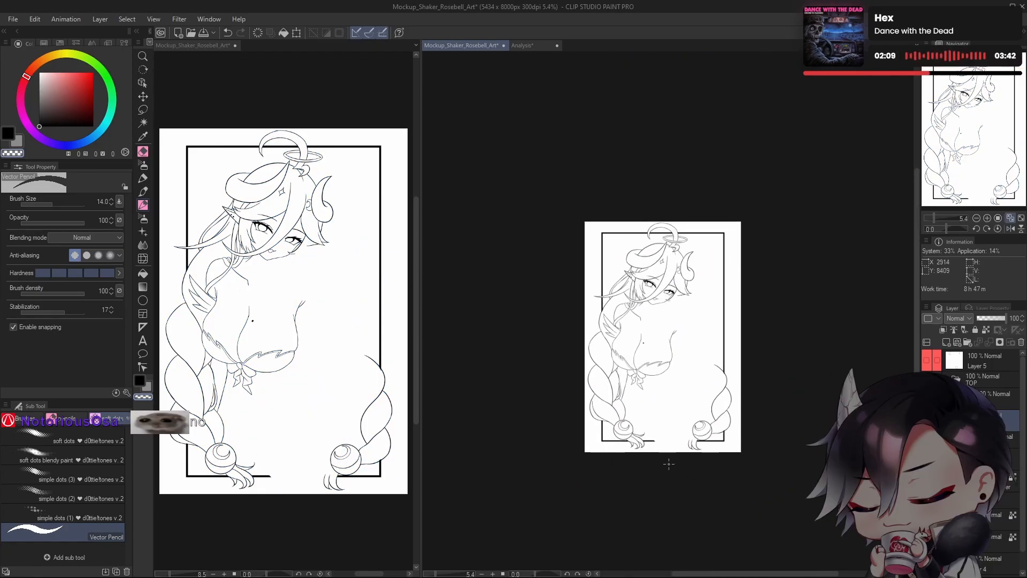
pyautogui.click(927, 515)
pyautogui.scroll(8, 714, 419)
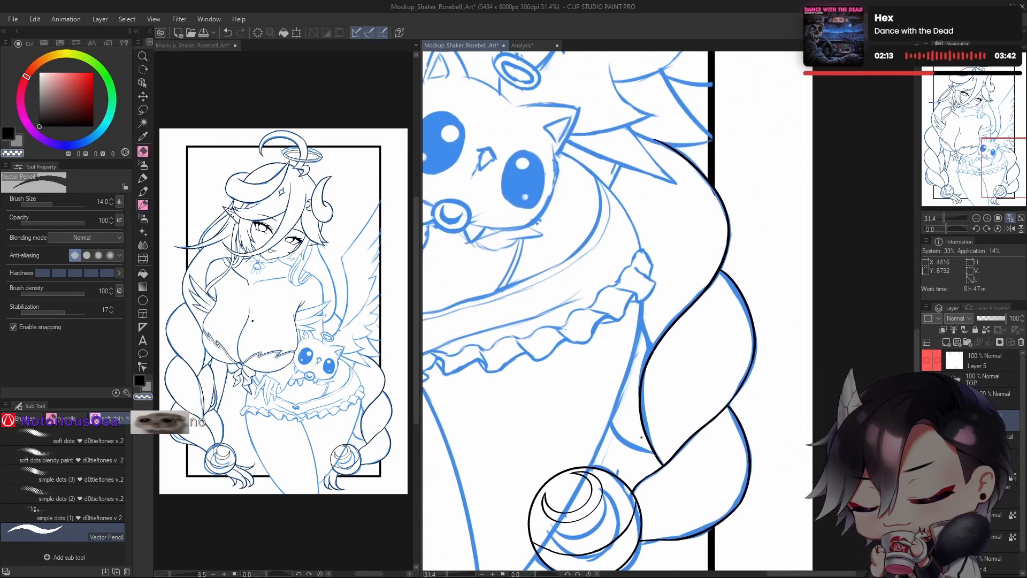
# Step: Ink the short strand curve behind the middle braid segment, just above the lower crossing near the round ornament
pyautogui.moveTo(607, 416)
pyautogui.mouseDown()
pyautogui.moveTo(673, 445)
pyautogui.moveTo(699, 411)
pyautogui.moveTo(676, 393)
pyautogui.moveTo(690, 388)
pyautogui.mouseUp()
pyautogui.hotkey('ctrl', 'z')
pyautogui.press('h')
pyautogui.hotkey('ctrl', 'z')
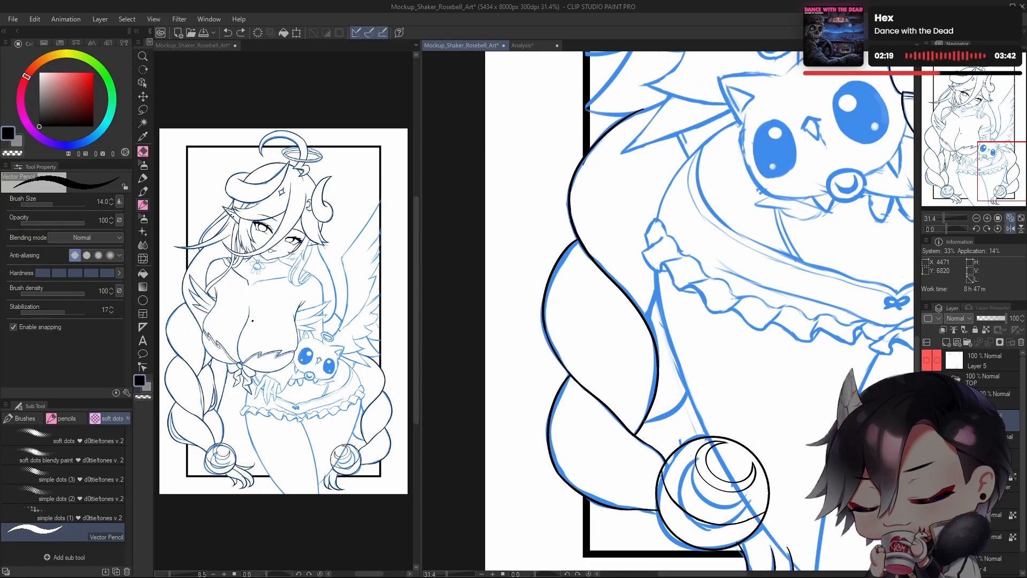
pyautogui.moveTo(651, 421); pyautogui.dragTo(687, 386)
pyautogui.hotkey('ctrl', 'z')
pyautogui.hotkey('ctrl', 'z')
pyautogui.moveTo(646, 422); pyautogui.dragTo(693, 376)
pyautogui.hotkey('ctrl', 'z')
pyautogui.hotkey('ctrl', 'z')
pyautogui.hotkey('ctrl', 'z')
# Step: Trim the overshooting tip of the short strand curve with transparent colour and restore black as the drawing colour
pyautogui.scroll(-3, 701, 385)
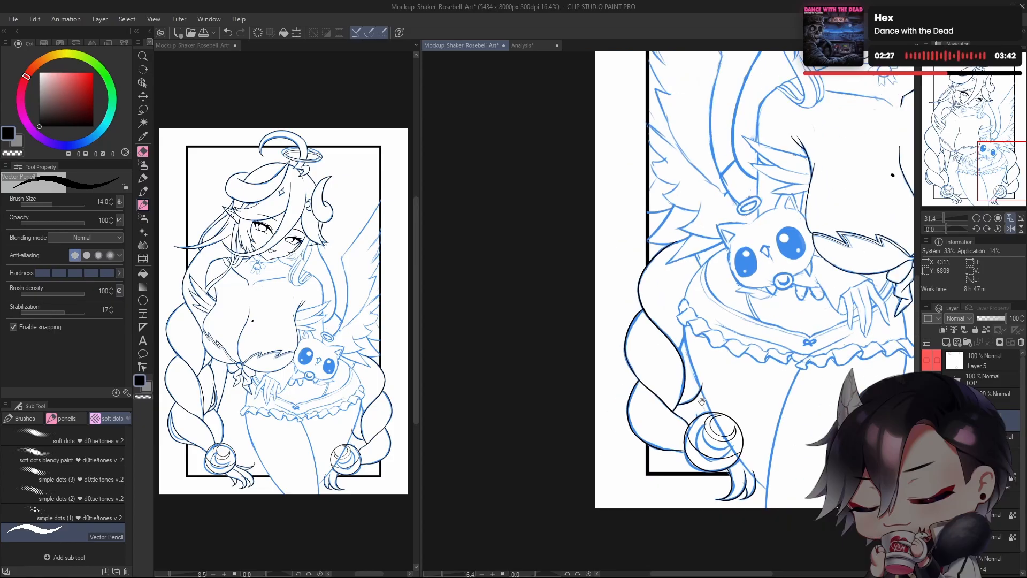
pyautogui.moveTo(702, 385); pyautogui.dragTo(679, 406)
pyautogui.scroll(4, 673, 378)
pyautogui.press('c')
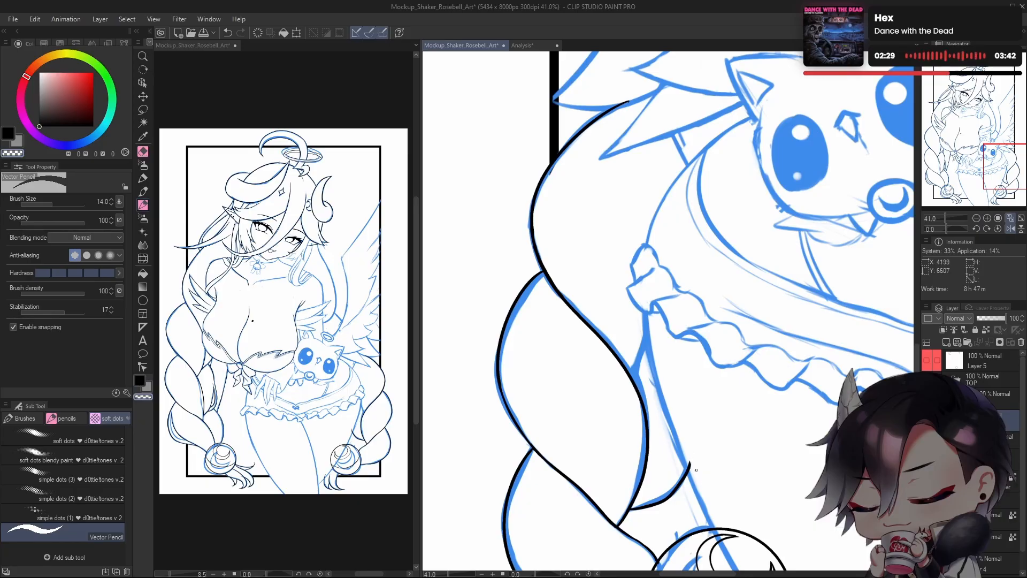
pyautogui.moveTo(695, 450); pyautogui.dragTo(690, 462)
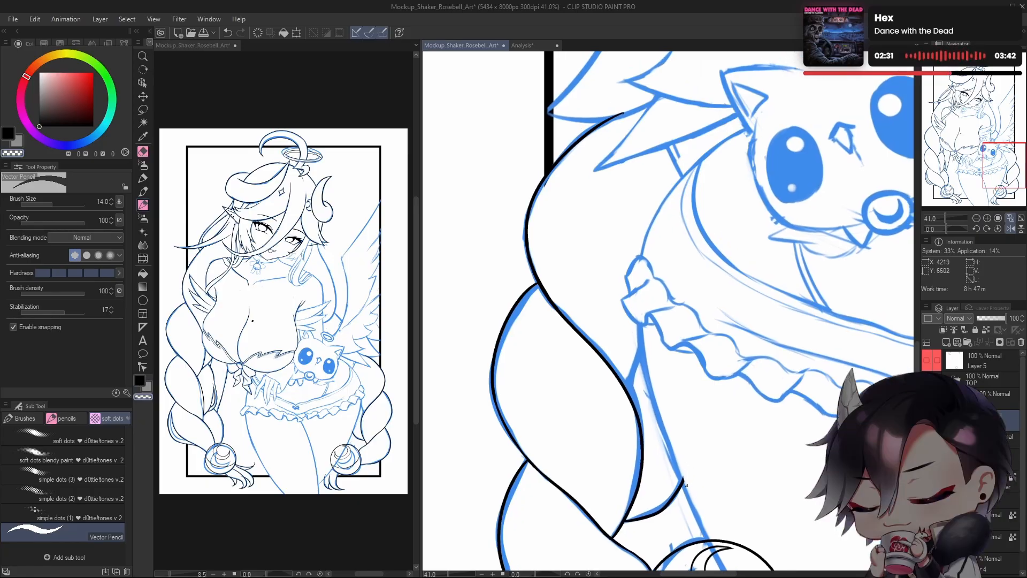
pyautogui.press('c')
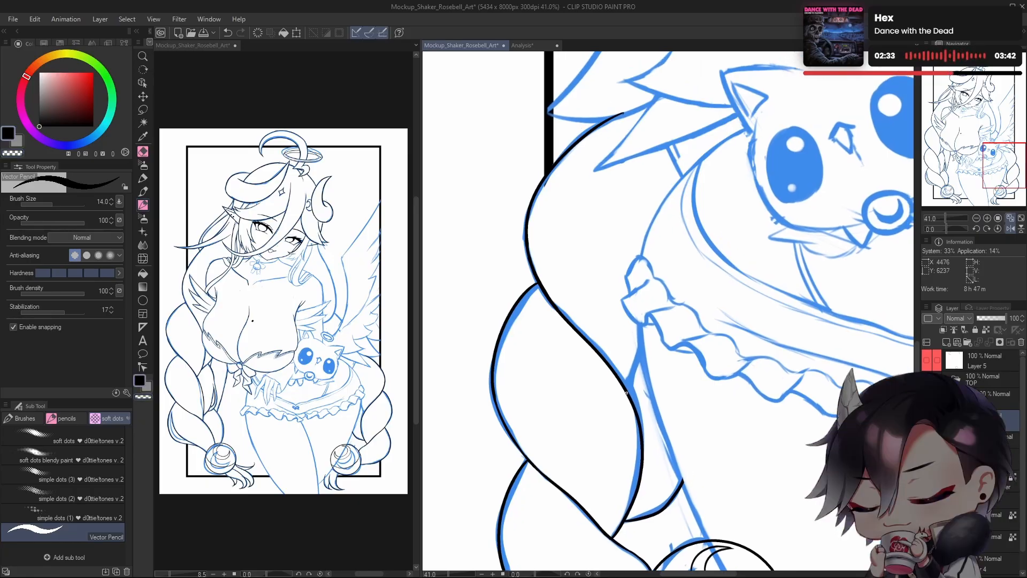
# Step: Ink the short line from the skirt's ruffle down to the middle braid segment and prepare transparent colour for trimming
pyautogui.press('h')
pyautogui.moveTo(713, 389)
pyautogui.mouseDown()
pyautogui.moveTo(687, 409)
pyautogui.moveTo(669, 346)
pyautogui.mouseUp()
pyautogui.hotkey('ctrl', 'z')
pyautogui.hotkey('ctrl', 'z')
pyautogui.hotkey('ctrl', 'z')
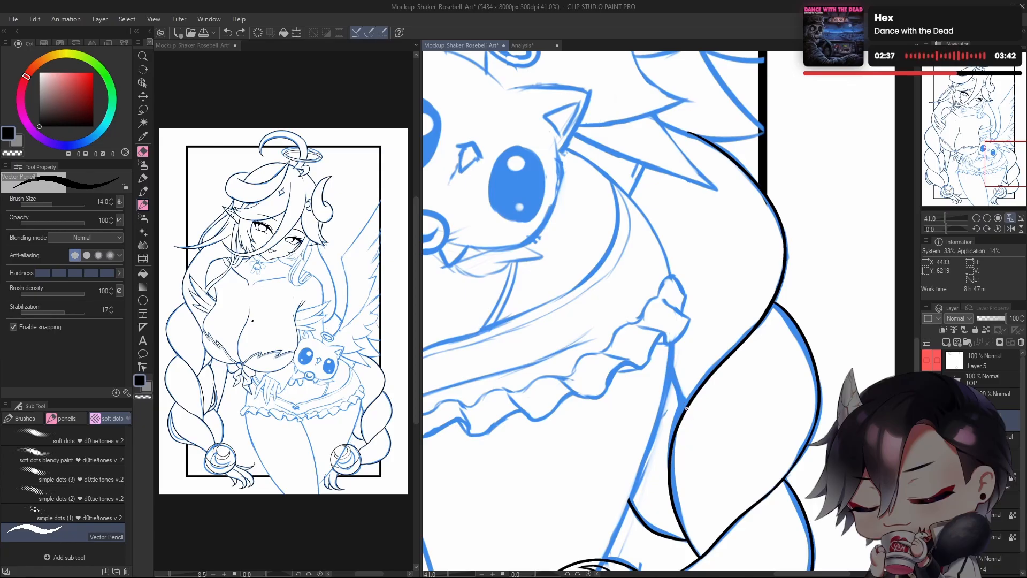
pyautogui.press('c')
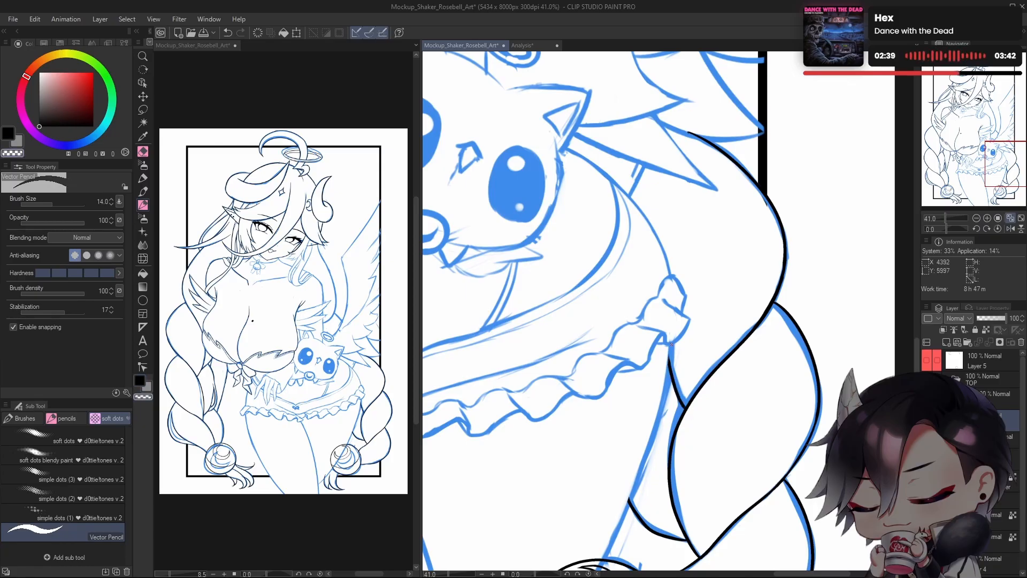
pyautogui.scroll(-5, 672, 345)
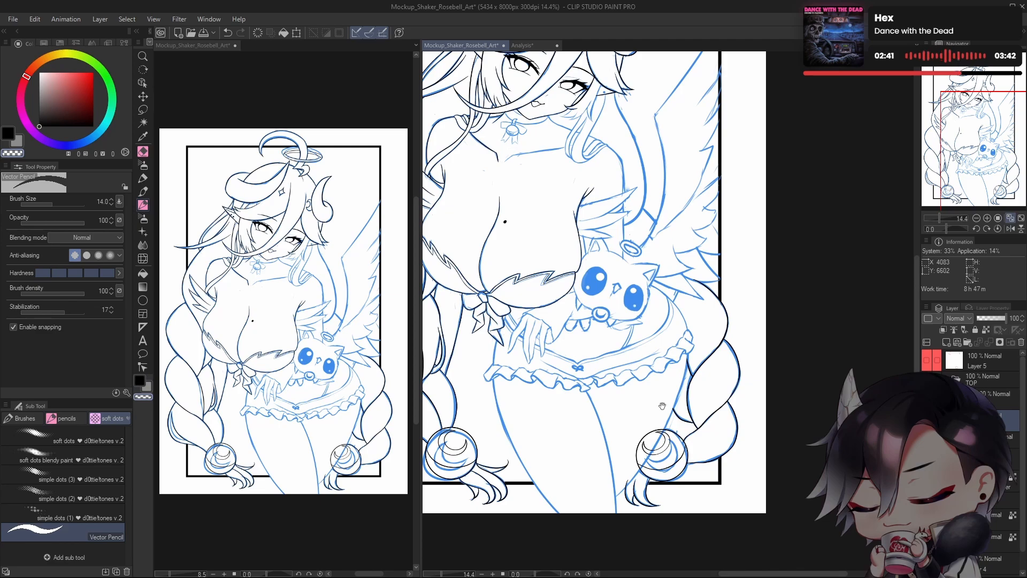
# Step: Try to ink the top of the long curve that hangs from the hair tips beside the ear, using black
pyautogui.scroll(2, 711, 273)
pyautogui.moveTo(684, 166); pyautogui.dragTo(766, 419)
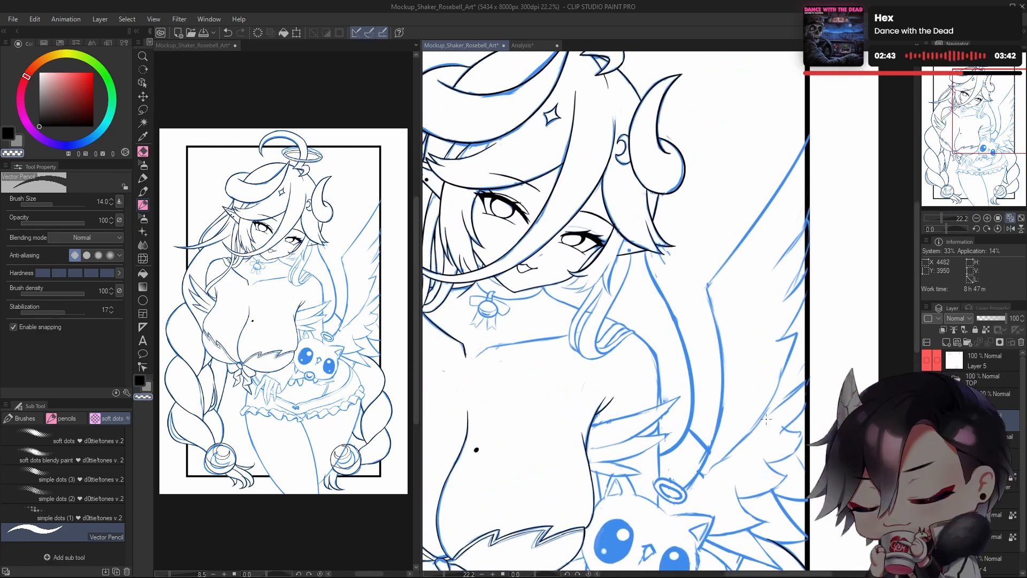
pyautogui.scroll(2, 666, 275)
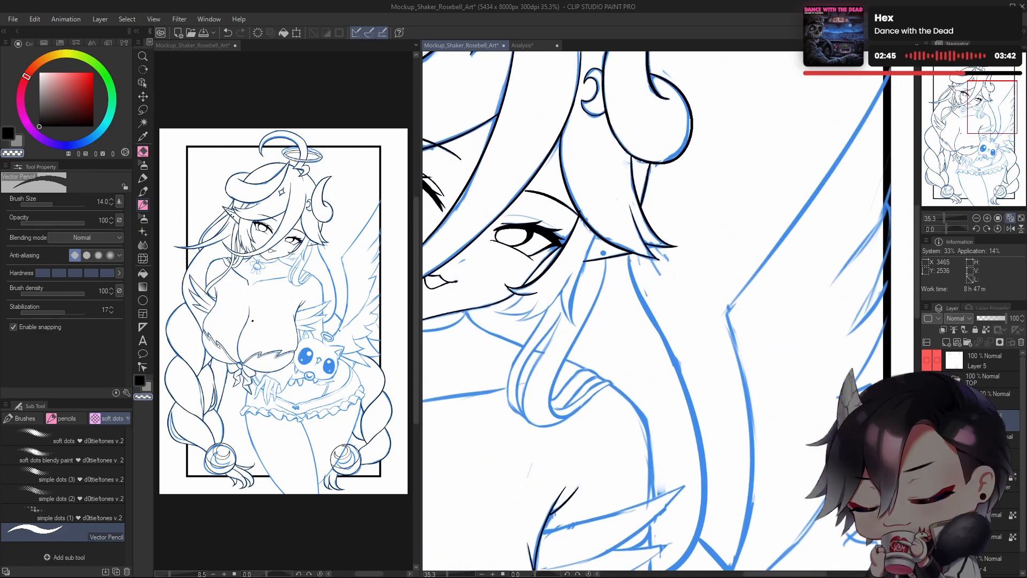
pyautogui.press('c')
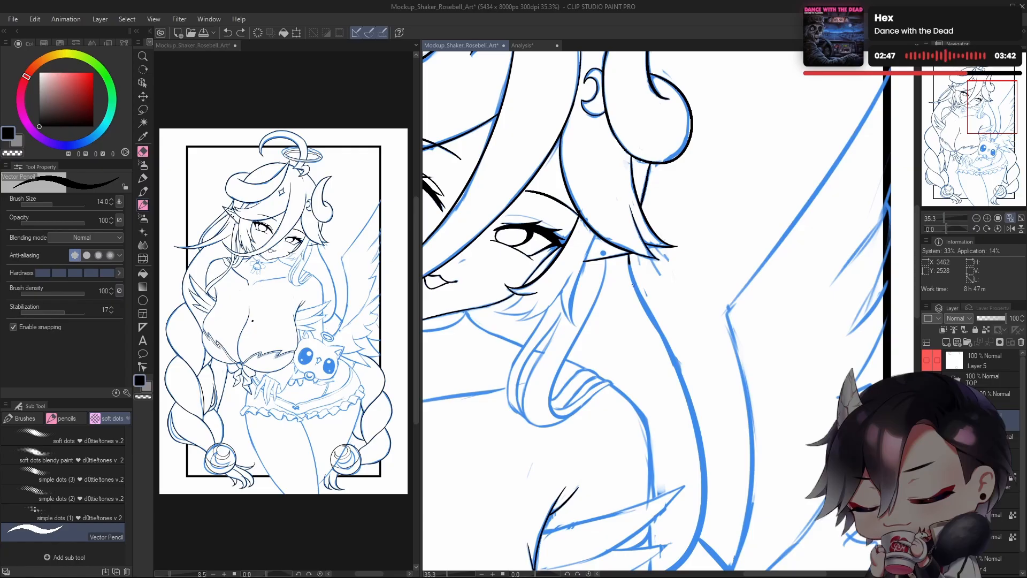
pyautogui.scroll(-2, 733, 316)
pyautogui.moveTo(741, 360); pyautogui.dragTo(743, 401)
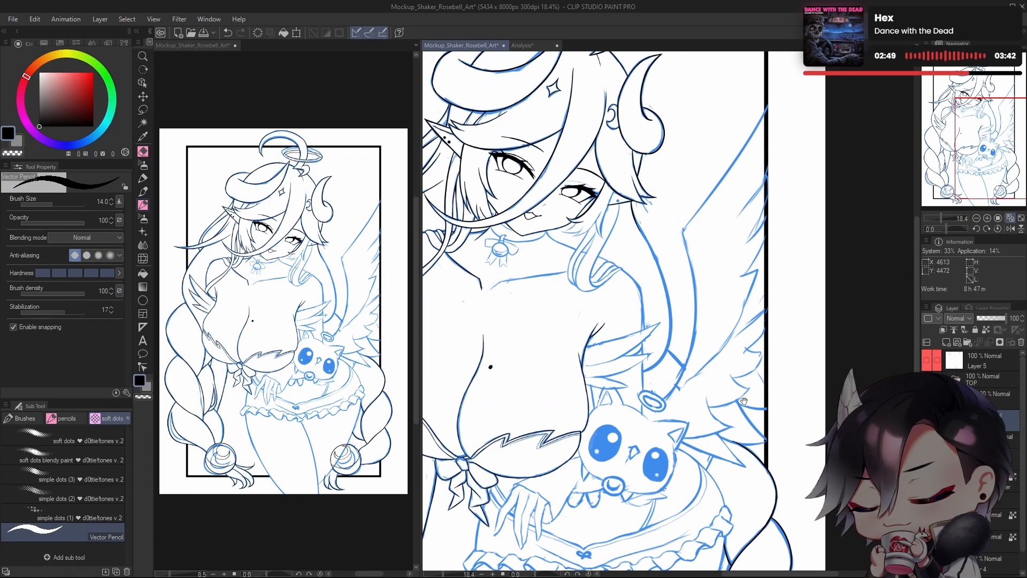
pyautogui.scroll(2, 667, 216)
pyautogui.moveTo(667, 216); pyautogui.dragTo(667, 251)
# Step: Examine the line art flipped and as a whole figure without the sketch, including the area below the hair tips
pyautogui.press('h')
pyautogui.moveTo(855, 422); pyautogui.dragTo(576, 266)
pyautogui.scroll(-7, 757, 332)
pyautogui.press('h')
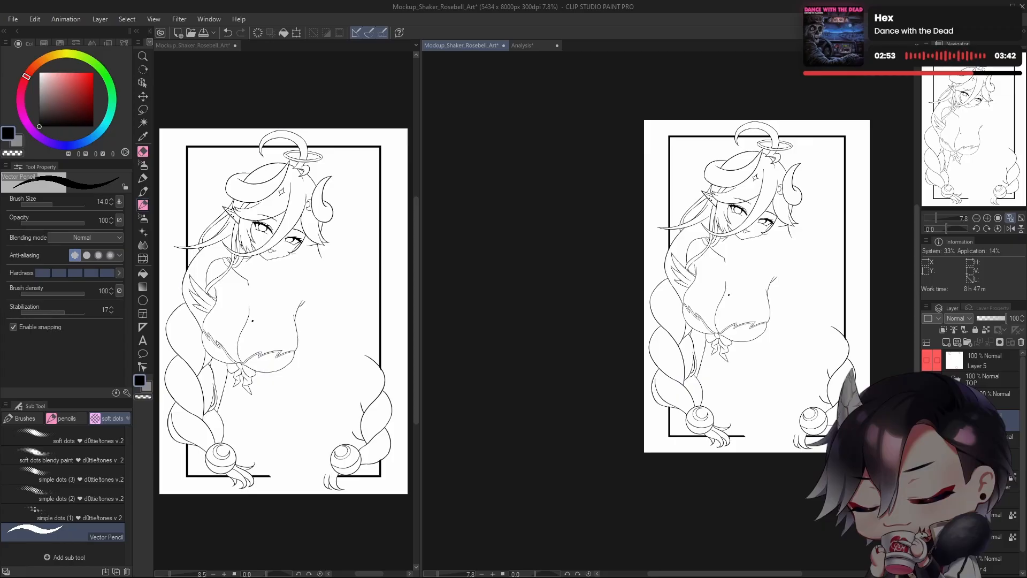
pyautogui.moveTo(758, 373); pyautogui.dragTo(709, 371)
pyautogui.moveTo(776, 377); pyautogui.dragTo(723, 397)
pyautogui.moveTo(686, 261); pyautogui.dragTo(688, 302)
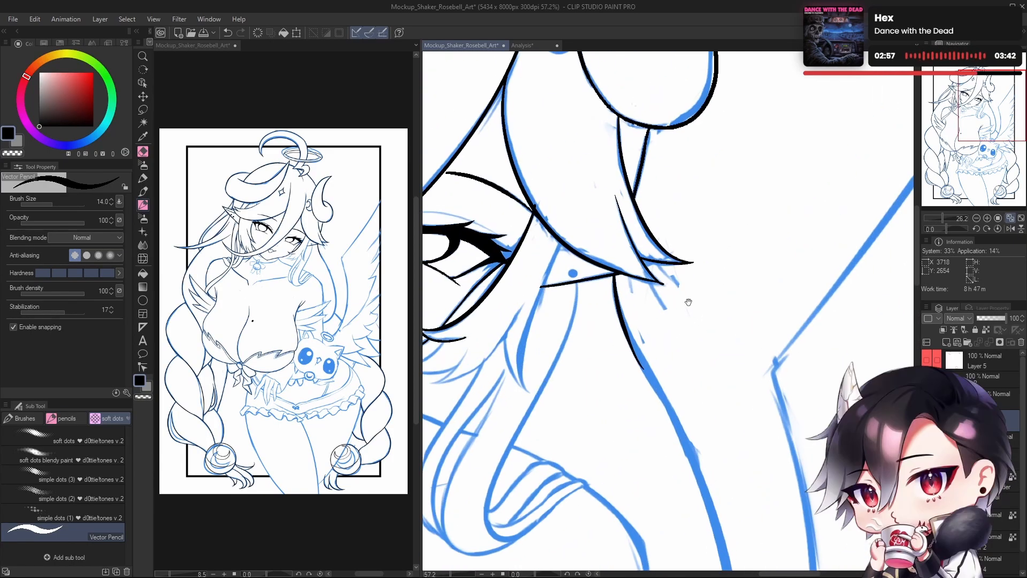
# Step: Flip the canvas and try to redraw the top of the long curve below the hair tips
pyautogui.press('h')
pyautogui.moveTo(693, 399); pyautogui.dragTo(648, 306)
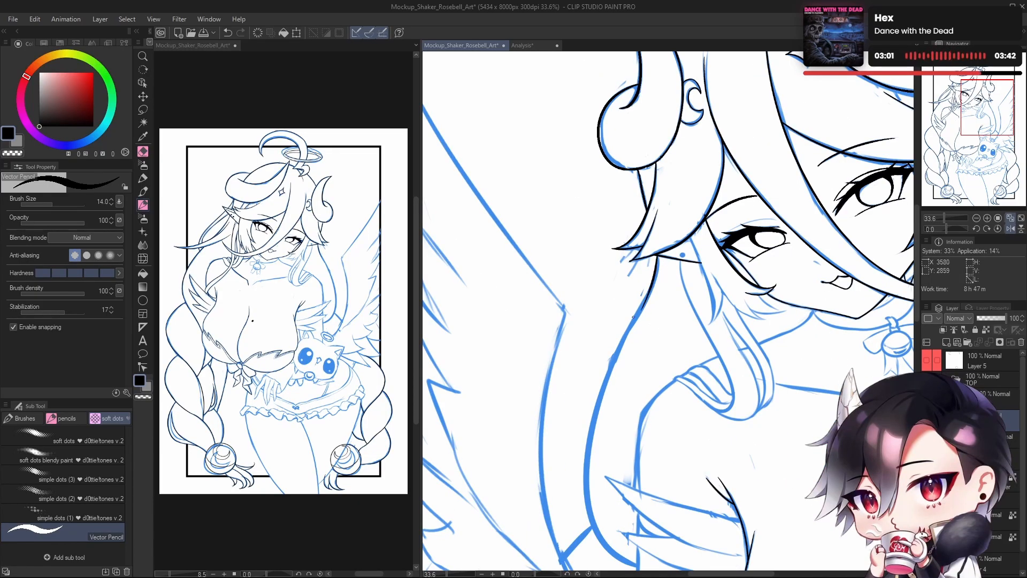
pyautogui.moveTo(658, 261); pyautogui.dragTo(632, 315)
pyautogui.moveTo(657, 256); pyautogui.dragTo(631, 317)
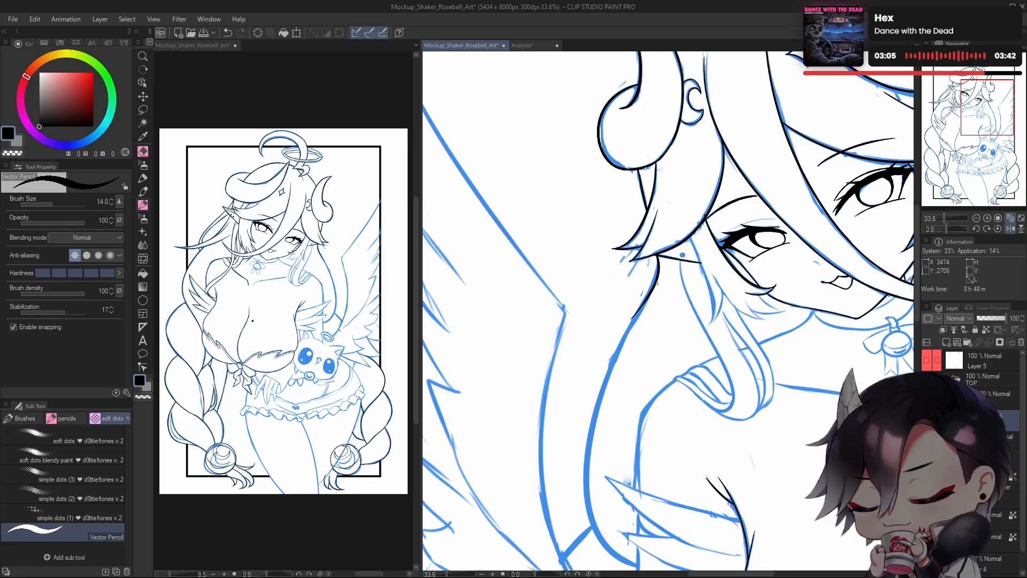
pyautogui.hotkey('ctrl', 'z')
pyautogui.moveTo(658, 257); pyautogui.dragTo(638, 323)
pyautogui.hotkey('ctrl', 'z')
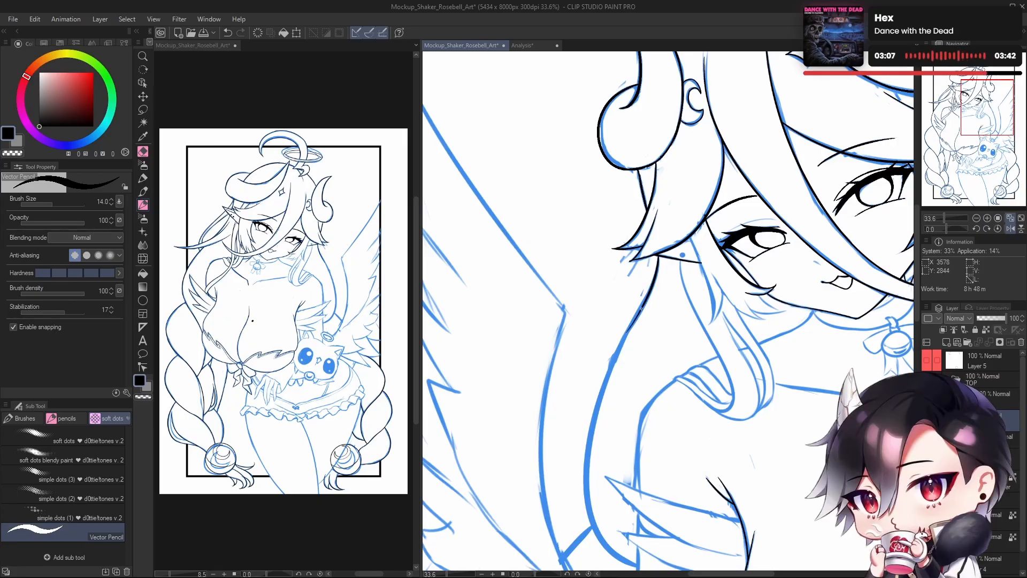
pyautogui.press('h')
pyautogui.moveTo(699, 385)
pyautogui.mouseDown()
pyautogui.moveTo(641, 355)
pyautogui.moveTo(665, 364)
pyautogui.mouseUp()
pyautogui.press('h')
pyautogui.hotkey('ctrl', 'z')
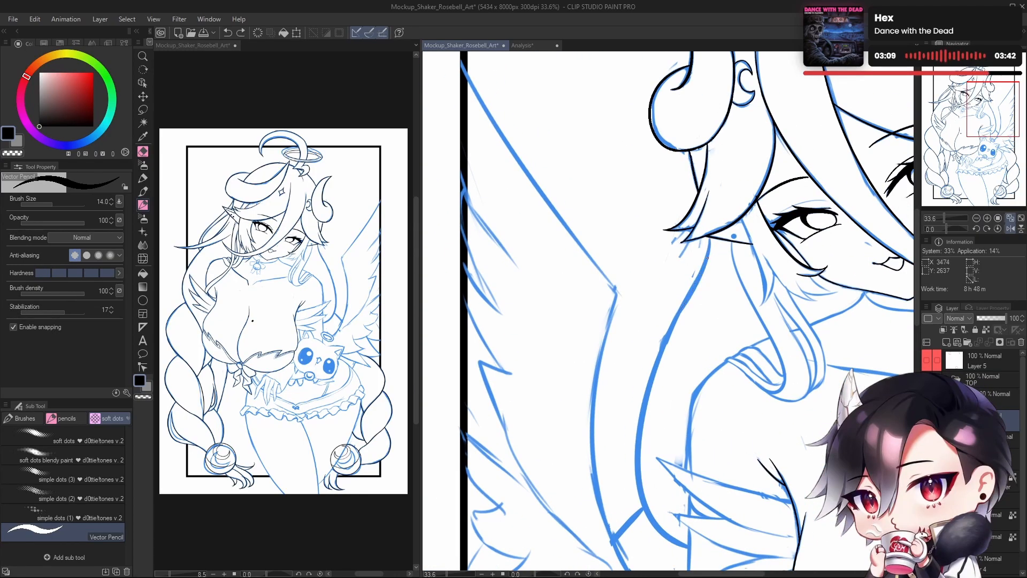
# Step: Try several more strokes for the upper part of the long curve on the flipped canvas
pyautogui.moveTo(710, 236); pyautogui.dragTo(686, 306)
pyautogui.hotkey('ctrl', 'z')
pyautogui.moveTo(710, 236); pyautogui.dragTo(677, 312)
pyautogui.hotkey('ctrl', 'z')
pyautogui.moveTo(710, 235)
pyautogui.mouseDown()
pyautogui.moveTo(665, 329)
pyautogui.moveTo(704, 266)
pyautogui.moveTo(678, 310)
pyautogui.mouseUp()
pyautogui.hotkey('ctrl', 'z')
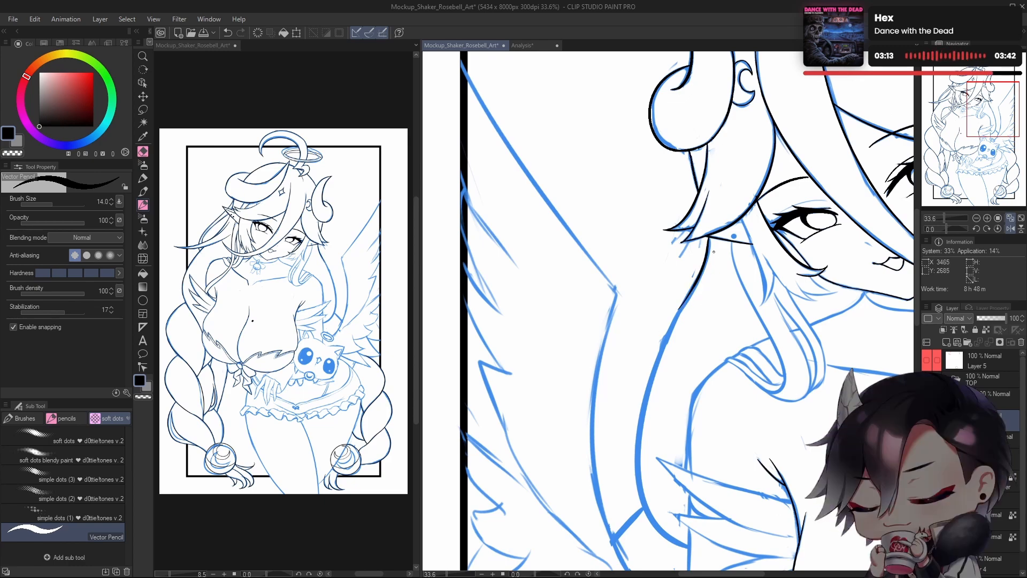
pyautogui.hotkey('ctrl', 'z')
pyautogui.moveTo(710, 236); pyautogui.dragTo(669, 321)
pyautogui.hotkey('ctrl', 'z')
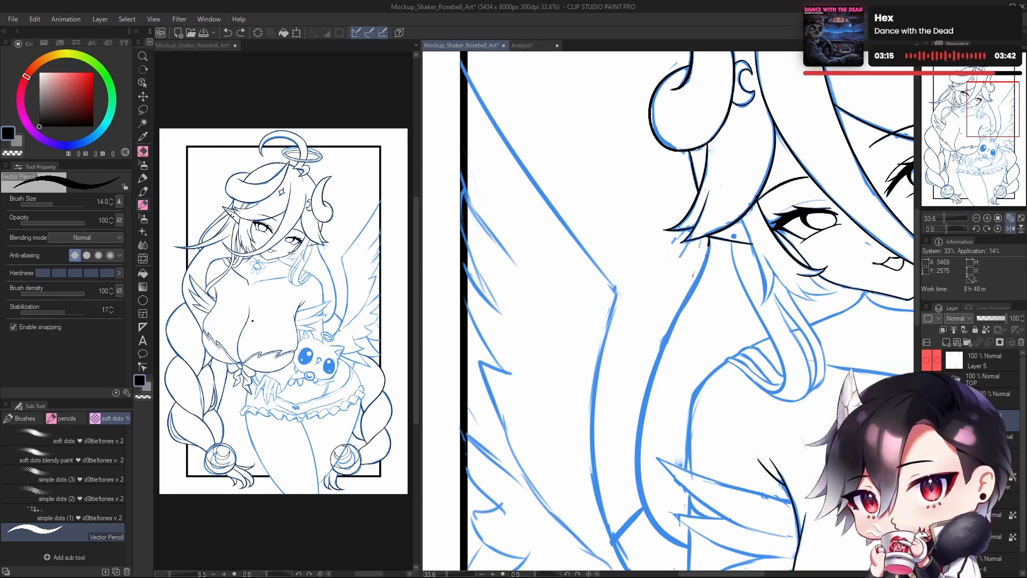
pyautogui.hotkey('ctrl', 'z')
pyautogui.hotkey('ctrl', 'z')
# Step: Ink the upper part of the long curve from the hair tips downward with the canvas unflipped
pyautogui.moveTo(710, 236); pyautogui.dragTo(679, 310)
pyautogui.press('h')
pyautogui.moveTo(704, 348); pyautogui.dragTo(695, 368)
pyautogui.hotkey('ctrl', 'z')
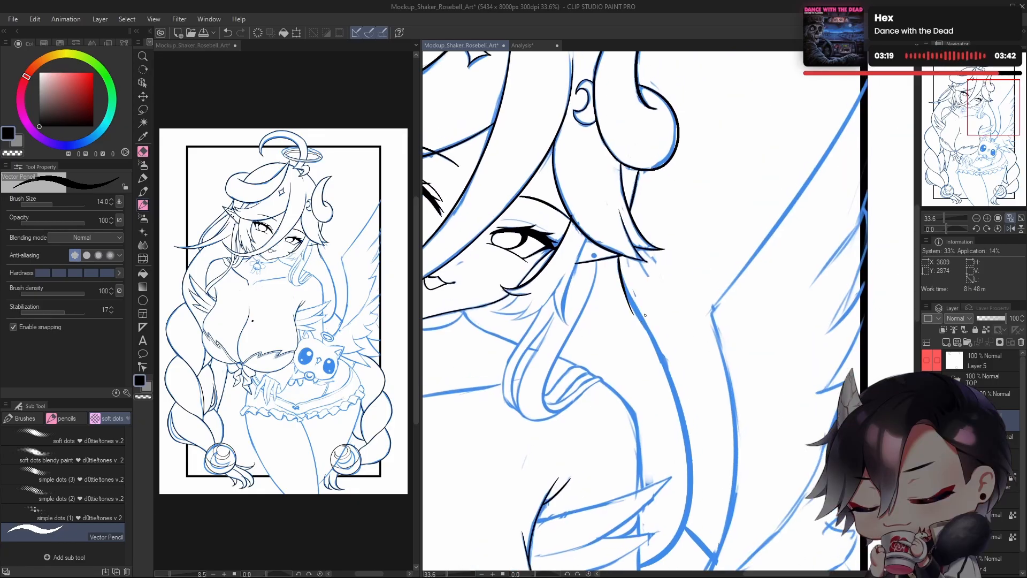
pyautogui.hotkey('ctrl', 'z')
pyautogui.moveTo(619, 256); pyautogui.dragTo(636, 310)
pyautogui.hotkey('ctrl', 'z')
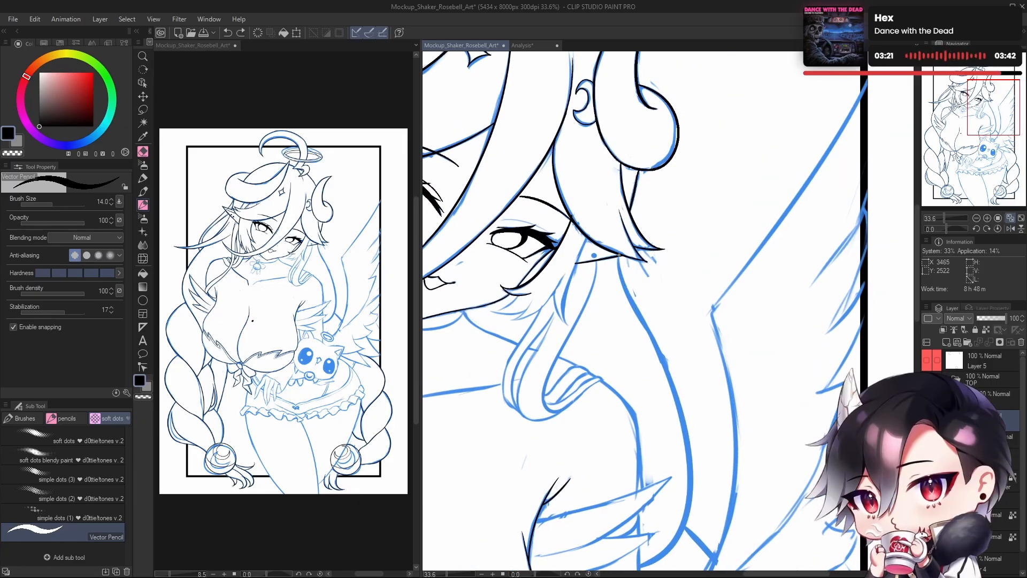
pyautogui.moveTo(619, 256); pyautogui.dragTo(643, 321)
pyautogui.hotkey('ctrl', 'z')
pyautogui.moveTo(619, 255); pyautogui.dragTo(644, 322)
# Step: Flip the canvas and ink the solid round dot on the ear beneath the hair tips
pyautogui.press('h')
pyautogui.moveTo(733, 417); pyautogui.dragTo(660, 339)
pyautogui.moveTo(722, 370); pyautogui.dragTo(695, 503)
pyautogui.scroll(2, 642, 305)
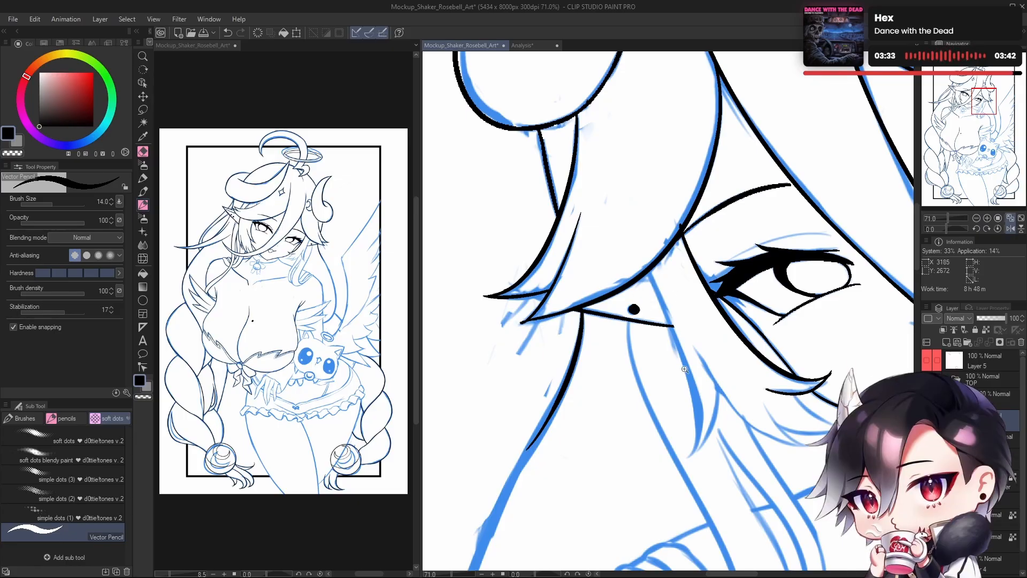
pyautogui.moveTo(684, 369); pyautogui.dragTo(646, 403)
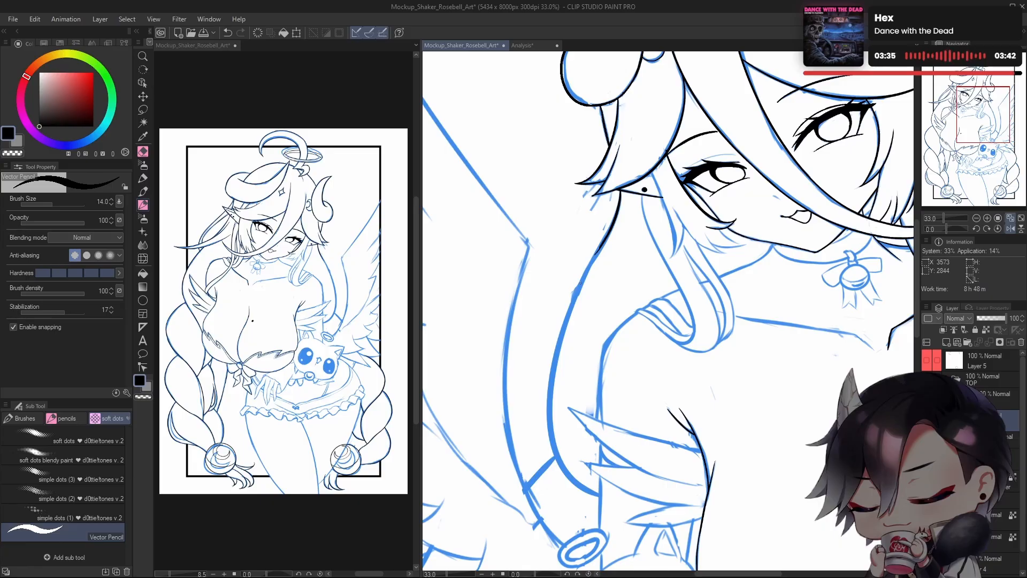
# Step: Try to ink the rest of the long curve toward the arm feathers, stroking both downward and upward
pyautogui.moveTo(599, 248); pyautogui.dragTo(565, 381)
pyautogui.hotkey('ctrl', 'z')
pyautogui.moveTo(614, 219)
pyautogui.mouseDown()
pyautogui.moveTo(590, 265)
pyautogui.moveTo(593, 488)
pyautogui.mouseUp()
pyautogui.hotkey('ctrl', 'z')
pyautogui.moveTo(625, 450)
pyautogui.mouseDown()
pyautogui.moveTo(638, 418)
pyautogui.moveTo(562, 348)
pyautogui.mouseUp()
pyautogui.hotkey('ctrl', 'z')
pyautogui.moveTo(612, 463)
pyautogui.mouseDown()
pyautogui.moveTo(565, 361)
pyautogui.moveTo(580, 300)
pyautogui.moveTo(563, 403)
pyautogui.moveTo(568, 307)
pyautogui.moveTo(567, 320)
pyautogui.mouseUp()
pyautogui.hotkey('ctrl', 'z')
pyautogui.hotkey('ctrl', 'z')
pyautogui.hotkey('ctrl', 'z')
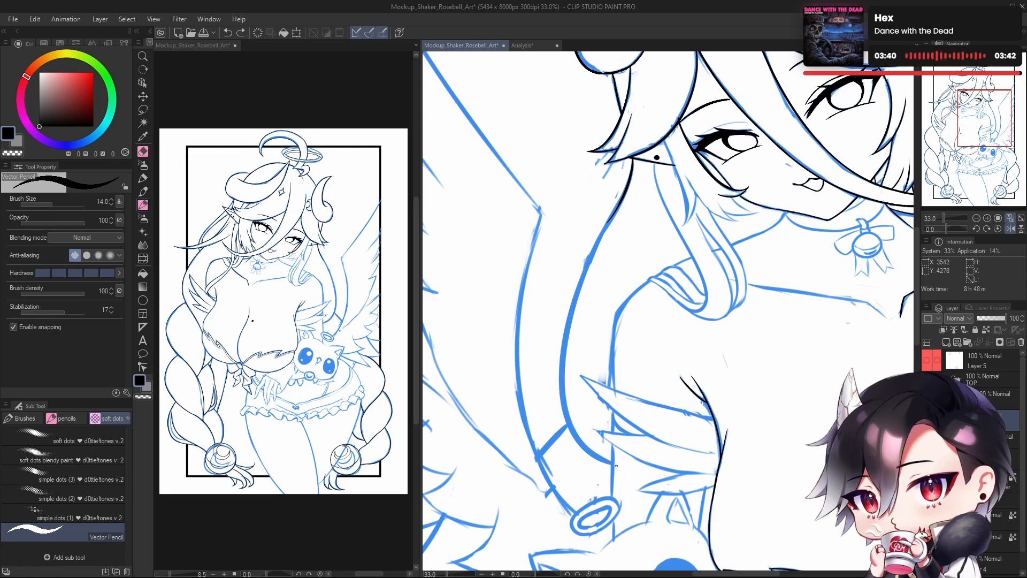
# Step: Try to ink the lower bend of the long curve upward from the arm feathers and check it unflipped
pyautogui.moveTo(616, 465); pyautogui.dragTo(564, 339)
pyautogui.hotkey('ctrl', 'z')
pyautogui.moveTo(615, 464); pyautogui.dragTo(567, 328)
pyautogui.press('h')
pyautogui.moveTo(711, 406); pyautogui.dragTo(581, 382)
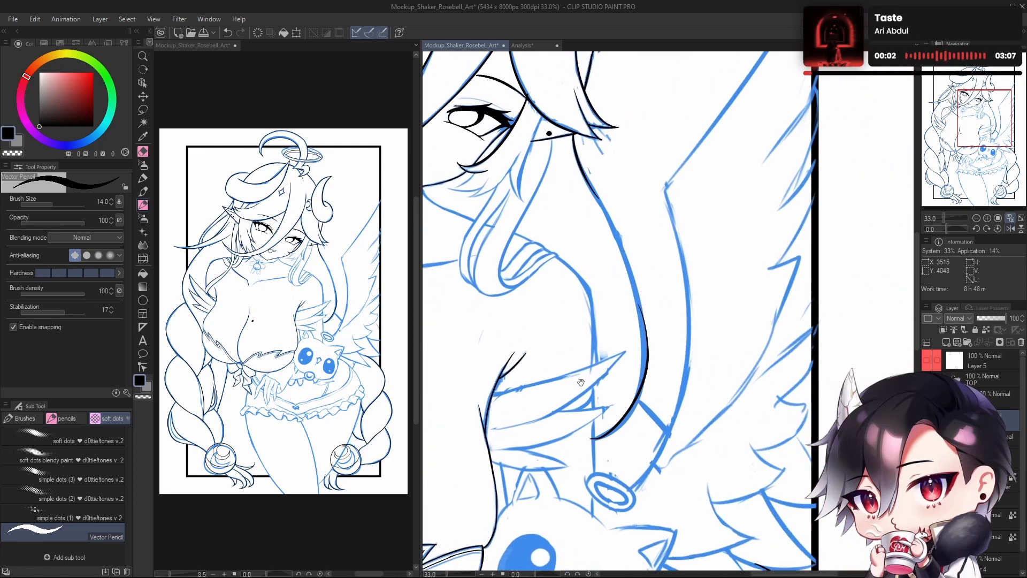
pyautogui.hotkey('ctrl', 'z')
# Step: Try to redraw the lower bend of the long curve on the unflipped canvas and compare it flipped
pyautogui.moveTo(626, 420); pyautogui.dragTo(641, 394)
pyautogui.hotkey('ctrl', 'z')
pyautogui.moveTo(590, 440); pyautogui.dragTo(638, 392)
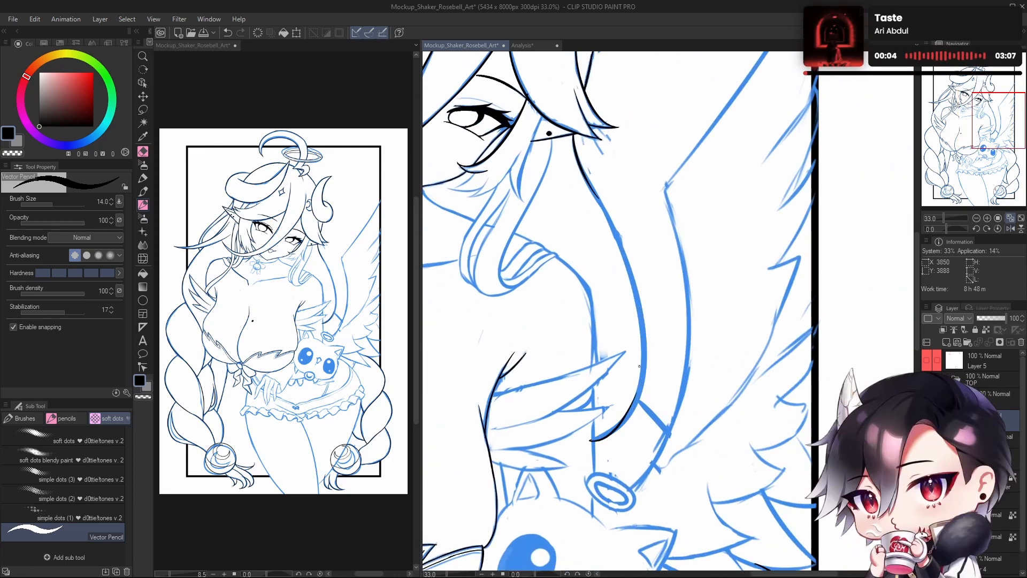
pyautogui.hotkey('ctrl', 'z')
pyautogui.moveTo(590, 440); pyautogui.dragTo(639, 395)
pyautogui.press('h')
pyautogui.moveTo(767, 447); pyautogui.dragTo(622, 456)
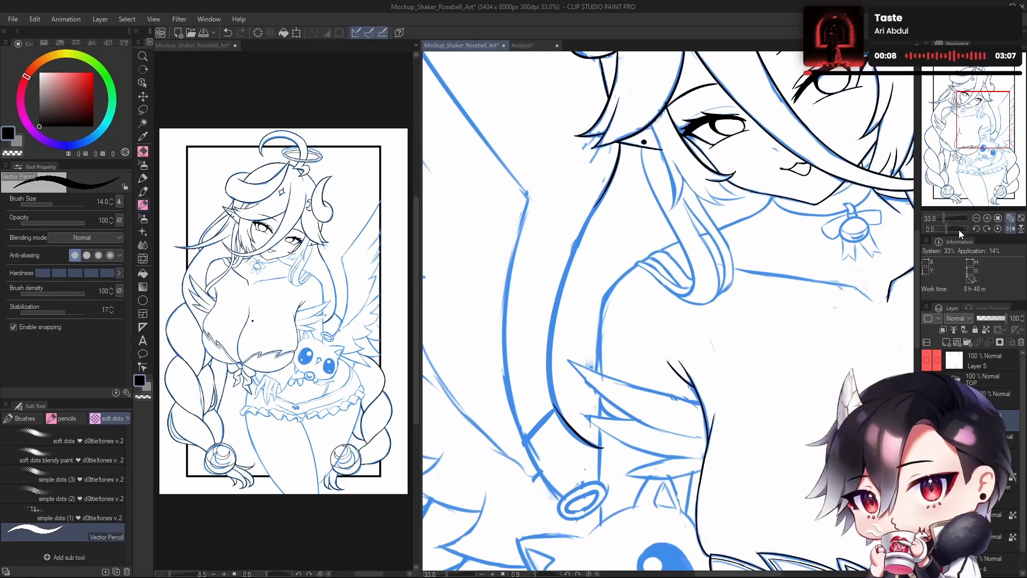
pyautogui.hotkey('ctrl', 'z')
# Step: Rotate the flipped canvas to 58.6 degrees and ink the lower bend of the long curve from the arm feathers
pyautogui.moveTo(948, 229); pyautogui.dragTo(953, 229)
pyautogui.moveTo(642, 418); pyautogui.dragTo(677, 536)
pyautogui.moveTo(546, 441)
pyautogui.mouseDown()
pyautogui.moveTo(549, 391)
pyautogui.moveTo(604, 347)
pyautogui.mouseUp()
pyautogui.hotkey('ctrl', 'z')
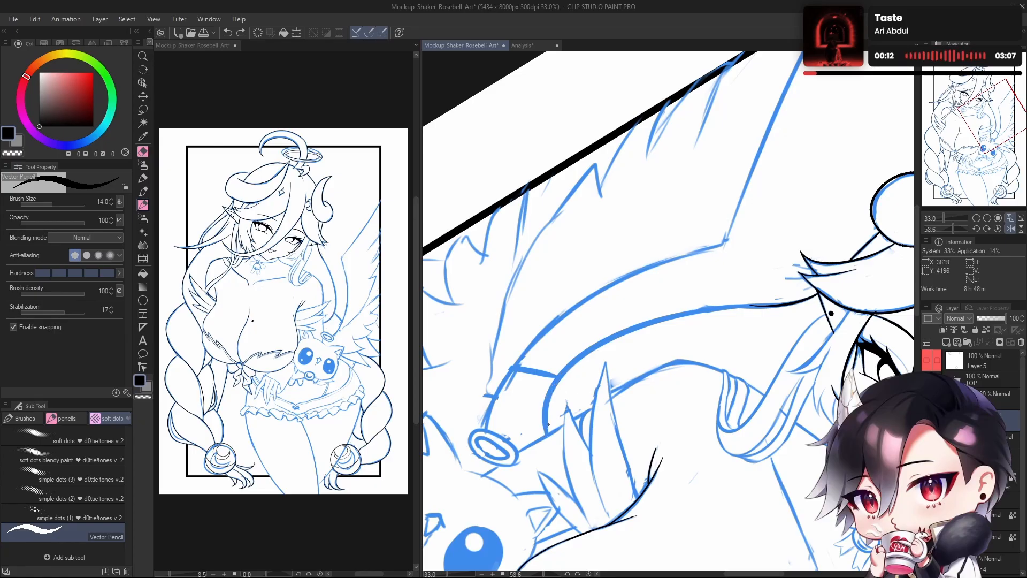
pyautogui.moveTo(545, 437)
pyautogui.mouseDown()
pyautogui.moveTo(575, 359)
pyautogui.moveTo(625, 331)
pyautogui.mouseUp()
pyautogui.moveTo(636, 390); pyautogui.dragTo(563, 388)
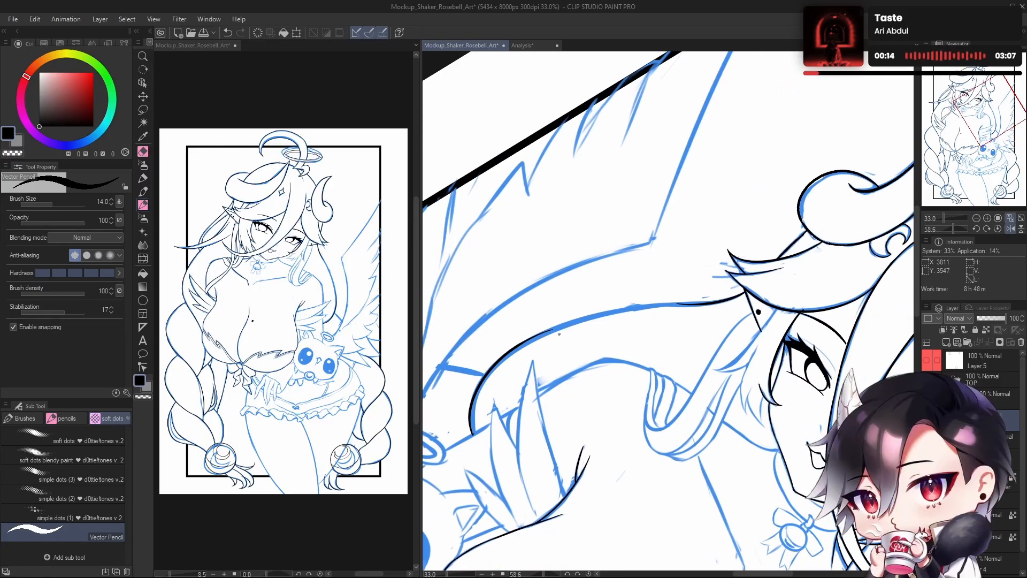
# Step: Try to bridge the gap in the long curve below the ear with one stroke along the blue sketch
pyautogui.moveTo(517, 348); pyautogui.dragTo(648, 308)
pyautogui.hotkey('ctrl', 'z')
pyautogui.moveTo(521, 346); pyautogui.dragTo(647, 310)
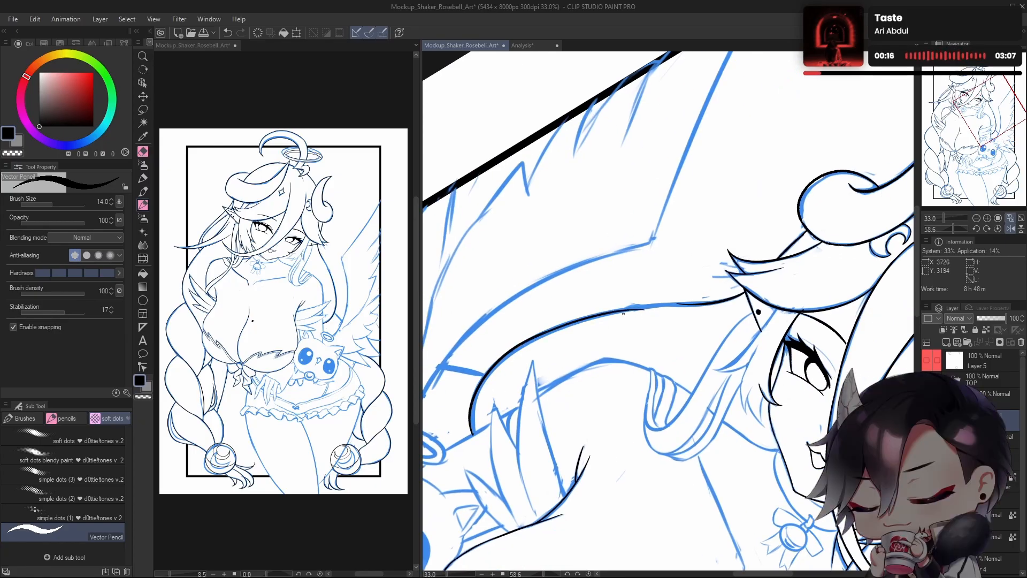
pyautogui.hotkey('ctrl', 'z')
pyautogui.moveTo(521, 345); pyautogui.dragTo(645, 307)
pyautogui.hotkey('ctrl', 'z')
pyautogui.moveTo(521, 346)
pyautogui.mouseDown()
pyautogui.moveTo(644, 308)
pyautogui.moveTo(712, 325)
pyautogui.mouseUp()
pyautogui.hotkey('ctrl', 'z')
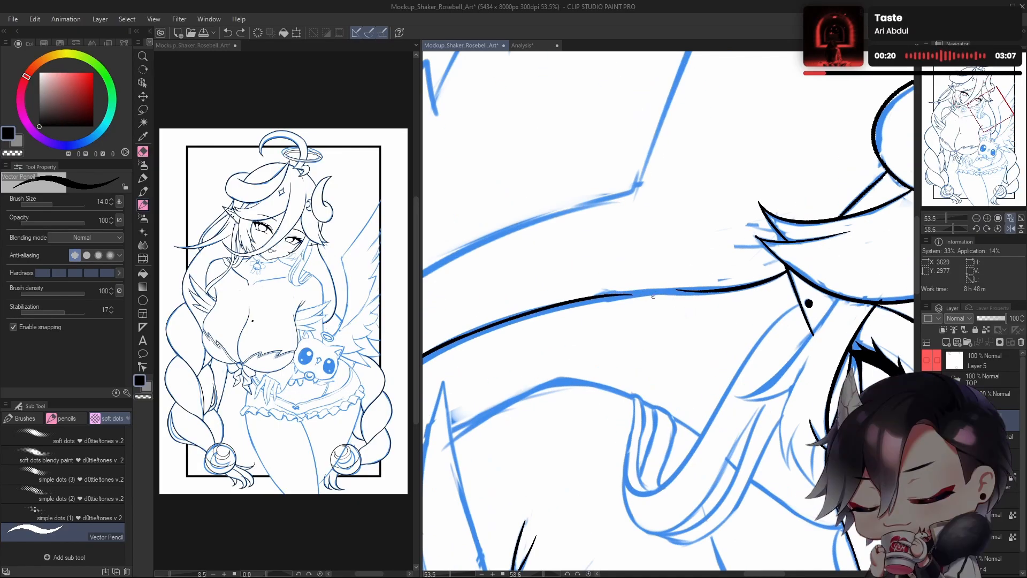
# Step: Ink a closer-zoomed stroke that connects the two halves of the long curve below the ear
pyautogui.moveTo(599, 297); pyautogui.dragTo(709, 293)
pyautogui.hotkey('ctrl', 'z')
pyautogui.moveTo(593, 299); pyautogui.dragTo(704, 291)
pyautogui.hotkey('ctrl', 'z')
pyautogui.hotkey('ctrl', 'z')
pyautogui.hotkey('ctrl', 'z')
pyautogui.moveTo(597, 298); pyautogui.dragTo(708, 292)
# Step: Erase the stray overlaps and thicken the thin spots where the long curve's strokes meet
pyautogui.scroll(3, 693, 294)
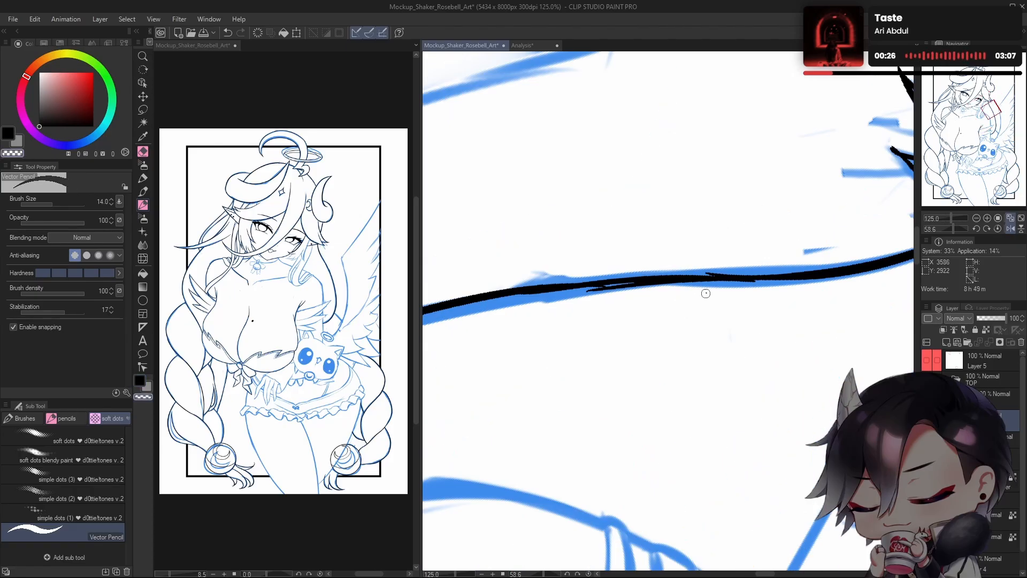
pyautogui.moveTo(587, 293); pyautogui.dragTo(682, 288)
pyautogui.press('c')
pyautogui.moveTo(801, 280)
pyautogui.mouseDown()
pyautogui.moveTo(581, 292)
pyautogui.moveTo(597, 287)
pyautogui.mouseUp()
pyautogui.hotkey('ctrl', 'z')
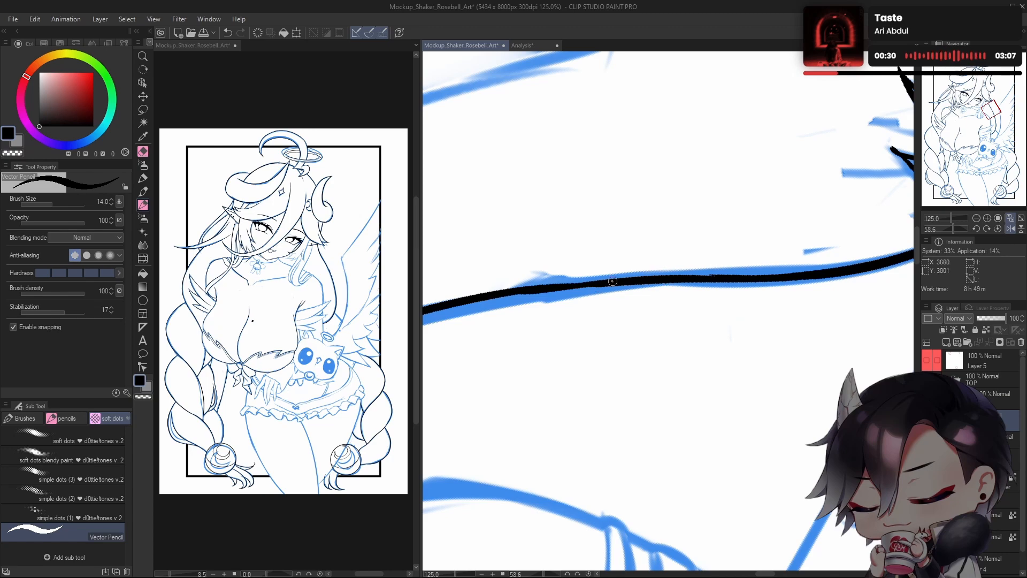
pyautogui.moveTo(513, 292); pyautogui.dragTo(613, 282)
pyautogui.moveTo(692, 281); pyautogui.dragTo(614, 339)
# Step: Reset the canvas rotation, hide the blue sketch, and check the long curve in both flipped and unflipped views
pyautogui.click(997, 229)
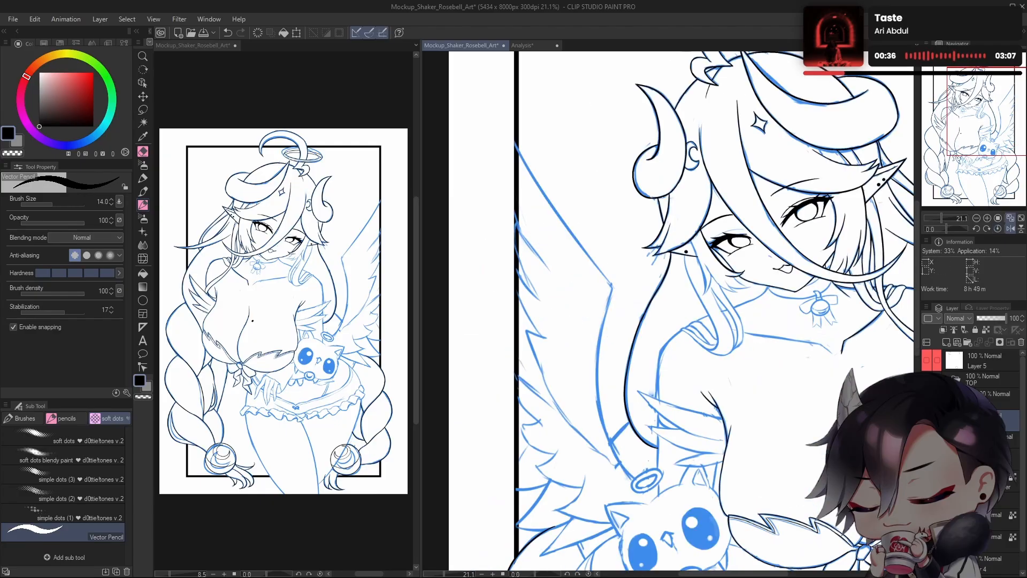
pyautogui.click(927, 444)
pyautogui.moveTo(750, 357)
pyautogui.mouseDown()
pyautogui.moveTo(696, 369)
pyautogui.moveTo(707, 369)
pyautogui.moveTo(727, 326)
pyautogui.mouseUp()
pyautogui.press('h')
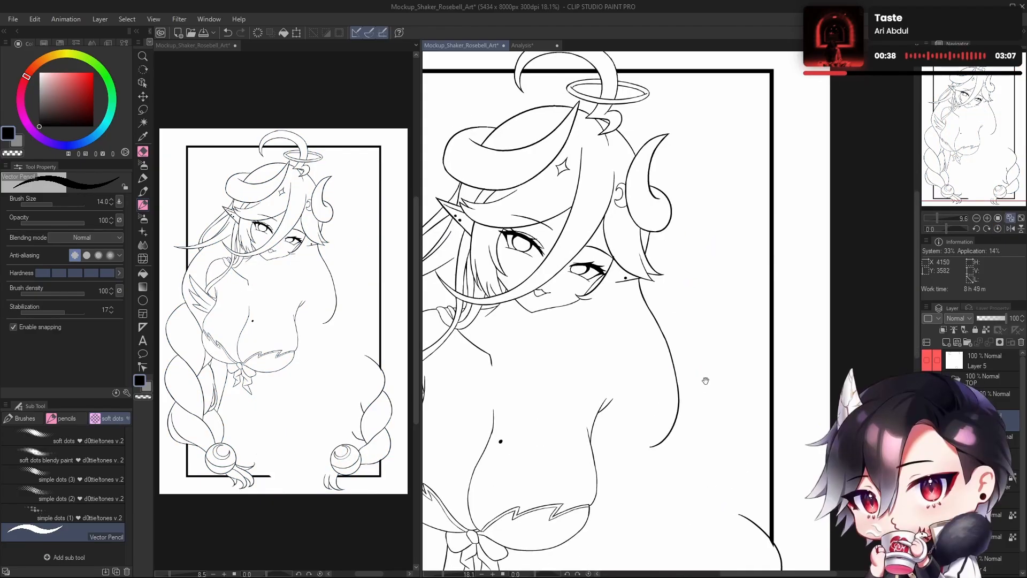
# Step: Nudge the long curve's shape with Liquify on the flipped canvas, comparing it with the unflipped view
pyautogui.click(144, 246)
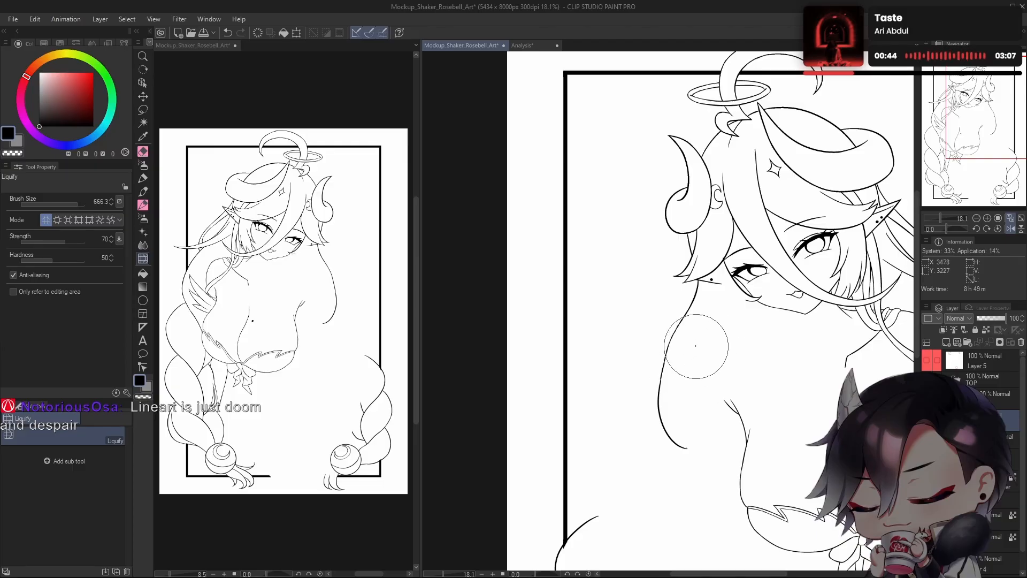
pyautogui.moveTo(712, 347); pyautogui.dragTo(571, 395)
pyautogui.press('h')
pyautogui.moveTo(764, 343)
pyautogui.mouseDown()
pyautogui.moveTo(801, 348)
pyautogui.moveTo(763, 340)
pyautogui.mouseUp()
pyautogui.press('h')
pyautogui.moveTo(724, 412); pyautogui.dragTo(687, 421)
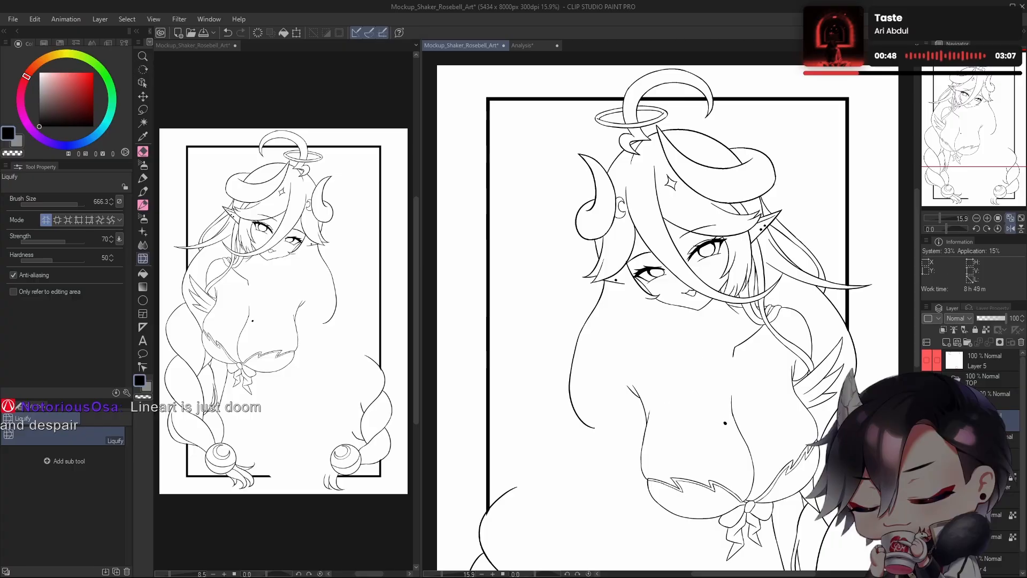
# Step: Erase the middle section of the long curve with the Vector Pencil and set its brush size to 14
pyautogui.press('p')
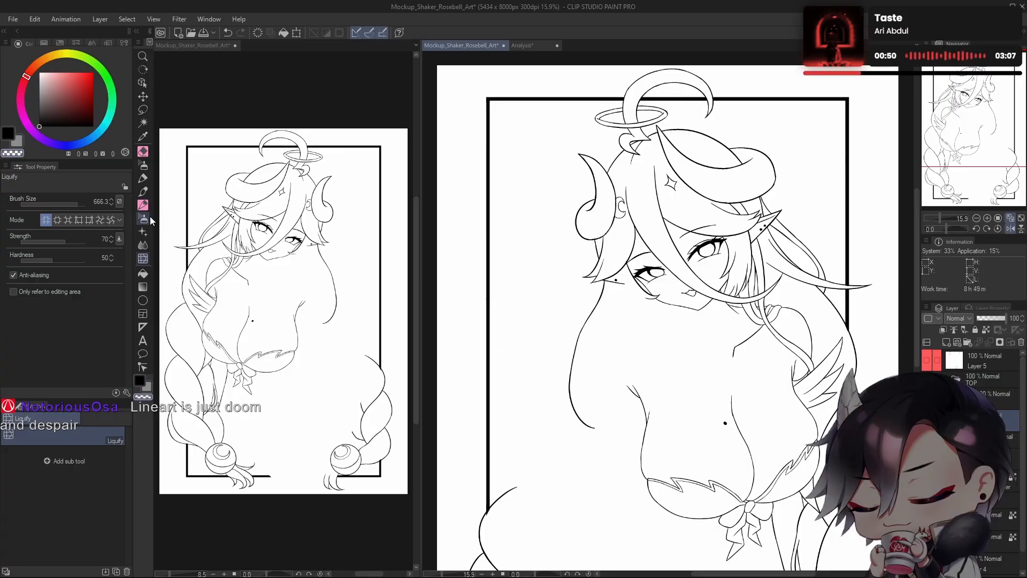
pyautogui.moveTo(576, 381); pyautogui.dragTo(585, 334)
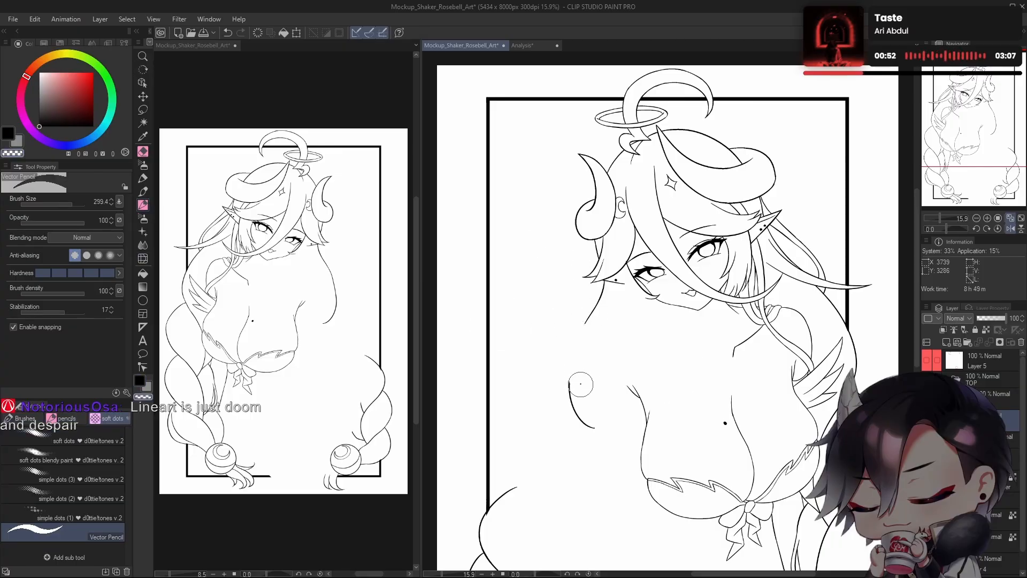
pyautogui.press('c')
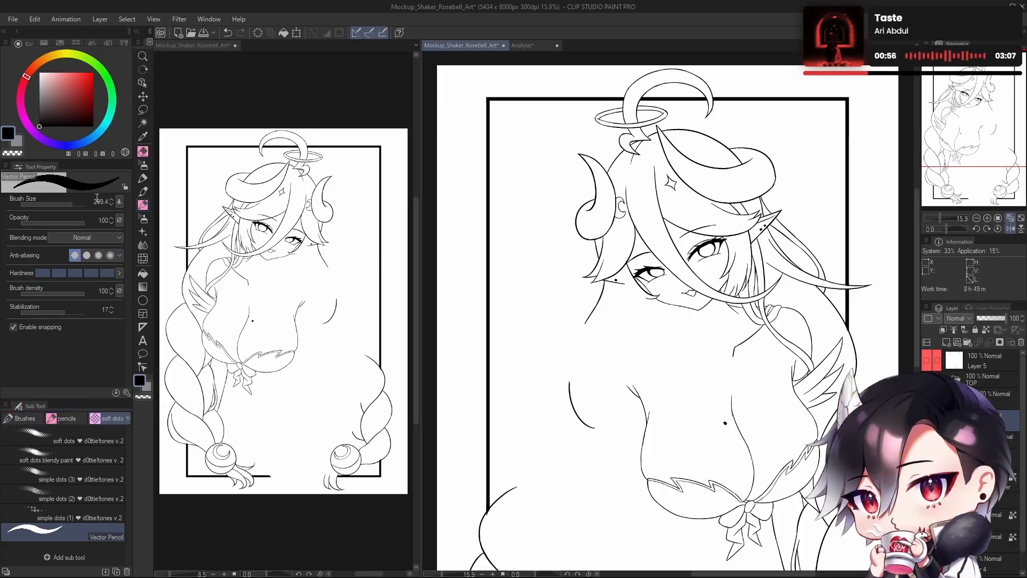
pyautogui.click(97, 200)
pyautogui.write('14')
pyautogui.press('Return')
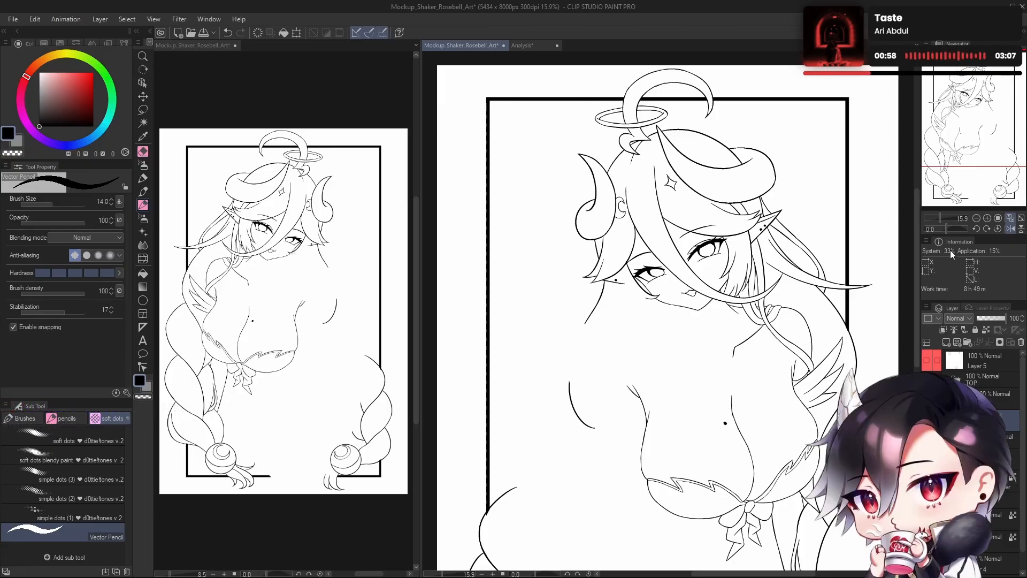
# Step: Redraw the erased middle of the long curve, retrying until it joins the ear end to the lower bend
pyautogui.scroll(4, 601, 369)
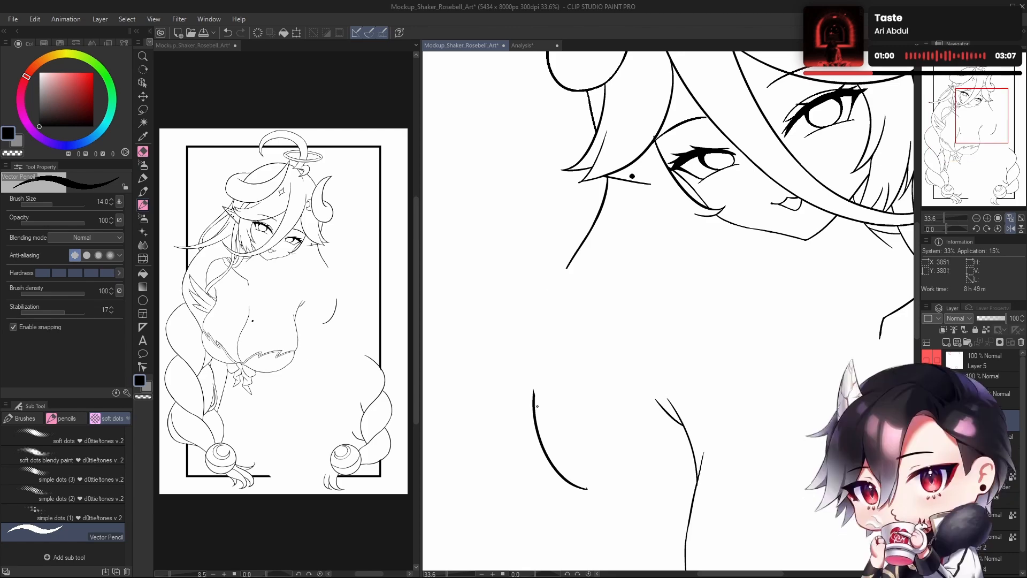
pyautogui.moveTo(537, 406); pyautogui.dragTo(573, 291)
pyautogui.hotkey('ctrl', 'z')
pyautogui.moveTo(577, 249); pyautogui.dragTo(556, 463)
pyautogui.hotkey('ctrl', 'z')
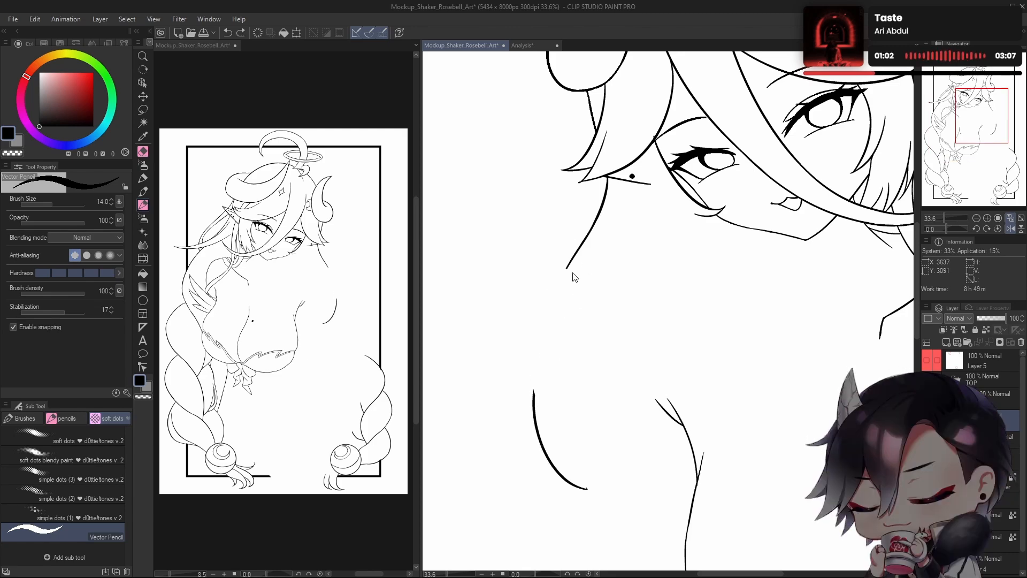
pyautogui.moveTo(573, 261); pyautogui.dragTo(537, 427)
pyautogui.hotkey('ctrl', 'z')
pyautogui.moveTo(578, 250); pyautogui.dragTo(548, 468)
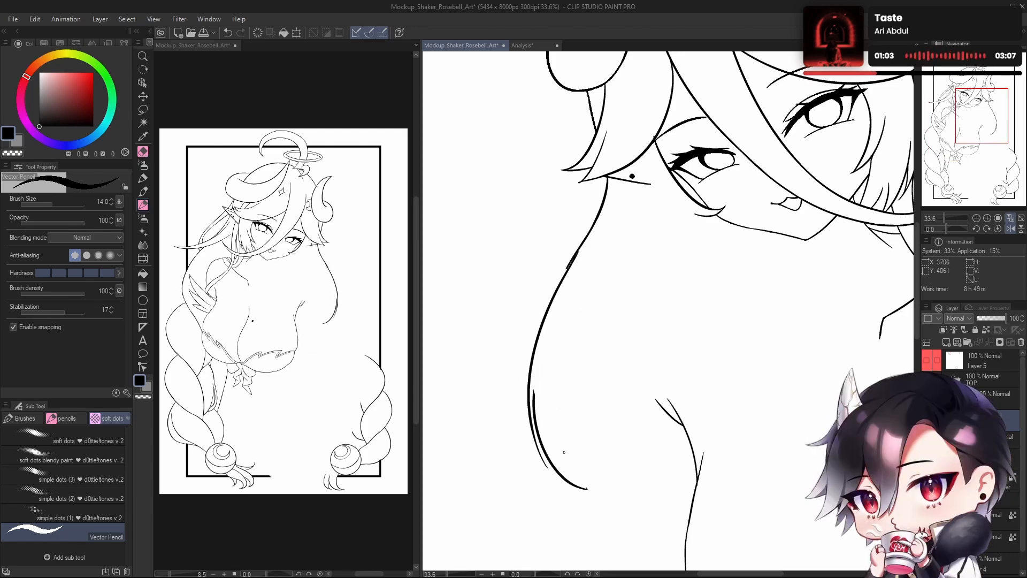
pyautogui.hotkey('ctrl', 'z')
pyautogui.moveTo(576, 251); pyautogui.dragTo(545, 449)
pyautogui.hotkey('ctrl', 'z')
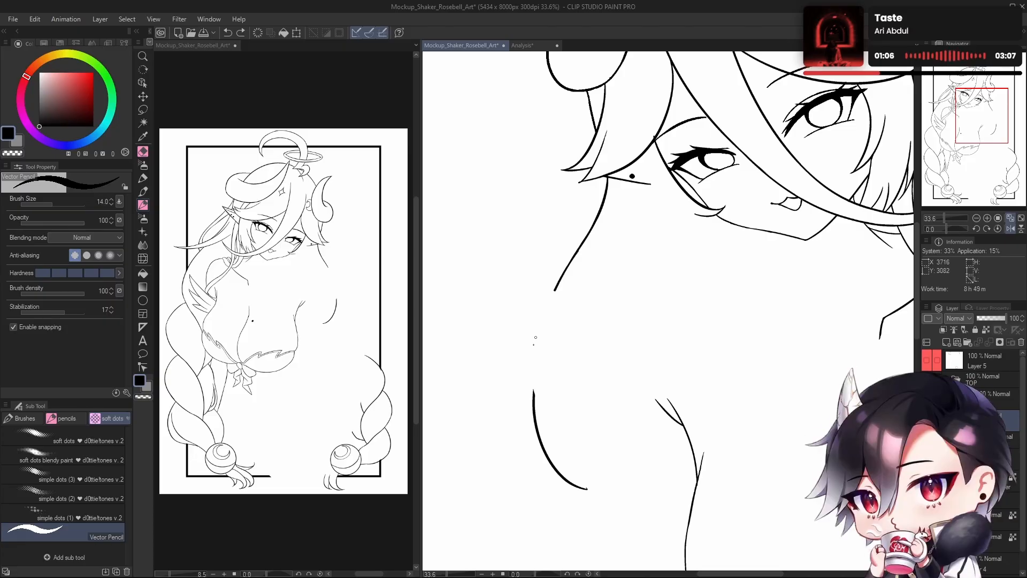
pyautogui.moveTo(536, 337); pyautogui.dragTo(534, 406)
# Step: Clean up both joins of the redrawn long curve and check the whole figure unflipped
pyautogui.scroll(3, 543, 401)
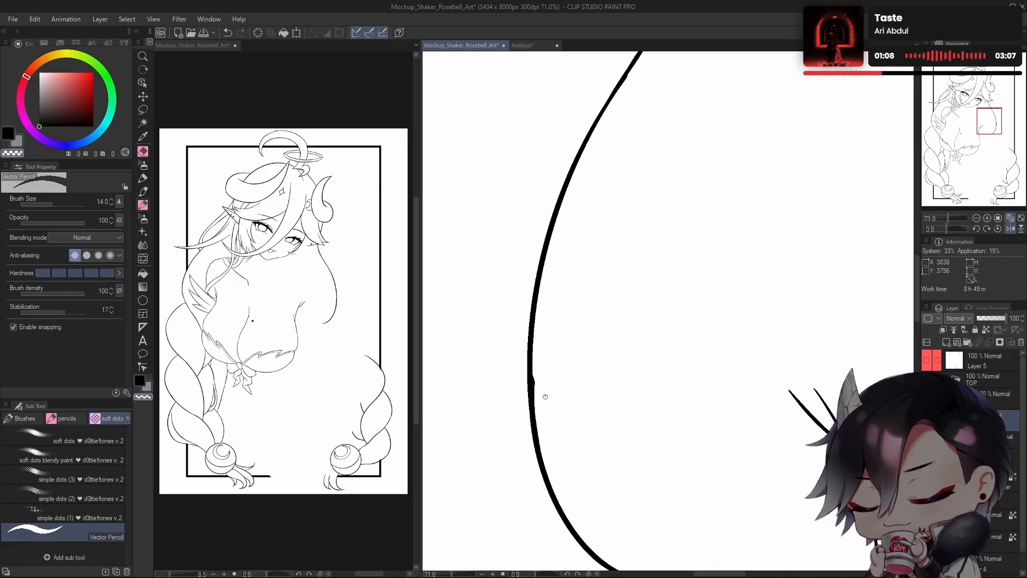
pyautogui.moveTo(623, 247); pyautogui.dragTo(540, 522)
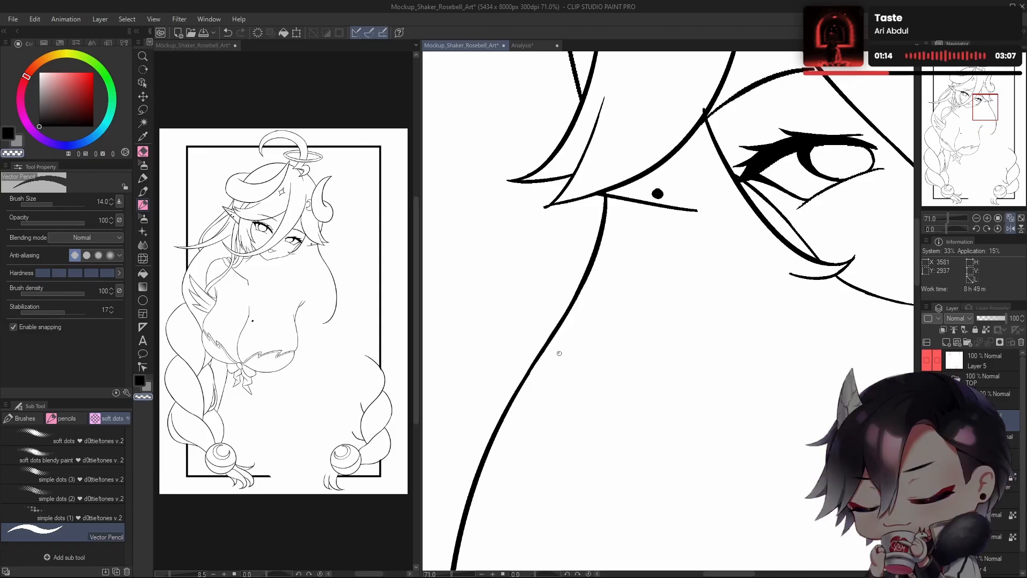
pyautogui.moveTo(557, 361); pyautogui.dragTo(508, 214)
pyautogui.moveTo(726, 327); pyautogui.dragTo(685, 367)
pyautogui.moveTo(685, 367); pyautogui.dragTo(630, 422)
pyautogui.press('h')
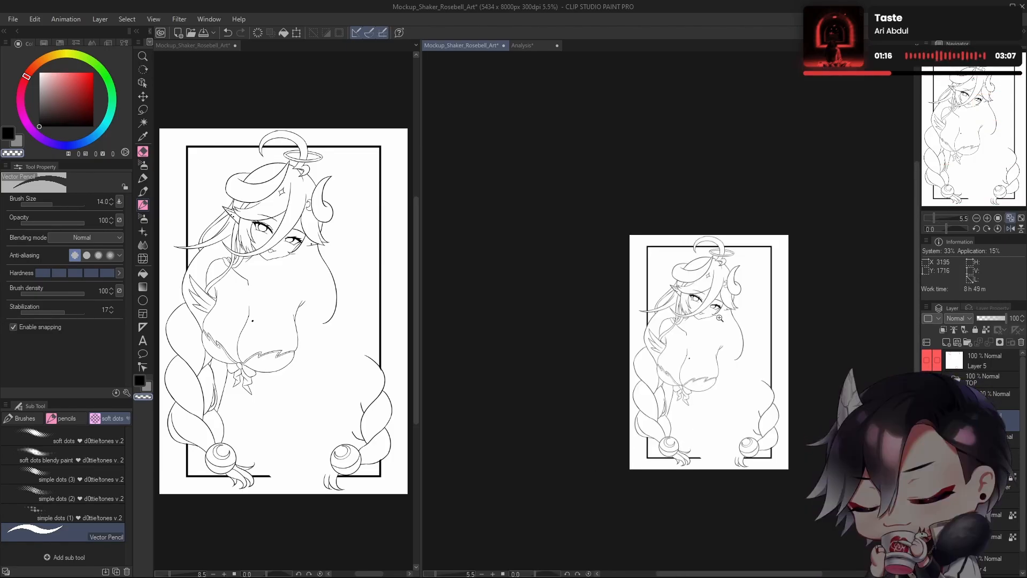
pyautogui.moveTo(720, 318); pyautogui.dragTo(734, 329)
# Step: Show the blue sketch again and reselect the line-art layer
pyautogui.keyDown('ctrl'); pyautogui.click(985, 437); pyautogui.keyUp('ctrl')
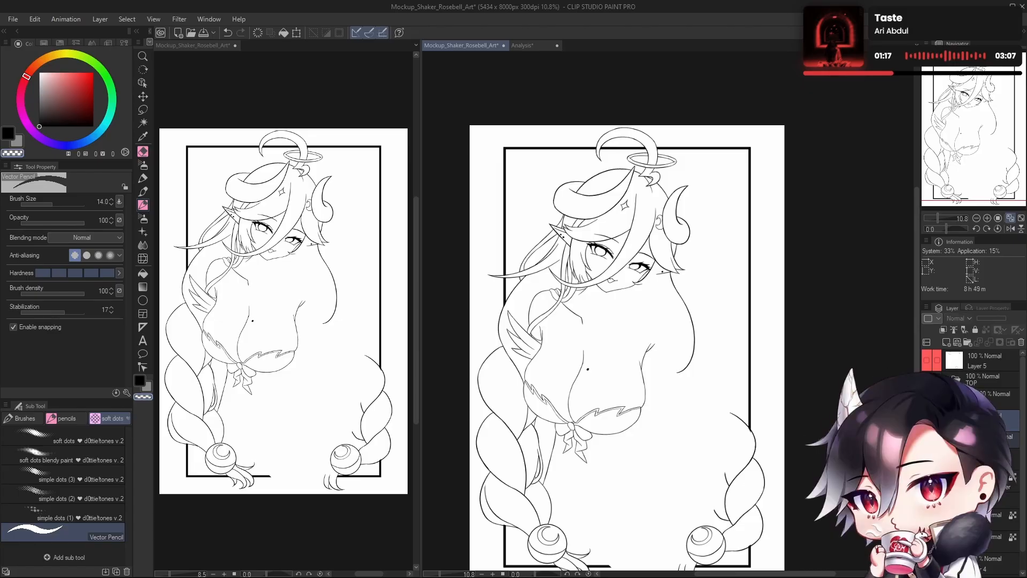
pyautogui.click(927, 437)
pyautogui.click(984, 420)
pyautogui.moveTo(763, 367)
pyautogui.mouseDown()
pyautogui.moveTo(680, 369)
pyautogui.moveTo(666, 316)
pyautogui.mouseUp()
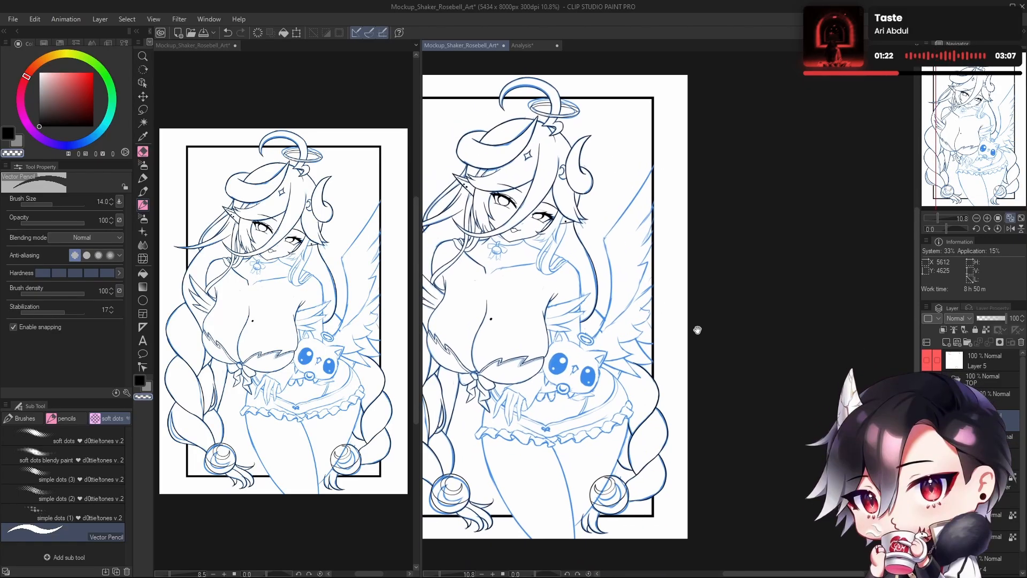
# Step: Examine the sketched wing and the area around the inked long curve
pyautogui.moveTo(585, 313); pyautogui.dragTo(636, 312)
pyautogui.moveTo(537, 258); pyautogui.dragTo(734, 171)
pyautogui.moveTo(782, 328); pyautogui.dragTo(675, 225)
pyautogui.moveTo(753, 331); pyautogui.dragTo(672, 340)
pyautogui.moveTo(715, 310); pyautogui.dragTo(727, 415)
pyautogui.moveTo(727, 291); pyautogui.dragTo(698, 392)
pyautogui.scroll(2, 698, 393)
pyautogui.moveTo(699, 197); pyautogui.dragTo(718, 174)
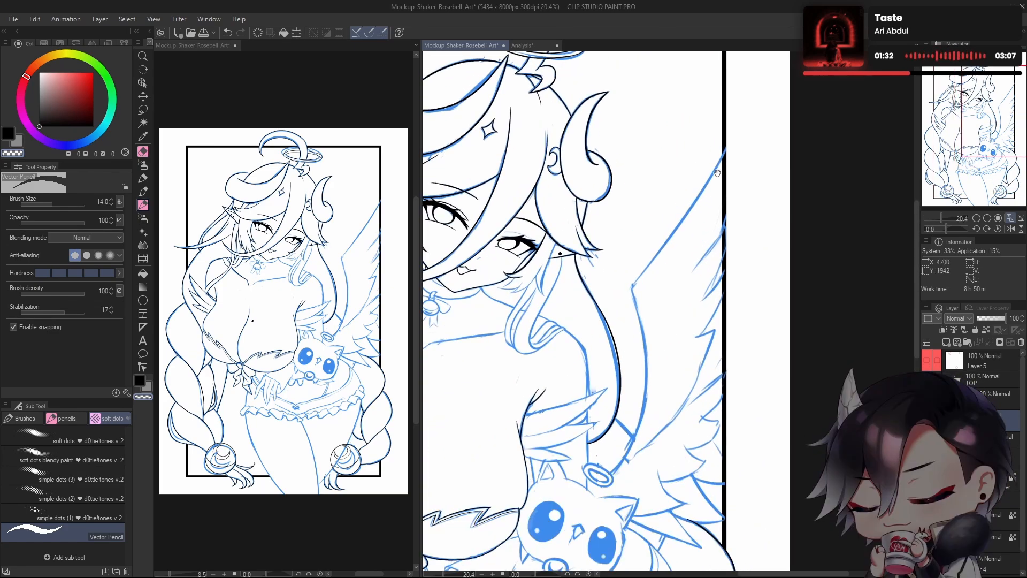
# Step: Ink the wing's long upper edge on the flipped canvas from the frame border to its bend, redoing the stroke until clean
pyautogui.press('h')
pyautogui.moveTo(688, 318); pyautogui.dragTo(608, 403)
pyautogui.press('c')
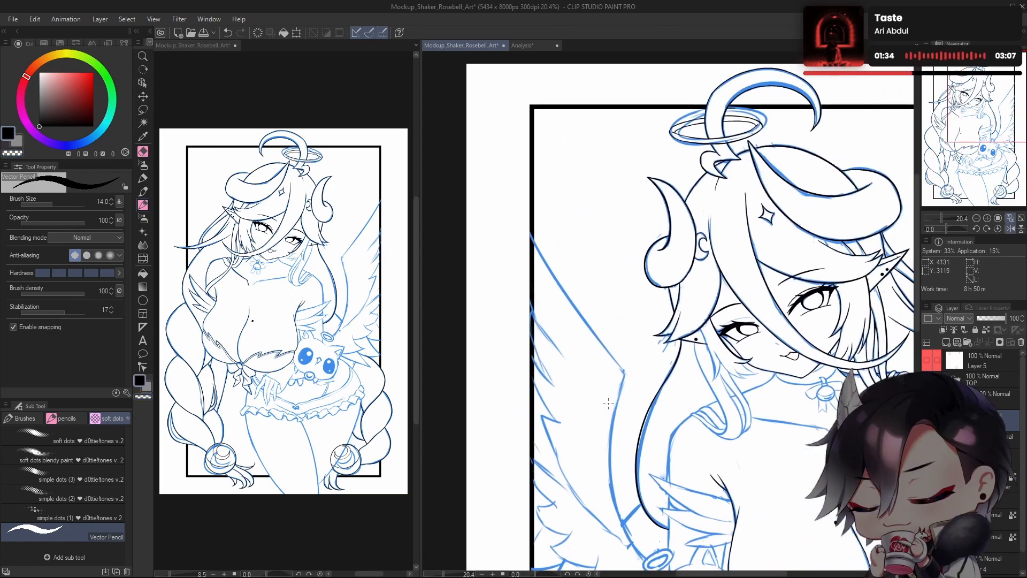
pyautogui.moveTo(526, 220)
pyautogui.mouseDown()
pyautogui.moveTo(577, 314)
pyautogui.moveTo(624, 367)
pyautogui.mouseUp()
pyautogui.hotkey('ctrl', 'z')
pyautogui.hotkey('ctrl', 'z')
pyautogui.moveTo(523, 222); pyautogui.dragTo(630, 374)
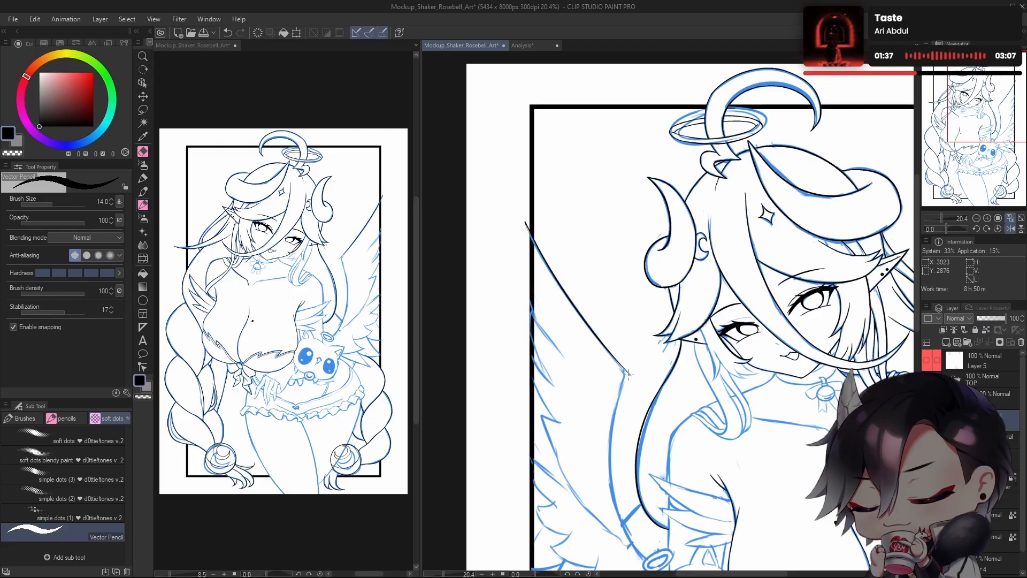
pyautogui.hotkey('ctrl', 'z')
pyautogui.moveTo(524, 219); pyautogui.dragTo(630, 368)
pyautogui.hotkey('ctrl', 'z')
pyautogui.moveTo(523, 221); pyautogui.dragTo(631, 372)
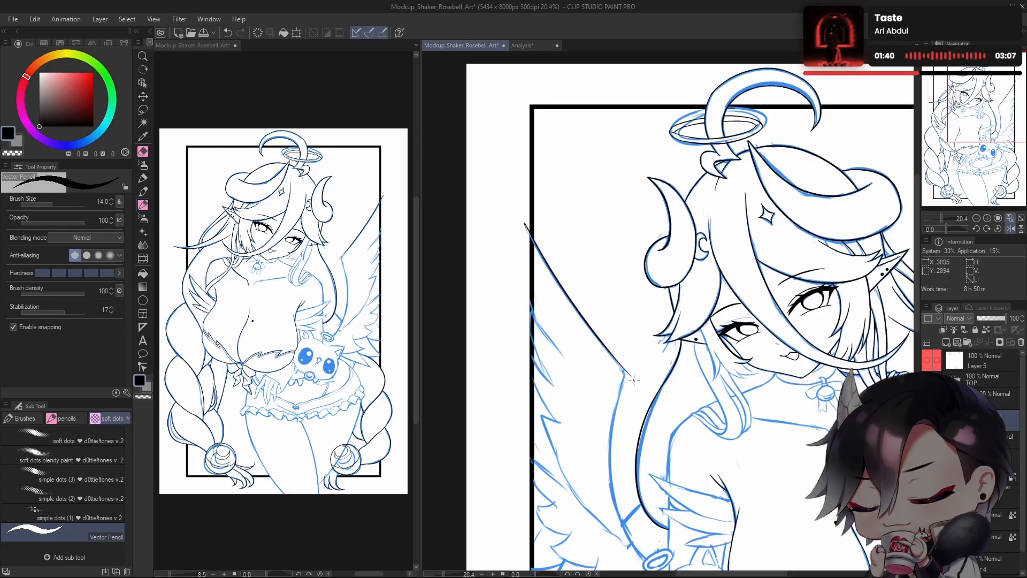
# Step: Erase the wing line's overshoot beyond the frame border and check the wing edge unflipped
pyautogui.moveTo(524, 222); pyautogui.dragTo(546, 202)
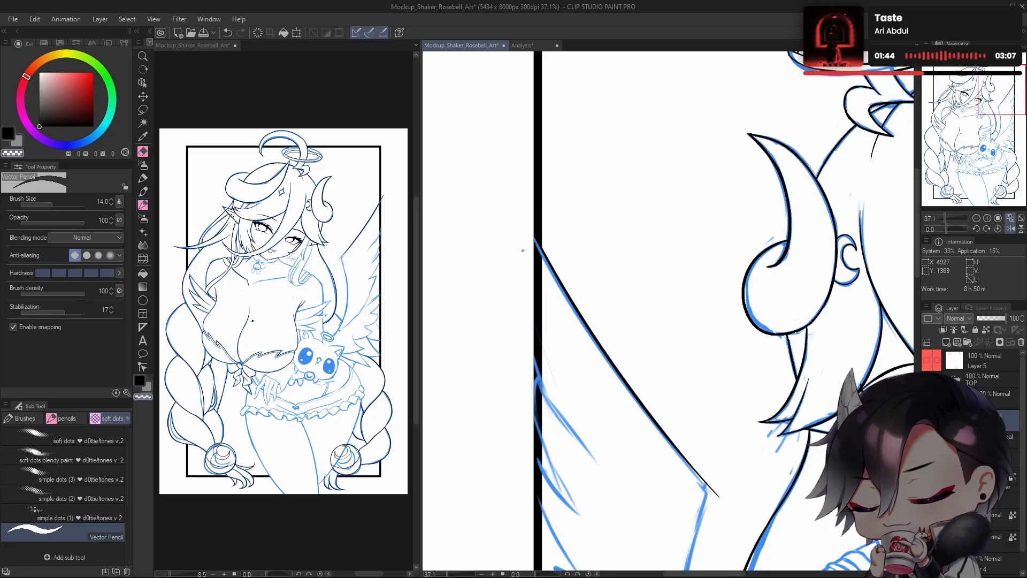
pyautogui.moveTo(747, 382); pyautogui.dragTo(655, 383)
pyautogui.press('h')
pyautogui.moveTo(698, 430); pyautogui.dragTo(752, 346)
pyautogui.moveTo(642, 351); pyautogui.dragTo(694, 351)
pyautogui.moveTo(695, 351); pyautogui.dragTo(666, 388)
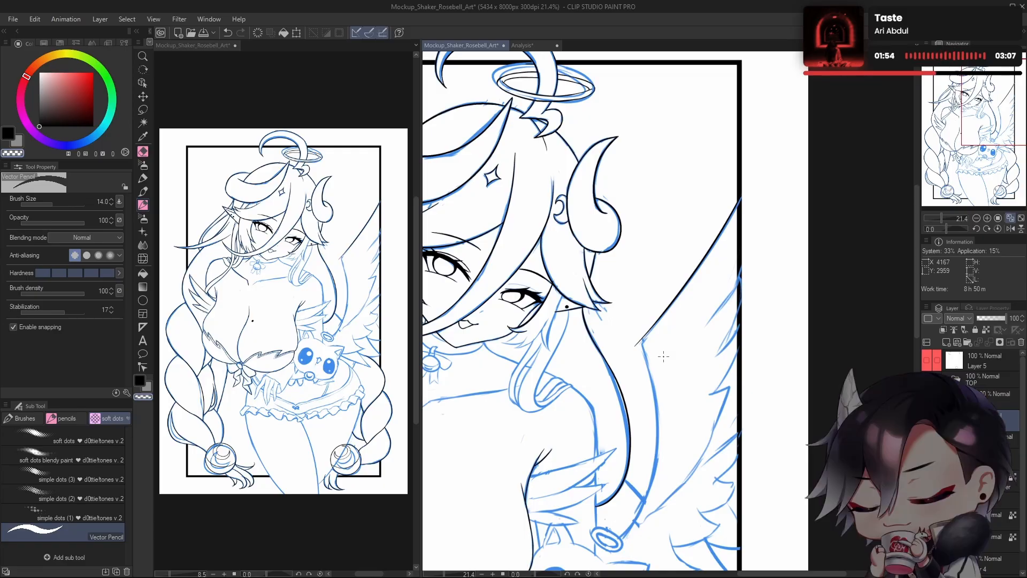
pyautogui.scroll(-3, 664, 355)
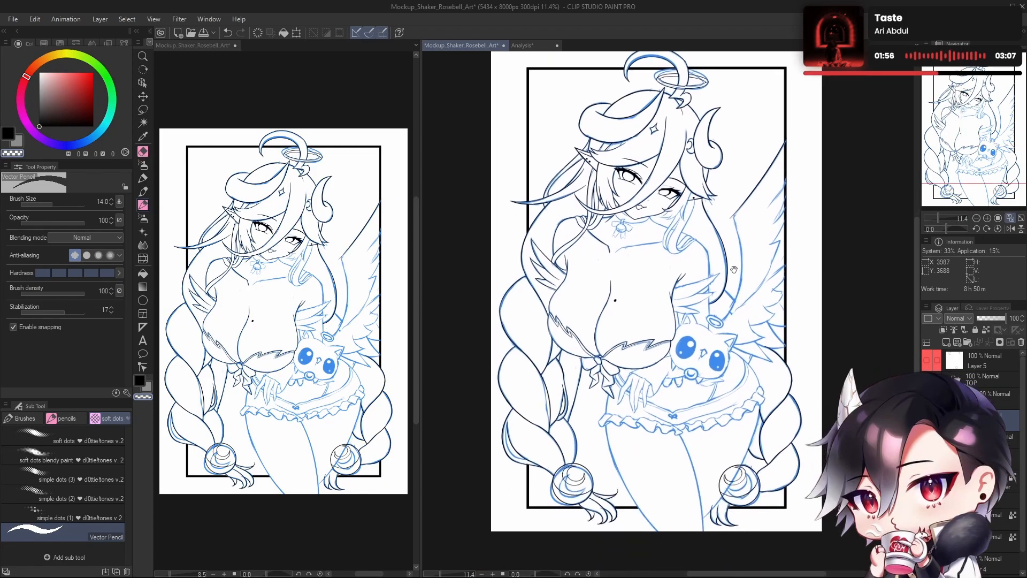